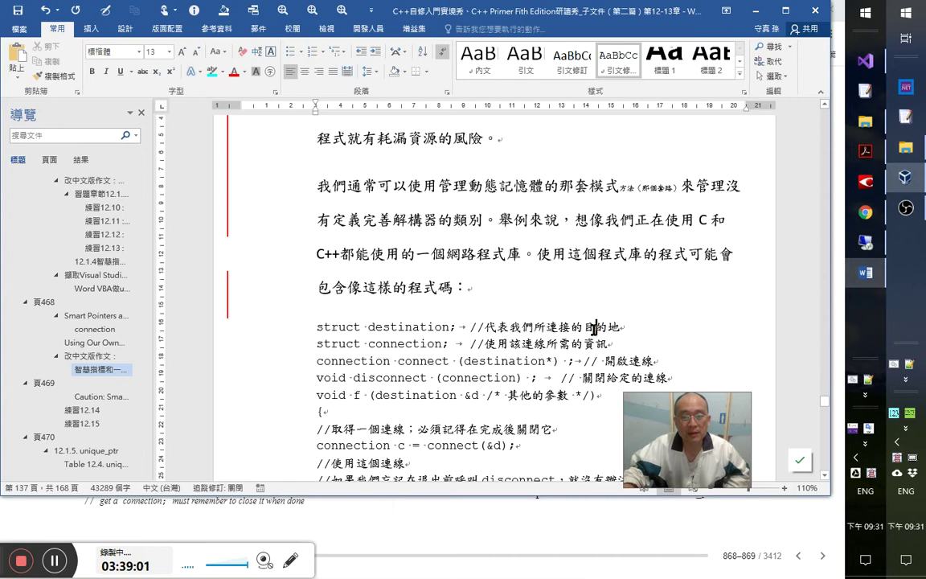
- Correct the first comment's wording so 所 and 接 are replaced, giving 連線
scroll(547, 314, "down", 3)
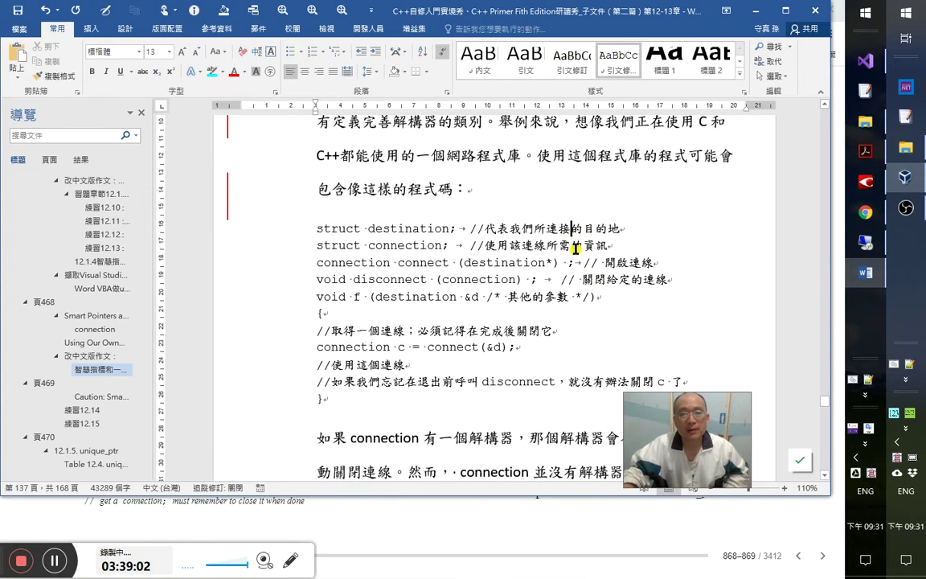
key("BackSpace")
key("Down")
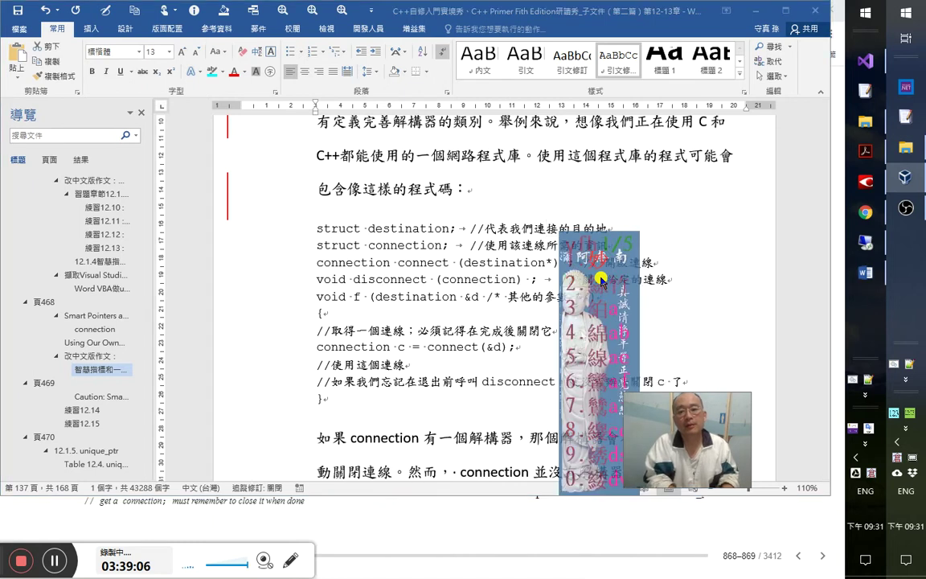
left_click(602, 281)
key("Delete")
key("Down")
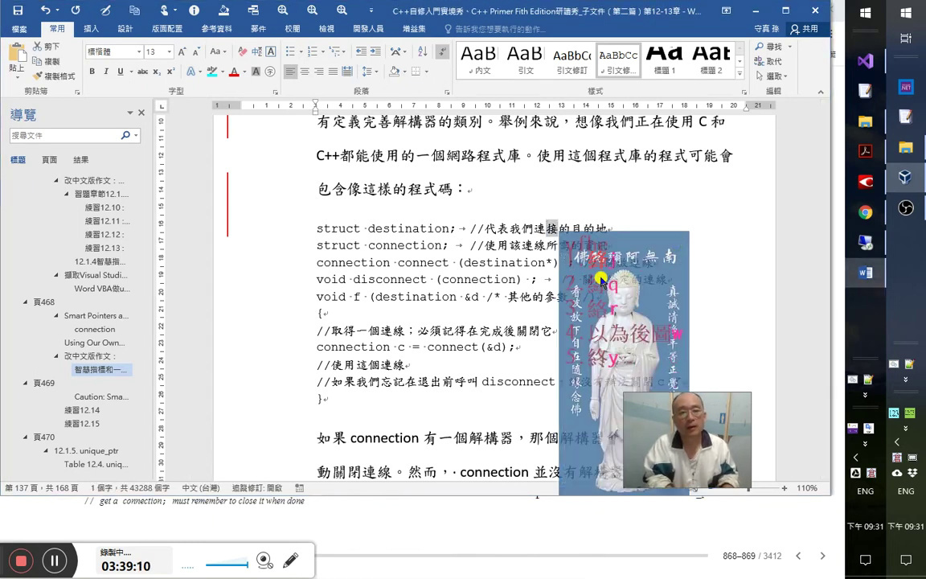
left_click(602, 282)
key("Down")
left_click(600, 280)
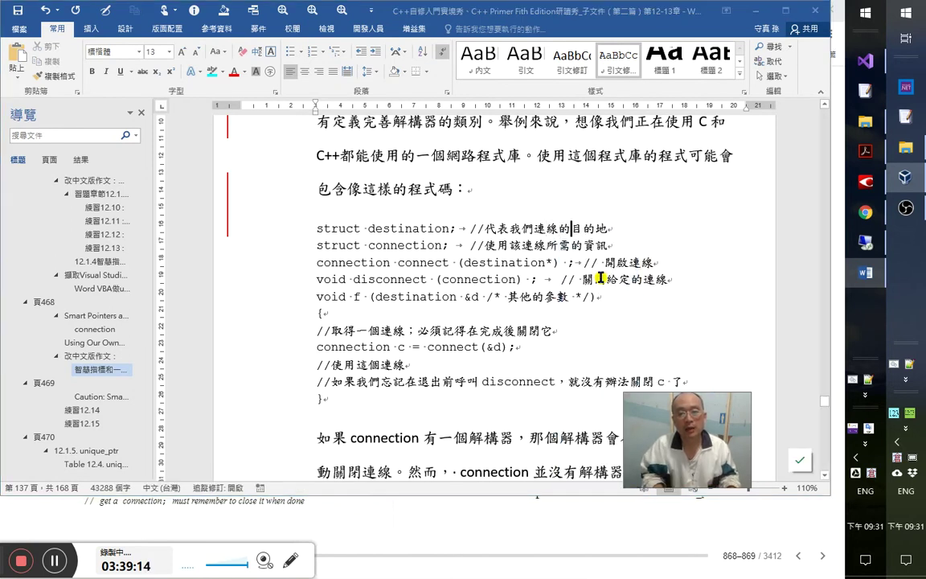
- Replace 目的地 with 對象 and insert 要 after 們 in the first comment
key("shift+End")
type("對象")
left_click(601, 279)
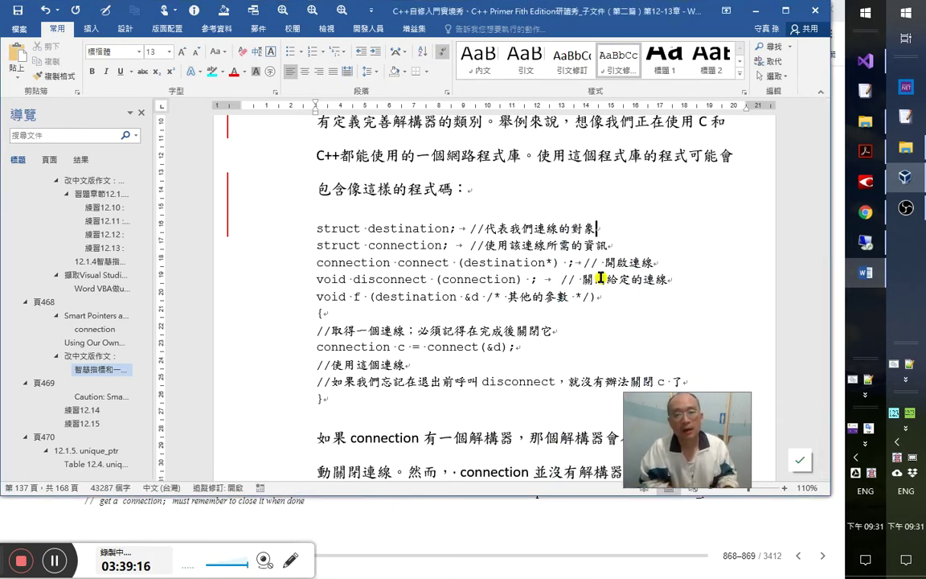
key("Left")
key("Left")
key("Left")
key("Left")
type("要")
left_click(601, 278)
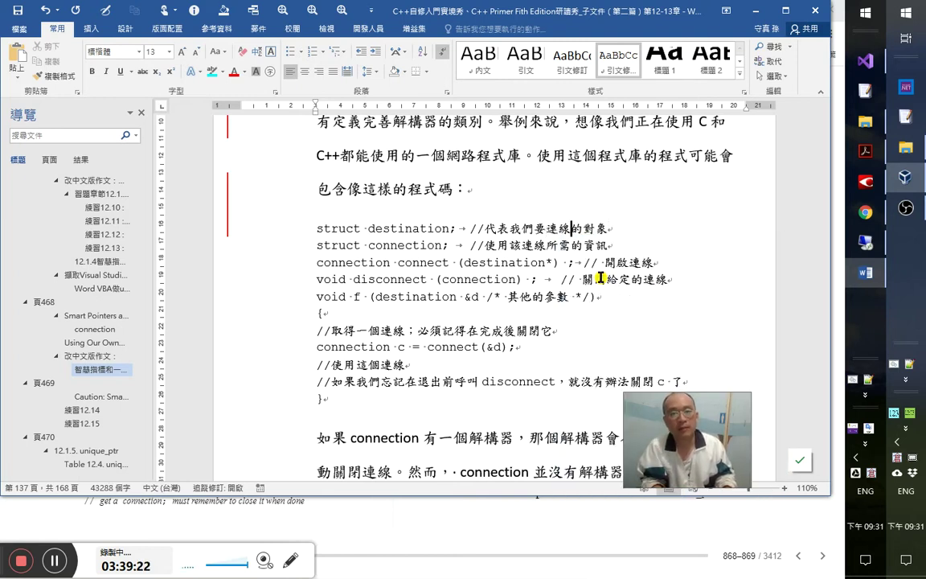
- Select 該 in the struct connection comment and bring up the C++ Primer book page
key("Home")
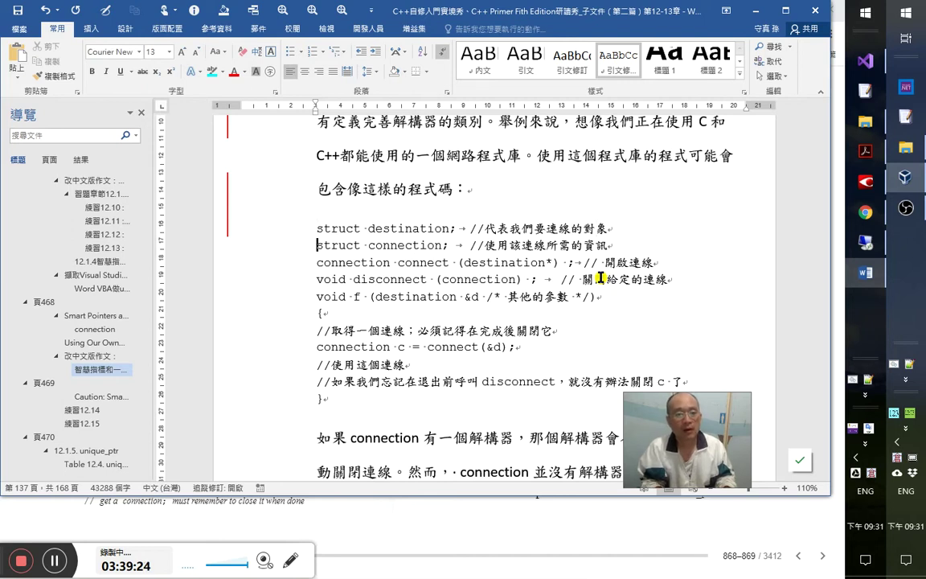
key("Right")
key("Right")
key("Right")
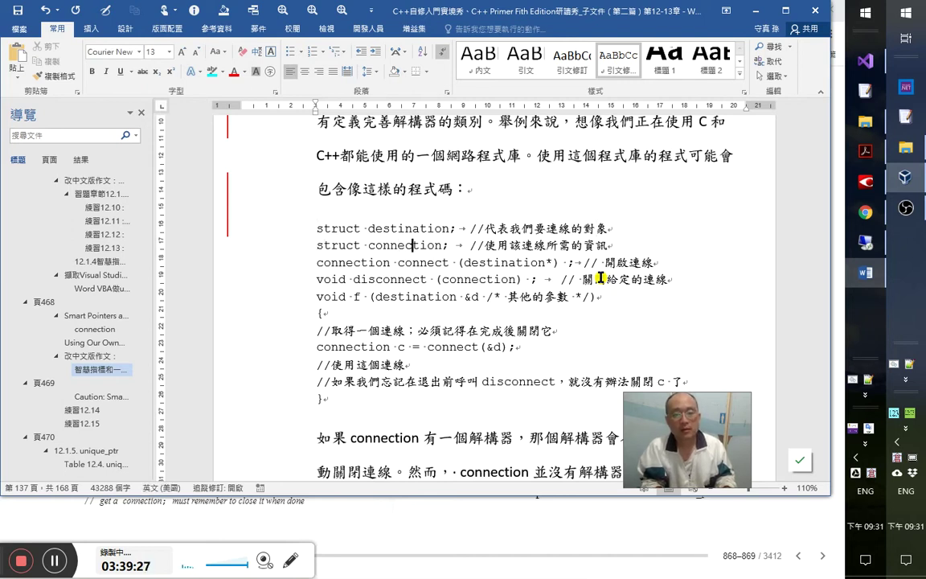
key("Right")
key("Right")
key("Right")
key("Right")
key("Right")
key("Right")
key("Right")
key("Right")
key("Right")
key("Right")
key("Right")
key("Right")
key("Right")
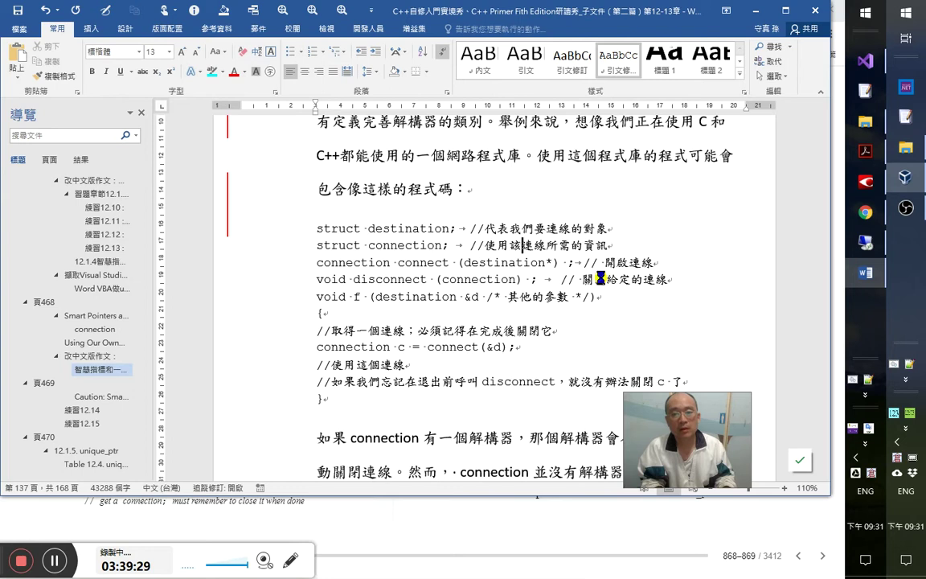
key("shift+Left")
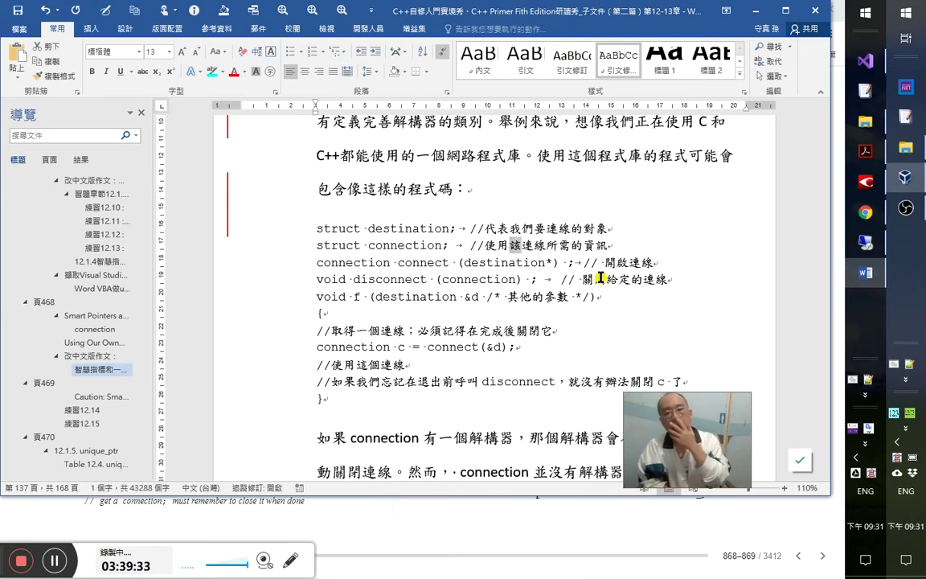
key("alt+Tab")
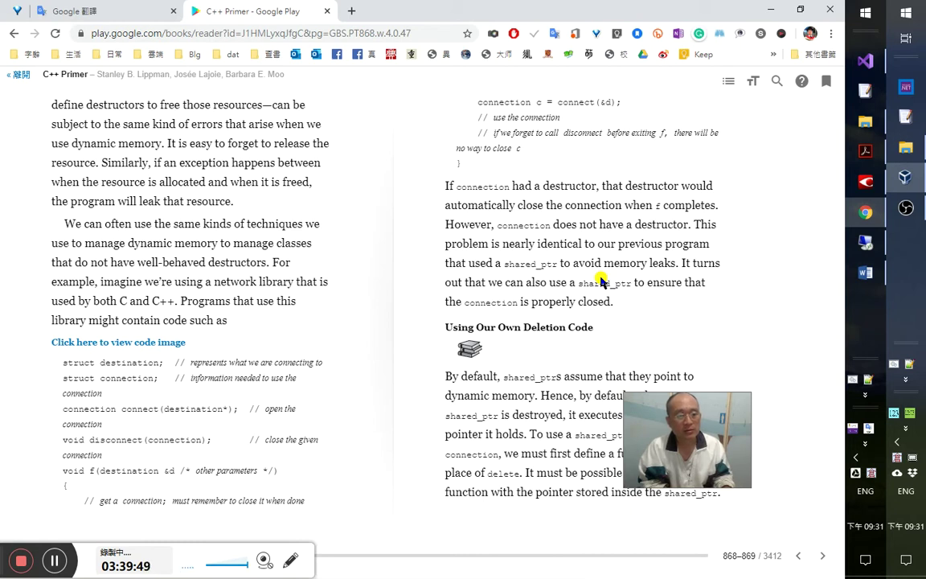
- After comparing with the book, replace 使用 with 包含了所有 in the struct connection comment
key("alt+Tab")
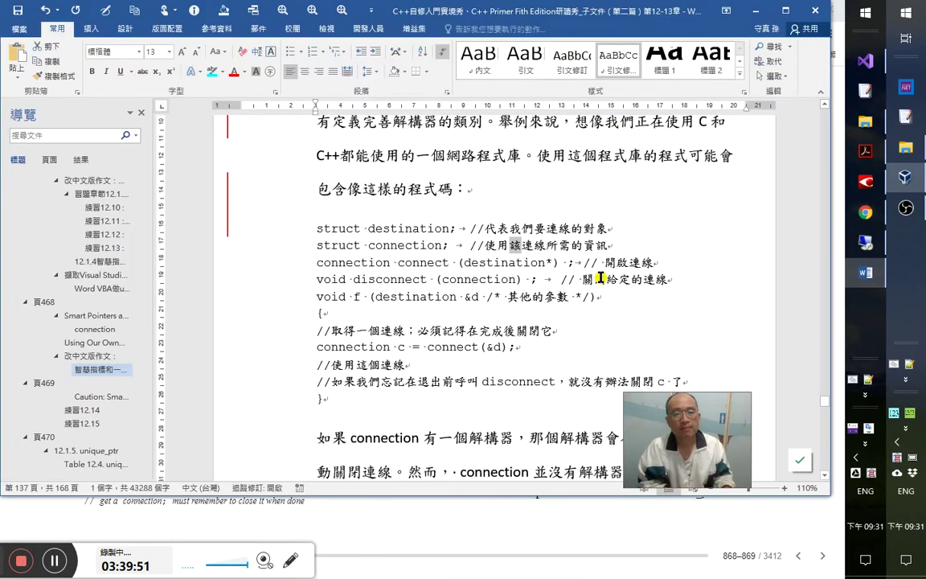
key("alt+Tab")
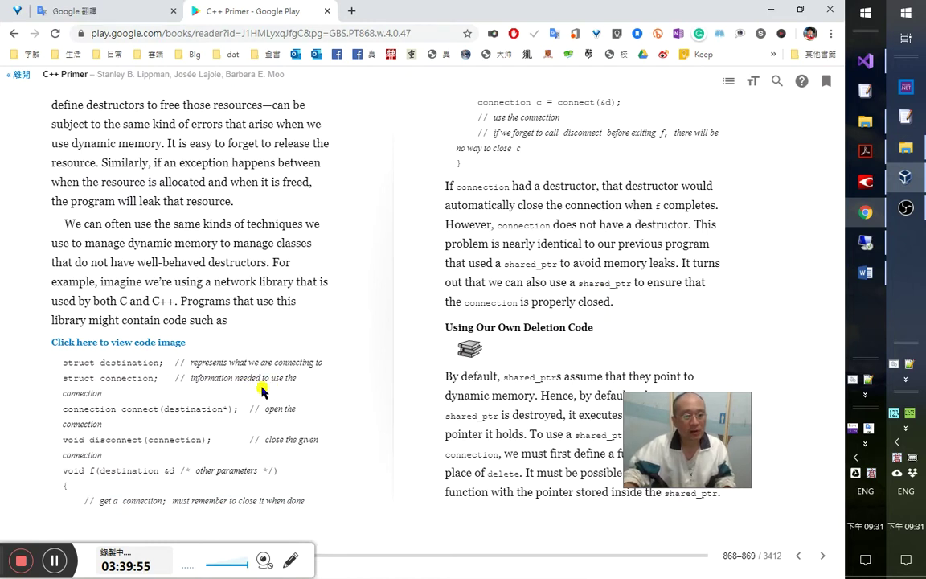
key("alt+Tab")
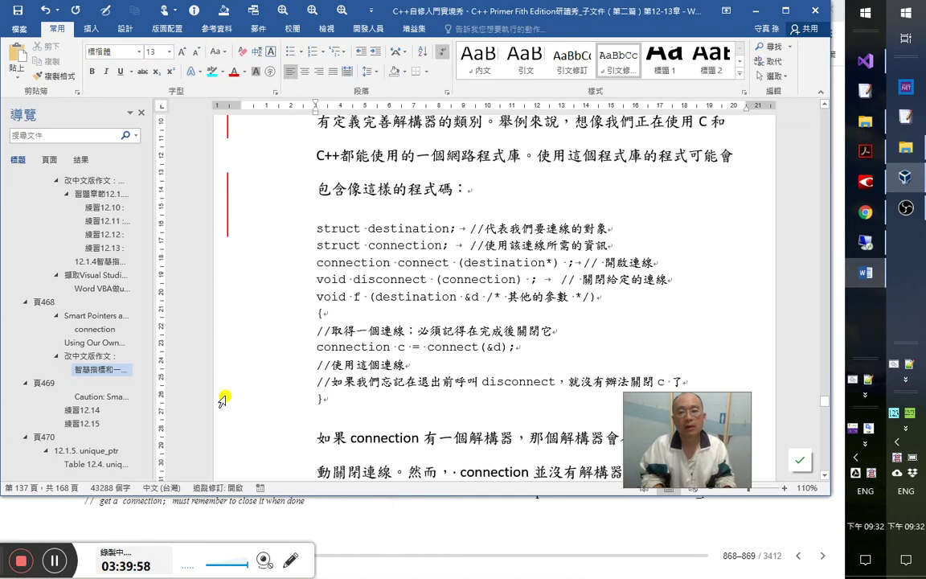
key("alt+Tab")
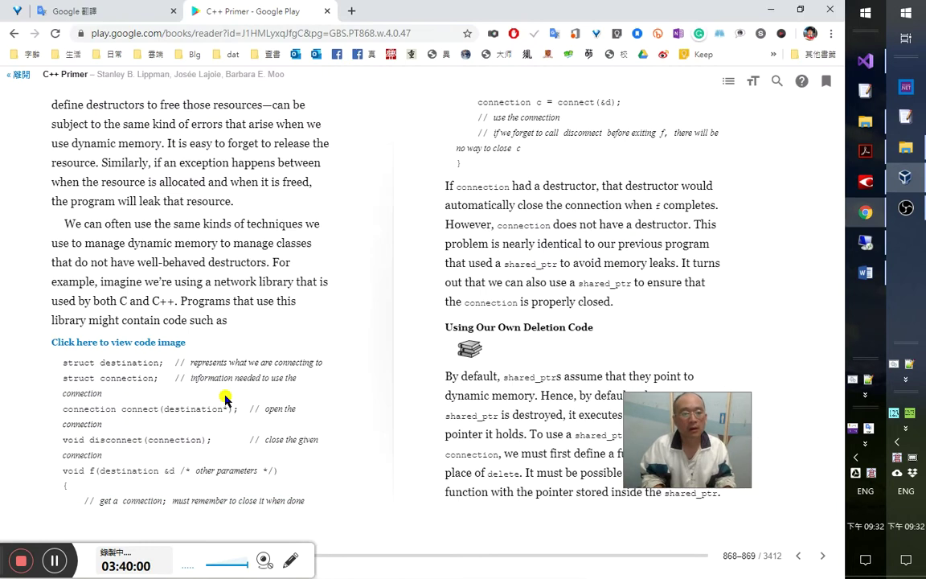
key("alt+Tab")
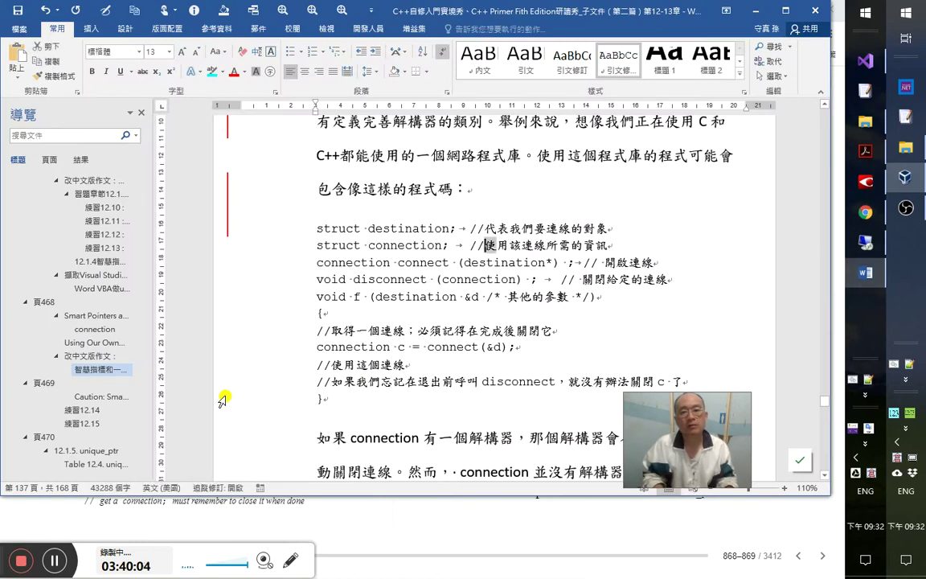
key("Left")
key("shift+Right")
key("shift+Right")
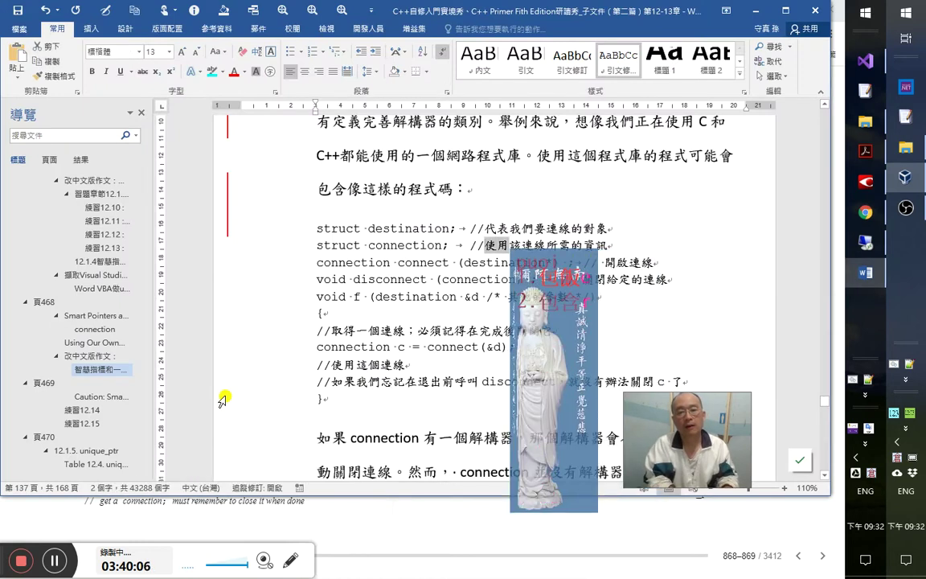
type("包含了")
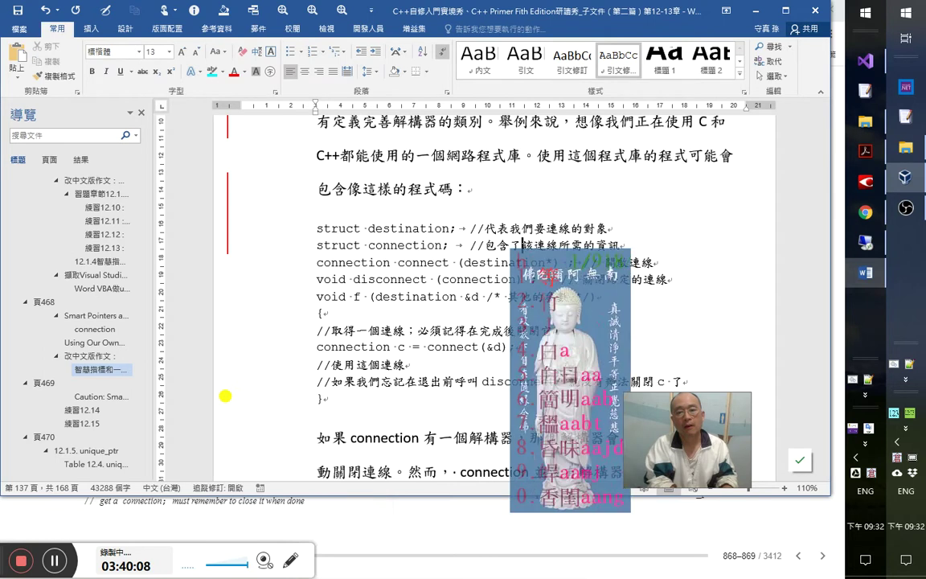
type("所以")
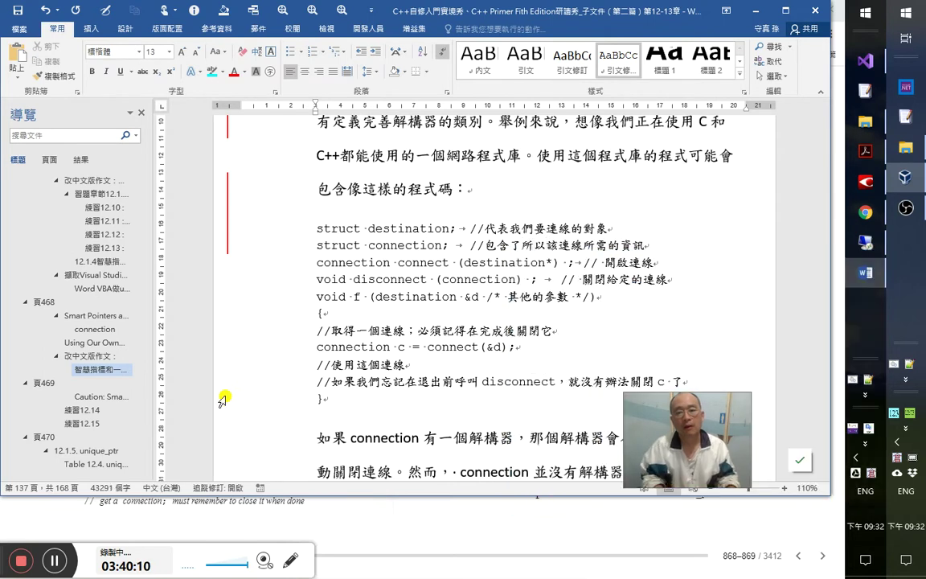
key("BackSpace")
key("Delete")
type("有")
- Reword the rest of the comment to end with 連線的相關資訊
key("Right")
key("Right")
key("Right")
key("Delete")
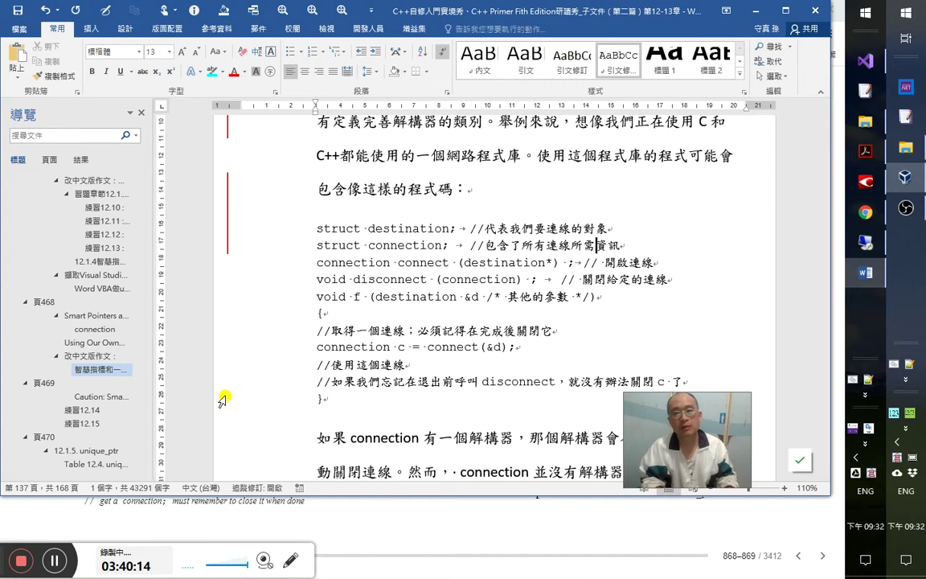
key("Left")
key("Left")
key("shift+Left")
key("shift+Left")
key("Left")
key("Left")
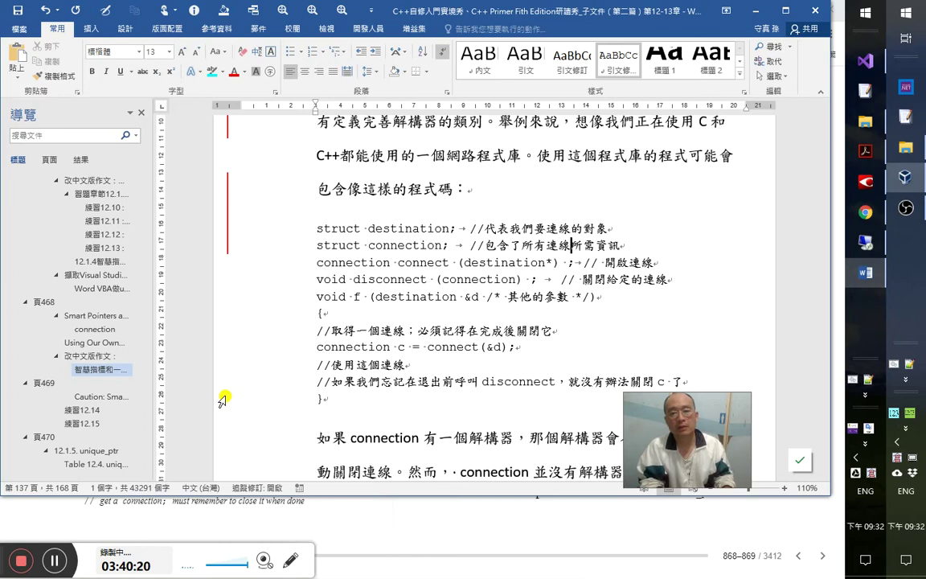
key("Left")
key("shift+Left")
key("shift+Left")
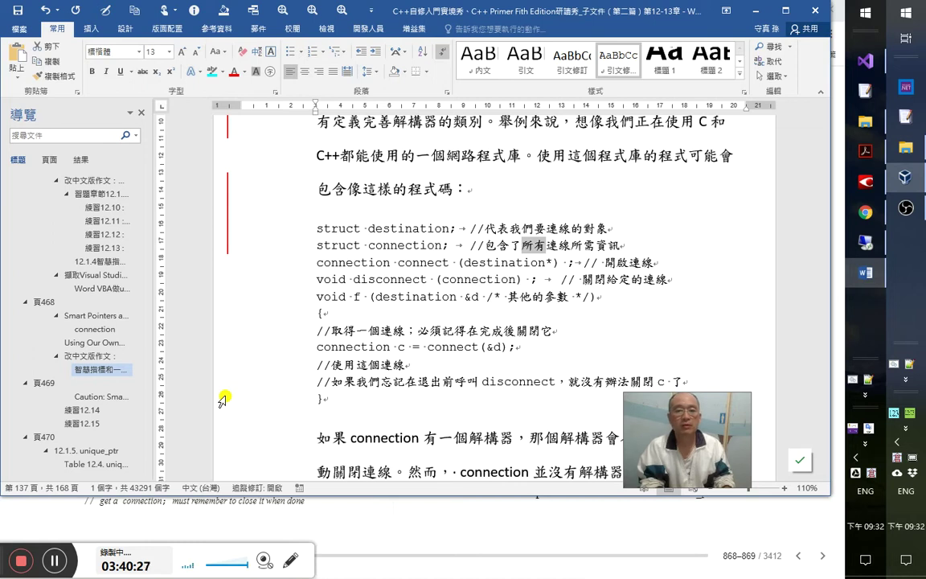
key("Right")
key("Right")
key("Right")
key("Delete")
type("要")
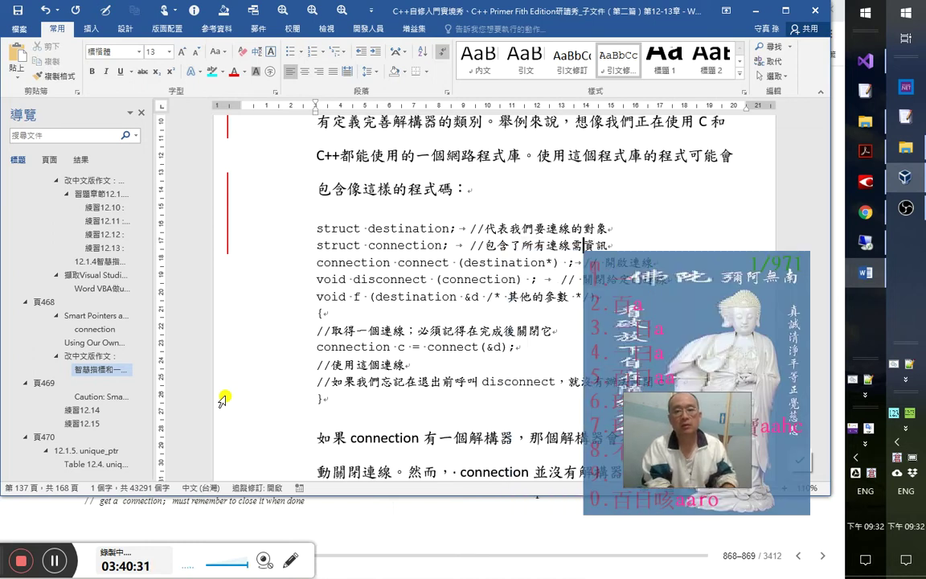
key("shift+Left")
key("shift+Left")
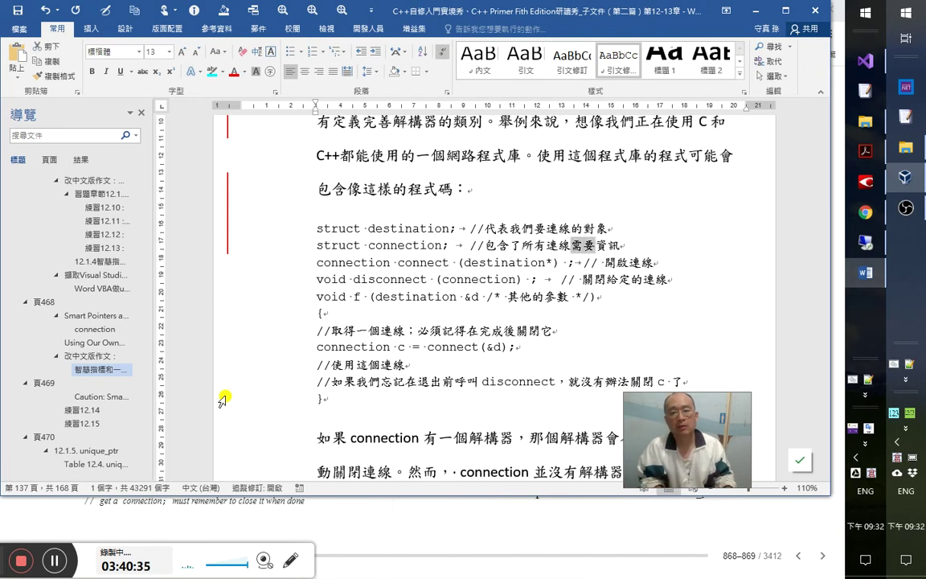
type("的")
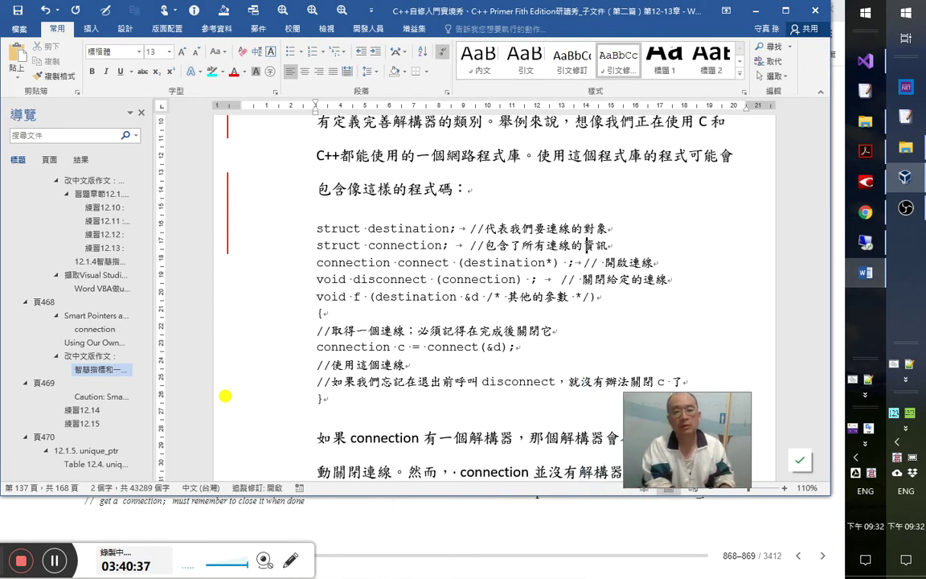
type("相關")
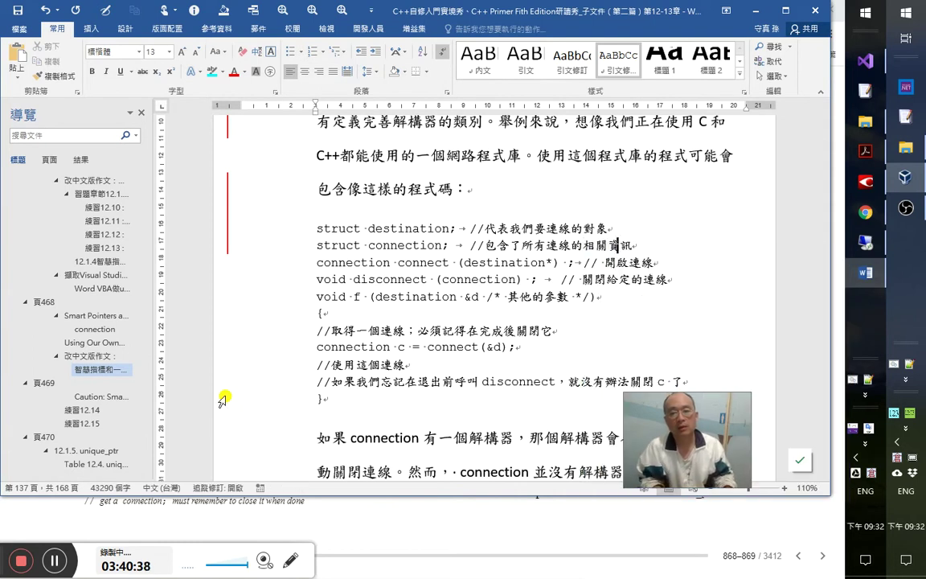
key("Down")
- Recheck the book's original comment and move the caret down to the connect line
key("alt+Tab")
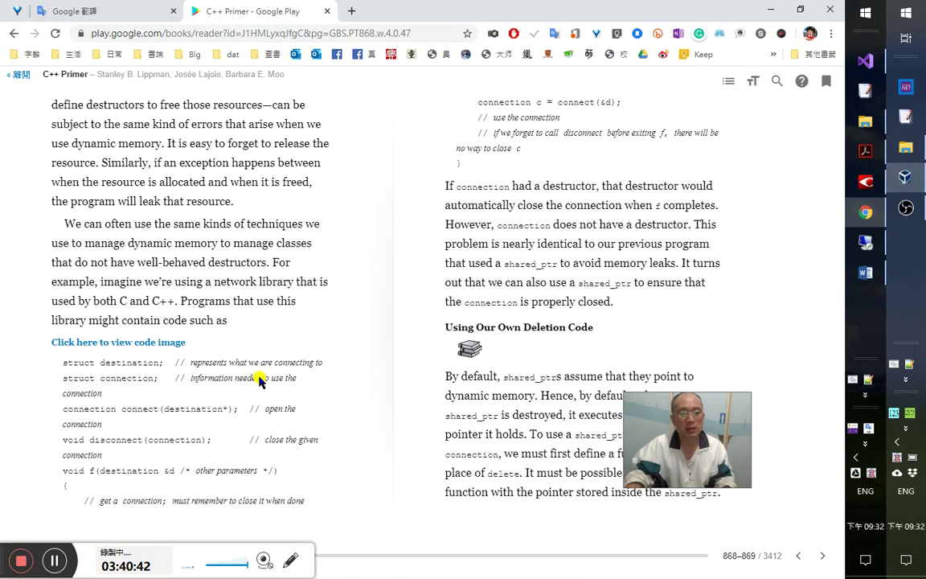
key("alt+Tab")
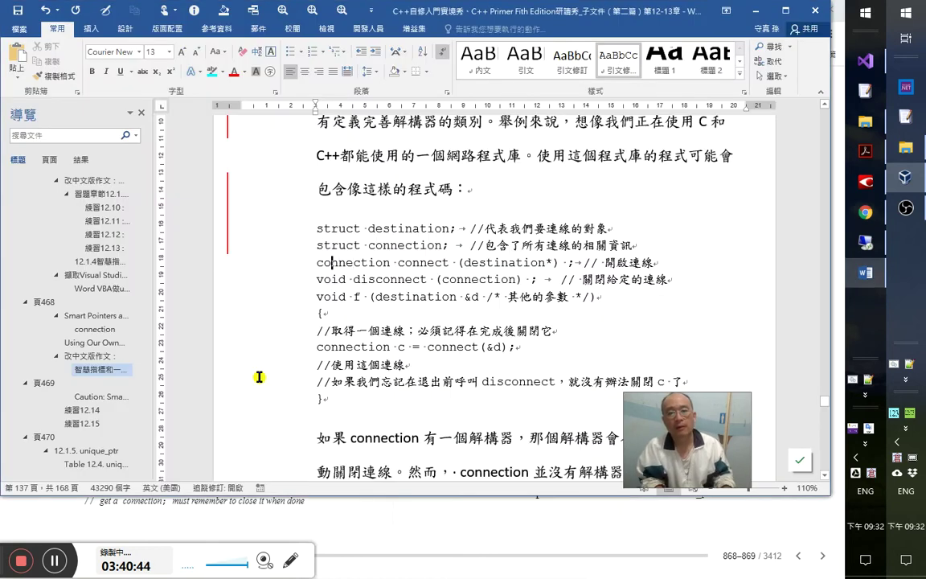
key("Right")
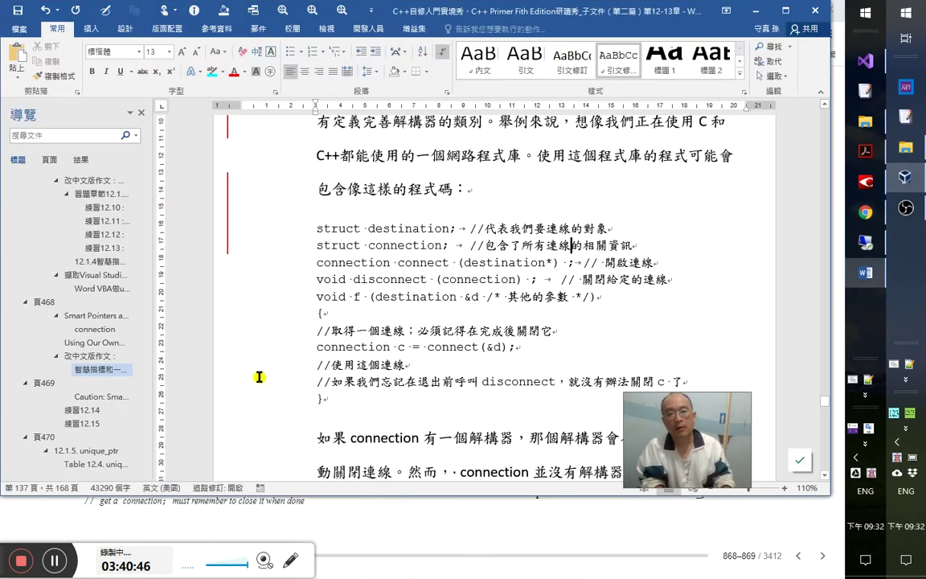
key("Down")
key("Left")
key("Left")
key("Left")
key("Left")
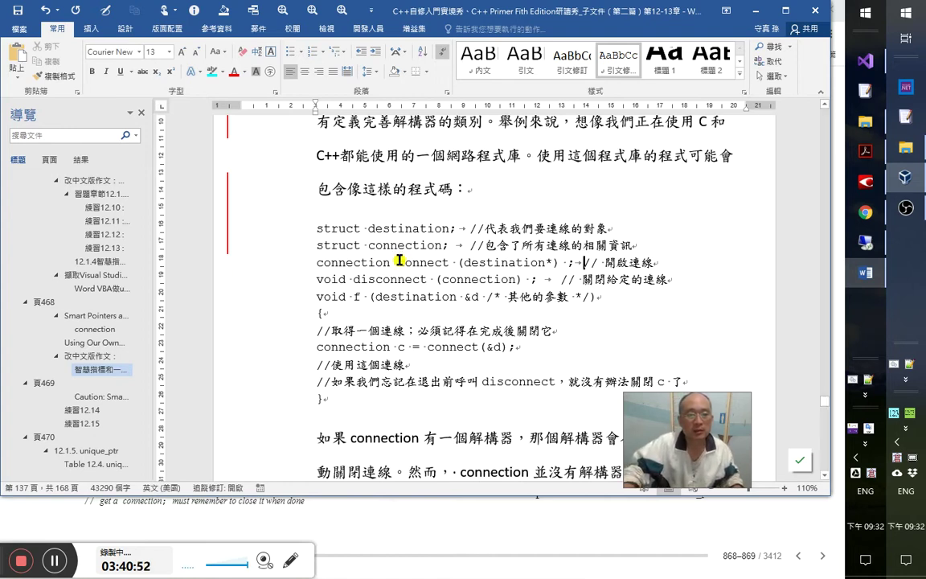
- Colour connection on the connect line teal with the CodeColor classTemplate(4) button
left_click_drag(391, 262, 317, 262)
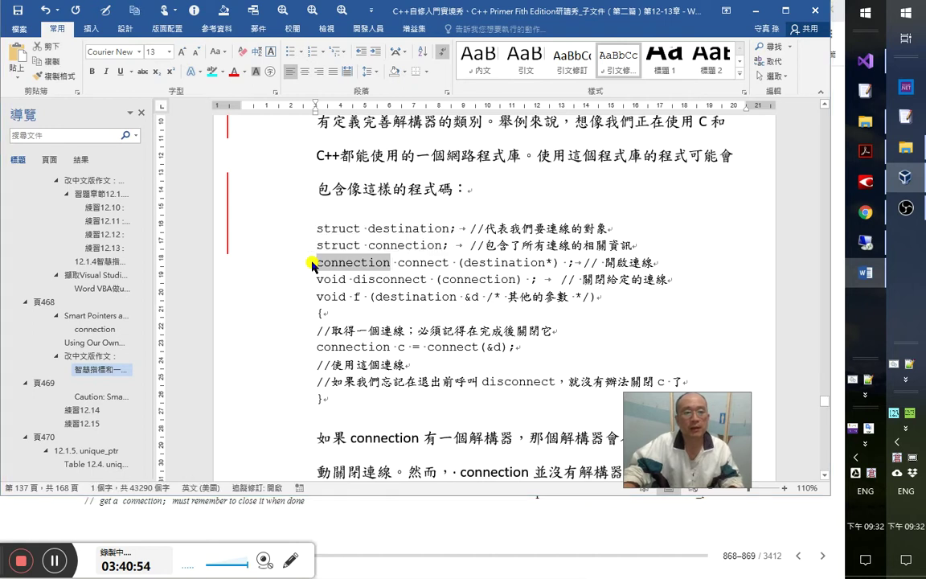
key("alt+F8")
left_click(311, 257)
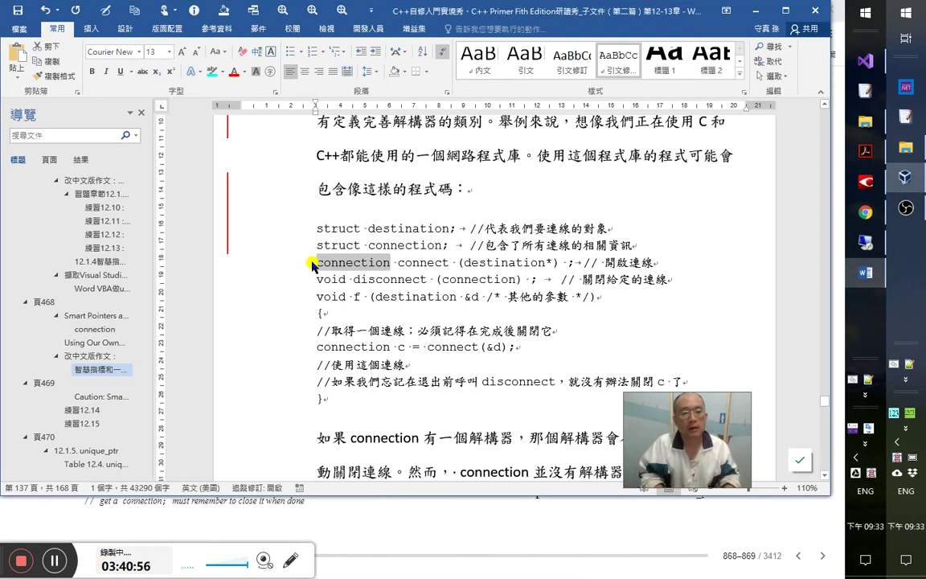
key("alt+F8")
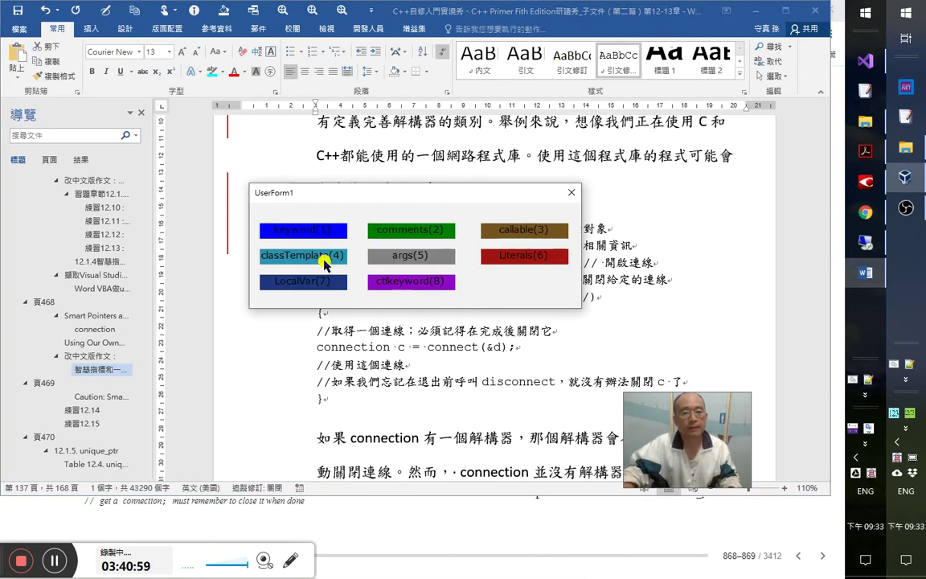
left_click(327, 257)
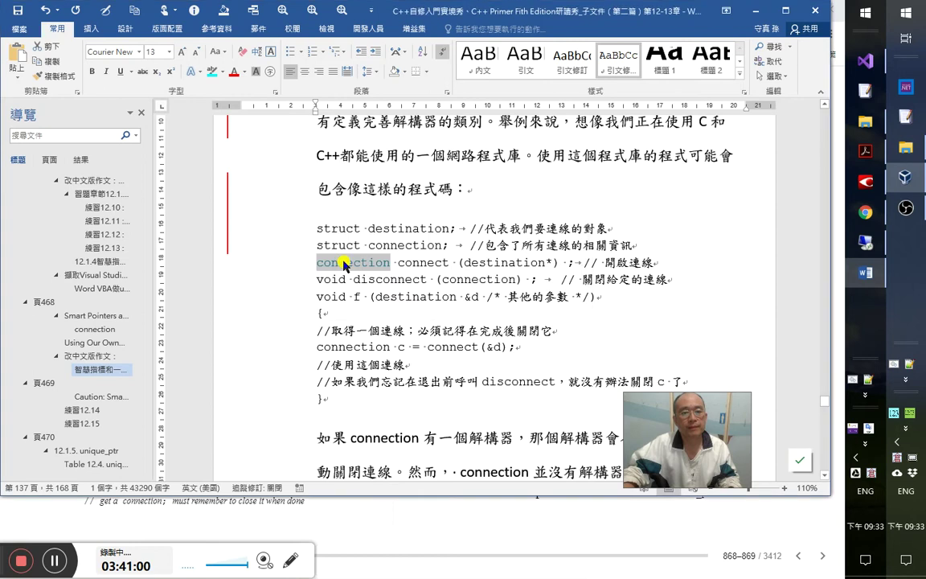
- Format-paint the teal colour onto each destination and connection, including the paragraph below
left_click(68, 75)
mouse_move(369, 228)
left_mouse_down()
mouse_move(448, 230)
mouse_move(363, 246)
left_mouse_up()
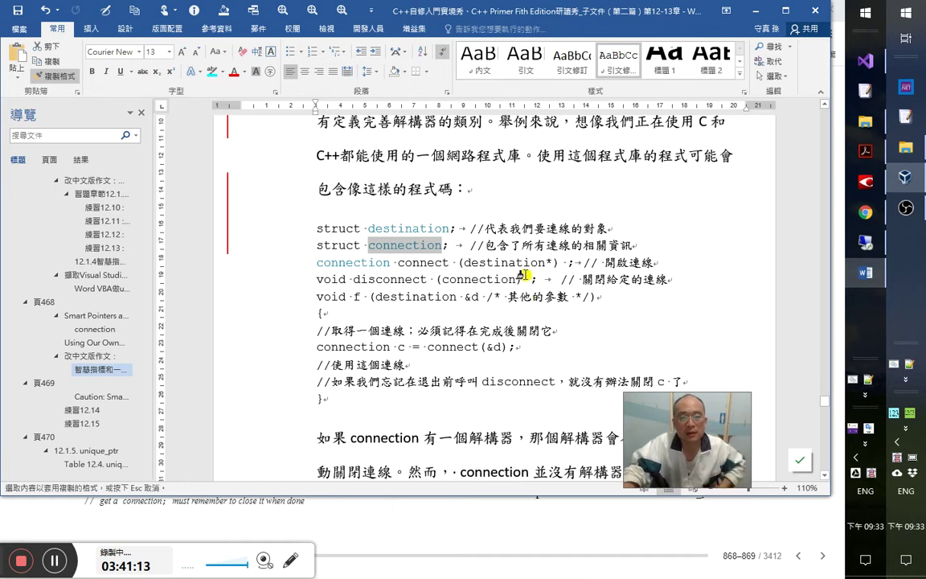
left_click(509, 266)
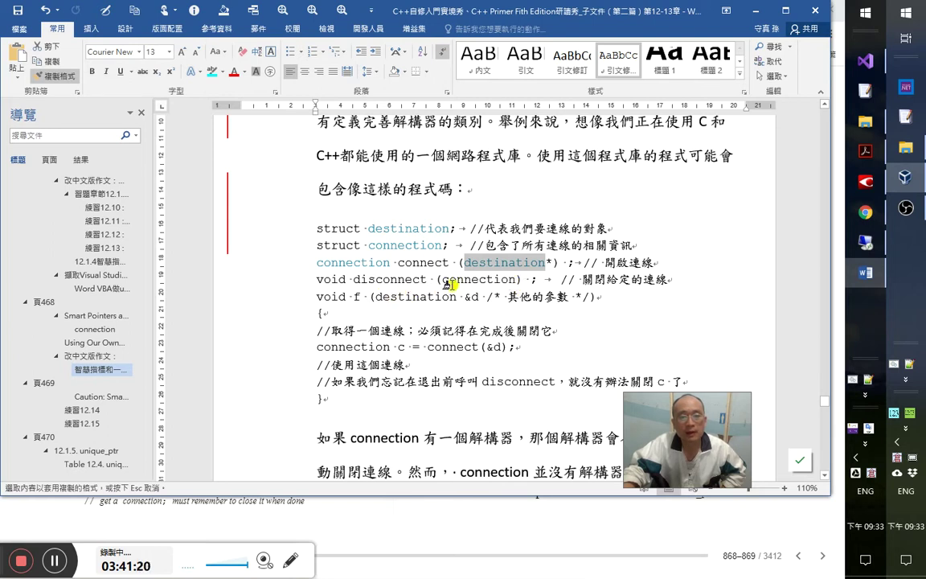
left_click_drag(515, 279, 443, 279)
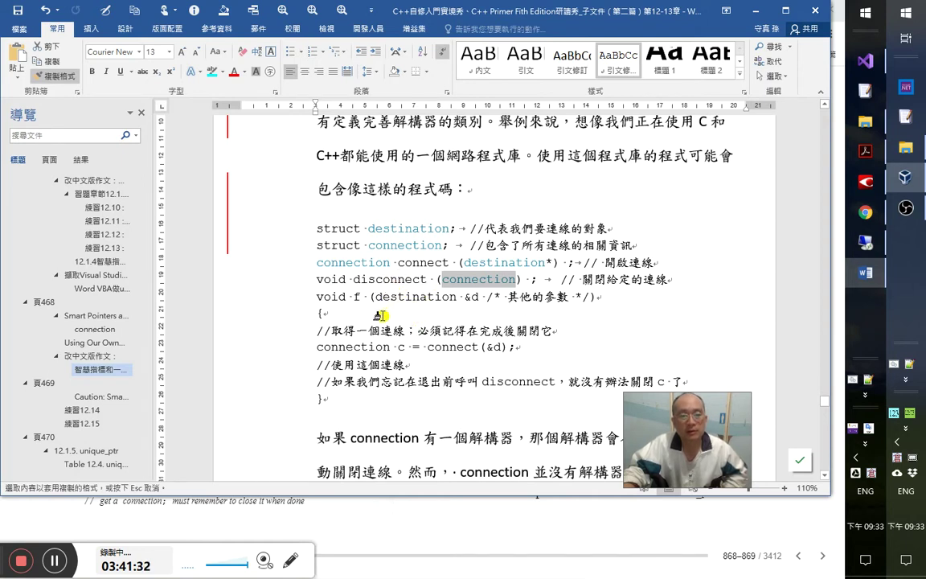
left_click_drag(375, 298, 459, 300)
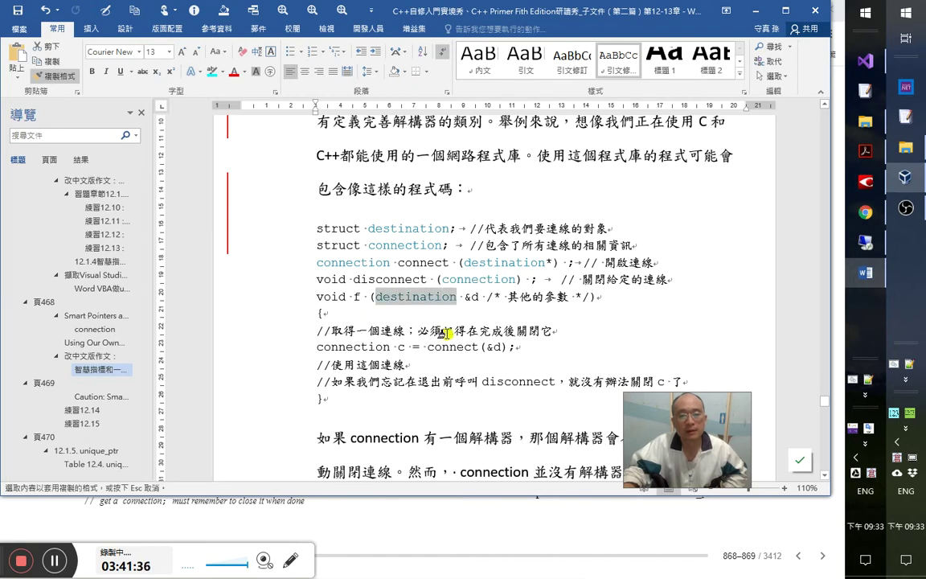
scroll(438, 330, "down", 1)
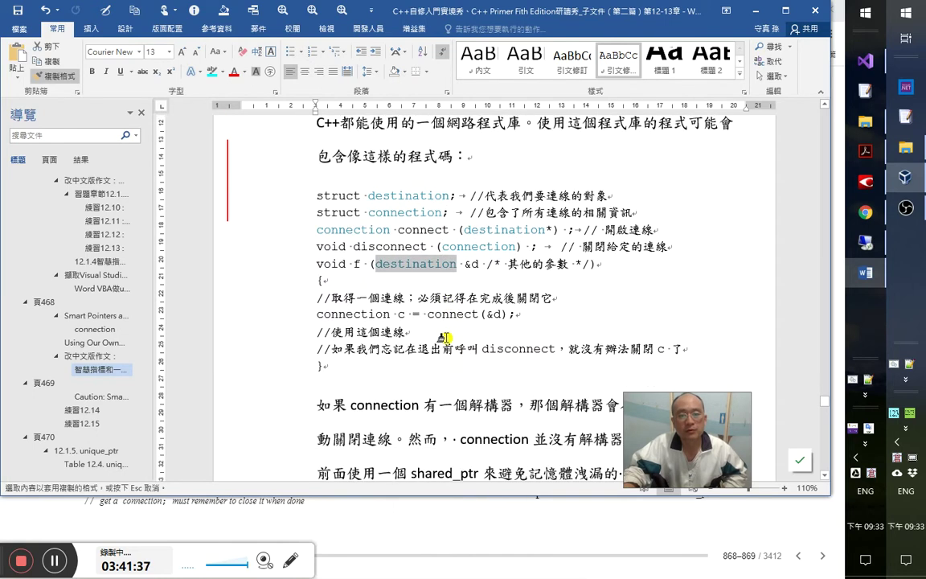
left_click(386, 314)
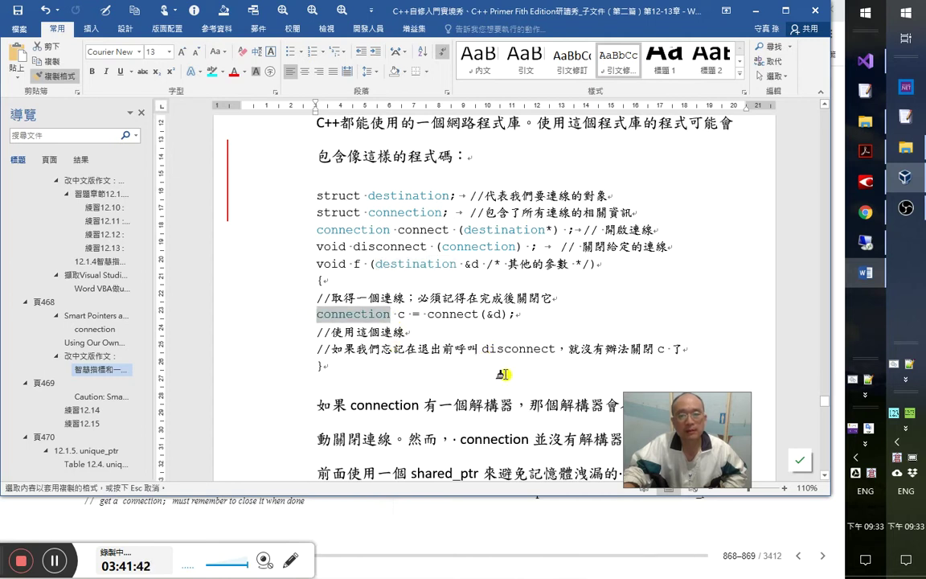
left_click_drag(426, 406, 342, 409)
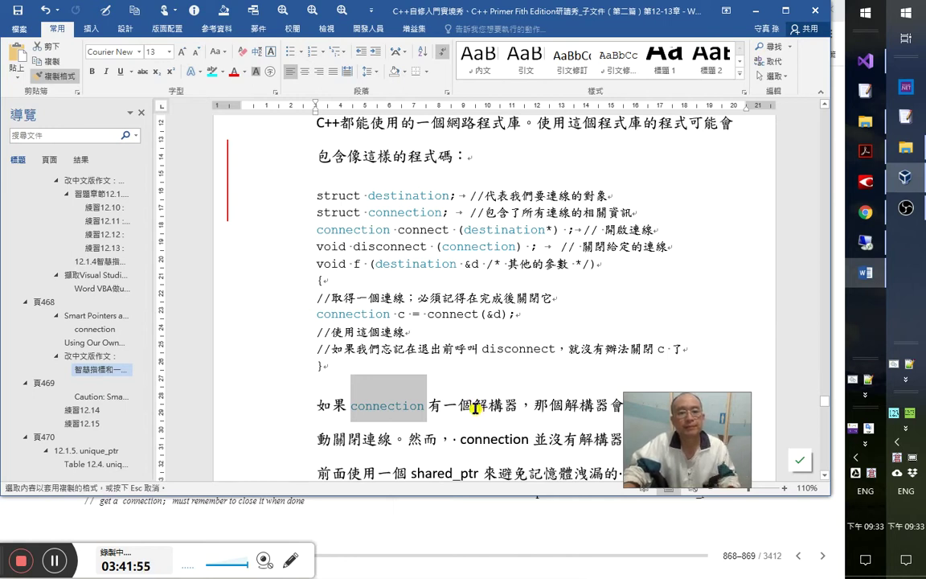
left_click(478, 409)
left_click(376, 351, "shift")
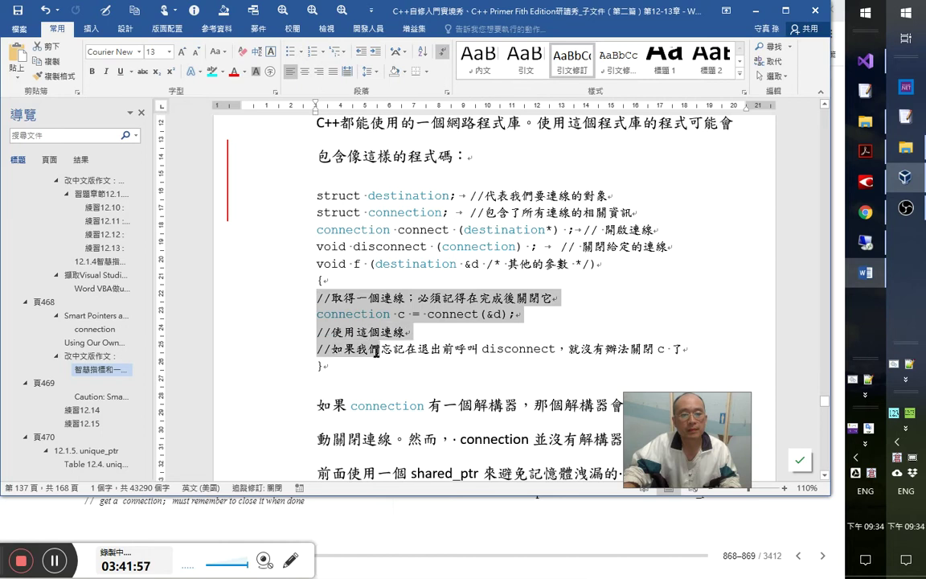
- Indent f's four body statements and colour both struct keywords dark blue with keywords(1)
key("Tab")
left_click(345, 237)
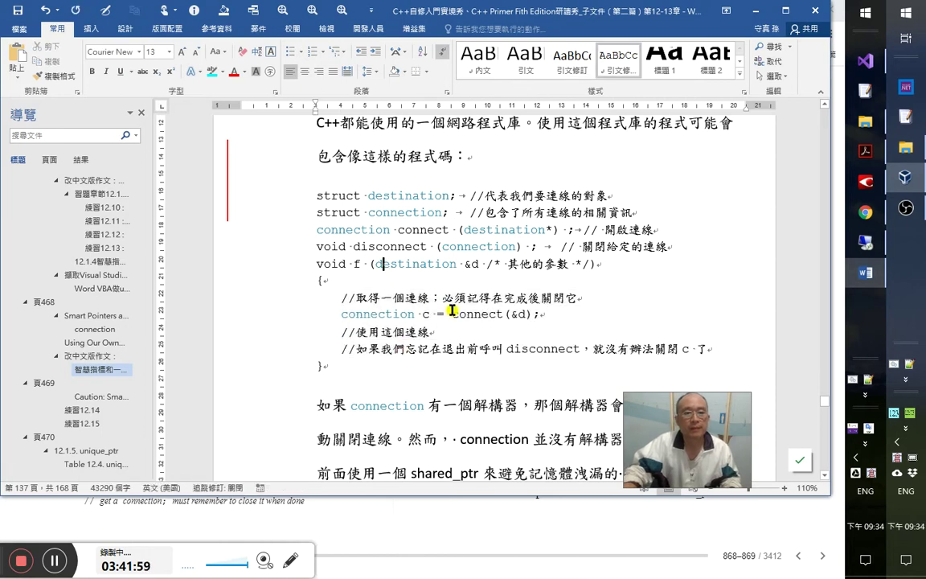
left_click_drag(361, 195, 312, 191)
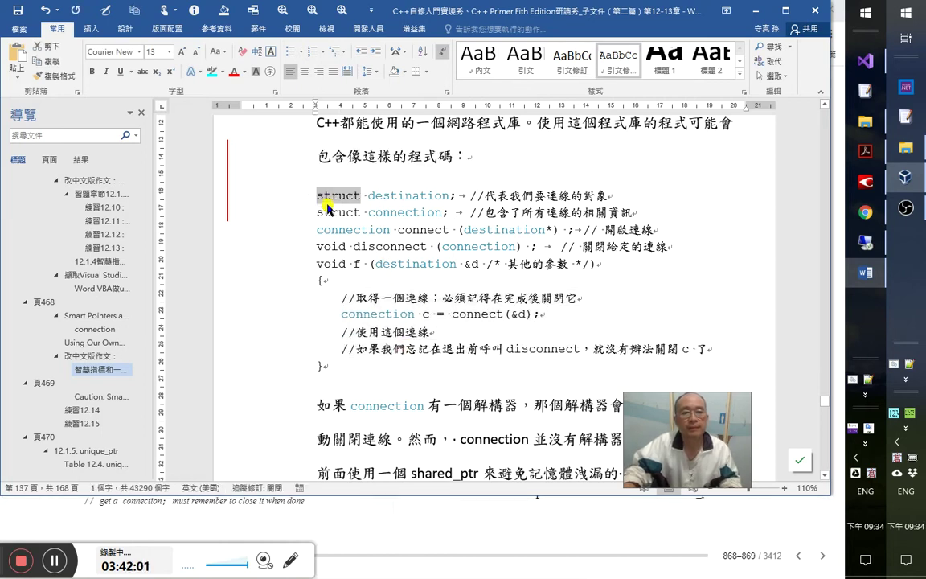
key("ctrl+shift+q")
left_click(316, 225)
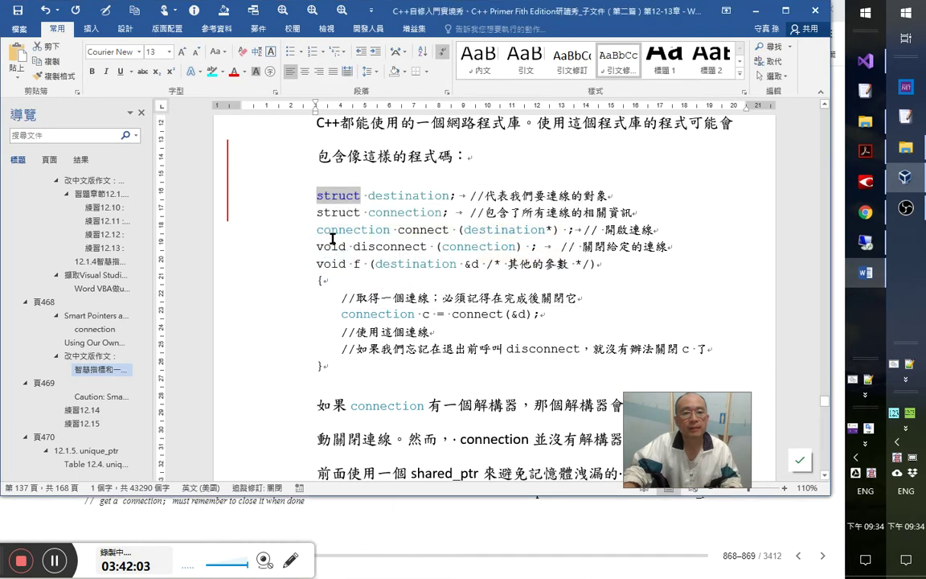
left_click(60, 76)
left_click_drag(318, 213, 361, 214)
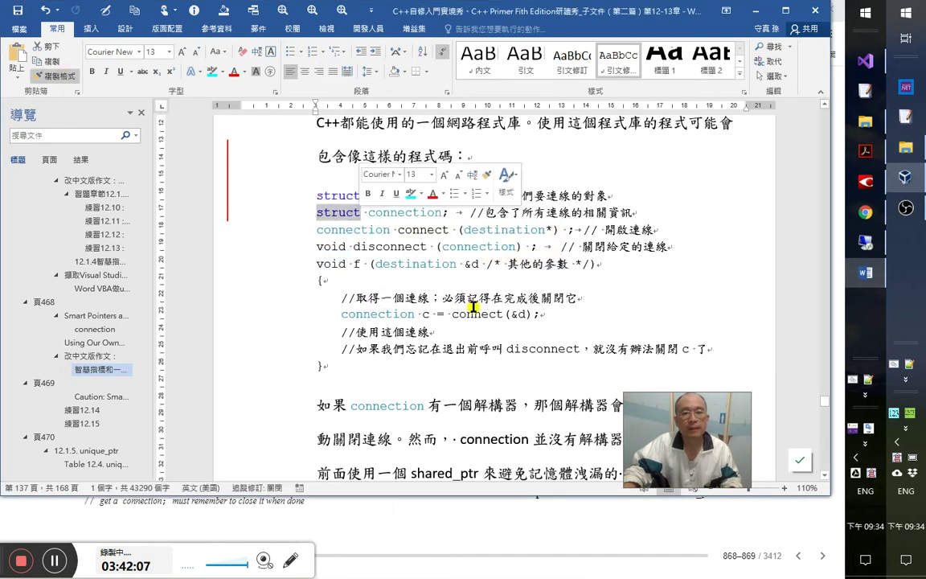
left_click(449, 230)
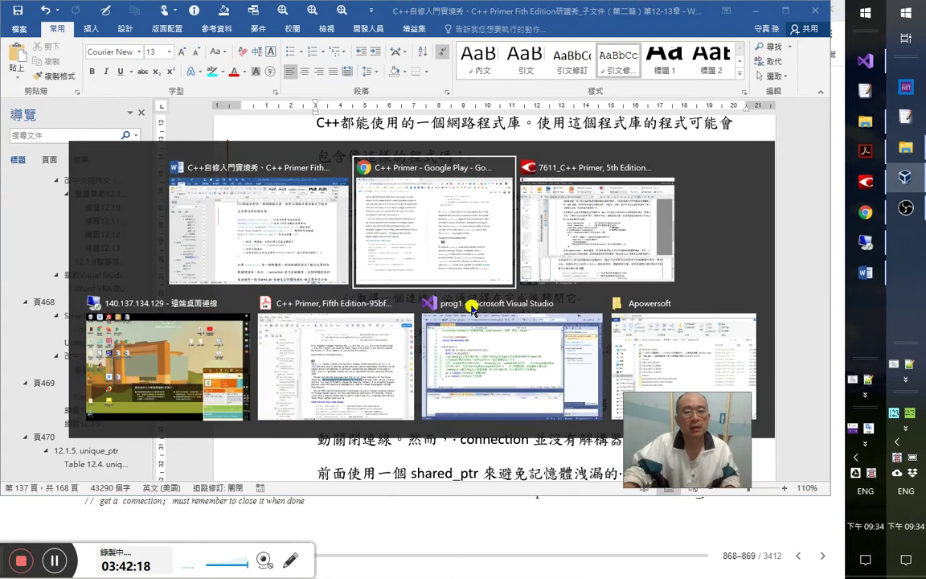
- After checking the book, replace 開啟 with 啟用 in the connect line's comment
key("alt+Tab")
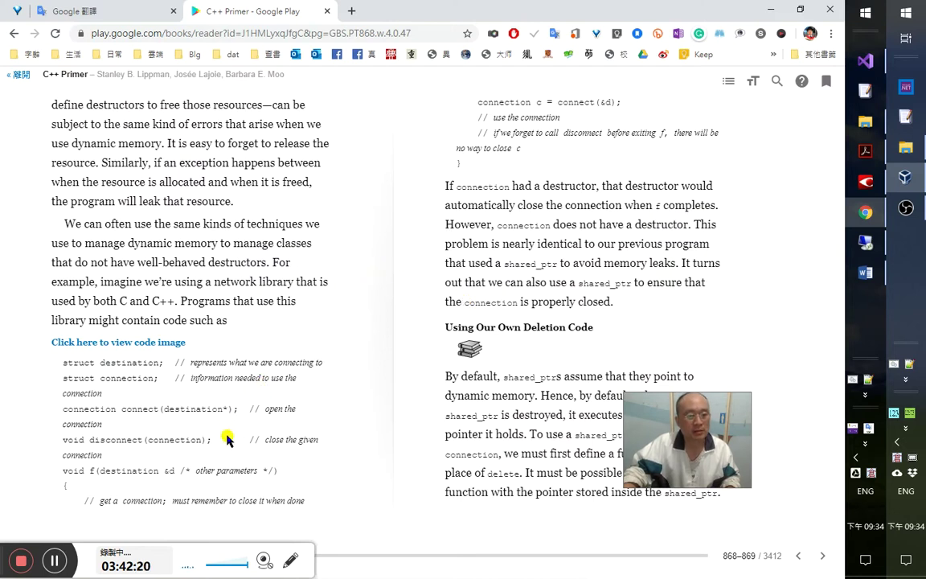
key("alt+Tab")
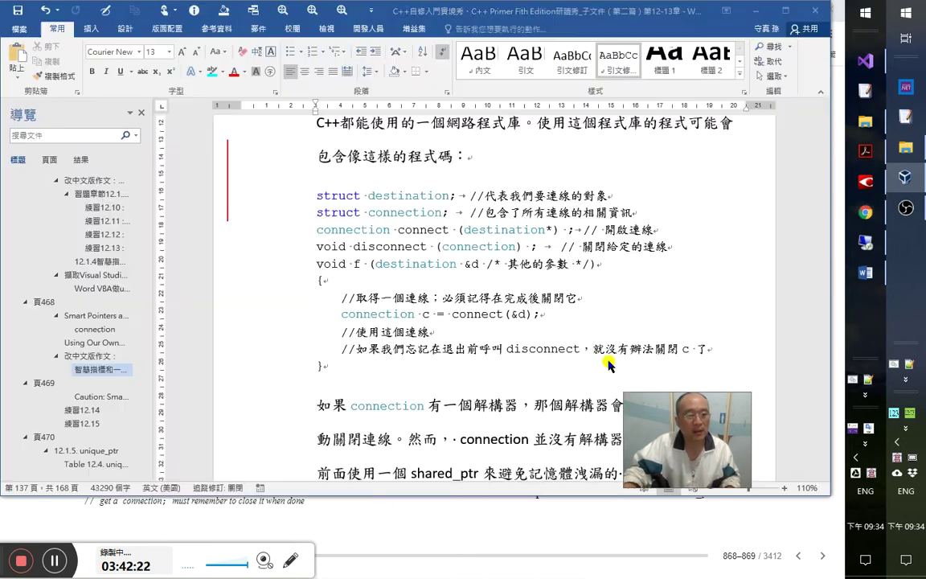
key("Delete")
key("Delete")
key("BackSpace")
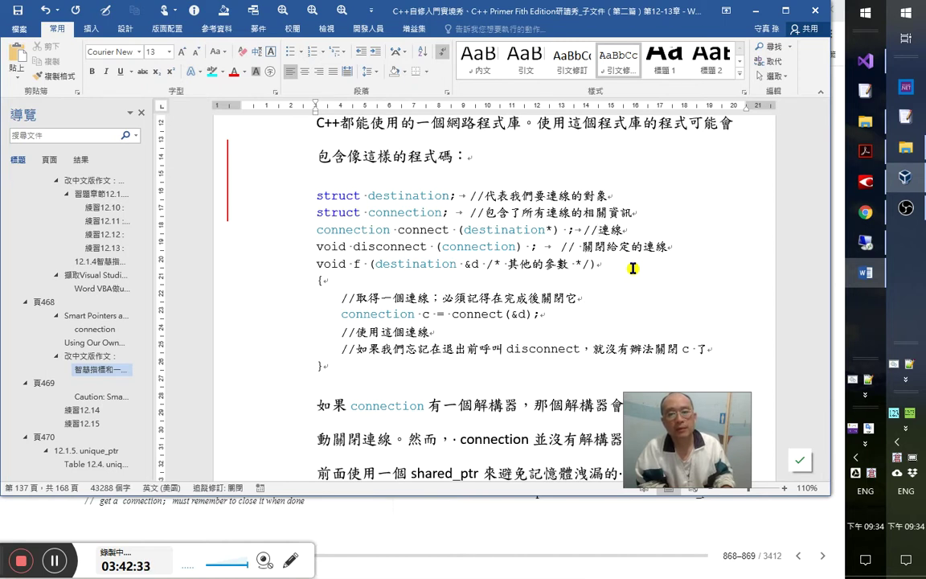
type("啟用")
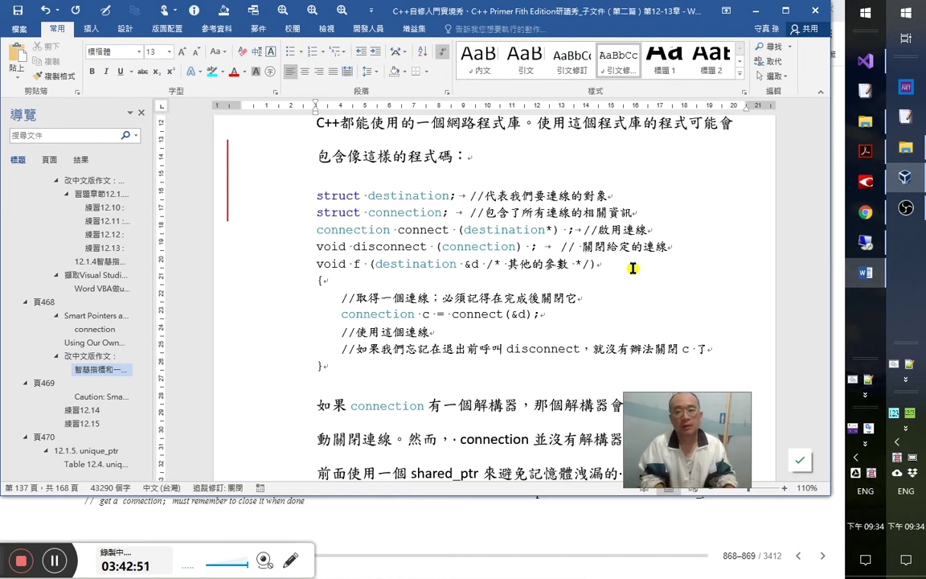
key("shift+Left")
key("shift+Left")
type("啟用")
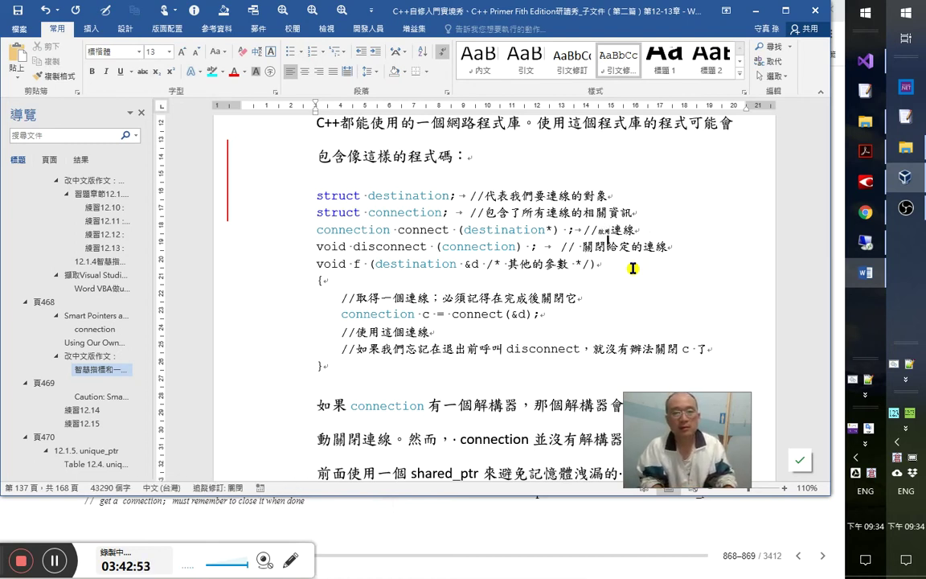
key("Left")
key("Left")
key("Left")
key("Left")
key("Left")
key("Left")
key("Left")
key("Left")
key("Left")
key("Left")
key("Left")
key("Left")
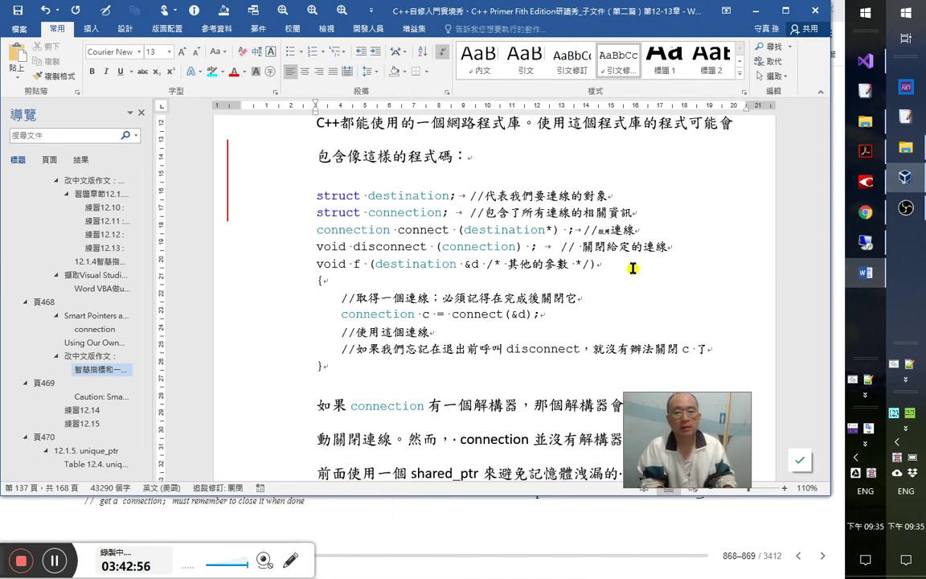
- Give the disconnect declaration and the function name f the brown callable(3) colour
left_click(352, 247, "shift")
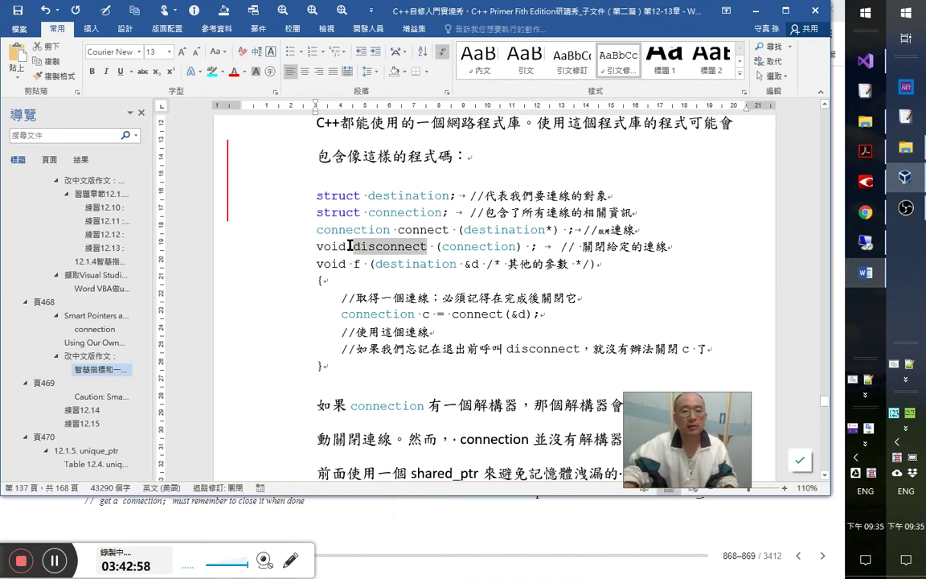
key("ctrl+shift+k")
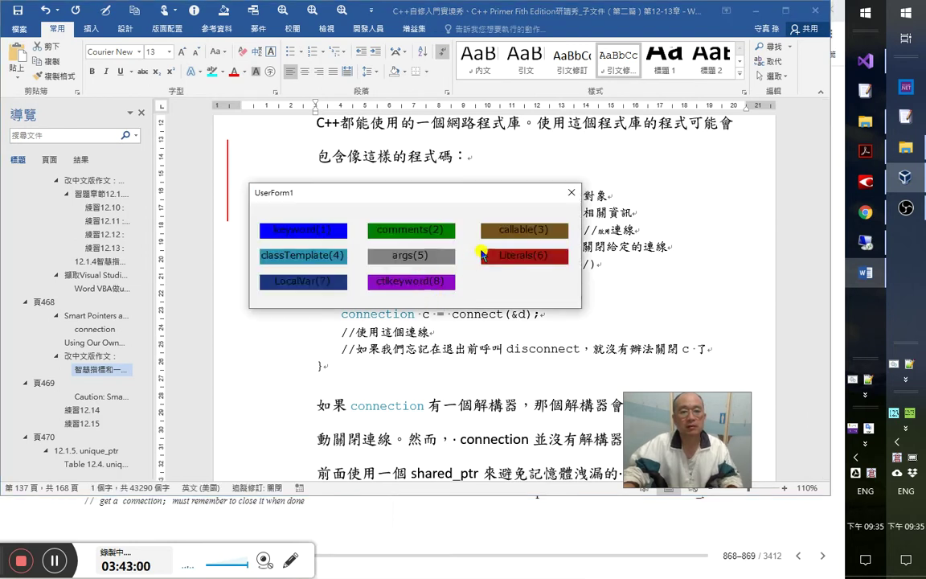
left_click(500, 234)
left_click(56, 76)
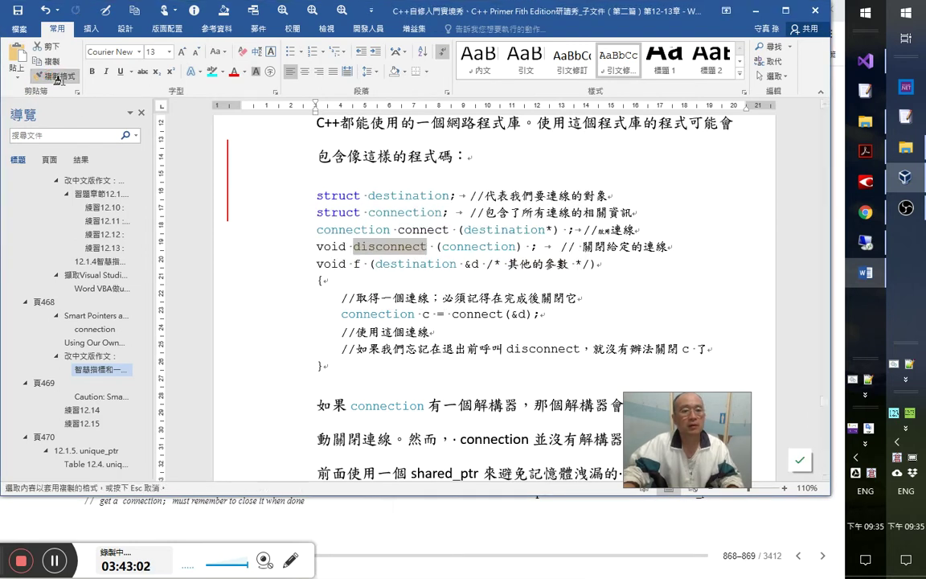
left_click(355, 264)
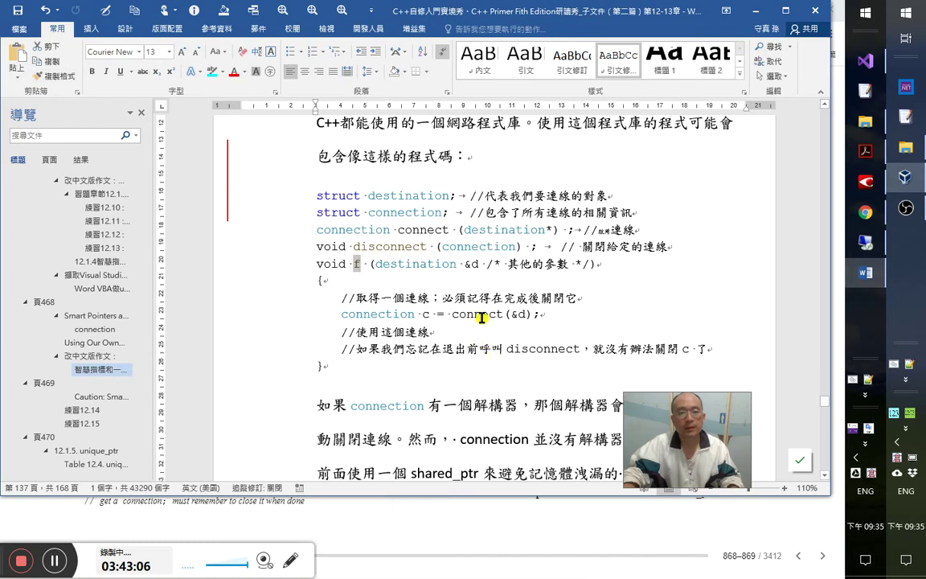
- Select disconnect in the final comment and apply the callable colour via the CodeColor form
left_click_drag(508, 349, 579, 346)
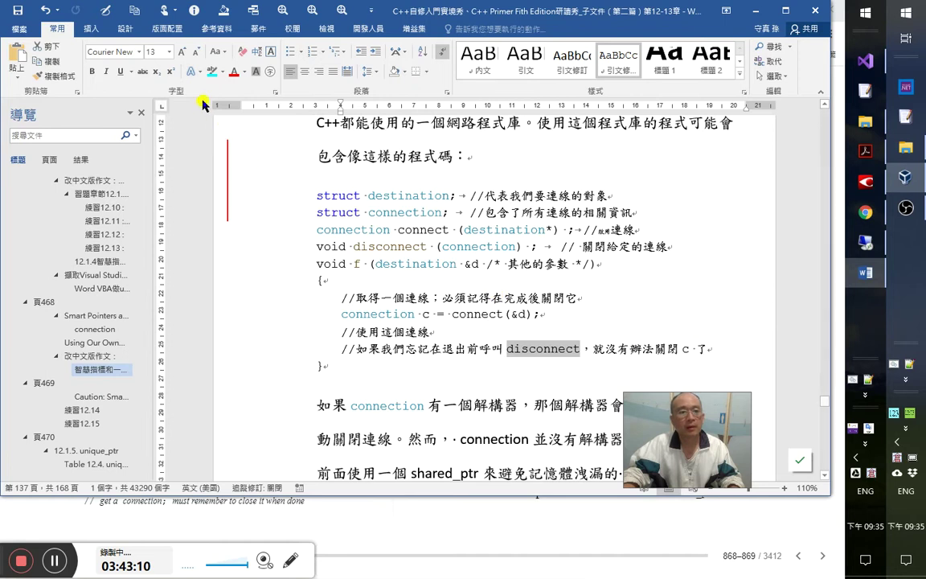
left_click(243, 72)
left_click(345, 240)
left_click(341, 222)
left_click(246, 70)
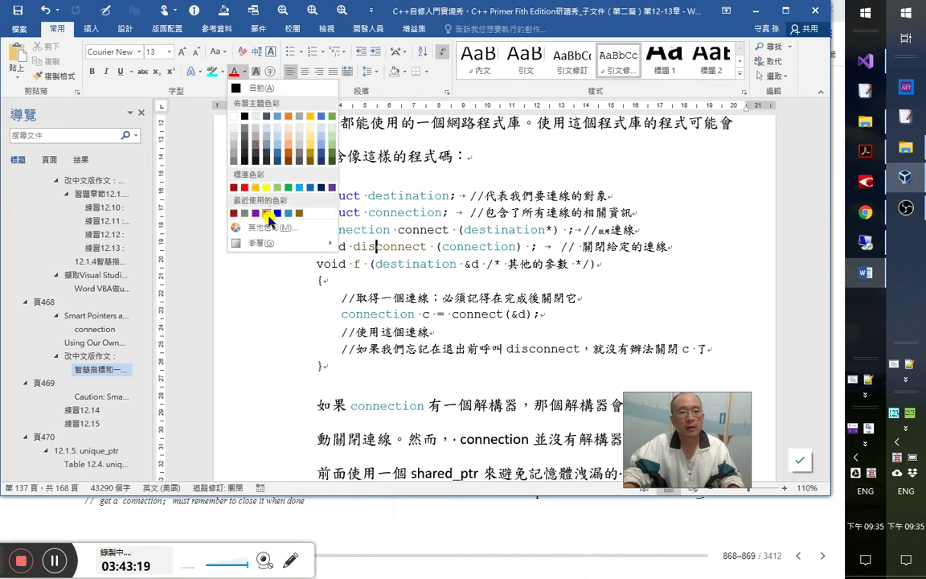
left_click(538, 299)
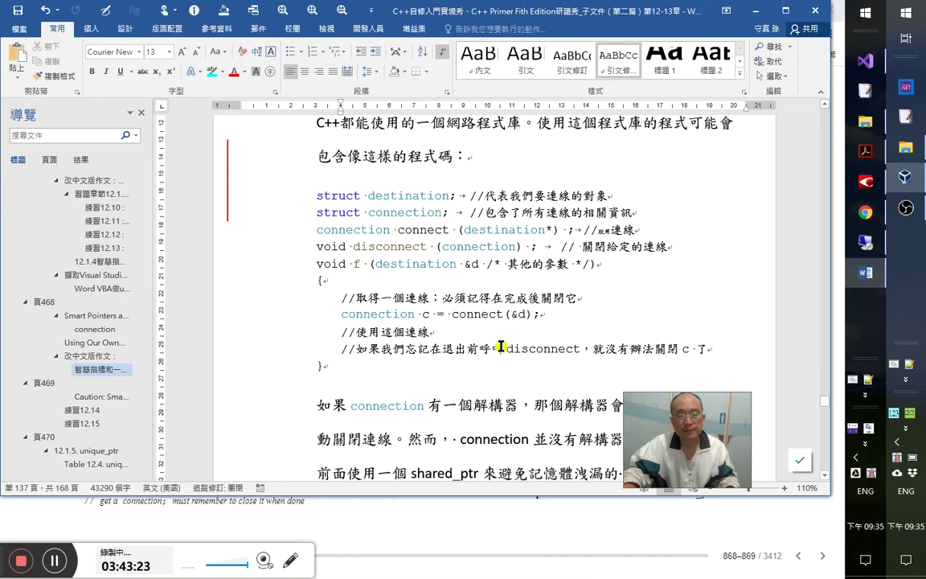
left_click_drag(508, 349, 579, 355)
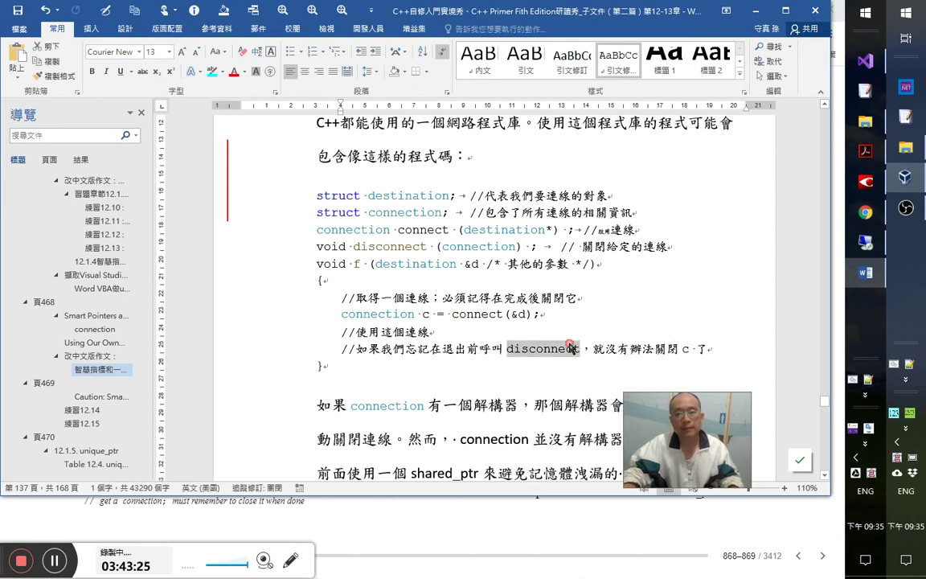
key("alt+F8")
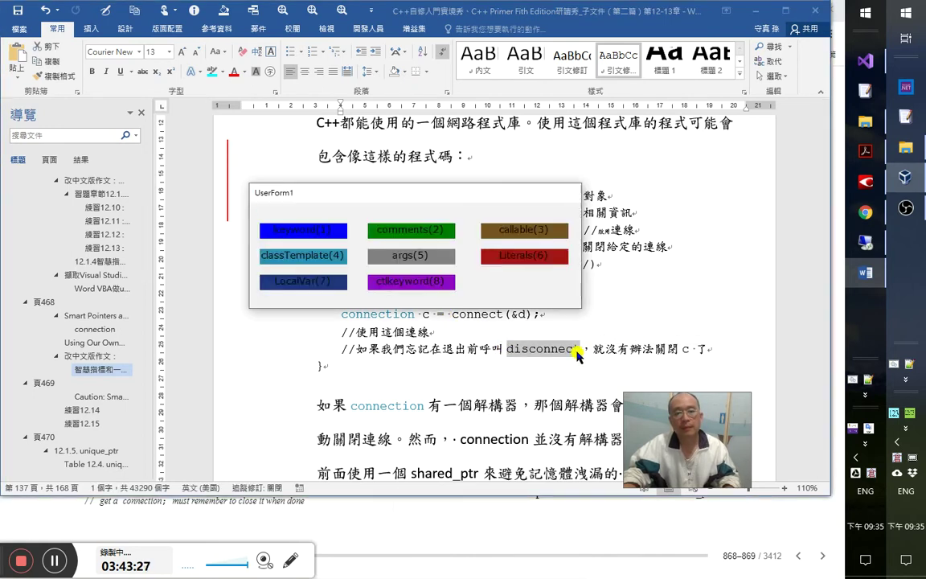
key("Return")
left_click(512, 294)
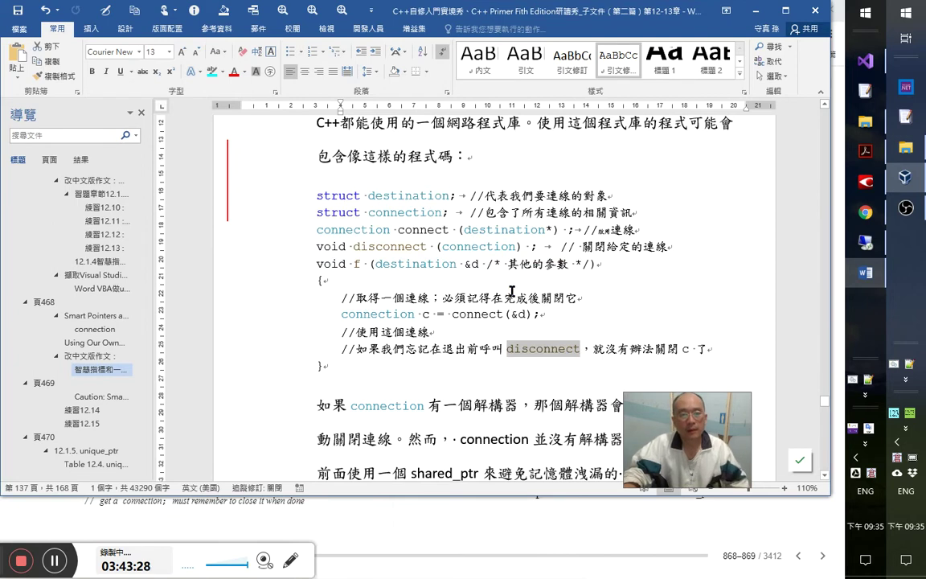
left_click(416, 226)
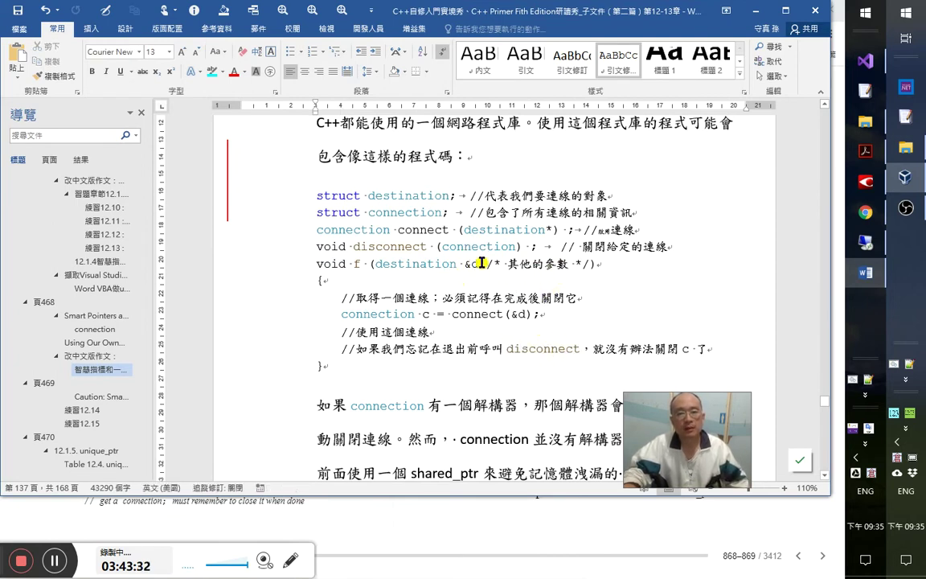
- Check the book's original, then delete 給定的 from the disconnect line's comment
left_click(622, 246)
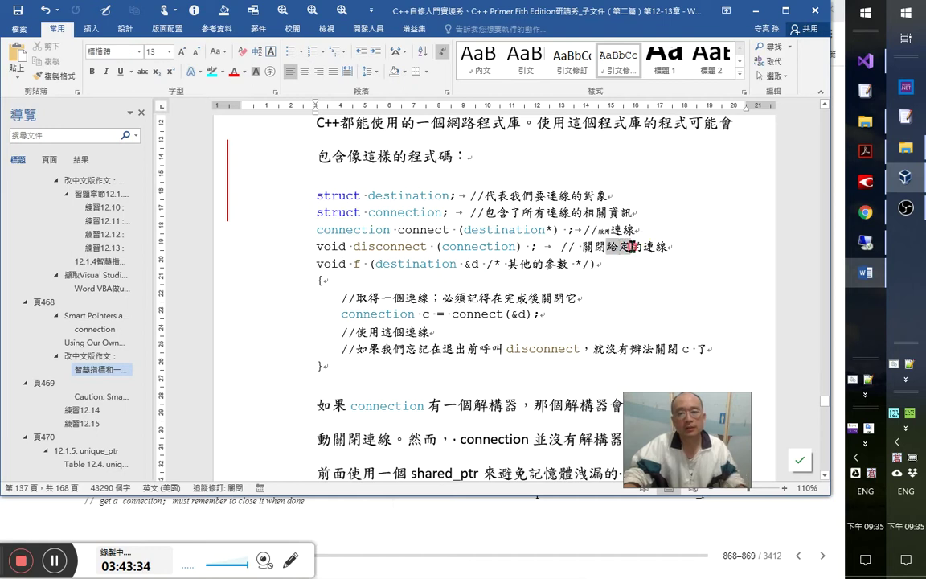
key("super+Tab")
key("Return")
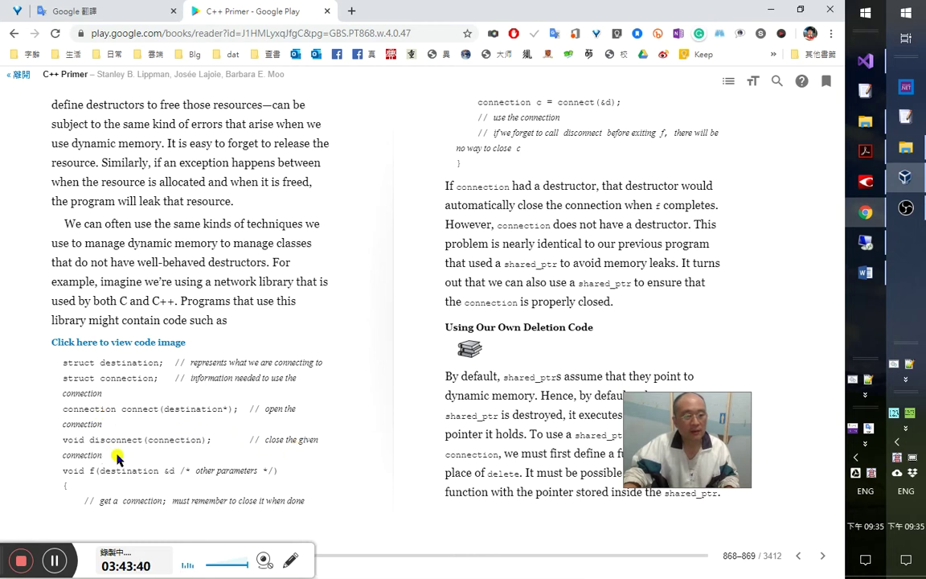
key("alt+Tab")
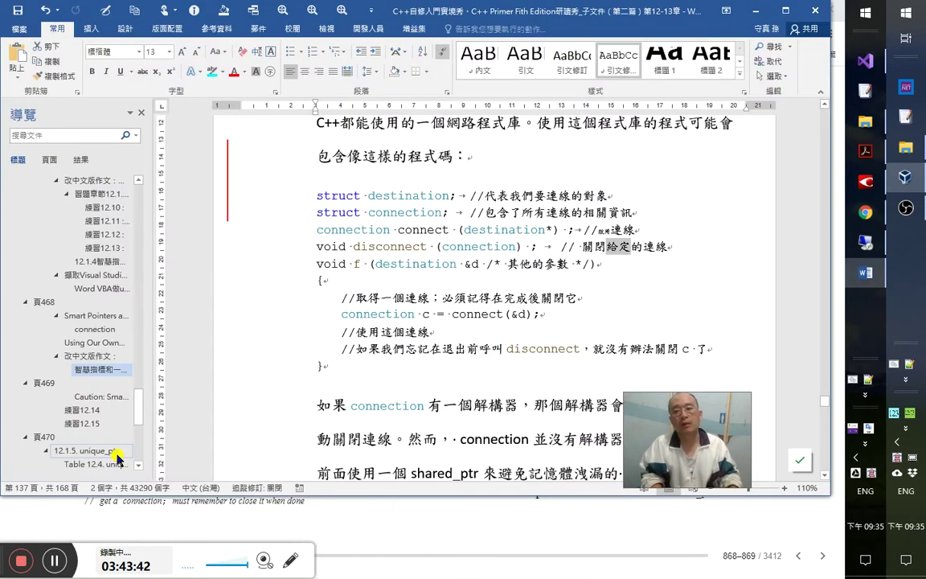
key("shift+Right")
key("Delete")
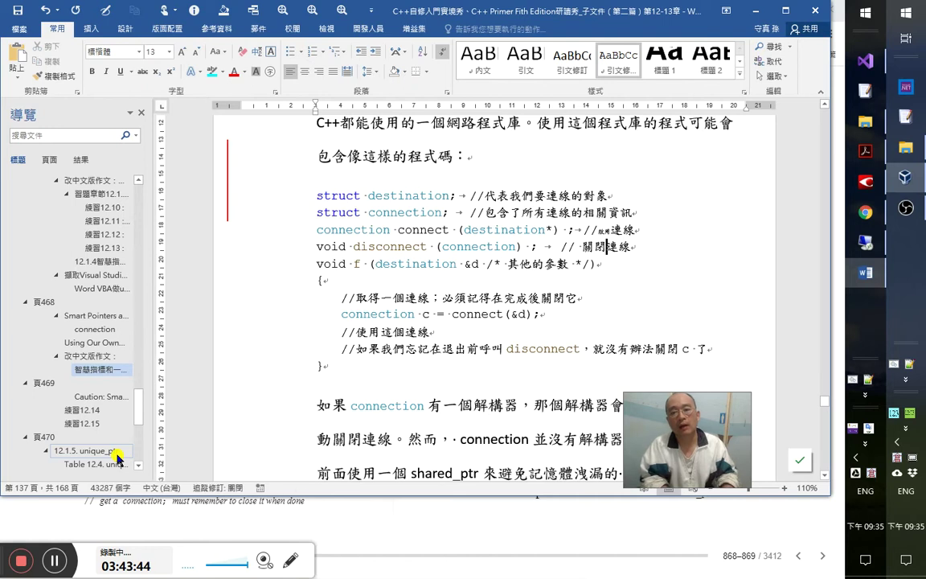
- Type 切斷 in front of 關閉 in the disconnect comment
type("td")
key("space")
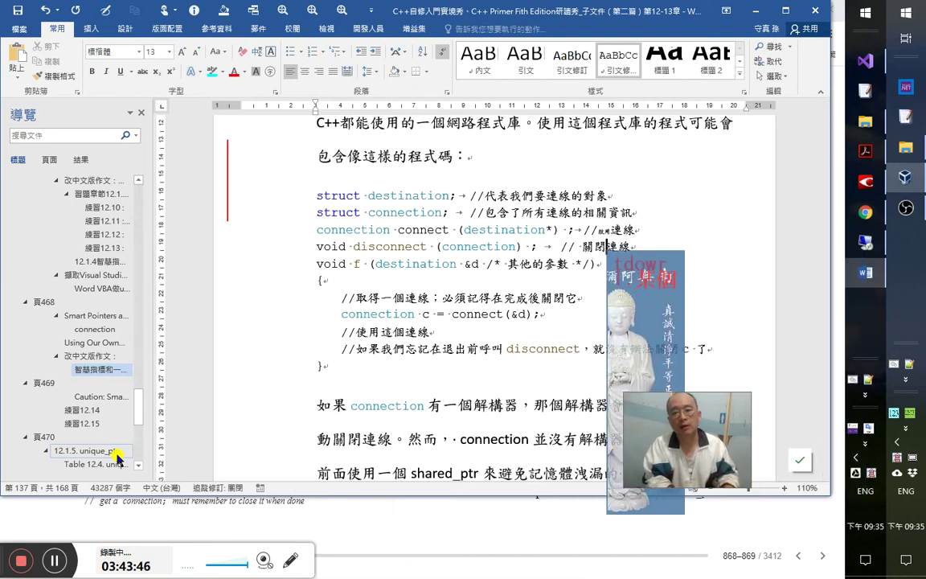
key("shift+Left")
key("shift+Left")
type("x")
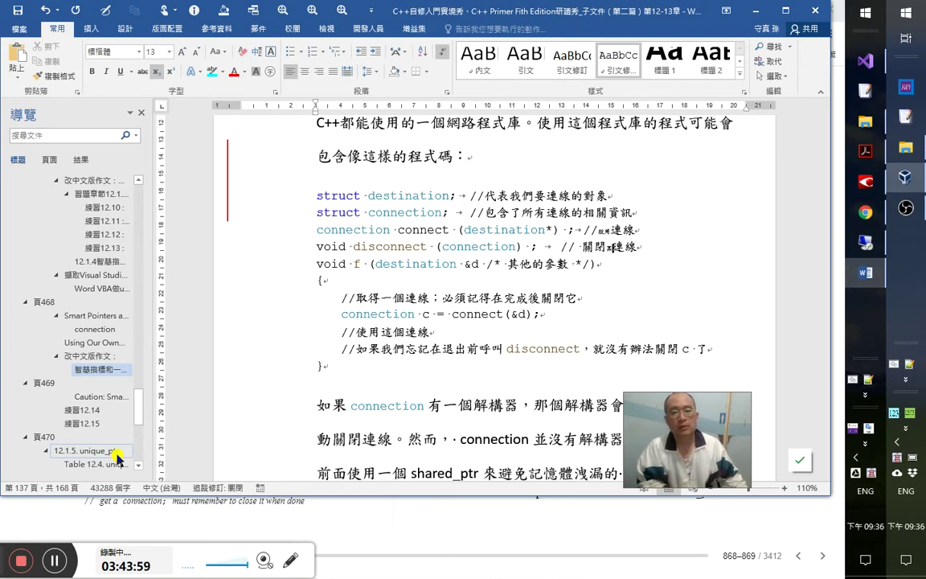
key("shift+Left")
key("shift+Left")
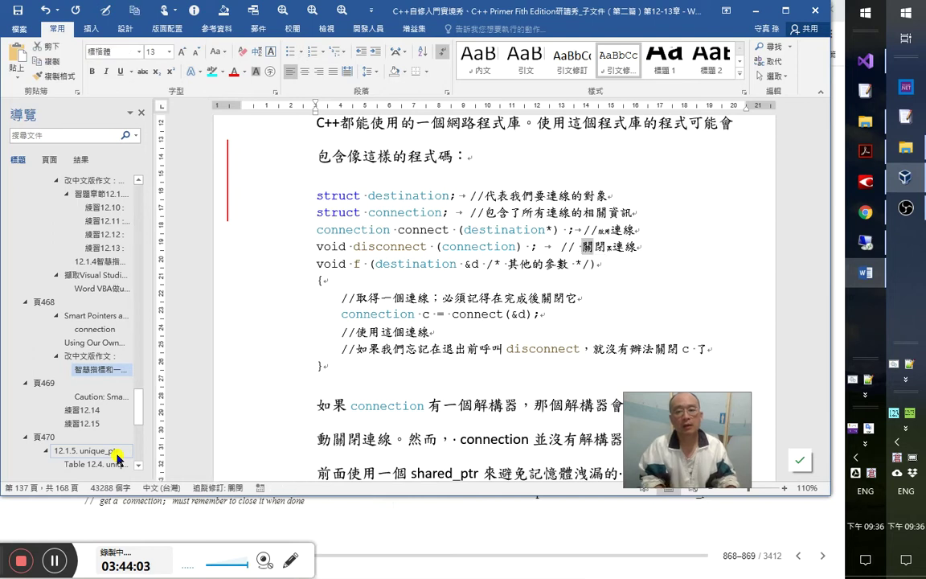
key("Left")
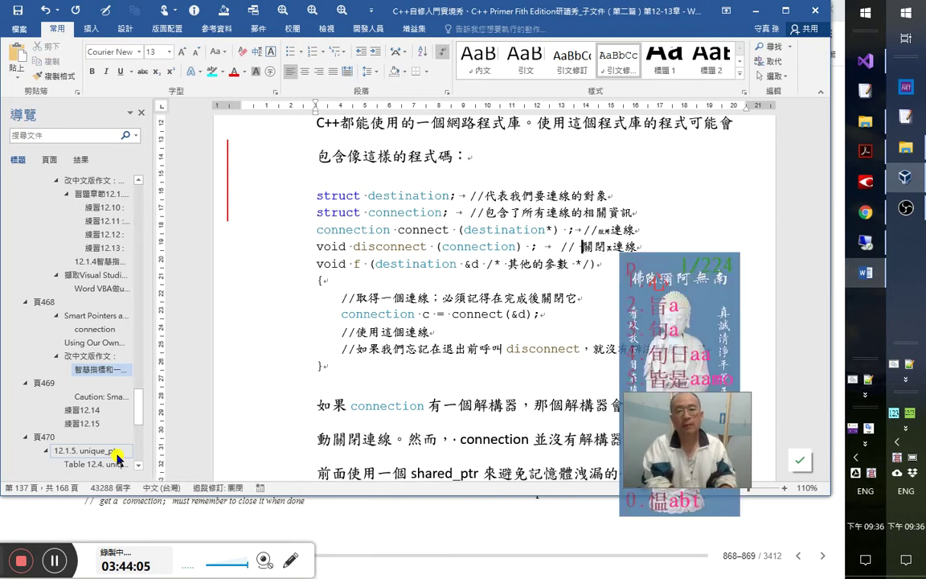
type("切斷")
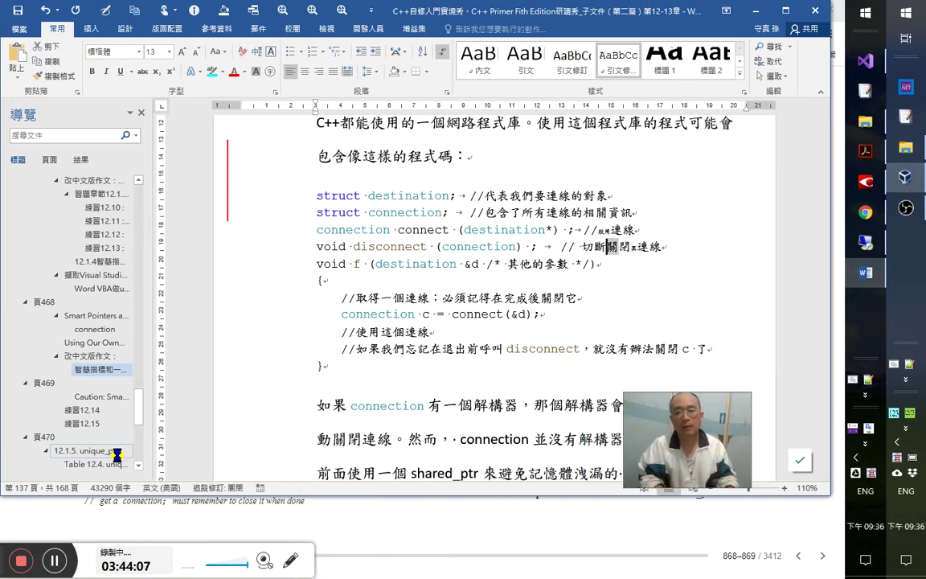
key("shift+Right")
key("shift+Right")
key("Left")
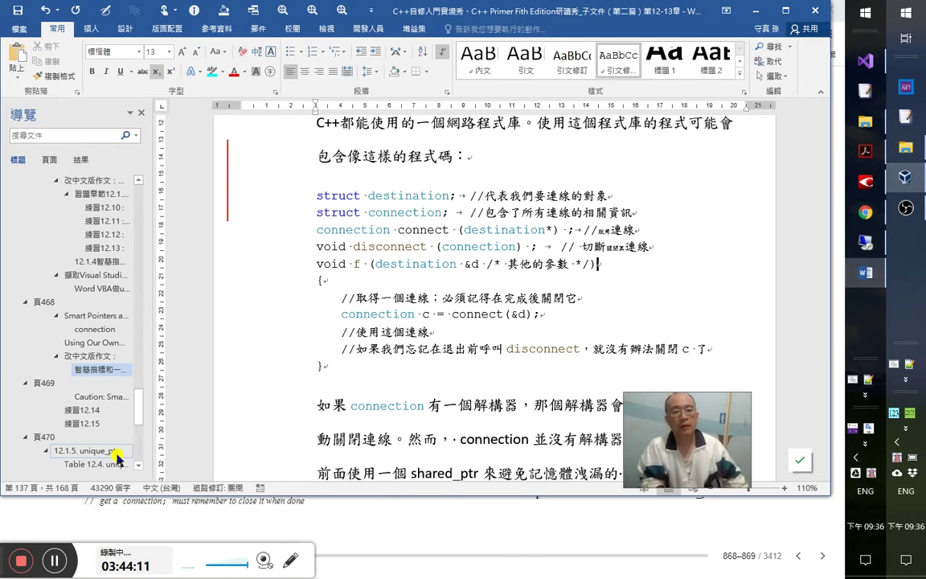
key("Left")
key("Left")
key("Left")
key("Left")
key("Left")
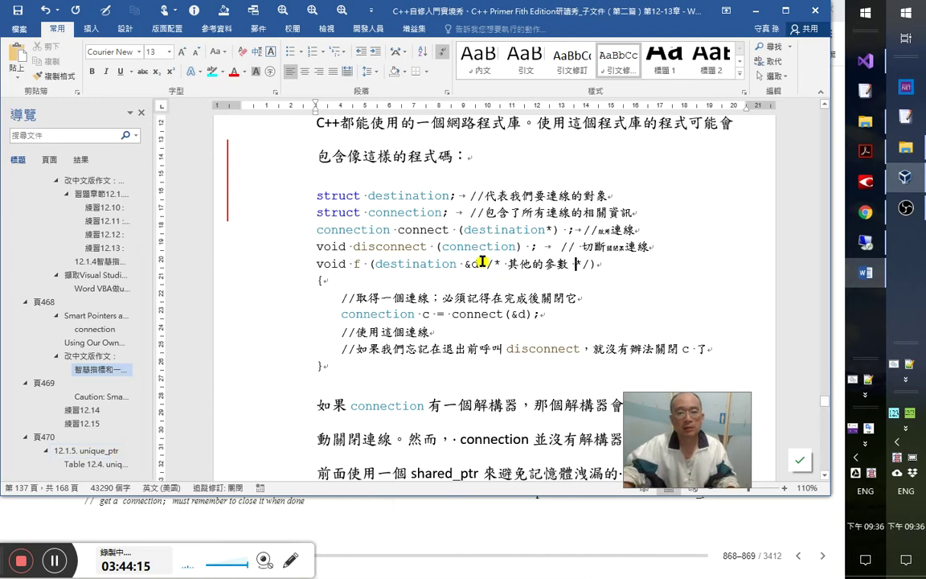
- Colour the /* 其他的參數 */ comment green with comments(2)
left_click_drag(485, 264, 591, 271)
key("alt+F8")
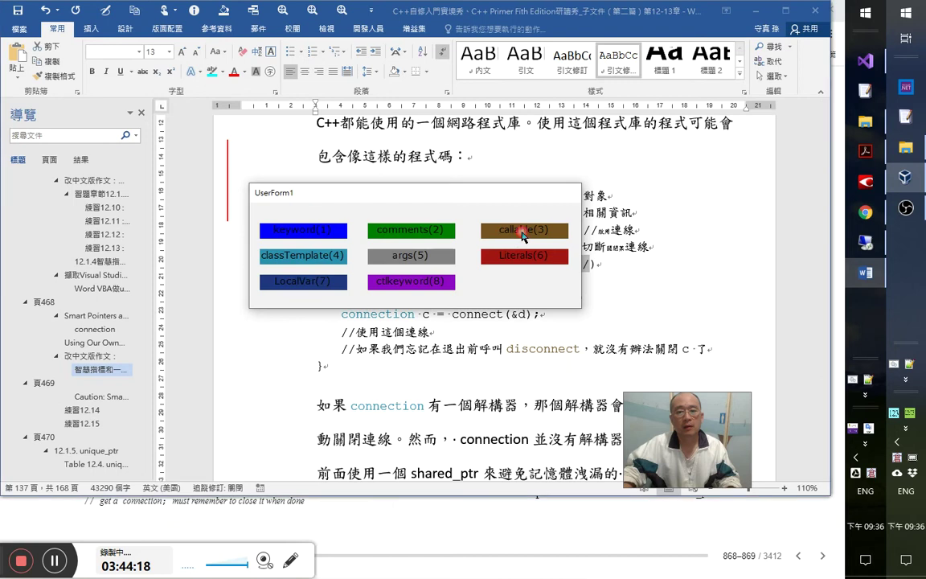
left_click(515, 230)
key("alt+F8")
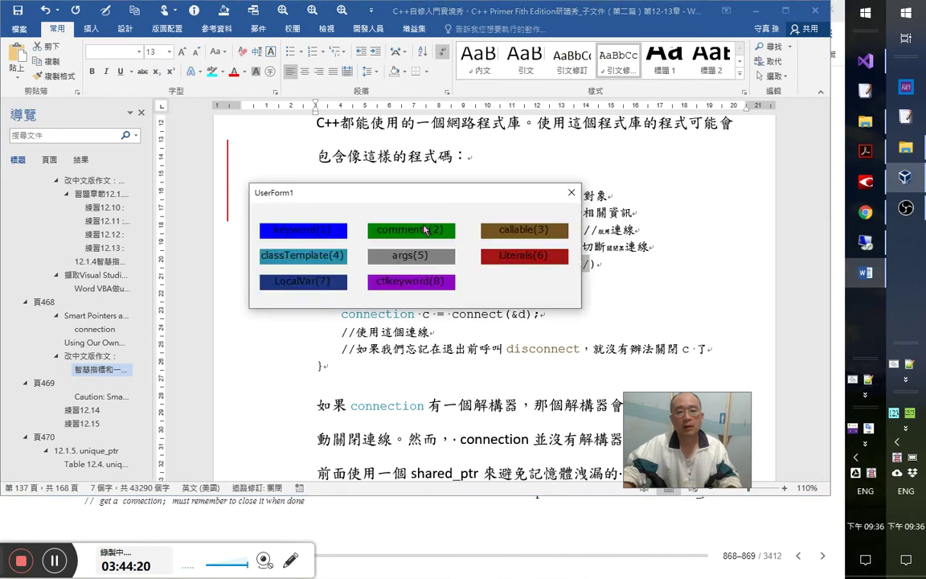
left_click(499, 282)
- Colour the parameter d in the f line grey with args(5)
double_click(476, 263)
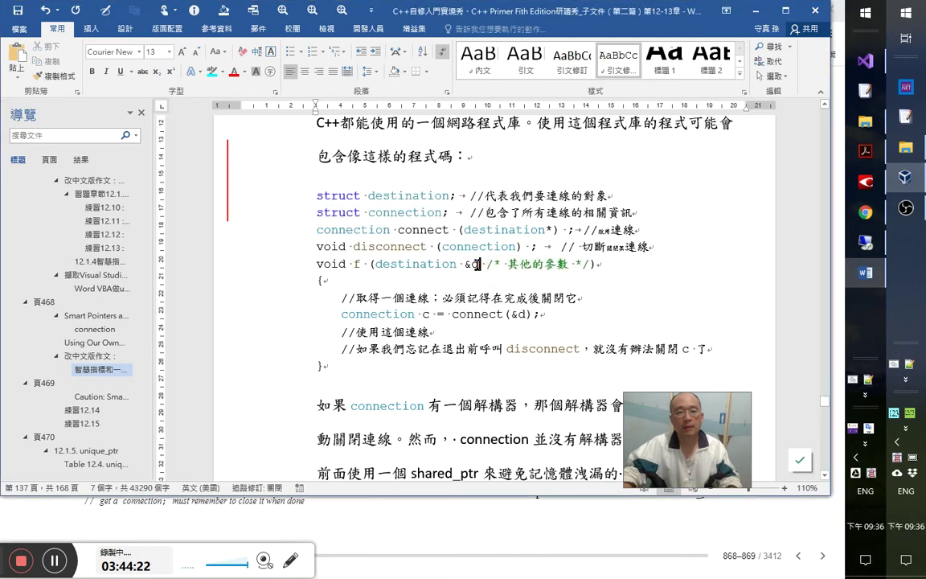
key("alt+F8")
left_click(442, 258)
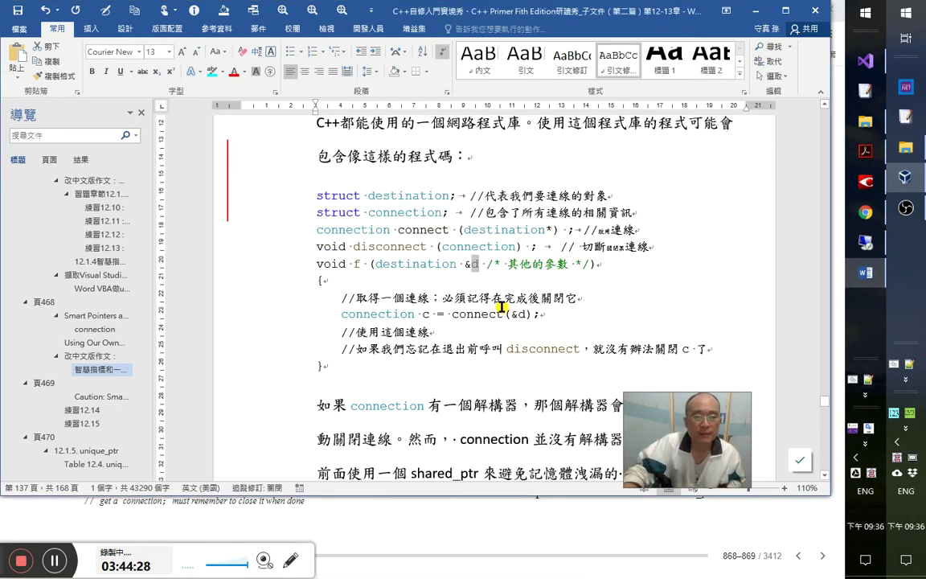
left_click(507, 308)
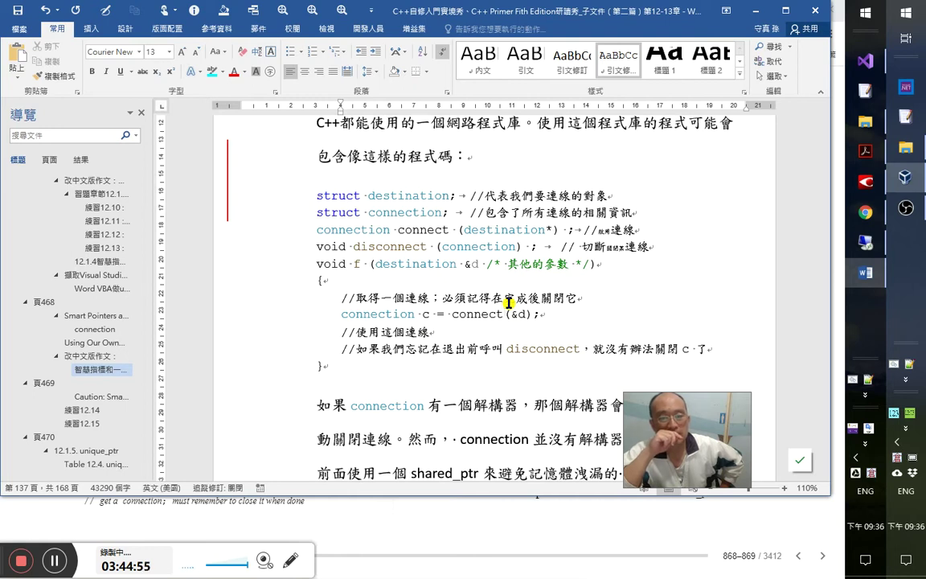
- After comparing with the book, retype 一個 in f's first comment and turn on change tracking
key("alt+Tab")
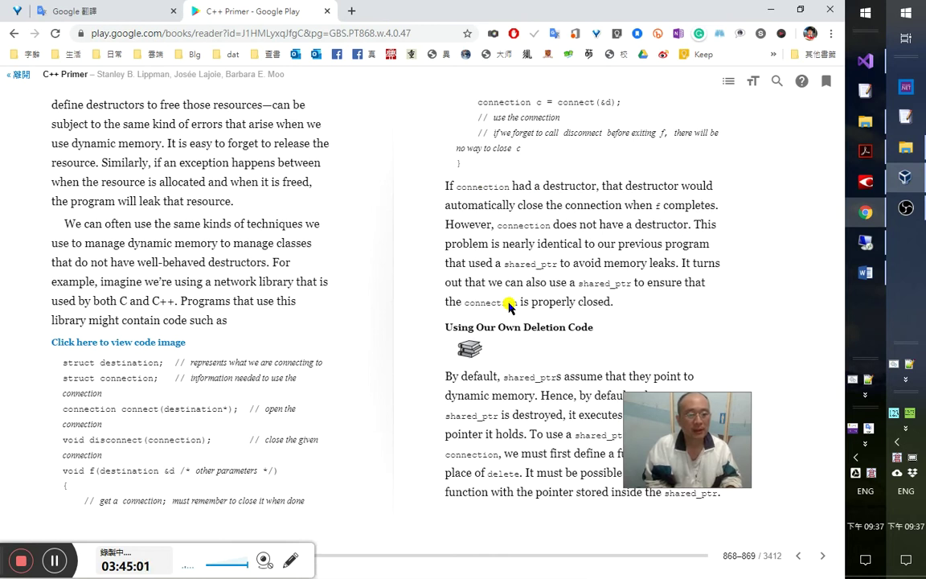
key("alt+Tab")
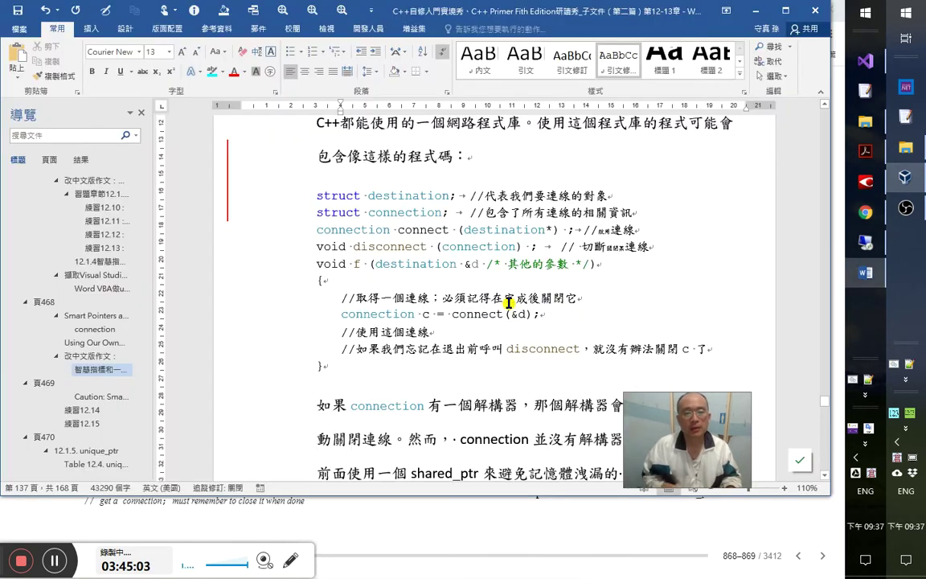
key("alt+Tab")
key("alt+Tab")
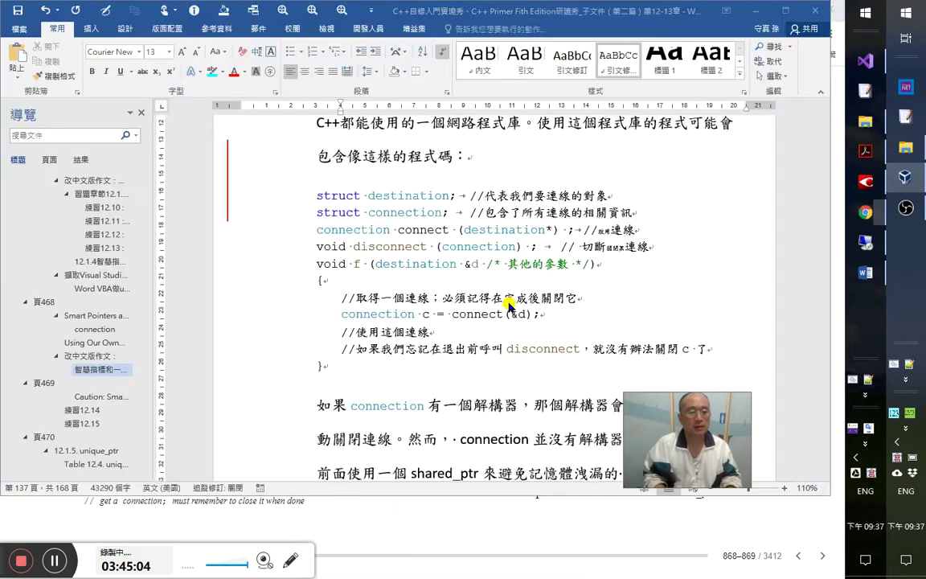
key("alt+Tab")
key("alt+Tab")
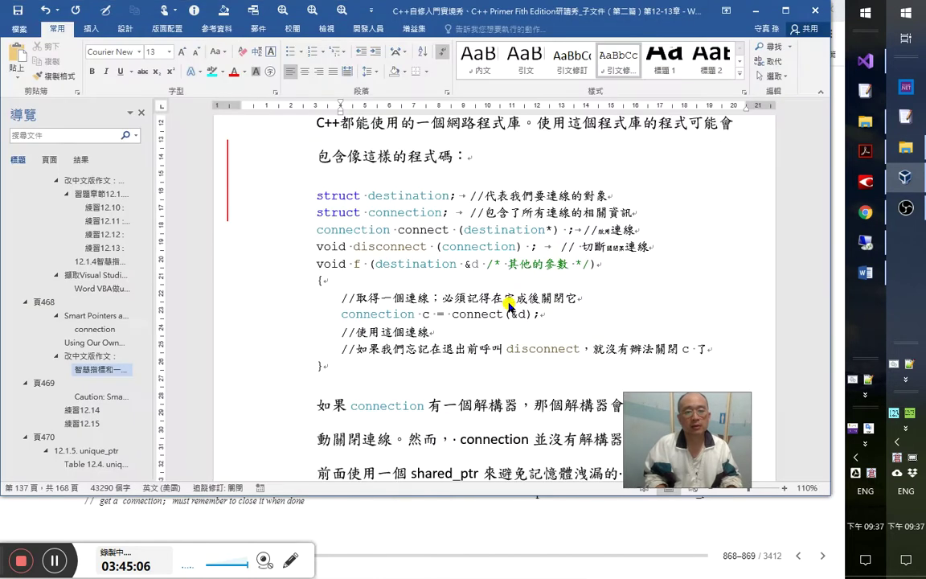
key("Left")
key("Left")
key("Left")
key("Left")
key("Up")
key("Left")
key("Left")
key("Left")
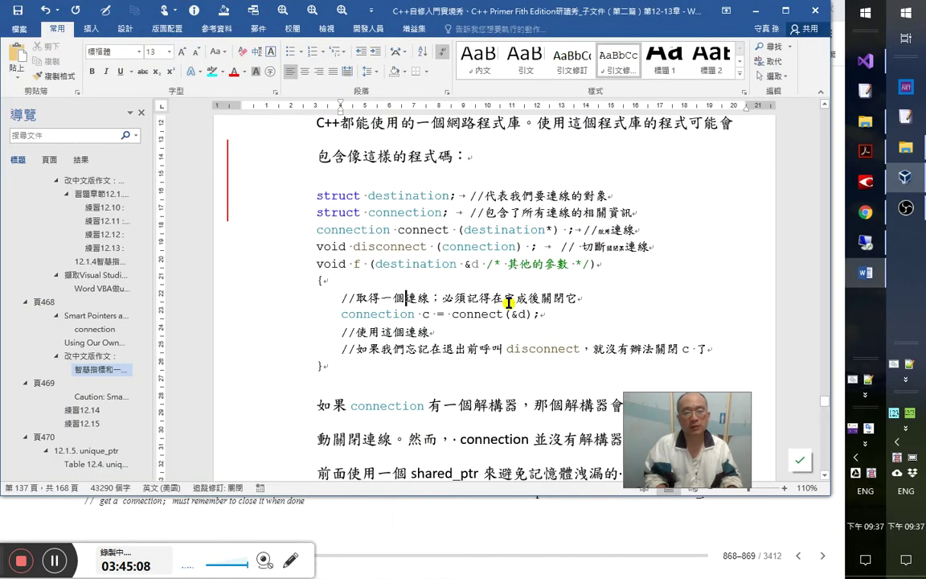
key("shift+Left")
key("shift+Left")
type("一個")
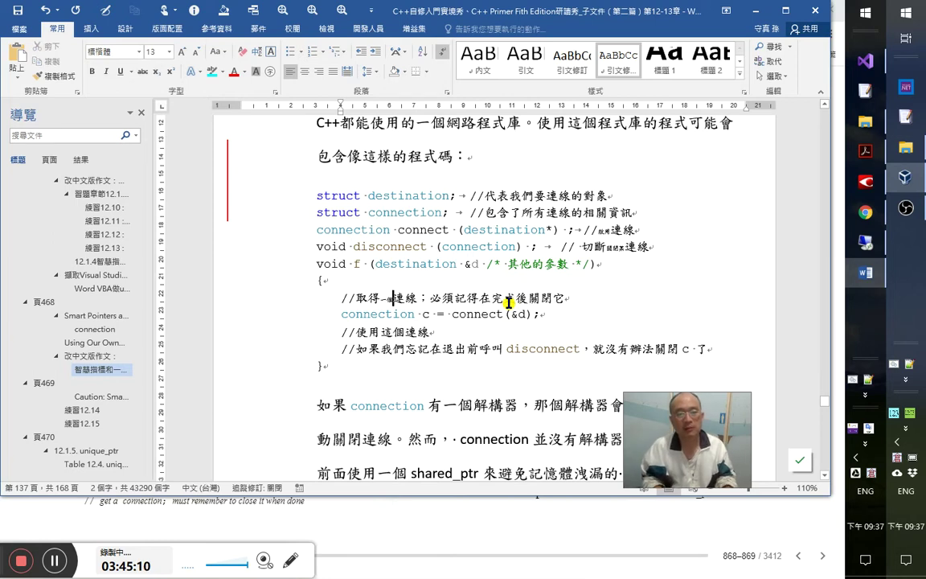
key("Right")
key("Right")
key("Right")
key("Right")
key("Right")
key("Right")
key("Right")
key("Right")
key("Right")
key("Right")
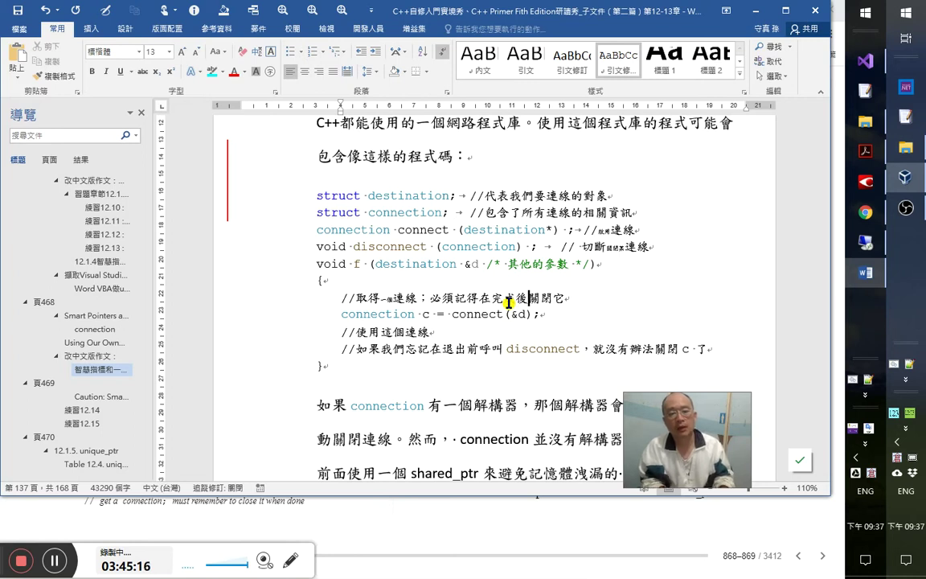
key("ctrl+shift+e")
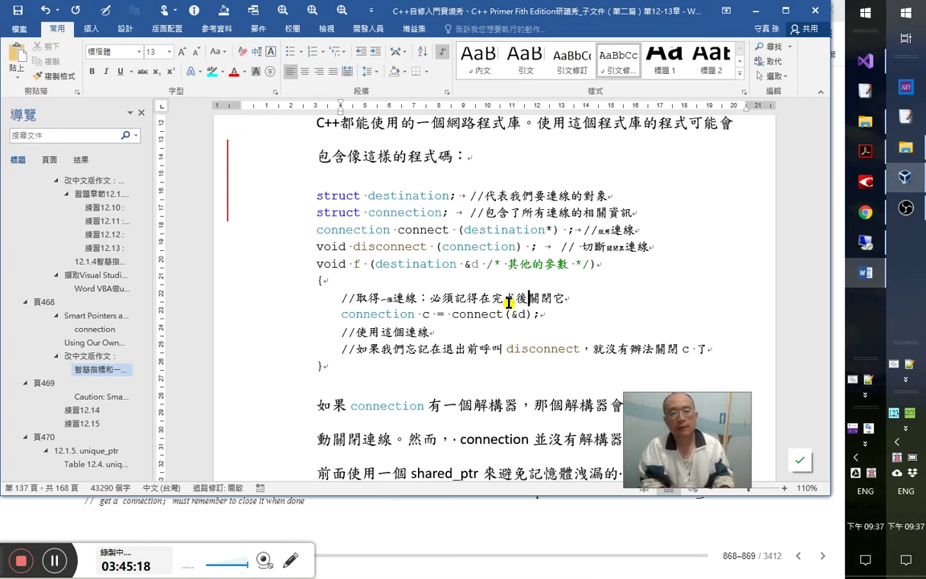
- Select connect after the equals sign in connection c = connect(&d);
key("shift+Right")
key("shift+Right")
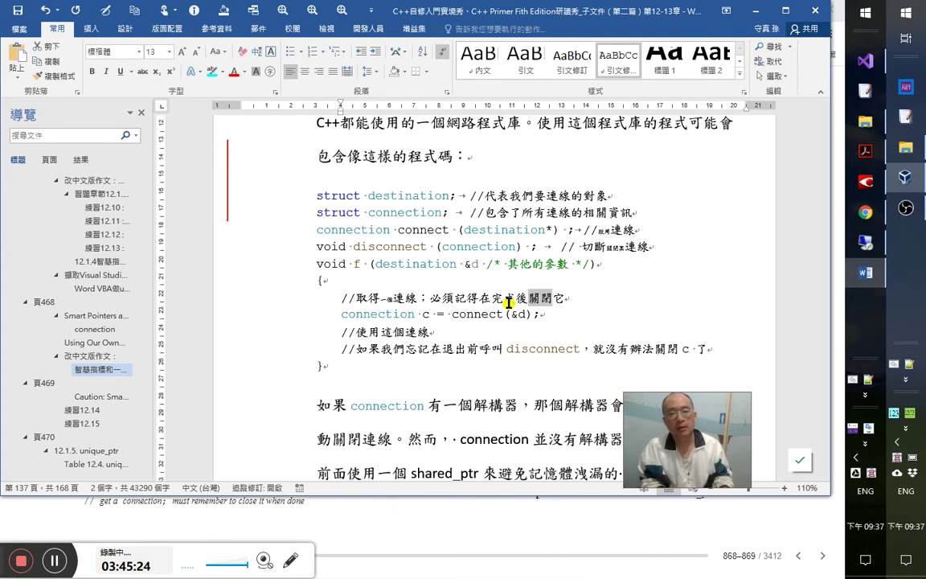
key("Left")
key("Left")
key("Left")
key("Left")
key("Left")
key("Left")
key("Left")
key("Left")
key("Down")
key("Right")
key("shift+Right")
key("shift+Right")
key("shift+Right")
key("shift+Right")
key("shift+Right")
key("shift+Right")
key("shift+Right")
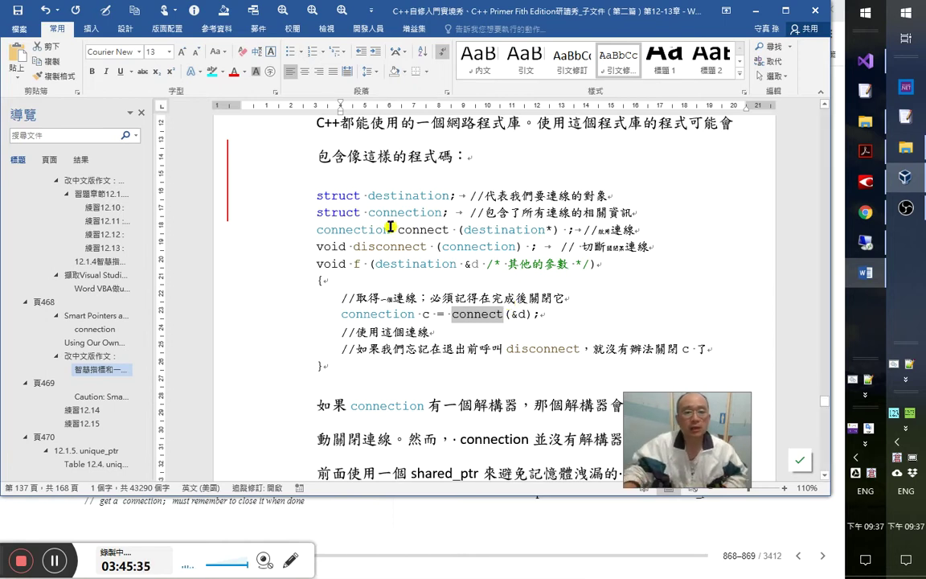
- Colour connect with callable(3) in both the declaration and the connection c call, then open the macro code
left_click_drag(396, 229, 450, 229)
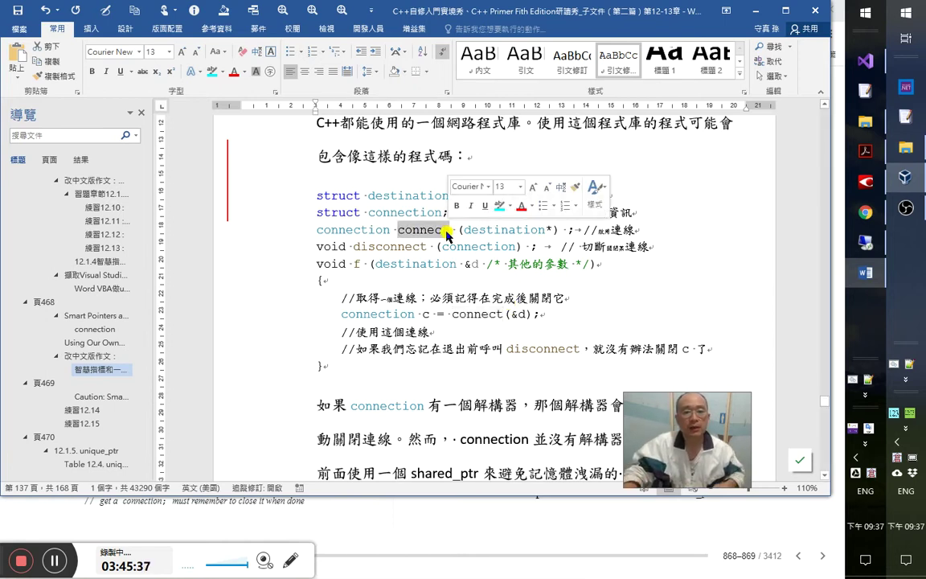
left_click(505, 231)
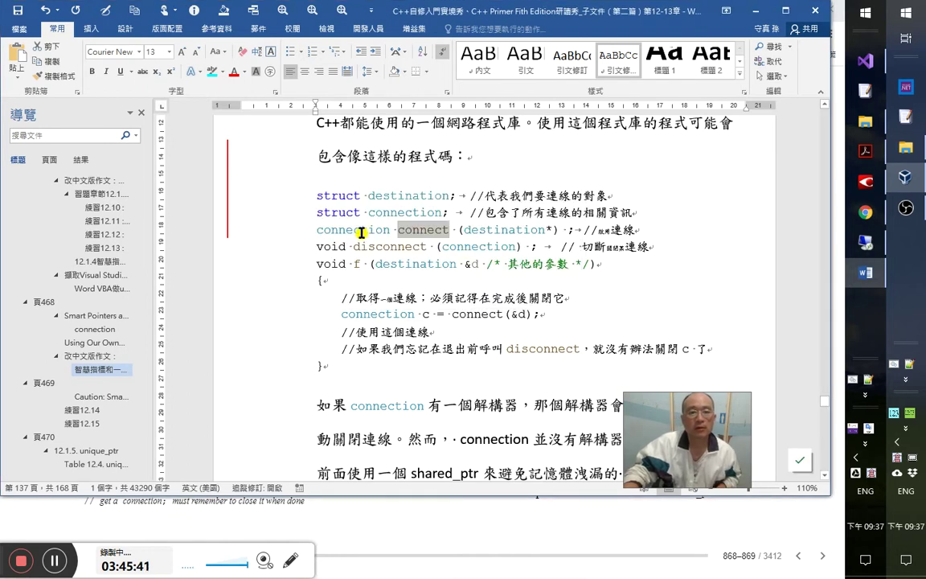
mouse_move(413, 316)
left_mouse_down()
mouse_move(338, 274)
mouse_move(322, 248)
mouse_move(460, 316)
mouse_move(499, 317)
left_mouse_up()
left_click(453, 314)
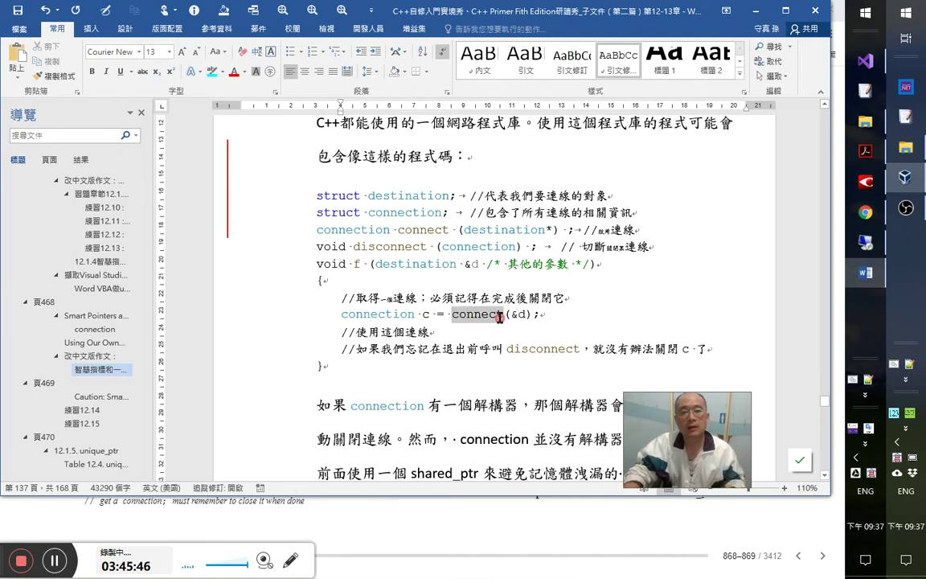
key("ctrl+shift+u")
left_click(503, 231)
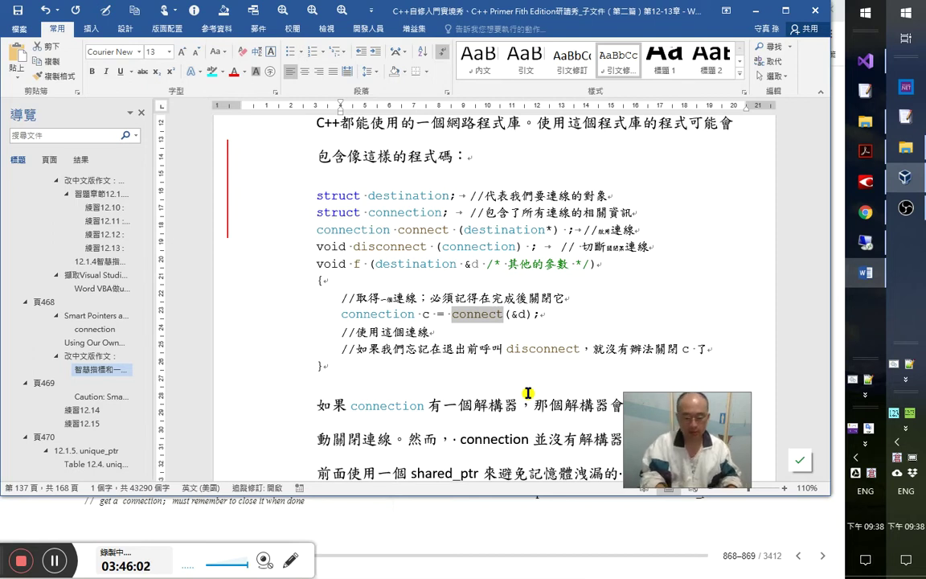
key("alt+F11")
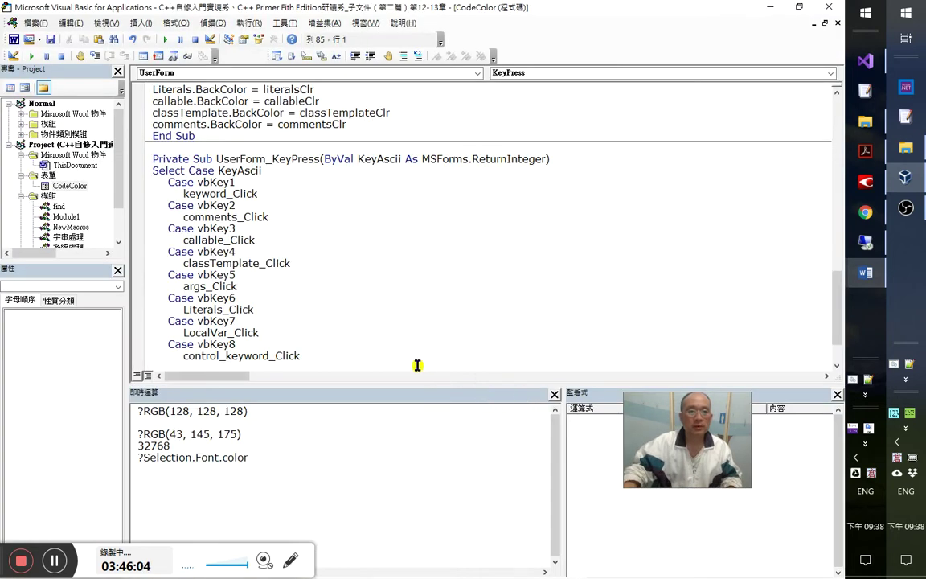
- Test-run the CodeColor form, stop it with Escape, and close its design window
scroll(345, 265, "down", 2)
left_click(252, 316)
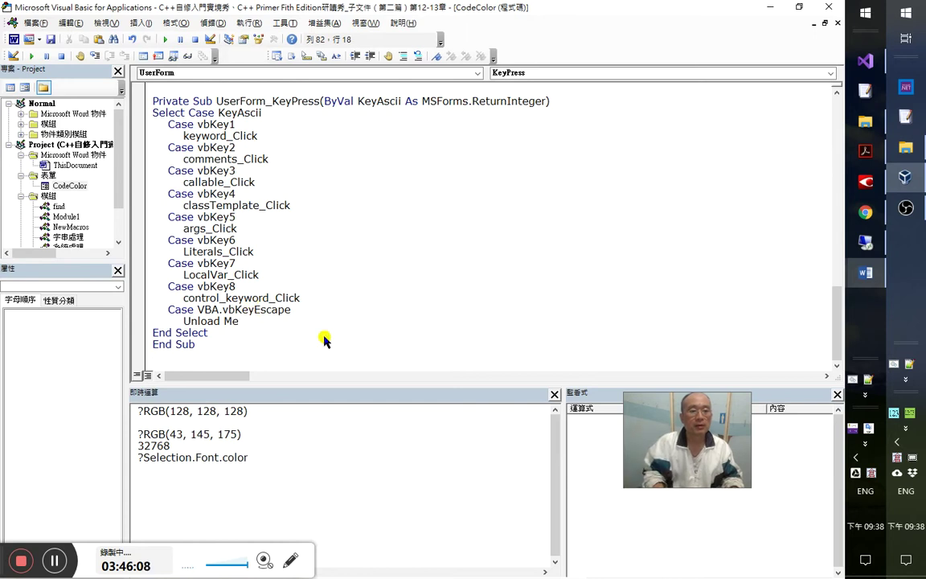
key("F5")
key("Escape")
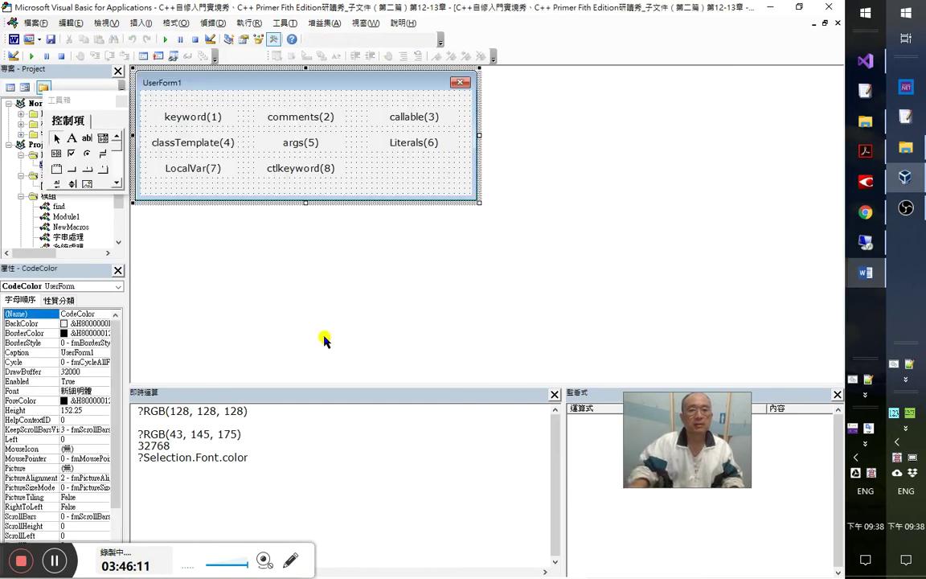
left_click(838, 25)
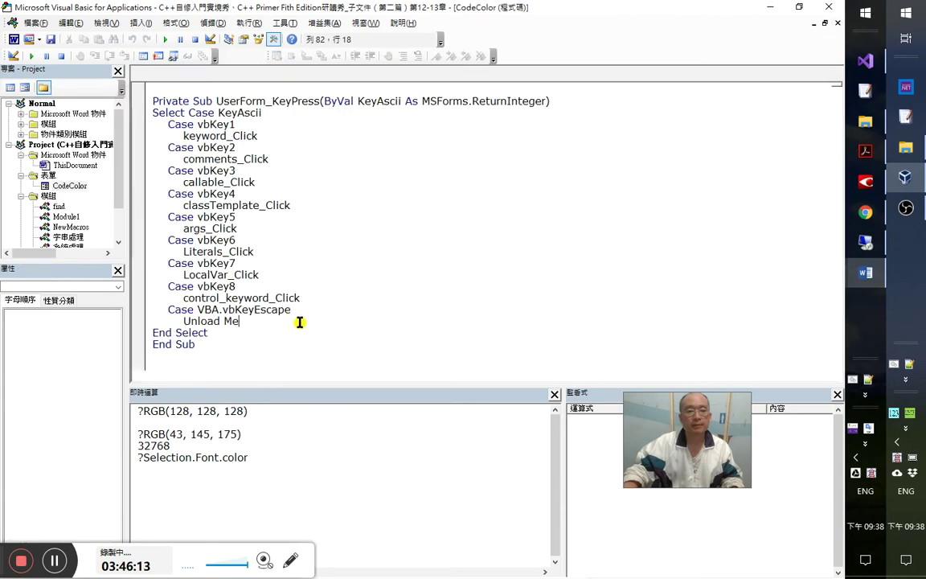
- In the KeyPress Escape case, replace Unload Me with Me.Hide, keeping 'Unload Me as a comment
left_click(288, 323)
key("Return")
type("?")
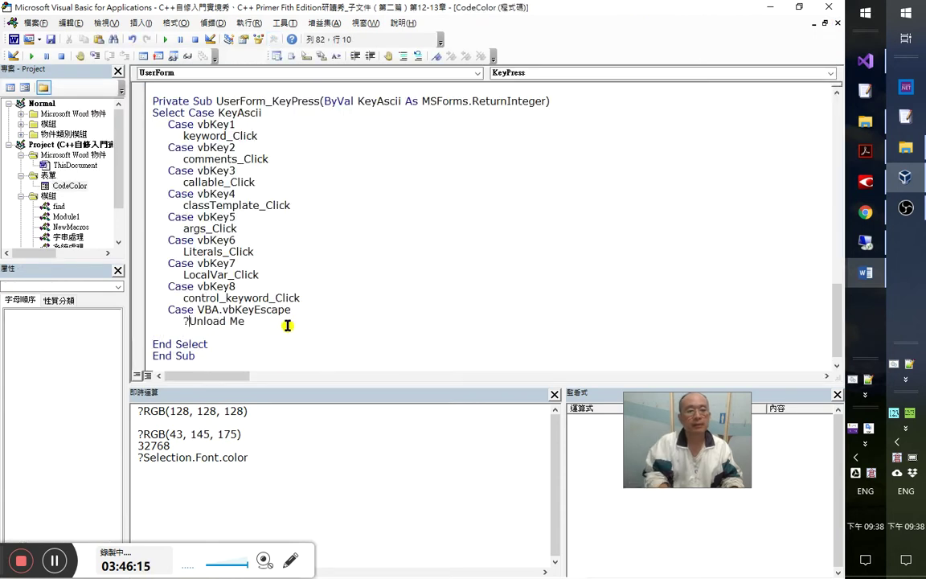
key("BackSpace")
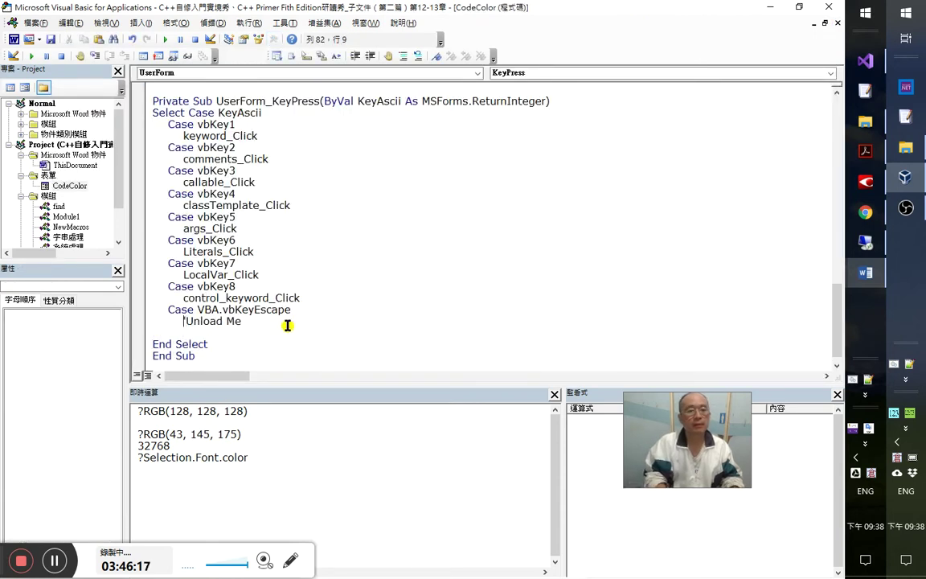
type("'")
key("End")
key("Delete")
type("hide me")
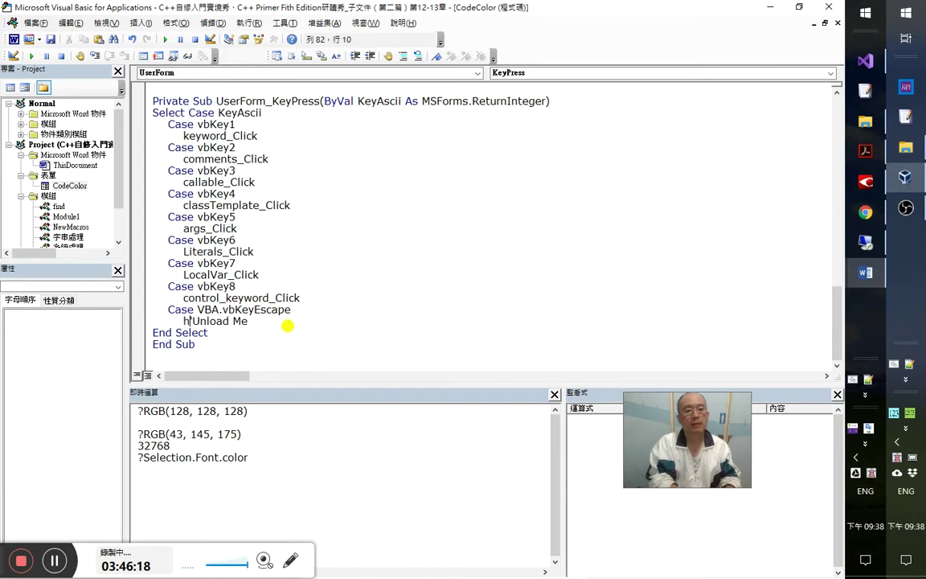
key("Down")
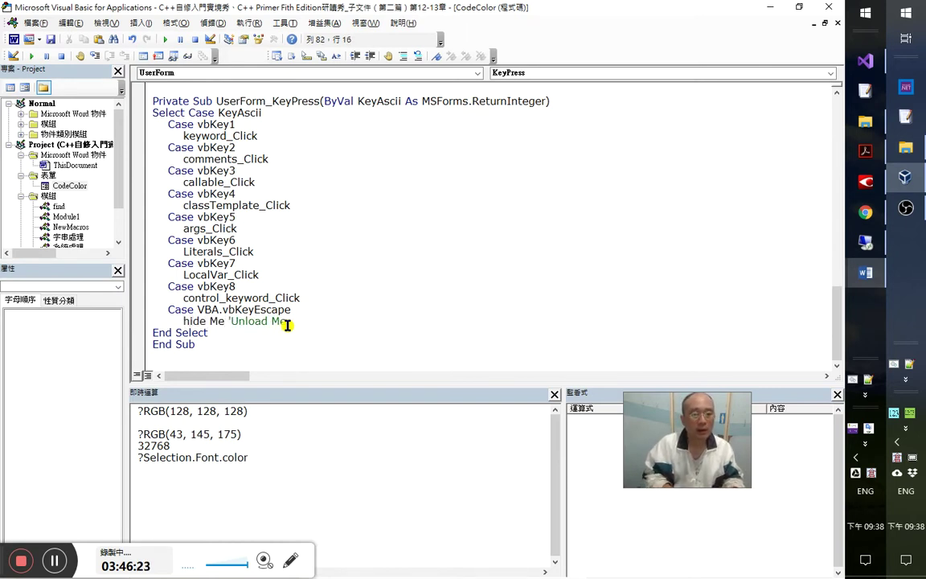
type(".hi")
key("Tab")
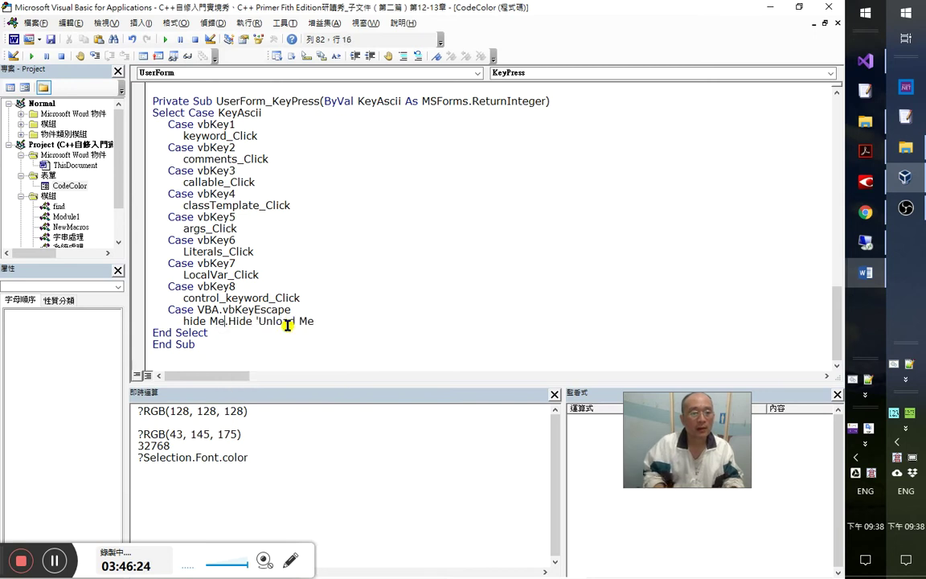
key("ctrl+shift+Left")
key("Delete")
key("Delete")
key("shift+End")
key("ctrl+End")
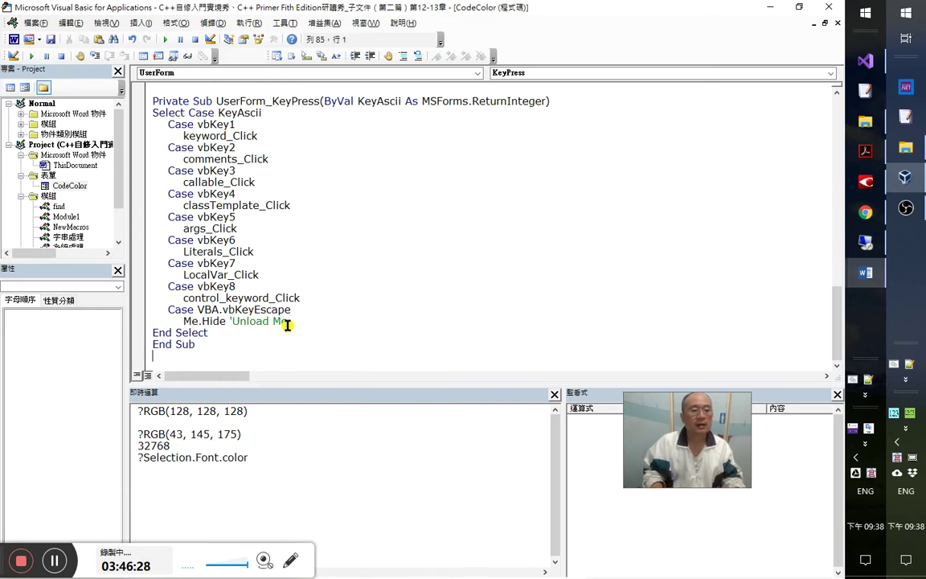
key("Page_Up")
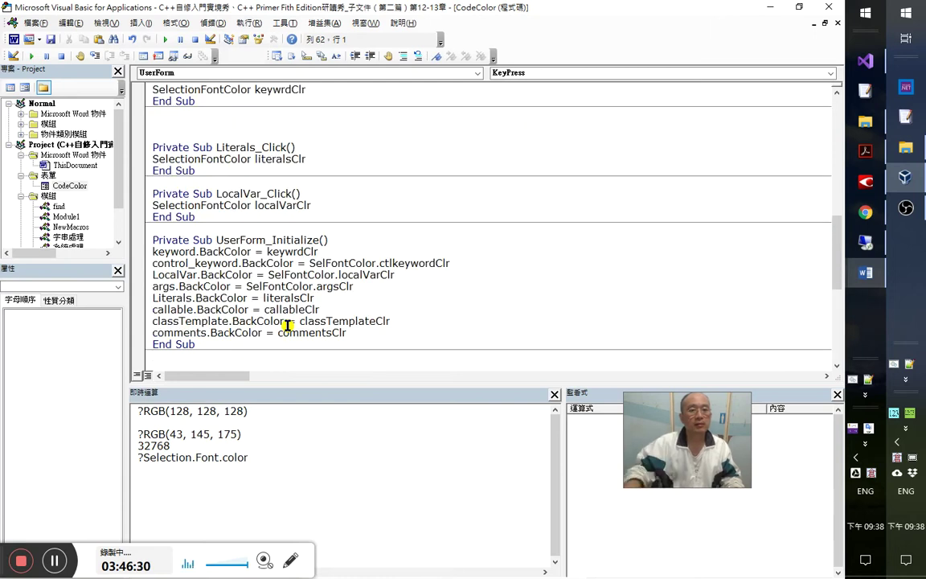
- Change Unload Me in SelectionFontColor to Me.Hide 'Unload Me
scroll(291, 322, "down", 2)
scroll(294, 316, "up", 4)
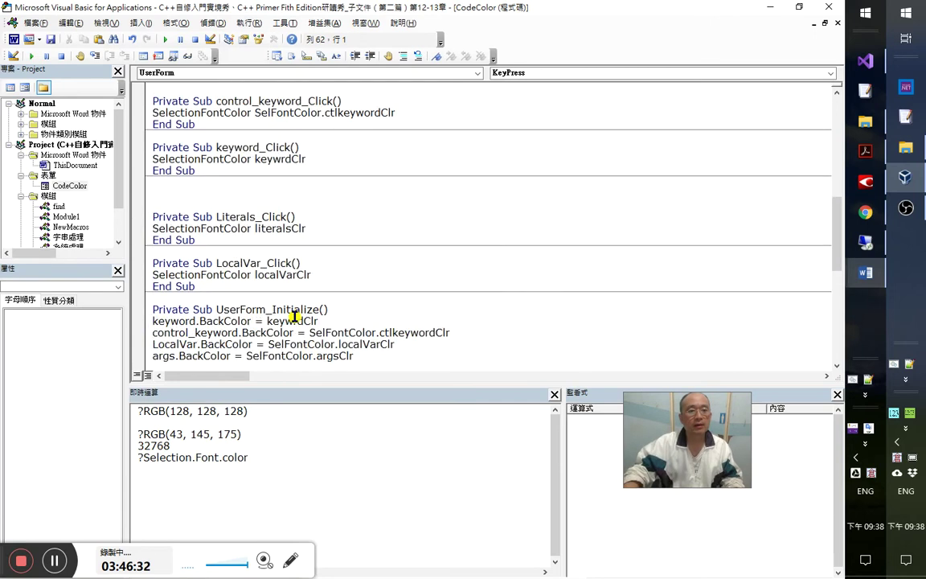
scroll(295, 316, "up", 7)
left_click(238, 144)
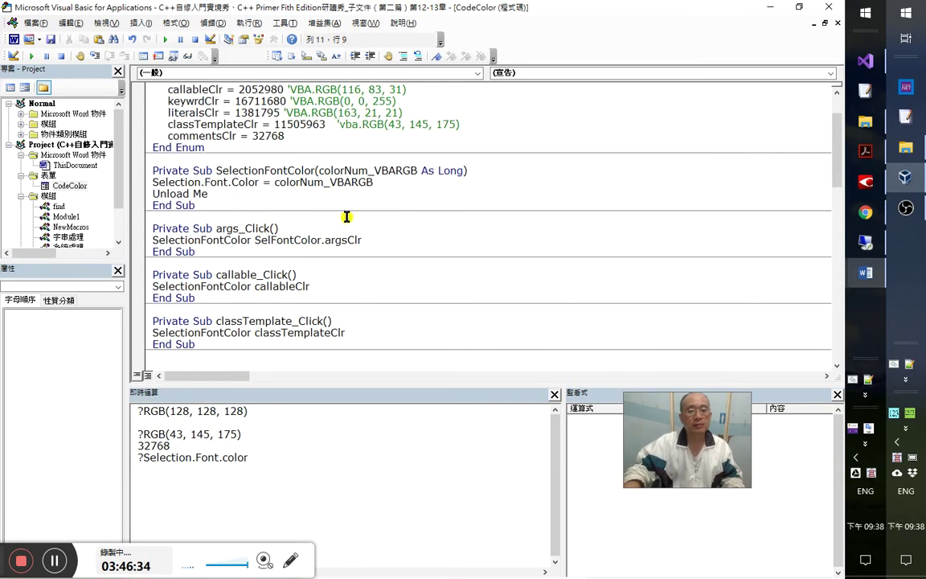
scroll(348, 216, "up", 2)
left_click(276, 252)
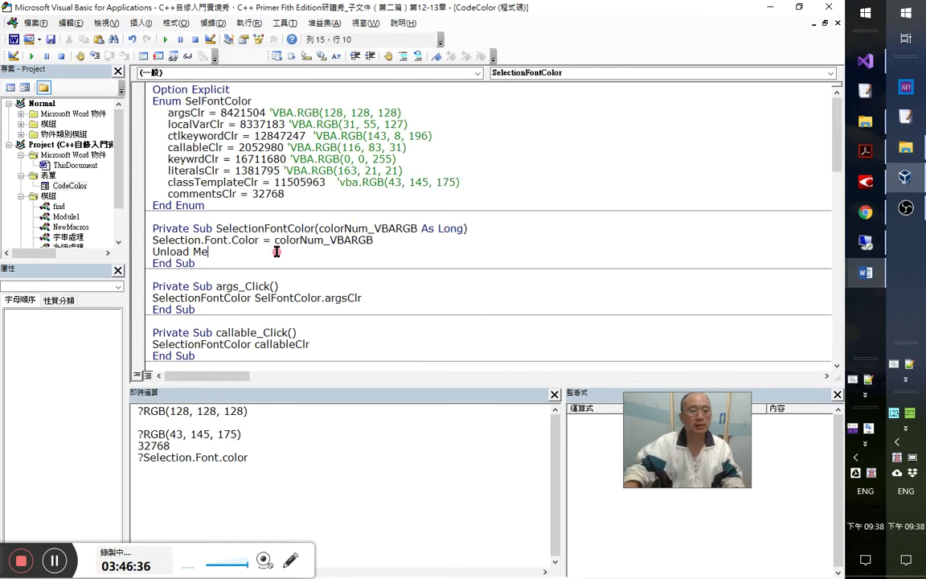
type("Me.Hide '")
key("Down")
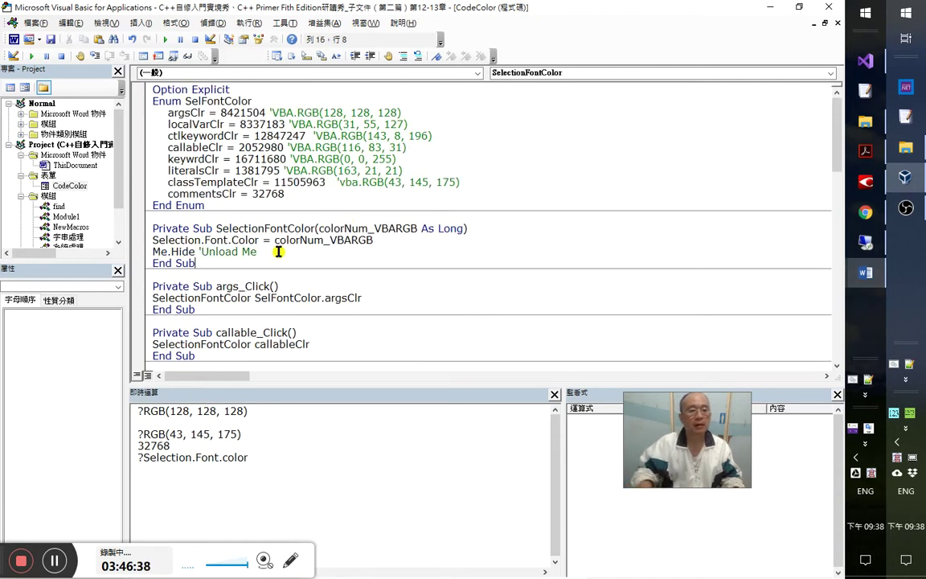
- Compile the project via Debug > Compile Project and open the 系統處理 module's code
left_click(213, 22)
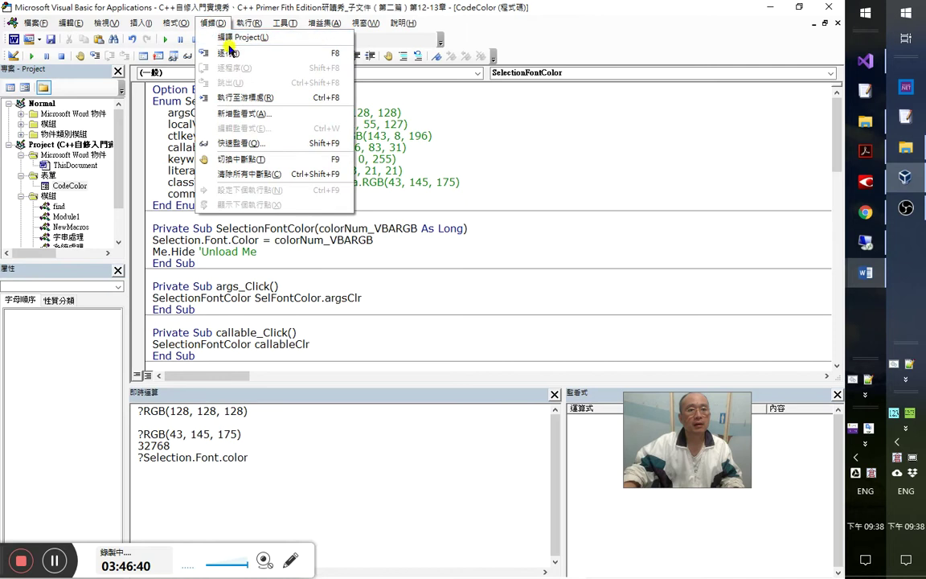
left_click(230, 40)
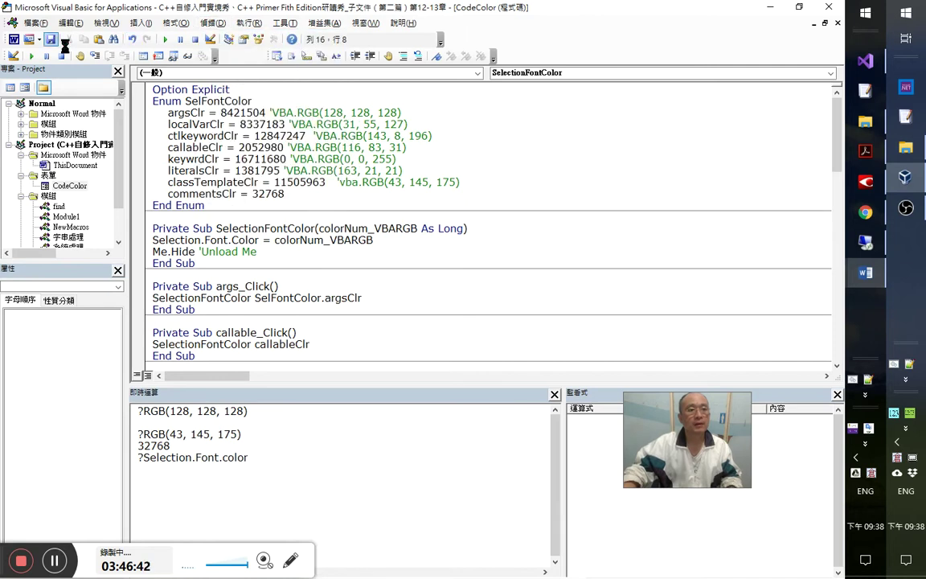
left_click(398, 296)
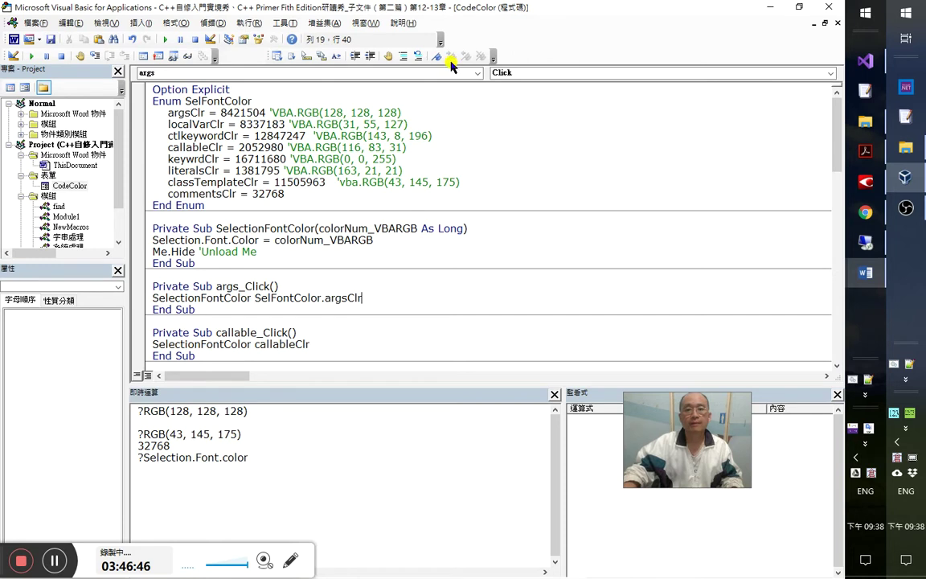
double_click(73, 238)
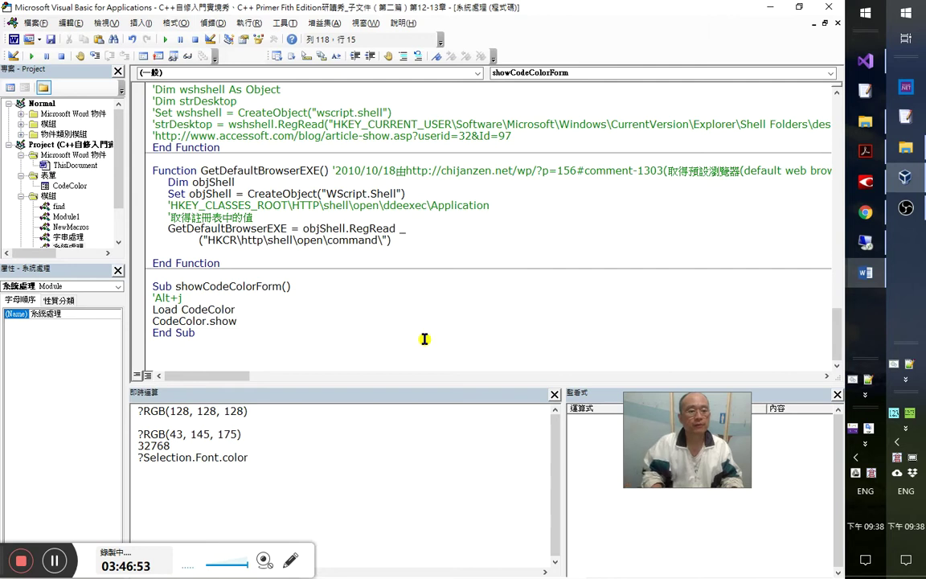
- Start a new 'if CodeColor.' line below the 'Alt+j comment, trying different member names
key("Up")
key("Return")
type("if")
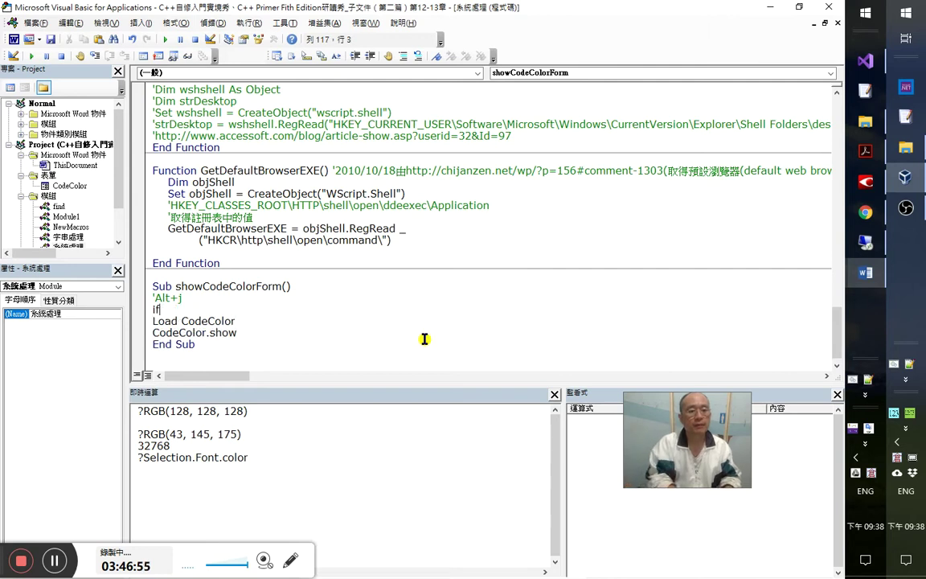
type(" CodeColor")
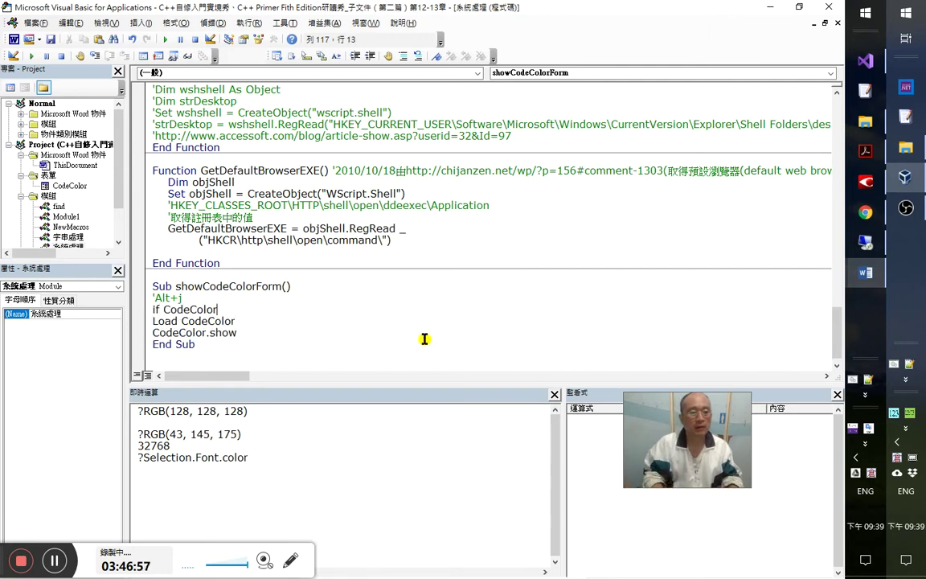
type(".")
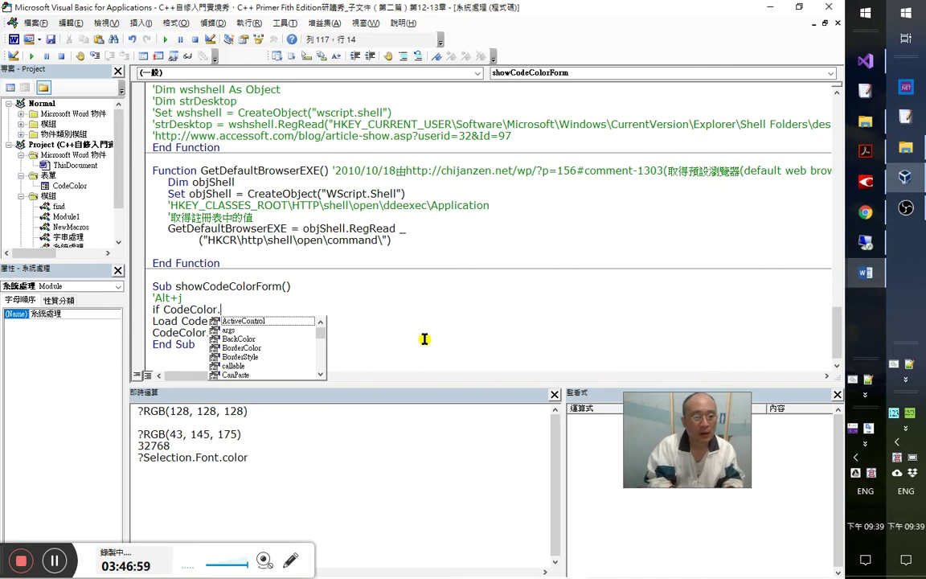
type("is")
key("shift+Left")
key("shift+Left")
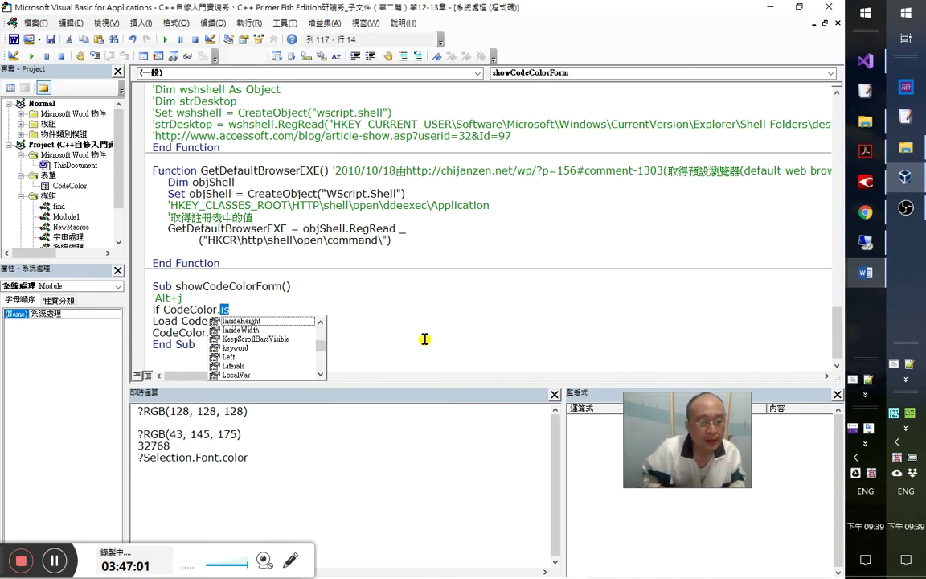
key("BackSpace")
type("h")
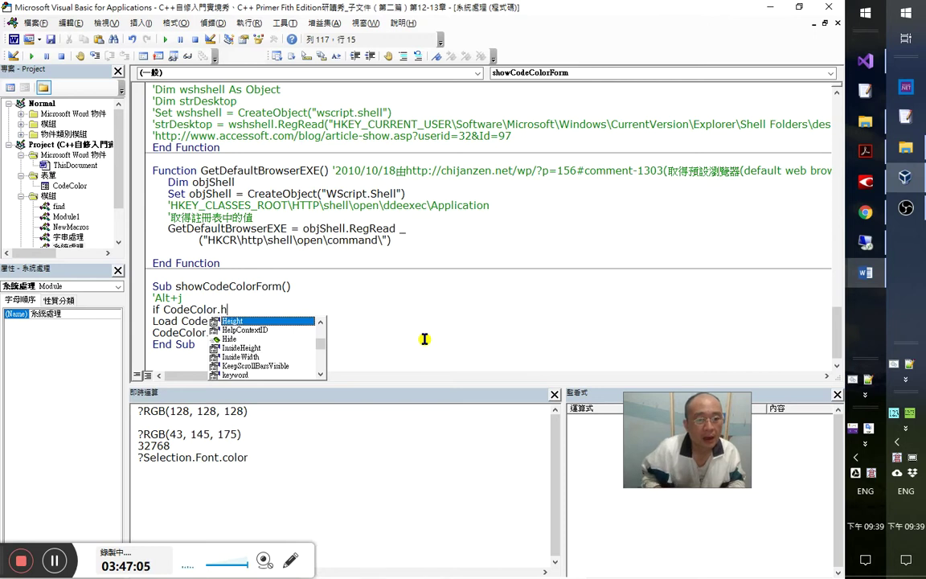
key("BackSpace")
type("i")
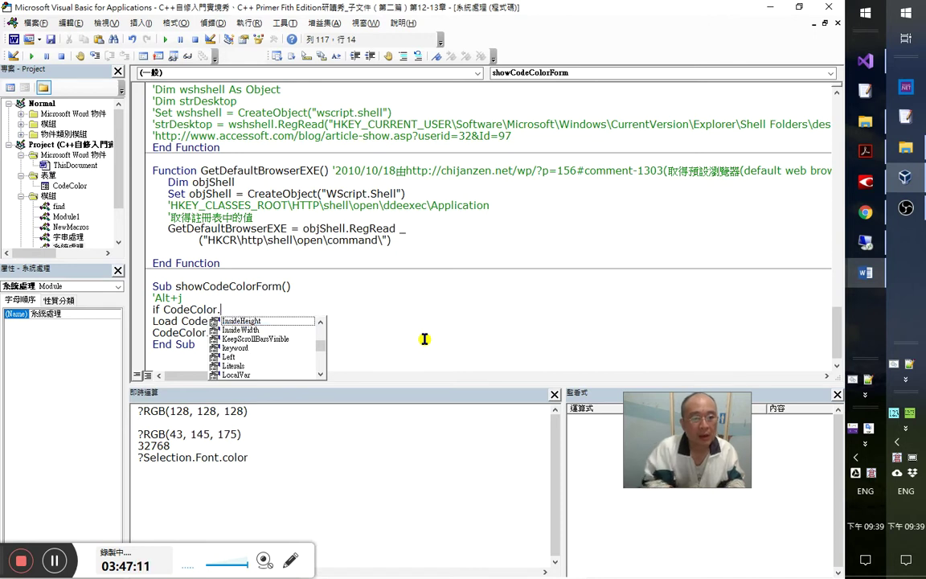
key("BackSpace")
type("lo")
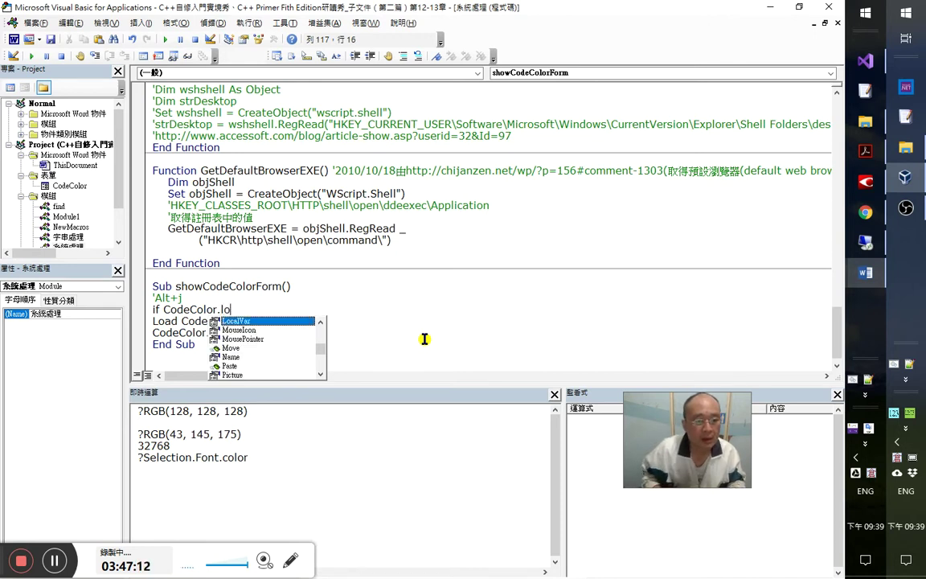
- Browse the CodeColor member list from the top down to Zoom, returning to Visible
key("Page_Up")
key("Page_Up")
key("Page_Up")
key("Page_Up")
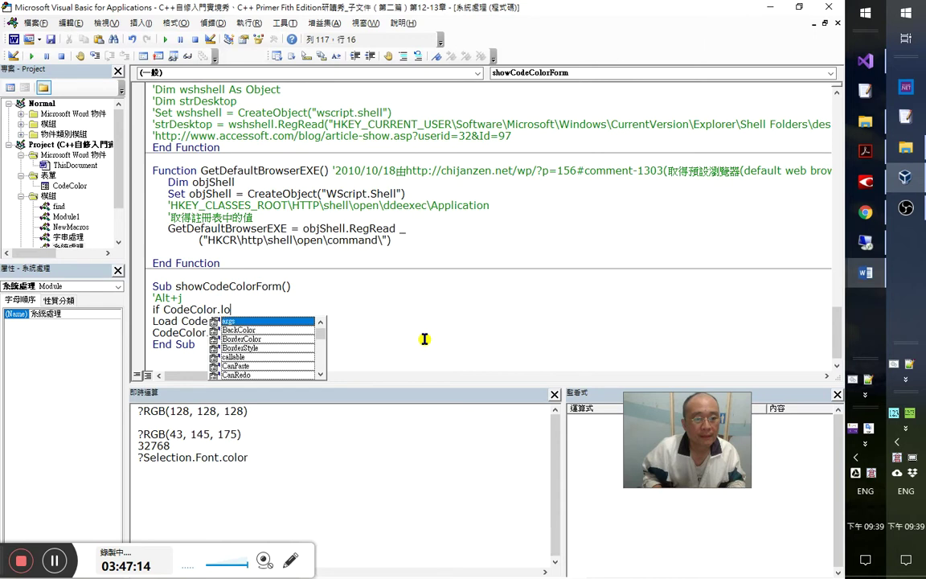
key("Down")
key("Down")
key("Down")
key("Down")
key("Down")
key("Down")
key("Down")
key("Down")
key("Down")
key("Down")
key("Down")
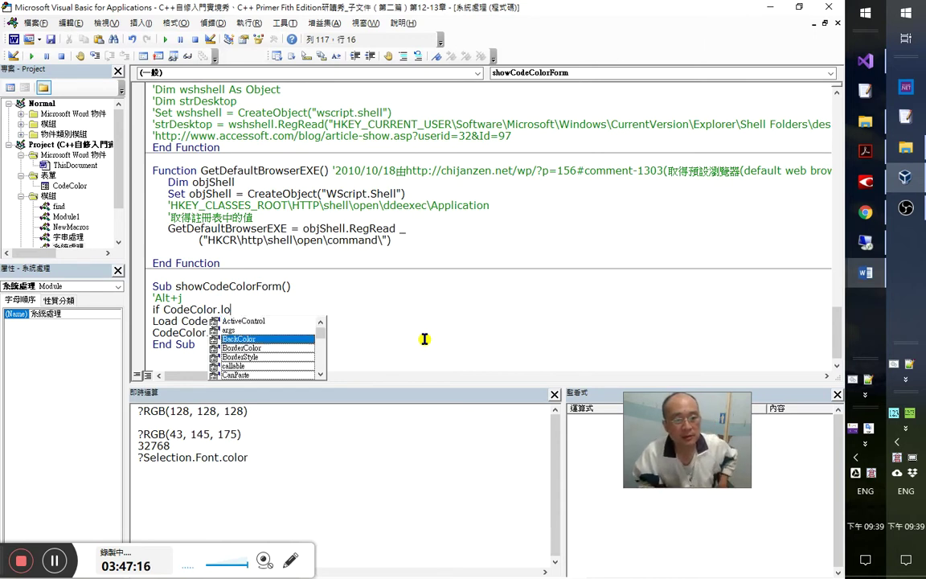
key("Down")
key("Down")
key("Down")
key("Down")
key("Down")
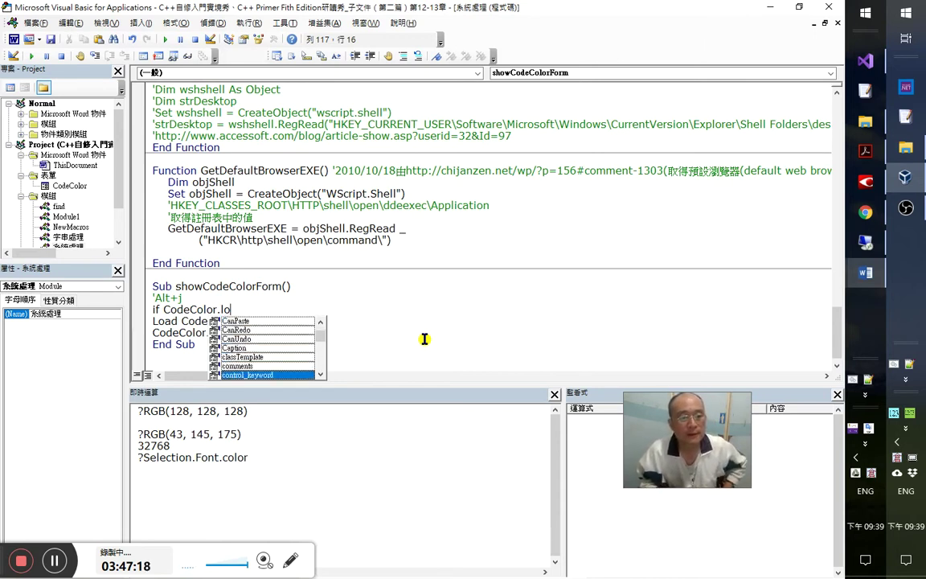
key("Down")
key("Down")
key("Down")
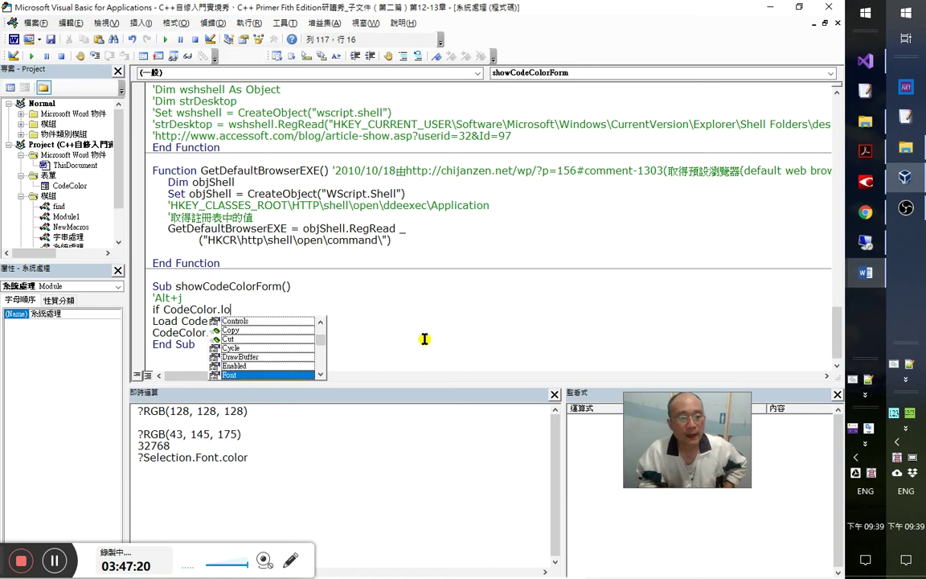
key("Down")
key("Down")
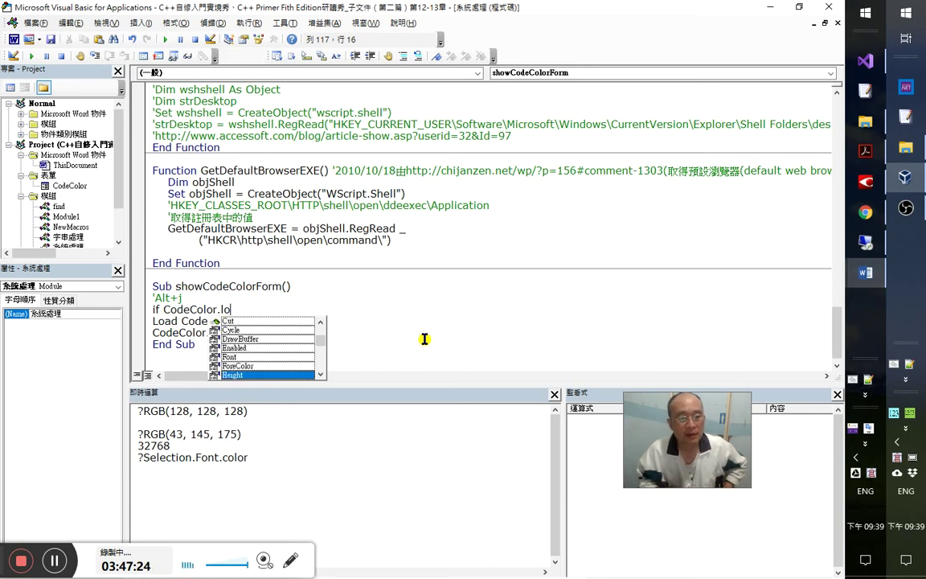
key("Down")
key("Down")
key("Down")
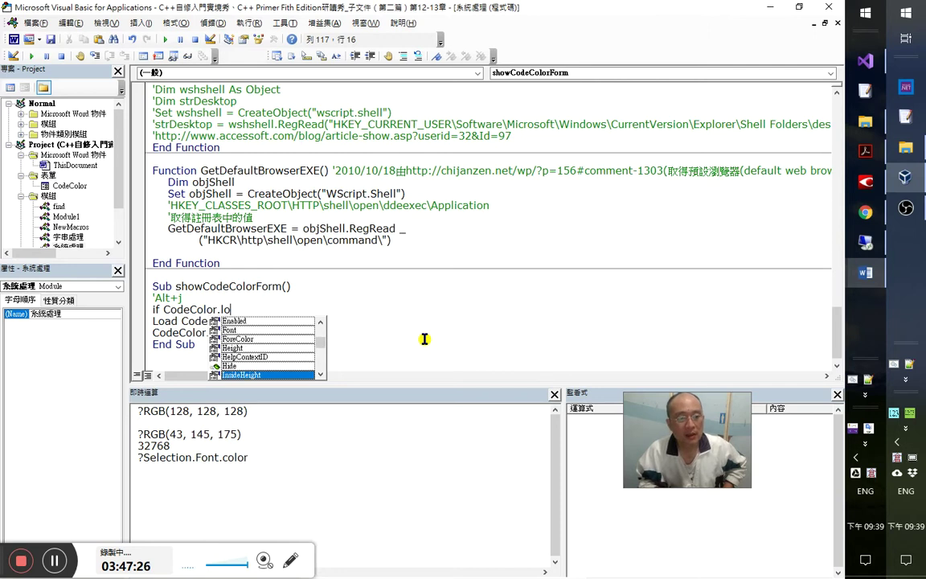
key("Down")
key("Down")
key("Down")
key("Down")
key("Down")
key("Down")
key("Down")
key("Down")
key("Down")
key("Down")
key("Down")
key("Down")
key("Down")
key("Down")
key("Down")
key("Down")
key("Down")
key("Down")
key("Down")
key("Down")
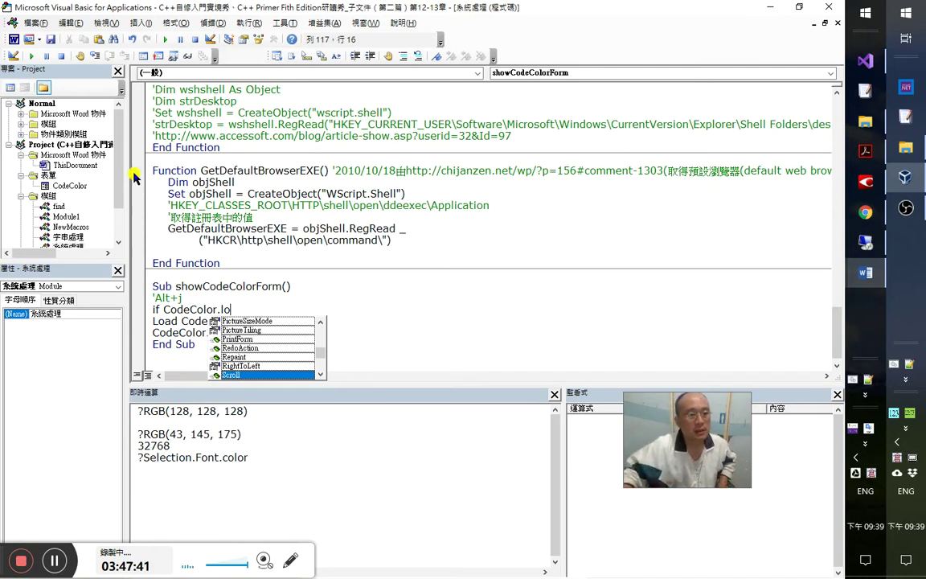
key("Down")
key("Down")
key("Down")
key("Down")
key("Down")
key("Down")
key("Down")
key("Down")
key("Down")
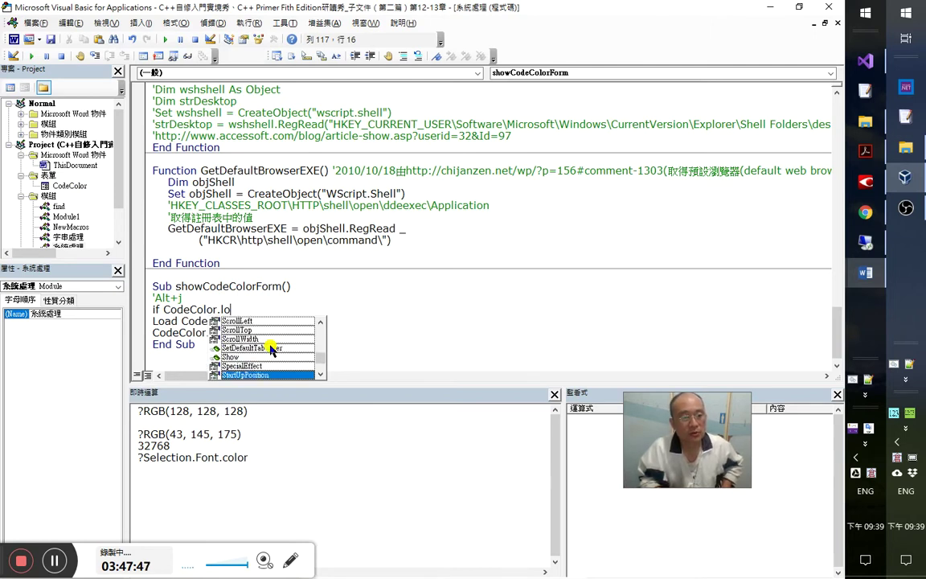
key("Up")
key("Up")
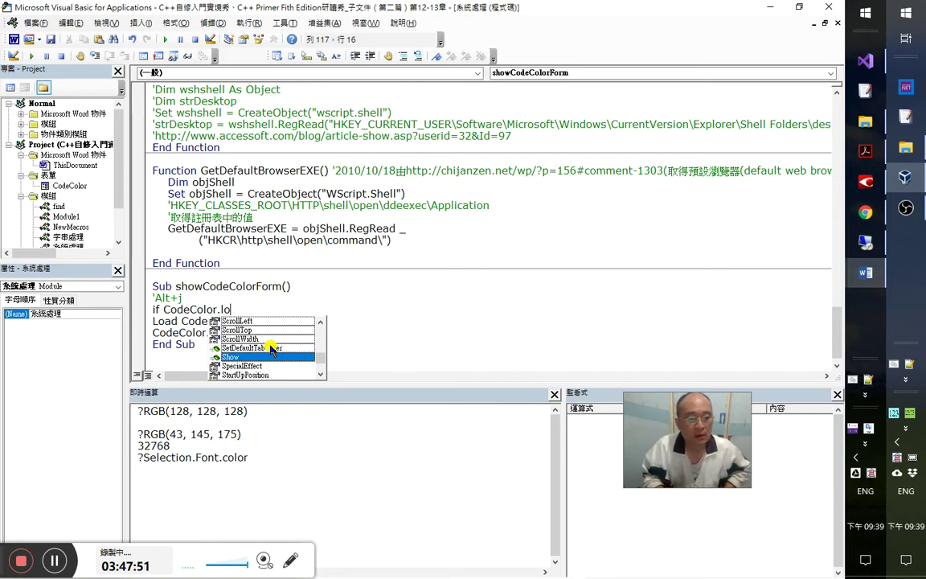
key("Down")
key("Down")
key("Down")
key("Down")
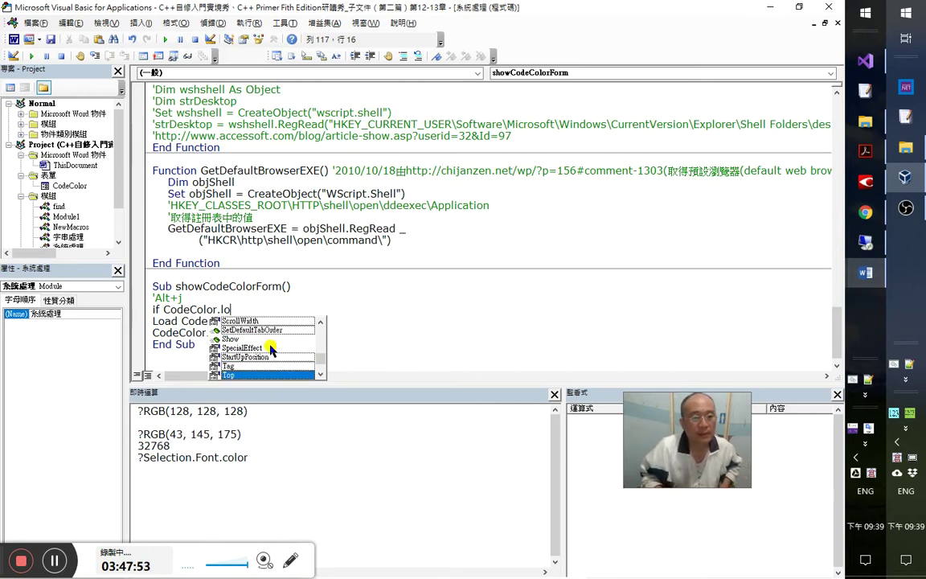
key("Down")
key("Down")
key("Down")
key("Down")
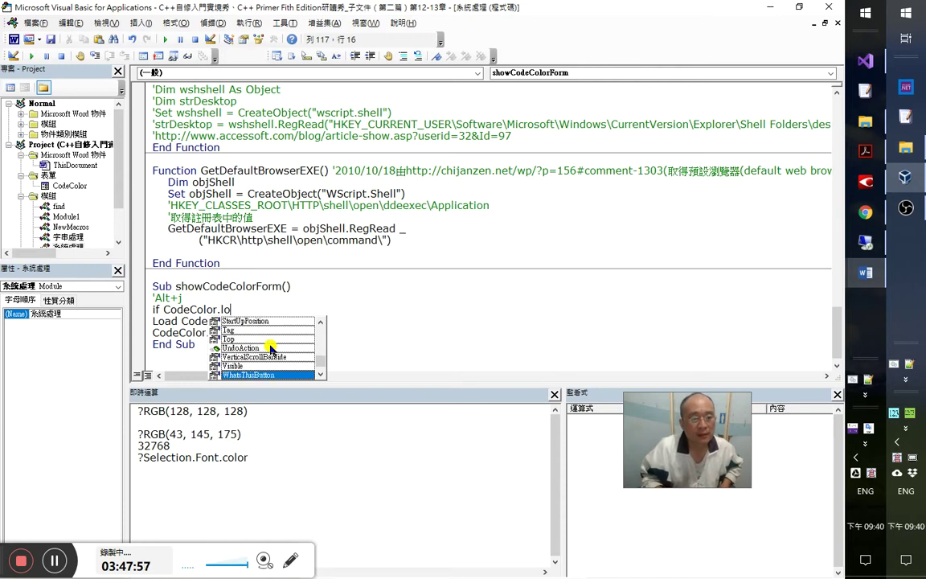
key("Down")
key("Down")
key("Down")
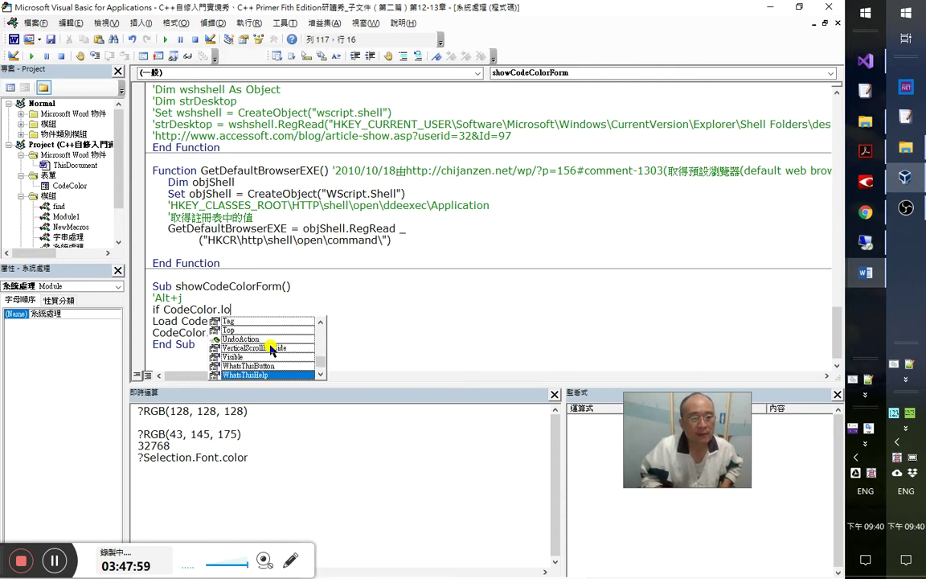
key("Down")
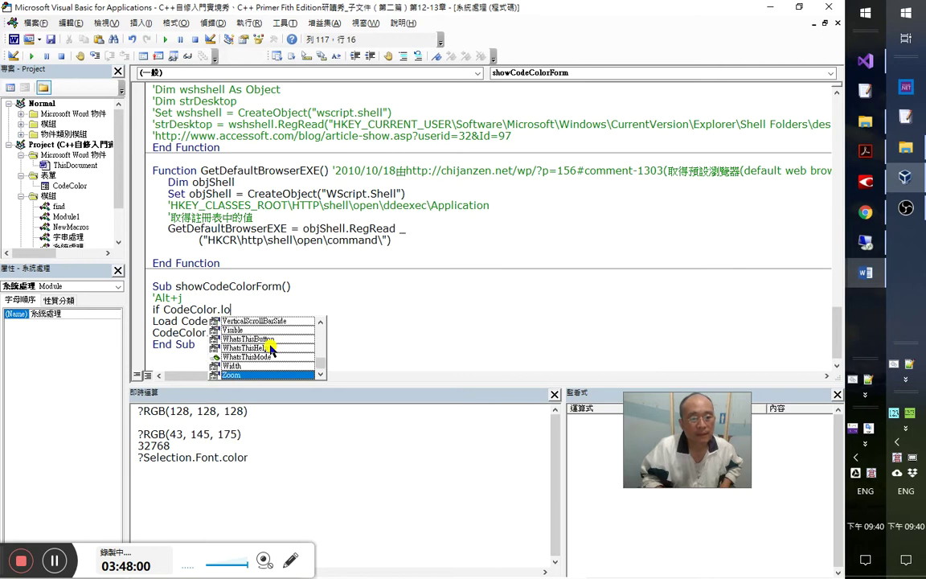
key("Up")
key("Up")
key("Up")
key("Up")
key("Up")
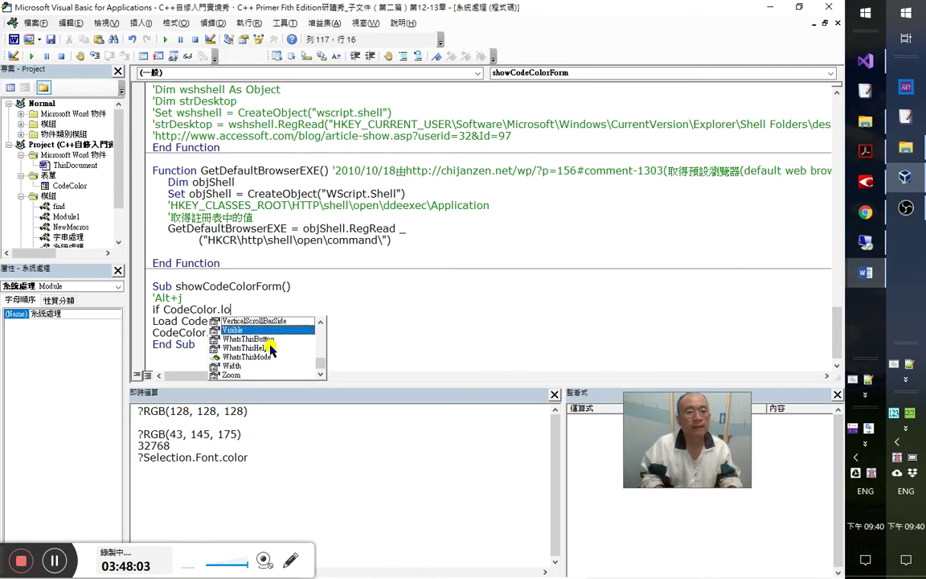
- Complete the condition as CodeColor.Visible and open the online help for Visible
key("Tab")
key("Left")
key("Left")
key("F1")
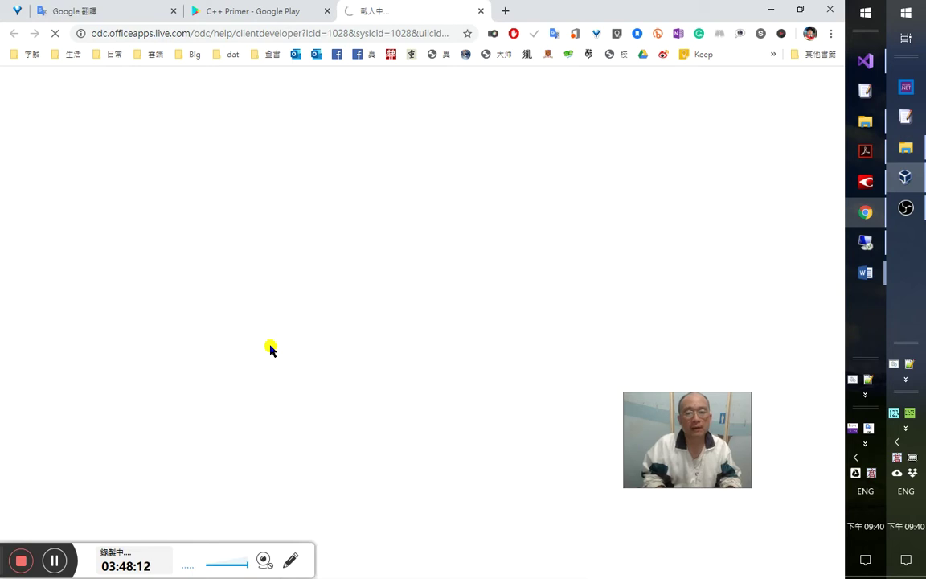
- Recheck the CodeColor member list in the showCodeColorForm code, then go back to the browser
key("alt+Tab")
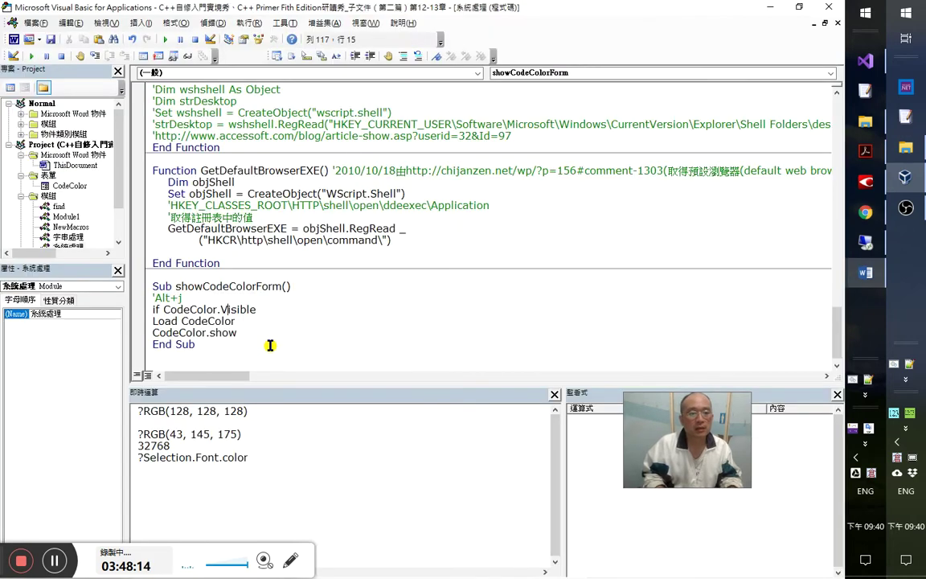
key("ctrl+j")
type("i")
key("BackSpace")
key("F5")
key("alt+Tab")
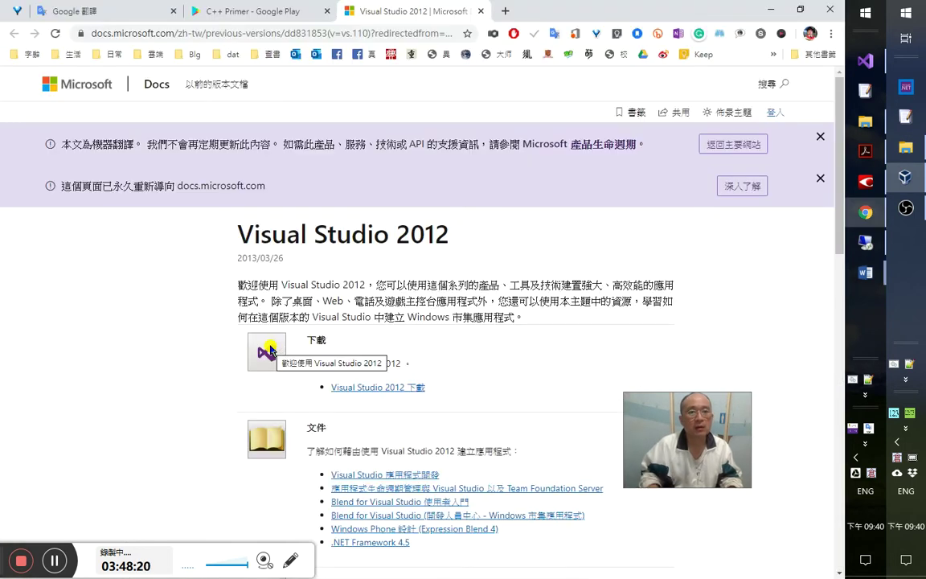
- Search Google for 'ms form is loaded'
left_click(376, 33)
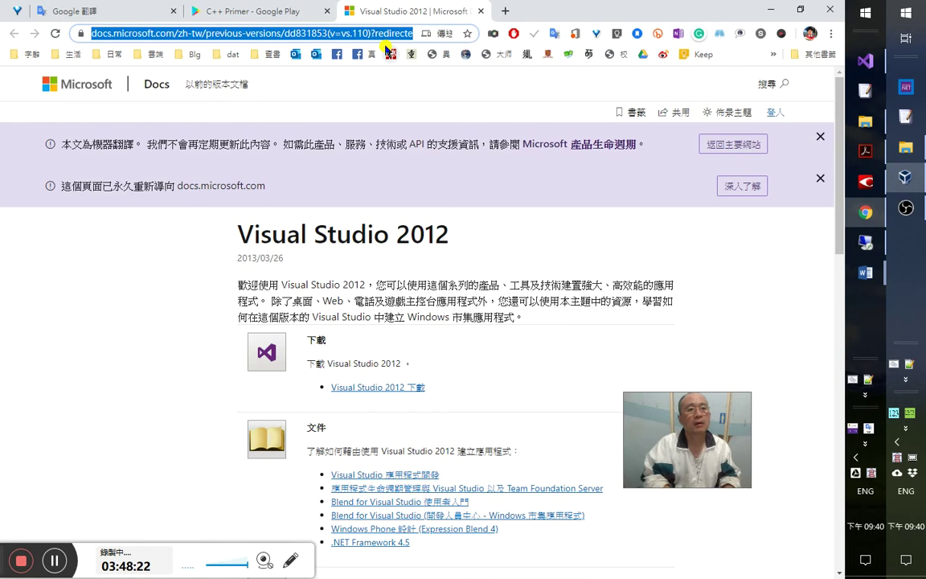
type("mi")
key("BackSpace")
type("s ")
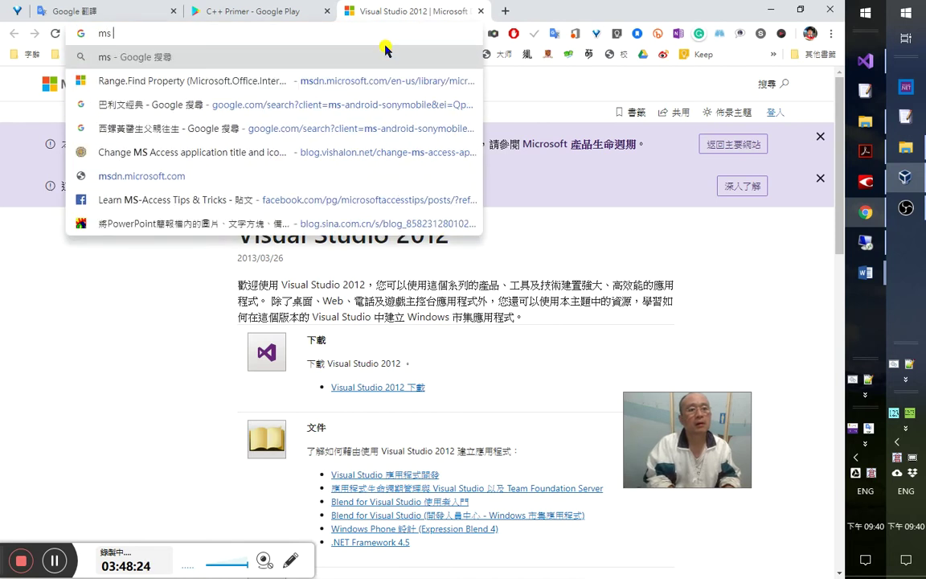
type("form  ")
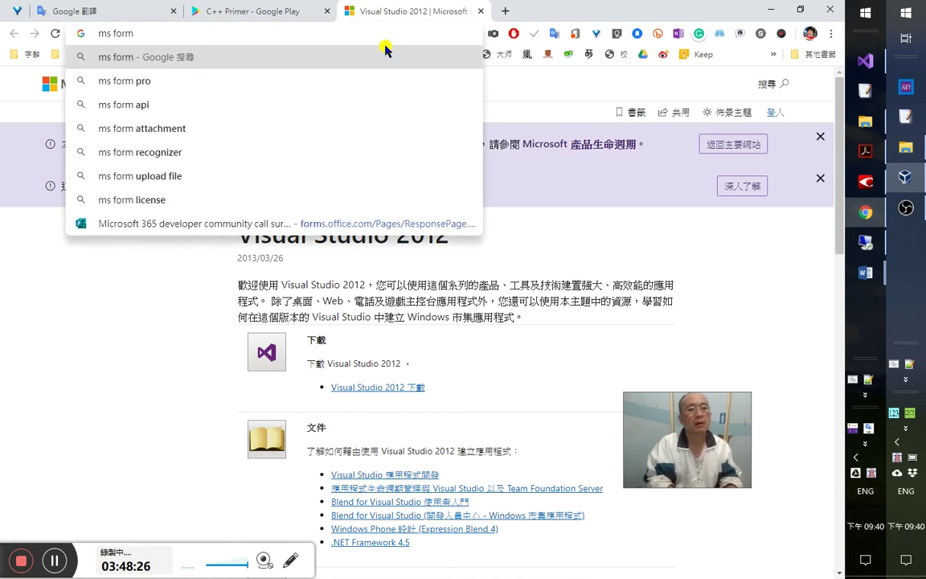
type("for")
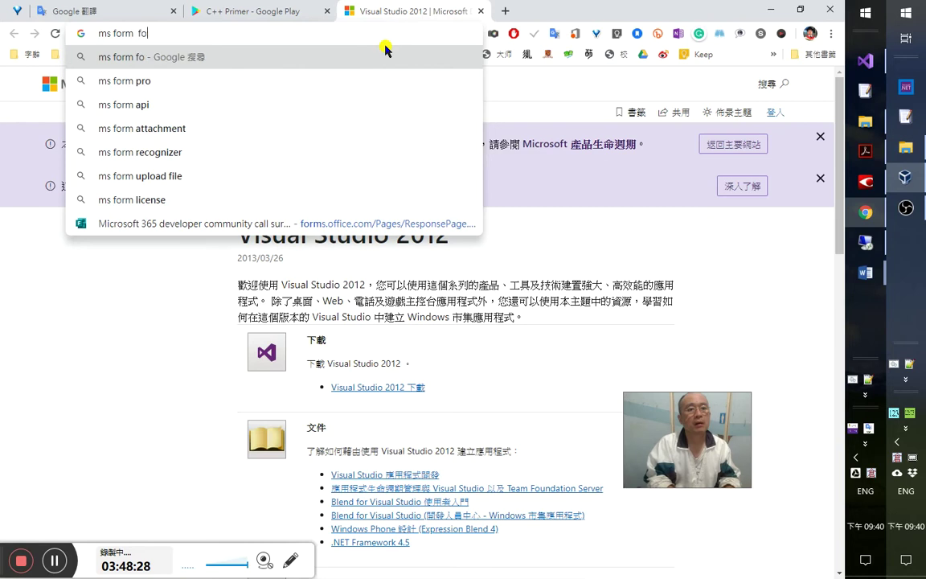
key("BackSpace")
key("BackSpace")
key("BackSpace")
type("is l")
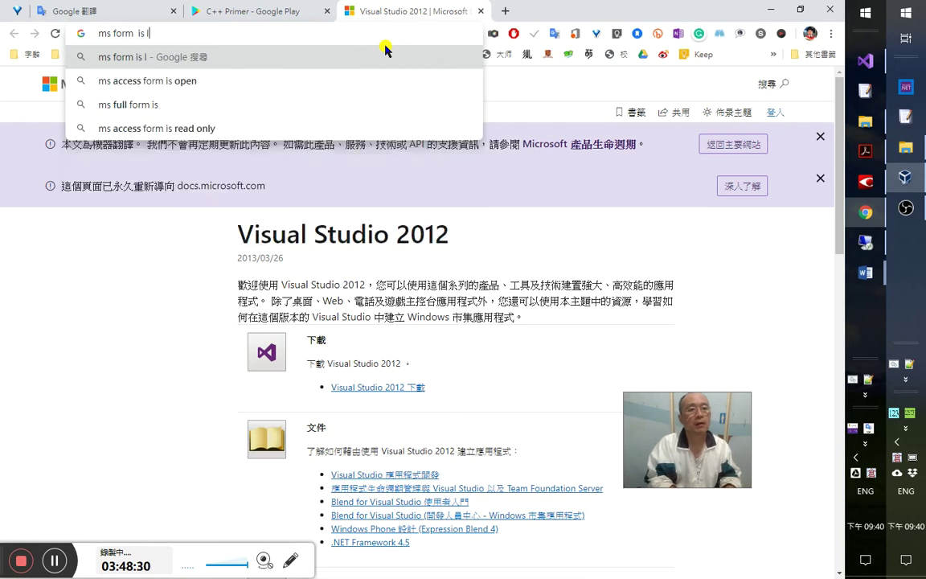
type("oaded")
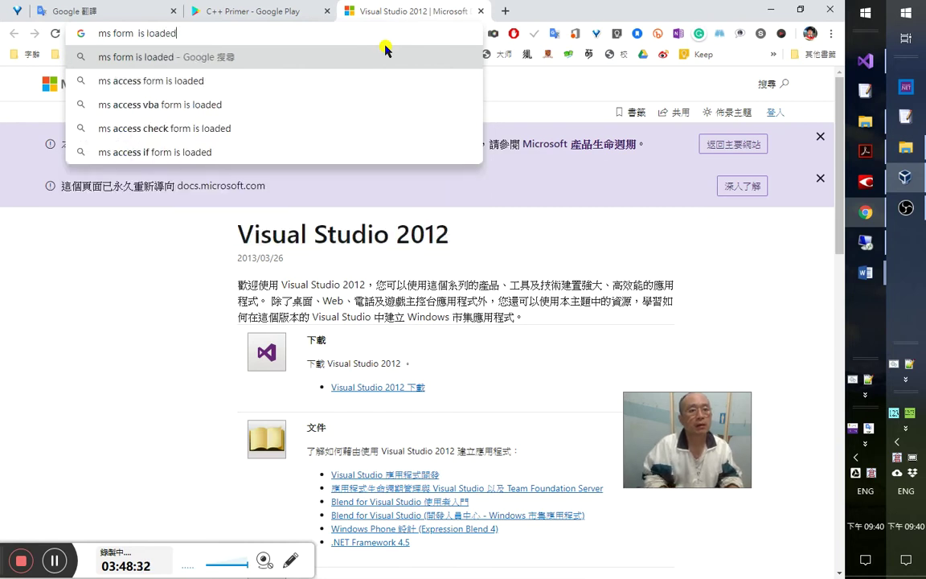
key("Down")
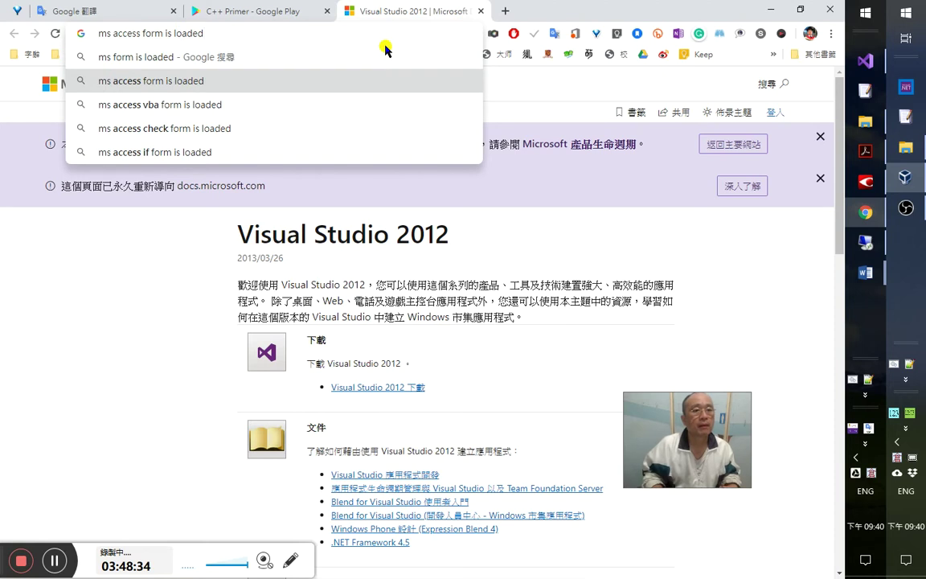
key("Up")
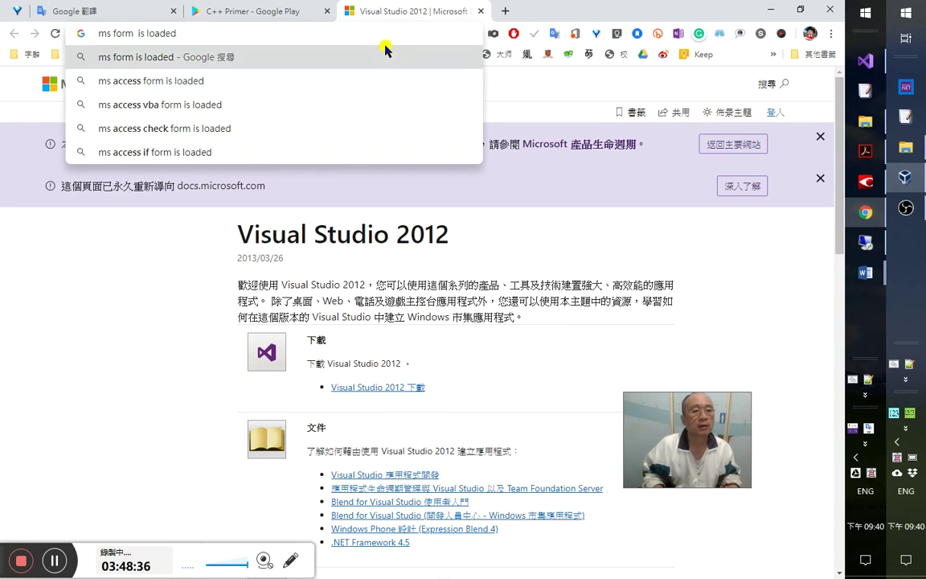
key("Return")
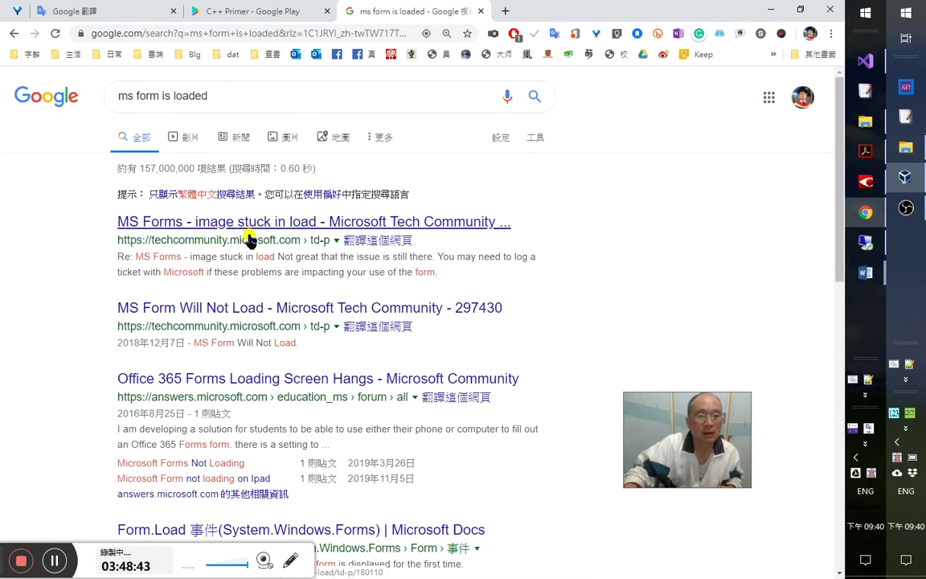
- Open the 'MS Forms - image stuck in load' result in a new tab and view it
middle_click(402, 228)
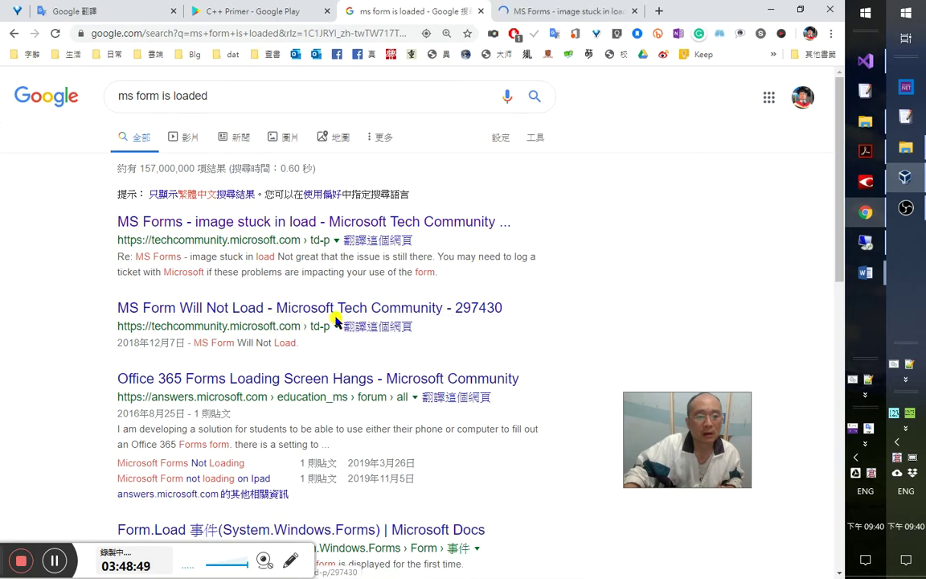
scroll(360, 355, "down", 10)
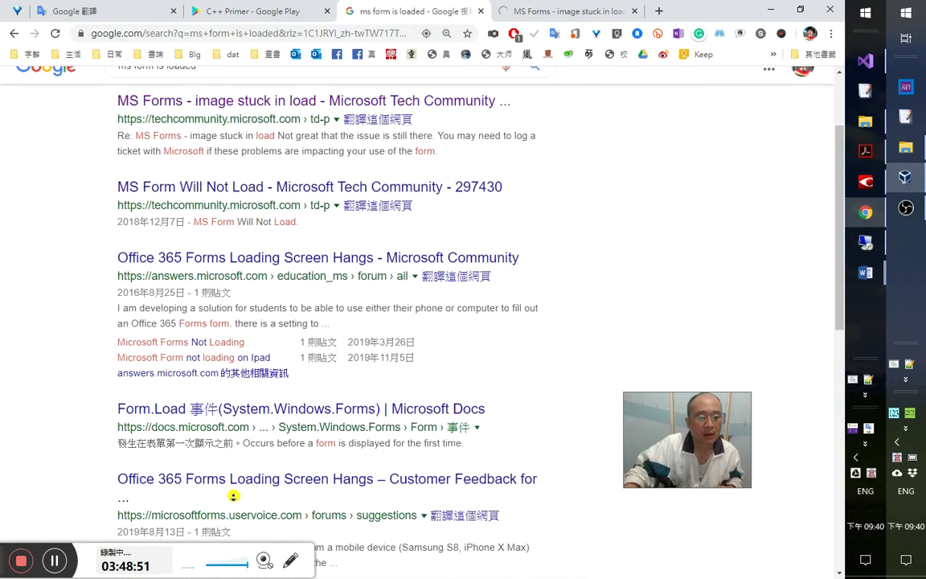
scroll(238, 230, "up", 2)
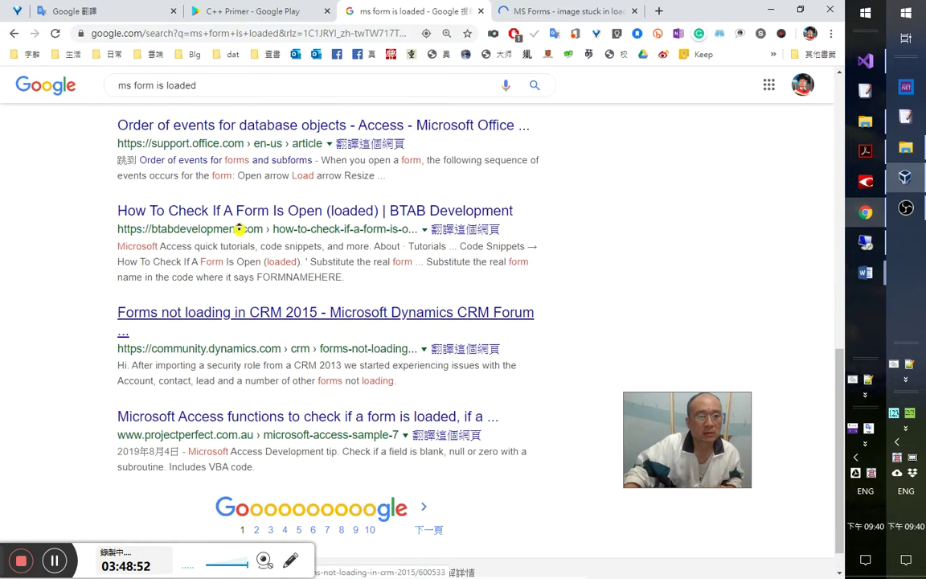
scroll(284, 348, "down", 2)
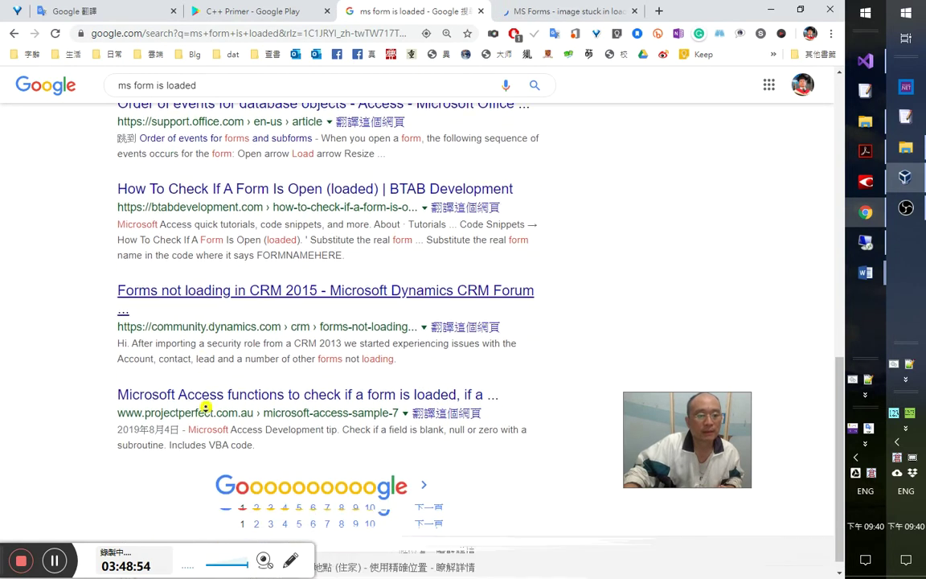
scroll(211, 281, "up", 1)
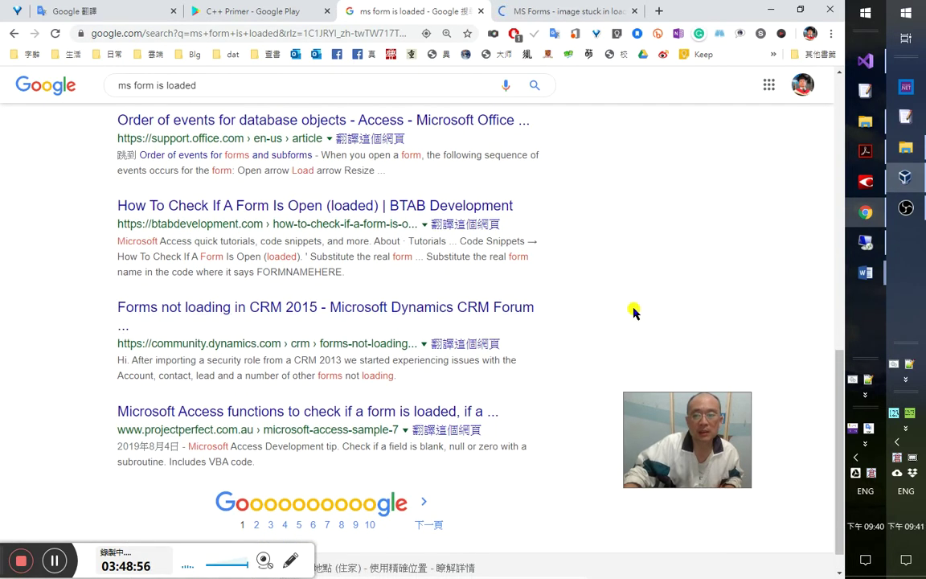
left_click(541, 15)
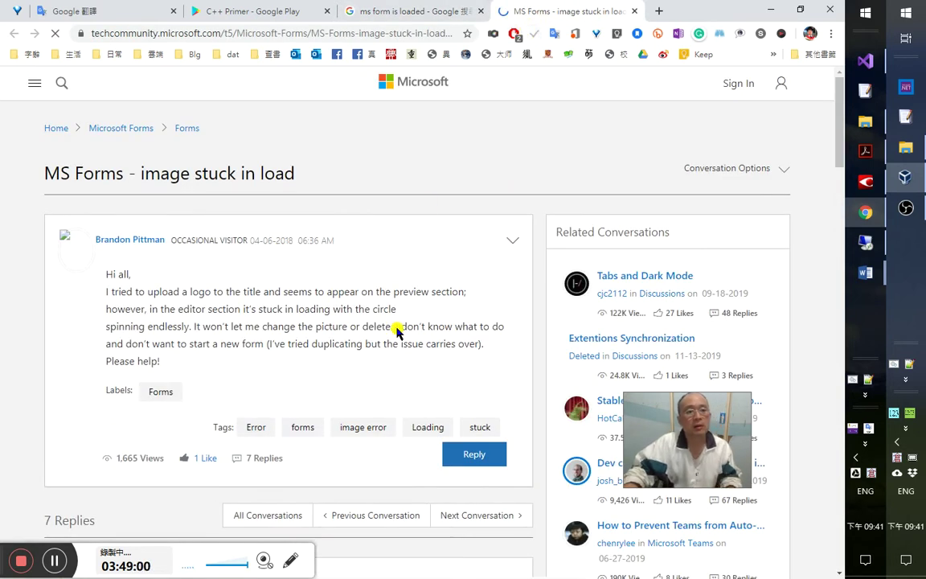
- Delete the unfinished If CodeColor.Visible line and comment out Load CodeColor
key("alt+Tab")
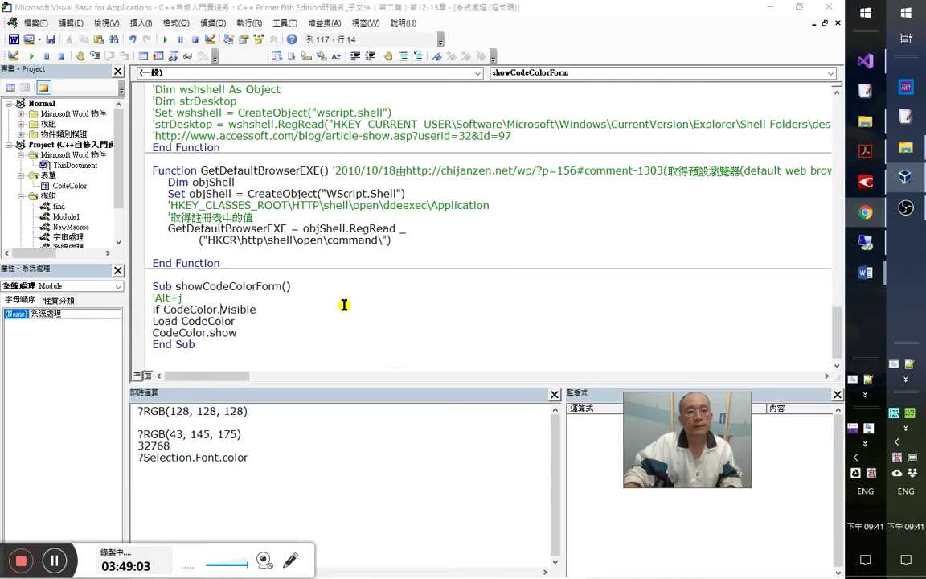
left_click(291, 287)
key("Return")
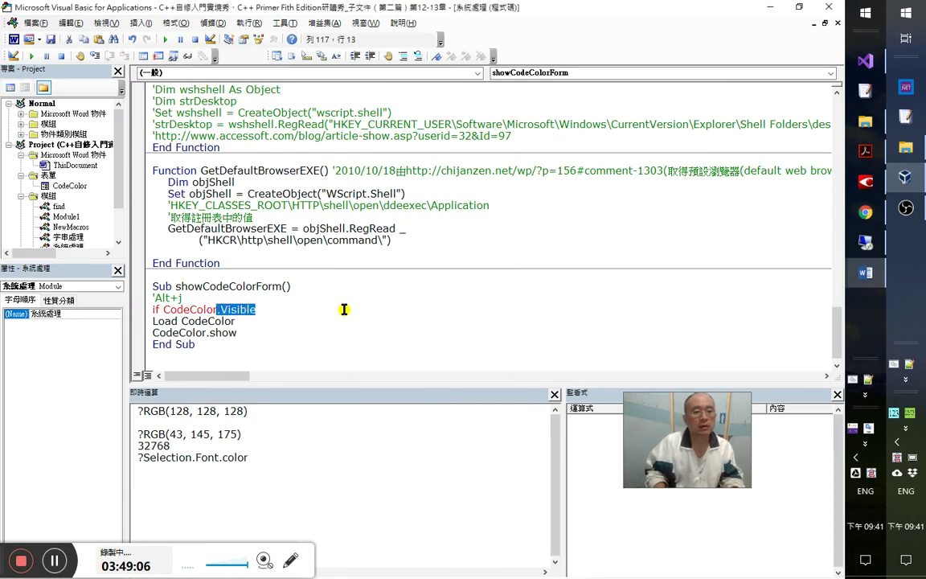
key("BackSpace")
key("shift+End")
key("Delete")
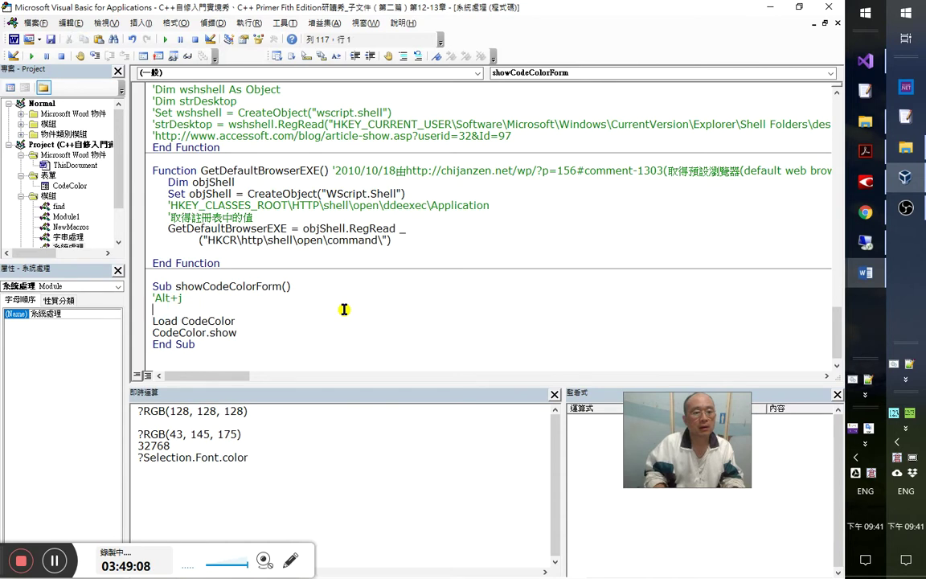
type("'")
key("Up")
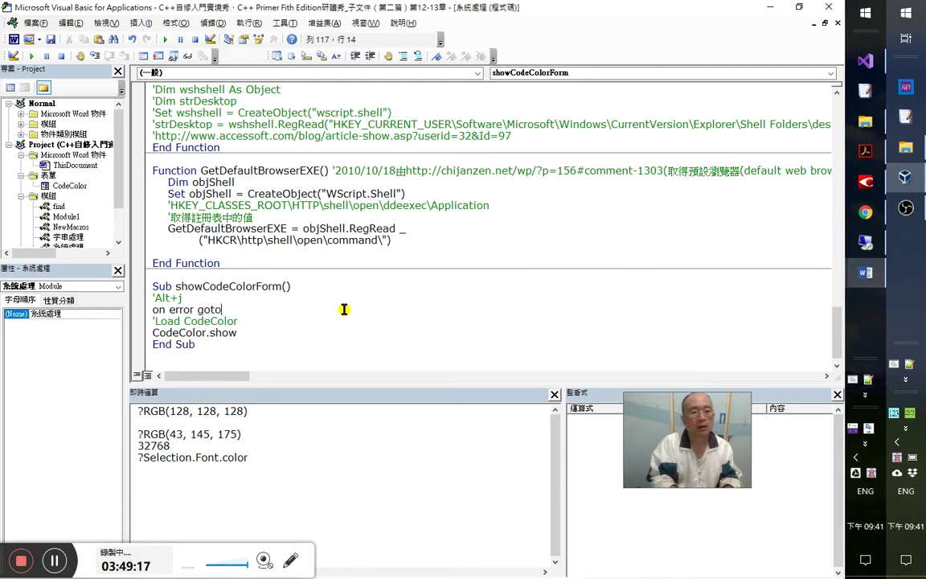
key("Down")
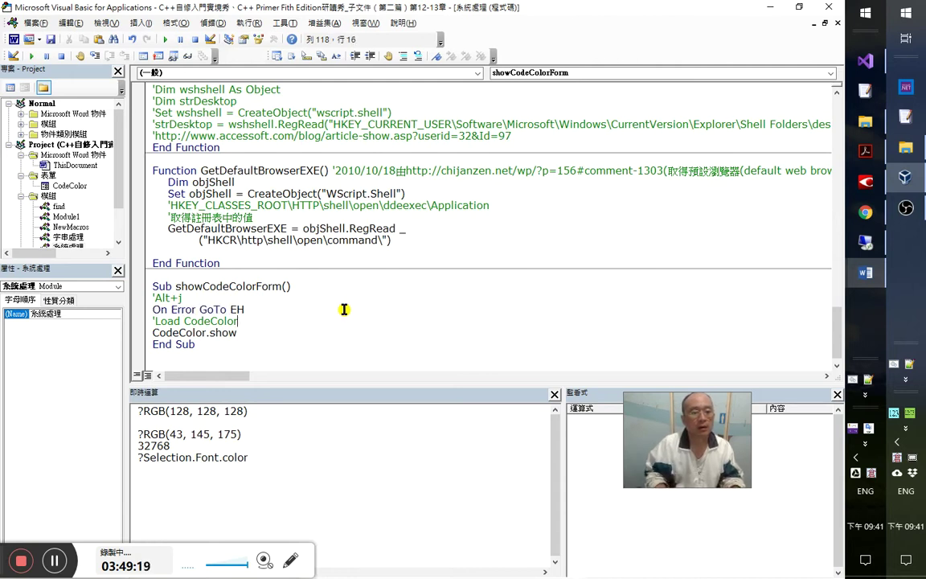
- Add Exit Sub, an eH: label, and a Select Case Err.Number line after CodeColor.show
key("Return")
type("exit sub")
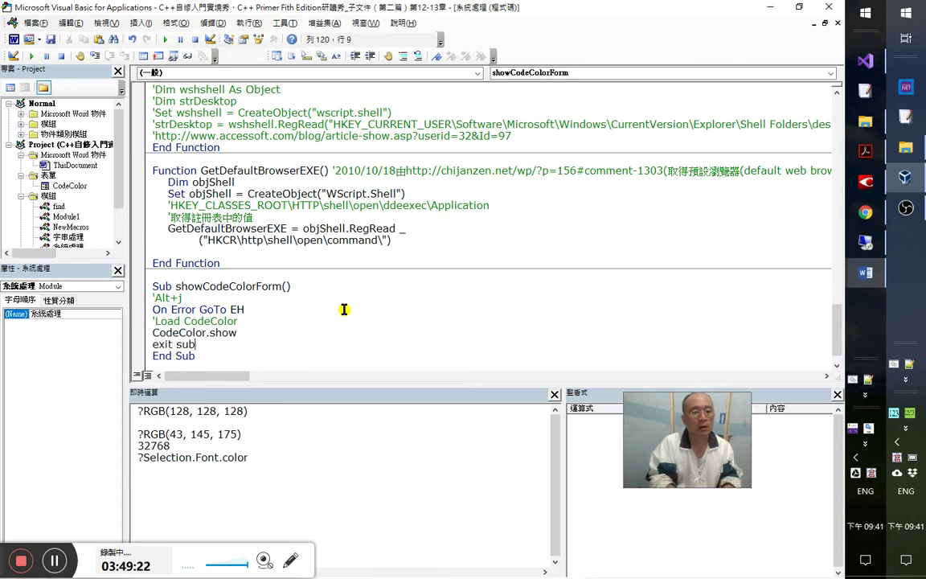
key("Return")
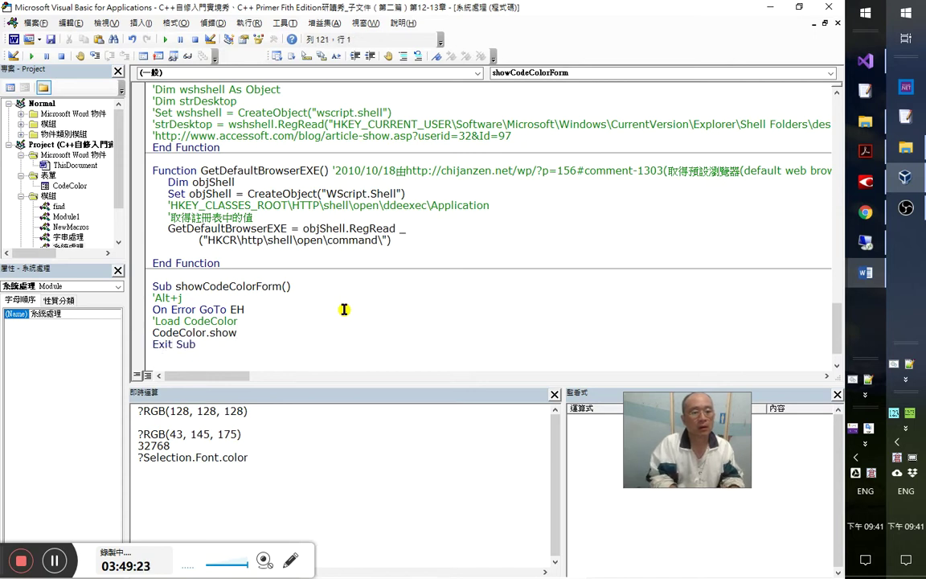
type("eH:")
key("Return")
type("select cas")
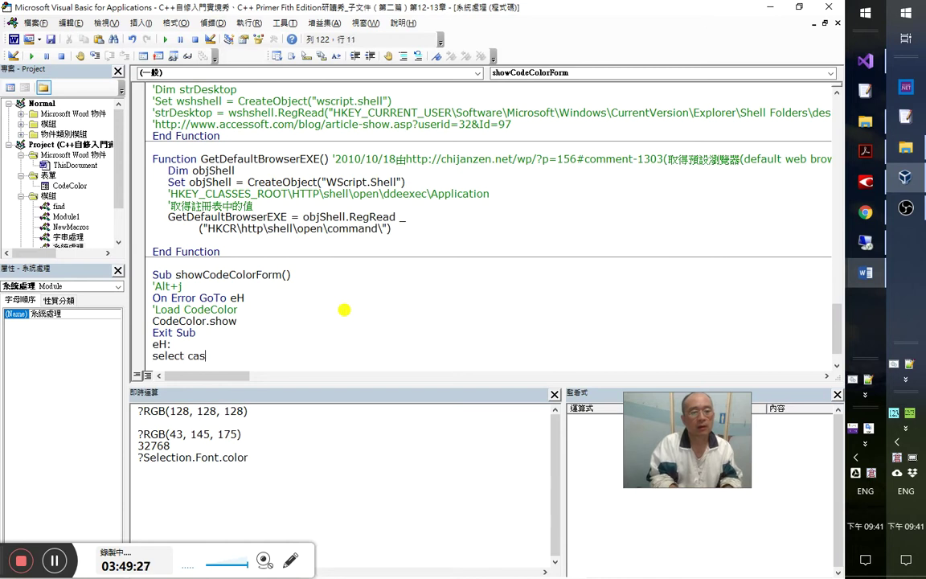
type("e err.Number")
key("Tab")
key("Return")
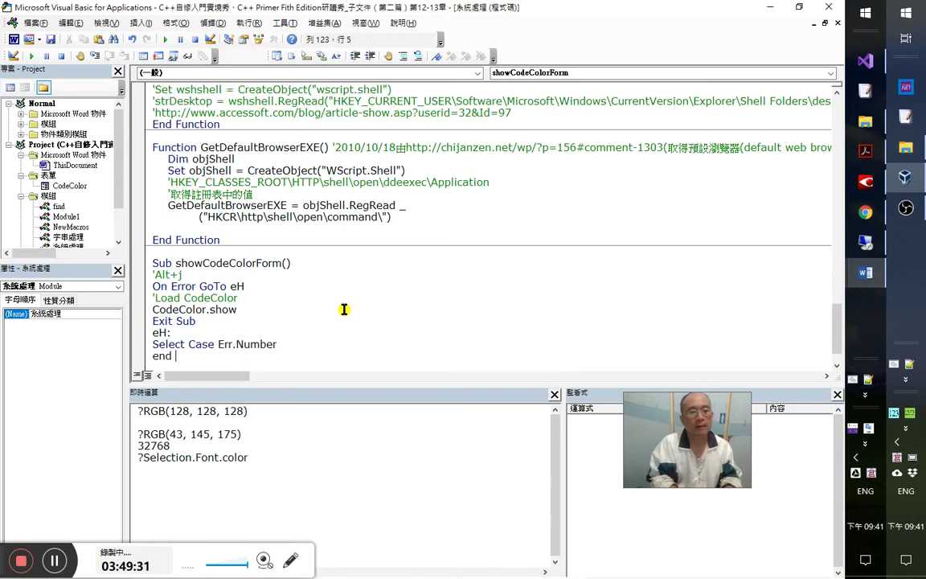
- Close the block with End Select and add an indented case line inside it
type("end select")
key("Up")
key("End")
key("Return")
key("Tab")
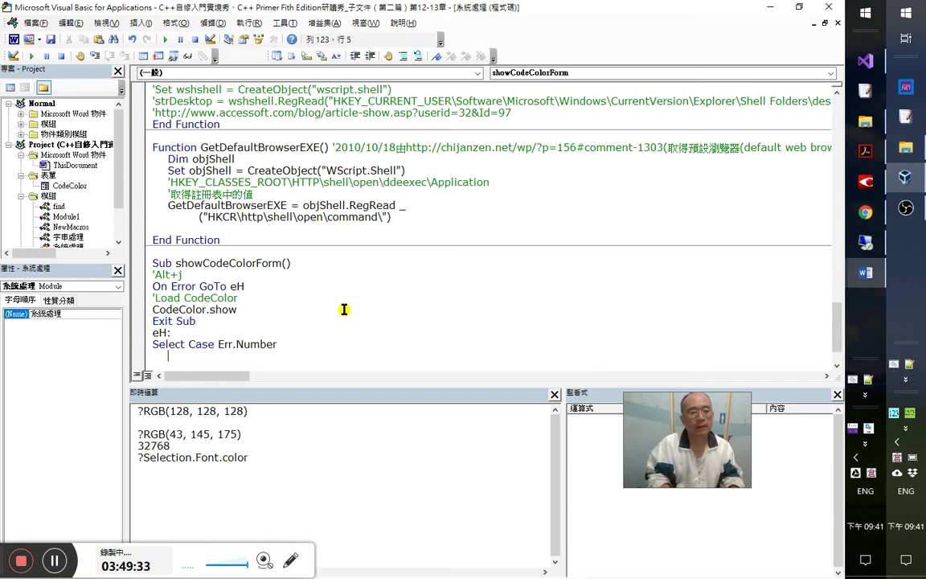
key("Down")
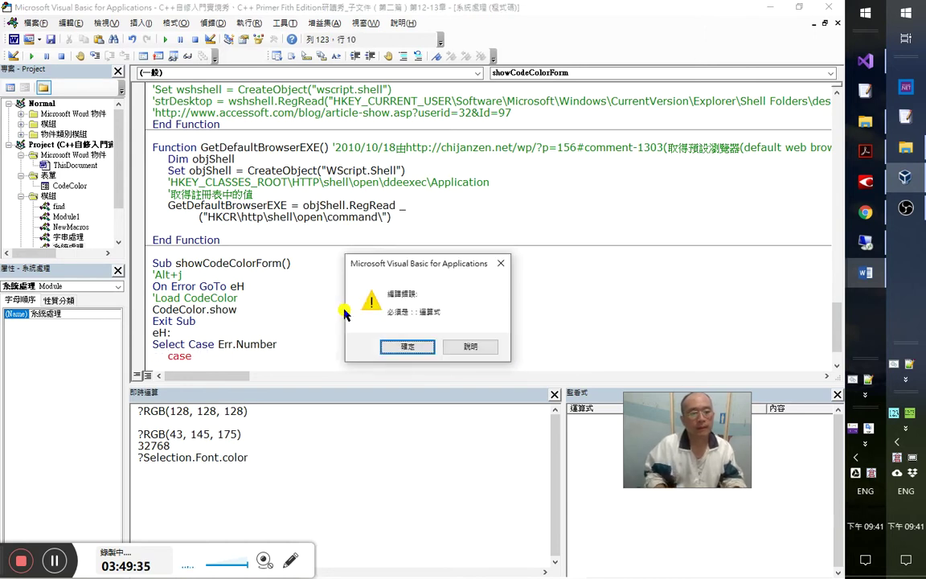
key("Return")
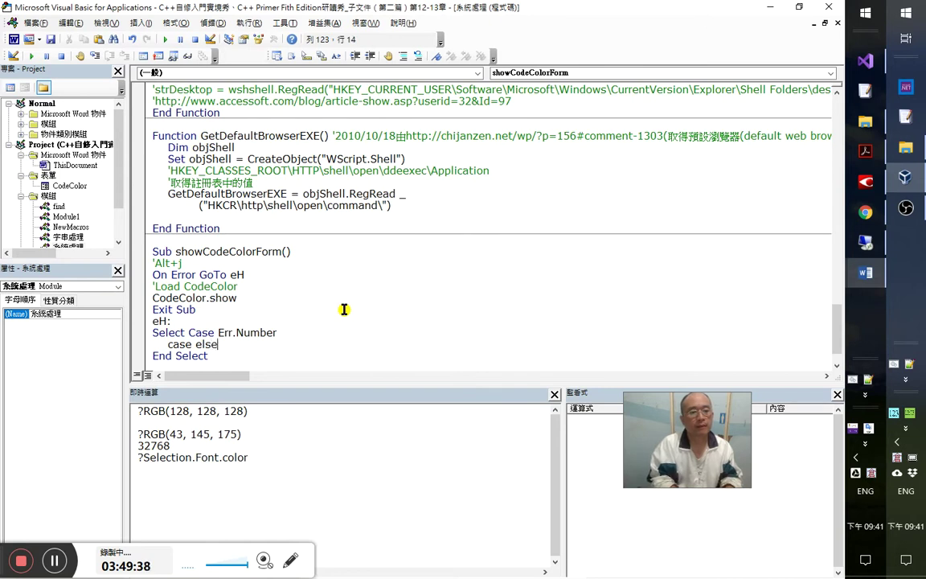
- Make Case Else show Err.Number & Err.Description in a MsgBox
key("Return")
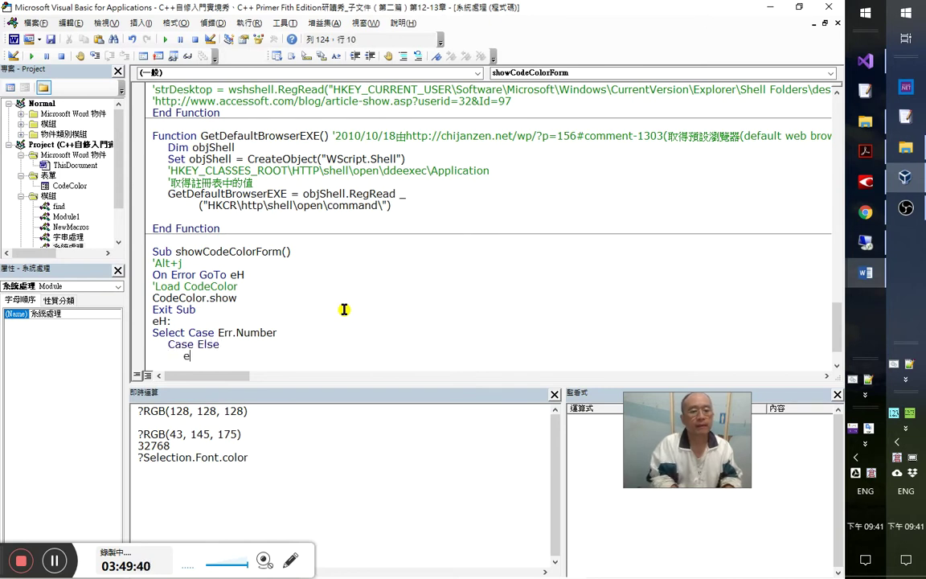
type("err.")
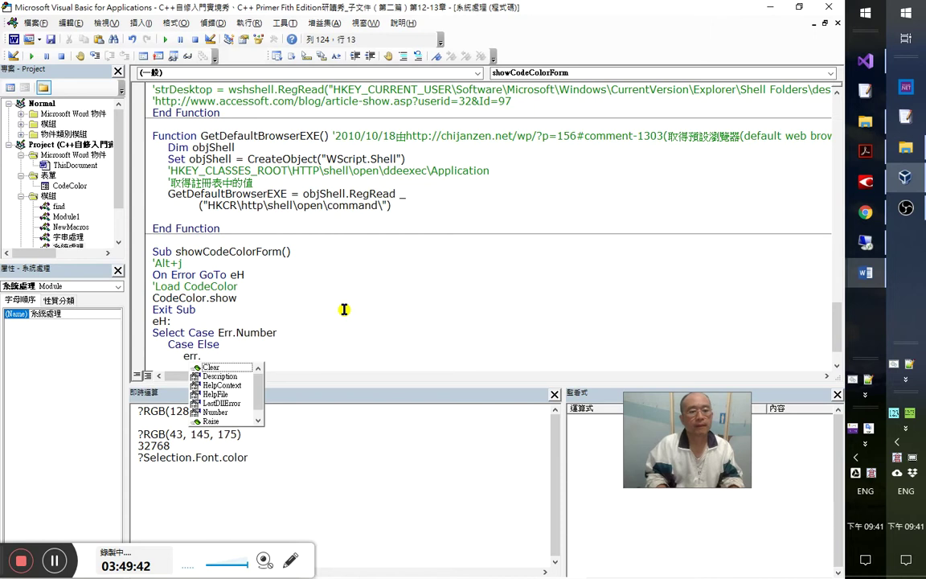
type("Number & err.d")
key("Tab")
key("Home")
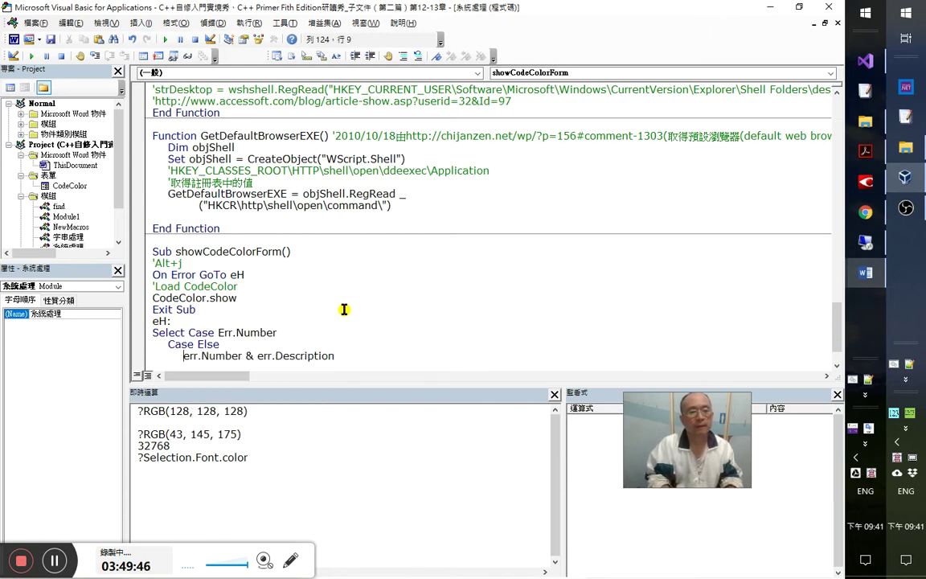
type("msgbox")
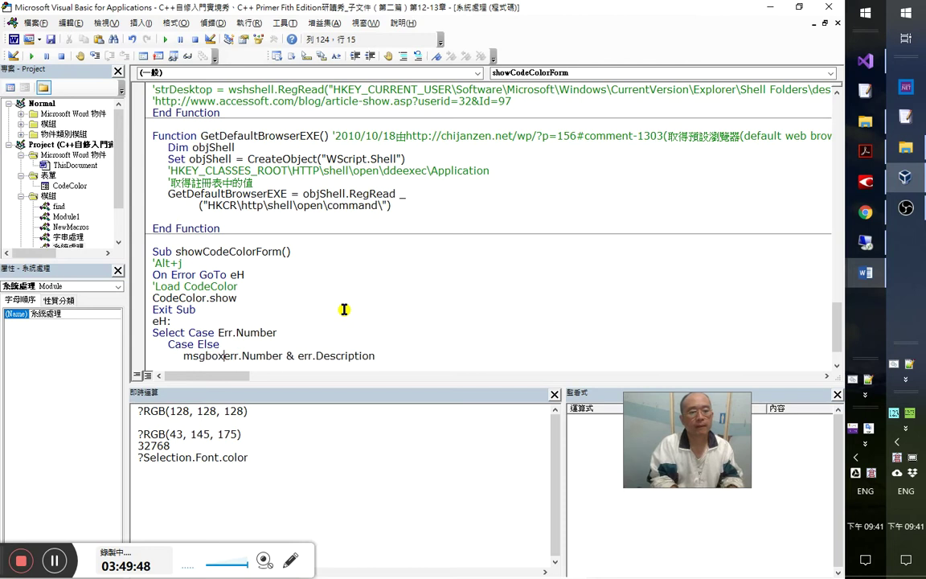
key("Down")
type("End Select")
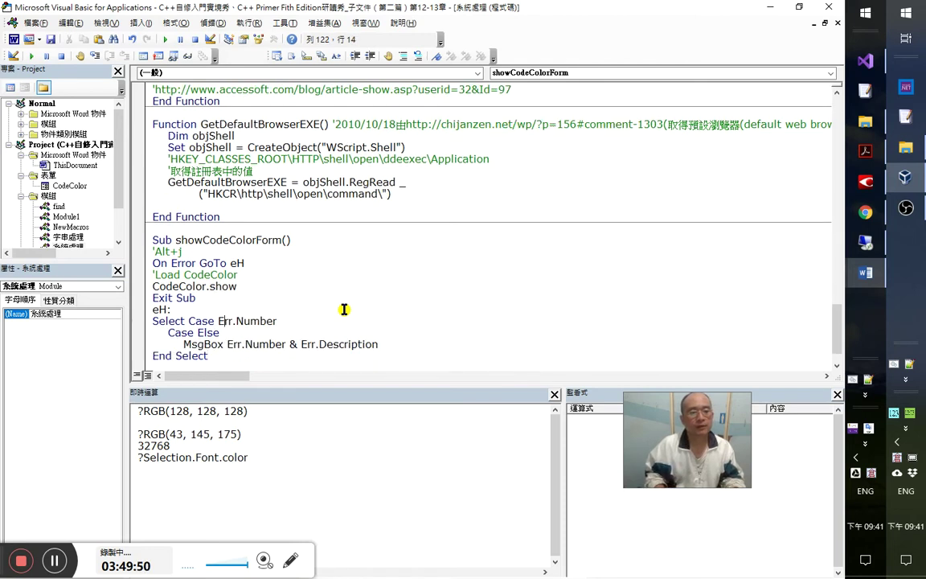
key("Return")
- Put the caret on the CodeColor.show line, look over the Debug menu, and bring Word forward
left_click(211, 286)
left_click(205, 286)
left_click(183, 287)
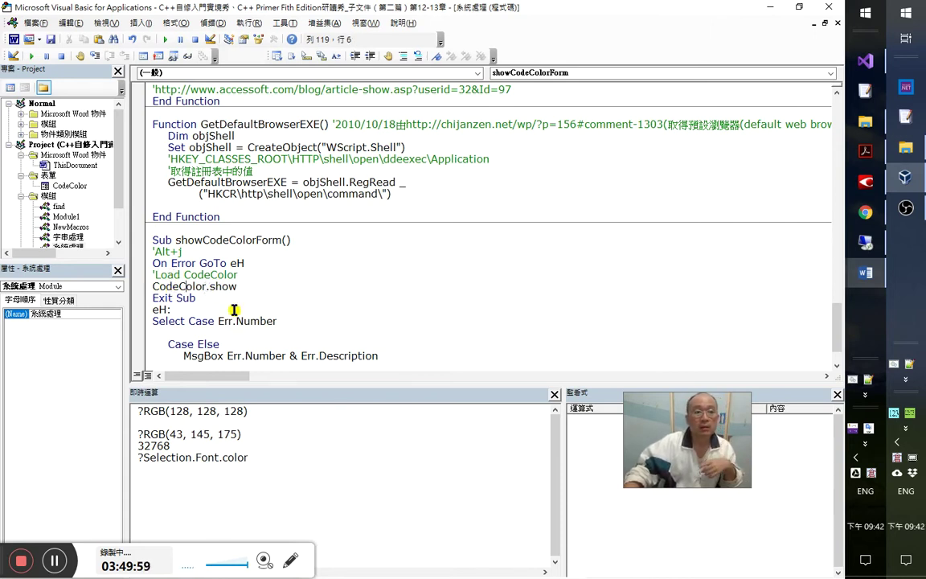
left_click(214, 23)
left_click(207, 35)
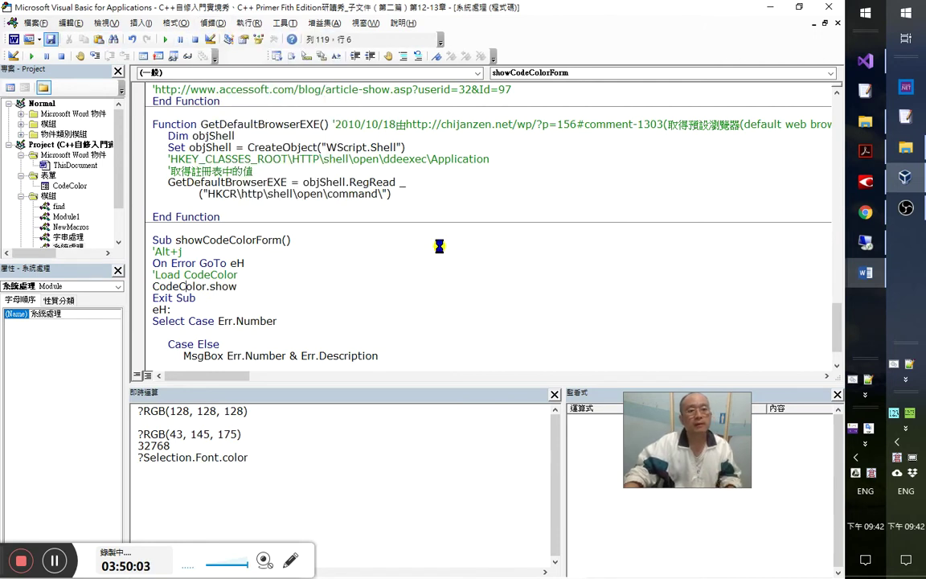
key("alt+Tab")
key("alt+Tab")
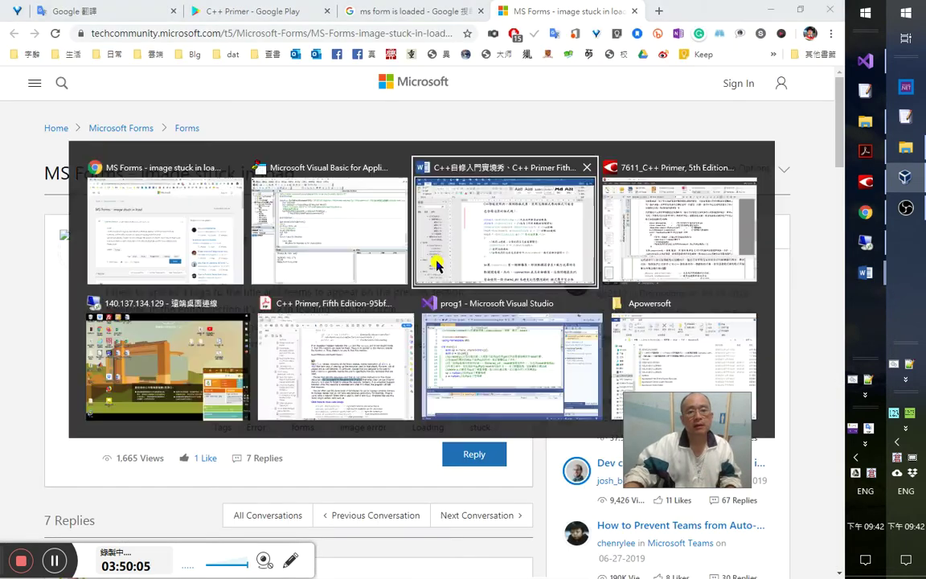
left_click(435, 265)
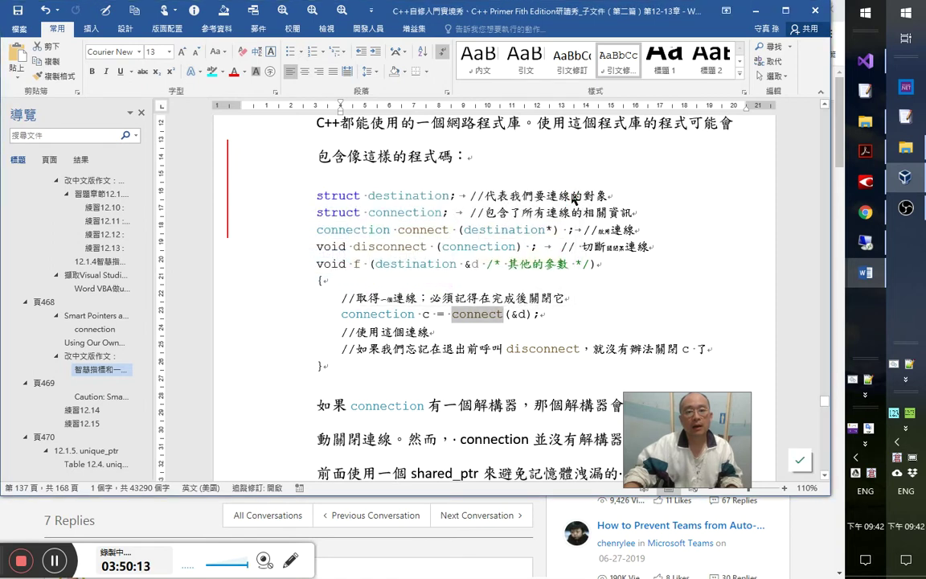
- Set a breakpoint on CodeColor.show and run the macro from Word with Alt+J
key("alt+F11")
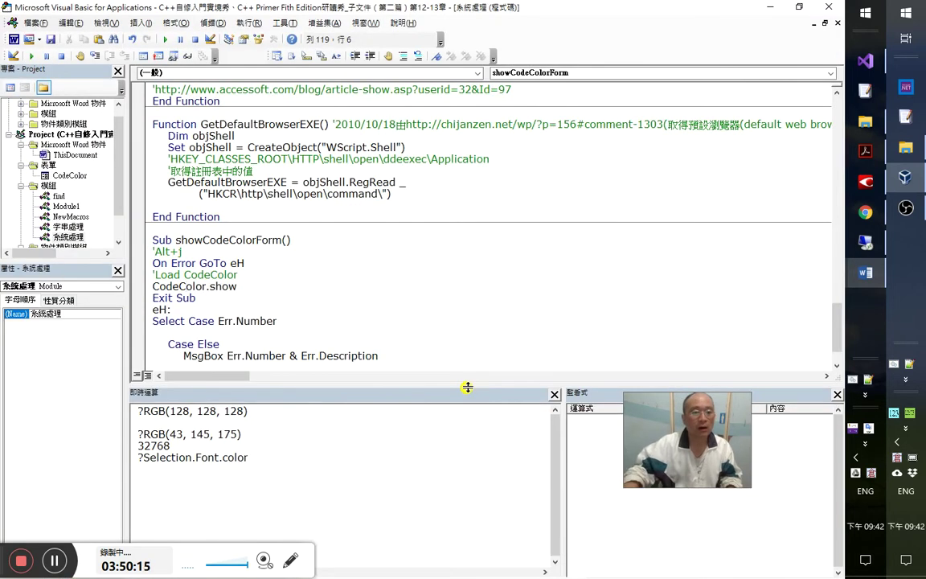
left_click(141, 289)
key("alt+F11")
key("alt+j")
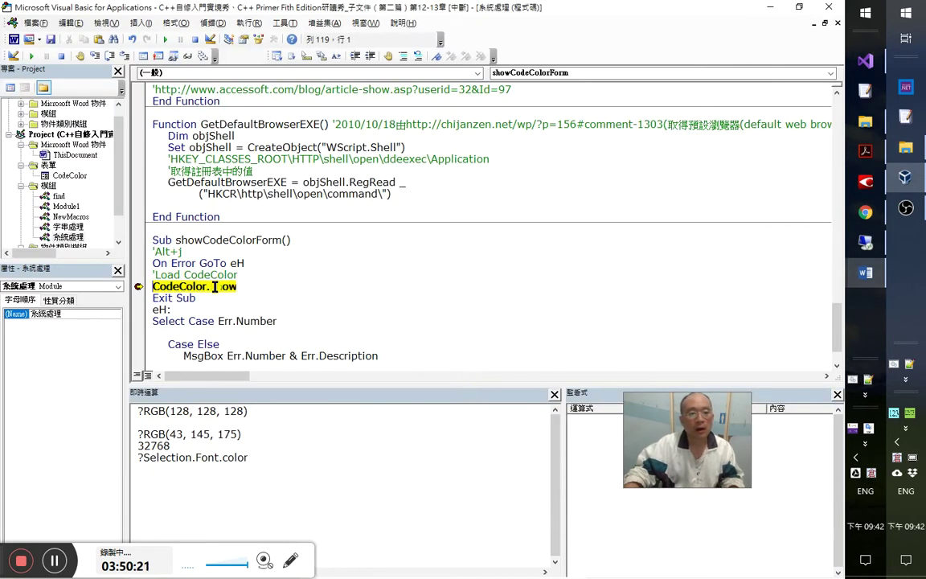
left_click(225, 287)
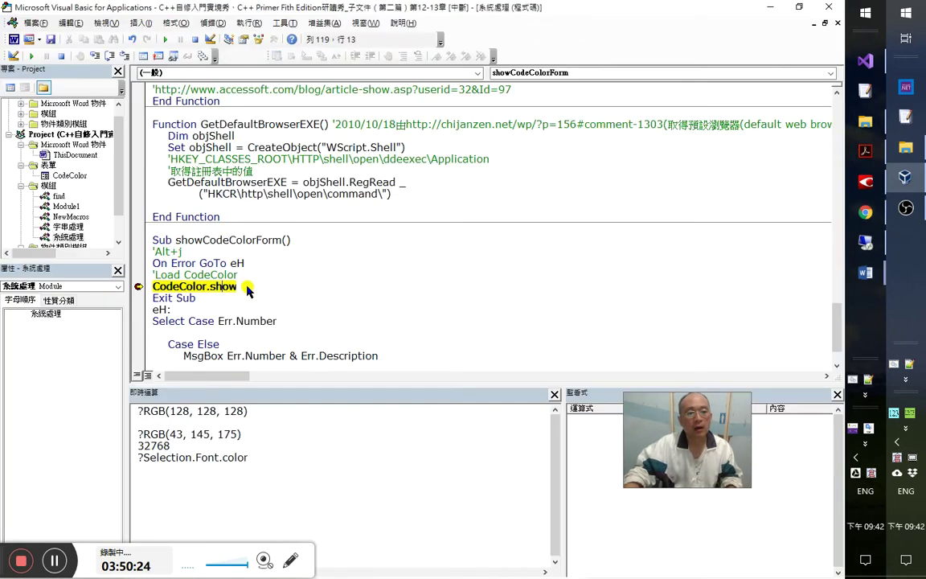
- Step into the form's initialization code, run the CodeColor form, close it and resume the macro
double_click(181, 12)
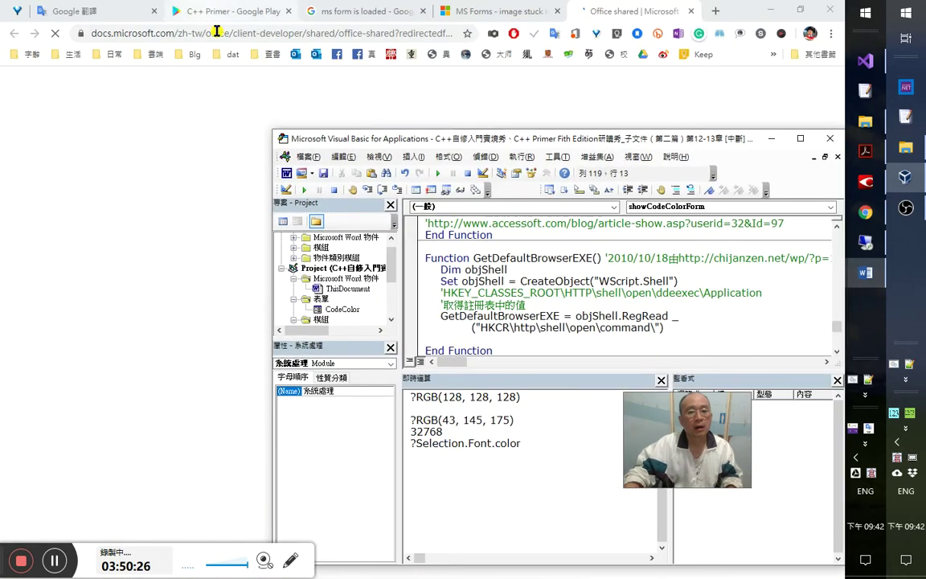
key("alt+Tab")
key("alt+Tab")
left_click_drag(438, 173, 596, 134)
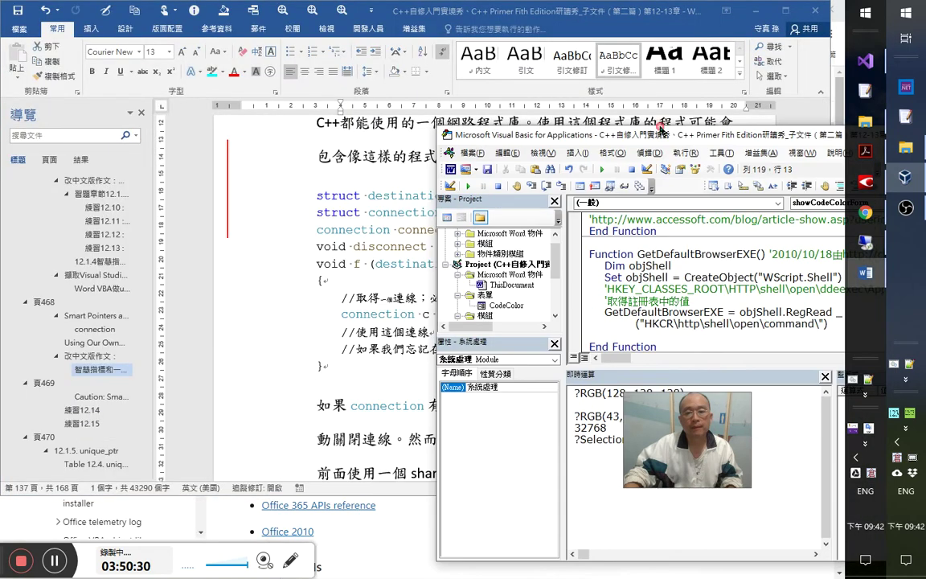
left_click(531, 185)
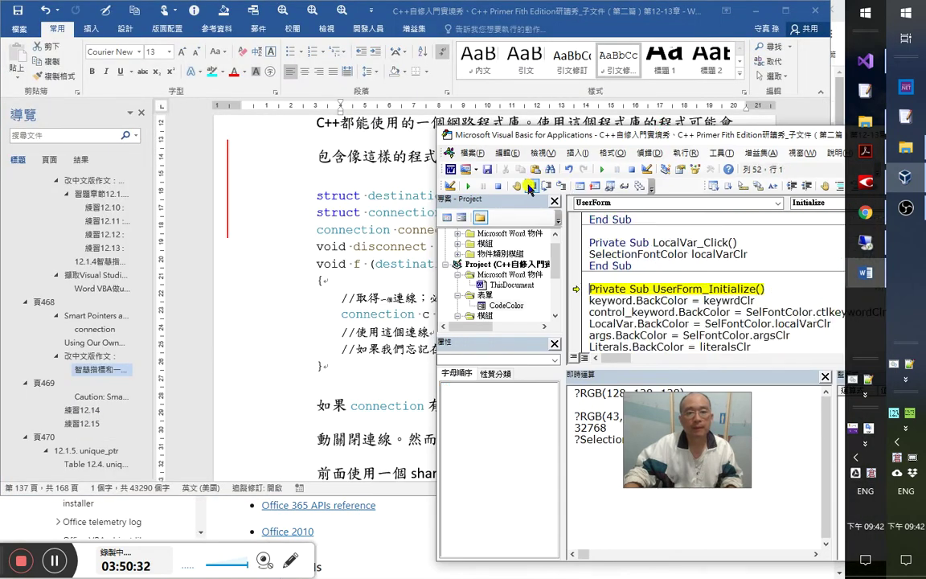
scroll(595, 312, "down", 3)
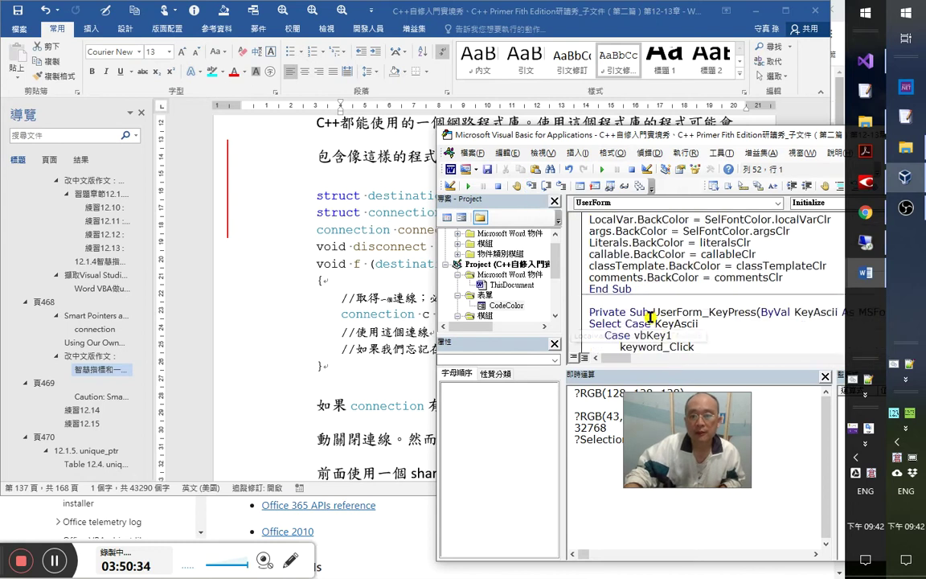
key("F5")
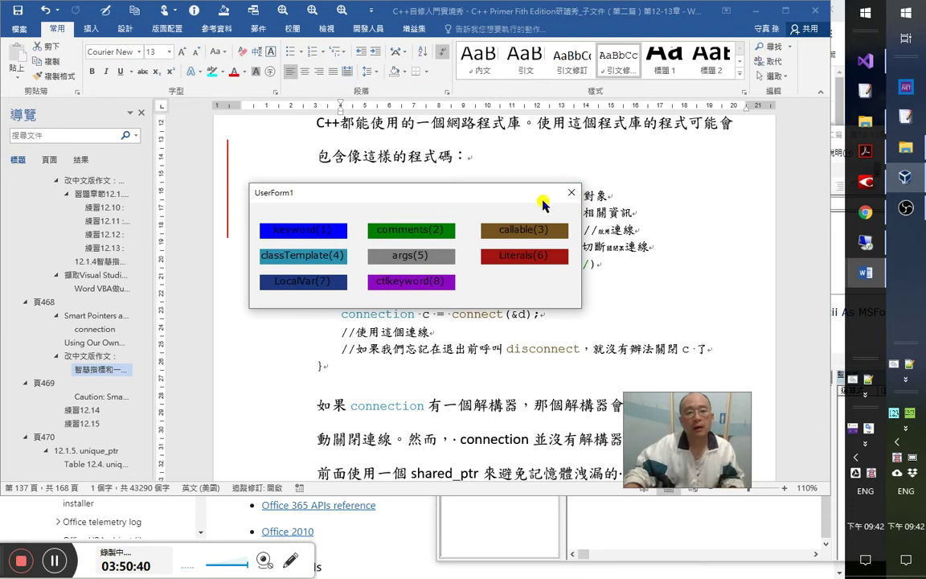
left_click(489, 184)
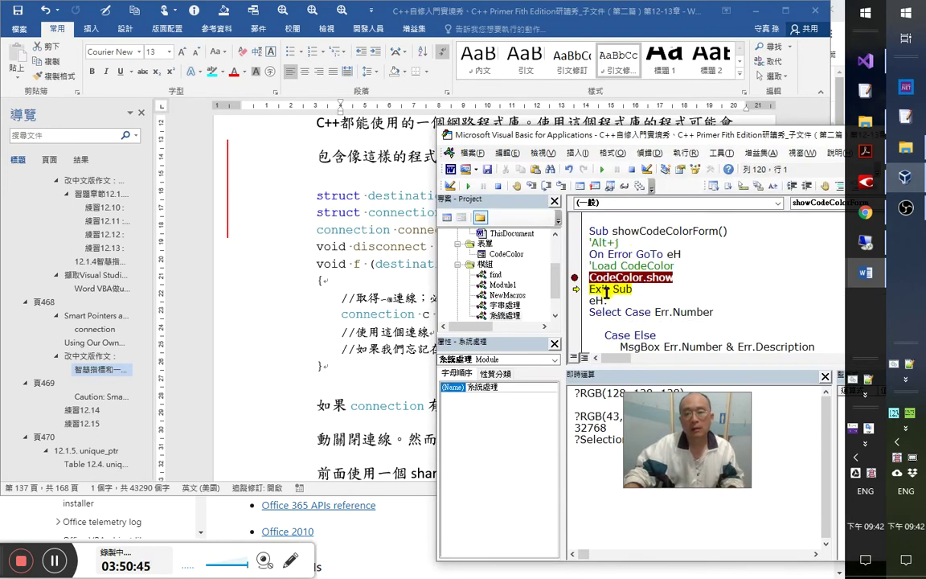
left_click(602, 170)
- Remove the breakpoint from the form-showing line and view the CodeColor form's KeyPress handler
key("F9")
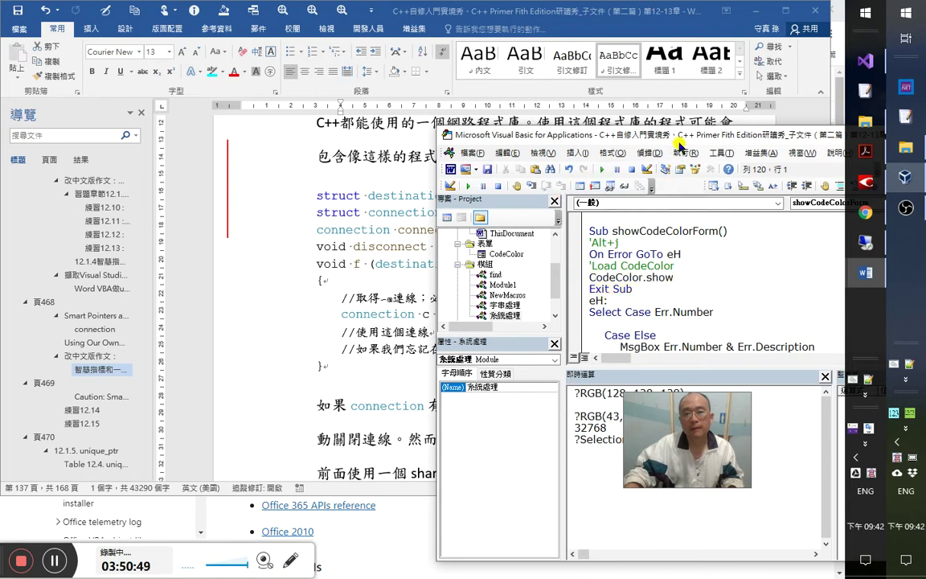
double_click(611, 132)
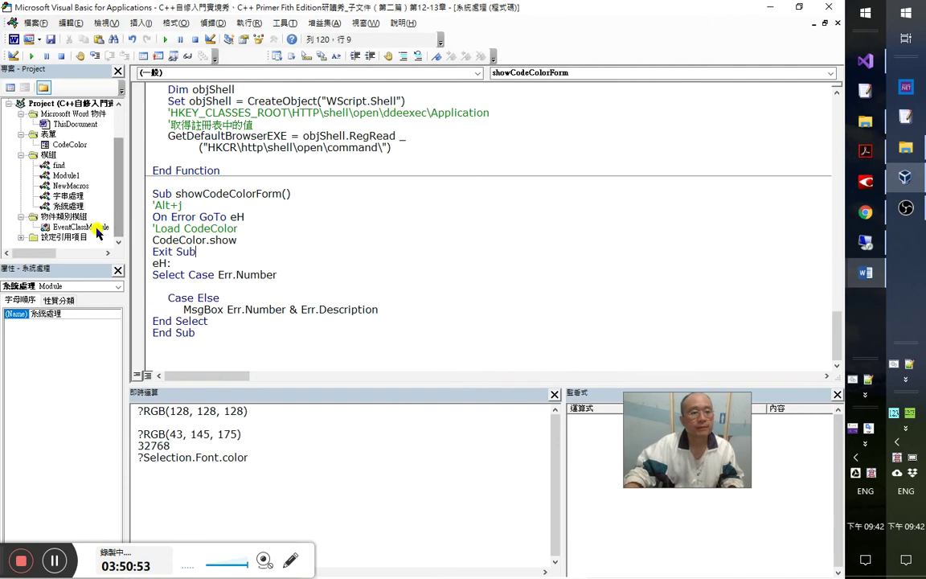
left_click(530, 74)
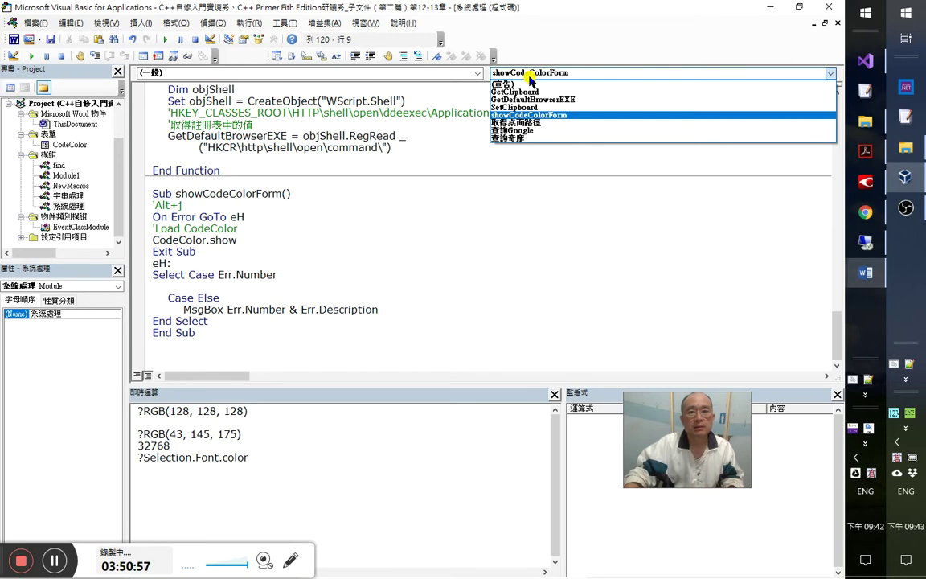
left_click(457, 81)
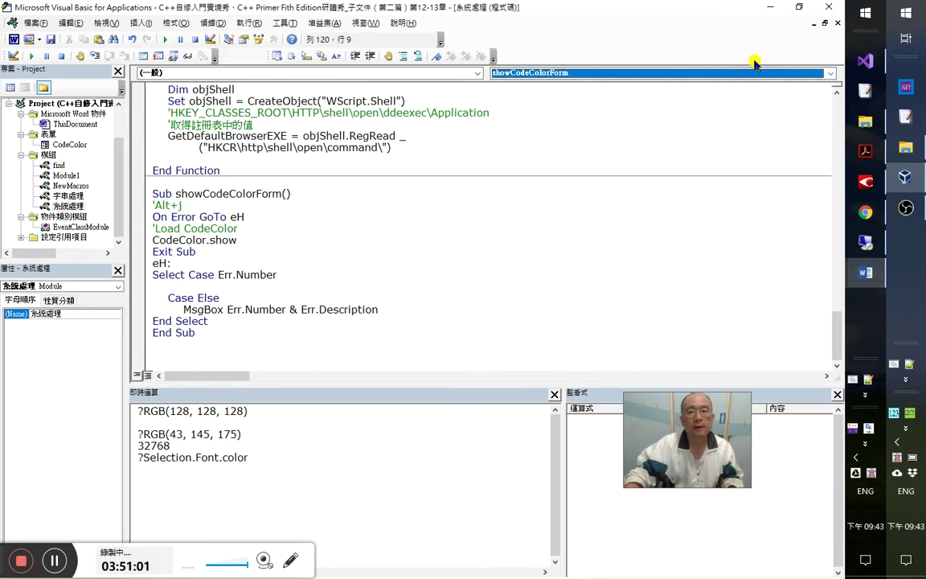
left_click(366, 23)
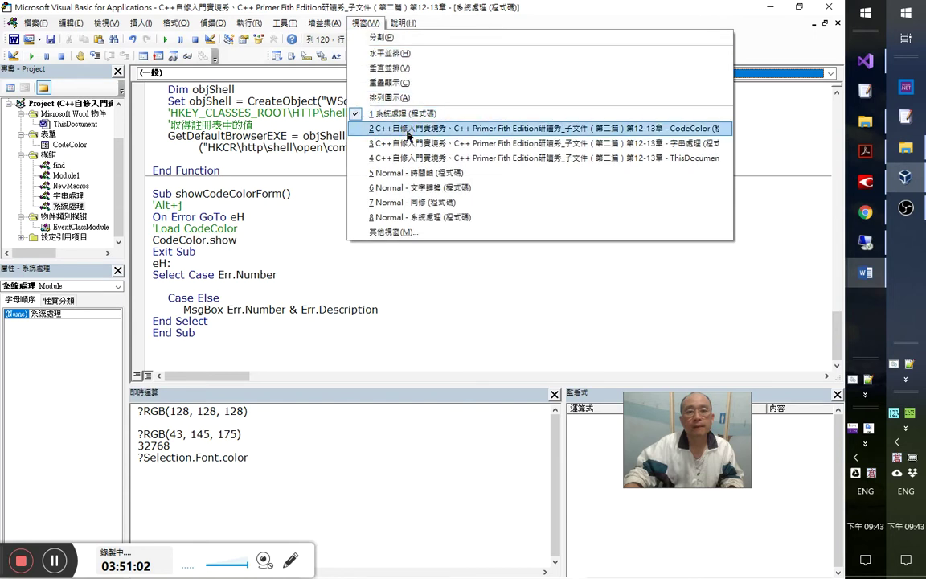
left_click(407, 128)
left_click(582, 74)
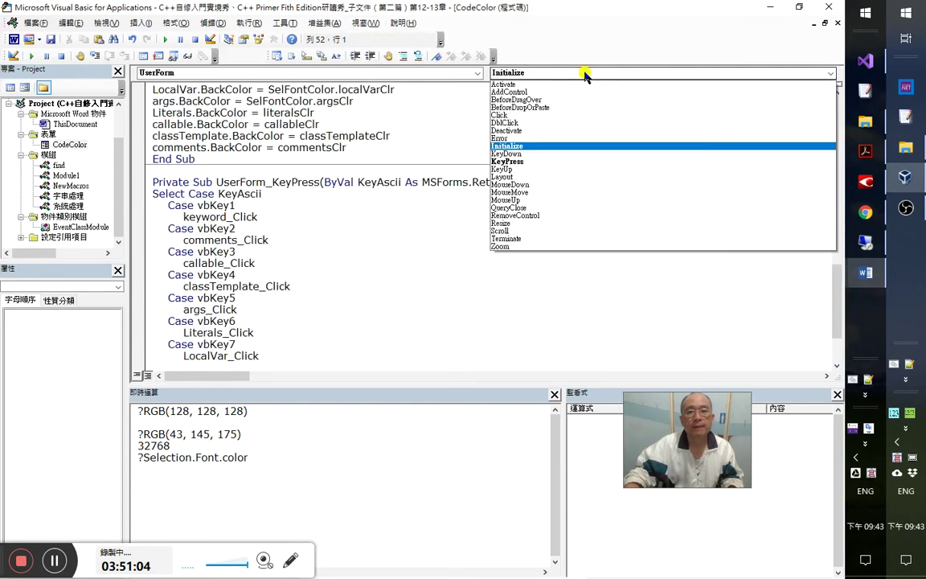
left_click(571, 161)
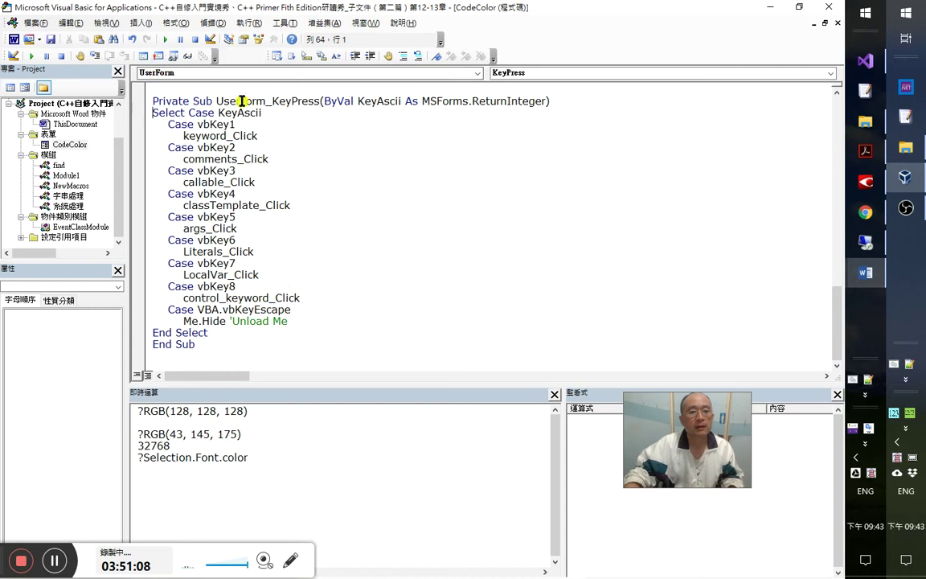
- Save the VBA project and minimize the code editor to reveal the document
left_click(212, 23)
left_click(51, 41)
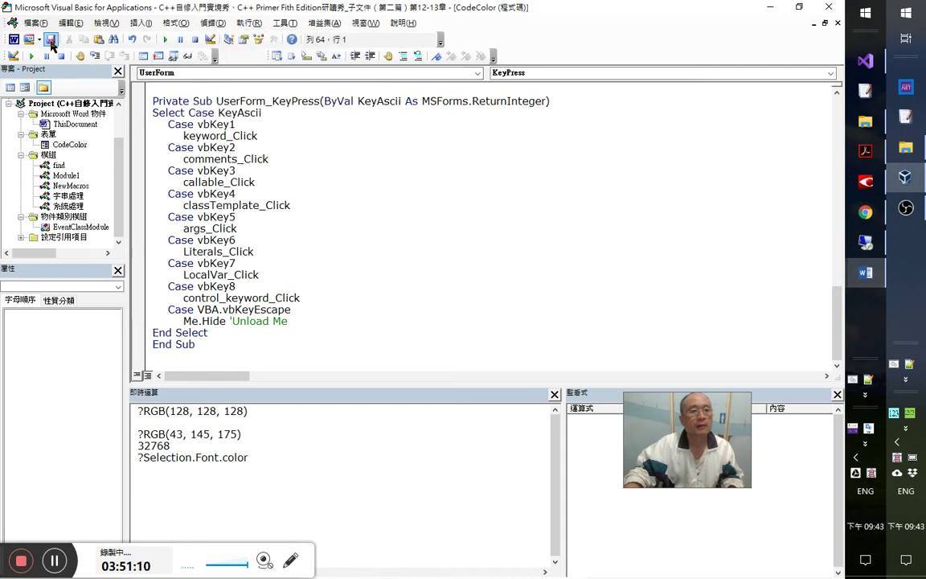
left_click(770, 6)
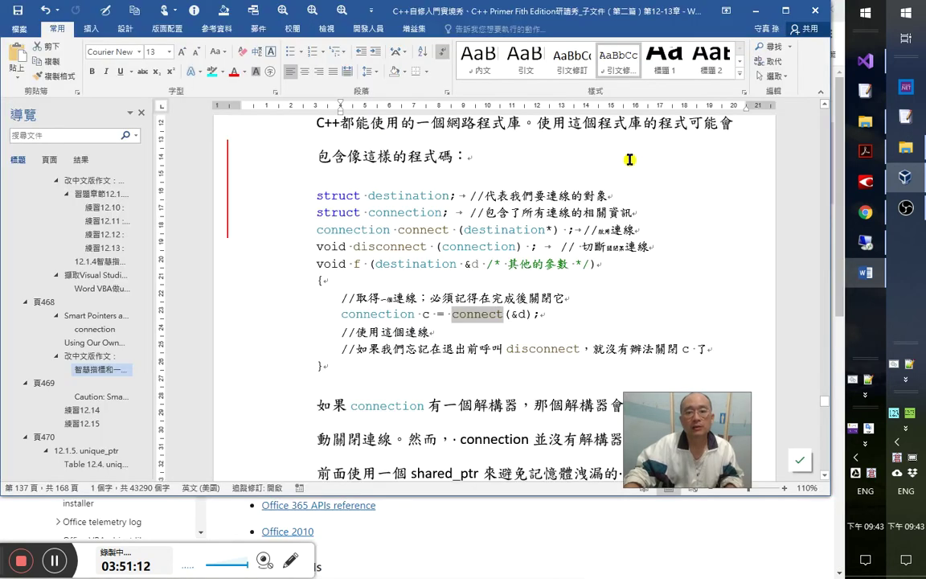
- In Chrome, close the Office shared documentation tab and dismiss the feedback survey
key("alt+F11")
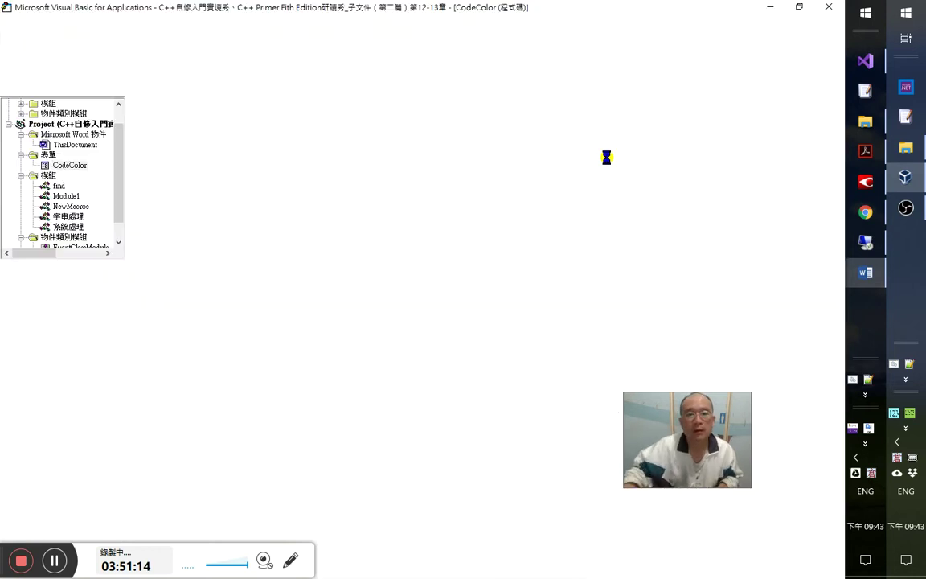
key("alt+F11")
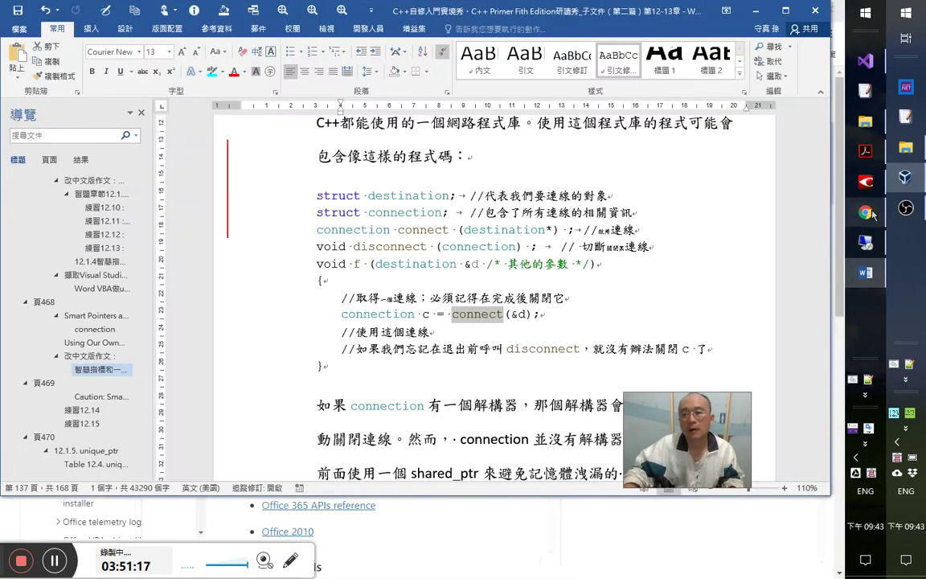
left_click(873, 215)
scroll(596, 240, "down", 1)
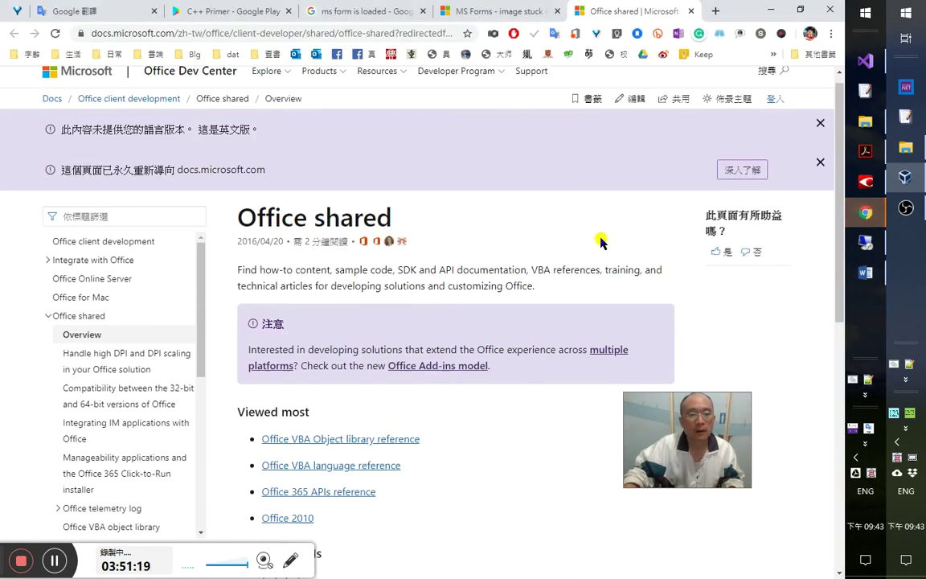
scroll(603, 243, "down", 2)
key("ctrl+w")
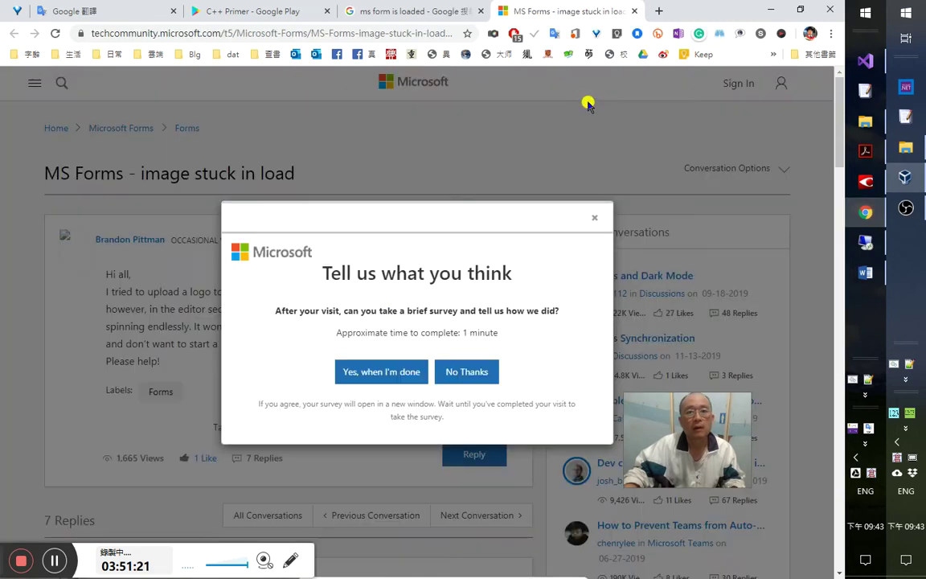
left_click(586, 161)
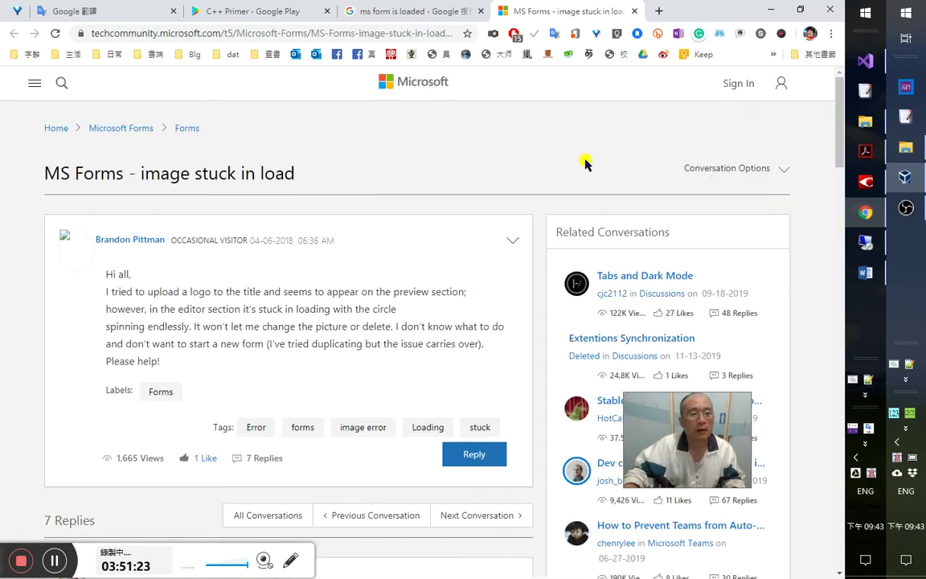
- Close the MS Forms forum and Google search results tabs, then return to Word
scroll(599, 173, "down", 3)
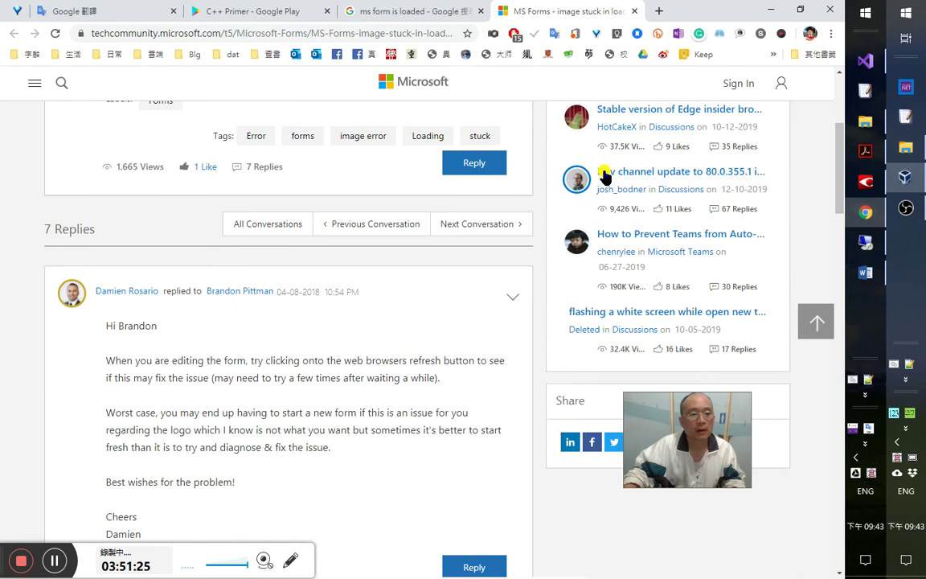
scroll(609, 177, "up", 2)
key("ctrl+w")
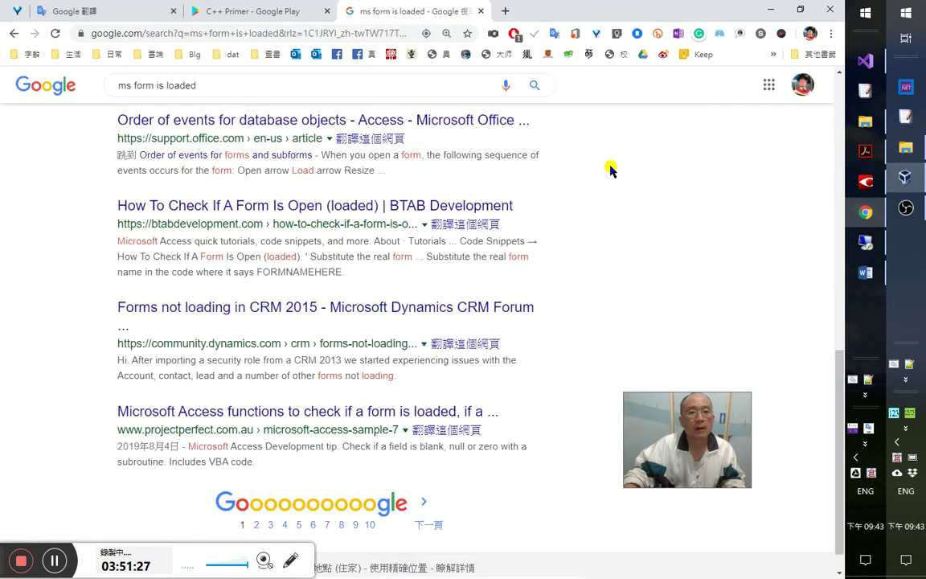
key("ctrl+w")
key("alt+Tab")
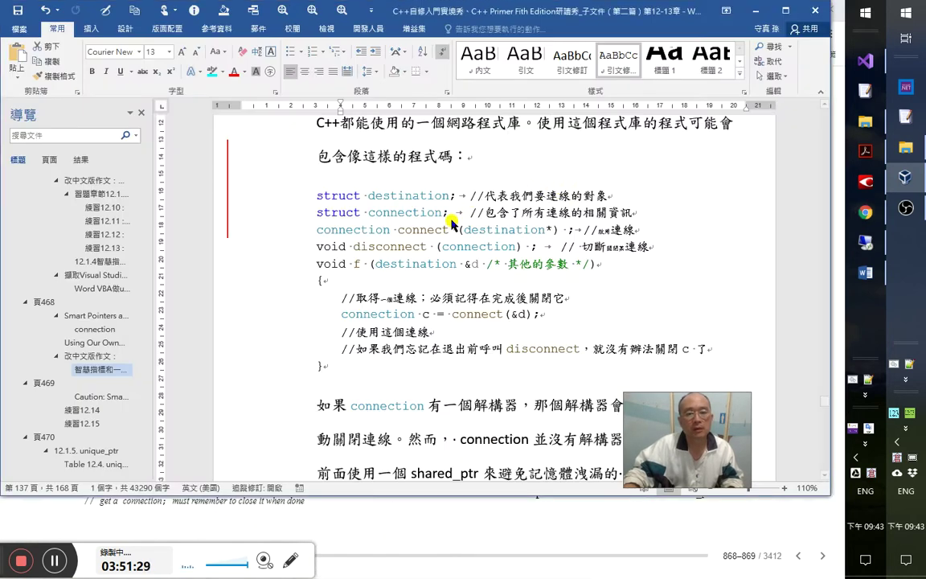
- Colour the argument d in connect(&d) with the Argument colour from the CodeColor form
left_click(433, 264)
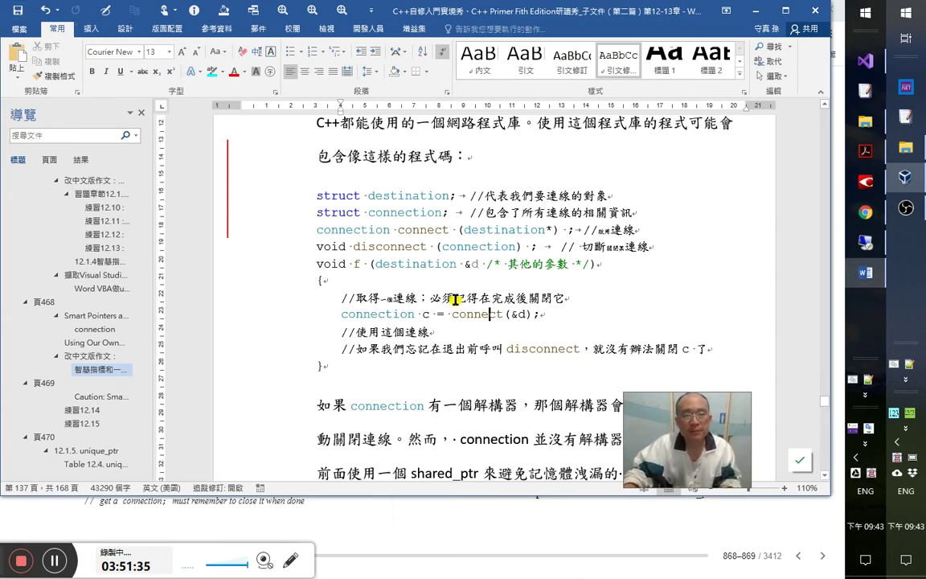
left_click(478, 315)
left_click(523, 317)
left_click(477, 263)
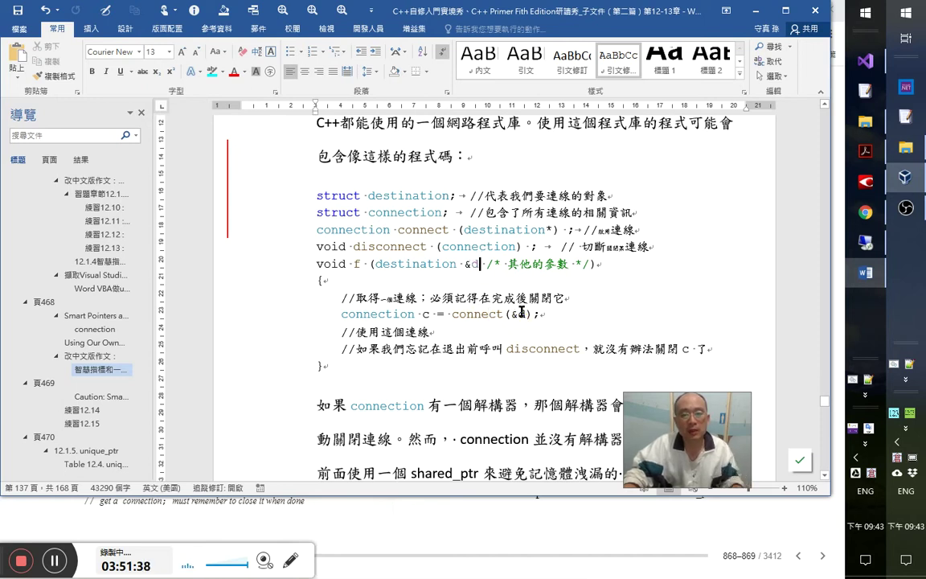
double_click(524, 313)
key("ctrl+shift+k")
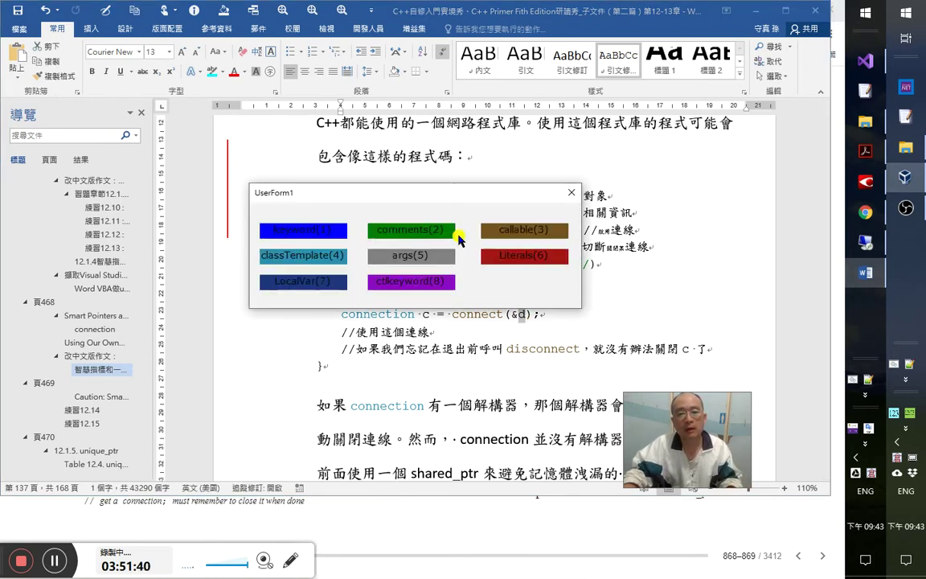
left_click(411, 256)
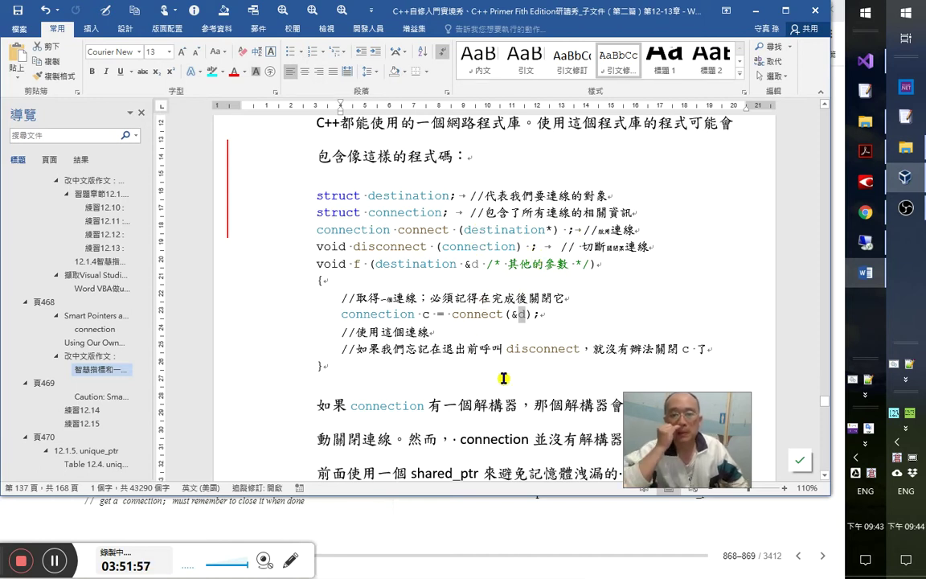
left_click(513, 314)
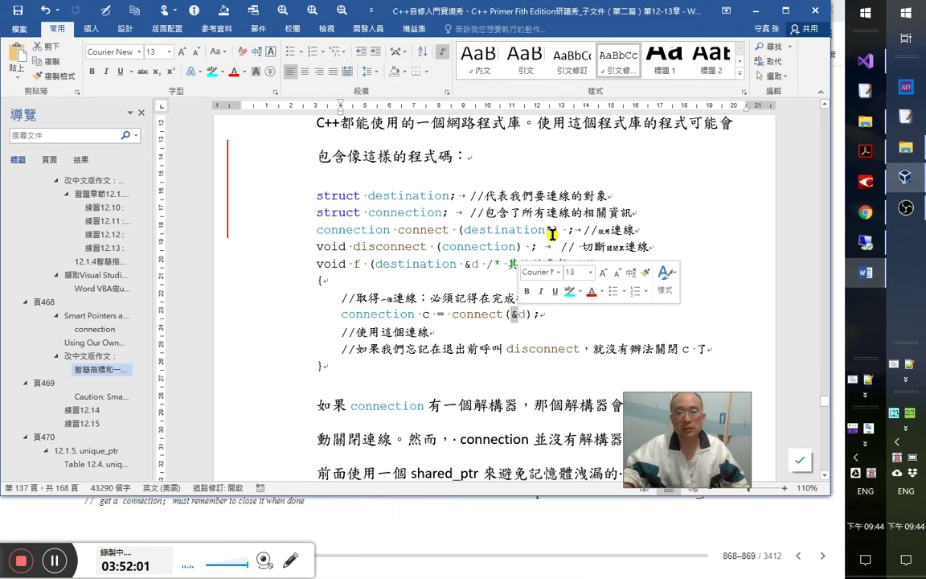
- Inspect destination*, connection, c, disconnect and connect in the code example without recolouring
left_click_drag(551, 230, 465, 230)
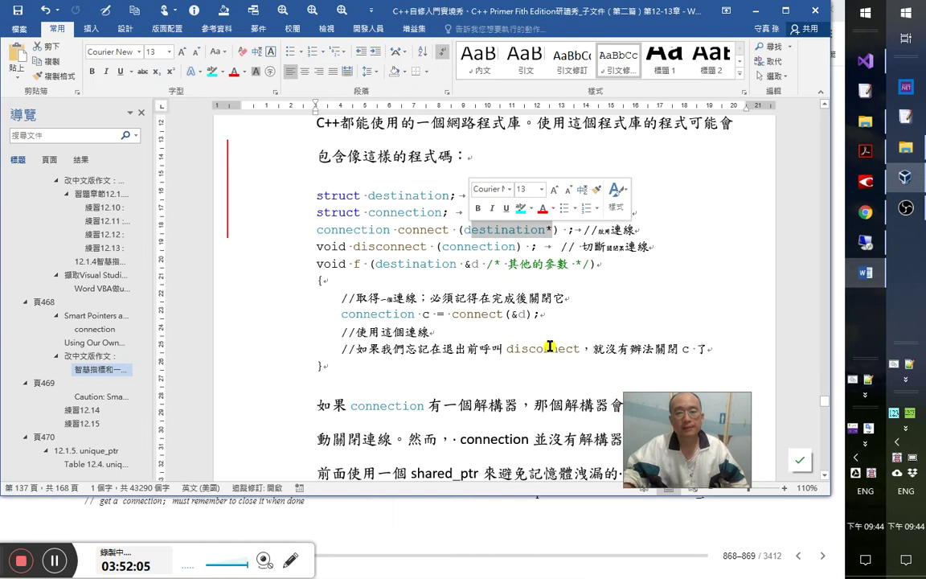
left_click(518, 325)
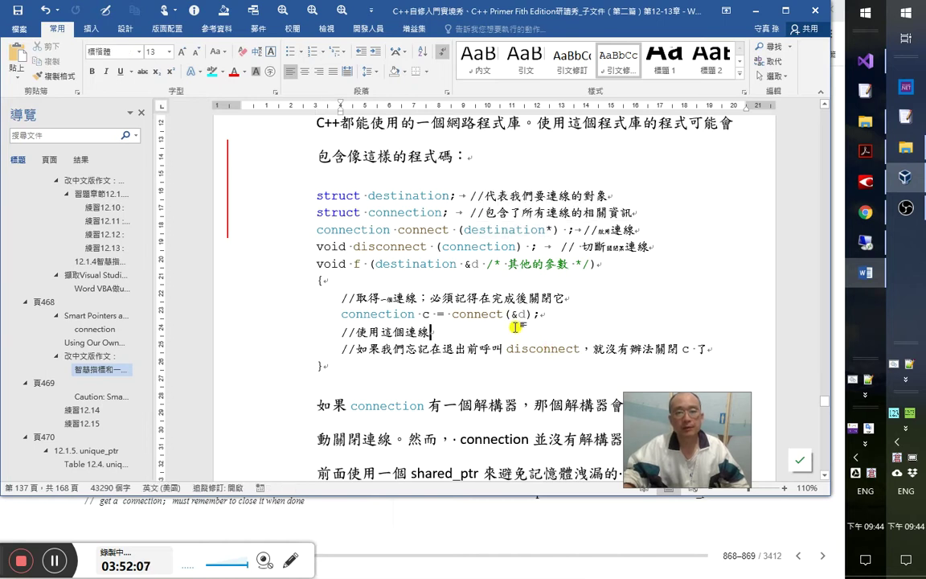
double_click(351, 229)
double_click(378, 314)
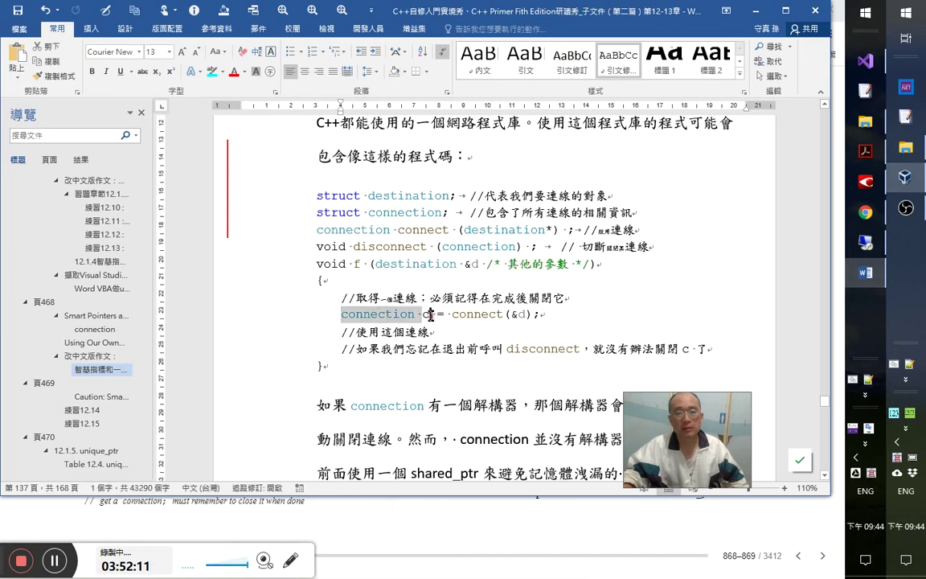
left_click(428, 314)
left_click(430, 314)
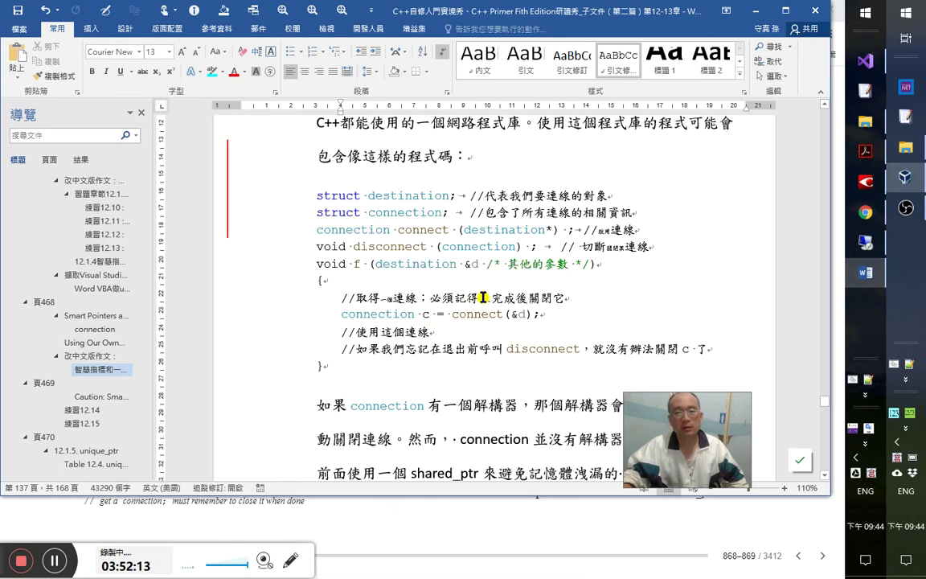
left_click(405, 332)
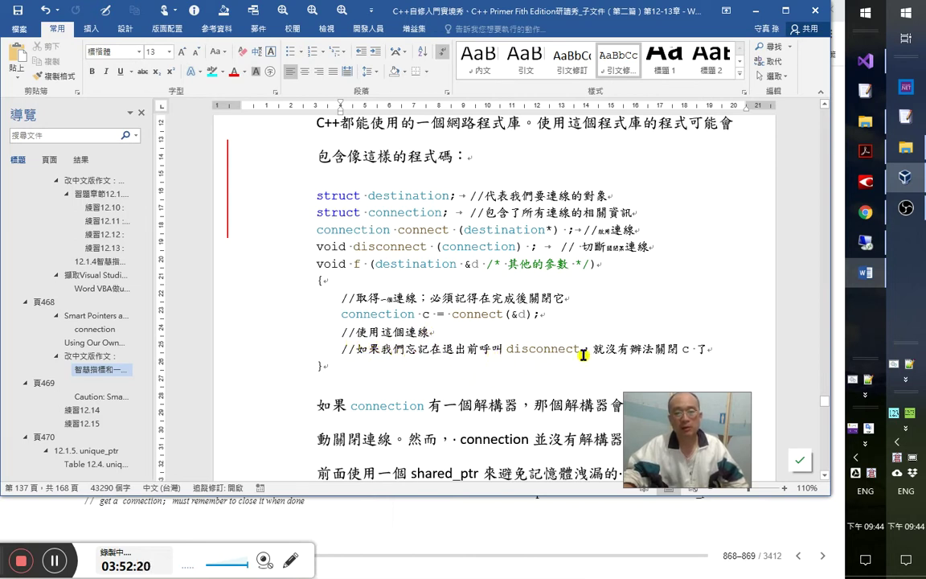
double_click(390, 247)
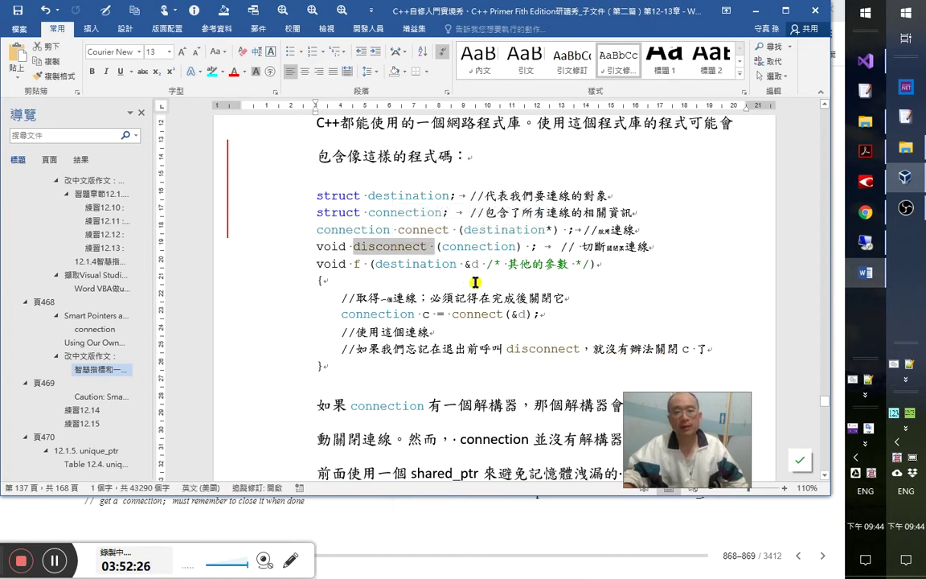
double_click(434, 230)
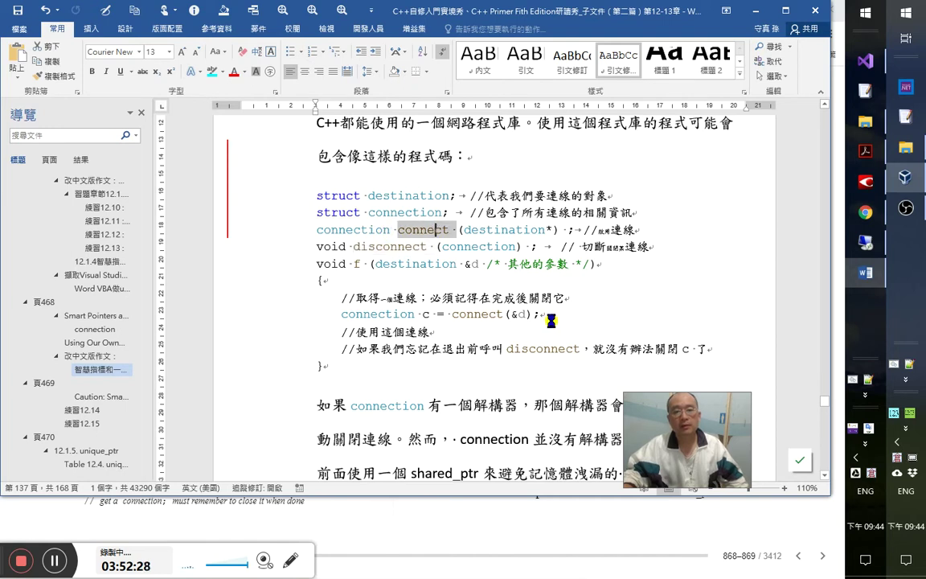
left_click(686, 351)
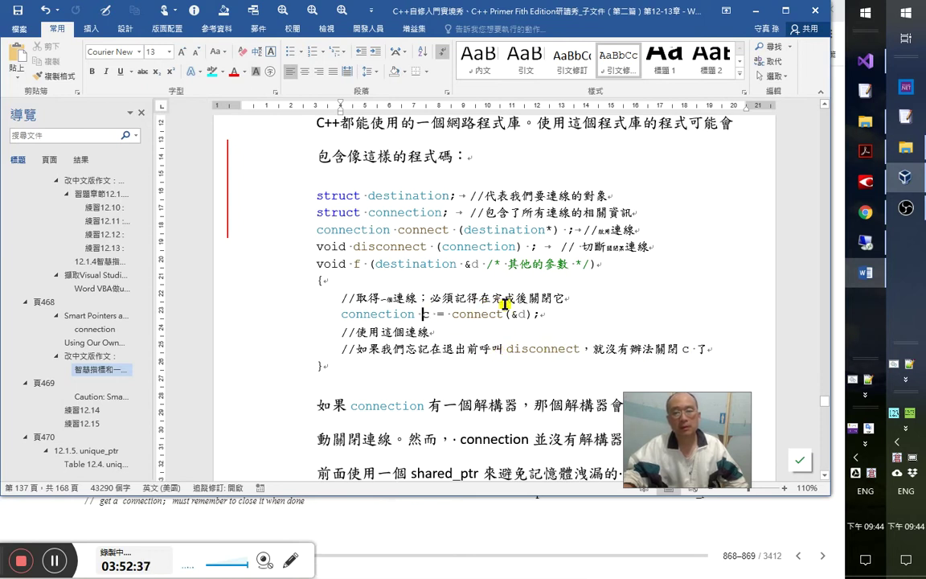
double_click(687, 349)
scroll(479, 402, "down", 1)
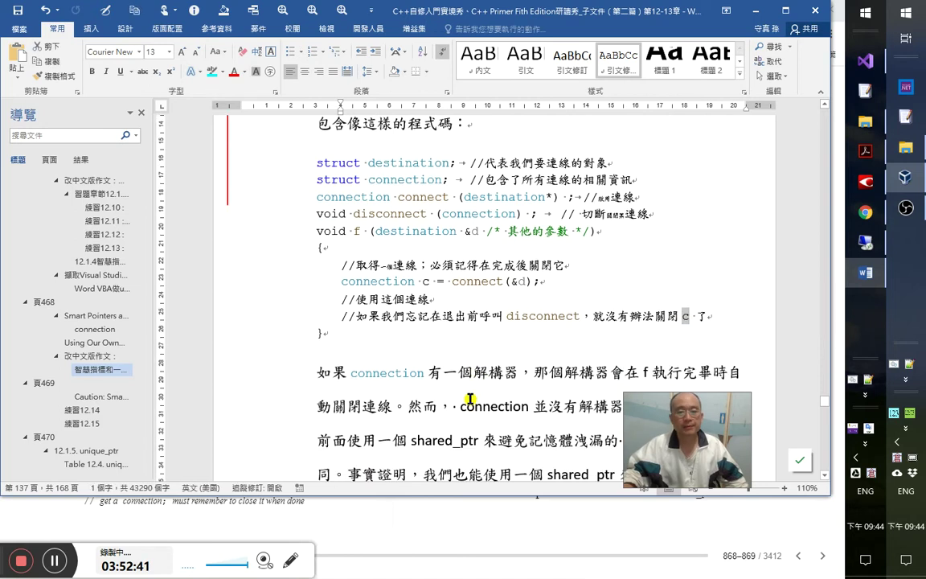
- Colour c in 'connection c' and the c in the final comment as local variables
double_click(425, 283)
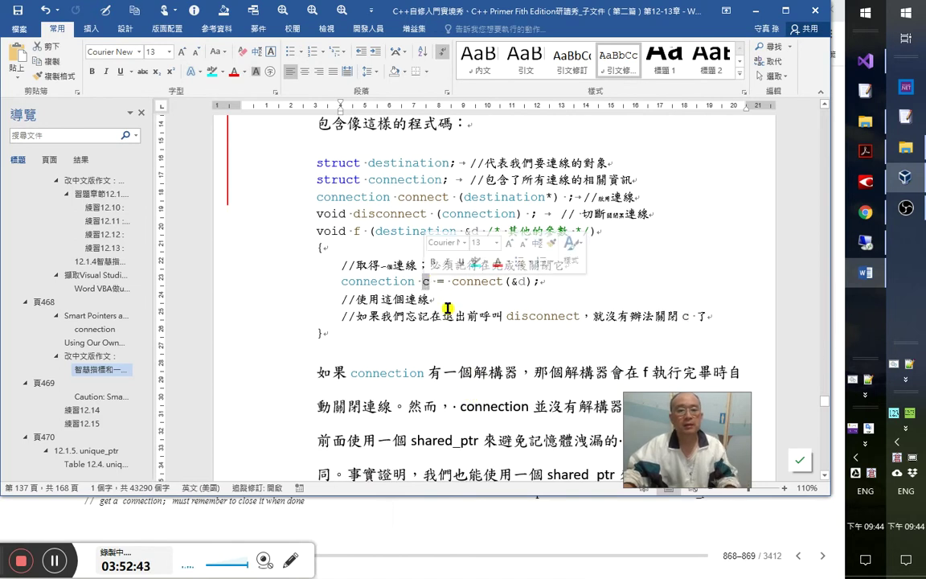
key("alt+c")
left_click(322, 249)
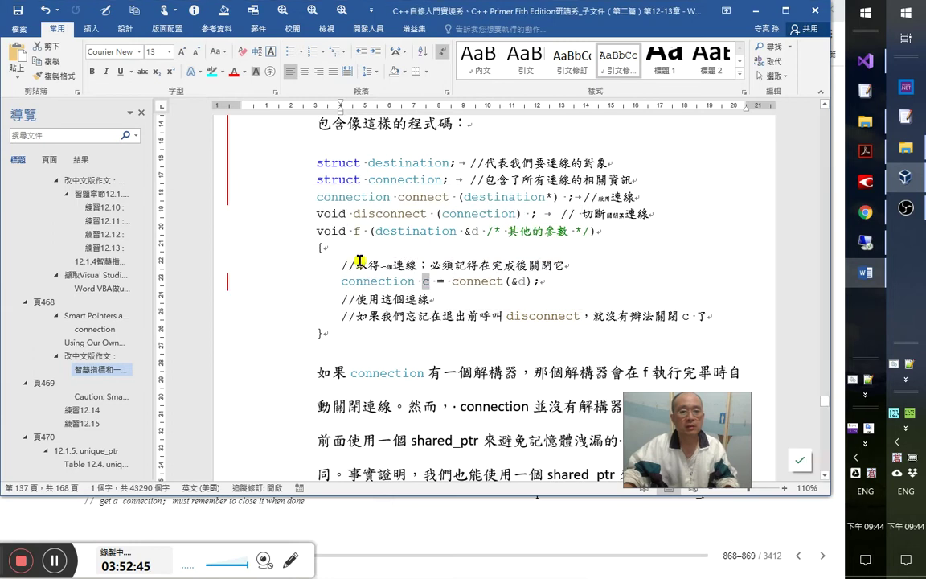
key("alt+c")
left_click(269, 254)
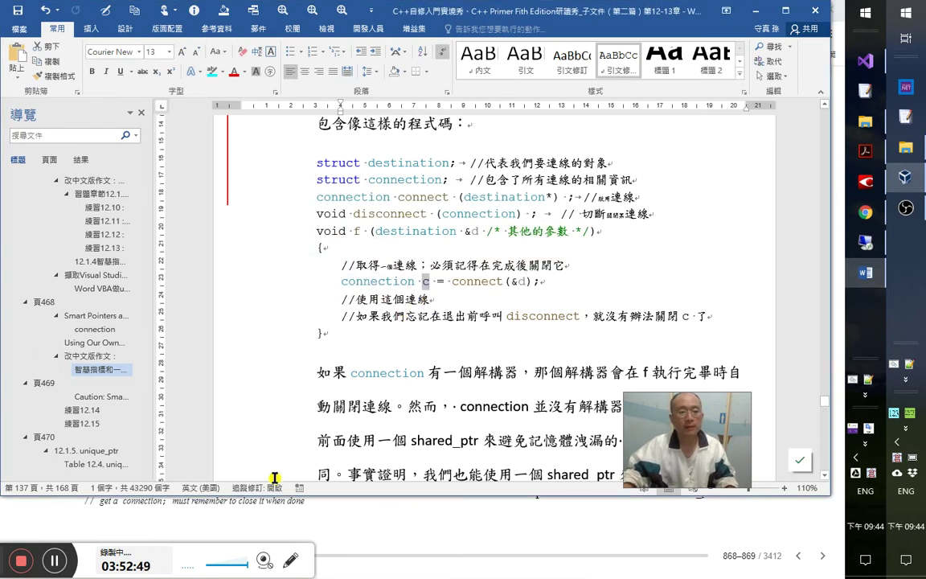
double_click(685, 316)
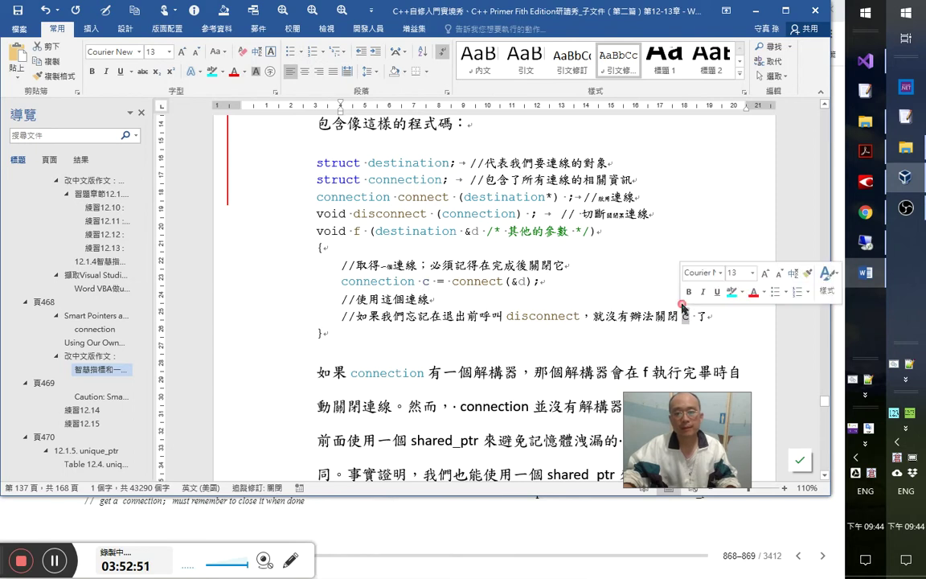
key("alt+c")
left_click(342, 286)
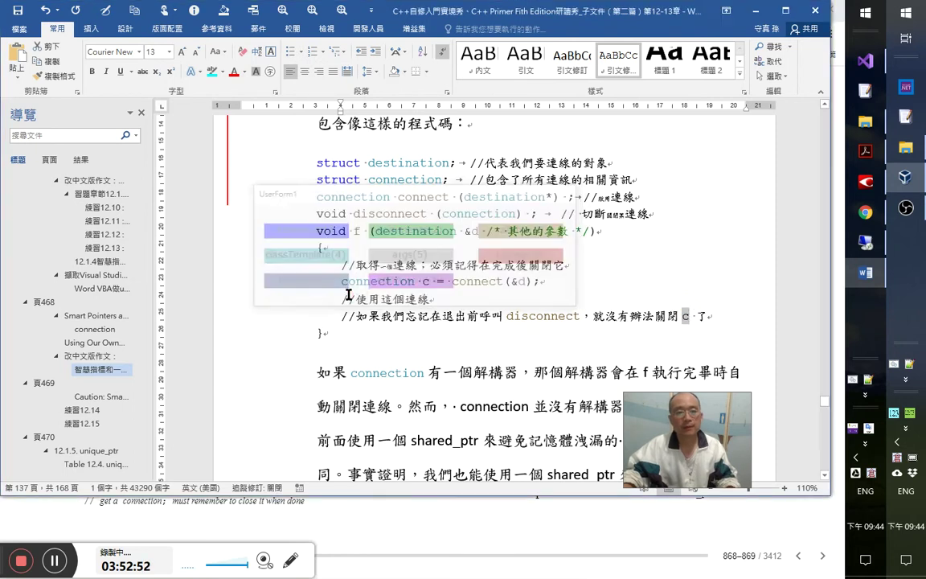
scroll(550, 356, "down", 1)
left_click(474, 339)
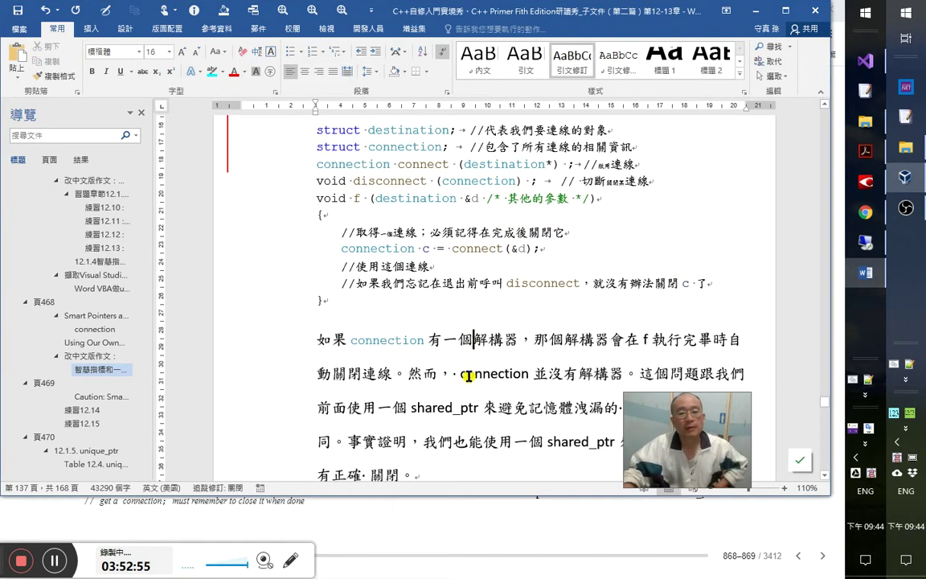
- Delete the stray space after 漏的 and, with Track Changes on, replace 洩 with 耗
scroll(475, 369, "down", 1)
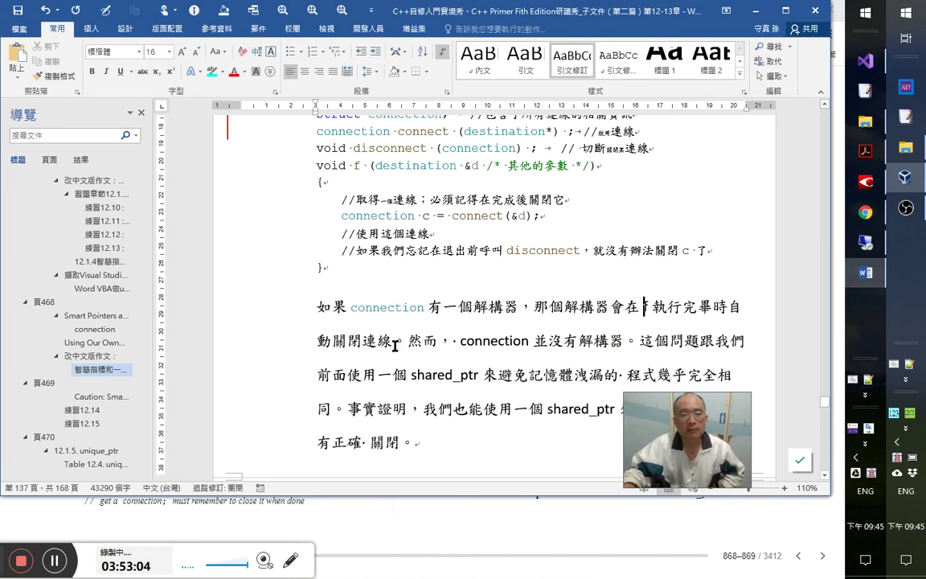
left_click(440, 341)
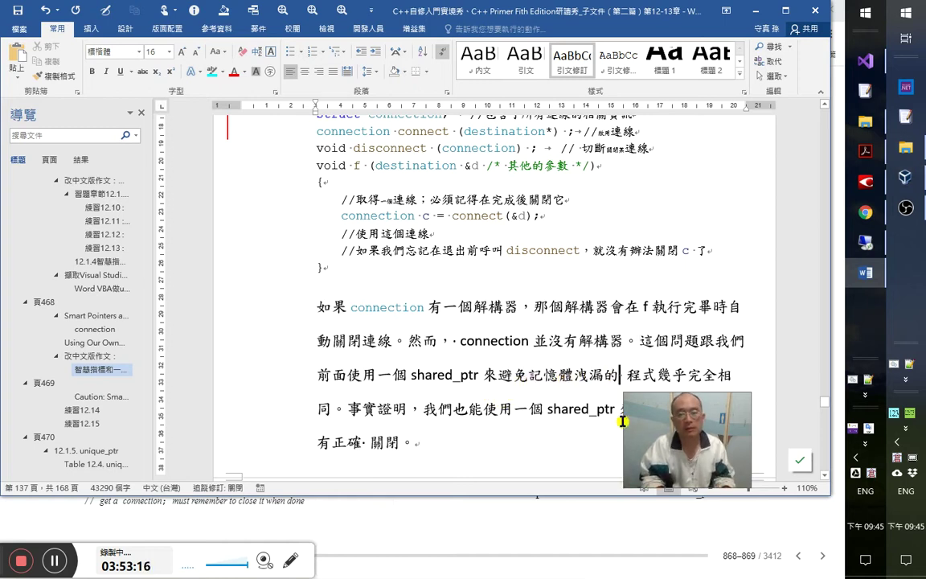
key("Delete")
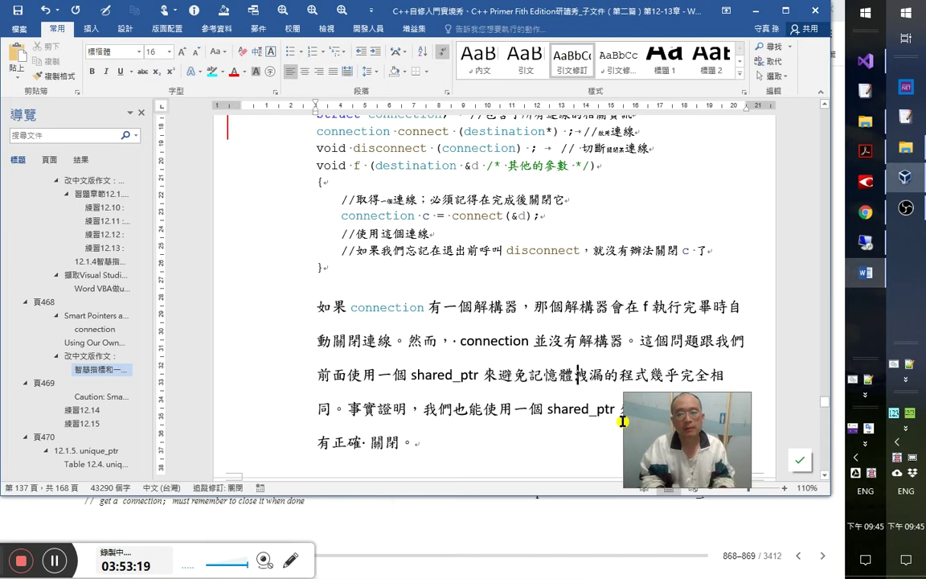
key("shift+Right")
key("ctrl+shift+e")
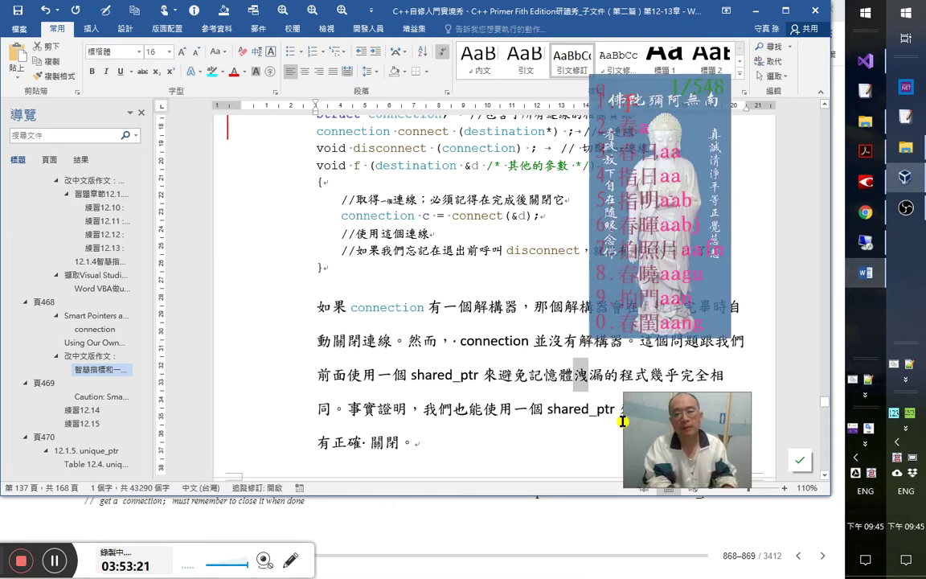
type("拔山舉鼎")
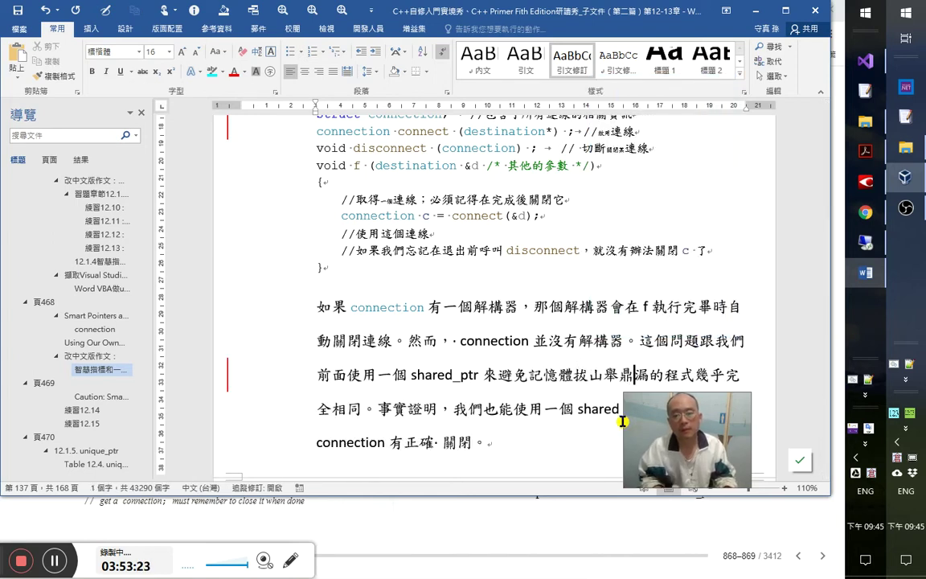
type("耗")
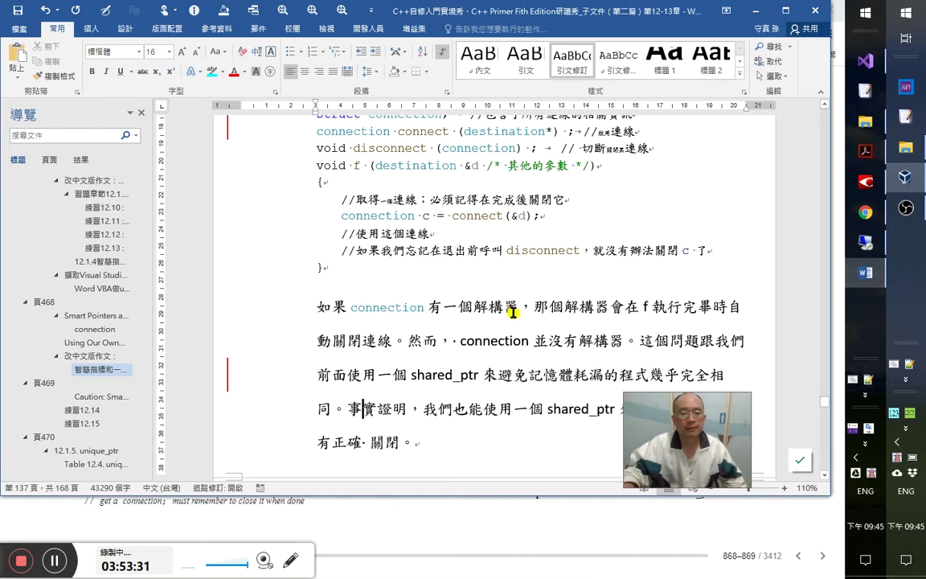
- Check the shared_ptr sentence against the original book in the browser
scroll(511, 322, "down", 1)
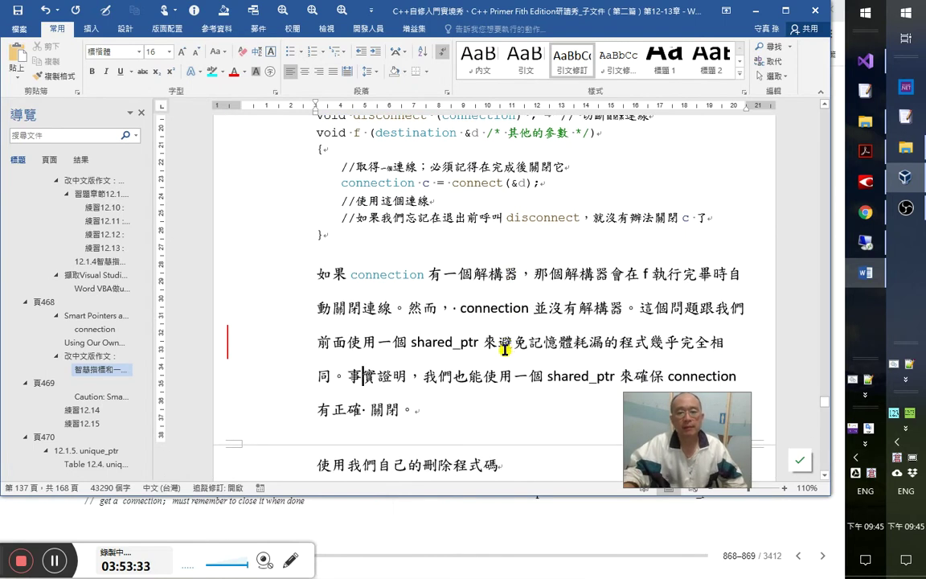
scroll(505, 349, "down", 1)
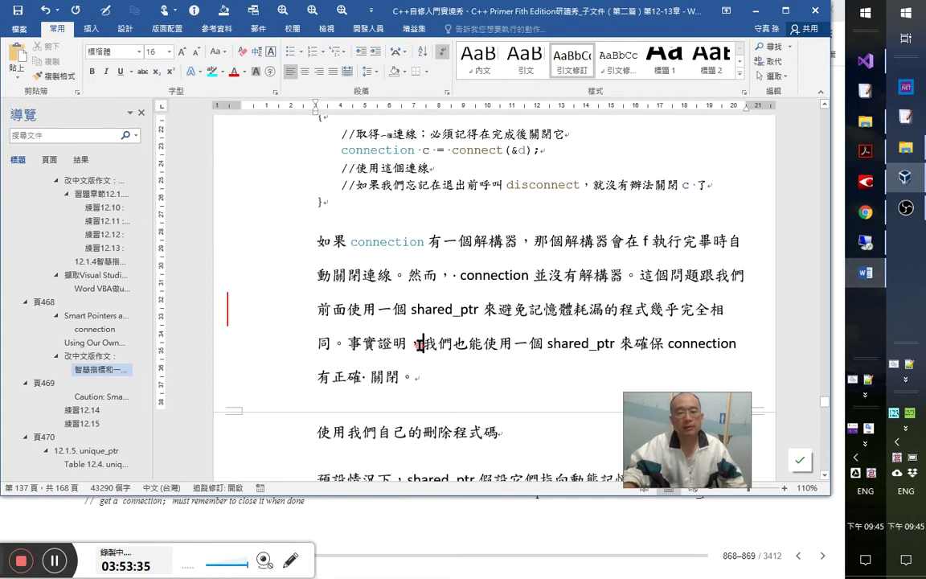
left_click(514, 346)
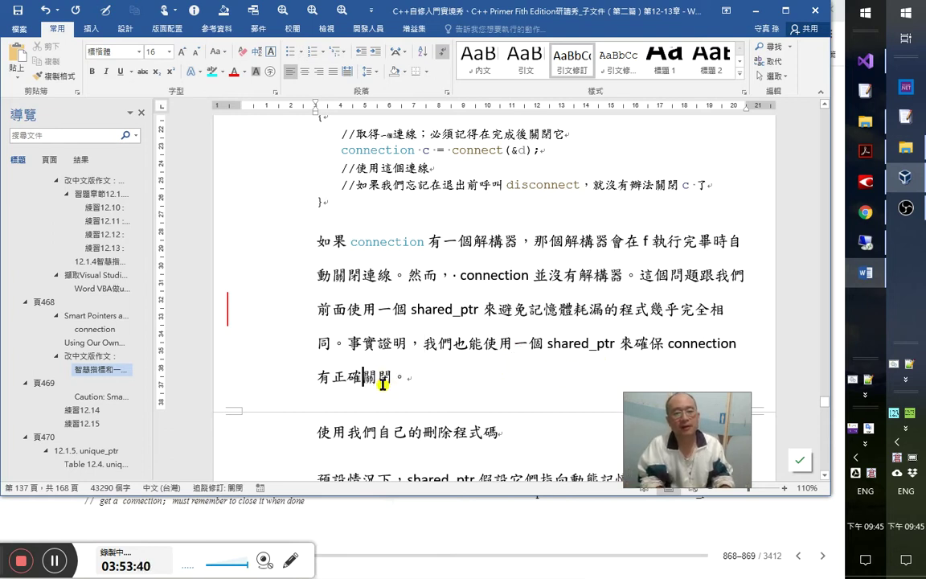
key("alt+Tab")
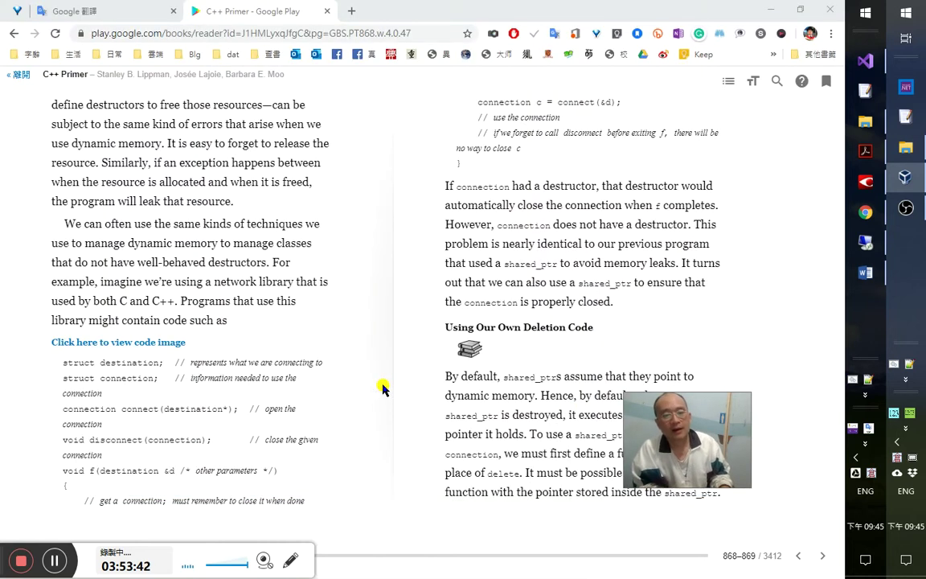
key("alt+Tab")
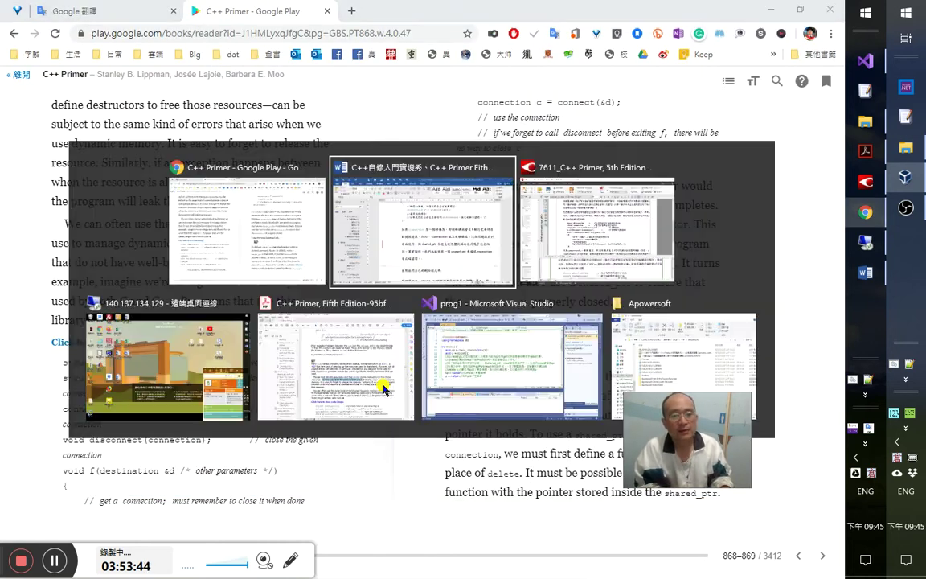
scroll(450, 190, "up", 2)
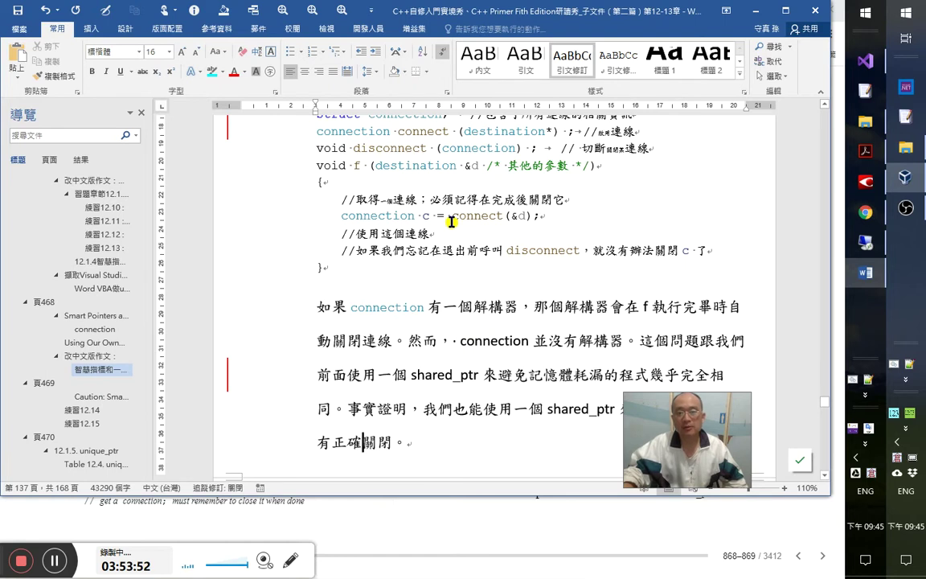
left_click_drag(721, 457, 891, 479)
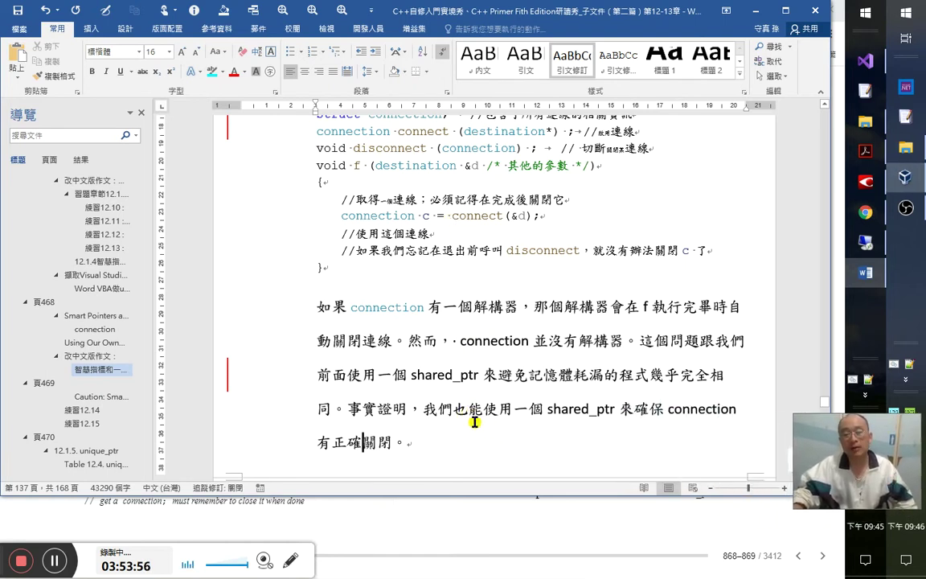
key("alt+Tab")
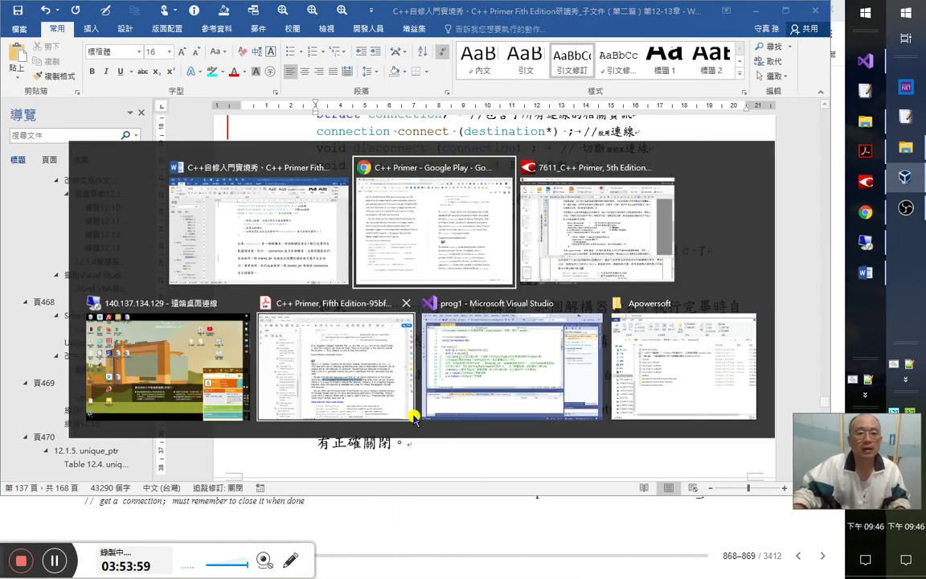
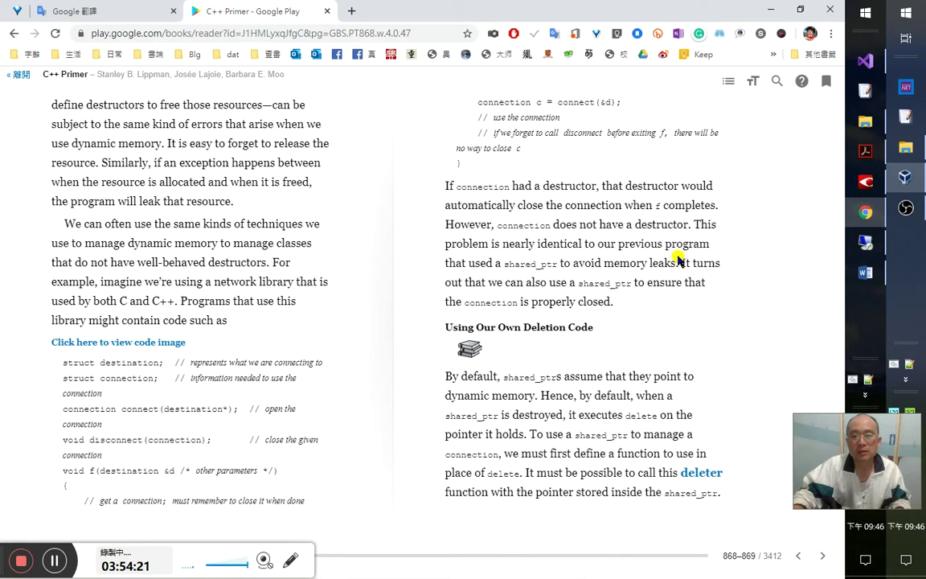
- Select "It turns out" in the book and enter "turn out" in Google Translate
left_click_drag(682, 264, 462, 287)
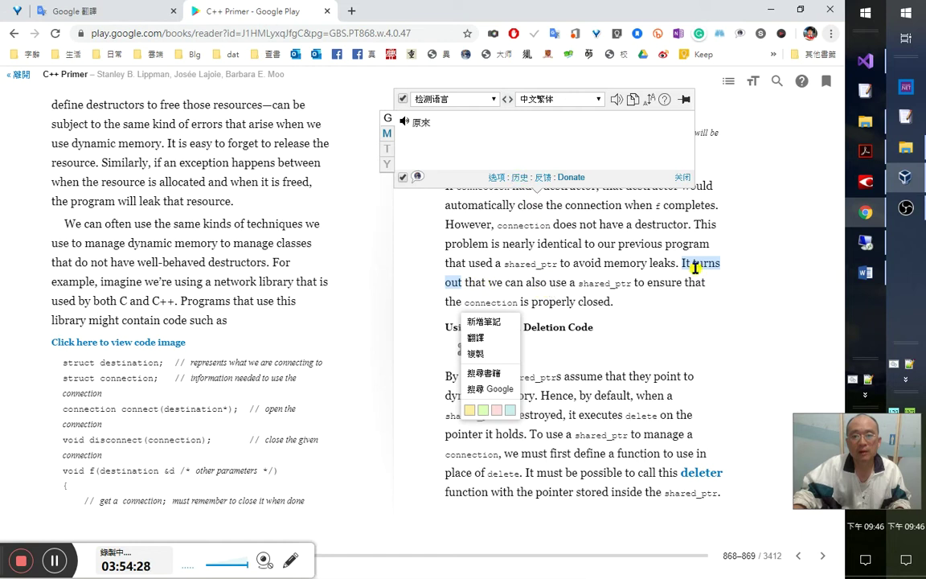
left_click(104, 12)
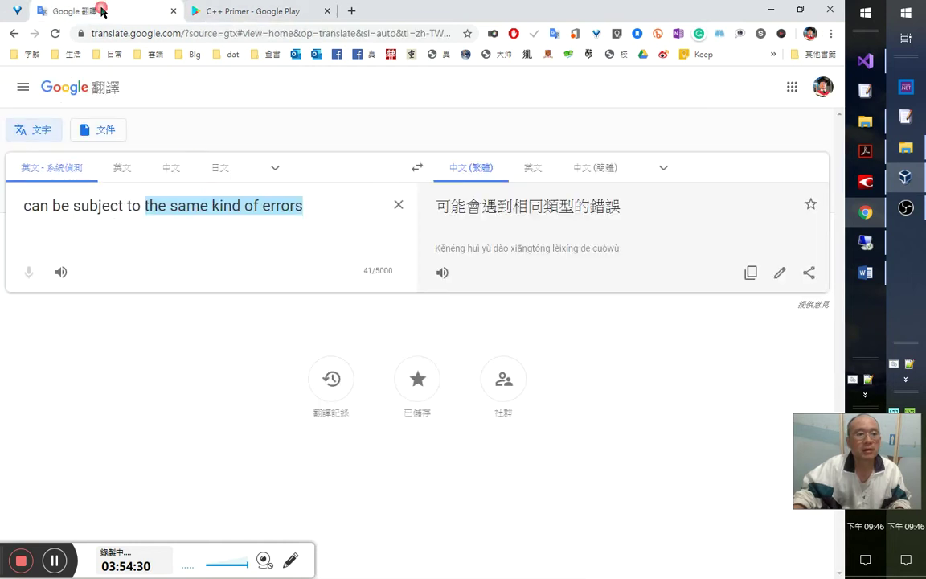
triple_click(200, 204)
type("u")
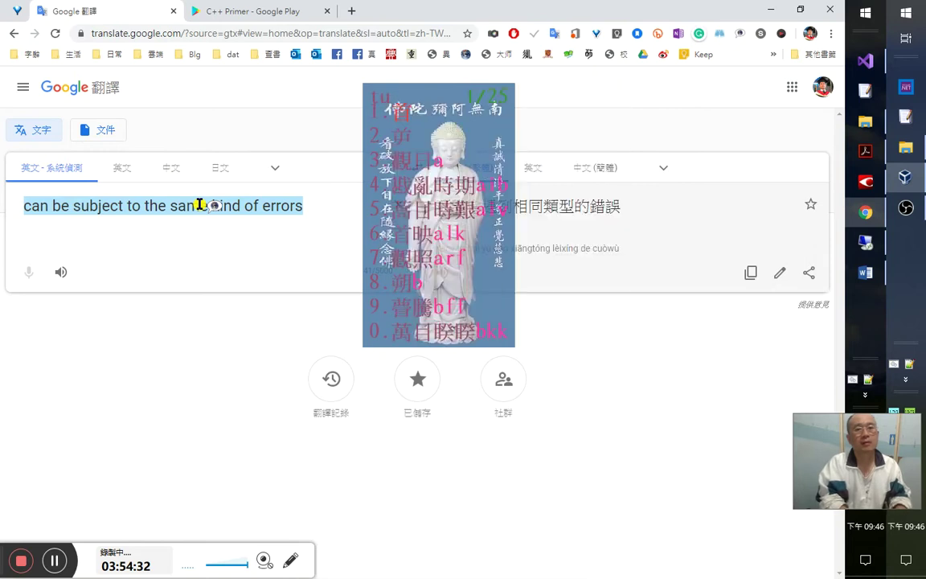
type("rn ")
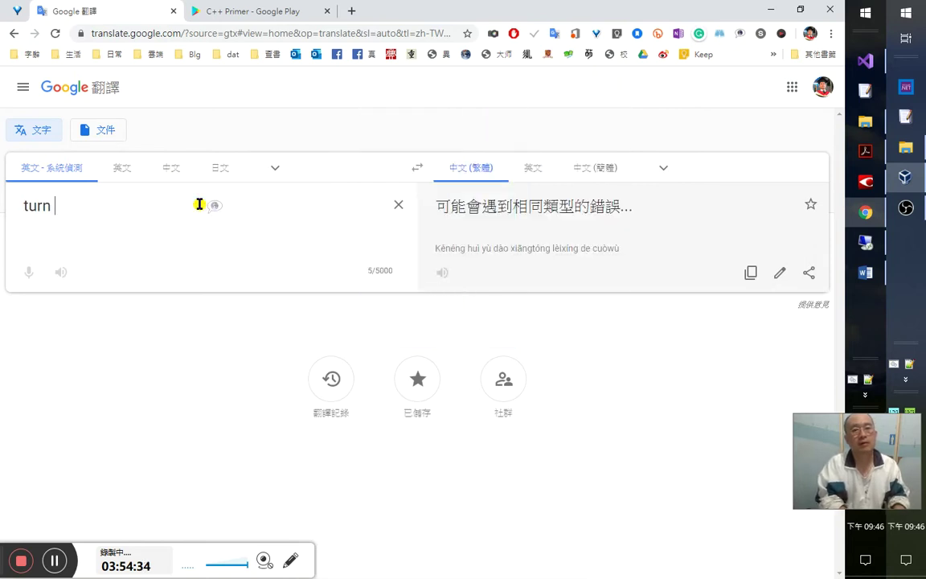
type("out")
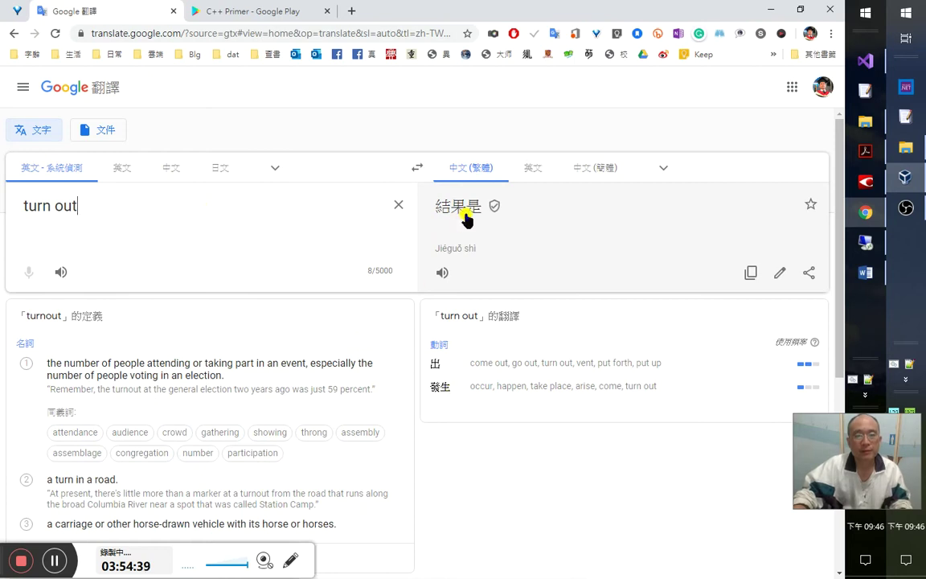
- Review the alternative translations for 結果是, then go back to the C++ Primer book
left_click(466, 215)
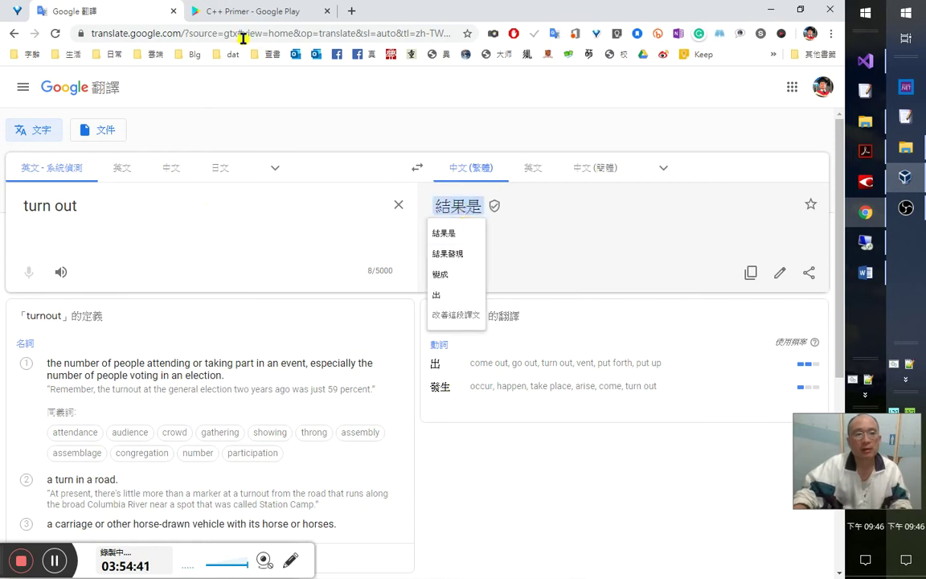
left_click(222, 13)
left_click(580, 267)
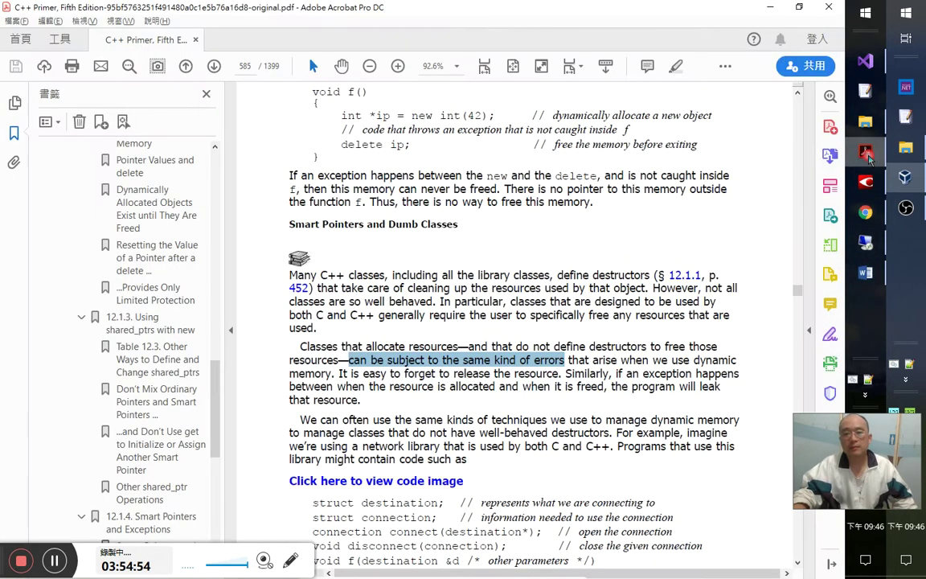
- Go to page 586 of the C++ Primer PDF in Acrobat and select the "turns out" sentence
left_click(866, 150)
scroll(525, 377, "down", 3)
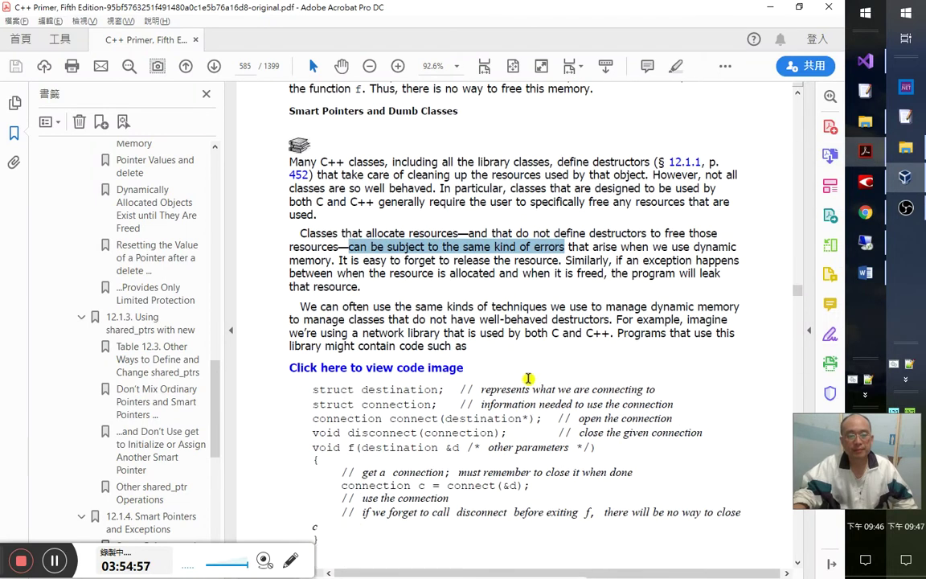
left_click(211, 67)
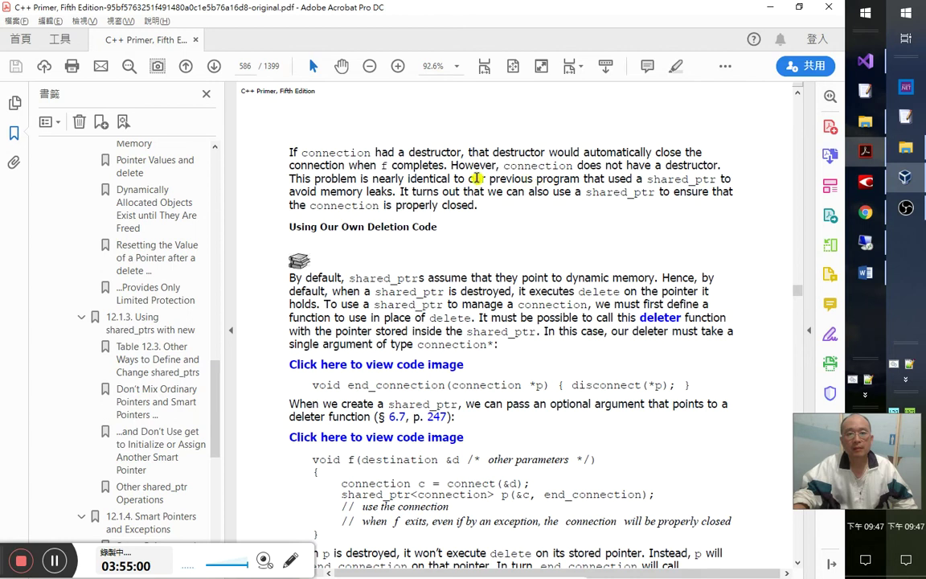
left_click_drag(409, 192, 616, 198)
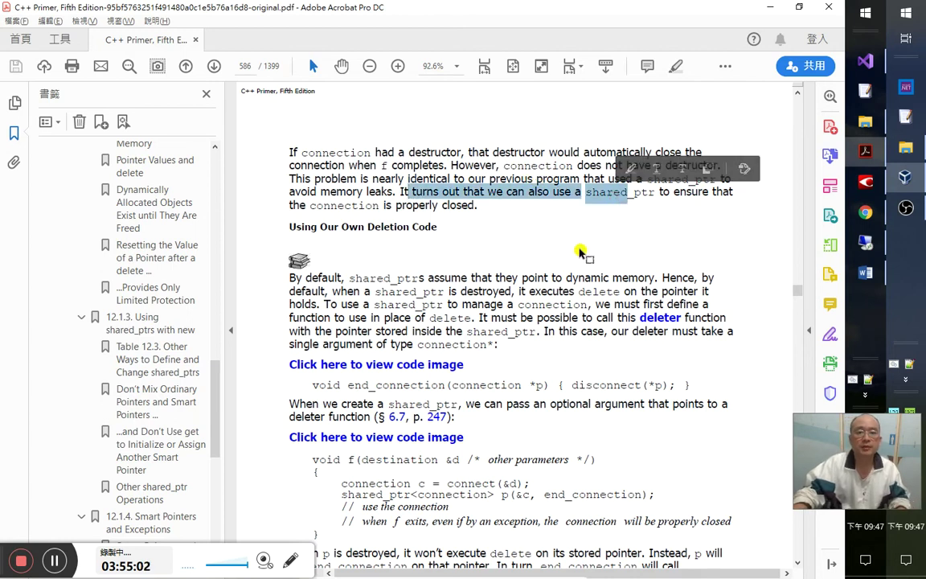
key("alt+Tab")
key("alt+Tab")
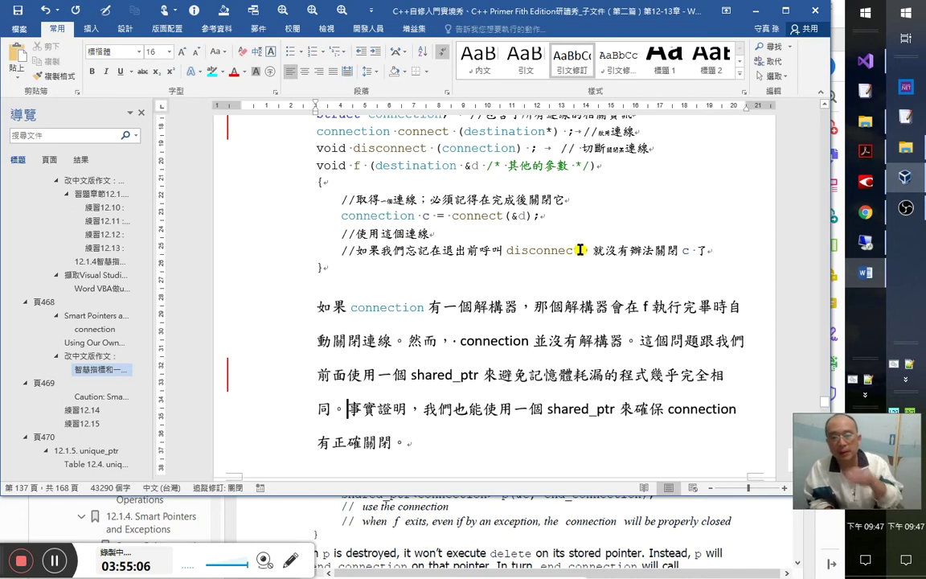
- Replace 事實證明， with 所以, then change it to 其實
key("shift+Right")
key("shift+Right")
key("shift+Right")
key("shift+Right")
key("shift+Right")
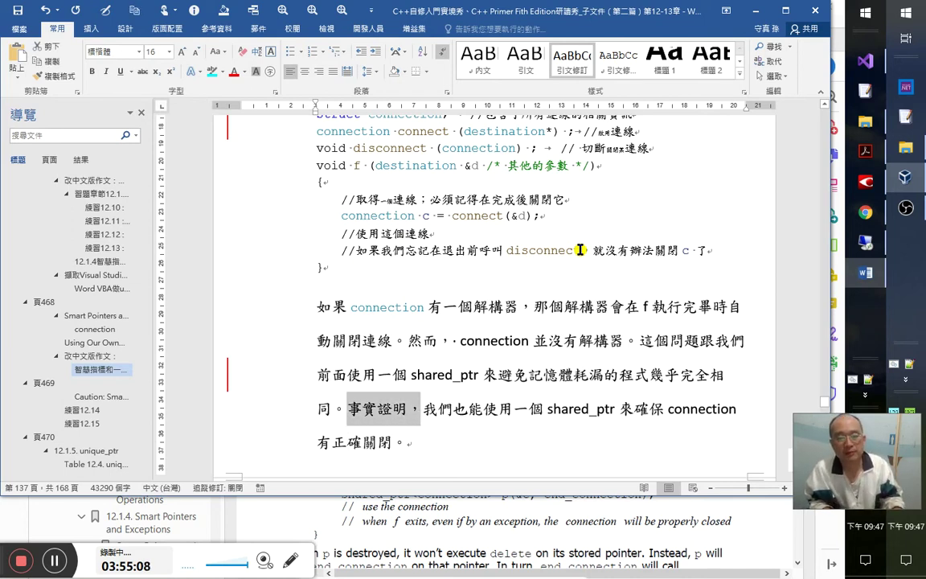
key("Delete")
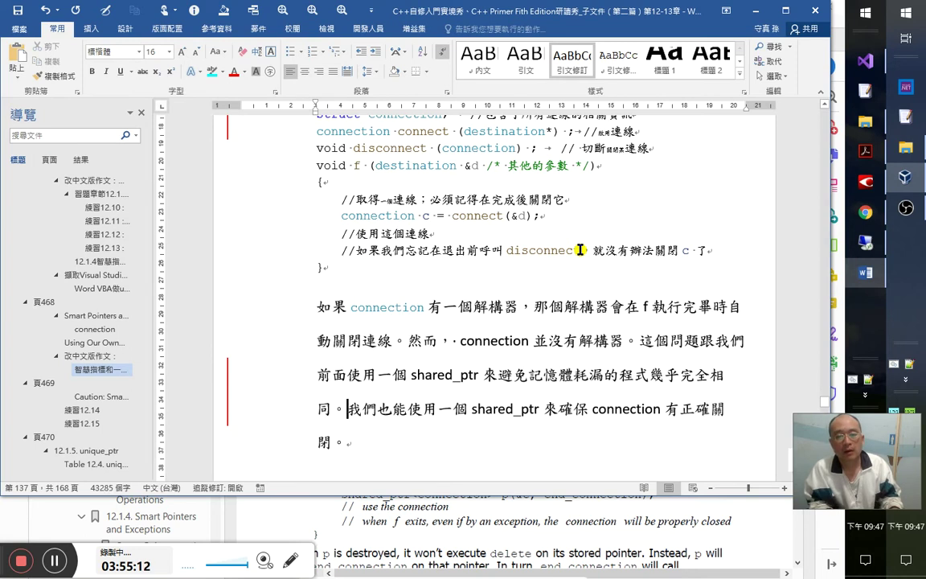
type("所以")
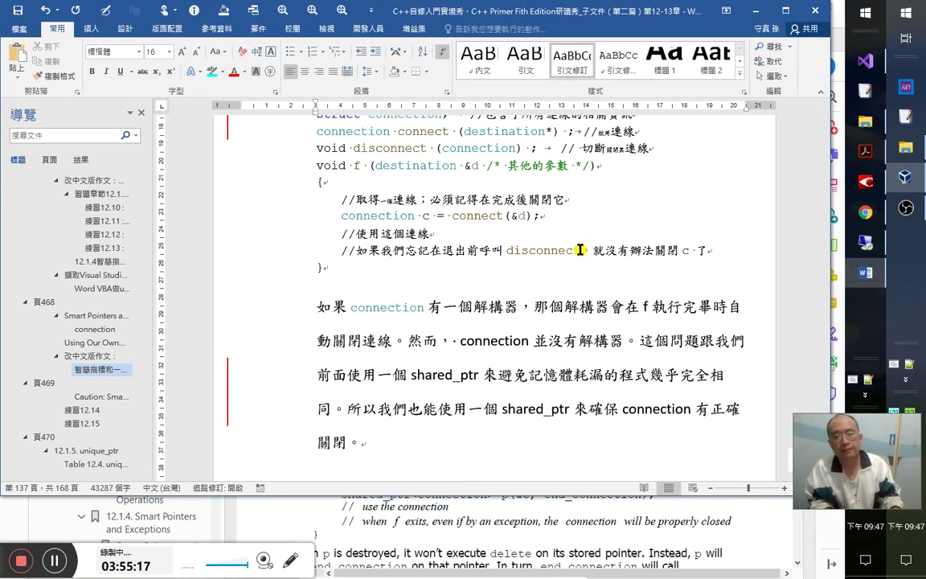
key("Left")
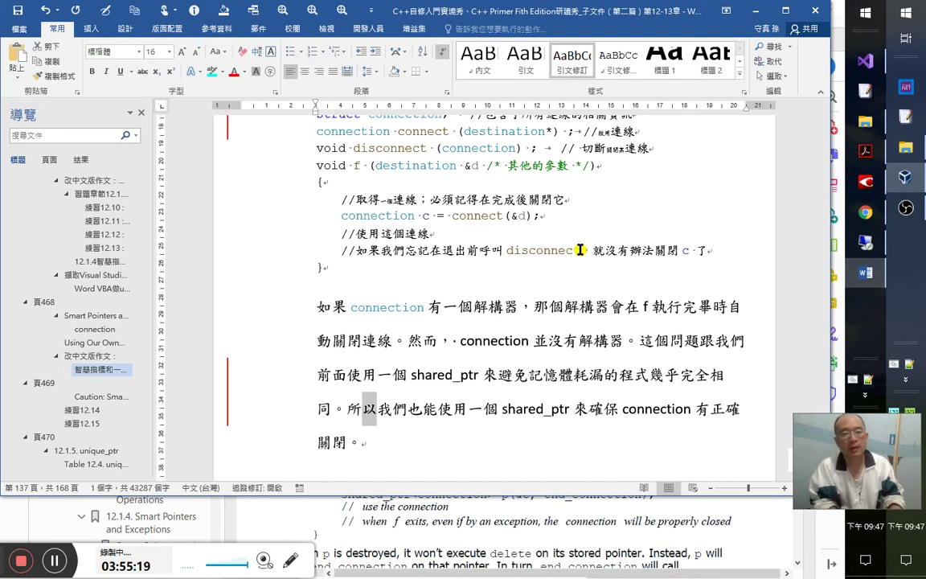
key("shift+Left")
key("shift+Left")
type("其實")
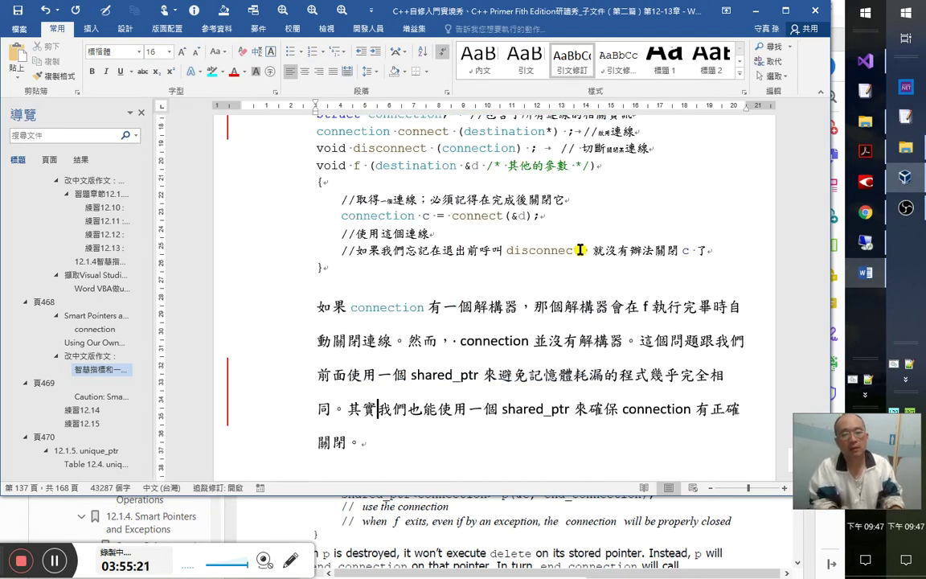
- Recheck the source text in the browser's book and translator tabs, then review 其實 in Word
key("alt+Tab")
left_click(580, 254)
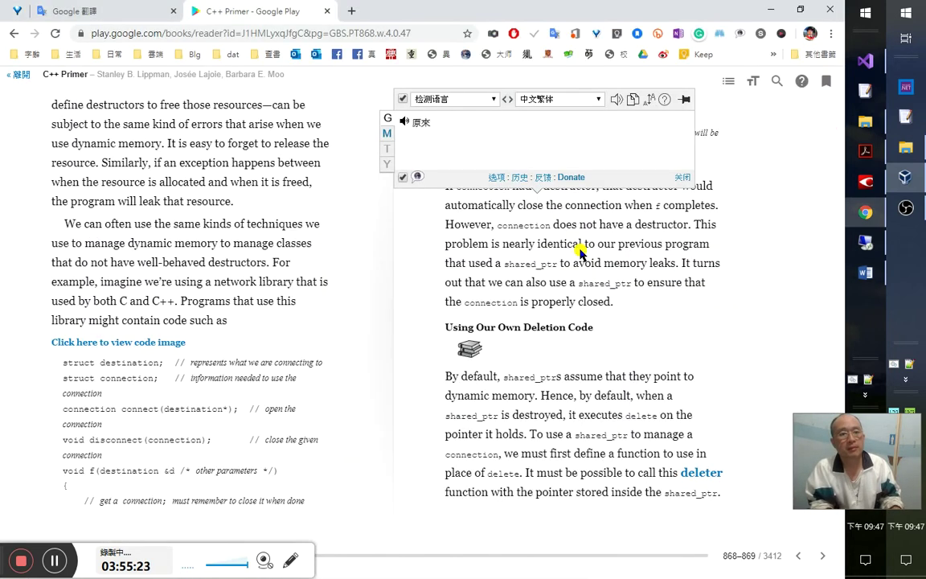
key("ctrl+shift+Tab")
key("ctrl+Tab")
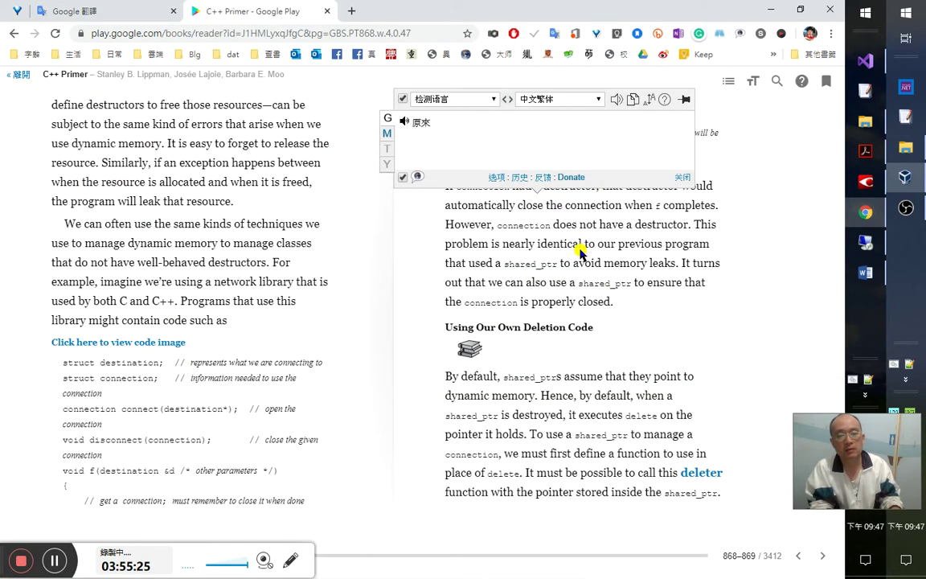
key("alt+Tab")
key("shift+Left")
key("shift+Left")
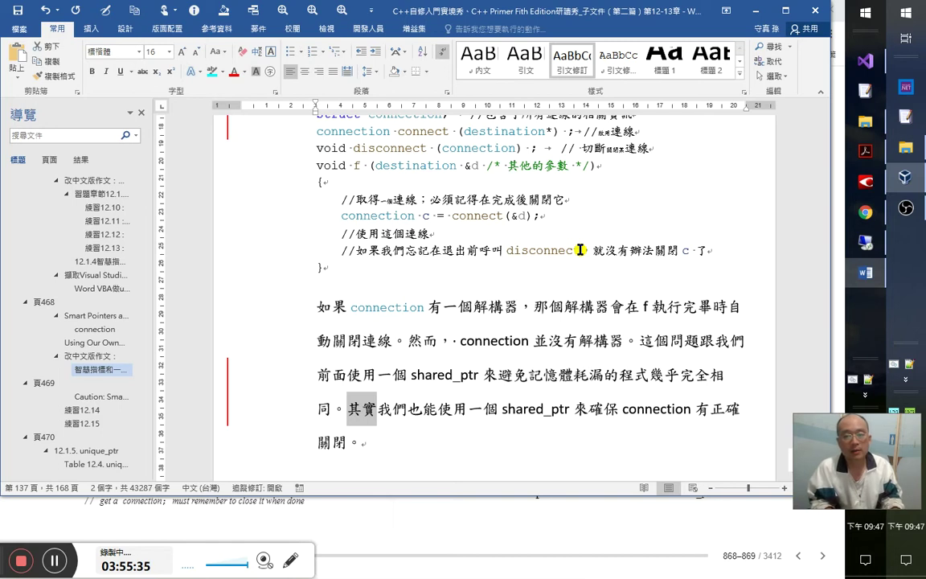
- Move to 使 after 前面 on the previous line and replace it with 徒呼負負
key("Up")
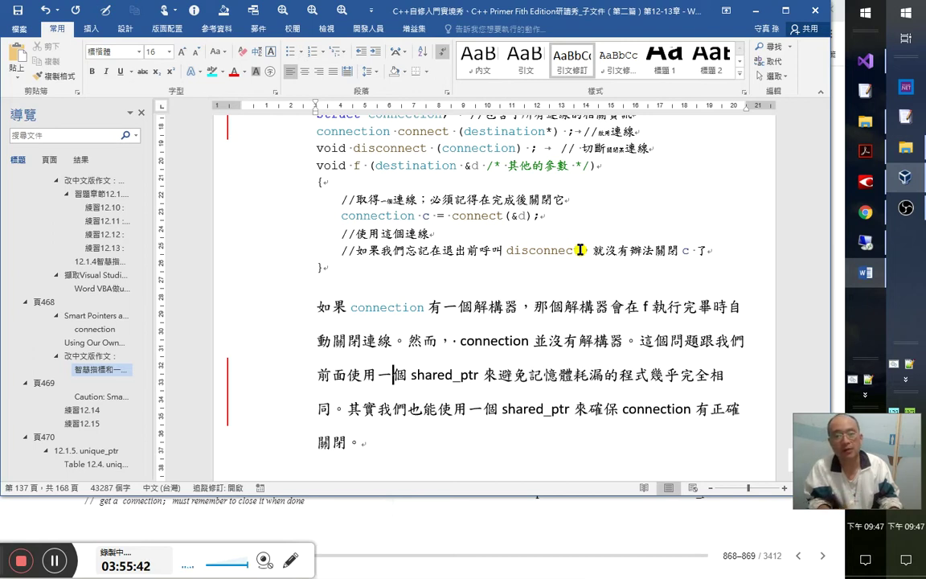
key("Right")
key("Right")
key("Right")
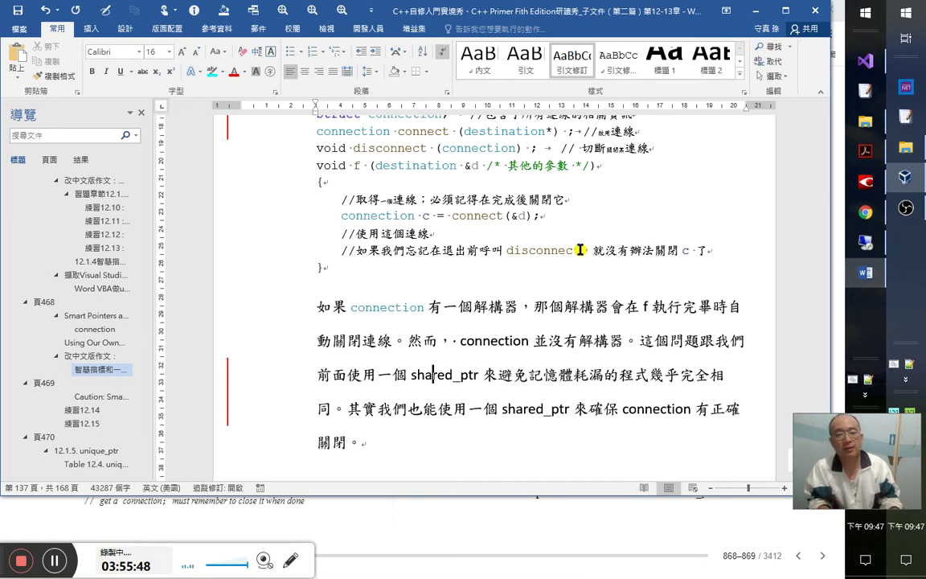
key("Right")
key("Right")
key("Right")
key("Right")
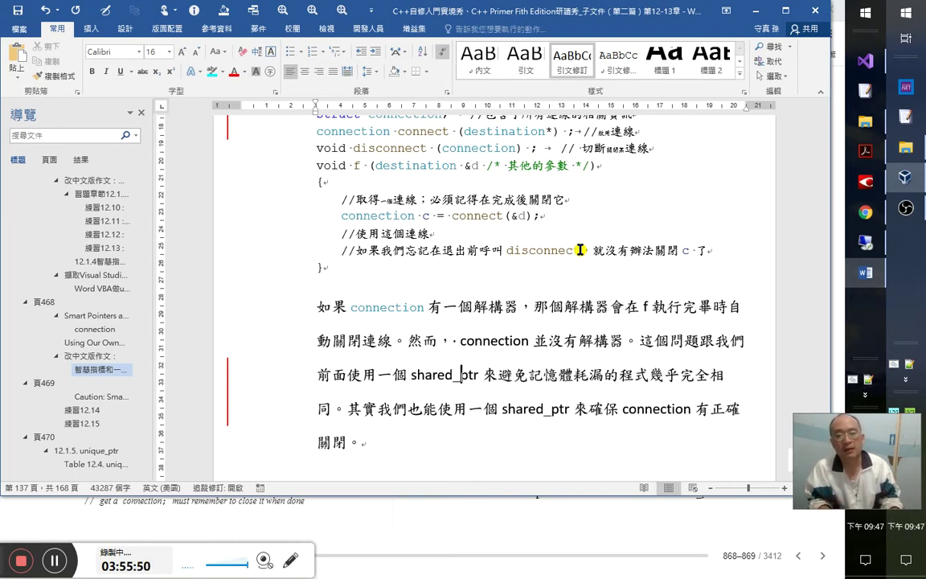
key("Right")
key("Right")
key("Right")
key("Right")
key("Home")
key("Right")
key("Right")
key("shift+Right")
key("alt+shift")
type("徒呼負負")
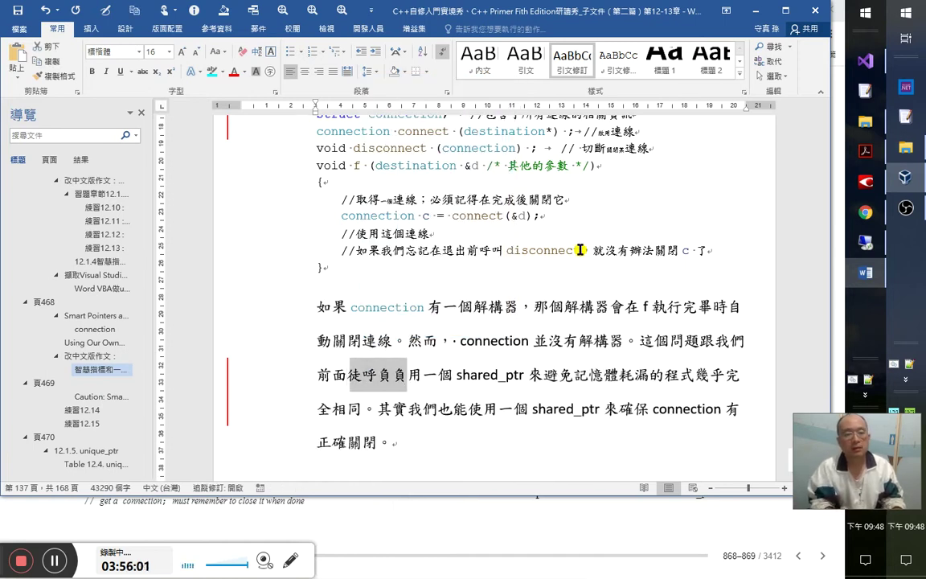
- Replace 徒呼負負 with 利 and change 跟 to 和
key("BackSpace")
key("BackSpace")
key("BackSpace")
key("BackSpace")
type("利")
key("ctrl+Right")
key("ctrl+Right")
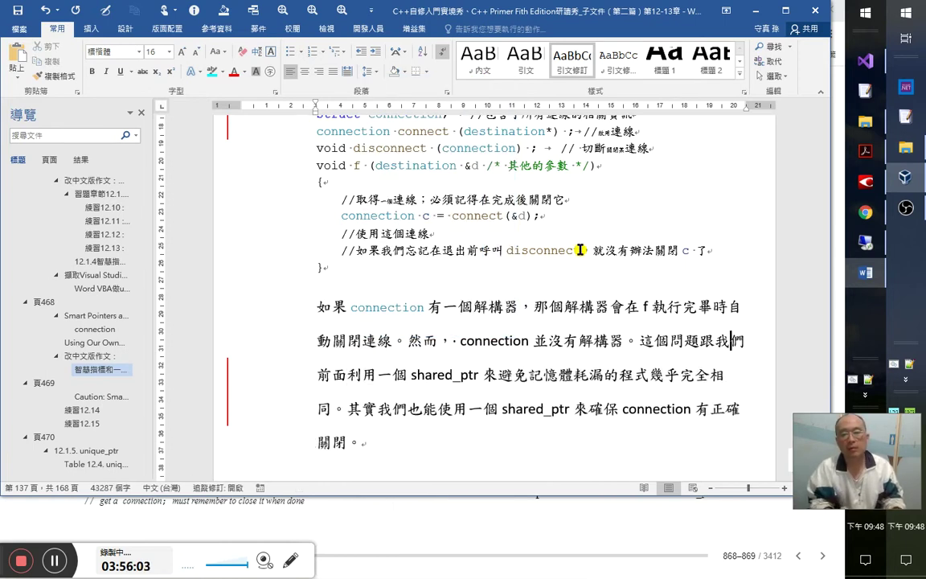
key("Left")
key("shift+Left")
type("和")
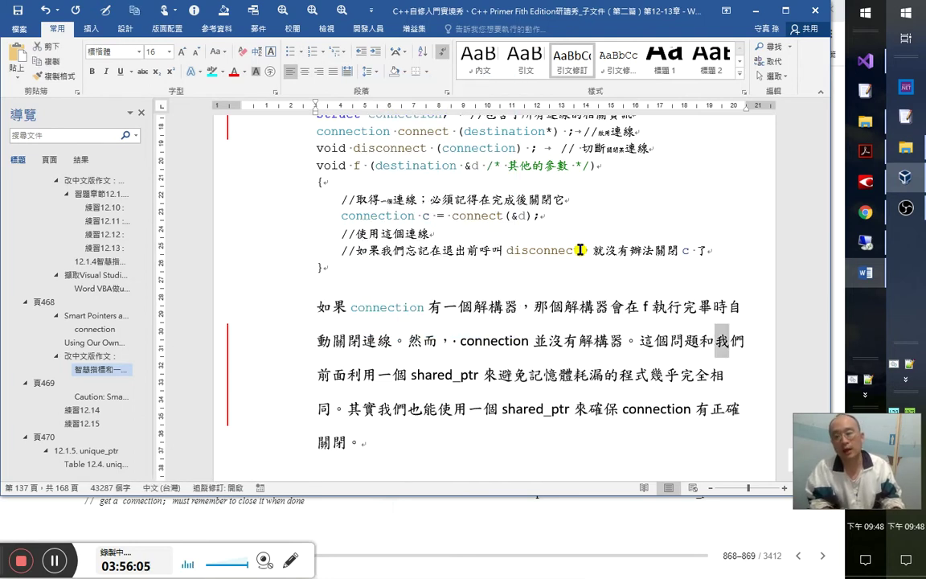
- Insert 曾經 after 前面 and read through the rest of the sentence
key("Right")
key("Right")
key("Right")
key("Right")
key("Right")
key("Right")
key("Right")
key("Right")
key("Right")
key("Left")
key("Left")
key("Left")
key("Left")
key("Left")
key("Left")
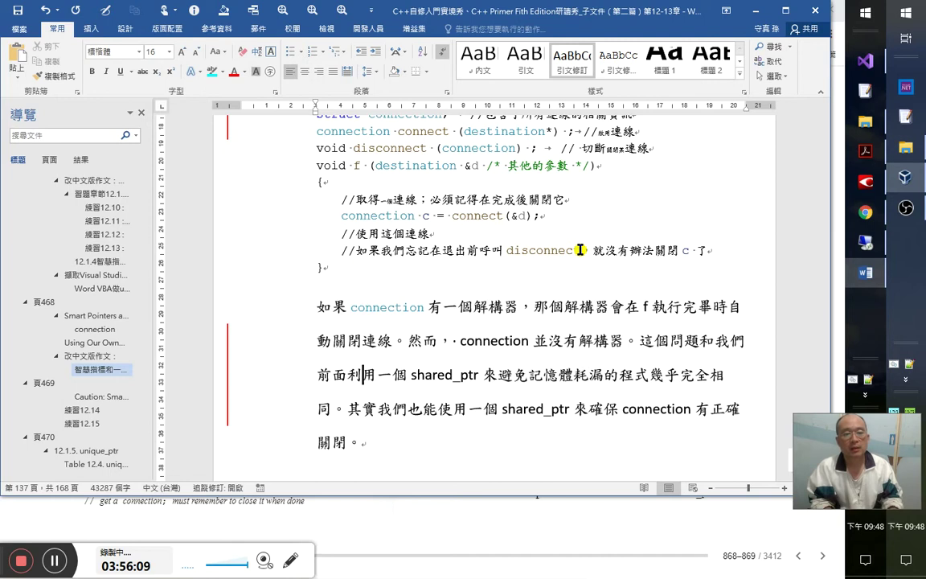
type("ca")
key("space")
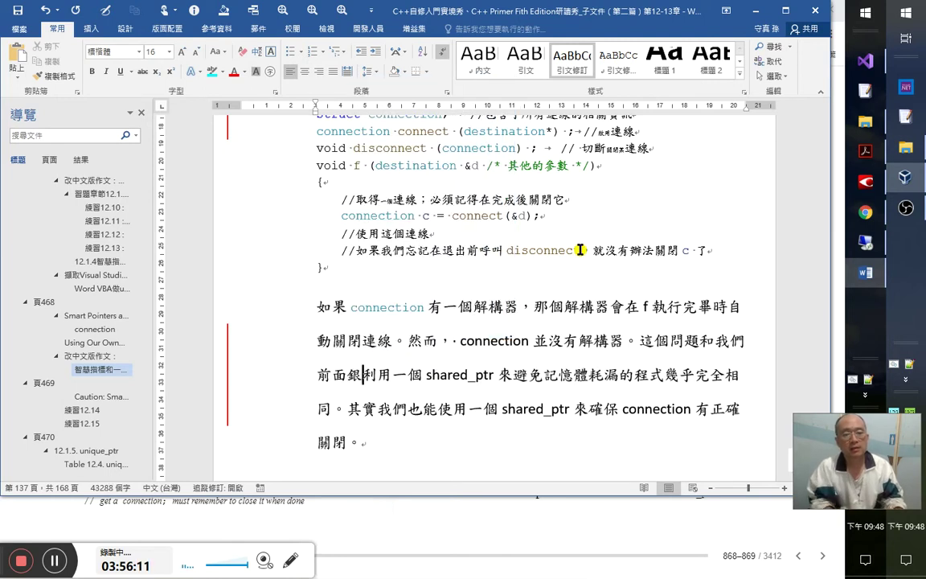
type("曾經")
key("Right")
key("Right")
key("Right")
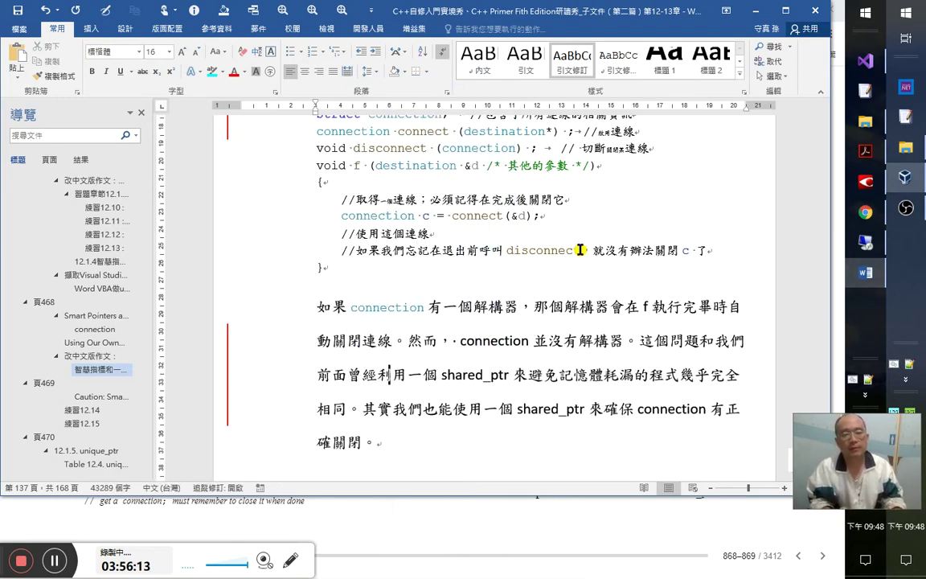
key("Right")
key("Right")
key("Right")
key("Right")
key("Right")
key("Right")
key("Right")
key("Right")
key("Right")
key("Right")
key("Right")
key("Right")
key("Right")
key("Right")
key("Right")
key("Right")
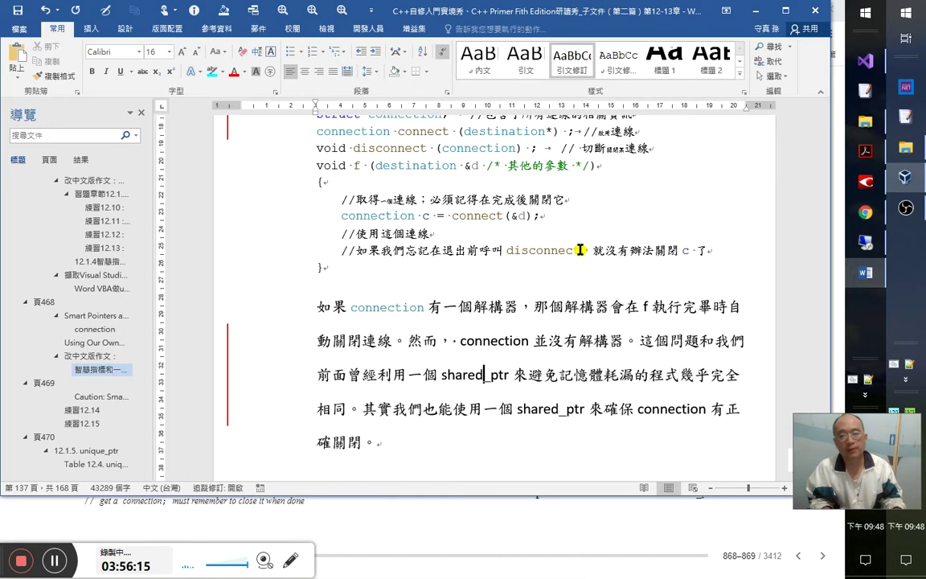
key("Right")
key("Right")
key("Right")
key("Right")
key("Right")
key("Right")
key("Right")
key("Right")
key("Right")
key("Right")
key("Right")
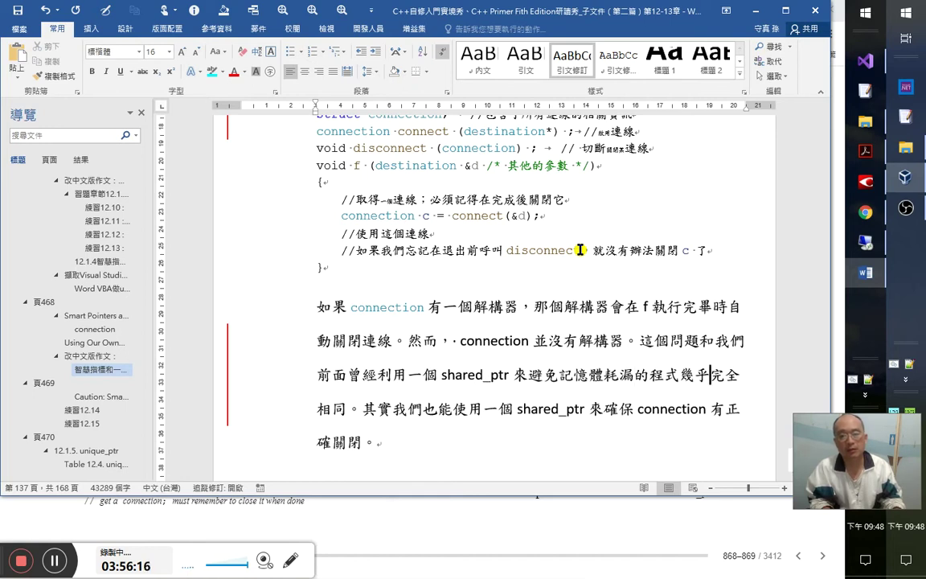
key("Right")
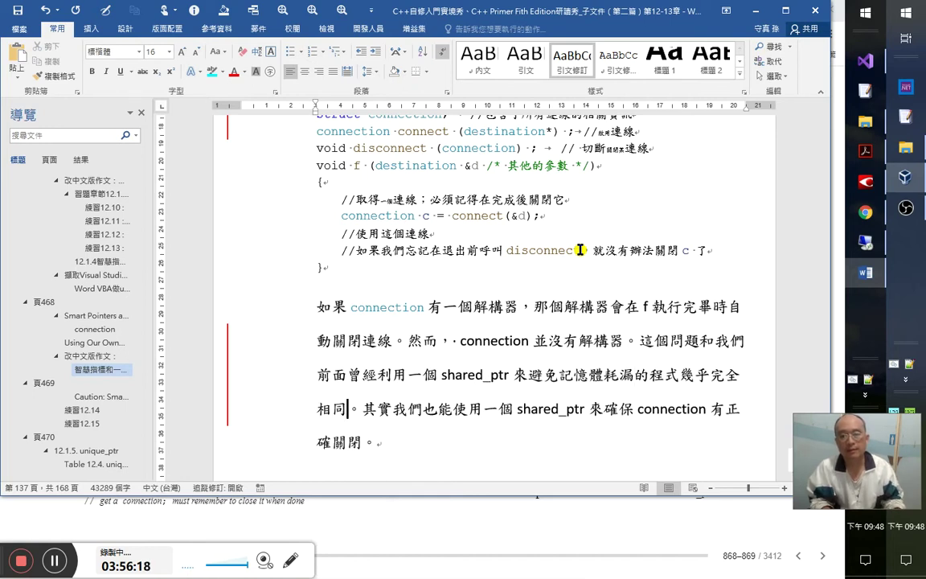
key("Up")
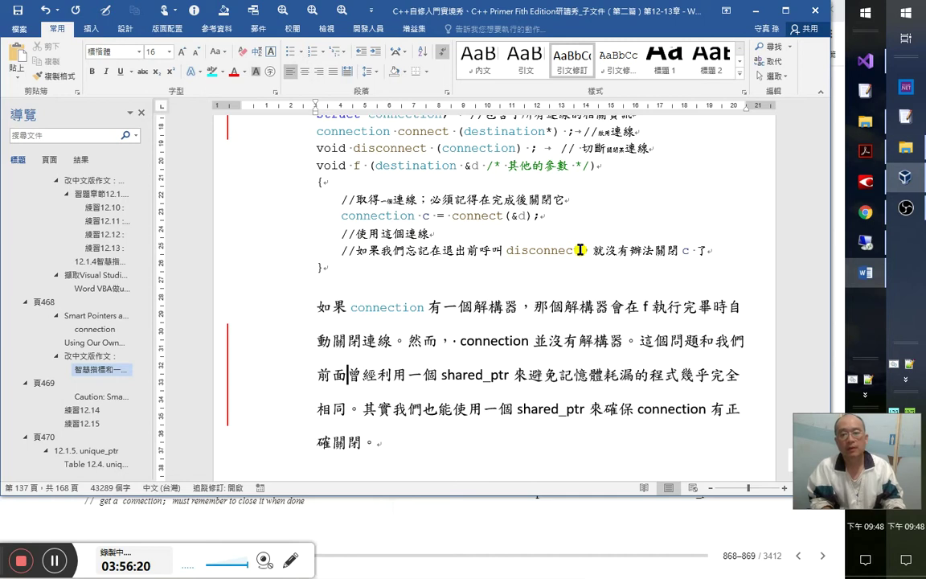
- Compare with the English book and delete 問題 from 這個問題
key("alt+Tab")
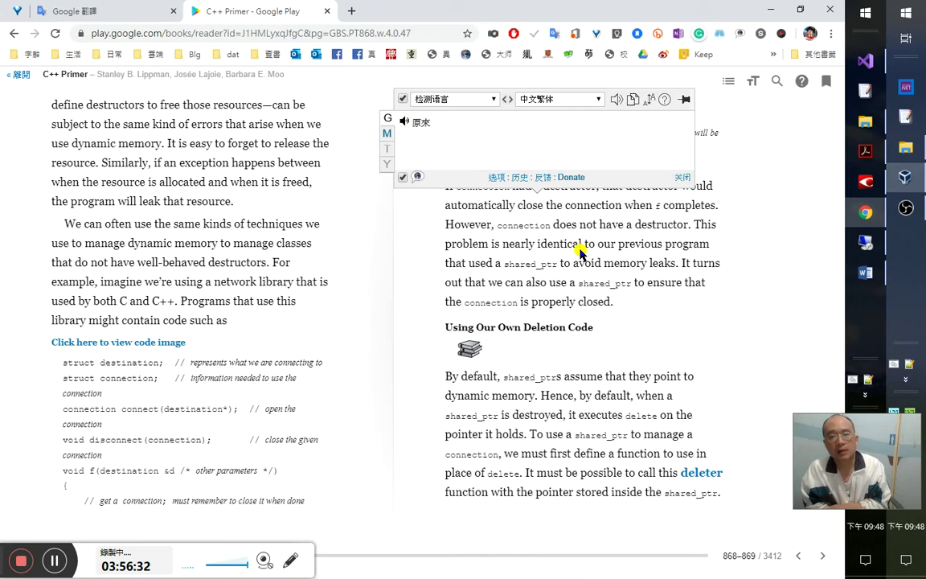
key("alt+Tab")
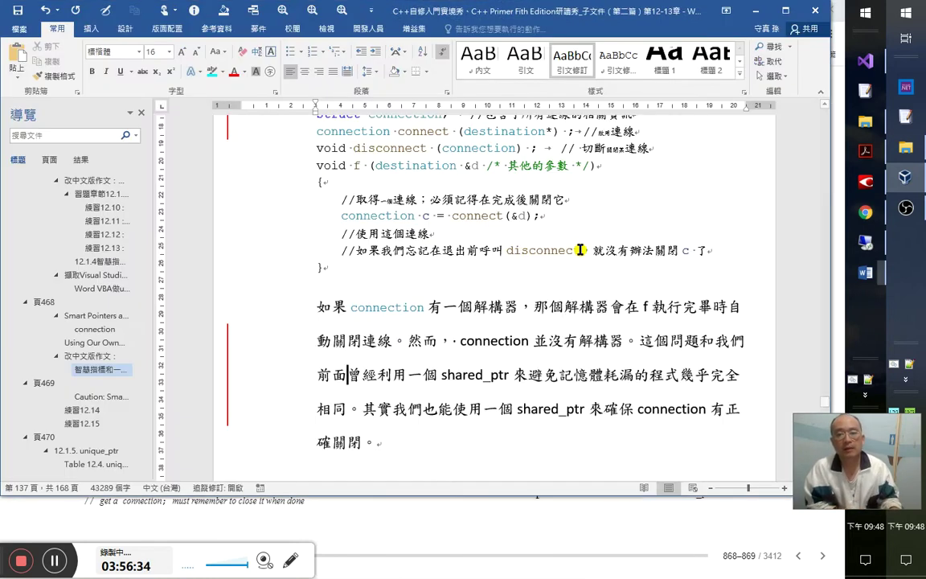
key("Right")
key("Right")
key("Right")
key("Right")
key("Right")
key("Right")
key("Right")
key("Right")
key("Right")
key("Right")
key("Right")
key("Right")
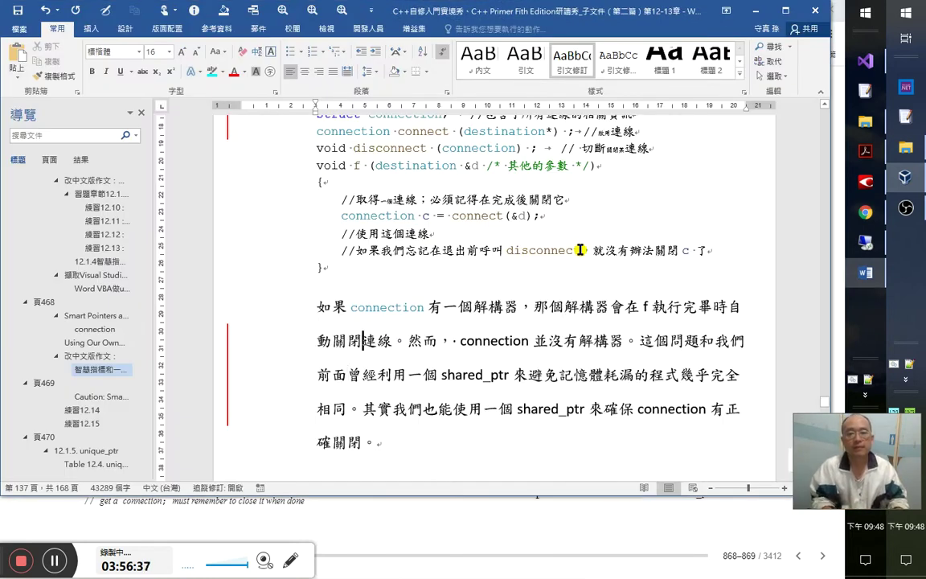
key("Right")
key("Right")
key("Right")
key("Right")
key("Right")
key("Right")
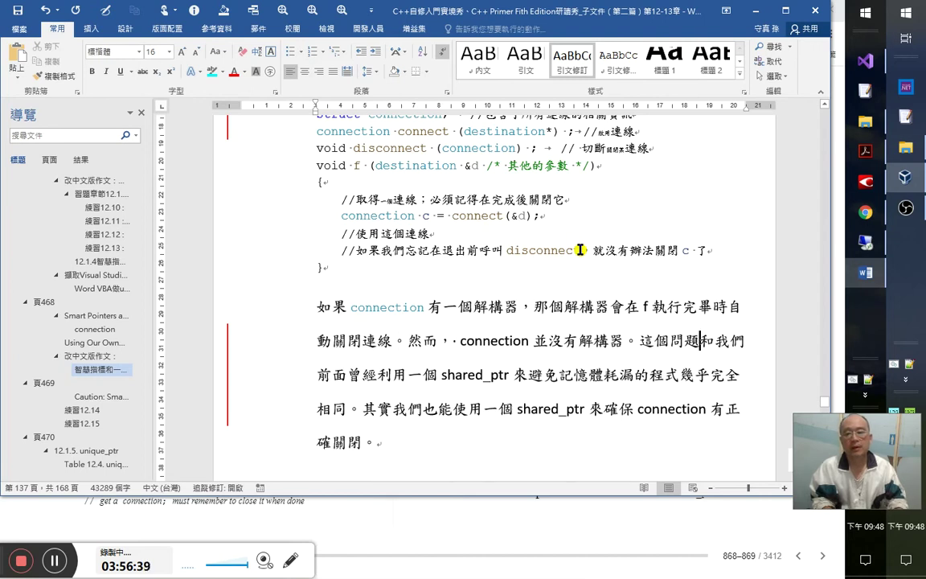
key("shift+Right")
key("shift+Right")
key("Delete")
- Recheck the English, then delete 個 so the sentence opens 這和我們
key("alt+Tab")
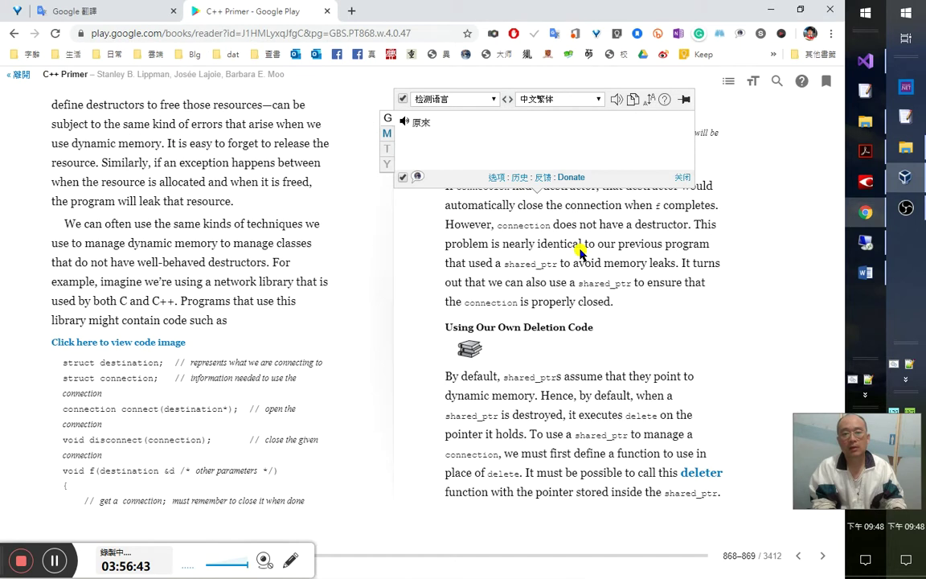
key("alt+Tab")
key("Left")
key("Delete")
key("Right")
key("ctrl+z")
key("ctrl+z")
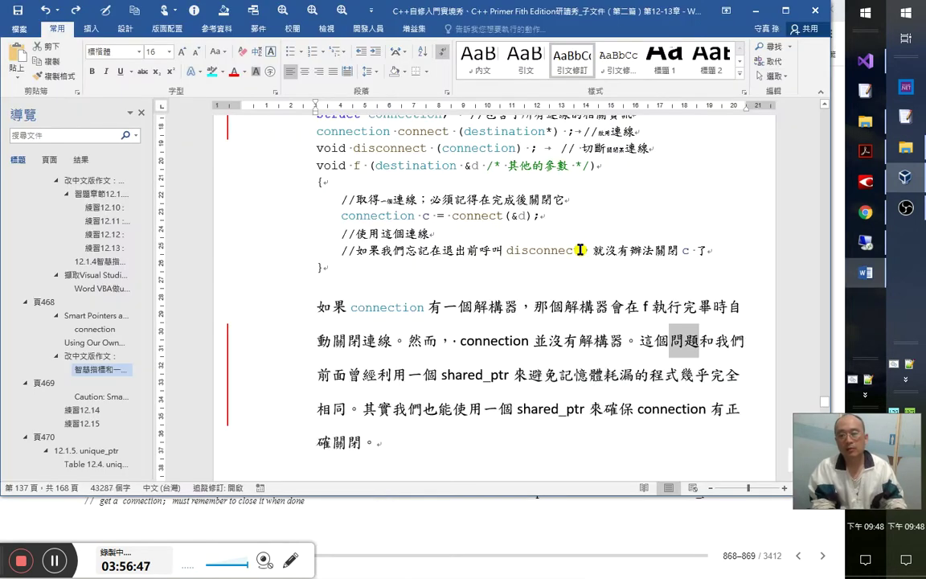
key("BackSpace")
key("BackSpace")
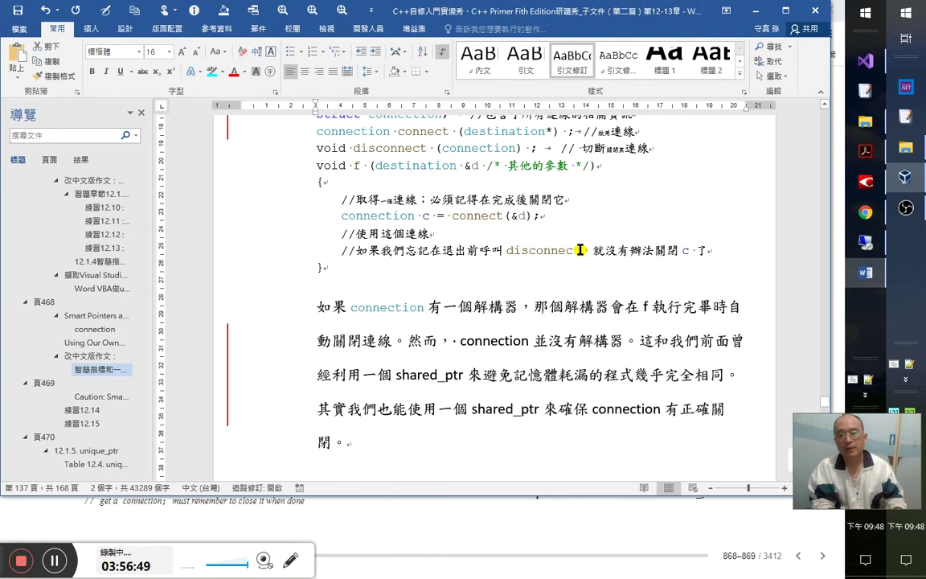
- Rework the phrase into 曾有一個程式 by moving 程式, adding 有 and moving 一個
key("Right")
key("Right")
key("Right")
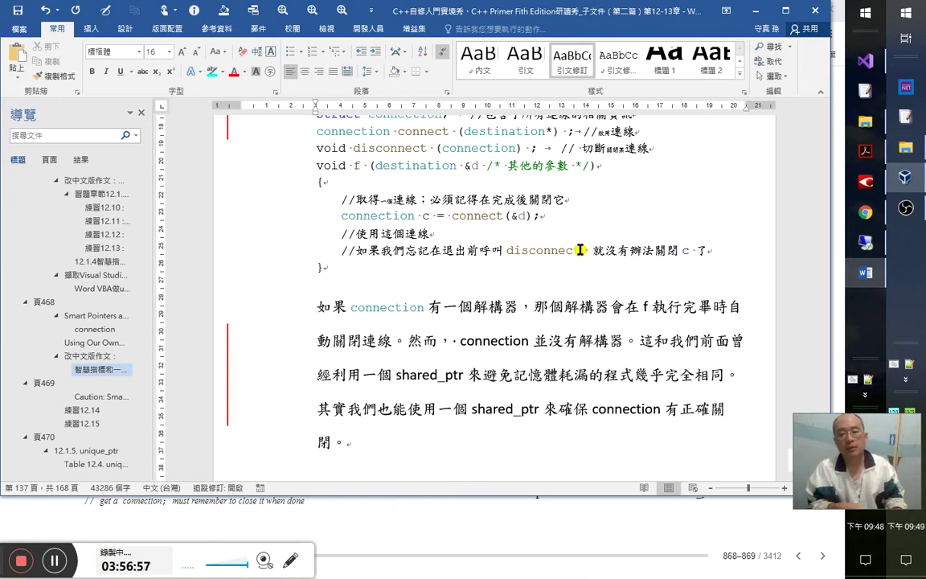
double_click(595, 370)
left_click_drag(595, 370, 330, 374)
type("有程式")
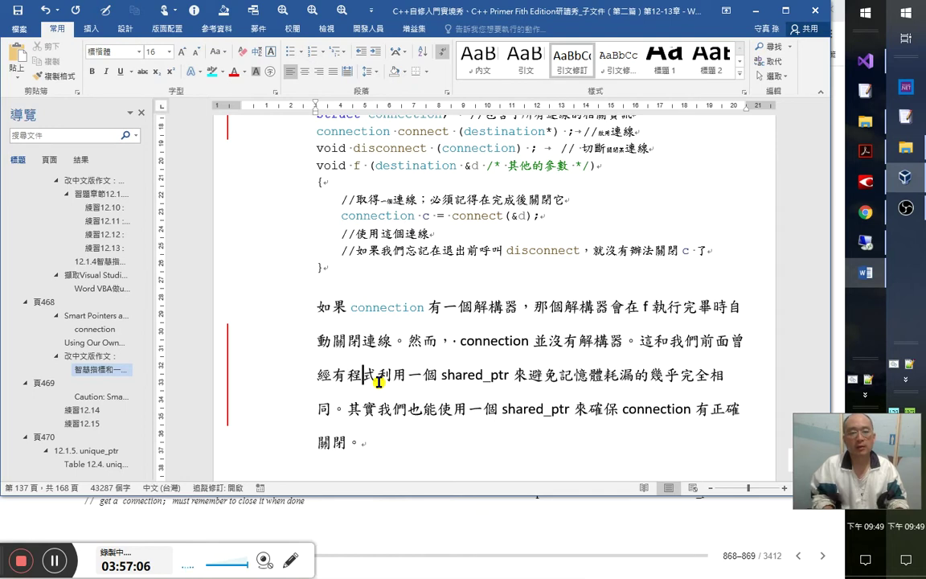
double_click(418, 372)
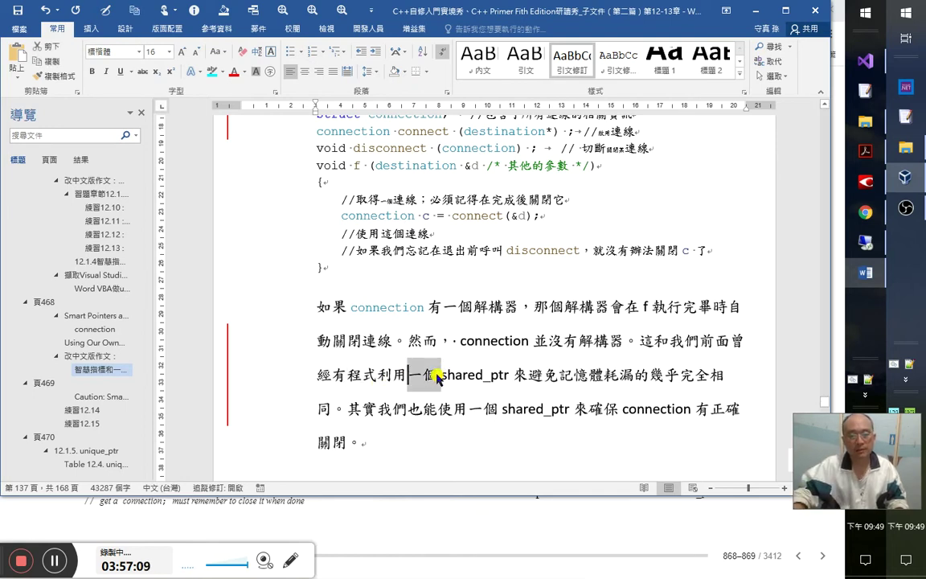
key("ctrl+x")
left_click(345, 375)
key("ctrl+v")
- Add 了 after 利用, insert 所面臨問題 after 記憶體耗漏, and delete 完全
key("Right")
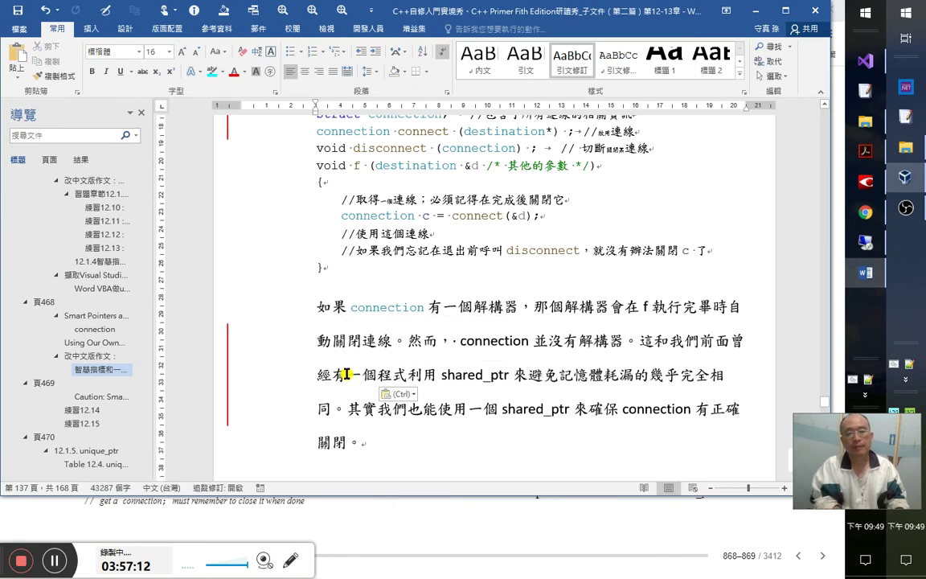
key("Right")
key("Right")
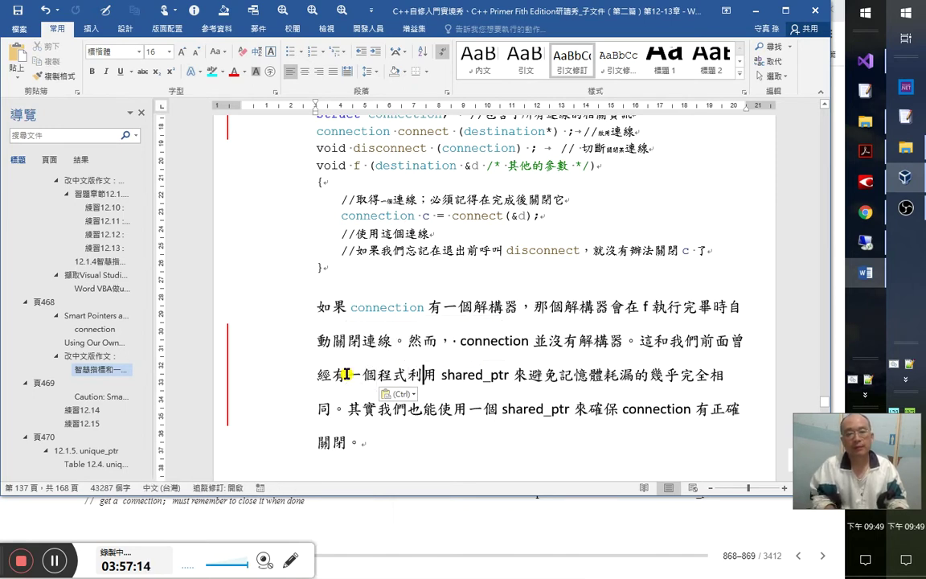
type("了")
key("Right")
key("Right")
key("Right")
key("Right")
key("Right")
key("Right")
key("Right")
key("Right")
key("Right")
key("Right")
key("Right")
key("Right")
key("Right")
key("Right")
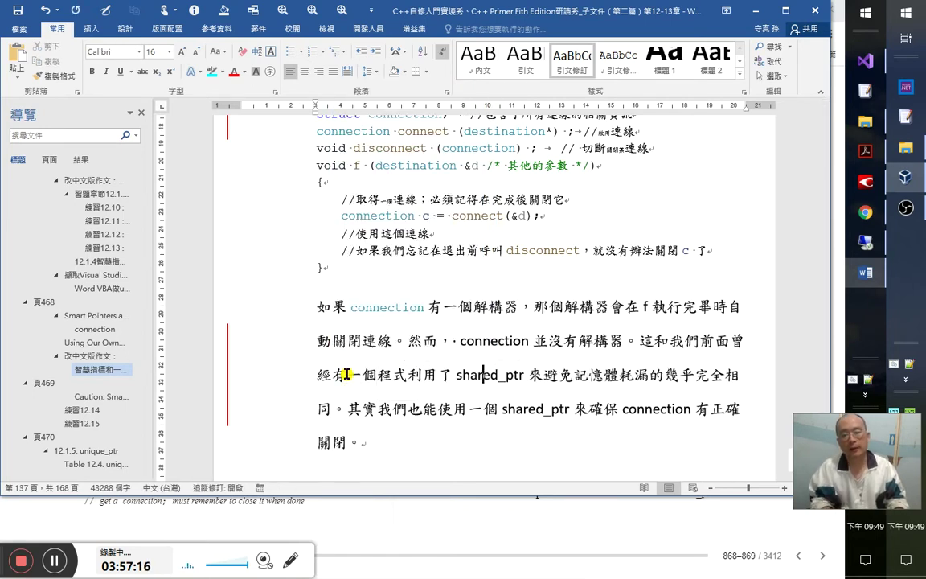
key("Right")
key("Right")
key("Right")
key("Right")
key("Right")
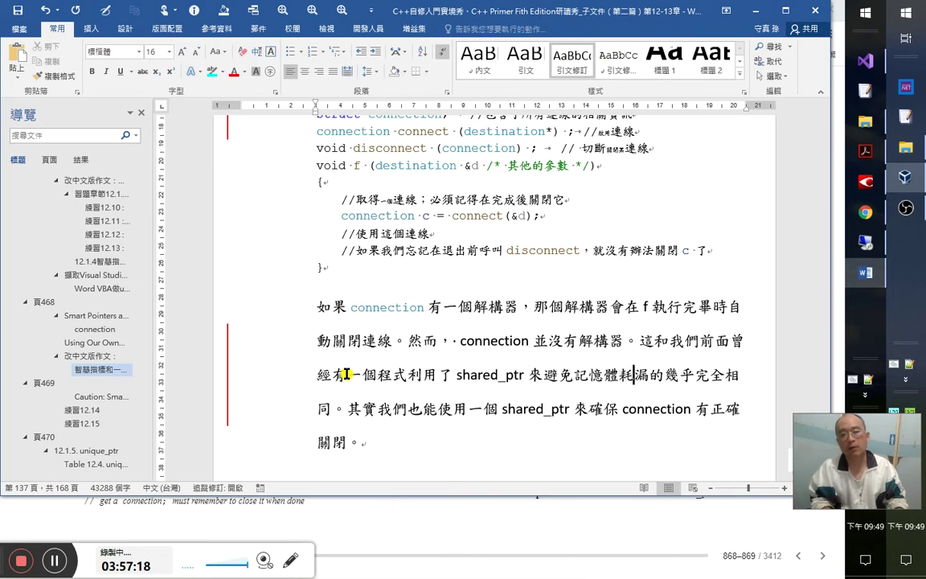
type("所")
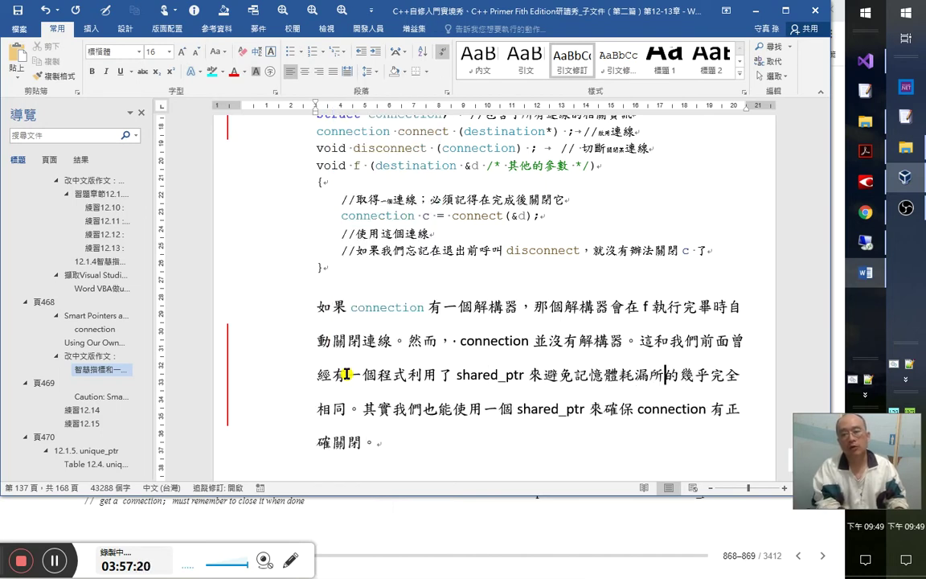
type("問題")
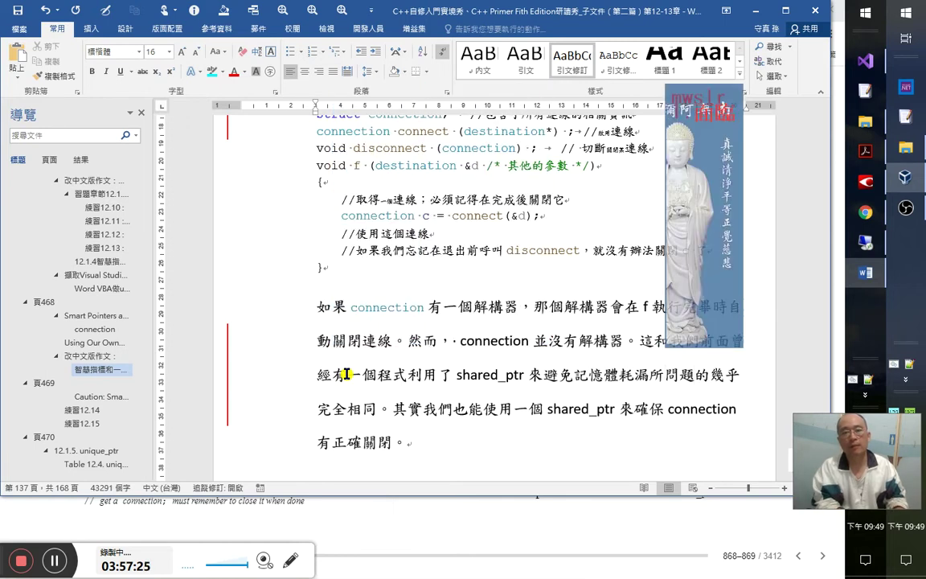
type("面臨")
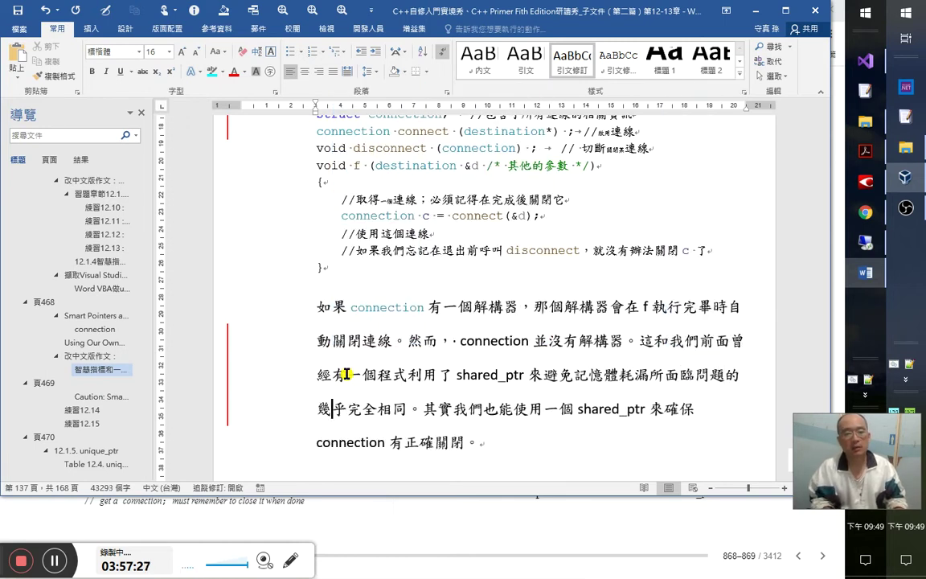
key("Right")
key("shift+Right")
key("shift+Right")
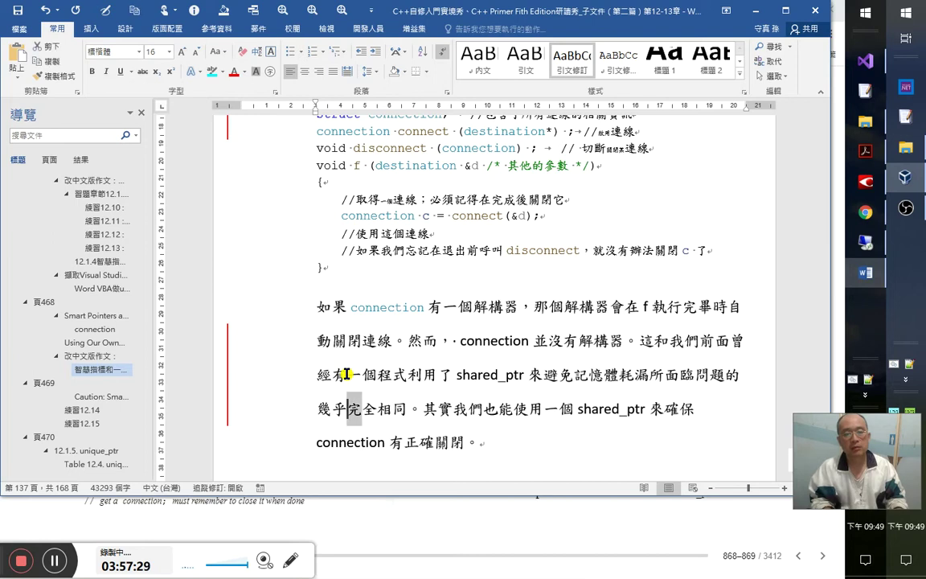
key("Delete")
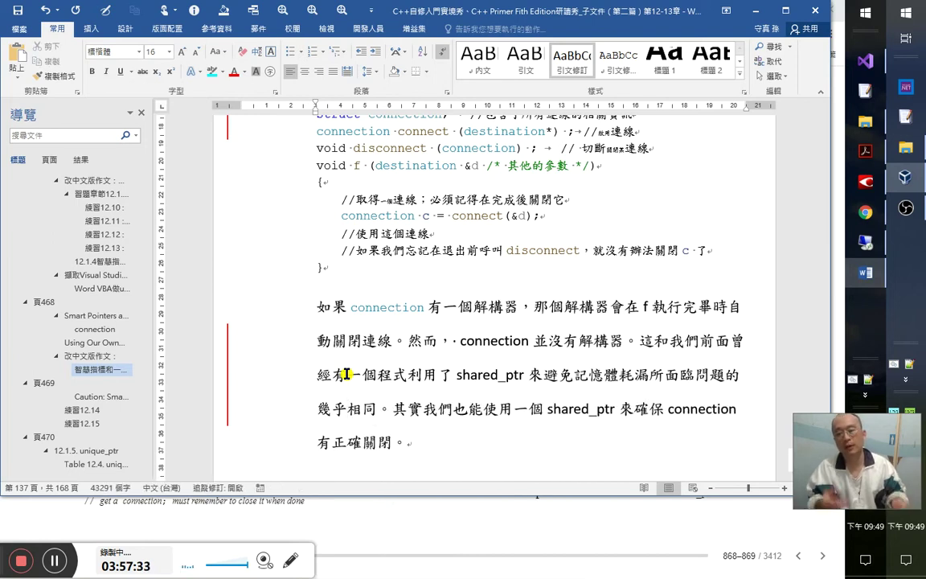
- Review 幾乎相同 and delete the leftover 經 at the start of the third line
key("Down")
key("Right")
key("Up")
key("Right")
key("shift+Left")
key("shift+Left")
key("shift+Left")
key("shift+Left")
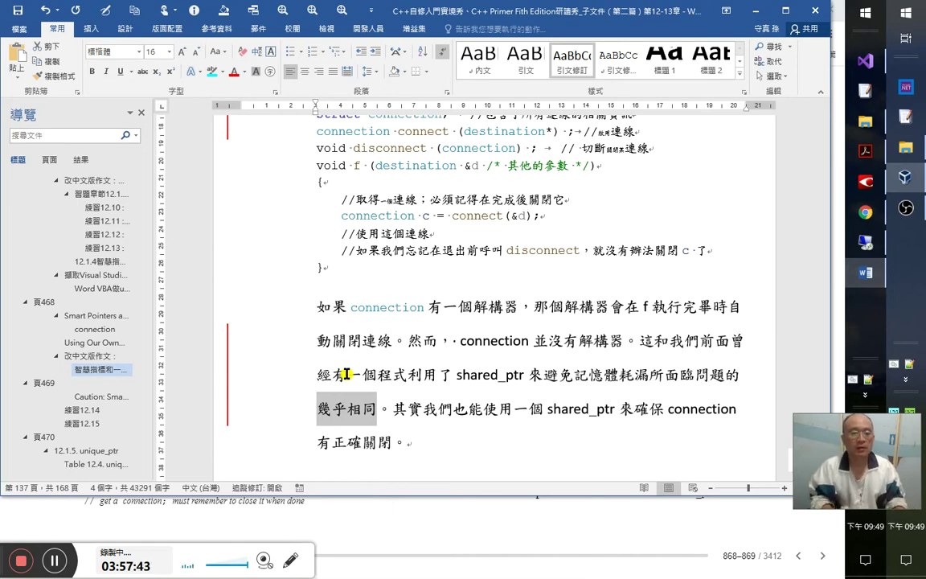
key("Right")
key("Up")
key("Home")
key("Delete")
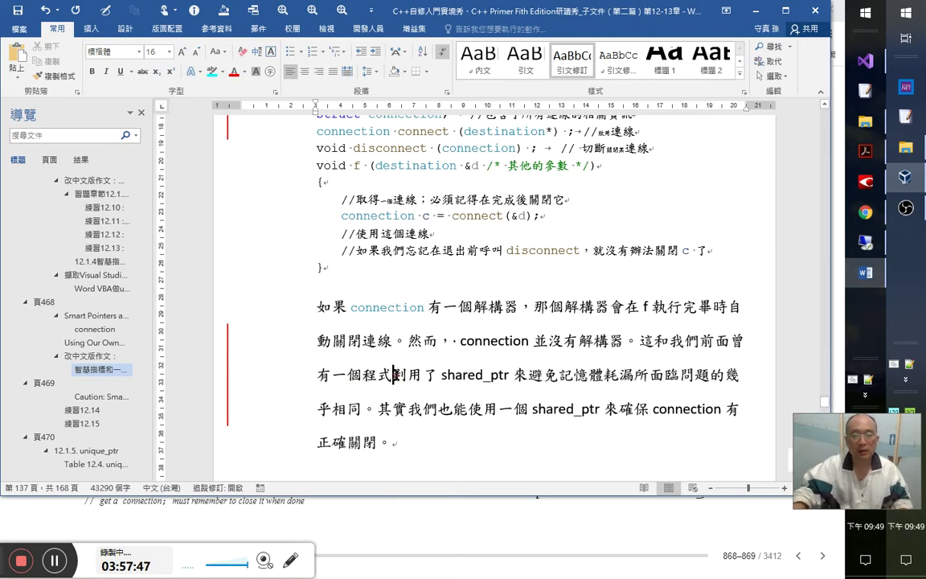
- Add 的 after 記憶體耗漏 and remove 了 before shared_ptr
left_click_drag(634, 375, 366, 375)
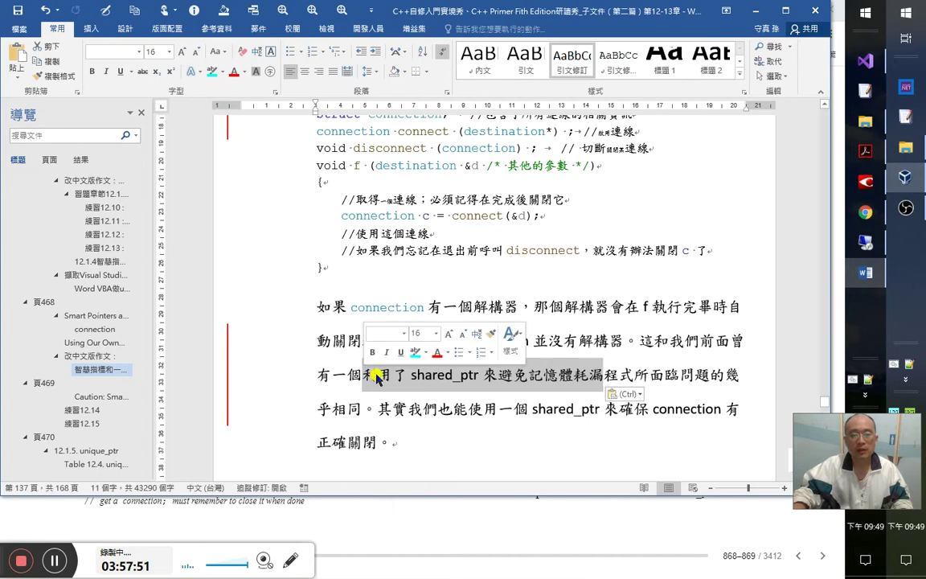
left_click(484, 375)
key("Right")
key("Right")
key("Right")
key("Right")
key("Right")
key("Right")
key("Right")
key("Right")
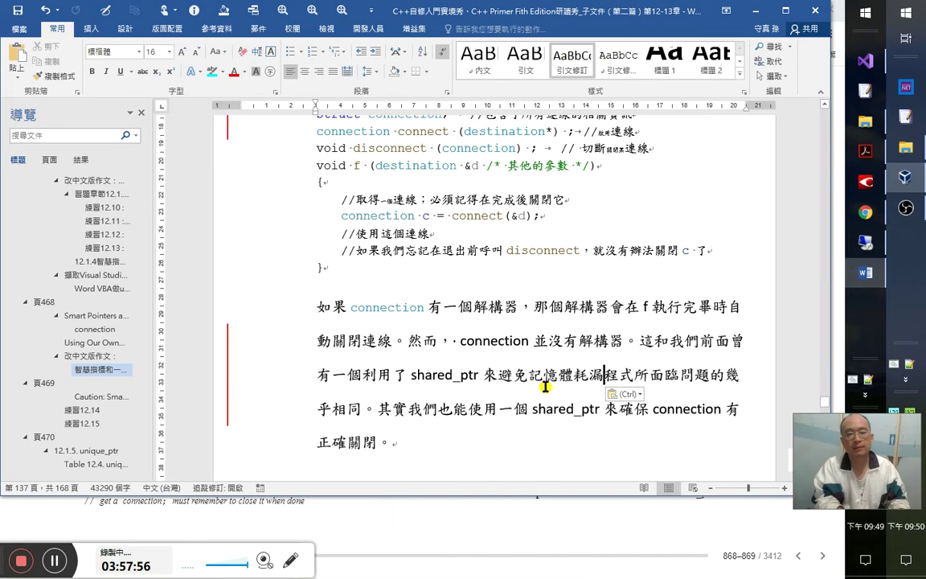
type("的")
key("Right")
key("Right")
key("Right")
key("Right")
key("Right")
left_click_drag(727, 374, 697, 377)
left_click(410, 395)
left_click(407, 378)
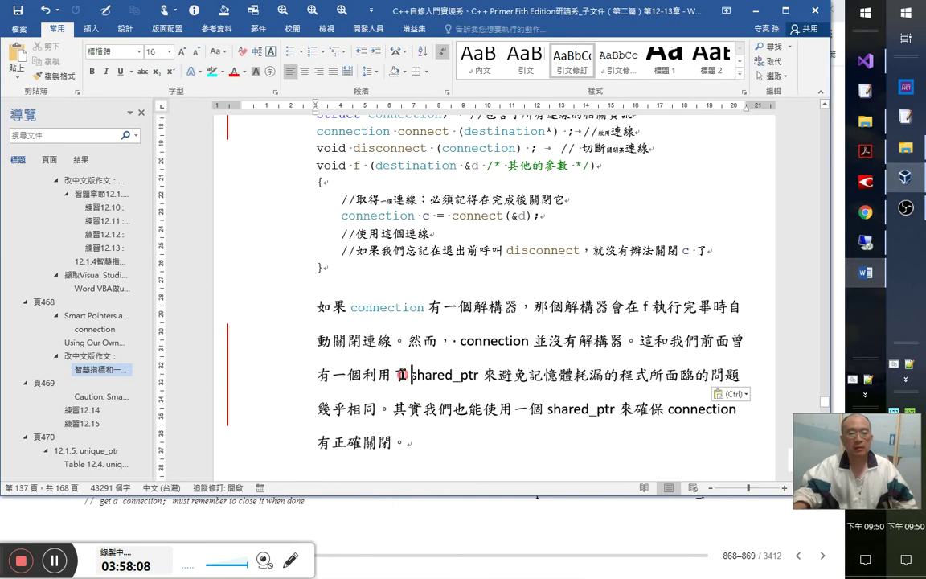
key("BackSpace")
- Insert 其 between 程式 and 所面臨 so it reads 程式其所面臨的問題
key("Right")
key("Right")
key("Right")
key("Right")
key("Right")
key("Right")
key("Right")
key("Right")
key("Right")
key("Right")
key("Right")
key("Right")
key("Right")
key("Right")
key("Right")
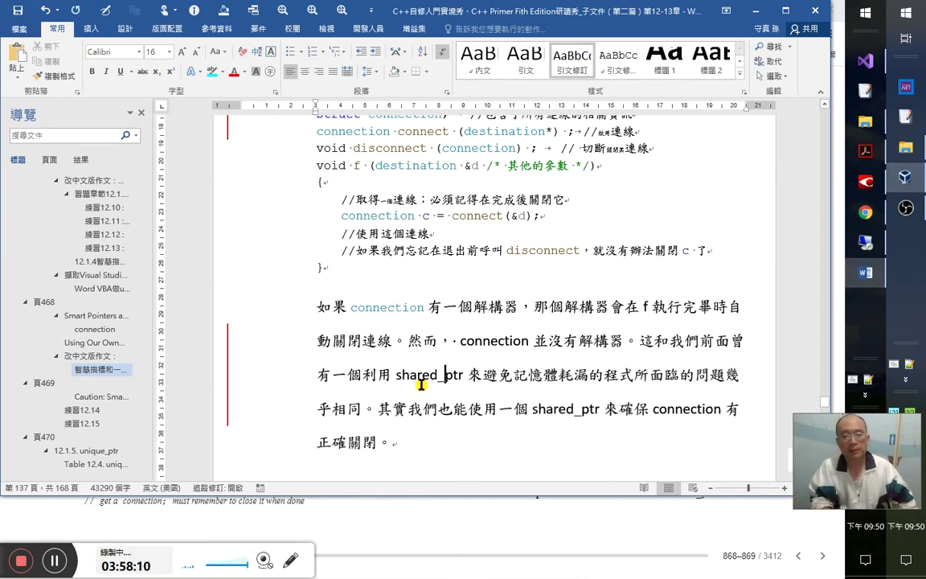
key("Right")
key("Right")
key("Right")
key("Right")
key("Right")
key("Right")
key("Right")
key("Right")
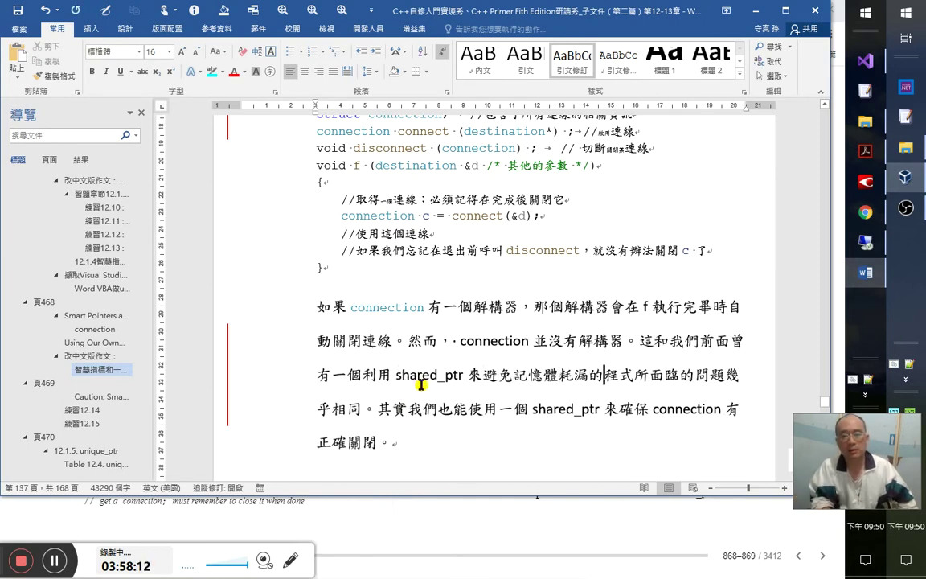
key("Left")
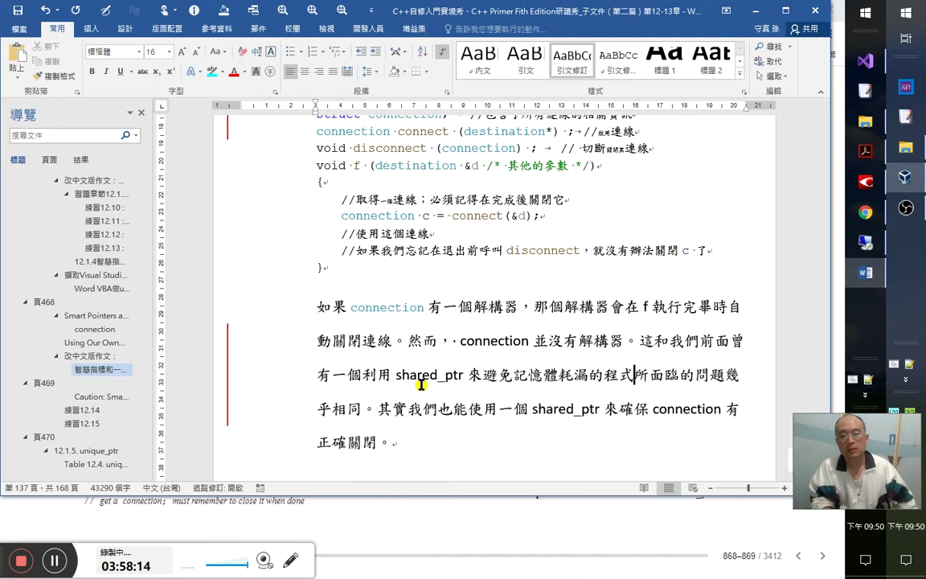
key("Right")
key("Right")
key("Right")
key("Left")
key("Left")
key("Left")
key("Left")
key("Left")
key("Left")
key("Left")
key("Right")
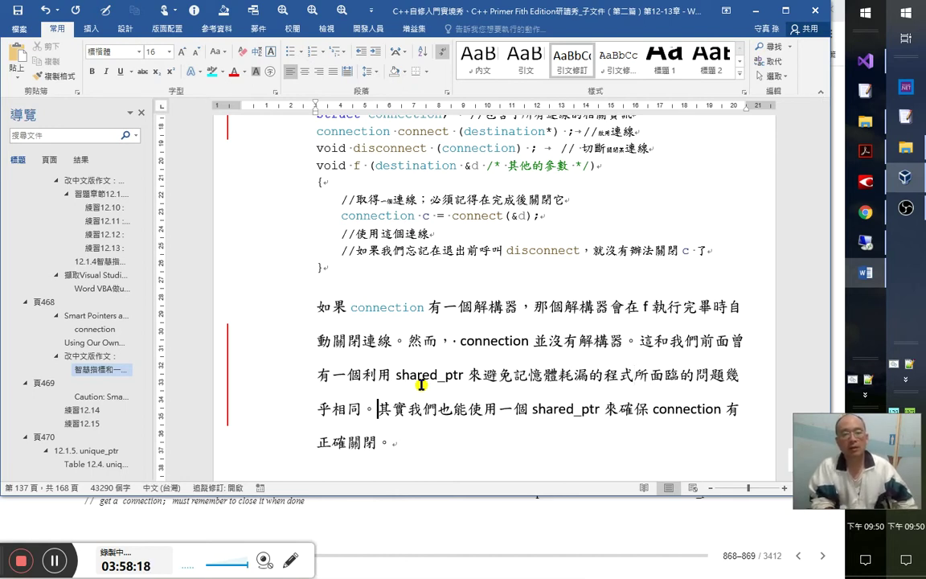
key("Up")
key("Right")
key("Right")
key("Right")
key("Right")
key("Right")
key("Right")
key("Right")
key("Right")
key("Right")
key("Right")
key("Right")
key("Right")
key("Right")
key("Right")
key("Right")
key("Right")
key("Right")
key("Left")
key("Left")
key("Left")
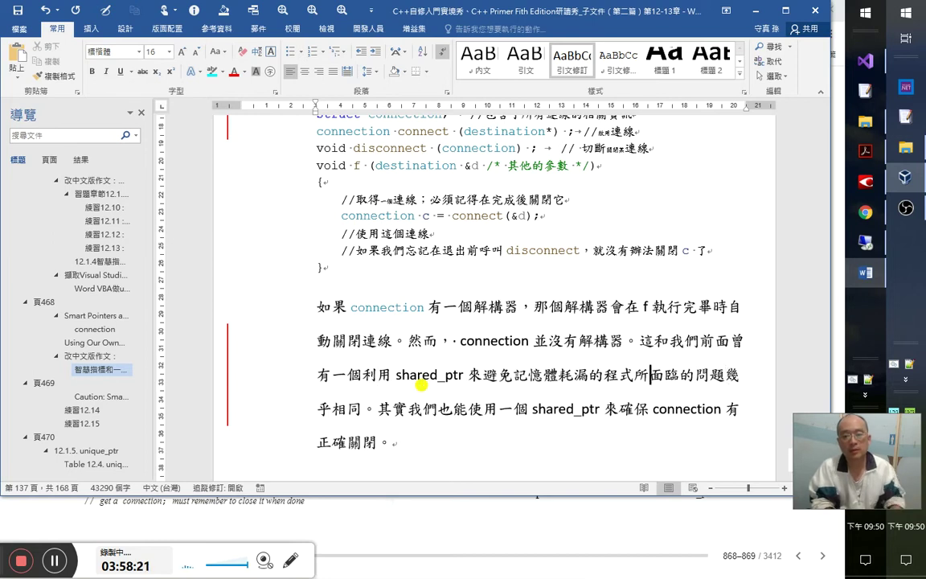
type("其")
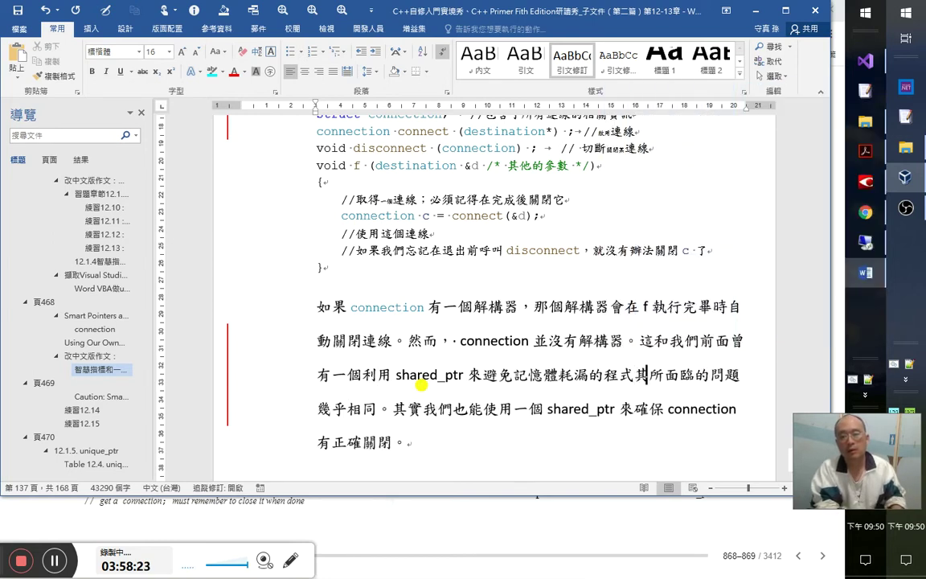
- Move the insertion point to the end of the first shared_ptr
key("Right")
key("Right")
key("Right")
key("ctrl+Left")
key("ctrl+Left")
key("Right")
key("Right")
key("Right")
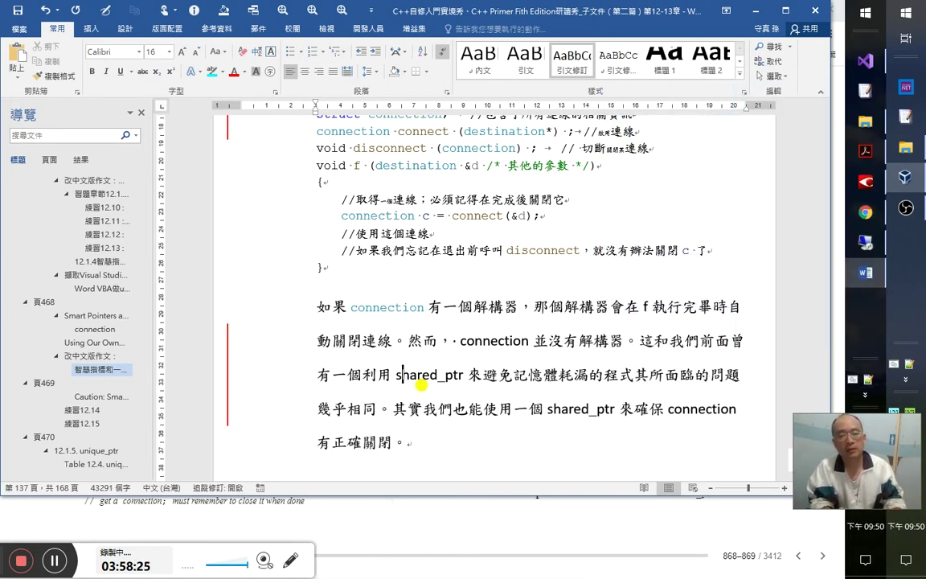
key("Right")
key("Right")
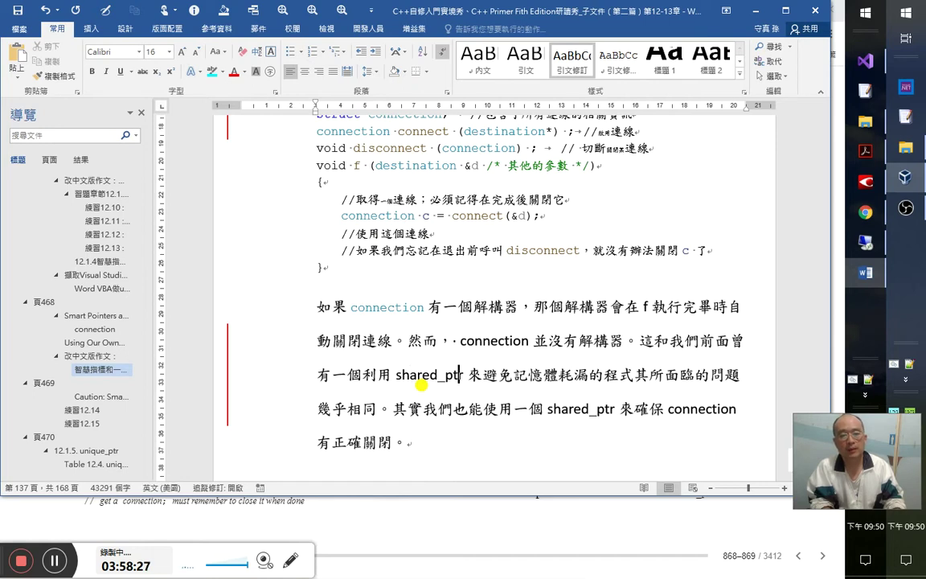
key("Right")
key("Right")
- Colour the first shared_ptr as a classTemplate term with the UserForm1 macro
key("shift+Right")
double_click(422, 382)
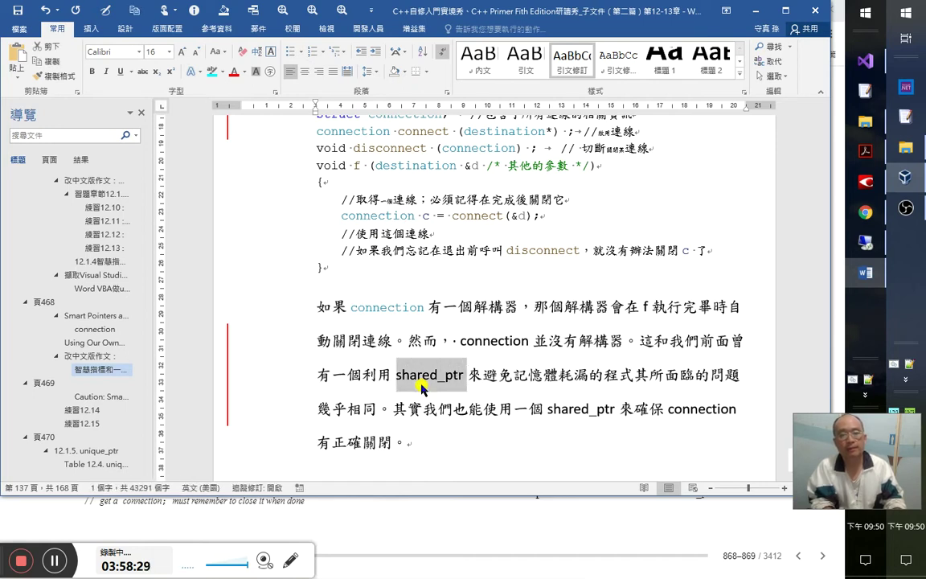
key("alt+F8")
key("4")
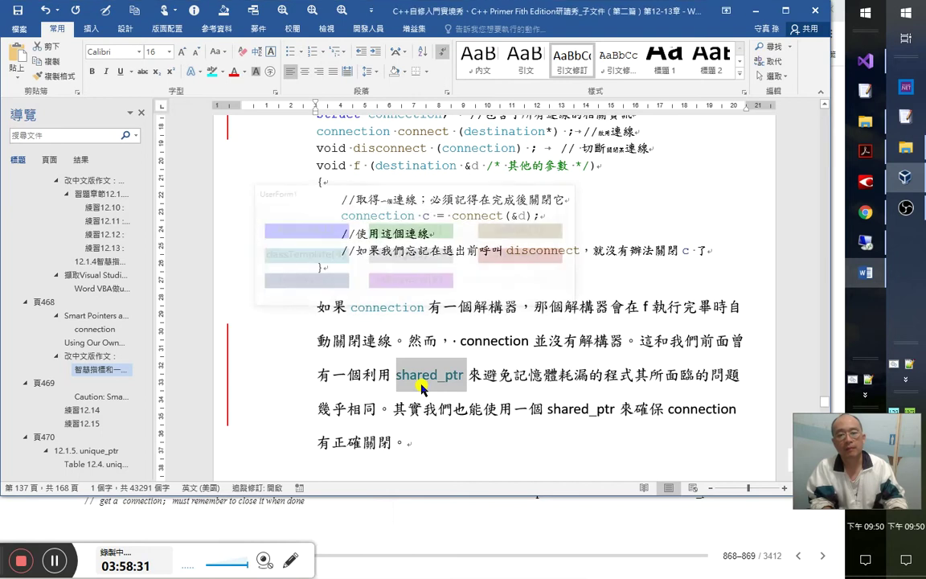
key("Right")
key("Right")
key("Right")
key("Right")
key("Right")
key("Right")
key("Right")
key("Right")
key("Right")
key("Right")
key("Right")
key("Right")
- Colour the second shared_ptr the same classTemplate teal
key("Down")
key("Left")
key("Left")
key("Left")
key("Left")
key("Left")
key("Left")
key("Left")
key("Left")
key("Left")
key("Left")
key("Left")
key("Left")
key("Left")
key("Left")
key("Left")
key("Right")
key("Right")
key("Right")
key("Right")
key("Right")
key("Right")
key("Right")
key("Right")
key("Right")
key("Right")
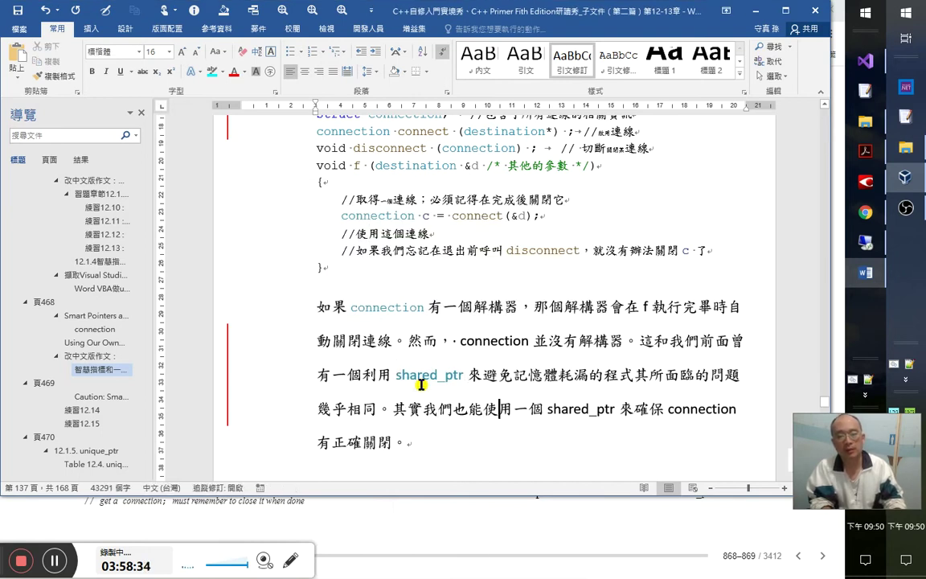
key("shift+Right")
key("shift+Right")
key("shift+Right")
key("shift+Right")
key("shift+Right")
key("shift+Right")
key("shift+Right")
key("shift+Right")
key("shift+Right")
key("shift+Right")
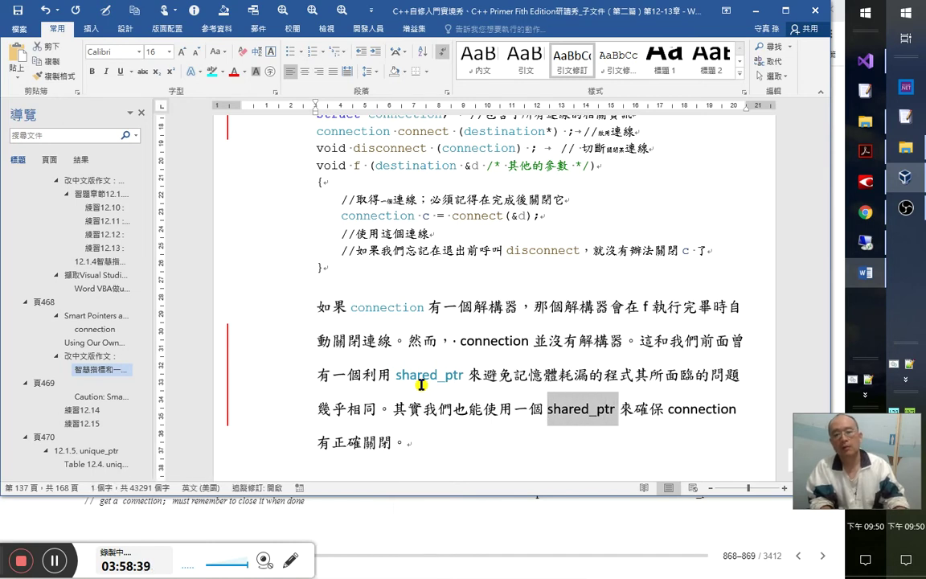
key("alt+F8")
key("Return")
key("Right")
key("Right")
key("Right")
key("Right")
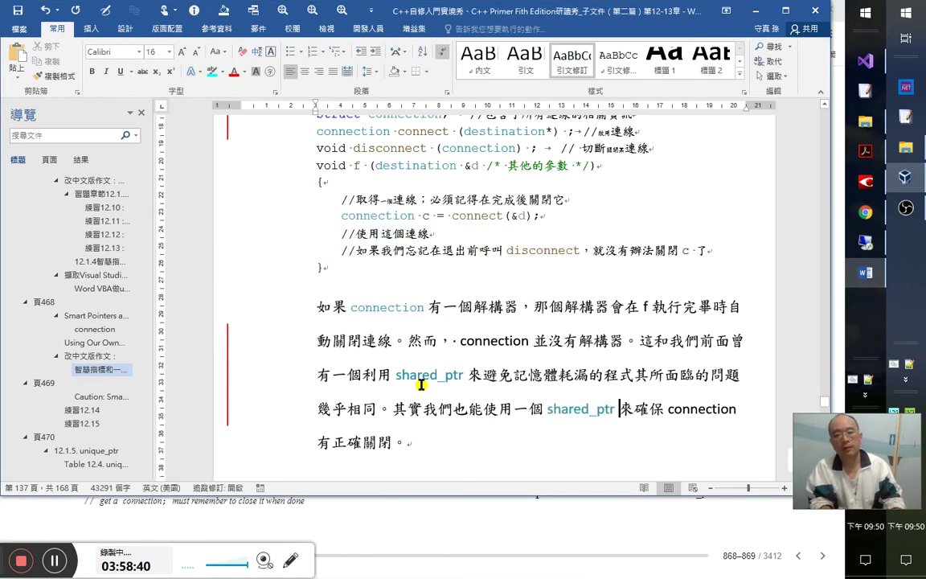
- Colour connection teal, then select 有 in 有正確關閉 to change it to 能
key("ctrl+shift+Right")
key("alt+F8")
key("Return")
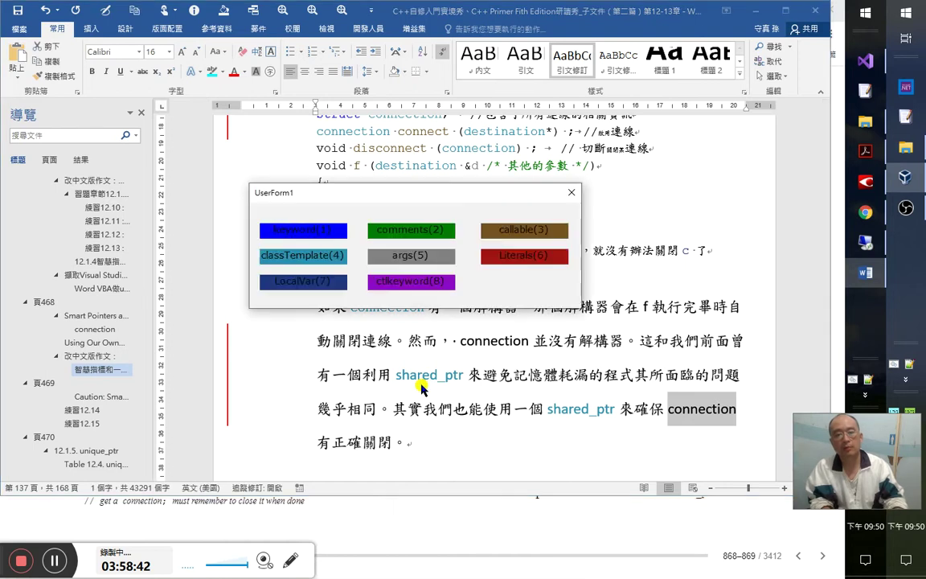
key("Return")
key("Right")
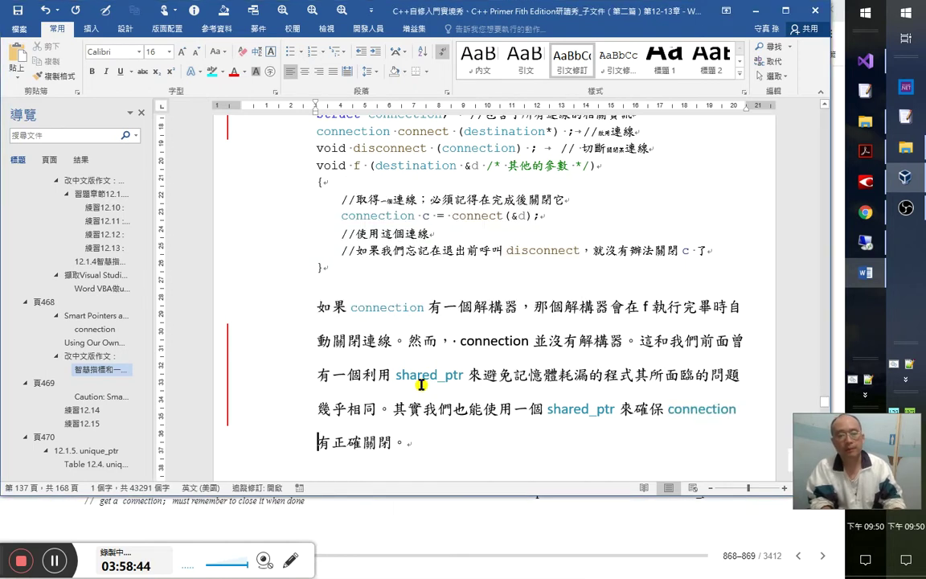
key("shift+Right")
key("alt+F8")
key("Return")
key("Return")
- Finish typing 能 and place the cursor at 其實 in the closing sentence
type("能")
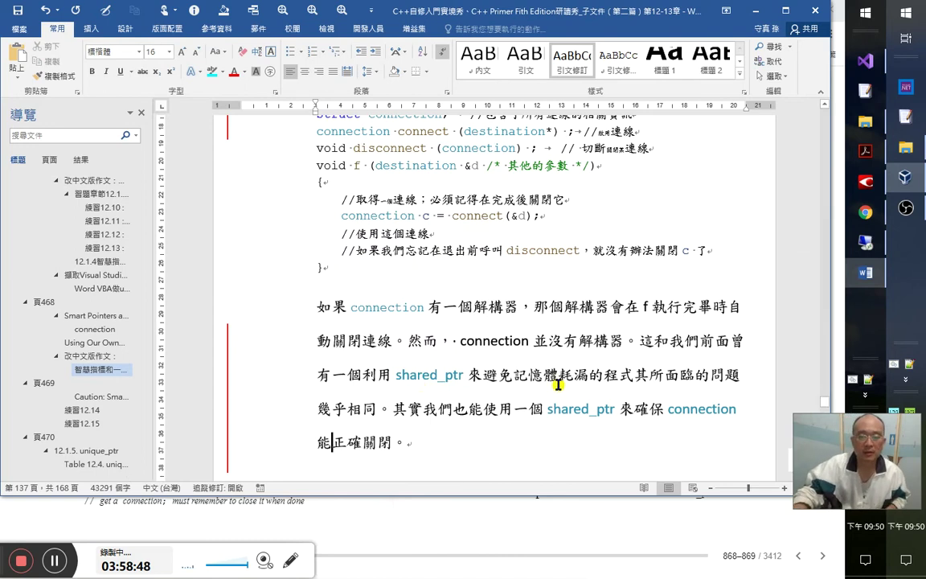
scroll(506, 343, "down", 2)
left_click_drag(531, 310, 739, 294)
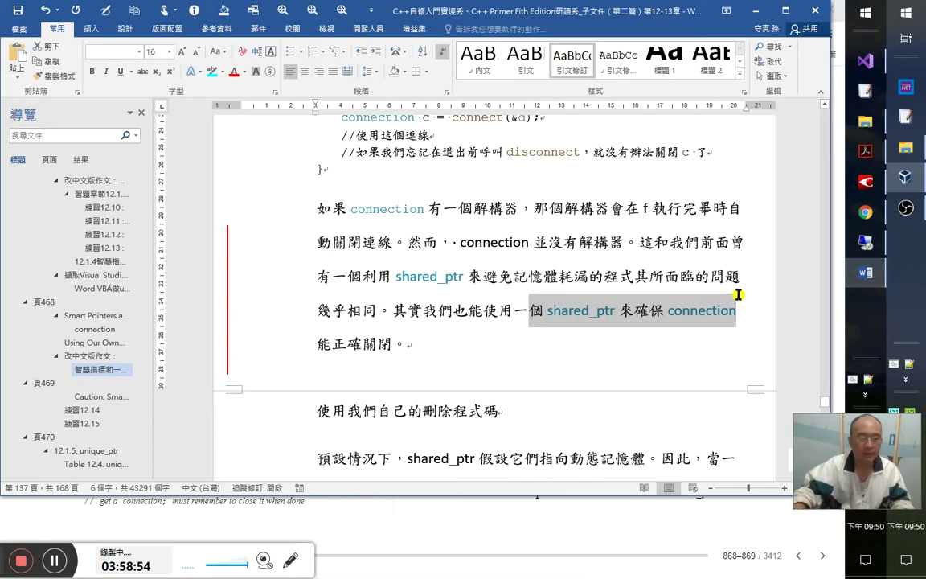
left_click(470, 275)
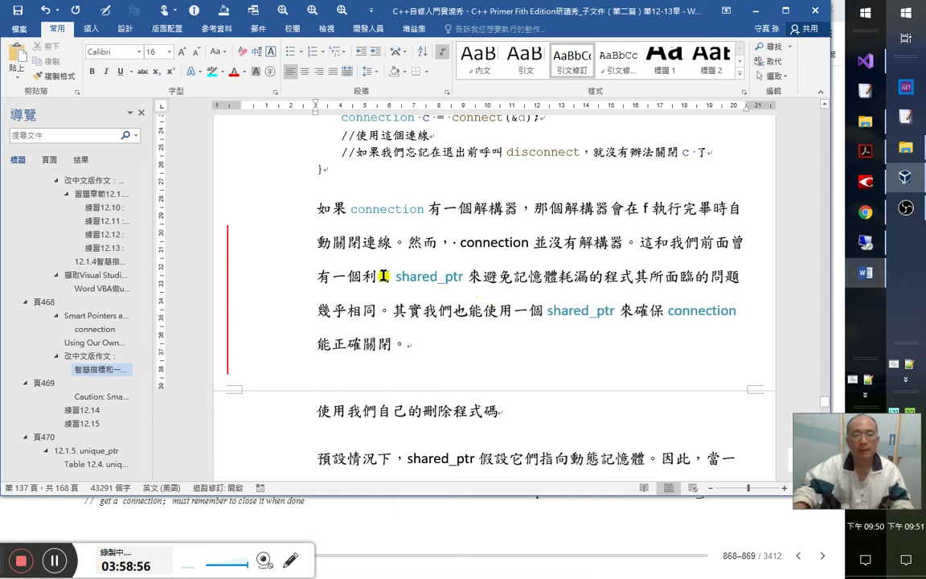
left_click_drag(384, 276, 412, 288)
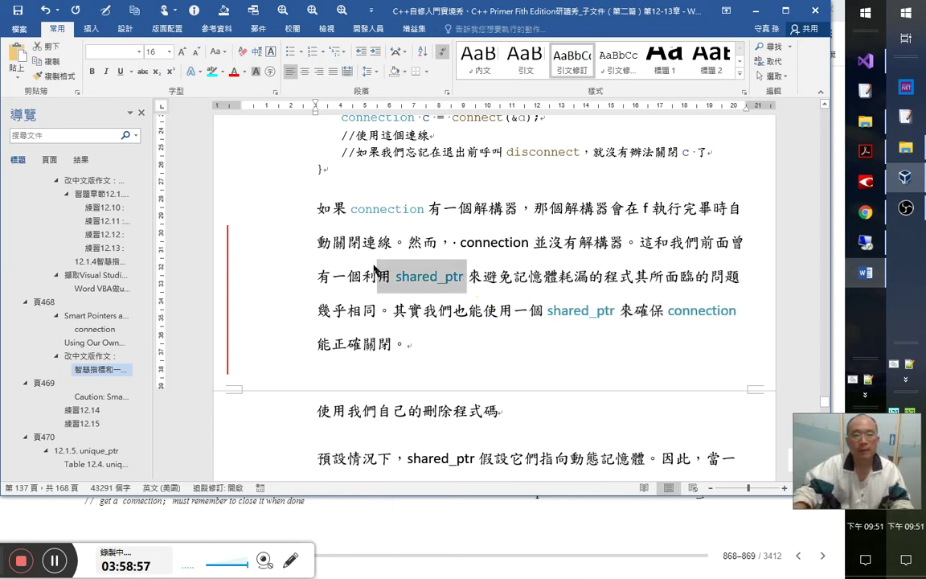
left_click(531, 338)
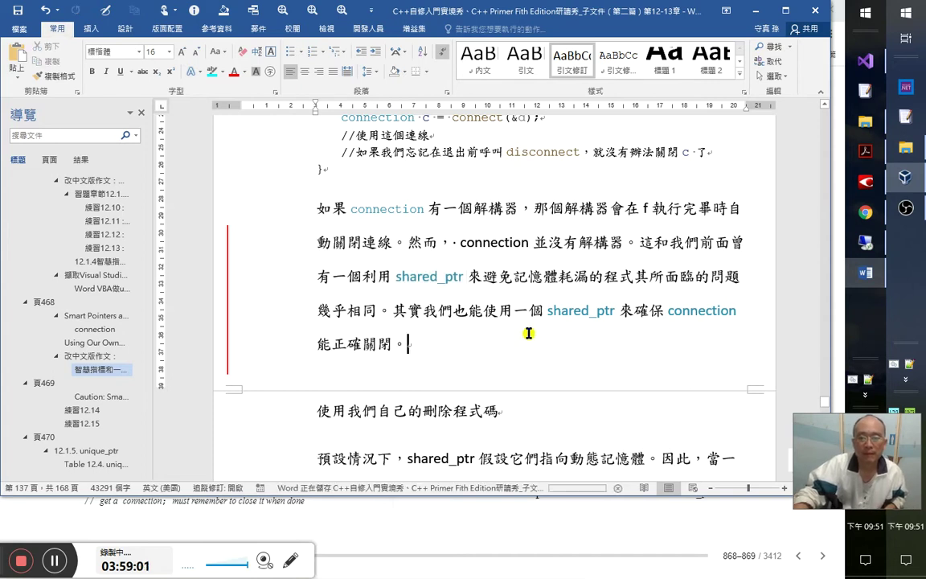
key("Up")
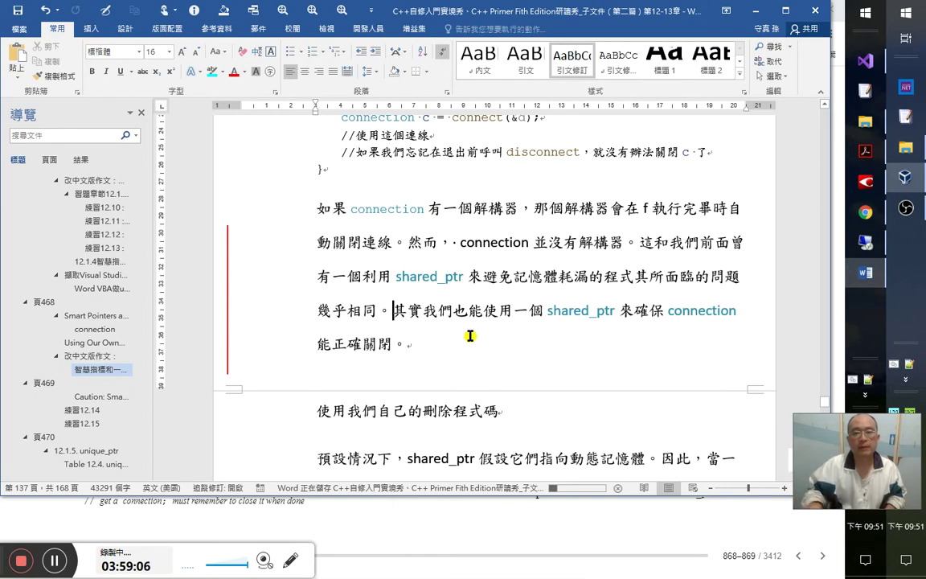
key("Right")
key("Right")
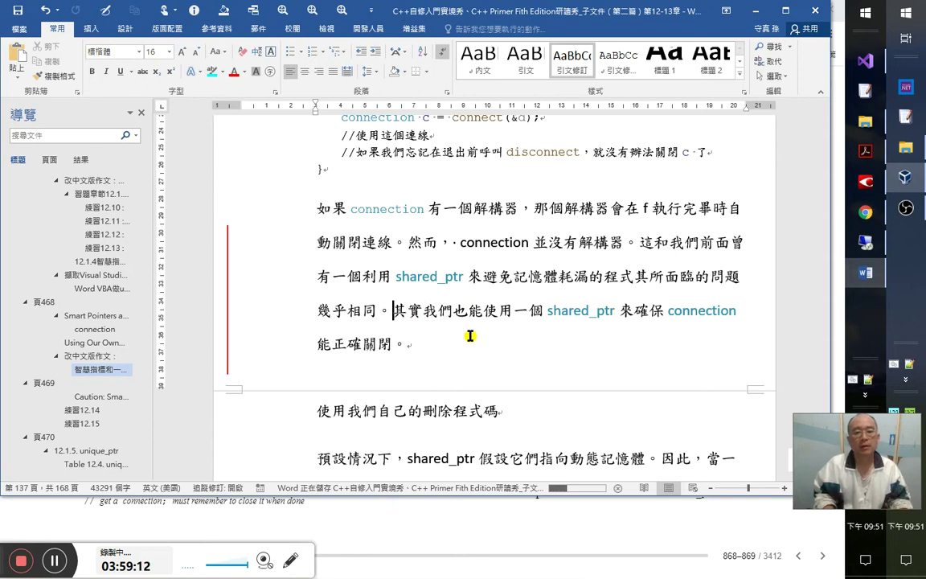
- Try inserting 因此， near 其實, then remove it again
type("因此")
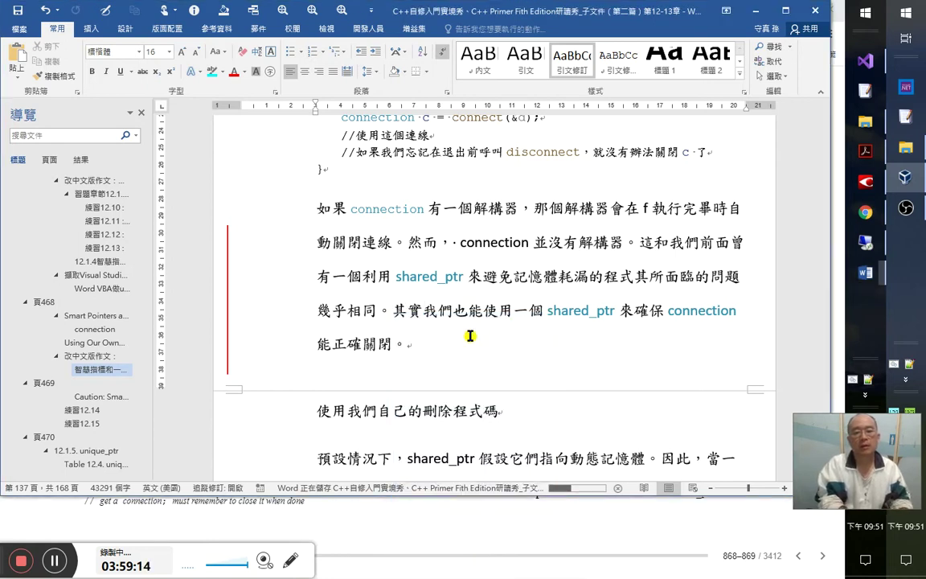
type("，")
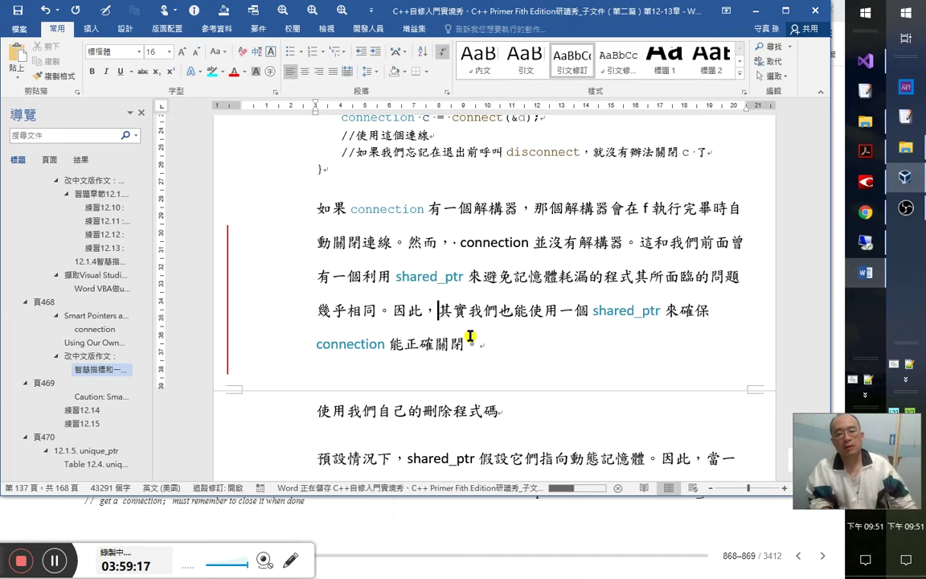
key("Right")
key("Right")
key("Right")
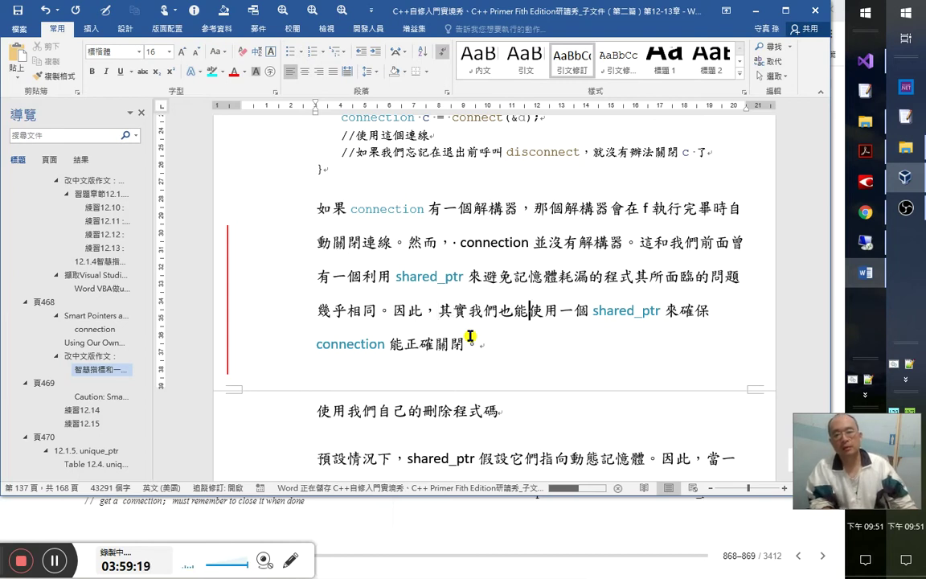
key("Left")
key("Left")
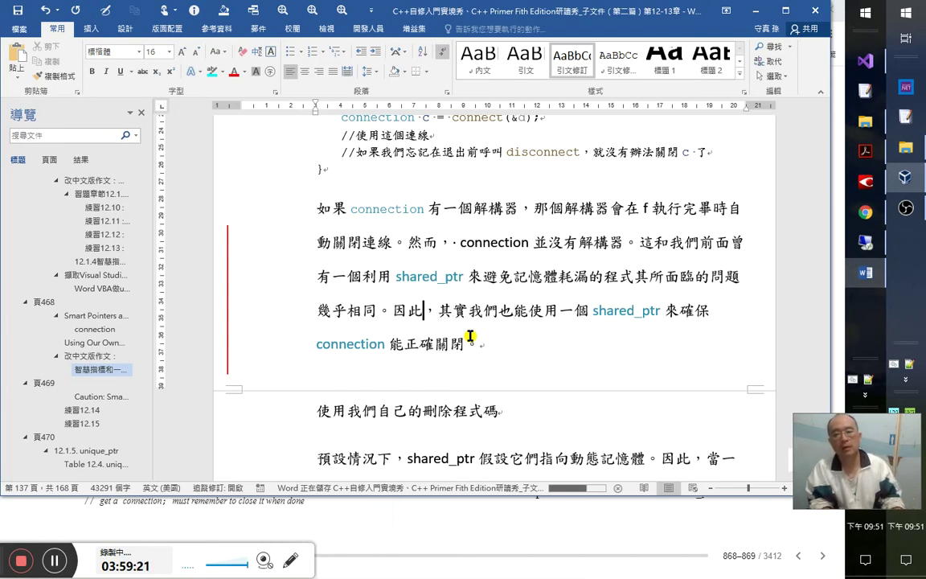
key("Right")
key("shift+Left")
key("shift+Left")
key("shift+Left")
key("BackSpace")
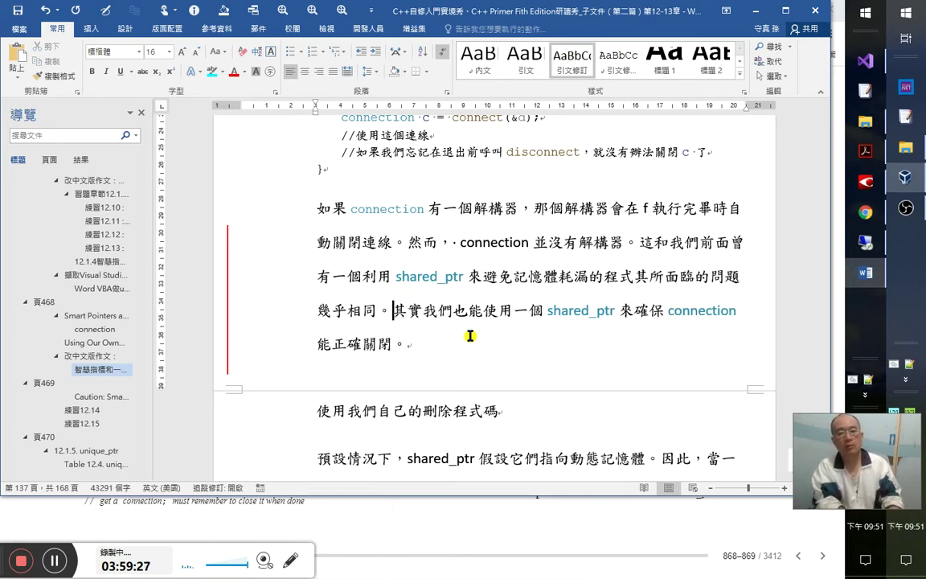
- Start the sentence with 故其實, dropping the extra comma and the character 使
type("故其實 ，")
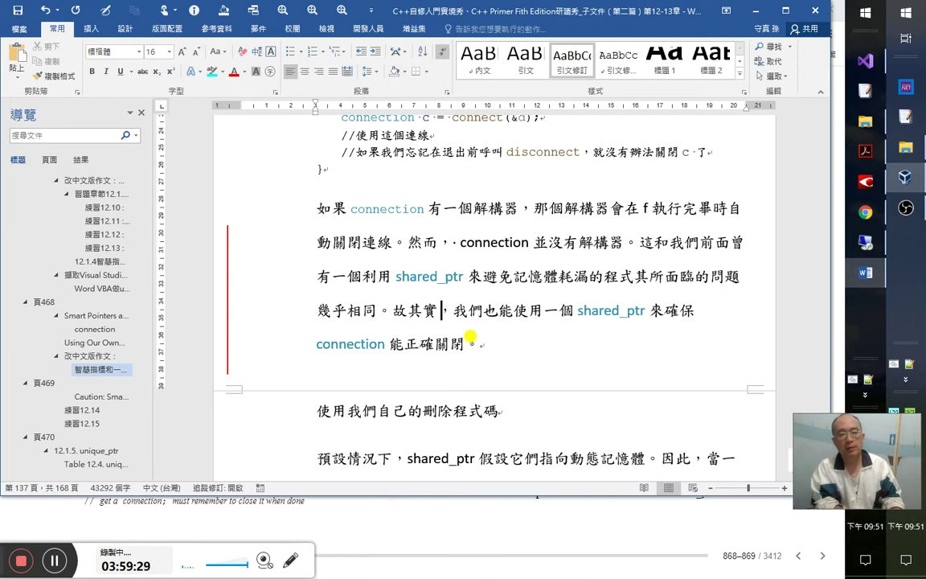
key("BackSpace")
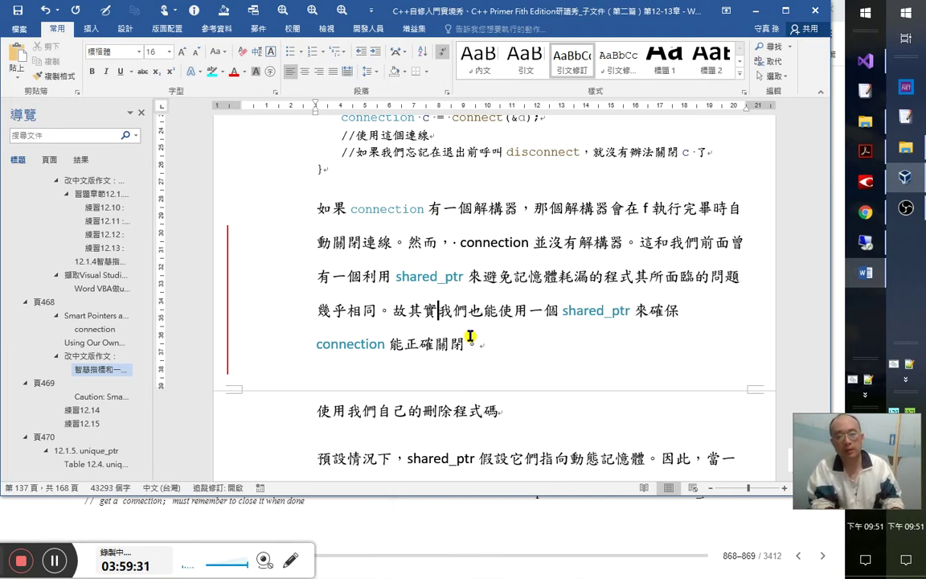
key("Delete")
key("Right")
key("Right")
key("Right")
key("Right")
key("Left")
key("Left")
key("shift+Left")
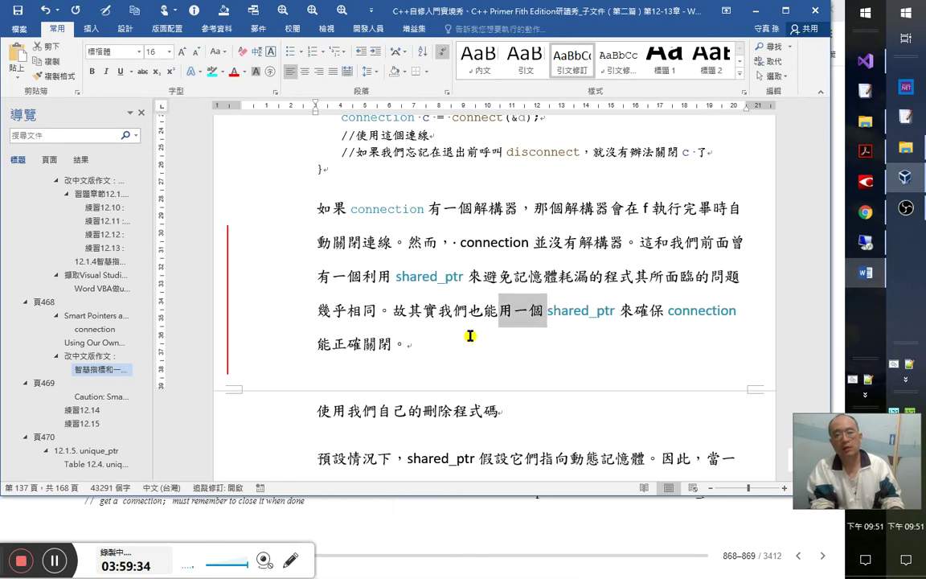
key("shift+Left")
key("alt+Tab")
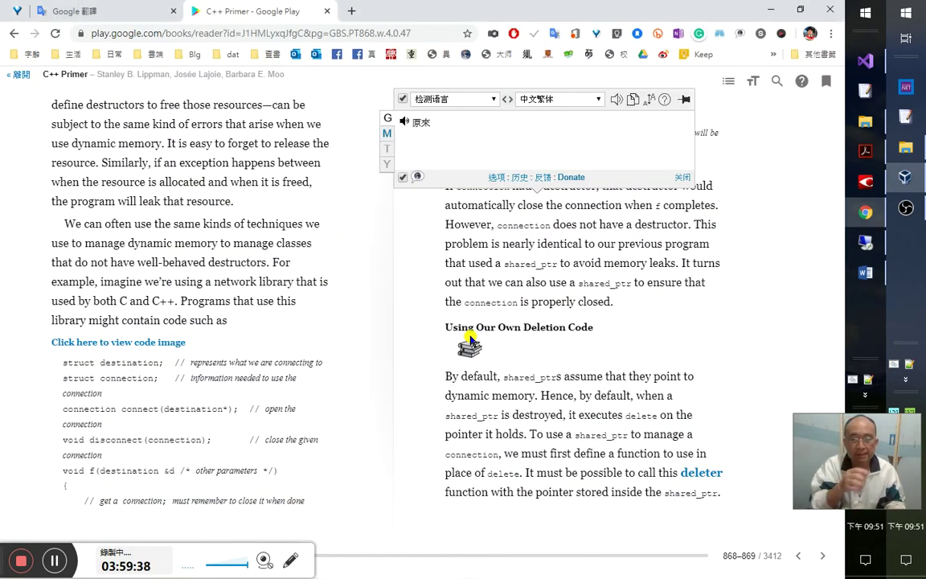
- Back in Word, delete 一個 so the sentence reads 也能用 shared_ptr 來確保
key("alt+Tab")
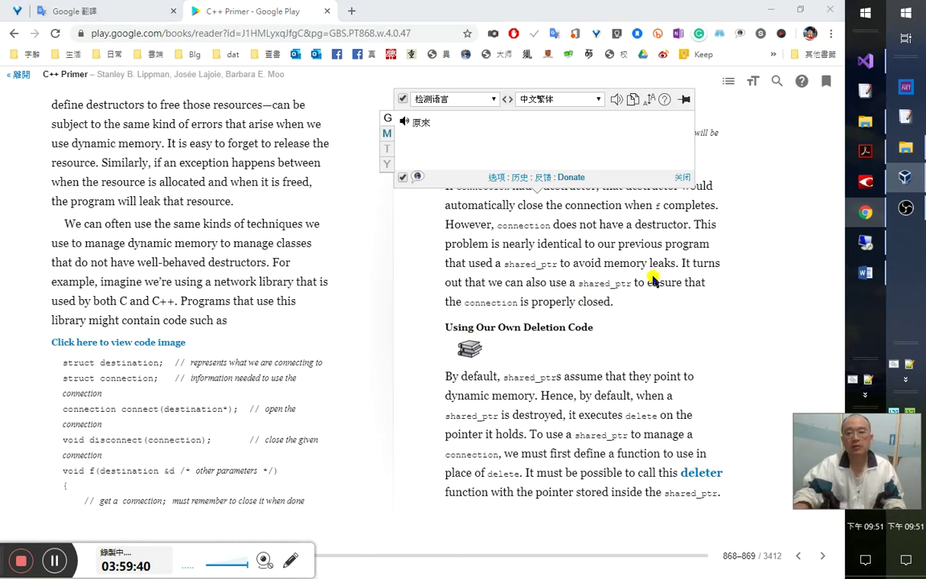
key("Delete")
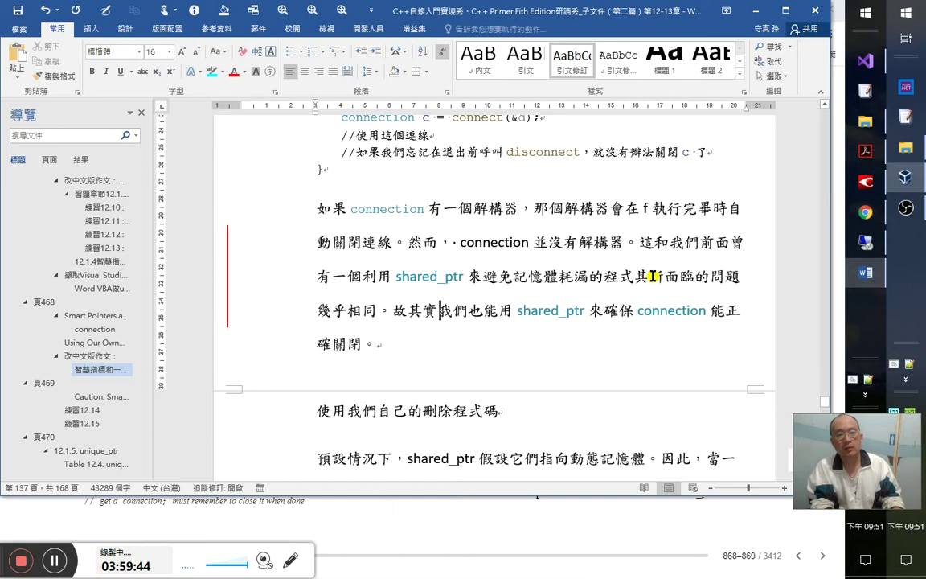
- Insert 利 before 用, replacing the mistyped 徒呼負負, and look up 利's input code
type("徒呼負負")
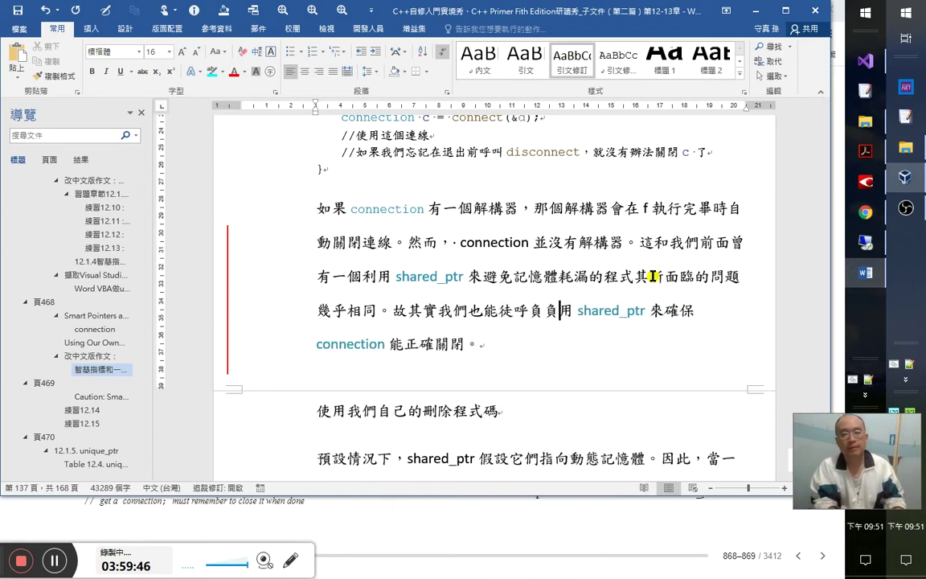
key("shift+Left")
key("shift+Left")
key("shift+Left")
key("shift+Left")
type("利")
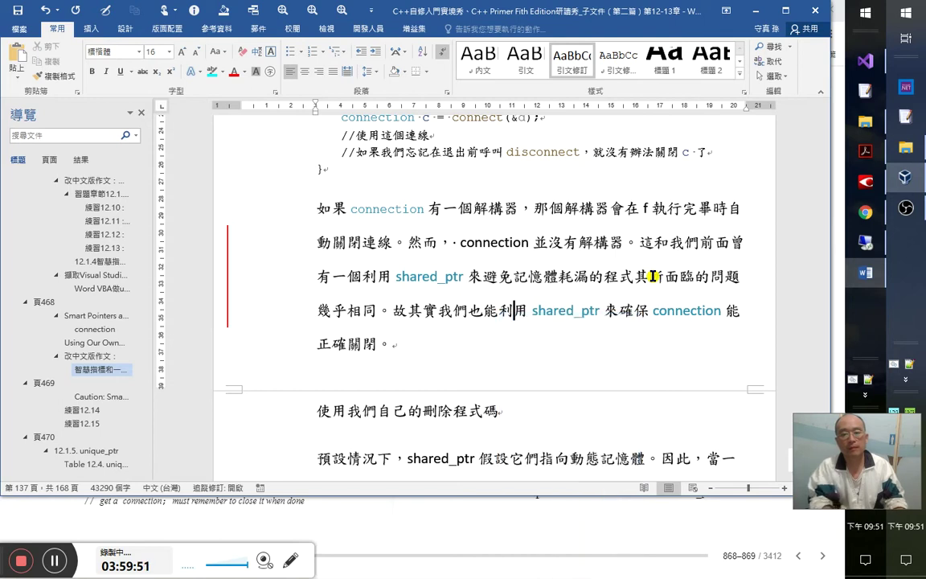
key("shift+Left")
key("ctrl+c")
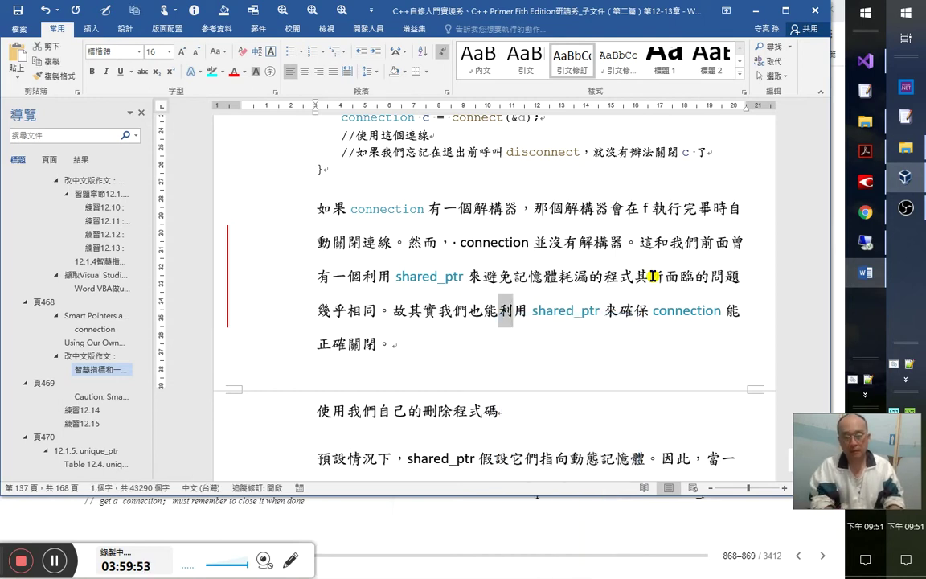
mouse_move(866, 212)
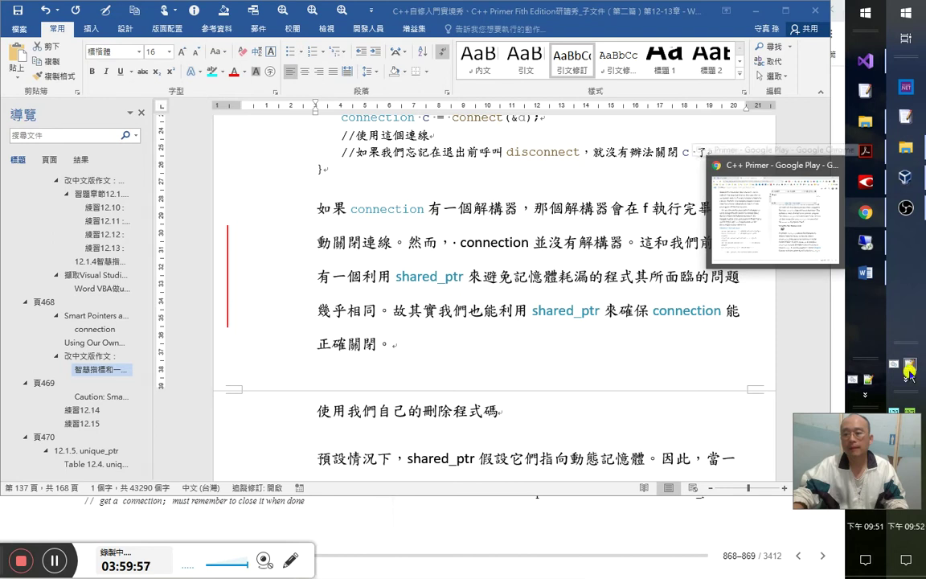
- In Notepad++, find all occurrences of 利 and jump to its hdln entry in cj5.txt
left_click(911, 368)
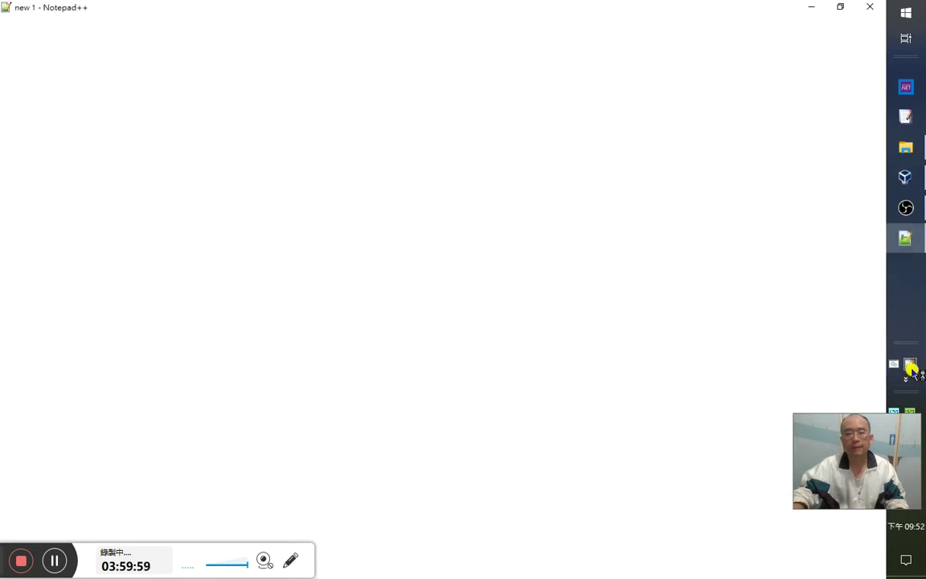
key("ctrl+f")
key("ctrl+v")
left_click(608, 278)
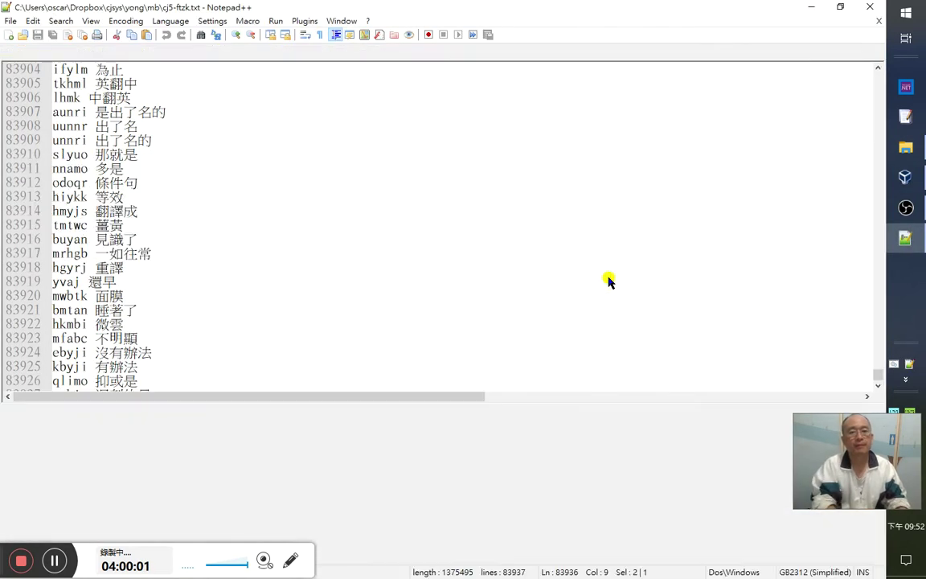
left_click(610, 277)
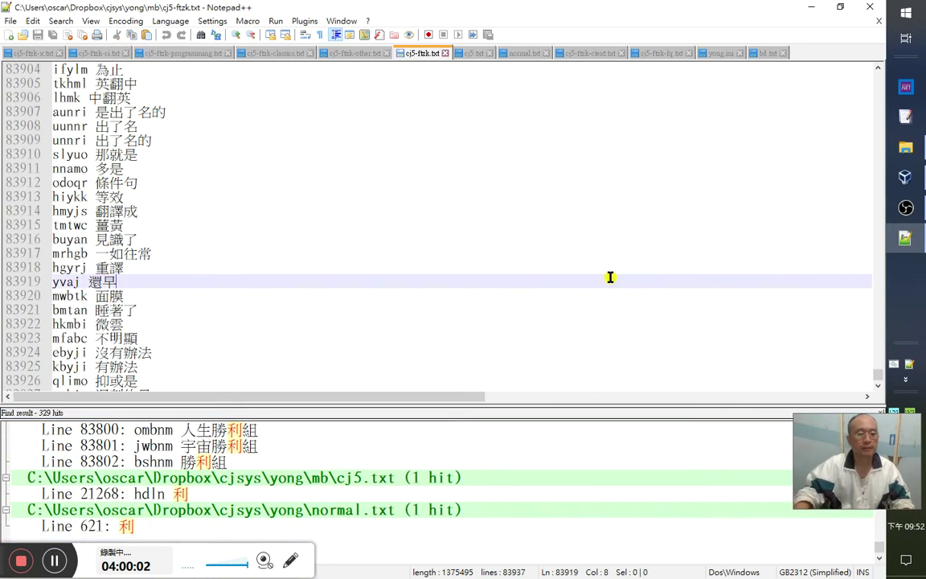
double_click(243, 497)
- Duplicate the 利 line, shorten its code to hdn, save cj5.txt and close Notepad++
key("Left")
key("ctrl+d")
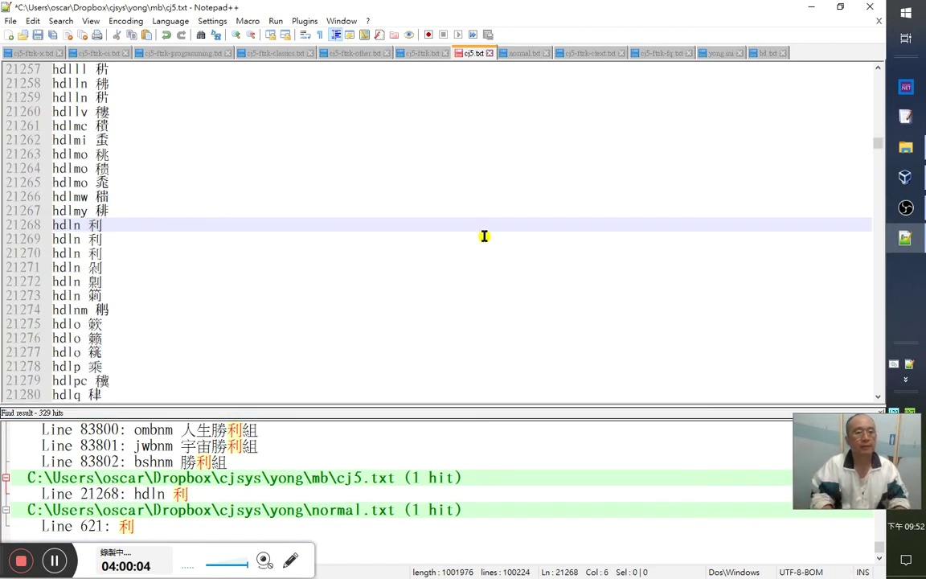
key("Delete")
key("ctrl+s")
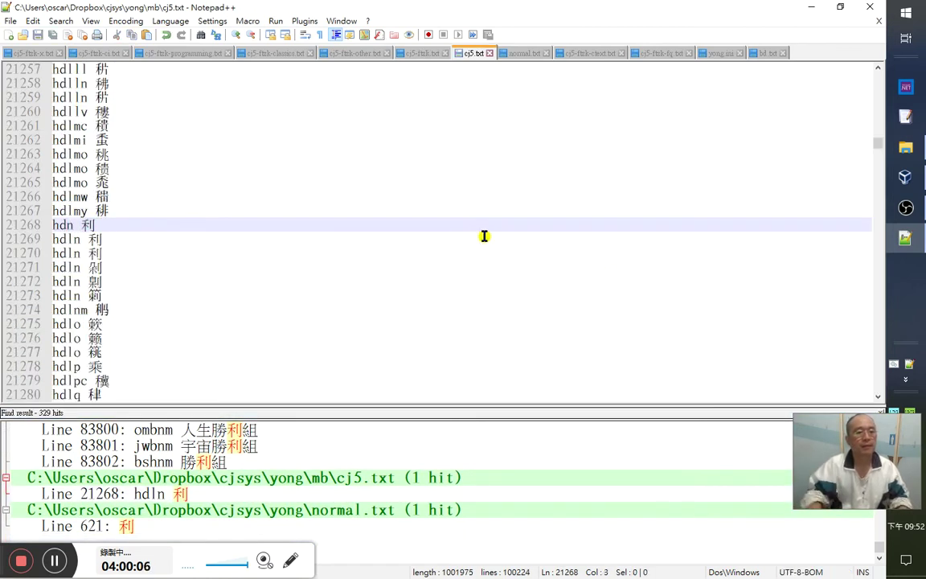
left_click(876, 8)
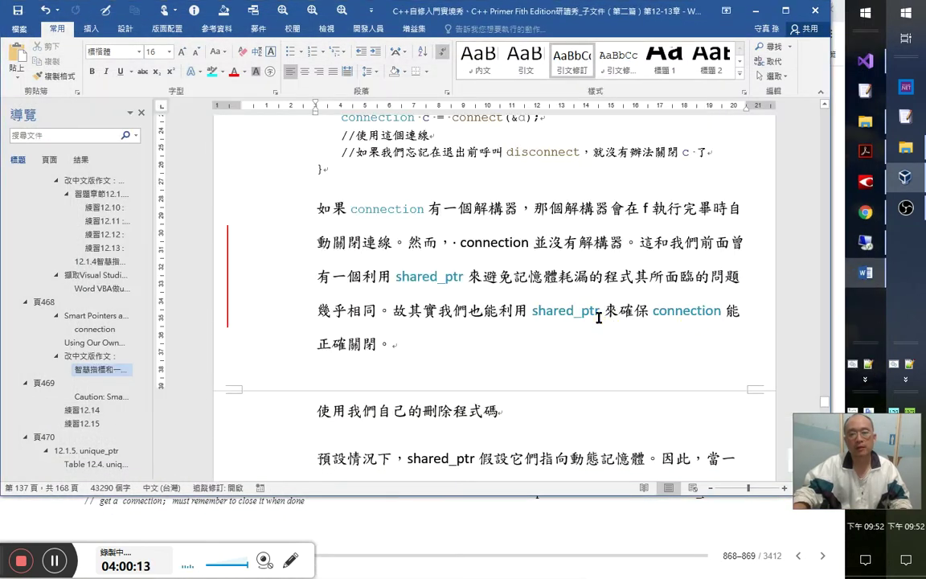
- After 來, insert 控管 connection 物件以 so it reads 來控管 connection 物件以確保
left_click(599, 312)
key("Right")
type("青江白")
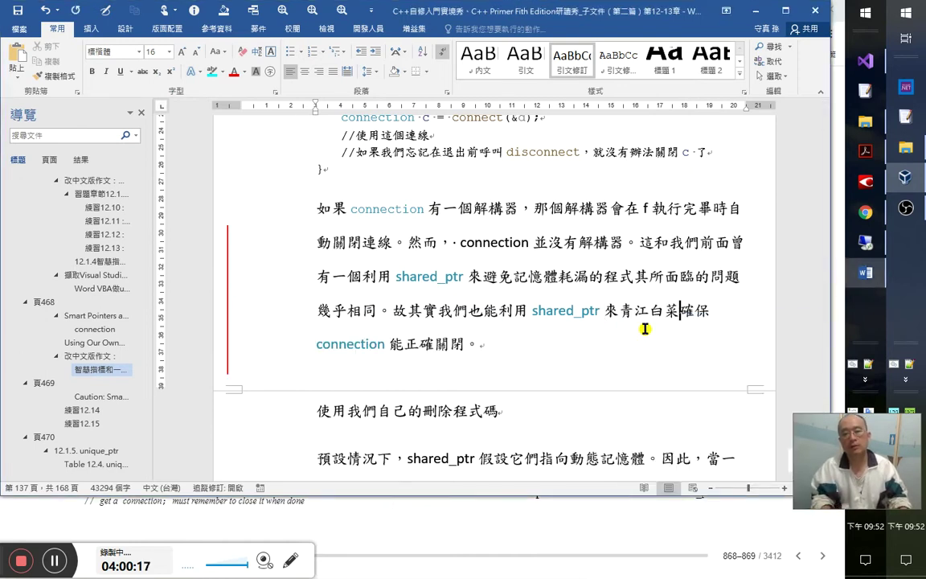
type("菜")
type("控管")
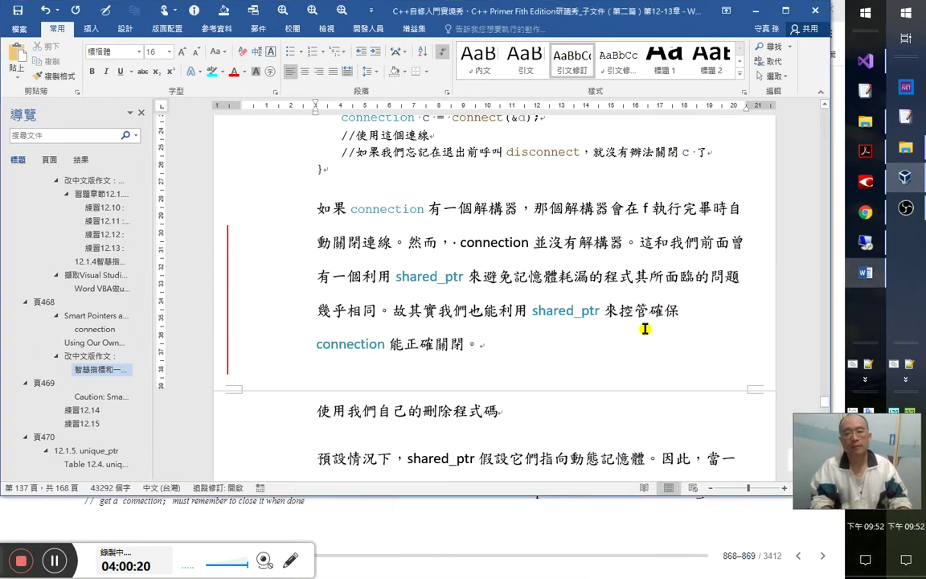
type("以")
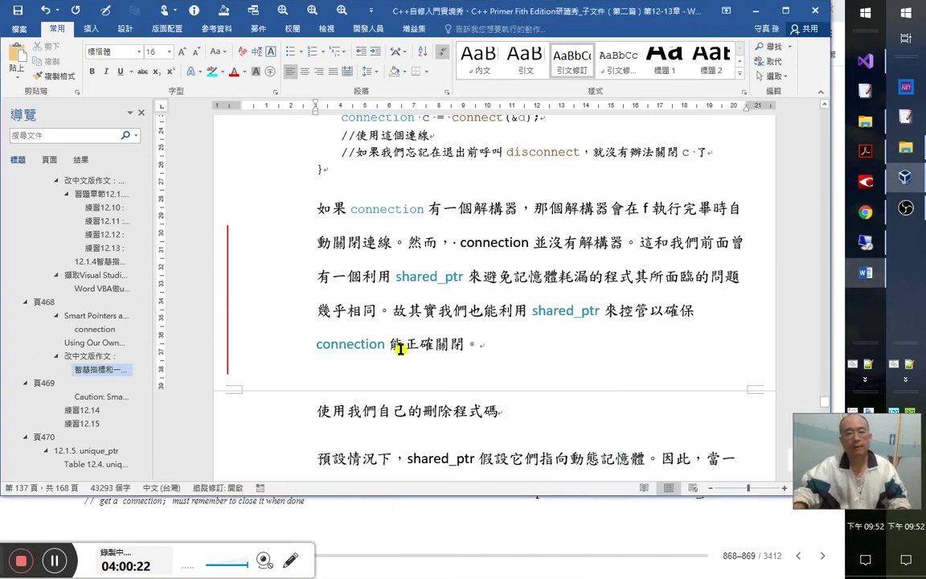
double_click(351, 343)
left_click_drag(633, 320, 651, 320)
type("物件")
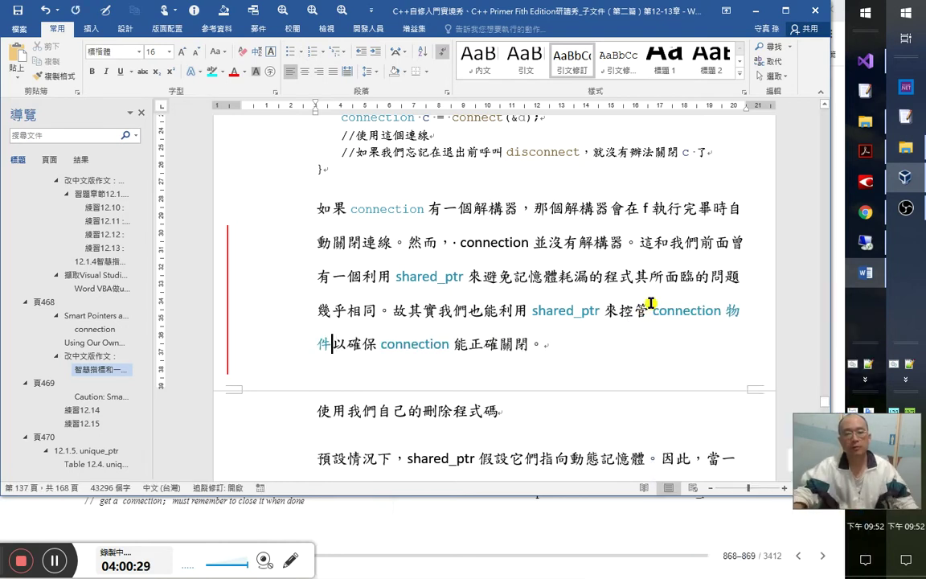
scroll(482, 225, "up", 2)
scroll(414, 182, "up", 1)
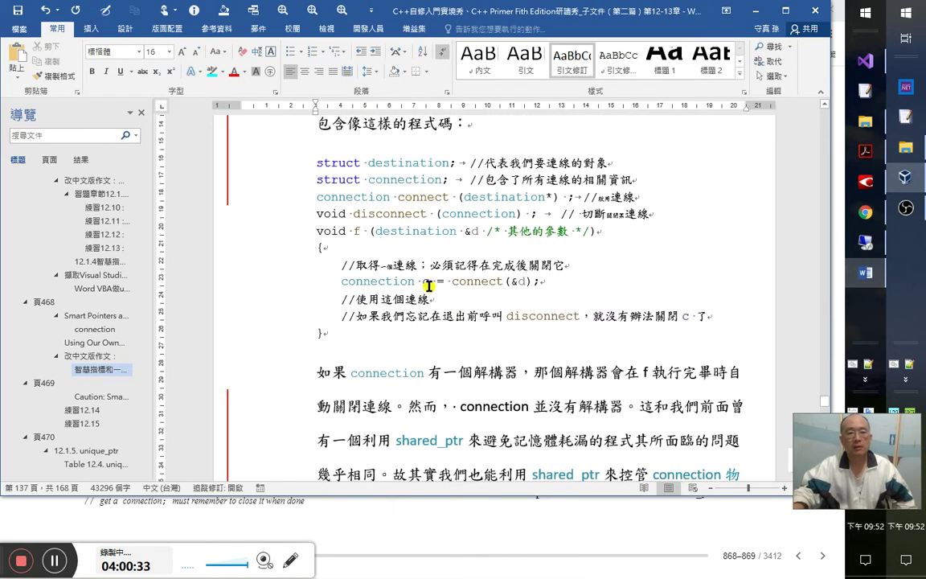
left_click_drag(431, 281, 299, 279)
scroll(483, 314, "down", 3)
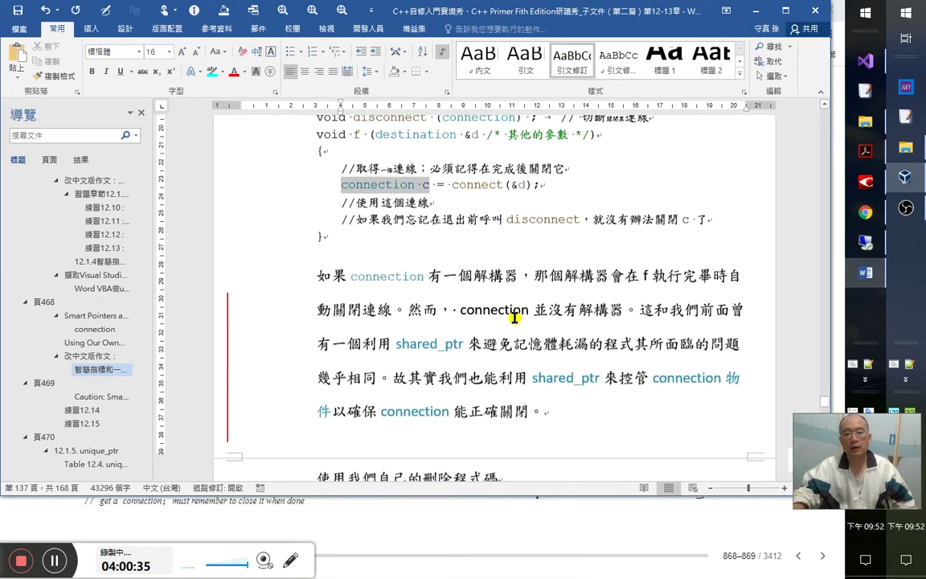
scroll(424, 392, "down", 1)
- Add a c after 物件 coloured as a local variable and a teal c after connection
left_click(341, 345)
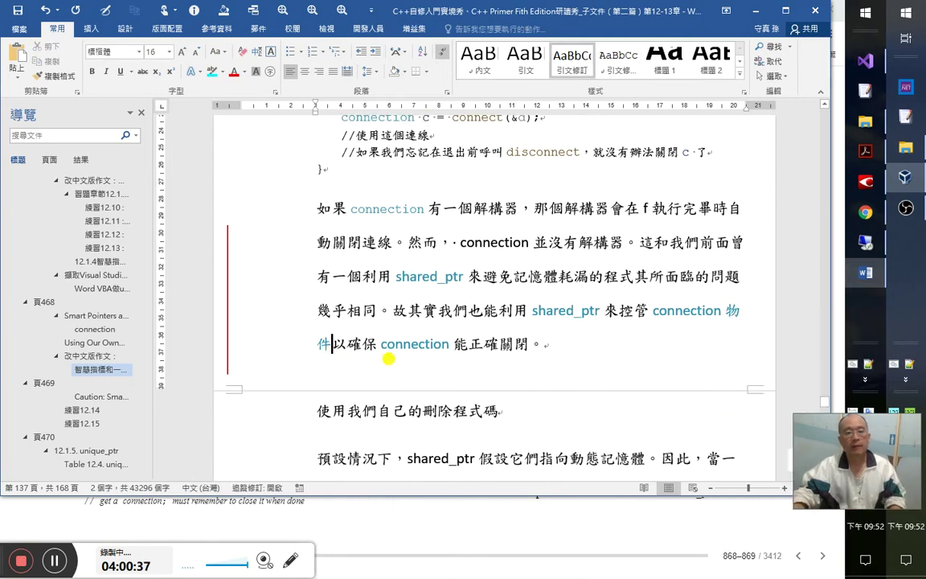
type("金")
key("shift")
key("shift+Left")
key("alt+F8")
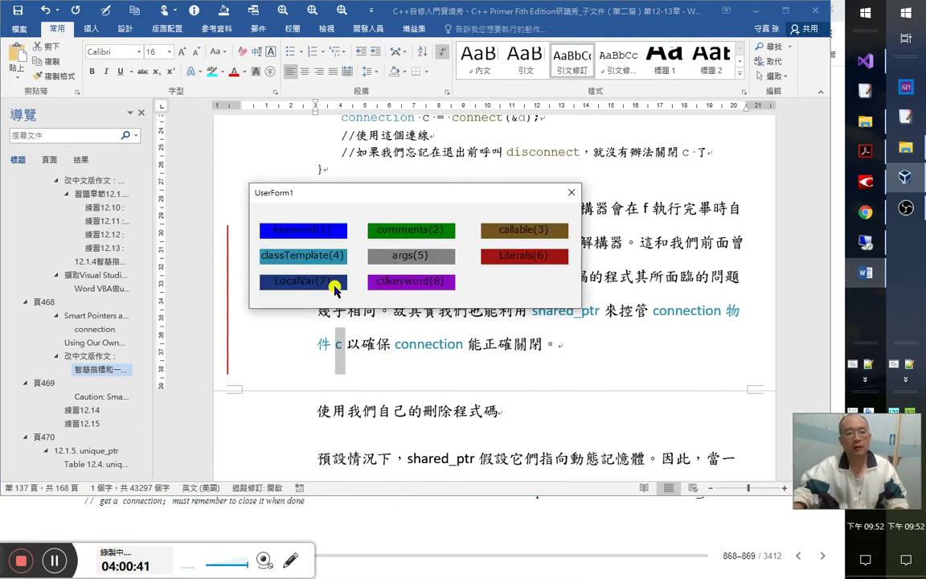
left_click(302, 281)
key("ctrl+Right")
key("ctrl+Right")
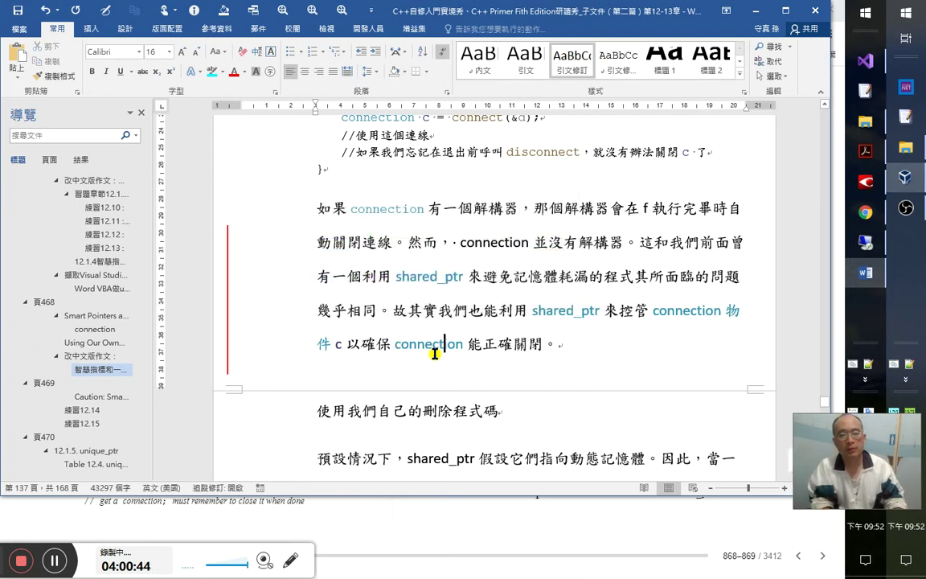
type("c")
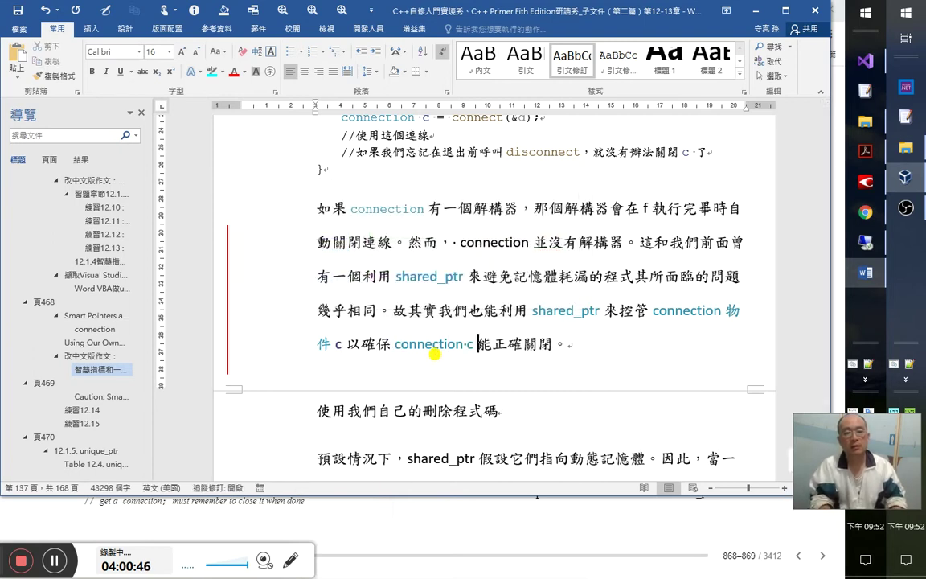
key("shift+Left")
key("alt+F8")
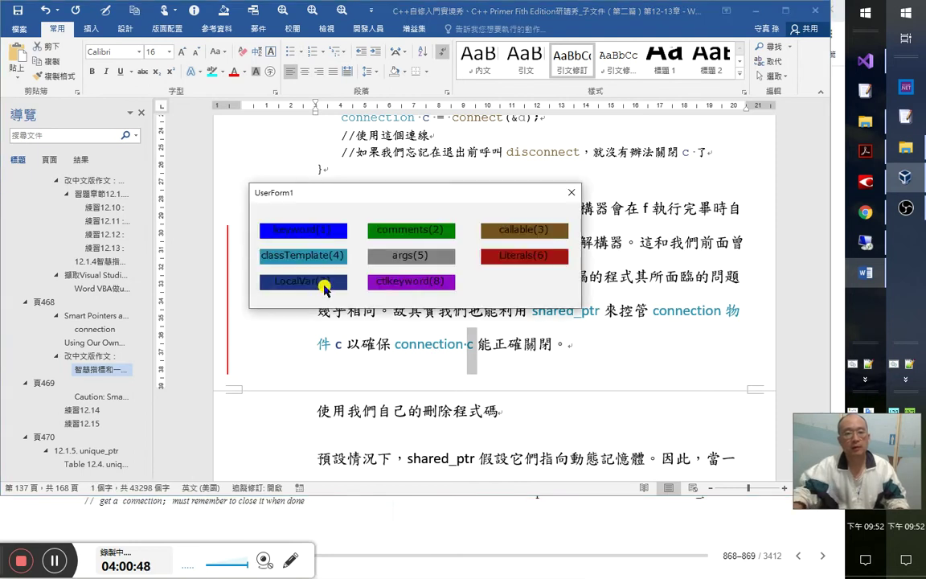
left_click(290, 254)
left_click(545, 345)
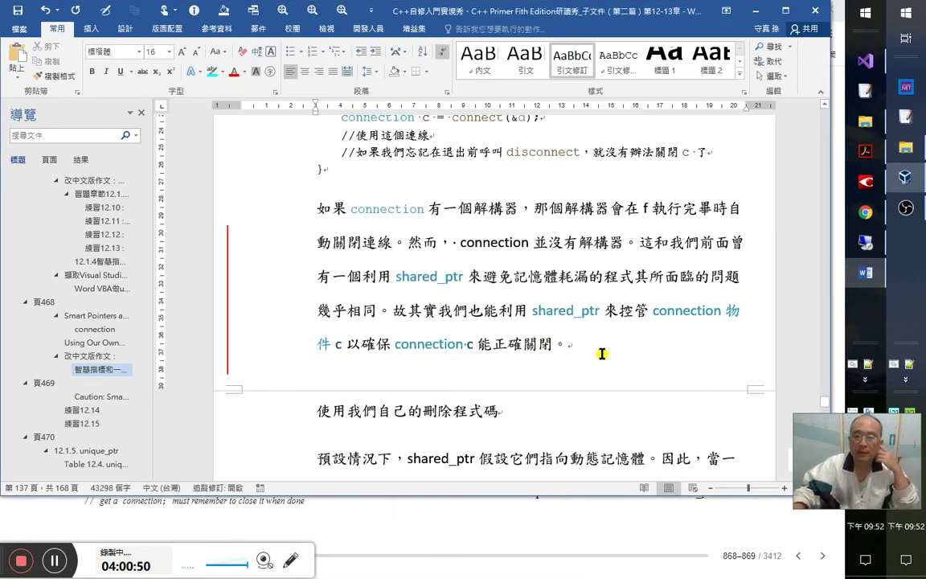
- Insert 的連線 before 能 so the sentence ends connection c 的連線能正確關閉
scroll(636, 346, "up", 1)
scroll(611, 346, "up", 1)
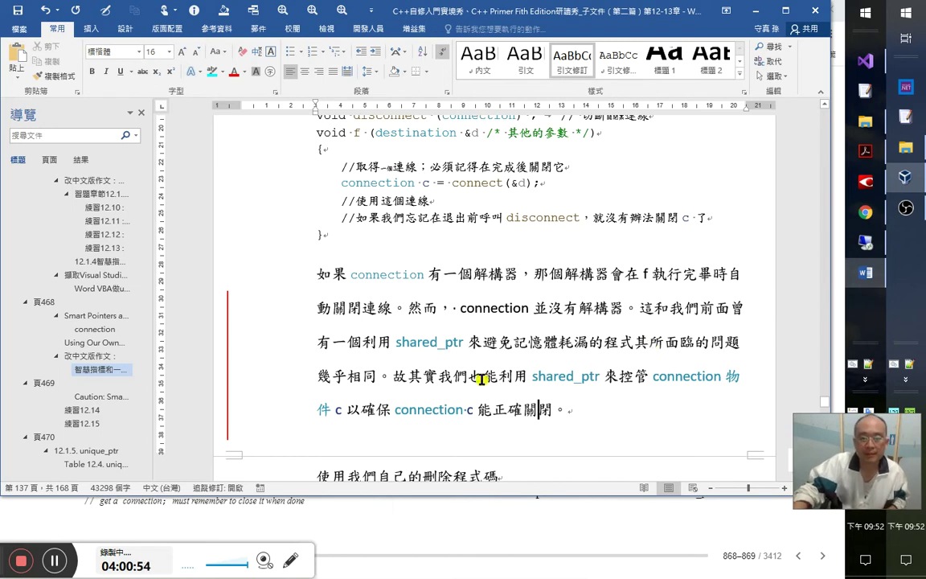
key("Down")
key("Down")
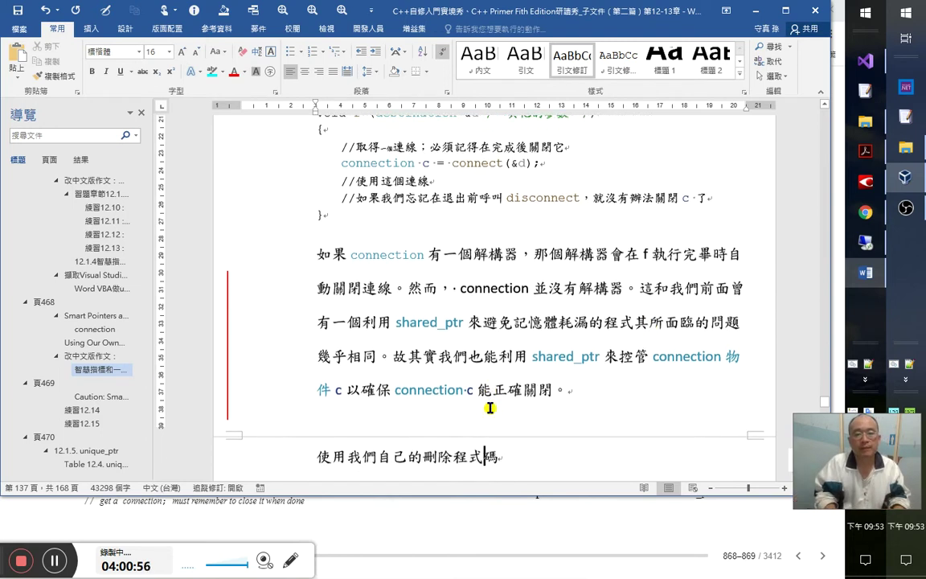
key("Up")
type("hi")
key("BackSpace")
key("BackSpace")
key("Right")
type("的")
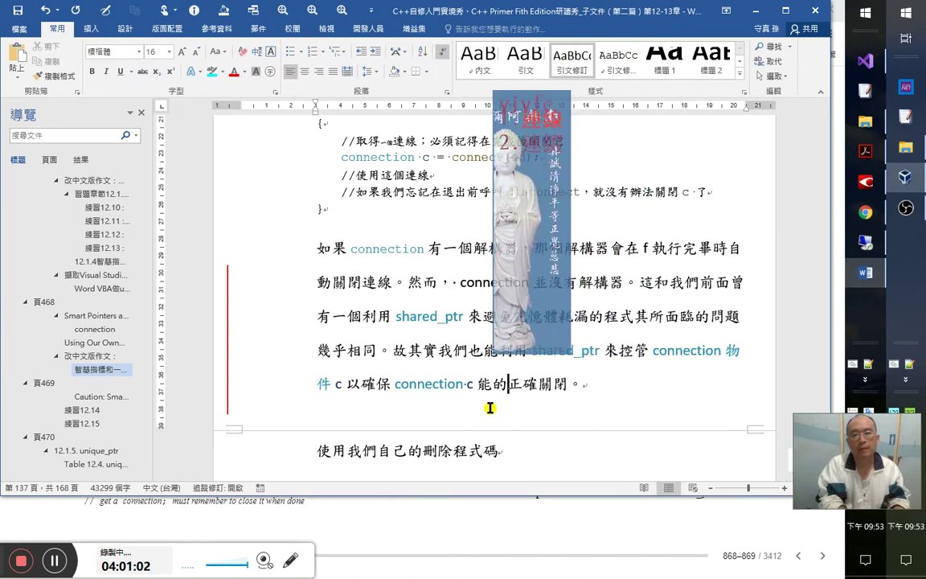
type("連線")
key("shift+Left")
key("shift+Left")
key("shift+Left")
left_click_drag(496, 400, 480, 388)
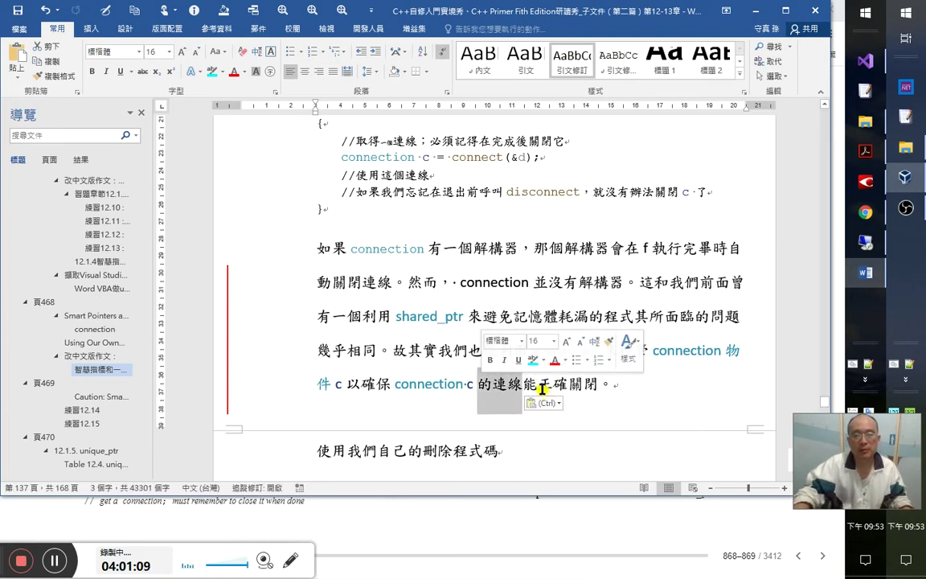
left_click(592, 385)
- Make the line 使用我們自己的刪除程式碼 a Heading 3
scroll(535, 409, "down", 1)
left_click(544, 384)
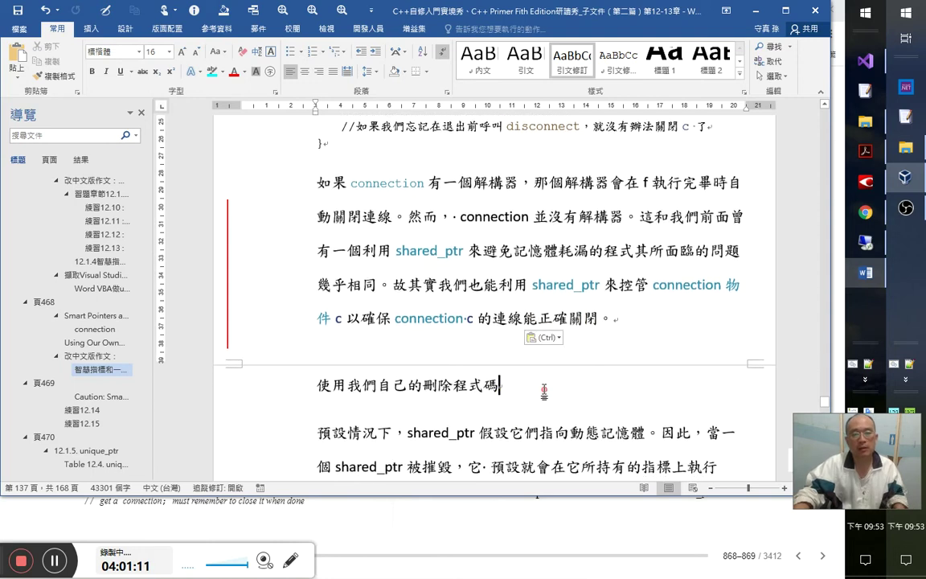
key("ctrl+alt+3")
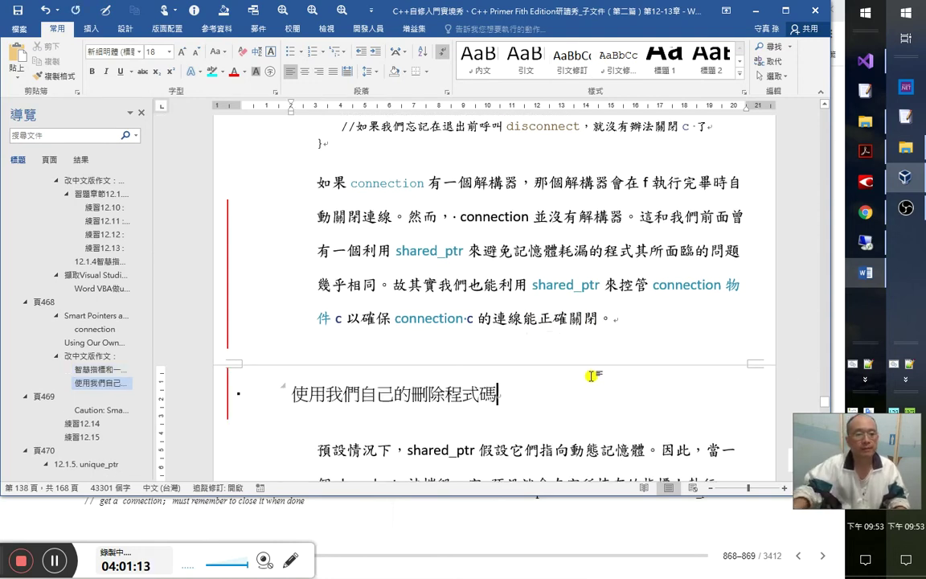
- Replace 刪 with 清 in the heading so it reads 清除
scroll(531, 374, "down", 2)
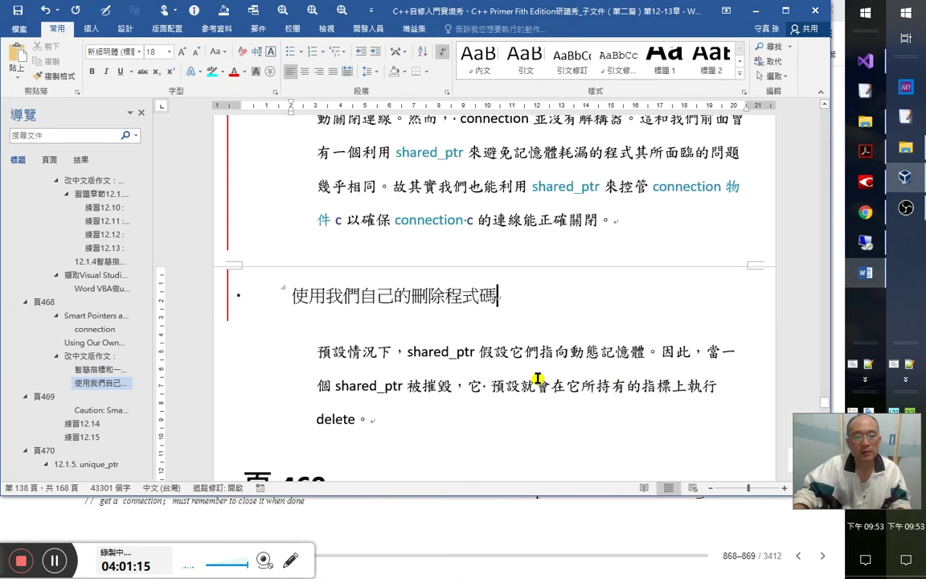
triple_click(423, 287)
left_click(430, 304)
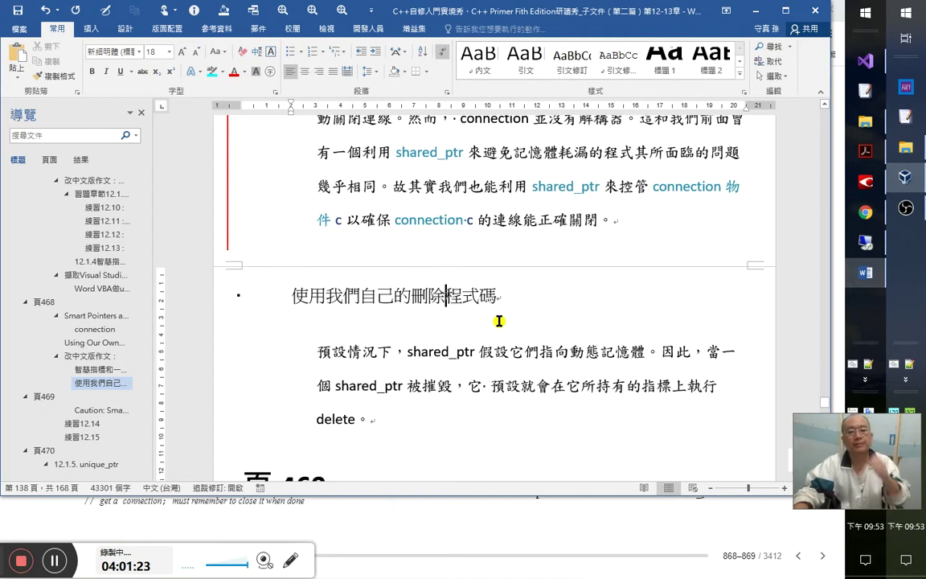
key("shift+Left")
key("Left")
key("shift+Left")
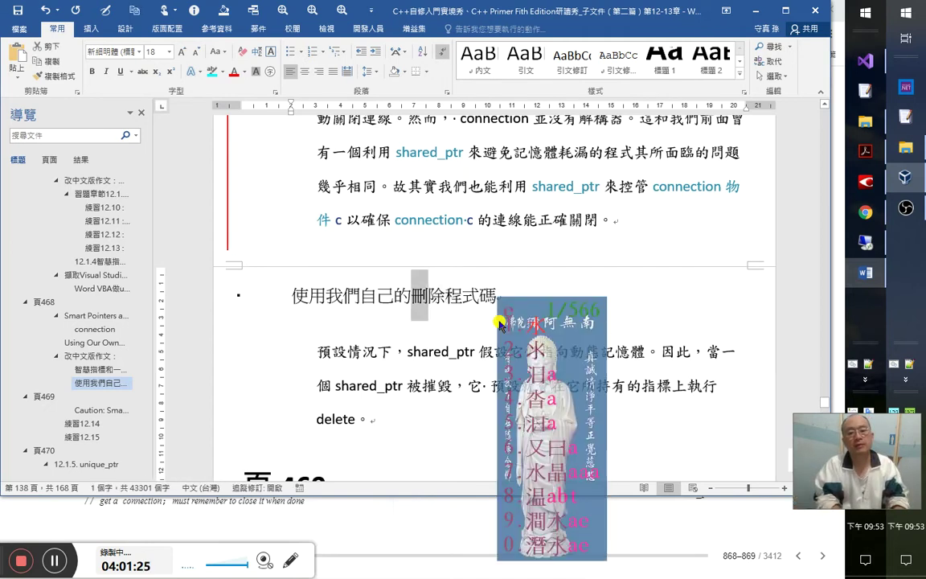
key("space")
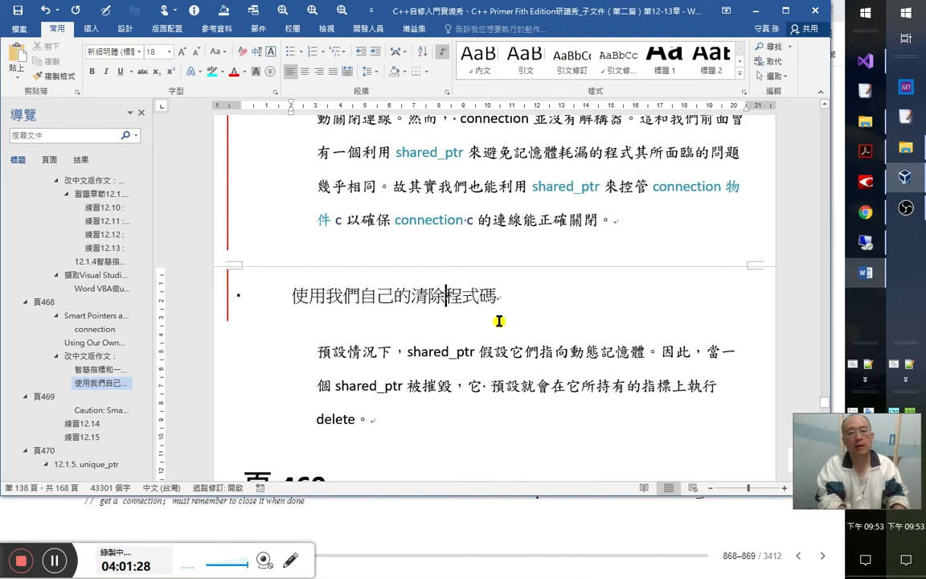
- Add 資源 after 清除, correcting the mistyped 資深 and 滅
type("資深")
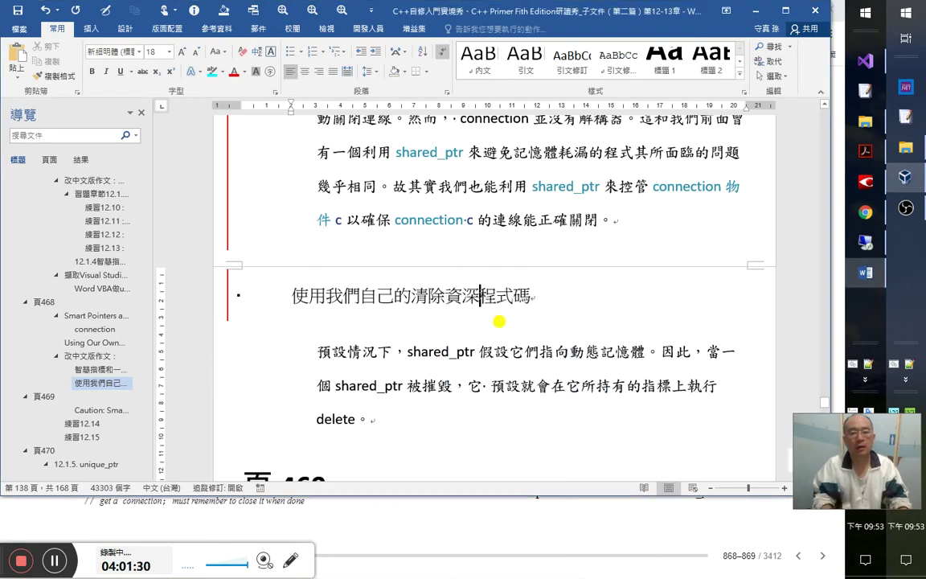
key("shift+Left")
key("shift+Left")
type("滅")
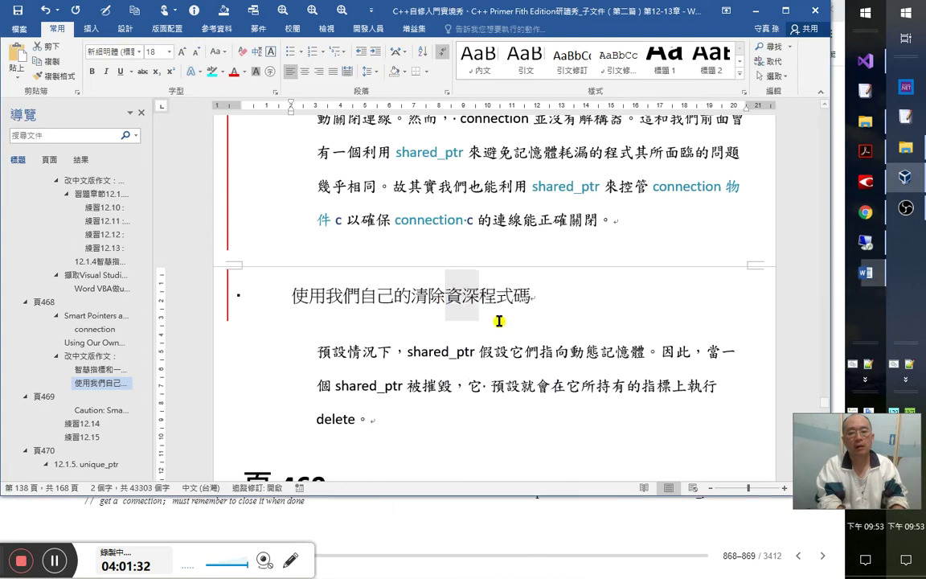
key("shift+Left")
type("資源")
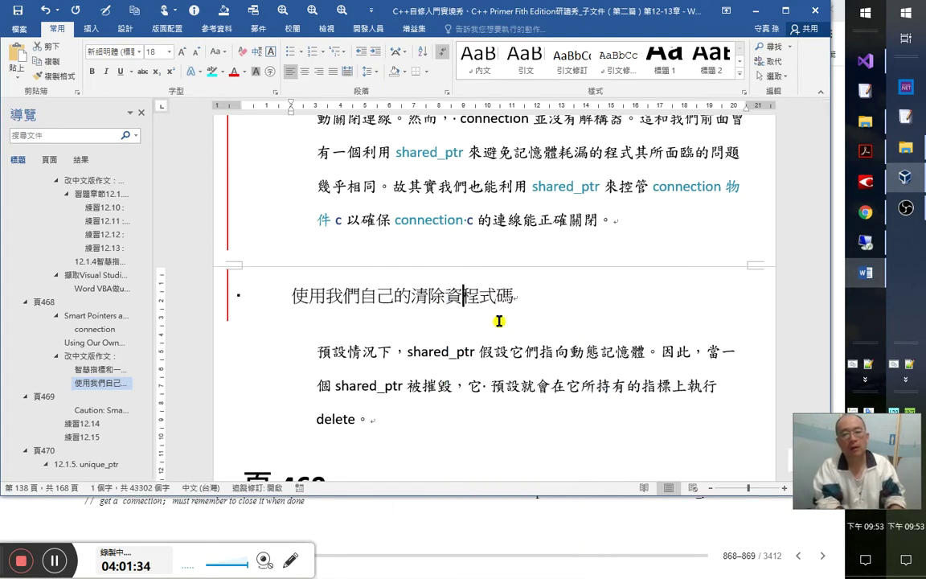
key("alt+Tab")
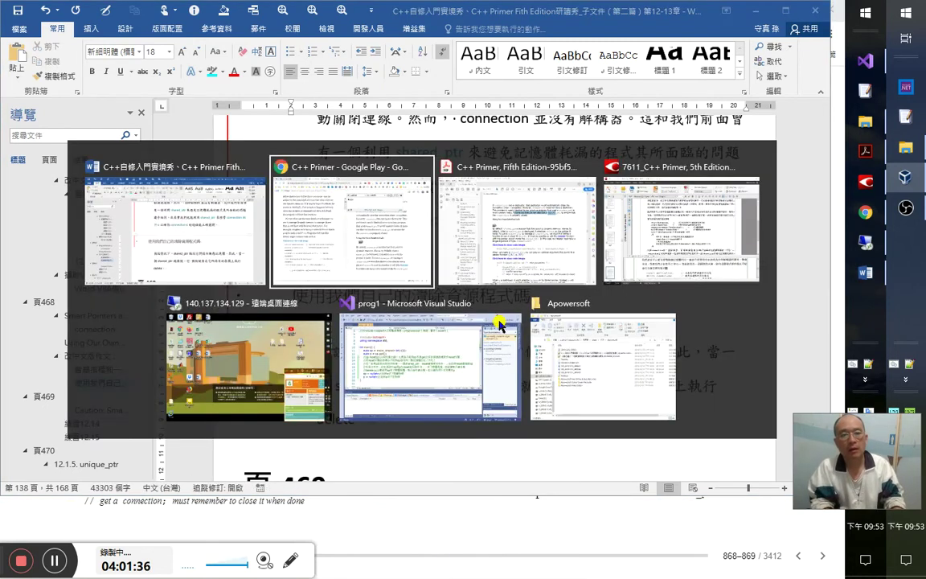
key("Tab")
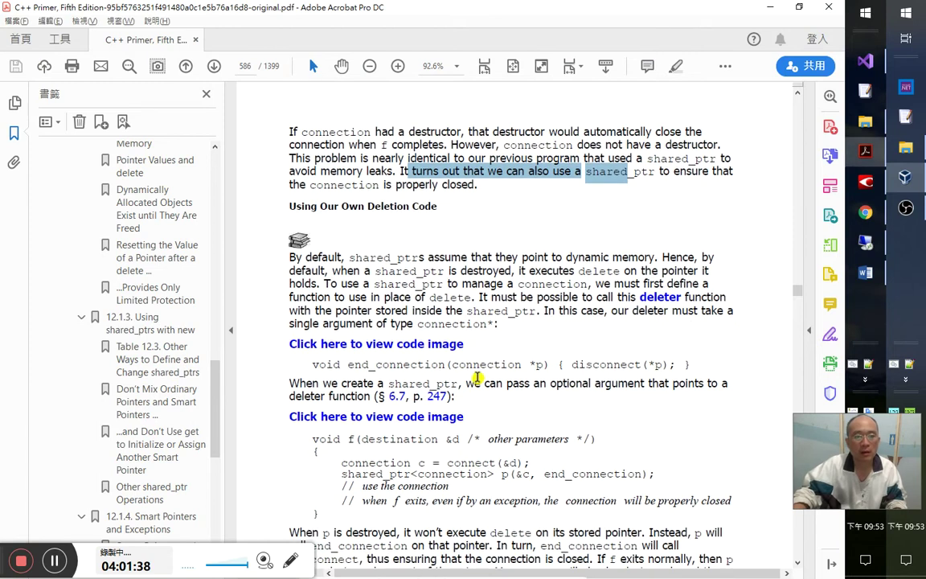
- Copy the word Deletion from the PDF heading Using Our Own Deletion Code
left_click_drag(288, 206, 441, 210)
left_click_drag(367, 206, 411, 206)
key("ctrl+c")
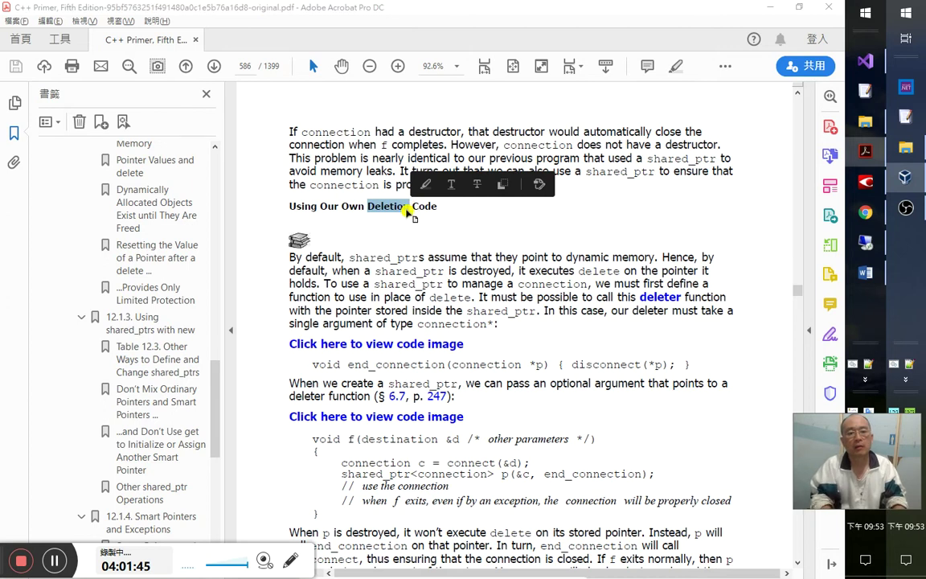
key("alt+Tab")
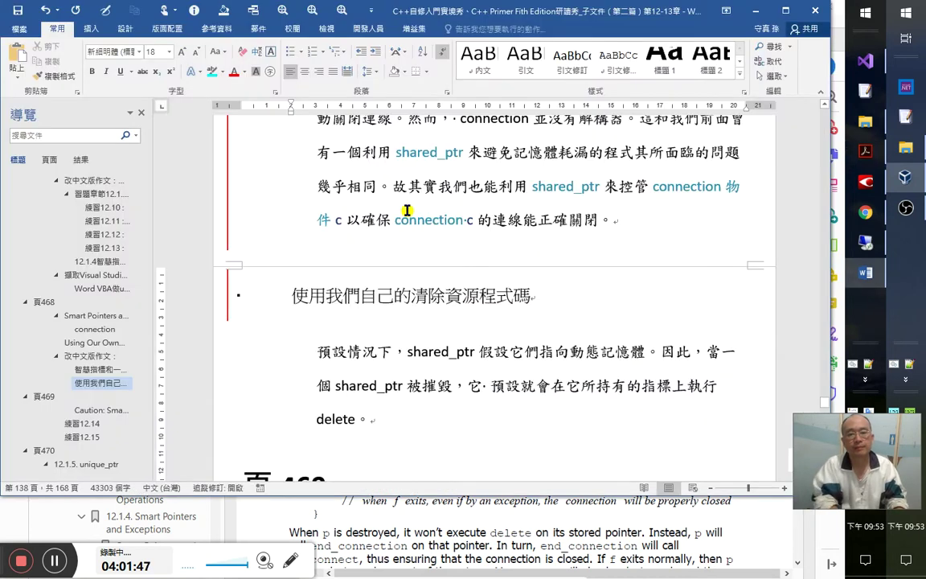
- Add （Deletion） after 清除資源 and change 自己 to 自訂 in the heading
type("（）")
key("Left")
key("ctrl+v")
key("Right")
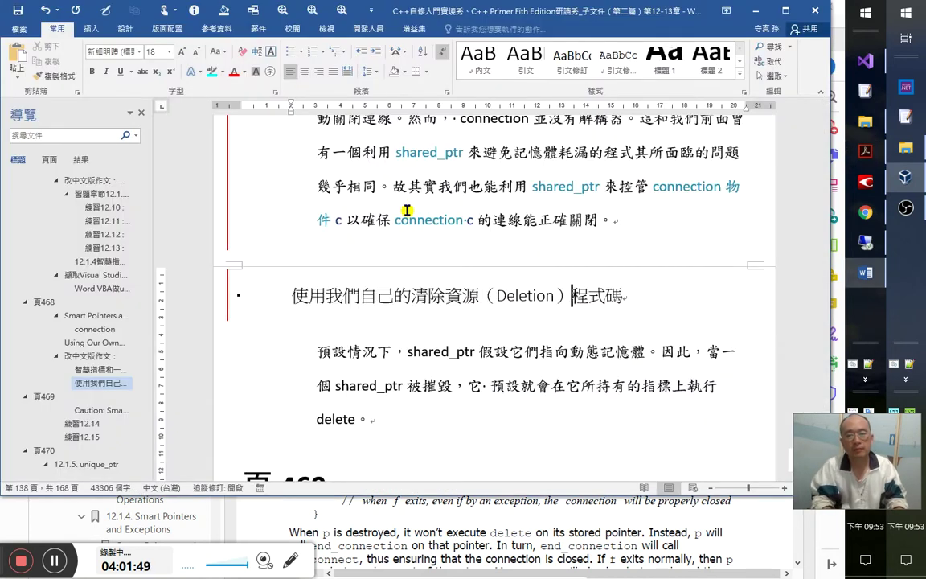
key("Left")
key("Left")
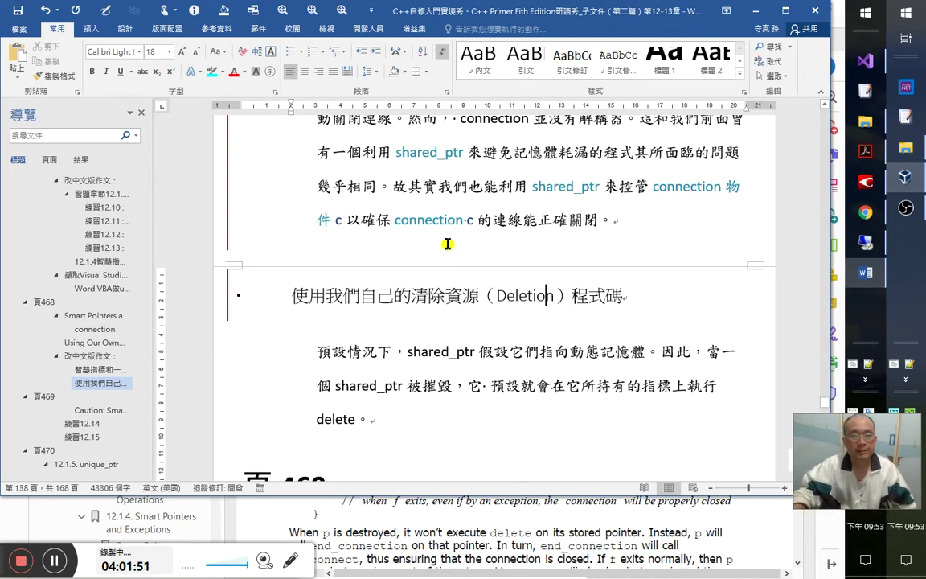
left_click(449, 297)
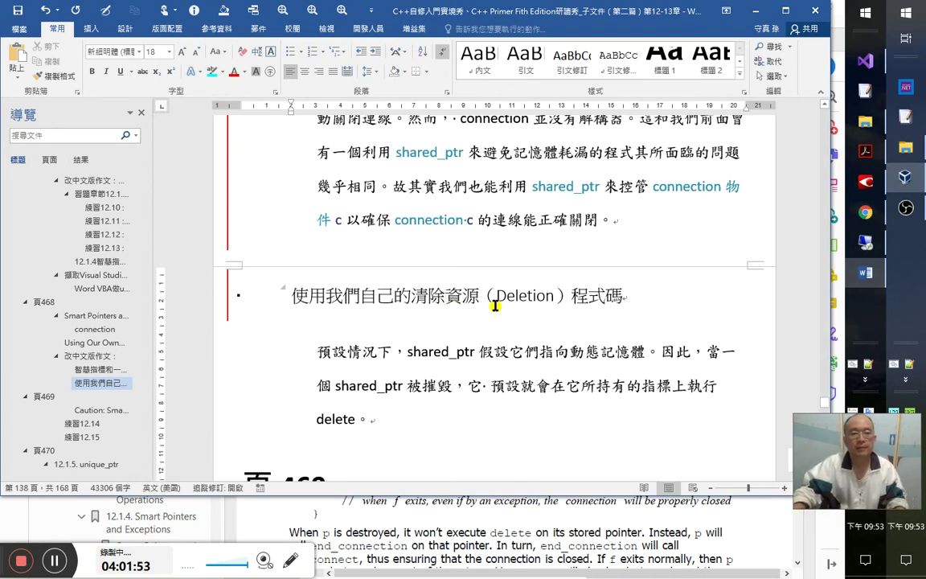
key("alt+Tab")
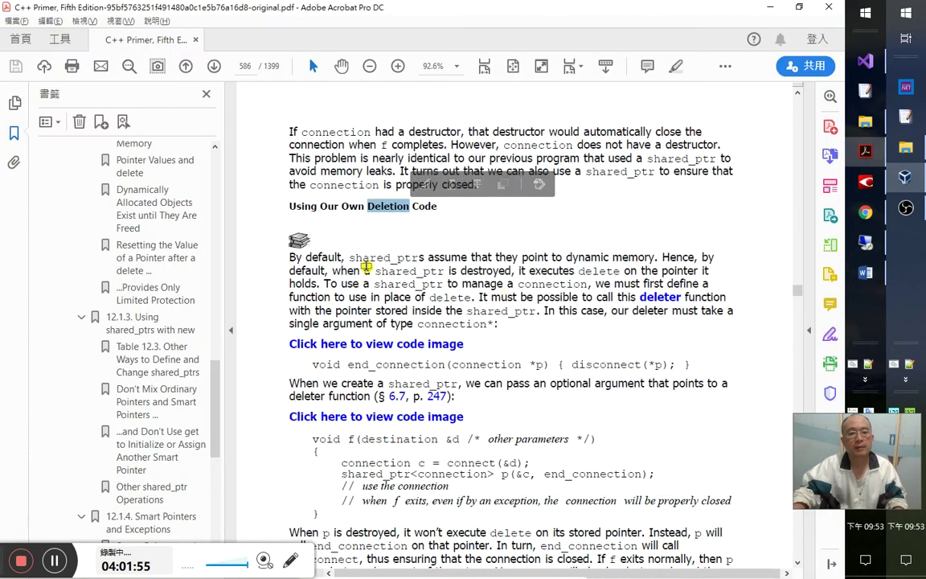
key("alt+Tab")
left_click(378, 298)
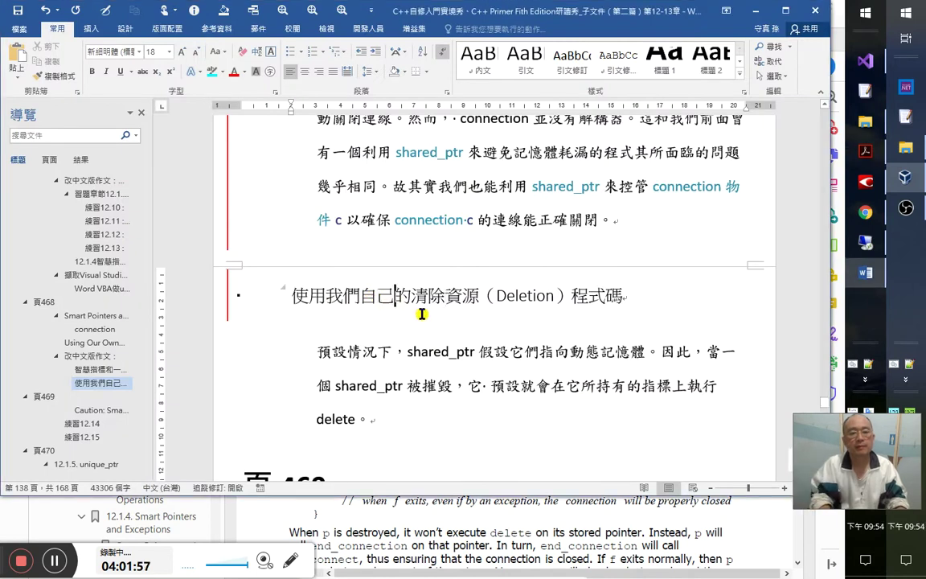
key("BackSpace")
type("訂")
key("Right")
key("Right")
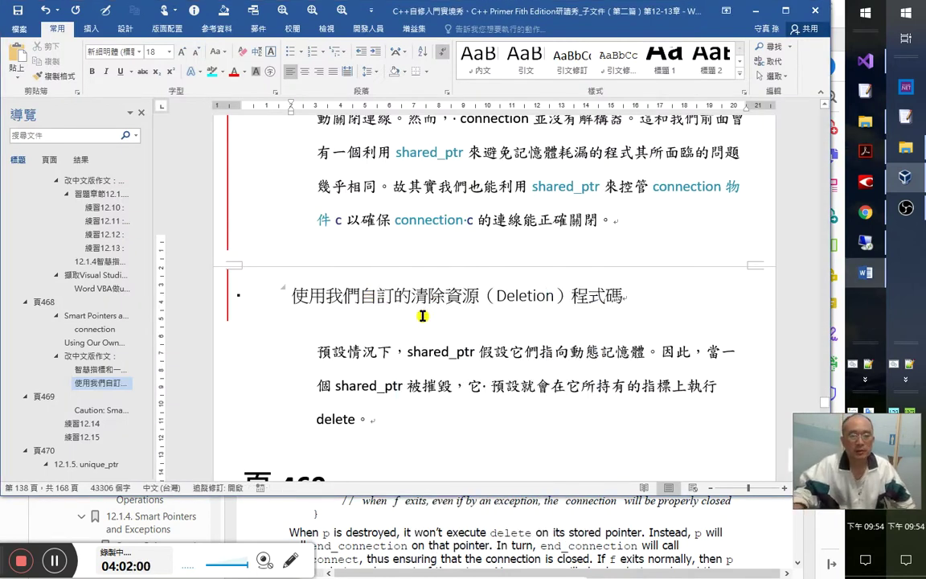
- Highlight 自訂的清除資源（Deletion） in the heading with cyan
scroll(422, 314, "down", 1)
left_click_drag(413, 263, 567, 265)
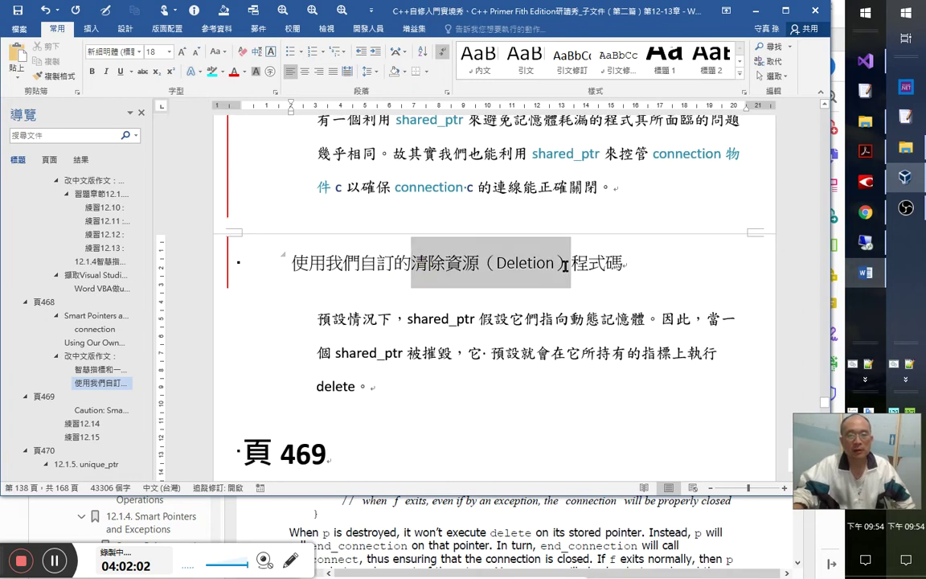
left_click(211, 74)
scroll(489, 333, "up", 3)
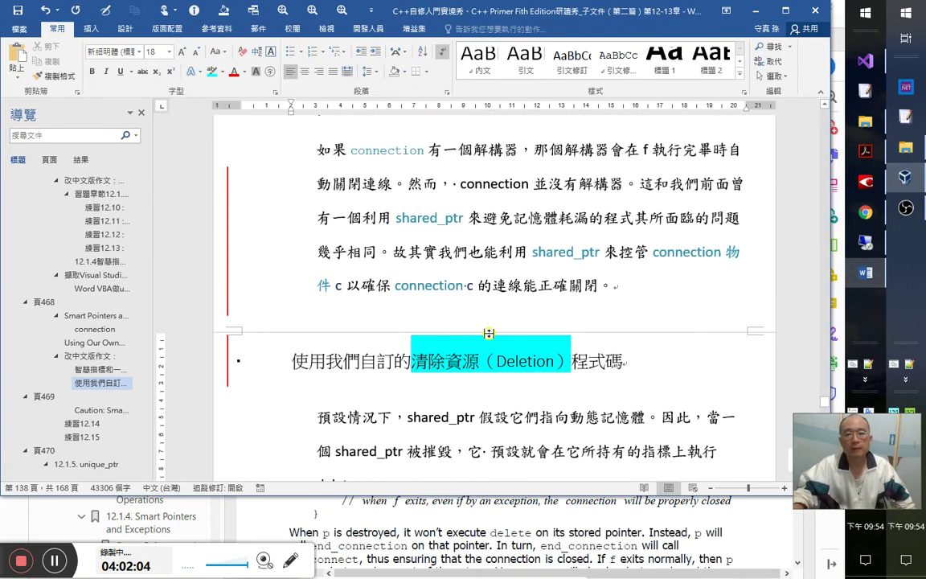
left_click_drag(361, 362, 411, 362)
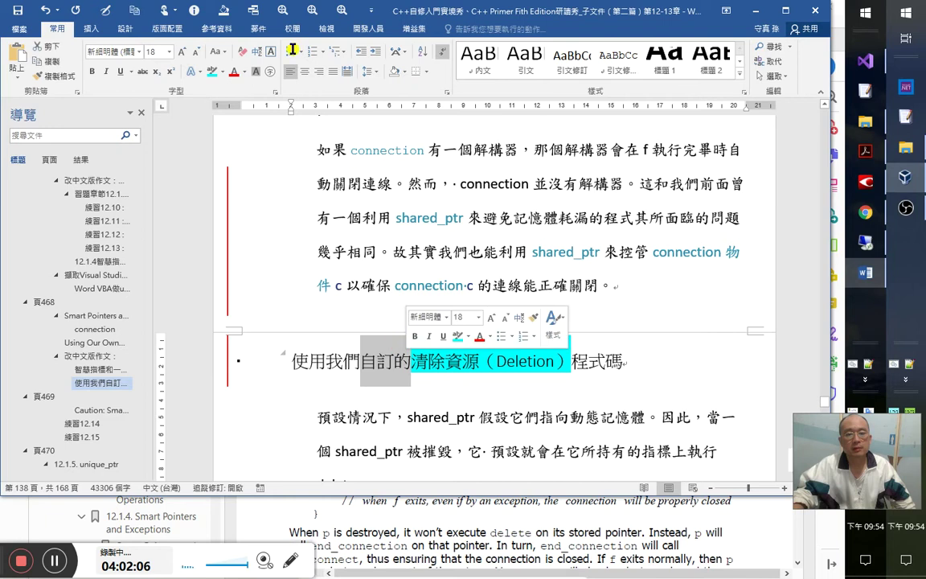
left_click(213, 72)
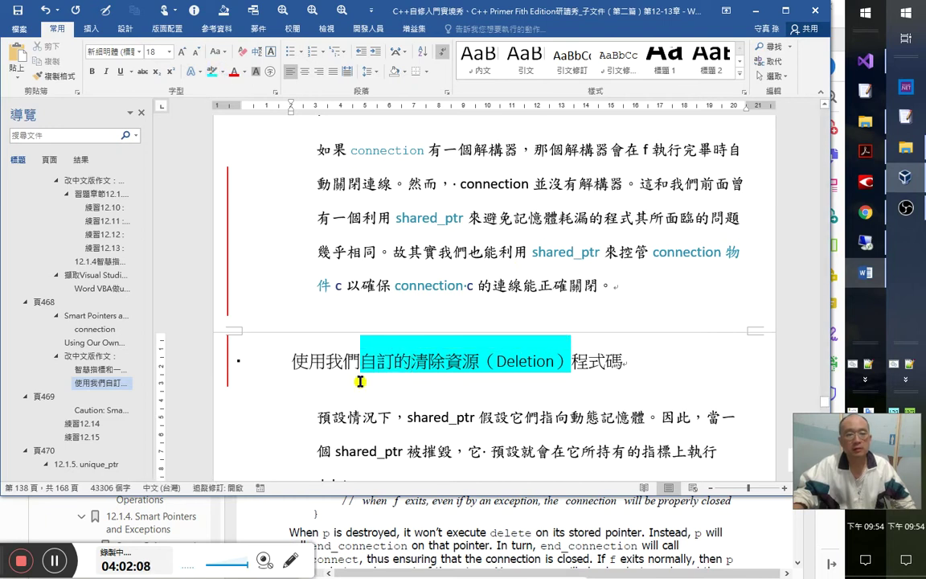
left_click_drag(362, 362, 543, 355)
left_click(515, 218)
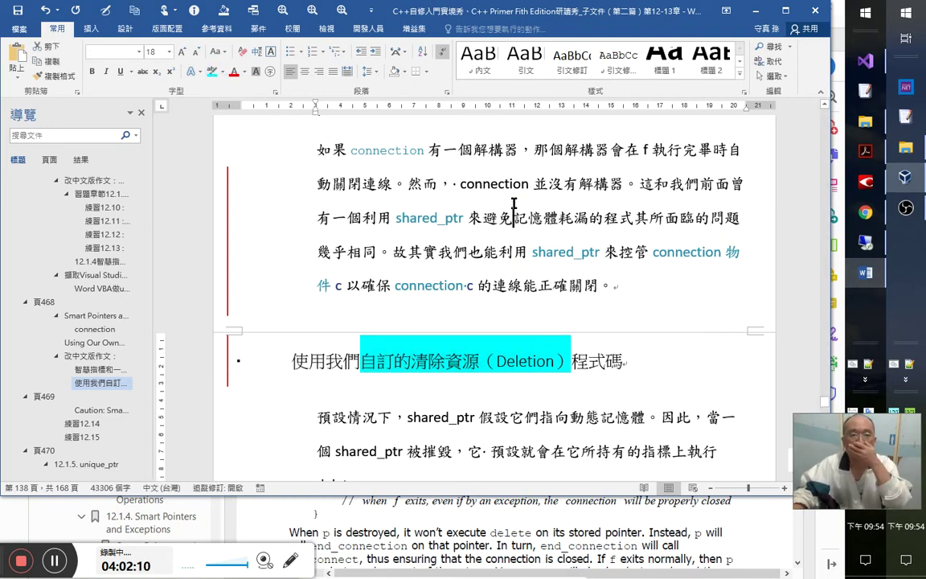
scroll(523, 241, "up", 2)
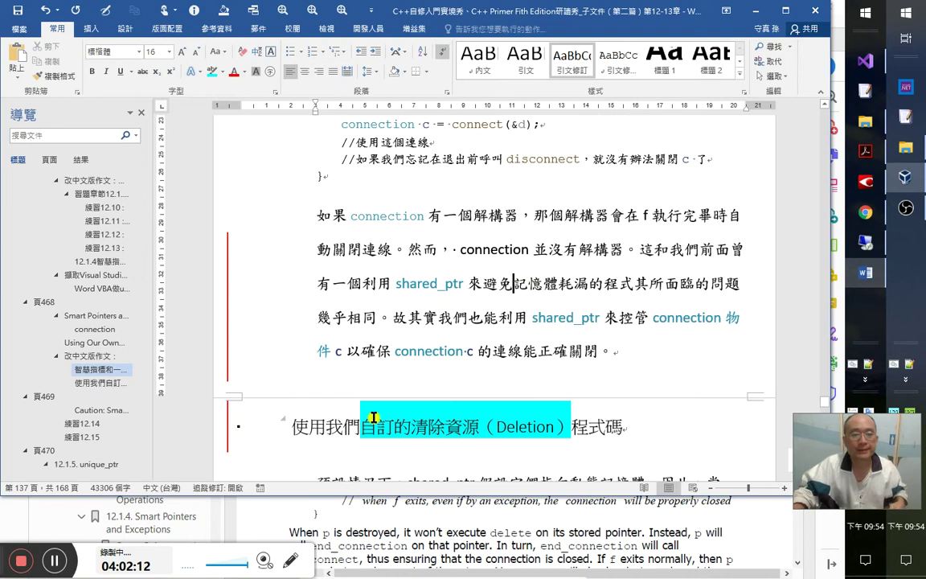
left_click_drag(361, 424, 576, 424)
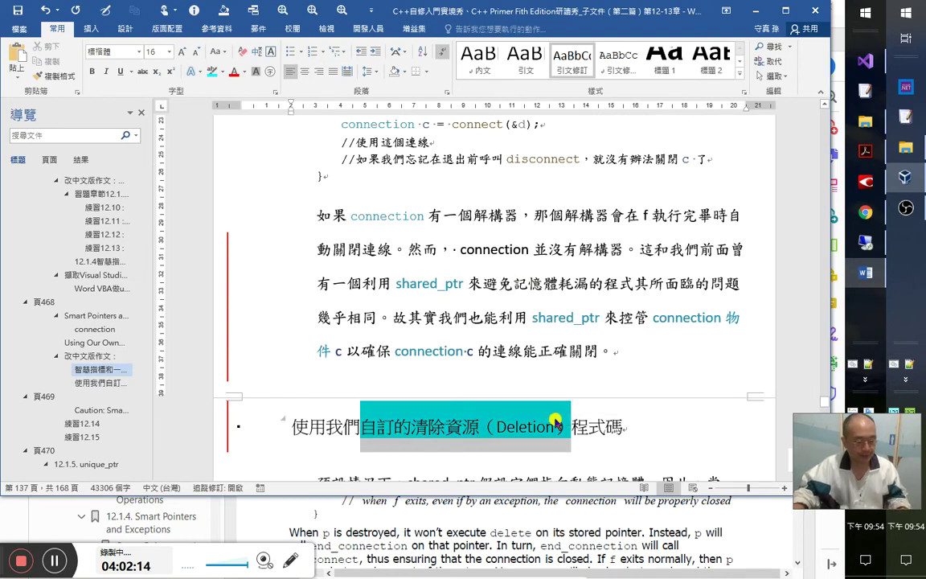
left_click(563, 424)
left_click(558, 314)
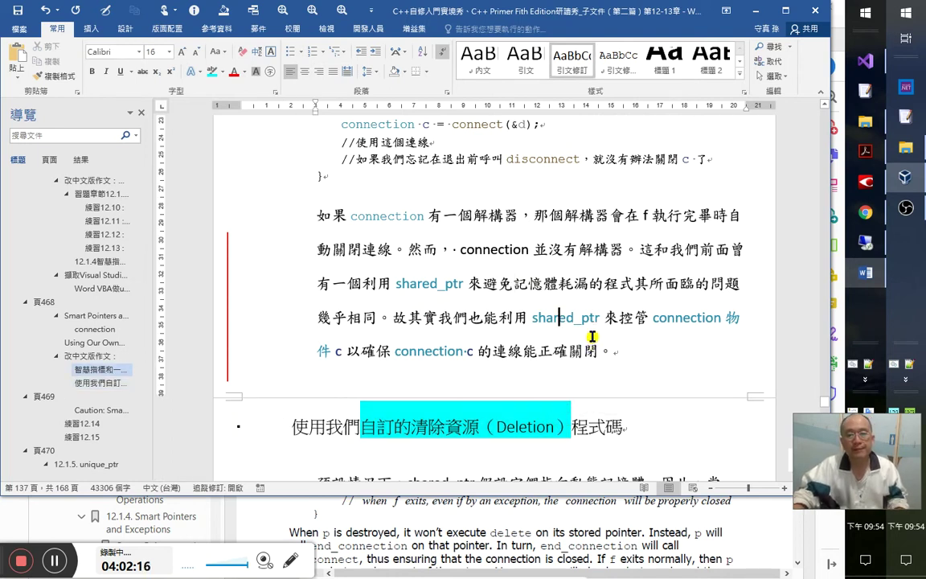
key("alt+Tab")
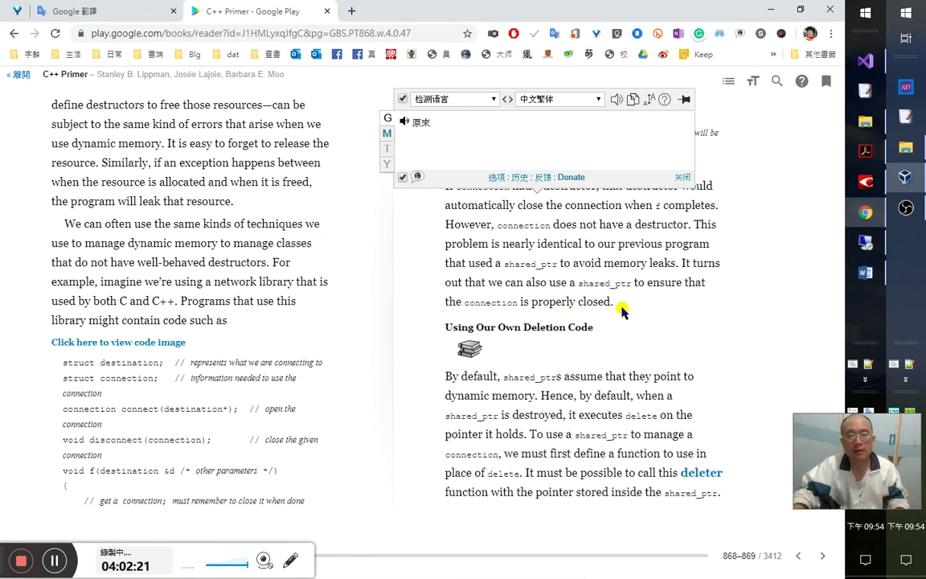
- Bring up the C++ Primer reader at Using Our Own Deletion Code, pages 868–869
key("alt+Tab")
key("alt+Tab")
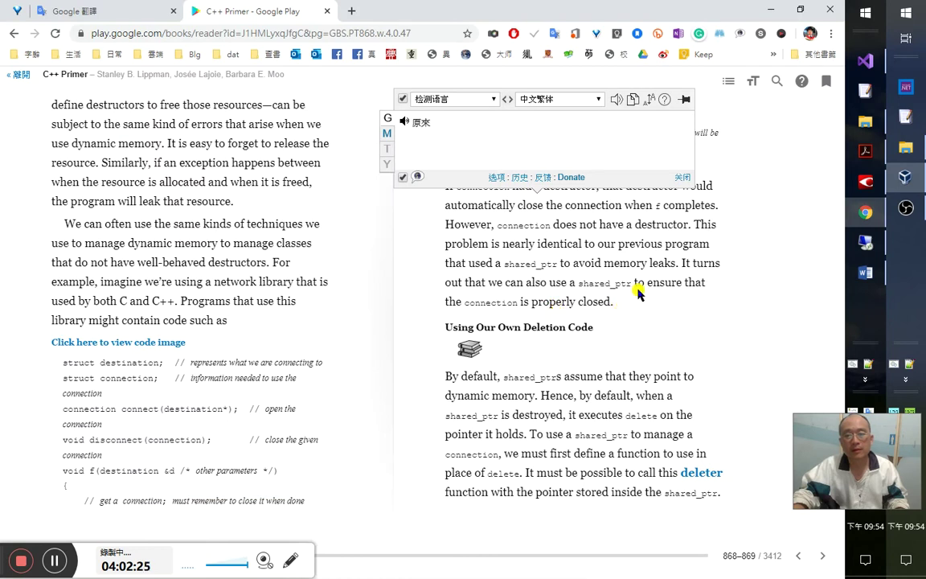
key("alt+Tab")
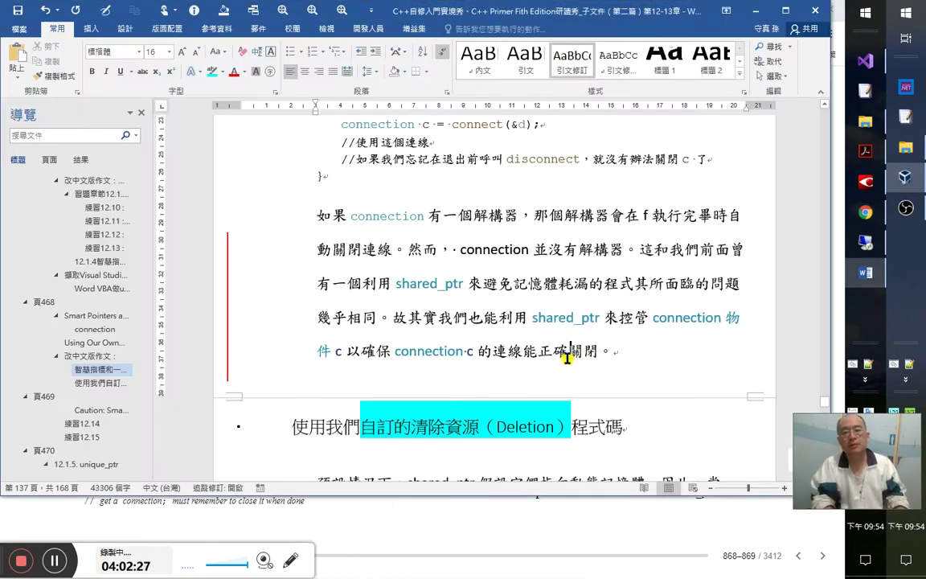
- Replace 正確 with 被妥當地 and insert empty full-width parentheses （） before 關閉
double_click(565, 354)
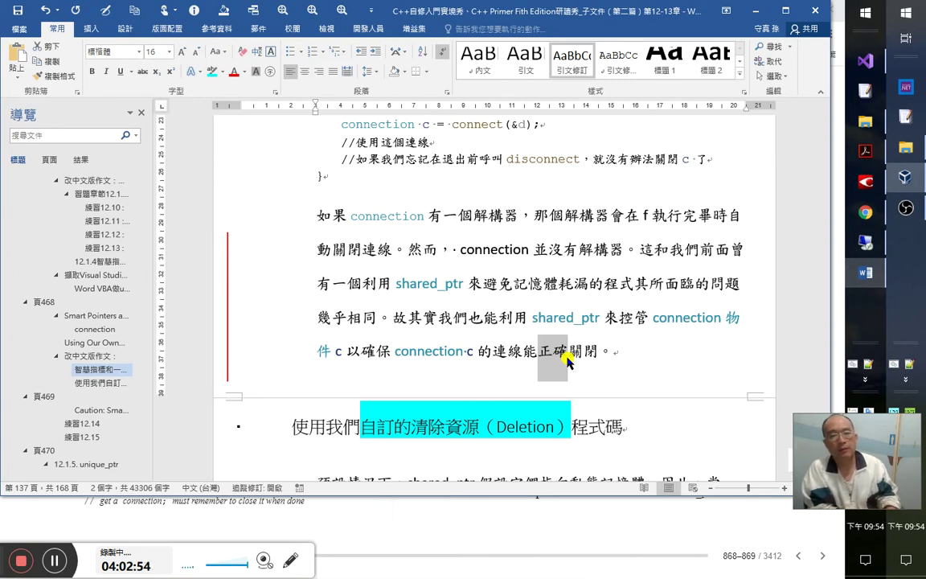
type("被")
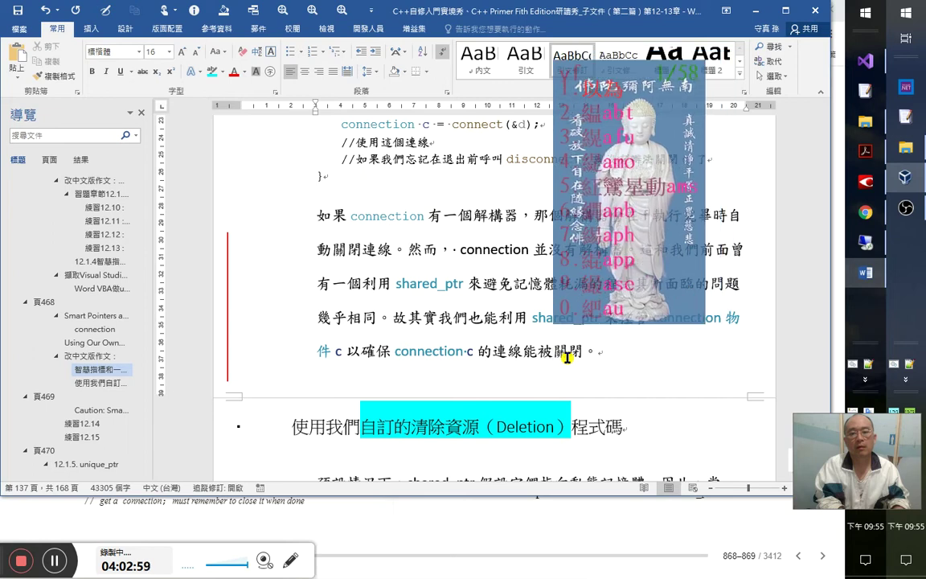
type("妥當")
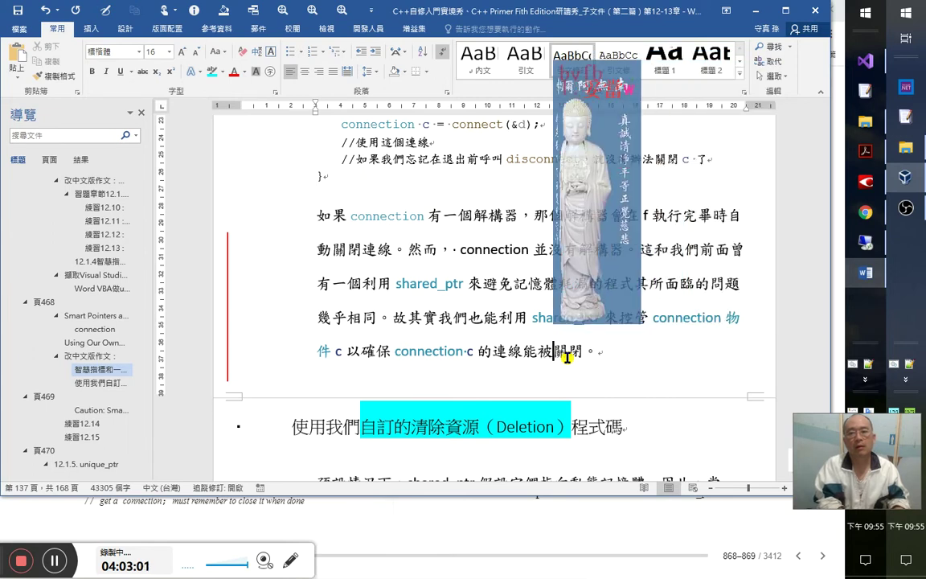
type("地")
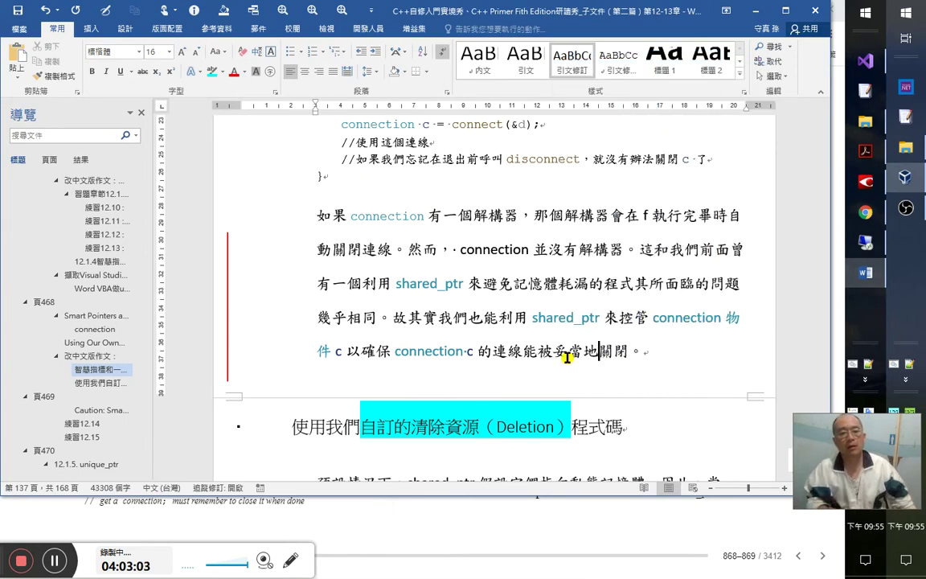
scroll(584, 336, "down", 2)
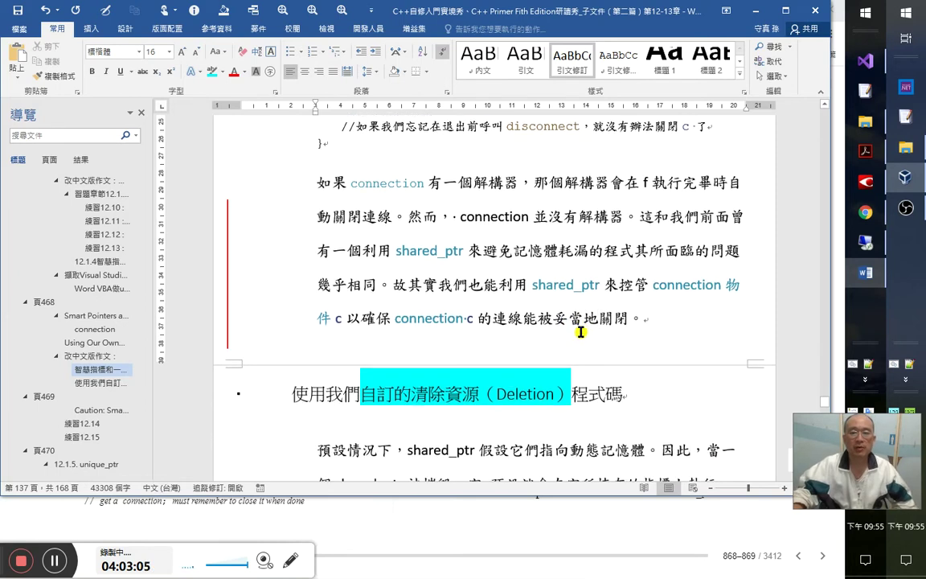
scroll(593, 326, "down", 3)
left_click(509, 351)
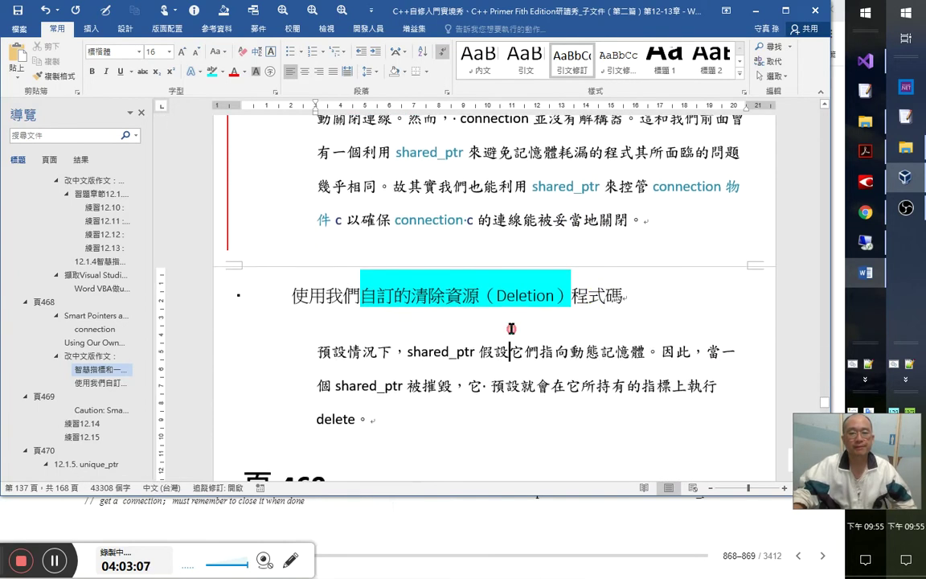
left_click(604, 231)
type("（）")
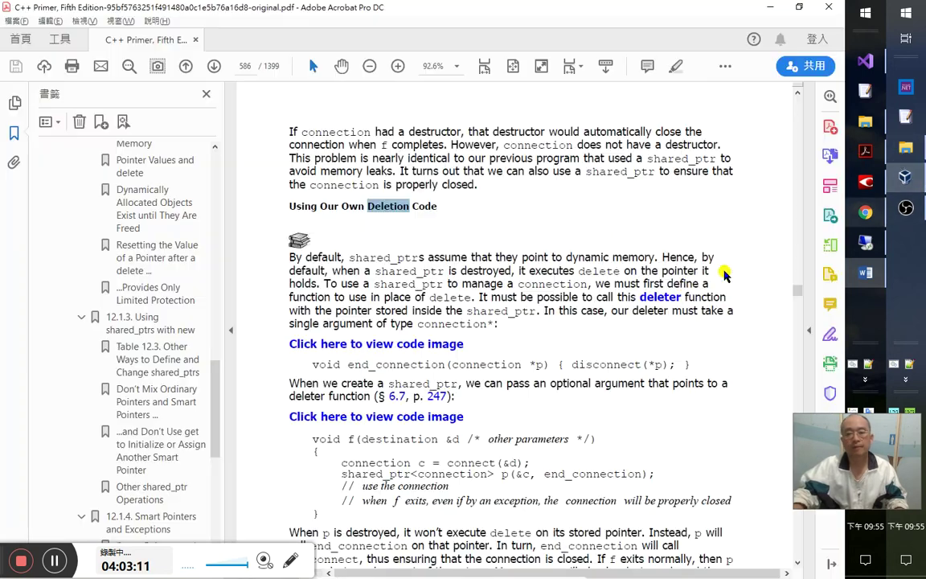
- Select 'properly closed.' in the English C++ Primer PDF, then bring up Google Play Books
key("alt+Tab")
left_click(371, 291)
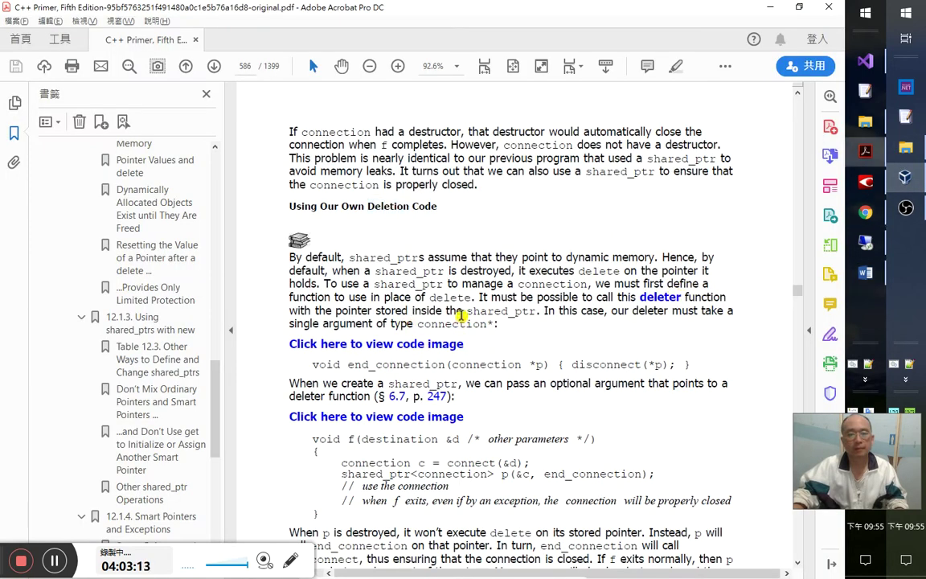
left_click_drag(394, 185, 475, 186)
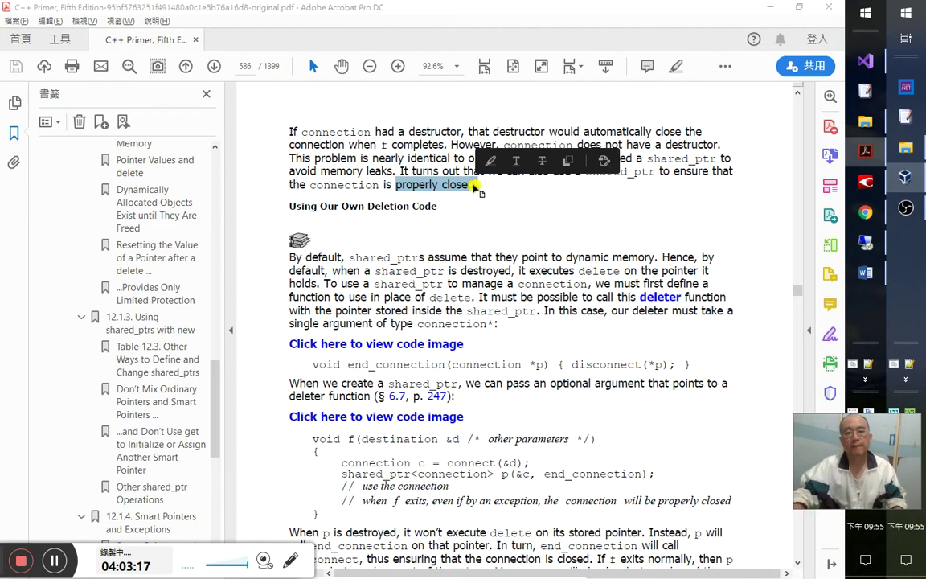
key("alt+Tab")
key("alt+Tab")
key("alt+Tab")
key("alt+Tab")
key("alt+Tab")
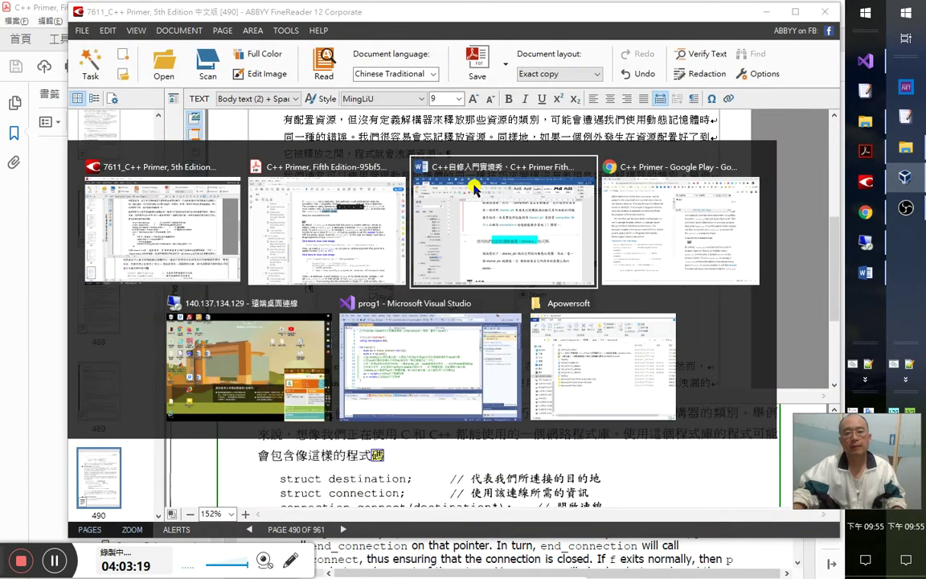
key("alt+Tab")
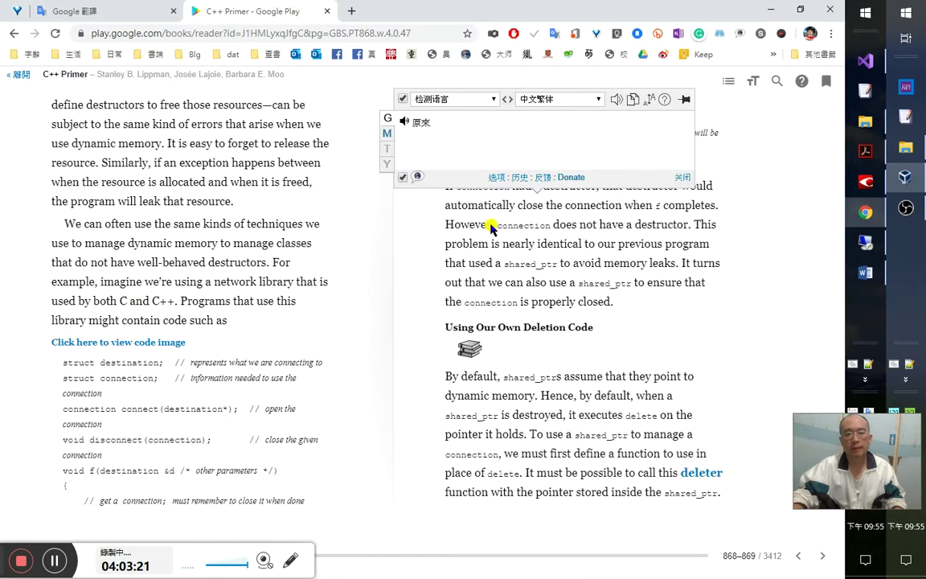
key("alt+Tab")
key("alt+Tab")
key("alt+Tab")
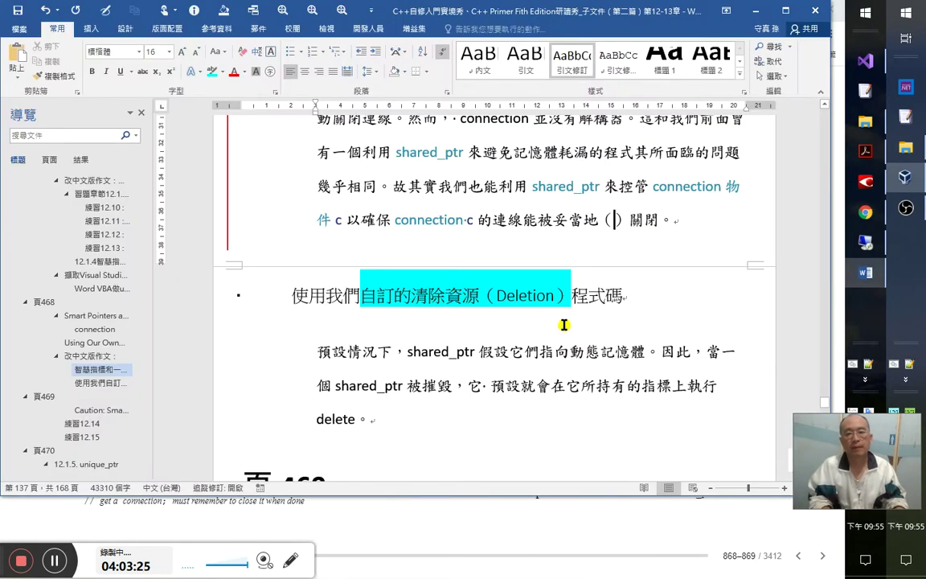
- Paste the English term into the parentheses as subscript, trimmed to （properly）
type("properly closed.")
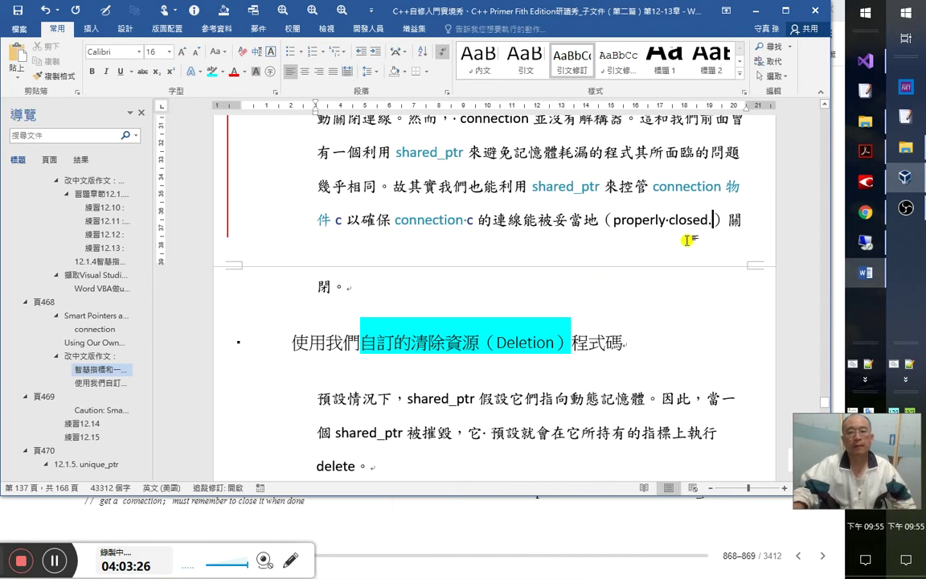
key("shift+Left")
key("shift+Left")
key("shift+Left")
key("shift+Left")
key("shift+Left")
key("shift+Left")
key("shift+Left")
key("shift+Left")
key("shift+Left")
key("shift+Left")
key("shift+Left")
key("shift+Left")
key("shift+Left")
key("shift+Left")
key("shift+Left")
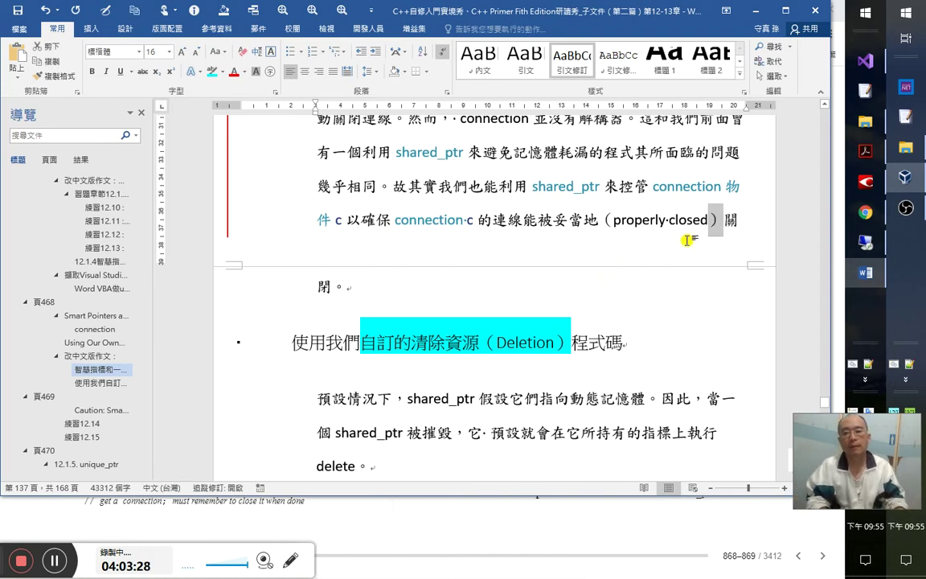
key("shift+Left")
key("shift+Left")
key("shift+Left")
key("shift+Left")
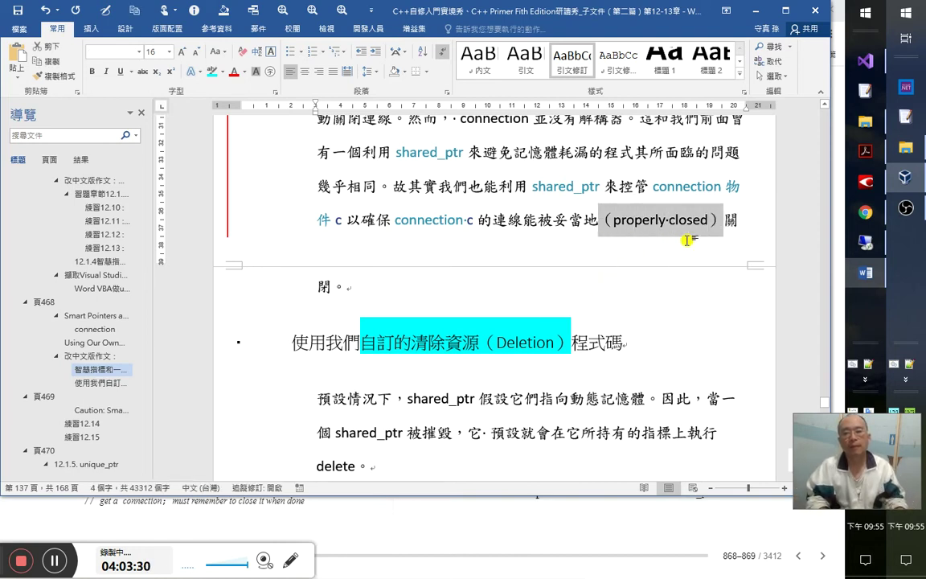
key("ctrl+equal")
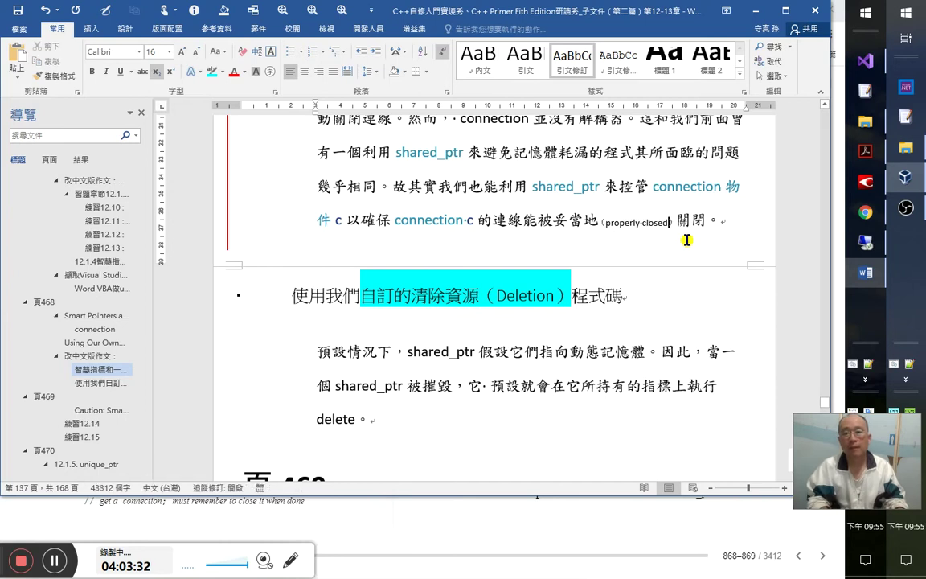
key("BackSpace")
key("BackSpace")
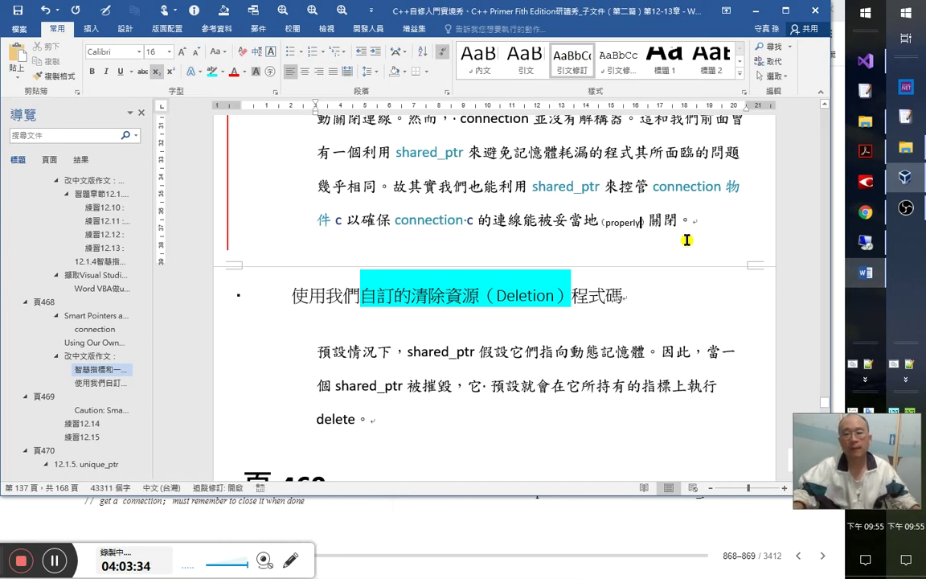
- Add a full-width comma after 預設情況下 in the default-deletion paragraph
scroll(665, 301, "down", 1)
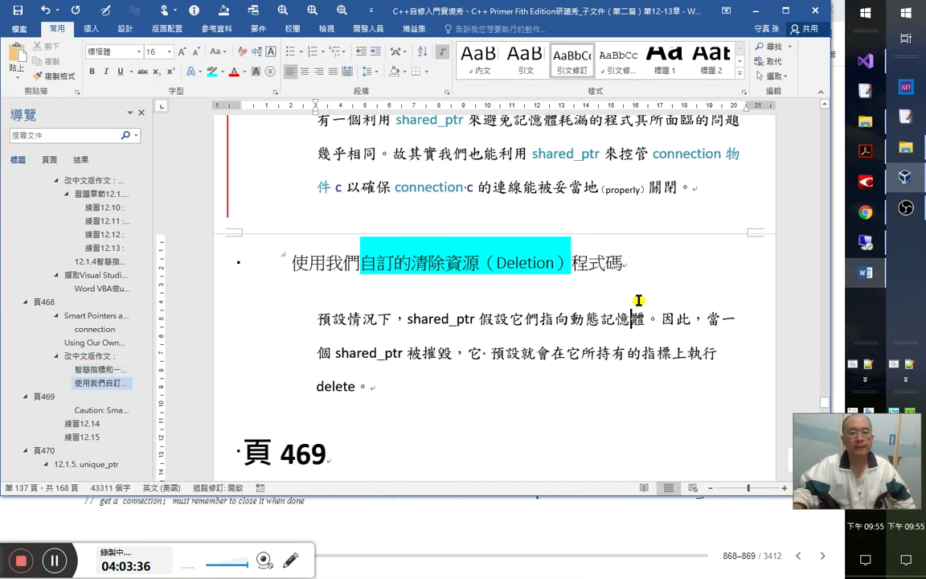
left_click(633, 302)
scroll(633, 302, "down", 1)
left_click(456, 286)
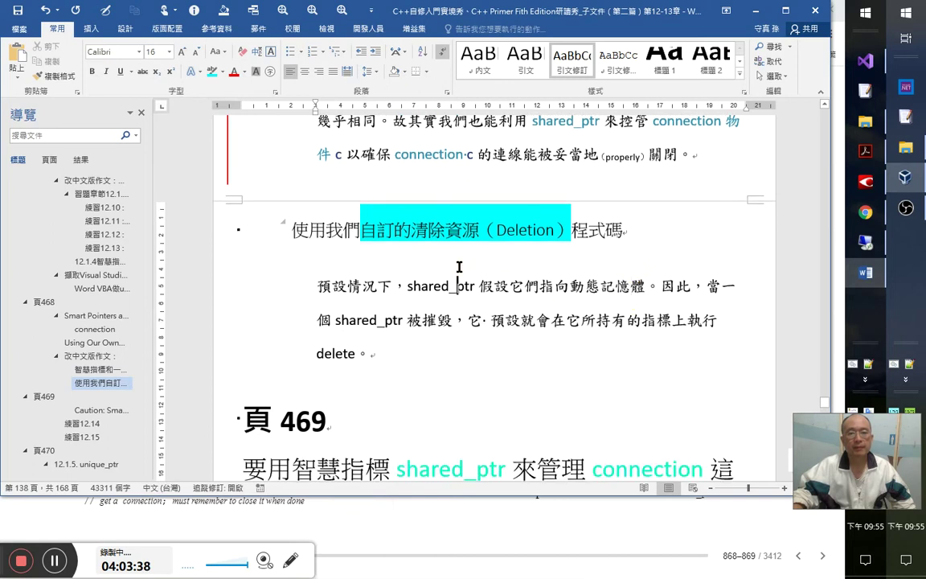
left_click(394, 287)
type("，")
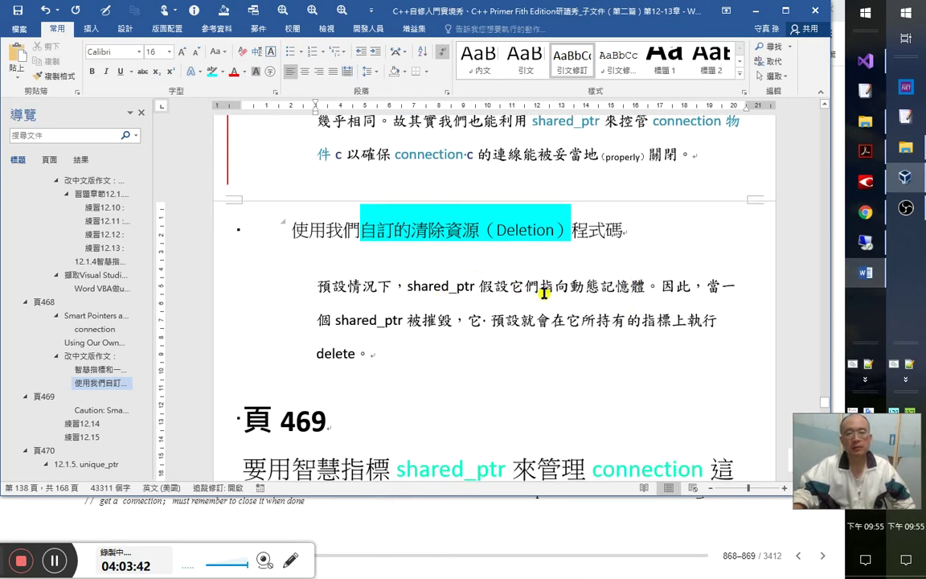
mouse_move(867, 274)
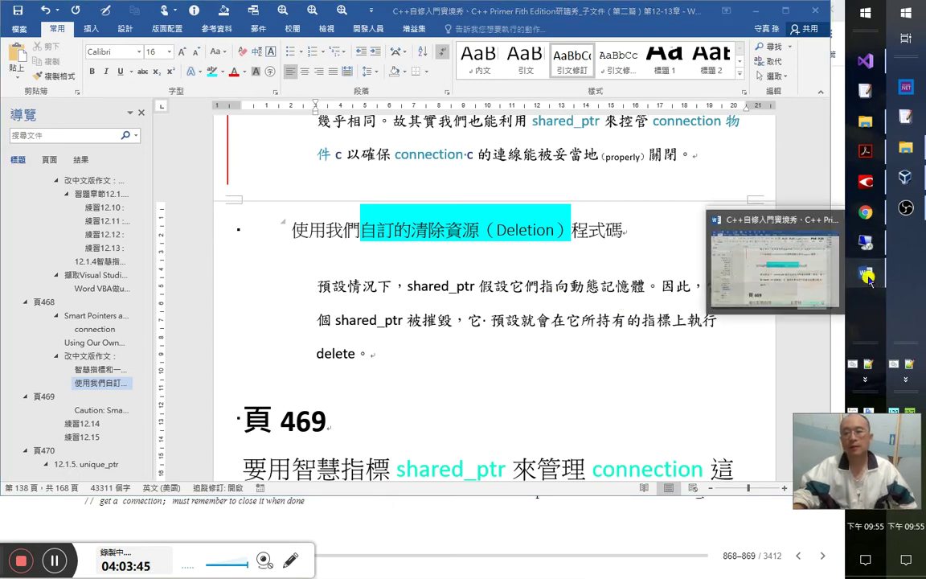
left_click(570, 286)
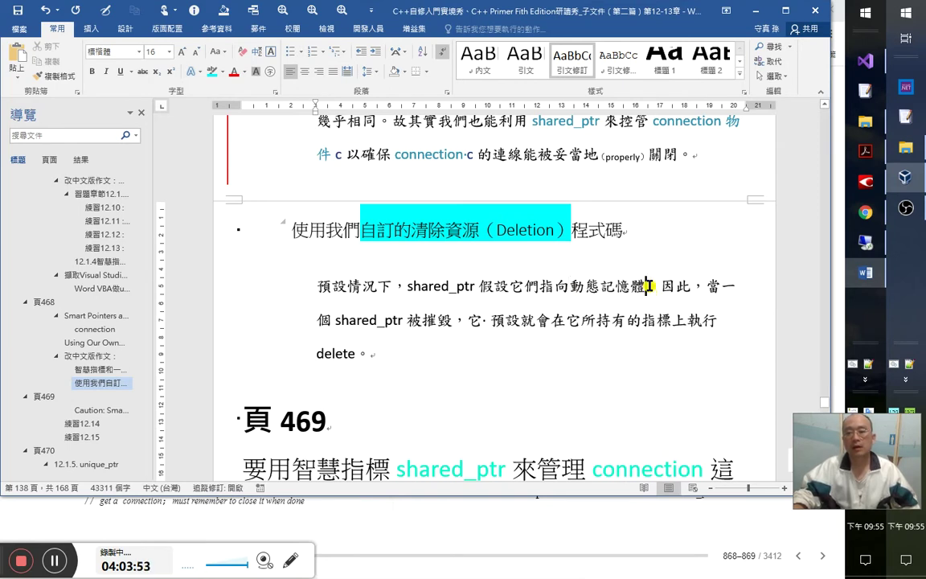
left_click(647, 286)
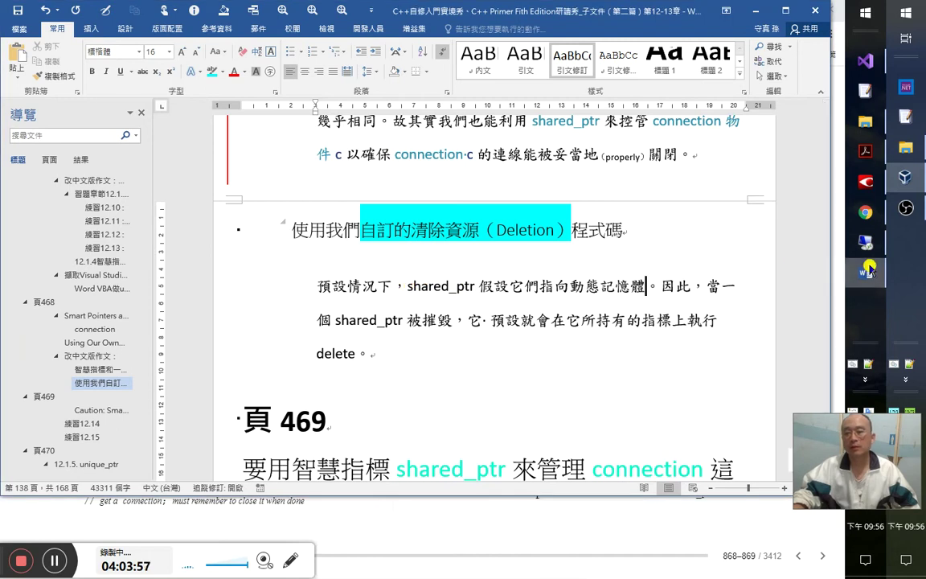
- Dismiss FineReader's 6-items-replaced report and run Replace All upward through all pages
left_click(865, 181)
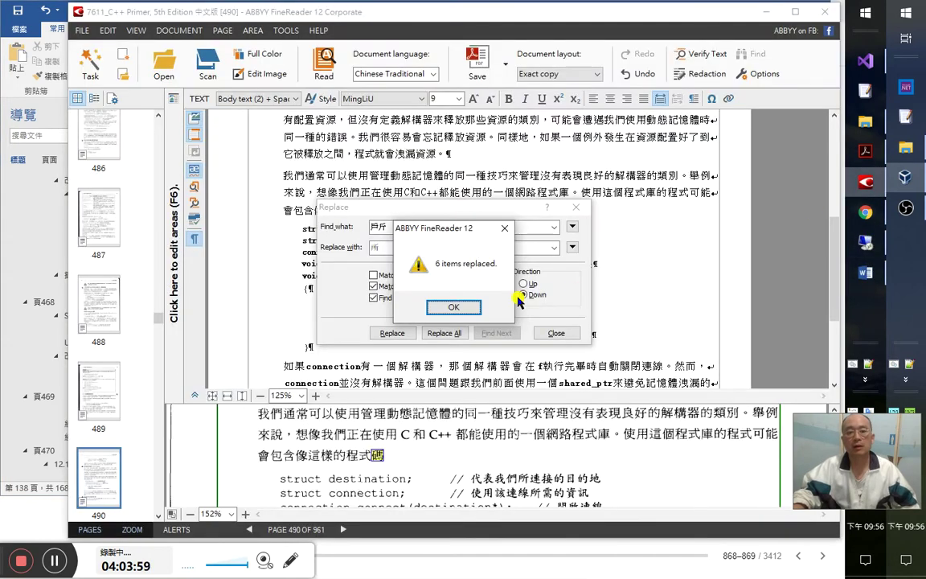
left_click(454, 307)
left_click(525, 284)
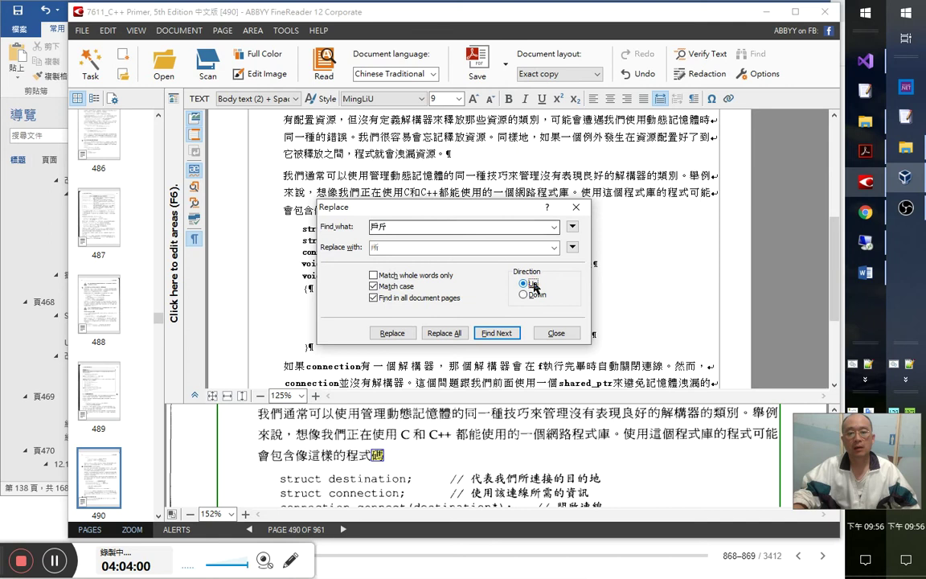
left_click(458, 332)
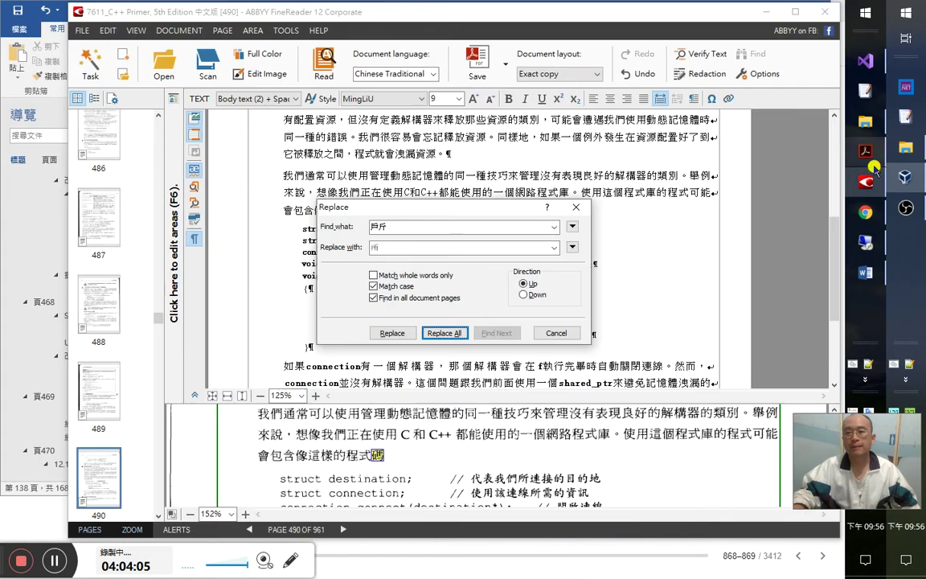
left_click(776, 189)
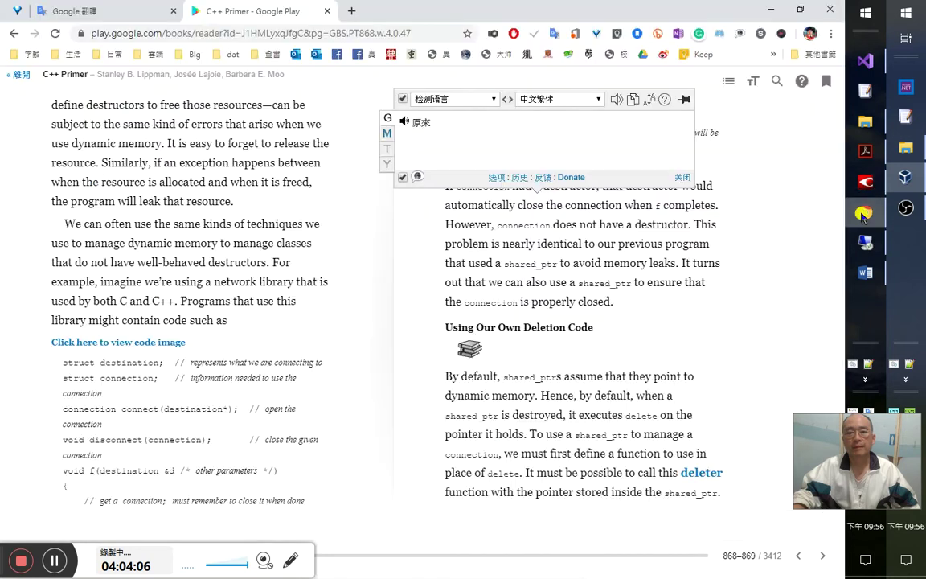
- Look up 'assume' in the dictionary popup, then close it on pages 867–868
double_click(579, 378)
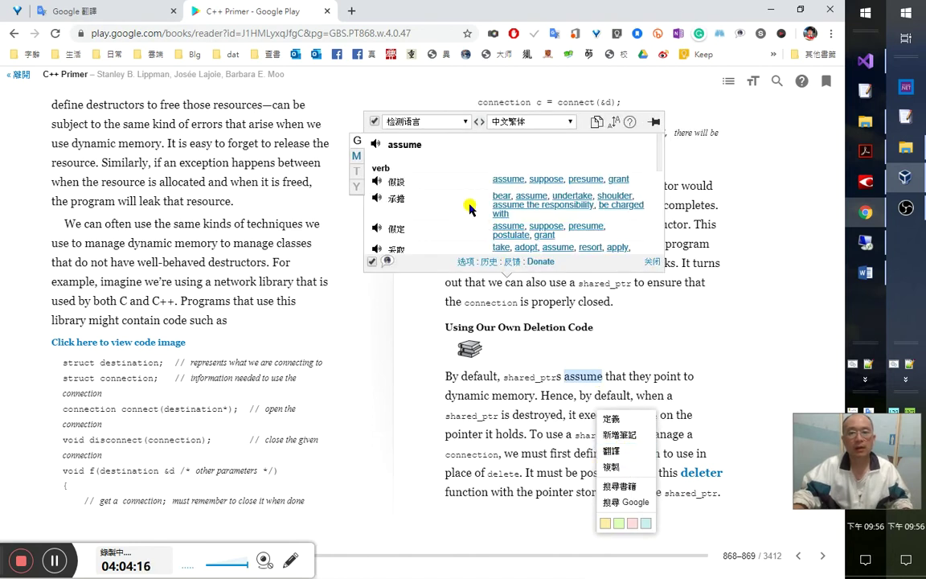
scroll(471, 209, "down", 3)
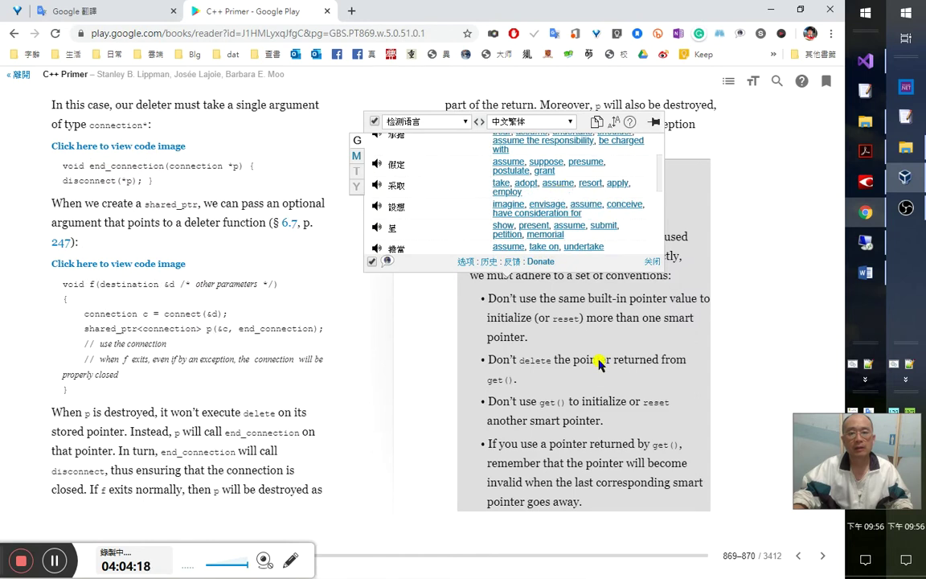
scroll(599, 363, "up", 5)
left_click(620, 427)
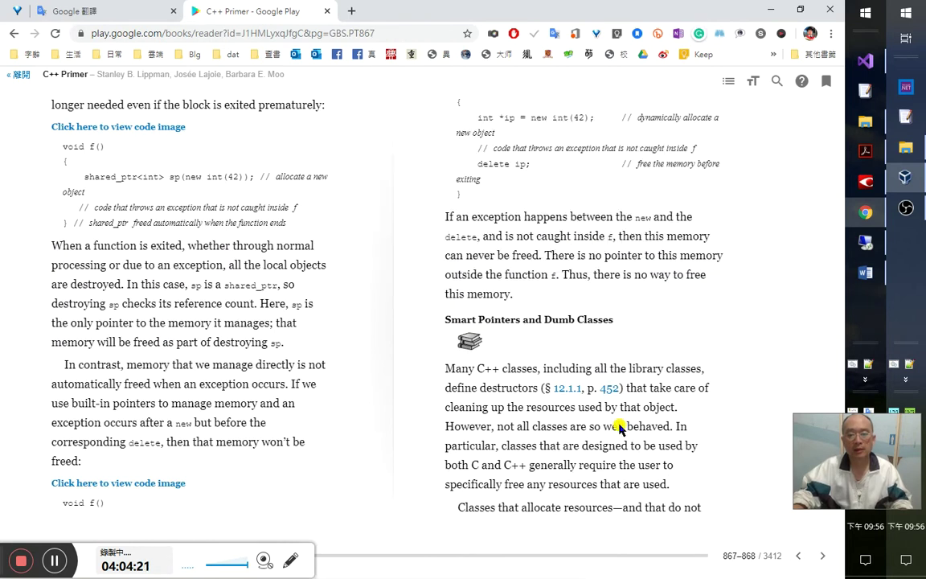
- Dismiss FineReader's 4-items-replaced notice, close Replace, and select the 'By default, shared_ptrs…' sentence in Acrobat
key("alt+Tab")
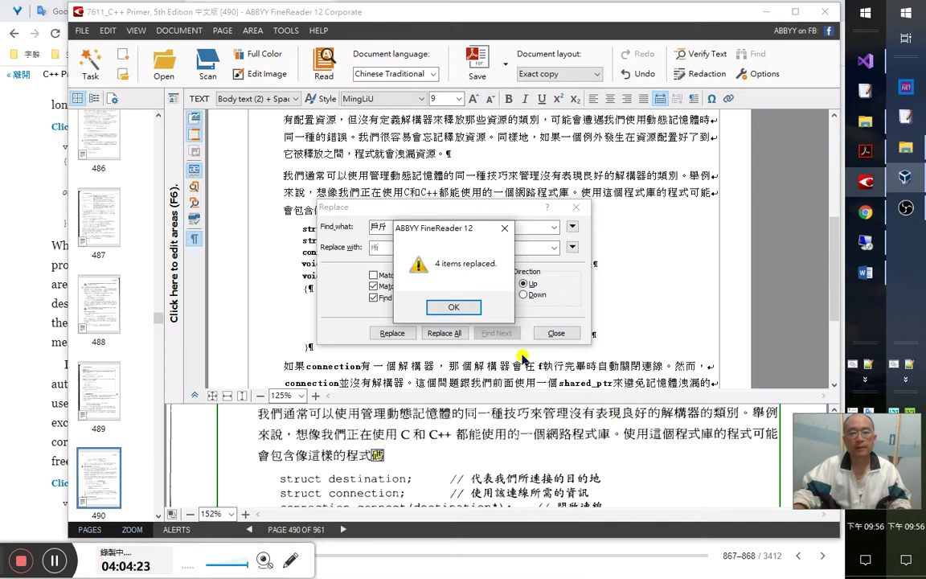
left_click(453, 308)
left_click(556, 333)
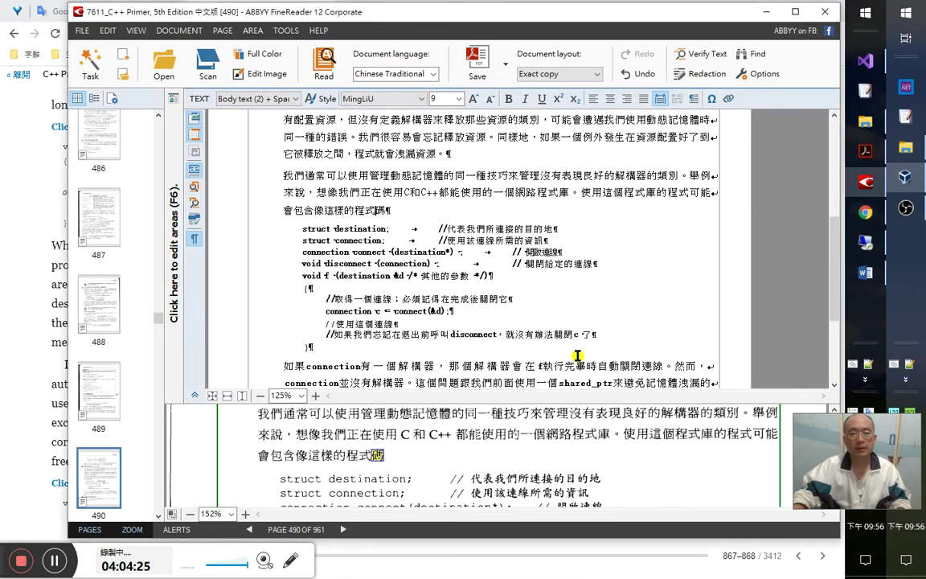
key("alt+Tab")
key("alt+Tab")
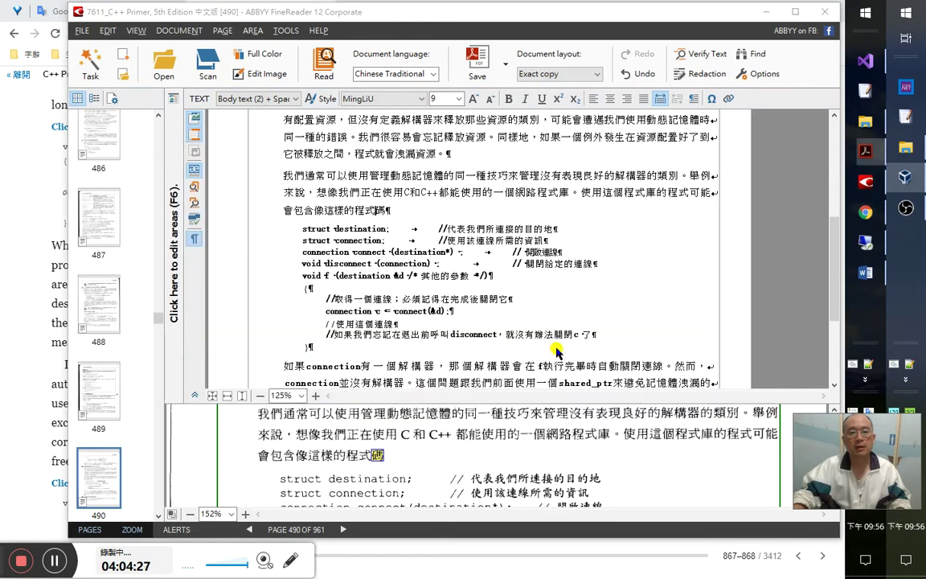
left_click_drag(290, 256, 659, 259)
key("ctrl+c")
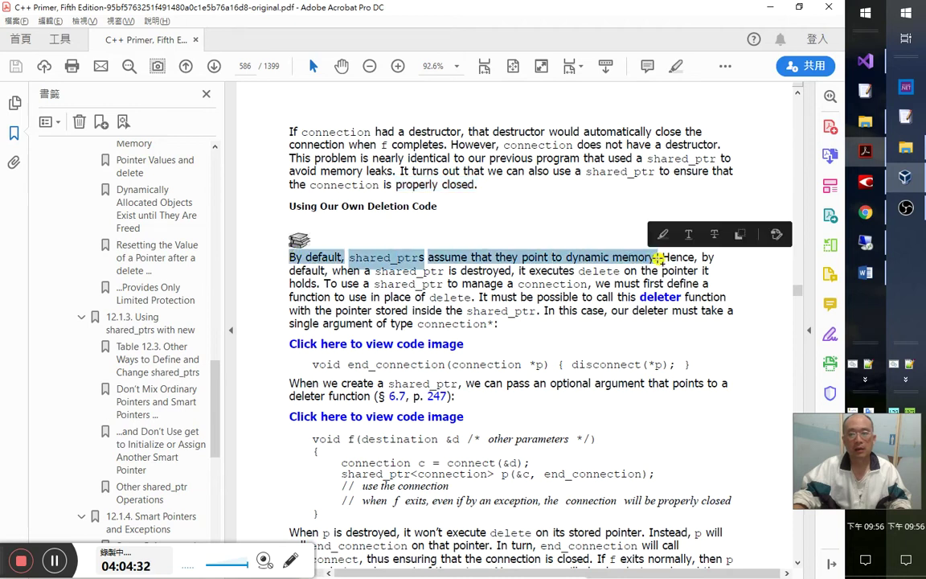
- Paste 'By default, shared_ptrs assume that they point to dynamic memory.' into Google Translate
key("alt+Tab")
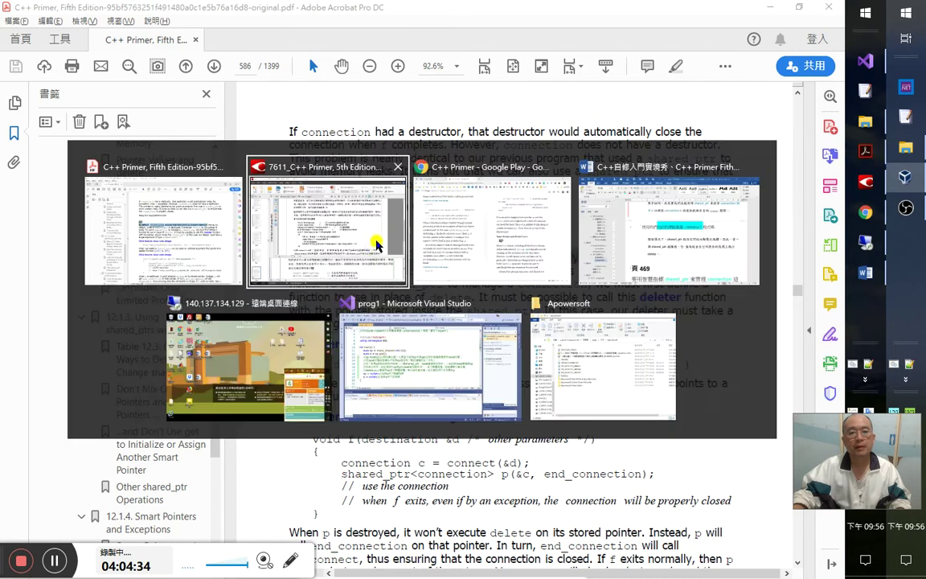
key("alt+Tab")
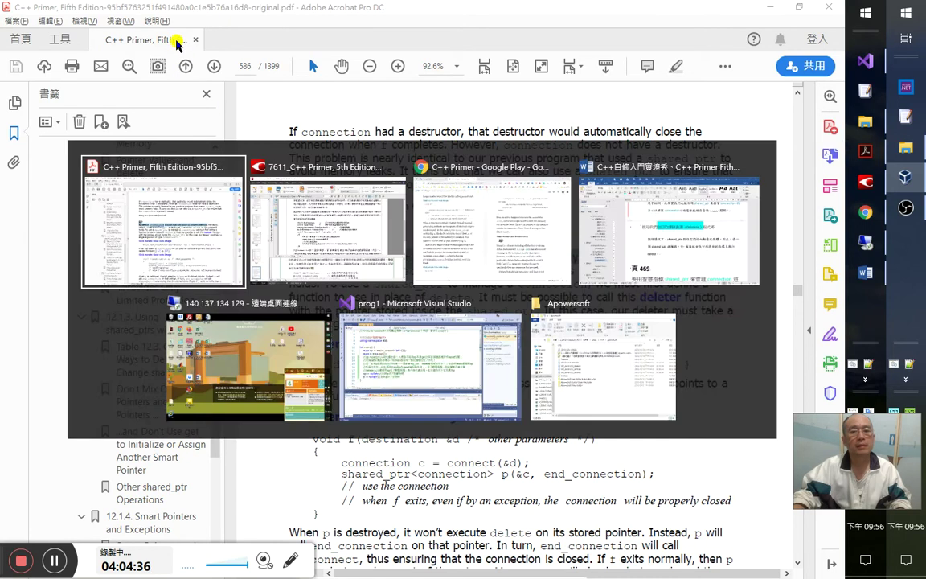
left_click(129, 18)
left_click(181, 217)
key("ctrl+a")
key("ctrl+v")
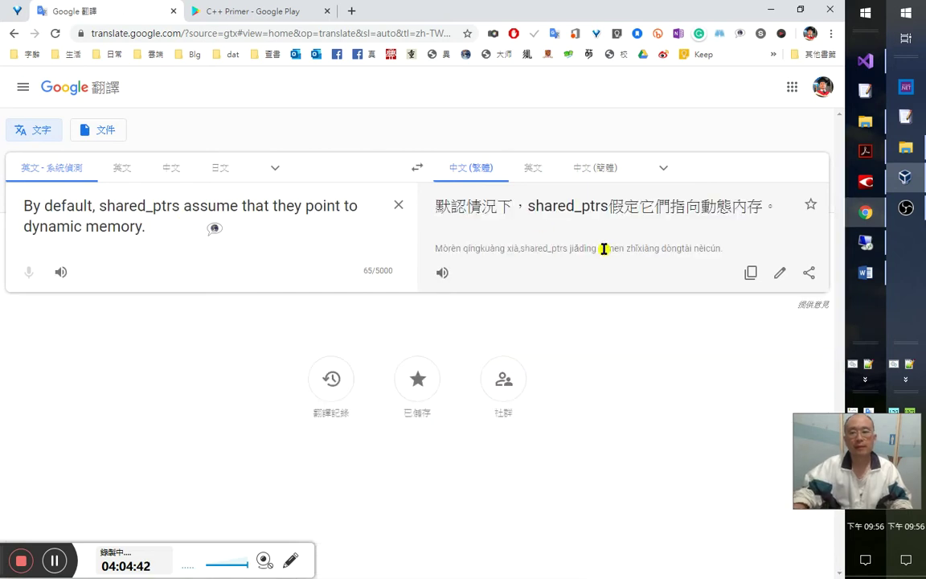
key("alt+Tab")
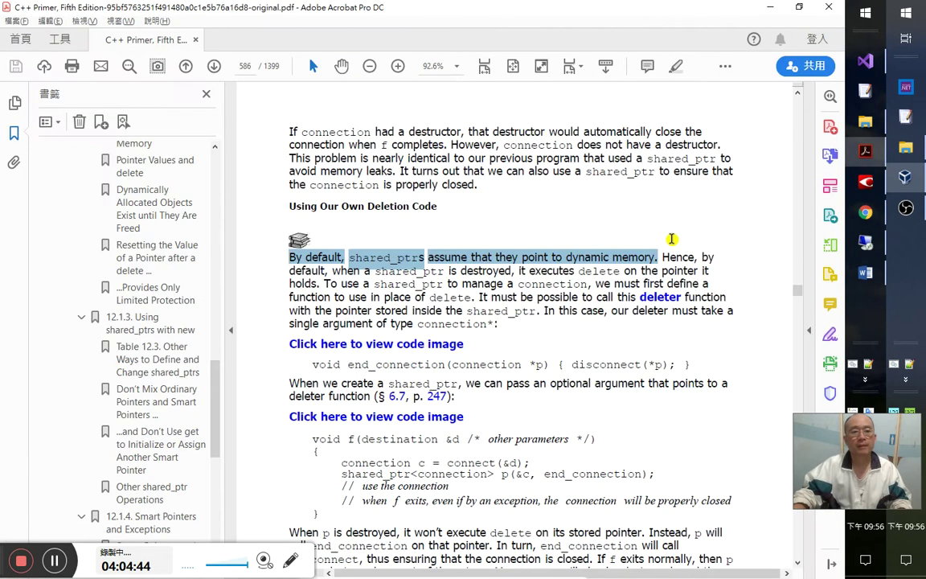
key("alt+Tab")
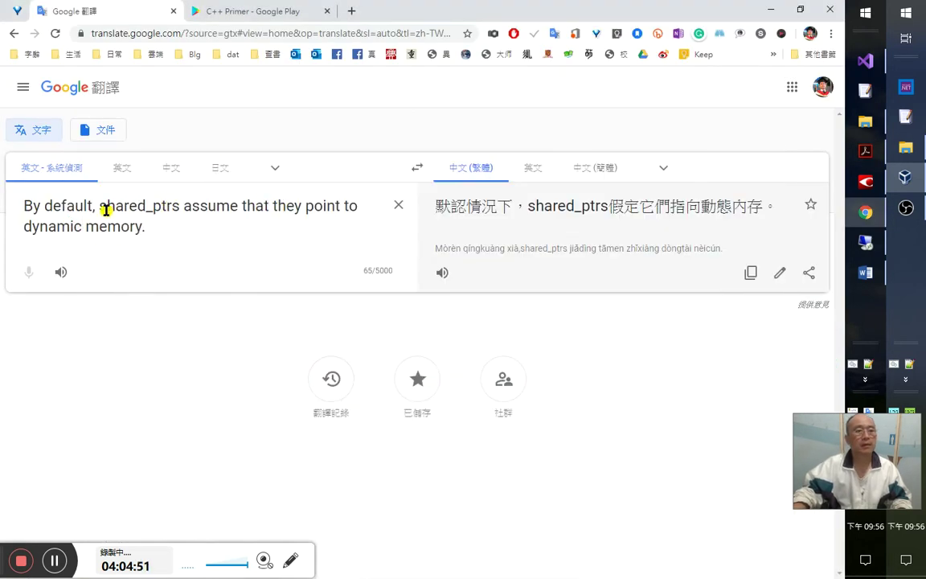
- Trim the input to just 'assume' and view its dictionary translations, such as 假設
left_click_drag(23, 206, 183, 207)
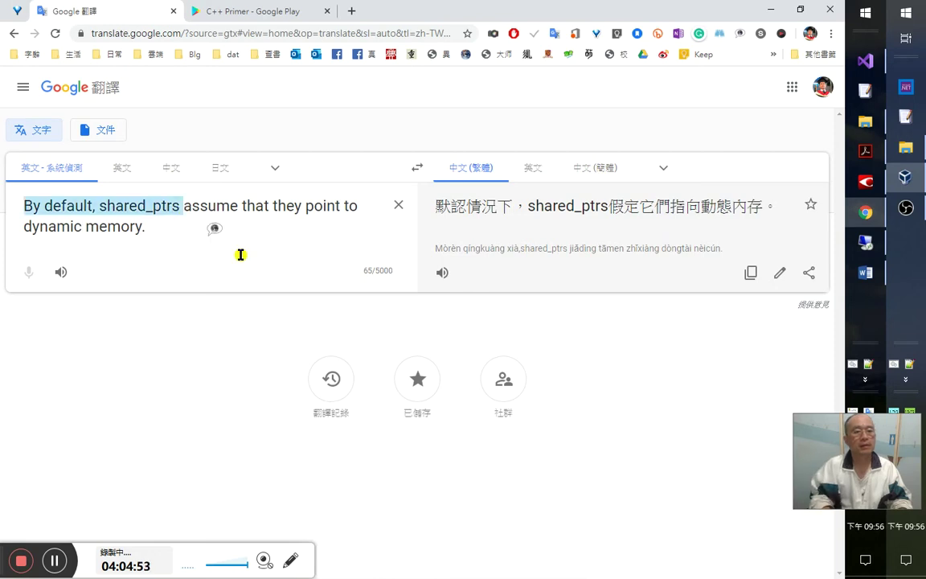
key("BackSpace")
key("shift+End")
key("Delete")
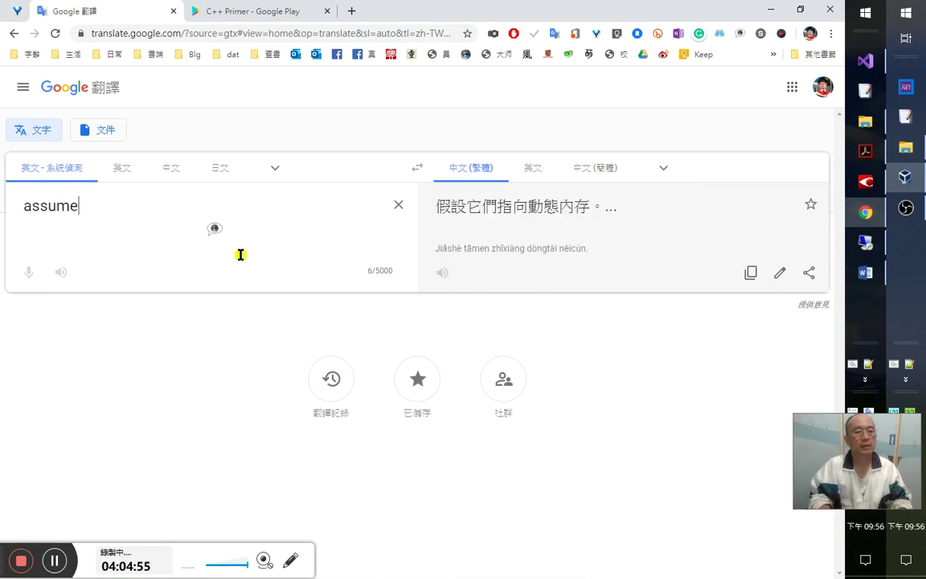
scroll(531, 395, "down", 1)
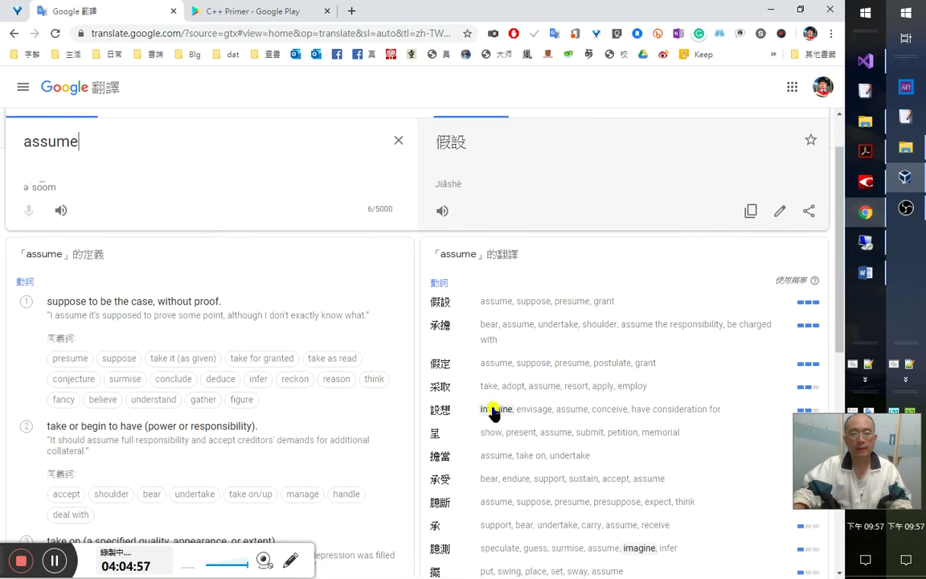
scroll(496, 409, "down", 2)
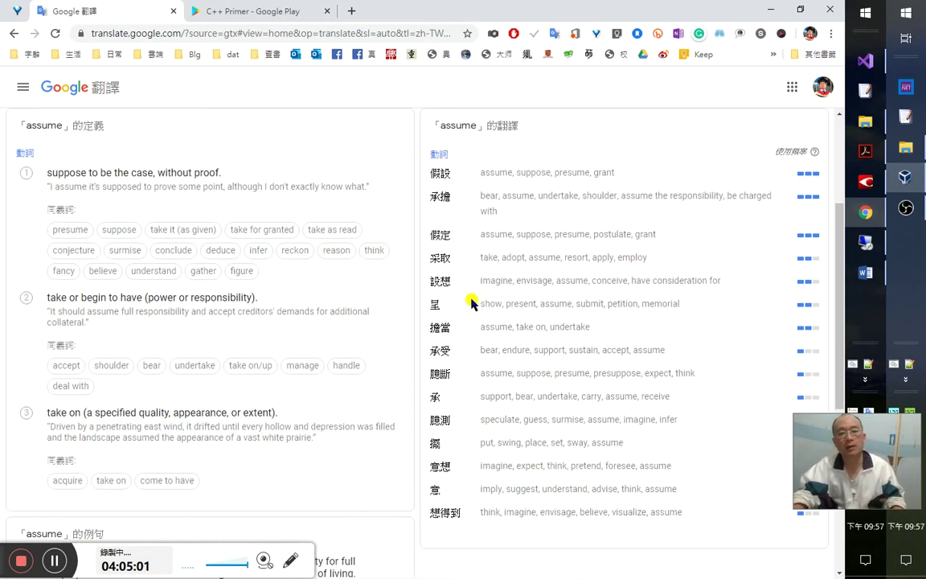
key("alt+Tab")
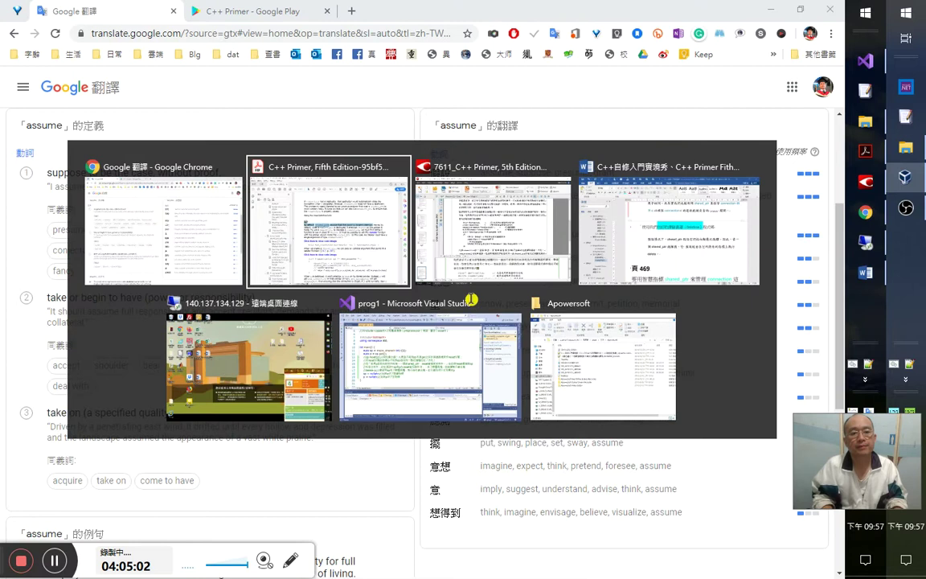
key("alt+Tab")
key("alt+Tab")
key("alt+Tab")
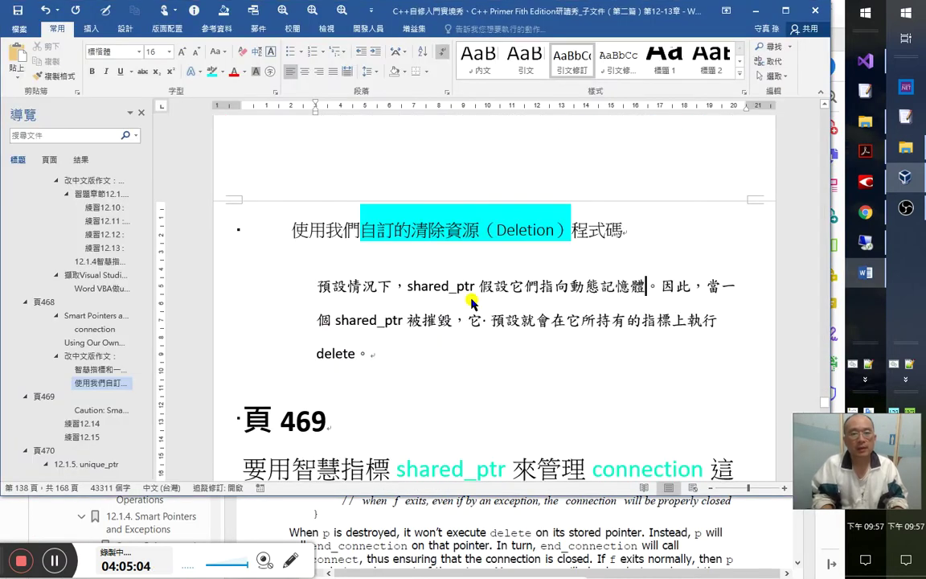
- Compare against the book's original sentence, then select 假設 in the default-deletion paragraph
left_click(471, 300)
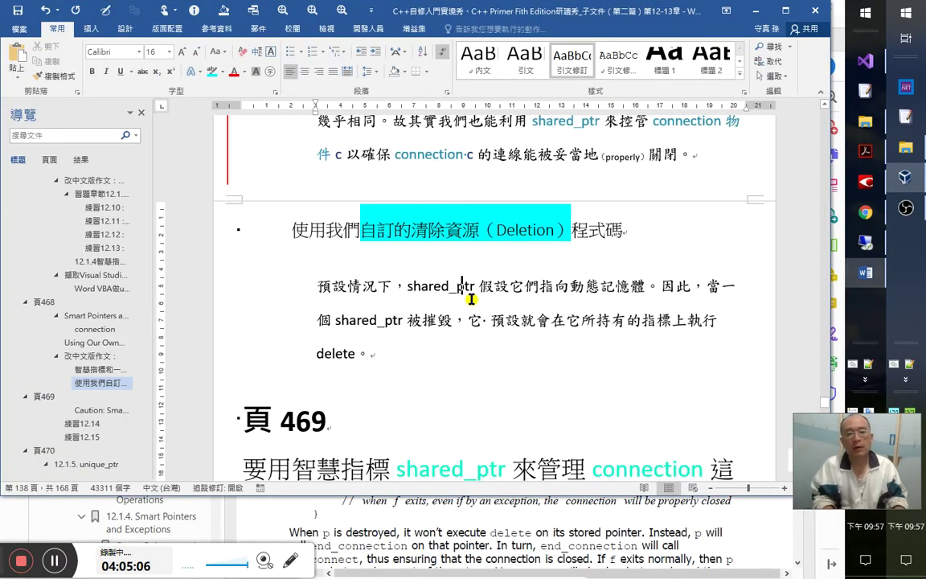
key("shift+Right")
key("shift+Right")
key("shift+Right")
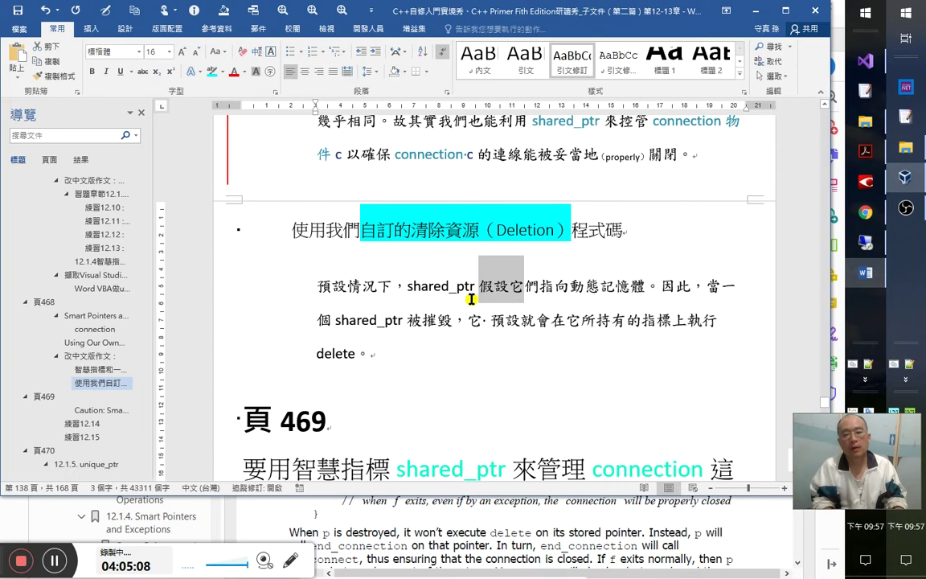
key("alt+Tab")
key("alt+Tab")
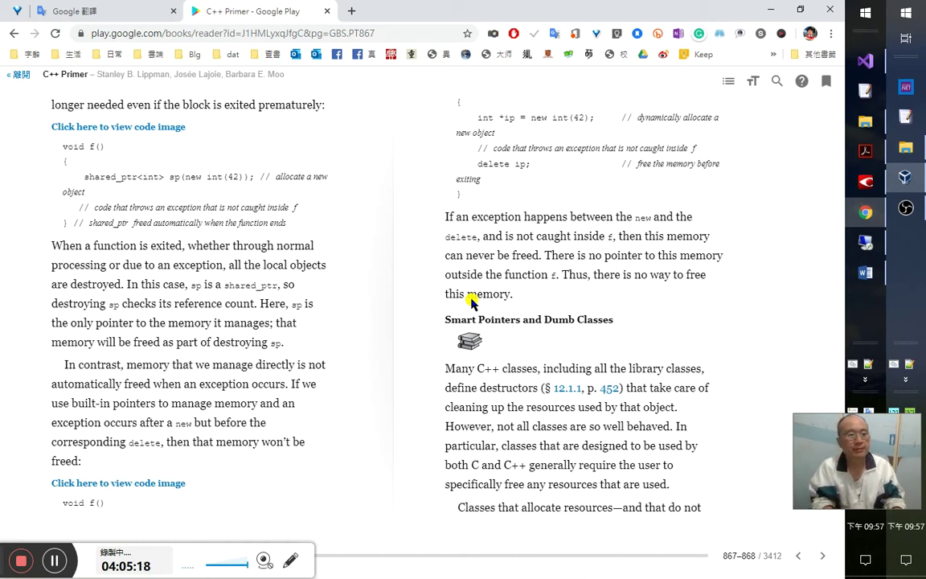
scroll(472, 301, "up", 1)
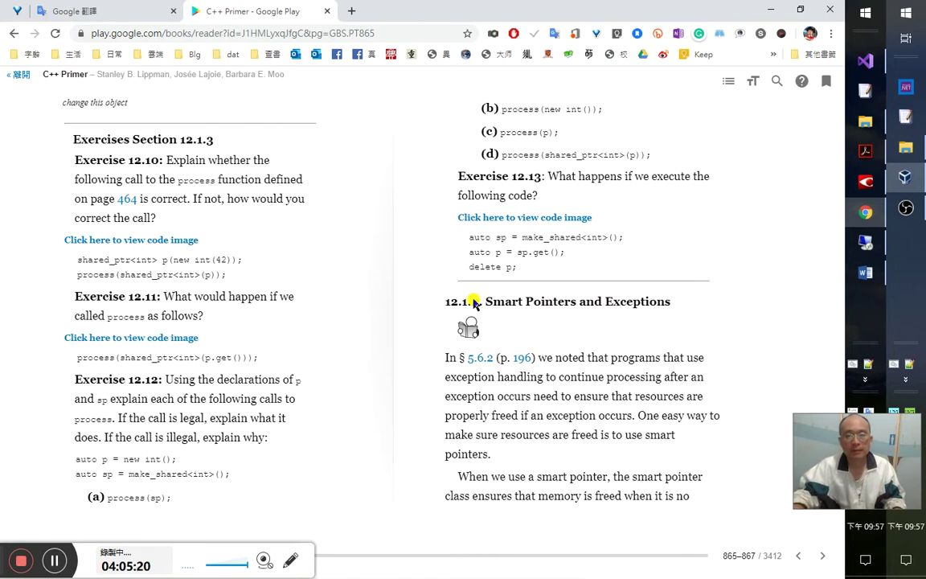
scroll(575, 356, "down", 2)
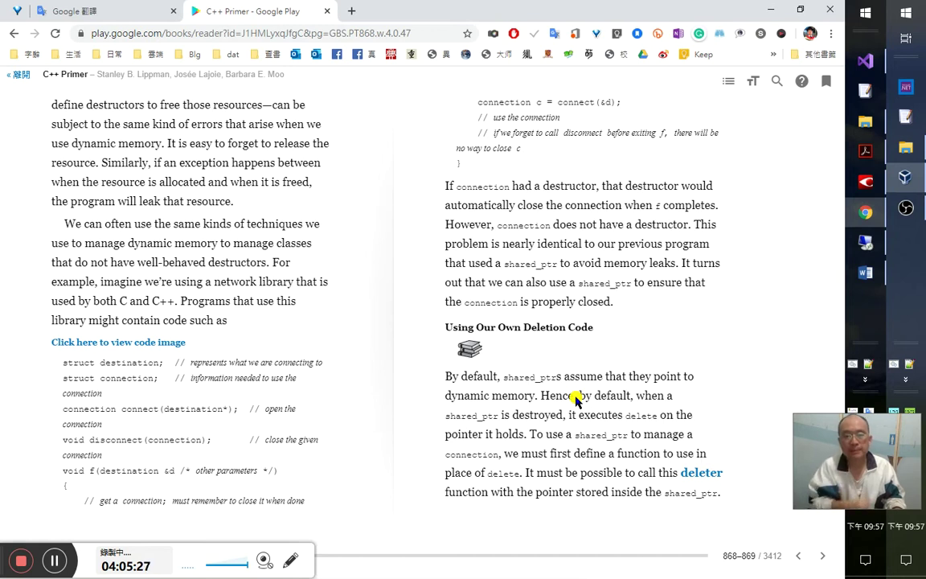
key("alt+Tab")
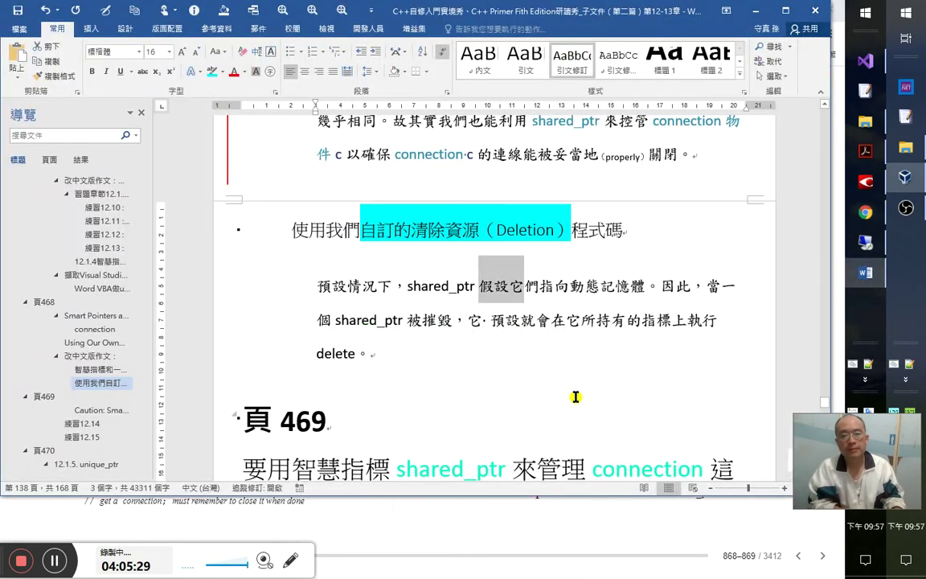
key("alt+Tab")
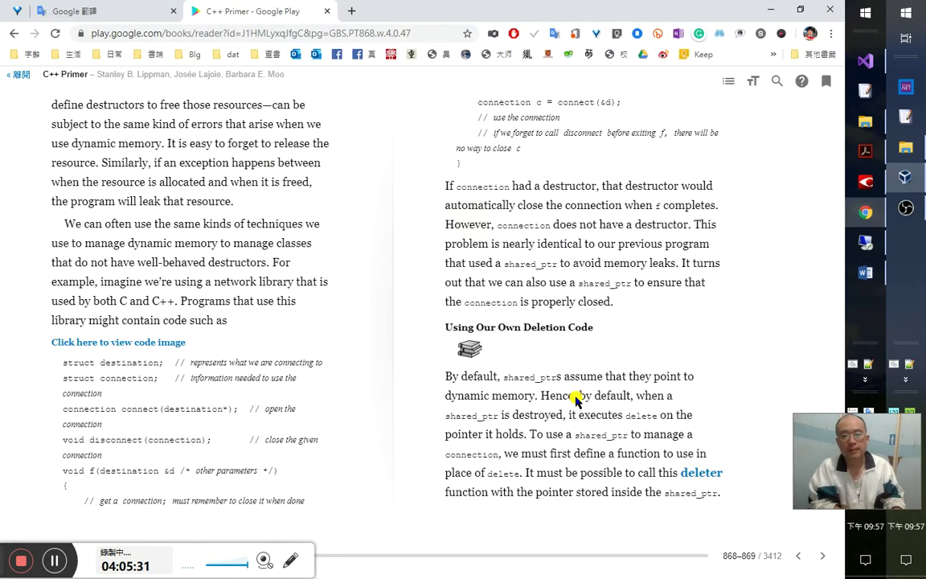
key("alt+Tab")
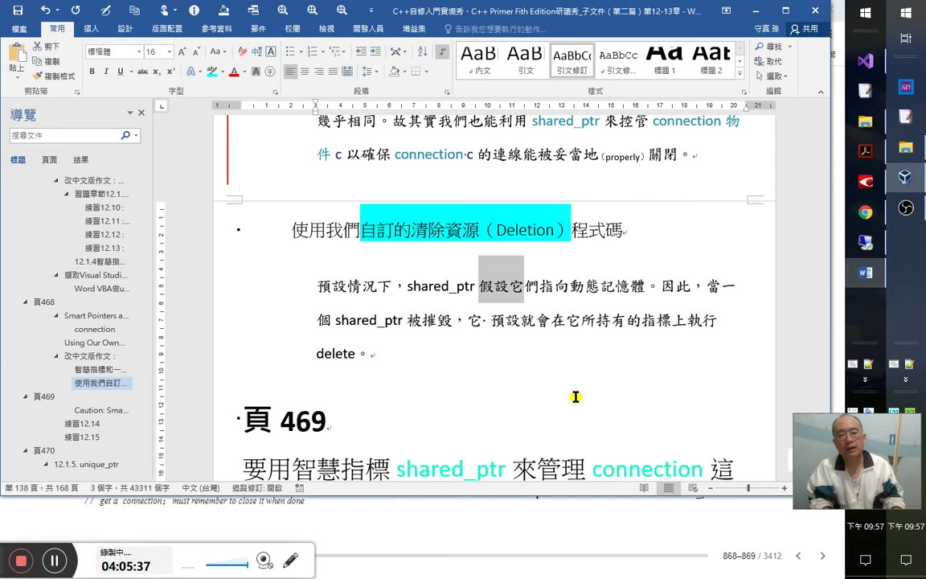
key("Left")
key("shift+Right")
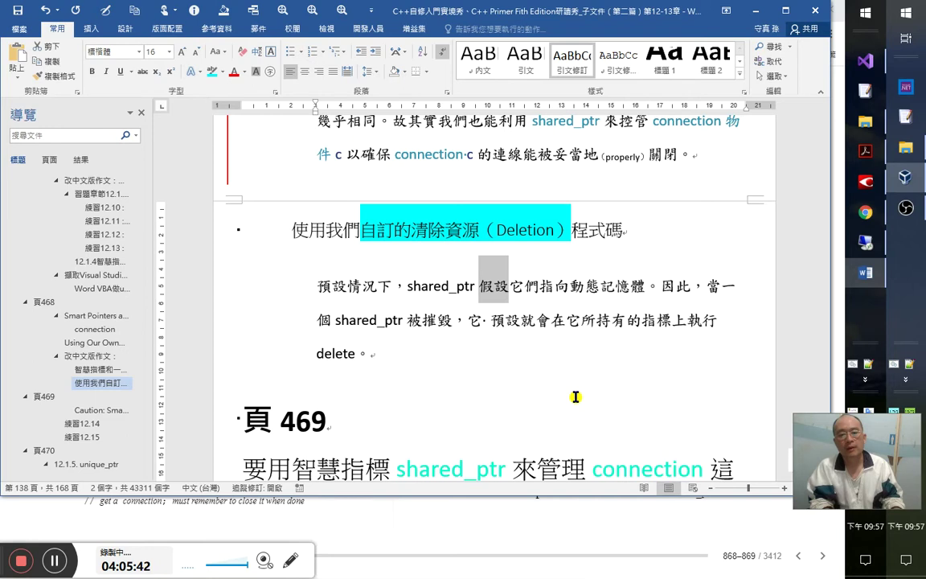
- Replace 假設 with 認為自己是, add 的指標, and remove the stray space before 預設
type("設")
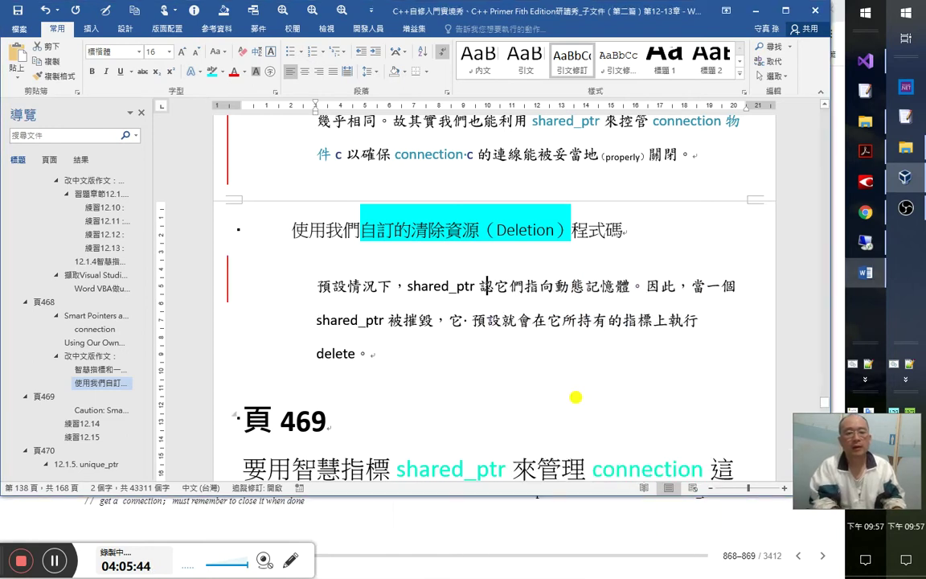
type("認為")
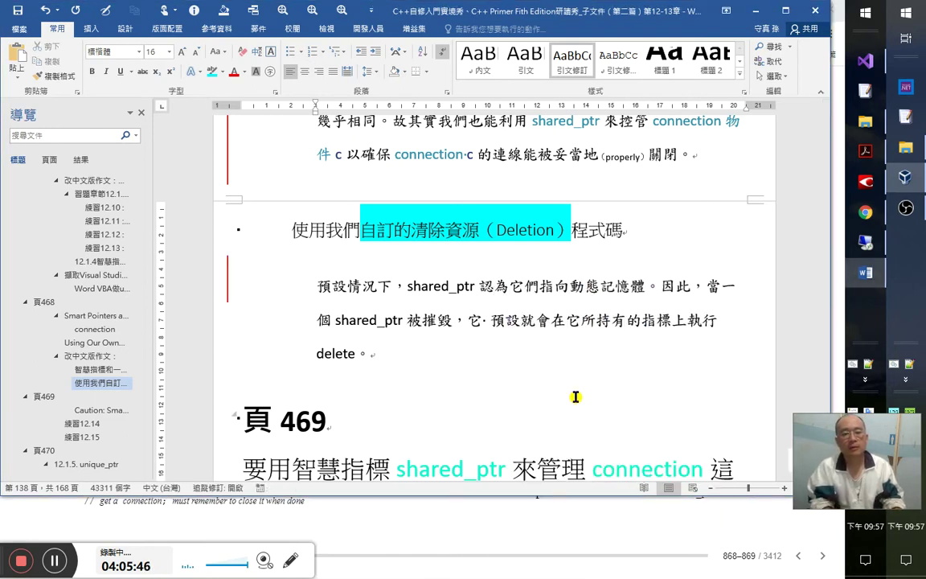
type("自己")
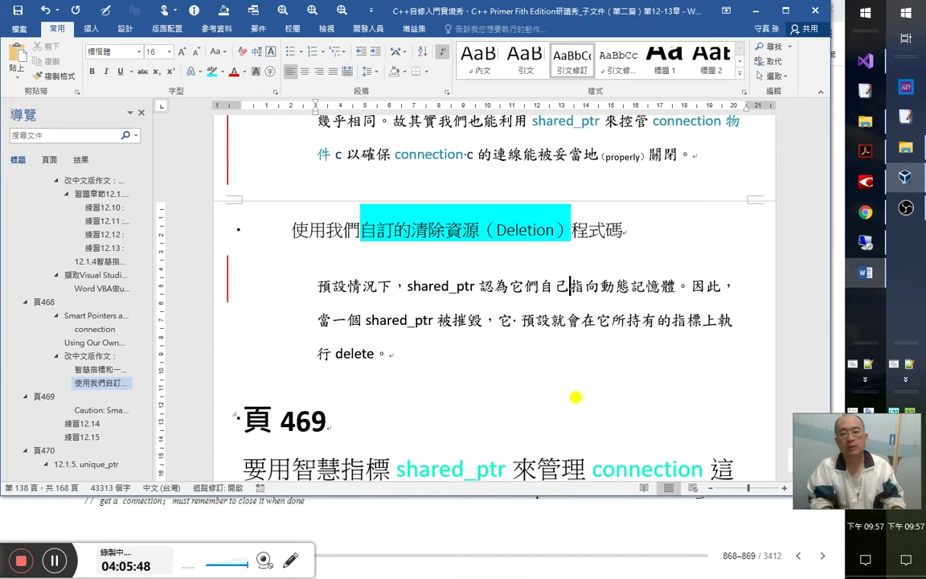
type("是")
key("Right")
key("Right")
key("Right")
key("Right")
key("Right")
key("Right")
key("Right")
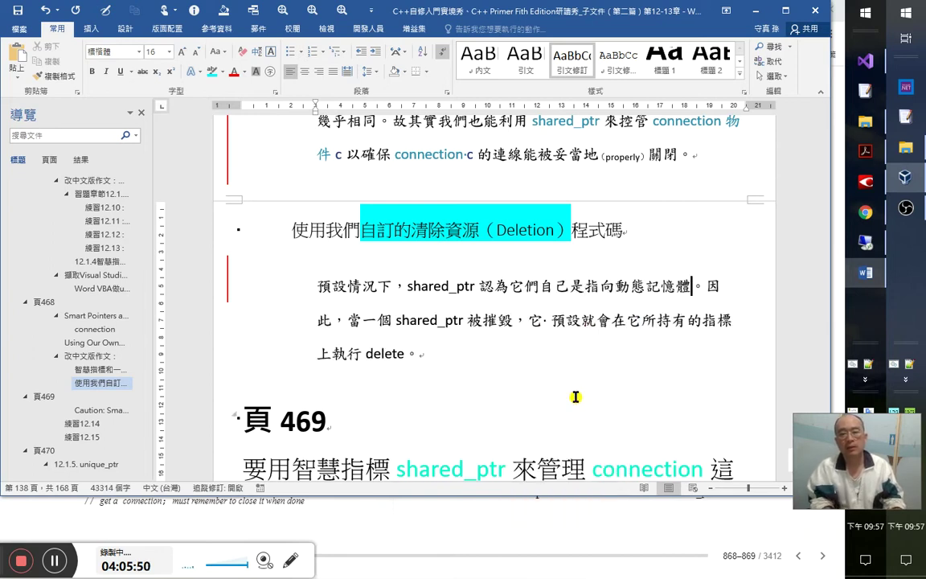
type("的")
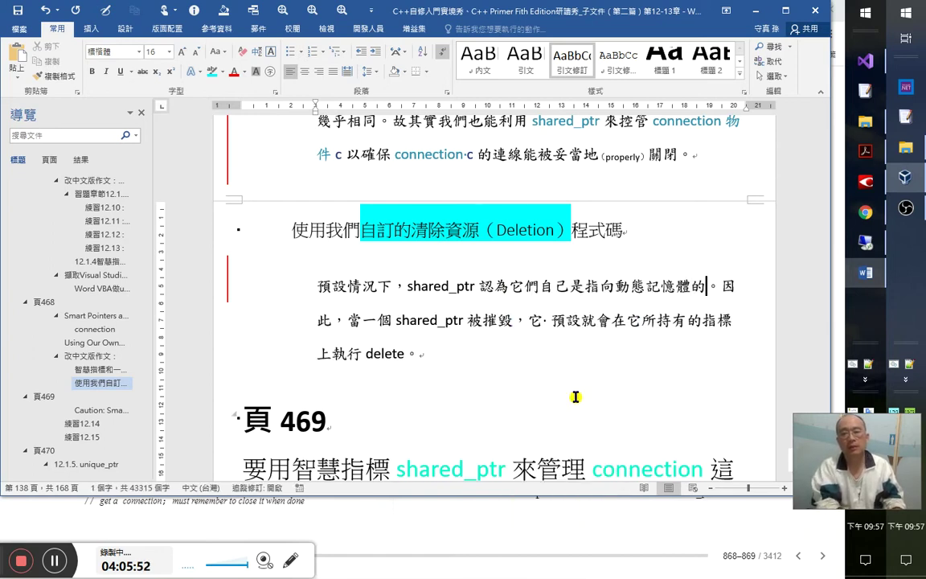
type("指")
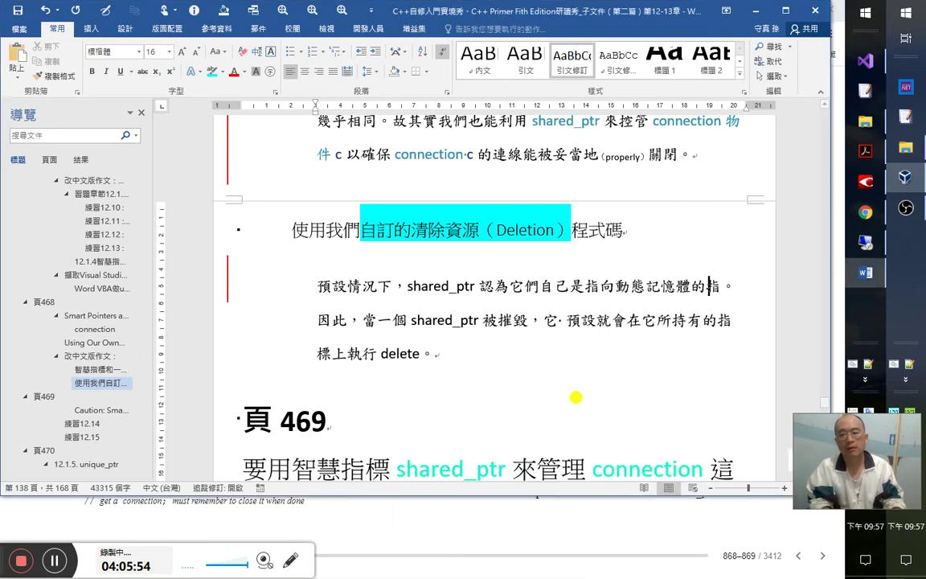
type("標")
key("Right")
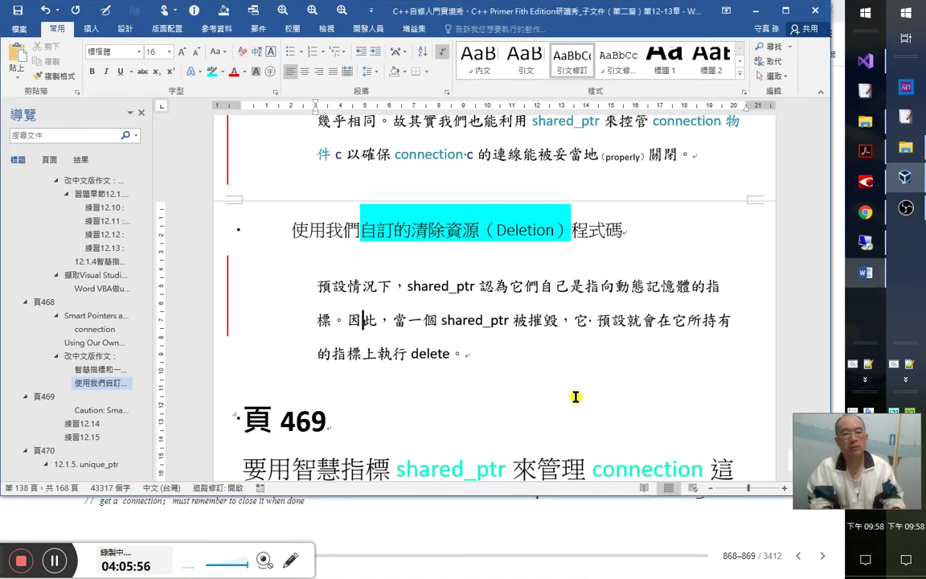
key("Right")
key("Right")
key("Right")
key("Right")
key("ctrl+shift+e")
key("Right")
key("Right")
key("Right")
key("Right")
key("Right")
key("Right")
key("BackSpace")
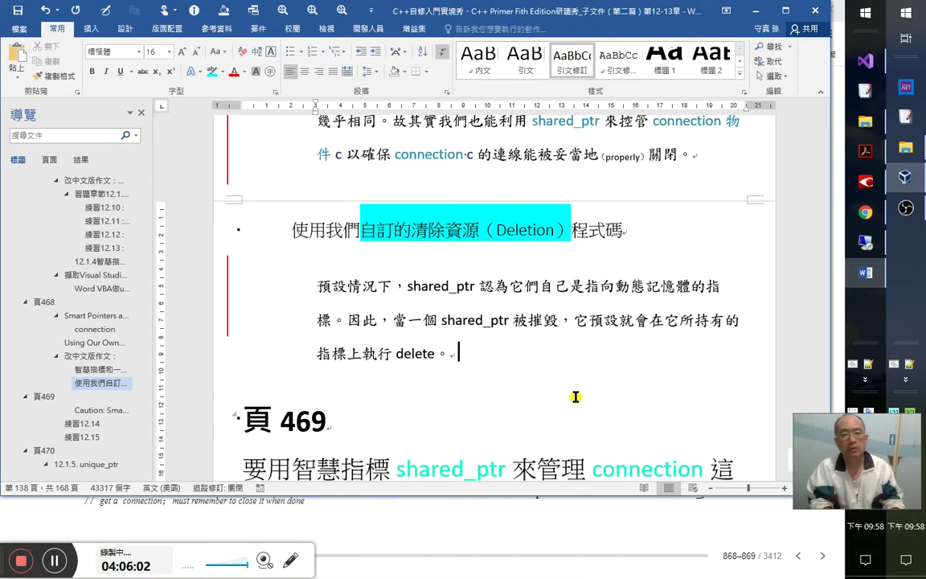
- Insert 都會 after shared_ptr and delete the redundant 指標 after 記憶體
key("ctrl+shift+Left")
key("ctrl+shift+Left")
key("ctrl+shift+Left")
key("ctrl+shift+Left")
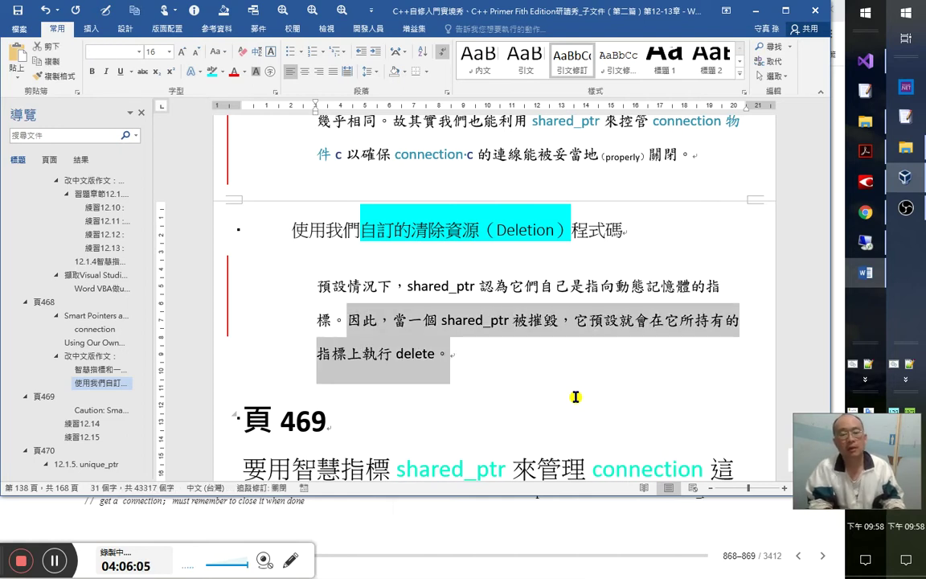
key("Up")
key("Right")
key("Right")
key("Right")
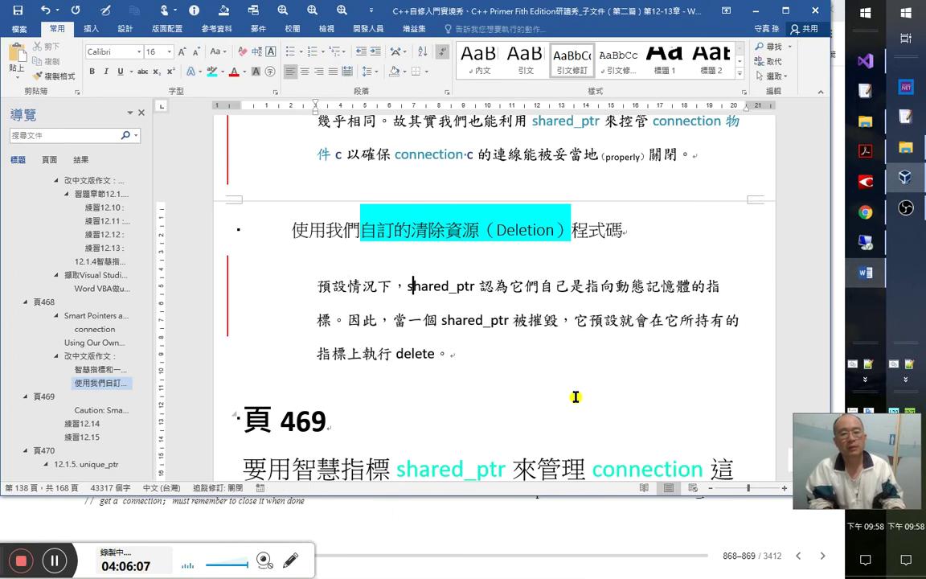
key("Right")
key("Right")
key("Right")
type("都")
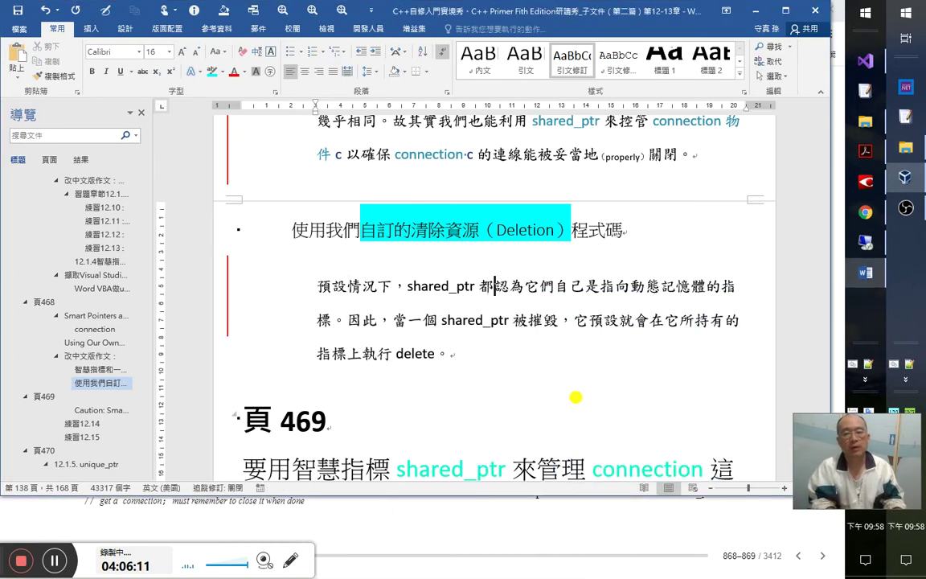
type("會")
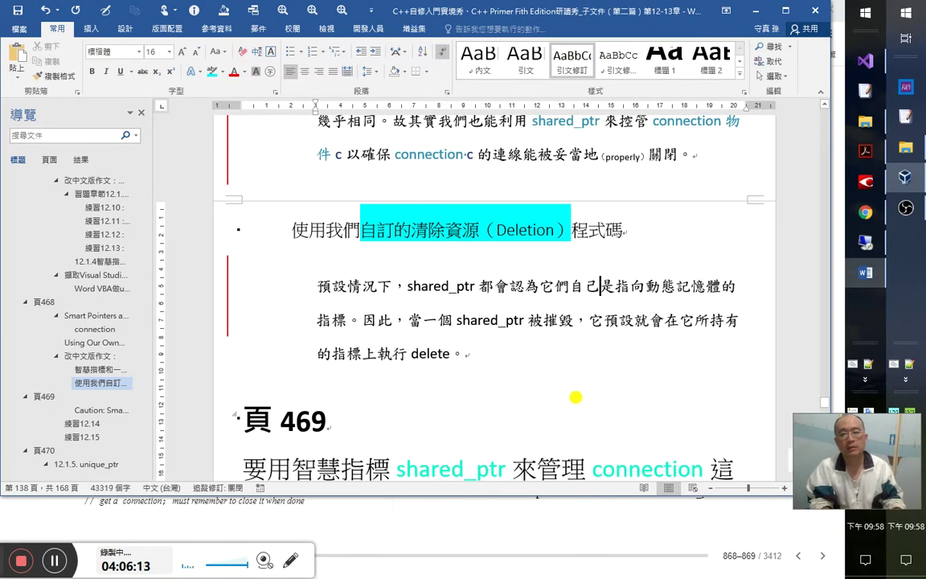
key("Right")
key("Right")
key("shift+Right")
key("shift+Right")
key("Delete")
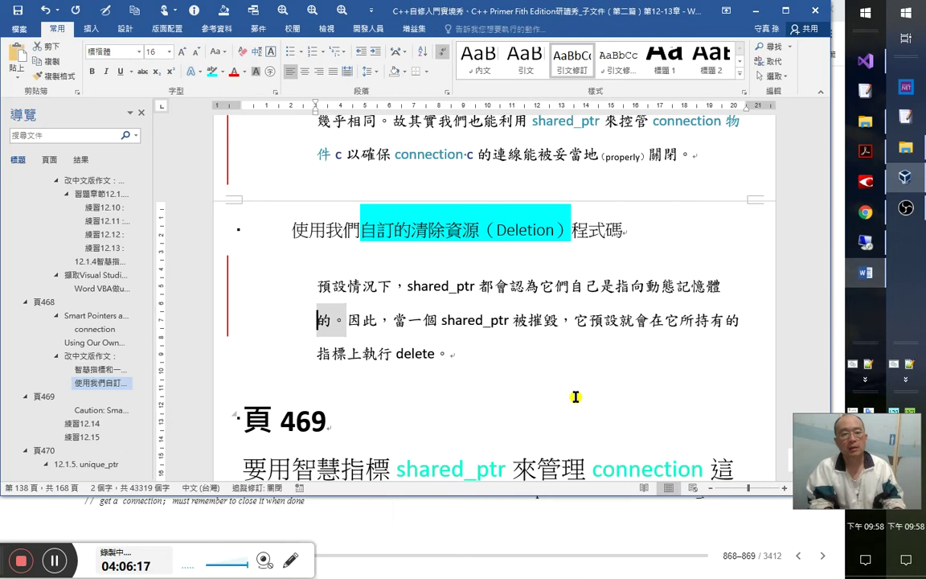
key("Right")
- Replace 因此 with 所以 and add 時 after 被摧毀
key("shift+Right")
key("shift+Right")
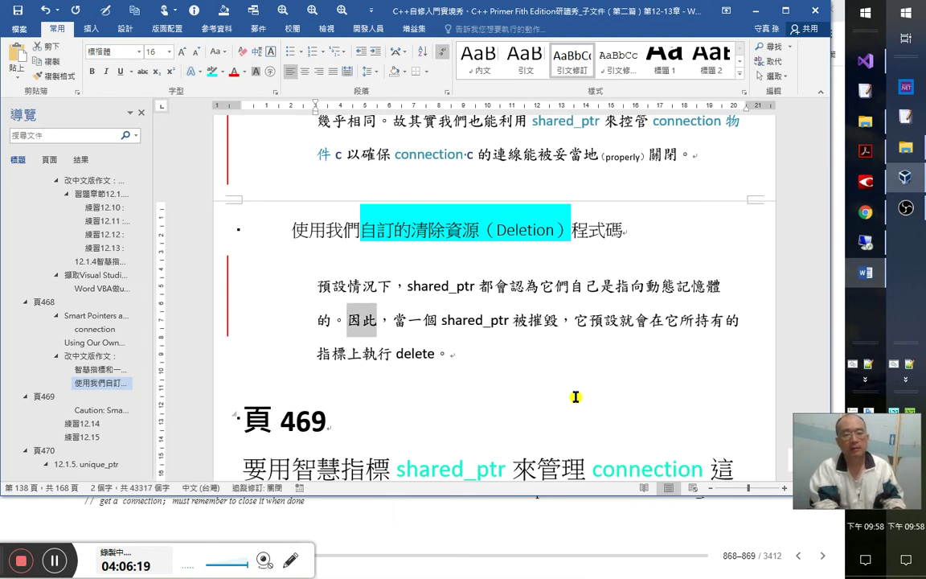
type("所以")
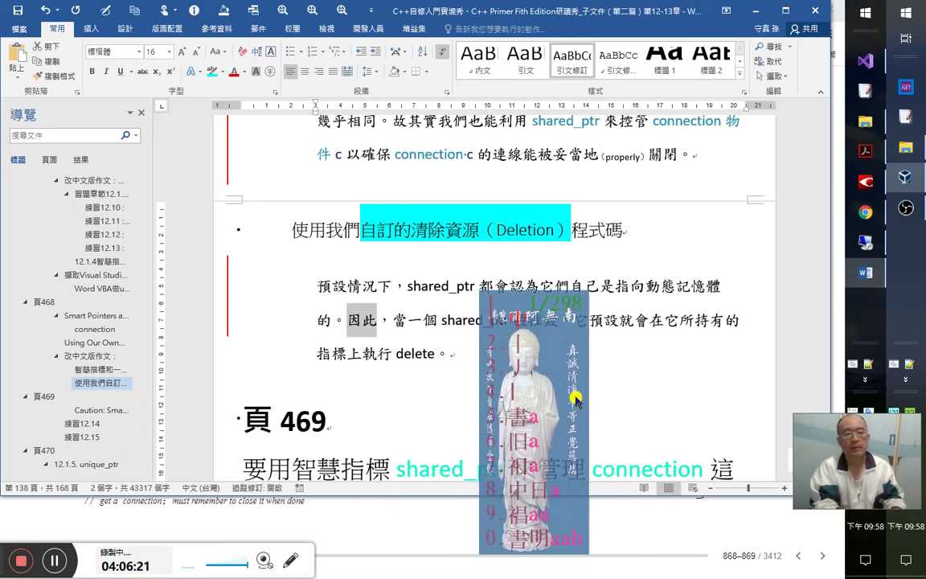
key("Right")
key("Right")
key("Right")
key("Right")
key("Right")
key("Right")
key("Right")
key("Right")
key("Right")
key("Right")
key("Right")
key("Right")
key("Right")
key("Right")
key("Right")
key("Right")
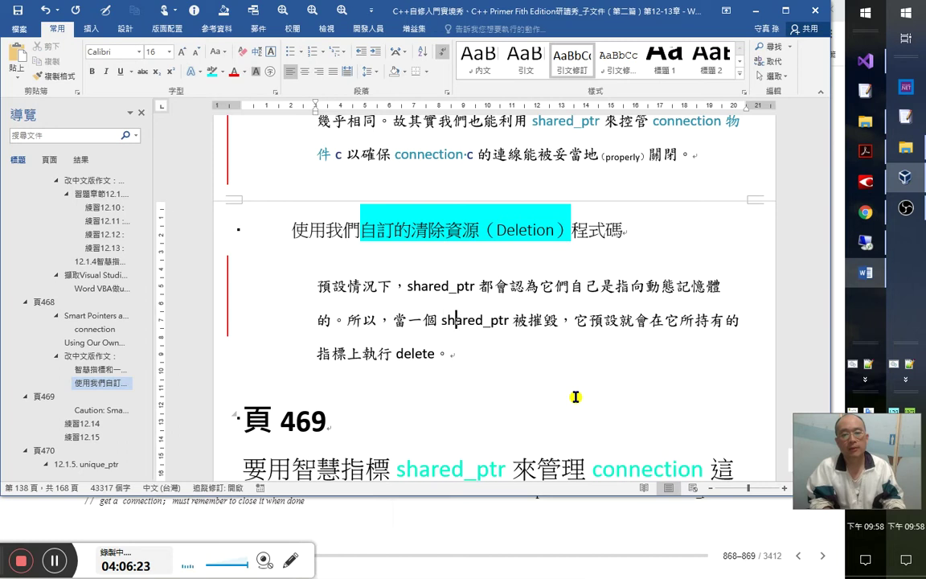
key("Right")
key("Right")
key("Right")
type("時")
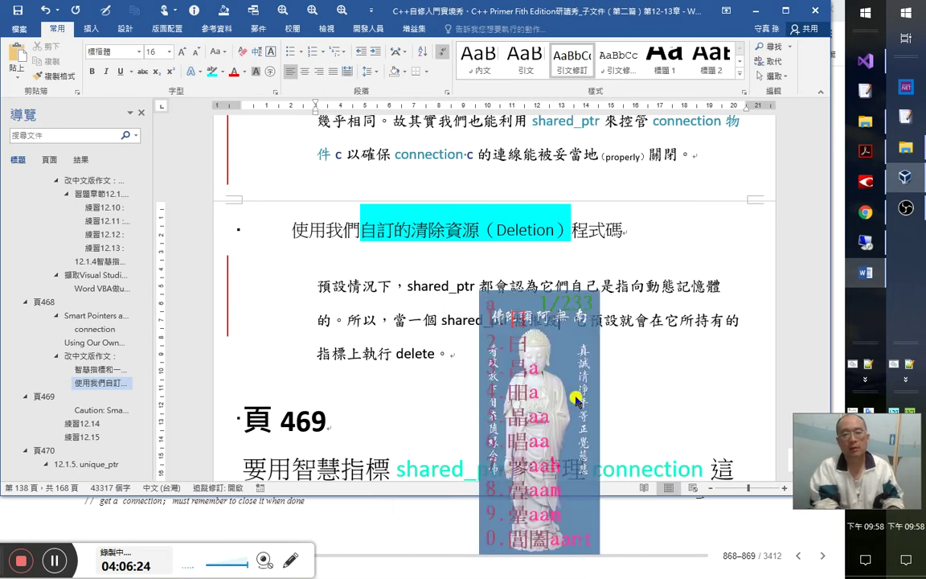
- Replace 預設 with 直覺 and add 運算 after delete
key("shift+Right")
key("shift+Right")
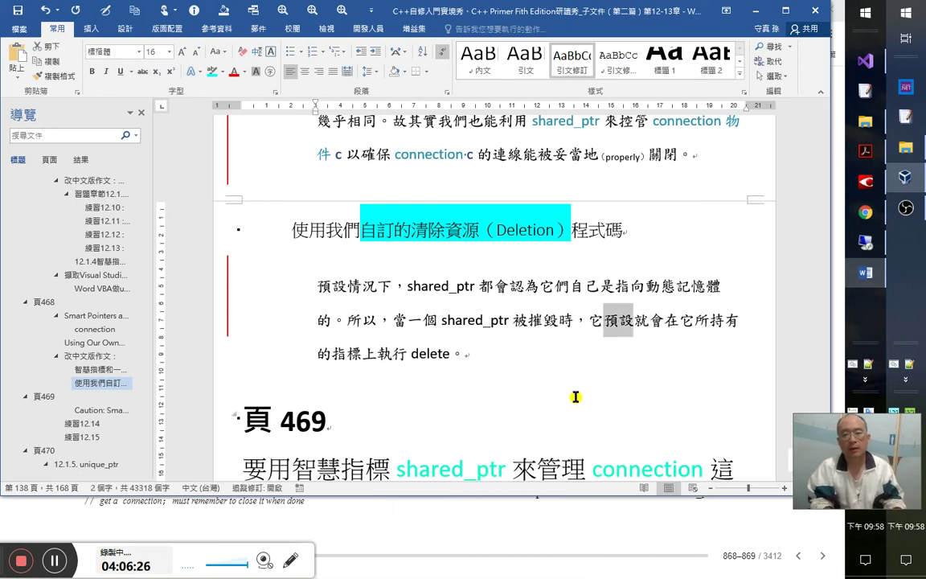
key("Delete")
key("Right")
key("Right")
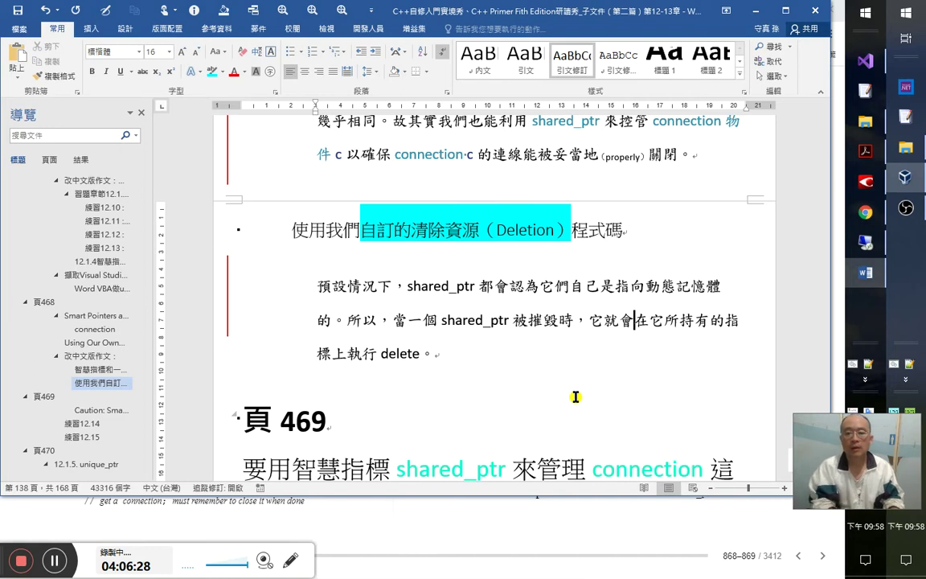
type("直覺")
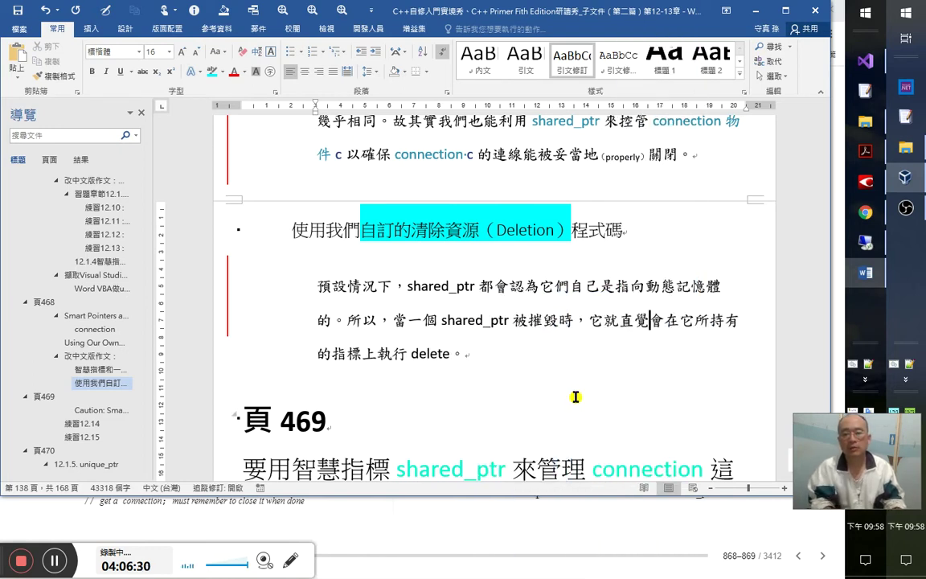
key("Right")
key("Right")
key("Right")
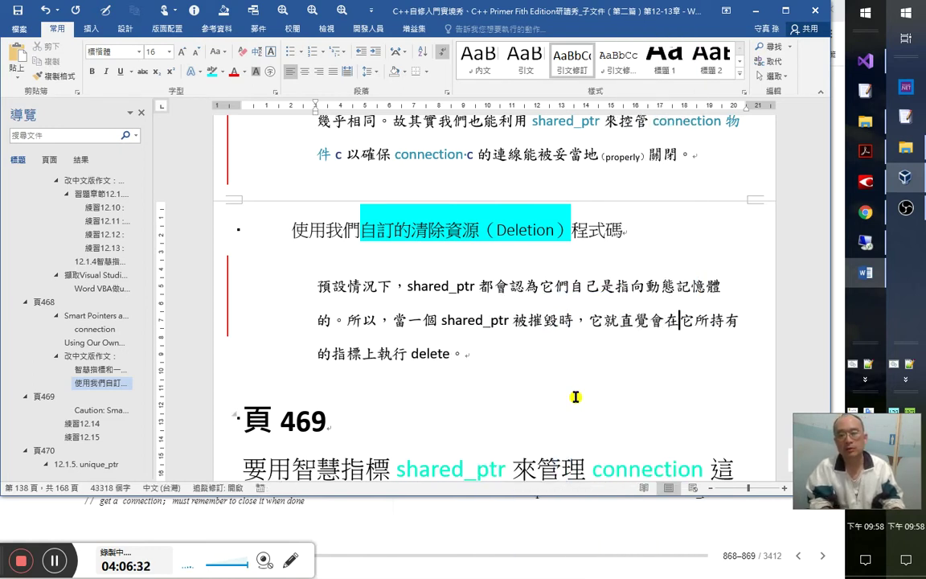
key("Right")
key("Right")
key("Right")
key("Right")
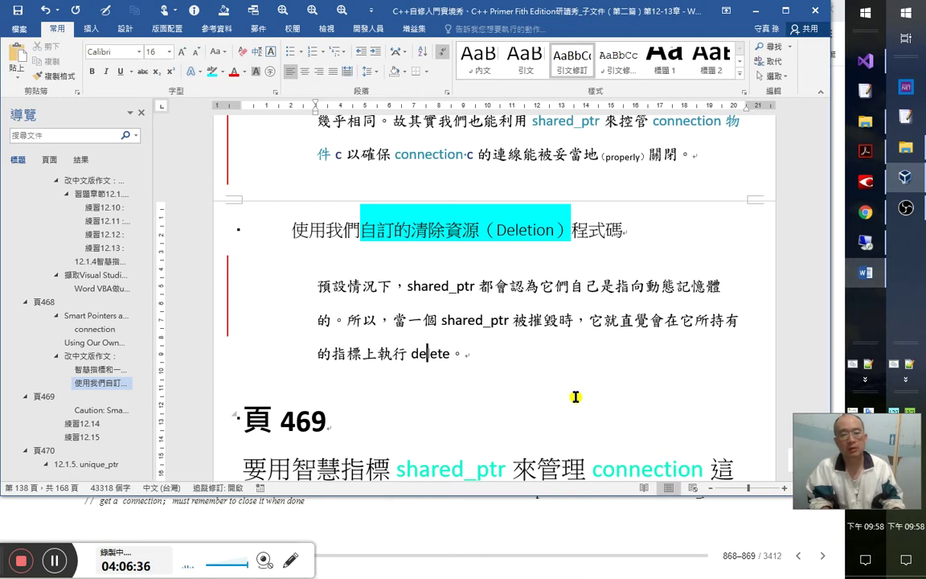
type("運算子")
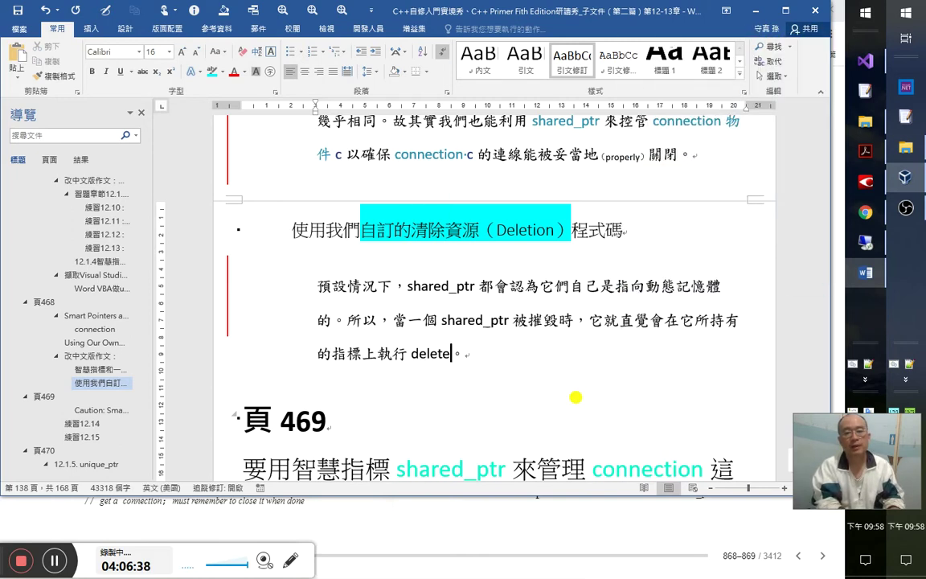
key("BackSpace")
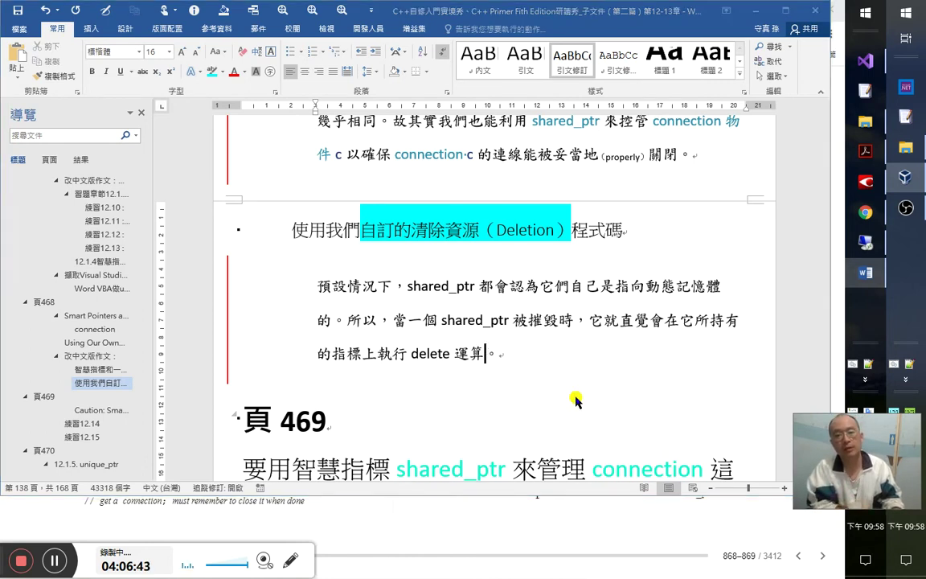
key("alt+Tab")
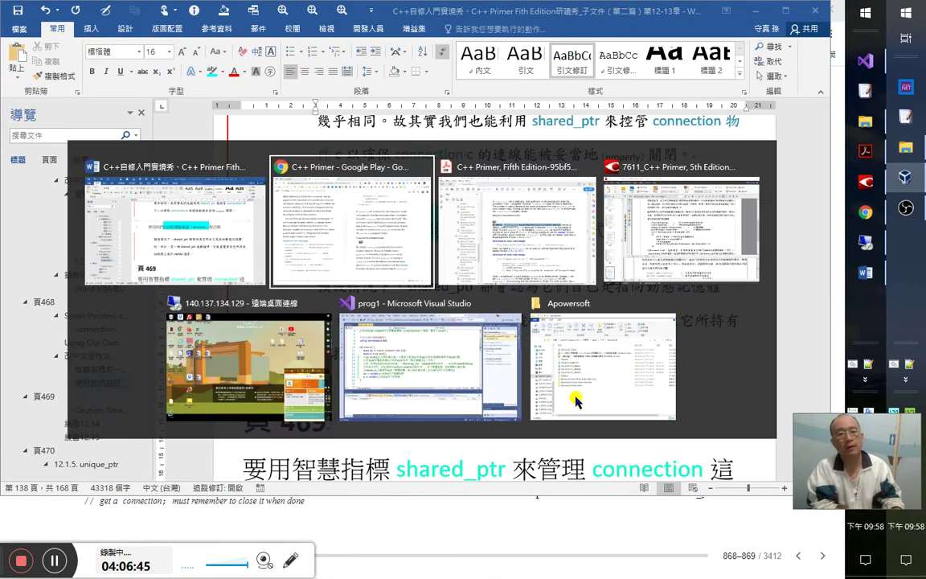
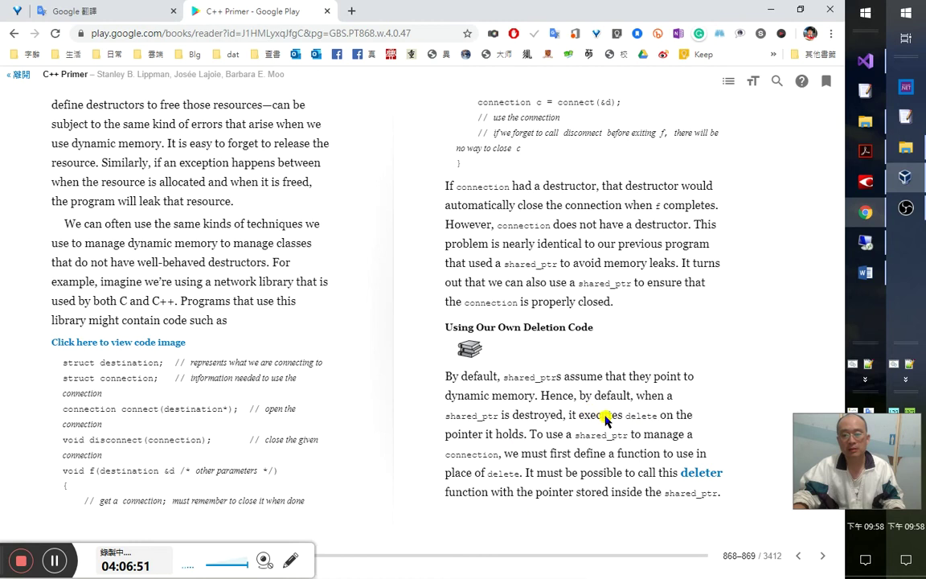
- Colour the word delete blue as a keyword in the default-deletion sentence
key("alt+Tab")
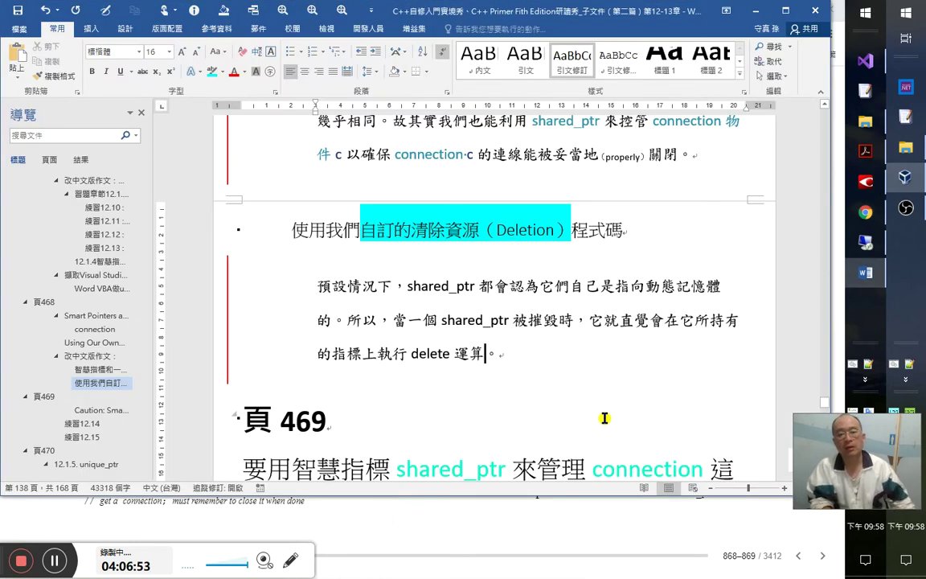
key("Left")
key("shift+Left")
key("shift+Left")
key("shift+Left")
key("shift+Left")
key("shift+Left")
key("shift+Left")
key("shift+Left")
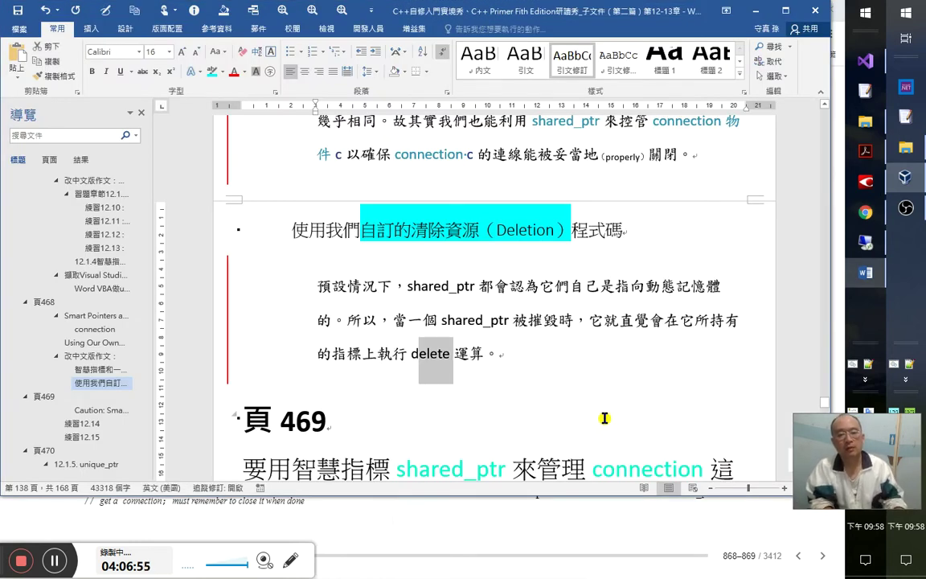
key("alt+q")
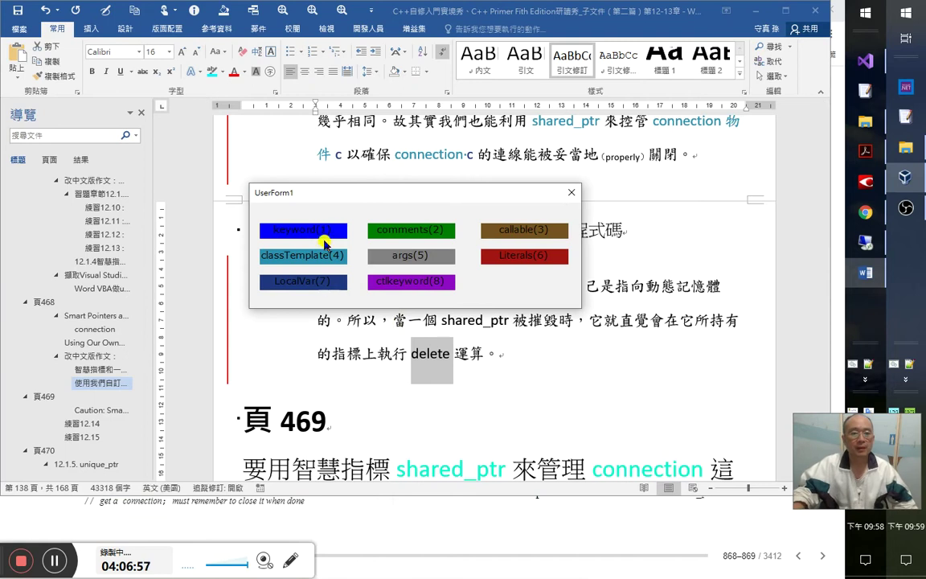
left_click(334, 232)
left_click(560, 322)
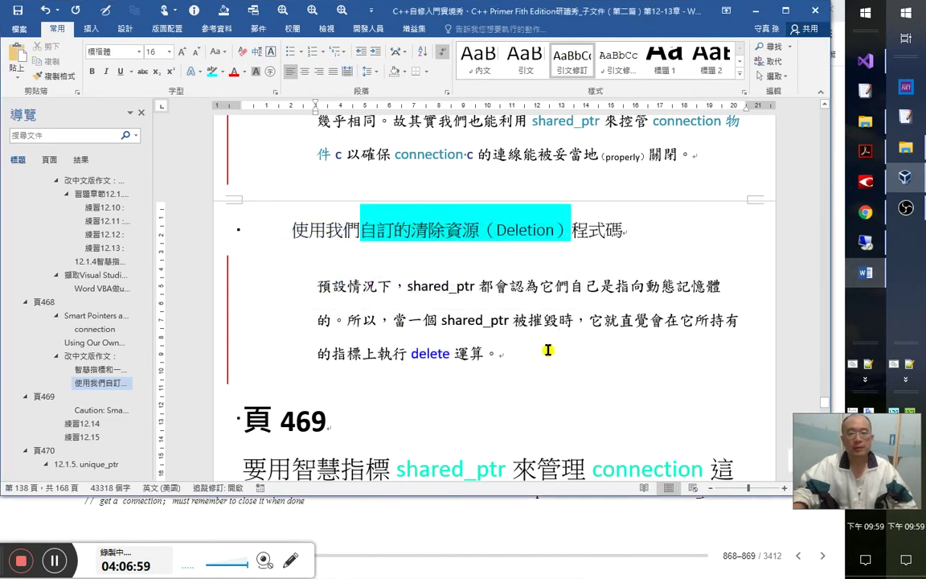
- Colour shared_ptr teal as a class term
left_click_drag(505, 321, 432, 336)
left_click(439, 321)
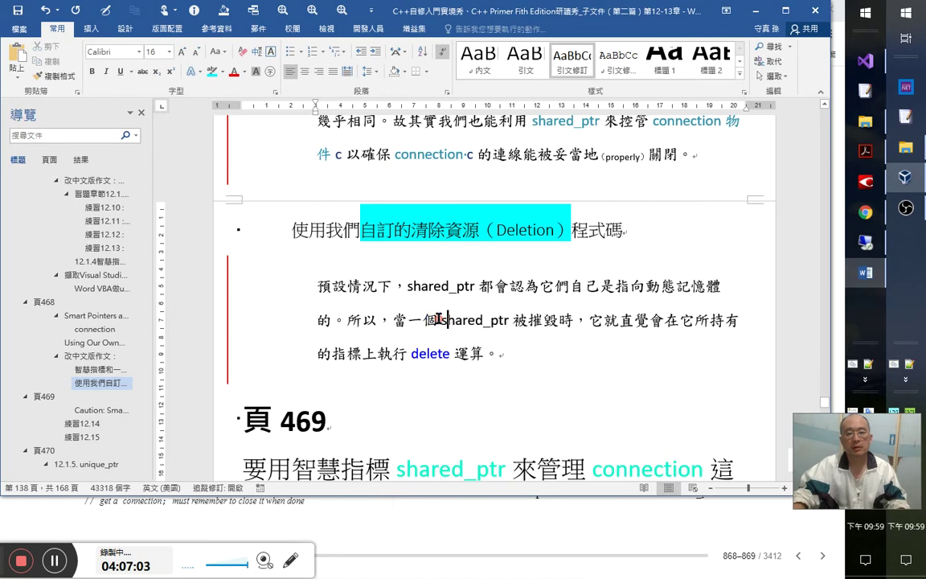
left_click_drag(440, 321, 508, 322)
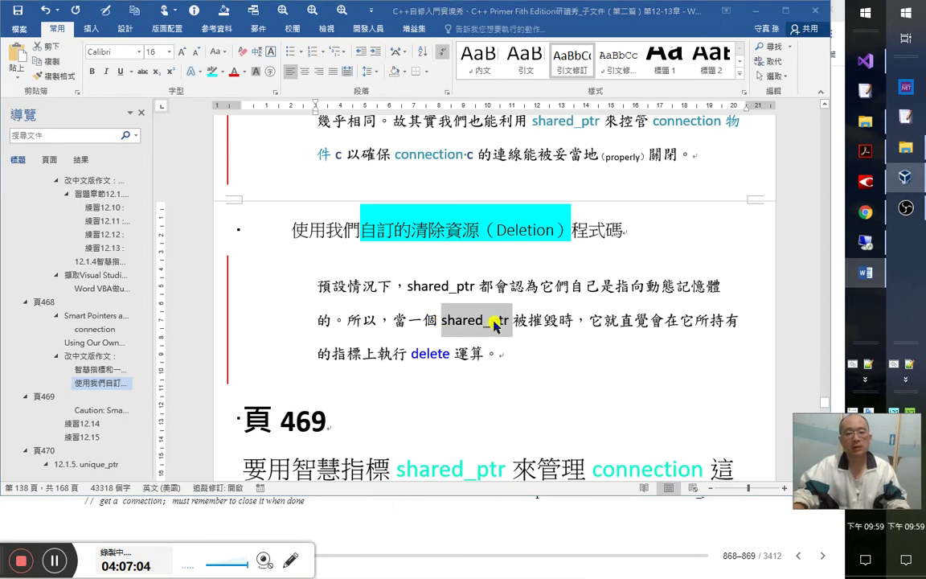
key("alt+F8")
left_click(331, 265)
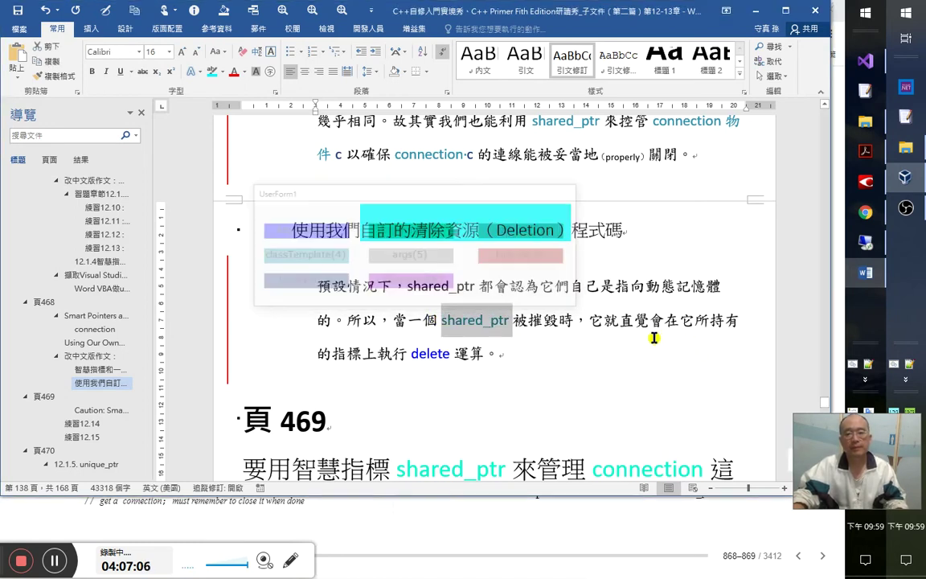
- Delete the word 直覺 from the sentence
left_click(636, 322)
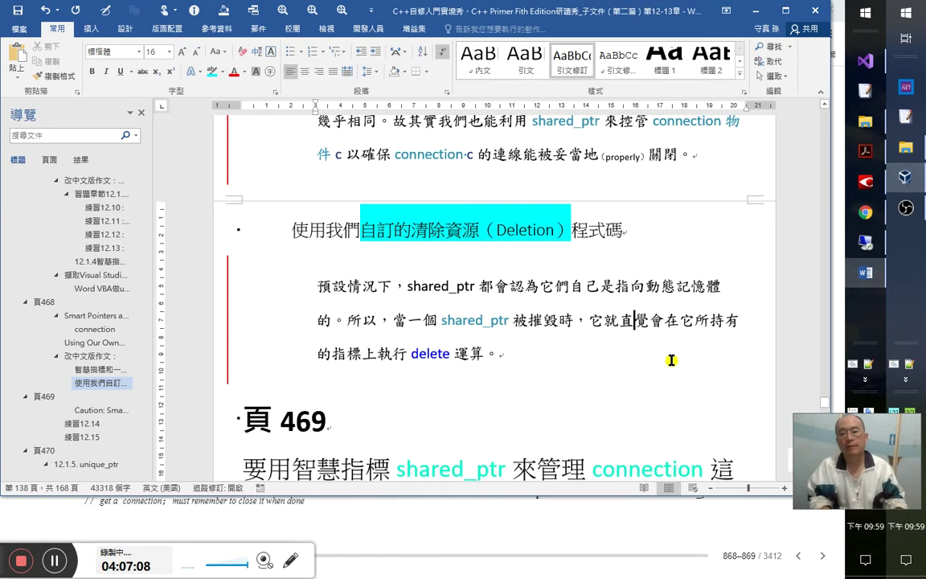
key("Left")
key("shift+Right")
key("shift+Right")
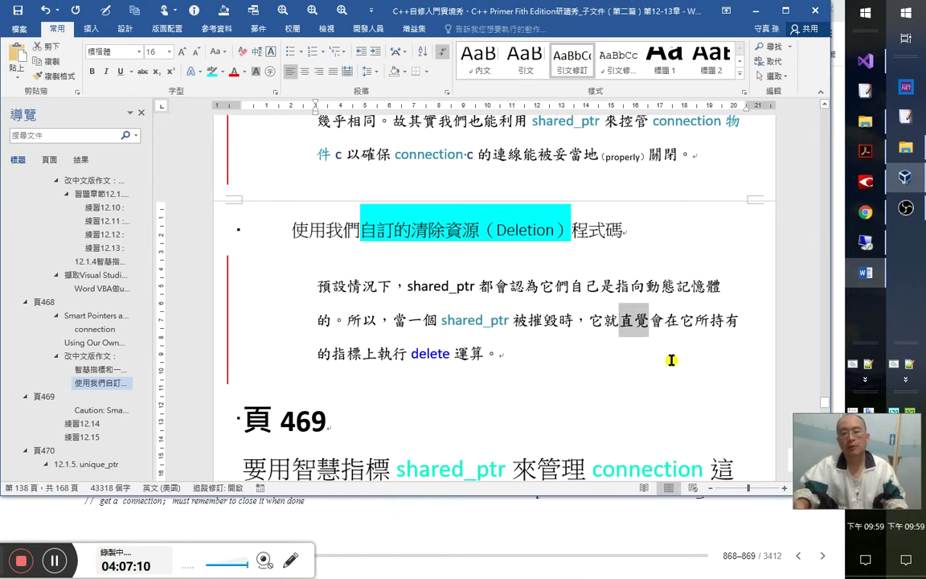
key("Delete")
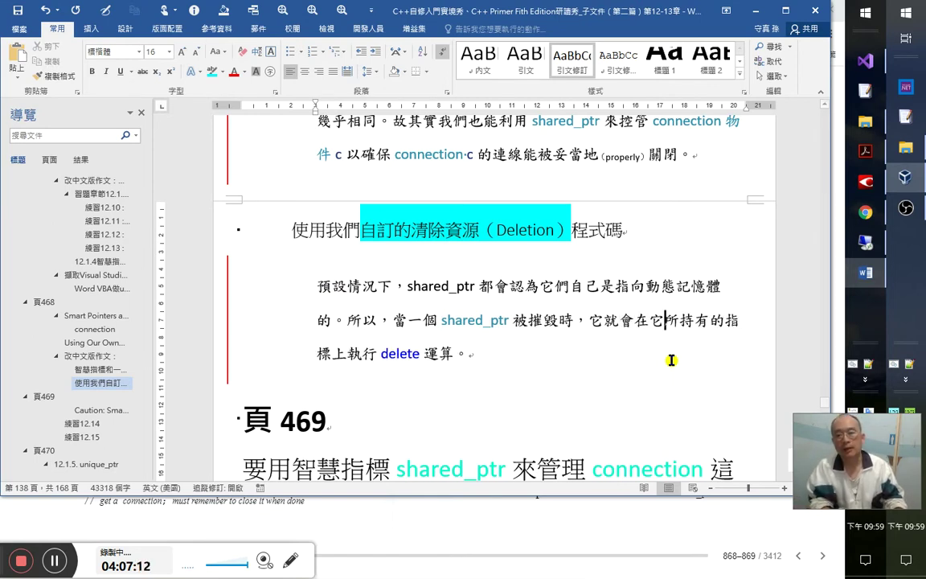
- Replace 執 with 逕 so 執行 reads 逕行
key("Right")
key("Right")
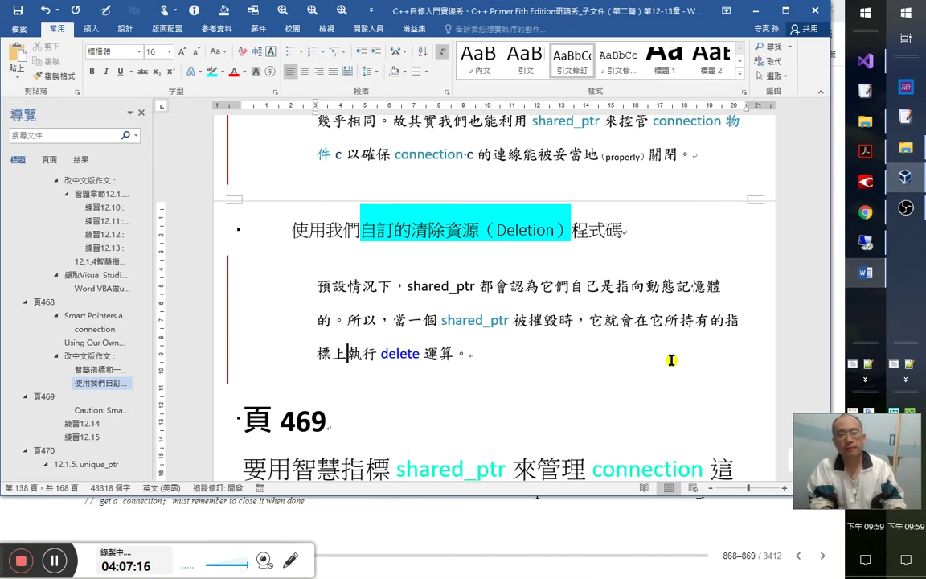
key("ctrl+space")
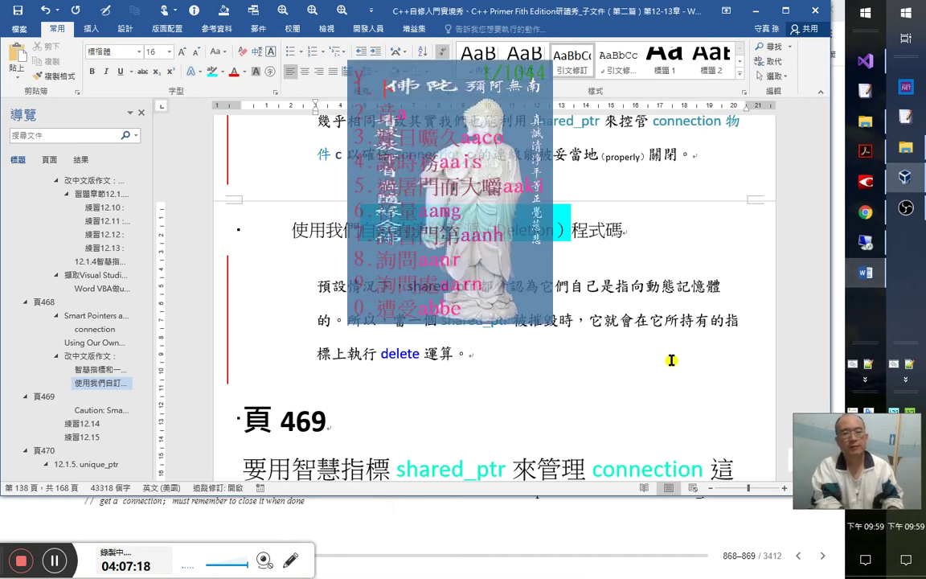
type("逕")
key("Delete")
key("Right")
key("Right")
key("Right")
key("ctrl+space")
key("Left")
key("Left")
key("Left")
key("Right")
key("Right")
key("Right")
key("Right")
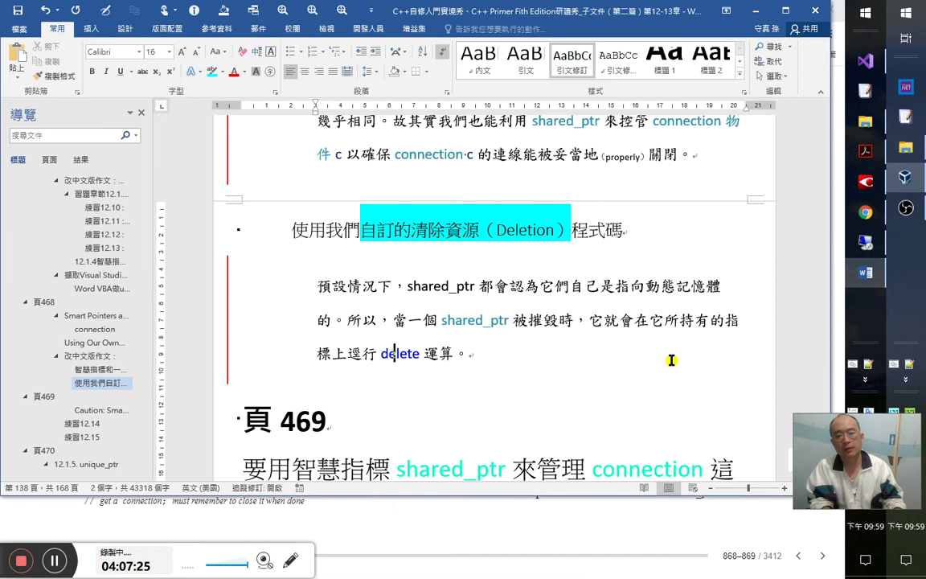
key("End")
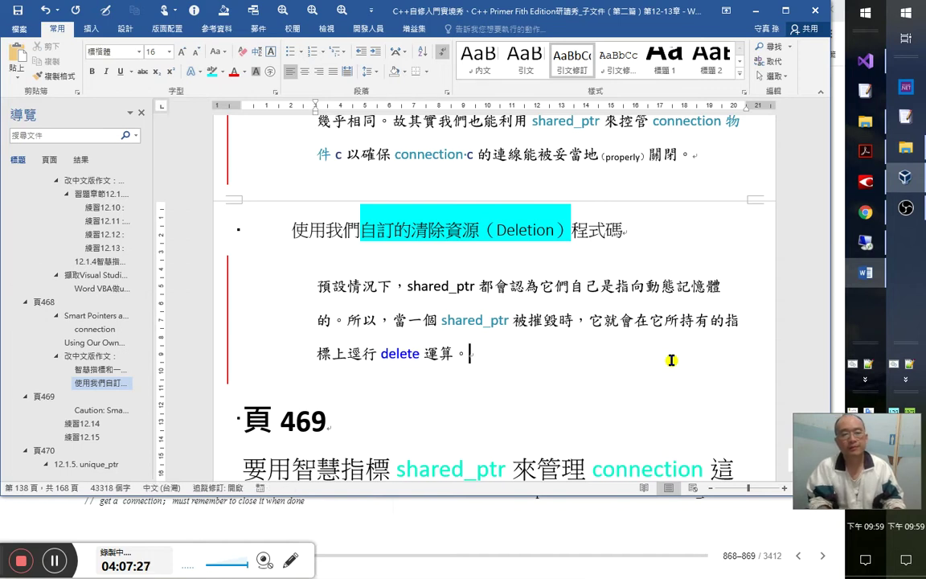
- Check the matching OCR source sentence in FineReader, then return to Word
key("alt+Tab")
key("alt+Tab")
key("alt+Tab")
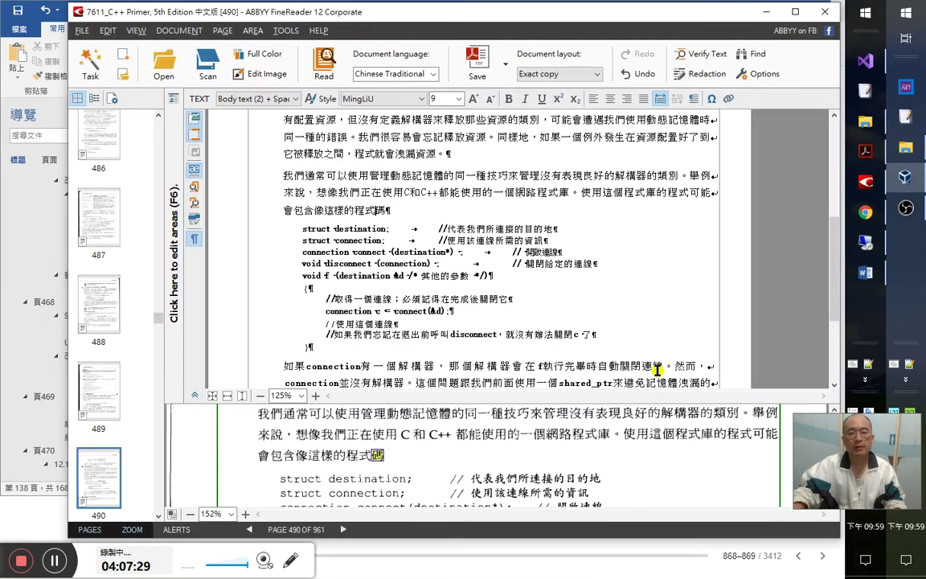
scroll(478, 297, "down", 2)
left_click(508, 320)
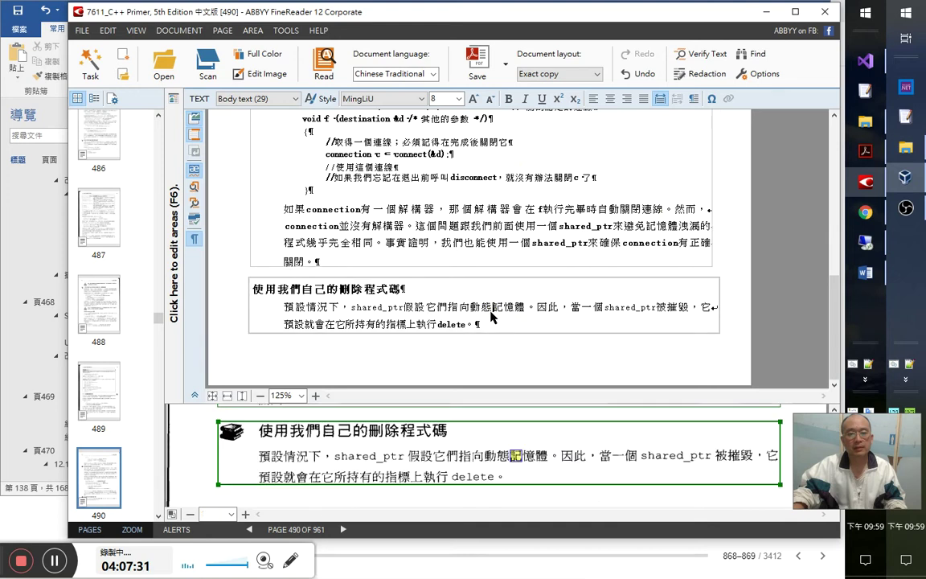
key("alt+Tab")
key("alt+Tab")
key("alt+Tab")
key("alt+Tab")
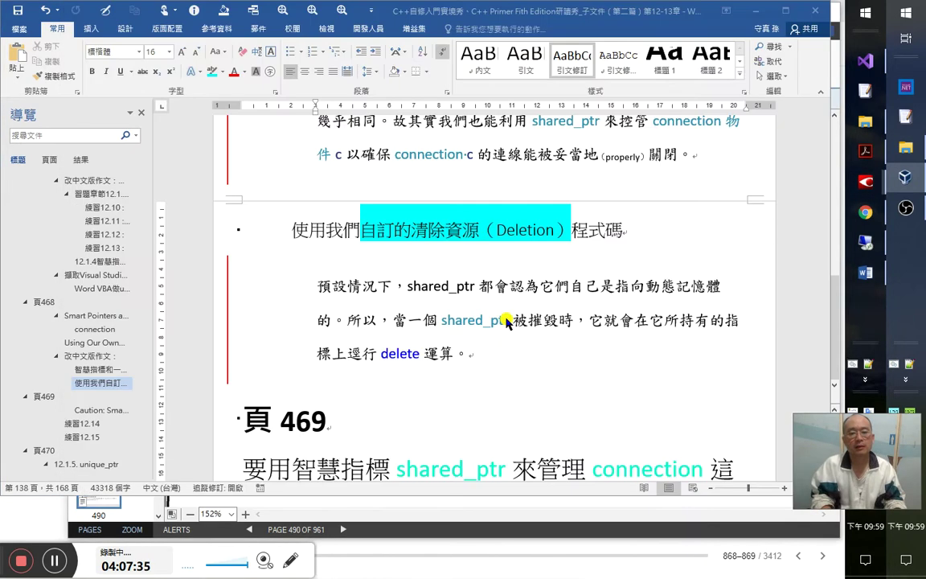
- Append 所以我們就可以利用它們這樣的特性，來將「偽裝」成動， to the paragraph
key("Up")
key("End")
type("所以")
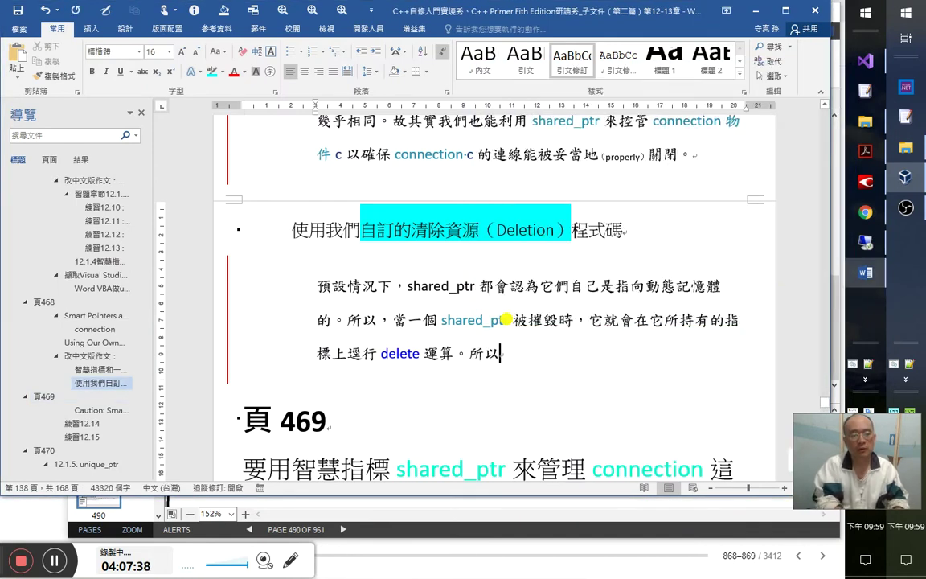
type("我們")
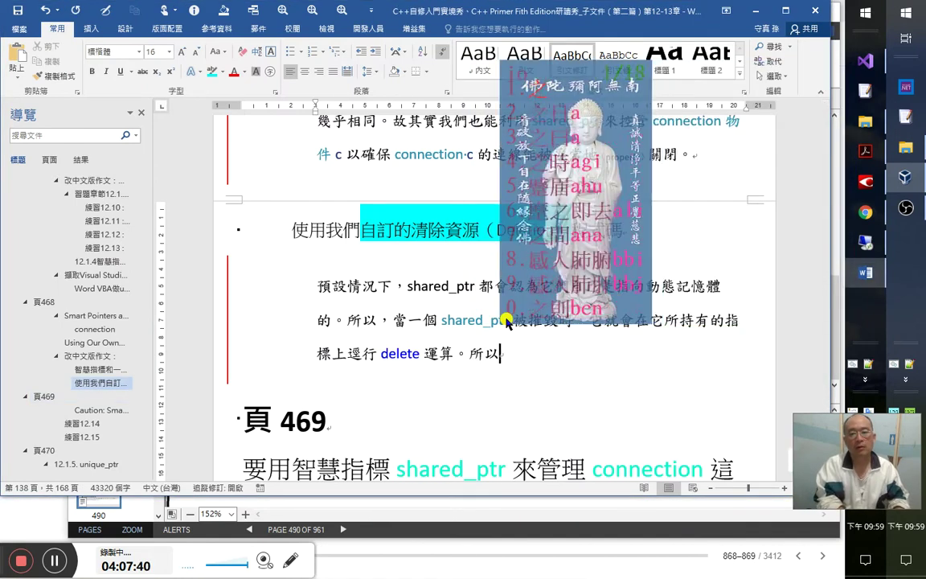
type("就可以")
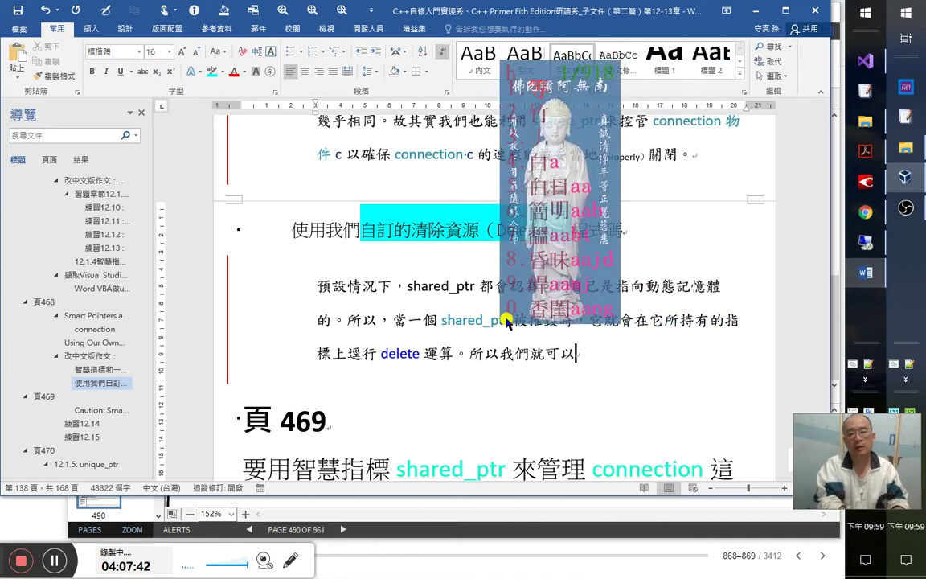
type("利用它們")
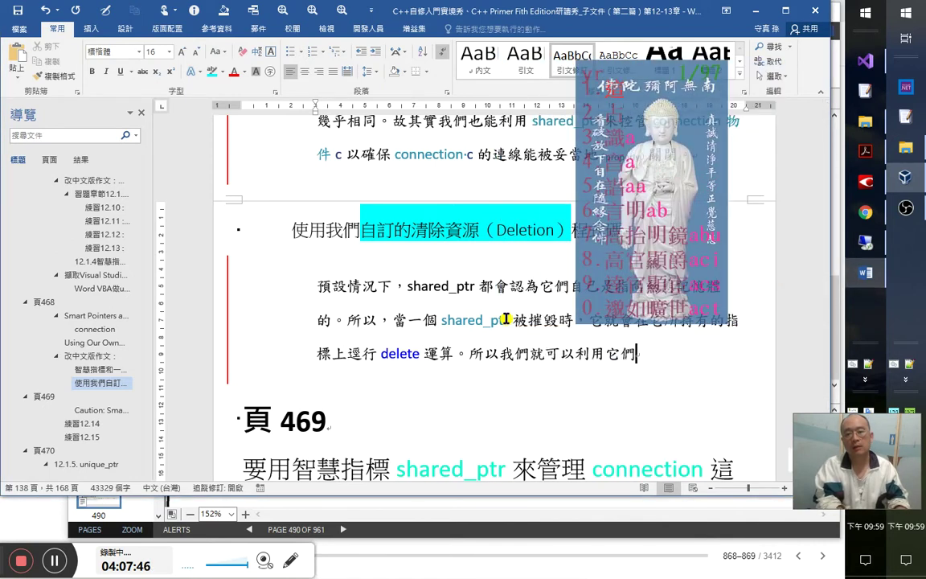
type("這樣的")
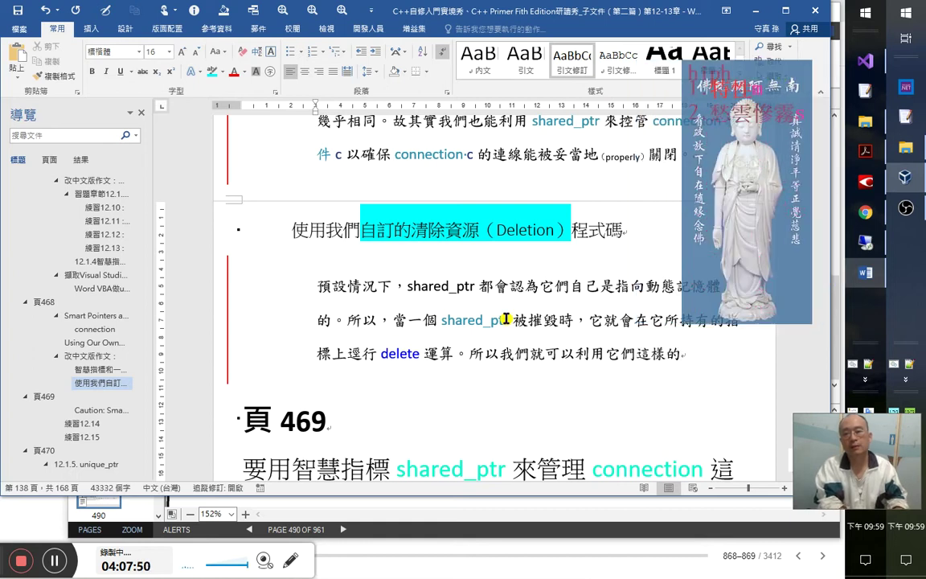
type("特性，來將「」")
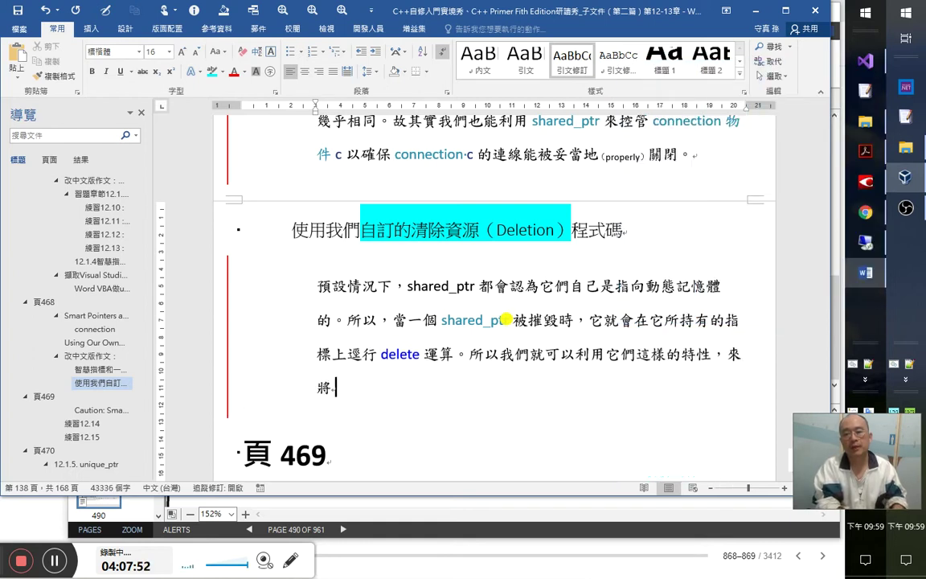
key("Left")
key("a")
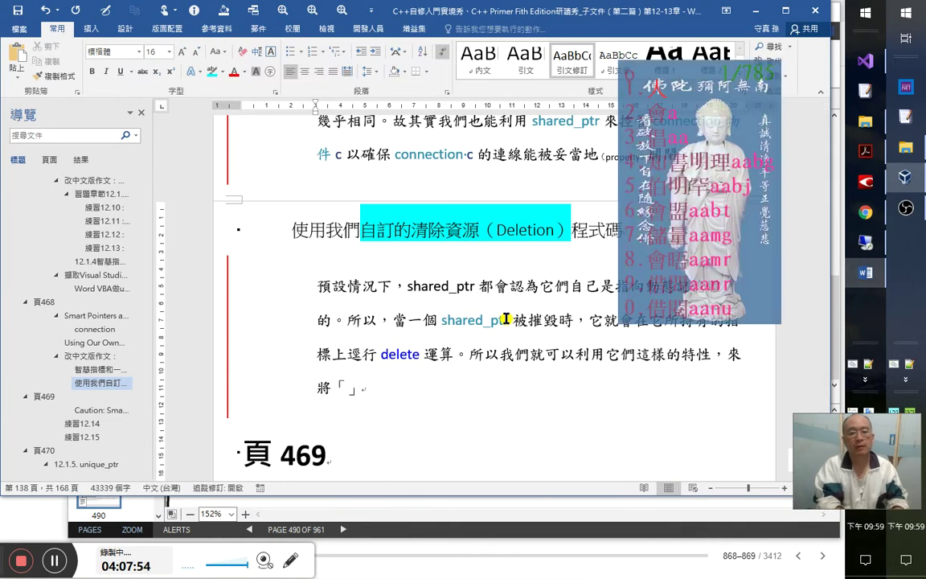
key("Escape")
type("偽裝")
key("Right")
type("成")
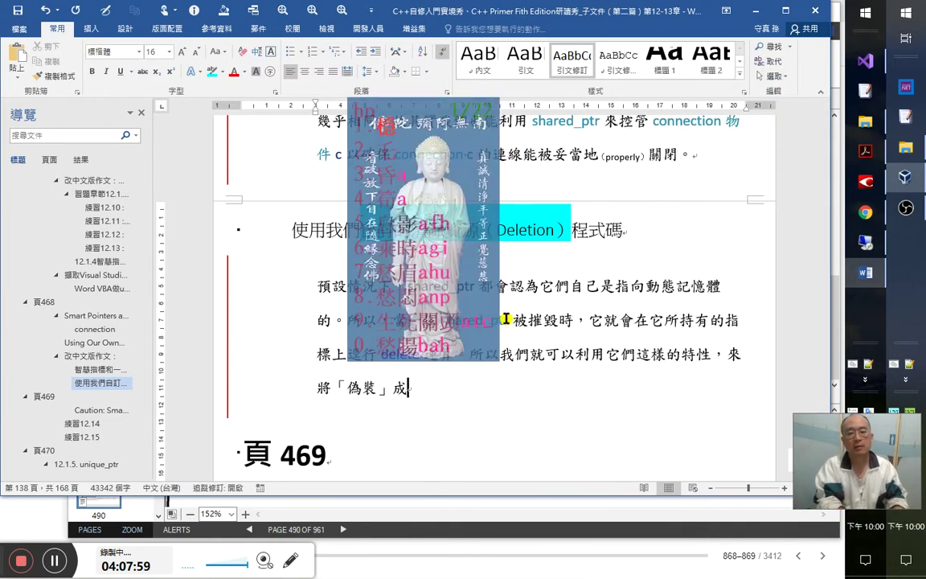
type("yb")
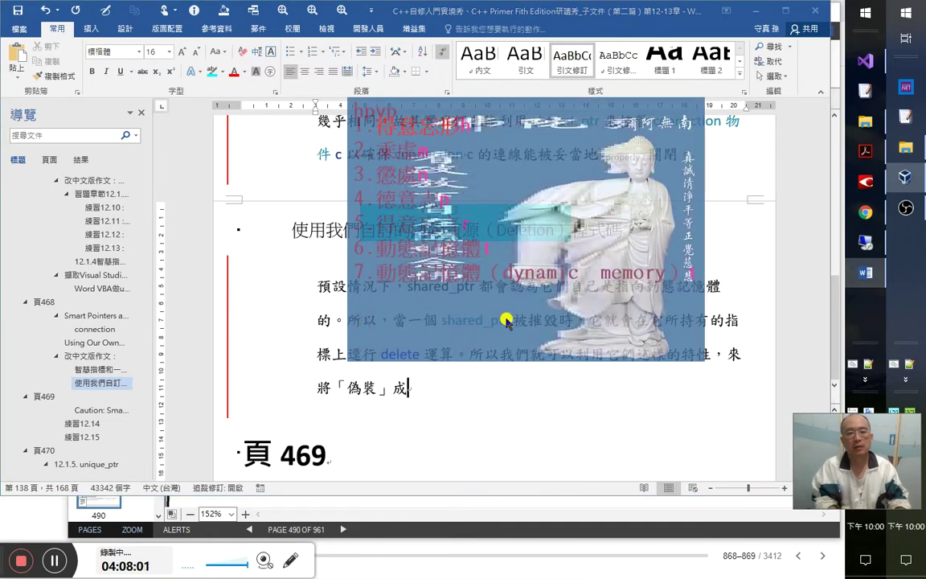
key("space")
type("，")
- Insert 如connection這樣的不智類別（dumb classes） before 「偽裝」 and select dumb
key("Right")
type("如")
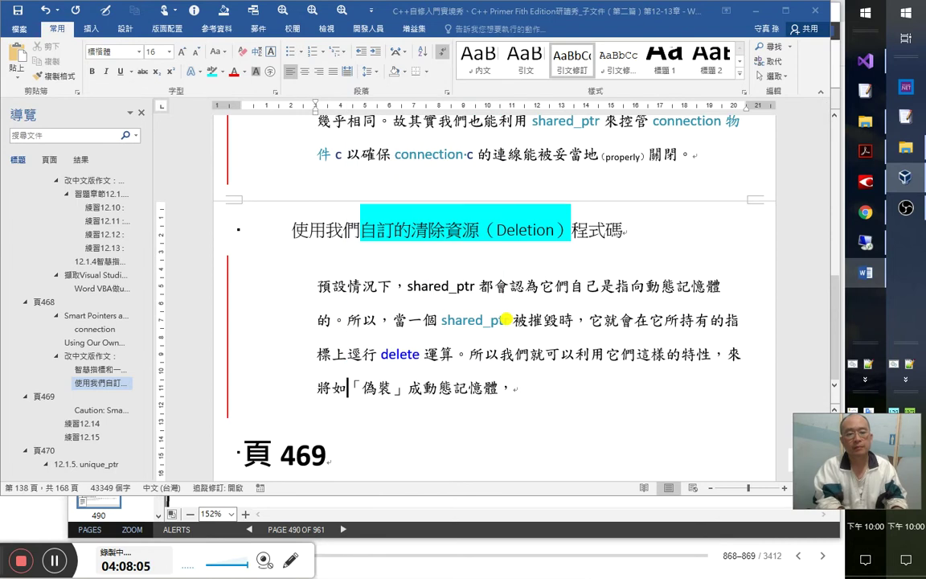
type("conne")
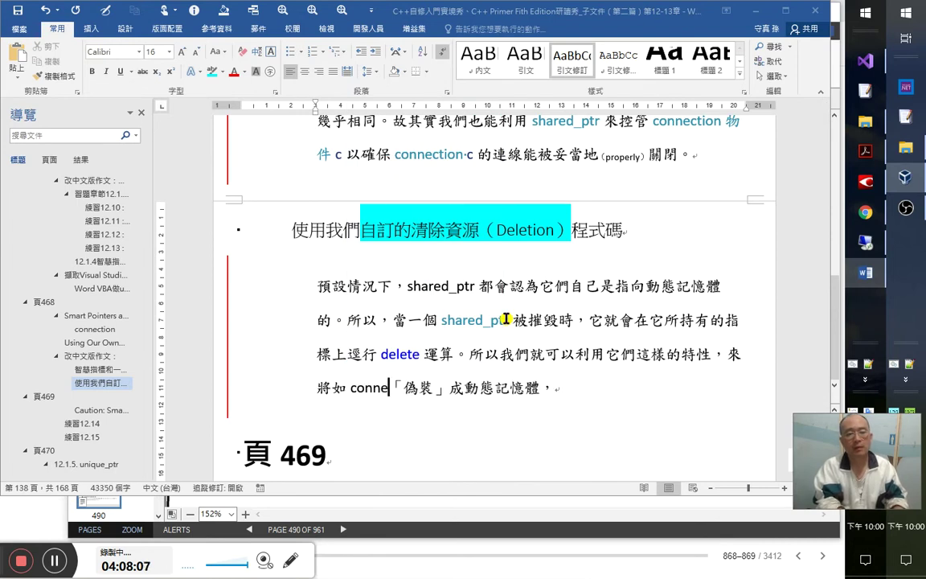
type("ction")
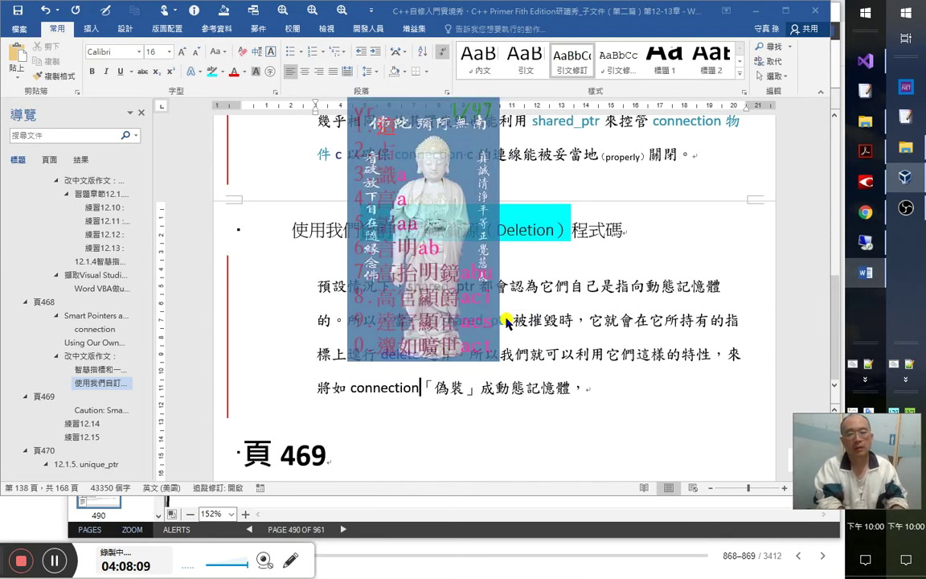
type("這樣的")
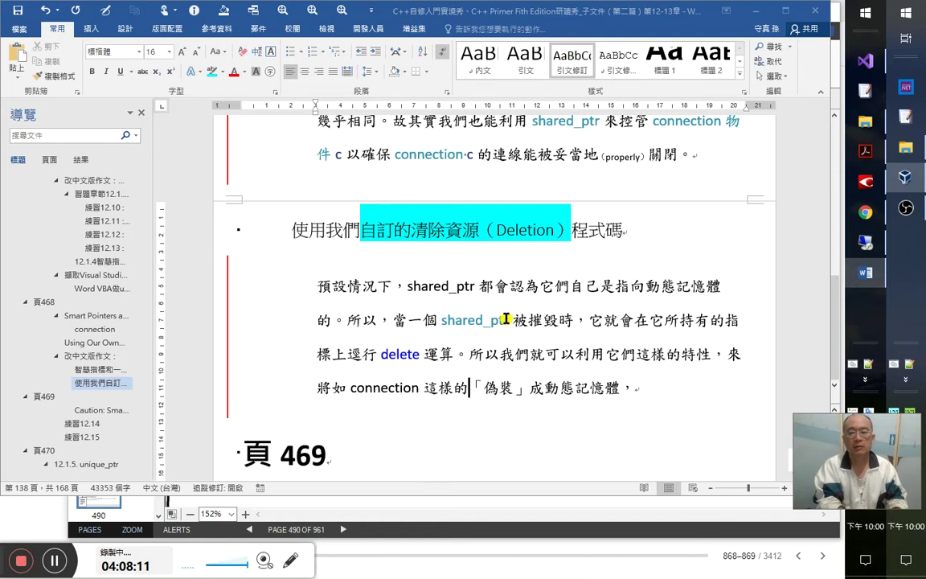
type("不智類")
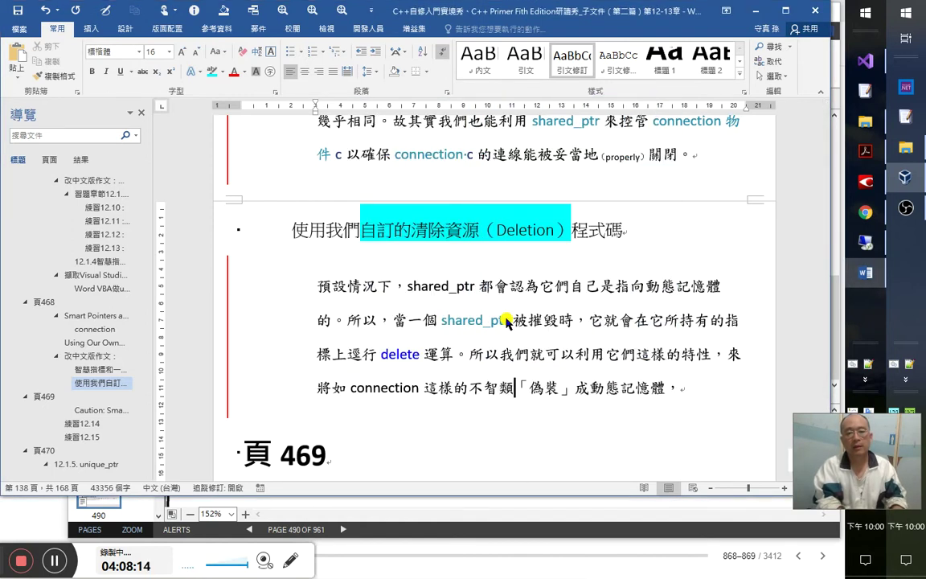
type("別（dum")
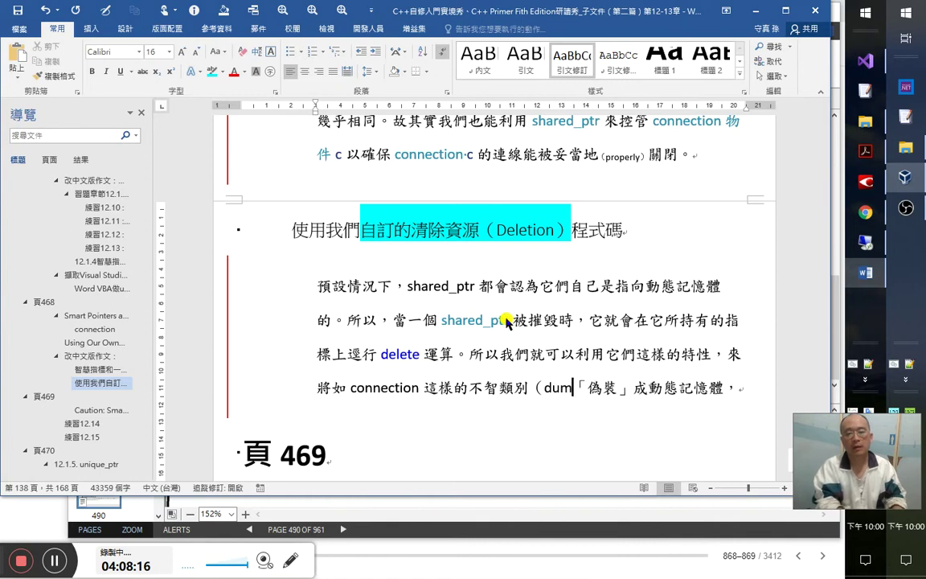
type("b cl")
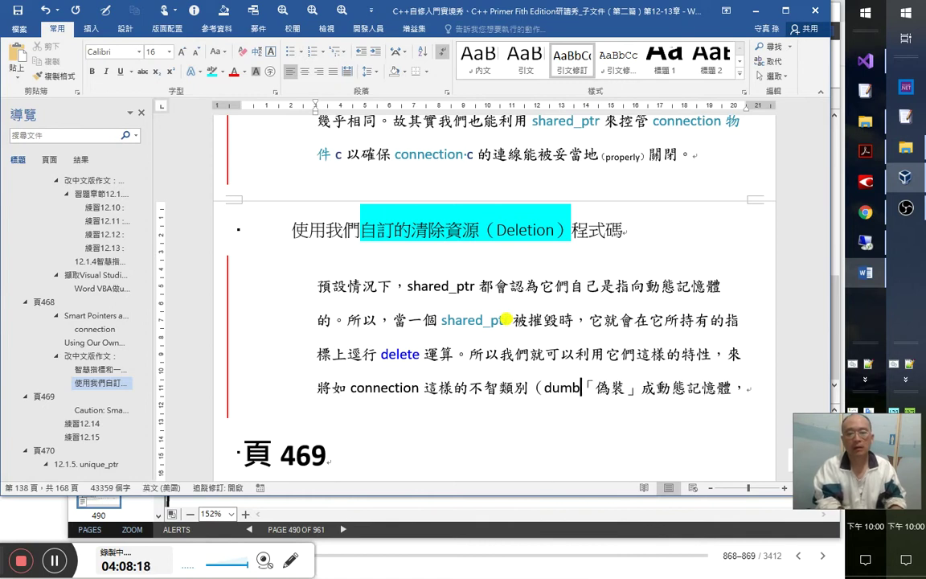
type("asses")
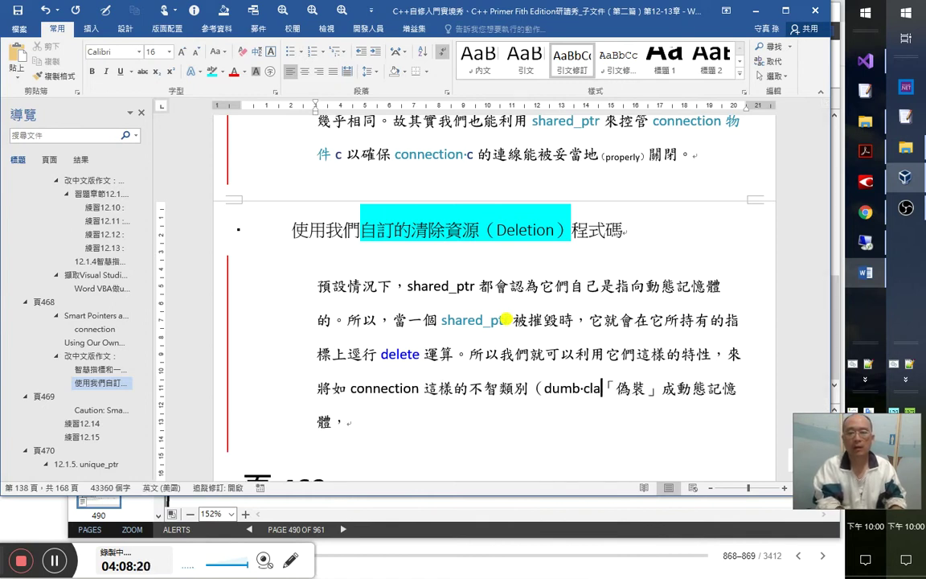
type("）")
key("Left")
key("Left")
key("ctrl+shift+Left")
key("ctrl+shift+Left")
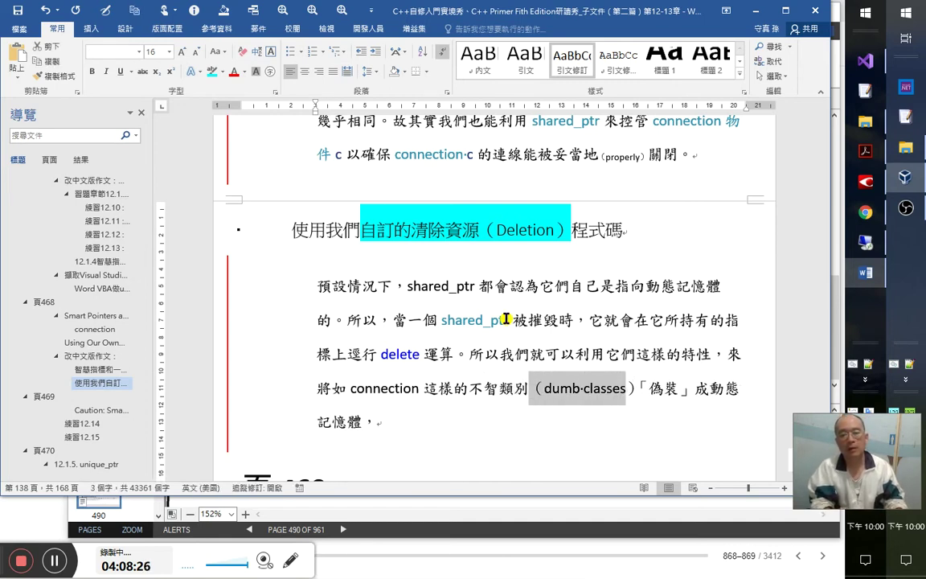
key("Left")
key("shift+Right")
key("shift+Right")
key("shift+Right")
key("shift+Right")
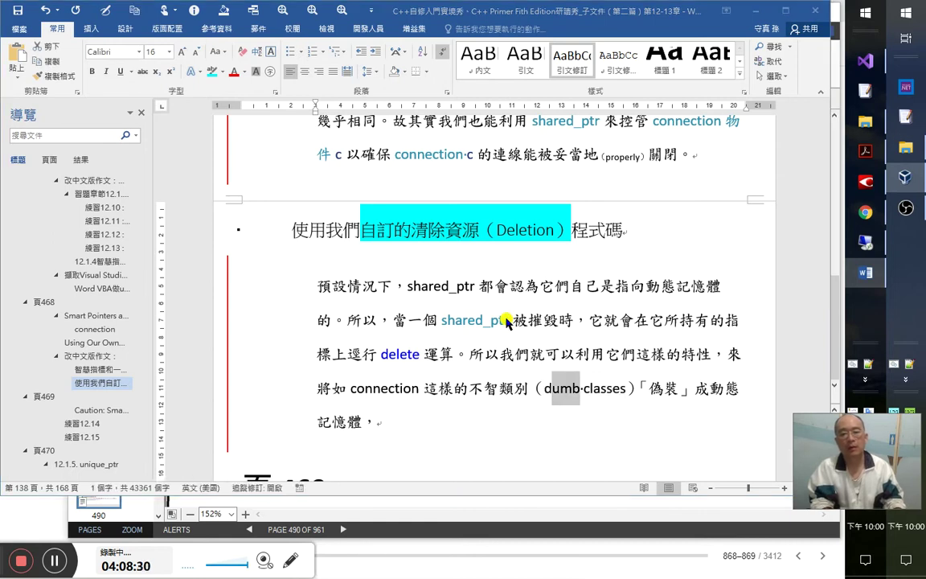
key("Return")
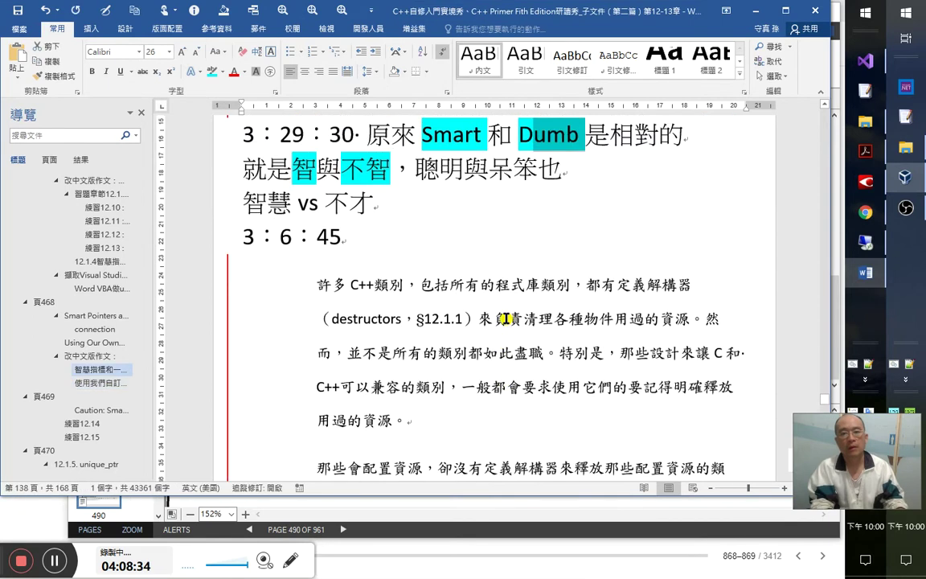
- Append 讓 shared_ptr 來管控它們這樣的物件 to the end of the paragraph
key("Right")
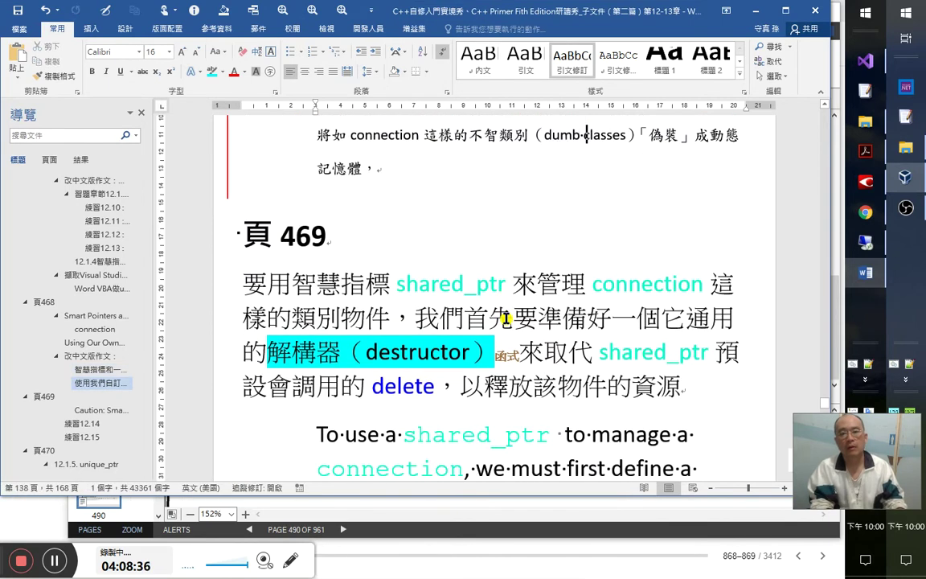
key("Down")
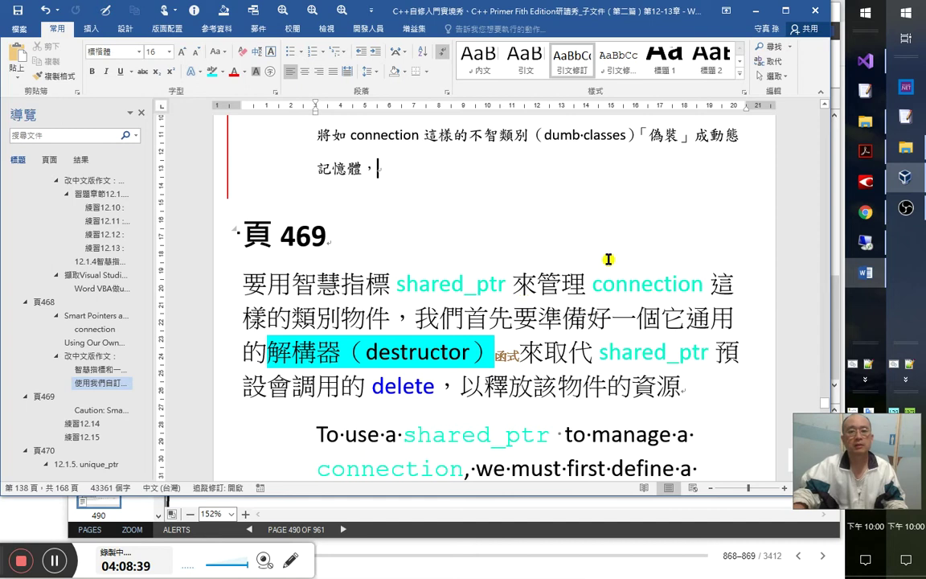
scroll(614, 260, "up", 5)
type("yy")
key("BackSpace")
key("BackSpace")
type("讓 ")
type("h")
key("BackSpace")
type("sh")
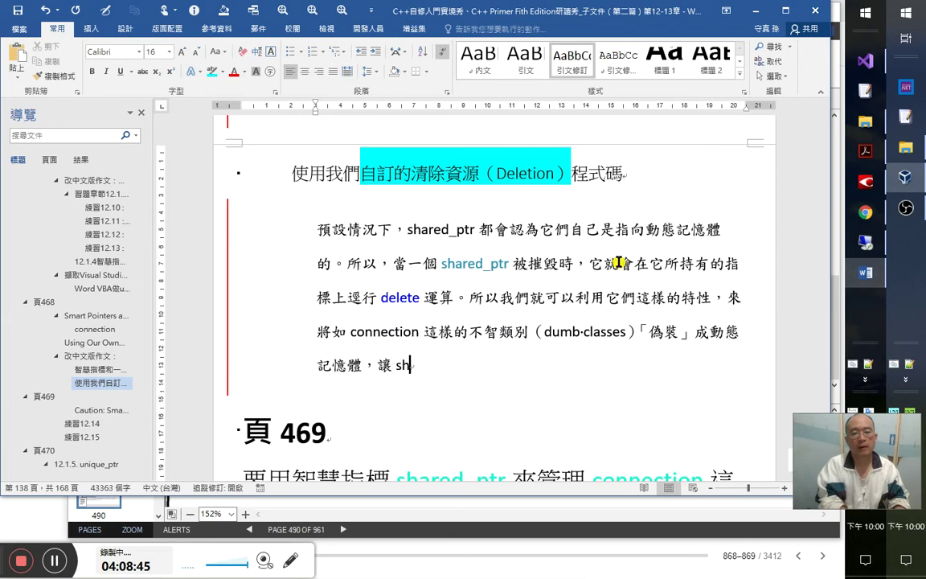
type("ared_")
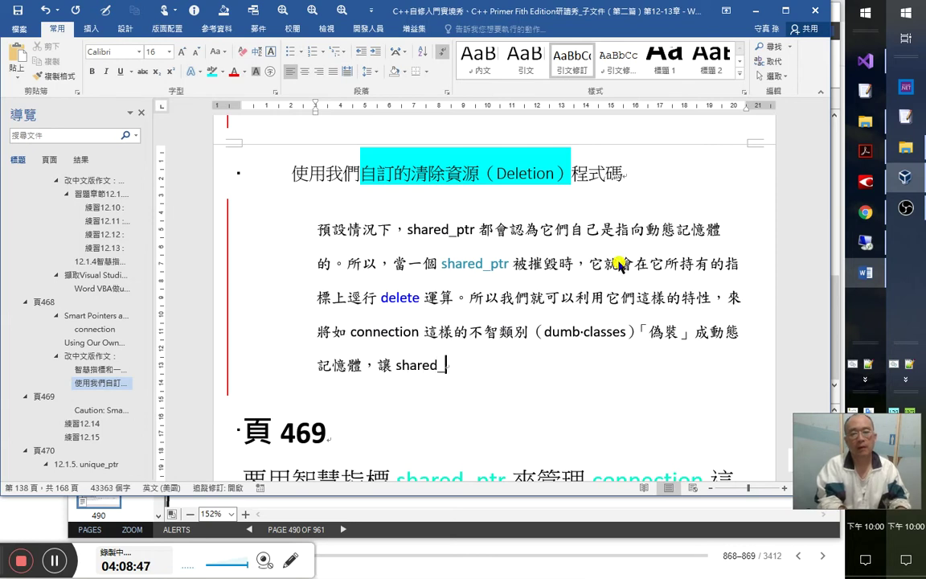
type("ptr 來")
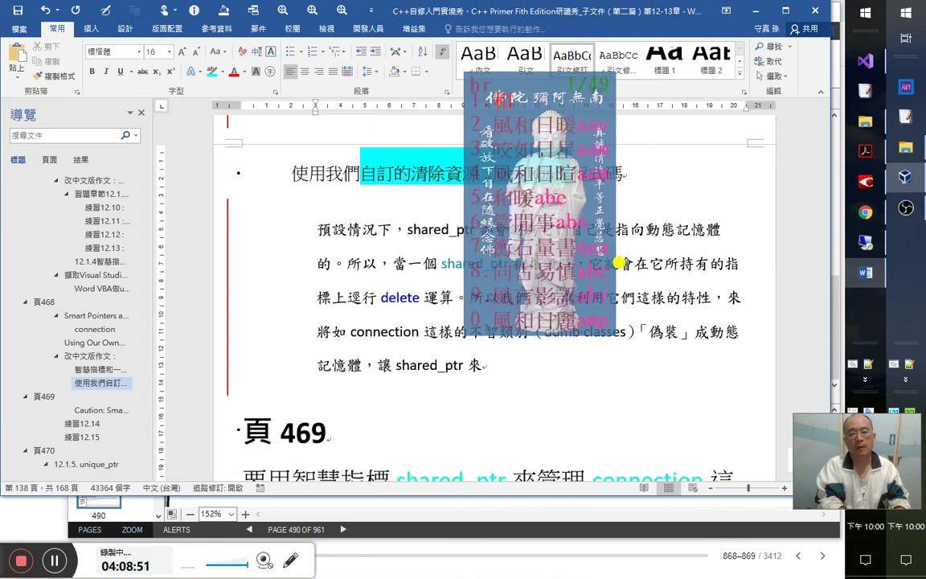
type("管控")
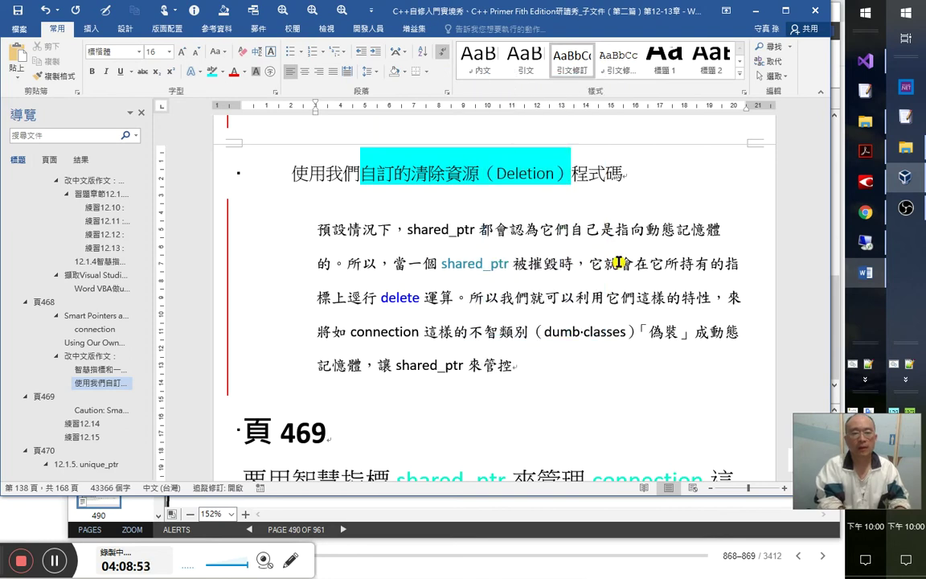
type("它們。")
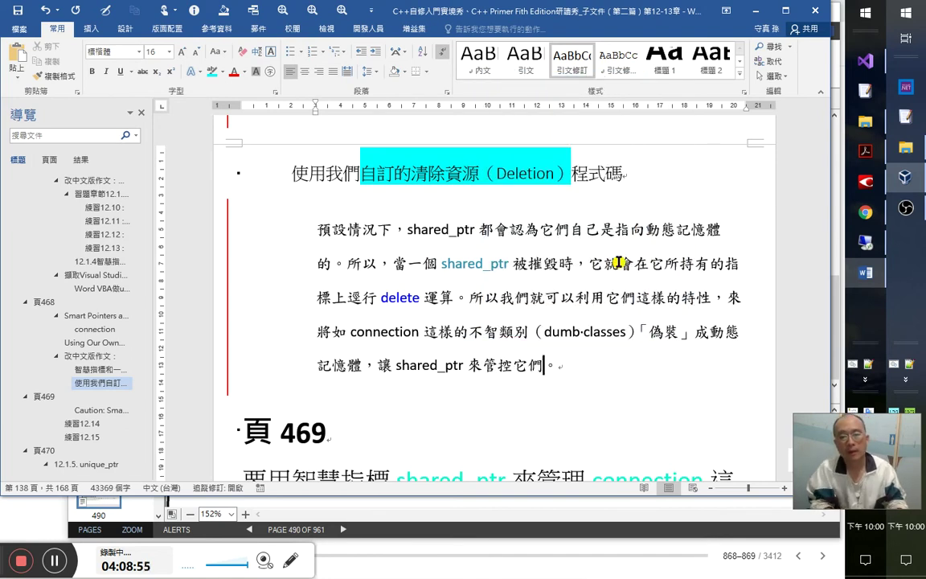
key("BackSpace")
key("BackSpace")
type("這樣的類別")
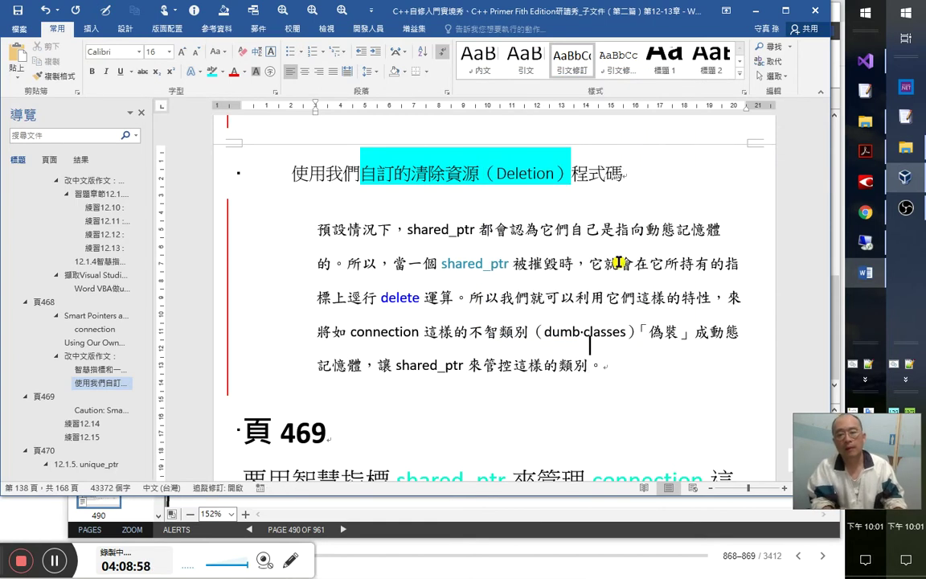
type("犂")
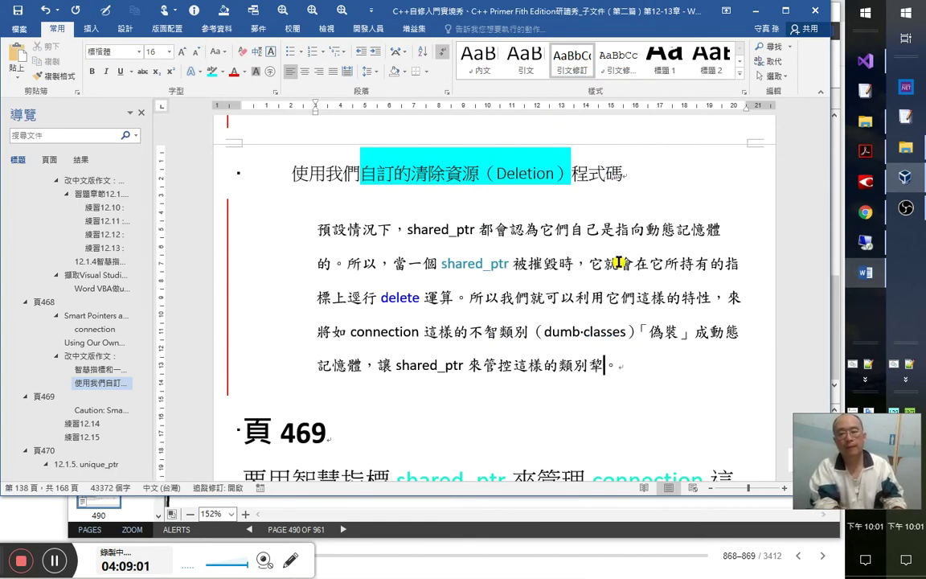
type("物件")
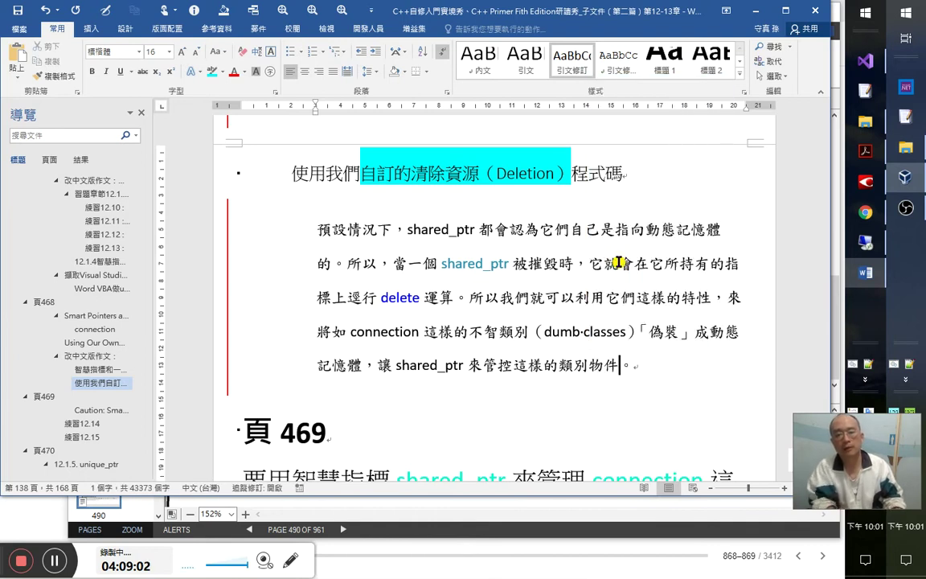
key("Up")
key("Up")
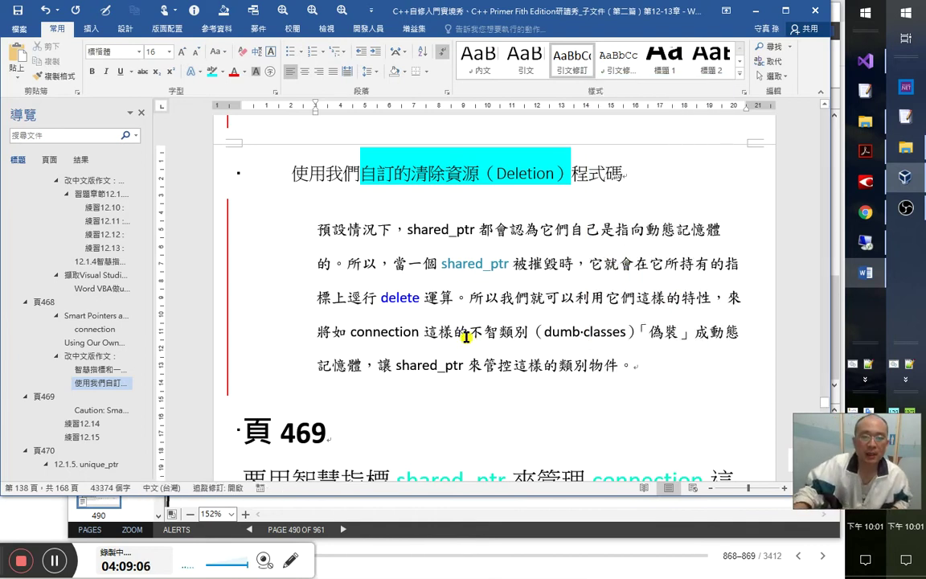
- Reword 這樣的 after connection to 這般的
left_click(351, 333)
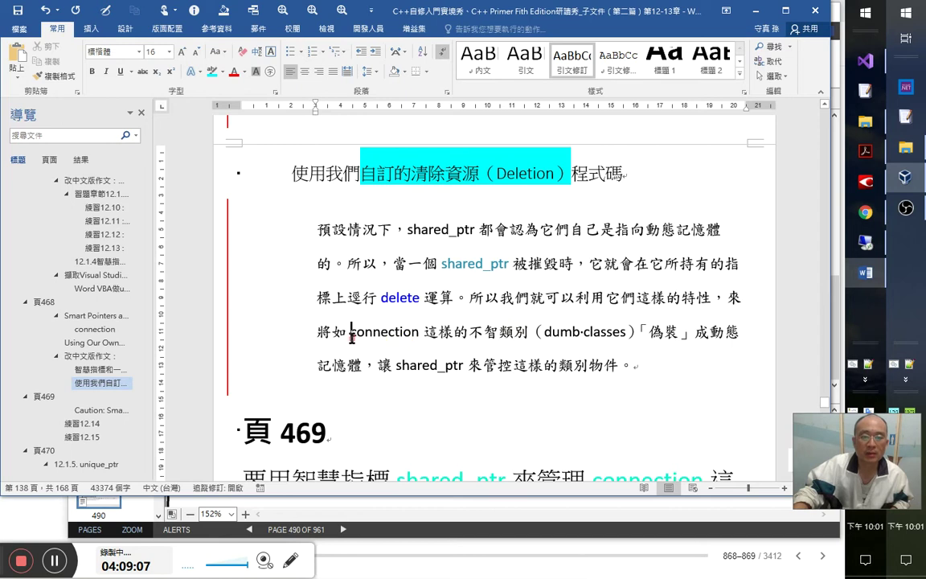
left_click(419, 334)
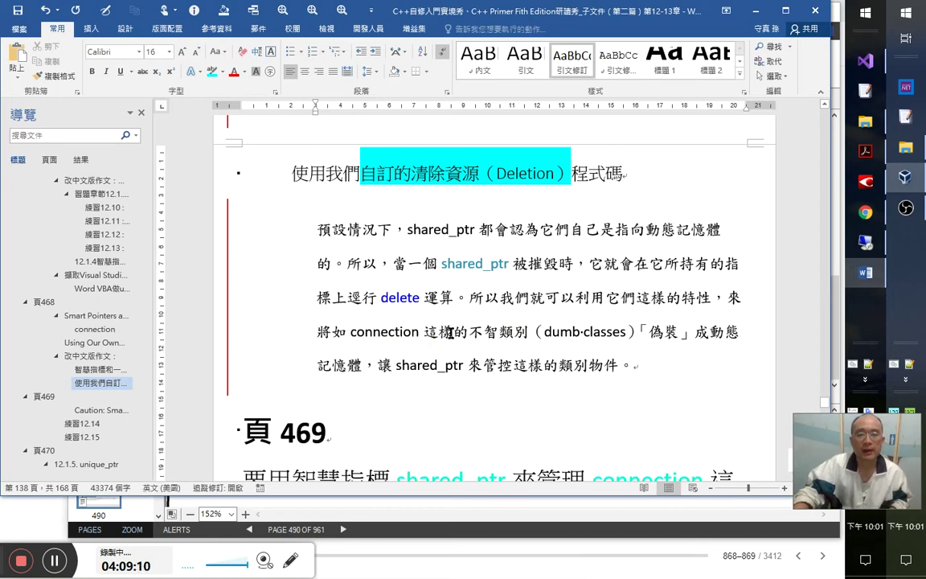
double_click(455, 332)
type("般")
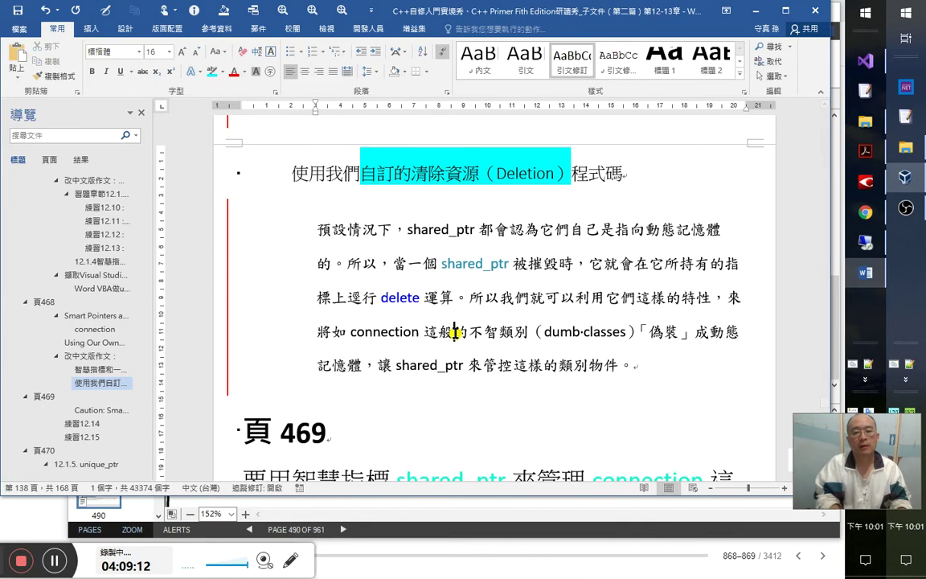
key("shift+Right")
key("Delete")
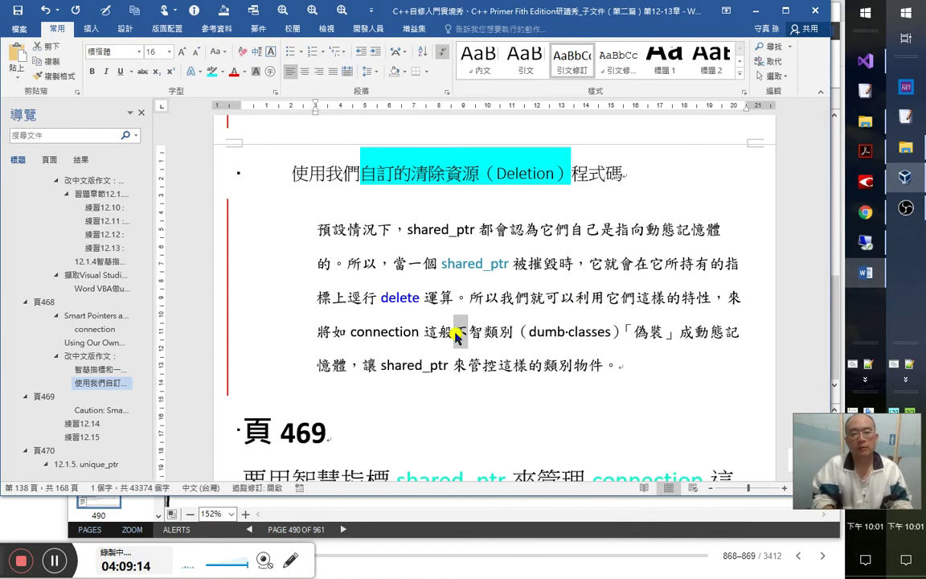
type("的")
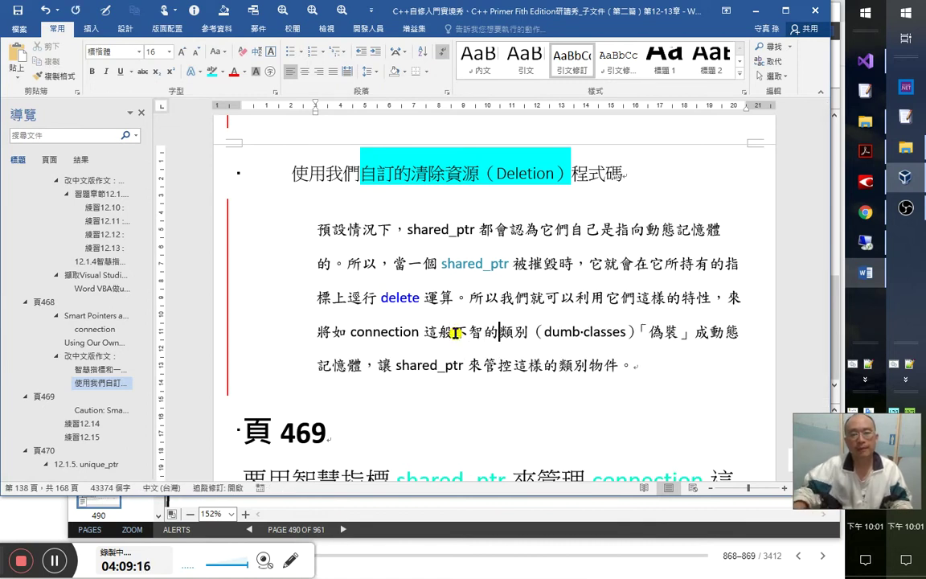
- Highlight 不智的 and dumb in cyan
left_click_drag(455, 332, 499, 332)
left_click(214, 71)
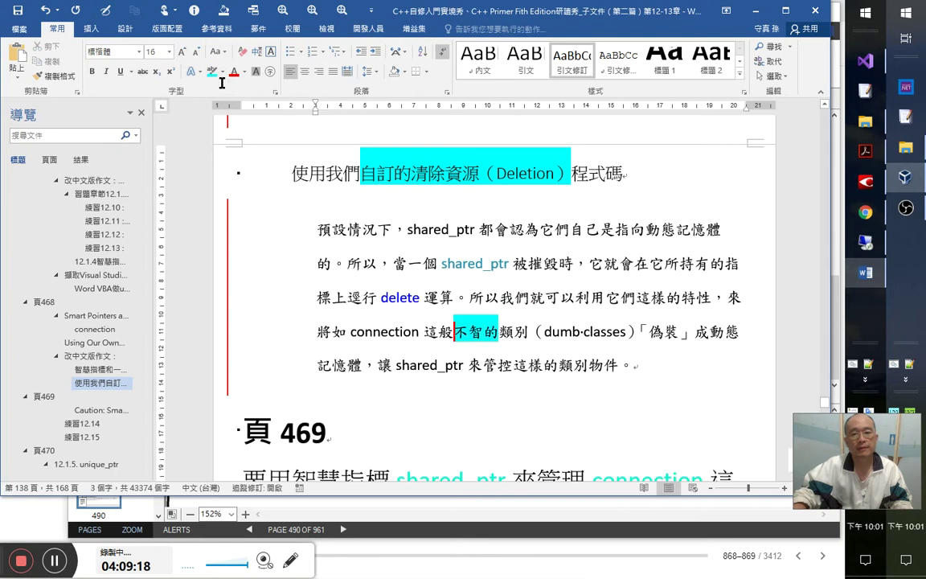
left_click_drag(583, 332, 545, 332)
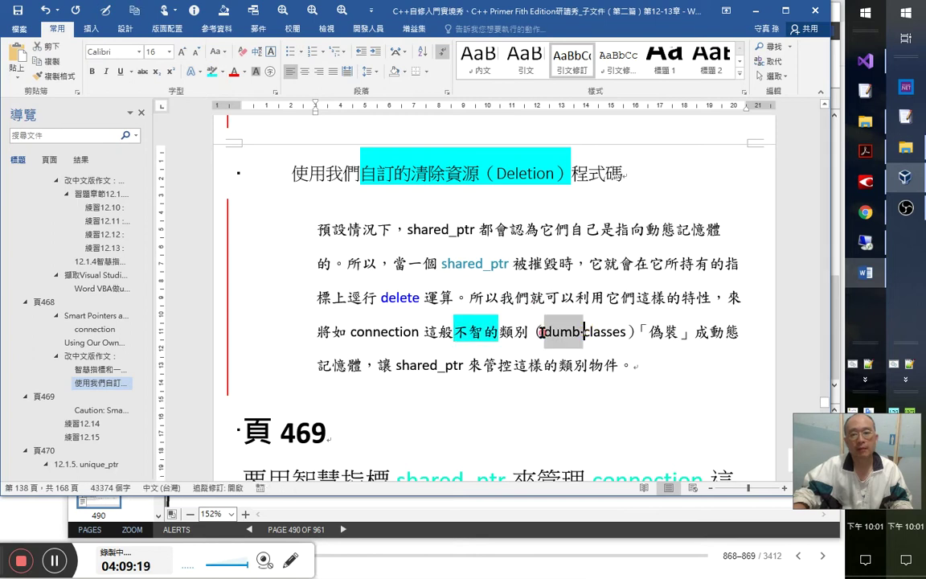
left_click(214, 70)
- Add 物件 after 動態記憶體 on the last line at normal text size
left_click(665, 333)
left_click(442, 366)
left_click(496, 371)
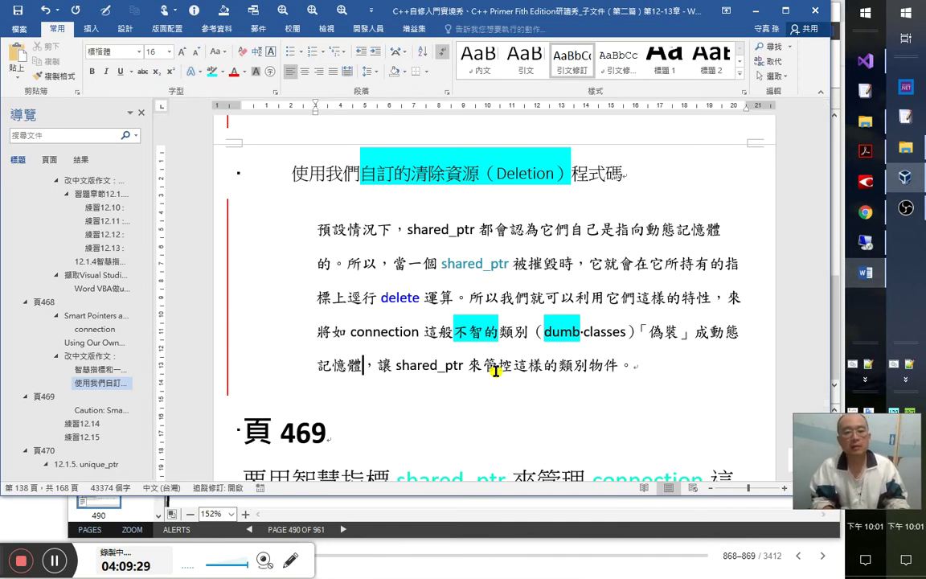
type("物件")
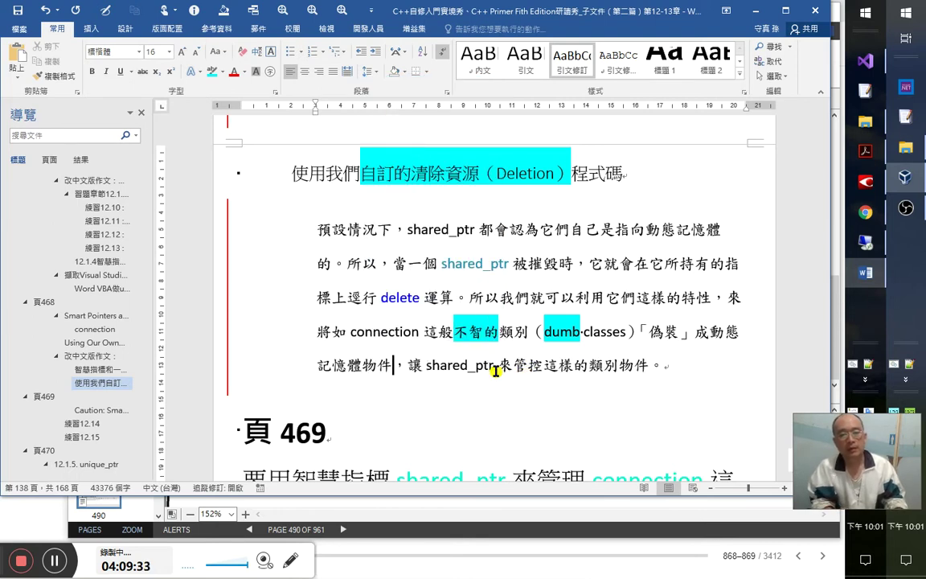
key("shift+Left")
key("shift+Left")
key("ctrl+equal")
key("Right")
key("Right")
key("Right")
key("Right")
key("Right")
key("Right")
key("Right")
key("Right")
key("Right")
key("Right")
key("Right")
key("Right")
key("Right")
key("Right")
key("Right")
key("Right")
key("Right")
key("Right")
key("Right")
key("Right")
key("Right")
key("Right")
key("Right")
key("Right")
key("Right")
key("Right")
key("Right")
key("Right")
key("Right")
type("物件")
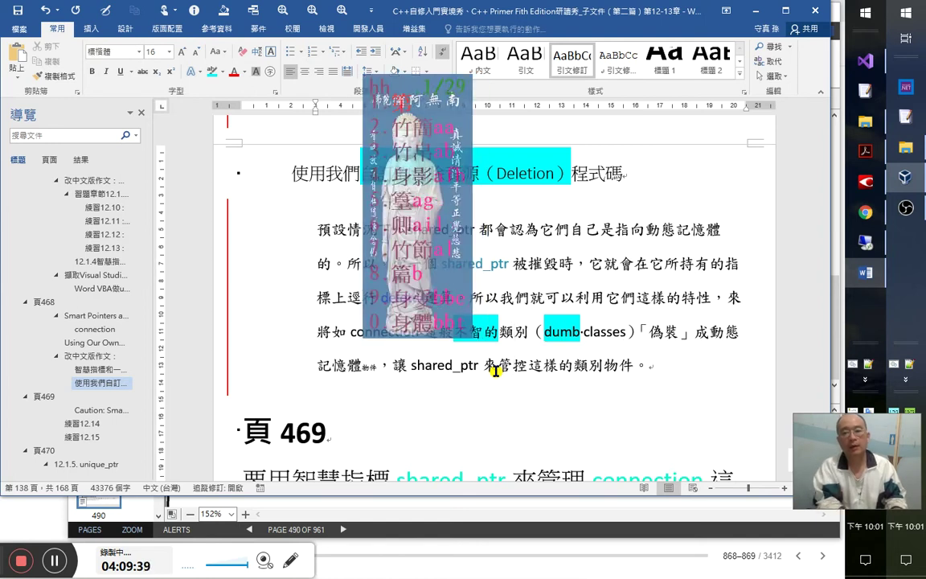
key("Home")
key("Right")
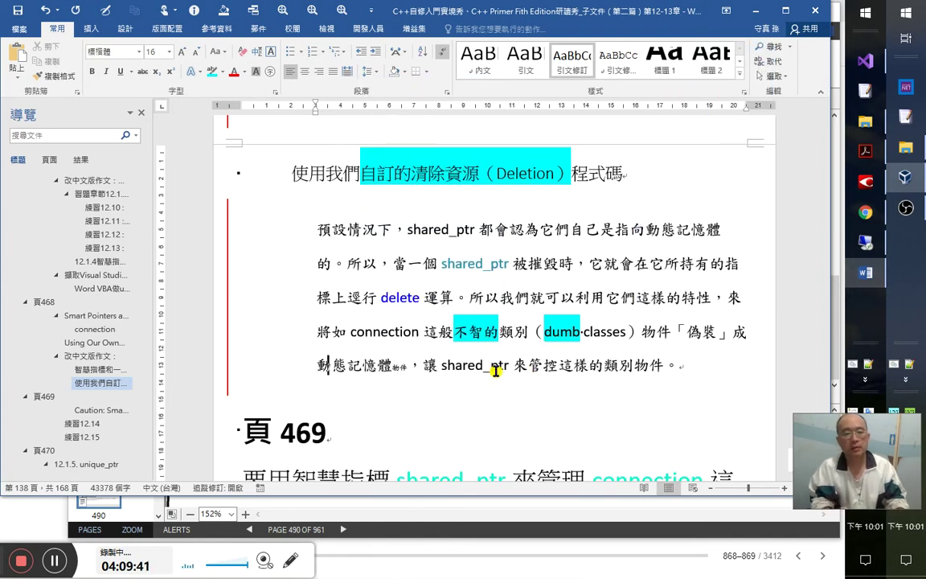
key("Right")
key("shift+Right")
key("shift+Right")
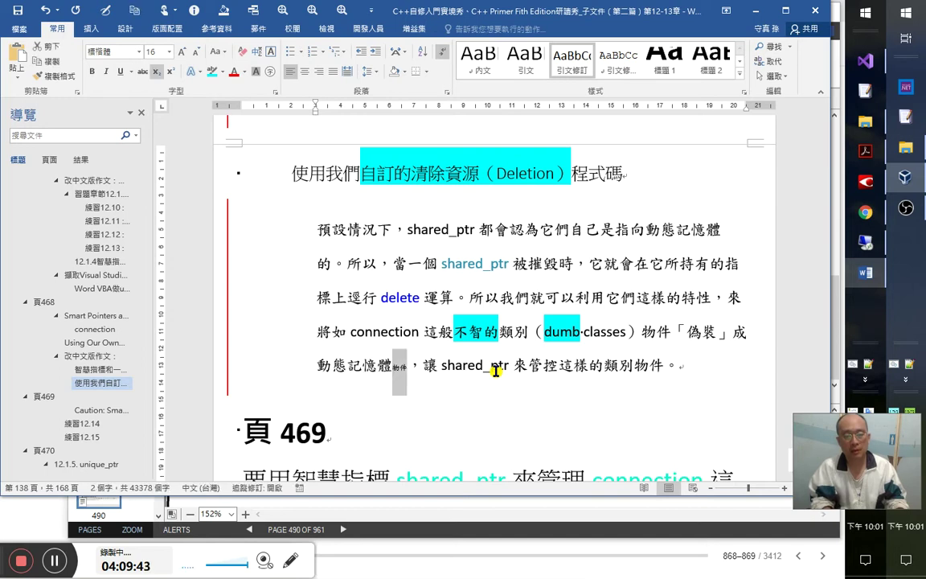
key("ctrl+equal")
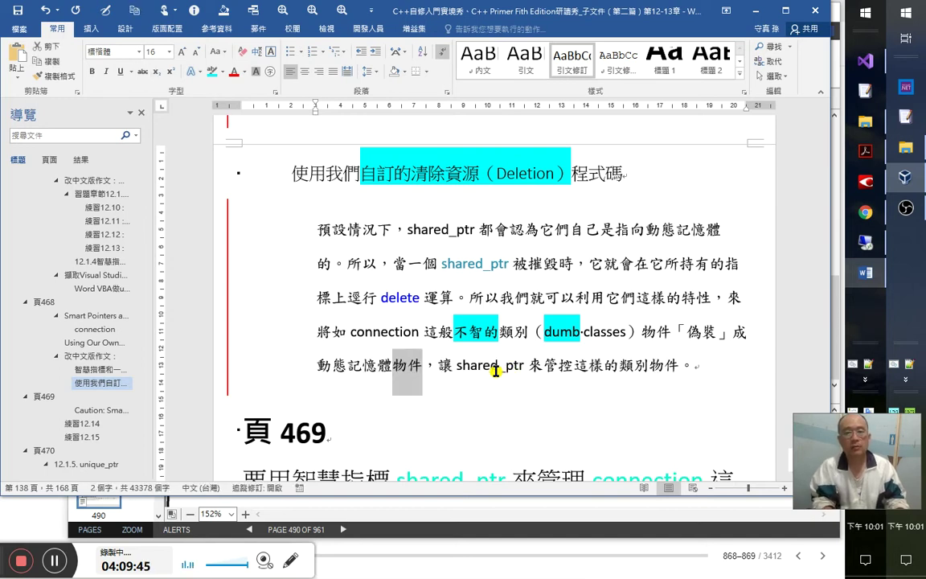
key("alt+Tab")
key("alt+shift+Tab")
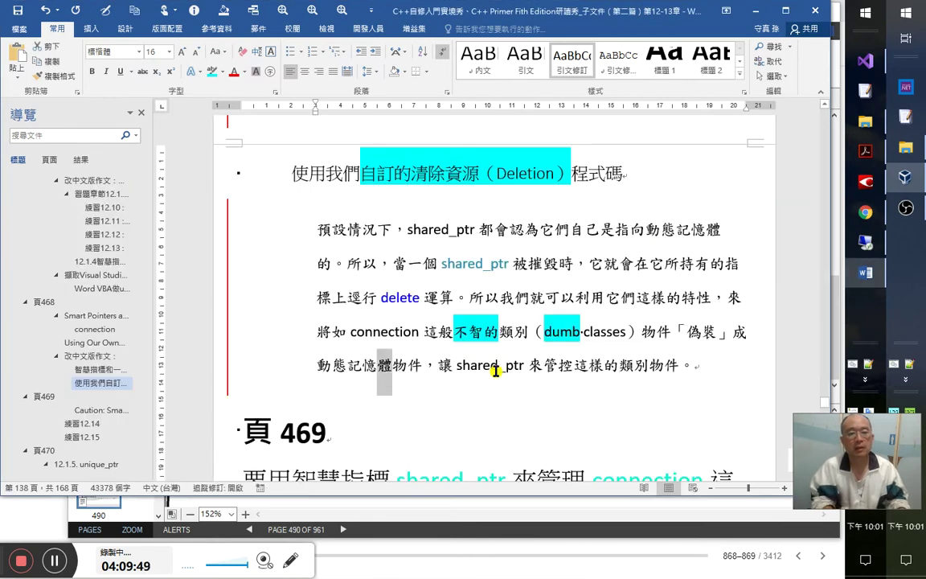
- Reword the last line to start 在動態記憶體區配置的物件
type("配置")
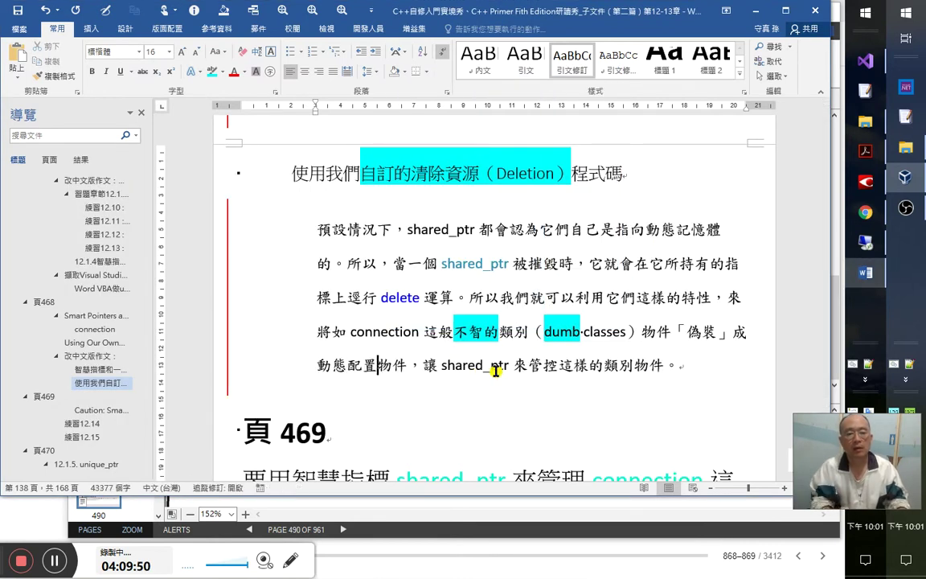
type("的")
key("Left")
key("Left")
type("此道")
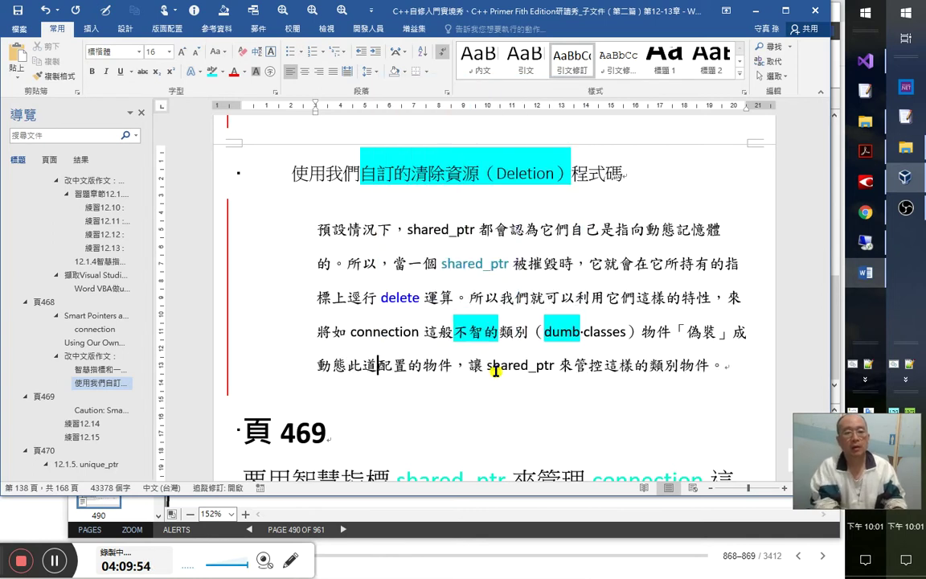
key("shift+Left")
key("shift+Left")
type("記憶體")
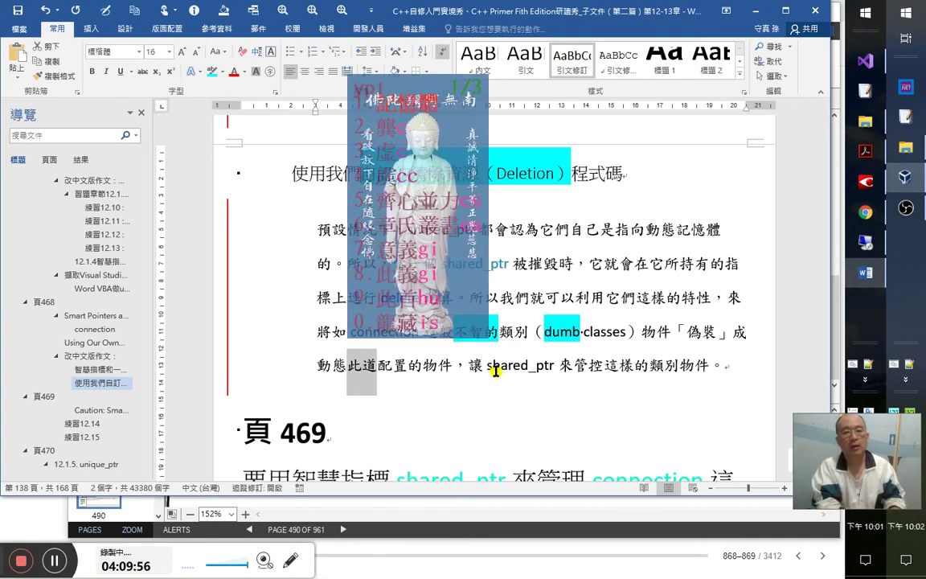
type("區")
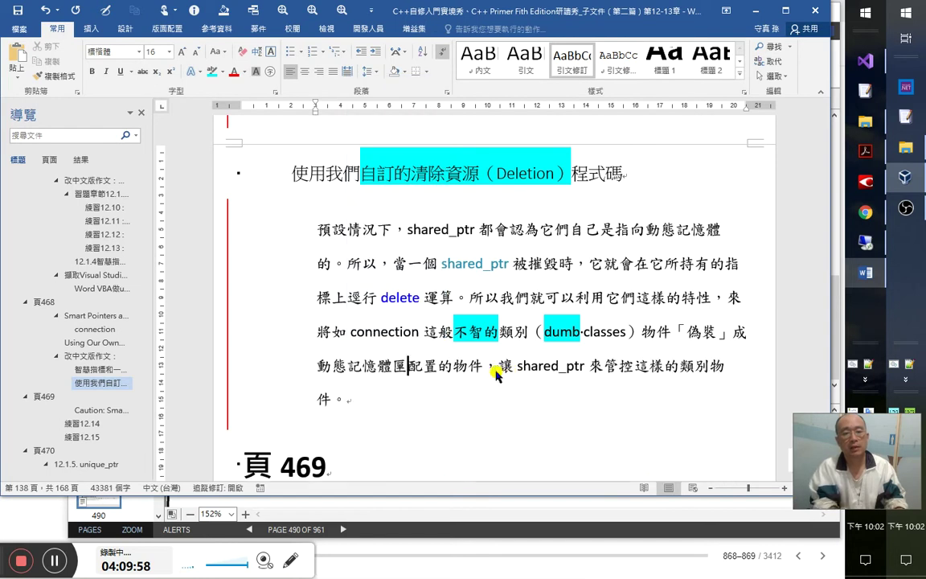
key("Down")
key("Return")
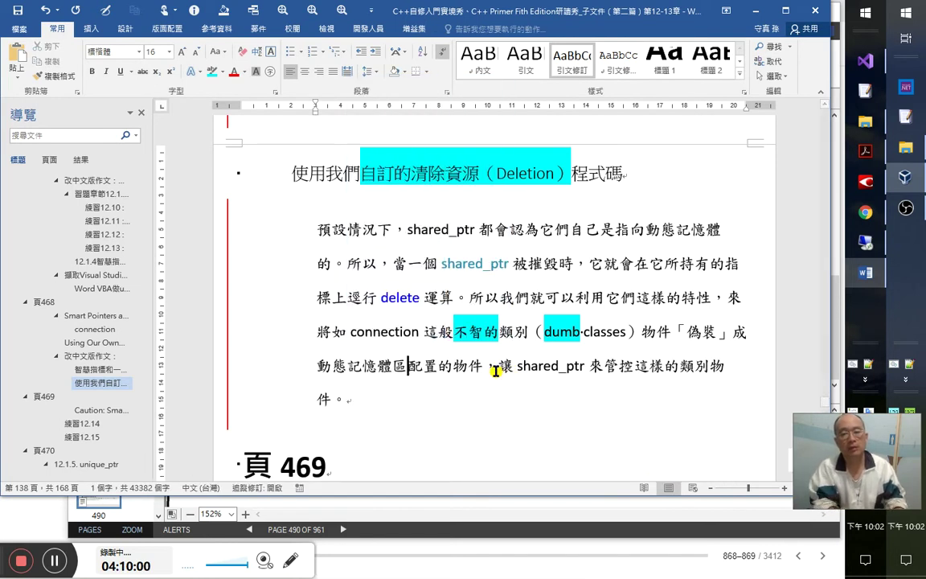
key("Home")
type("在")
key("Right")
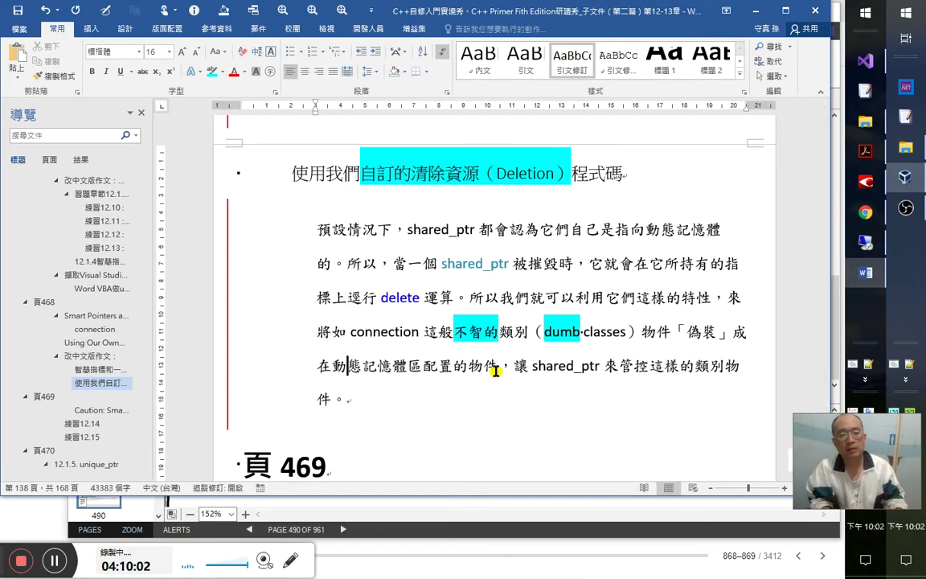
key("Right")
key("Right")
key("Right")
key("Right")
key("Right")
key("Right")
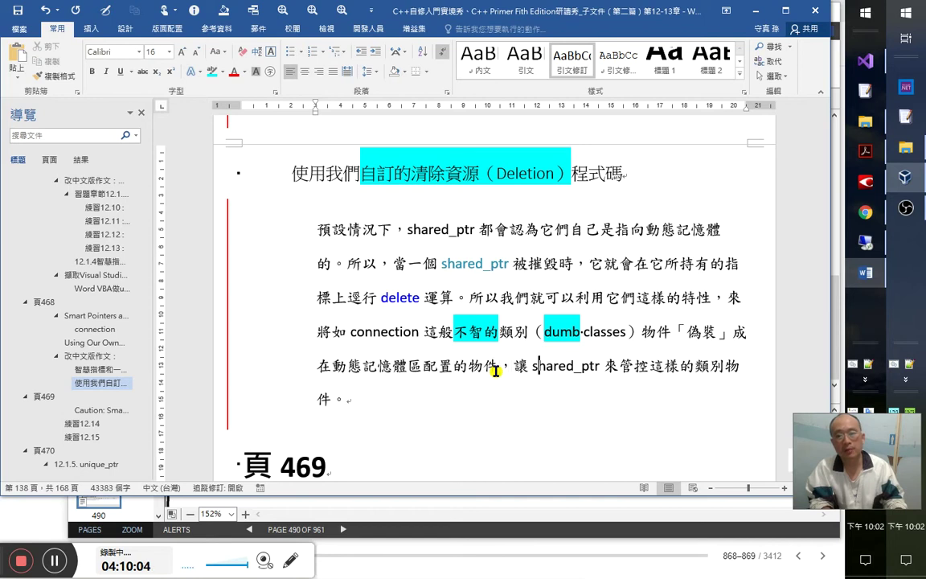
key("Down")
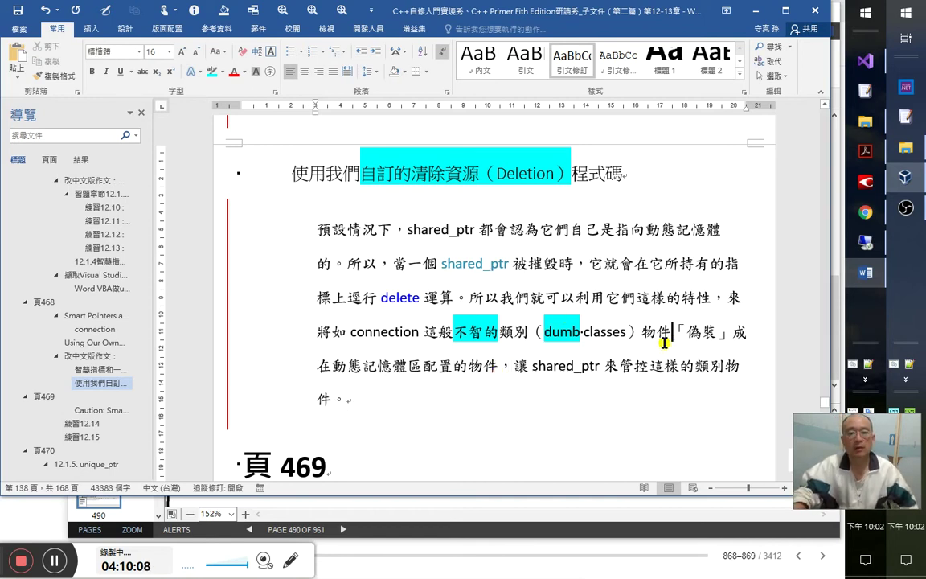
- Review the reworded paragraph, then switch to ABBYY FineReader
scroll(595, 414, "up", 1)
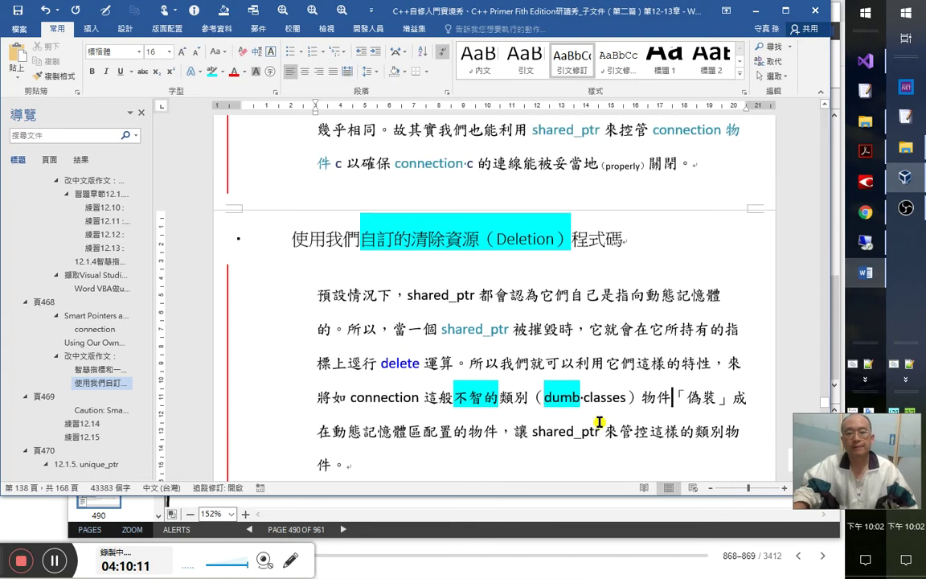
left_click_drag(472, 363, 659, 376)
scroll(635, 338, "down", 1)
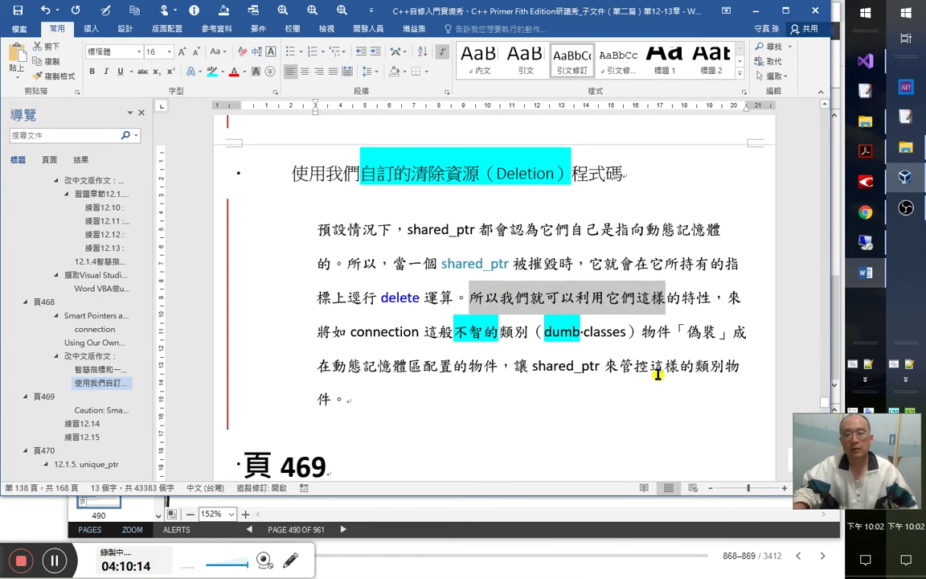
left_click(615, 305)
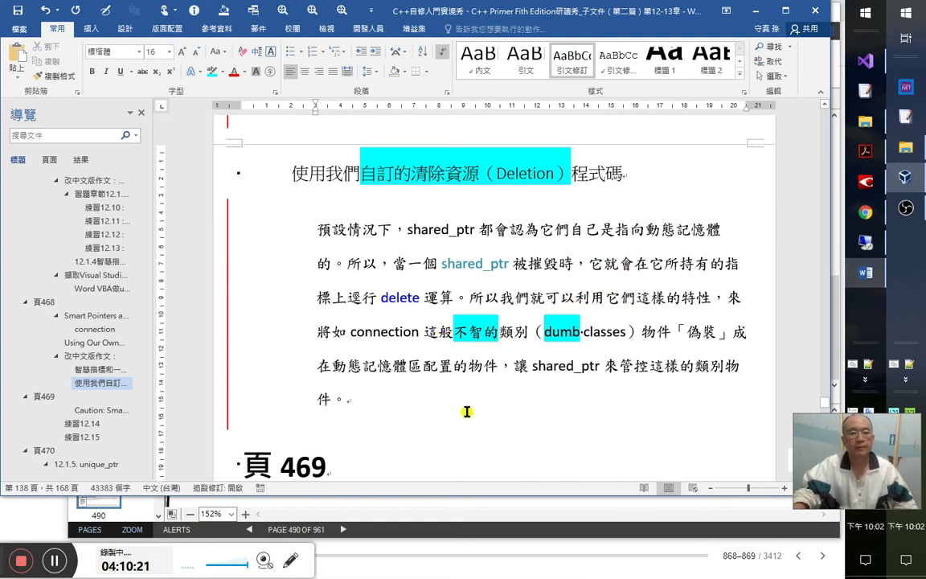
scroll(475, 411, "down", 1)
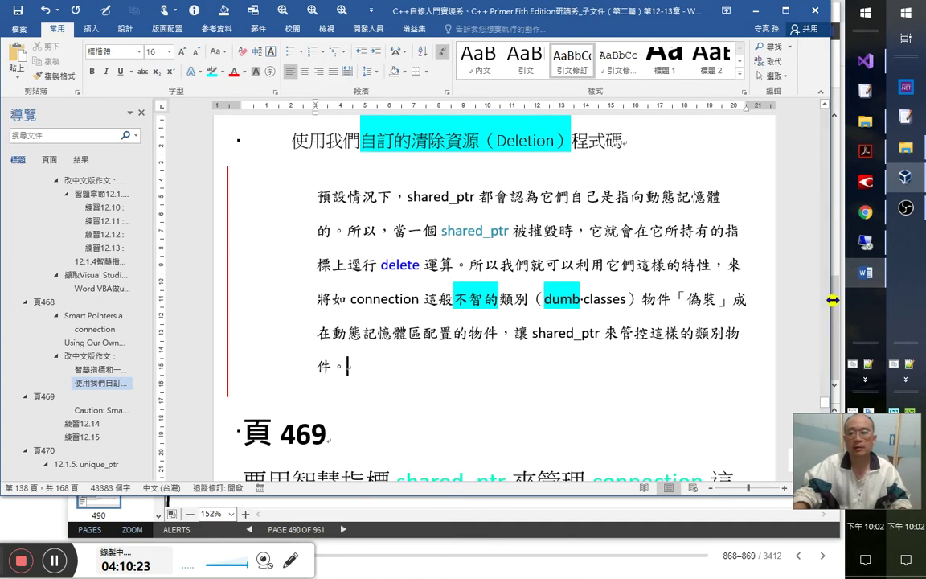
left_click(868, 185)
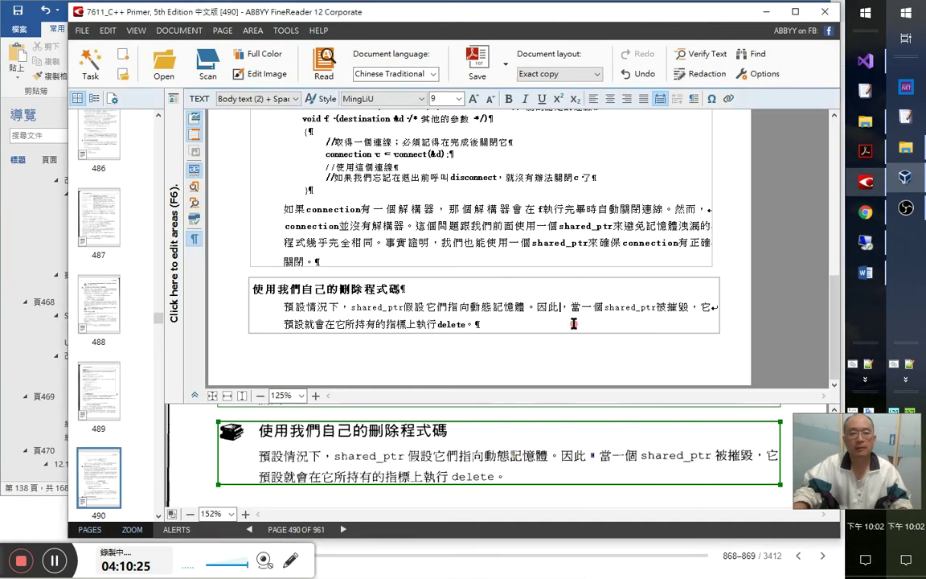
- Scroll FineReader to page 491's end_connection deleter text, then return to Word
scroll(562, 313, "down", 2)
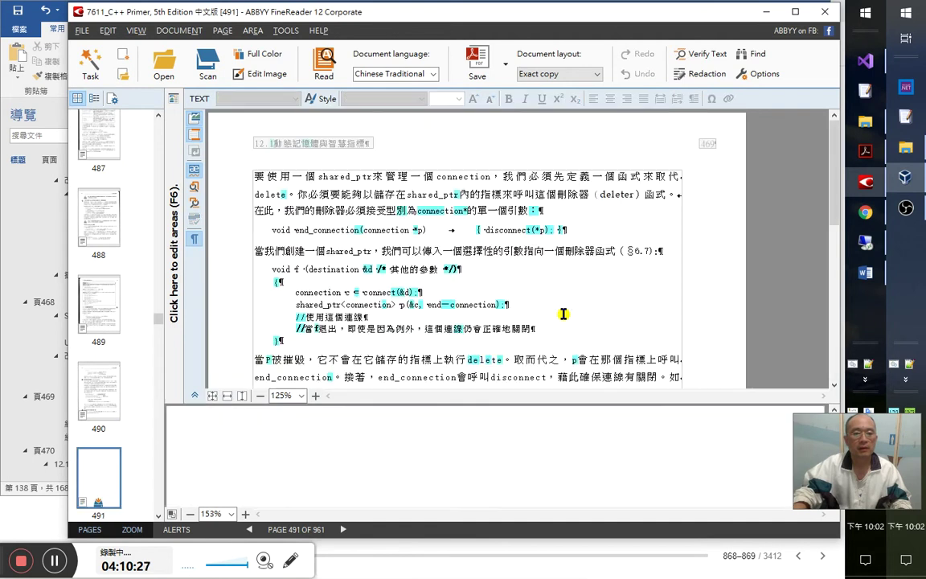
left_click(514, 195)
key("alt+Tab")
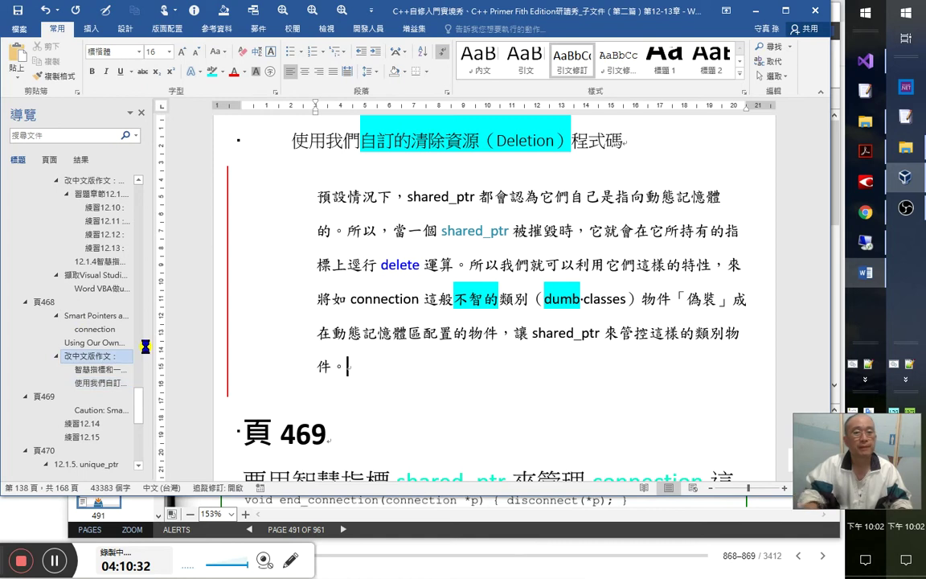
- Paste a 改中文版作文： heading above 頁470 with timestamp 4：10：44, and style the next line 引文修訂
left_click(93, 356)
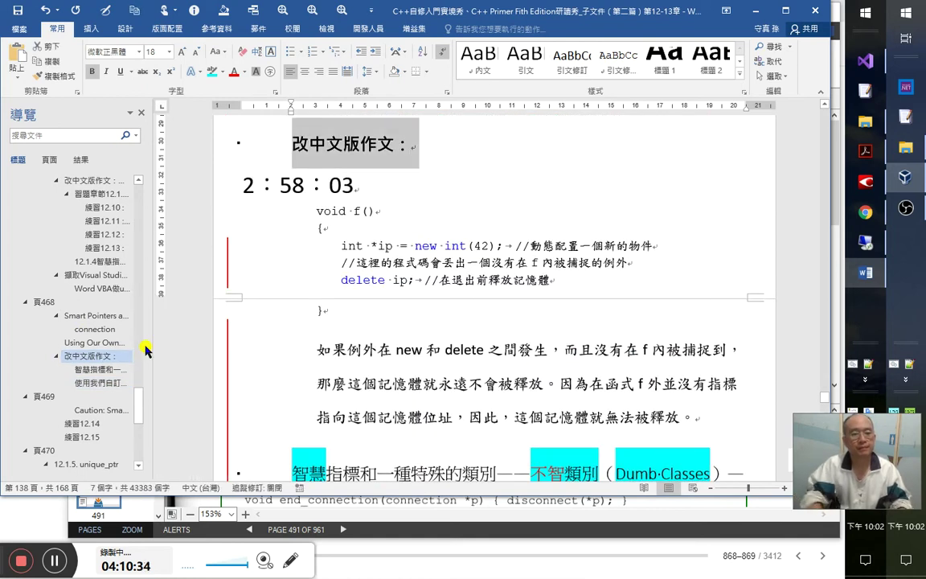
left_click(42, 451)
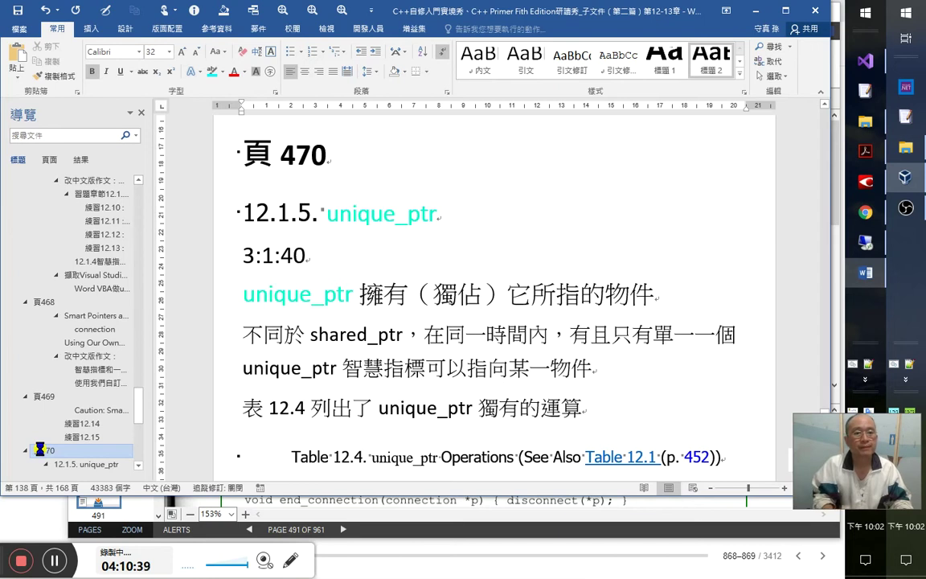
type("改中文版作文：")
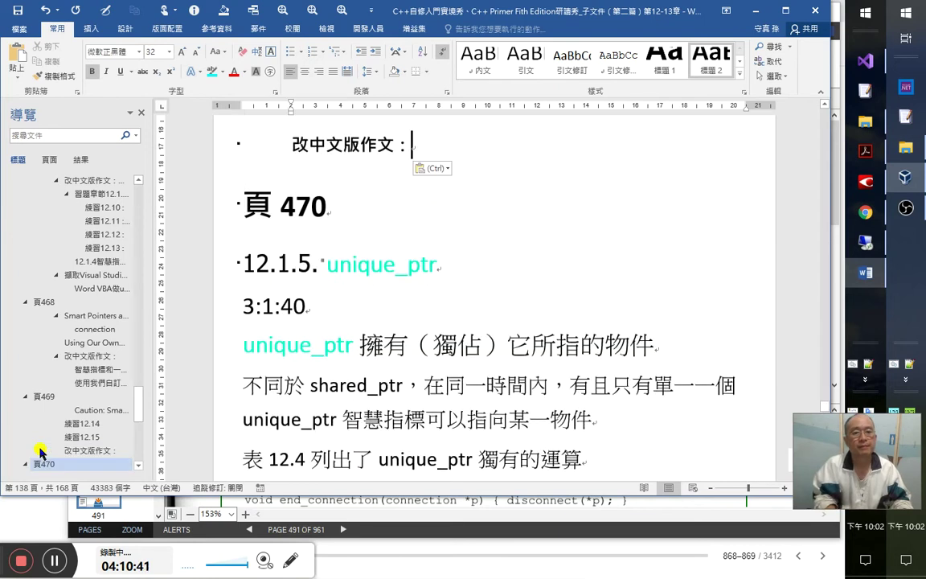
type("4：10")
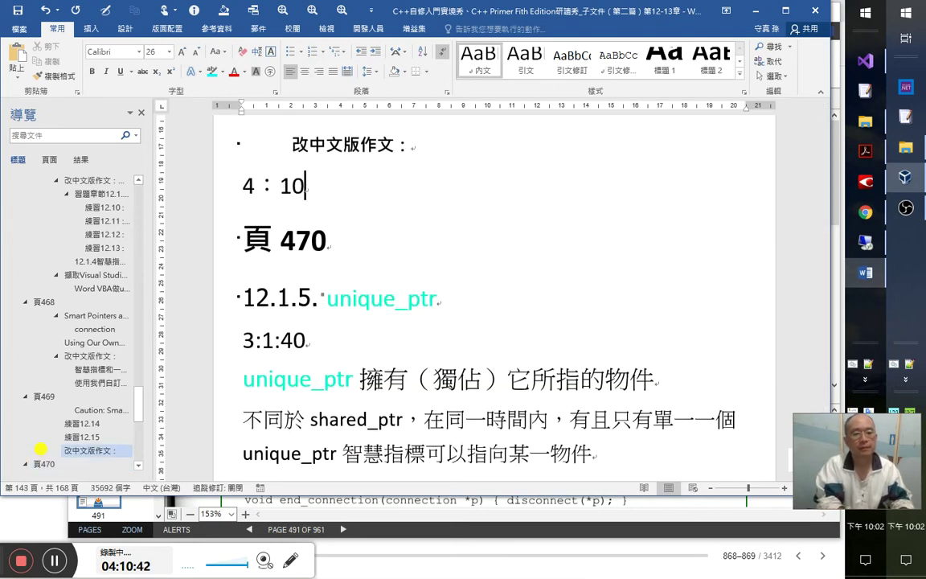
type("：44")
key("Return")
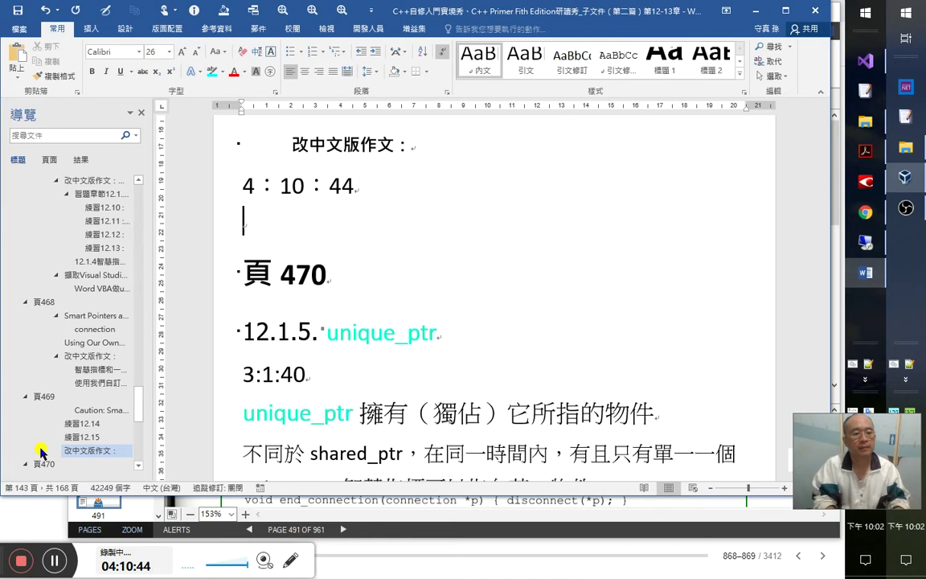
left_click(574, 61)
- In FineReader, select the connection/end_connection code lines and change their paragraph style
left_click(867, 181)
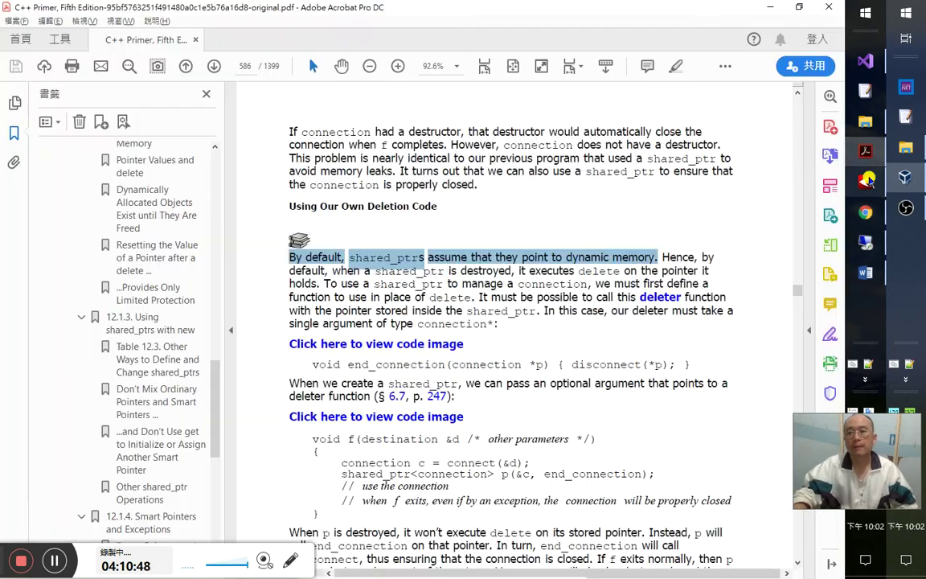
left_click(867, 181)
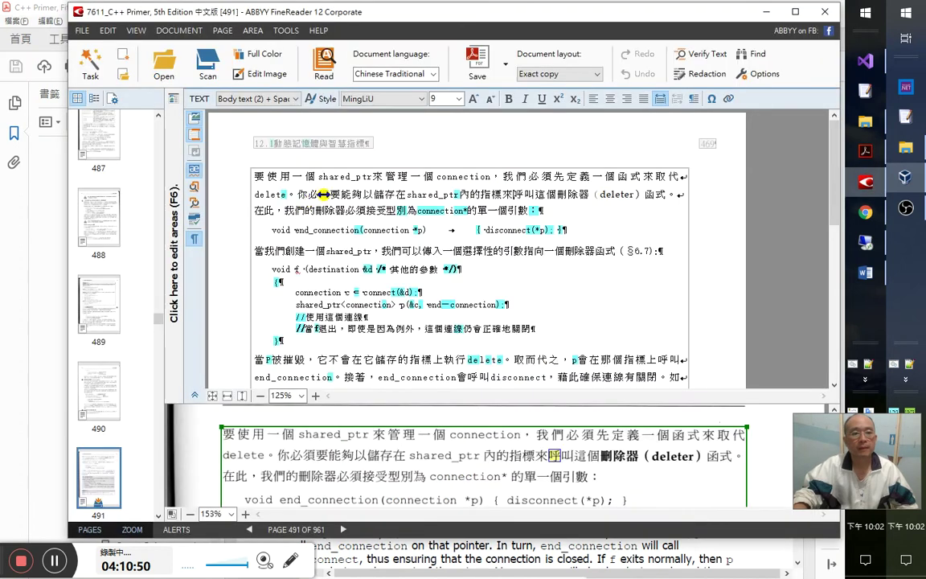
left_click(304, 195)
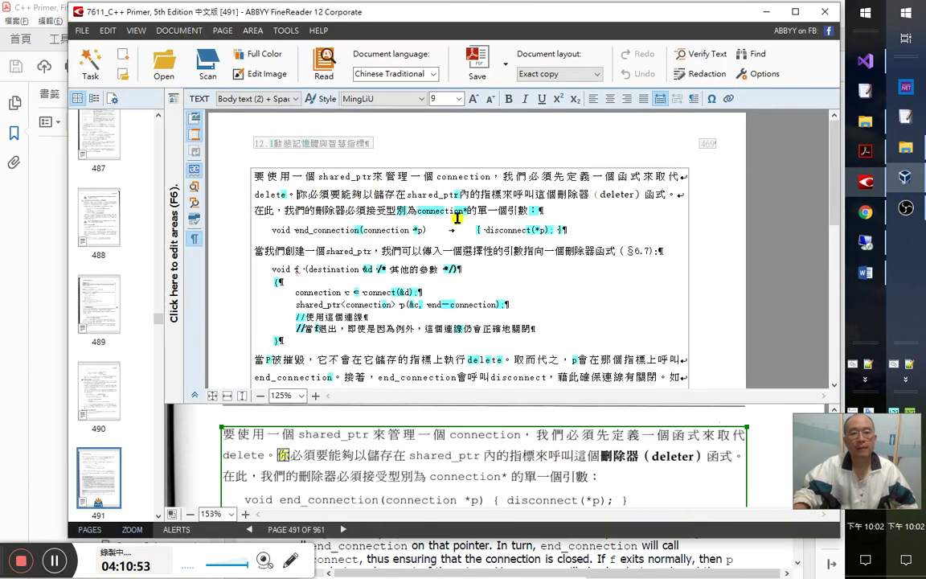
left_click_drag(418, 210, 424, 230)
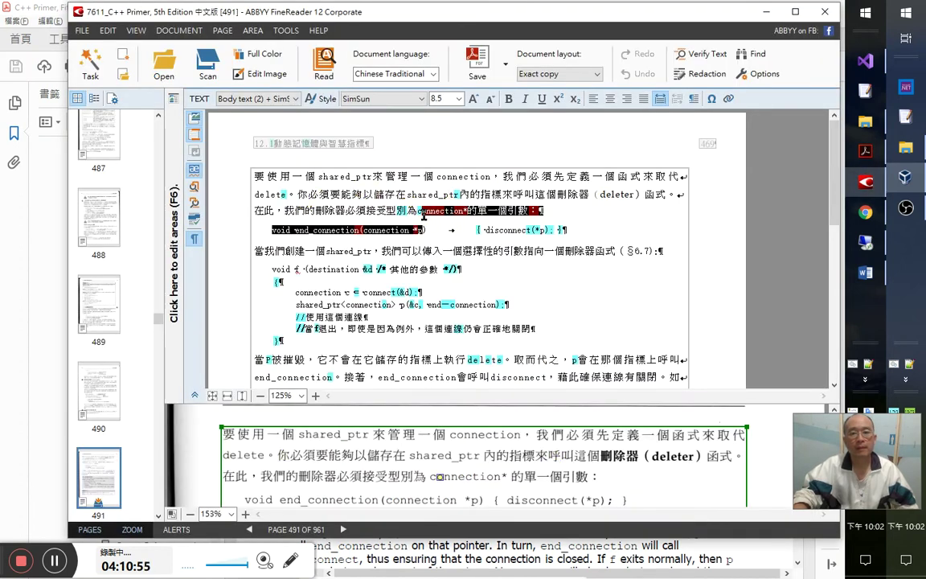
key("ctrl+space")
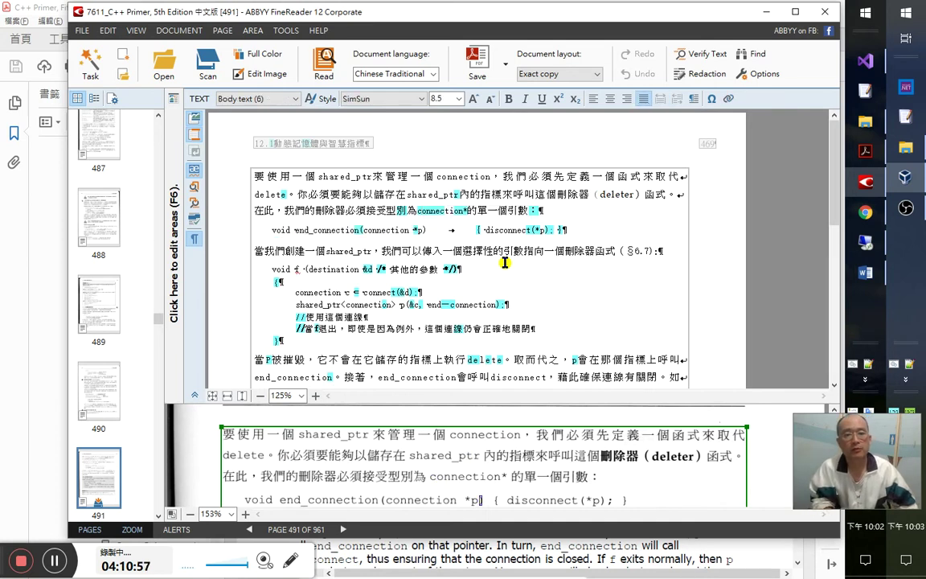
key("Right")
key("Right")
key("Right")
key("Right")
key("Right")
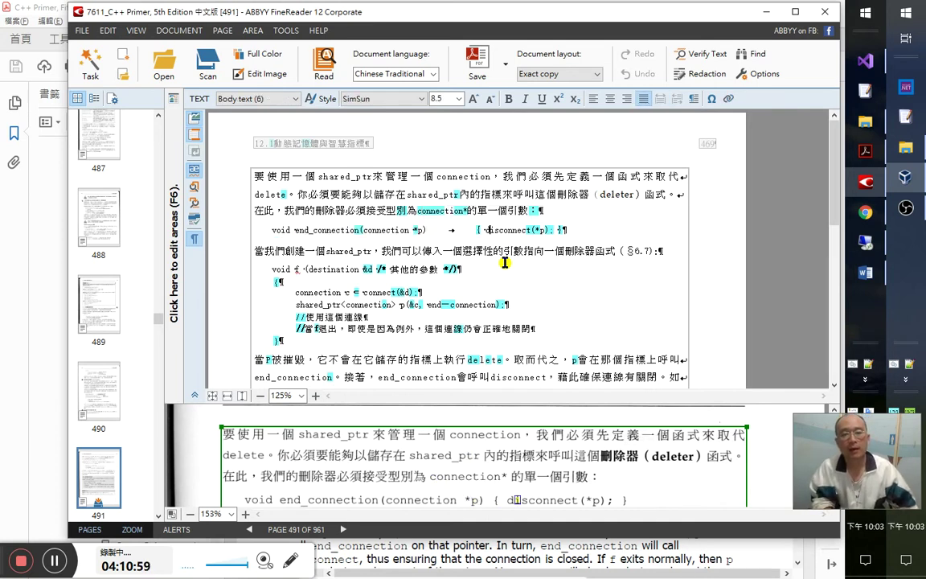
key("Right")
key("Left")
key("Left")
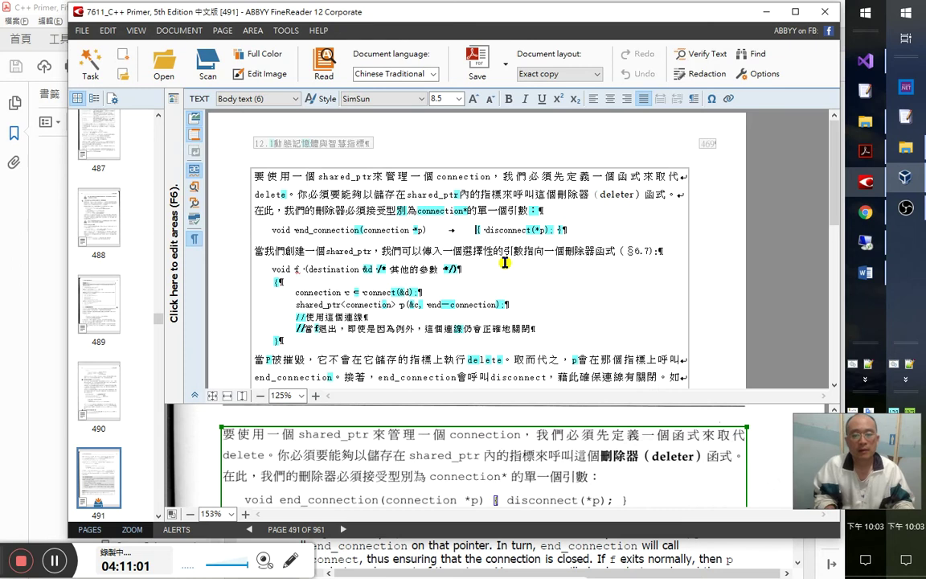
- Replace the misread character in the shared_ptr line's end_connection with an underscore
key("Down")
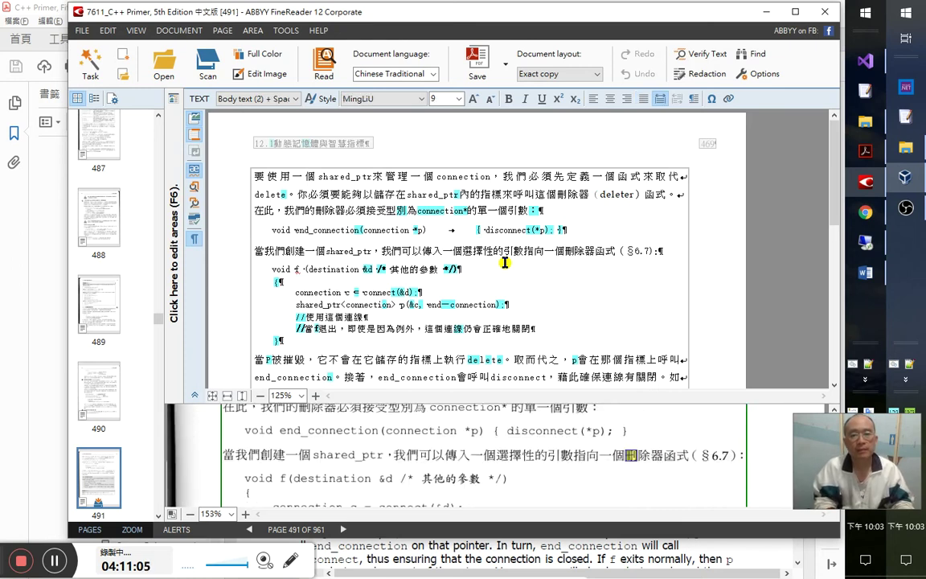
key("Down")
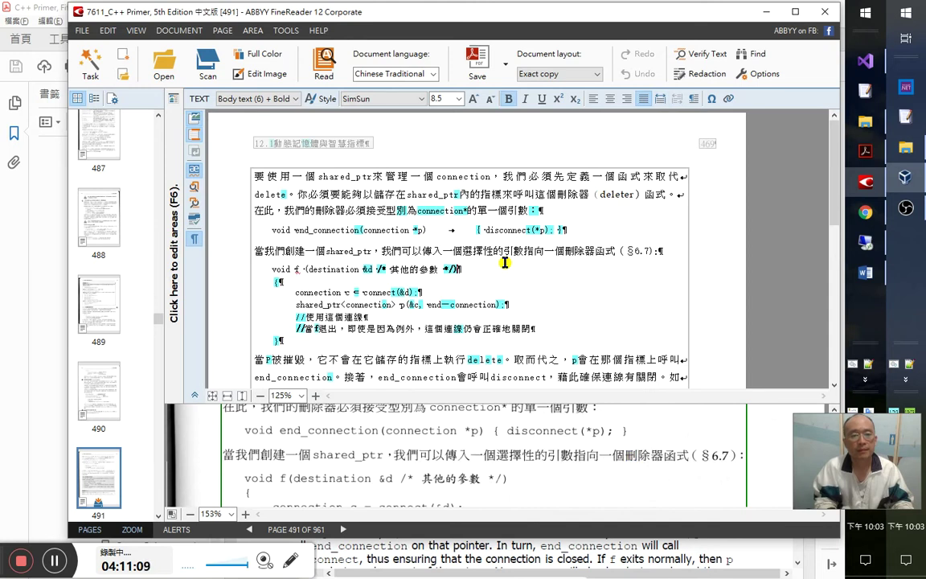
key("Down")
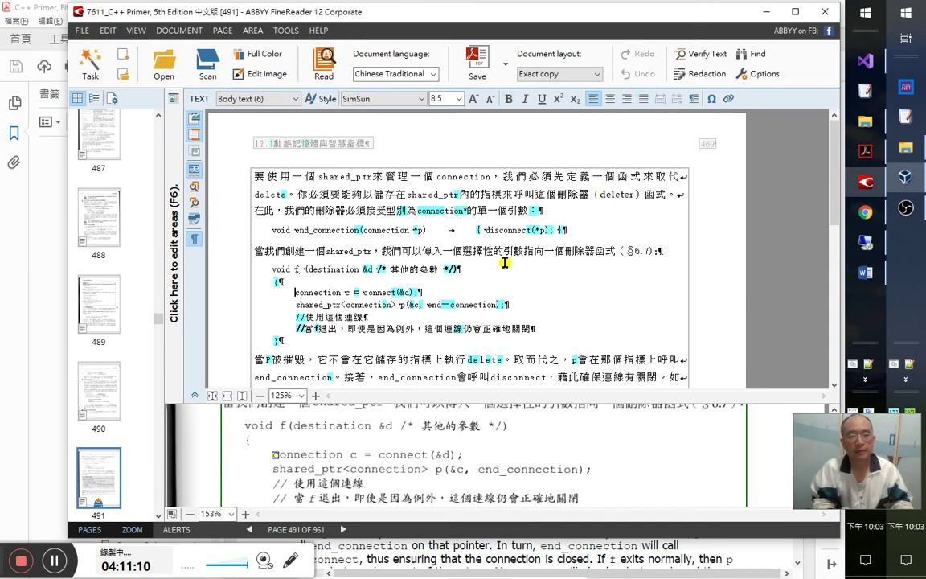
key("ctrl+Right")
key("ctrl+Right")
key("Right")
key("Right")
key("Right")
key("Right")
key("Right")
key("Right")
key("Right")
key("Right")
key("Right")
key("Right")
key("Right")
key("Right")
type("_")
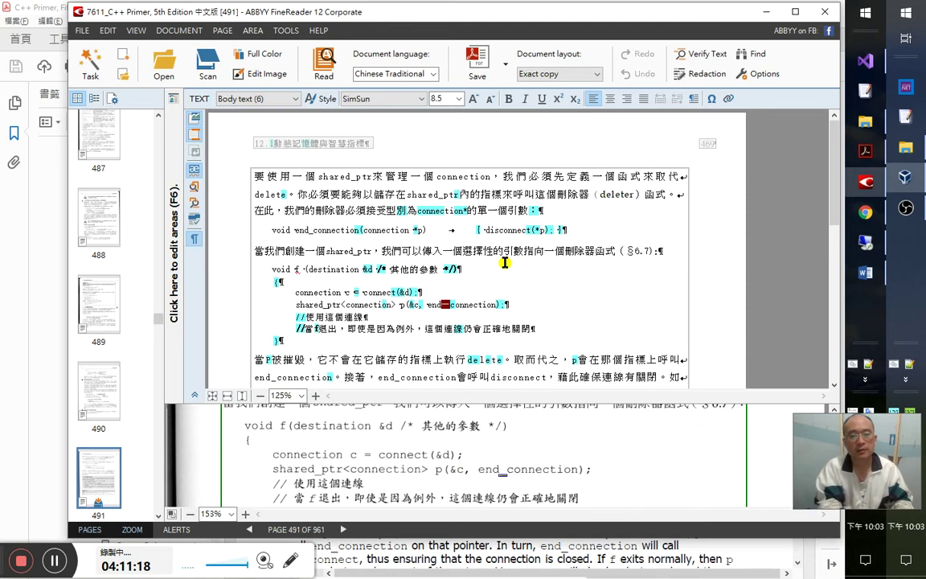
key("Right")
key("Right")
key("Right")
key("Right")
key("Right")
key("Right")
key("Right")
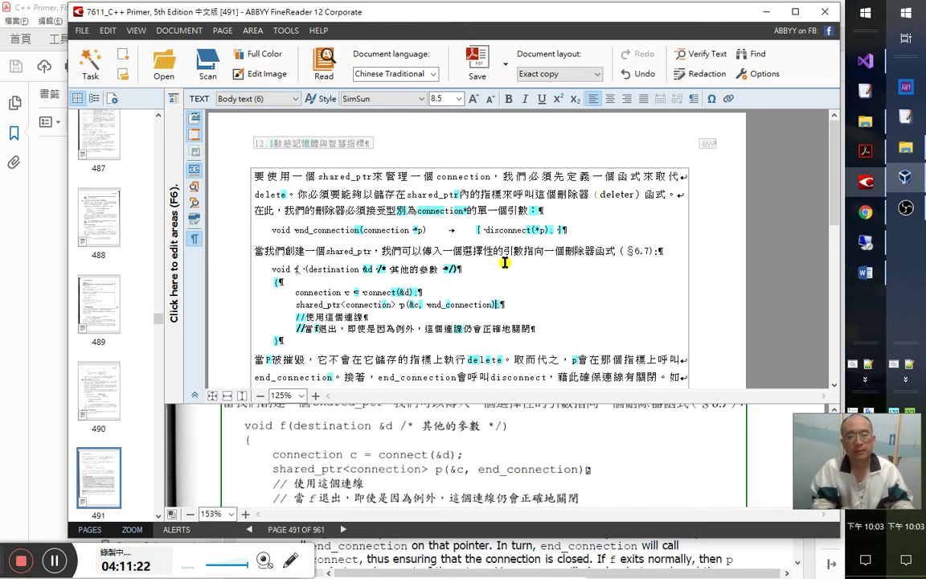
key("ctrl+shift+Left")
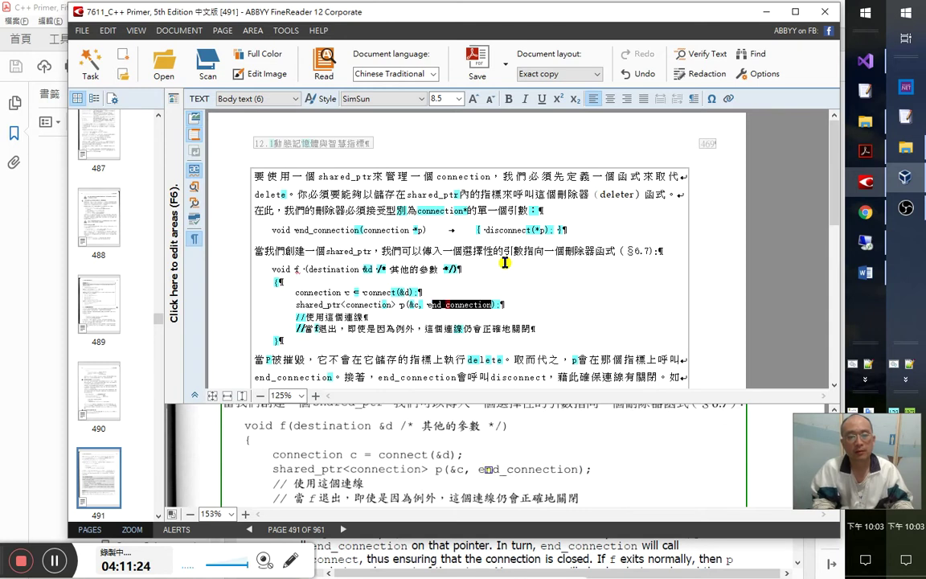
- Proofread the two code comment lines, including 使是因為例外, against the scan
key("Down")
key("Down")
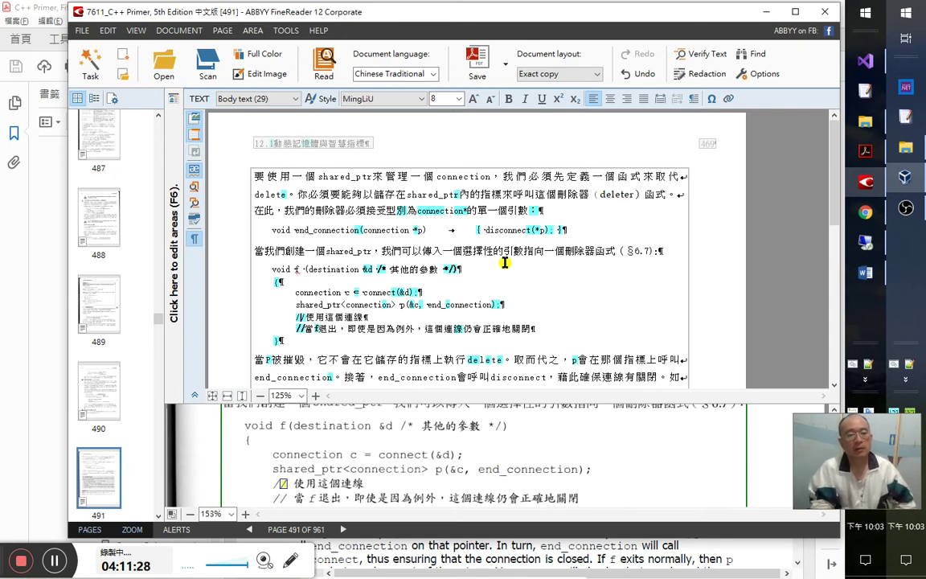
key("End")
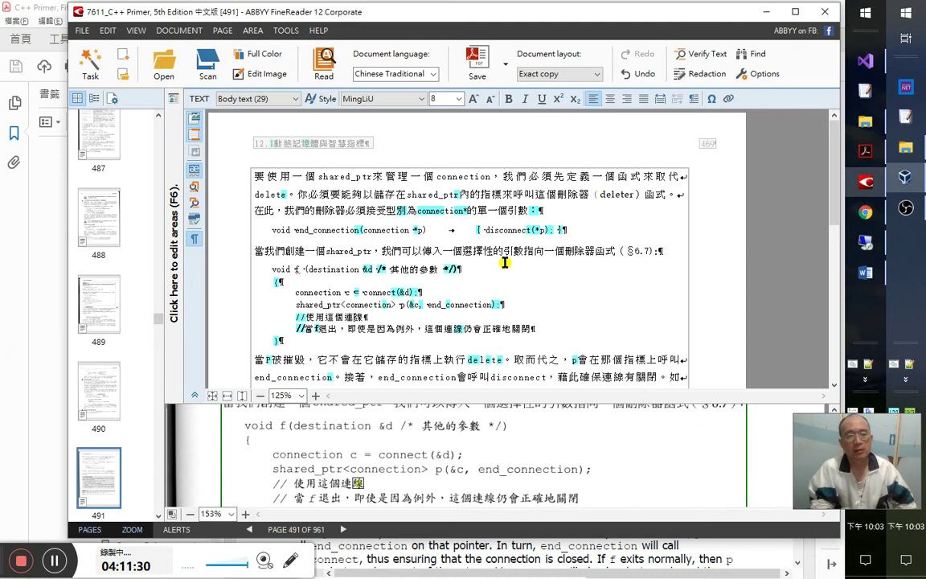
key("Down")
key("Right")
key("Right")
key("Right")
key("Right")
key("Right")
key("Right")
key("Right")
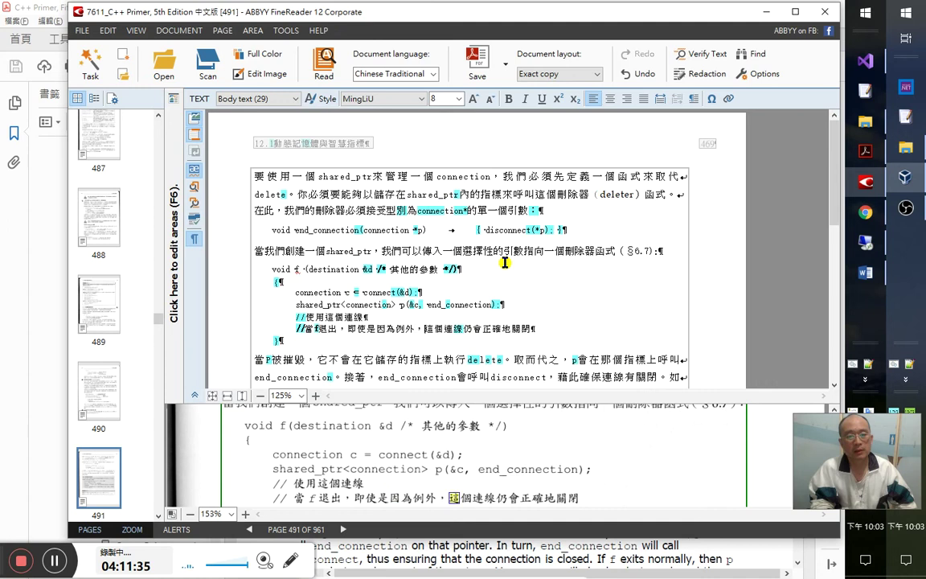
key("Left")
key("shift+Left")
key("shift+Left")
key("shift+Left")
key("shift+Left")
key("shift+Left")
key("shift+Left")
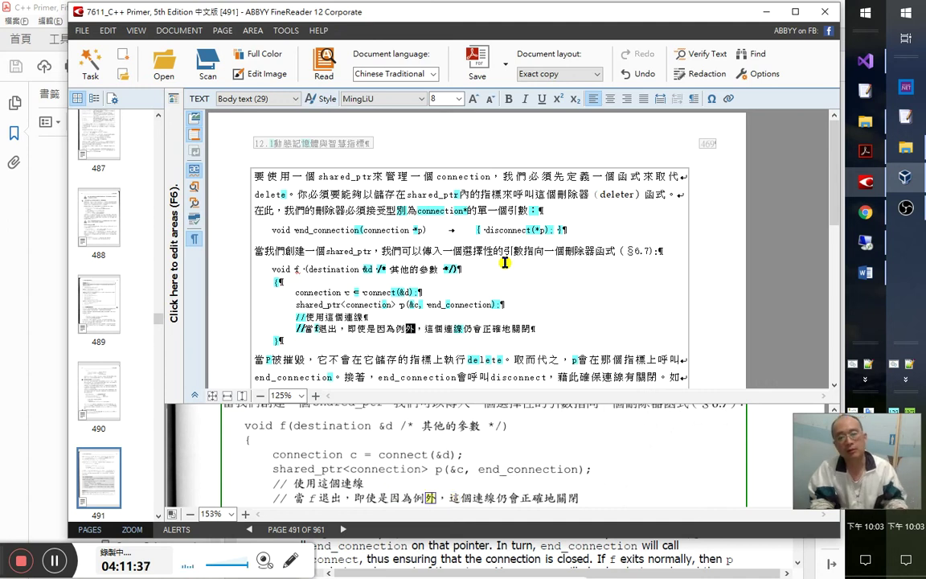
key("Right")
key("Left")
key("Left")
key("Right")
key("Right")
key("Right")
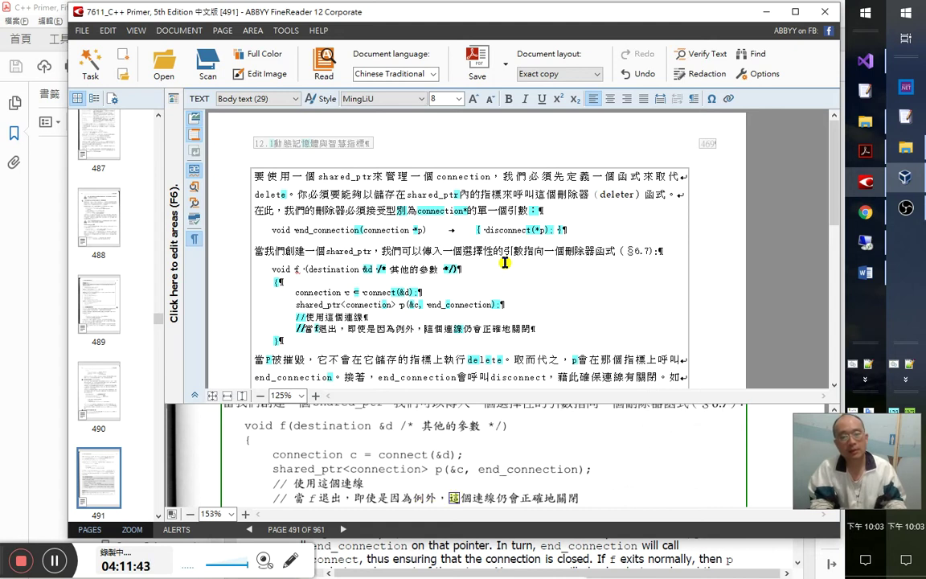
key("Right")
key("Right")
key("Right")
key("Right")
key("Right")
key("Right")
key("Right")
key("Right")
key("Right")
key("Right")
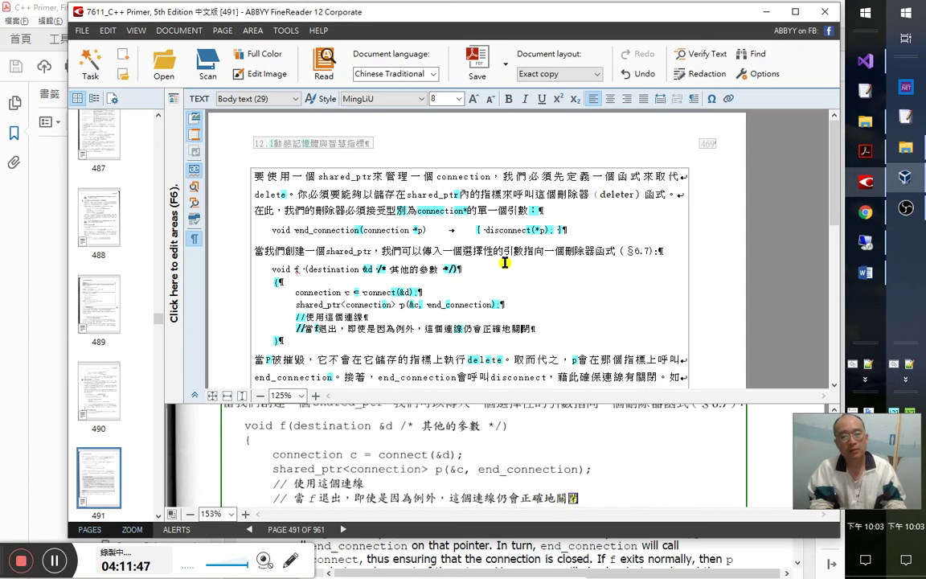
key("Right")
key("Left")
key("Left")
key("Left")
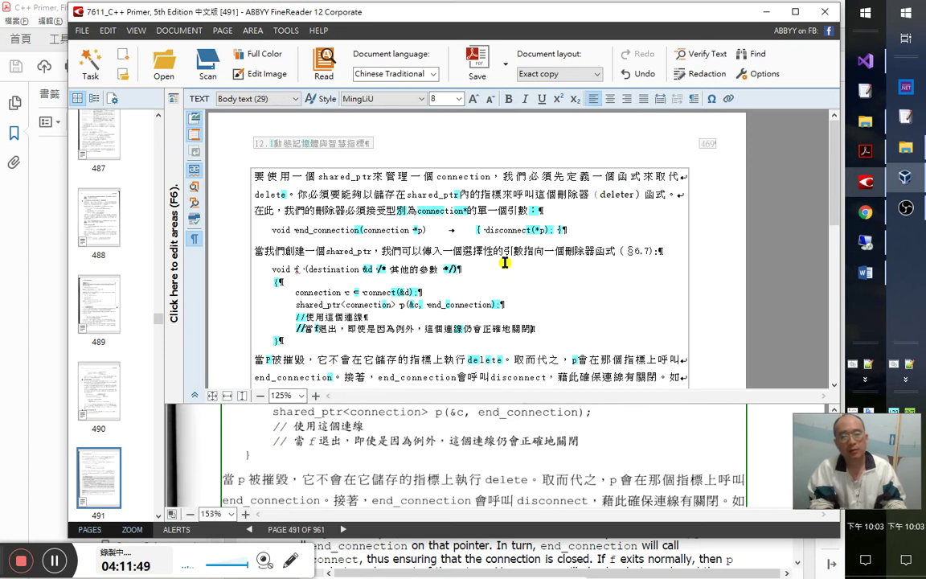
- Proofread the following deleter paragraph, checking delete, end_connection, 取而代之 and 回傳過程中
key("Right")
key("Right")
key("Right")
key("Right")
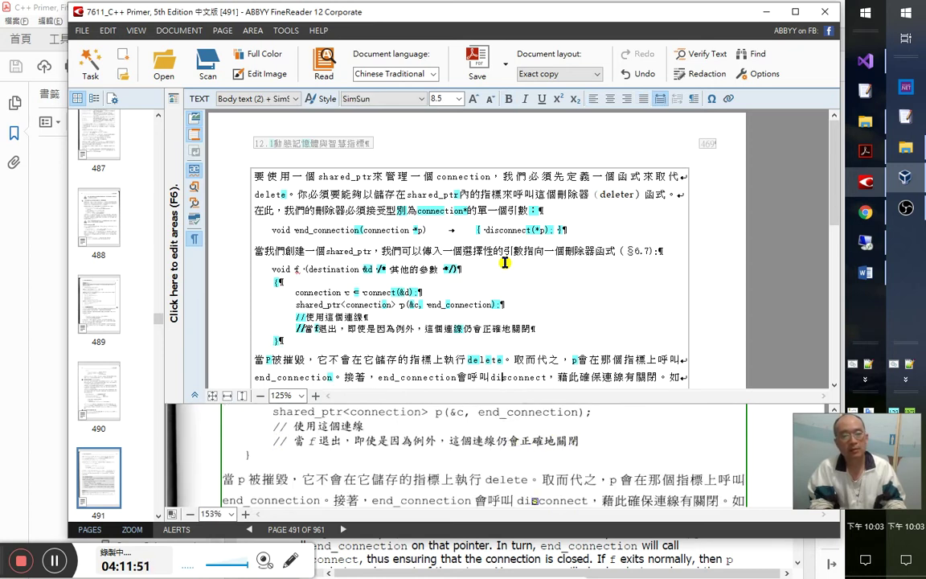
key("Right")
key("Right")
key("Right")
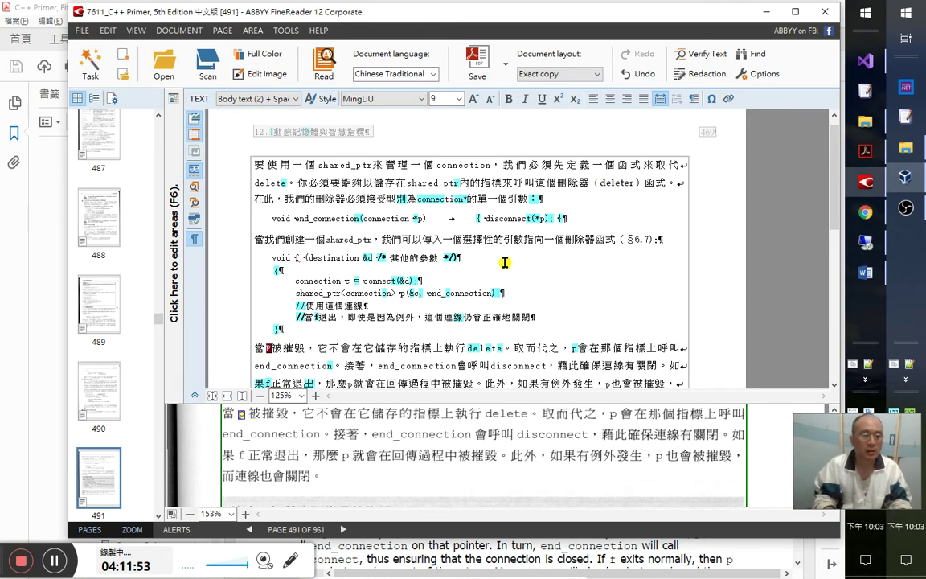
key("Right")
key("Right")
key("Right")
key("Right")
key("Right")
key("Right")
key("Right")
key("Right")
key("Right")
key("Right")
key("Right")
key("Right")
key("Right")
key("Right")
key("Right")
key("Right")
key("Right")
key("Right")
key("Right")
key("Right")
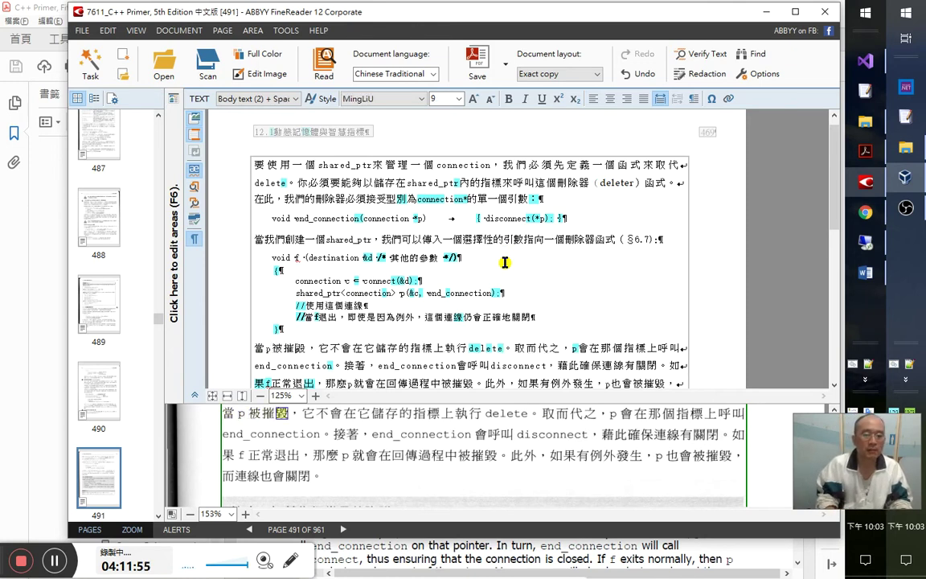
key("Right")
key("Right")
key("Right")
key("Right")
key("Right")
key("Right")
key("Right")
key("Right")
key("Right")
key("Right")
key("Right")
key("Right")
key("Right")
key("Right")
key("Right")
key("Right")
key("Right")
key("Right")
key("Right")
key("Right")
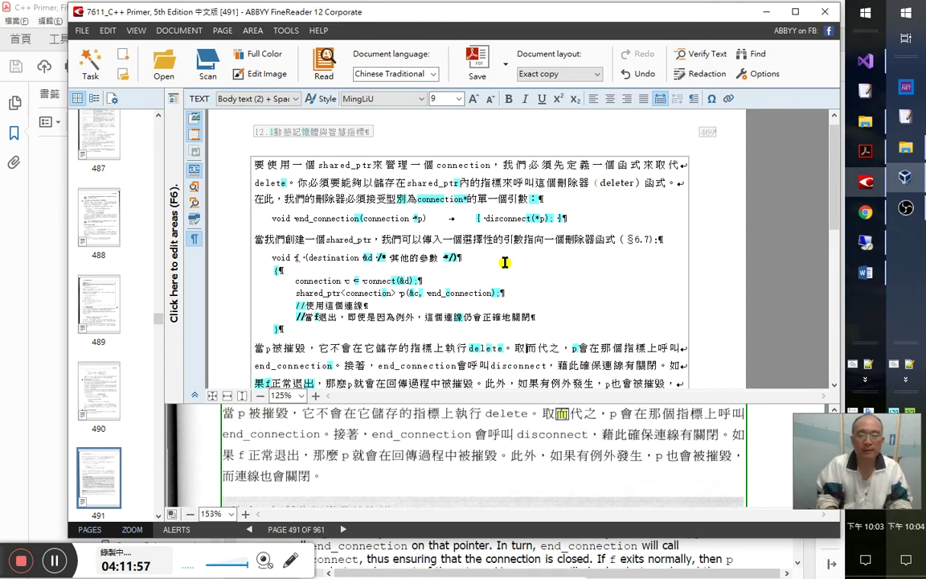
key("Right")
key("Right")
key("Right")
key("Right")
key("Right")
key("Right")
key("Right")
key("Right")
key("Right")
key("Right")
key("Right")
key("Right")
key("Right")
key("Down")
key("Left")
key("Left")
key("Left")
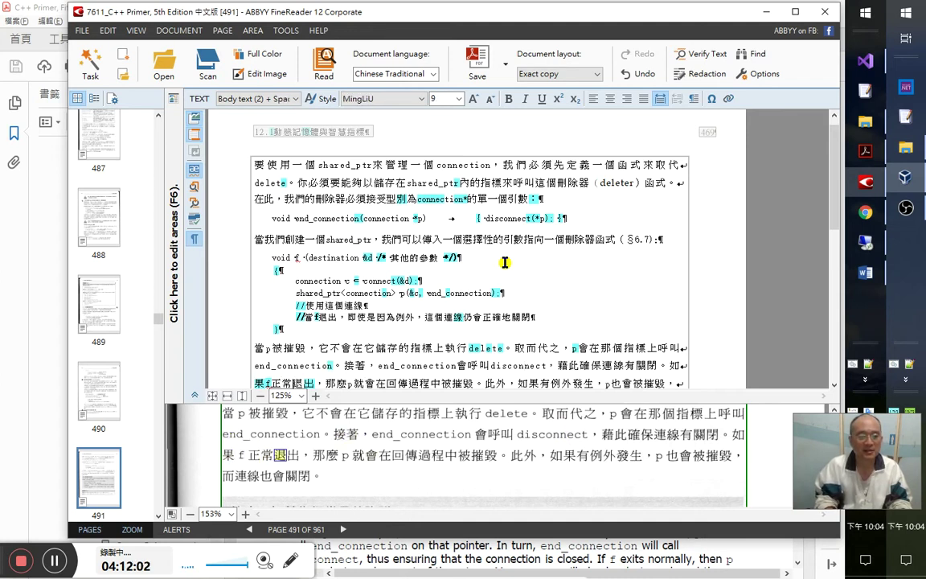
key("Down")
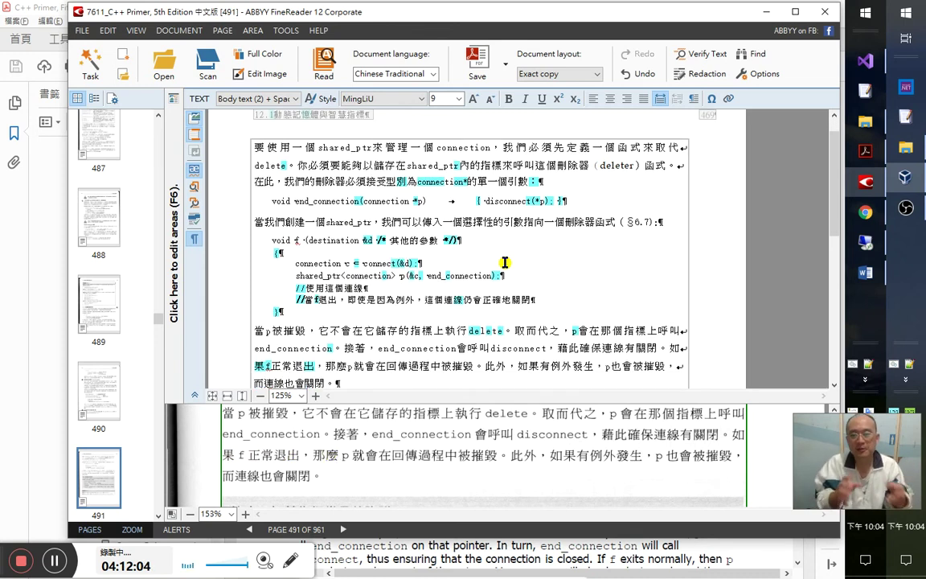
left_click_drag(561, 330, 506, 325)
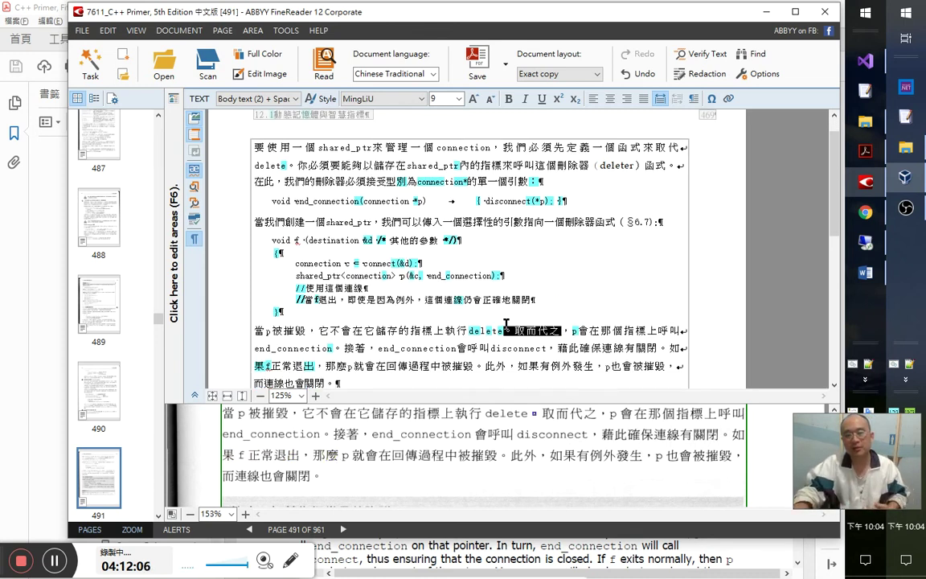
left_click(442, 366)
key("Down")
key("Down")
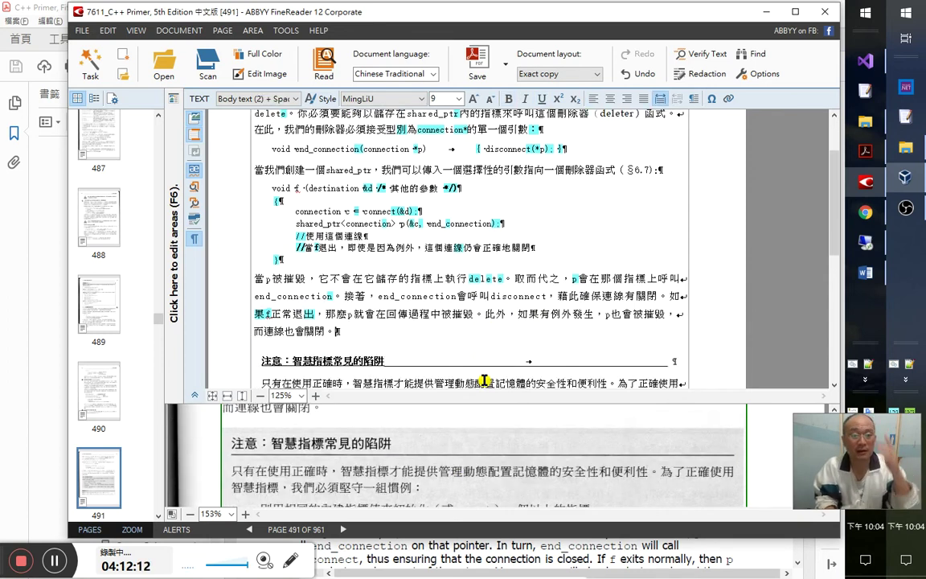
- Check the 智慧指標常見的陷阱 note and its bullet list
key("Down")
key("Down")
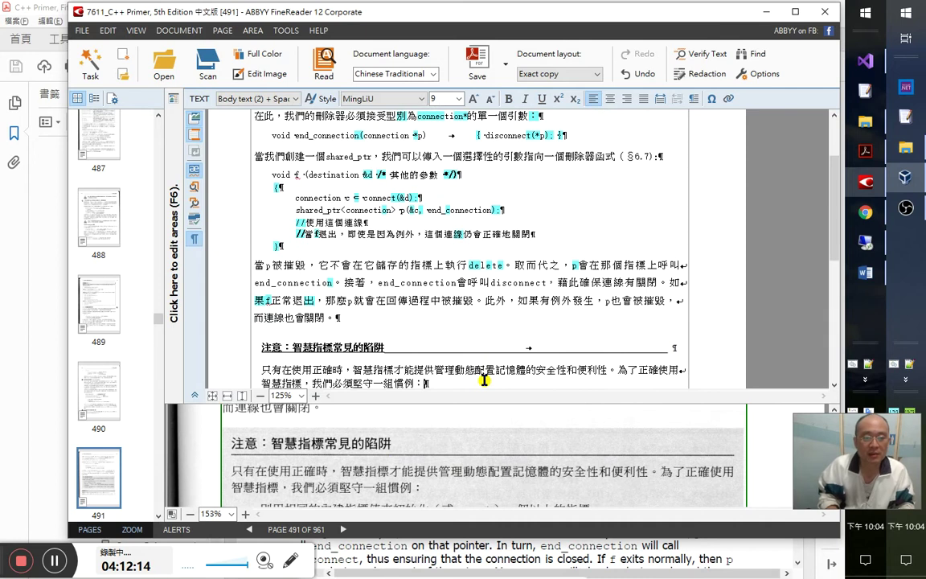
key("Down")
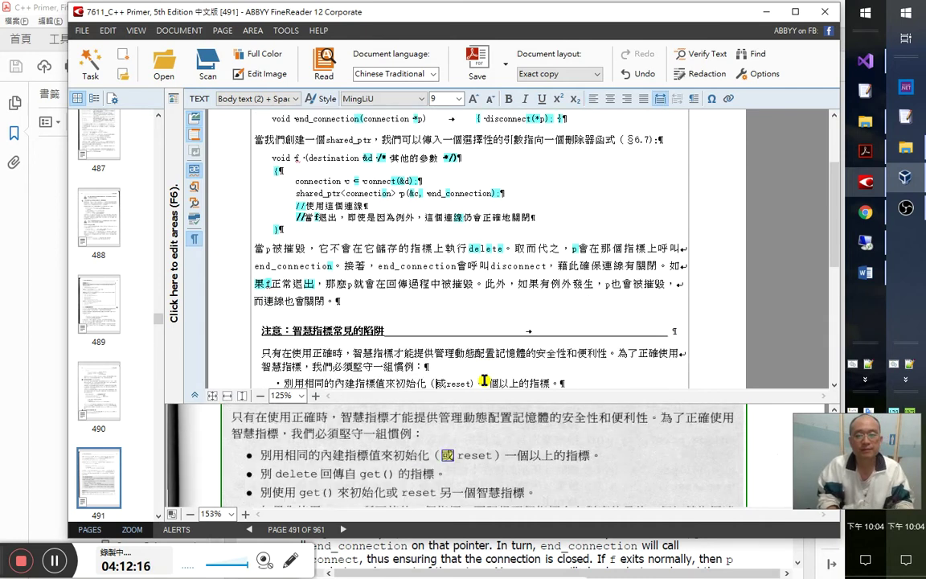
key("Down")
key("Down")
key("Down")
key("Down")
key("Down")
key("Down")
key("Down")
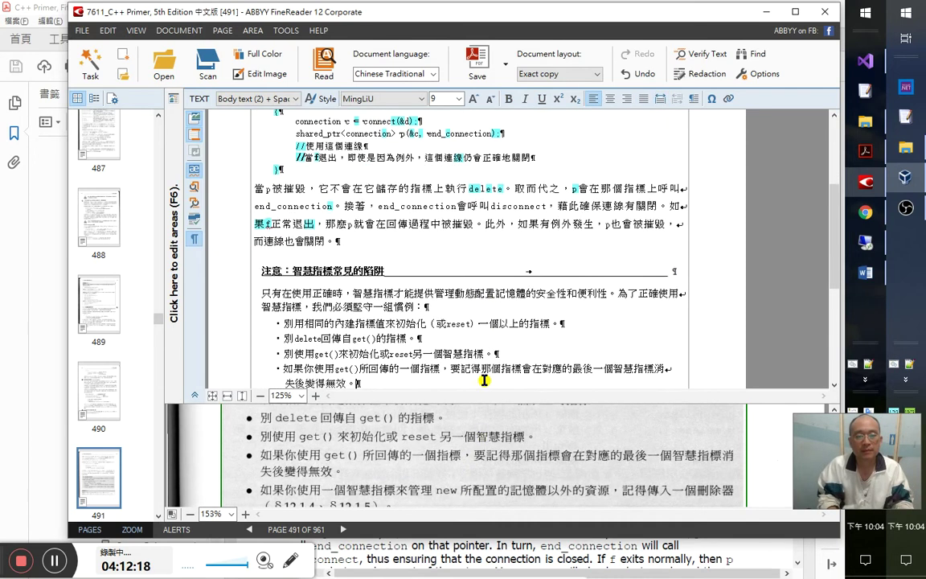
key("Up")
key("Up")
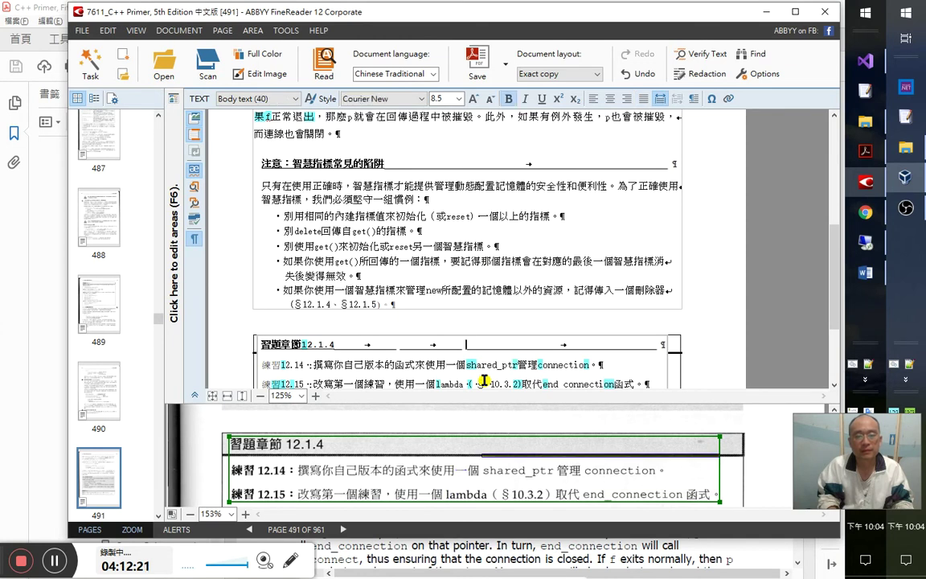
- Check exercises 12.14 and 12.15, then select and copy all of page 491's recognized text
key("Down")
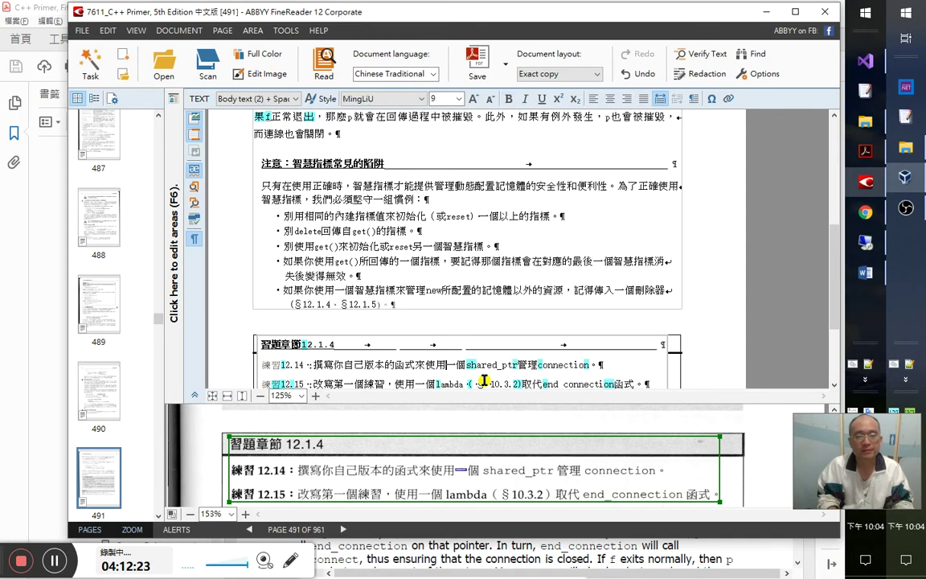
key("Right")
key("shift+F4")
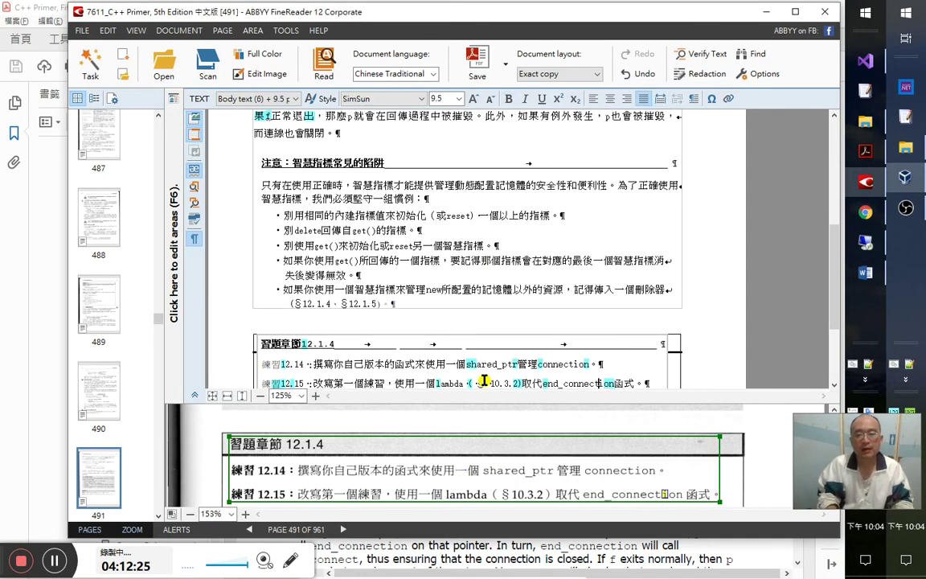
key("shift+F4")
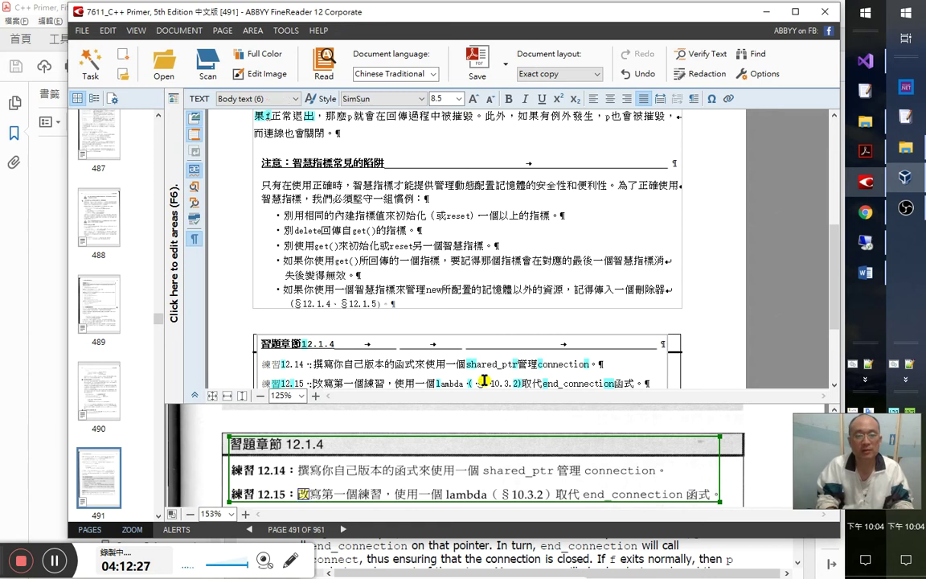
key("shift+F4")
key("Right")
key("Right")
key("Right")
key("Right")
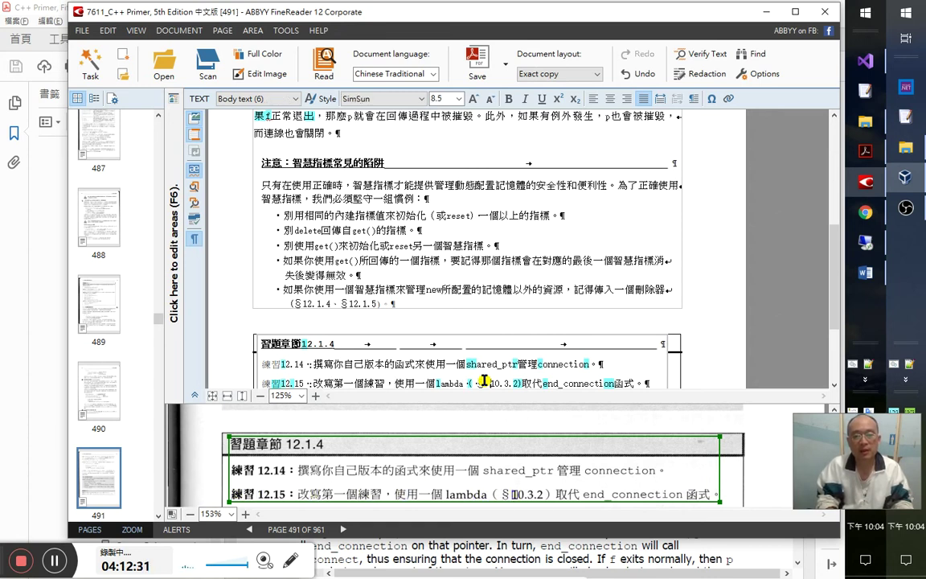
key("Right")
key("Right")
key("Right")
key("Right")
key("Right")
key("Right")
key("Right")
key("Right")
key("Right")
key("Right")
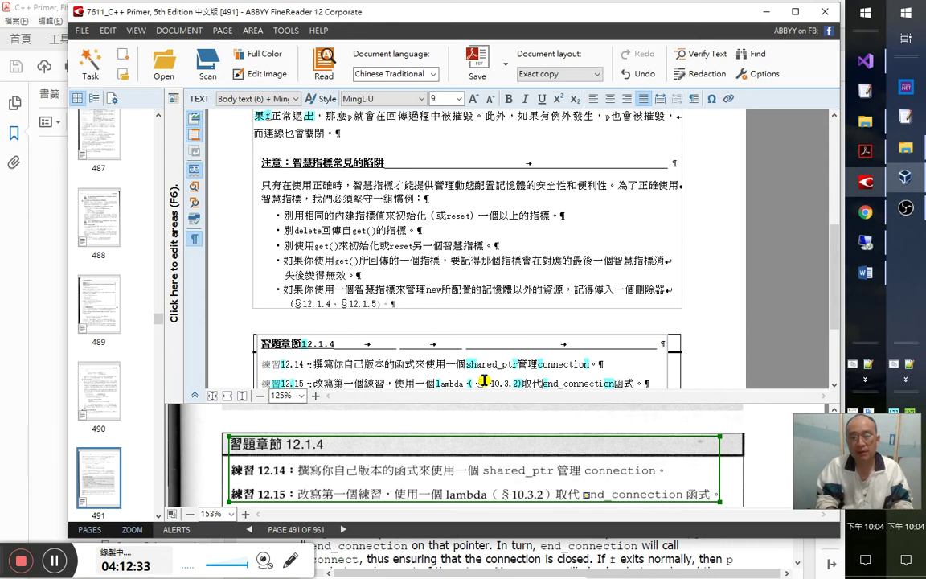
key("ctrl+a")
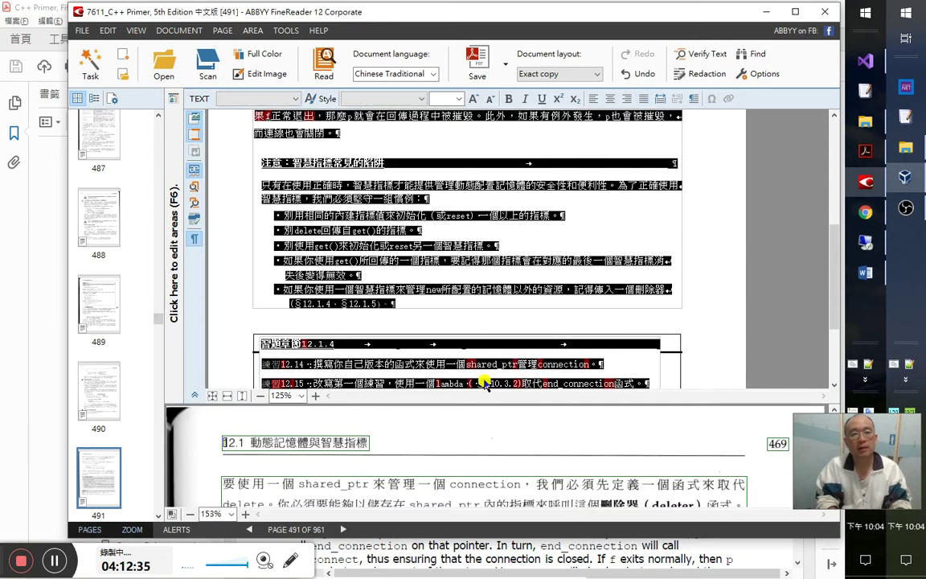
key("alt+Tab")
key("alt+Tab")
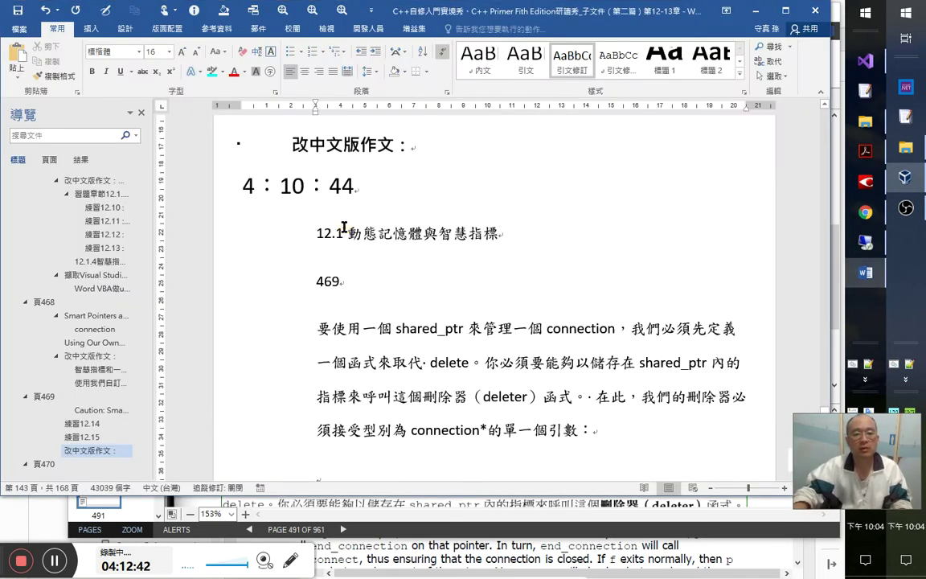
- Replace every ^p^p with ^p in the pasted passage to remove blank lines
left_click(344, 228, "shift")
key("ctrl+h")
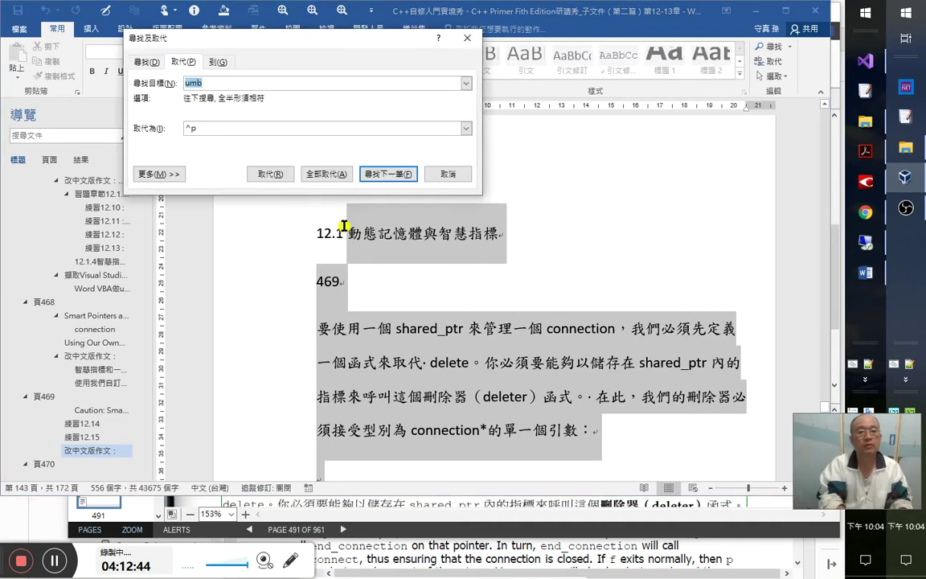
key("alt+Down")
key("Down")
key("Return")
key("alt+a")
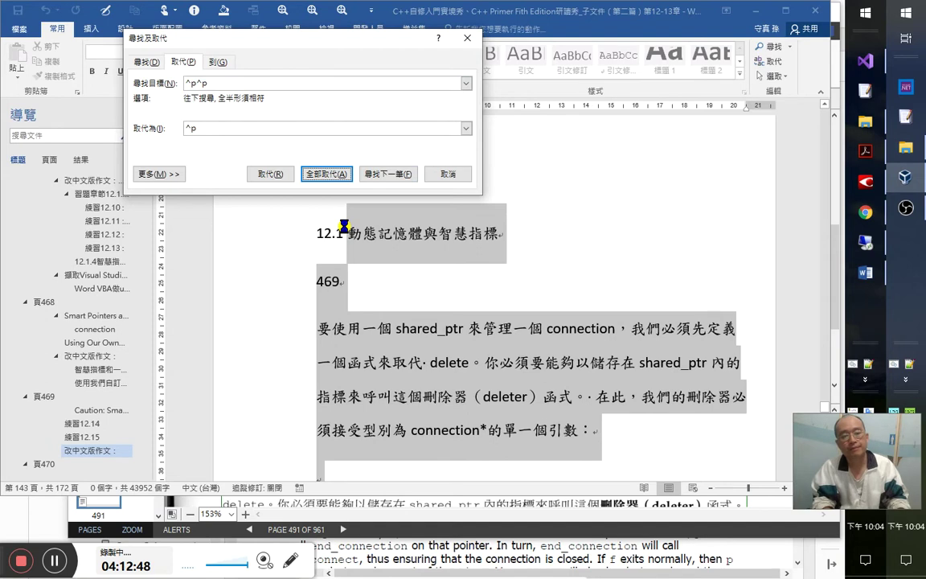
key("Tab")
key("Return")
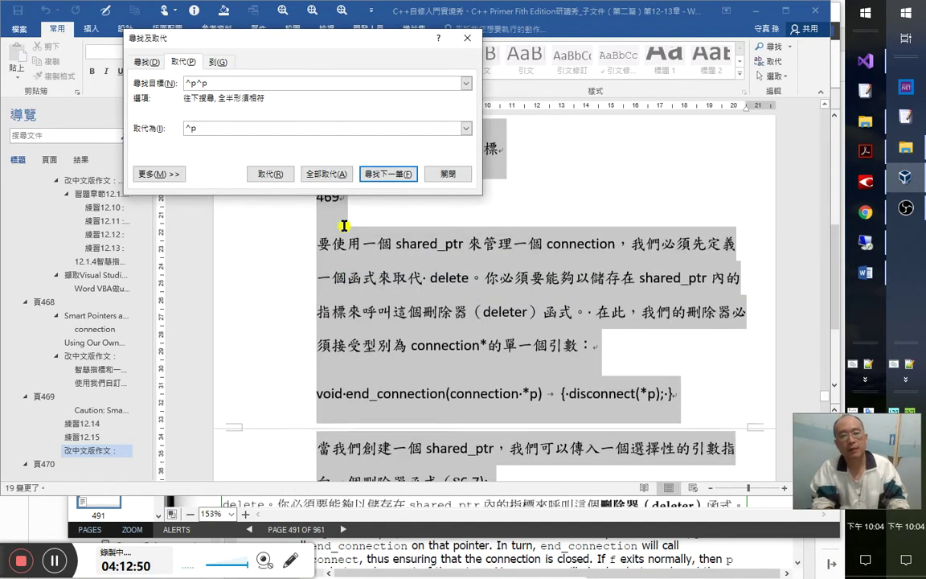
key("Escape")
- Delete the heading and 469 page-number lines, checking page 469's text in FineReader
key("Left")
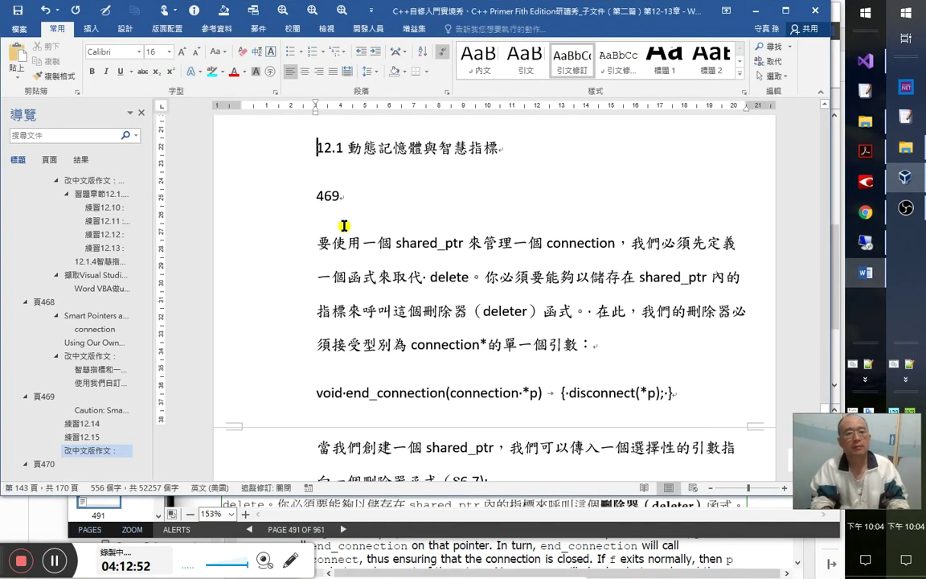
key("shift+Down")
key("shift+Down")
key("Delete")
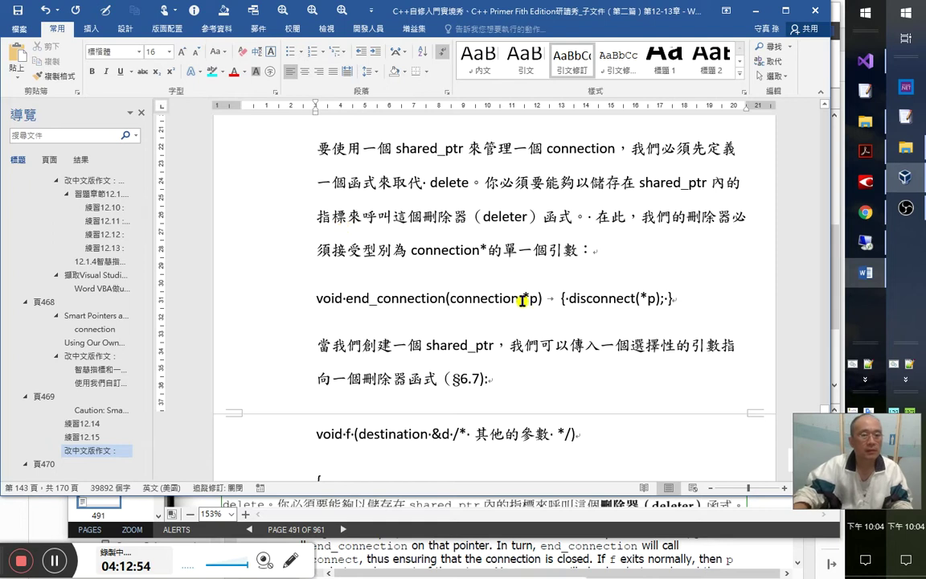
scroll(371, 258, "up", 3)
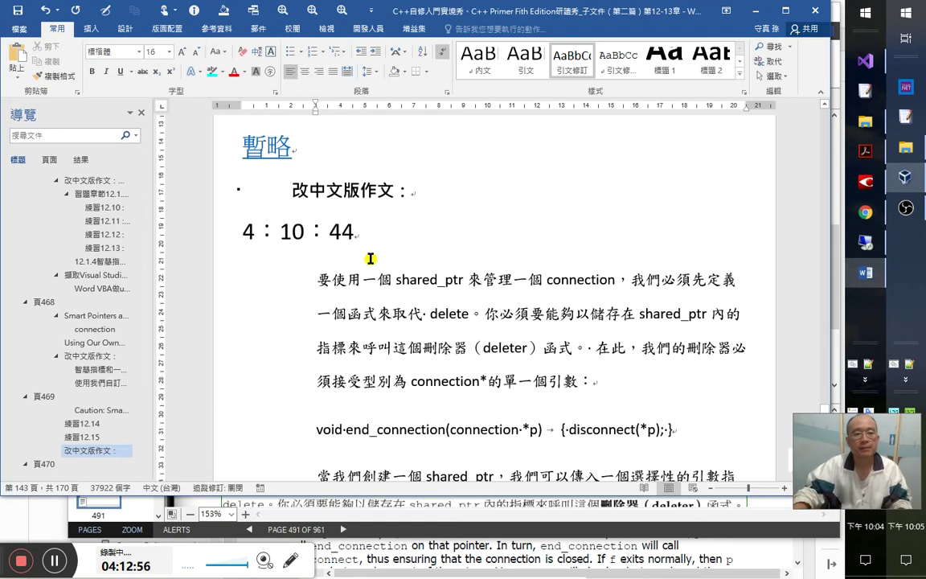
key("alt+Tab")
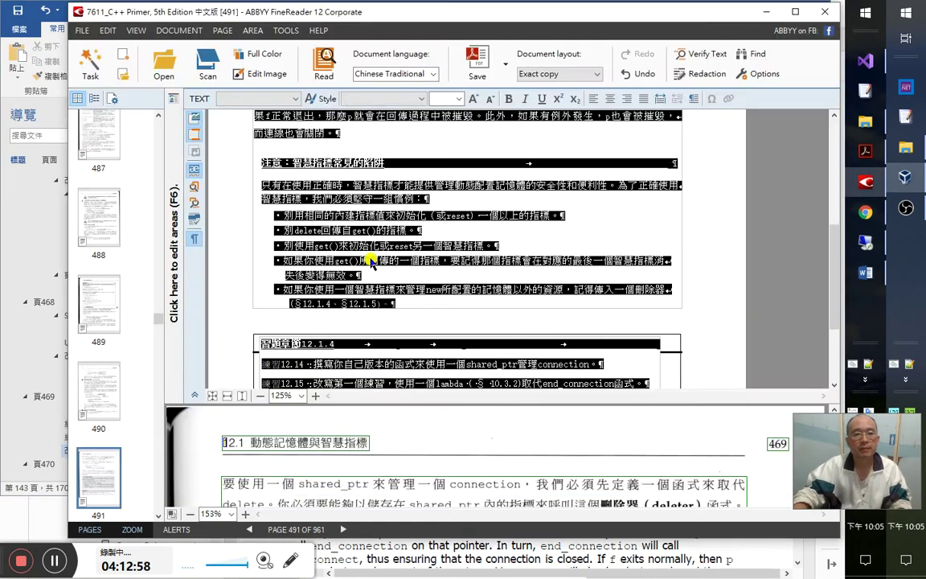
scroll(370, 266, "up", 5)
left_click(389, 268)
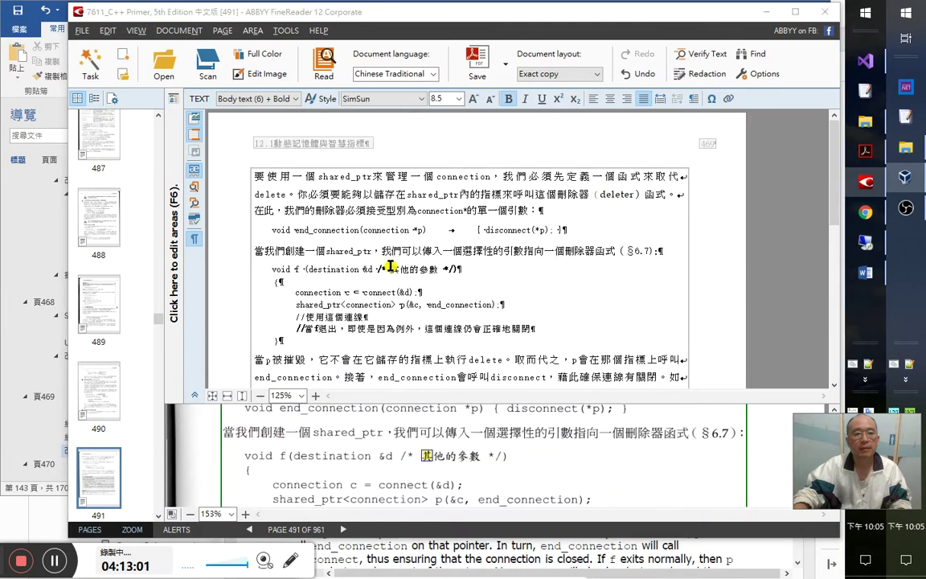
key("alt+Tab")
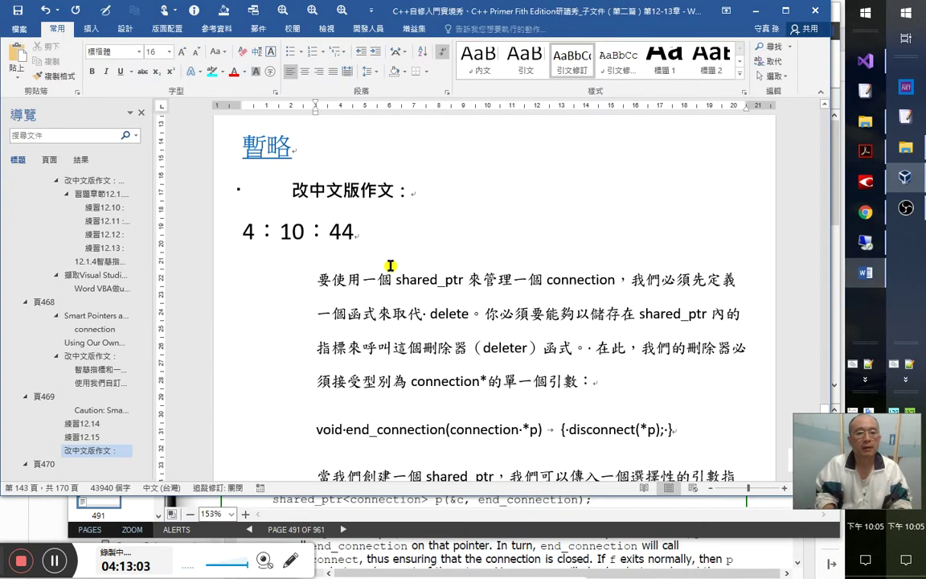
- Reword the opening 要使用一個 shared_ptr to 若要像這樣利用一個 shared_ptr
left_click(390, 265)
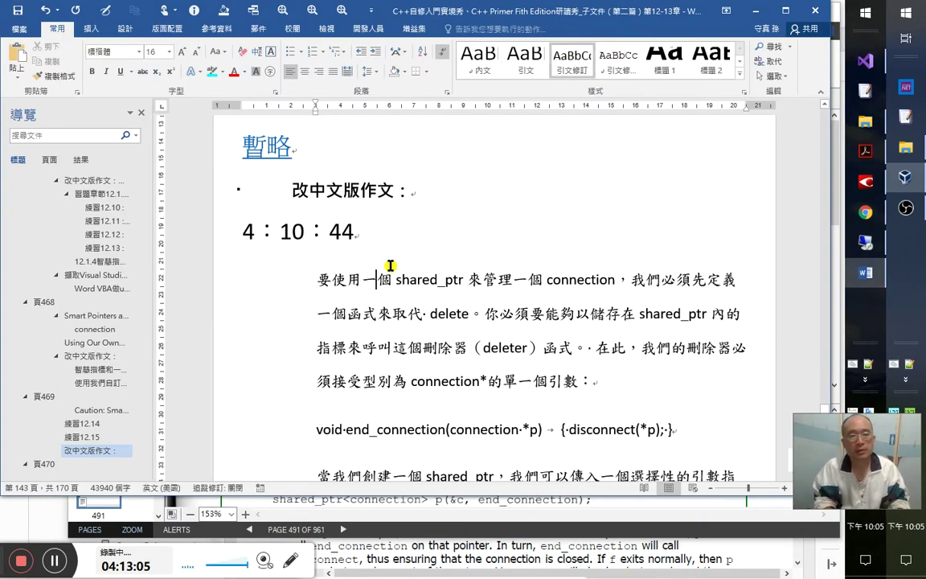
key("Right")
key("Right")
key("Right")
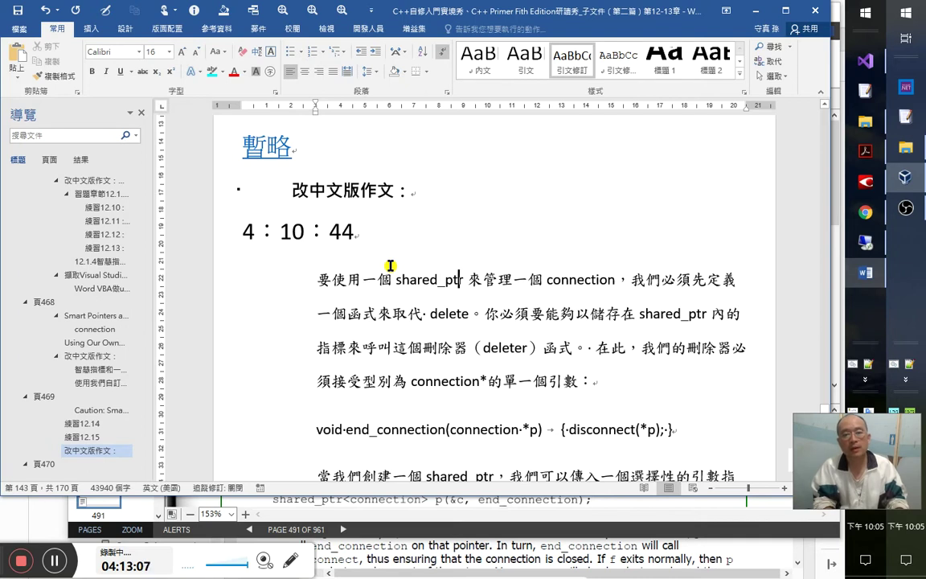
key("Left")
key("Left")
key("Left")
key("Left")
key("Left")
key("Left")
key("Left")
key("Left")
key("Left")
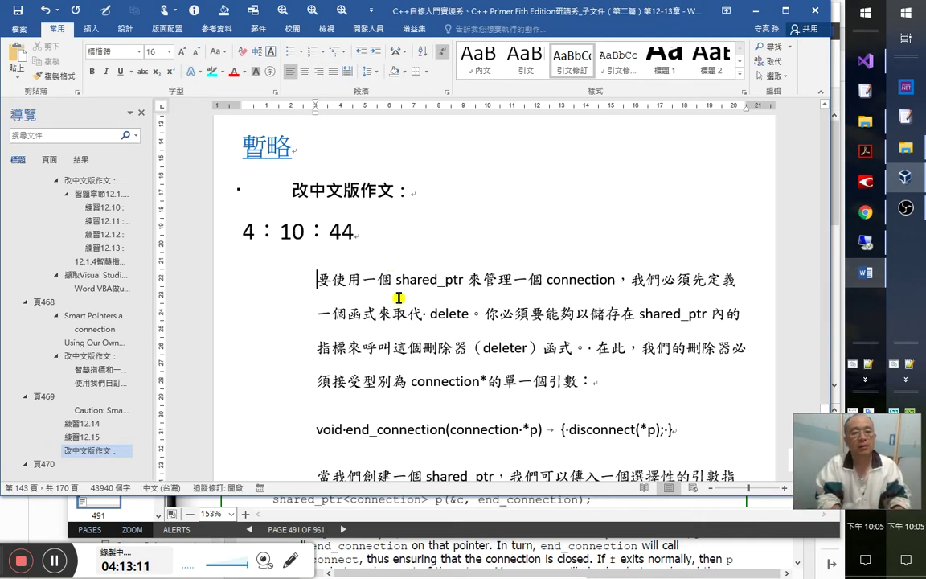
type("若")
key("Right")
type("像")
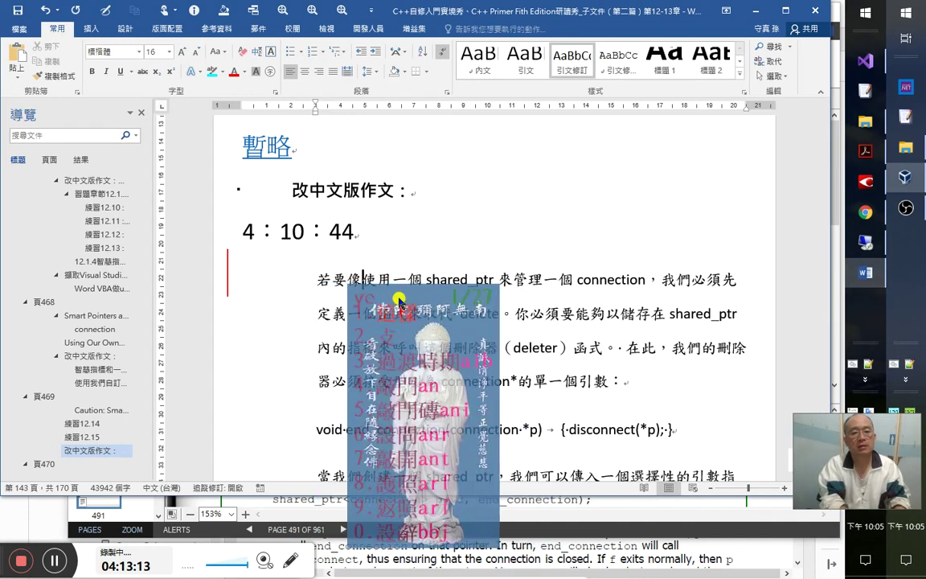
type("這樣")
key("Delete")
type("利")
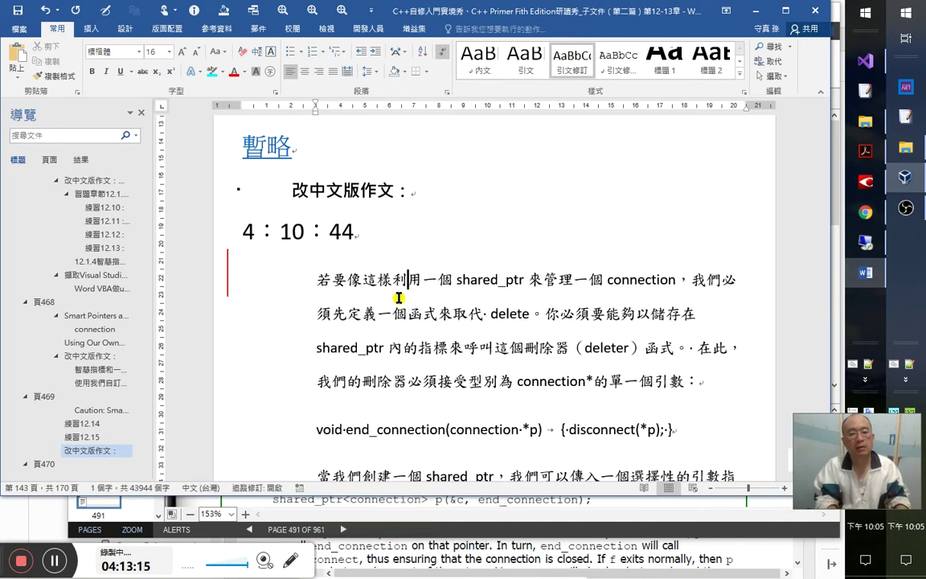
key("Right")
key("shift+Right")
key("shift+Right")
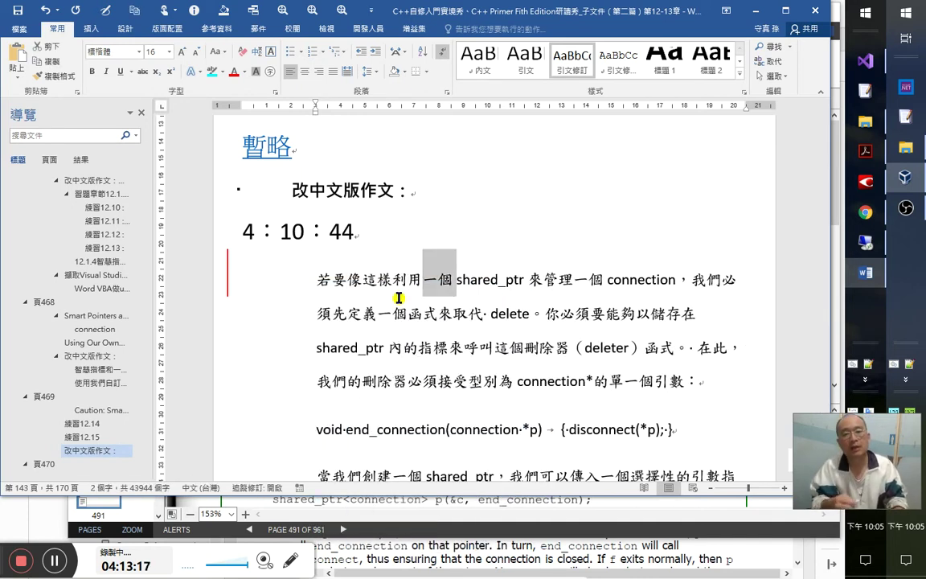
key("alt+Tab")
key("alt+Tab")
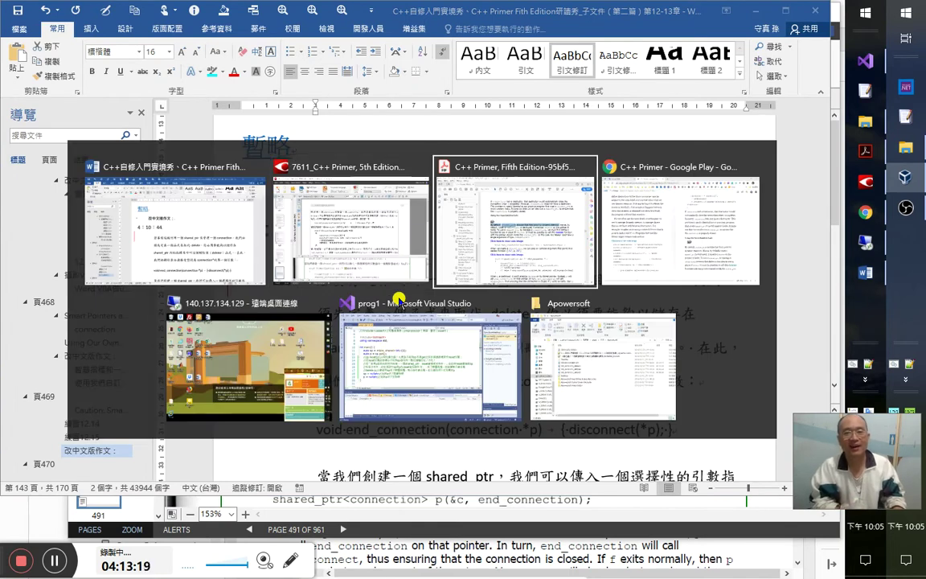
key("alt+Tab")
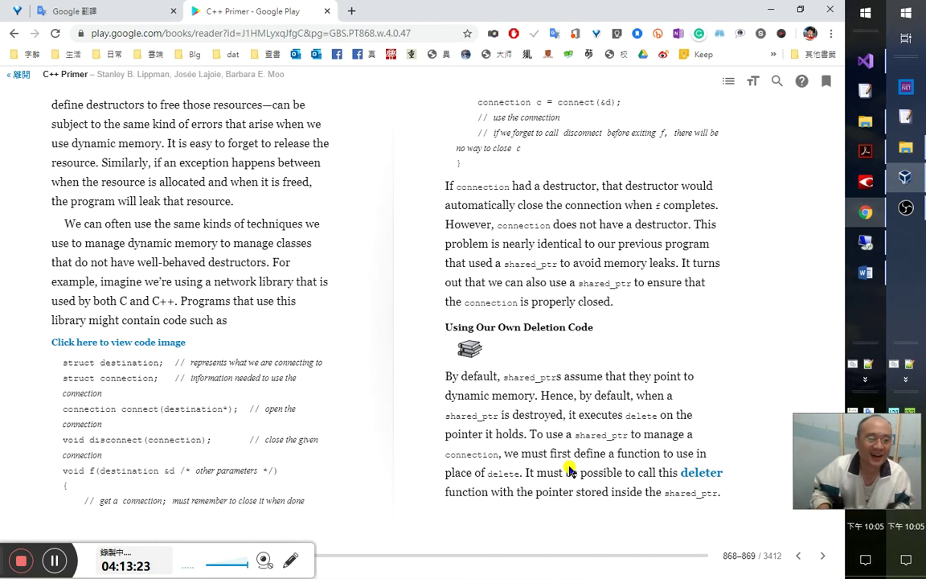
- Compare with the English original and delete 一個 before shared_ptr
scroll(569, 472, "down", 1)
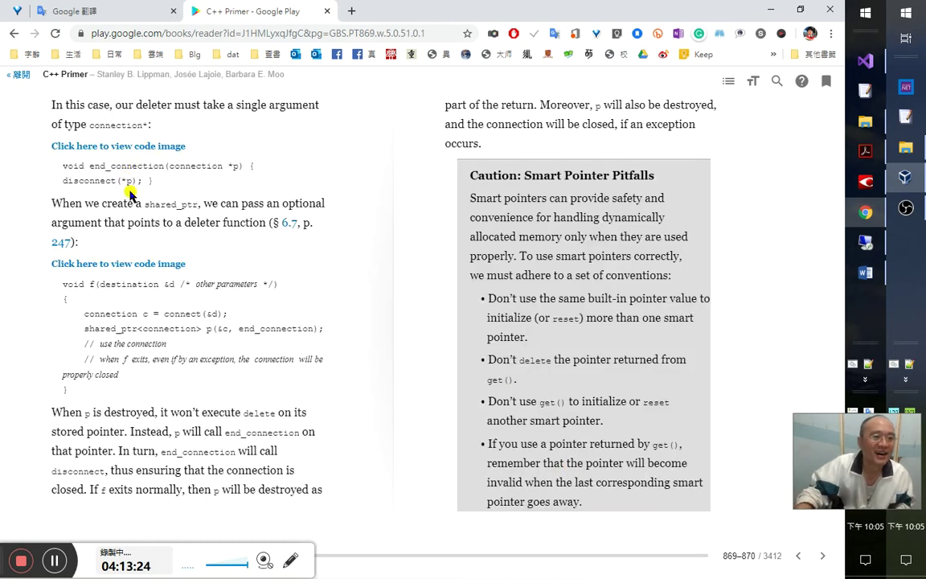
scroll(135, 200, "up", 1)
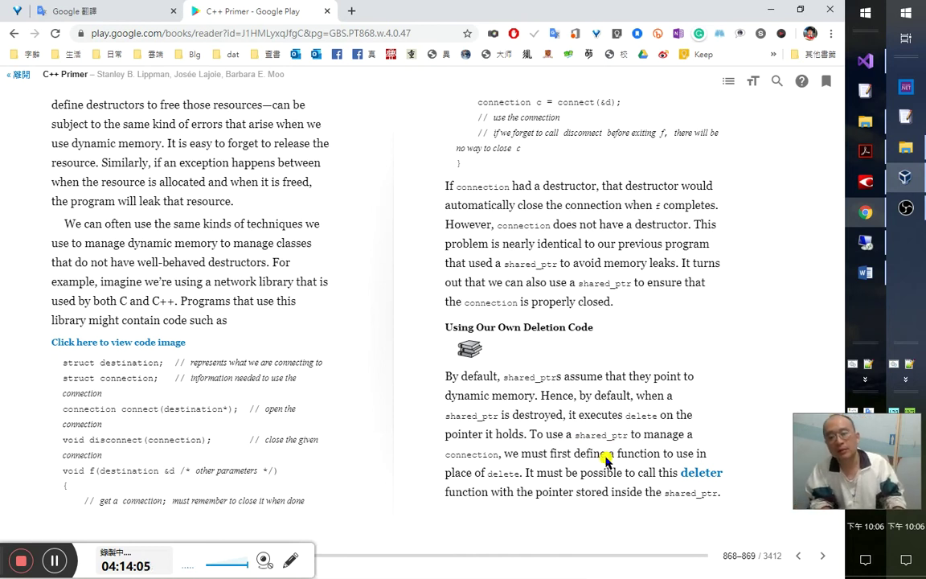
key("alt+Tab")
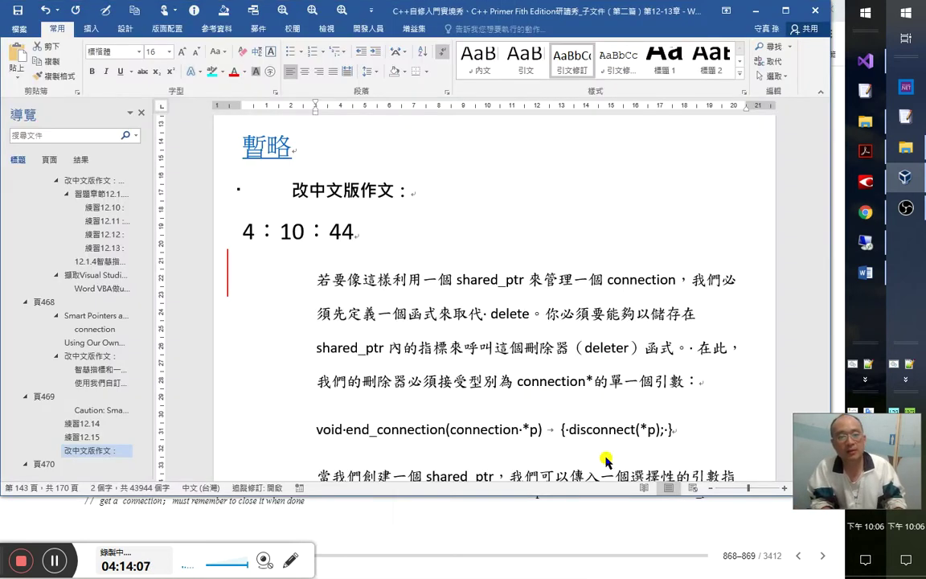
key("alt+Tab")
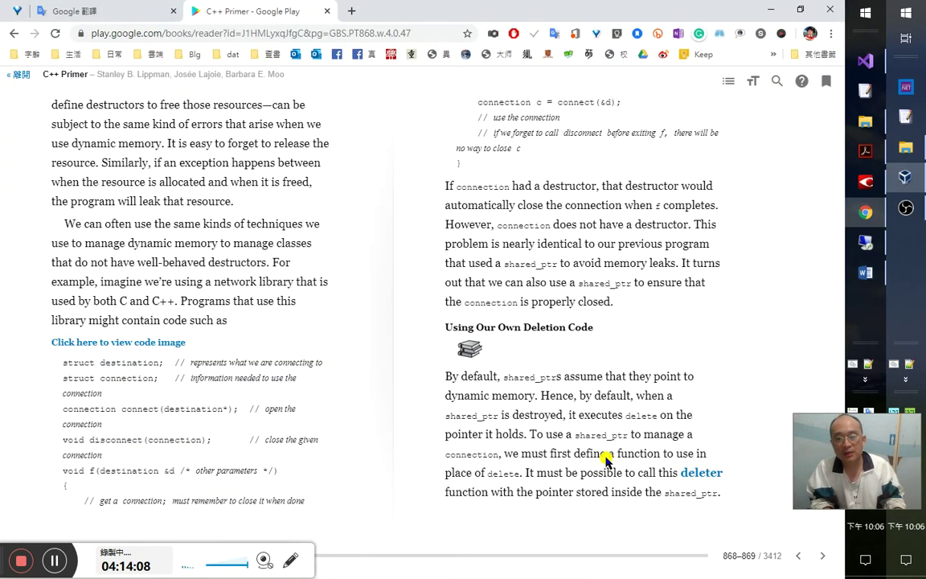
key("alt+Tab")
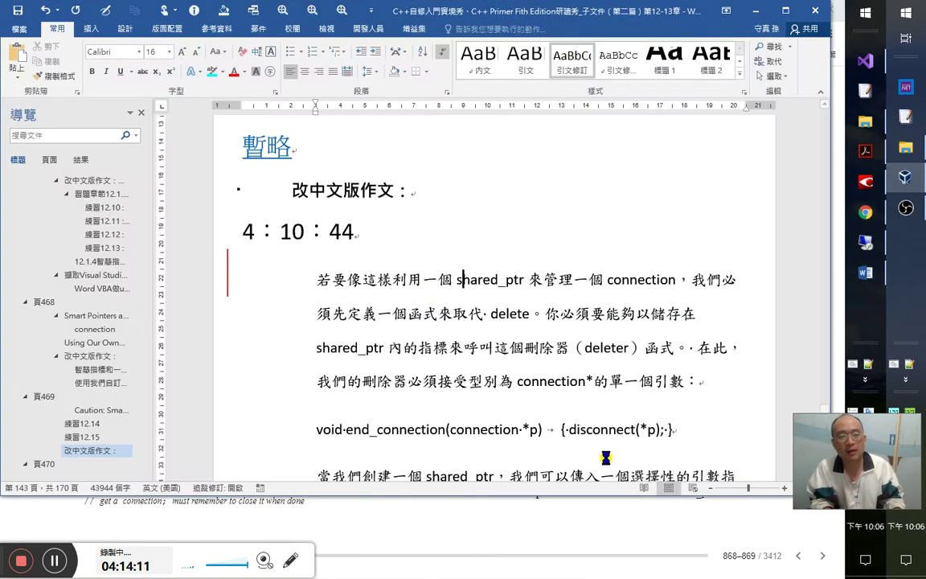
key("Left")
key("Left")
key("BackSpace")
- Check 'use a shared_ptr' in the book and change 管理 to 管控
key("alt+Tab")
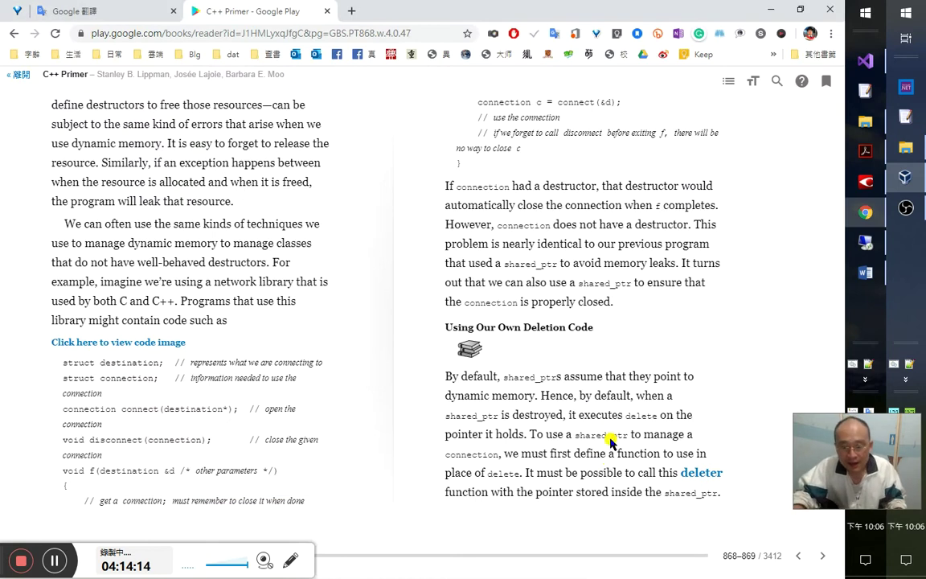
left_click_drag(547, 435, 600, 432)
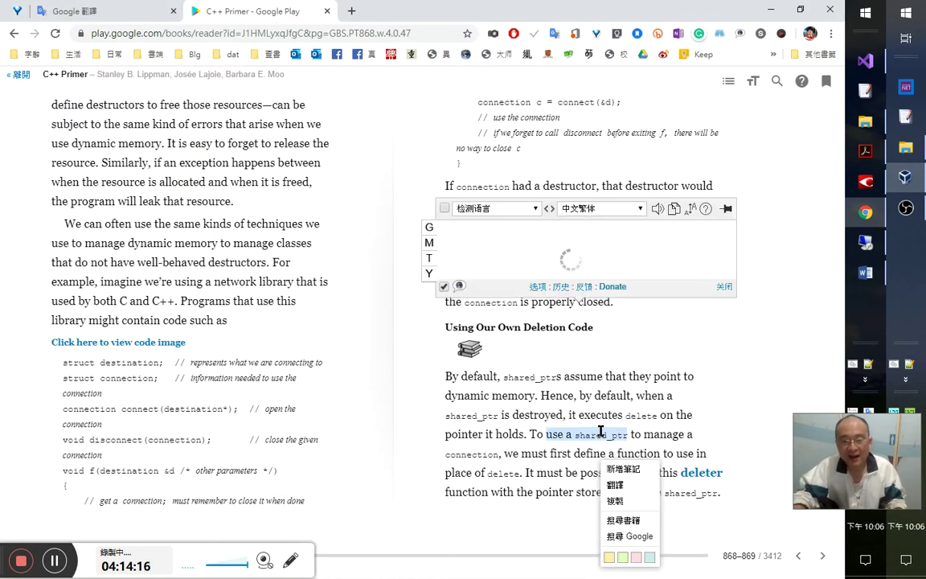
key("alt+Tab")
key("Right")
key("Right")
key("ctrl+Right")
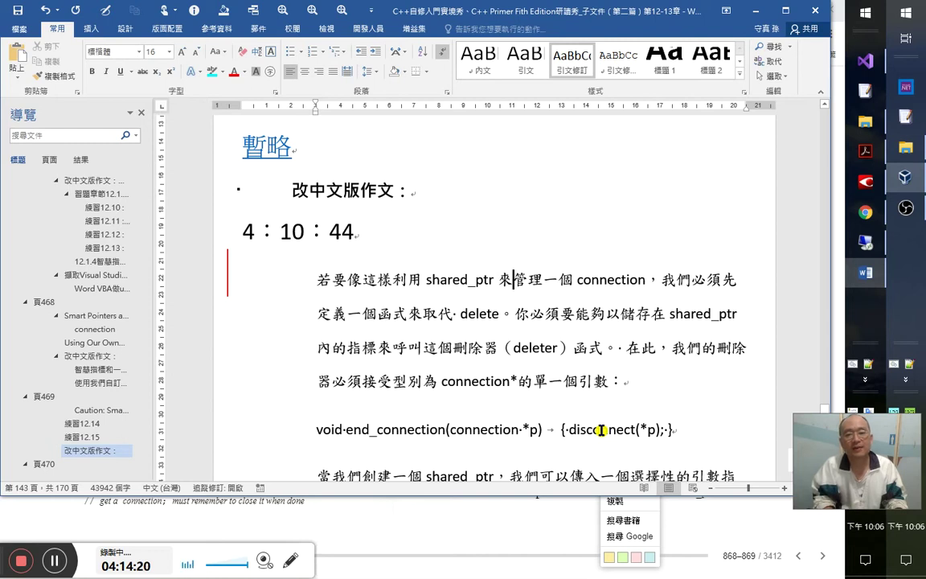
key("Right")
key("Right")
key("shift+Right")
type("控")
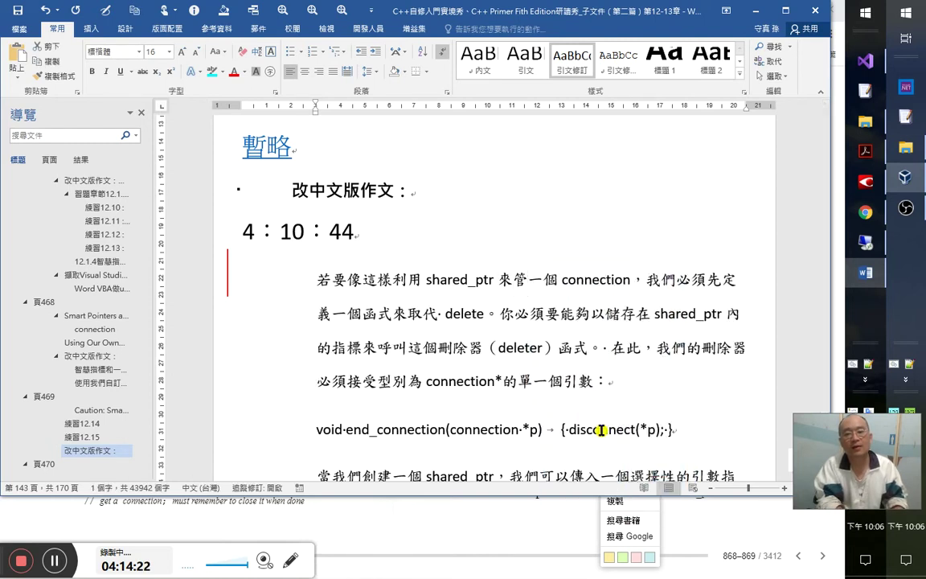
key("shift+Right")
key("shift+Right")
key("alt+Tab")
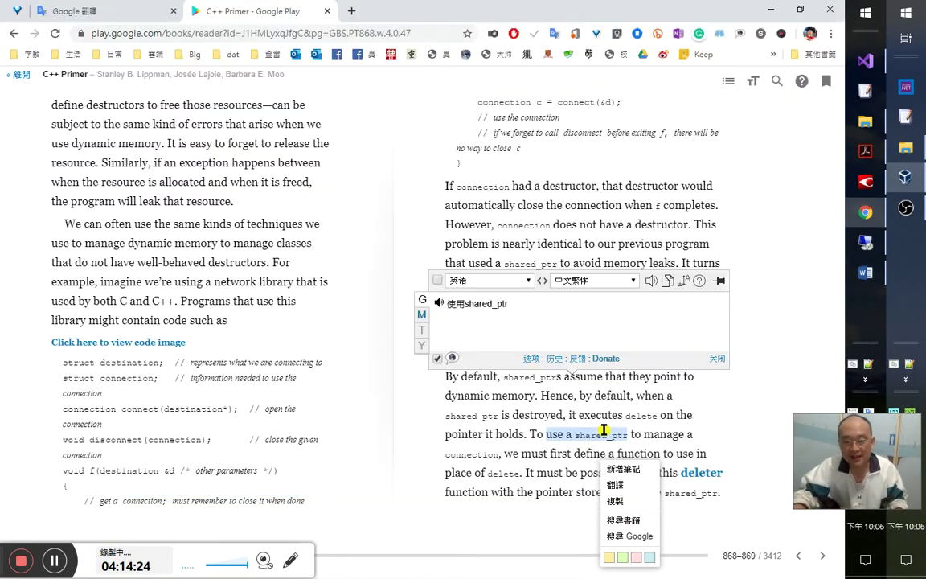
key("alt+Tab")
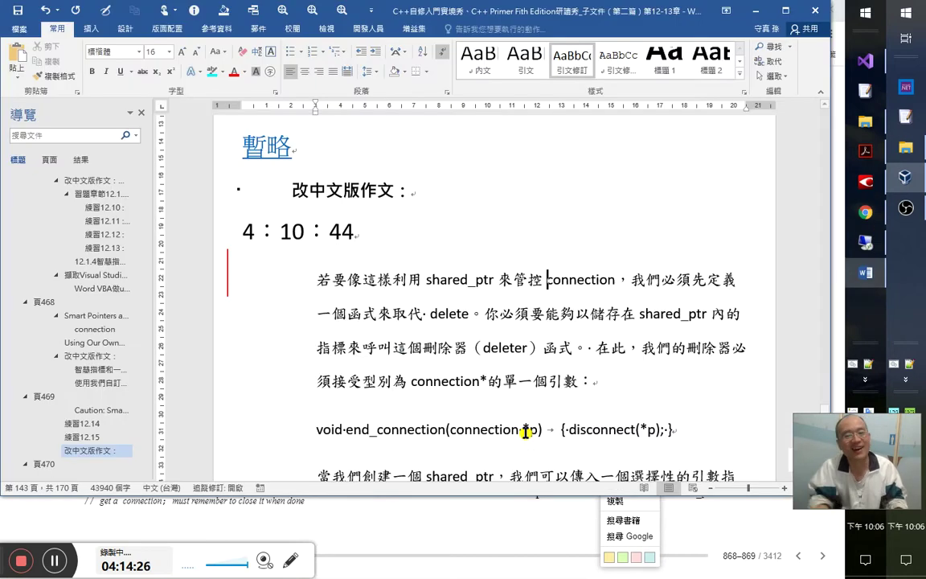
- Insert 類別物件 after connection in the deleter sentence
key("Right")
key("Right")
key("Right")
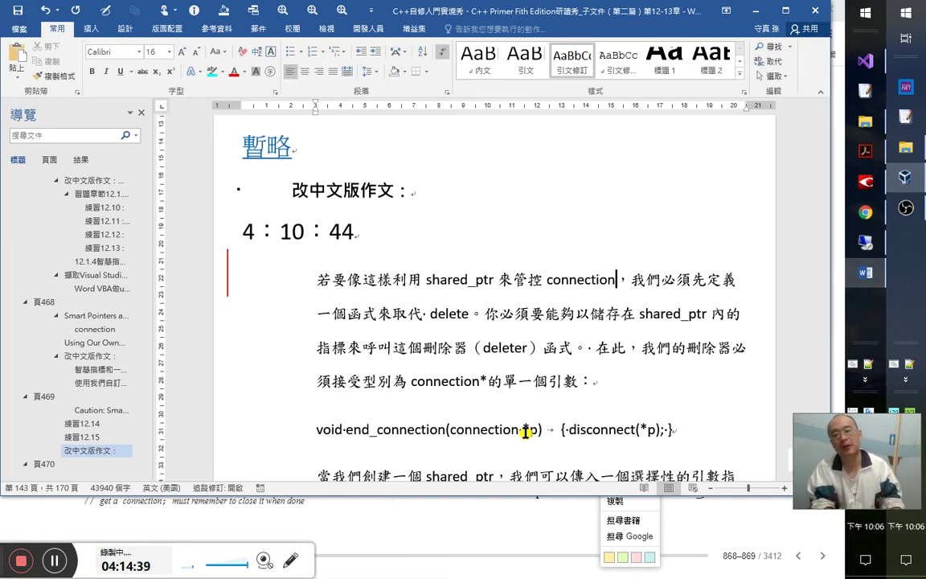
key("shift+Home")
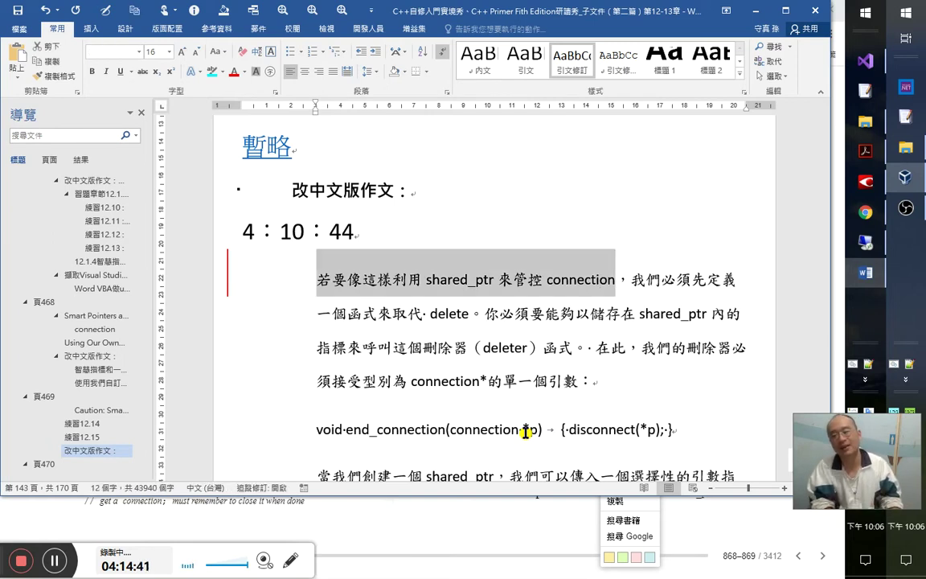
key("Right")
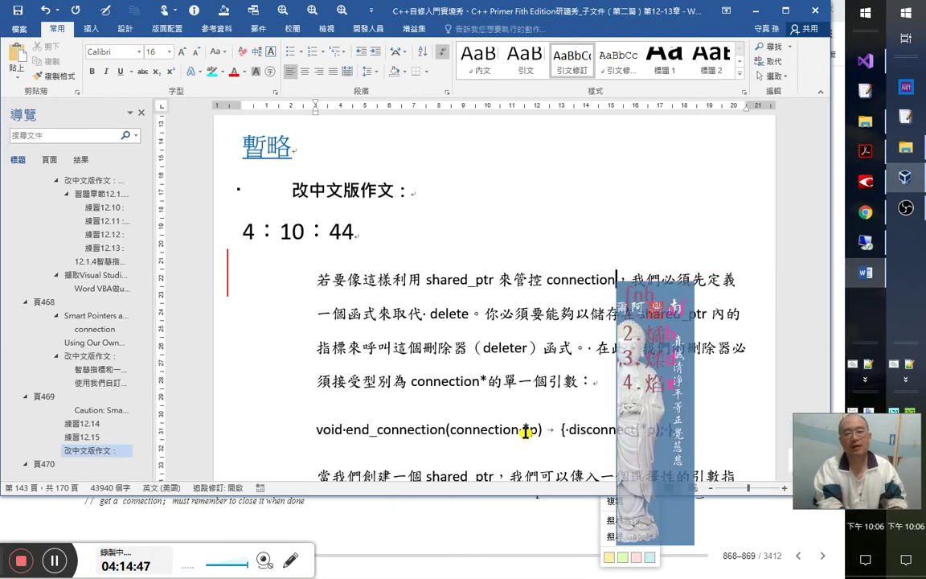
type("類別物")
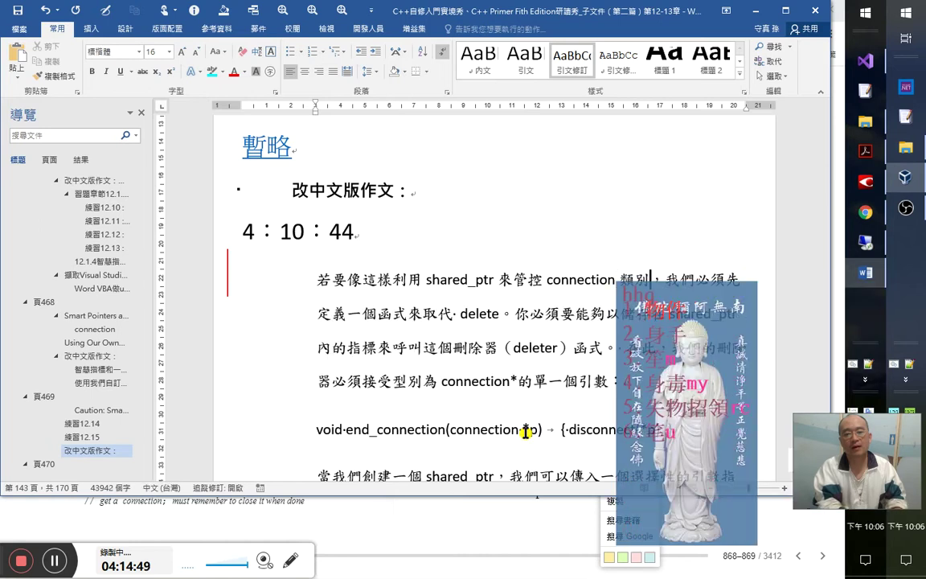
type("件")
key("Left")
key("Left")
key("Left")
key("Left")
key("Left")
key("Left")
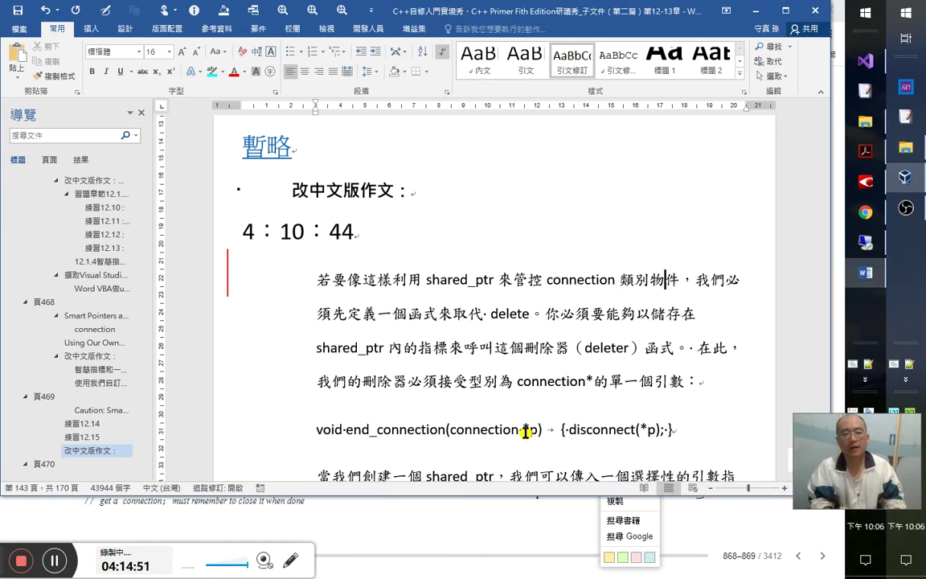
- Insert 就 after 我們 in the first line
key("Home")
key("Down")
key("Right")
key("Right")
key("Right")
key("Right")
key("Right")
key("Right")
key("Right")
key("Up")
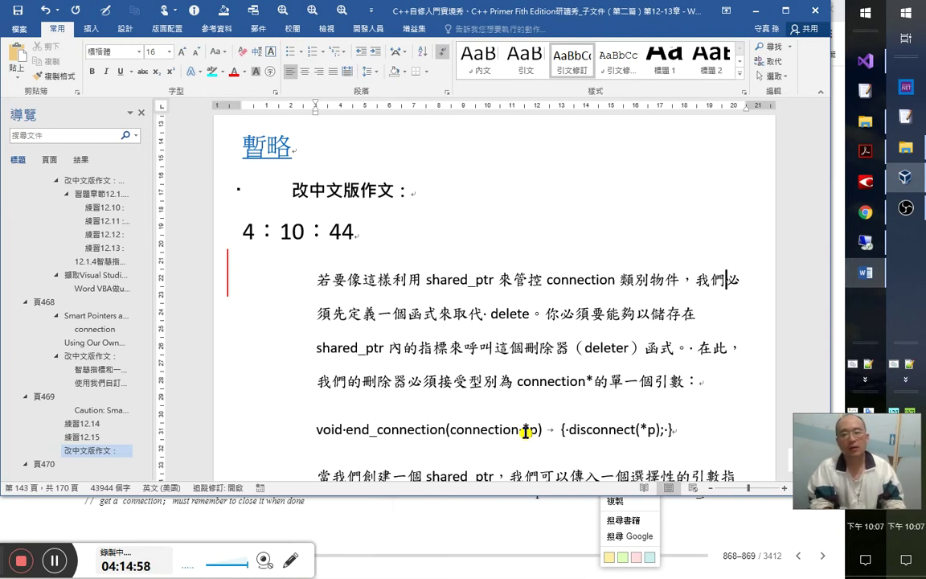
type("就")
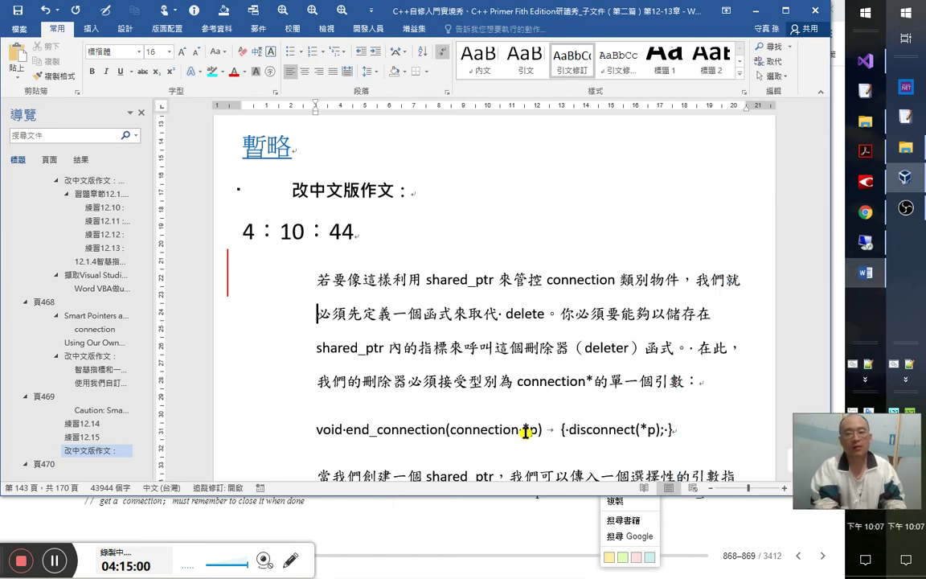
- Add 運算子 after delete, replacing the mistyped 辯才
key("Right")
key("Right")
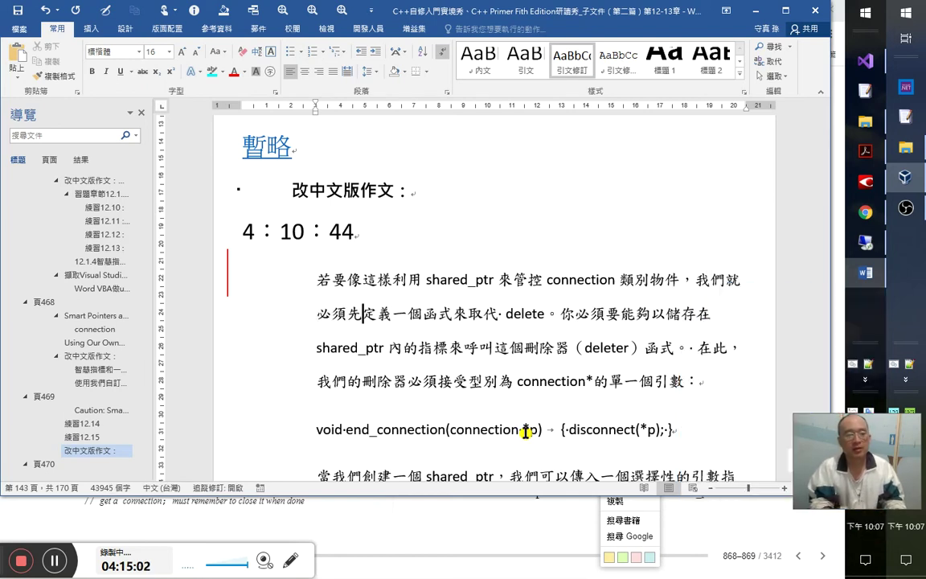
key("Right")
key("Right")
key("Right")
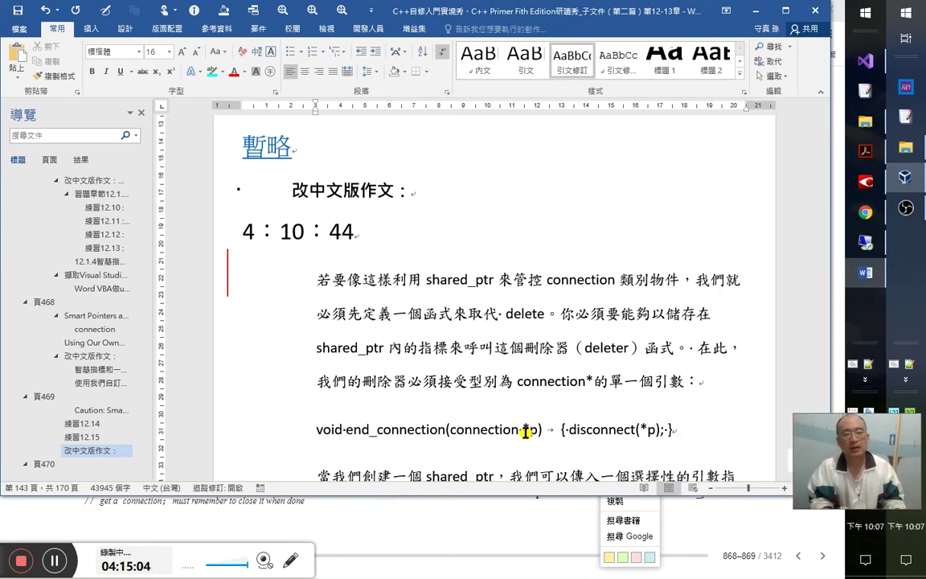
key("Right")
key("Right")
key("Right")
key("Right")
key("Right")
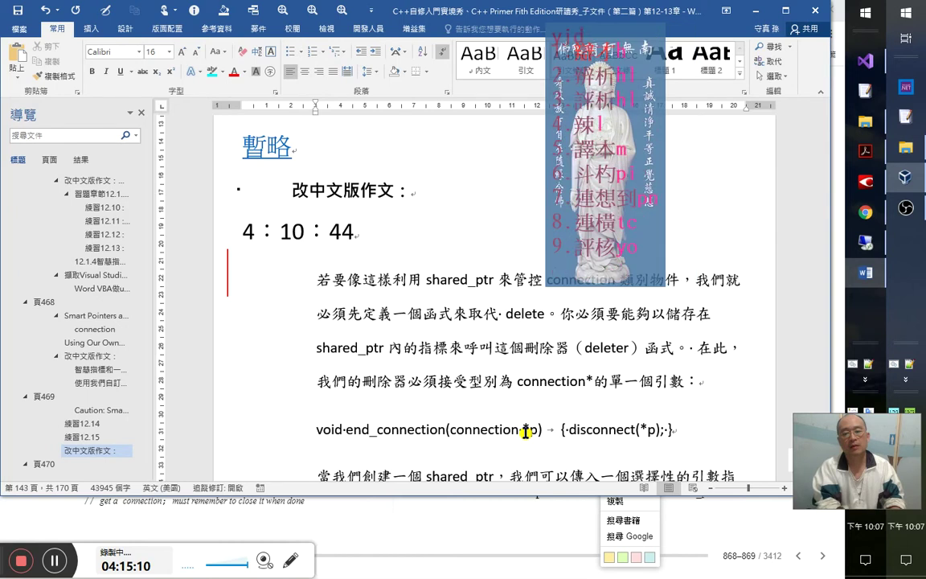
type("辯才")
key("shift+Left")
key("shift+Left")
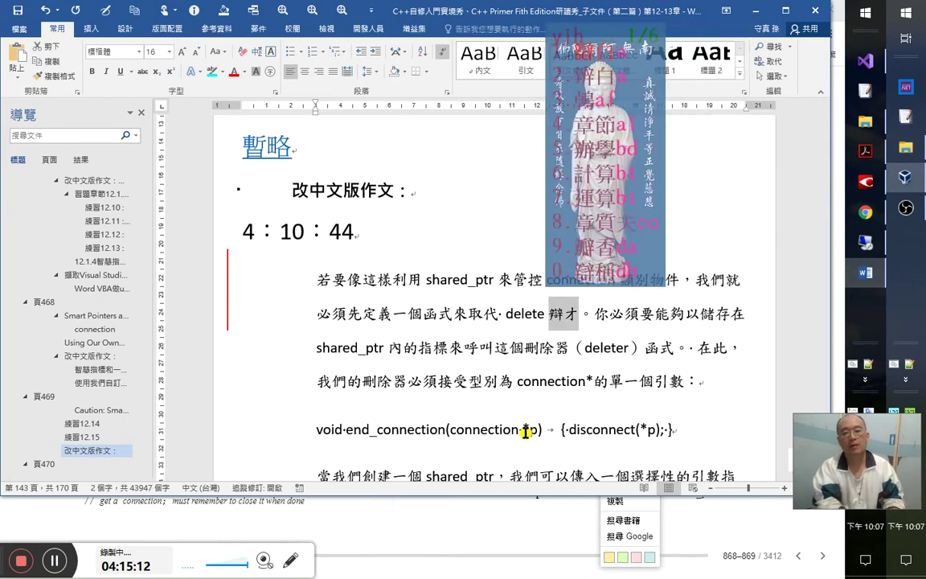
type("運算子")
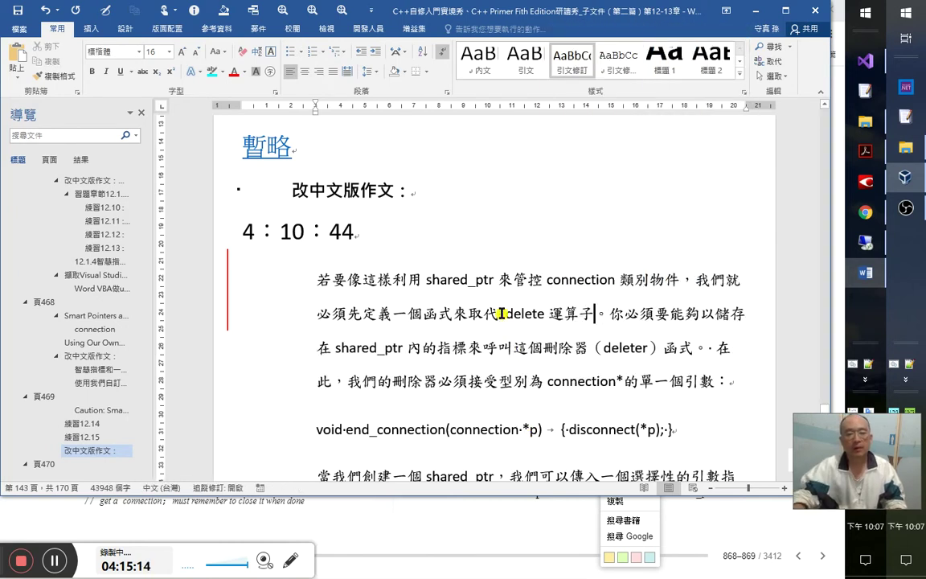
left_click(500, 313, "shift")
- Colour 'delete 運算子' blue as a keyword with the UserForm1 macro
key("alt+F8")
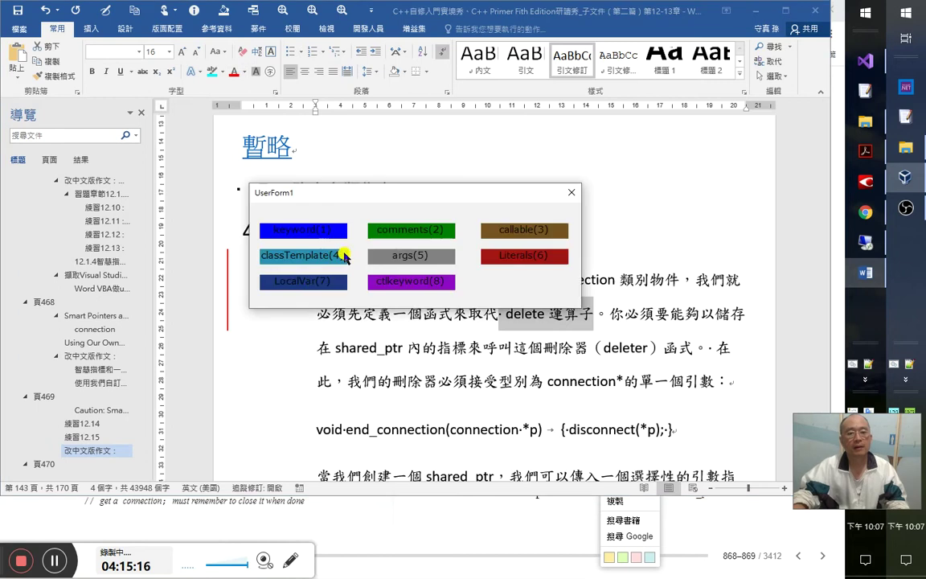
left_click(329, 234)
left_click(446, 320)
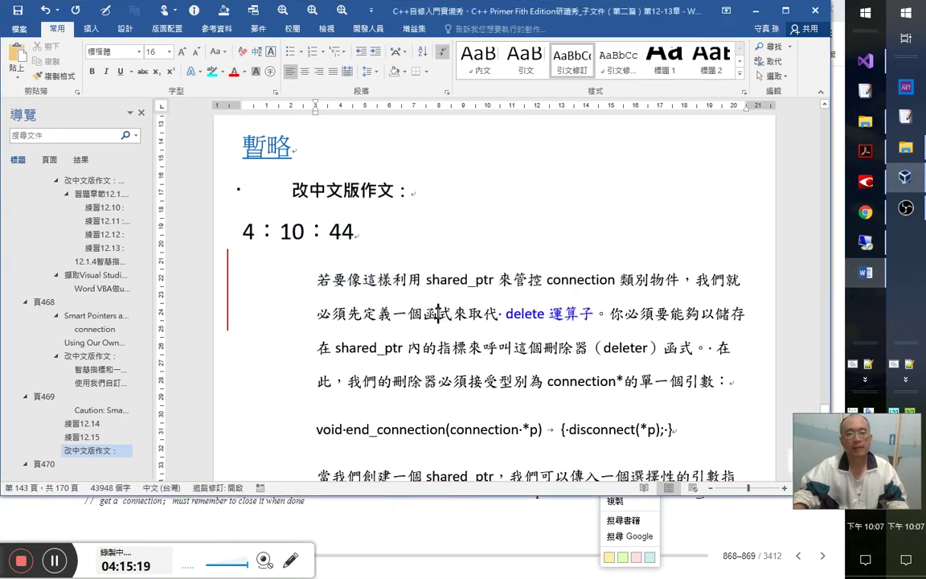
- Colour 函式 brown as a callable and insert 自行 before 定義
left_click_drag(424, 316, 456, 317)
key("alt+F8")
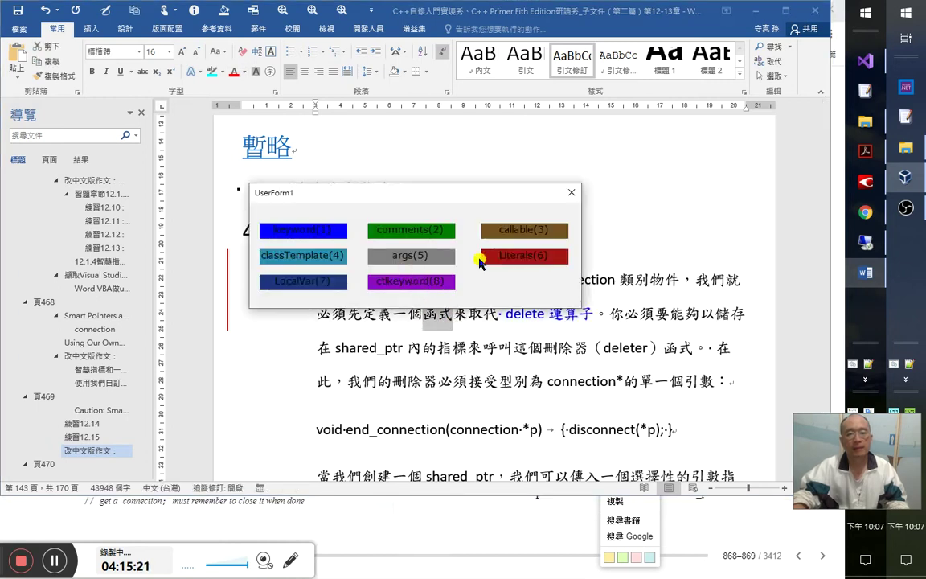
left_click(510, 230)
left_click(365, 314)
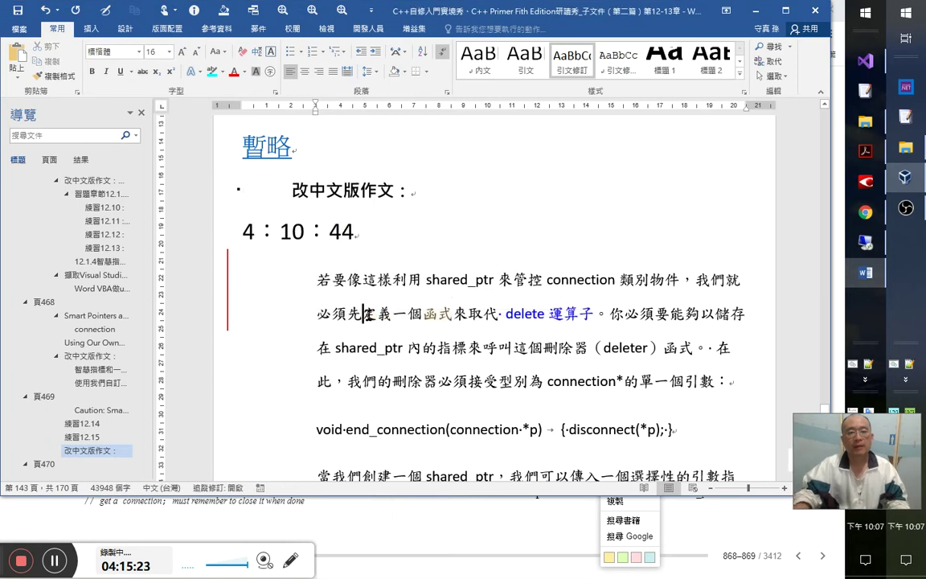
type("進行")
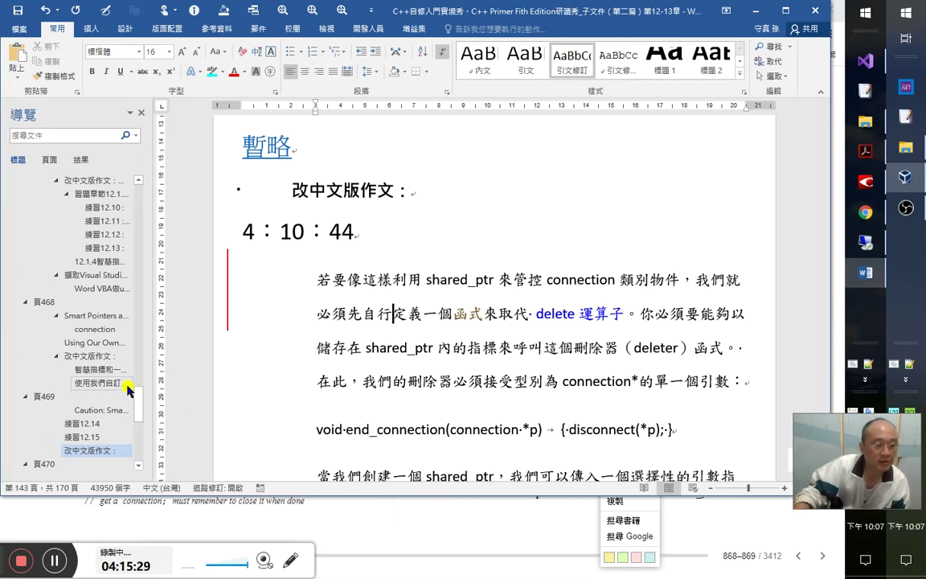
- Add a subscript （自詡） note right after 定義 in the deleter sentence
left_click(470, 315)
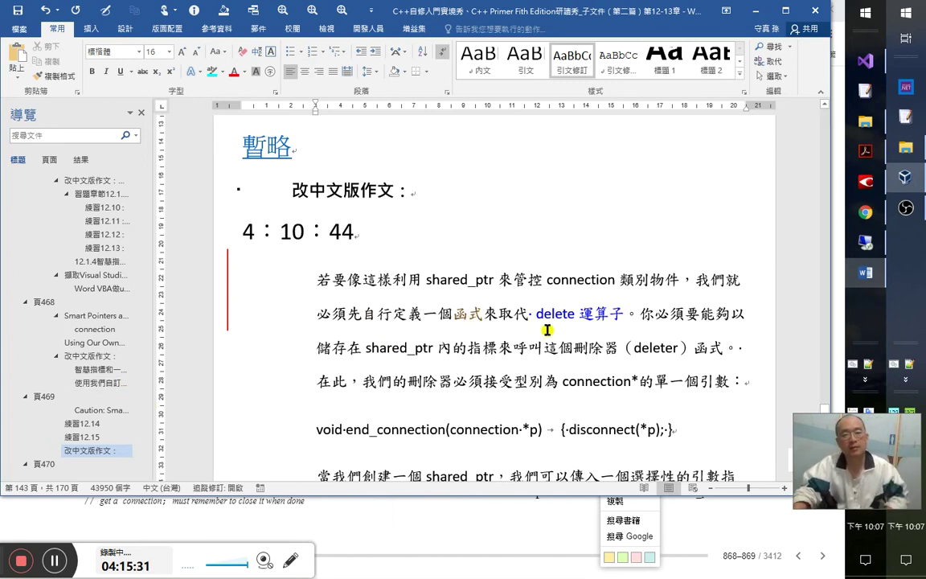
left_click(528, 314)
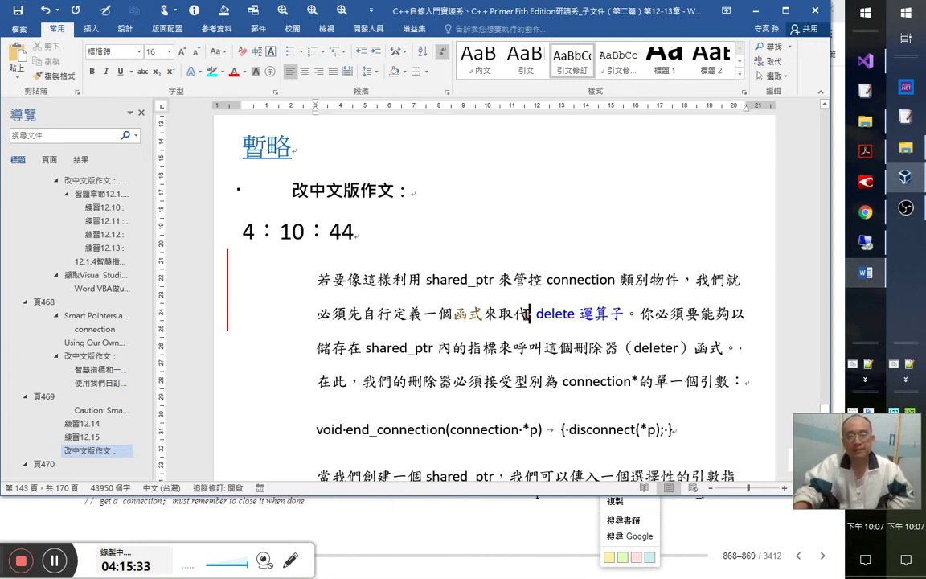
left_click(421, 314)
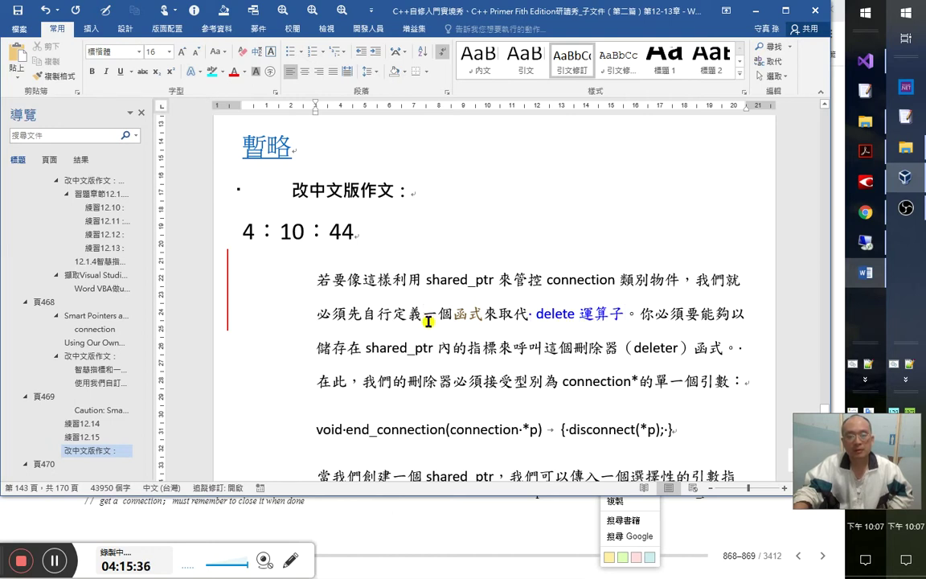
type("(")
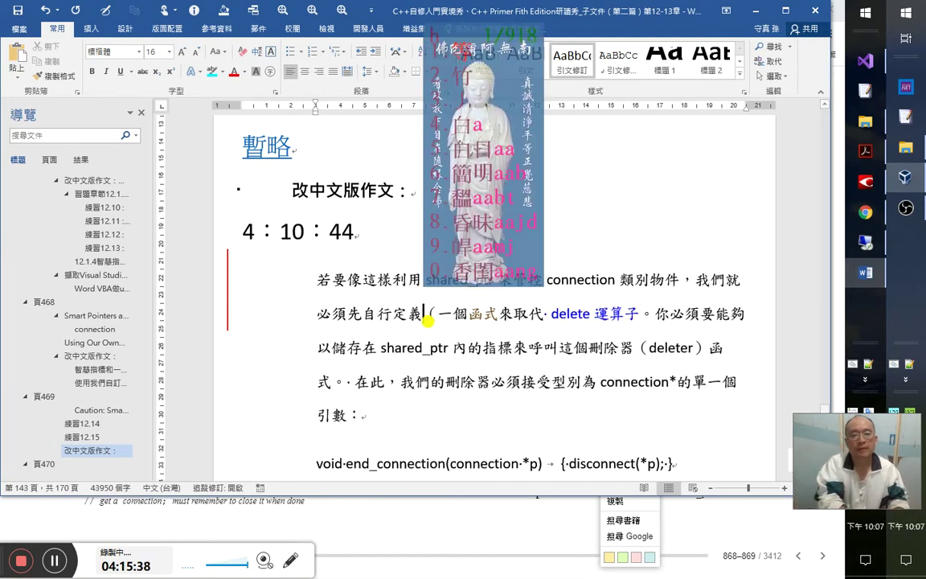
type("自詡）")
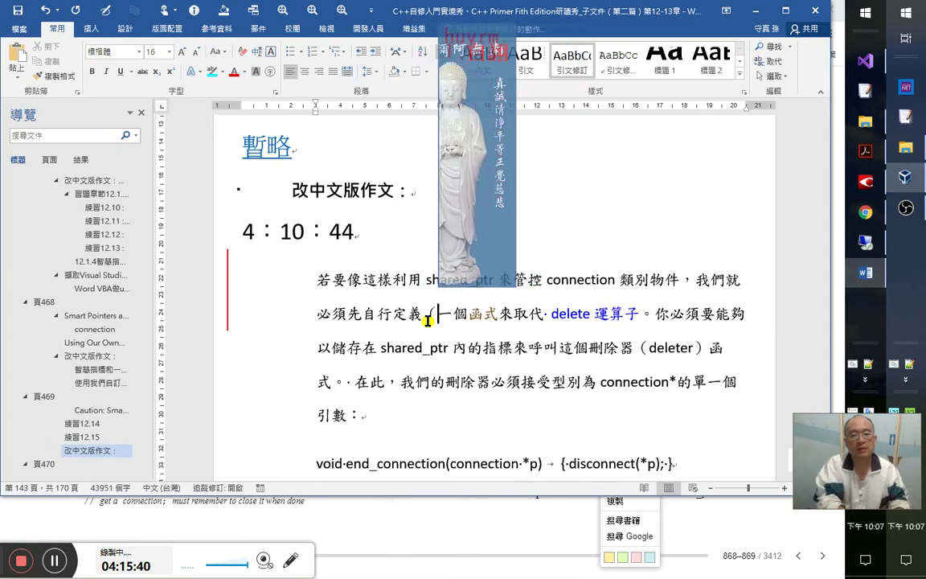
key("shift+Left")
key("shift+Left")
key("shift+Left")
key("shift+Left")
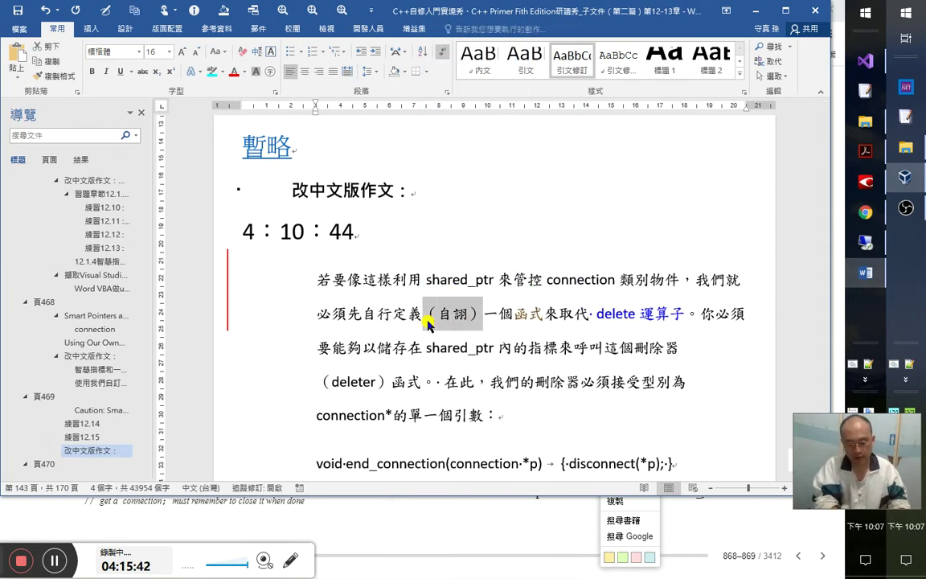
key("ctrl+equal")
key("shift+Right")
key("shift+Right")
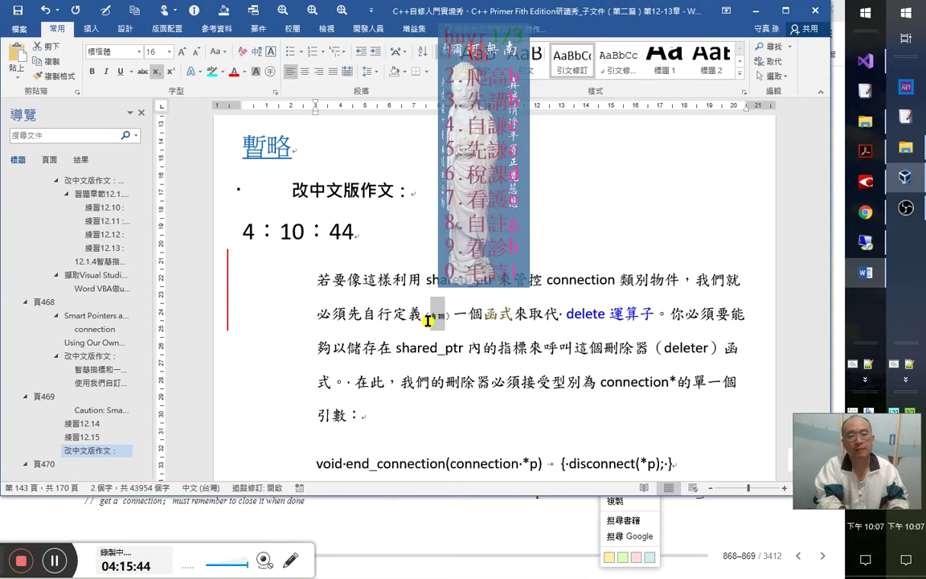
- Insert 直接運用 just before delete
key("Right")
key("Right")
key("Right")
key("Right")
key("Right")
key("Right")
key("Right")
key("Right")
key("Right")
key("Right")
key("Right")
key("Right")
key("Right")
key("Right")
key("Right")
key("Right")
key("Right")
key("Right")
key("Right")
key("Right")
key("Right")
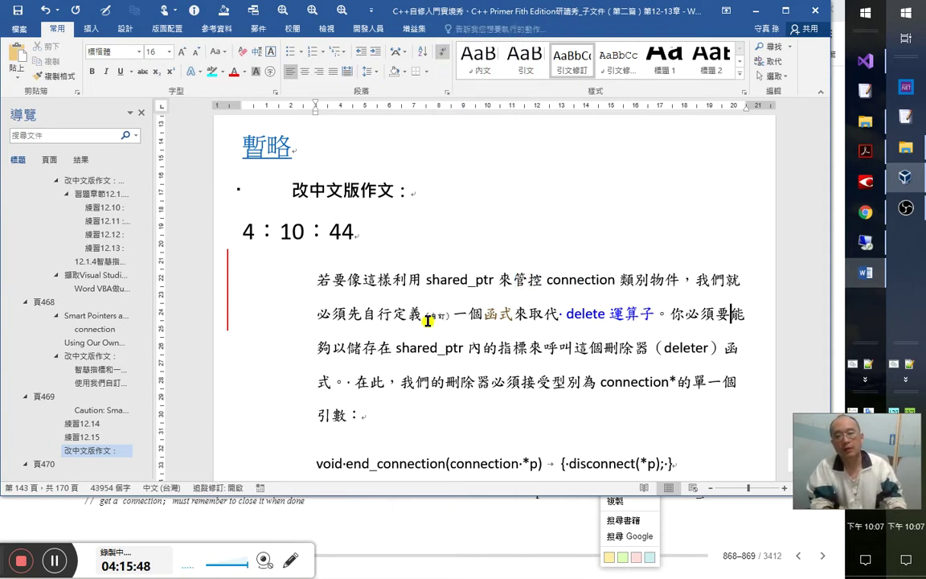
key("Right")
key("Right")
key("Right")
key("Right")
key("Right")
key("Right")
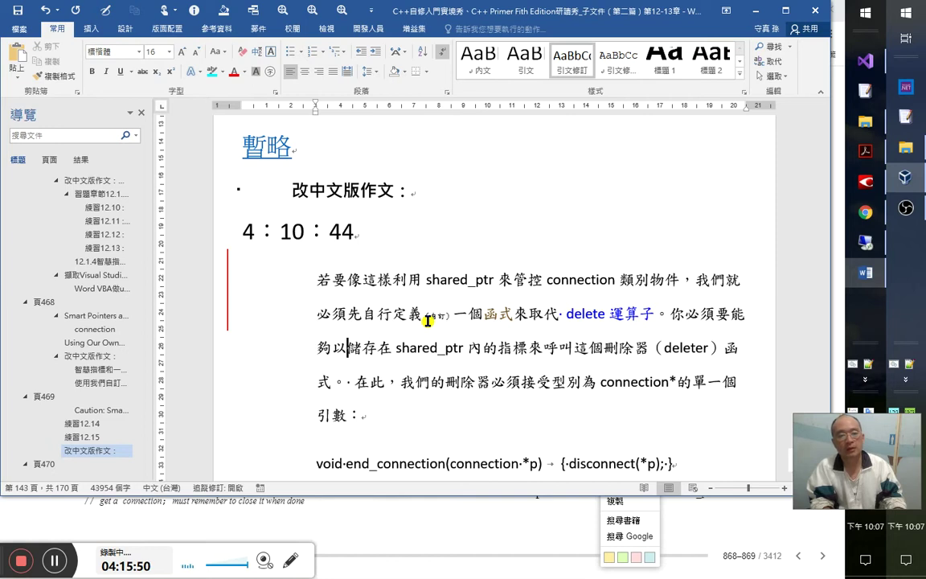
key("Right")
key("Right")
key("Right")
key("Right")
key("Right")
key("Right")
key("Right")
key("Right")
key("Right")
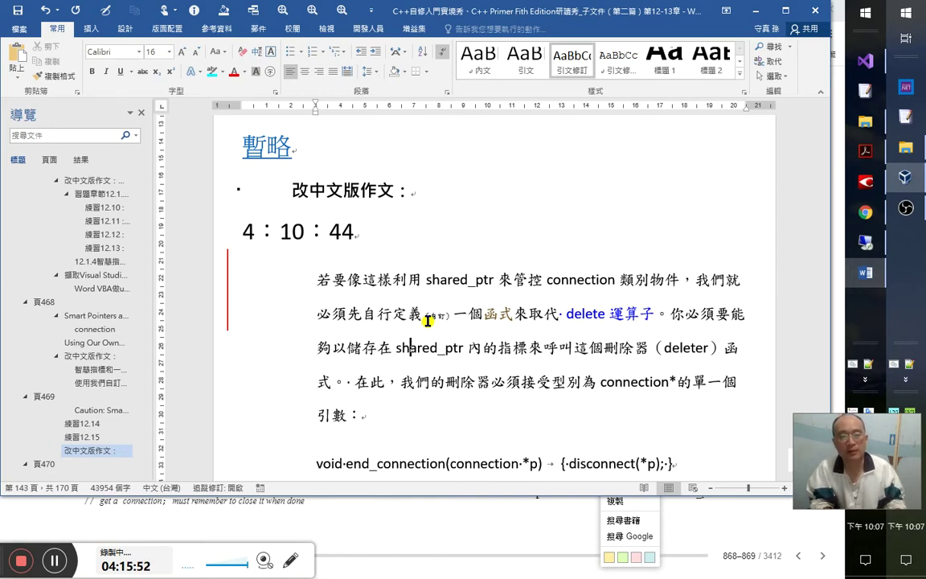
key("Right")
key("Right")
key("Right")
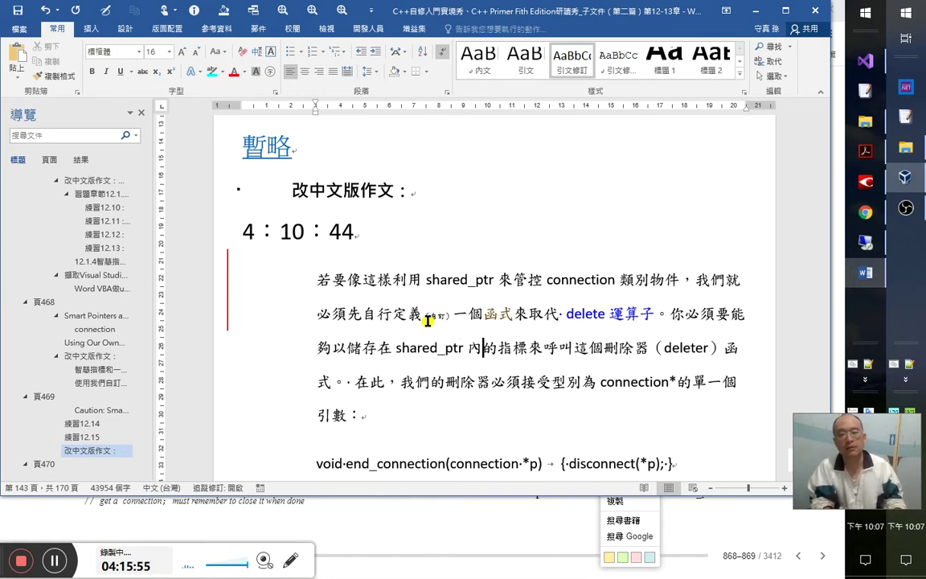
key("Up")
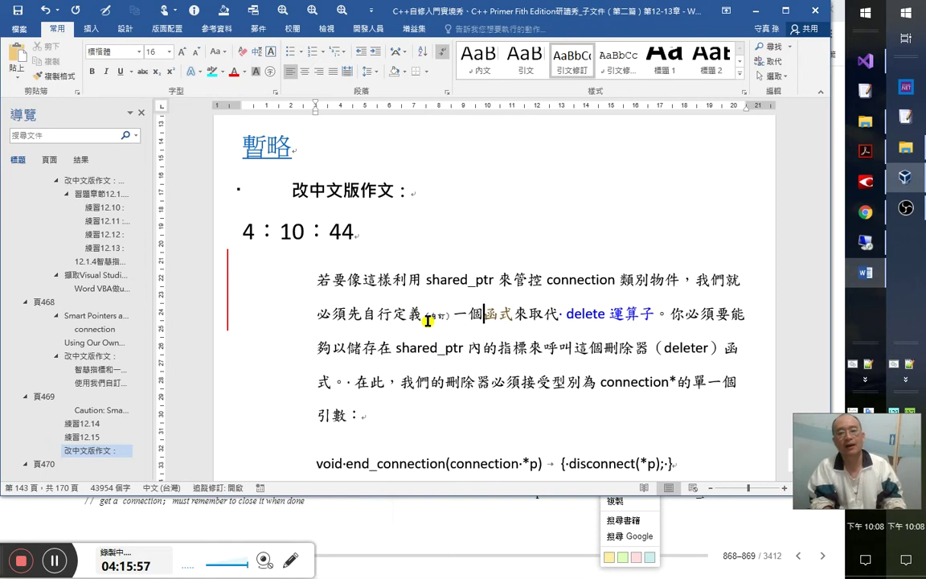
key("Left")
key("Left")
key("Left")
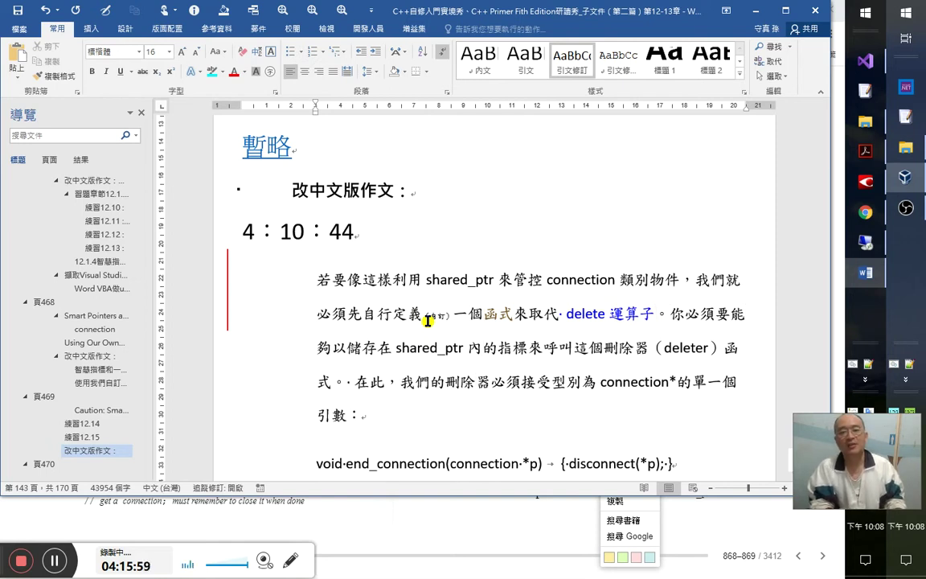
key("Left")
key("Left")
key("Left")
key("Left")
key("Left")
key("Left")
key("Left")
key("Left")
key("Left")
key("Left")
key("Left")
key("Left")
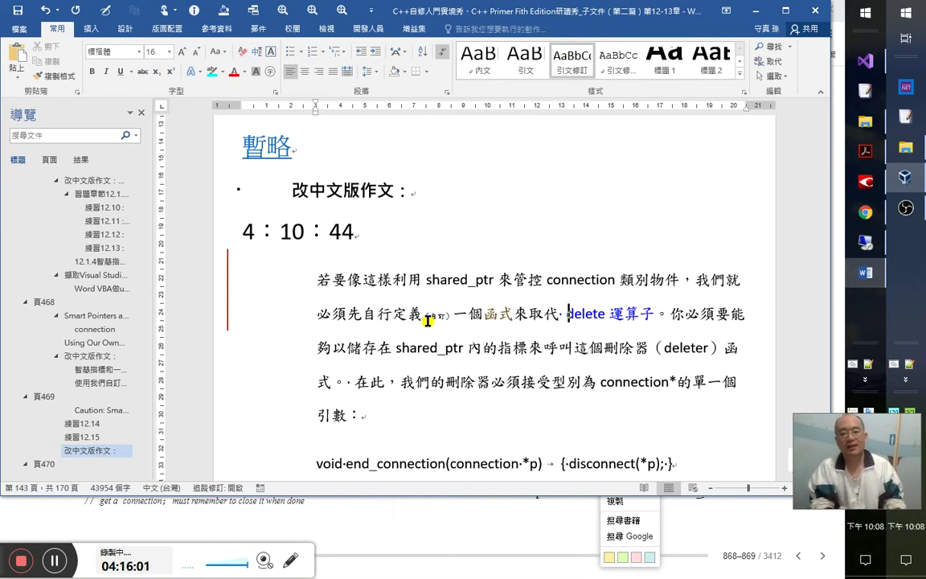
key("Left")
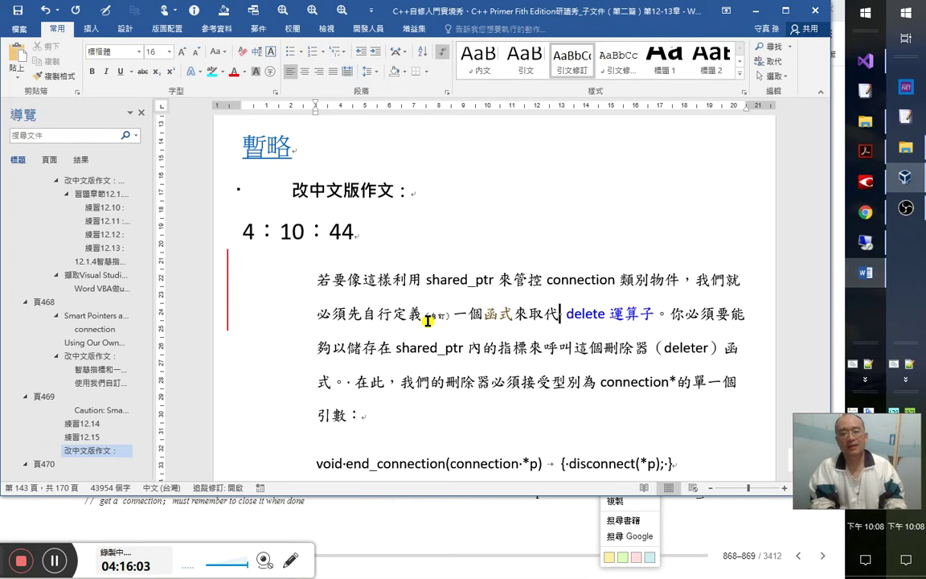
type("直接")
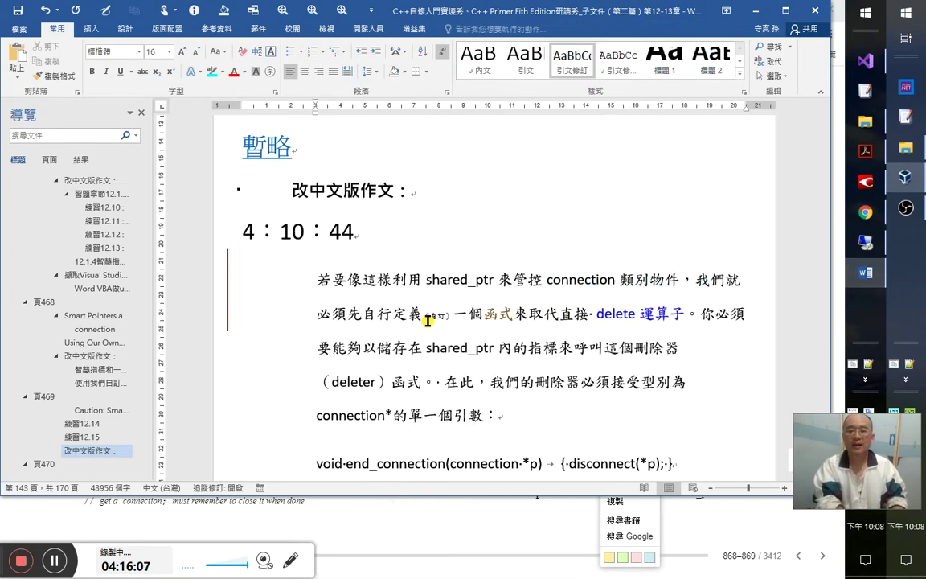
type("達子")
key("BackSpace")
key("BackSpace")
type("運用")
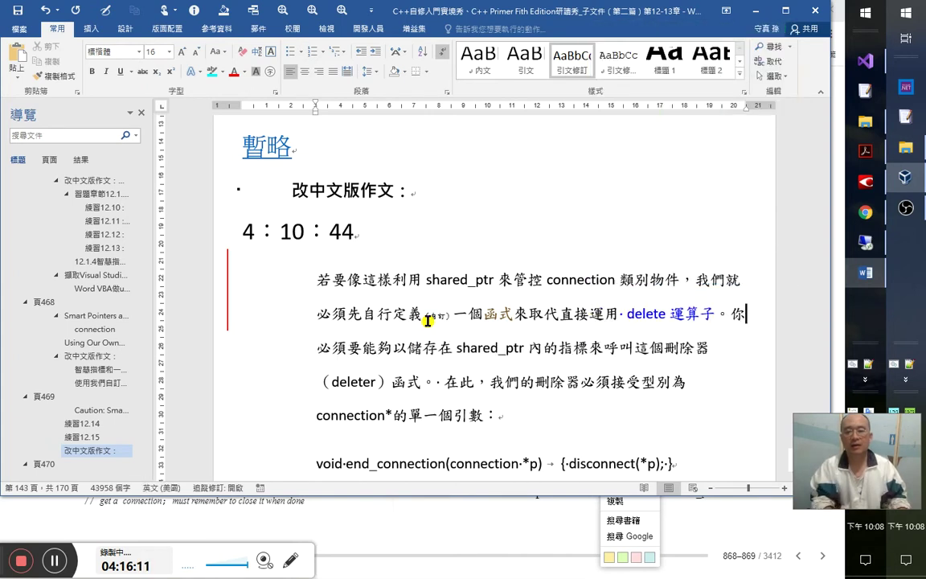
- Add 來進行清除資源的工作 after delete 運算子
key("Right")
type("來")
type("運算子")
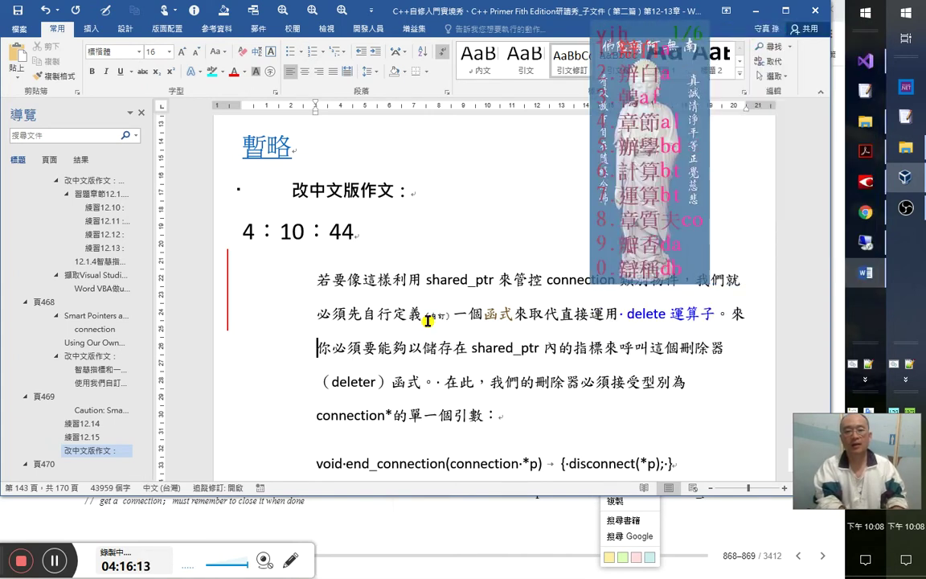
key("BackSpace")
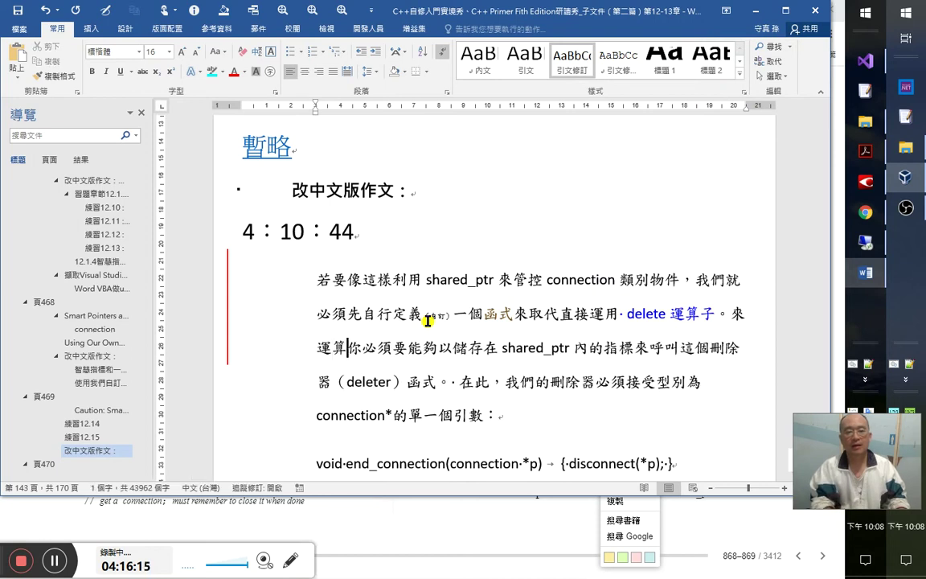
key("shift+Left")
key("shift+Left")
key("shift+Left")
left_click_drag(737, 313, 713, 319)
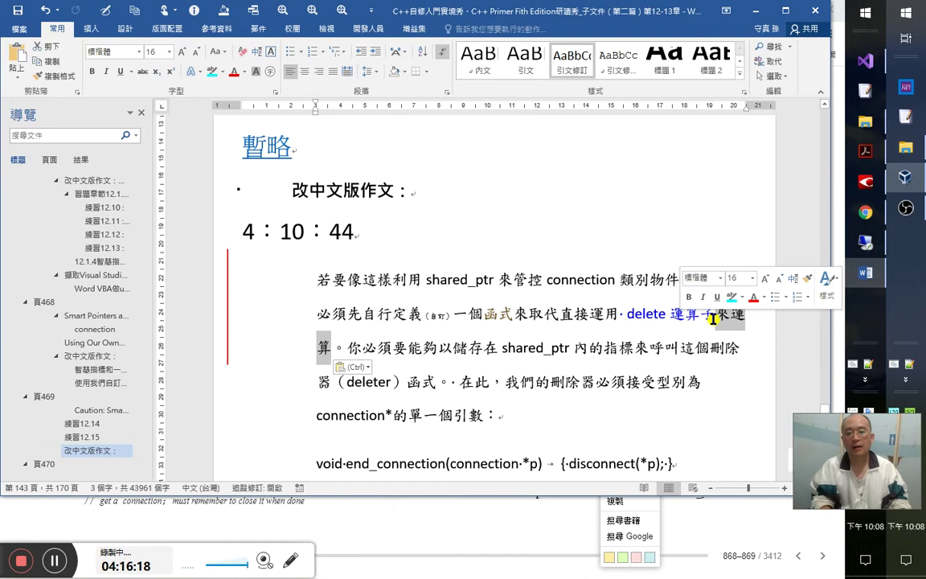
key("Right")
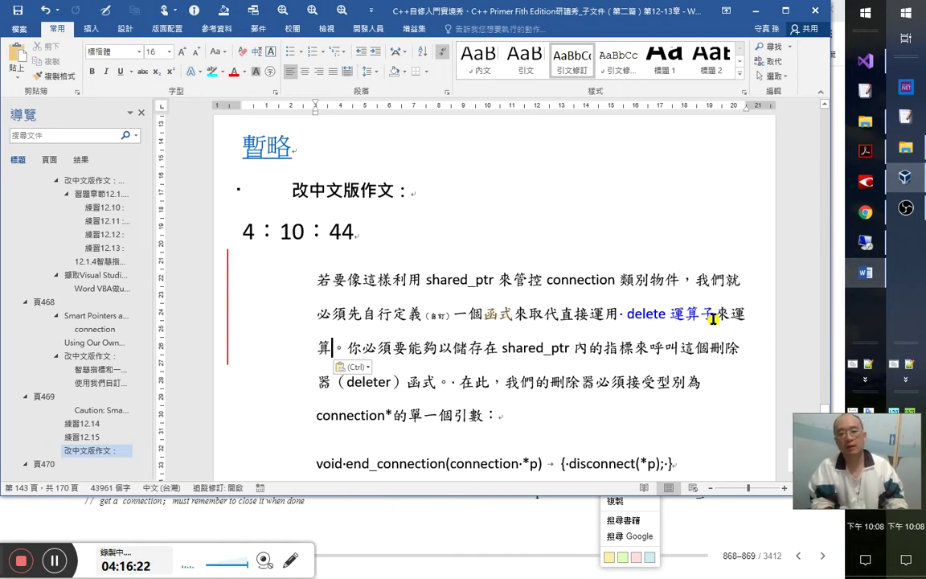
key("Left")
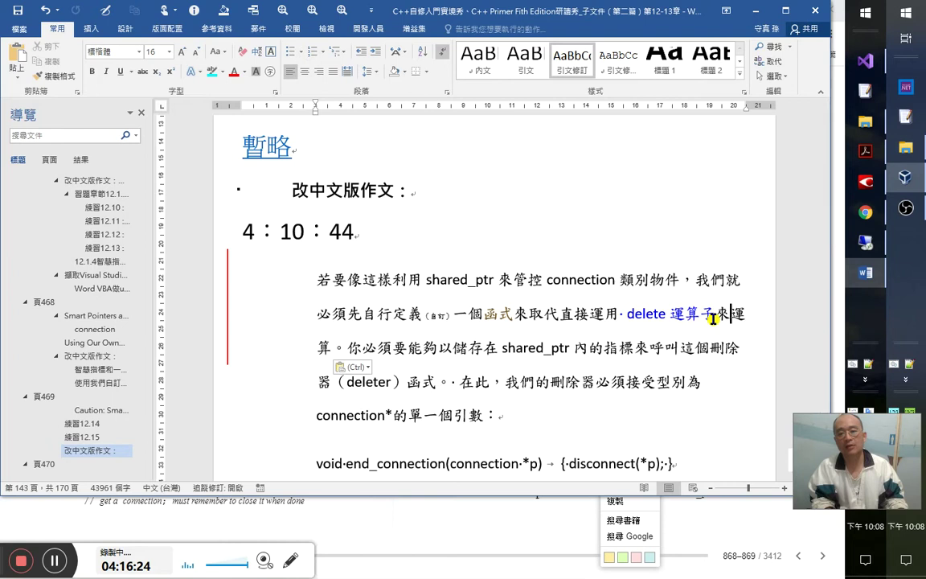
key("shift+Right")
key("shift+Right")
type("進行")
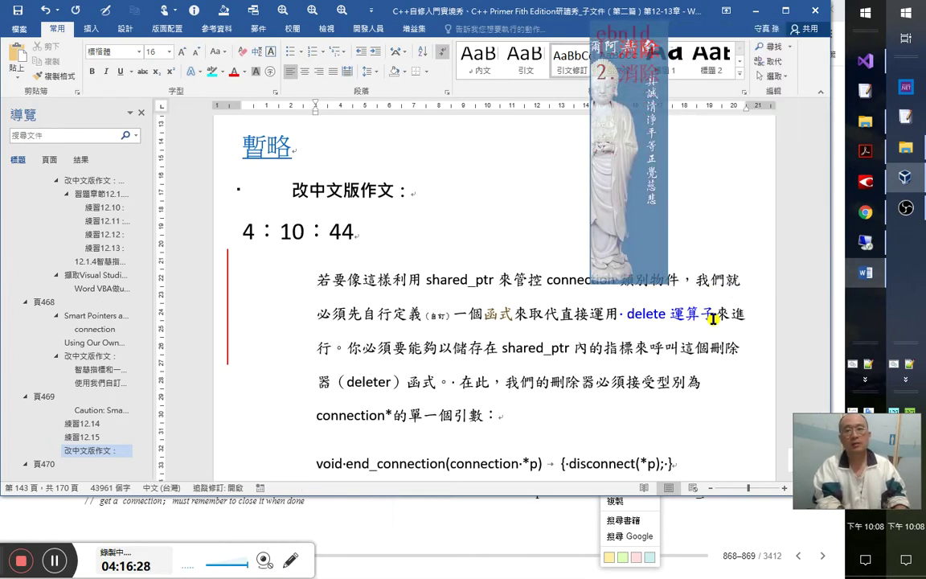
type("清除資源的")
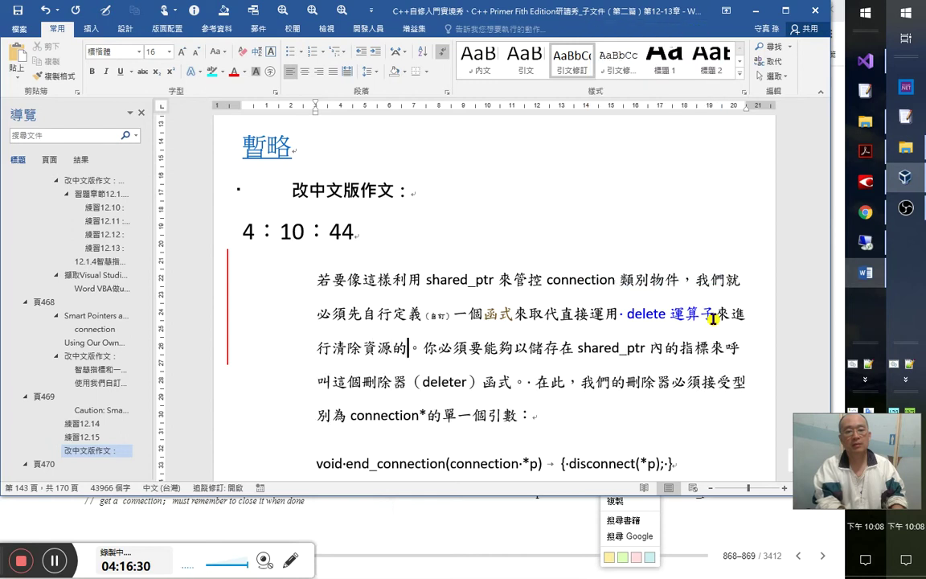
type("工作")
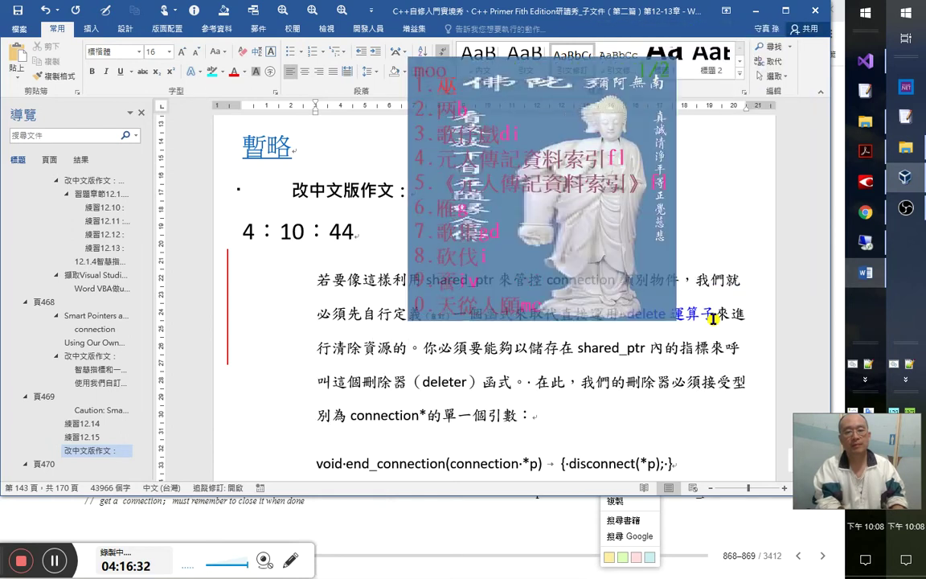
- Replace 你 with 我們, delete 能夠, and switch to the C++ Primer book
key("Right")
key("Right")
key("Right")
key("Right")
key("Right")
key("Right")
key("Right")
key("Right")
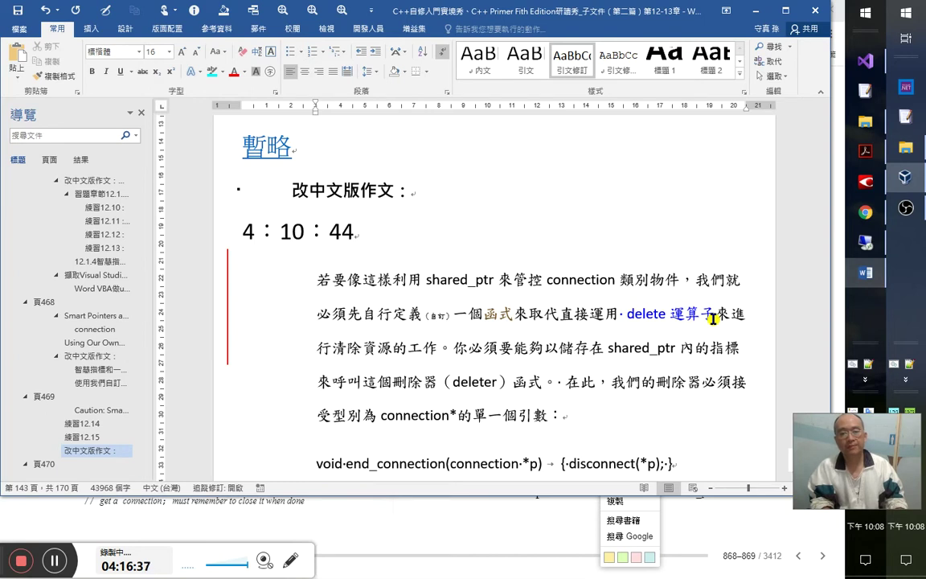
key("Left")
key("Left")
key("Left")
key("Left")
key("Left")
key("Left")
key("shift+Right")
type("我們")
key("Right")
key("Right")
key("Right")
key("Right")
key("Right")
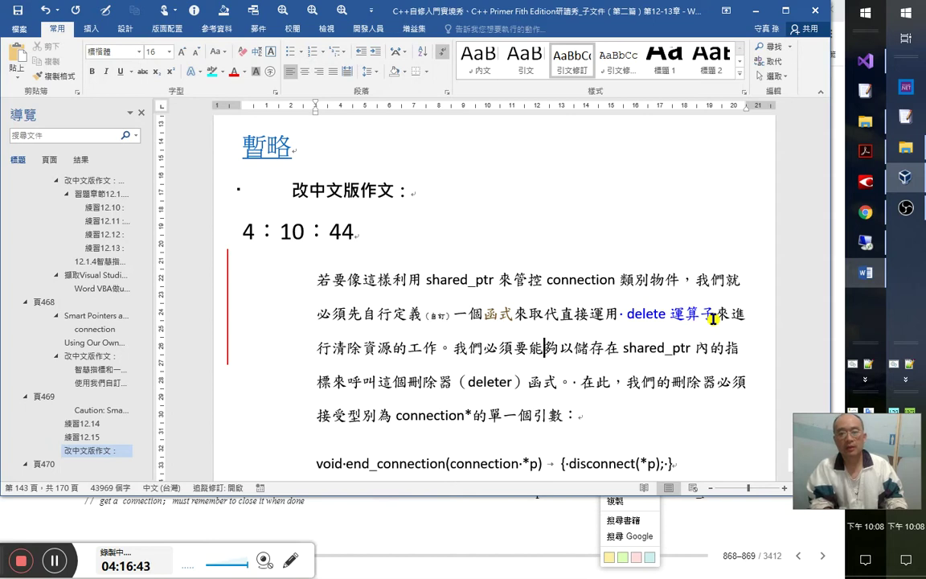
key("Right")
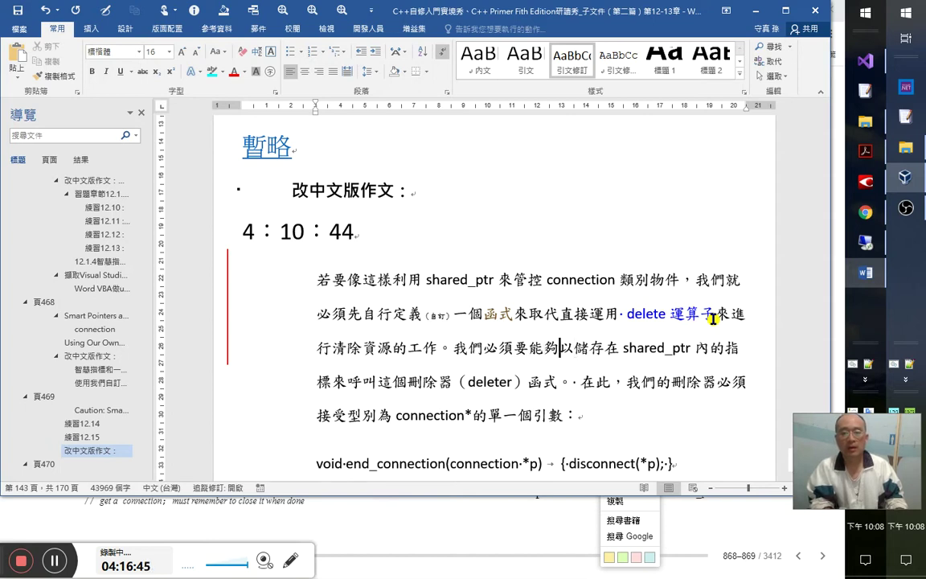
key("shift+Left")
key("shift+Left")
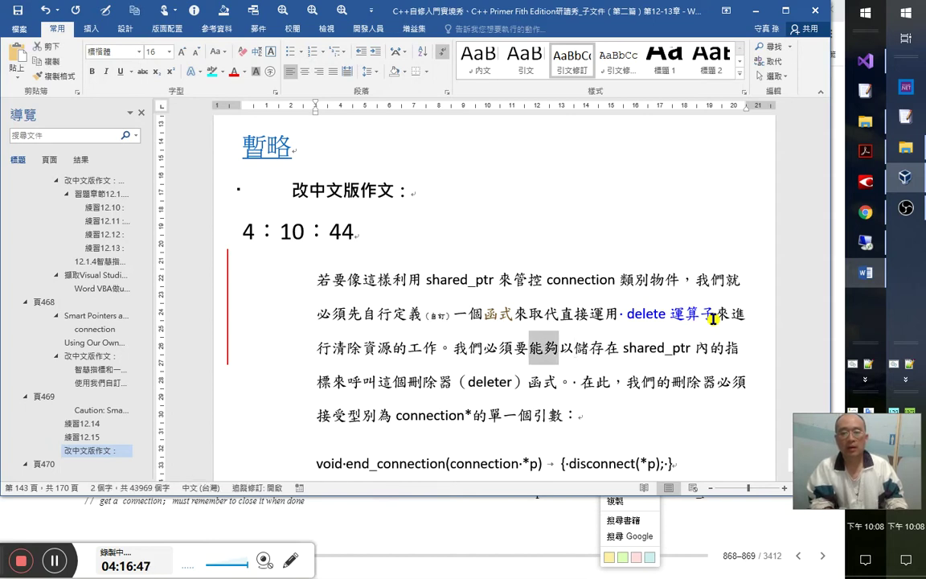
key("Delete")
key("Right")
key("Right")
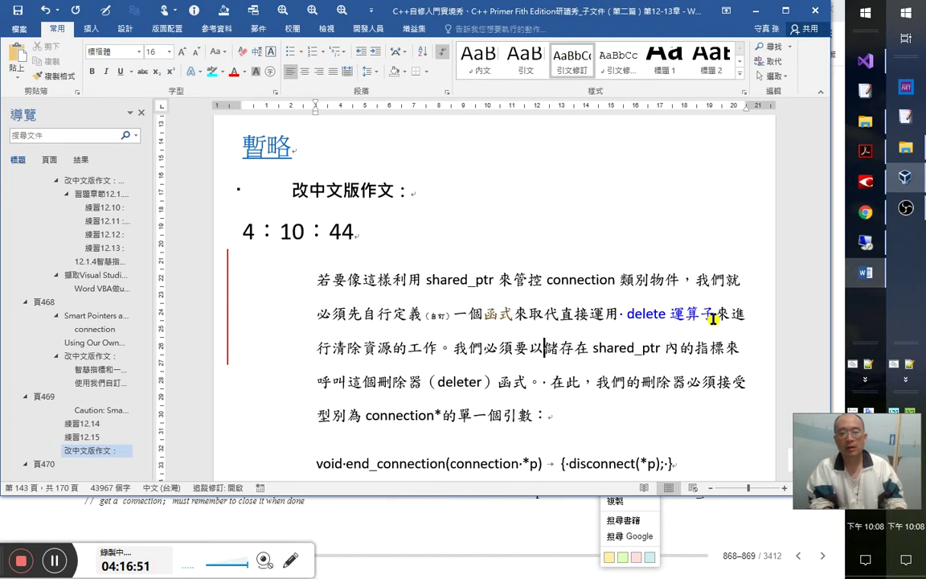
key("Right")
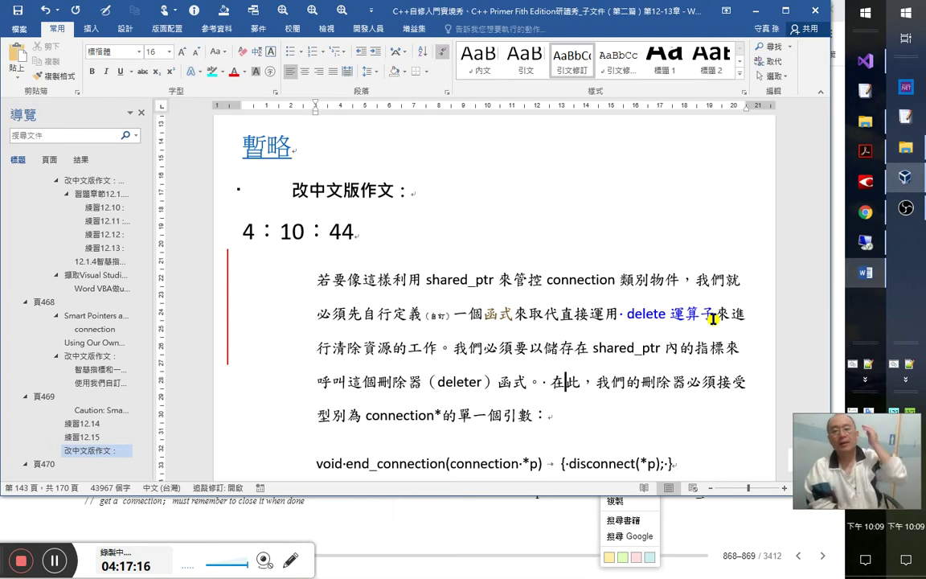
key("alt+Tab")
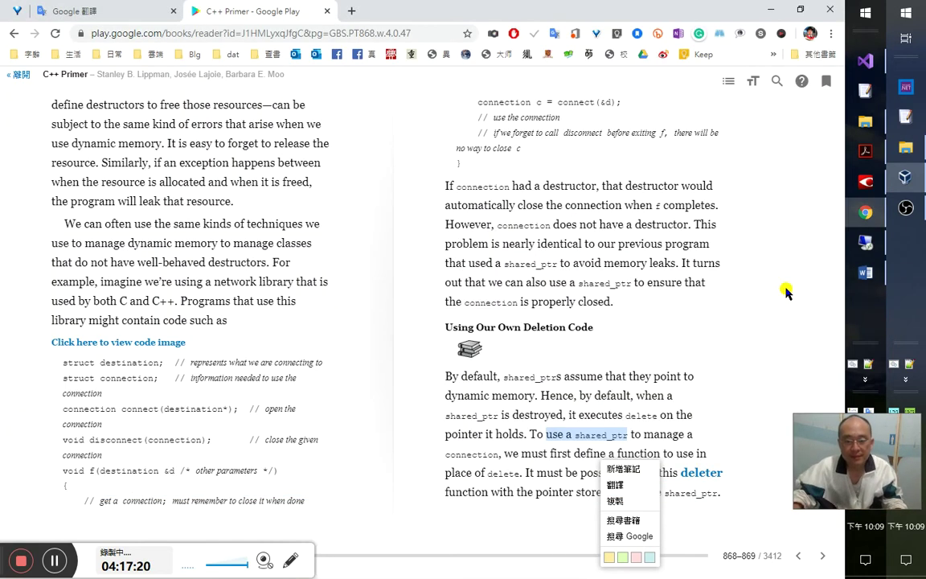
- Close the translate popup on the book page and return to Word
left_click(554, 556)
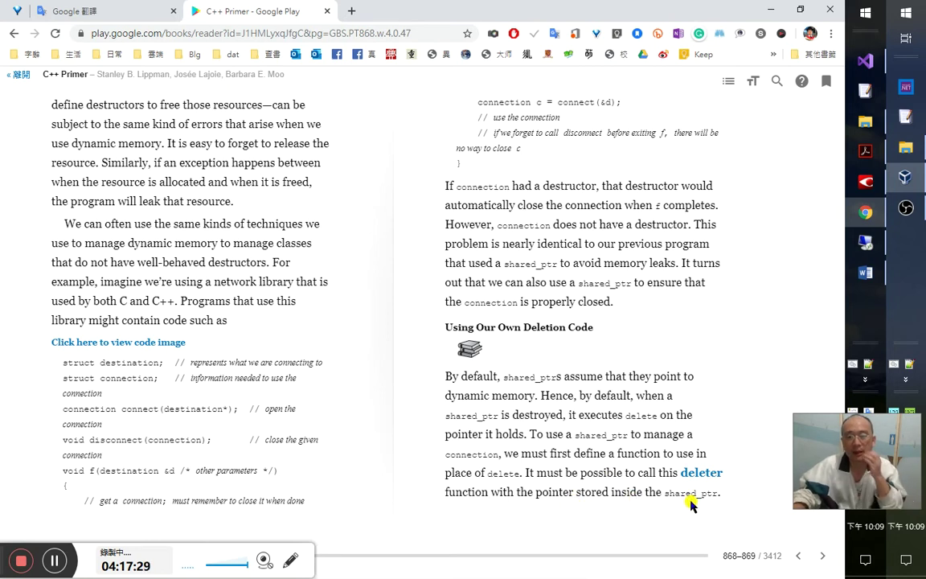
key("alt+Tab")
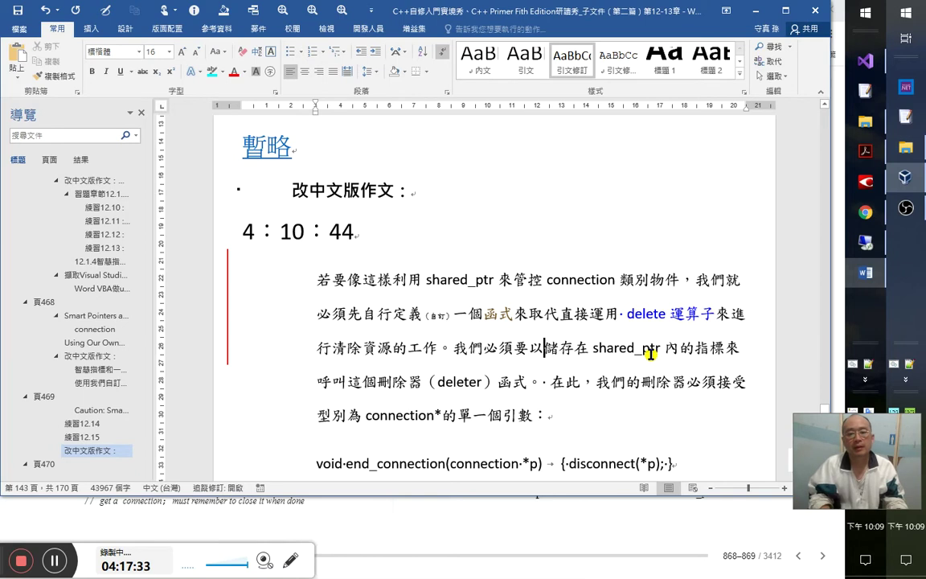
- Remove 我們 before 必須 and insert 自訂 before 刪除器
key("Left")
key("Left")
key("Left")
key("shift+Right")
key("shift+Right")
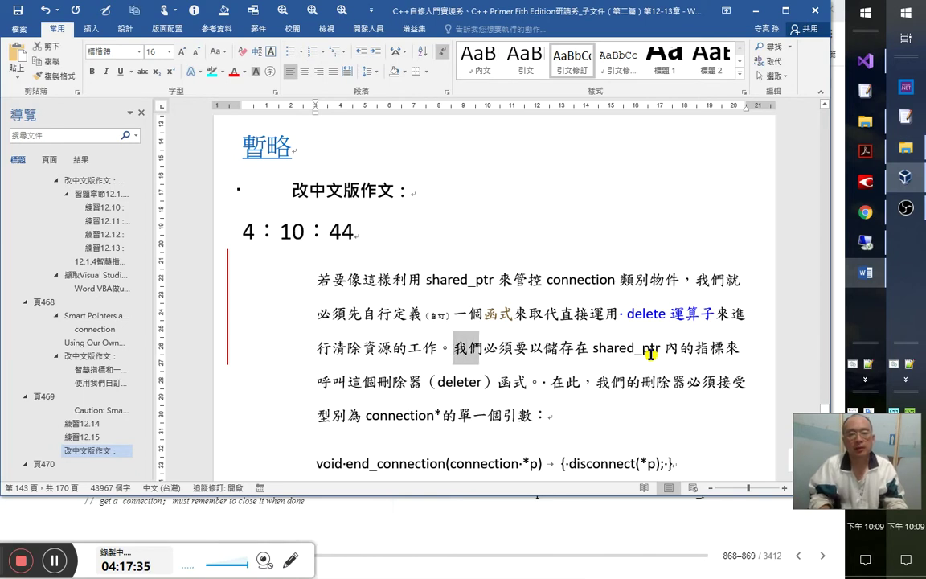
key("Delete")
key("Right")
key("Right")
key("Right")
key("Right")
key("Right")
key("Right")
key("Right")
key("Right")
key("Right")
key("Right")
key("Right")
key("Right")
key("Right")
key("Right")
key("Right")
key("Right")
key("Right")
key("Right")
key("Right")
key("Right")
key("Right")
key("Right")
key("Right")
key("Right")
key("Right")
key("Right")
key("Right")
key("Right")
key("Right")
key("Right")
key("Right")
key("Left")
key("Left")
key("Left")
key("Left")
key("Left")
key("Left")
key("Left")
key("Left")
key("Left")
key("Left")
key("Left")
key("Left")
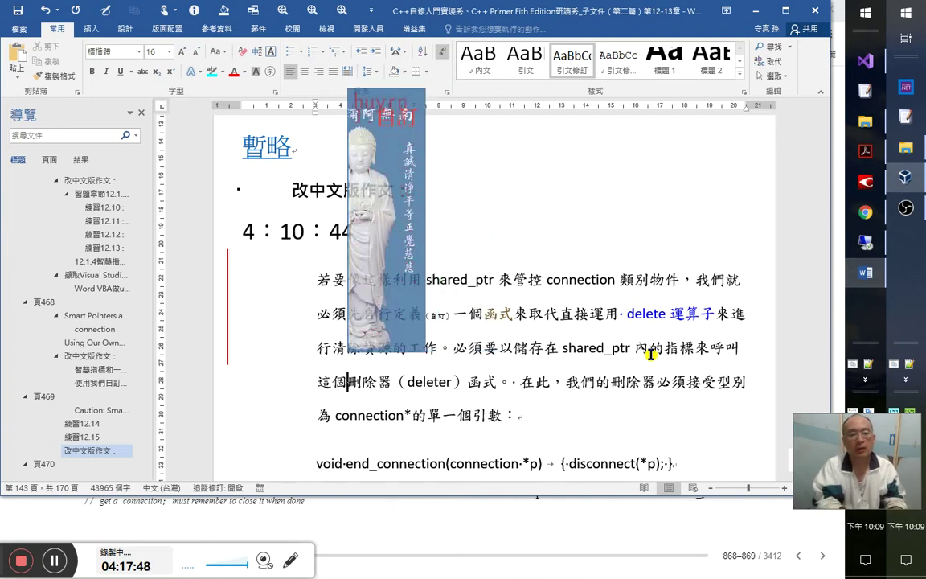
type("自訂")
key("Right")
key("Right")
key("Right")
key("Right")
key("Right")
key("Right")
key("Right")
key("Right")
key("Right")
key("Right")
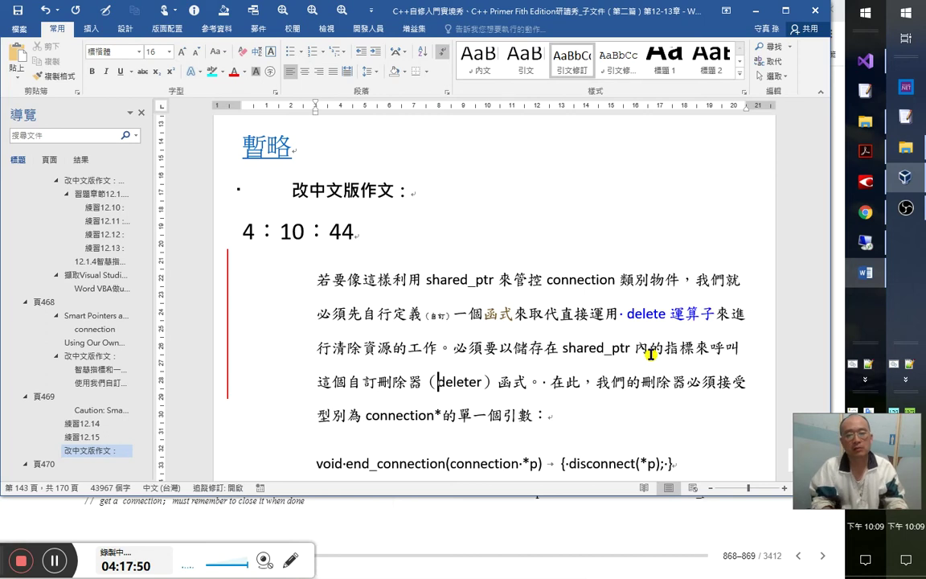
key("Right")
key("Right")
key("Right")
key("Right")
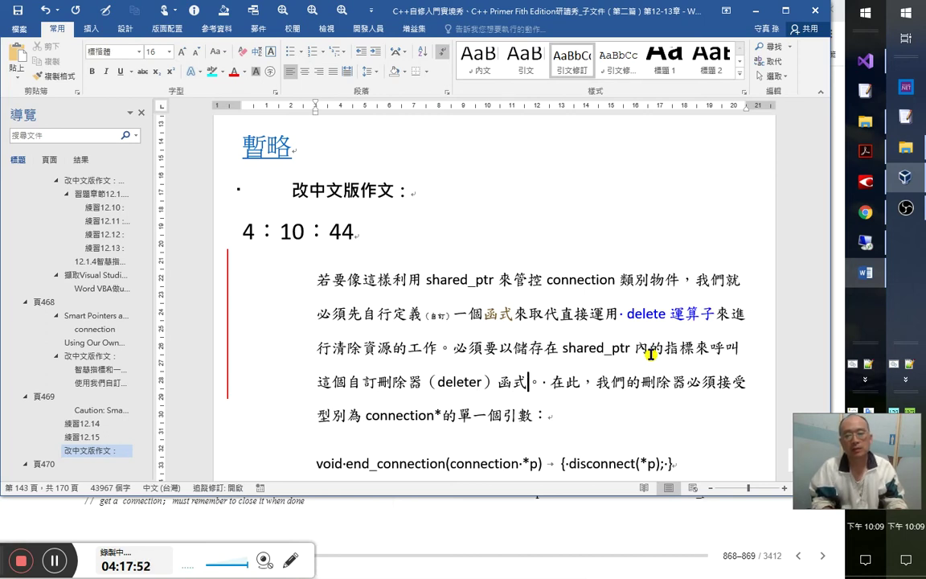
- After checking book pages 869–870, append ，才能對這個 shared_ptr 所指向的物件進行刪除
key("alt+Tab")
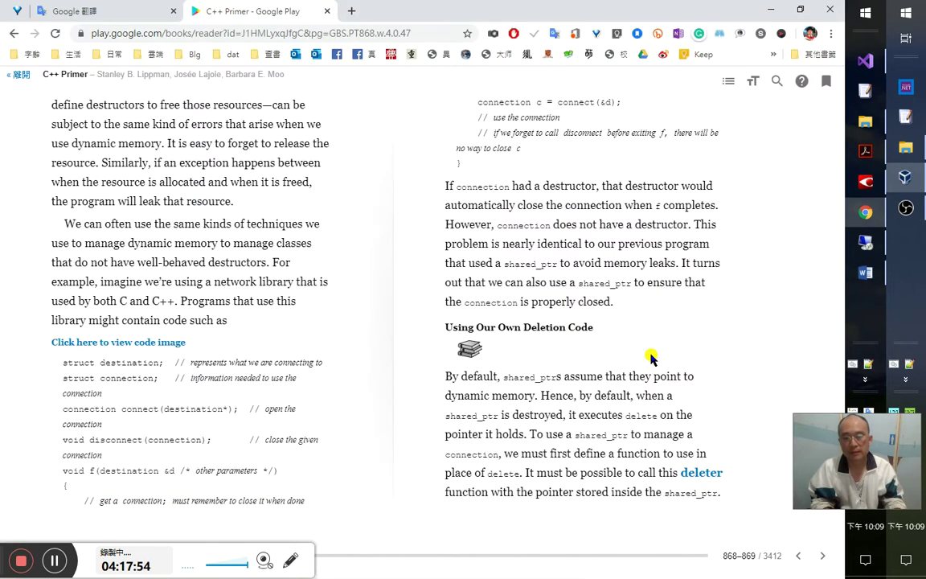
key("Right")
key("alt+Tab")
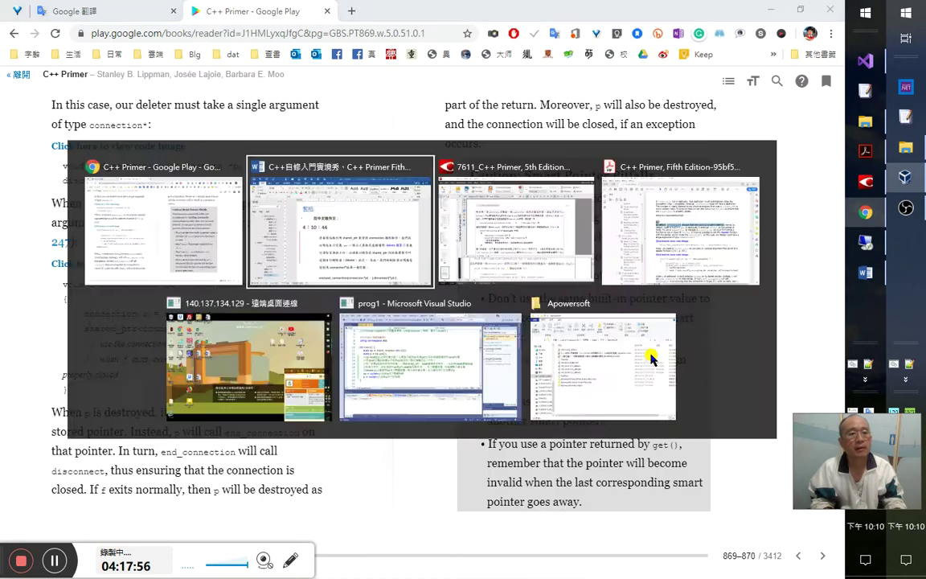
type("，才能")
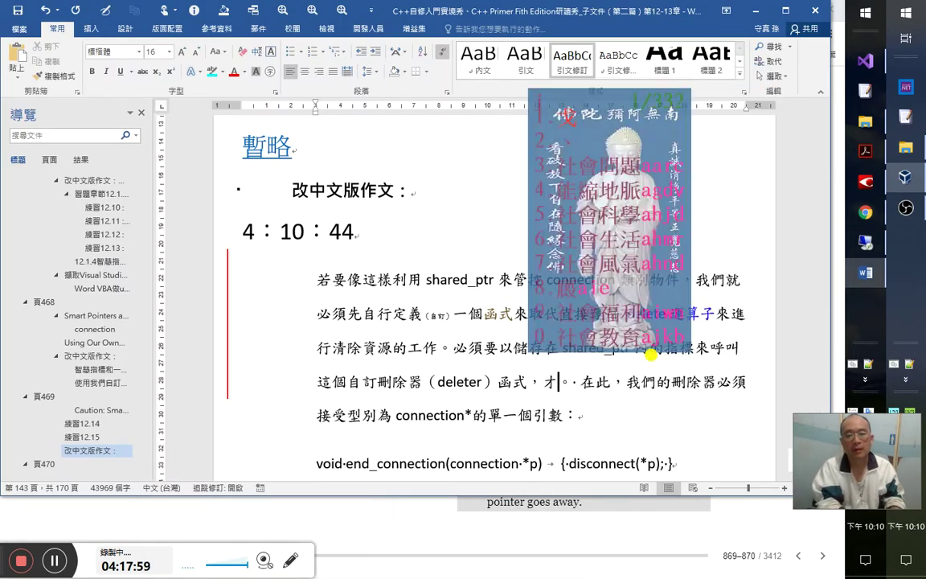
type("對這個 ")
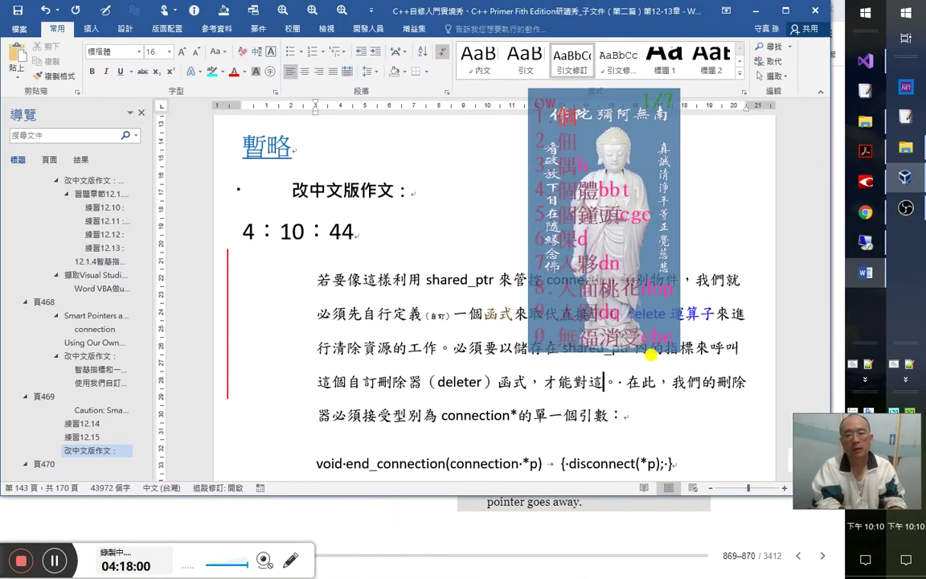
type("shared_p")
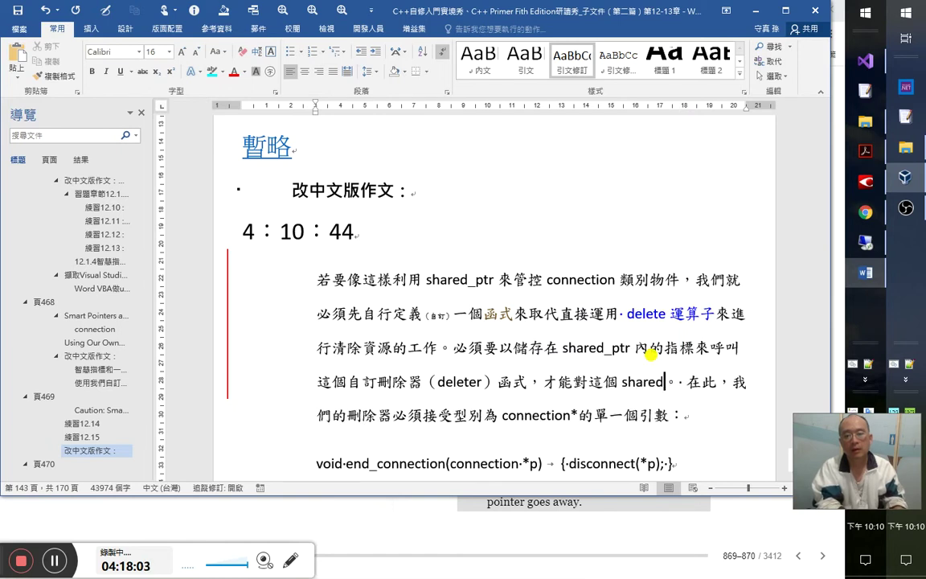
type("tr ")
type("所指")
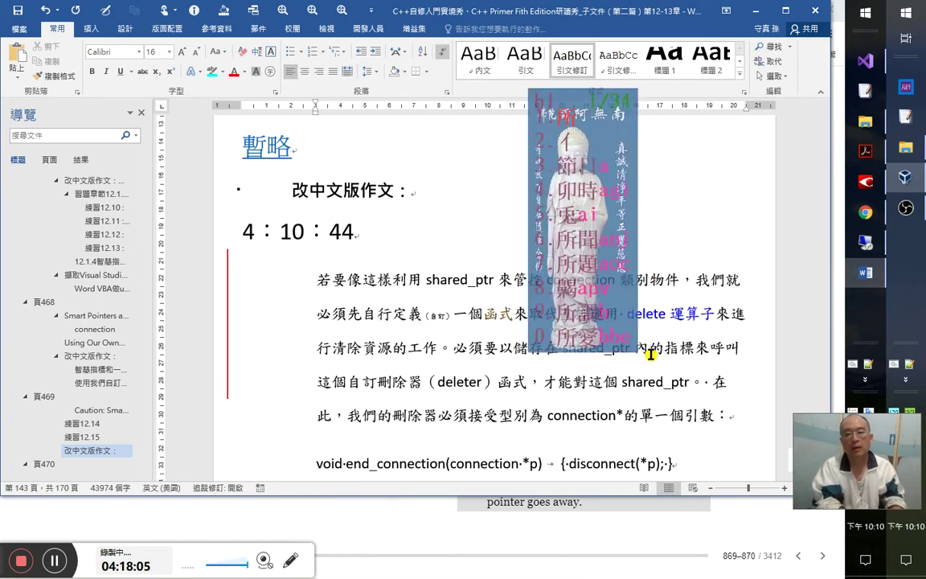
type("向的物件")
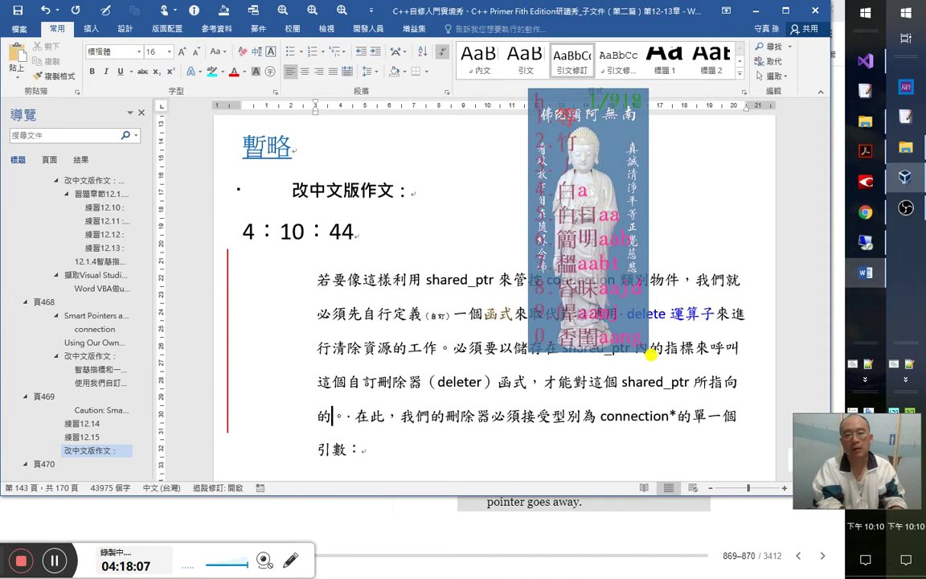
type("進行 ")
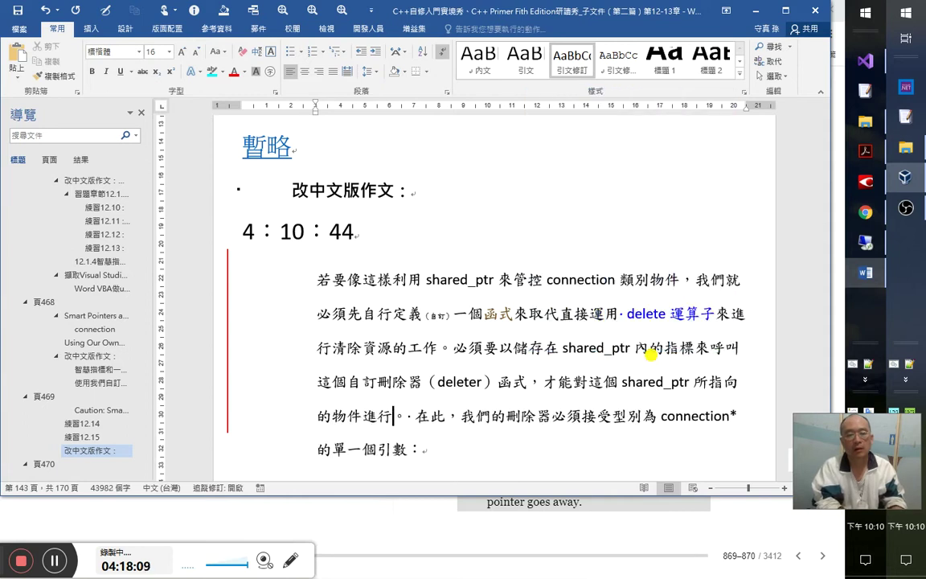
type("delte")
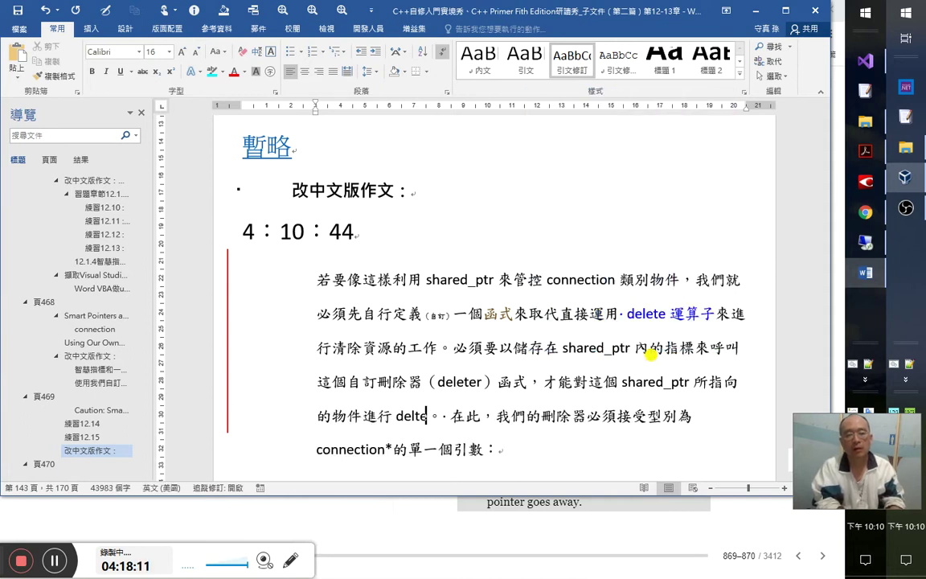
key("BackSpace")
key("BackSpace")
key("BackSpace")
key("BackSpace")
key("BackSpace")
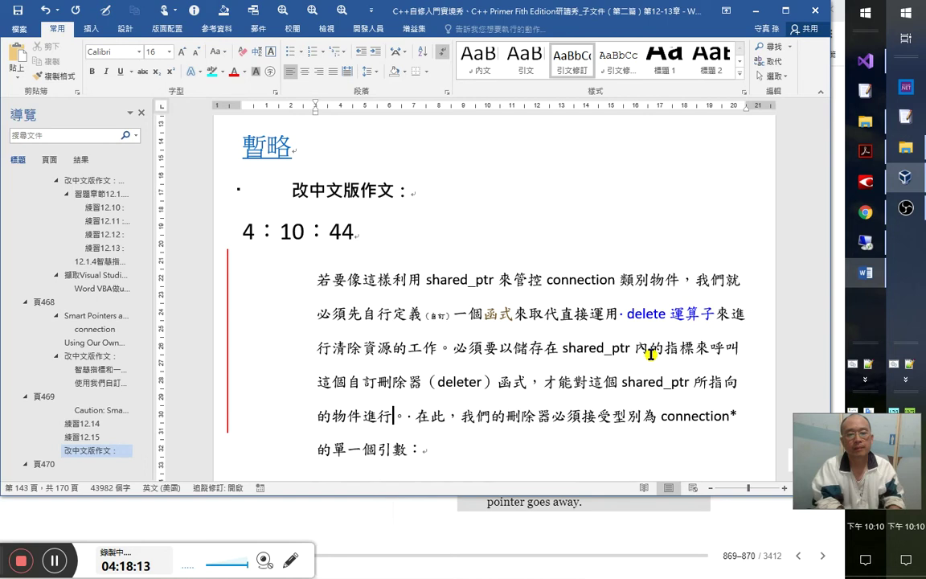
type("刪除")
key("shift")
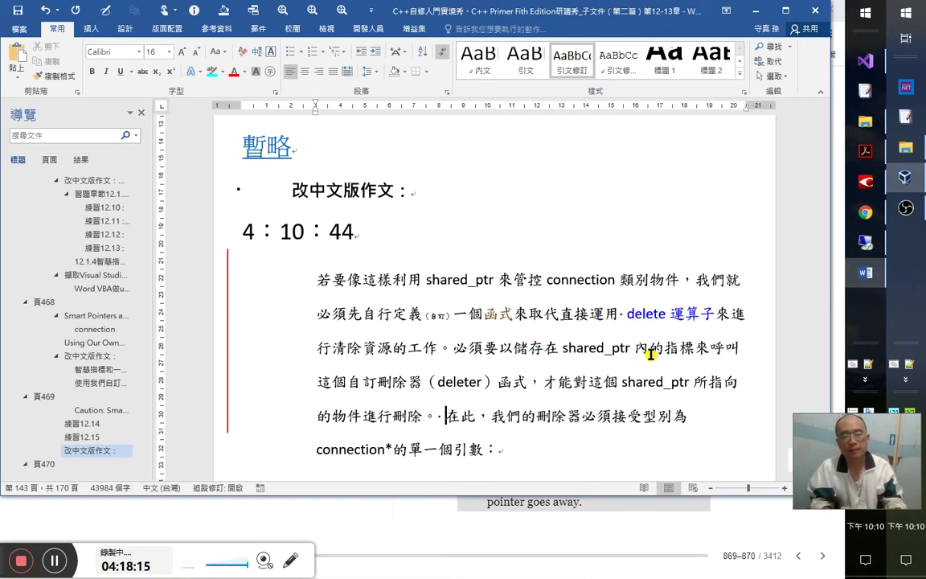
- Change 在此 to 在這裡
key("shift+Right")
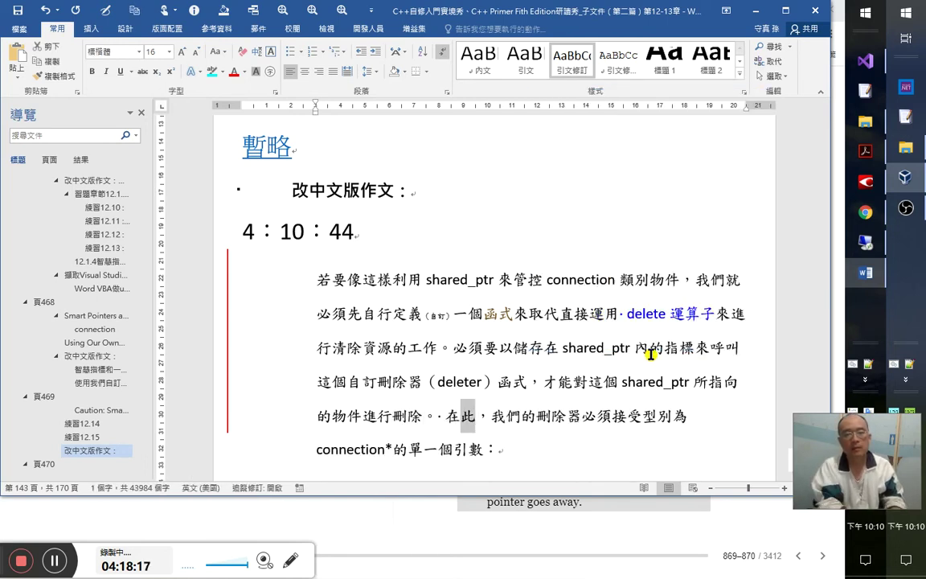
type("這裡")
key("Right")
key("Right")
key("Right")
key("Right")
key("Right")
key("Right")
key("Right")
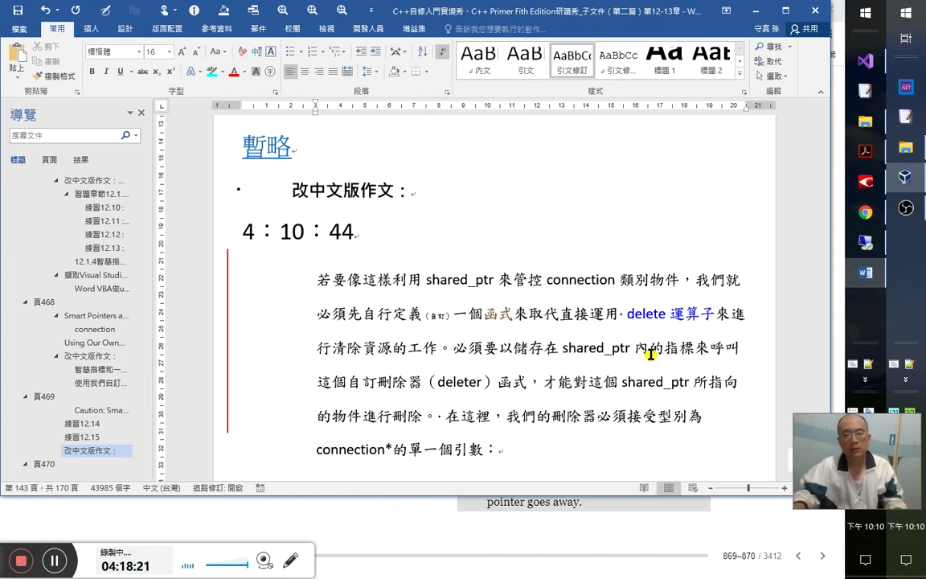
- Highlight 刪除器（deleter） and the next 刪除器 in cyan
left_click_drag(378, 380, 497, 386)
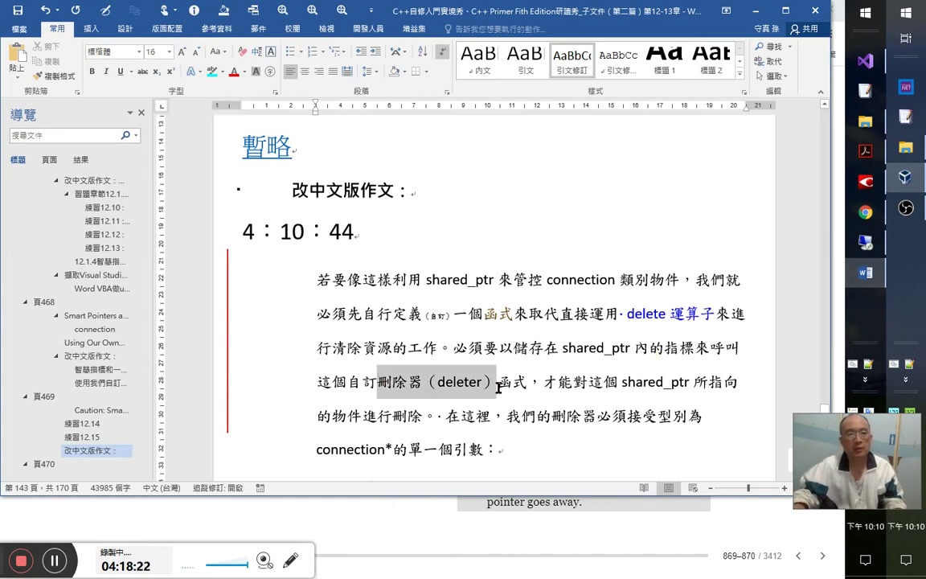
left_click(210, 72)
left_click(609, 417)
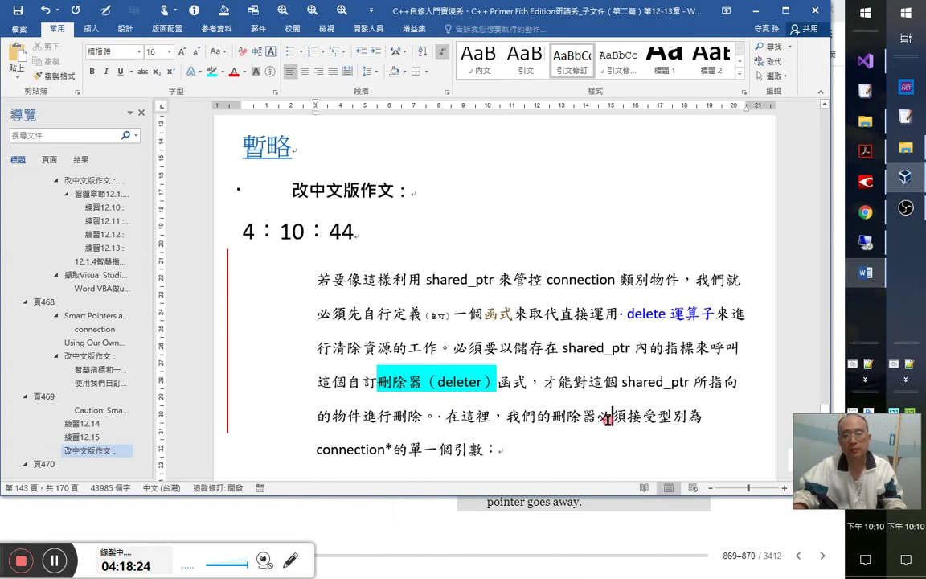
left_click_drag(553, 417, 598, 416)
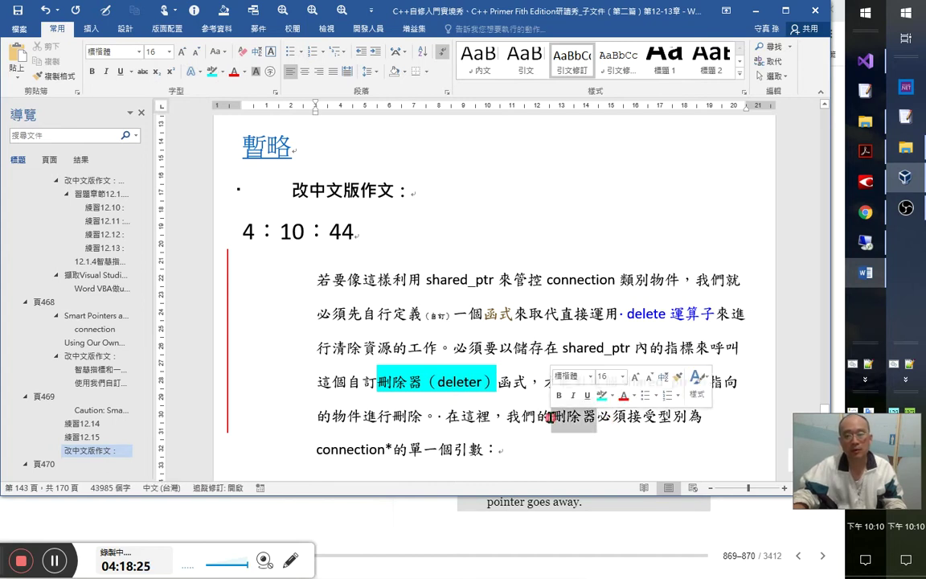
left_click(212, 72)
left_click(700, 420)
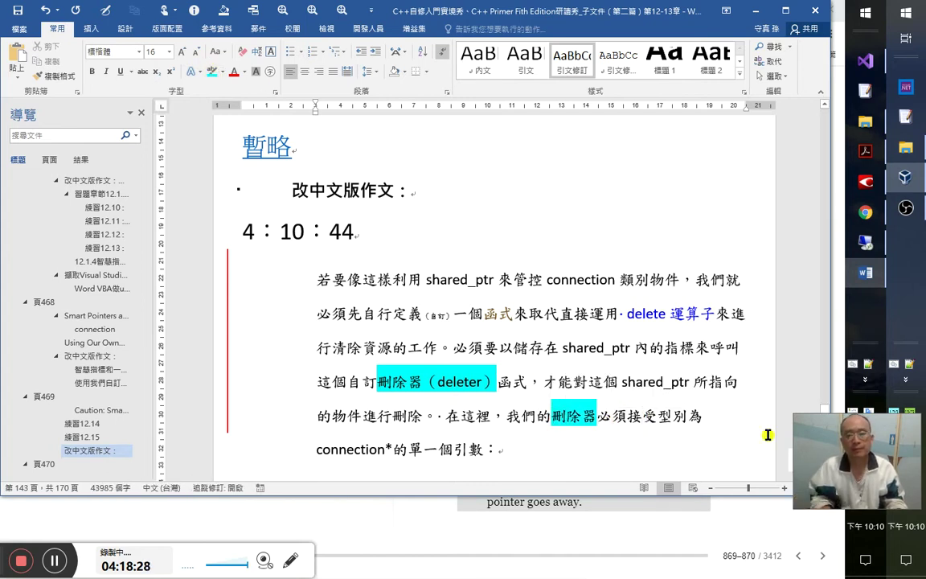
- Begin the next sentence with 因此 and make it read 就必須要是
key("Right")
key("Right")
key("Right")
key("Right")
key("Right")
key("Right")
key("Right")
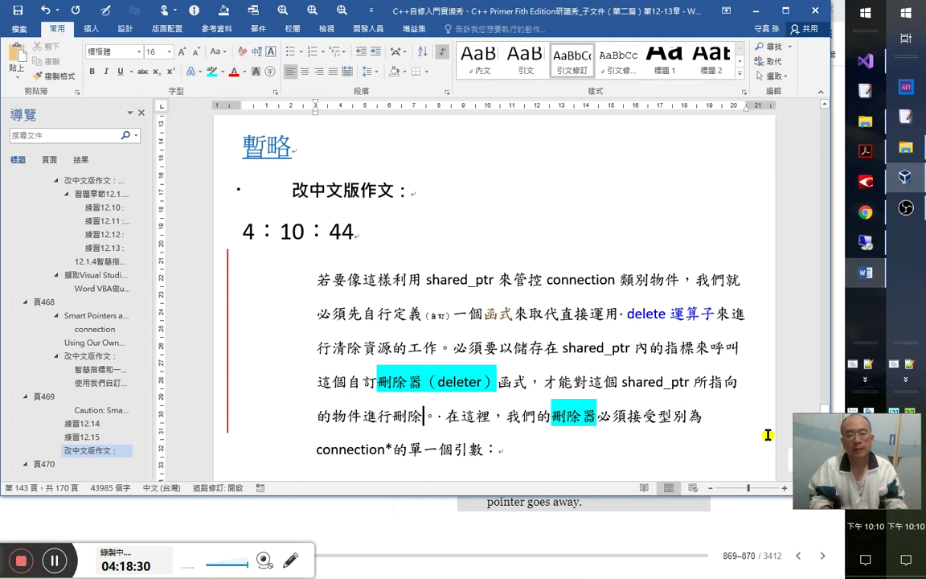
type("罪惡感")
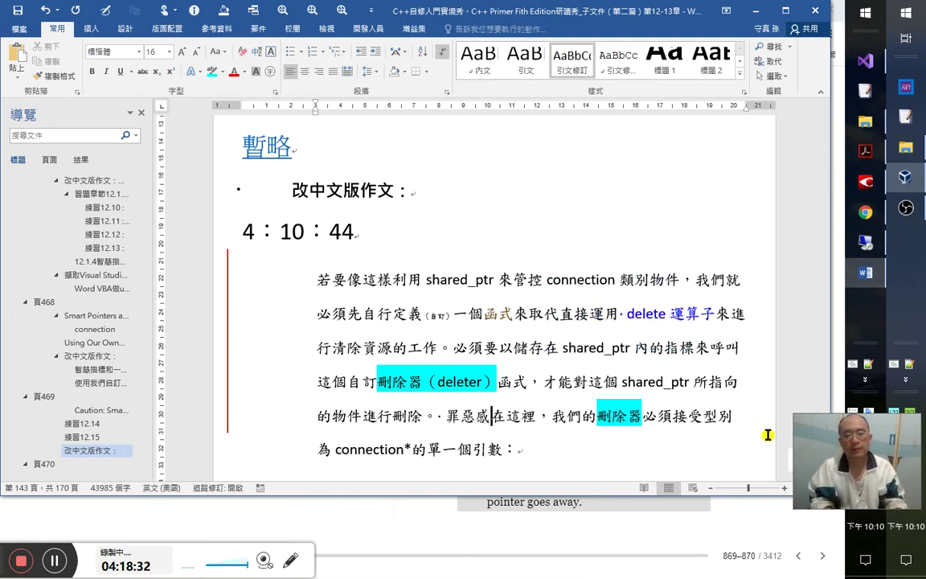
type("因此")
key("Right")
key("Right")
key("Right")
key("Right")
key("Right")
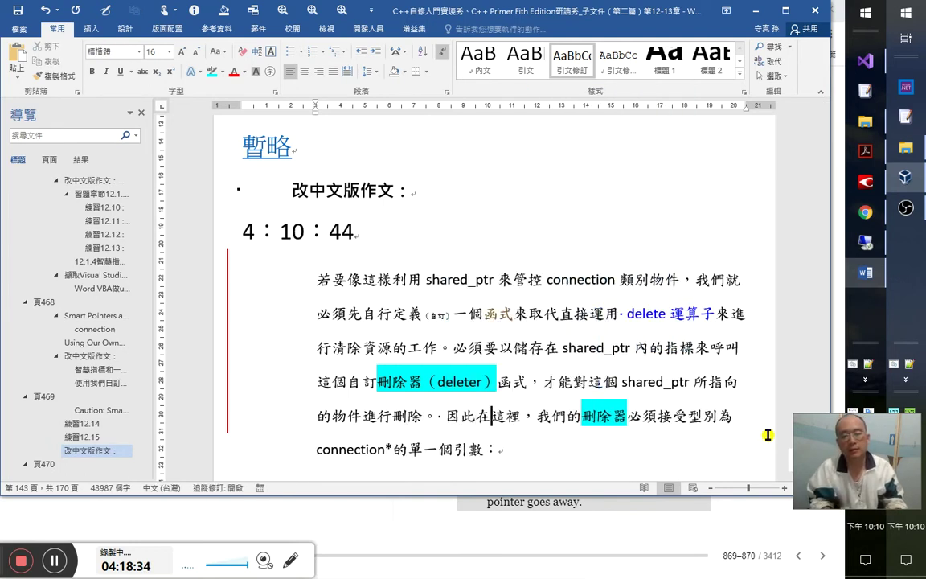
key("Right")
key("Right")
key("Left")
key("Left")
key("Left")
key("Right")
type("y")
type("就")
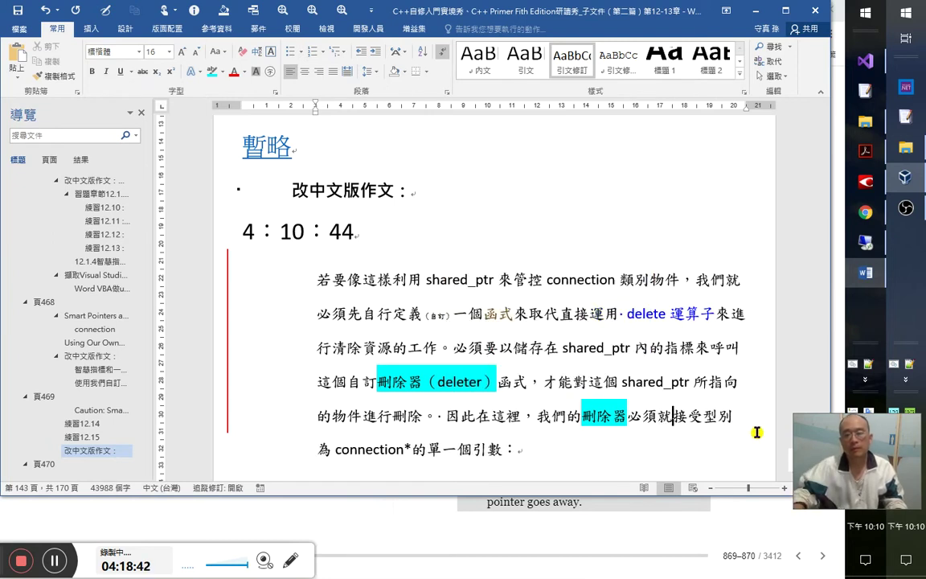
double_click(659, 415)
mouse_move(659, 416)
left_mouse_down()
mouse_move(639, 424)
mouse_move(648, 424)
left_mouse_up()
key("Right")
key("Right")
key("Right")
type("要")
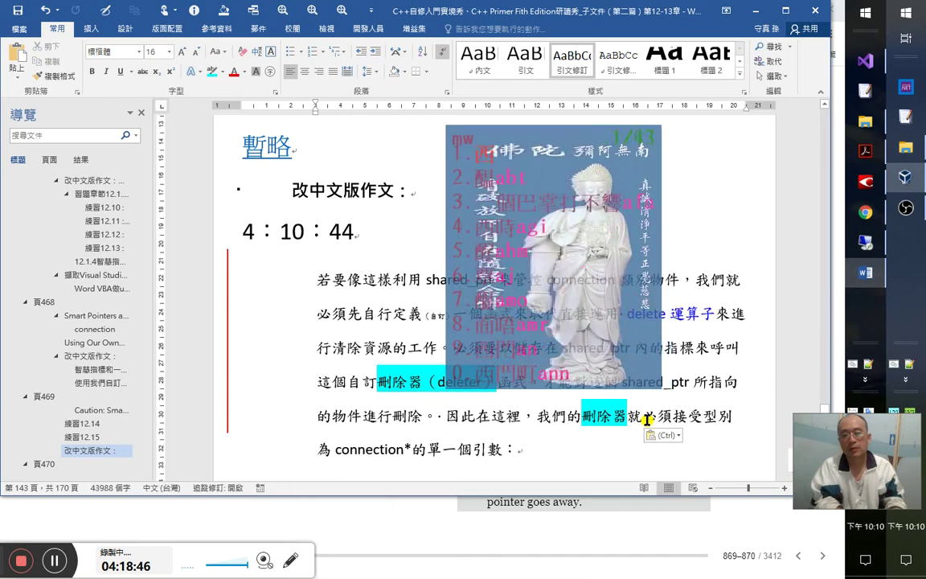
type("是")
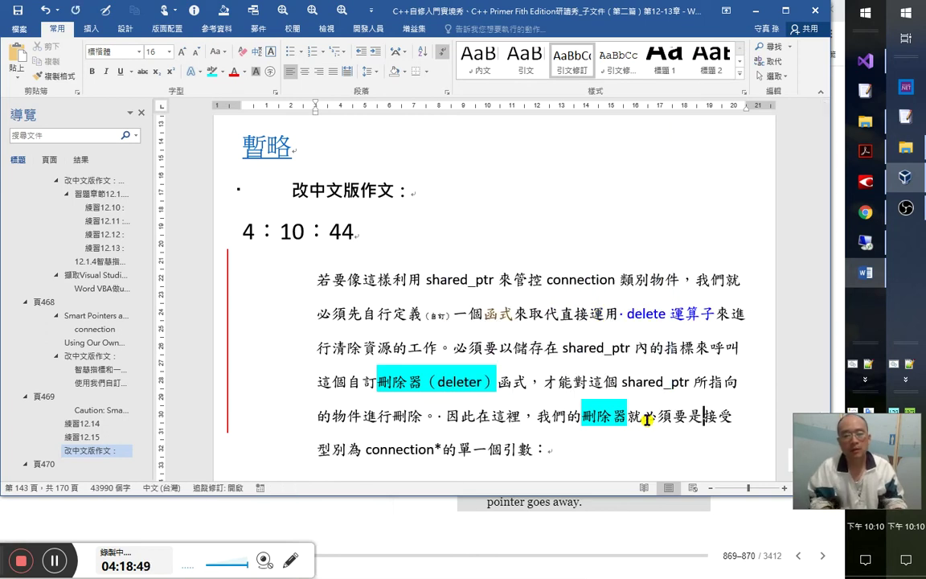
- Reword the ending to 定義了一個型別為 connection* 的參數的函式, replacing 單一個引數
key("shift+Right")
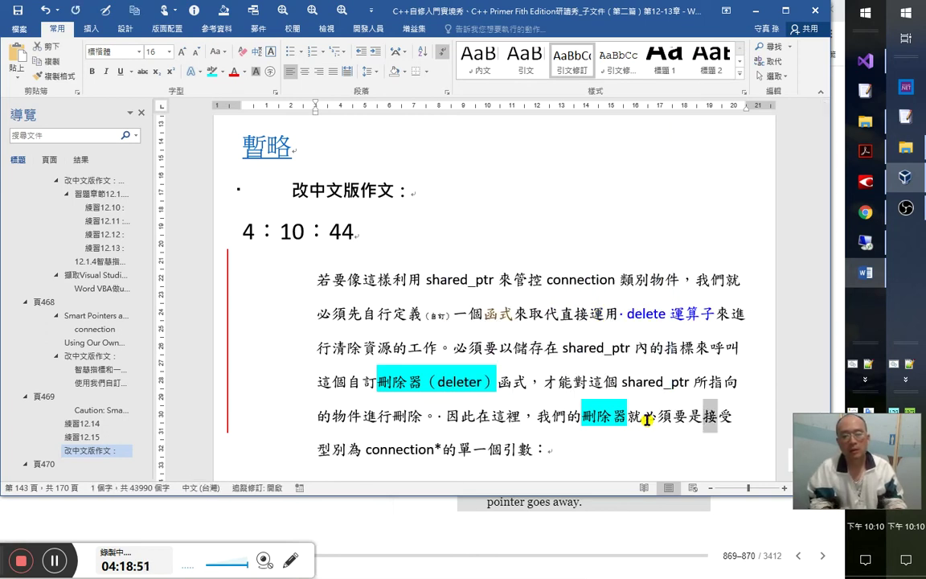
key("Left")
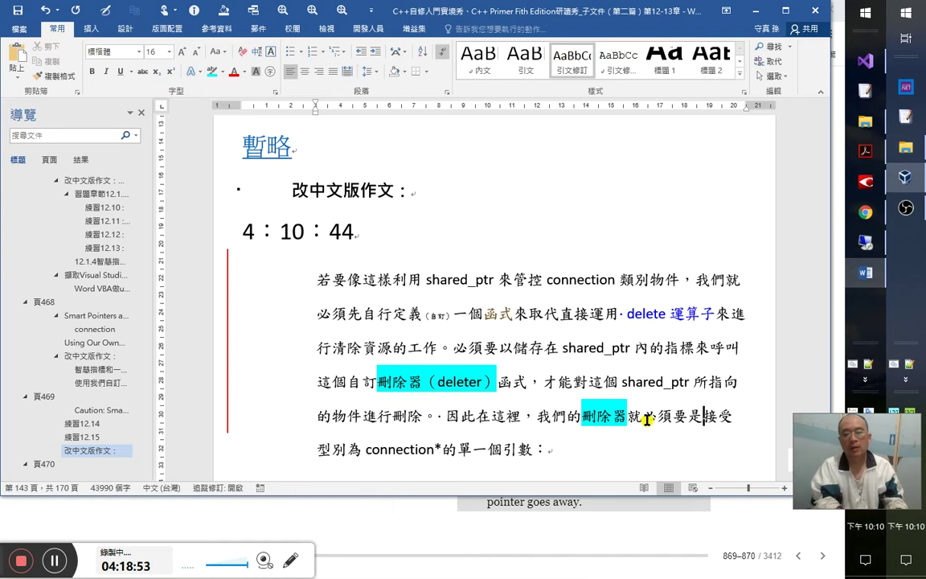
type("定義了一")
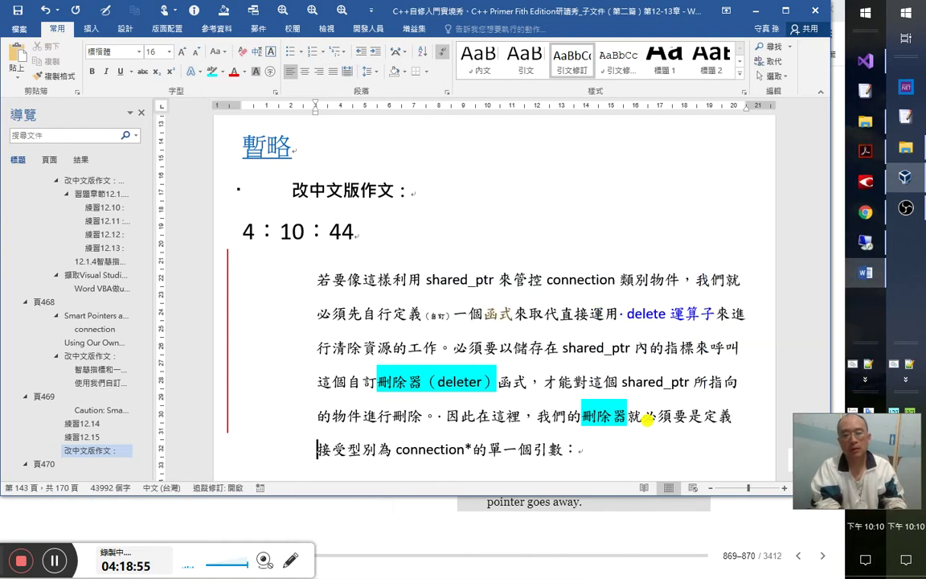
type("個型別")
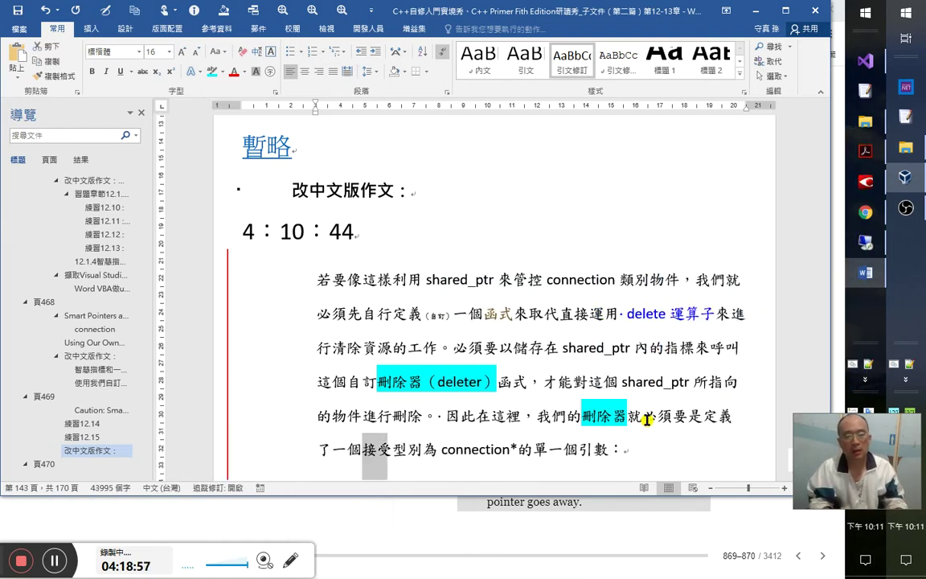
key("Delete")
key("Delete")
key("Delete")
key("Delete")
key("Right")
key("Right")
key("Right")
key("Right")
key("Right")
key("Right")
key("Right")
key("Right")
key("Right")
key("Right")
key("Right")
key("Right")
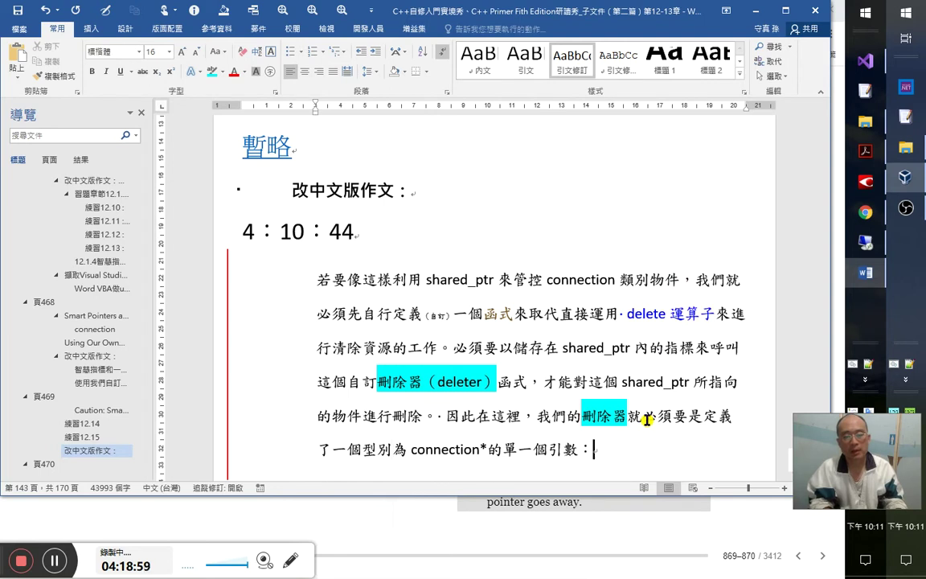
key("shift+Right")
key("shift+Right")
key("shift+Right")
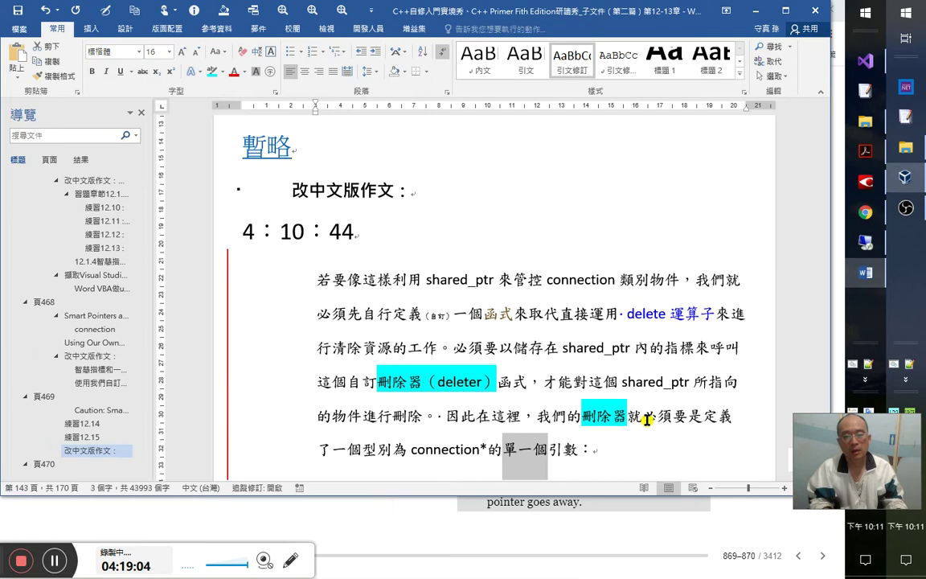
type("參數")
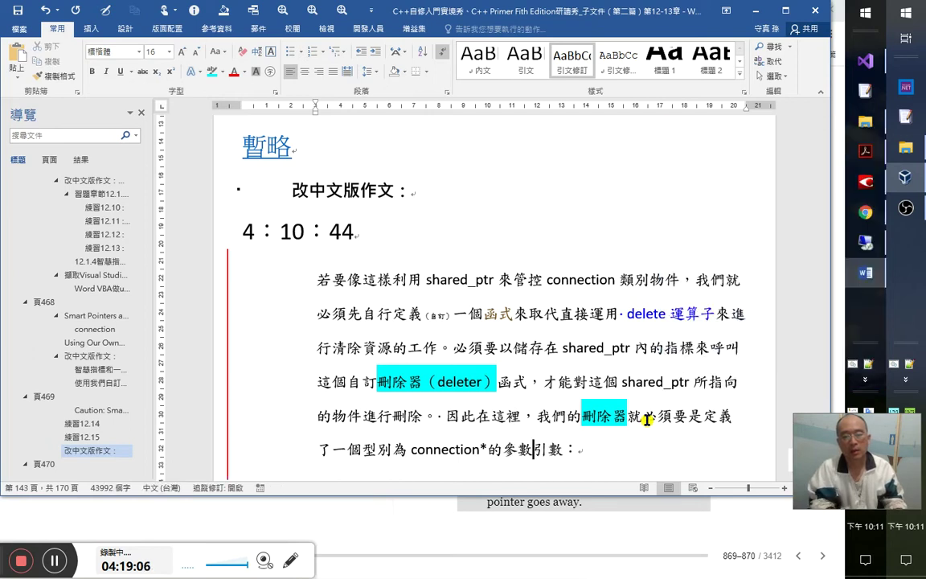
type("的函式")
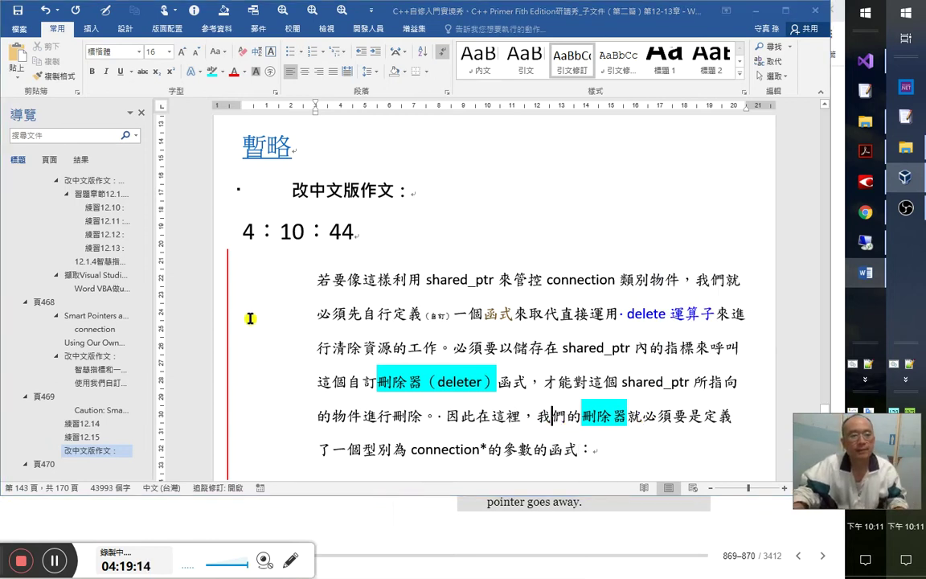
key("alt+Tab")
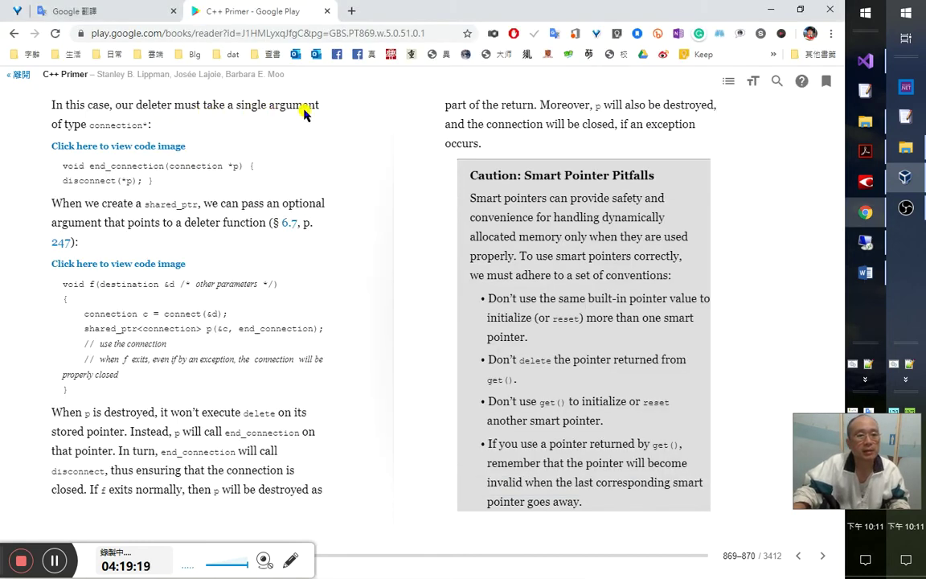
key("alt+Tab")
key("alt+Tab")
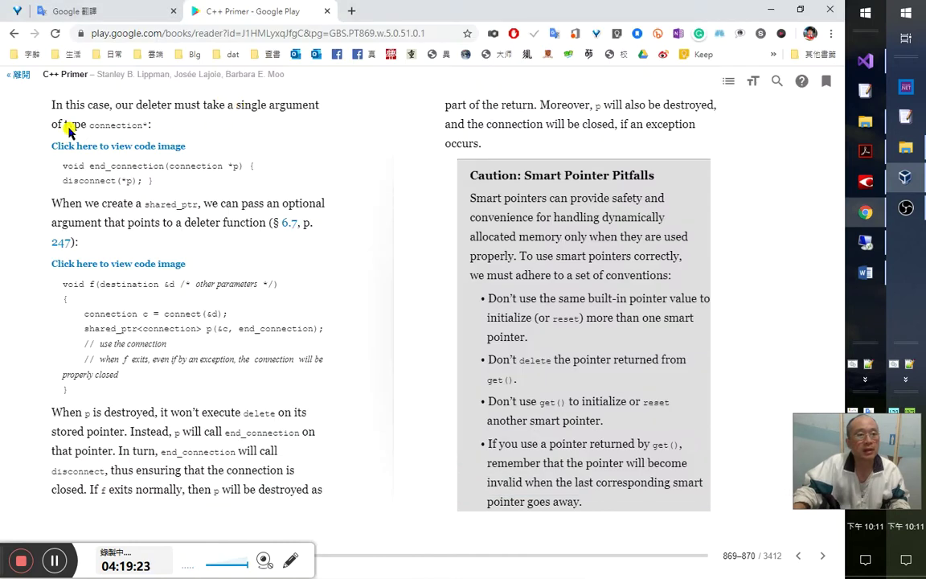
key("alt+Tab")
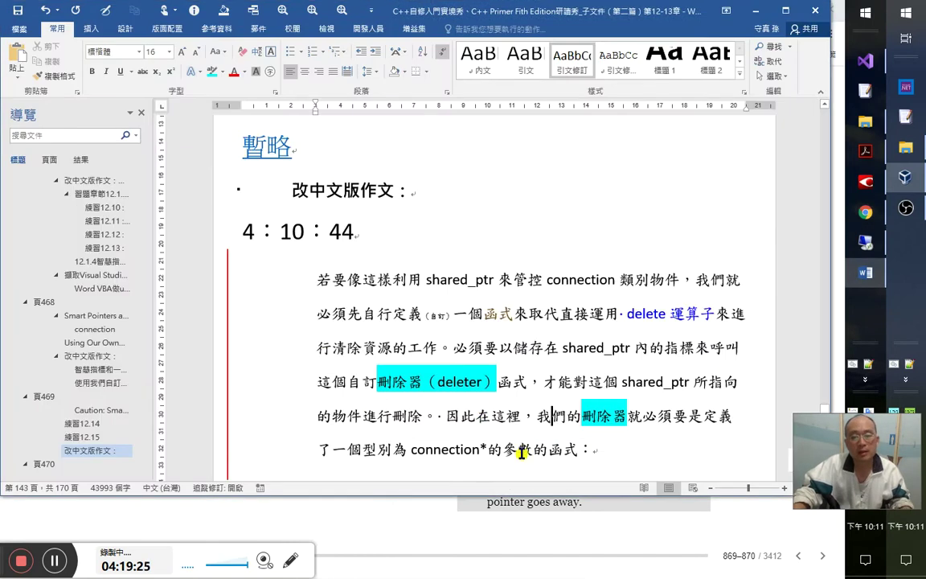
key("alt+Tab")
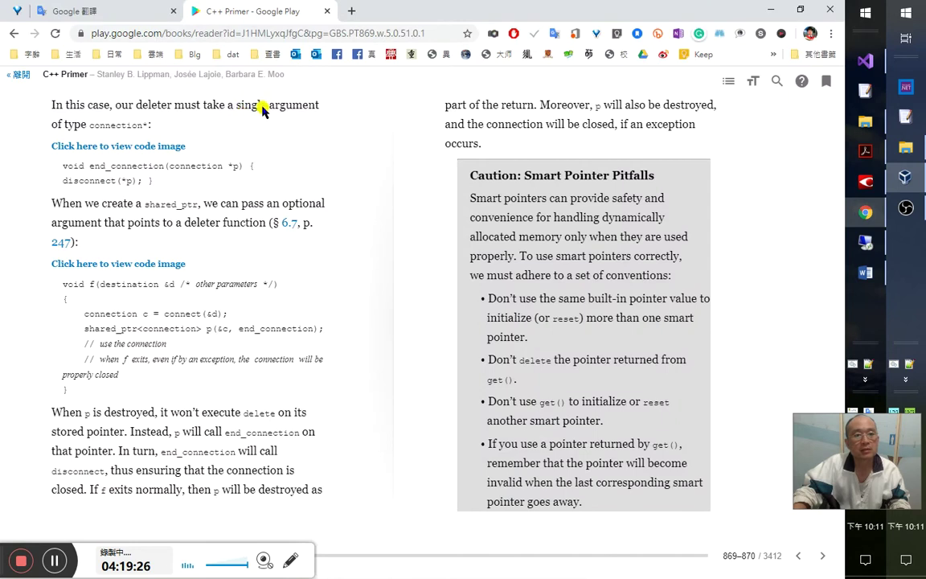
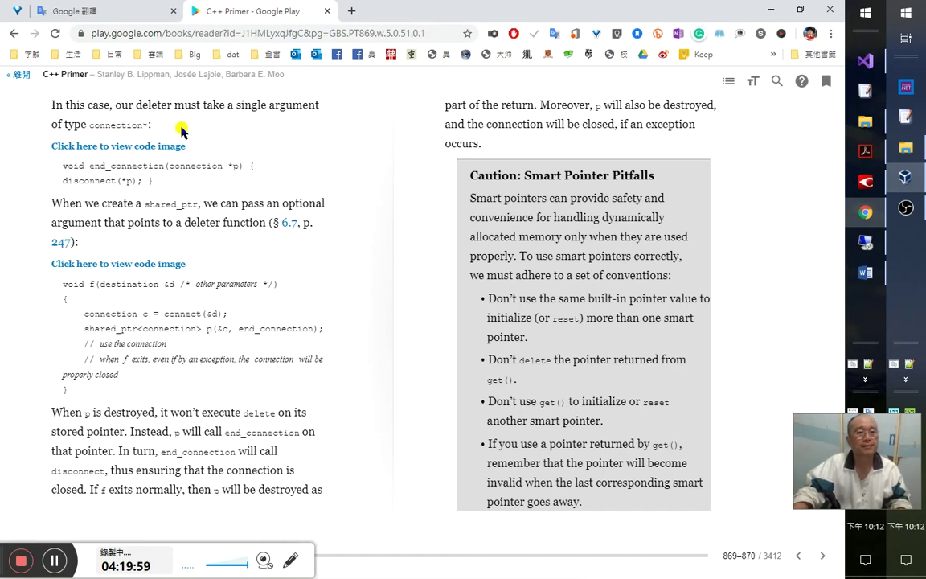
- Switch from the C++ Primer page in Google Play Books to the Word translation document
key("alt+Tab")
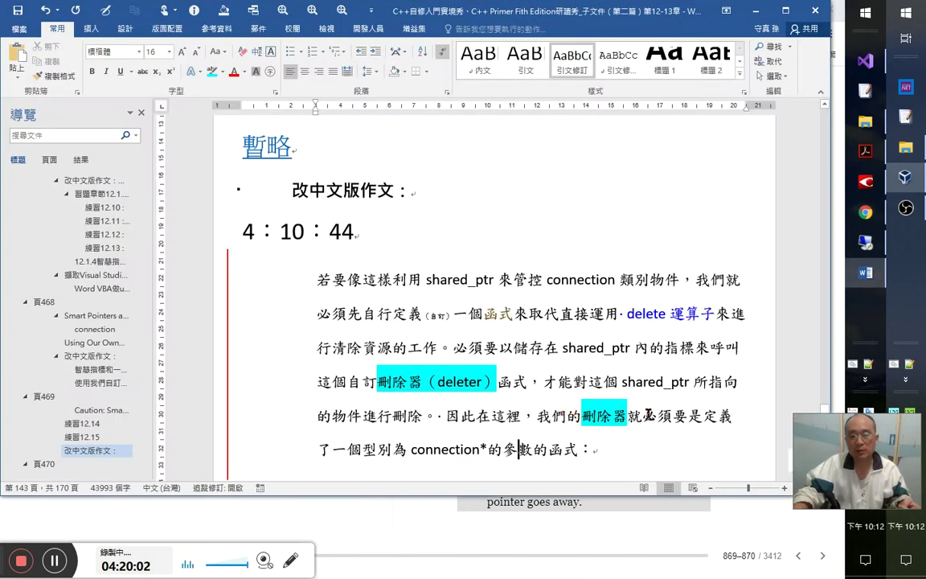
- Colour every occurrence of 函式 brown with the colour-coding macro
double_click(523, 447)
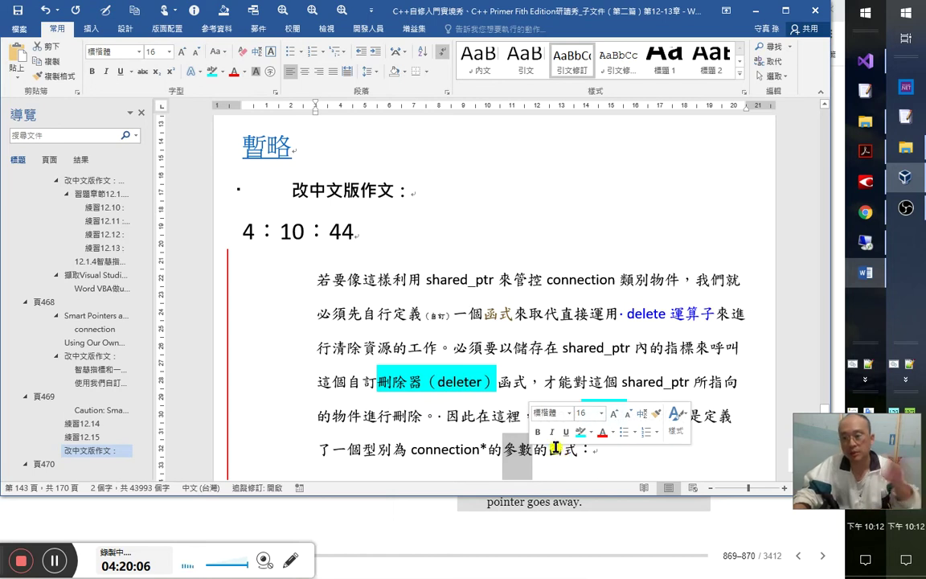
left_click(548, 455)
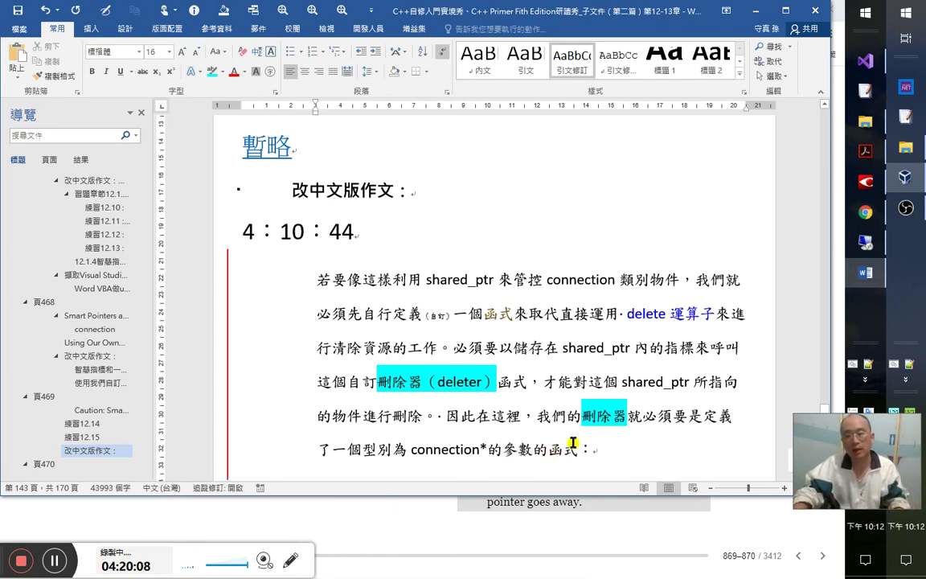
scroll(570, 436, "down", 1)
scroll(512, 394, "down", 2)
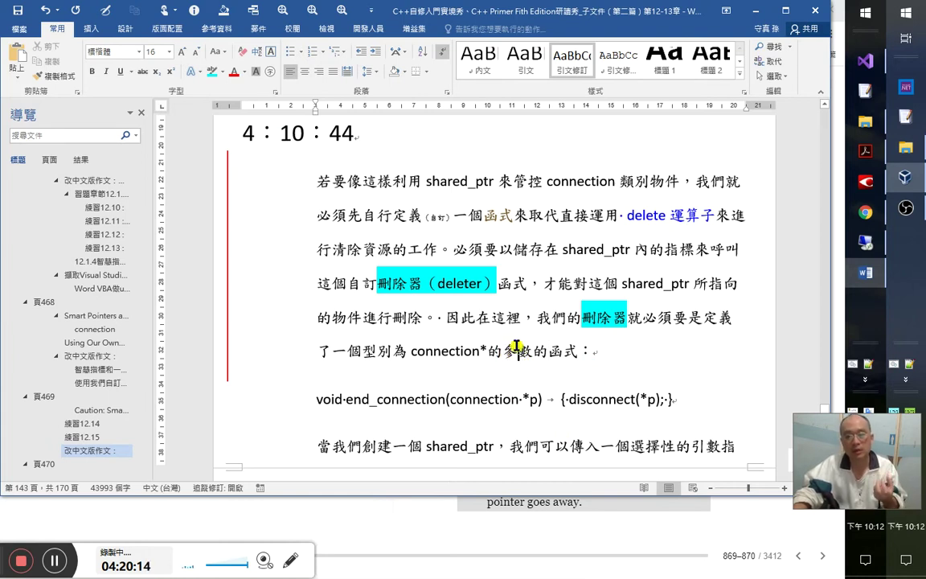
left_click(519, 351)
double_click(576, 358)
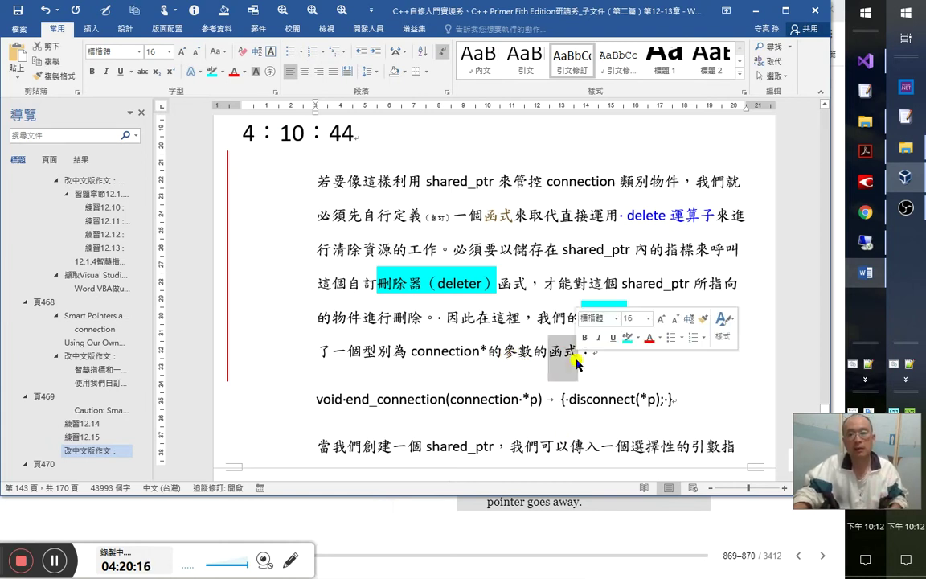
key("alt+F8")
left_click(516, 232)
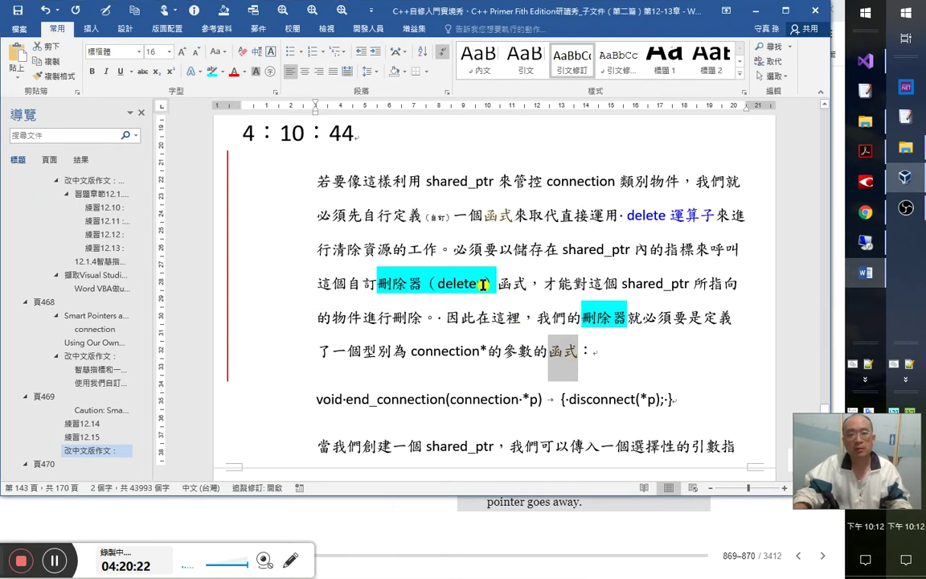
- Shade 刪除器（deleter） teal with the macro and Format Painter it onto the second 刪除器
left_click_drag(496, 284, 376, 286)
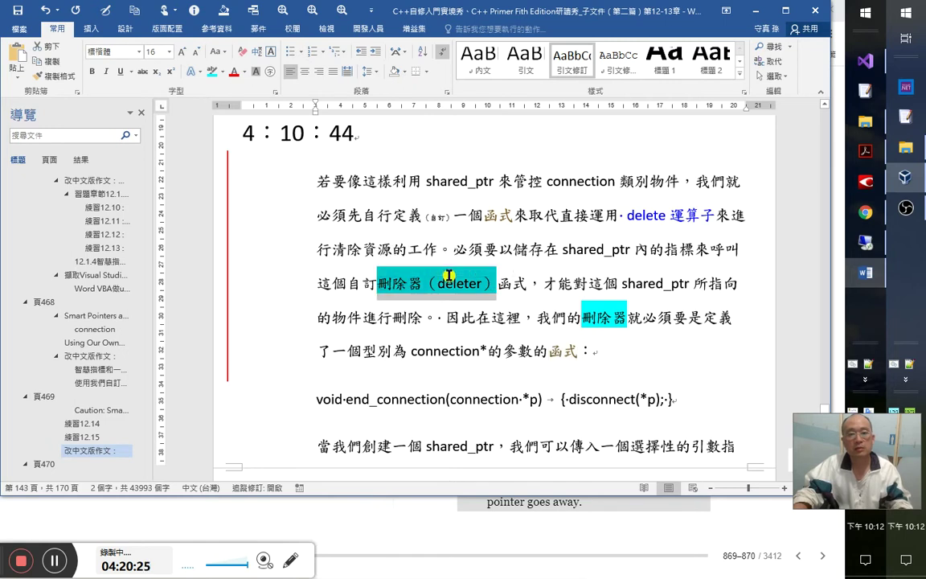
key("alt+F8")
left_click(537, 230)
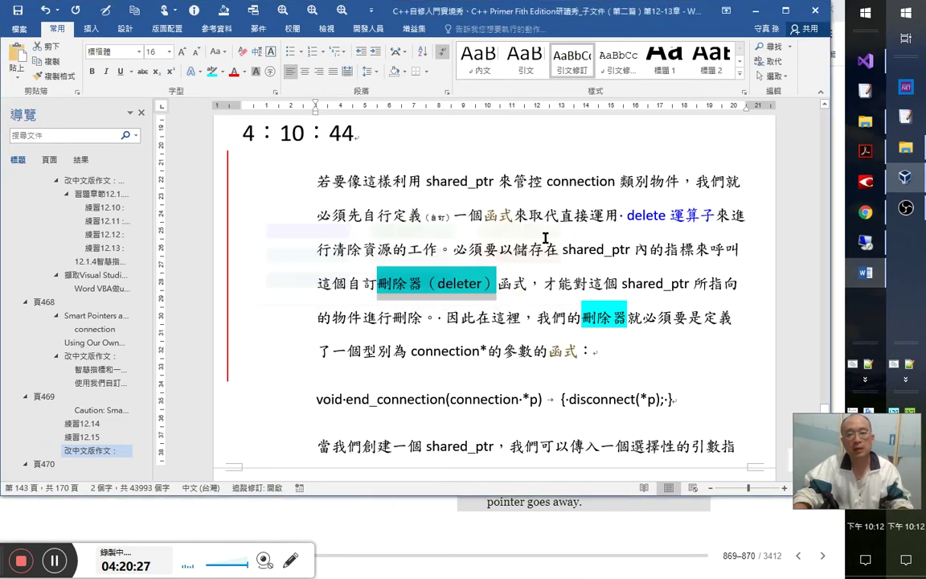
left_click(56, 81)
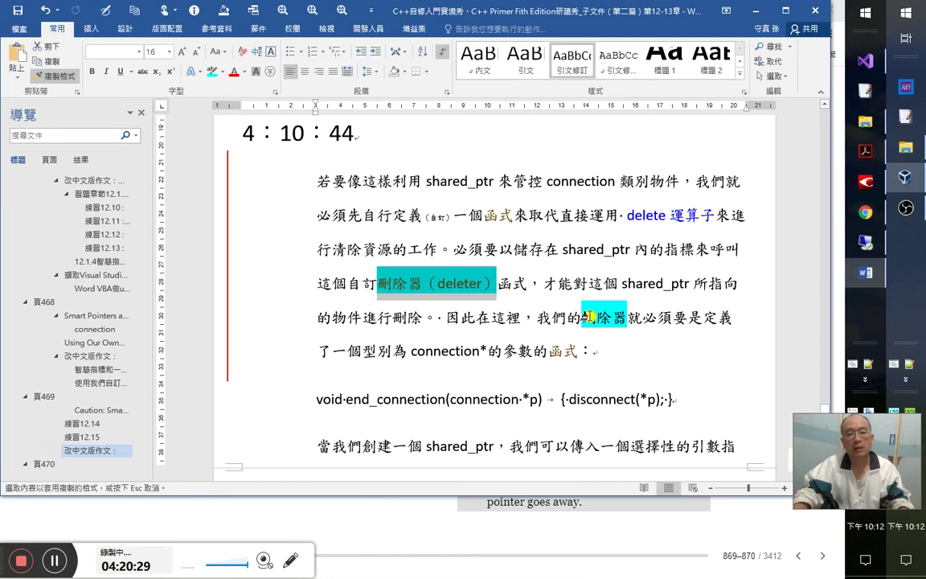
left_click_drag(582, 318, 627, 318)
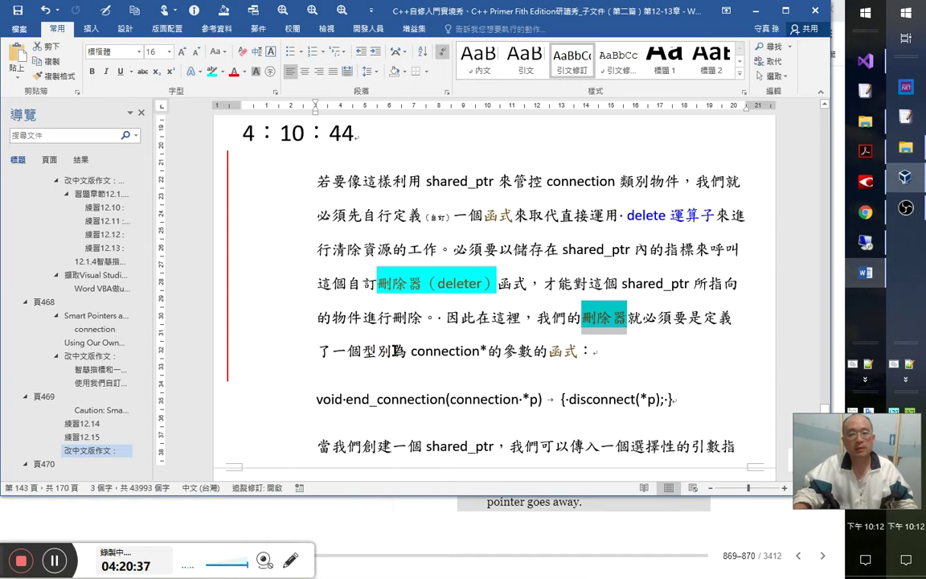
left_click(557, 356)
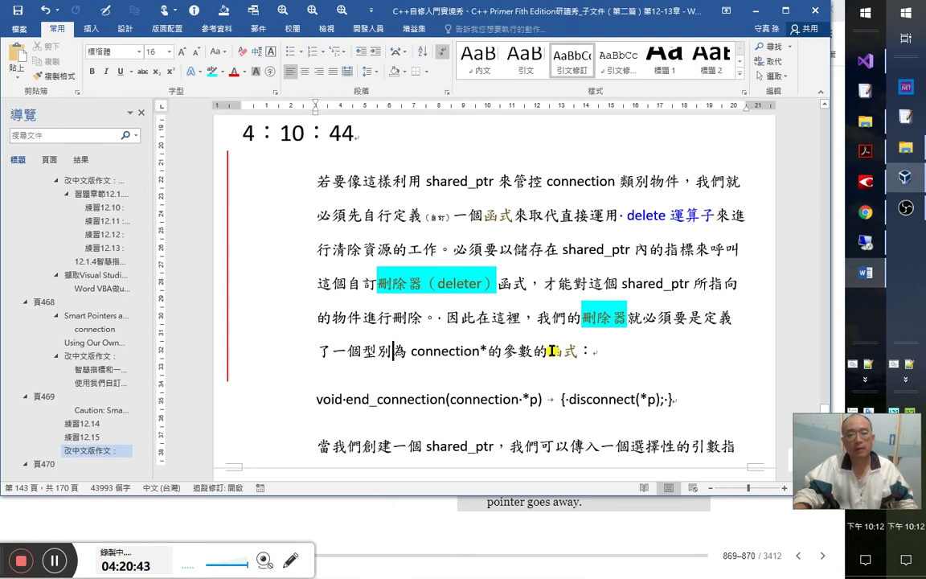
- Delete the extra 要 after 必須 and insert 一個 after 是
left_click(656, 319)
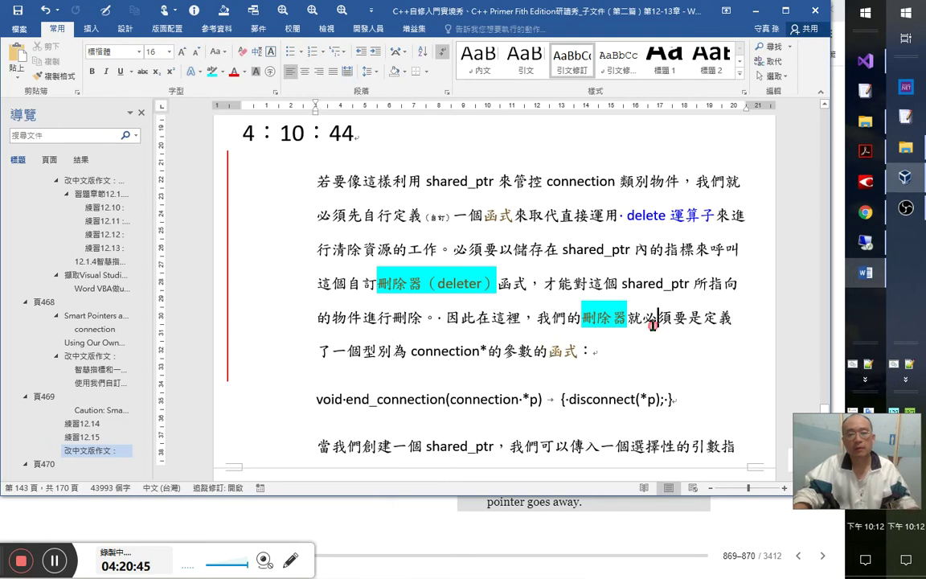
key("Delete")
key("Right")
type("一個")
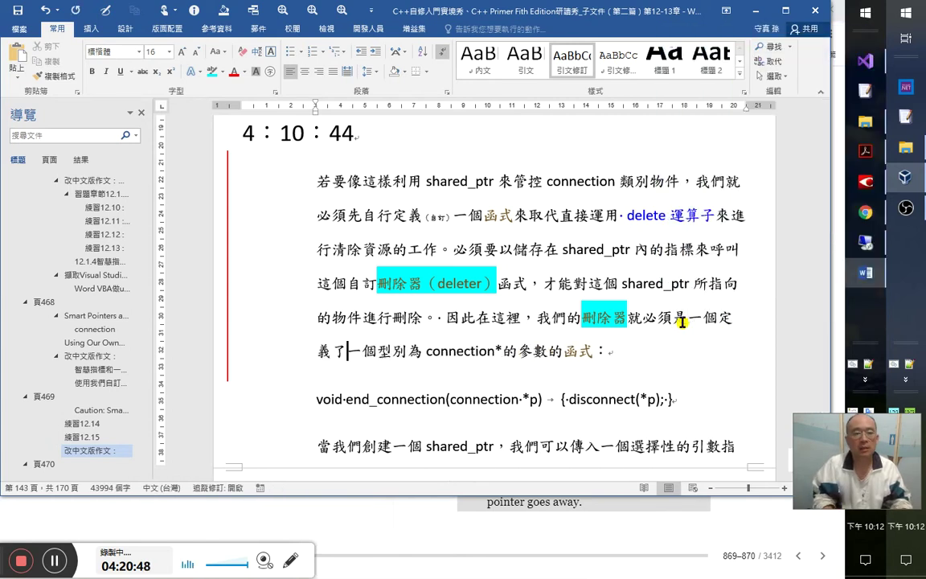
key("shift+Right")
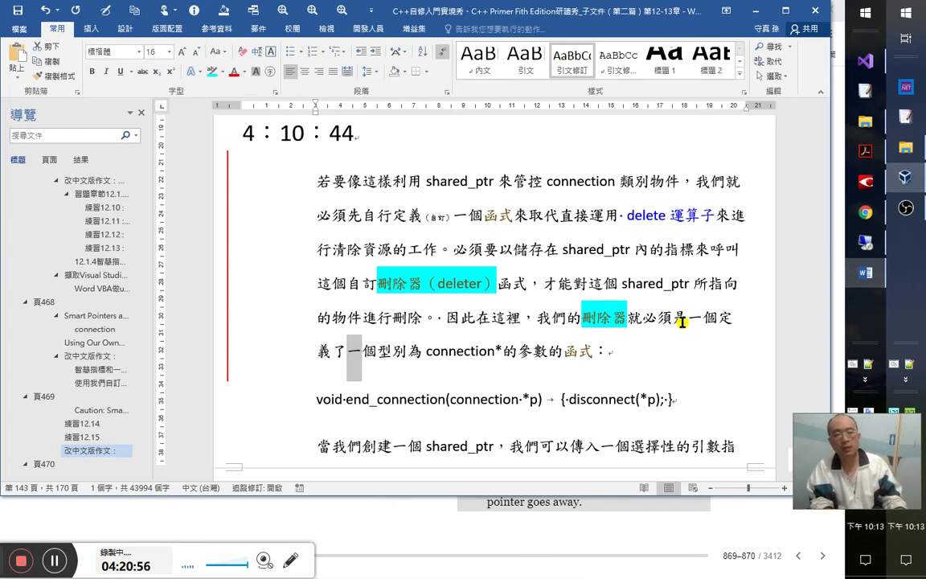
key("Left")
key("Right")
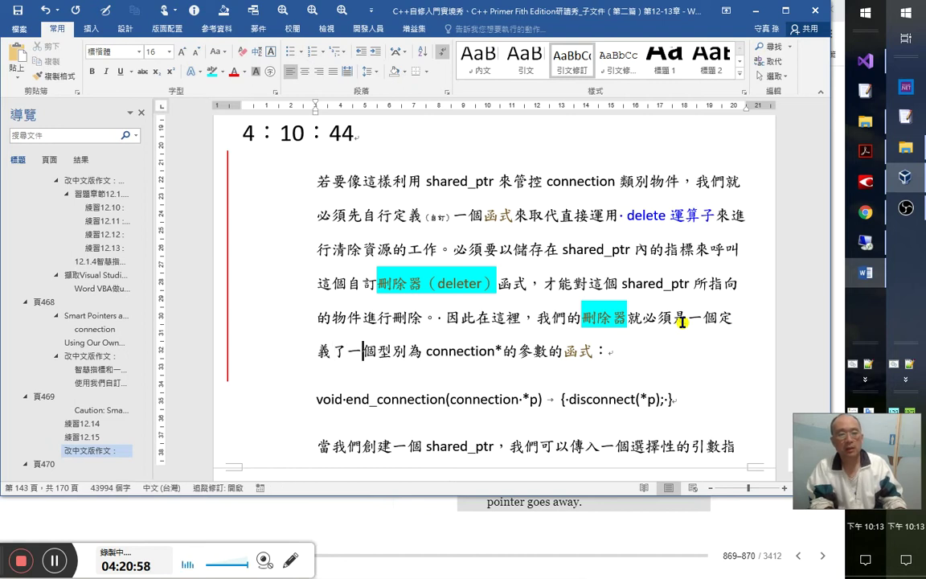
key("Right")
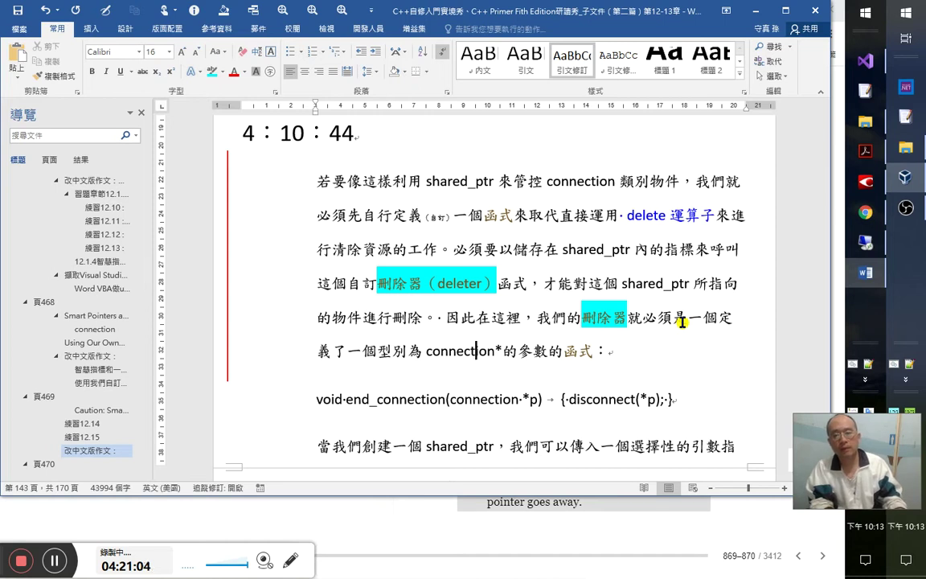
- Replace 定義了 with 有, and remove the redundant 一個 and the 的 after connection*
key("Down")
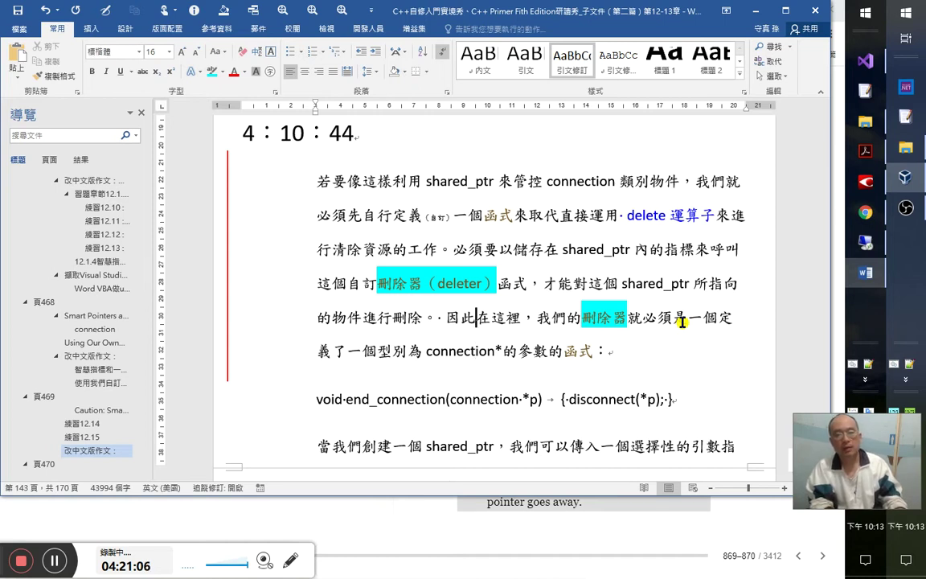
key("shift+Right")
key("shift+Right")
key("shift+Right")
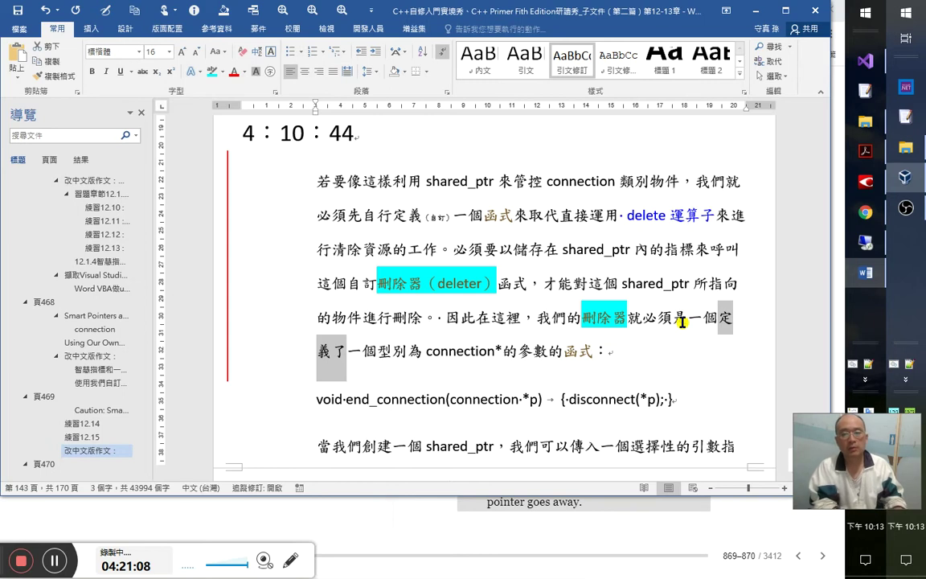
type("有")
key("shift+Right")
key("shift+Right")
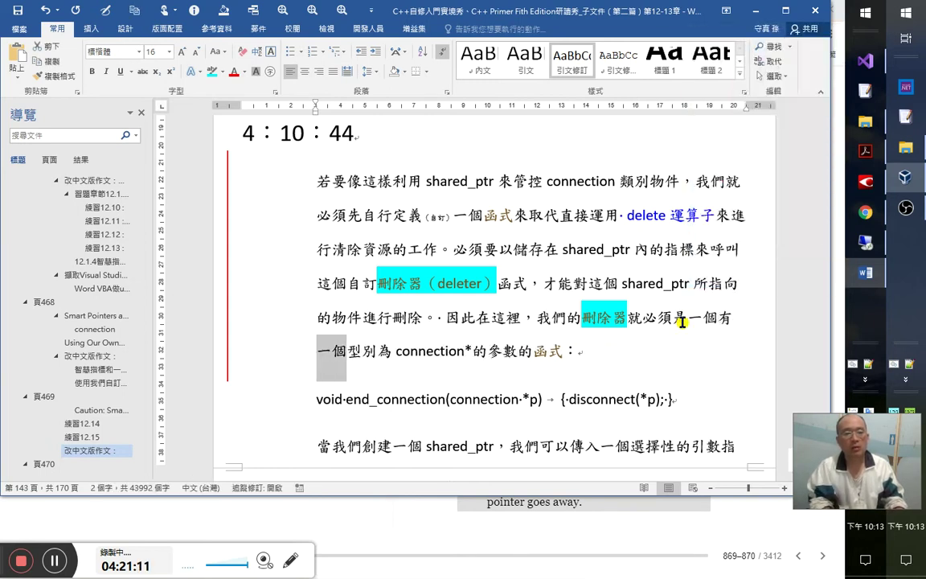
key("Delete")
key("Right")
key("Right")
key("Right")
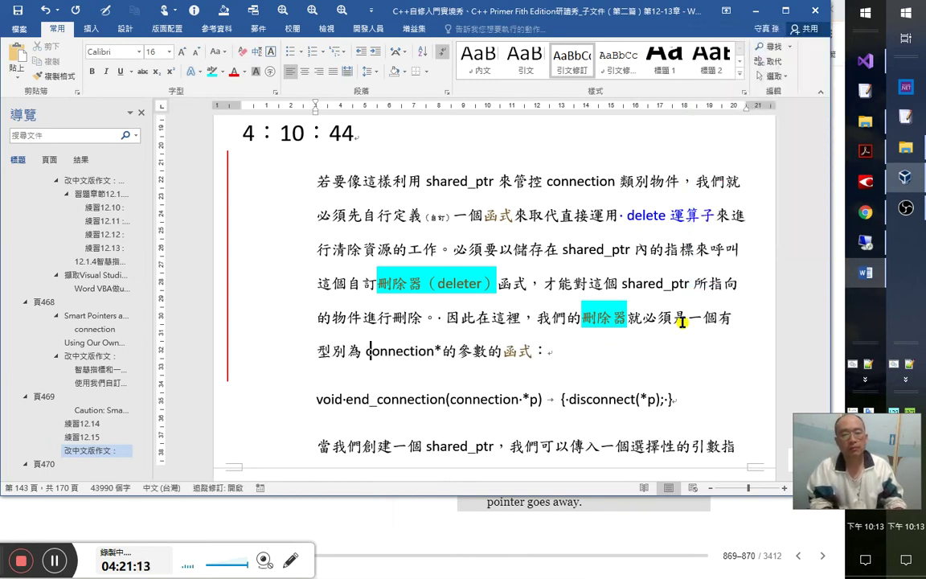
key("Right")
key("Right")
key("Right")
key("Right")
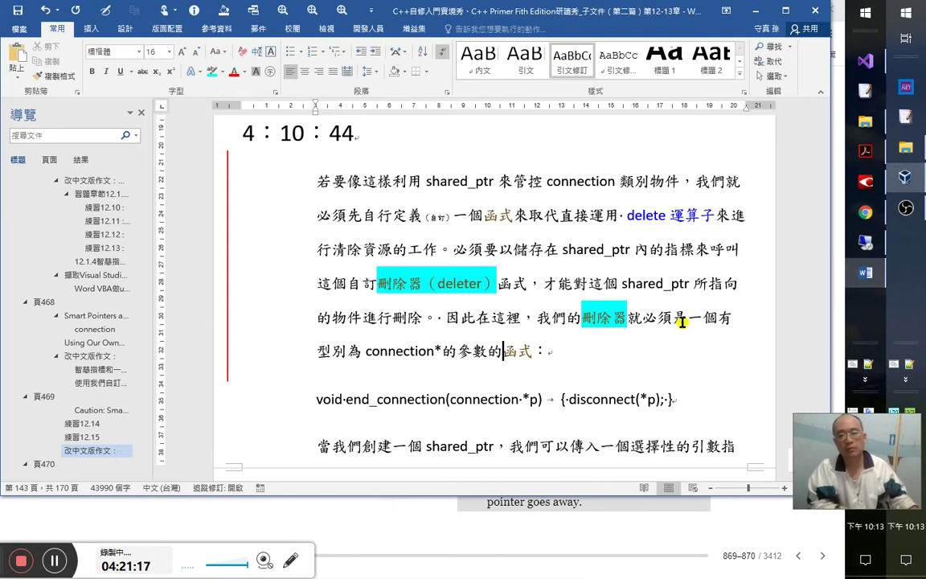
key("Left")
key("Left")
key("Left")
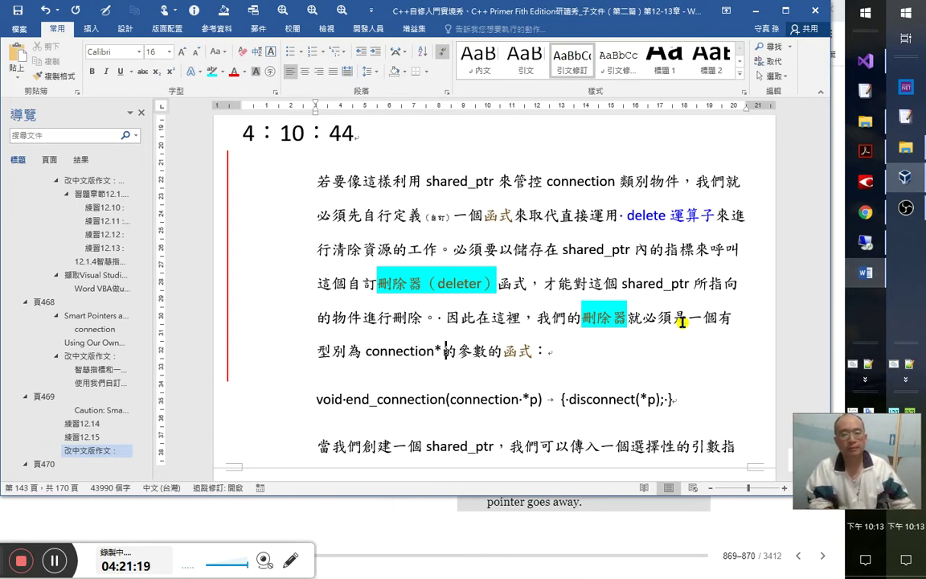
key("Delete")
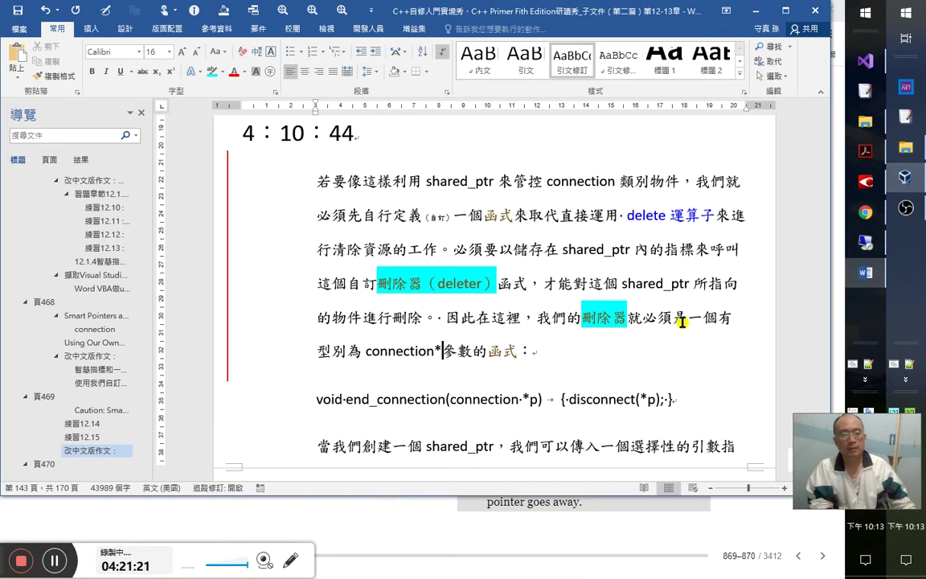
- Remove the misplaced 是 and retype 是一個 before 有 to fix the word order
key("Up")
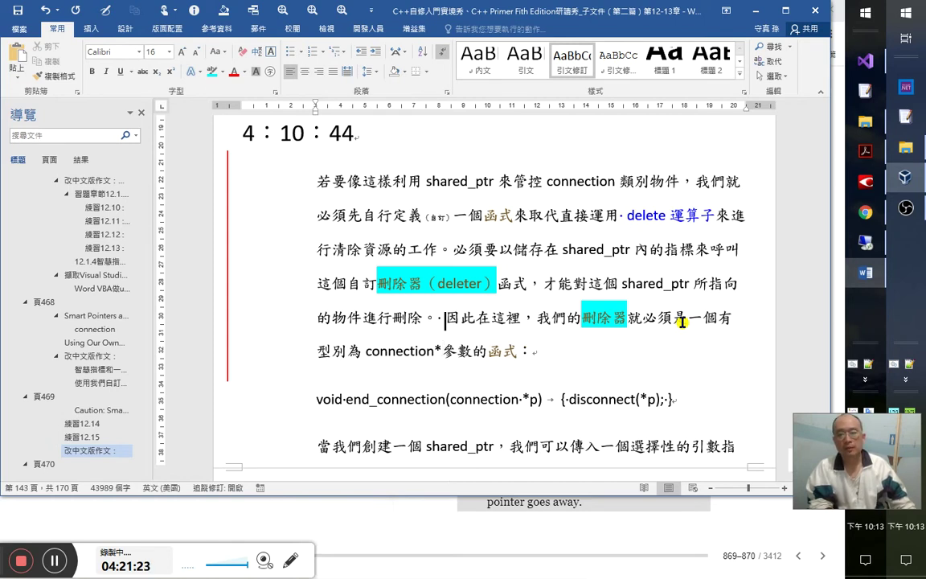
key("Right")
key("Right")
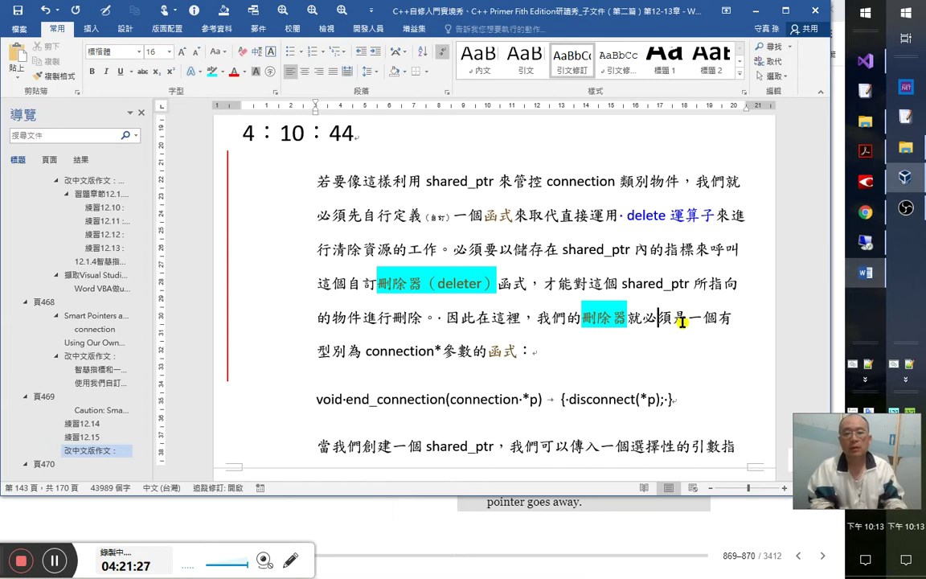
key("shift+Right")
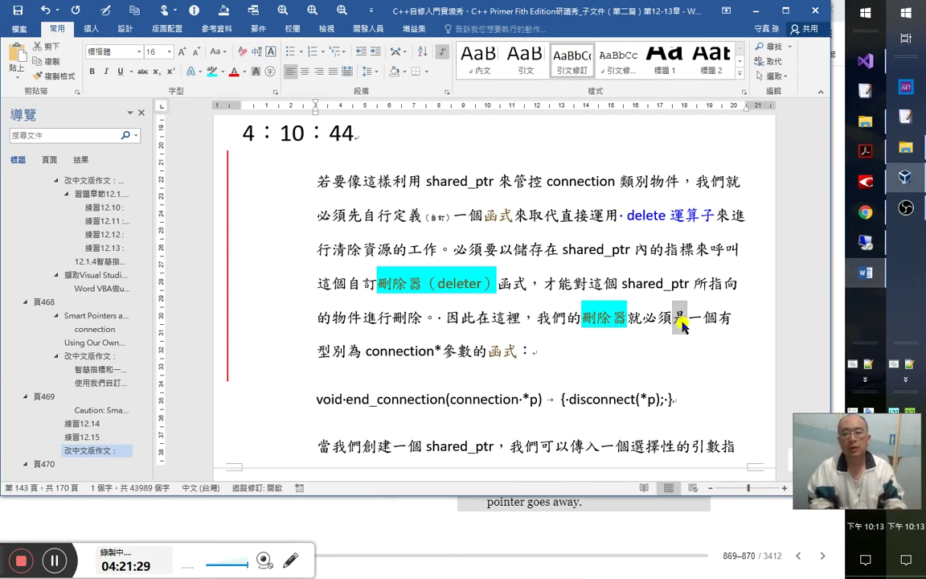
key("Delete")
key("Right")
key("Right")
key("Right")
left_click_drag(673, 317, 720, 321)
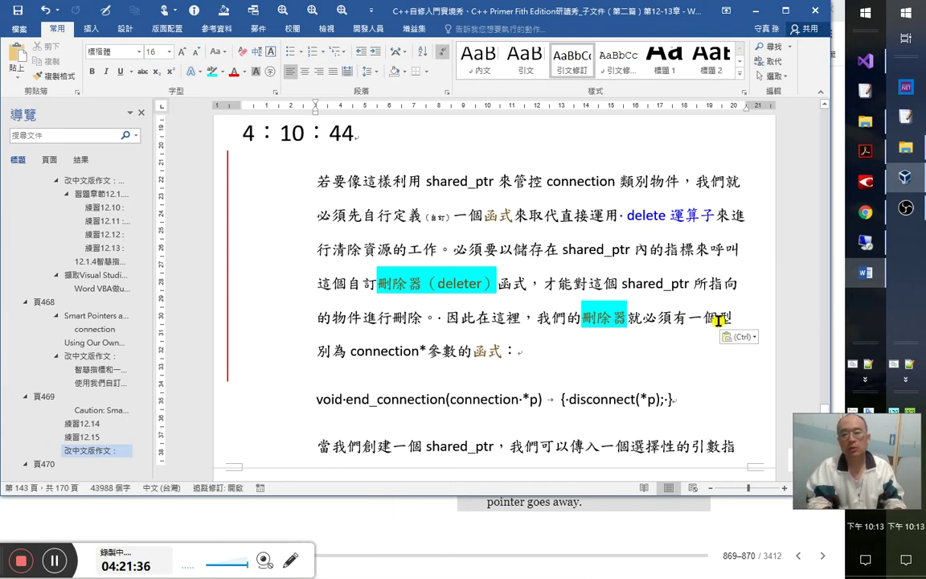
left_click(718, 319)
type("是")
key("Right")
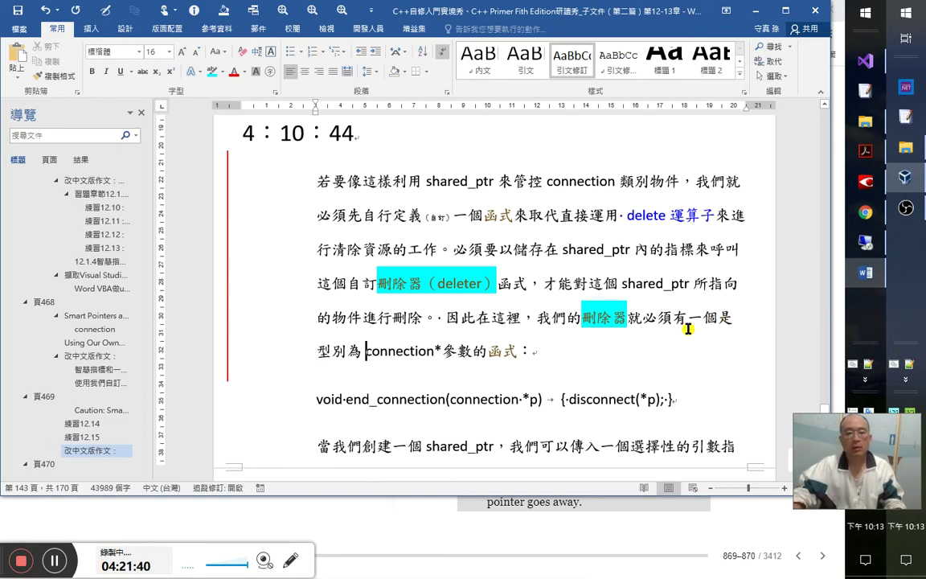
left_click(628, 318)
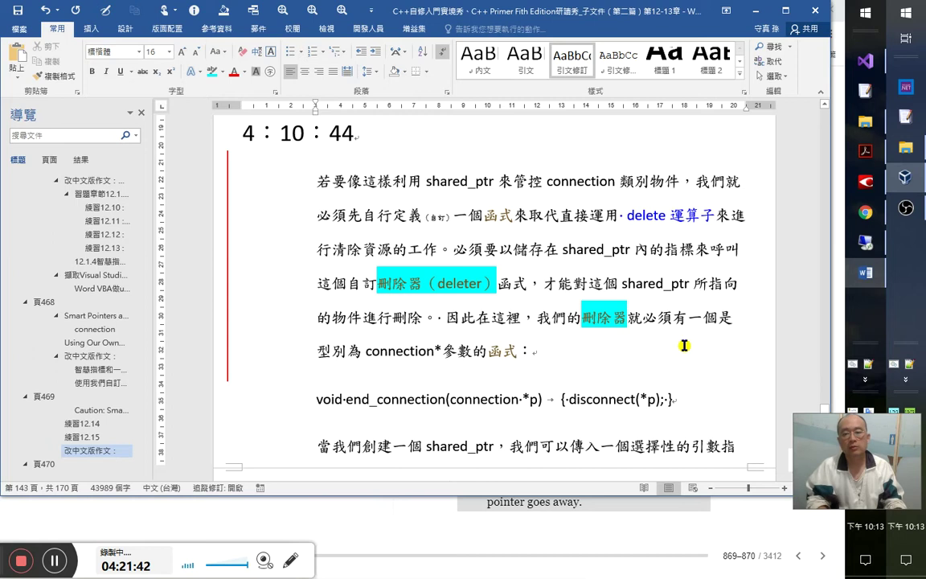
key("ctrl+z")
key("ctrl+z")
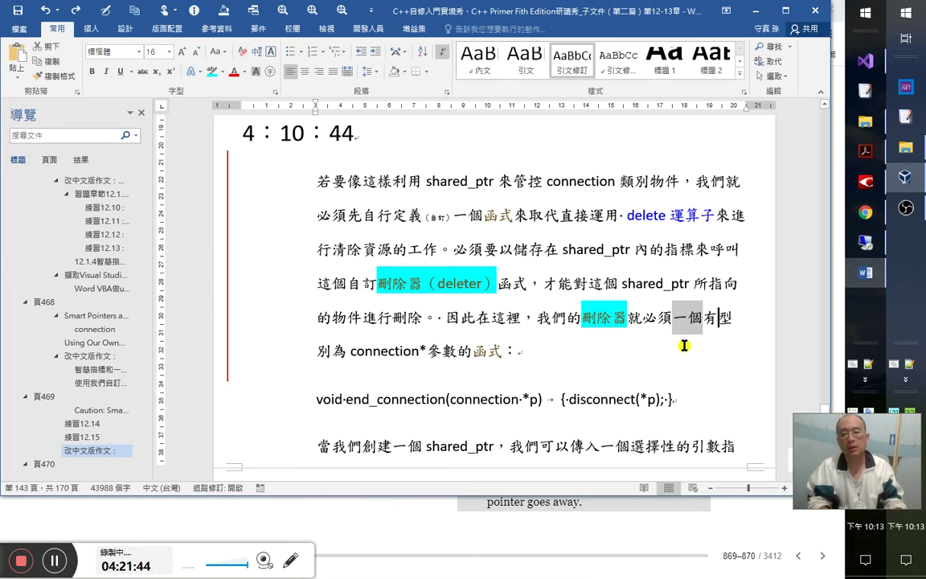
type("是一個")
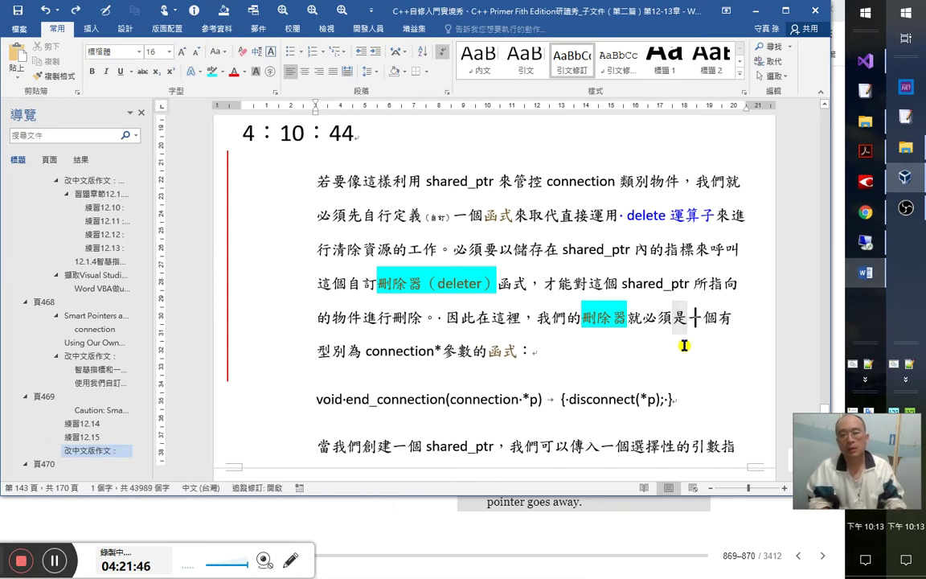
key("Right")
key("Right")
key("Right")
key("Right")
key("Right")
key("Right")
key("Right")
key("Right")
key("Right")
key("Right")
key("Right")
key("Right")
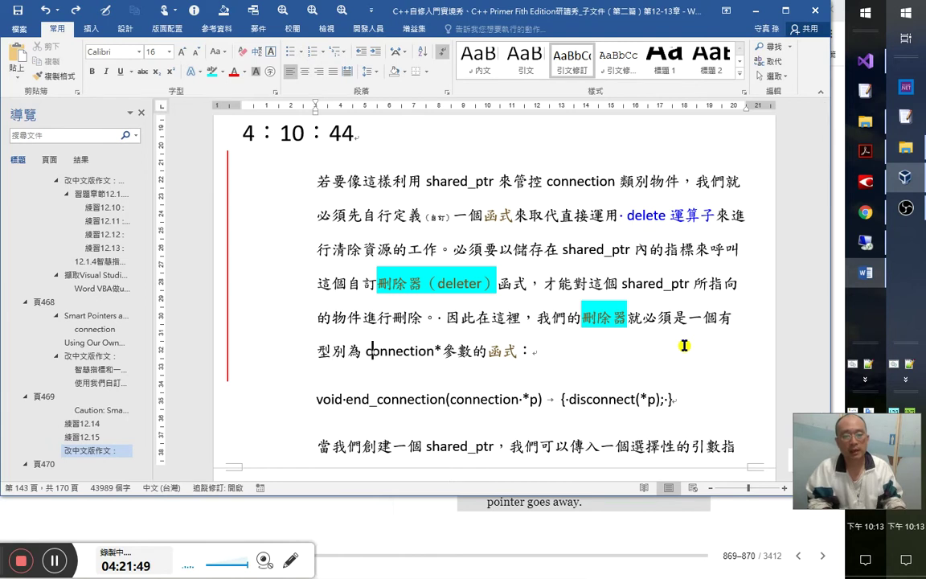
key("Right")
key("Right")
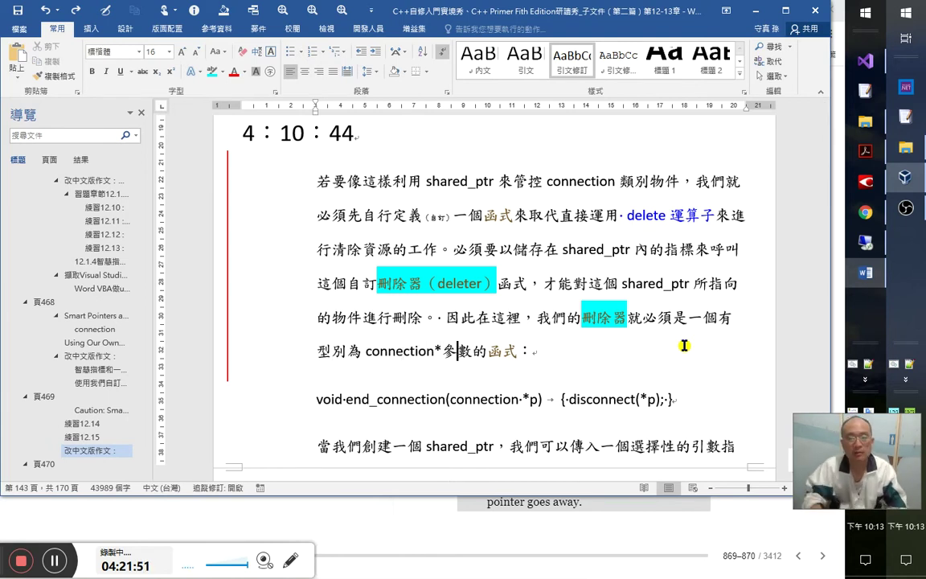
- Select and review parts of the deleter sentence around connection*
left_click_drag(536, 317, 537, 342)
left_click(536, 319)
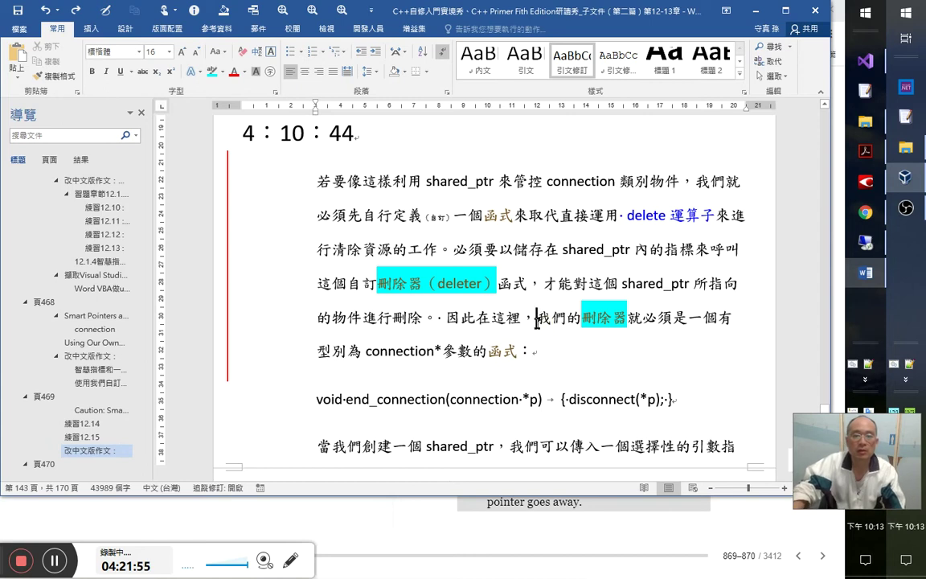
left_click(528, 341, "shift")
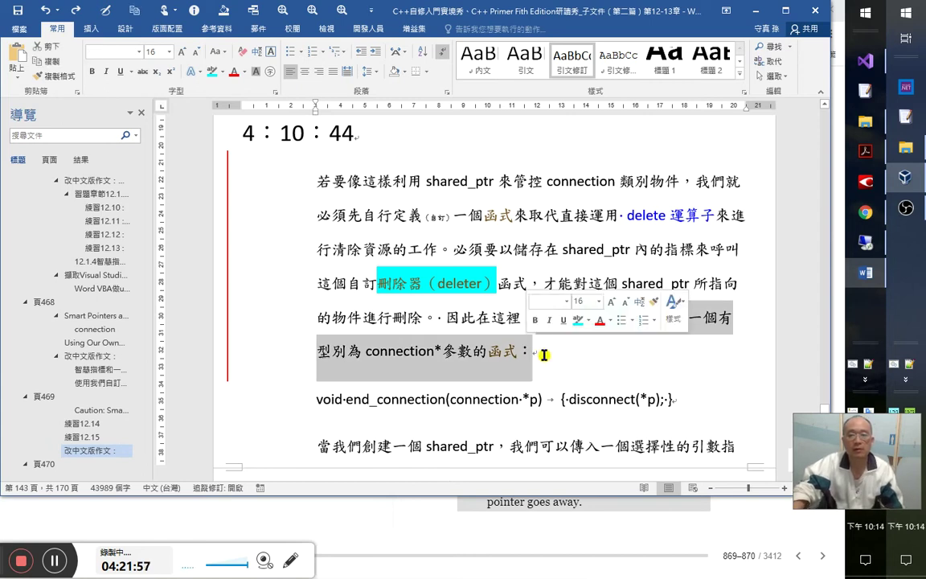
left_click(554, 347)
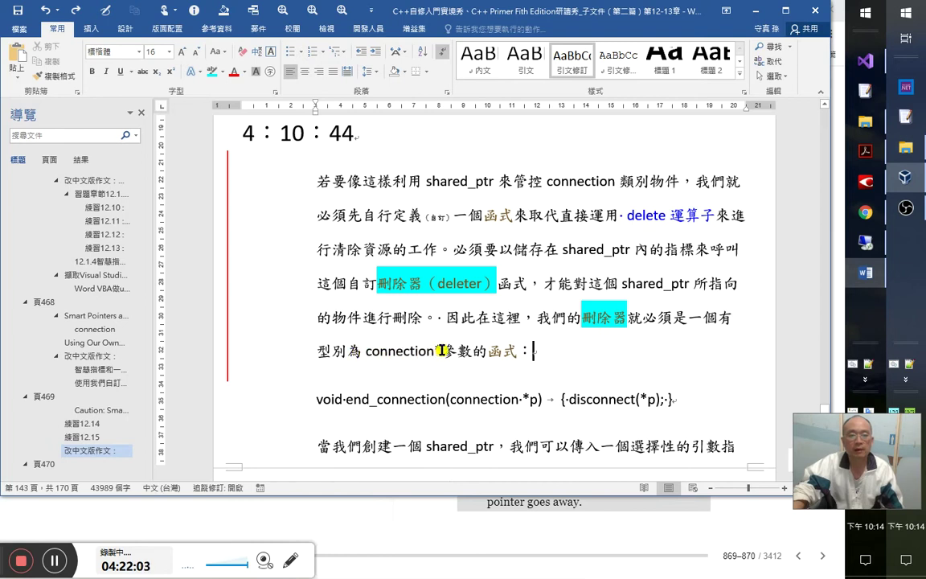
left_click(459, 353)
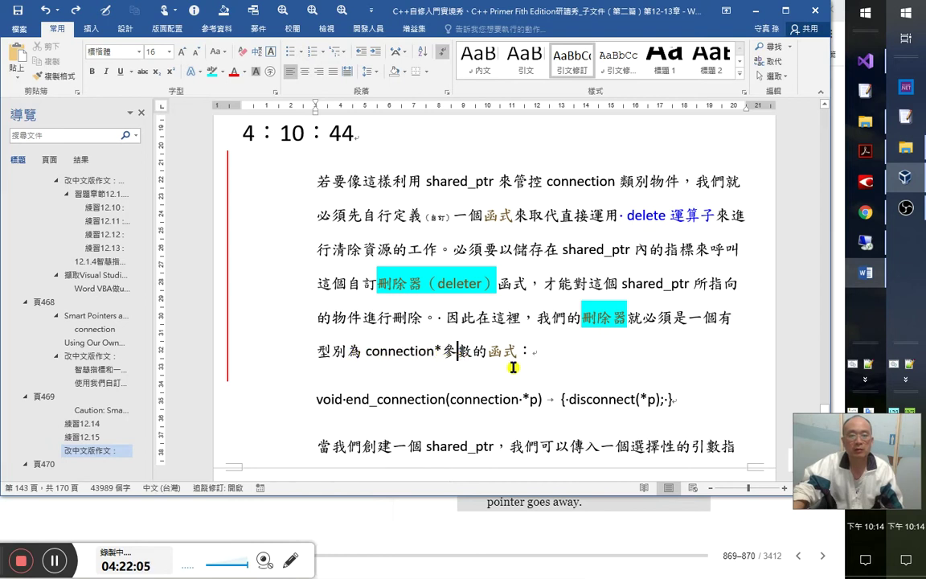
left_click_drag(442, 352, 366, 351)
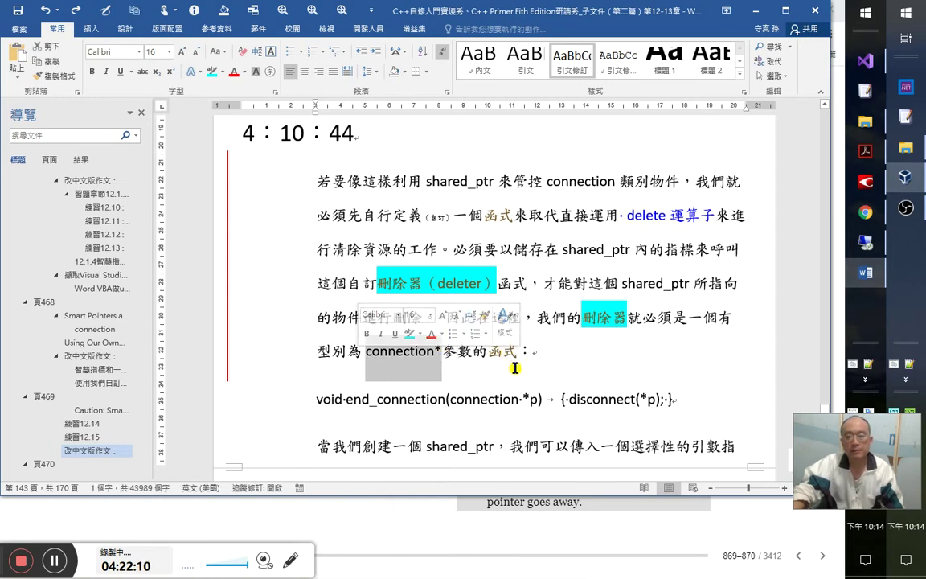
left_click(535, 369)
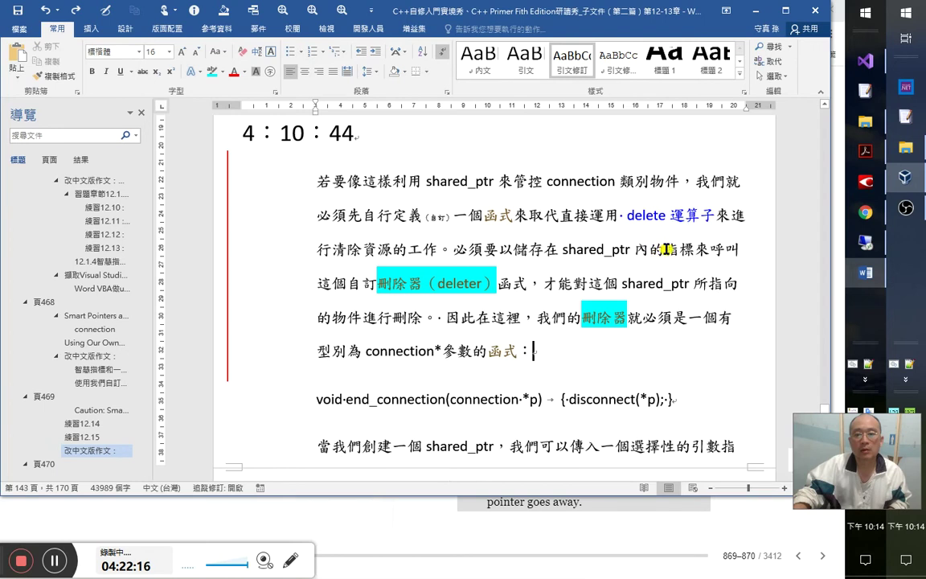
- Highlight 指標 and the * after connection in cyan
left_click_drag(667, 249, 694, 248)
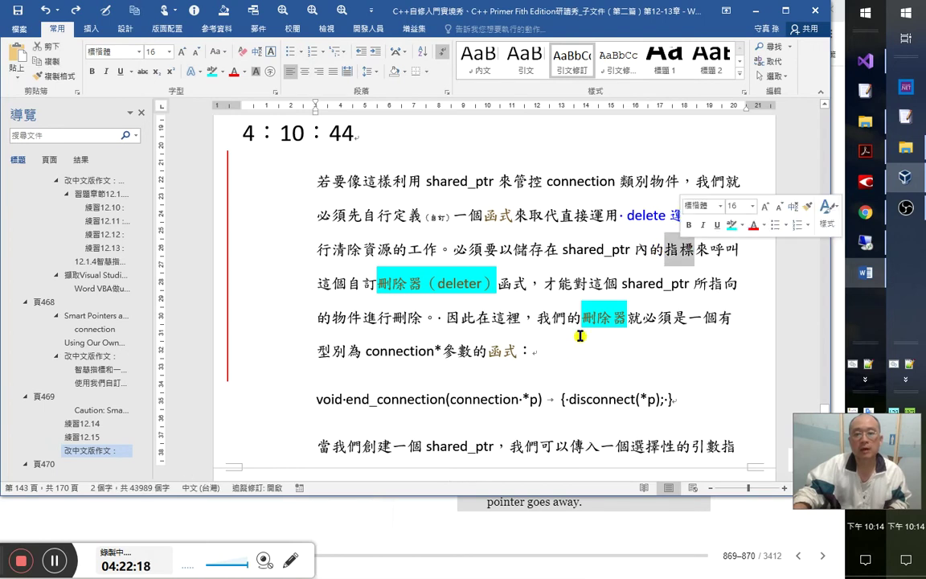
left_click(210, 72)
left_click_drag(441, 351, 434, 351)
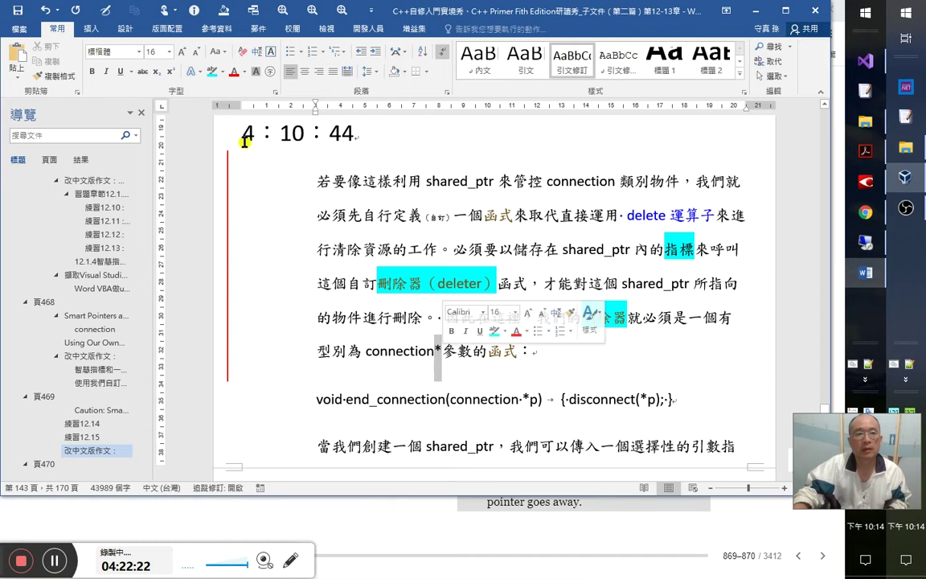
left_click(210, 71)
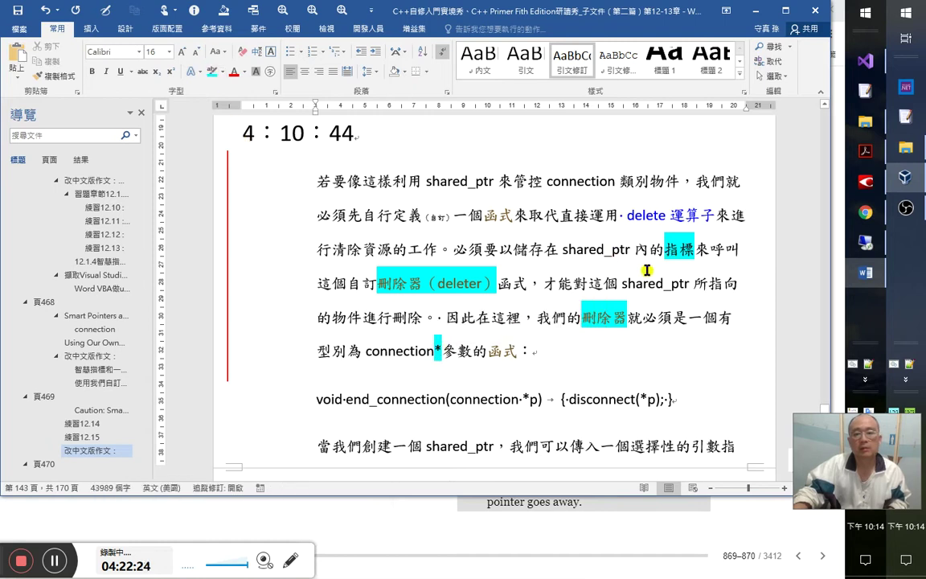
left_click(611, 352)
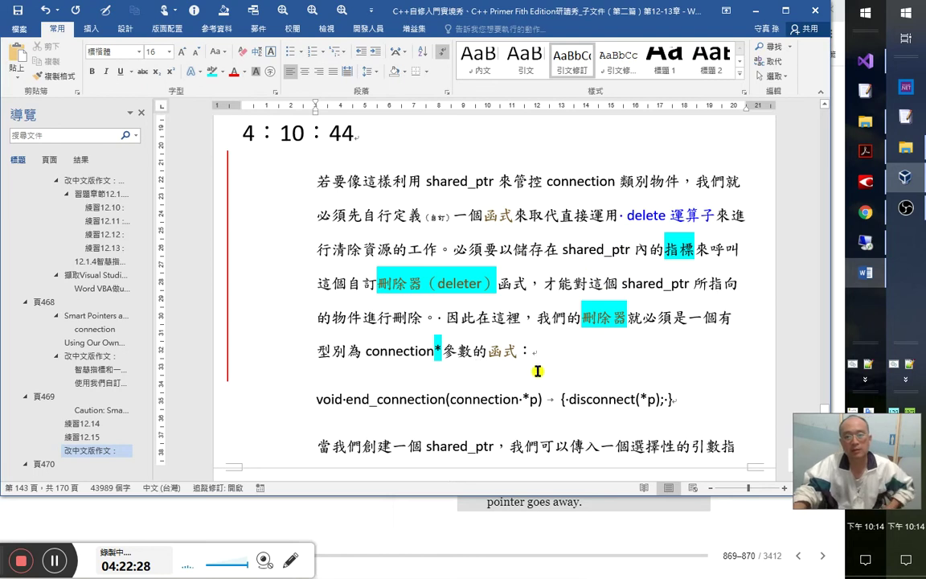
scroll(514, 402, "down", 1)
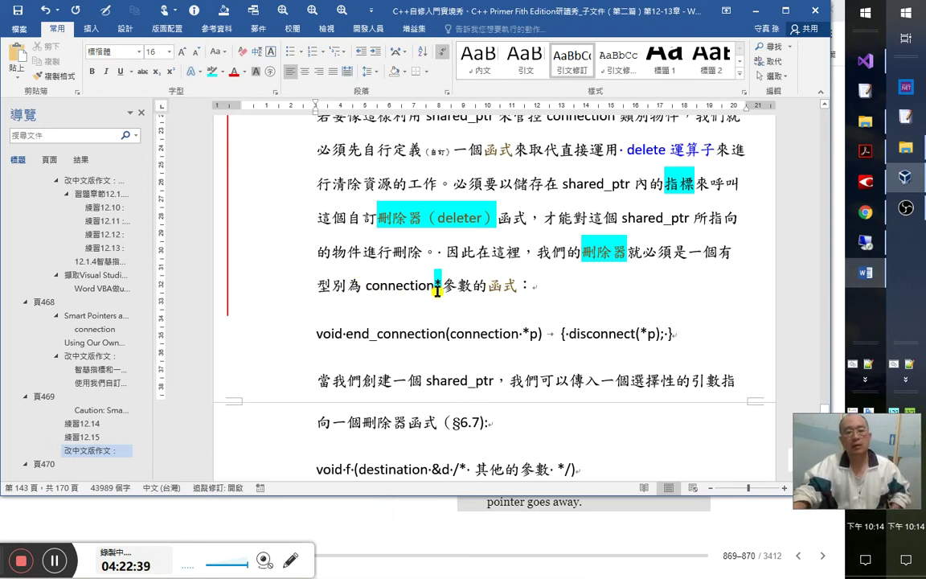
left_click(437, 285)
- Insert the note （對connection指標） after connection* and reduce its font size
type("（）")
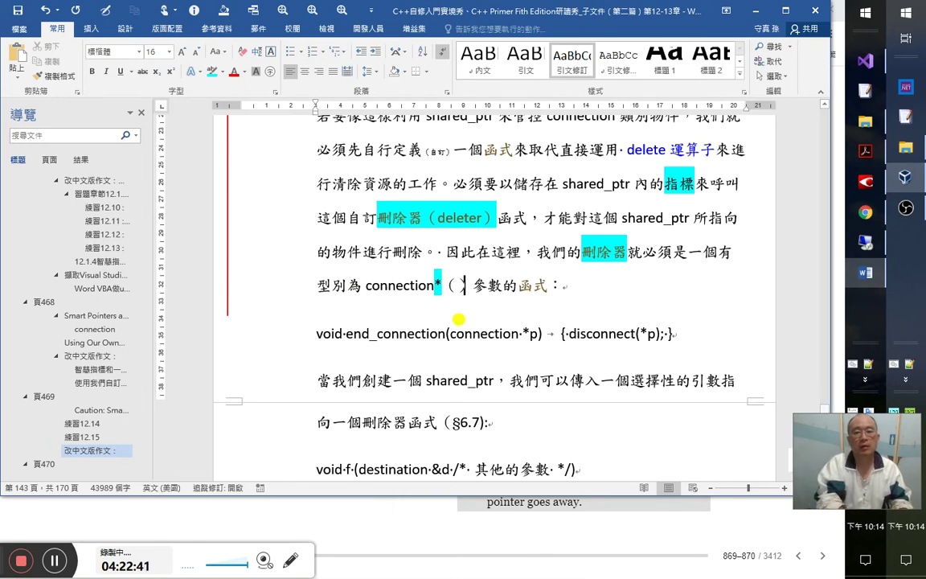
type("對")
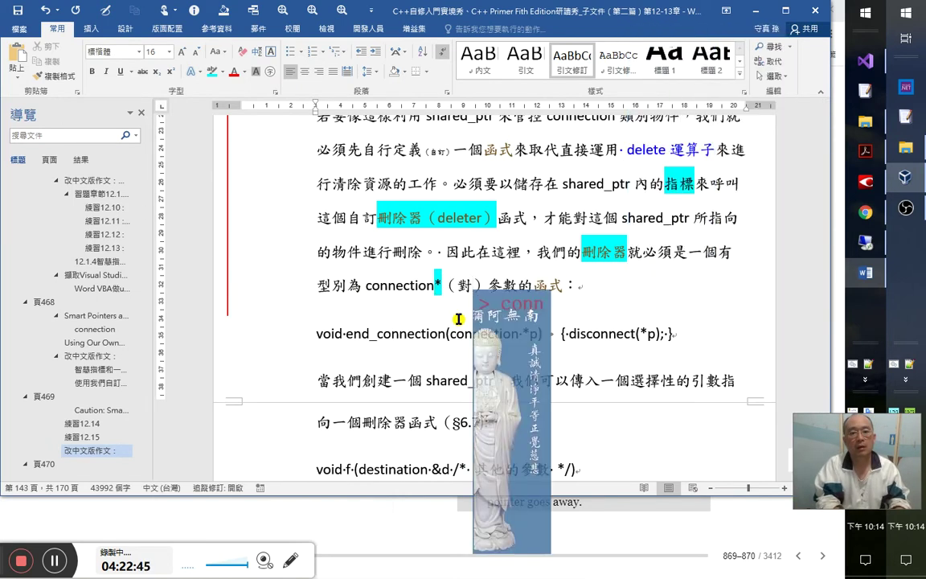
type("connection指標")
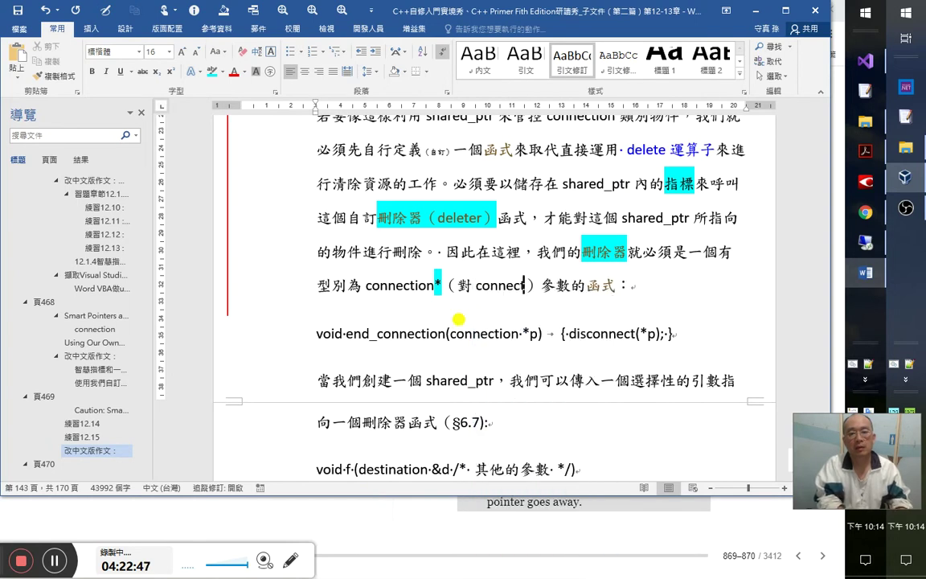
key("Return")
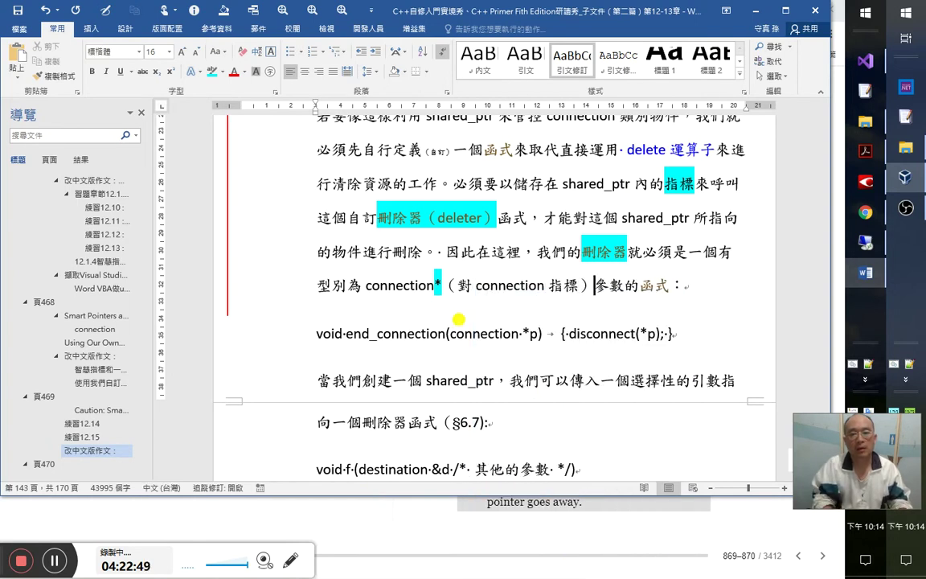
key("shift+Left")
key("shift+Left")
key("shift+Left")
key("shift+Left")
key("shift+Left")
key("shift+Left")
key("shift+Left")
key("shift+Left")
key("shift+Left")
key("shift+Left")
key("shift+Left")
key("shift+Left")
key("shift+Left")
key("shift+Left")
key("shift+Left")
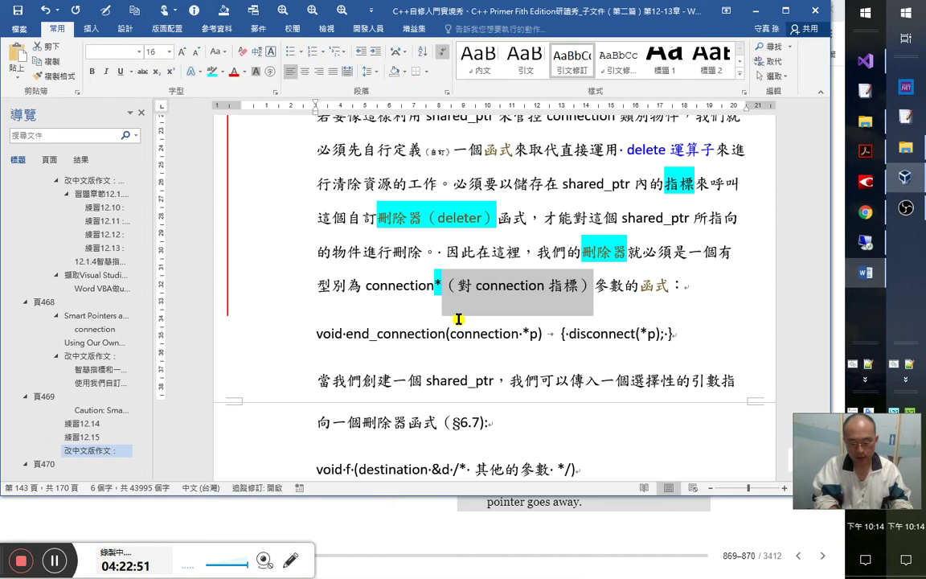
key("ctrl+shift+comma")
key("ctrl+shift+comma")
key("ctrl+shift+comma")
key("ctrl+shift+comma")
key("ctrl+shift+comma")
left_click(458, 319)
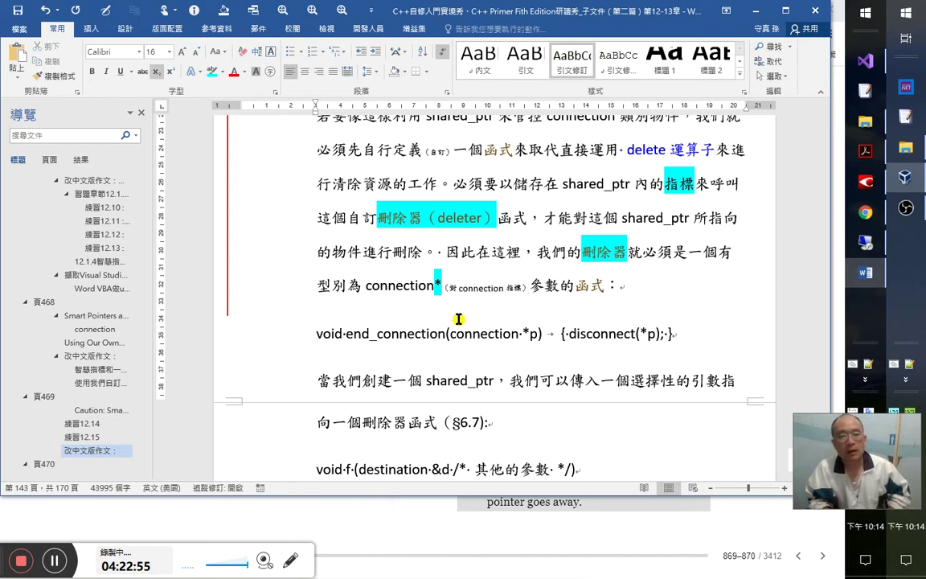
key("Right")
key("Right")
key("Right")
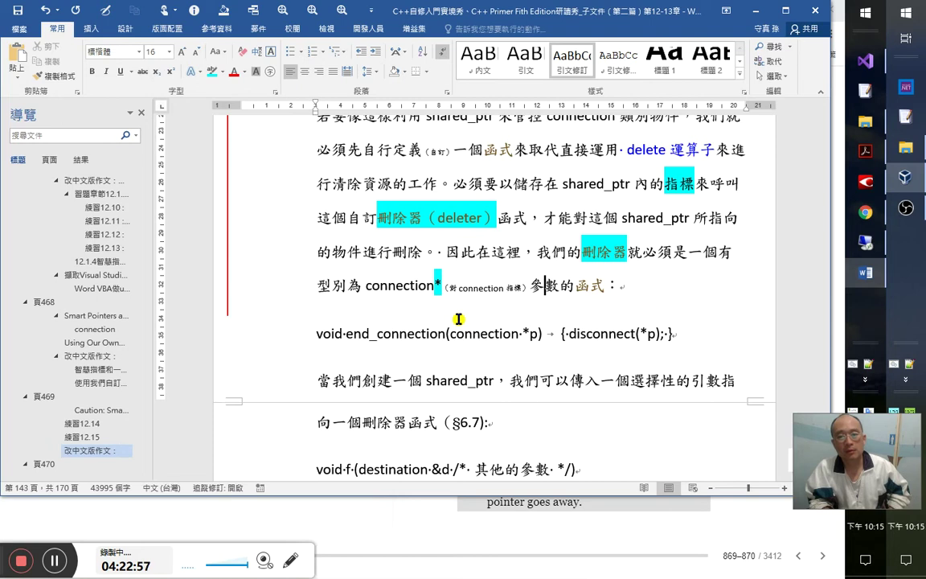
key("Left")
key("Left")
key("Left")
key("Left")
key("Left")
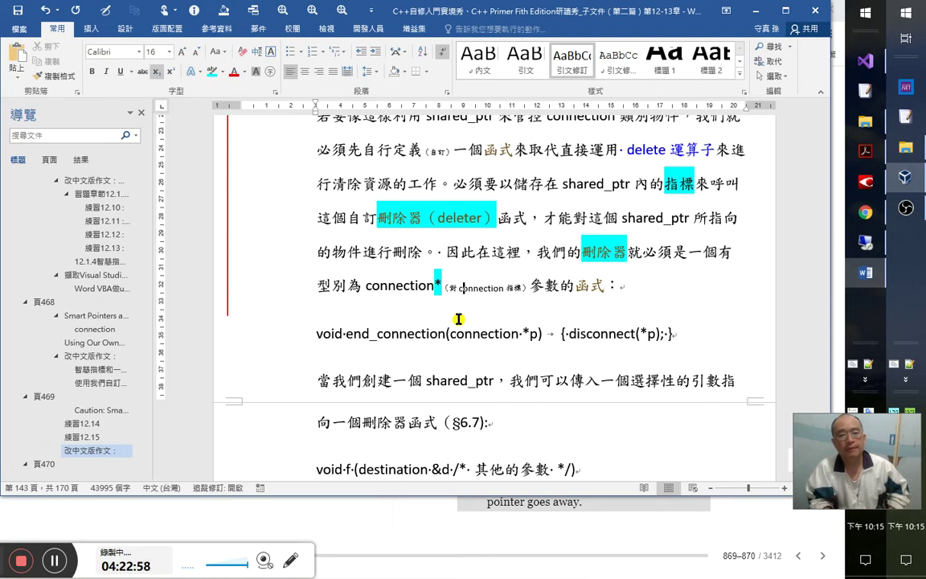
key("Right")
key("Right")
key("Right")
key("Right")
key("Right")
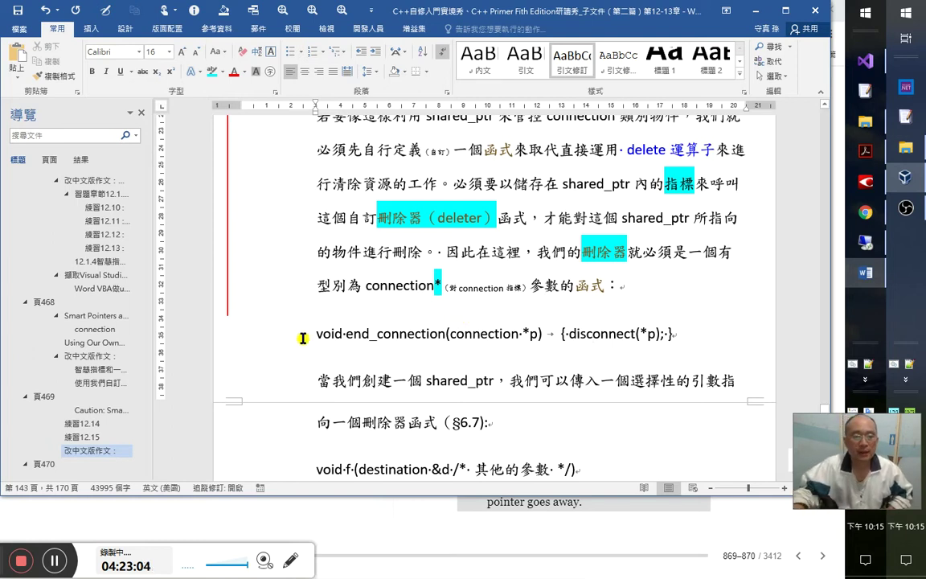
- Turn off change tracking and apply the code formatting style to the code lines
left_click(208, 487)
scroll(480, 374, "down", 10)
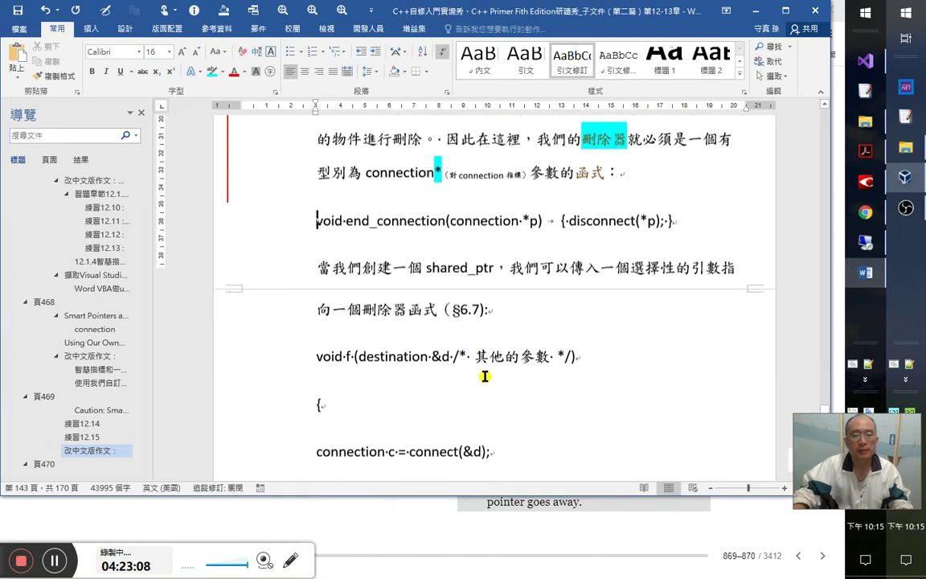
scroll(486, 377, "down", 1)
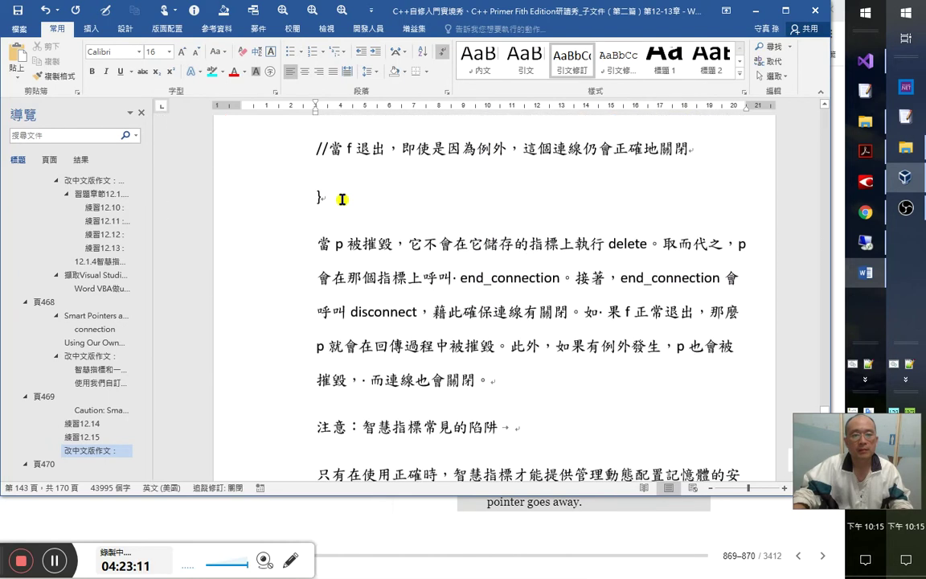
left_click_drag(315, 151, 325, 190)
left_click(616, 61)
scroll(575, 286, "up", 12)
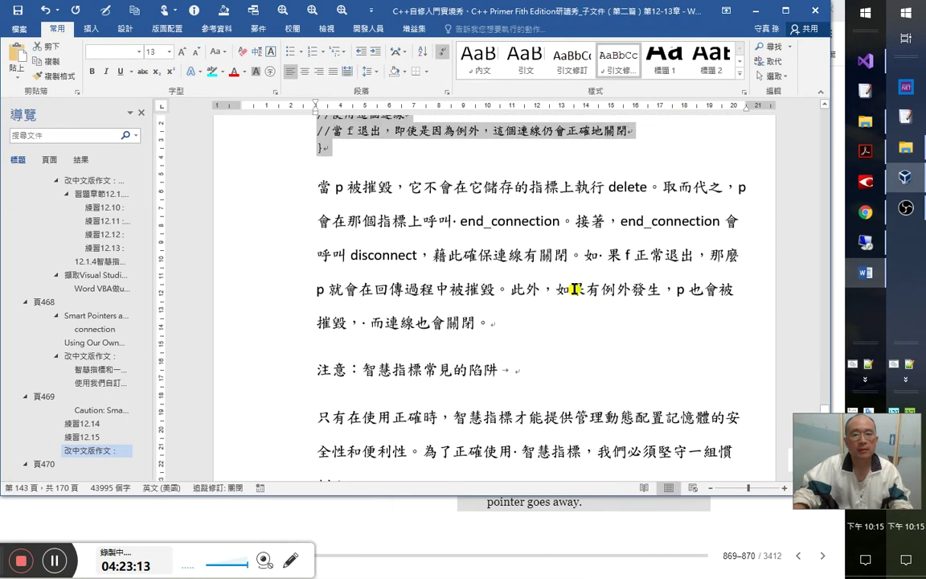
- Colour end_connection and disconnect as callables with the colouring macro
left_click(351, 335)
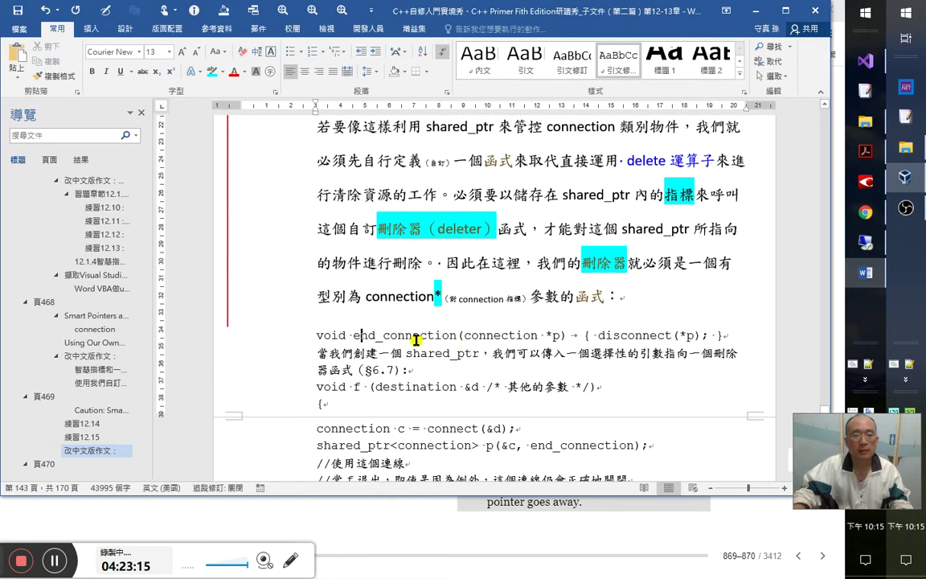
left_click(461, 337, "shift")
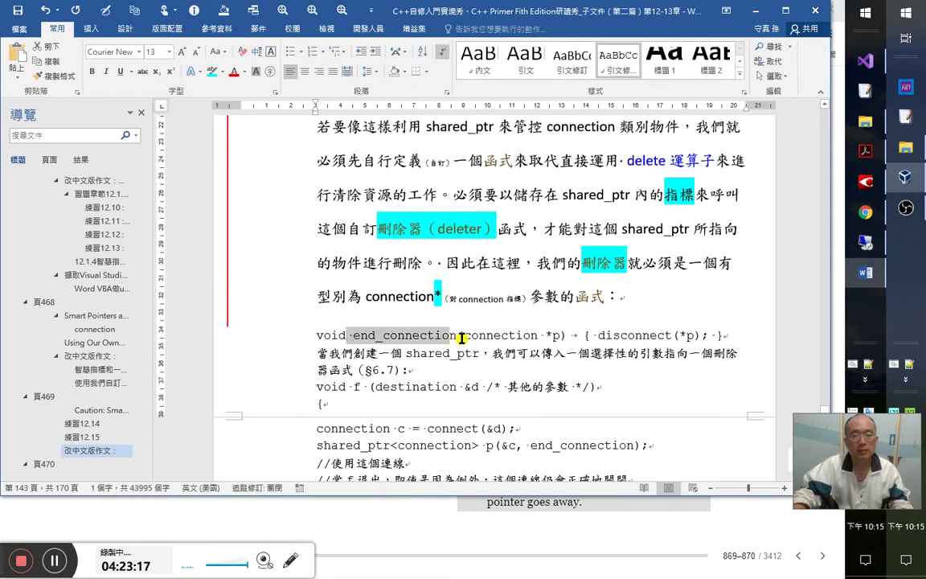
key("alt+F8")
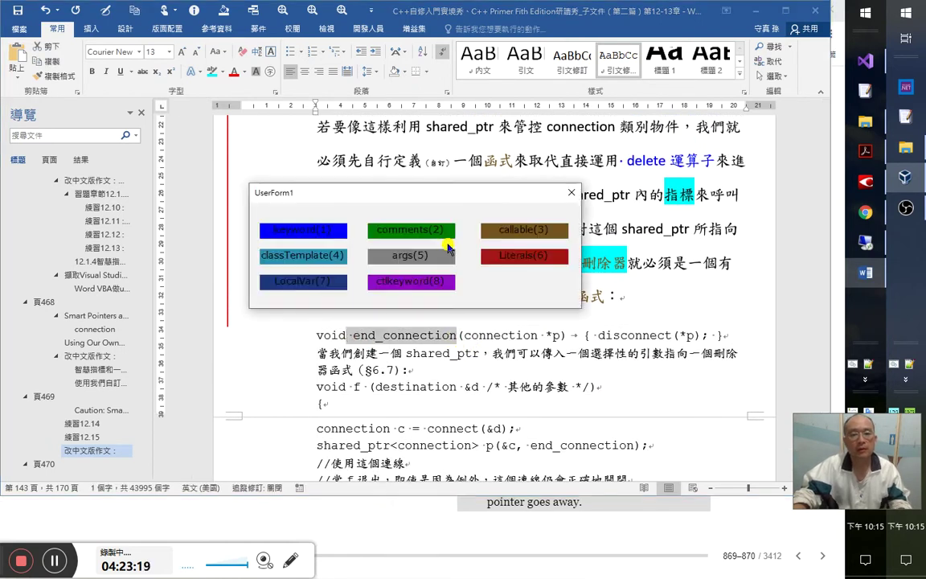
left_click(531, 228)
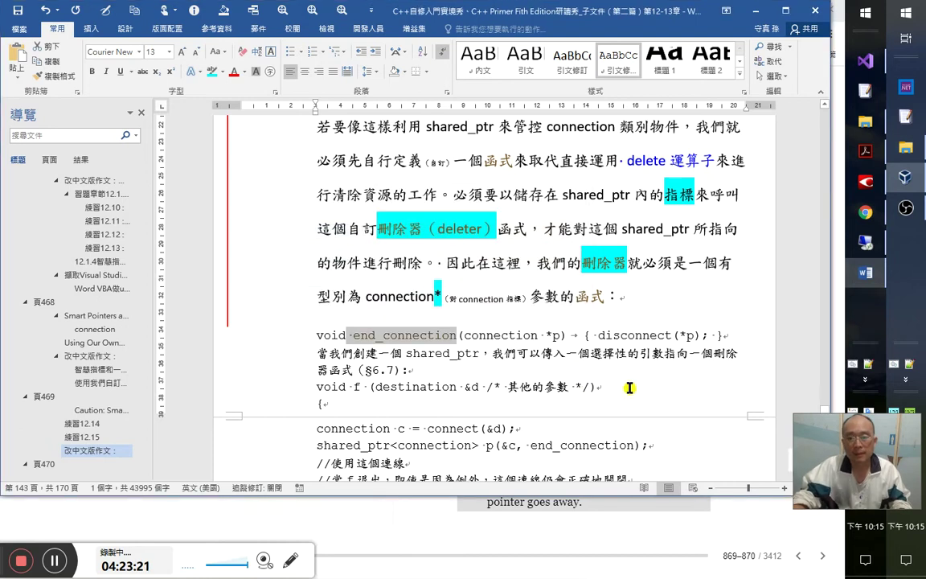
left_click_drag(595, 335, 674, 336)
key("alt+F8")
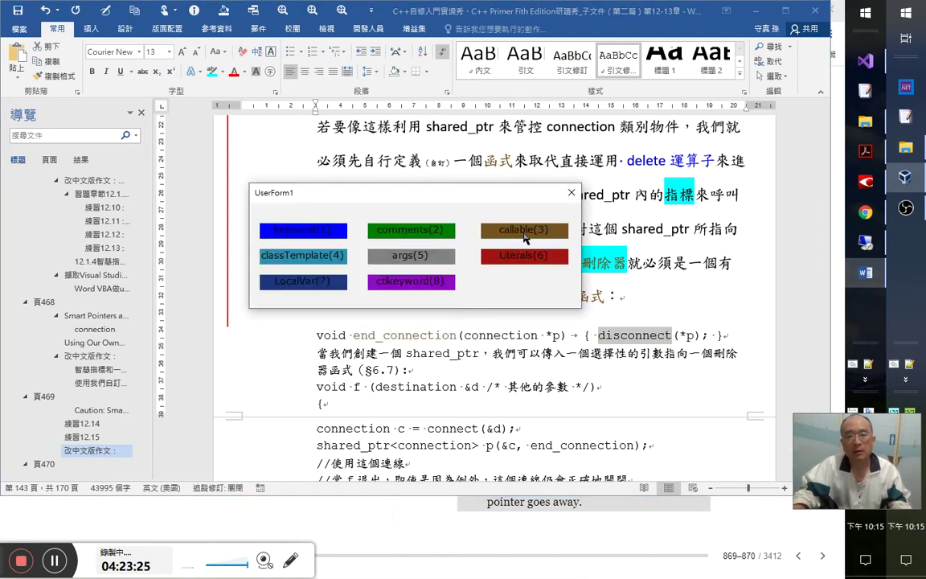
left_click(523, 231)
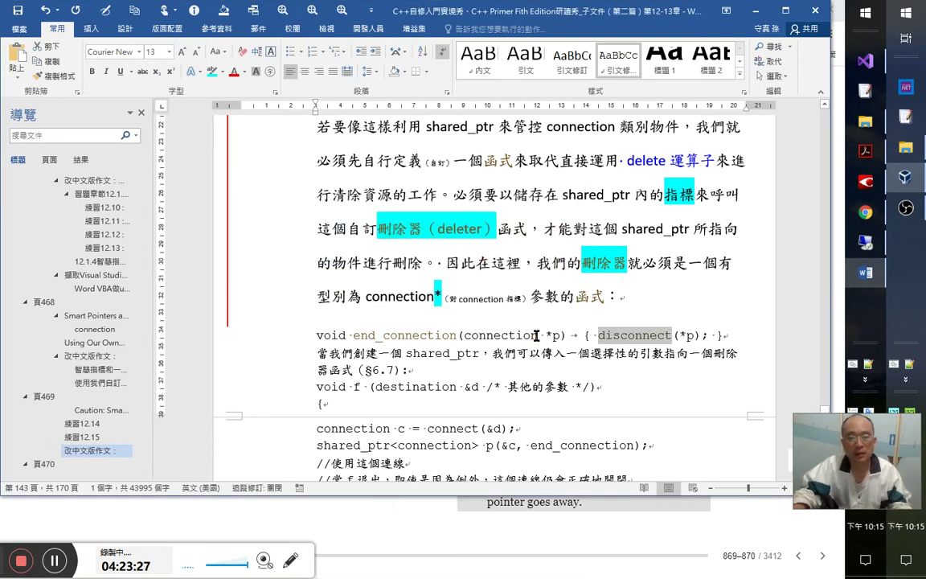
- Colour the connection parameter type as a class template (classTemplate(4))
left_click_drag(537, 335, 467, 336)
key("alt+F8")
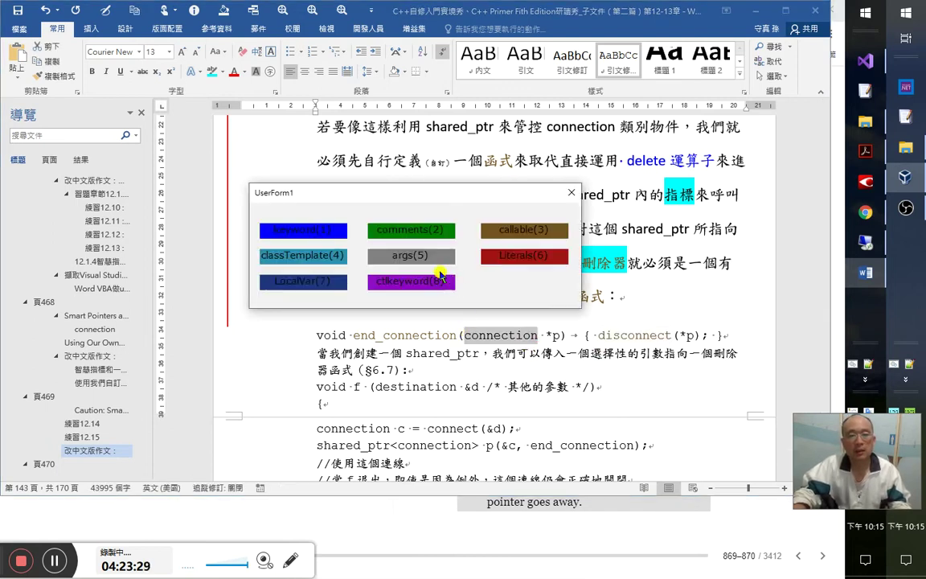
left_click(303, 255)
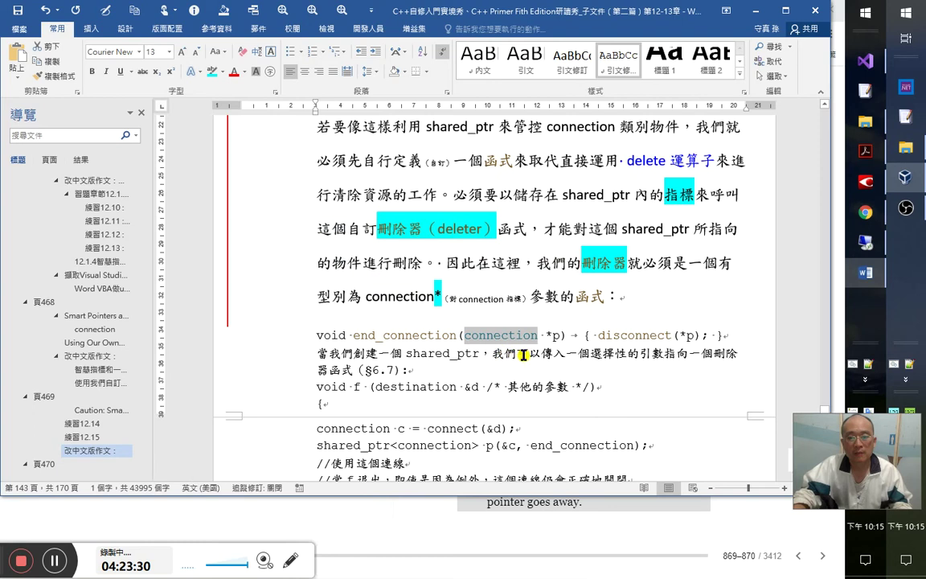
left_click(550, 335)
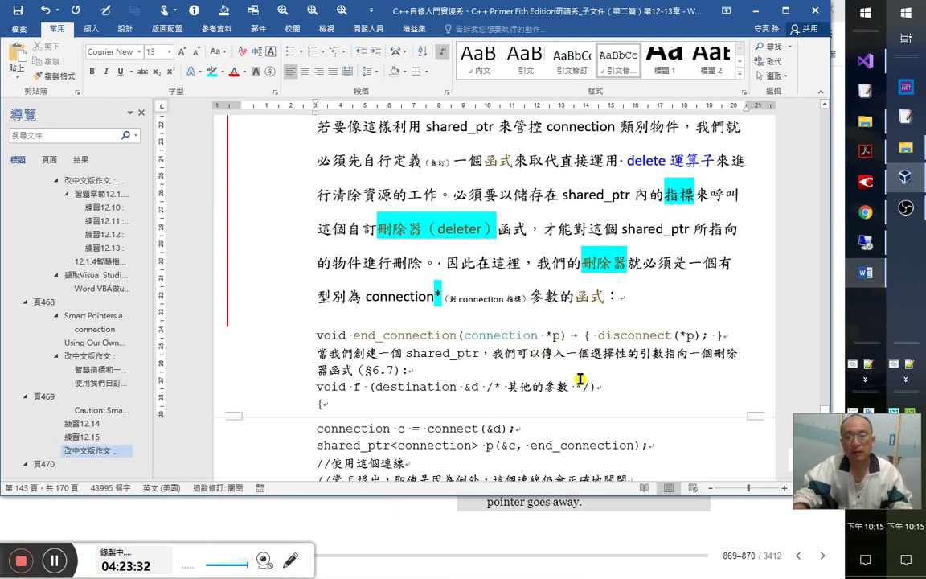
- Add a string* s; line after p = nullptr; in prog1.cpp's main, then return to Word
key("alt+Tab")
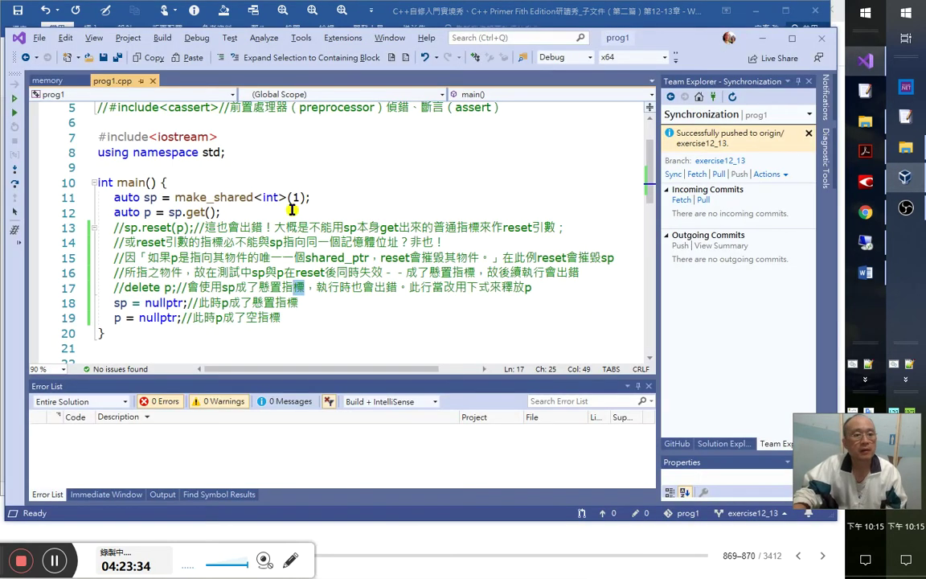
left_click(321, 330)
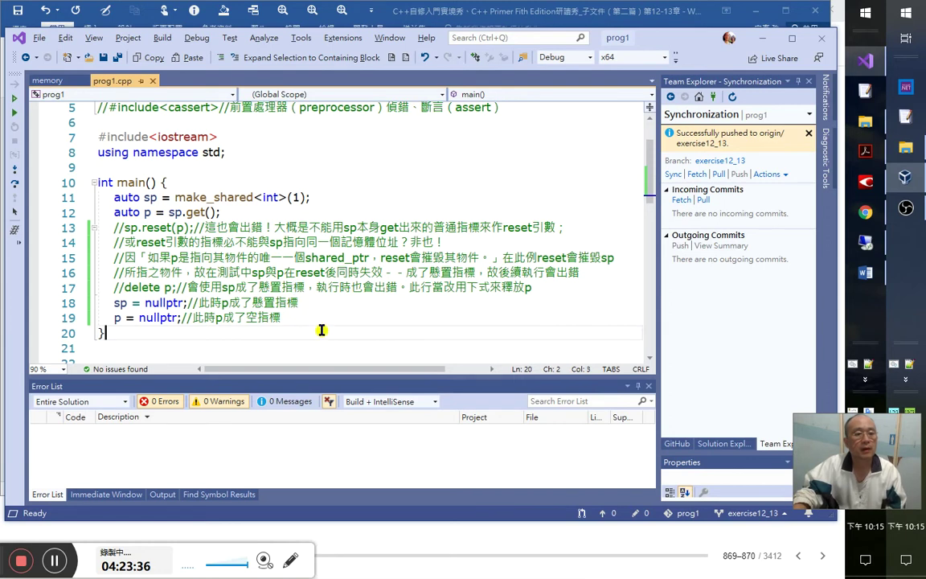
left_click(322, 309)
key("Down")
key("Return")
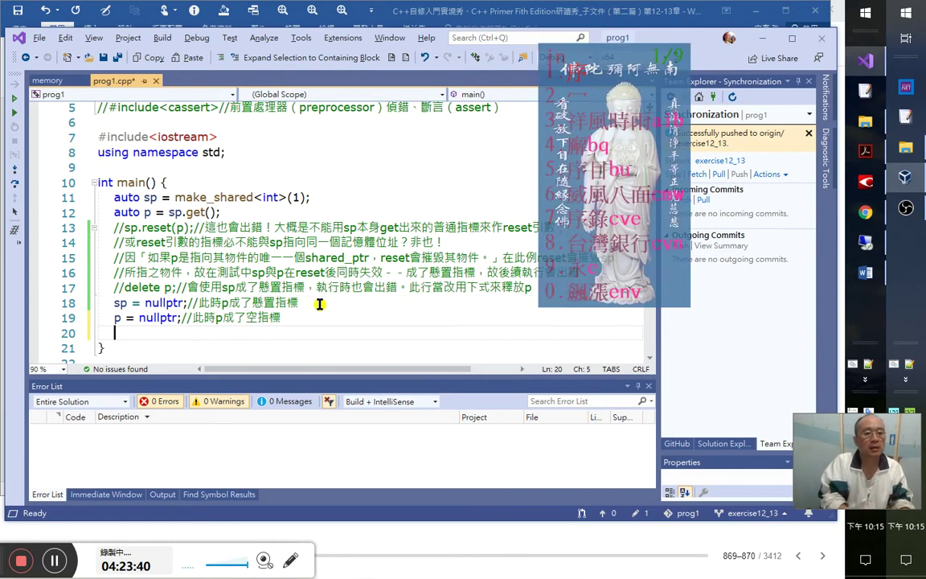
type("stri")
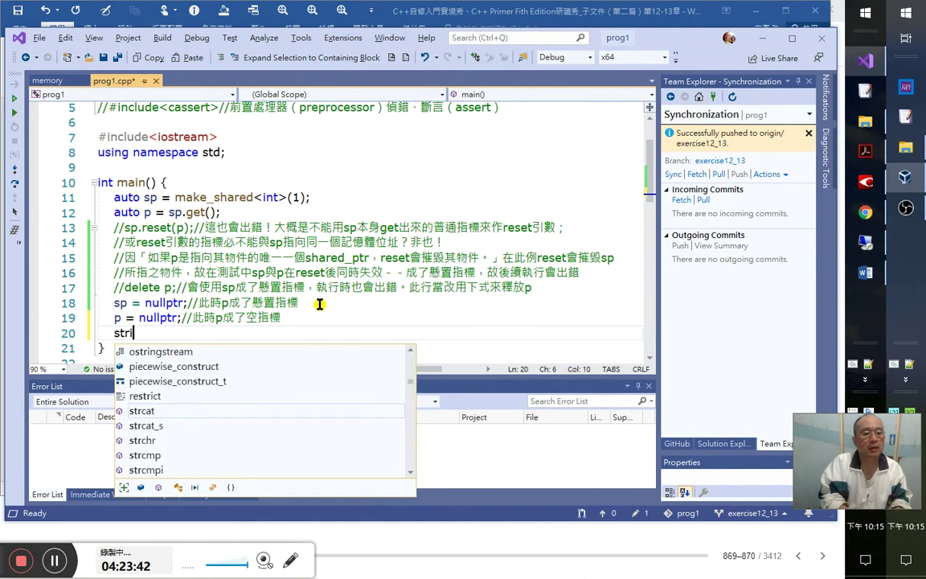
type("ng*")
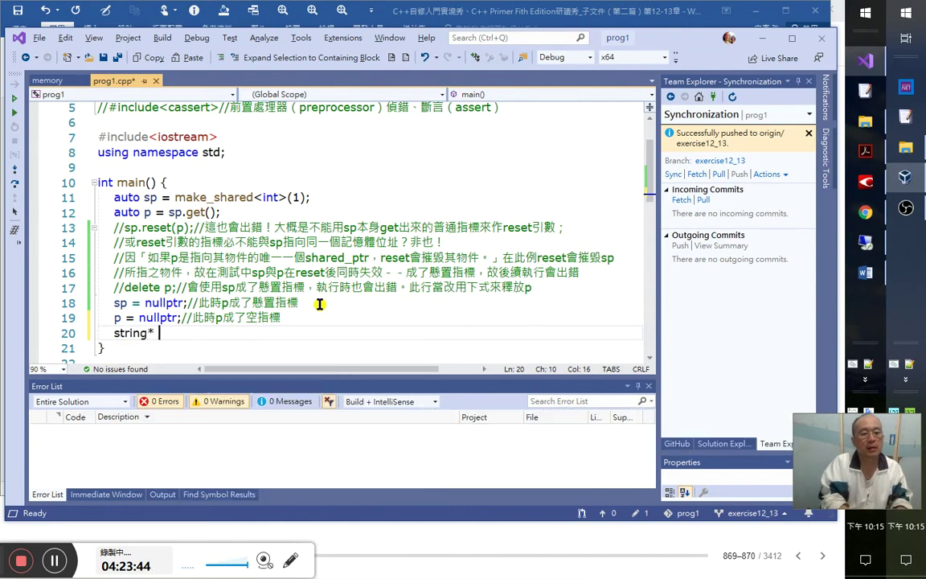
key("Down")
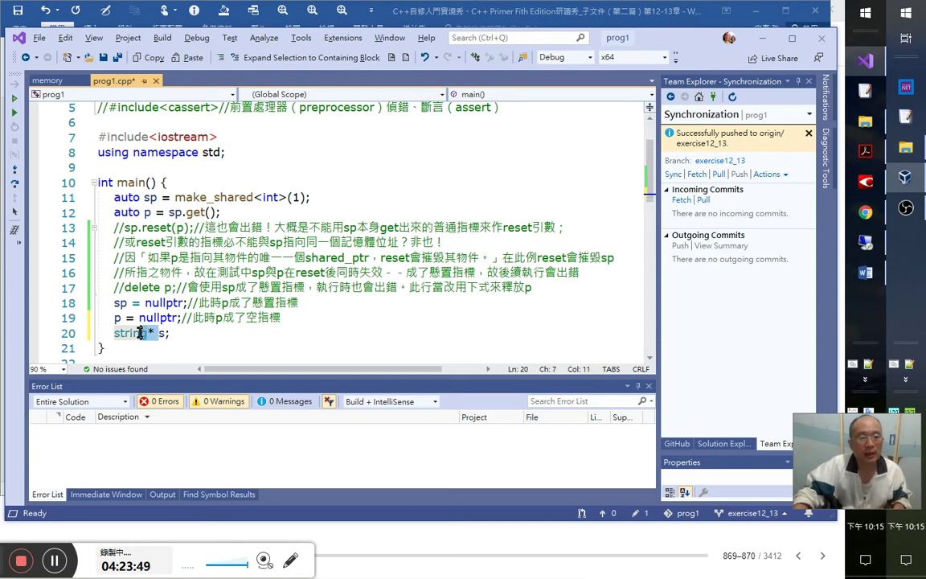
key("alt+Tab")
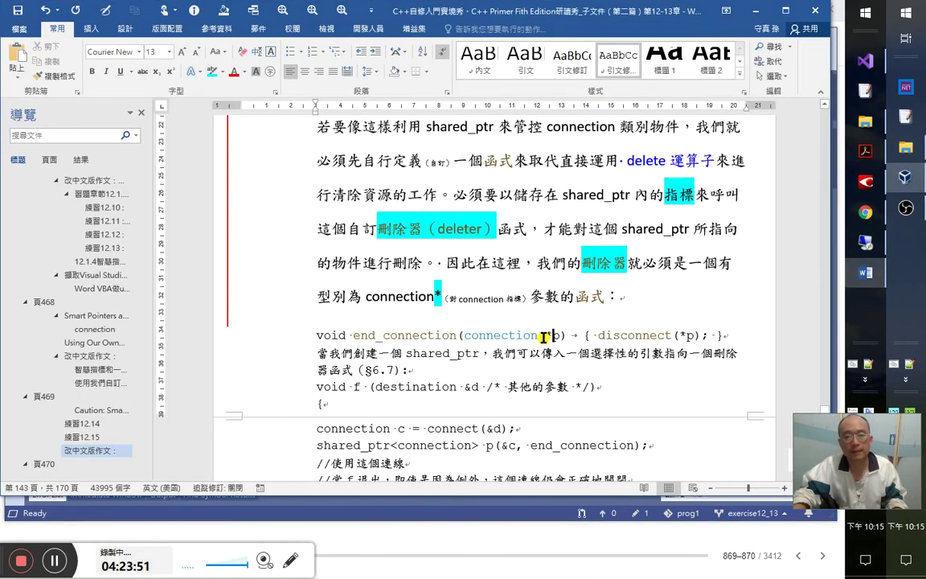
- Colour both p parameters in the end_connection line with the args(5) argument colour
double_click(556, 335)
key("alt+F8")
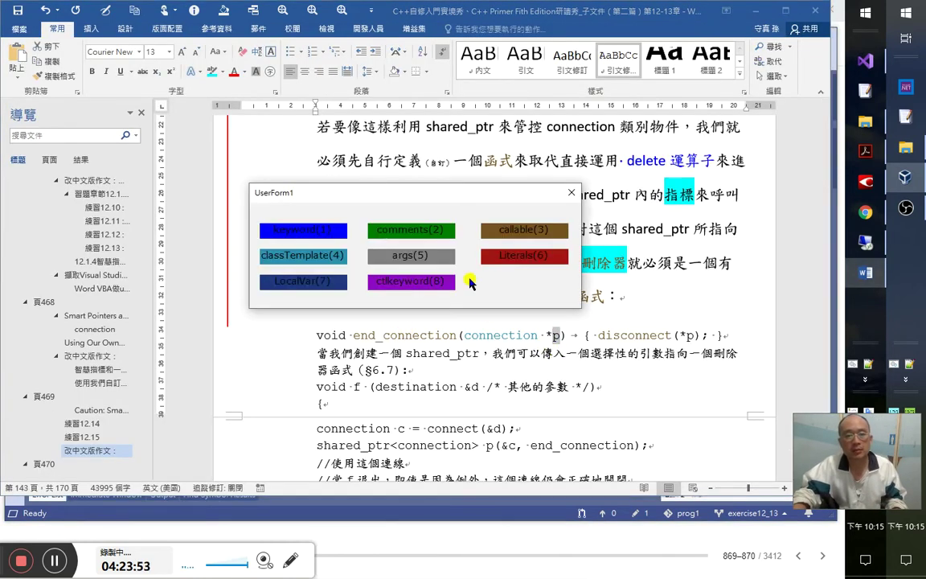
left_click(427, 264)
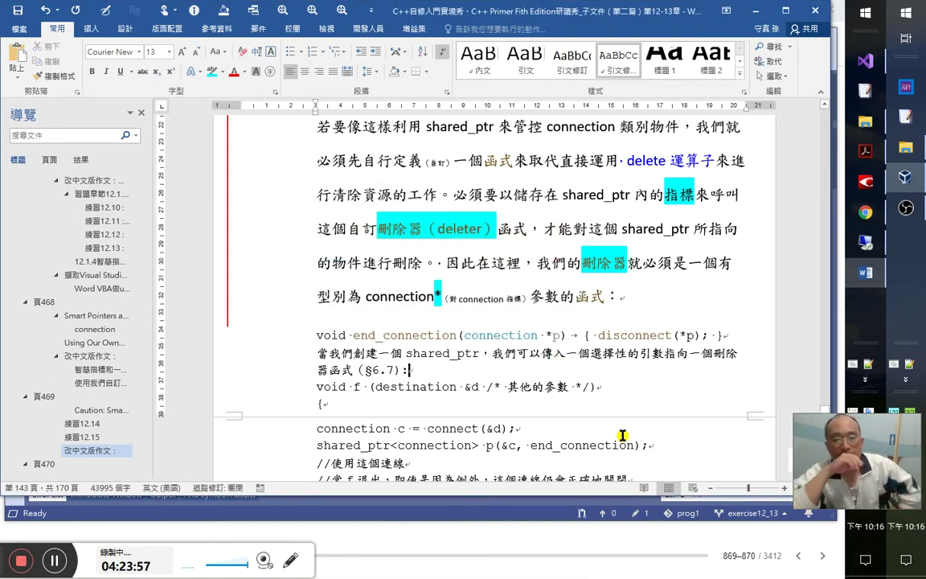
double_click(693, 336)
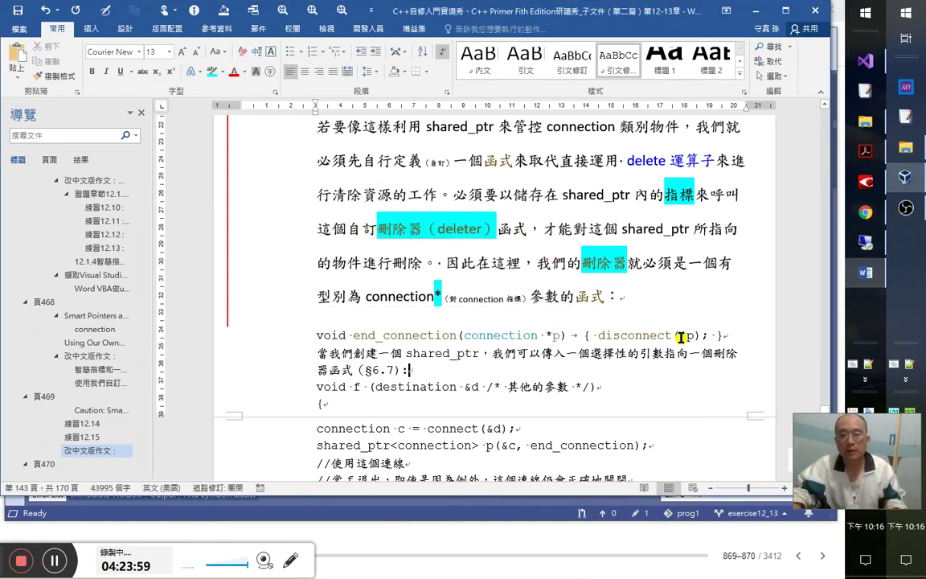
key("alt+F8")
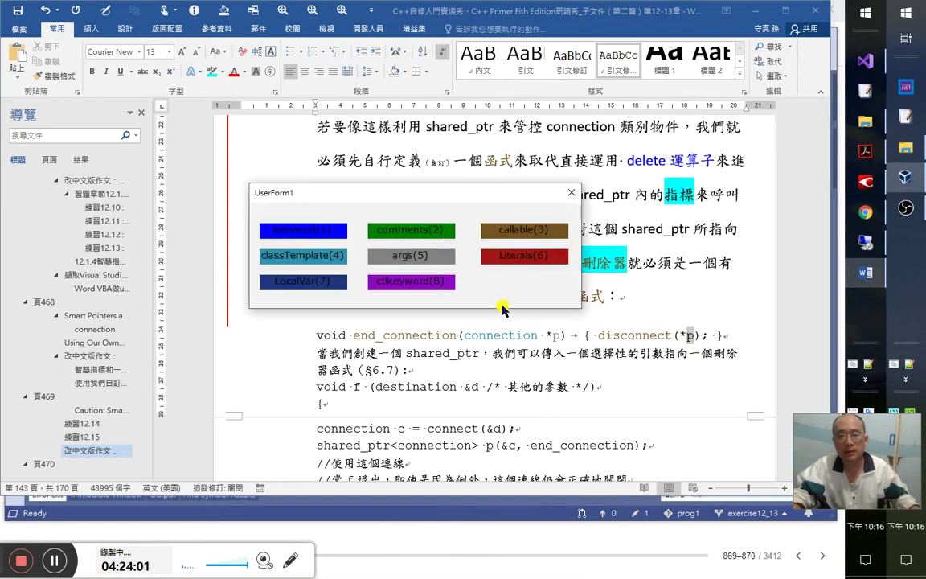
left_click(415, 259)
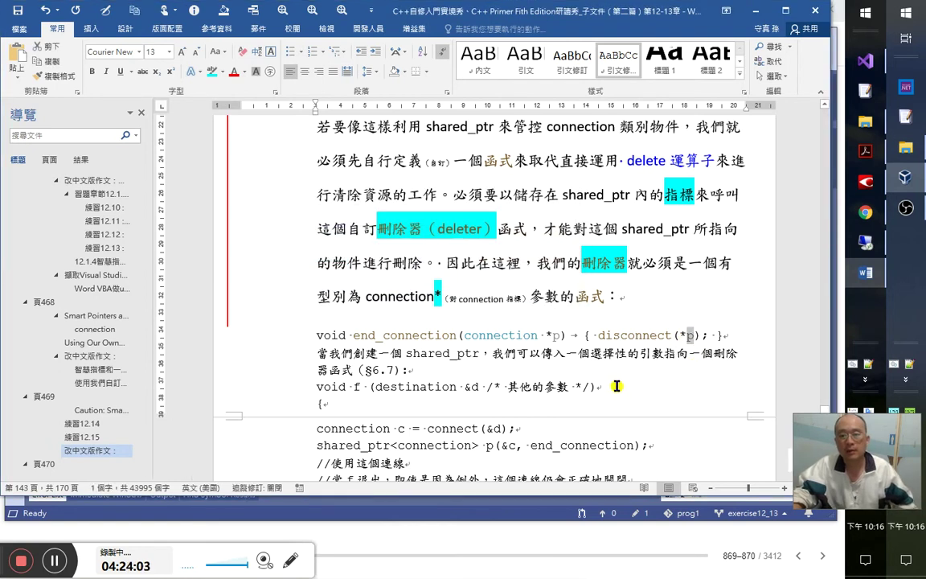
key("Left")
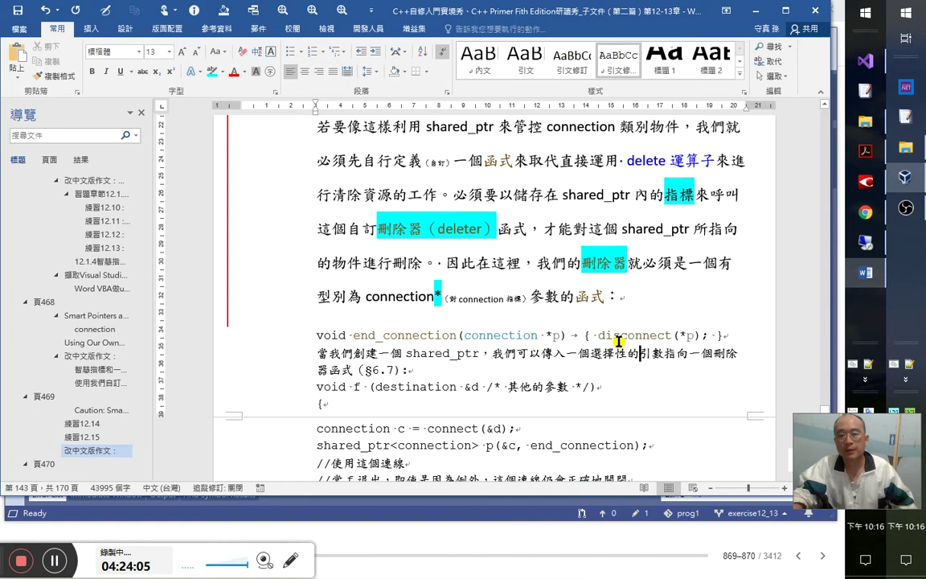
left_click(620, 335)
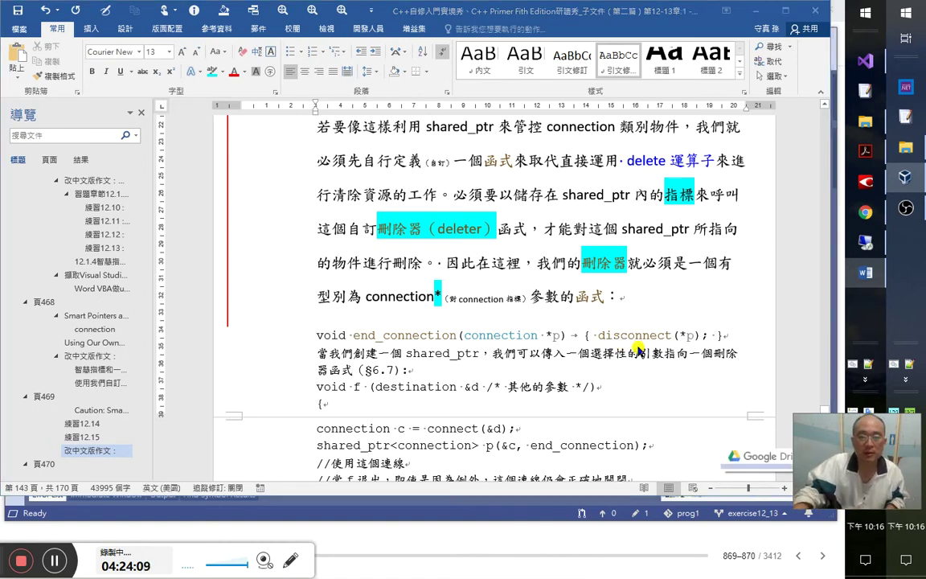
left_click(85, 359)
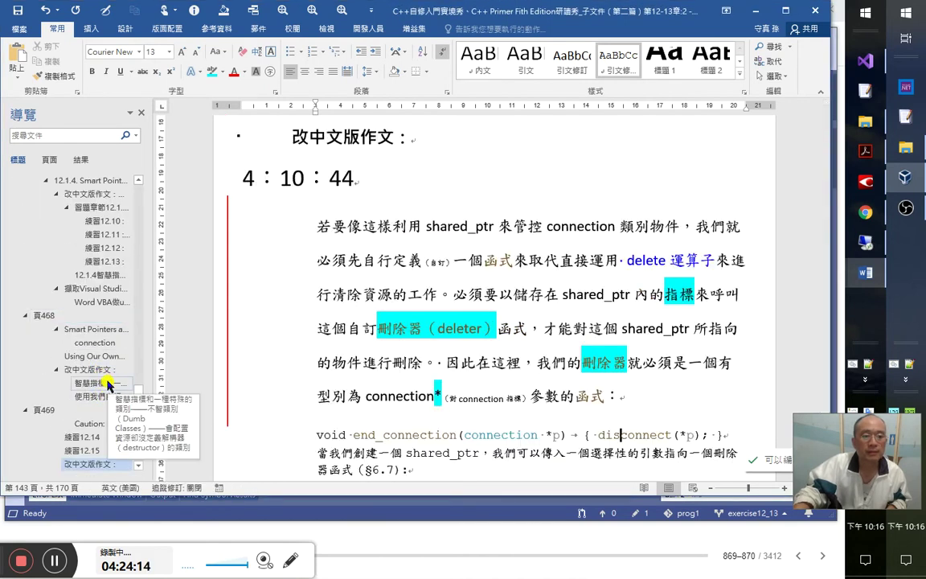
- Go to the 智慧指標 section and add a blank line after 包含像這樣的程式碼：
left_click(118, 386)
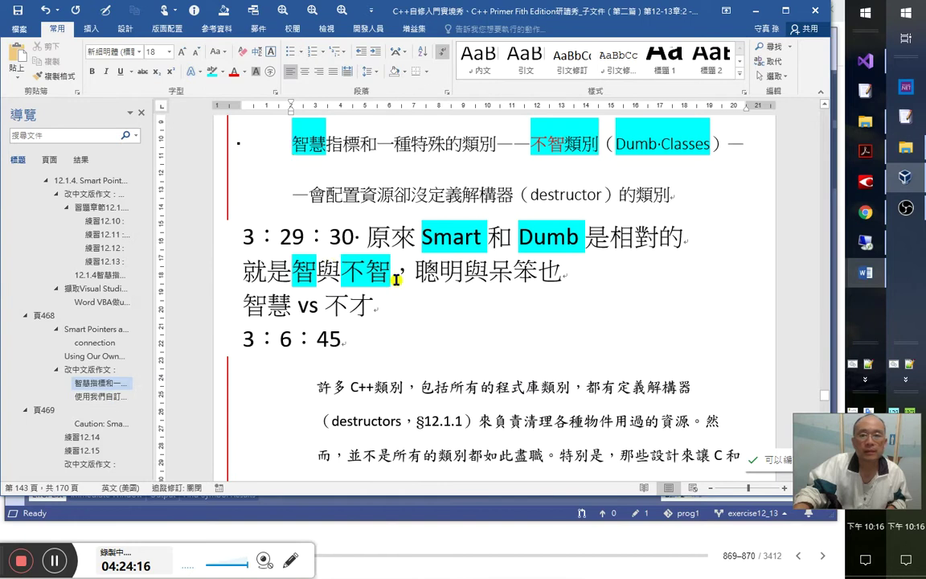
scroll(460, 315, "down", 5)
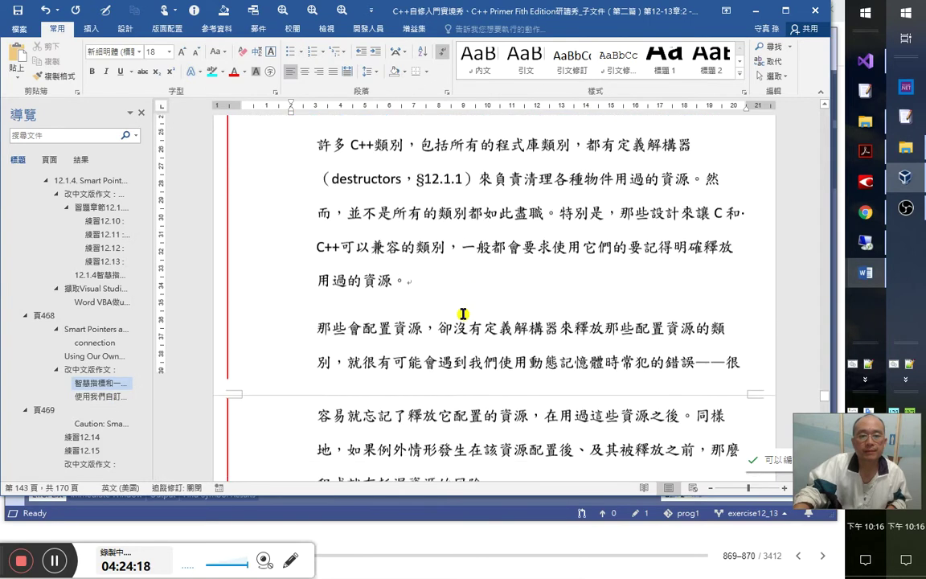
scroll(462, 314, "down", 6)
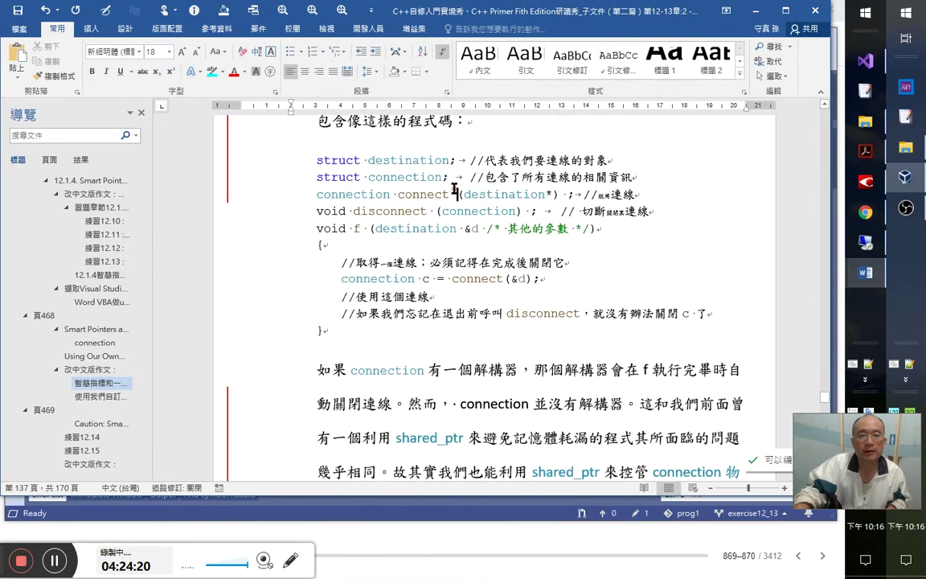
key("Down")
key("Down")
key("Down")
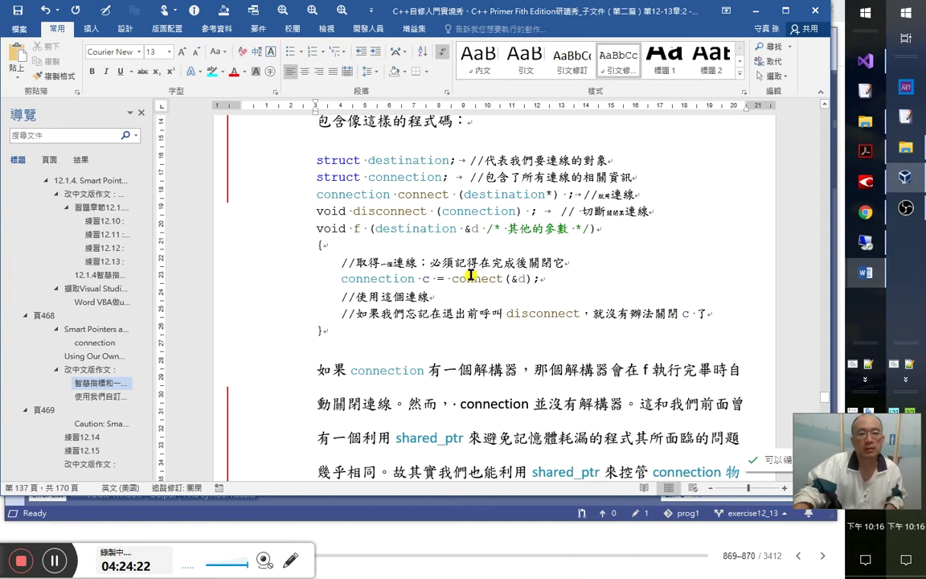
key("Up")
key("Up")
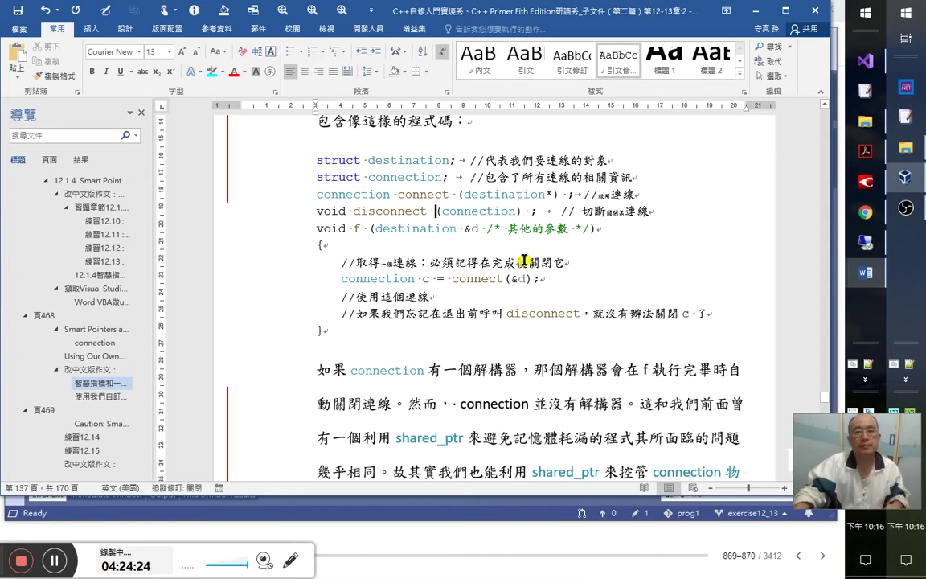
scroll(489, 198, "up", 1)
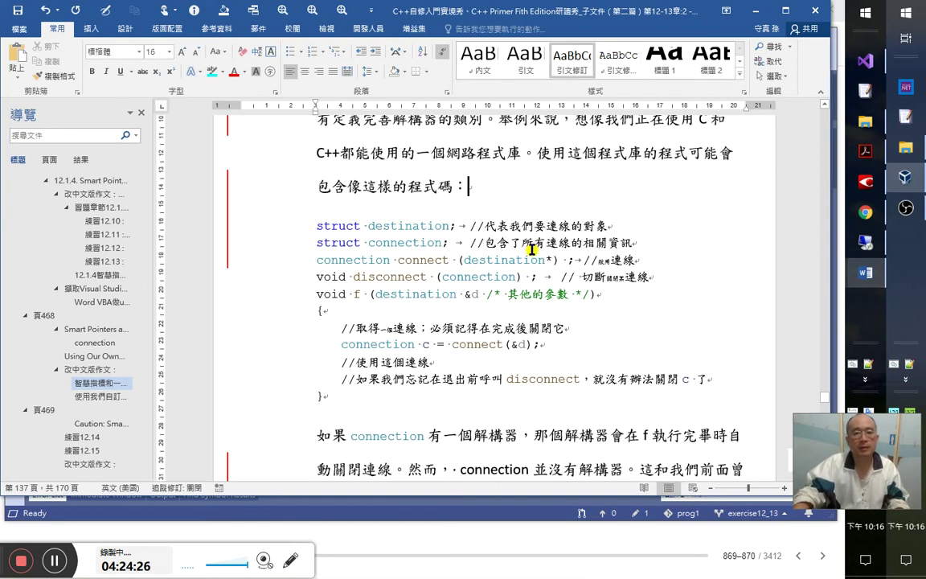
scroll(514, 196, "up", 2)
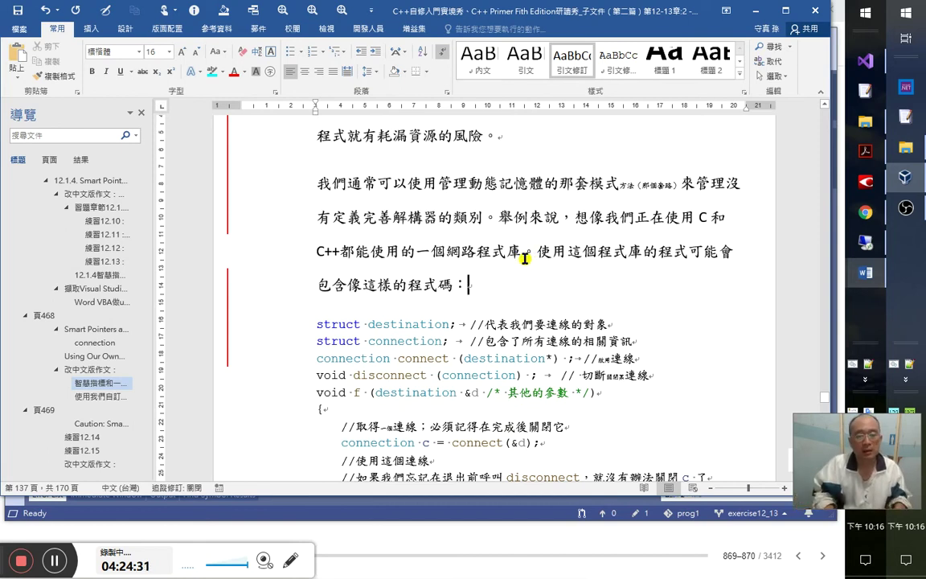
key("Return")
scroll(511, 238, "down", 1)
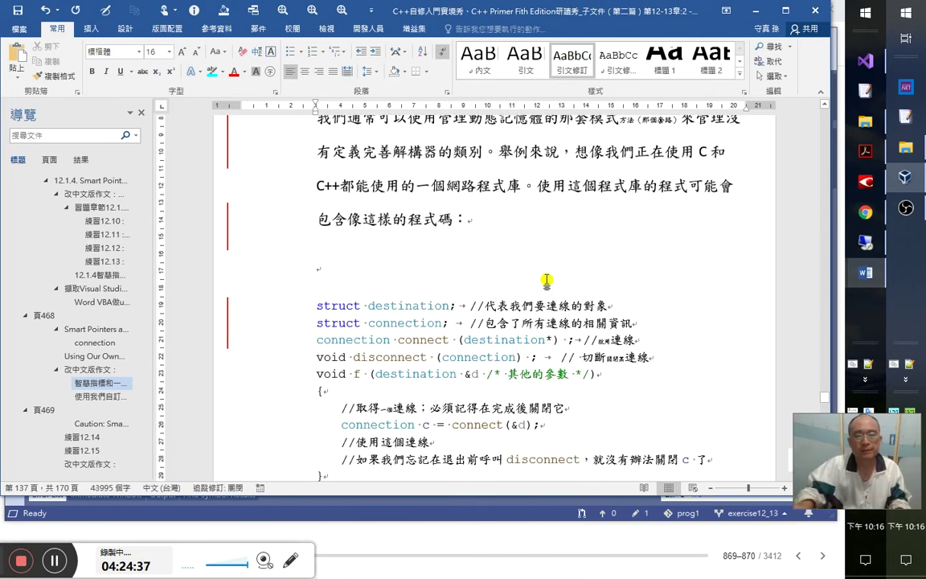
double_click(412, 323)
key("ctrl+c")
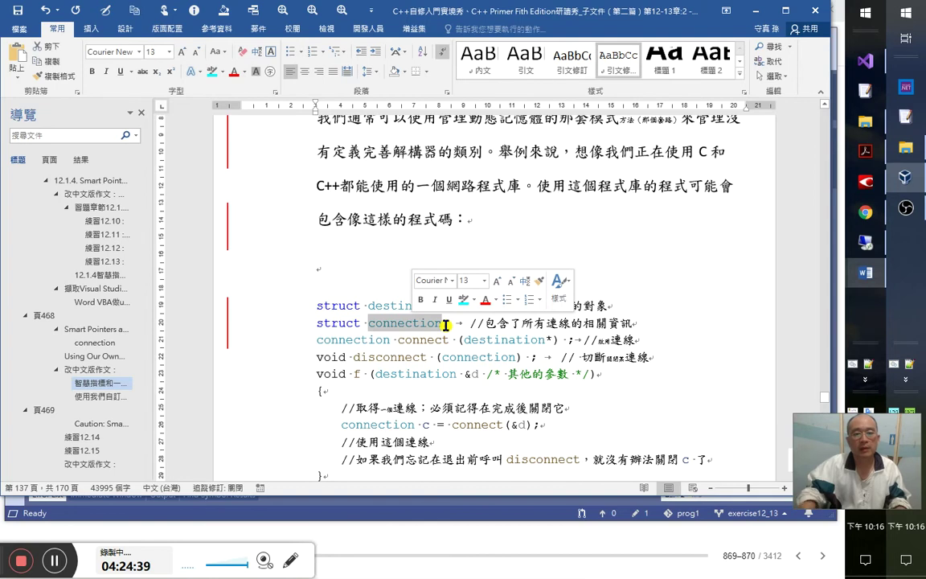
- Create the indented heading 'connection 運算的定義' on the blank line above the code
key("alt+shift")
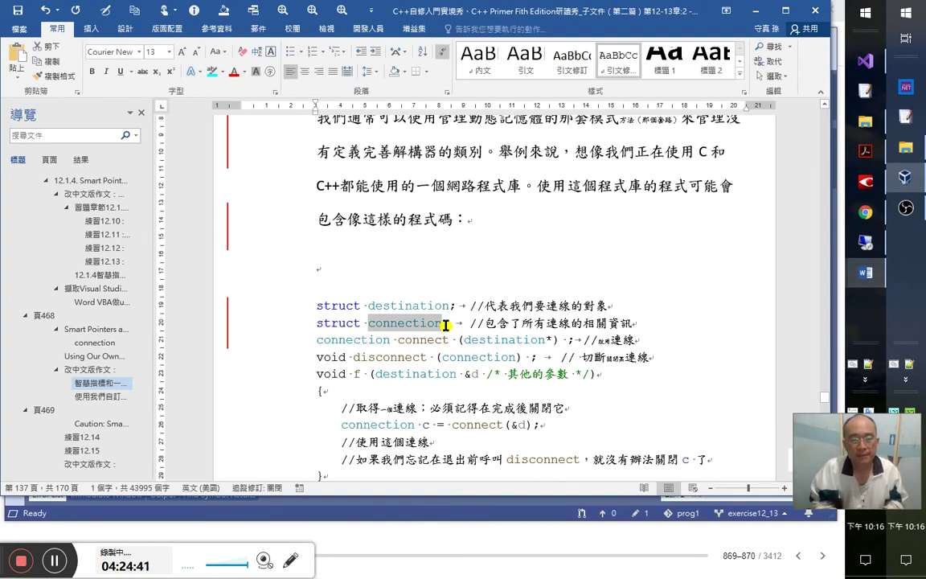
key("Up")
key("ctrl+v")
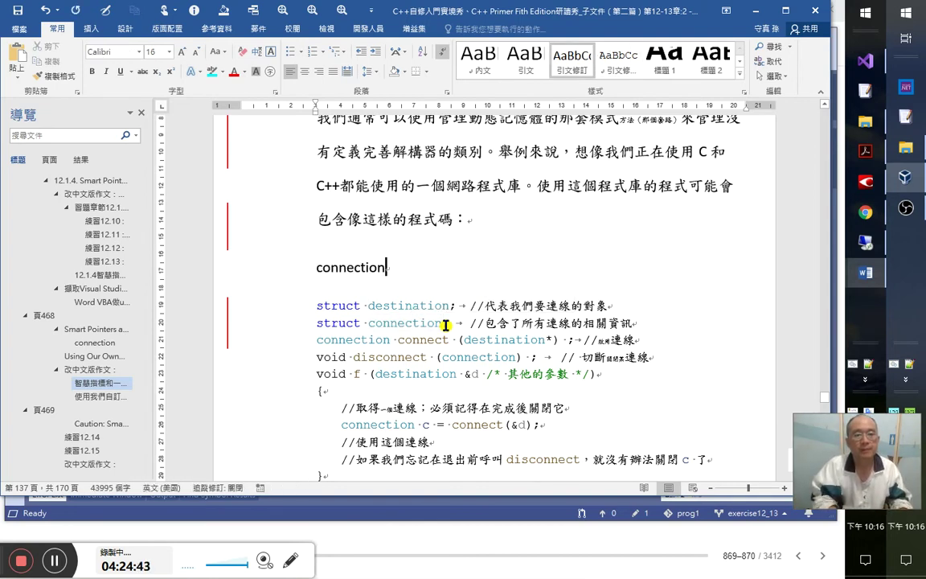
key("alt+shift")
type("運算子的定義")
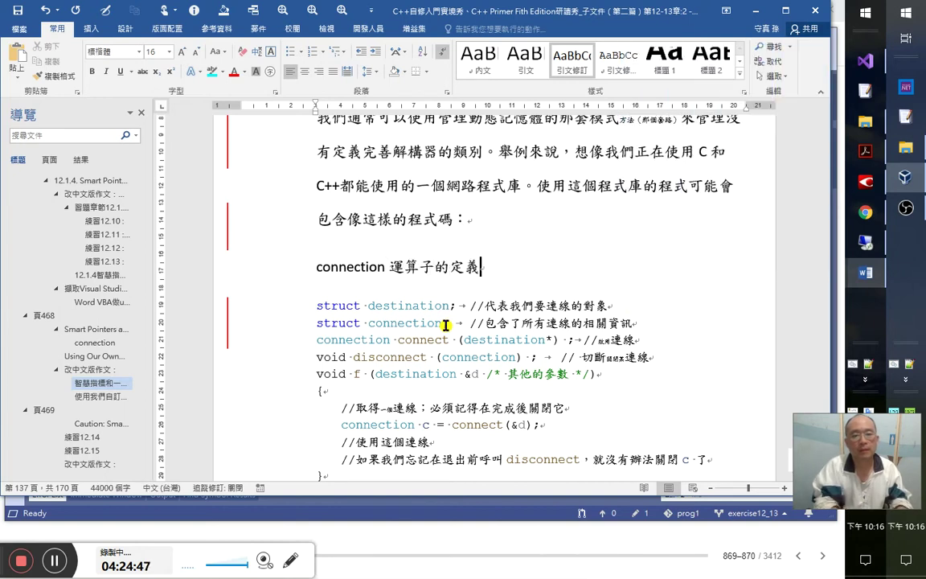
key("Delete")
key("Home")
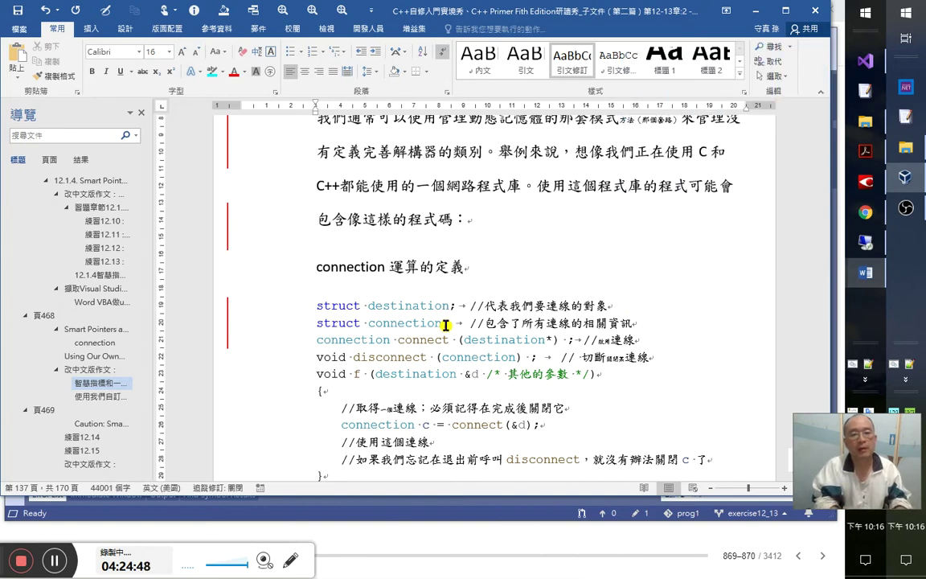
key("shift+End")
key("Left")
key("ctrl+alt+1")
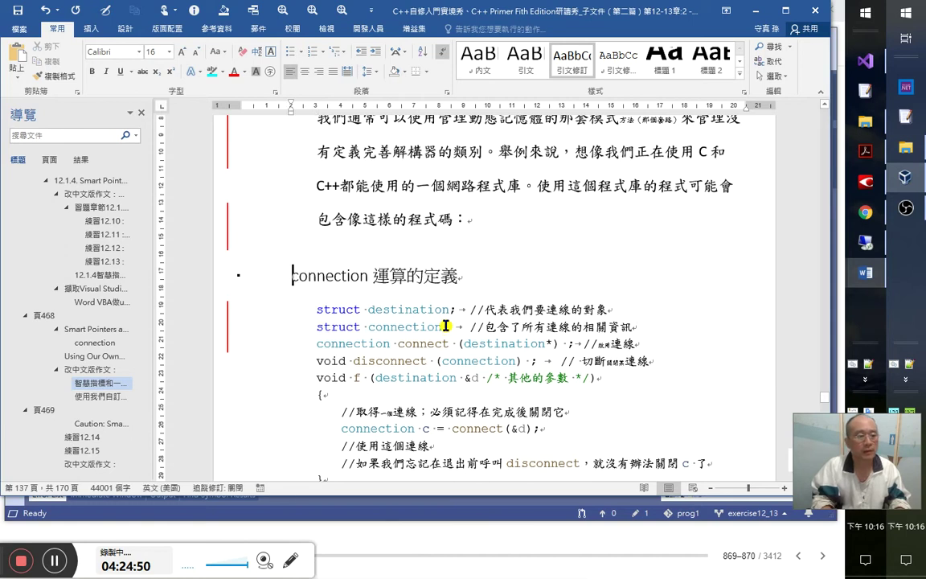
key("Tab")
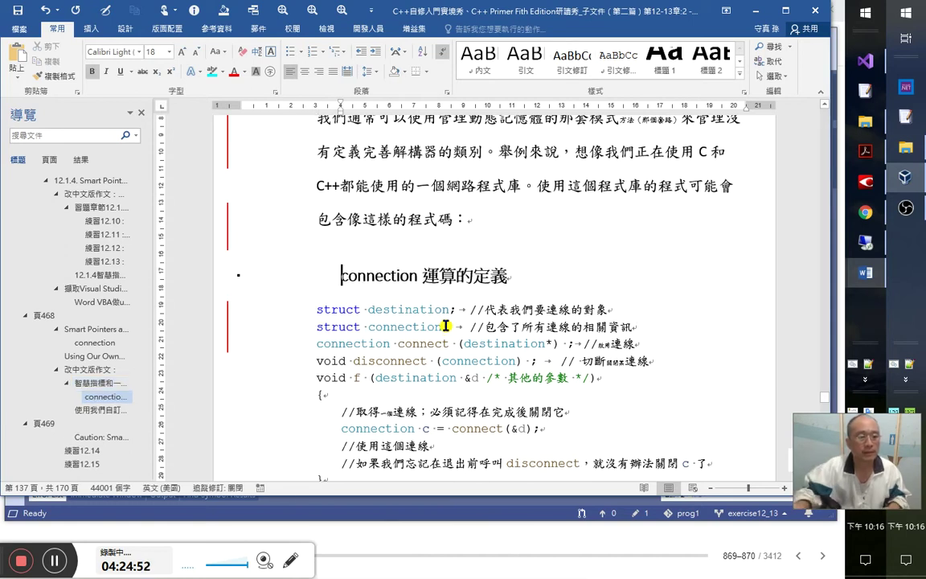
scroll(486, 331, "down", 1)
scroll(485, 332, "down", 3)
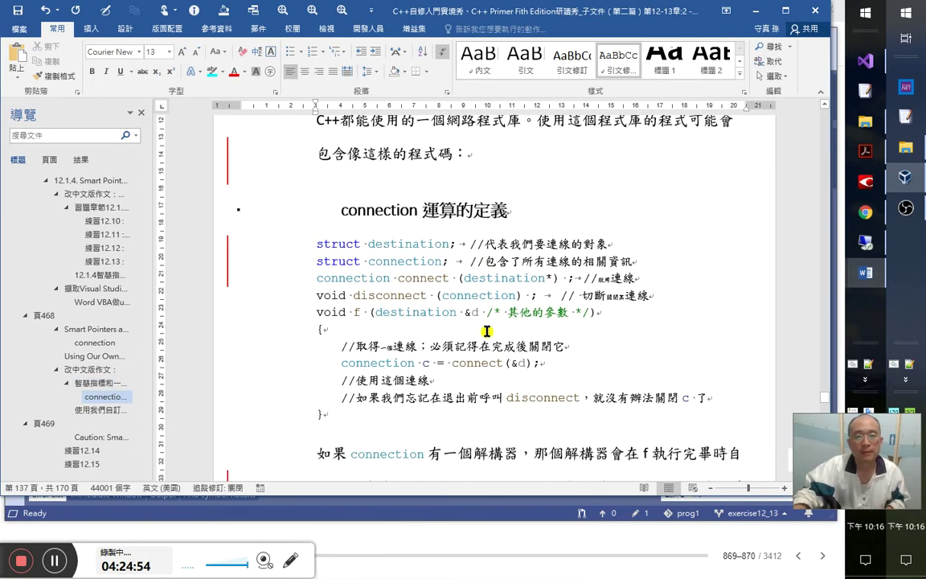
left_click(423, 178)
- Colour the heading word connection with the teal keyword colour
left_click(335, 176, "shift")
left_click(351, 177, "shift")
key("F5")
left_click(341, 231)
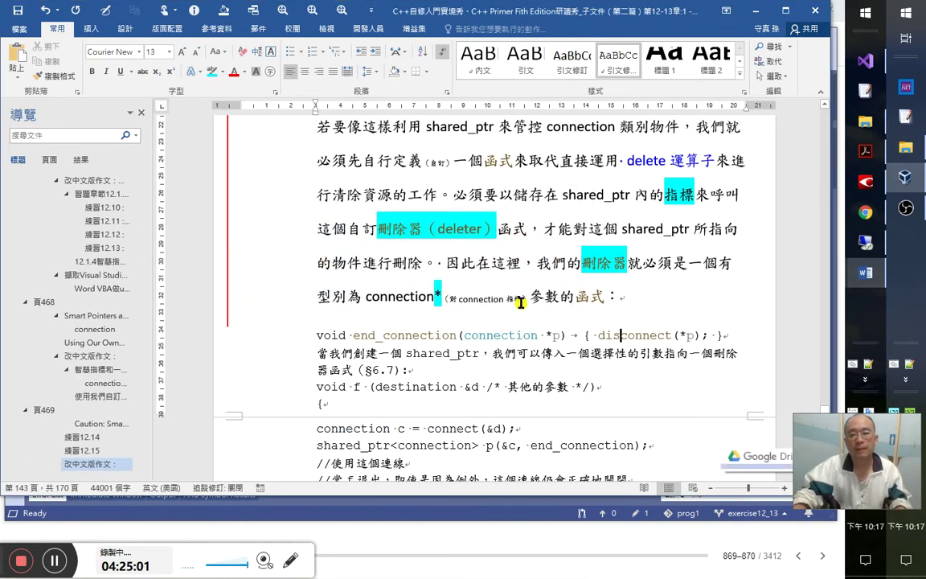
- Reselect connection in the heading, close the colouring form, and open the VBA editor
key("alt+Tab")
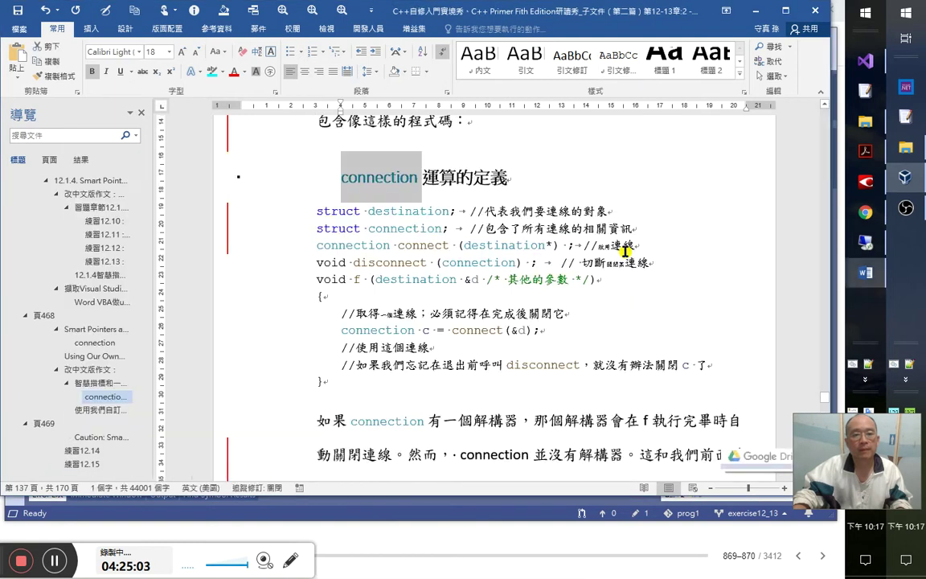
left_click(524, 245)
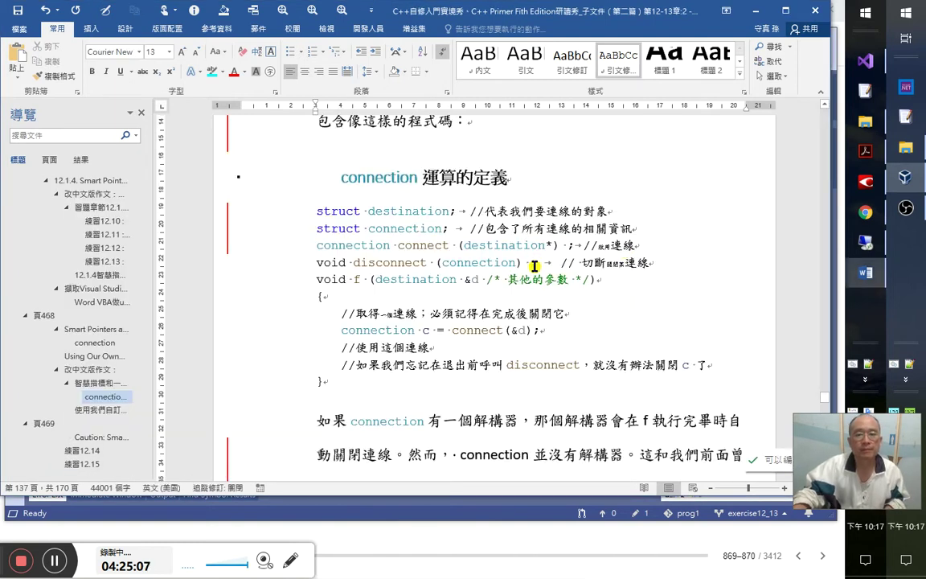
left_click(386, 170)
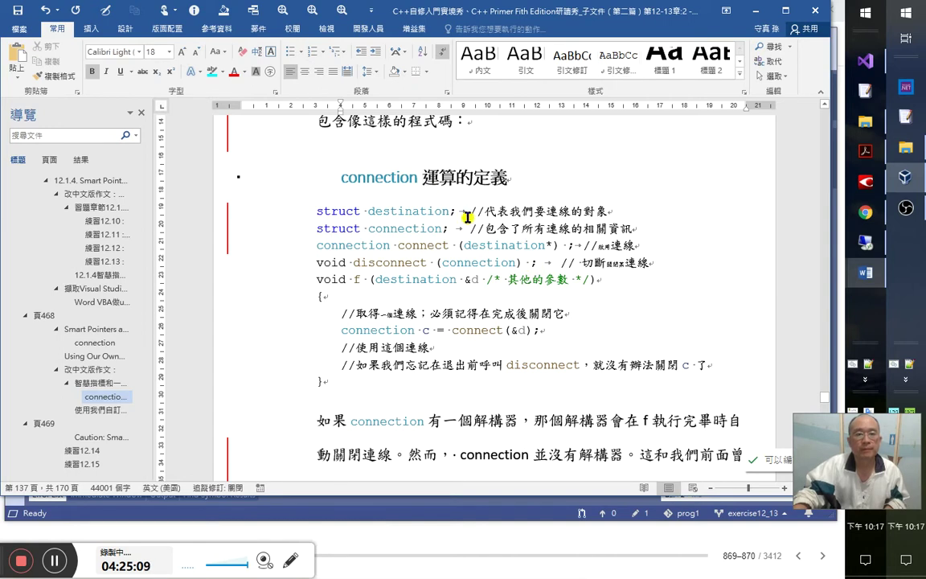
double_click(342, 178)
key("alt+Tab")
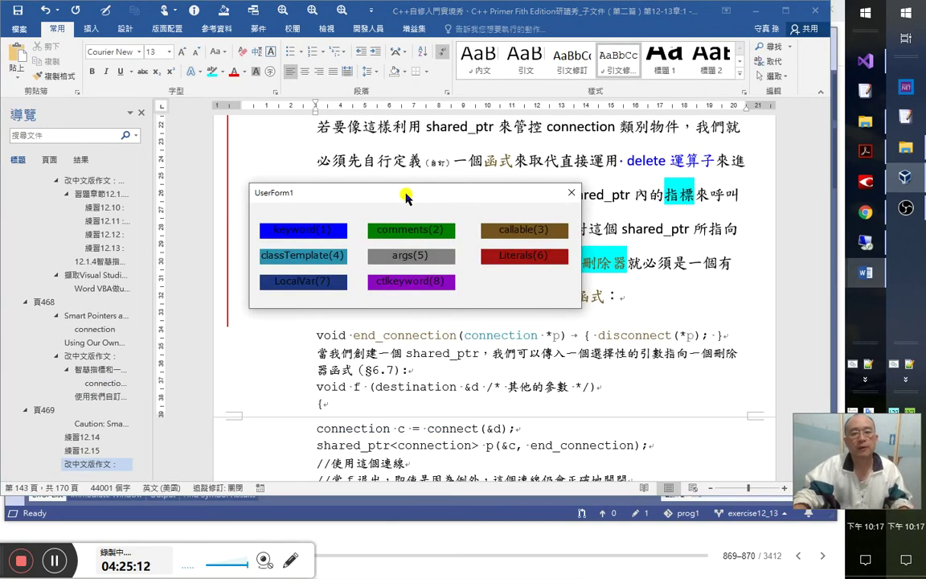
left_click(378, 256)
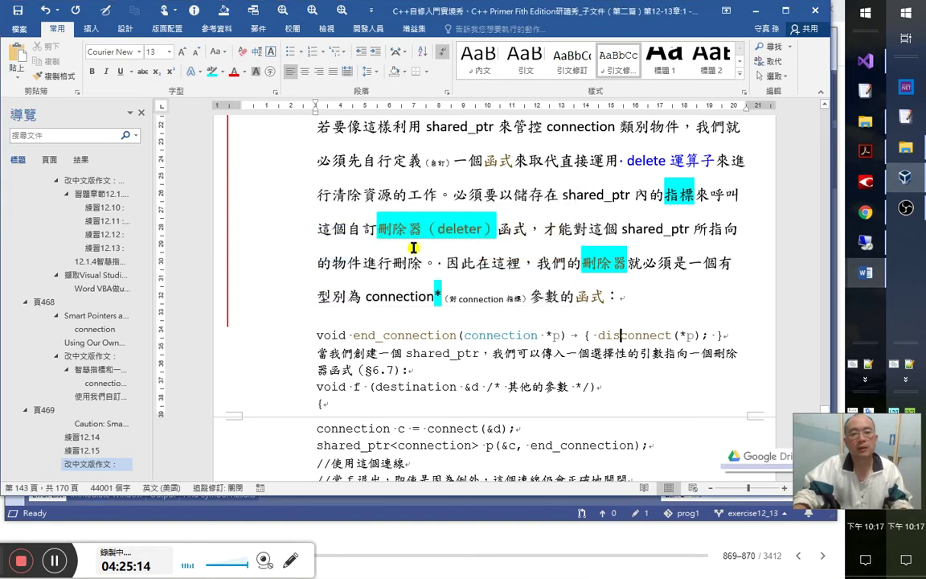
key("alt+Tab")
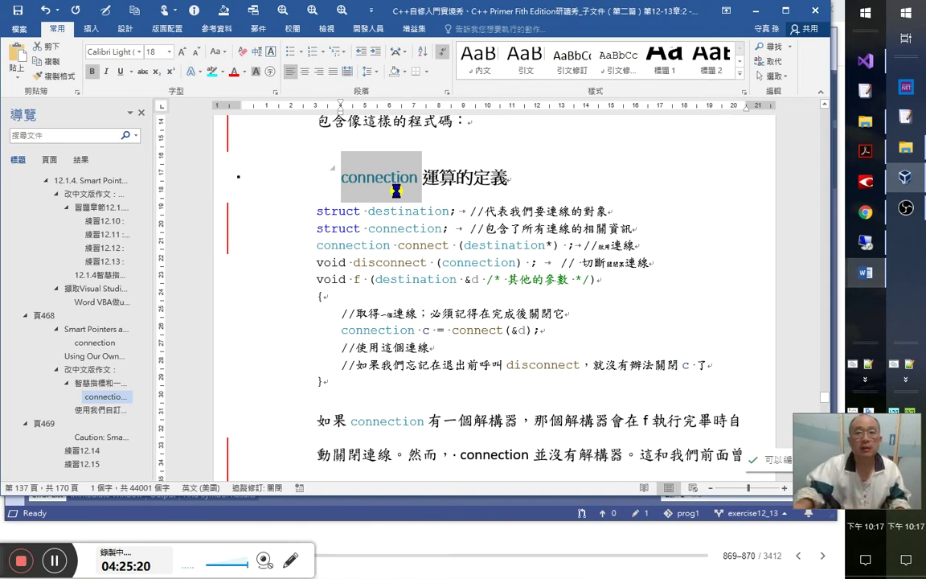
key("alt+F11")
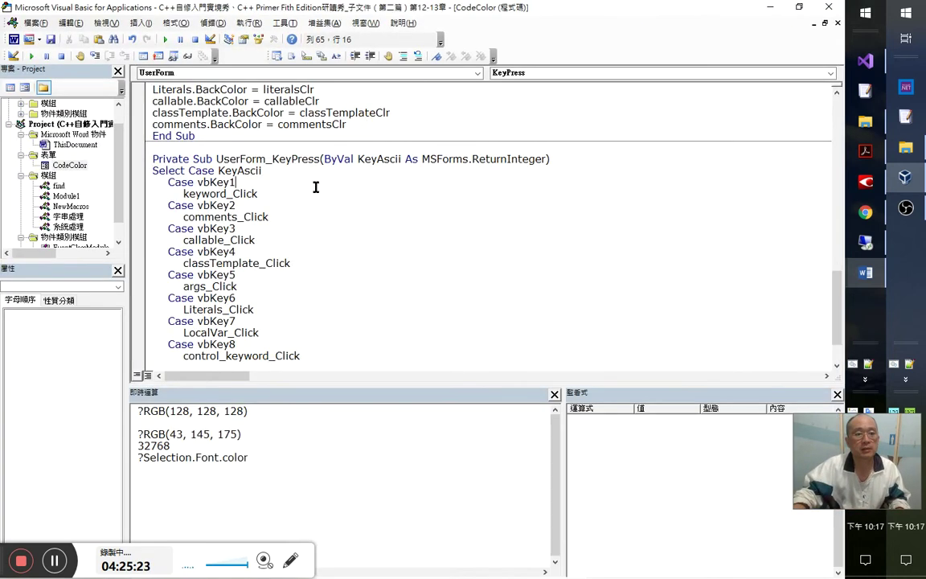
- Declare 'Dim win As Window' in the showCodeColorForm macro
scroll(336, 224, "down", 1)
scroll(335, 225, "up", 3)
left_click(272, 229)
scroll(299, 240, "up", 2)
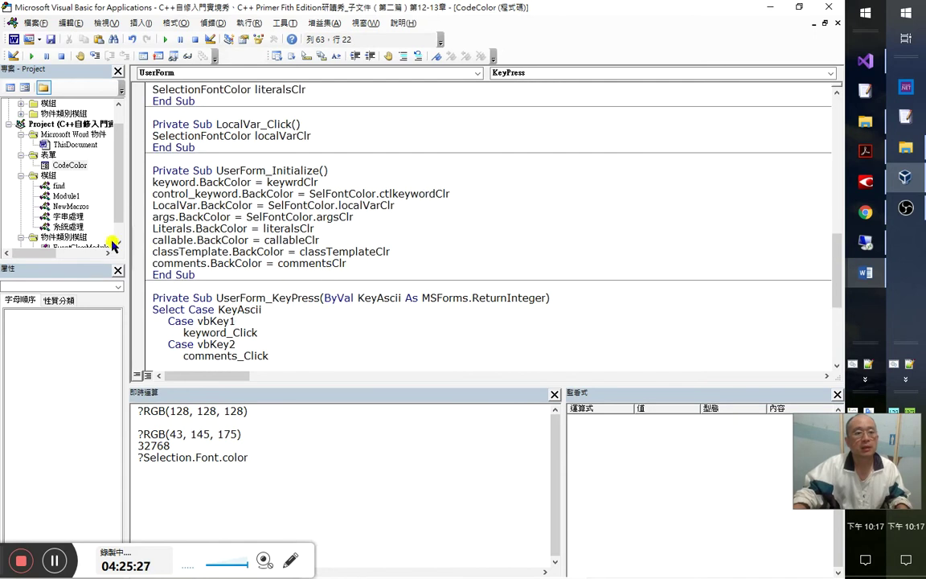
double_click(69, 227)
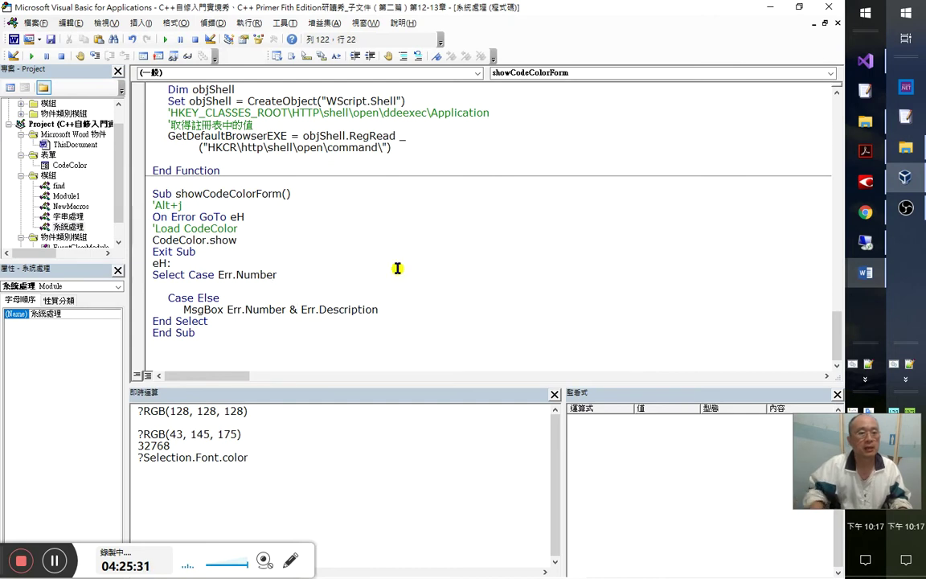
key("Return")
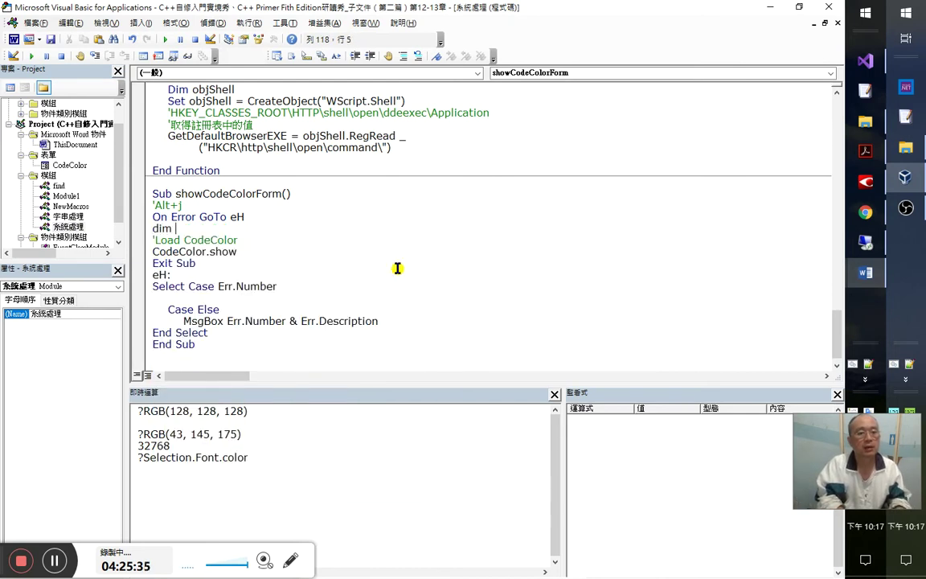
type("dim win")
key("ctrl+space")
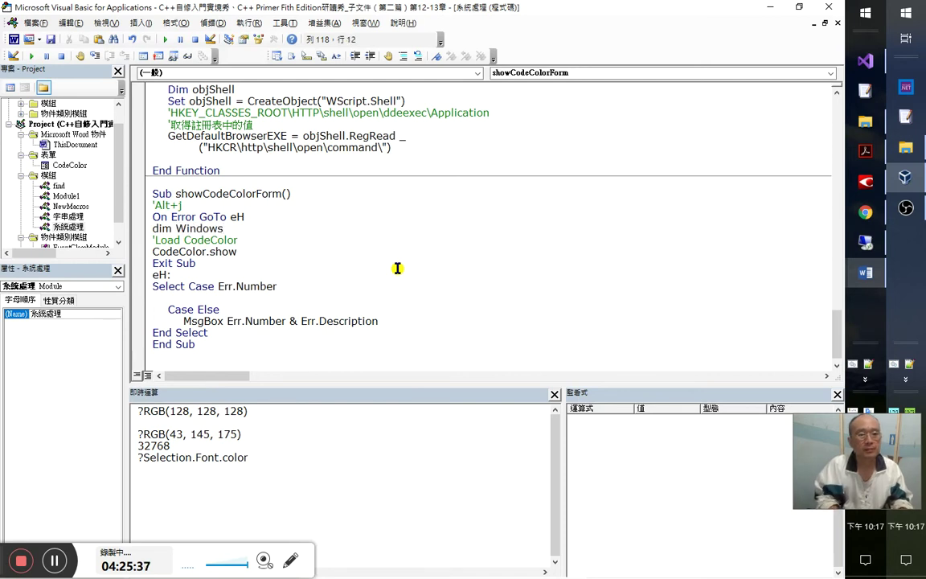
key("ctrl+space")
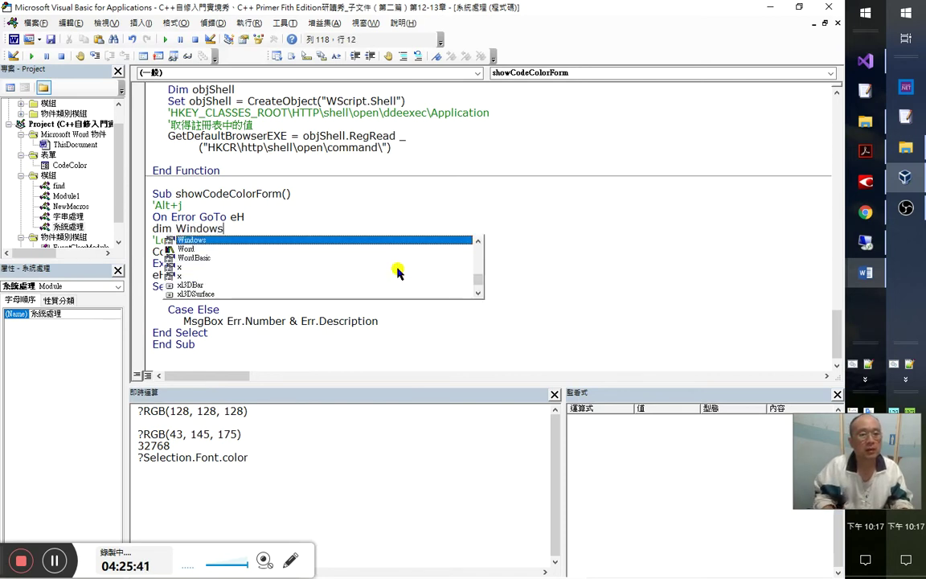
key("ctrl+shift+Left")
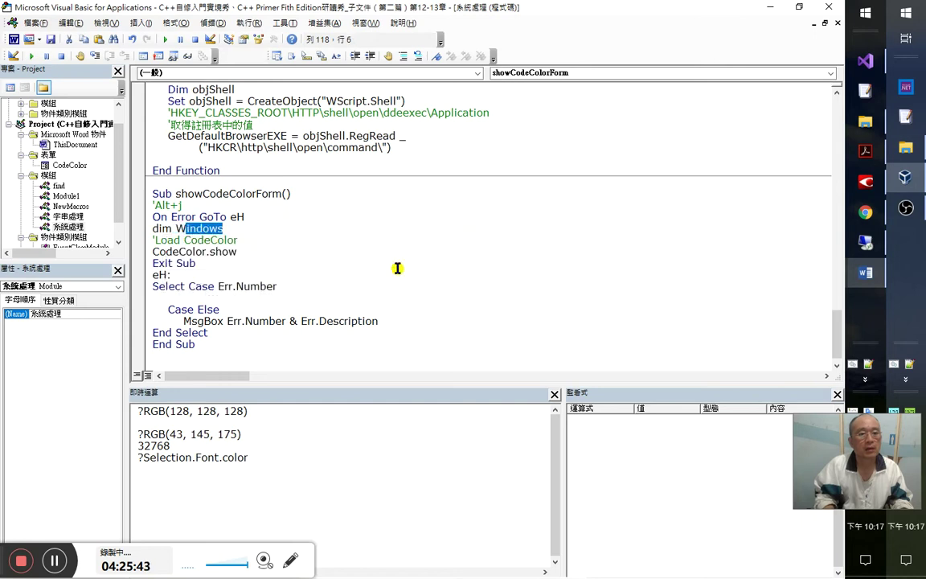
key("shift+Left")
type("win ")
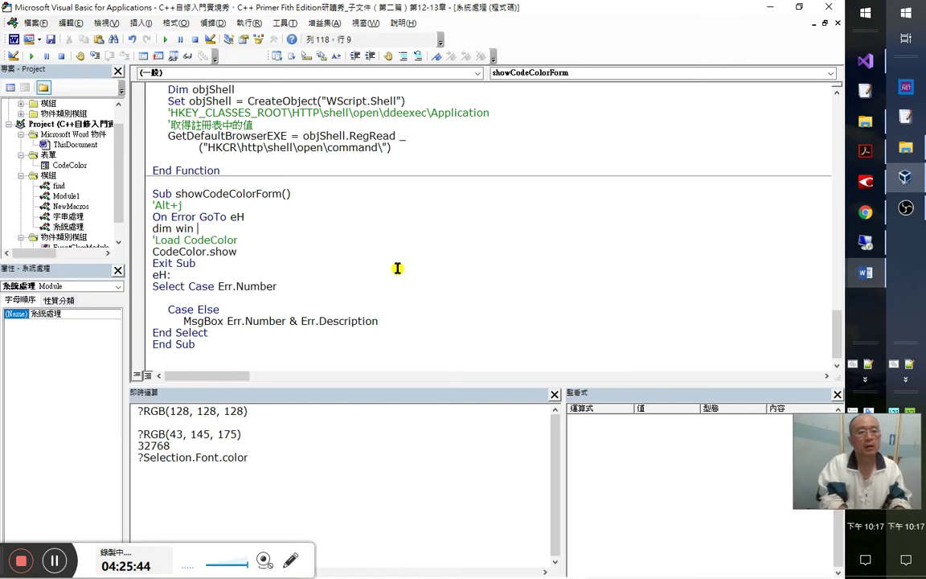
type("as win")
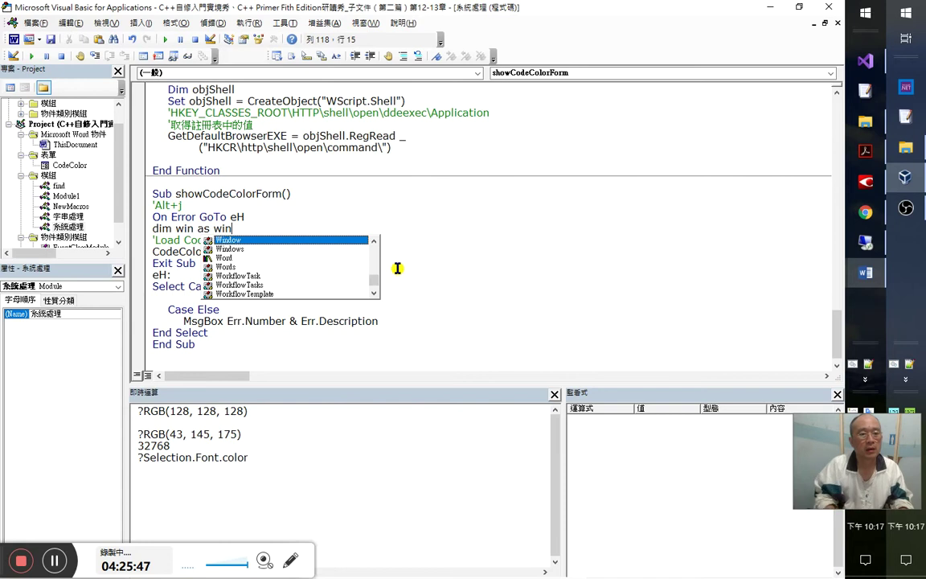
key("Tab")
key("Down")
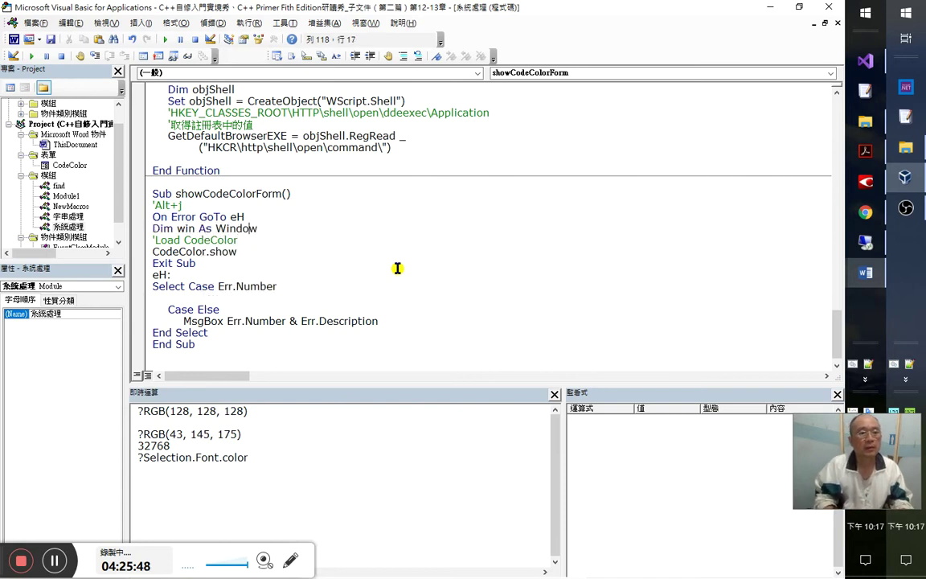
- Add 'Set win = ThisDocument.ActiveWindow' to the macro
key("Return")
type("s")
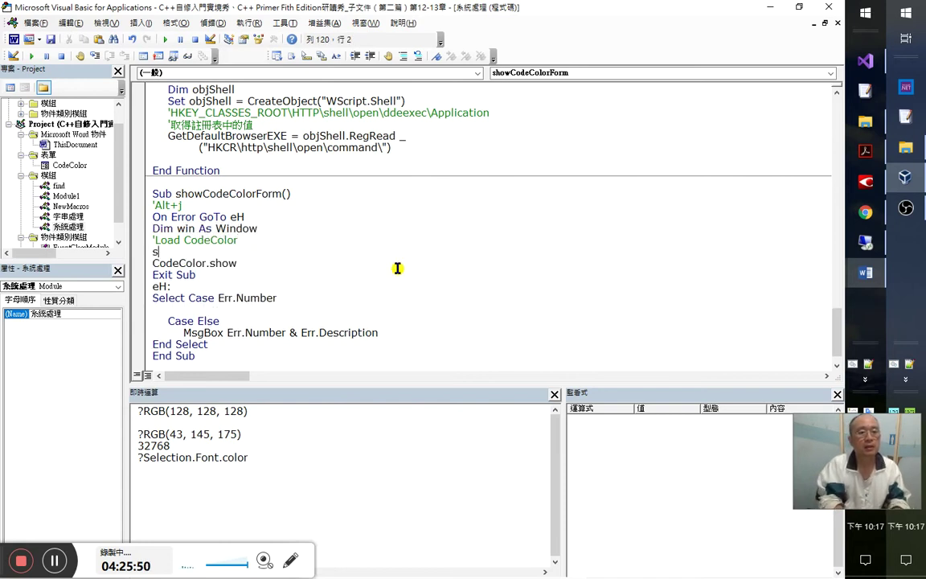
key("shift+Home")
key("BackSpace")
key("BackSpace")
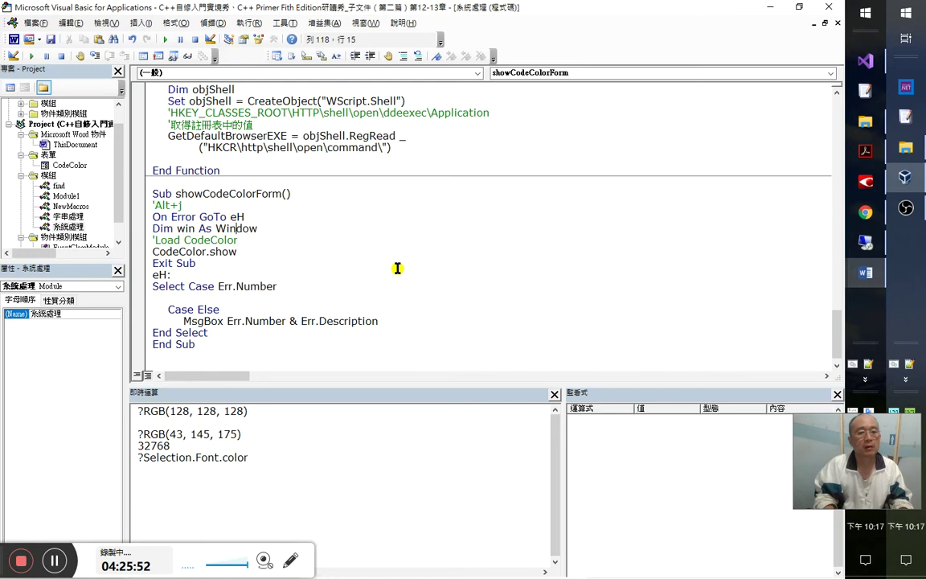
key("Up")
key("End")
key("Return")
type("set win=")
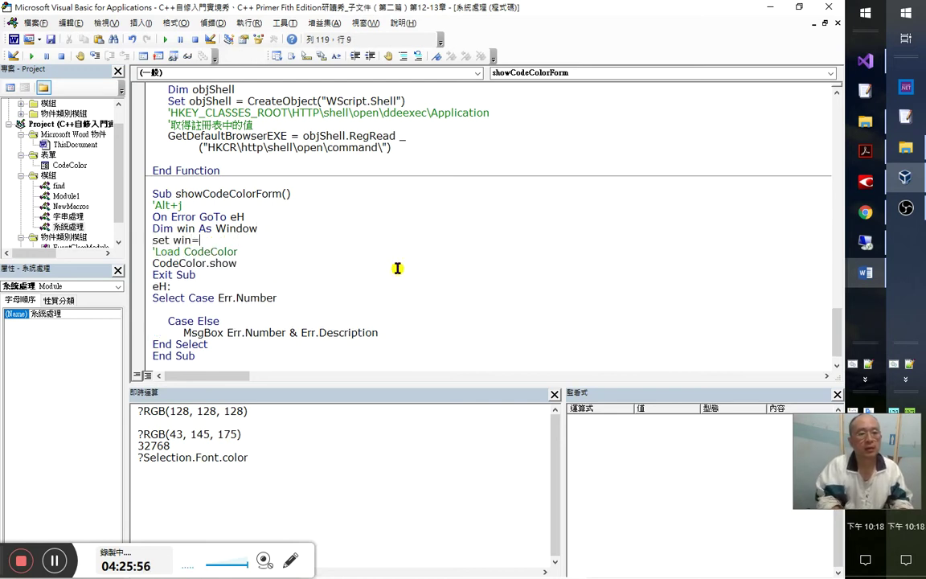
key("F5")
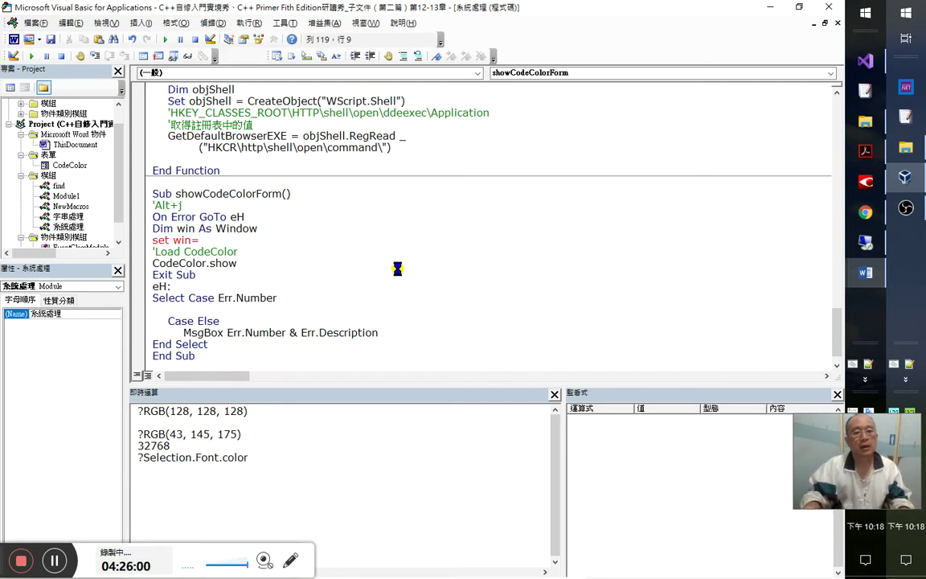
type("ac")
key("Left")
key("Left")
type("thi")
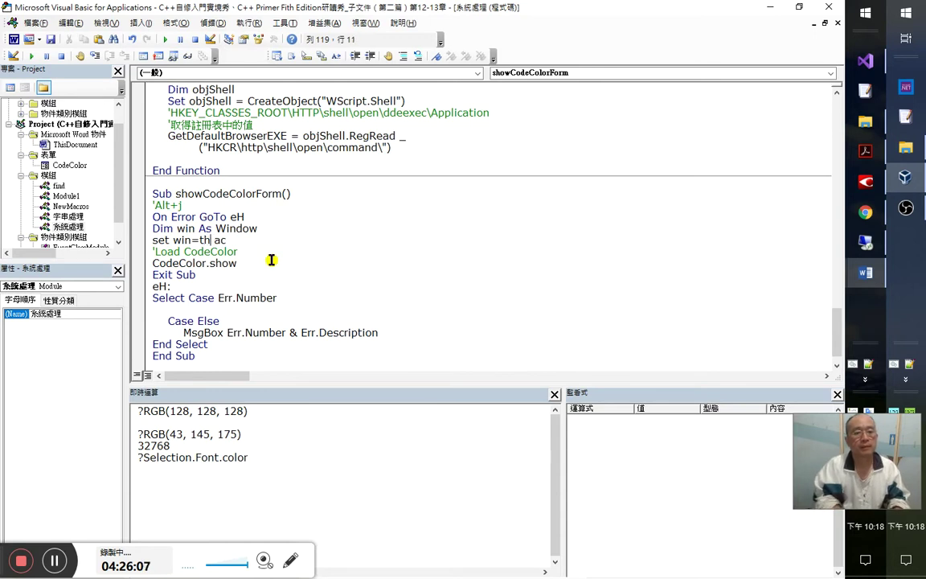
key("ctrl+space")
key("Tab")
type(".")
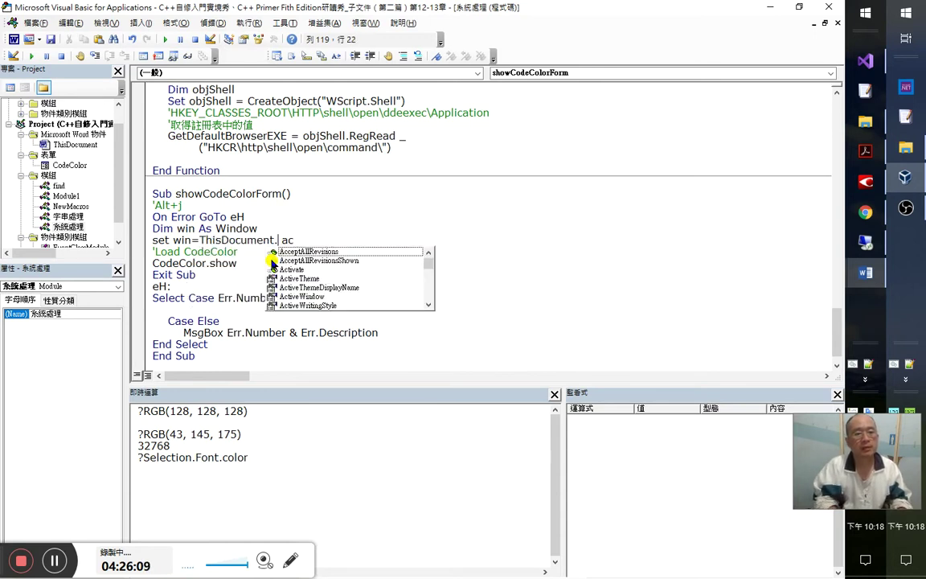
key("Down")
key("Down")
key("Down")
key("Down")
key("Down")
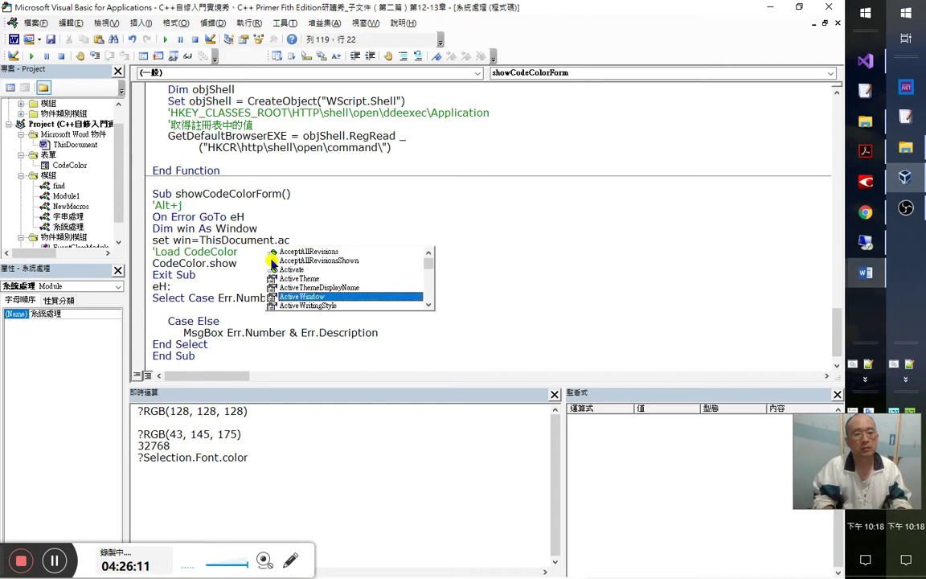
key("Tab")
key("Down")
key("Down")
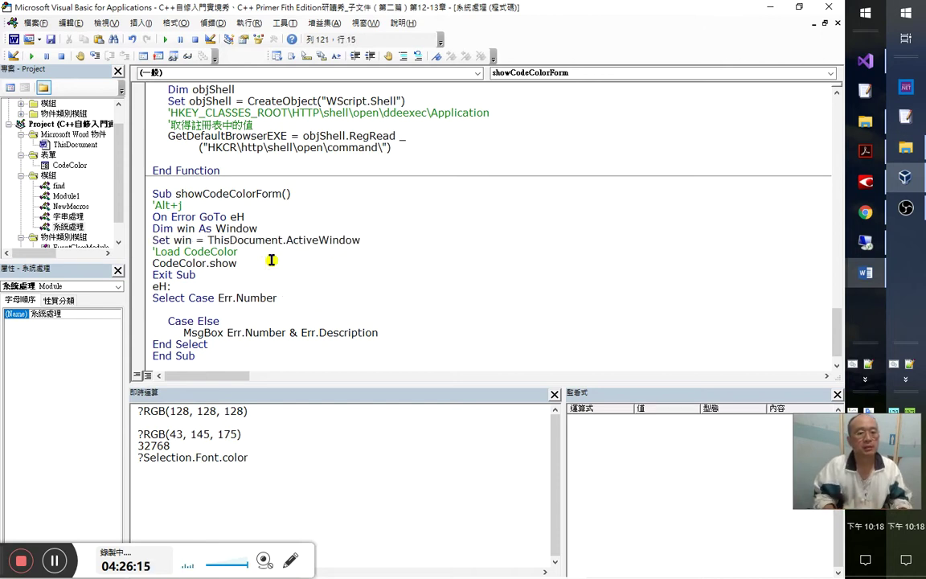
- Add 'win.Activate' after CodeColor.show and return to the Word document
key("Return")
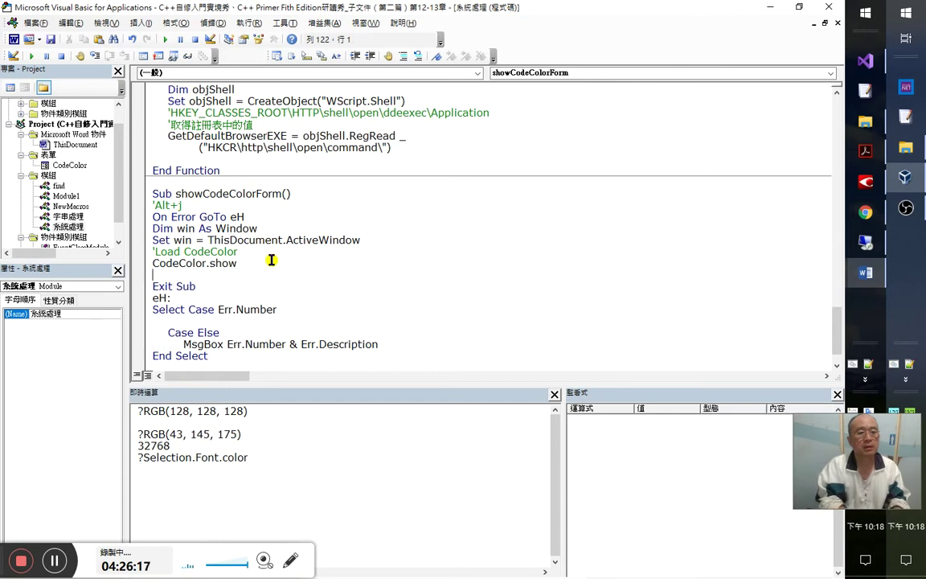
type("win.a")
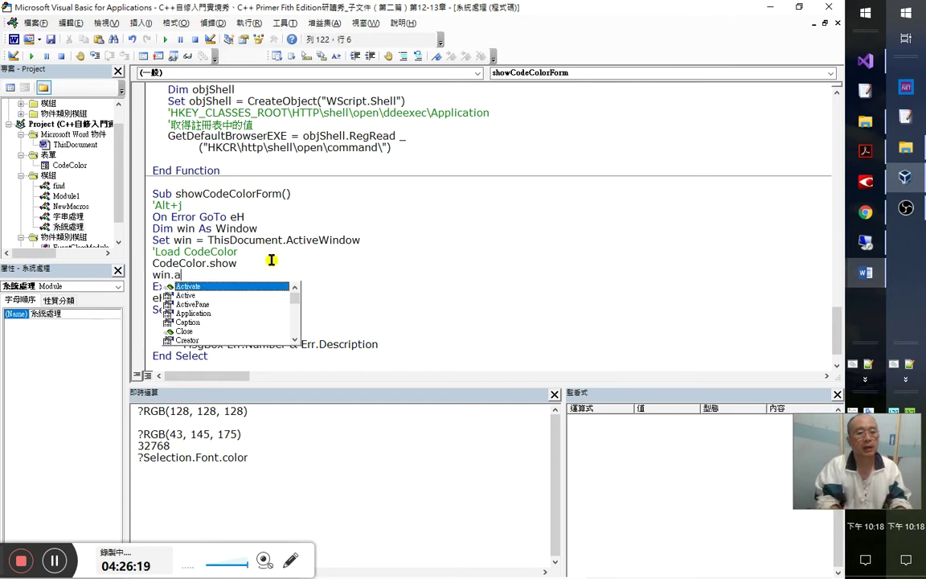
key("Tab")
key("Down")
left_click(209, 24)
left_click(193, 36)
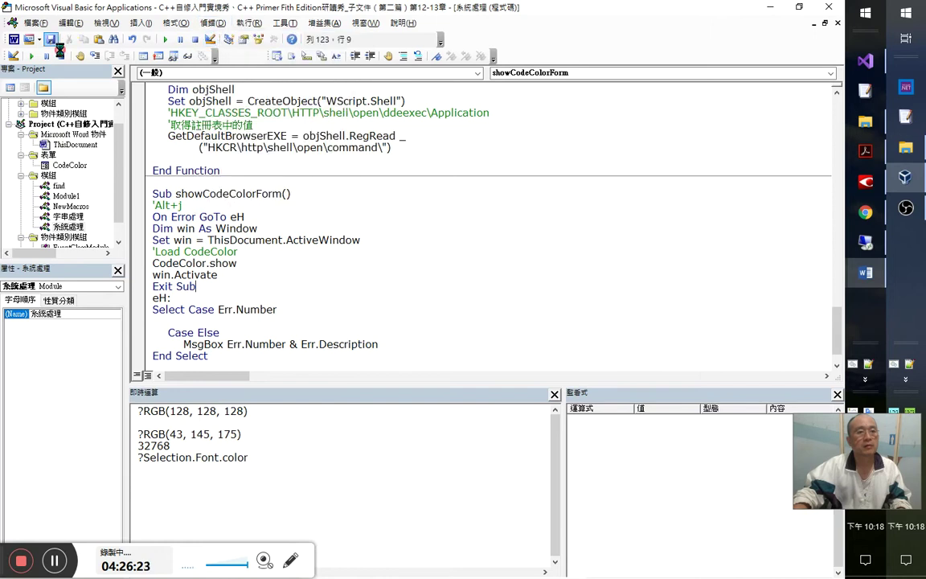
left_click(12, 39)
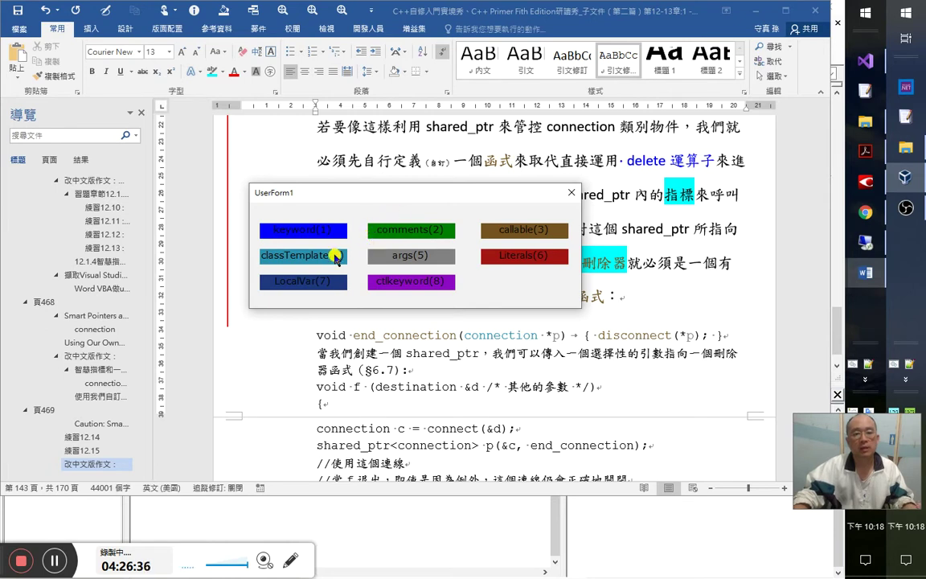
- Close the form, recolour connection in the heading from the form, then return to VBA
left_click(570, 196)
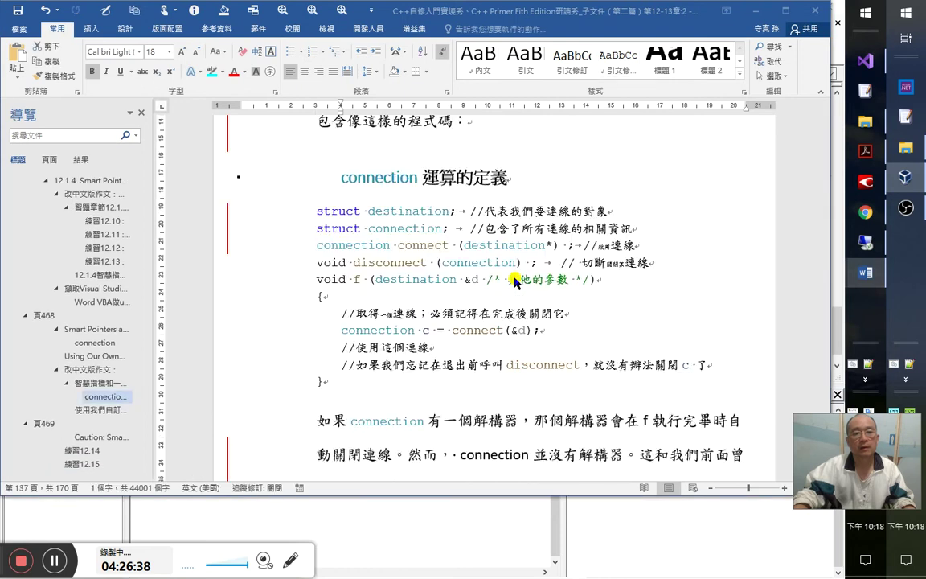
double_click(383, 179)
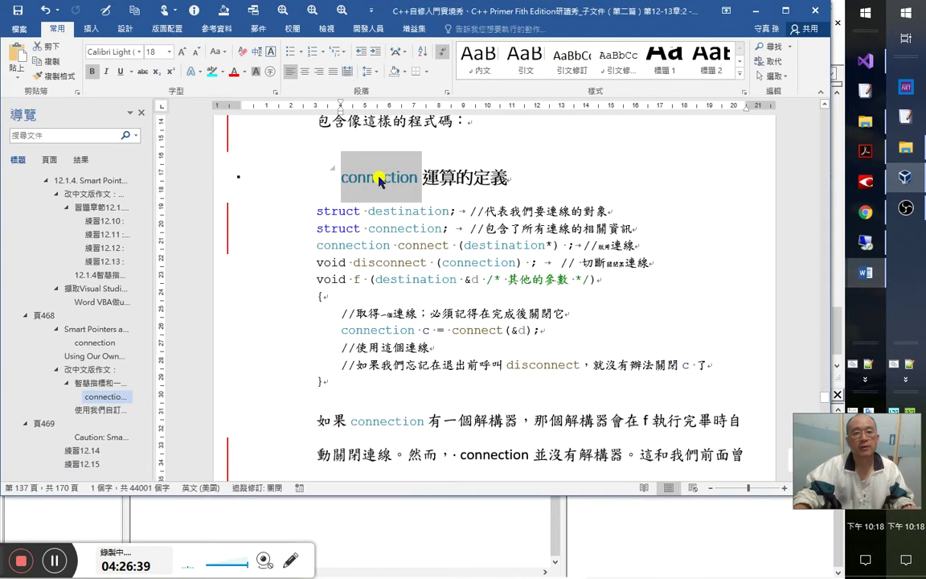
key("alt+F8")
left_click(443, 246)
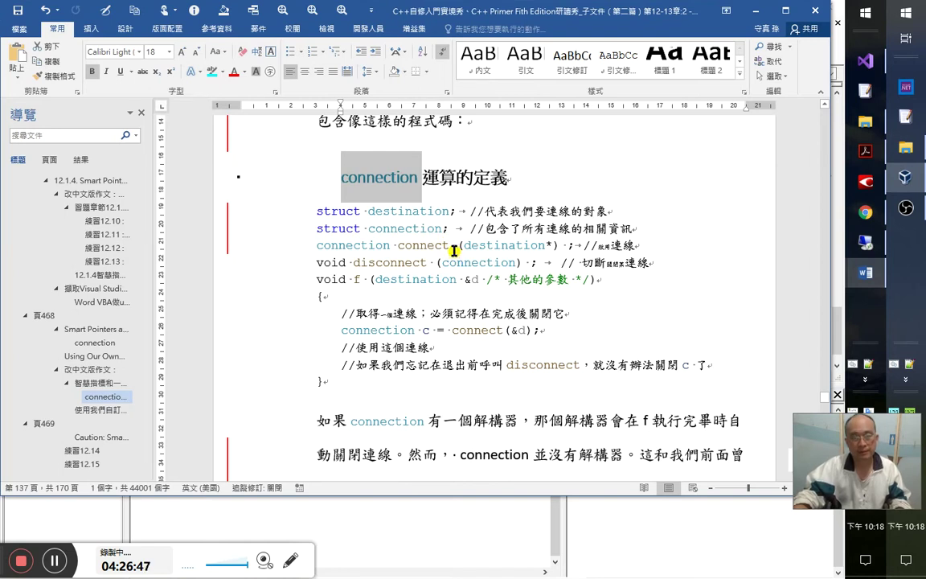
key("alt+F11")
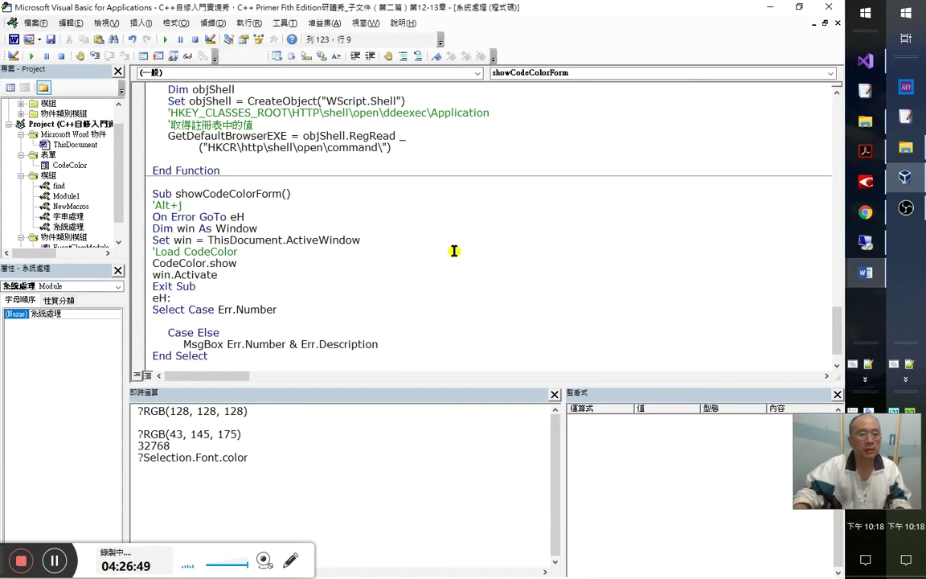
- Set and clear a breakpoint on CodeColor.show, save the macro project, and return to Word
left_click(315, 262)
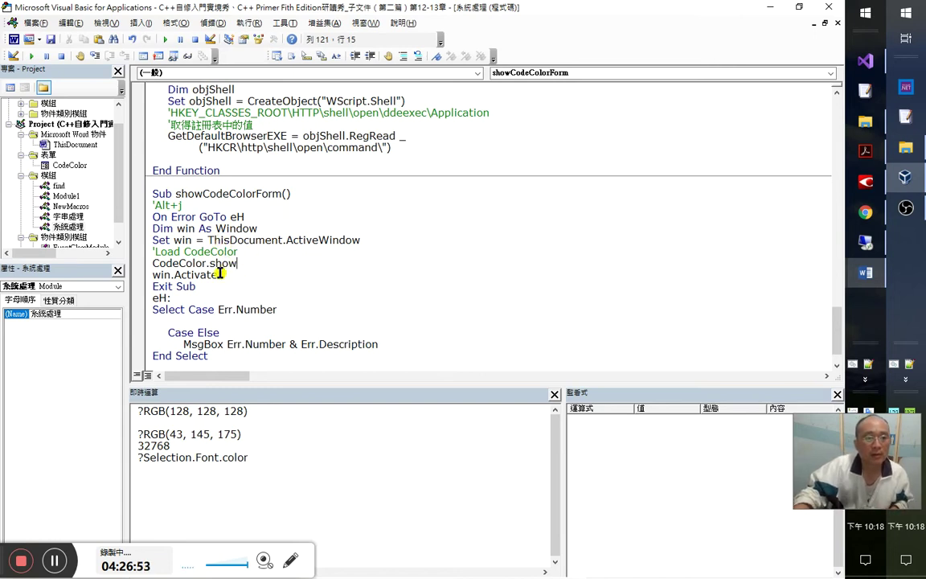
left_click(135, 264)
left_click(133, 264)
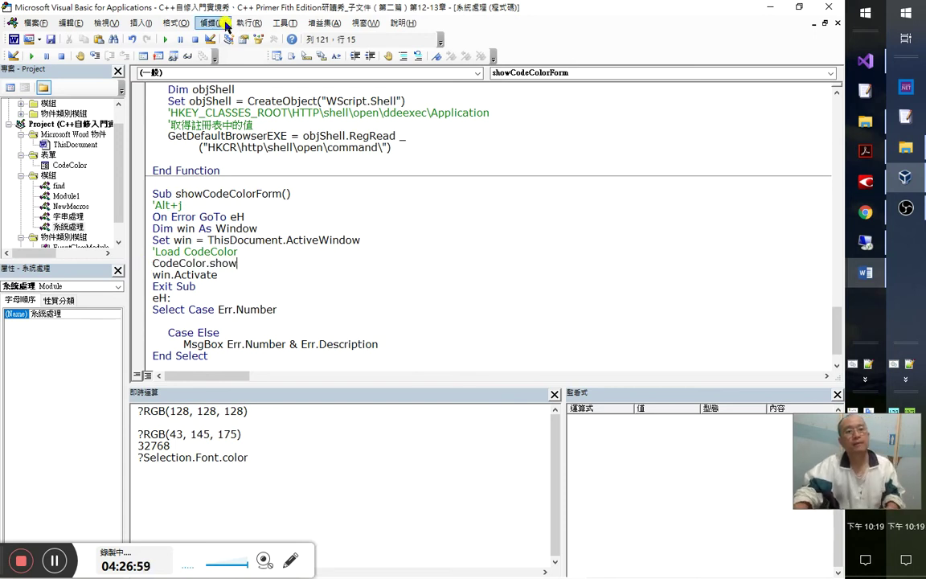
left_click(226, 26)
left_click(50, 39)
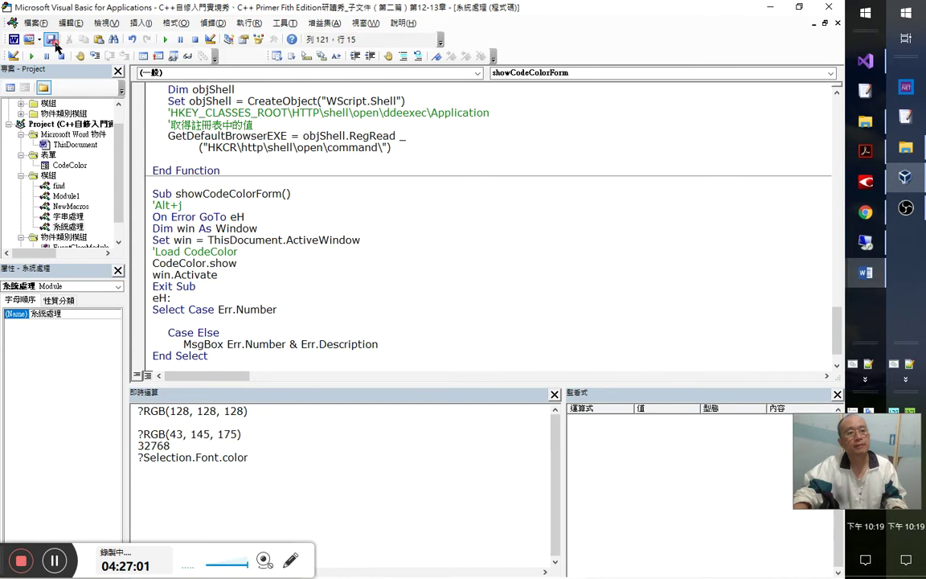
key("alt+F11")
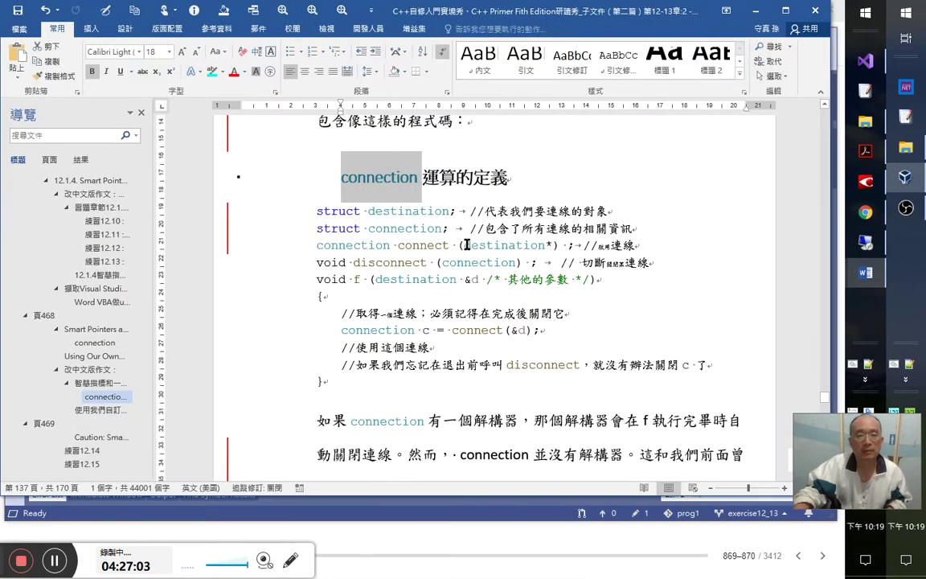
left_click(466, 245)
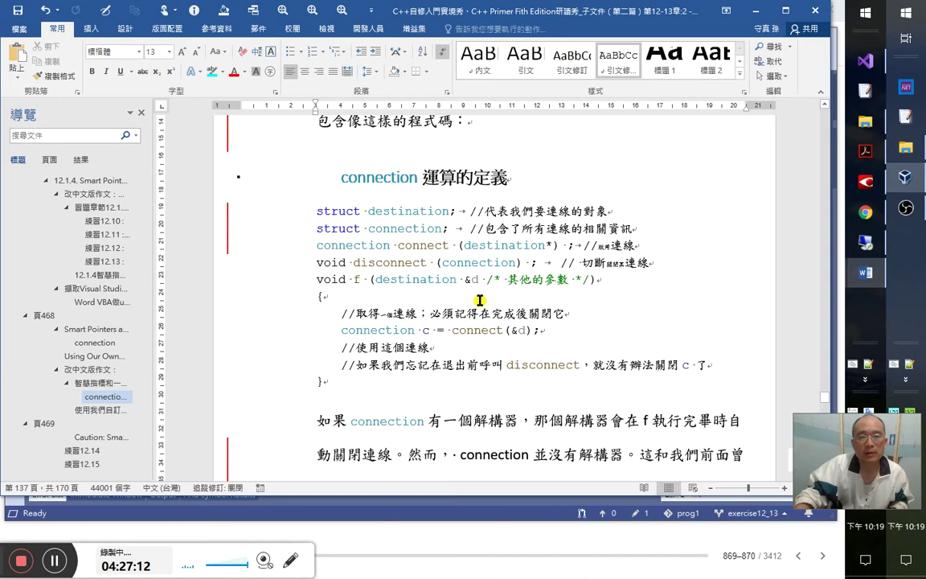
- Select disconnect in the void disconnect declaration and add it as bookmark 'disconnect'
key("alt+Tab")
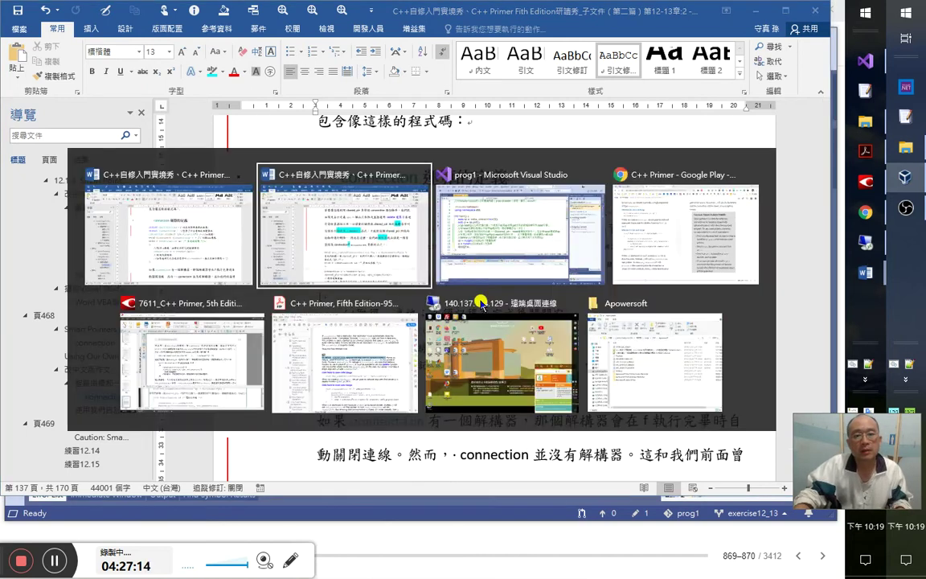
left_click_drag(611, 342, 671, 341)
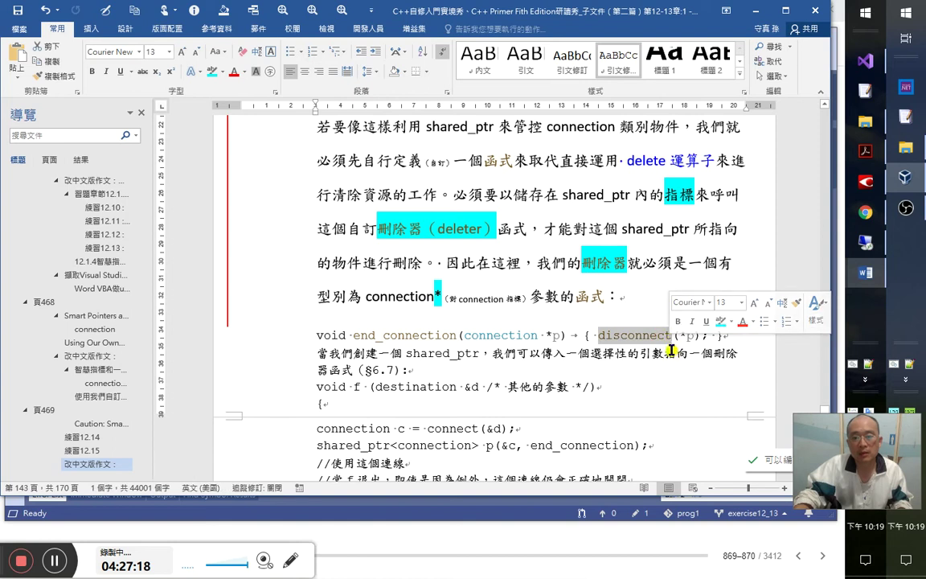
key("alt+Tab")
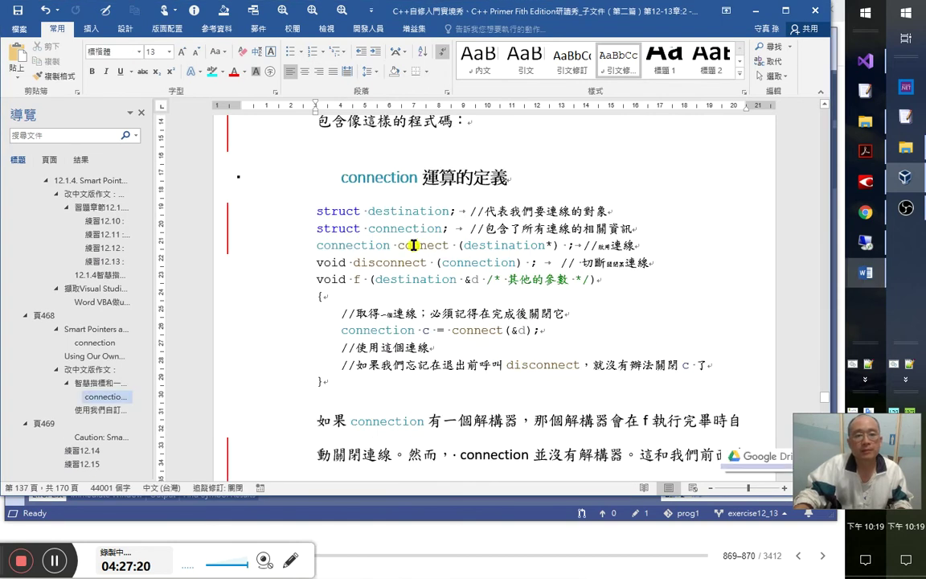
left_click(391, 264)
double_click(391, 264)
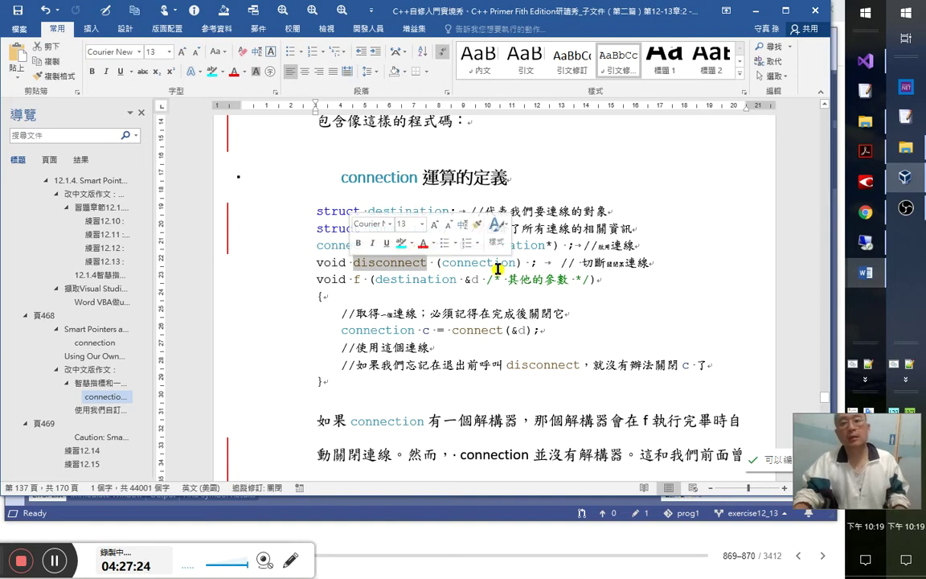
key("alt+Tab")
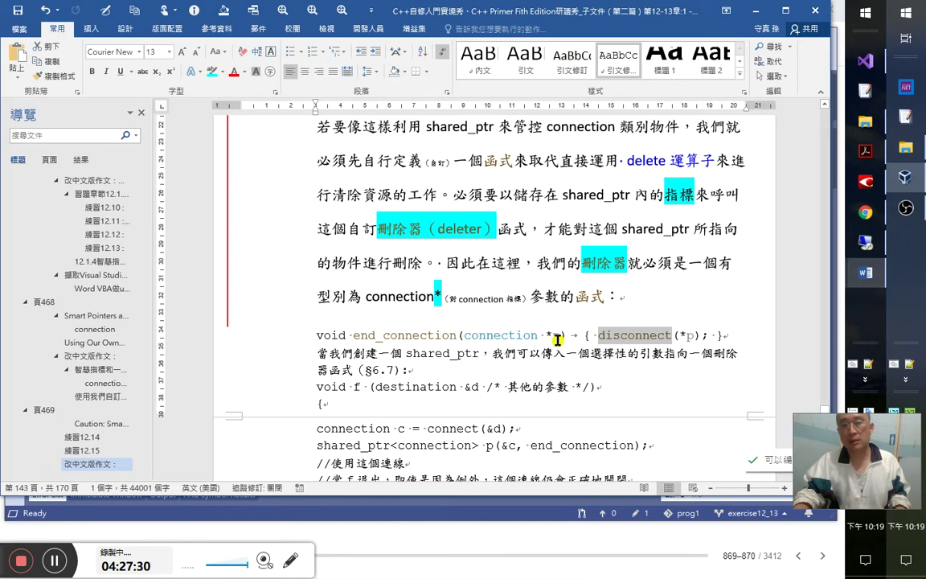
key("alt+Tab")
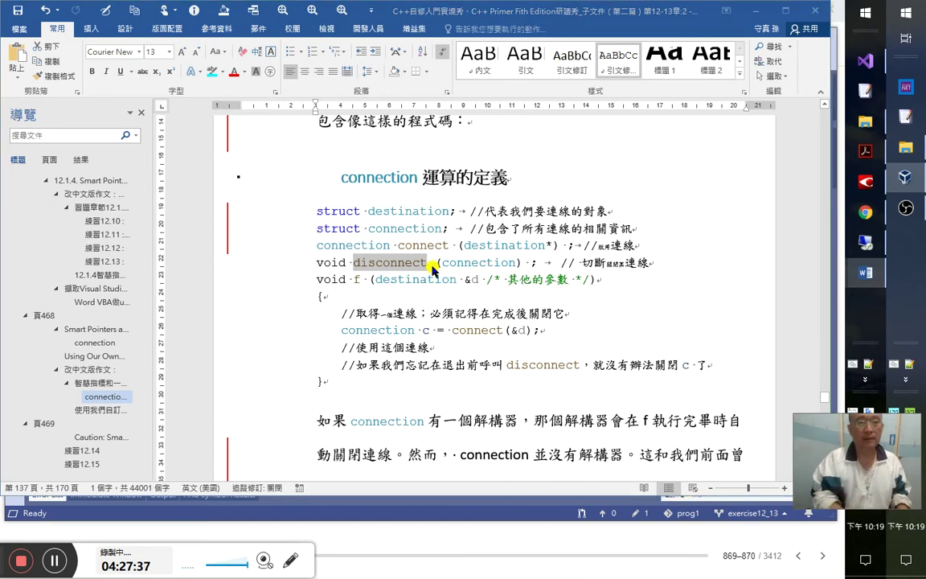
key("ctrl+shift+F5")
key("Return")
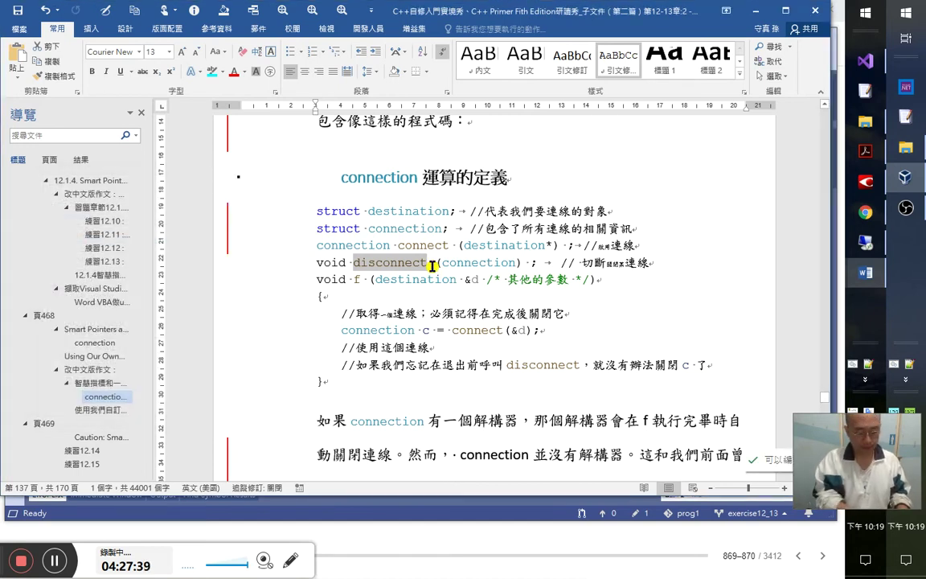
key("ctrl+shift+F5")
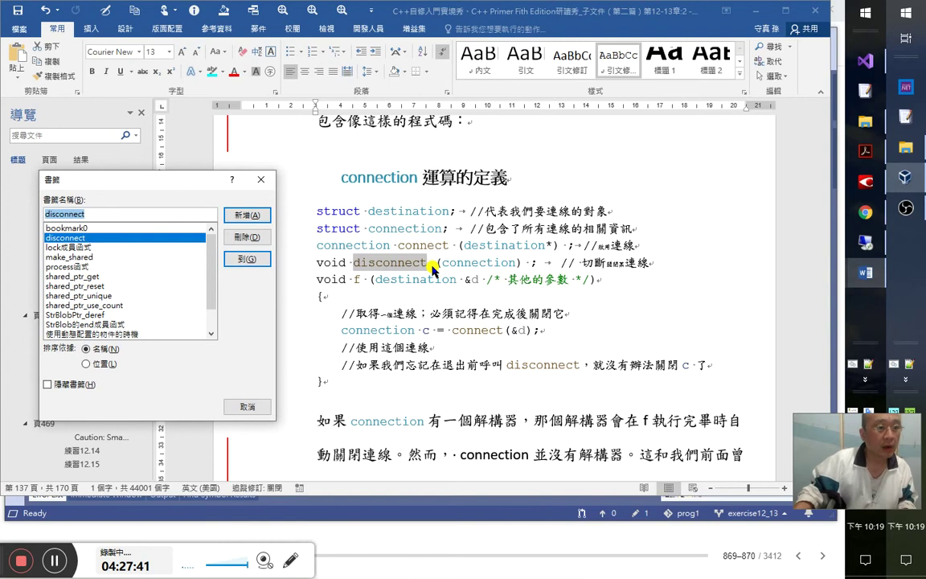
- Hyperlink disconnect in the end_connection code to the disconnect bookmark
key("Return")
key("shift+F5")
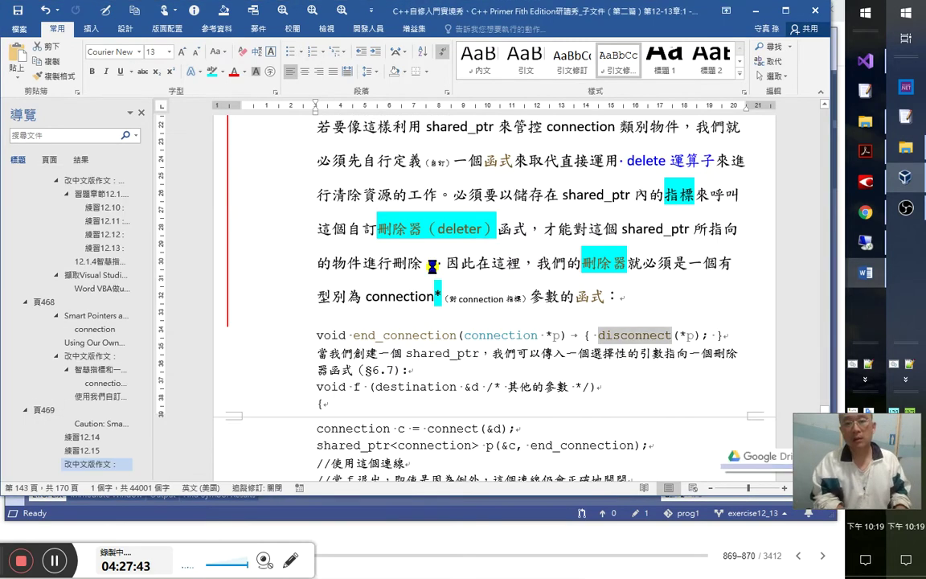
key("ctrl+k")
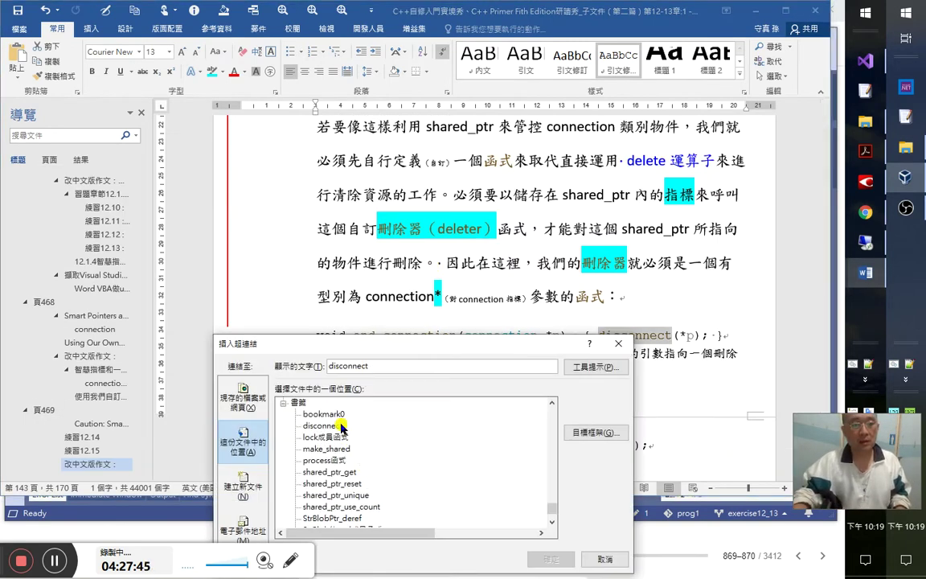
double_click(339, 431)
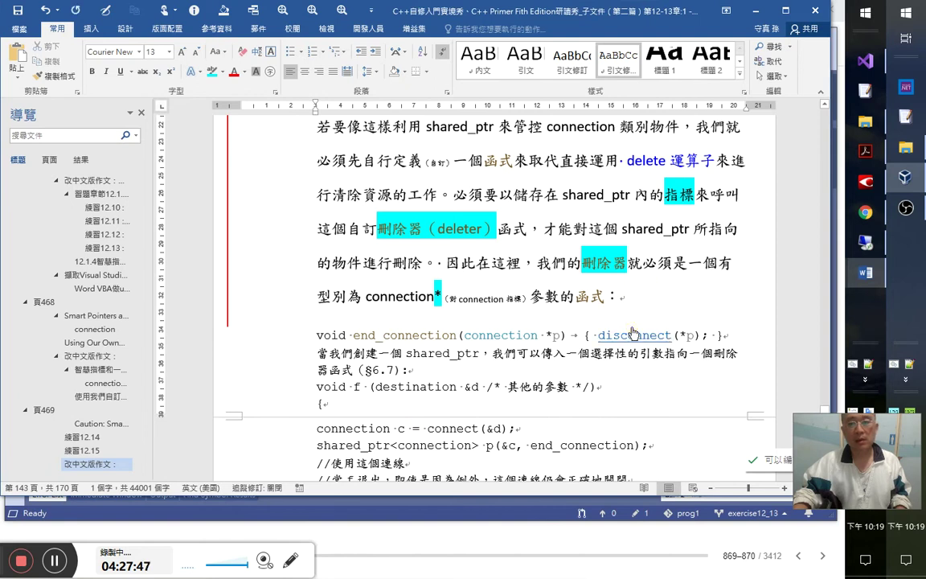
scroll(641, 333, "up", 1)
scroll(641, 333, "up", 5)
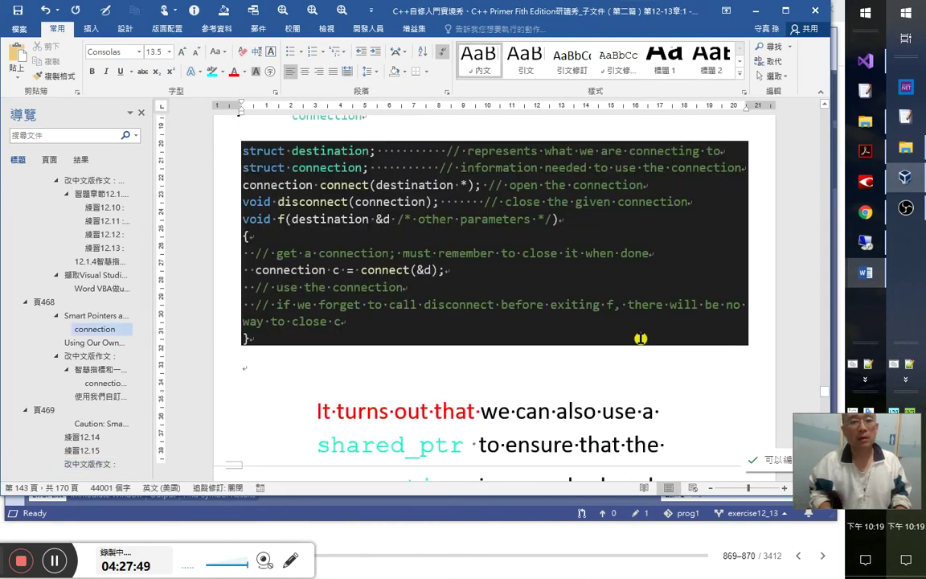
key("alt+Left")
- Recolour disconnect in the end_connection line using the code-colour form
scroll(641, 339, "down", 1)
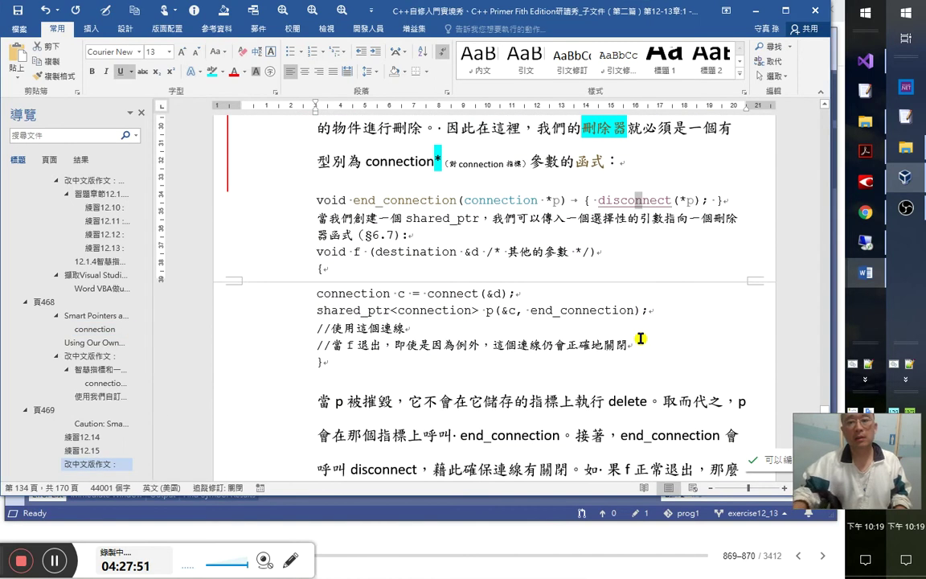
left_click(671, 200)
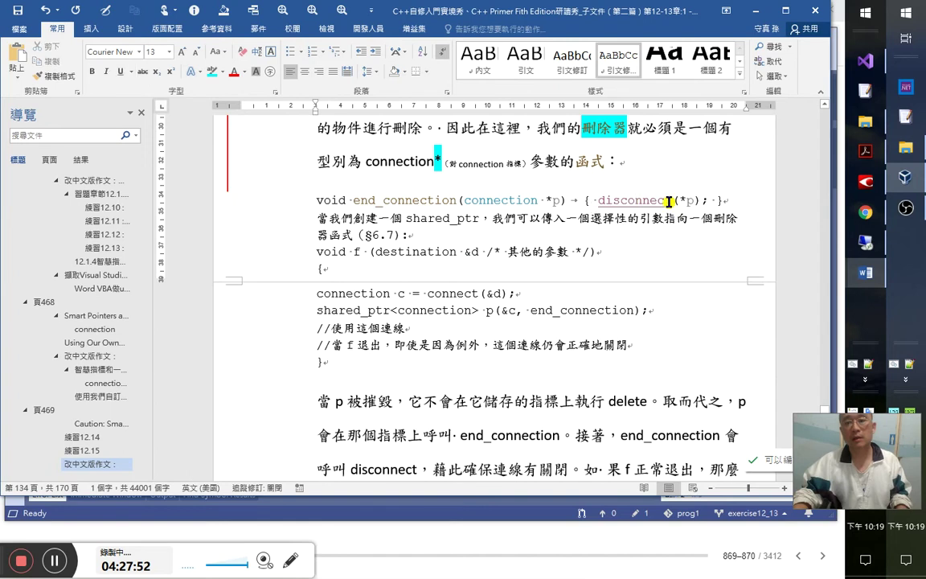
left_click_drag(674, 201, 600, 200)
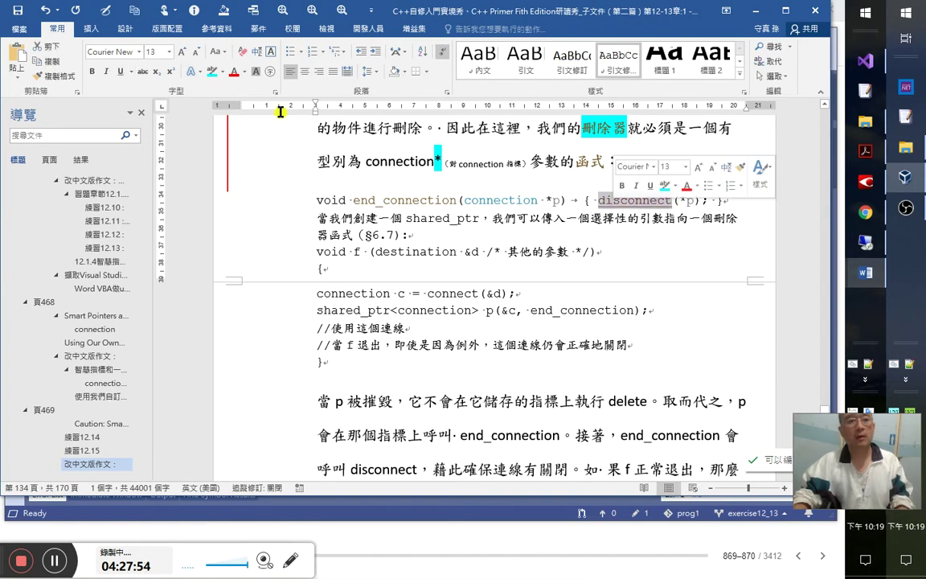
left_click(243, 75)
left_click(499, 226)
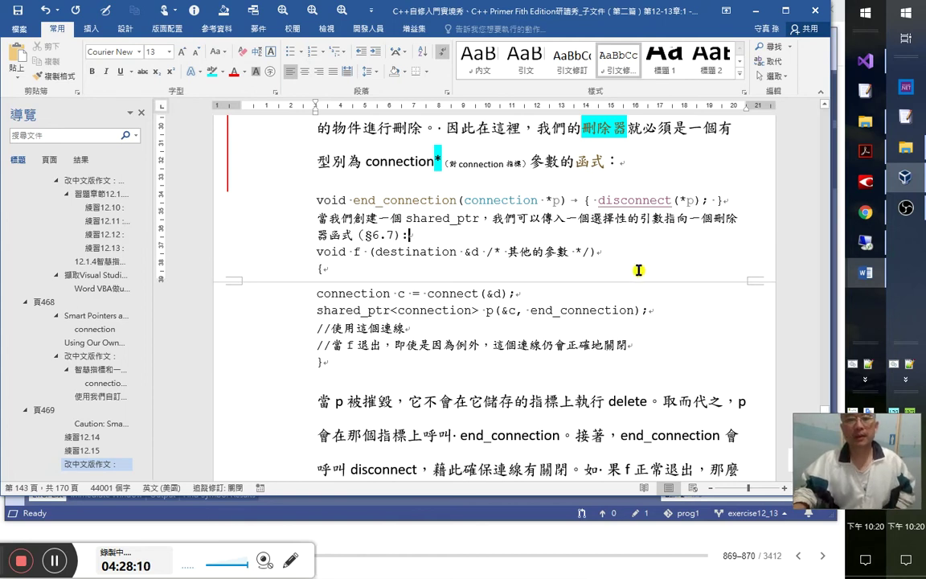
- Add '，頁 247' after §6.7 inside the deleter-function citation's parentheses
left_click(465, 218)
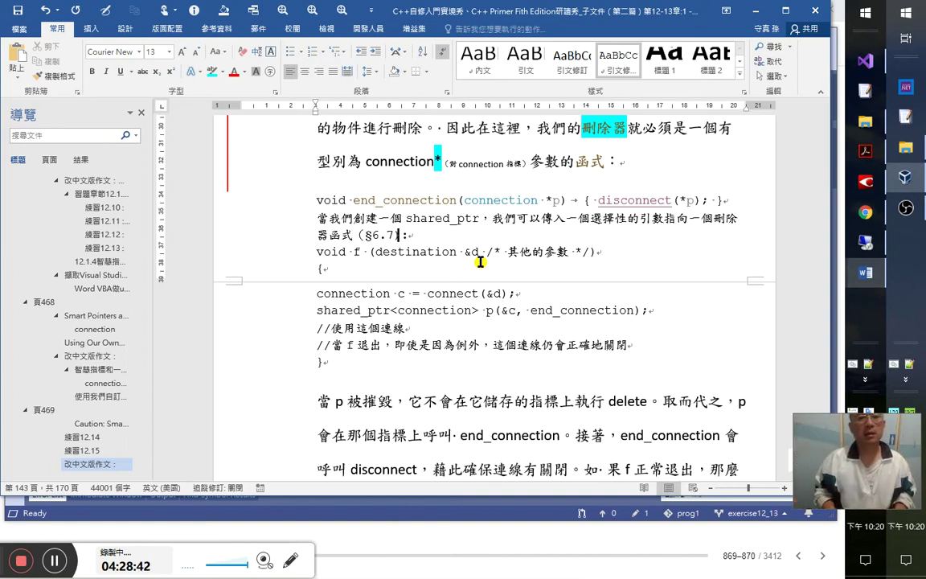
type("，")
key("BackSpace")
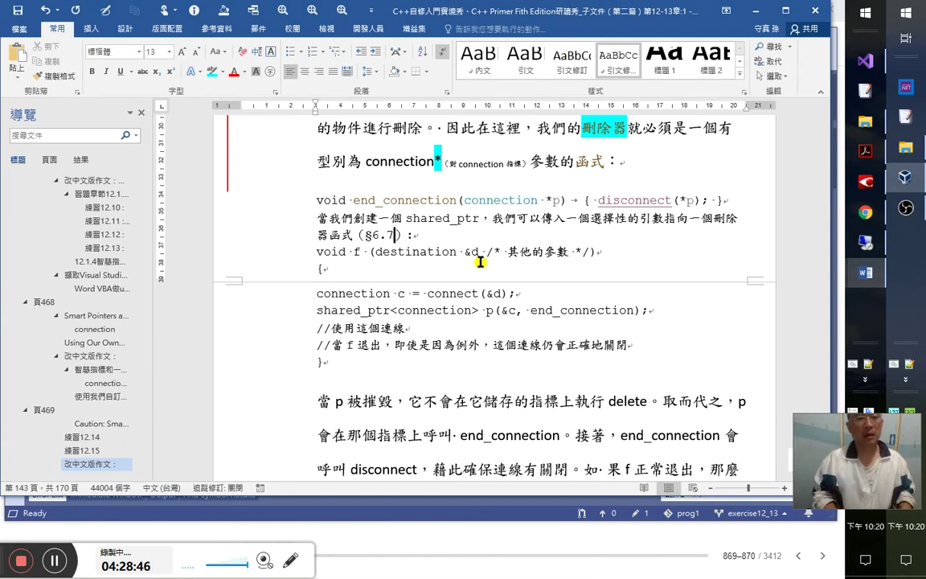
key("shift")
type("，頁 247")
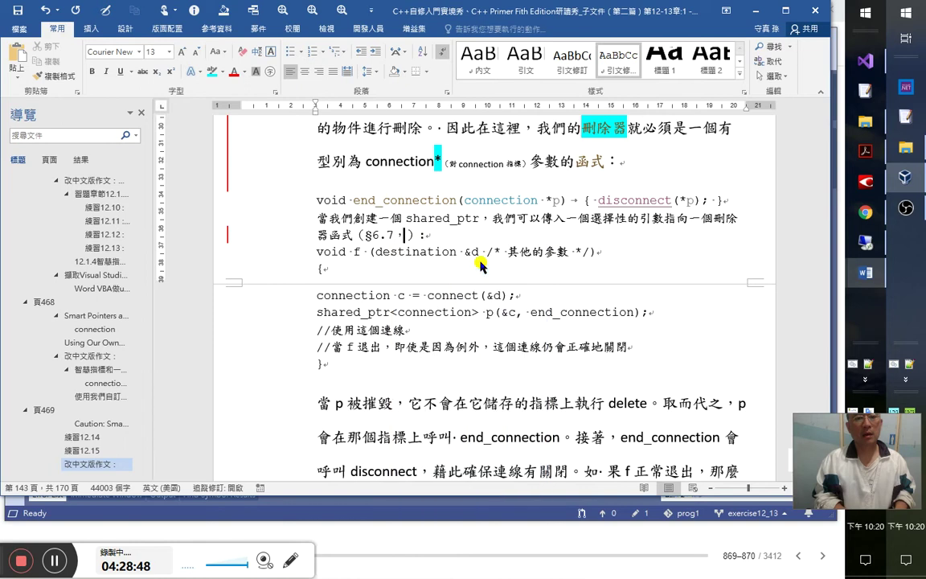
key("alt+Tab")
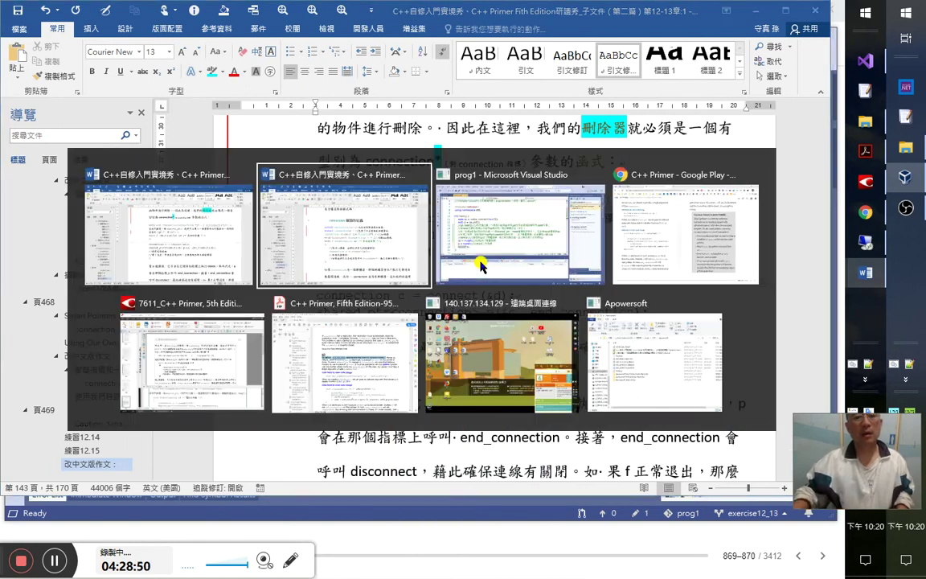
key("alt+Tab")
key("alt+Tab")
key("alt+Tab")
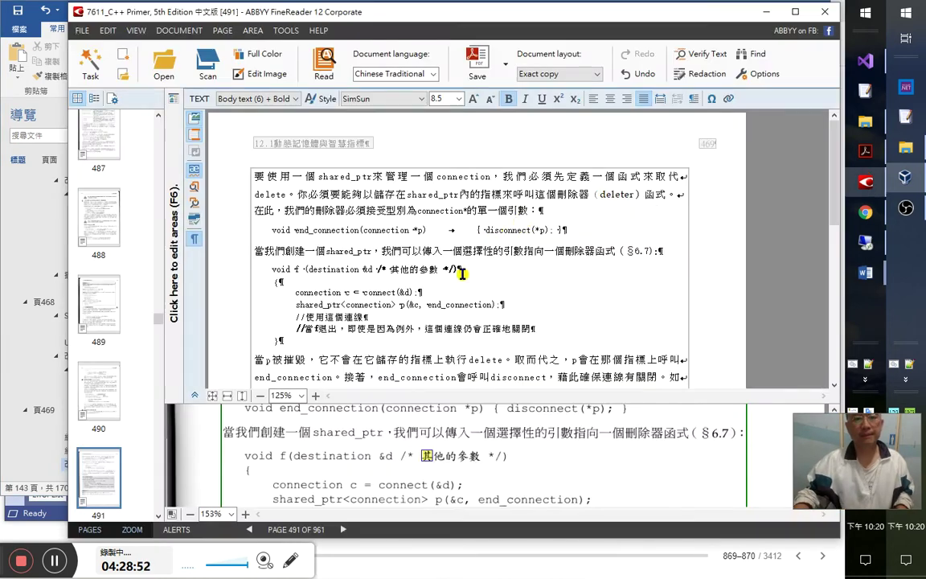
- Compare the （§6.7） reference on scanned page 491, then return to the Word translation
key("ctrl+b")
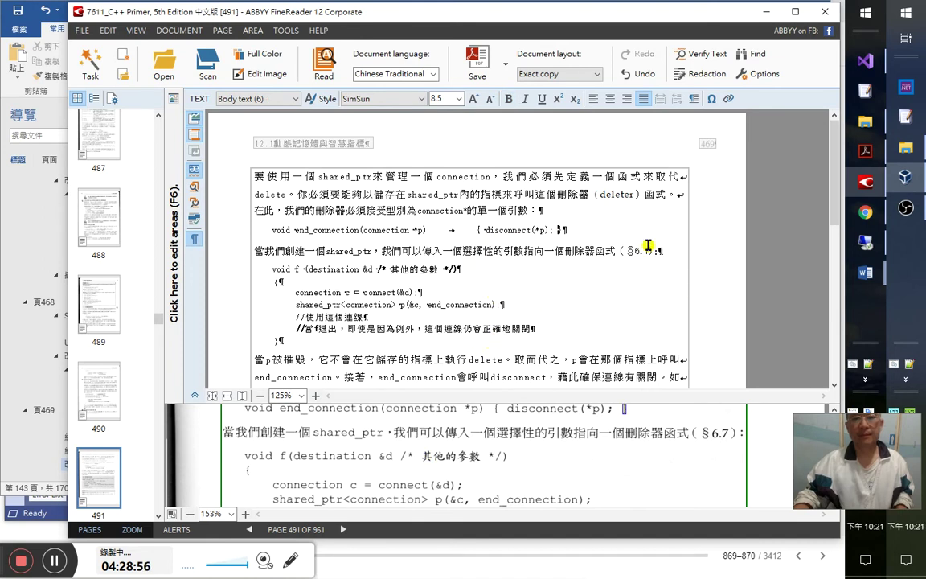
left_click(649, 250)
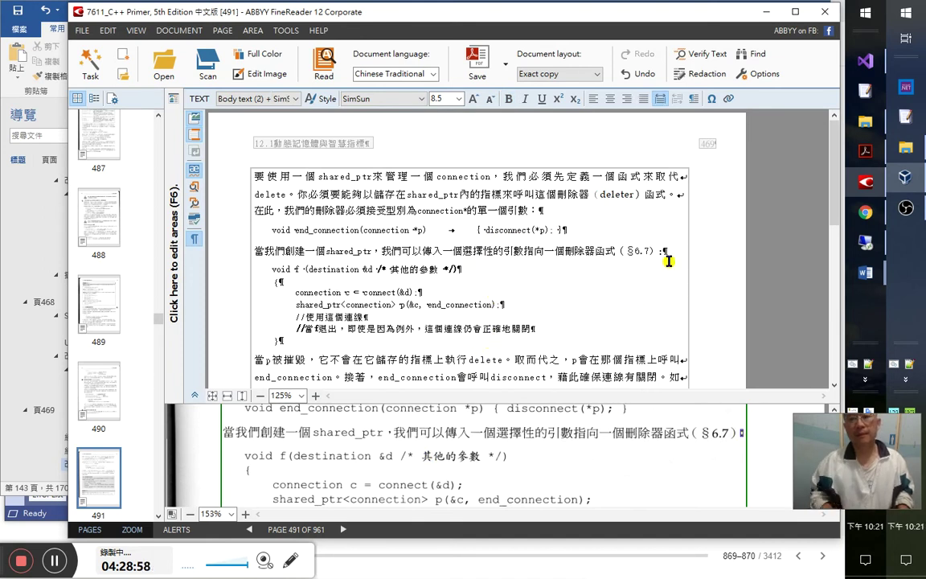
key("alt+Tab")
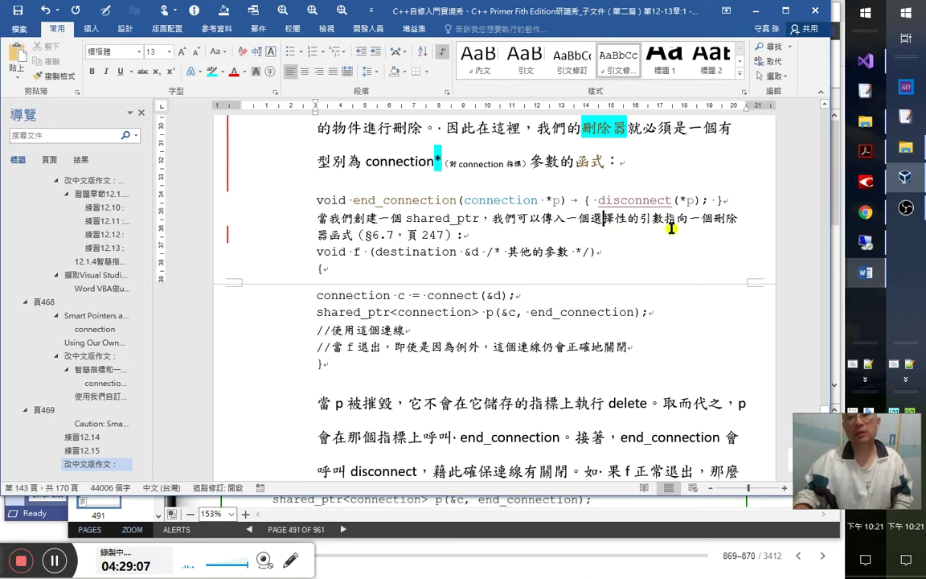
- Type a full-width comma after 頁 247 in the §6.7 citation
left_click(485, 235)
key("alt+shift")
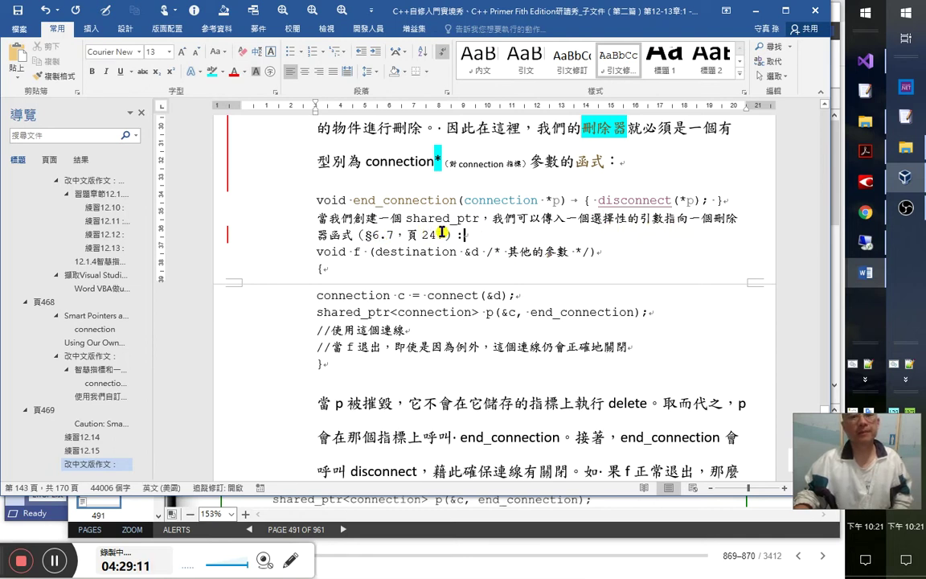
left_click_drag(480, 219, 406, 218)
left_click(470, 233)
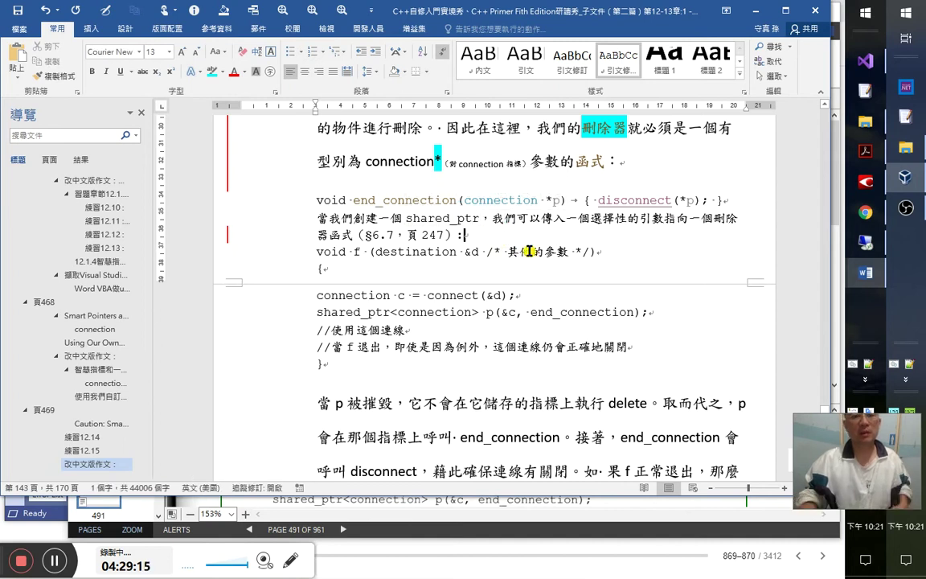
key("Left")
key("Left")
key("alt+shift")
type("，")
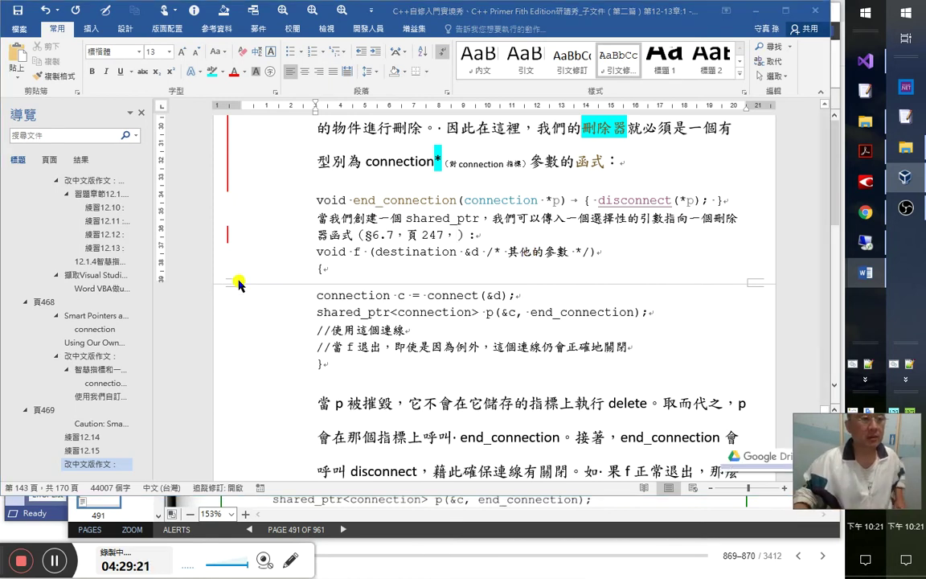
- Review the p(q,d) row of Table 12.3, then return to the citation
scroll(96, 350, "up", 5)
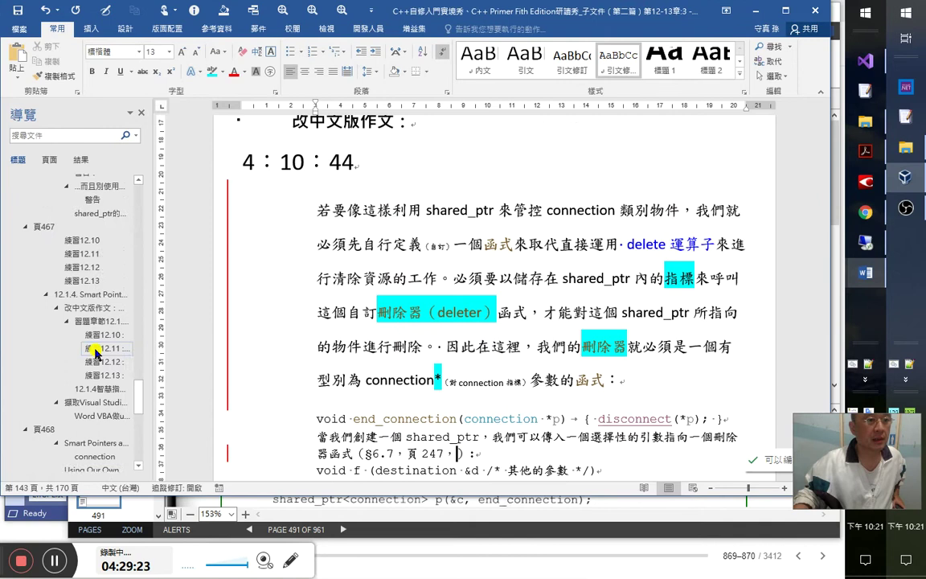
scroll(99, 342, "up", 3)
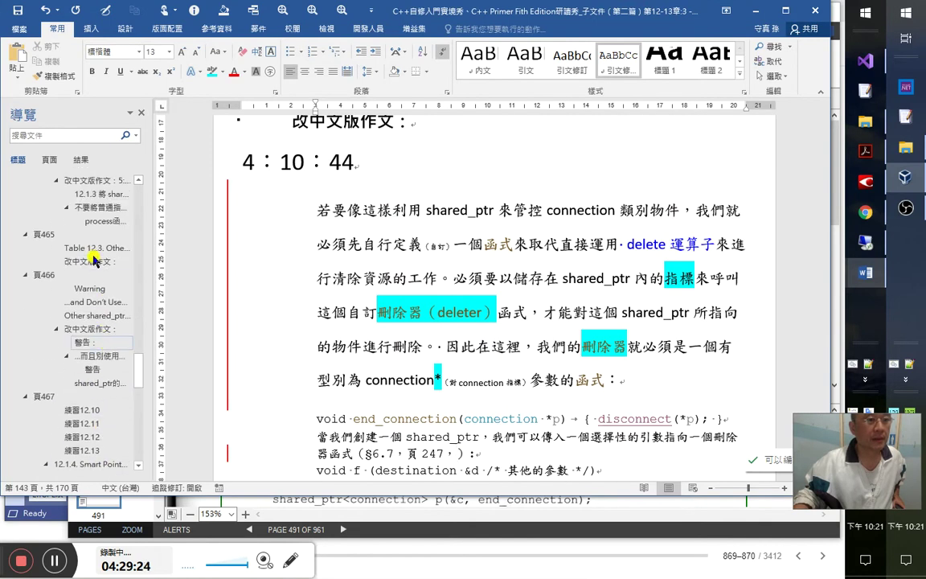
key("Page_Up")
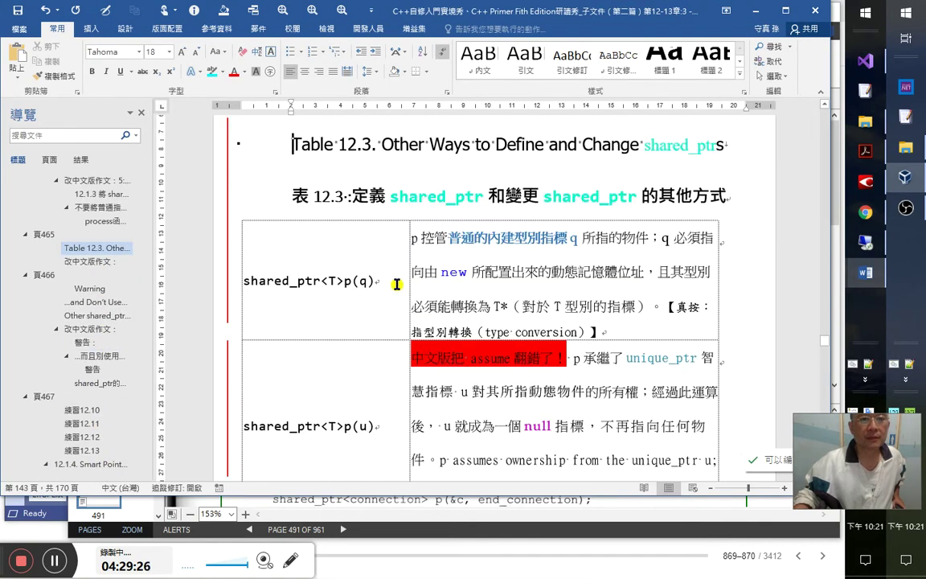
scroll(376, 401, "down", 6)
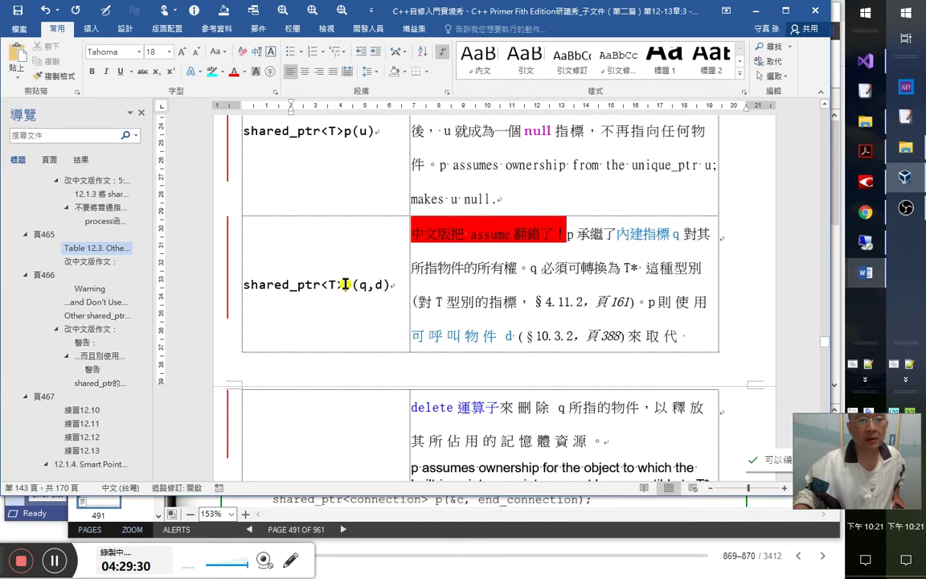
left_click(347, 285)
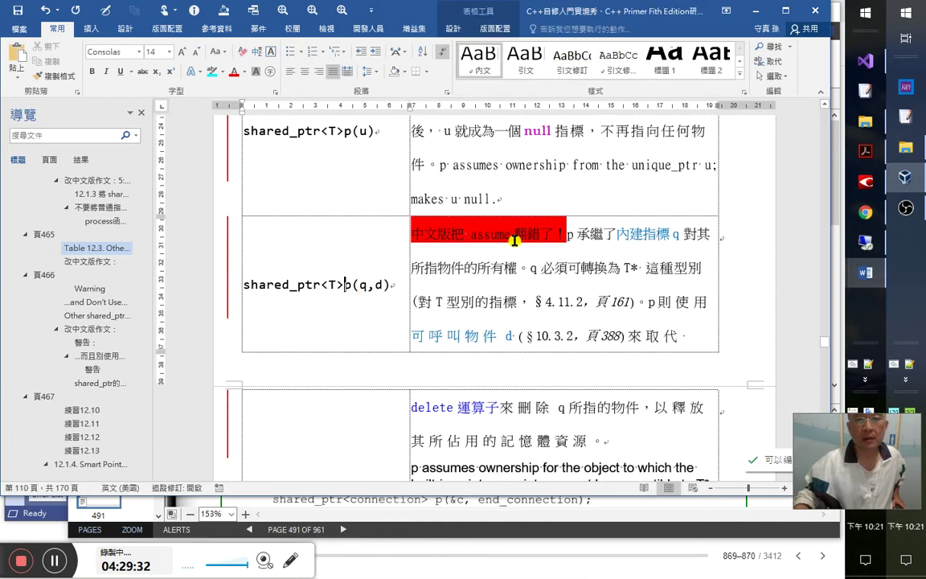
left_click(375, 284)
scroll(474, 341, "down", 3)
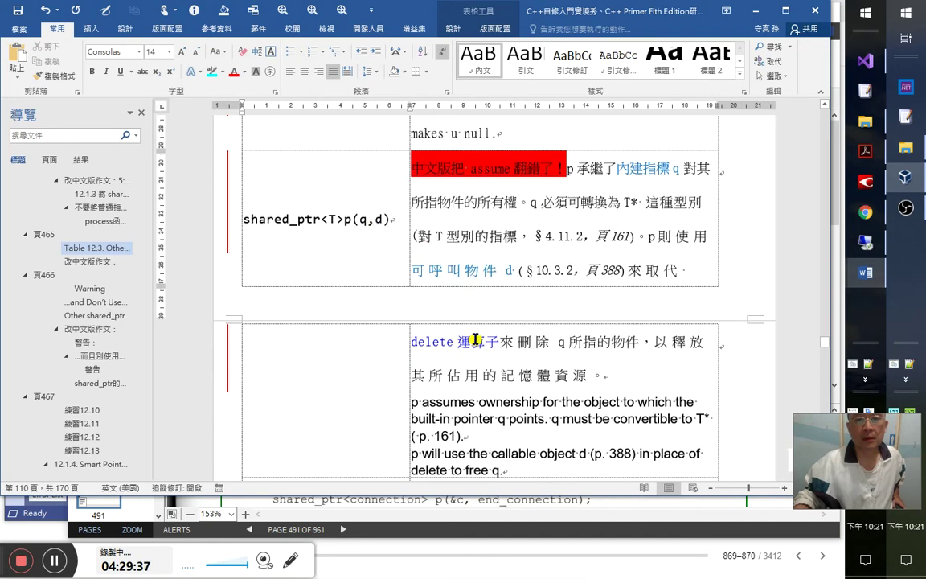
scroll(474, 336, "down", 1)
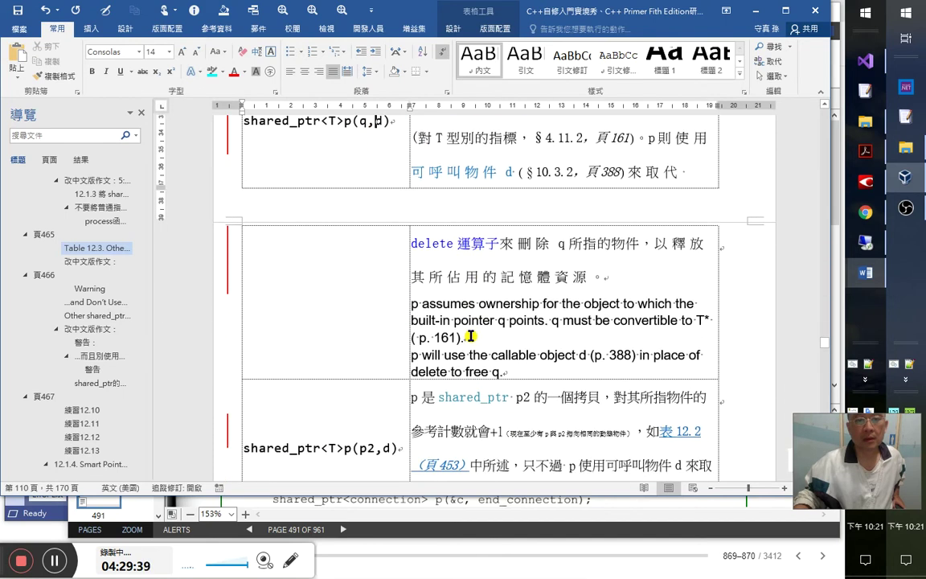
scroll(441, 414, "down", 1)
scroll(418, 390, "up", 3)
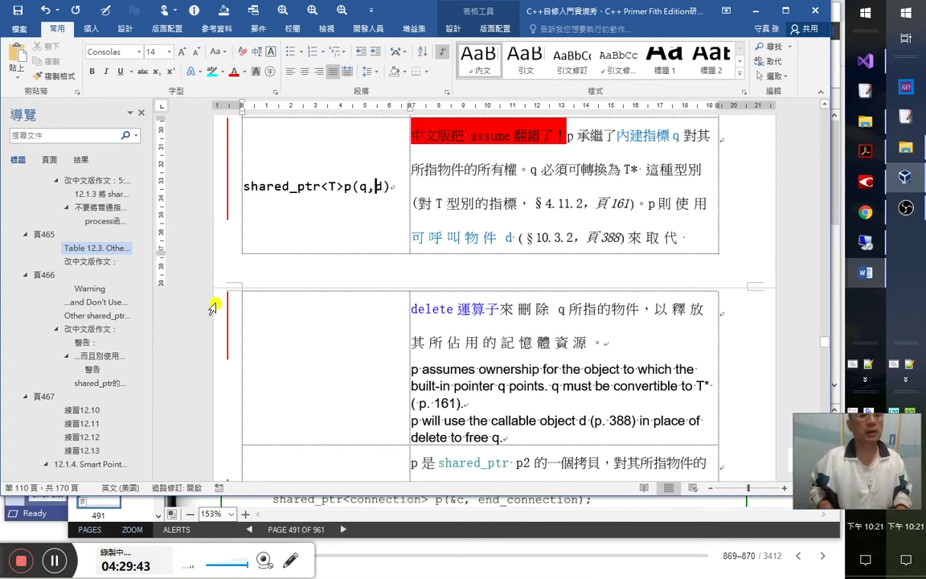
key("alt+Tab")
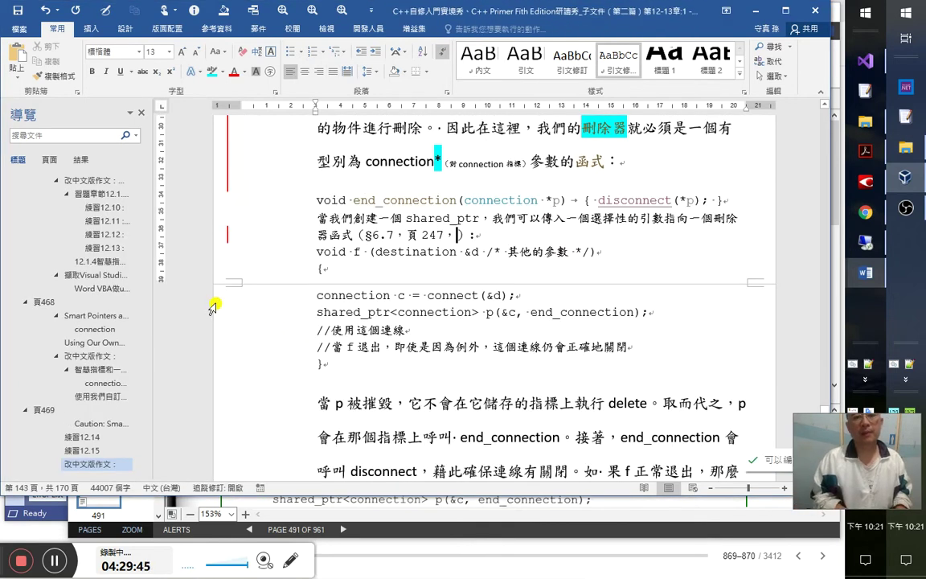
- Insert a hyperlink to the Table 12.3 heading after 頁 247 in the citation
key("ctrl+k")
scroll(398, 507, "down", 10)
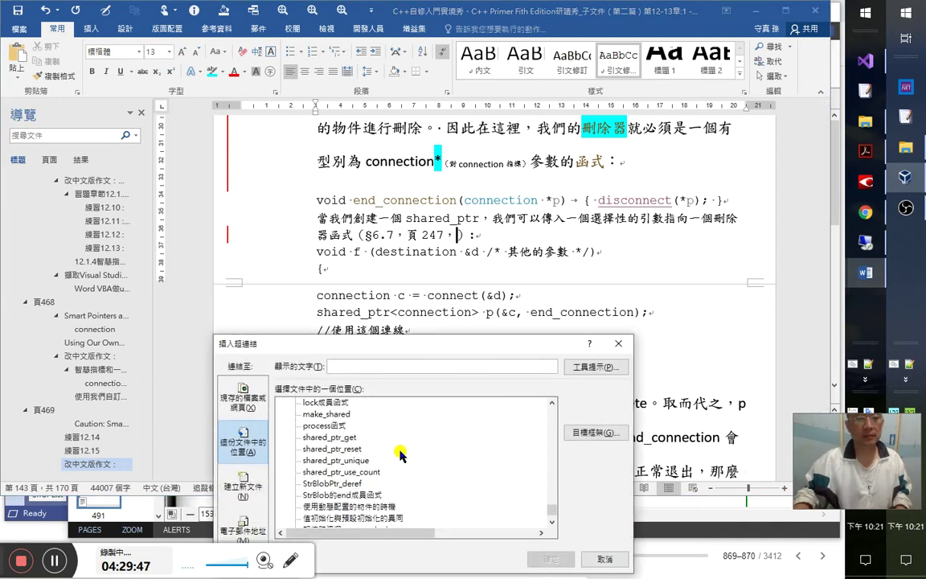
scroll(402, 455, "up", 5)
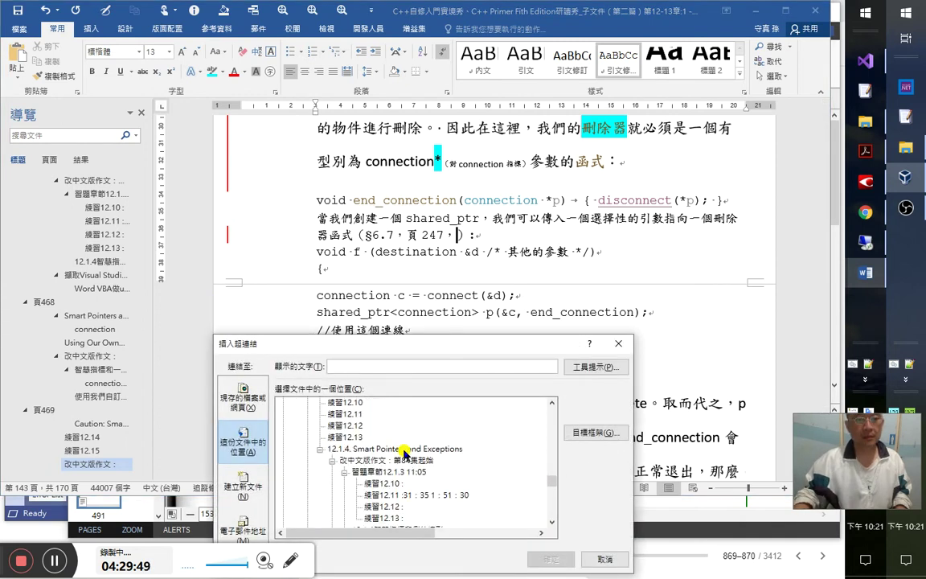
scroll(408, 454, "up", 3)
left_click(396, 439)
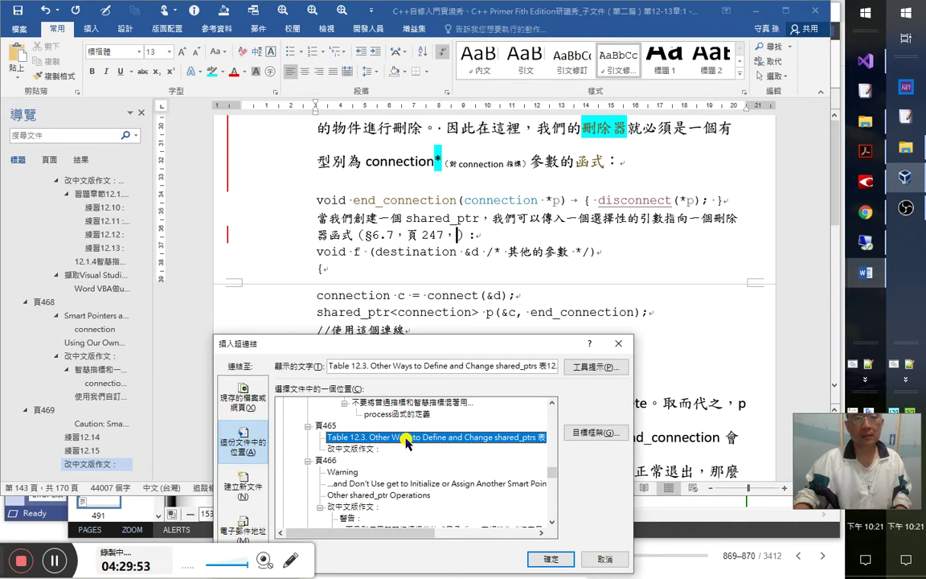
left_click(550, 559)
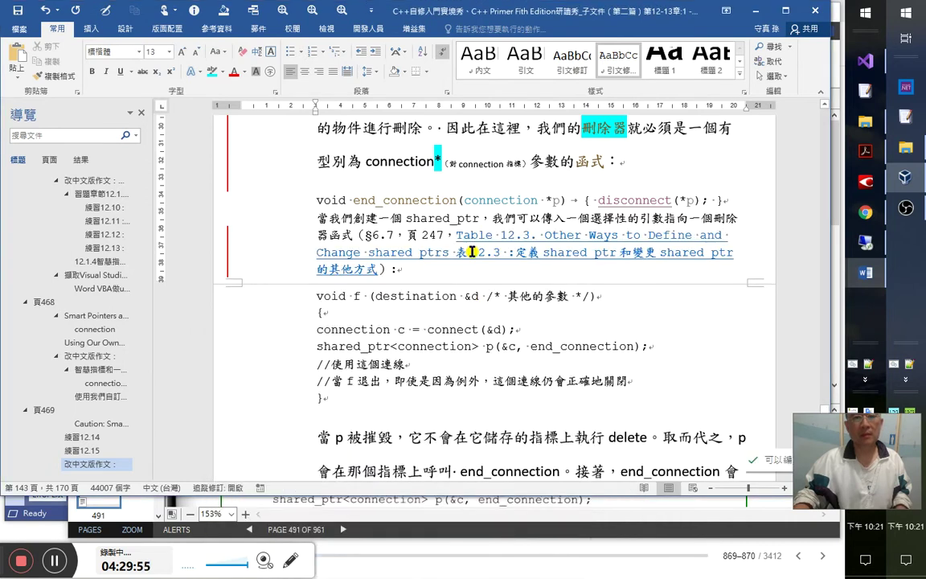
- Trim the Chinese title from the link text and shrink it two font sizes
left_click_drag(456, 234, 380, 271)
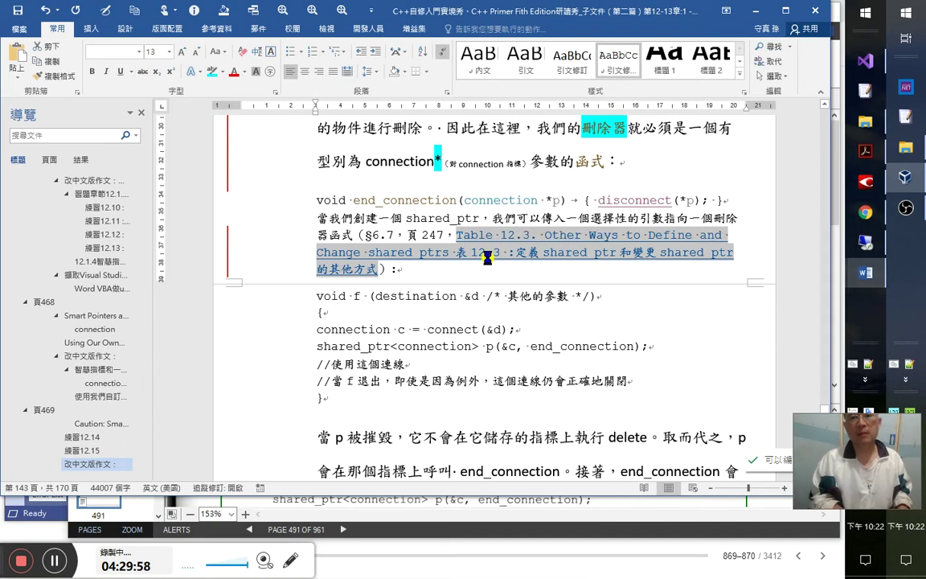
key("ctrl+k")
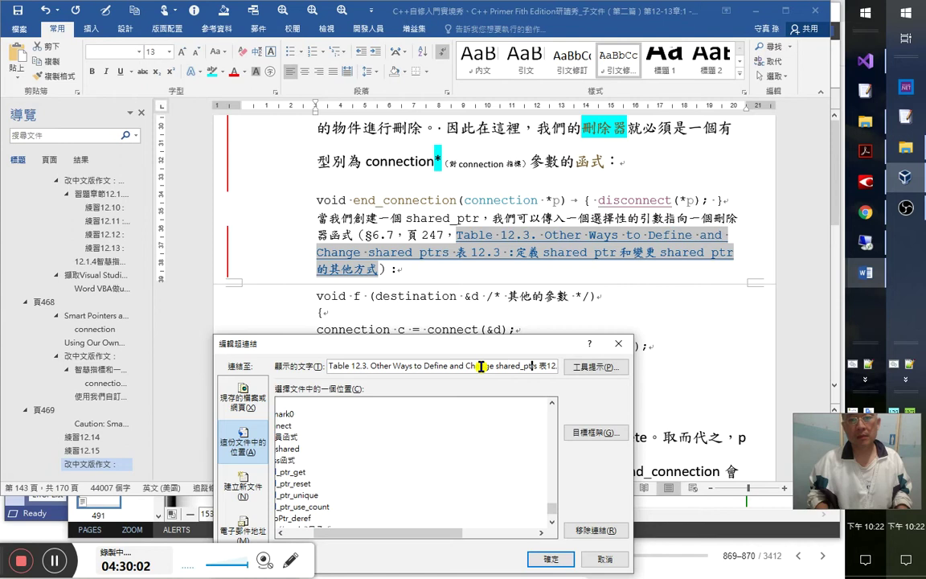
key("shift+End")
key("Delete")
key("Return")
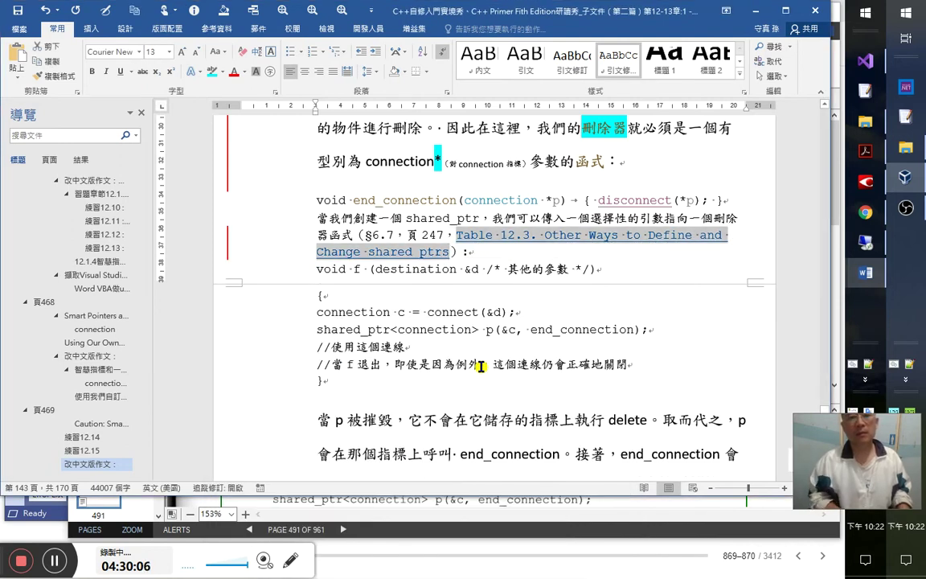
key("ctrl+bracketleft")
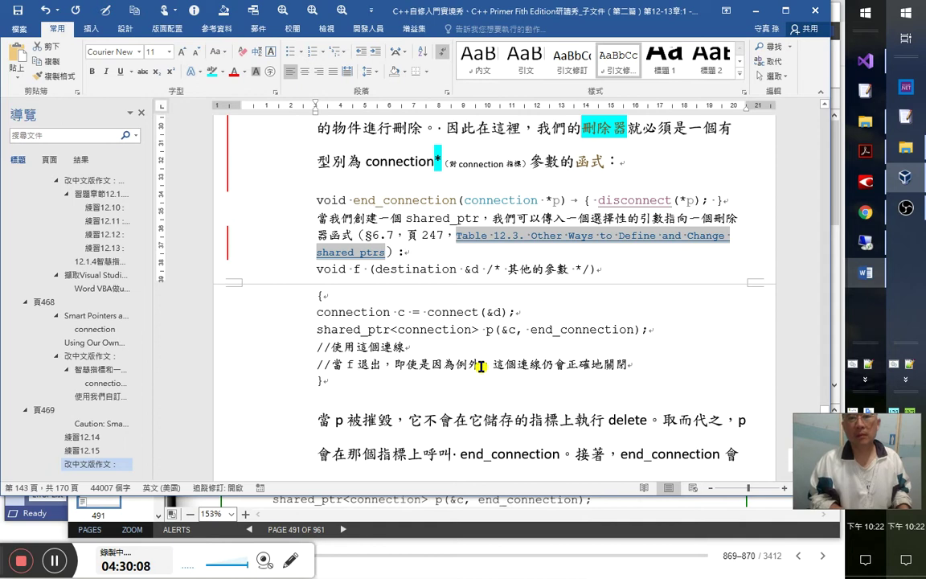
key("ctrl+bracketleft")
key("ctrl+bracketleft")
key("ctrl+bracketleft")
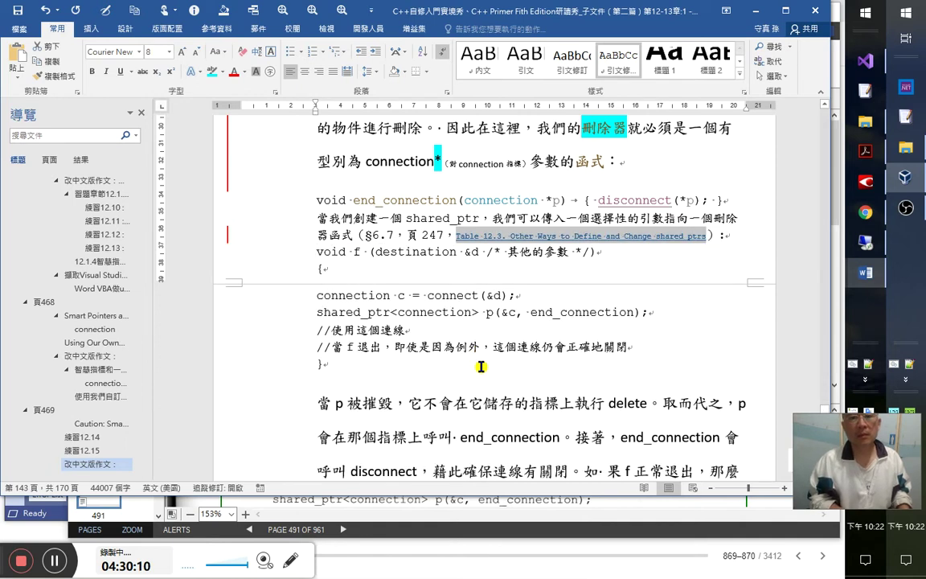
- Colour the /* 其他的參數 */ comment green with the form's comments(2) option
key("Down")
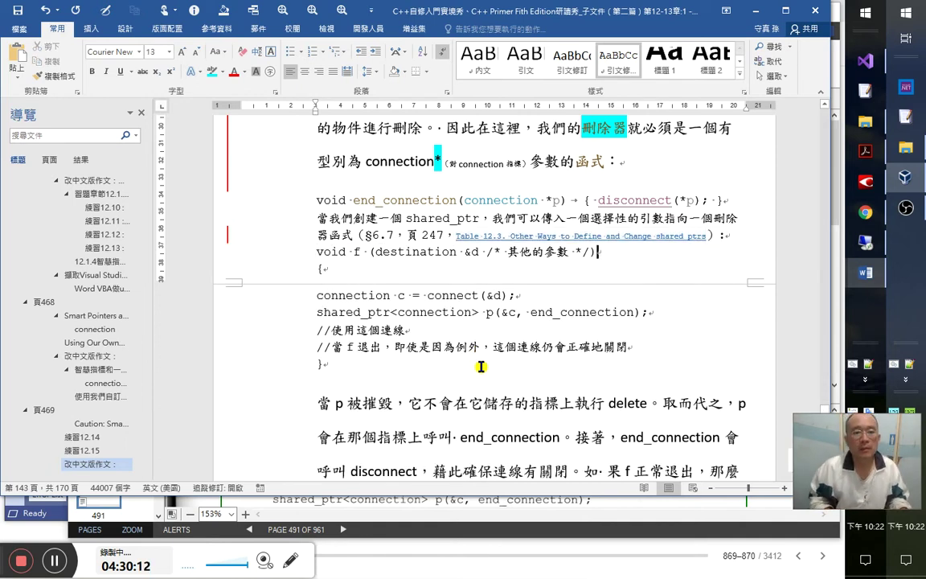
key("Up")
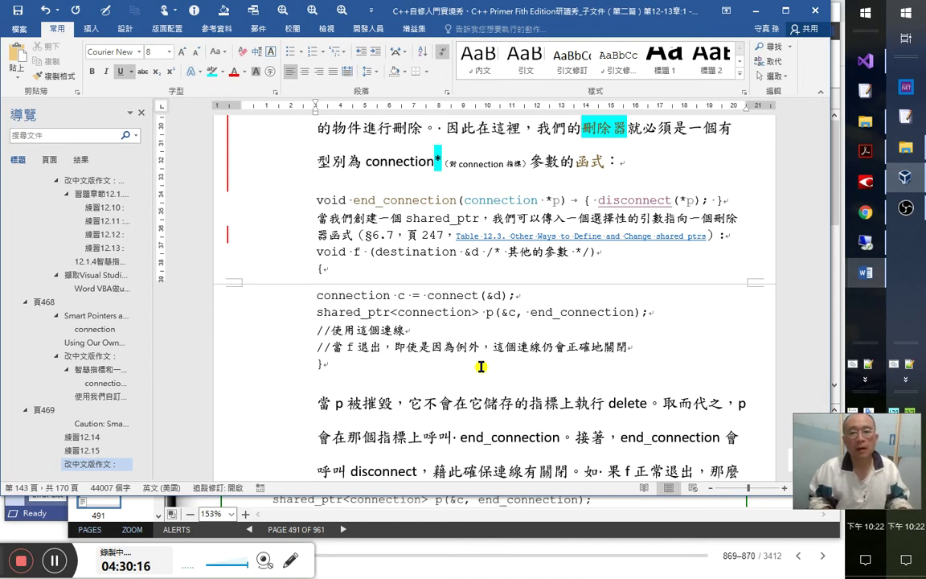
type("s")
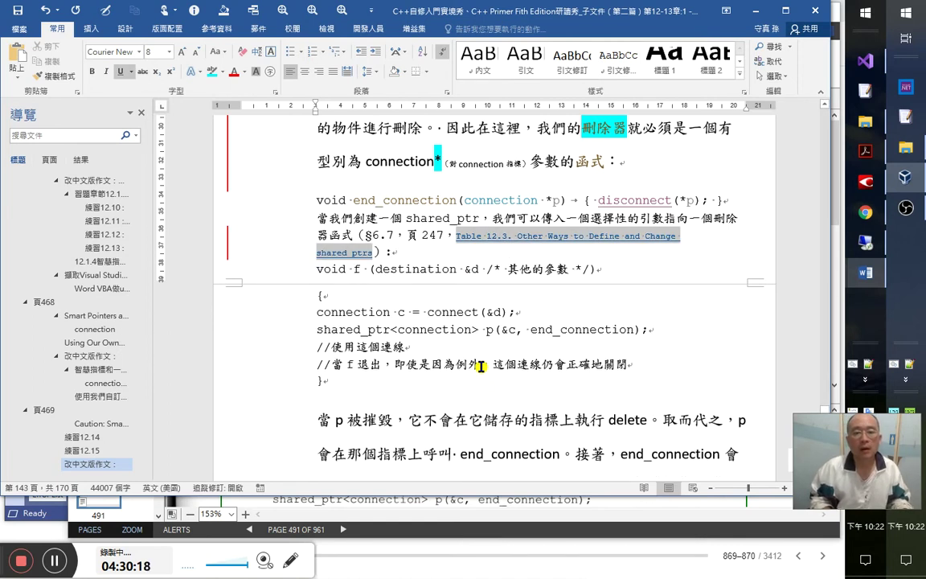
key("End")
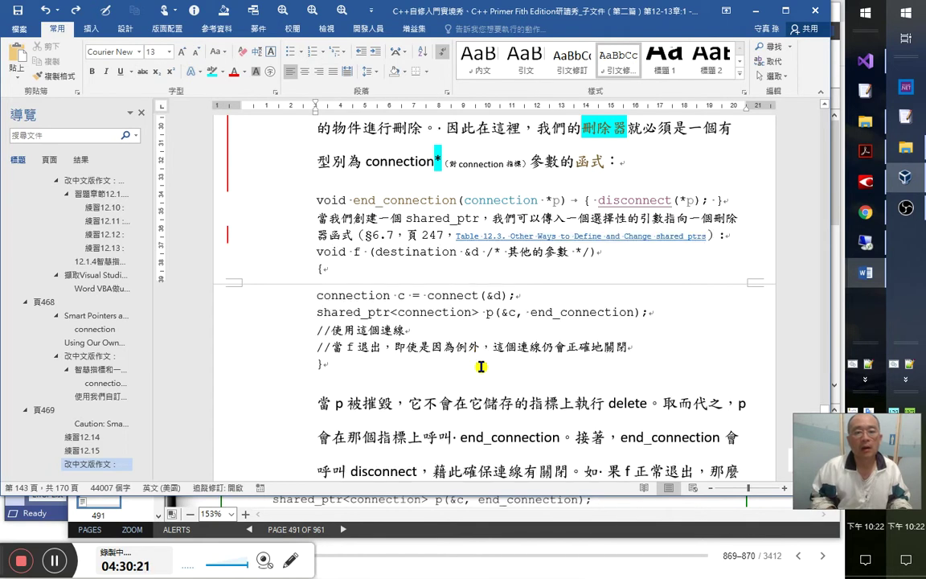
key("Left")
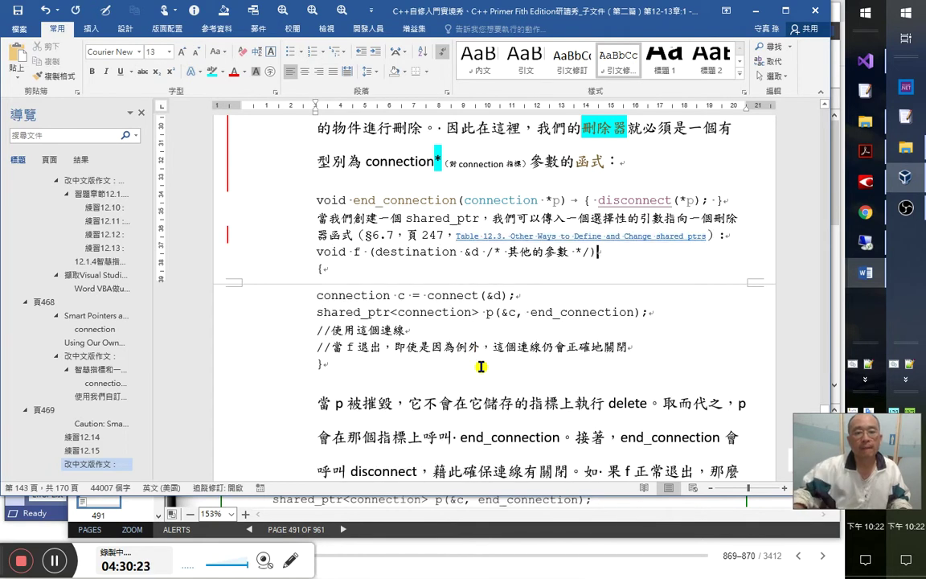
left_click_drag(487, 253, 593, 253)
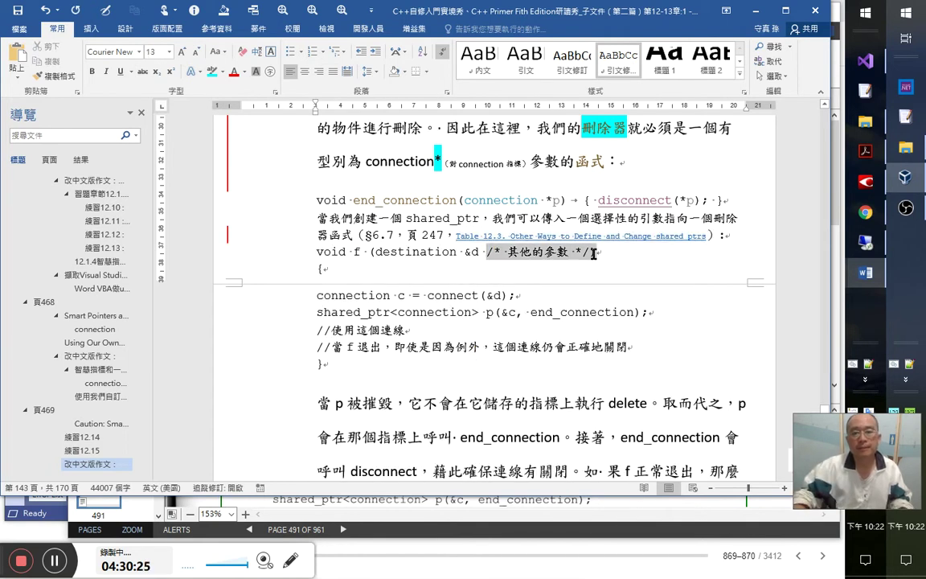
key("alt+F8")
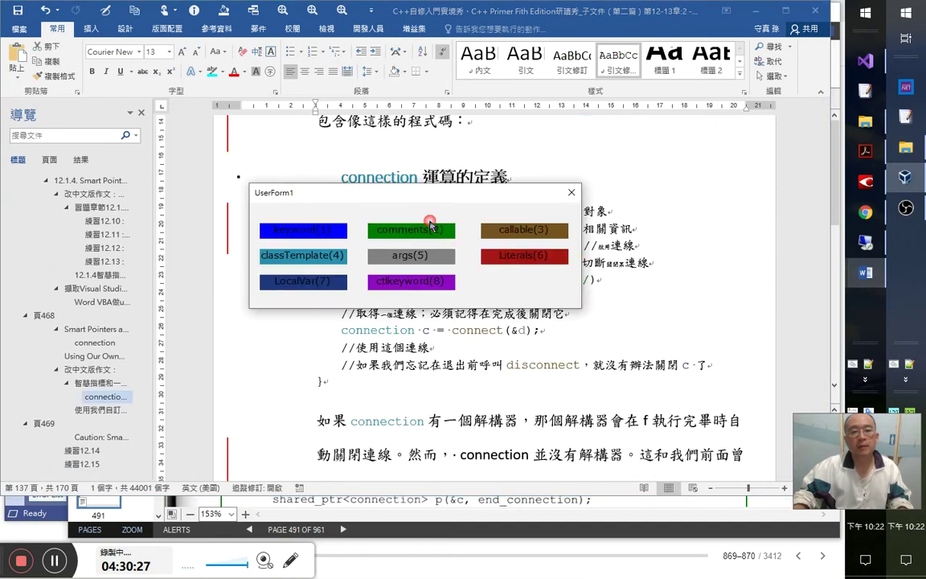
left_click(430, 229)
left_click(462, 252)
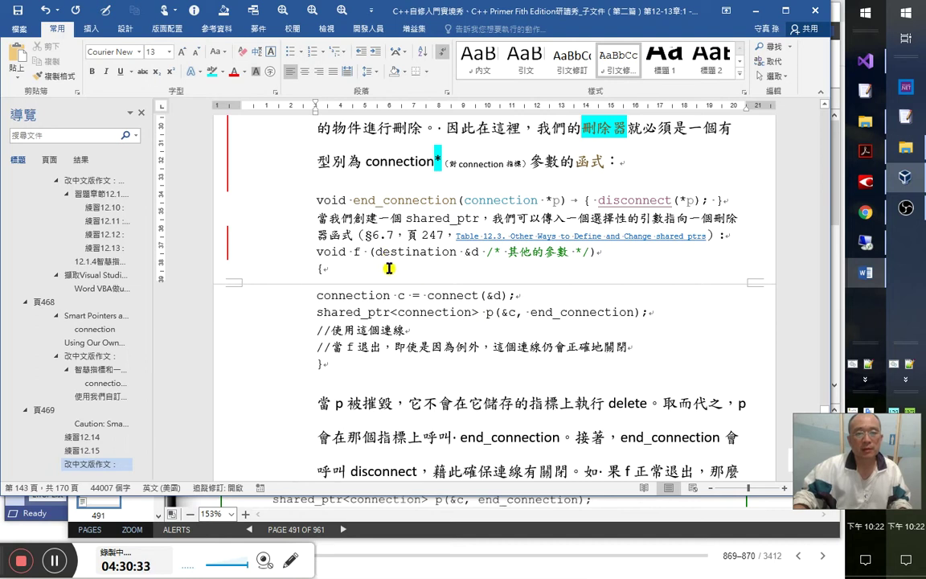
- Select the function body lines from { to }
mouse_move(338, 352)
left_mouse_down()
mouse_move(324, 355)
mouse_move(320, 373)
mouse_move(325, 356)
mouse_move(336, 370)
left_mouse_up()
left_click(336, 370)
key("Up")
key("Up")
key("Up")
key("Up")
key("Home")
key("shift+Down")
key("shift+Down")
key("shift+Down")
key("shift+Down")
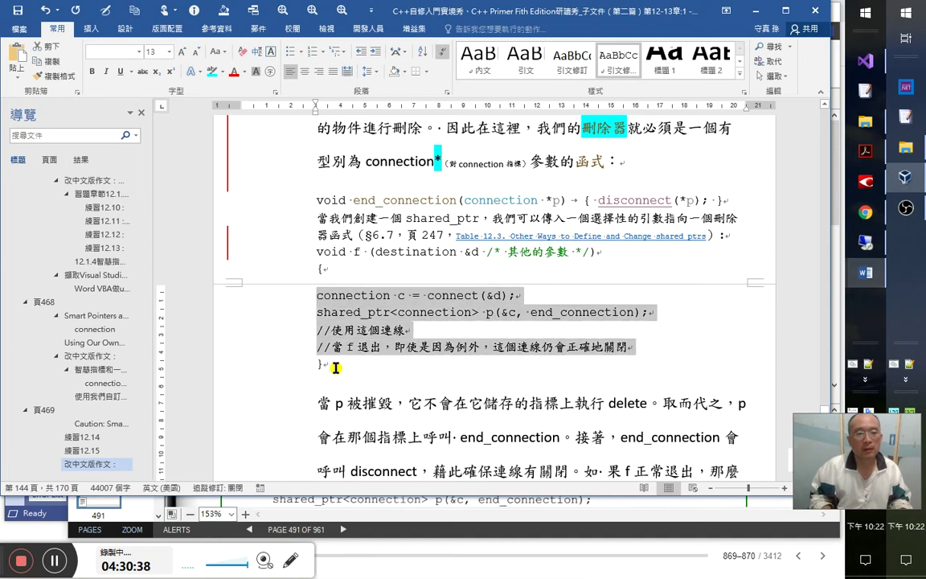
- Indent the four body lines of f one step, then check &c and shared_ptr<connection> on the shared_ptr line
key("Tab")
left_click(488, 328)
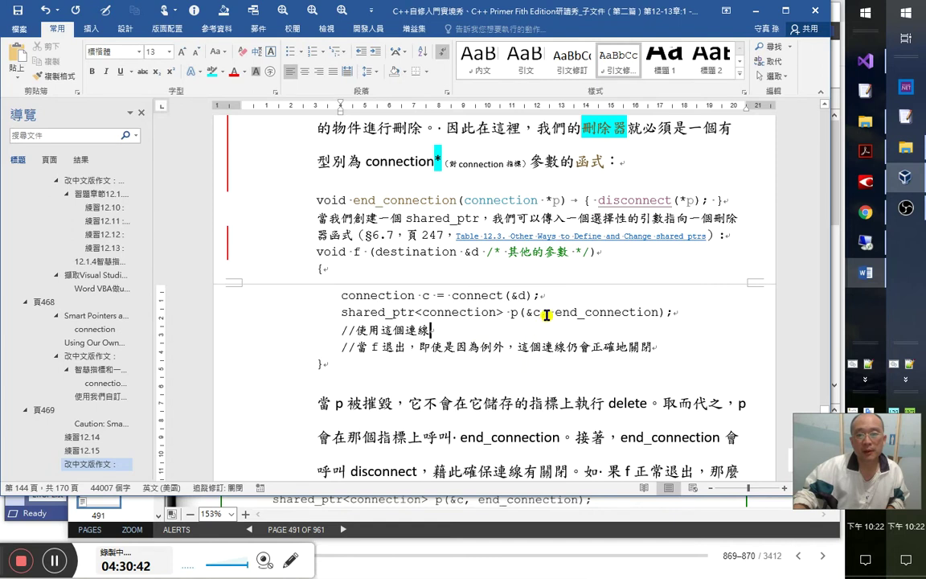
left_click(548, 313)
left_click(532, 312)
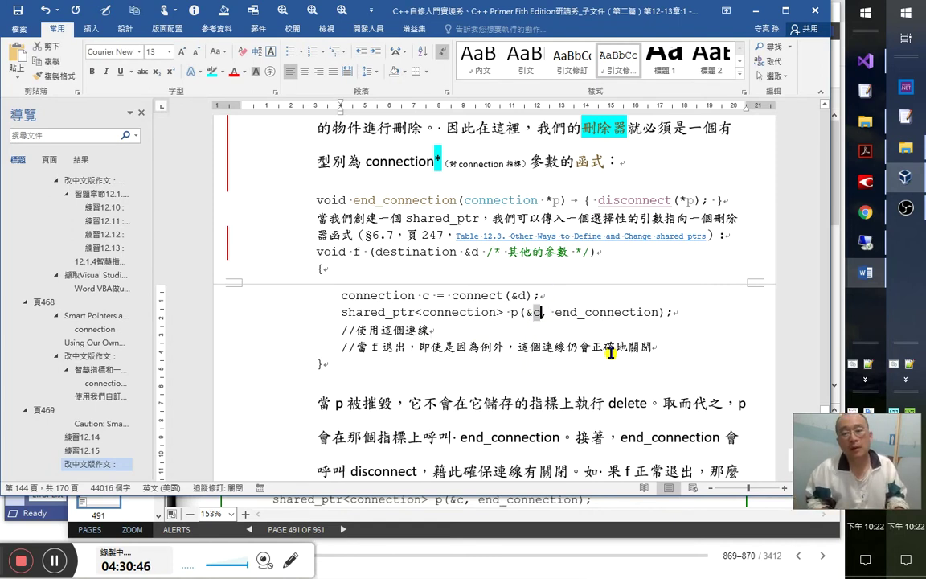
key("shift+Left")
key("shift+Left")
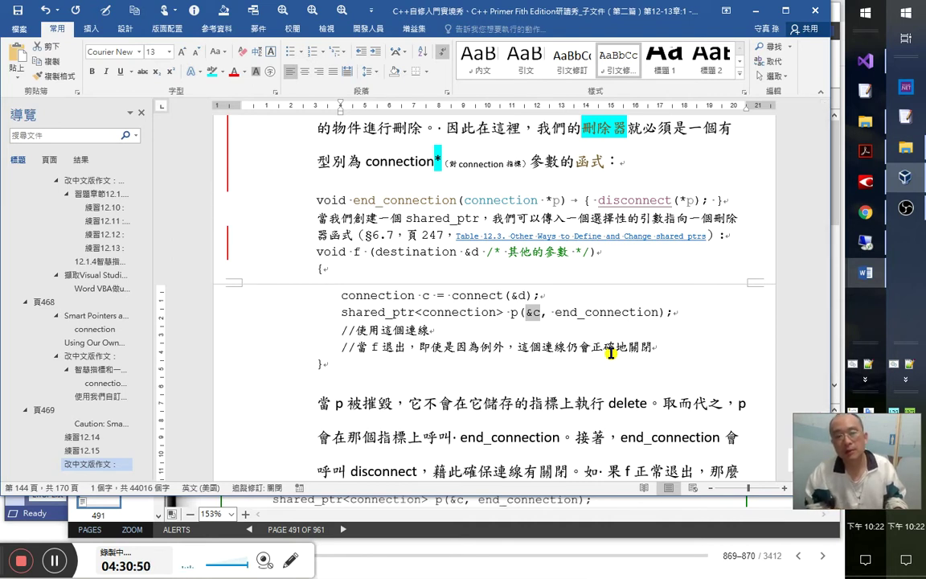
key("Left")
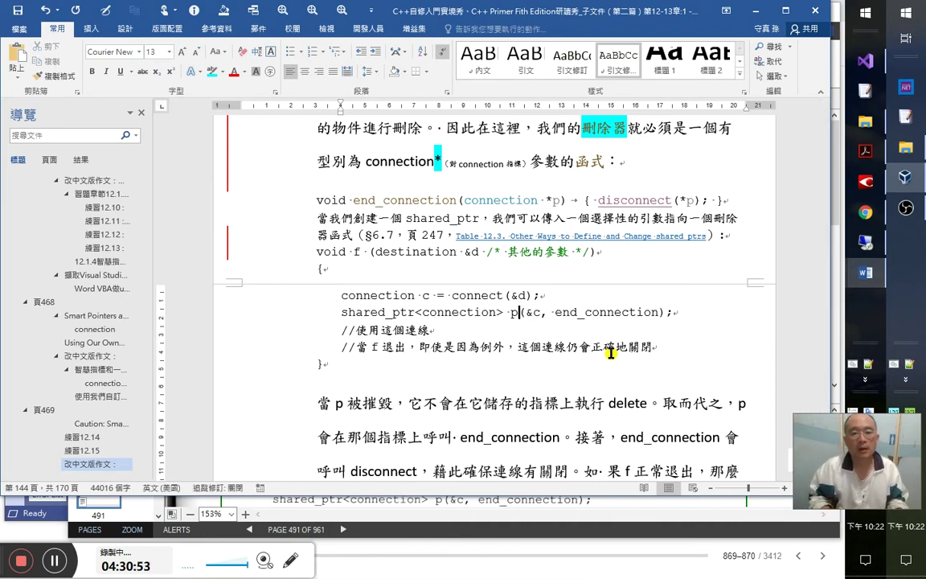
key("shift+End")
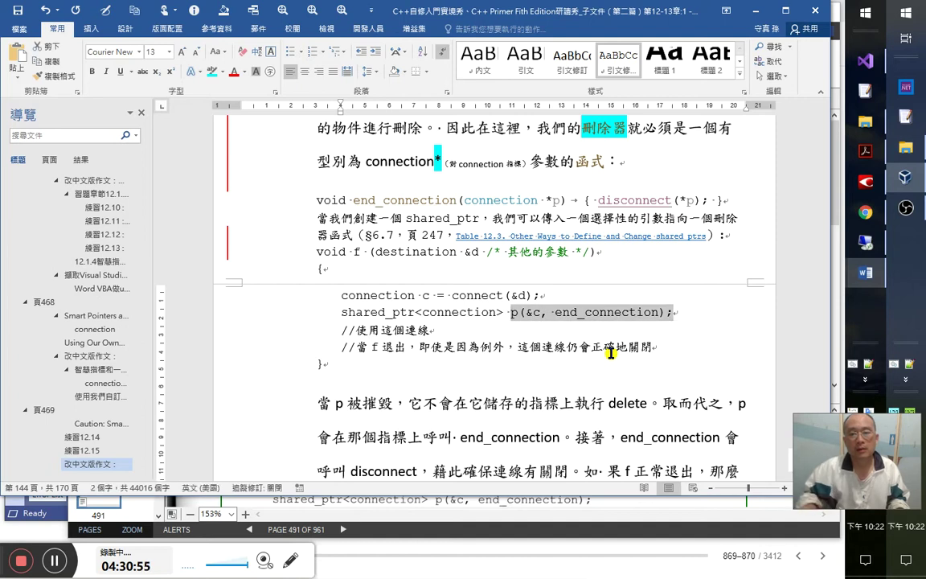
key("Left")
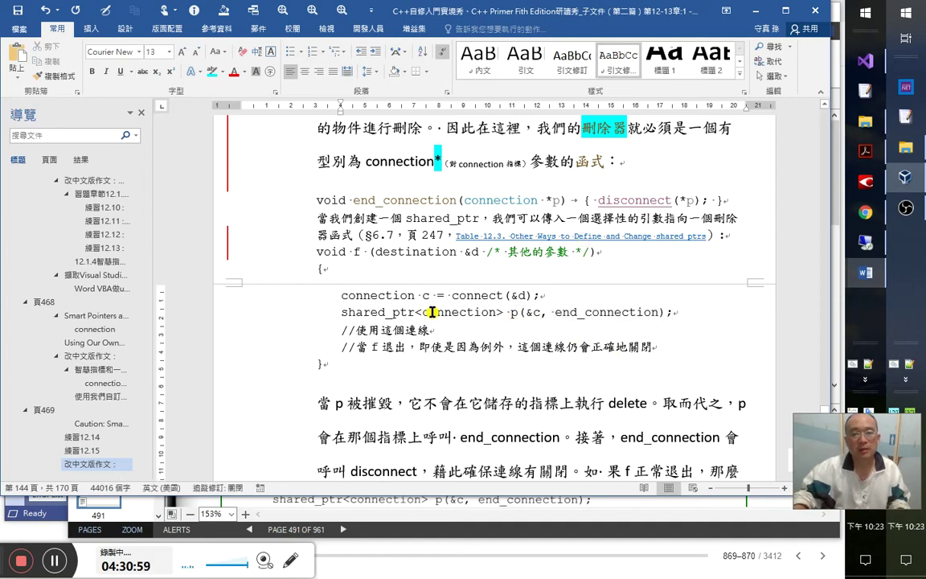
left_click_drag(427, 312, 499, 311)
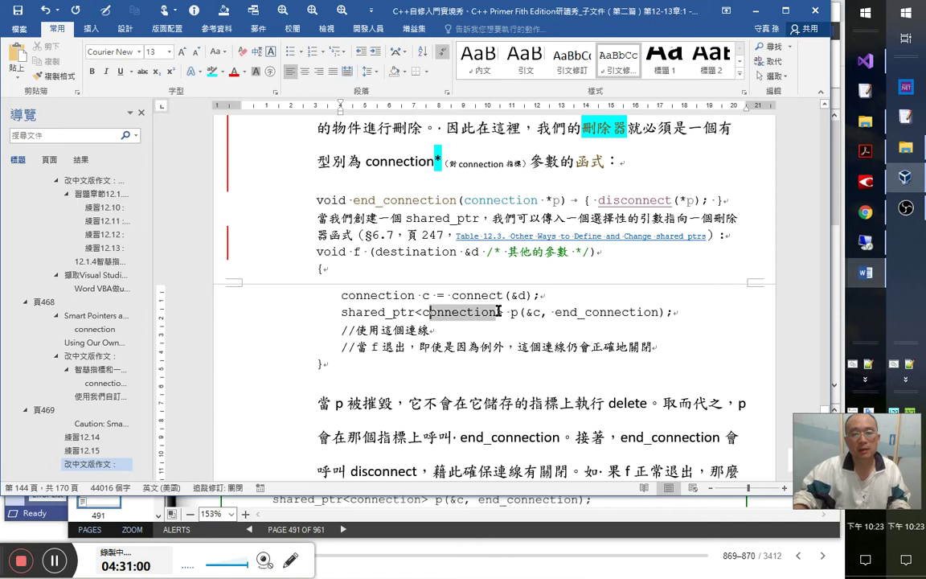
left_click(421, 312)
- Paint the teal type-name format onto connection and shared_ptr in shared_ptr<connection>
double_click(424, 312)
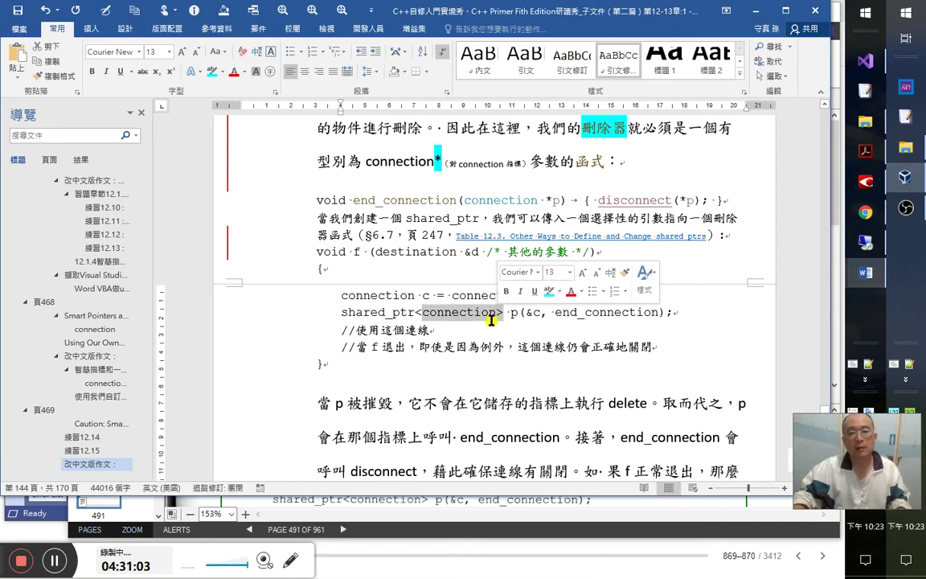
key("Up")
key("Up")
key("Up")
key("Up")
key("Up")
key("Up")
left_click(55, 76)
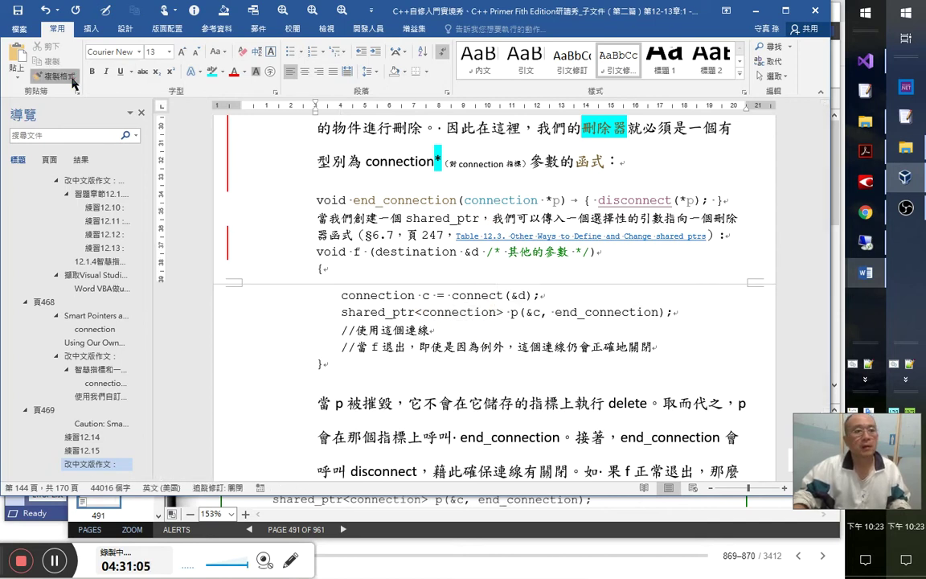
left_click_drag(421, 312, 495, 316)
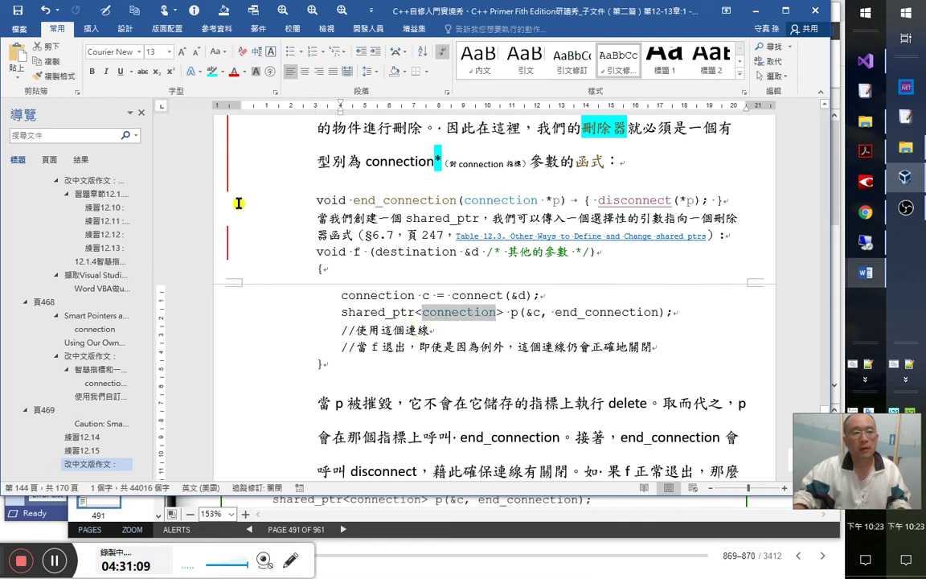
left_click(56, 76)
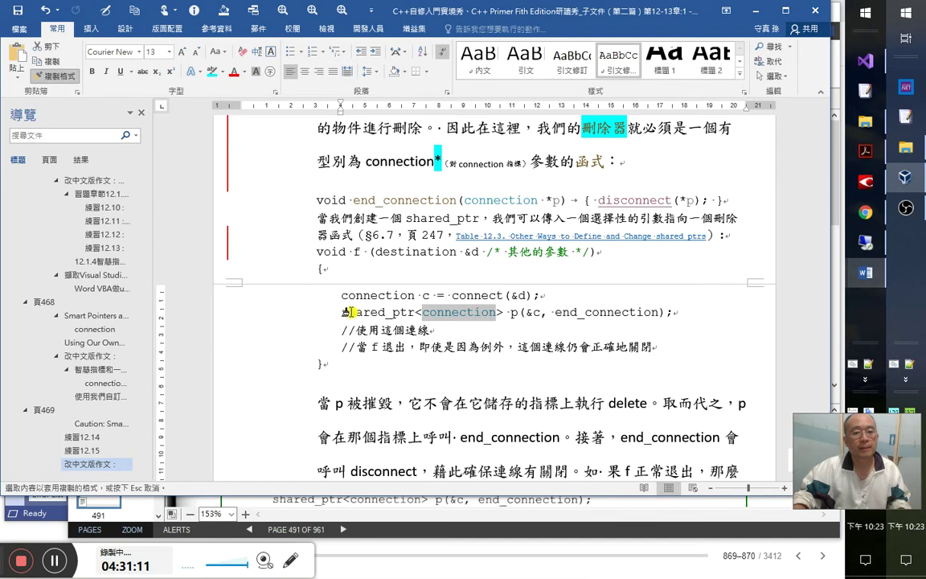
left_click_drag(339, 312, 409, 312)
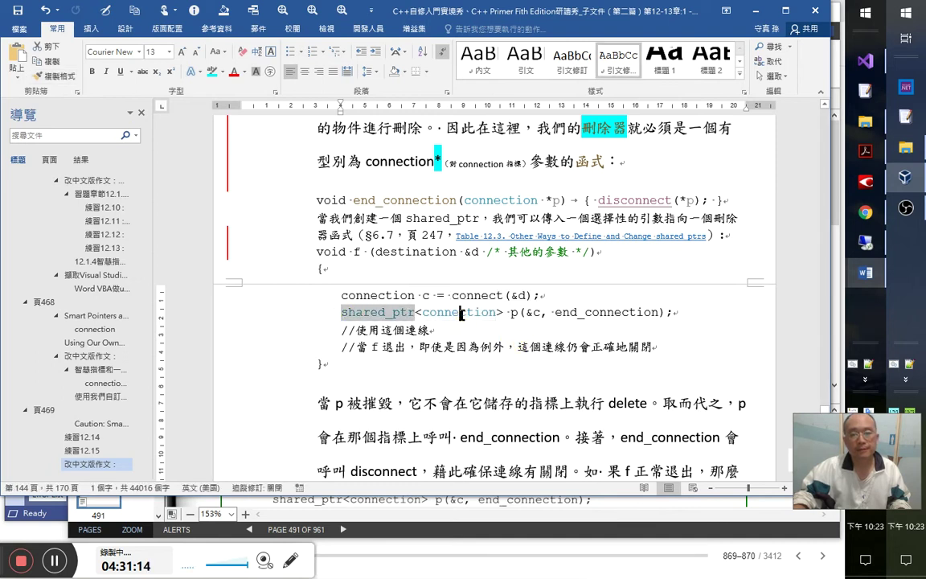
left_click(460, 312)
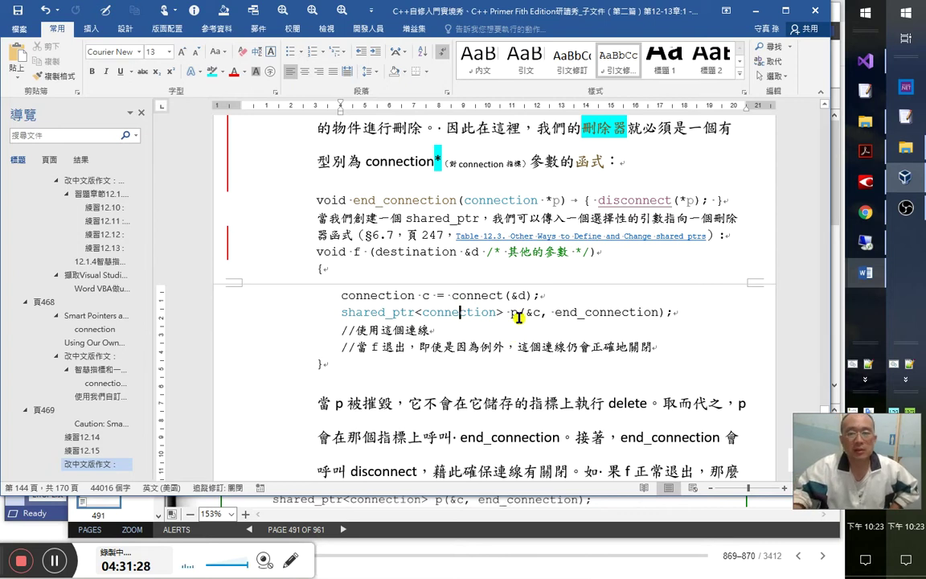
- Pick up the teal formatting from connection again on the shared_ptr line
double_click(534, 312)
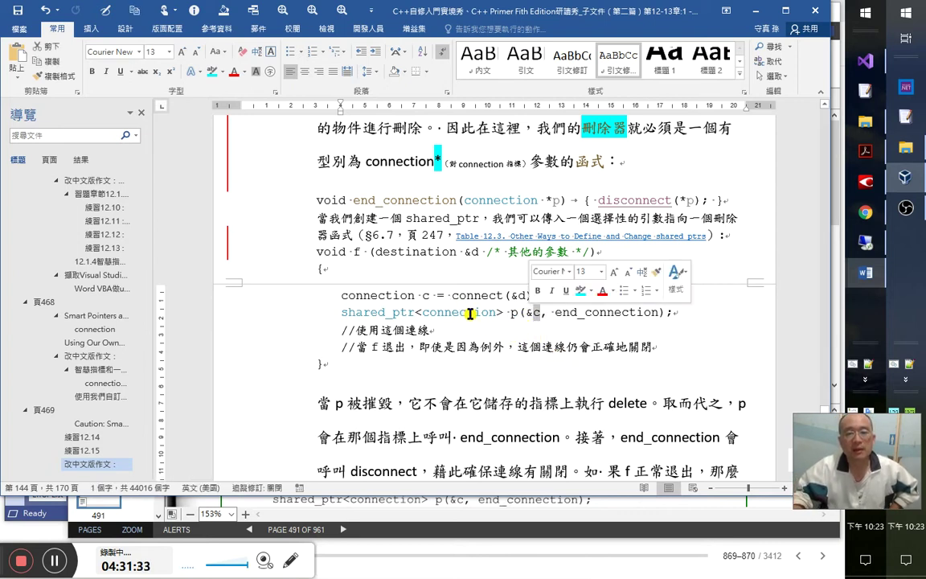
left_click_drag(429, 312, 523, 318)
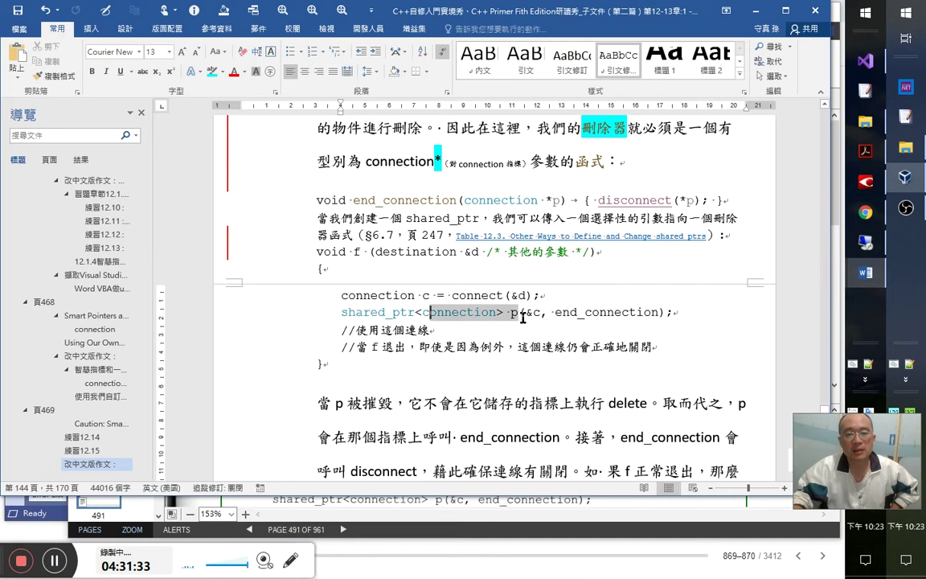
left_click(472, 316)
left_click(55, 76)
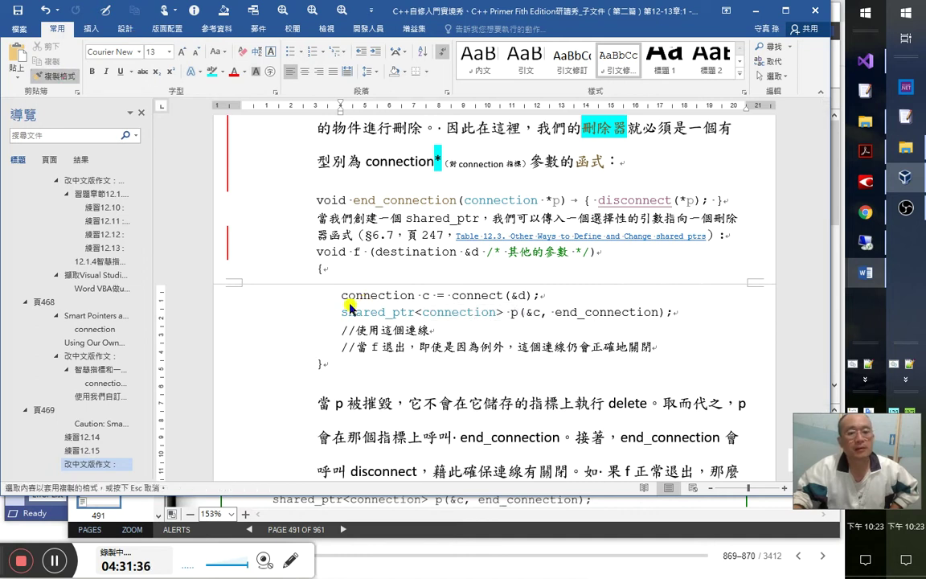
double_click(414, 299)
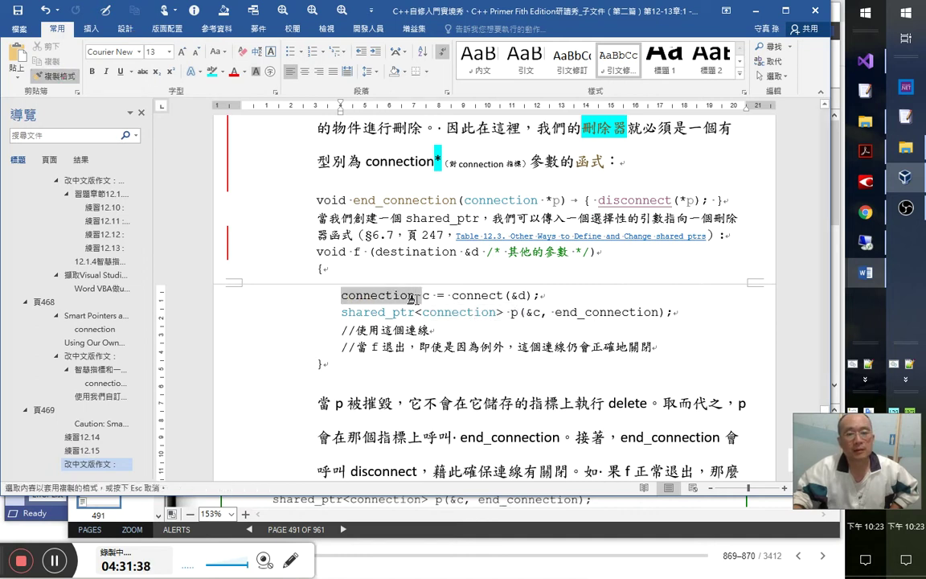
left_click(531, 312)
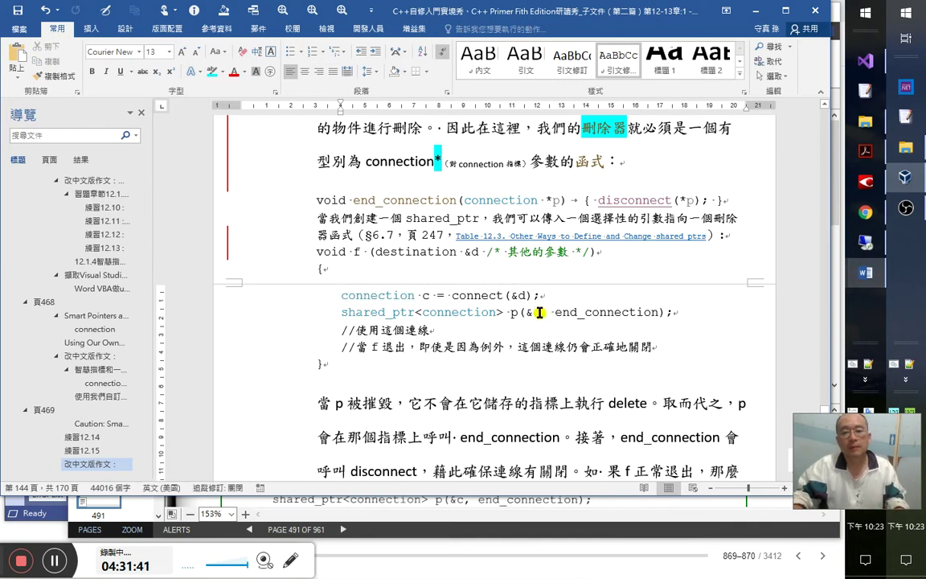
triple_click(533, 312)
left_click(540, 312)
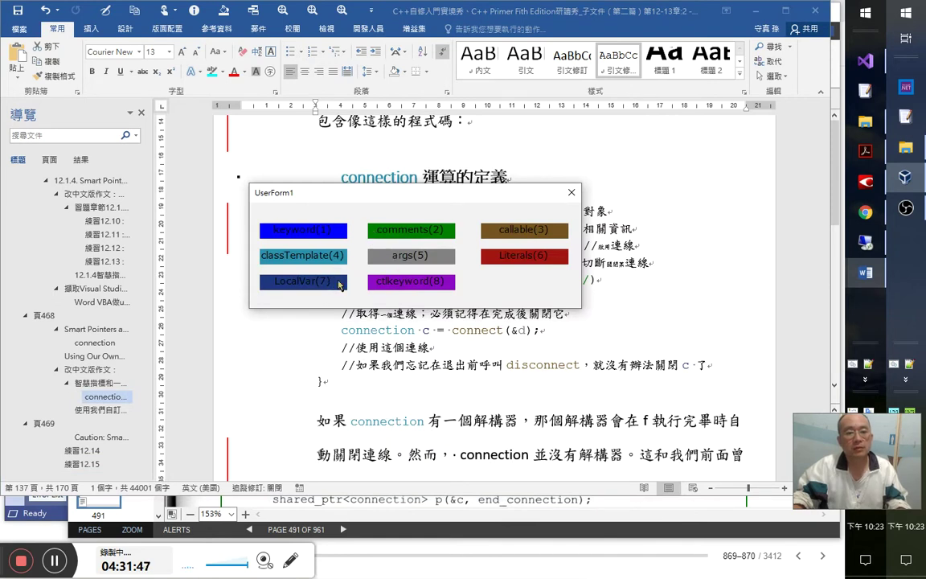
key("Escape")
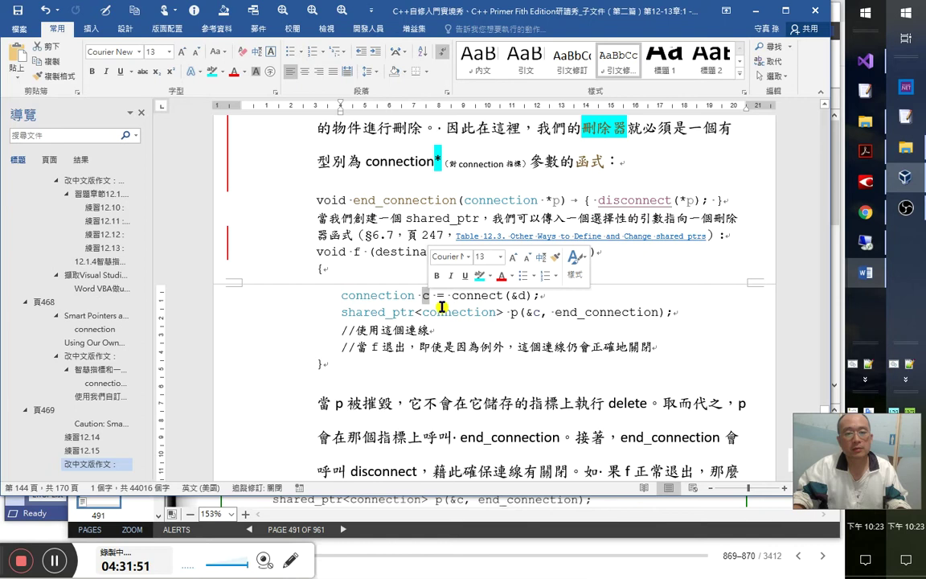
key("alt+Tab")
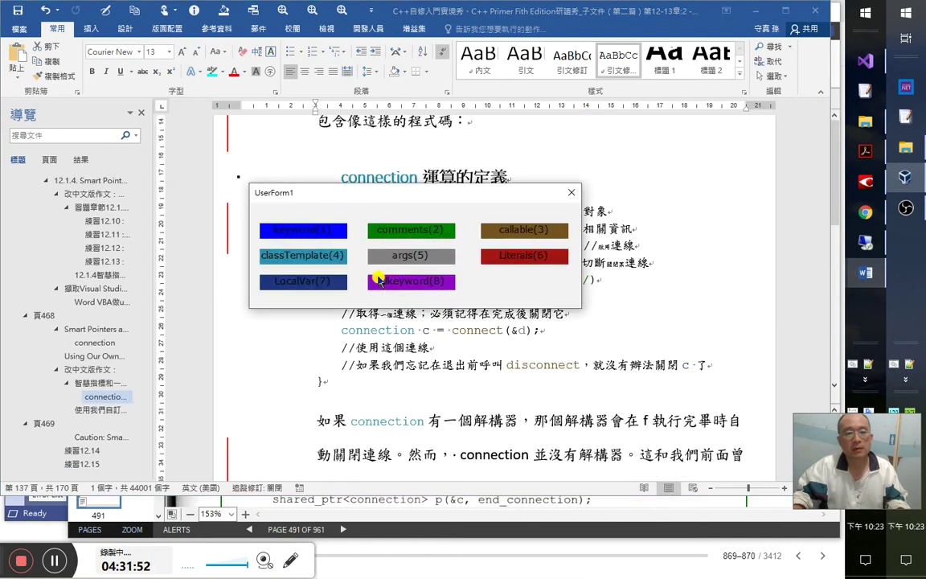
left_click(324, 283)
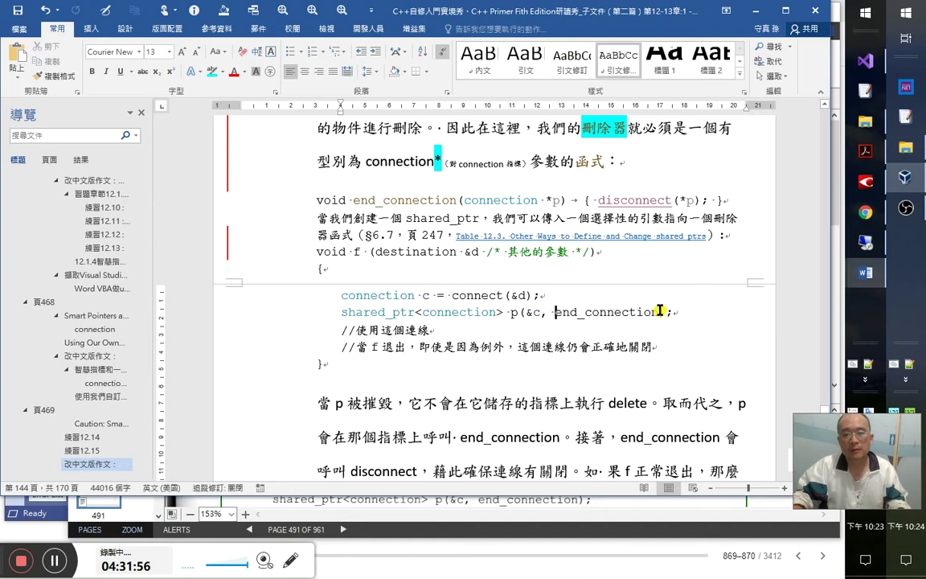
left_click_drag(554, 312, 659, 312)
key("alt+q")
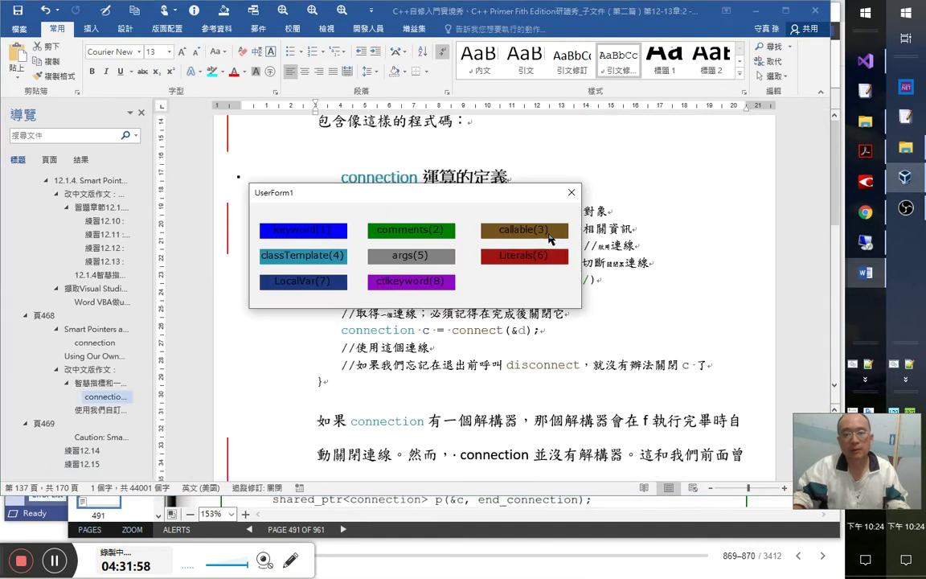
key("Escape")
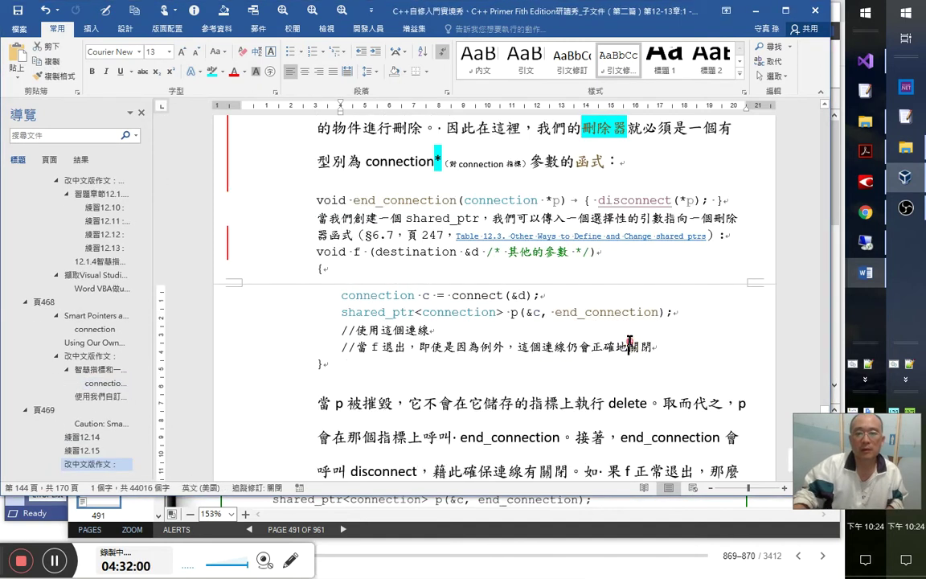
- Highlight end_connection in cyan in the shared_ptr line and the function definition line
left_click(561, 311)
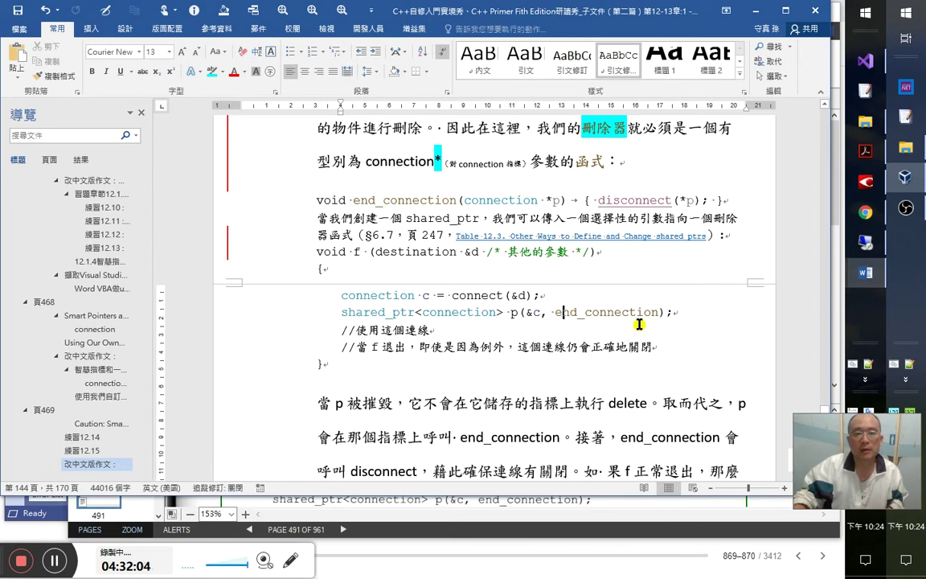
double_click(553, 311)
left_click(213, 71)
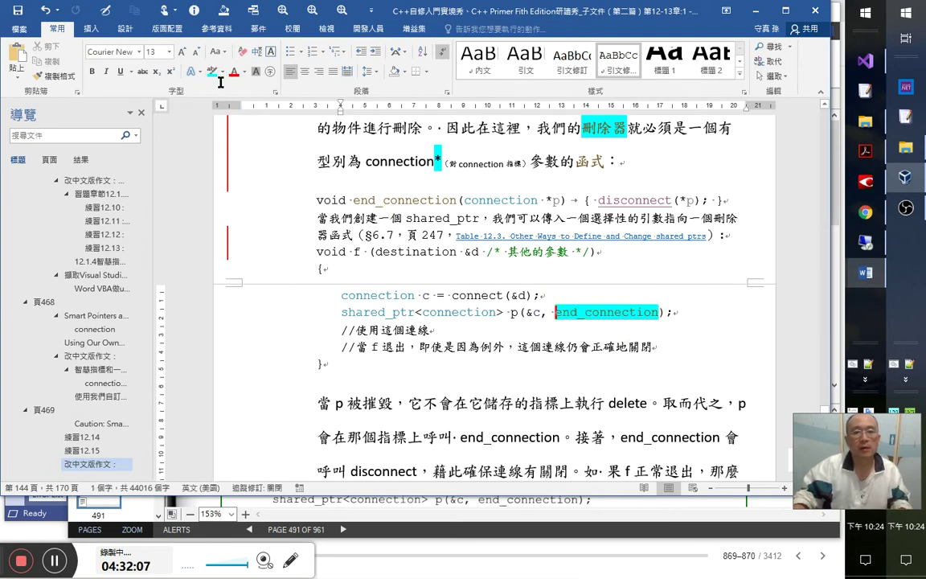
left_click_drag(455, 201, 351, 200)
left_click(213, 71)
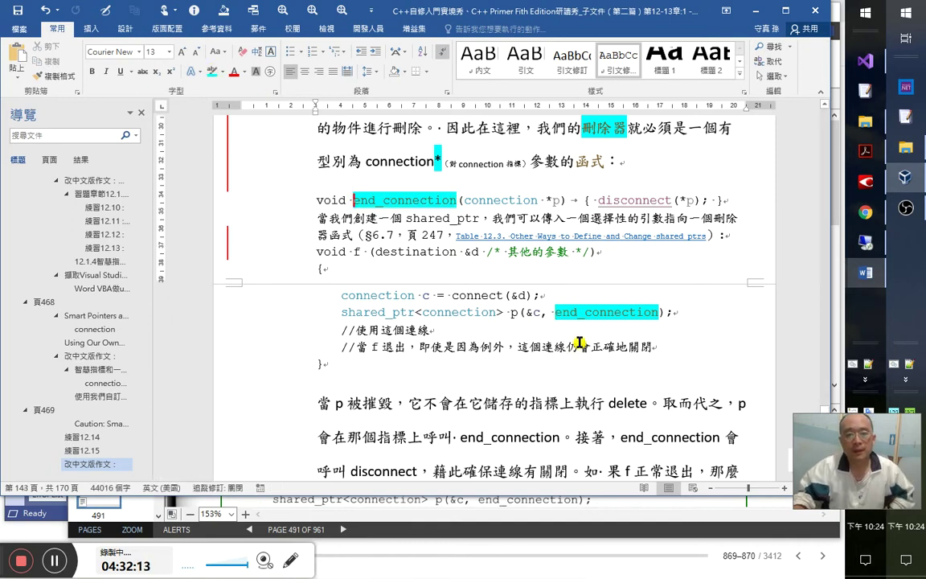
- Examine &c in p(&c, end_connection) and c in connection c
left_click(514, 314)
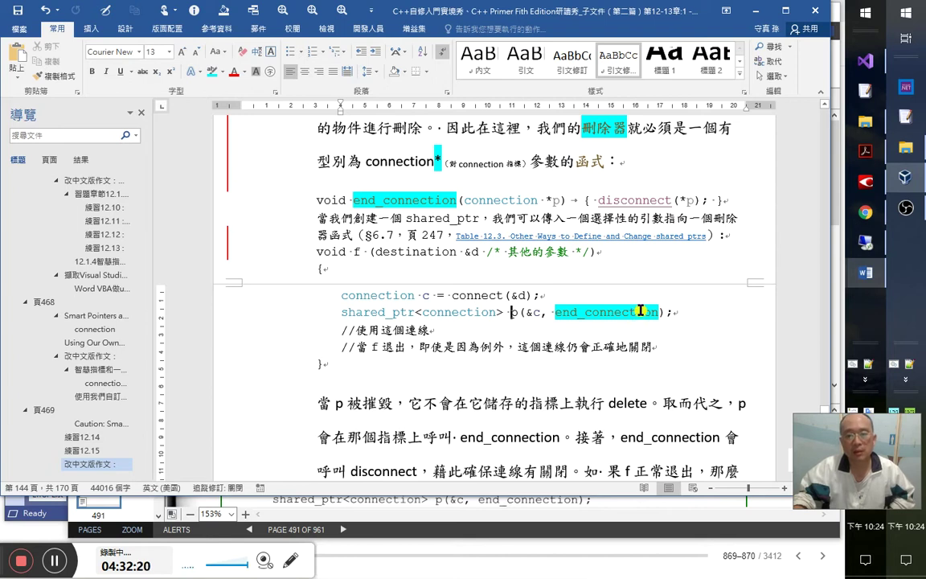
left_click(542, 312)
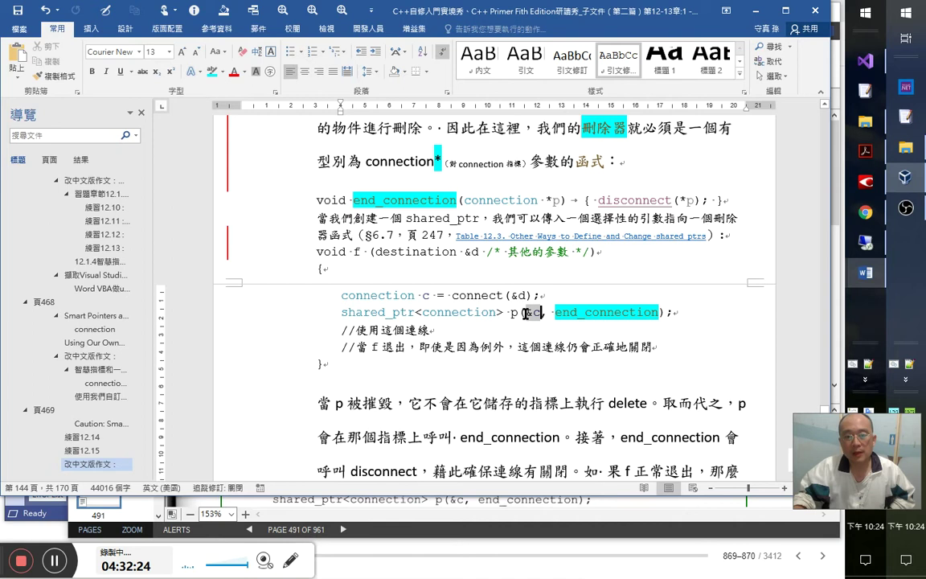
left_click_drag(528, 314, 528, 315)
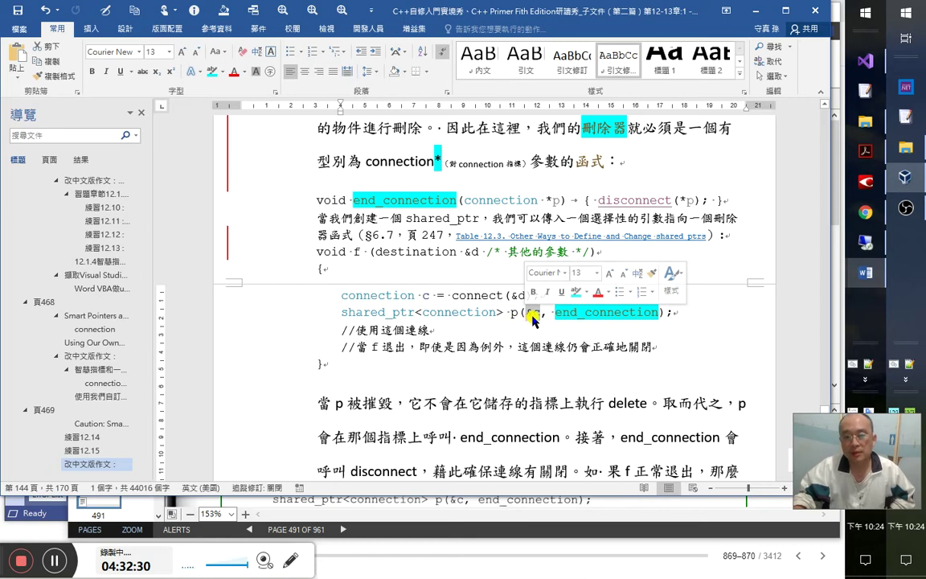
left_click(517, 314)
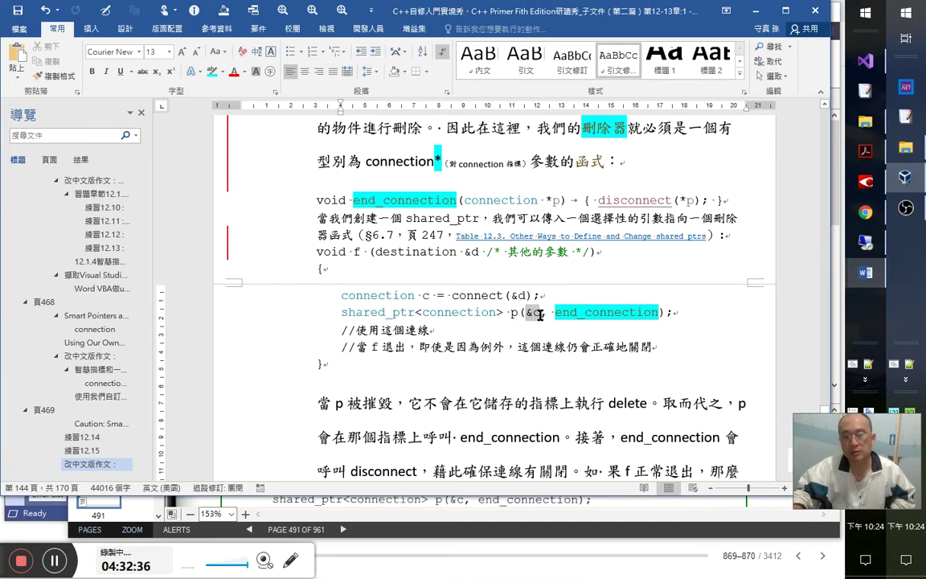
left_click_drag(526, 314, 542, 314)
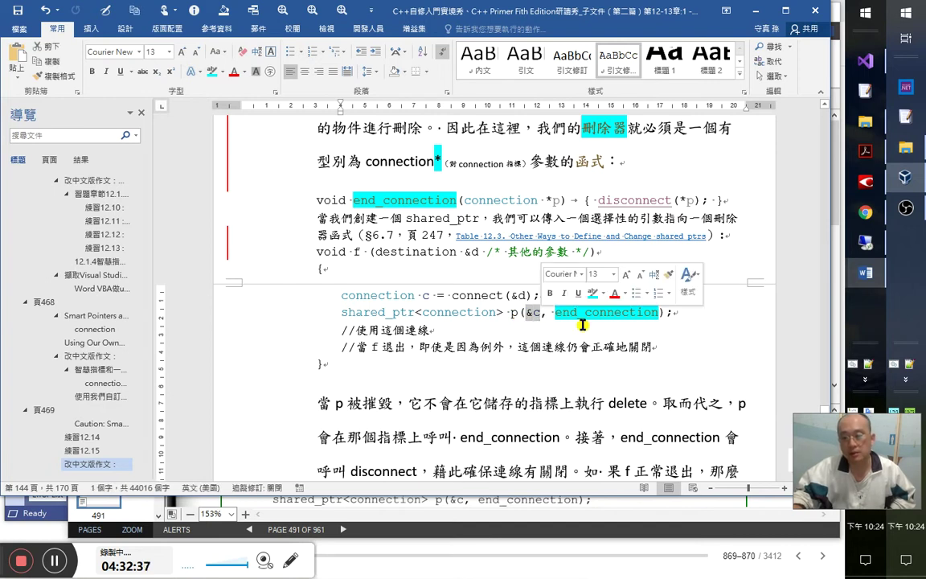
left_click(584, 317)
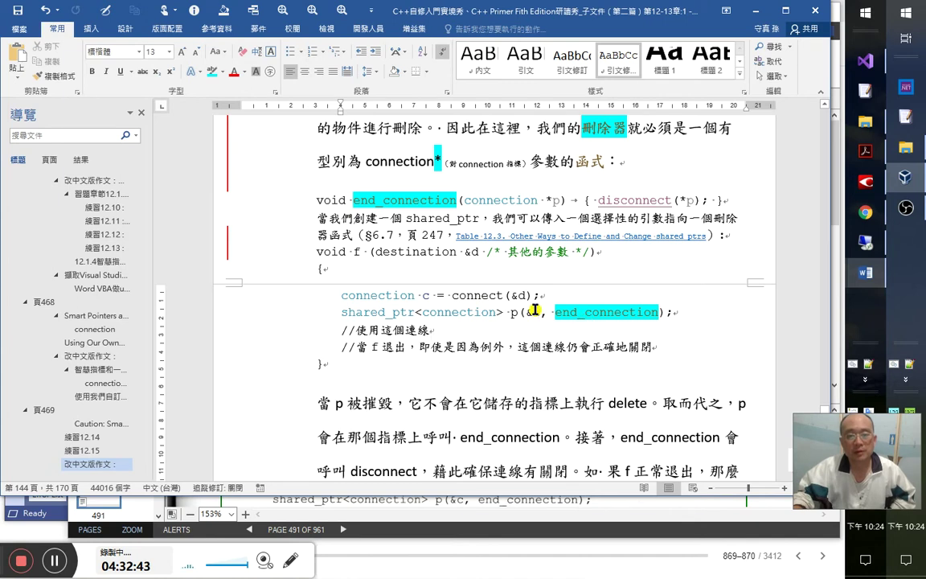
left_click_drag(526, 313, 543, 314)
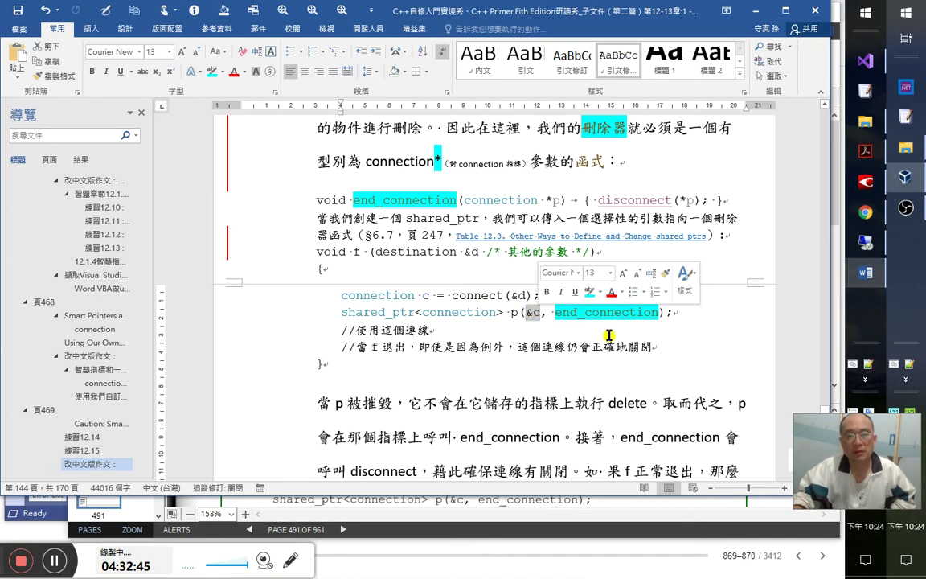
left_click_drag(431, 296, 420, 296)
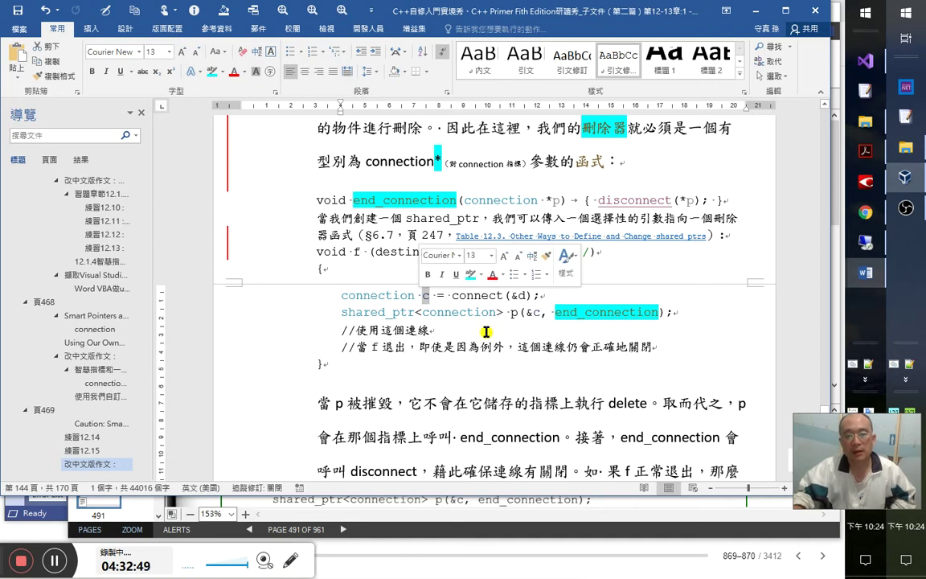
left_click(385, 346)
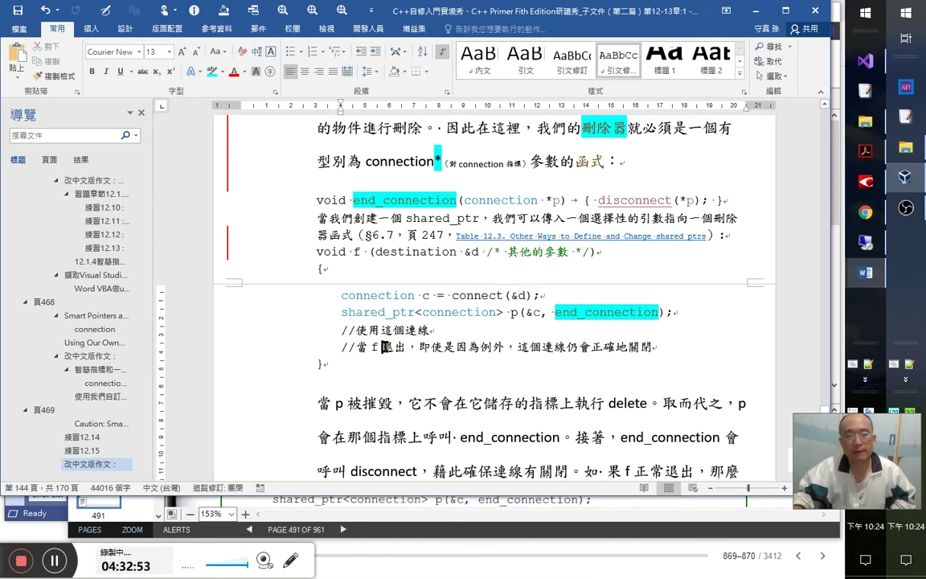
- Select 退出 in the comment and compare it with the C++ Primer book page
double_click(381, 348)
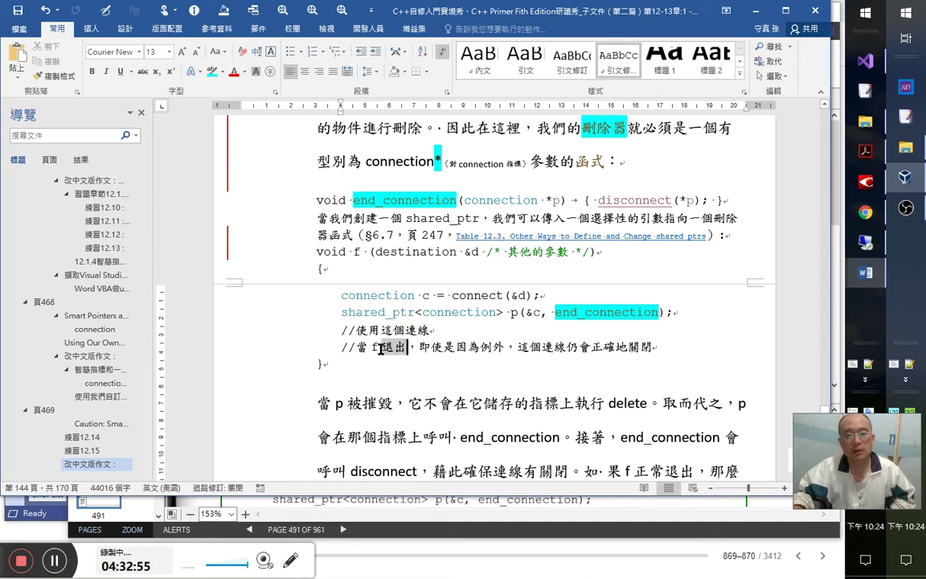
key("alt+Tab")
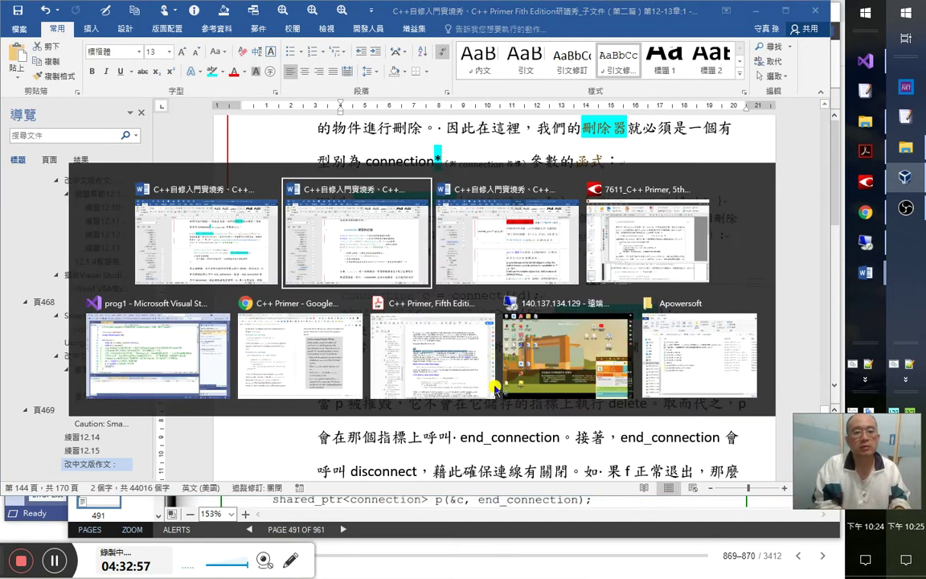
key("alt+Tab")
key("alt+Tab")
key("alt+Tab")
key("alt+Tab")
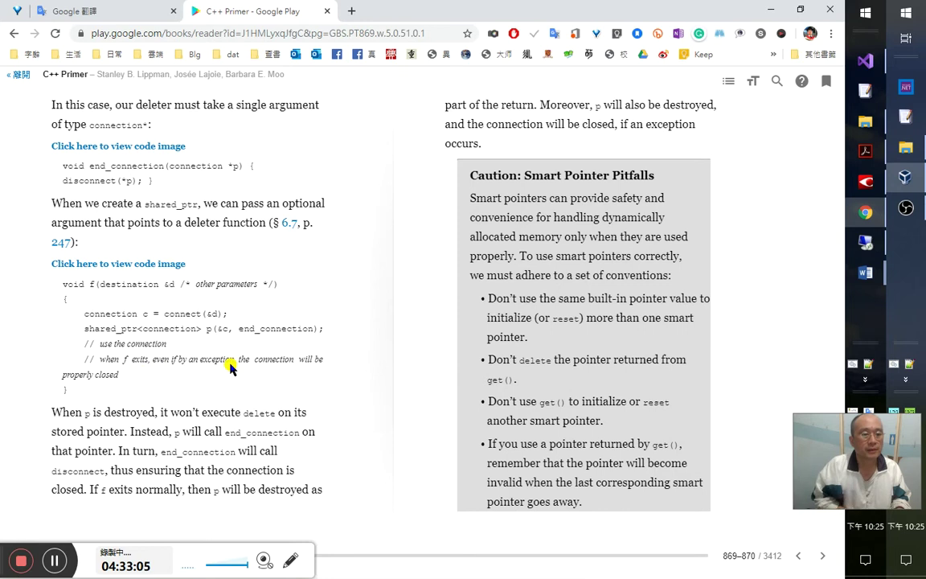
key("alt+Tab")
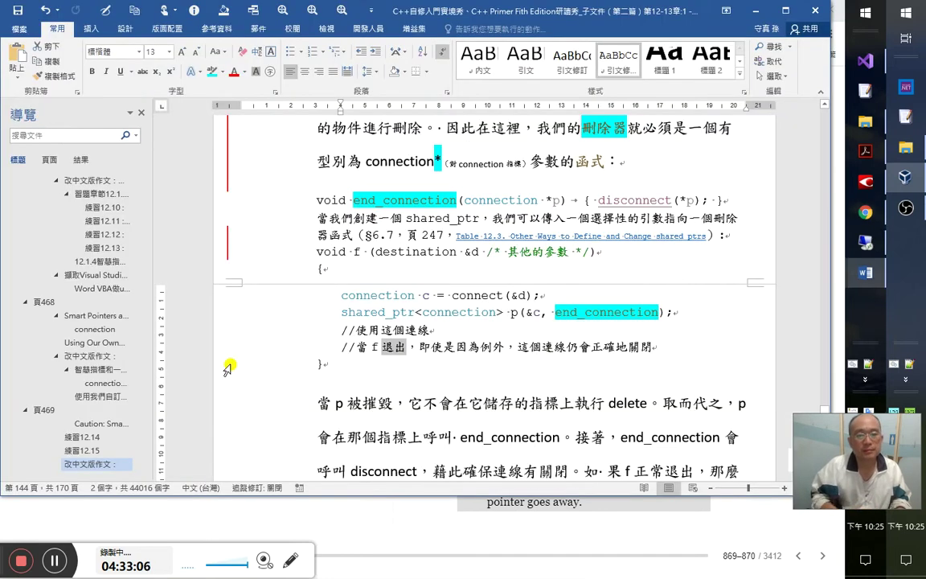
- Replace 退出 with 執行結束 in the comment using the Chinese IME
key("BackSpace")
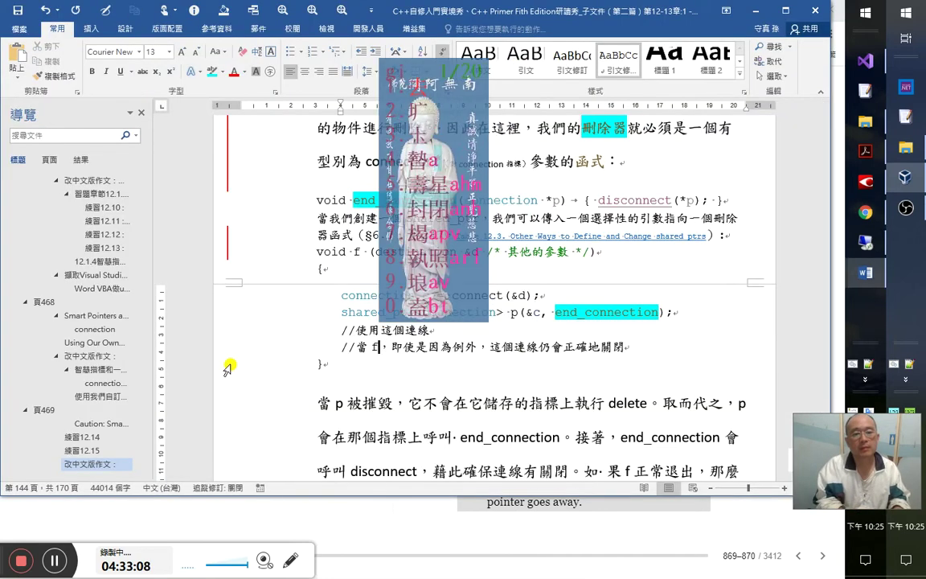
type("v")
key("ctrl+z")
key("ctrl+z")
type("gi")
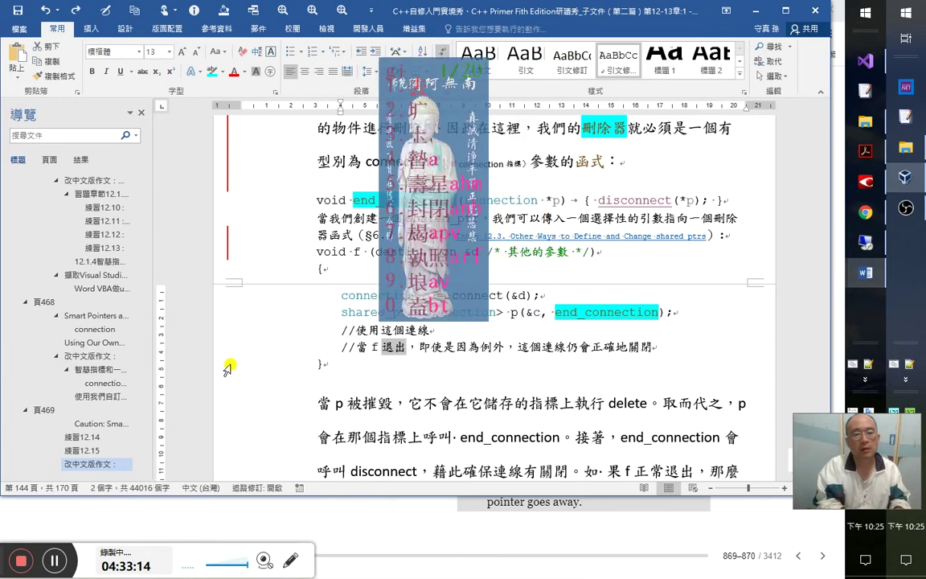
key("space")
type("yr")
key("space")
- Replace 因為 with 發生 and add 狀況 after 例外
key("Right")
key("Right")
key("Left")
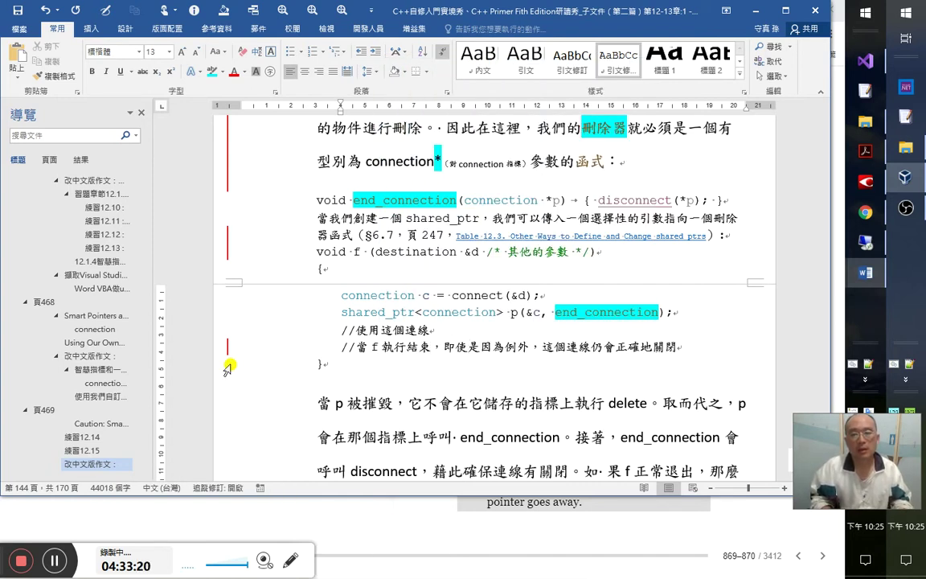
key("shift+Right")
key("shift+Right")
type("發生")
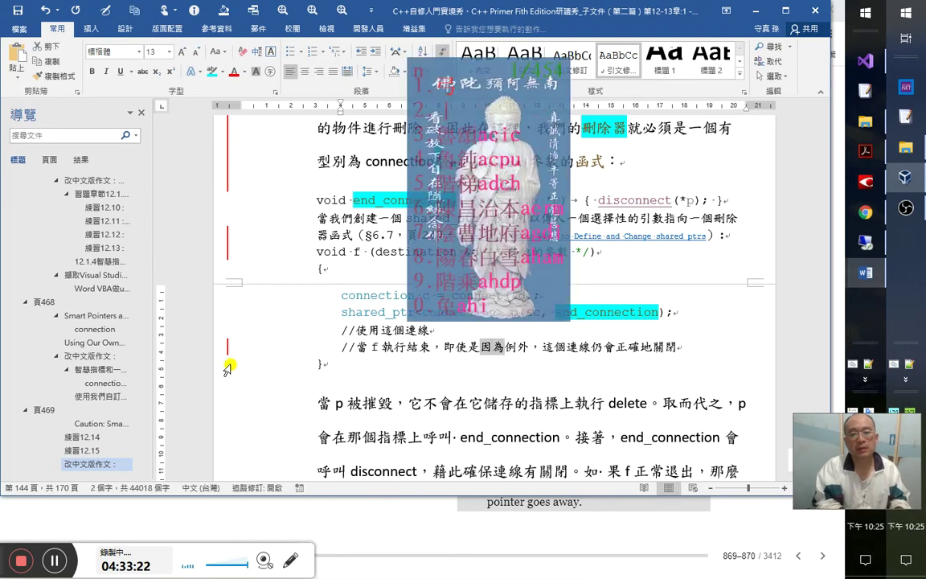
key("Right")
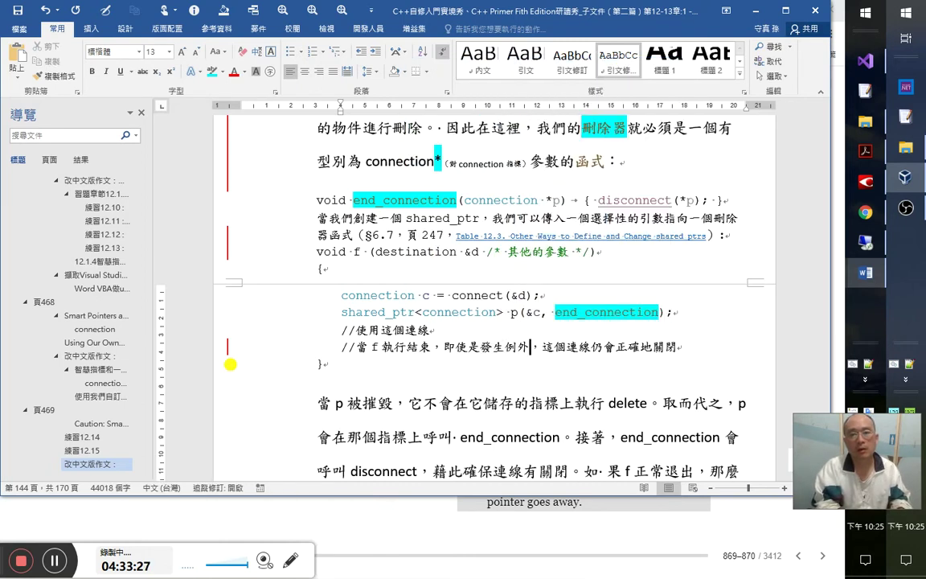
type("狀況")
key("Right")
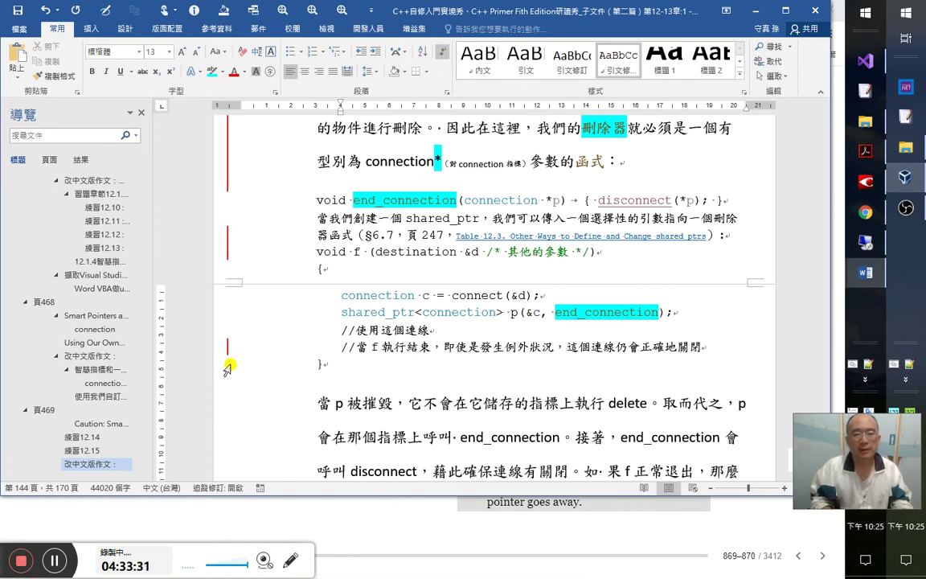
key("Right")
- Insert 或 before 即使是, checking the book's original English comment
key("alt+Tab")
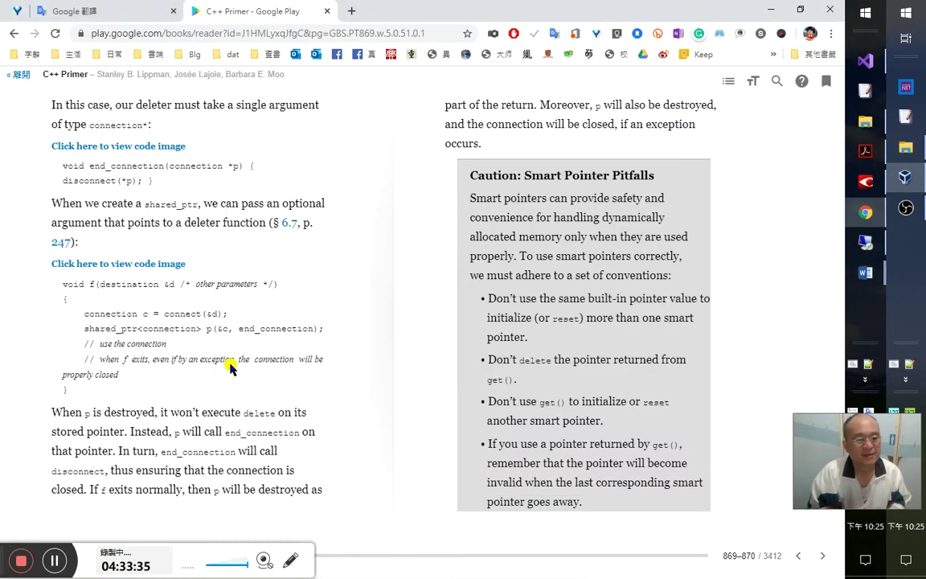
key("alt+Tab")
key("Left")
key("Left")
key("Left")
key("Left")
key("Left")
key("Left")
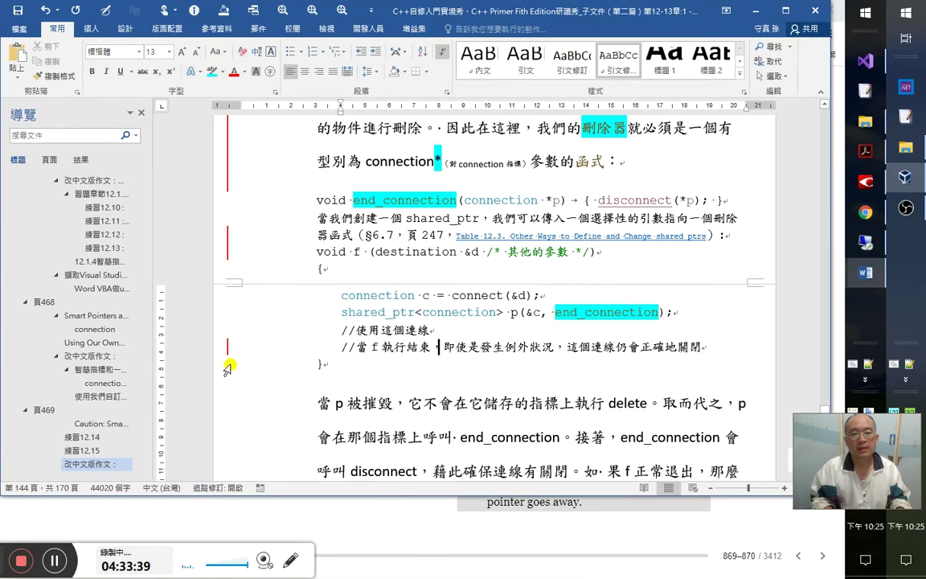
key("Right")
key("Right")
type("或")
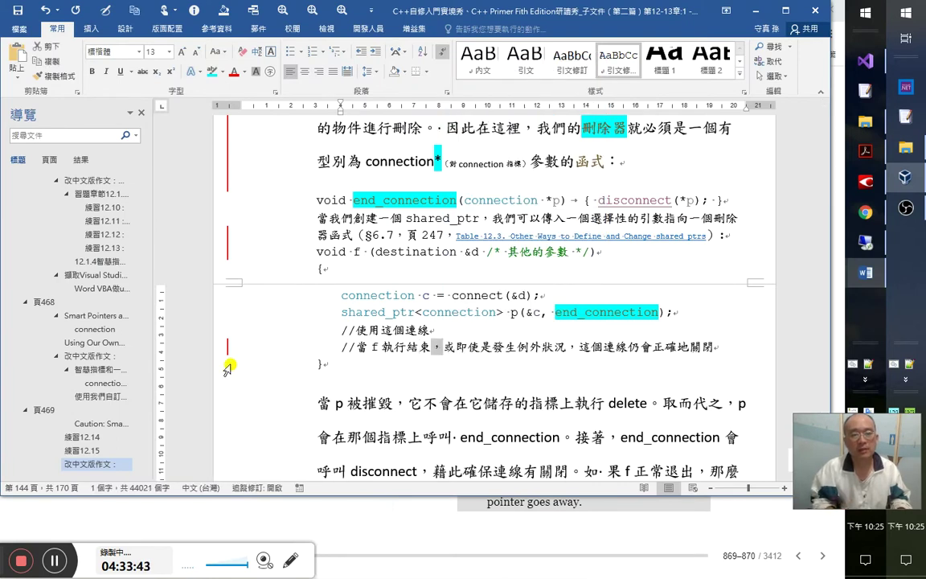
key("alt+Tab")
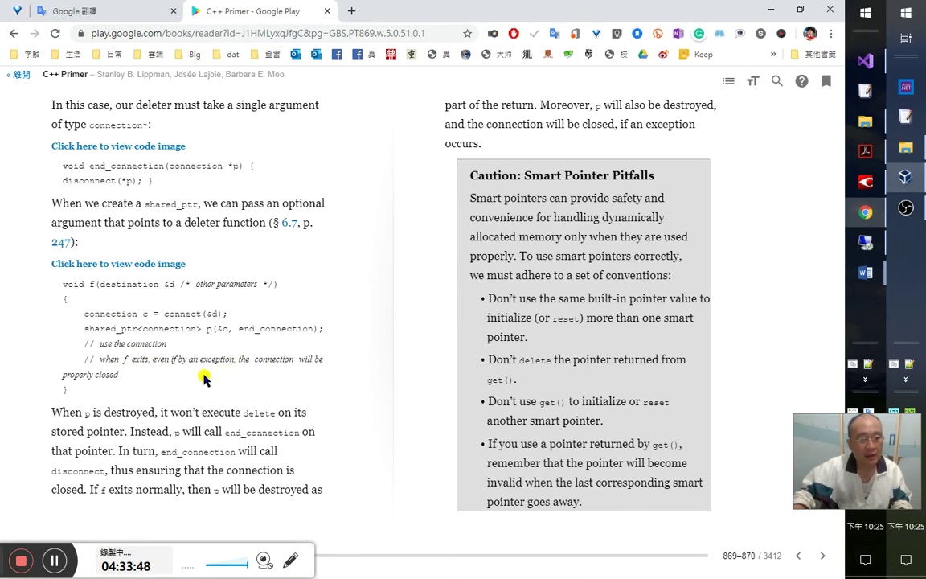
key("alt+Tab")
key("alt+Tab")
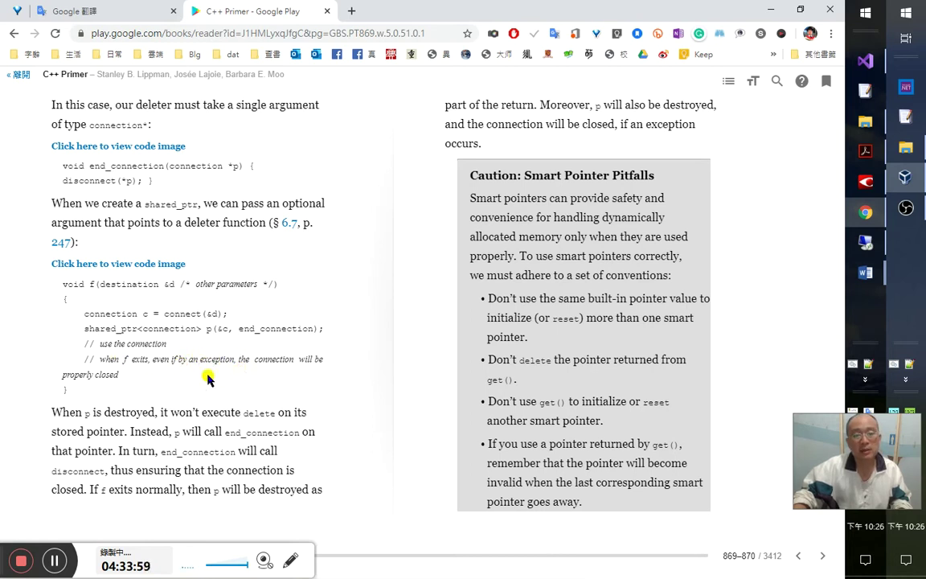
key("alt+Tab")
- Insert 正常, 因為發生了 and 而中止 into the f comment
left_click(421, 346)
type("aa正常")
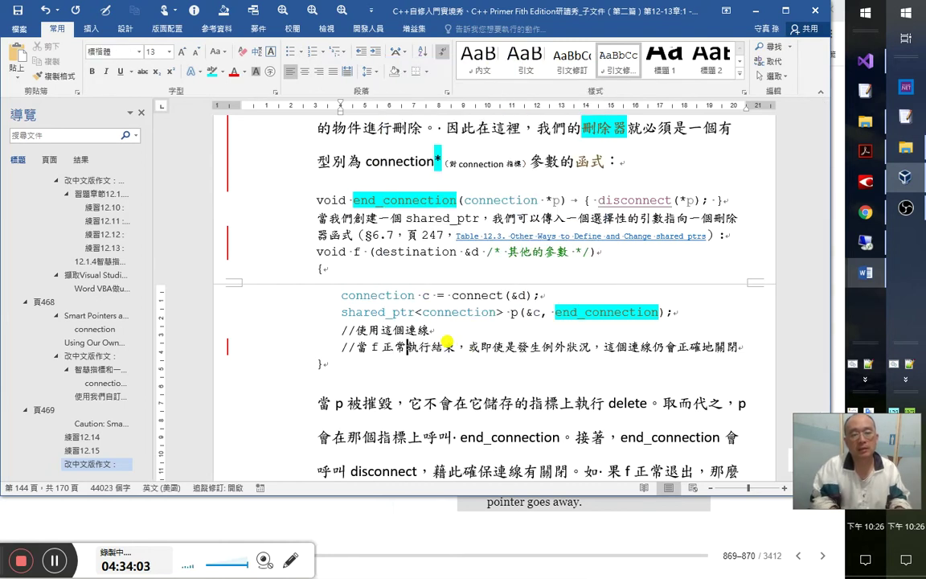
key("Right")
key("Right")
key("Right")
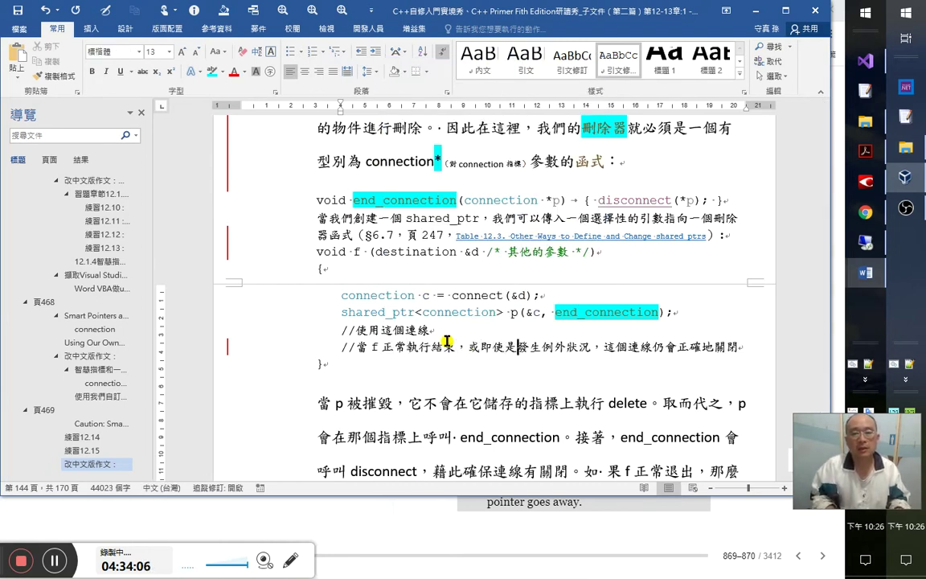
type("因")
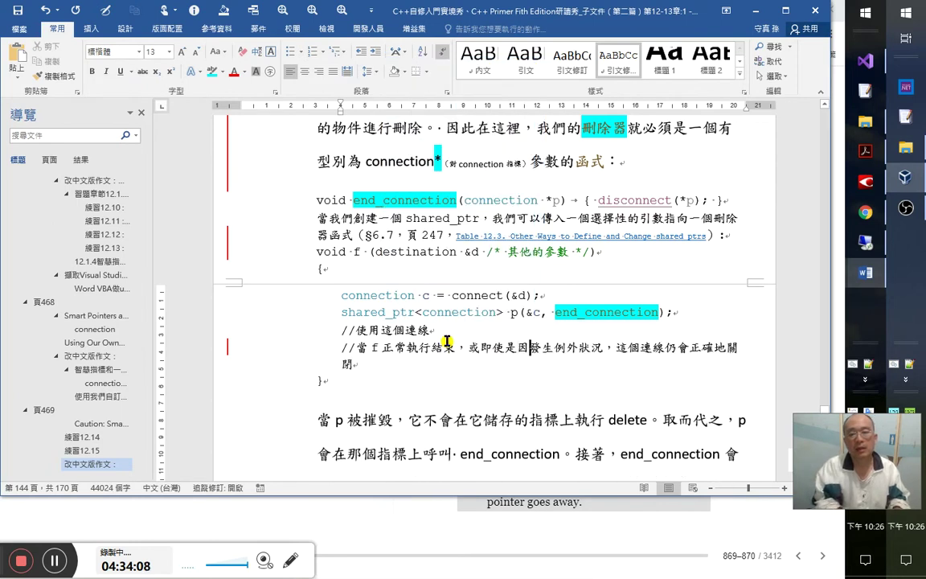
type("為發生")
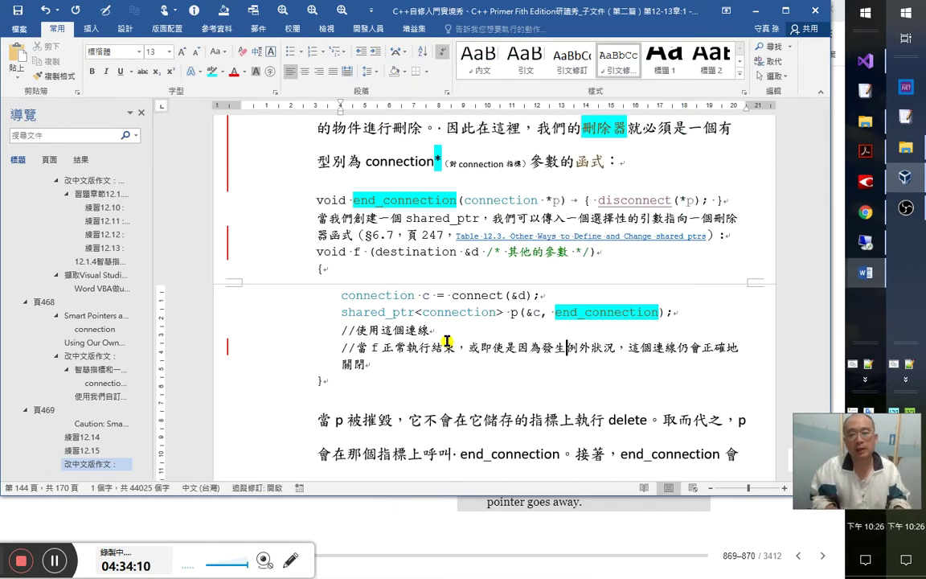
type("了")
key("Right")
key("Right")
key("Right")
key("Right")
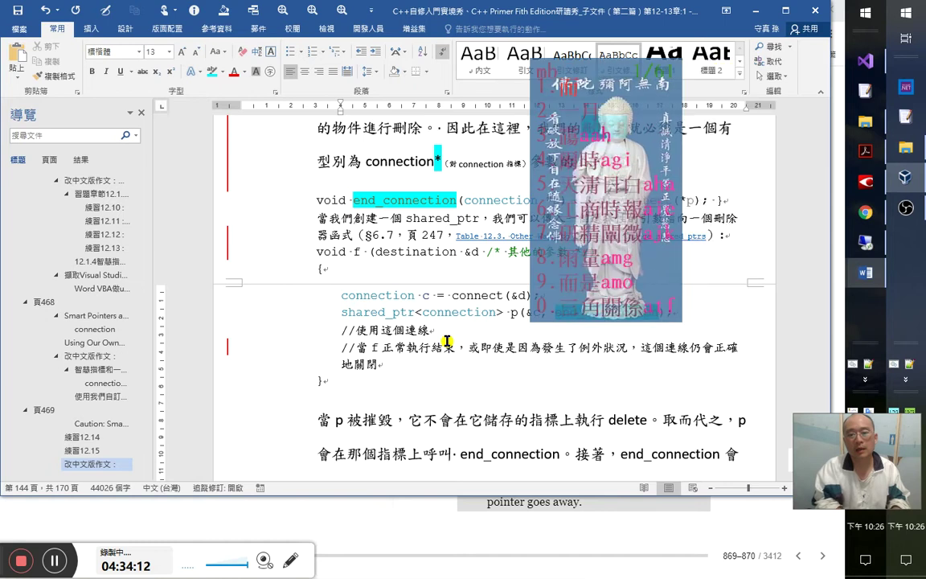
type("而")
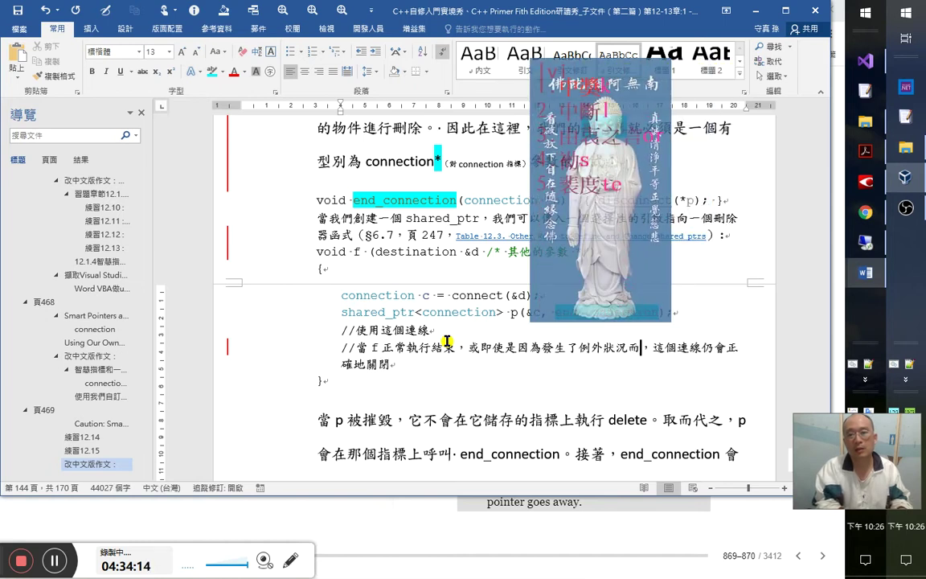
type("f")
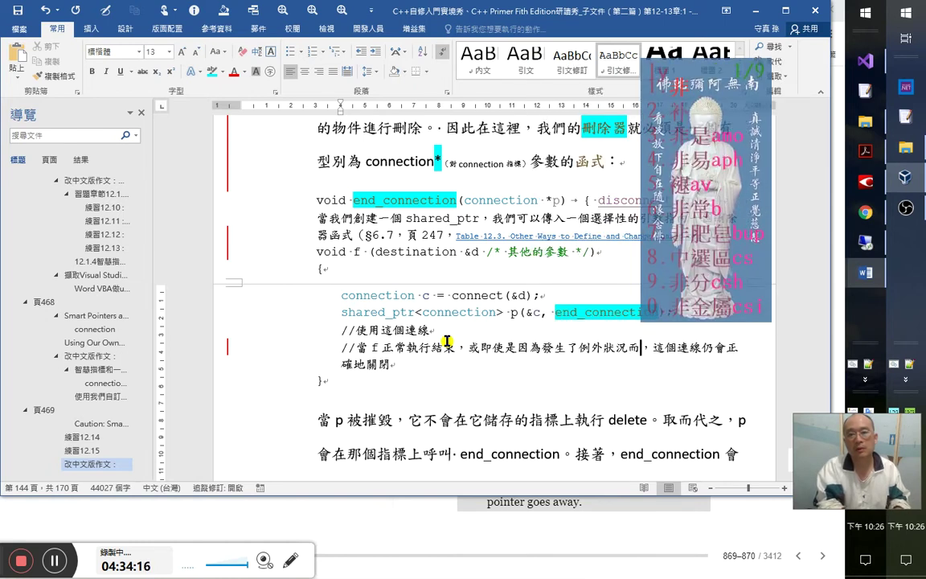
type("中止")
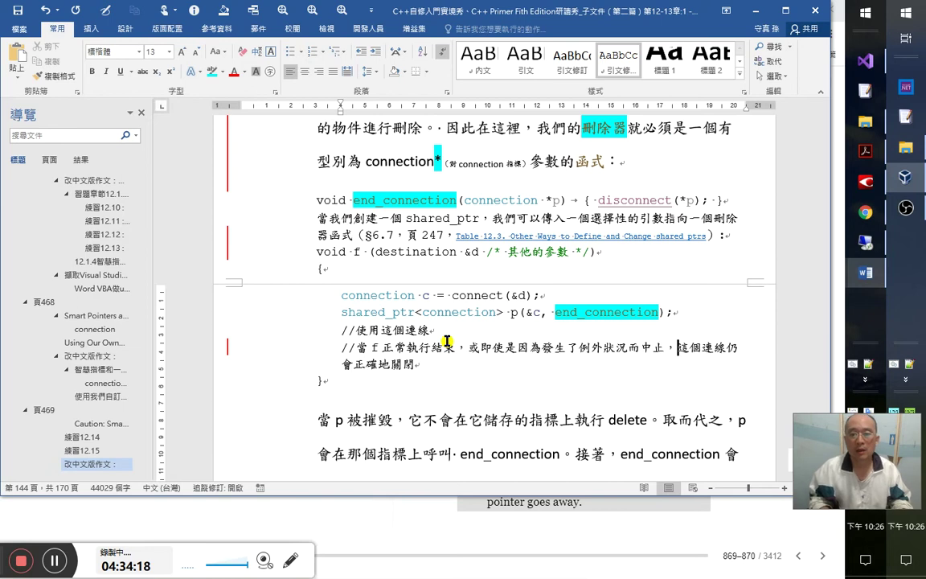
- Add 被 before 關閉 and replace 正確 with 適當
key("Right")
key("Right")
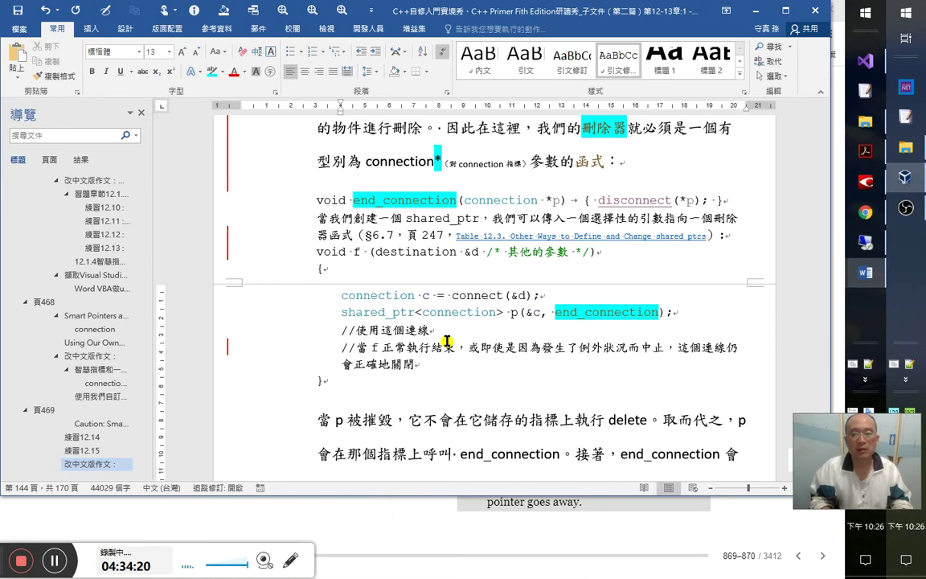
key("Right")
key("Right")
type("被")
key("Left")
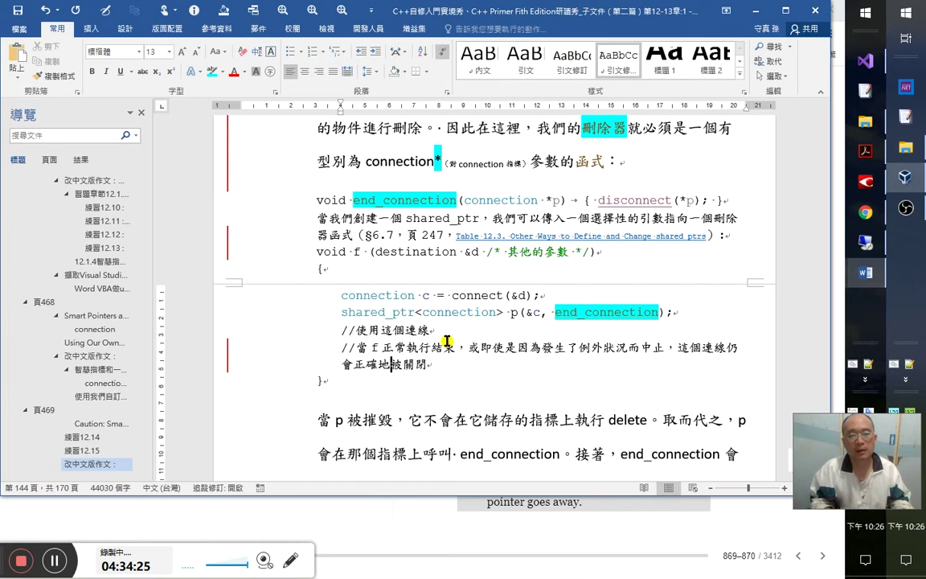
key("shift+Left")
key("shift+Left")
type("適當")
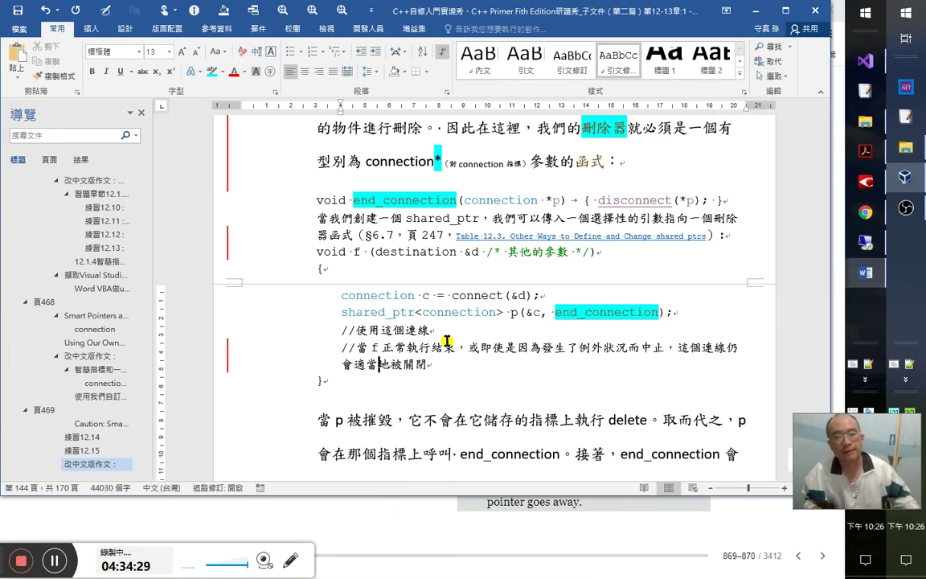
- Add a （properly） gloss after 適當地 and make it subscript
key("alt+Tab")
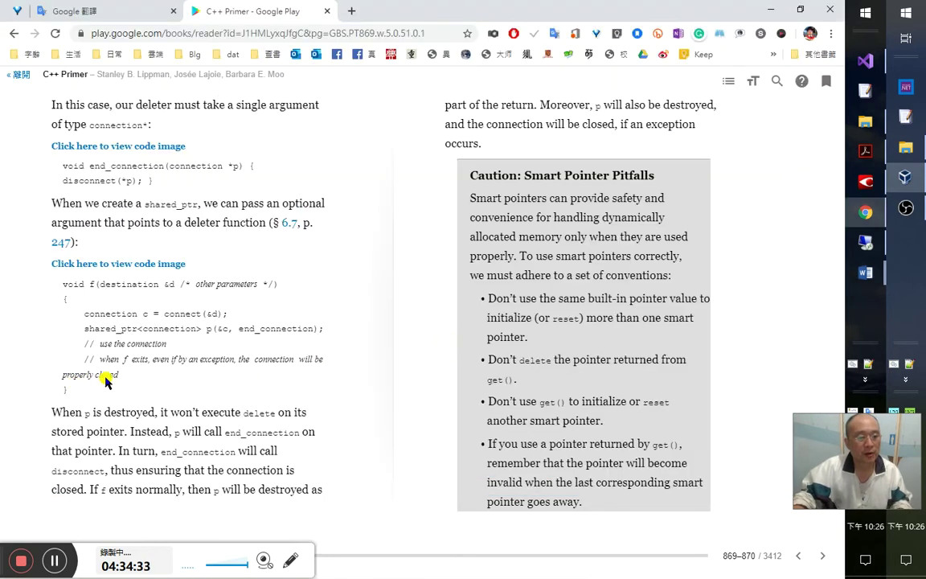
key("alt+Tab")
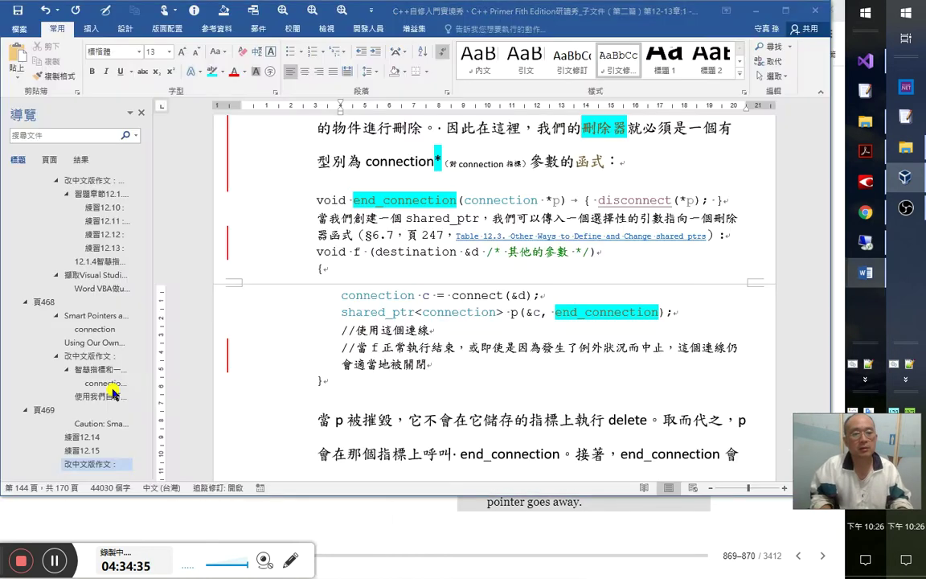
key("Right")
type("（pro")
type("perl")
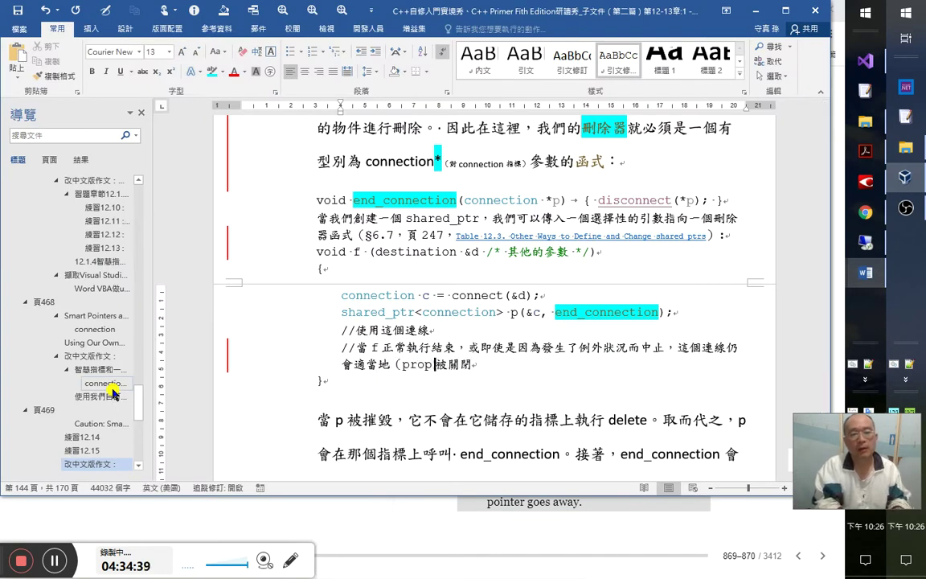
type("）")
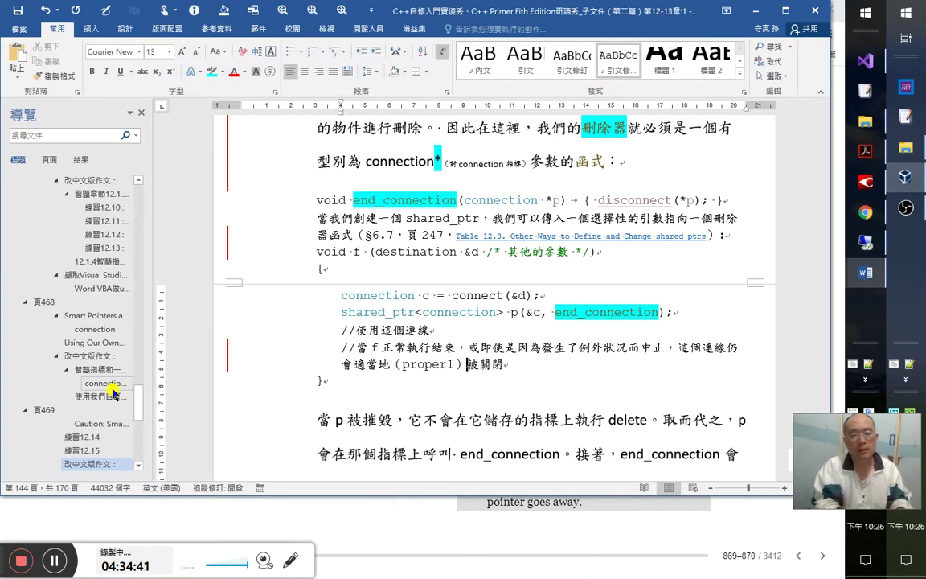
key("alt+Tab")
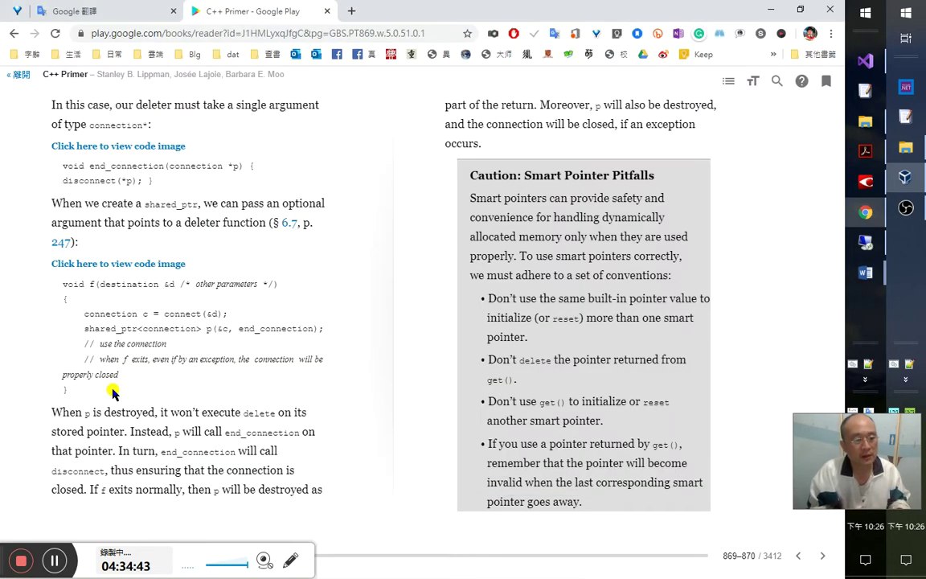
key("alt+Tab")
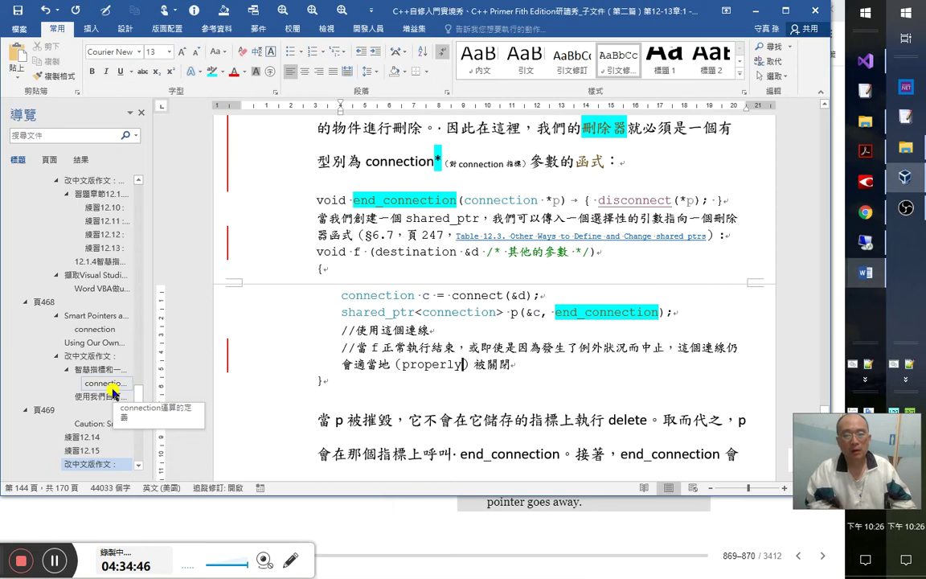
key("shift+Left")
key("shift+Left")
key("shift+Left")
key("shift+Left")
key("shift+Left")
key("shift+Left")
key("shift+Left")
key("shift+Left")
key("shift+Left")
key("shift+Left")
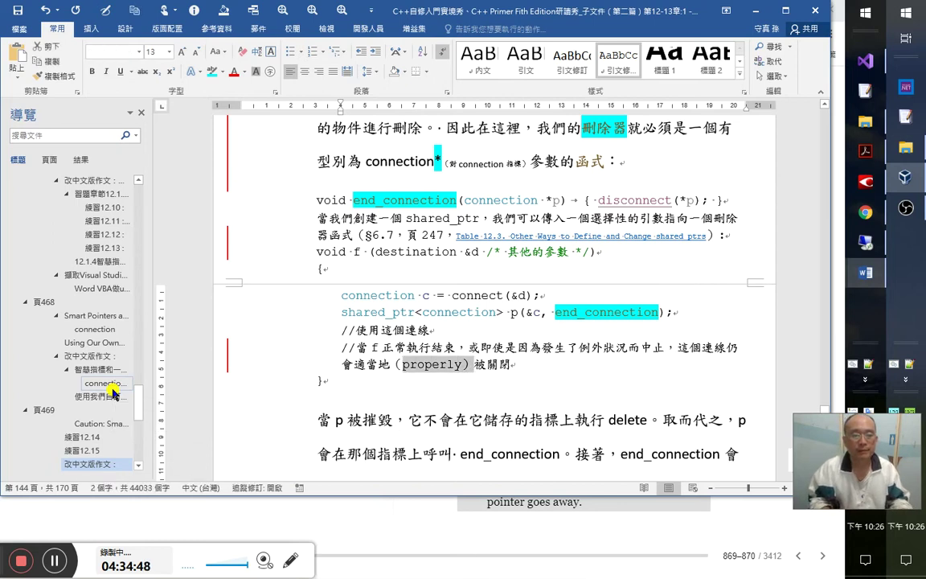
key("ctrl+equal")
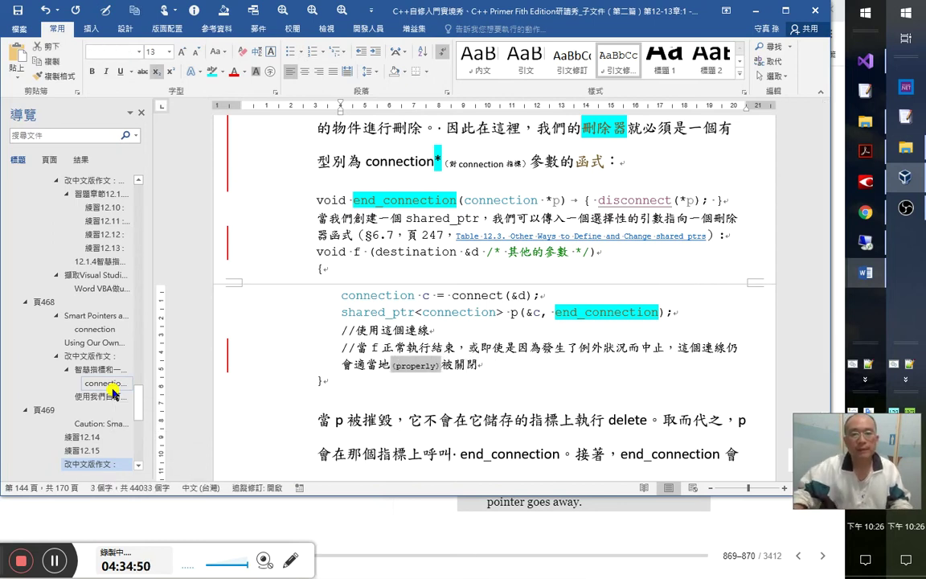
left_click(358, 349)
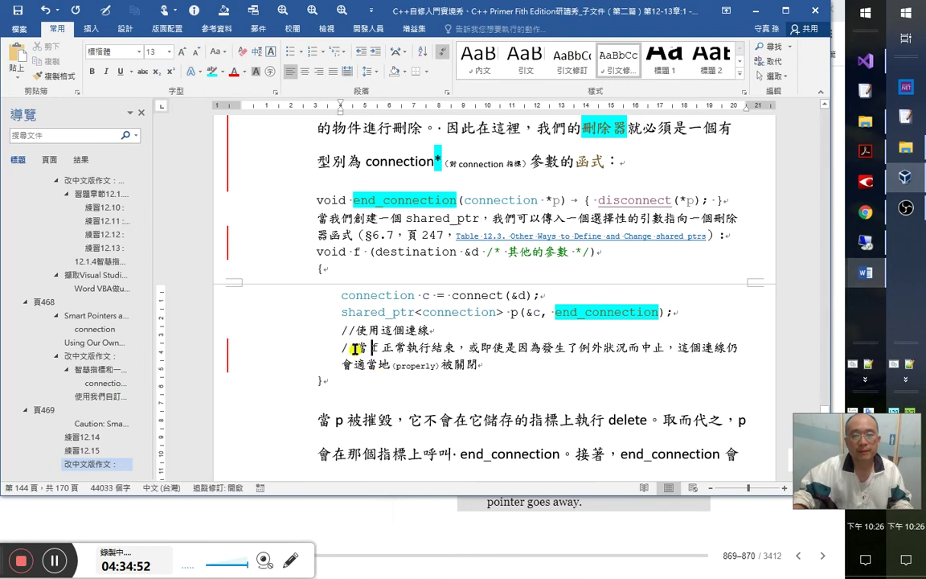
- Colour the revised f comment and the //使用這個連線 line green via the syntax-colouring form
left_click_drag(342, 348, 478, 371)
key("alt+c")
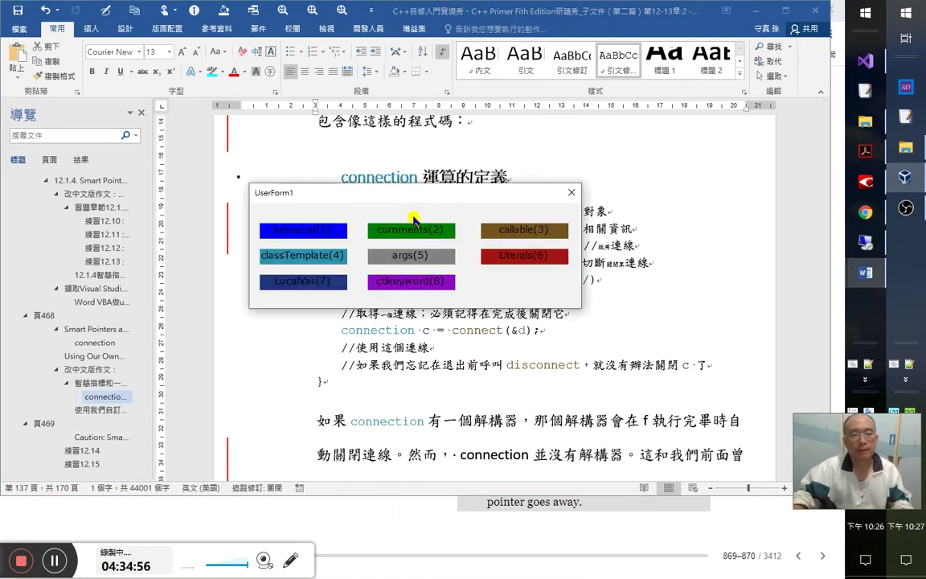
left_click(412, 222)
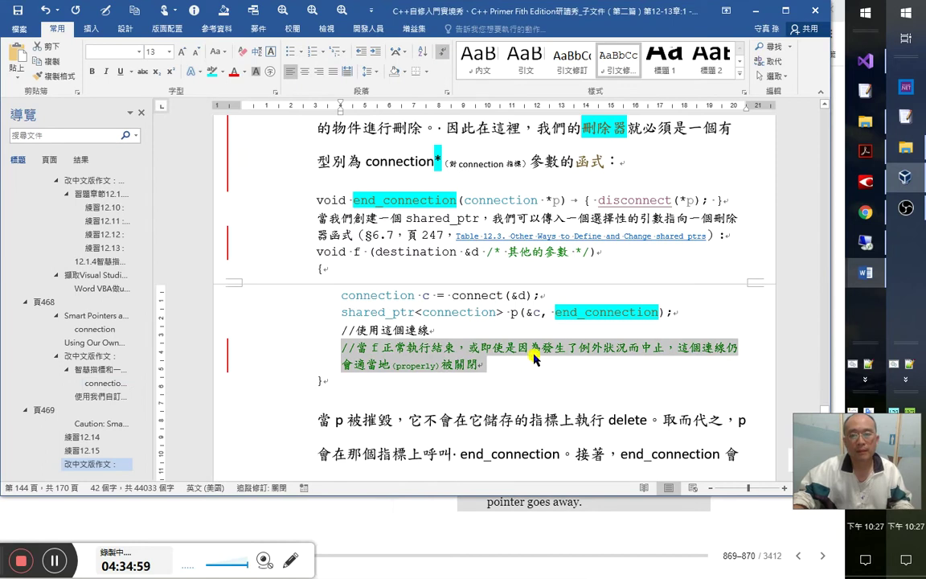
left_click(542, 347)
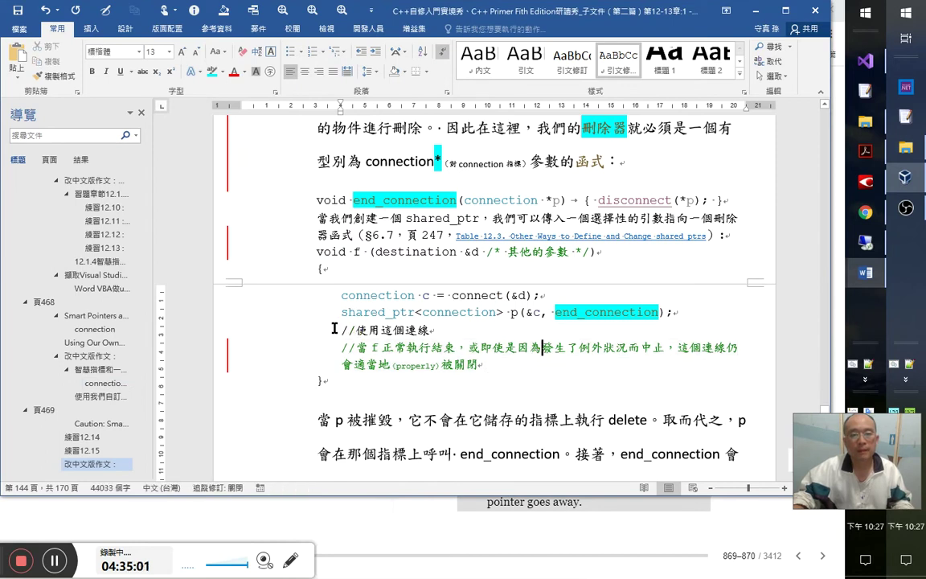
left_click_drag(334, 328, 451, 336)
key("alt+F8")
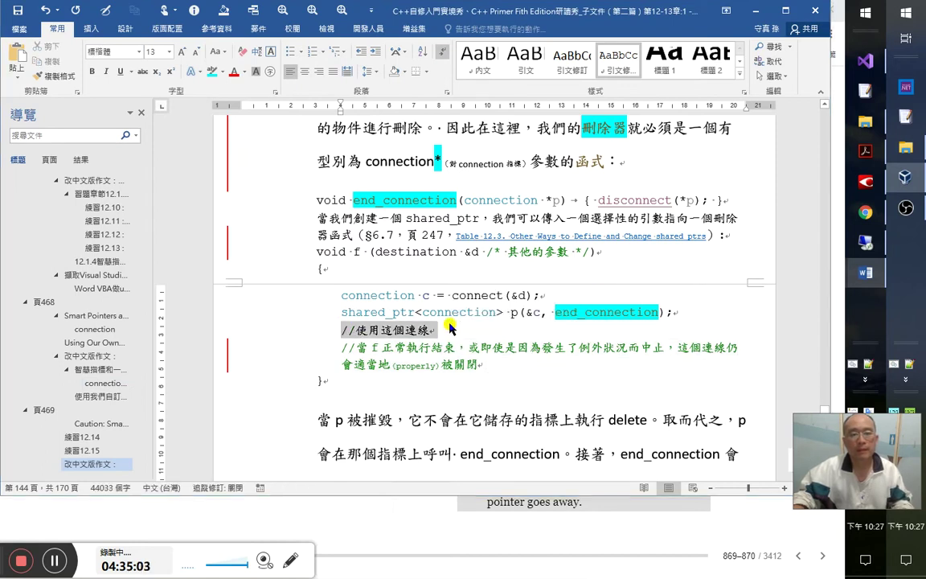
left_click(442, 231)
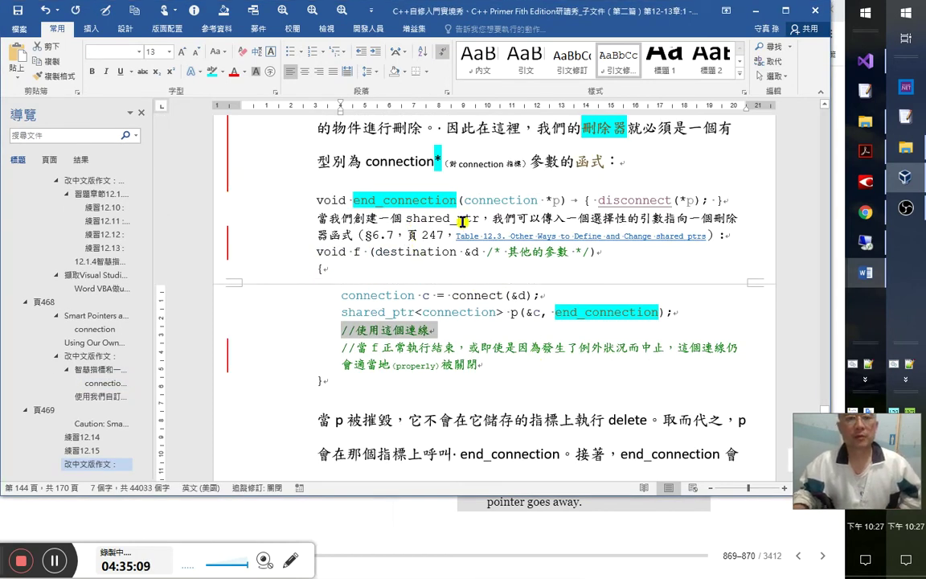
left_click(665, 218)
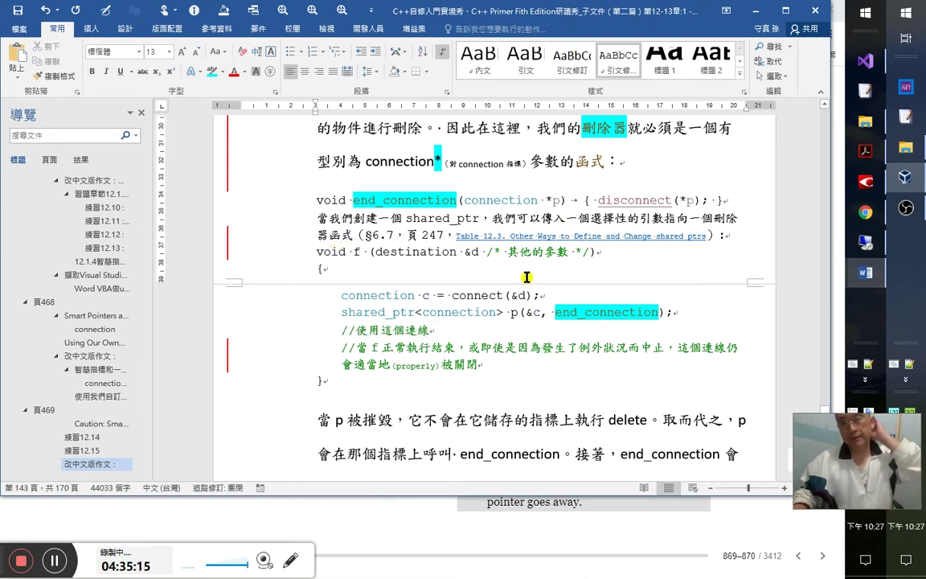
left_click(459, 237)
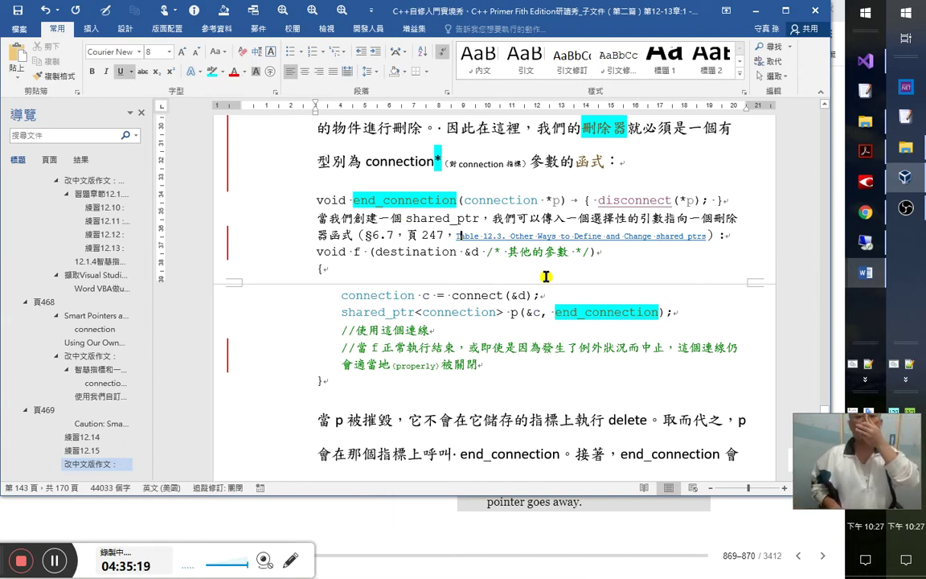
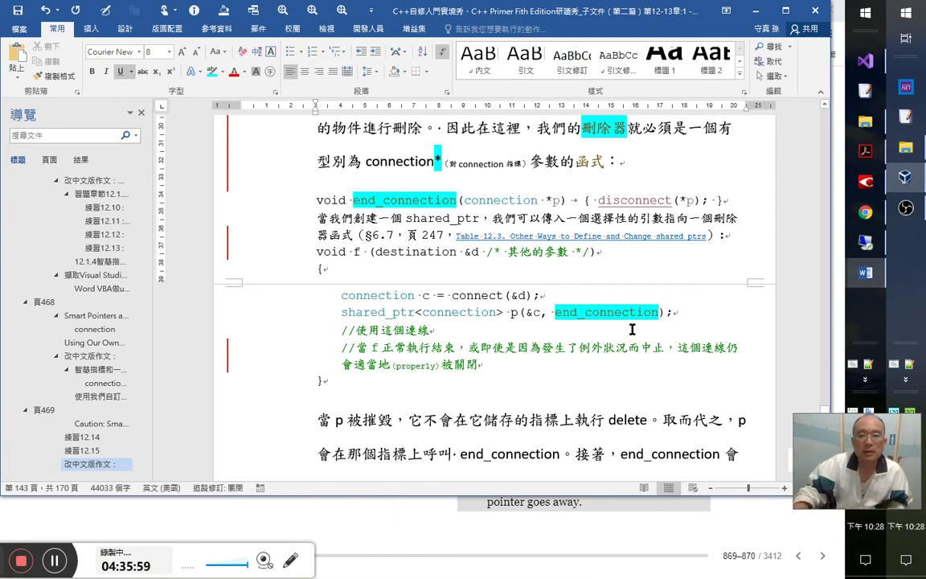
- Colour the p after 當 with the colouring macro's classTemplate colour
left_click(641, 405)
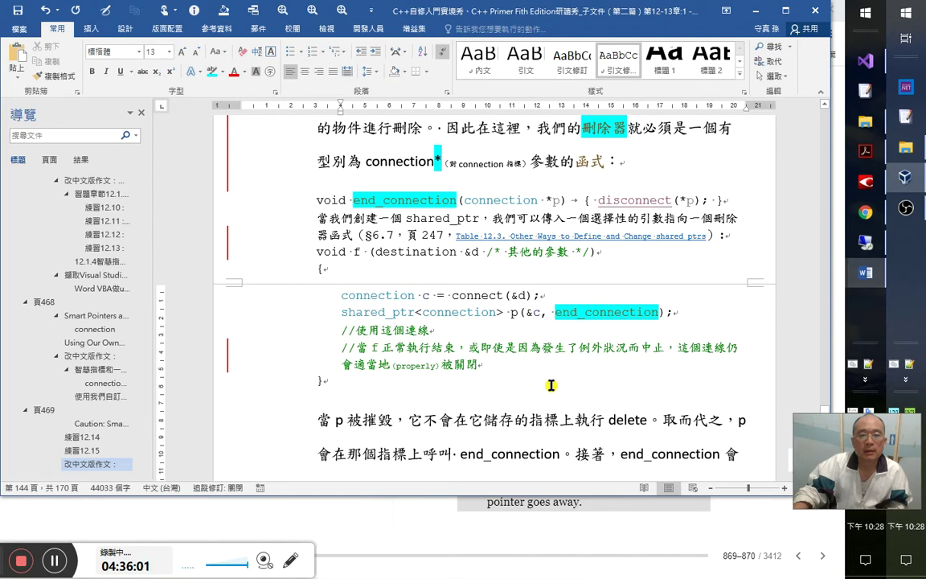
double_click(515, 312)
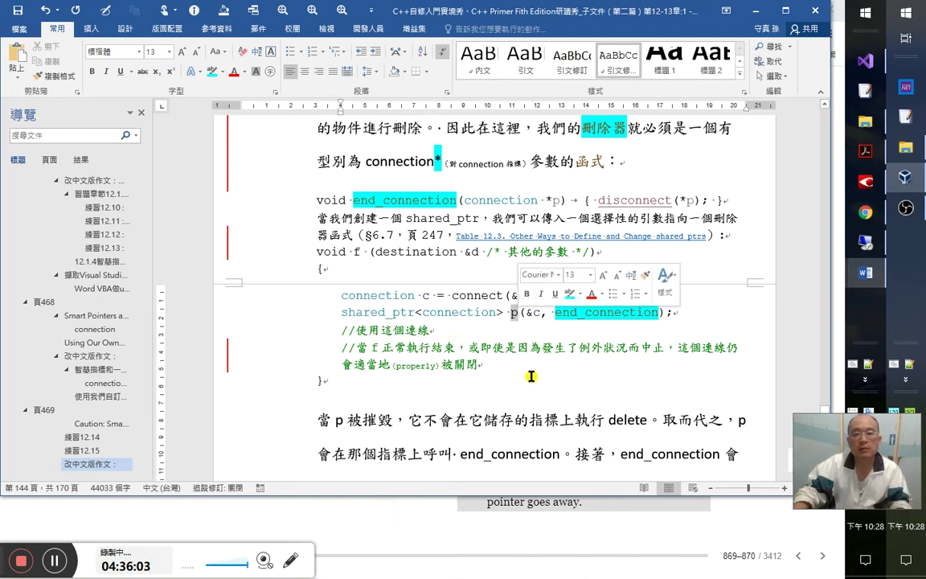
key("alt+F8")
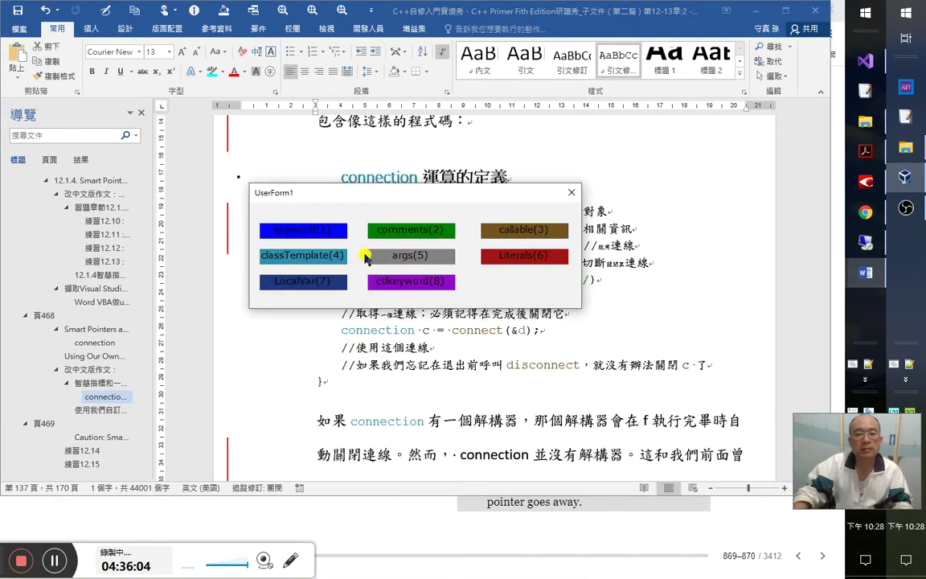
left_click(279, 256)
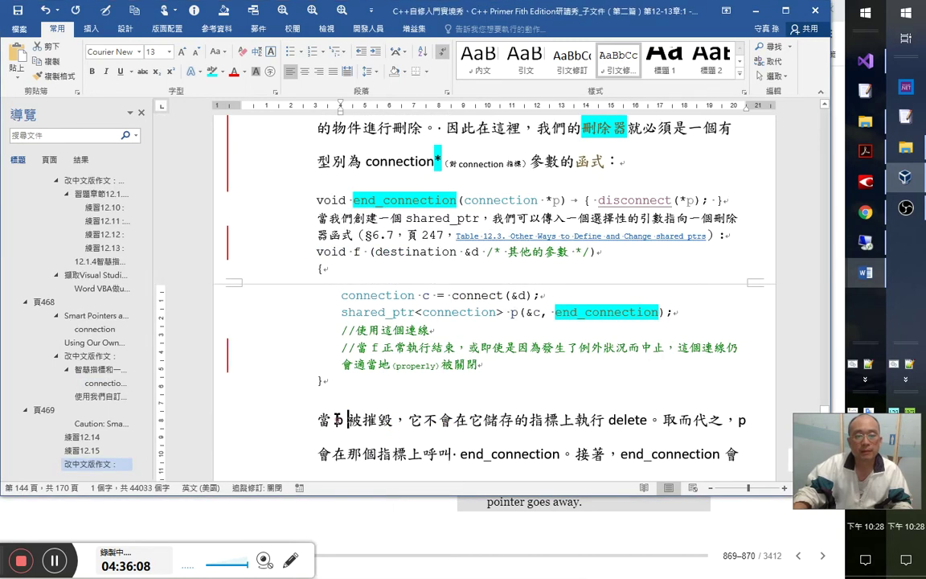
key("BackSpace")
type("p")
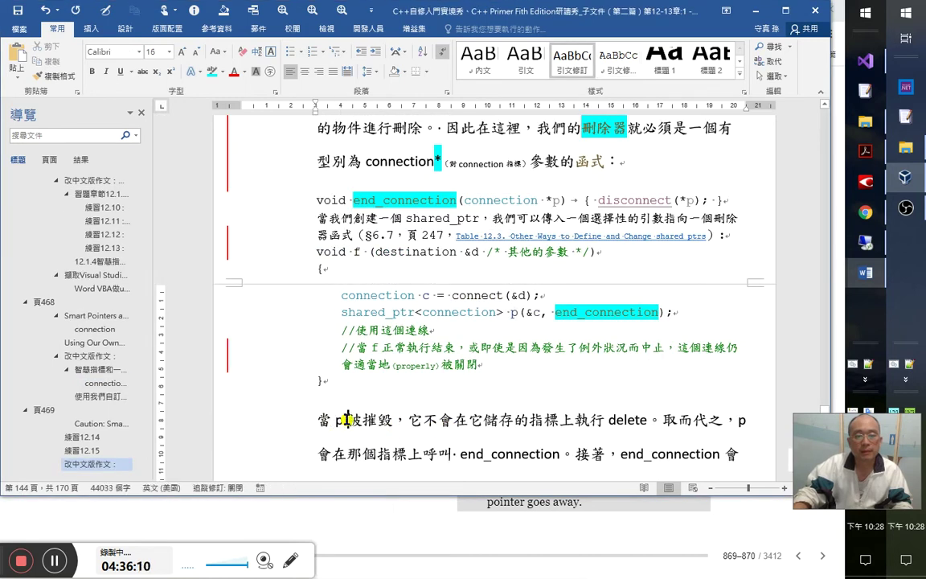
key("alt+Tab")
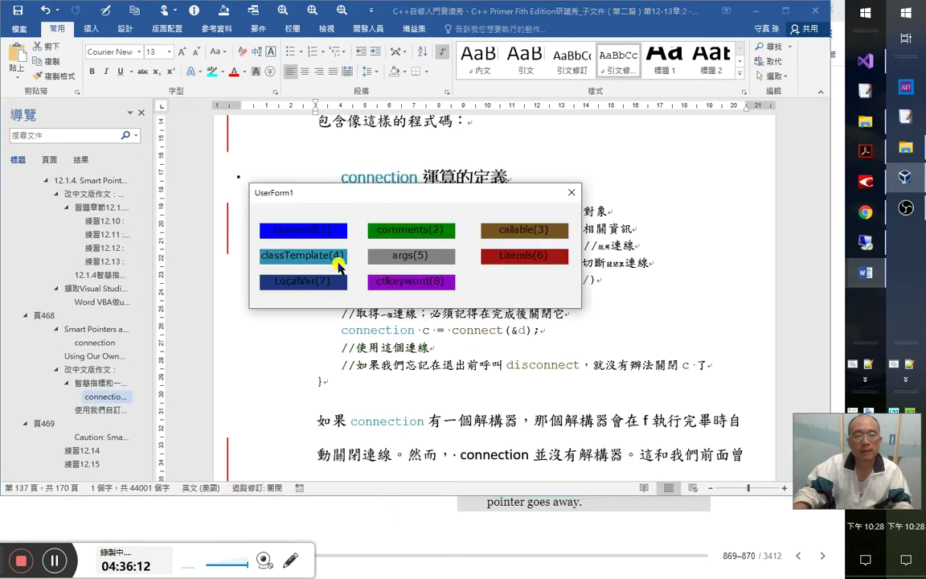
left_click(335, 266)
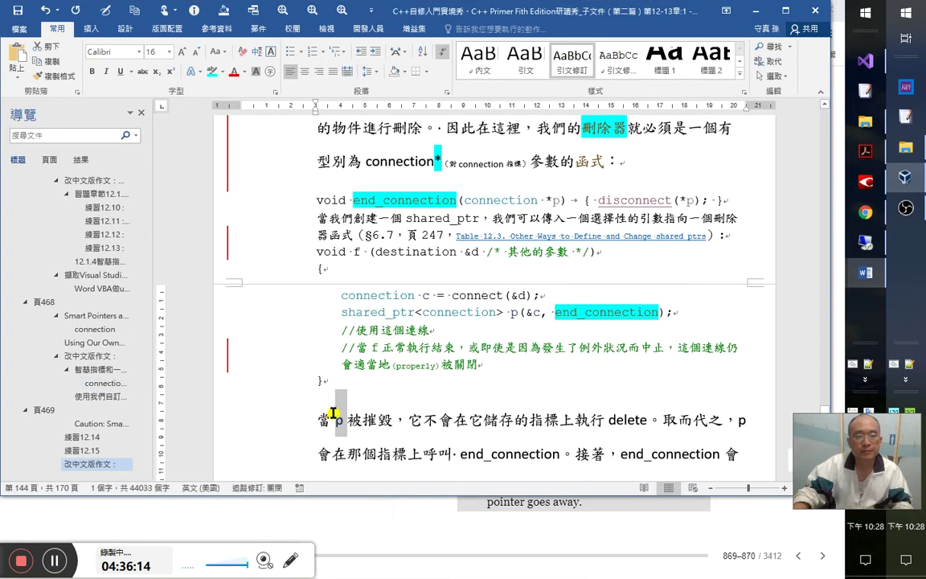
- Reword the sentence opening to 當智慧指標 p 被摧毀時，因為建構它時引入了
left_click(336, 419)
type("op")
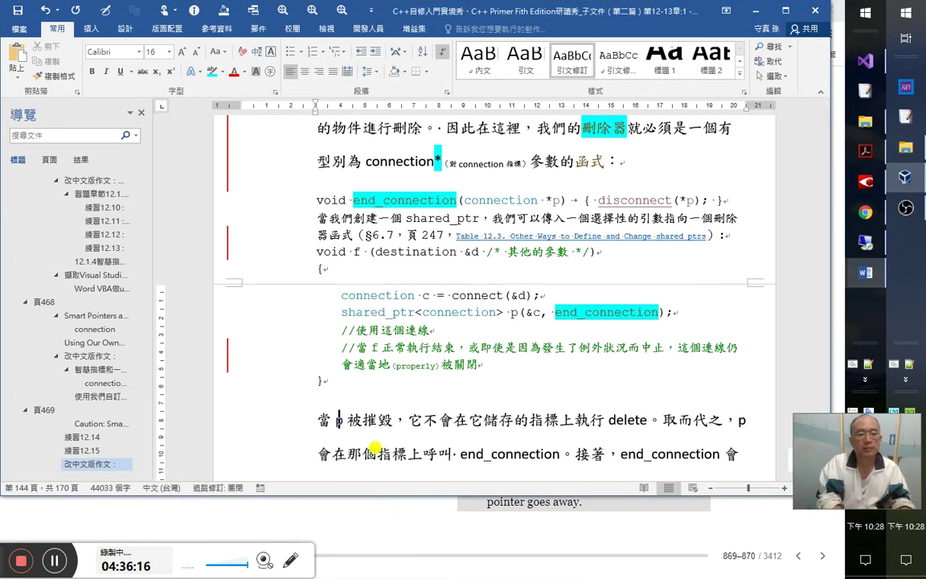
key("space")
key("Right")
key("Right")
key("Right")
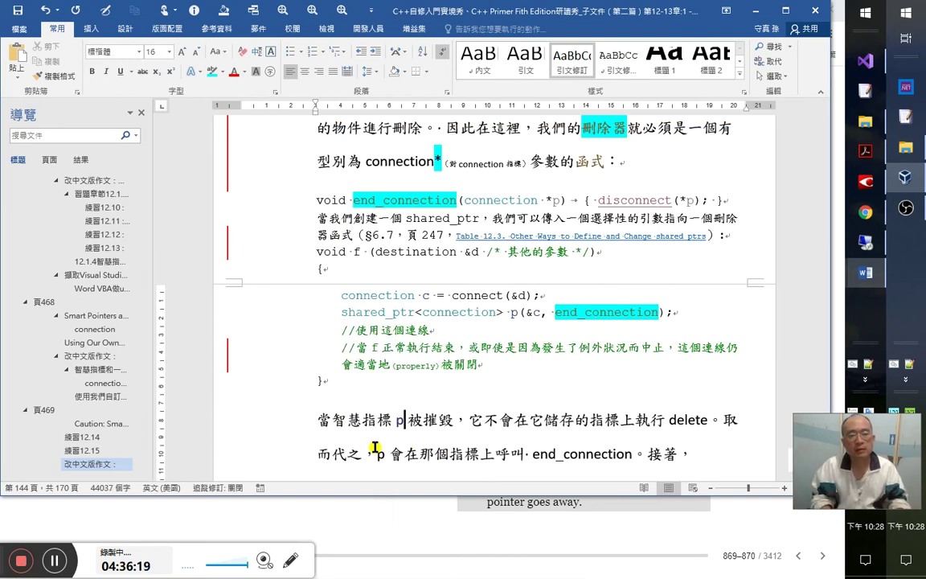
key("Left")
type("時，")
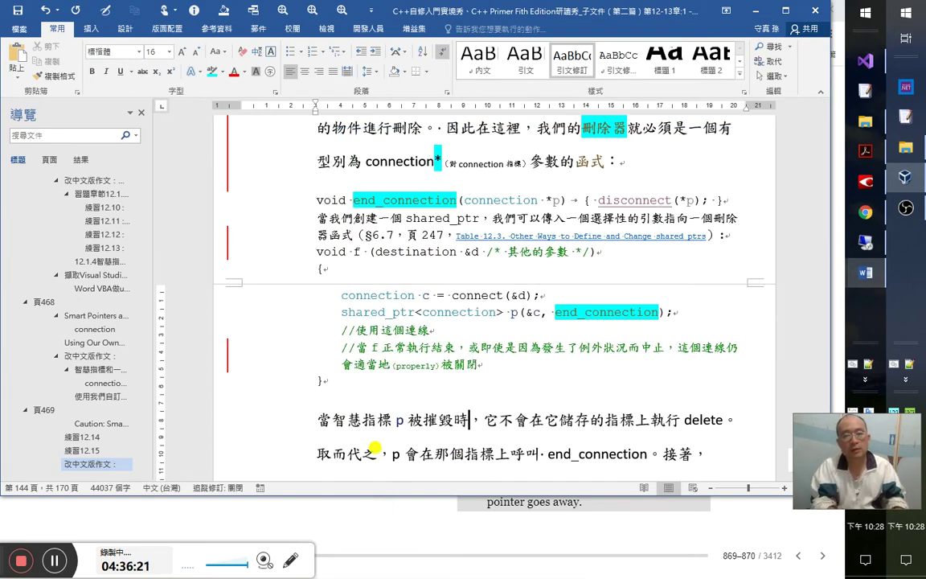
type("它")
key("Right")
key("Right")
key("Right")
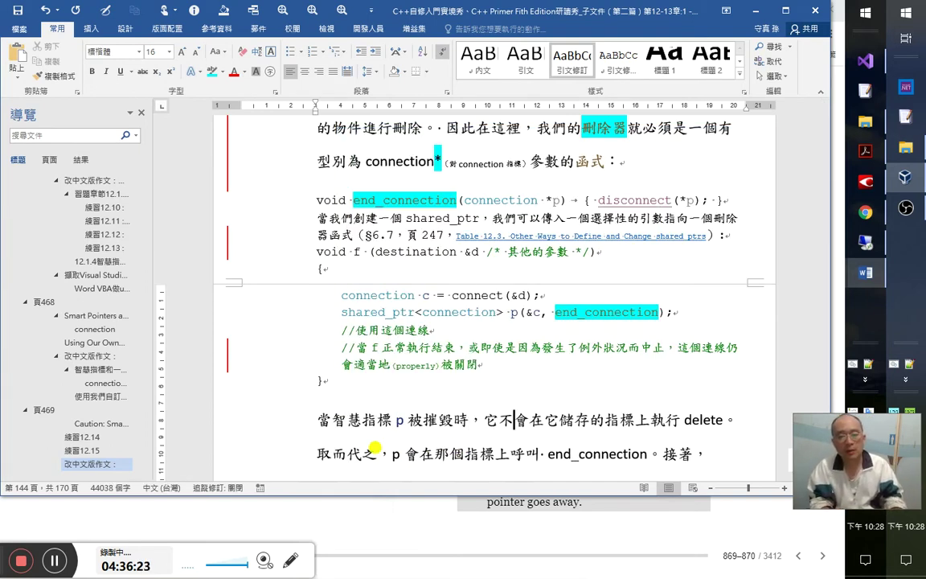
key("Right")
key("Right")
key("Right")
key("Right")
key("Right")
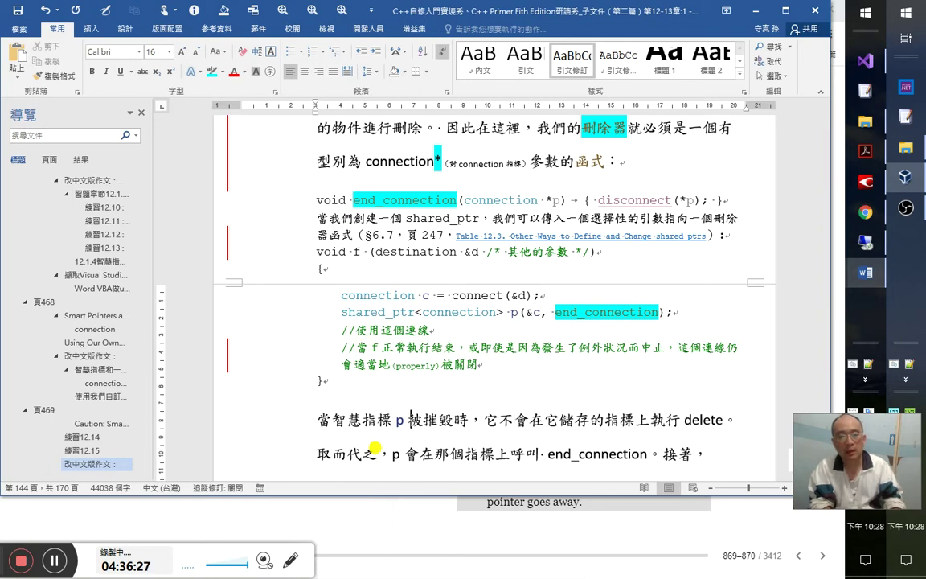
key("Right")
key("Right")
key("Right")
type("因為")
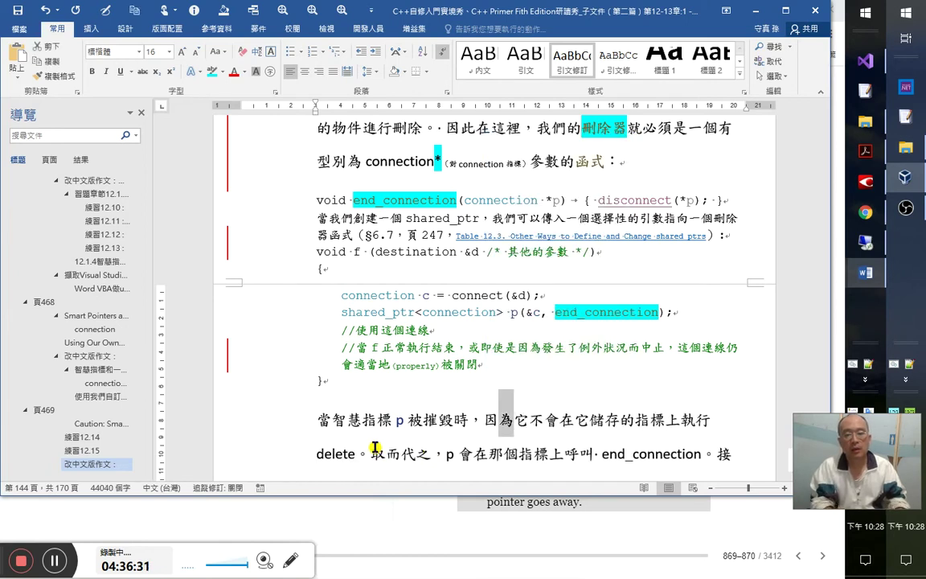
type("a")
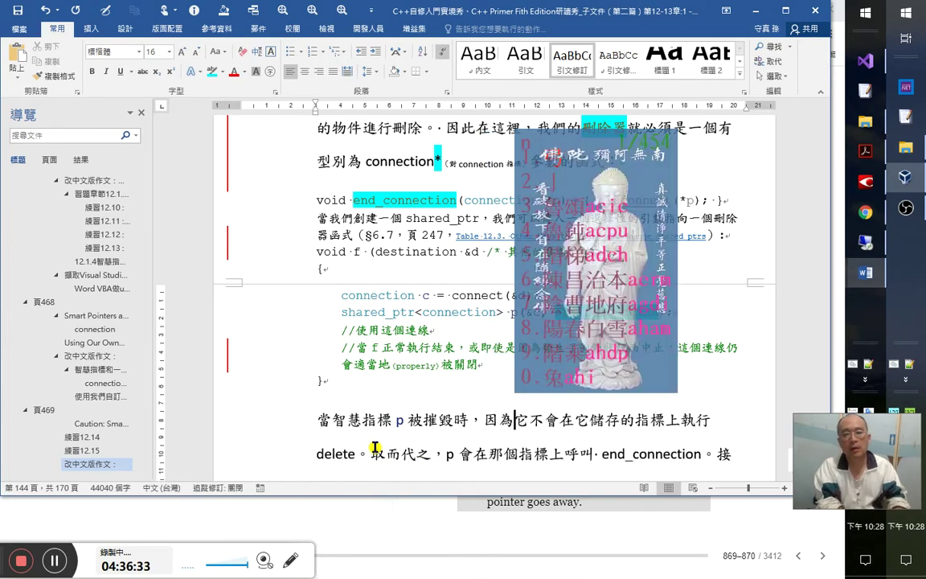
type("建構它時引入了")
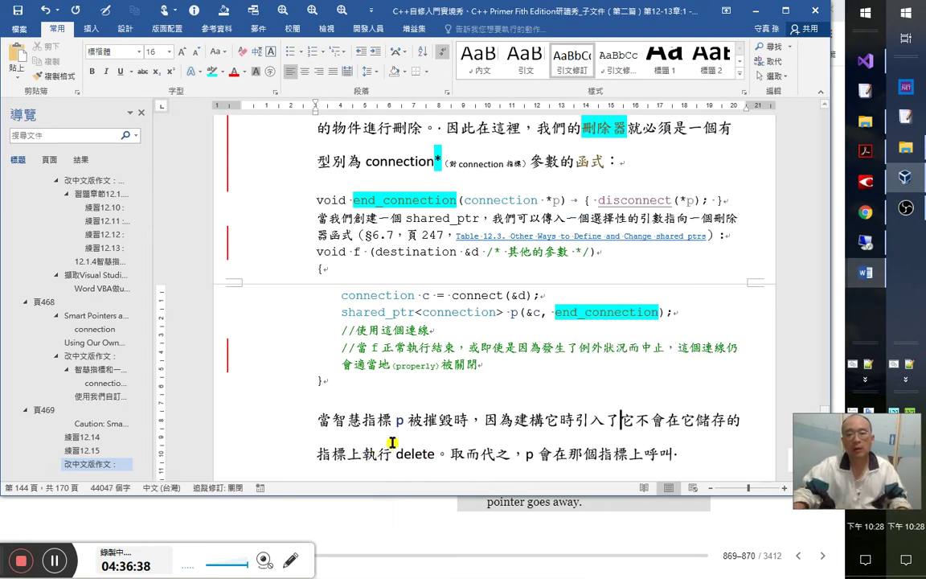
- Copy end_connection from the code to after 引入了 and follow it with 這個引數，
left_click(661, 314)
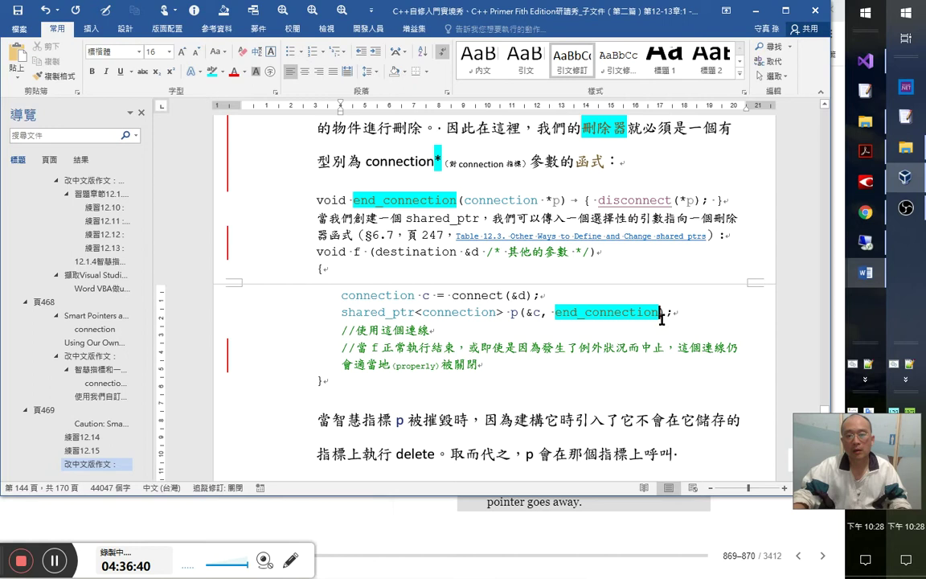
double_click(563, 314)
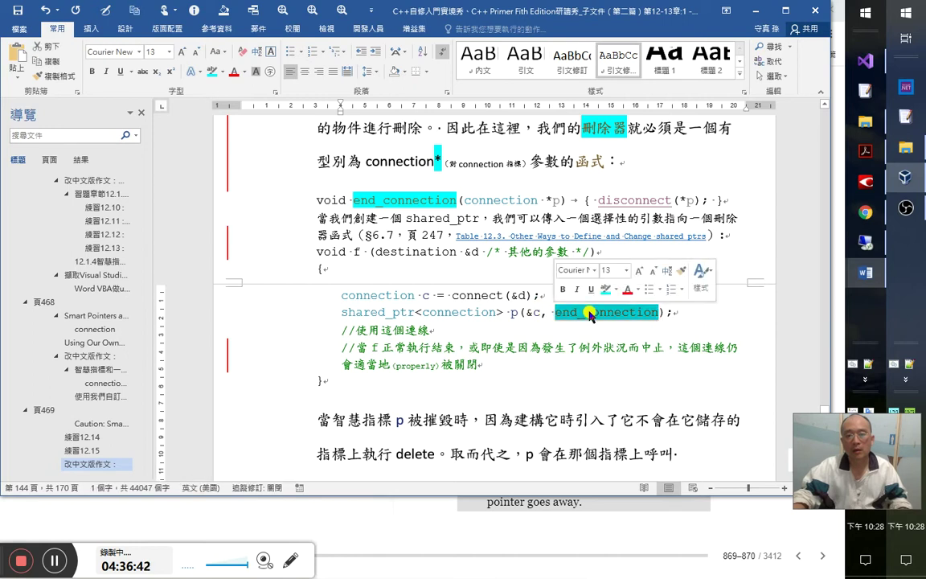
key("shift+F2")
left_click(625, 432)
key("Return")
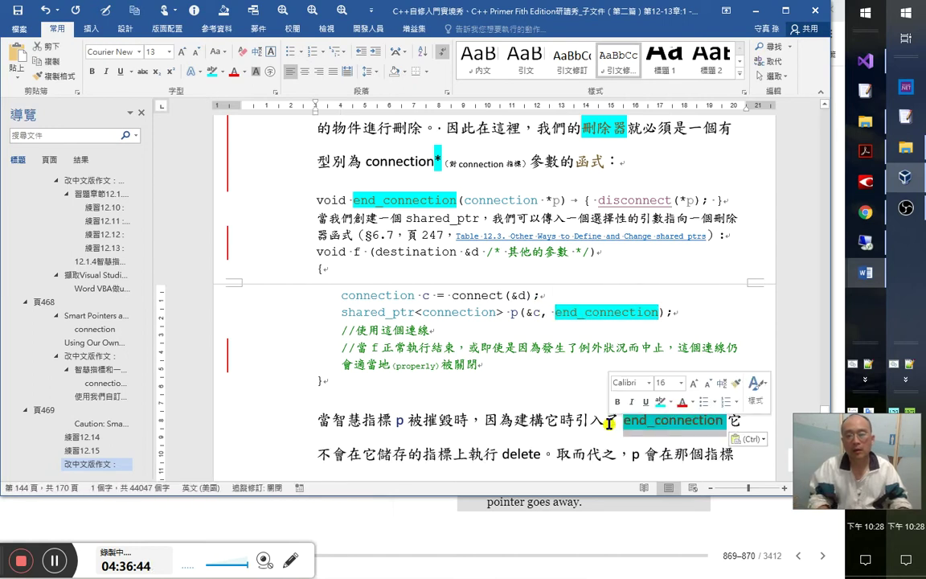
key("Right")
type("a")
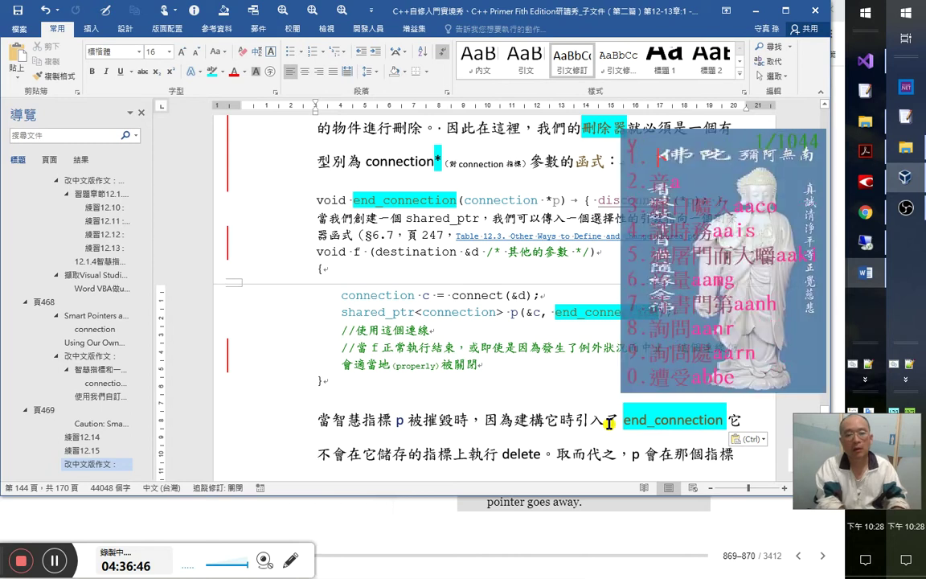
type("這個引數")
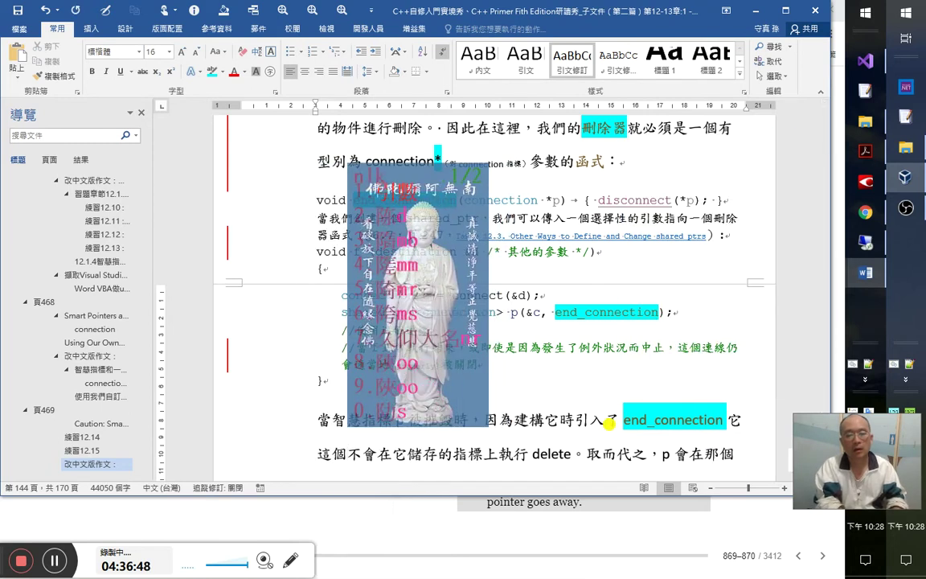
key("shift+Left")
key("shift+Left")
key("shift+Left")
key("shift+Left")
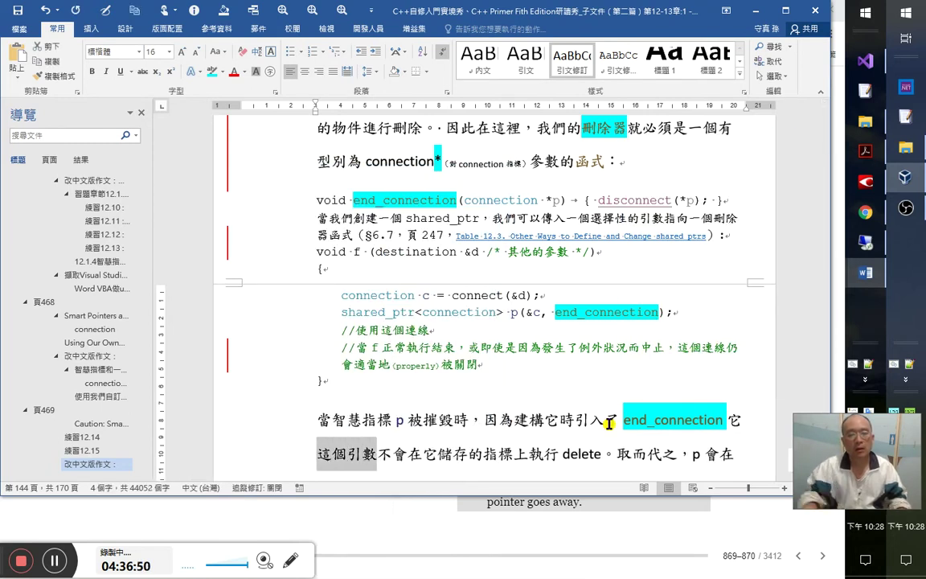
key("ctrl+x")
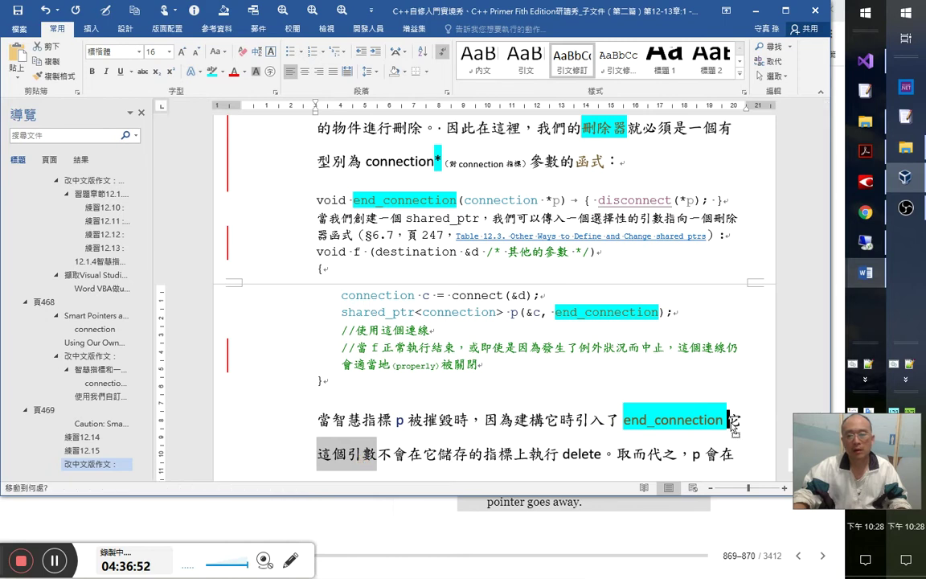
left_click(732, 420)
key("ctrl+v")
type("，")
key("Right")
- Reword the clause to 它就不會在它所儲存的指標上以 delete 進行清除的動作 and select delete
type("aa")
key("space")
key("Right")
key("Right")
key("Right")
key("Right")
key("Right")
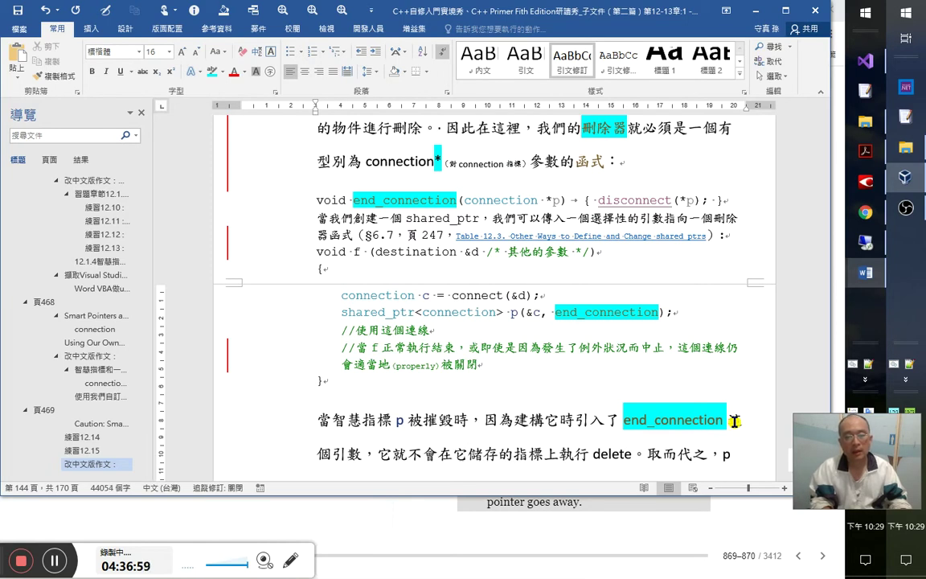
type("所")
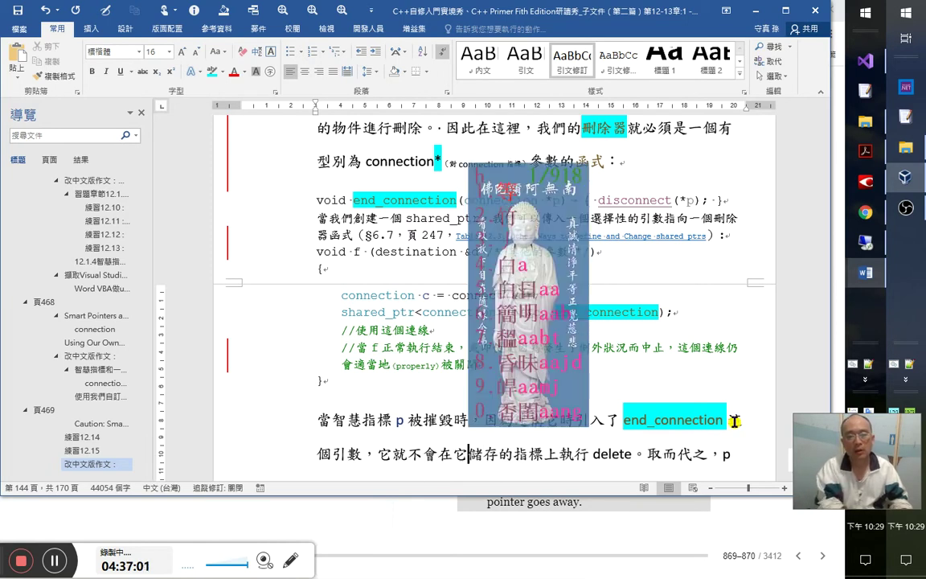
key("Right")
key("Right")
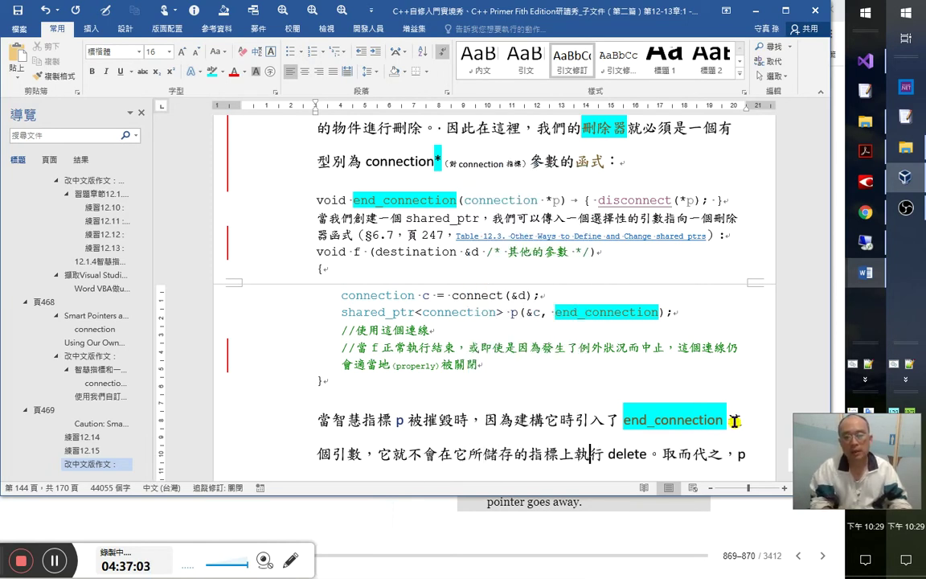
type("直接")
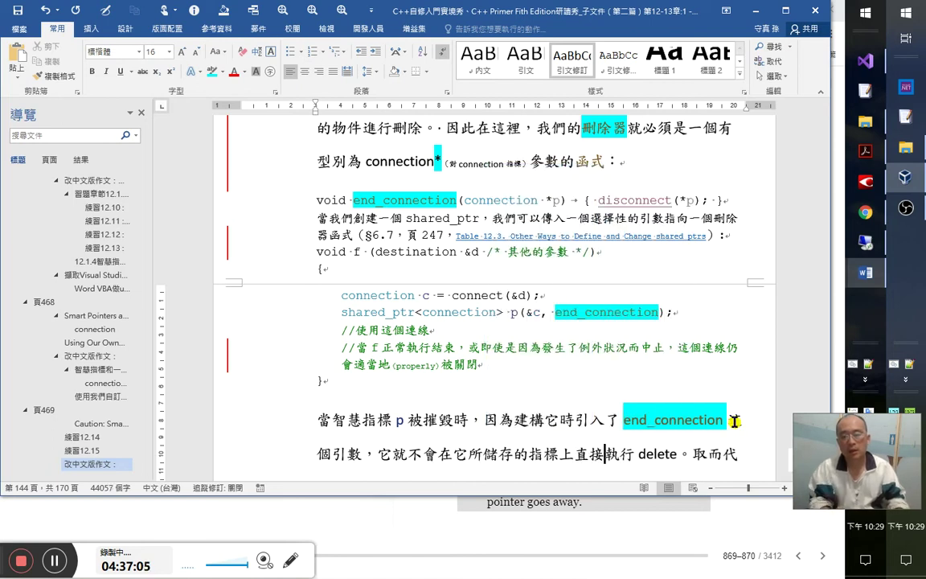
key("Delete")
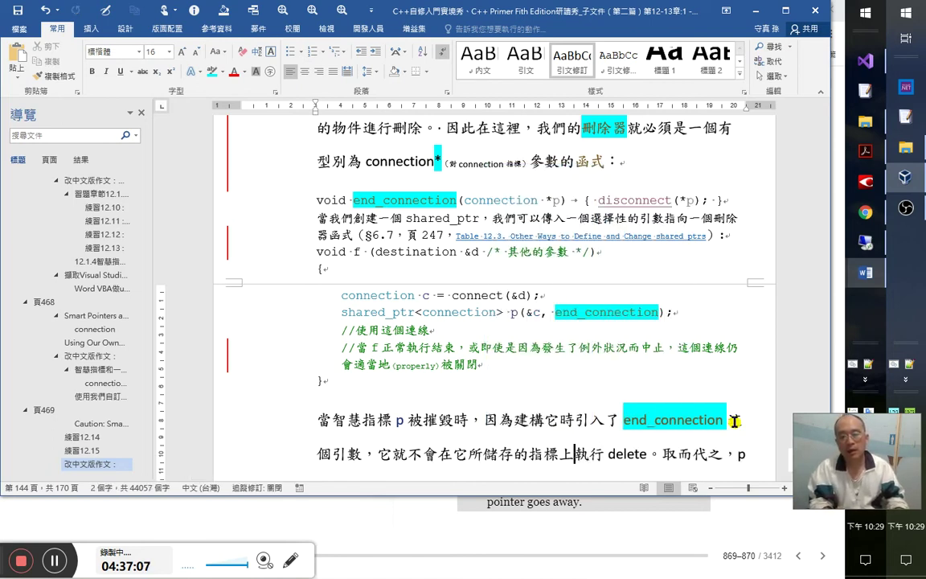
key("shift+Right")
key("shift+Right")
type("以")
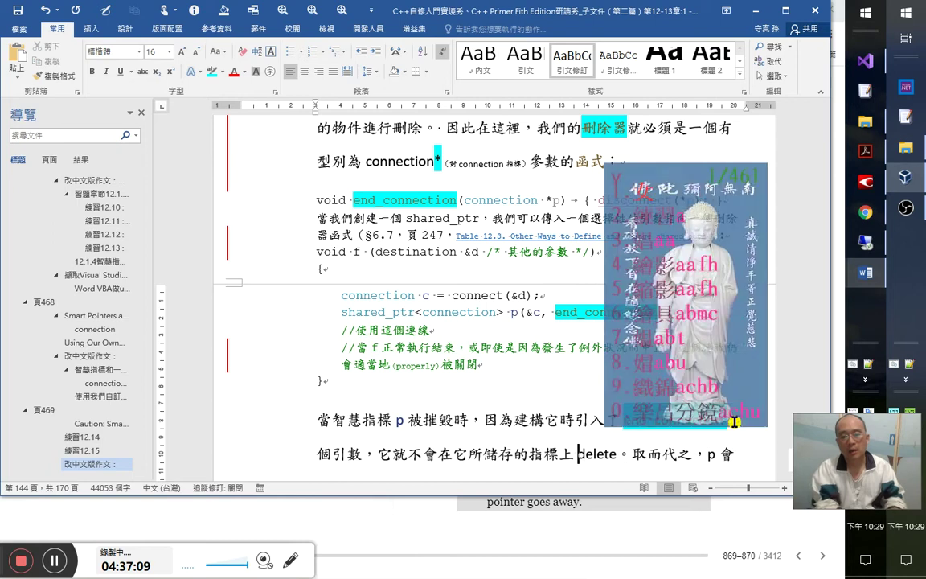
key("Right")
key("Right")
key("Right")
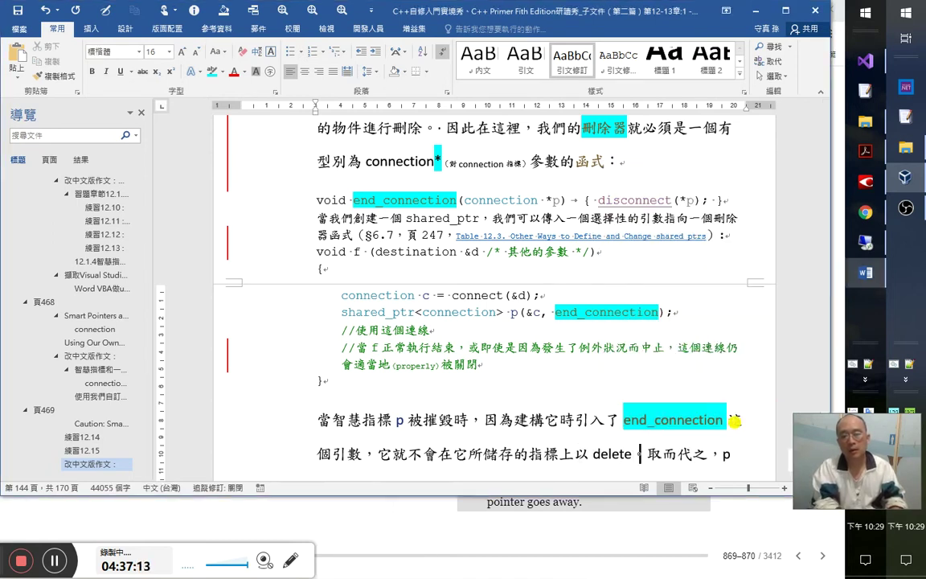
type("進行")
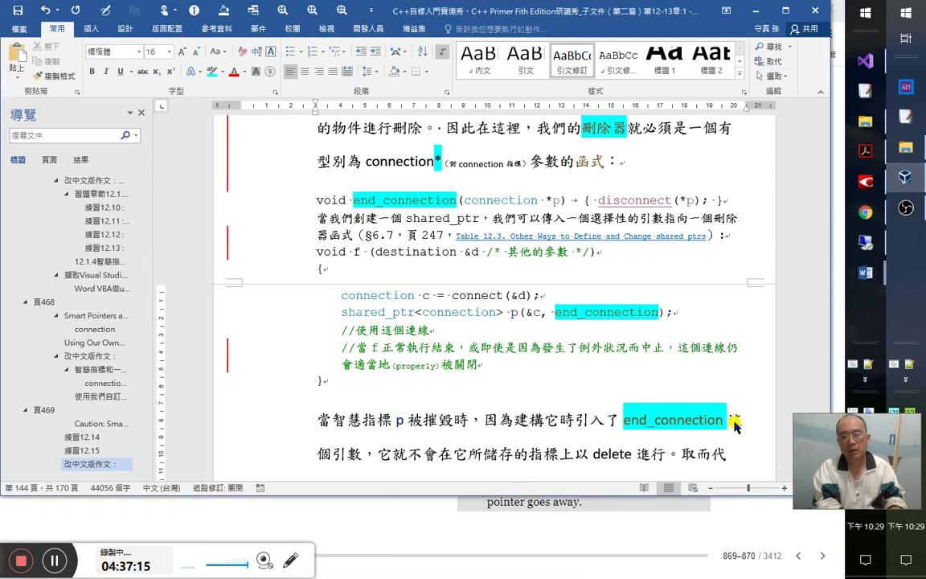
type("清除的動")
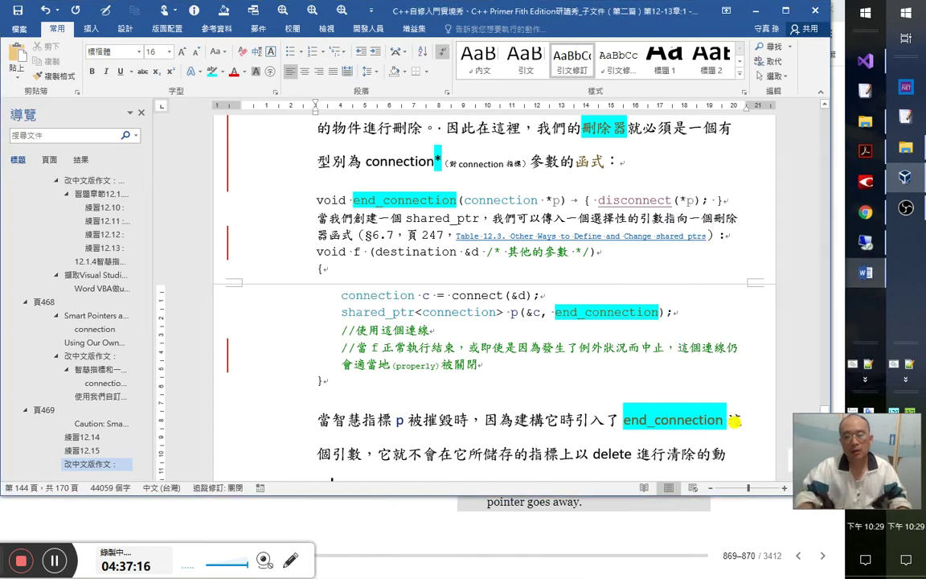
type("作")
left_click_drag(593, 418, 633, 420)
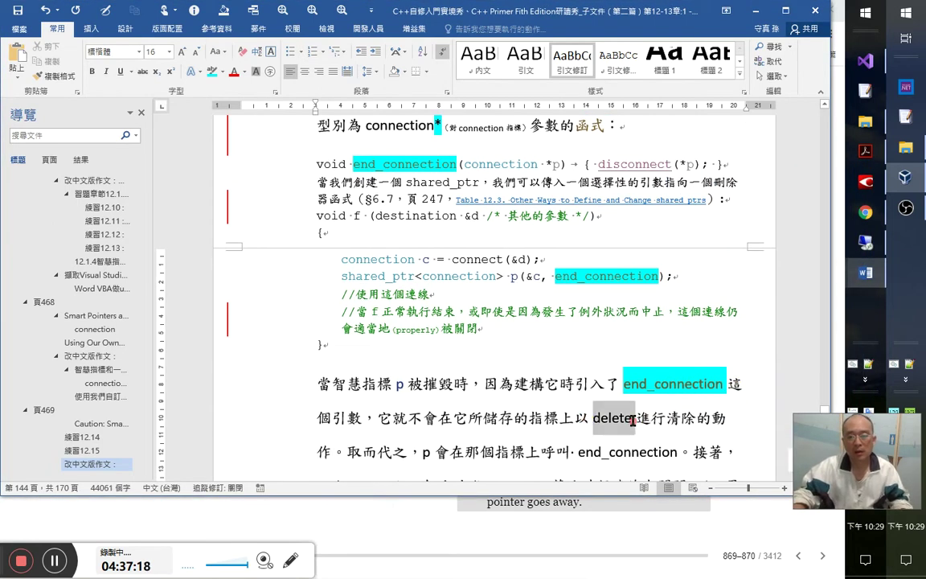
- Colour delete as a C++ keyword and change 取而代之 to 而是
key("alt+Tab")
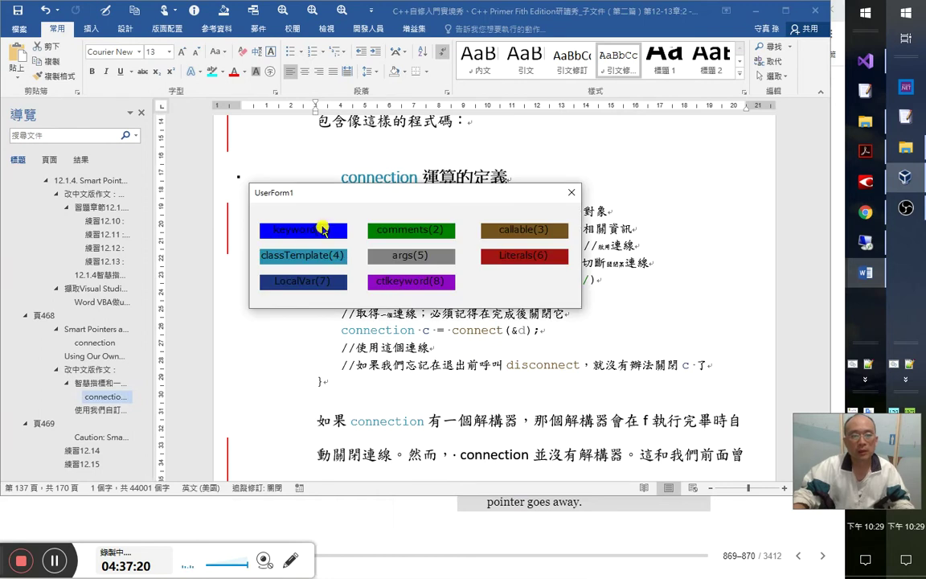
left_click(320, 230)
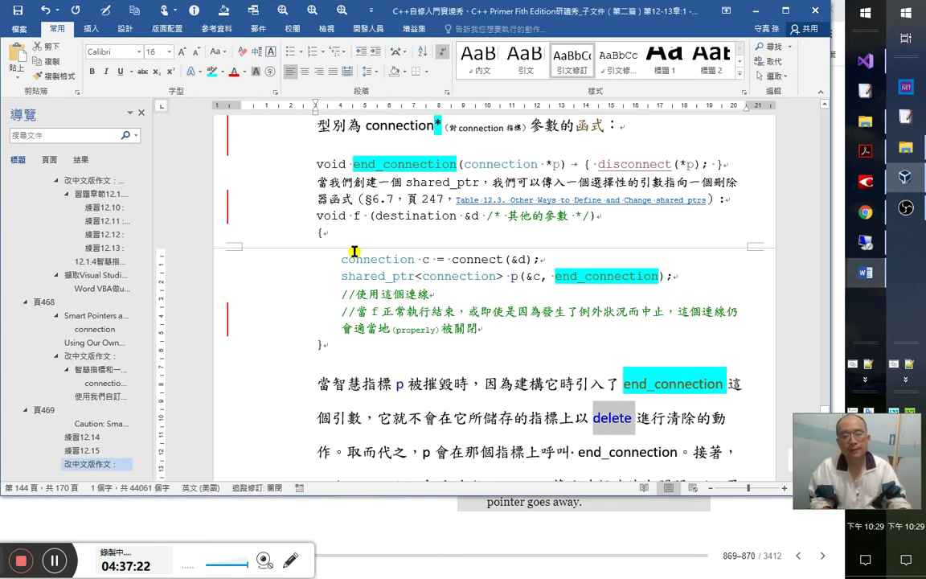
left_click(354, 252)
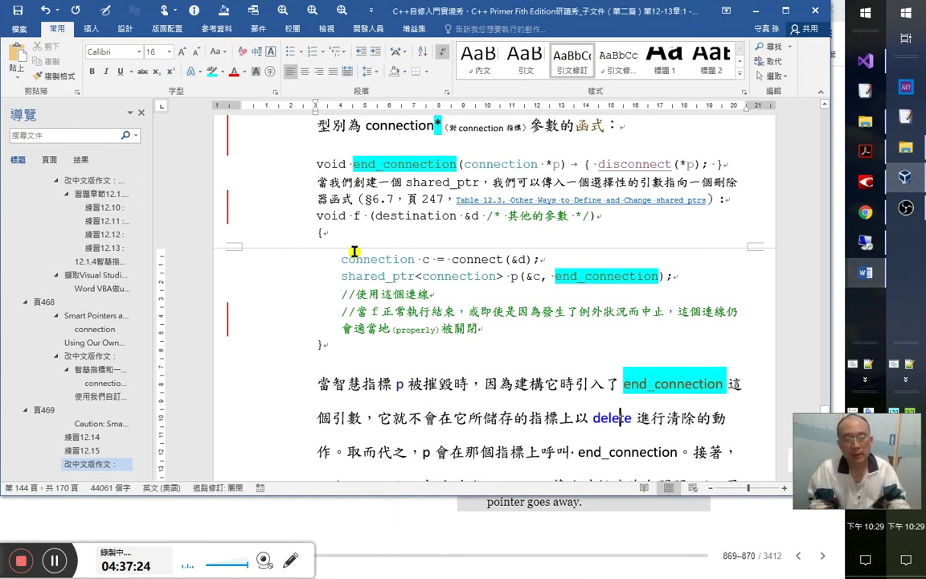
key("Right")
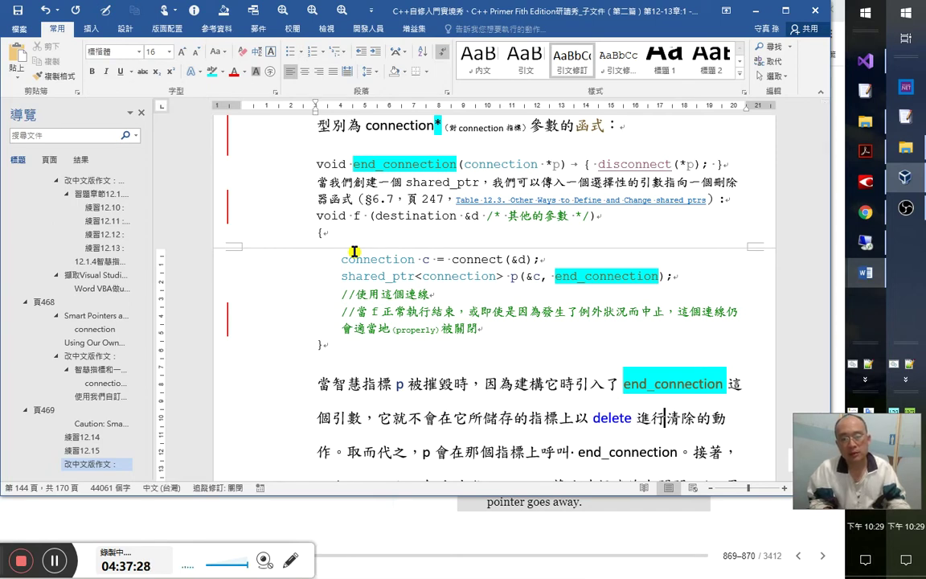
key("shift+Right")
key("shift+Right")
key("shift+Right")
key("shift+Right")
key("shift+Right")
key("shift+Right")
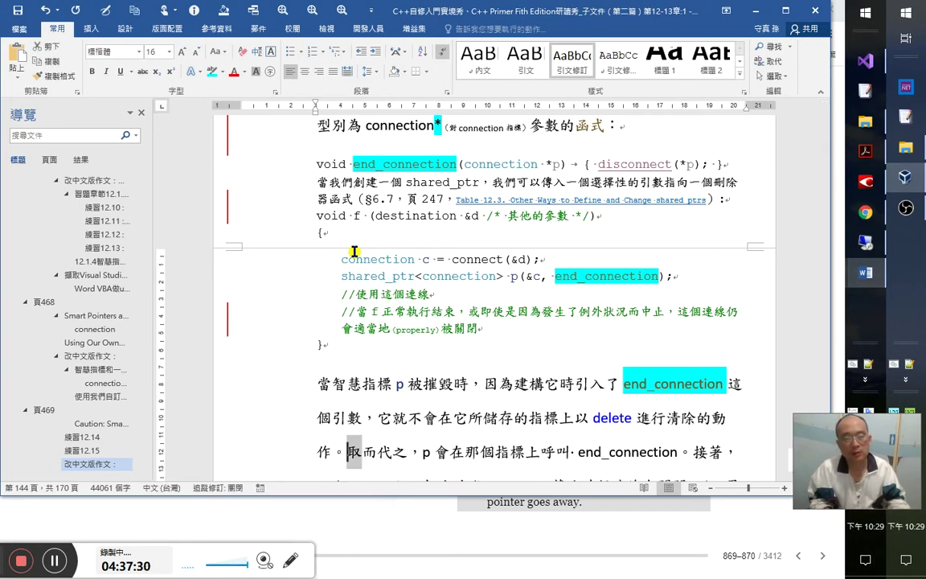
key("Left")
key("Delete")
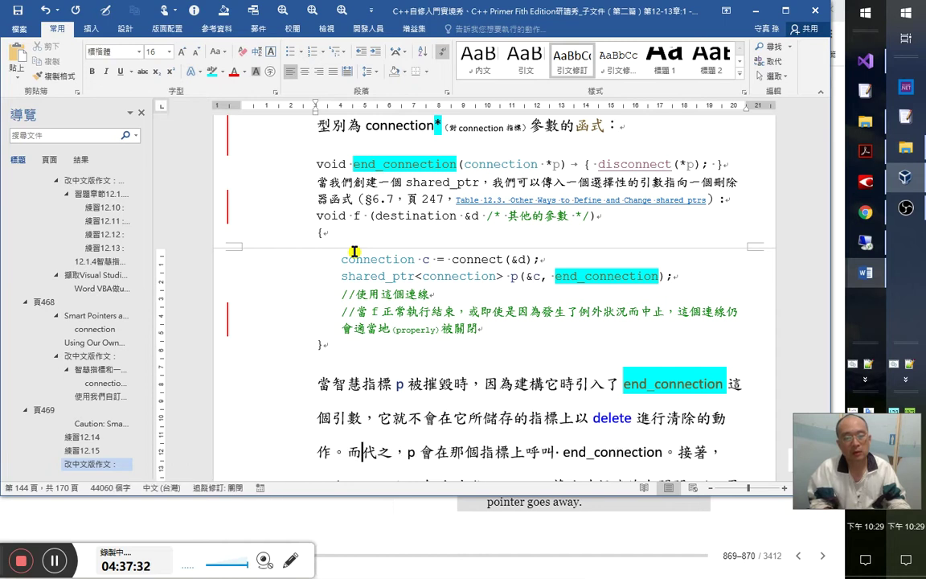
key("Right")
key("shift+Right")
key("ctrl+z")
key("ctrl+shift+e")
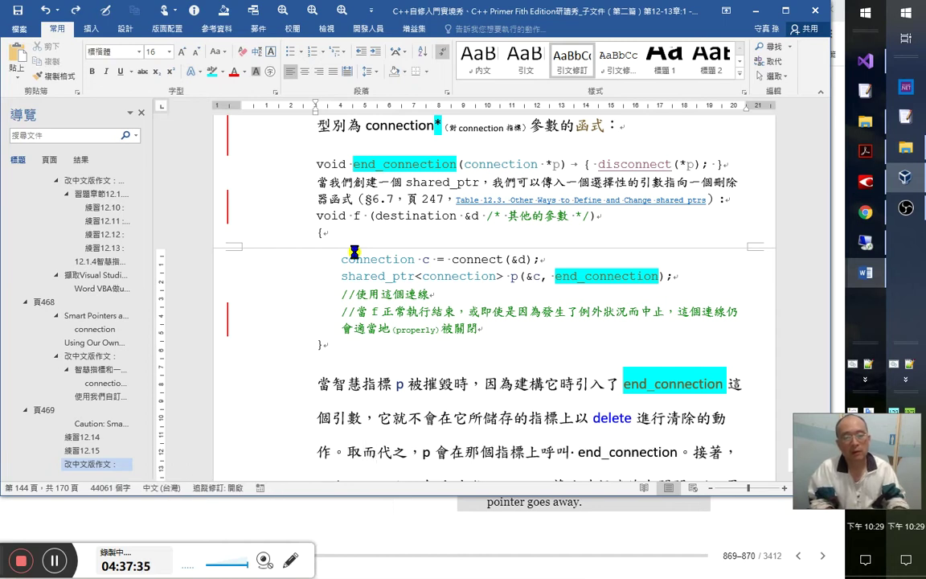
key("shift+Right")
key("shift+Right")
key("shift+Right")
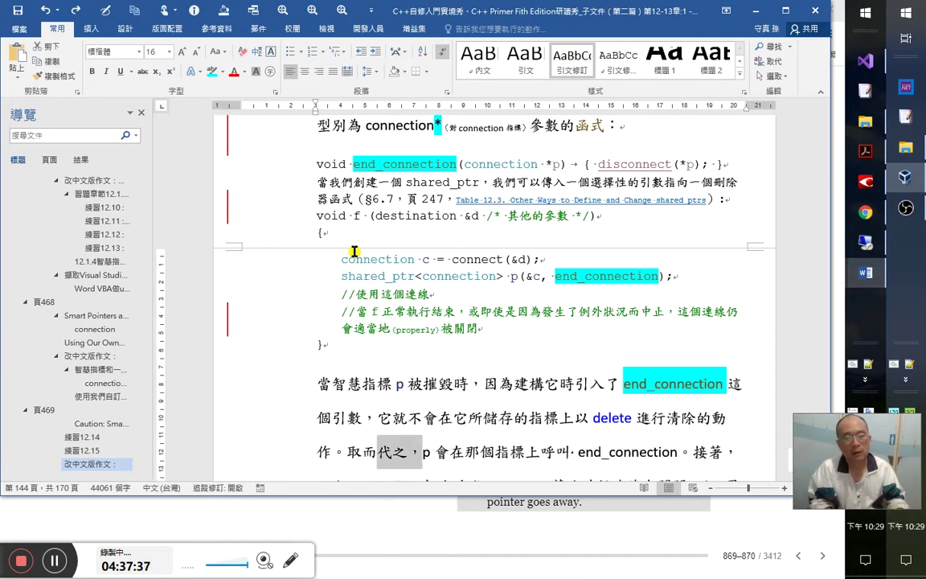
type("是")
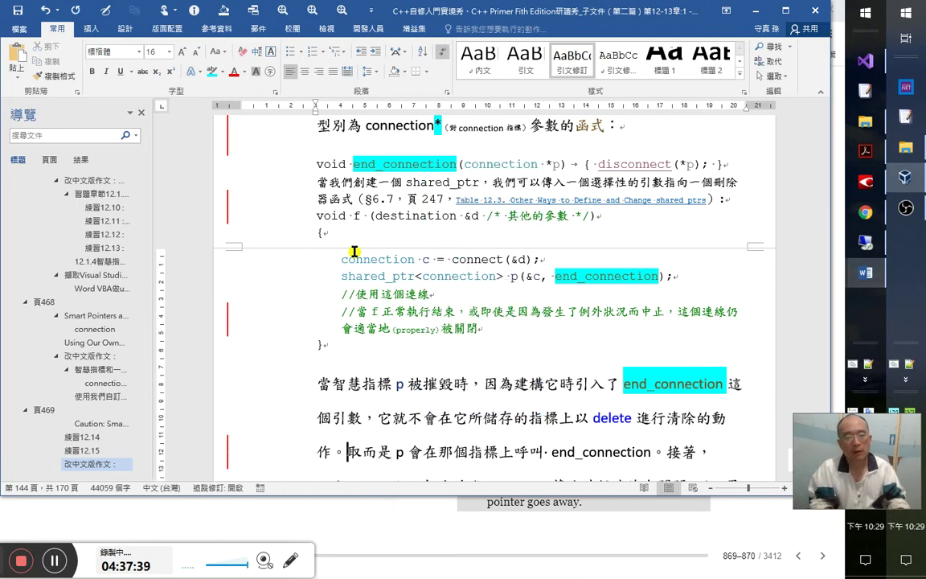
key("Delete")
- Drop the p and reword the rest to 會用那個指標去呼叫 end_connection
key("Right")
key("Right")
key("Delete")
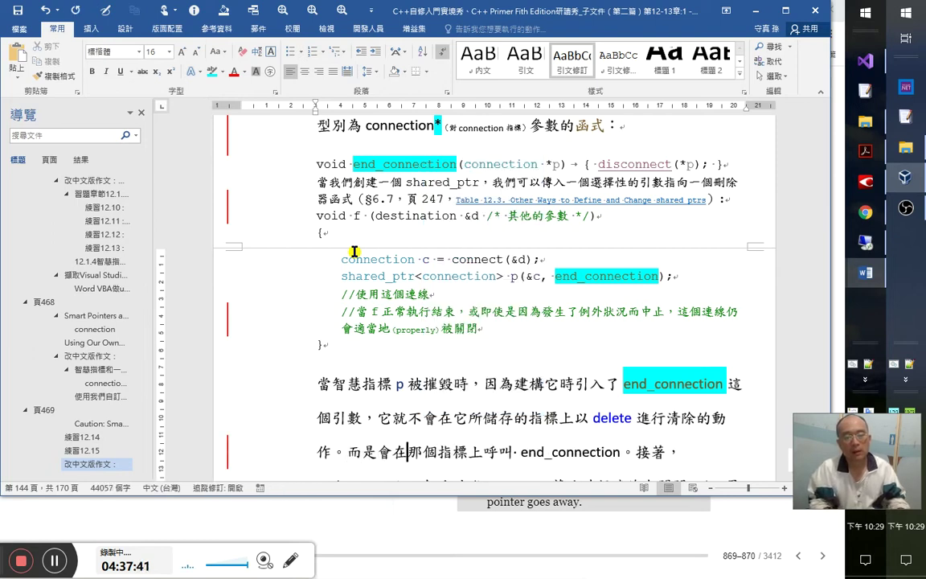
key("Right")
key("Right")
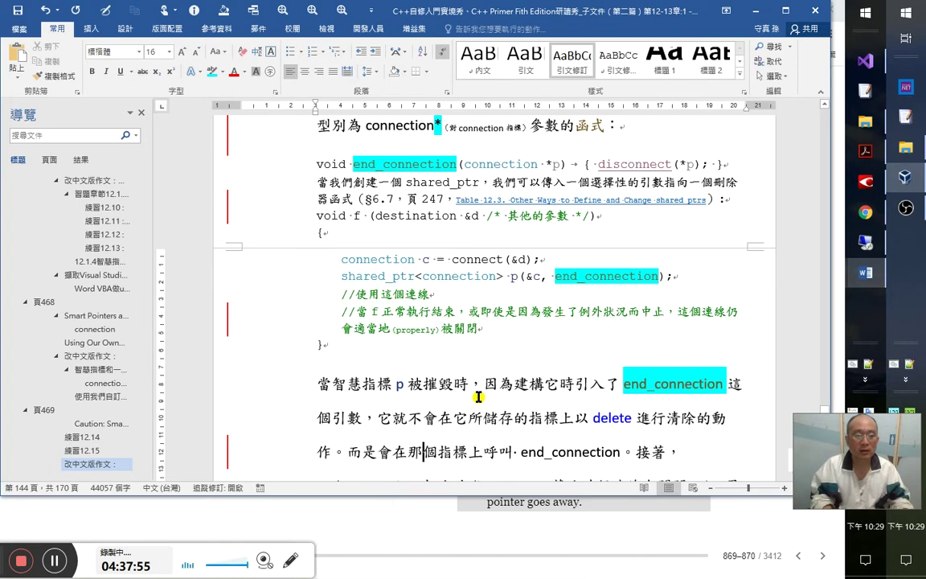
key("Left")
key("Left")
key("Down")
key("Return")
key("Right")
key("Right")
key("Right")
key("Right")
key("Right")
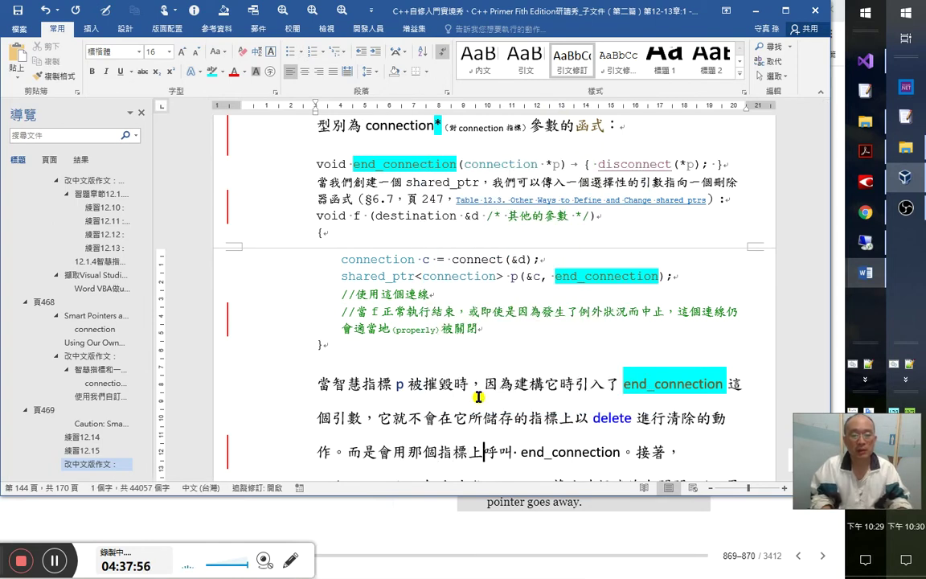
key("Down")
key("2")
key("Right")
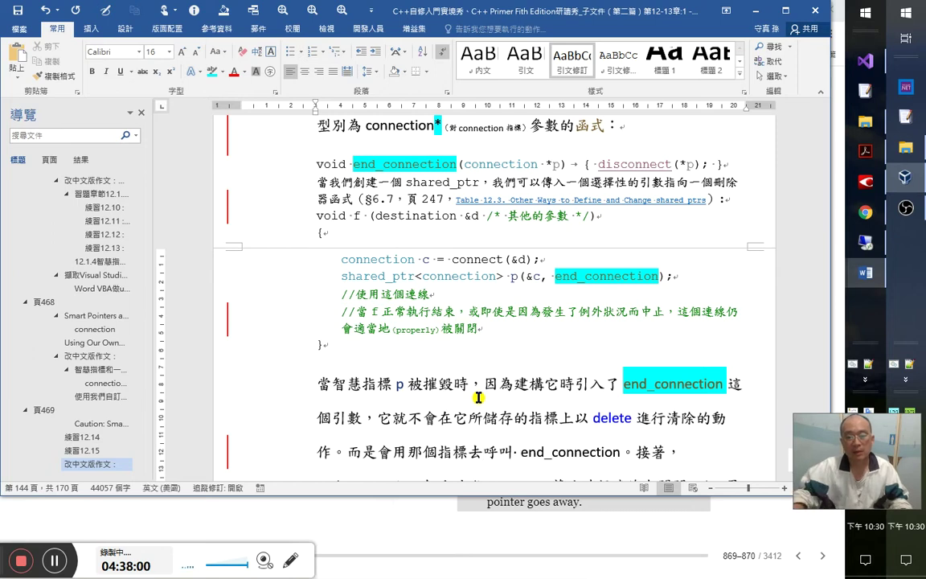
- Give end_connection the callable colour and add 這刪除器（deleter） right after it
double_click(611, 452)
key("alt+1")
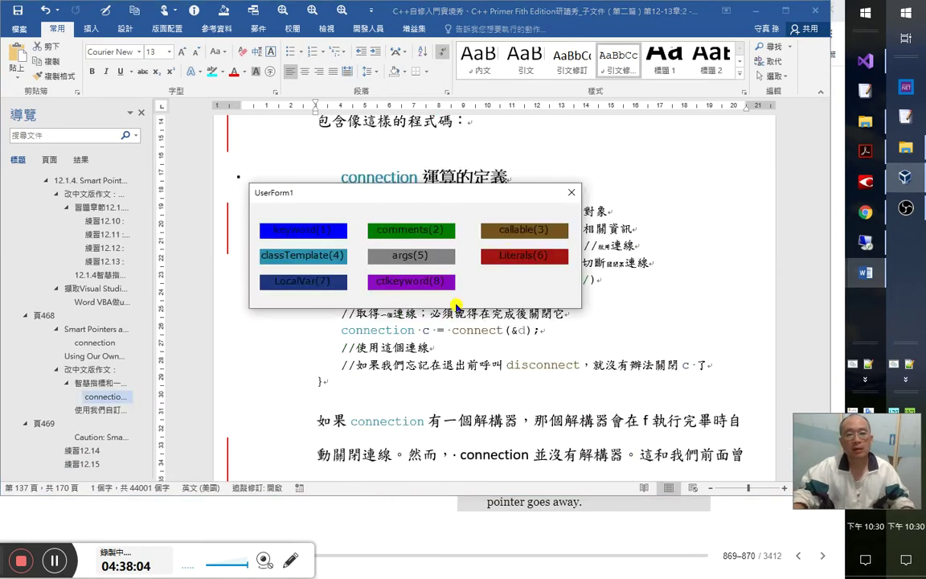
left_click(530, 236)
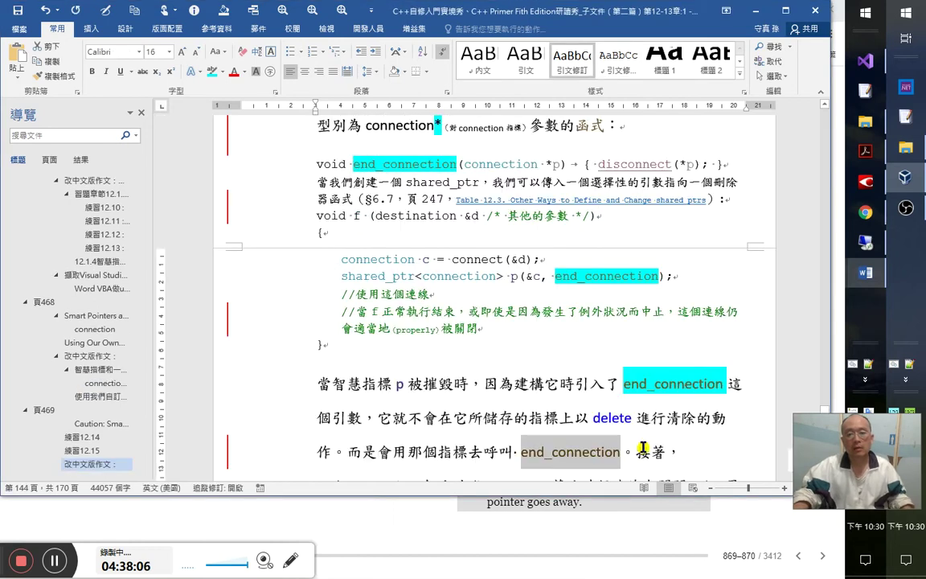
key("Right")
left_click(644, 448)
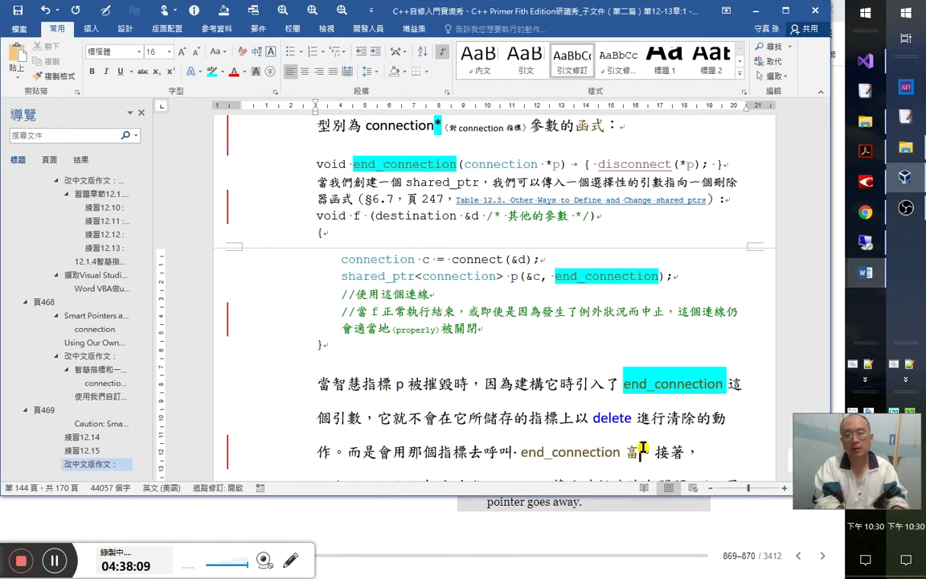
type("這")
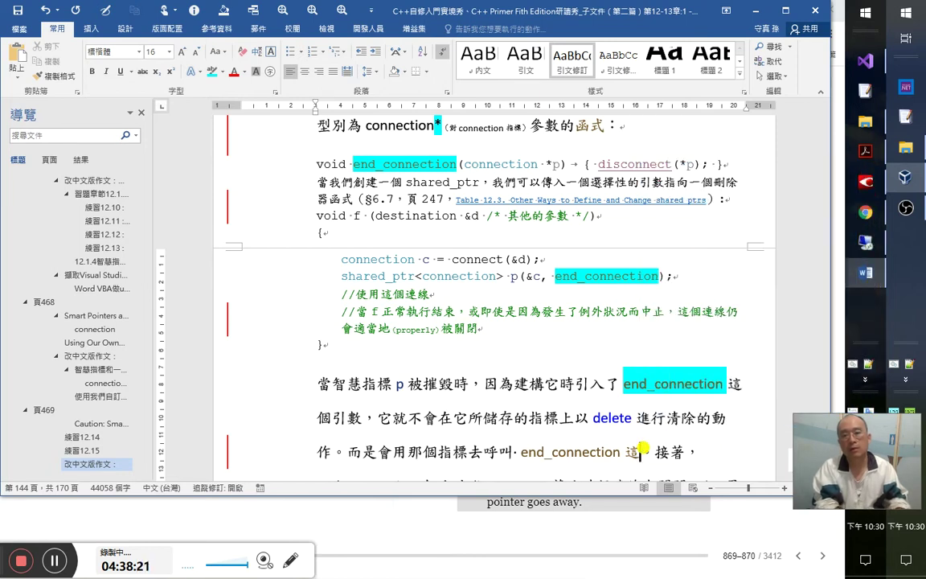
type("刪除器（deleter）")
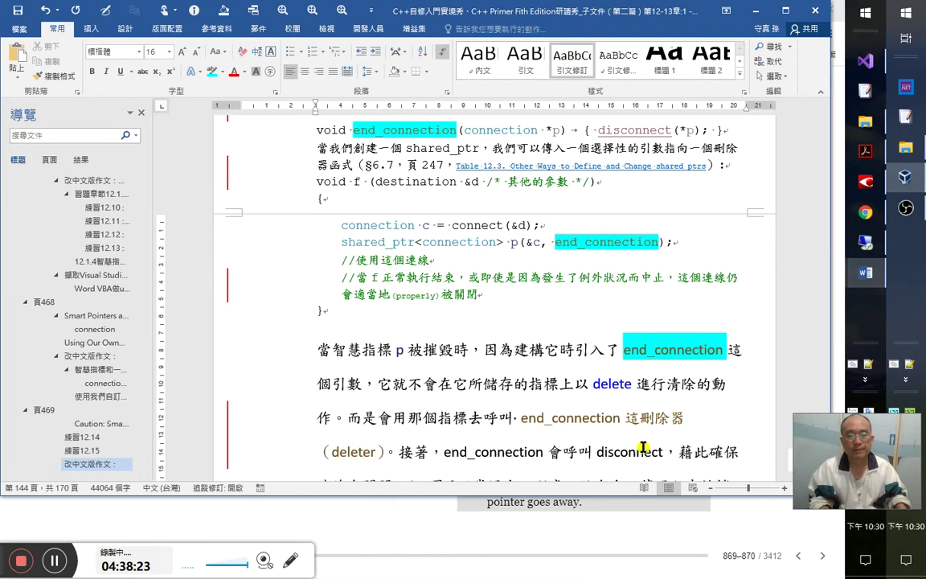
- Extend the deleter sentence with 進行清理資源的工作 before 接著
left_click(439, 420)
scroll(467, 426, "down", 2)
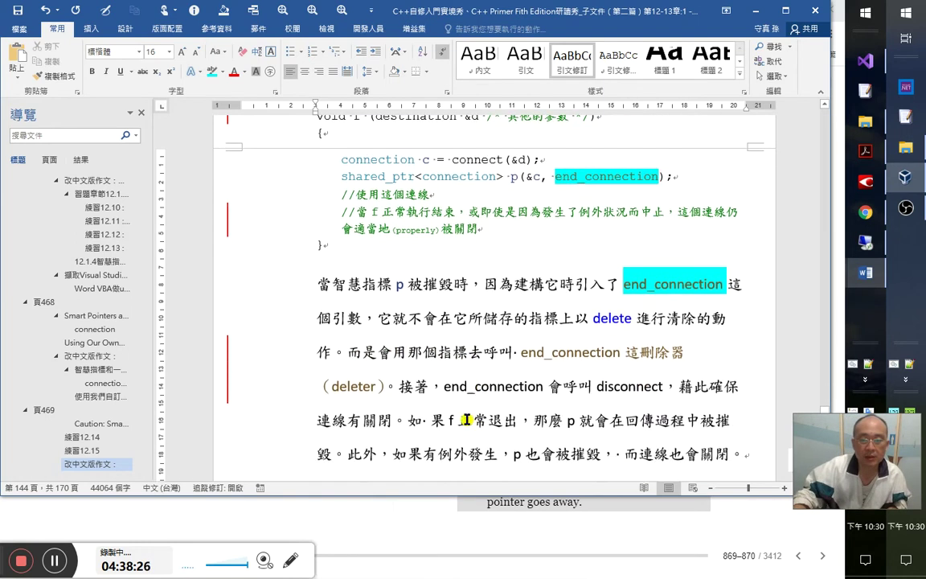
left_click(400, 387)
type("以主")
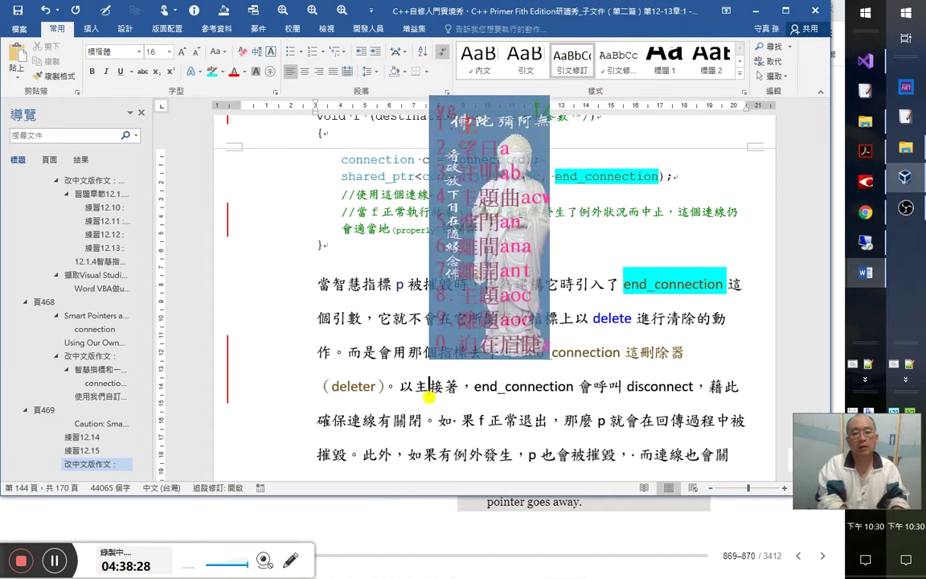
type("進行")
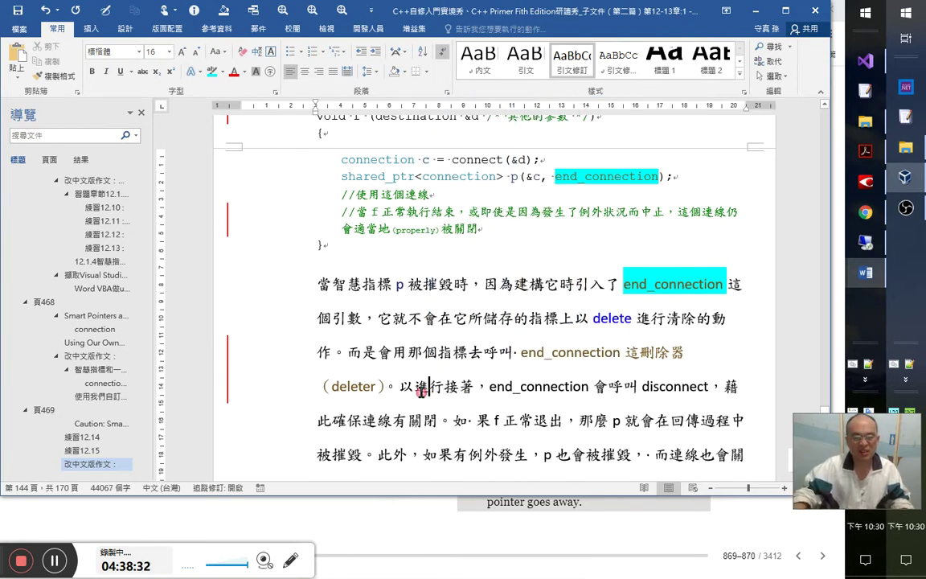
left_click_drag(431, 386, 385, 392)
type("清理")
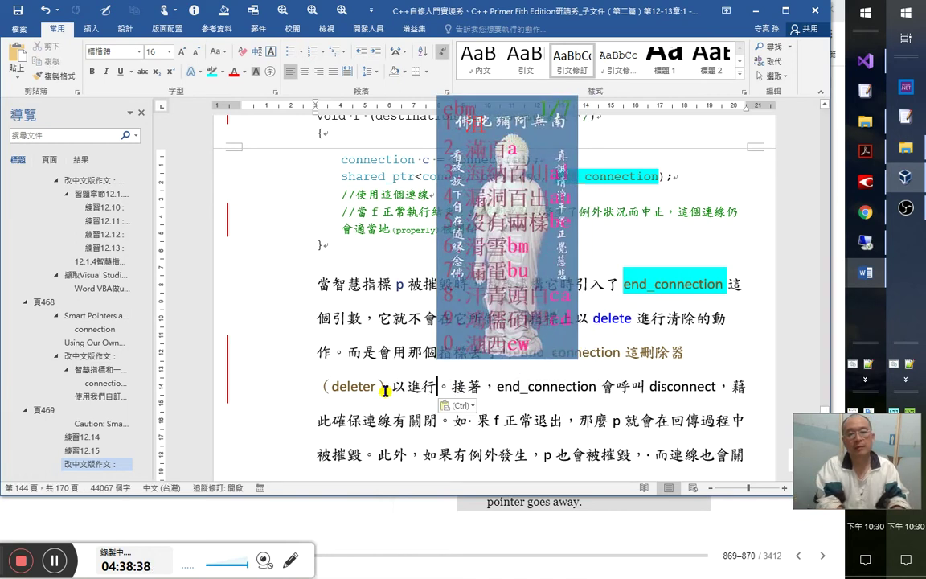
type("資源的工作")
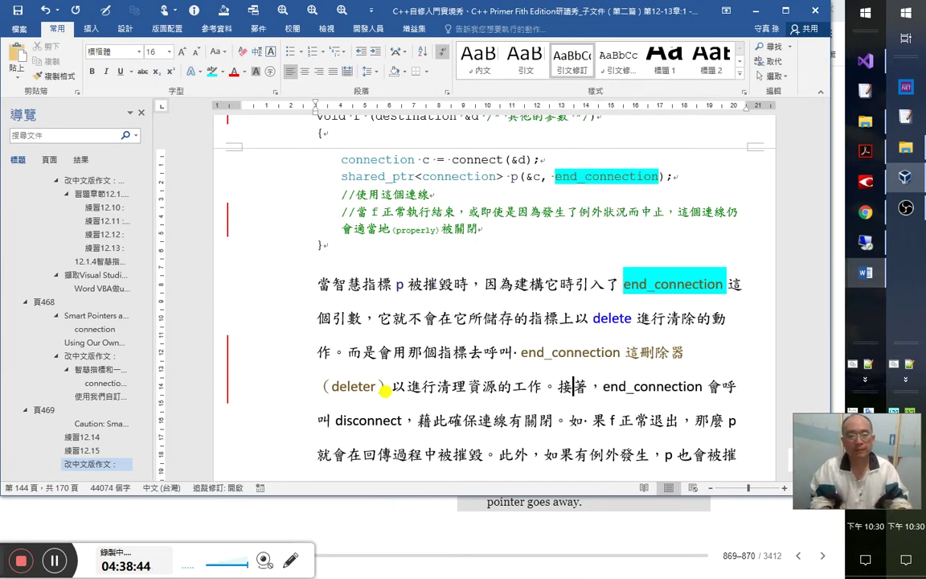
- Change 接著， to 在 and insert 執行時，則 before 會呼叫 disconnect
key("shift+Right")
key("shift+Right")
key("shift+Right")
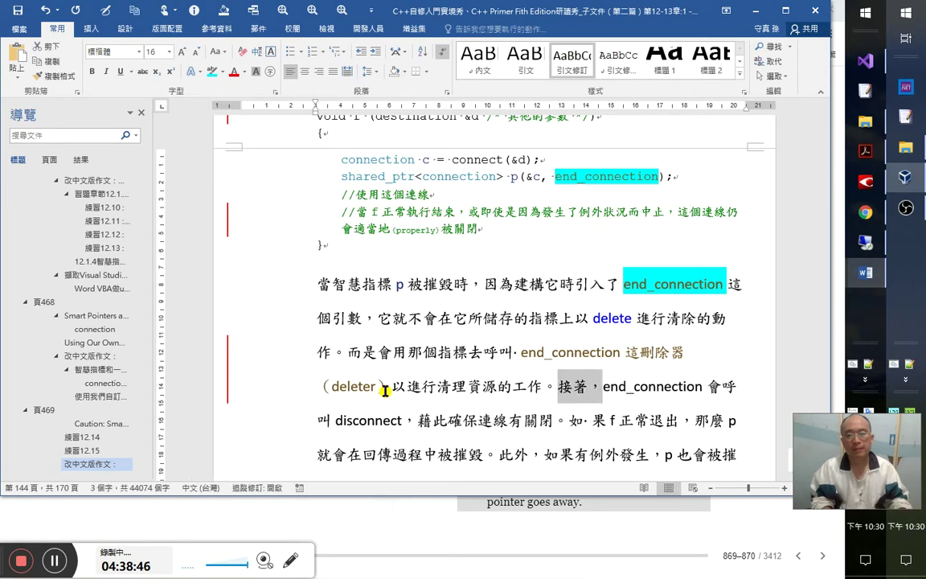
type("在")
key("Right")
key("Right")
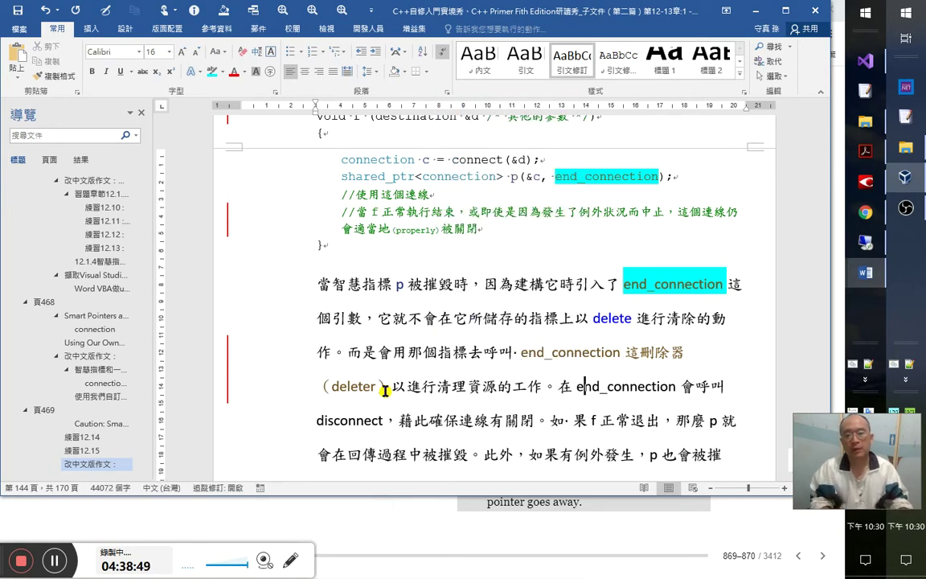
key("Right")
key("Right")
key("Right")
key("Right")
key("Right")
key("Right")
key("Right")
key("Right")
key("Right")
key("Right")
key("Right")
key("Right")
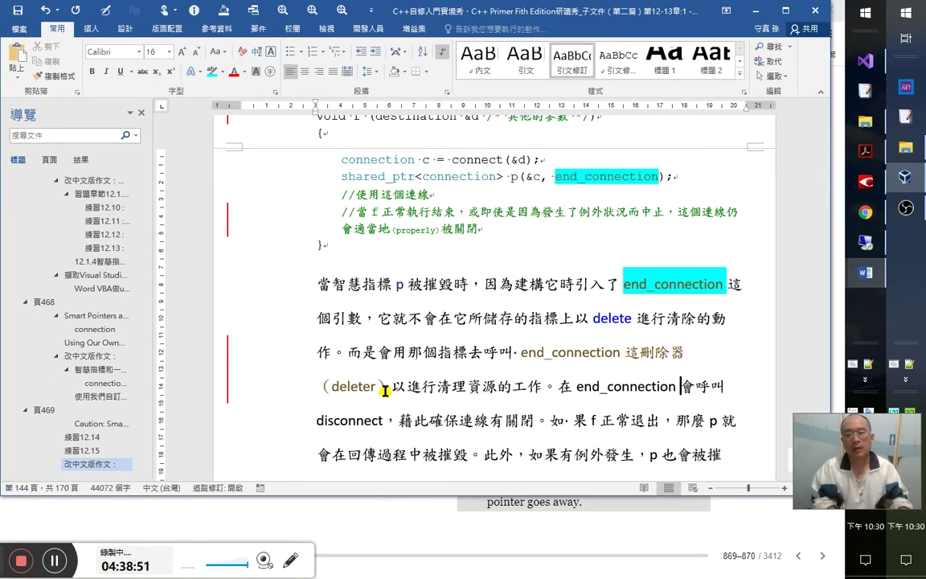
type("執行時，")
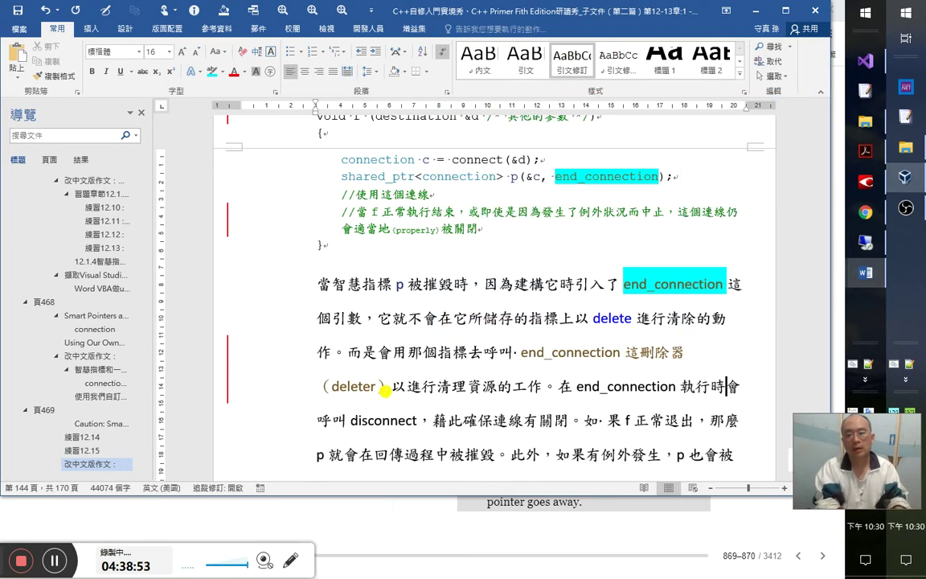
type("則")
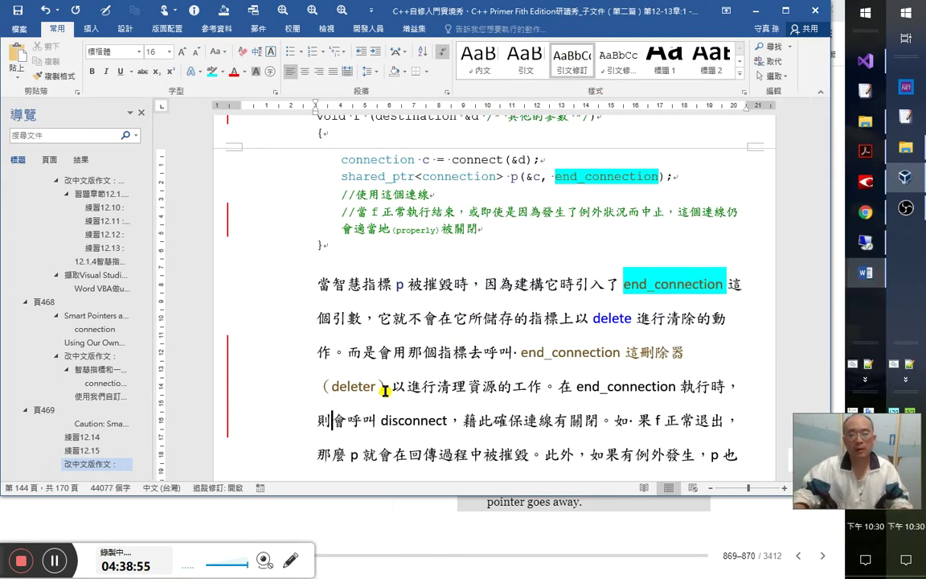
- Colour end_connection as callable and copy the term 刪除器 into the sentence below
double_click(611, 387)
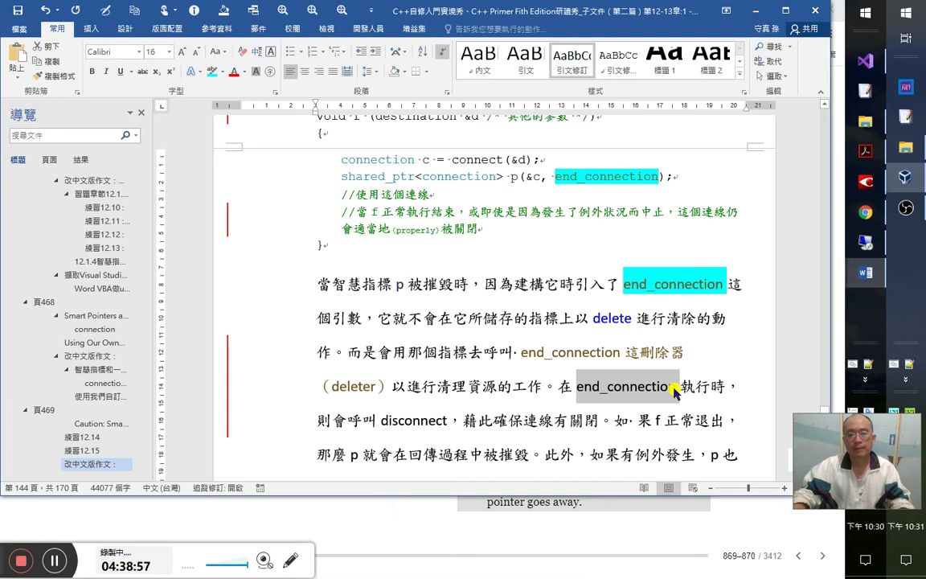
key("alt+Tab")
left_click(524, 230)
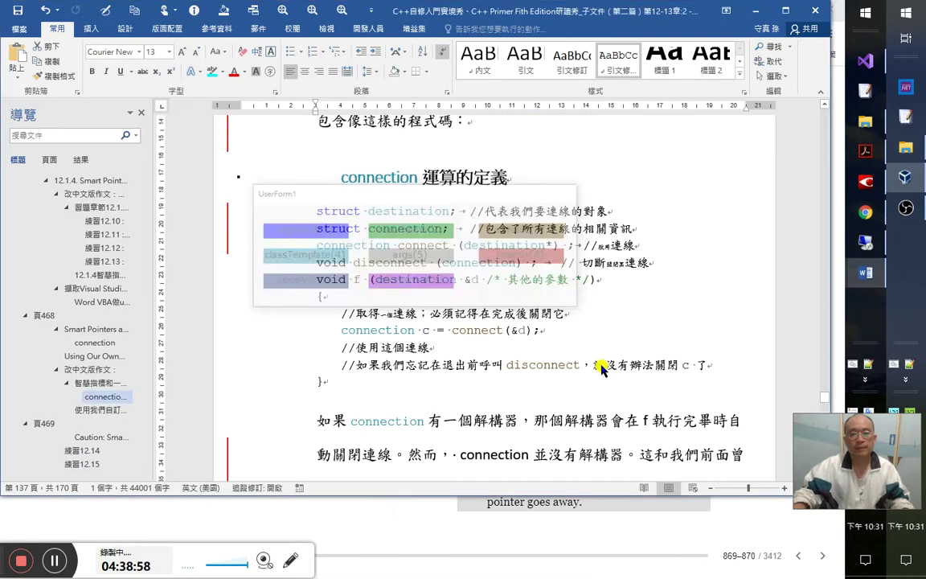
double_click(641, 354)
left_click_drag(641, 354, 577, 394)
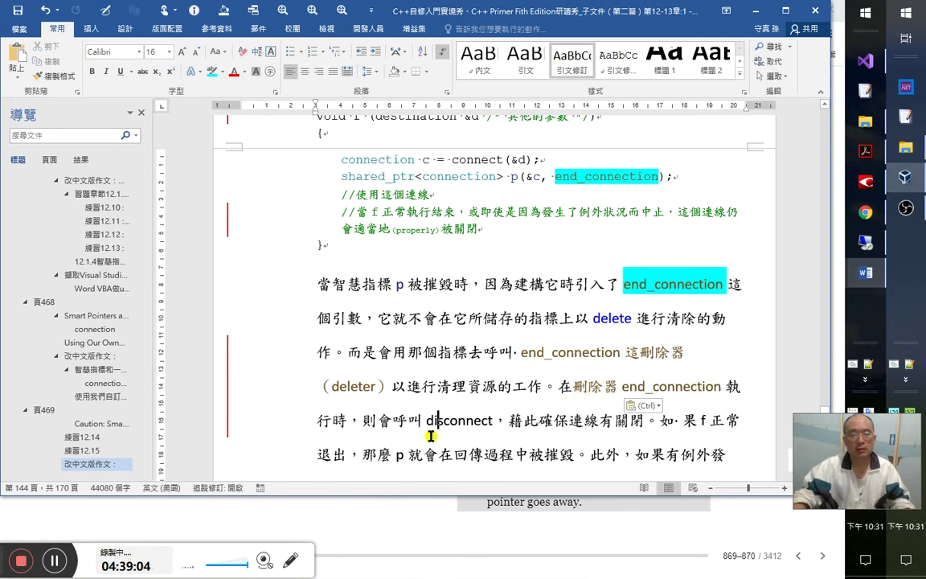
scroll(483, 257, "up", 2)
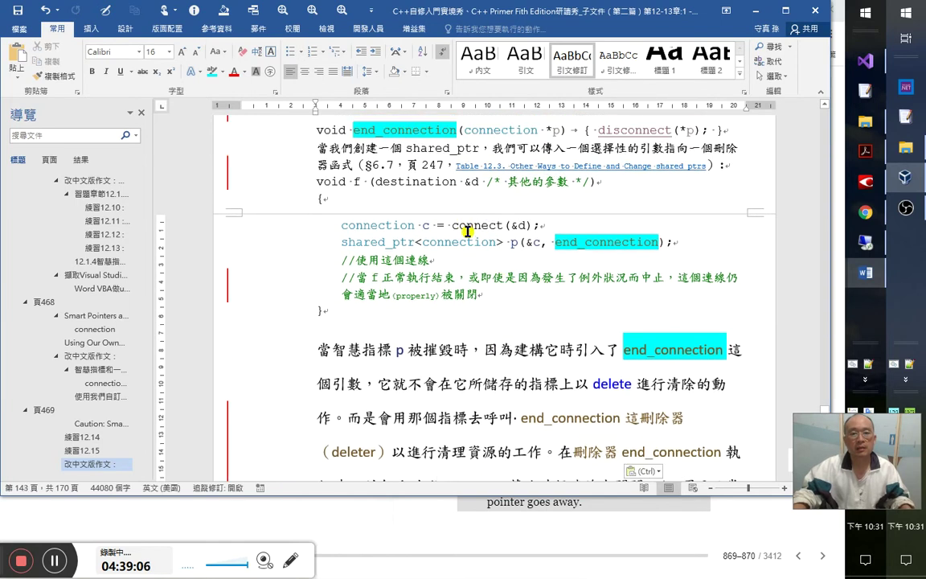
scroll(471, 234, "up", 3)
left_click(602, 227)
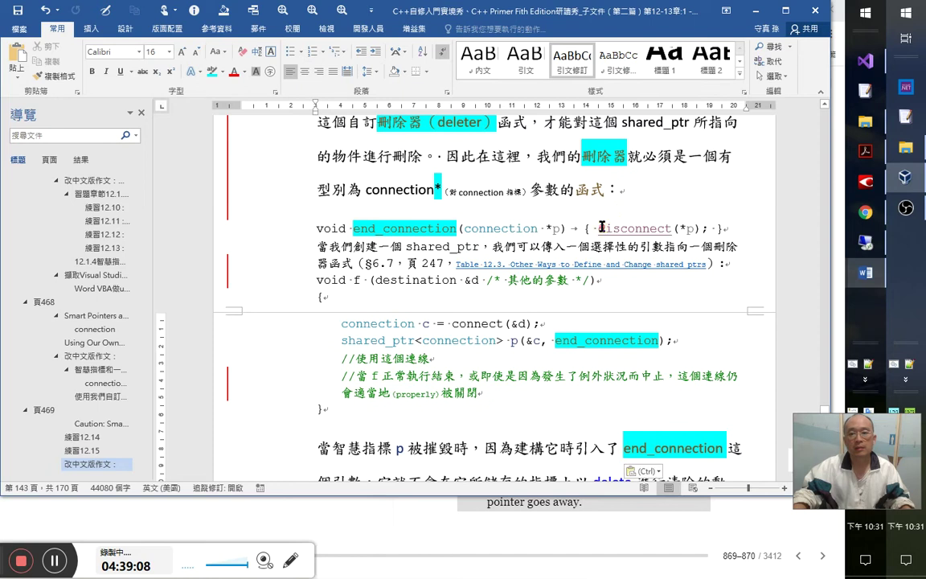
scroll(606, 364, "down", 3)
scroll(607, 362, "down", 4)
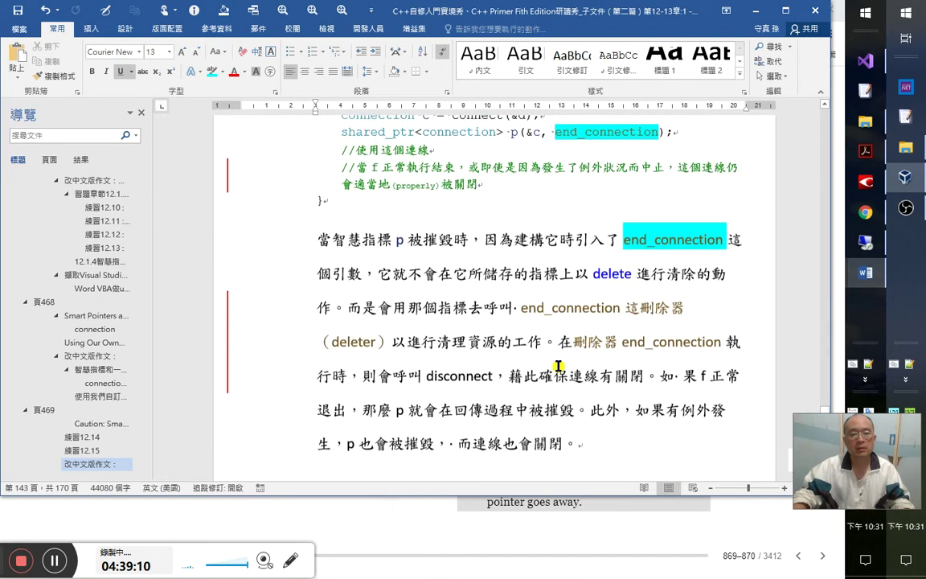
- Add 這個函式 after disconnect and shade disconnect with the args colour
scroll(432, 421, "down", 3)
left_click(432, 420)
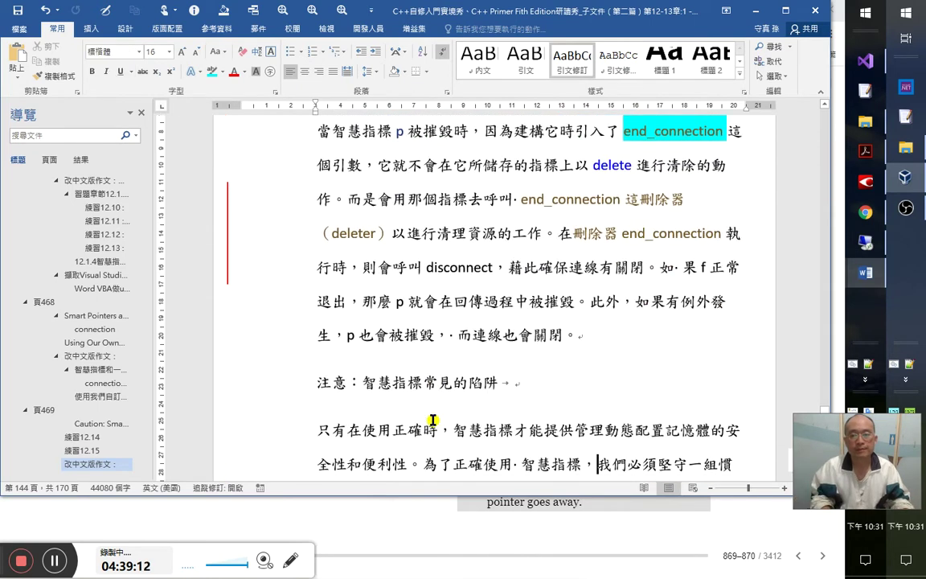
key("Up")
key("Up")
key("Up")
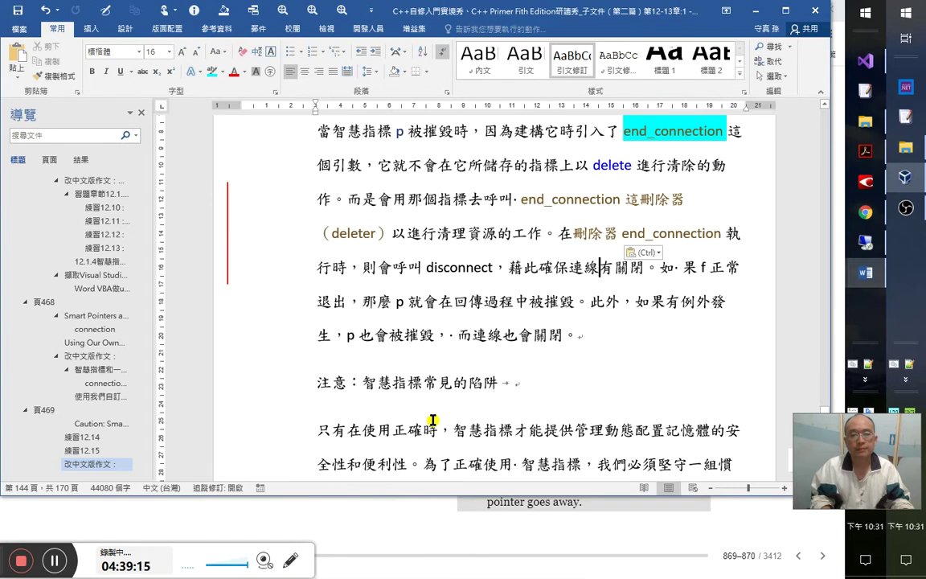
key("Home")
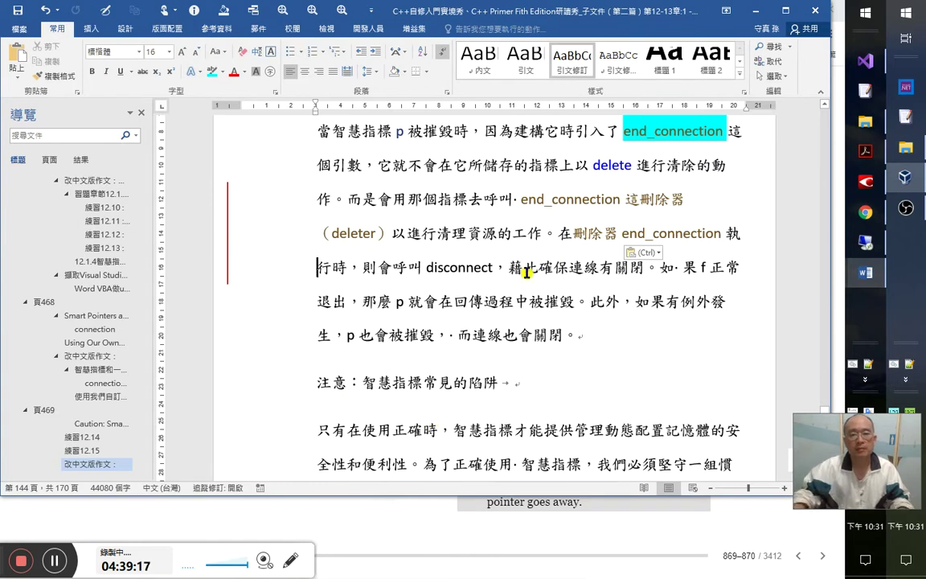
left_click(495, 265)
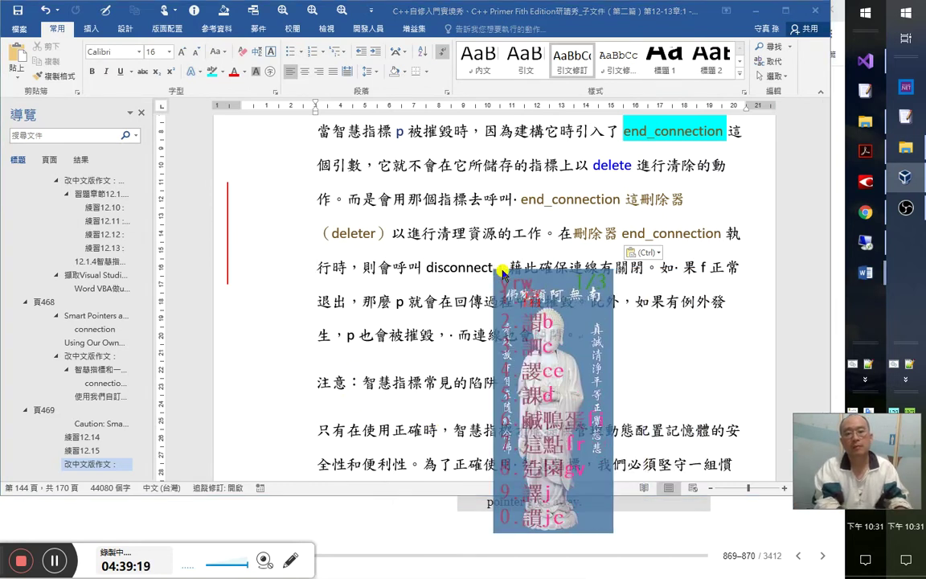
type("這個")
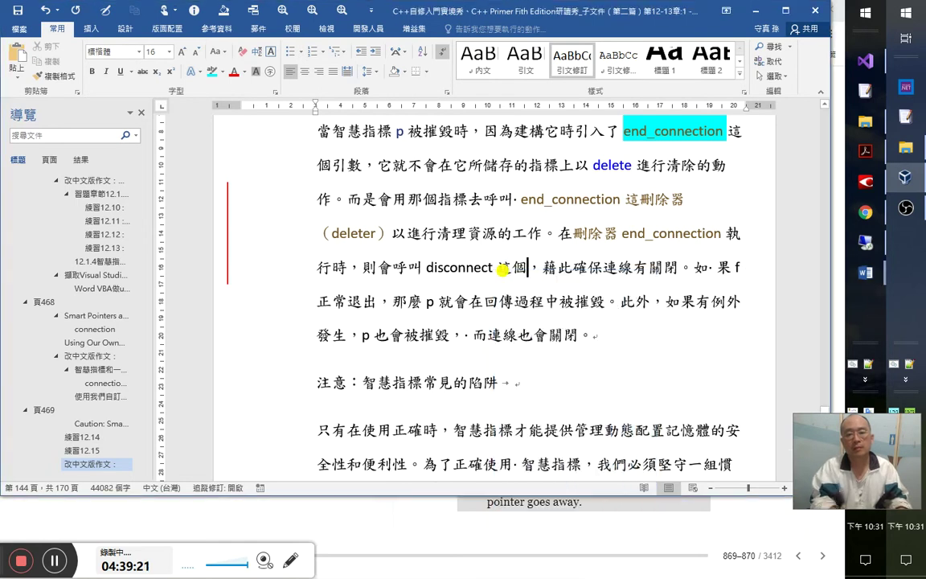
type("函式")
double_click(378, 267)
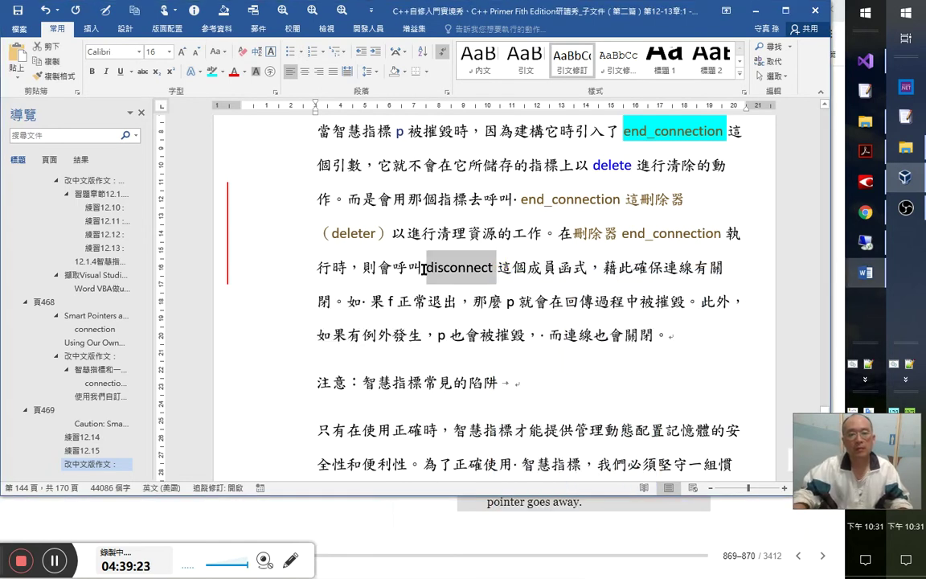
key("alt+F8")
left_click(410, 254)
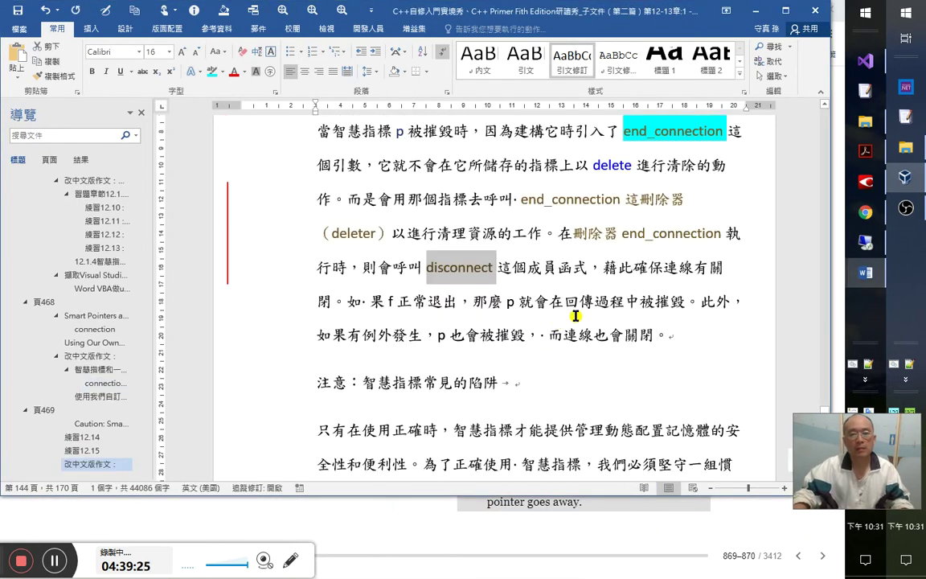
- Replace 藉此 with 這樣就可以 and insert 被正確地 before 關閉
left_click(635, 268)
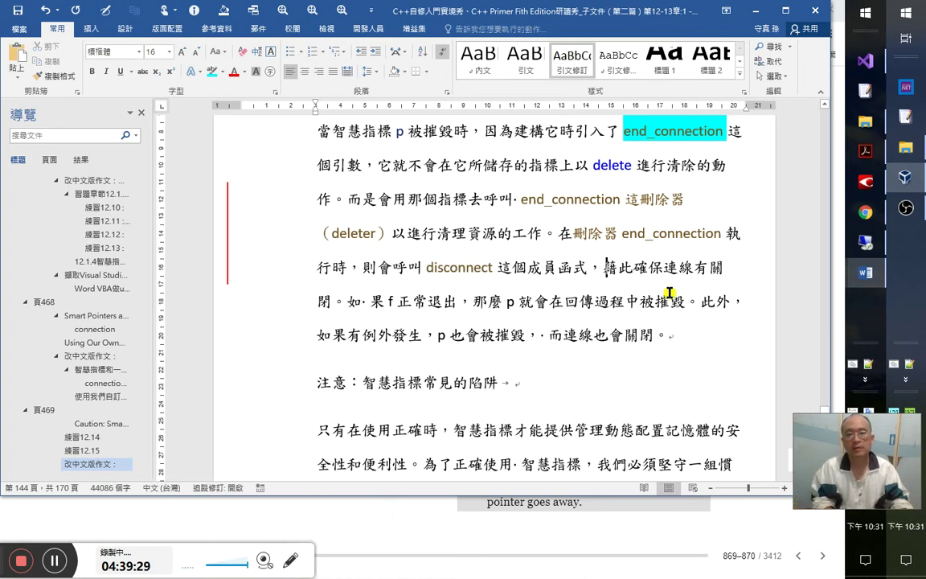
key("shift+Right")
key("shift+Right")
type("這樣")
type("就")
type("可以")
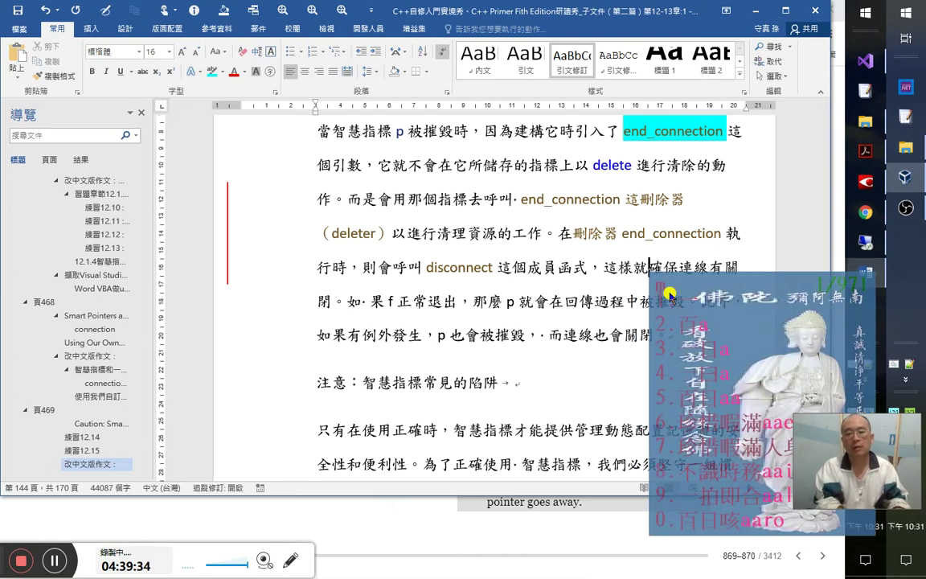
key("Left")
key("Left")
key("Left")
key("shift+Left")
key("shift+Left")
key("Right")
key("Right")
key("Right")
key("Right")
key("Right")
key("Right")
key("Right")
key("Right")
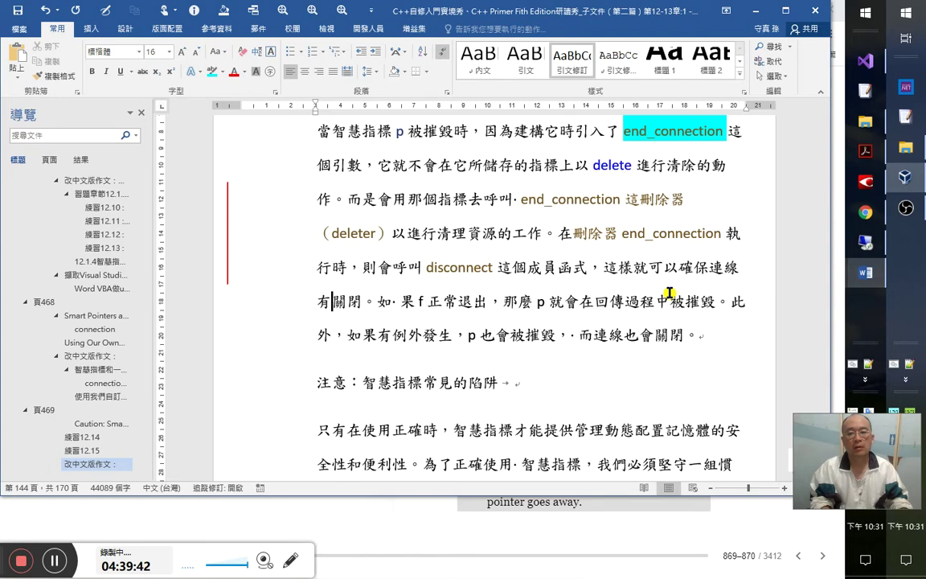
type("被")
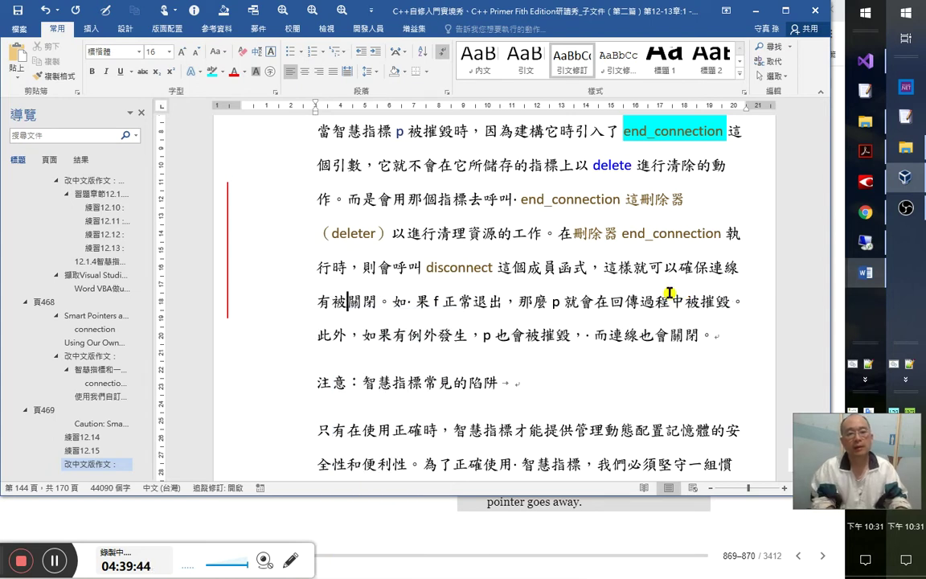
type("a")
type("正確")
type("a")
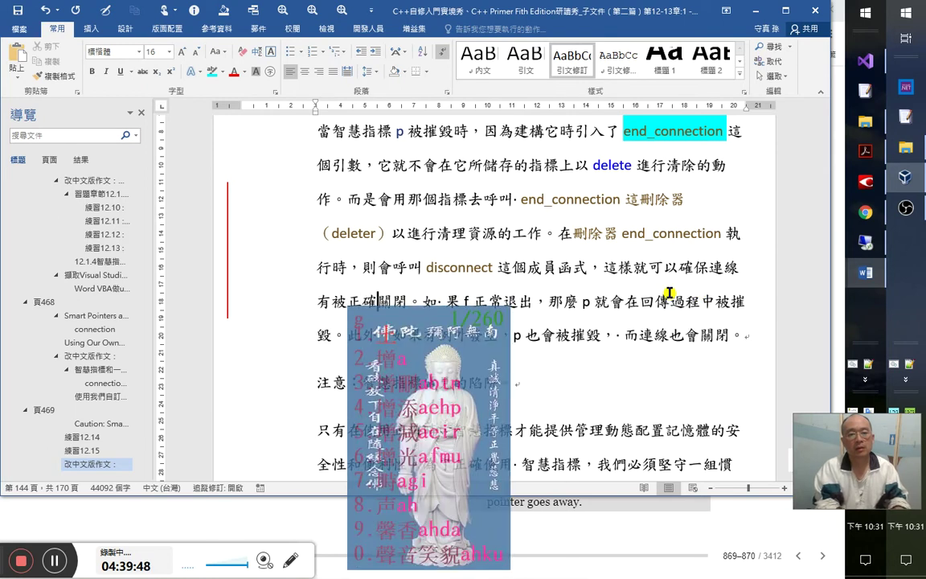
type("地")
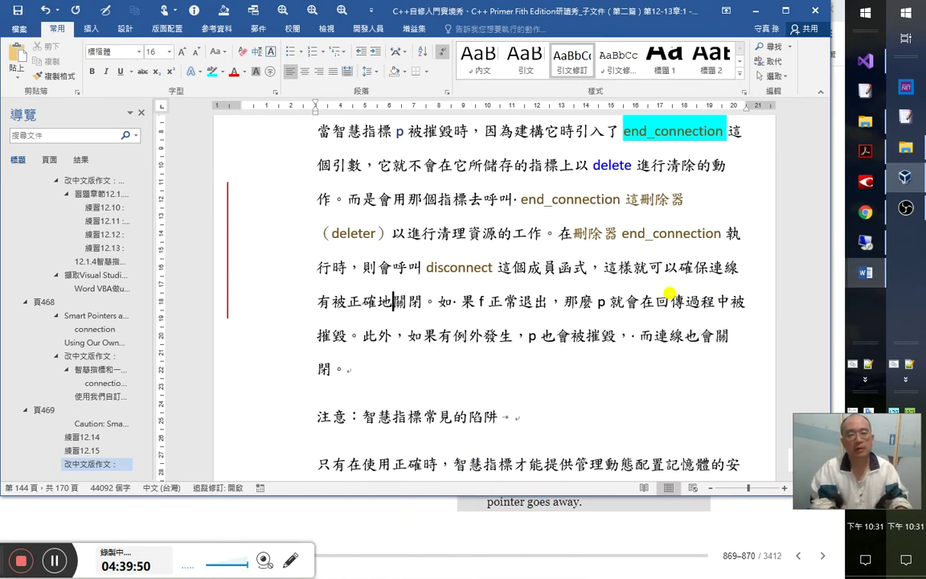
key("alt+Tab")
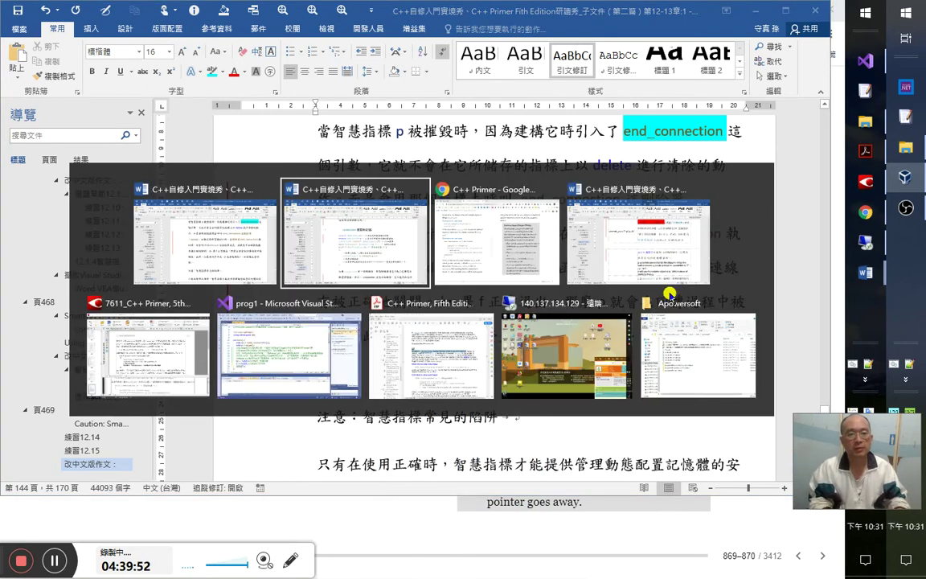
key("alt+Tab")
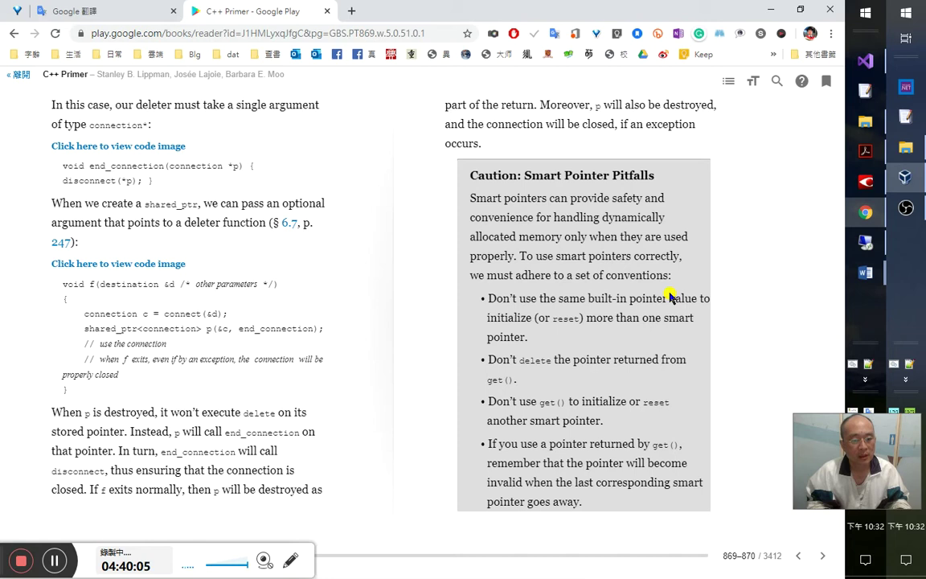
key("alt+Tab")
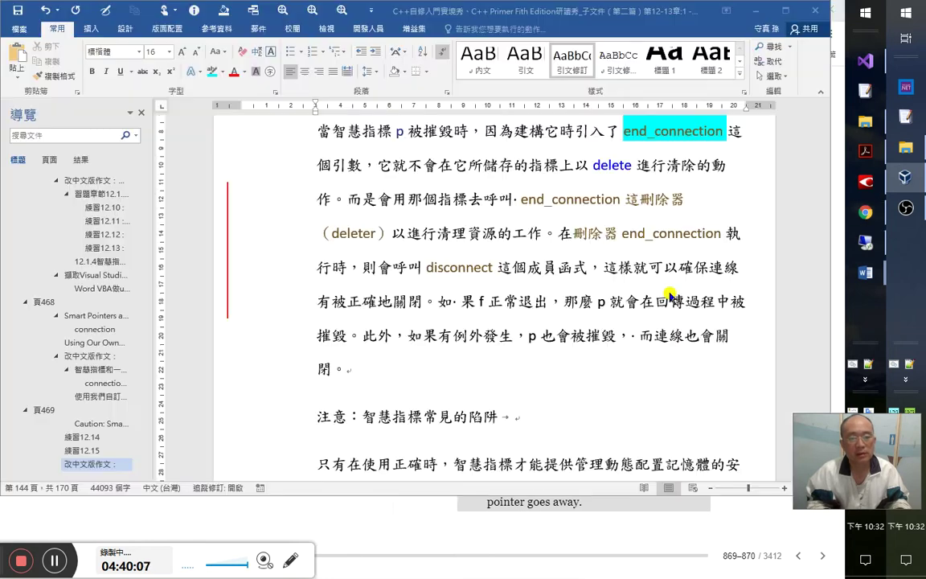
left_click(529, 268)
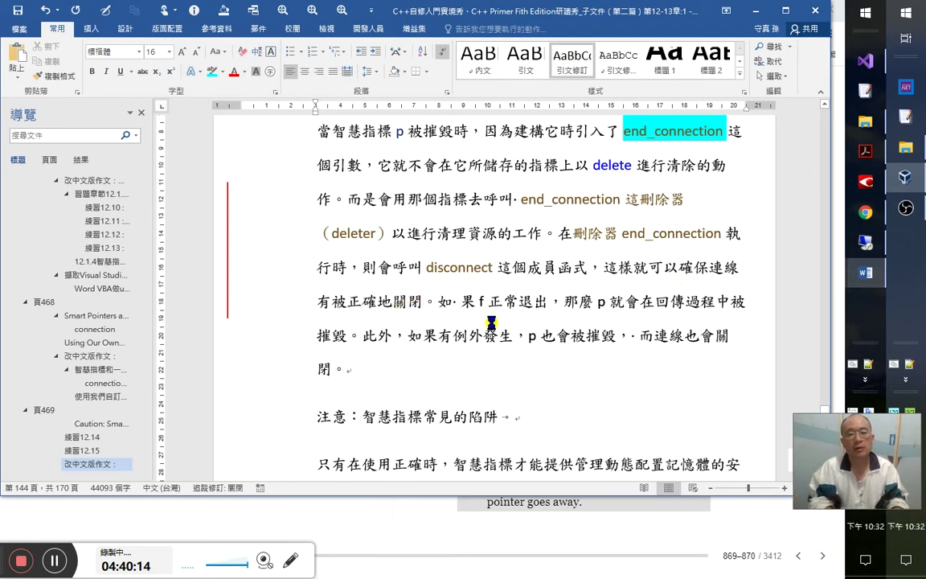
key("ctrl+shift+e")
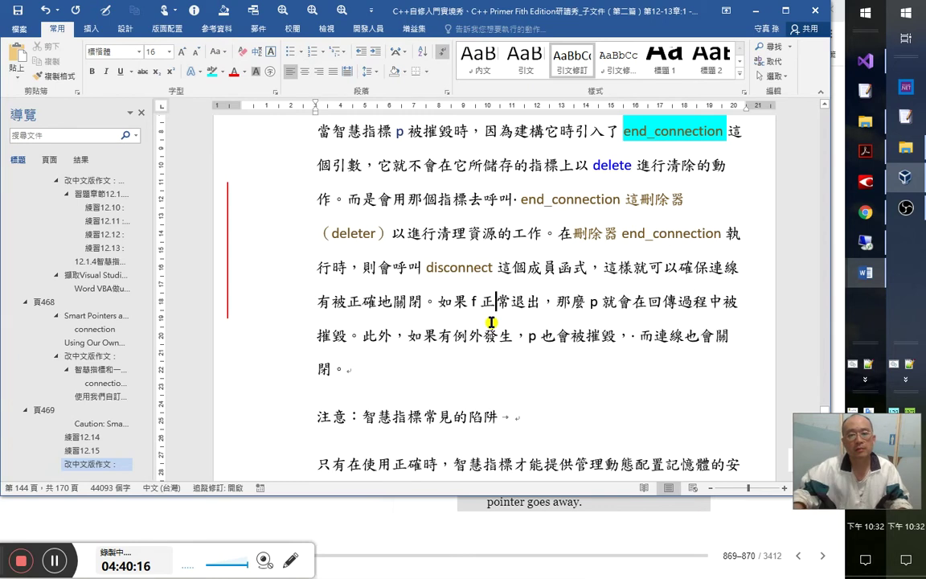
- Turn change tracking back on and replace 退出 with 結束
left_click(480, 304)
key("ctrl+shift+e")
key("Right")
key("Right")
key("shift+Right")
key("shift+Right")
type("執行緒")
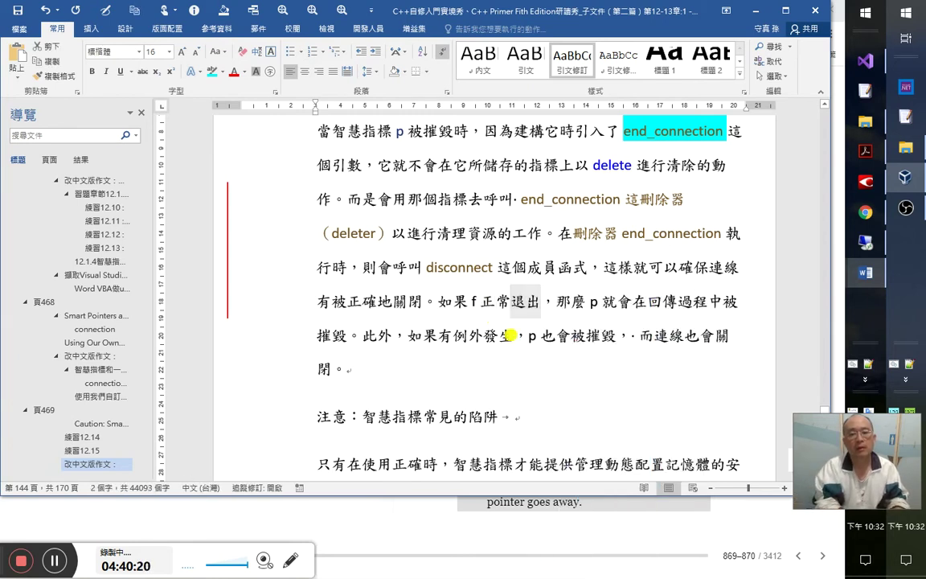
key("BackSpace")
type("結束")
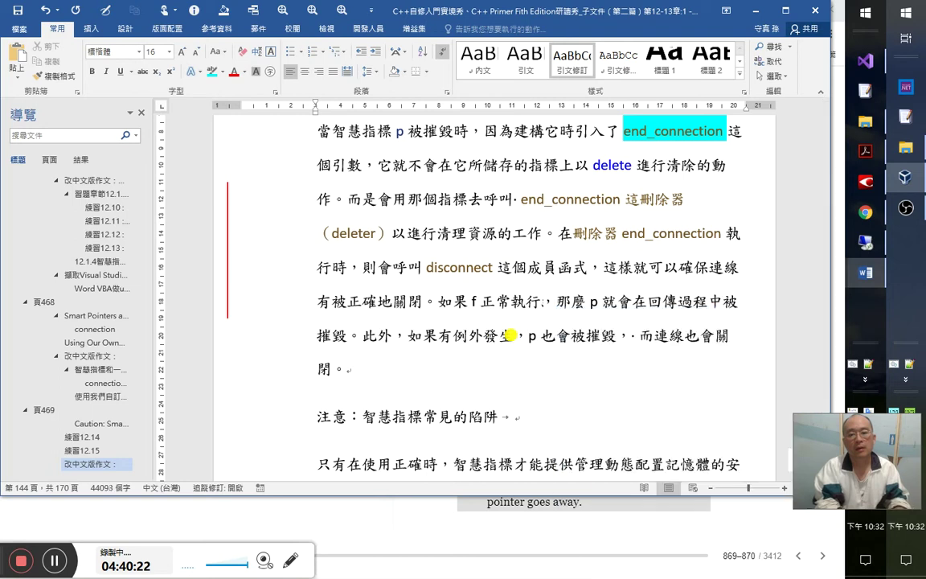
- Insert 函式能夠 after f, delete 執行, then use the colouring form in the 章2 document
key("Left")
key("Left")
key("Left")
key("Right")
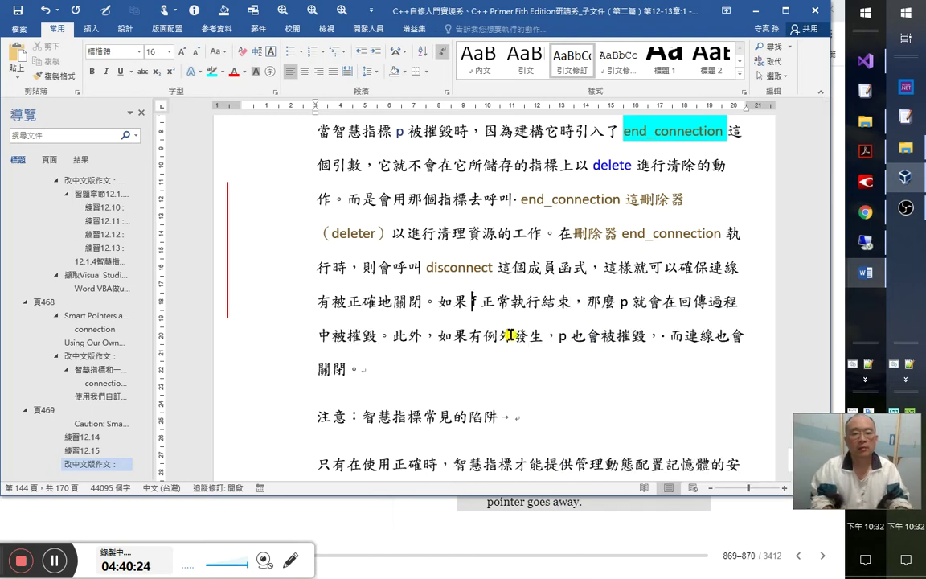
type("函式應")
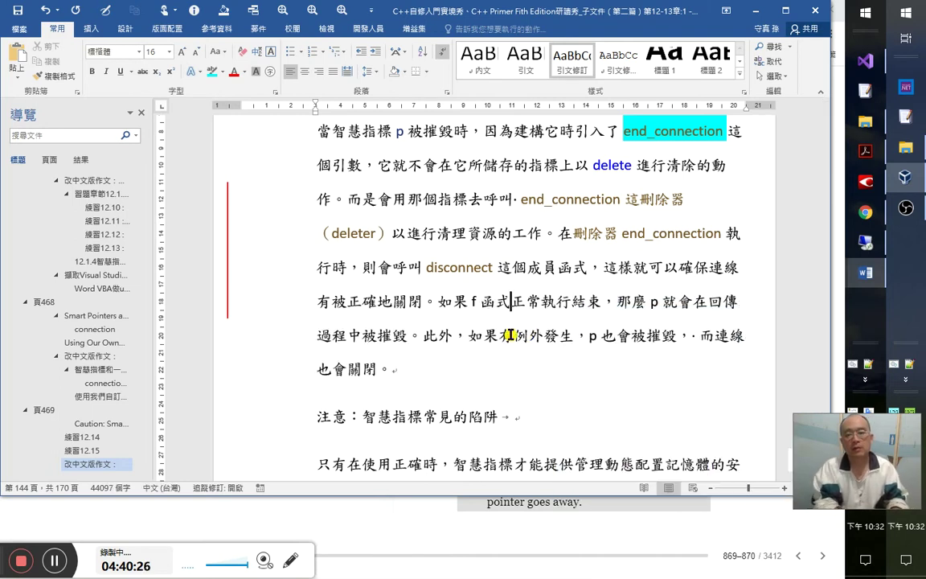
key("shift+Left")
key("shift+Left")
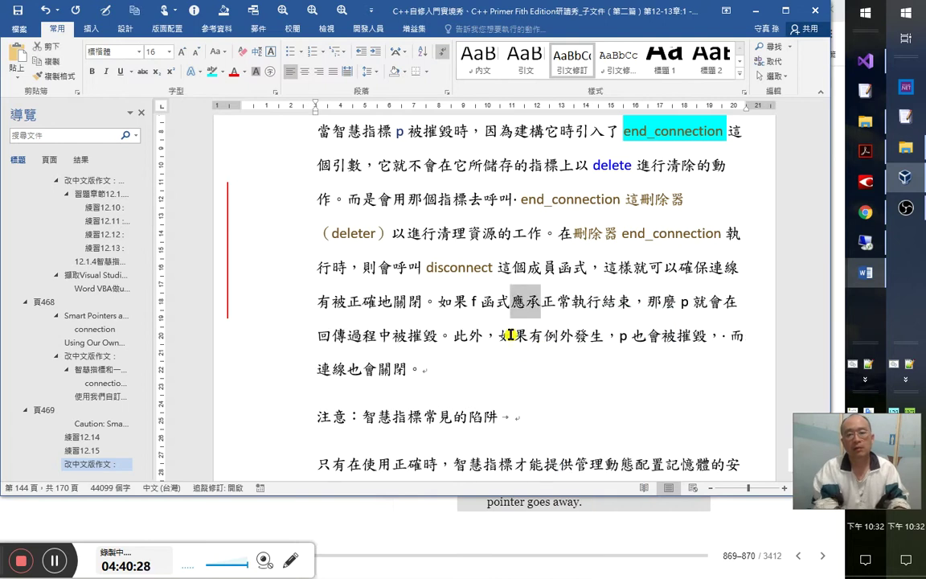
type("能夠")
key("Right")
key("Right")
key("Delete")
key("Delete")
key("Right")
key("Right")
key("Right")
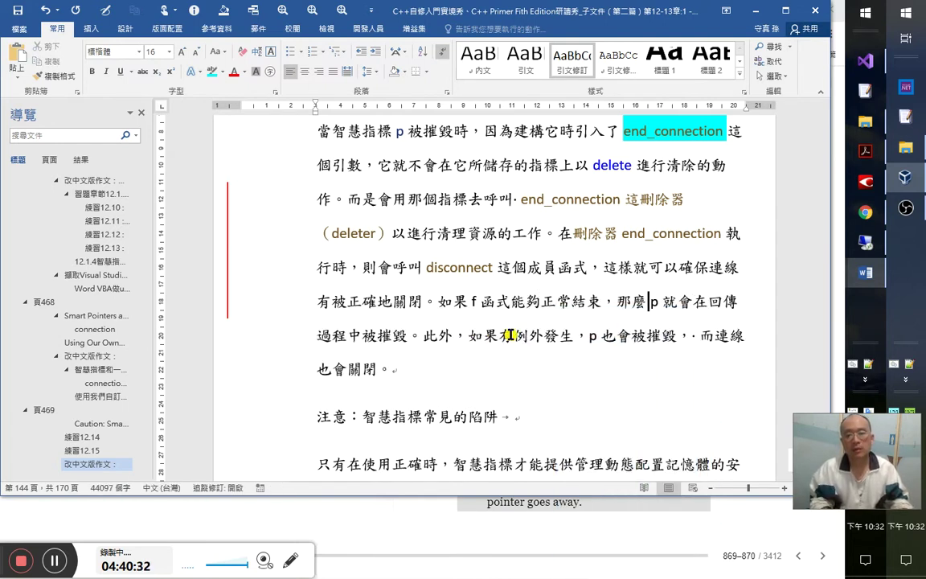
key("alt+Tab")
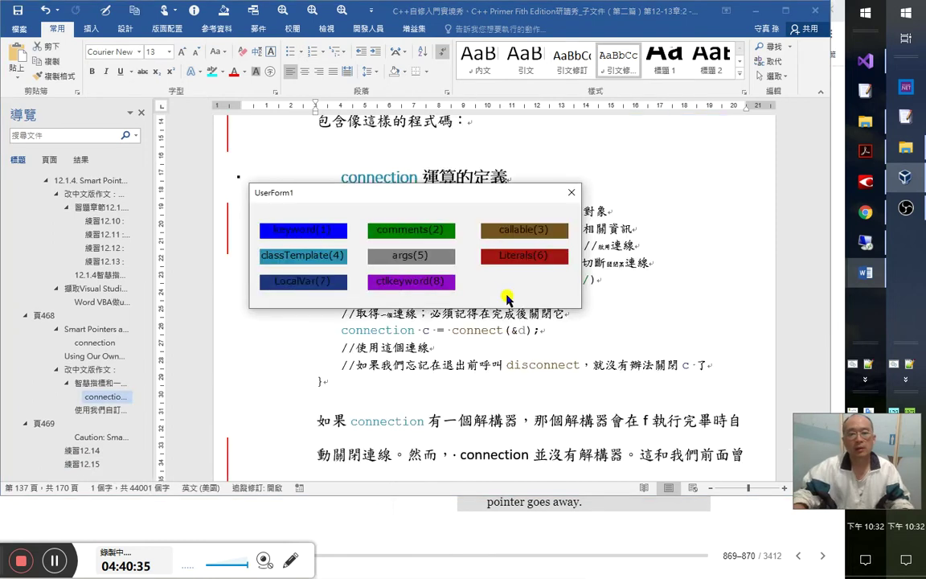
left_click(331, 284)
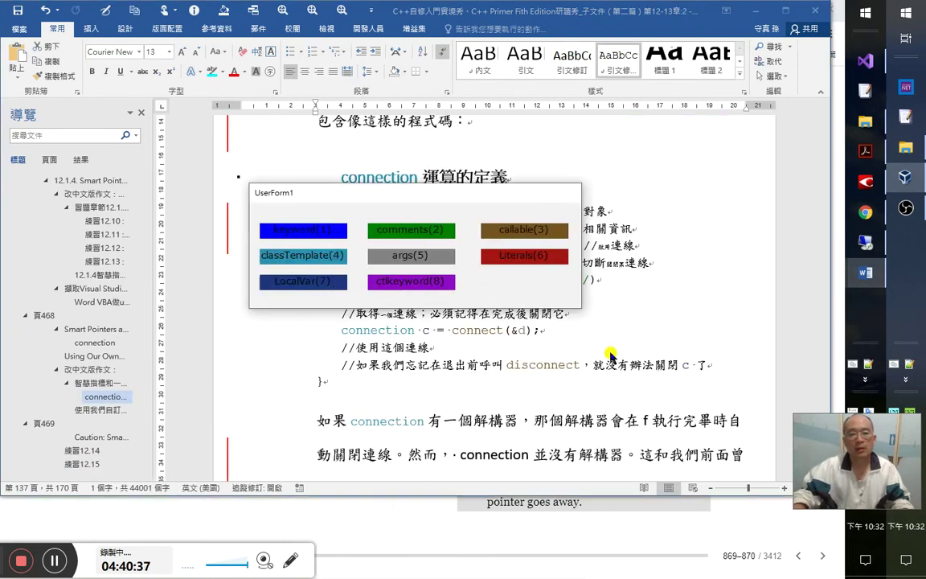
key("alt+Tab")
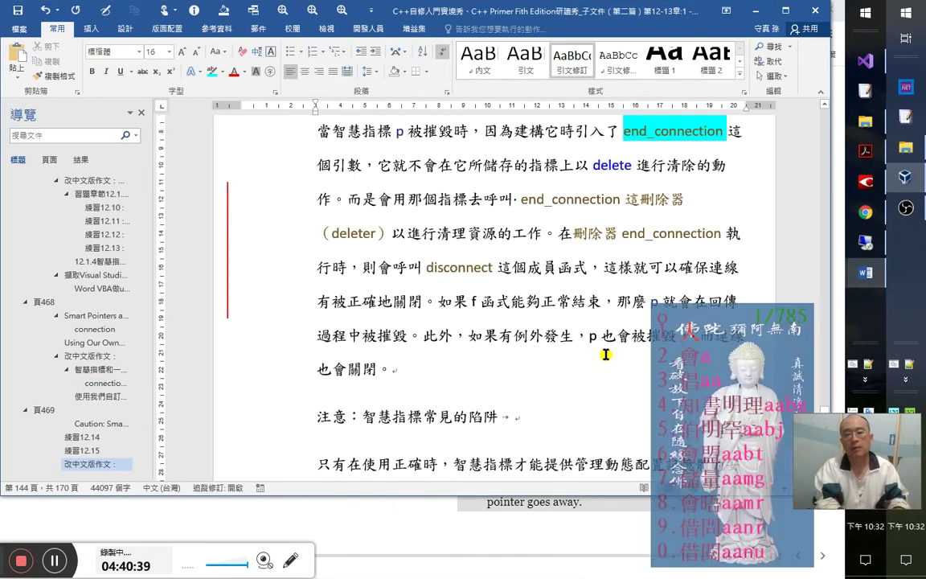
- Paste 智慧指標 before p and add 區域變數 as small subscript text in front of it
type("智慧指標")
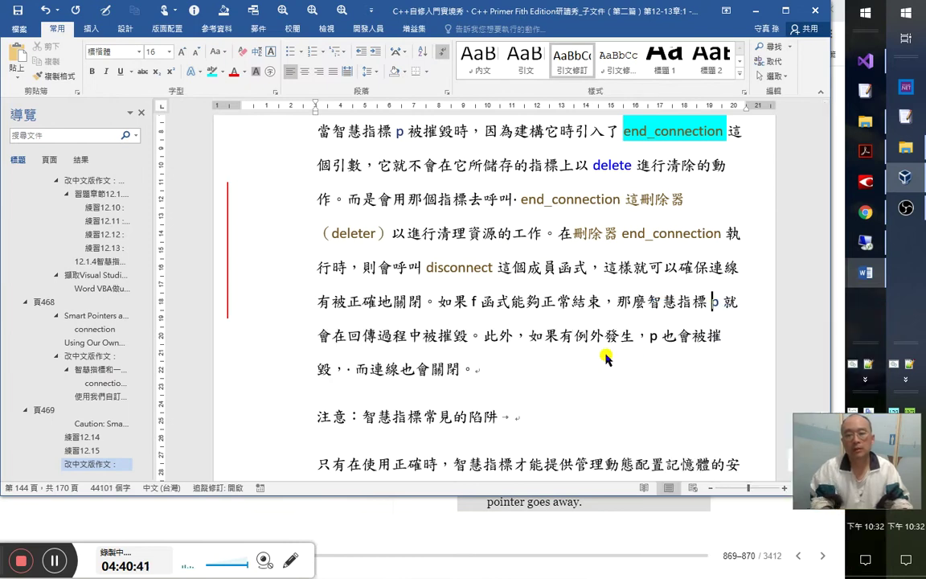
key("Right")
key("Right")
key("Right")
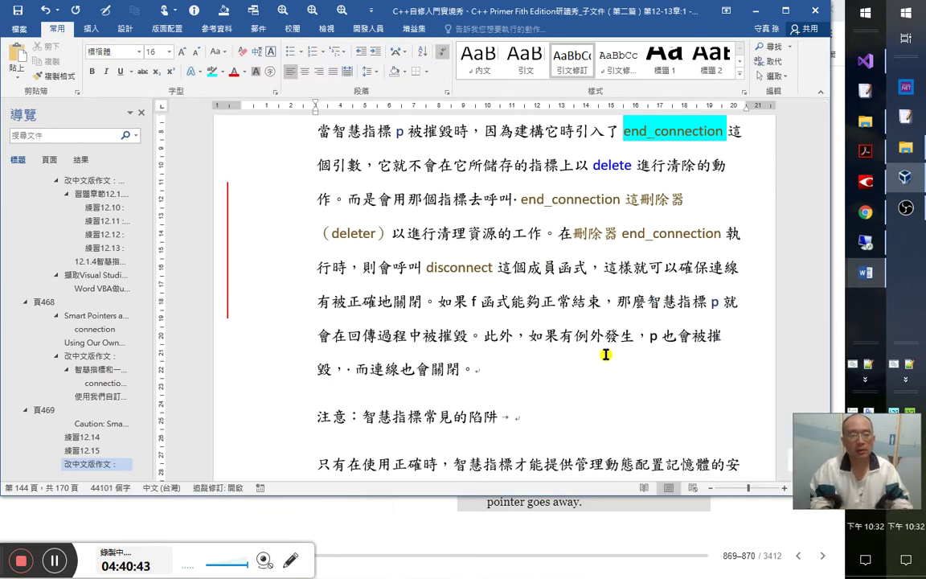
key("Right")
key("Right")
key("Right")
key("Up")
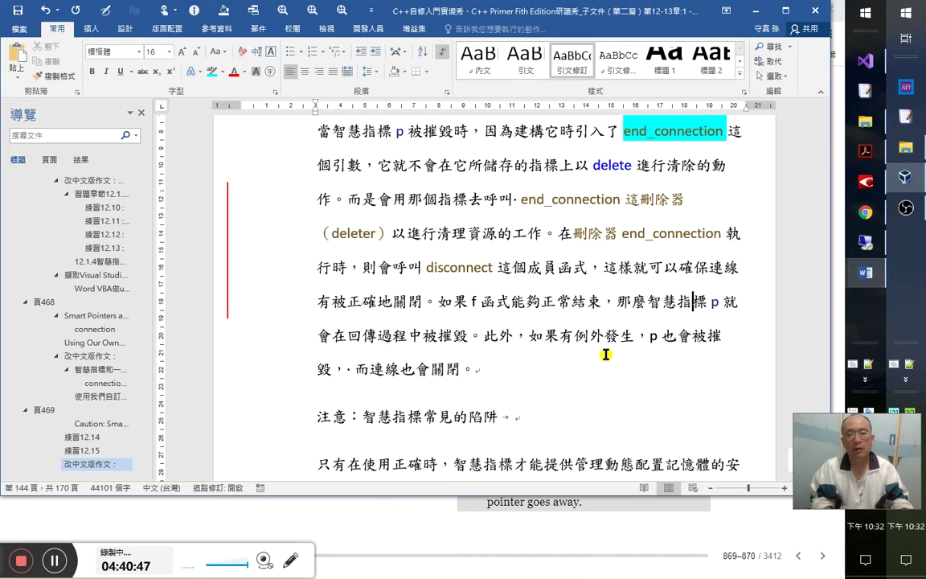
key("Left")
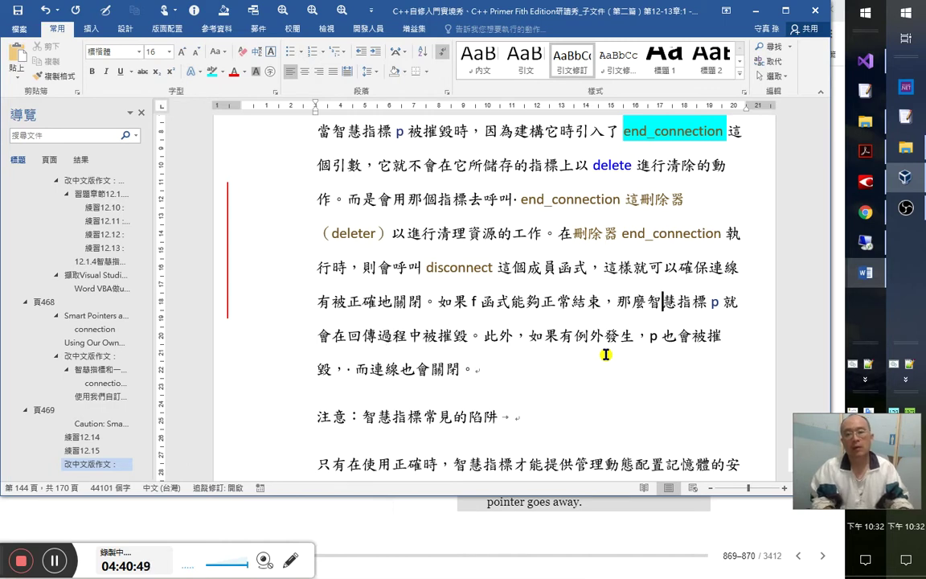
type("區域變數")
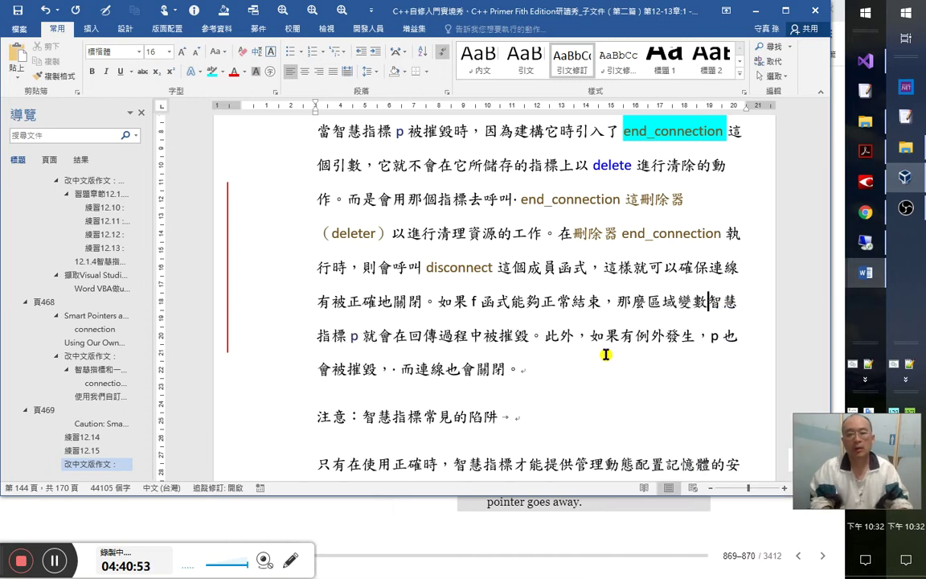
key("shift+Left")
key("shift+Left")
key("shift+Left")
key("shift+Left")
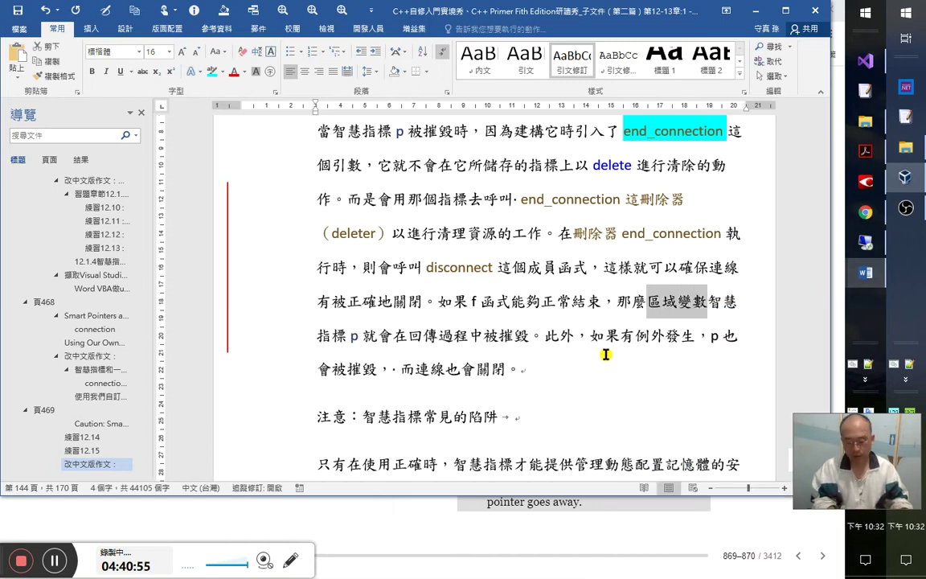
key("ctrl+equal")
key("Right")
key("Right")
key("Right")
key("Right")
key("Right")
key("Right")
key("Right")
key("Right")
key("Right")
- Insert （return） after 回傳, then glance at the other open windows and come back
key("Left")
key("Left")
key("Left")
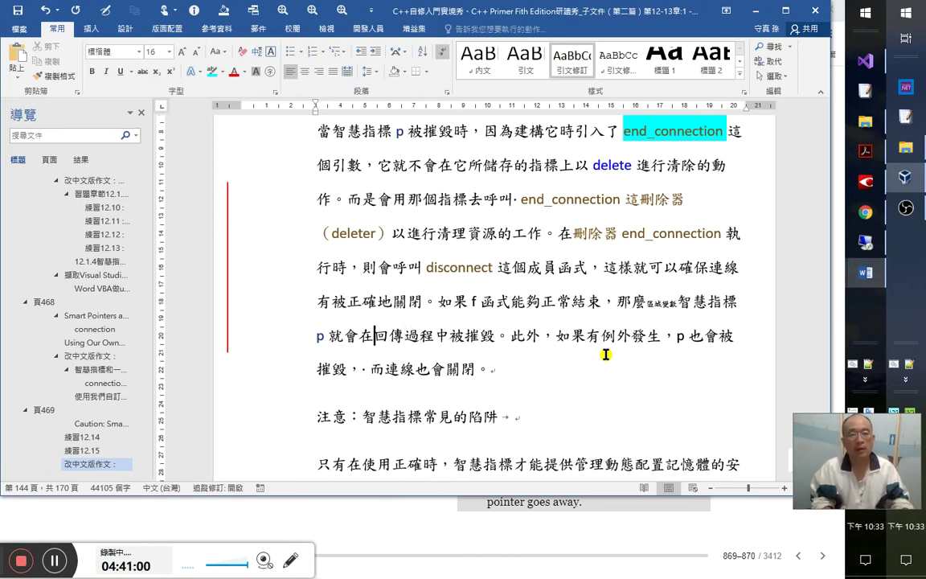
type("（retu")
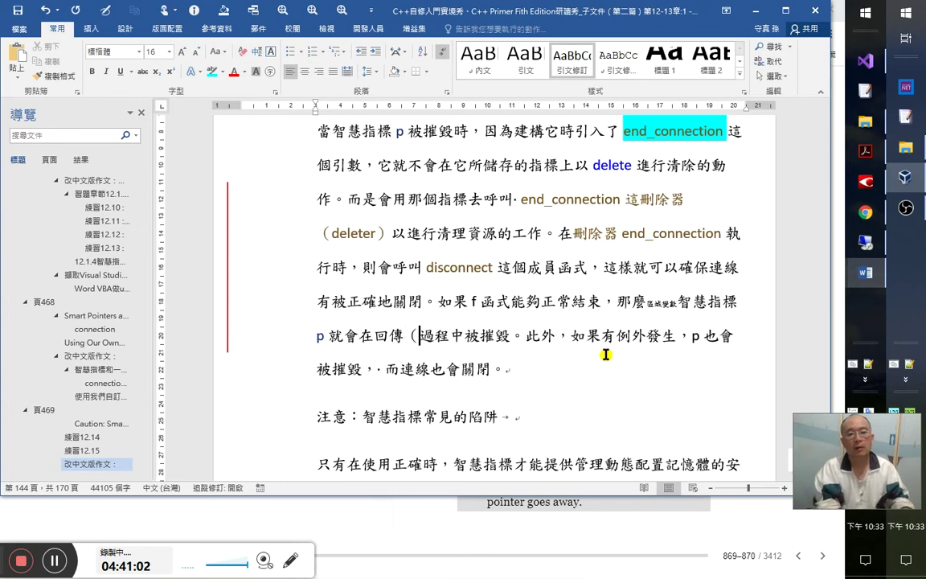
type("rn）")
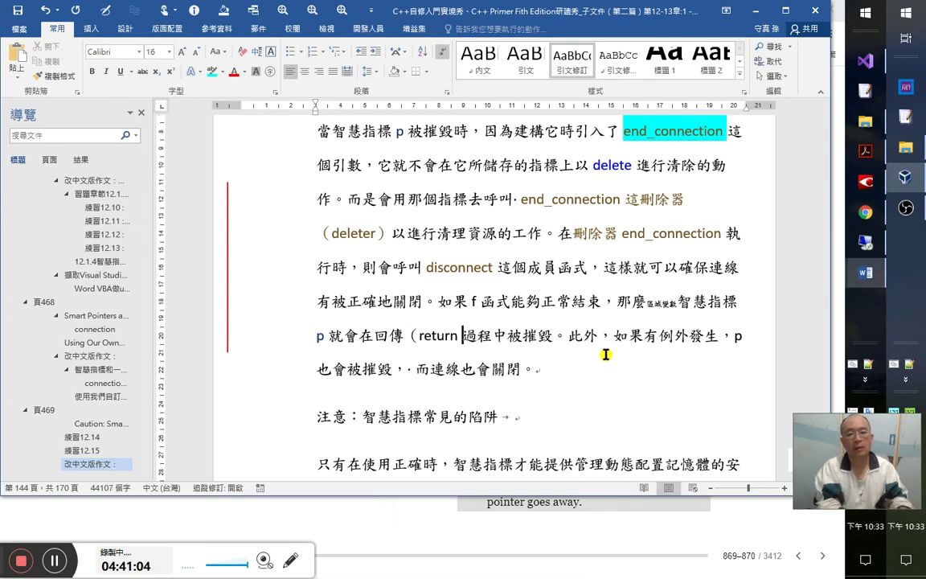
key("alt+Tab")
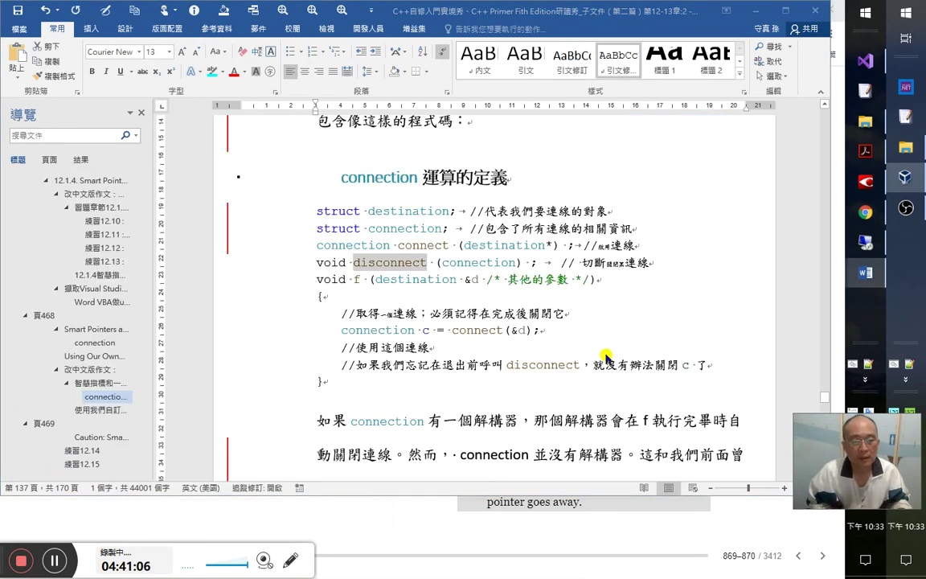
key("alt+Tab")
key("alt+Tab")
key("Escape")
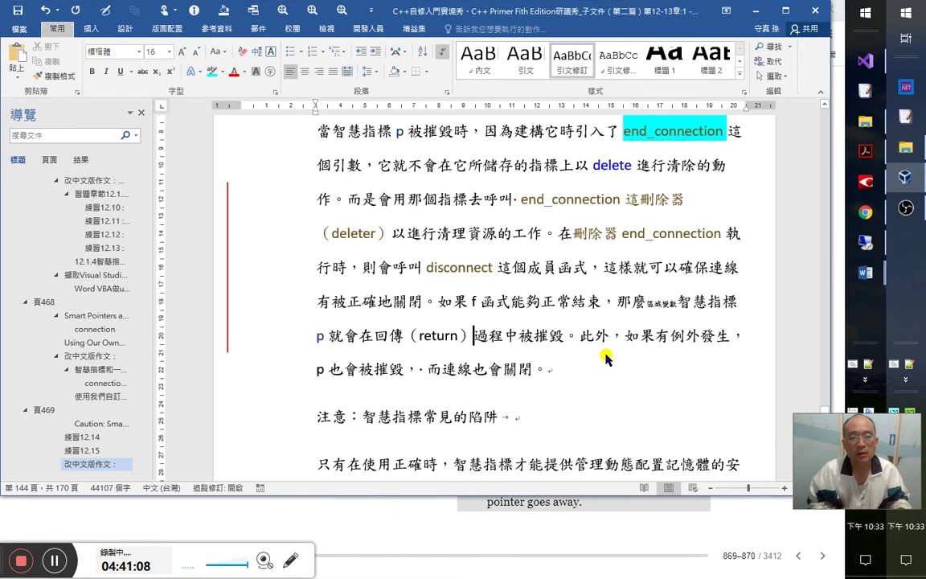
key("alt+Tab")
key("alt+Tab")
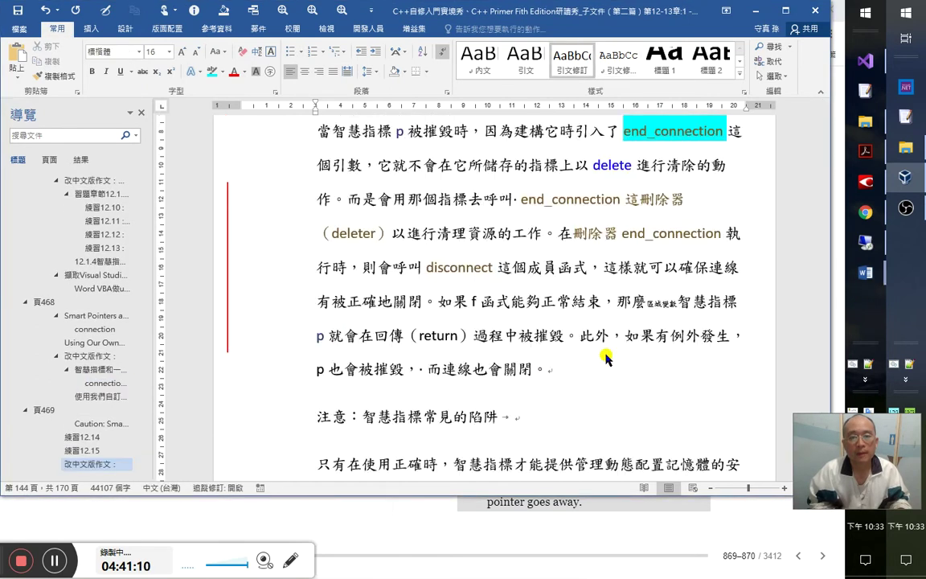
key("alt+Tab")
key("alt+Tab")
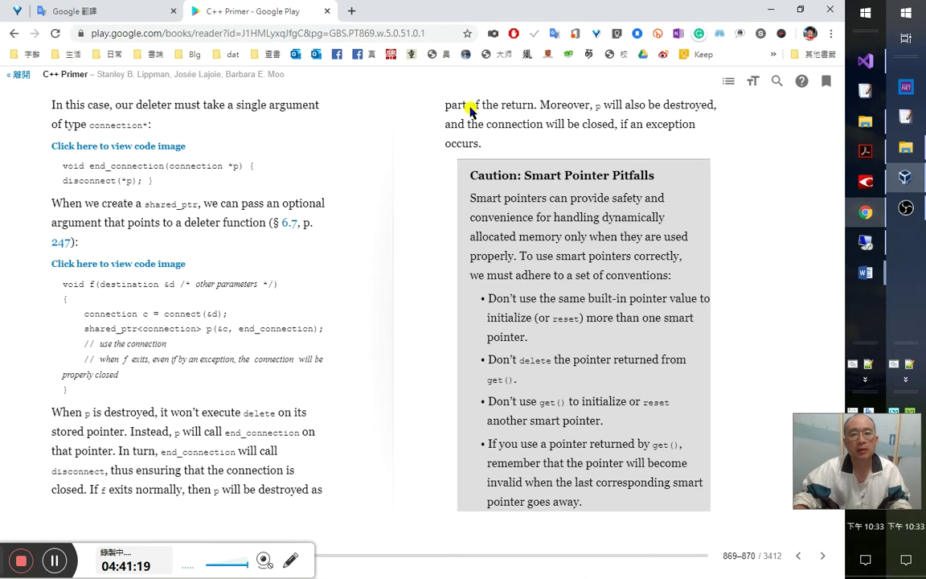
- Insert 函式 and 進行 before 回傳 in the translated sentence
key("alt+Tab")
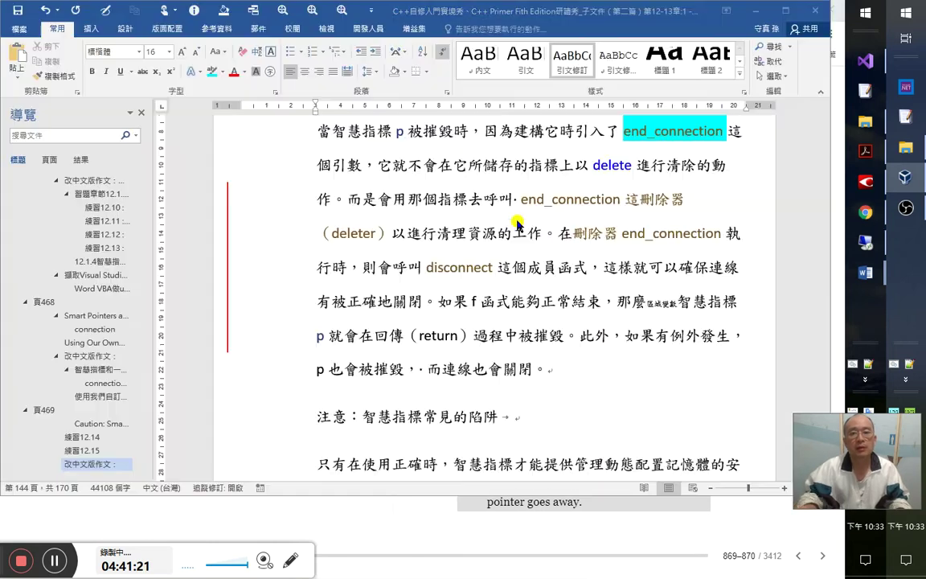
key("Left")
key("Left")
key("Left")
key("Left")
key("Left")
key("Left")
key("Left")
key("Left")
key("Left")
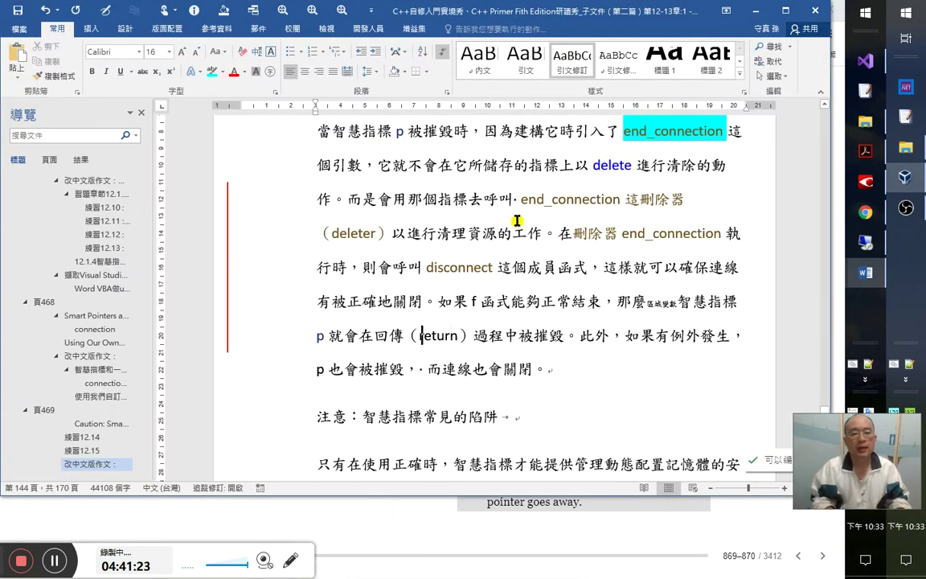
type("函式")
key("Right")
key("Right")
key("Right")
key("Right")
key("Right")
key("Right")
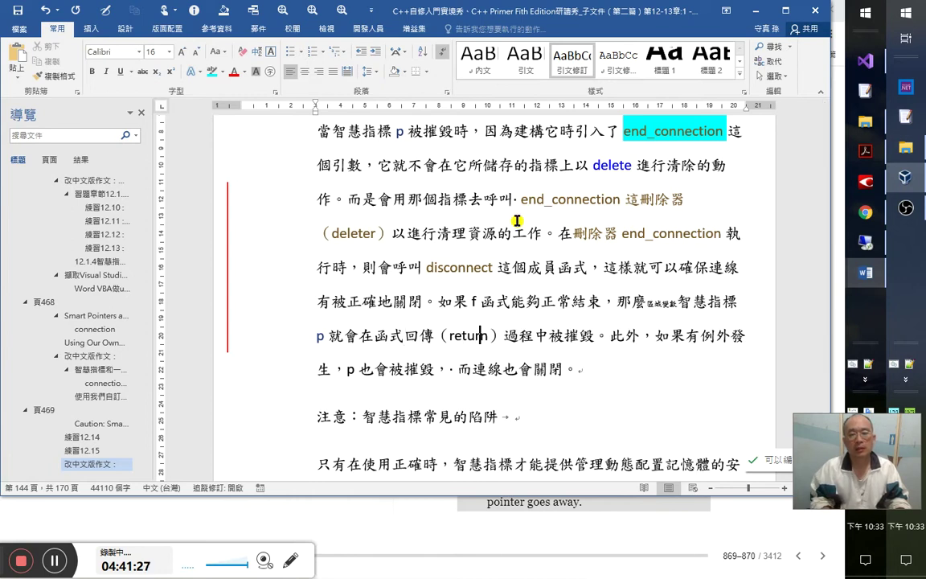
key("Right")
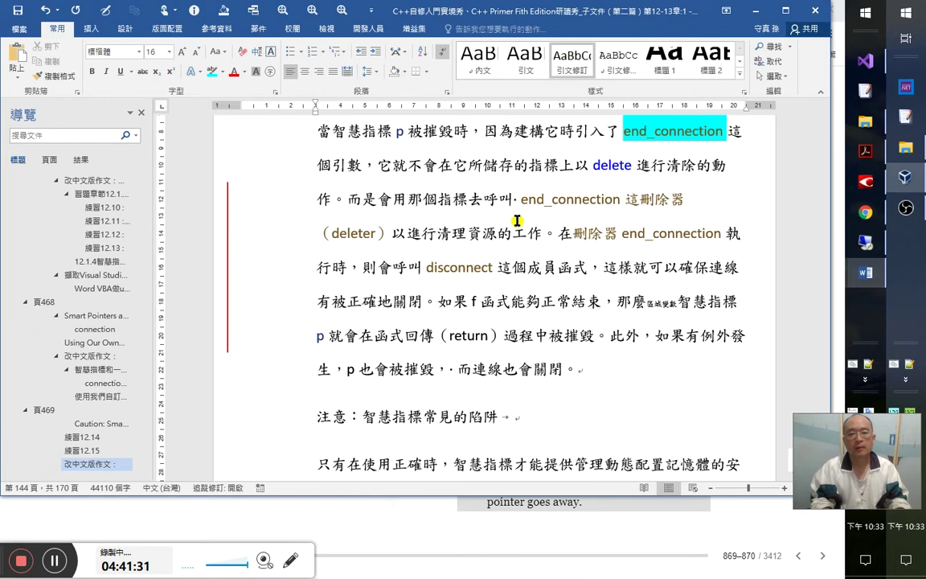
key("Right")
key("Right")
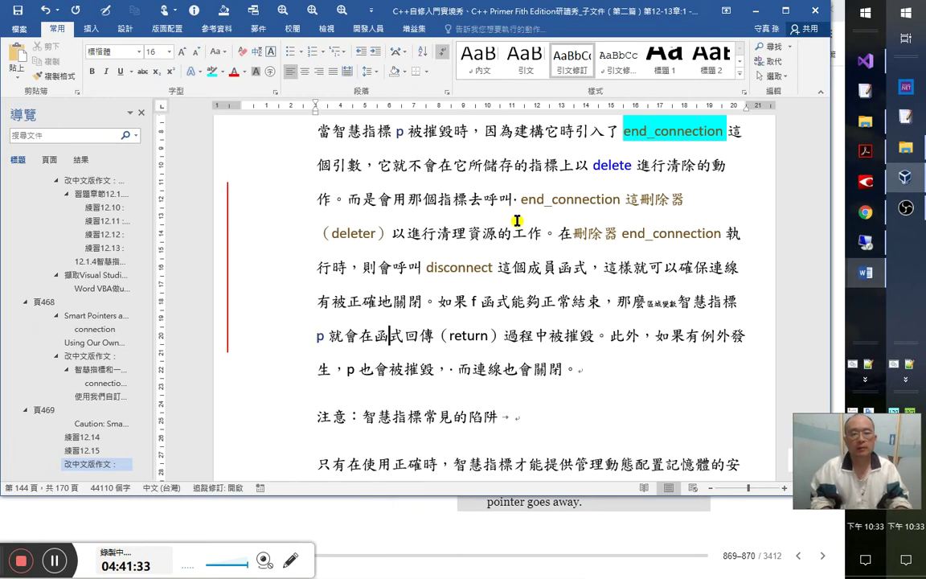
type("進行")
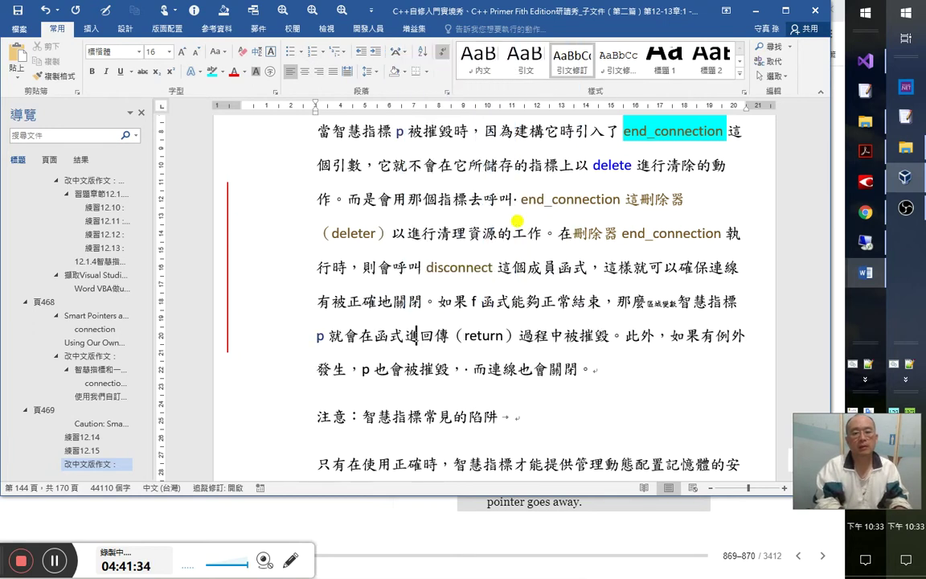
key("Right")
key("Right")
key("Right")
key("Right")
key("Right")
key("Right")
key("Right")
key("Right")
key("Right")
key("Right")
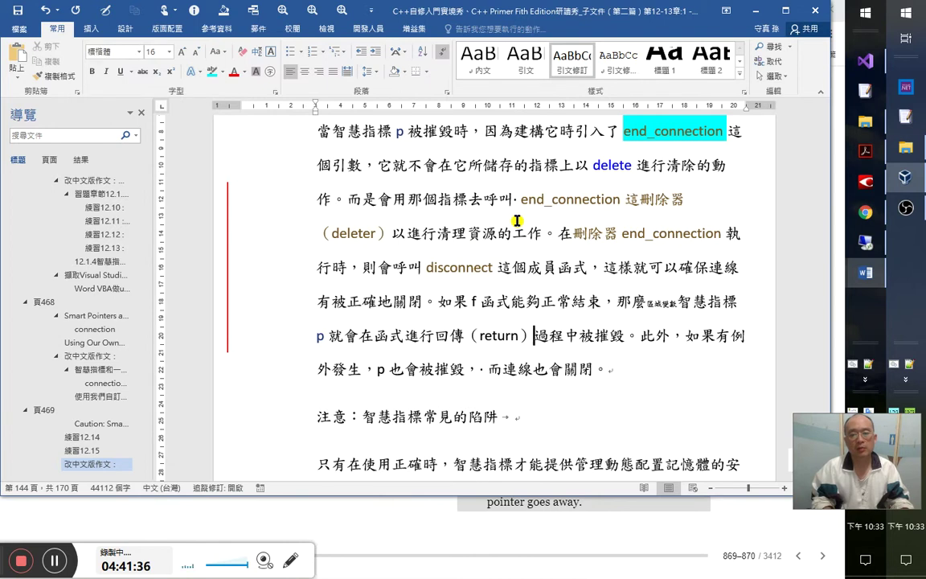
- Replace 過程 with 動作時, select （return）, and switch to the book page to compare
key("shift+Right")
key("shift+Right")
type("動作時")
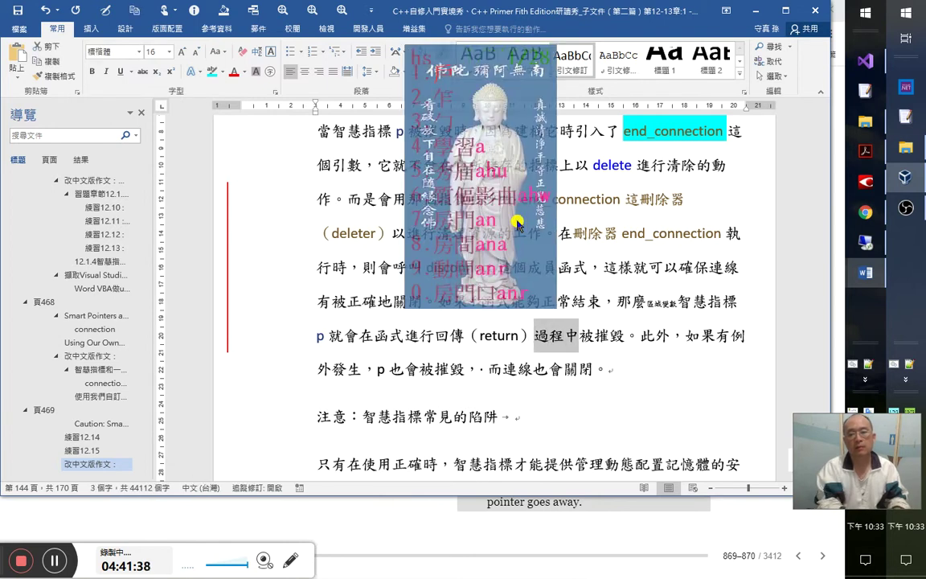
key("Right")
key("Right")
key("Right")
key("Right")
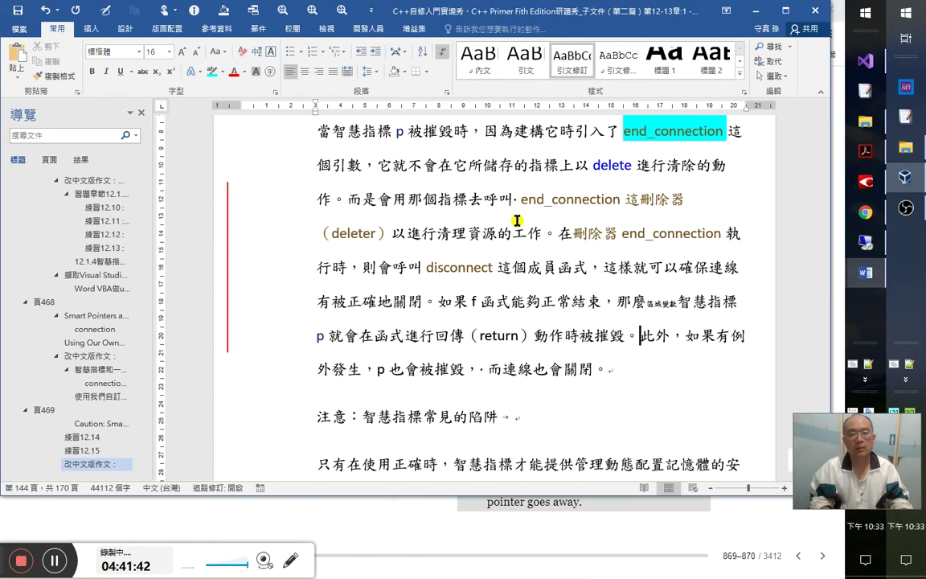
key("Right")
key("Right")
key("Left")
key("Left")
key("Left")
key("Left")
key("Left")
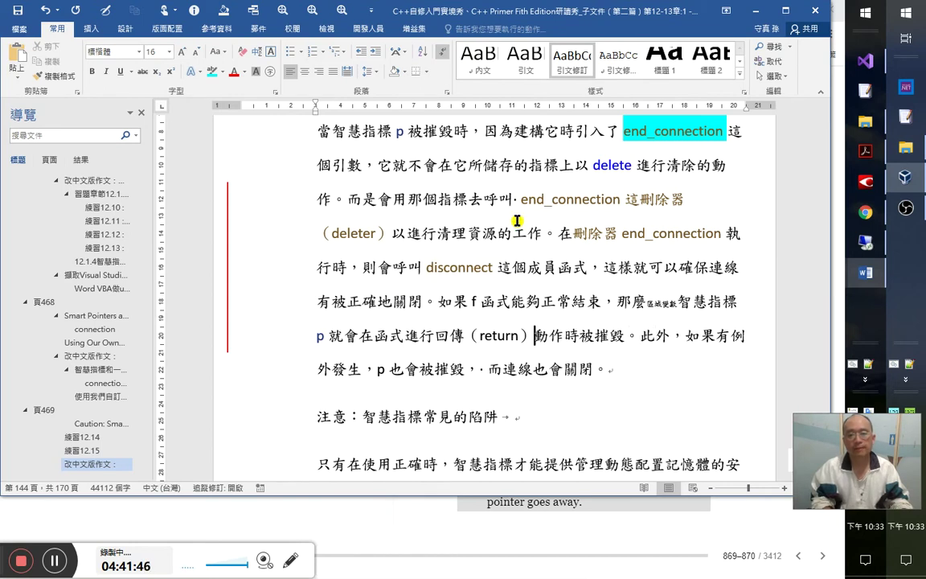
key("shift+Left")
key("shift+Left")
key("shift+Left")
key("shift+Left")
key("shift+Left")
key("shift+Left")
key("shift+Left")
key("shift+Left")
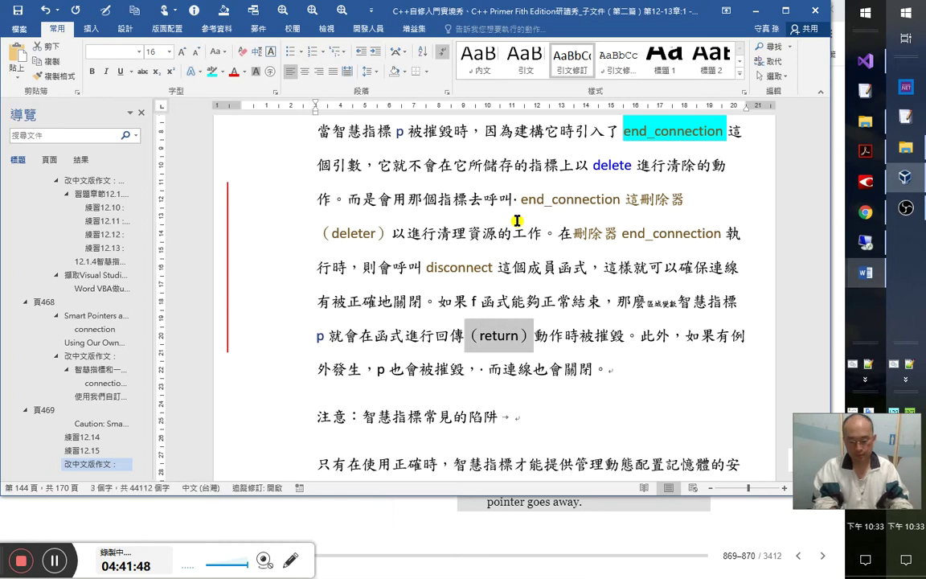
key("alt+Tab")
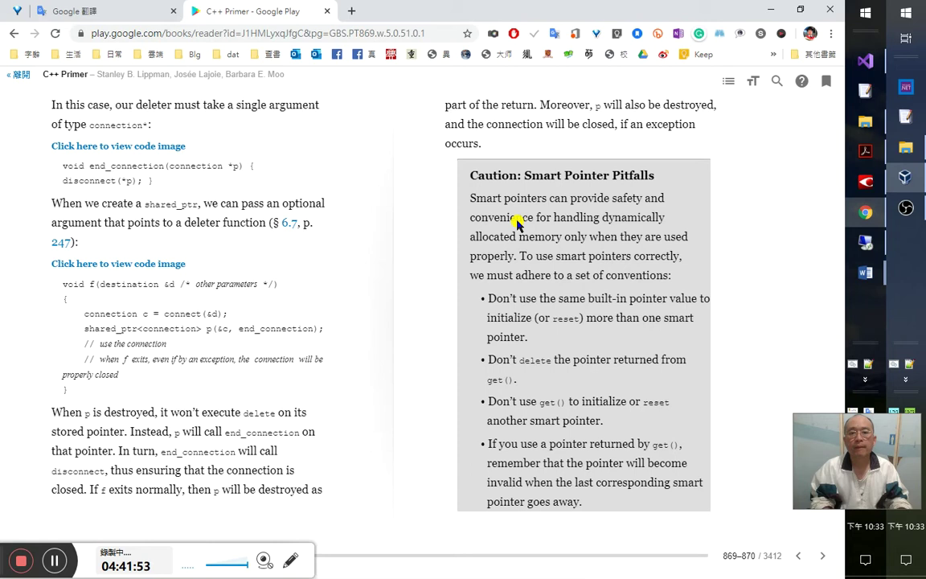
- Replace 此外 with 甚至 and check it against the book page
key("alt+Tab")
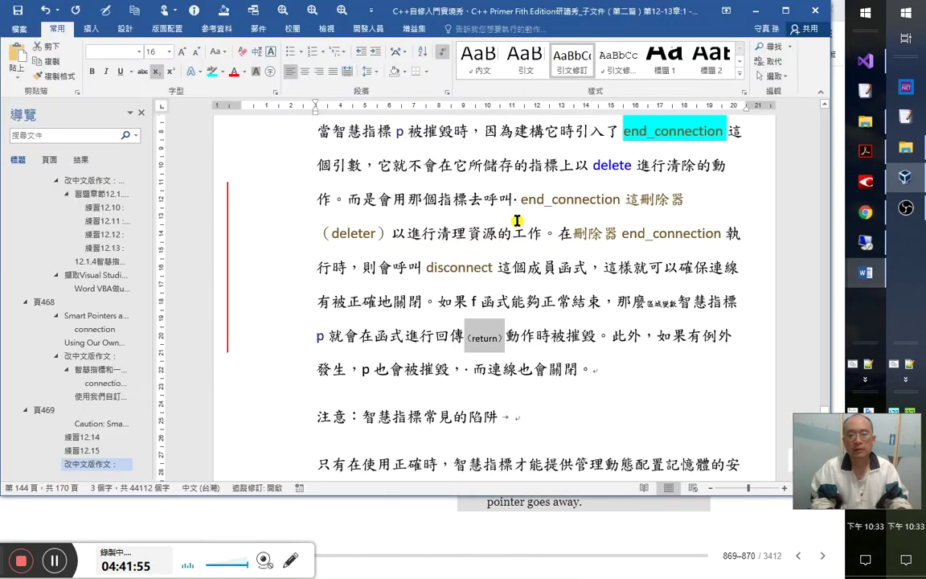
key("Right")
key("Right")
key("Right")
key("Right")
key("Right")
key("Right")
key("Right")
key("Right")
key("Right")
key("Right")
key("Right")
key("Right")
key("Right")
key("Right")
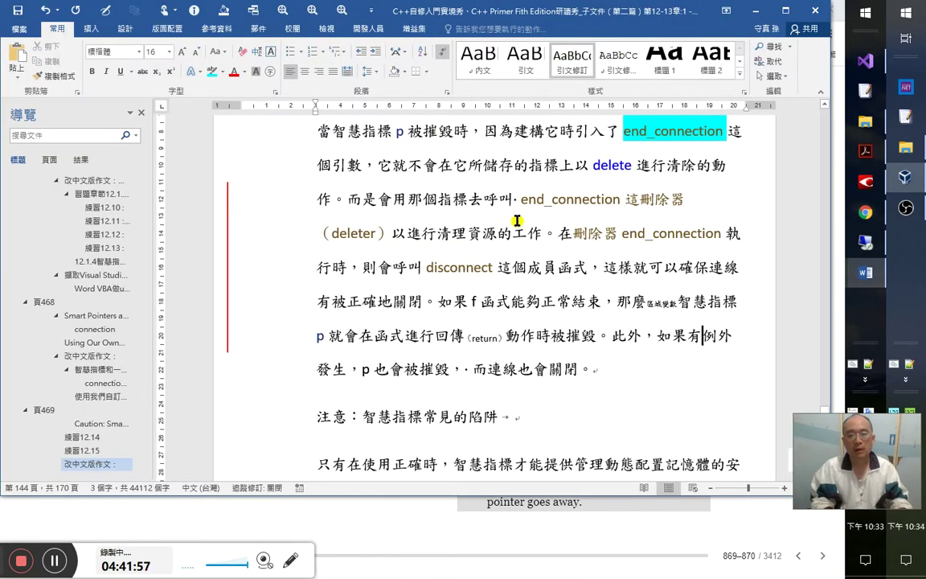
key("Left")
key("shift+Left")
key("shift+Left")
type("甚至")
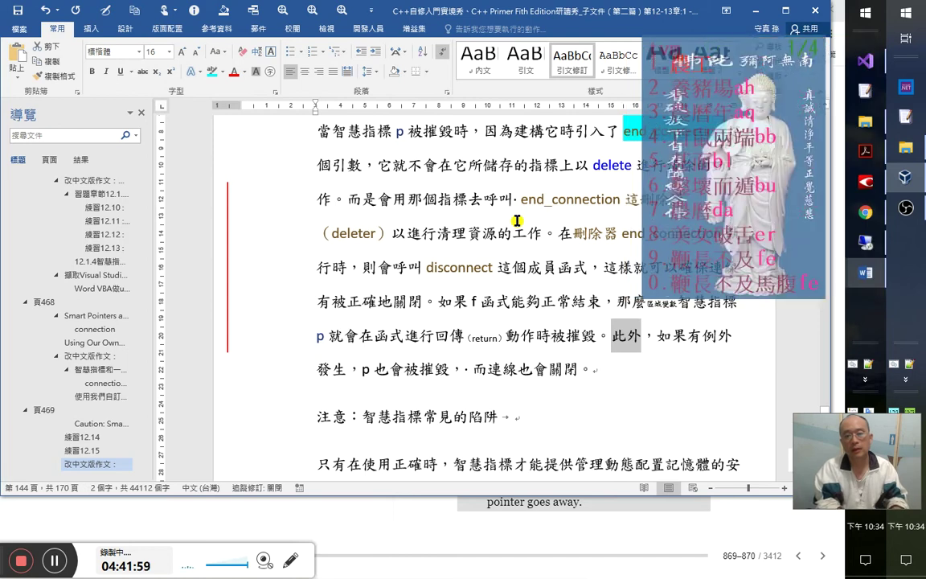
key("Return")
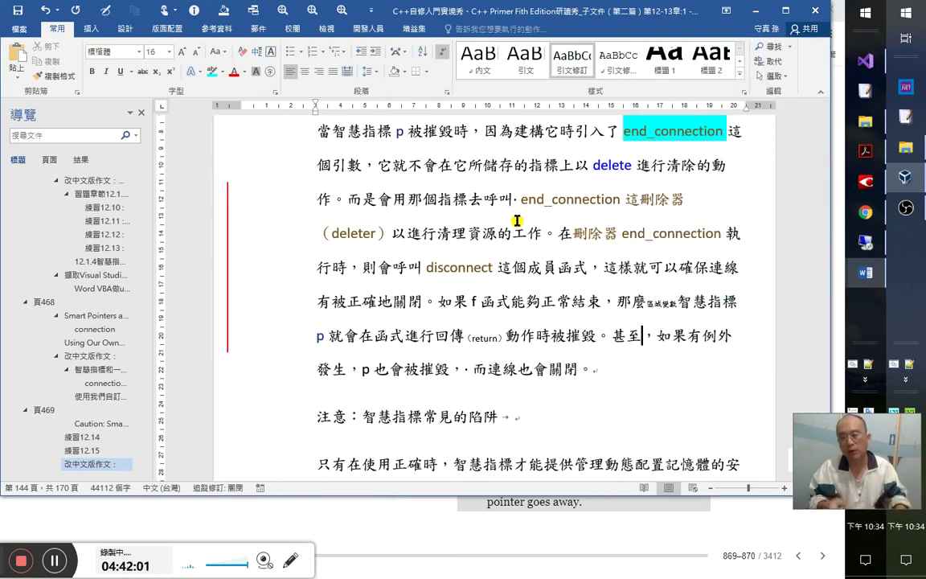
key("alt+Tab")
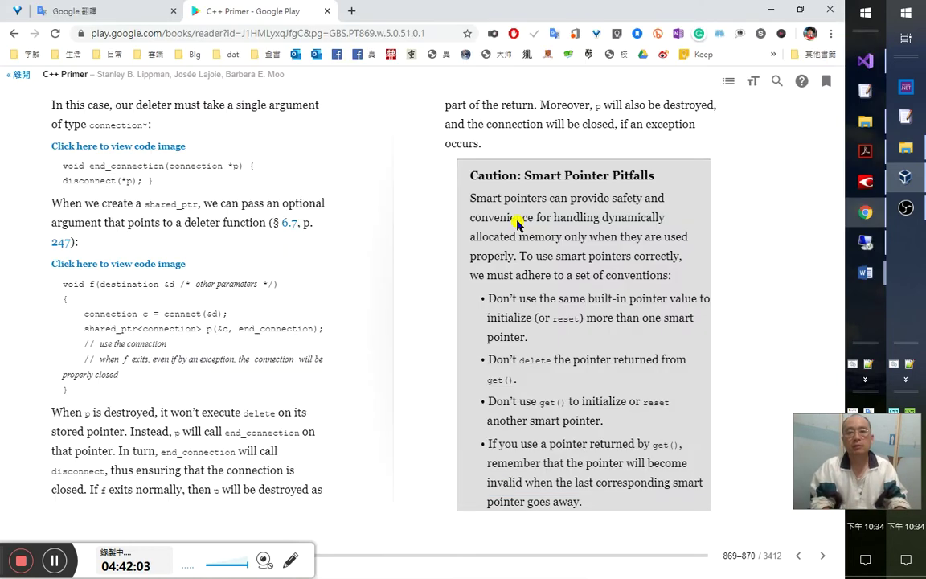
key("alt+Tab")
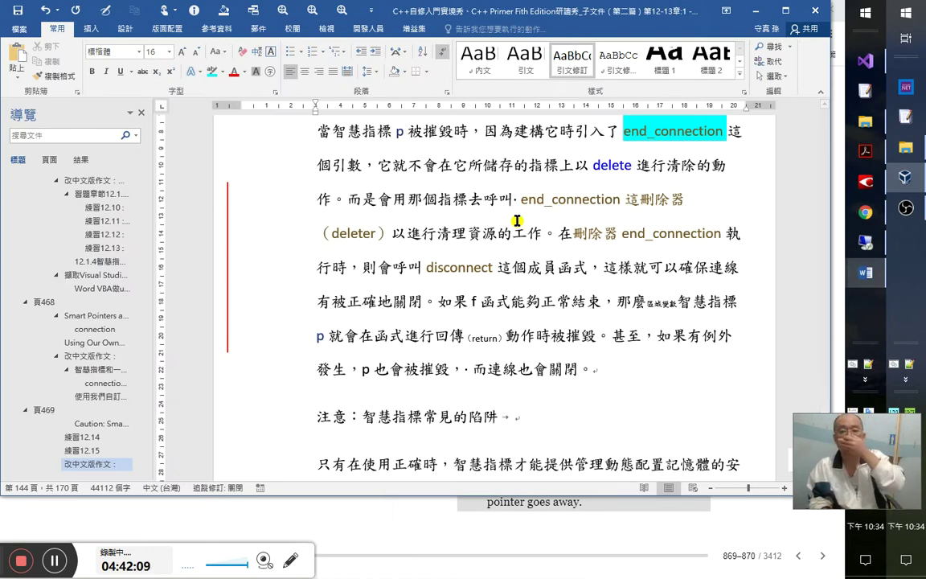
- Change 如果 after 甚至 to 即使, then check the book and return to Word
key("Delete")
key("Right")
key("Left")
key("Left")
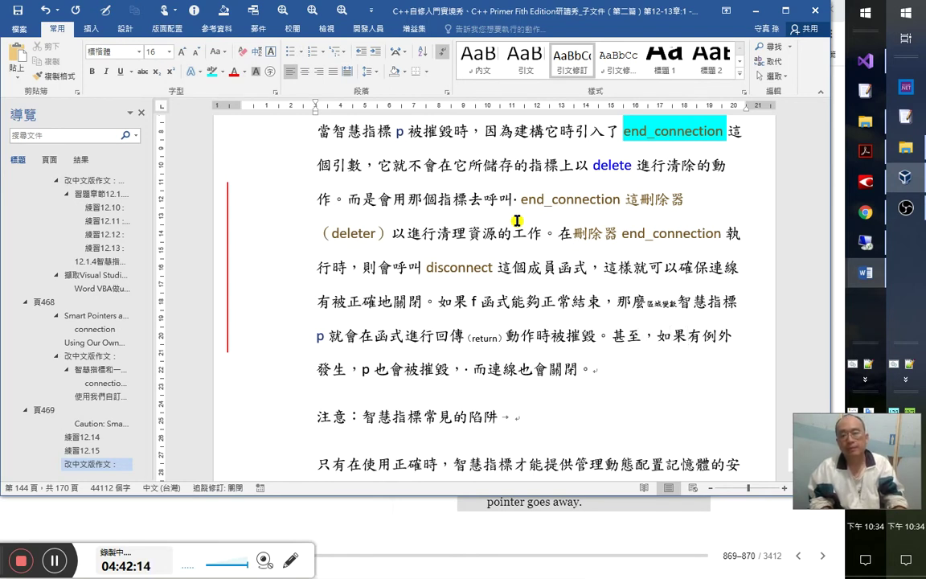
key("Right")
key("shift+Right")
key("shift+Right")
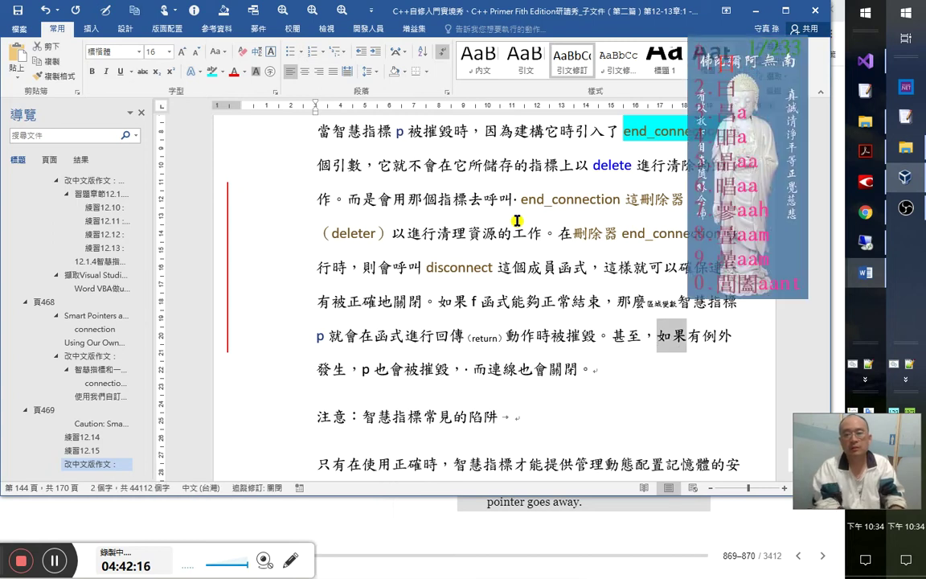
type("即知")
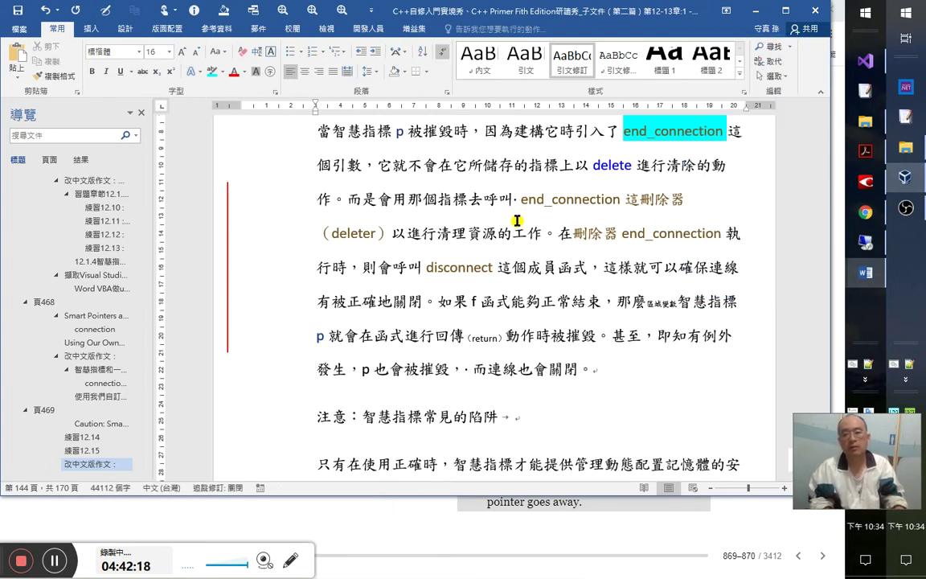
key("BackSpace")
type("使")
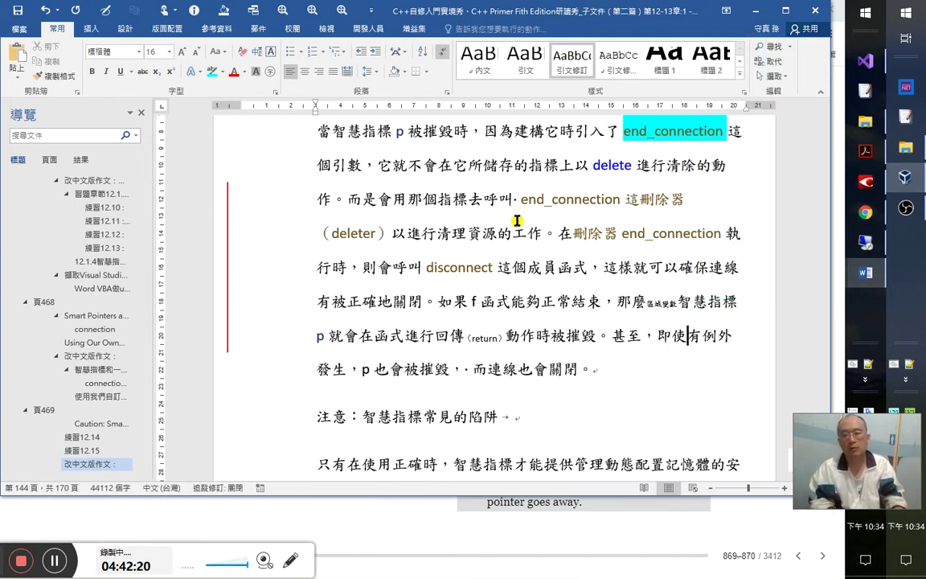
key("alt+Tab")
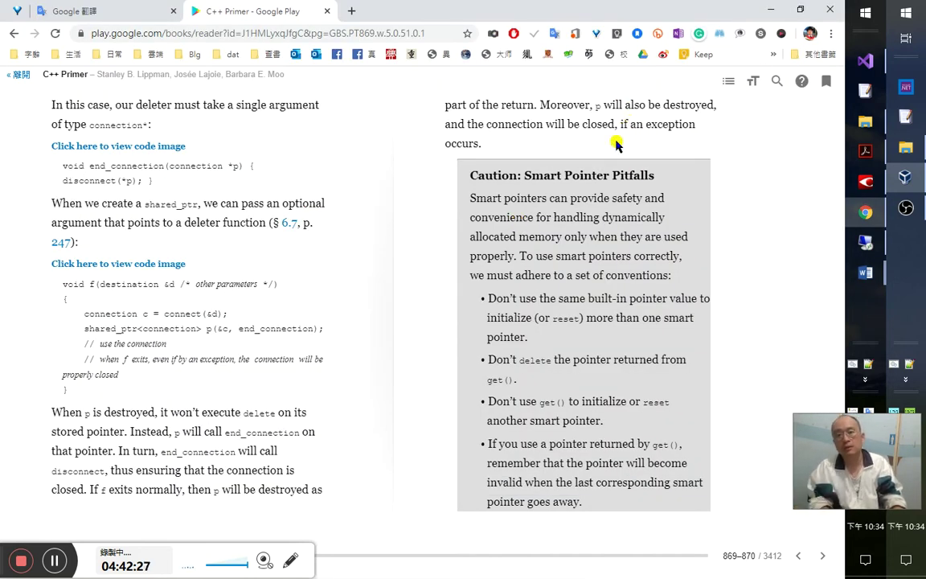
key("alt+Tab")
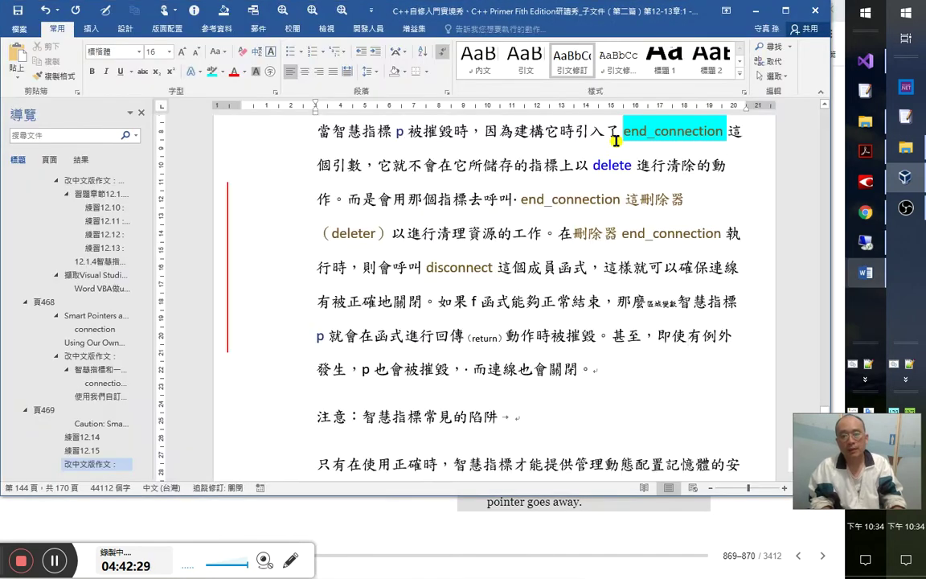
- Rephrase the clause to 即使在 f 函式執行的過程中 and move 發生 before 例外
key("Right")
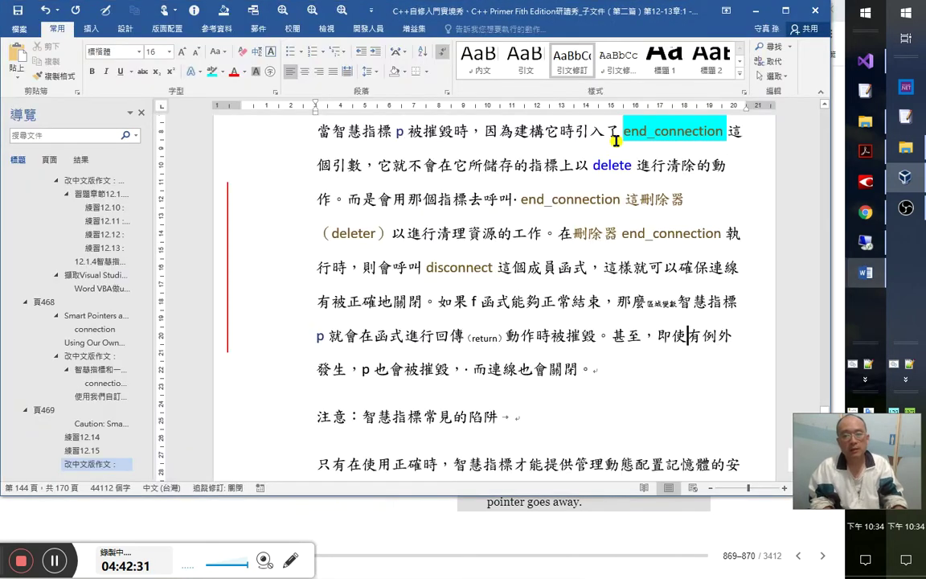
key("BackSpace")
type("在 f ")
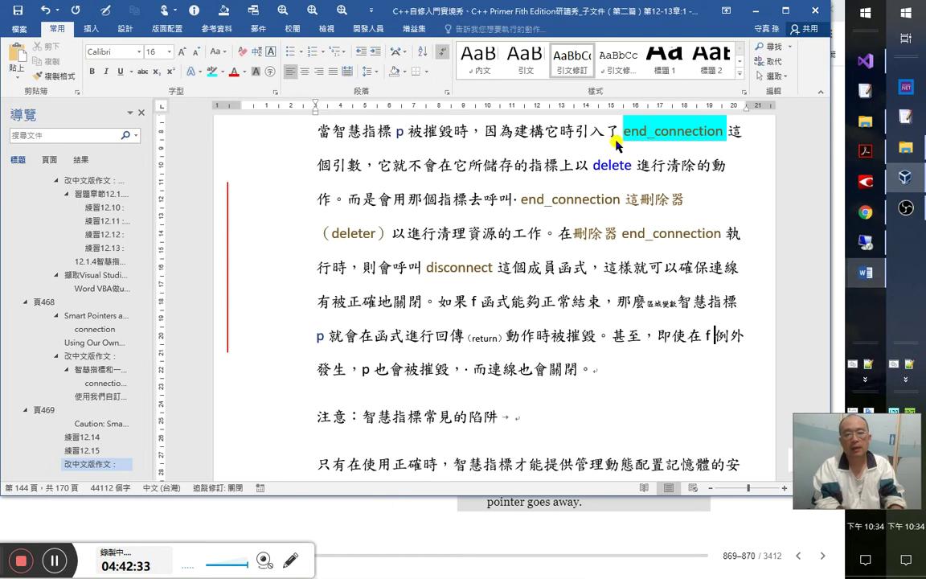
type("函式")
type("執行的")
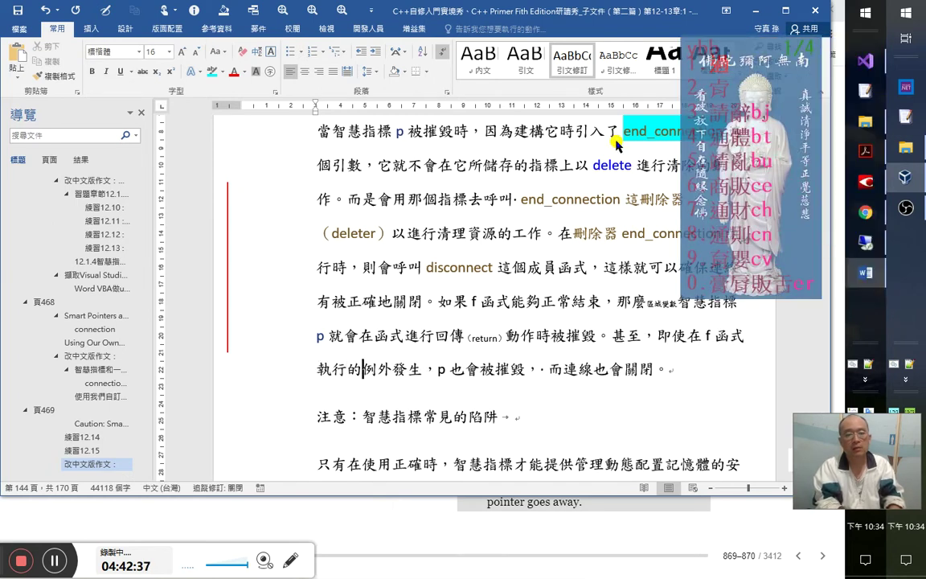
type("膏腴中")
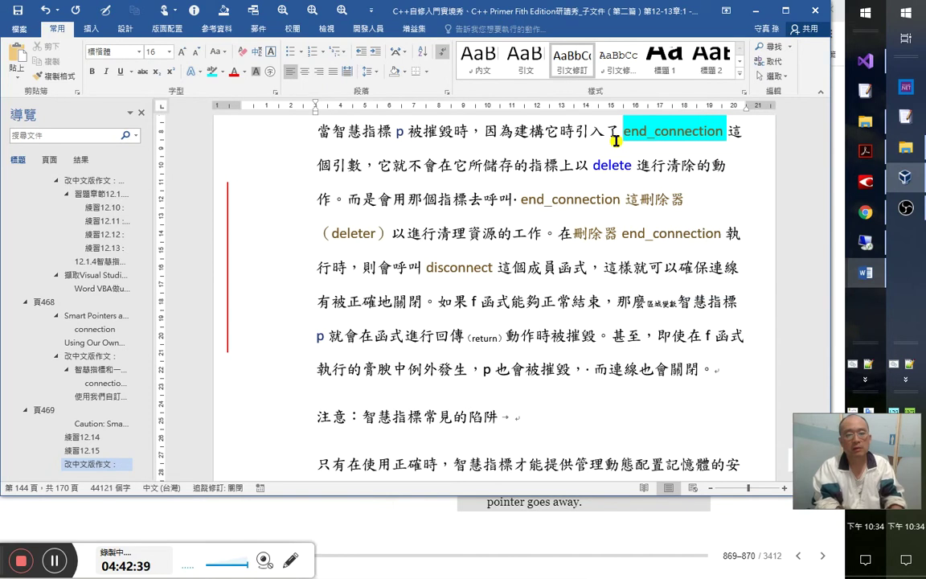
key("shift+Left")
key("shift+Left")
type("過程")
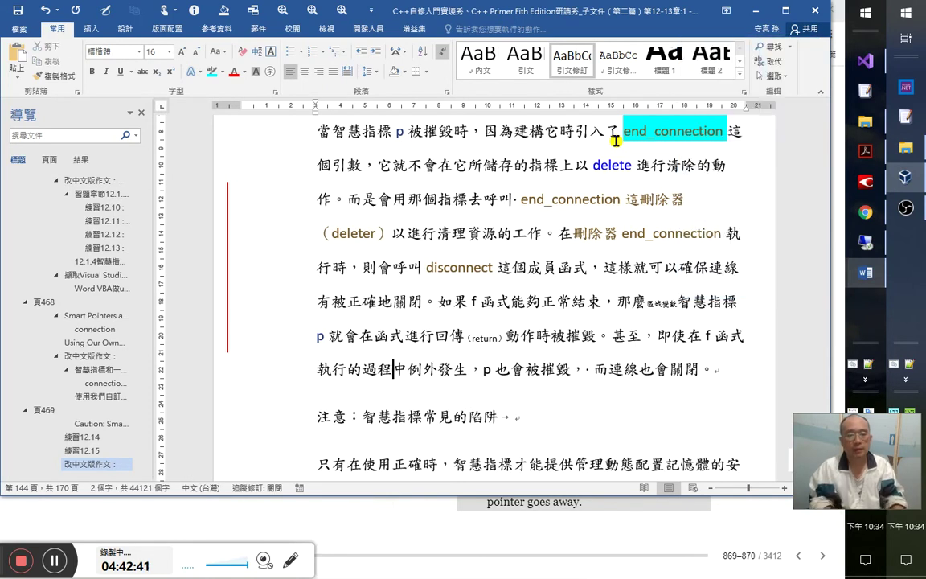
key("Right")
key("Right")
key("Right")
key("shift+Right")
key("shift+Right")
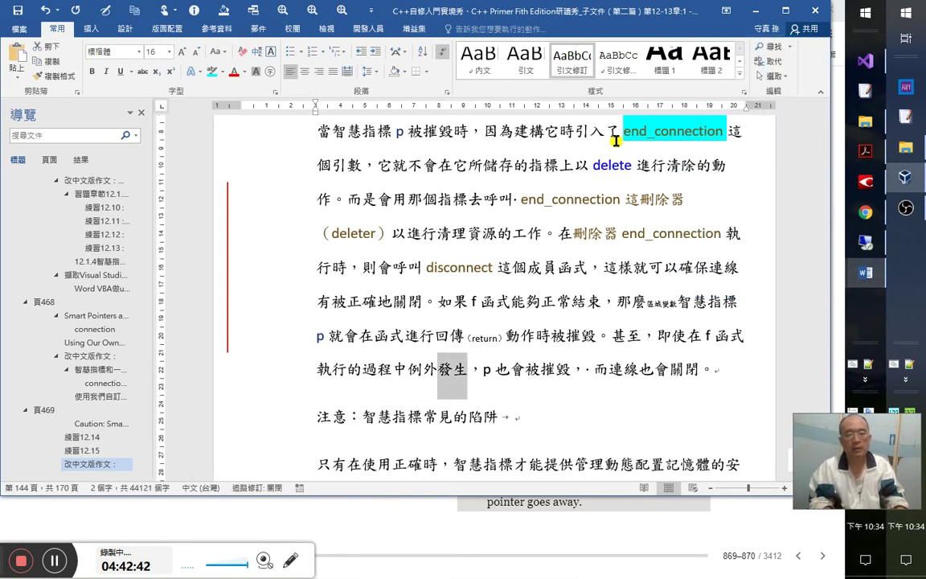
key("Delete")
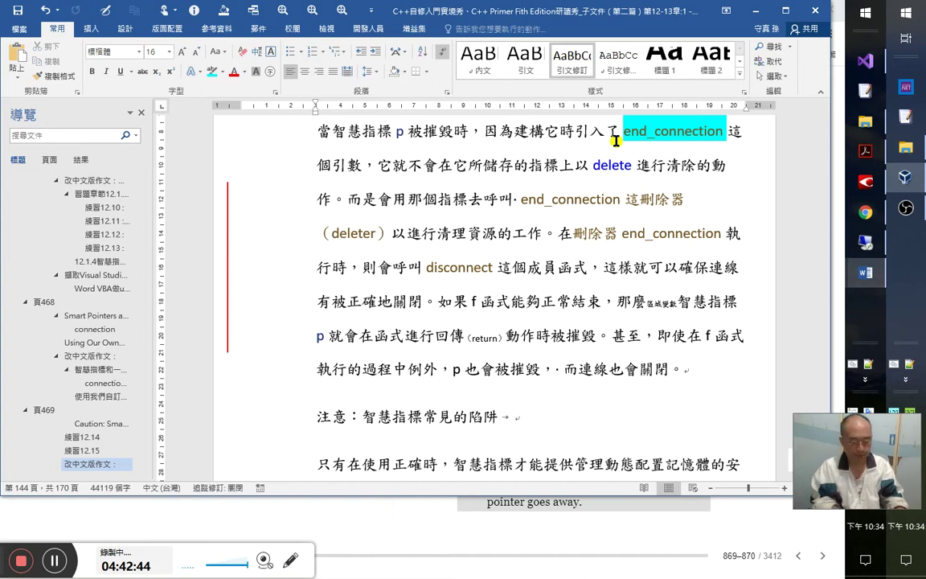
type("發生")
- Continue with '了例外，這個 p 也一樣…而其管控的連線也仍可得以關閉' and save
type("了例外，")
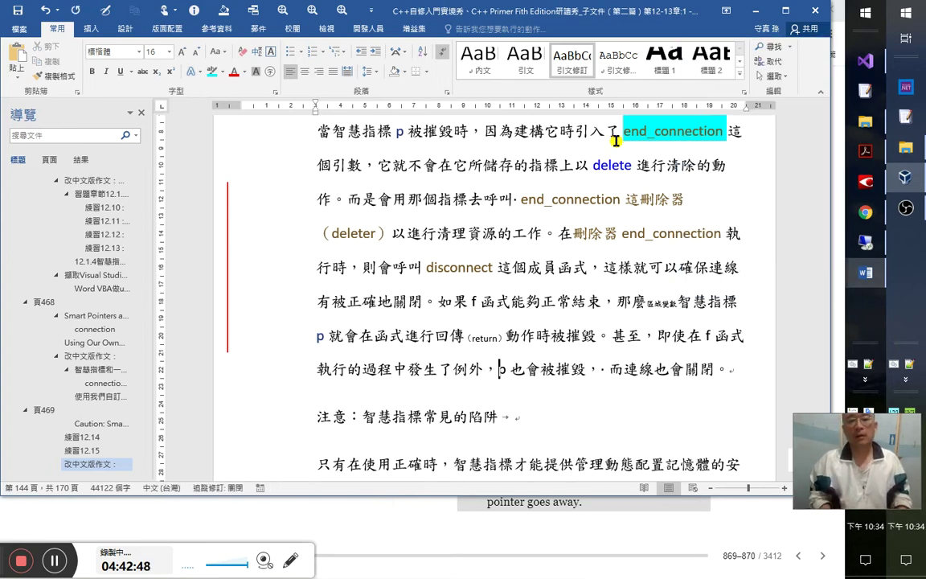
type("這個 p 也")
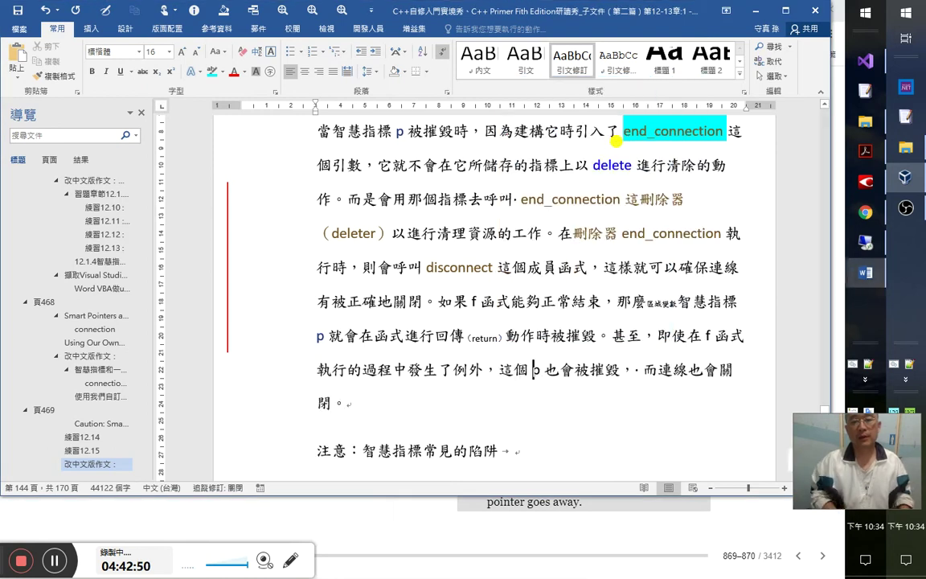
type("一水")
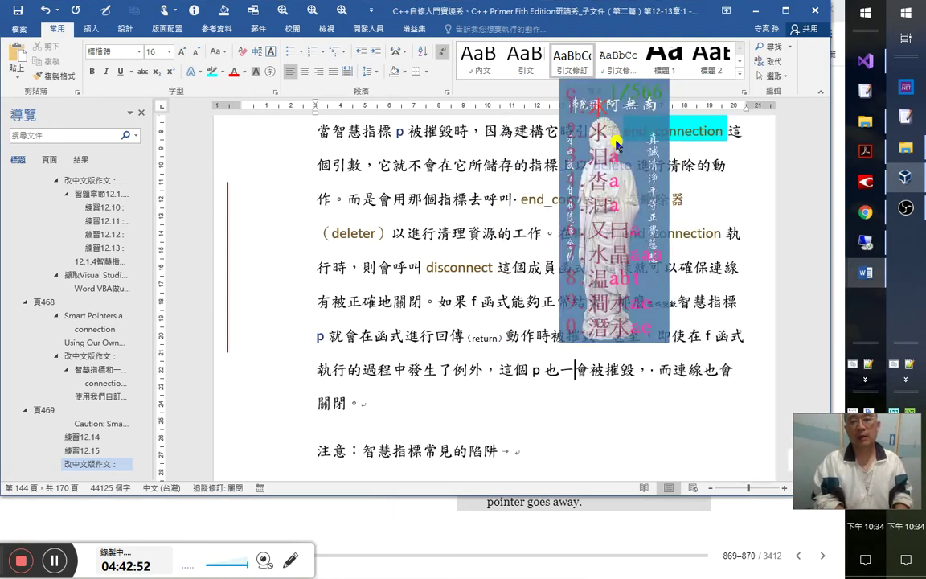
key("BackSpace")
type("樣")
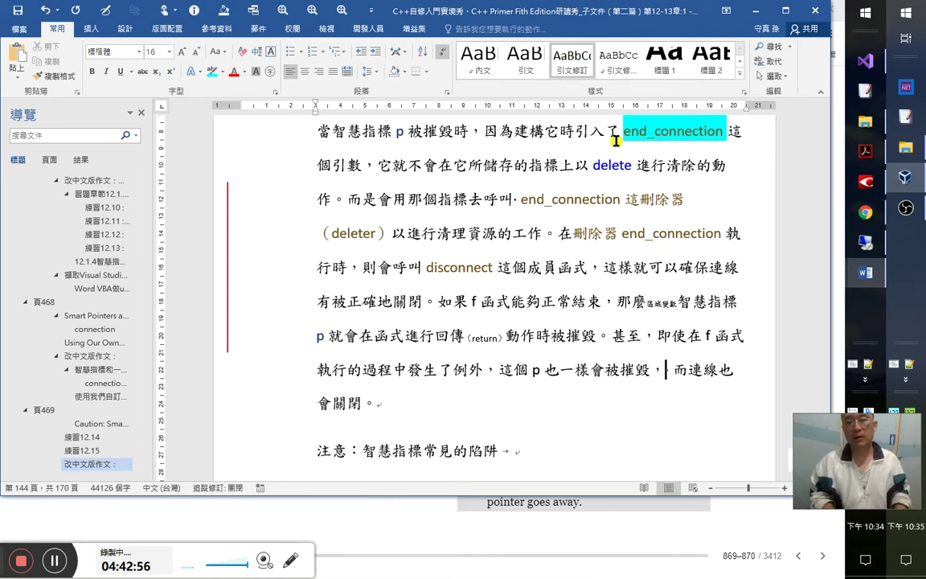
key("Delete")
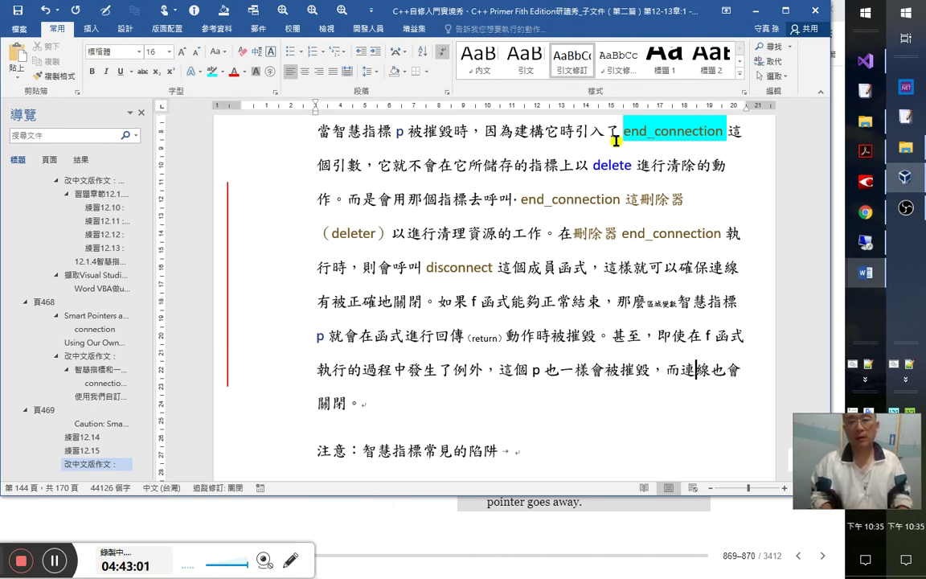
type("其")
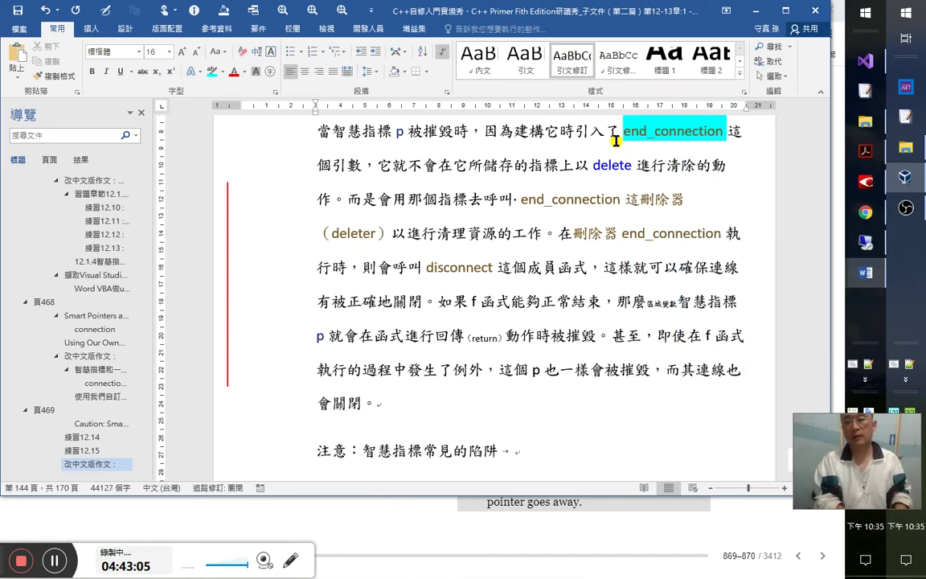
type("br")
type("管控的")
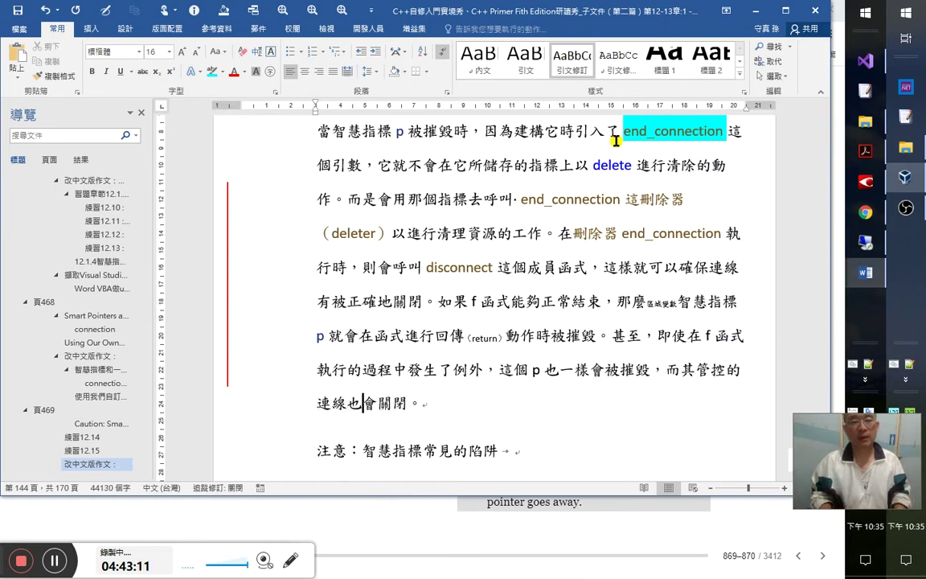
type("正始之音")
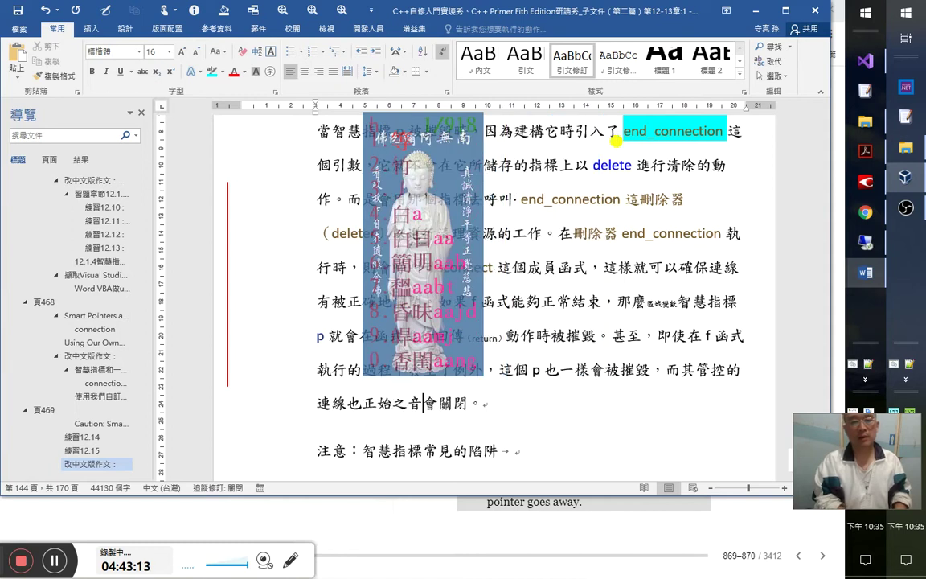
key("BackSpace")
key("BackSpace")
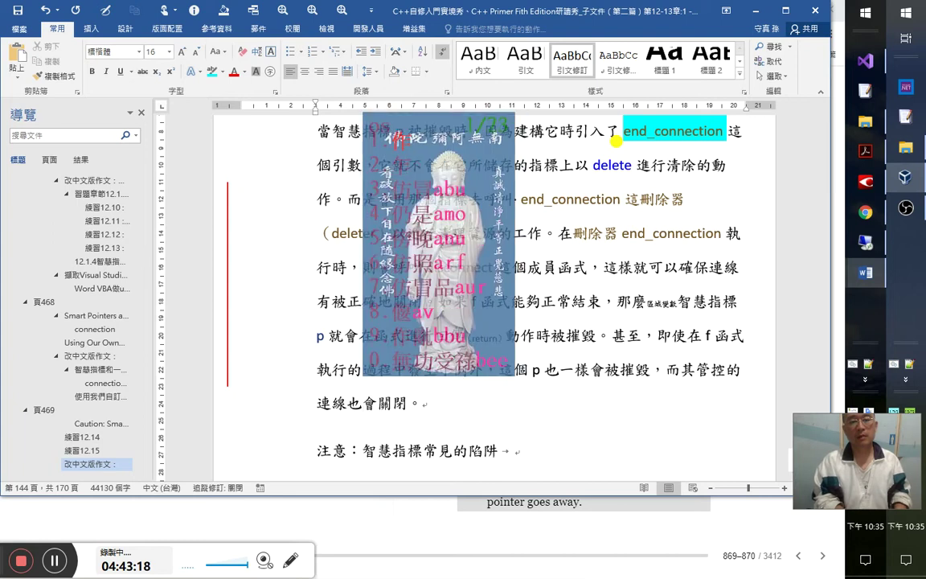
type("仍可得到")
key("BackSpace")
key("shift+Right")
type("以")
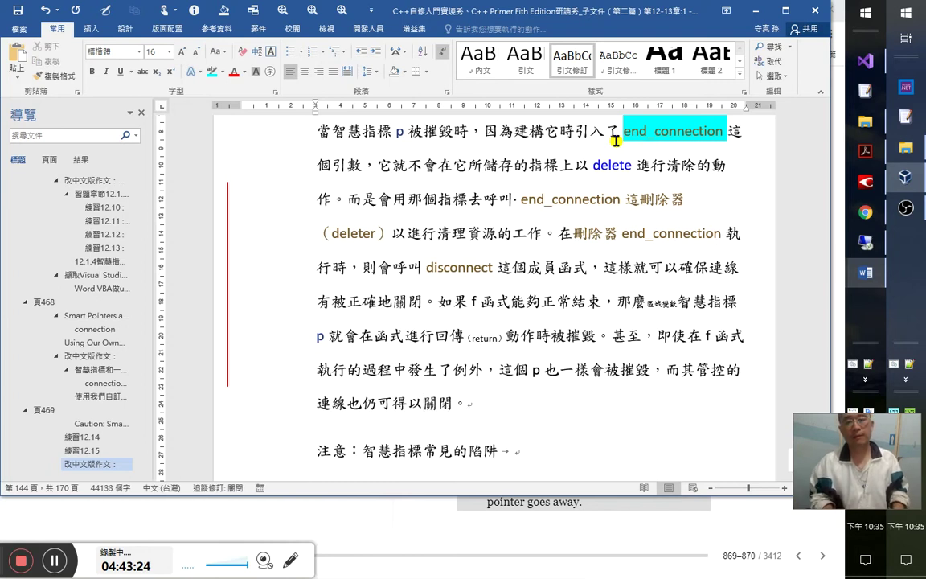
key("ctrl+s")
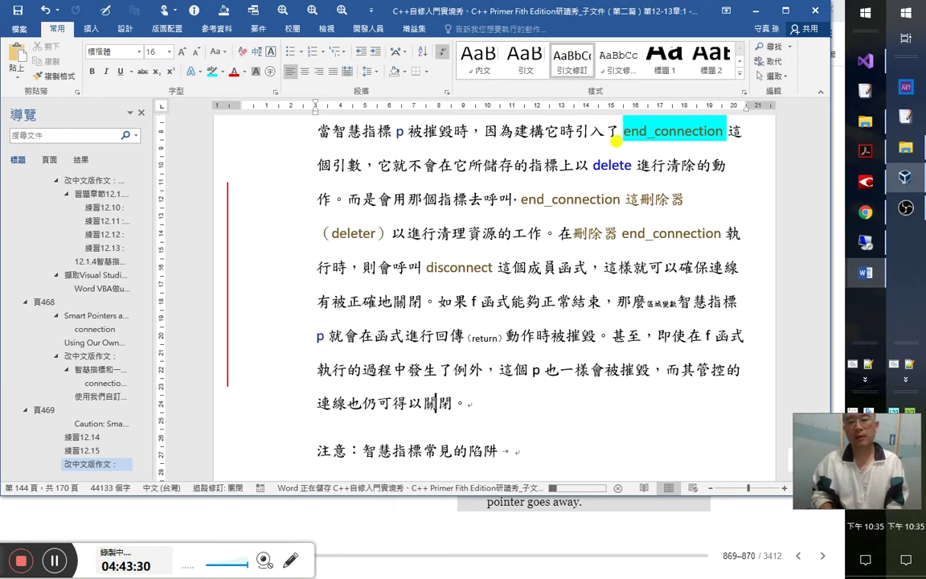
scroll(676, 312, "down", 3)
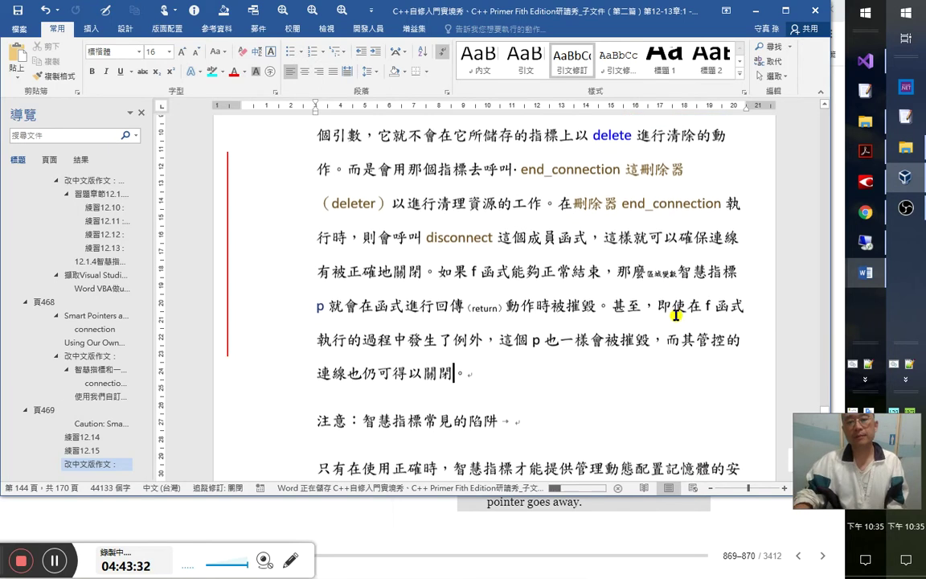
- Append '，因為在 p 創建時，已同時帶入' to the end of the exception sentence
left_click(560, 301)
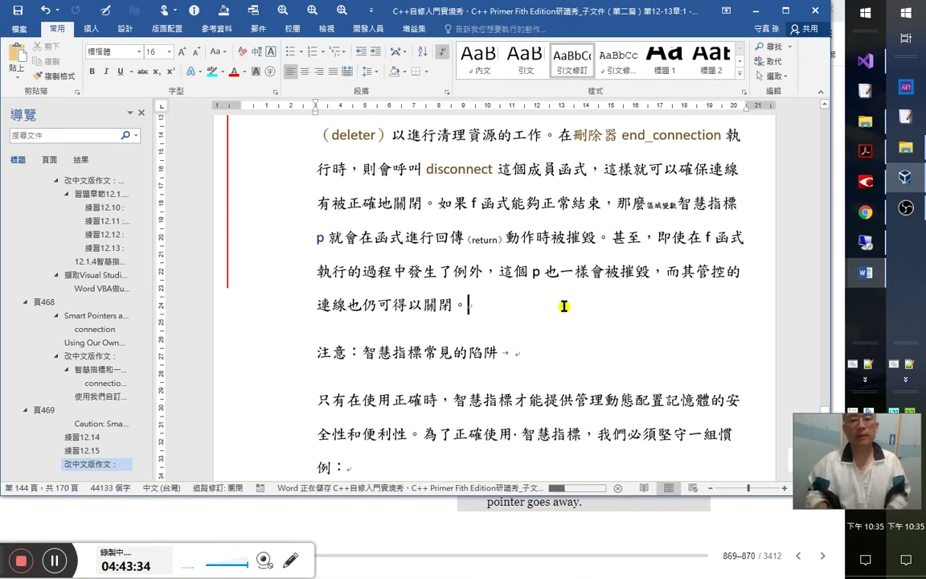
type("，因為")
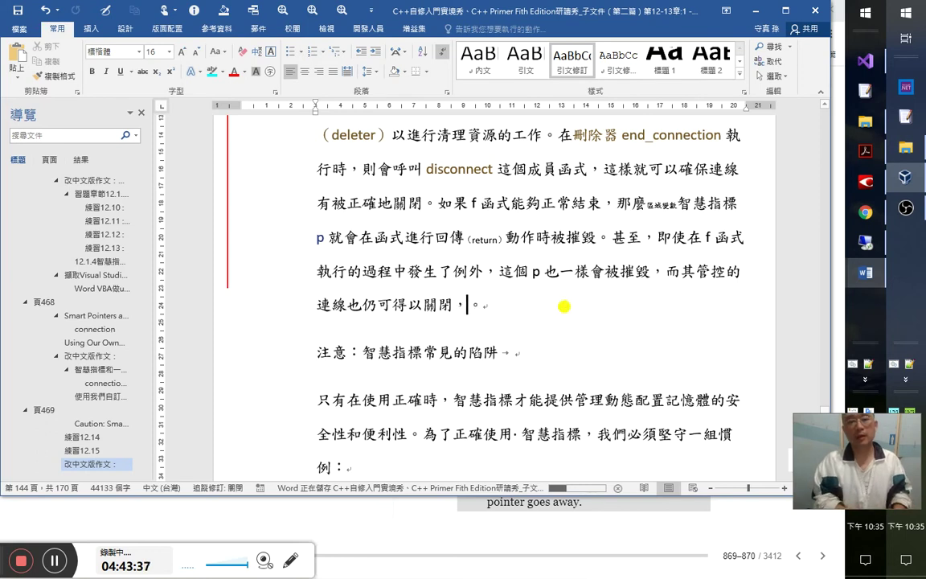
type("在 p ")
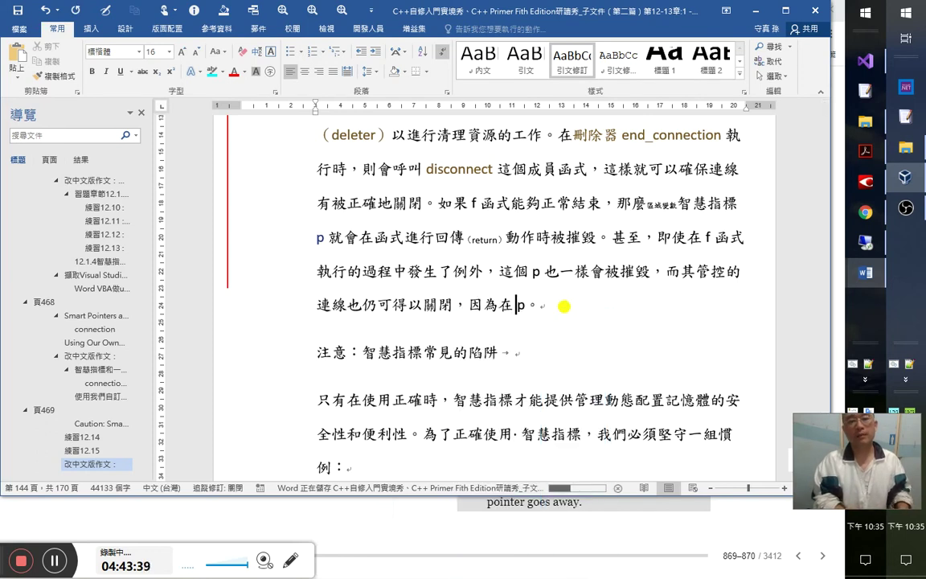
type("創建")
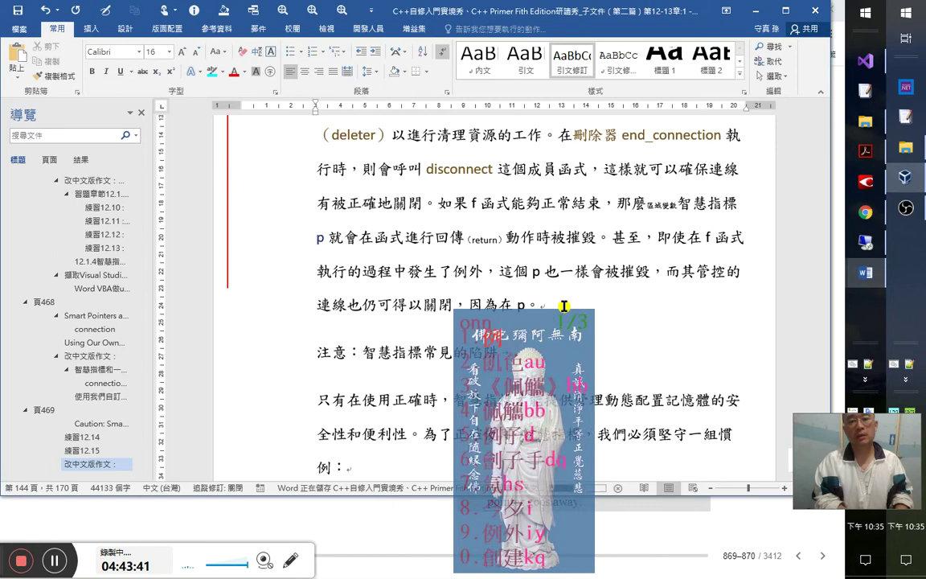
type("時，已")
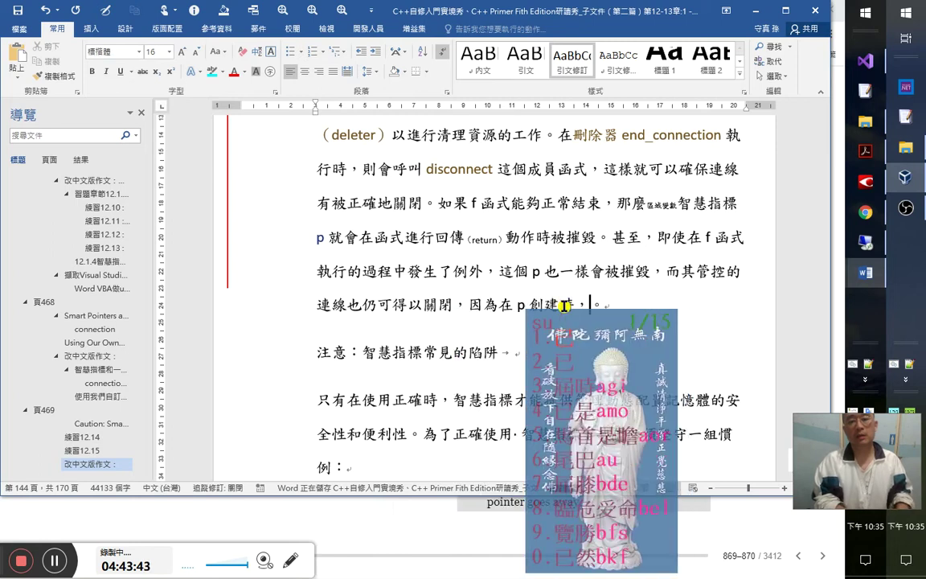
type("同日")
key("BackSpace")
type("時")
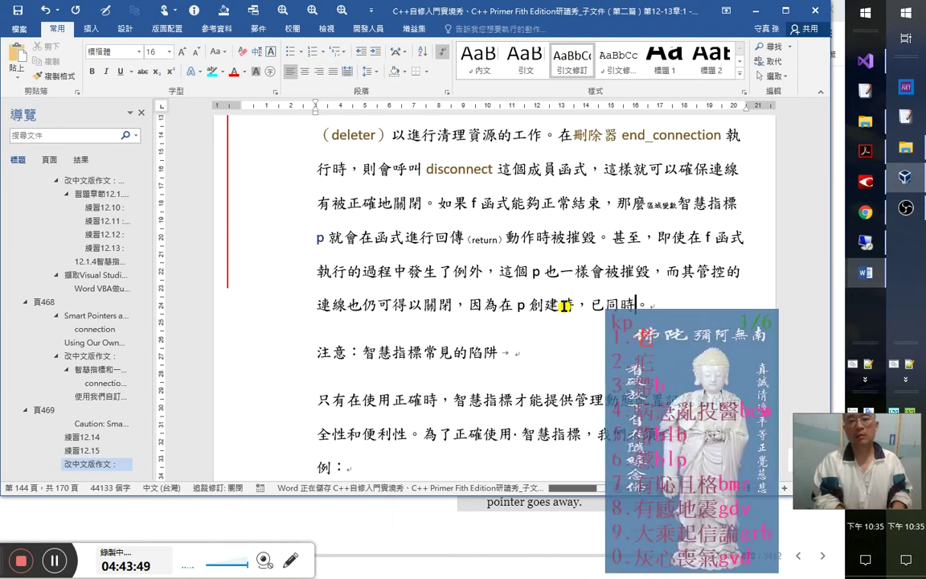
type("h")
type("帶入")
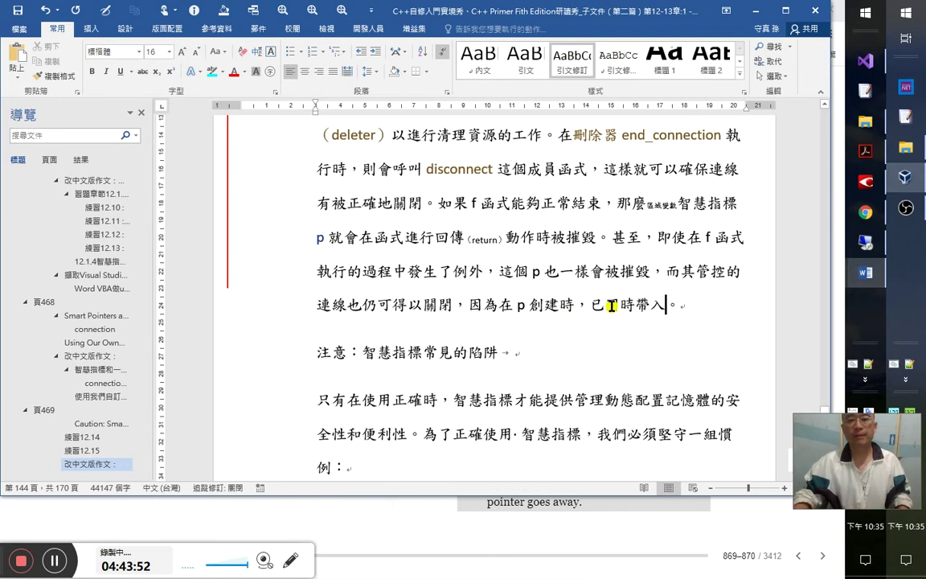
- Ctrl-drag a copy of end_connection from the line above to after 帶入, then add 來作為
scroll(608, 303, "up", 1)
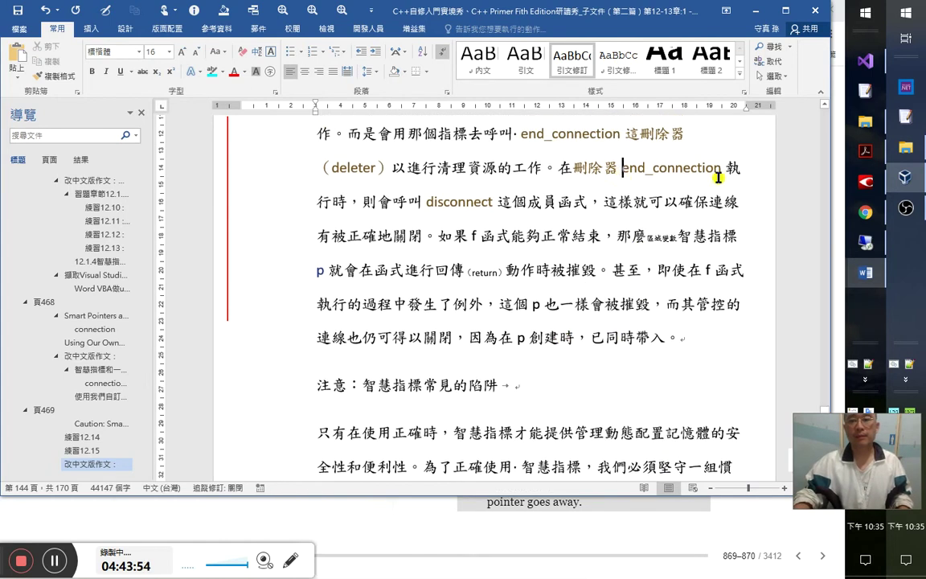
left_click(718, 177, "shift")
left_click(724, 167, "shift")
left_click_drag(675, 165, 668, 342)
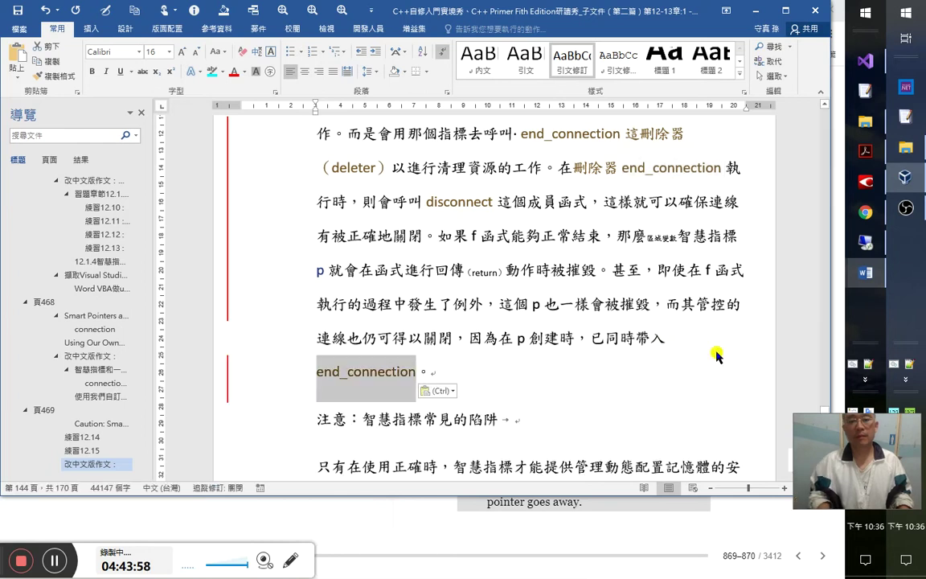
type("來作")
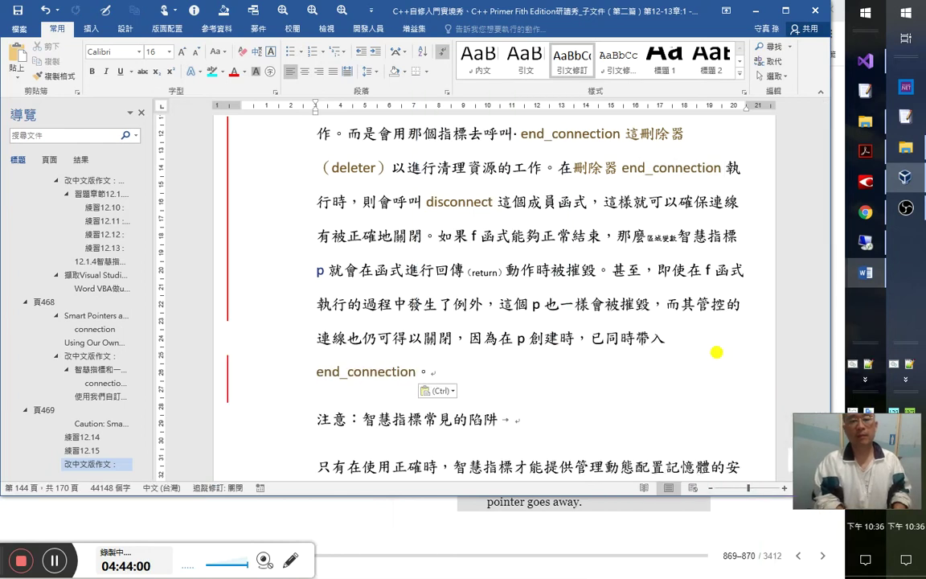
type("為")
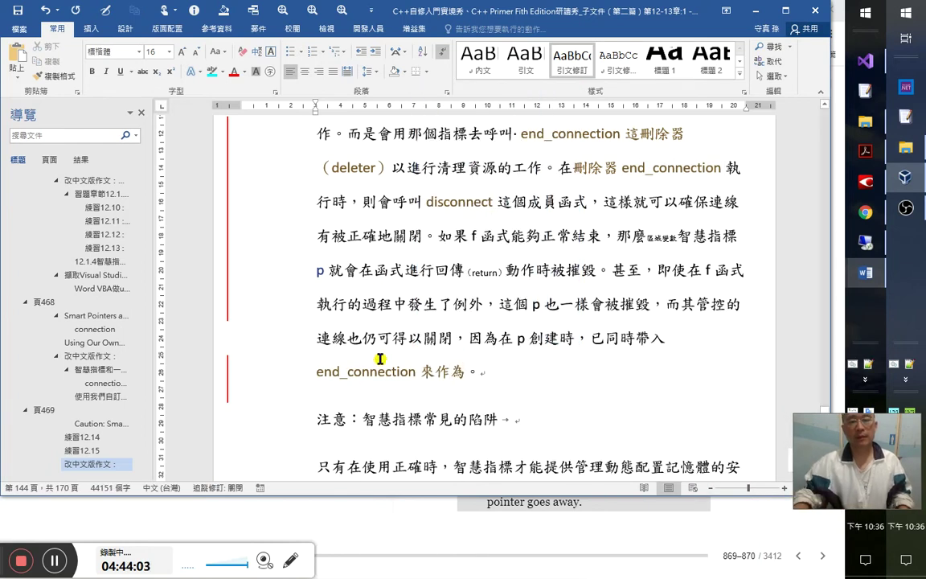
- Make 來作為 Automatic black, add 清除資源之用 after it, and save
left_click_drag(418, 368, 465, 372)
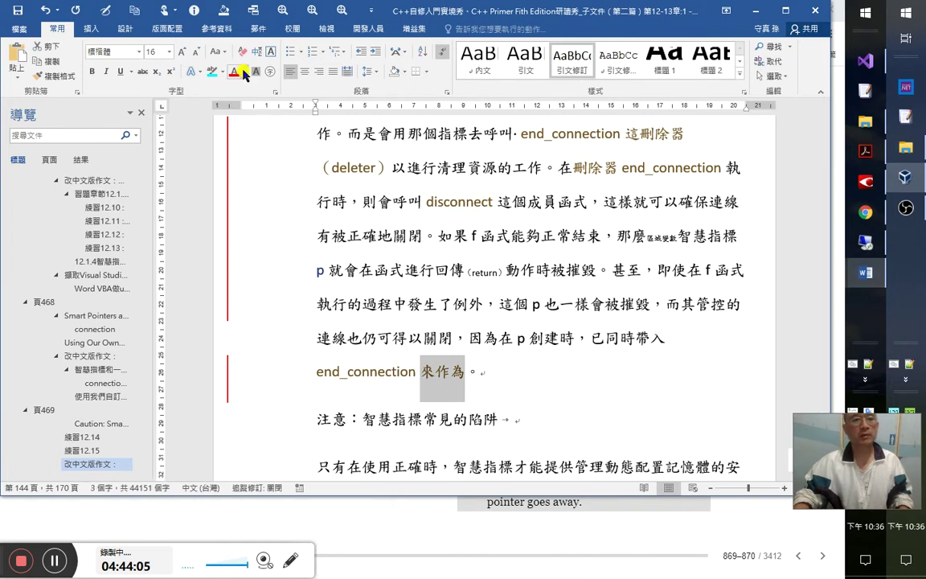
left_click(245, 73)
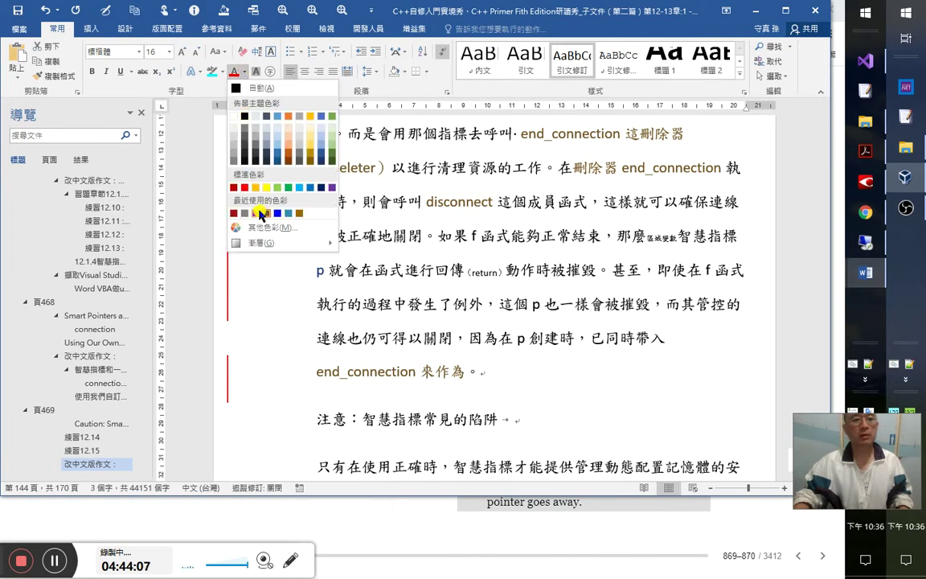
left_click(271, 89)
key("Right")
type("清除")
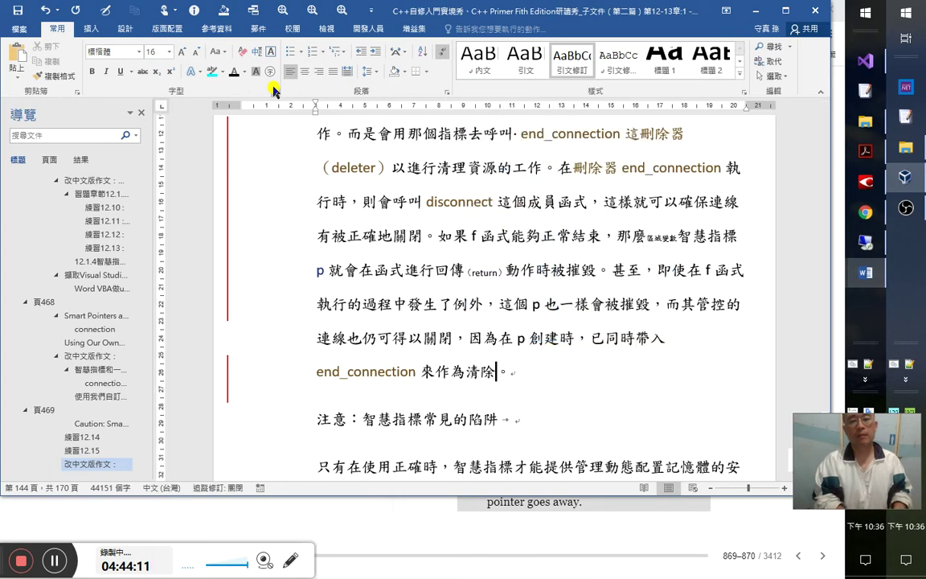
type("廣")
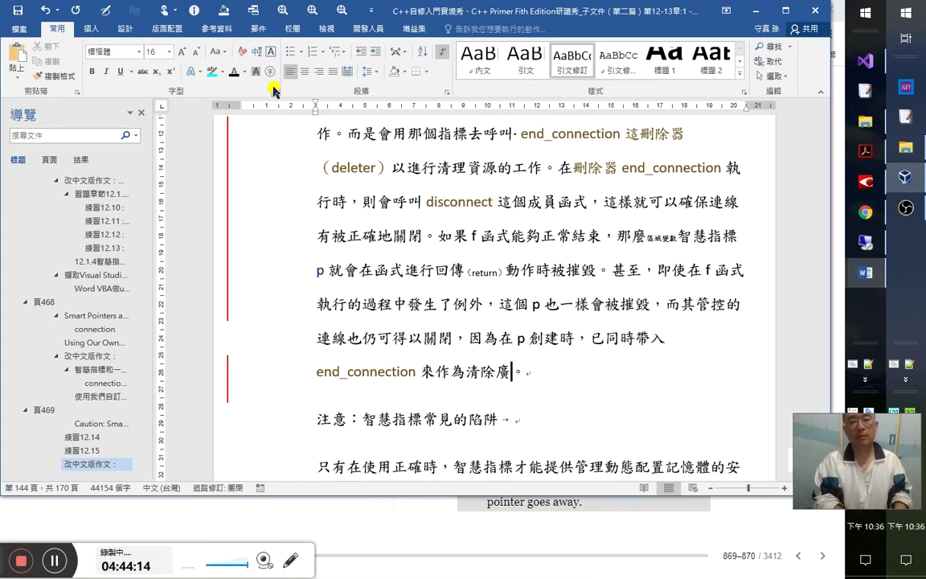
key("BackSpace")
type("資源")
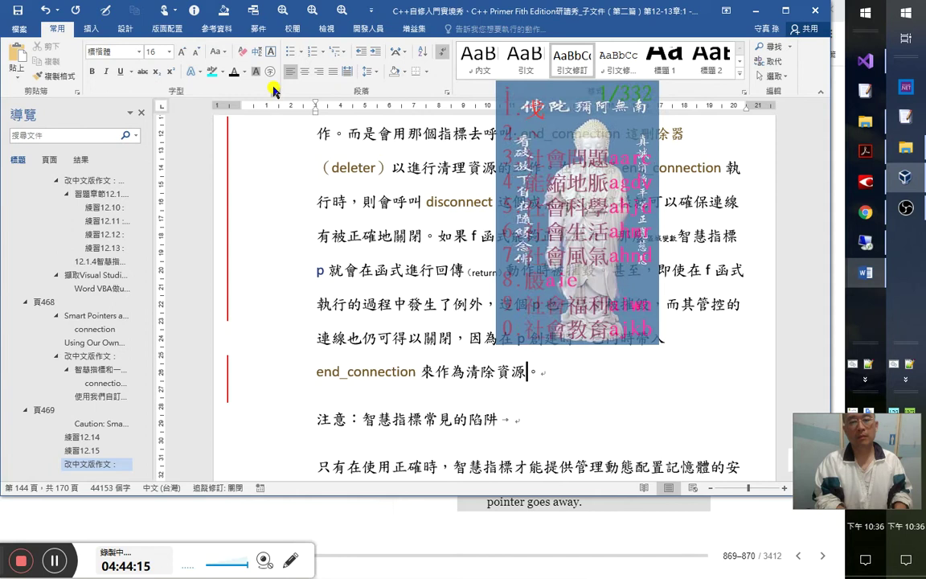
type("之用")
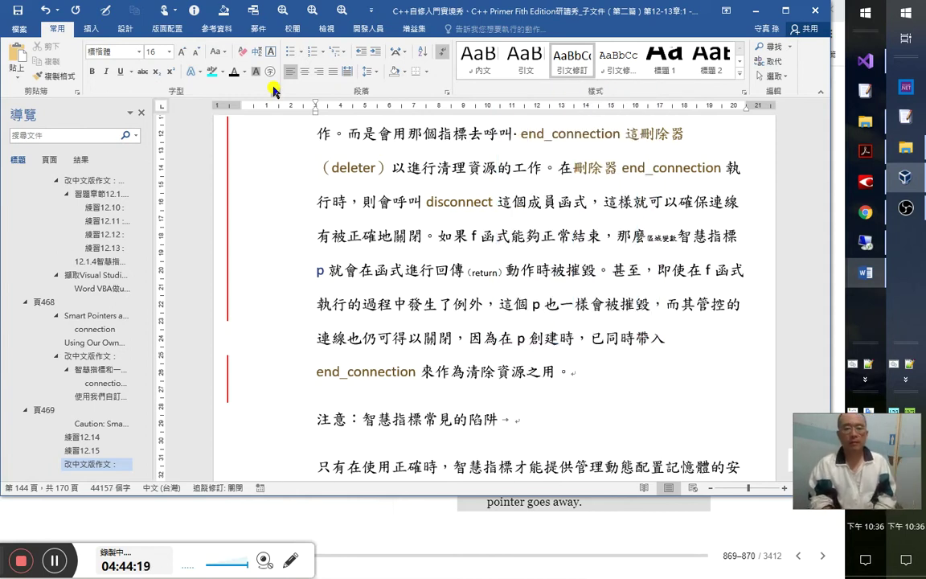
key("ctrl+s")
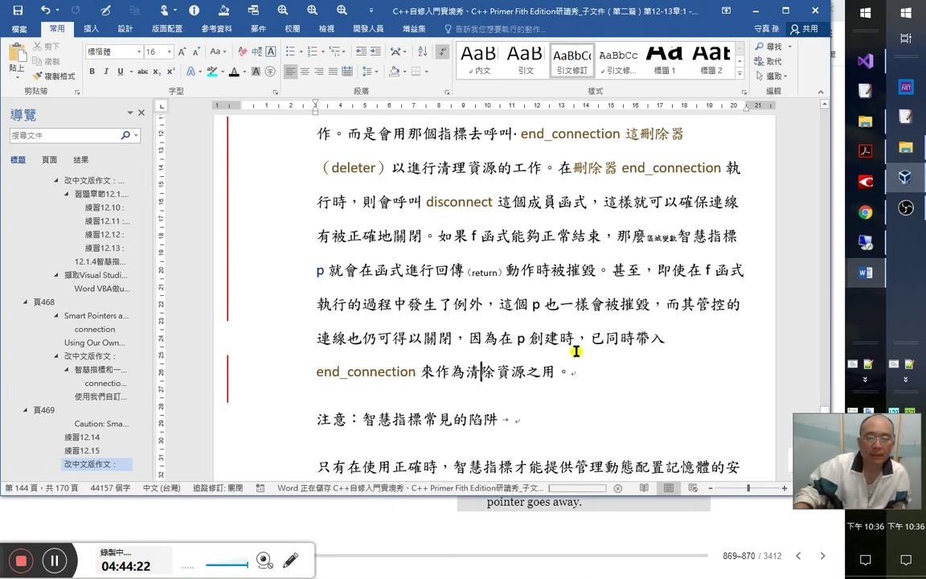
- Finish with '，其效用，就等同於 delete' and colour delete blue using the UserForm1 macro
scroll(566, 355, "down", 1)
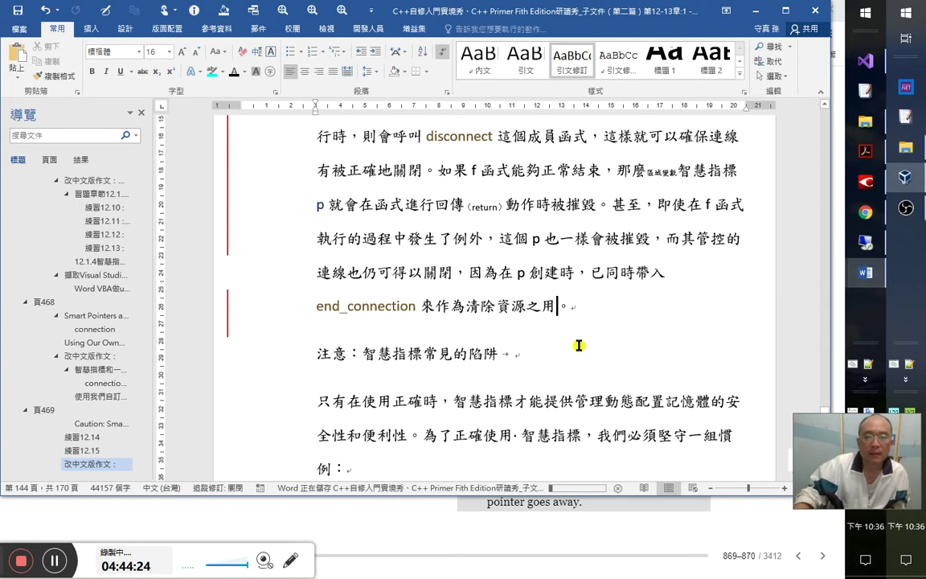
scroll(589, 336, "down", 1)
scroll(599, 325, "down", 1)
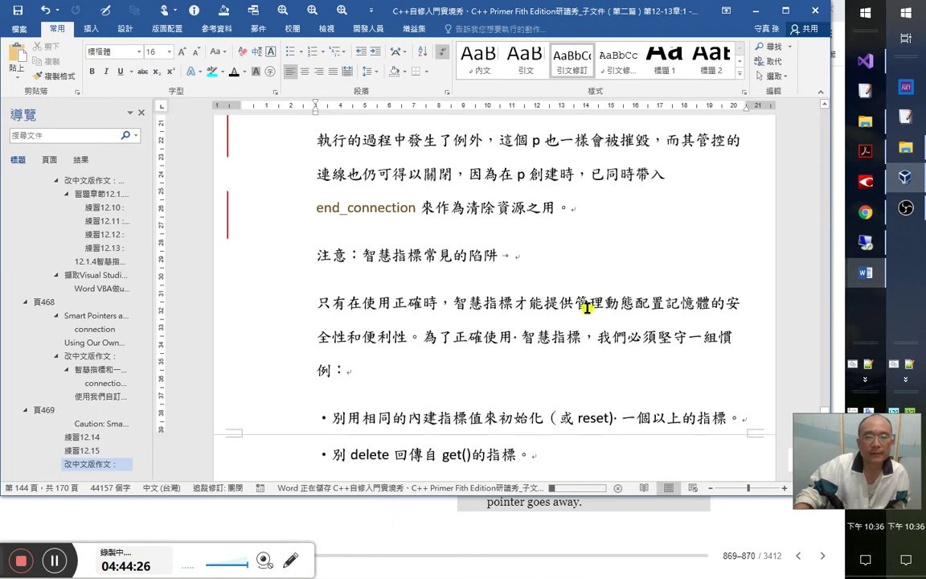
type("，")
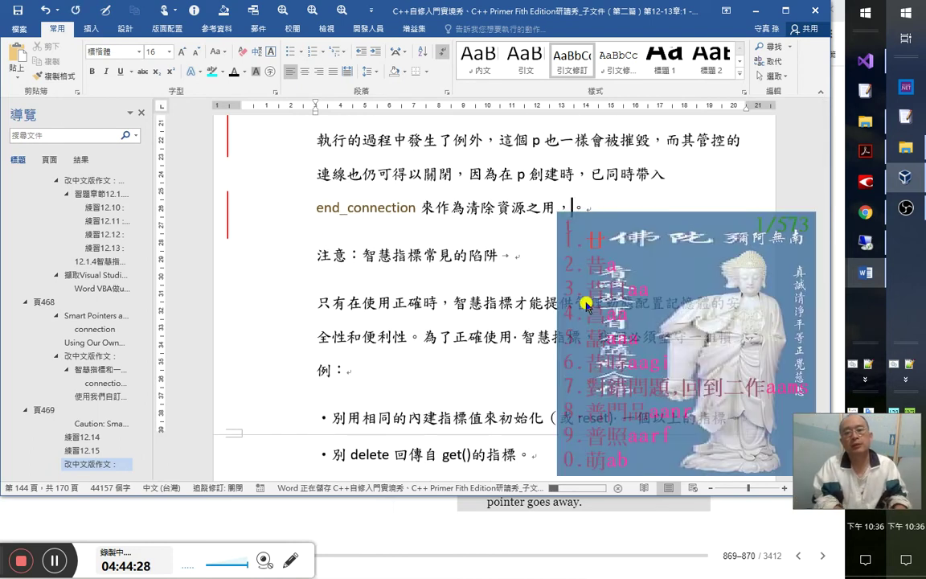
type("頭")
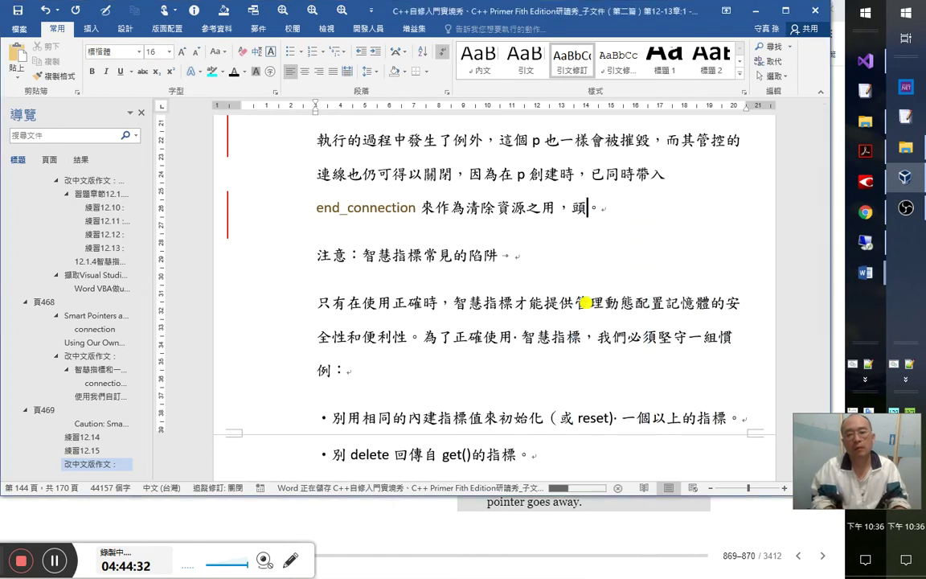
type("效用。")
key("Down")
key("Return")
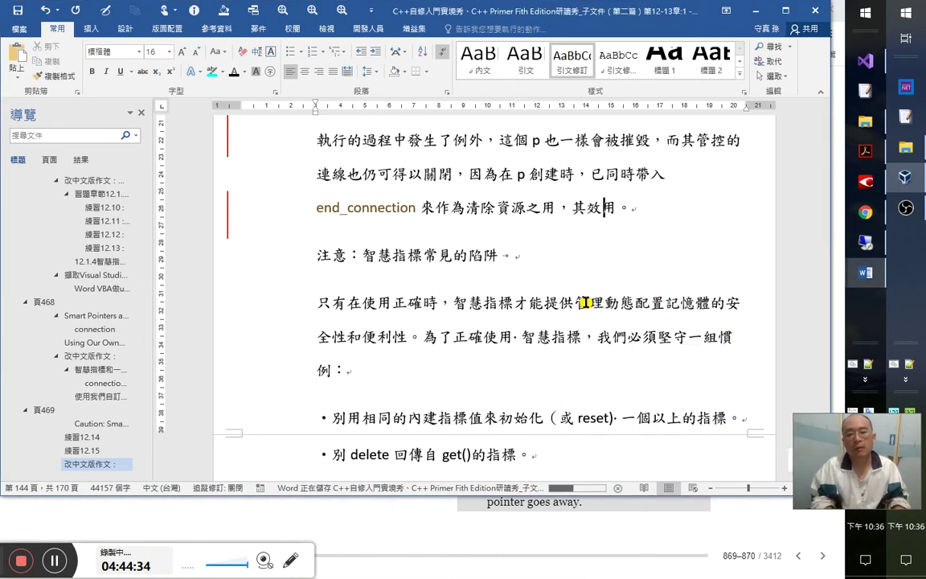
type("，就")
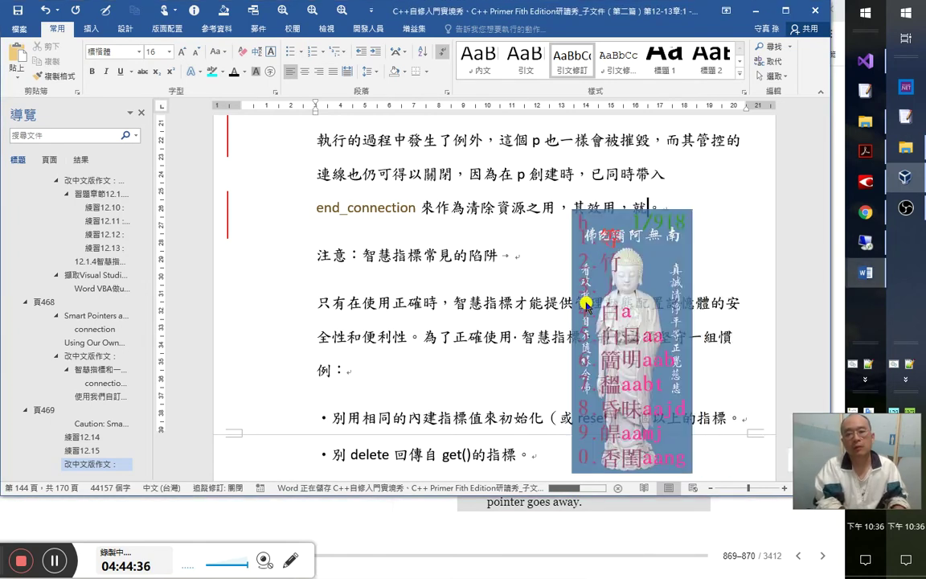
type("等同")
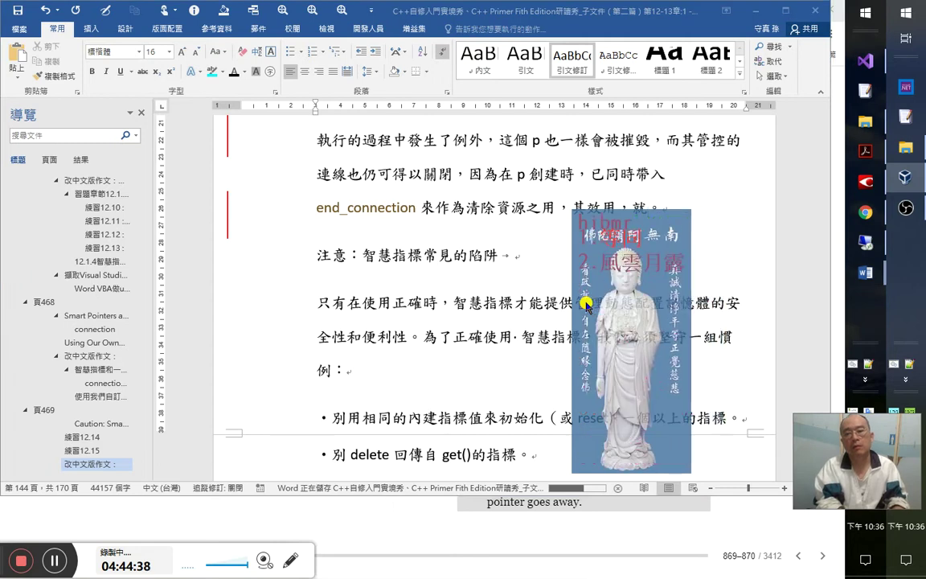
type("於")
type("del")
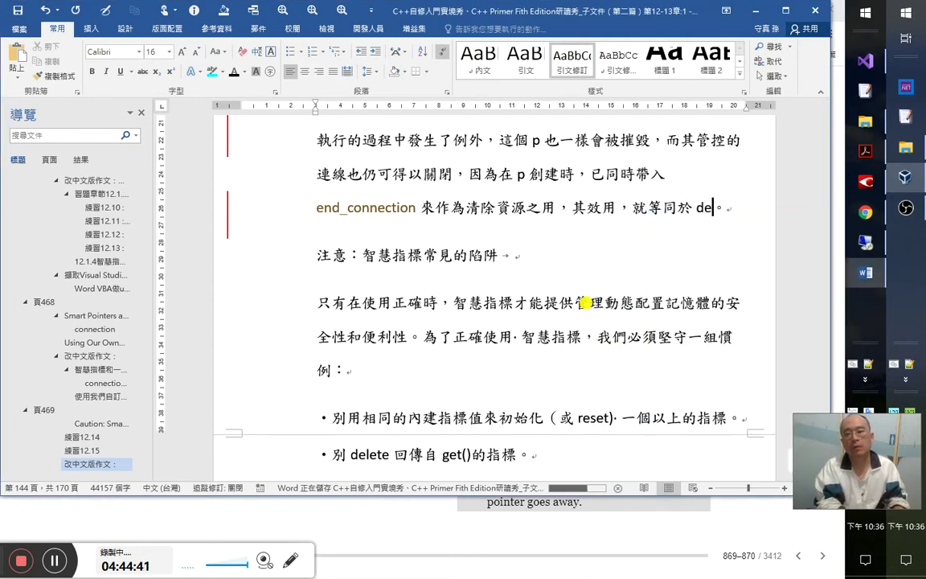
type("tete")
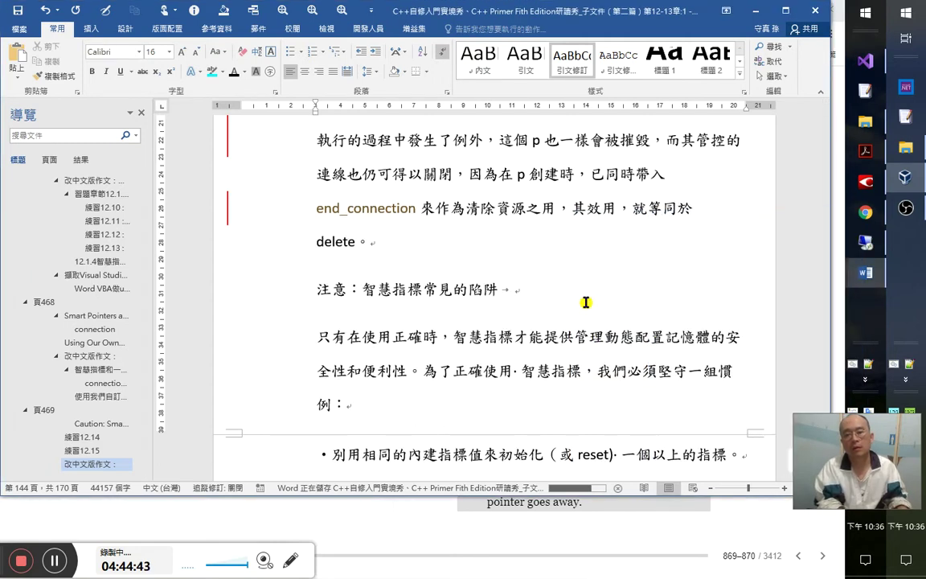
key("shift+Home")
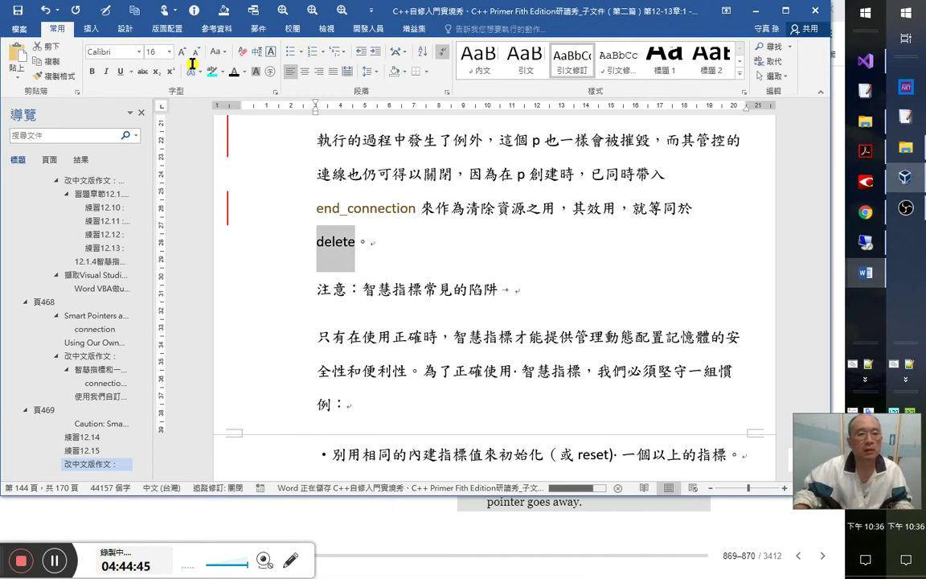
key("alt+F8")
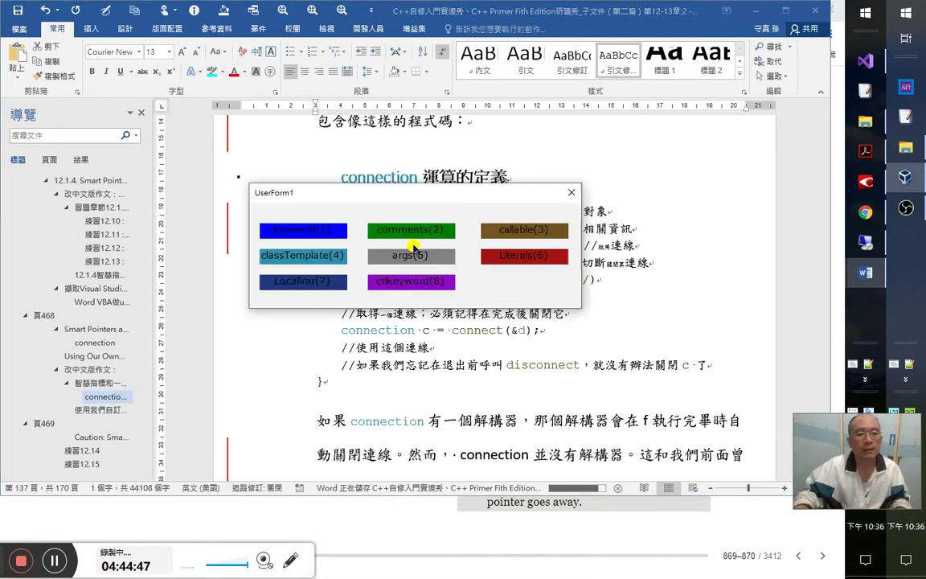
left_click(327, 232)
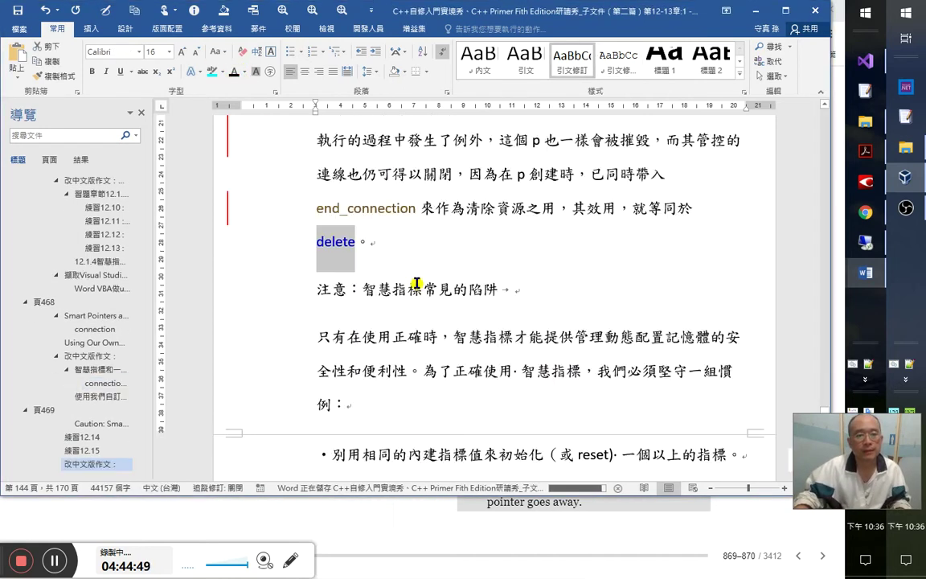
- Follow the disconnect link to its code block and jump back to the end_connection passage
scroll(543, 296, "up", 4)
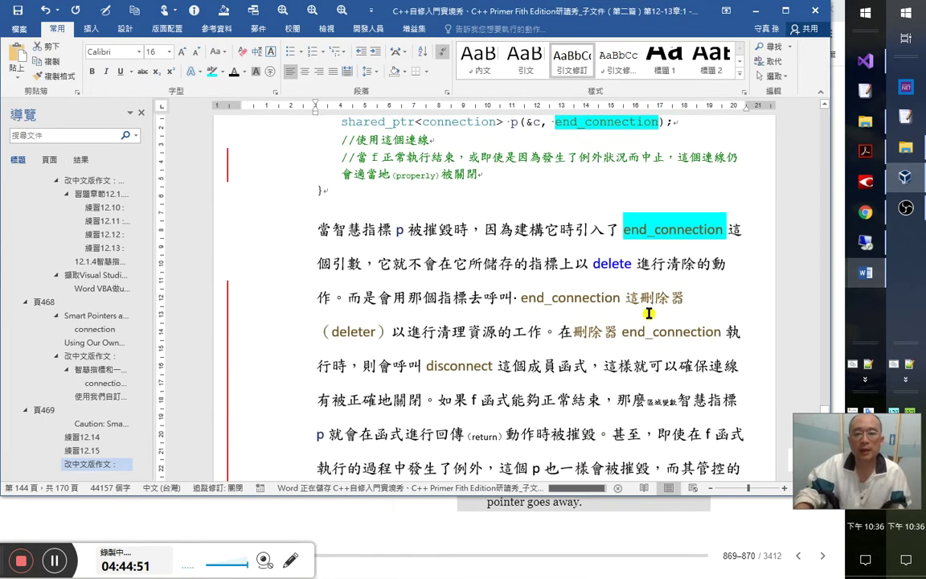
scroll(659, 333, "up", 2)
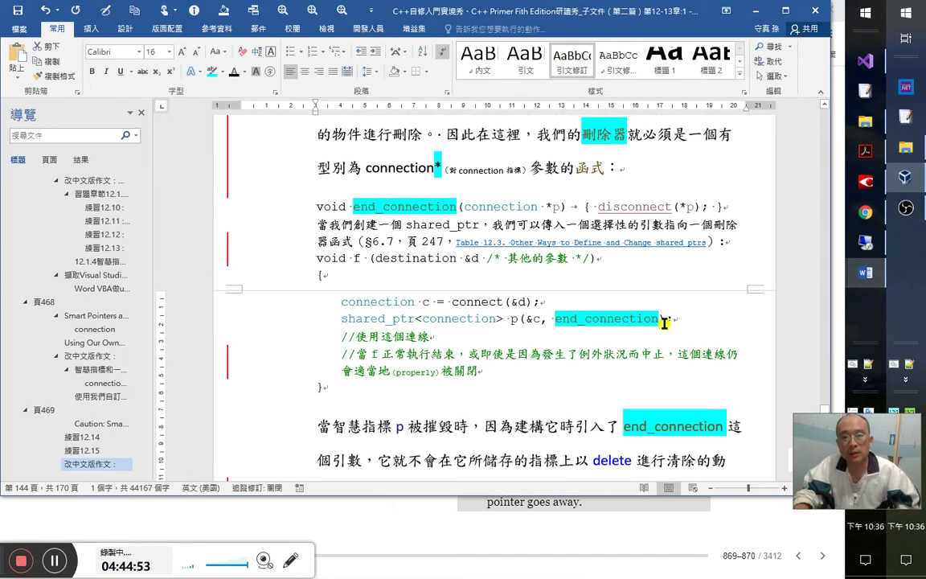
left_click(678, 207)
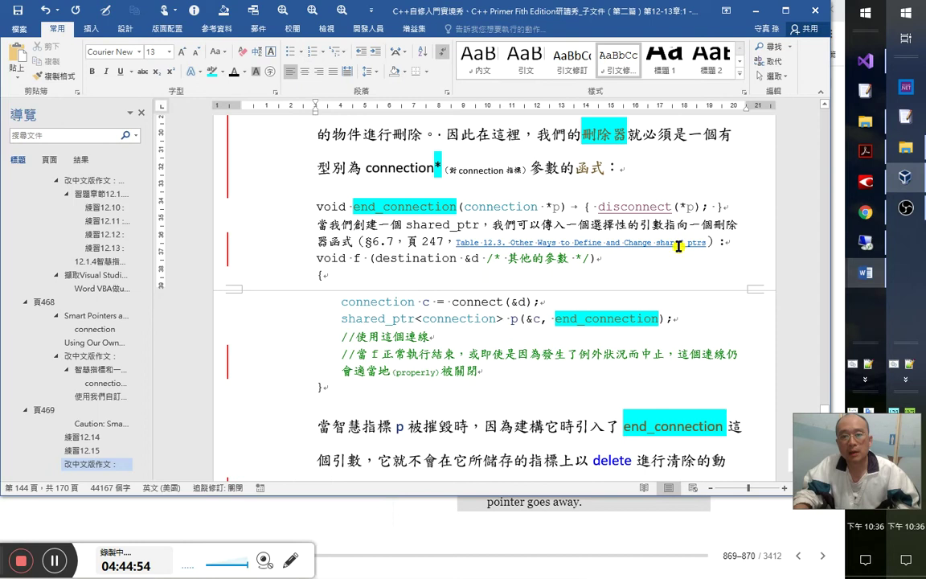
scroll(611, 225, "up", 1)
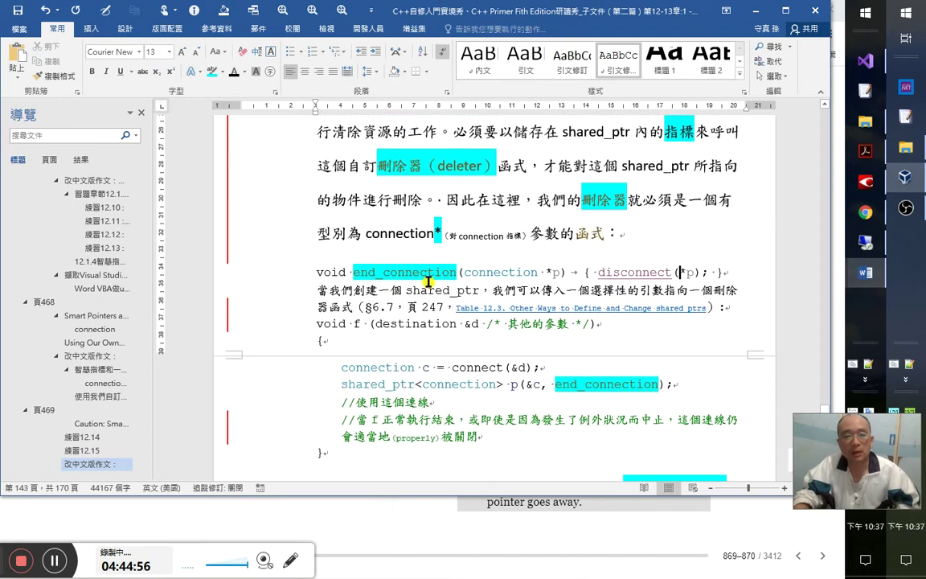
left_click(603, 273)
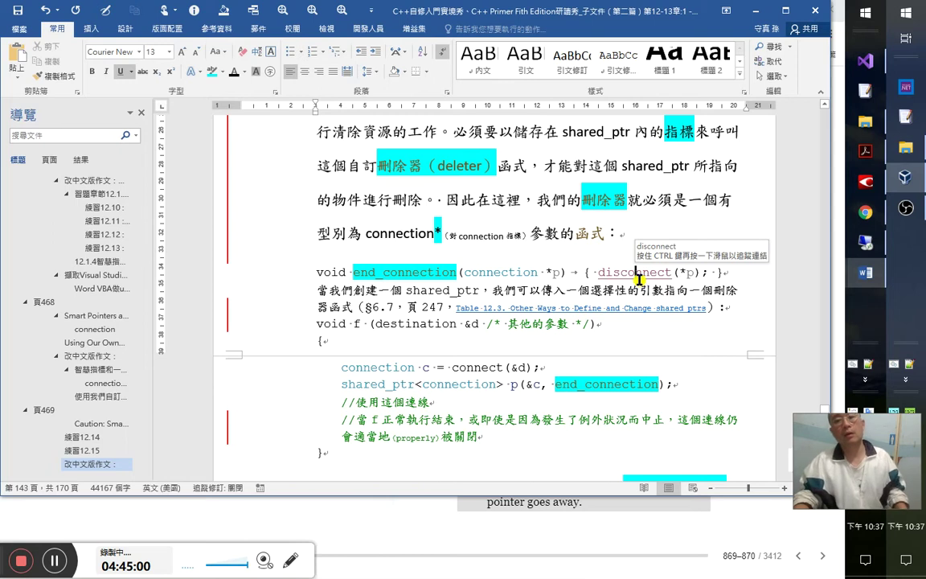
left_click(637, 274, "ctrl")
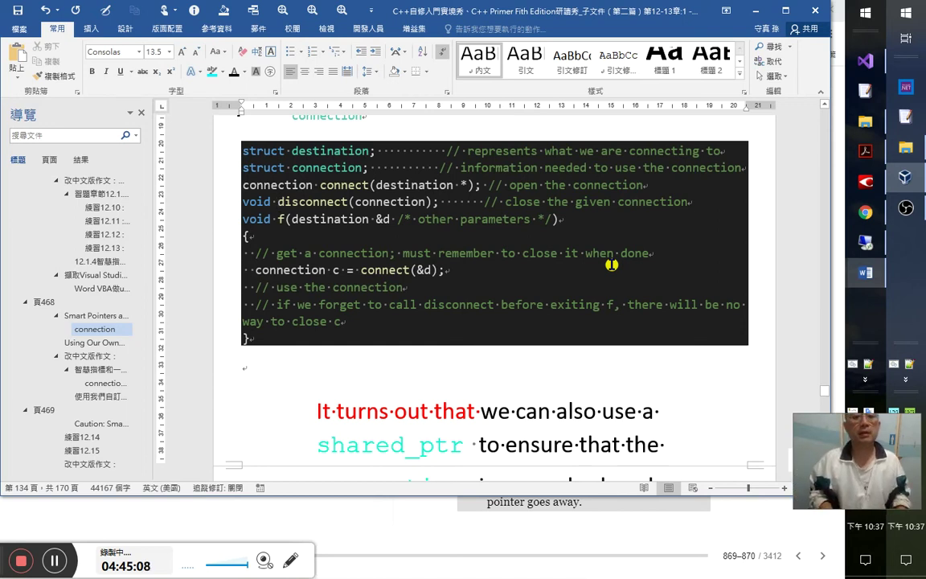
key("alt+Left")
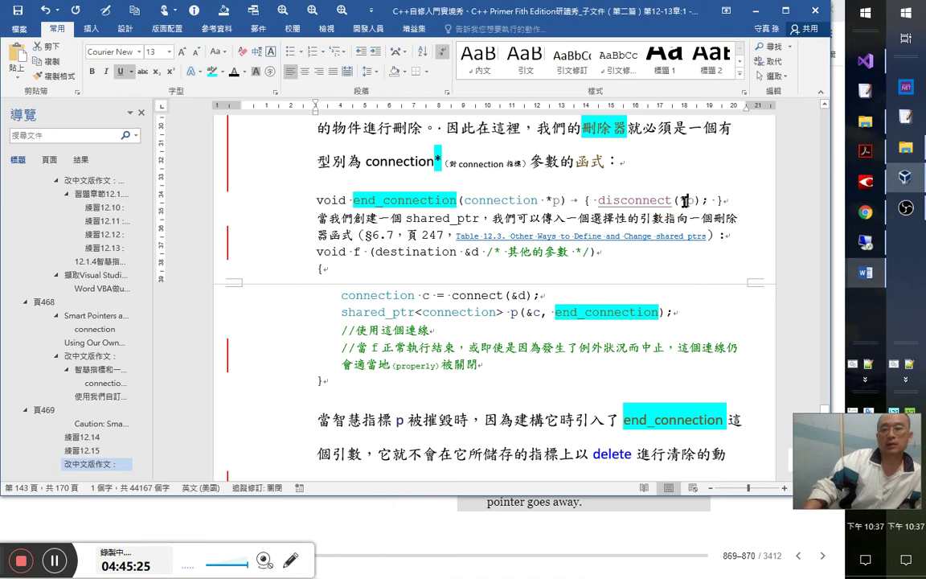
- Inspect the disconnect(*p); code line, then scroll down to the 注意：智慧指標常見的陷阱 heading
left_click(682, 201)
left_click(710, 204, "shift")
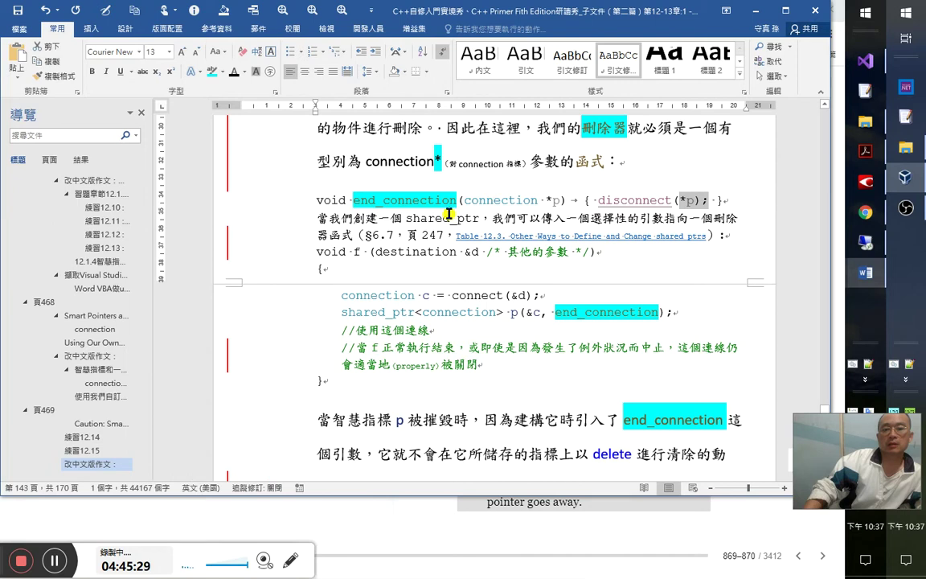
left_click(415, 196)
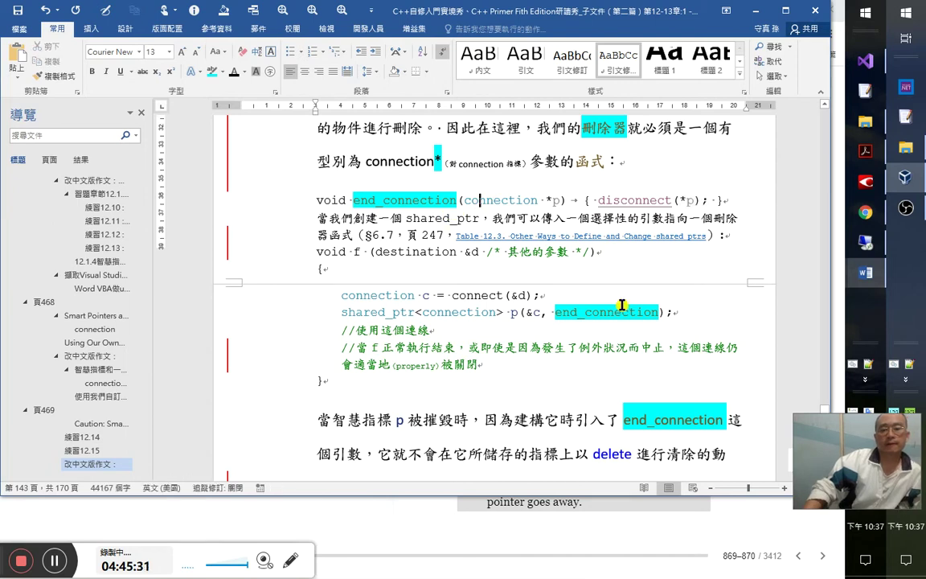
scroll(520, 269, "down", 5)
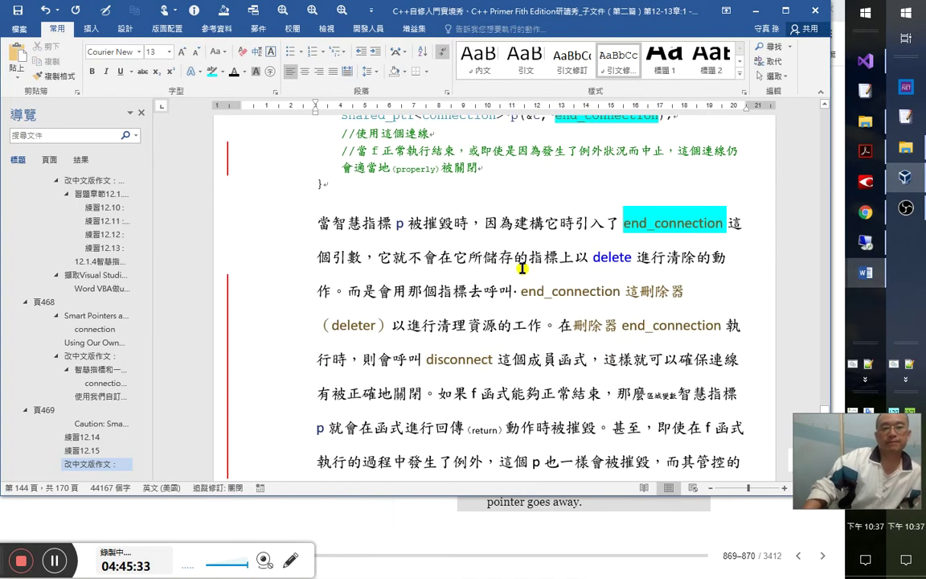
scroll(522, 268, "down", 3)
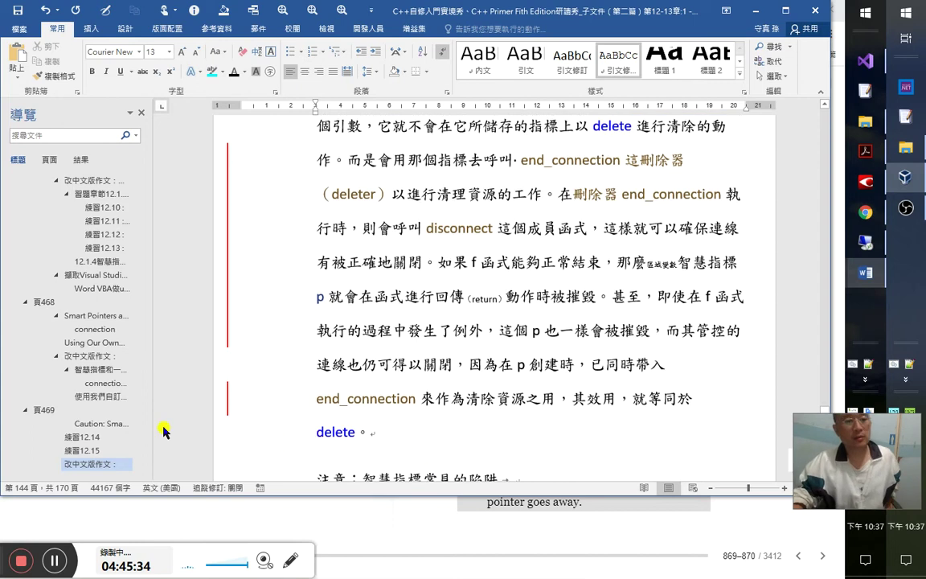
scroll(554, 403, "down", 5)
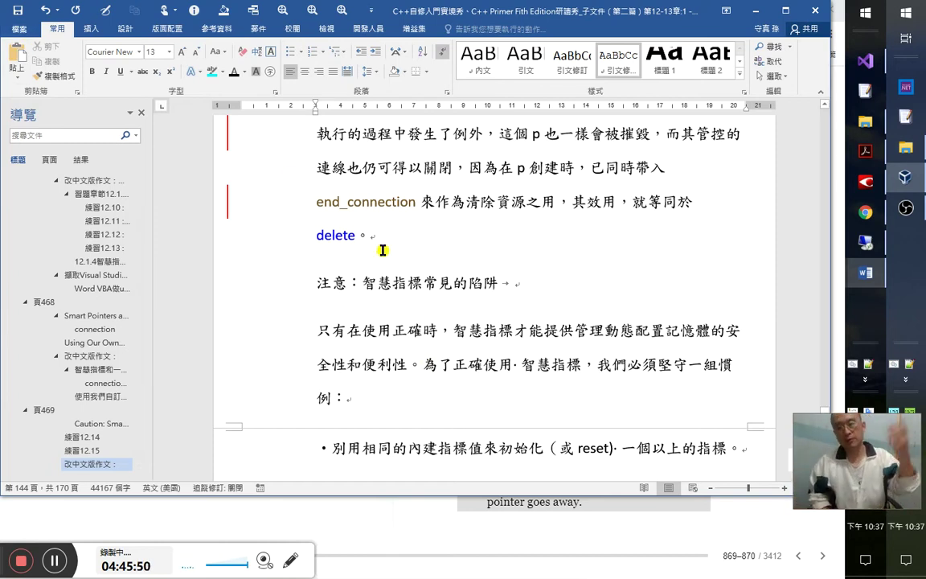
- Make 注意：智慧指標常見的陷阱 a Heading 2 with Ctrl+Alt+2, then view the C++ Primer book
left_click(419, 277)
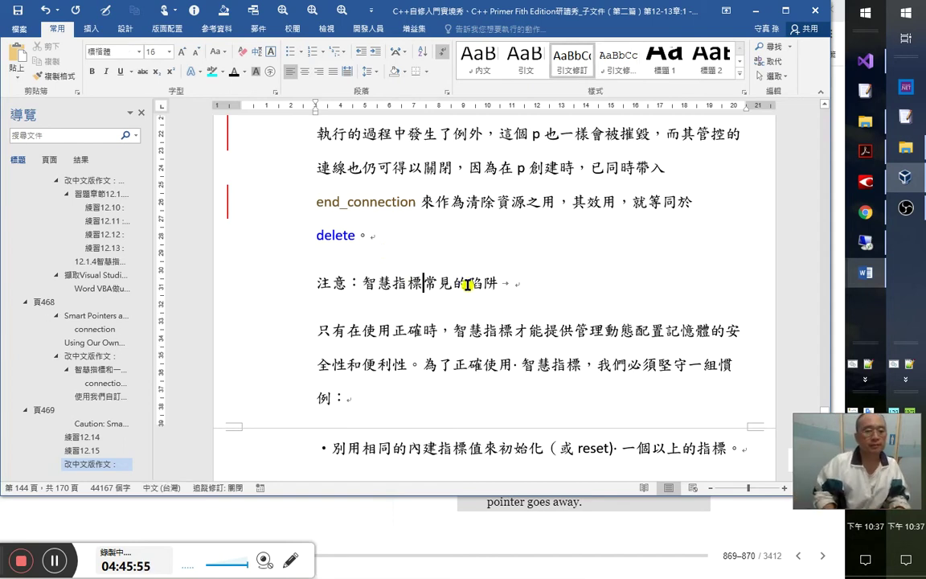
key("ctrl+alt+2")
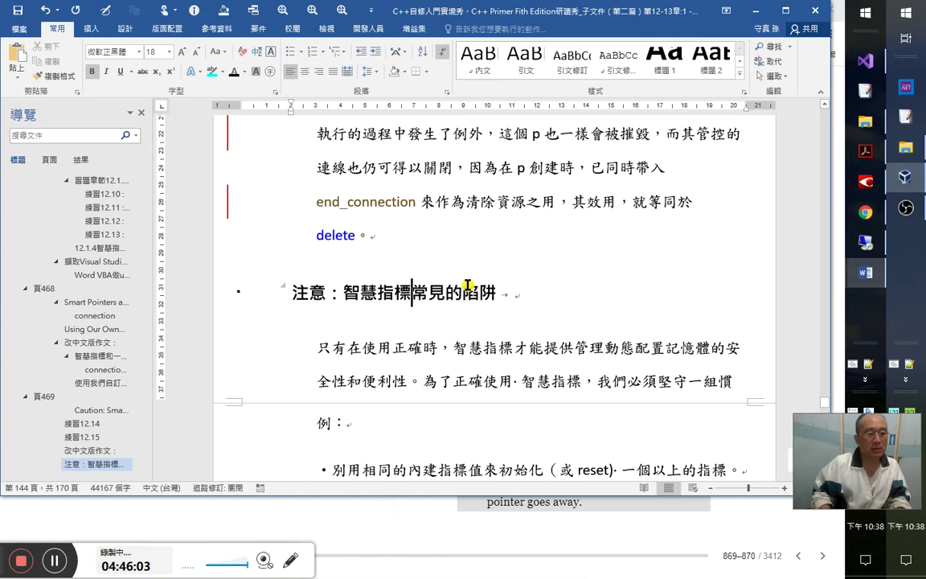
key("alt+Tab")
key("alt+Tab")
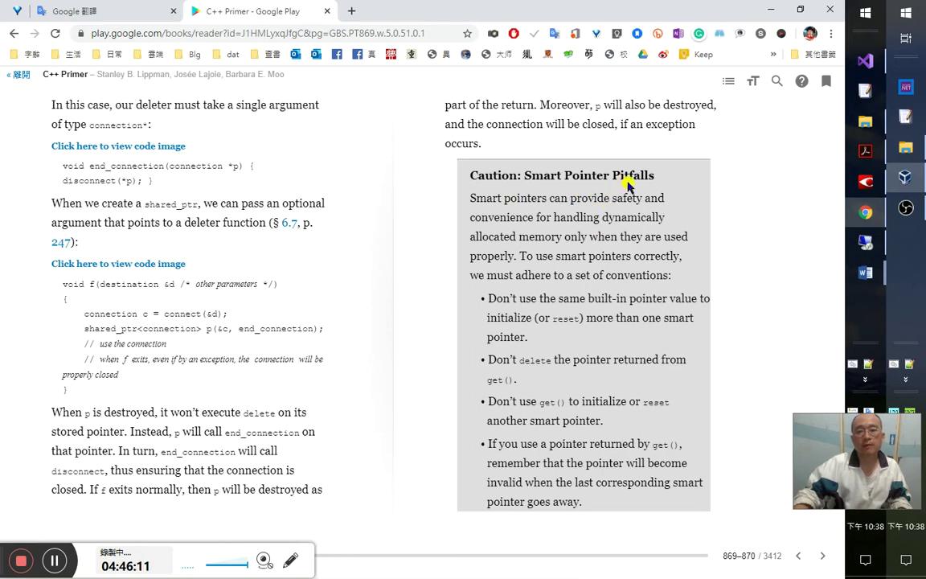
- Look up 'Pitfalls' in the dictionary and translator popups (陷阱), then return to Word
double_click(632, 177)
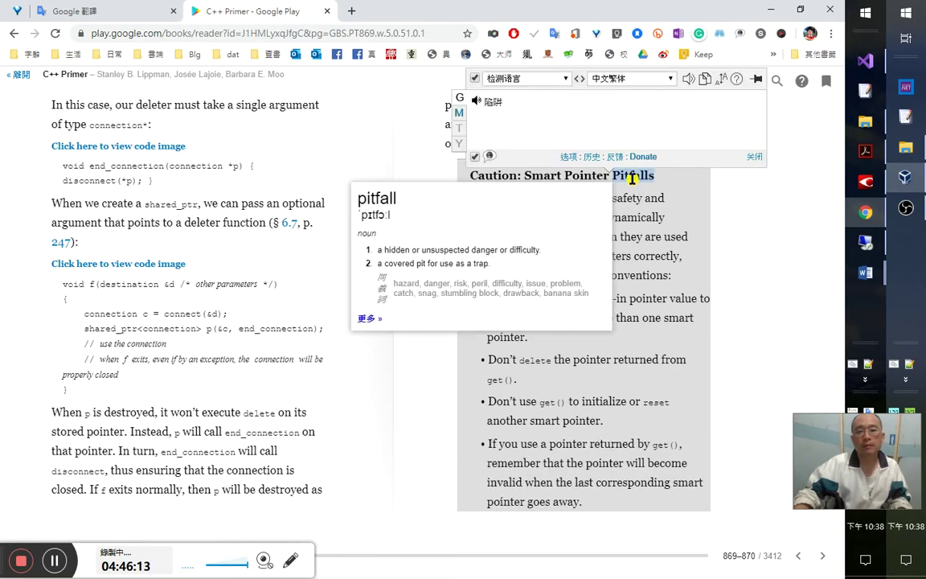
double_click(380, 199)
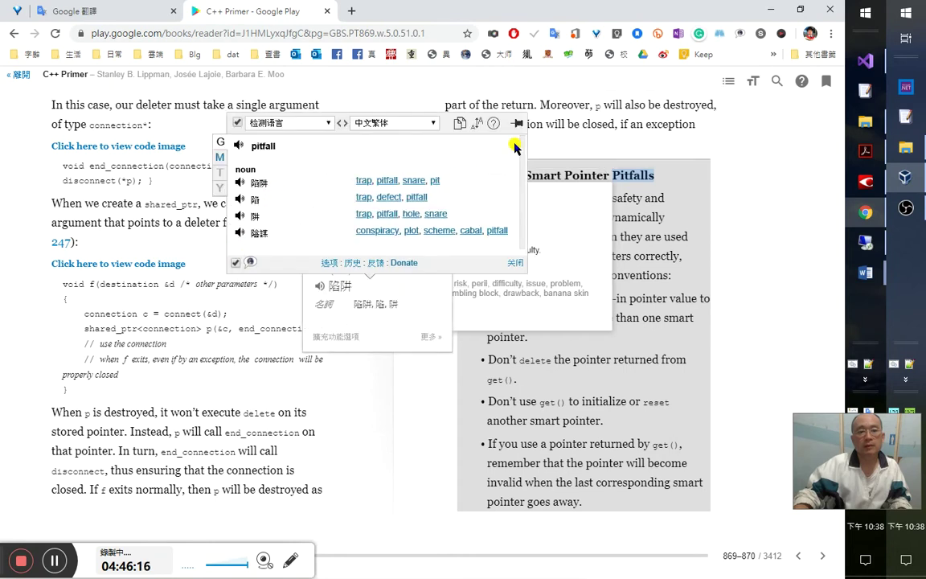
left_click(651, 130)
key("alt+Tab")
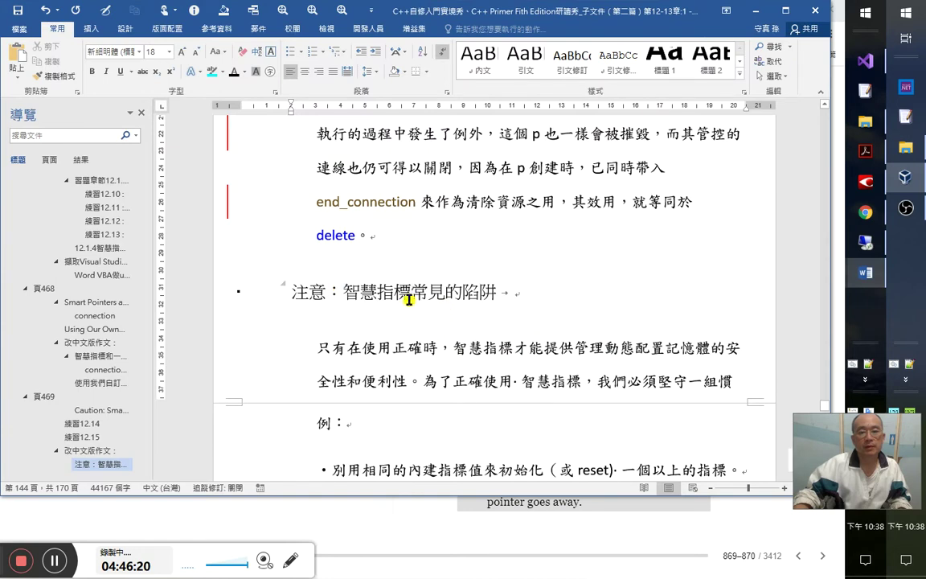
- Recheck the book's wording, then shade the 注意 heading paragraph light grey
scroll(401, 343, "down", 2)
left_click(306, 228)
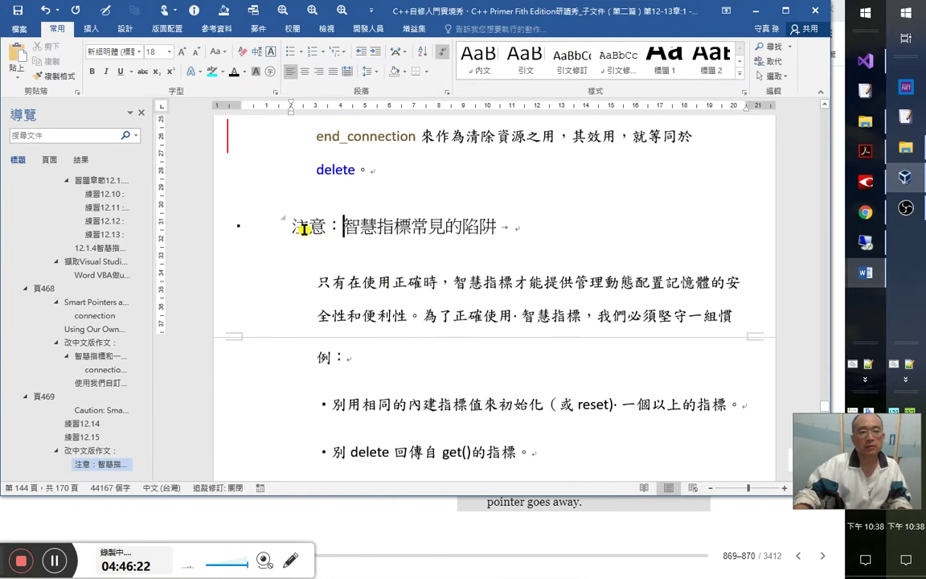
key("alt+Tab")
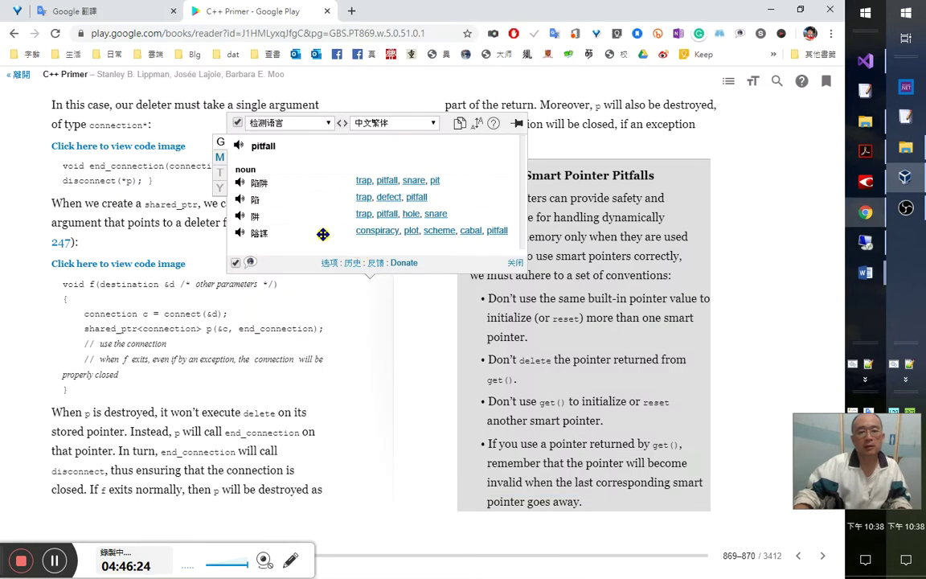
key("alt+Tab")
triple_click(567, 235)
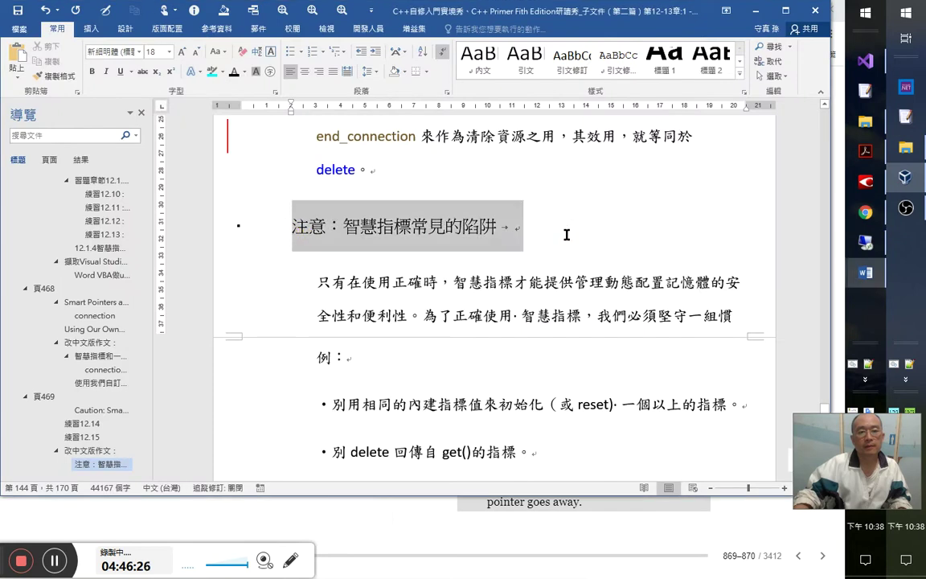
left_click(404, 71)
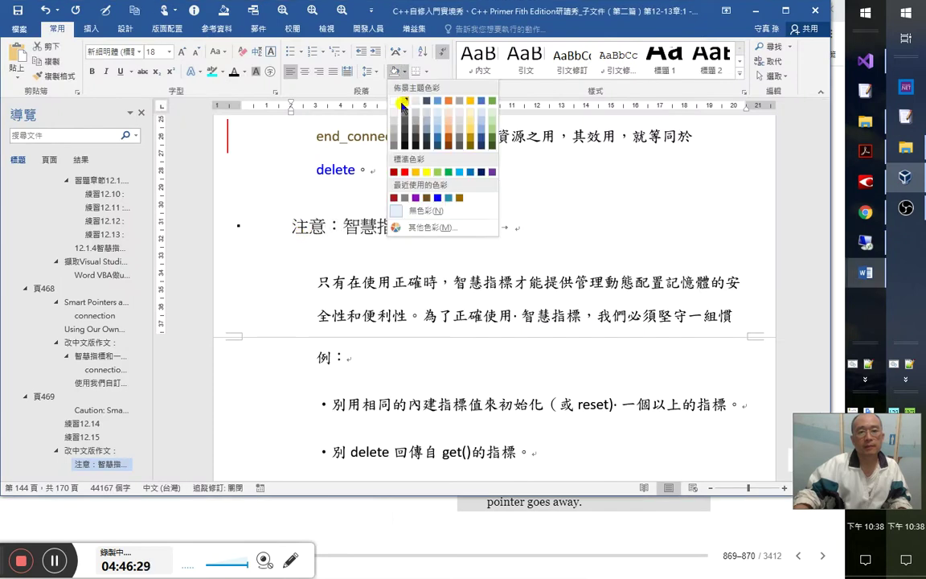
left_click(394, 126)
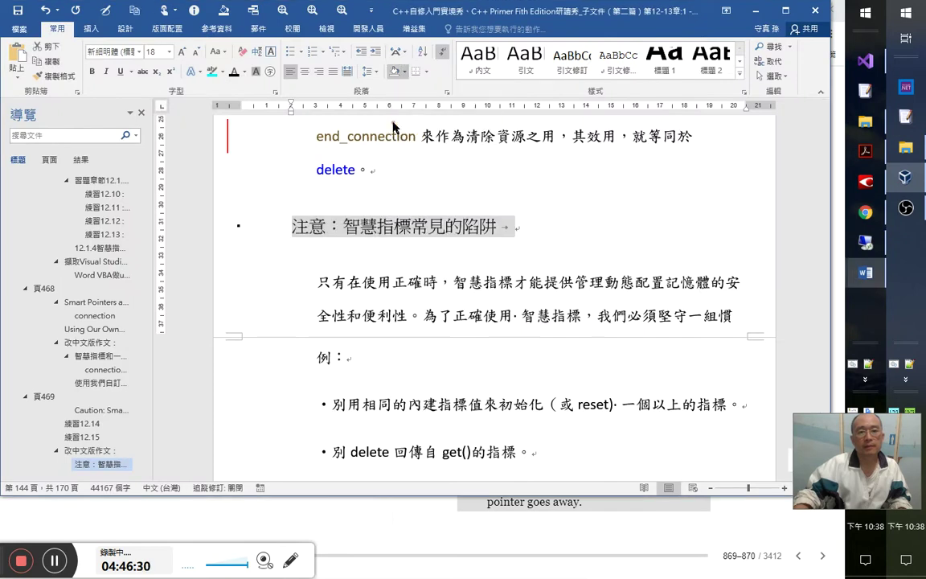
- Delete the colon after 注意 in the heading
left_click(484, 315)
left_click(326, 228)
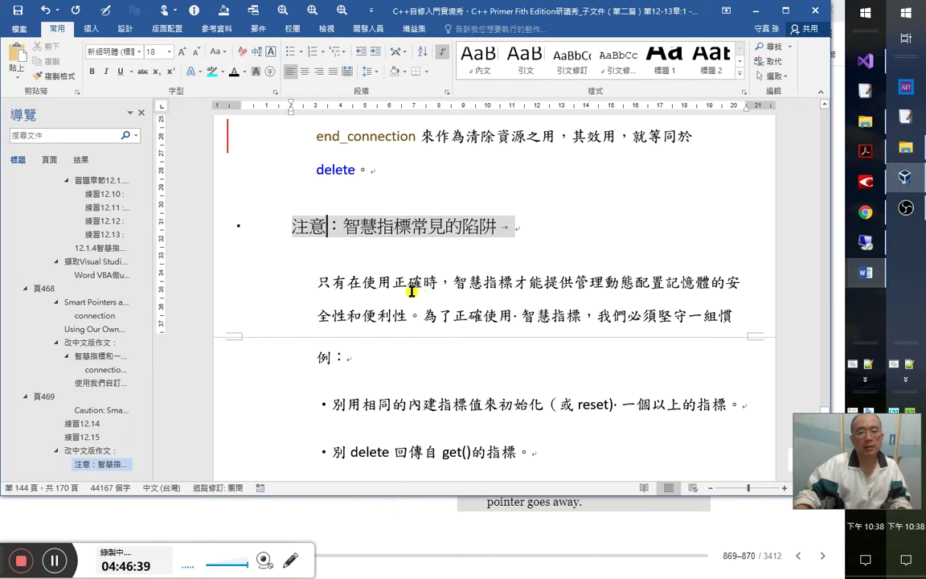
key("Delete")
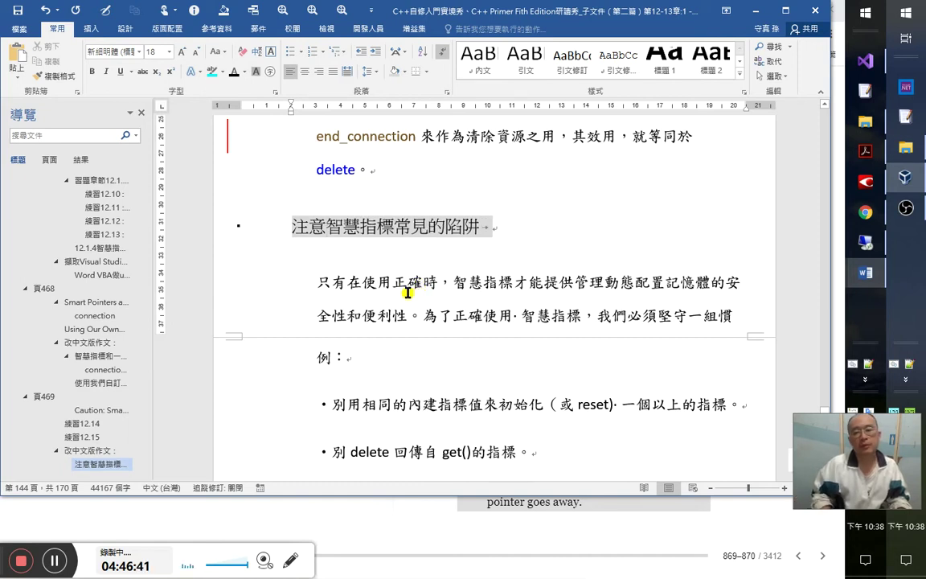
key("Right")
key("Right")
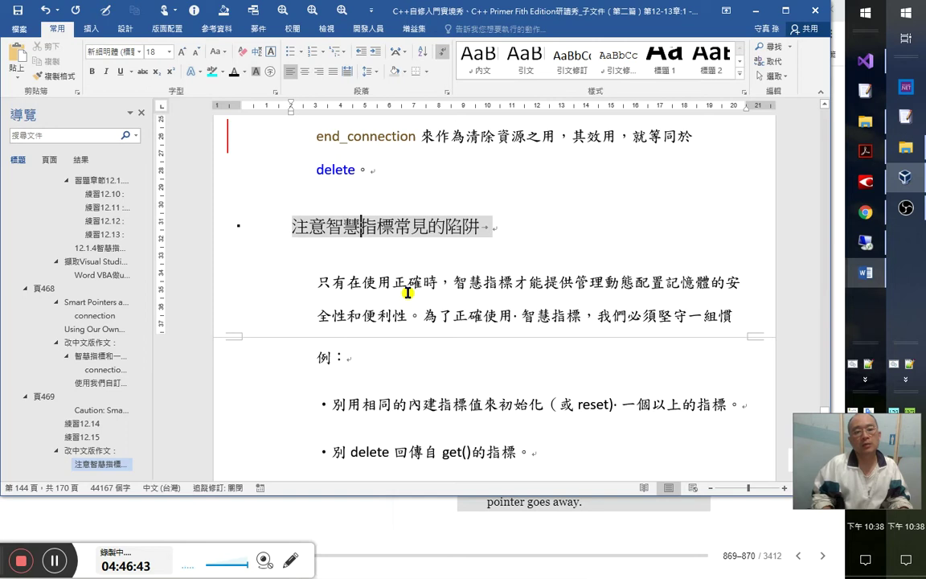
key("Right")
key("Right")
key("Home")
- Retype the heading prefix as 注意：注意 with the Chinese input method
type("eypy")
key("BackSpace")
key("BackSpace")
key("BackSpace")
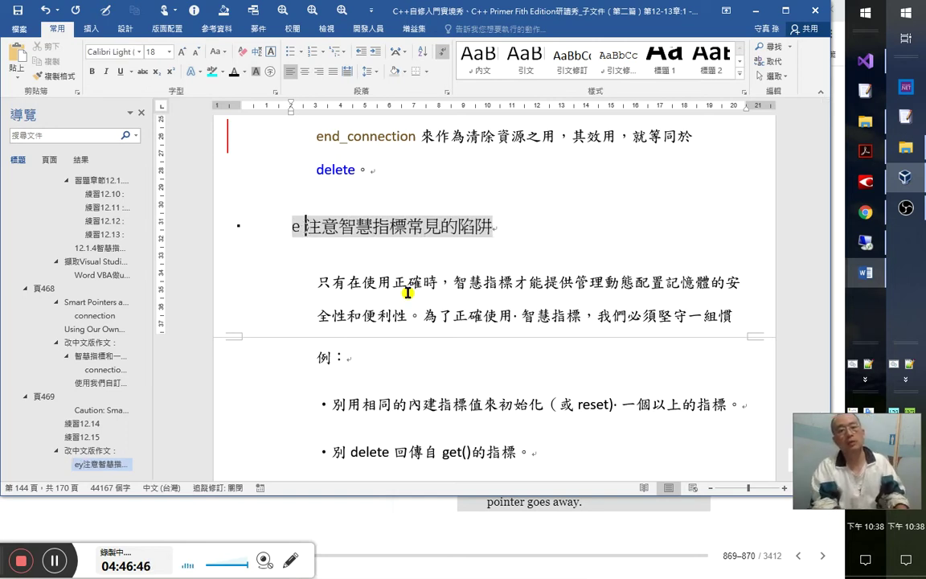
key("BackSpace")
type("yy")
key("BackSpace")
key("BackSpace")
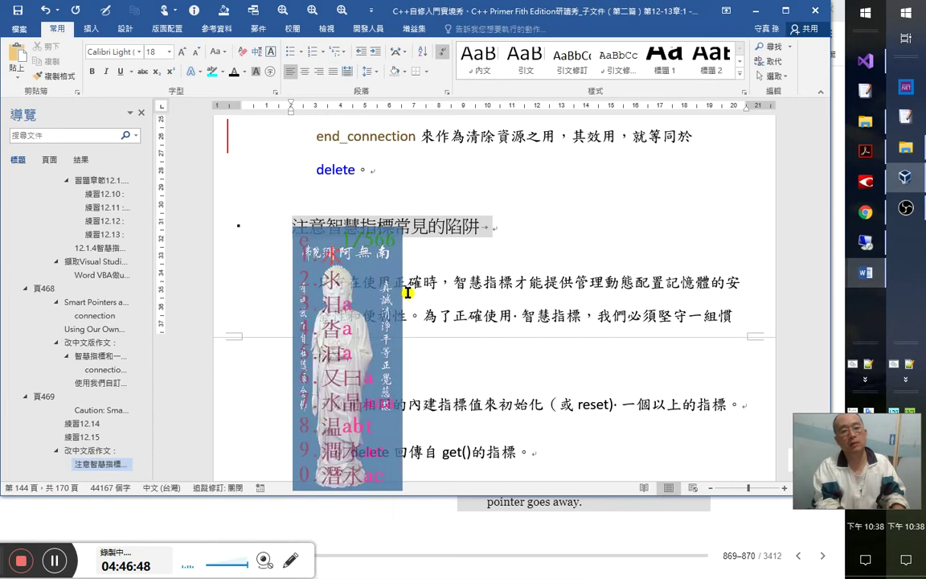
type("ey")
key("BackSpace")
key("BackSpace")
type("注意：")
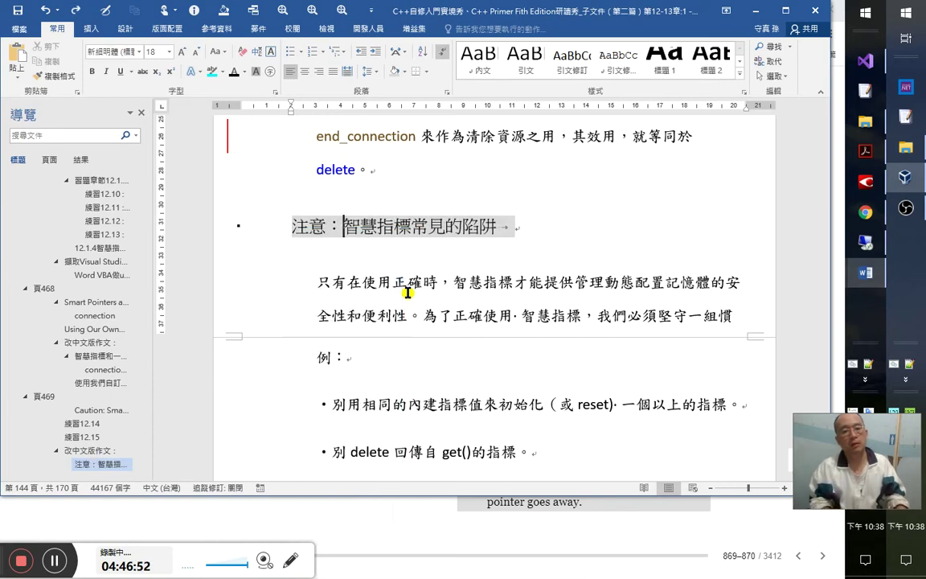
key("ctrl+shift+e")
type("注意")
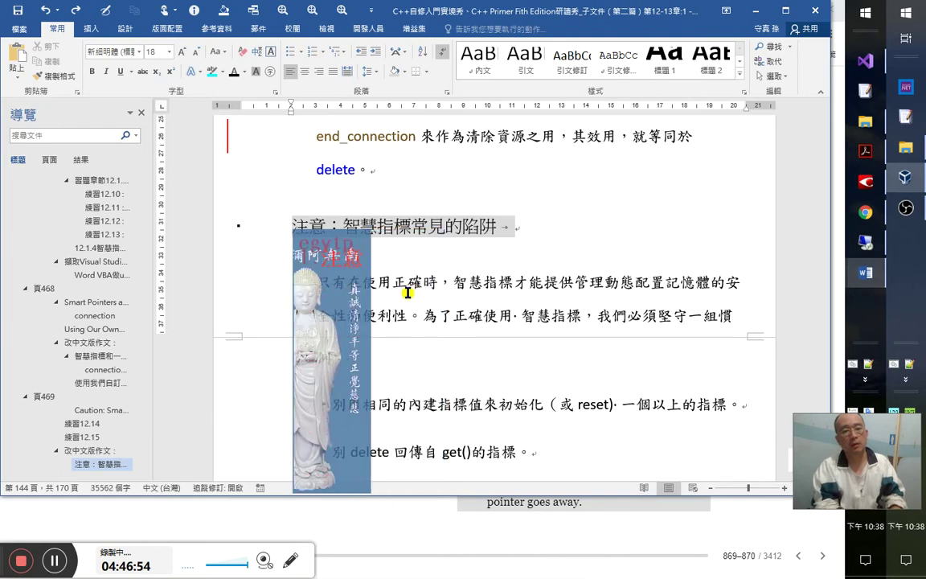
- Review the intro paragraph, checking 只有在使用正確時 and 安全性和便利性。
key("Down")
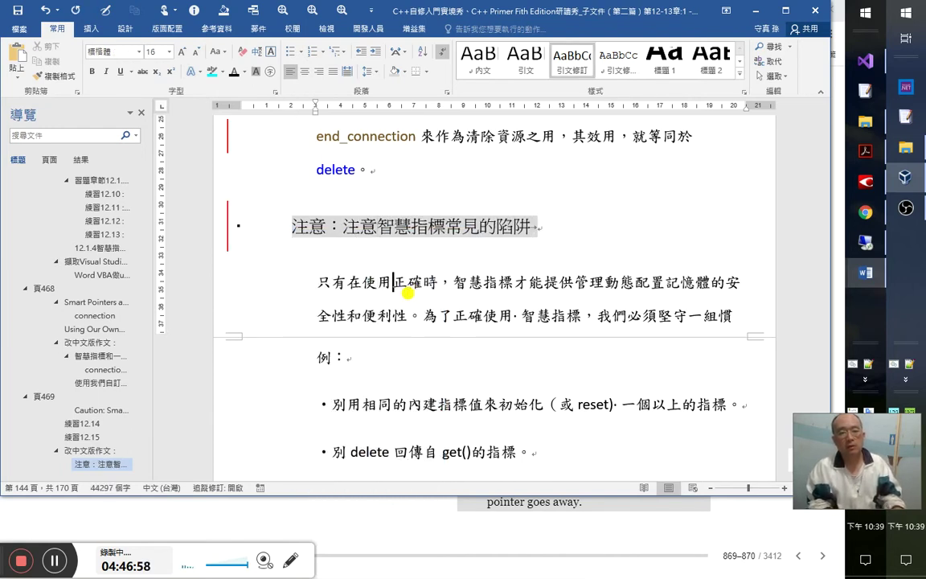
key("Right")
key("Right")
key("shift+Home")
key("Right")
key("Right")
key("Right")
key("Right")
key("Right")
key("Right")
key("Right")
key("Right")
key("Right")
key("Right")
key("Right")
key("Right")
key("Right")
key("Right")
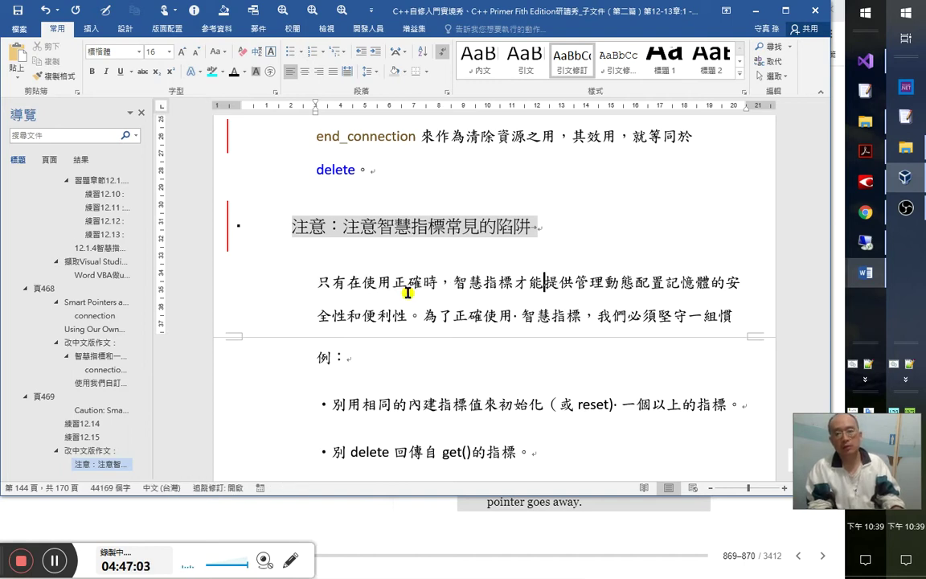
key("Right")
key("Right")
key("Right")
key("Right")
key("Right")
key("Right")
key("Right")
key("Right")
key("Right")
key("Right")
key("Right")
key("Right")
key("Right")
key("Right")
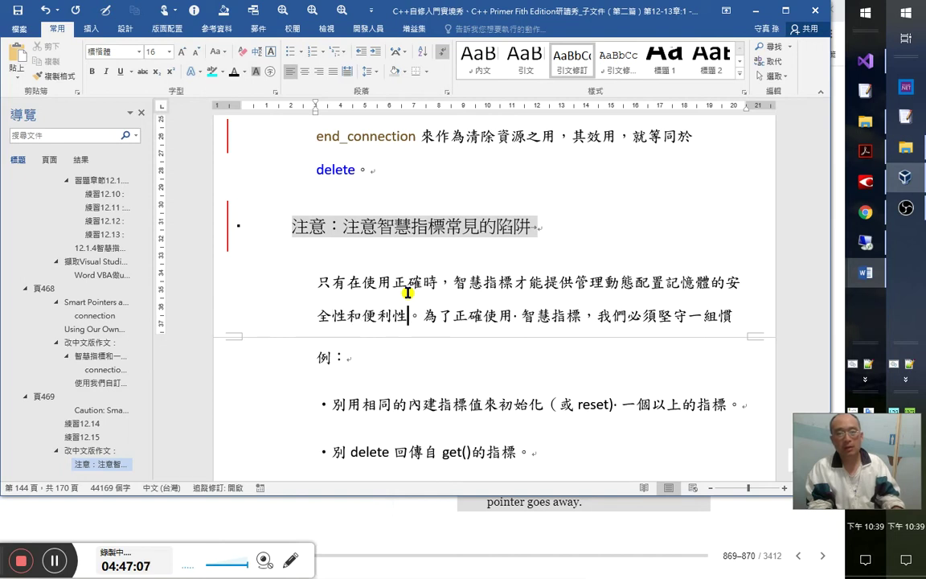
key("Left")
key("shift+Left")
key("shift+Left")
key("shift+Left")
key("shift+Left")
key("shift+Left")
key("shift+Left")
key("shift+Left")
key("shift+Left")
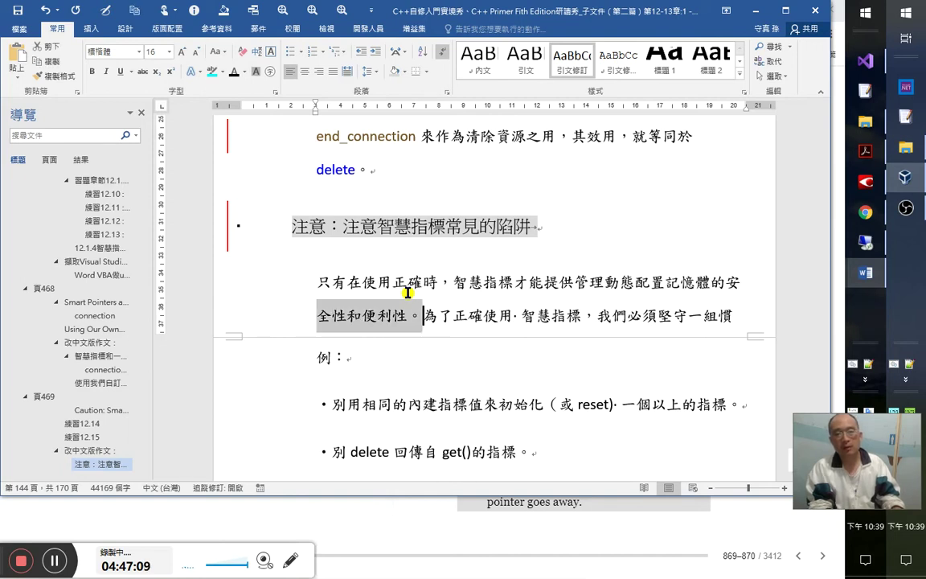
key("Right")
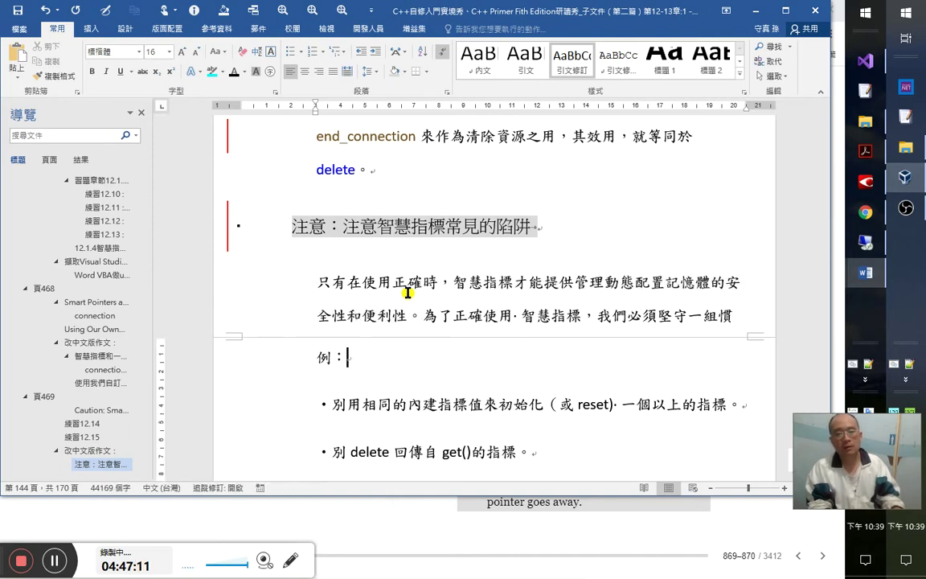
key("Right")
key("Right")
key("Right")
key("Right")
key("Right")
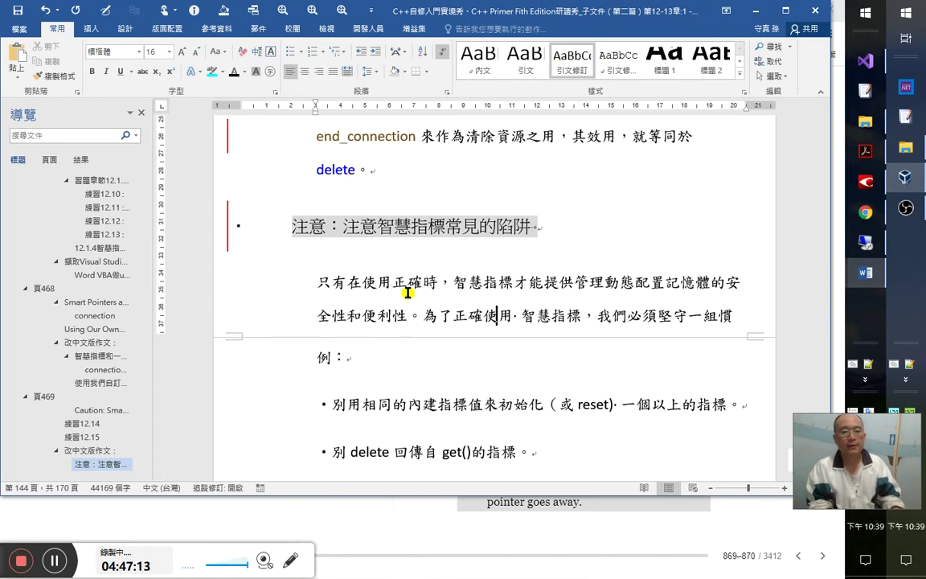
- Remove the stray dot before 智慧指標, check the bullets, and select the intro paragraph
key("ctrl+shift+e")
key("Right")
key("Delete")
key("Right")
key("Right")
key("Down")
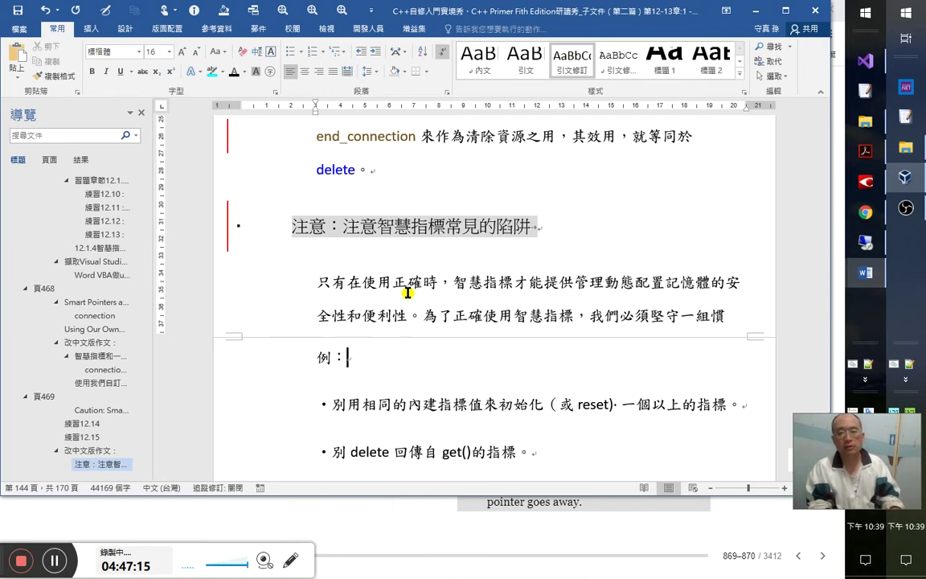
key("Down")
key("Down")
key("End")
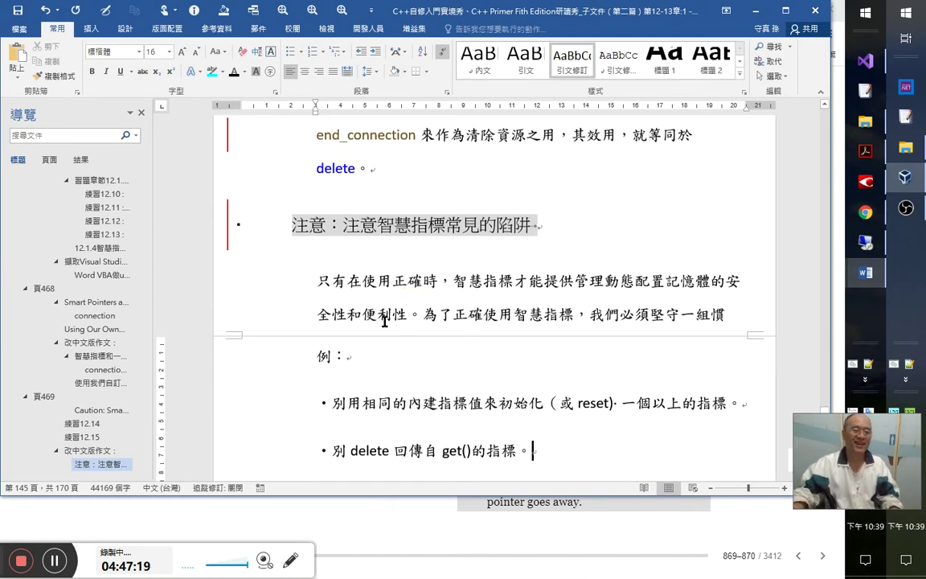
triple_click(321, 289)
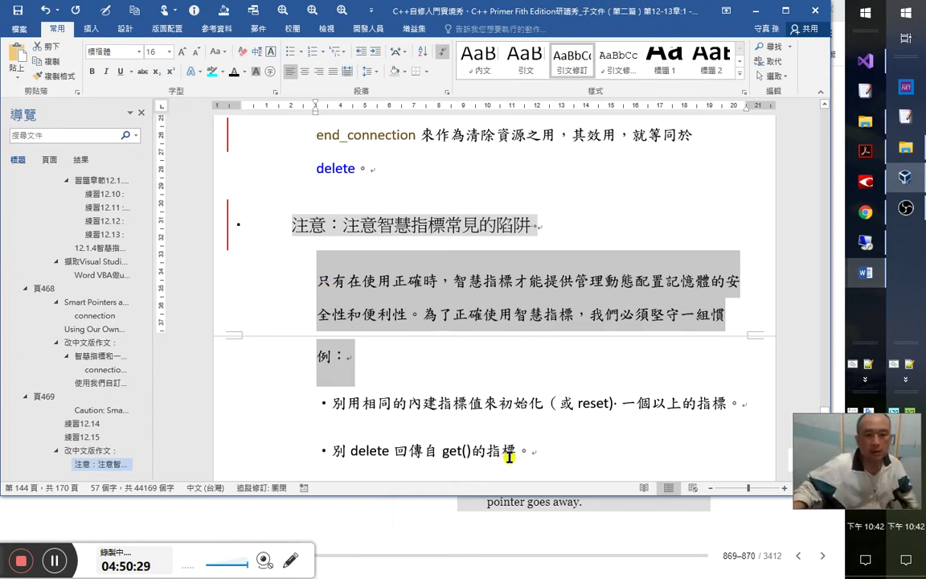
- Bring the Chrome browser window to the front
left_click(445, 521)
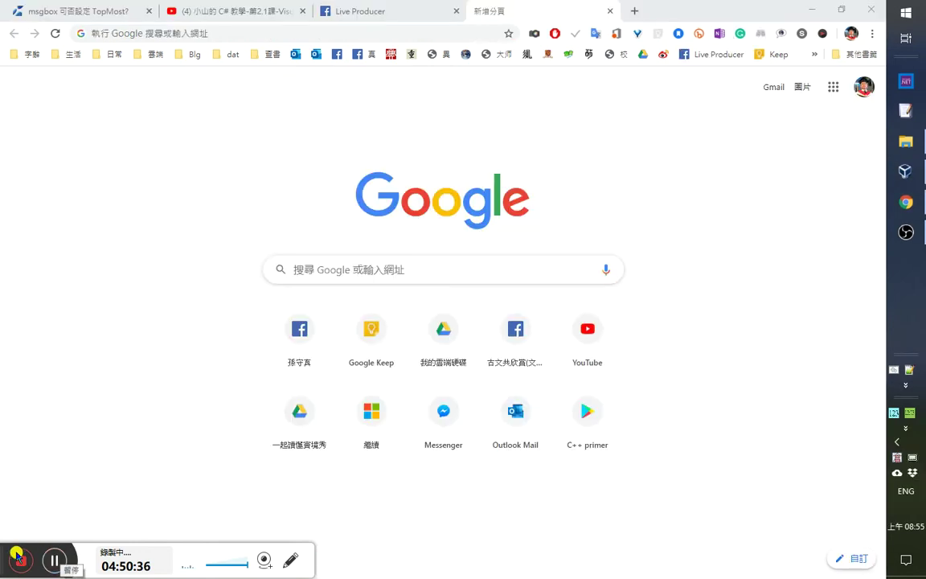
left_click_drag(16, 555, 27, 462)
left_click(275, 468)
left_click(285, 521)
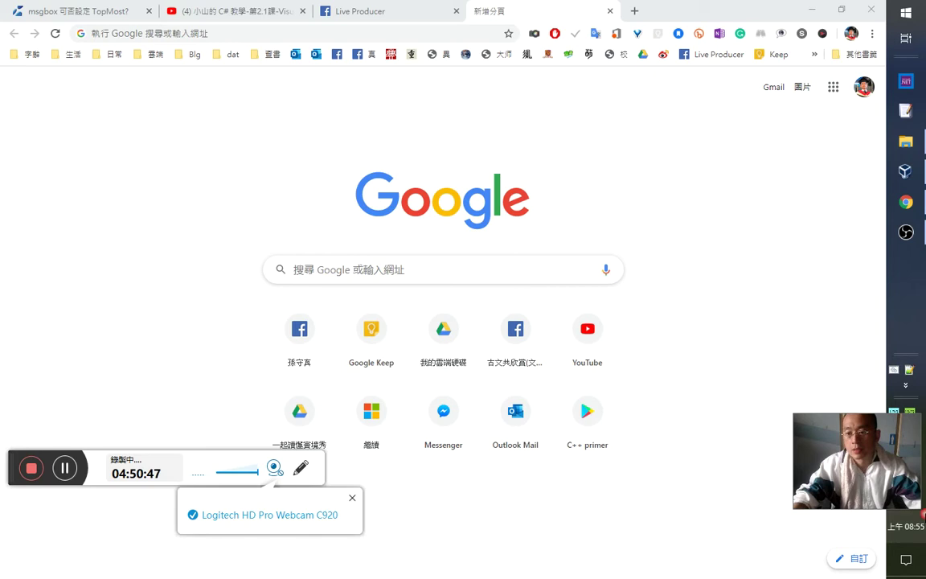
key("super+alt+d")
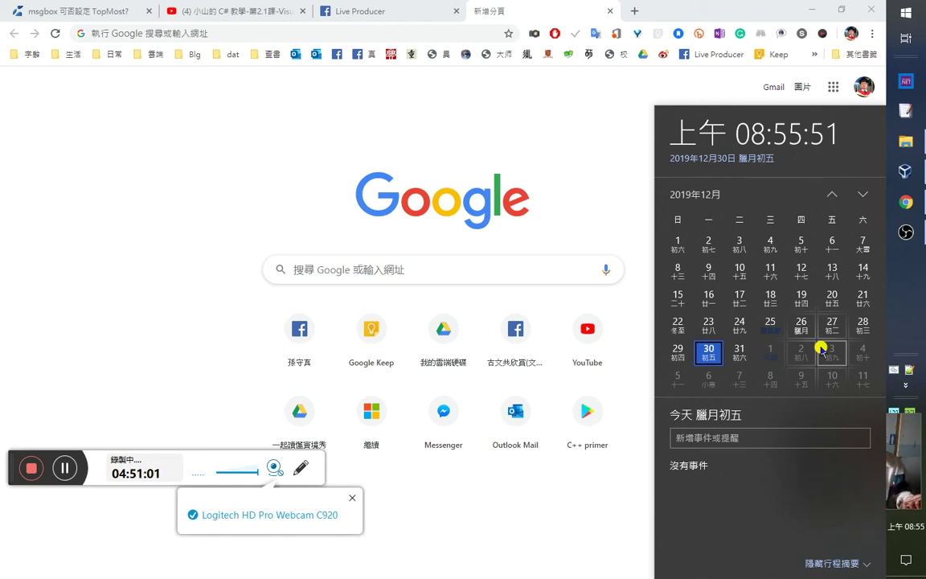
left_click(458, 32)
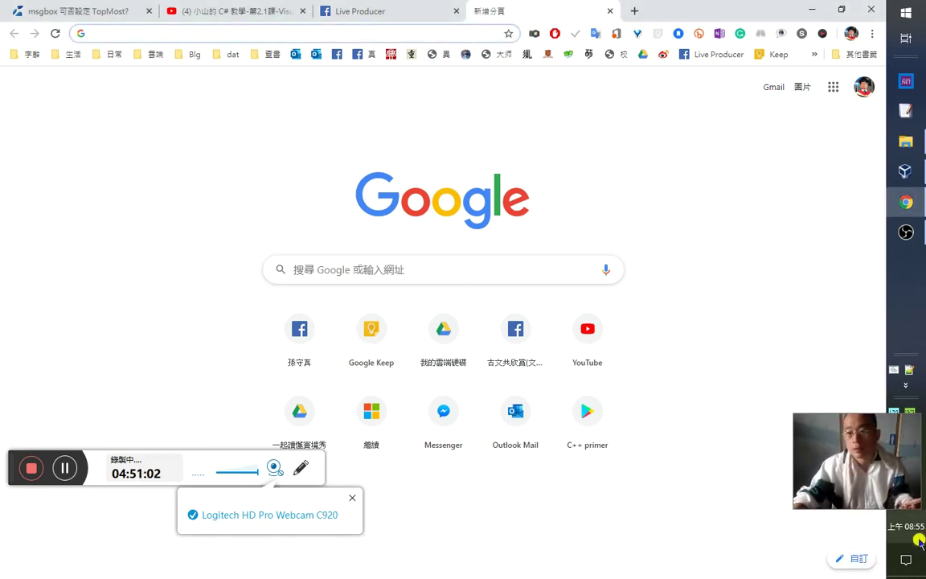
left_click(237, 27)
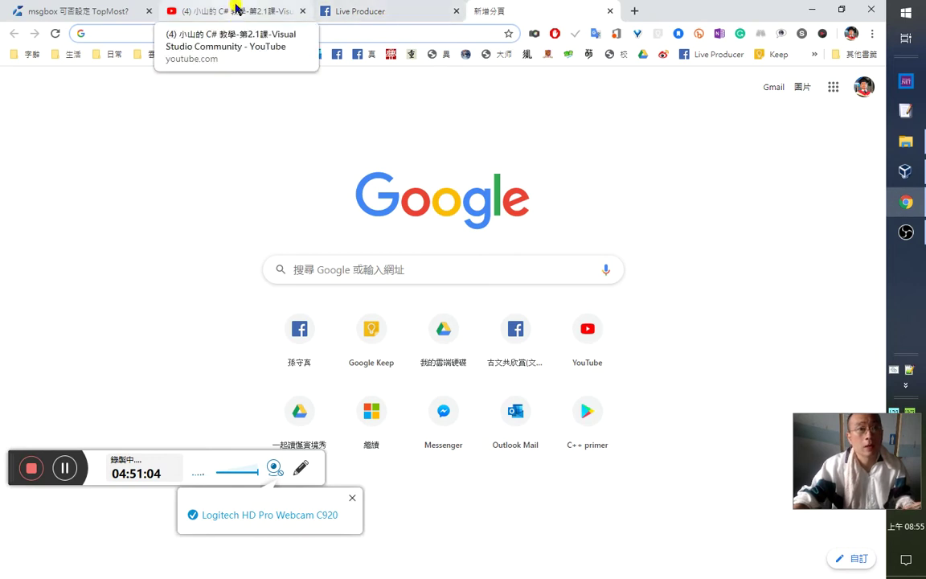
- Open the C#语言入门详解 sidebar video in its own tab, pause it, and bookmark it
left_click(238, 8)
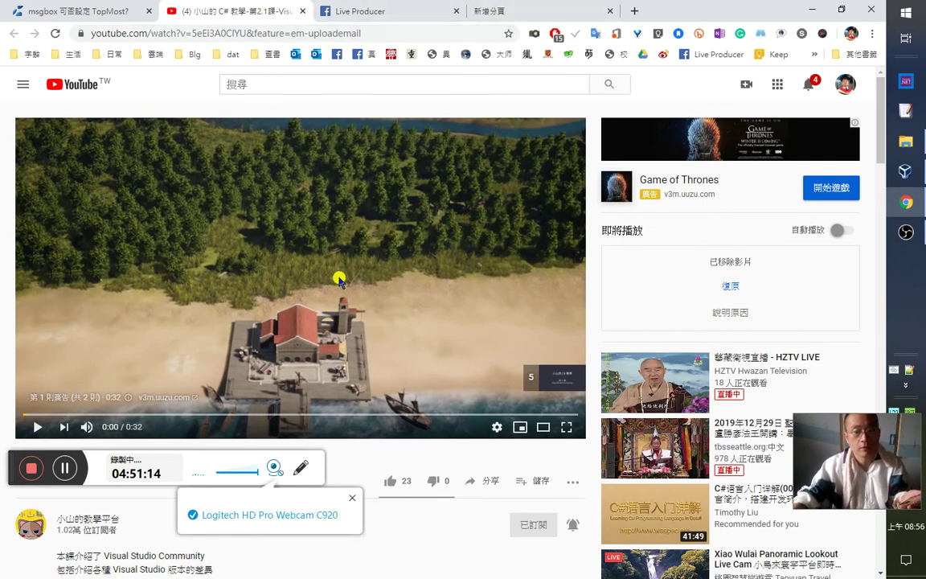
scroll(653, 483, "down", 1)
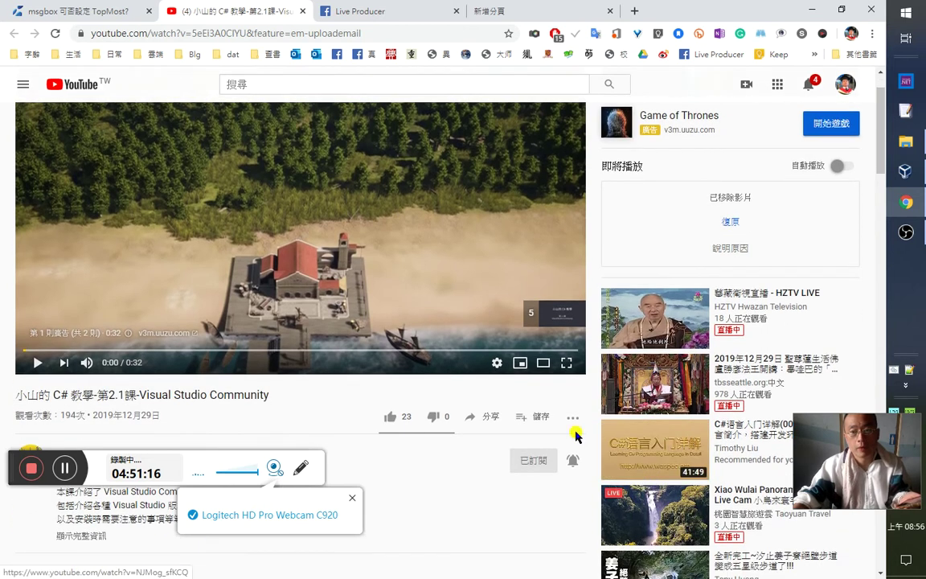
left_click_drag(844, 463, 850, 531)
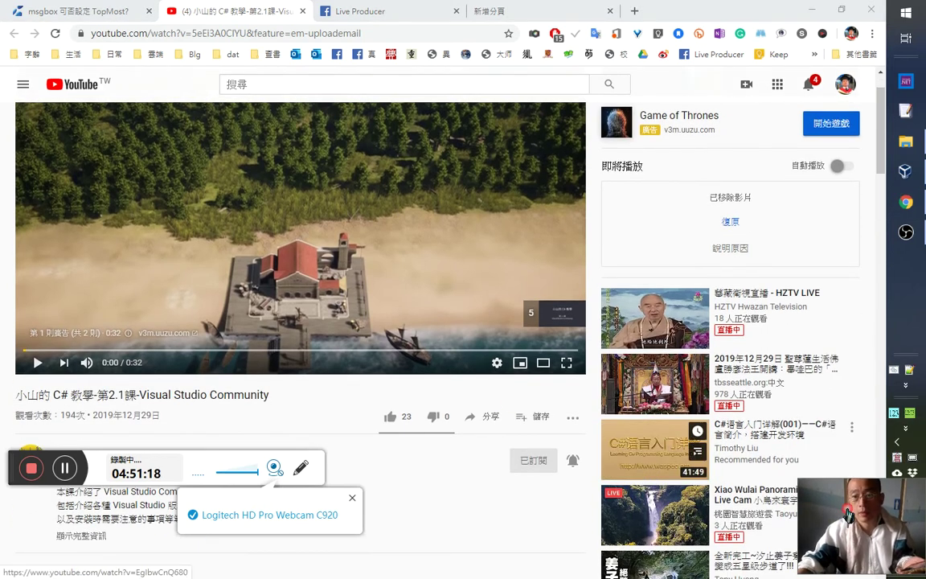
middle_click(766, 430)
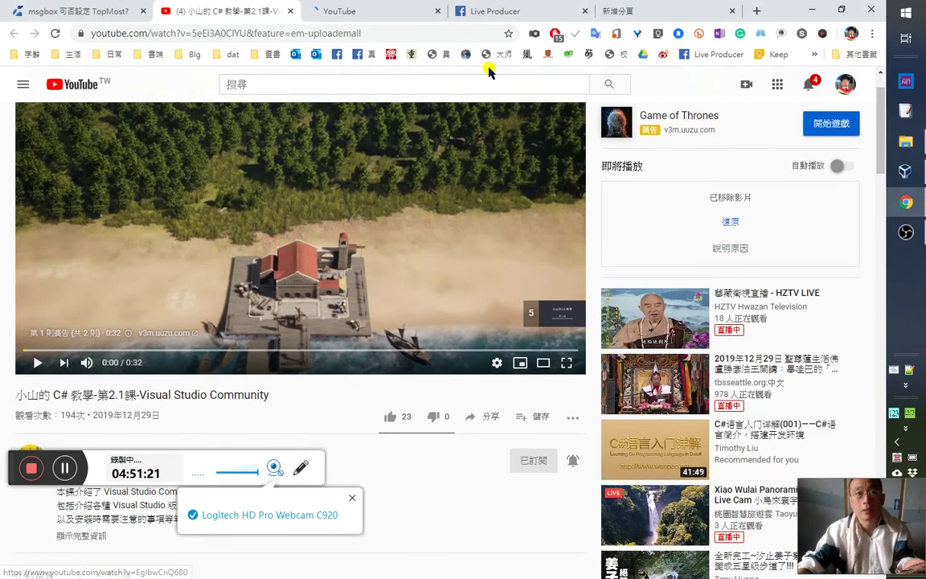
left_click(387, 11)
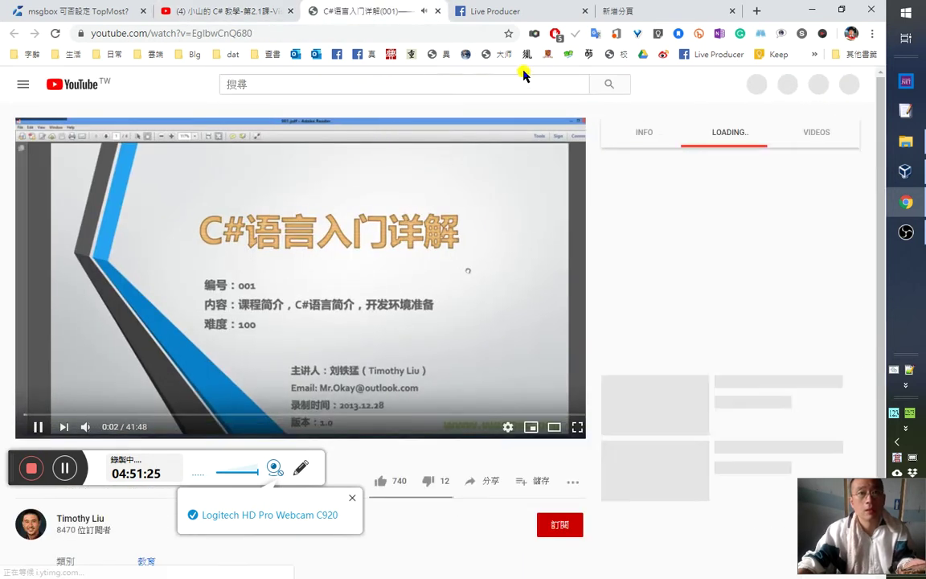
left_click(416, 220)
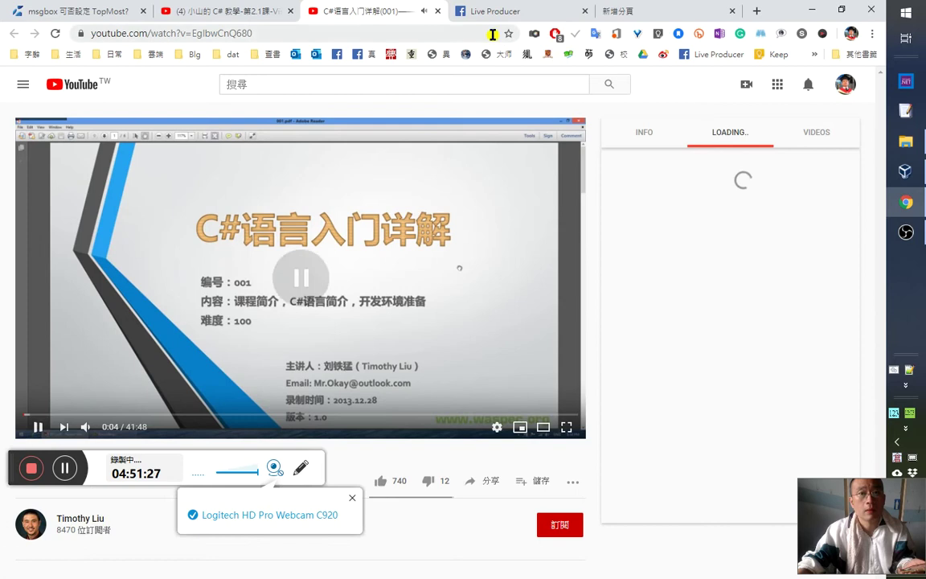
left_click(509, 33)
left_click(402, 114)
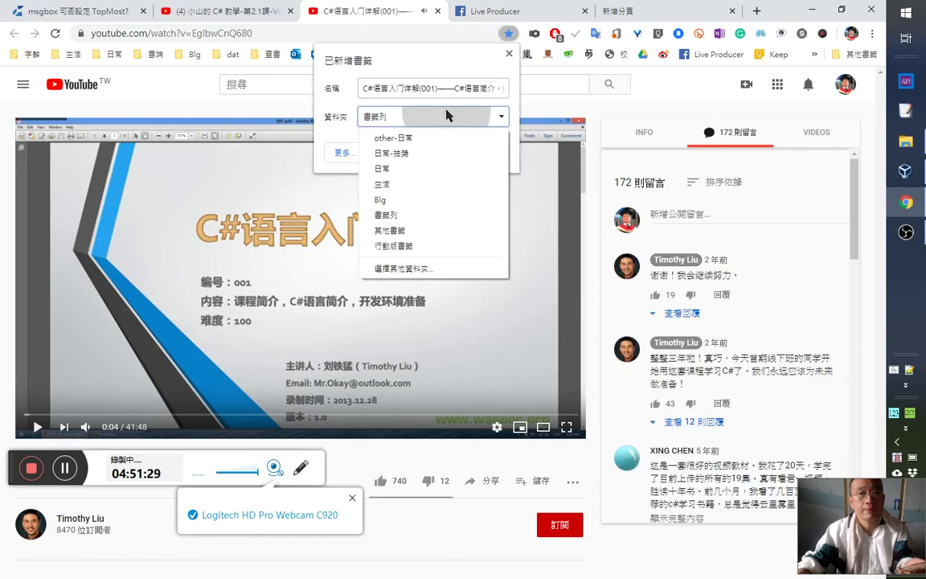
- File the bookmark under 電腦語言 > C# > 入門C# and save it
left_click(439, 269)
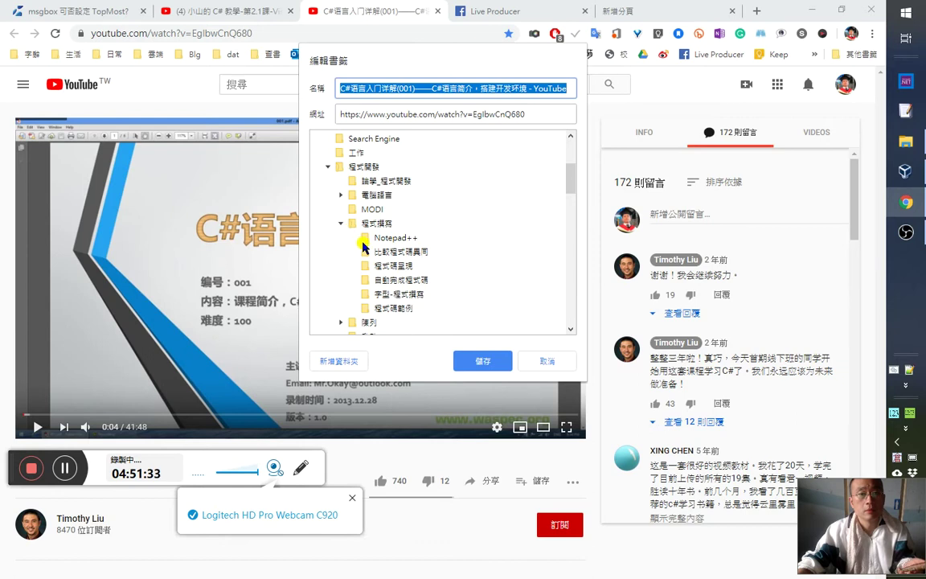
left_click(341, 224)
scroll(368, 269, "down", 1)
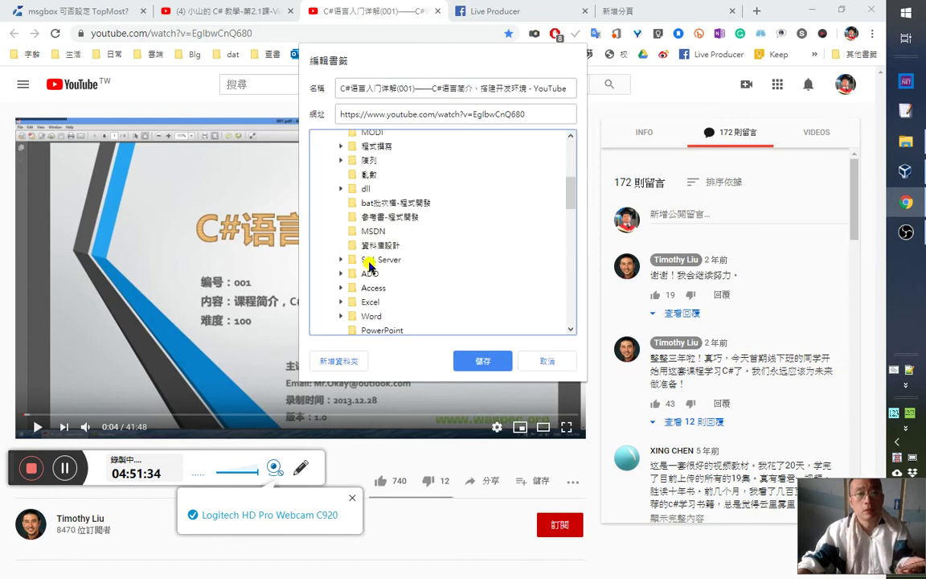
scroll(374, 272, "up", 3)
scroll(378, 274, "down", 2)
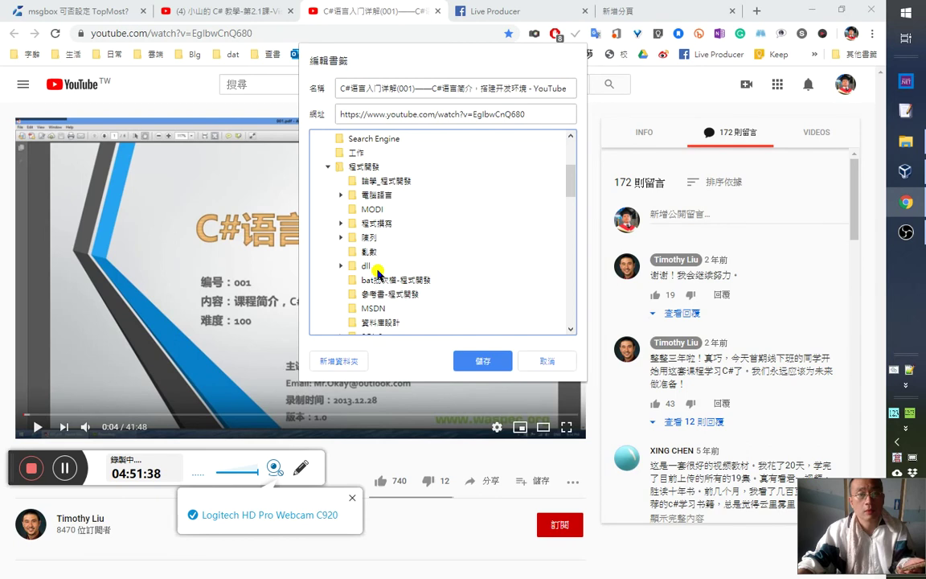
left_click(341, 195)
left_click(354, 209)
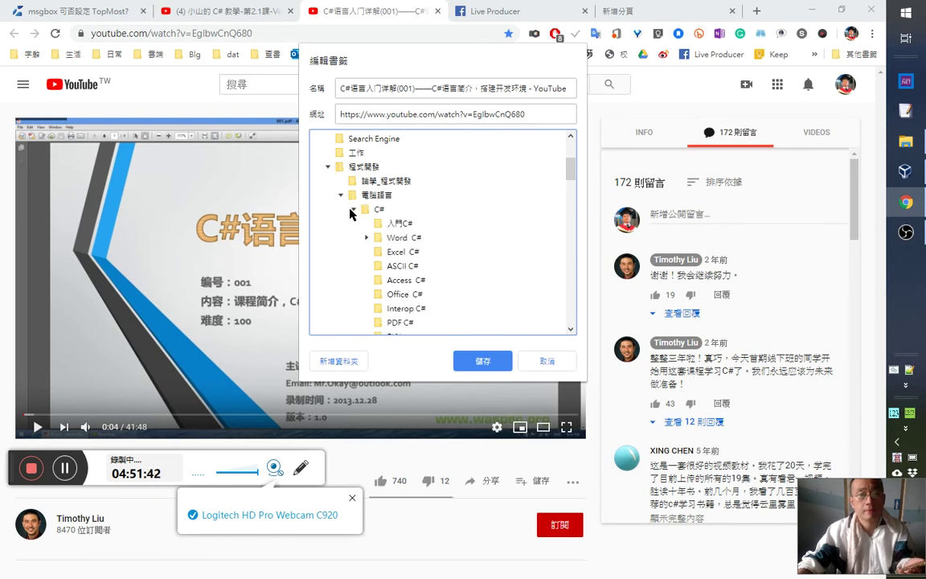
left_click(399, 223)
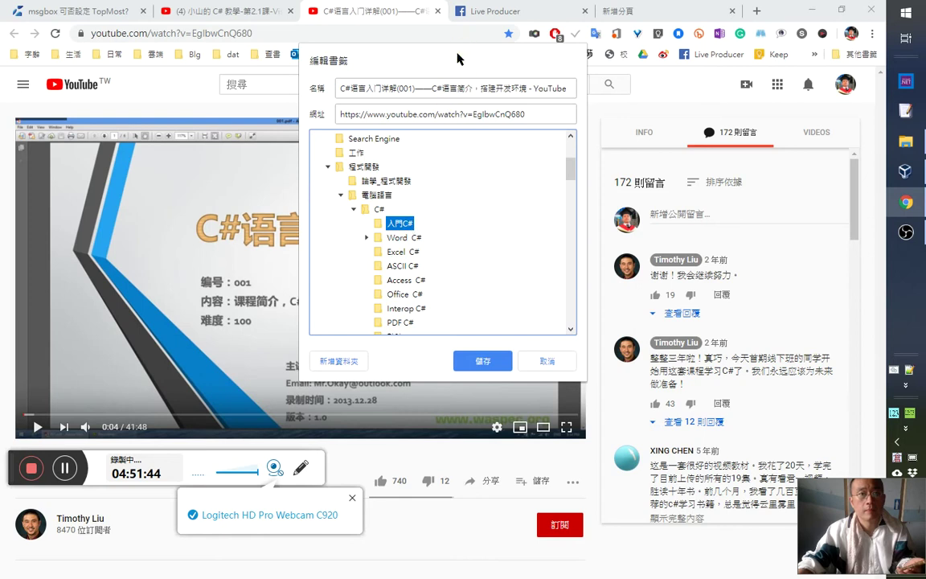
left_click(482, 361)
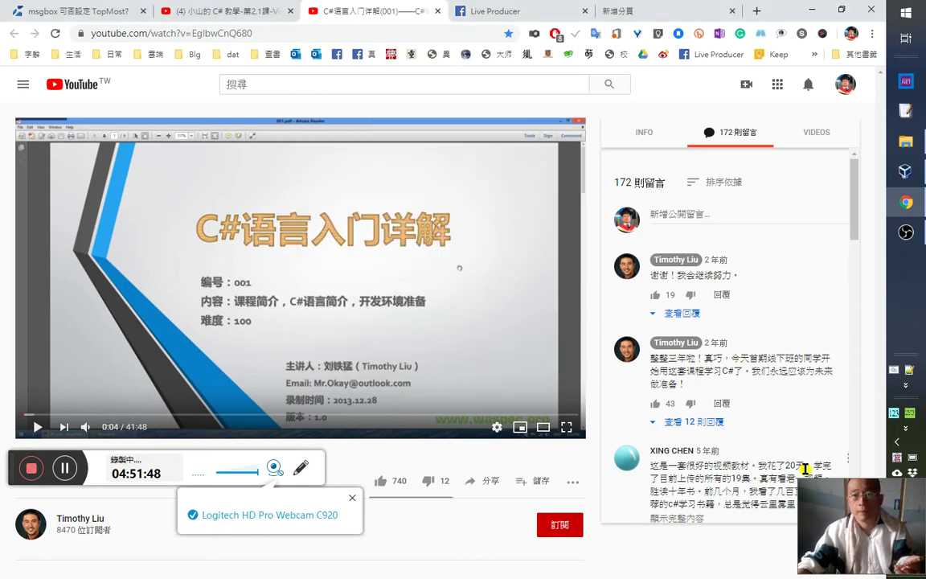
- Look over the Save-to playlist options, dismiss them, and close the C#语言入门详解 tab
left_click_drag(874, 547, 868, 399)
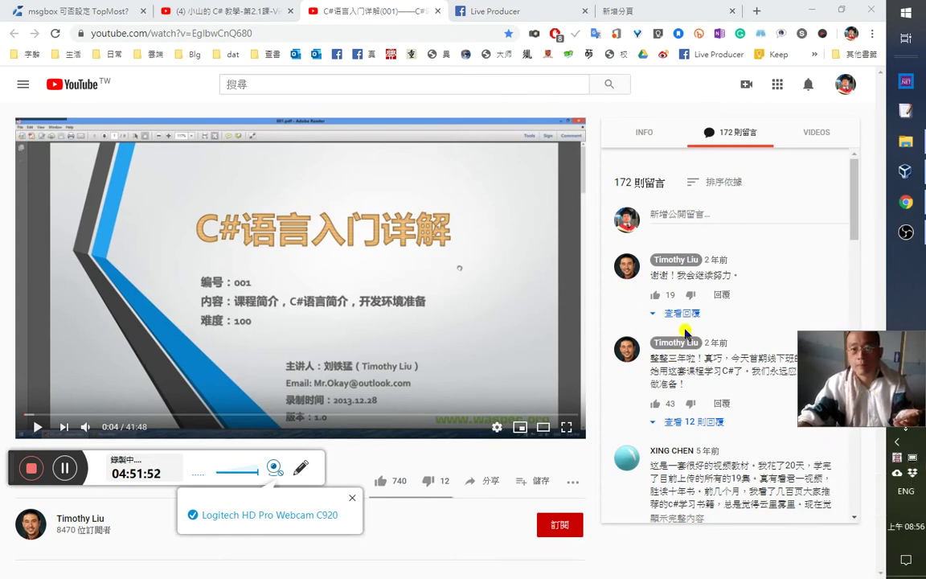
left_click_drag(891, 385, 891, 470)
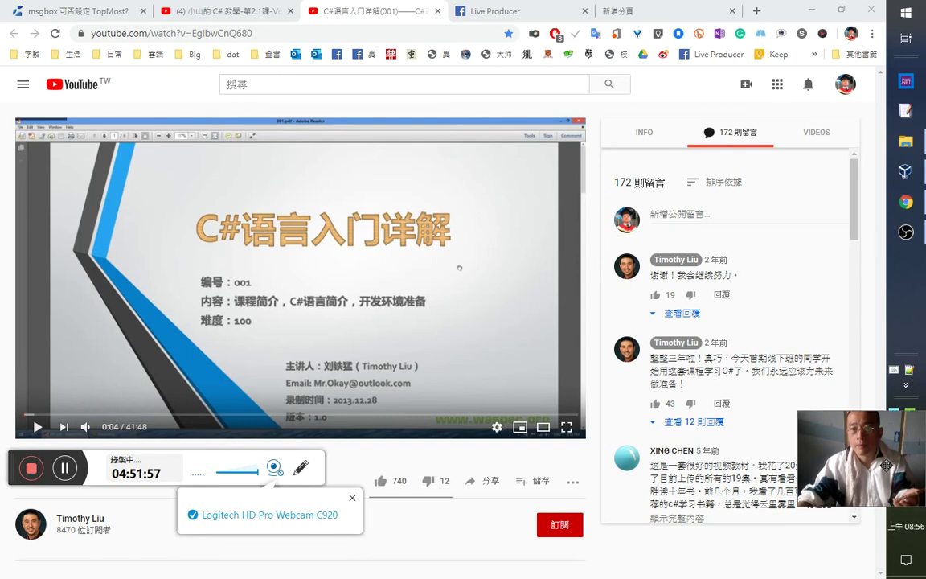
left_click_drag(891, 472, 873, 454)
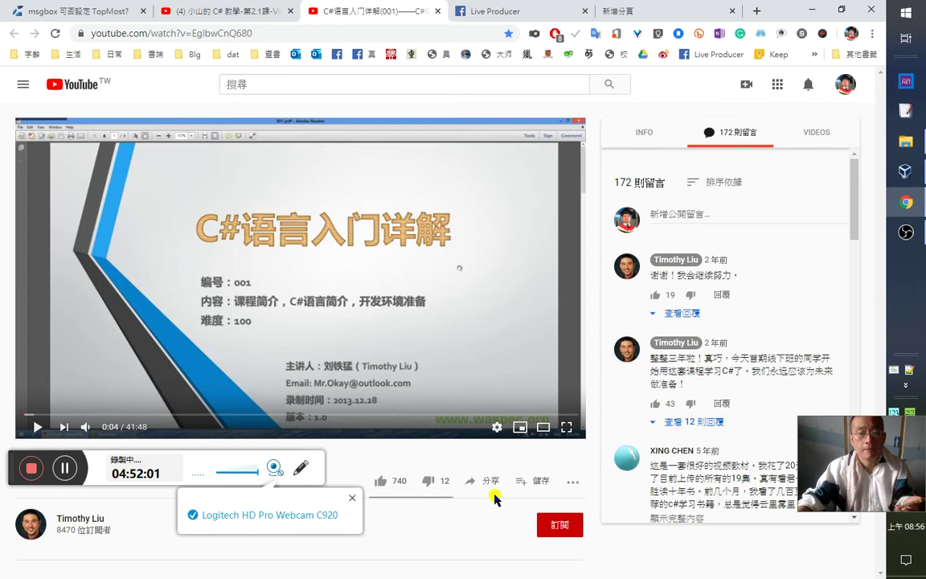
left_click(530, 481)
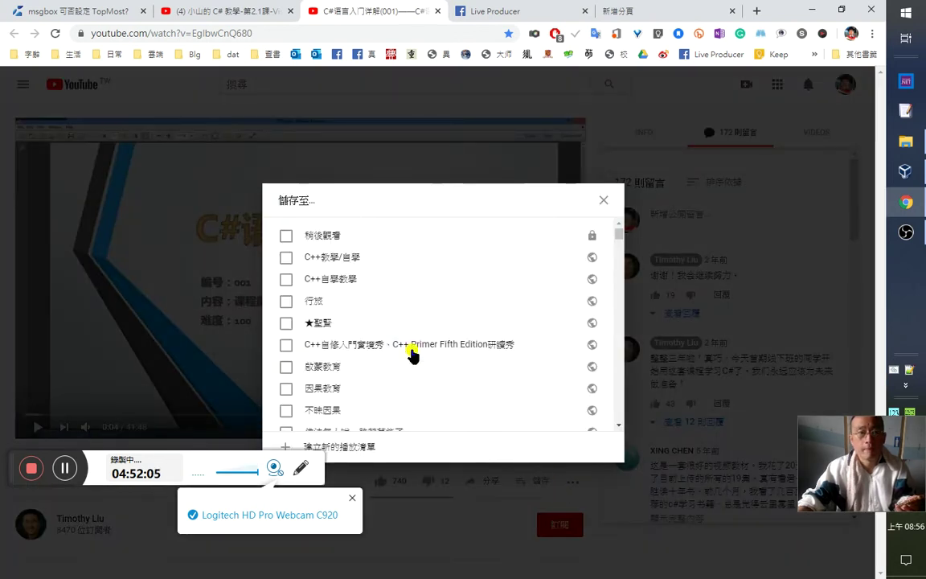
scroll(438, 347, "down", 15)
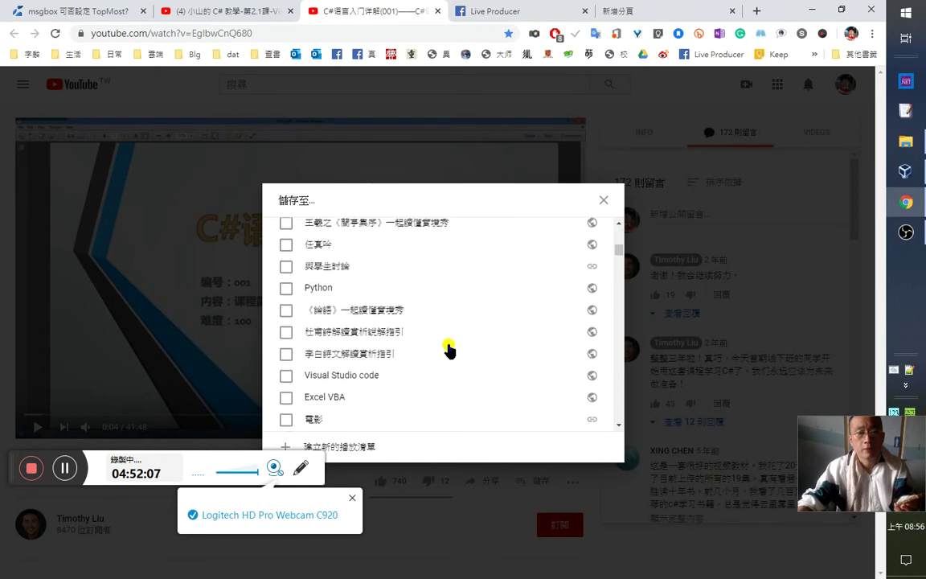
scroll(455, 346, "down", 15)
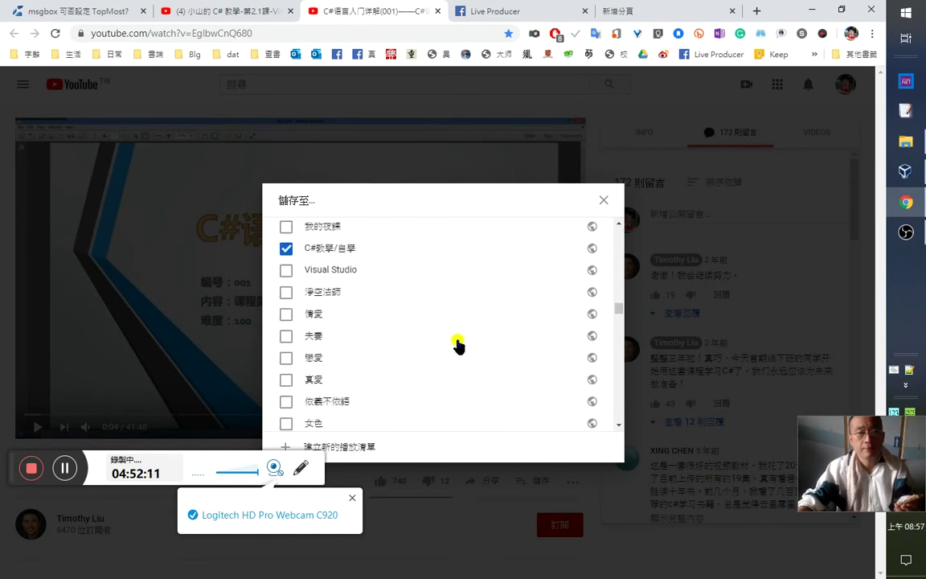
left_click(604, 200)
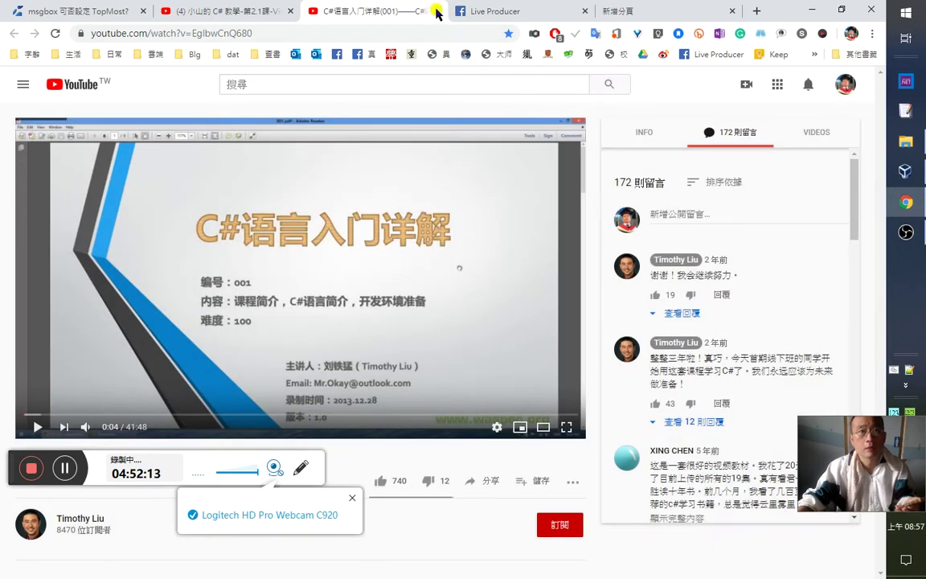
middle_click(394, 11)
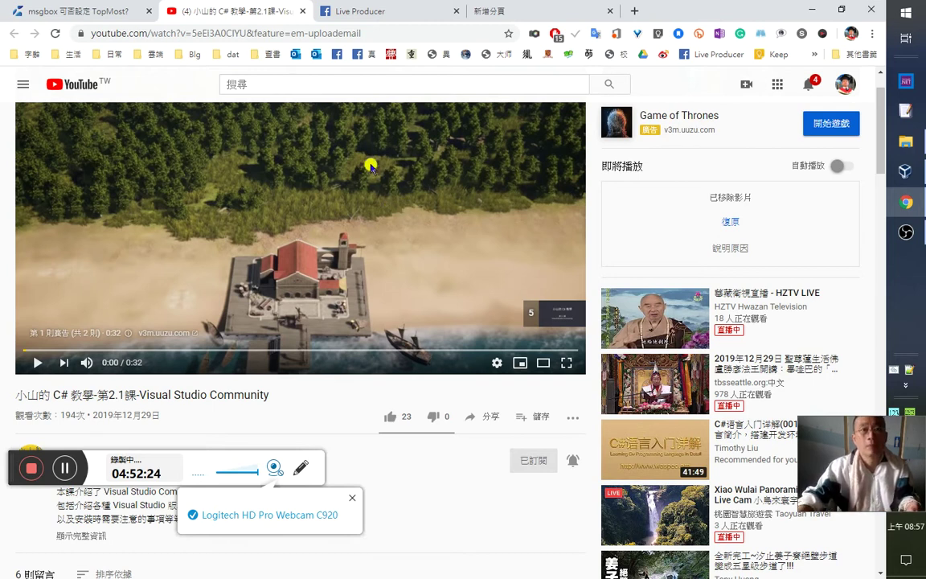
- Open the streamer's Facebook profile from Live Producer in a new tab and view it
left_click(386, 19)
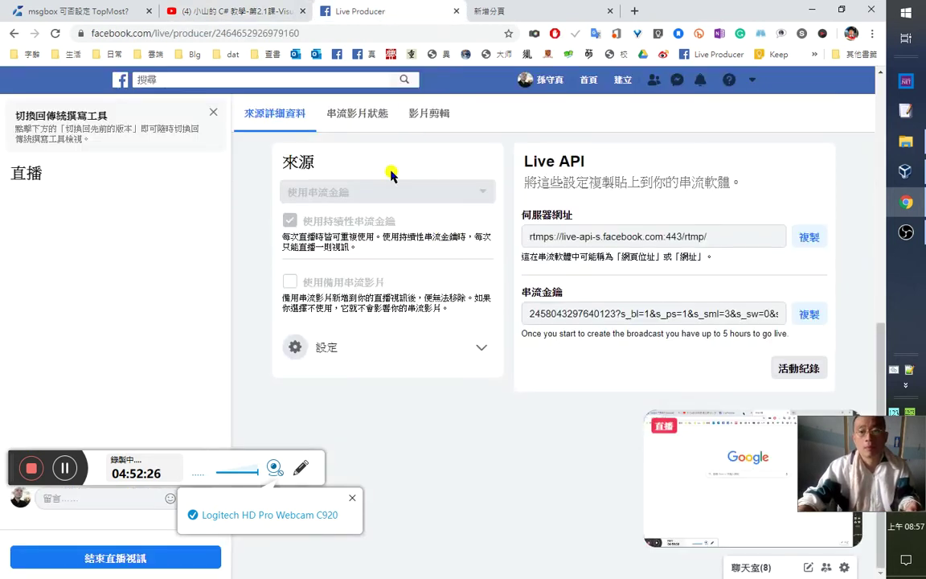
middle_click(531, 81)
left_click(523, 13)
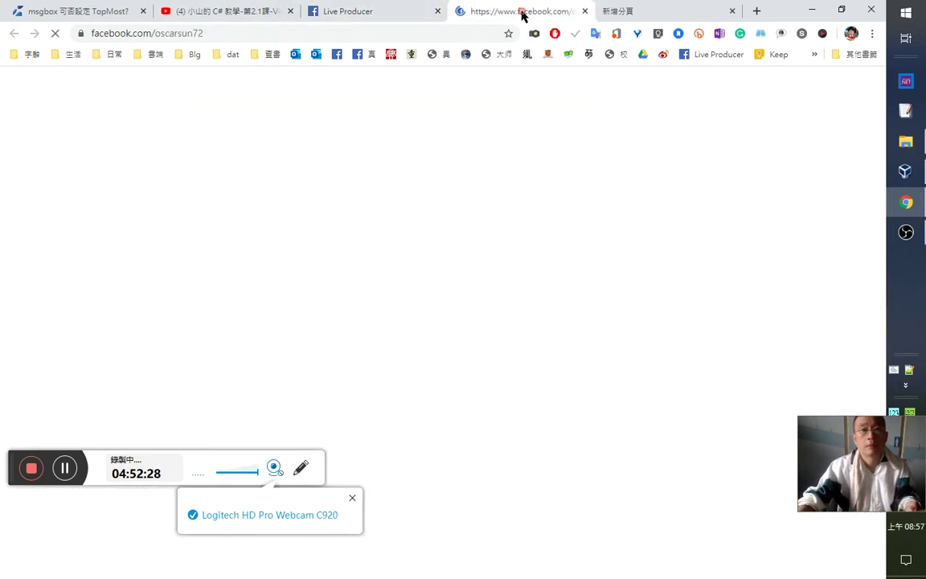
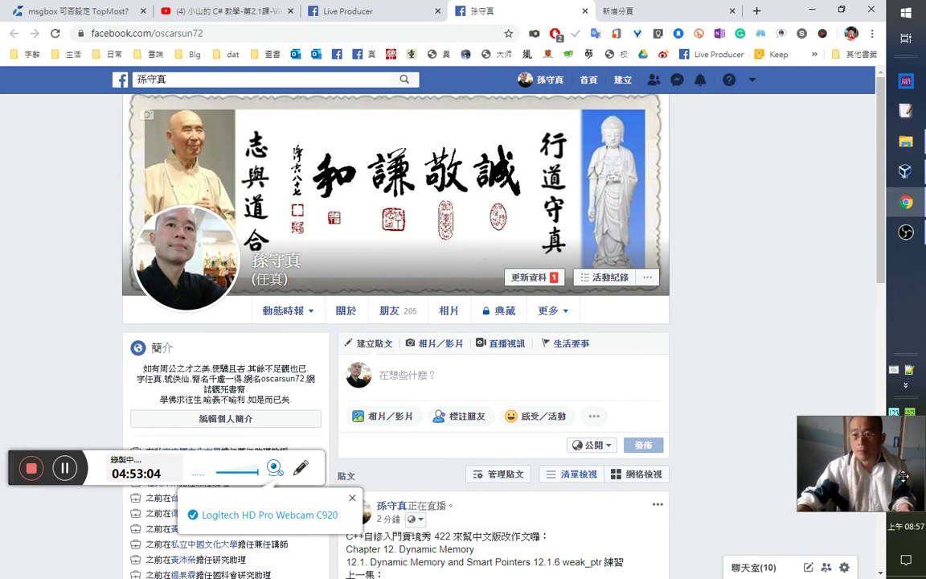
- Open Task Manager, show the CPU and memory performance graphs, and reposition its window
right_click(907, 389)
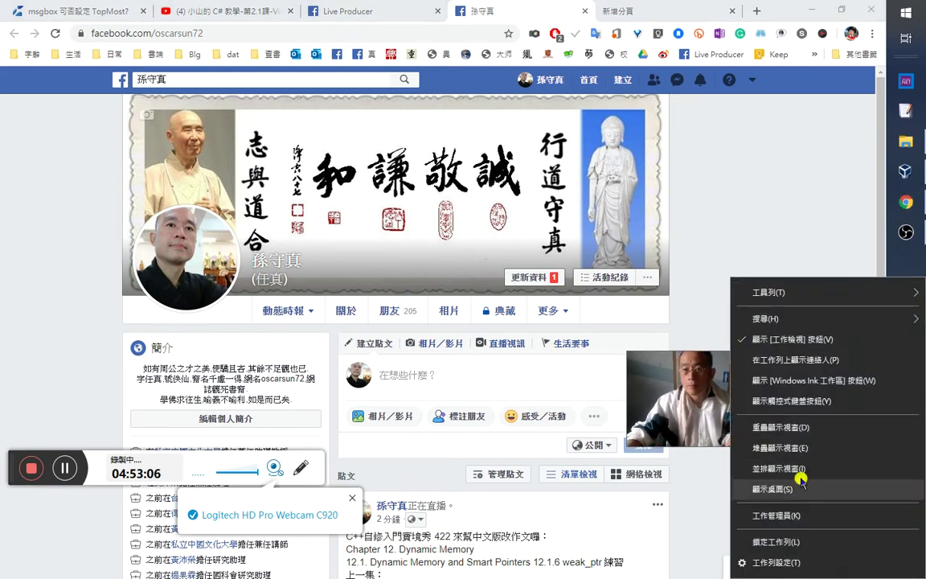
left_click(728, 463)
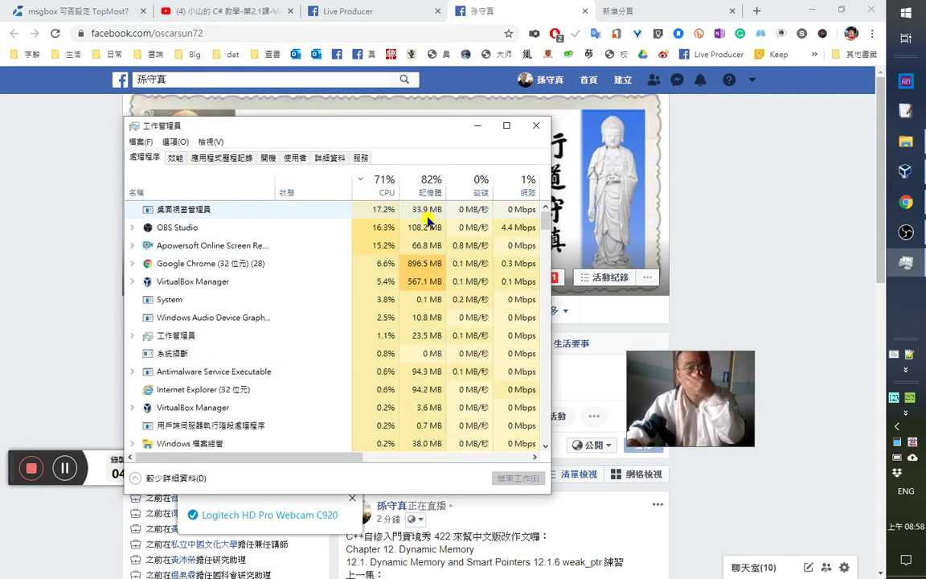
left_click(176, 158)
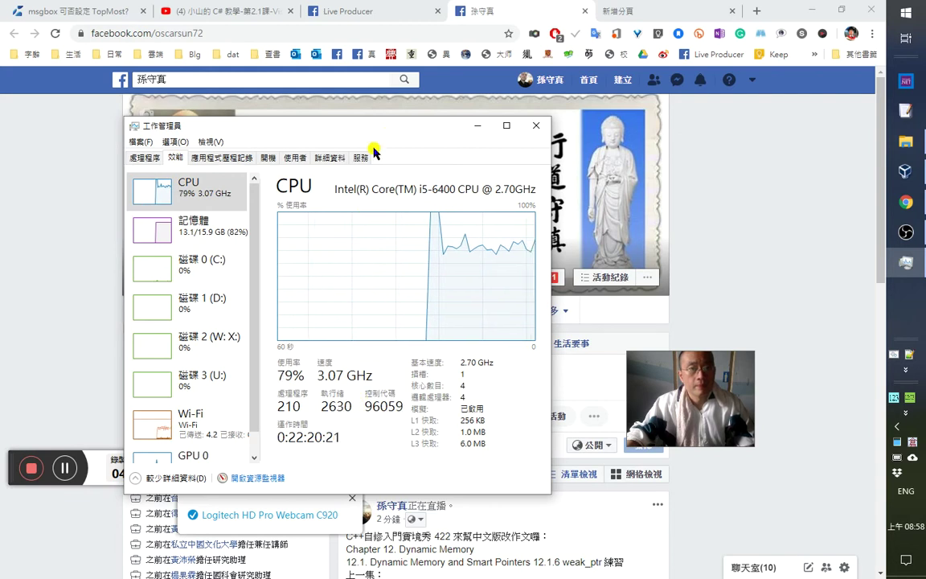
left_click_drag(354, 122, 447, 76)
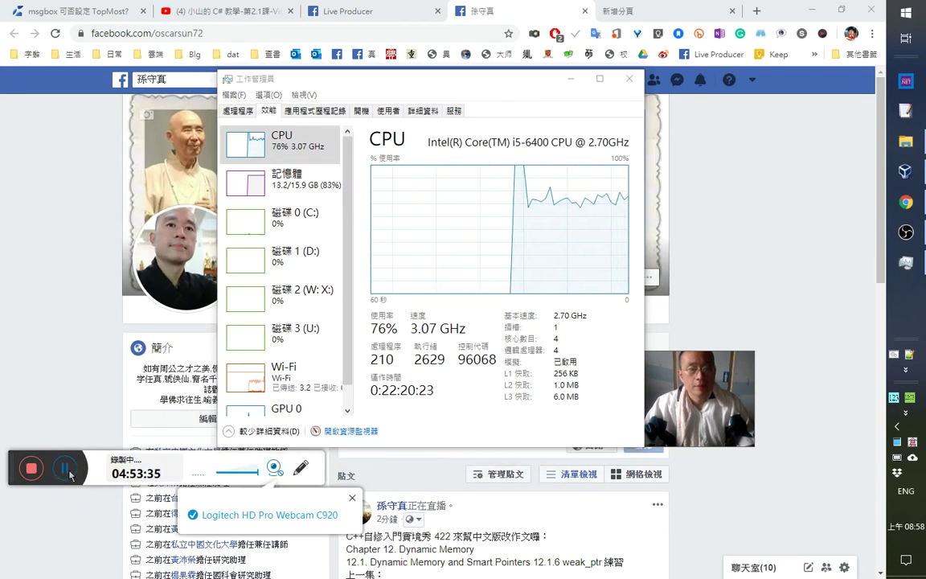
left_click(74, 475)
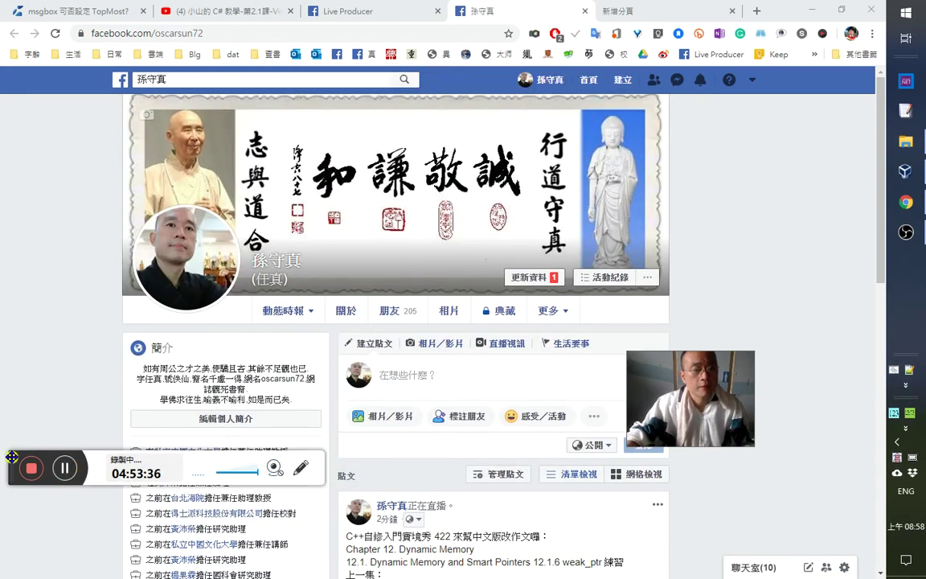
left_click_drag(12, 457, 4, 544)
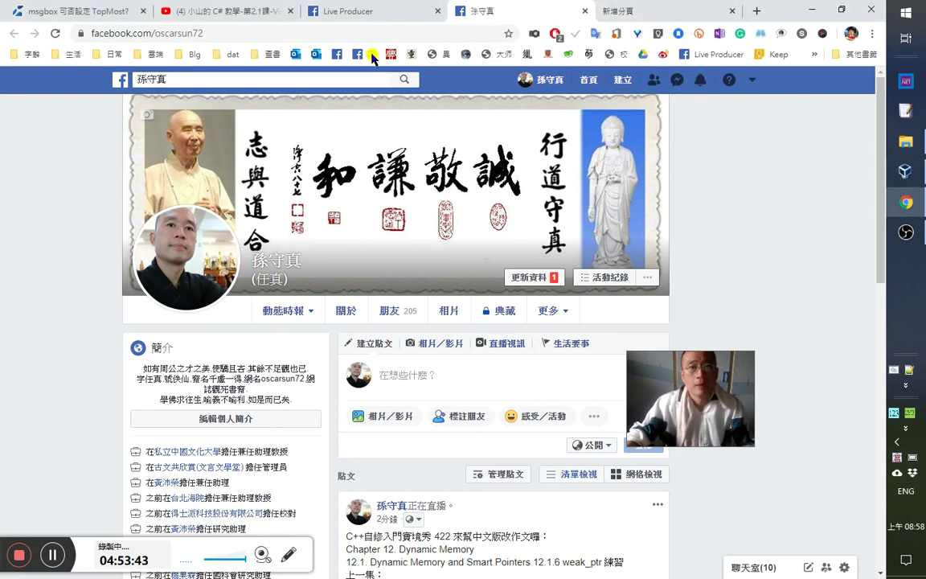
- Reload the Facebook profile page and close the blank new tab
key("F5")
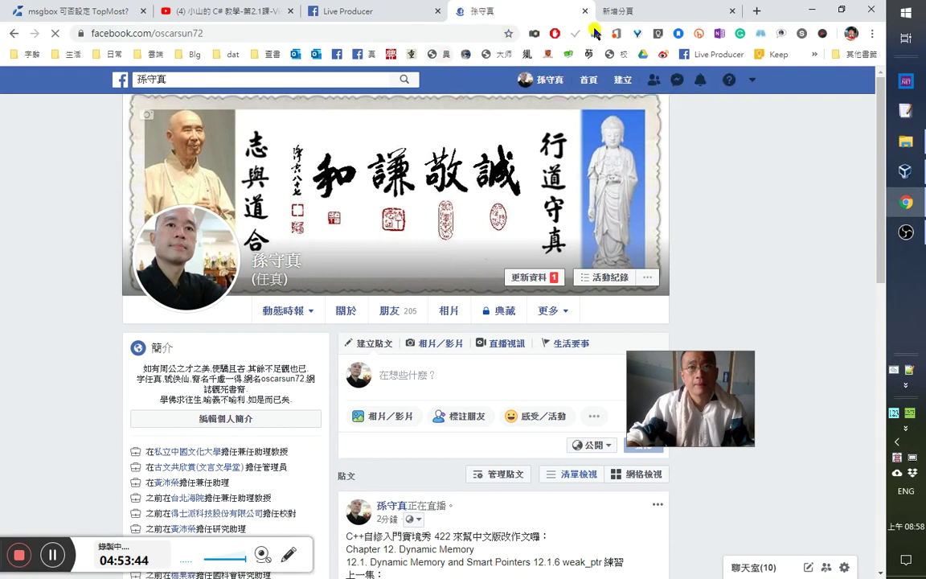
left_click(628, 16)
middle_click(628, 16)
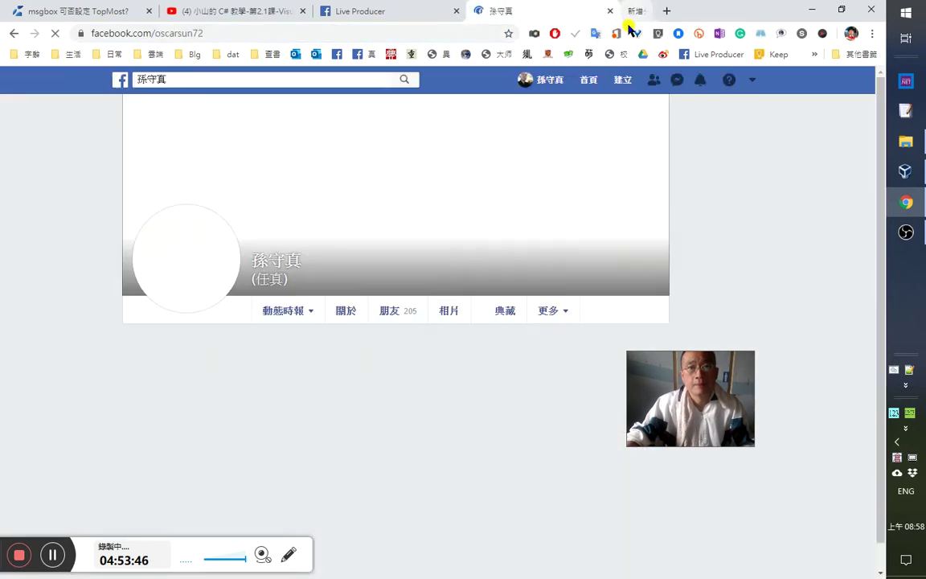
- View the shared 2013 photo full size, step to the next one, then exit the viewer
scroll(600, 306, "down", 3)
scroll(600, 305, "down", 3)
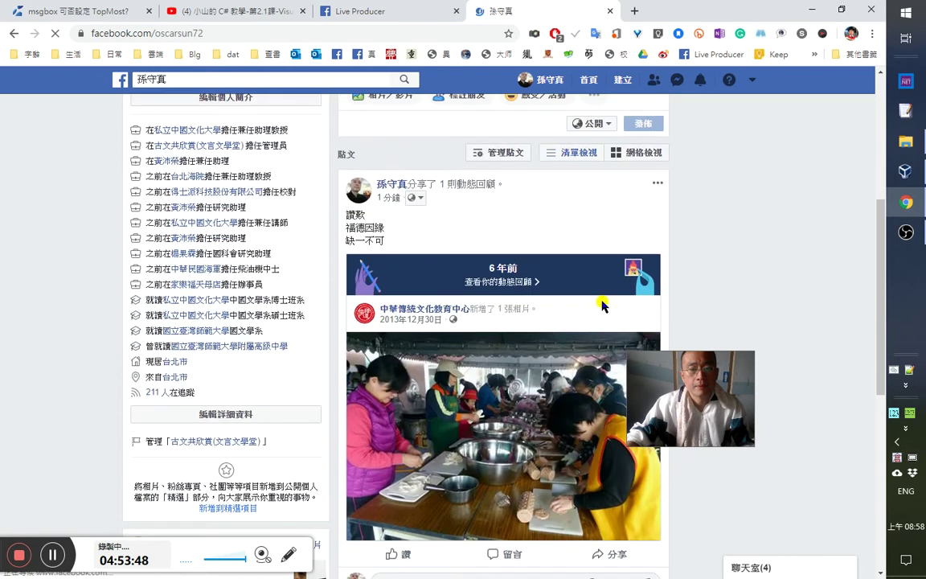
scroll(605, 303, "down", 1)
scroll(605, 303, "down", 1)
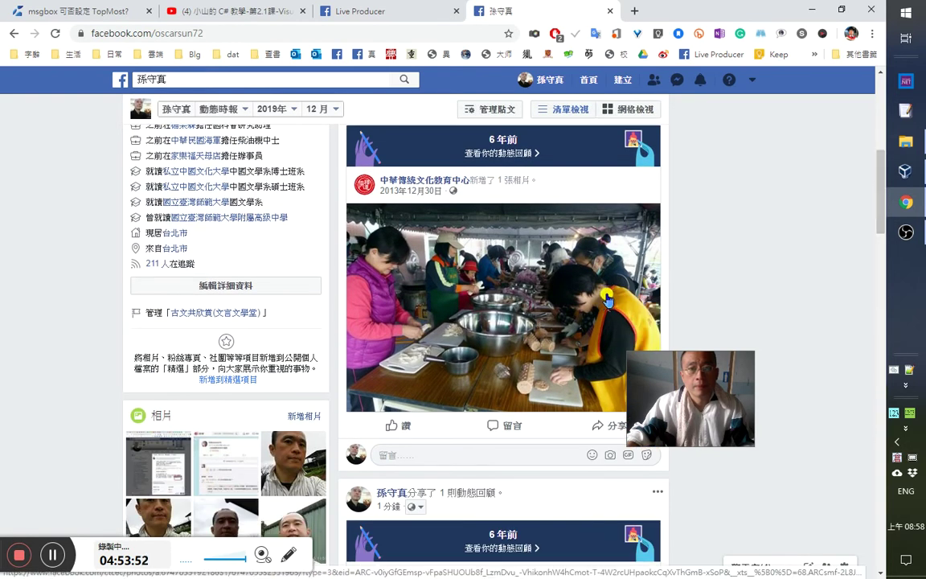
left_click(609, 298)
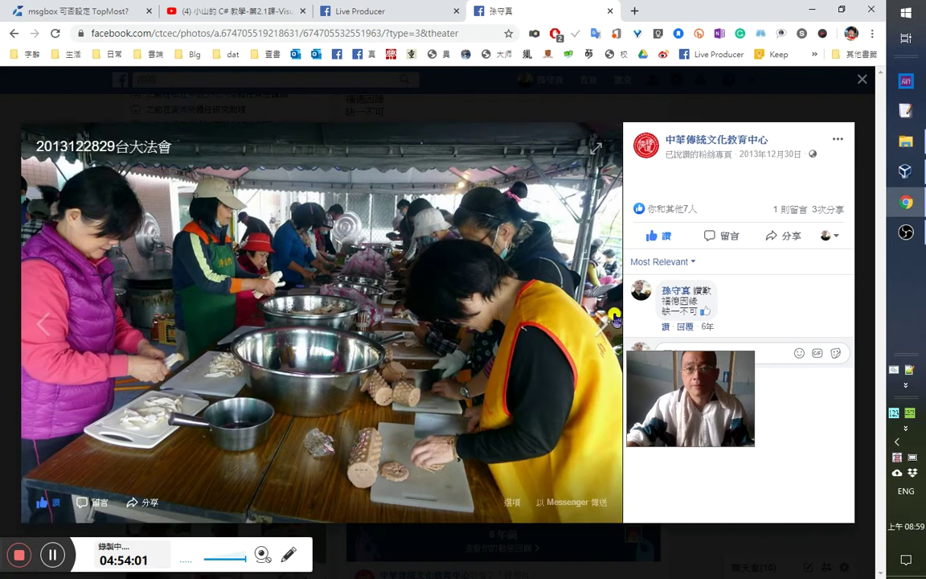
left_click_drag(752, 409, 923, 481)
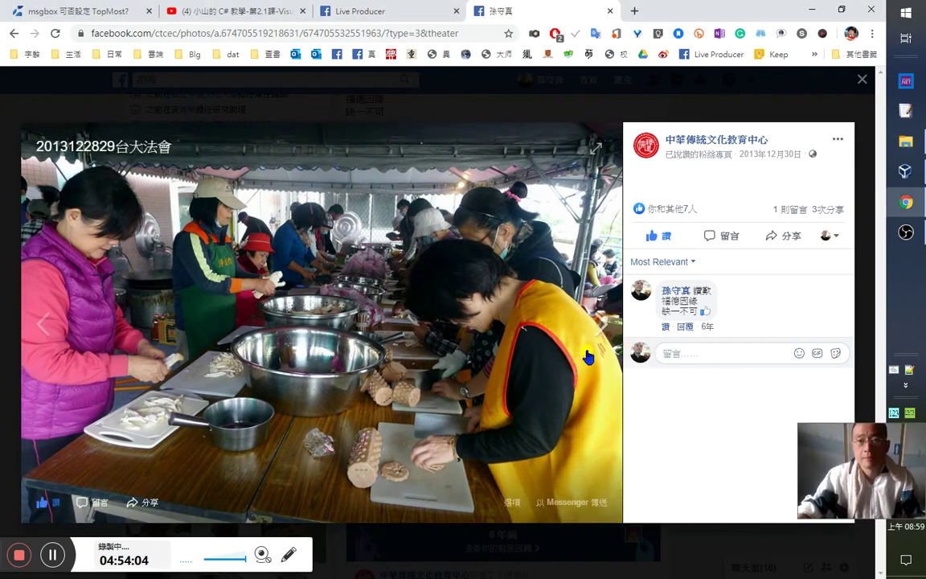
left_click(567, 364)
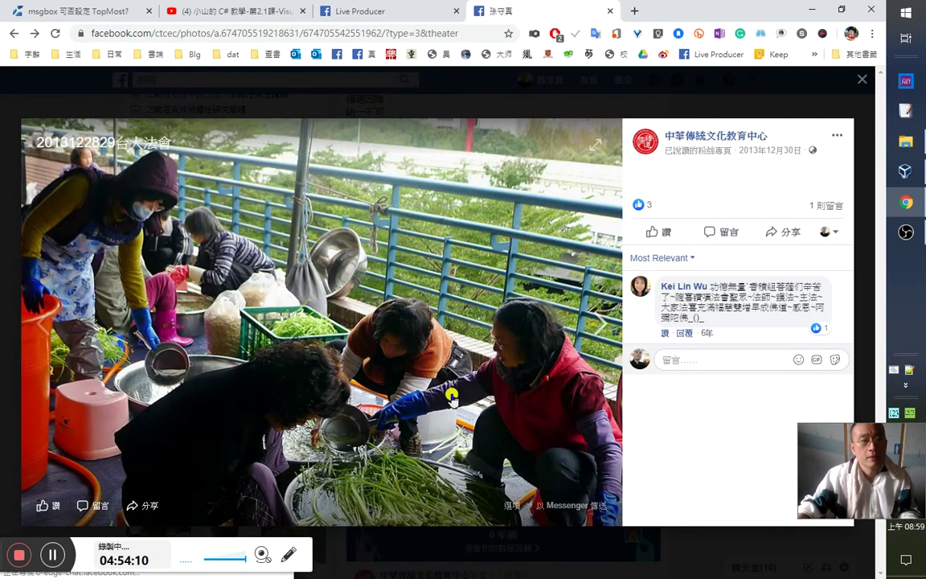
key("Escape")
- Scroll further down the timeline, then close the Facebook and Live Producer tabs
scroll(590, 406, "down", 4)
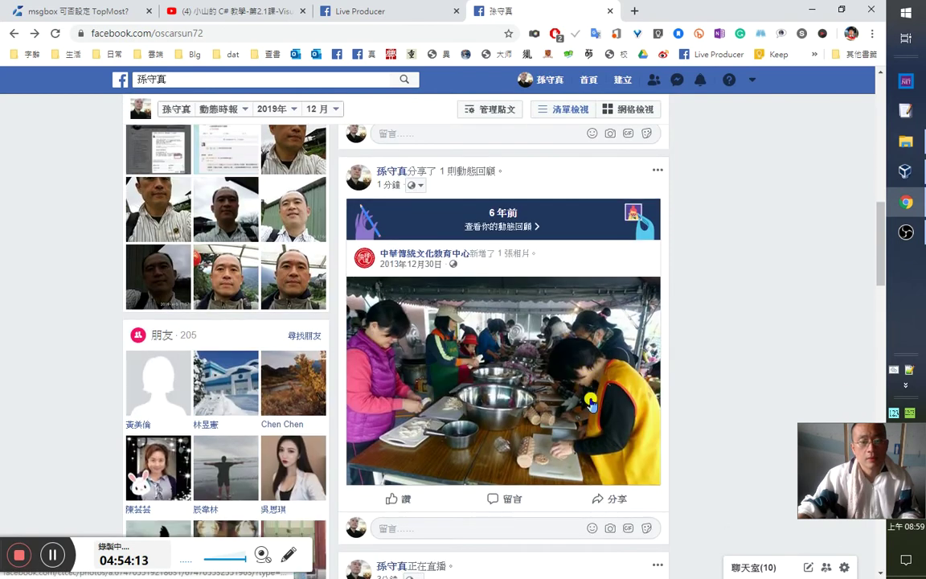
scroll(592, 401, "down", 2)
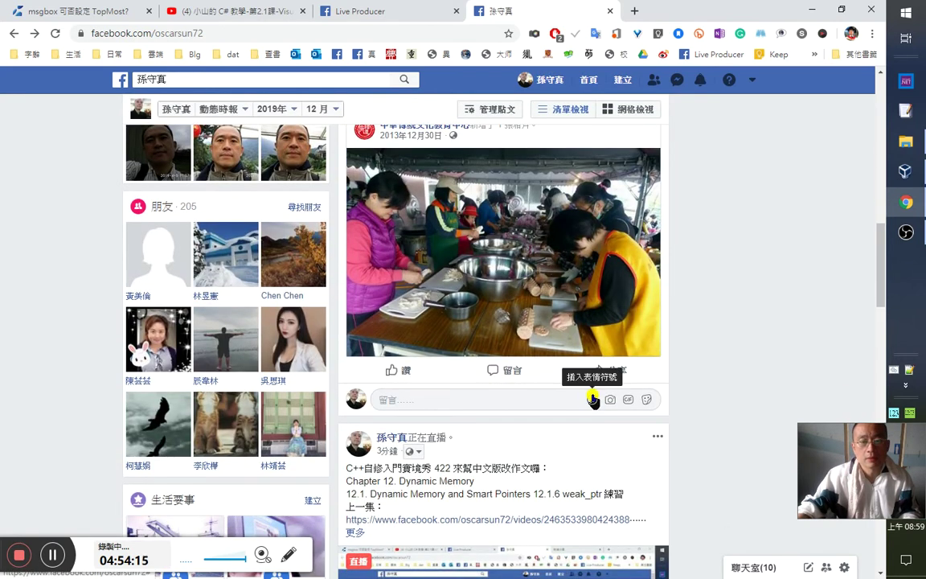
scroll(593, 400, "down", 3)
scroll(595, 401, "down", 2)
scroll(664, 375, "down", 2)
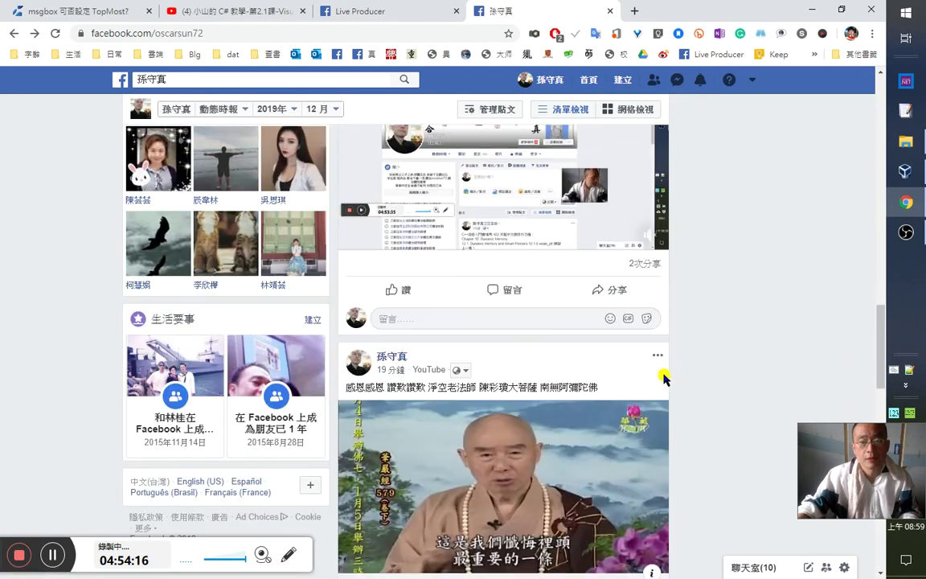
key("ctrl+w")
key("ctrl+w")
- Skip the pre-roll ad and switch the C# lesson to theater view
left_click(37, 362)
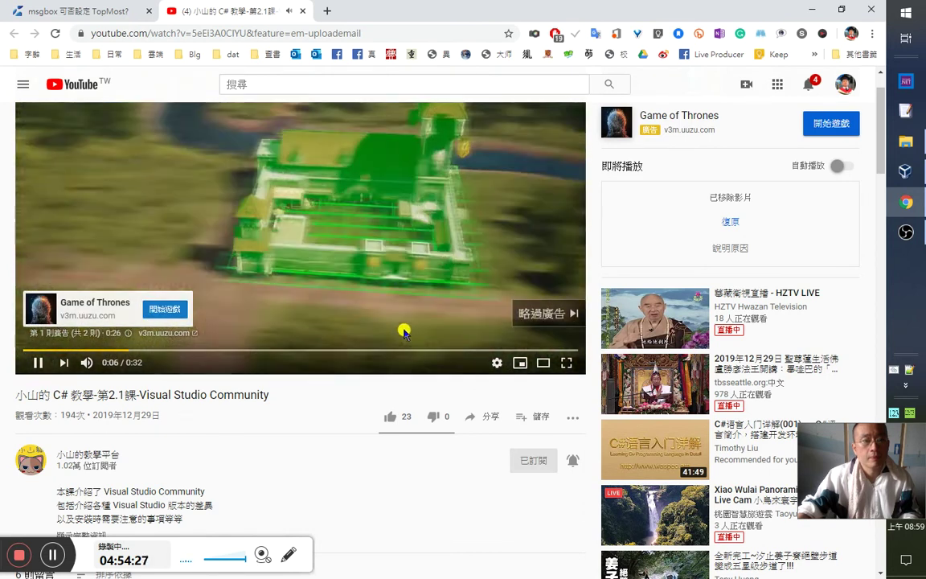
left_click(539, 308)
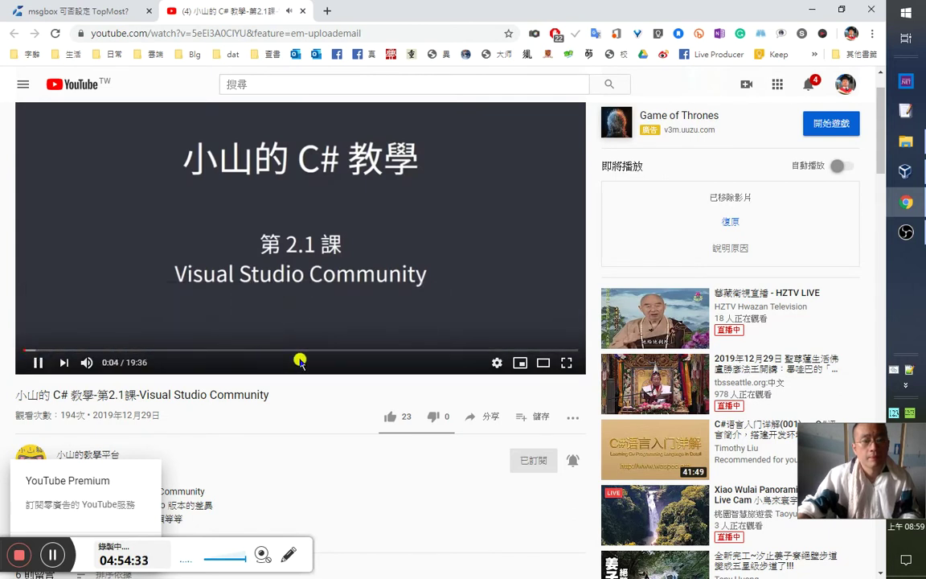
left_click(544, 366)
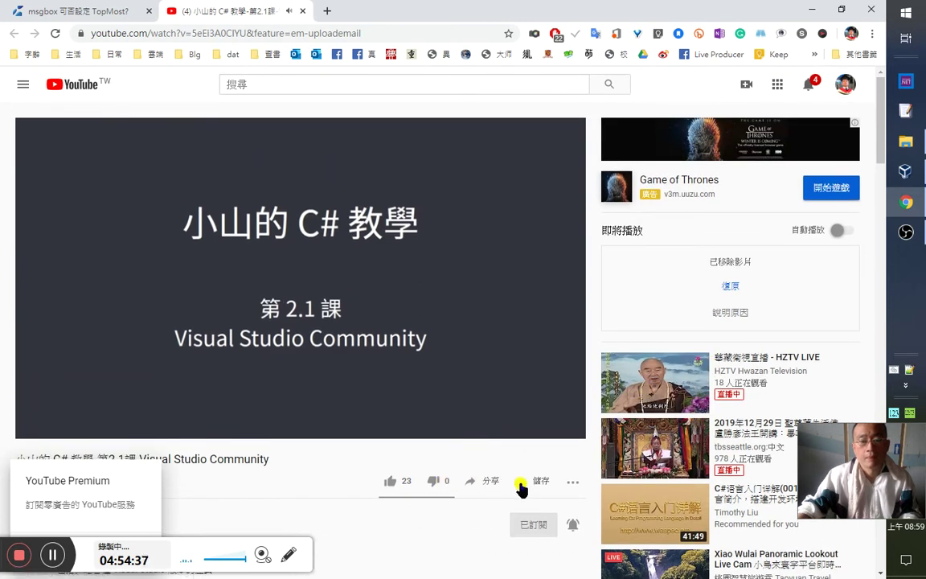
left_click(541, 427)
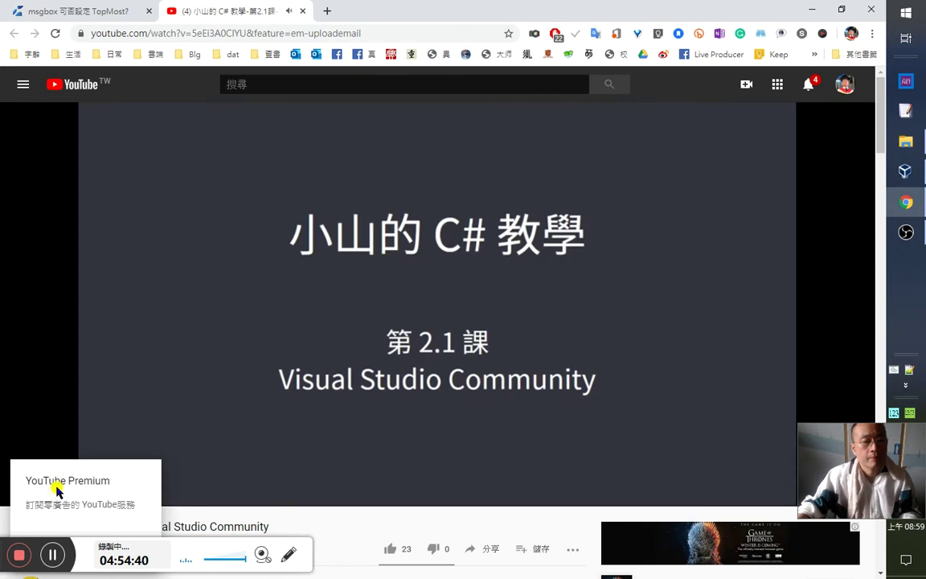
- Dismiss the YouTube Premium offer and resume the lesson
left_click(171, 459)
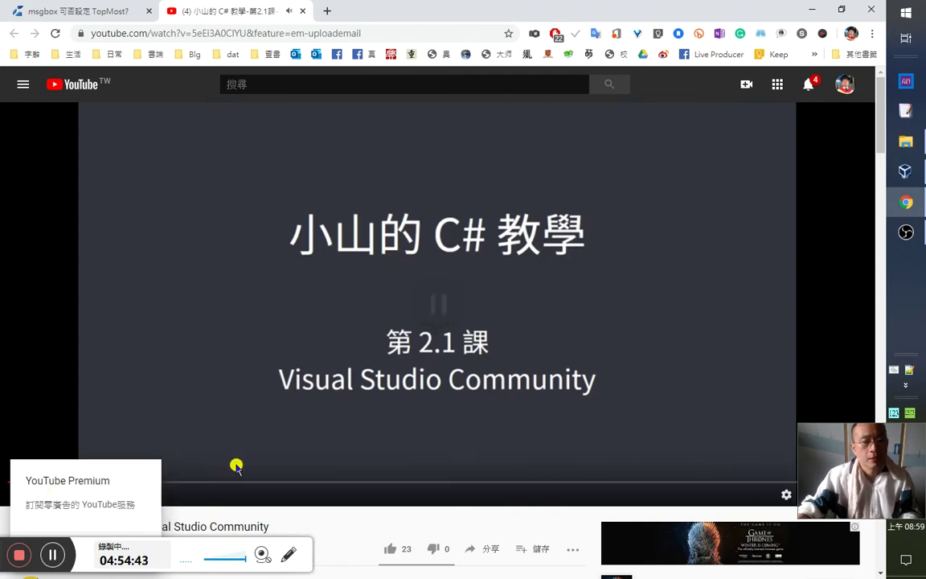
scroll(376, 406, "down", 3)
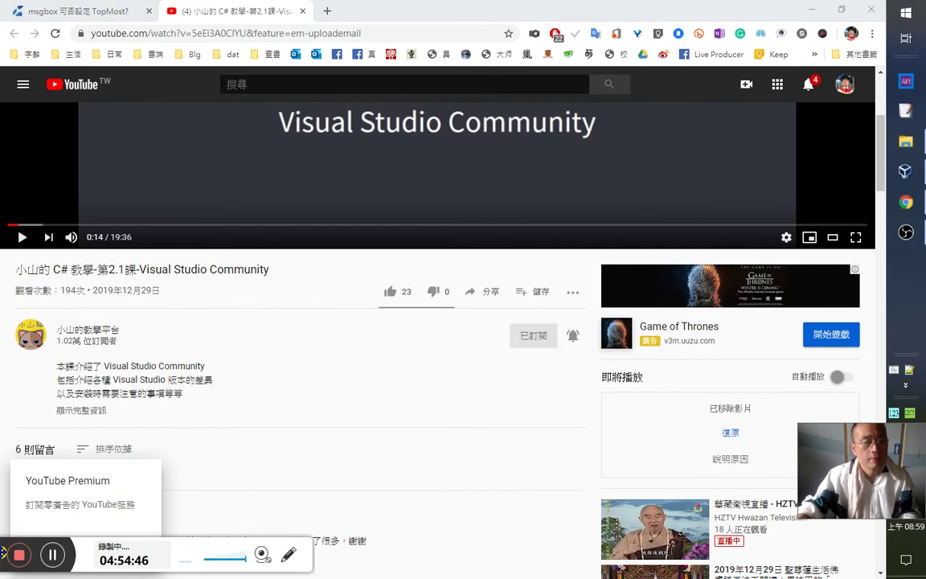
left_click(42, 558)
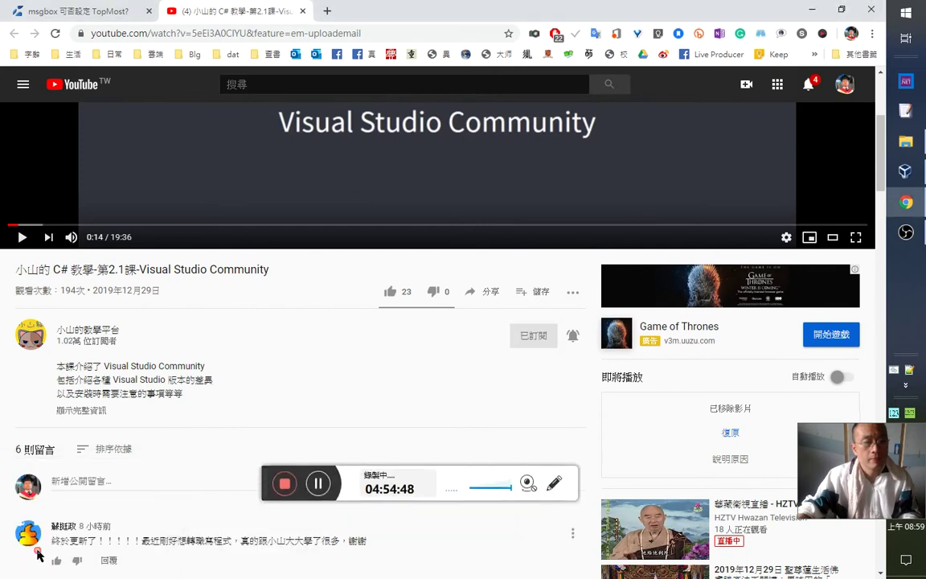
scroll(307, 431, "up", 3)
left_click(332, 268)
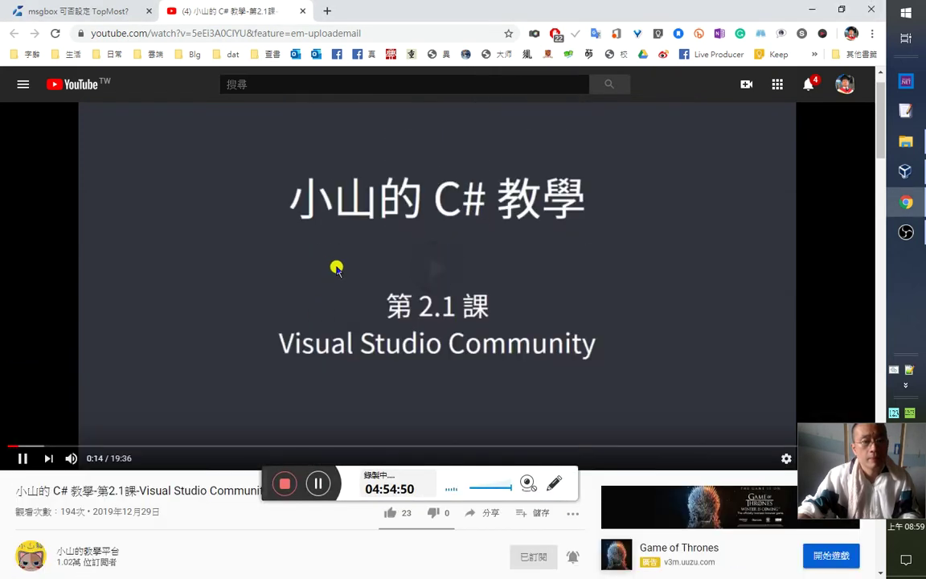
- Open the lesson's channel in a background tab and pause the video at 0:27
scroll(499, 376, "up", 1)
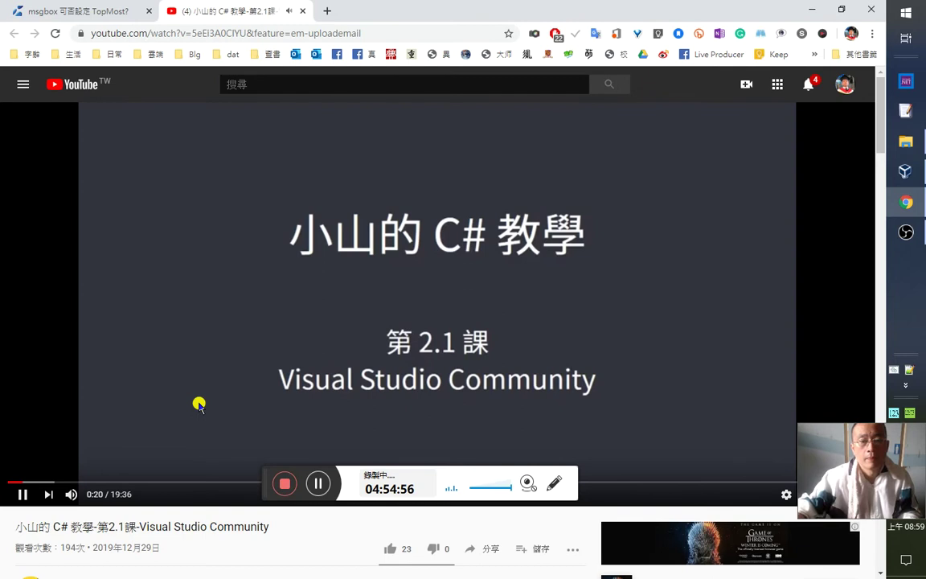
left_click(287, 529)
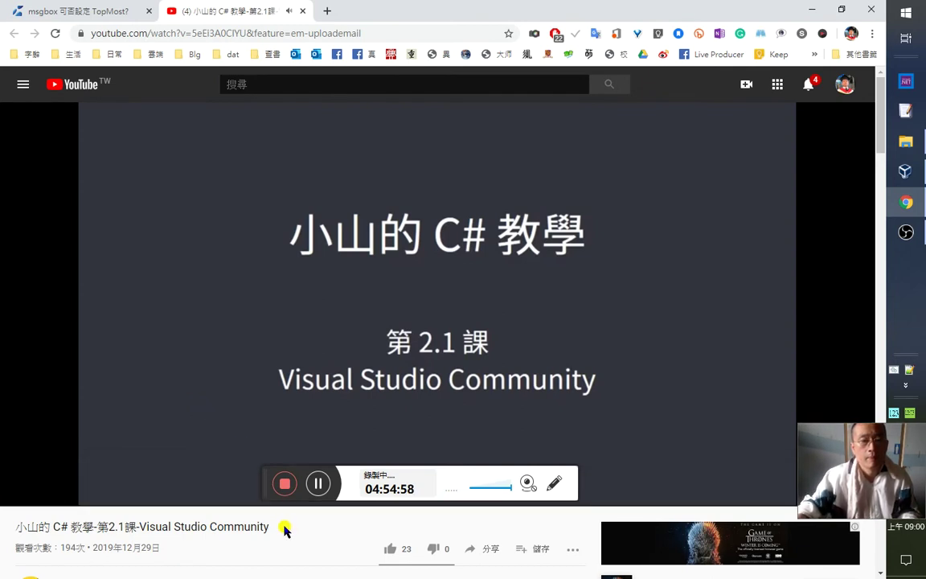
scroll(283, 522, "down", 3)
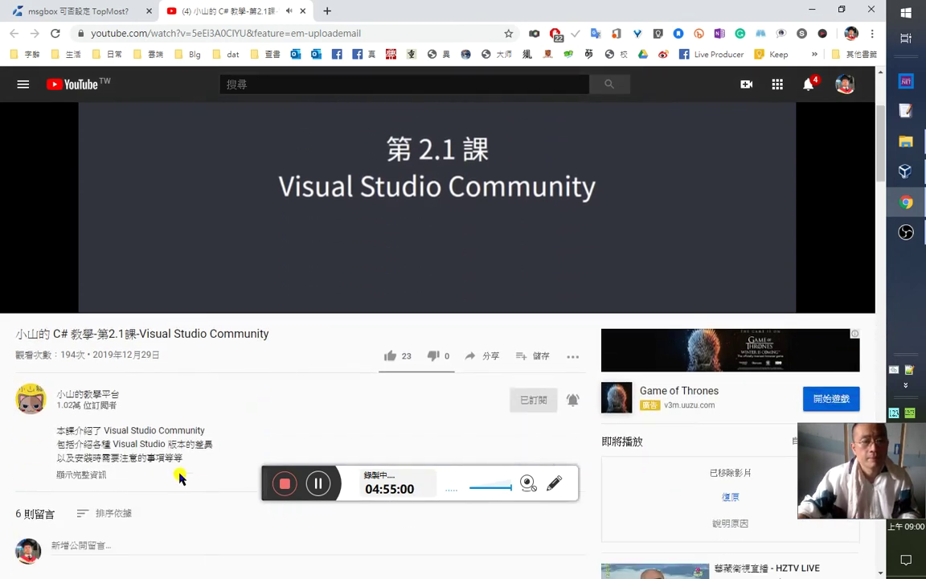
middle_click(66, 397)
scroll(306, 175, "up", 3)
left_click(307, 176)
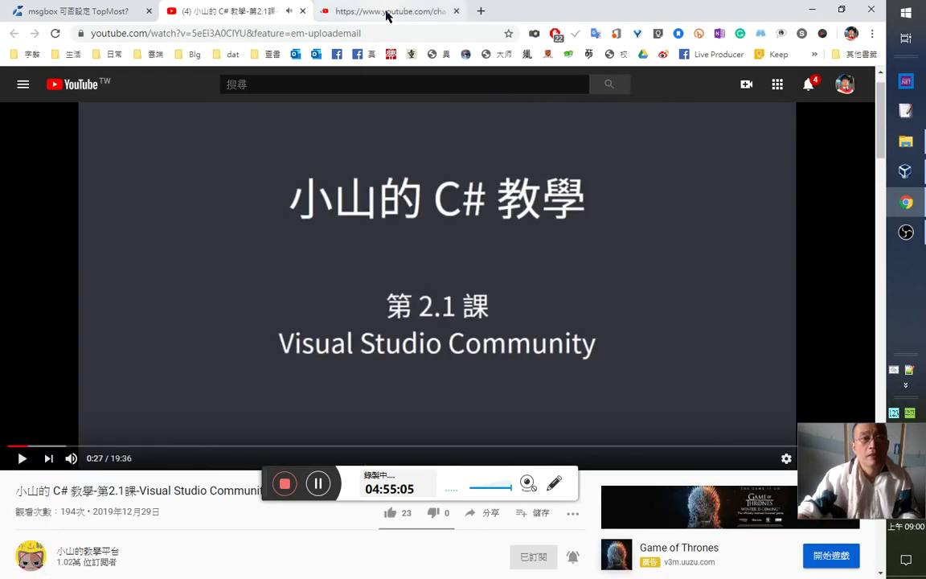
- Browse the uploader's channel page, then return to the C# lesson 2.1 video tab
left_click(385, 13)
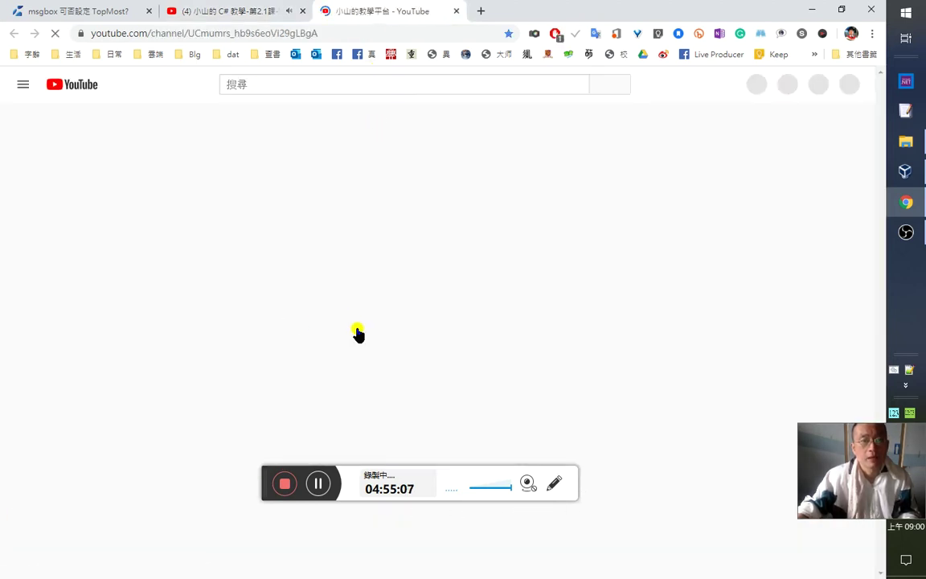
scroll(503, 381, "down", 3)
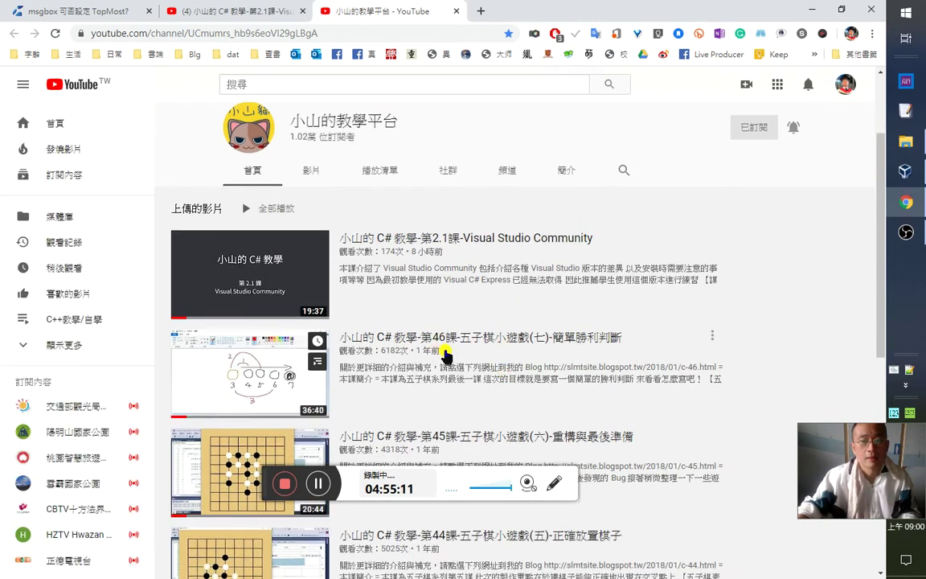
scroll(497, 362, "down", 10)
scroll(501, 355, "up", 6)
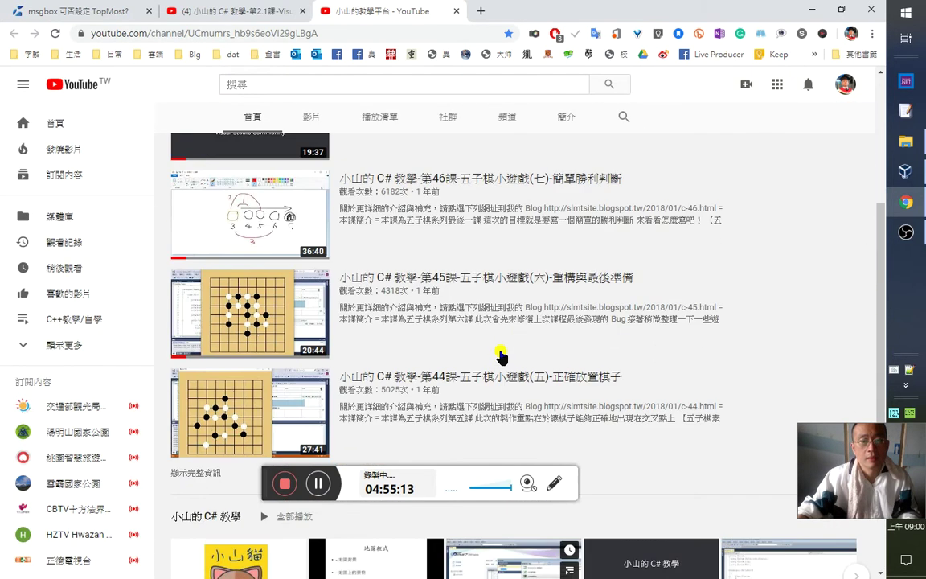
scroll(451, 327, "down", 4)
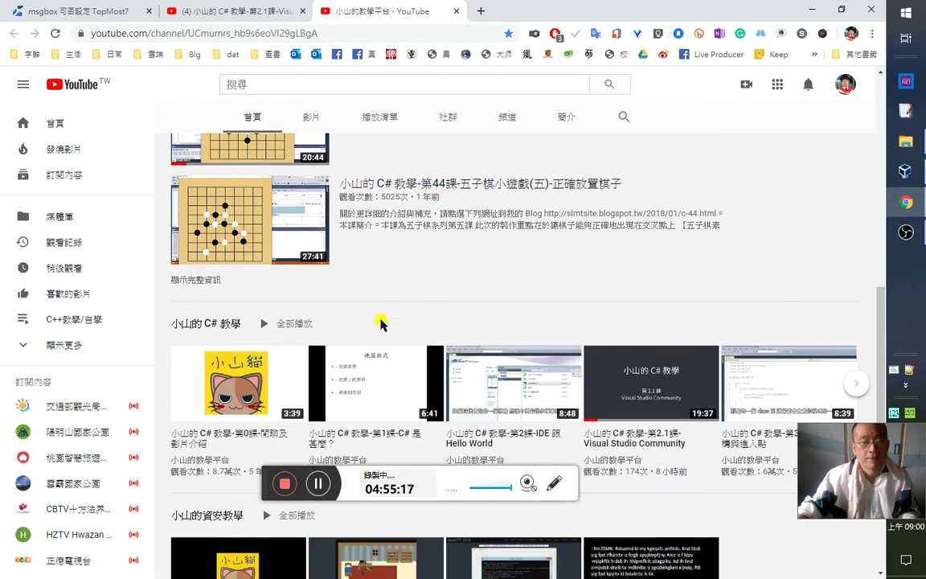
mouse_move(296, 444)
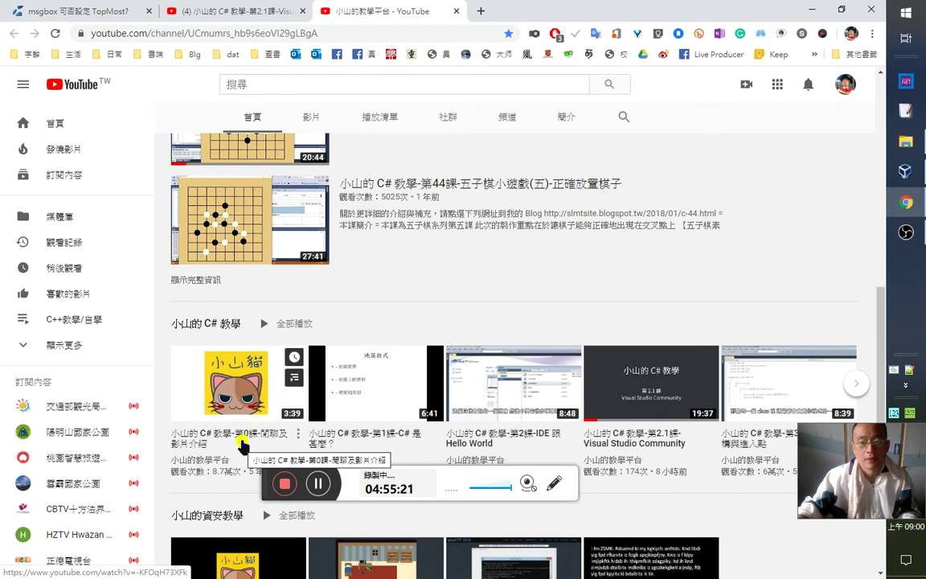
left_click(243, 15)
scroll(197, 390, "down", 2)
- Expand the description to read its course-notes and materials links, then scroll back to the player
left_click(91, 439)
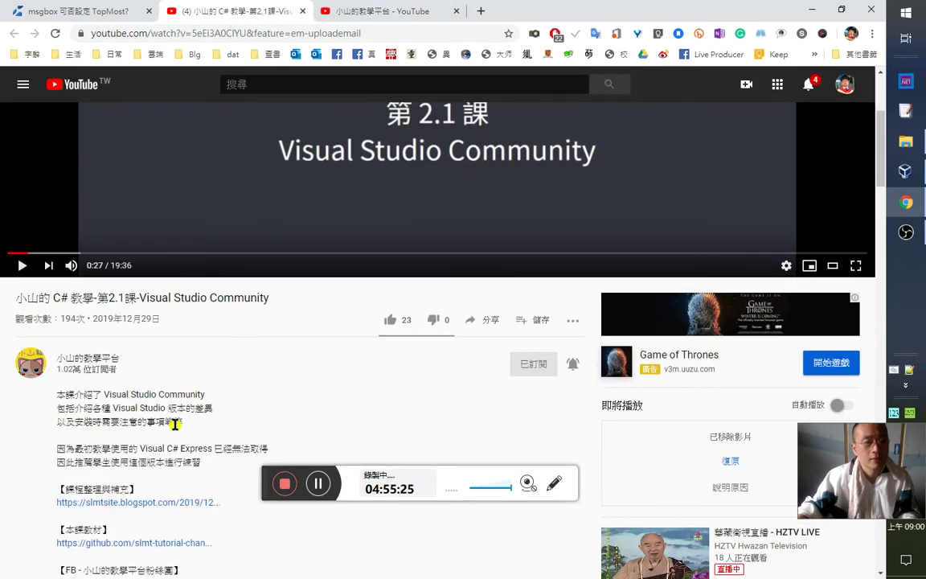
scroll(165, 434, "down", 1)
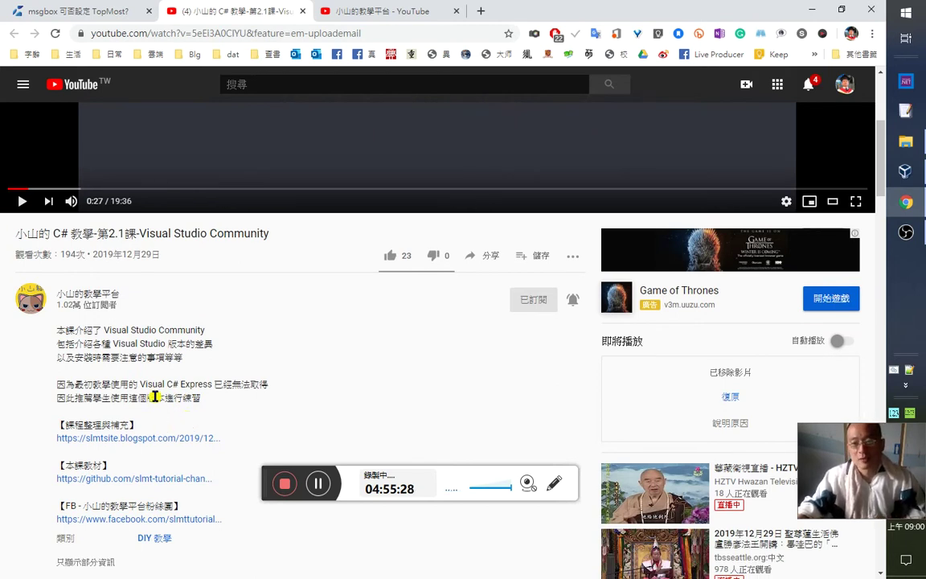
scroll(183, 435, "down", 3)
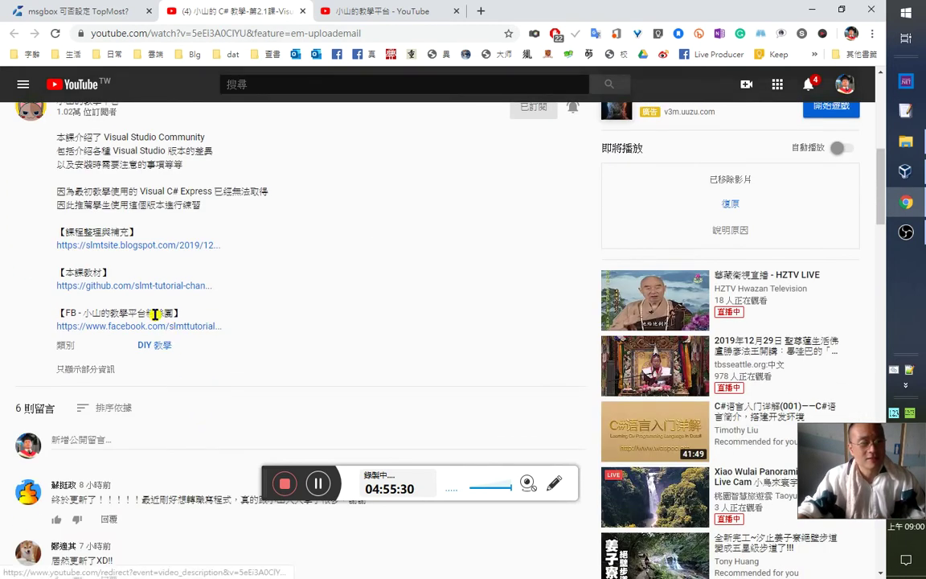
scroll(249, 320, "up", 2)
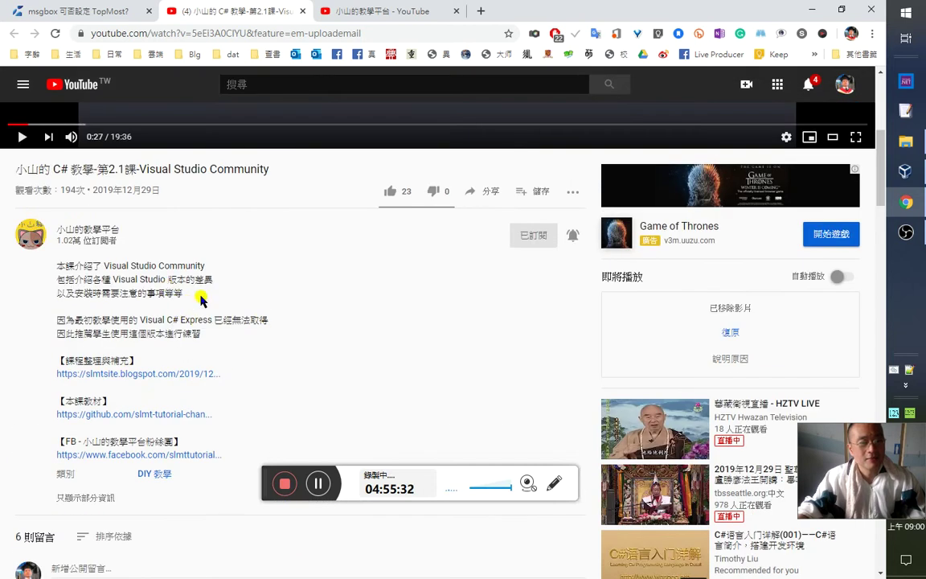
scroll(243, 320, "up", 5)
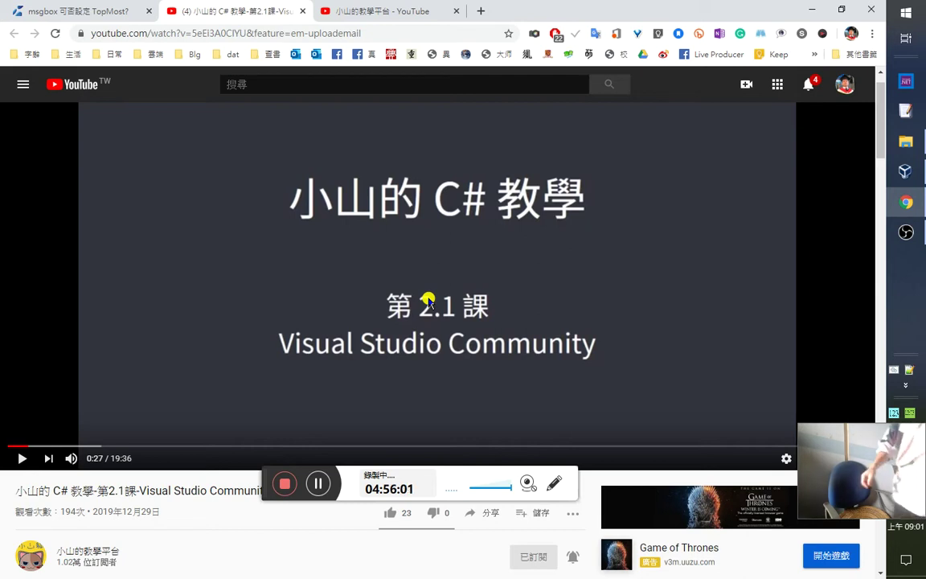
- Resume the lesson, skip ahead, restore default player size, and pause at 2:00
left_click(418, 270)
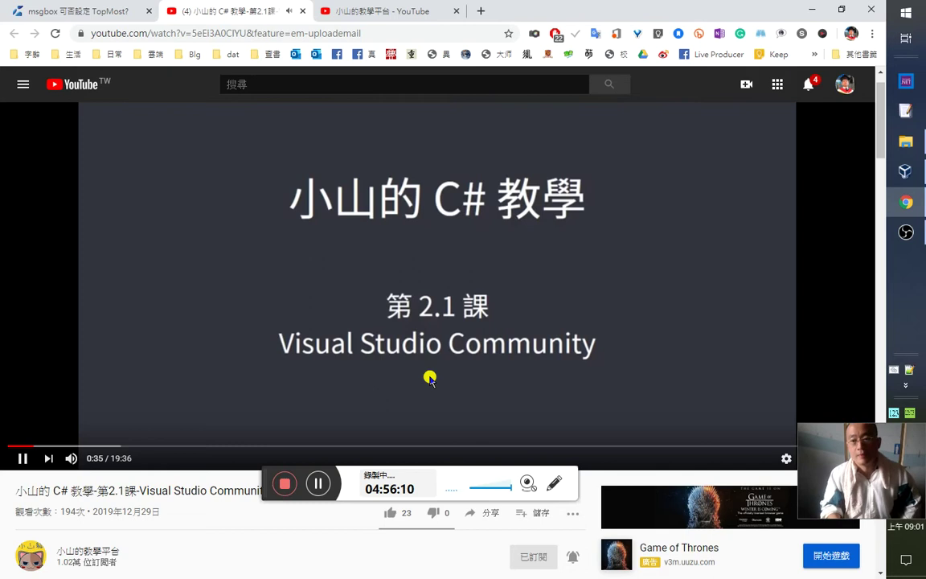
key("Right")
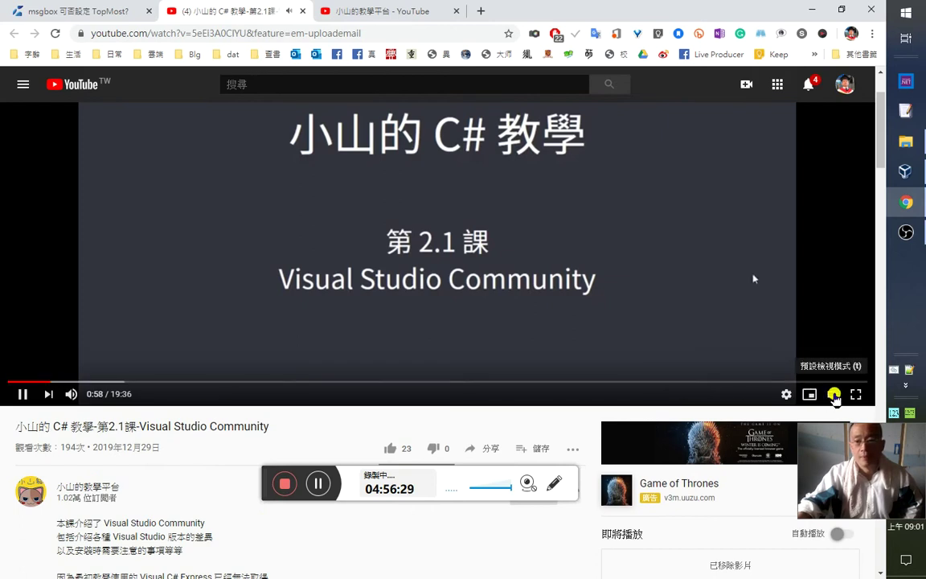
left_click(834, 396)
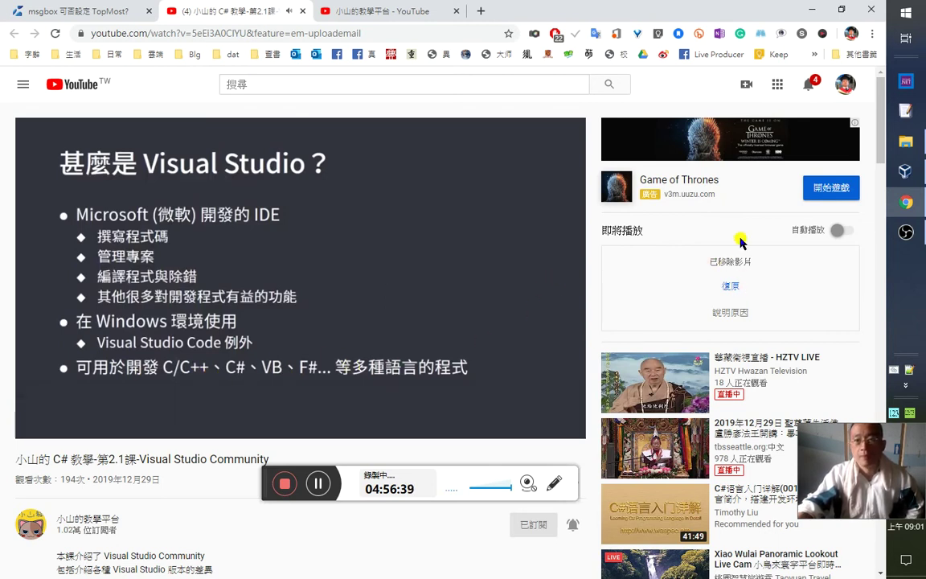
scroll(617, 356, "down", 1)
scroll(617, 356, "down", 1)
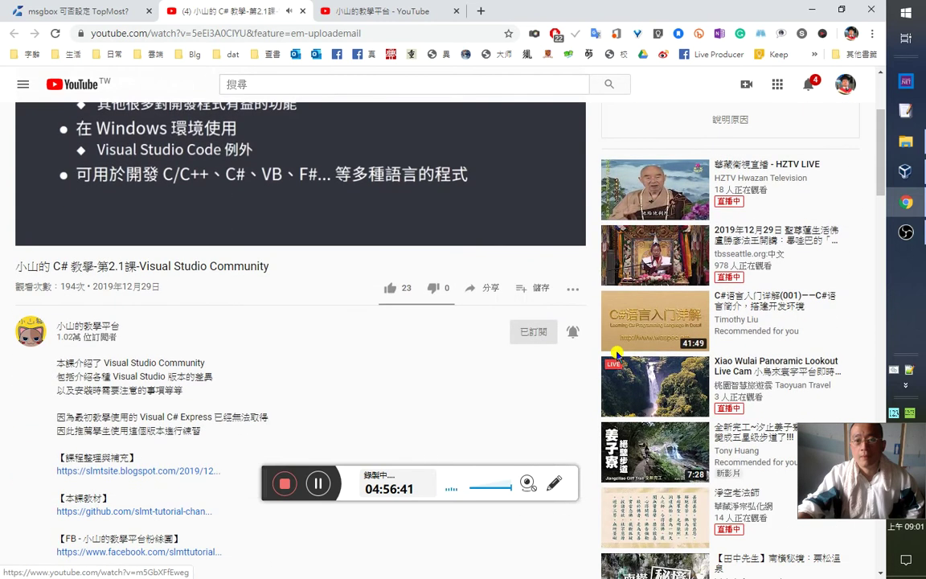
scroll(274, 325, "down", 3)
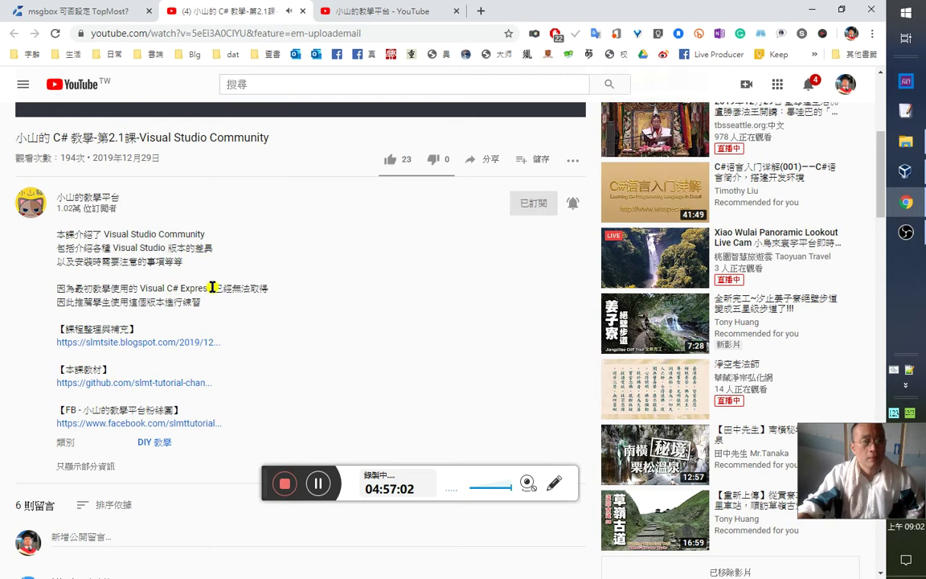
scroll(319, 355, "up", 5)
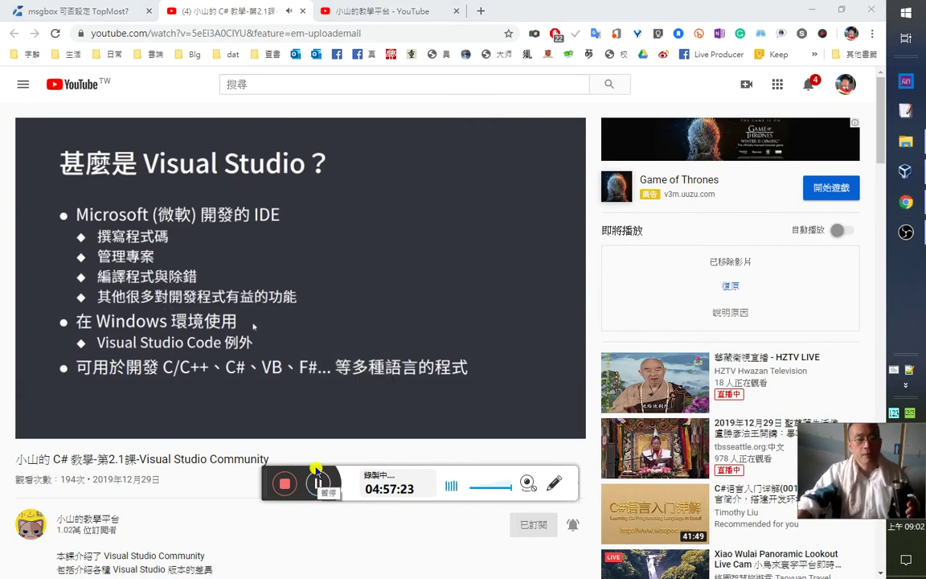
left_click(272, 279)
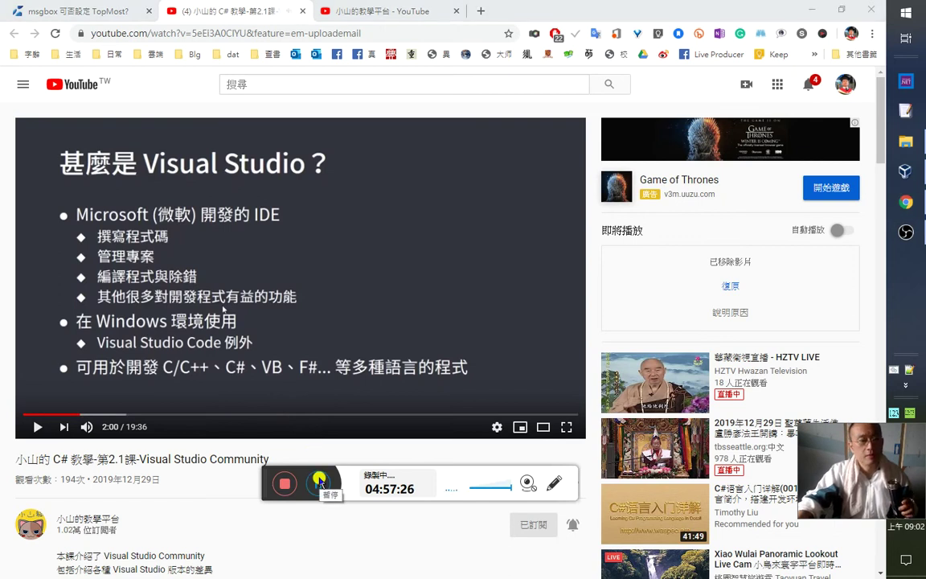
- Glance at Word and the prog1 Visual Studio project, then return to the browser
left_click(156, 470)
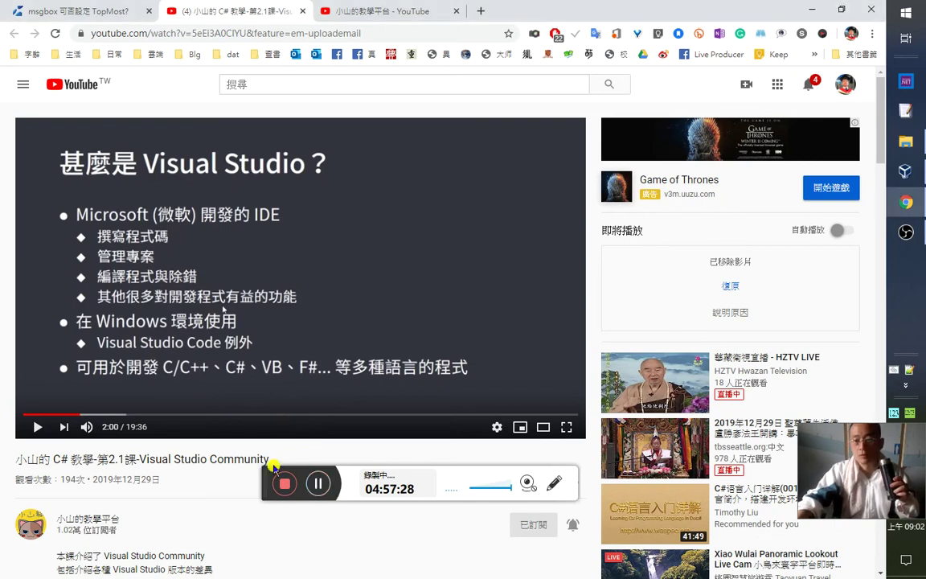
left_click(907, 171)
mouse_move(866, 60)
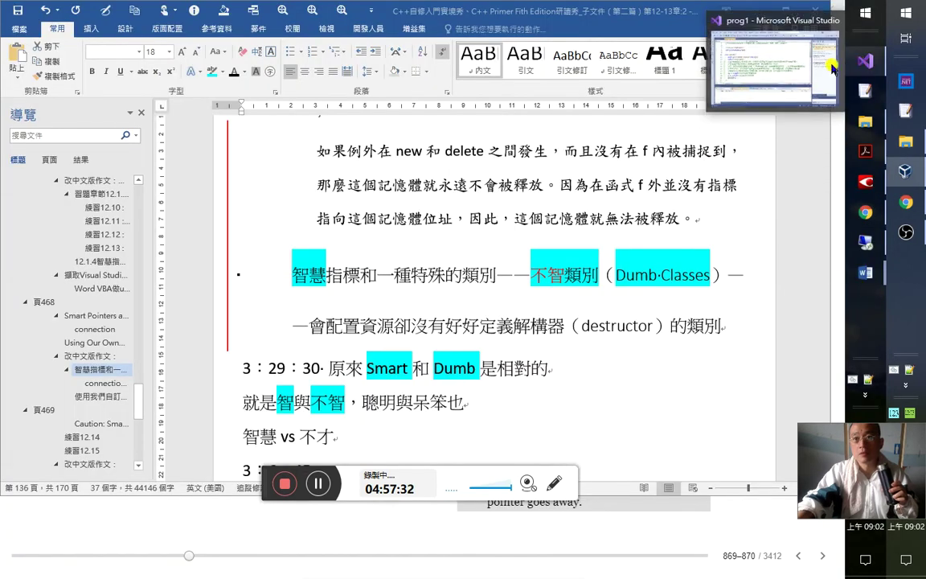
left_click(770, 71)
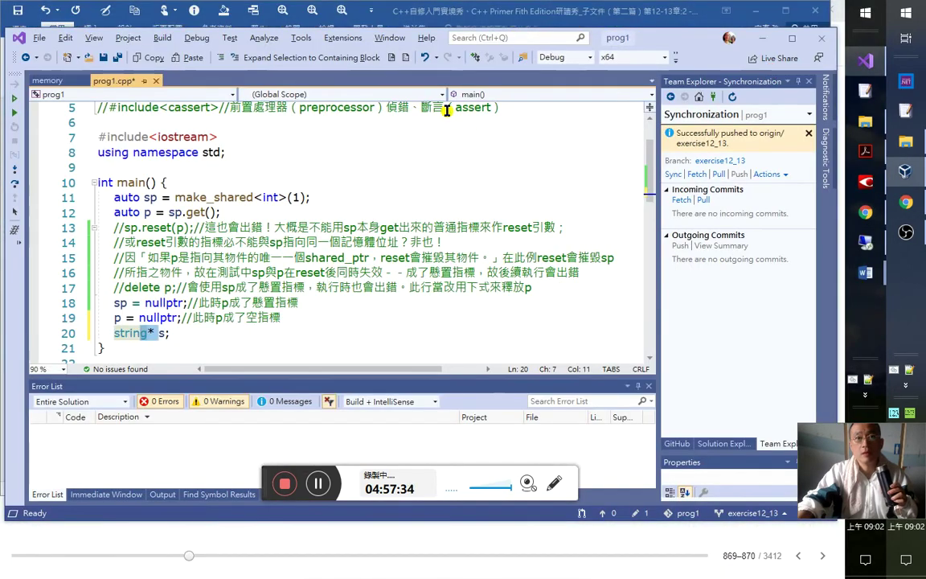
left_click(906, 201)
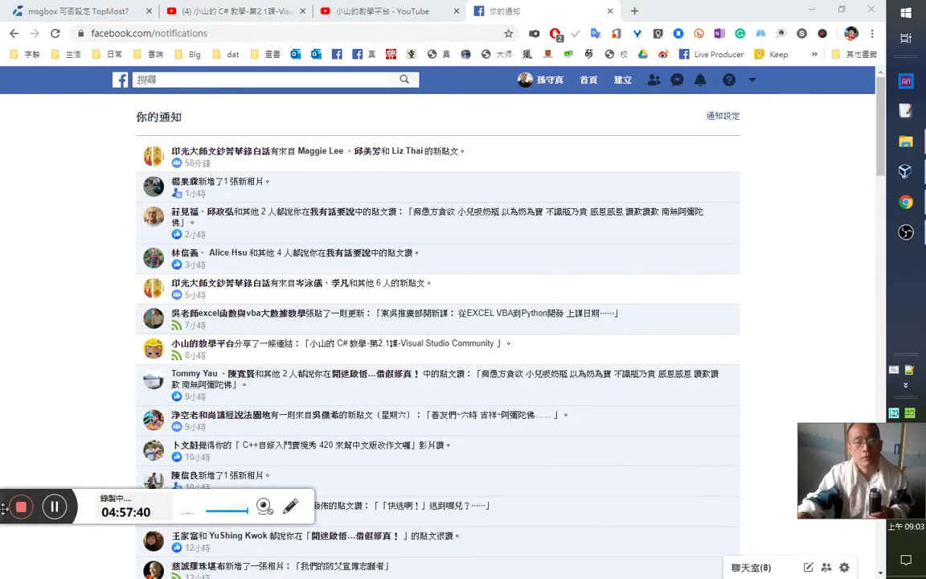
- Go through the channel and lesson tabs to the Facebook notifications tab
left_click_drag(881, 153, 878, 339)
left_click(393, 11)
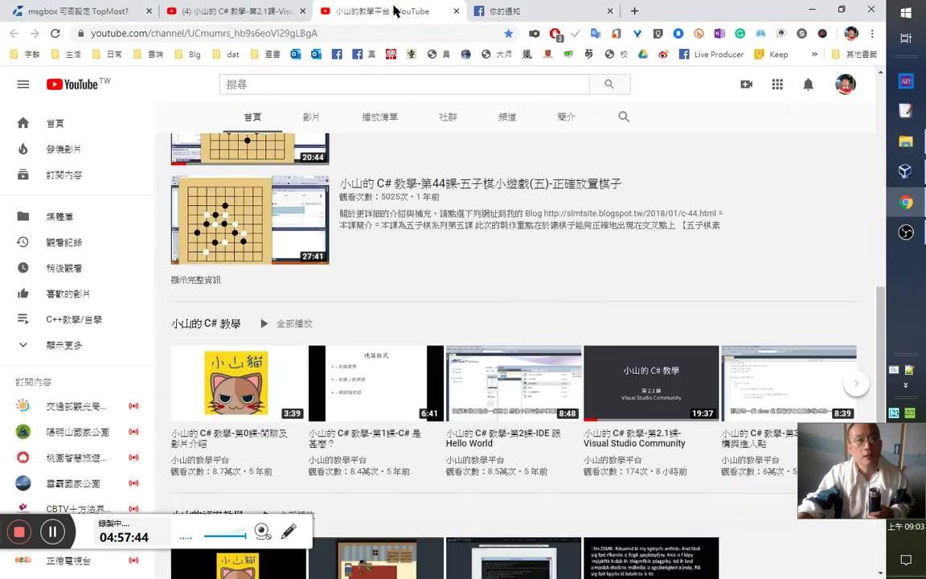
left_click(209, 11)
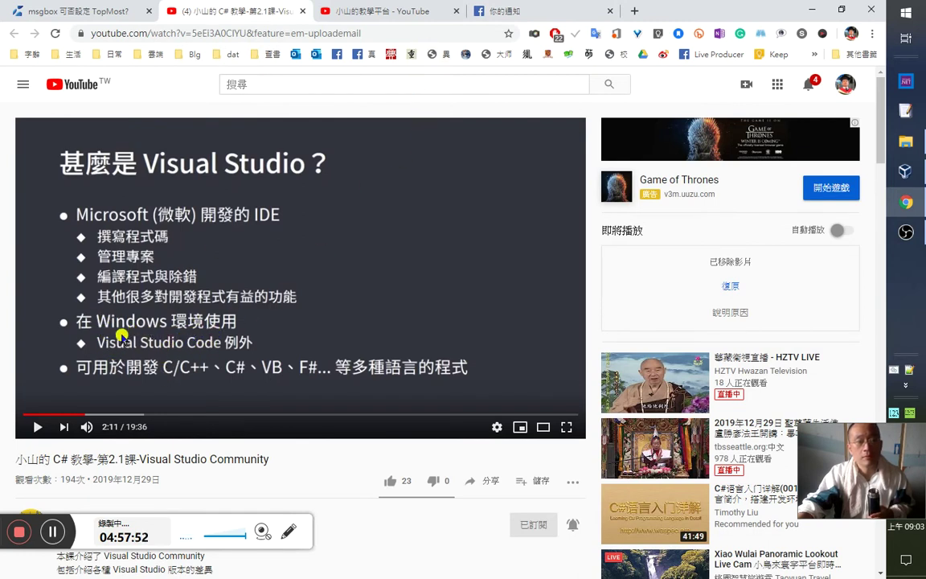
left_click(530, 16)
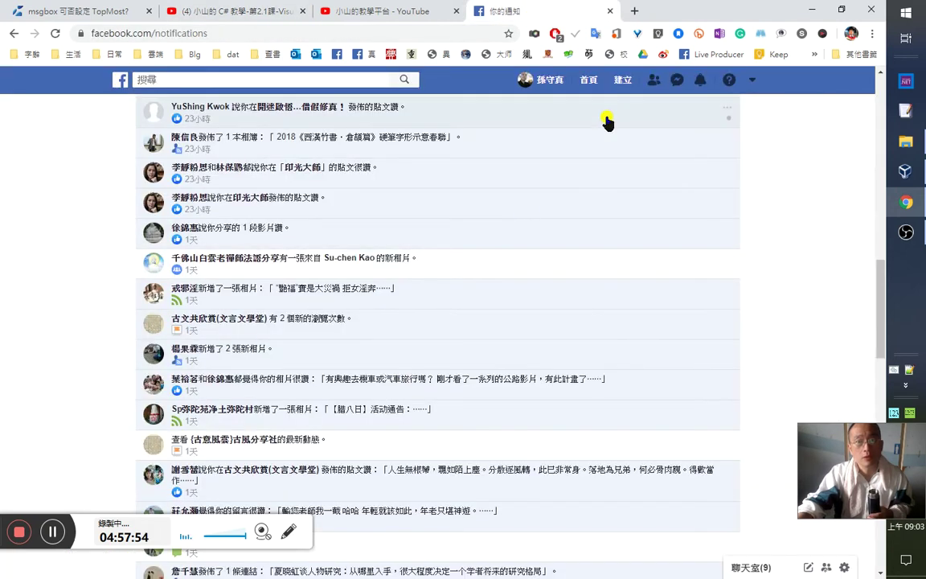
scroll(464, 374, "down", 10)
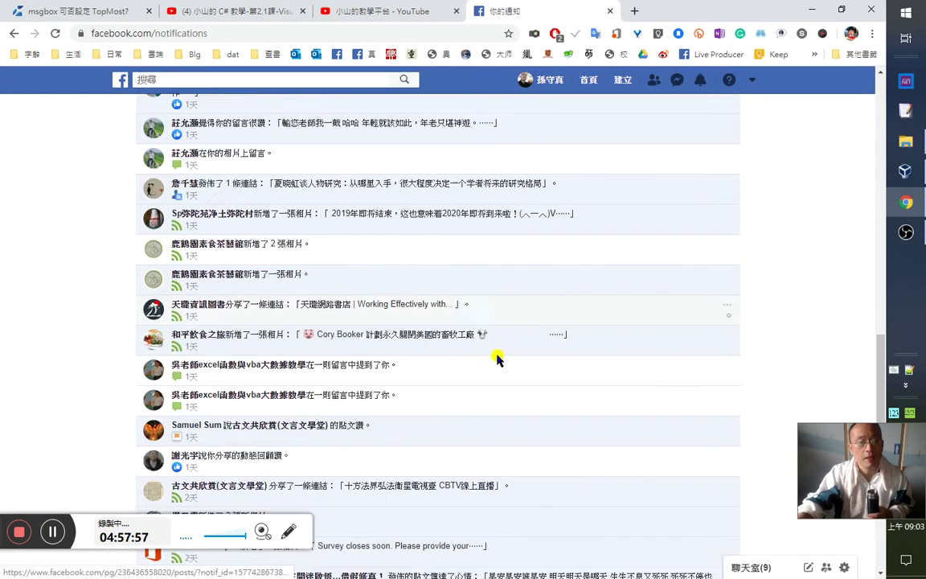
scroll(496, 344, "down", 6)
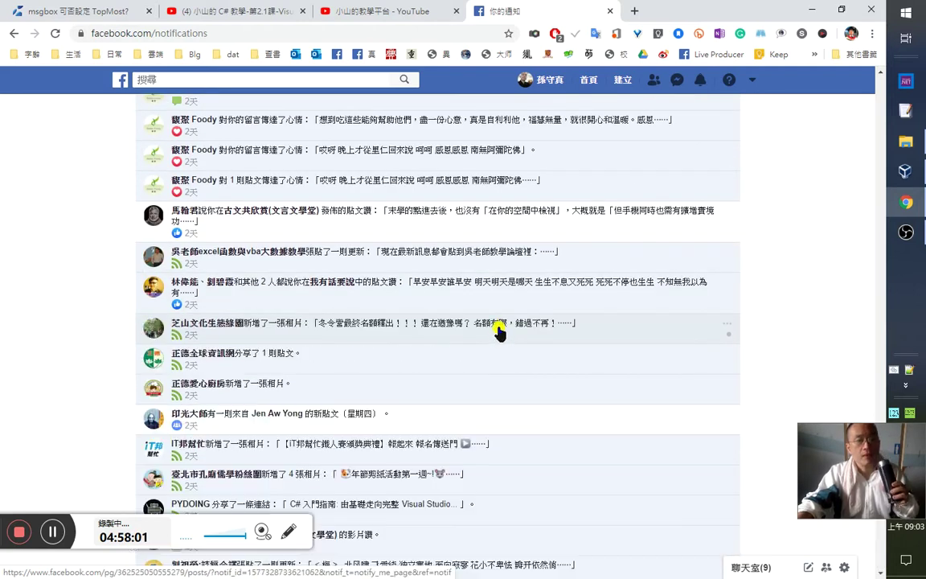
scroll(498, 331, "down", 3)
scroll(505, 332, "down", 3)
- Open a notification's group post in a background tab and scroll back six days of notifications
middle_click(562, 345)
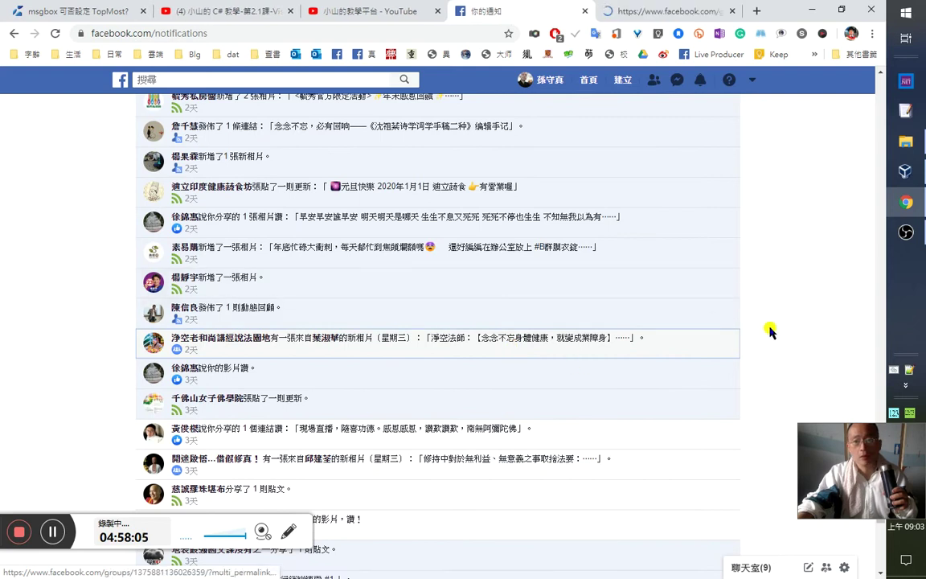
middle_click(779, 325)
left_click(762, 322)
scroll(772, 356, "down", 3)
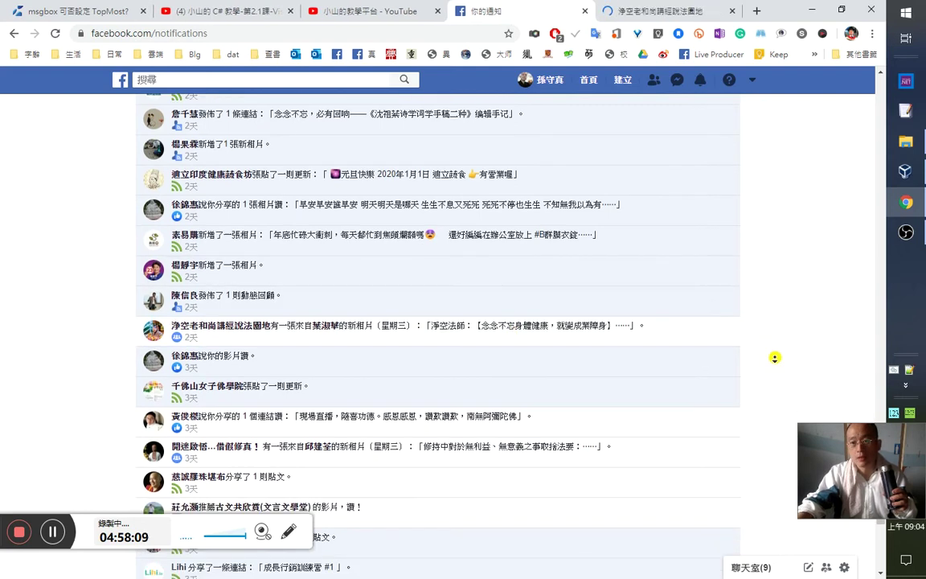
scroll(772, 356, "down", 1)
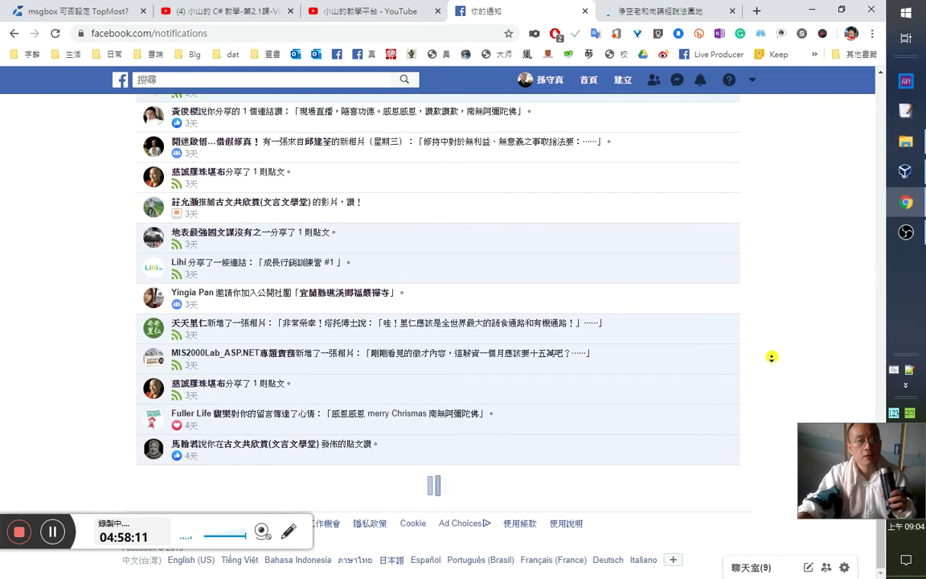
scroll(772, 357, "down", 4)
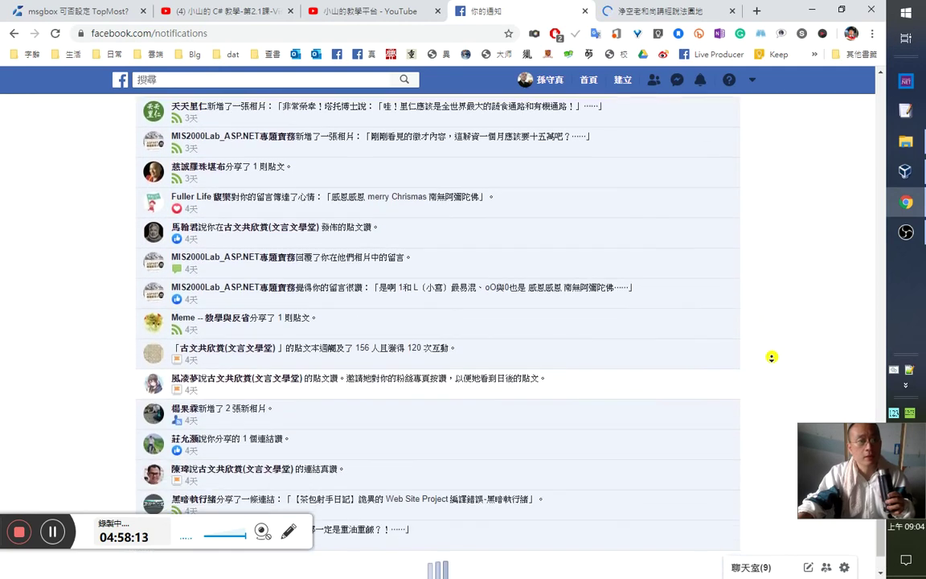
scroll(772, 356, "down", 1)
scroll(772, 356, "down", 5)
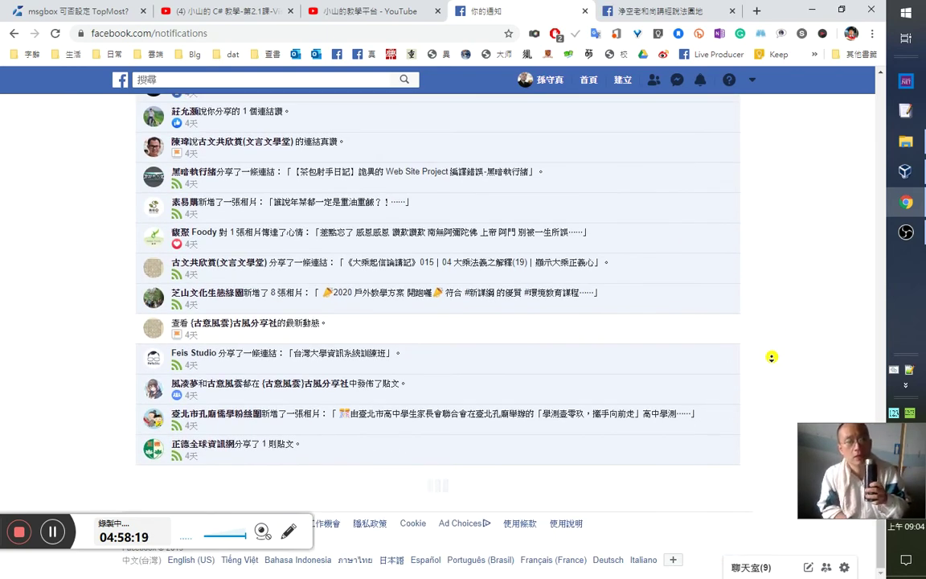
scroll(772, 356, "down", 5)
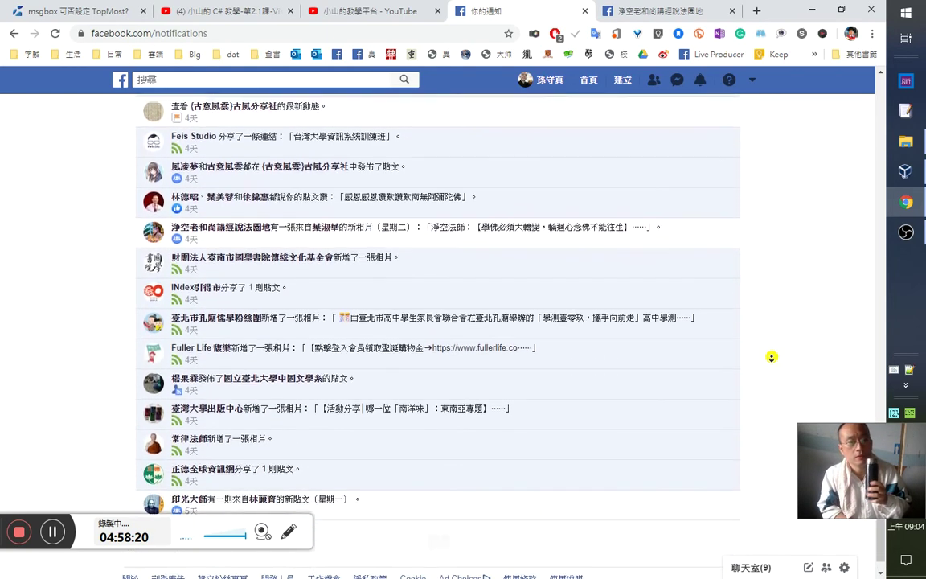
scroll(772, 357, "down", 6)
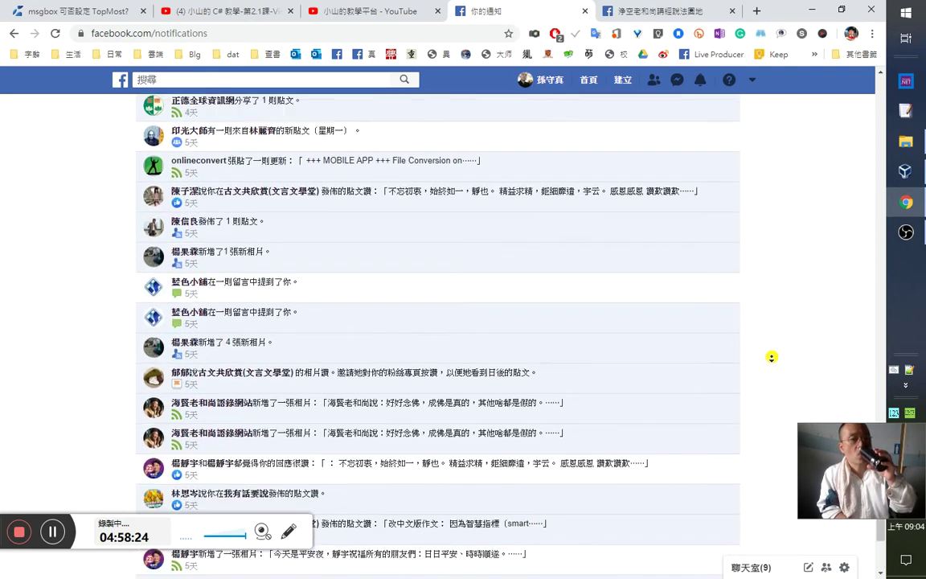
scroll(772, 356, "down", 4)
scroll(772, 356, "down", 4)
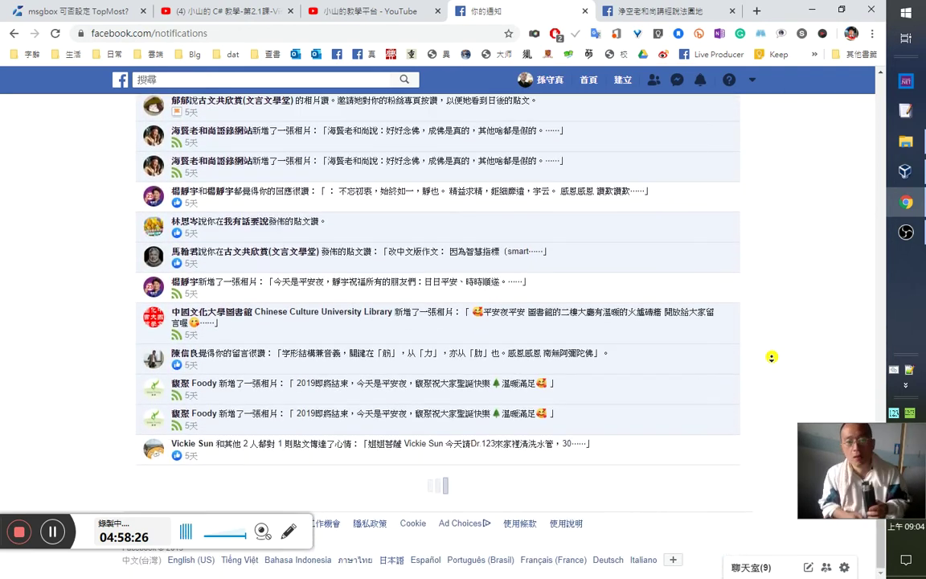
scroll(772, 356, "down", 4)
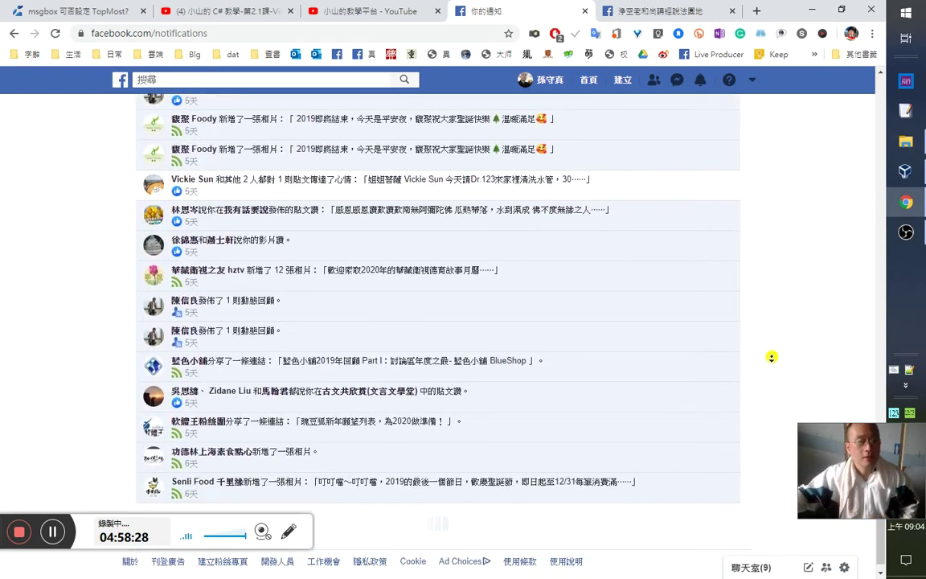
scroll(772, 356, "down", 6)
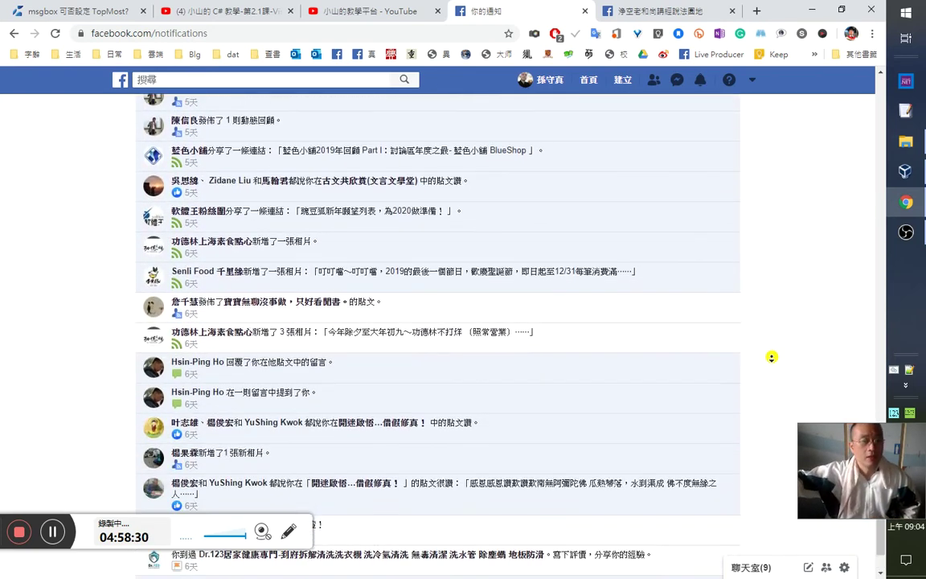
scroll(772, 356, "down", 3)
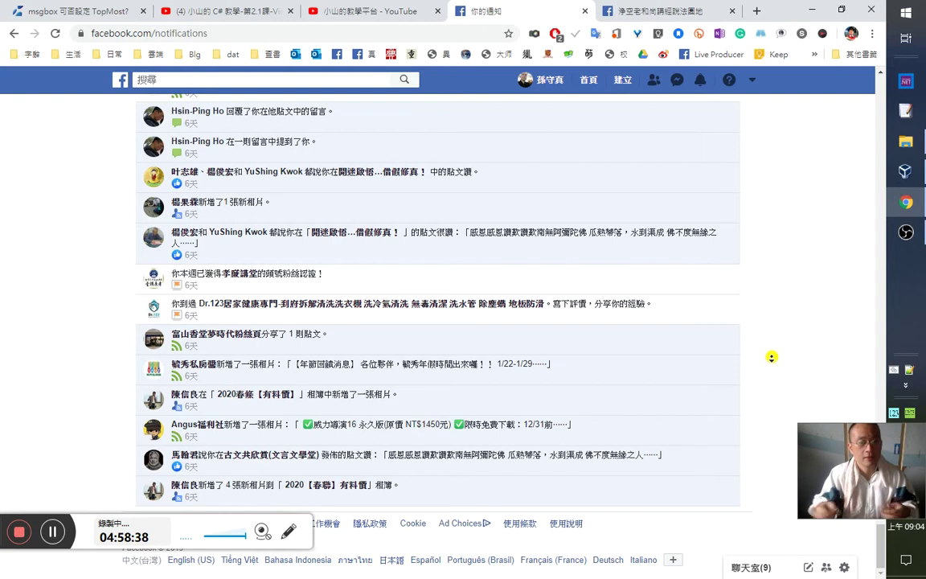
- Search Facebook for 'microsoft visual studio' by picking the suggested query
left_click(267, 79)
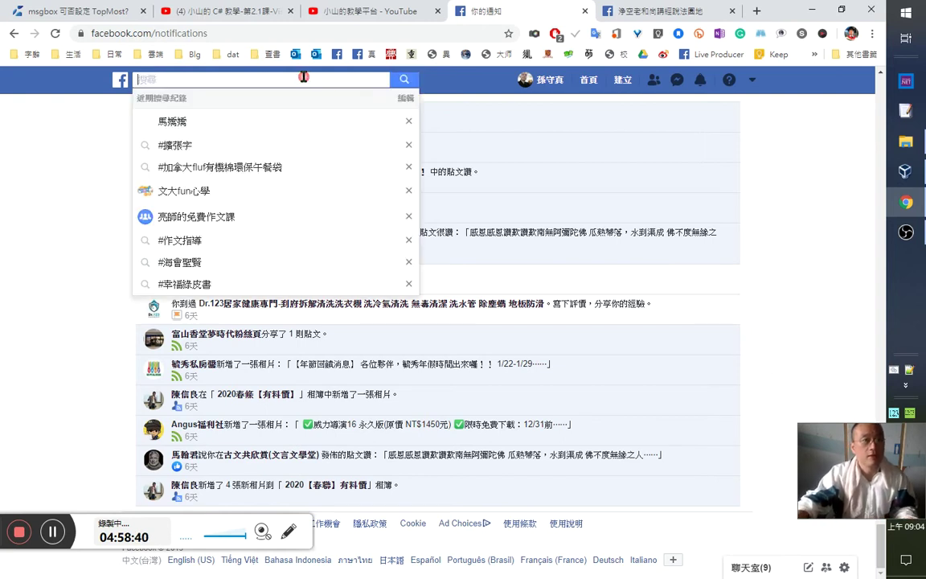
type("vi")
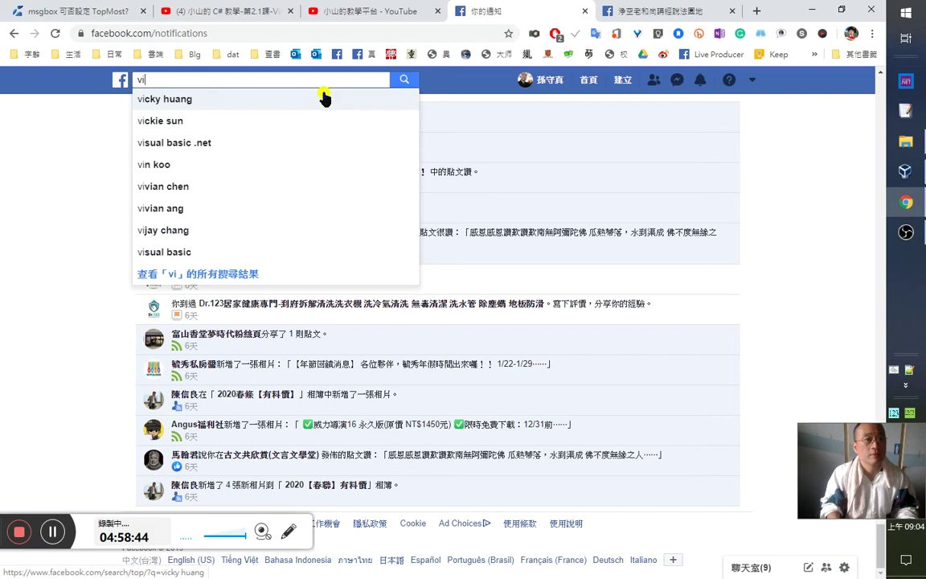
key("BackSpace")
key("BackSpace")
type("vs")
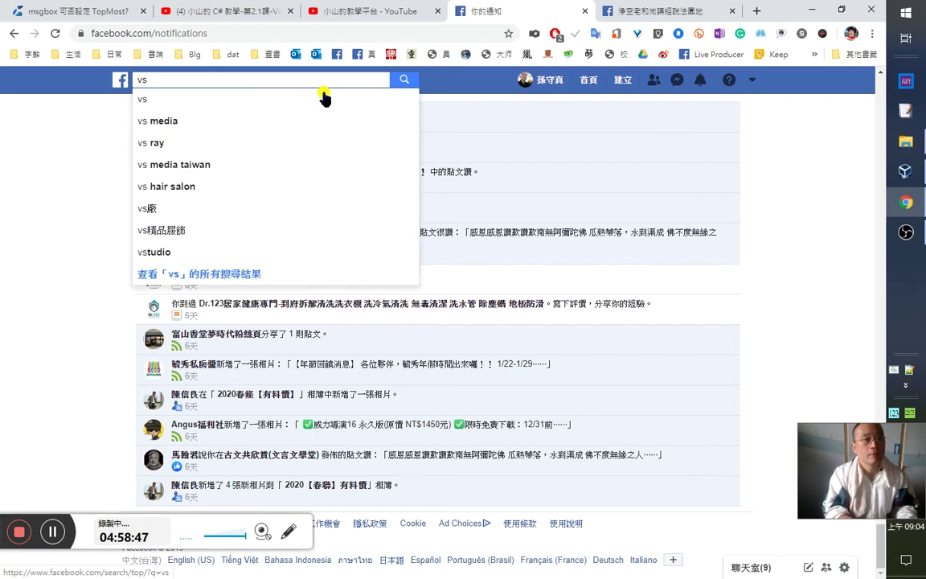
key("BackSpace")
key("BackSpace")
type("yisi")
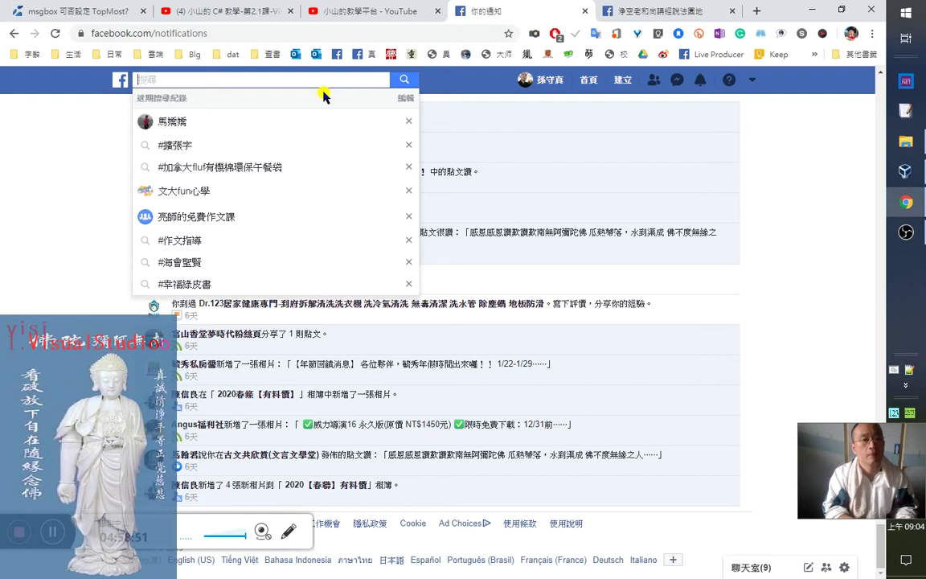
type("4")
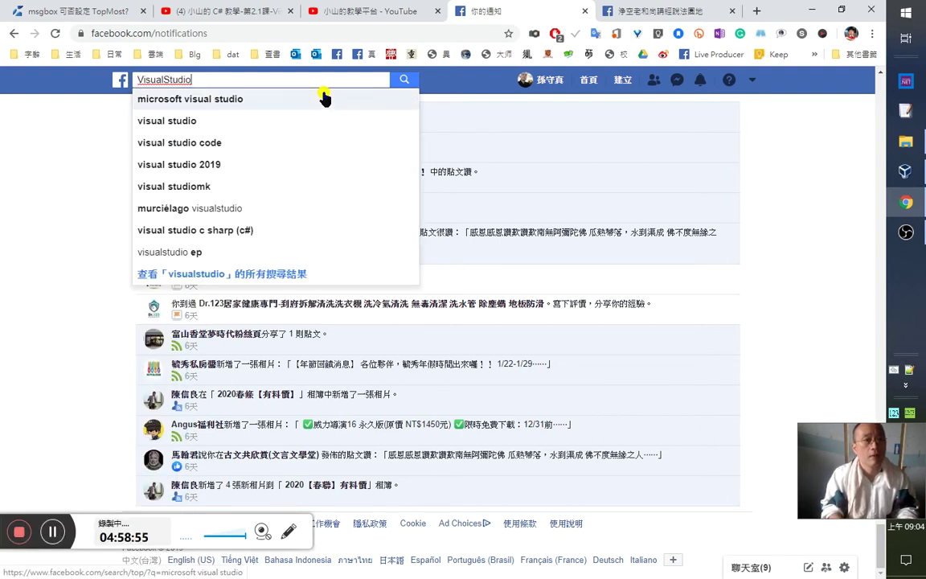
left_click(325, 99)
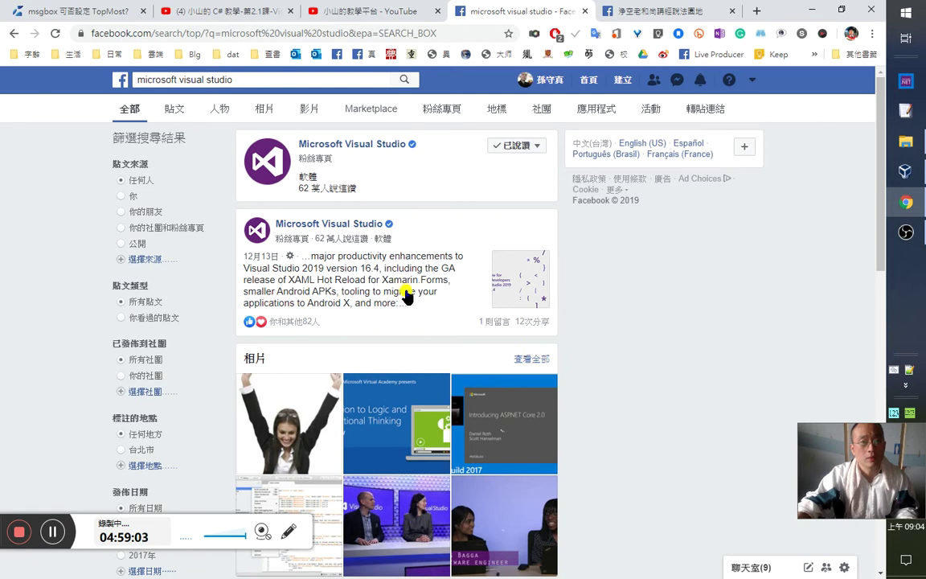
scroll(406, 296, "down", 3)
scroll(411, 286, "up", 3)
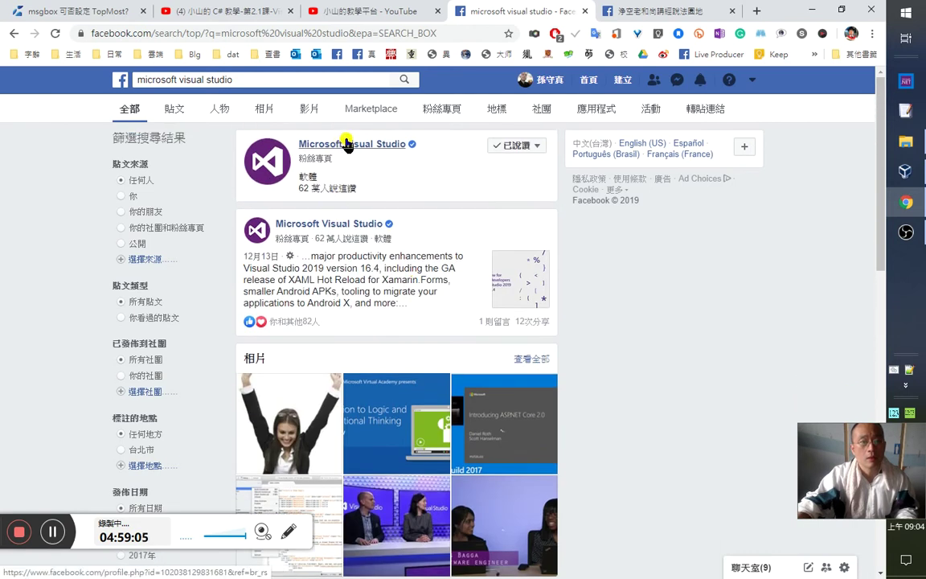
- Open the Microsoft Visual Studio page, close the Messenger chat, and open its liked pages in a new tab
left_click(344, 144)
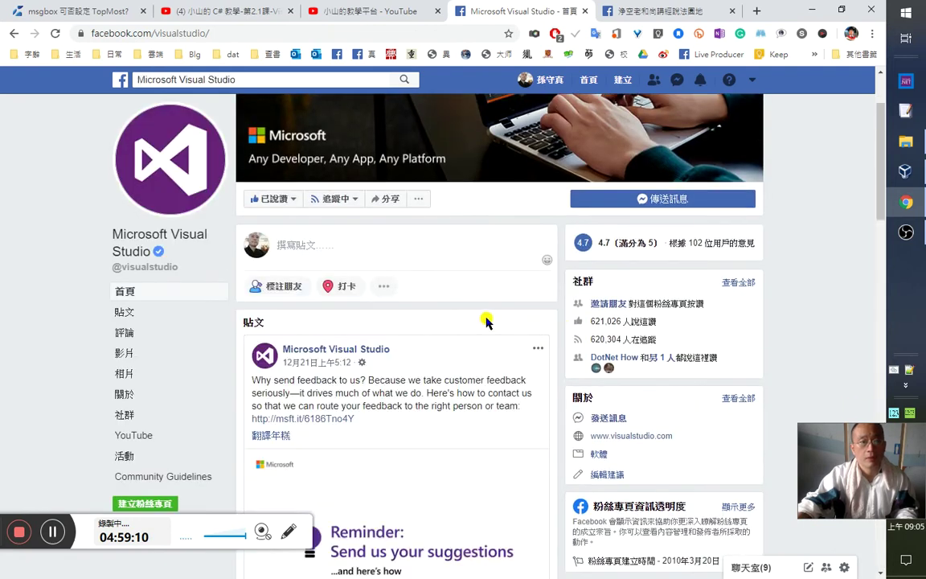
scroll(515, 328, "down", 3)
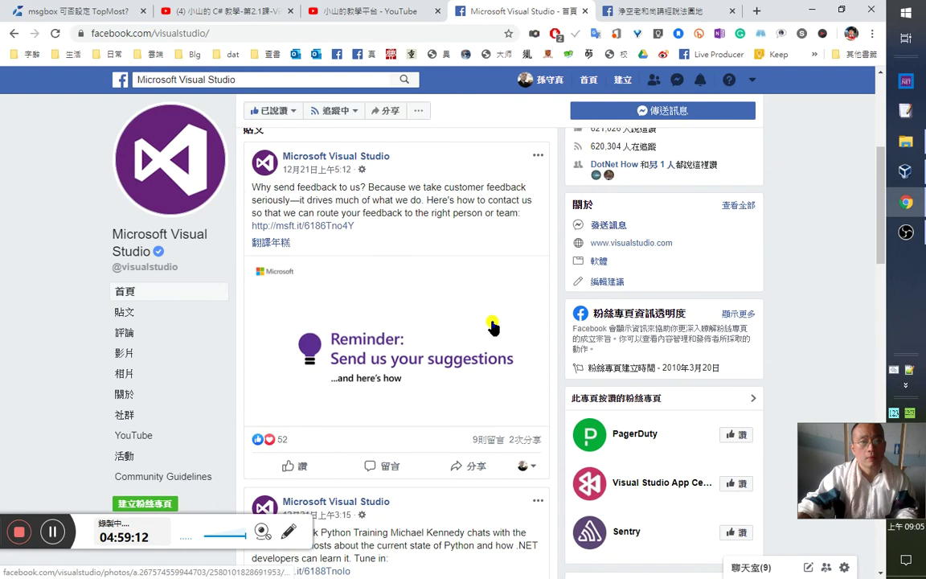
scroll(486, 329, "down", 7)
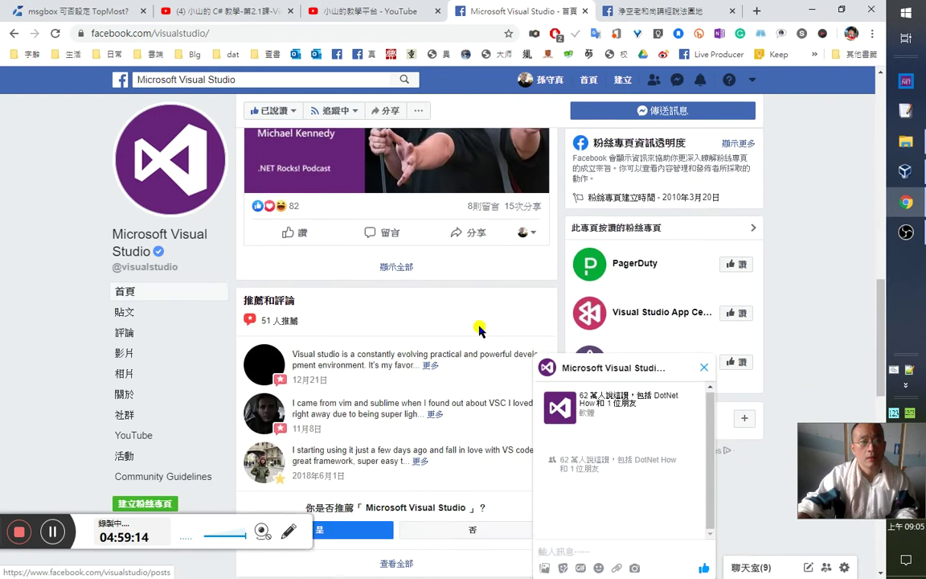
scroll(480, 330, "down", 9)
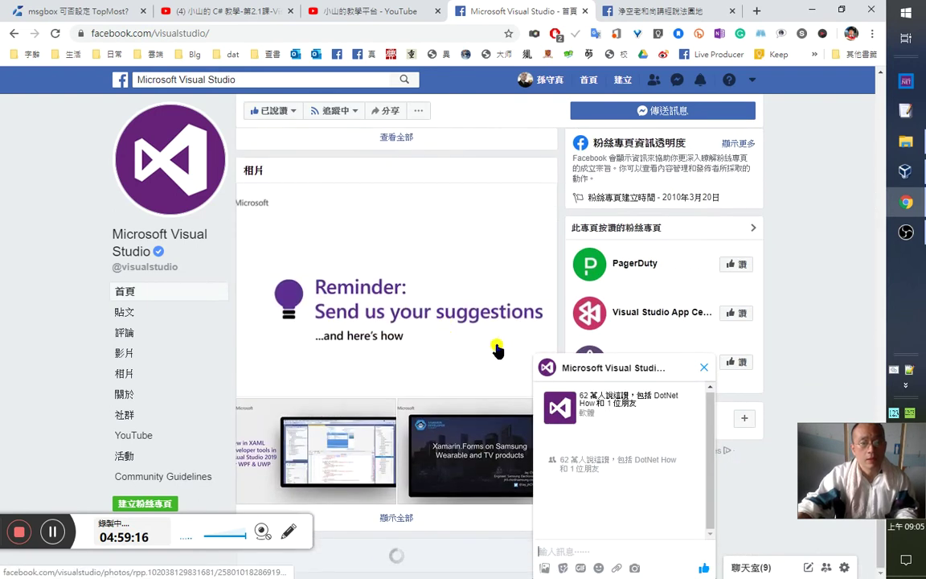
left_click(704, 375)
middle_click(738, 231)
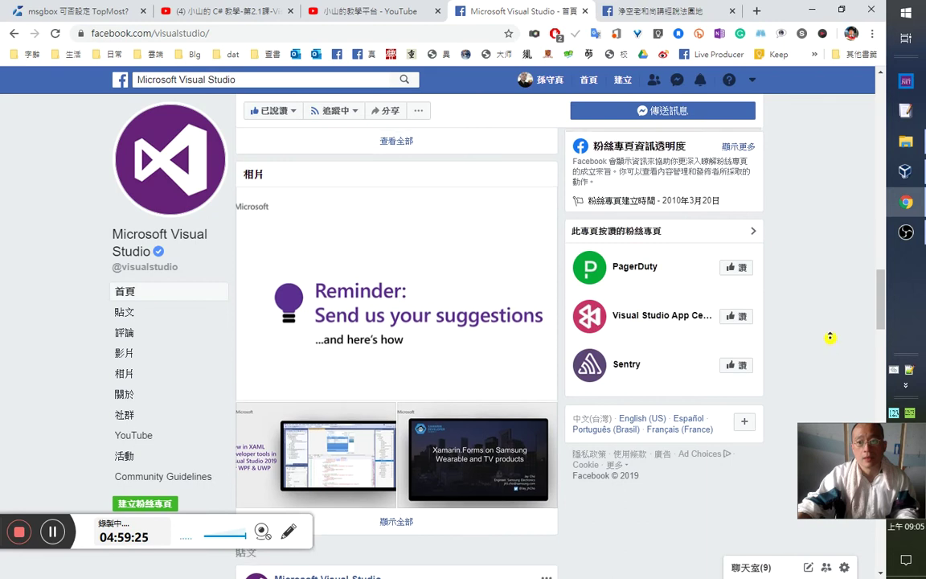
- Scroll down the page's feed and open another link in a background tab
scroll(829, 362, "down", 1)
scroll(829, 362, "down", 2)
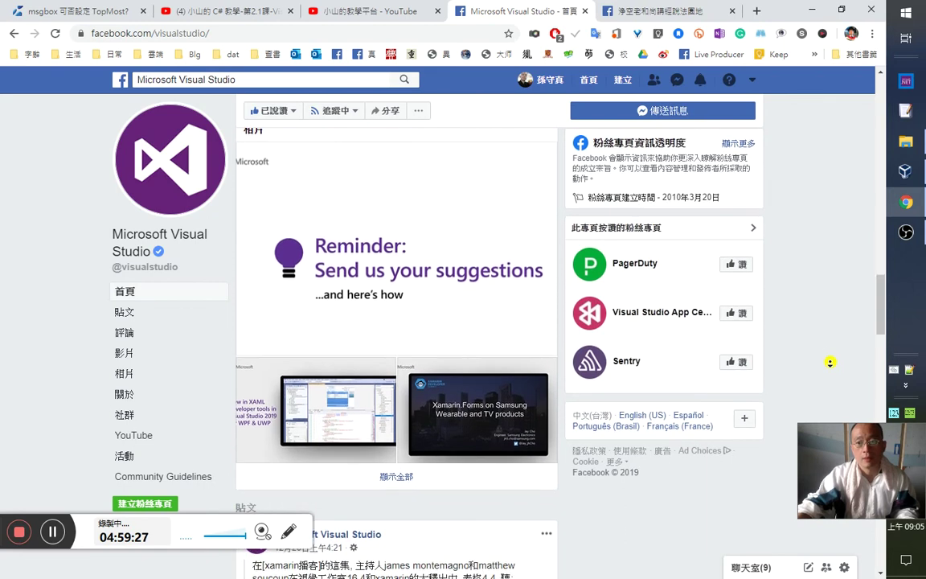
scroll(829, 362, "down", 3)
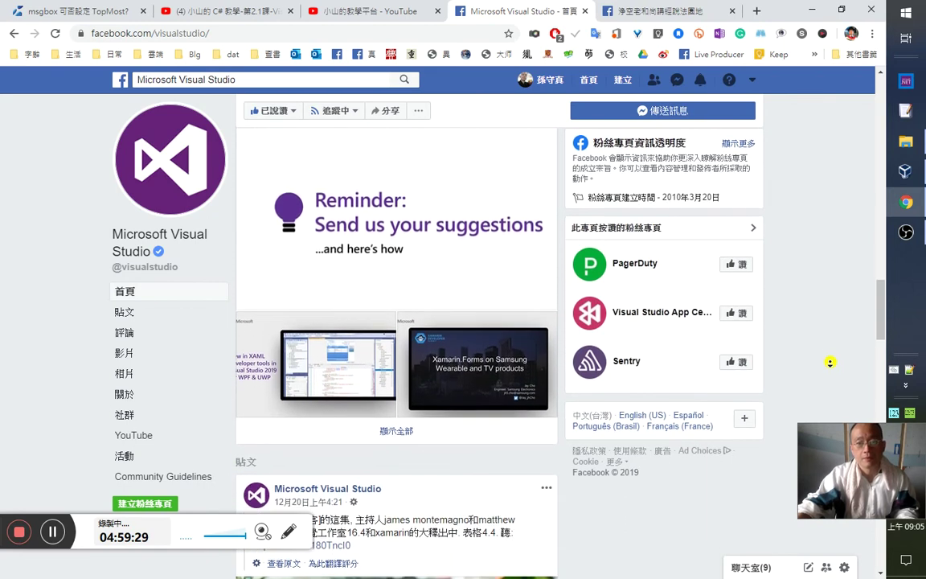
scroll(828, 380, "down", 4)
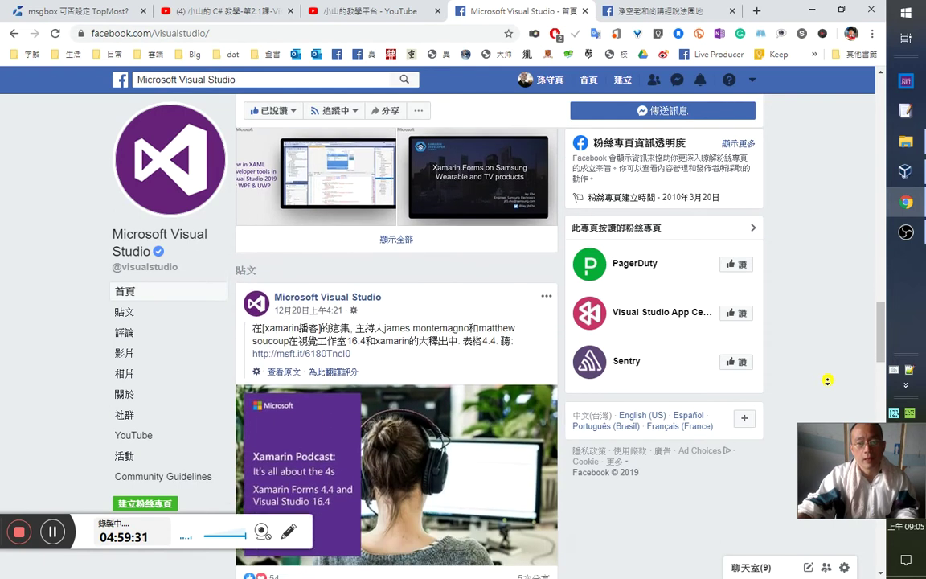
scroll(829, 384, "down", 3)
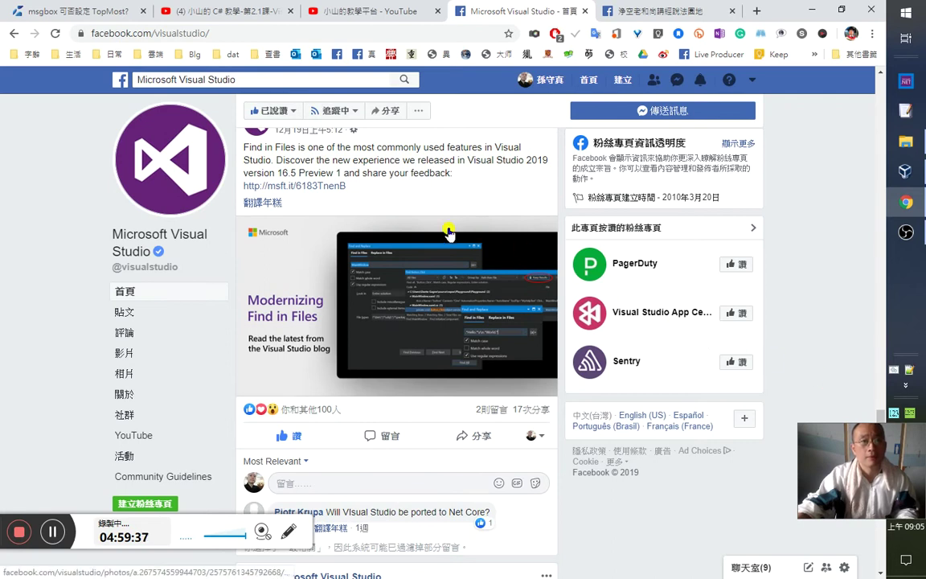
middle_click(872, 346)
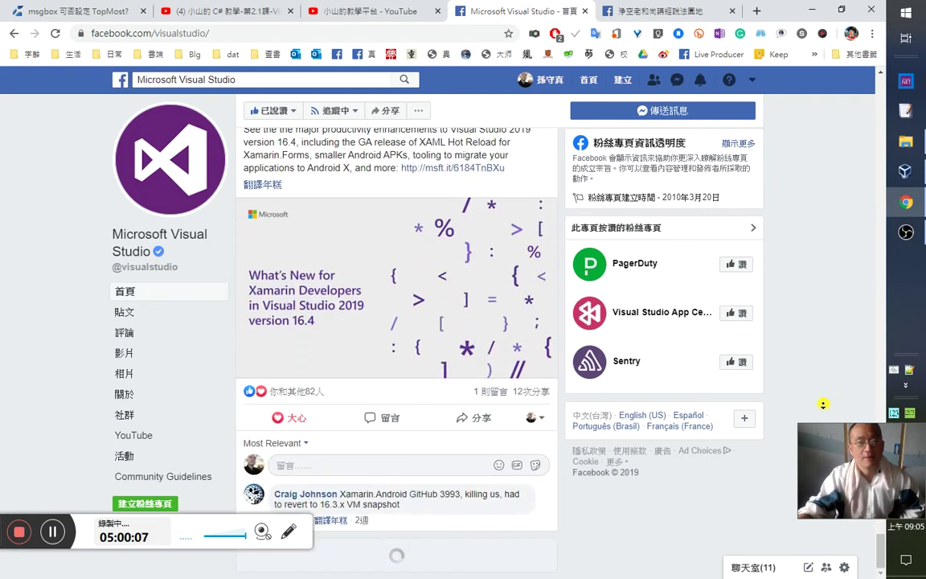
- Read through the recent Visual Studio and Xamarin posts, then open the page's full Posts list
scroll(822, 403, "down", 2)
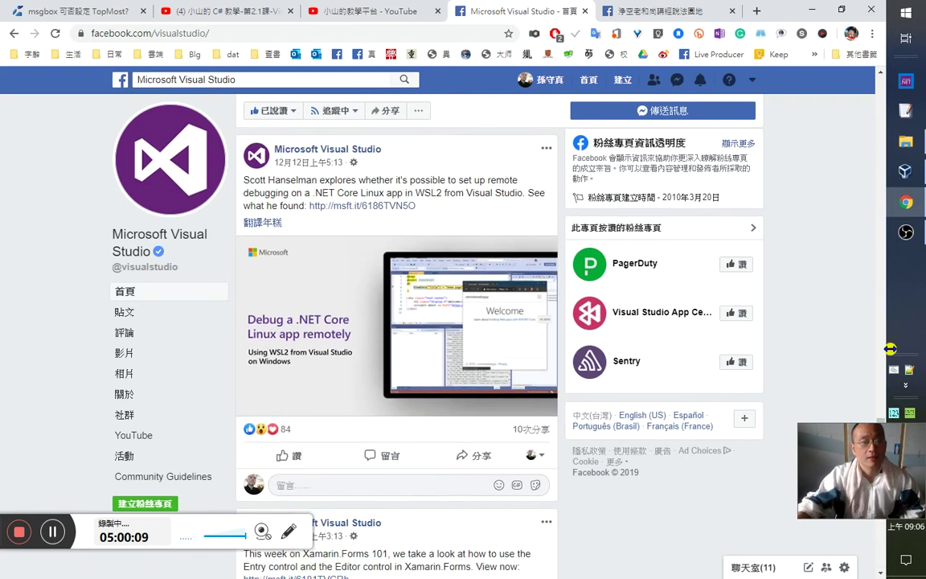
scroll(853, 374, "up", 4)
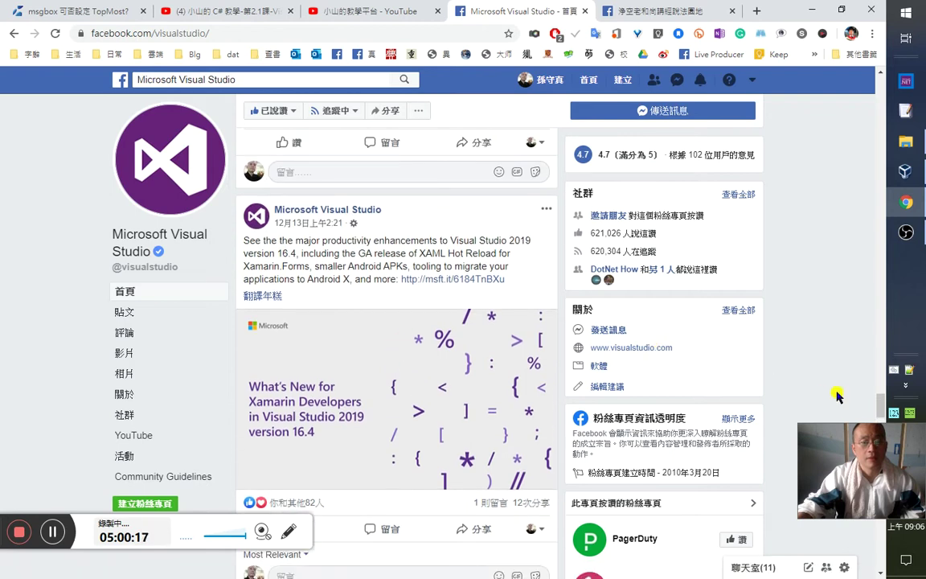
scroll(836, 396, "down", 6)
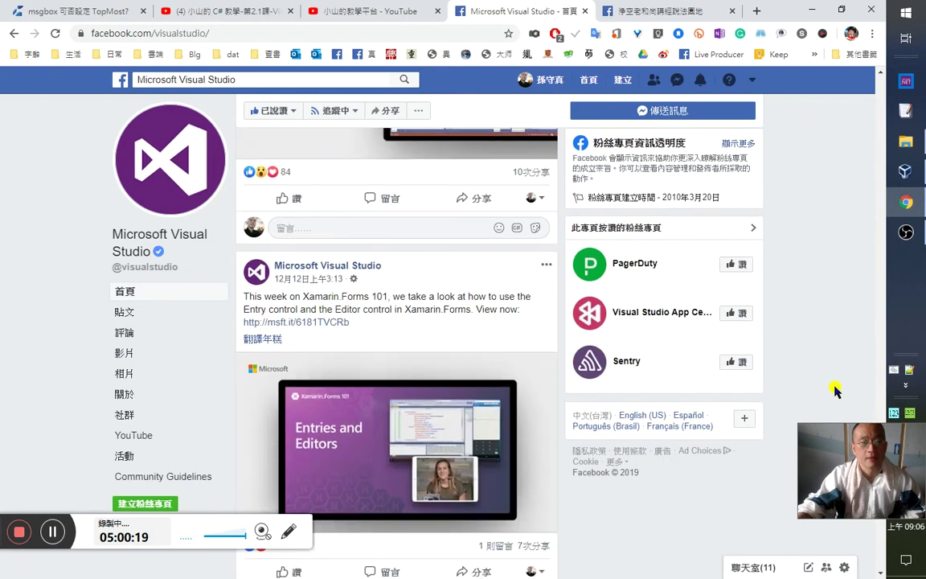
scroll(846, 388, "down", 1)
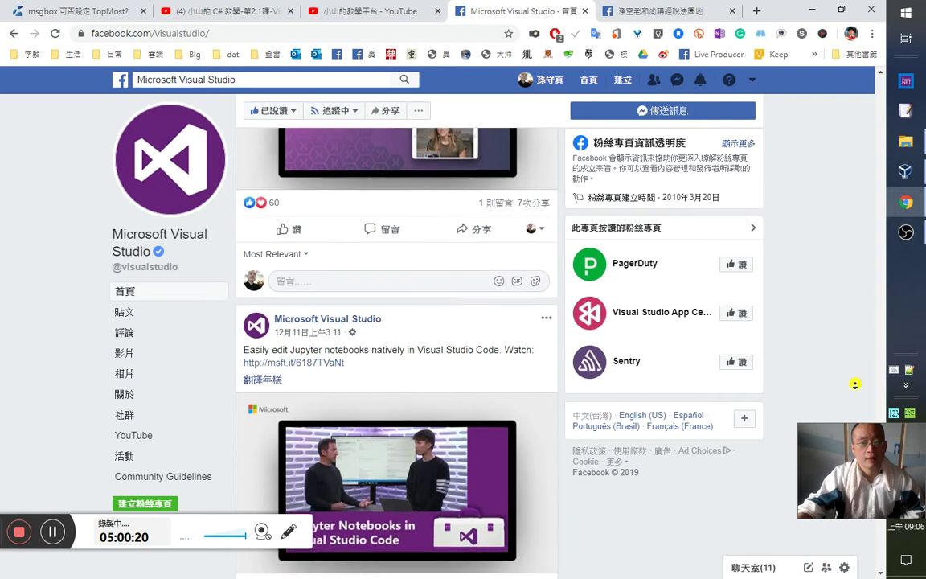
scroll(855, 384, "down", 3)
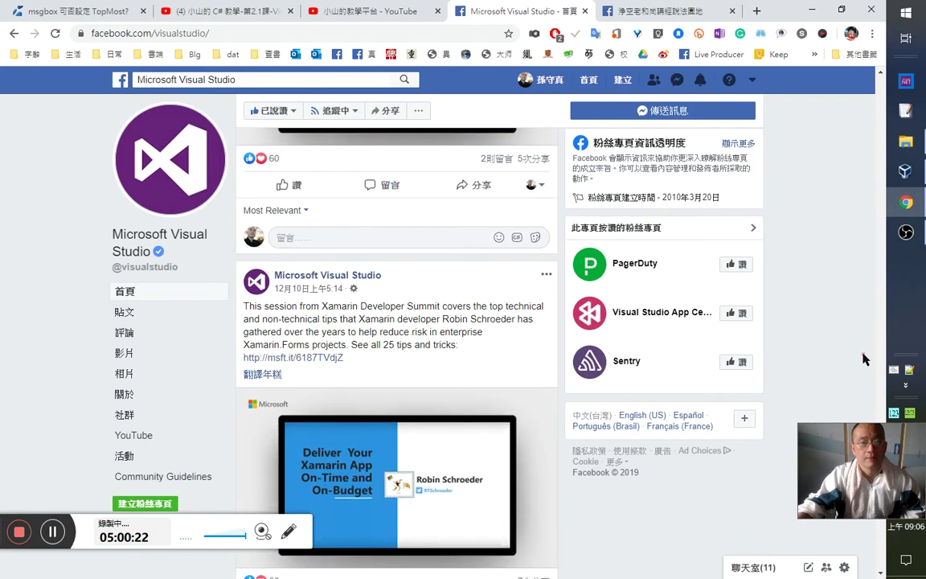
scroll(832, 354, "up", 2)
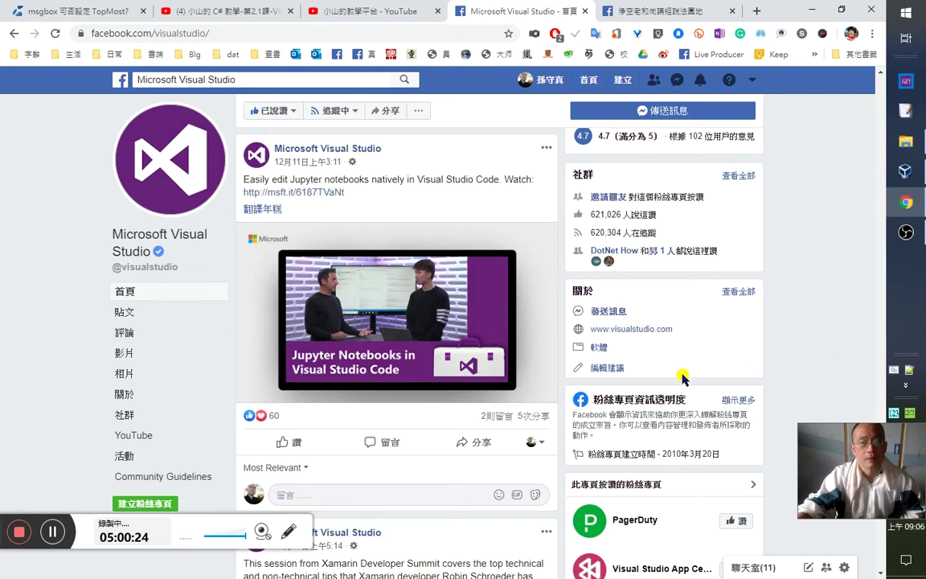
scroll(805, 370, "down", 6)
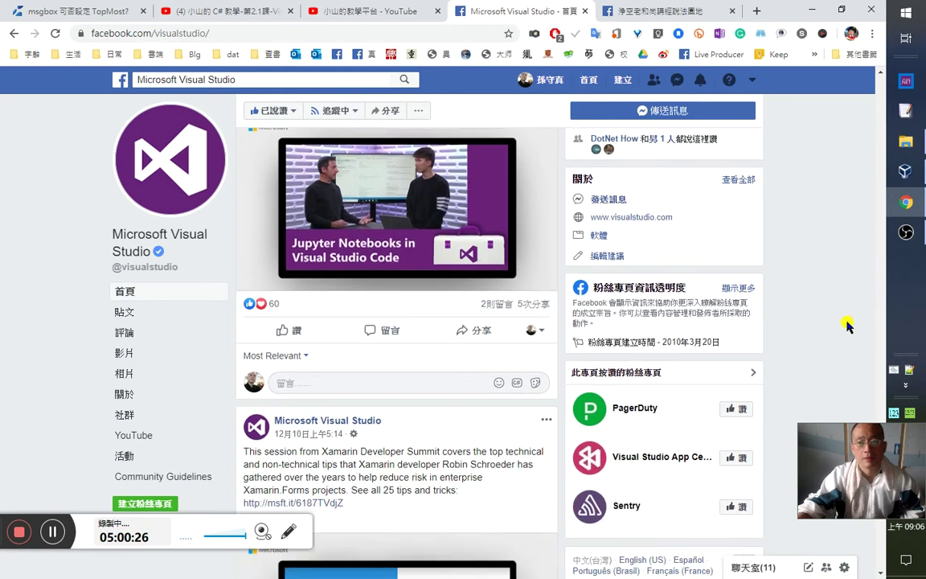
scroll(807, 355, "down", 5)
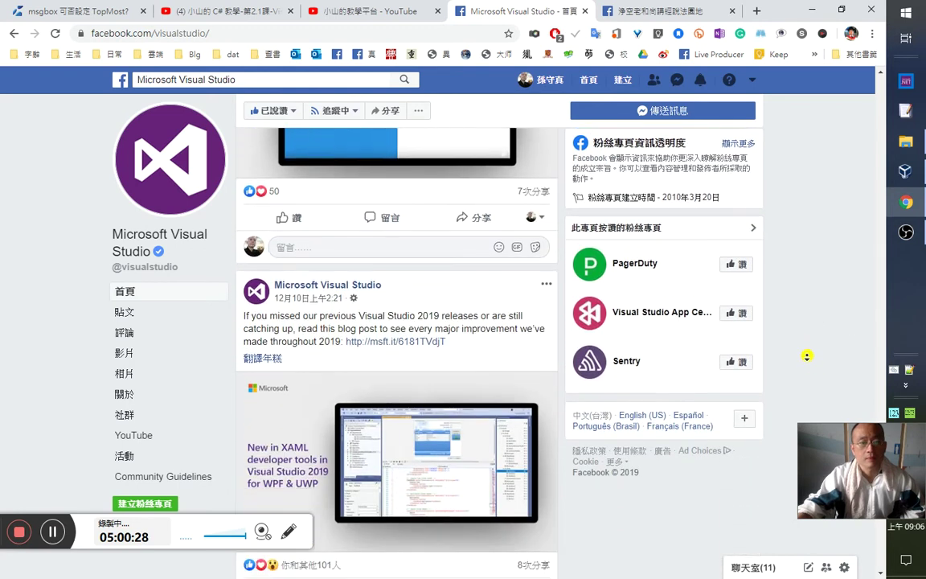
scroll(806, 355, "down", 5)
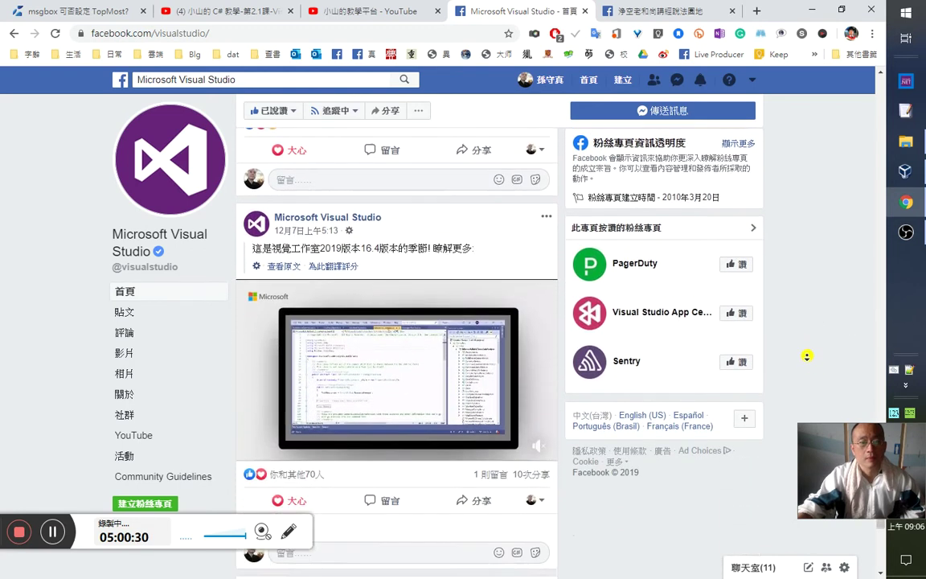
scroll(806, 355, "down", 1)
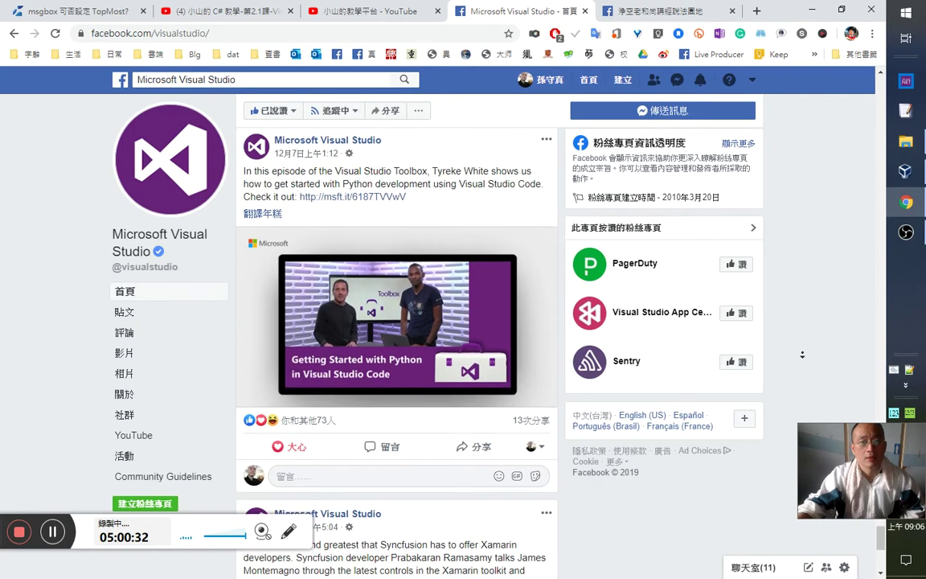
scroll(696, 324, "up", 6)
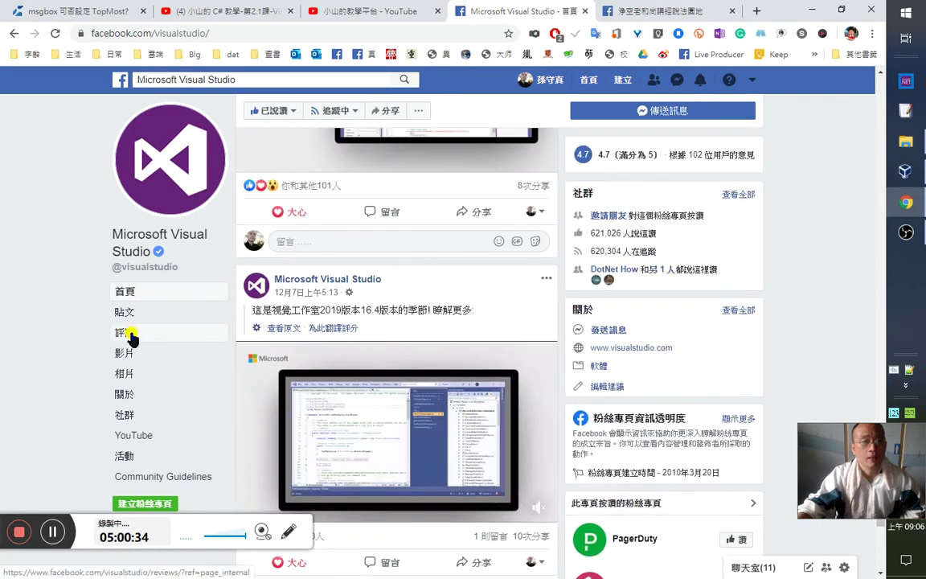
left_click(135, 319)
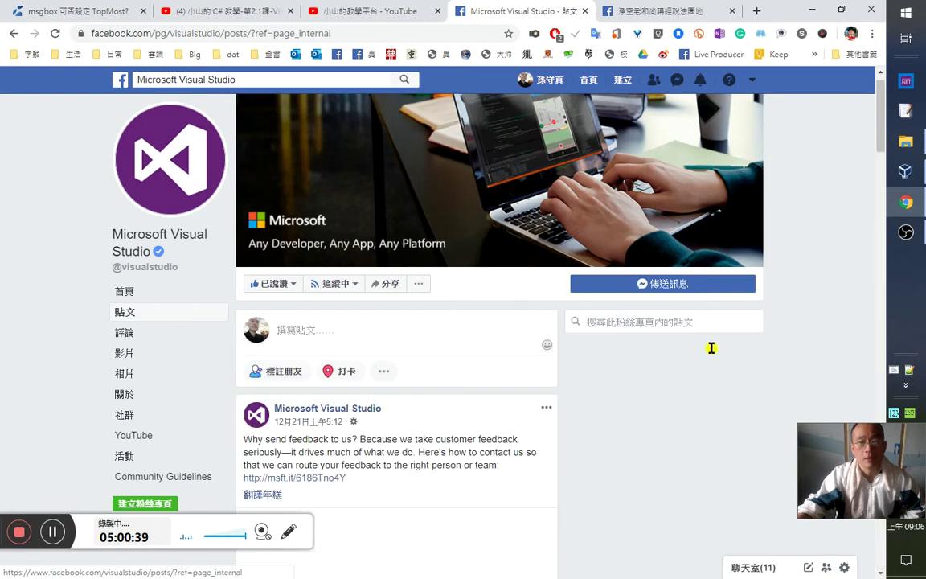
- Search the Visual Studio page's posts for 'for mac'
left_click(641, 320)
type("for mac")
key("Return")
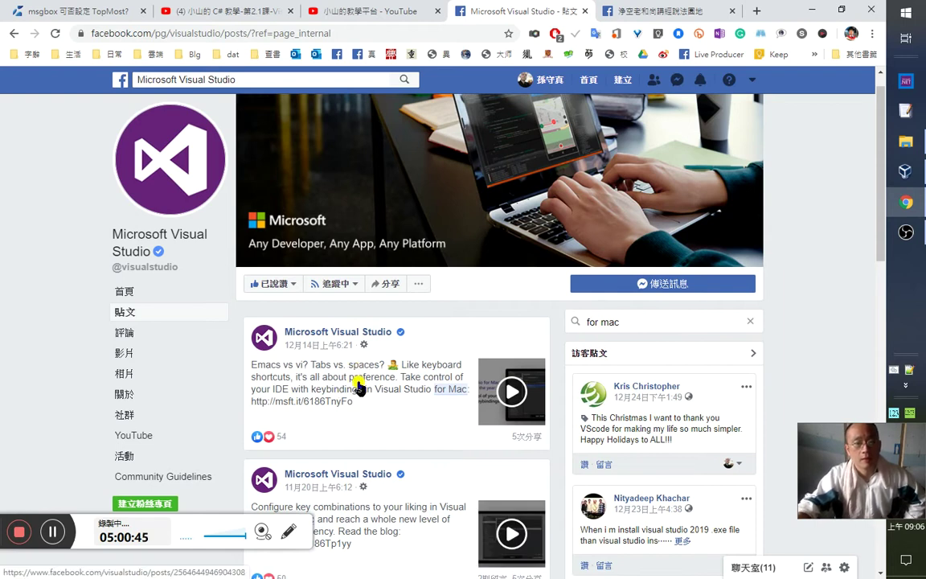
scroll(414, 487, "down", 1)
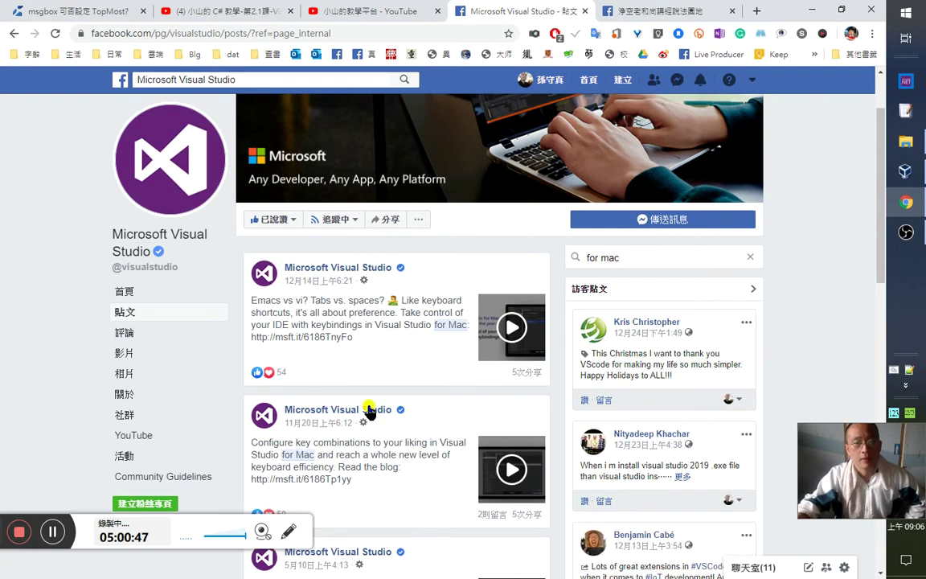
- Close the Facebook group tab and the extra loading tabs, keeping the 'for mac' posts open
middle_click(561, 55)
left_click(563, 11)
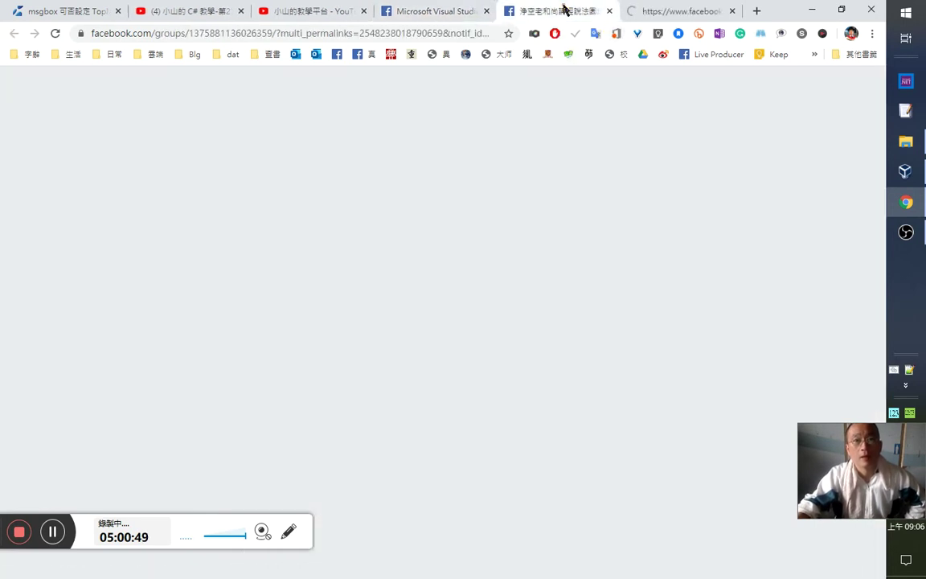
middle_click(584, 19)
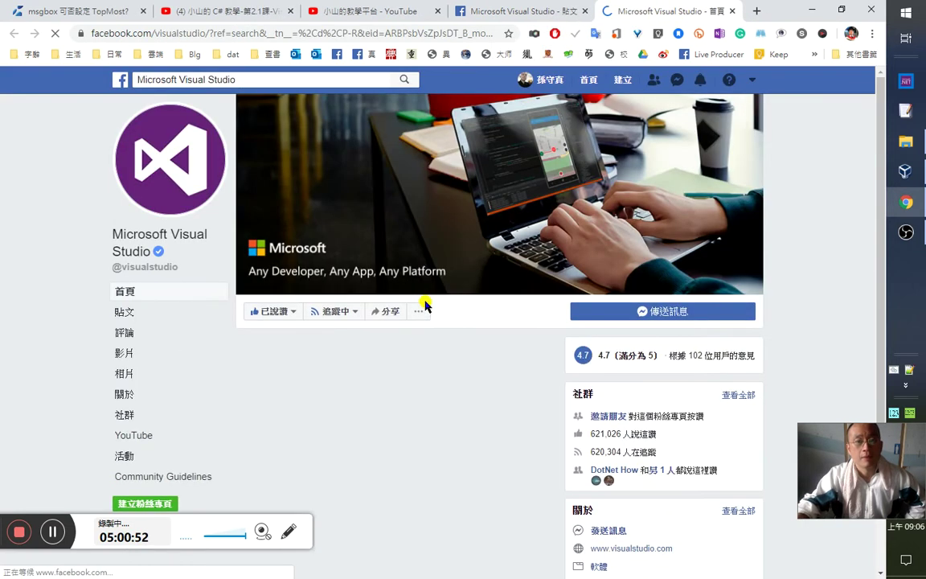
left_click(473, 16)
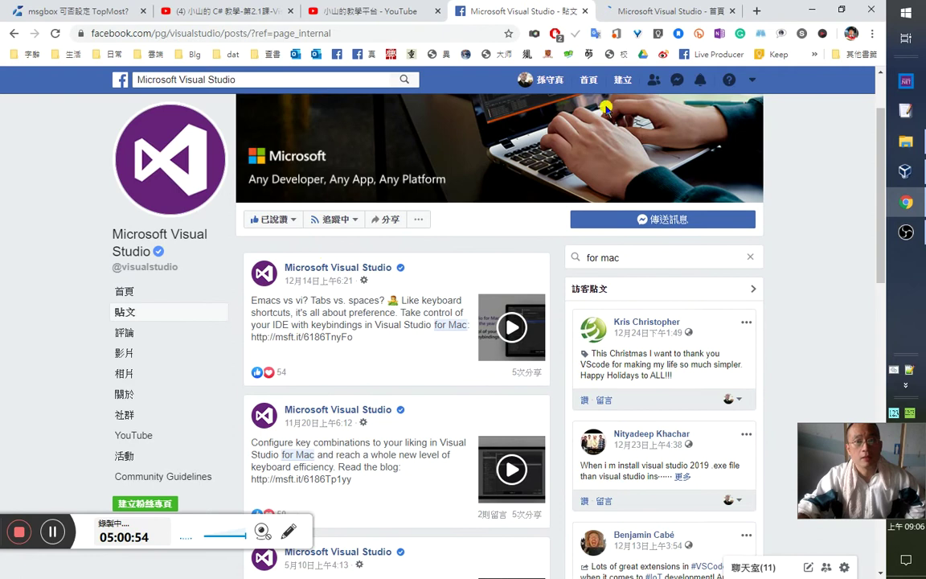
left_click(616, 10)
left_click(544, 19)
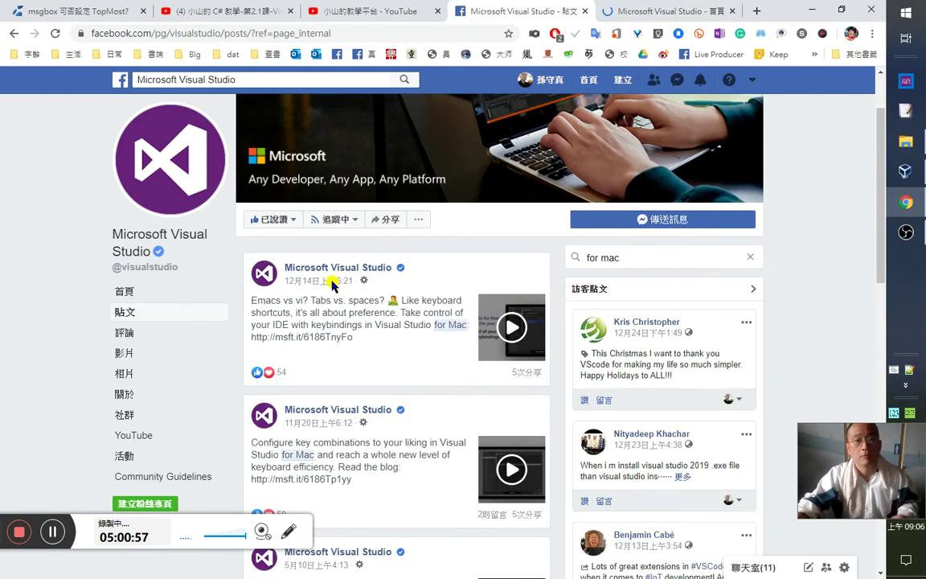
middle_click(370, 271)
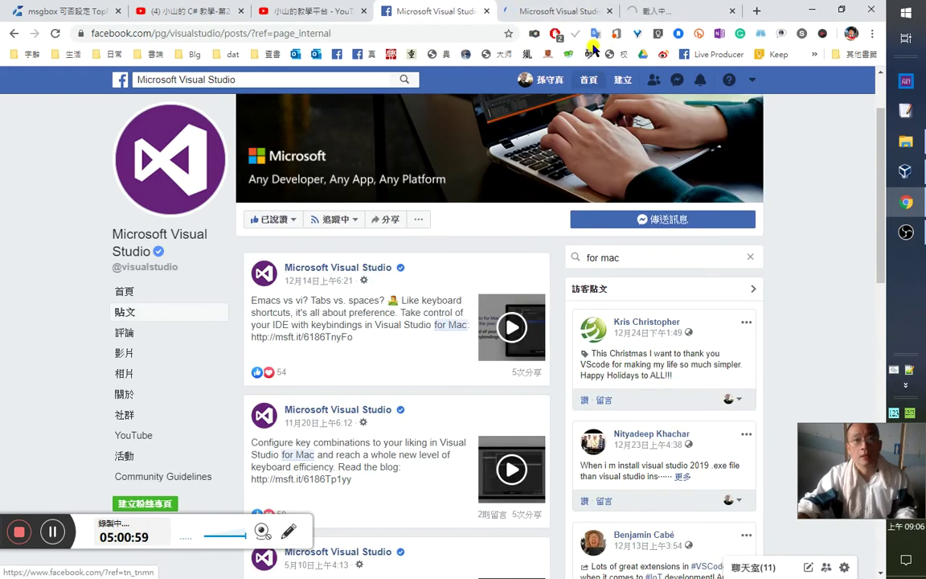
middle_click(641, 16)
left_click(358, 269)
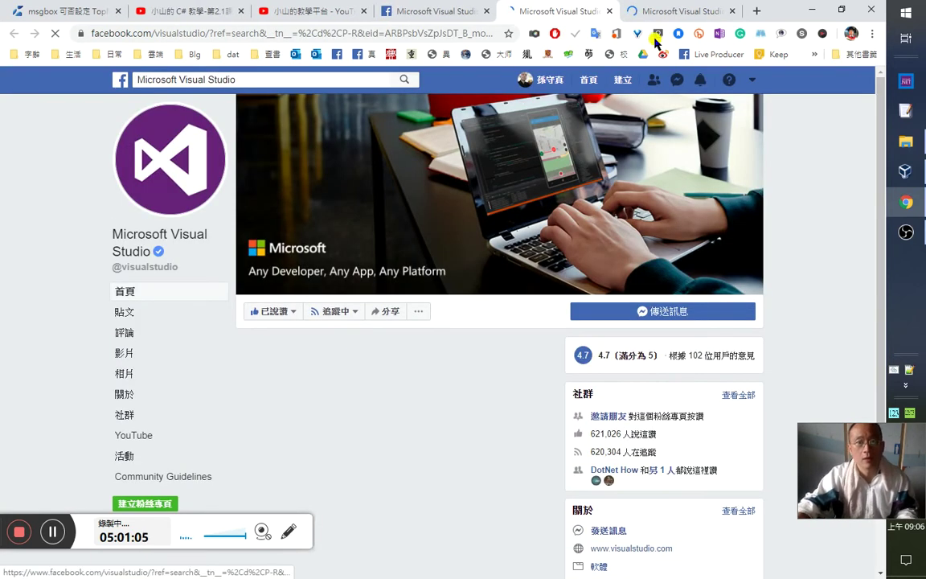
key("ctrl+w")
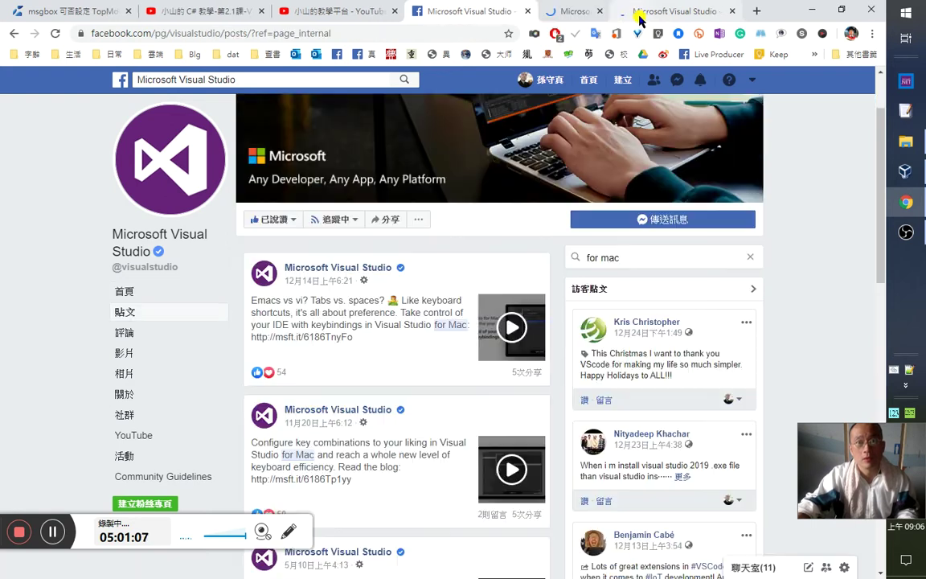
- Scroll through the Microsoft Visual Studio Facebook page's home feed
left_click(639, 16)
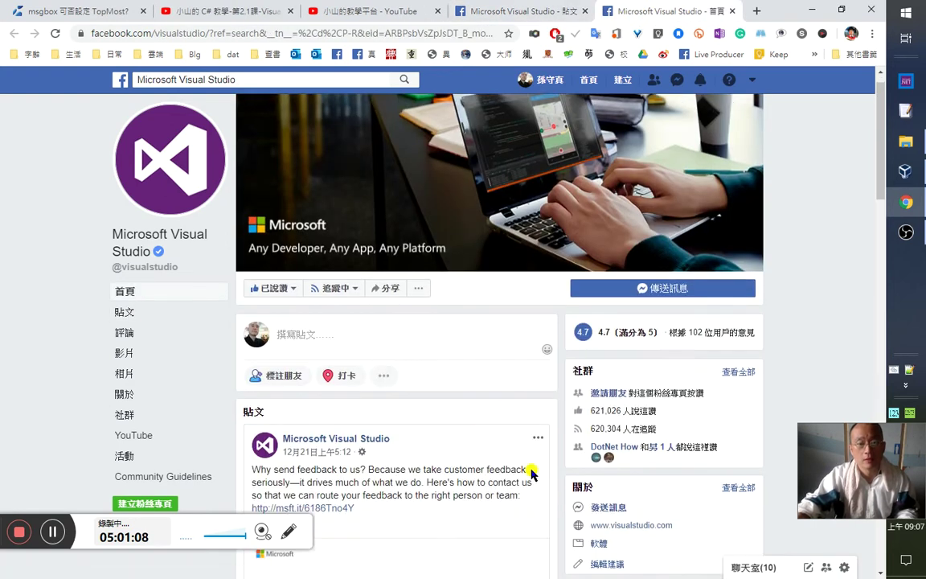
scroll(532, 482, "down", 3)
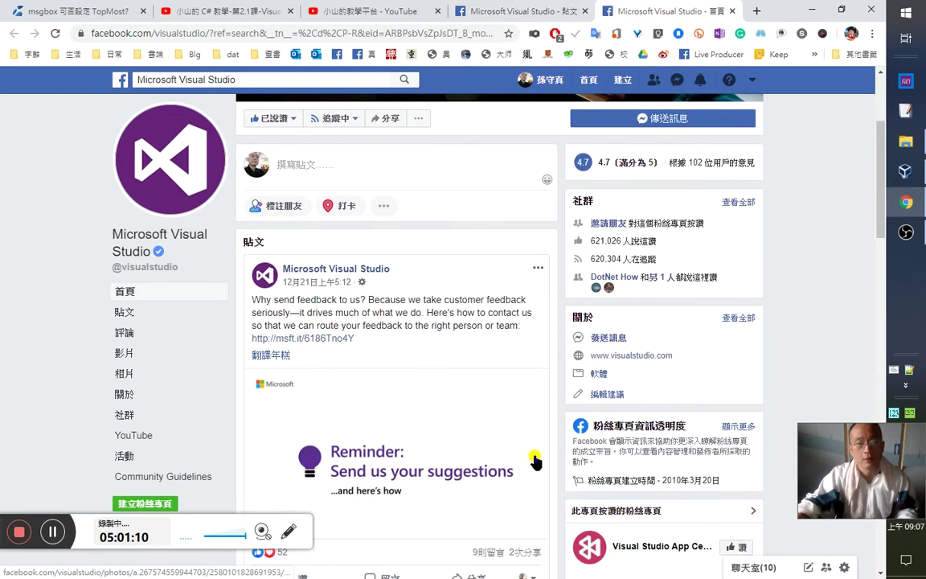
scroll(500, 431, "down", 1)
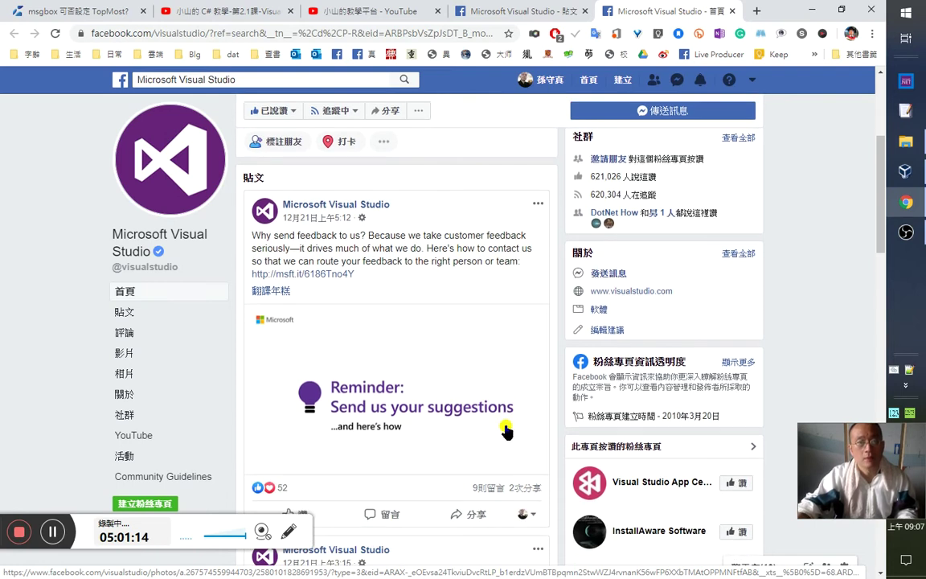
scroll(460, 439, "down", 3)
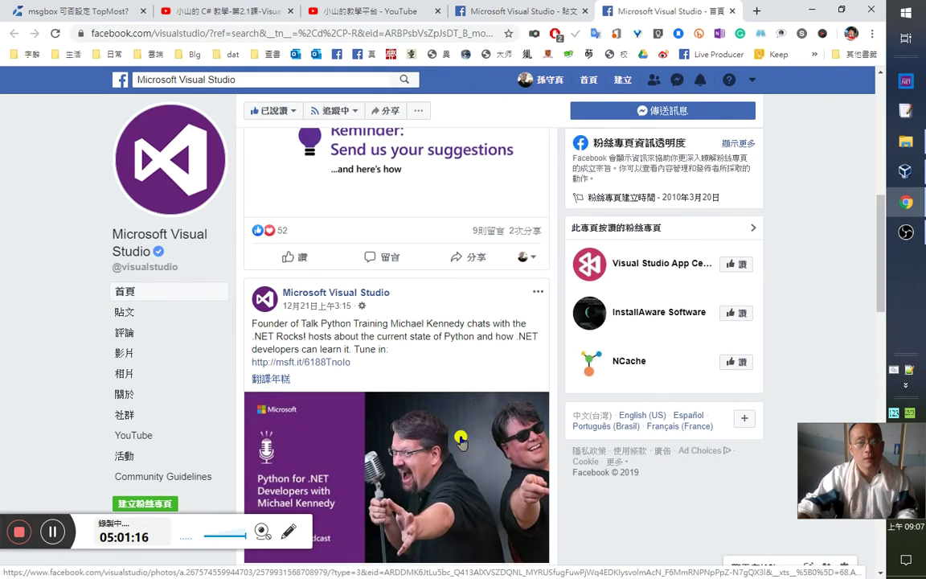
scroll(468, 437, "down", 2)
scroll(314, 299, "up", 1)
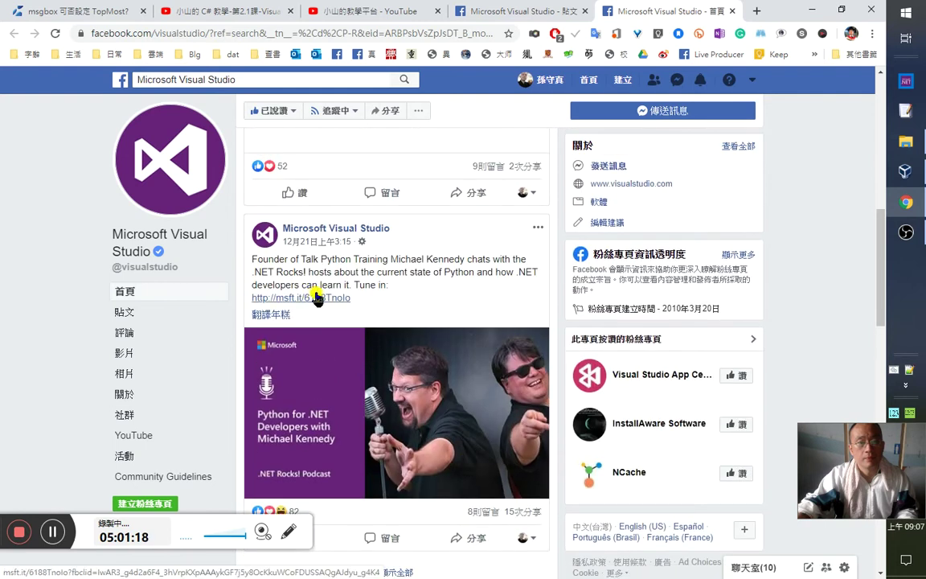
scroll(444, 388, "down", 4)
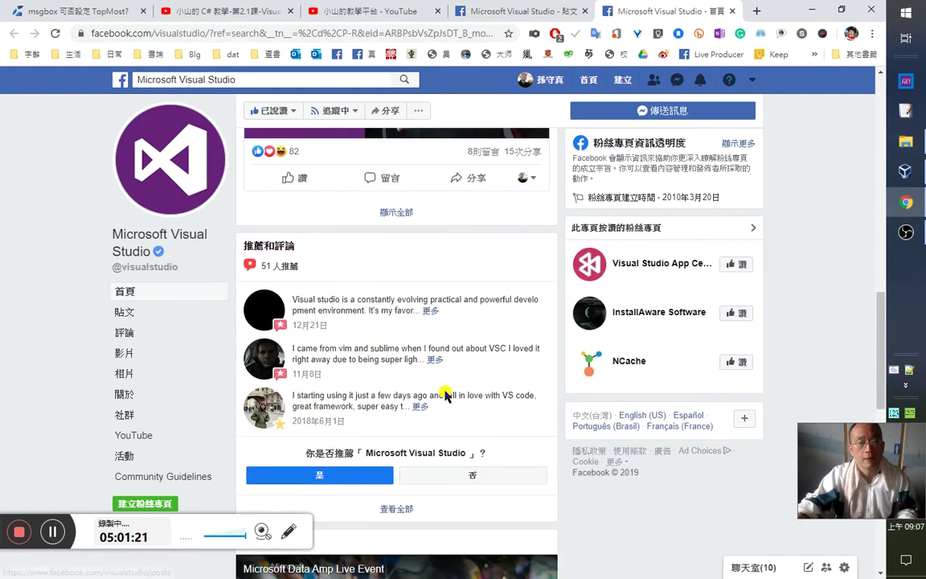
scroll(446, 396, "down", 7)
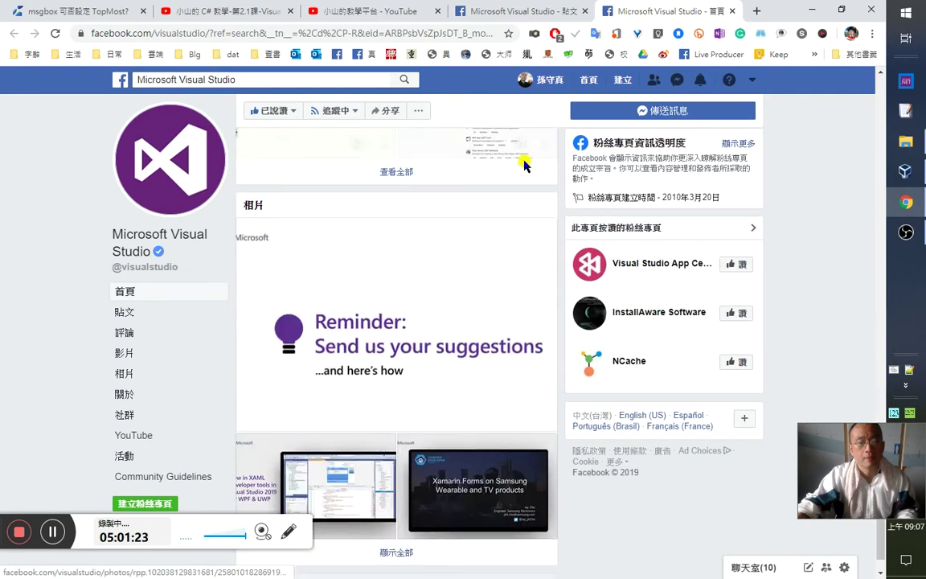
- Check the mac-filtered posts, return to the home feed, and find 'mac' on the page
left_click(484, 13)
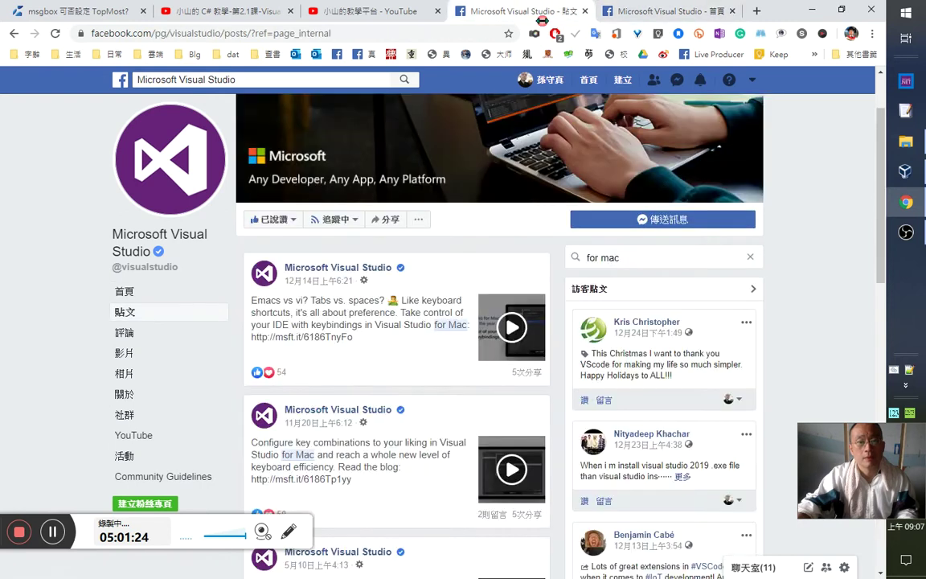
left_click(367, 410)
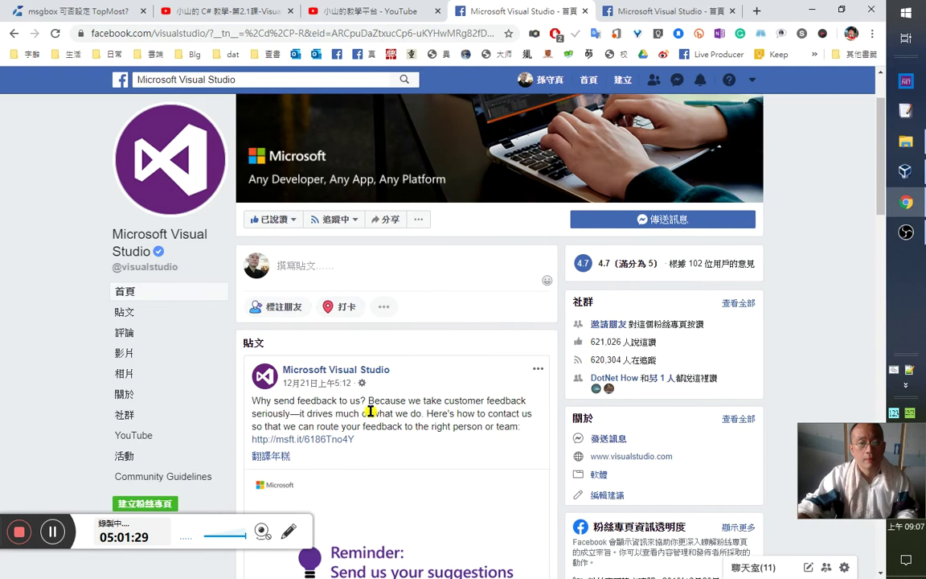
scroll(401, 453, "down", 1)
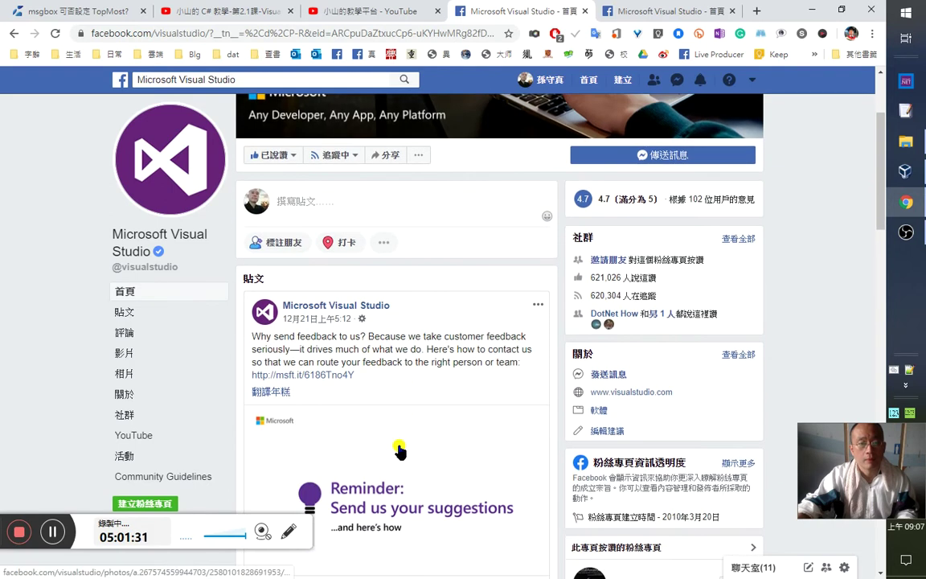
scroll(399, 455, "down", 1)
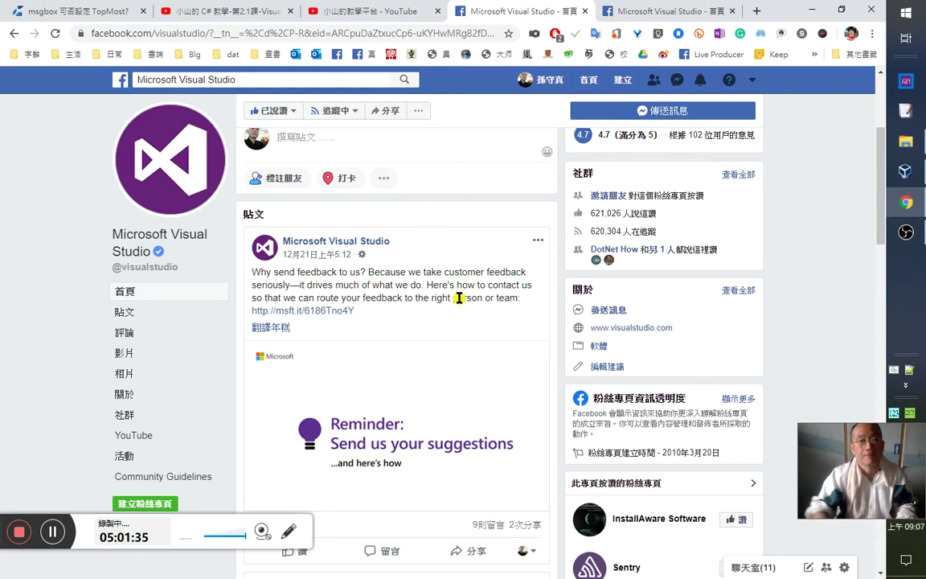
key("ctrl+f")
type("mac")
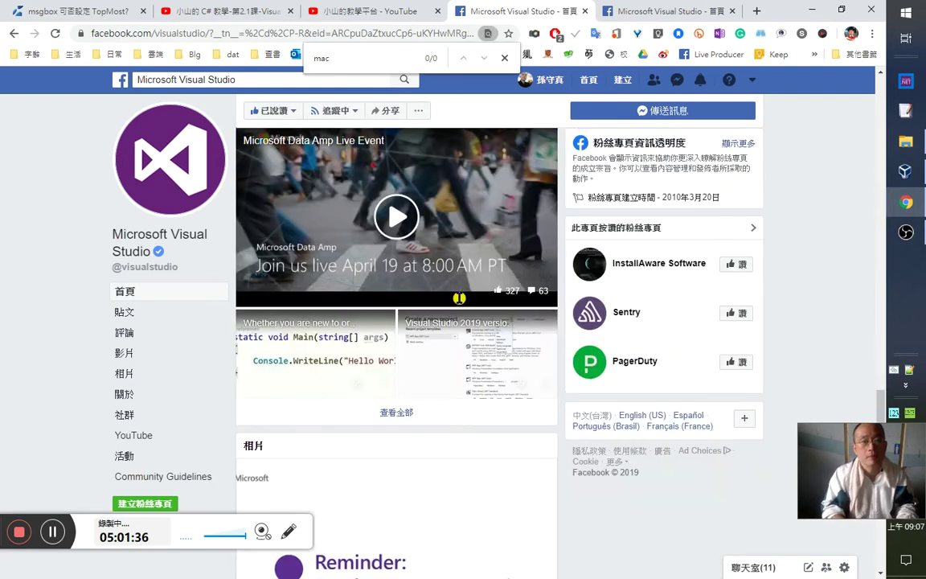
key("Escape")
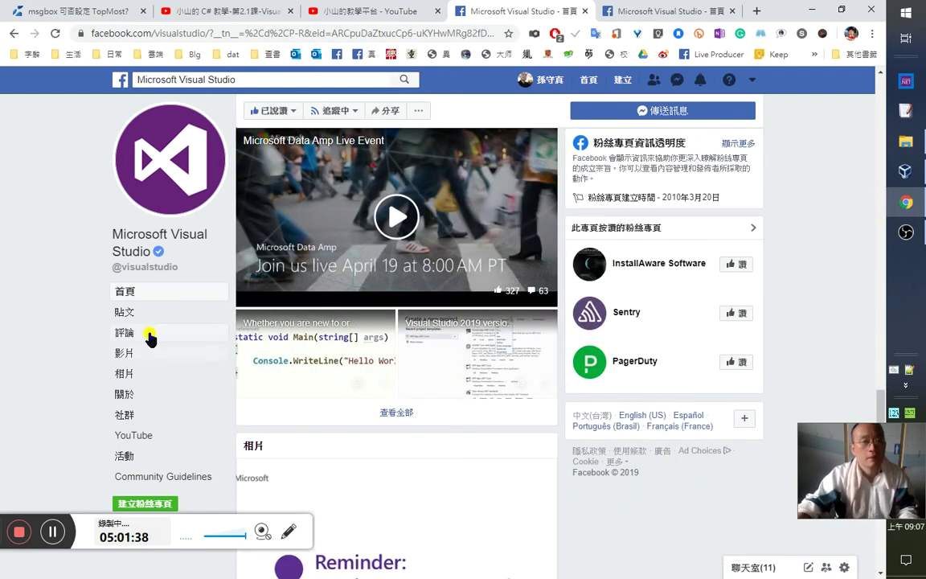
- Search the page's posts for mac, then return to the Microsoft Visual Studio home page
left_click(174, 316)
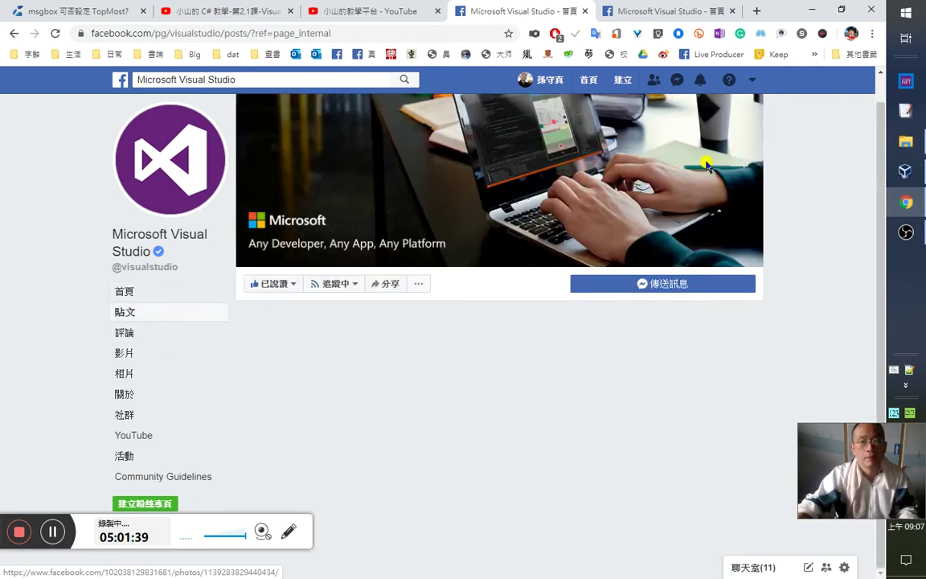
left_click(616, 324)
type("mac")
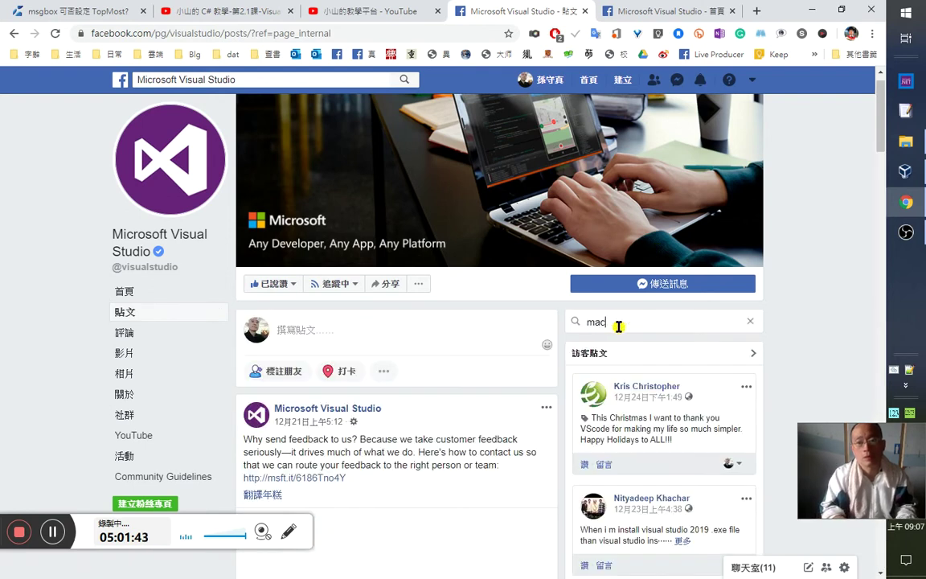
key("Return")
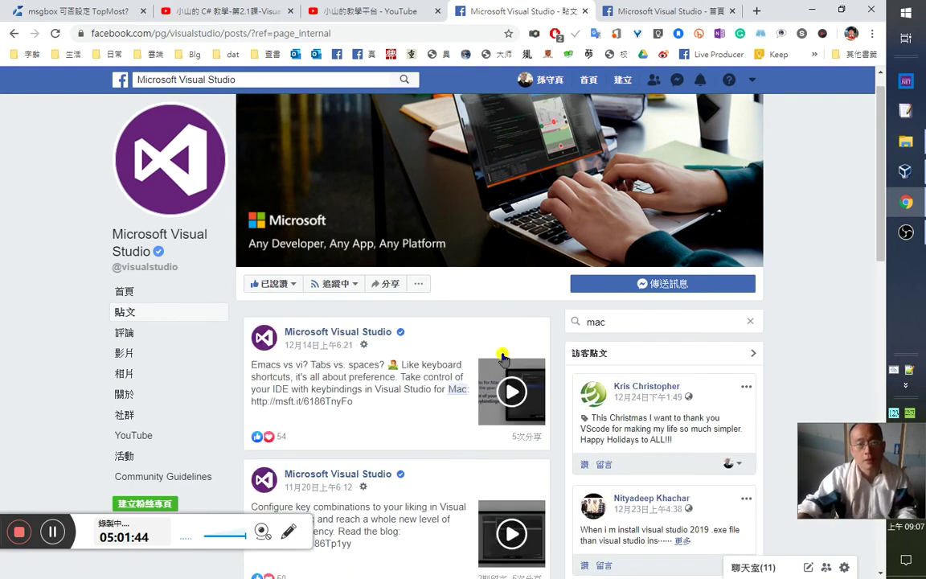
left_click(330, 335)
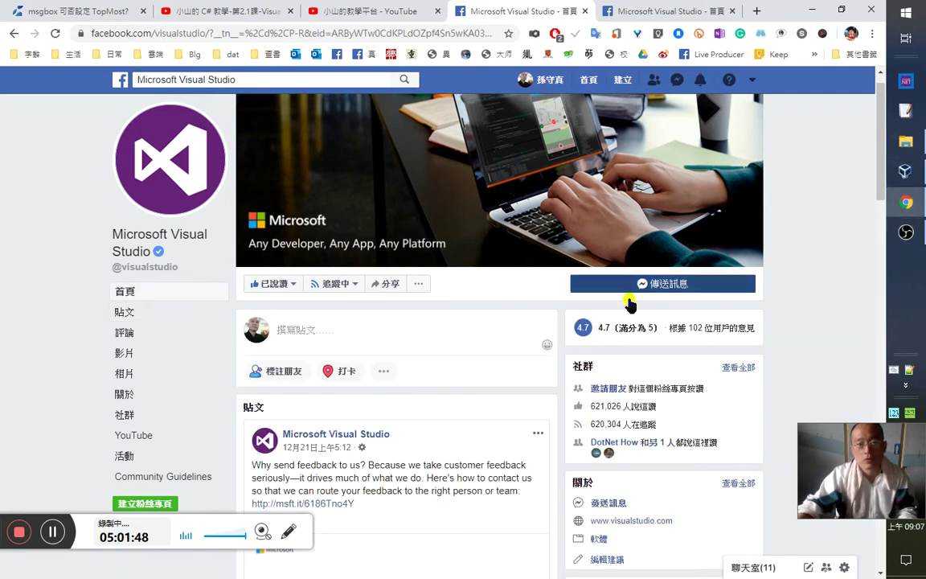
scroll(462, 489, "down", 2)
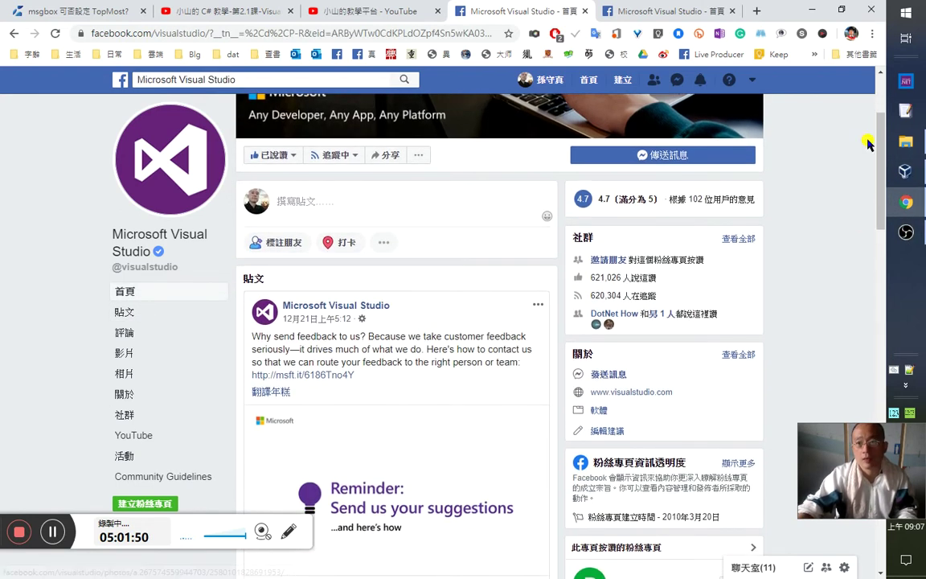
left_click(906, 174)
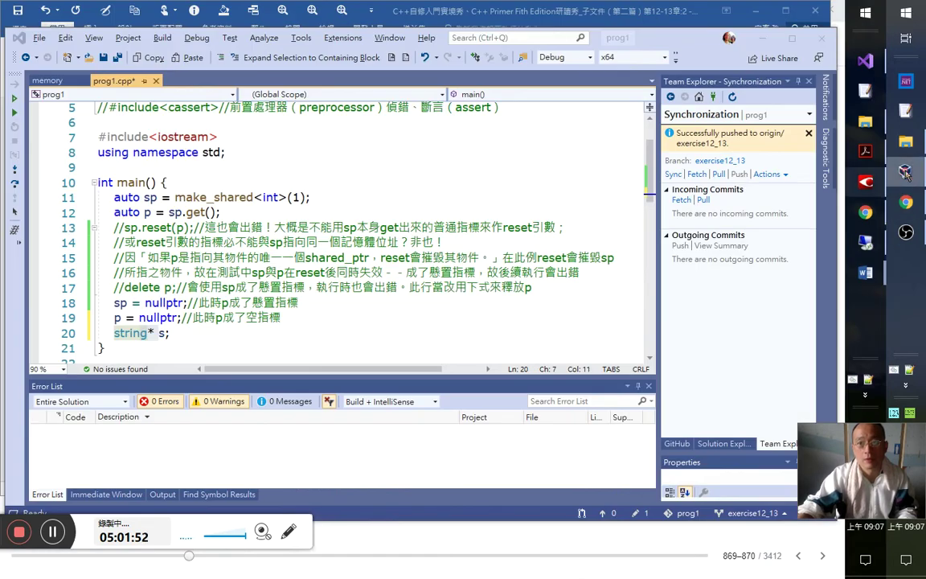
- Minimize Visual Studio, the chapter 12-13 Word document and Facebook to reach Google Translate's 'assume' page
left_click(760, 39)
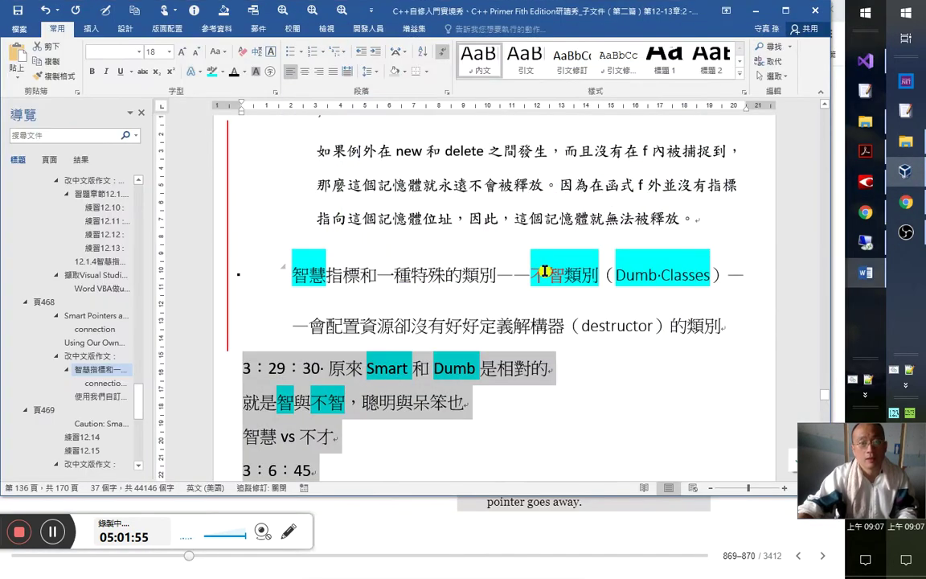
left_click(905, 174)
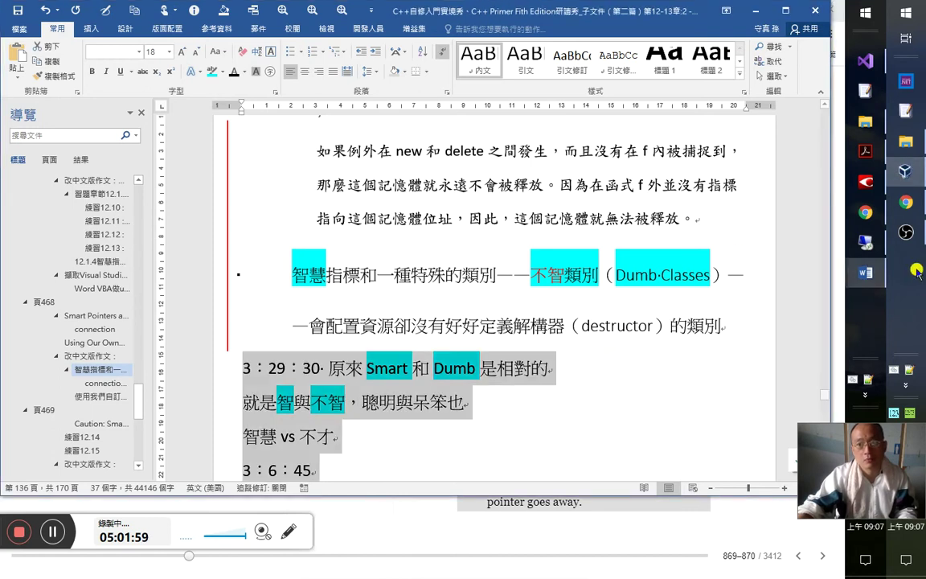
left_click(756, 11)
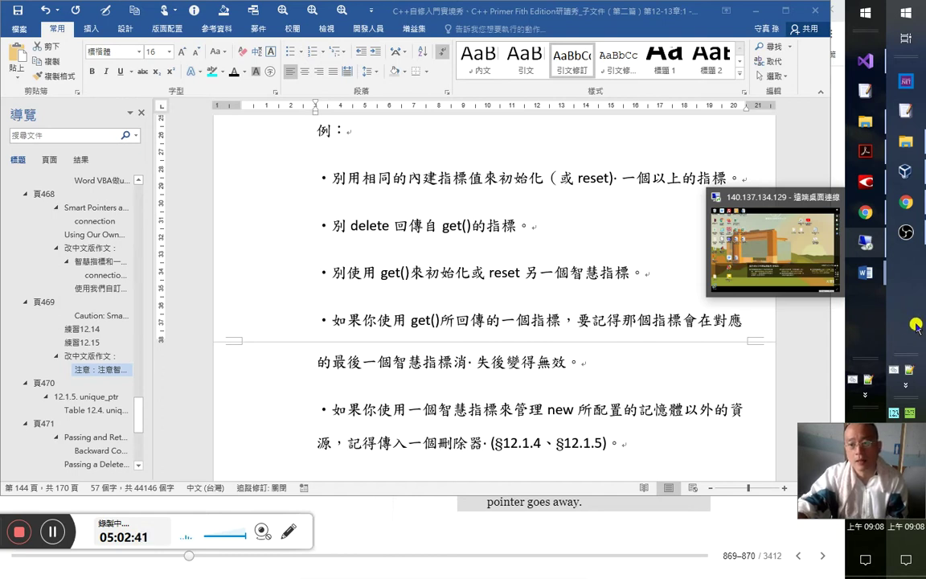
left_click(906, 201)
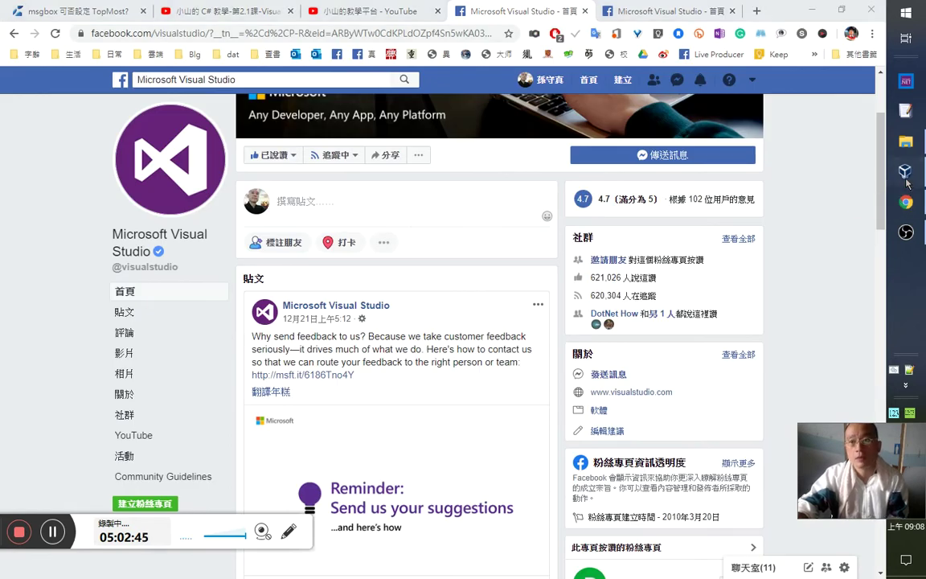
left_click(906, 202)
mouse_move(770, 173)
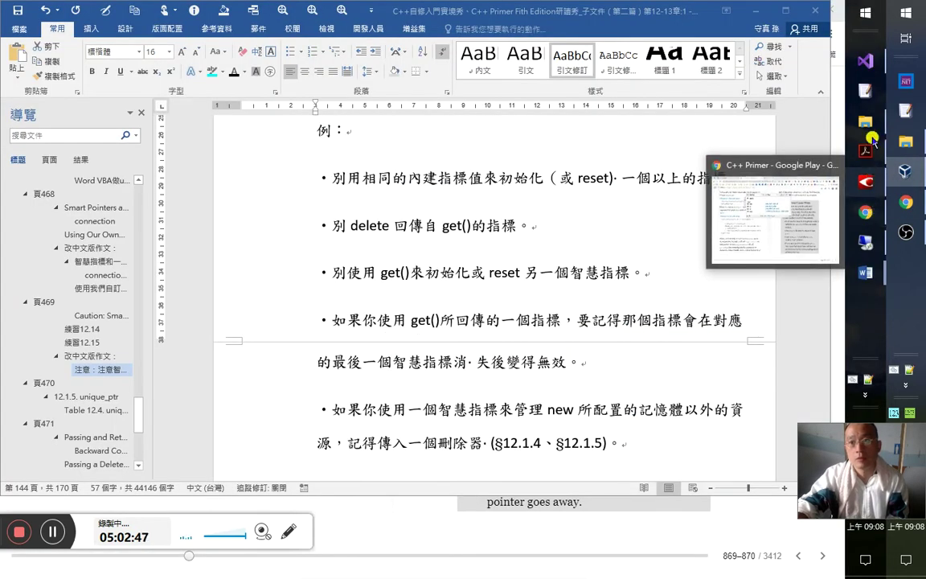
left_click(866, 214)
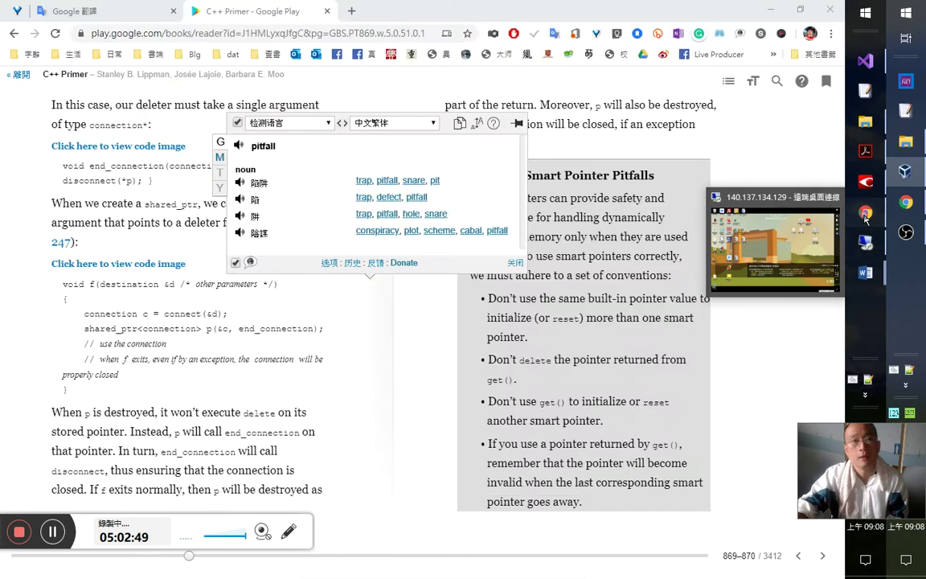
left_click(117, 12)
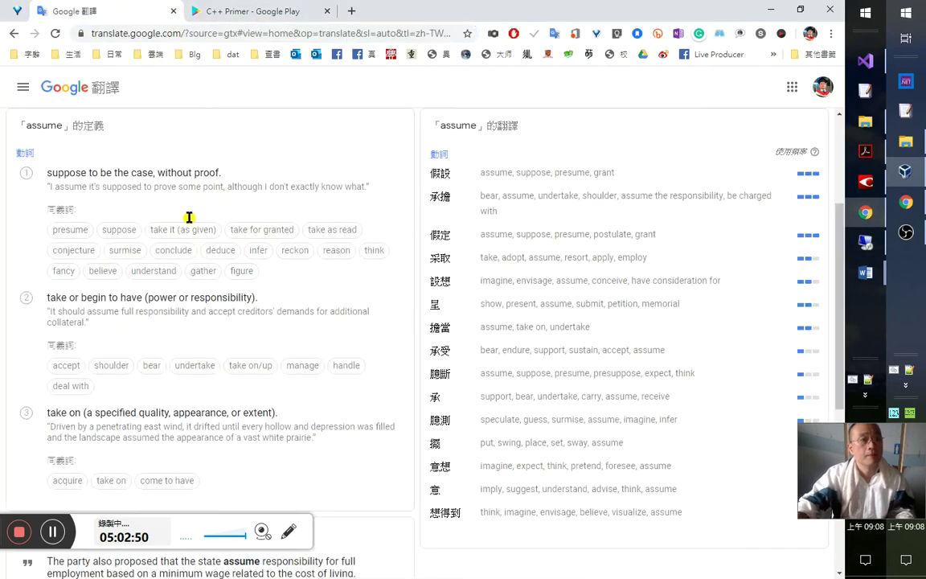
scroll(201, 249, "up", 3)
- Replace 'assume' with 'Linux' in the source text, play its pronunciation, and select it
double_click(178, 235)
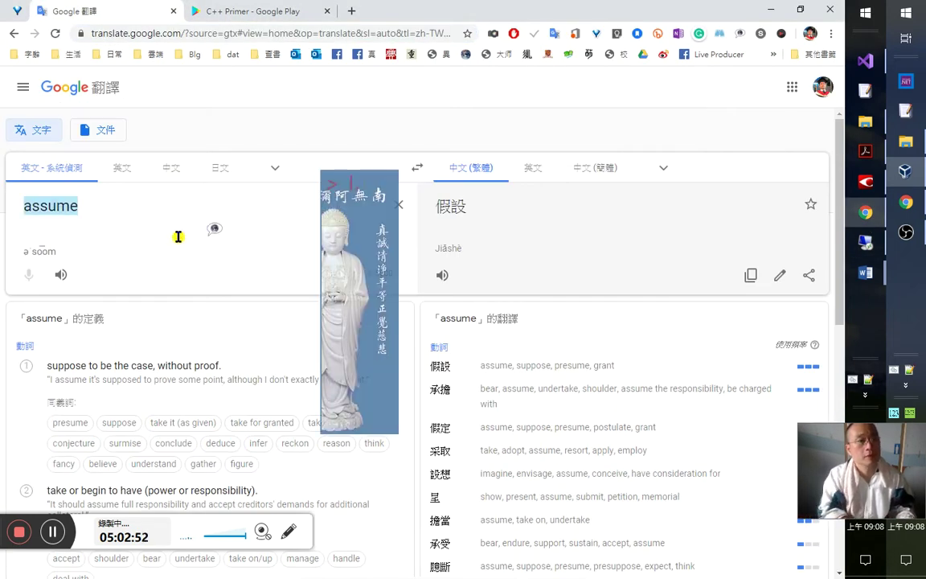
type("Linus")
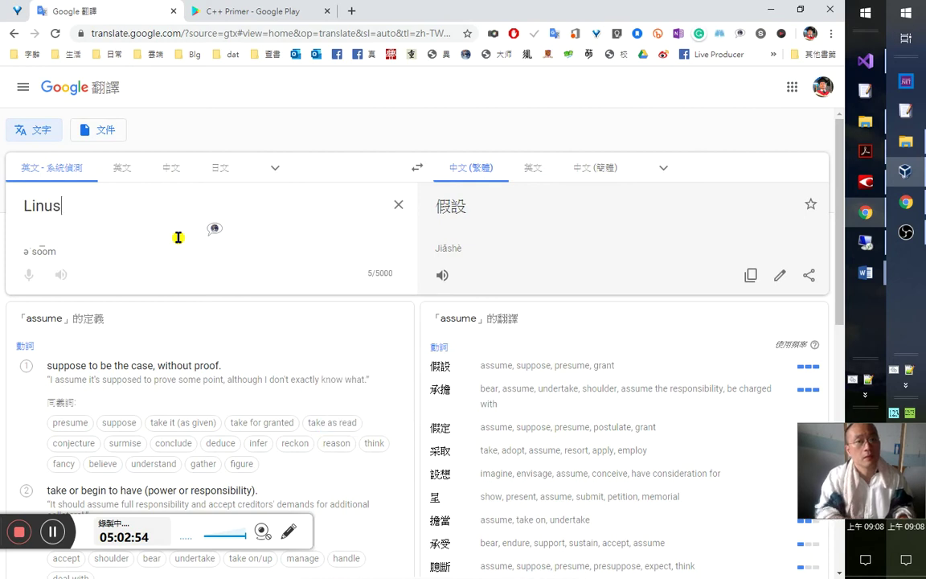
key("BackSpace")
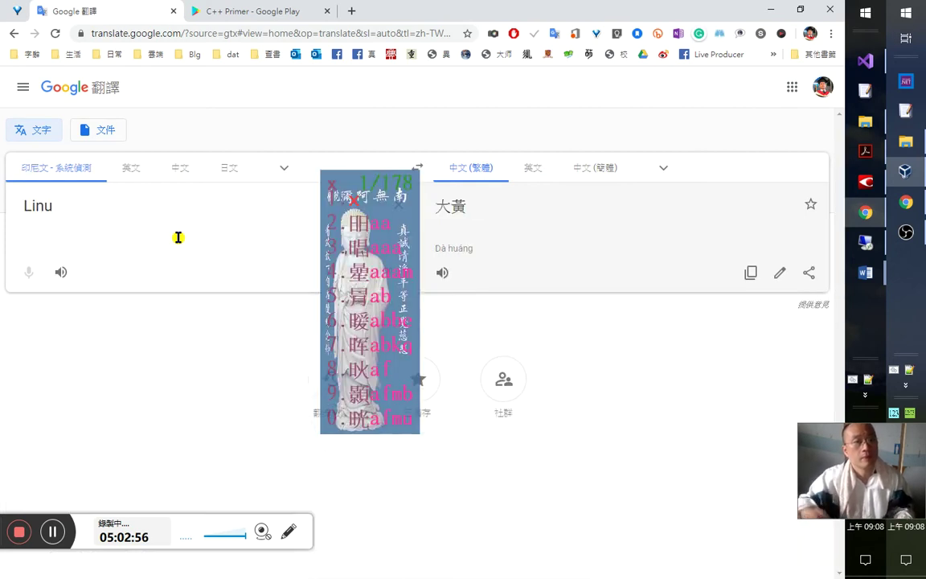
type("x")
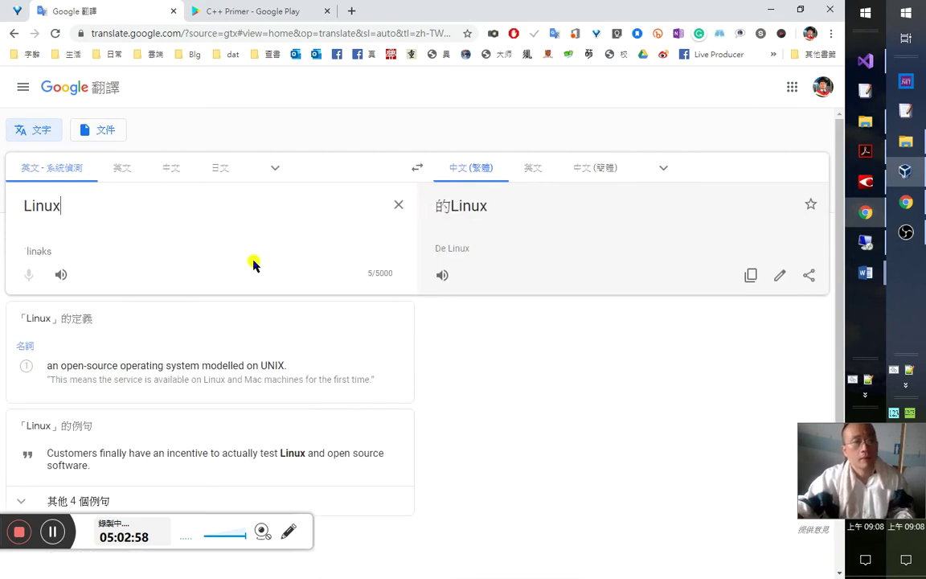
left_click(61, 274)
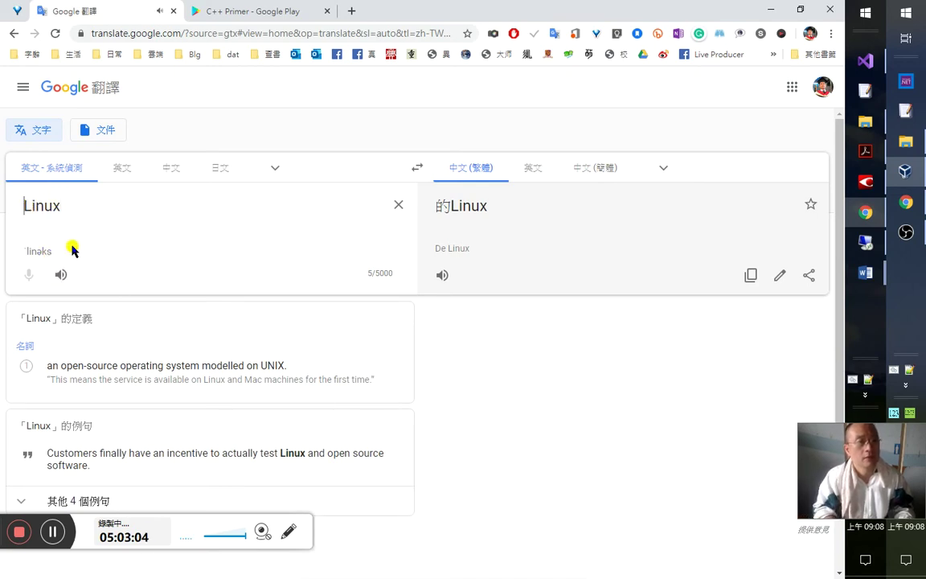
key("ctrl+a")
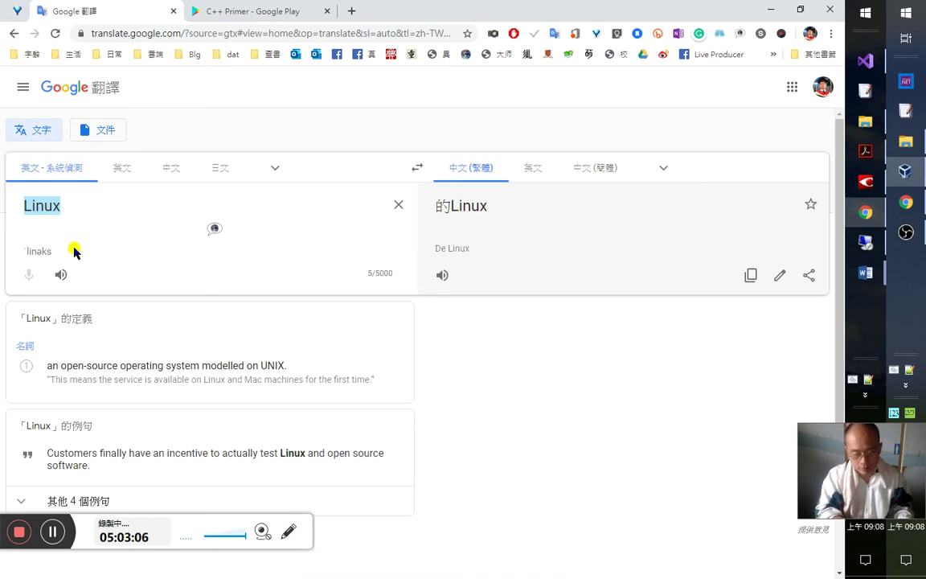
right_click(74, 252)
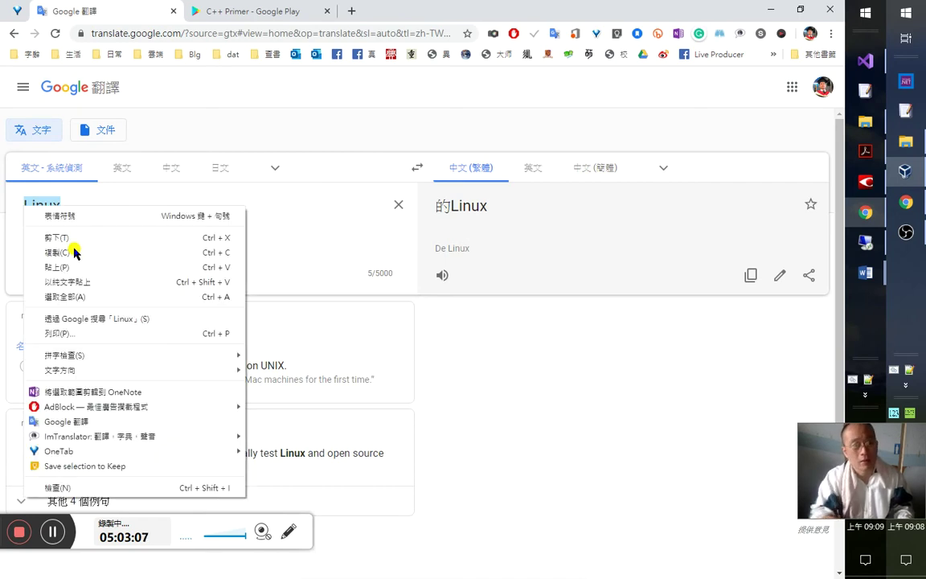
left_click(158, 321)
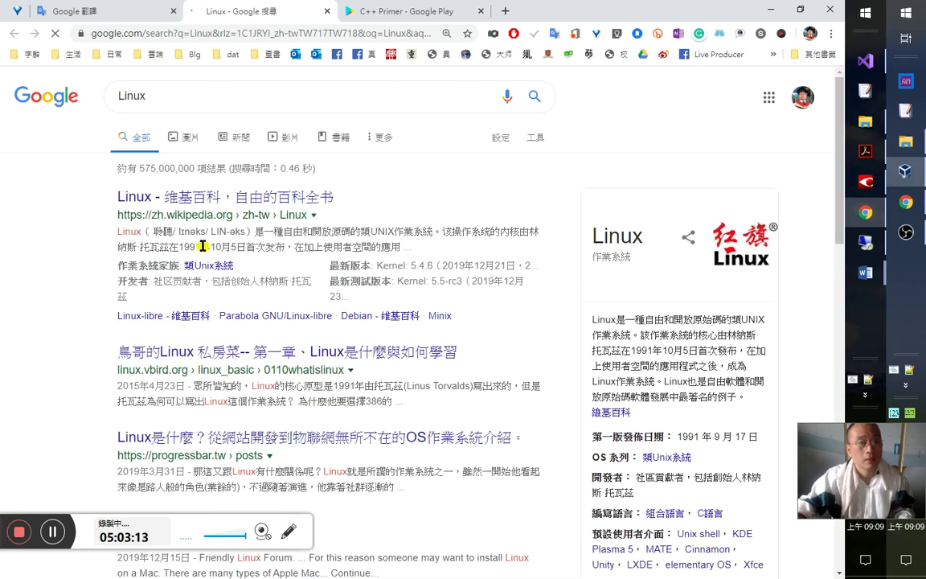
left_click(235, 203)
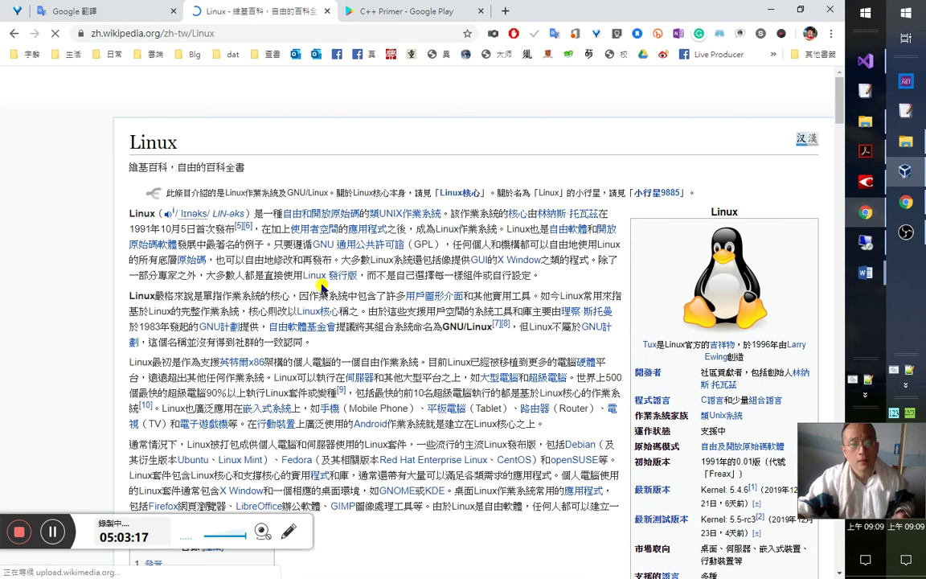
left_click(171, 216)
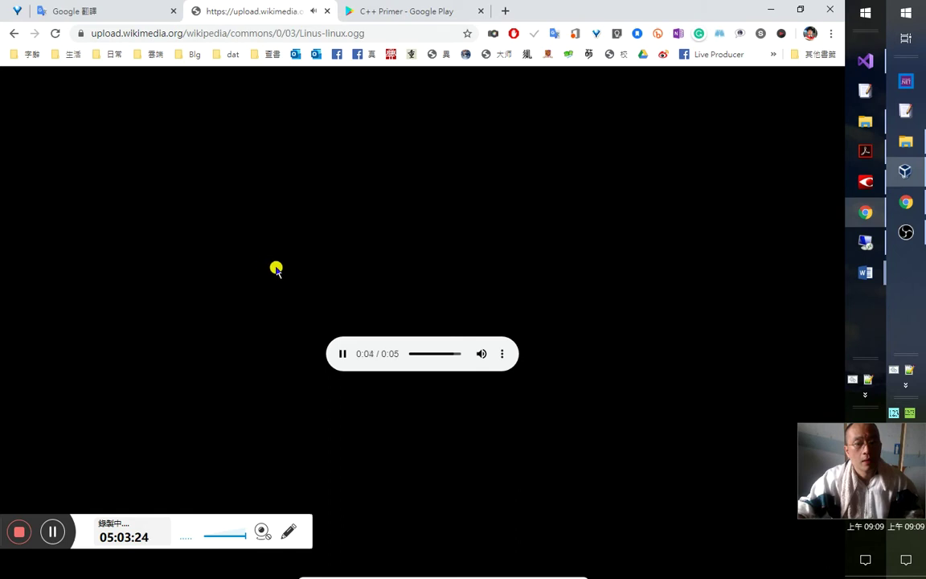
middle_click(279, 12)
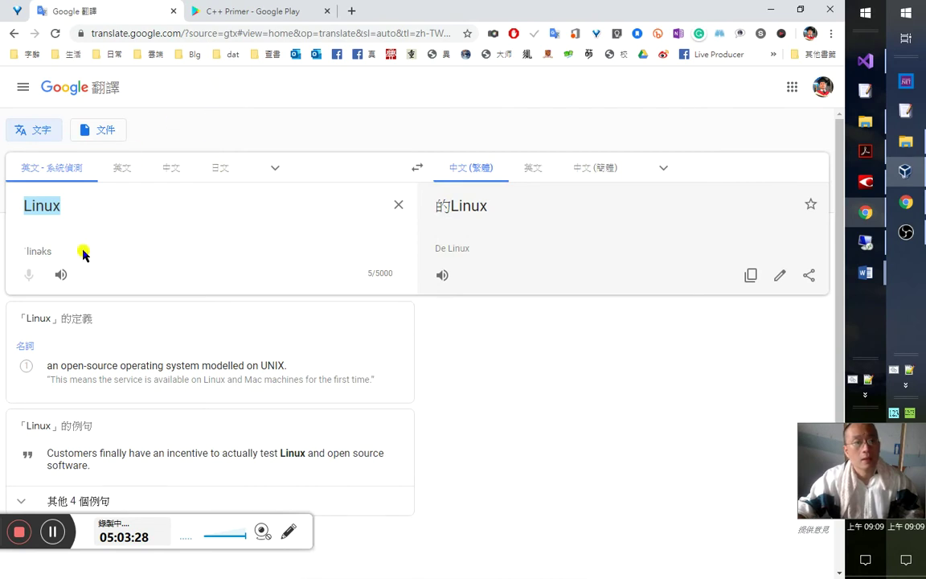
left_click(60, 275)
left_click(61, 275)
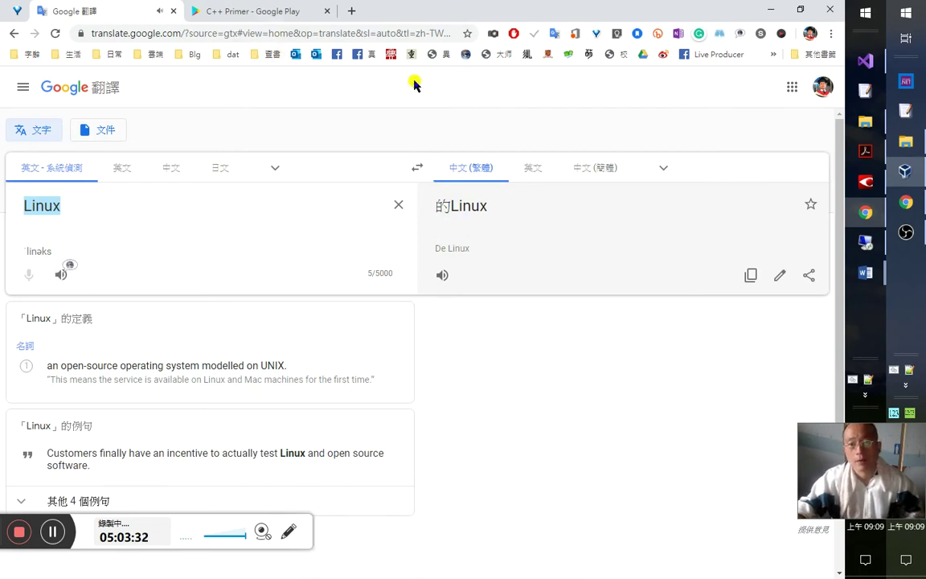
left_click(768, 13)
- Close the two Facebook Visual Studio tabs and start the C# lesson 2.1 video
left_click(906, 202)
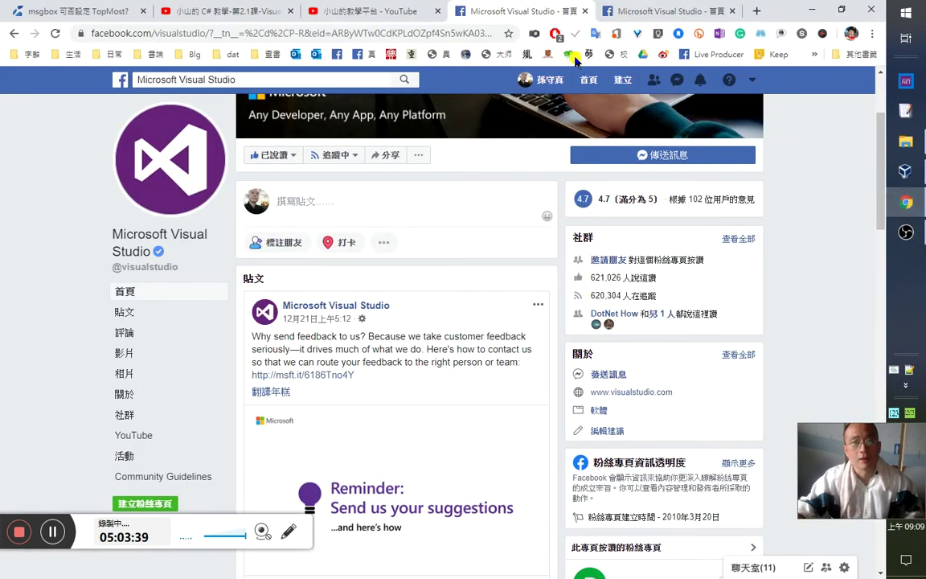
middle_click(486, 10)
middle_click(539, 10)
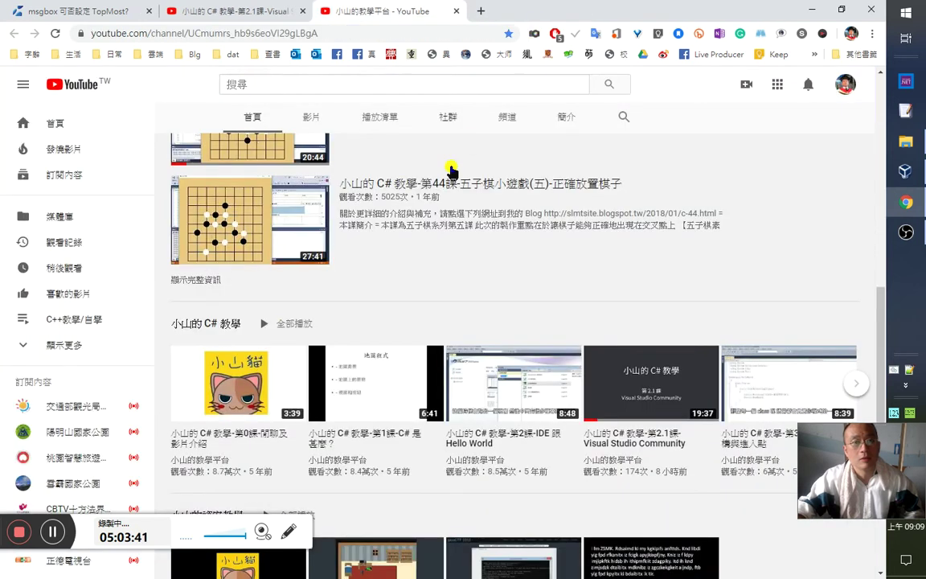
left_click(233, 18)
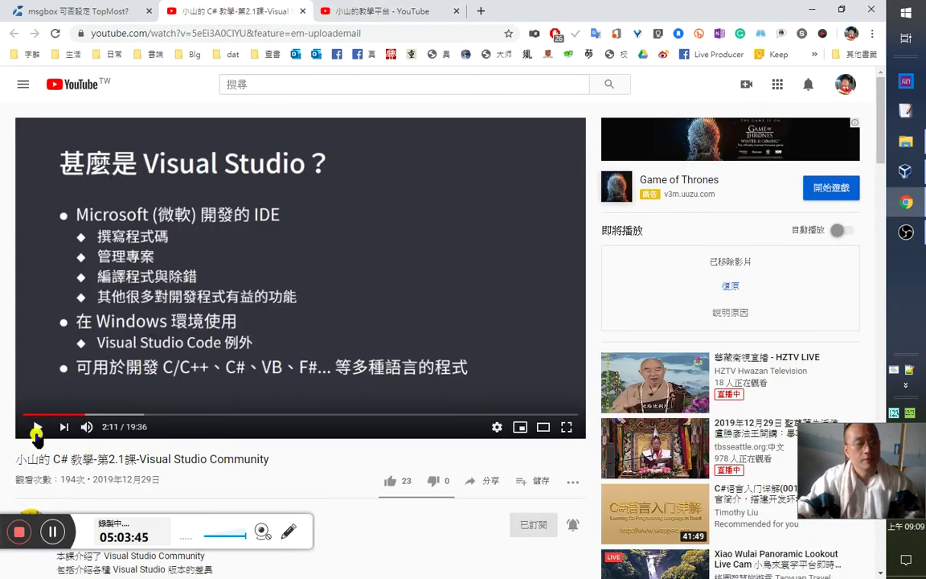
left_click(37, 426)
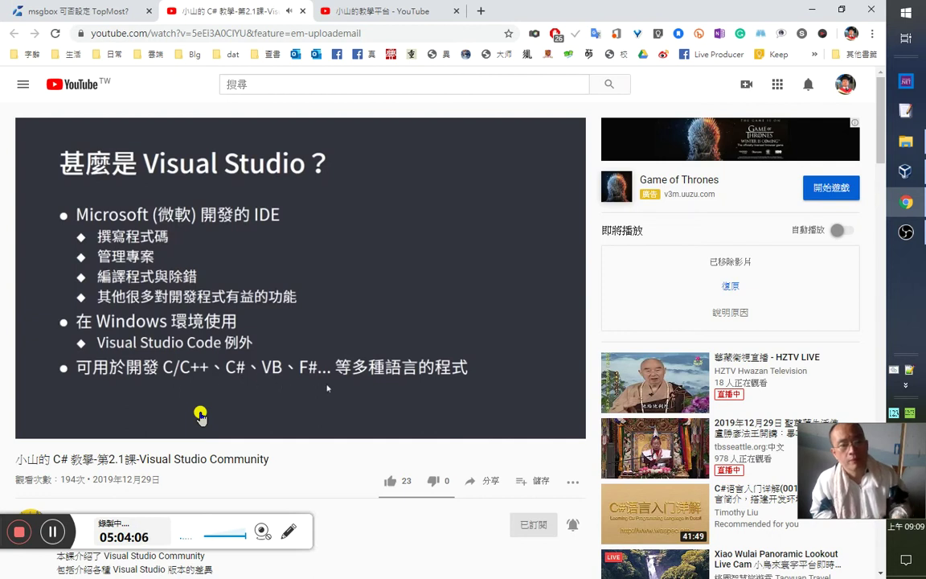
- Watch the lesson up to the Community/Professional/Enterprise comparison table, briefly checking the channel page
left_click(322, 387)
left_click(278, 378)
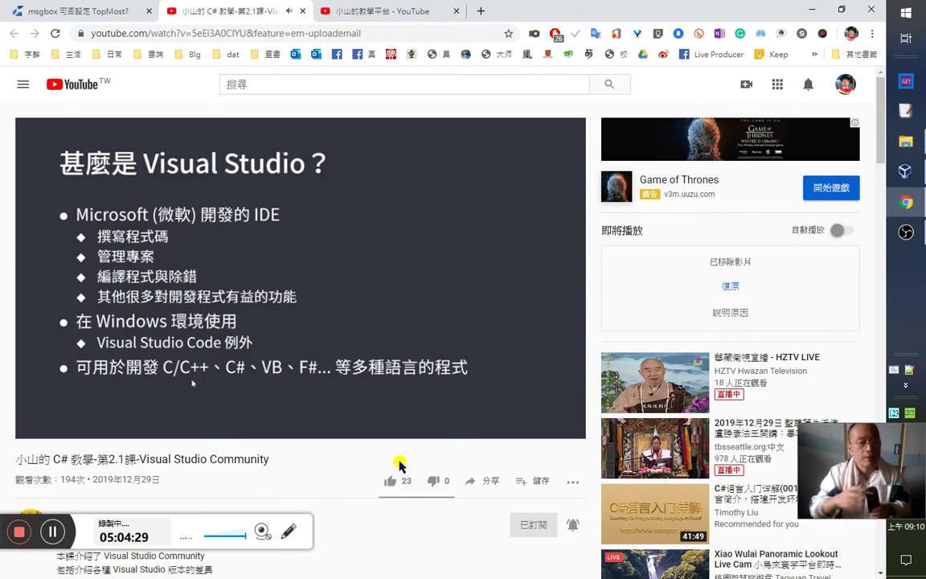
scroll(424, 500, "down", 3)
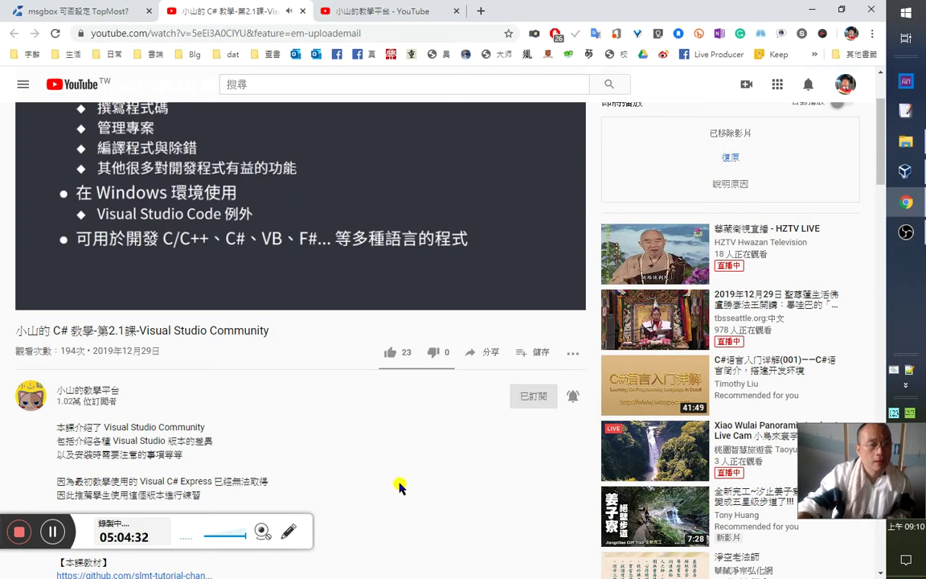
scroll(398, 487, "down", 2)
scroll(403, 486, "up", 3)
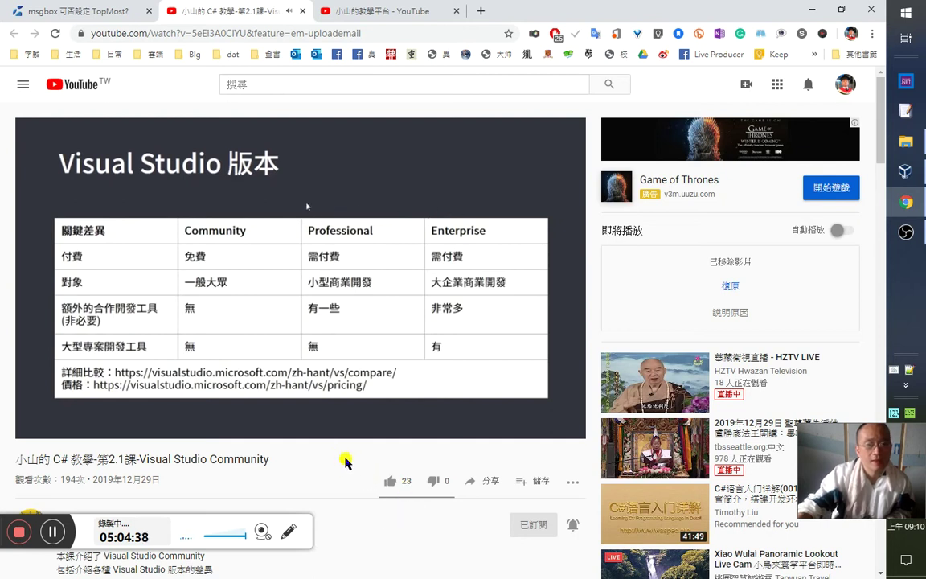
mouse_move(322, 406)
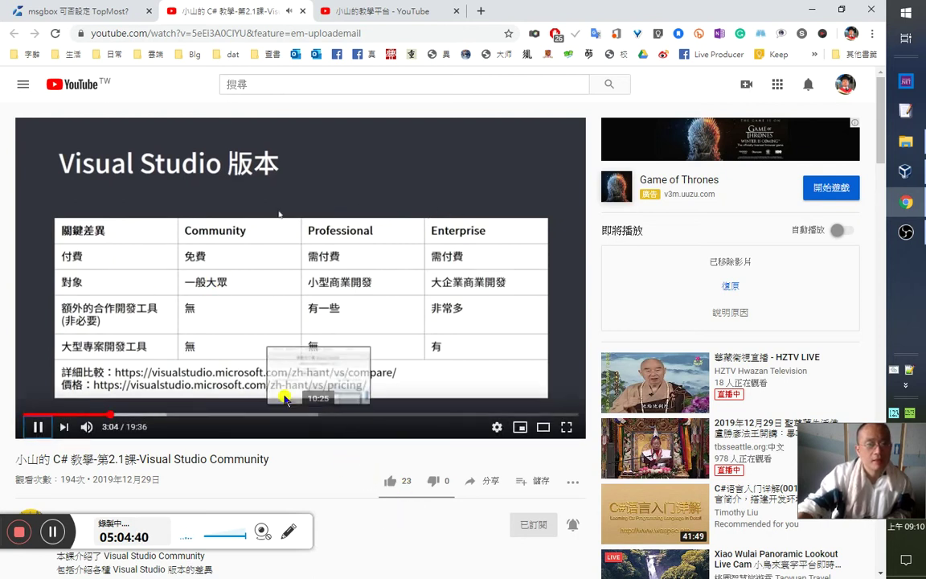
left_click(250, 308)
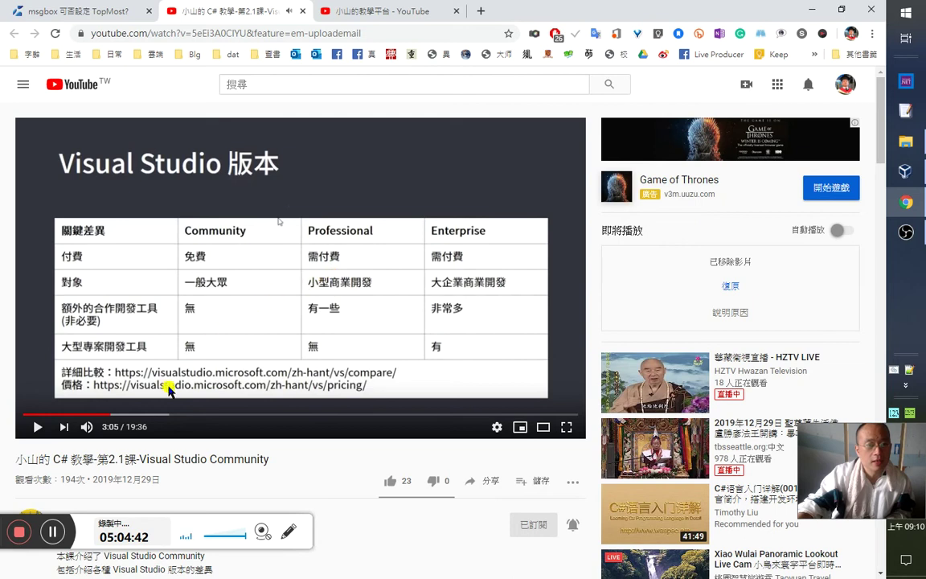
left_click(210, 356)
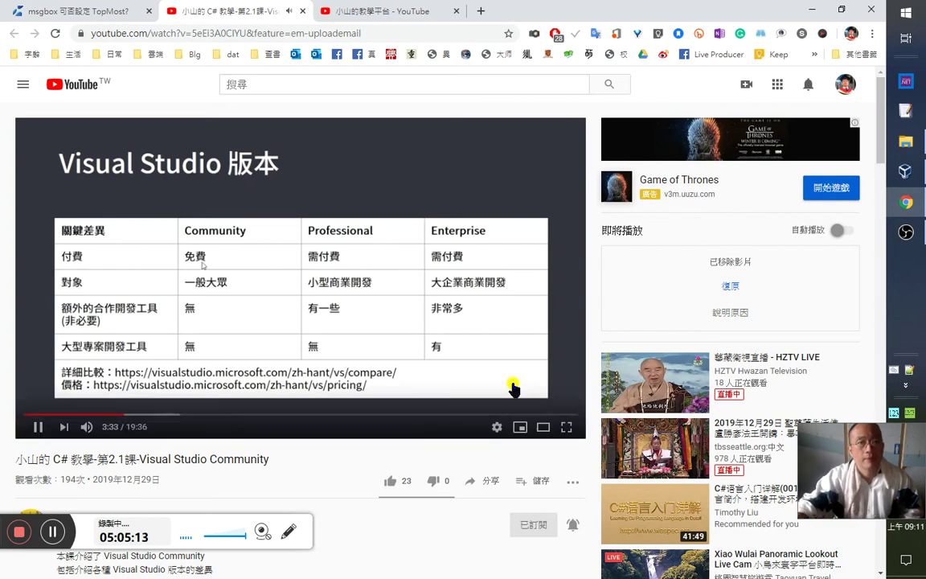
left_click(407, 8)
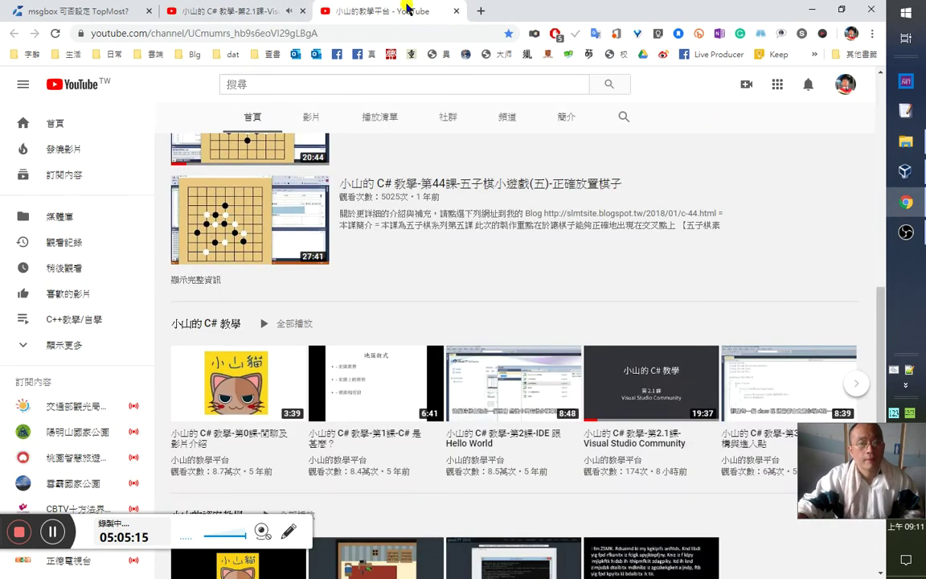
left_click(261, 11)
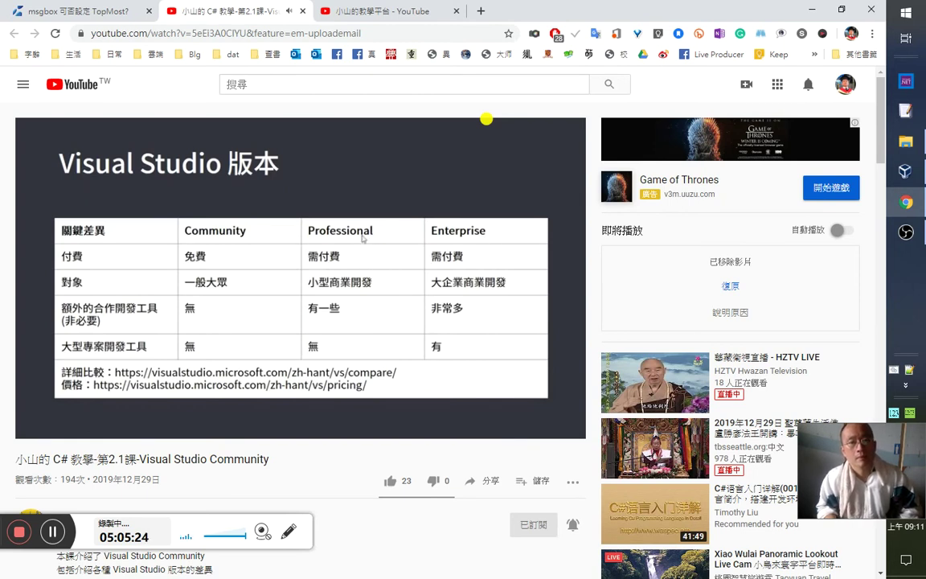
- Open the Facebook profile in a new tab and close the YouTube channel page
middle_click(373, 53)
left_click(496, 11)
left_click(409, 9)
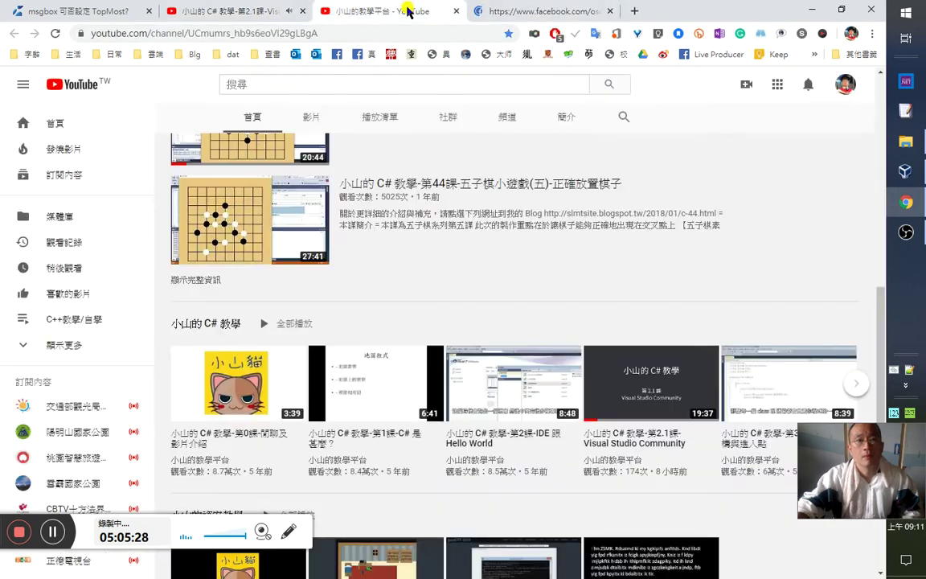
left_click(456, 11)
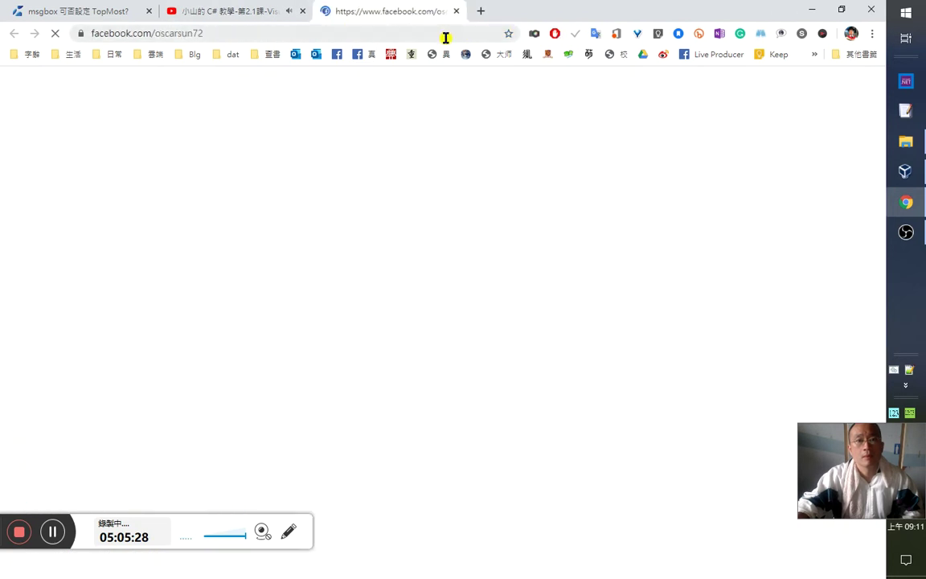
left_click(233, 16)
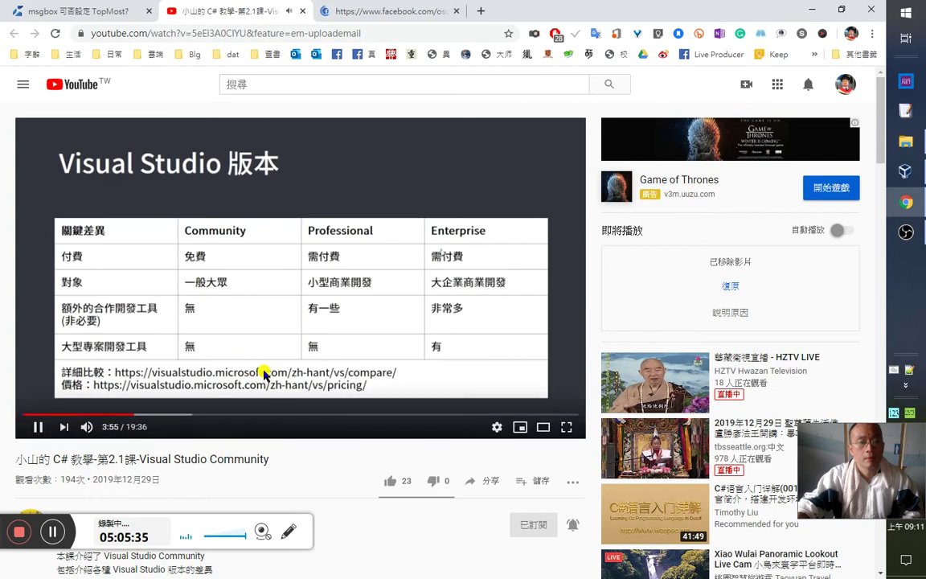
left_click(401, 18)
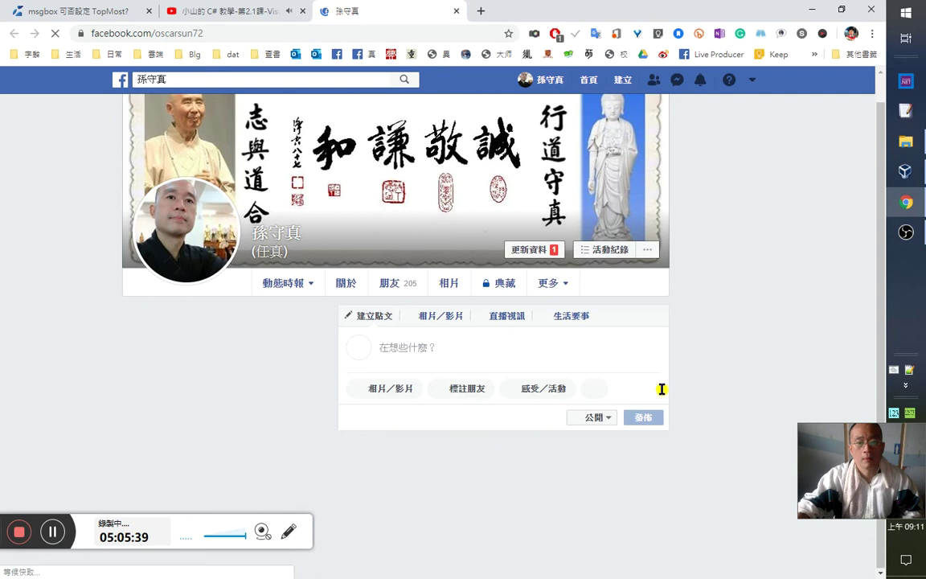
- Open the 小山的數學平台 notification about the shared lesson link
scroll(661, 379, "down", 3)
scroll(665, 372, "down", 3)
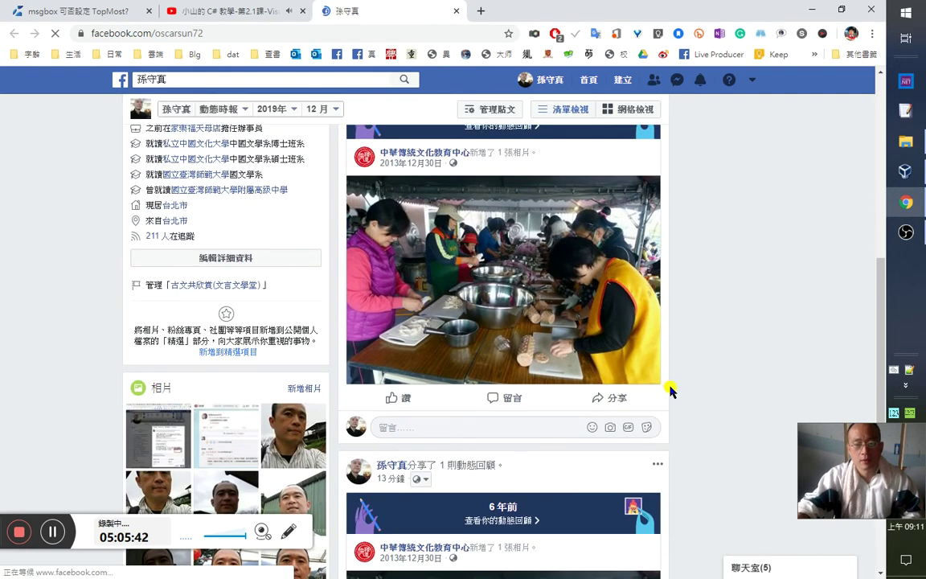
scroll(672, 394, "down", 5)
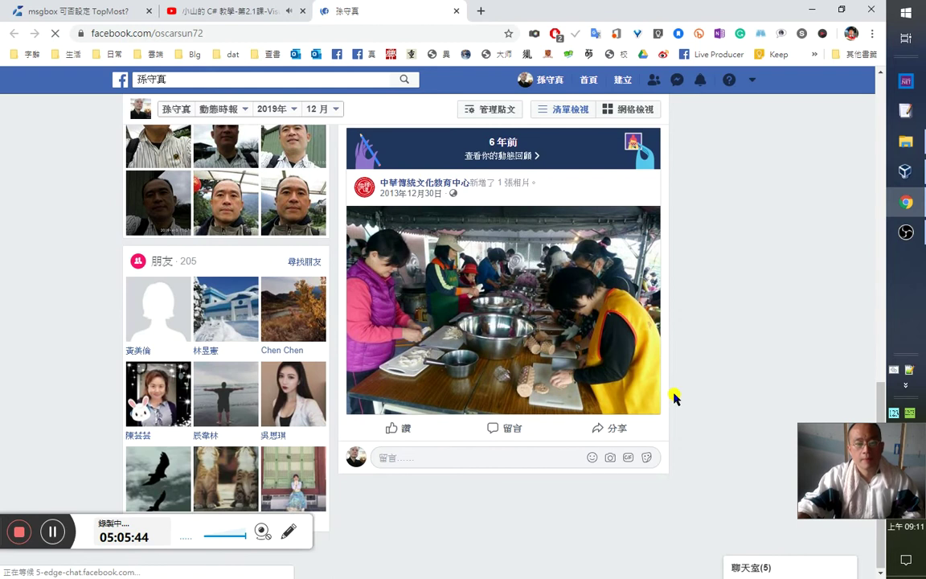
scroll(683, 386, "down", 3)
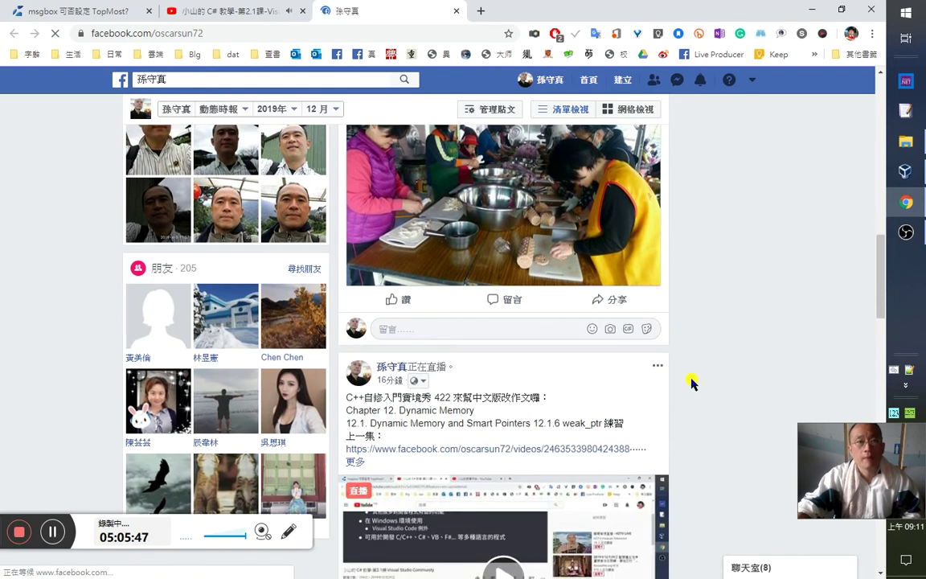
left_click(700, 81)
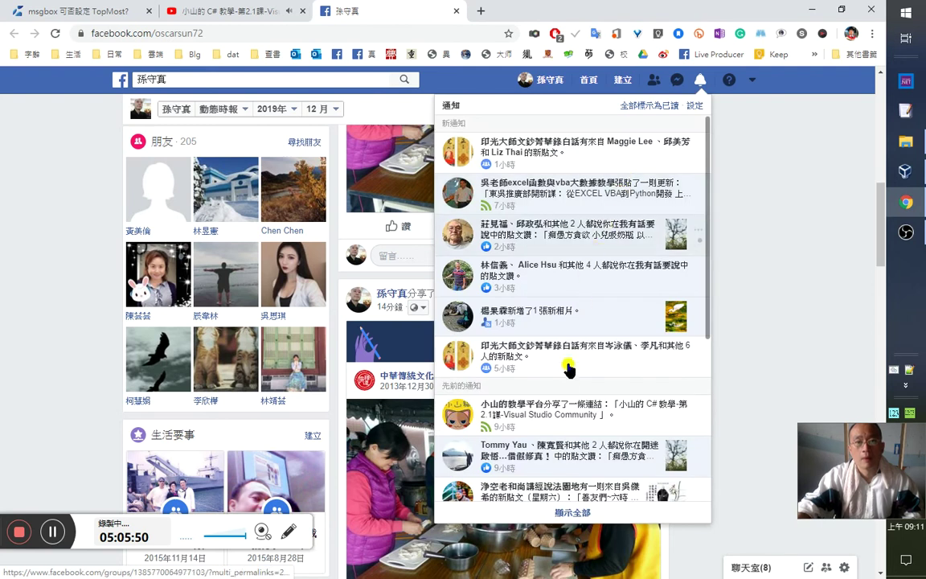
left_click(611, 410)
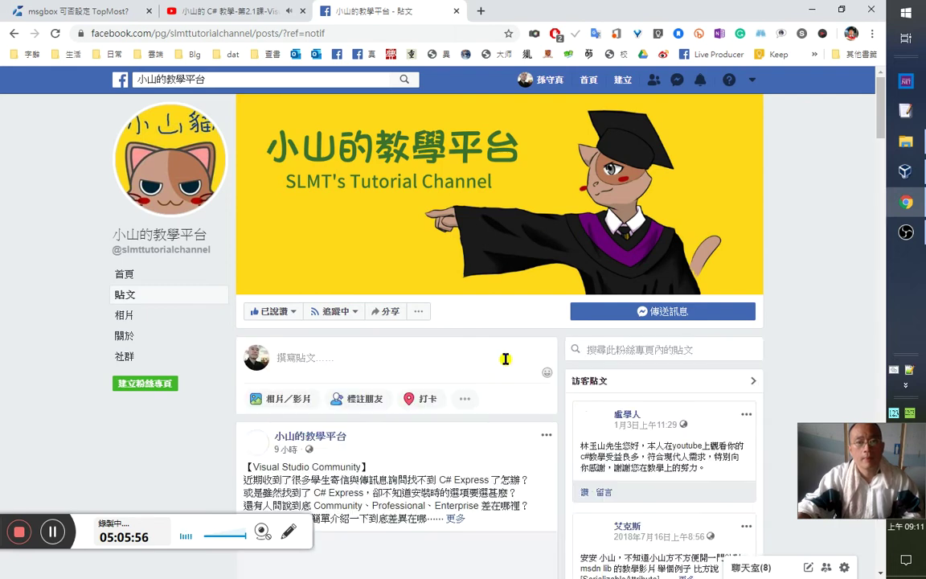
- Expand the full text of the Visual Studio Community post linking lesson 2.1
scroll(506, 359, "down", 2)
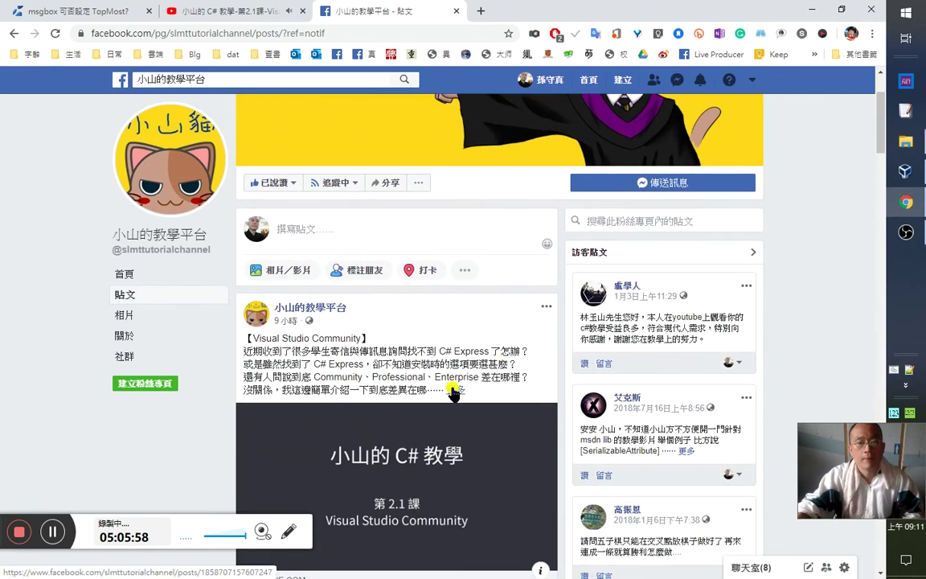
scroll(484, 376, "down", 1)
scroll(484, 376, "down", 3)
scroll(487, 376, "up", 3)
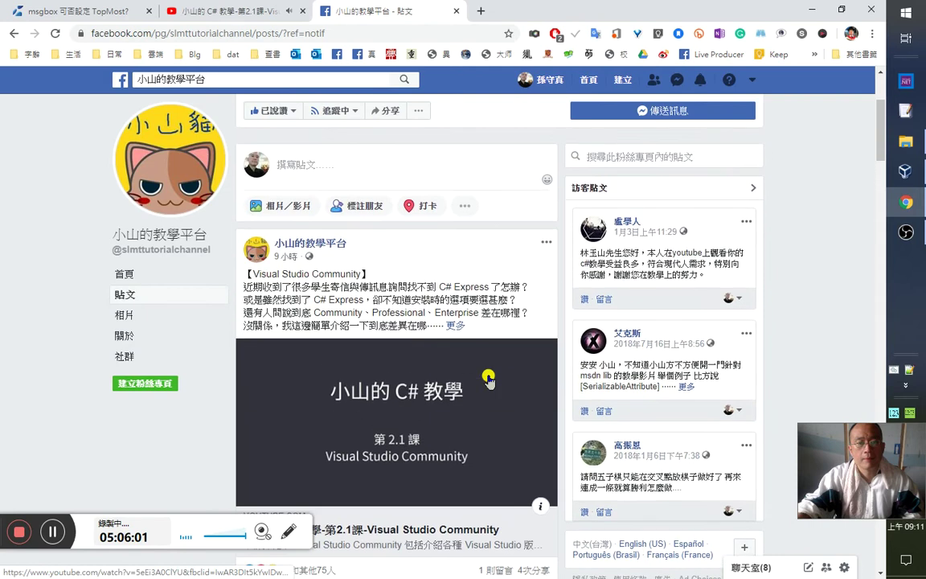
left_click(455, 327)
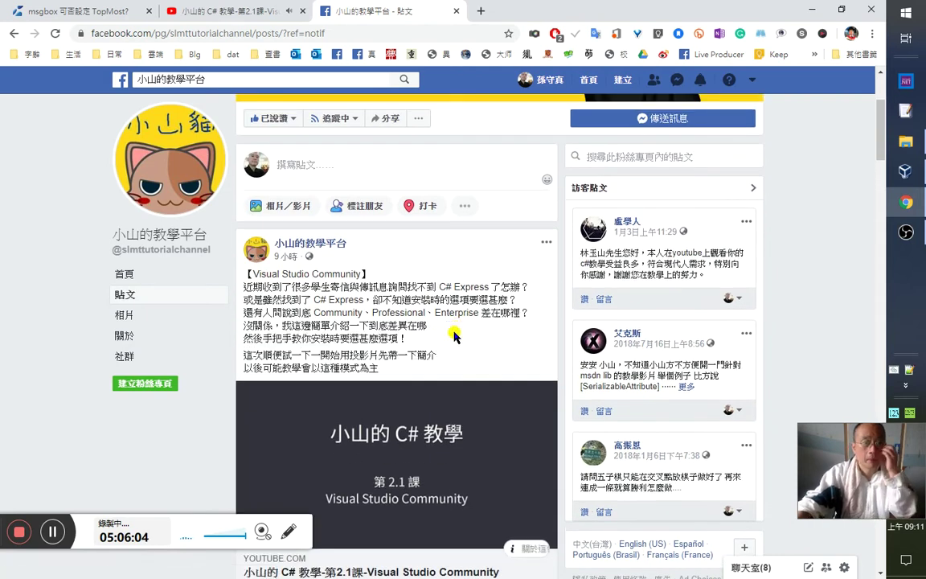
left_click(230, 10)
- Skip the lesson video ahead a few seconds, pausing and resuming it
key("Right")
key("Right")
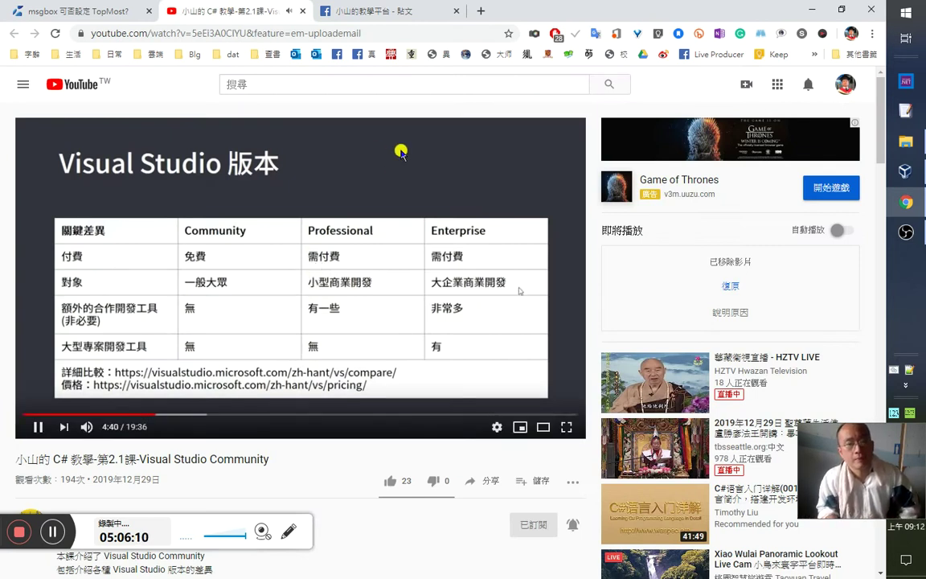
key("Right")
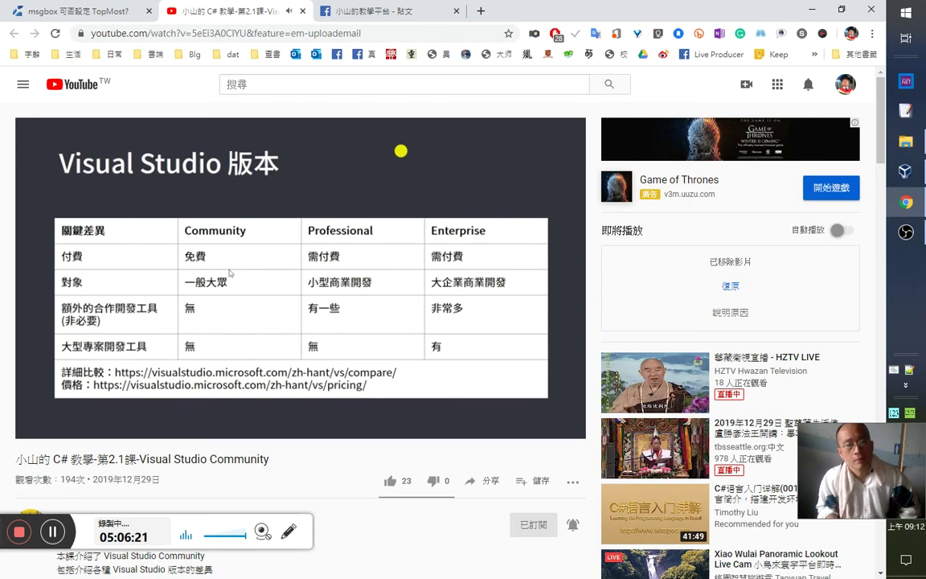
mouse_move(232, 274)
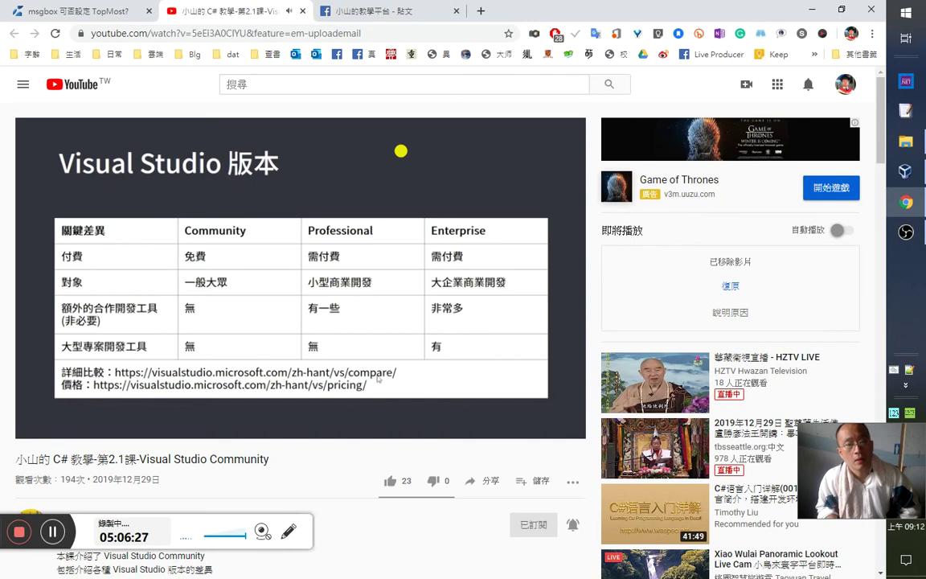
left_click(217, 249)
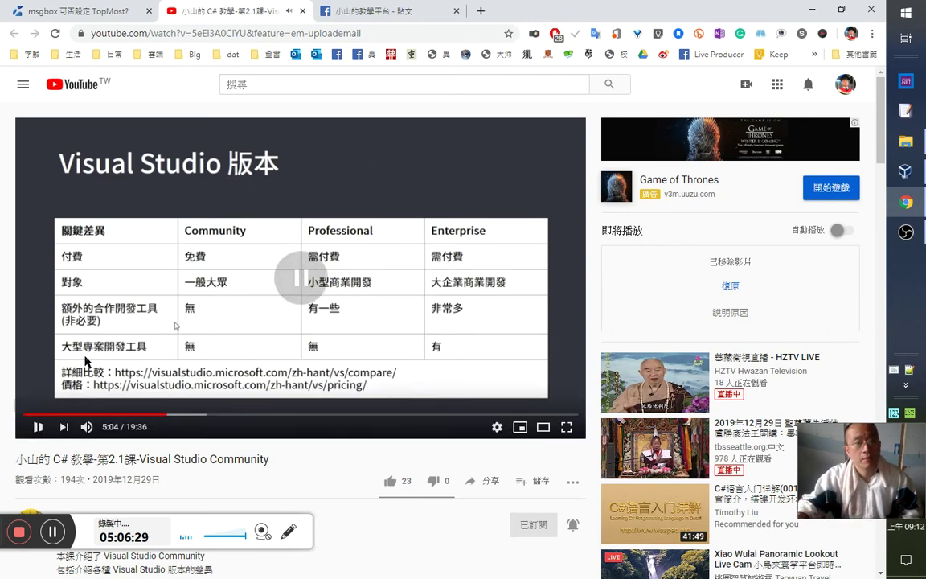
left_click(284, 338)
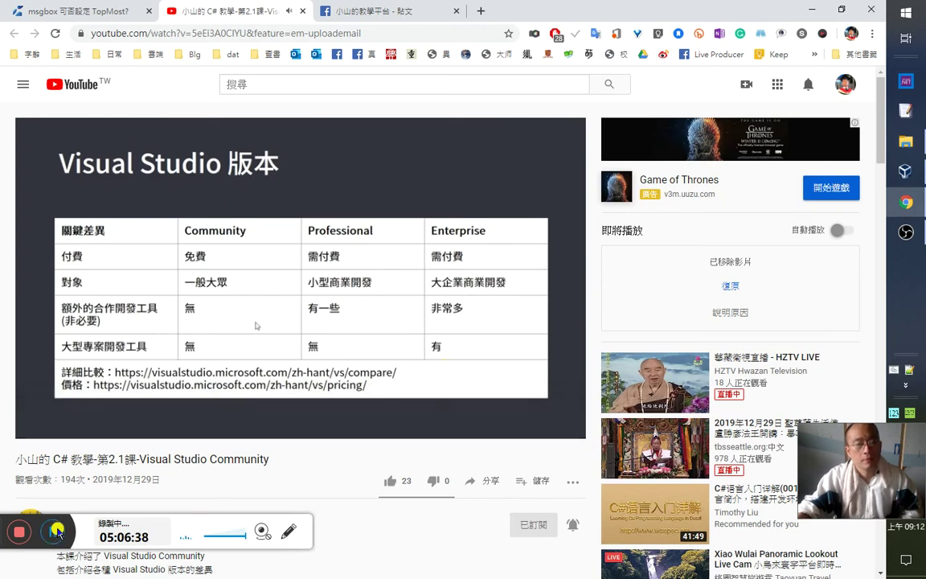
left_click(144, 541)
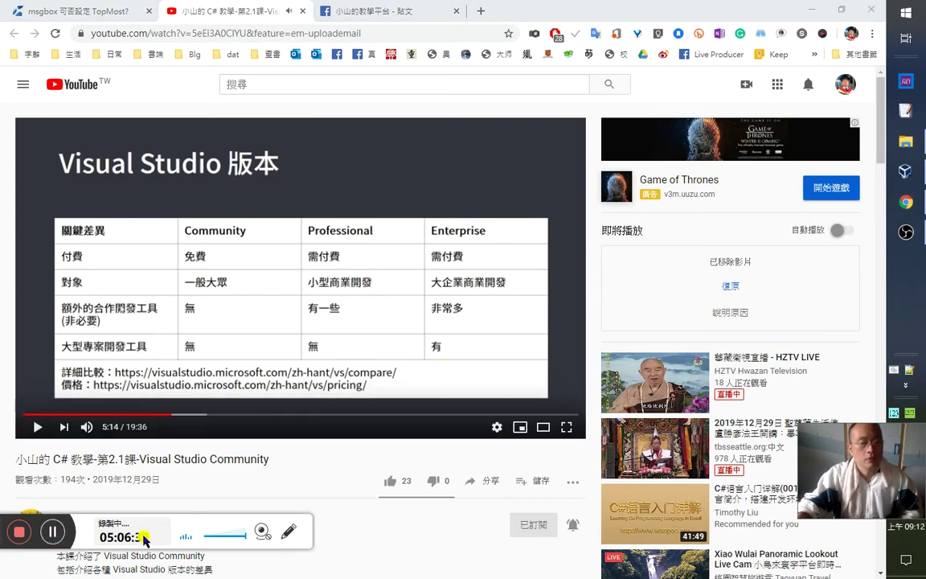
- Advance past the installer workload screen to the language-pack tab at 12:15, then minimize Chrome
left_click(699, 285)
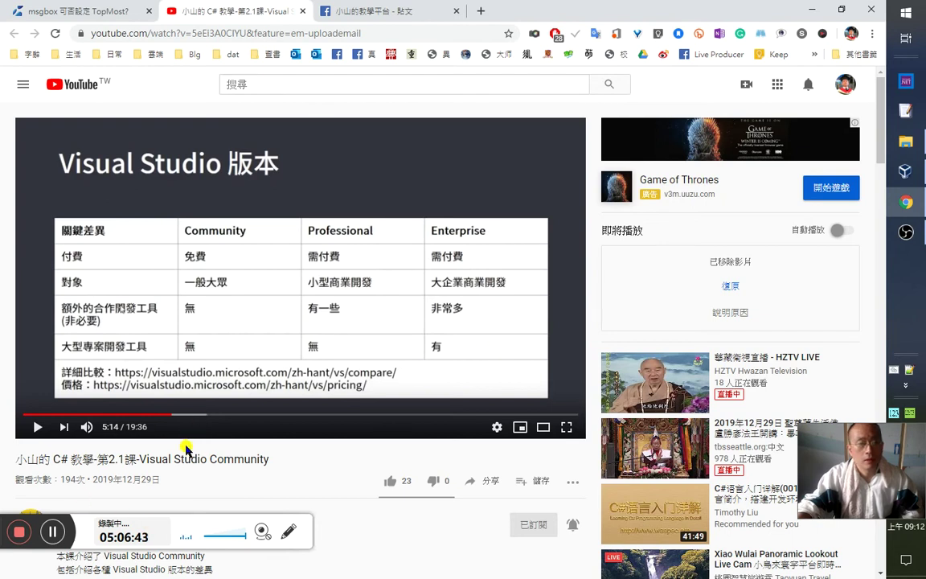
left_click(68, 525)
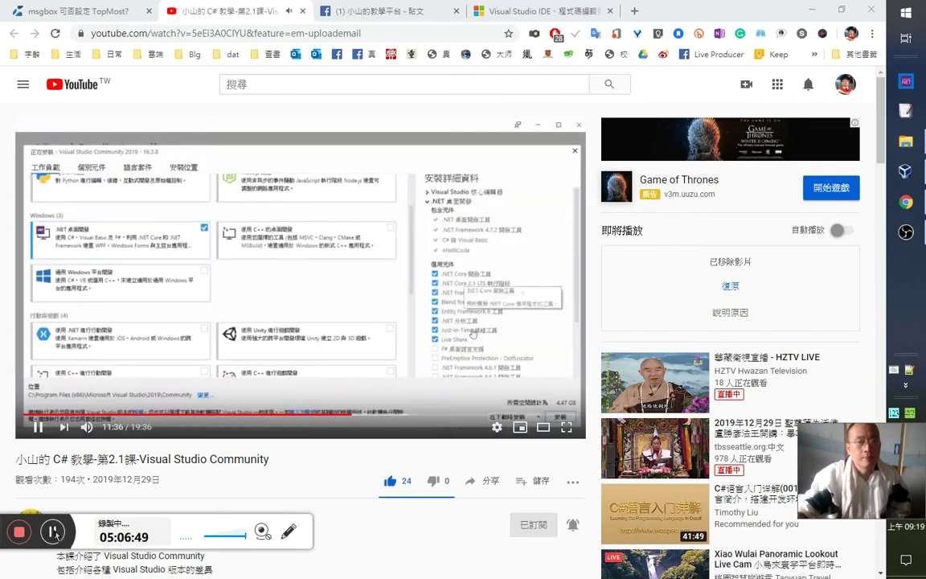
left_click(372, 320)
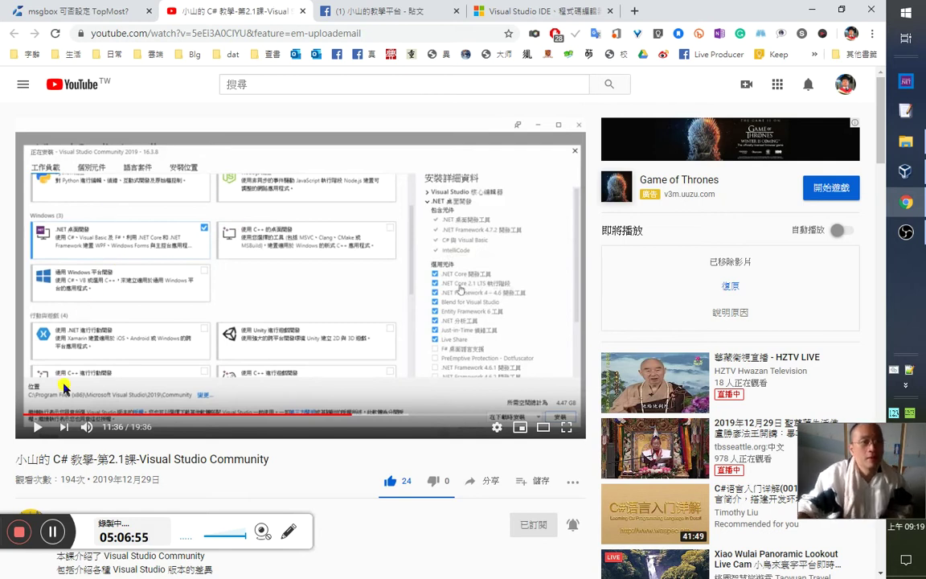
left_click(185, 319)
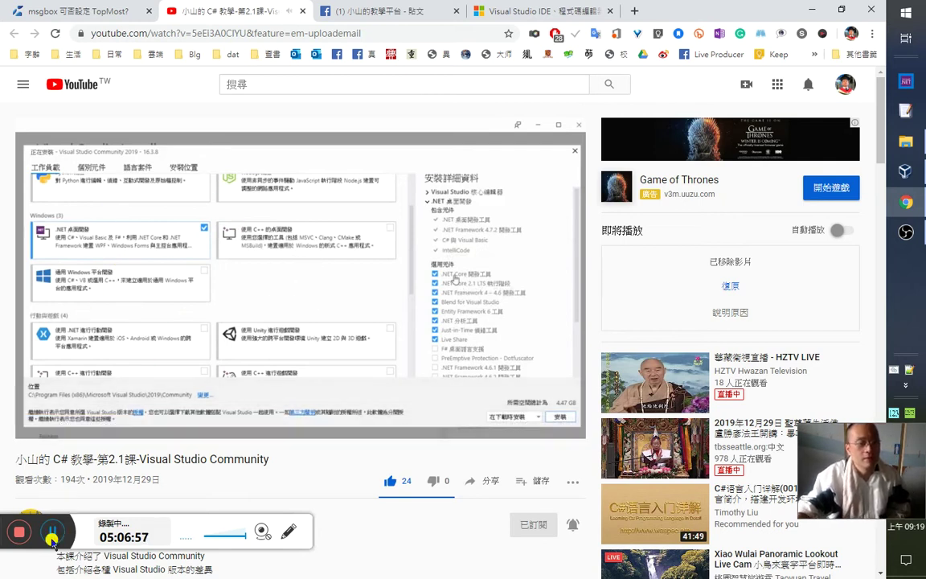
key("Right")
key("Right")
key("Right")
key("Right")
key("Right")
key("Right")
key("Right")
key("Right")
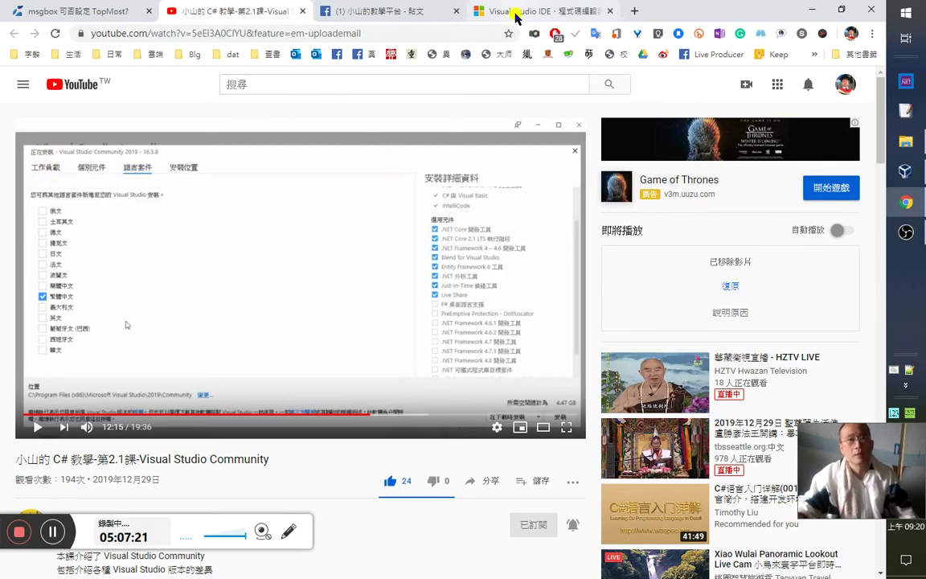
left_click(812, 11)
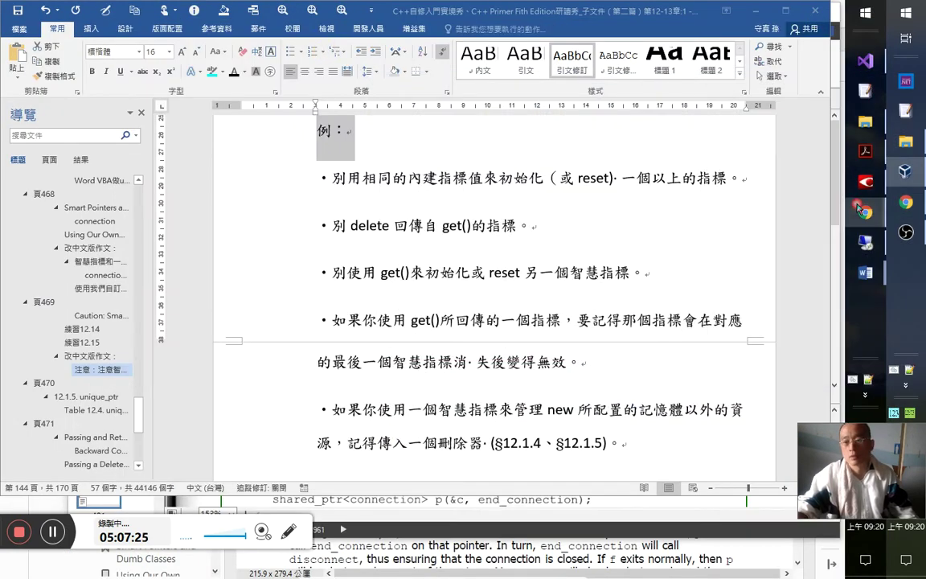
- Replace Linux with 工作負載 in the Google Translate source box
left_click(865, 213)
left_click(198, 215)
key("ctrl+a")
type("mms")
key("BackSpace")
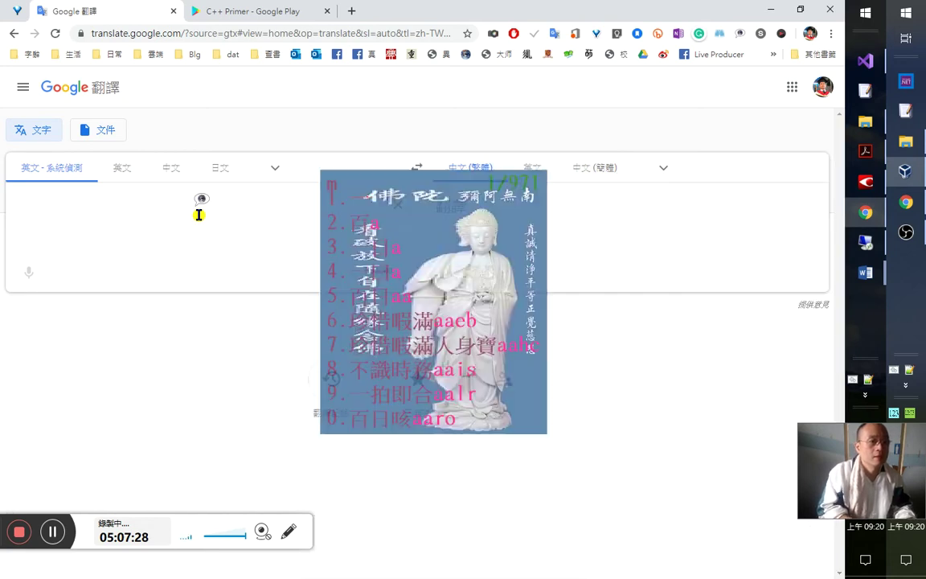
type("mos")
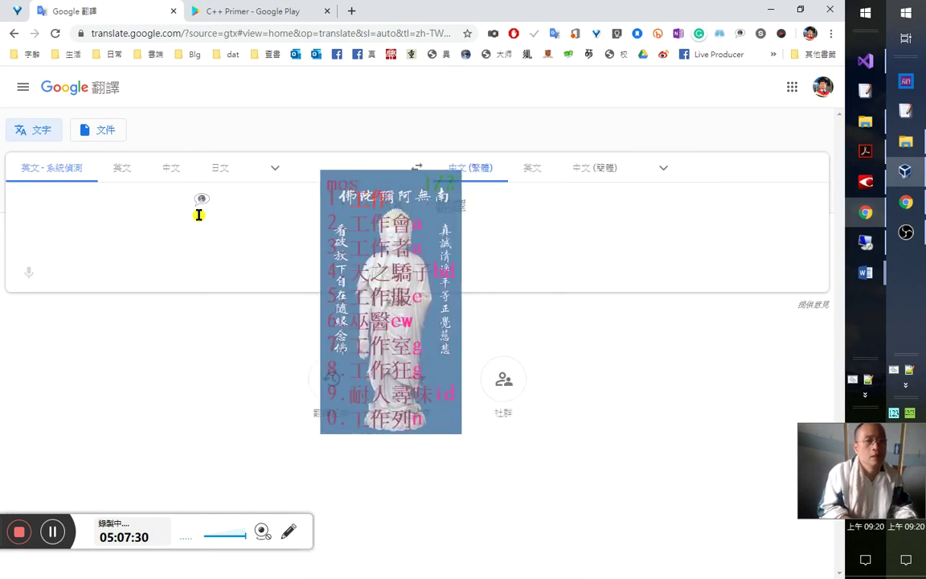
key("space")
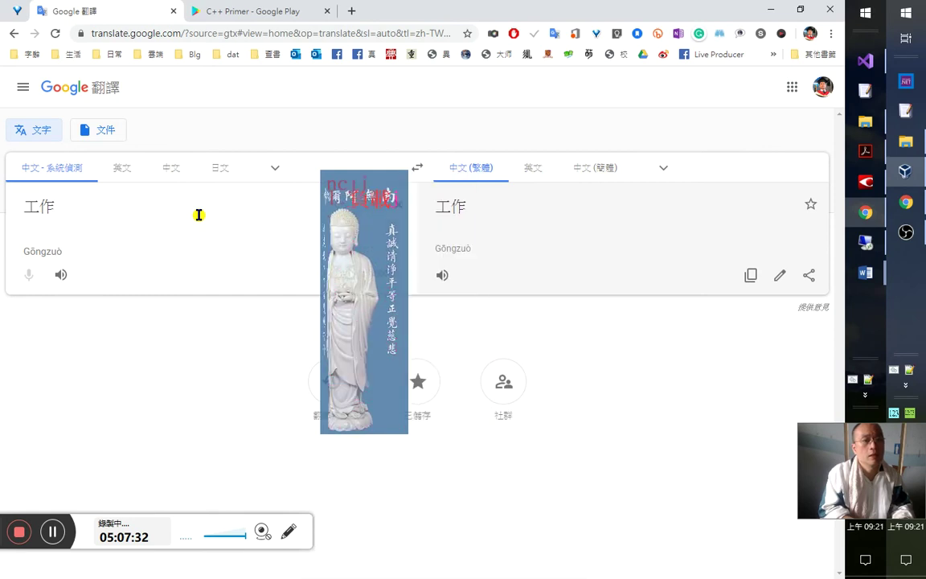
type("負載")
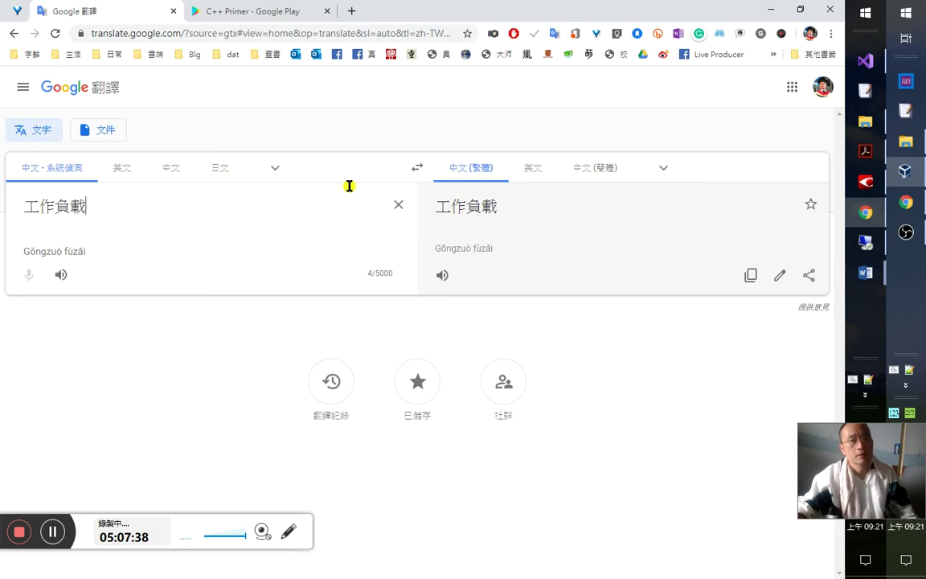
- Set the target to English to get Workload and view its alternative translations
left_click_drag(86, 206, 37, 207)
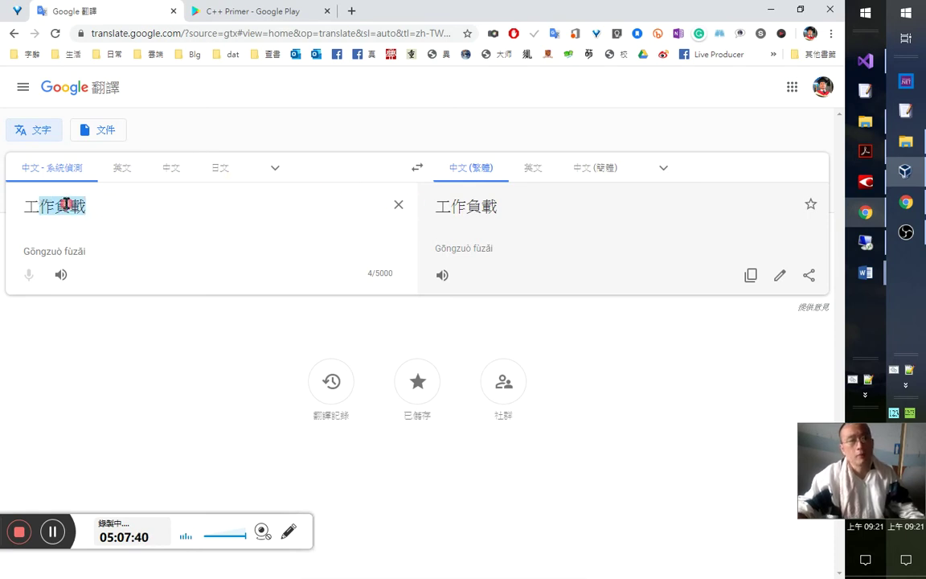
left_click(52, 205)
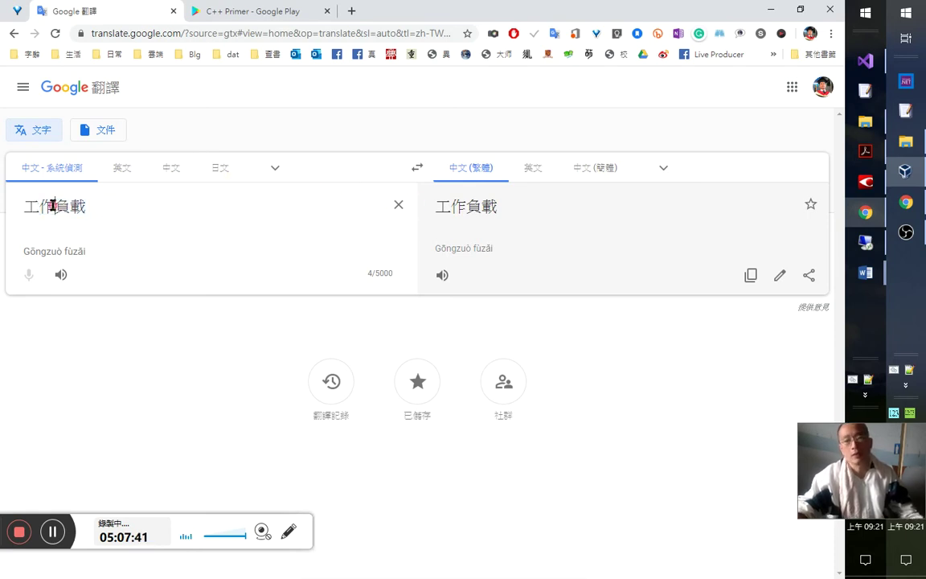
double_click(94, 210)
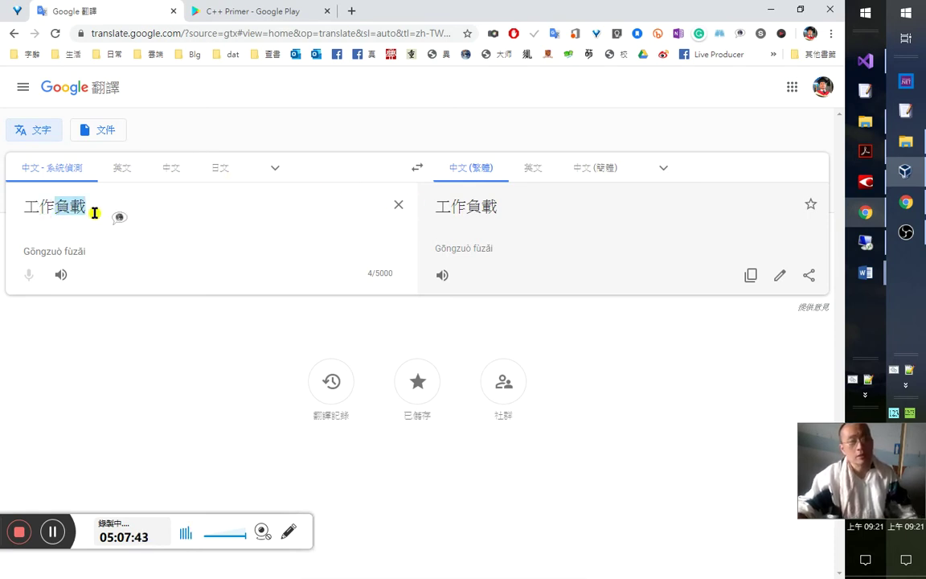
left_click(532, 167)
double_click(453, 216)
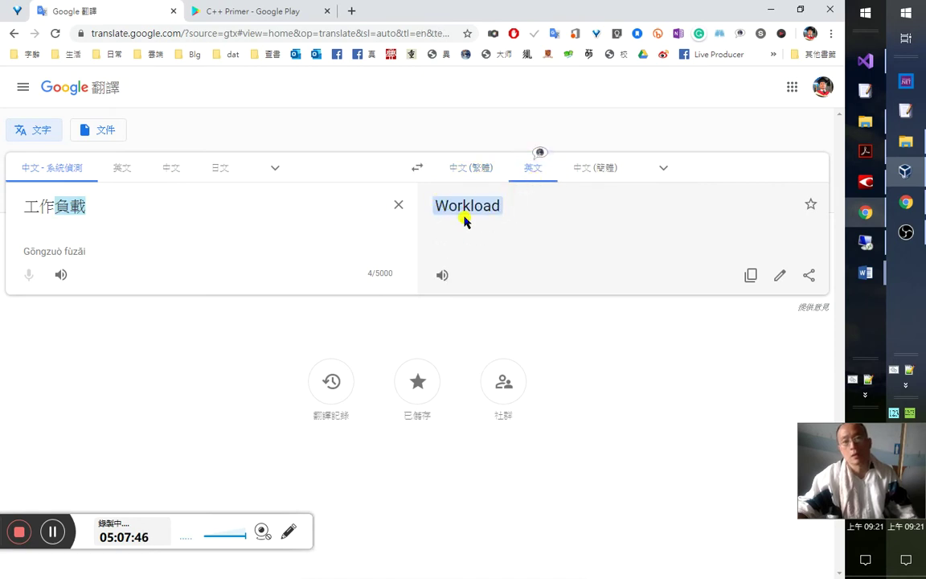
left_click(476, 207)
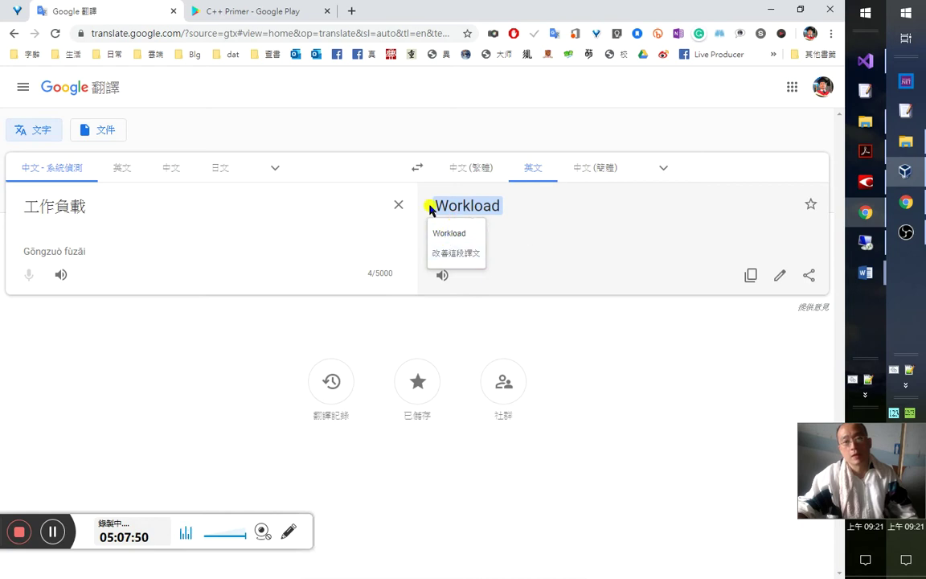
- Show 負載's dictionary meanings, hear the source read aloud, and open the MOE dictionary in a new tab
left_click_drag(77, 206, 48, 201)
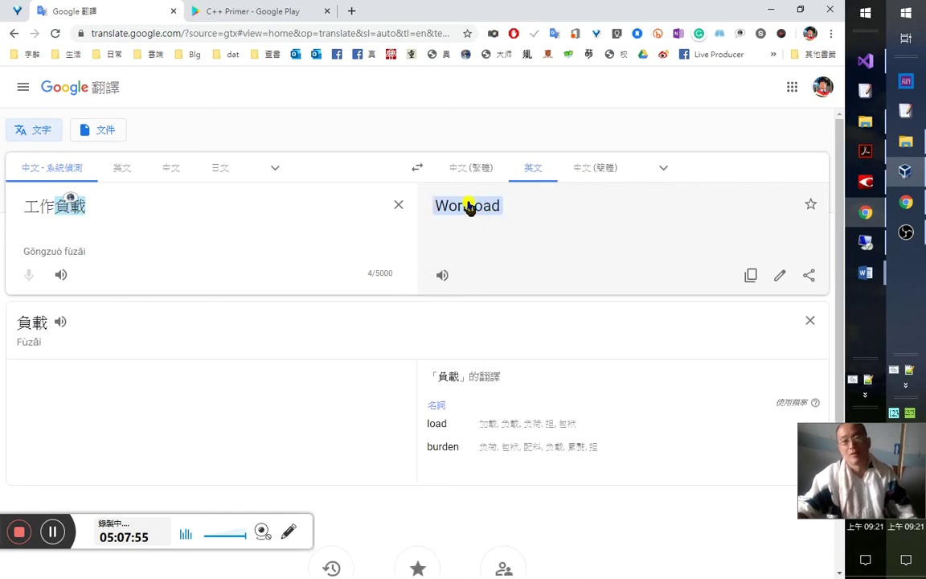
left_click(86, 203)
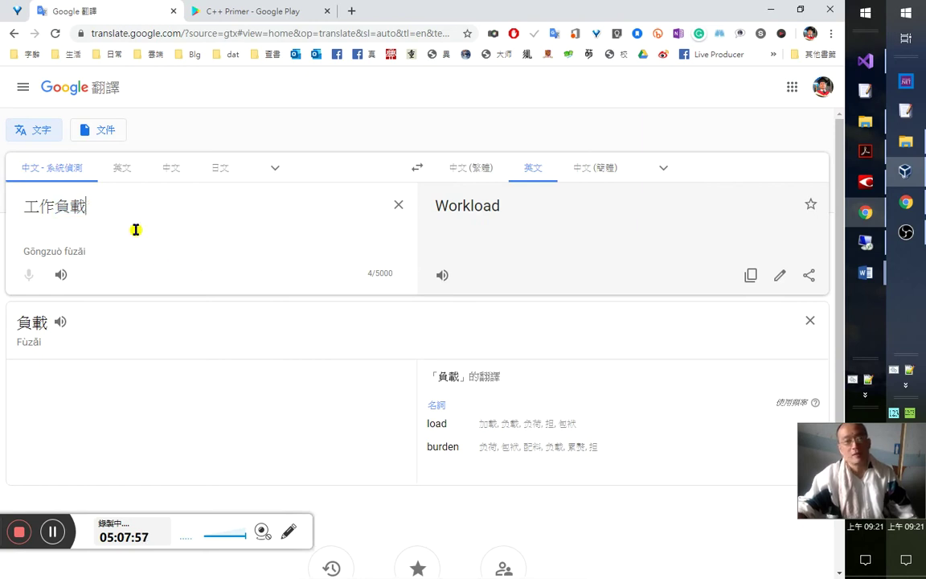
left_click(61, 277)
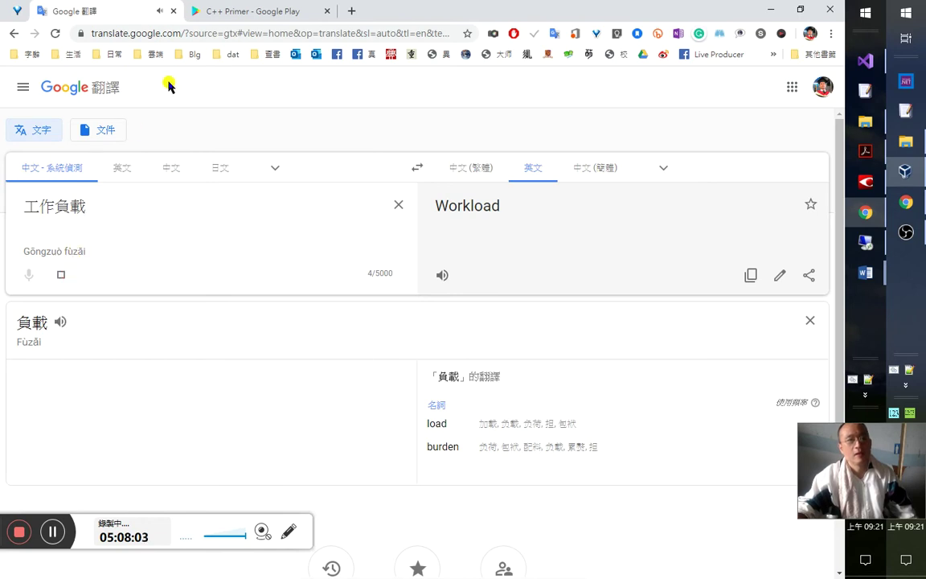
left_click(351, 11)
left_click(408, 55)
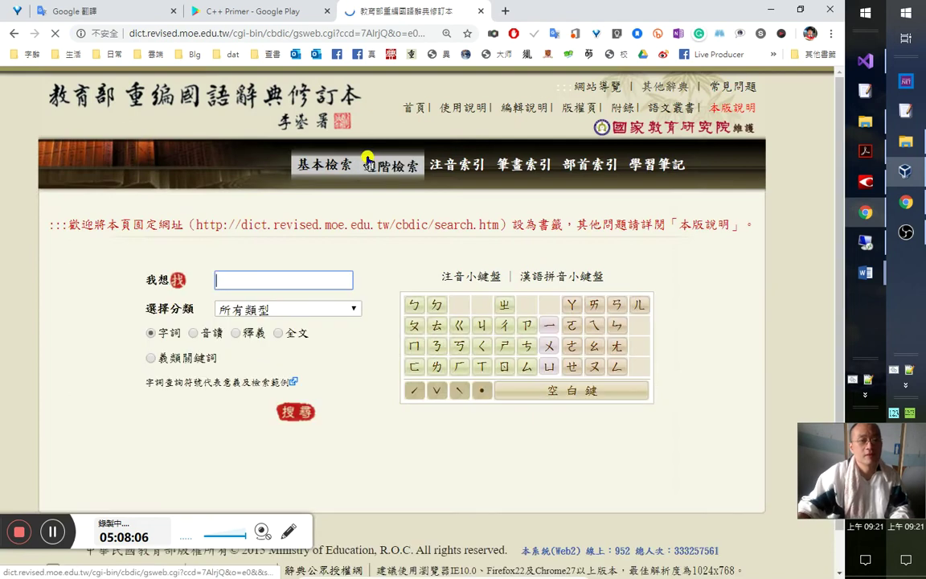
- Look up 負載 and then 下載 in the MOE dictionary, then open the 國學大師 site
type("負載")
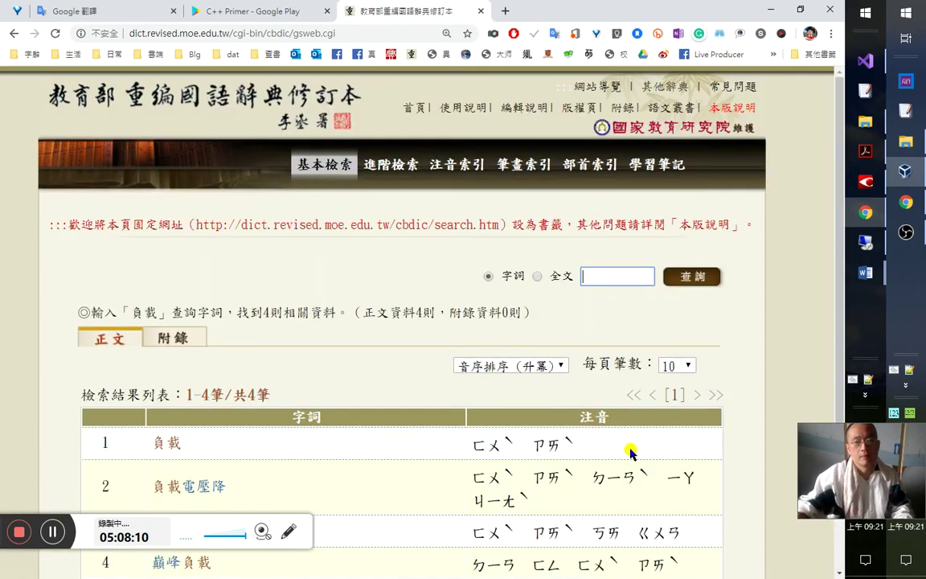
left_click(165, 443)
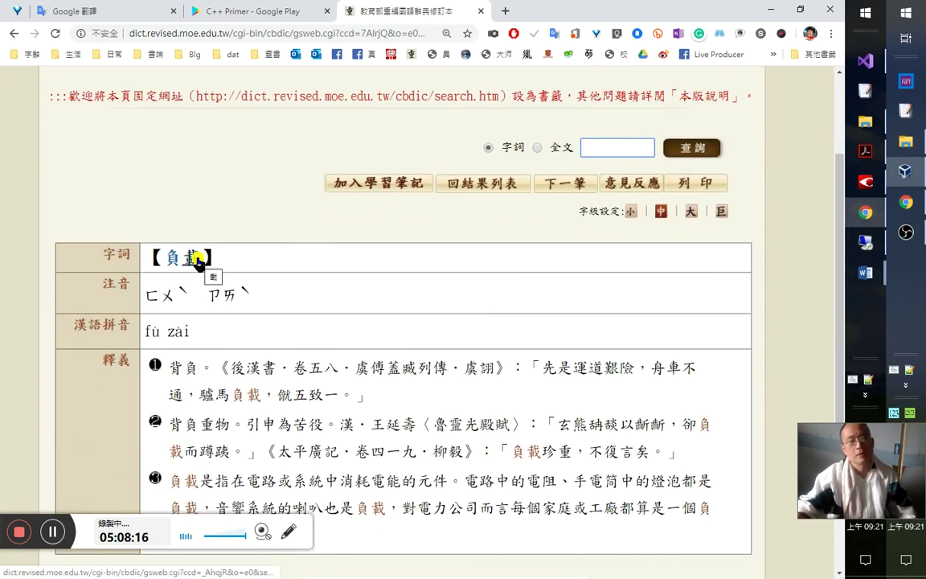
type("下載")
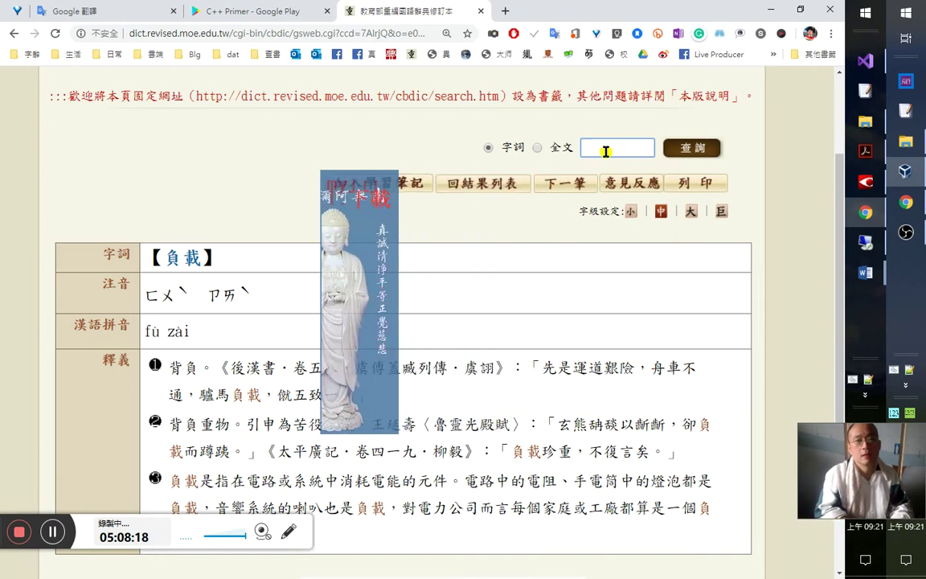
key("Return")
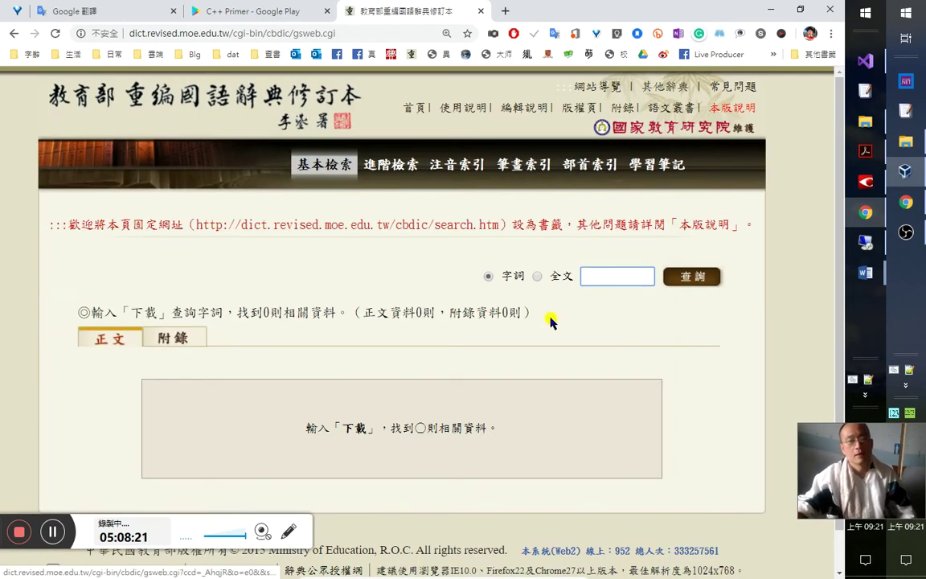
type("my")
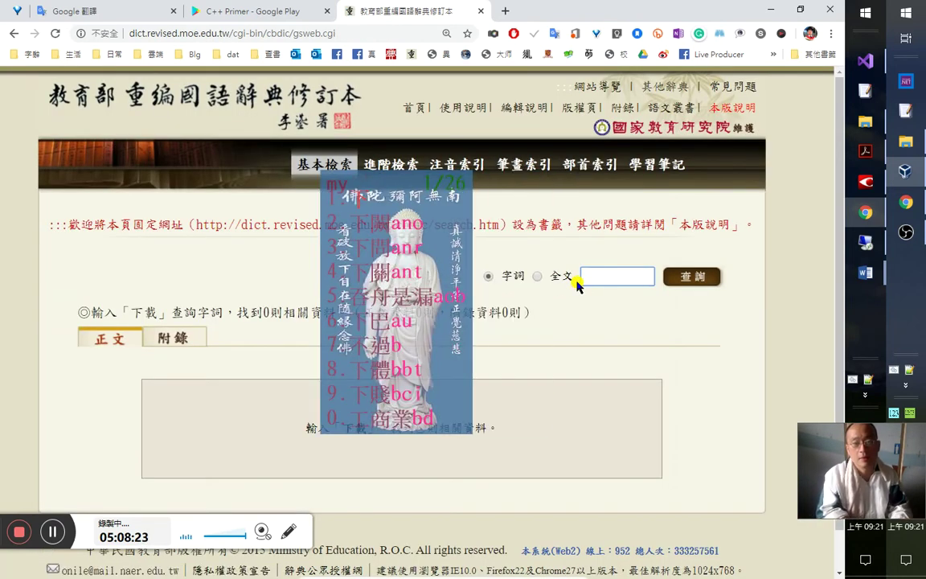
type("j")
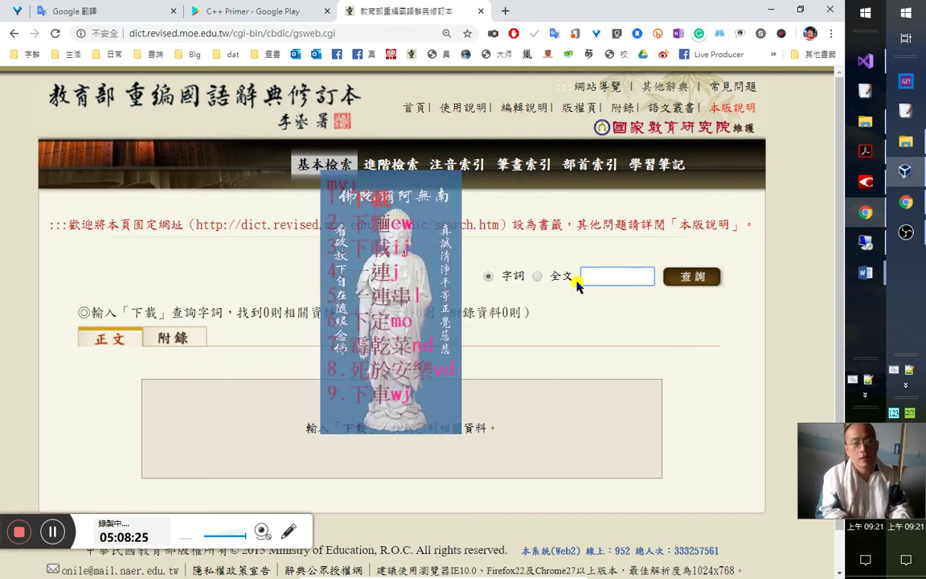
type("ij")
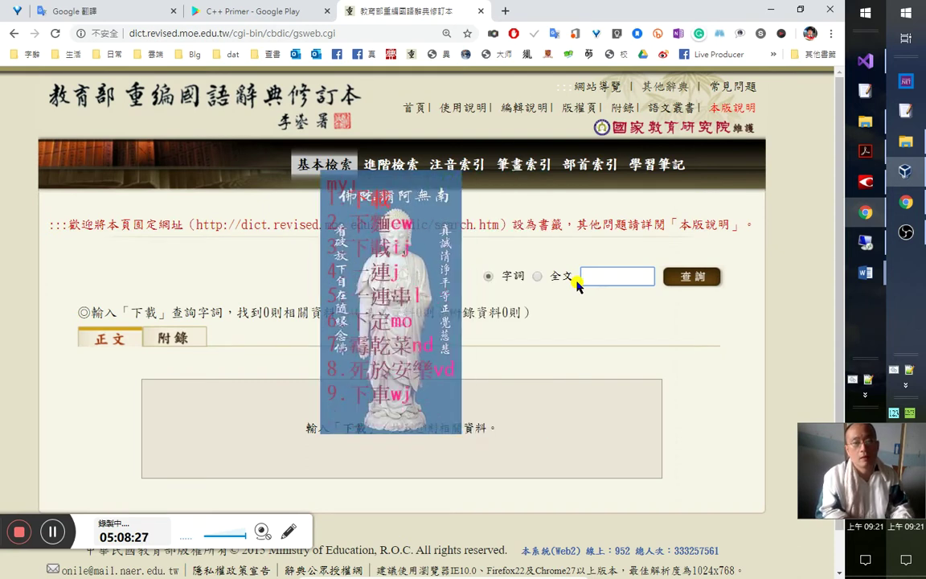
key("BackSpace")
key("BackSpace")
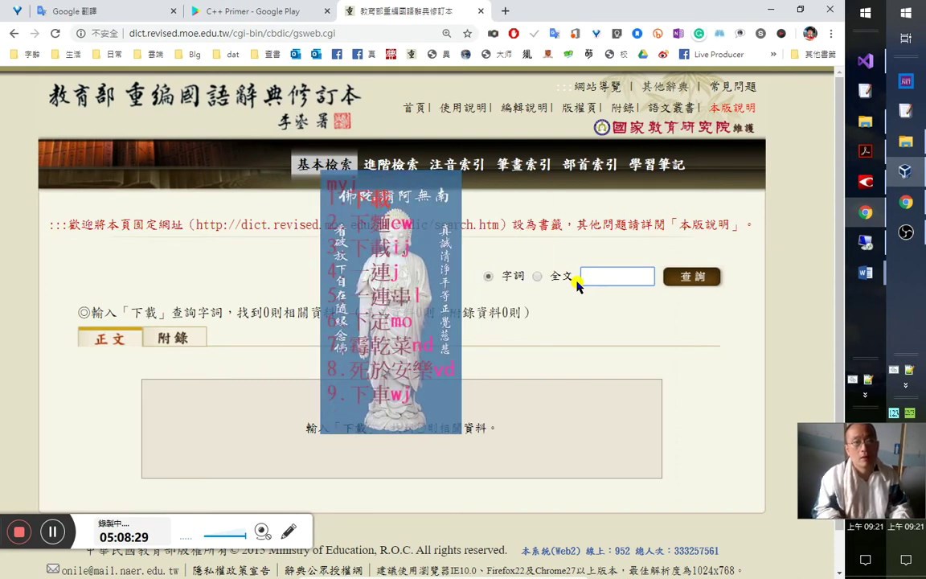
key("space")
key("BackSpace")
key("BackSpace")
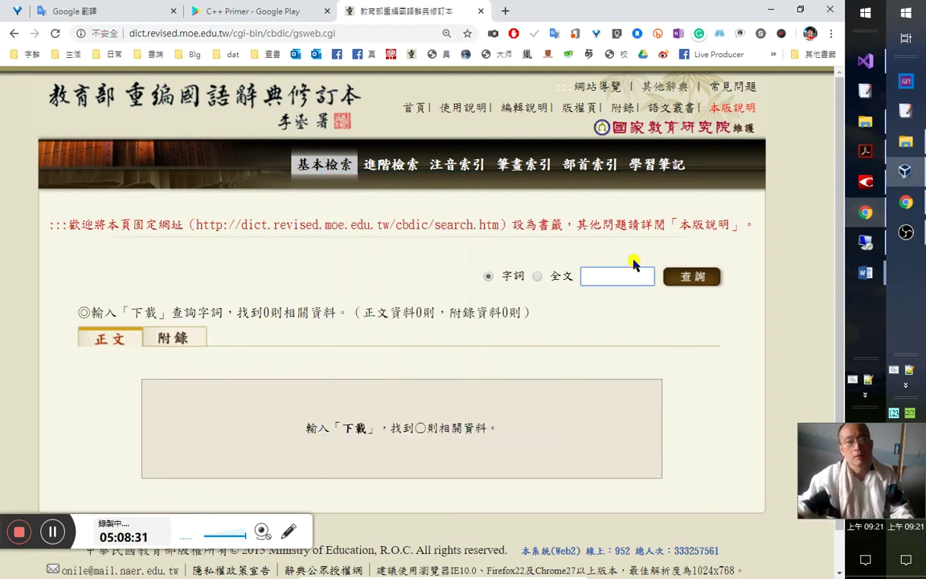
left_click(499, 54)
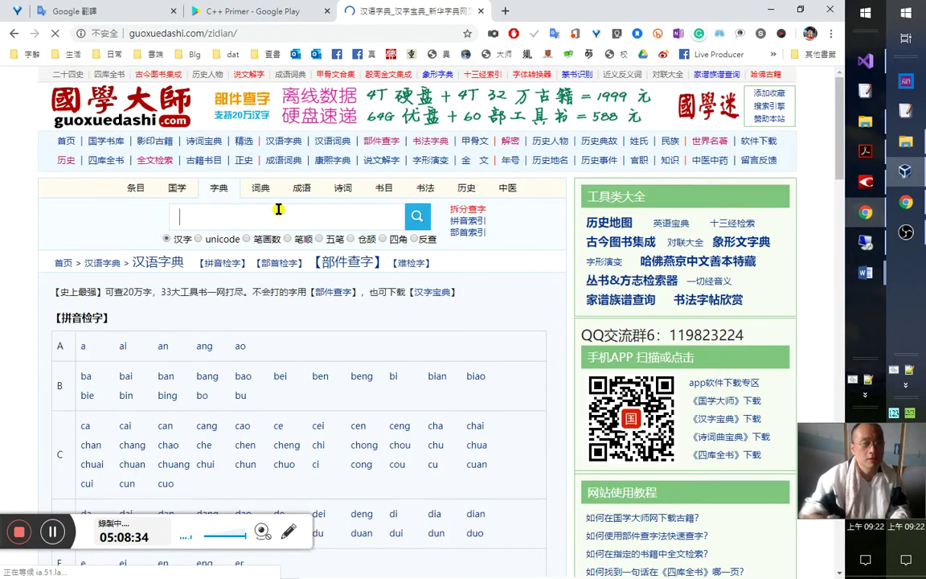
- Search 國學大師 for 下載, glance at the C++ Primer tab, then go back twice to the MOE results
left_click(278, 209)
type("下載")
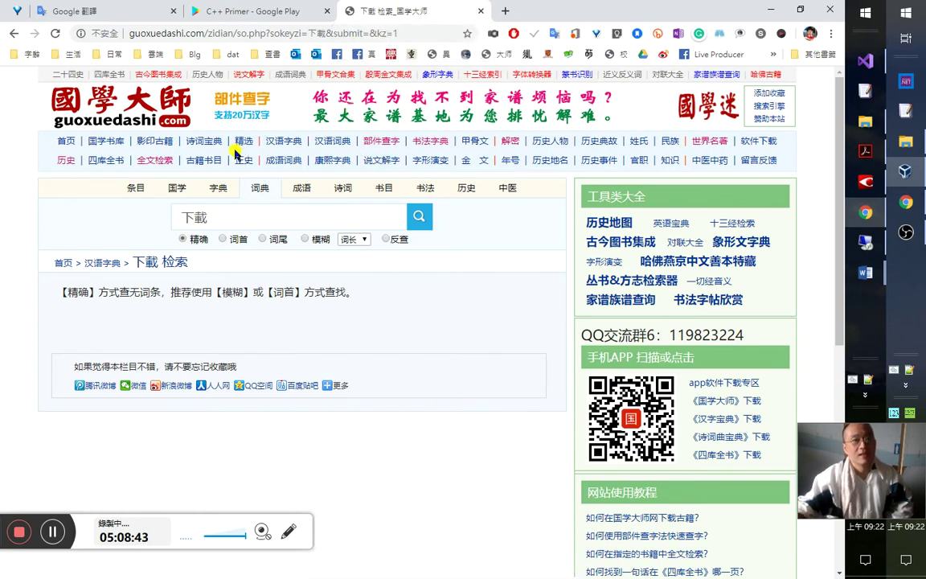
left_click(237, 13)
left_click(391, 14)
left_click(241, 14)
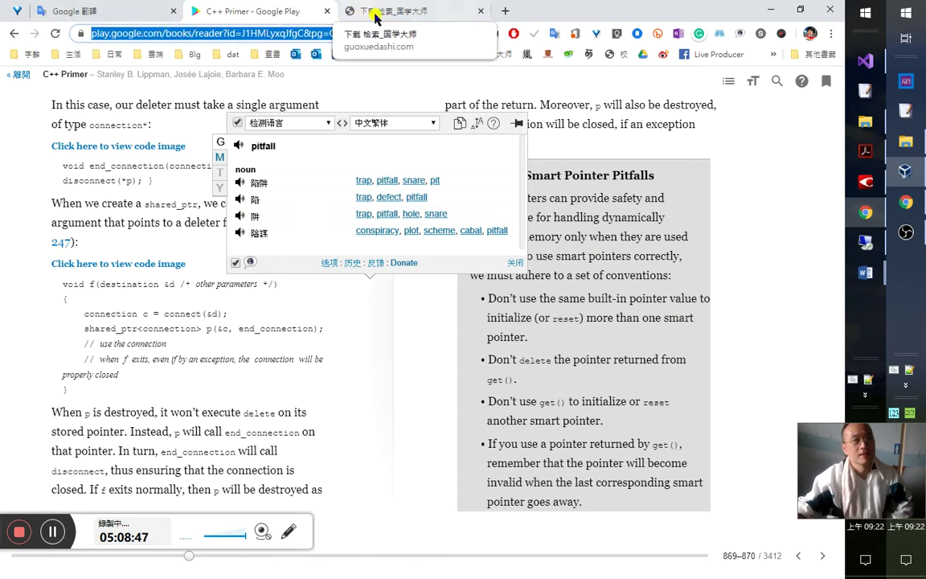
left_click(378, 13)
left_click(16, 35)
left_click(15, 35)
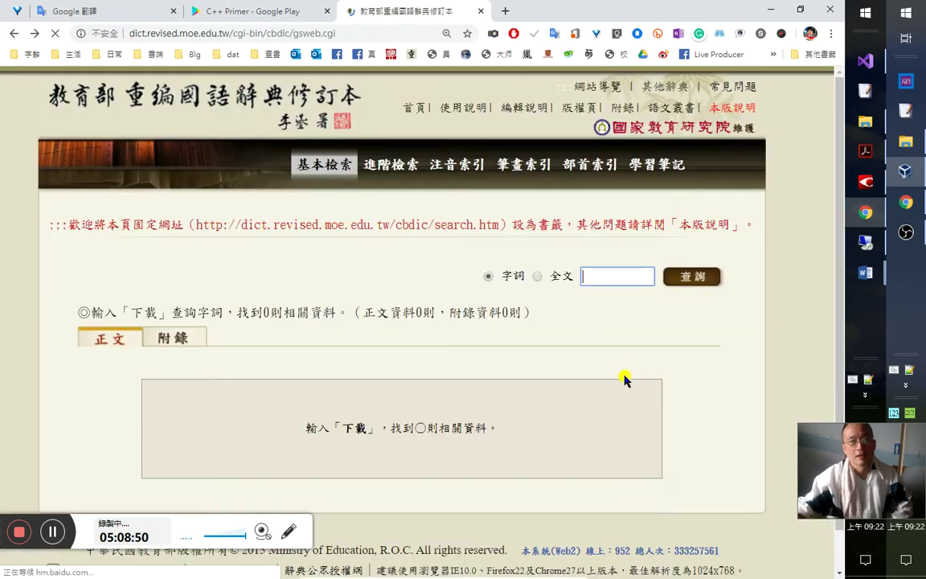
- Go back through the MOE dictionary history to the 負載 entry page
scroll(590, 327, "down", 1)
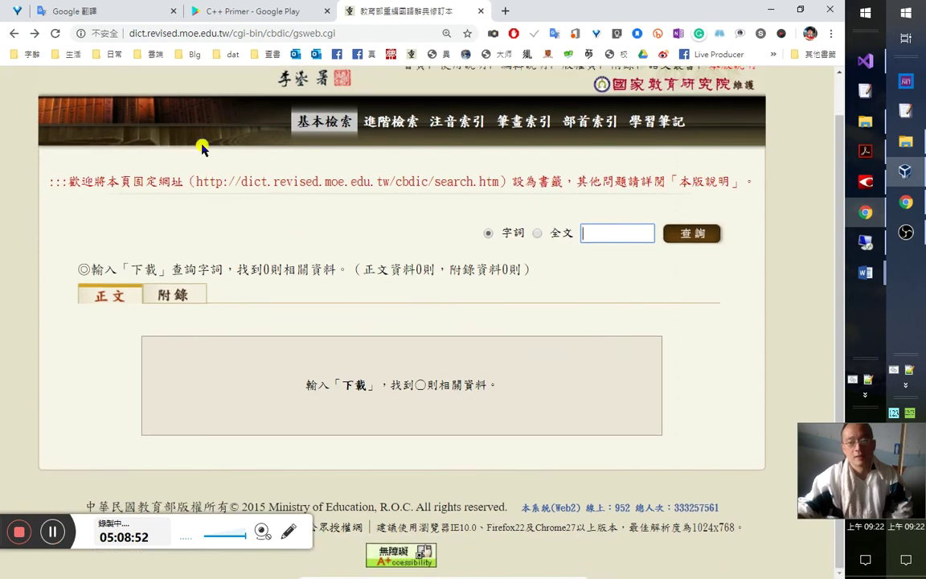
left_click(13, 33)
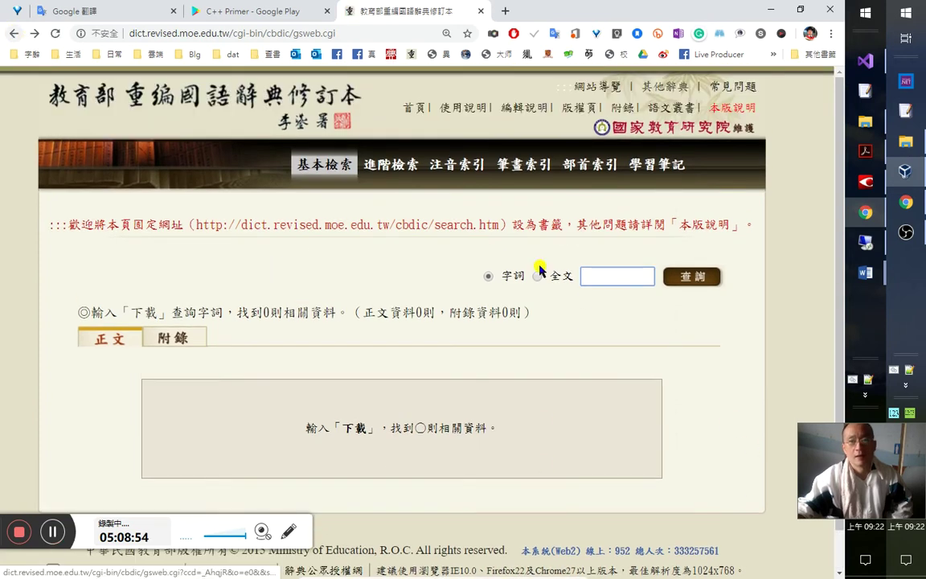
scroll(565, 295, "down", 1)
left_click(14, 36)
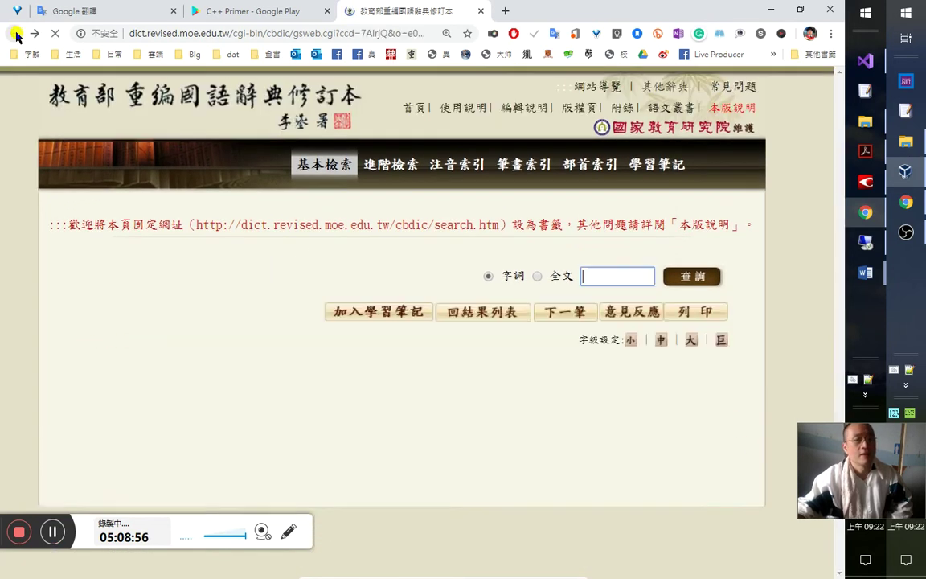
scroll(549, 366, "down", 3)
scroll(611, 195, "up", 3)
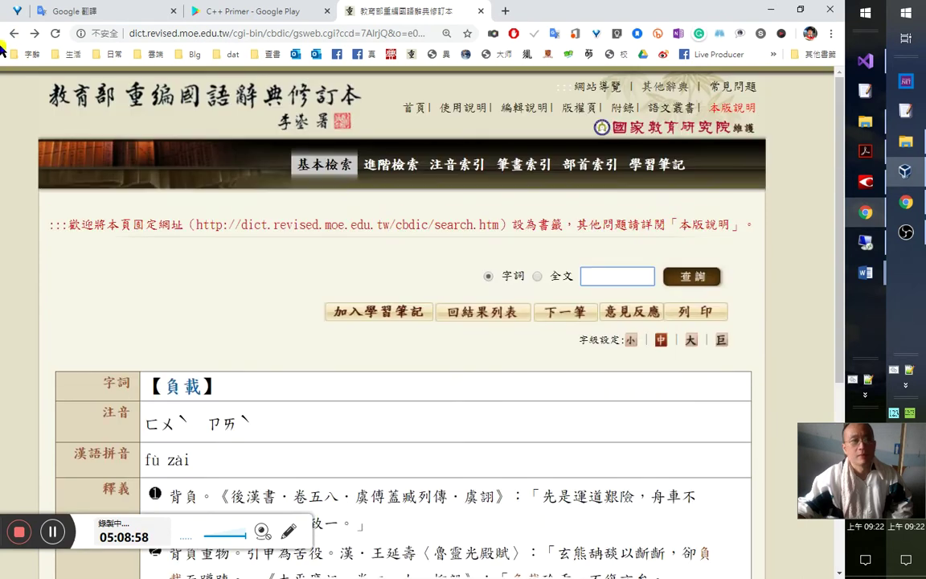
left_click(11, 36)
left_click(10, 36)
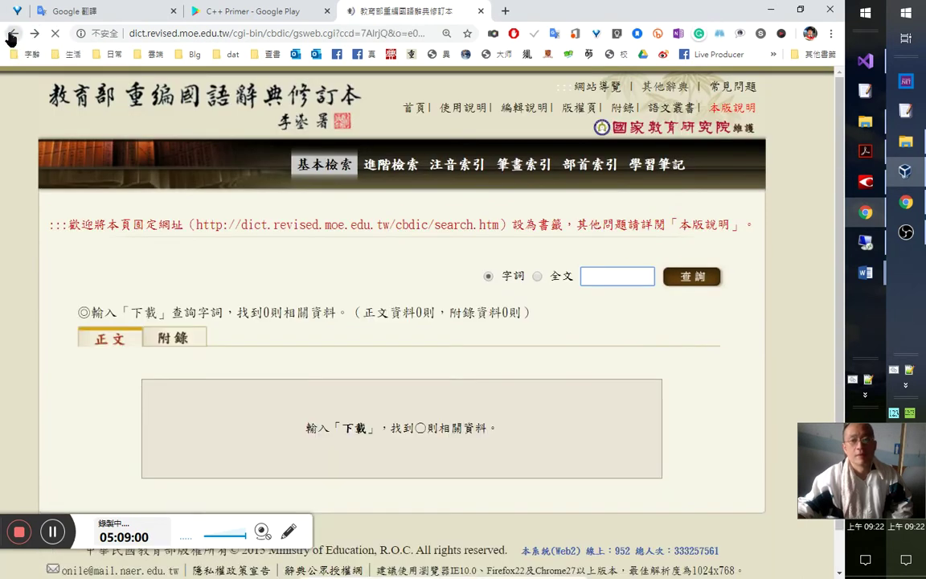
- Dismiss the feedback e-mail and search the MOE dictionary for 上傳, getting 0 entries
left_click(643, 322)
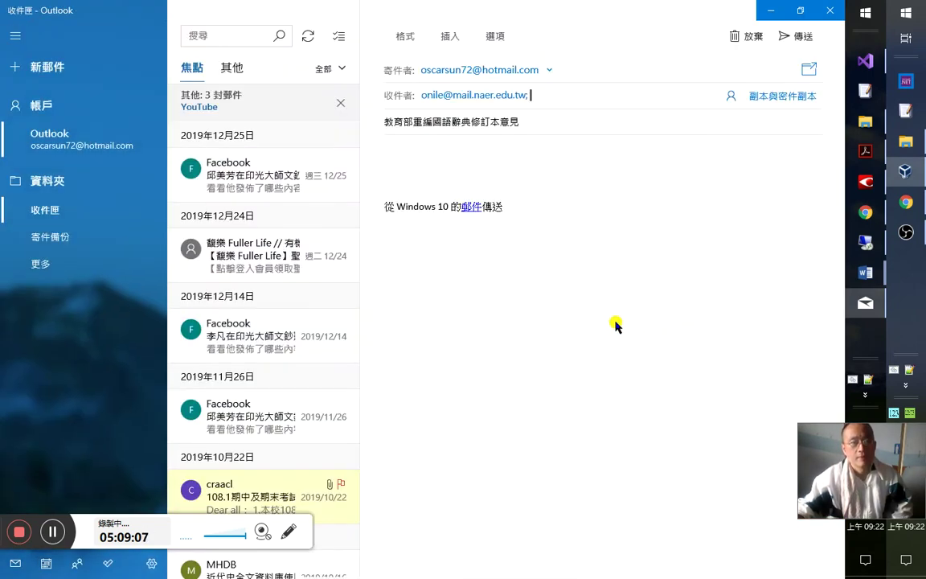
key("alt+Tab")
left_click(609, 273)
type("上傳")
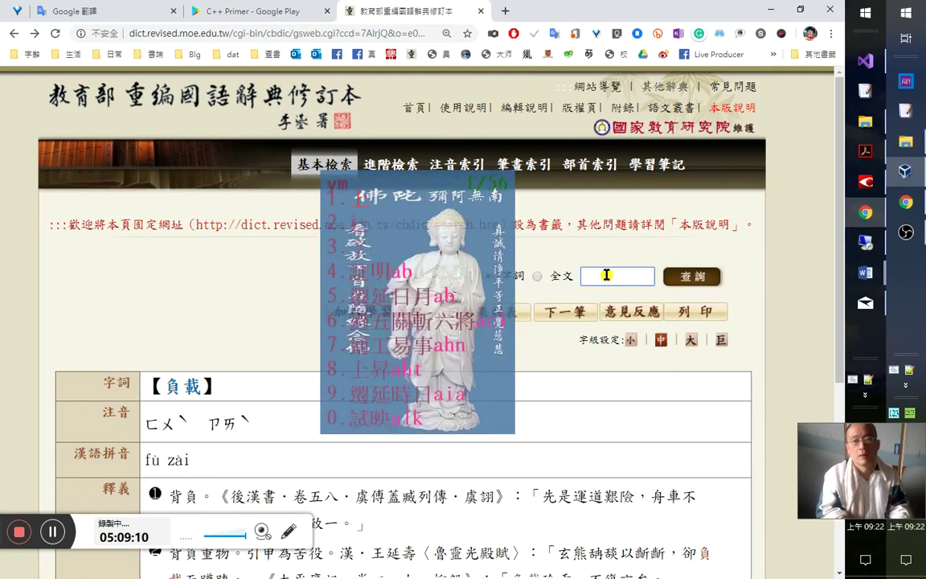
type("ymj")
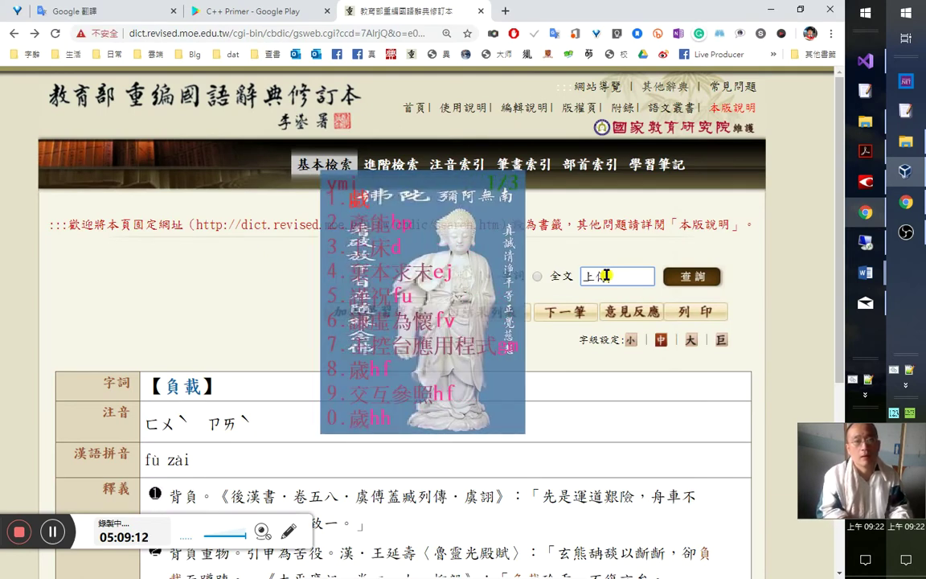
key("Escape")
key("Return")
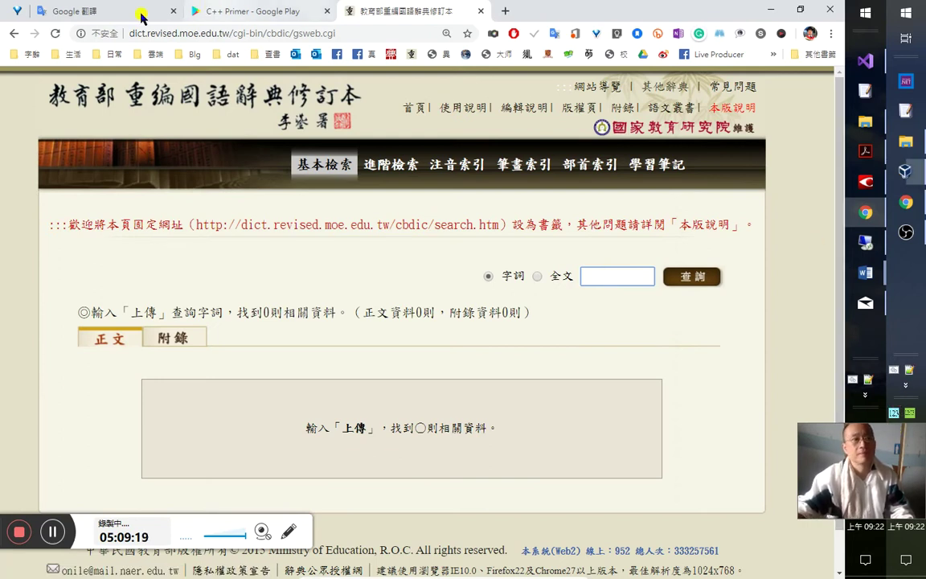
- Return to Google Translate and briefly select the Workload translation
key("alt+Tab")
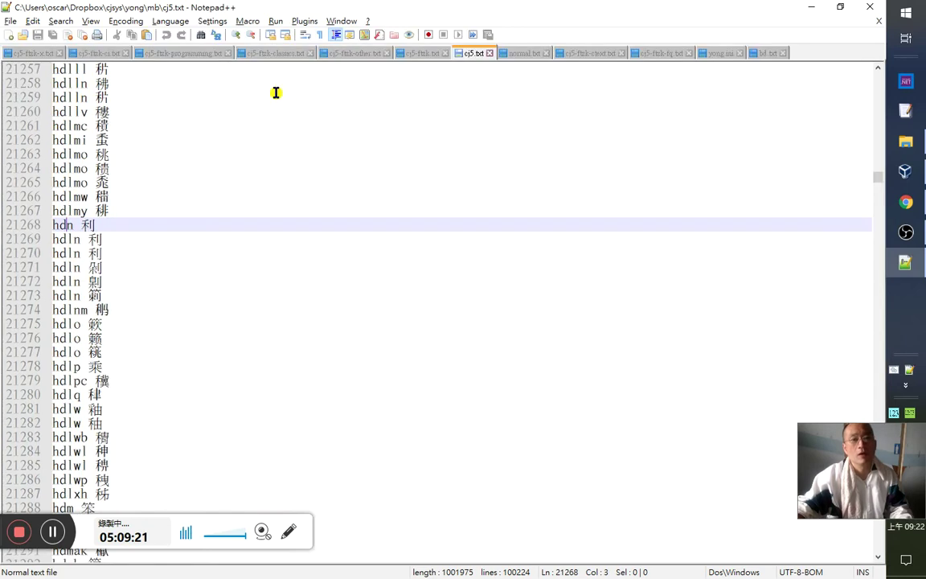
key("alt+Tab")
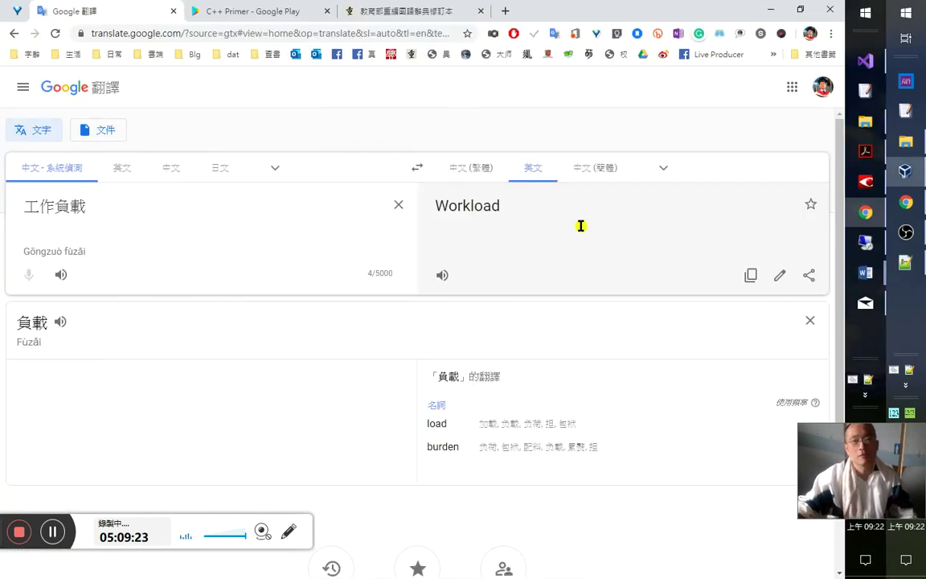
double_click(464, 210)
left_click(468, 215)
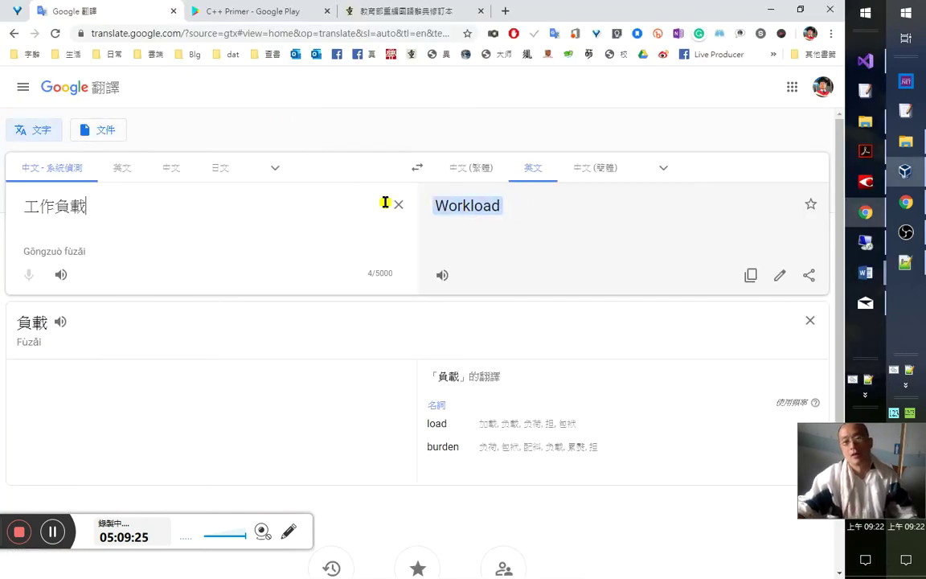
- Inspect the 'Workload' translation and select 負載 in the source phrase
double_click(464, 215)
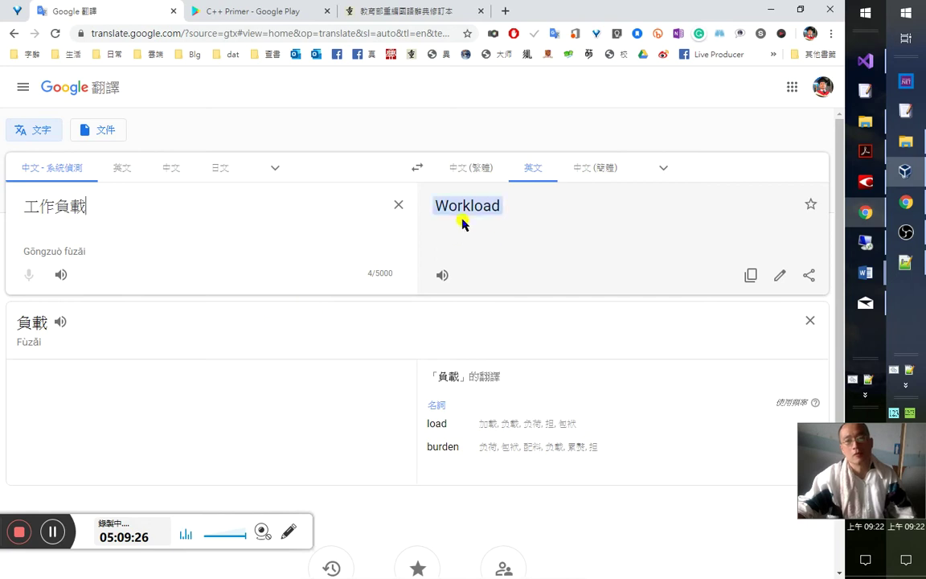
left_click(481, 220)
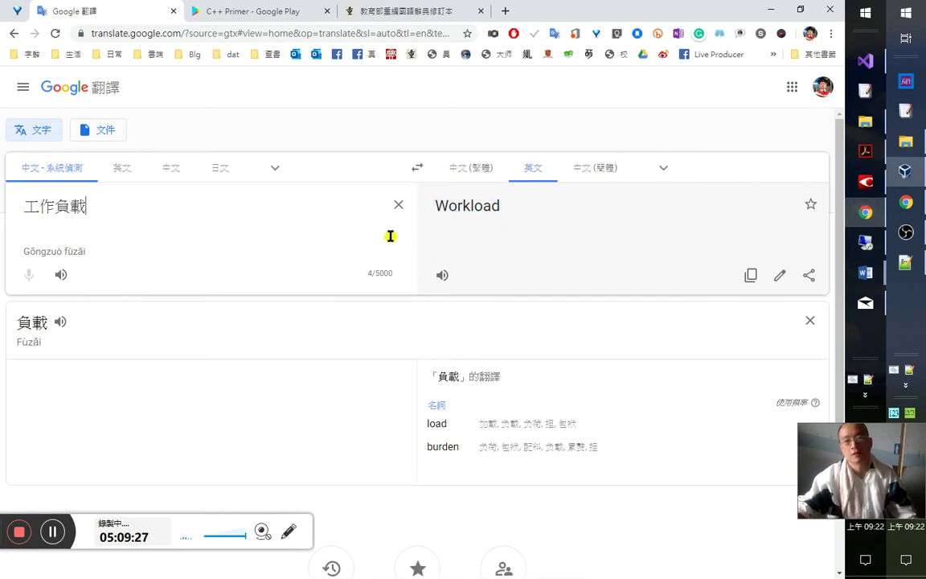
double_click(468, 209)
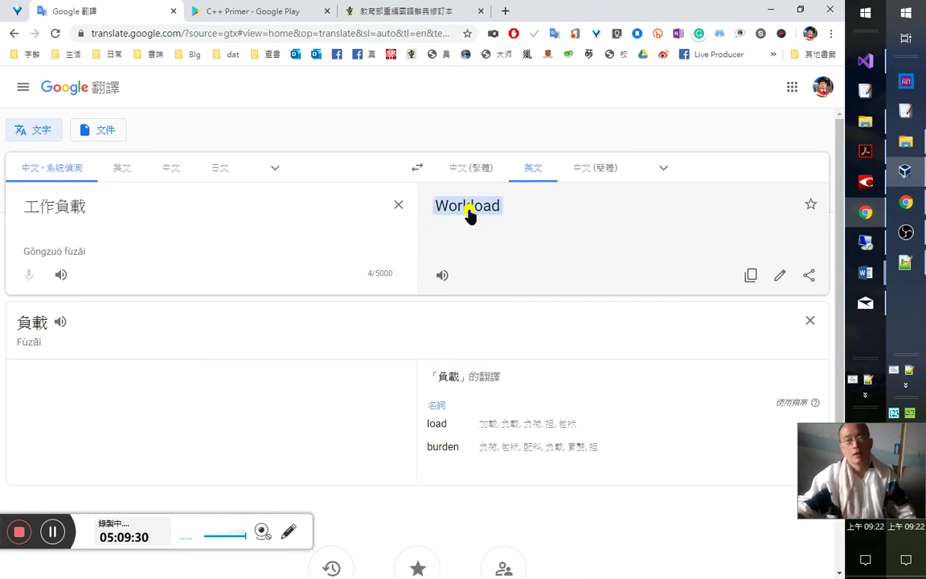
left_click(471, 213)
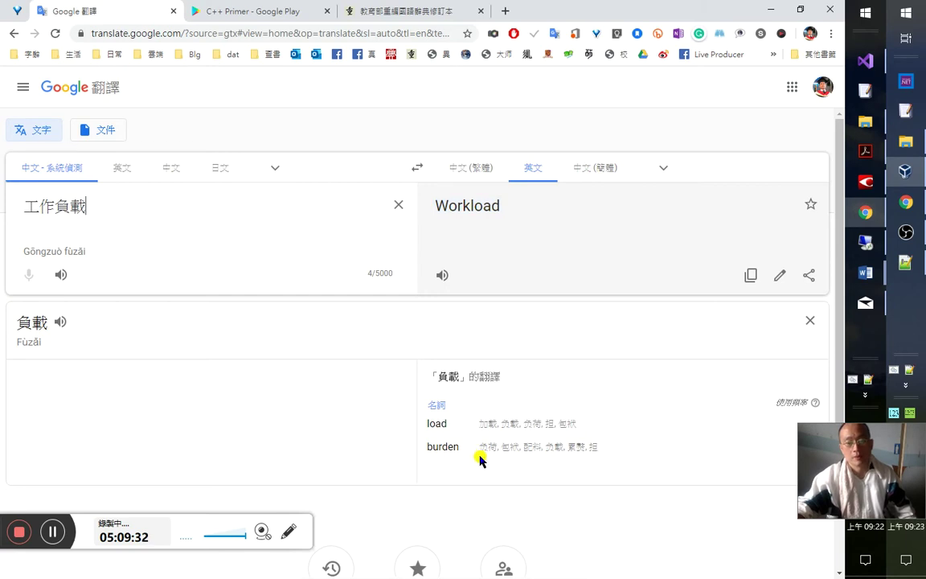
double_click(439, 205)
left_click(58, 208)
left_click_drag(58, 208, 87, 212)
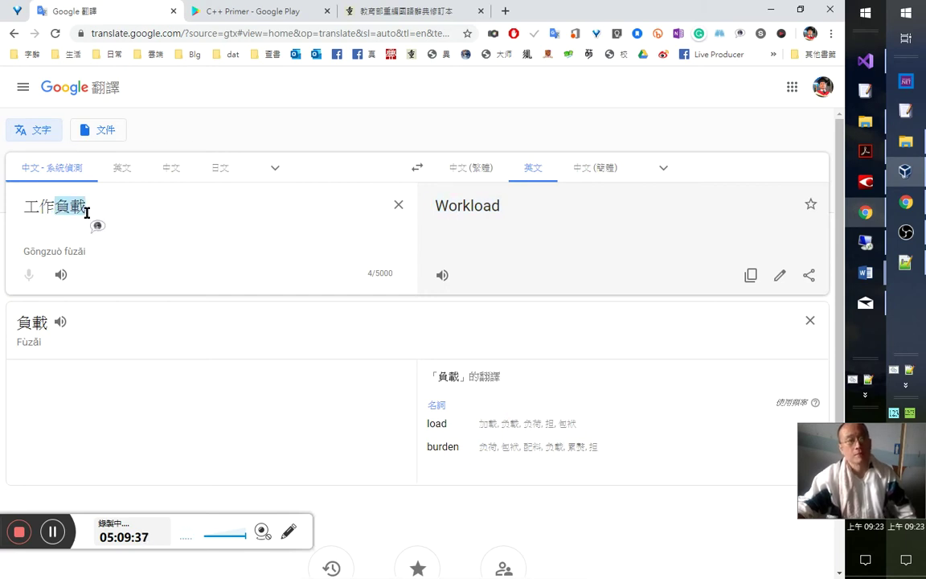
left_click(48, 207)
left_click(905, 206)
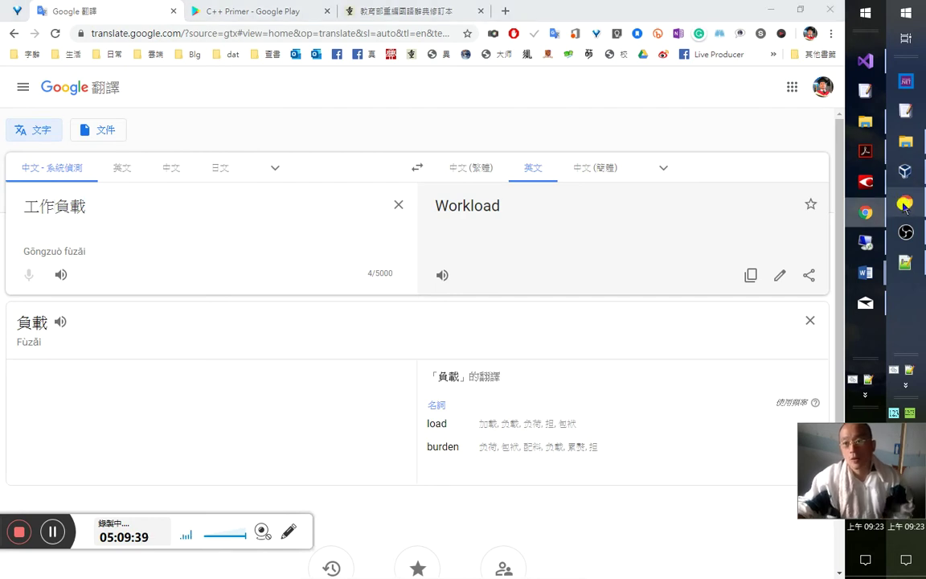
left_click(145, 217)
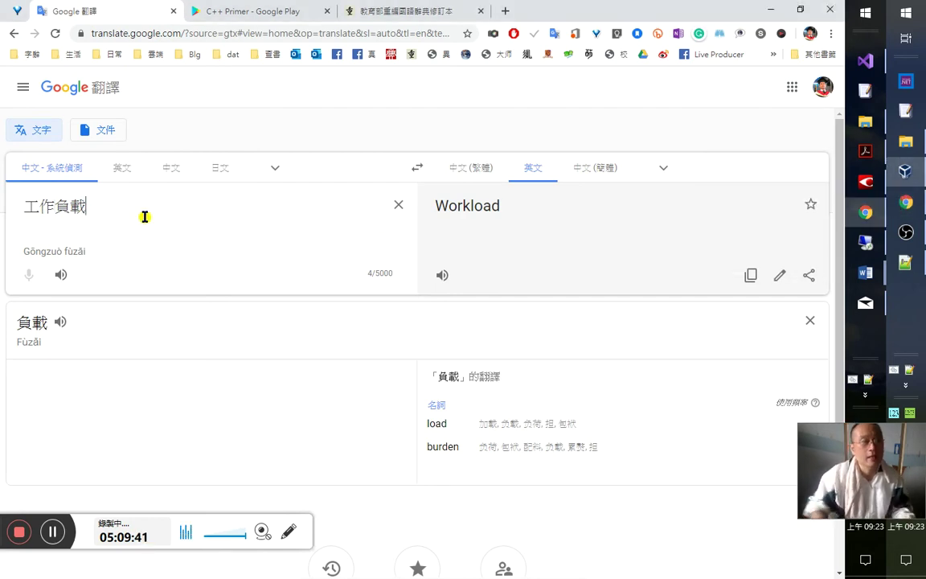
- Rearrange the source phrase into 載入工作 and check the dictionary entry for 工作
key("BackSpace")
type("人")
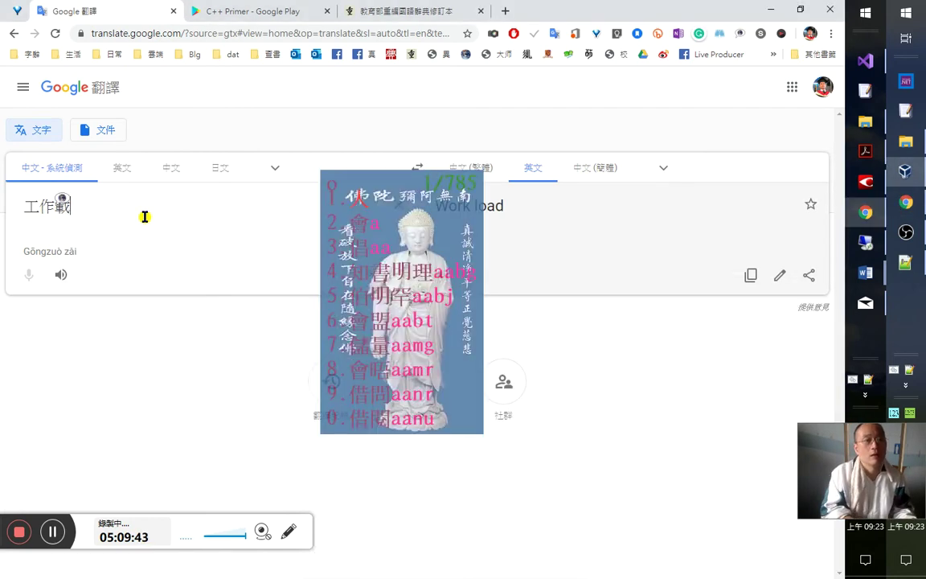
type("入")
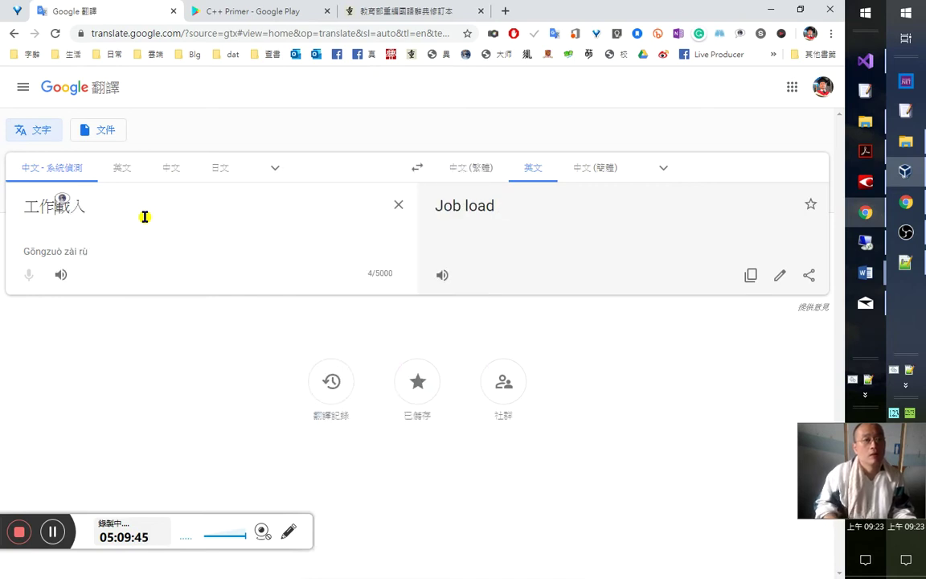
key("ctrl+x")
key("Home")
key("ctrl+v")
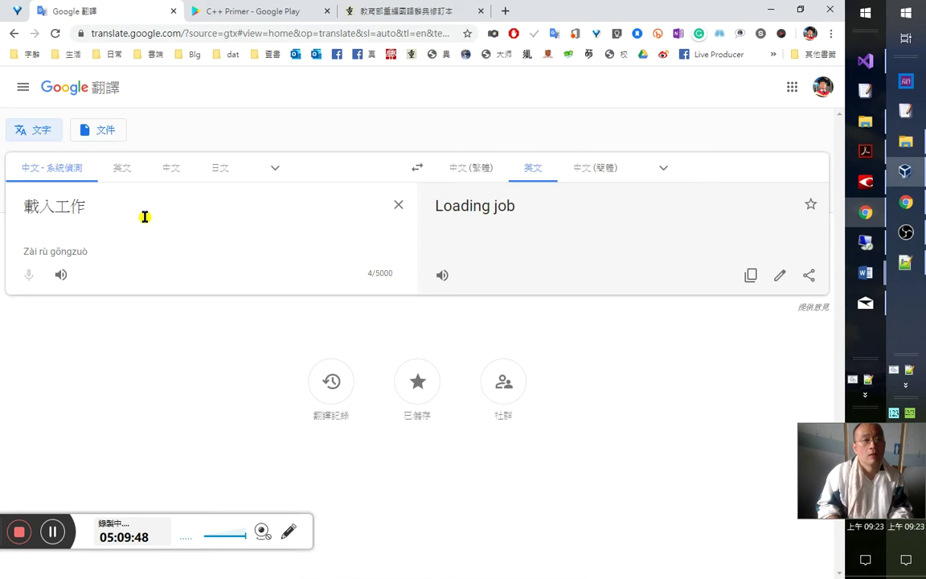
key("shift+End")
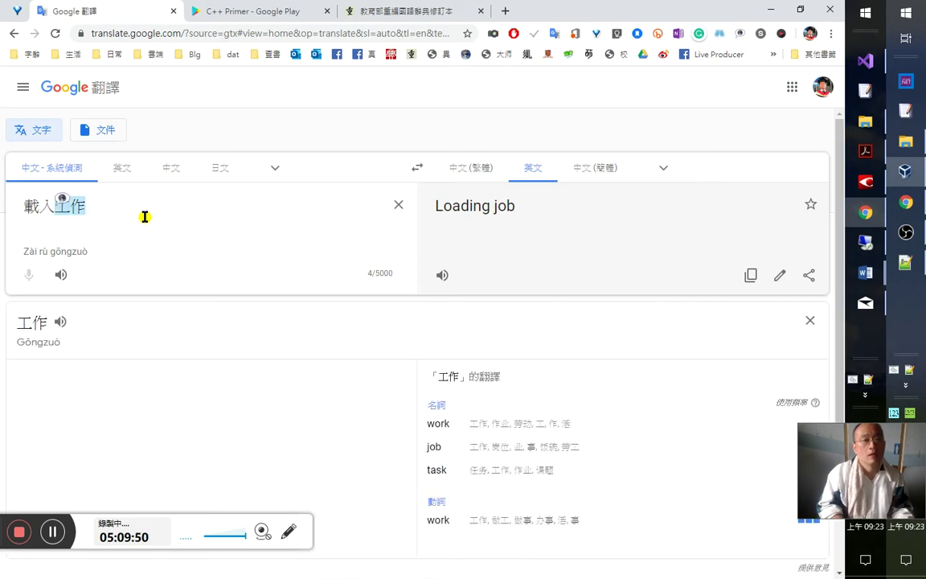
key("Left")
key("Left")
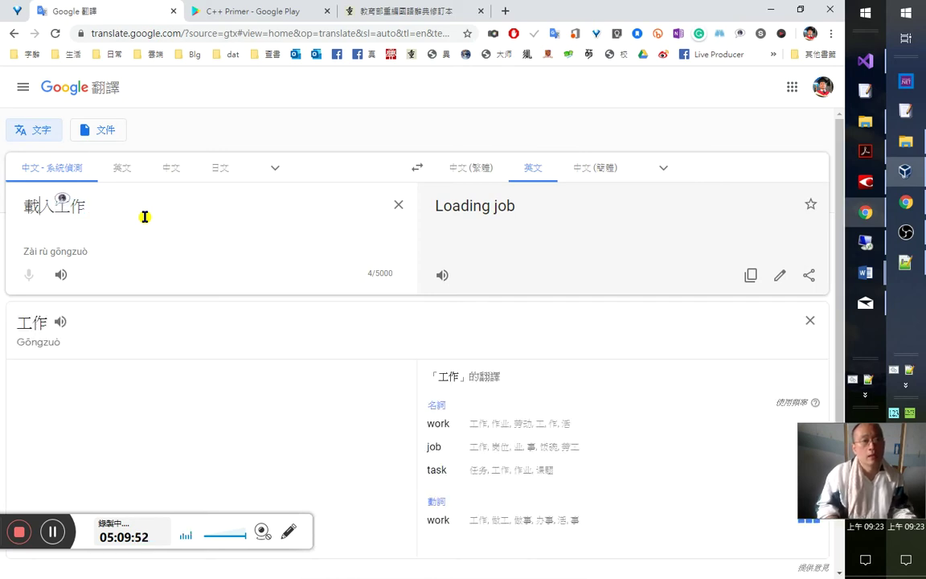
key("shift+Home")
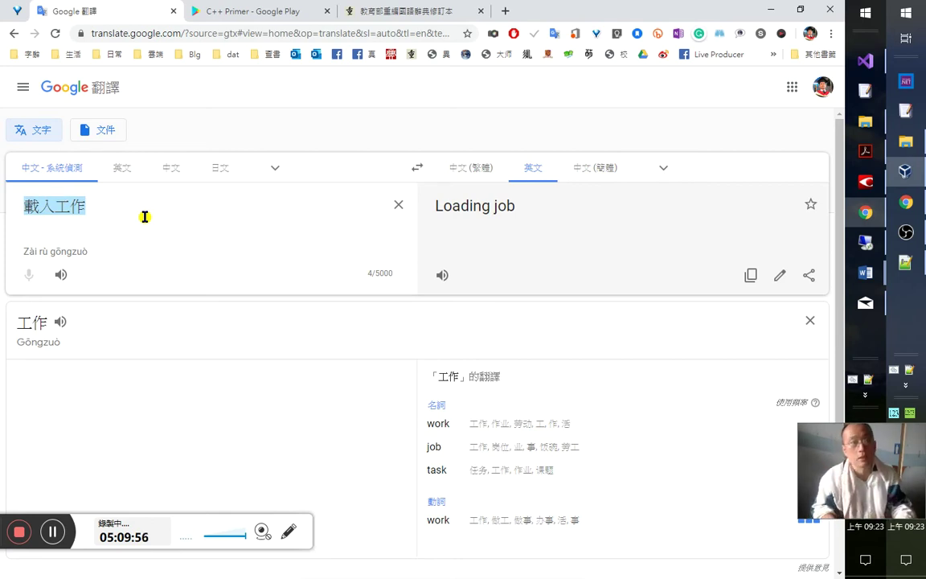
- Replace the phrase with 加裝性能, then check the dictionary entries for 能 and 性
type("kr")
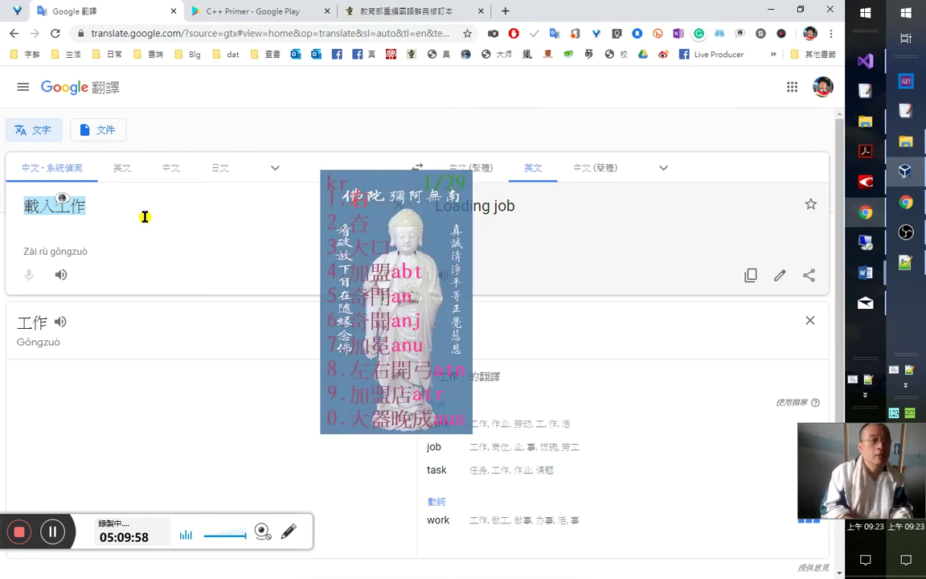
key("space")
key("BackSpace")
type("kranu")
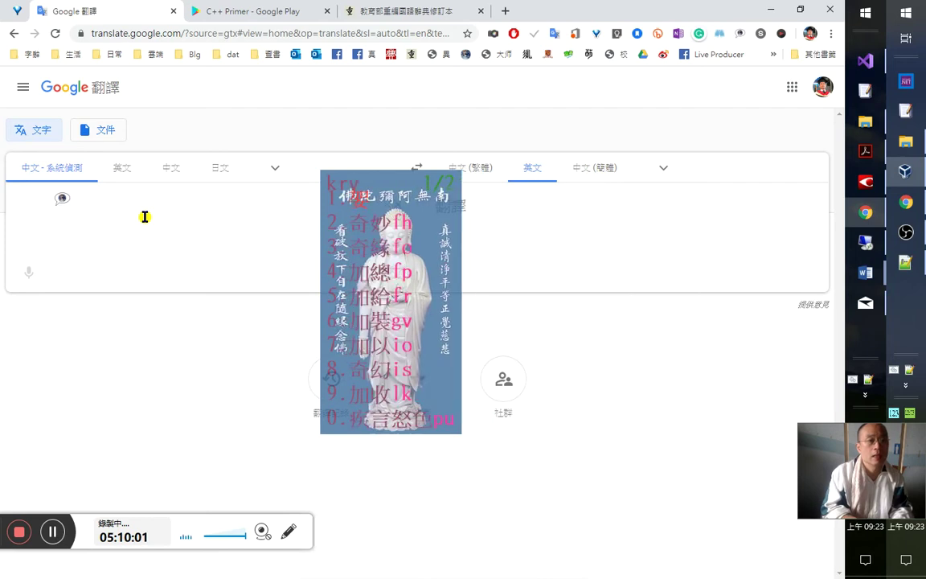
type("性能")
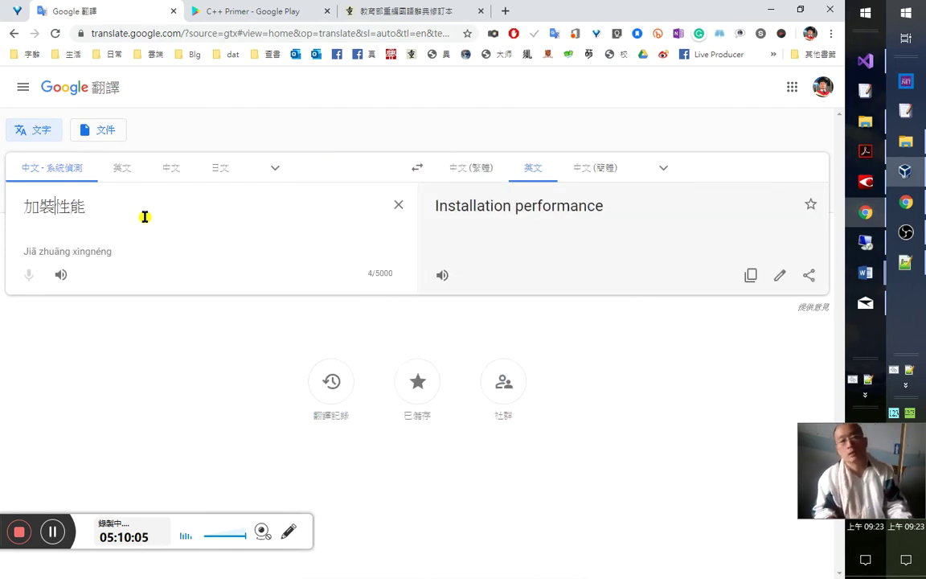
key("shift+Left")
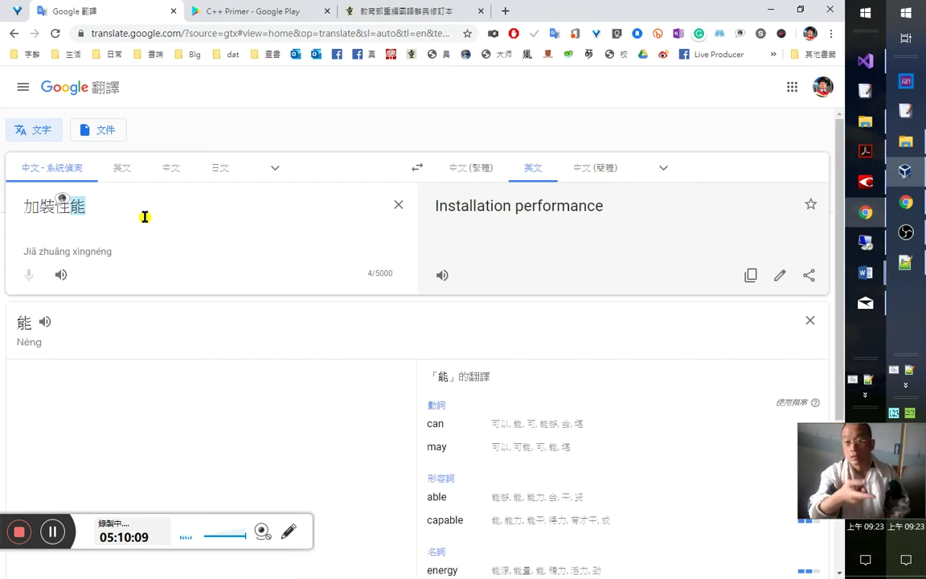
key("Left")
key("shift+Left")
key("Right")
key("shift+Right")
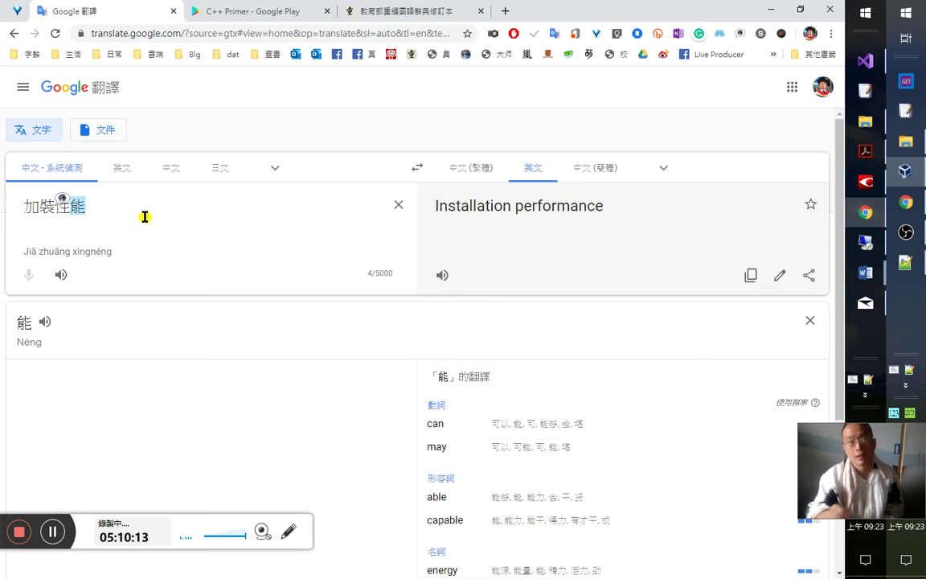
left_click(110, 210)
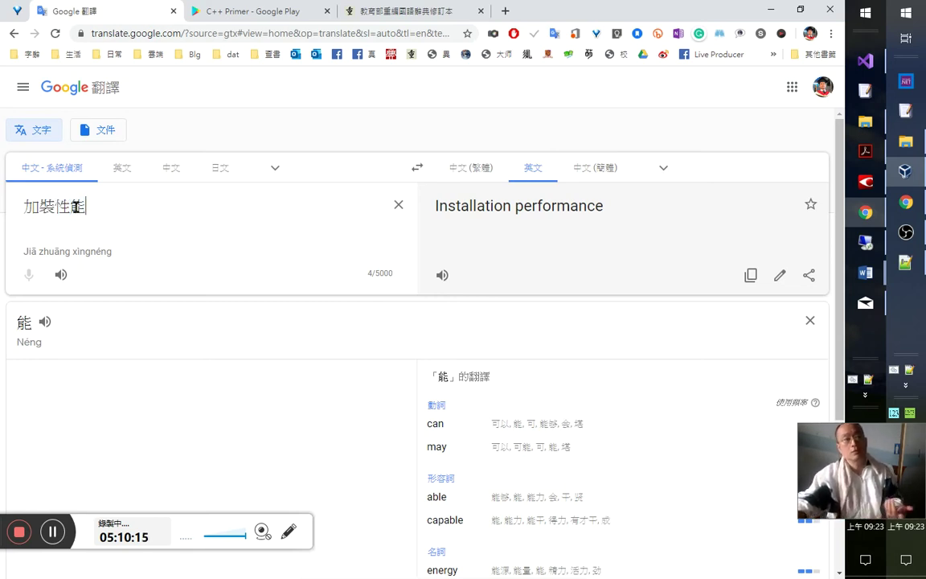
key("ctrl+a")
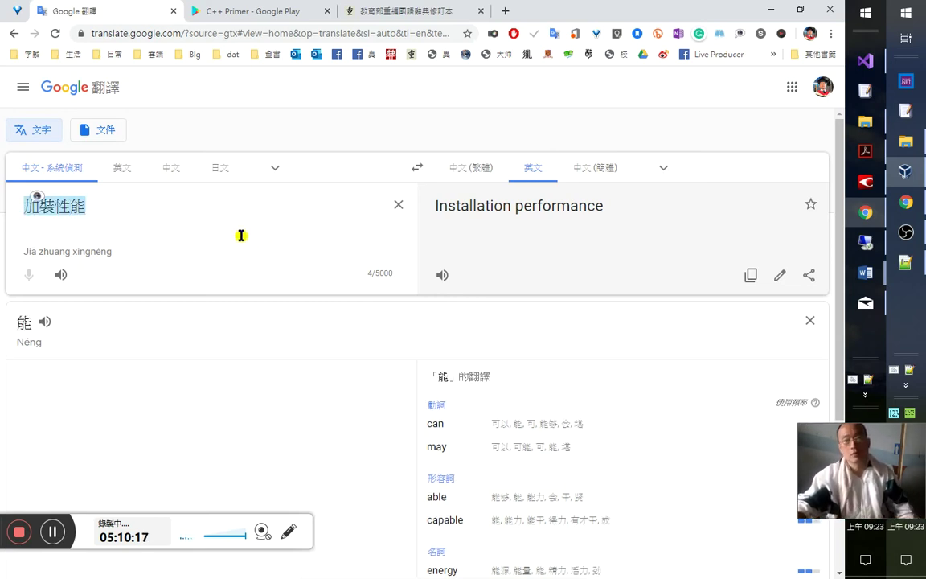
left_click(186, 222)
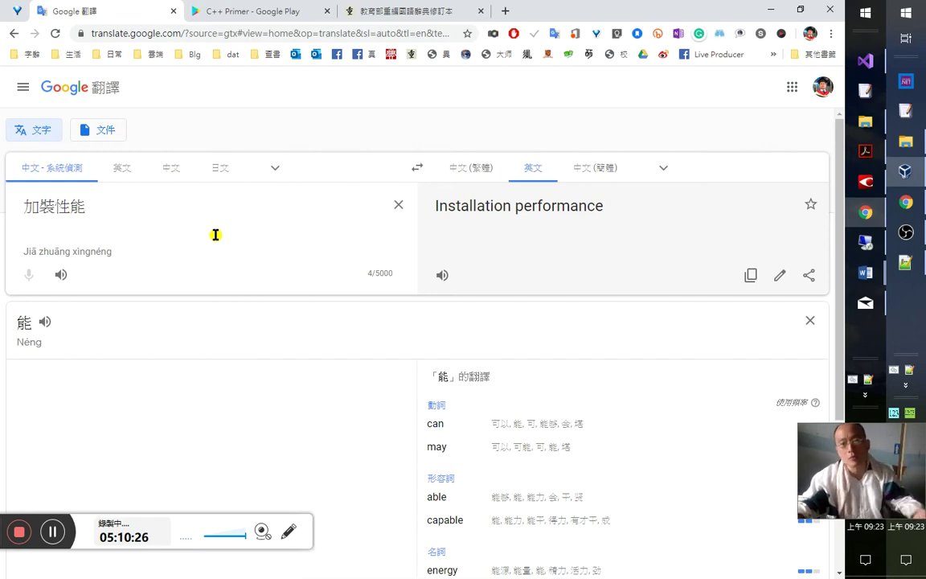
- Switch to the MOE dictionary tab, then bring back the paused YouTube C# lesson 2.1 window
left_click(422, 16)
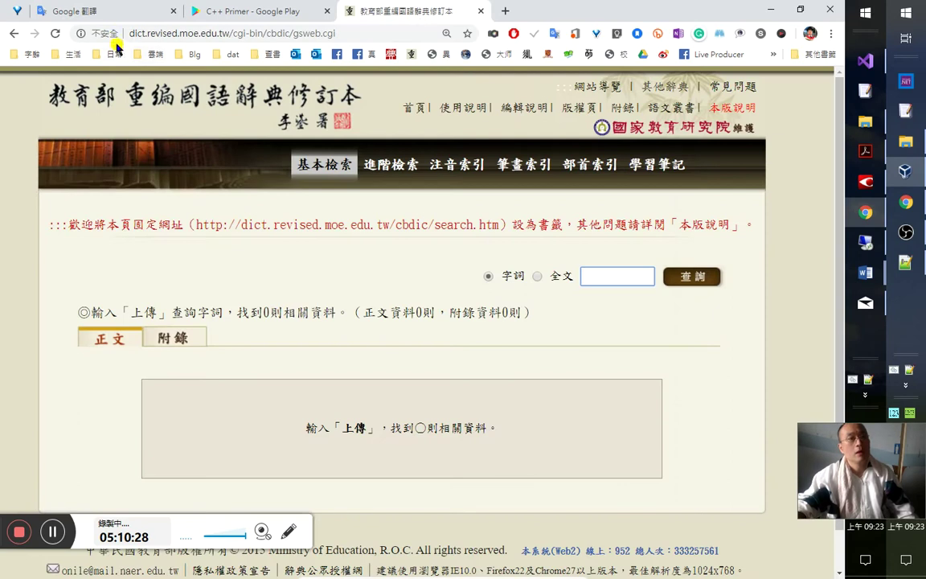
left_click(138, 11)
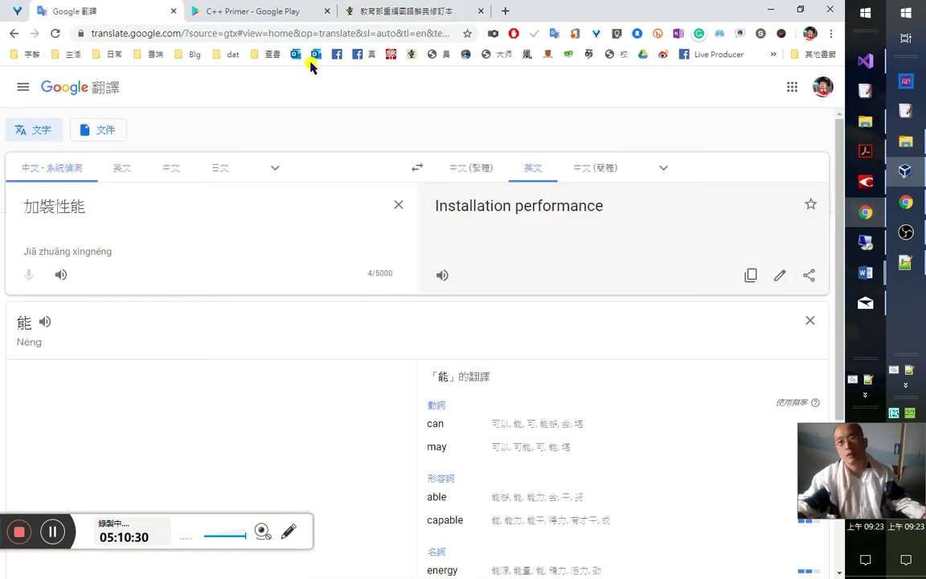
left_click(342, 11)
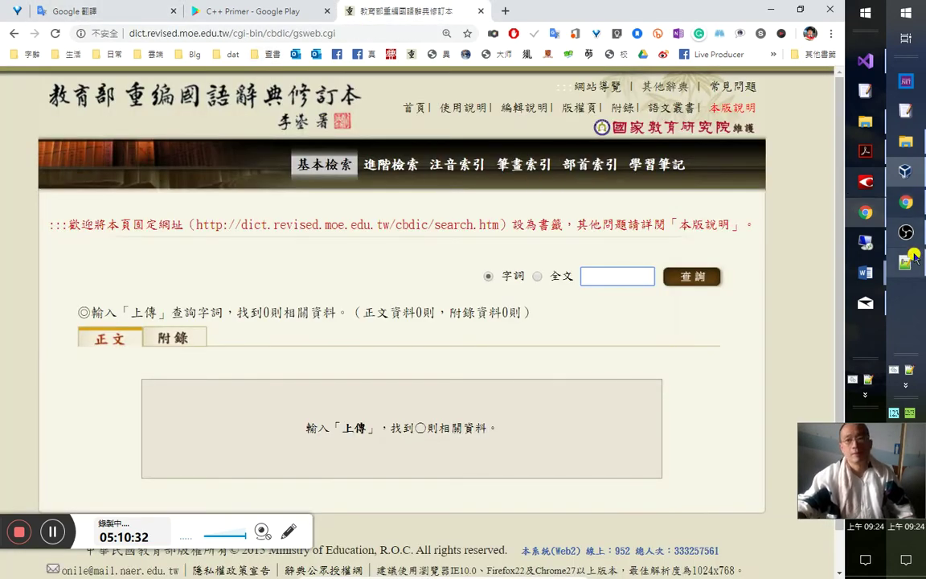
left_click(814, 211)
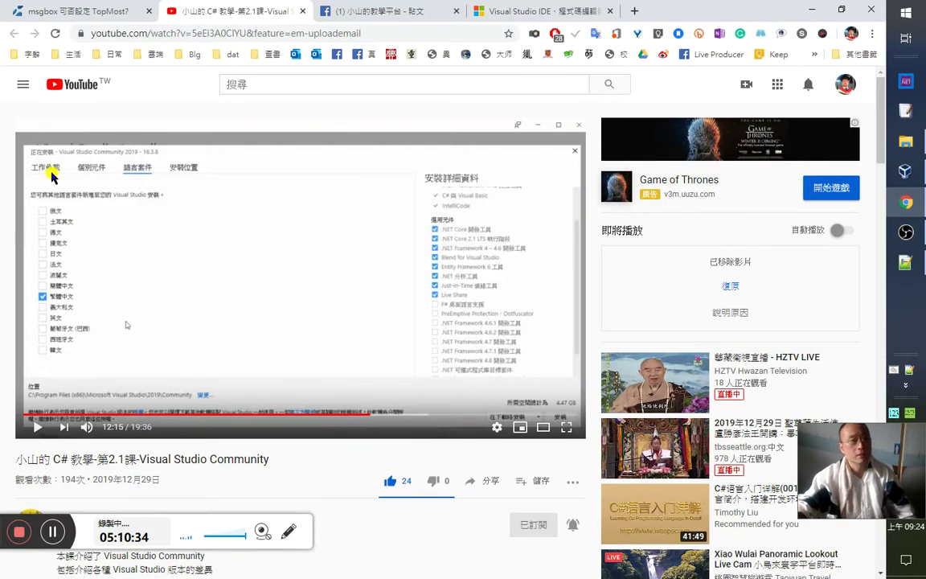
- Open the bookmarked Google Slides deck 九陽神功、九陰真經 in a new tab and view it
left_click(160, 59)
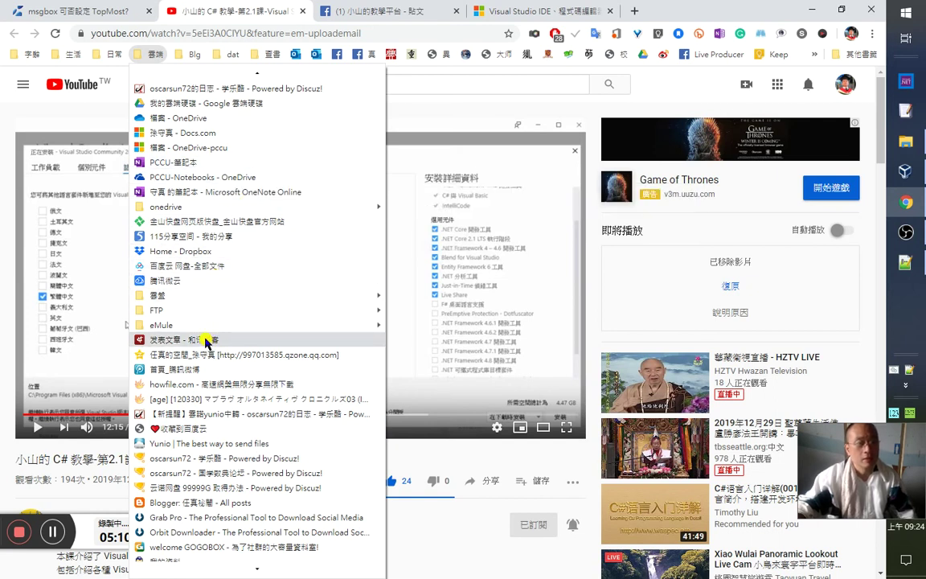
mouse_move(103, 52)
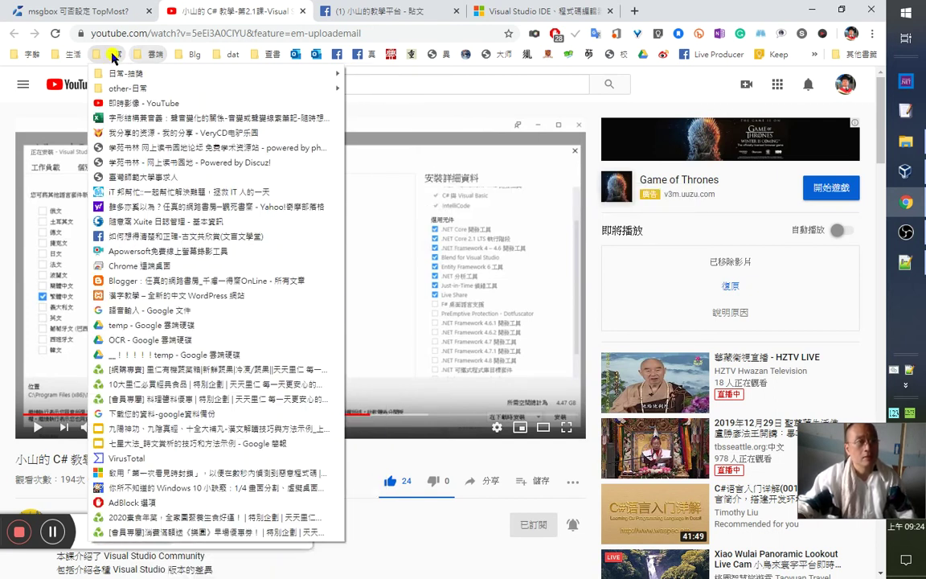
middle_click(155, 429)
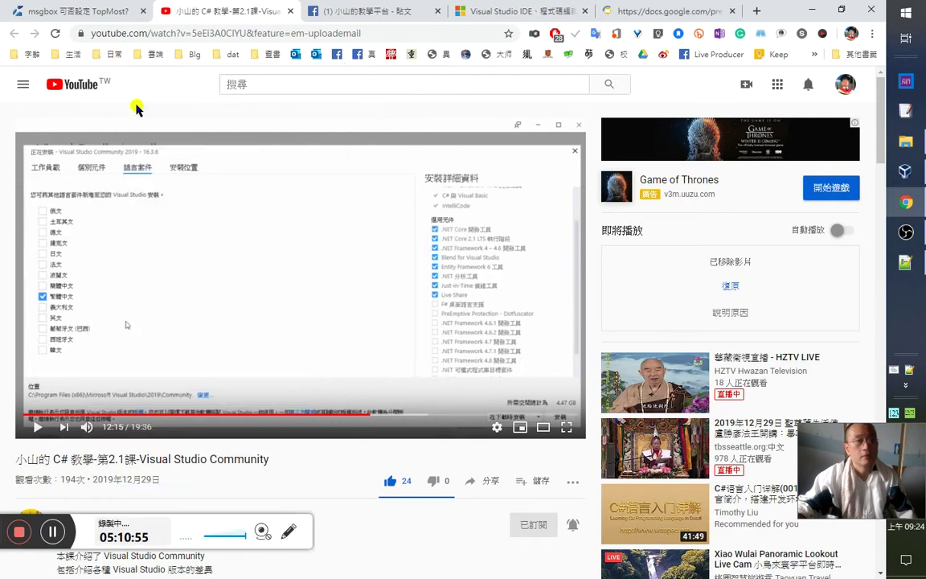
left_click(656, 18)
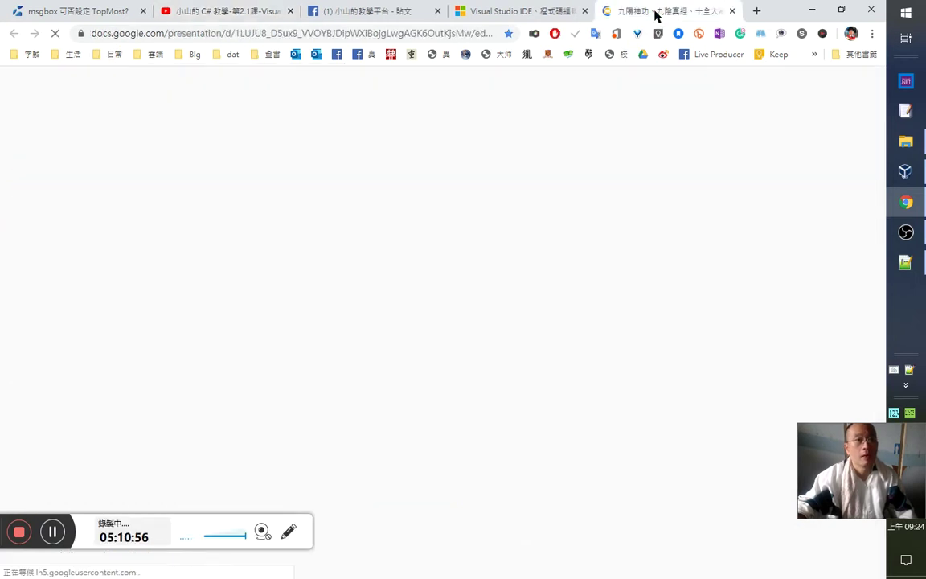
- Open the 七星大法 presentation from bookmarks and page through slides 4 to 7
left_click(114, 53)
left_click(137, 444)
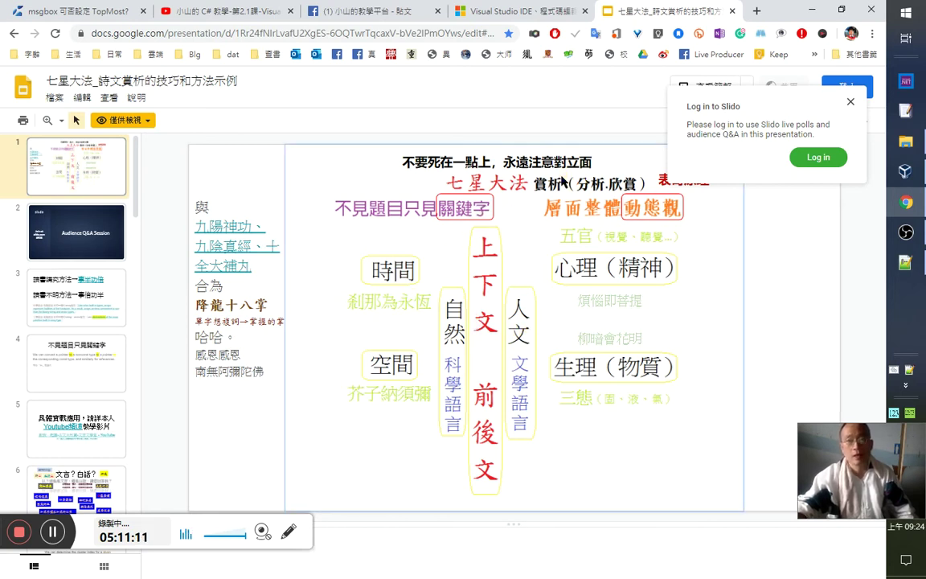
left_click(818, 157)
left_click(507, 12)
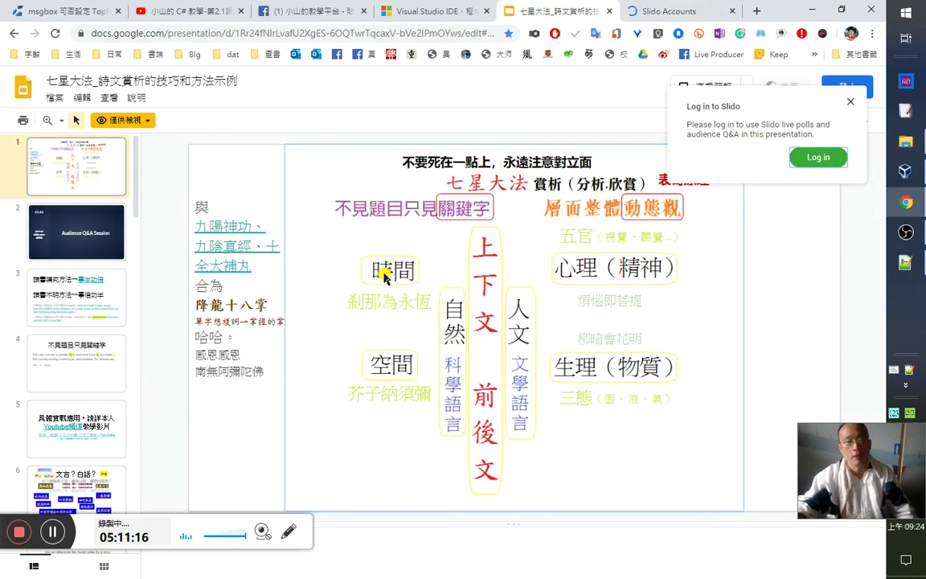
left_click(41, 354)
left_click(72, 406)
scroll(94, 499, "down", 2)
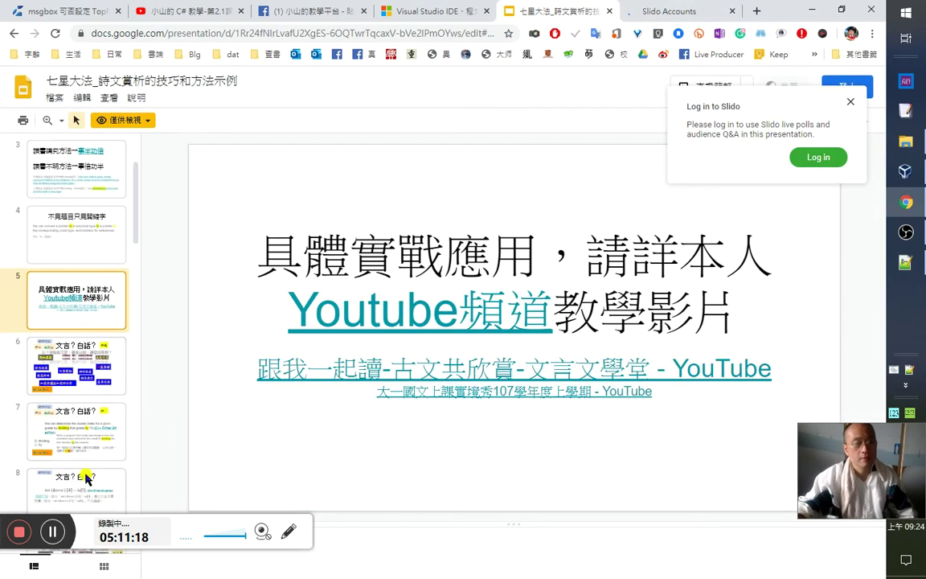
left_click(88, 382)
key("Down")
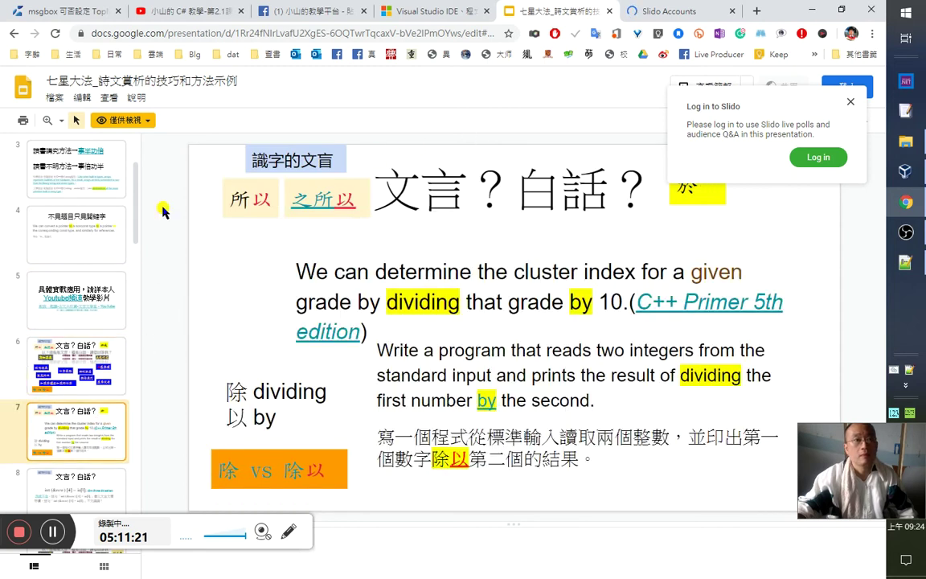
- Start Slido's Log in with Google, then open a blank new tab
left_click(309, 10)
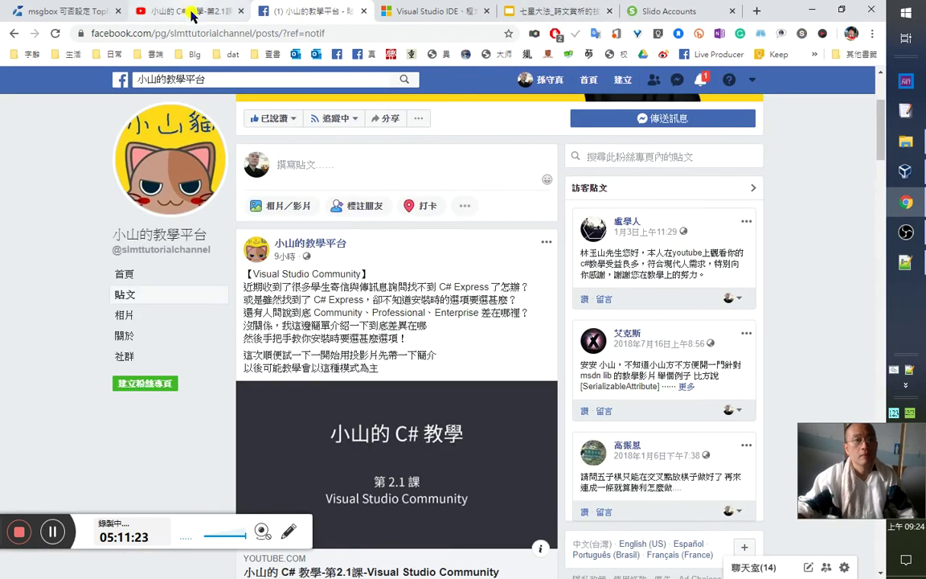
left_click(635, 13)
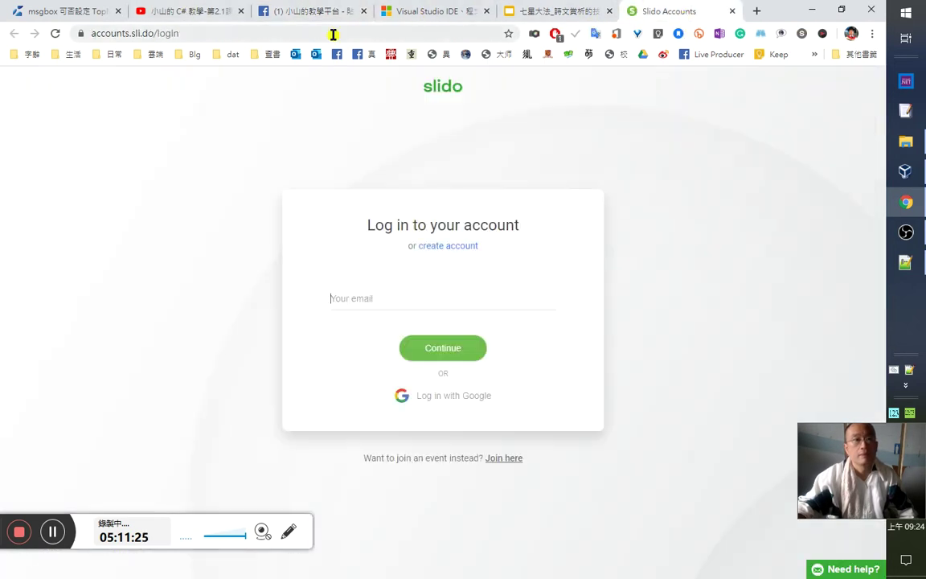
left_click(457, 402)
left_click(757, 12)
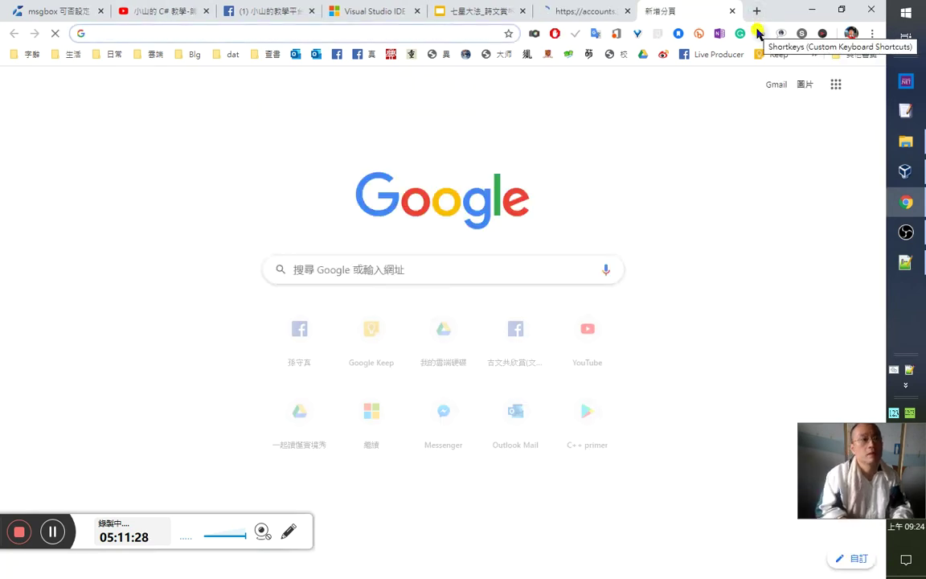
- Search Google for 工作負載 from the address bar
type("工作負載")
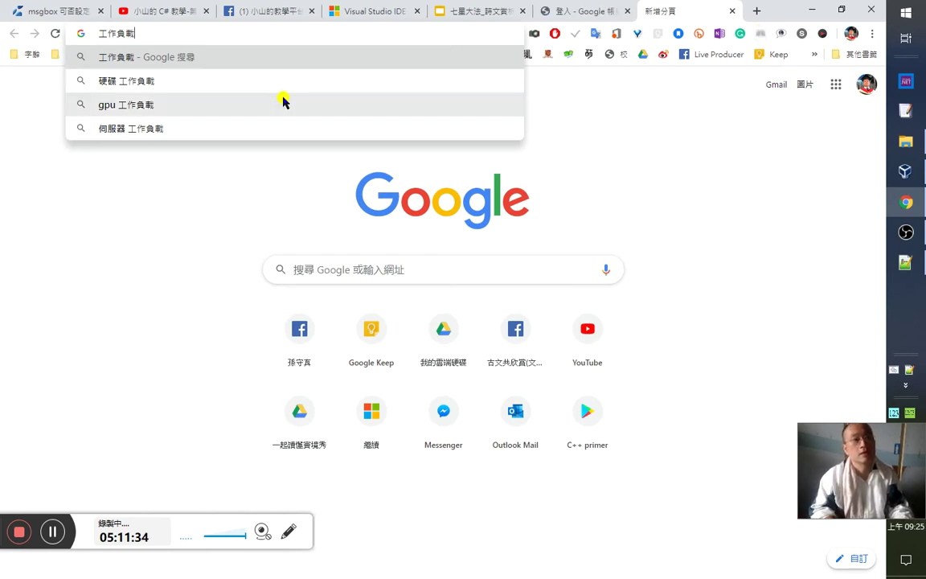
key("Return")
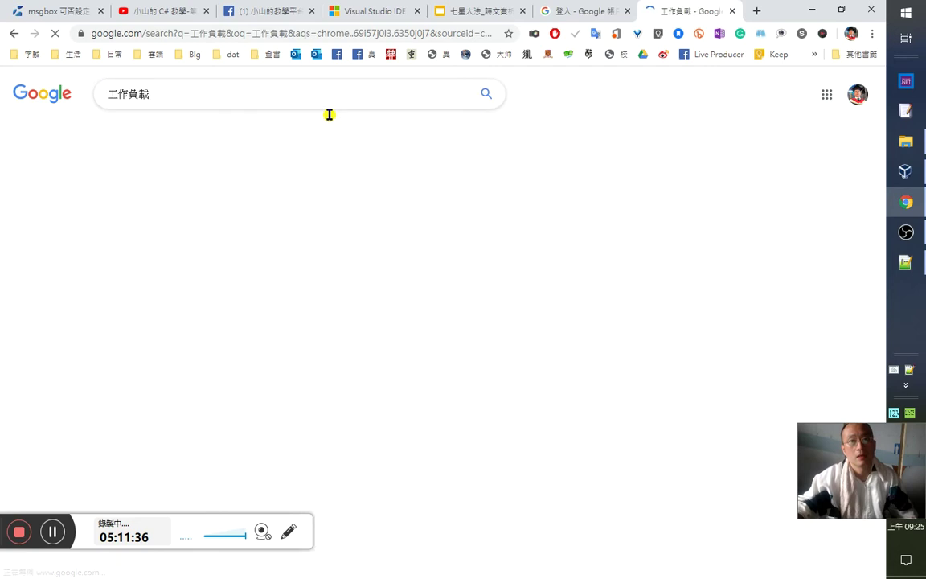
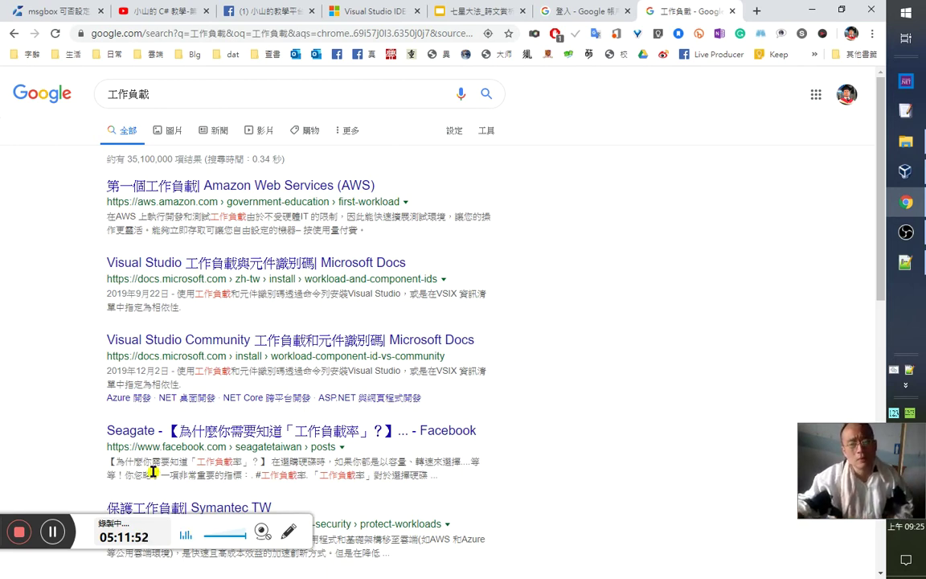
- Replace the Google search query with 神乎其技 談何容易 工作負載
left_click(97, 92)
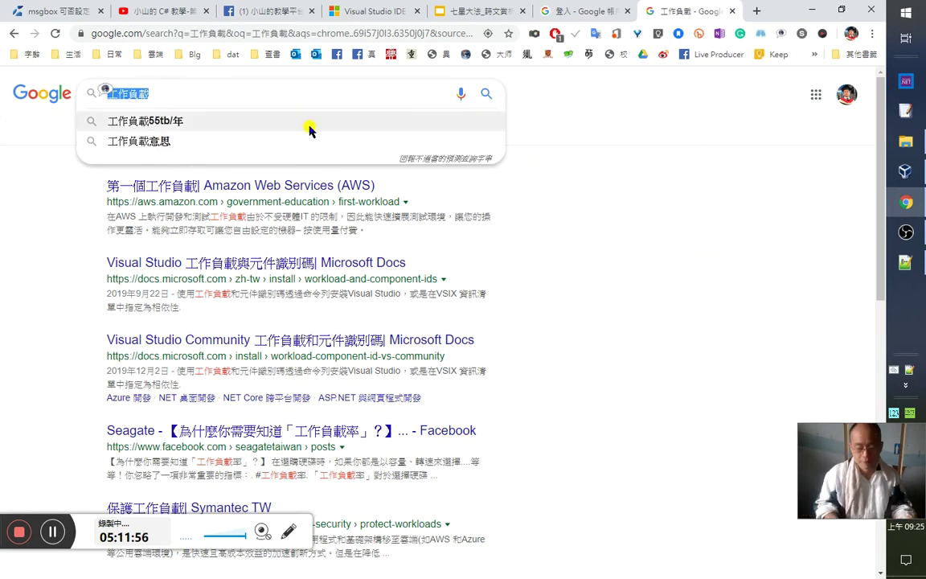
key("BackSpace")
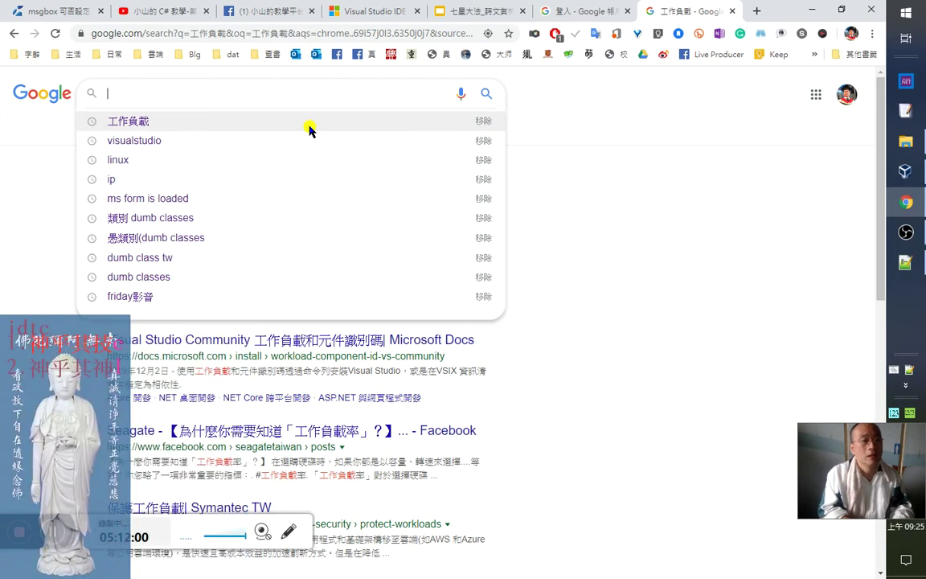
type("神乎其技")
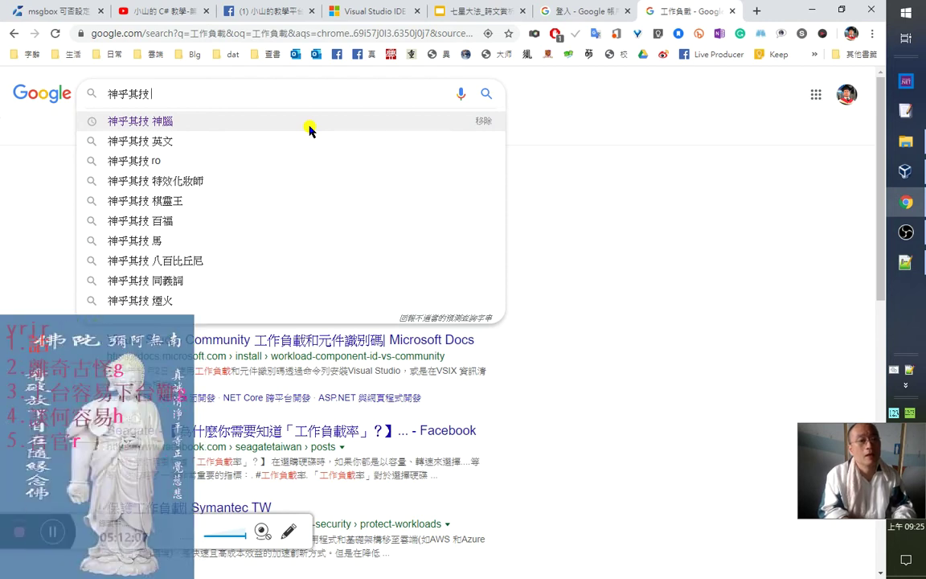
type("談何容易")
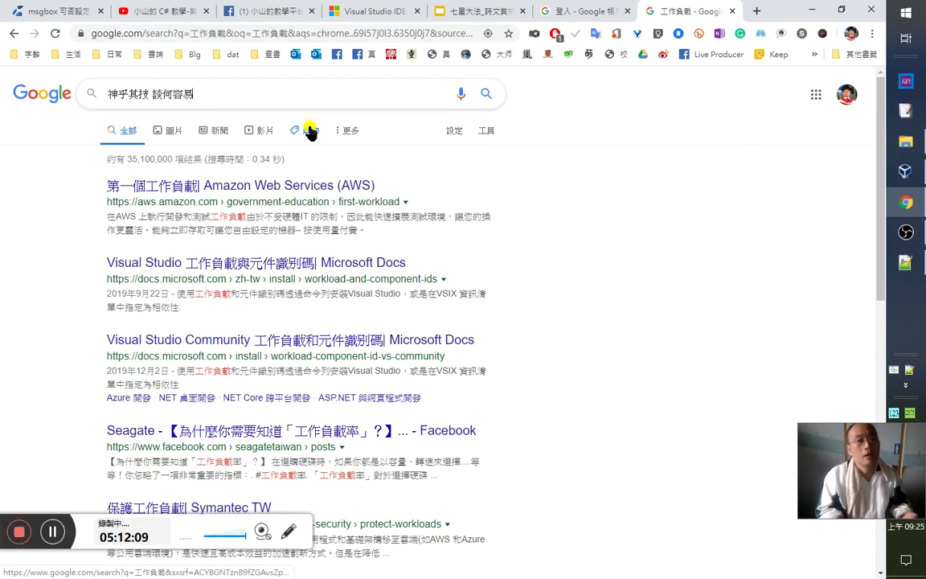
type(" 工作負載")
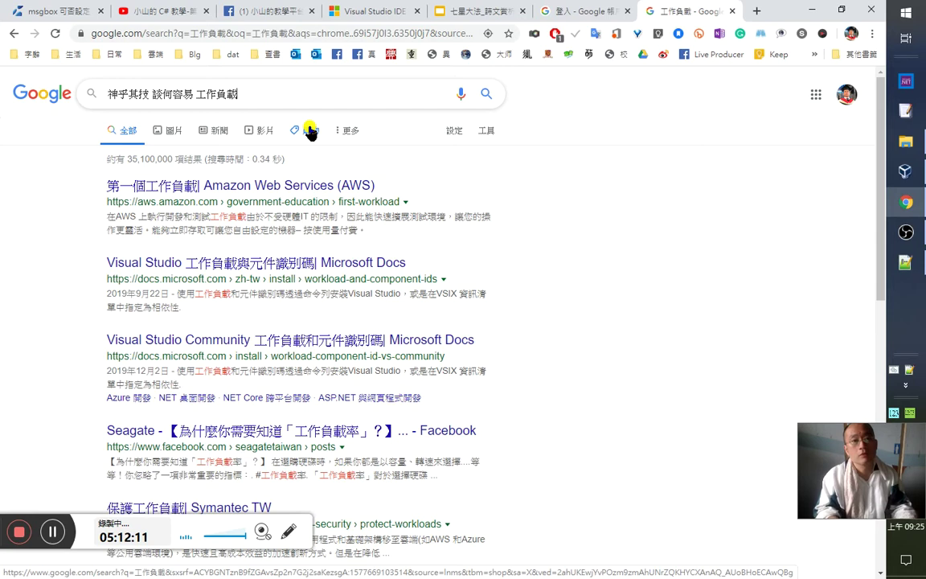
- Select words within the query, then choose the university account for the sli.do sign-in
key("shift+Left")
key("shift+Left")
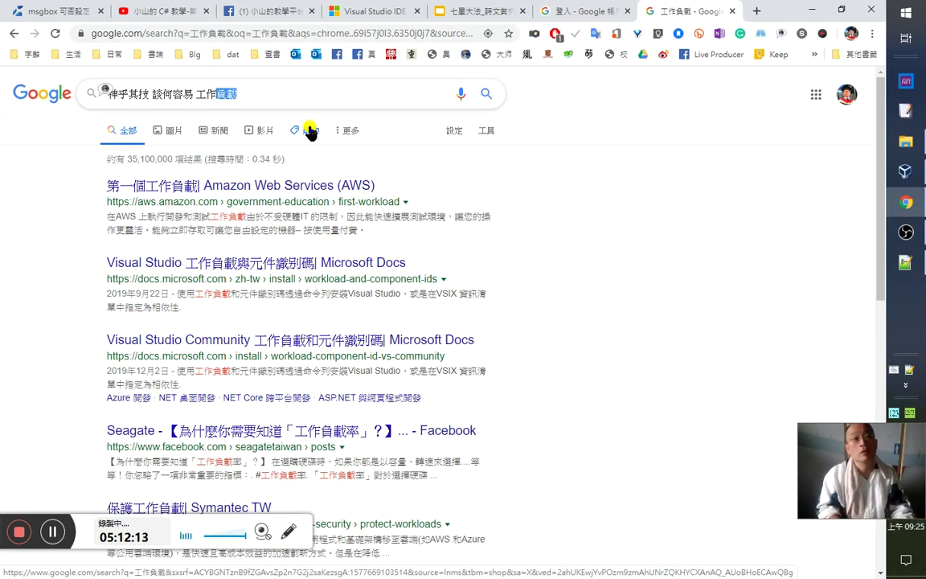
left_click(190, 95)
double_click(185, 94)
left_click(193, 94)
left_click_drag(193, 94, 238, 93)
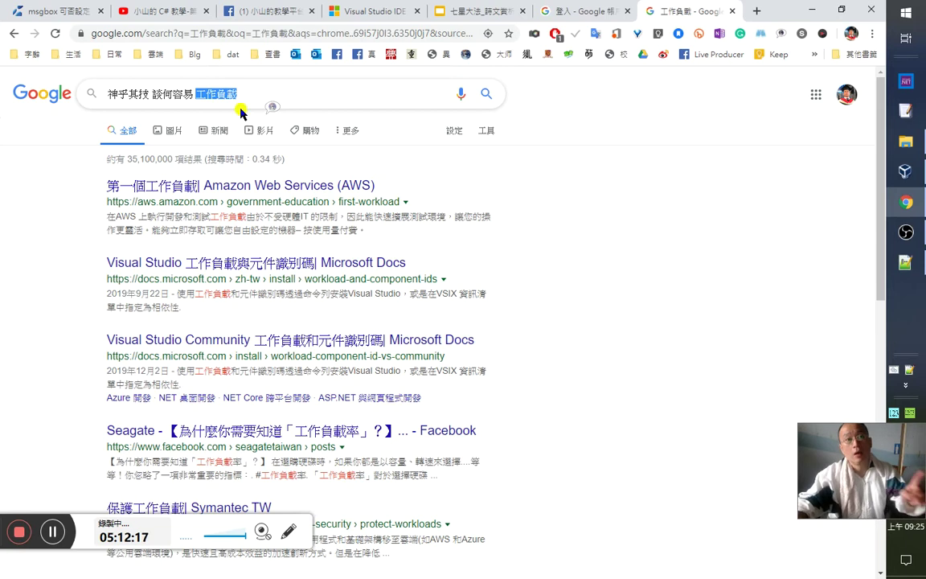
left_click_drag(192, 100, 145, 102)
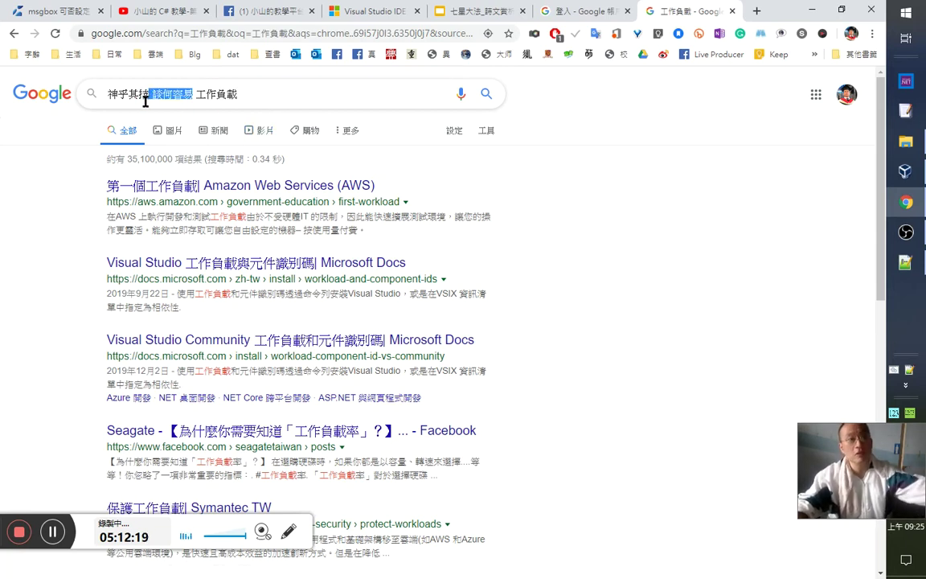
left_click_drag(216, 93, 253, 99)
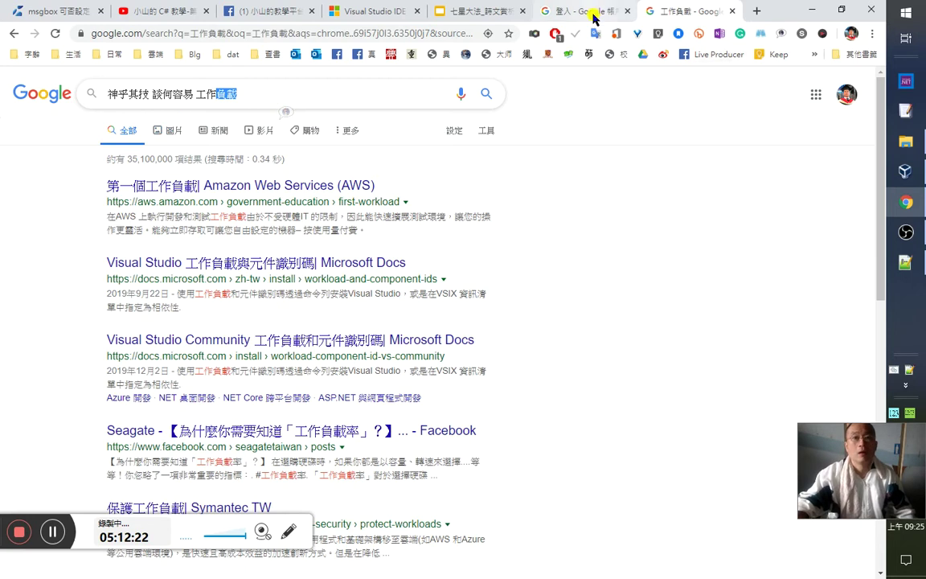
left_click(593, 15)
left_click(445, 291)
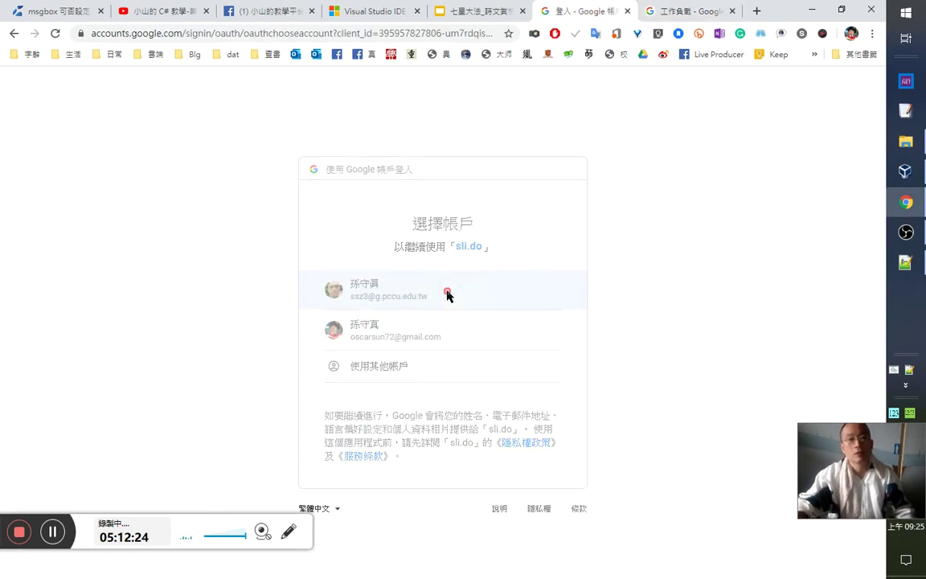
- Sign the 七星大法 presentation in with the university account via the school login
left_click(488, 16)
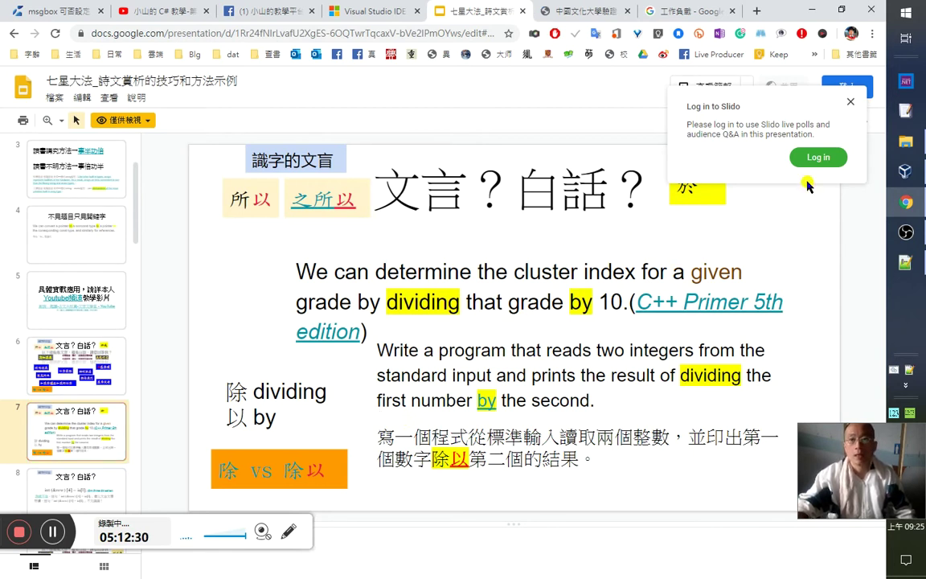
left_click(849, 103)
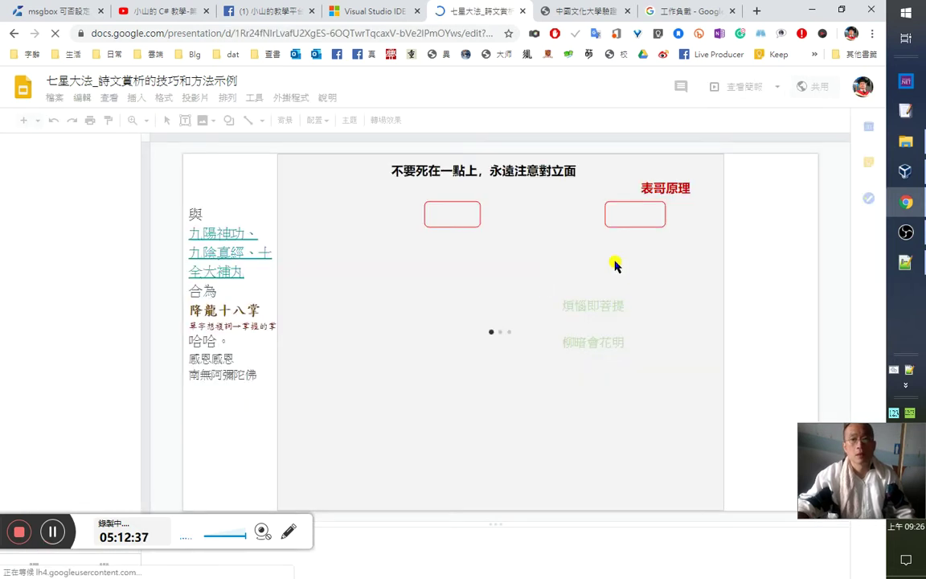
left_click(862, 86)
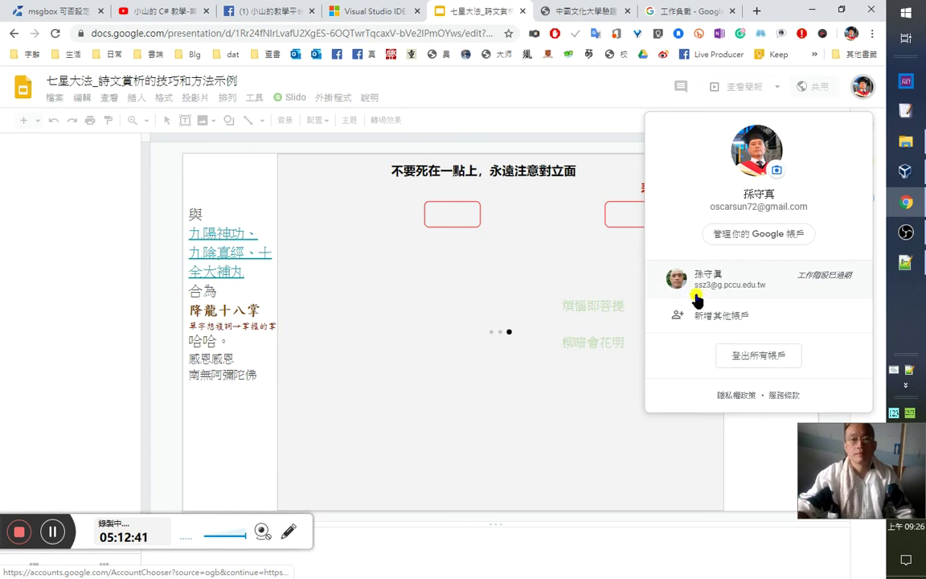
left_click(687, 279)
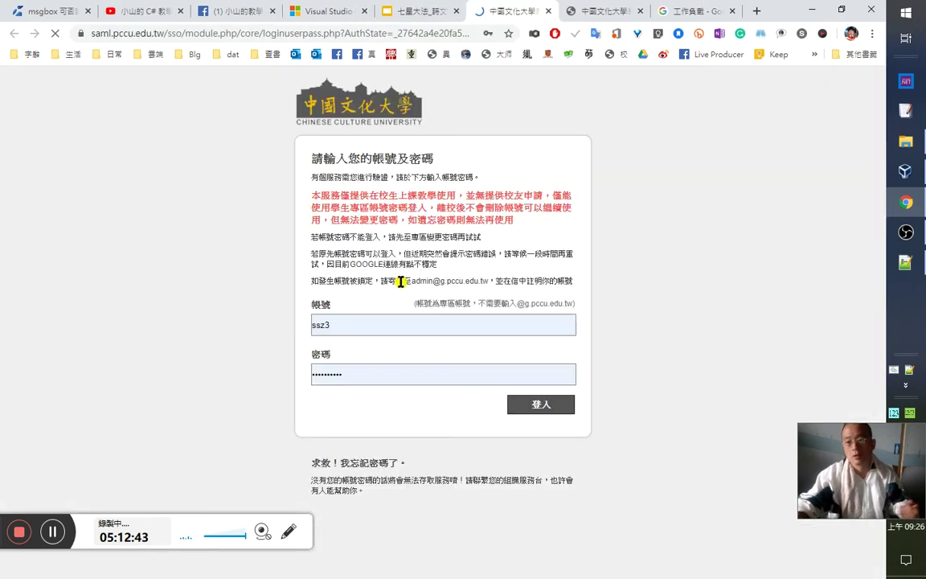
left_click(532, 404)
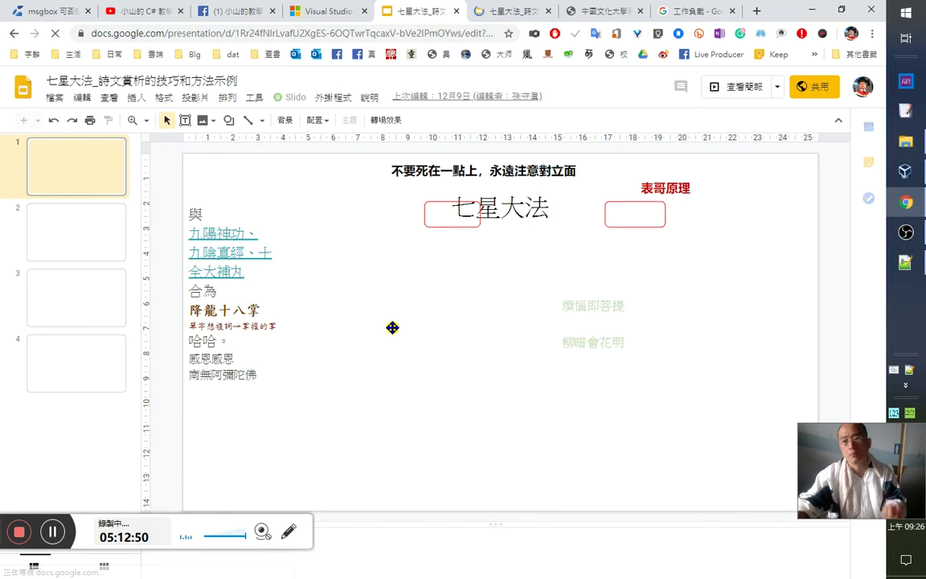
- Look through the other presentation copy and return to the 工作負載 search results
left_click(481, 11)
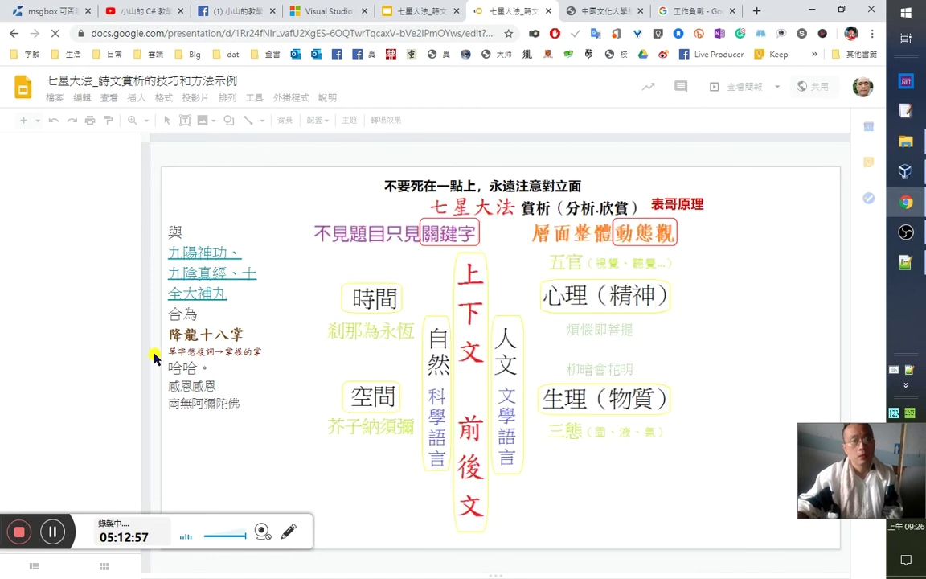
left_click(416, 12)
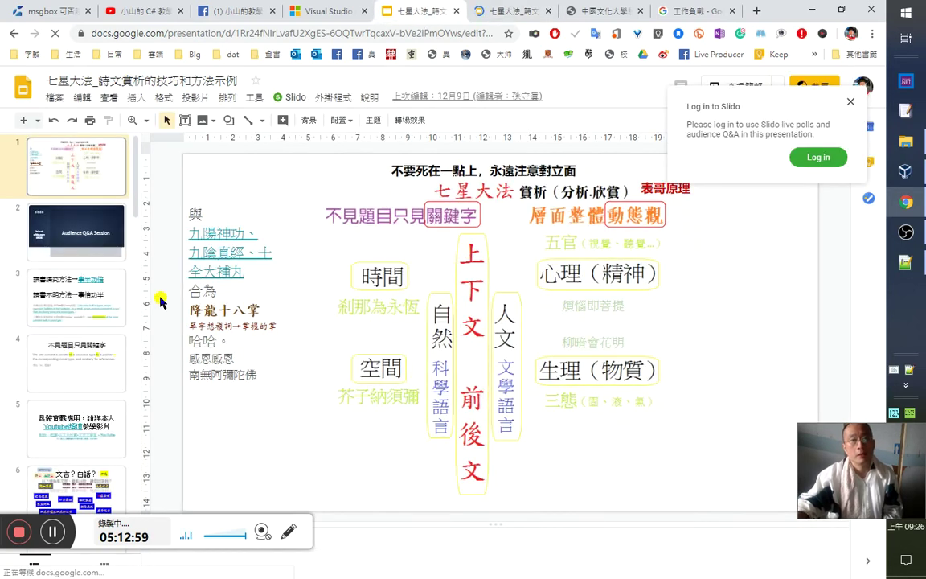
left_click(500, 12)
left_click(696, 11)
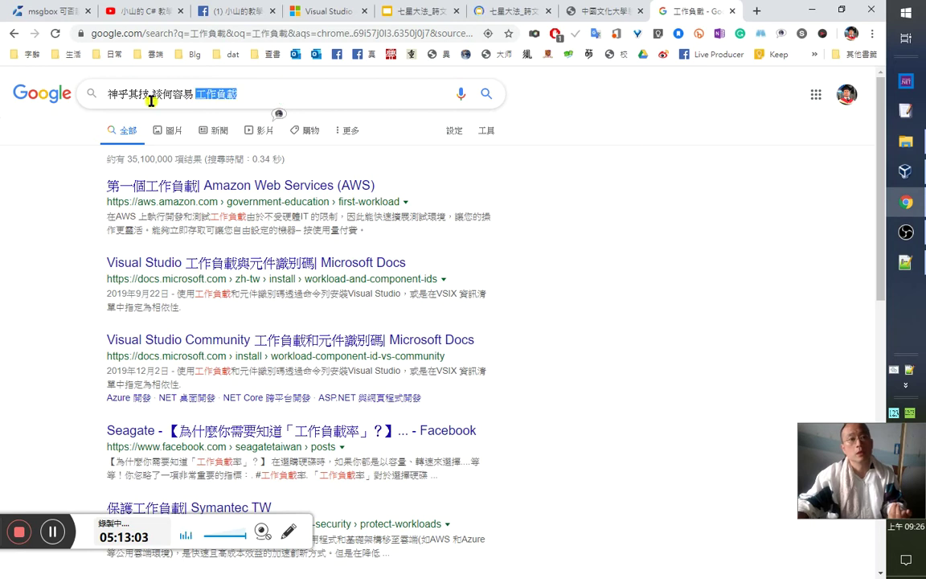
- Append 突如其來 to the search query, then go back to the 七星大法 slides
left_click(149, 95)
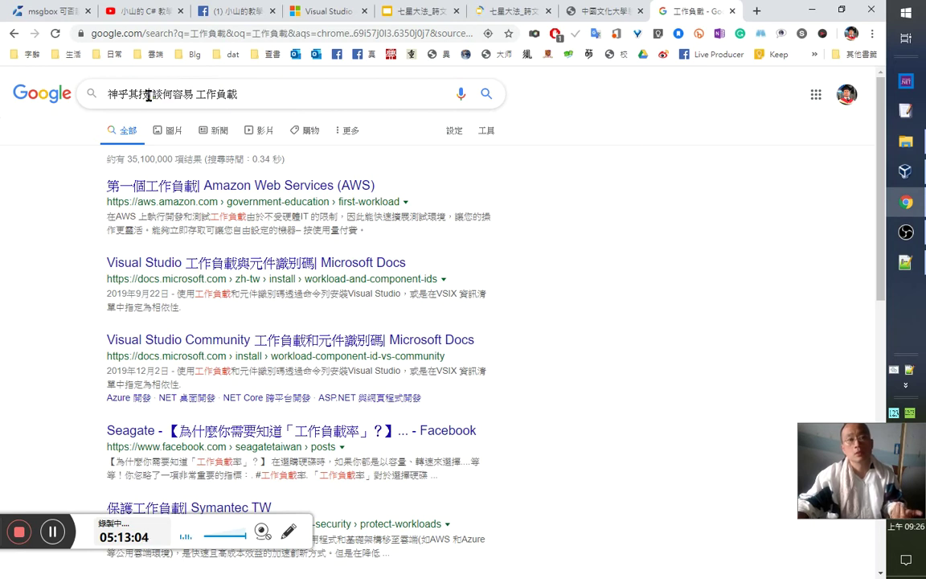
left_click(304, 94)
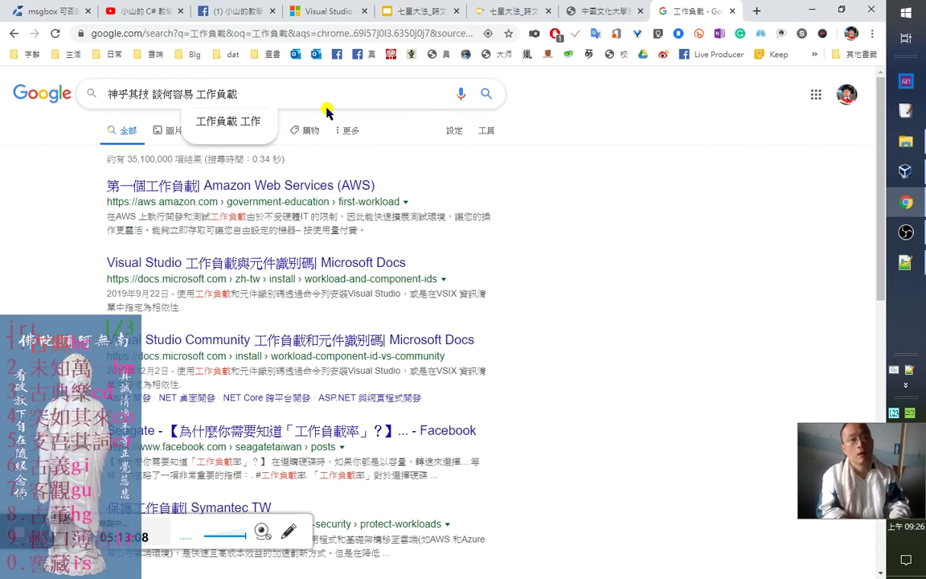
type("突如其來")
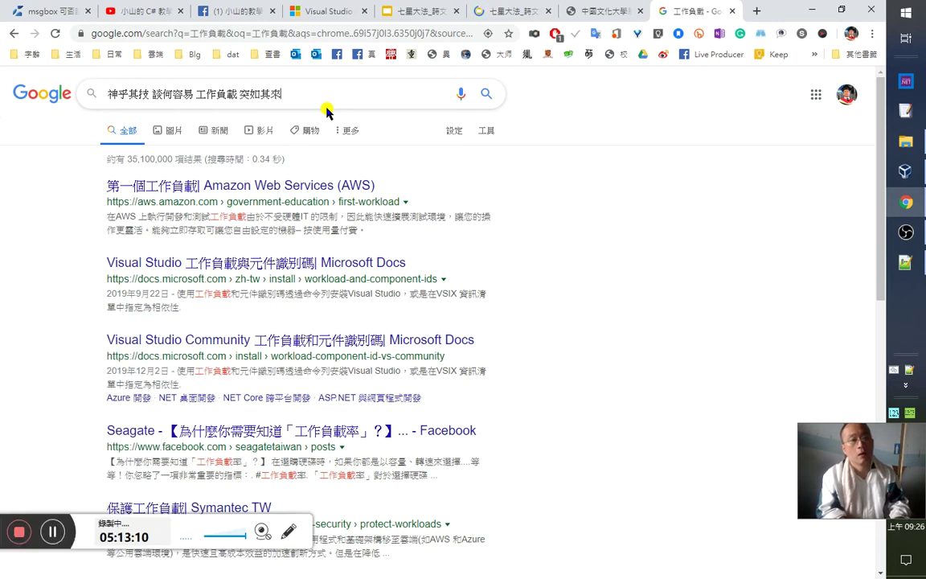
left_click_drag(248, 96, 314, 102)
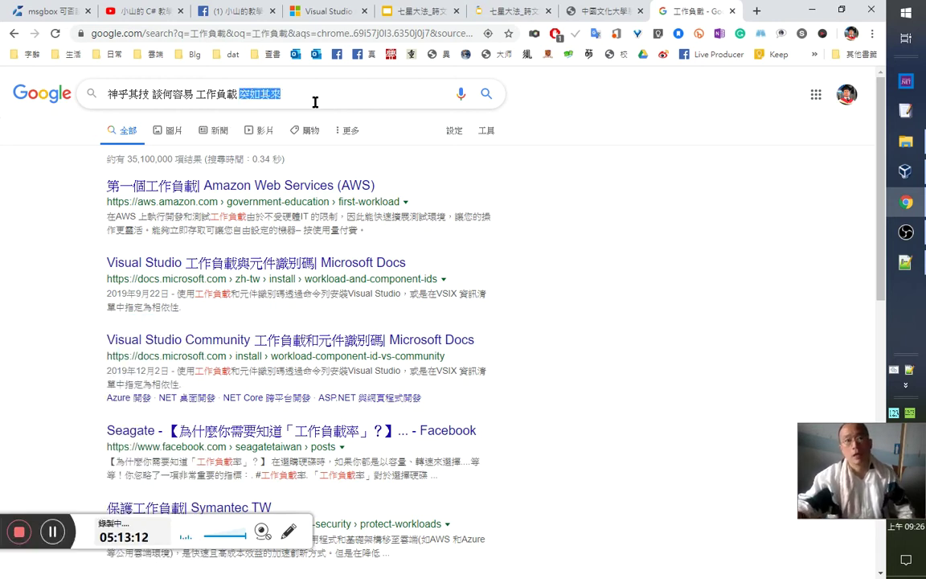
left_click(424, 23)
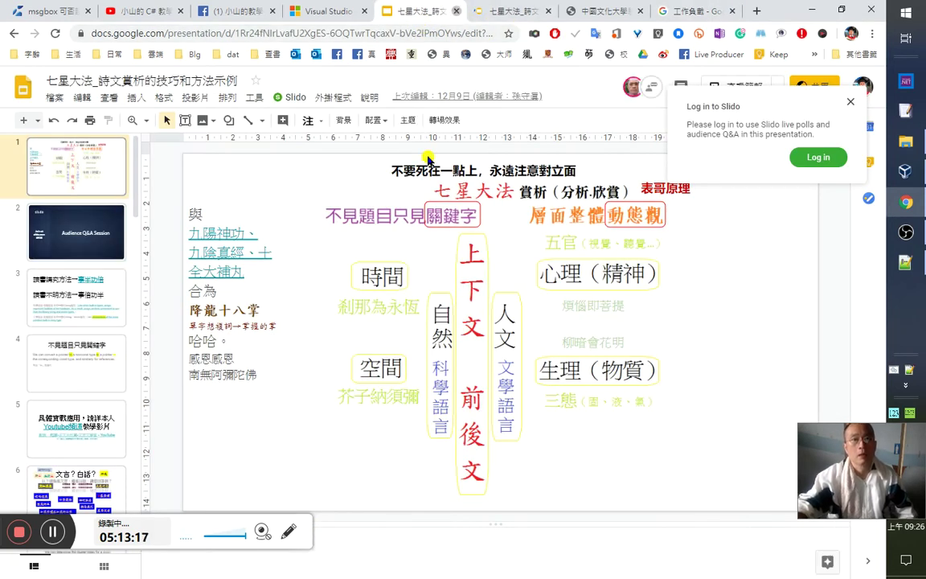
- Close the duplicate presentation and navigate the deck to slide 7
key("ctrl+w")
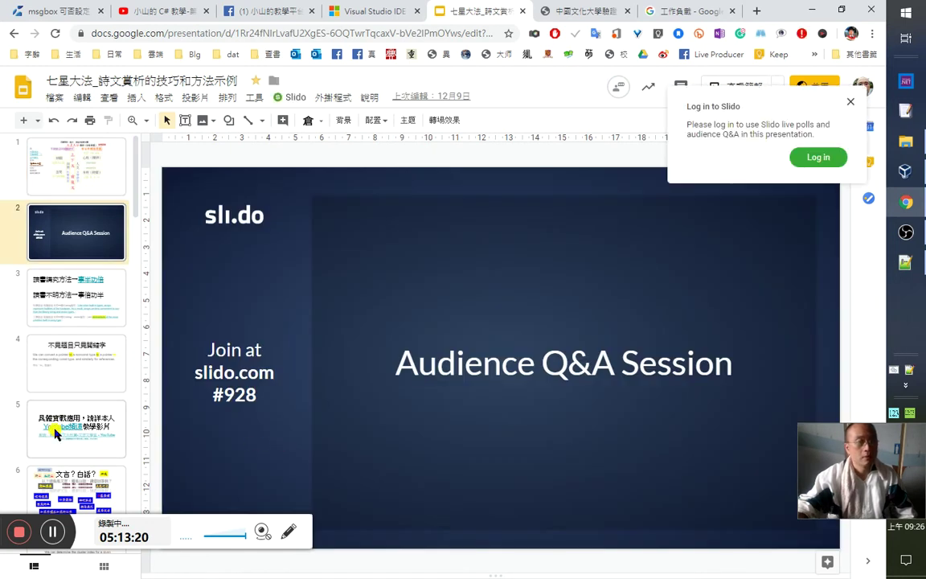
left_click(57, 435)
left_click(86, 368)
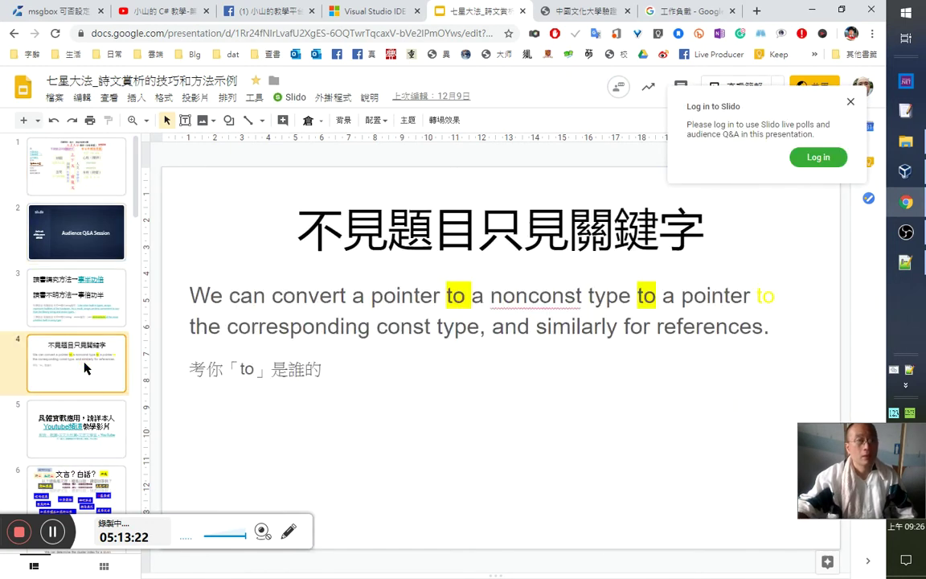
scroll(81, 375, "down", 3)
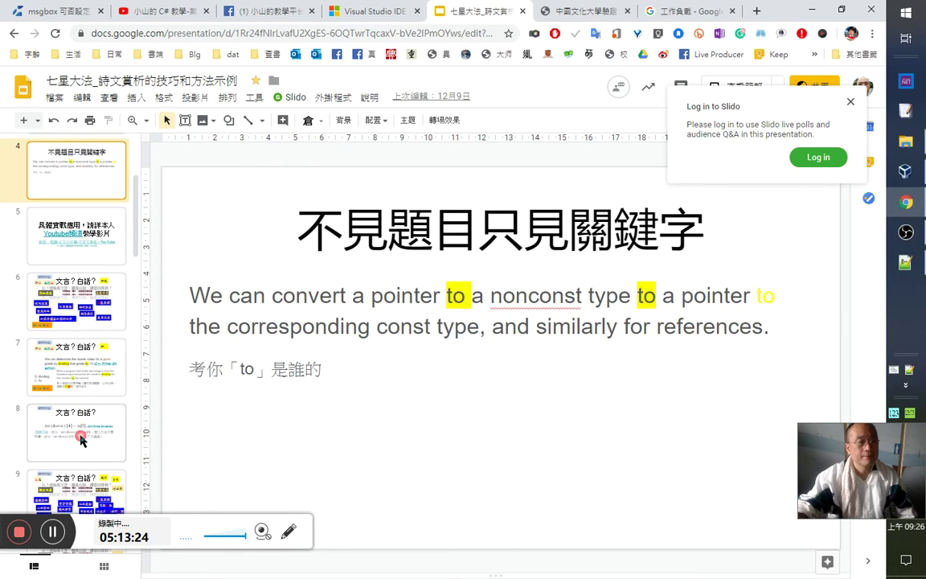
left_click(81, 440)
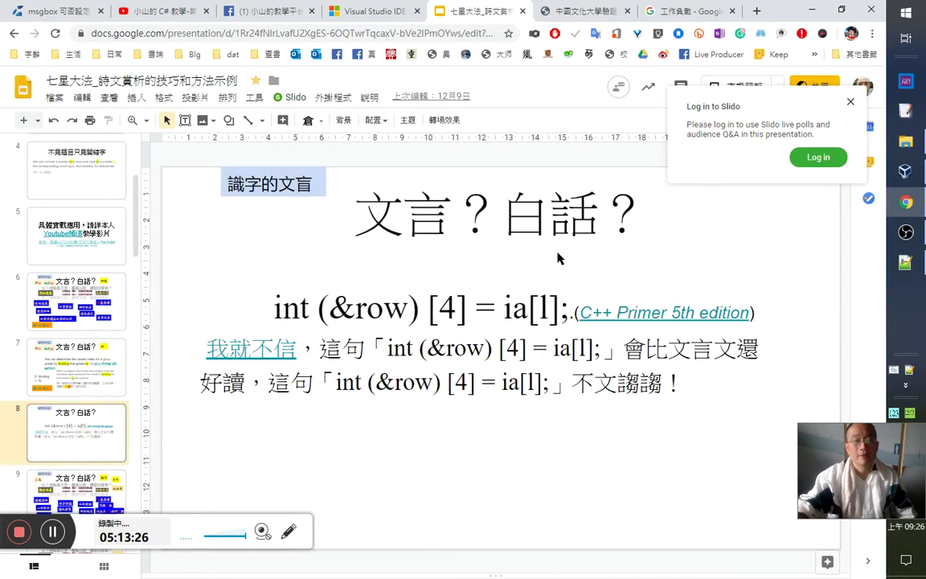
left_click(65, 366)
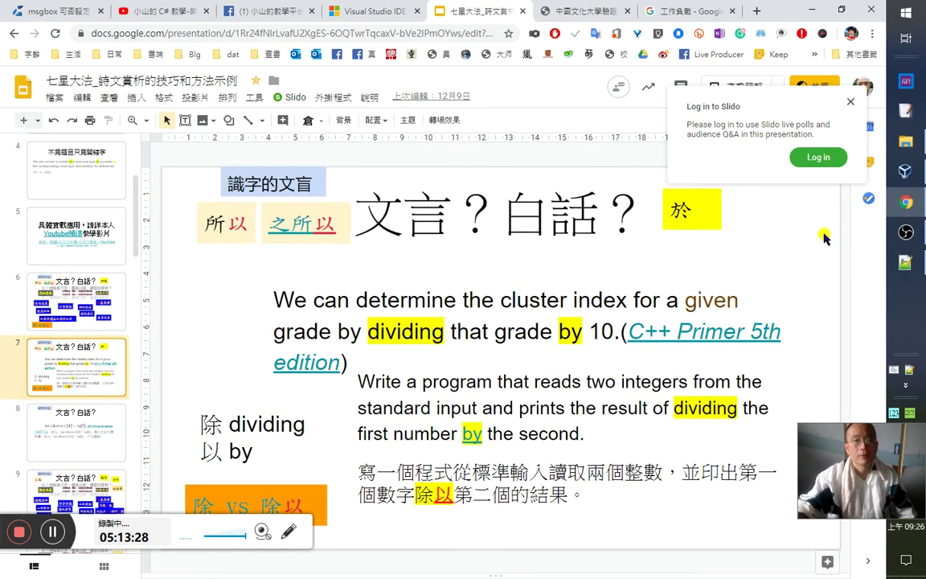
- Type 工作負載 after 於 in the yellow box at the slide's top right
left_click(734, 206)
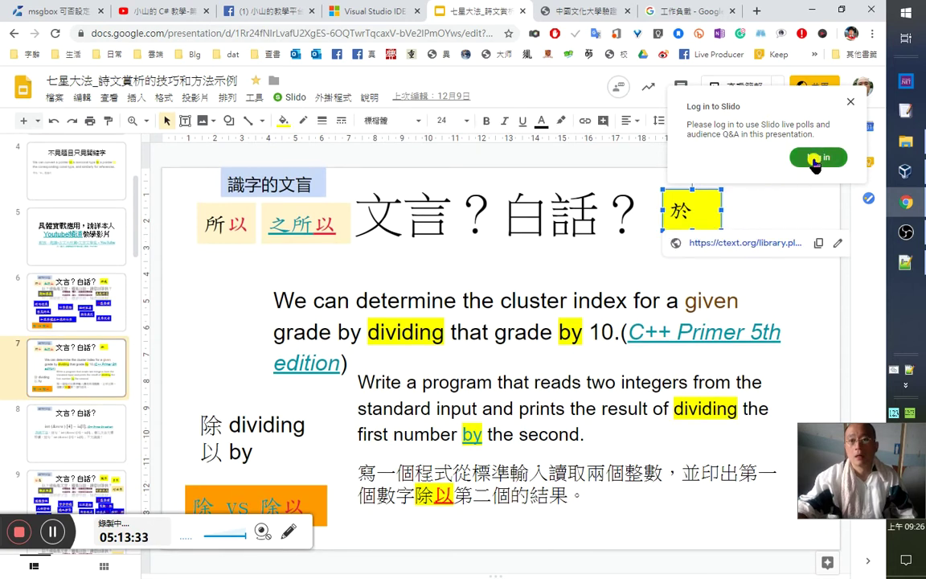
left_click(850, 102)
left_click(489, 261)
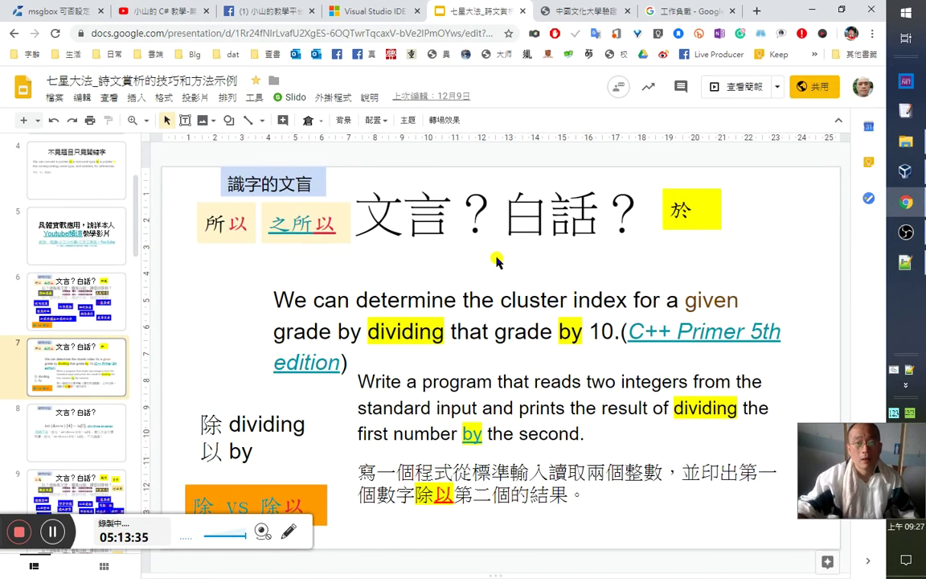
left_click(663, 206)
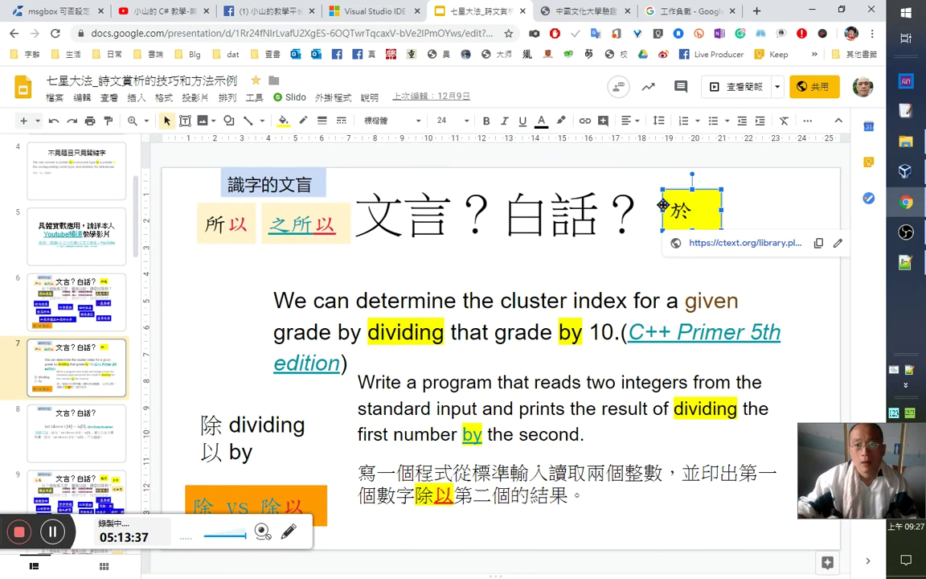
left_click(692, 216)
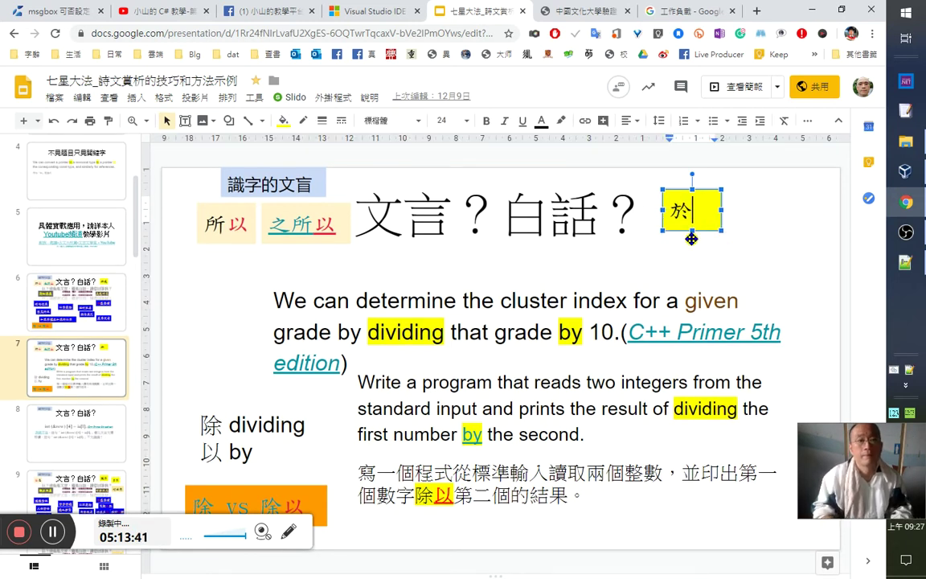
type("工作負載")
key("shift+Left")
key("shift+Left")
key("shift+Left")
key("shift+Left")
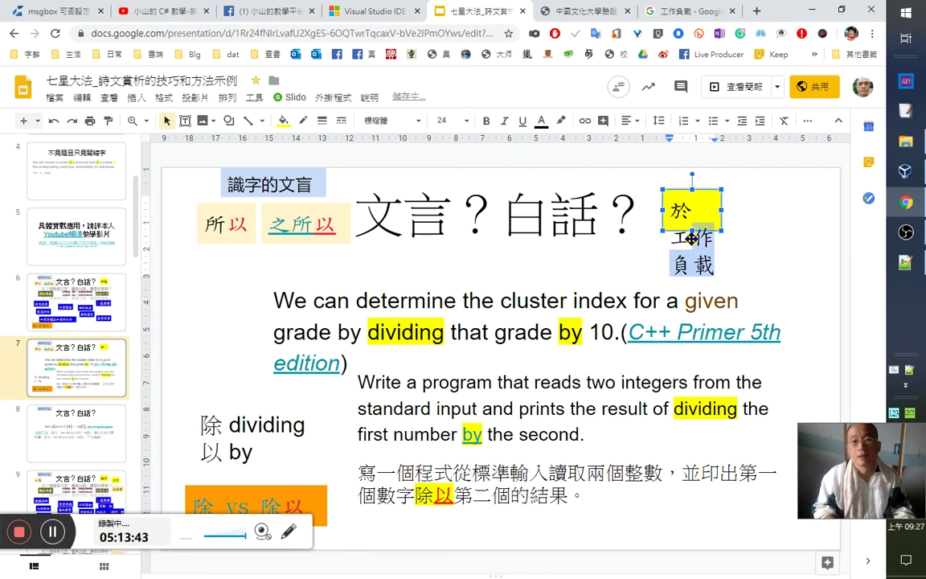
- Copy the search results URL and link 工作負載 to it
left_click(674, 10)
left_click(408, 33)
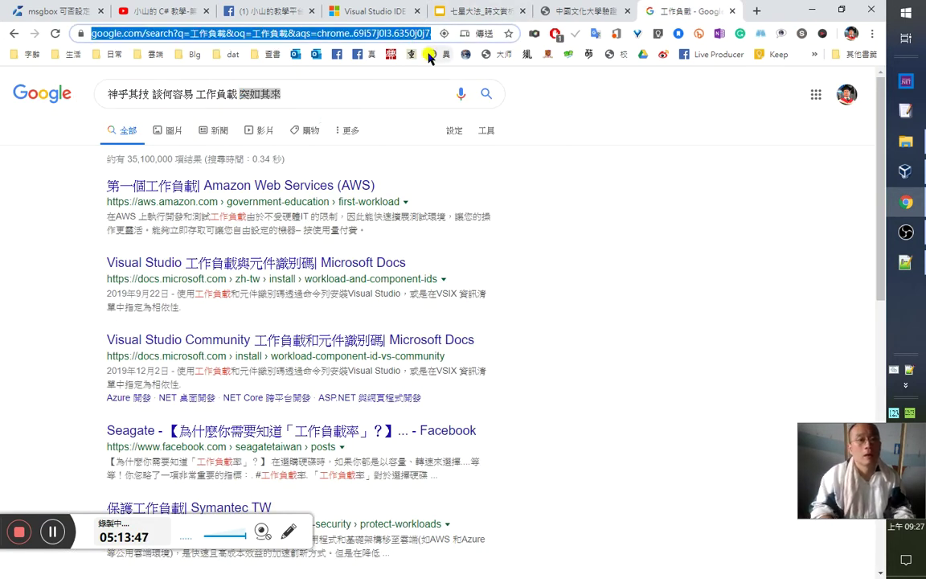
key("ctrl+shift+Tab")
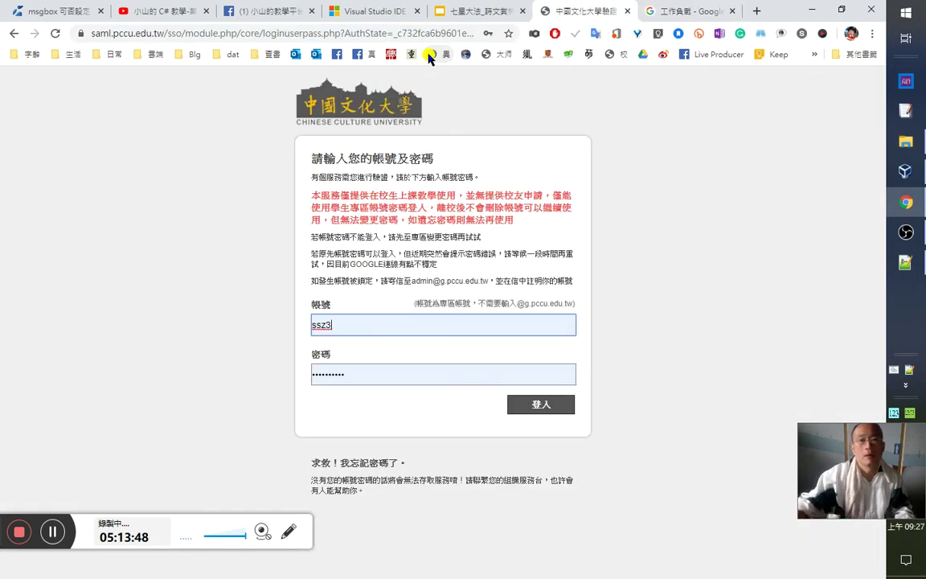
key("ctrl+w")
left_click(497, 13)
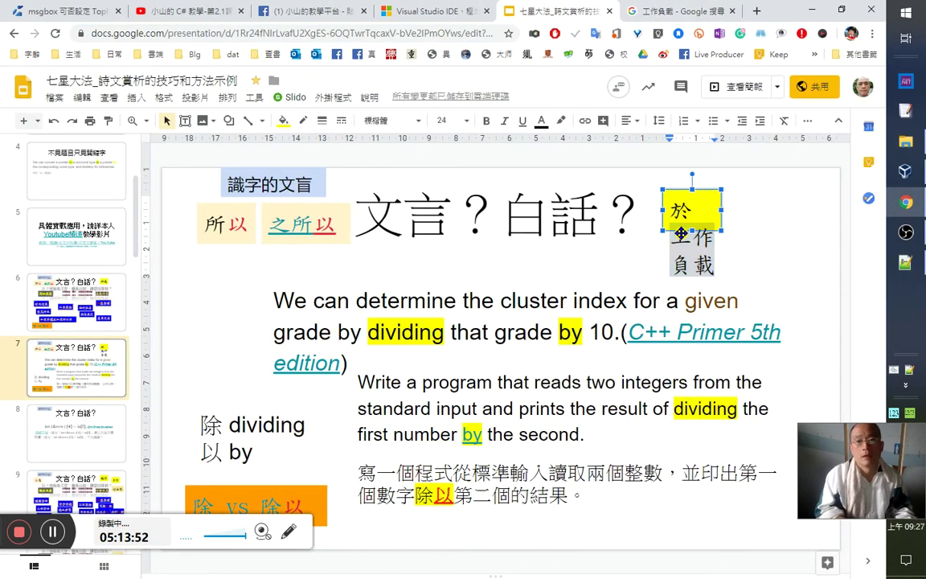
key("ctrl+k")
key("ctrl+v")
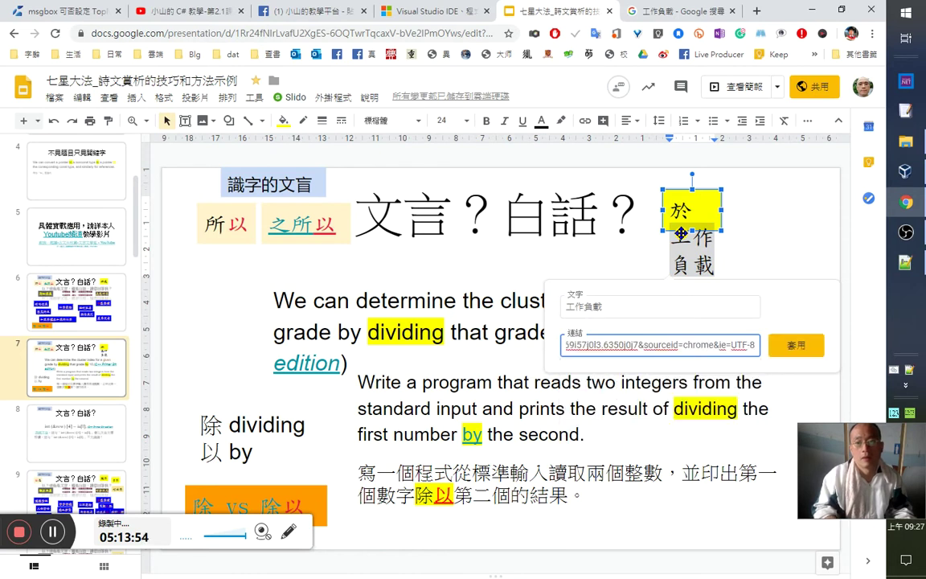
key("Return")
- Widen the yellow box so the text fits one line, and preview the slide full screen
left_click_drag(720, 211, 817, 207)
left_click(744, 86)
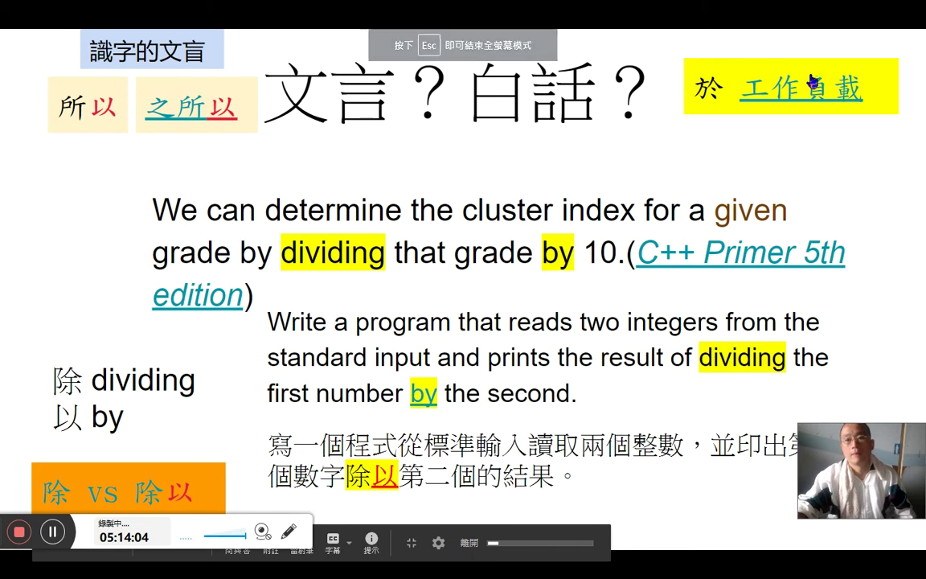
key("Escape")
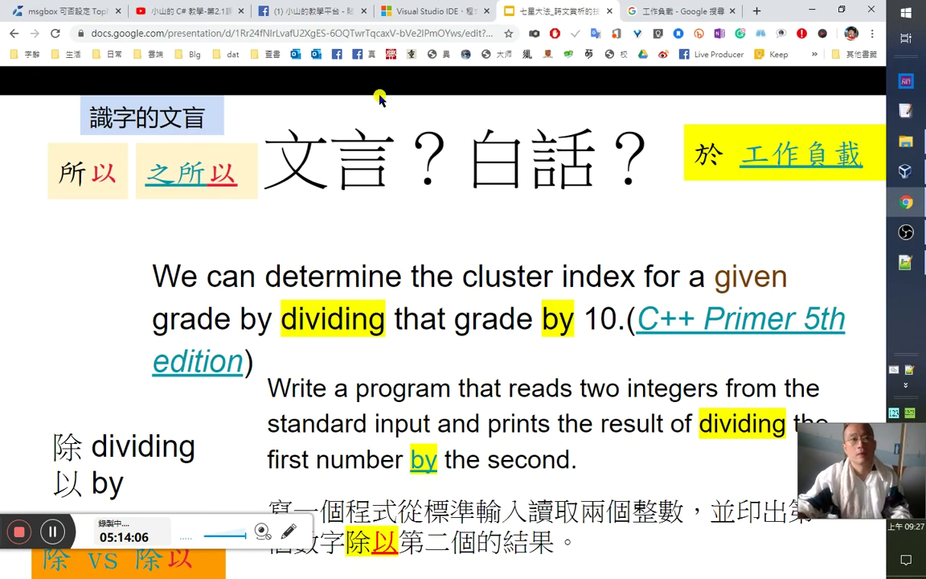
left_click(167, 12)
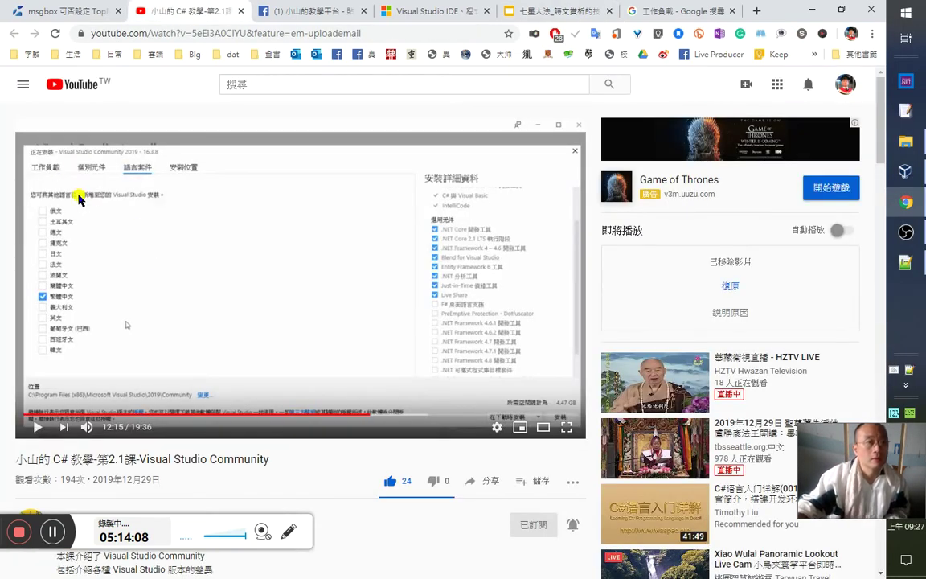
- Restore the browser and switch windows to reach the virtual machine
key("super+Down")
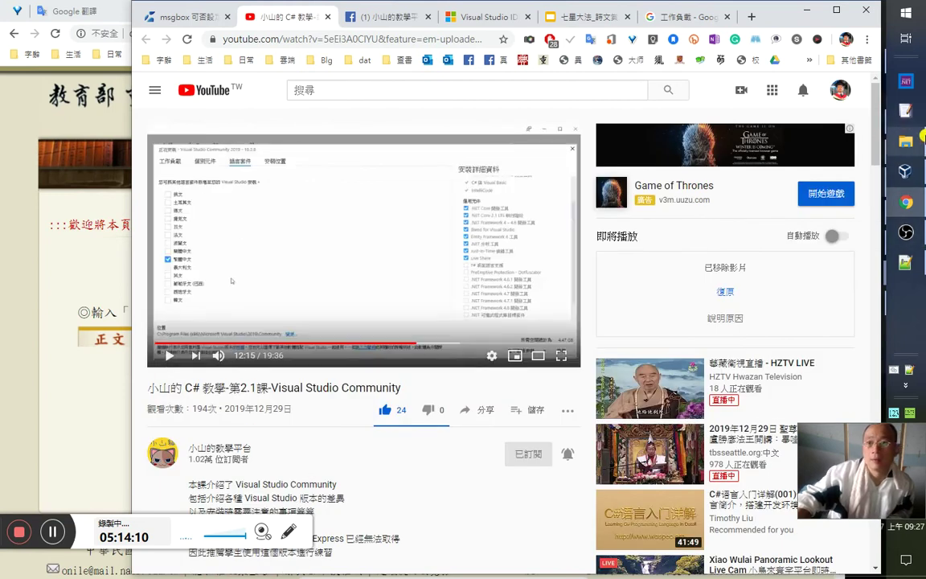
left_click(923, 106)
left_click(10, 253)
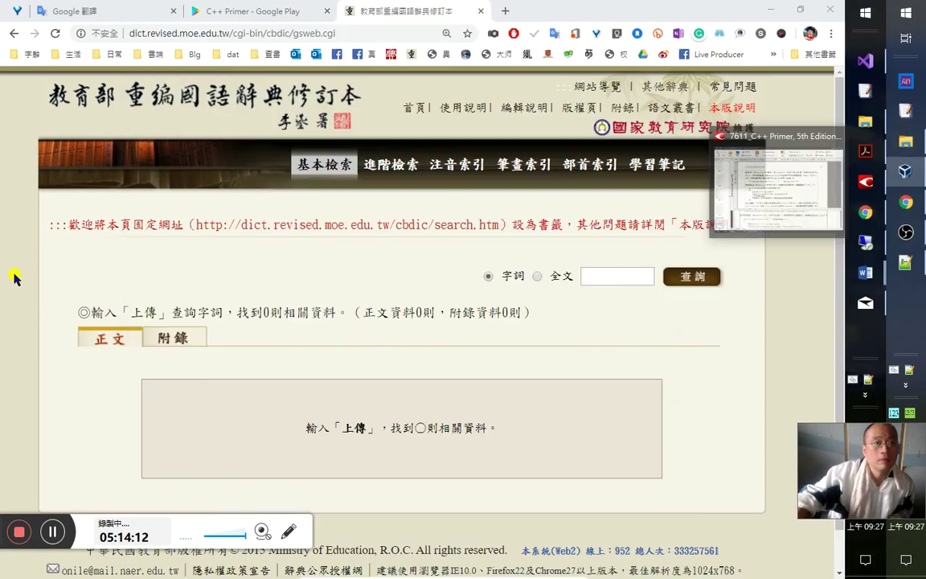
left_click(868, 60)
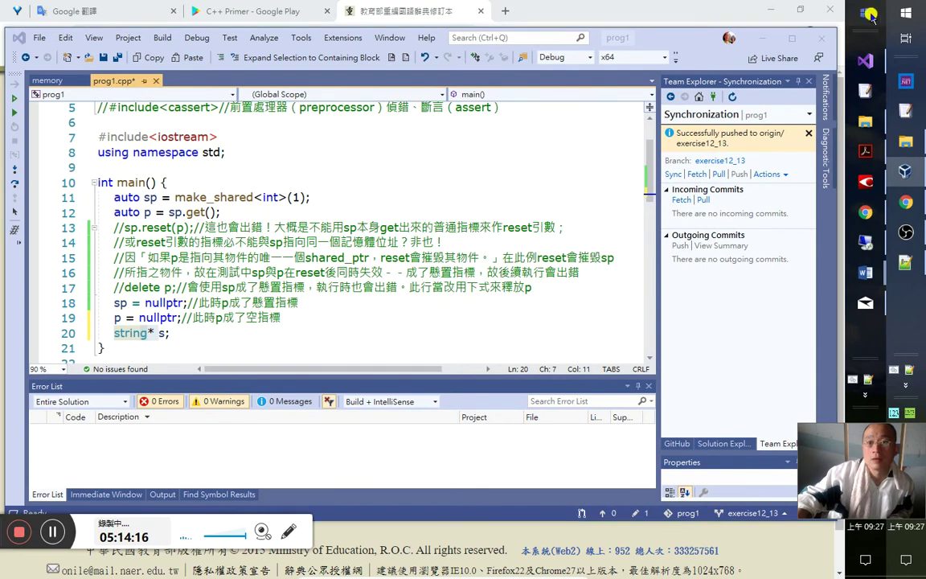
key("super")
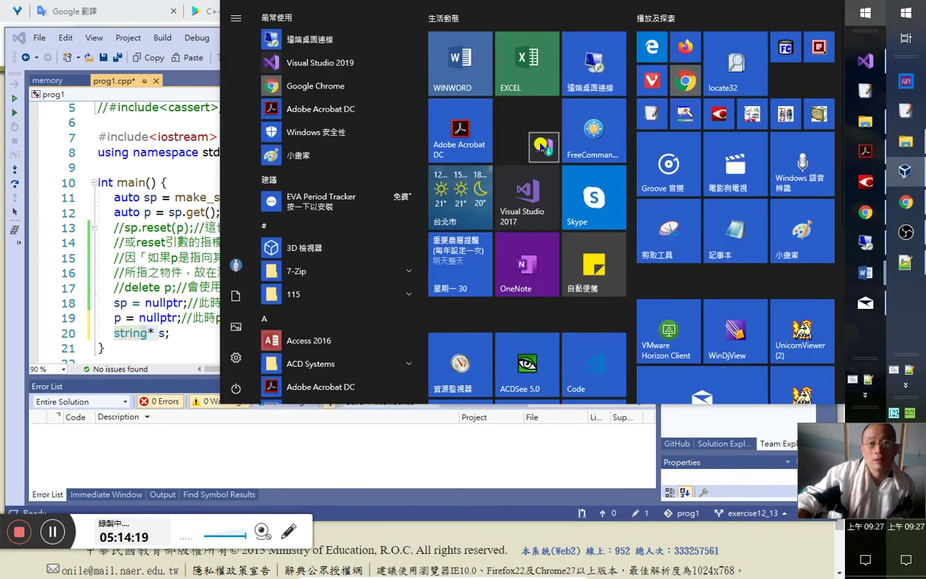
key("super")
key("alt+Tab")
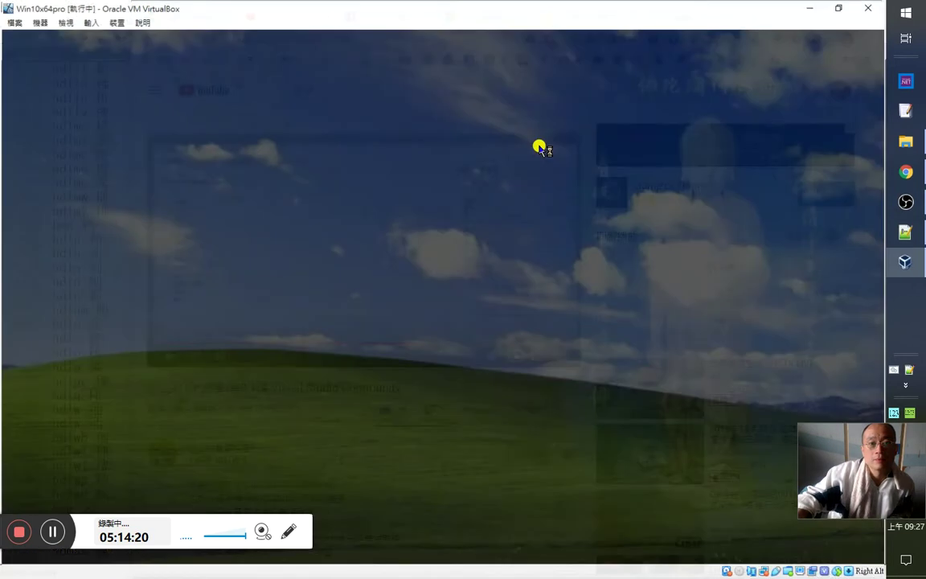
- Allow Visual Studio Installer to make changes, dismiss the seamless-mode notice, and return to the Mail subject
left_click(413, 388)
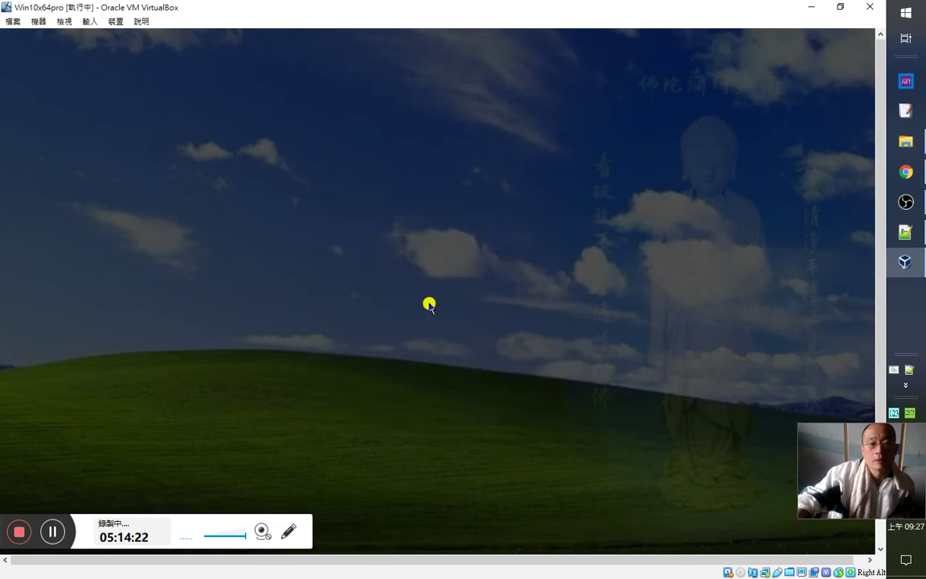
left_click(431, 341)
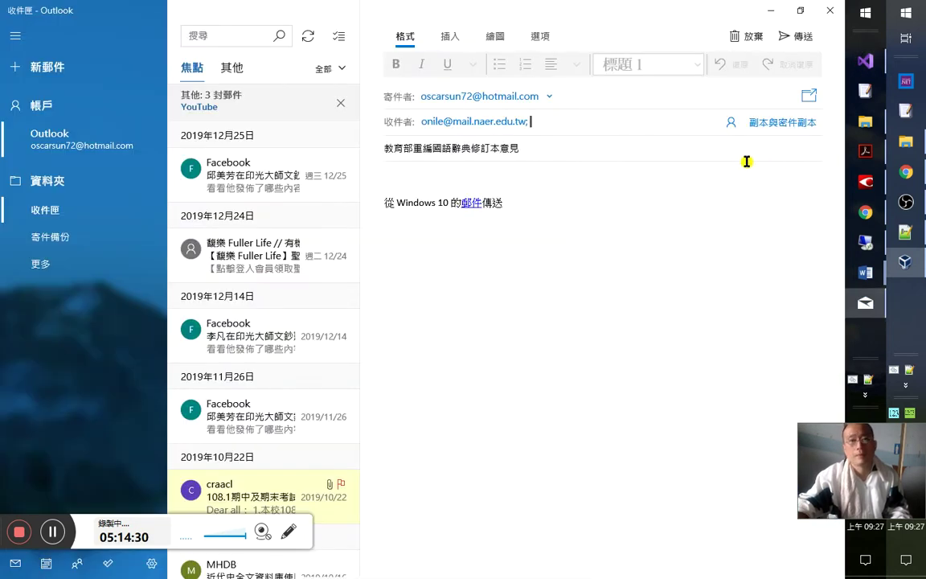
left_click(455, 175)
left_click(563, 147)
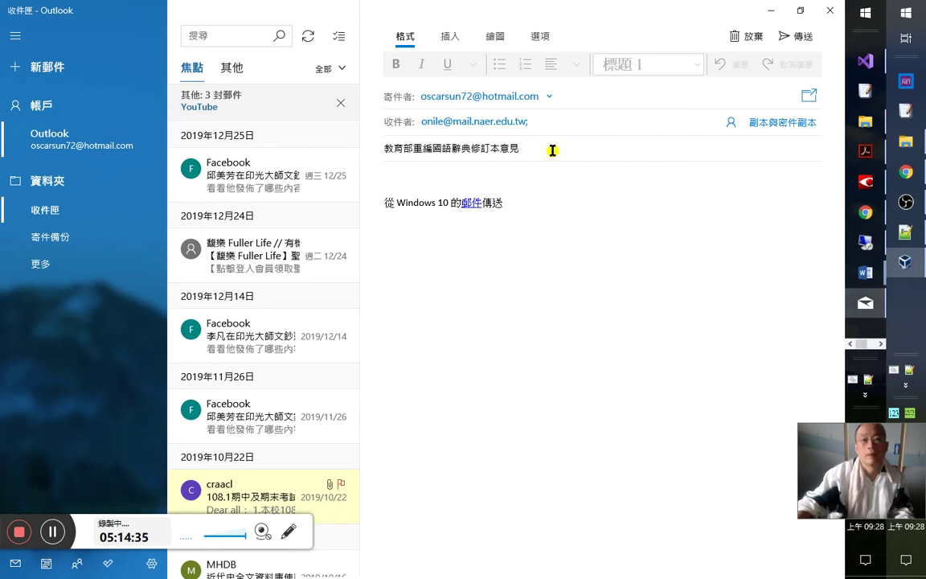
- Prefix the Mail subject with 建議新增「下載、上傳」之類的新常用詞彙-
type("隱藏")
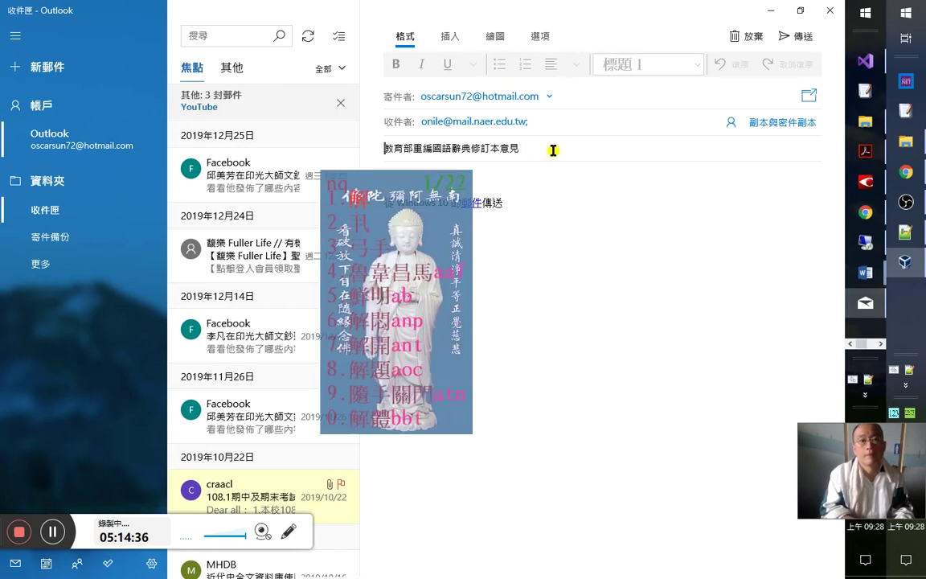
key("BackSpace")
key("BackSpace")
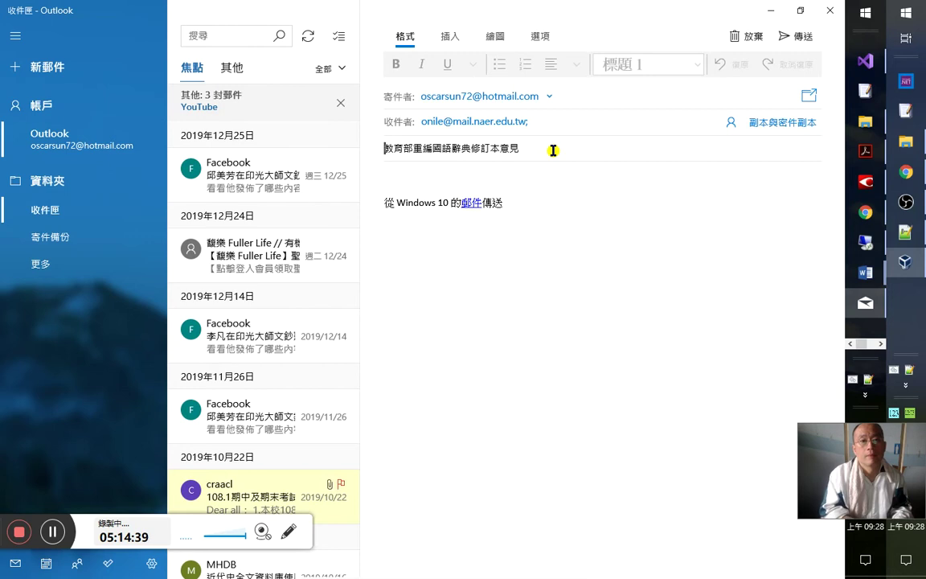
type("ggyr")
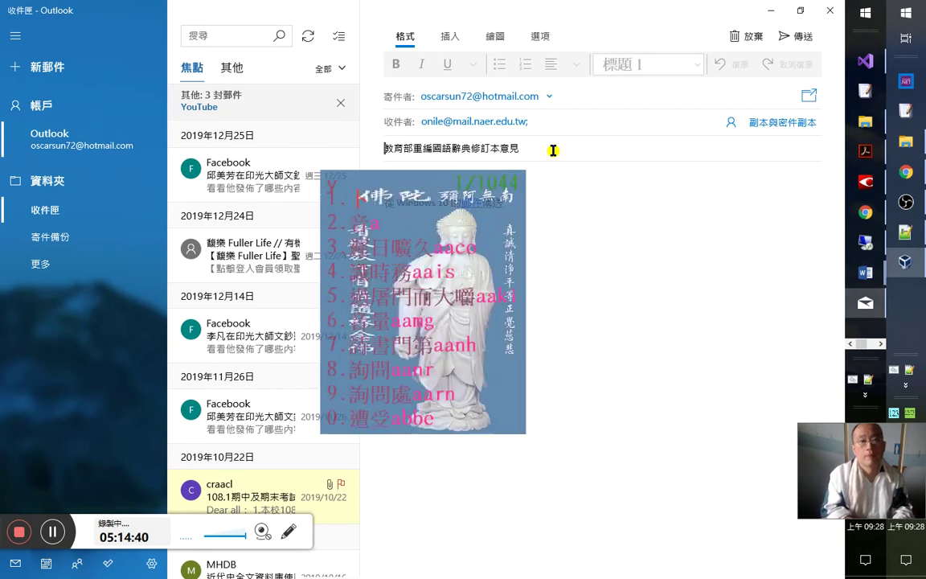
type("建議新增「」")
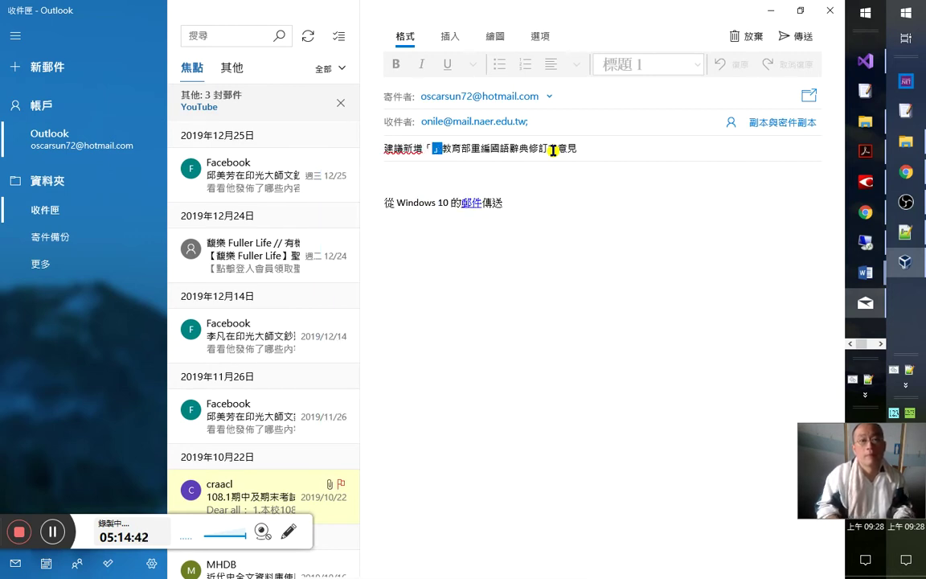
type("下載、上傳")
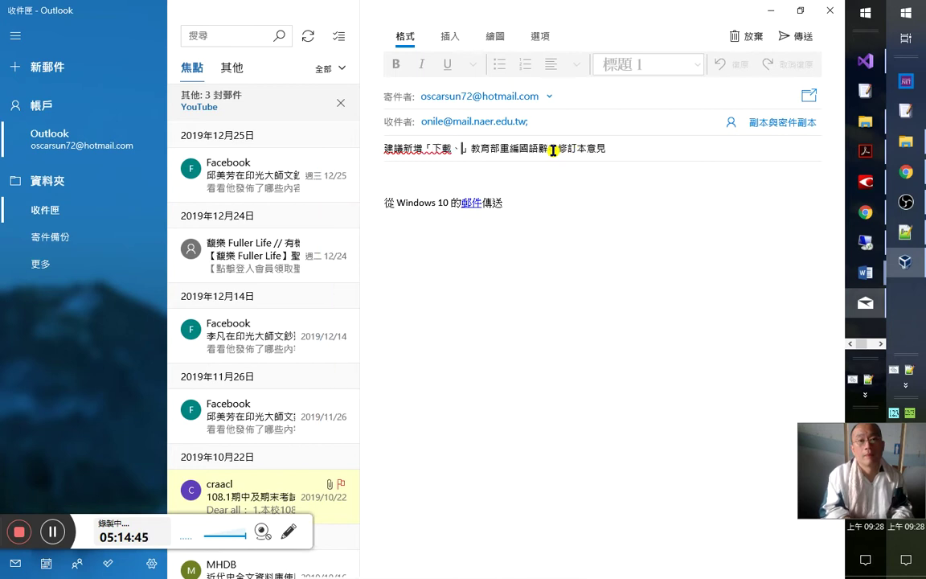
type("之類的")
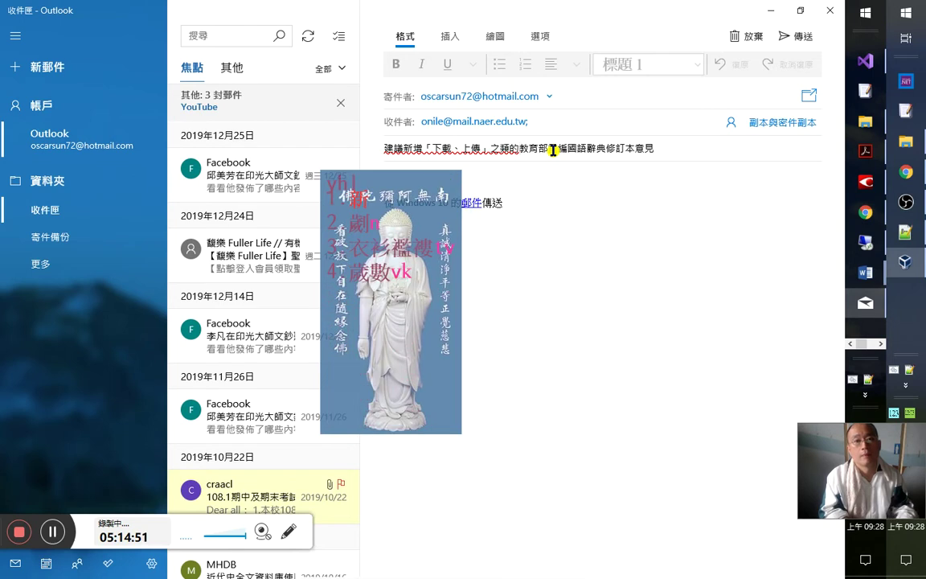
type("新常用")
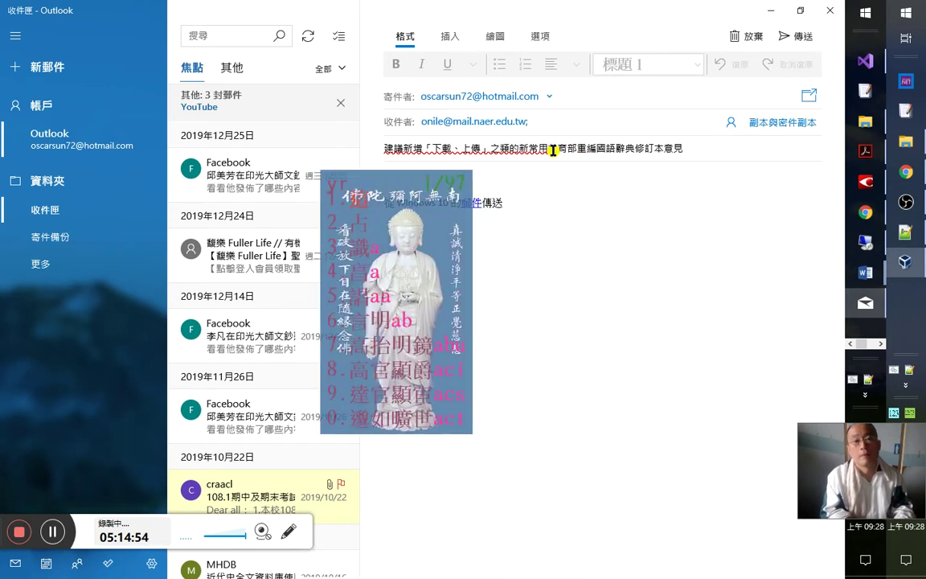
type("字彙")
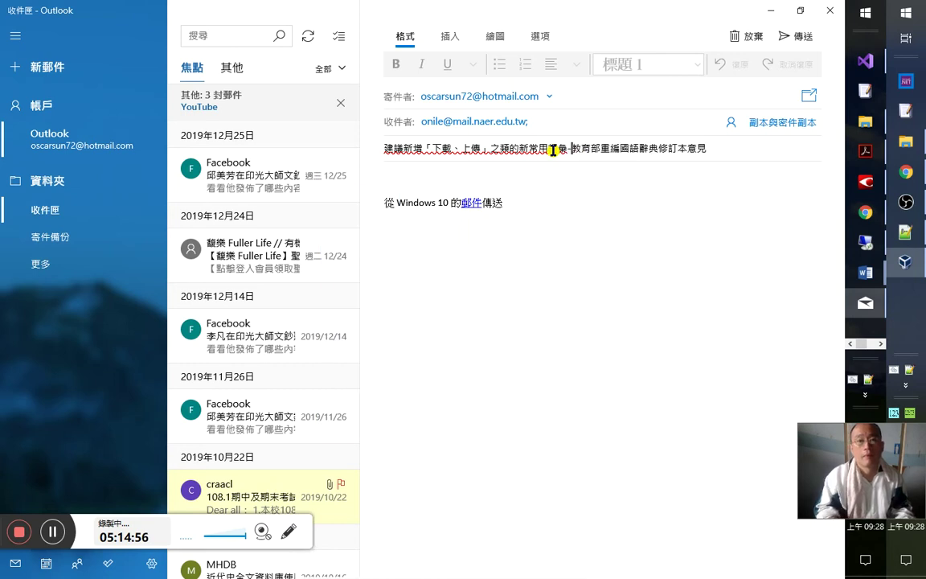
left_click(564, 179)
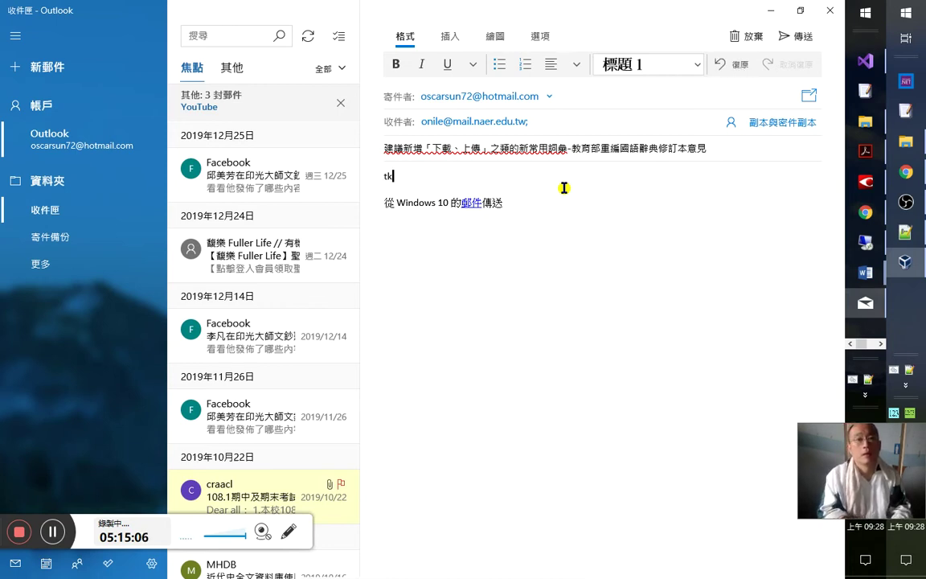
- Open the message body with the greeting 敬啟者： on its own line
type("a")
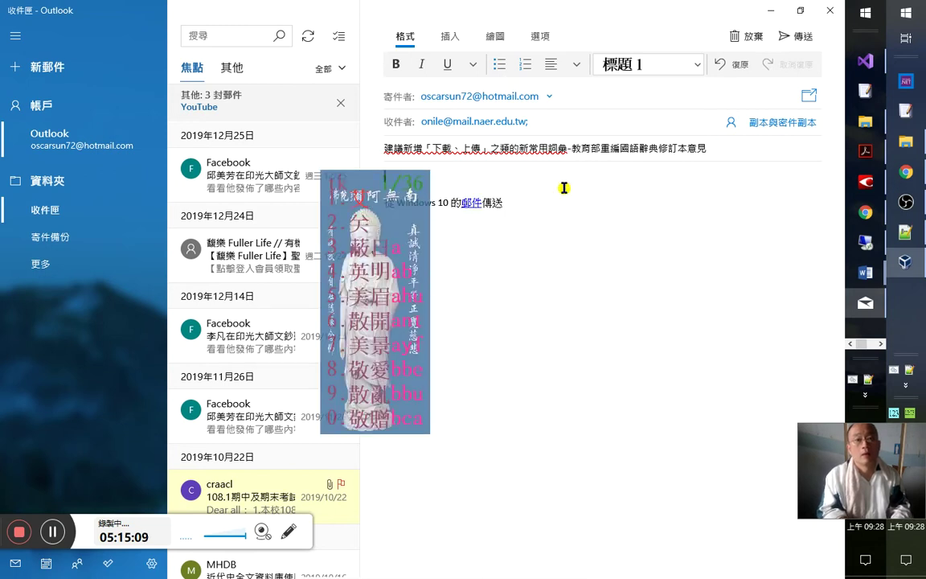
type("敬啟者：")
key("Return")
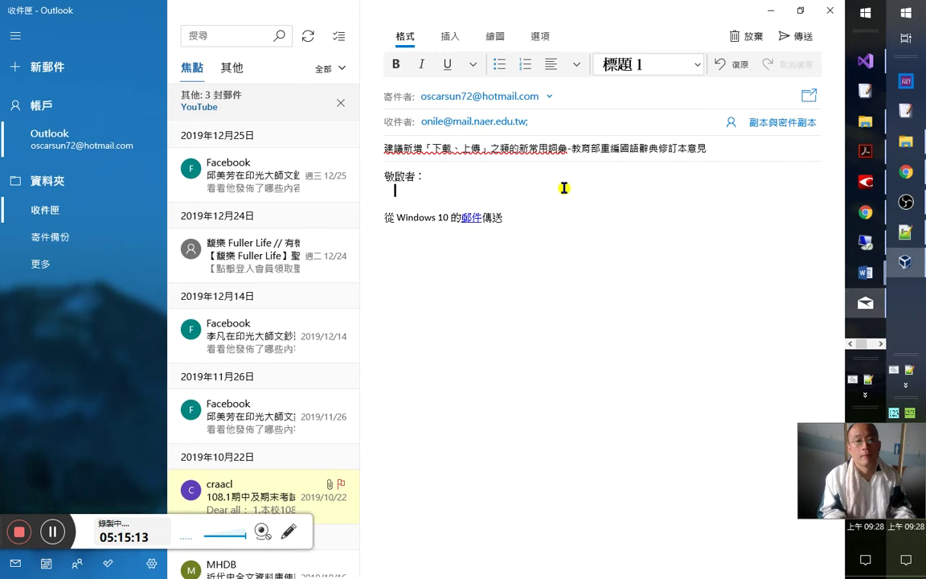
key("BackSpace")
key("BackSpace")
key("Return")
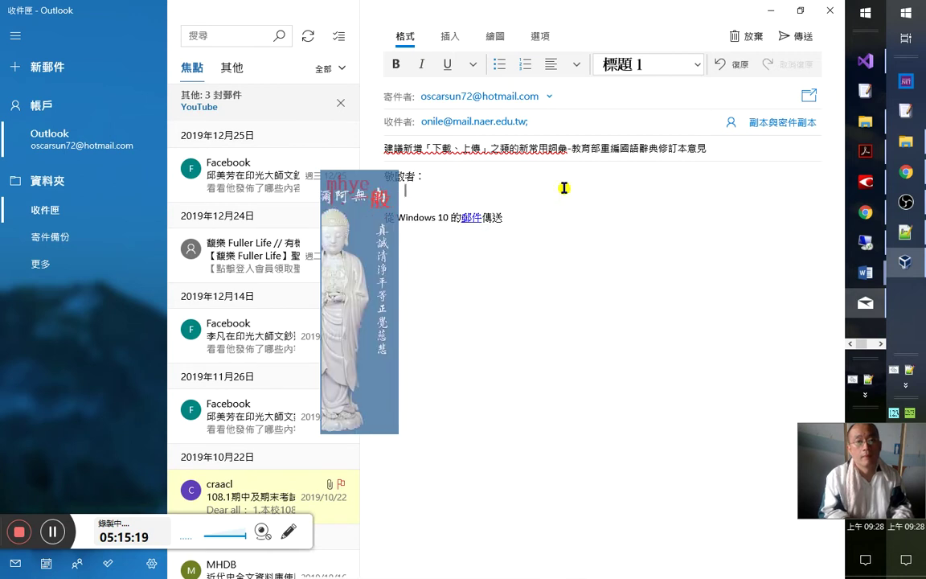
- Write that 下載's 載 is usually read third tone but the standard says second tone
type("一般")
type("「下載")
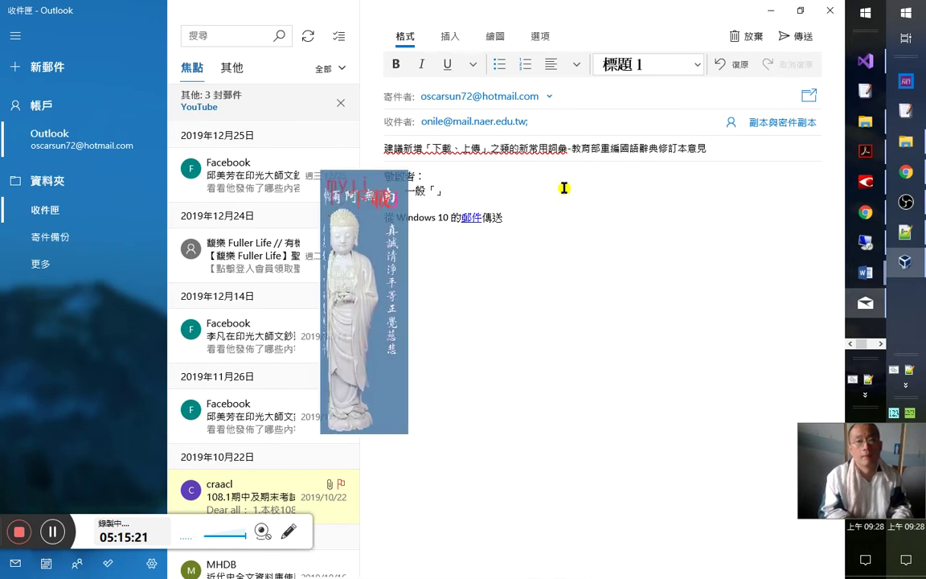
type("類")
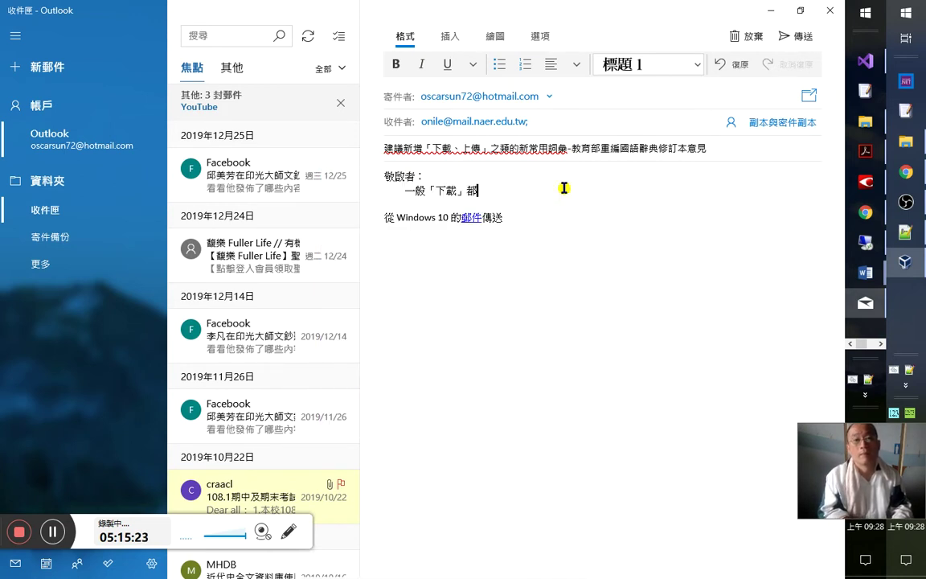
type("c")
key("space")
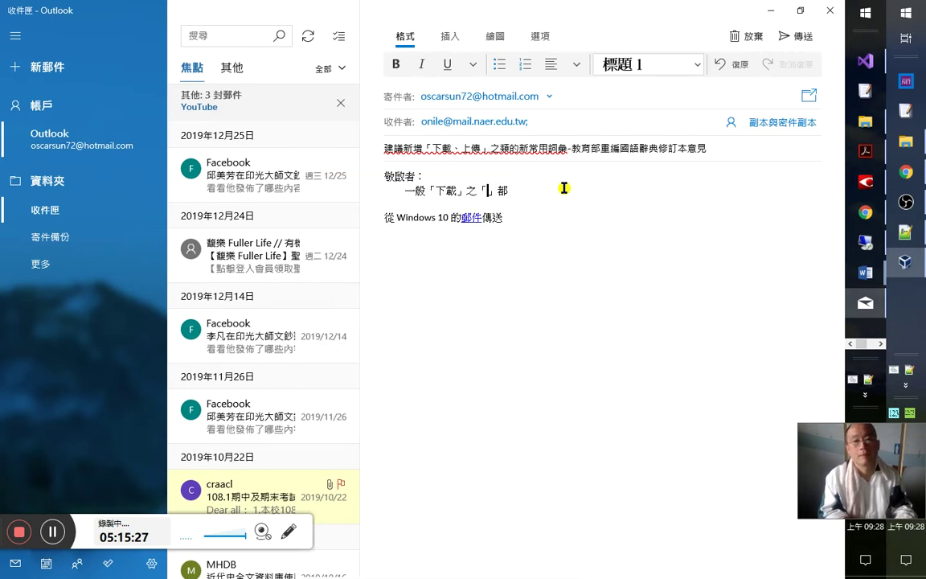
type("吟")
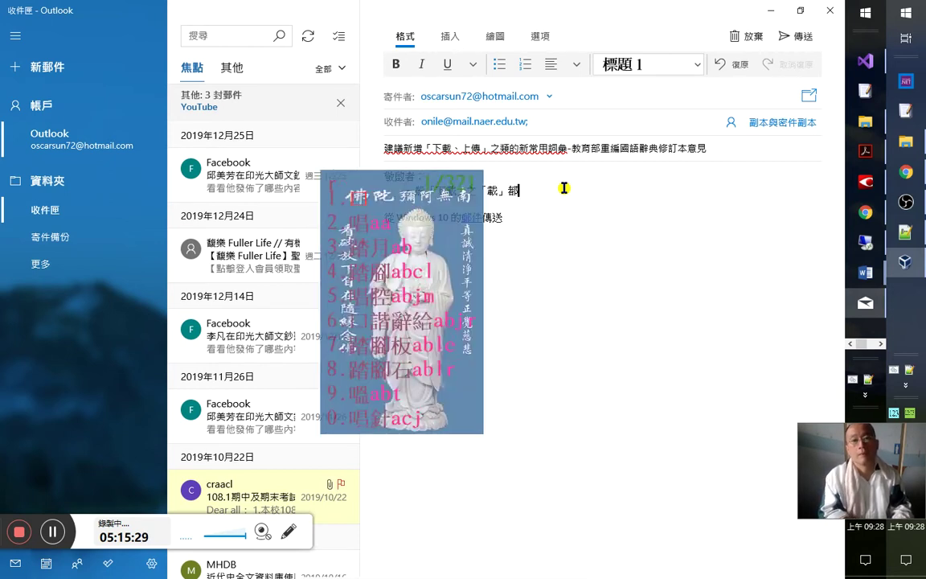
key("space")
key("Return")
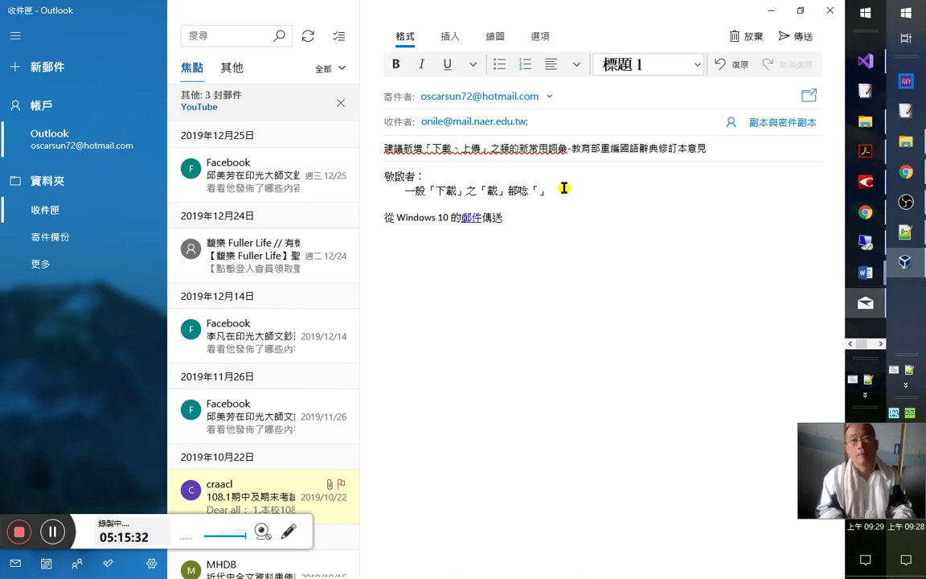
type("三翻")
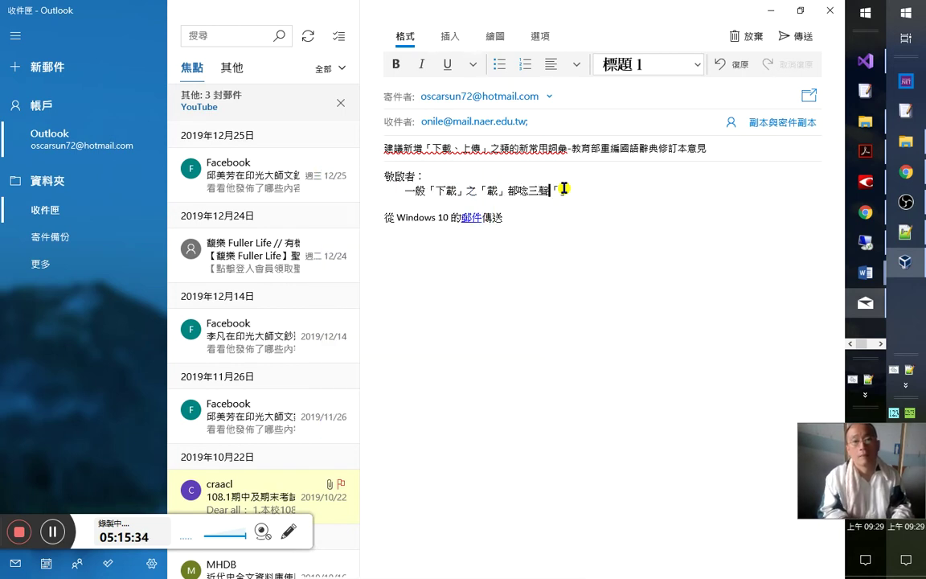
type("a")
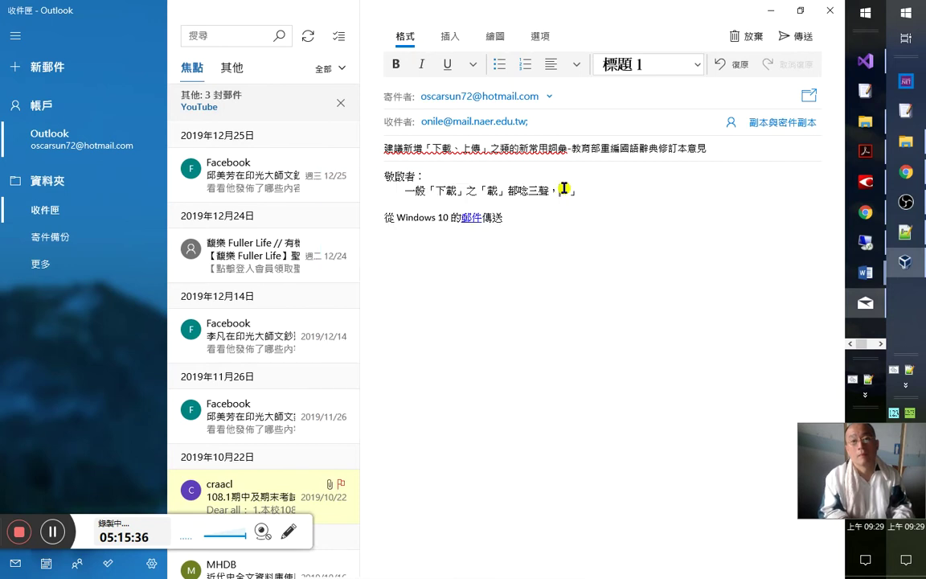
type("部分")
type("定")
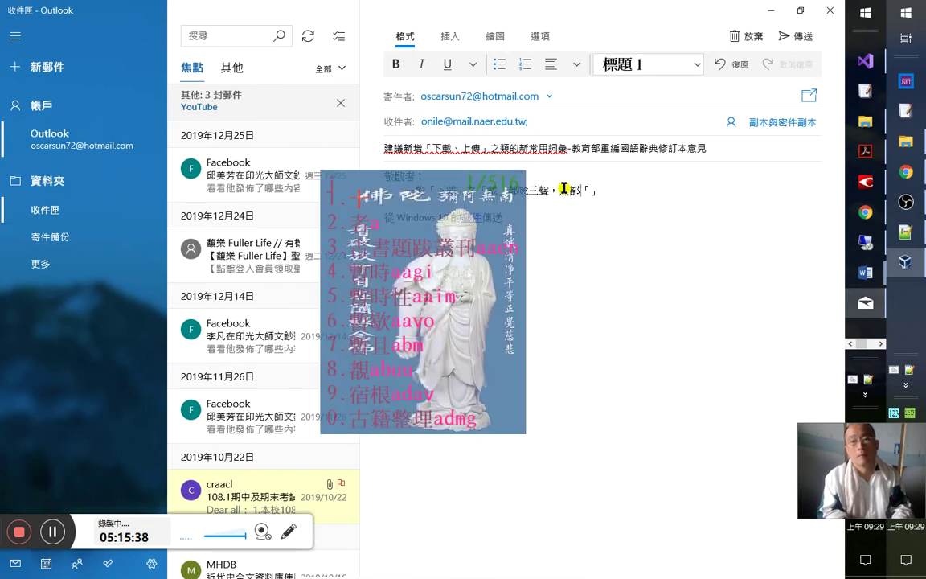
type("之標準")
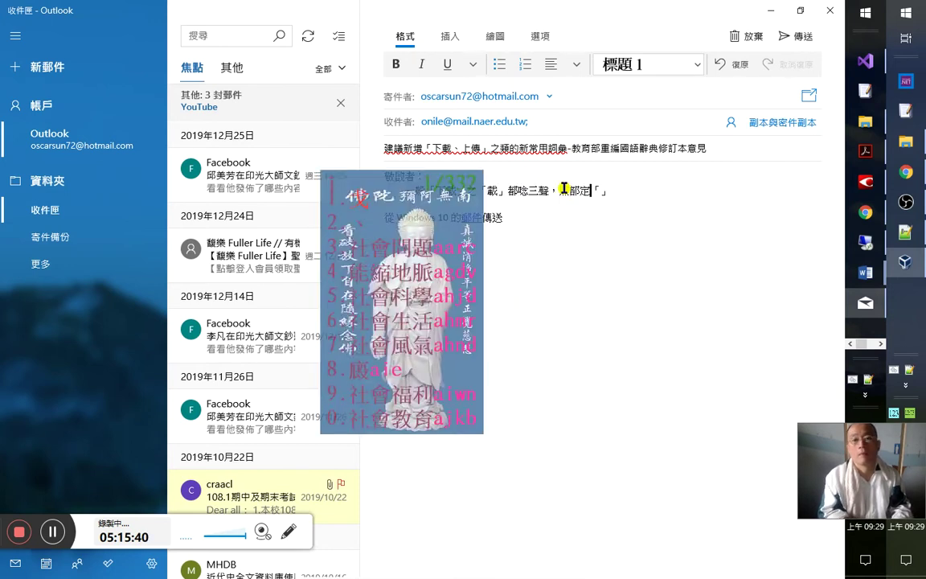
type("，應為")
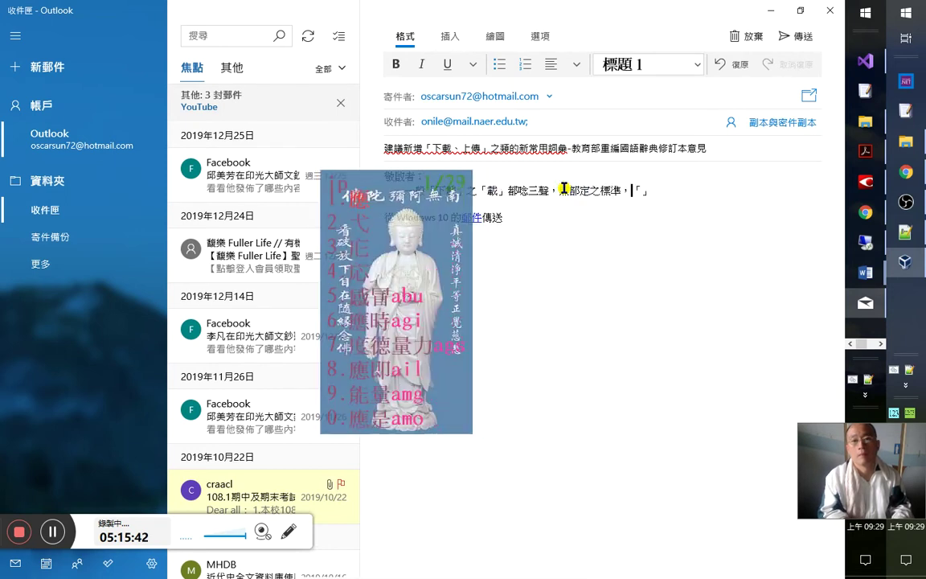
type("二聲。")
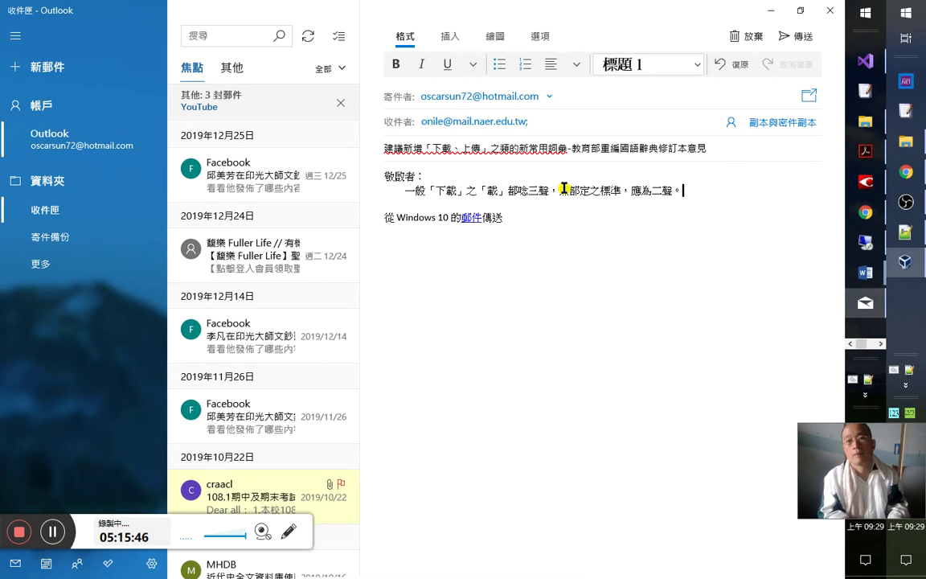
type("此可留意或加")
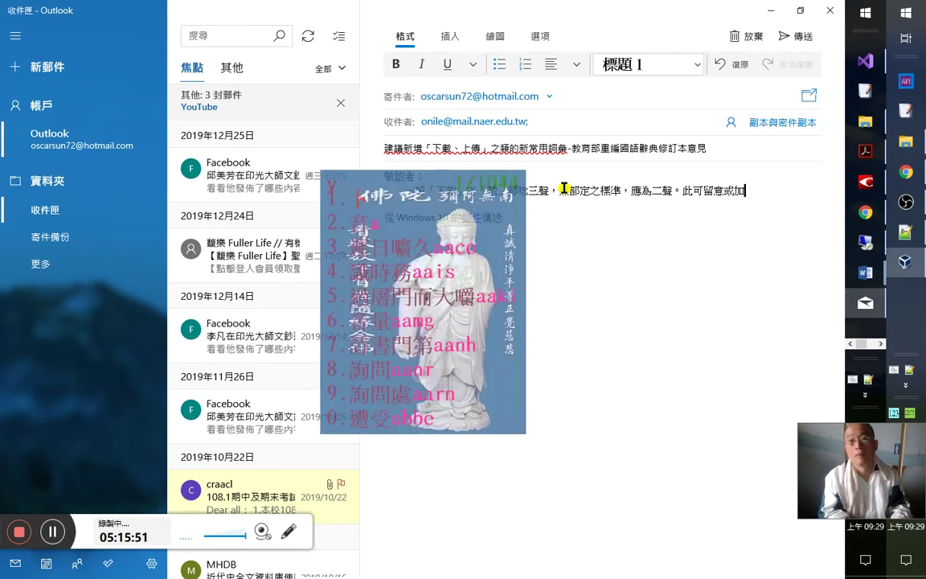
type("辨析")
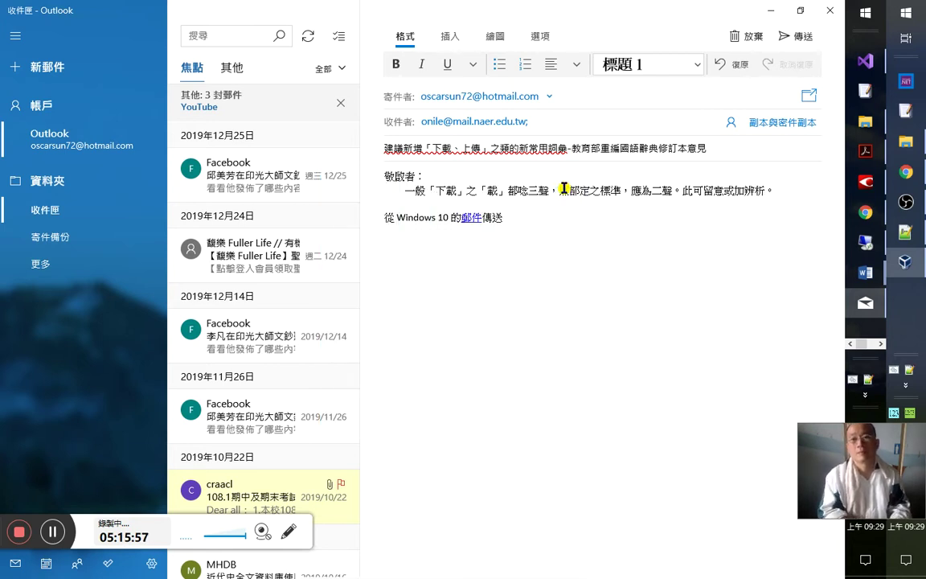
type("。")
- Add a signed closing line ending with 合十敬啟
key("Return")
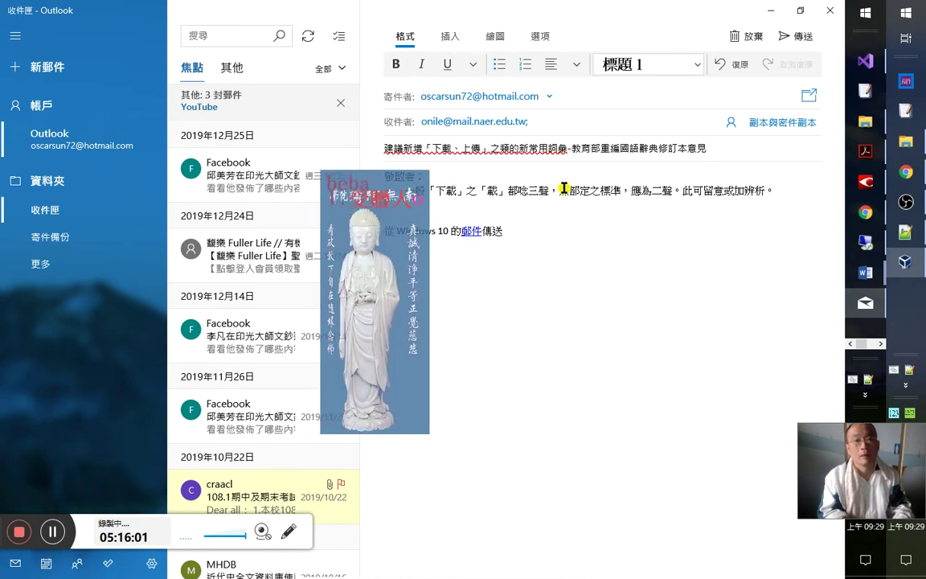
key("Escape")
type("a愛用者")
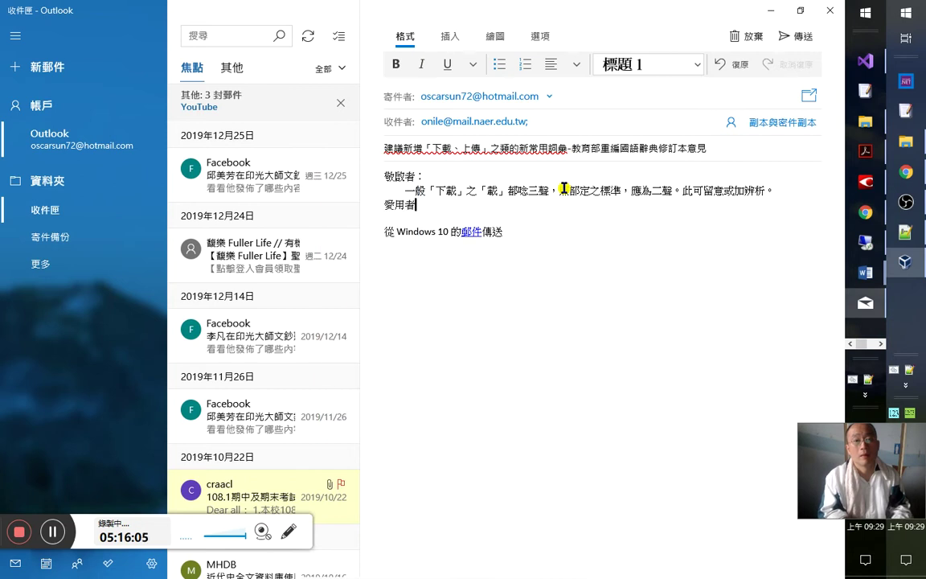
type("a")
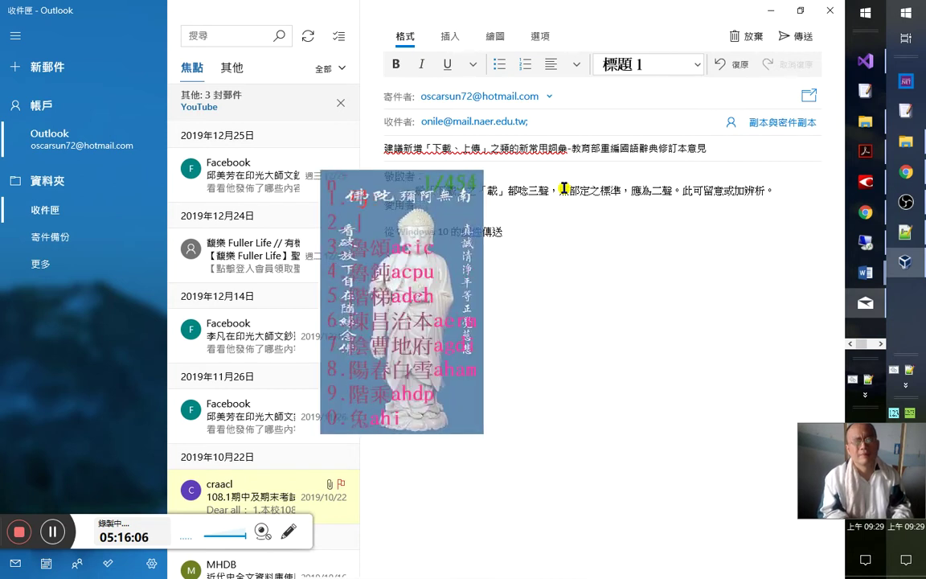
type("i")
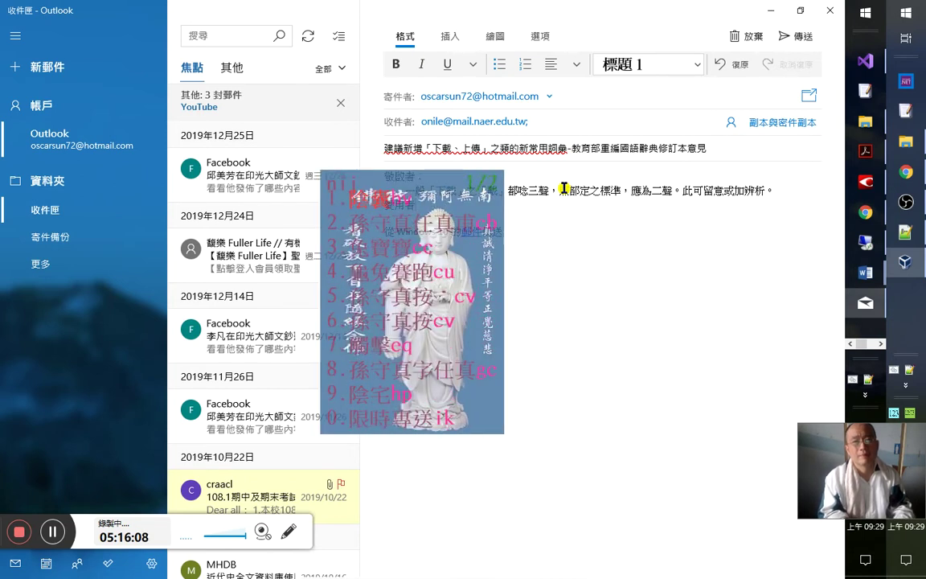
type("2of")
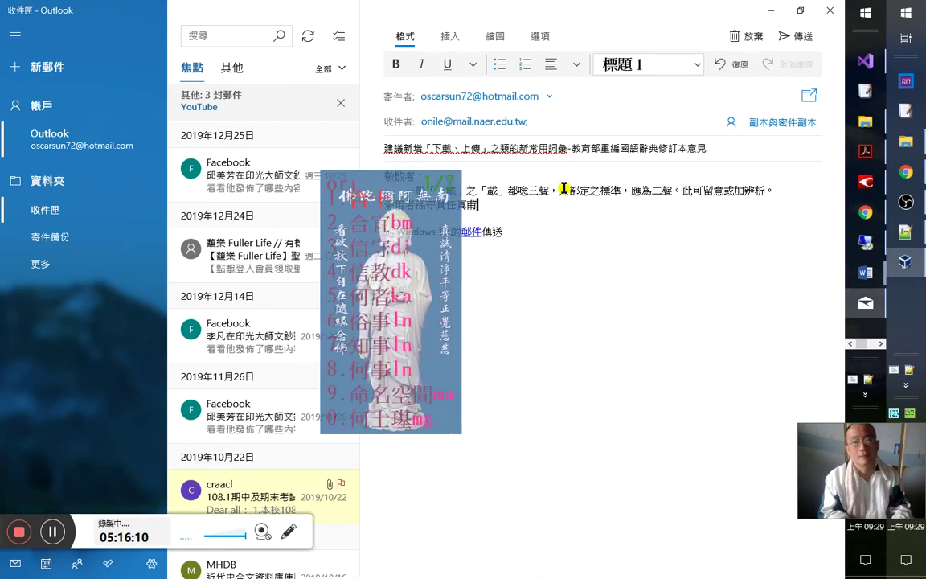
key("space")
type("敬啟")
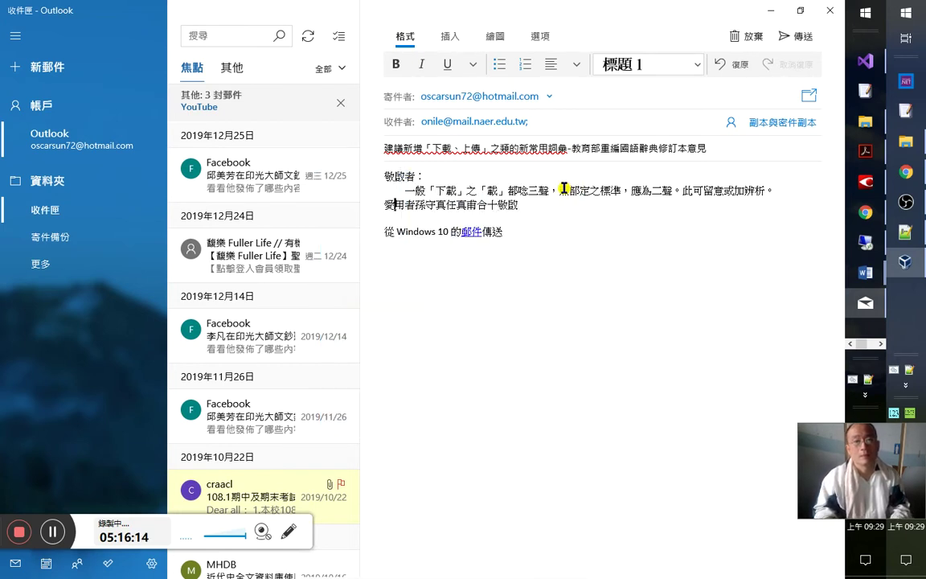
type("ooch")
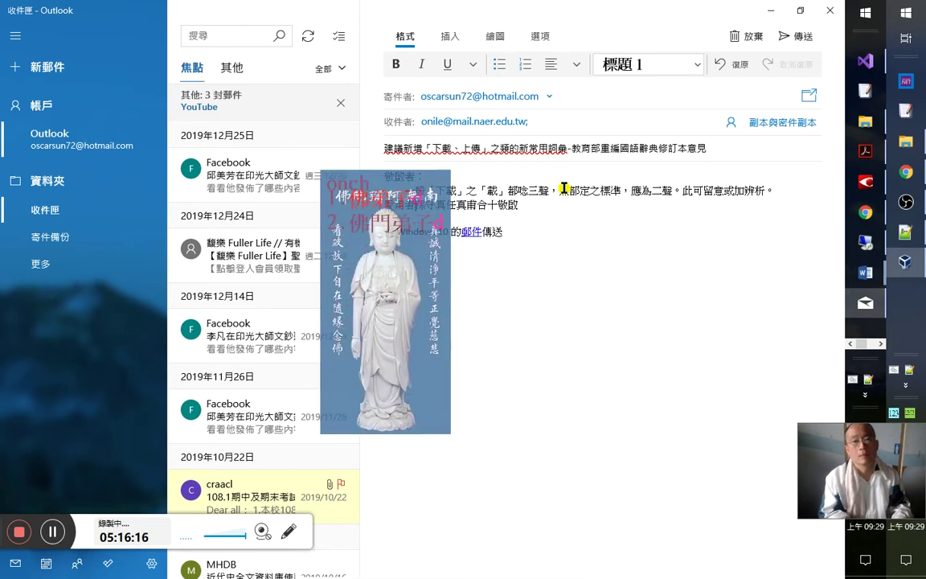
type("3")
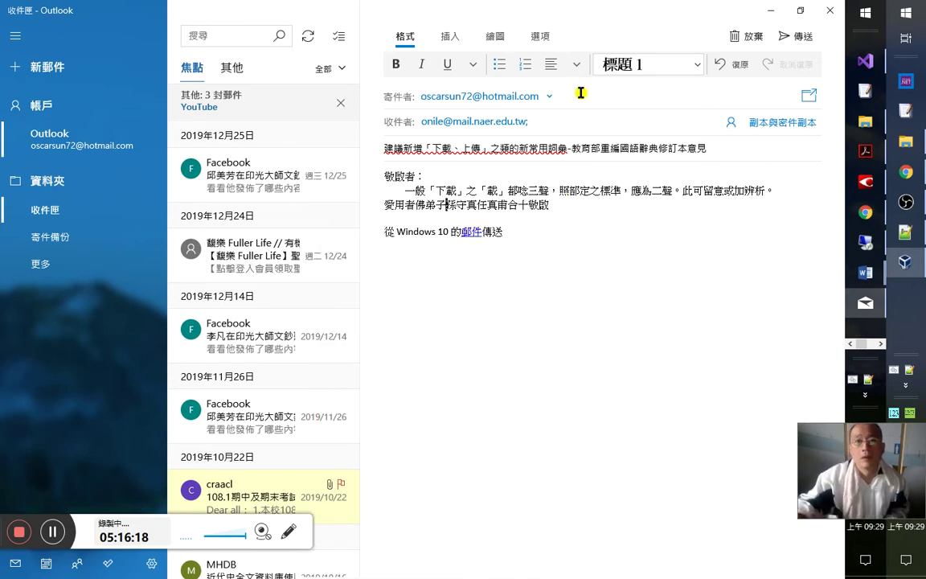
- Right-align the signed closing line
left_click(577, 64)
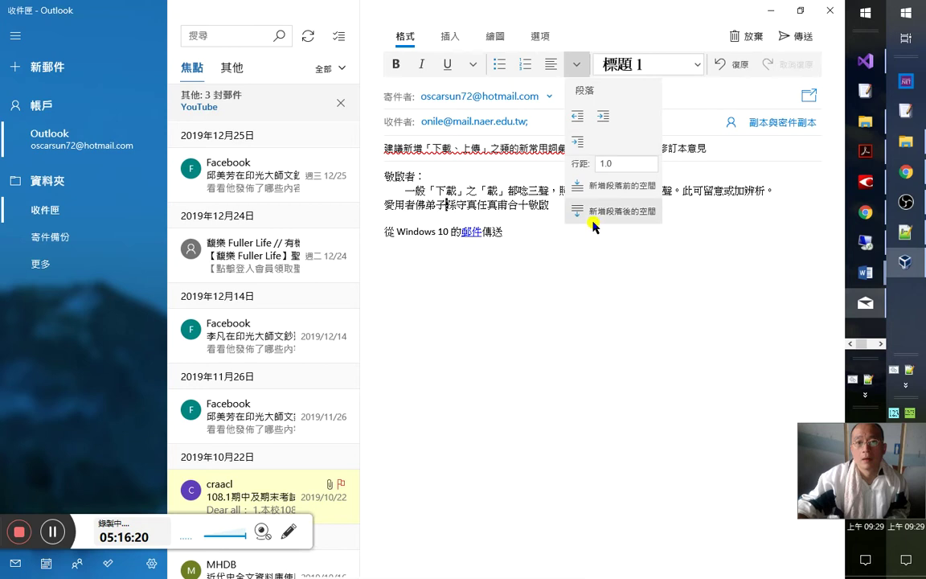
left_click(727, 180)
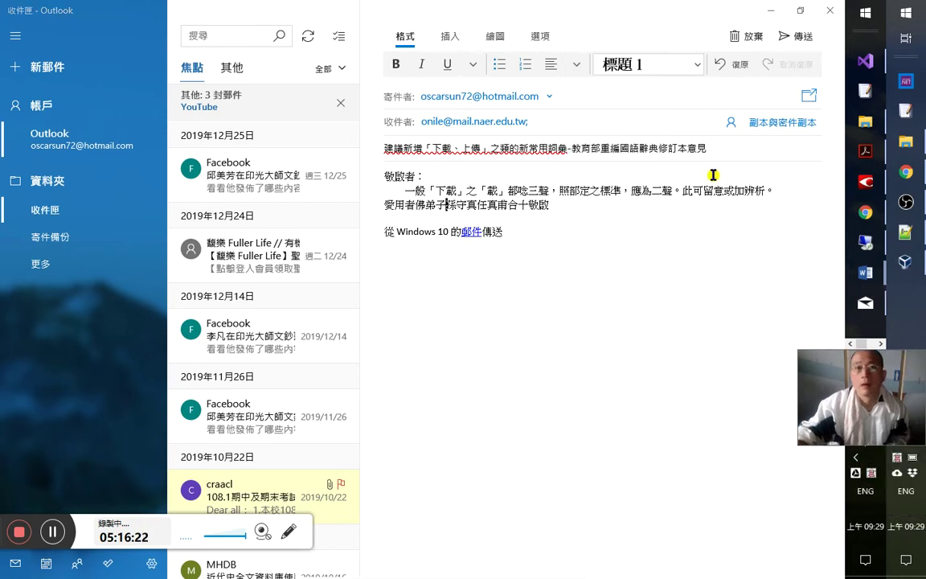
left_click(551, 64)
left_click(603, 118)
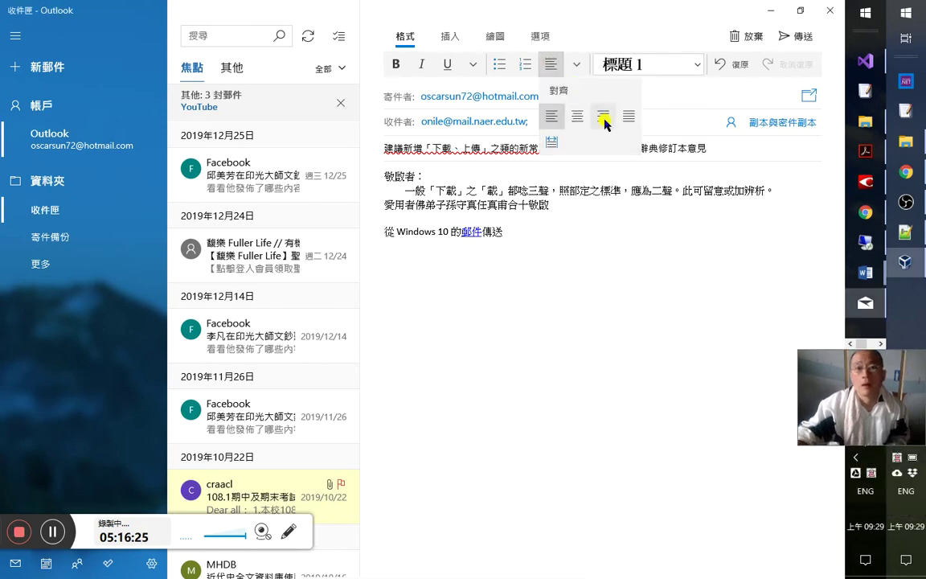
- Insert an indented 如題。然 after the salutation, joined to the body sentence
left_click(759, 181)
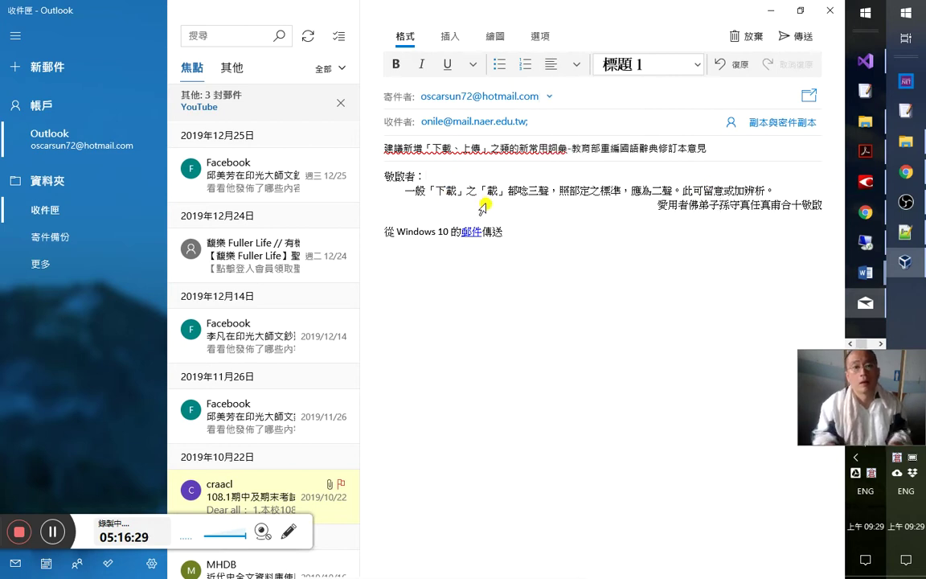
key("Return")
key("Tab")
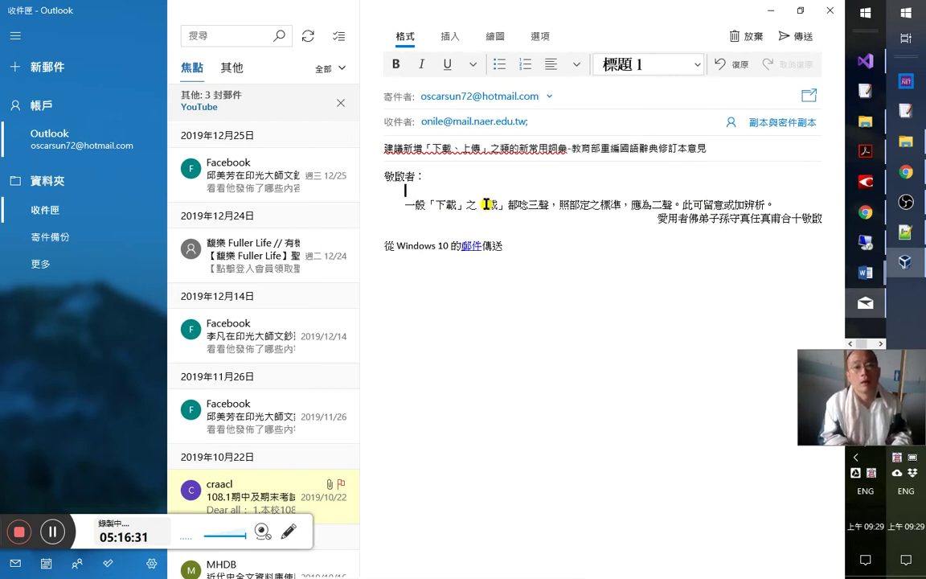
type("如")
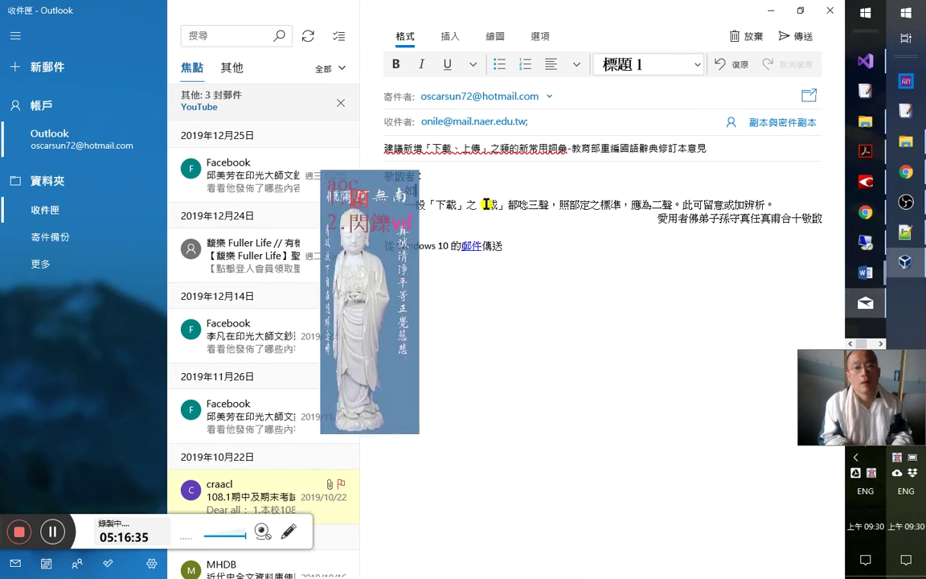
type("題。然")
key("Delete")
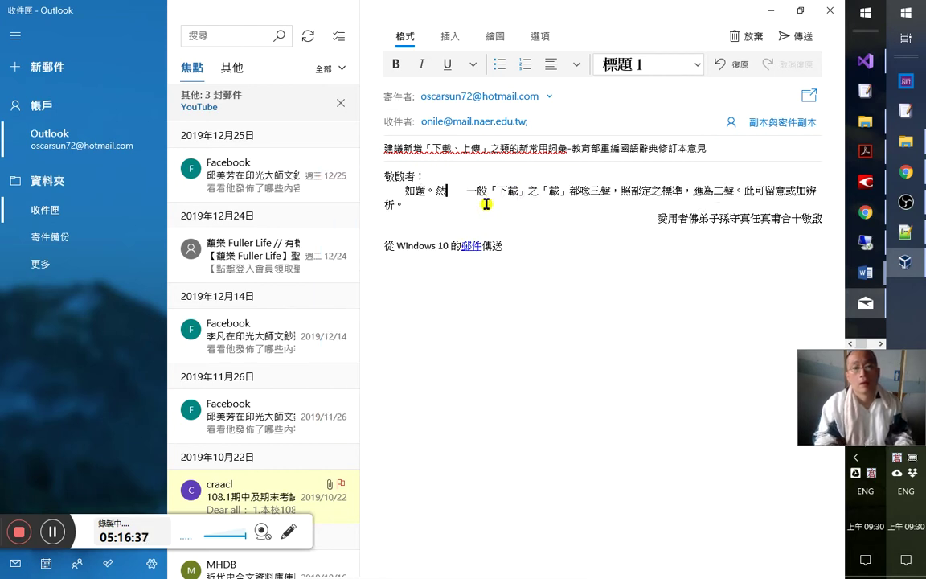
key("Delete")
left_click(704, 191)
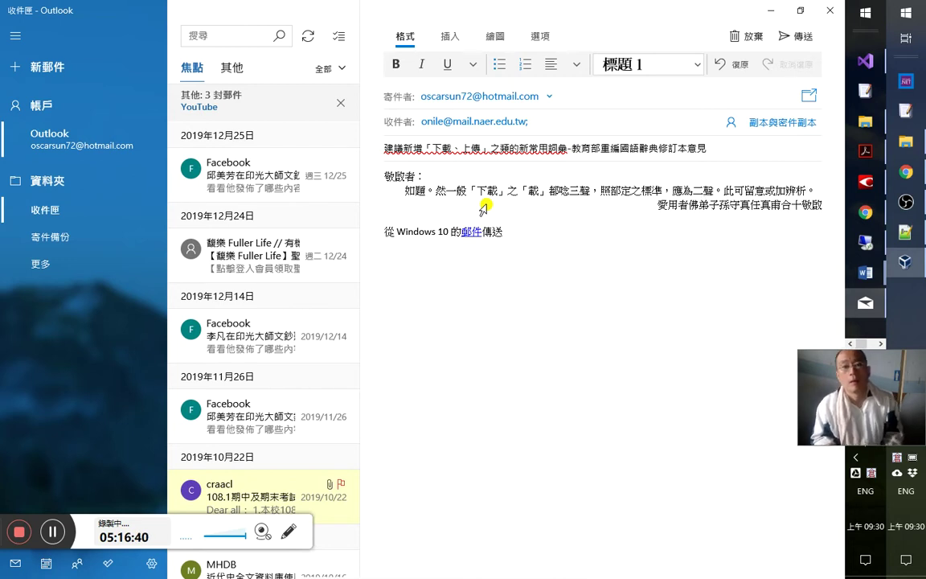
key("Left")
key("Left")
key("Left")
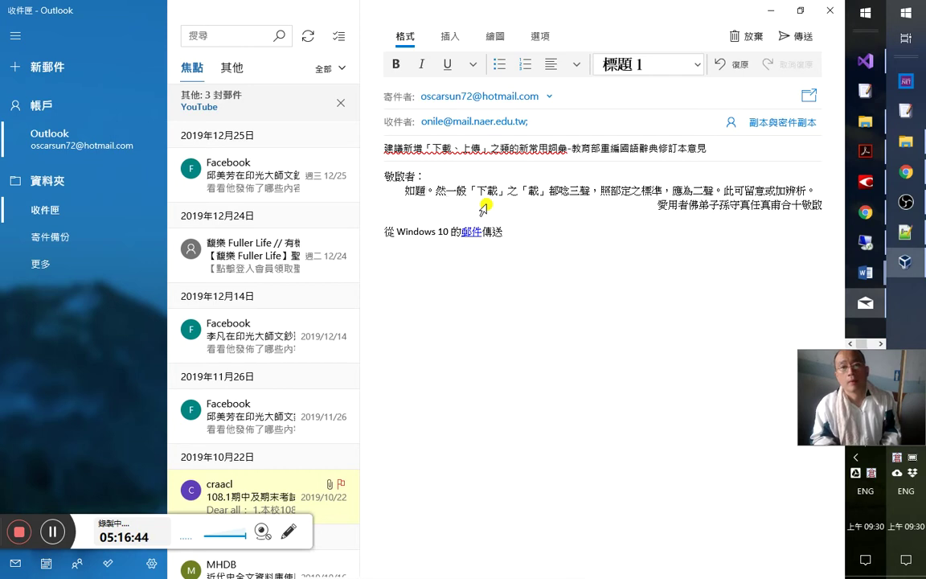
- Type 也建議蒐集網路時代常用的語言，並加以詞源解釋。 and select it
type("也建議")
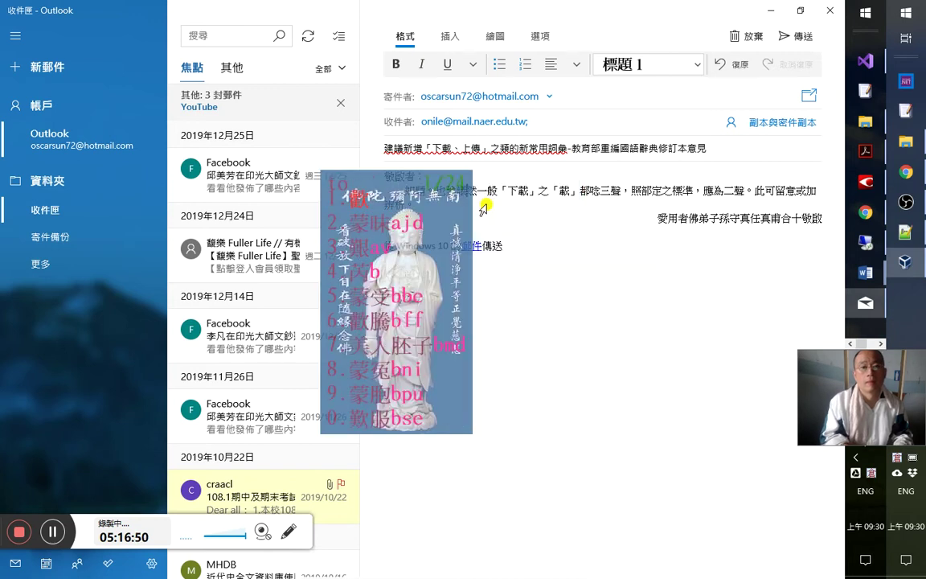
type("蒐集網路時")
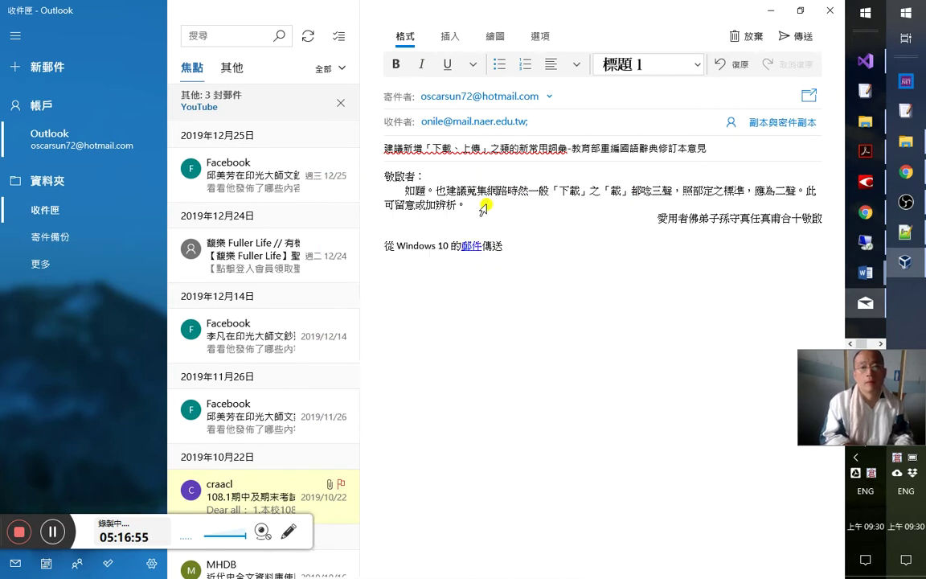
type("代")
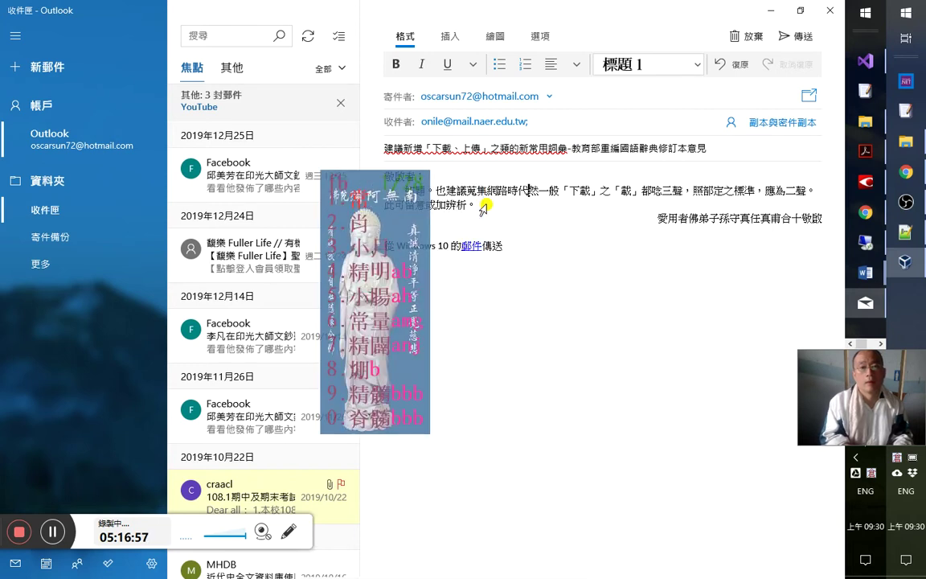
type("常用的")
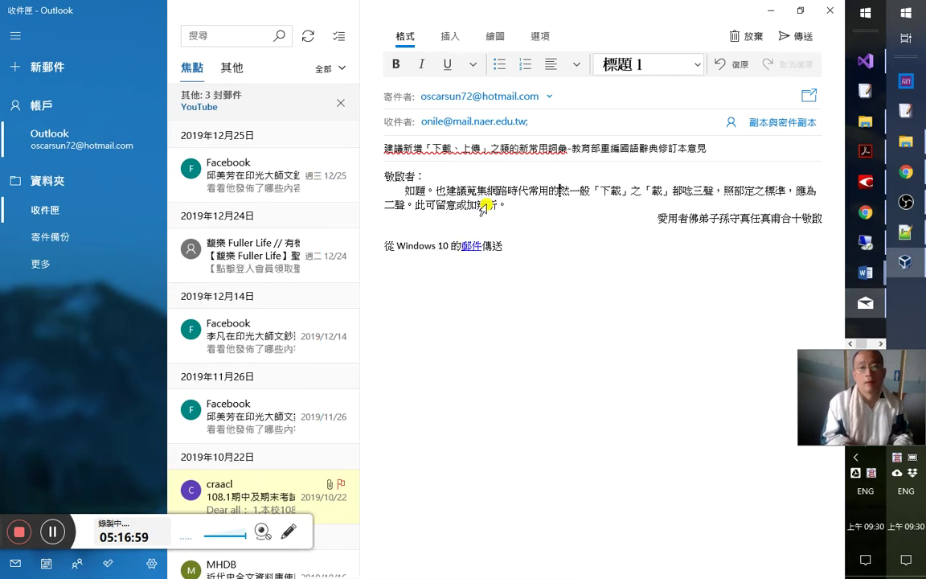
type("y")
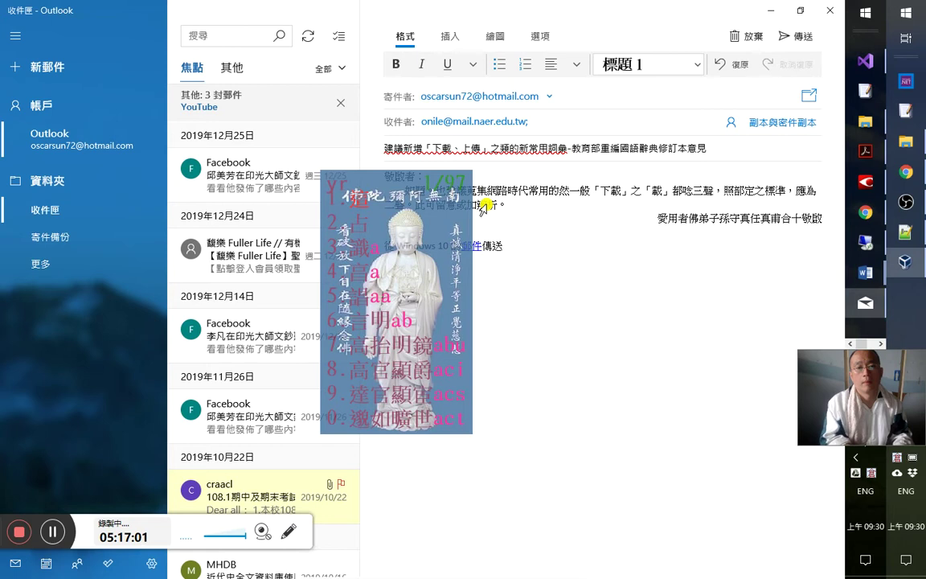
type("言語，並")
key("Left")
key("BackSpace")
type("yiyee")
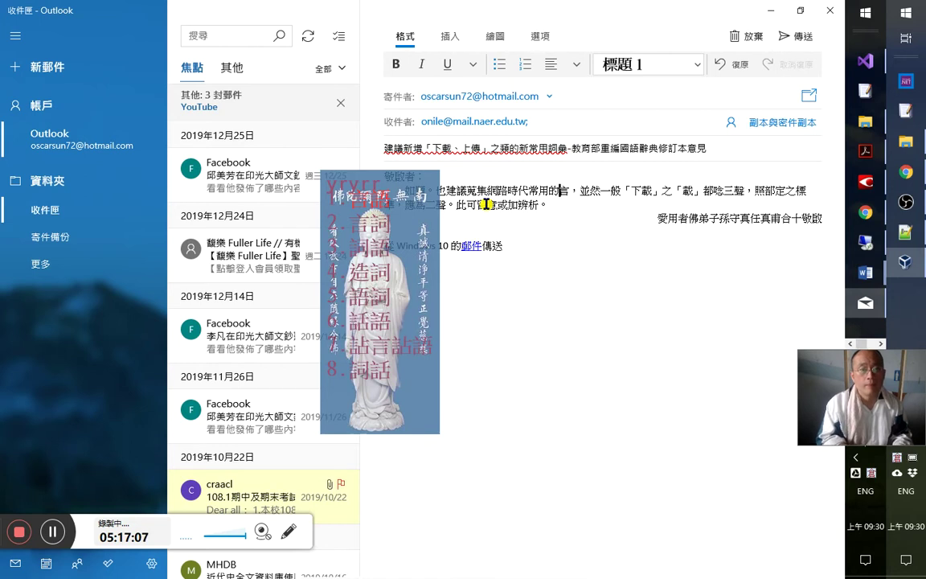
type("5")
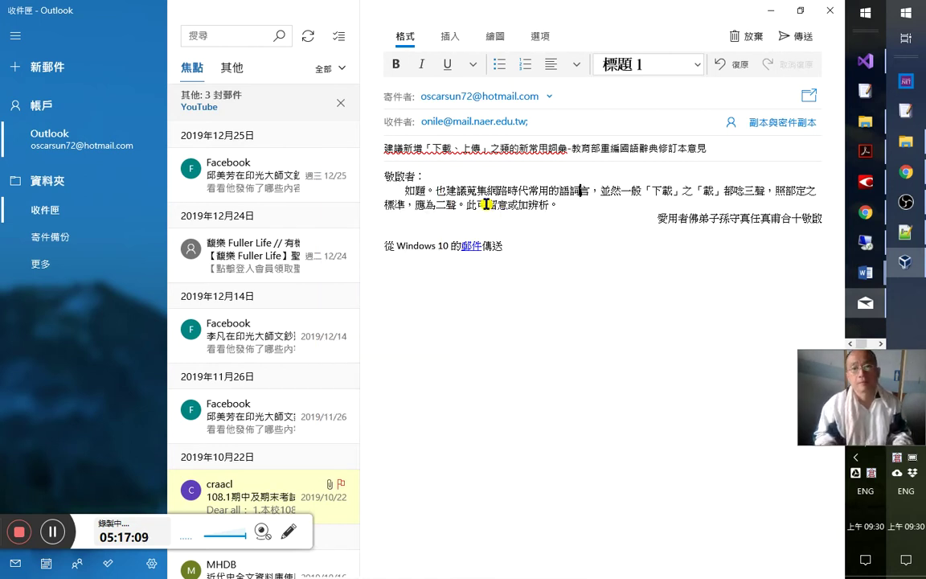
type("加以")
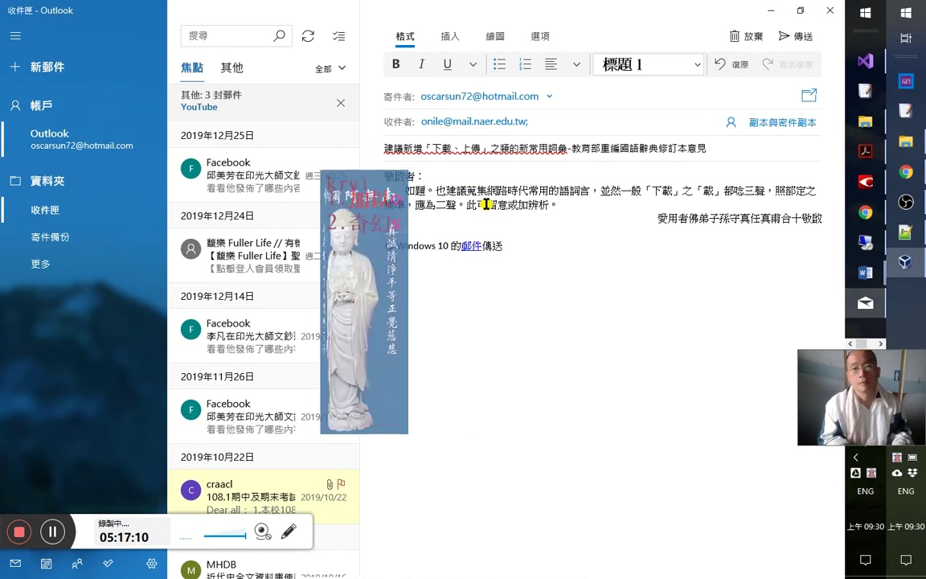
type("arsm[")
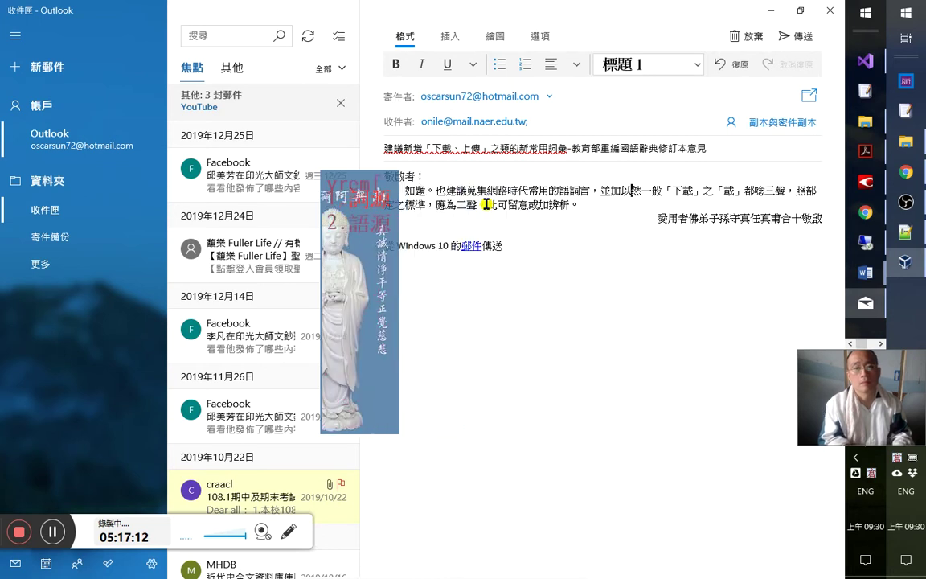
type("2jfhr1")
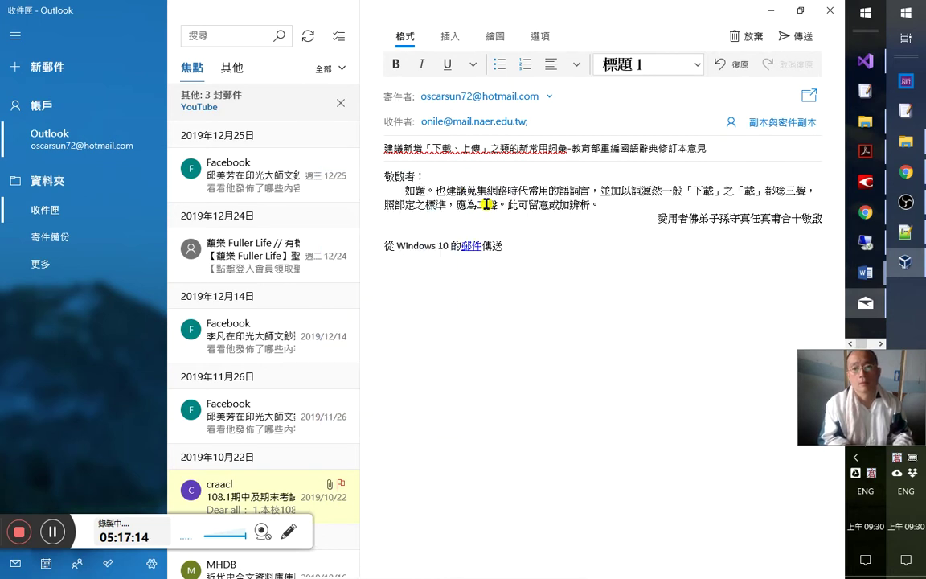
type("。")
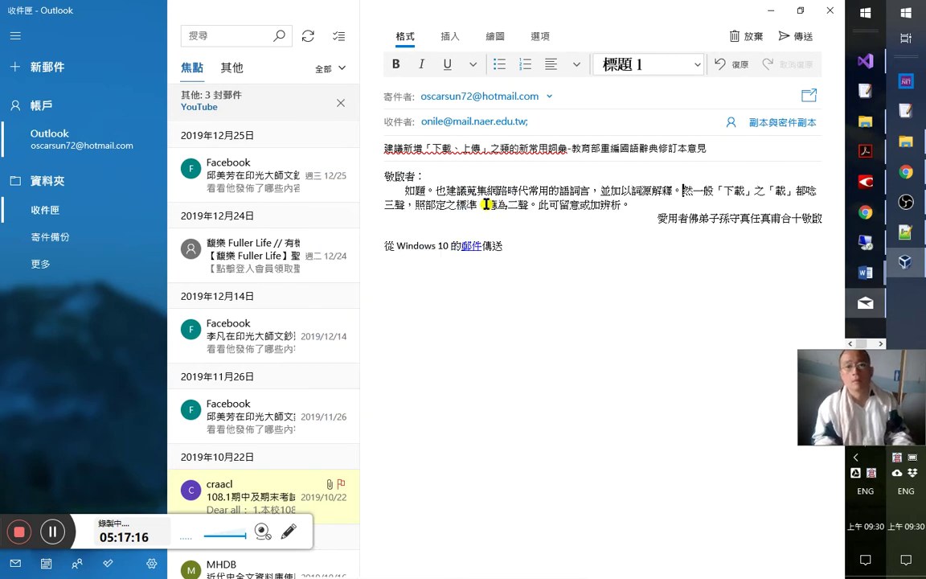
key("shift+Left")
key("shift+Left")
key("shift+Left")
key("shift+Left")
key("shift+Left")
key("shift+Left")
key("shift+Left")
key("shift+Left")
key("shift+Left")
key("shift+Left")
key("shift+Left")
key("shift+Left")
key("shift+Left")
key("shift+Left")
key("shift+Left")
key("shift+Left")
key("shift+Left")
key("shift+Left")
key("shift+Left")
key("shift+Left")
key("ctrl+c")
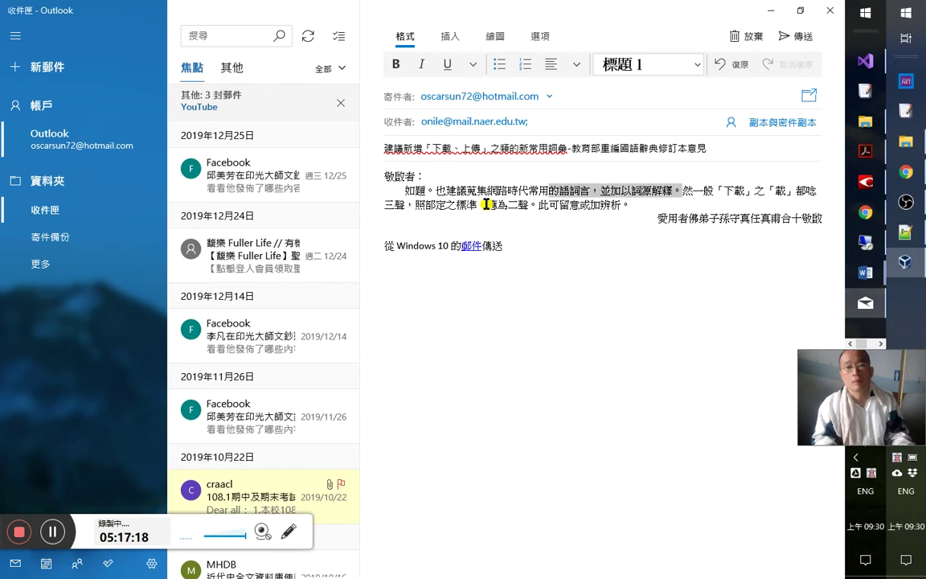
- Move the suggestion sentence to its own paragraph and add 感恩感恩 南無阿彌陀佛
key("BackSpace")
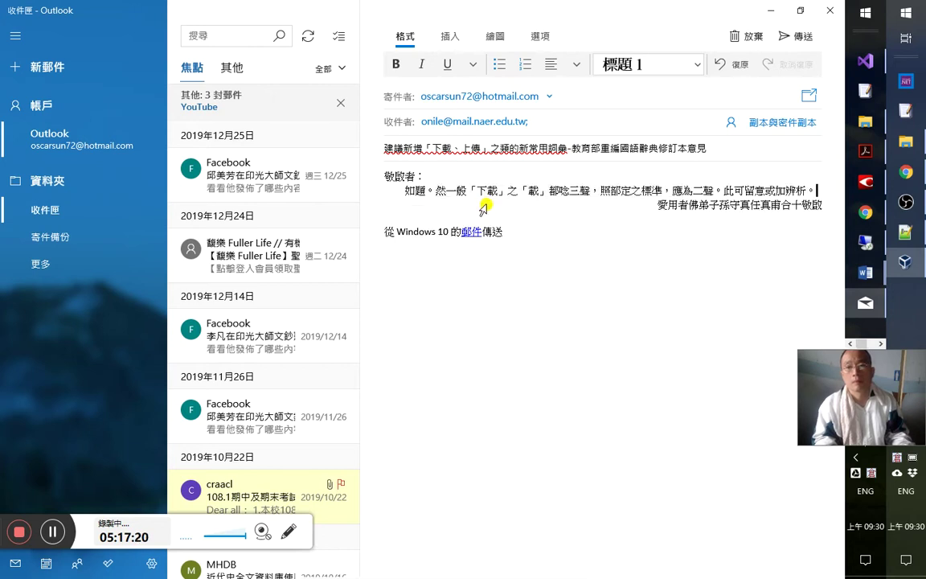
key("Return")
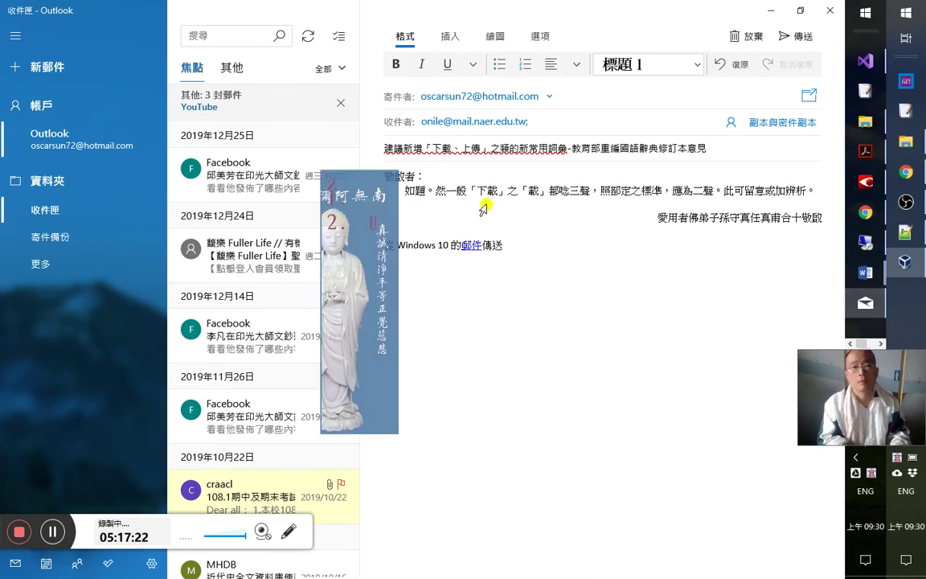
key("ctrl+v")
type("感恩感恩 南無阿彌陀佛")
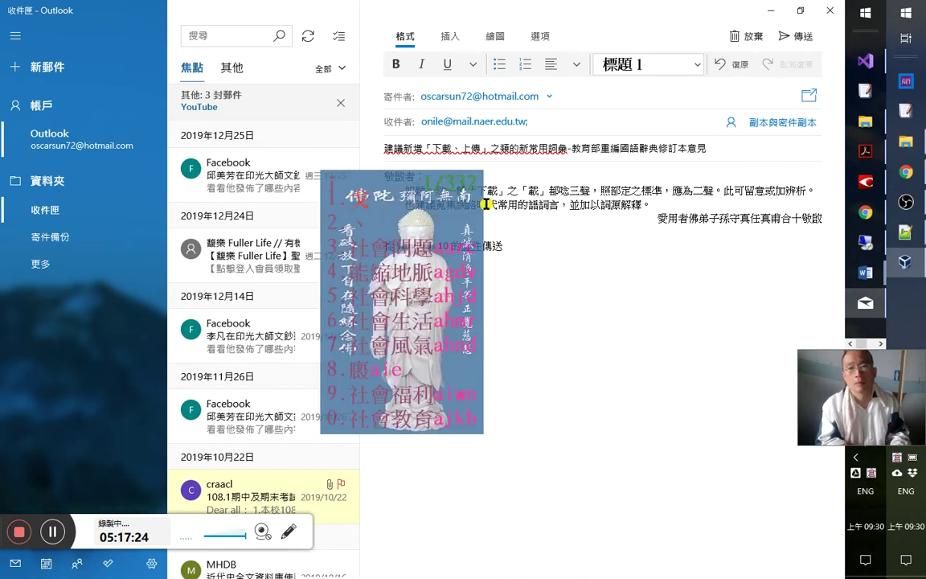
- Add 以便子孫後進 to the suggestion and change 詞源解釋 to 語源解釋
key("Left")
key("Left")
key("Left")
key("Left")
key("Left")
key("Left")
key("Left")
key("Left")
key("Left")
key("Left")
key("Left")
key("Left")
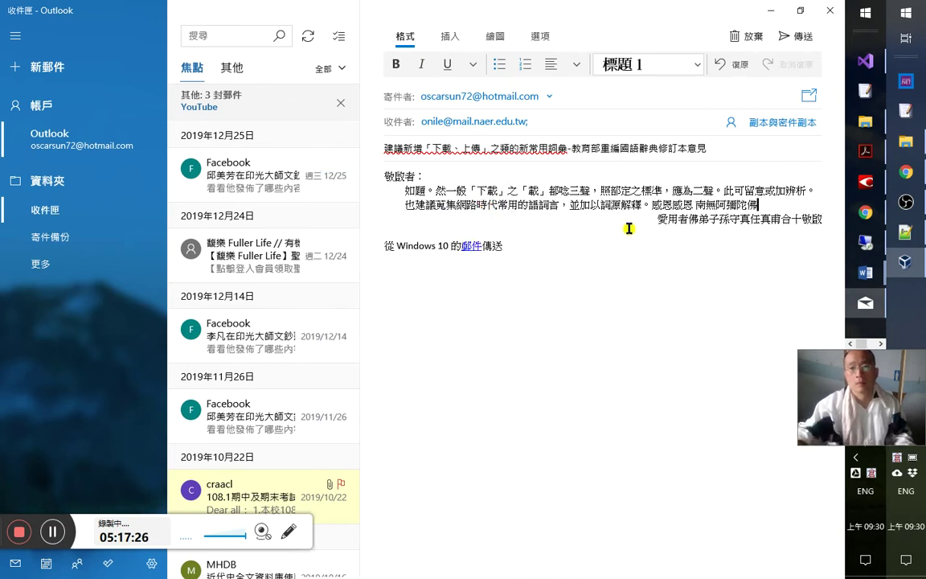
type("，yoom")
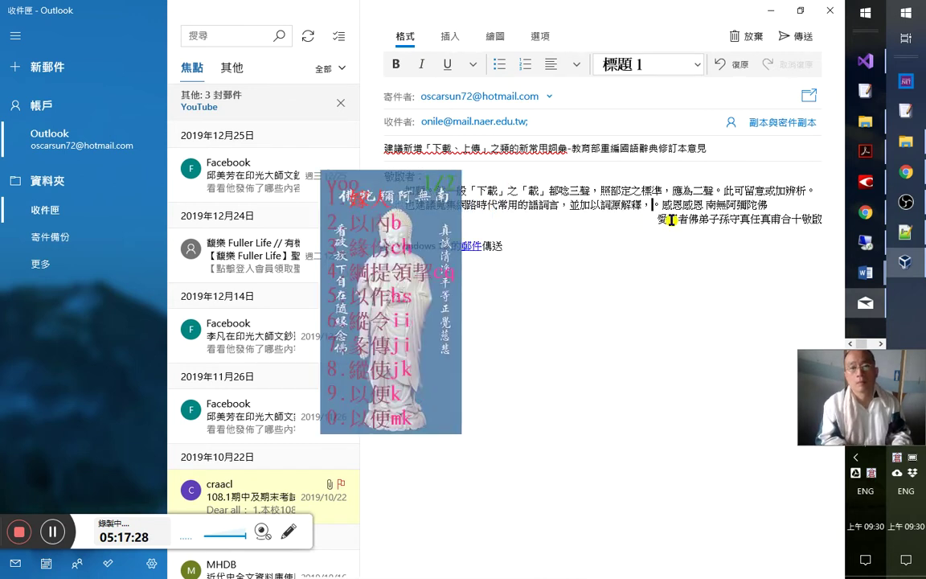
type("以便子孝孫賢")
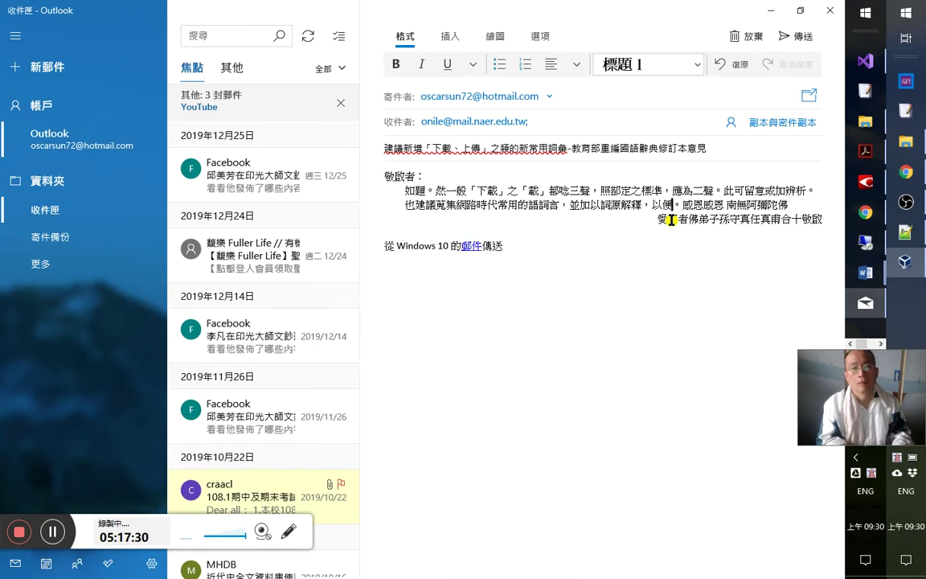
key("BackSpace")
key("BackSpace")
key("BackSpace")
key("BackSpace")
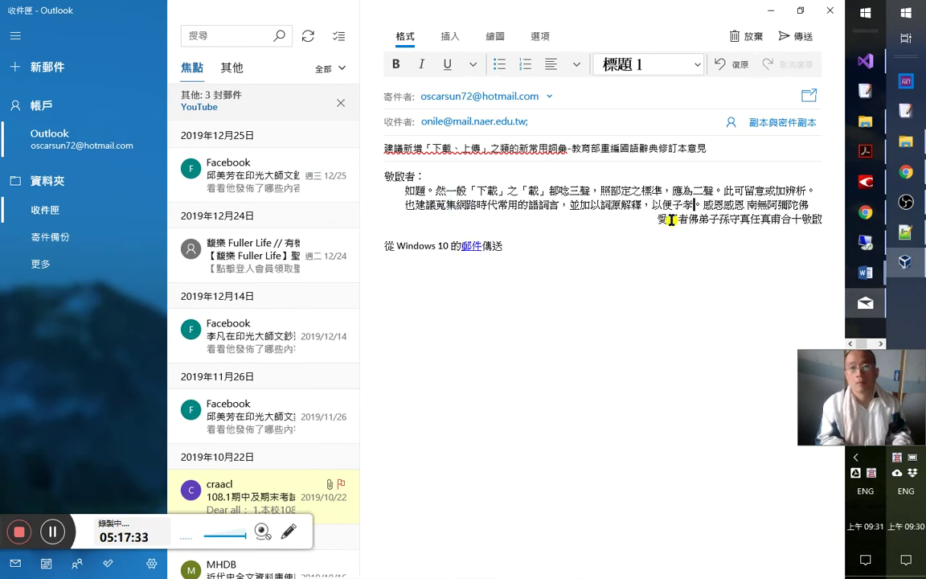
type("nfnd")
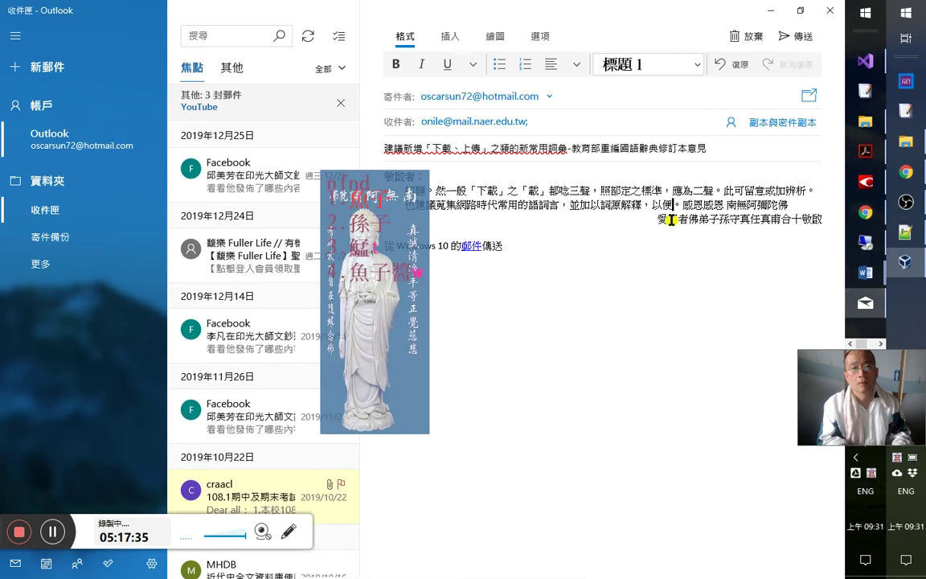
type("子孫")
type("hey後進")
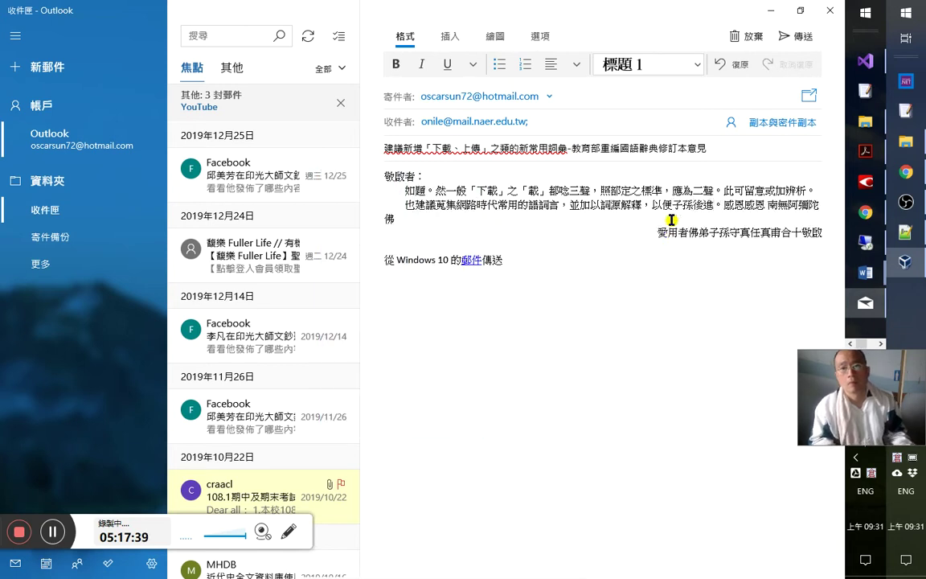
key("Left")
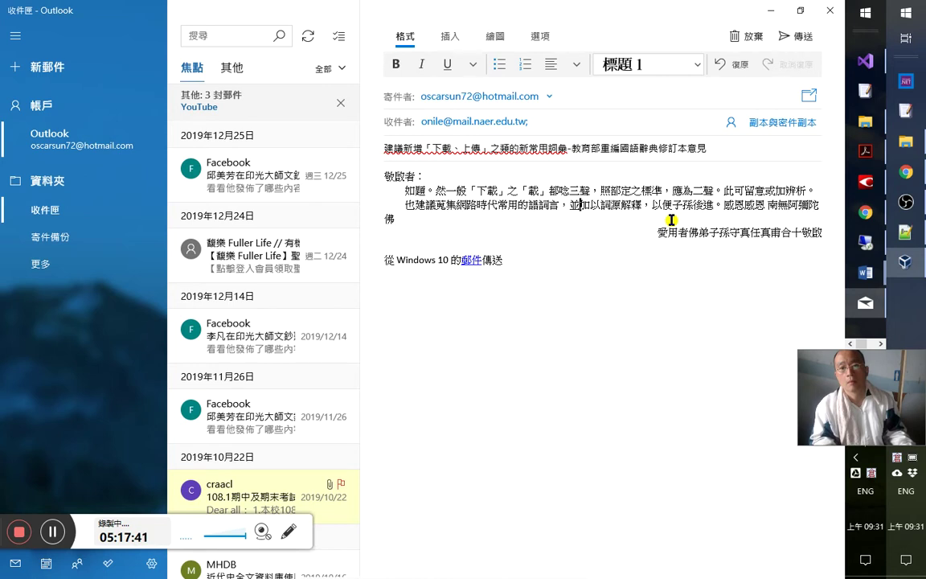
key("Down")
key("Escape")
key("Return")
key("Right")
key("Right")
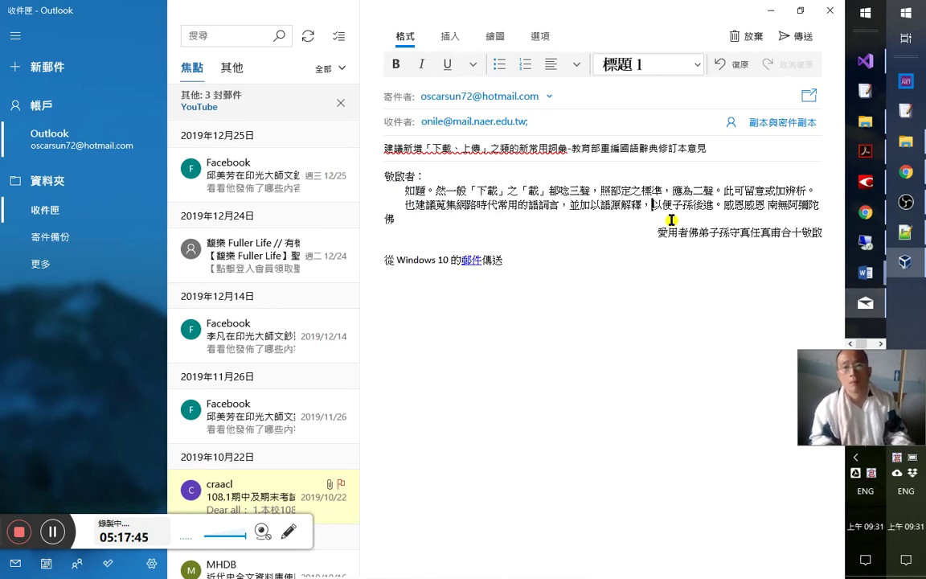
- Add the example 「當」（不及格）出自橋牌之說 as supporting evidence
type("（如當")
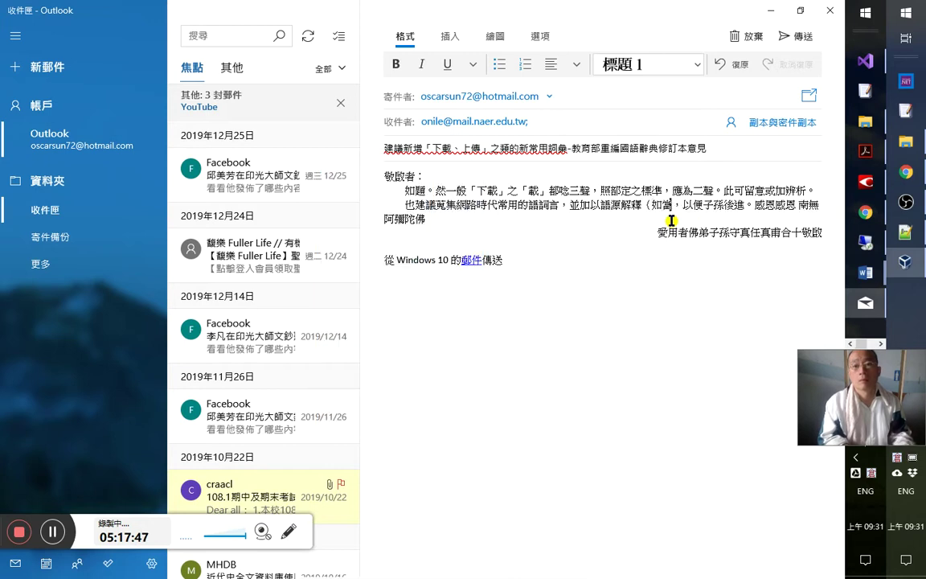
type("「")
key("Right")
type("」")
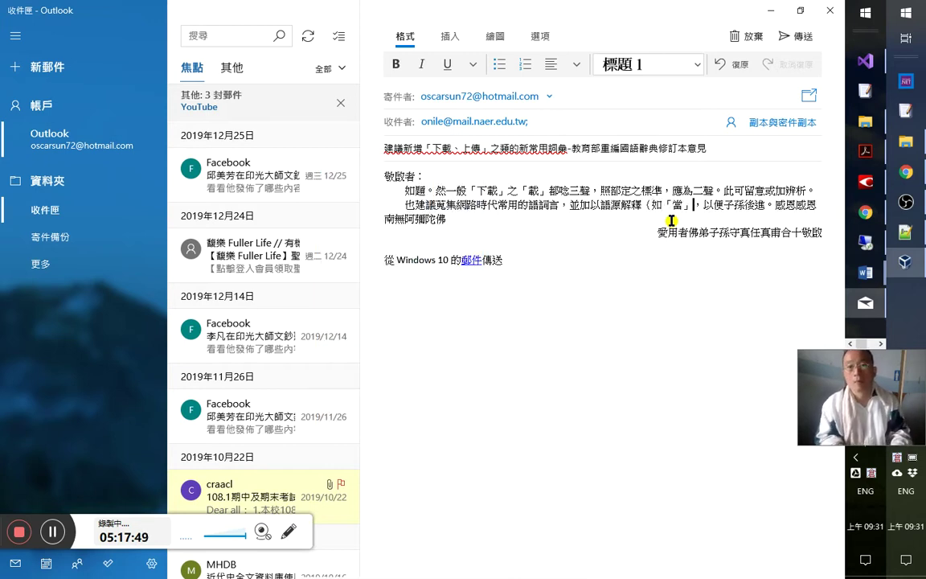
type("為）")
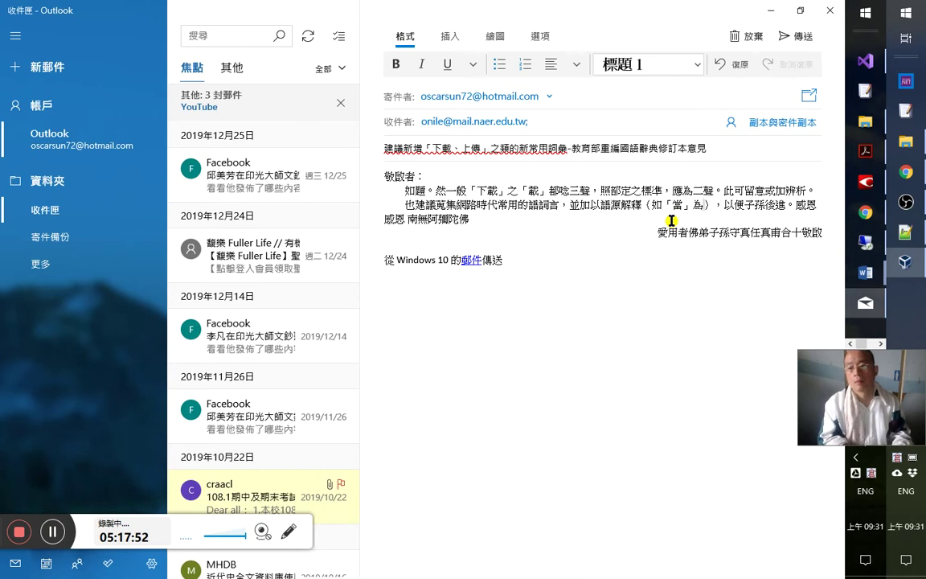
key("Left")
key("Left")
type("（不")
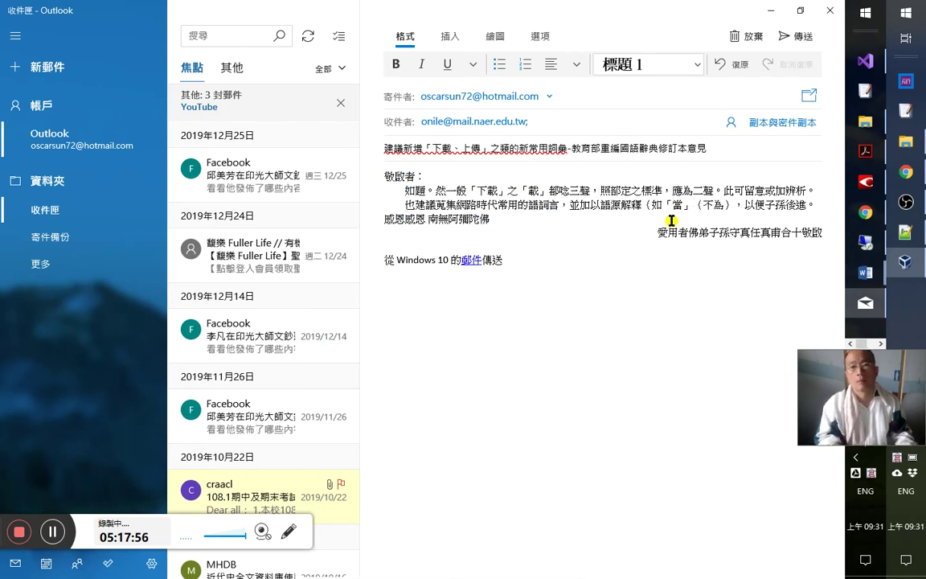
type("及格")
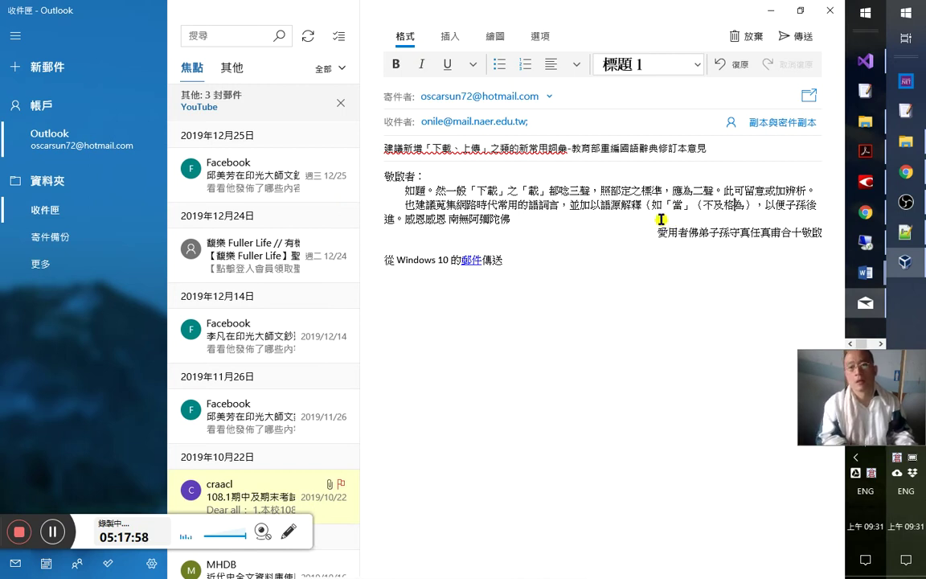
type("）")
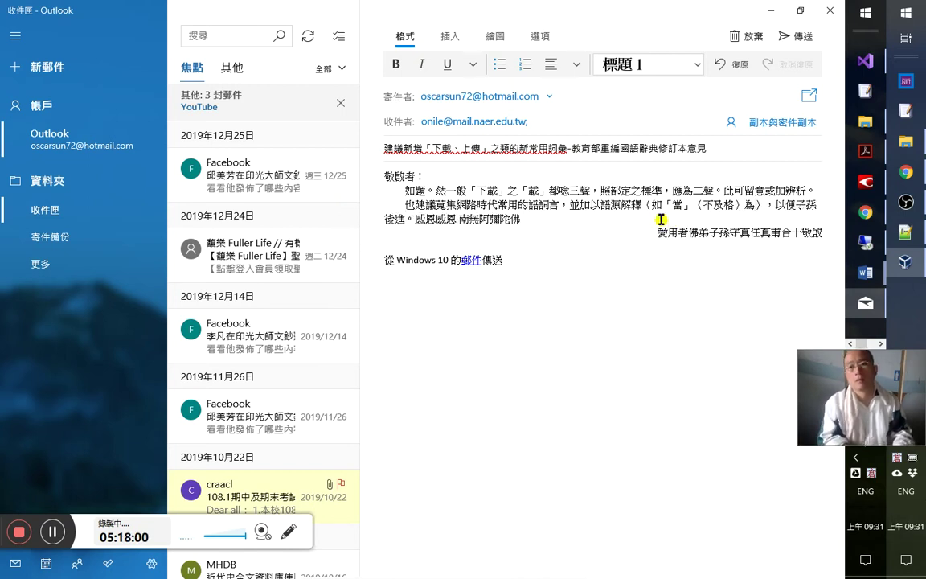
type("出自")
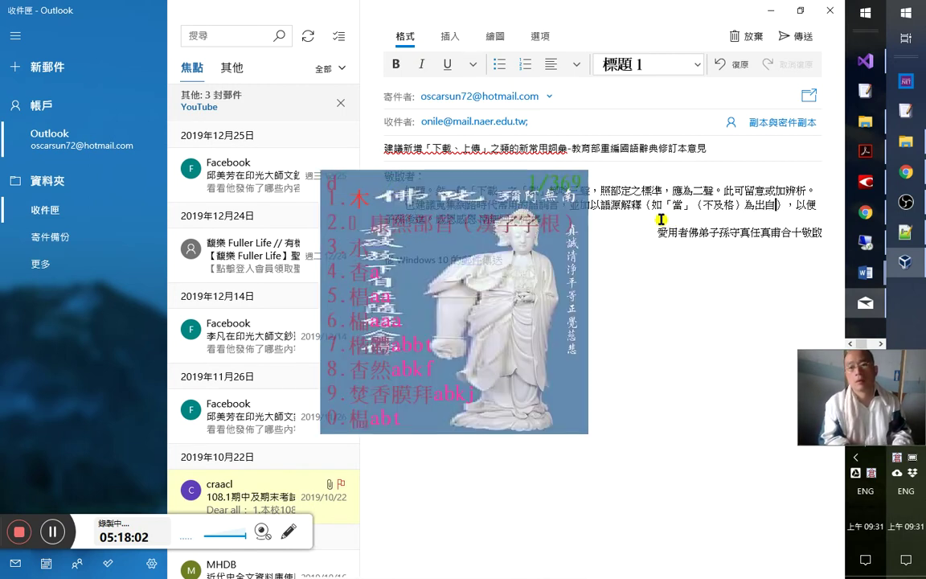
type("b")
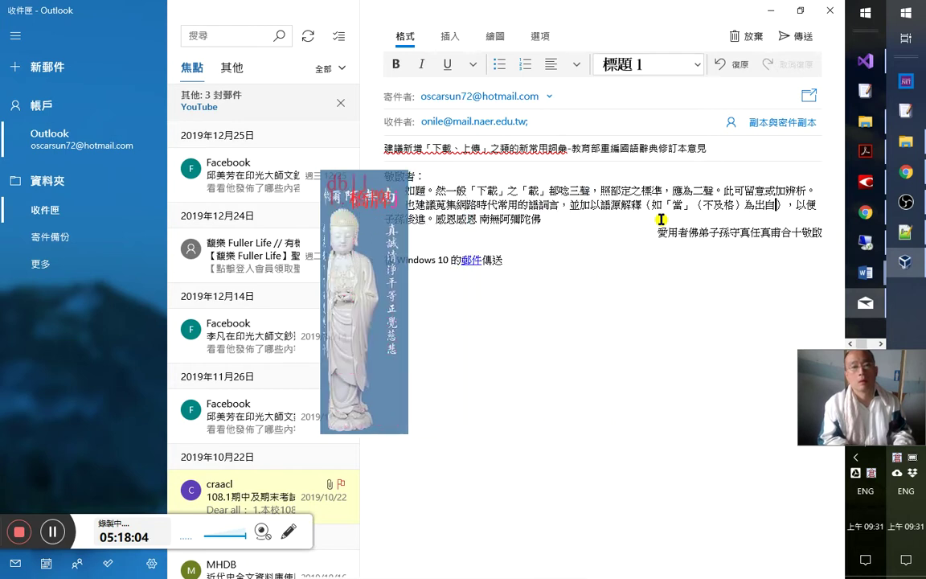
type("橋牌之說，即")
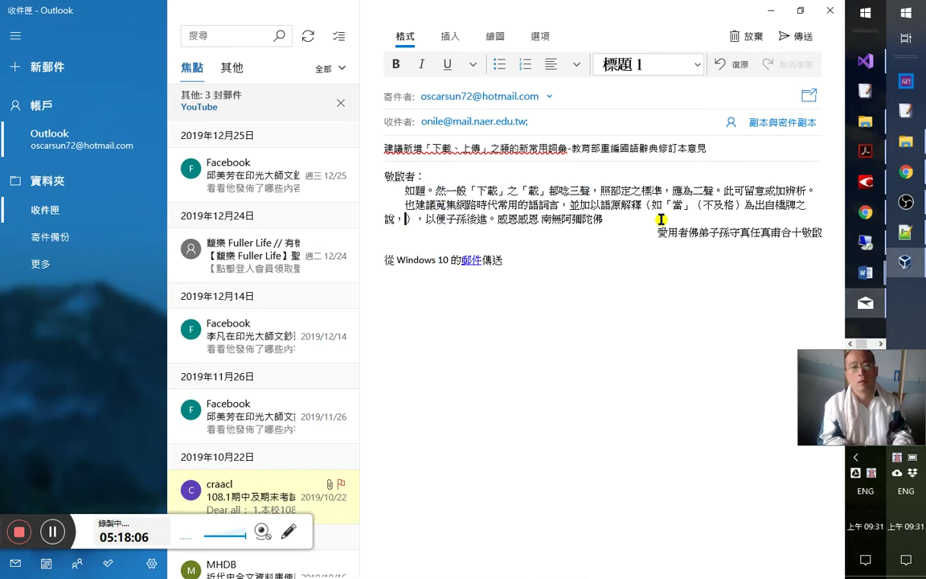
type("可資一證")
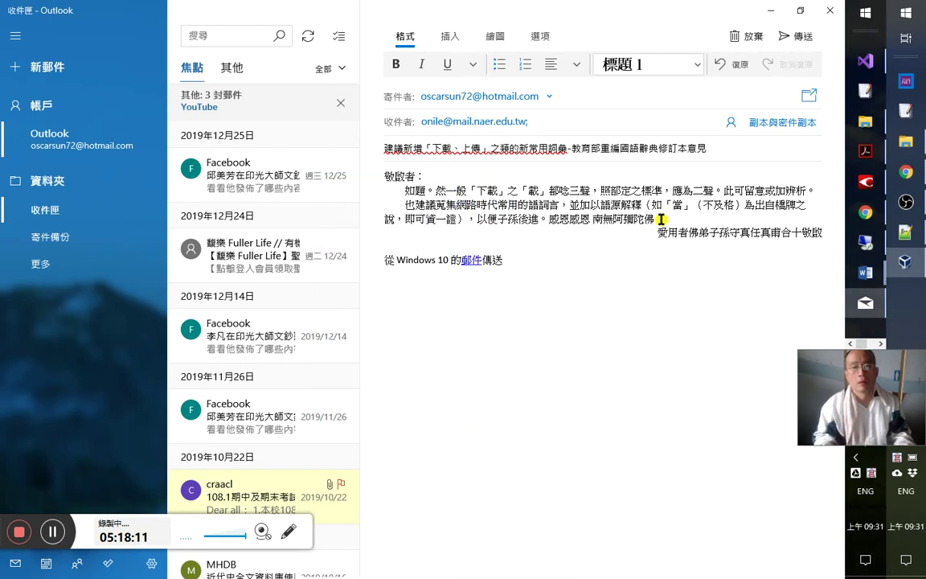
type("。")
- Insert 或 and 術語 into the wording and delete the stray full stop after 一語
key("End")
key("Left")
key("Left")
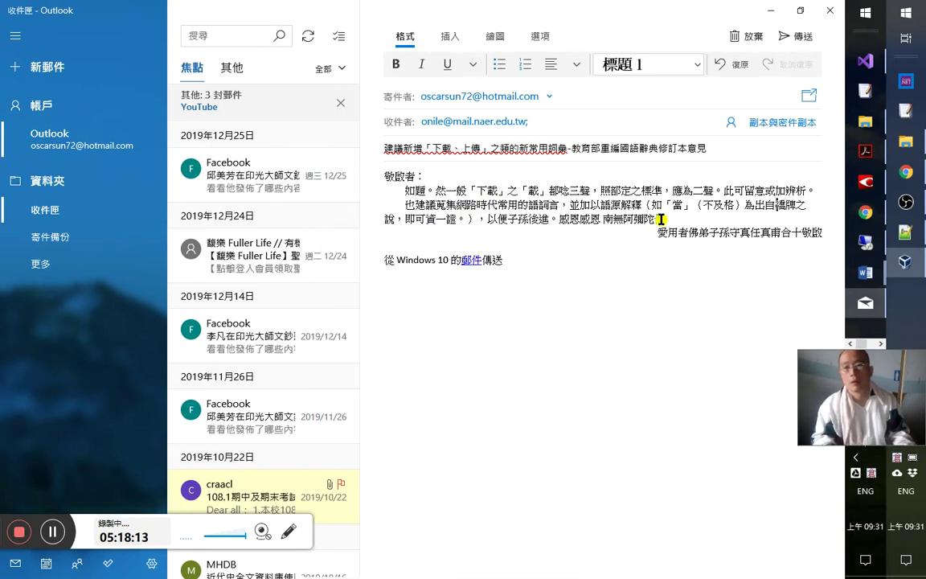
type("或")
key("Down")
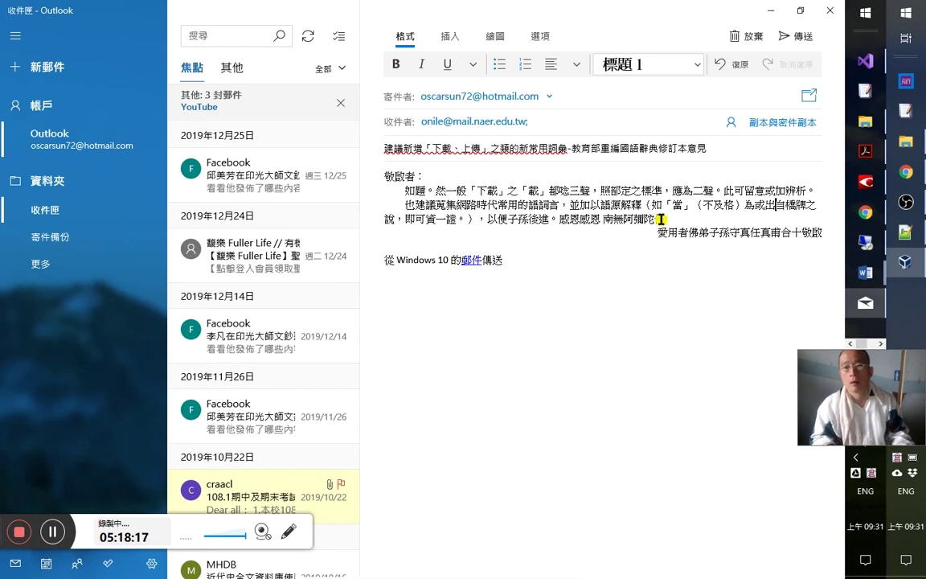
type("術語")
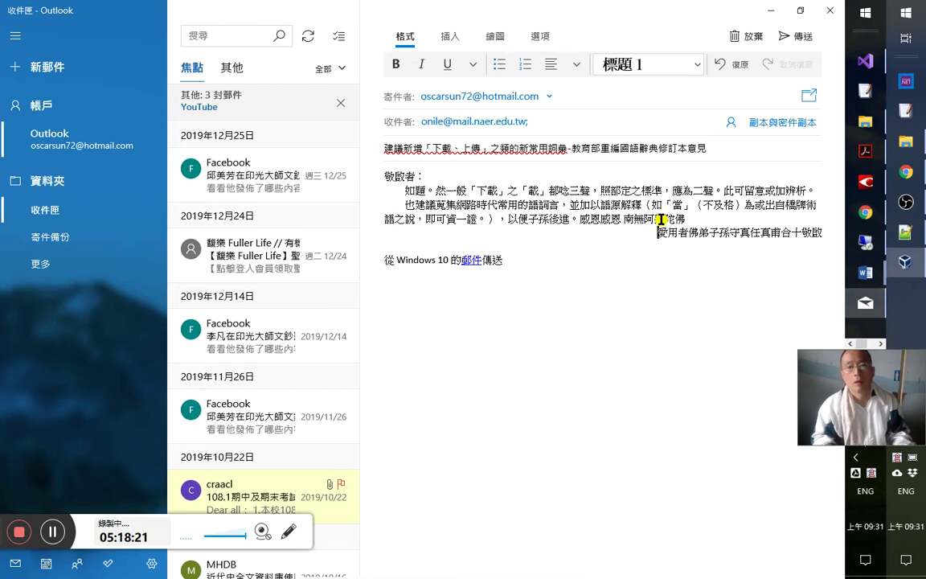
left_click(744, 205)
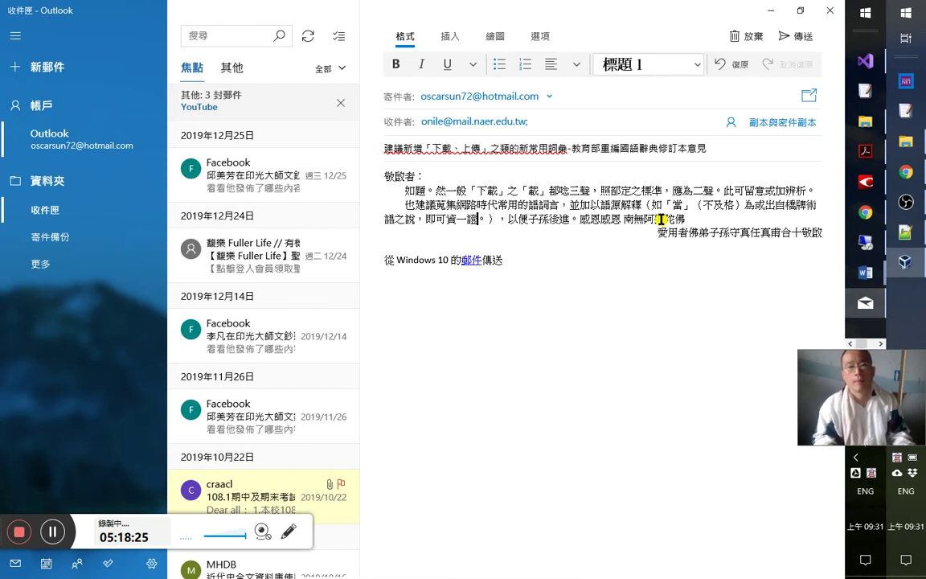
key("Delete")
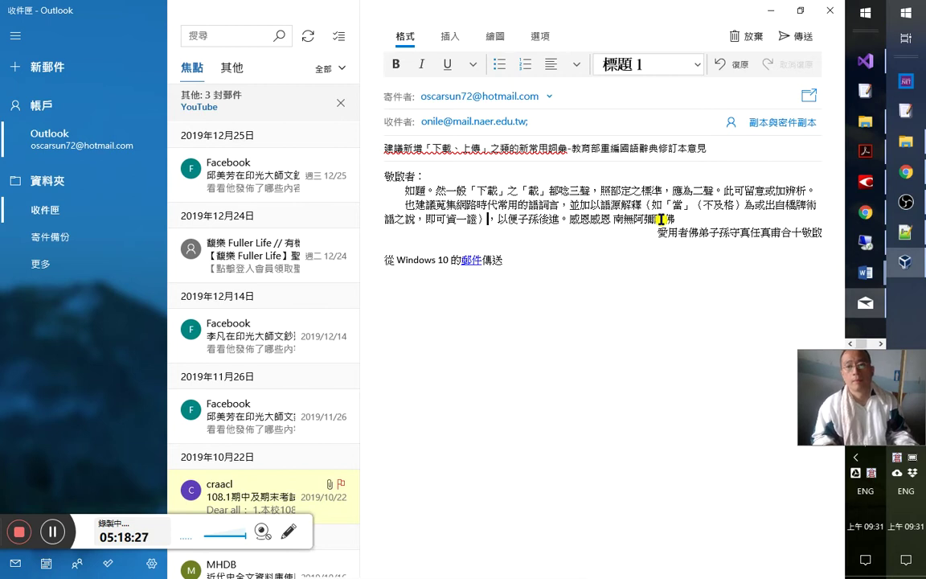
- Close the unfinished Mail draft and the Mail window
key("ctrl+Return")
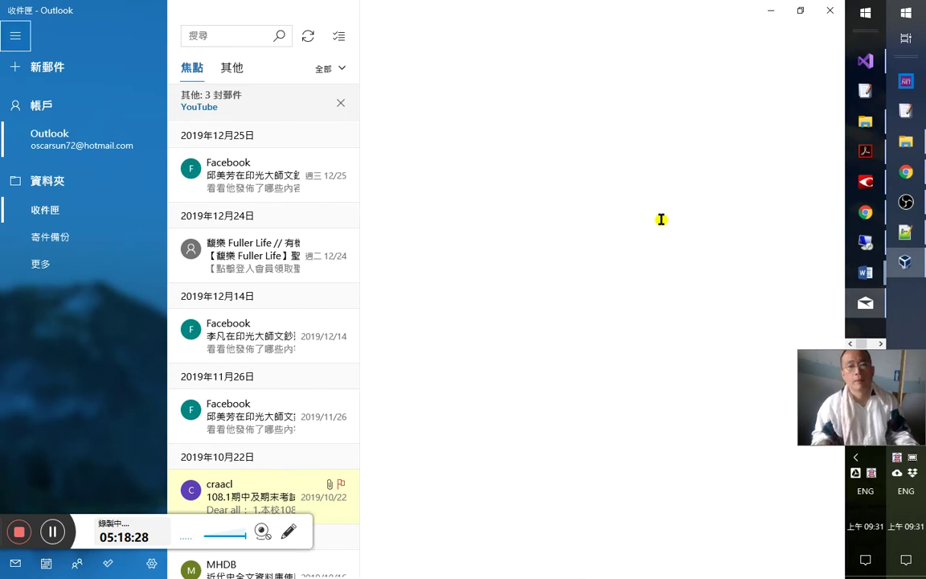
left_click(829, 10)
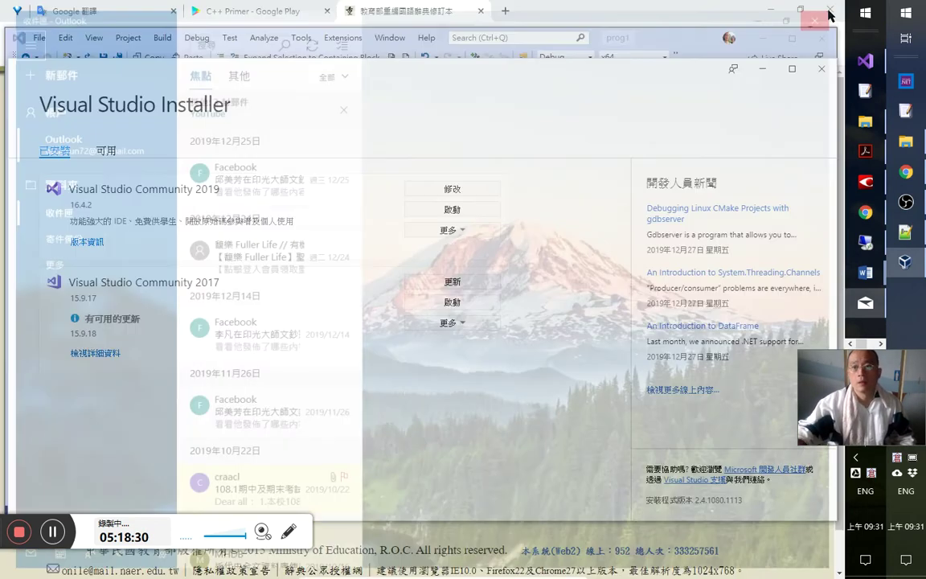
left_click(54, 528)
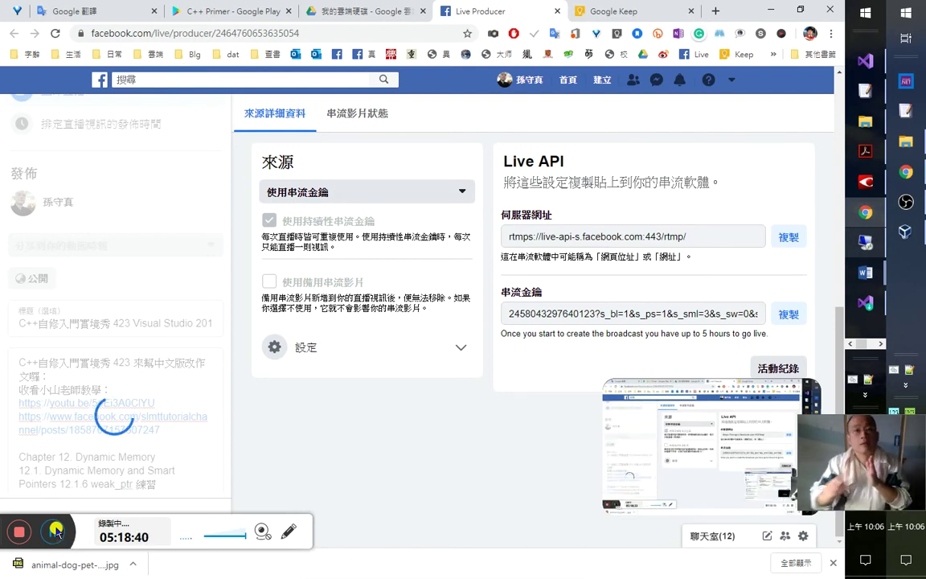
- Close the Live Producer and Google Keep tabs, check the date, and bring back Visual Studio Installer
key("ctrl+w")
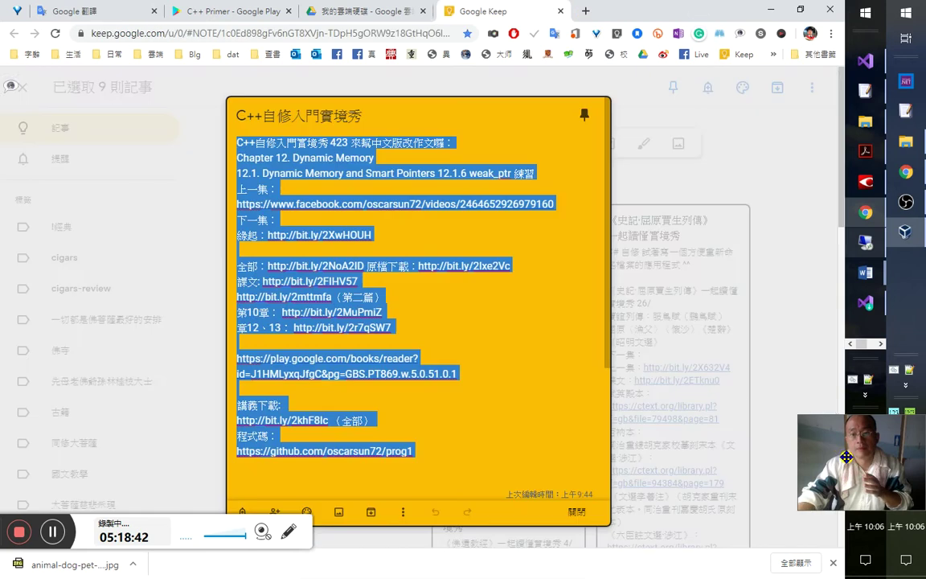
left_click(881, 529)
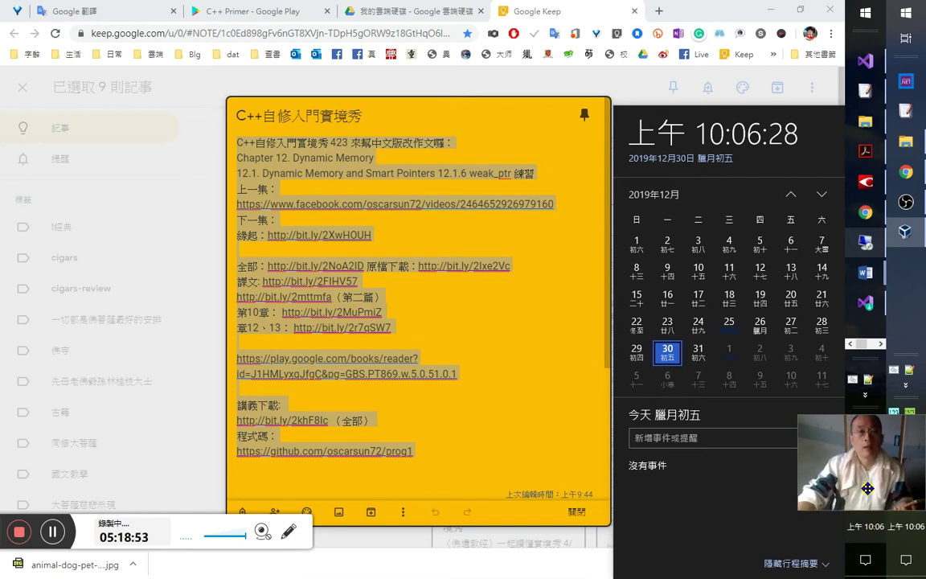
left_click(596, 14)
key("ctrl+w")
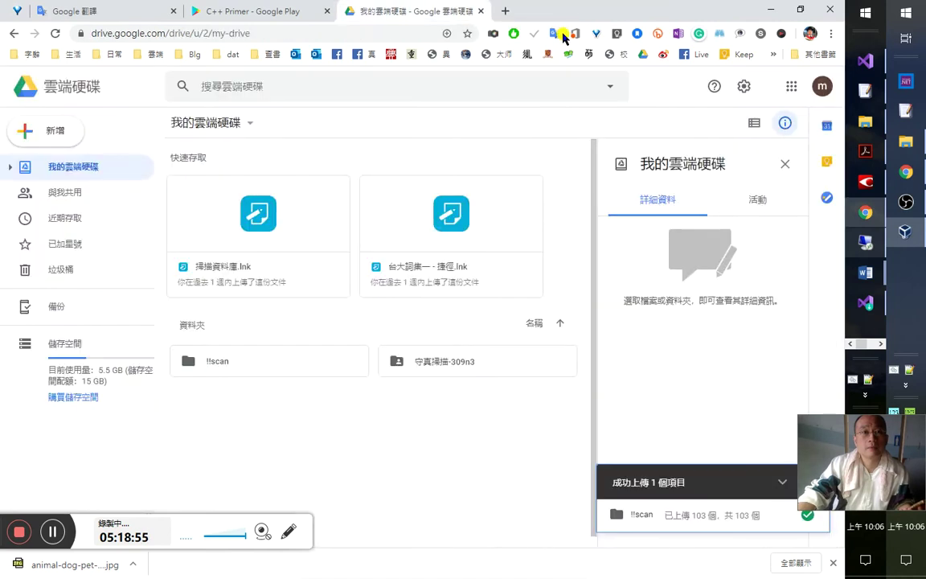
left_click(854, 304)
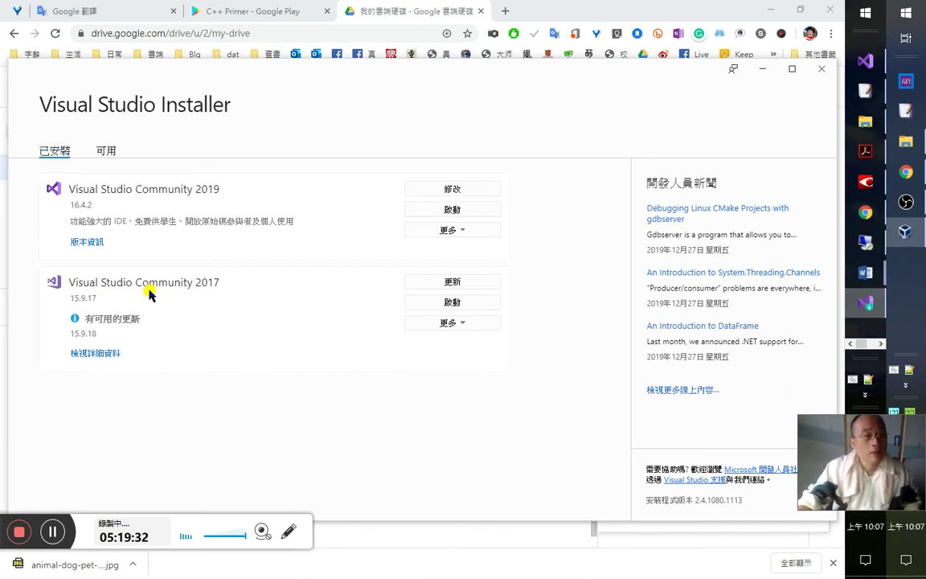
- Start the Community 2017 update, pause it at 44%, and open the 2019 16.4.2 release notes
left_click(469, 282)
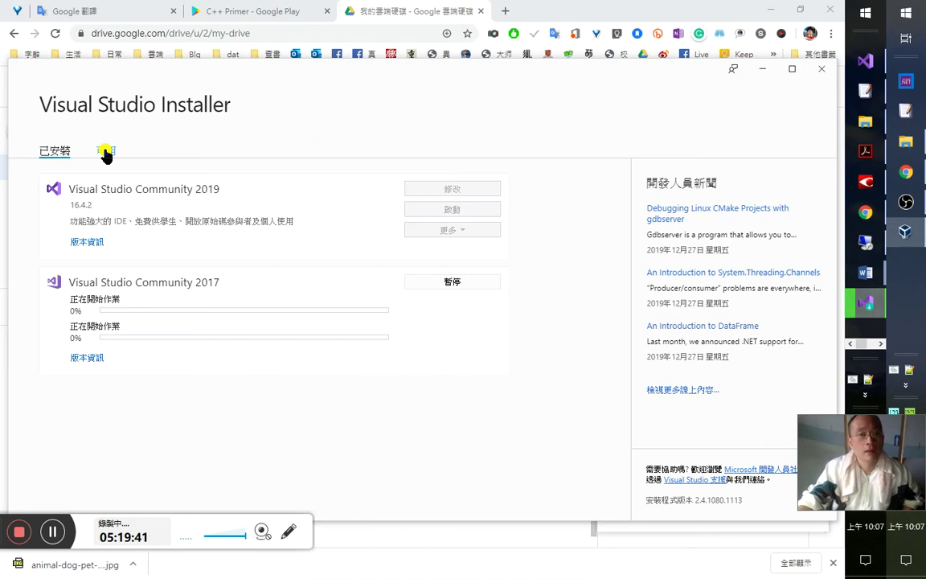
left_click(107, 154)
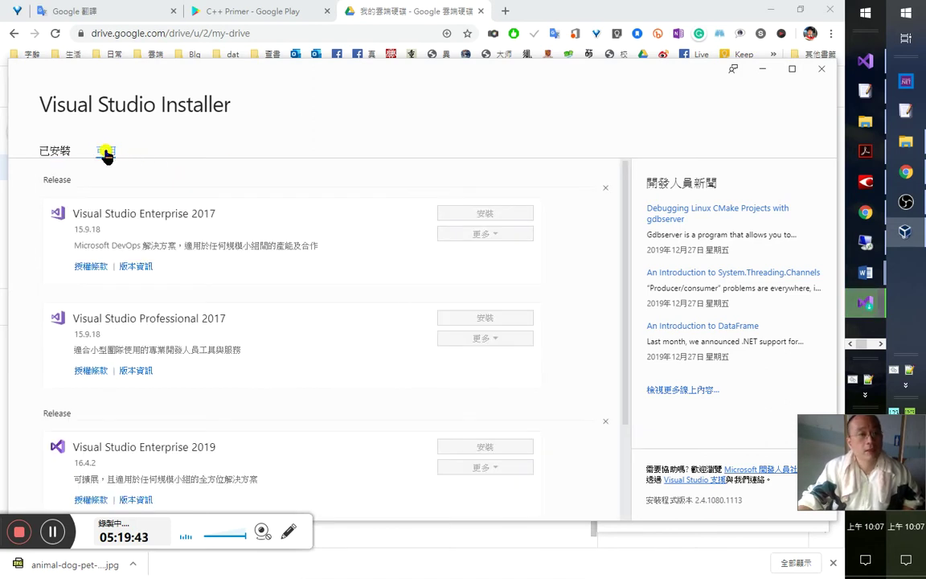
left_click(56, 152)
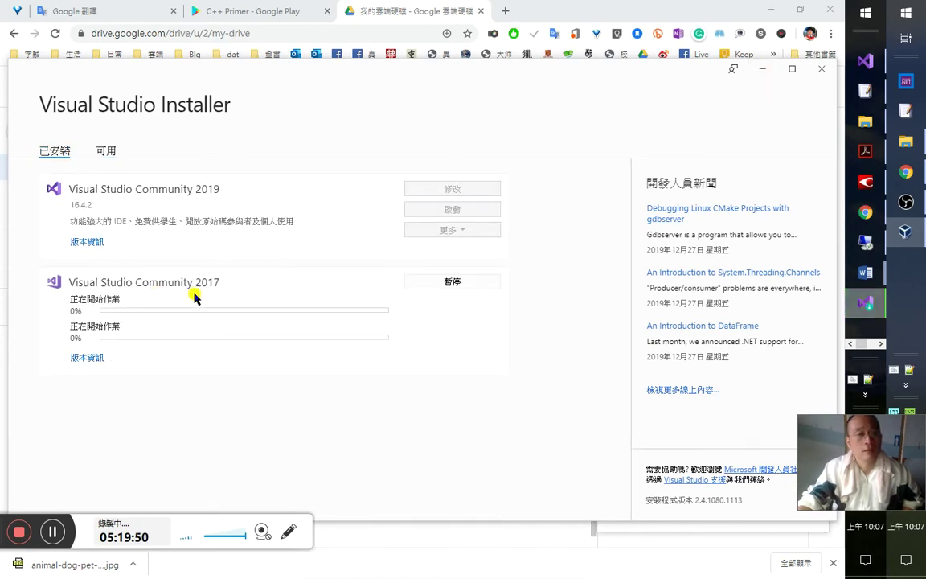
left_click(446, 283)
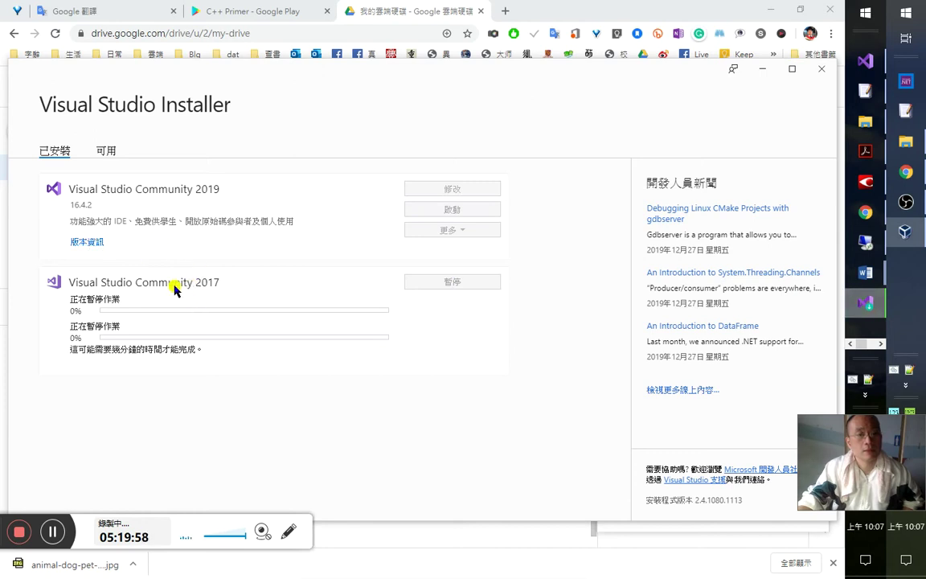
left_click(91, 243)
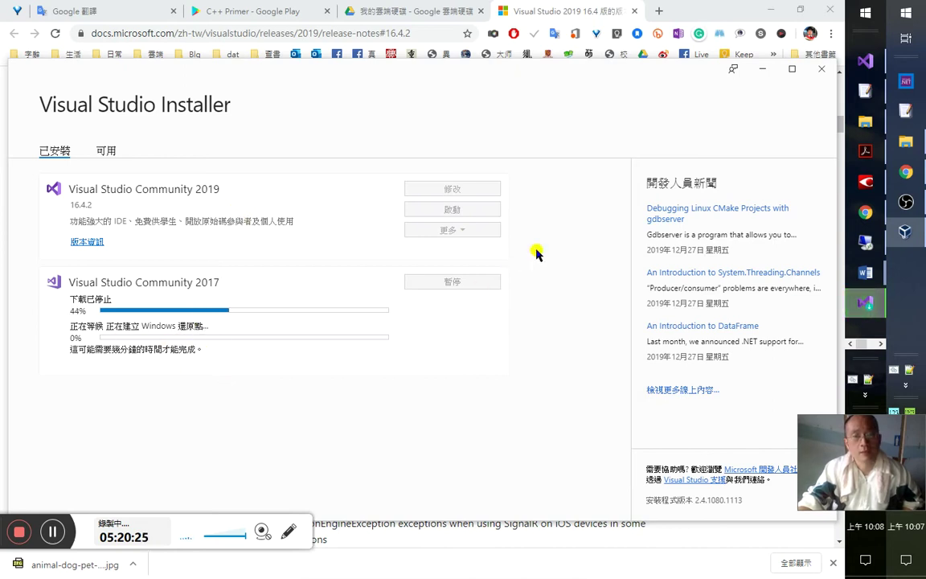
left_click(762, 70)
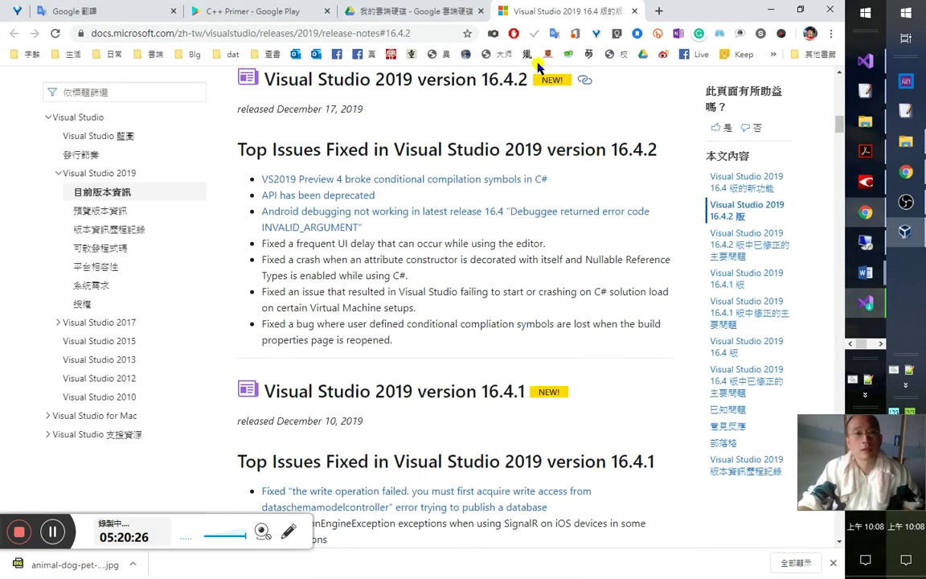
- Edit the Google Translate source phrase to 加裝功能 so it reads 'Retrofit function', then return to YouTube
left_click(907, 172)
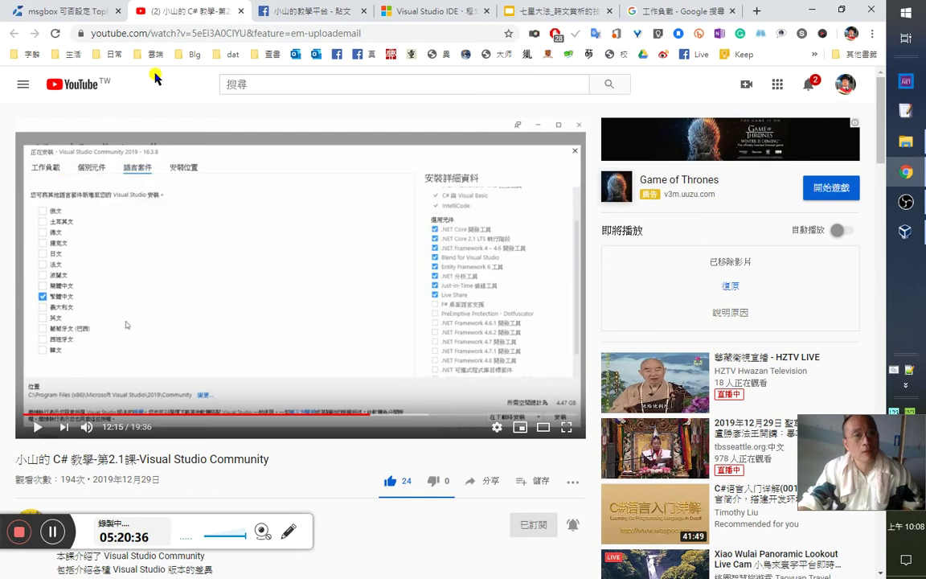
left_click(812, 11)
left_click(140, 16)
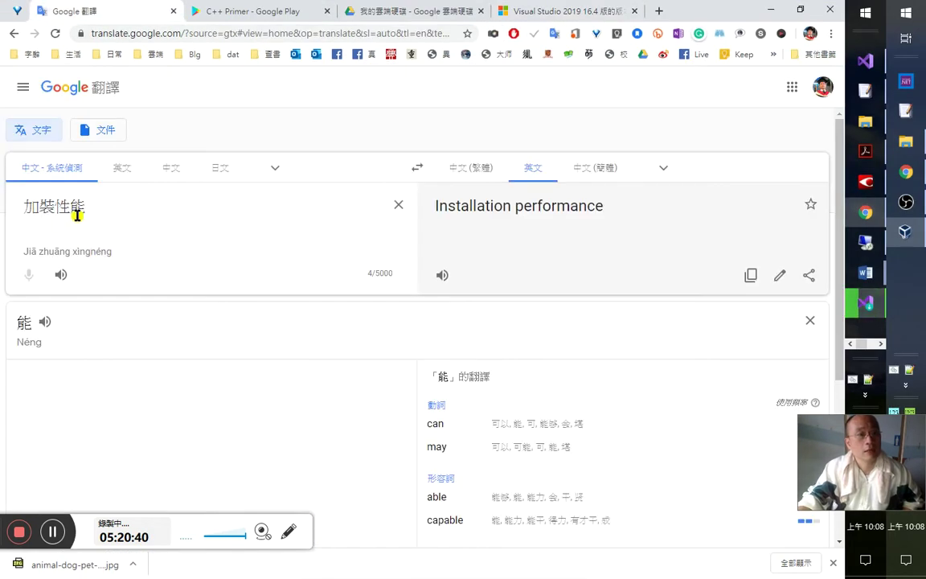
left_click_drag(54, 211, 134, 243)
key("ctrl+c")
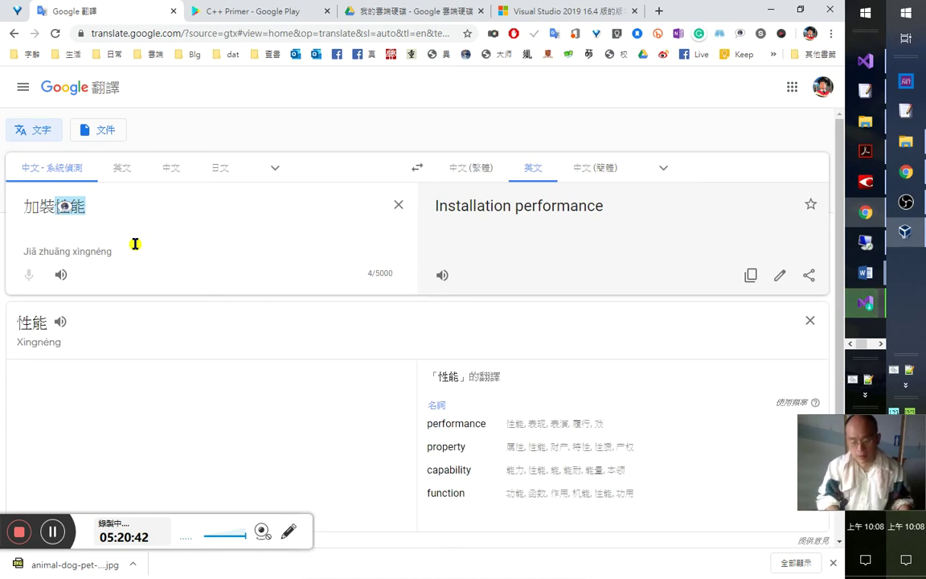
key("BackSpace")
key("ctrl+v")
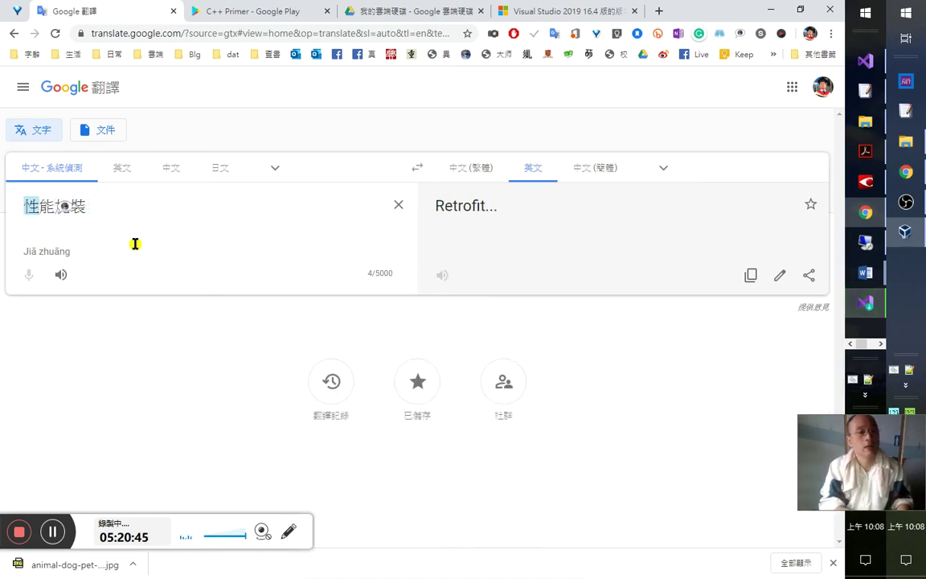
key("BackSpace")
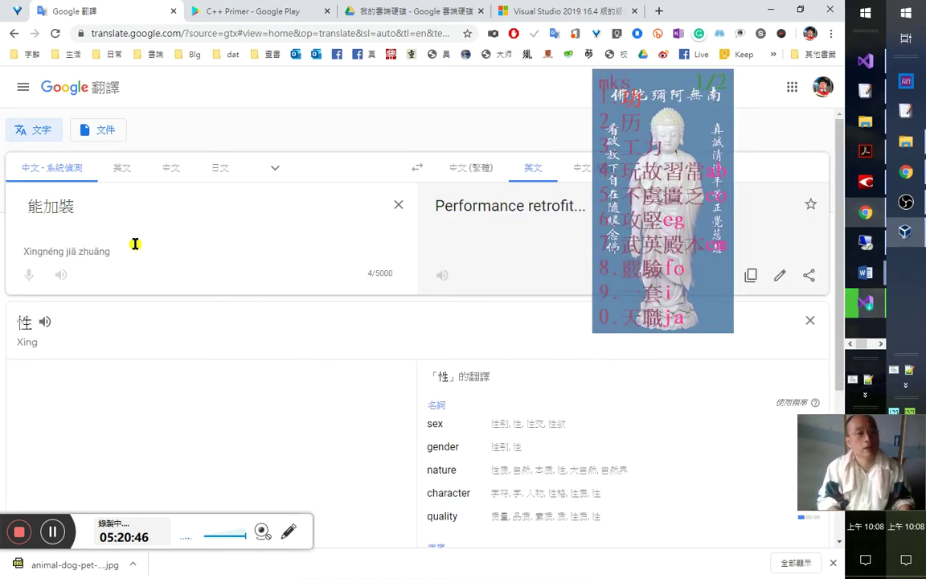
type("天天")
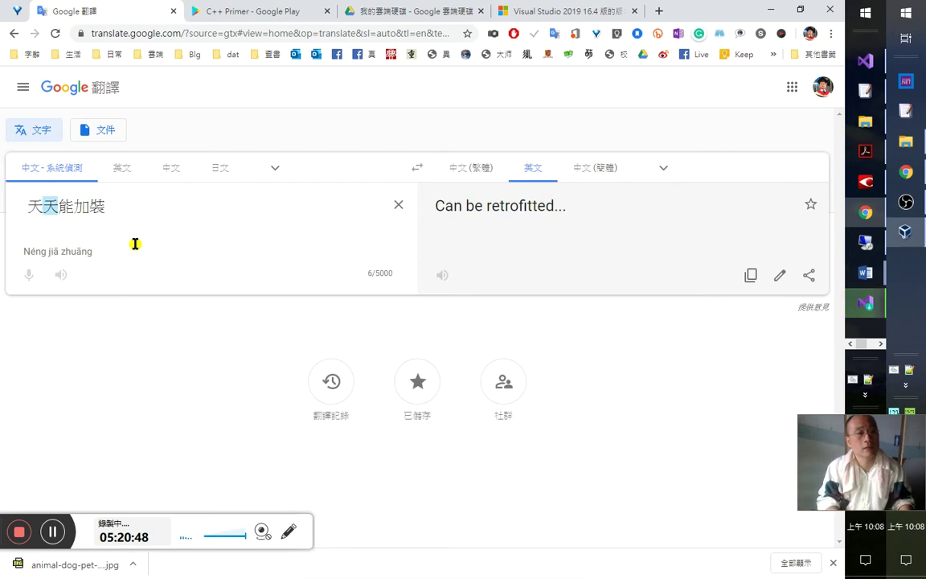
type("功")
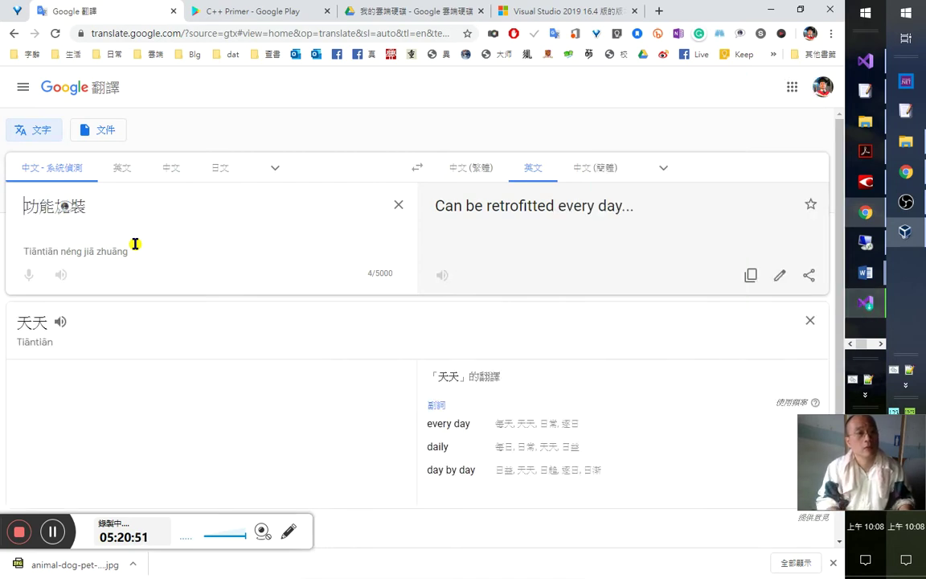
type("功能")
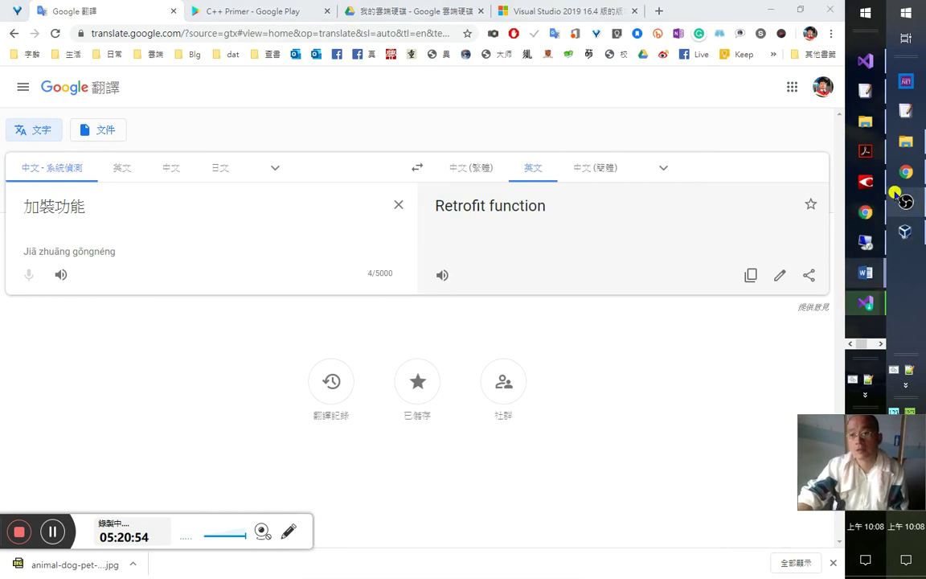
left_click(914, 173)
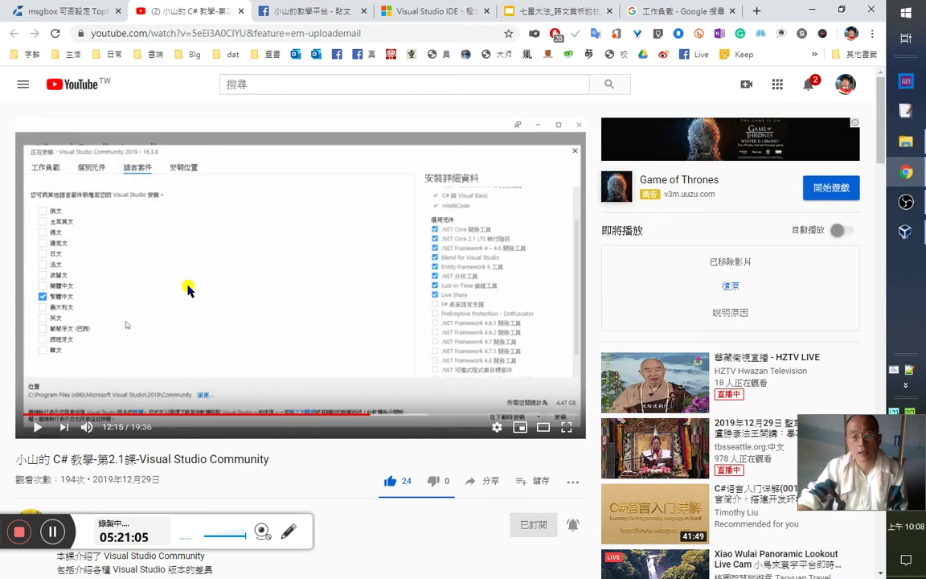
- Open Modify for Community 2019 16.4.2 on Workloads with 使用 C++ 的桌面開發 checked, minimizing YouTube
scroll(224, 480, "down", 1)
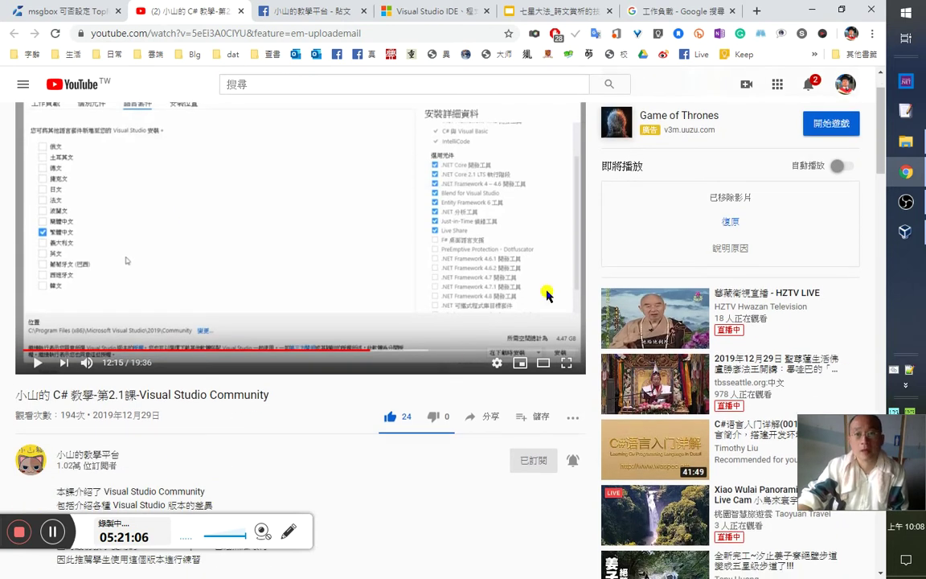
left_click(907, 230)
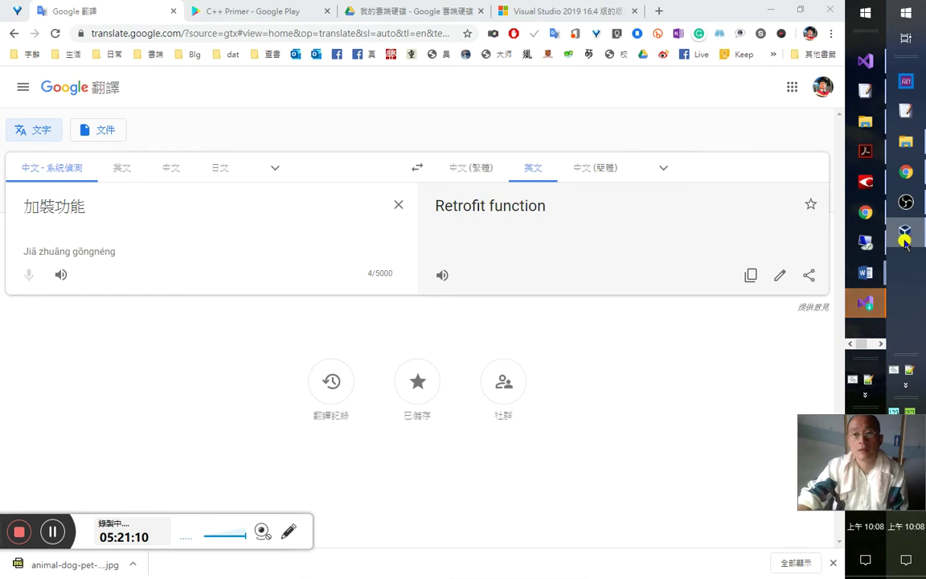
left_click(864, 313)
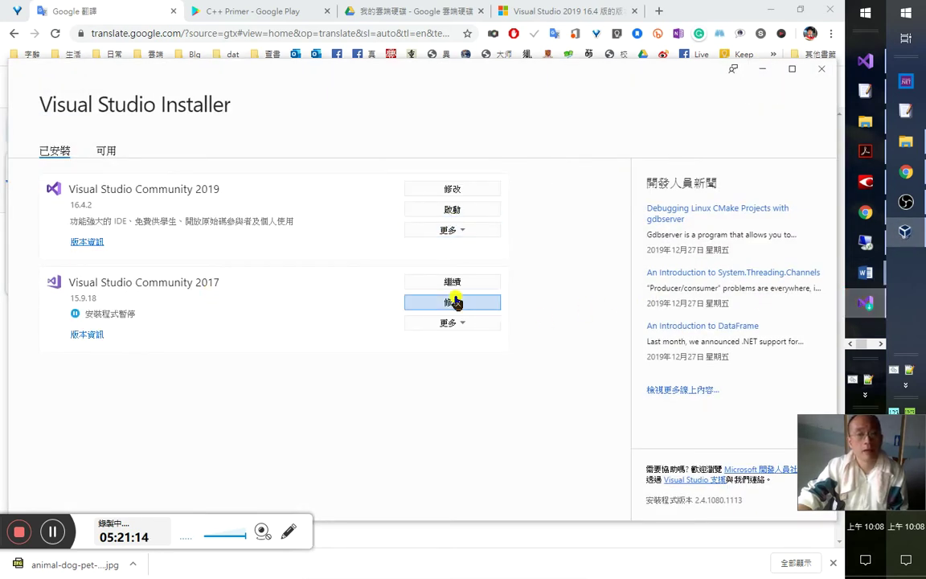
left_click(453, 190)
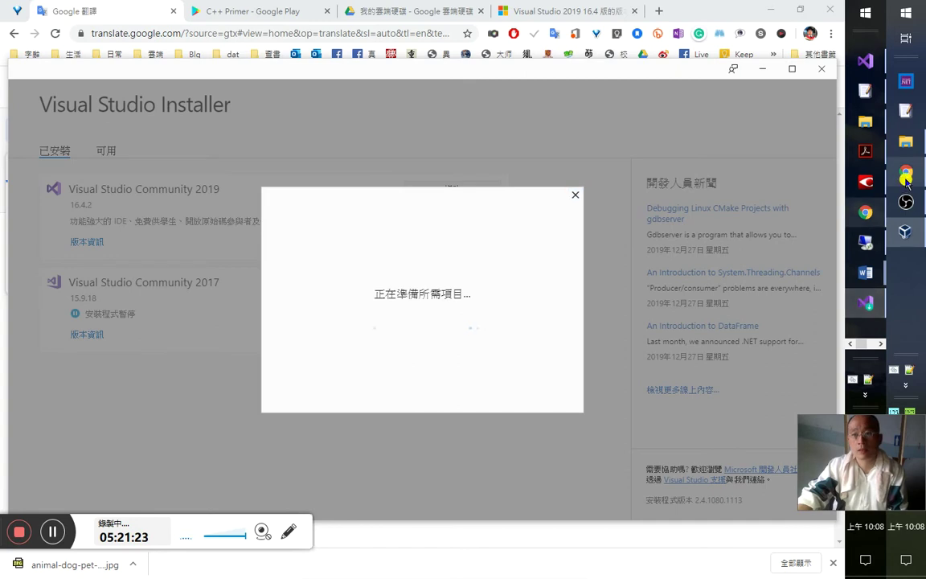
mouse_move(907, 177)
left_click(815, 156)
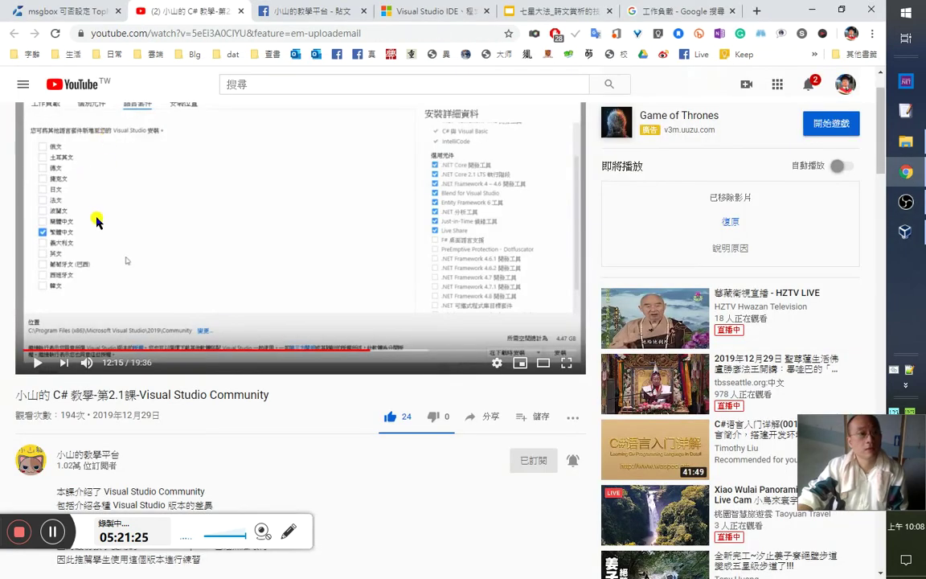
scroll(88, 178, "up", 1)
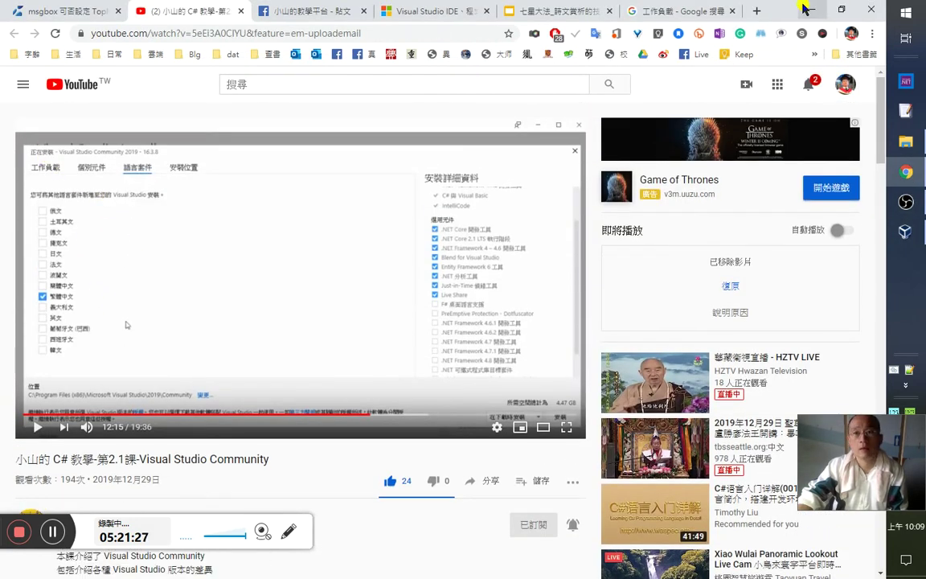
left_click(808, 9)
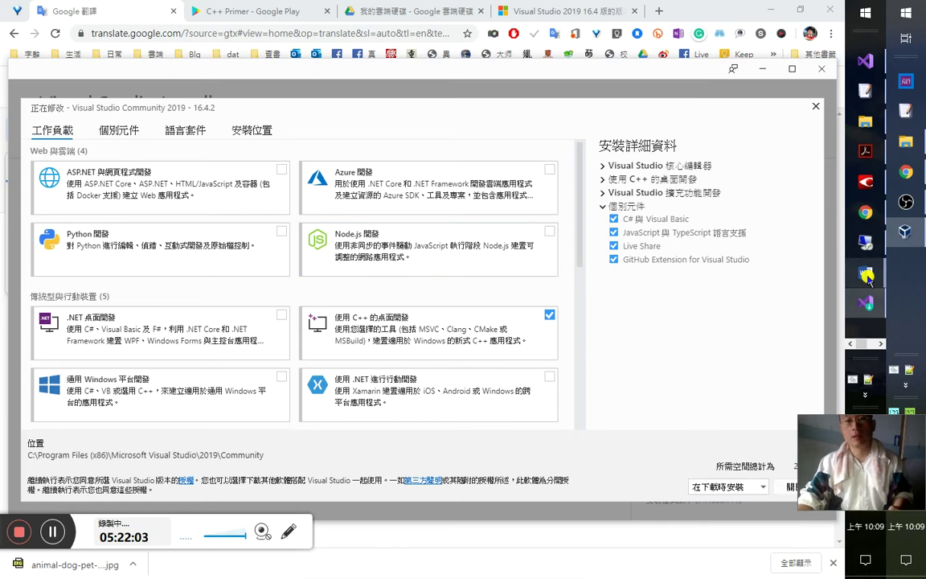
- Bring the C++ Primer notes forward and set the Review revision display to Simple Markup
mouse_move(867, 275)
left_click(791, 285)
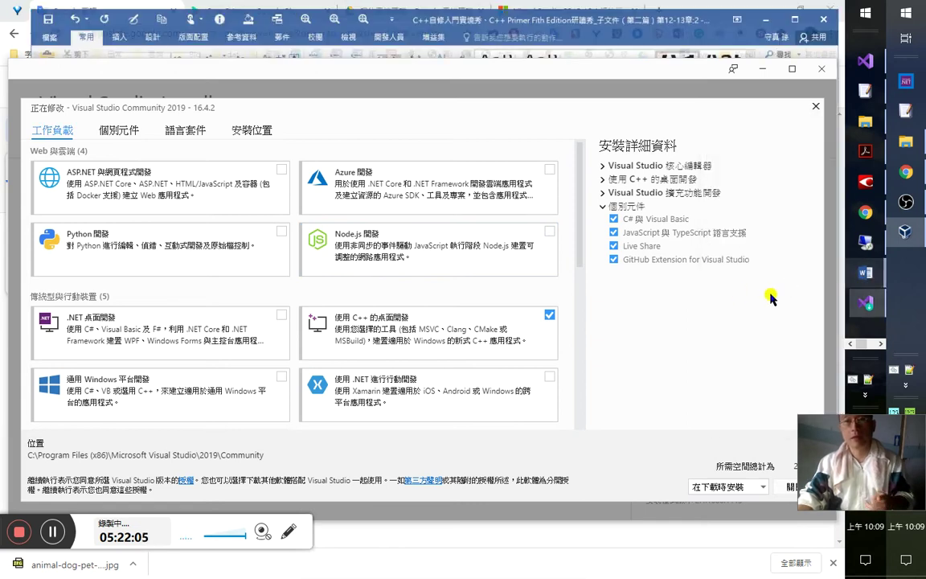
mouse_move(865, 302)
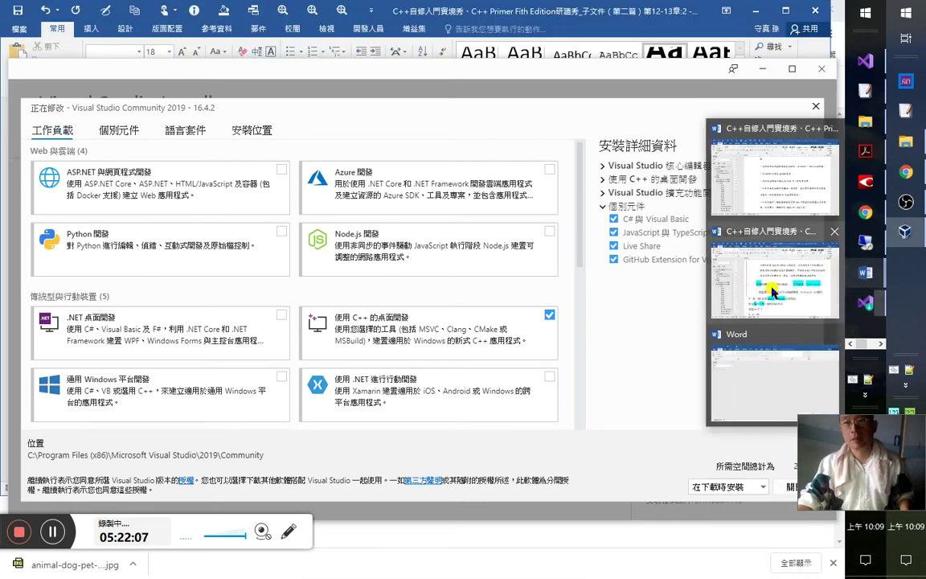
left_click(771, 288)
left_click(548, 275)
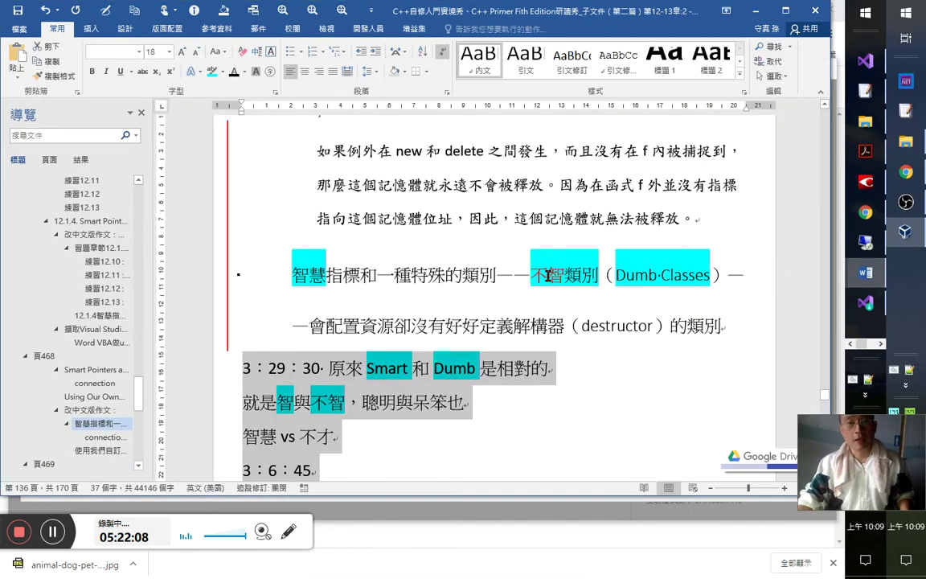
left_click(540, 275)
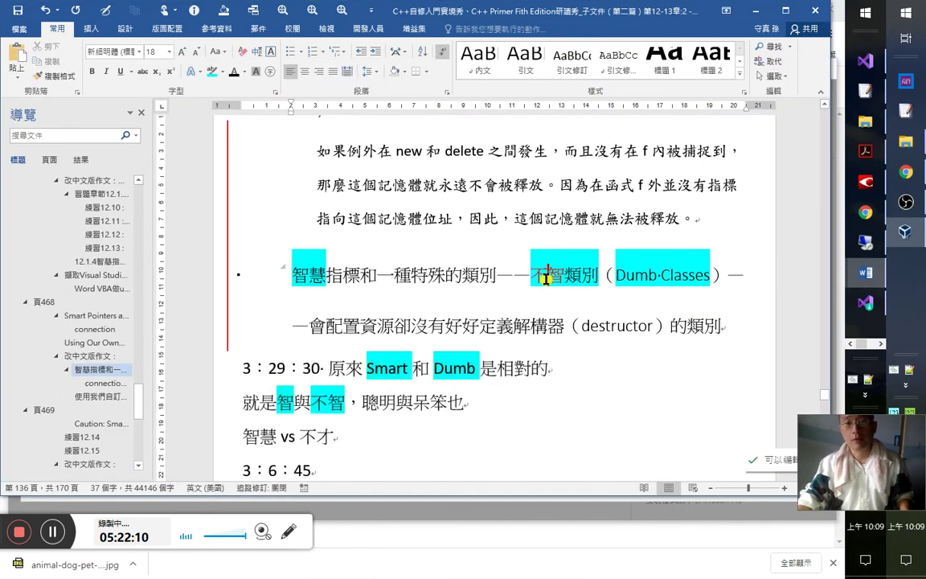
left_click(291, 28)
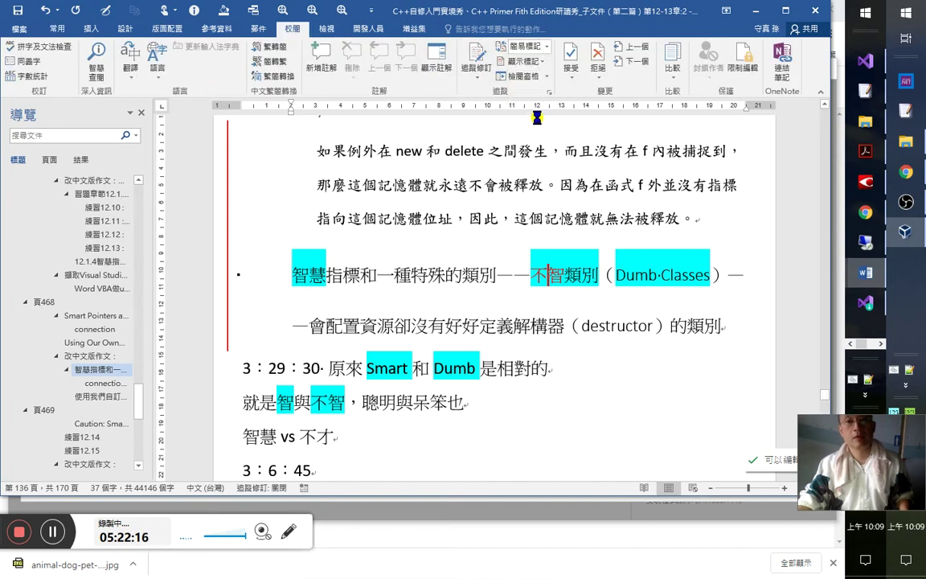
key("ctrl+z")
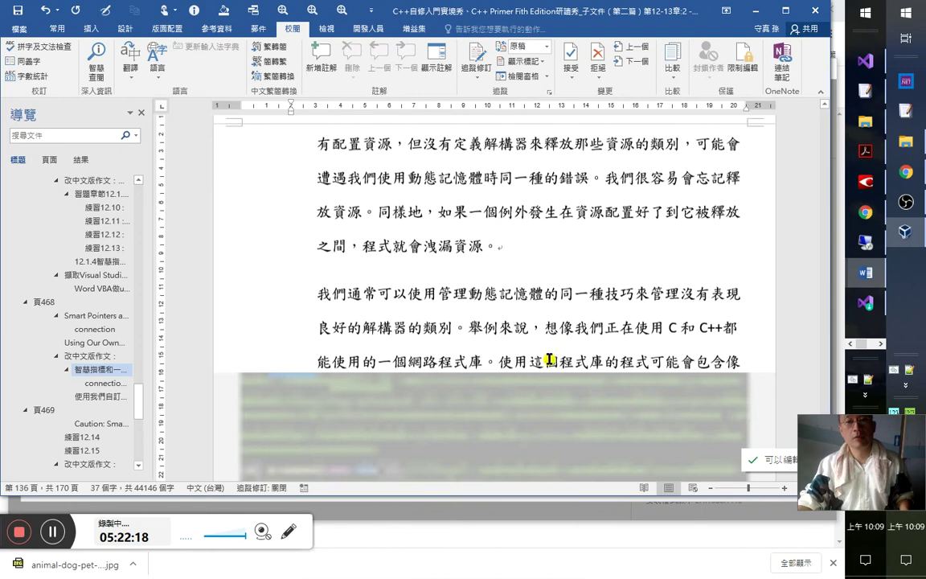
left_click(539, 46)
left_click(531, 62)
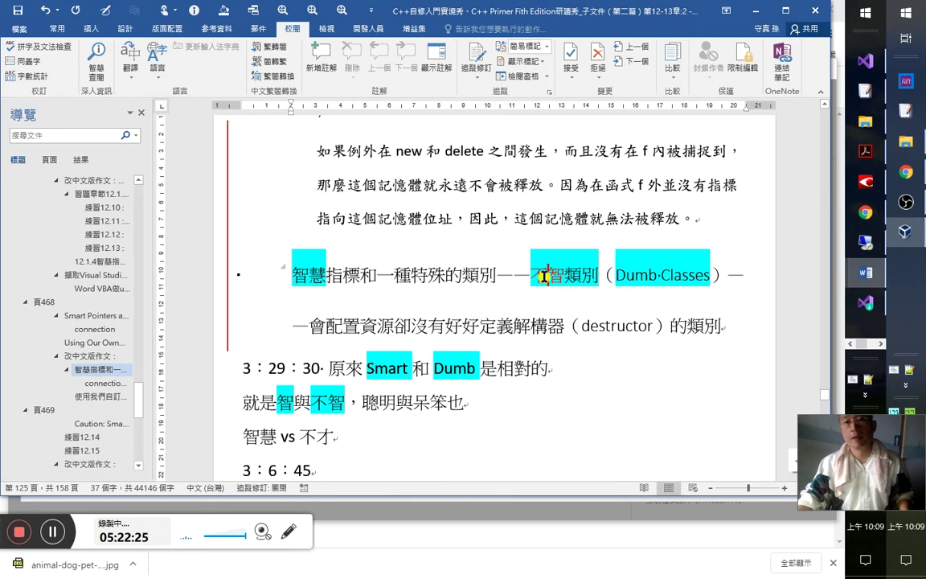
- Turn on Track Changes, paste a small copy of 不智類別 before Dumb Classes, and select the heading's 不智
left_click(544, 277)
double_click(543, 277)
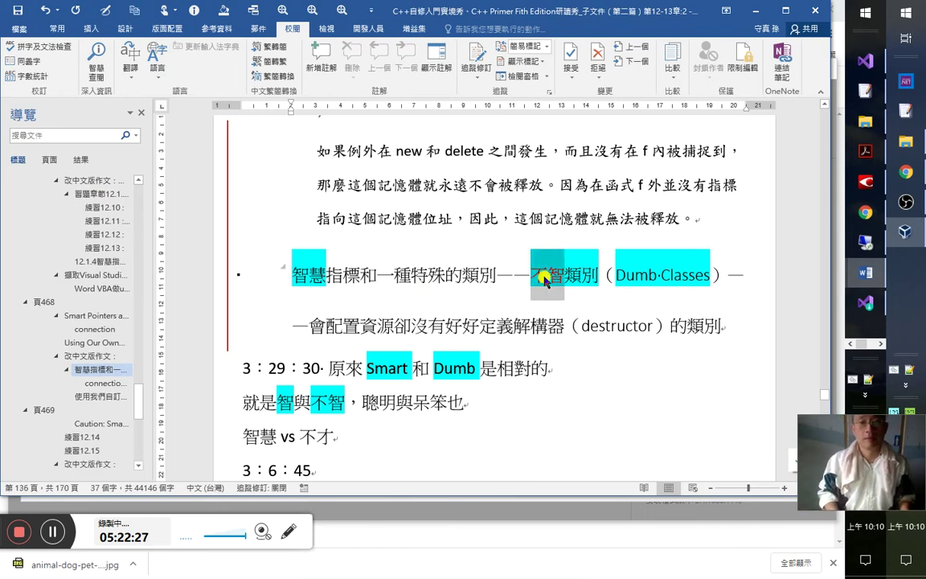
key("shift+Right")
key("shift+Right")
key("shift+Right")
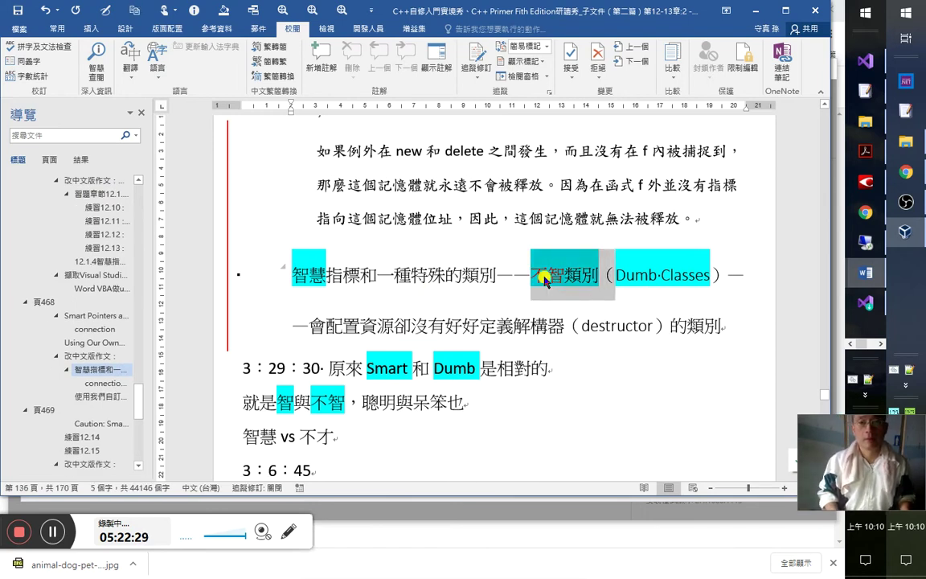
key("shift+Left")
key("ctrl+c")
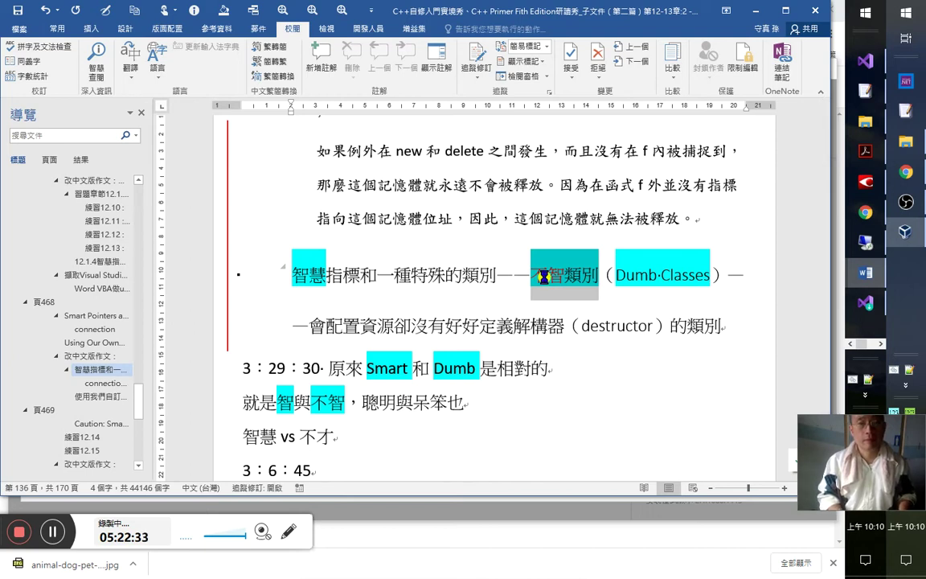
key("ctrl+shift+e")
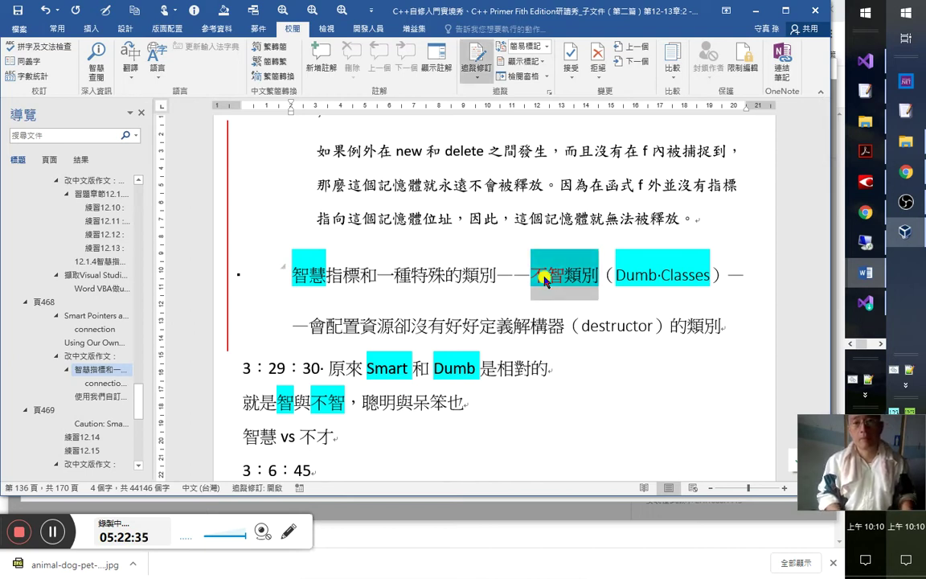
key("Delete")
key("ctrl+z")
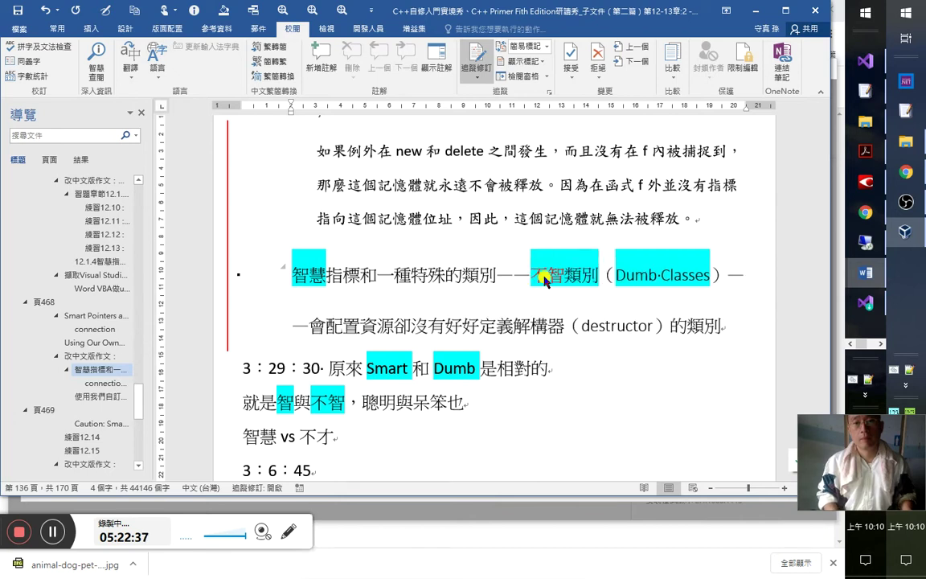
key("Right")
key("Right")
key("ctrl+v")
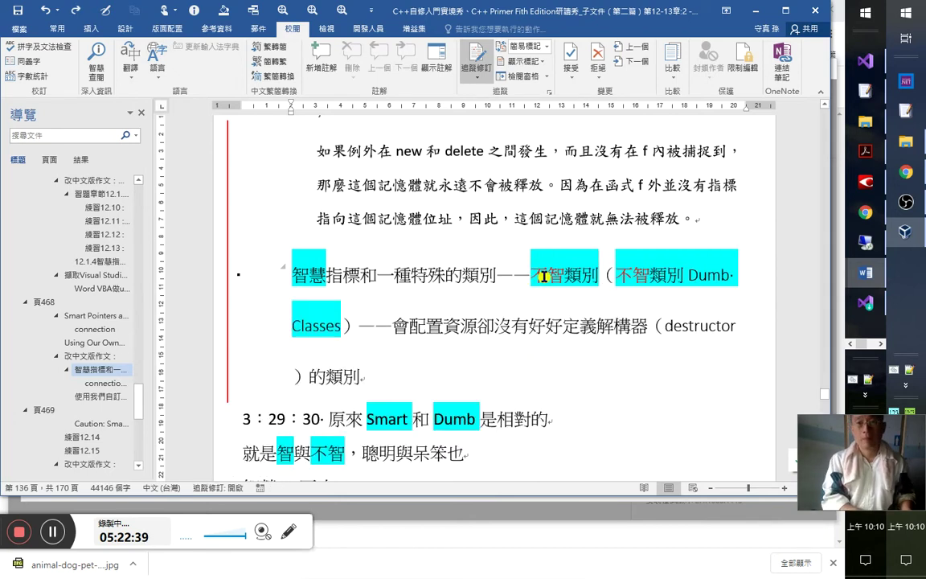
key("shift+Left")
key("shift+Left")
key("shift+Left")
key("shift+Left")
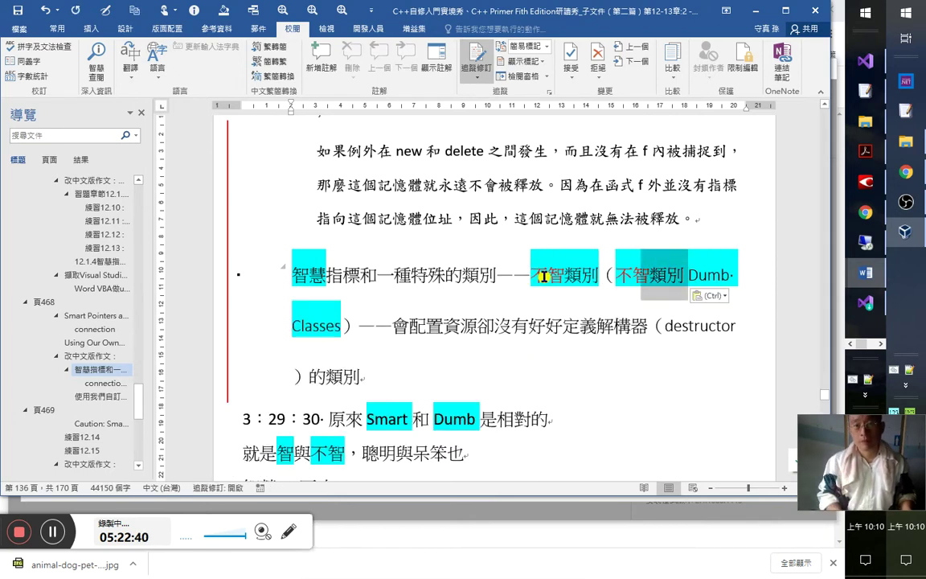
key("ctrl+=")
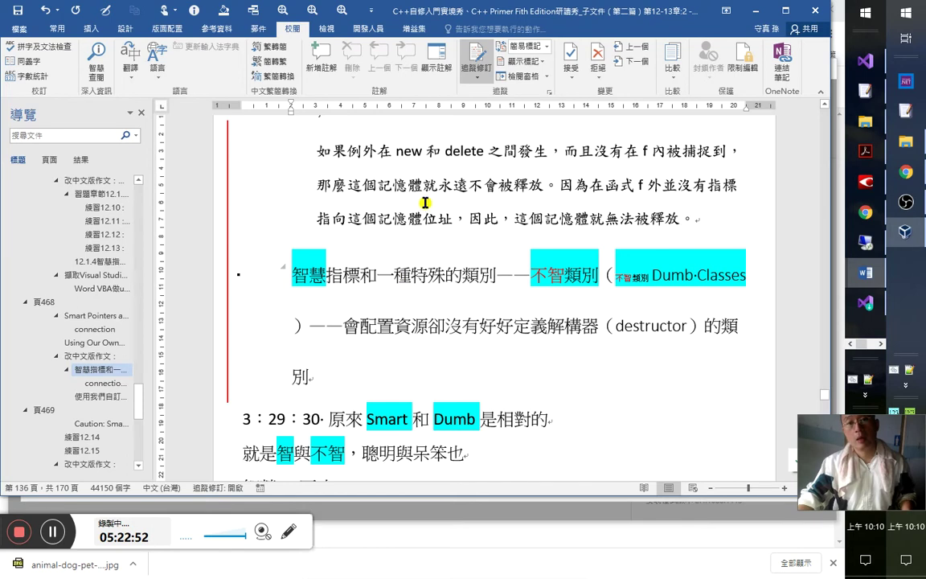
left_click(530, 265)
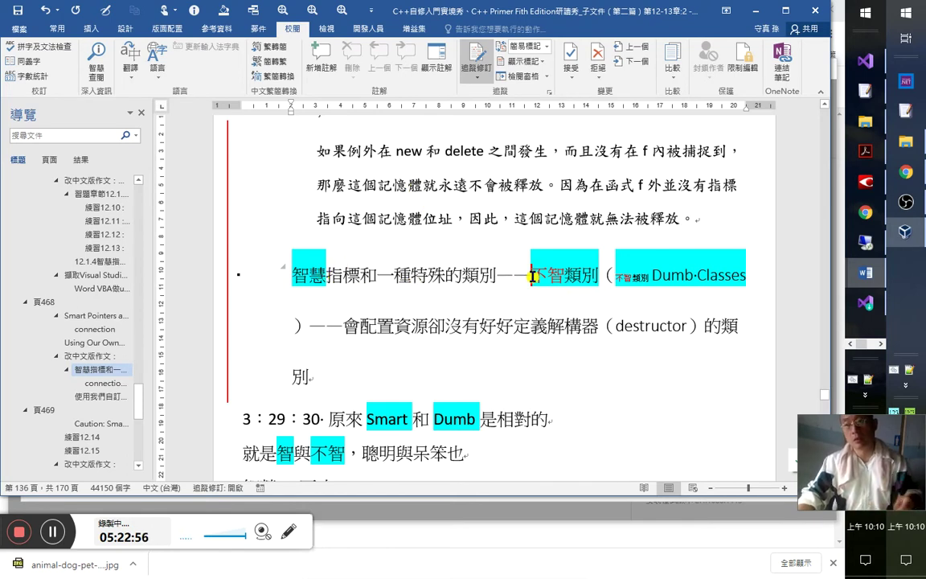
left_click_drag(532, 276, 550, 278)
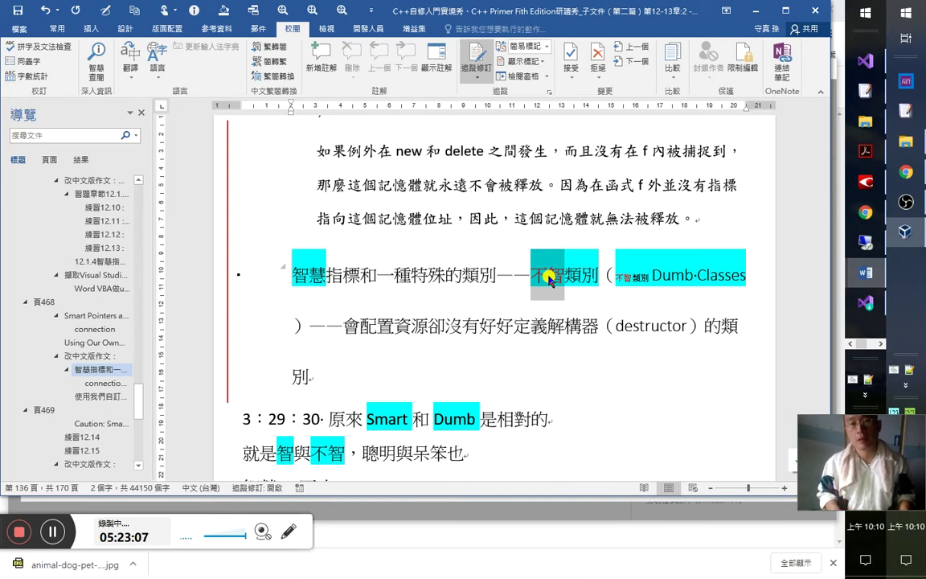
- Replace the heading's 不智 with 蠢 and add a parenthesized （呆） right after it
type("蠢")
key("Return")
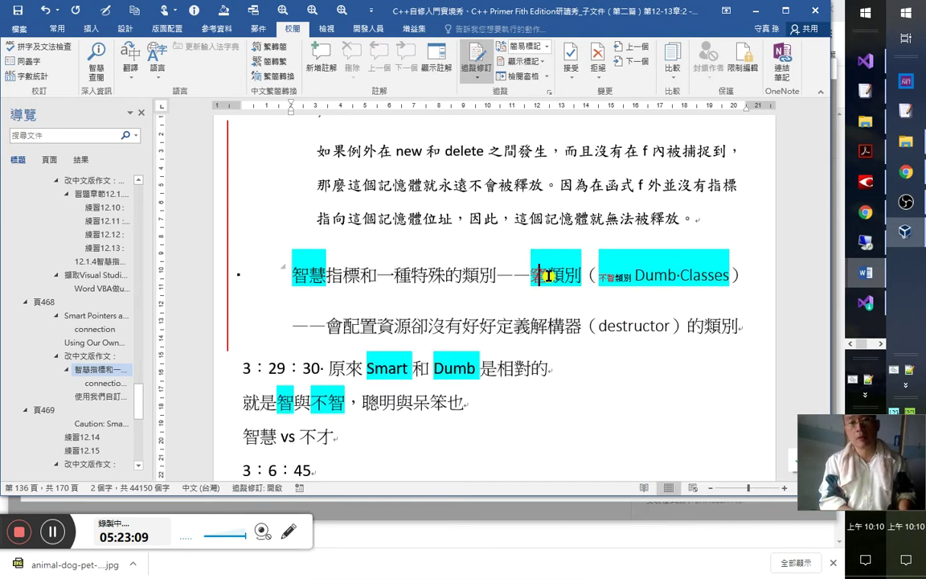
key("shift+Left")
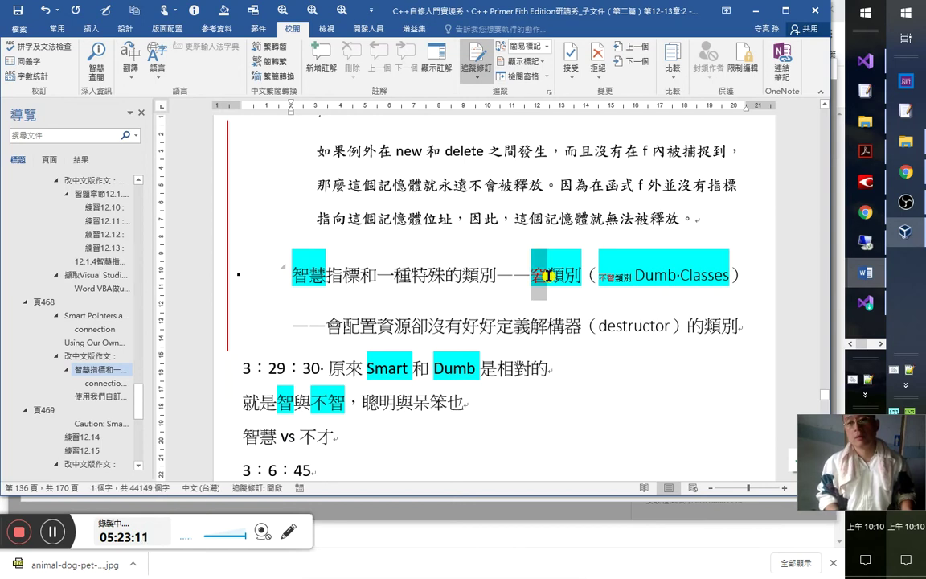
left_click(549, 276)
type("笨")
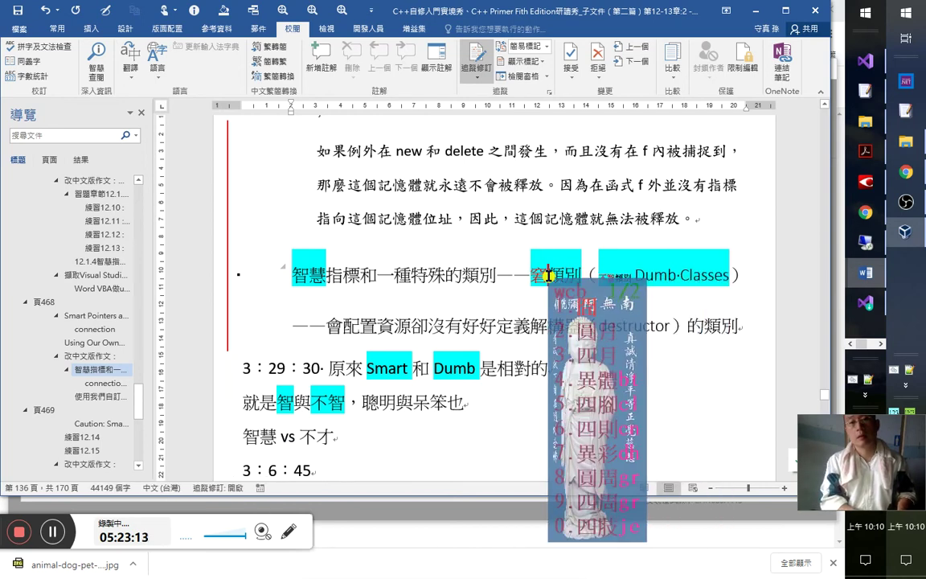
key("Return")
key("shift+Left")
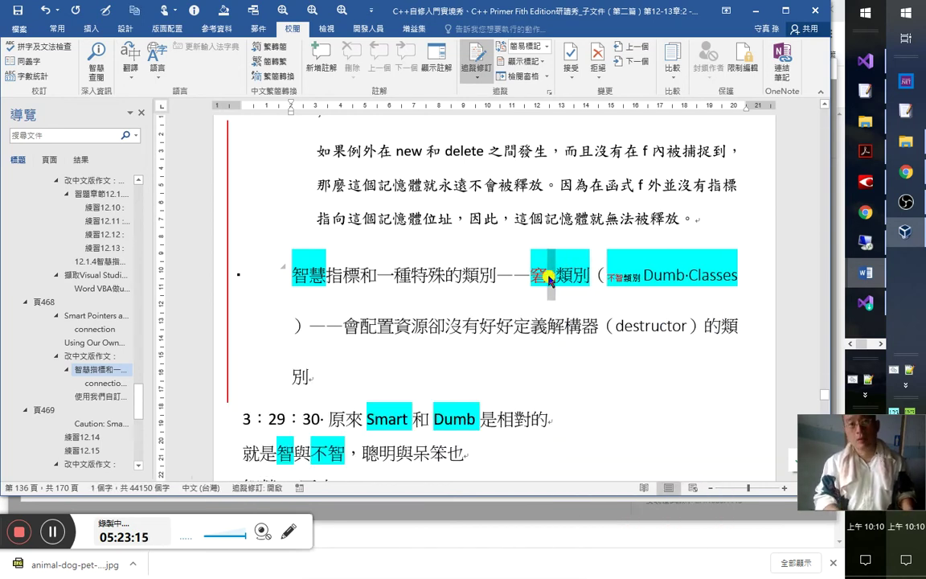
left_click(549, 276)
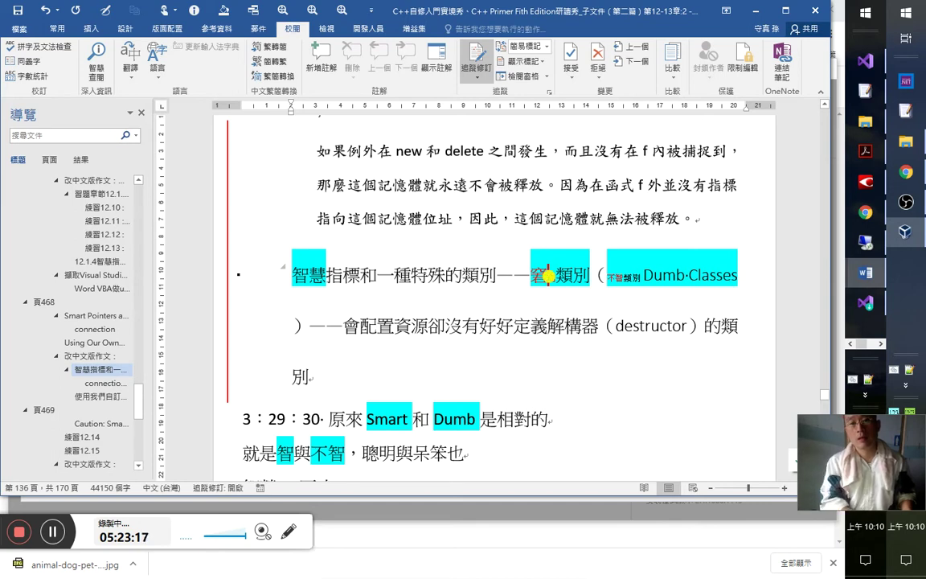
type("（呆）")
key("shift+Left")
key("shift+Left")
key("shift+Left")
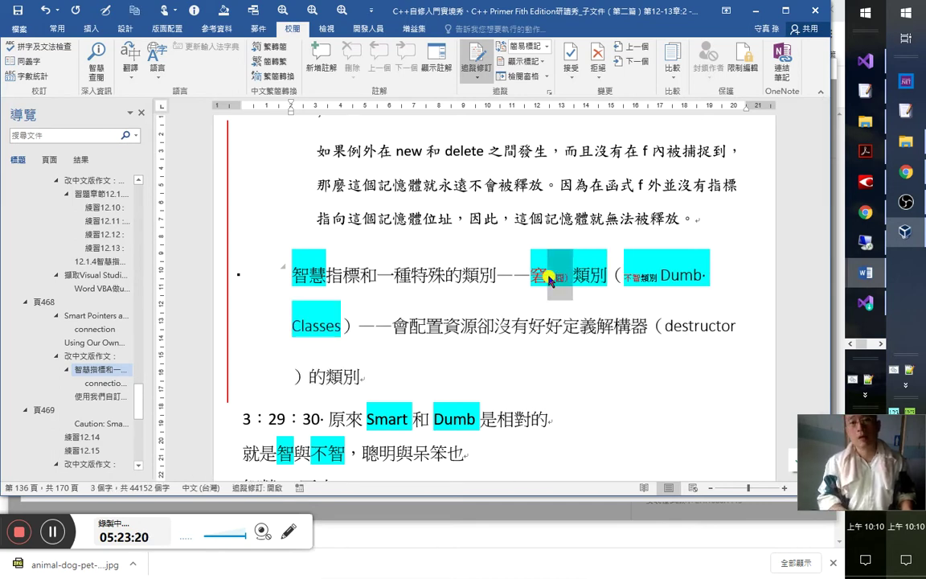
- Review the edited heading from 蠢 through 類別, then bring up Google Translate in Chrome
left_click(537, 270)
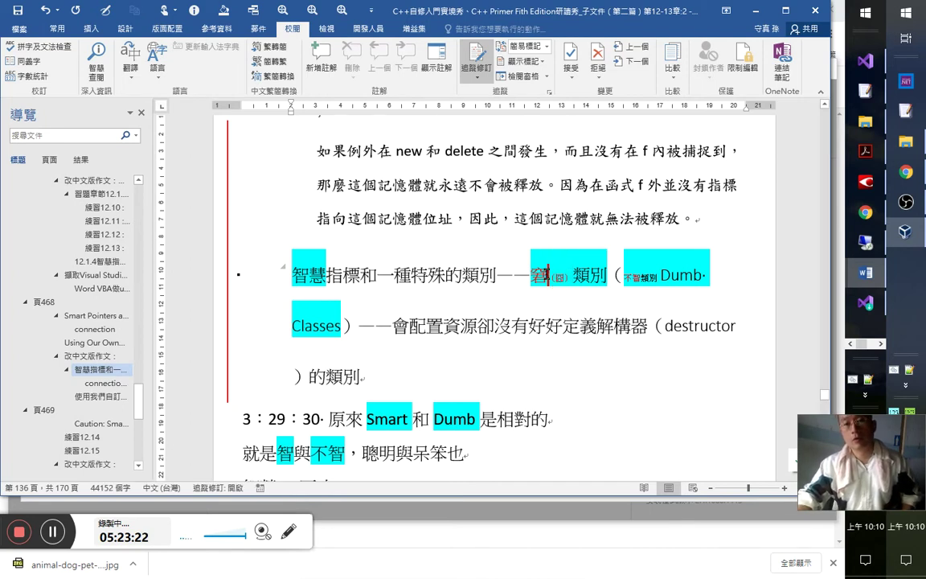
left_click(548, 275)
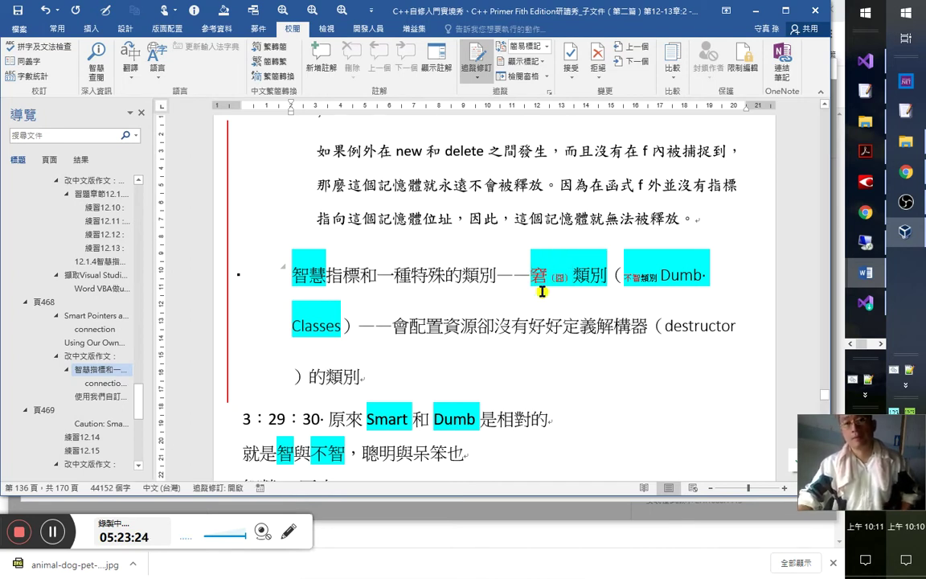
left_click(630, 278)
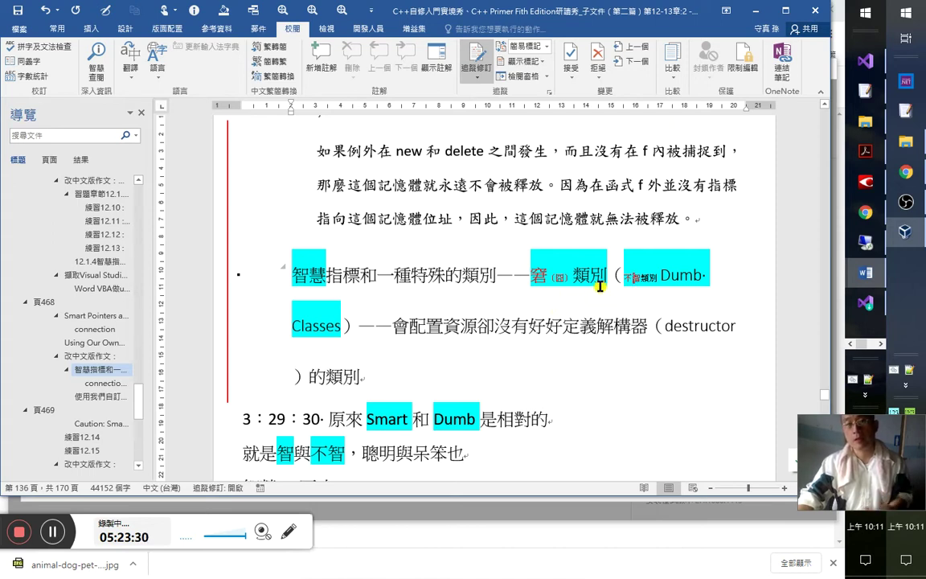
left_click_drag(533, 275, 608, 270)
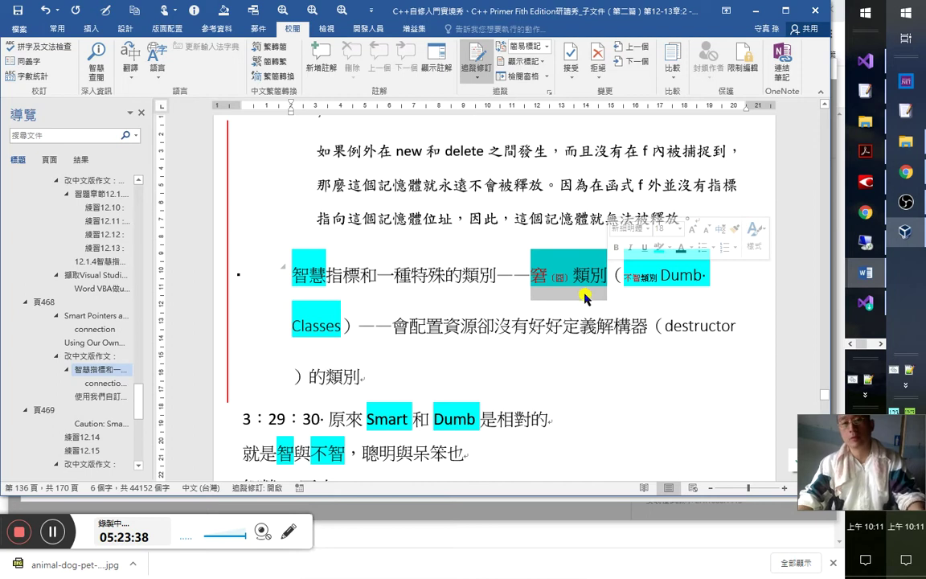
left_click(551, 281)
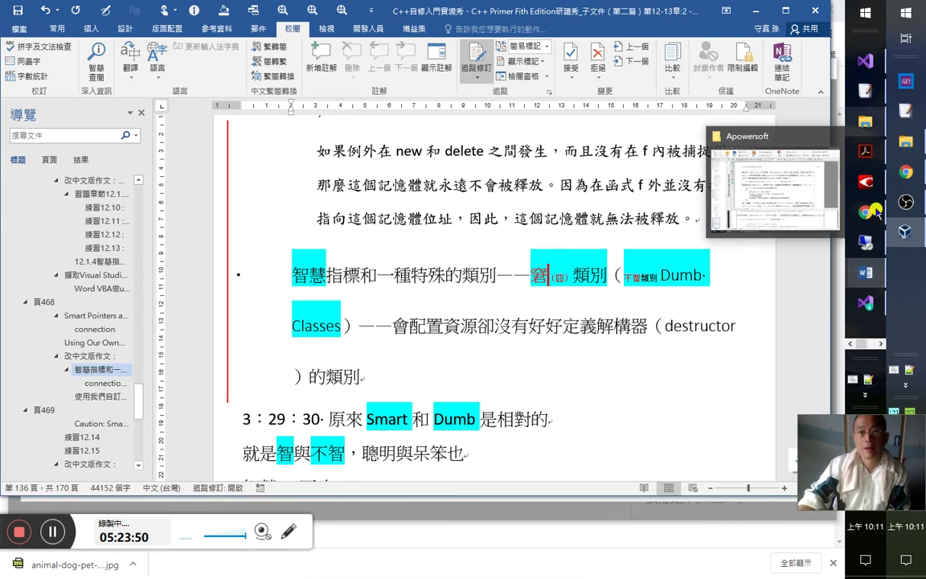
left_click(719, 164)
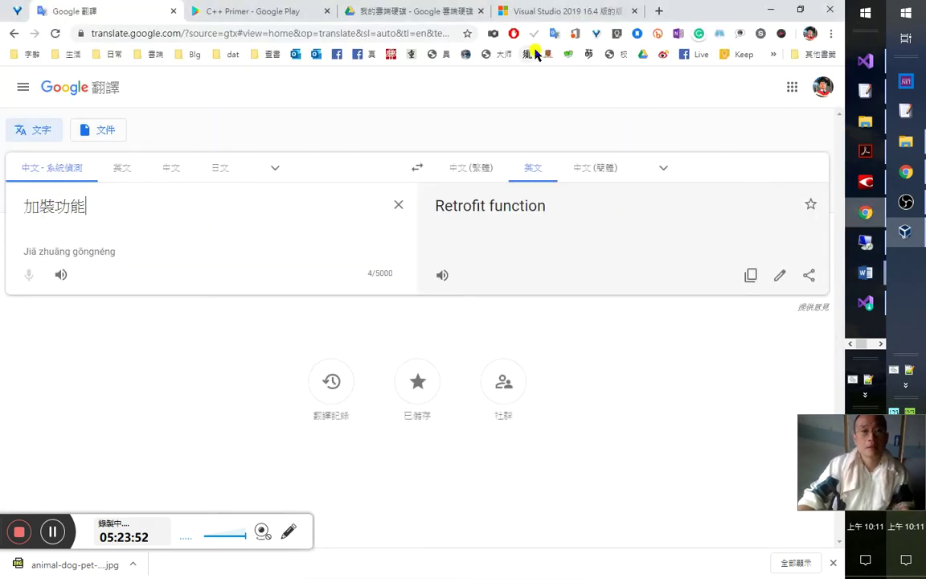
- Look up 窘 in 漢語多功能字庫, read its 說文 entry 迫也 and the meaning of 迫, then close the tab
left_click(545, 53)
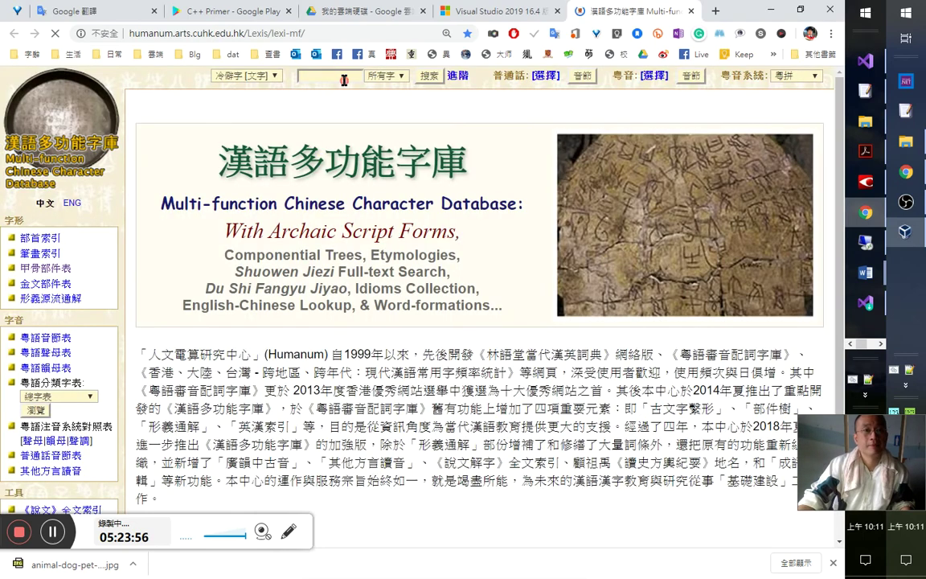
left_click(341, 78)
type("a")
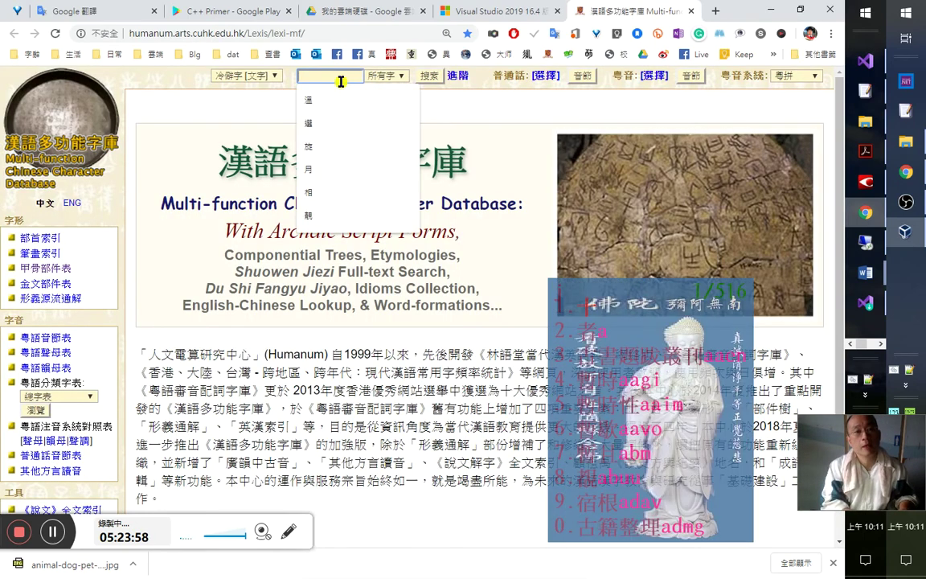
type("審")
key("Return")
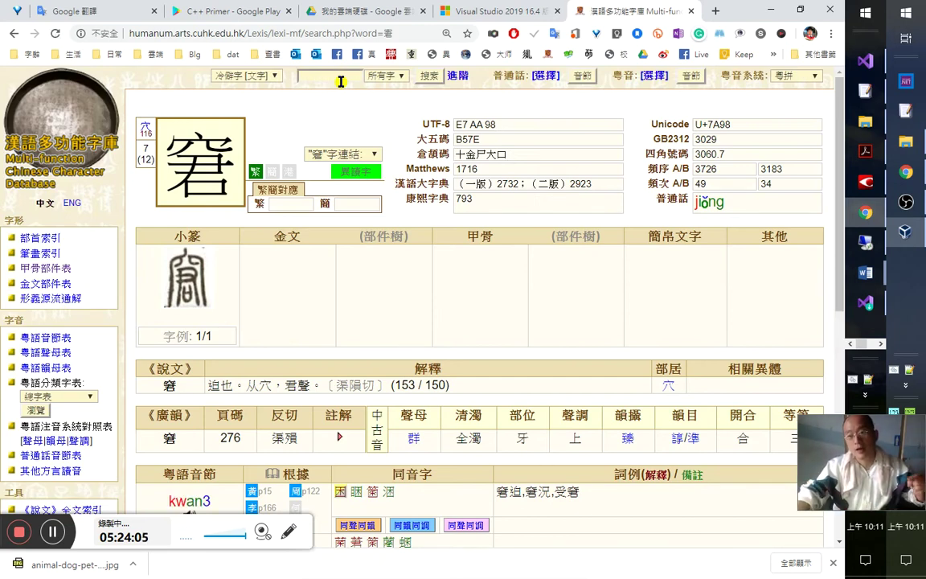
left_click_drag(324, 384, 248, 384)
left_click(259, 370)
double_click(206, 383)
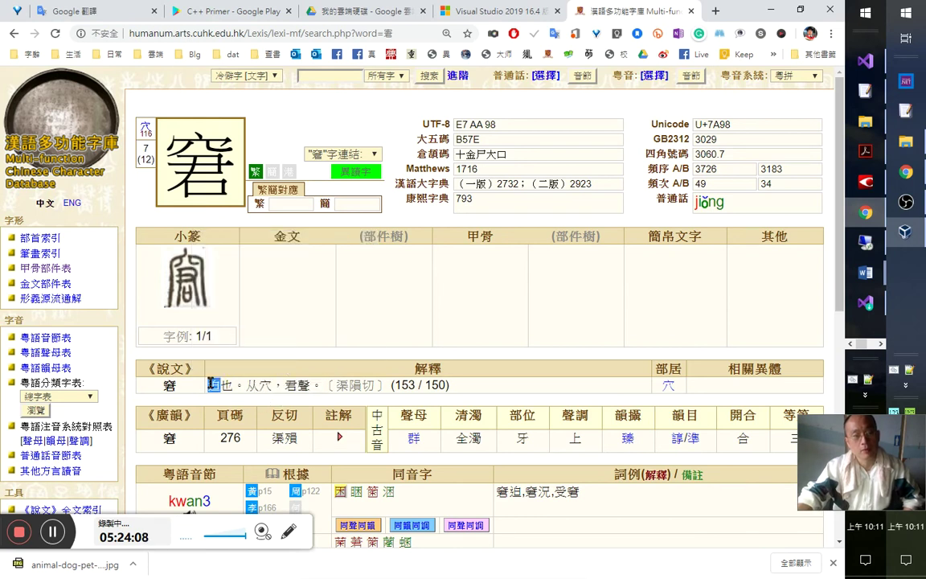
left_click(272, 371)
scroll(265, 331, "down", 1)
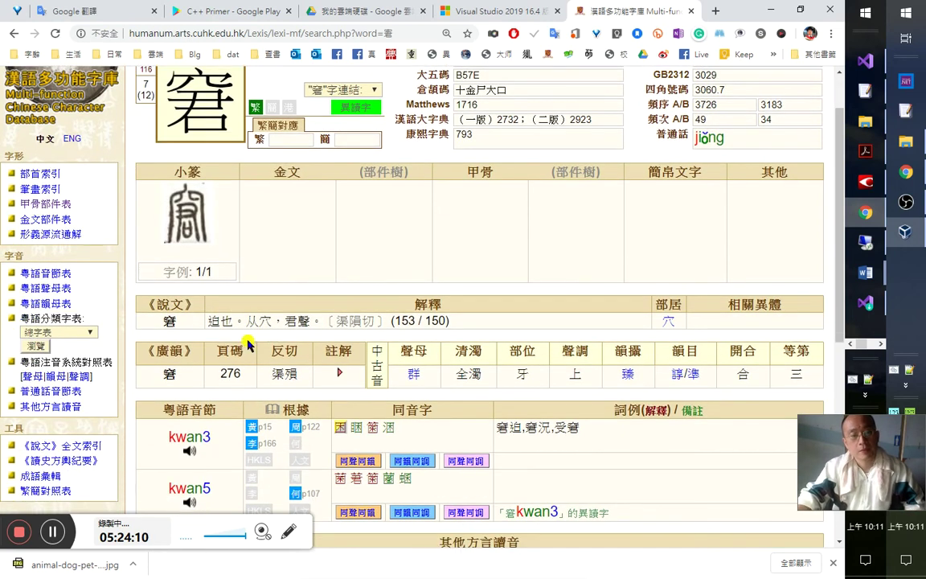
double_click(212, 320)
left_click(239, 321)
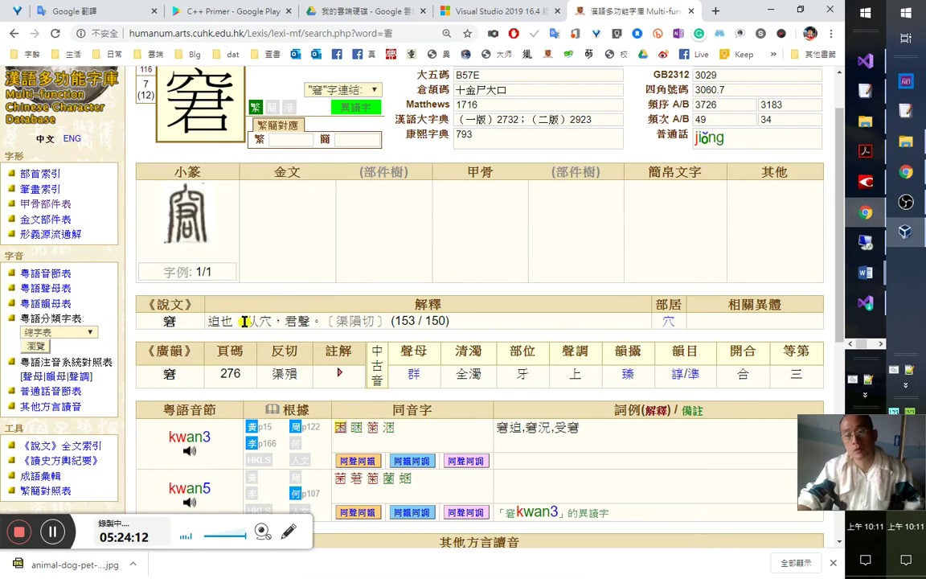
middle_click(653, 16)
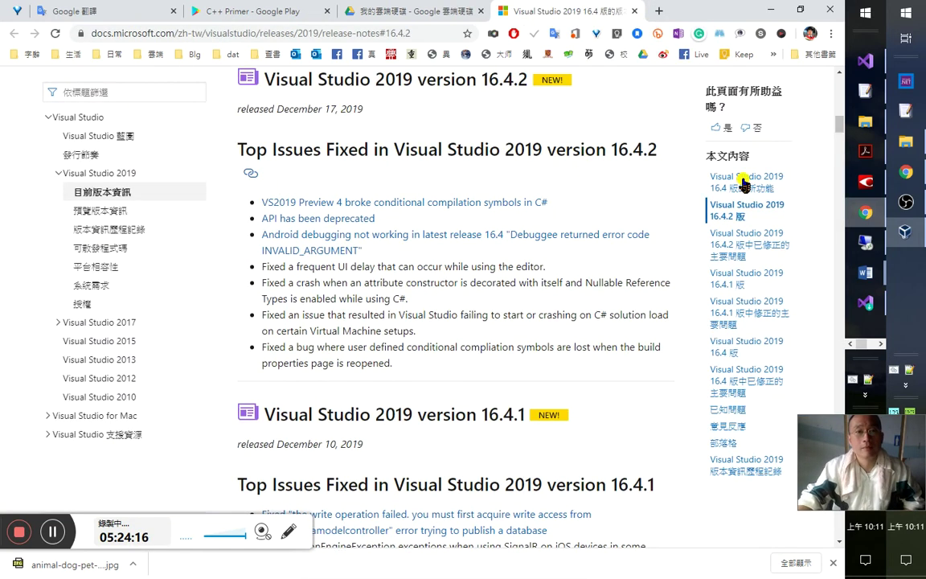
- Close the Visual Studio release-notes and Google Drive tabs, leaving the C++ Primer book, and return to Word
scroll(633, 345, "up", 4)
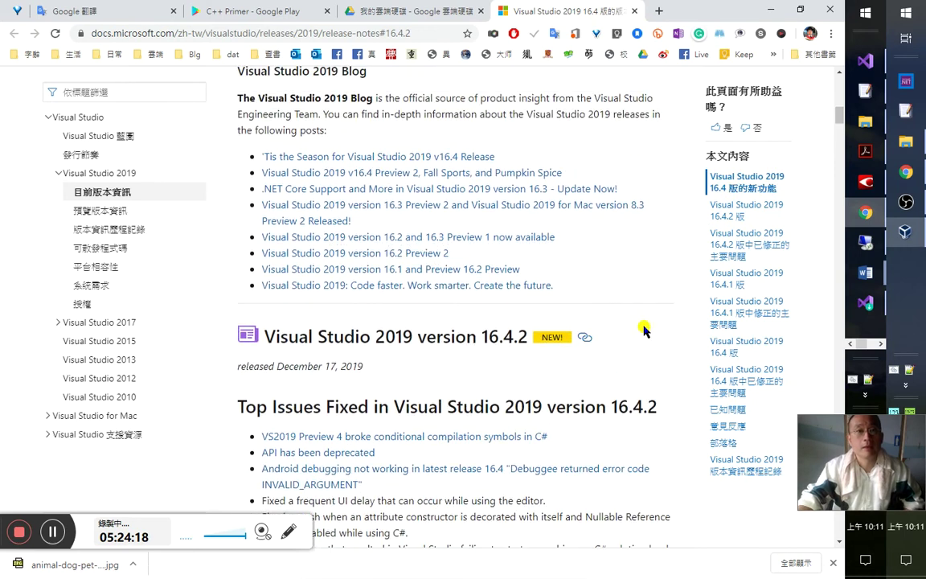
scroll(647, 326, "down", 5)
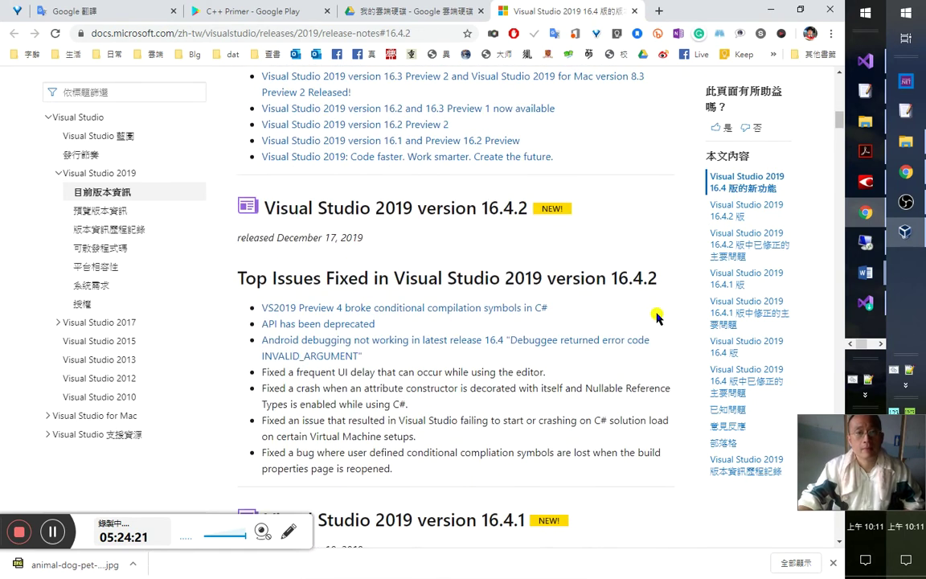
scroll(658, 322, "up", 4)
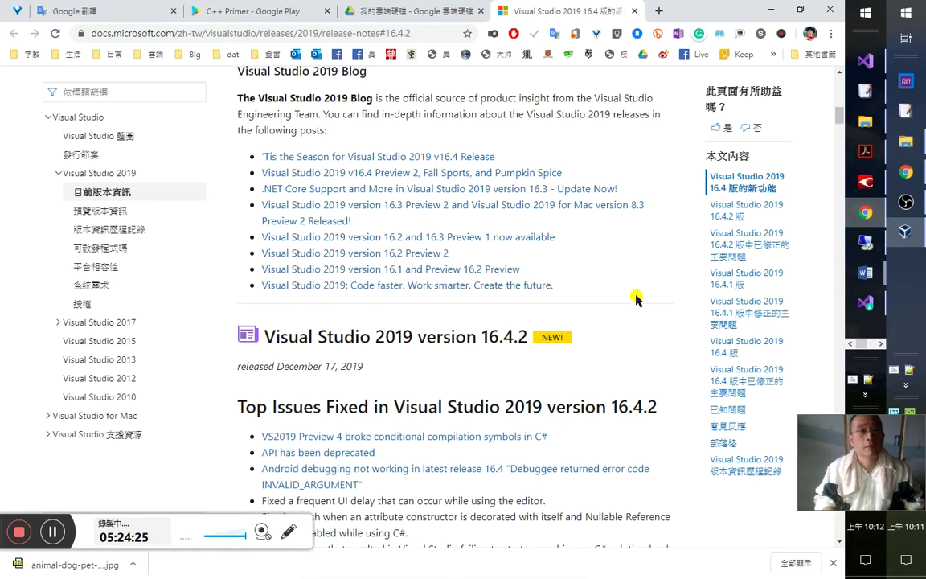
scroll(636, 299, "up", 5)
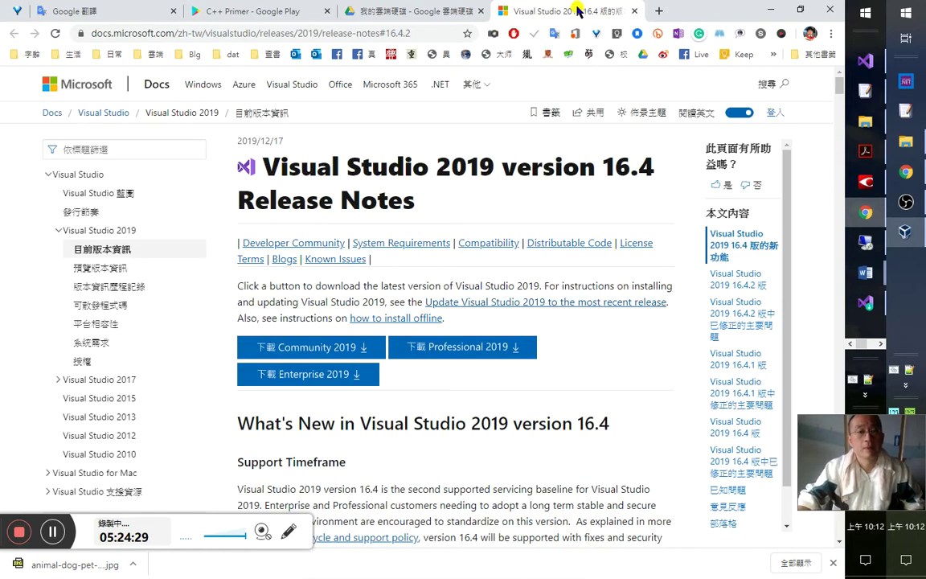
middle_click(579, 10)
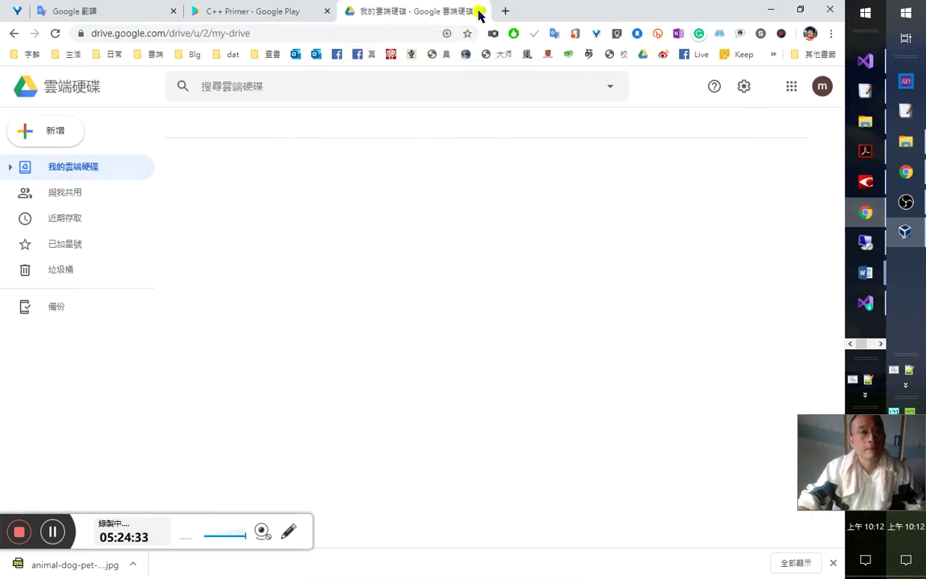
left_click(480, 12)
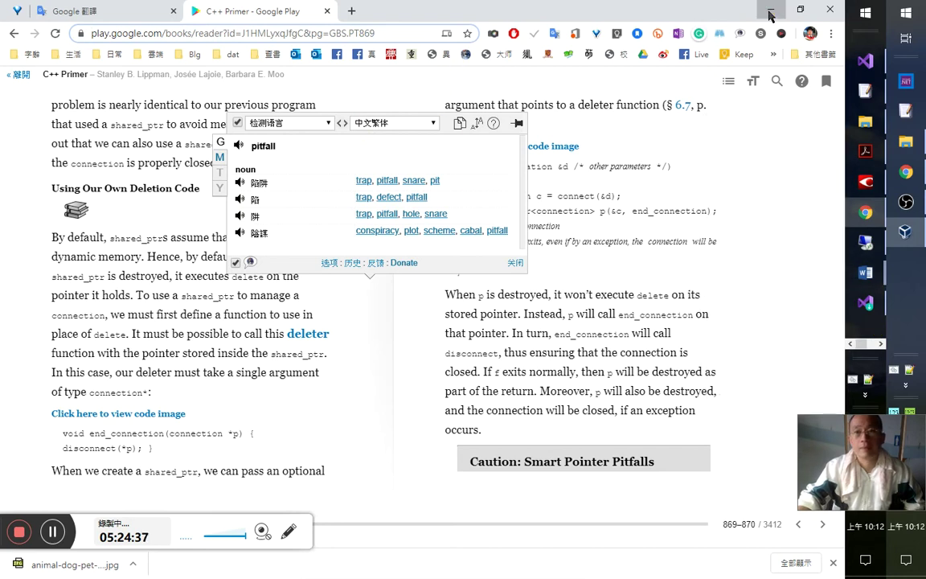
key("alt+Tab")
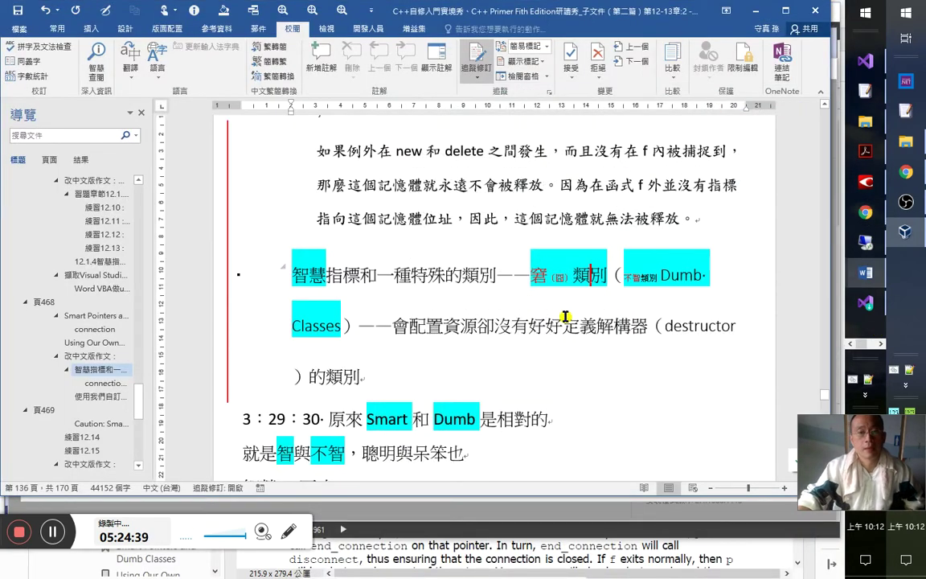
- Add 5：24：00 on a new line after the ）的類別 definition, with Track Changes switched off
left_click(358, 326)
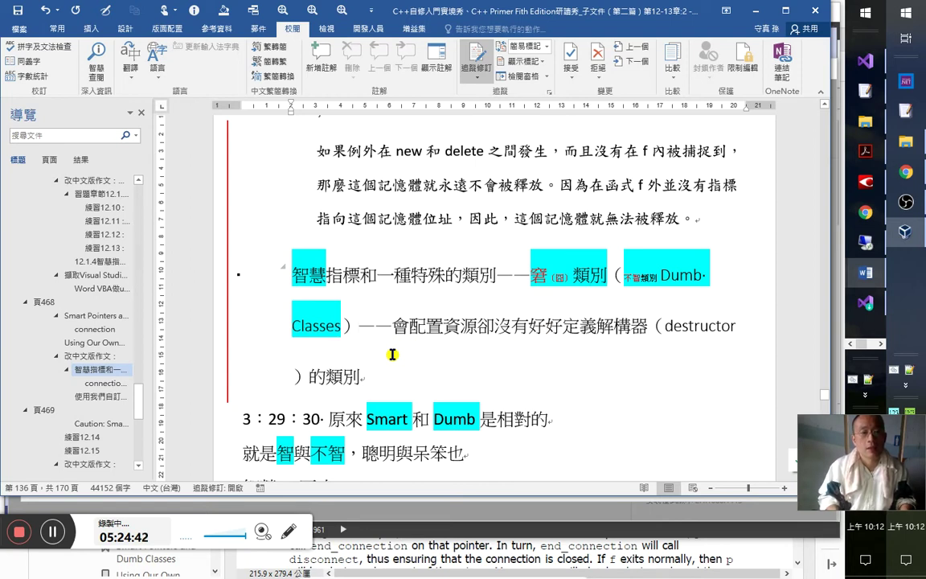
key("Up")
key("Down")
key("Down")
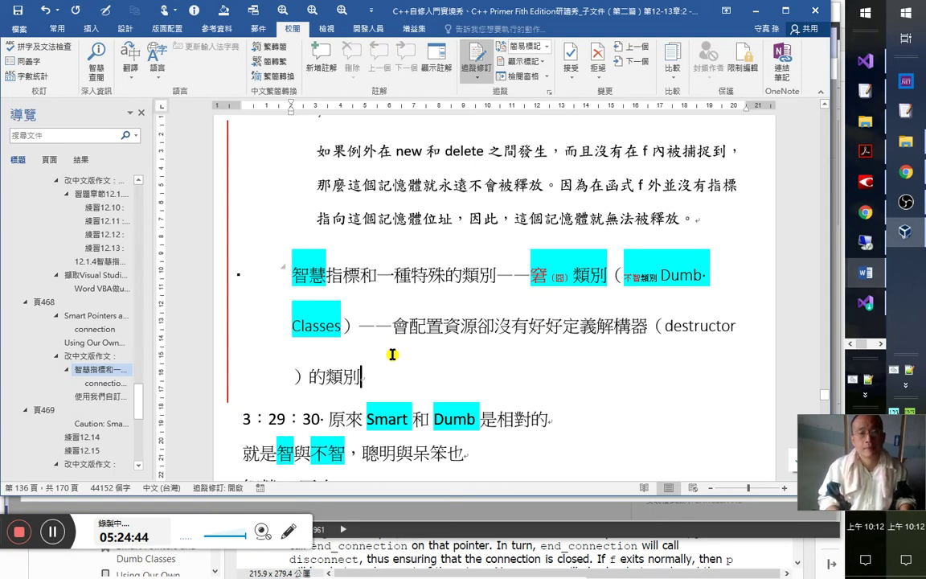
key("Return")
type("5")
key("Left")
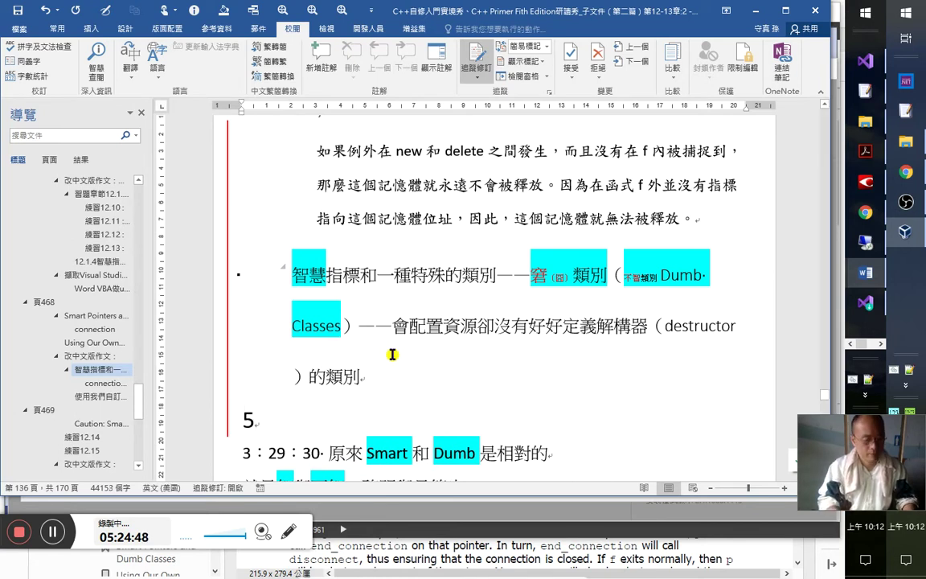
key("shift+Left")
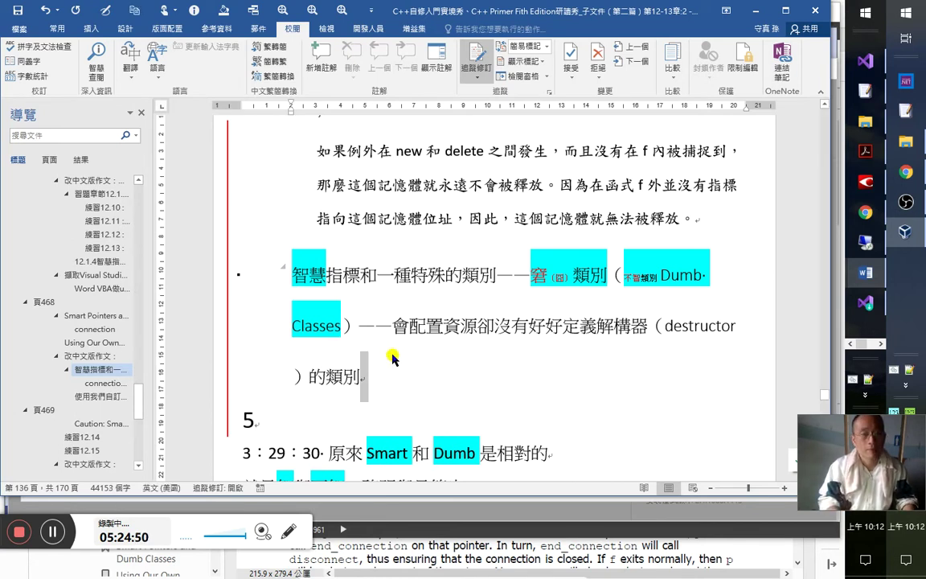
key("shift+Right")
key("shift+Right")
key("Left")
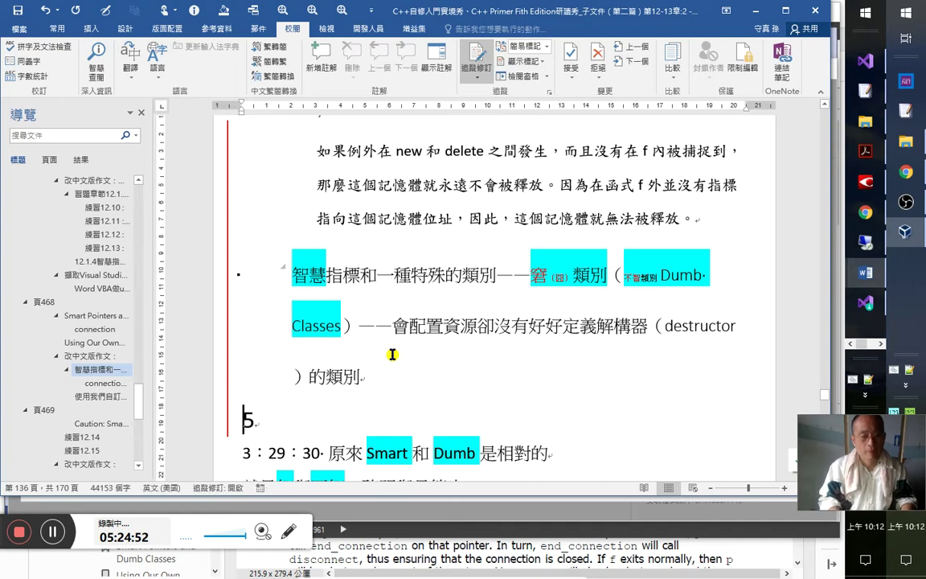
key("ctrl+shift+e")
key("Right")
type("：24：00")
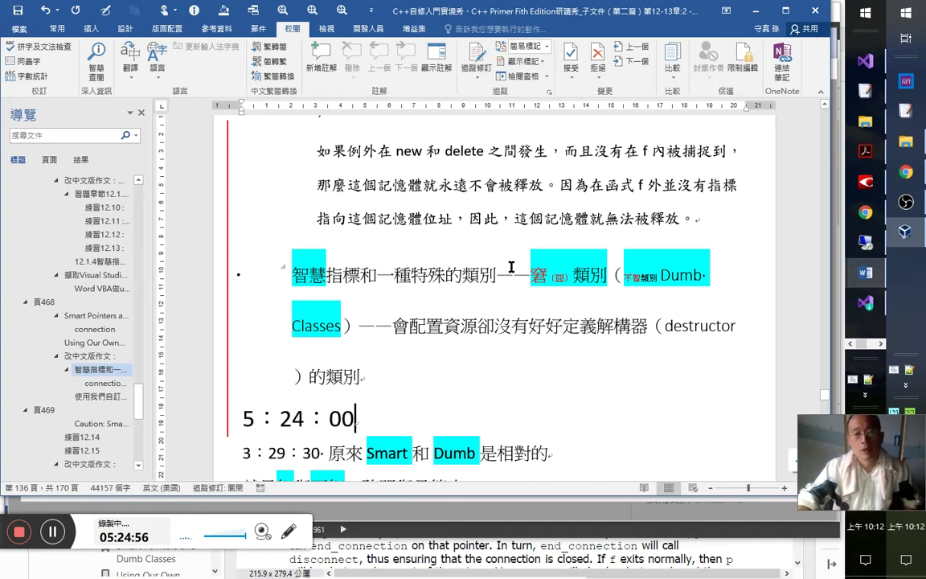
key("alt+shift")
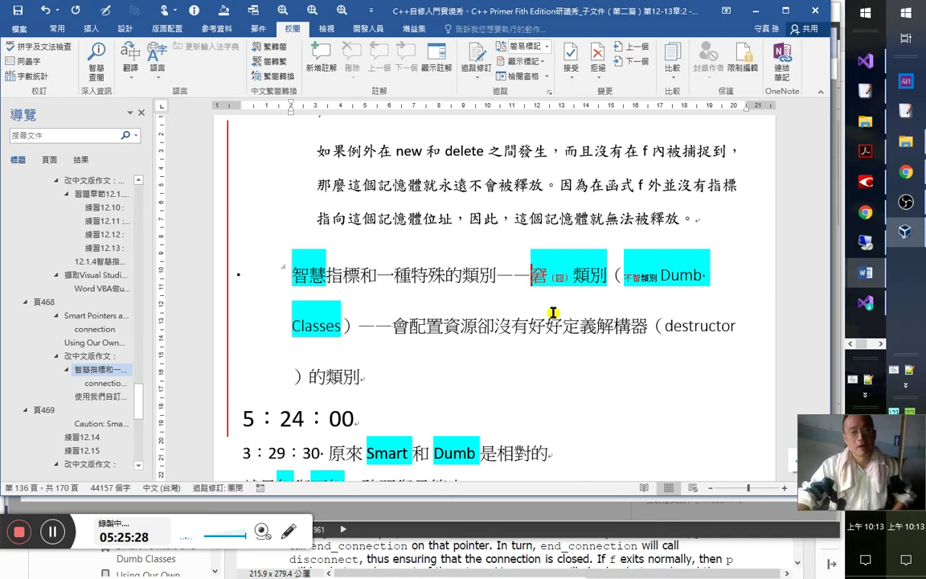
- Inspect the 不智類別 ruby annotation beside 智慧 and 指標 in the Dumb Classes paragraph
left_click_drag(626, 278, 645, 279)
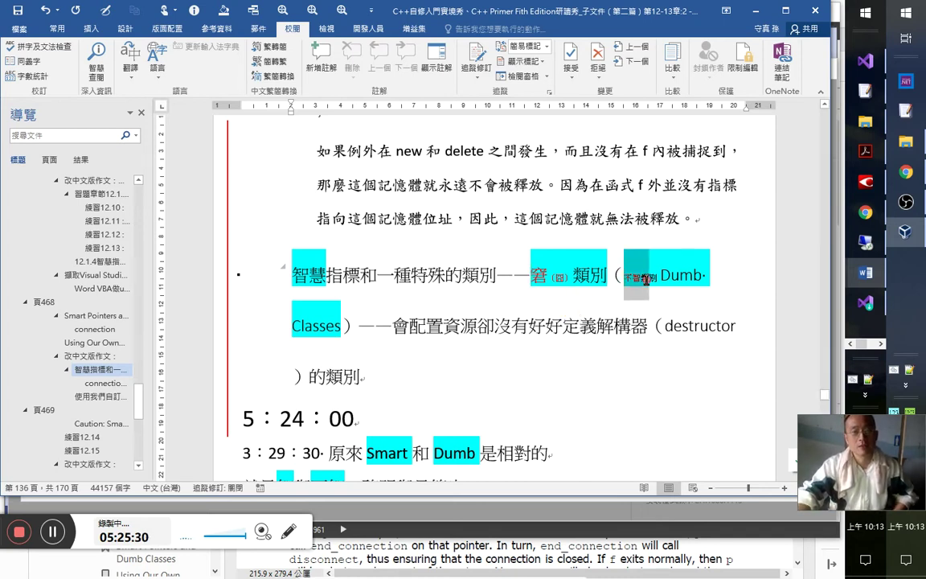
left_click(325, 275)
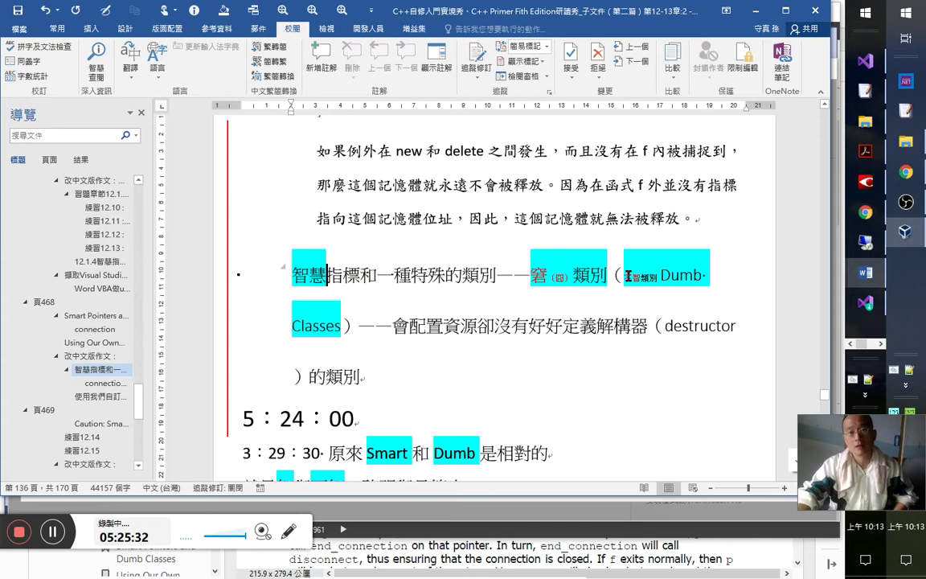
left_click_drag(630, 276, 639, 280)
left_click(639, 281)
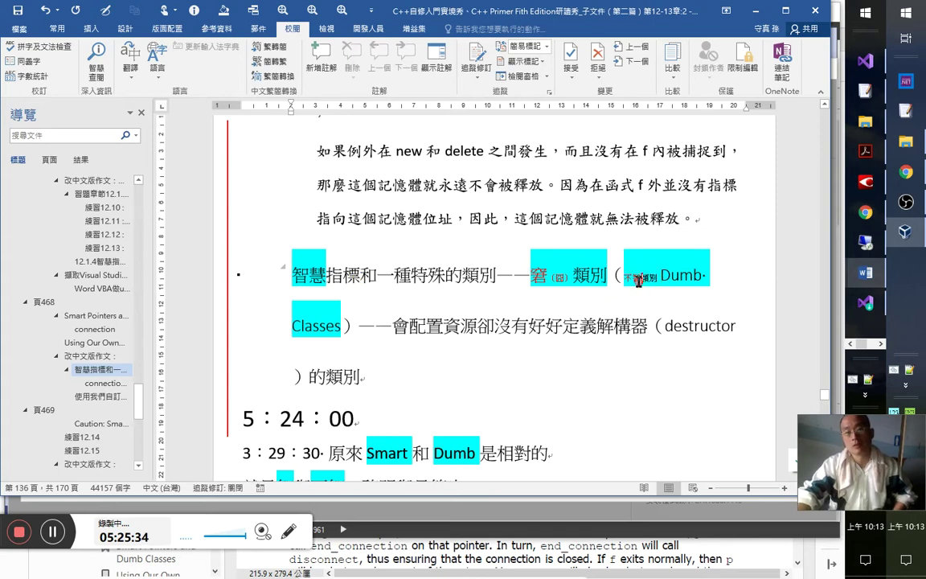
key("ctrl+z")
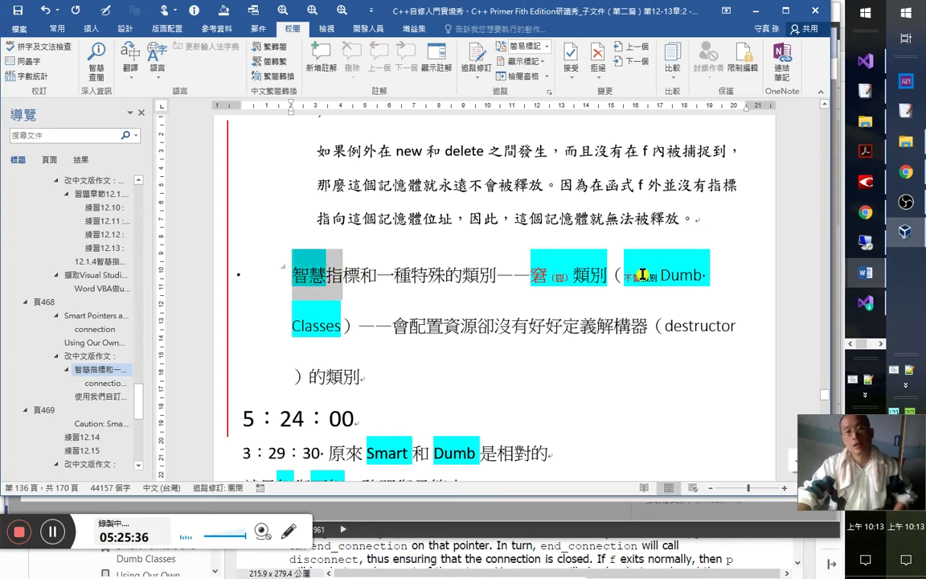
left_click(633, 282)
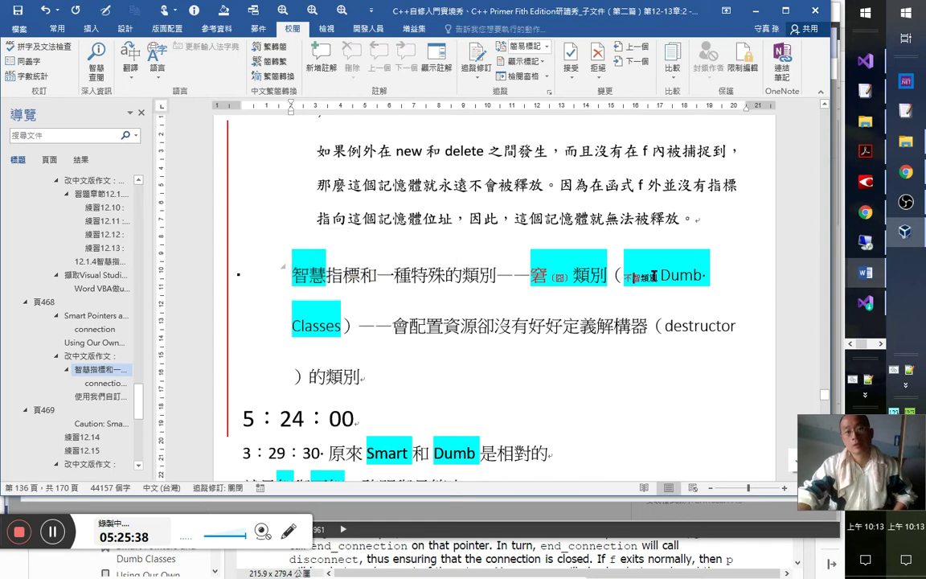
left_click(361, 277)
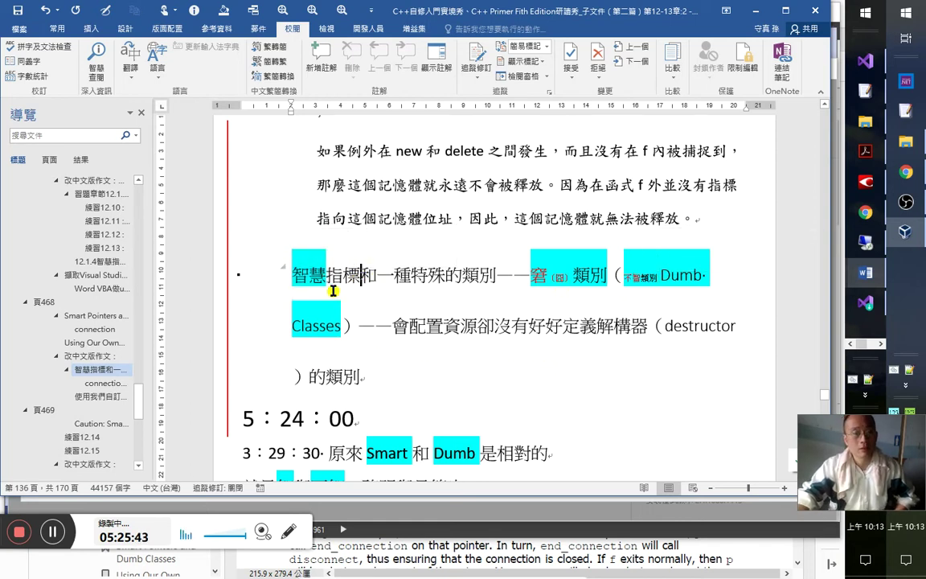
- Select the whole Dumb Classes paragraph, then minimize the Word window
left_click_drag(264, 245, 390, 372)
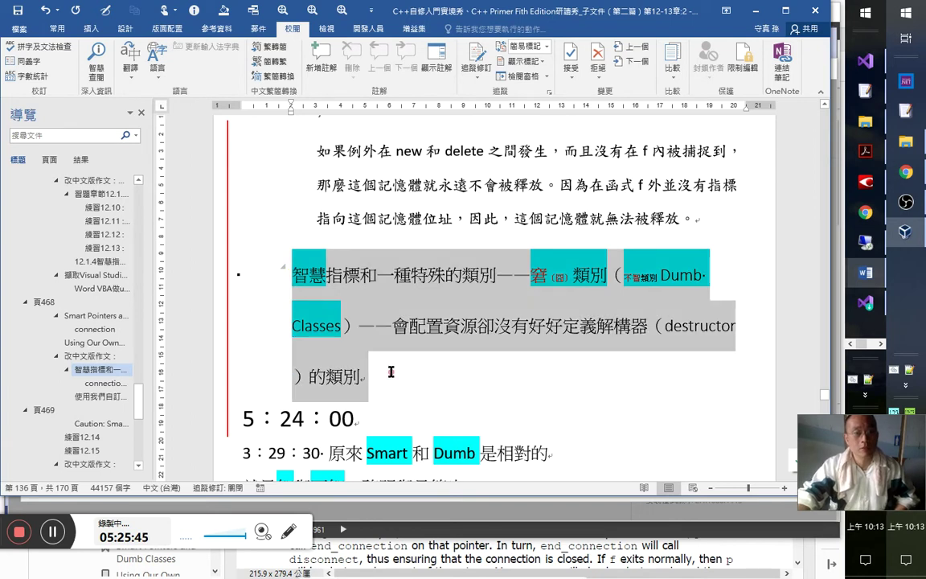
left_click(384, 354)
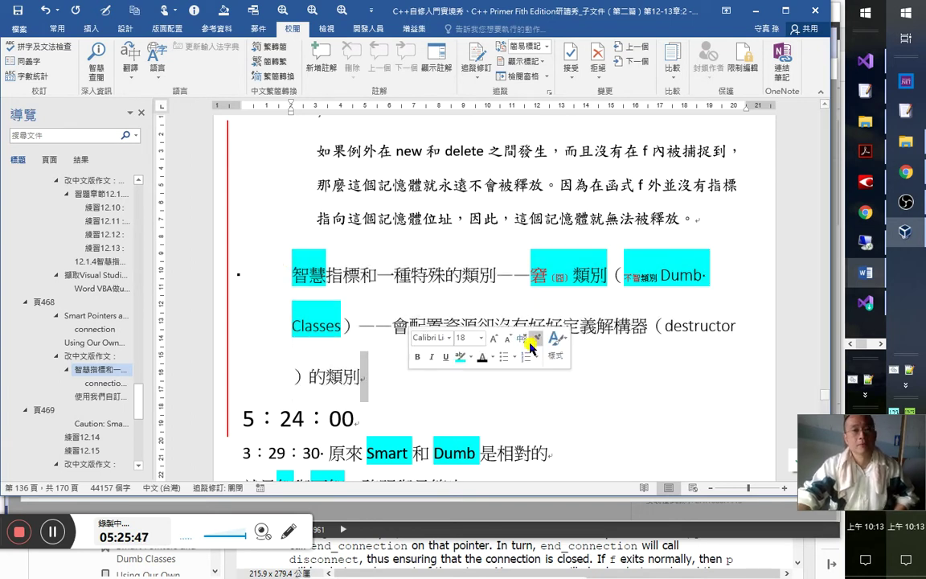
left_click(755, 13)
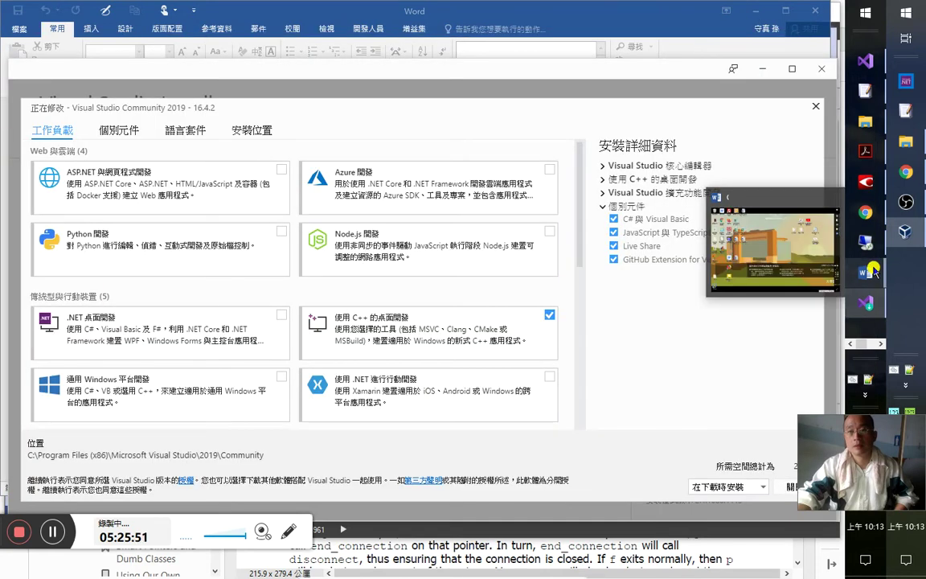
- Switch back to the C++ Primer notes document from Word's taskbar preview
mouse_move(873, 271)
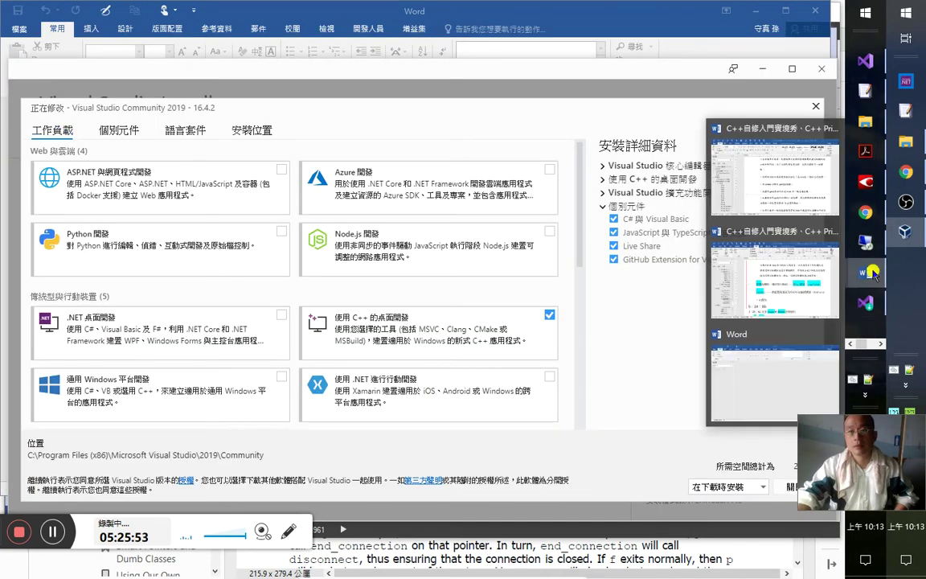
left_click(794, 286)
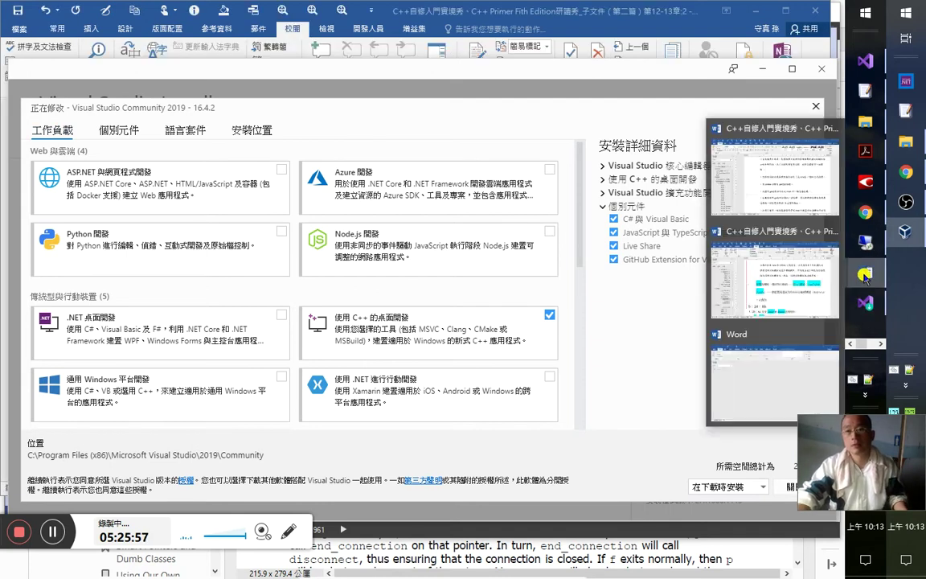
left_click(732, 243)
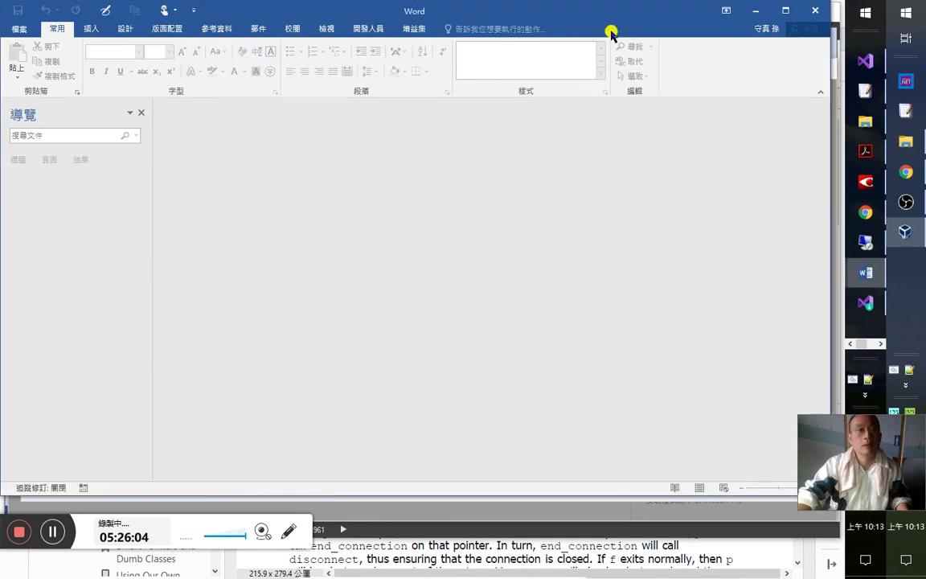
- Close the empty extra Word window, keep the notes, and add a new paragraph after delete。
left_click(818, 12)
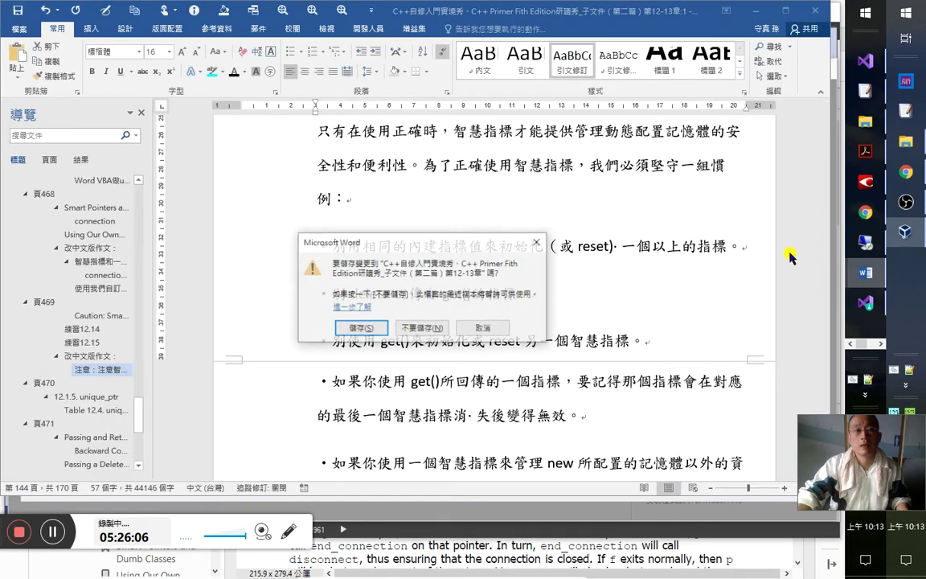
left_click(438, 294)
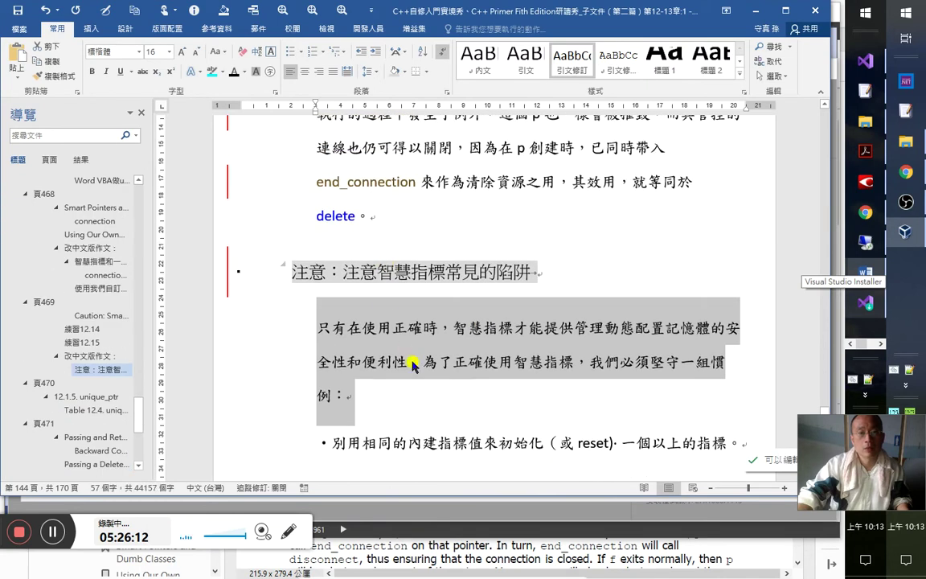
left_click(446, 239)
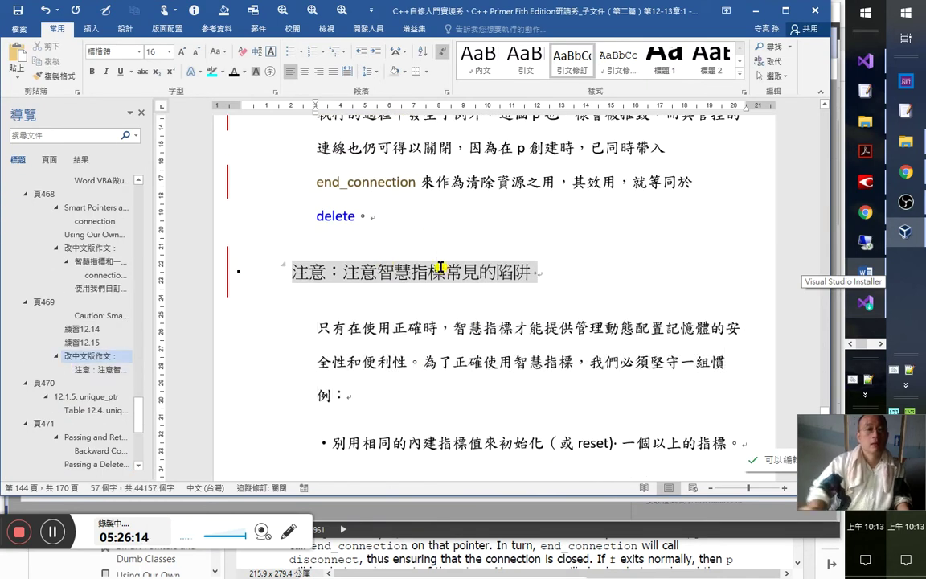
key("Return")
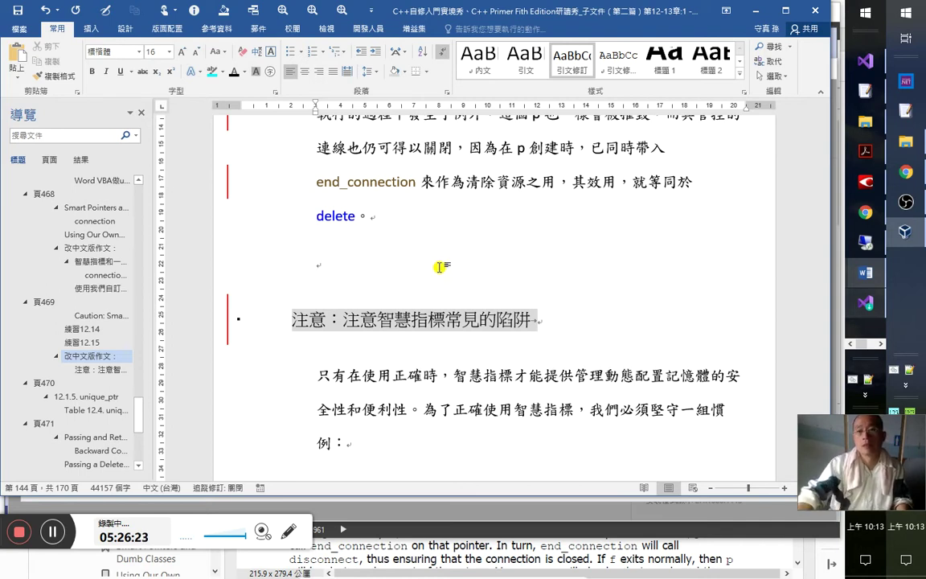
- Type 'VisualStudio 簡介及安裝' as a heading, then select the line and remove it
type("vis")
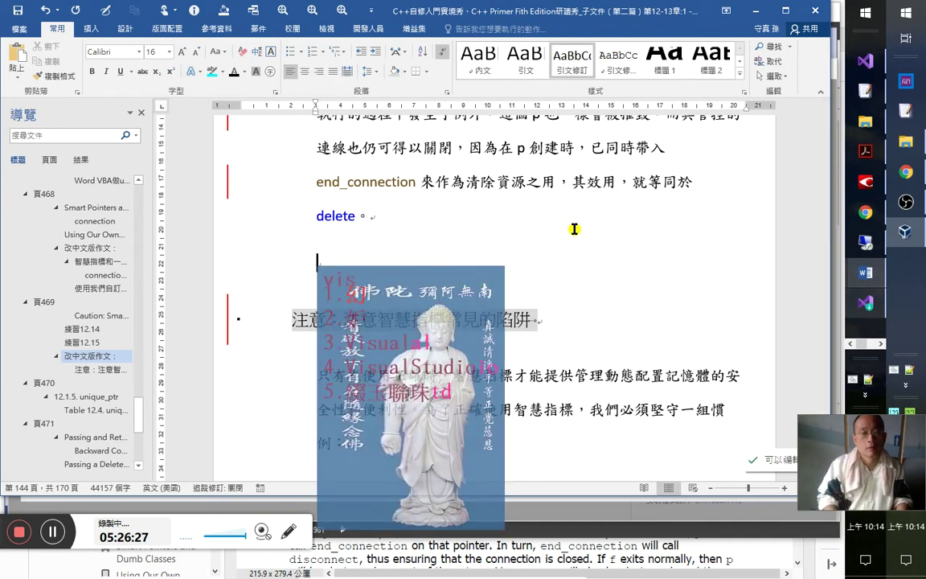
type("4簡")
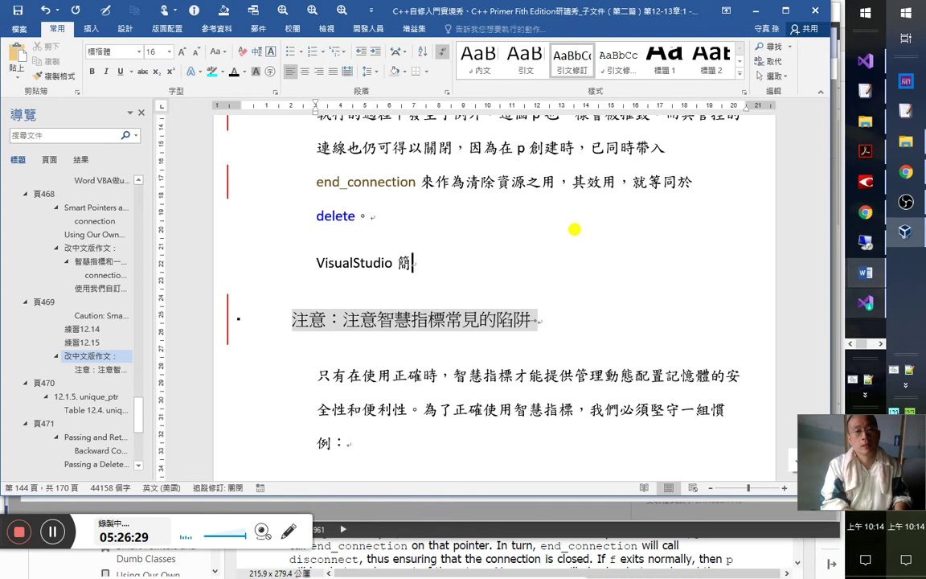
key("Return")
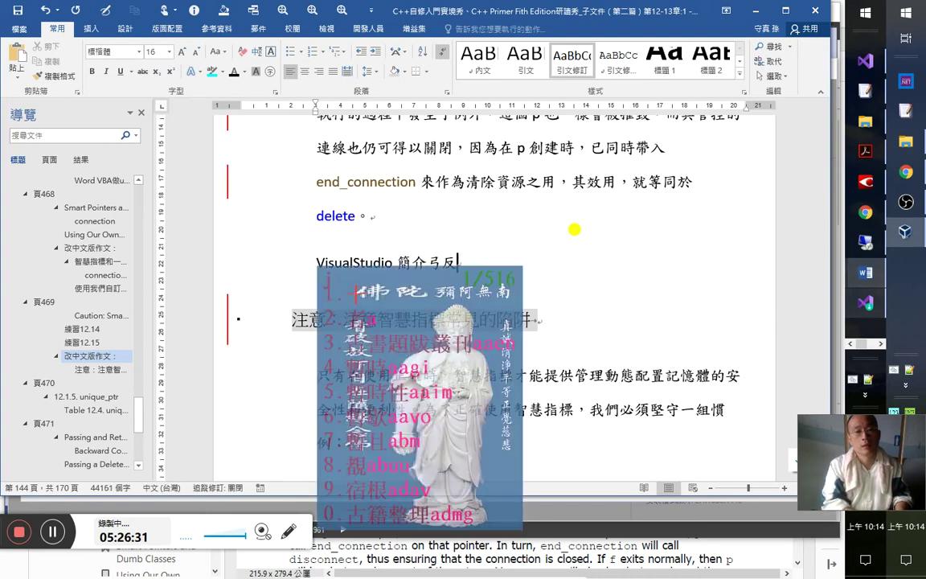
key("Return")
type("及安裝")
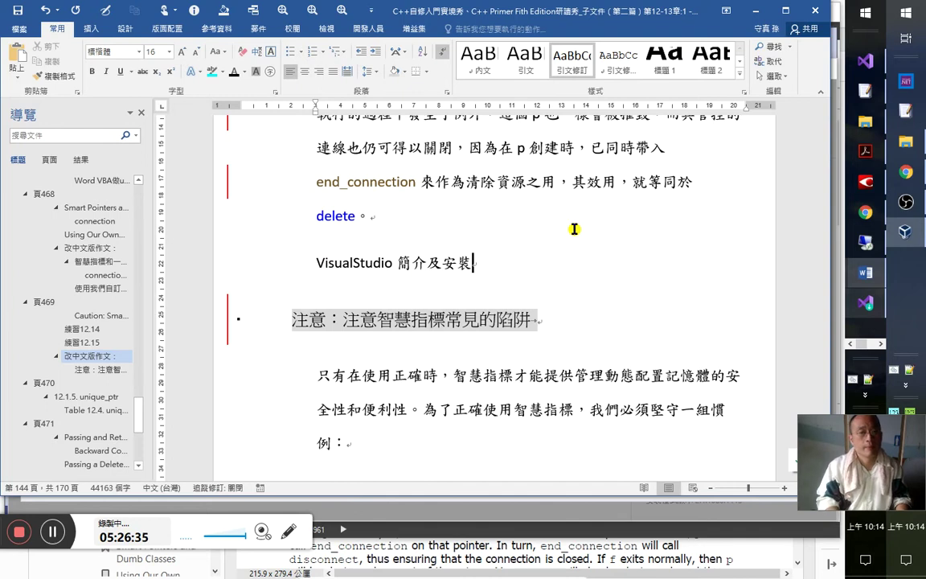
key("ctrl+alt+2")
key("ctrl+space")
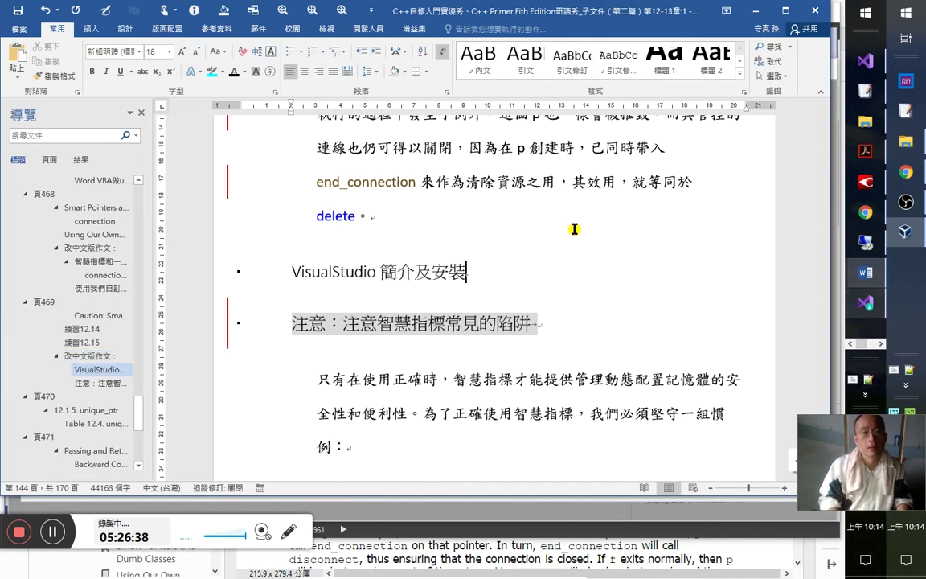
key("shift+Home")
key("ctrl+c")
key("Delete")
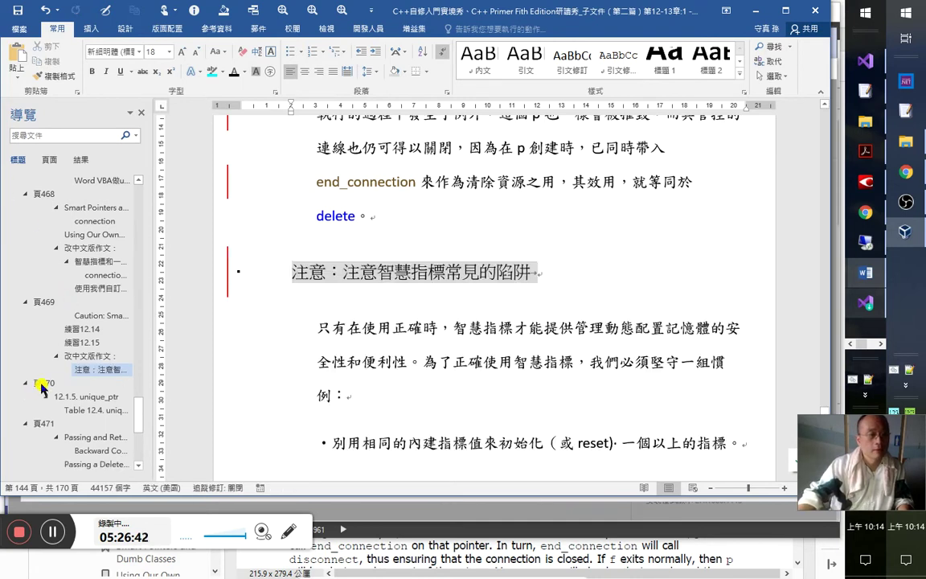
- Paste the VisualStudio 簡介及安裝 heading above 頁 470 as a bold heading, with 5：27：00 below
left_click(40, 385)
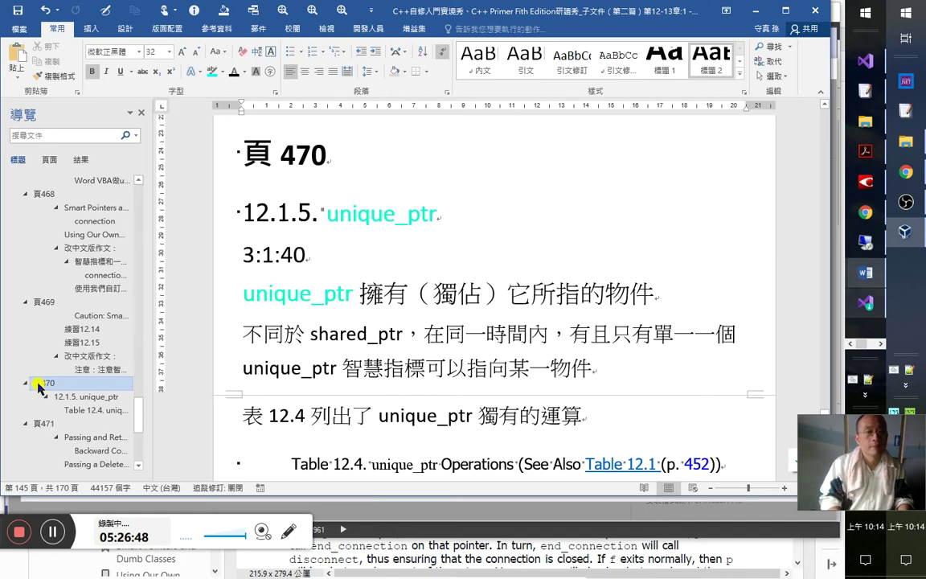
key("ctrl+v")
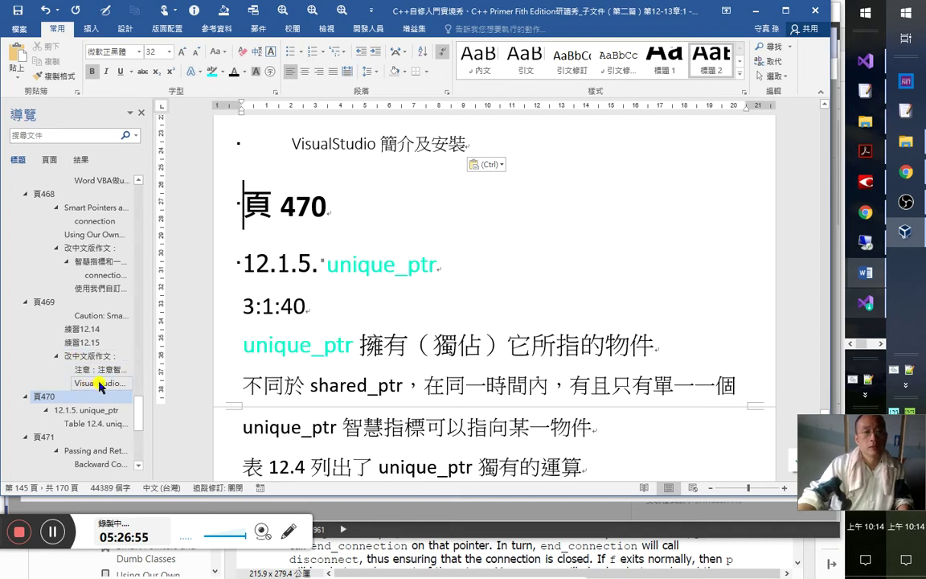
scroll(314, 176, "up", 1)
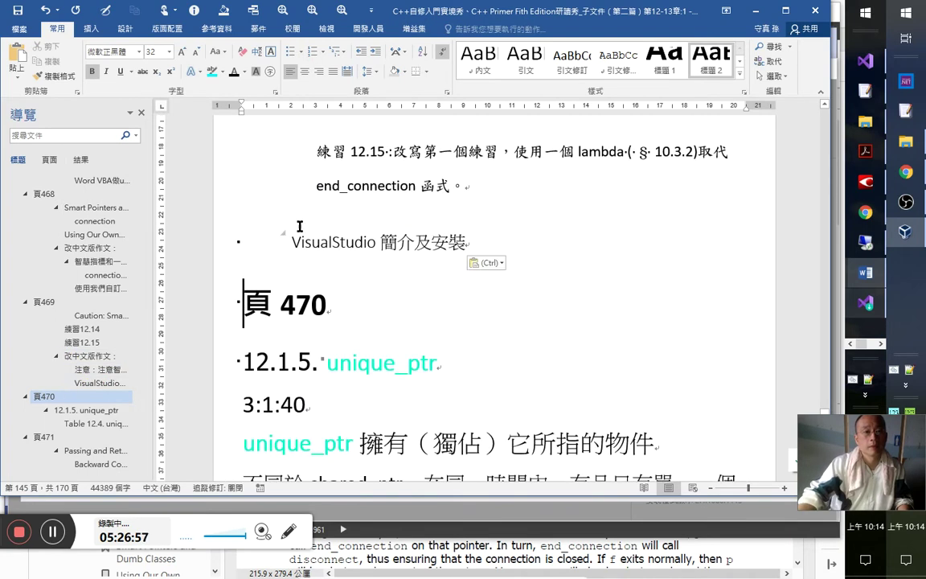
left_click(536, 234)
key("ctrl+space")
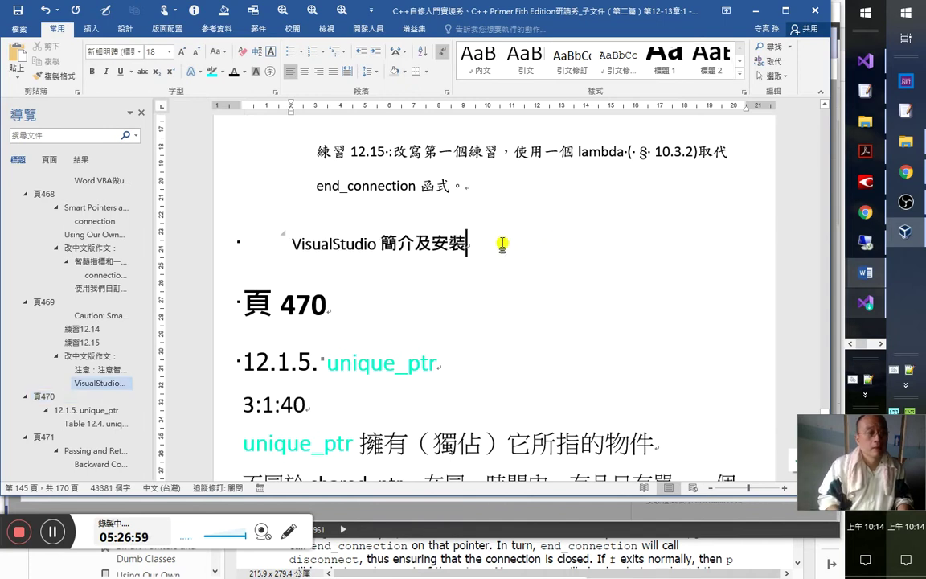
key("Return")
type("5：27：0")
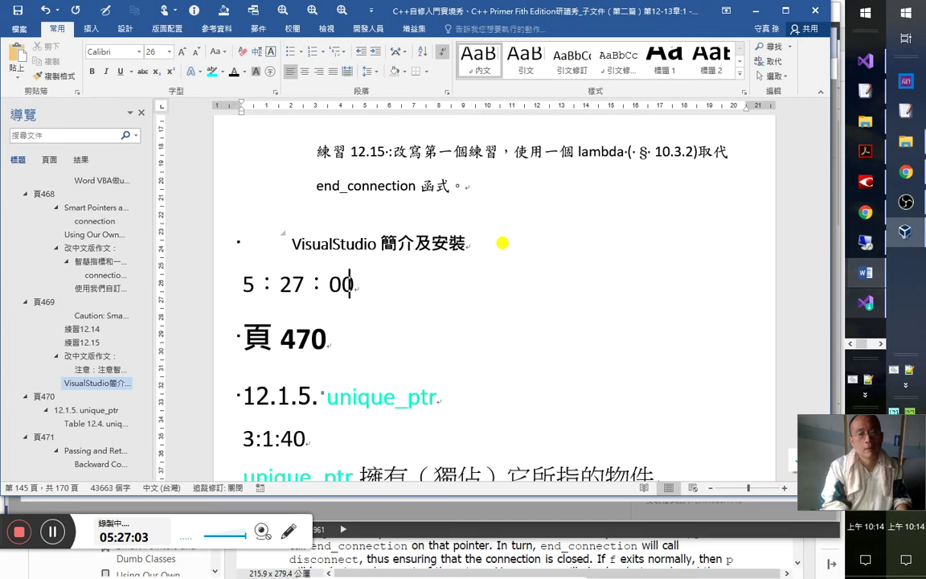
type("0")
- Change the timestamp to 5：14：00, add an empty line below, and save the notes
key("Left")
key("Left")
key("Left")
key("Left")
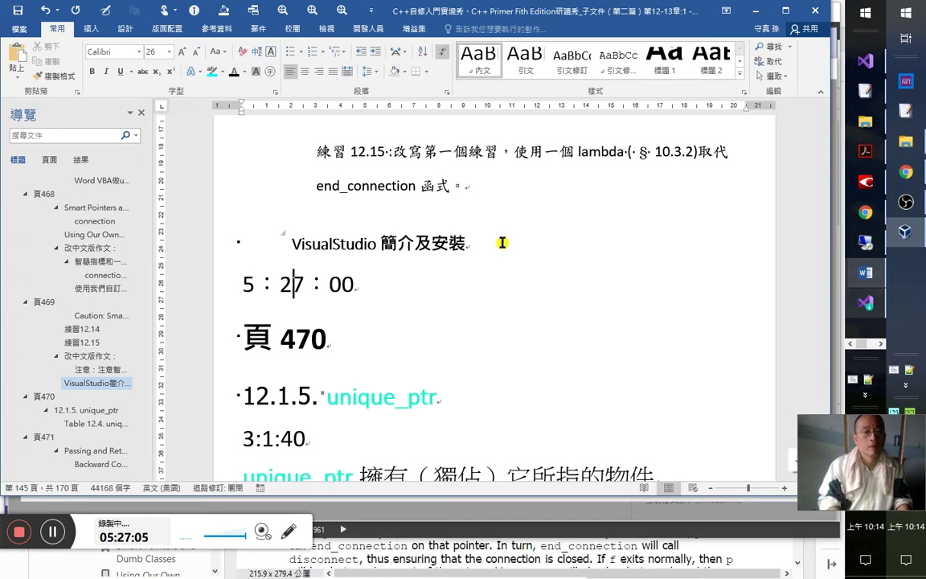
key("shift+Right")
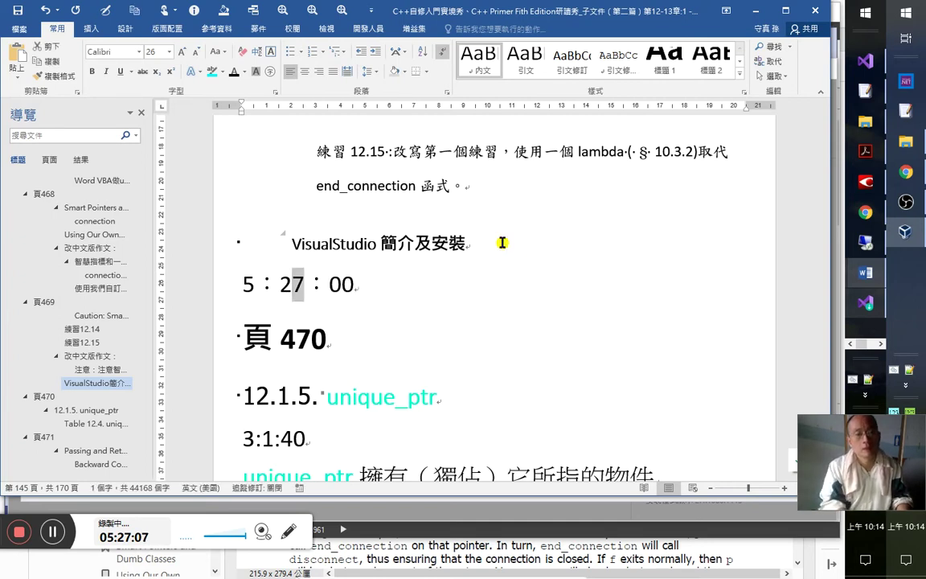
key("Left")
key("Left")
key("shift+Right")
key("shift+Right")
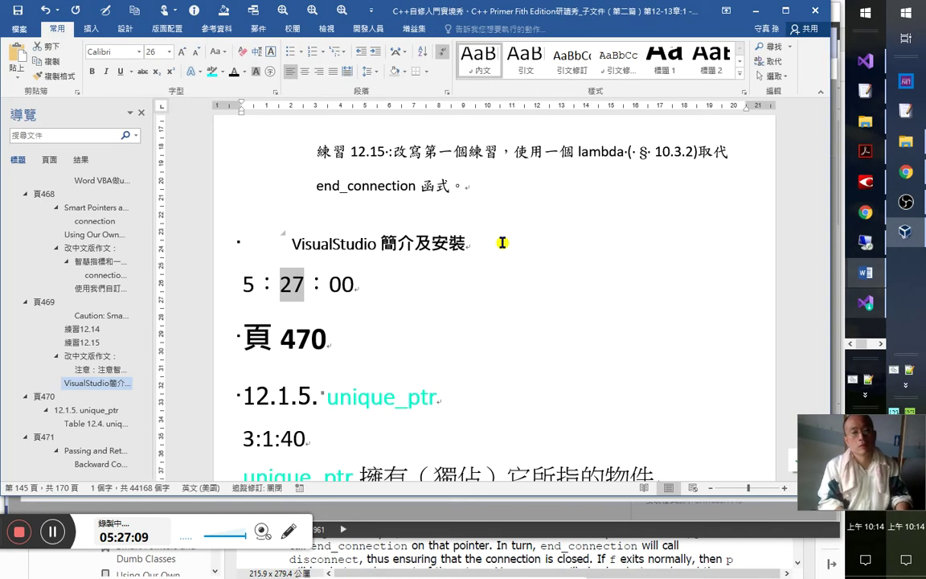
key("BackSpace")
type("11")
key("BackSpace")
type("4")
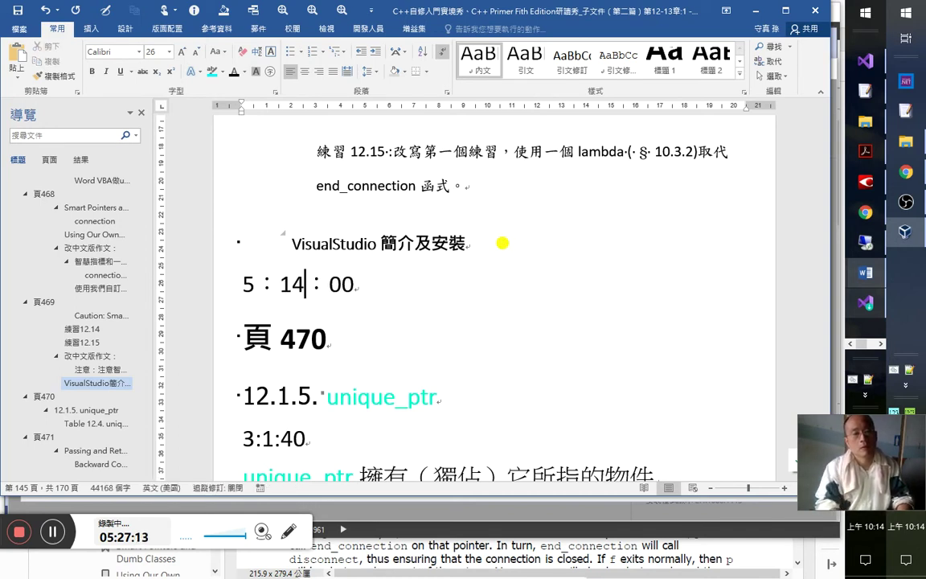
key("Right")
key("Right")
key("Return")
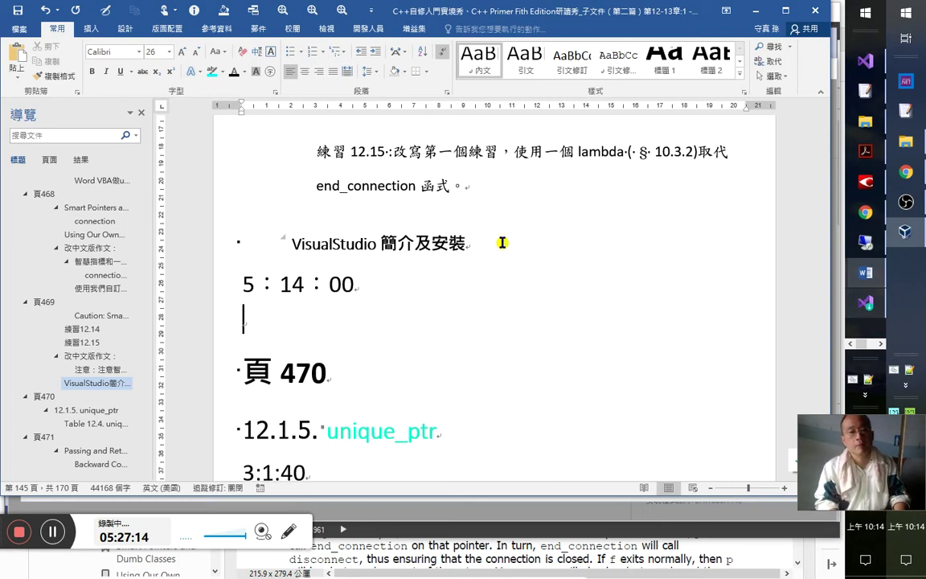
key("ctrl+s")
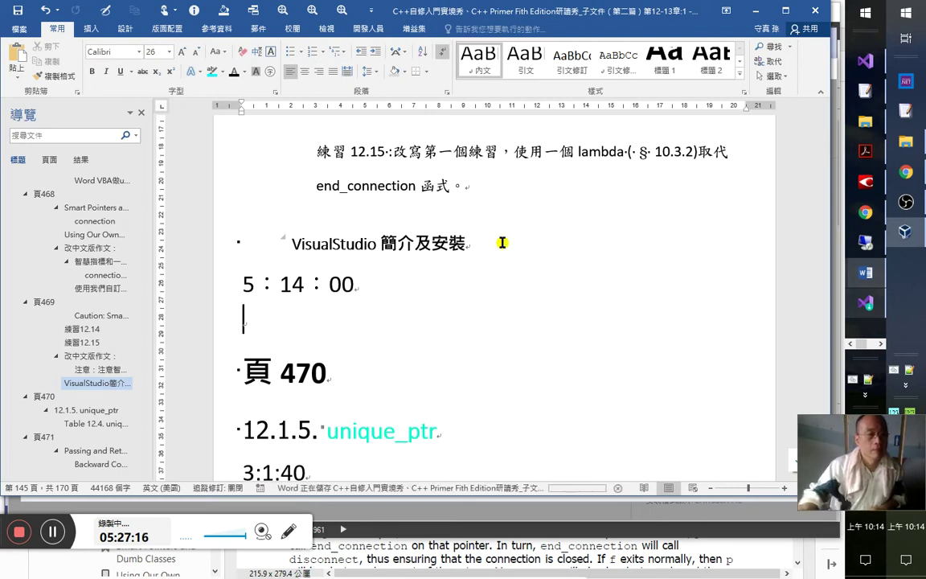
- Prefix the timestamp line with 第84集, then check the recordings folder and return to the notes
left_click(348, 242)
key("Down")
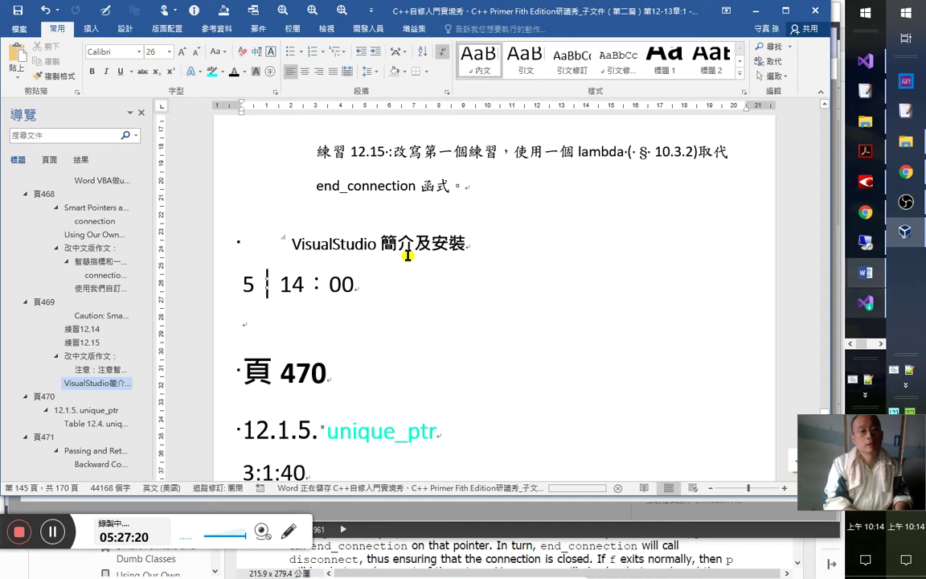
key("Home")
type("第84集")
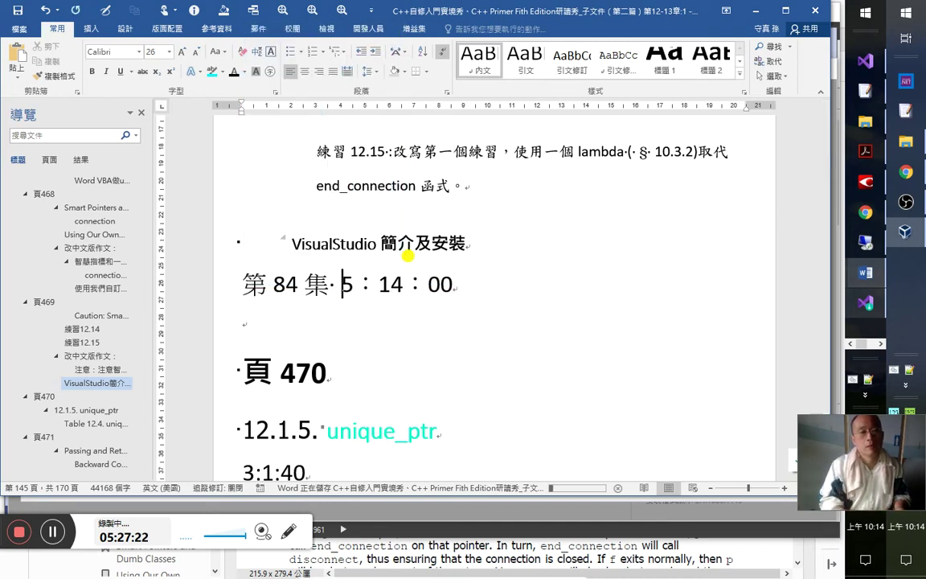
key("alt+Tab")
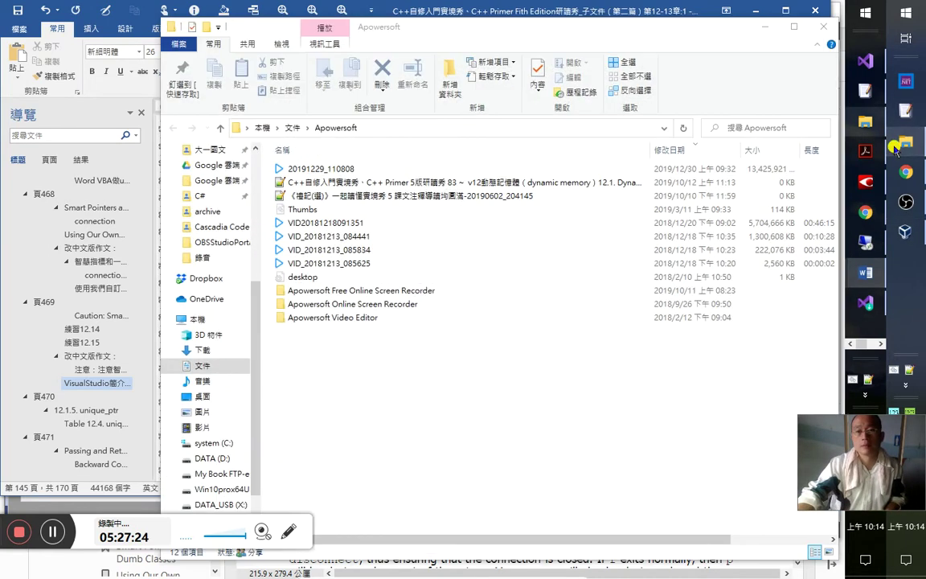
left_click(768, 28)
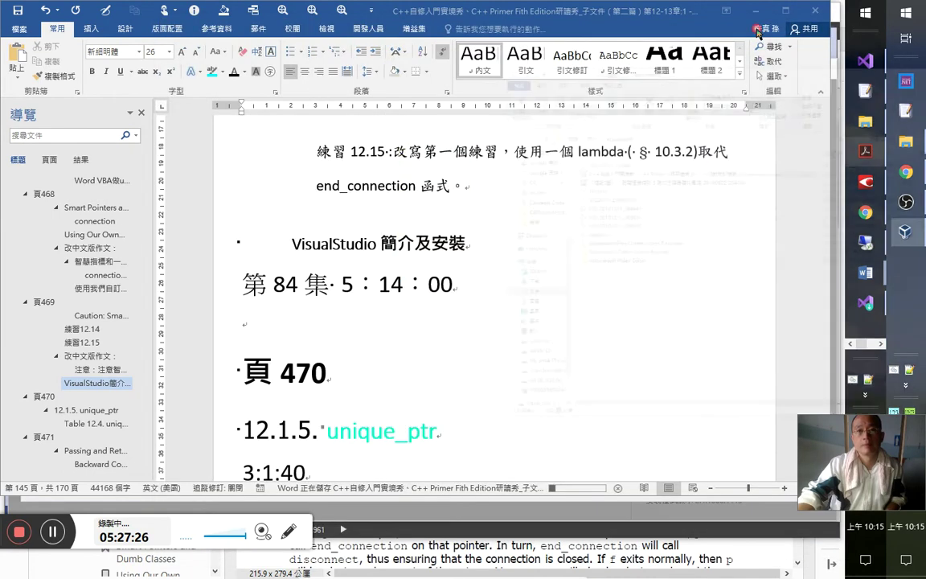
- On the empty line, type the 5：24：00 timestamp followed by 「工作負載」
left_click(409, 311)
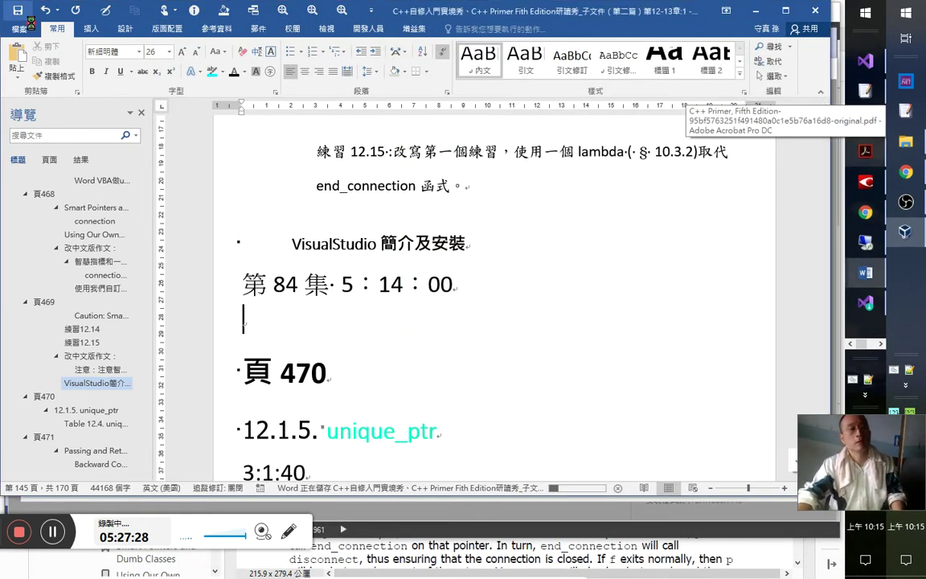
type("「」")
type("工作」")
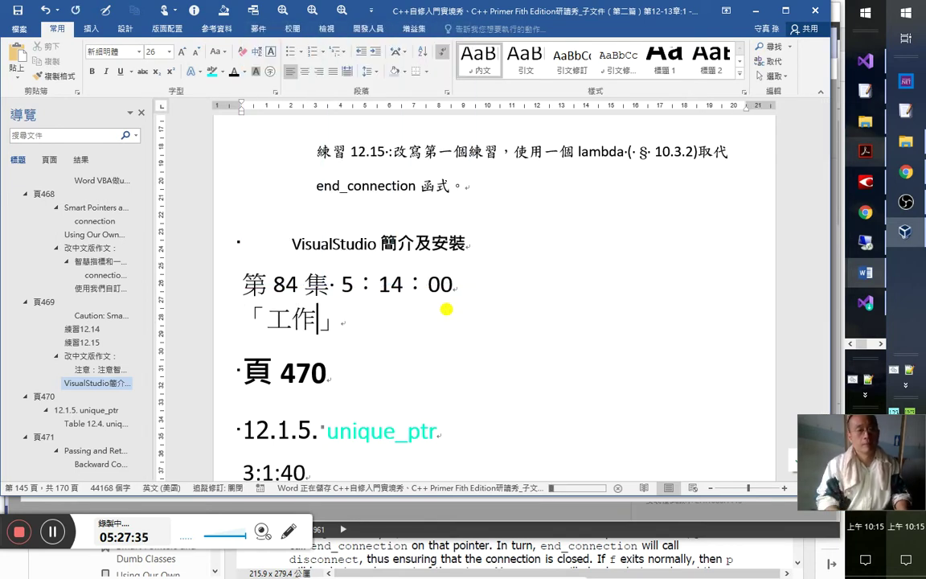
type("5：27")
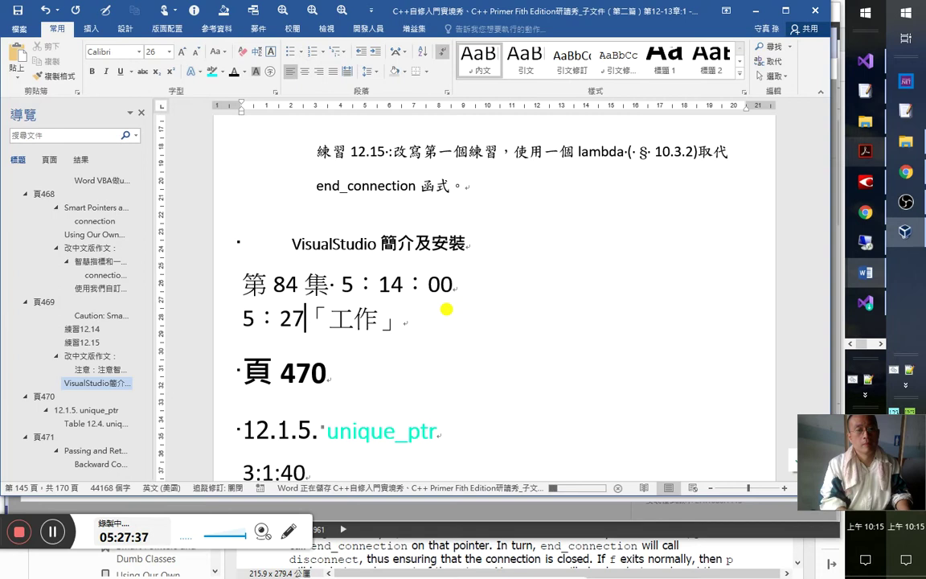
key("BackSpace")
type("5")
key("BackSpace")
type("4：00")
key("Right")
key("Right")
key("Right")
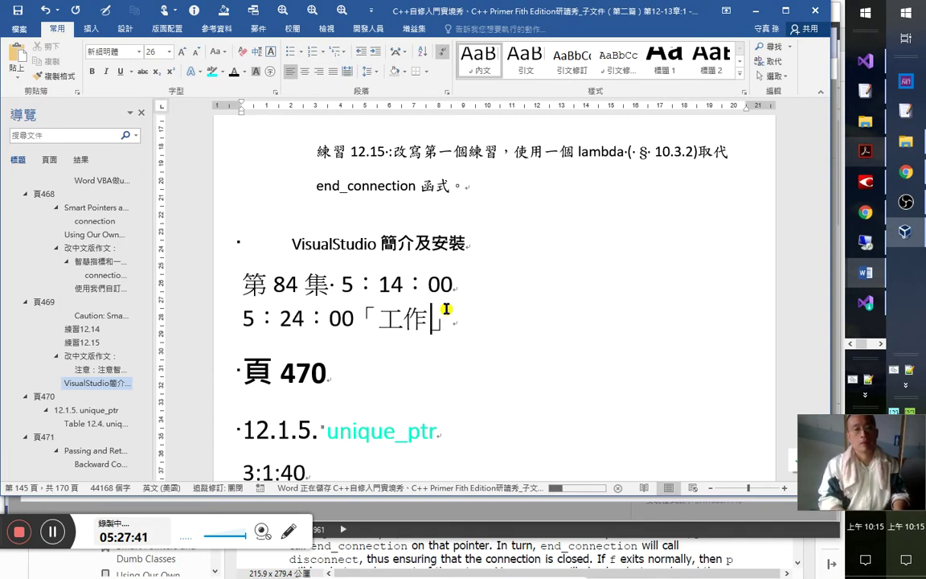
type("殫")
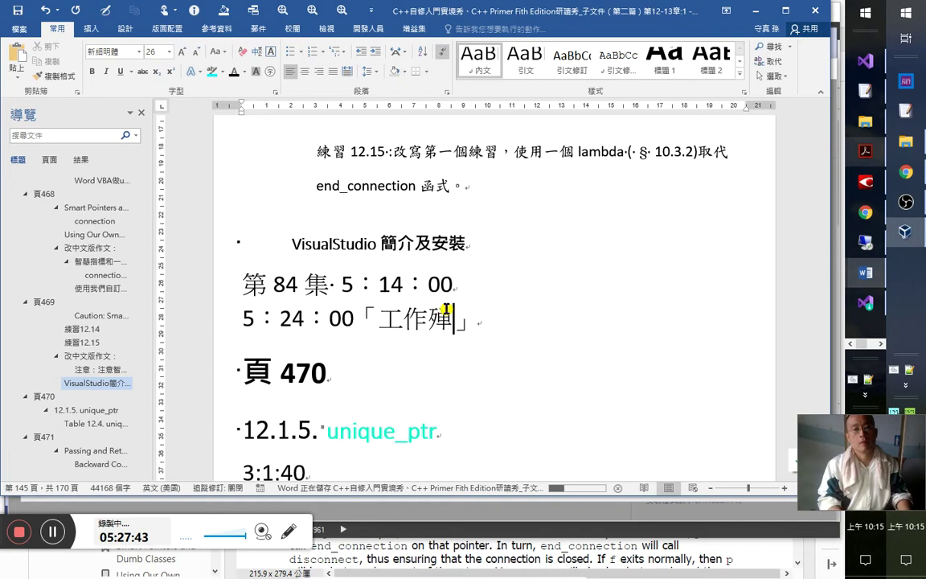
type("負載")
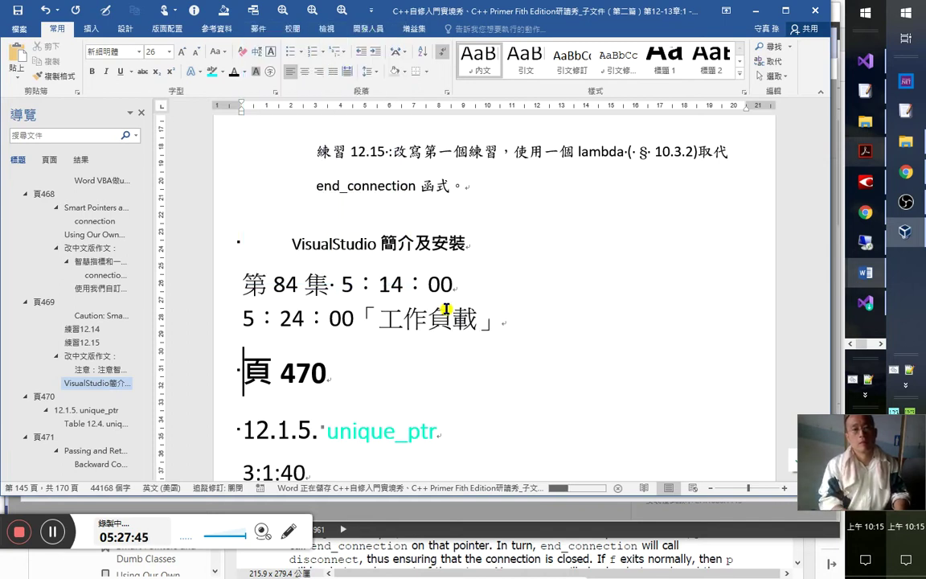
- Complete the remark with 也是文言文，不是專業的誰看得懂什麼意思？ and an empty line below
key("Left")
type("也是")
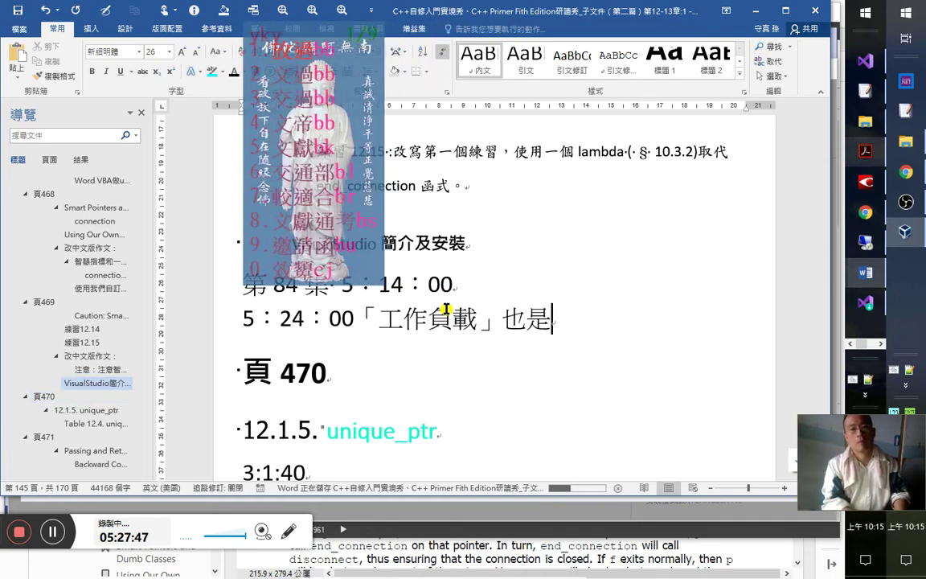
type("文言文")
key("Return")
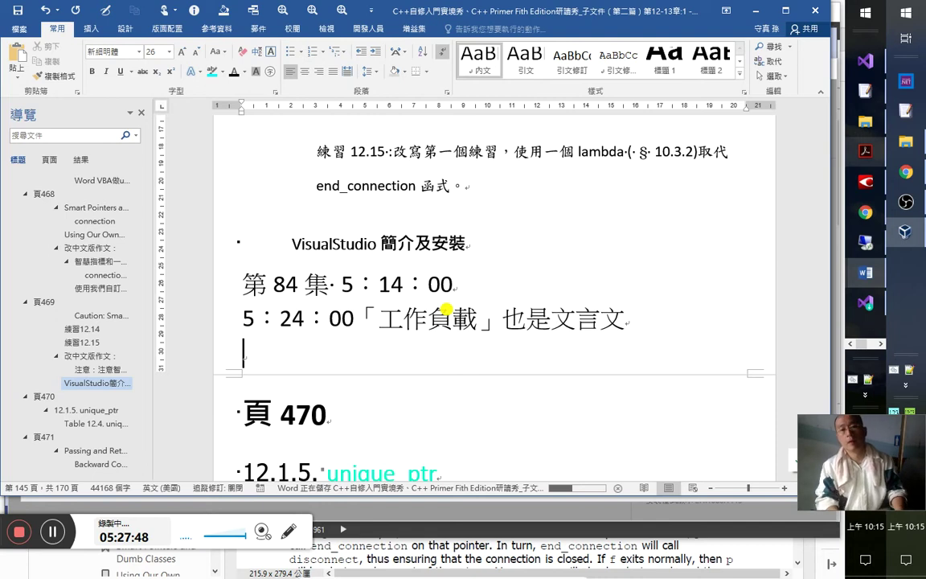
type("，不是")
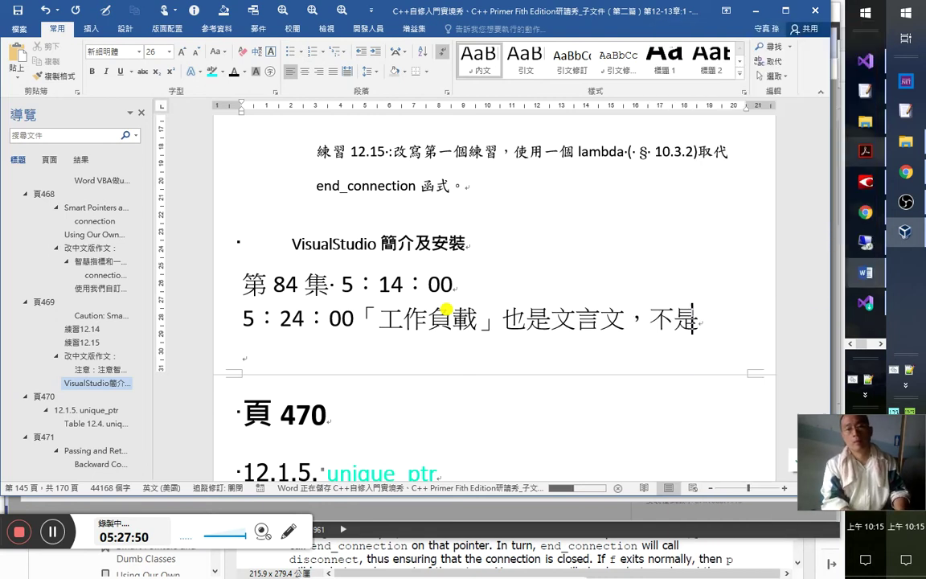
type("專業的誰看得")
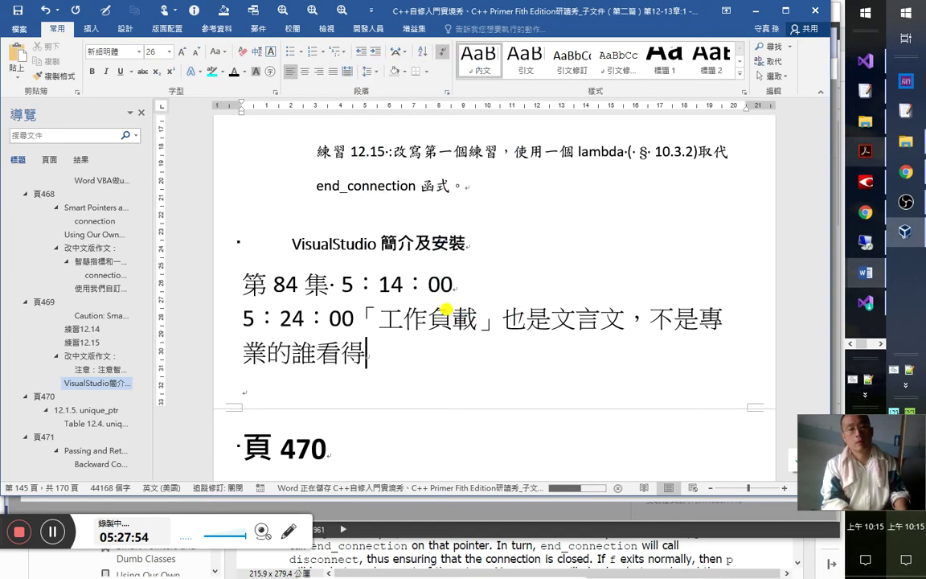
type("懂？")
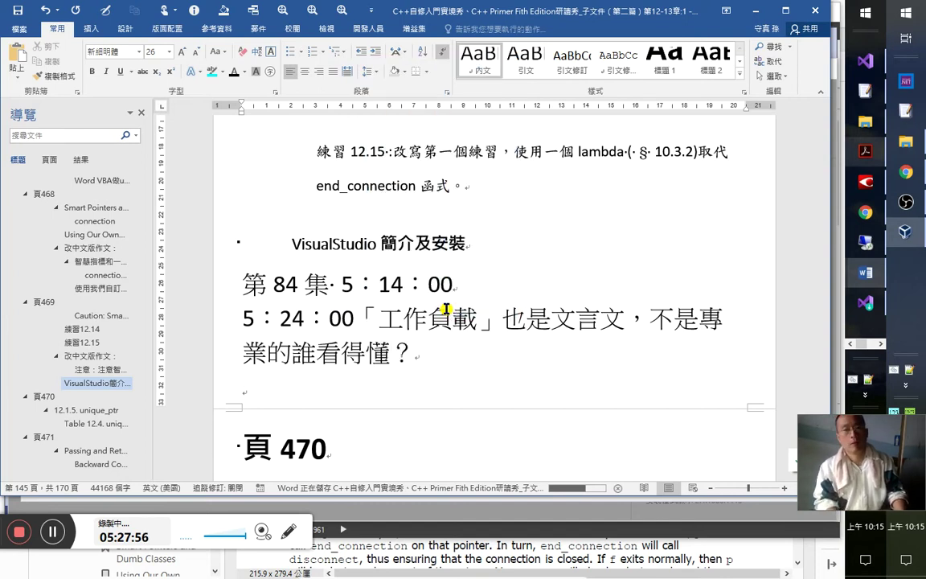
type("a")
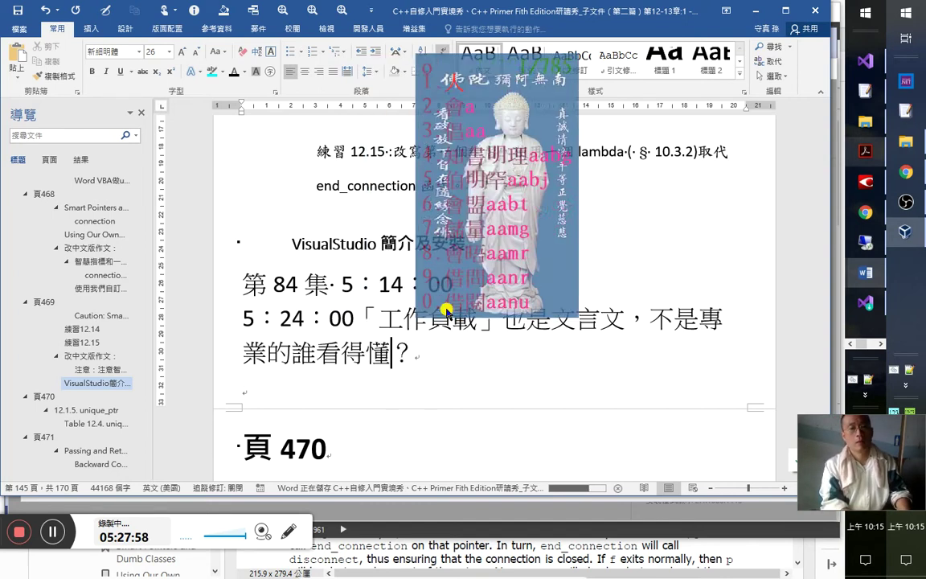
type("什麼")
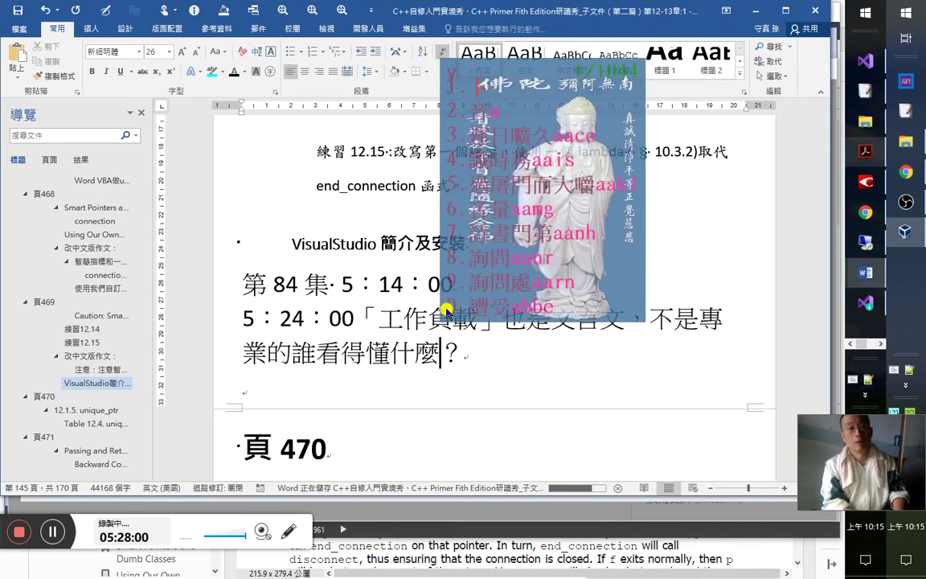
type("意思")
key("Down")
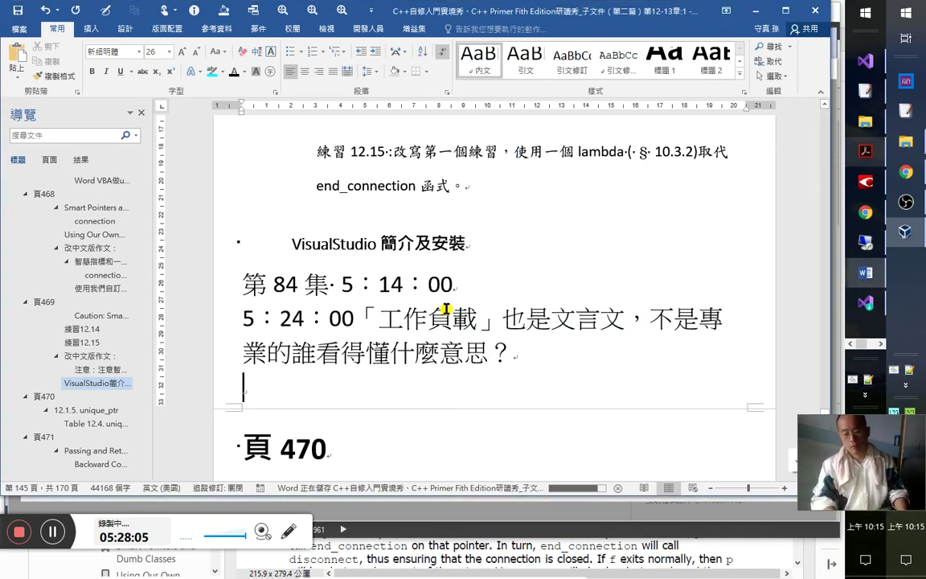
key("alt+Tab")
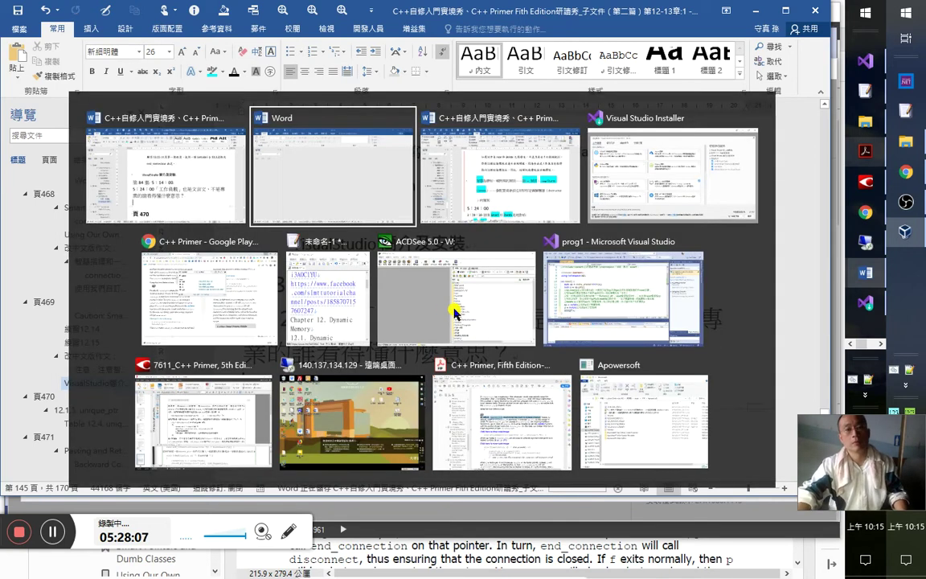
- Close the VS 2019 modify dialog and resume the Visual Studio Community 2017 installation
left_click(467, 219)
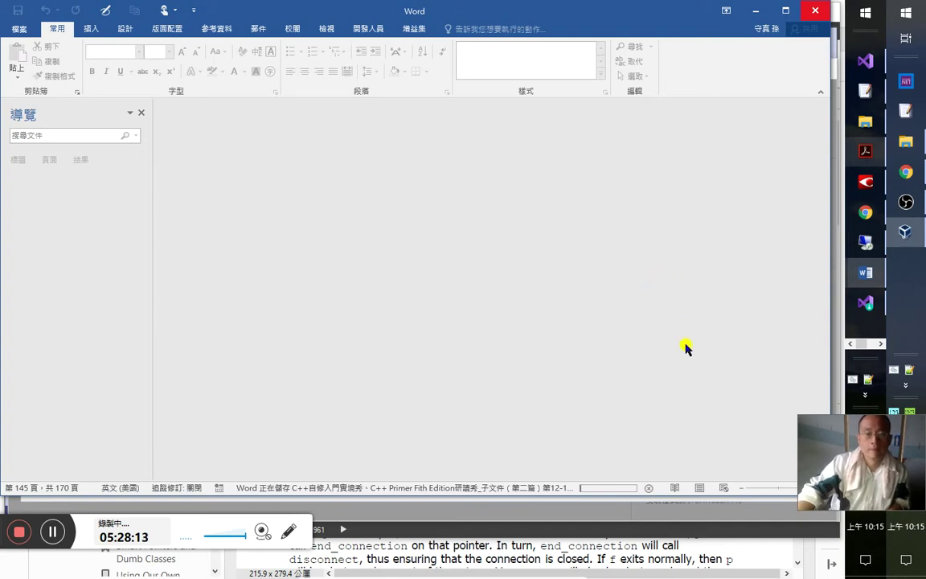
left_click(867, 303)
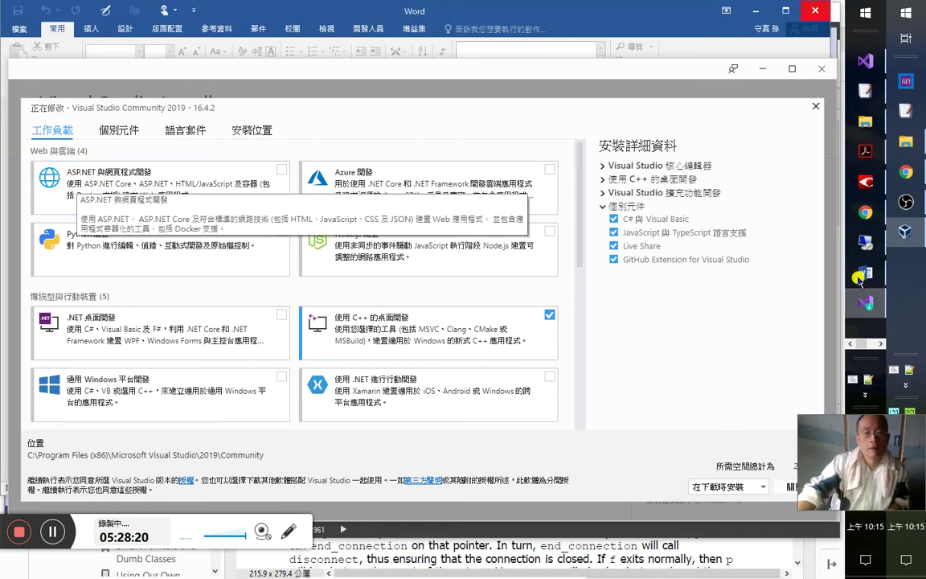
left_click(816, 106)
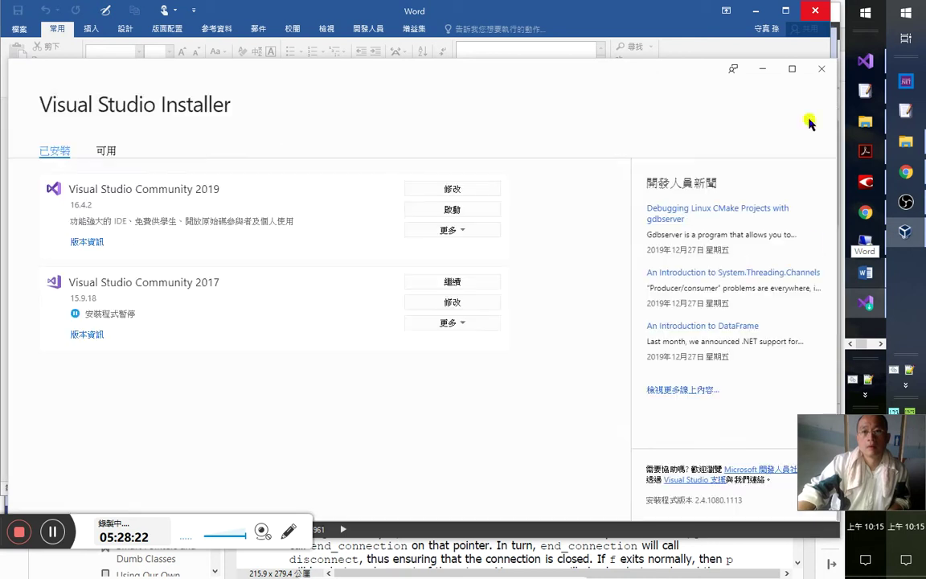
left_click(478, 281)
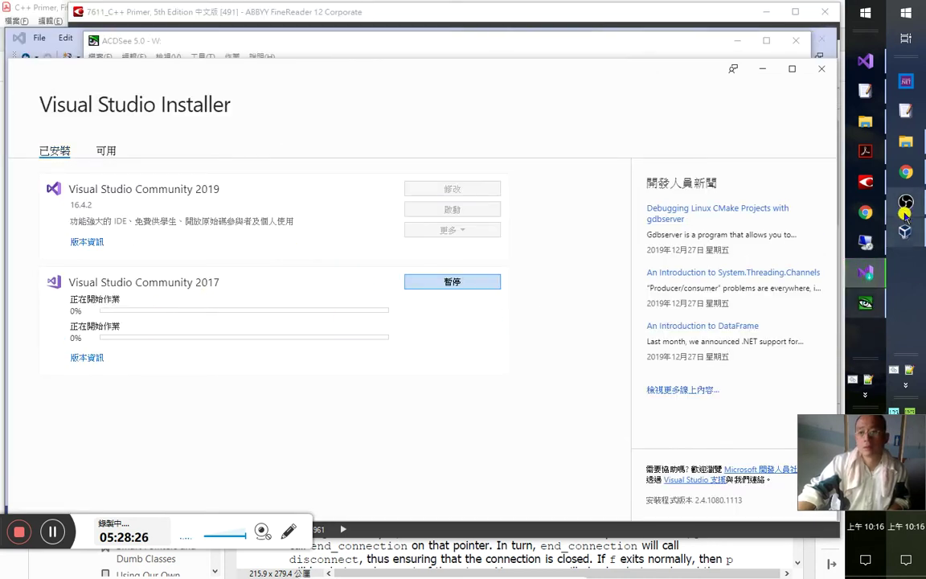
- Return to the YouTube tutorial in Chrome and resume the video
mouse_move(906, 206)
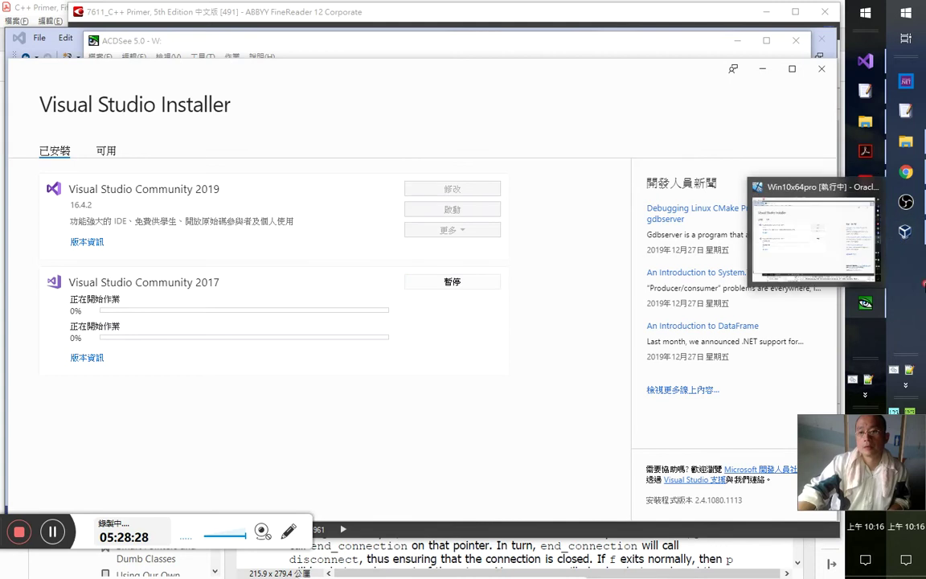
left_click(905, 172)
left_click(435, 296)
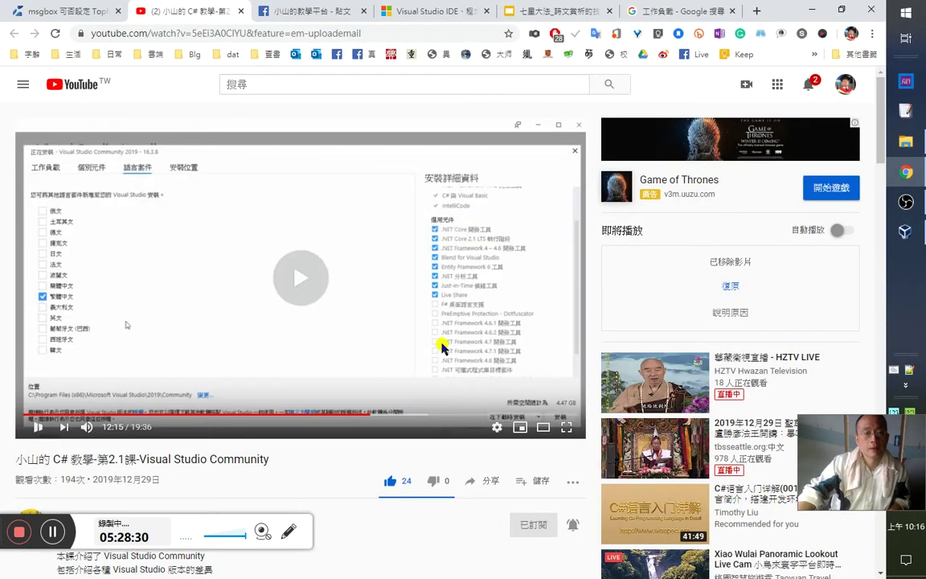
- Watch the tutorial's language-pack step full screen, pause it, and exit full screen
double_click(383, 279)
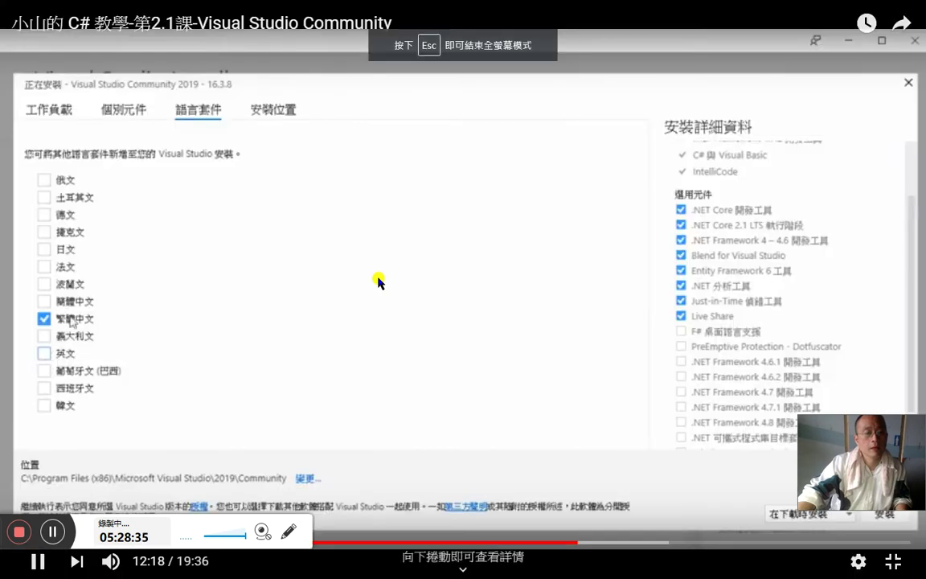
left_click(377, 282)
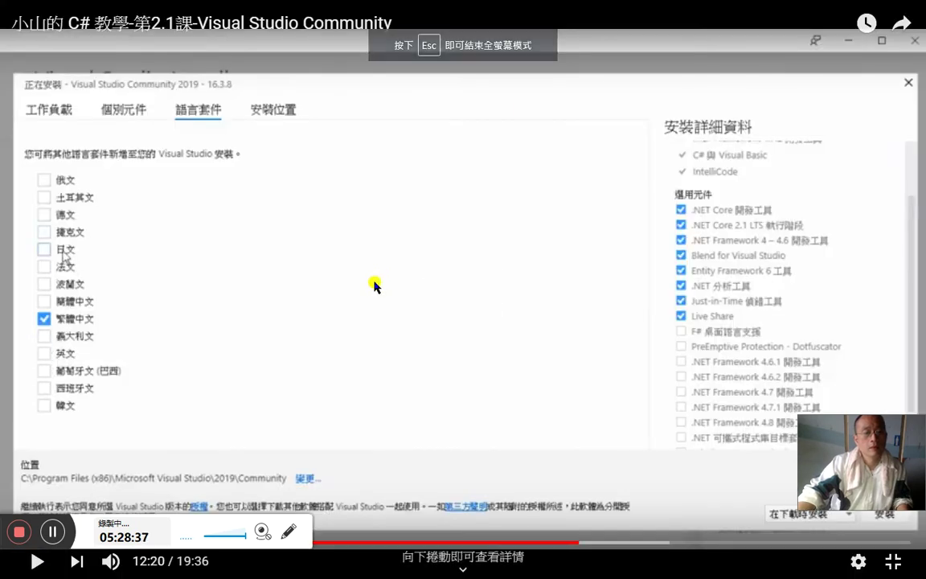
key("Escape")
- Switch through the virtual machine to the prog1 project in Visual Studio
key("alt+Tab")
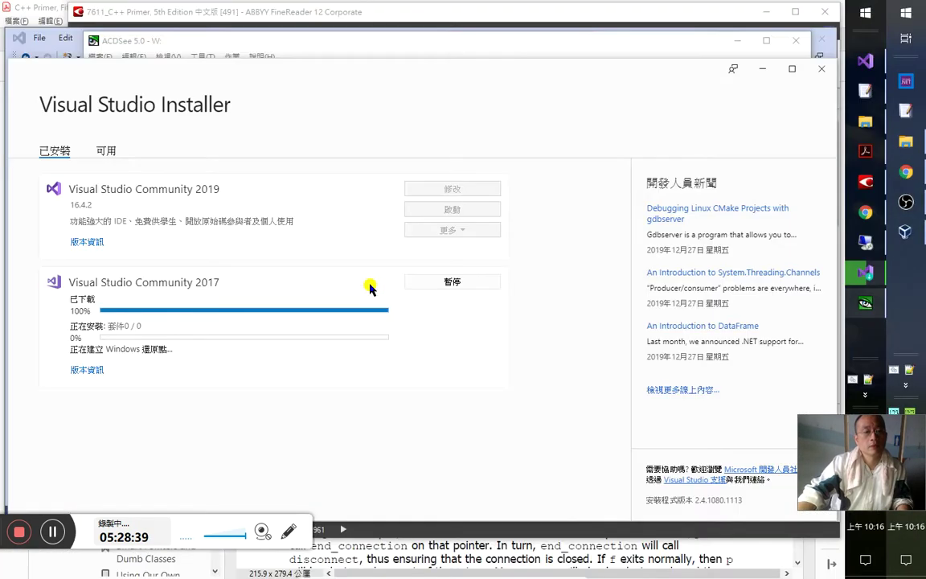
key("alt+Tab")
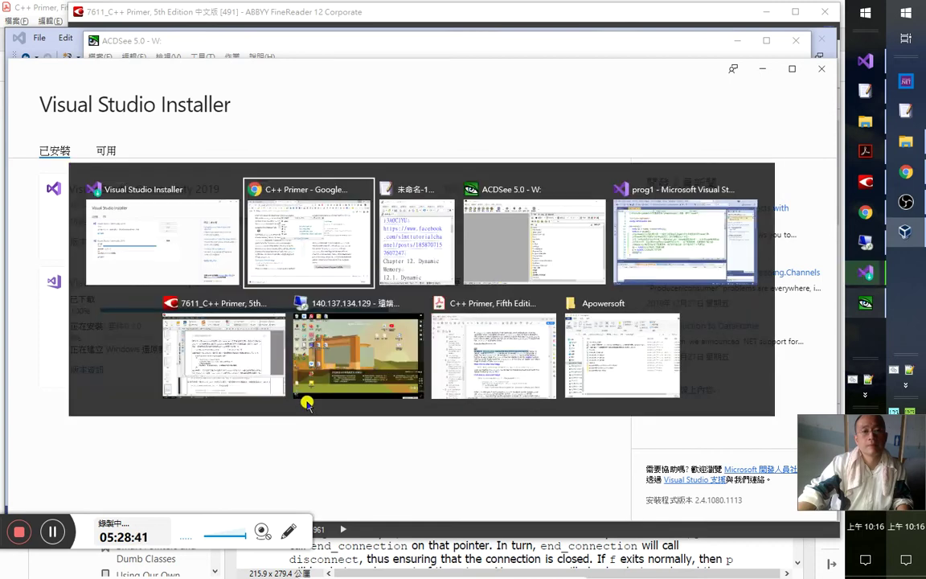
key("alt+Tab")
key("alt+Tab")
key("alt+Tab")
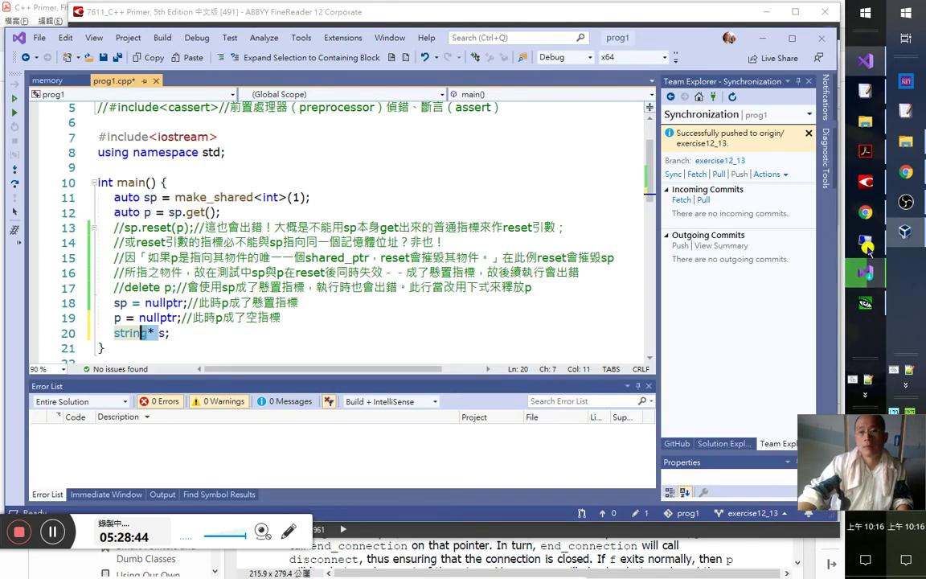
- Launch Word from the Start menu, then open Task Manager over its start screen
left_click(869, 249)
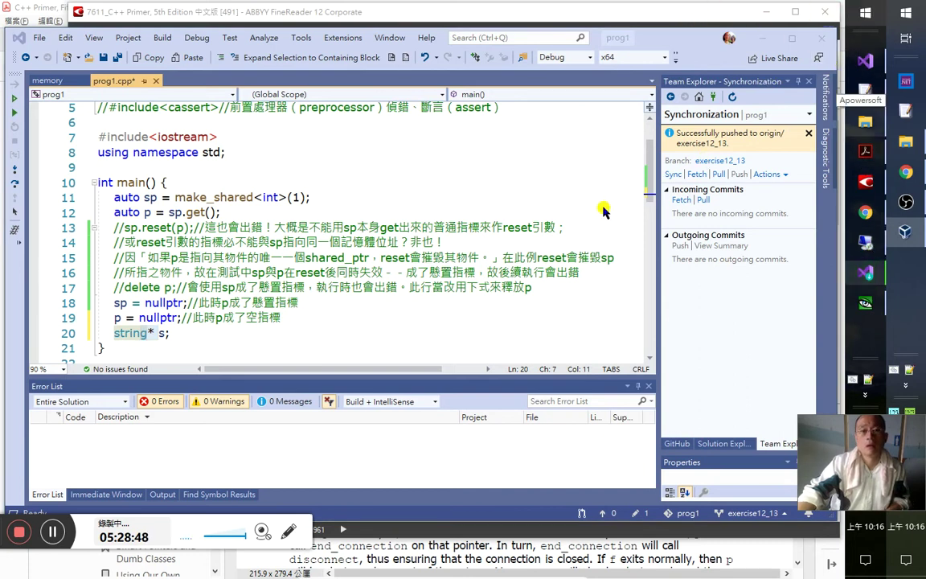
key("super")
left_click(460, 65)
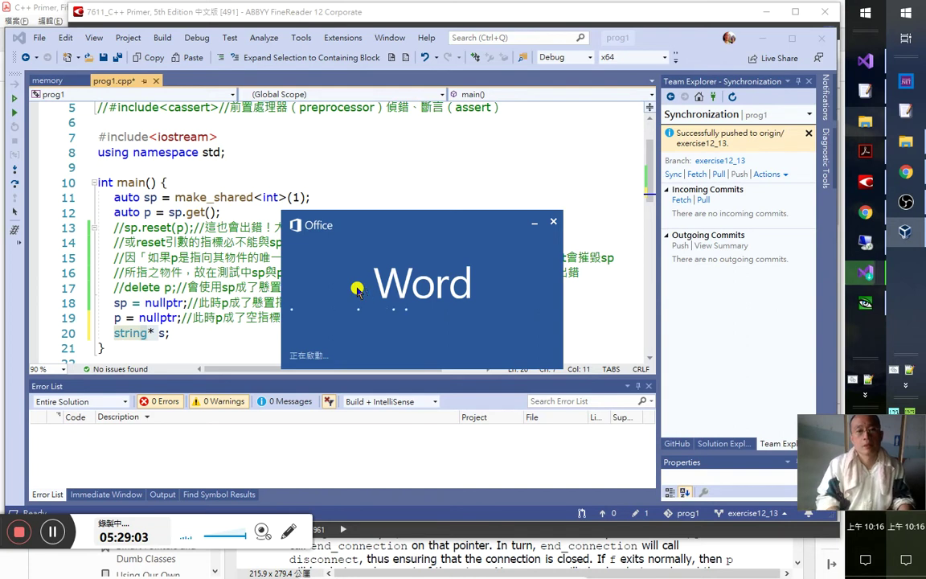
key("ctrl+shift+Escape")
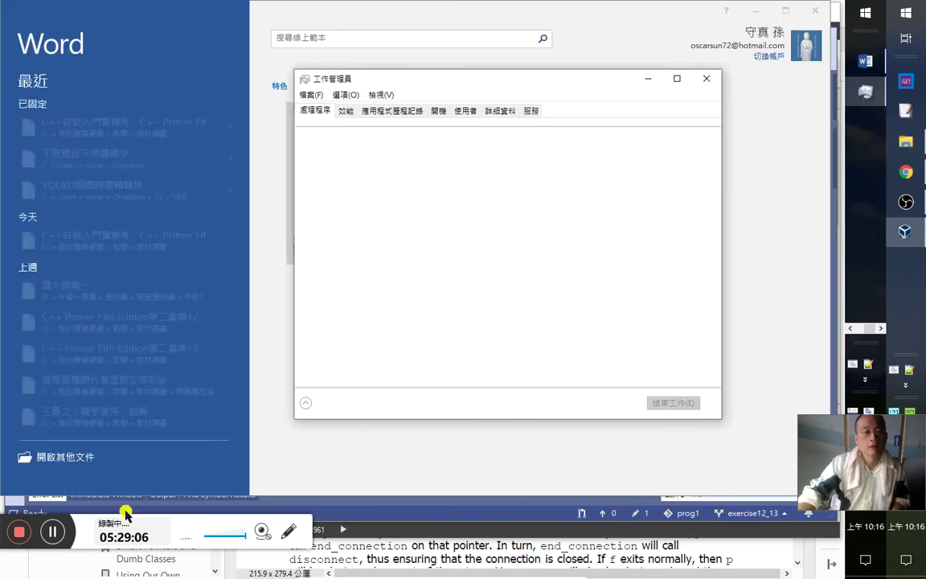
- Return to the full-screen tutorial, pause and resume it, then exit to the normal player
key("alt+Tab")
key("alt+Tab")
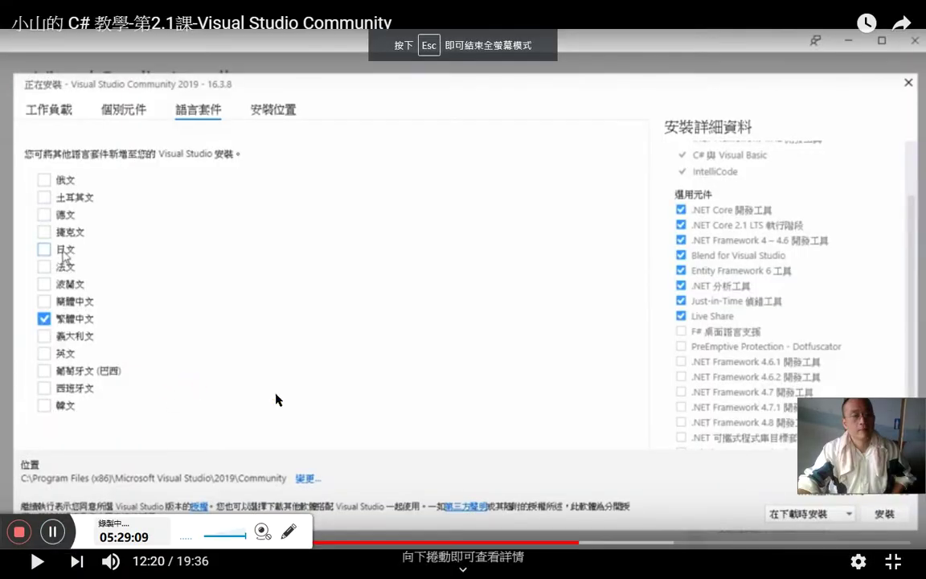
left_click(128, 321)
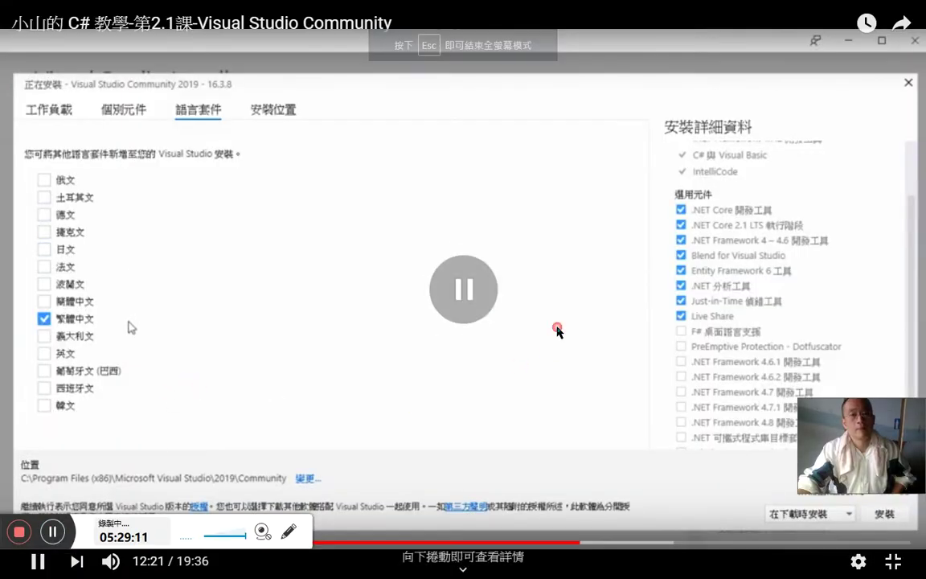
left_click(128, 329)
key("Escape")
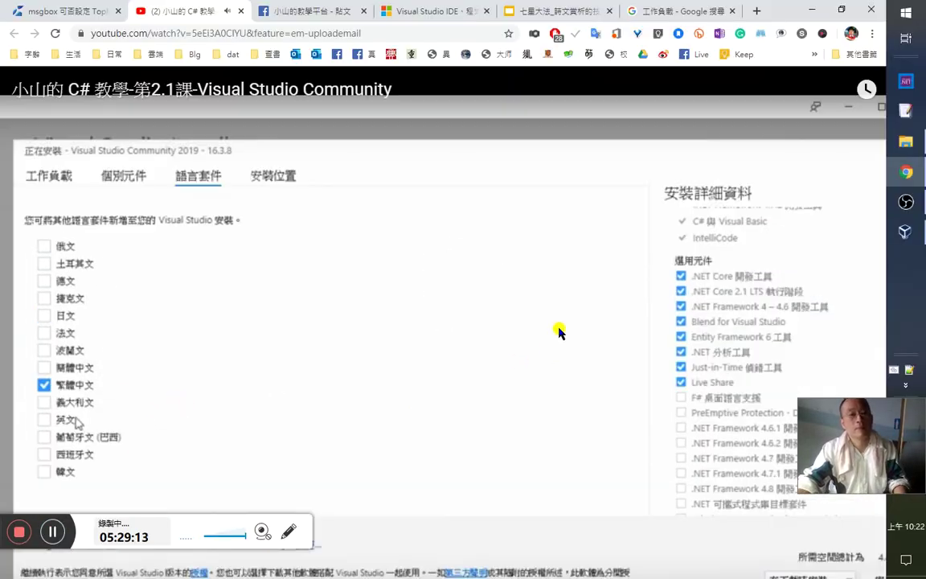
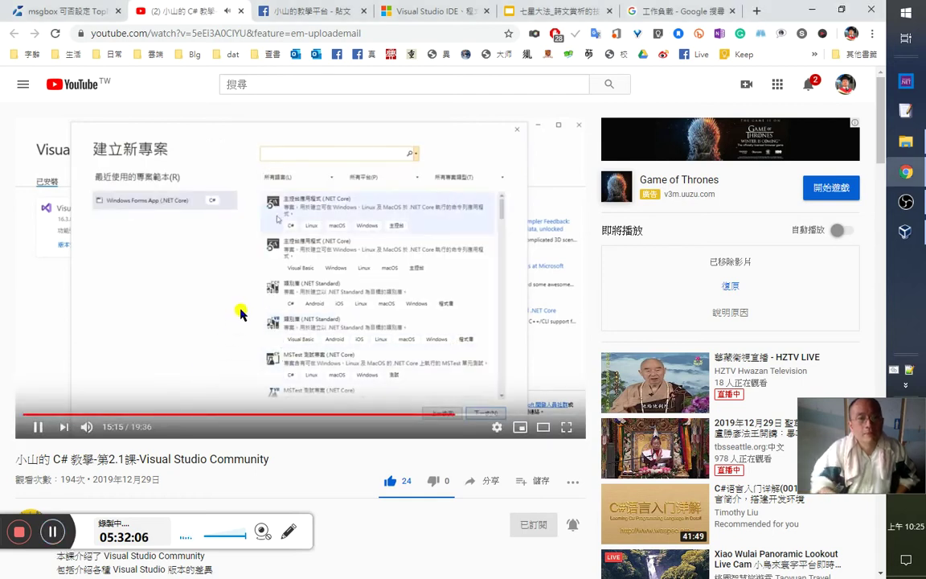
- Rewind the C# lesson a few seconds and let it play to the TestApp project settings
key("Left")
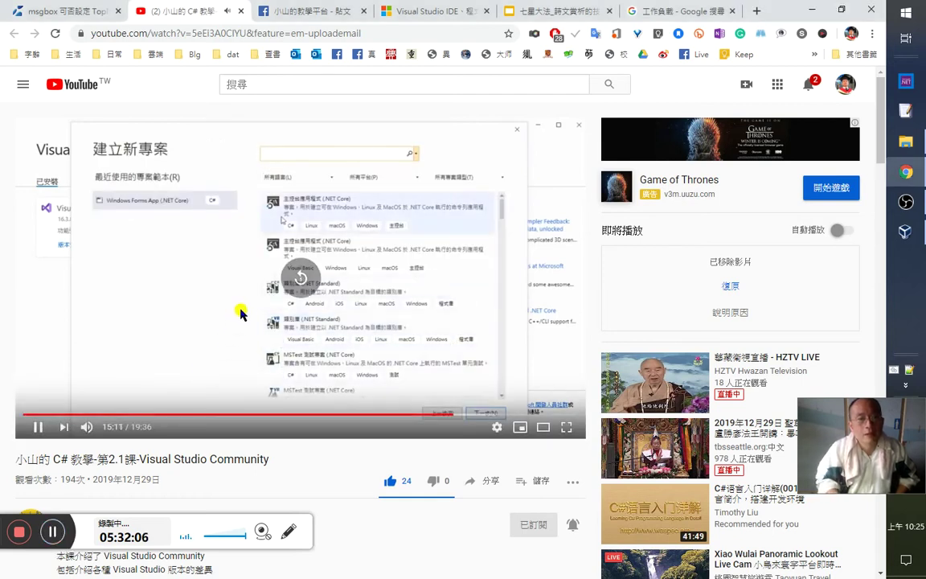
key("Left")
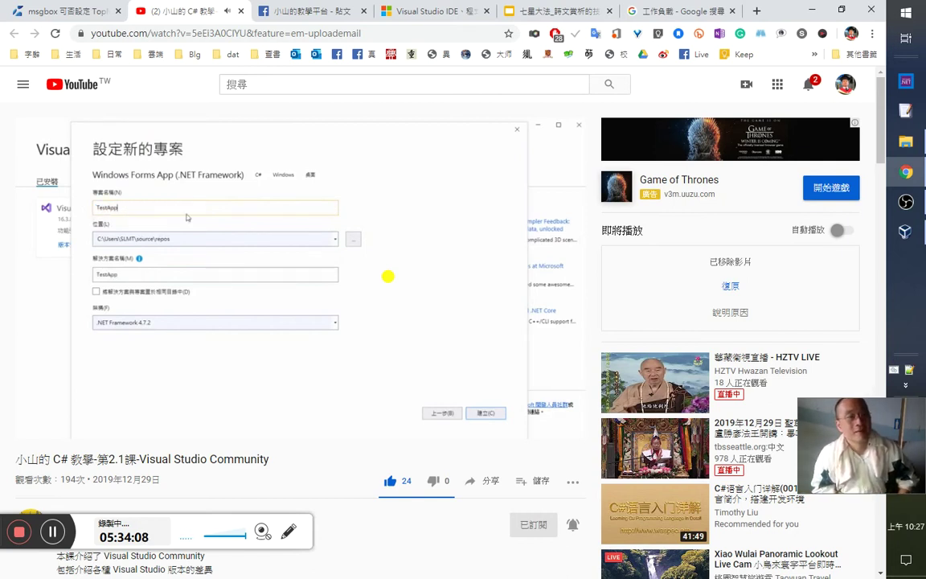
- Pause and replay the lesson's project naming step, then bring up the Facebook teaching page post
left_click(333, 252)
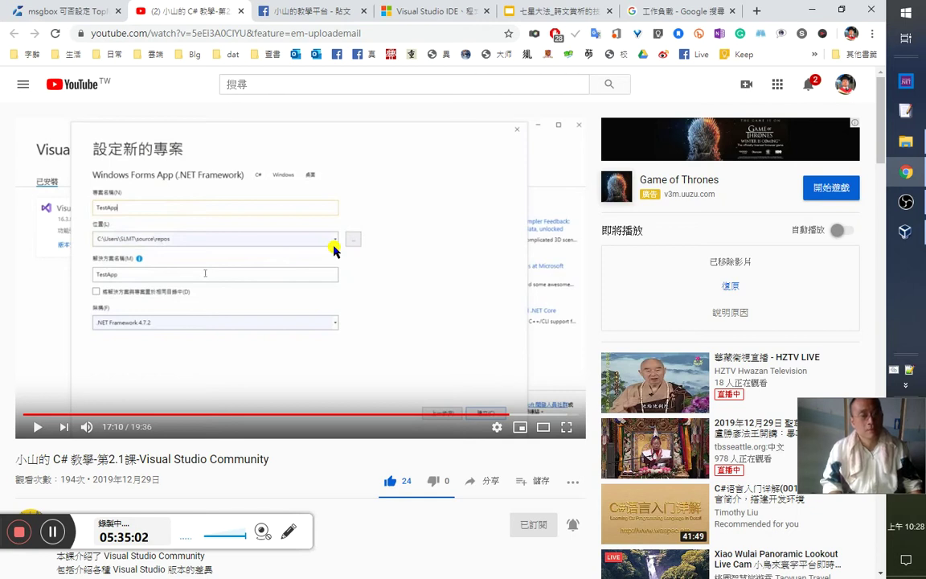
key("Right")
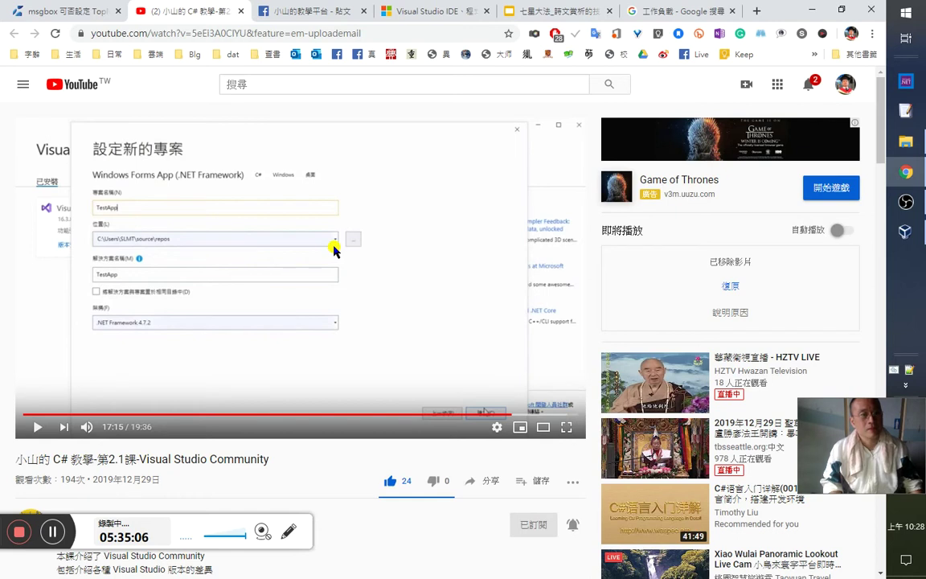
key("Left")
key("Left")
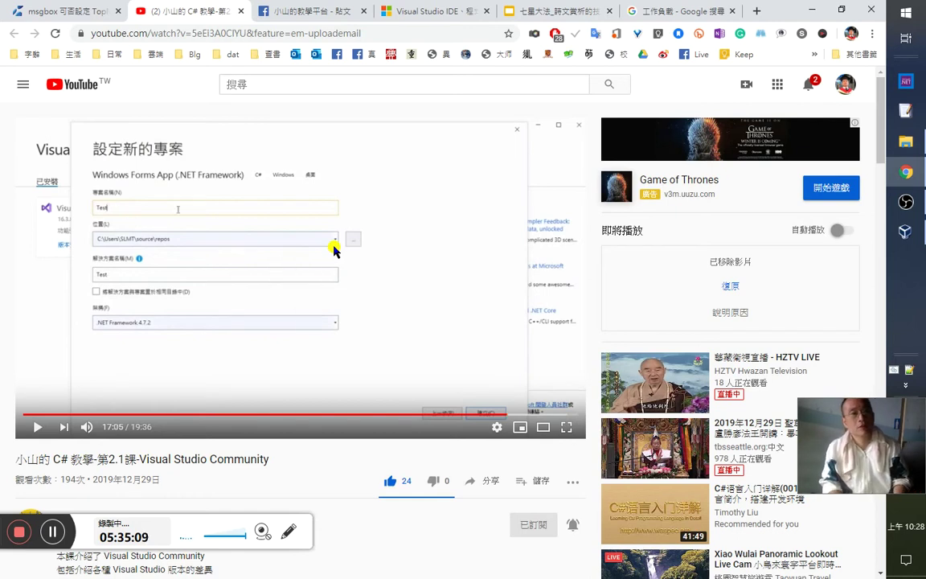
key("space")
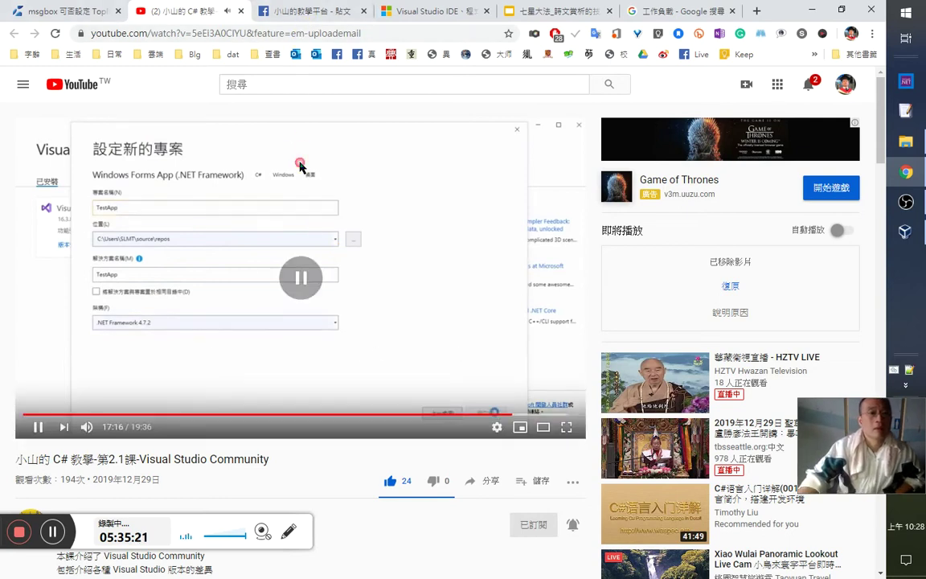
left_click(309, 18)
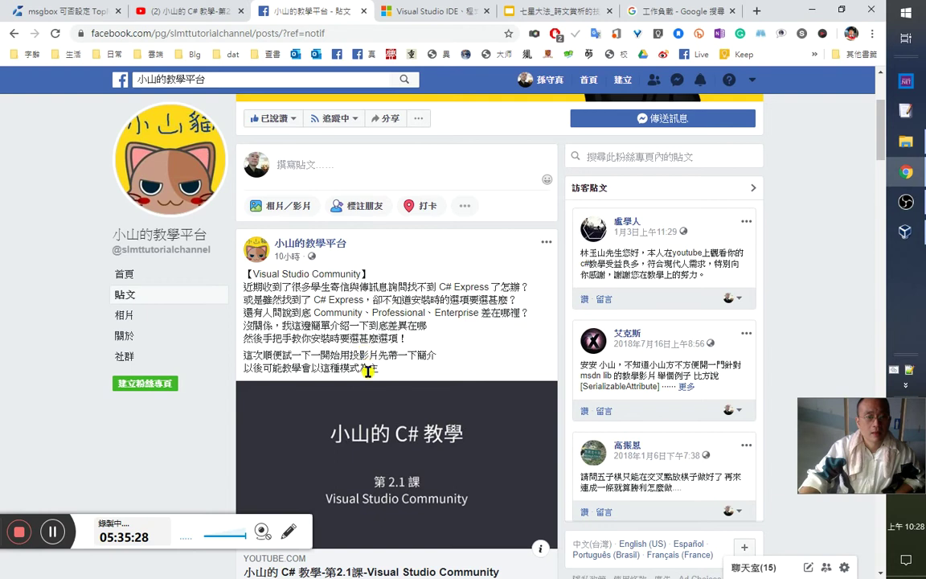
- Skim the Visual Studio Community post on Facebook, then resume the YouTube lesson
double_click(263, 336)
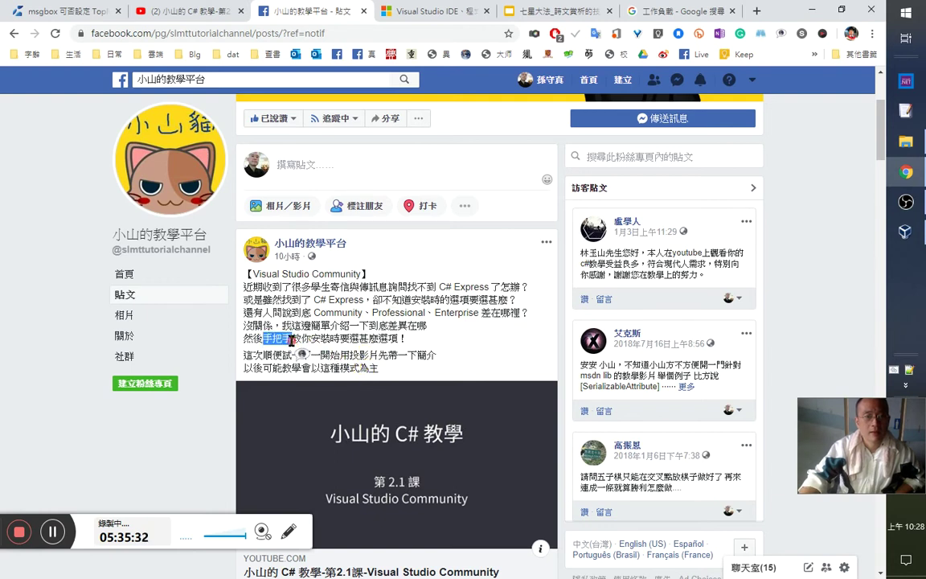
left_click(207, 16)
left_click(330, 227)
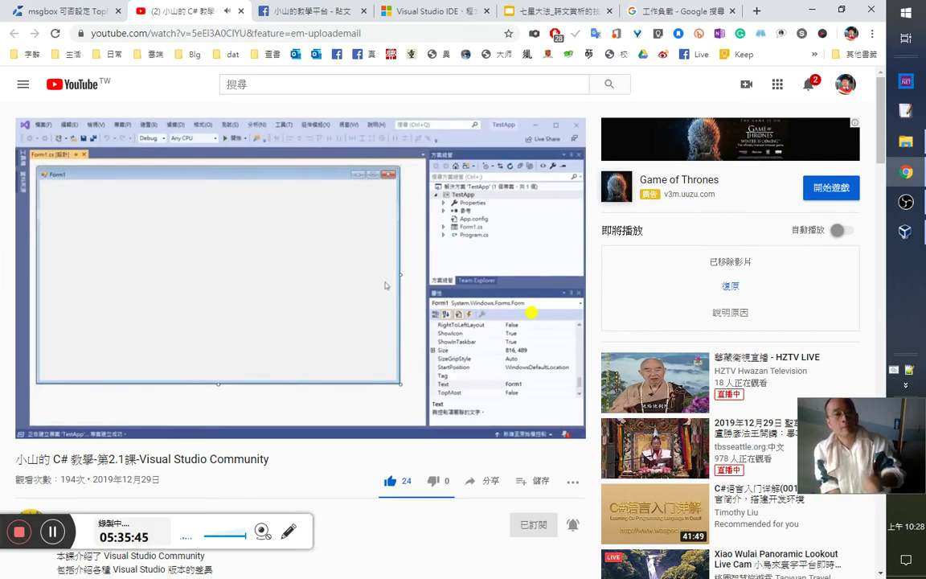
- Pause on the Form1 designer, then play on to the empty button1_Click handler
left_click(531, 315)
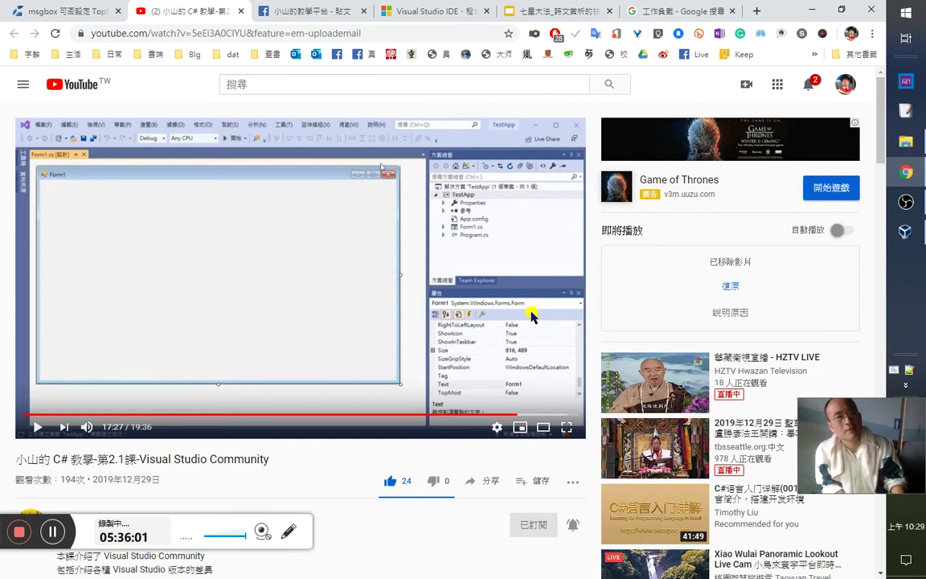
left_click(531, 315)
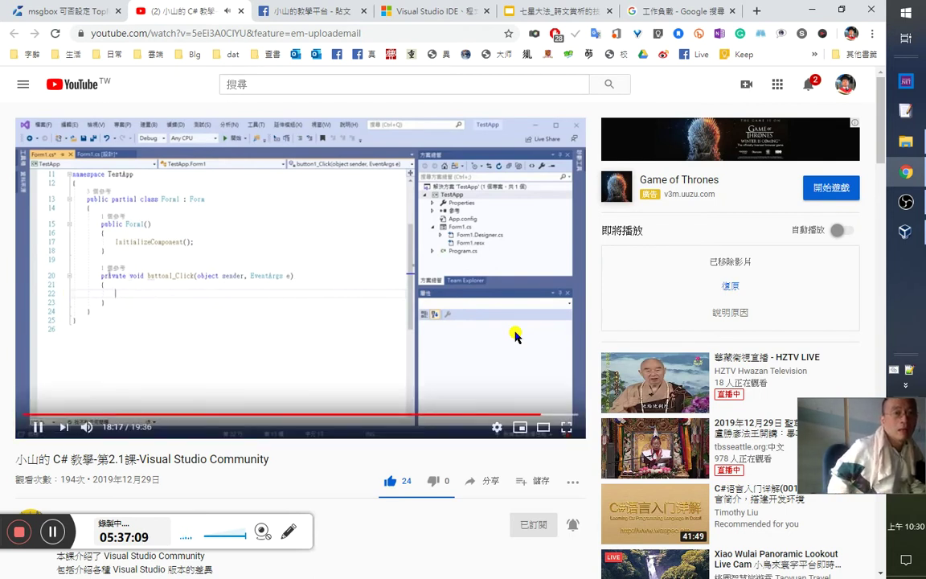
- Pause the lesson at 18:19 on the button1_Click code and bring the Word notes forward
key("Left")
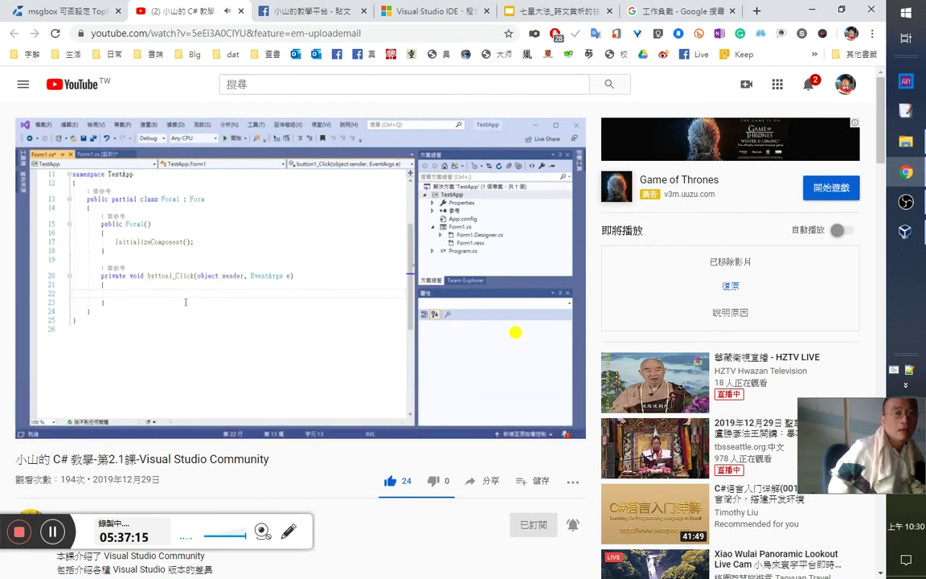
left_click(515, 332)
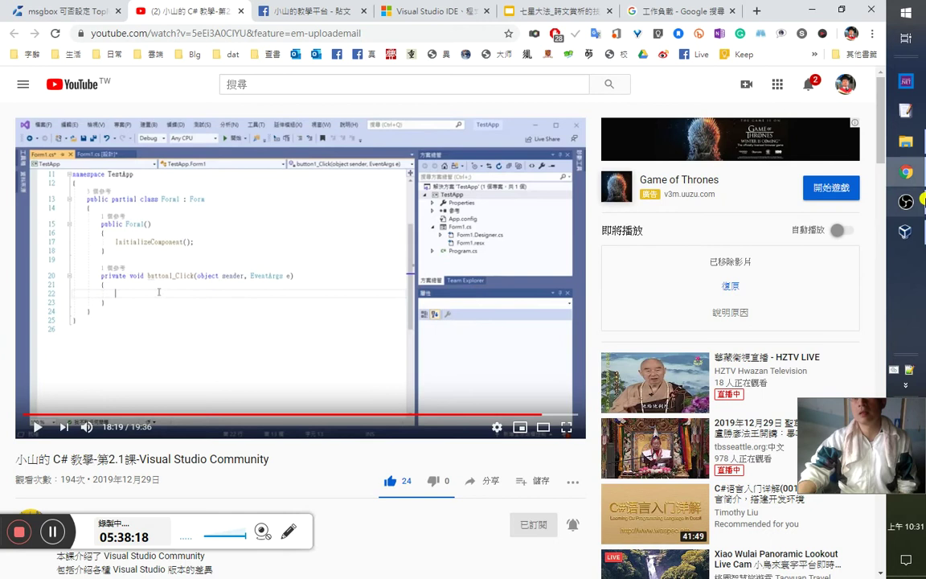
left_click(905, 231)
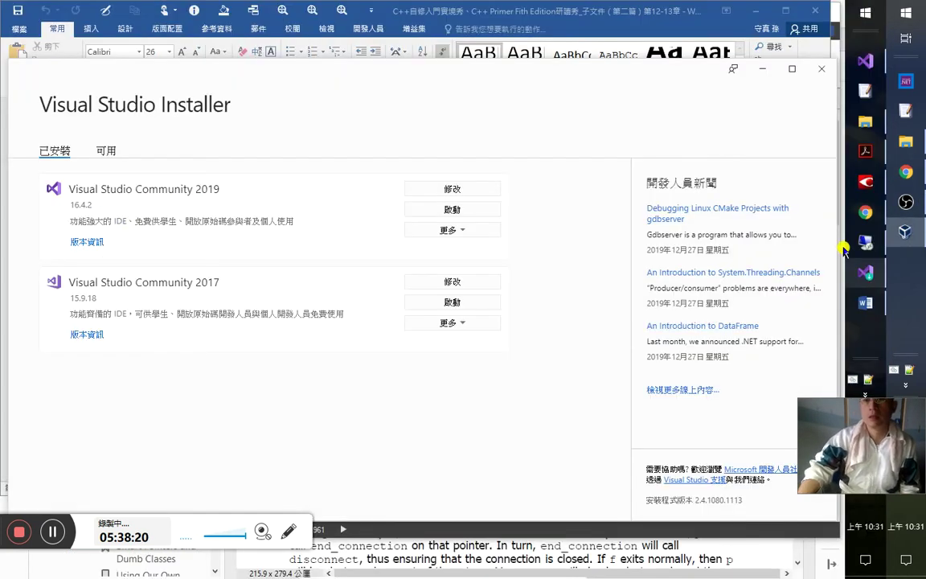
left_click(869, 303)
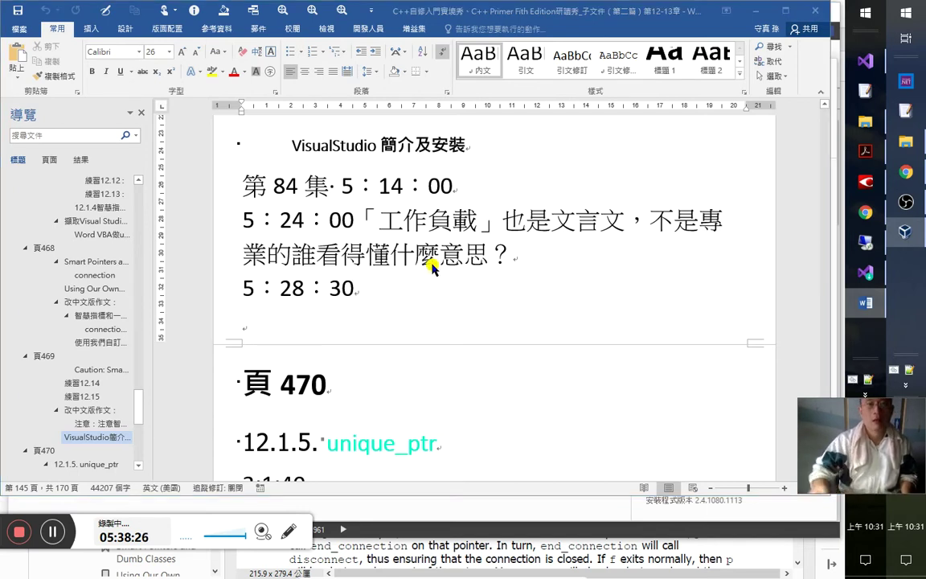
- Return to the Word notes and jump to the 注意智慧指標常見的陷阱 smart-pointer pitfalls note
key("alt+Tab")
key("alt+shift+Tab")
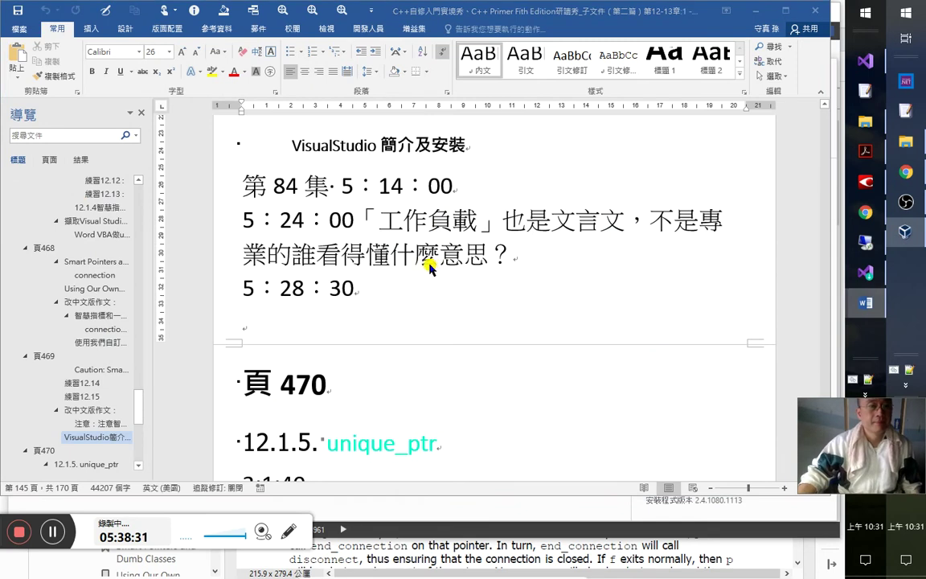
scroll(306, 378, "up", 3)
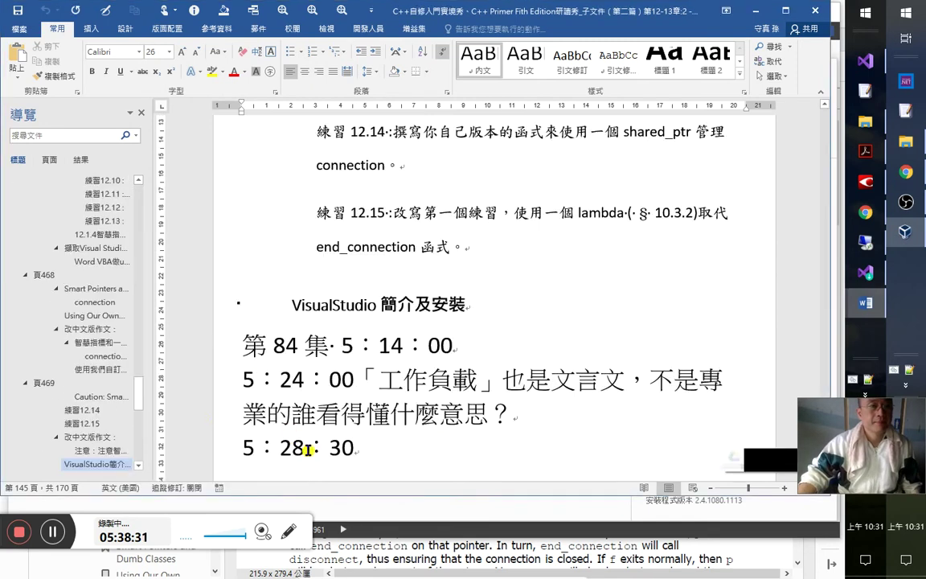
left_click(105, 451)
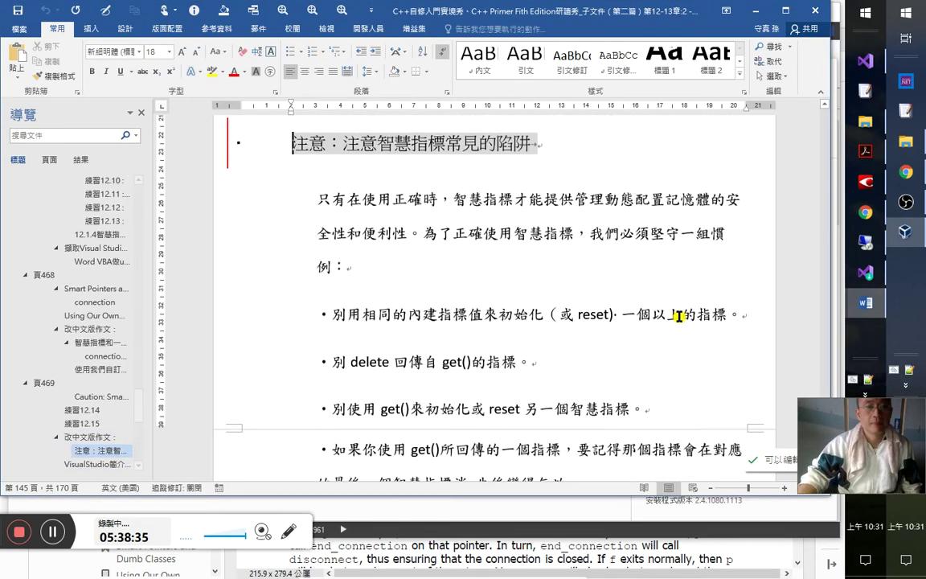
scroll(679, 305, "up", 5)
scroll(679, 302, "up", 2)
- Highlight disconnect and end_connection in the custom deleter explanation, switching input to English
left_click_drag(493, 276, 408, 276)
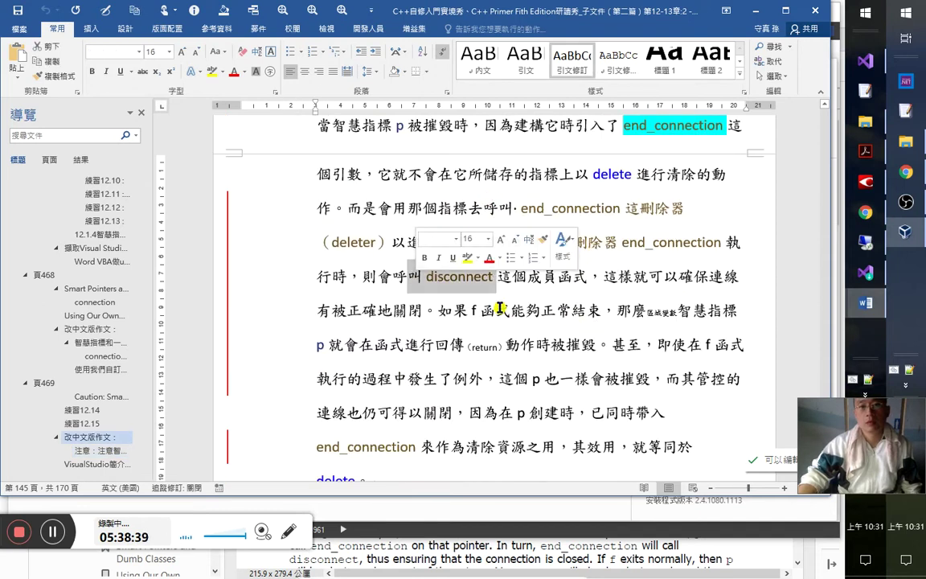
key("Right")
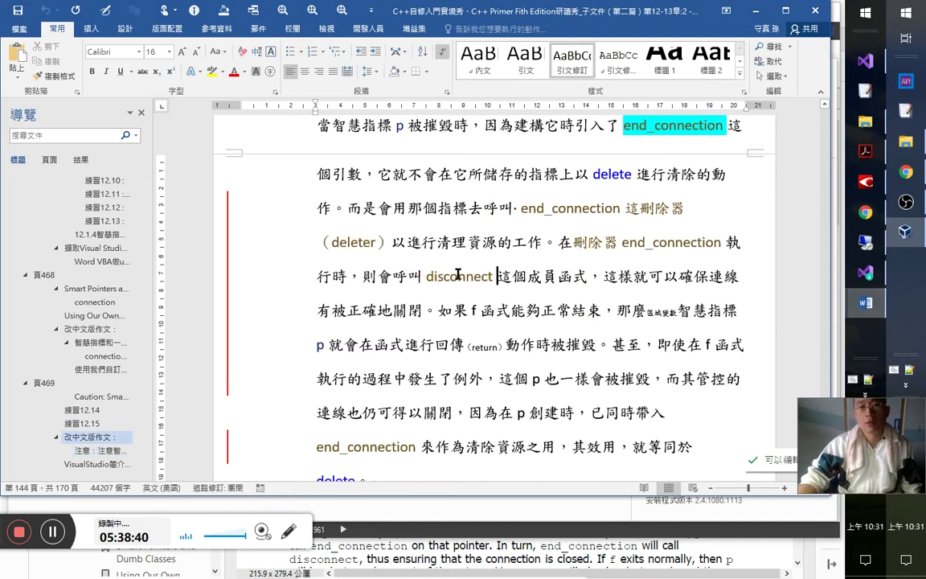
double_click(483, 276)
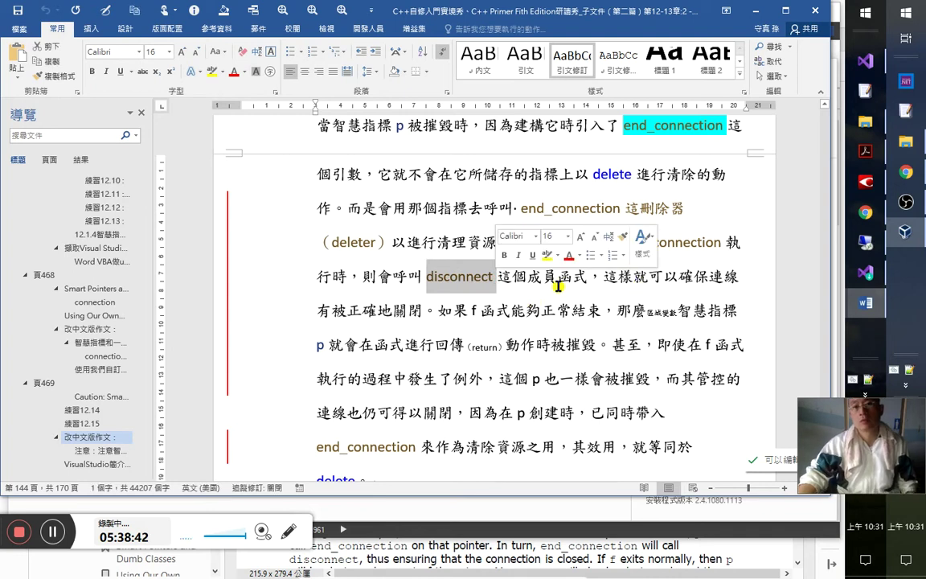
left_click_drag(573, 275, 557, 276)
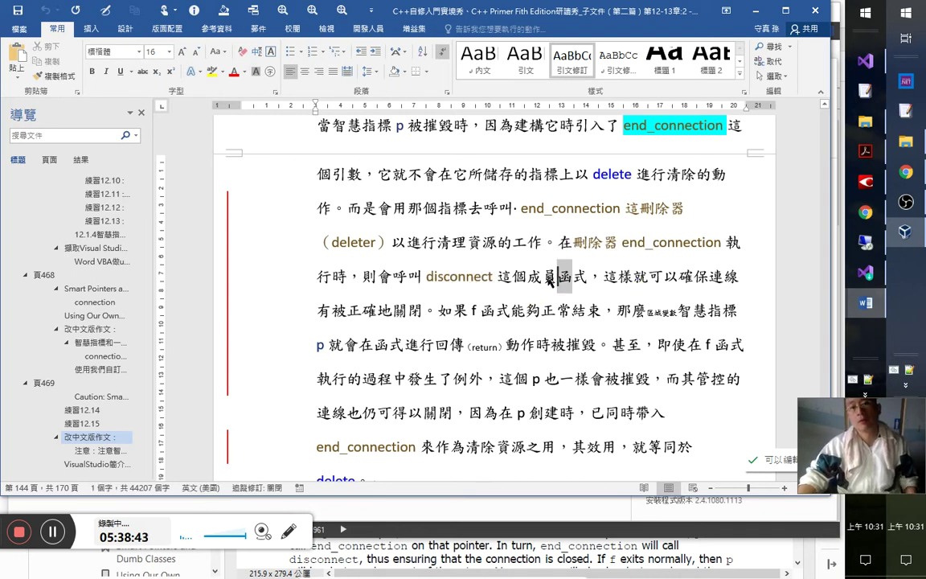
left_click(513, 242)
double_click(483, 275)
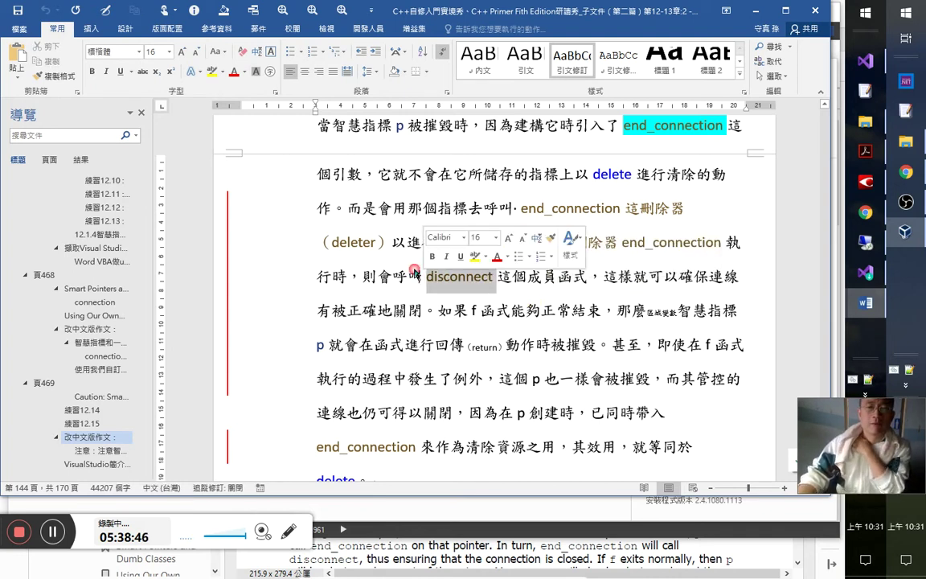
key("alt+shift")
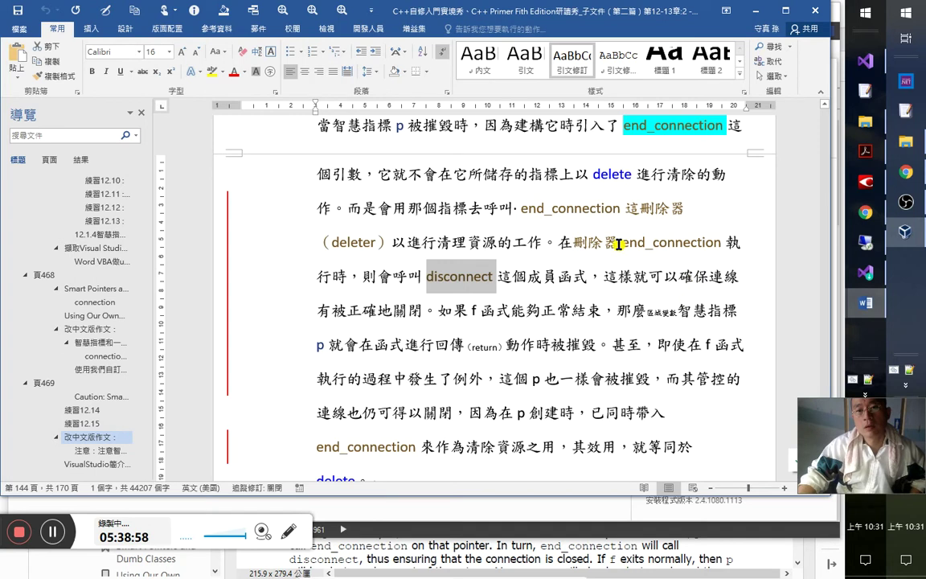
left_click_drag(623, 243, 721, 242)
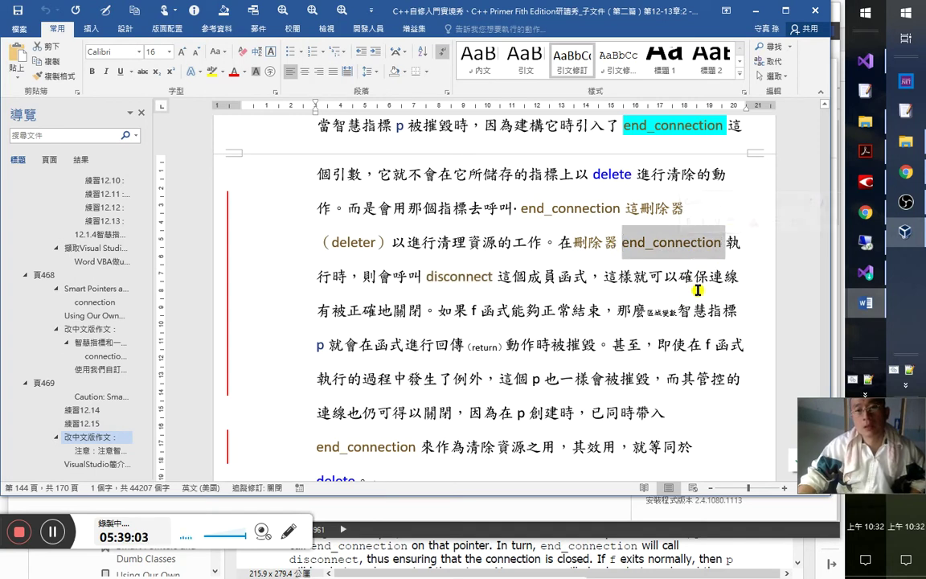
- Check the Table 12.3 reference, then jump to the connection definition section
scroll(691, 269, "up", 3)
scroll(690, 279, "up", 4)
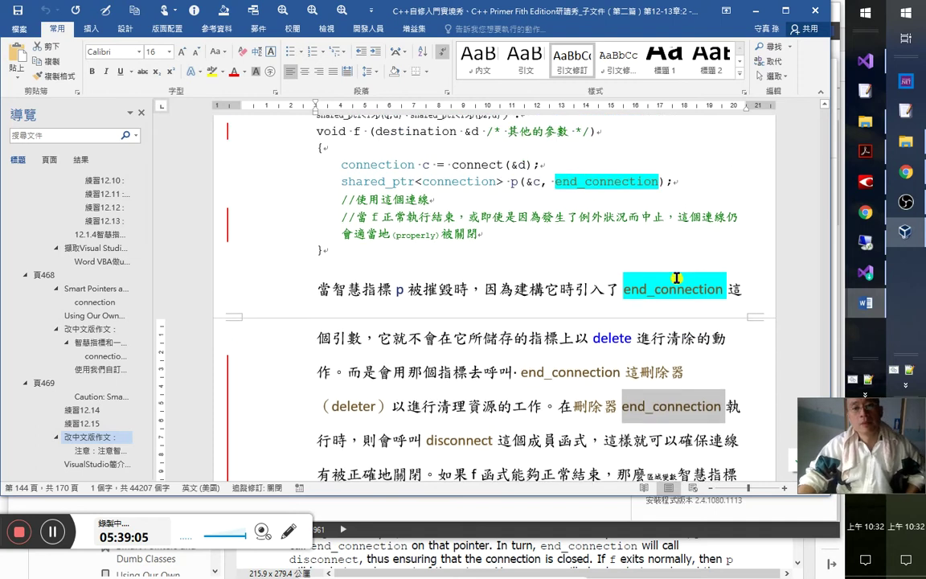
left_click(460, 193)
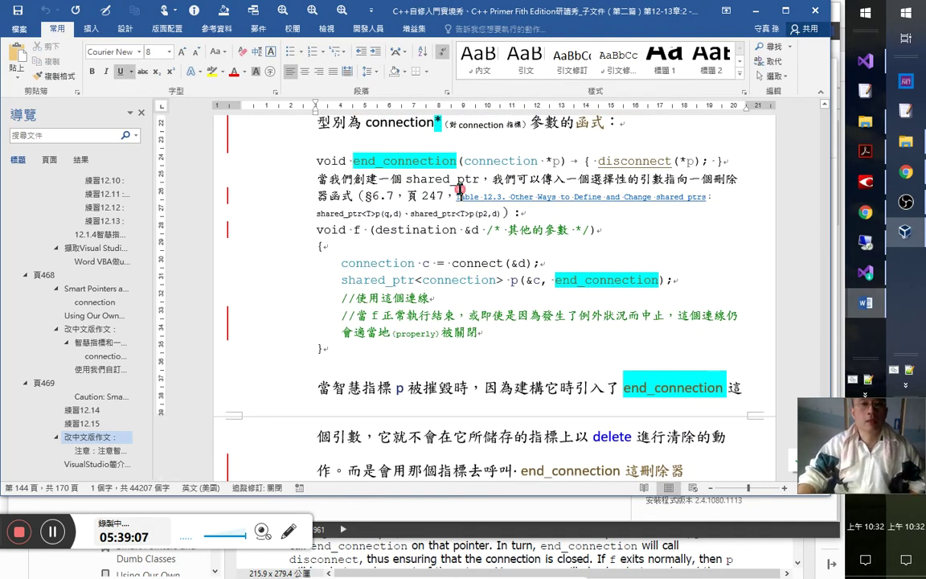
scroll(448, 221, "up", 2)
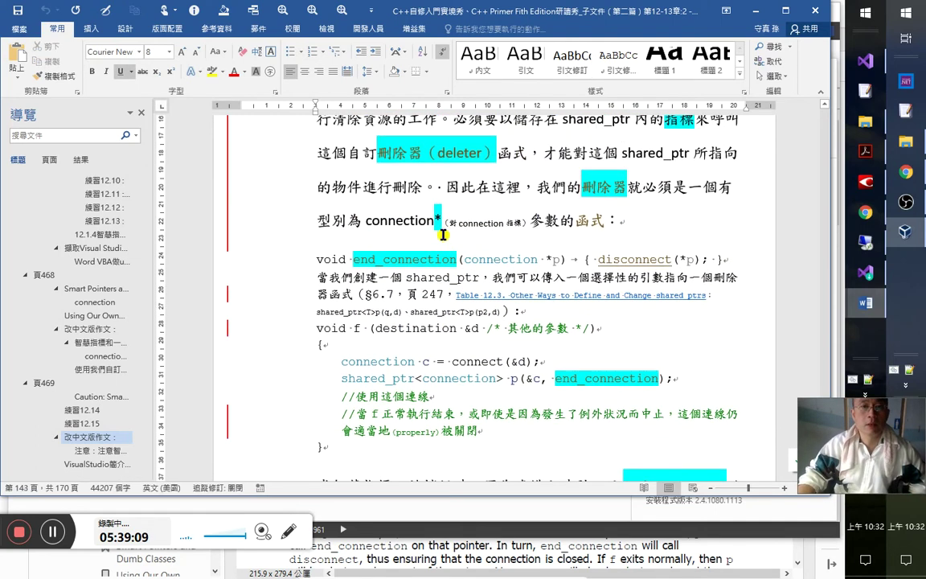
scroll(454, 238, "up", 7)
scroll(468, 250, "down", 6)
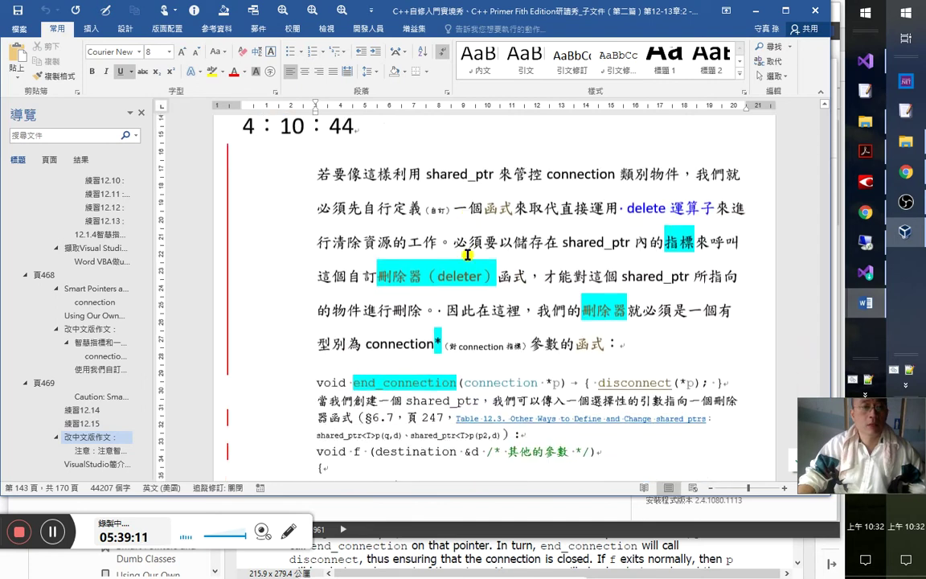
left_click(101, 356)
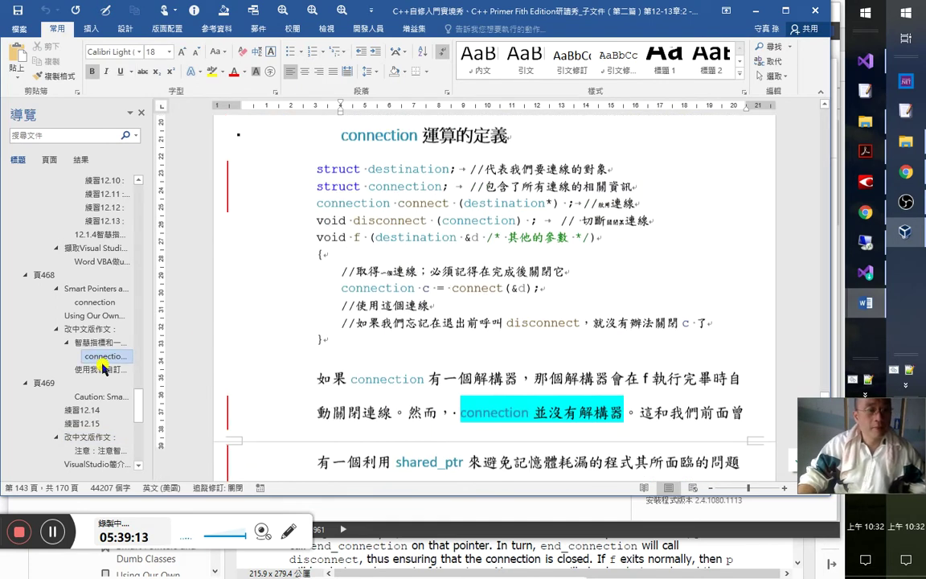
left_click_drag(319, 178, 444, 195)
left_click(498, 211)
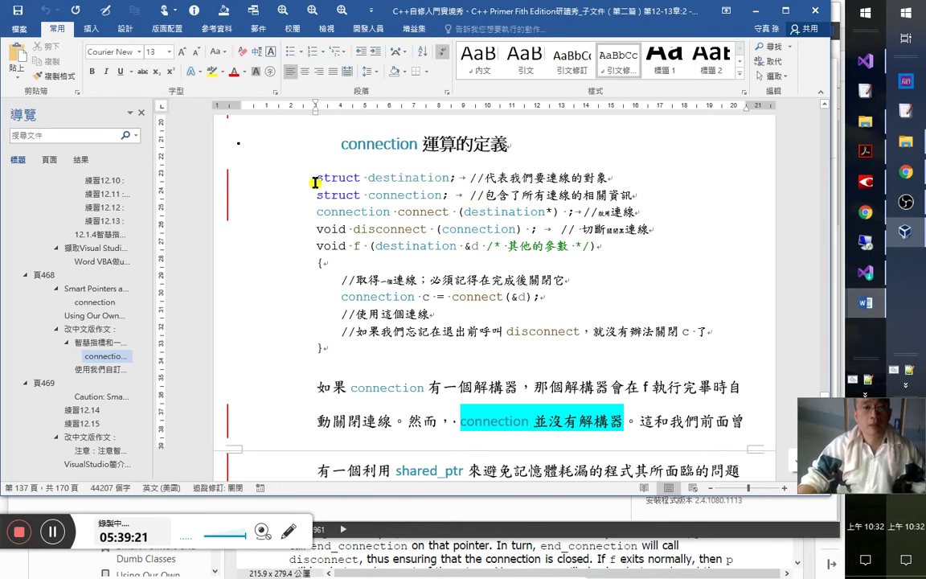
left_click_drag(317, 177, 489, 344)
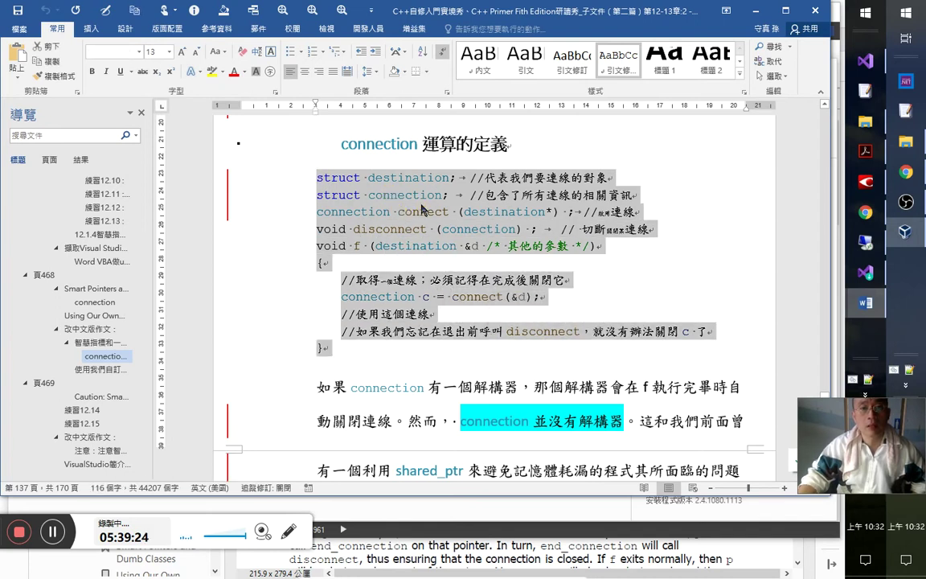
left_click(420, 212)
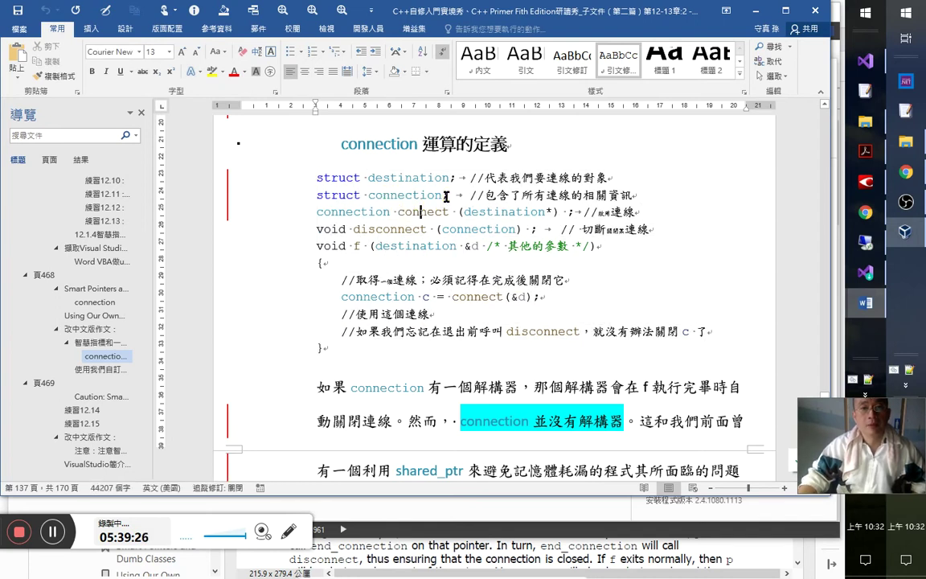
left_click_drag(338, 195, 448, 195)
left_click(422, 211)
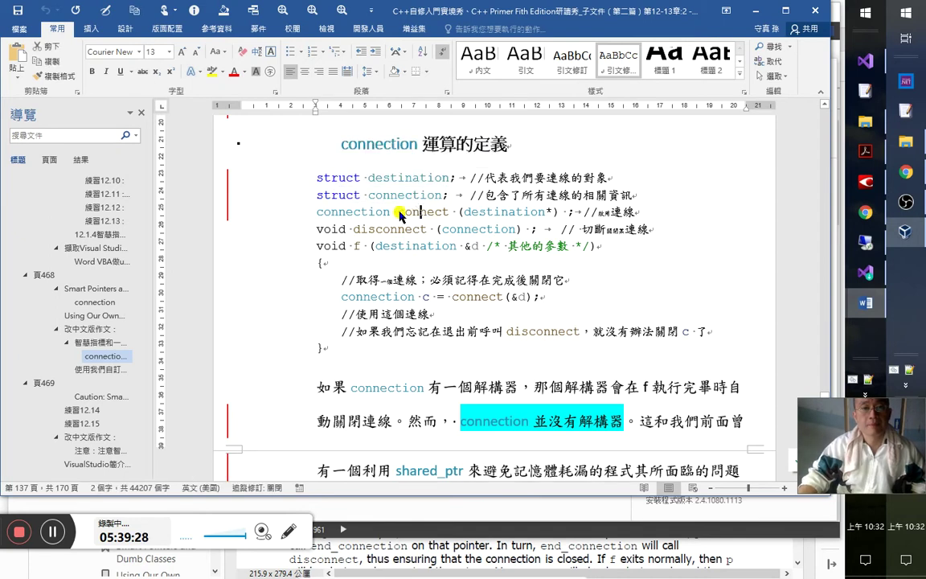
left_click(294, 212)
left_click_drag(425, 235, 565, 369)
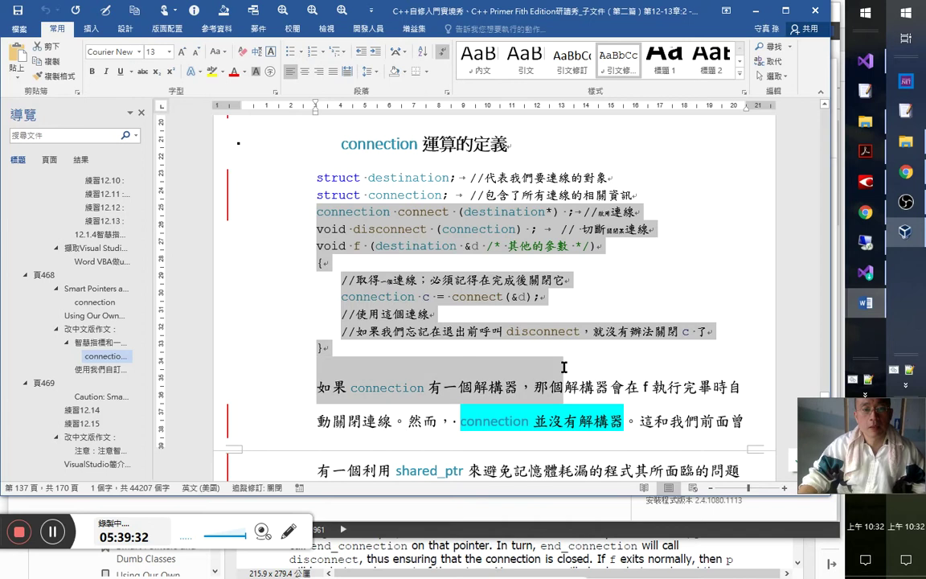
left_click(503, 246)
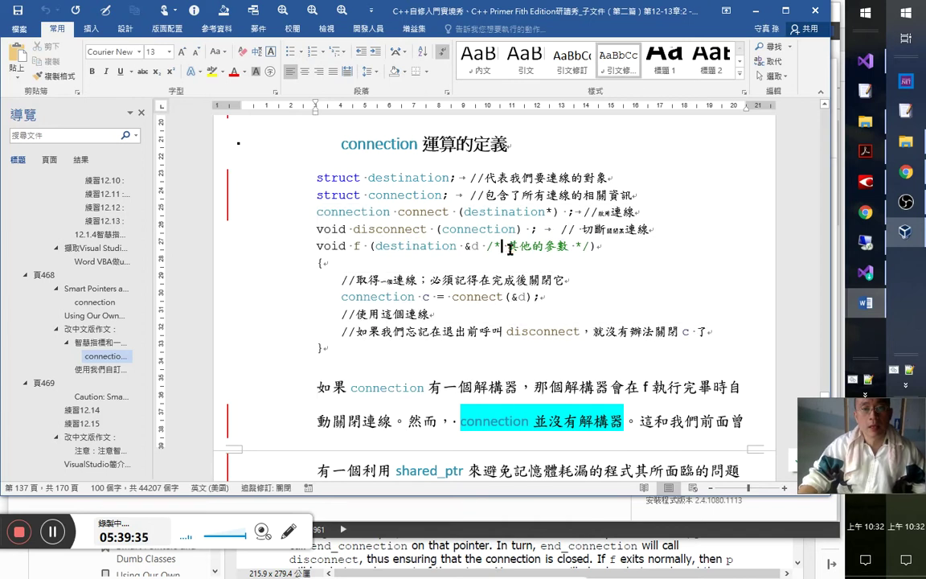
double_click(419, 211)
double_click(396, 195)
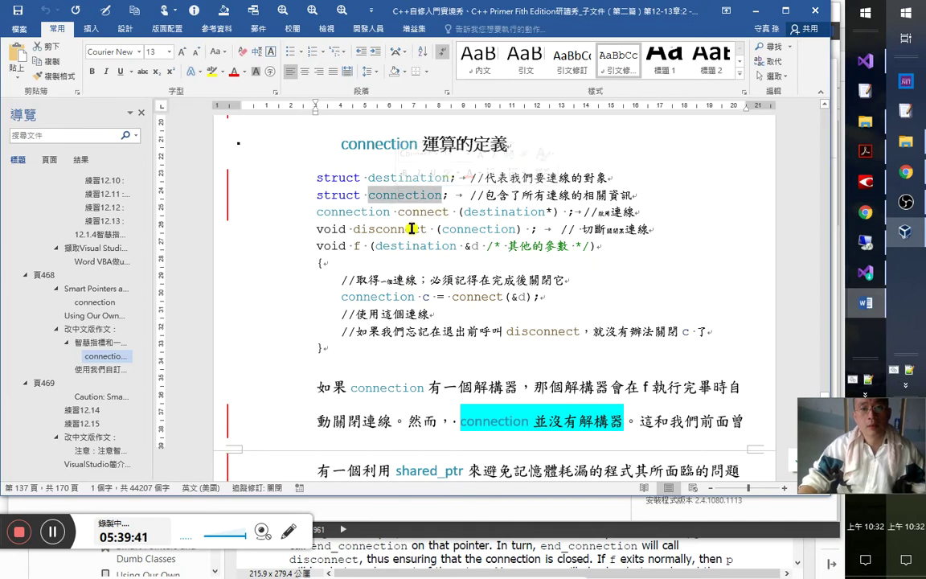
left_click(391, 212)
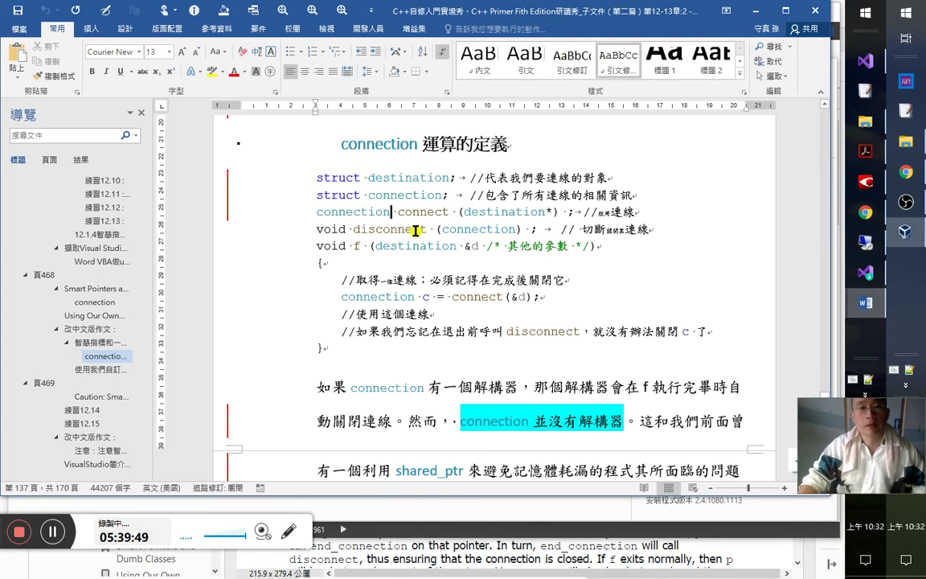
left_click_drag(368, 194, 450, 198)
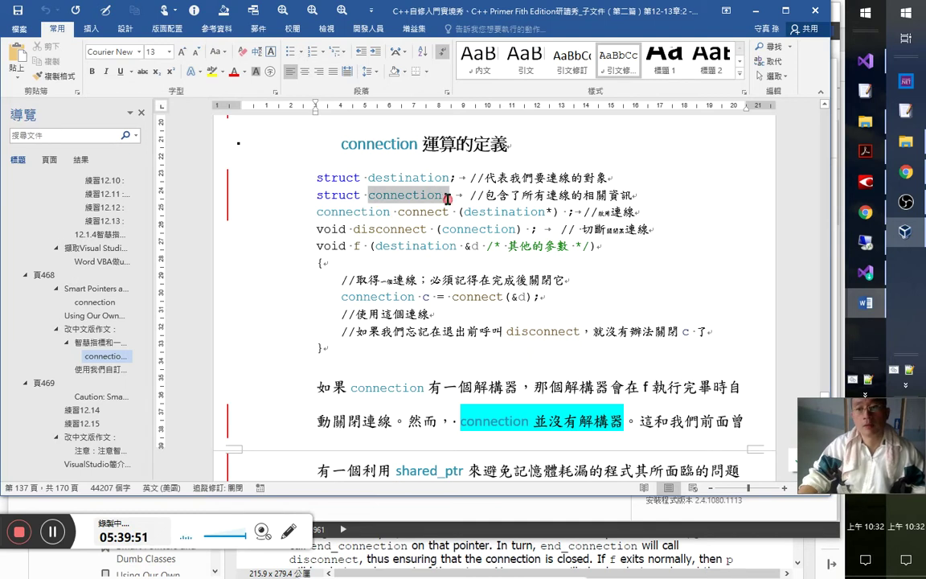
left_click(456, 203)
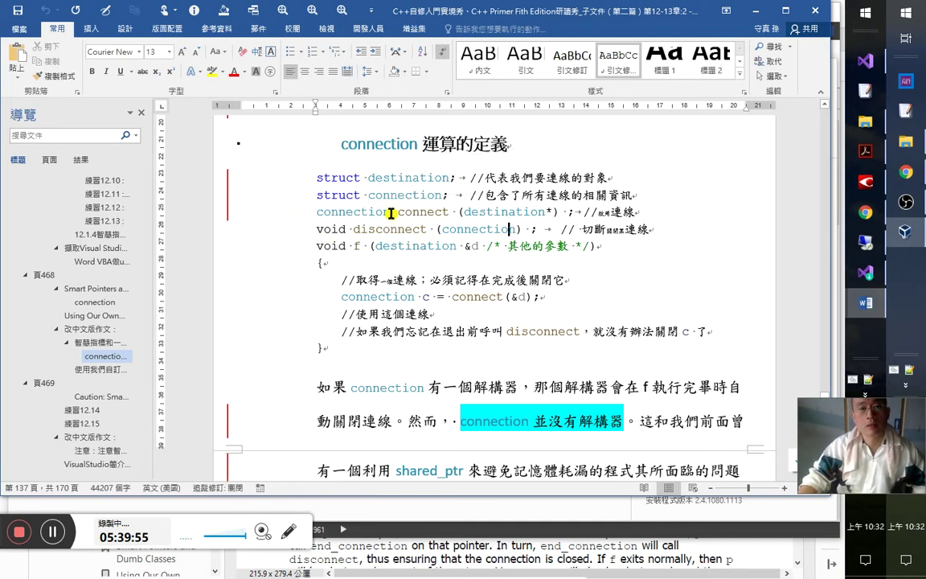
left_click_drag(375, 195, 459, 206)
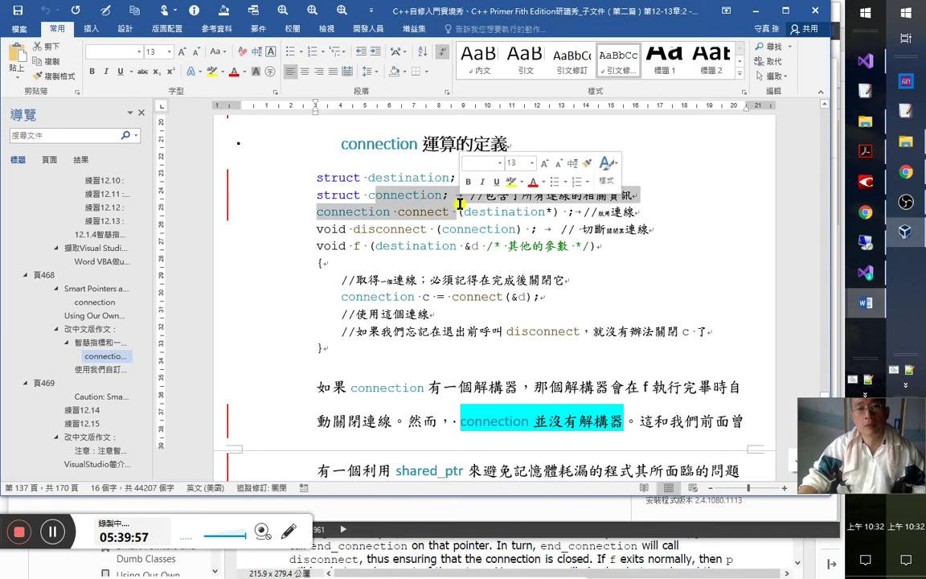
left_click(556, 253)
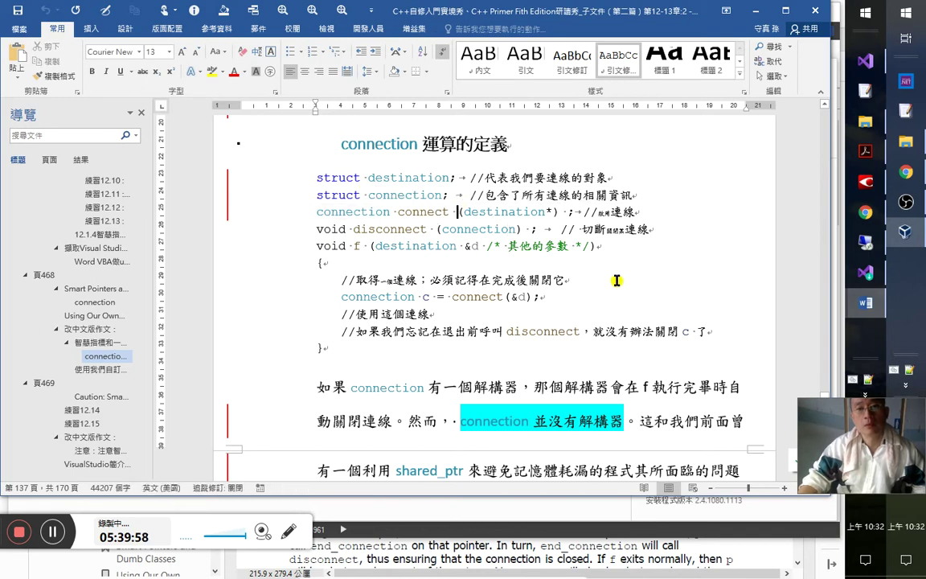
left_click(407, 194)
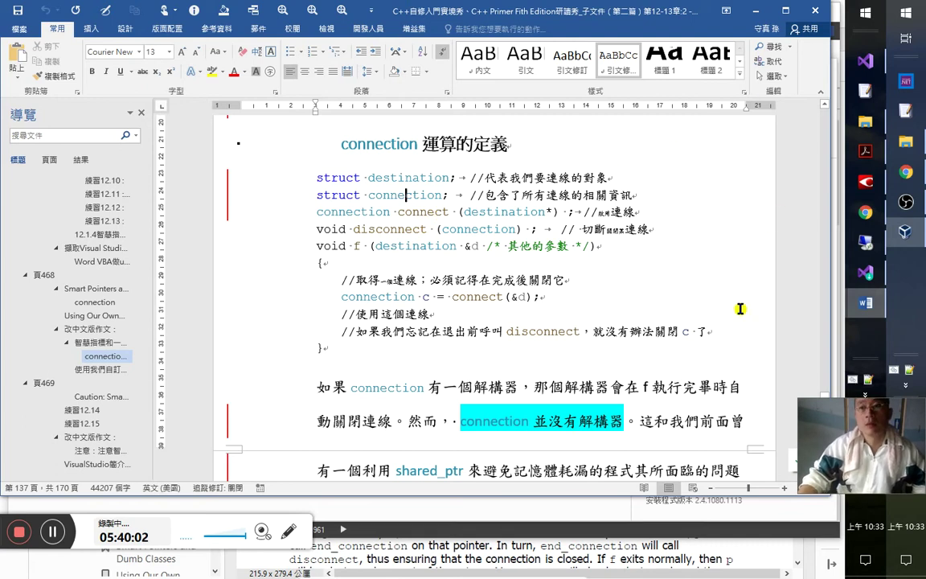
- Check the installed Visual Studio Community 2019 (16.4.2) and 2017 (15.9.18), then return to YouTube
left_click(866, 276)
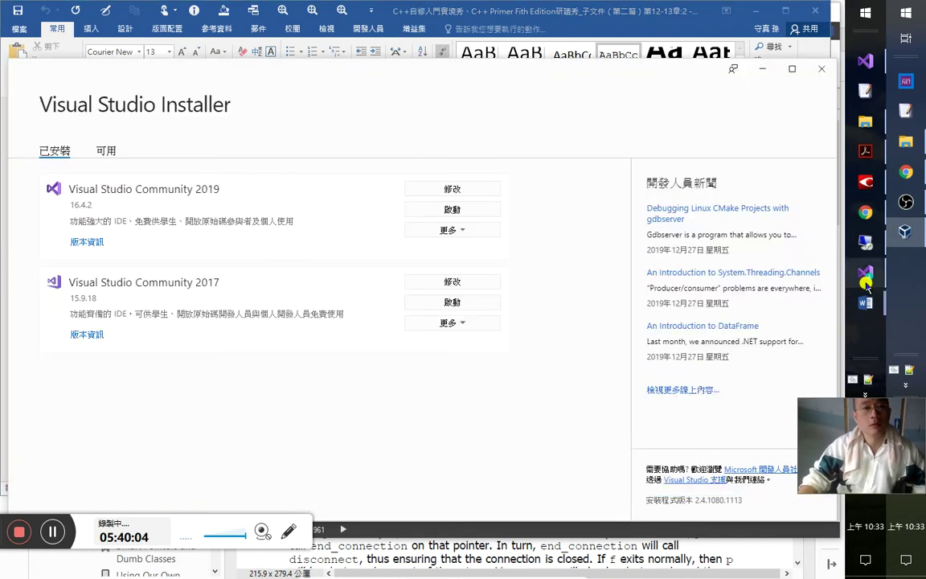
mouse_move(889, 274)
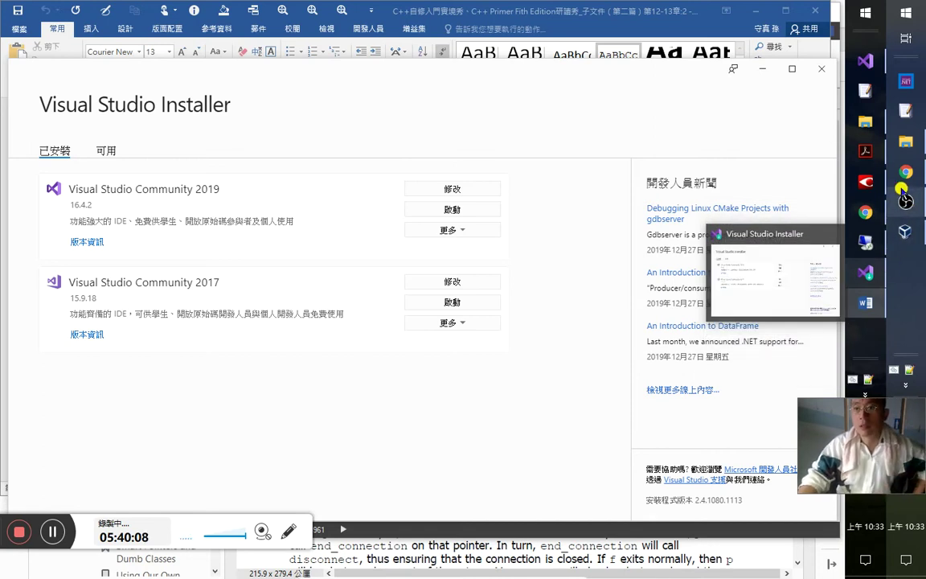
left_click(906, 172)
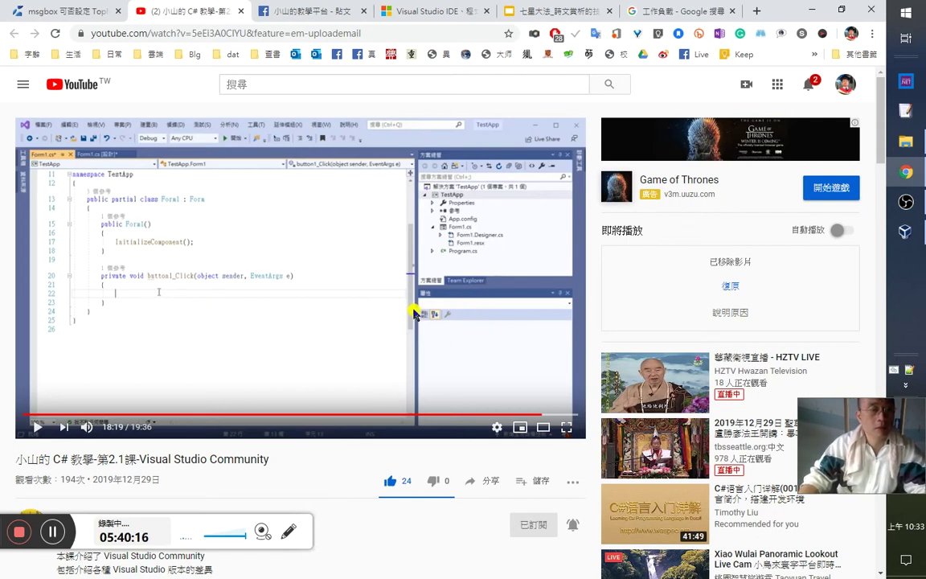
- Replay the lesson and pause at 18:44 on the MessageBox.Show("Haha") code
left_click(411, 304)
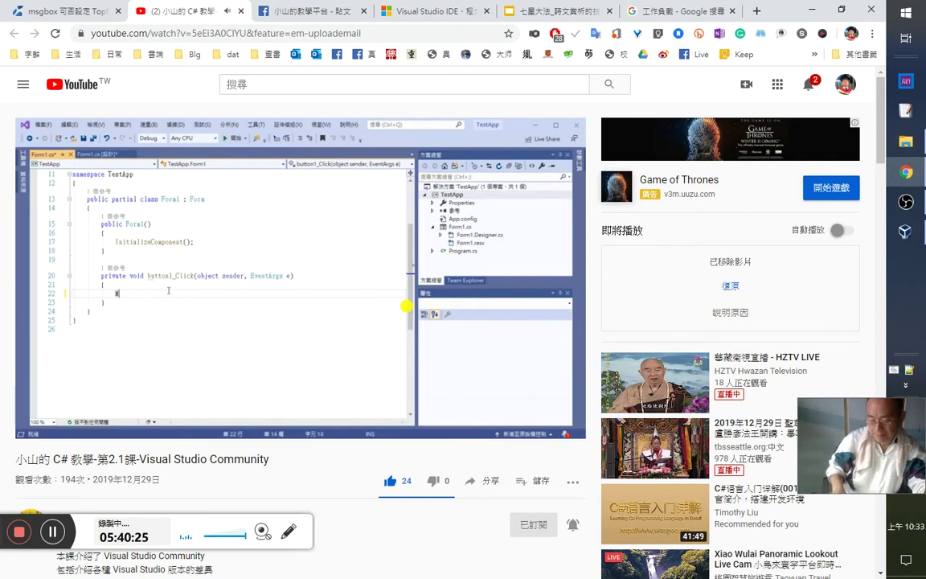
key("j")
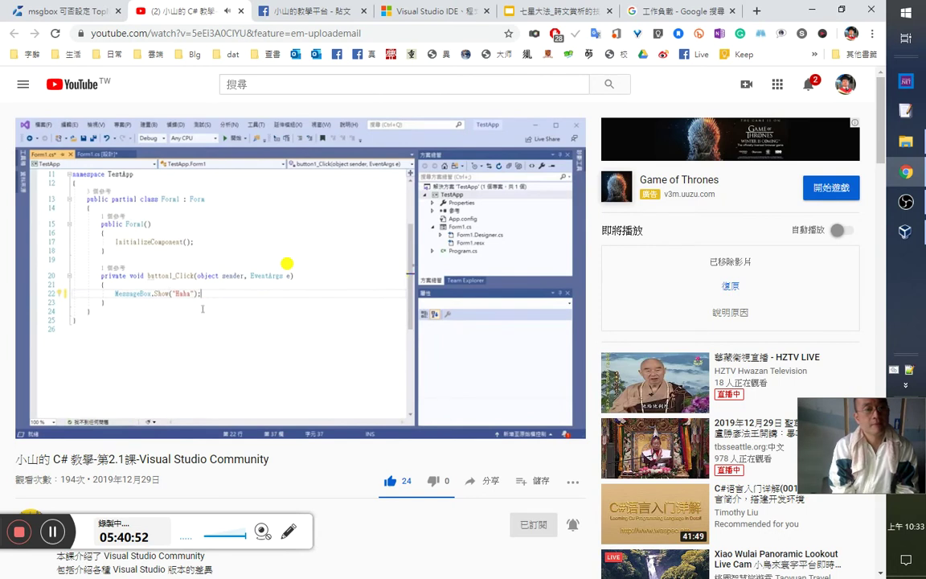
left_click(287, 266)
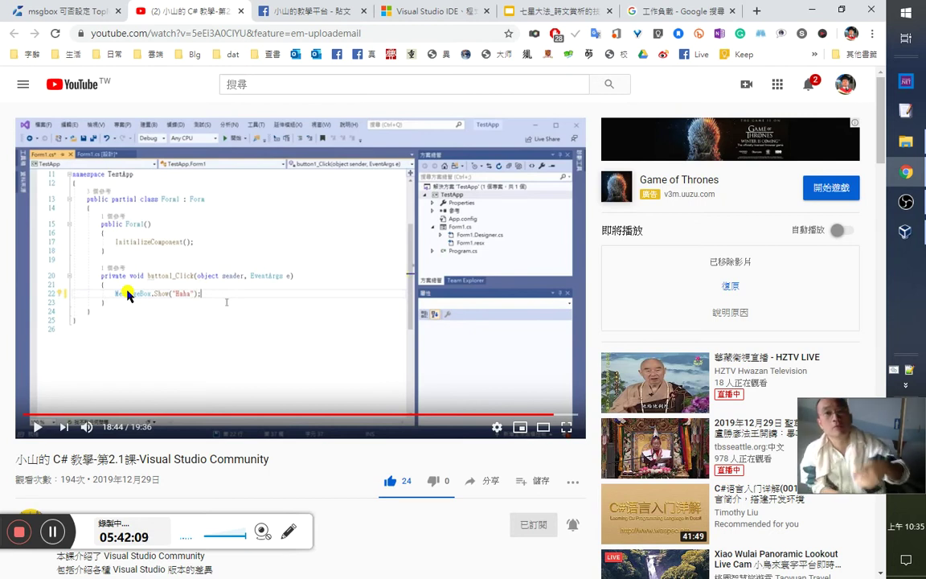
- Bring up the 七星大法 Google Slides presentation and select its first slide in the filmstrip
left_click(548, 12)
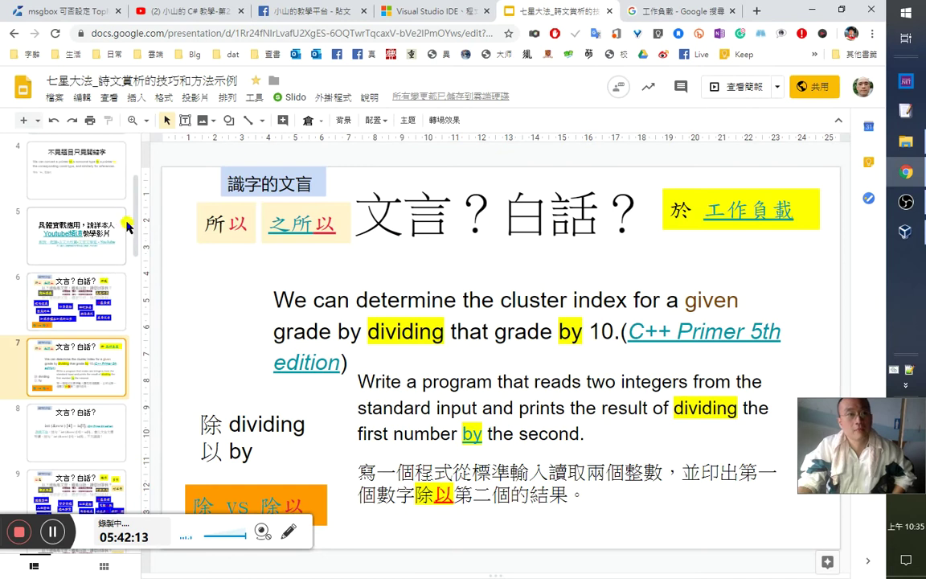
scroll(129, 193, "up", 3)
scroll(132, 181, "up", 1)
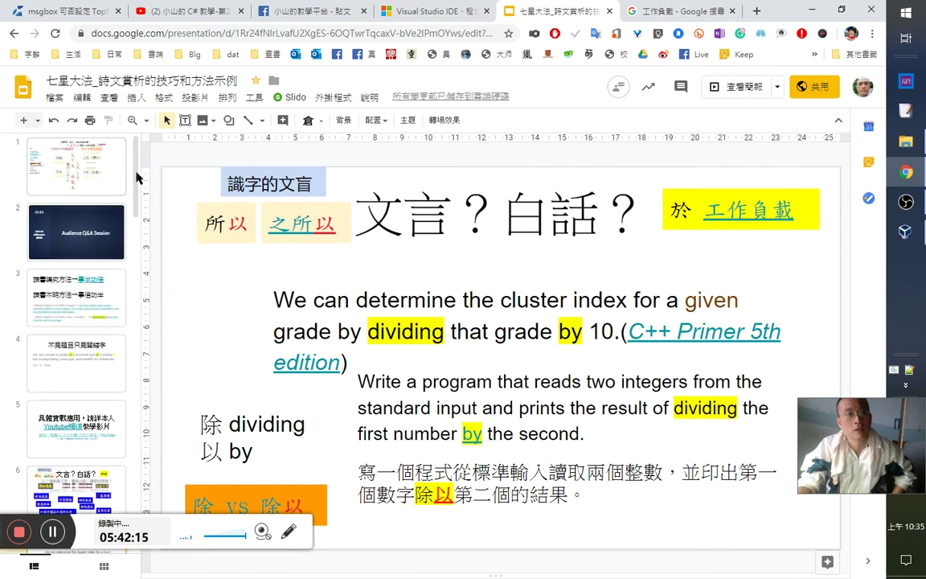
left_click(57, 165)
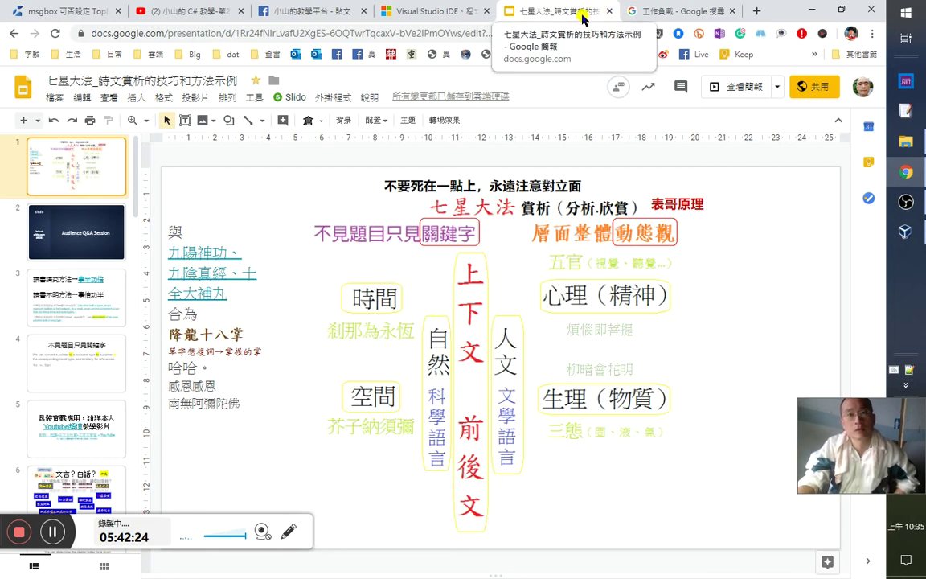
- Close the Google Slides, search results and Visual Studio website tabs, leaving the lesson at 18:44
middle_click(588, 10)
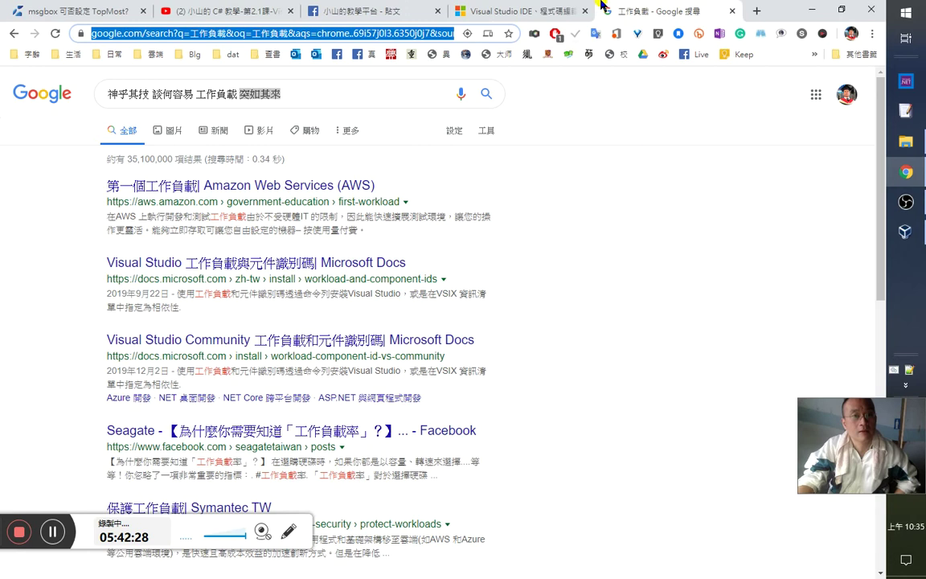
middle_click(672, 10)
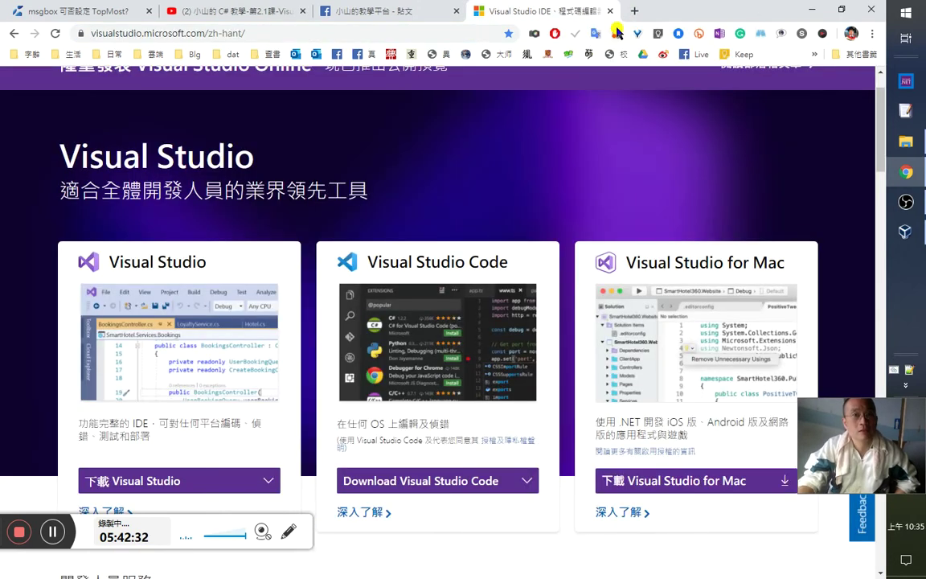
middle_click(555, 6)
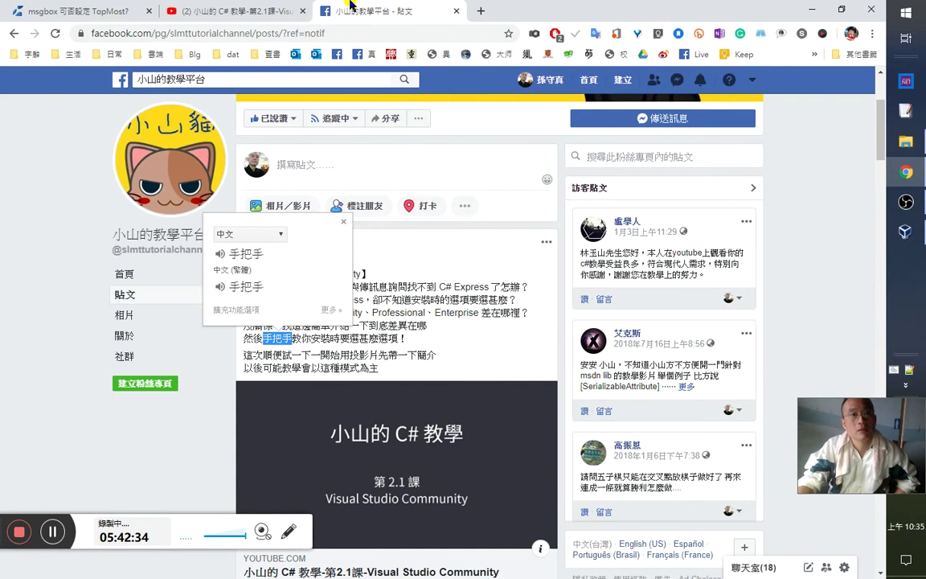
left_click(270, 13)
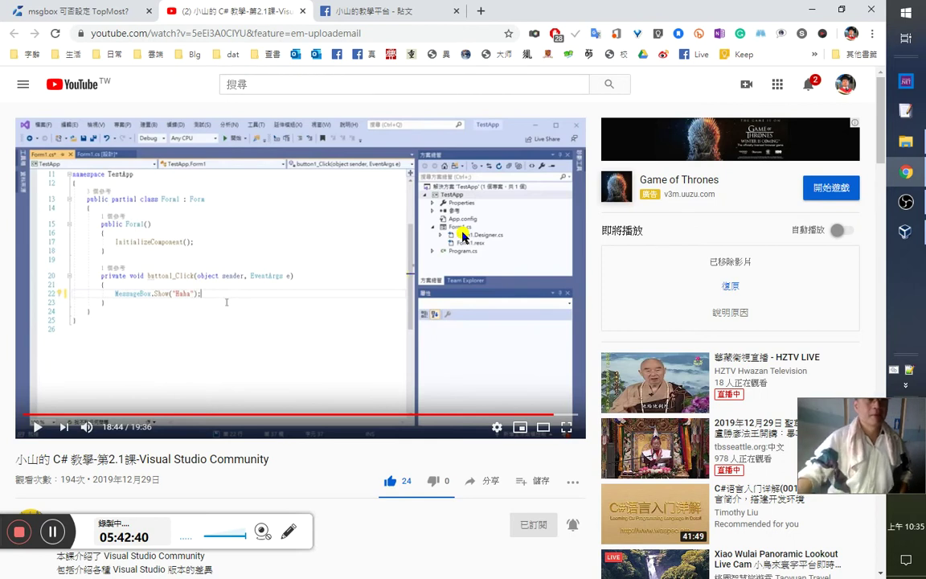
- Replay the lesson's Form1 button-message test run and pause the video at 18:51
left_click(402, 220)
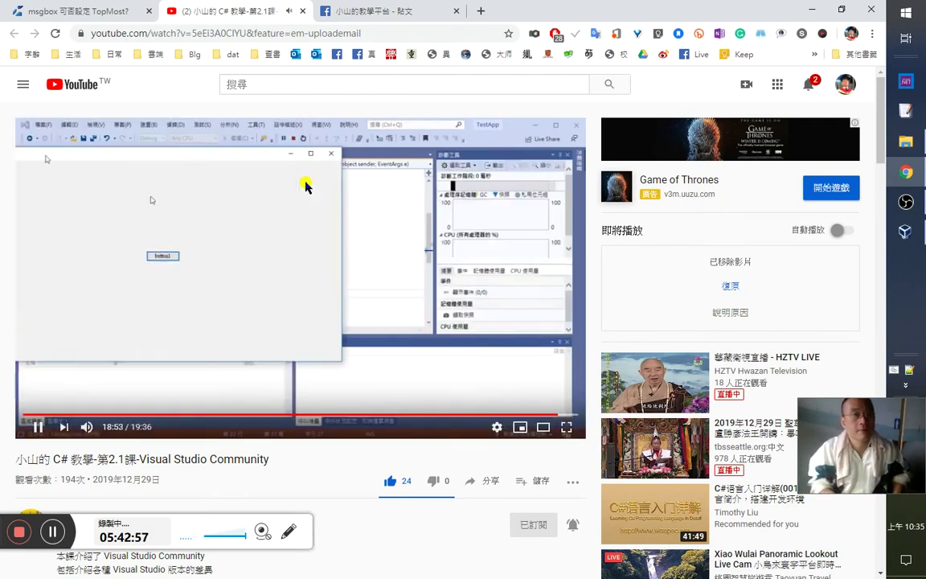
key("Left")
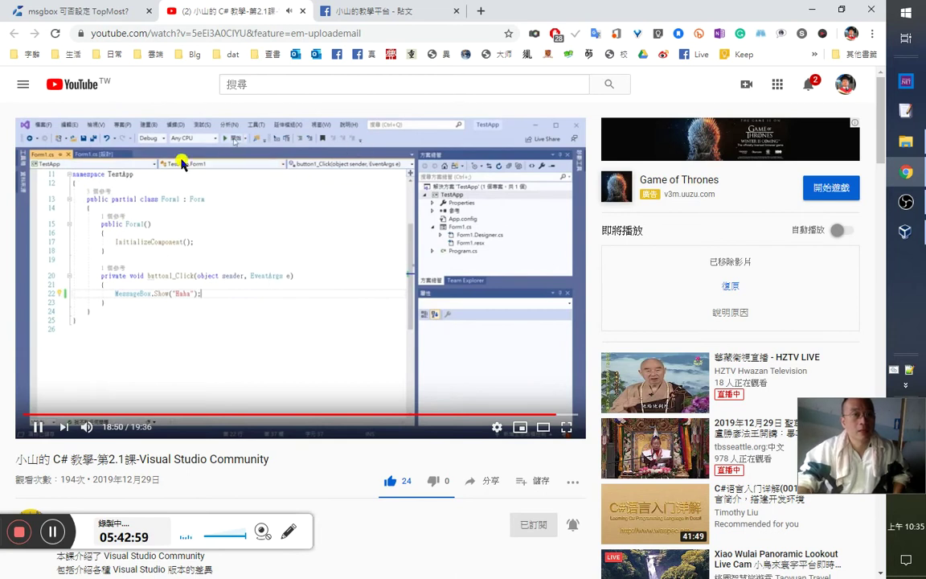
left_click(266, 234)
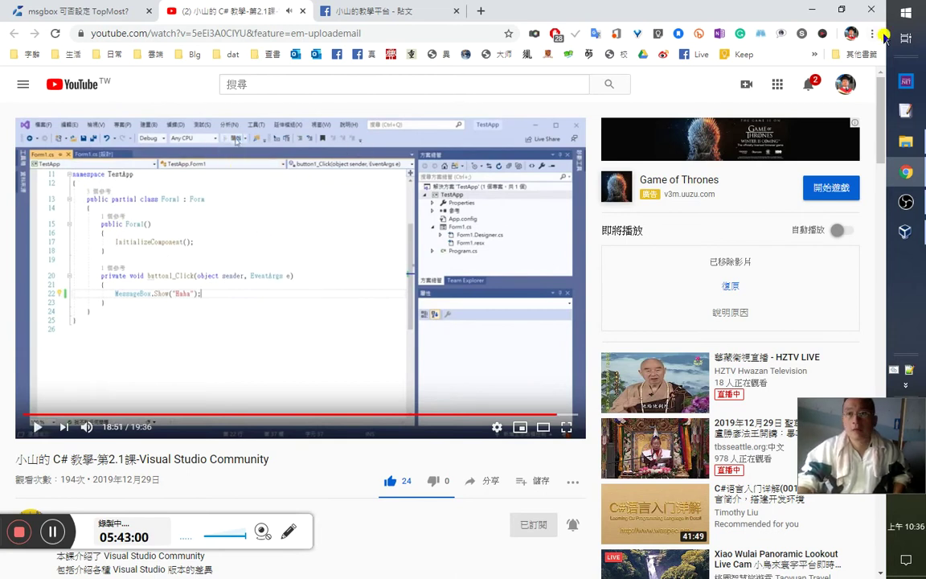
left_click(899, 233)
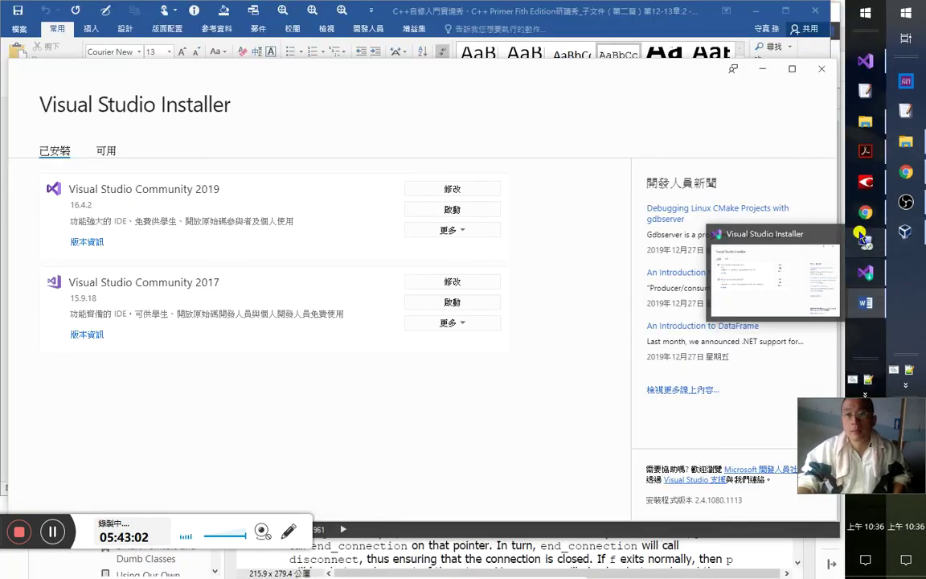
- Start debugging prog1.cpp in Visual Studio 2019 error-free, then bring the YouTube C# lesson forward
left_click(865, 272)
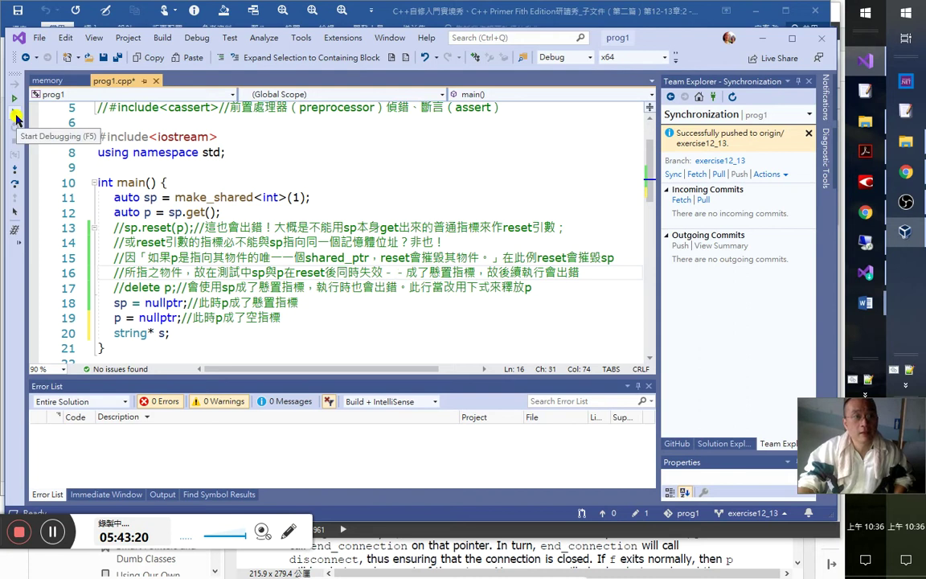
left_click(15, 115)
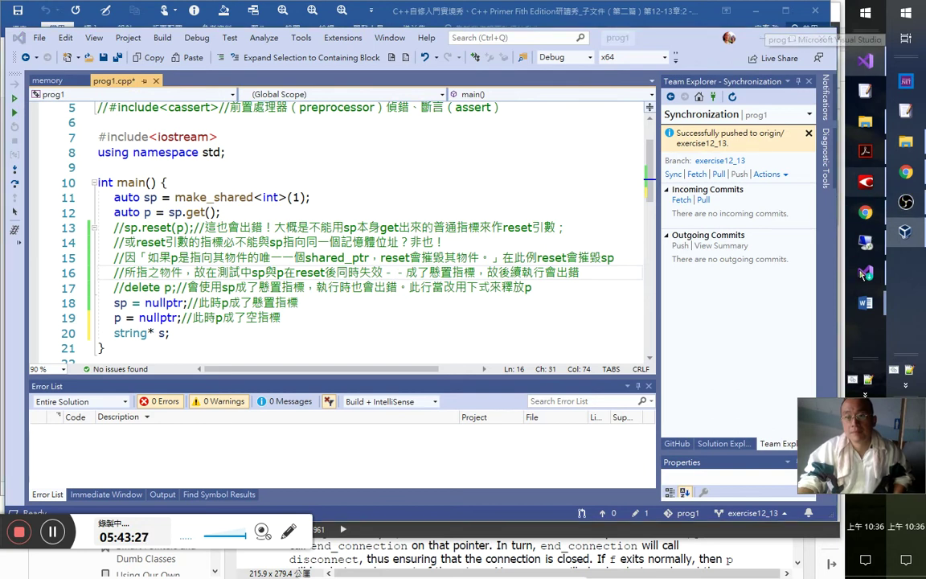
left_click(901, 238)
left_click(905, 172)
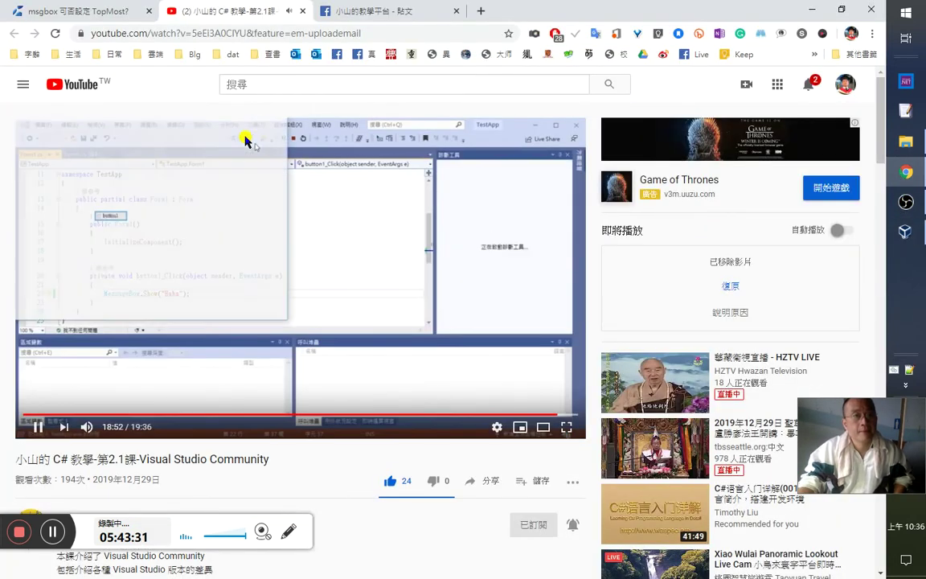
- Rewind the C# lesson five seconds and watch the rest fullscreen
left_click(312, 313)
key("Left")
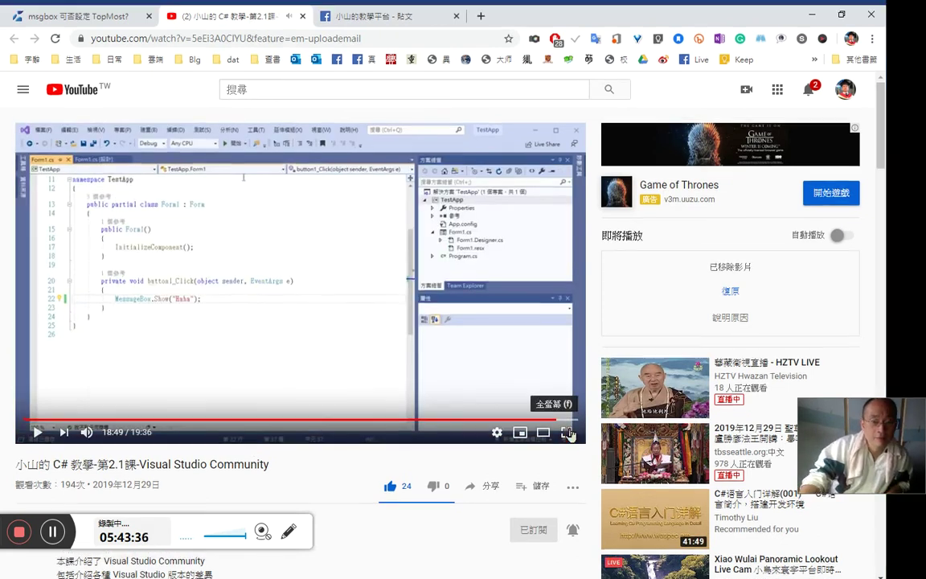
left_click(567, 433)
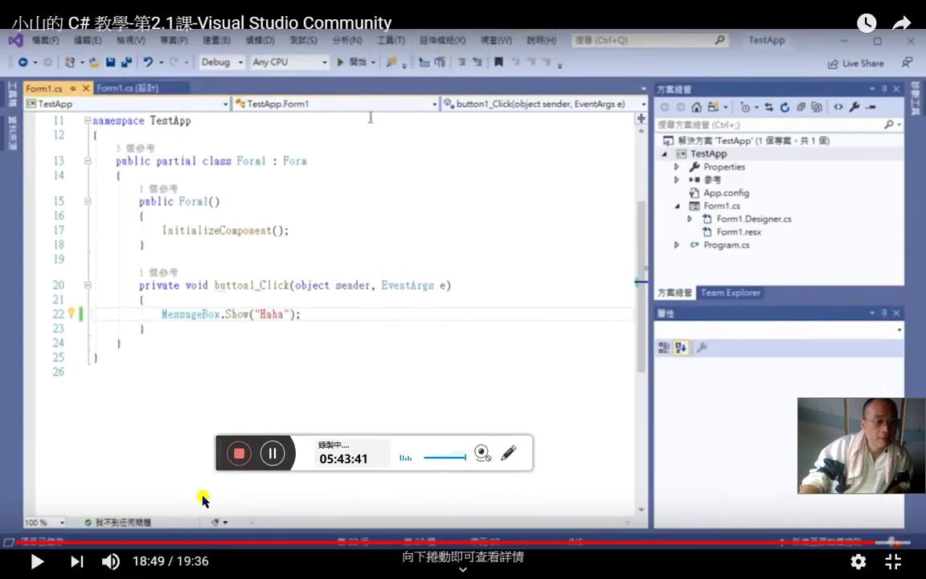
left_click(37, 562)
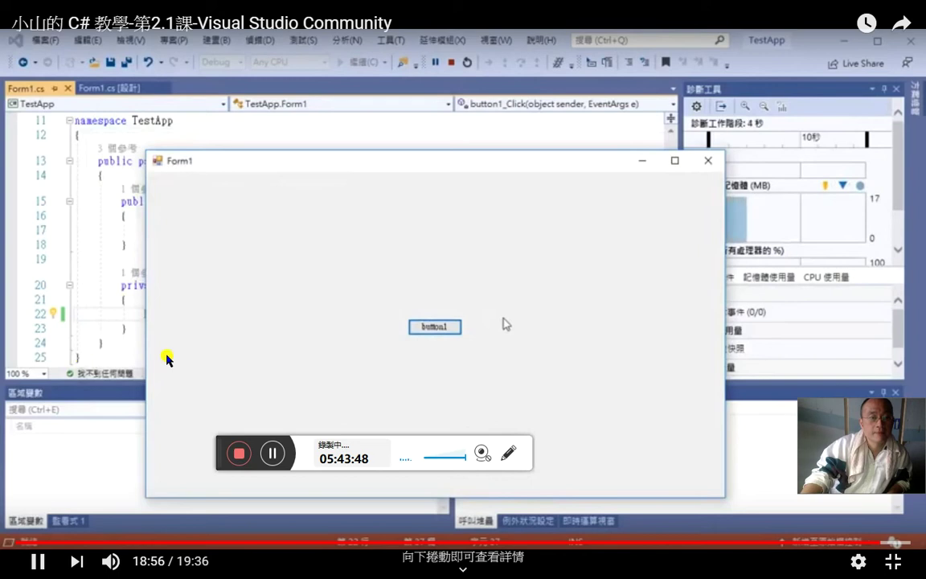
key("Escape")
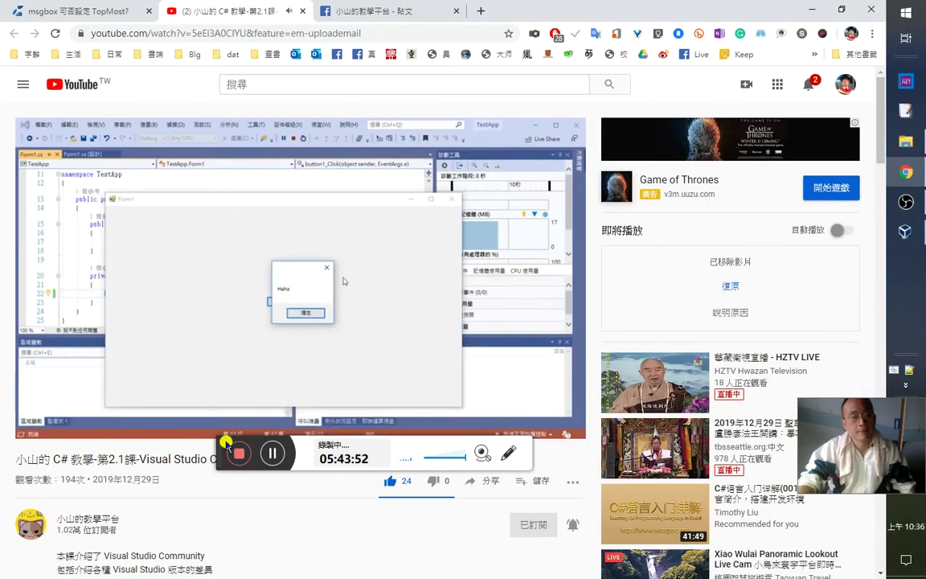
- Browse the video's comments and open the Xiao Wulai live cam video
left_click_drag(268, 443, 5, 547)
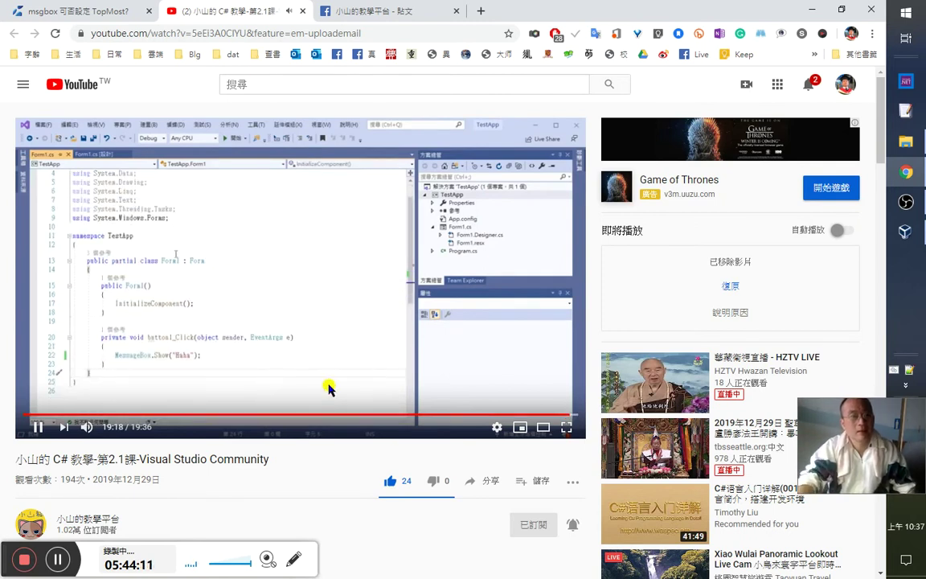
scroll(394, 344, "down", 2)
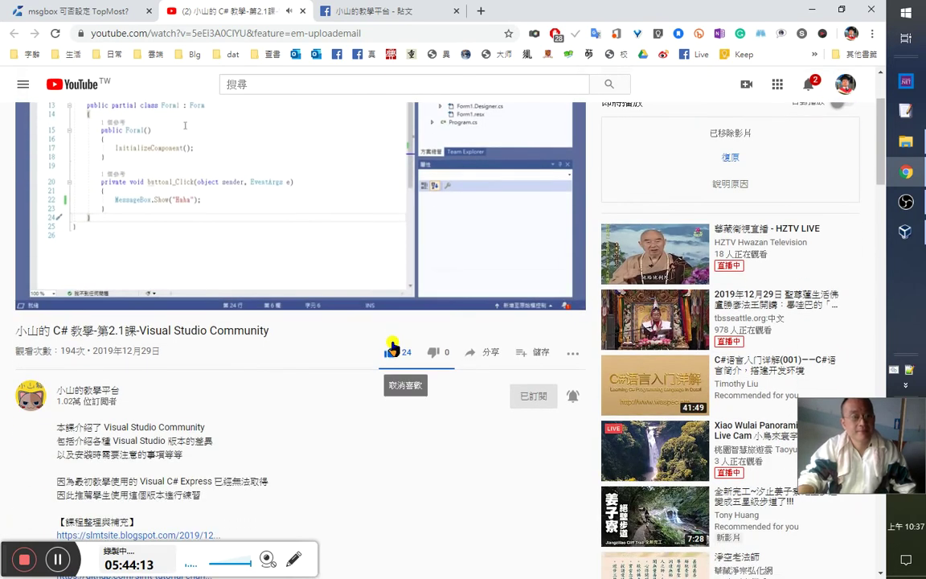
scroll(393, 346, "down", 5)
scroll(390, 347, "down", 3)
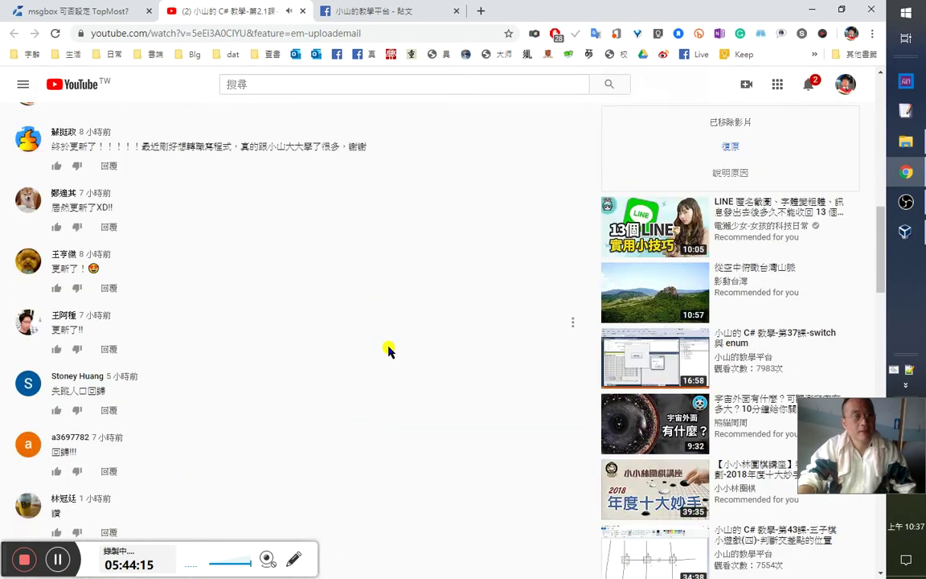
scroll(388, 351, "down", 1)
scroll(387, 348, "up", 2)
scroll(387, 348, "down", 3)
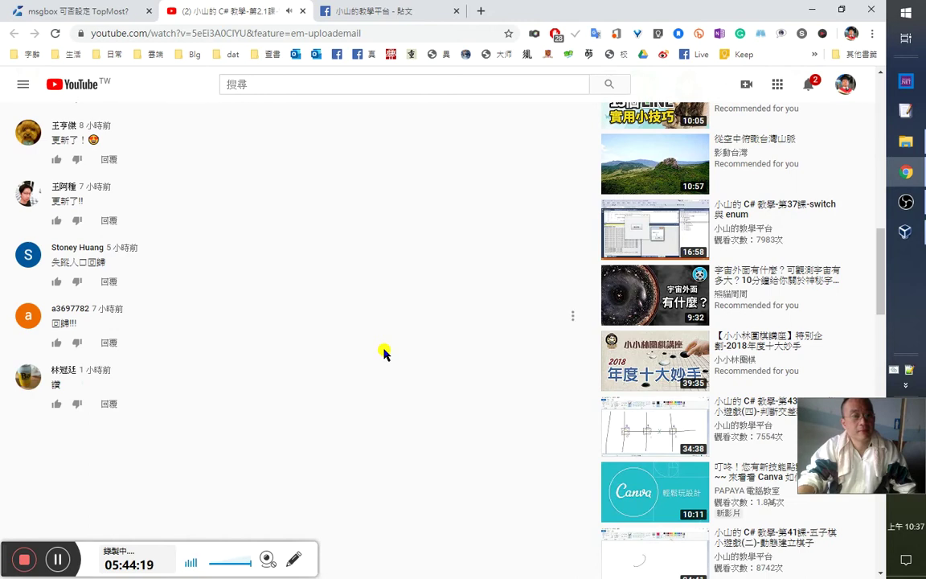
scroll(381, 342, "up", 8)
scroll(368, 344, "down", 7)
scroll(367, 343, "down", 2)
scroll(362, 347, "up", 10)
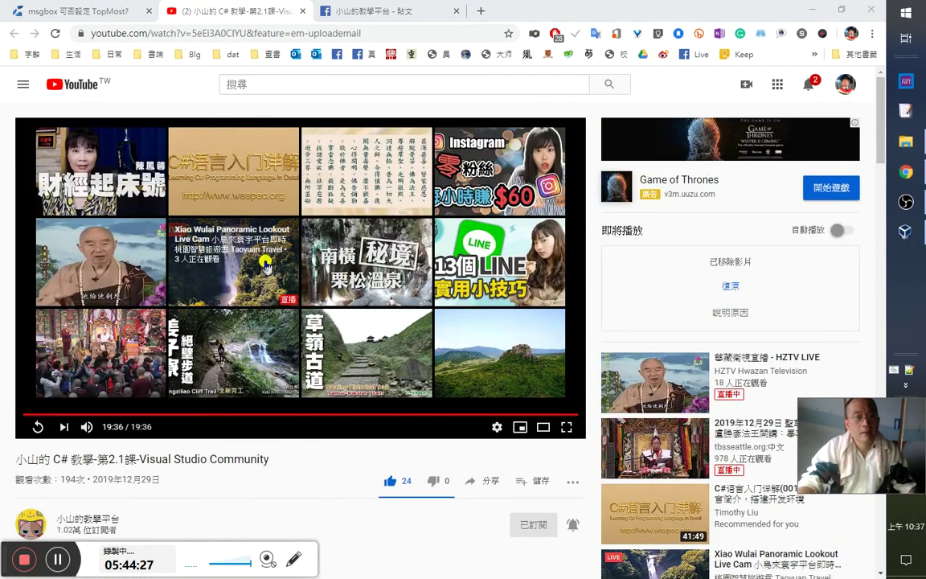
left_click(264, 261)
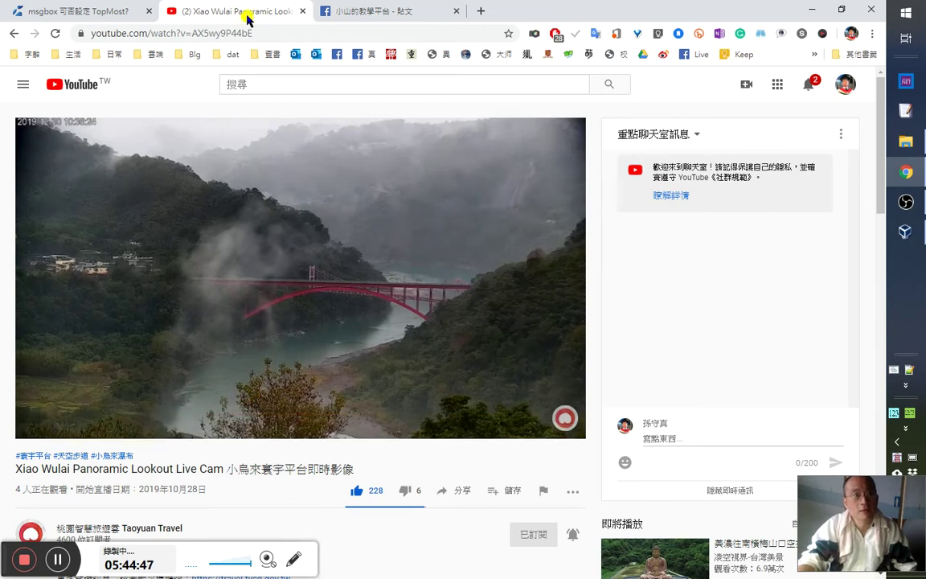
- Close the YouTube and Facebook tabs and Chrome, returning to FineReader page 491
left_click(302, 10)
left_click(300, 12)
left_click(875, 11)
left_click(94, 525)
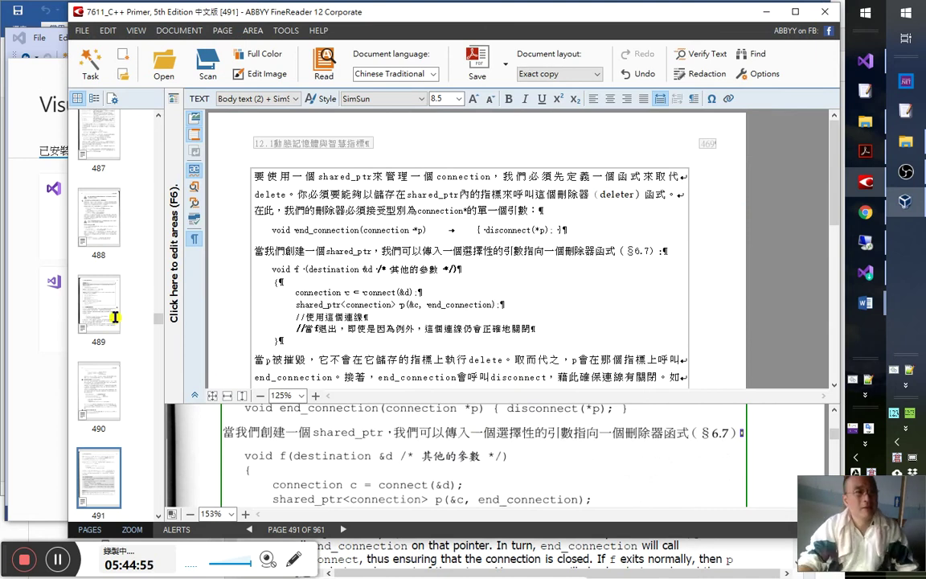
- Close the Visual Studio Installer and minimise Visual Studio 2019
left_click(40, 319)
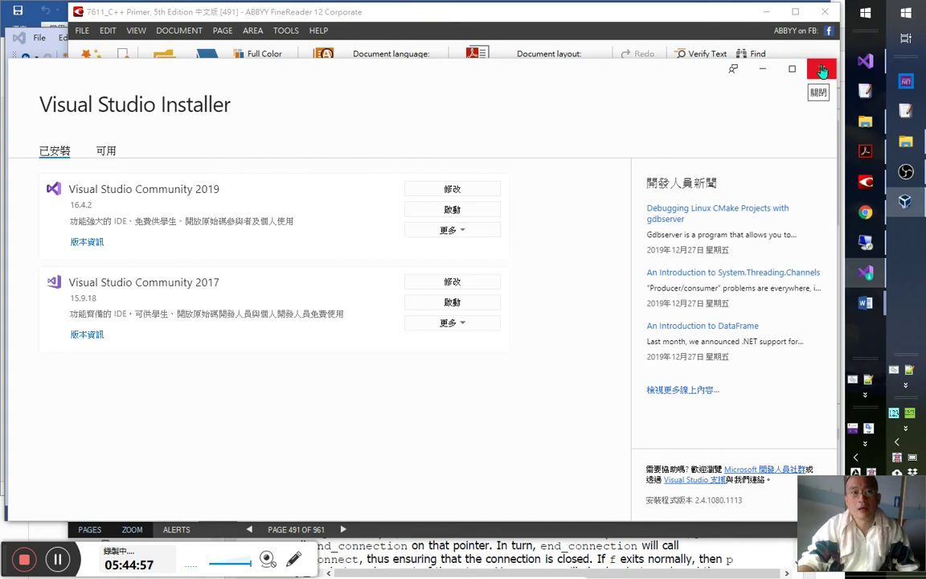
left_click(821, 68)
left_click(37, 239)
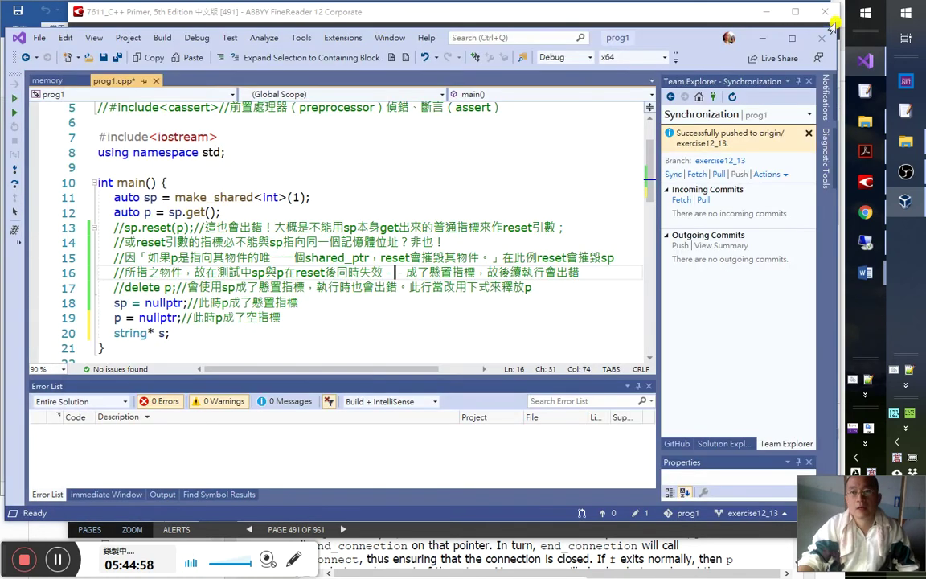
left_click(866, 60)
left_click(866, 10)
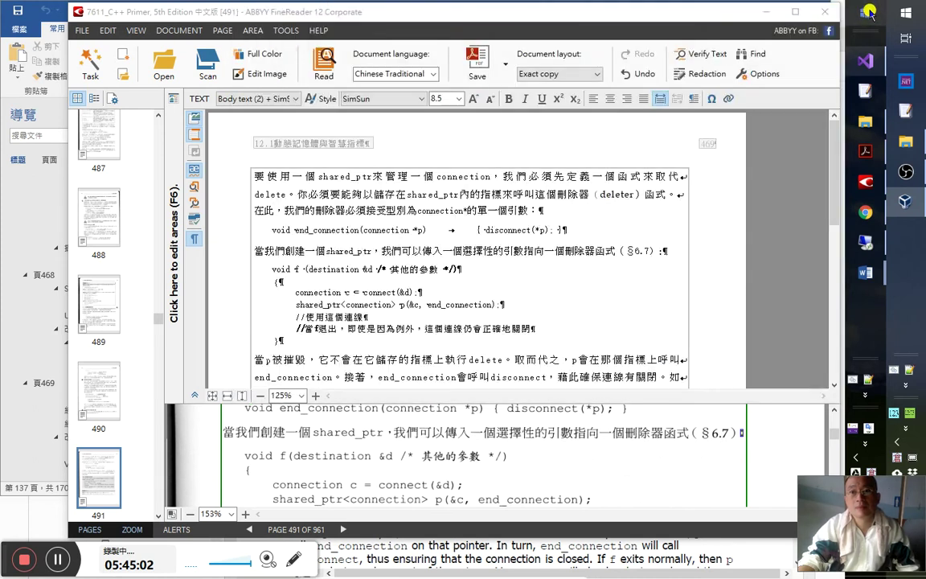
- Launch Visual Studio 2017 from Start and dismiss its missing settings-file warning
left_click(868, 12)
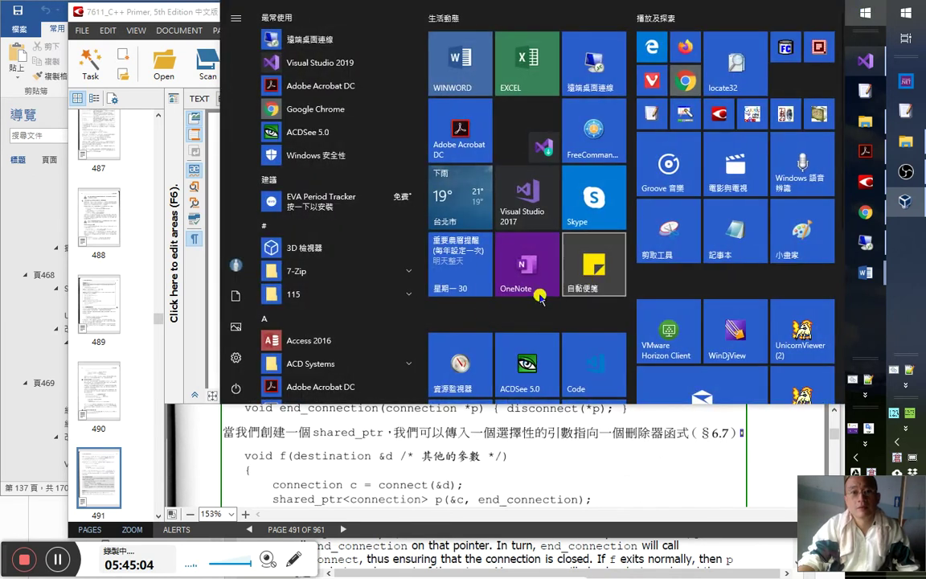
left_click(519, 211)
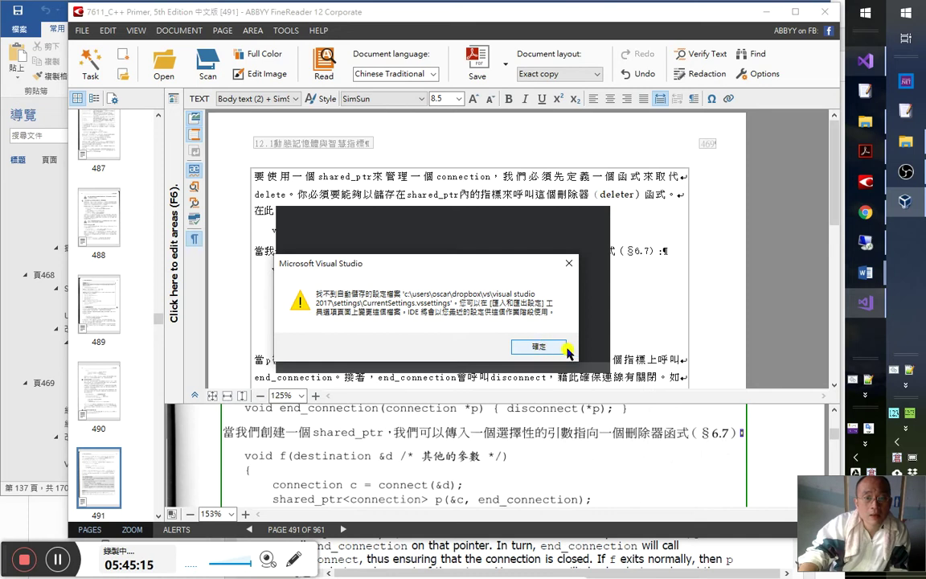
left_click(541, 347)
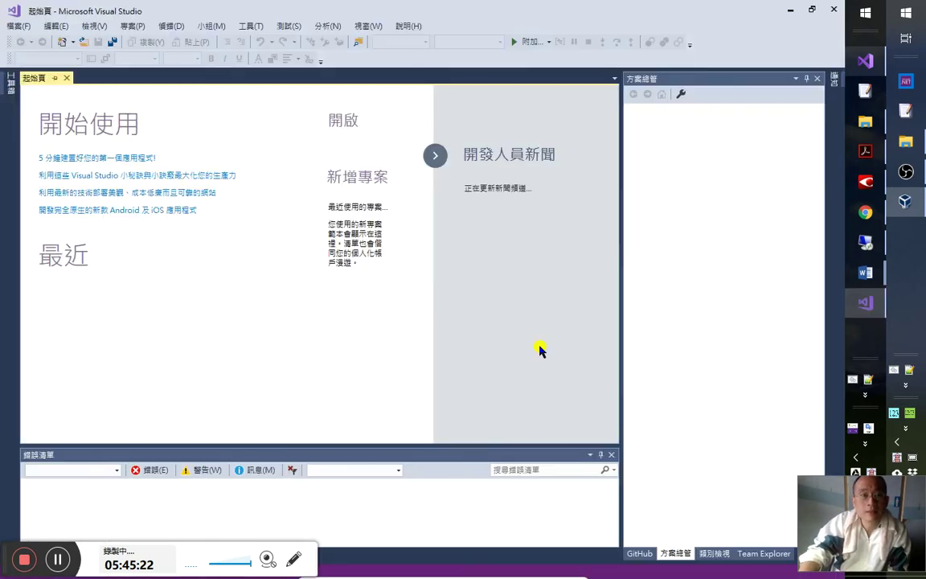
- Preview the 匯入和匯出設定 wizard without applying it, then open the pinned ConsoleApp1 project
left_click(245, 29)
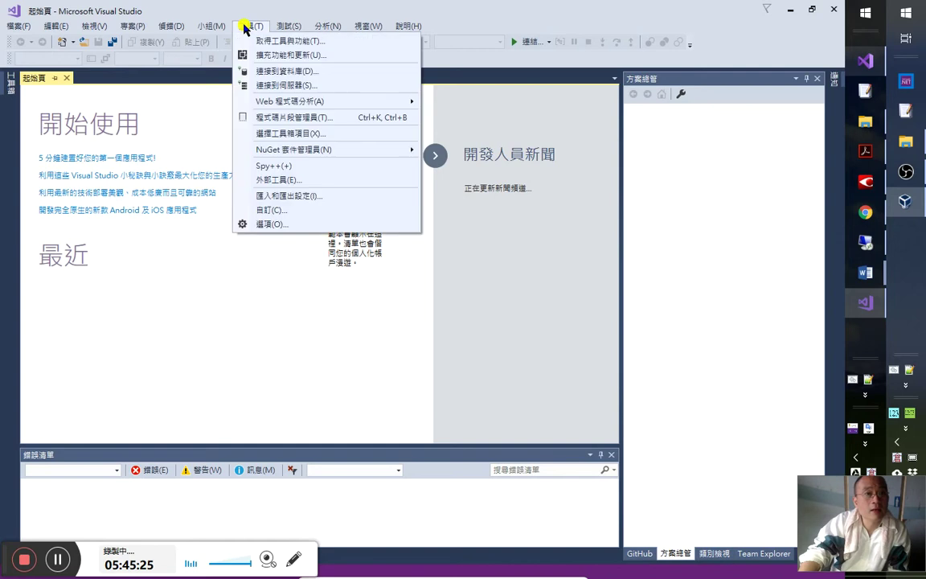
left_click(321, 180)
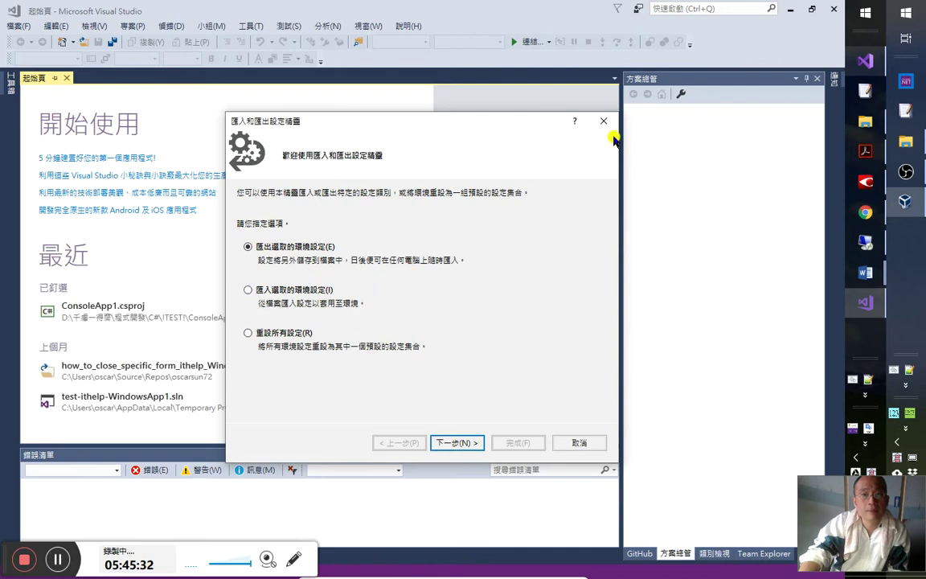
left_click(248, 290)
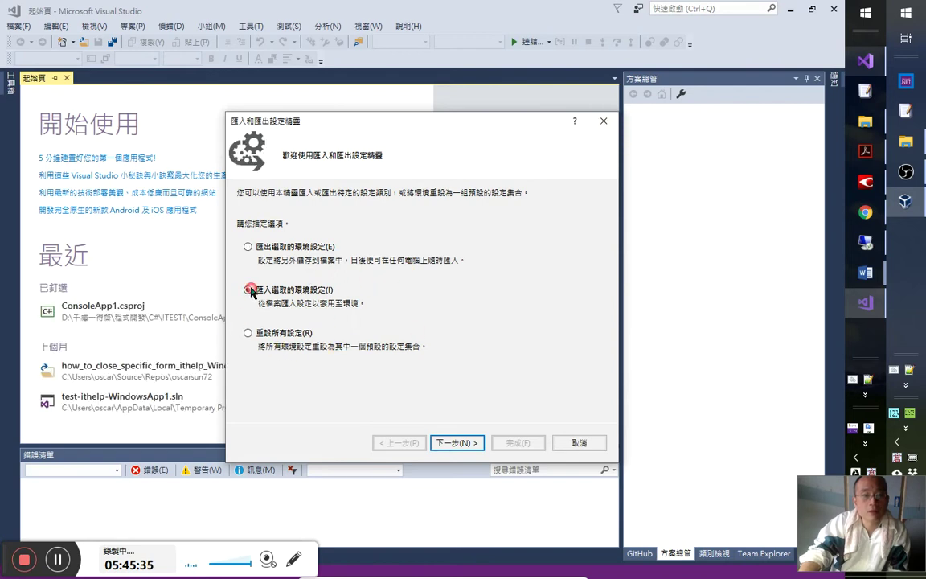
left_click(603, 122)
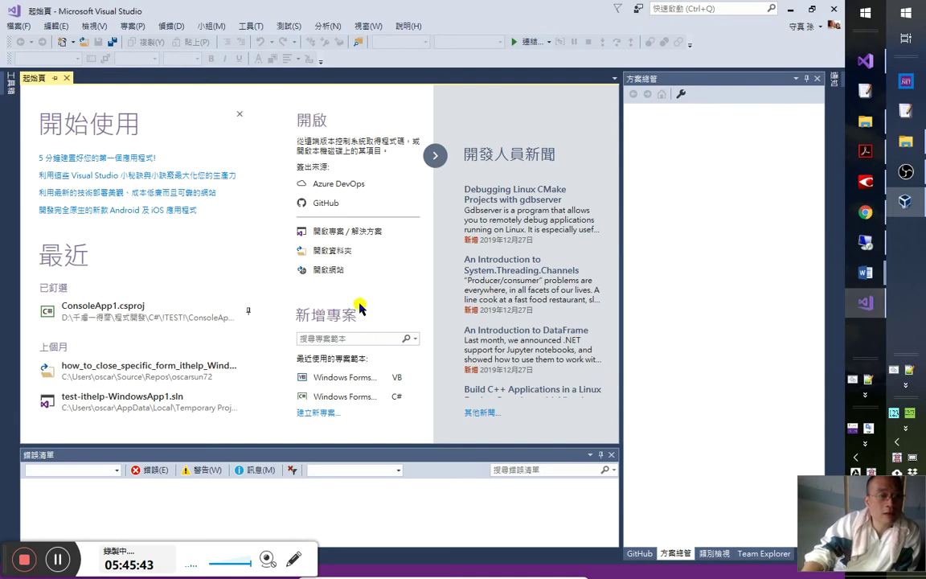
left_click(113, 314)
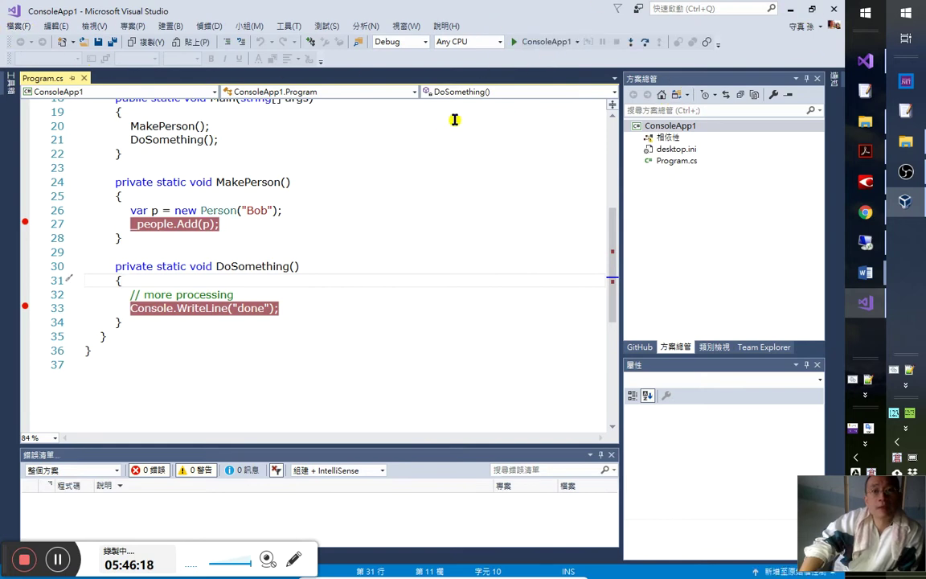
left_click(577, 43)
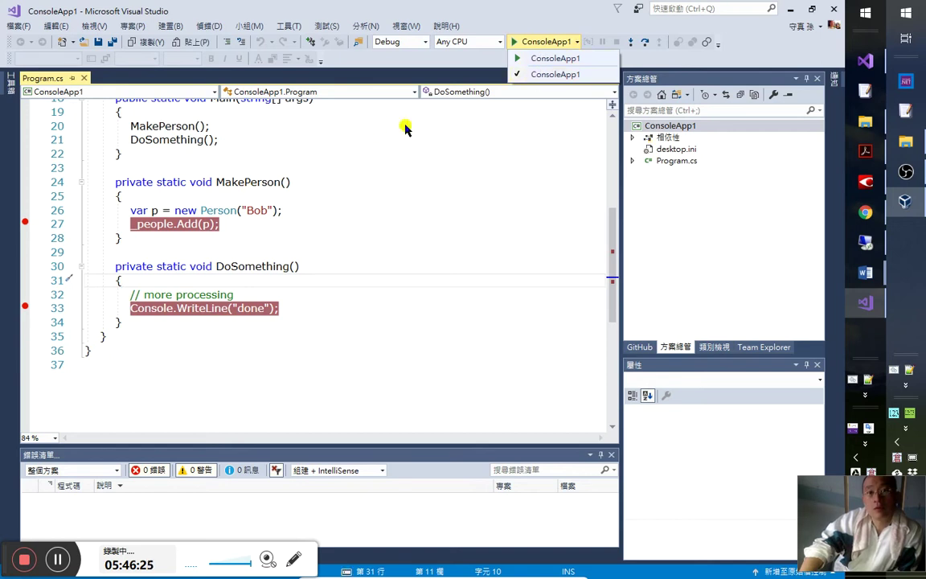
left_click(358, 178)
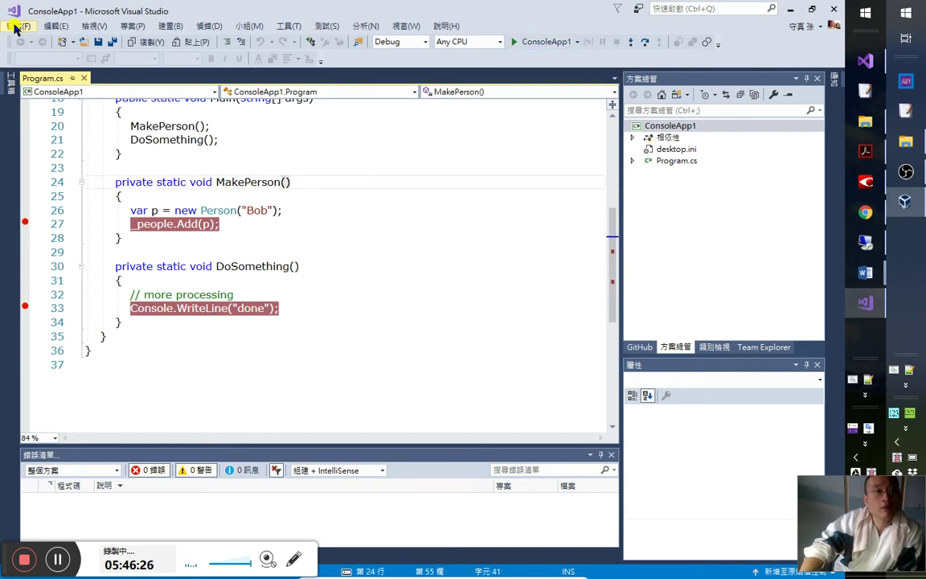
left_click(366, 255)
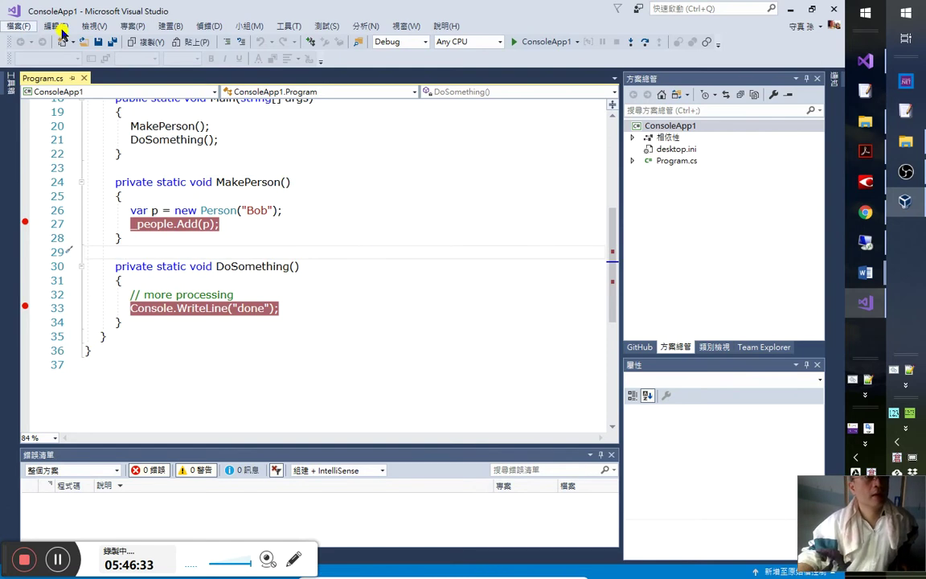
left_click(90, 26)
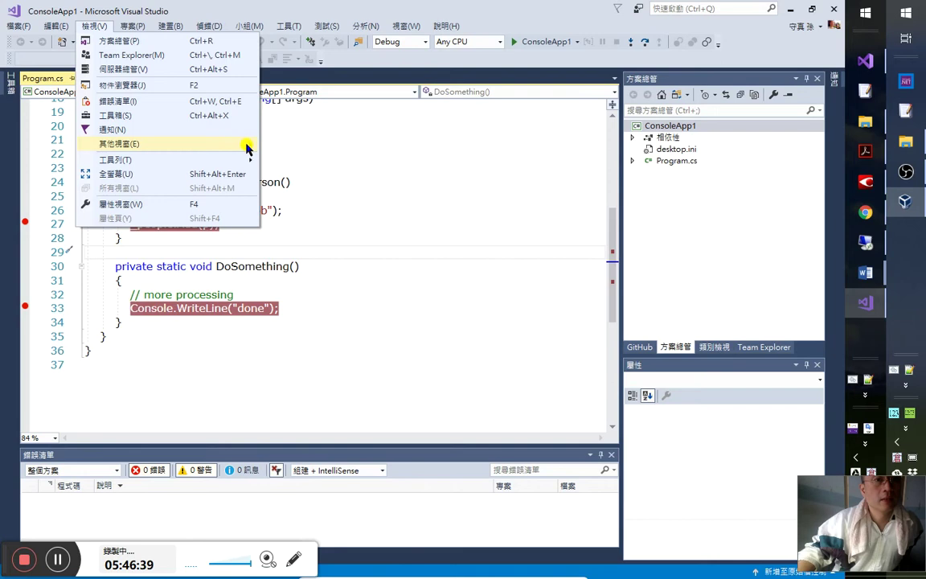
mouse_move(246, 147)
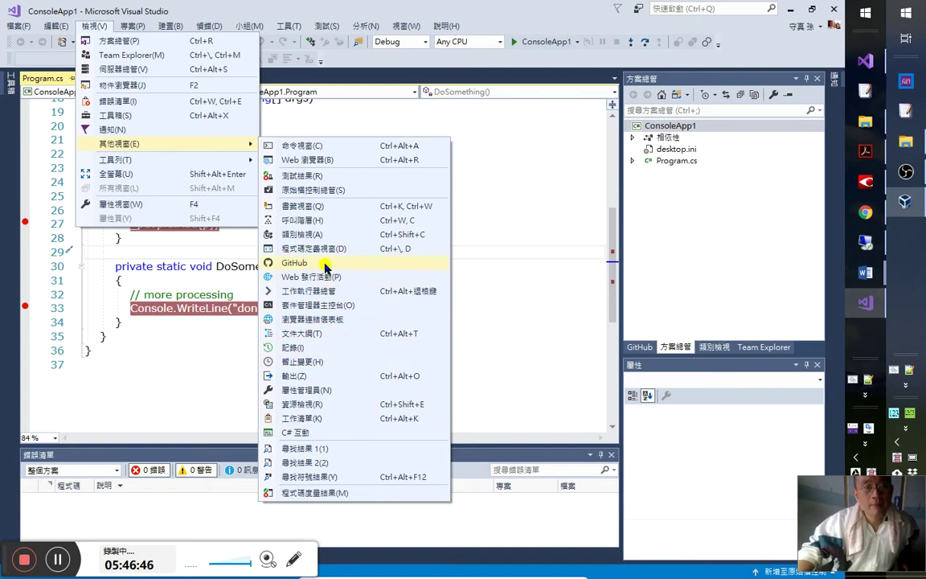
left_click(539, 240)
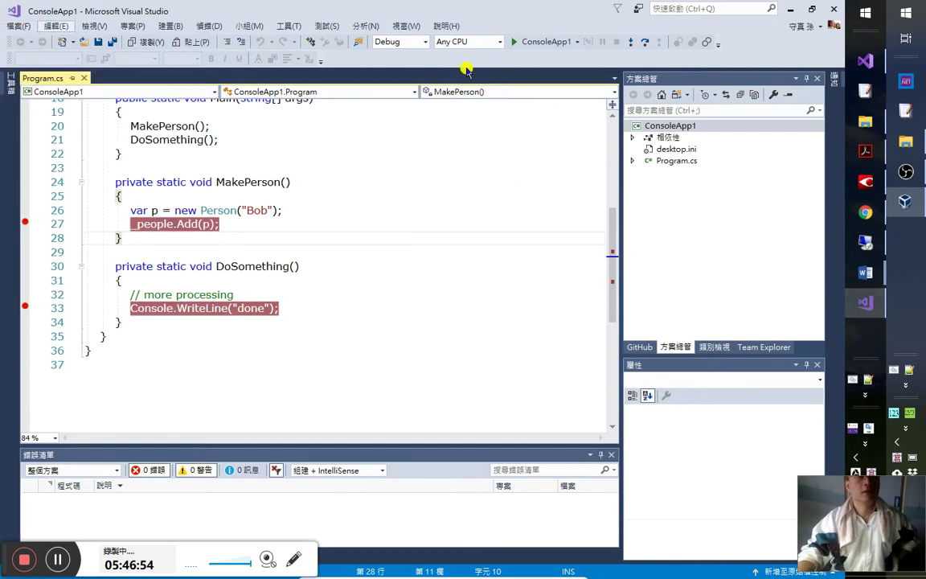
left_click(55, 26)
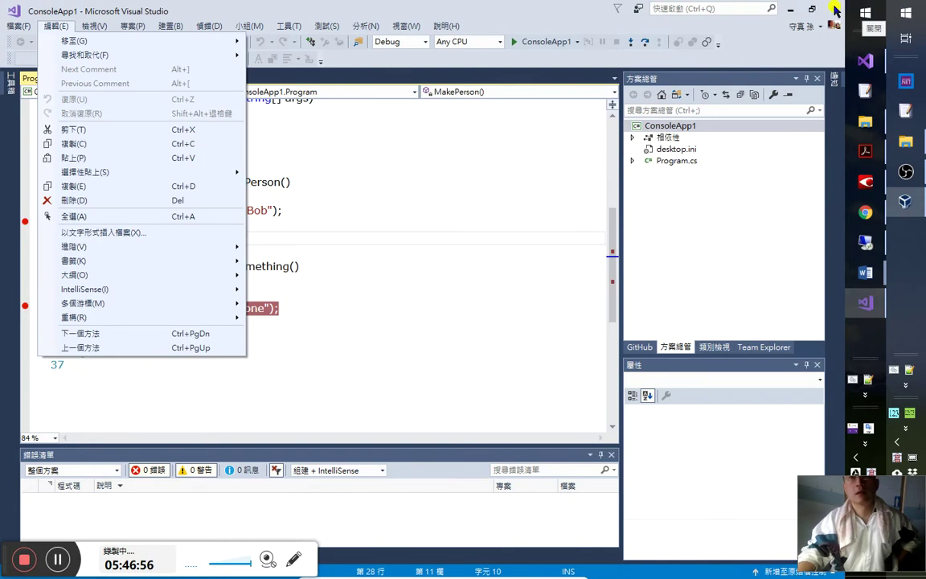
key("Escape")
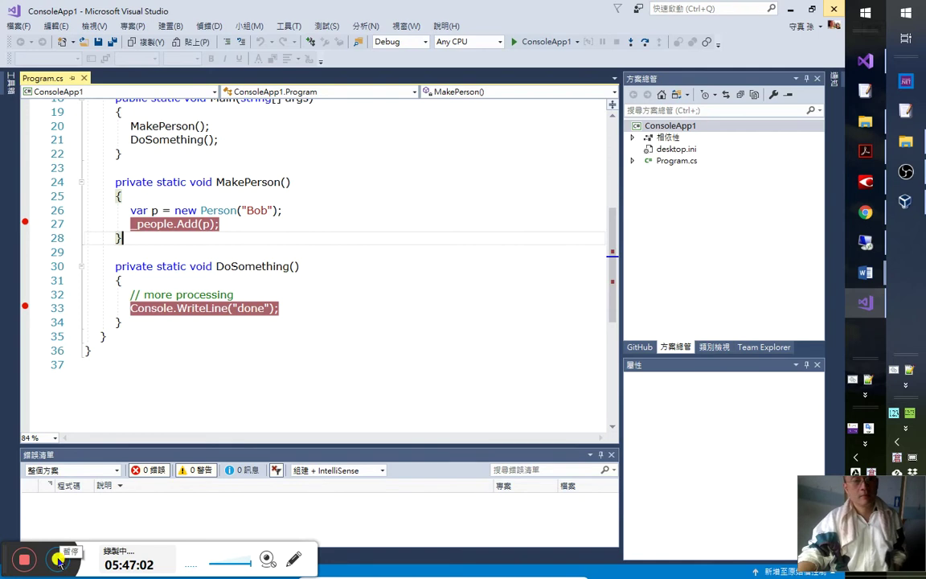
left_click(59, 561)
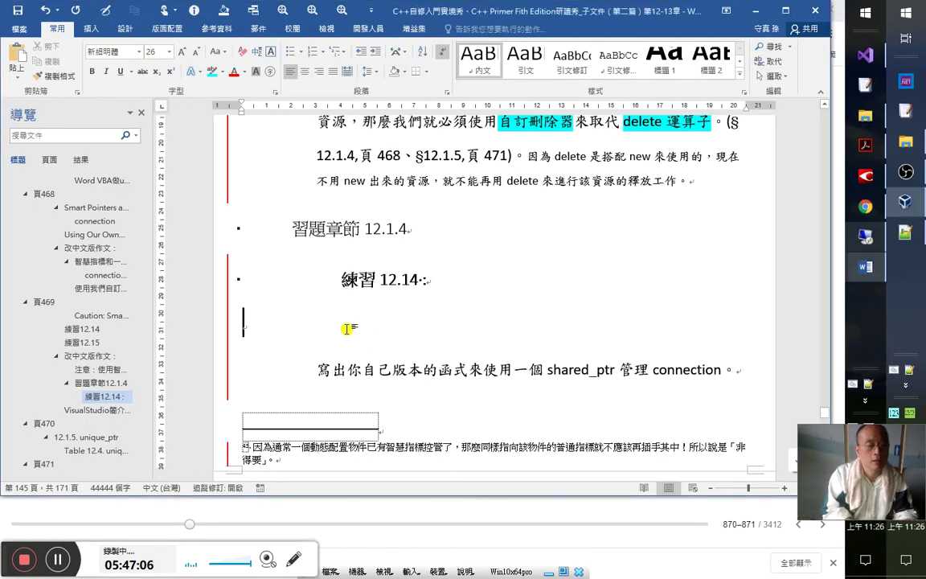
- Type the 5：47：10 timestamp under 練習 12.14 and try moving 的 in the sentence, then undo
type("5：47：")
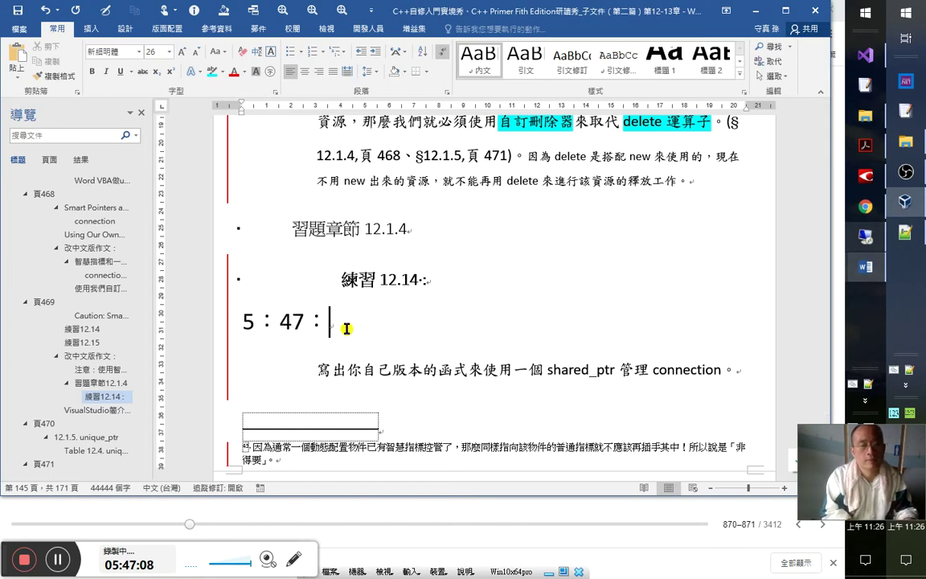
type("10")
key("Down")
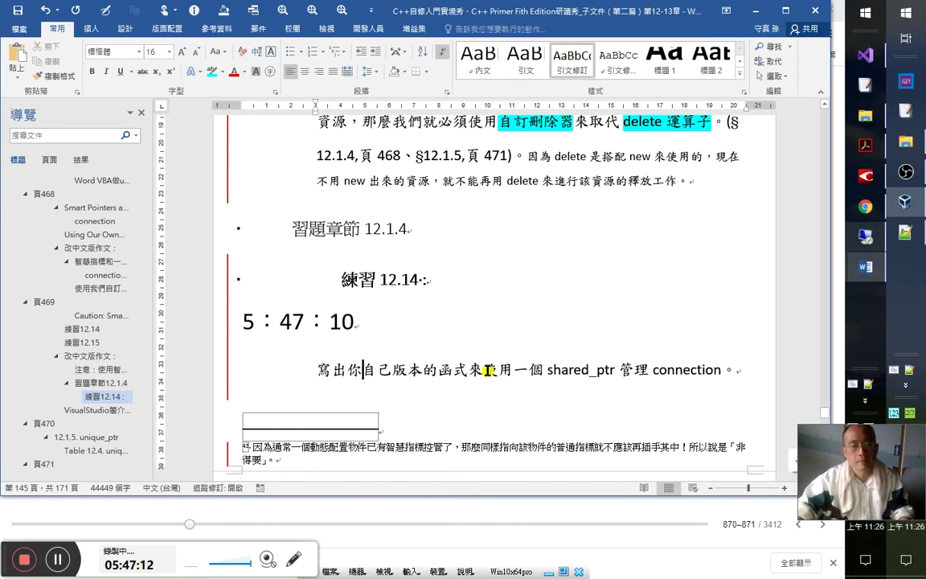
left_click(428, 371)
key("shift+Right")
key("shift+Right")
key("shift+Left")
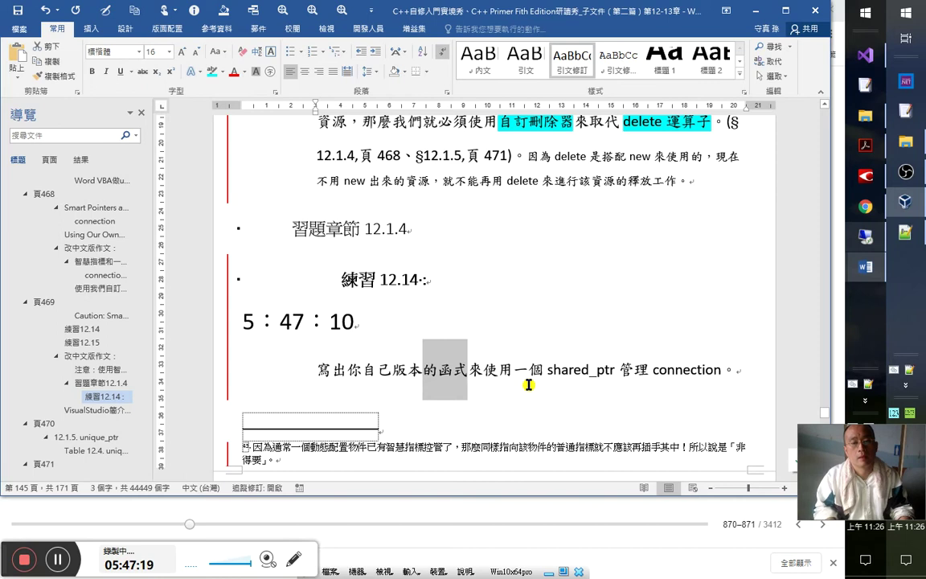
mouse_move(430, 370)
left_mouse_down()
mouse_move(402, 368)
mouse_move(417, 370)
left_mouse_up()
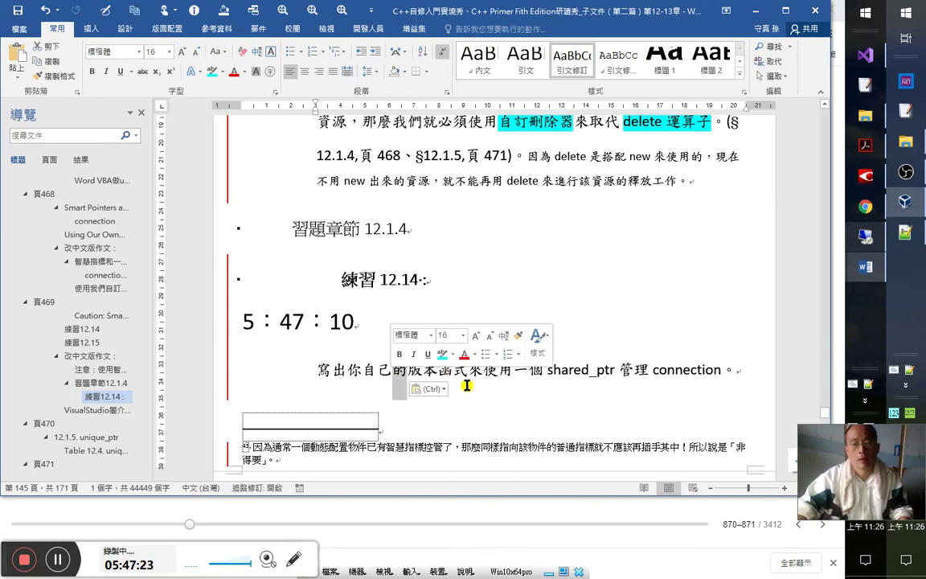
left_click(576, 410)
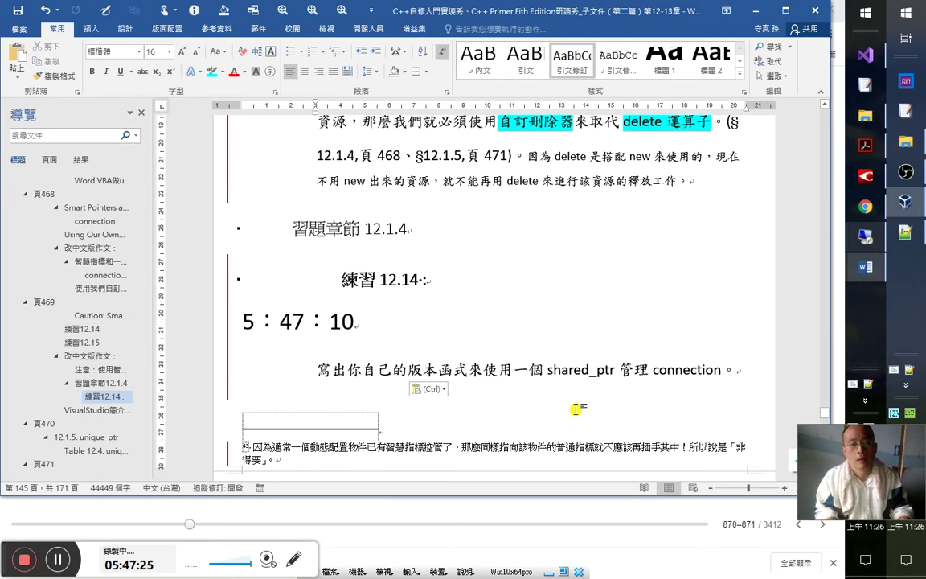
key("BackSpace")
key("BackSpace")
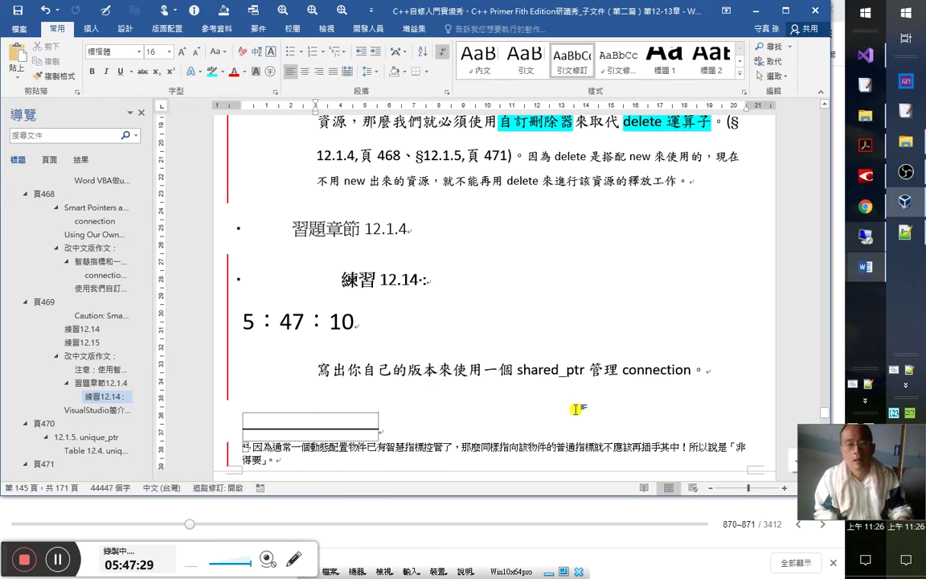
key("ctrl+z")
key("ctrl+z")
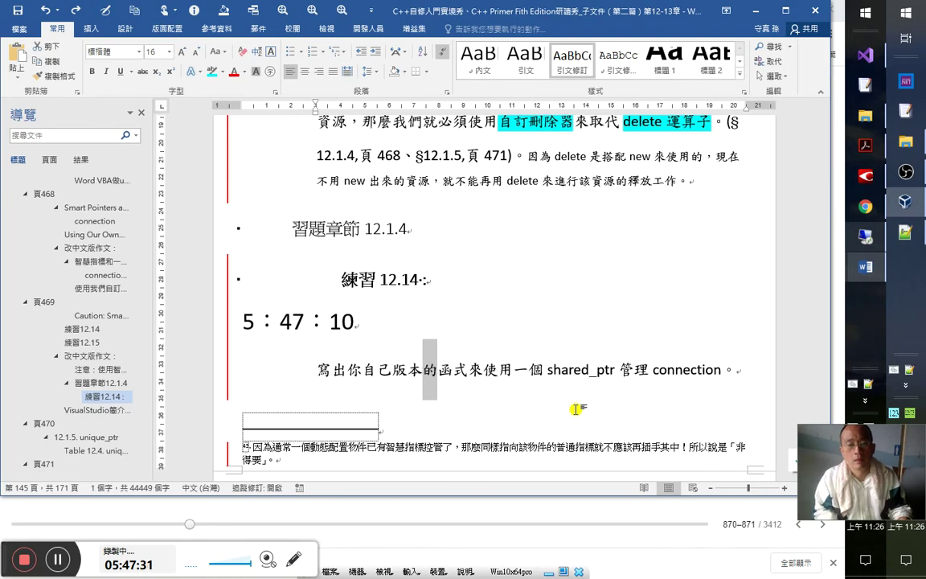
key("Right")
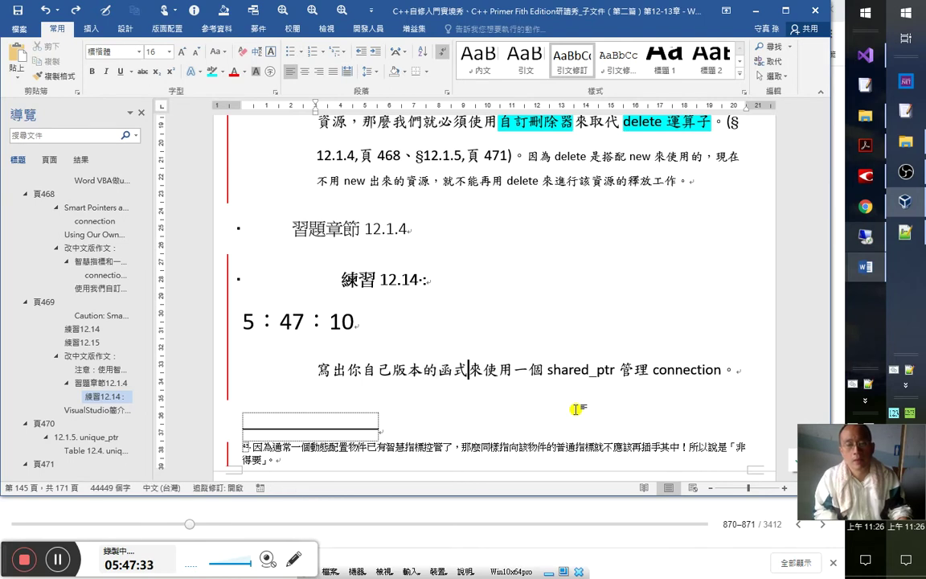
- Move 一個 before 你, add a comma after 函式, and replace 使用 with 來 before 管理
key("shift+Right")
key("shift+Right")
left_click_drag(531, 370, 349, 372)
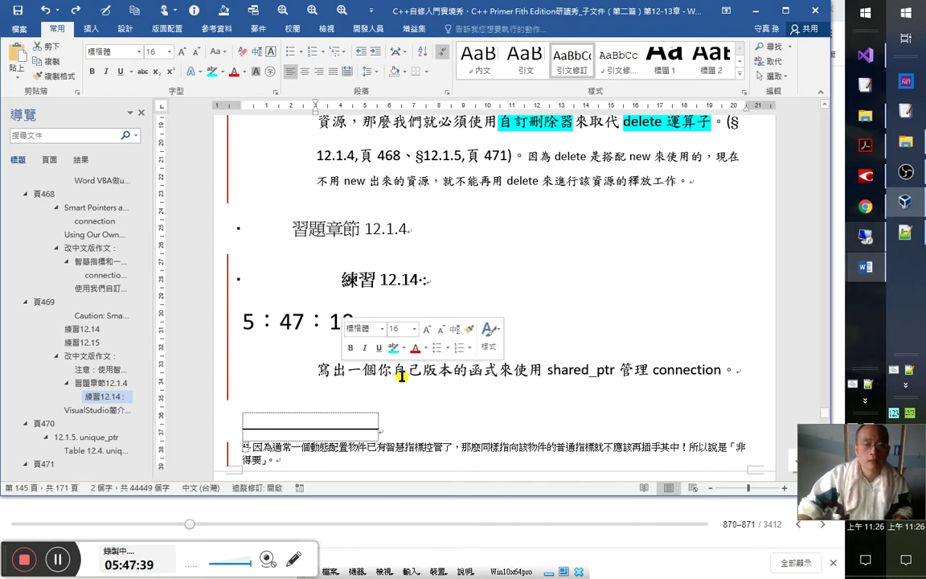
left_click(484, 370)
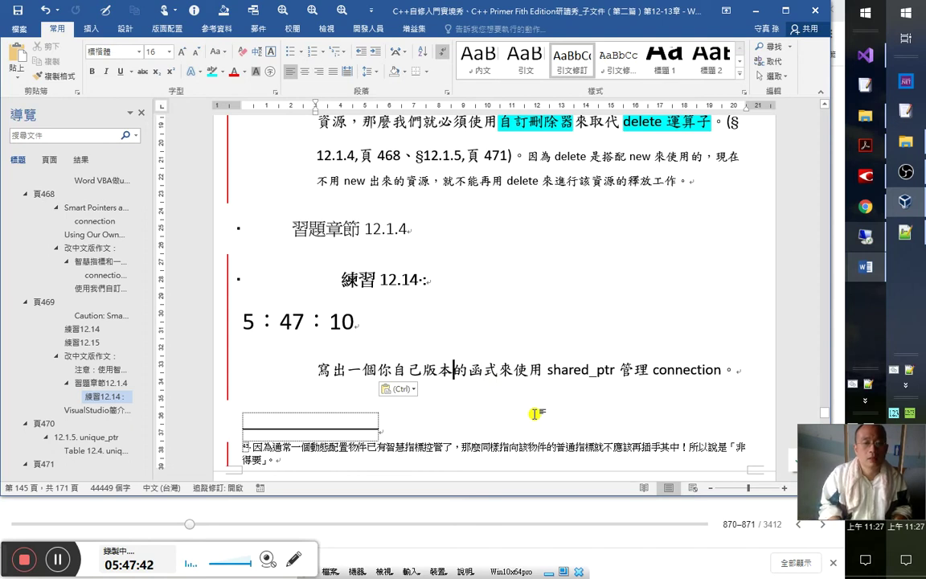
type("，")
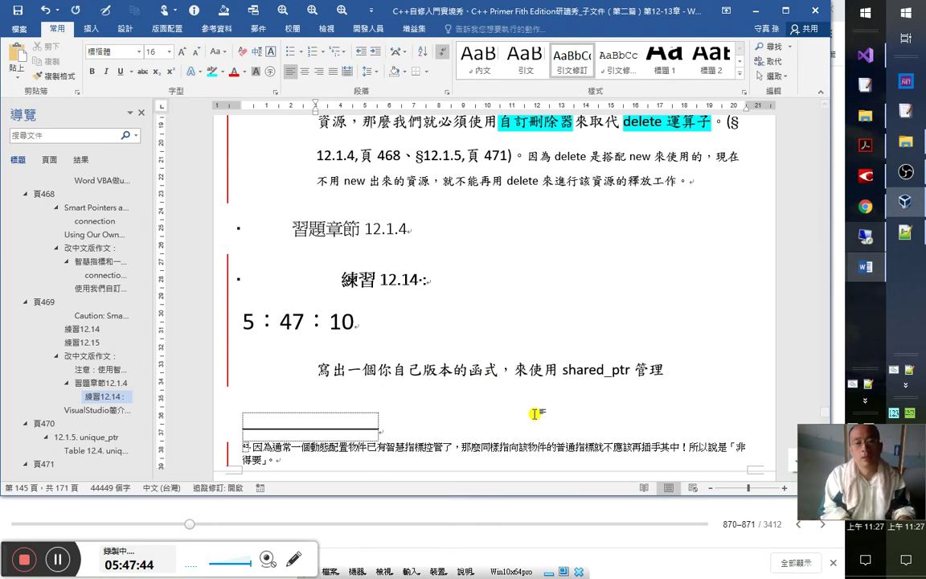
key("Left")
key("shift+Right")
key("shift+Right")
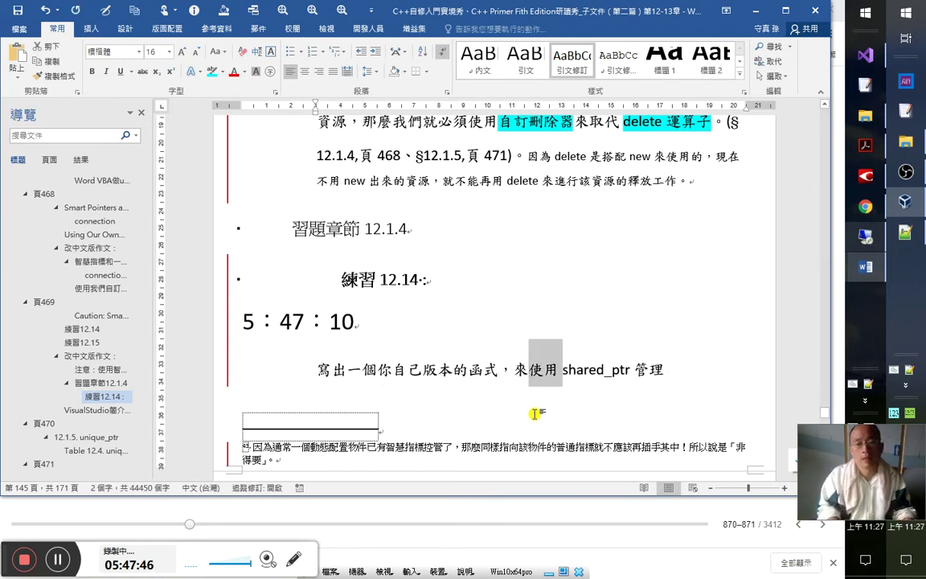
key("Left")
key("shift+Left")
key("BackSpace")
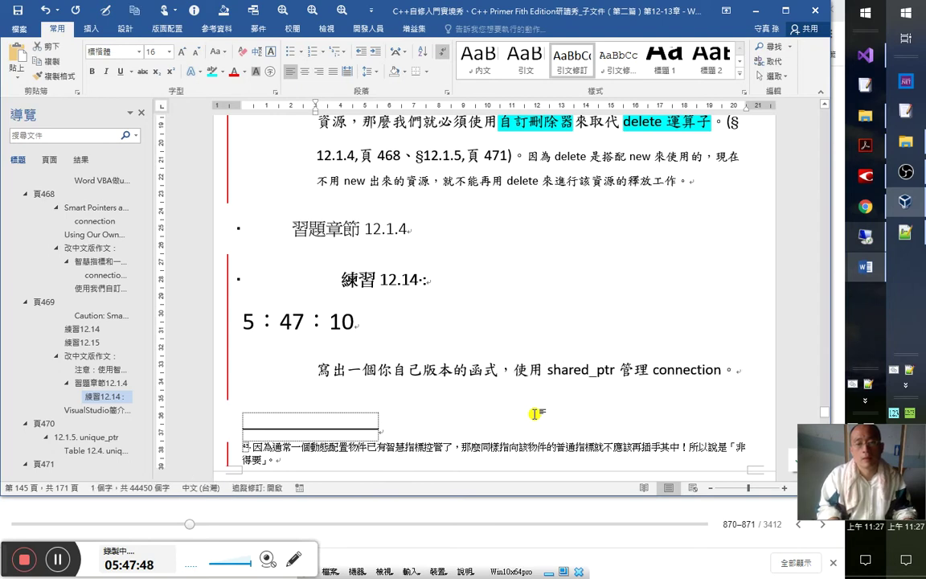
key("Delete")
key("Right")
key("Right")
key("Right")
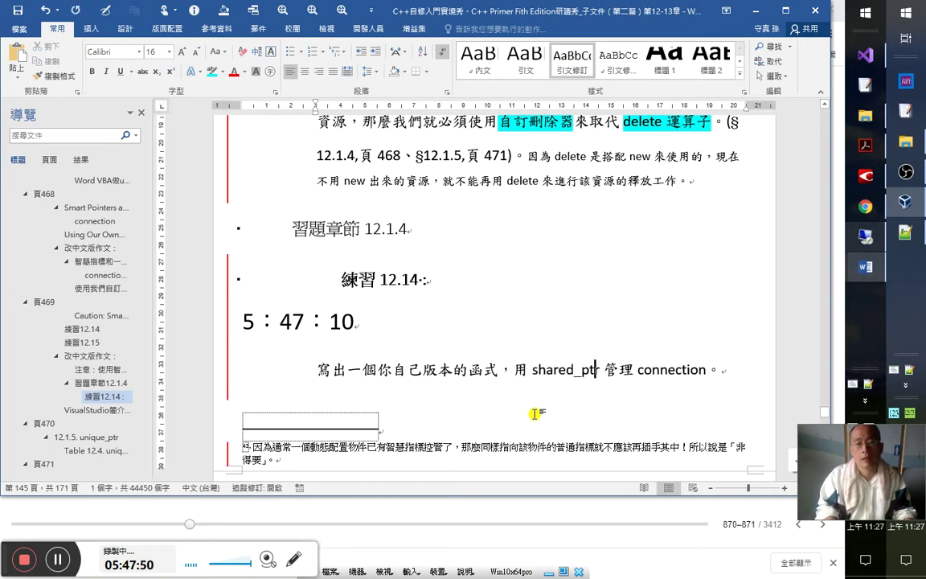
key("Right")
key("Right")
type("來")
- Review the reworded exercise sentence and select the word connection
scroll(534, 414, "down", 2)
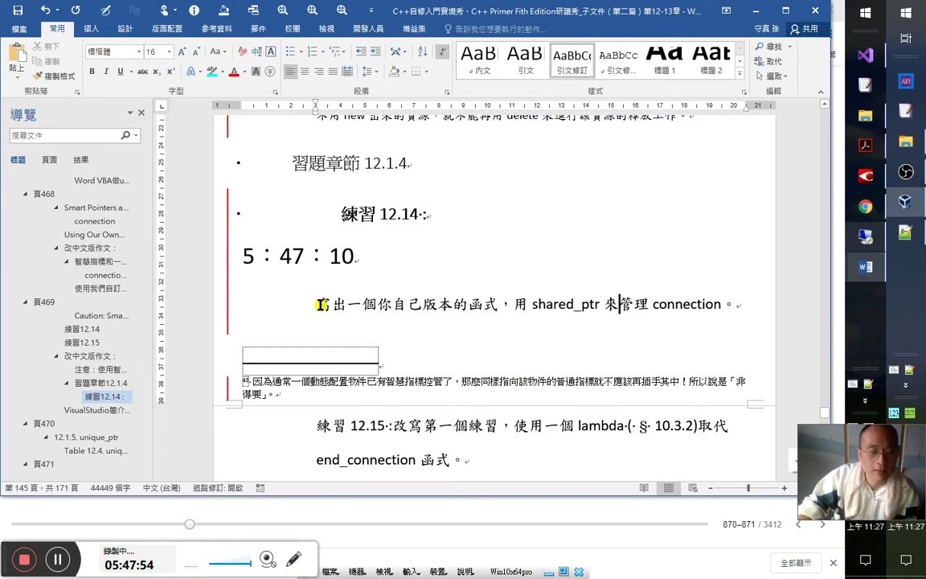
triple_click(753, 308)
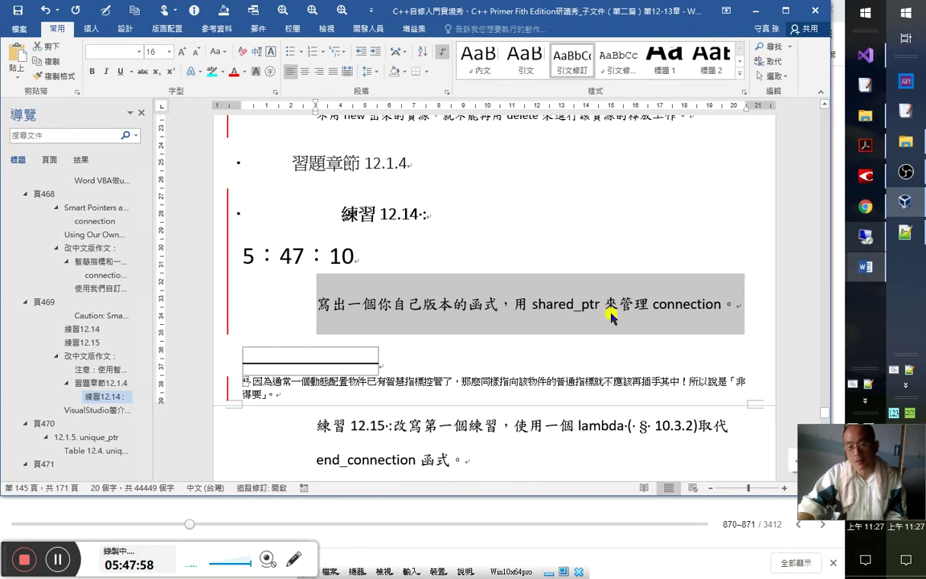
left_click(536, 306)
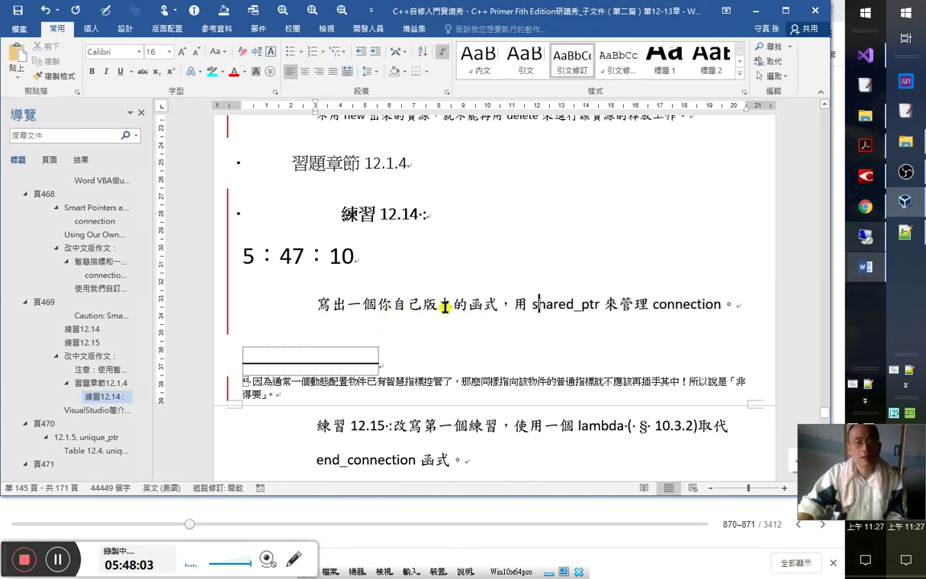
left_click(588, 306)
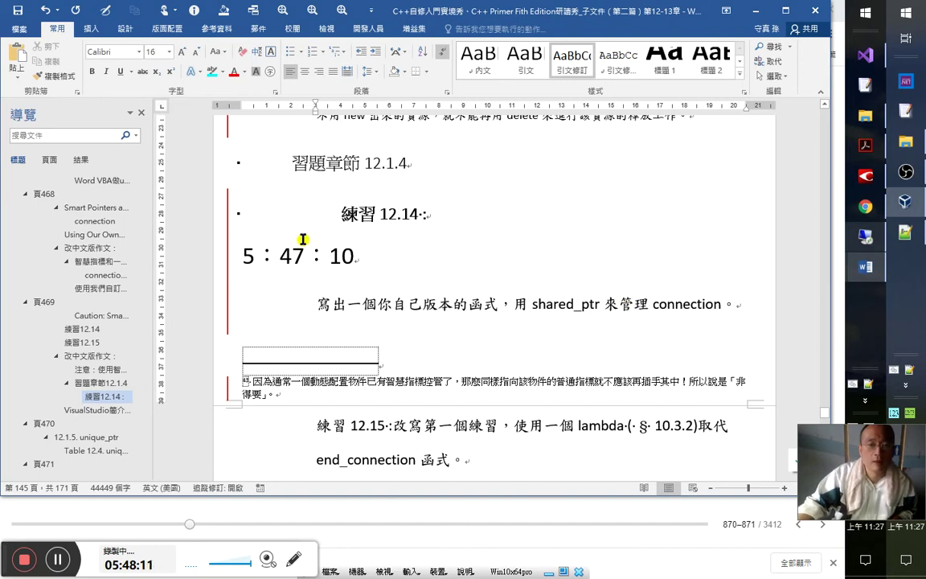
left_click(651, 309)
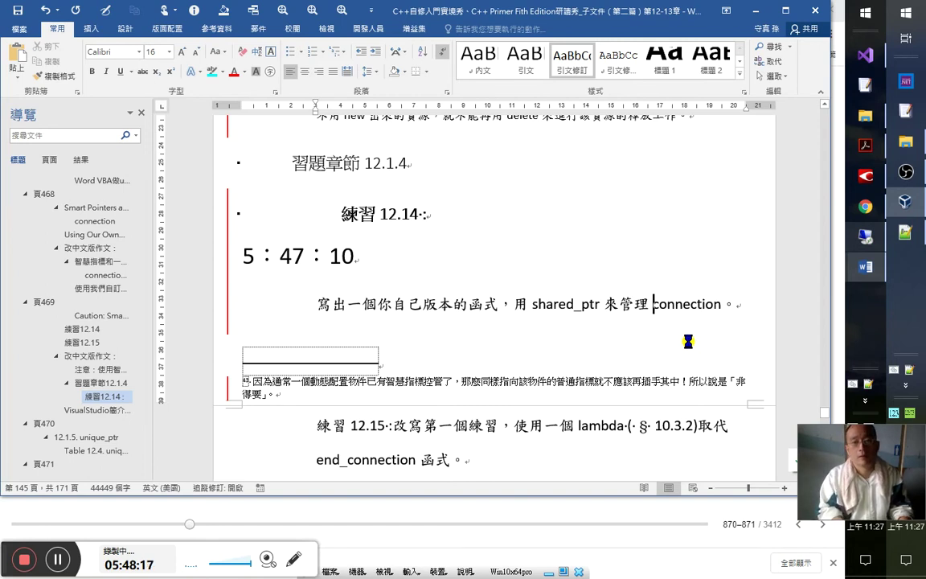
double_click(688, 341)
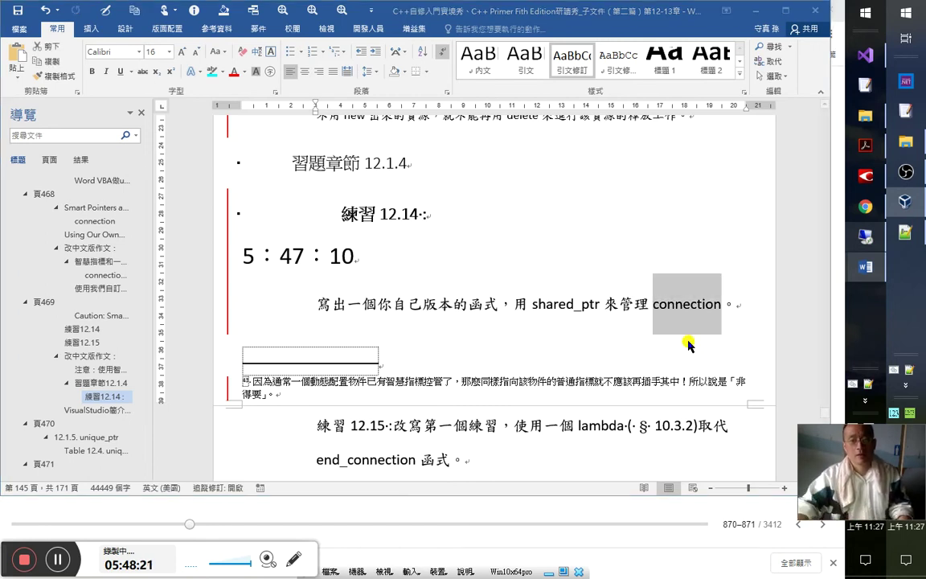
- Hyperlink the word connection to the 'connection' heading under Smart Pointers and Dumb Classes (頁468)
key("ctrl+k")
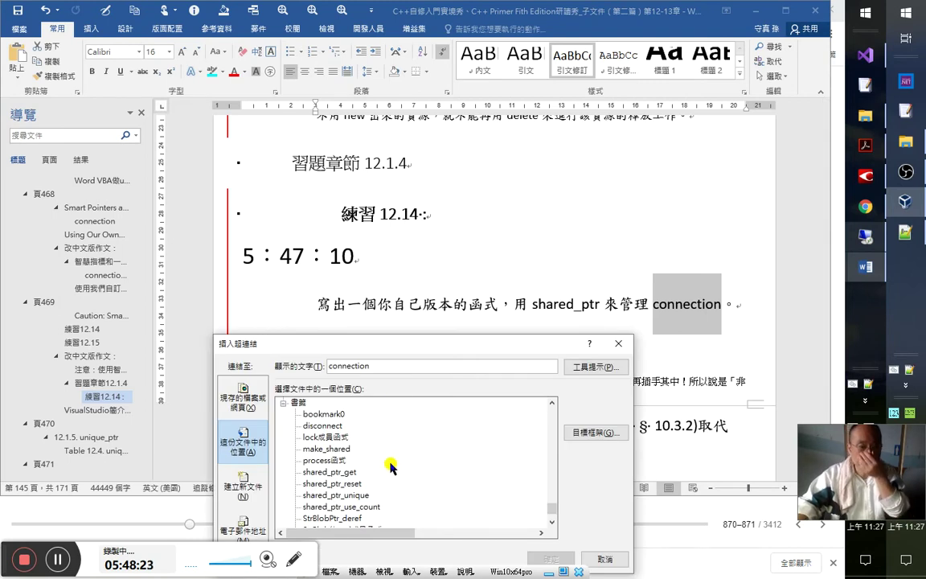
scroll(392, 463, "up", 6)
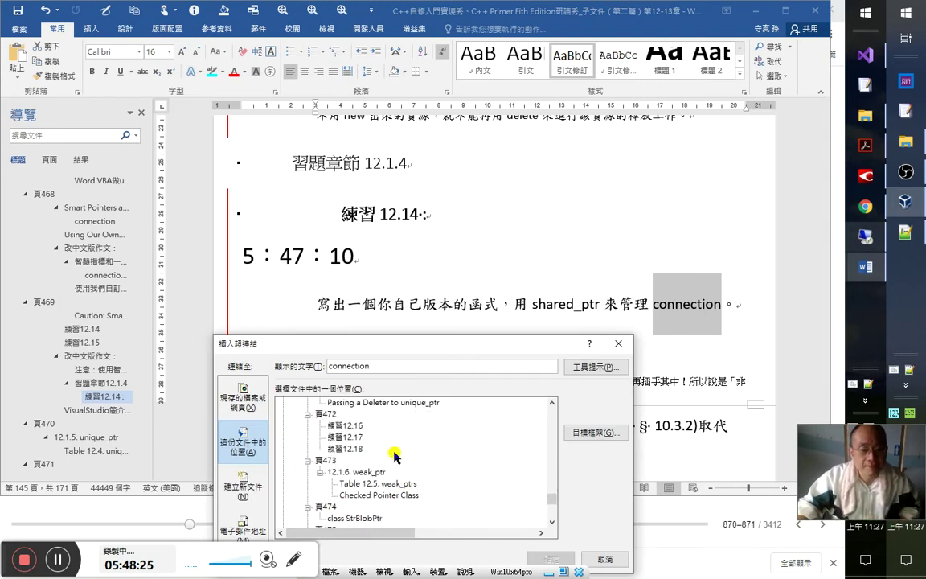
scroll(394, 457, "up", 2)
scroll(405, 449, "up", 3)
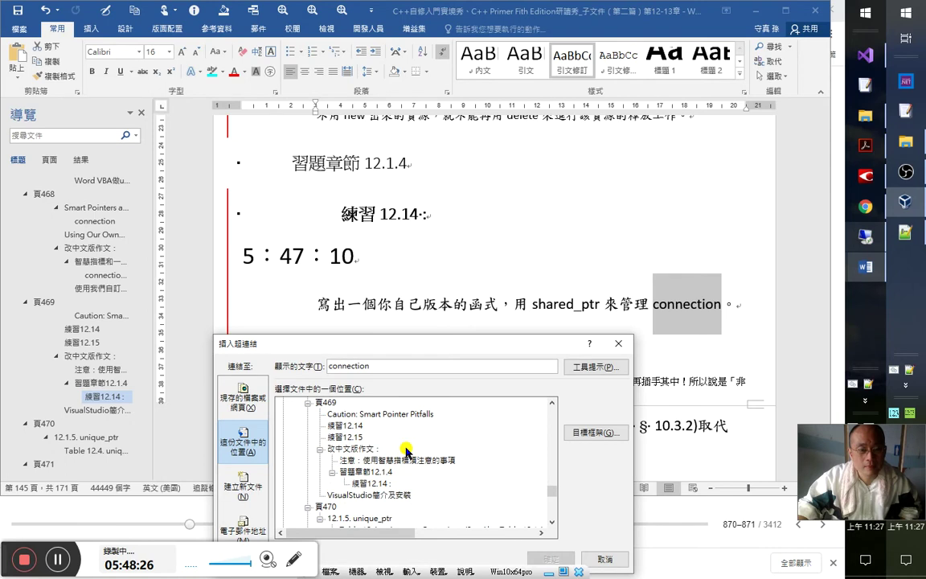
scroll(408, 452, "up", 1)
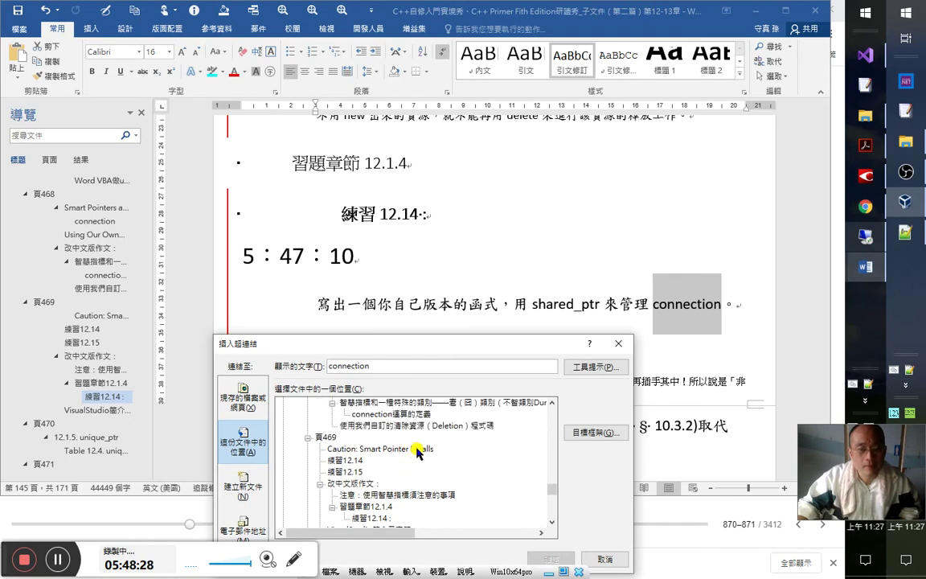
scroll(421, 451, "up", 1)
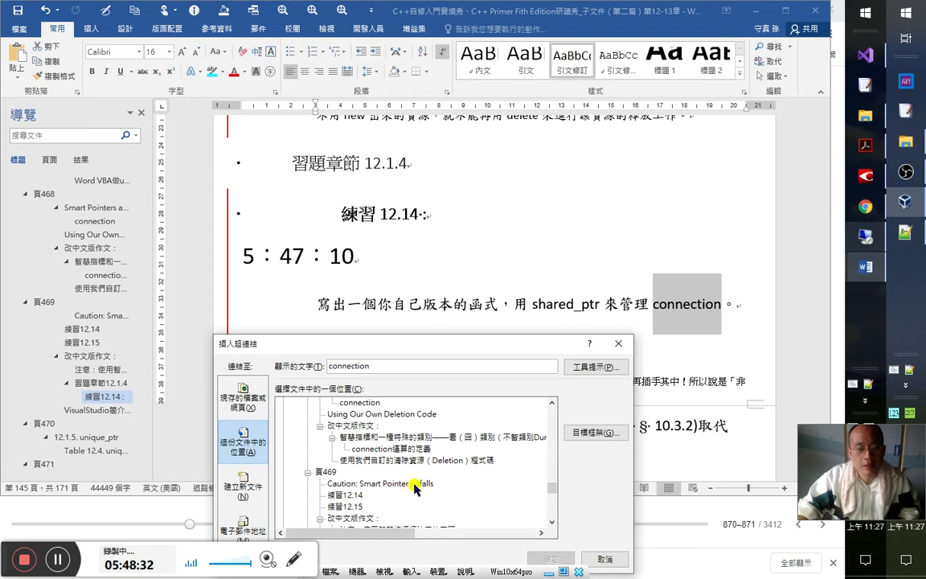
left_click(427, 441)
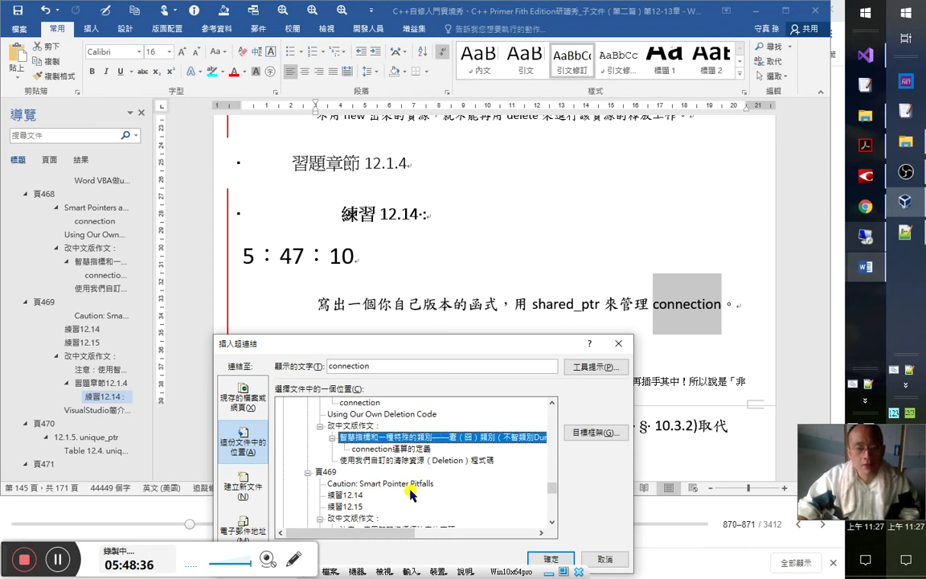
scroll(366, 441, "up", 1)
left_click(366, 438)
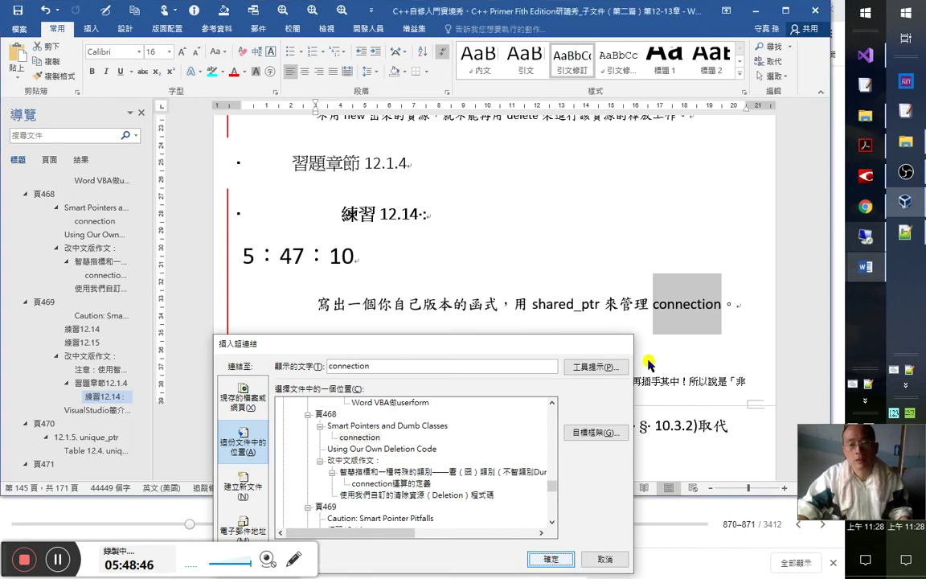
left_click(551, 563)
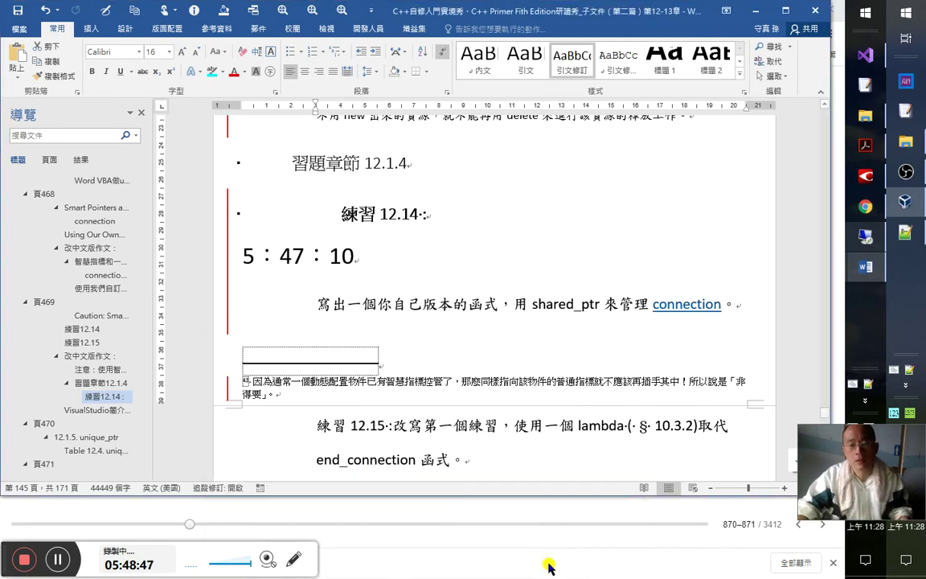
- Follow the new link and hyperlink the connection heading to the 'connection運算的定義' note
left_click(670, 307, "ctrl")
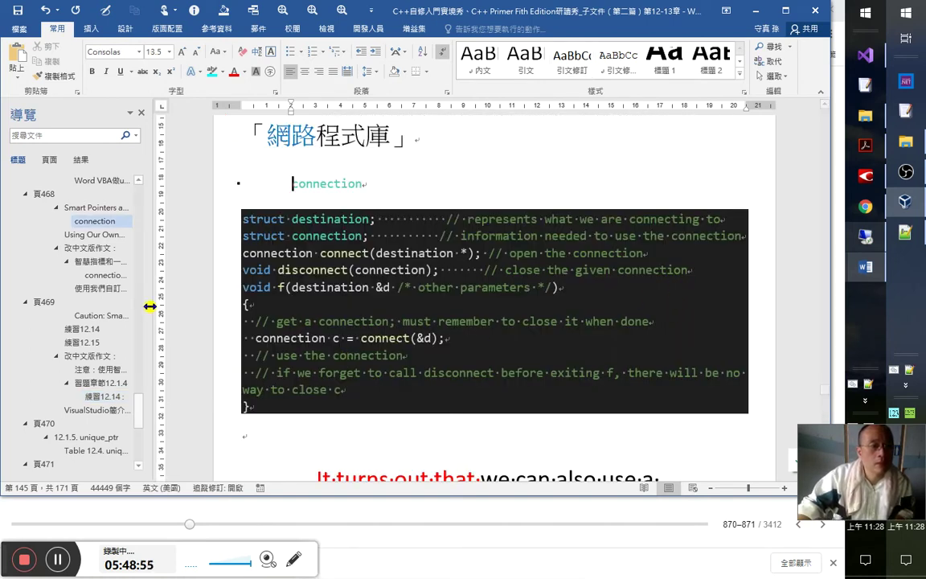
left_click(115, 276)
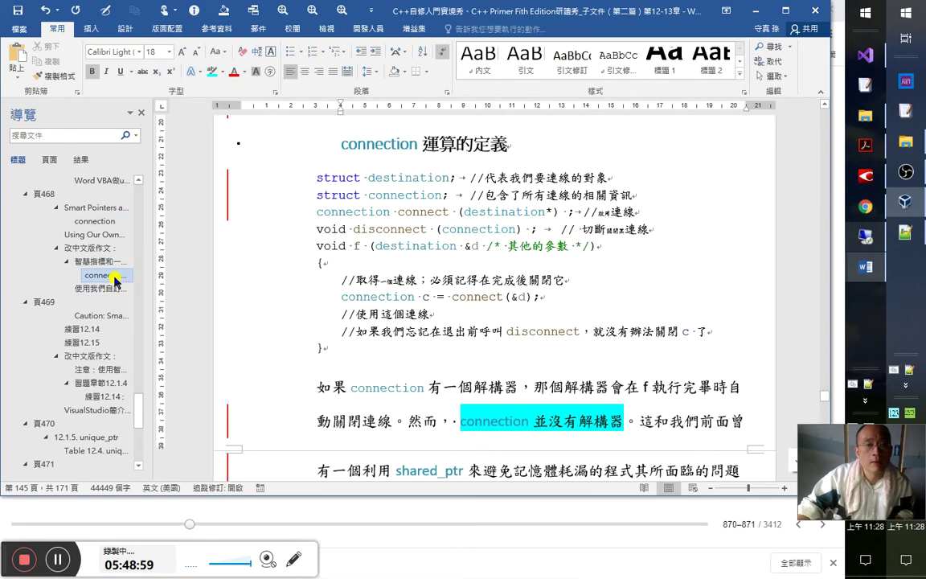
left_click(96, 222)
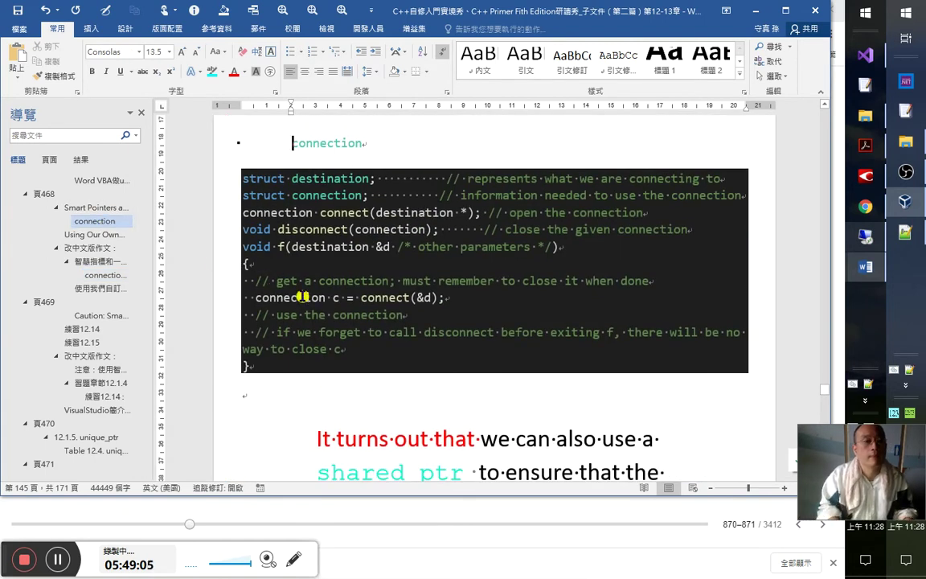
key("shift+End")
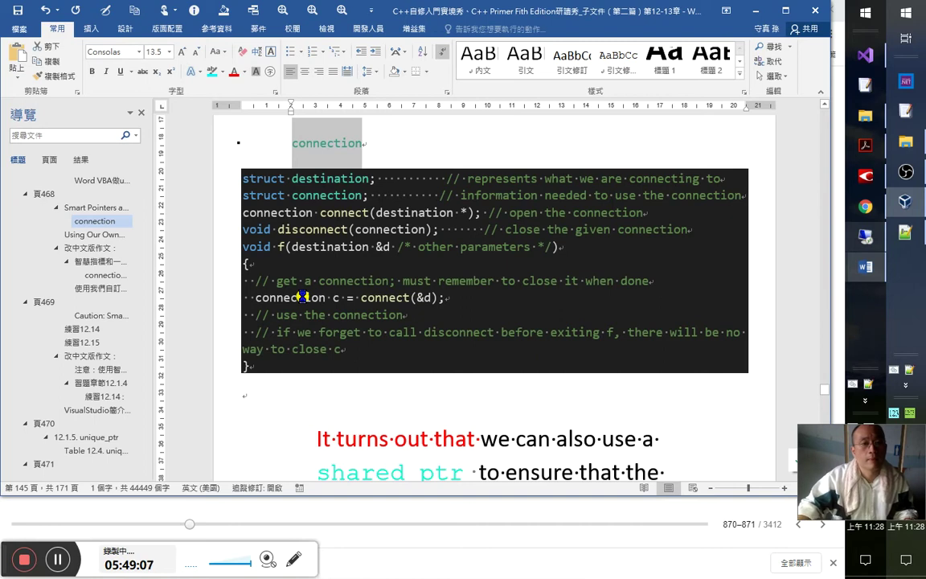
key("ctrl+k")
scroll(418, 462, "up", 10)
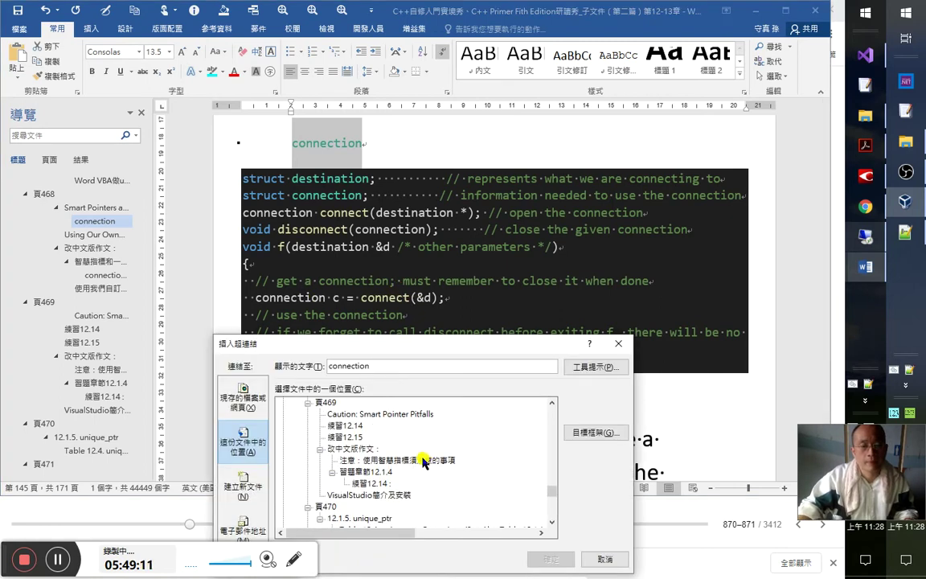
scroll(399, 486, "up", 3)
double_click(359, 436)
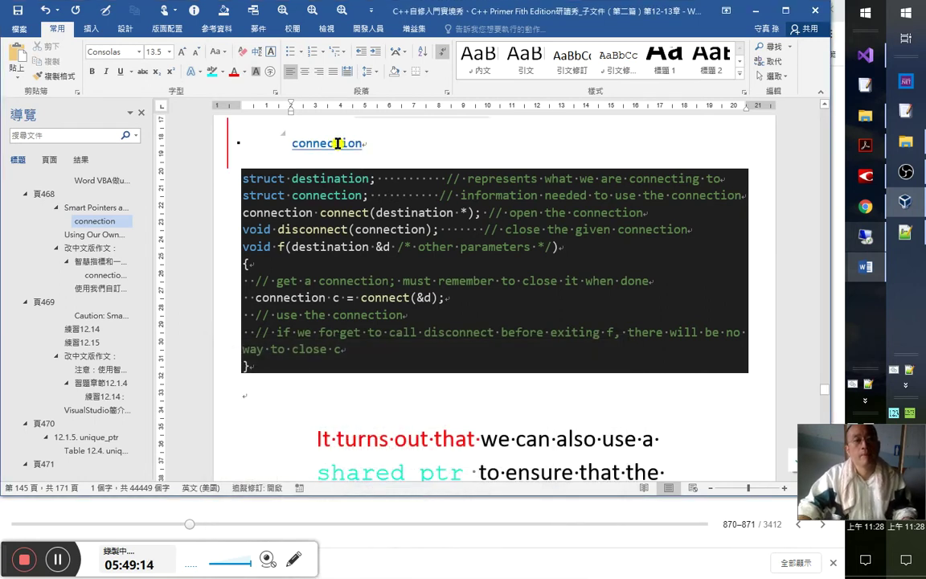
- Select the heading's linked word connection and colour it with the UserForm1 macro
mouse_move(337, 143)
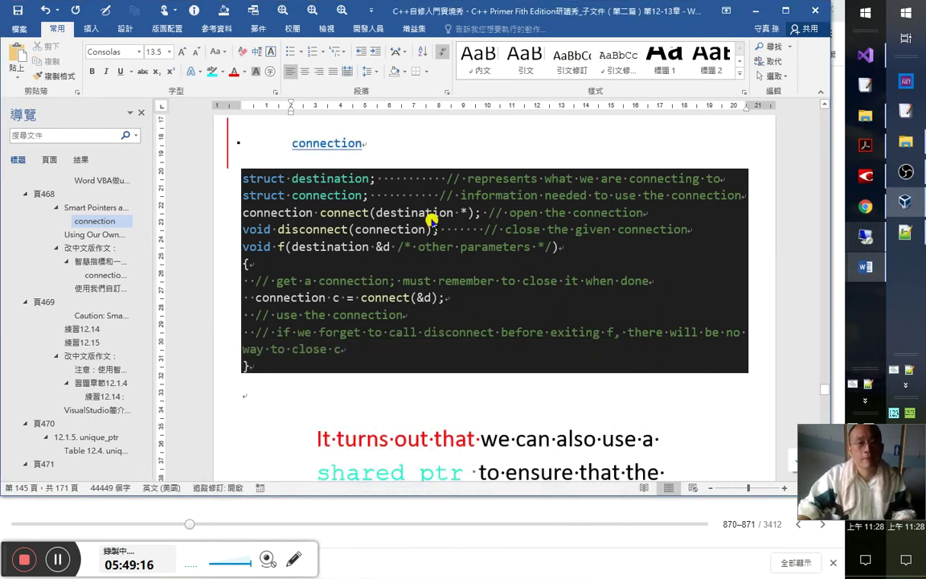
left_click(327, 134)
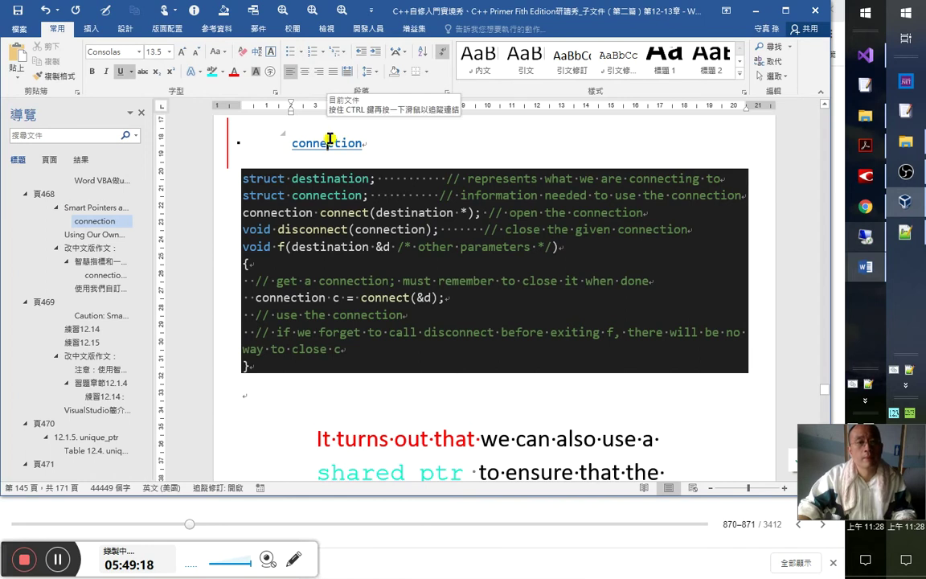
double_click(366, 144)
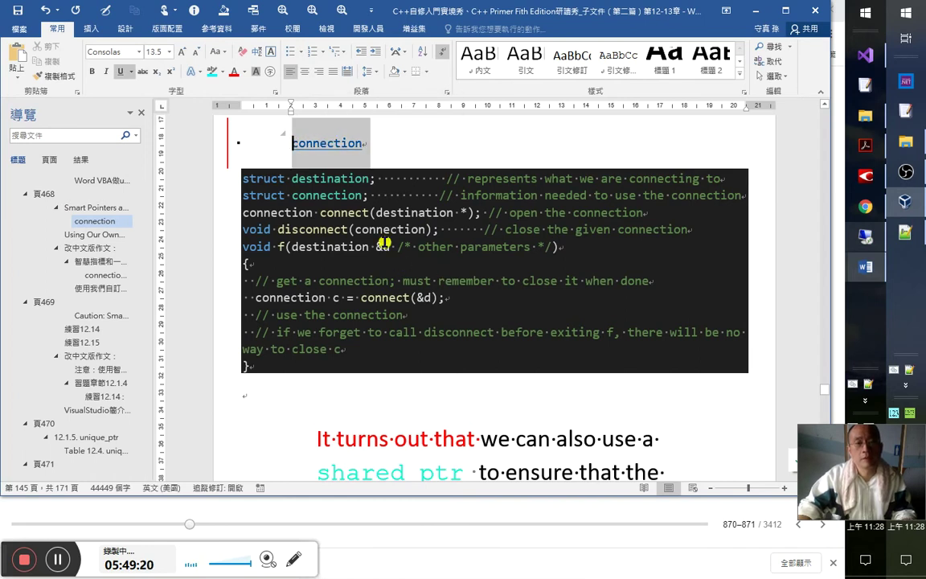
key("alt+F8")
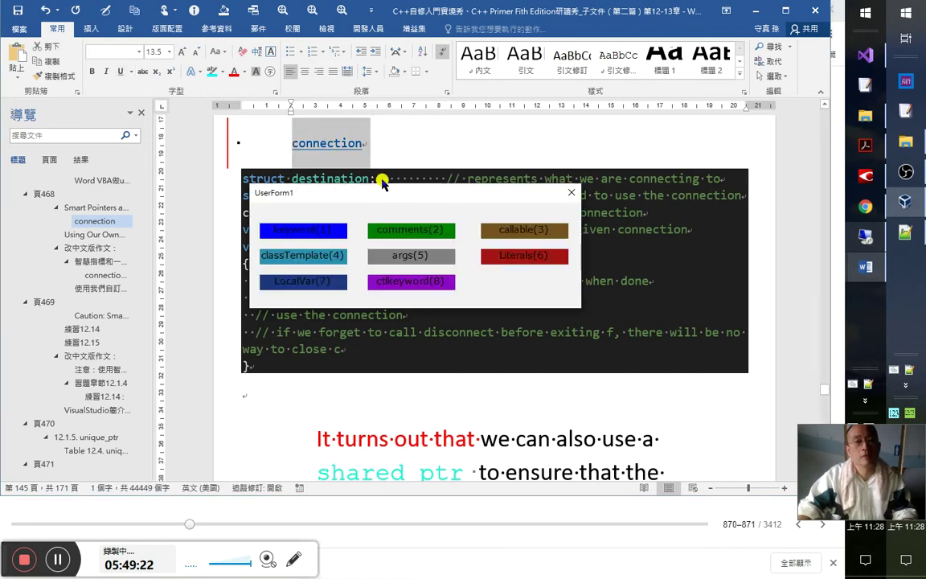
left_click(320, 256)
left_click(321, 270)
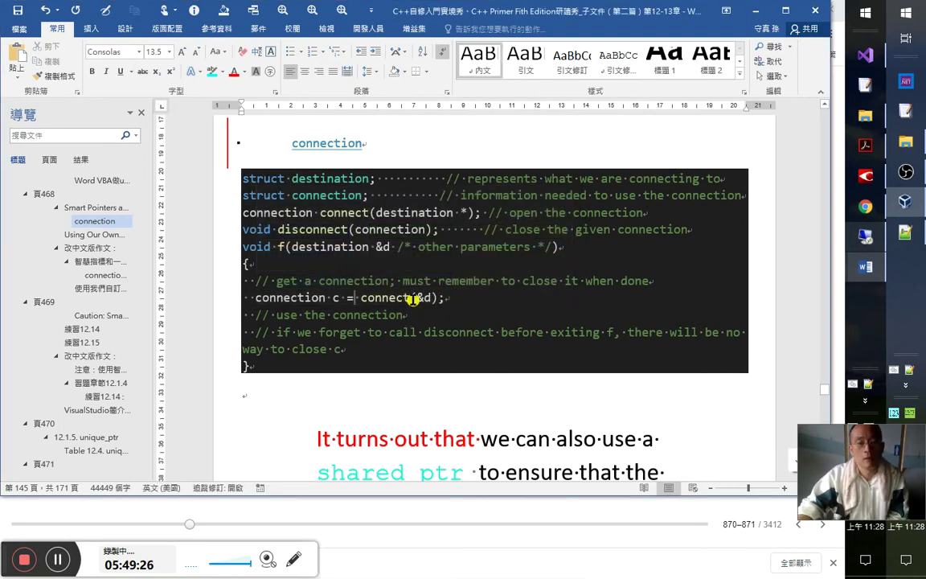
- Shrink the 'It turns out that…' paragraph and its translation from size 26 to 18
scroll(449, 329, "down", 2)
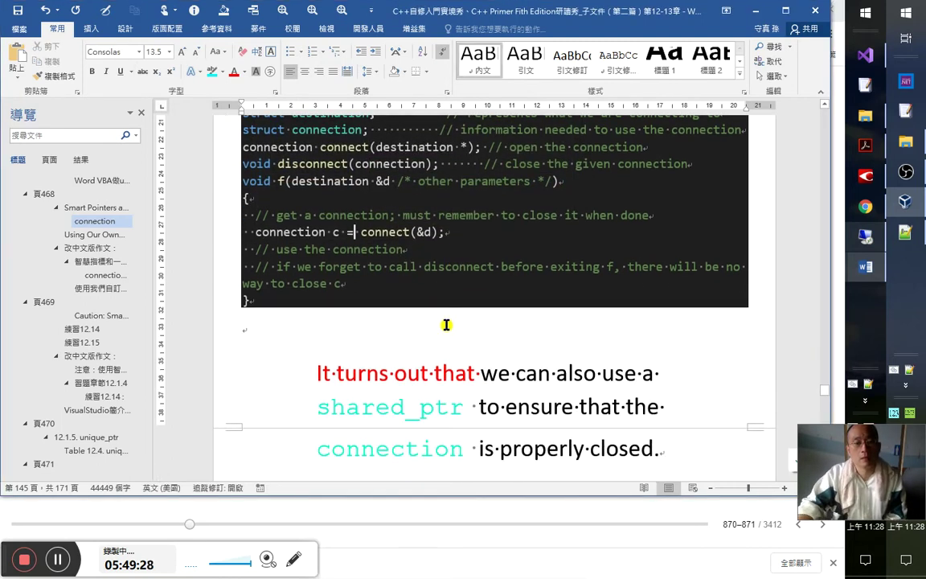
left_click_drag(322, 372, 394, 377)
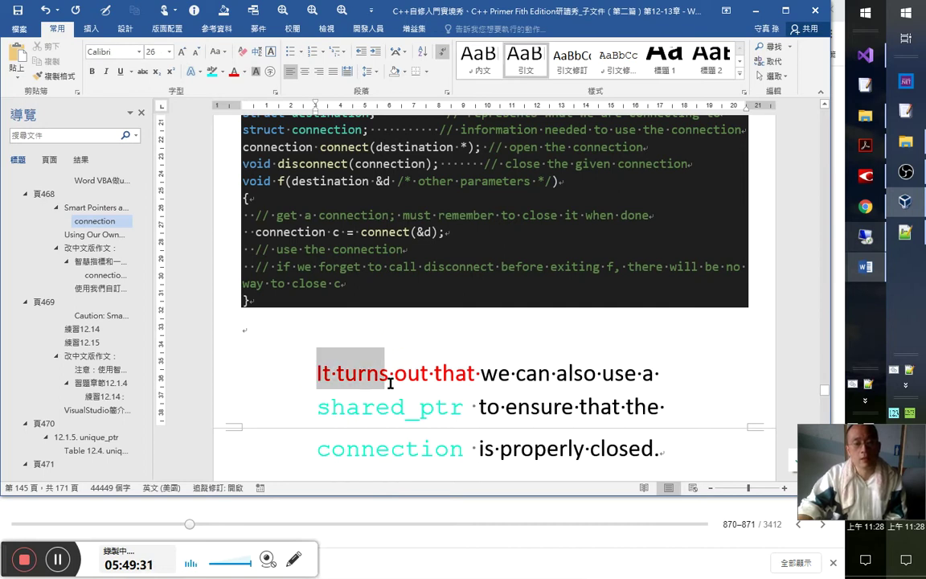
scroll(509, 407, "down", 1)
scroll(515, 405, "down", 6)
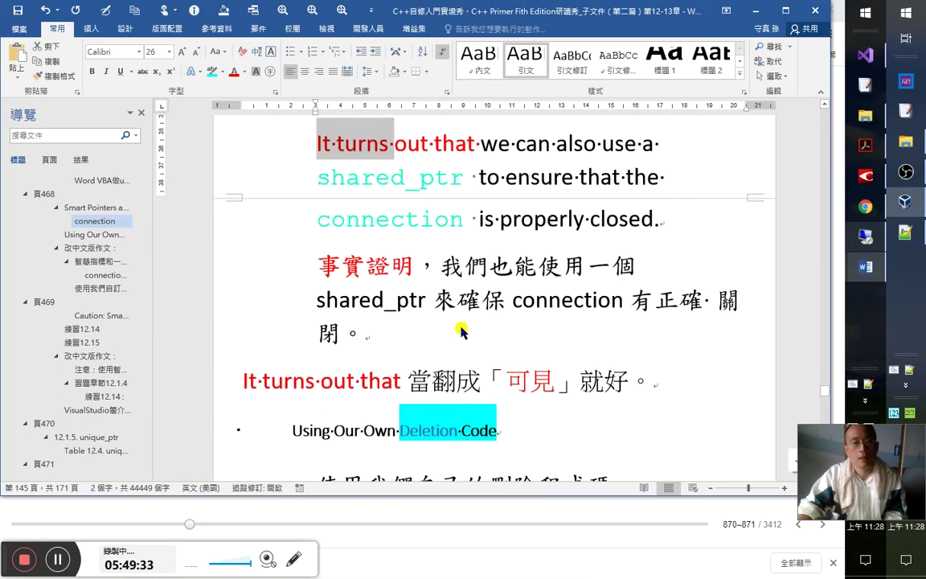
key("ctrl+shift+Down")
key("ctrl+shift+Down")
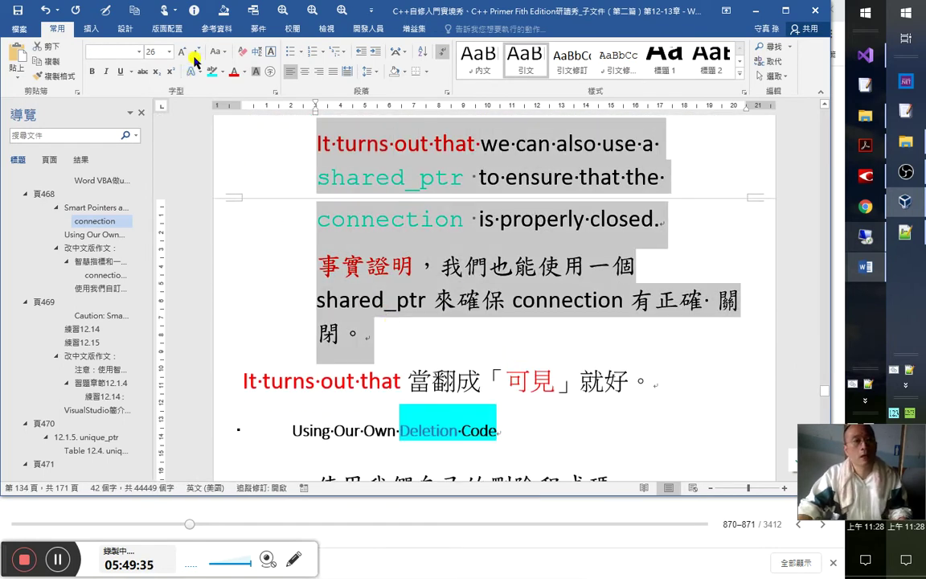
left_click(193, 53)
left_click(193, 54)
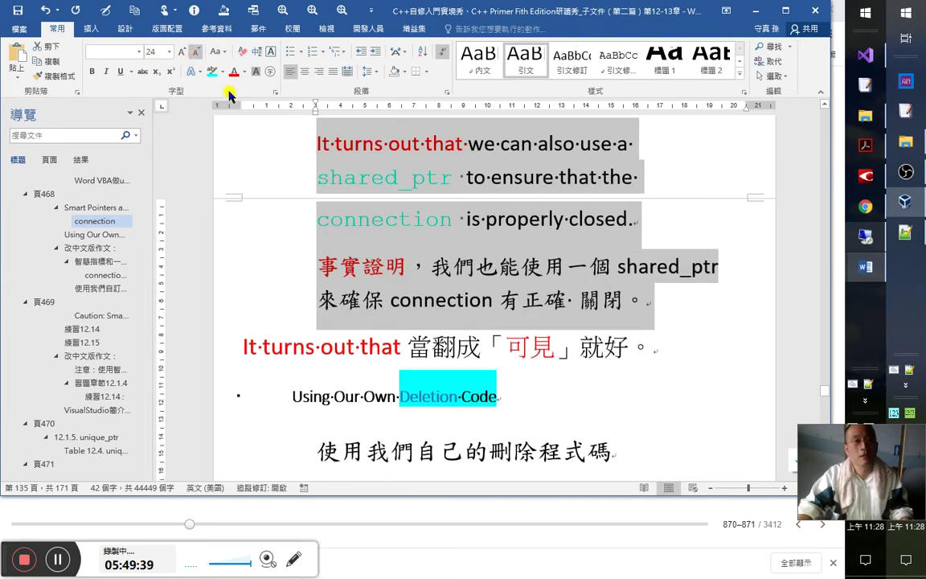
scroll(336, 267, "up", 5)
scroll(331, 263, "up", 5)
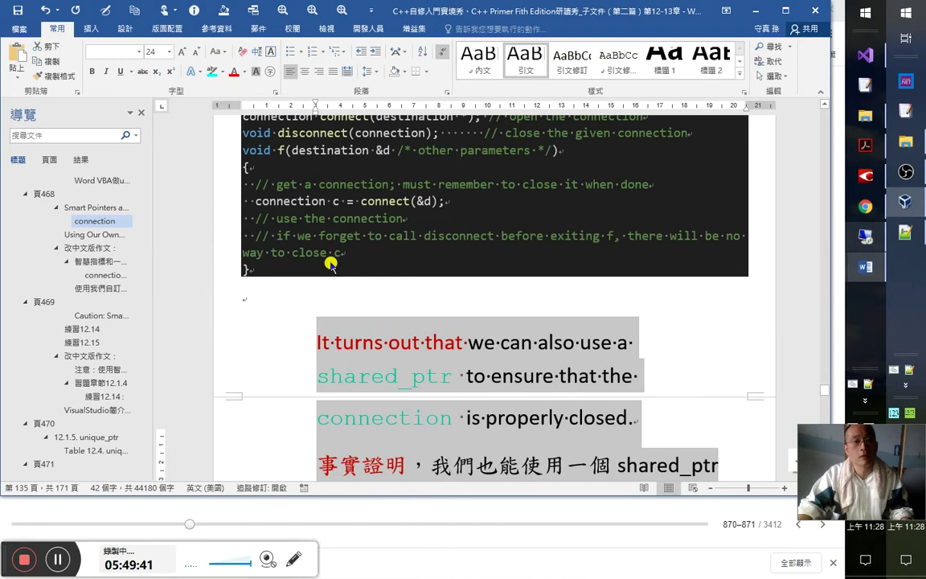
scroll(281, 177, "down", 5)
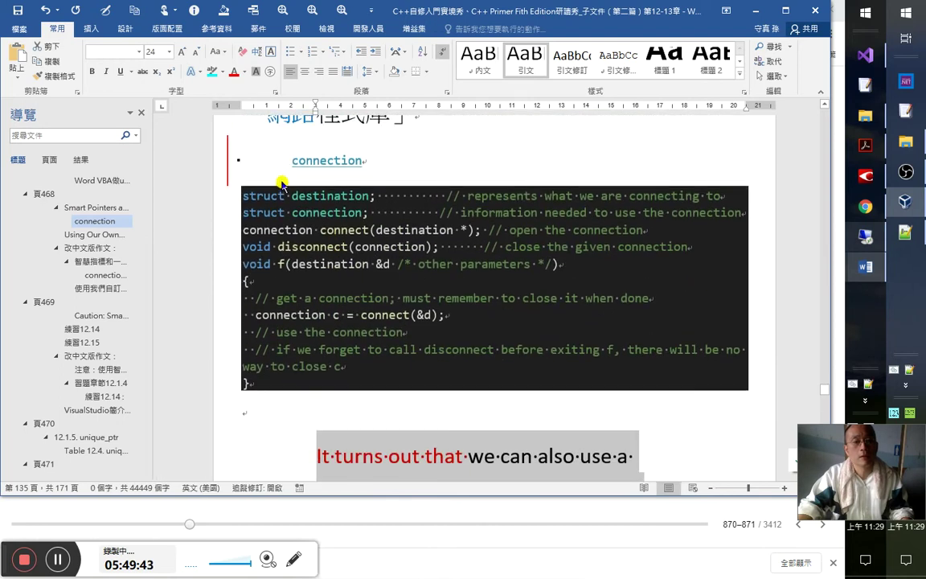
left_click(196, 53)
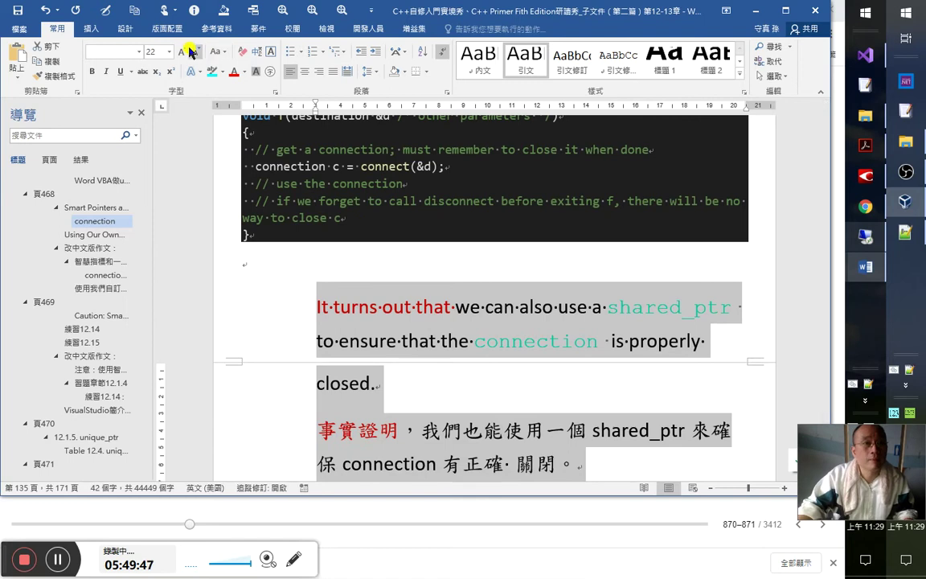
left_click(197, 53)
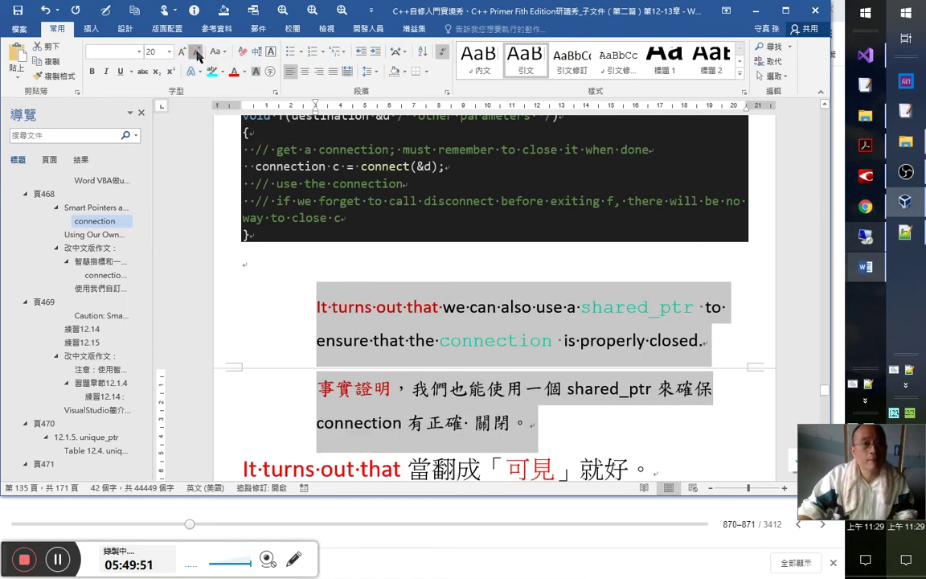
left_click(197, 54)
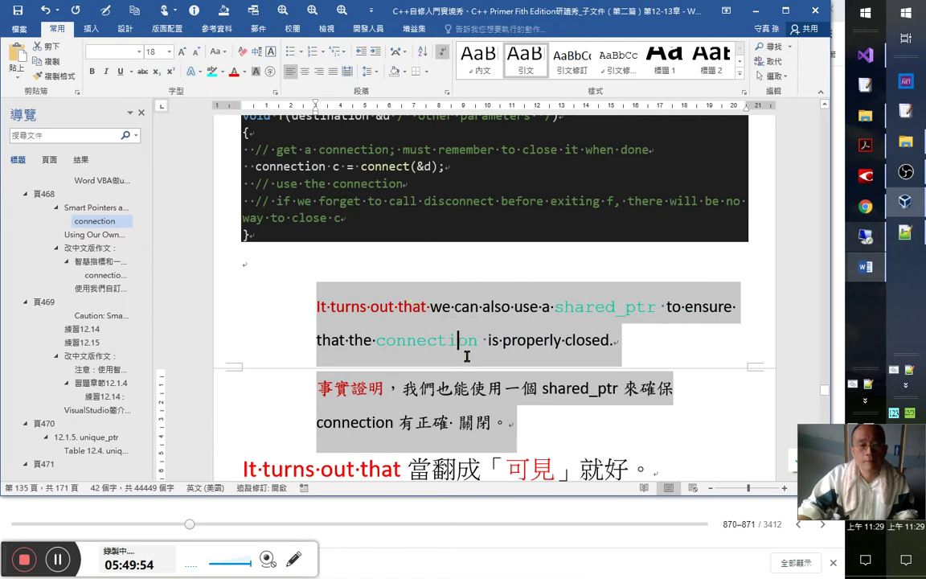
left_click(394, 383)
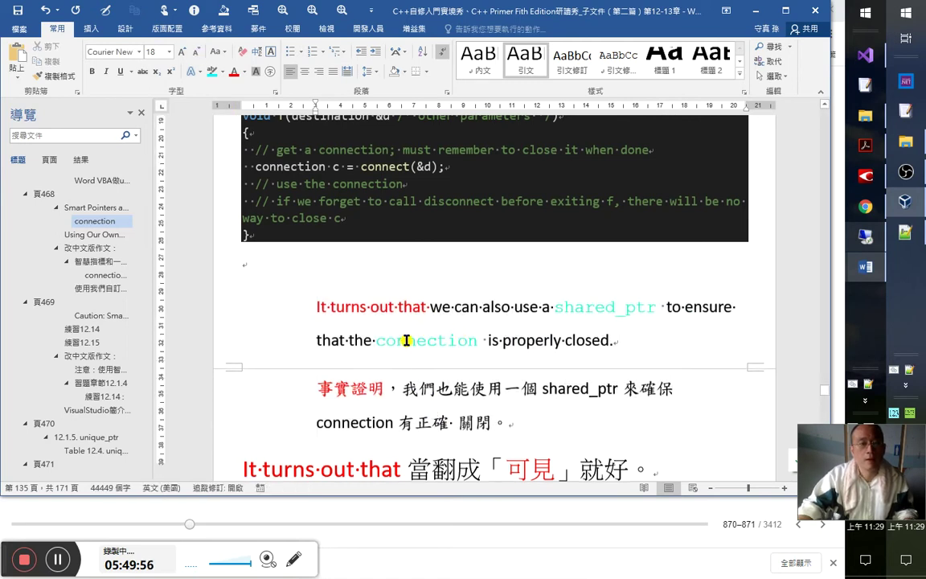
- Make the Word window slightly taller and return to the linked connection heading
scroll(407, 341, "up", 3)
scroll(388, 441, "down", 5)
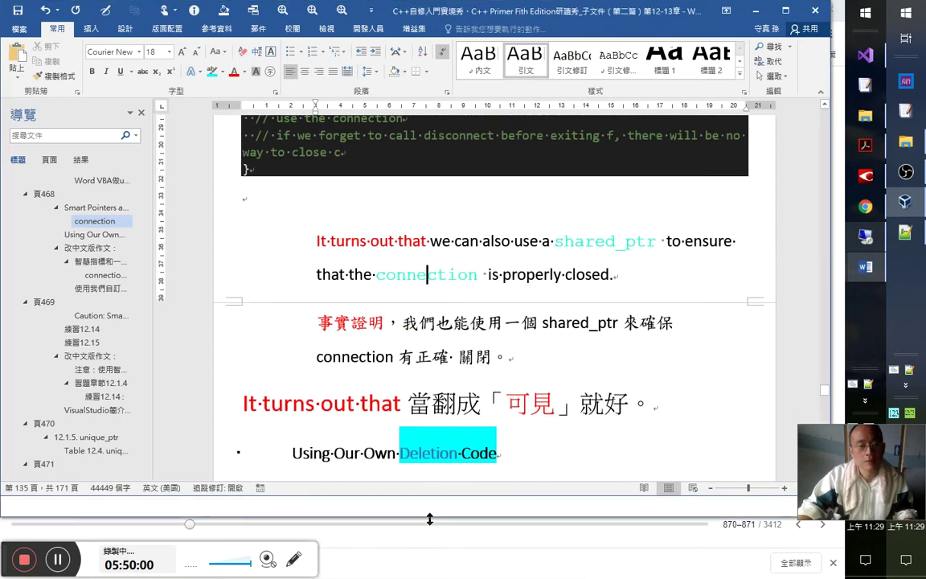
left_click_drag(426, 497, 427, 520)
scroll(400, 294, "up", 1)
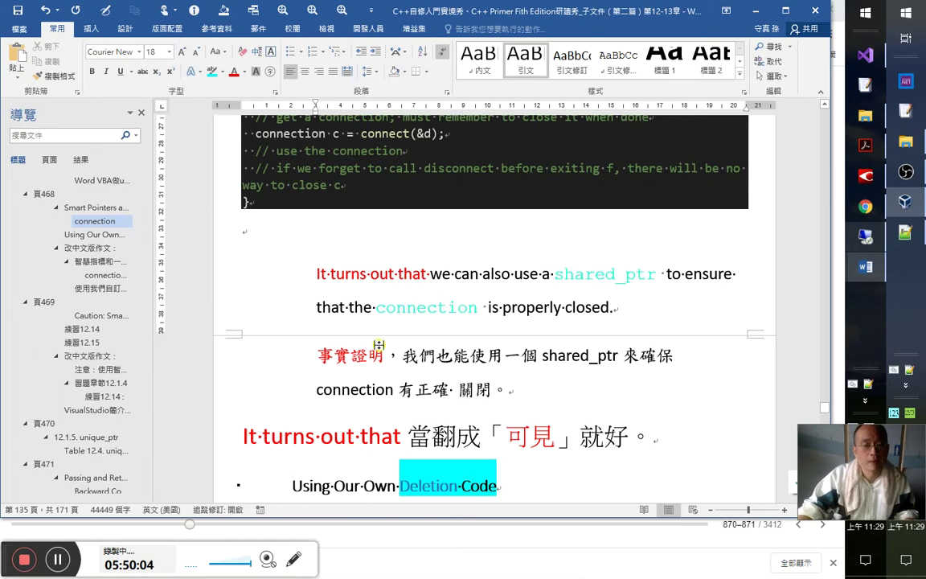
scroll(361, 334, "up", 1)
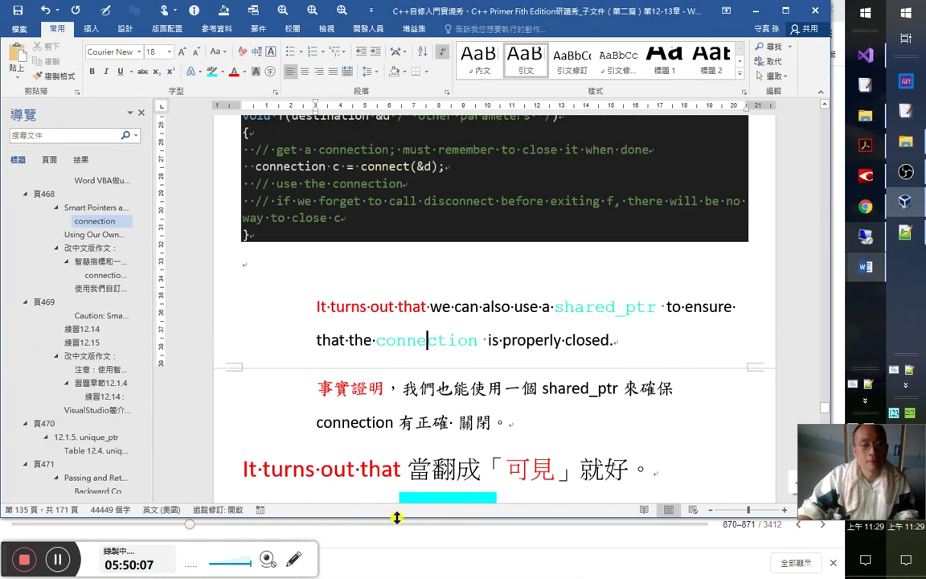
left_click_drag(398, 511, 398, 504)
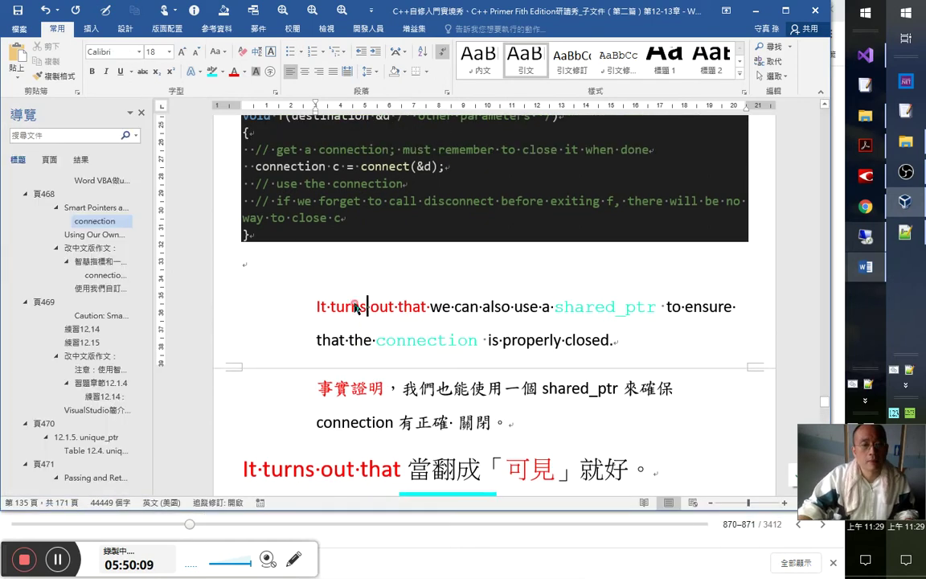
scroll(334, 282, "up", 7)
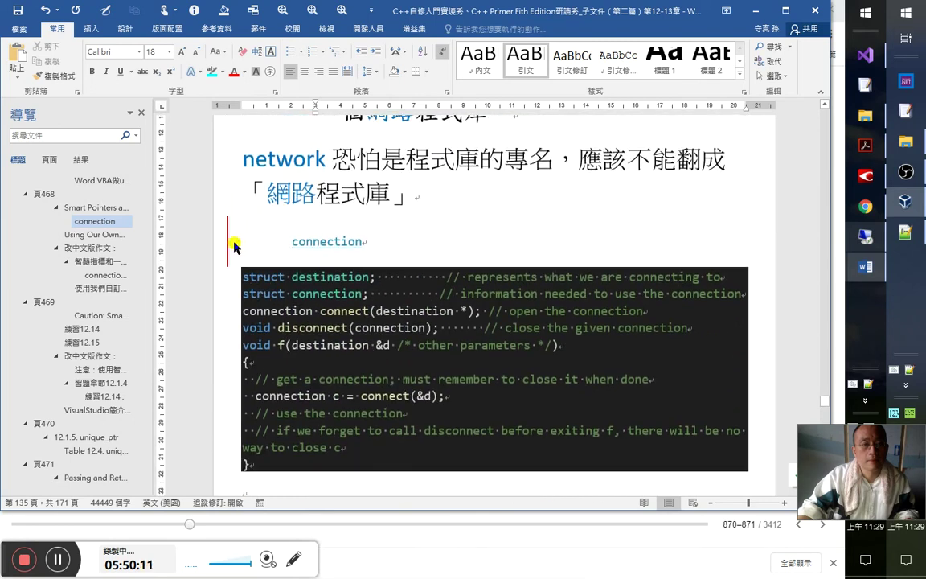
- Link connection in the 'connection 運算的定義' heading to the English connection heading and colour it teal
left_click(217, 246)
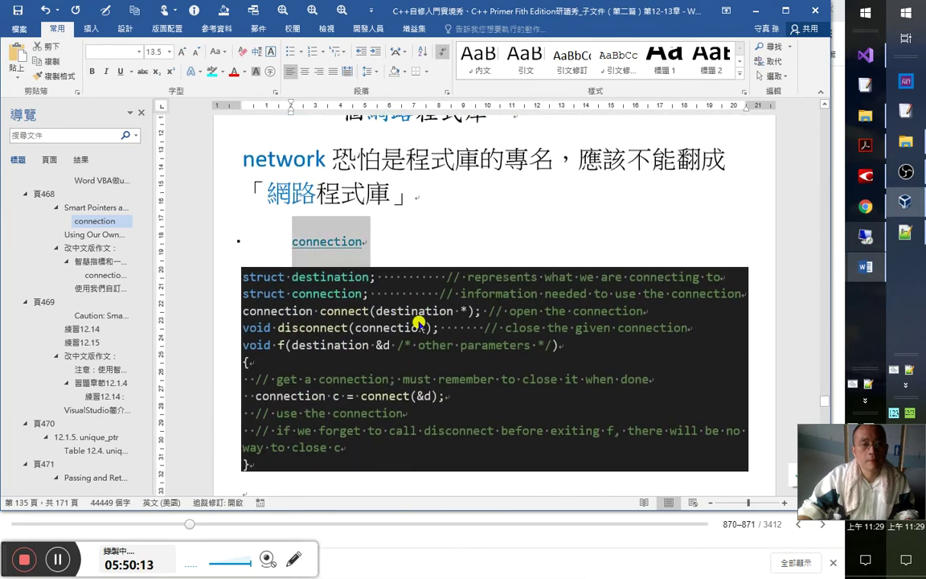
scroll(419, 322, "down", 2)
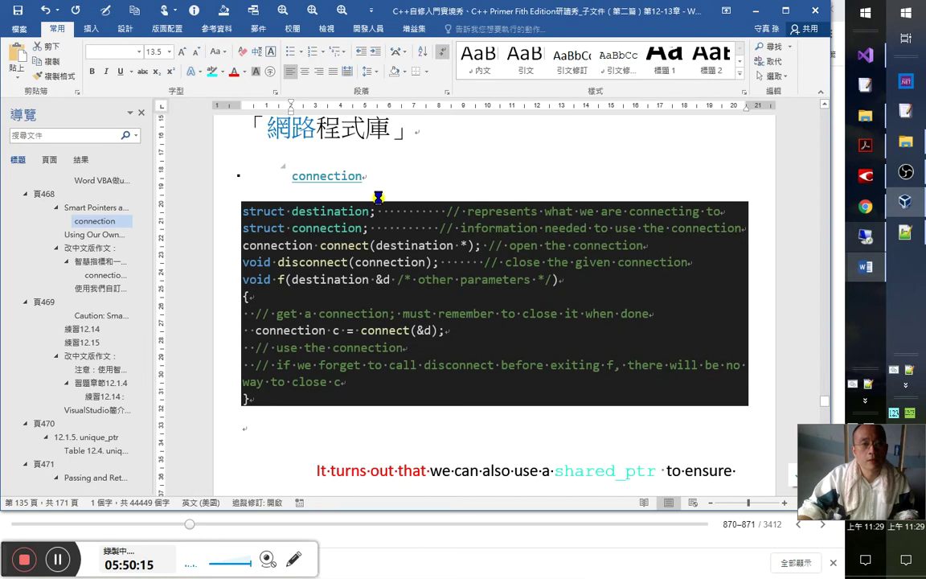
left_click(348, 182, "ctrl")
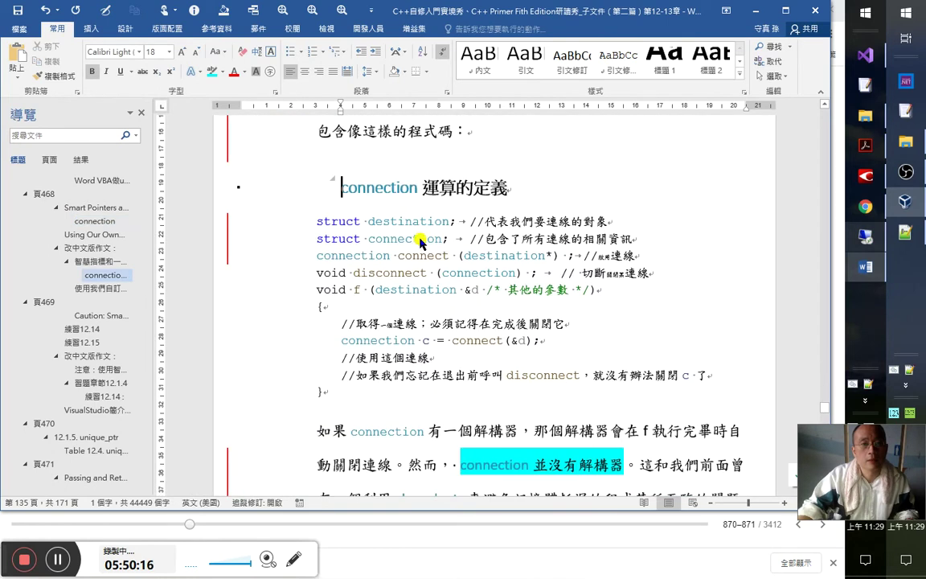
triple_click(502, 196)
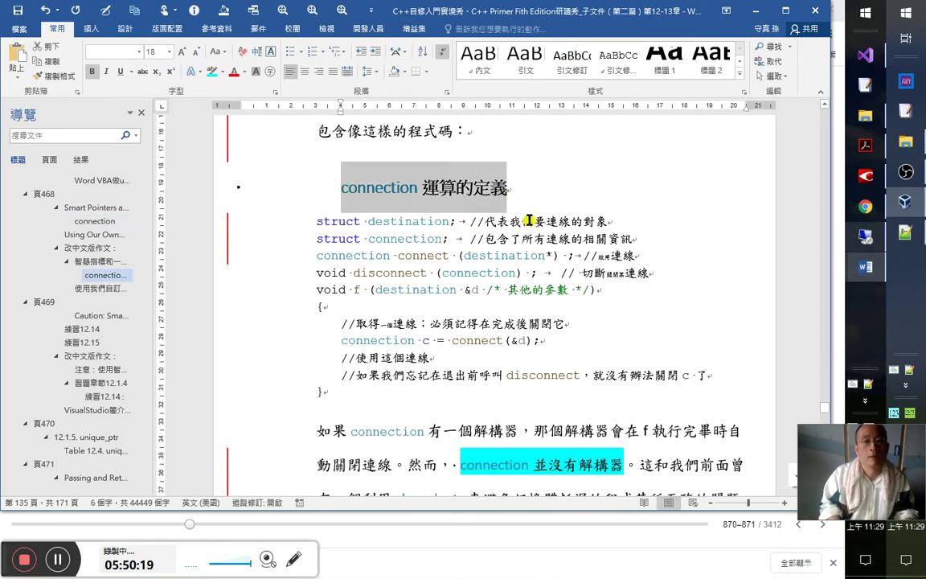
key("shift+Left")
key("shift+Left")
key("shift+Left")
key("shift+Left")
key("shift+Left")
key("shift+Left")
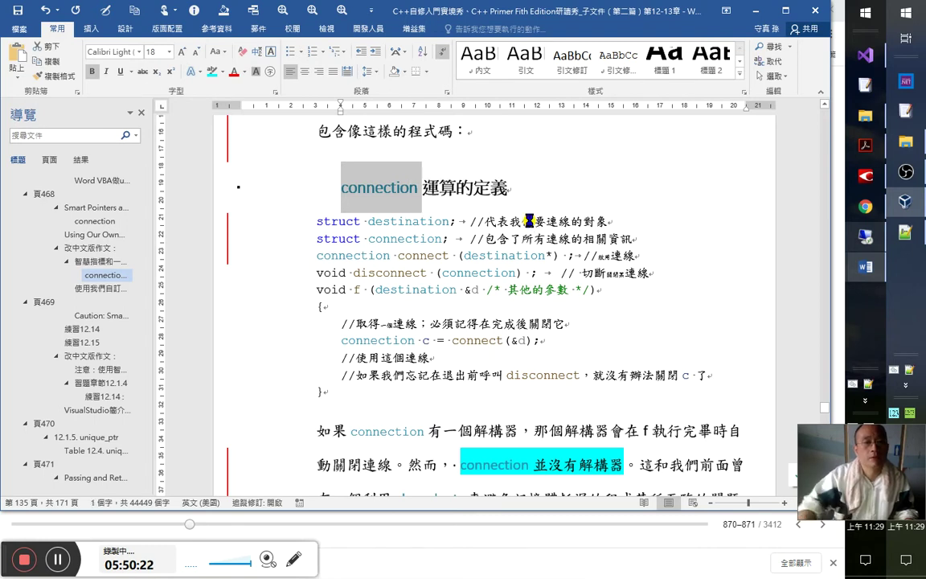
key("ctrl+k")
scroll(402, 459, "up", 10)
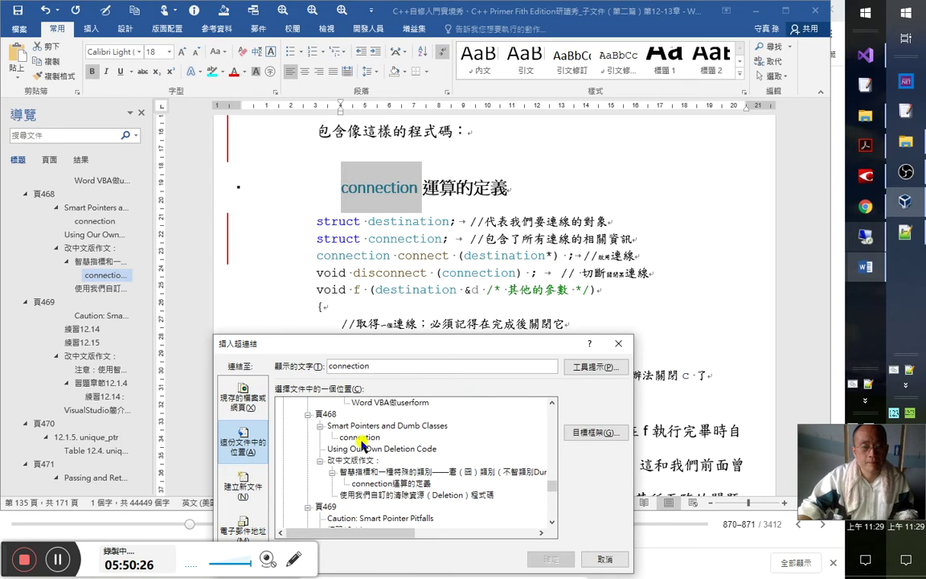
double_click(361, 438)
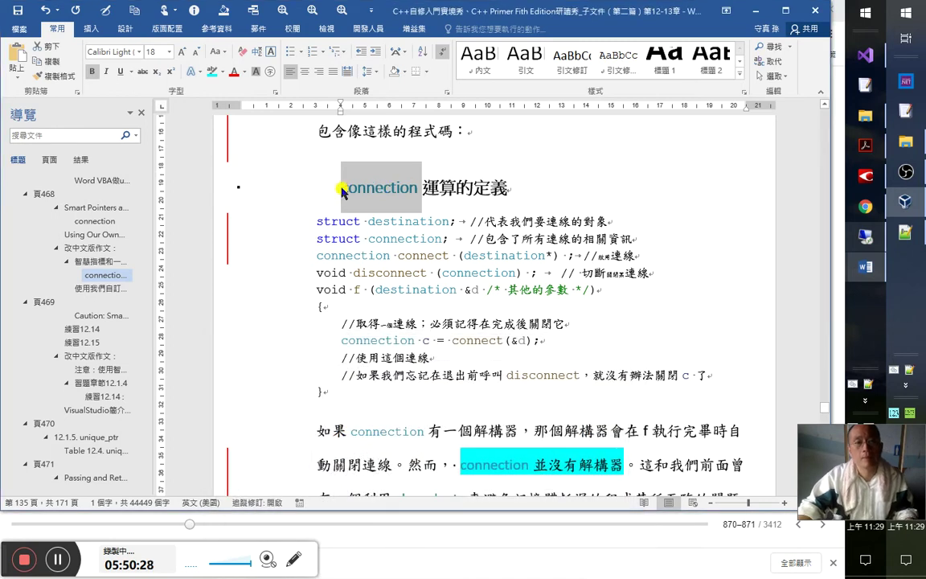
left_click(367, 192)
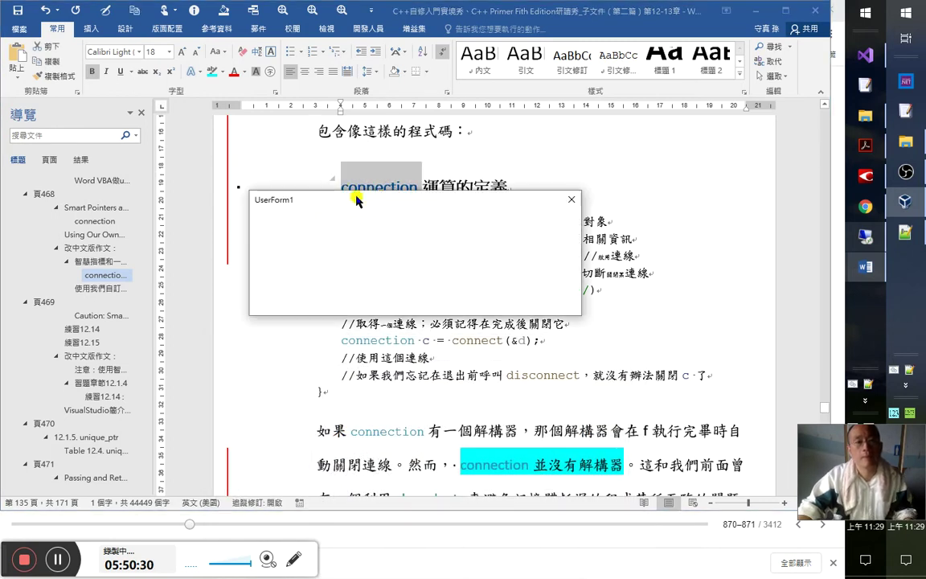
left_click(337, 265)
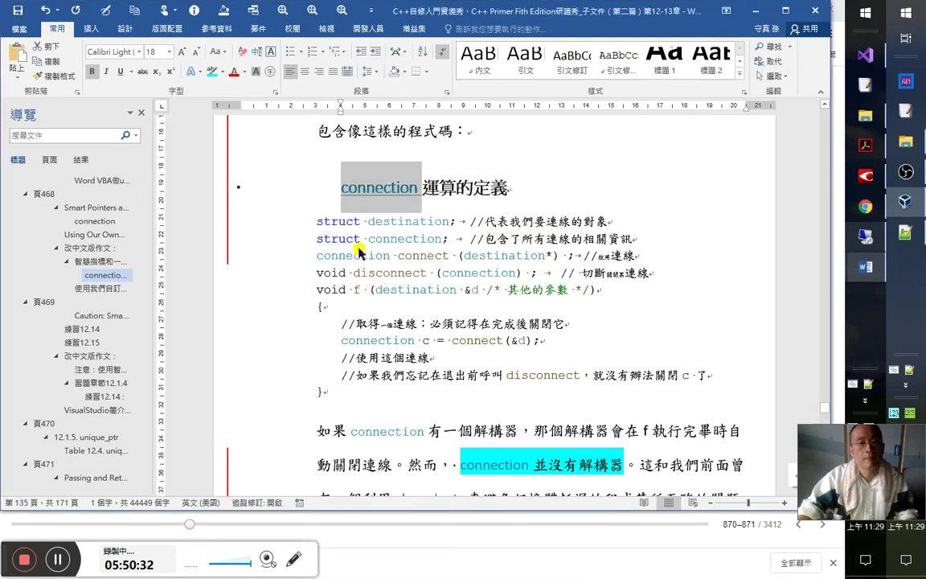
left_click(464, 206)
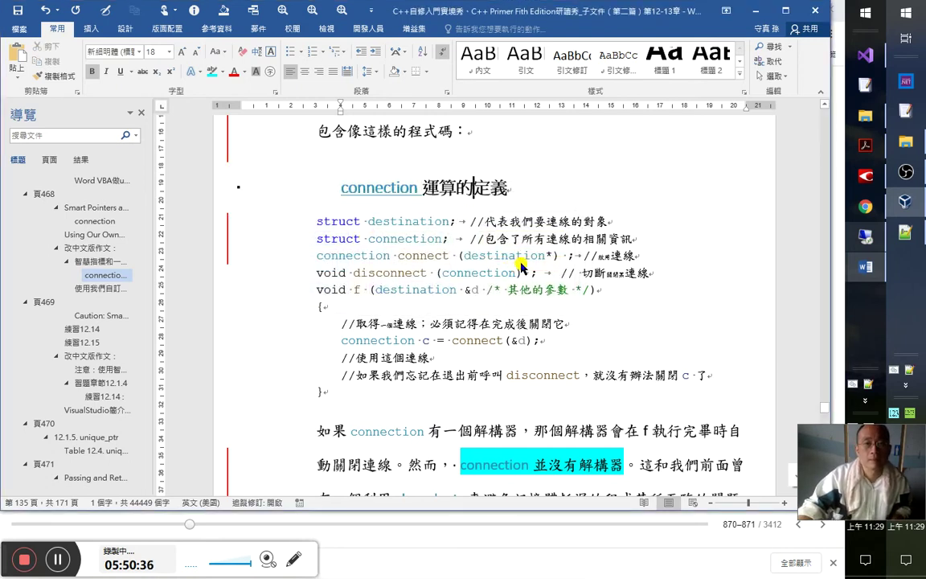
- Select the variable c in the connection code's last comment
scroll(523, 265, "down", 2)
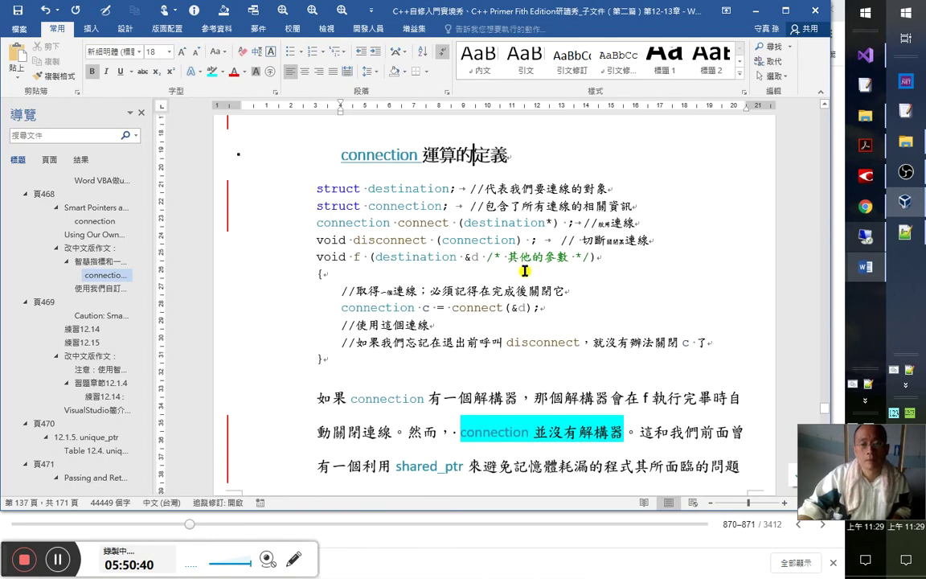
left_click(680, 341)
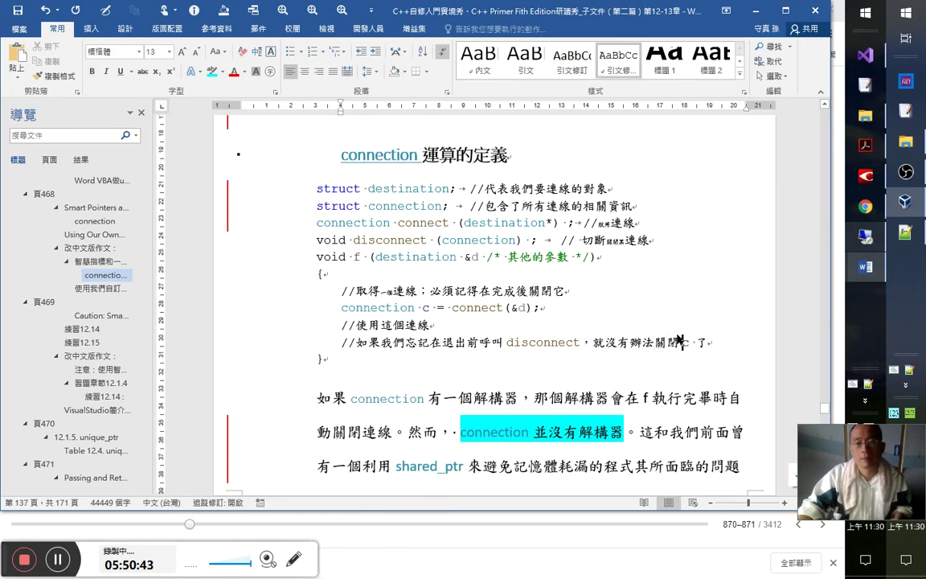
double_click(692, 346)
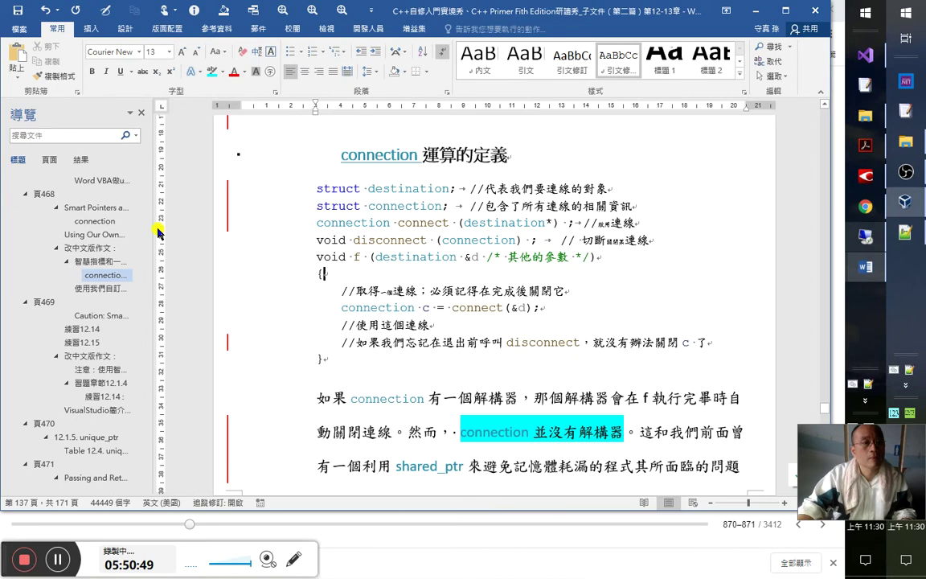
- Go to the 練習 12.14 notes and follow its 暫略 link to the exercise12_14 GitHub page
left_click(92, 343)
scroll(337, 186, "up", 3)
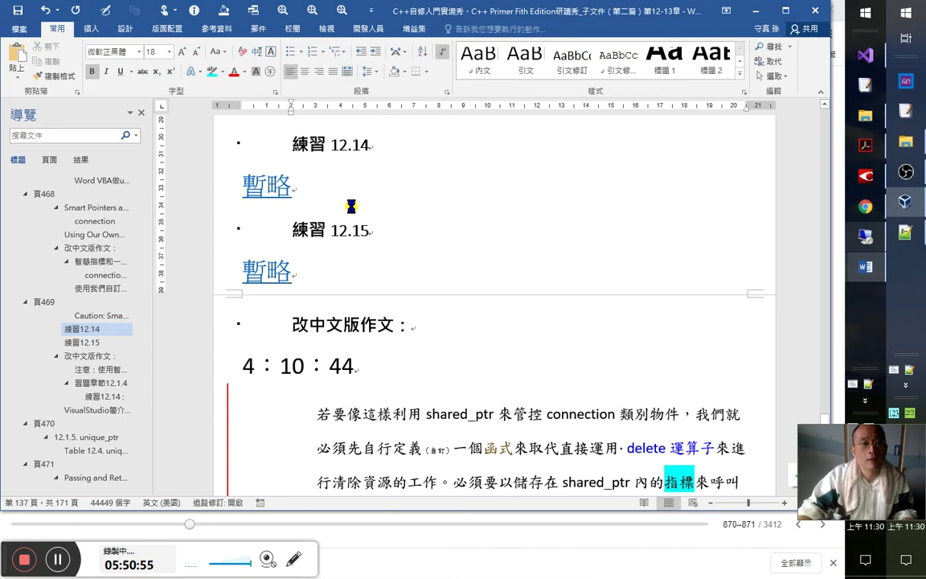
left_click(269, 187)
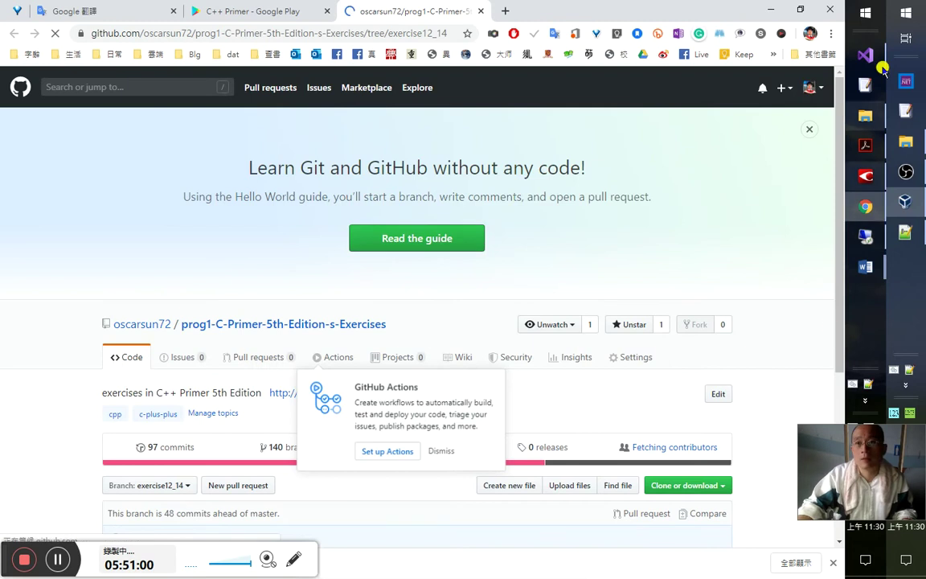
- Force-check out prog1's exercise12_14 branch in Visual Studio, discarding uncommitted changes
left_click(882, 68)
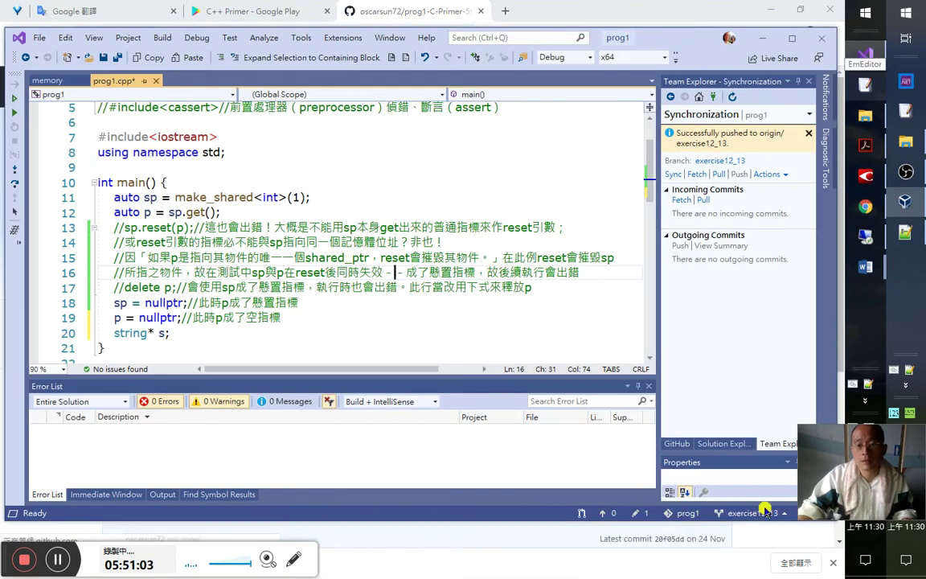
left_click(763, 513)
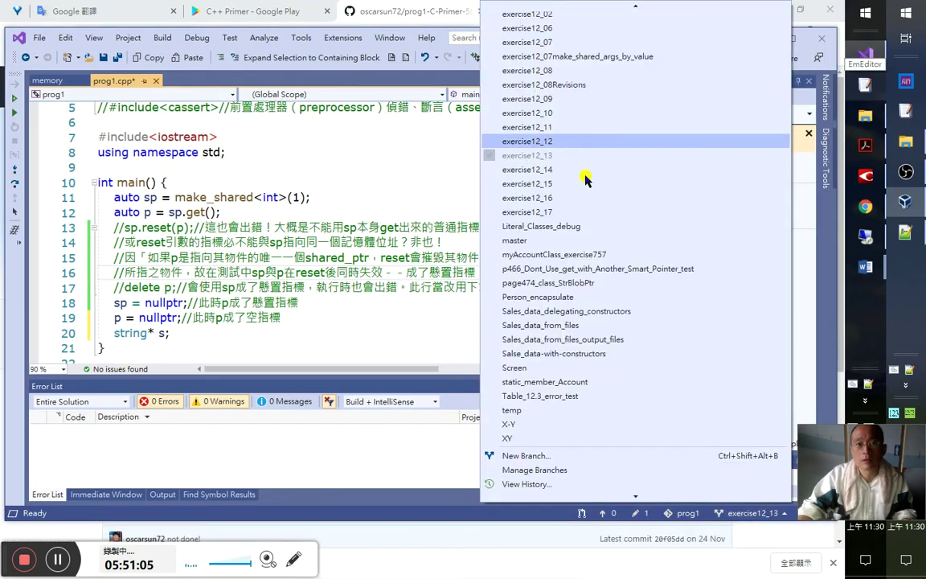
left_click(577, 169)
key("alt+Tab")
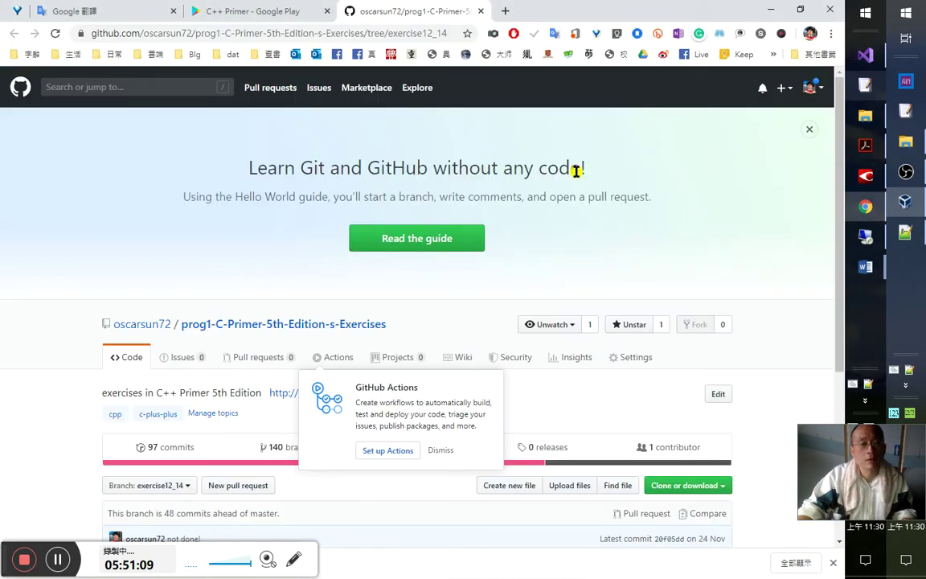
key("alt+Tab")
left_click(501, 368)
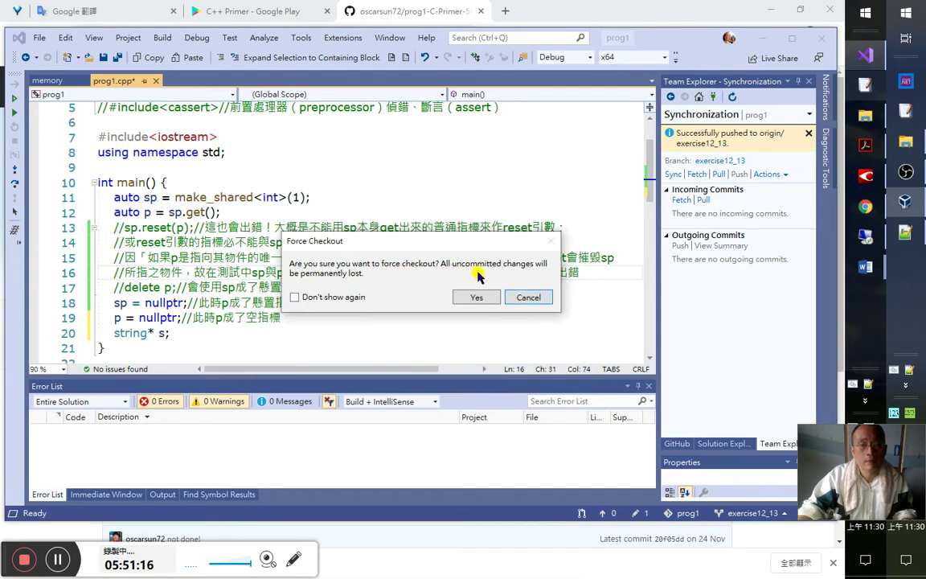
left_click(476, 294)
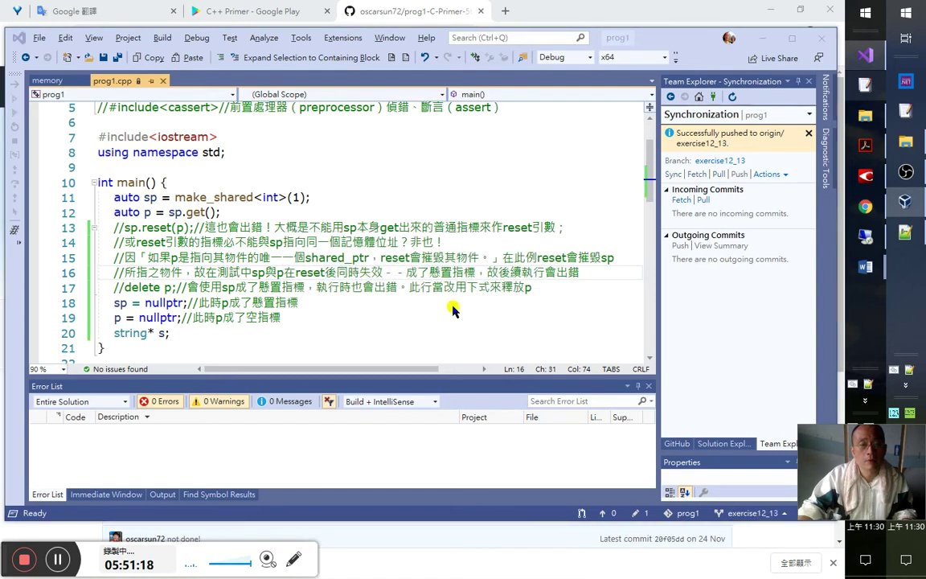
- Review the exercise12_14 GitHub page and the book's Exercise 12.14, then return to Word
key("alt+Tab")
scroll(373, 445, "down", 4)
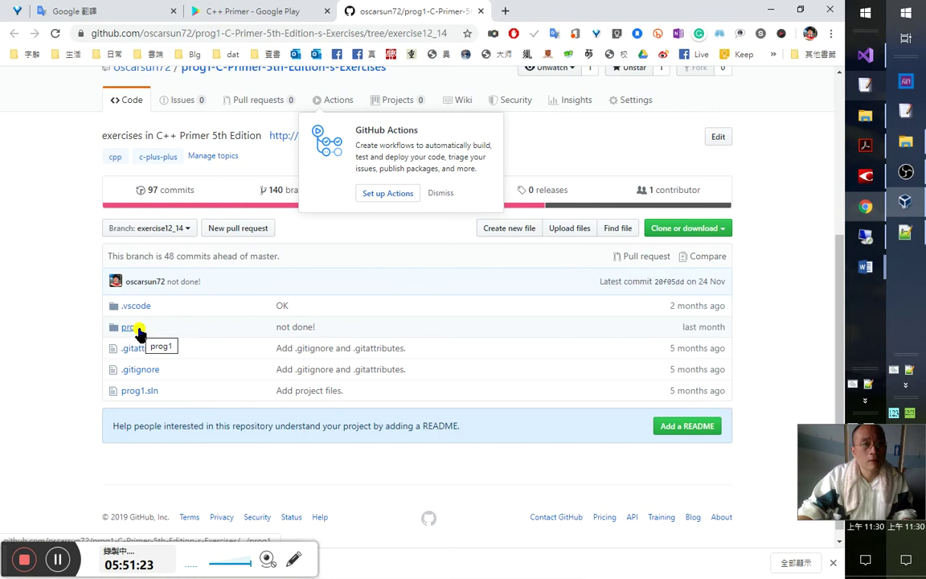
scroll(231, 360, "up", 1)
scroll(232, 360, "up", 2)
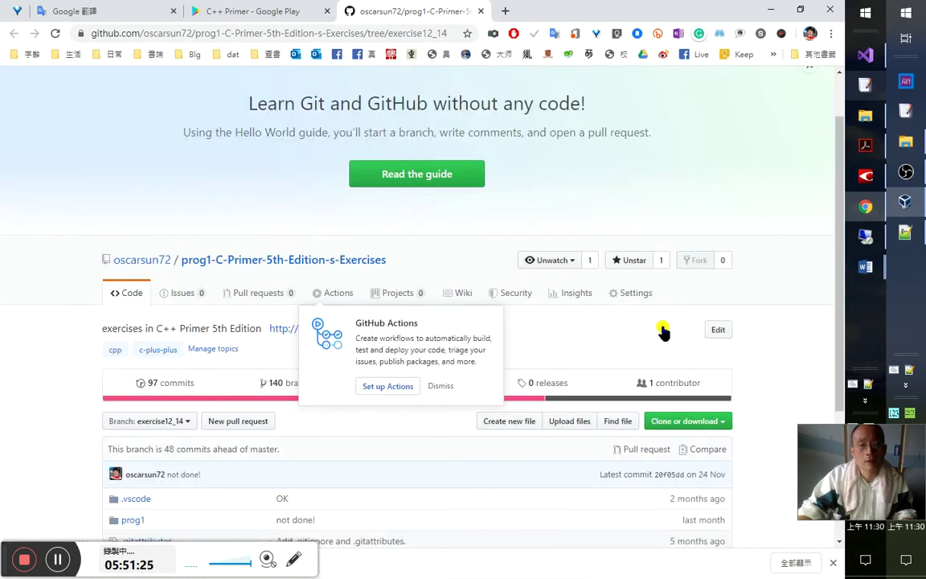
left_click(717, 330)
scroll(415, 489, "down", 3)
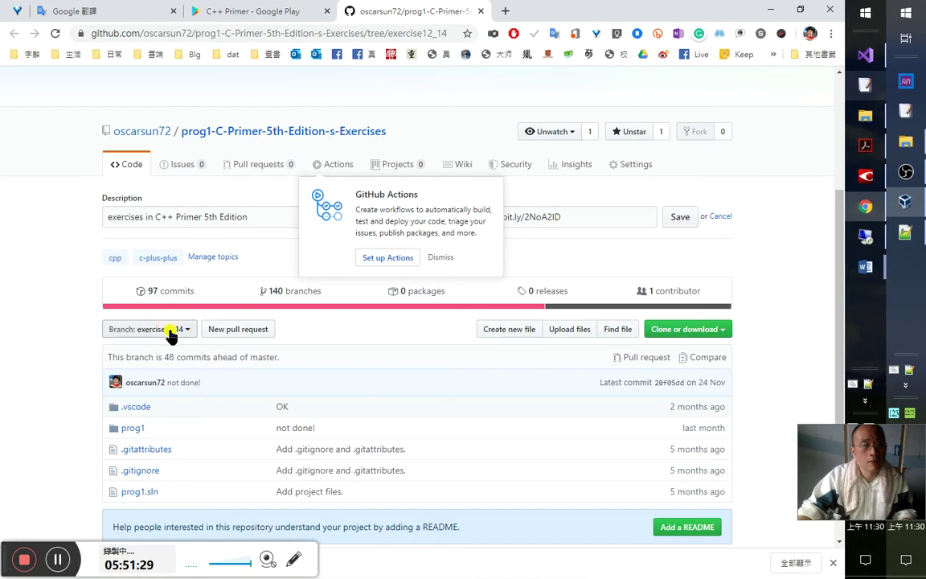
key("ctrl+shift+Tab")
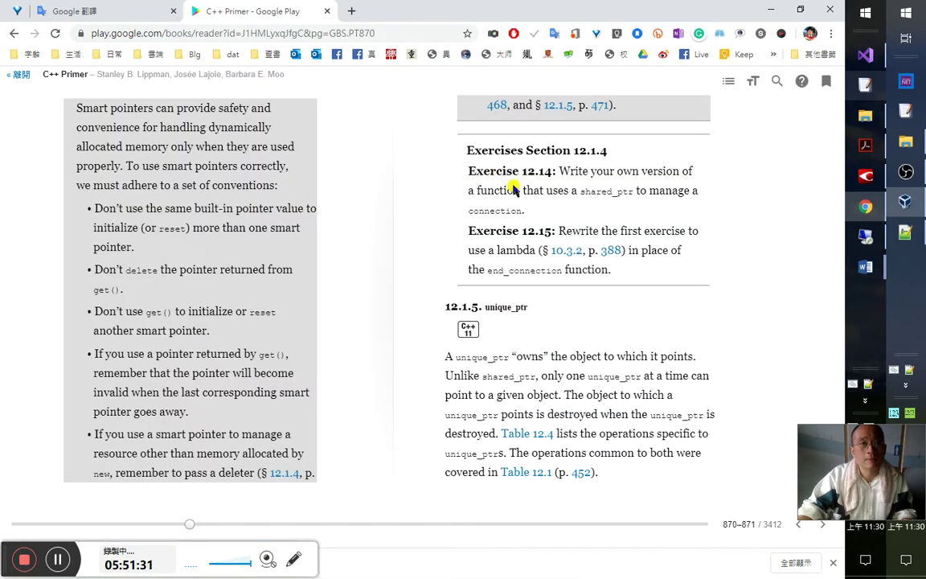
key("alt+Tab")
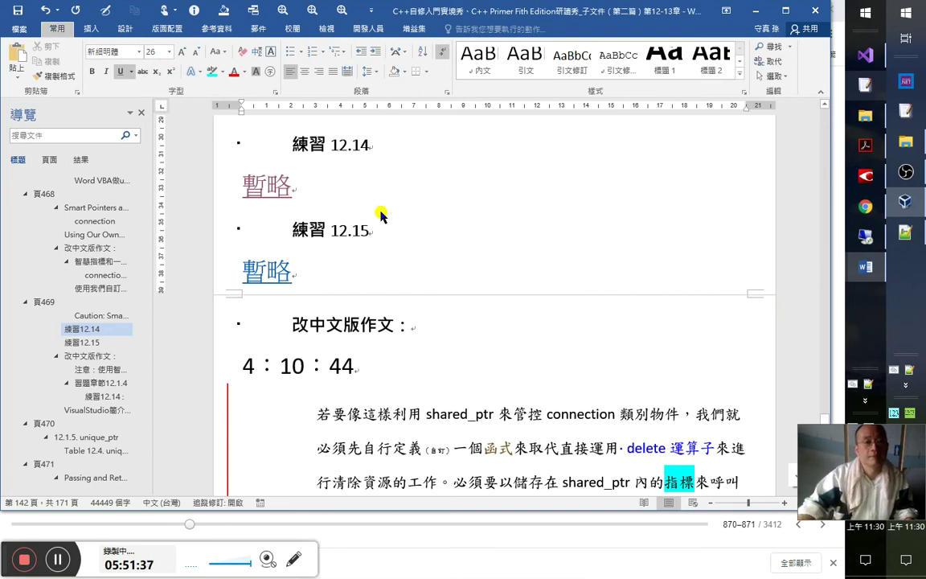
- Look up the exercise 12.14 description under section 12.1.4 in the notes
left_click(339, 187)
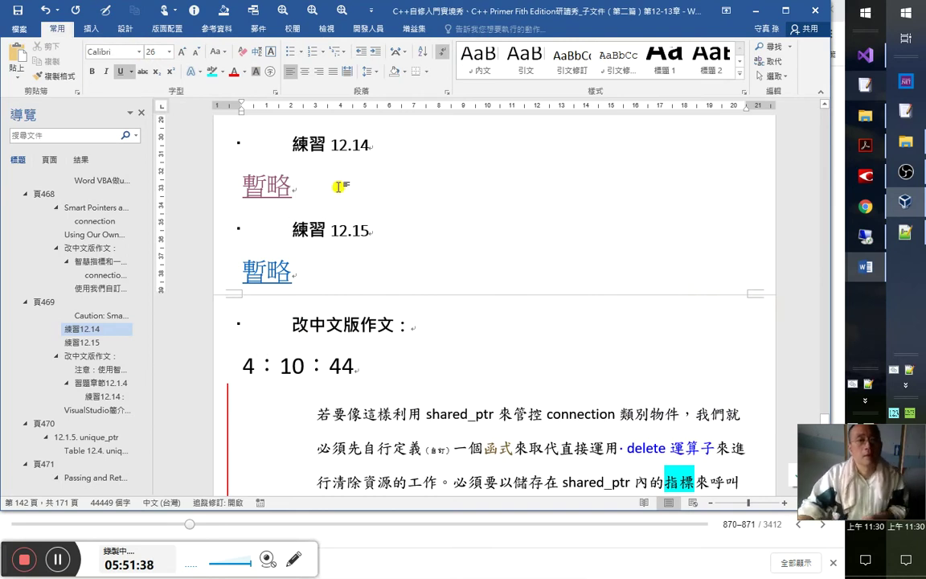
key("Return")
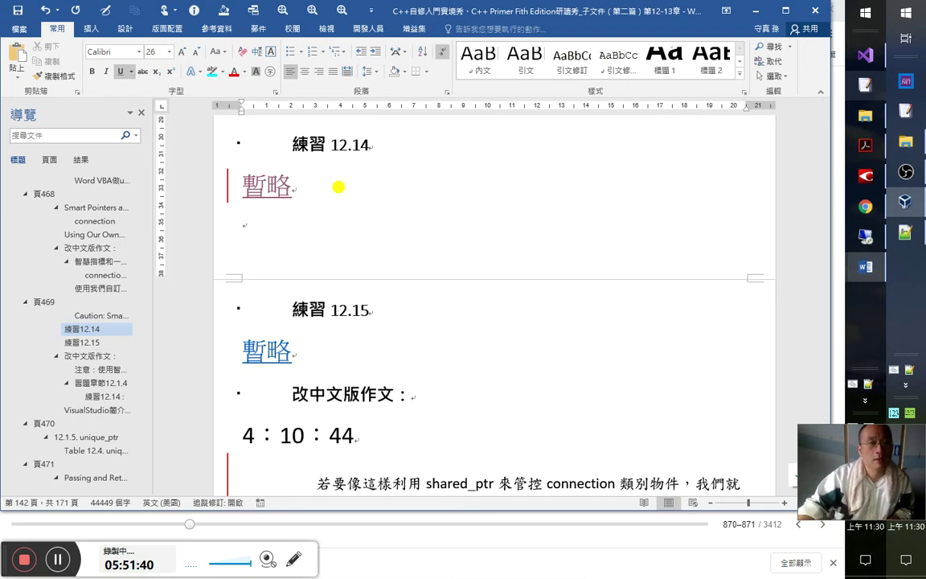
key("BackSpace")
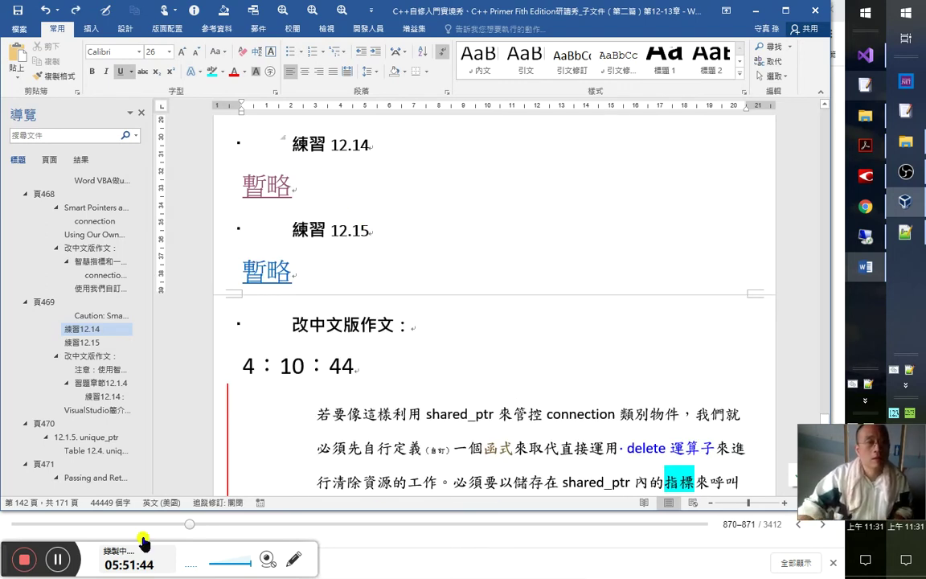
left_click(116, 398)
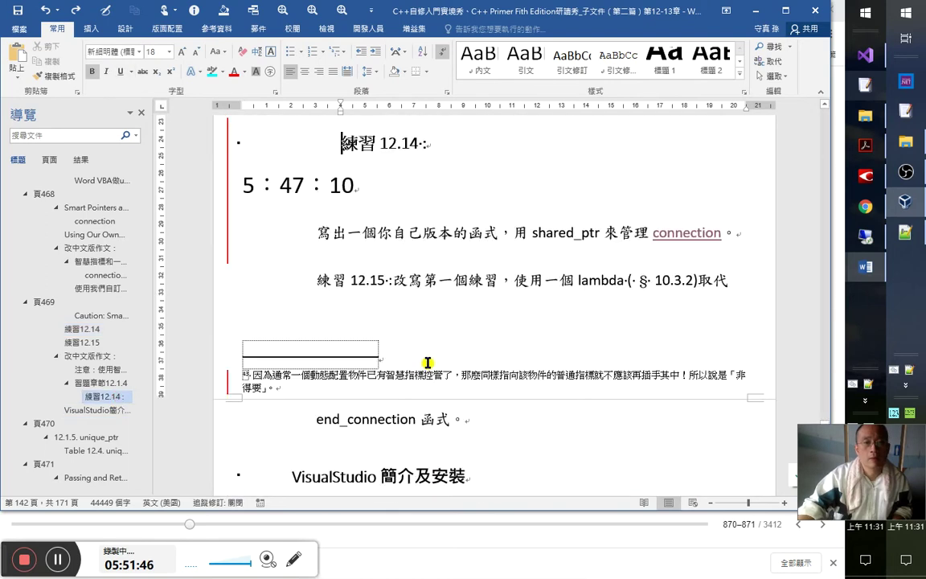
scroll(466, 397, "up", 1)
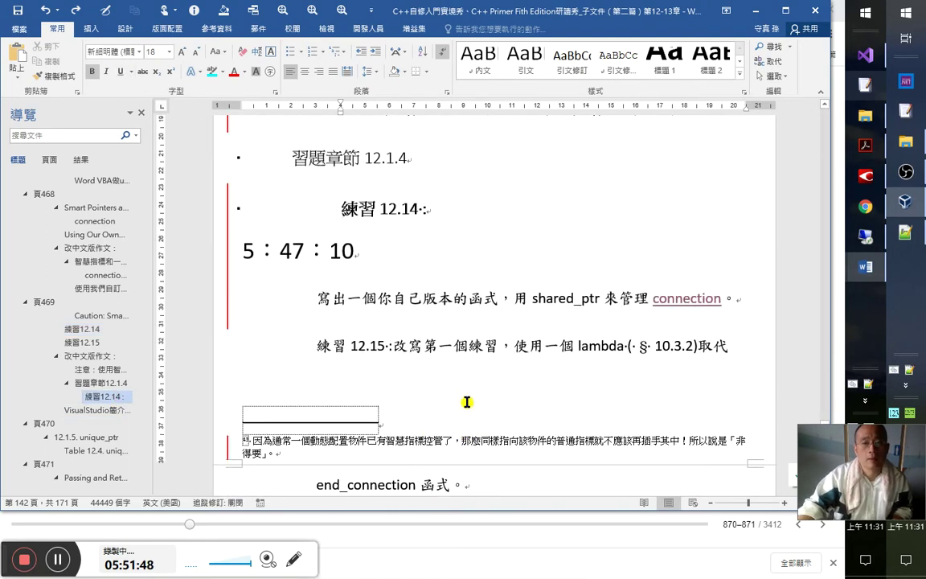
left_click(319, 298)
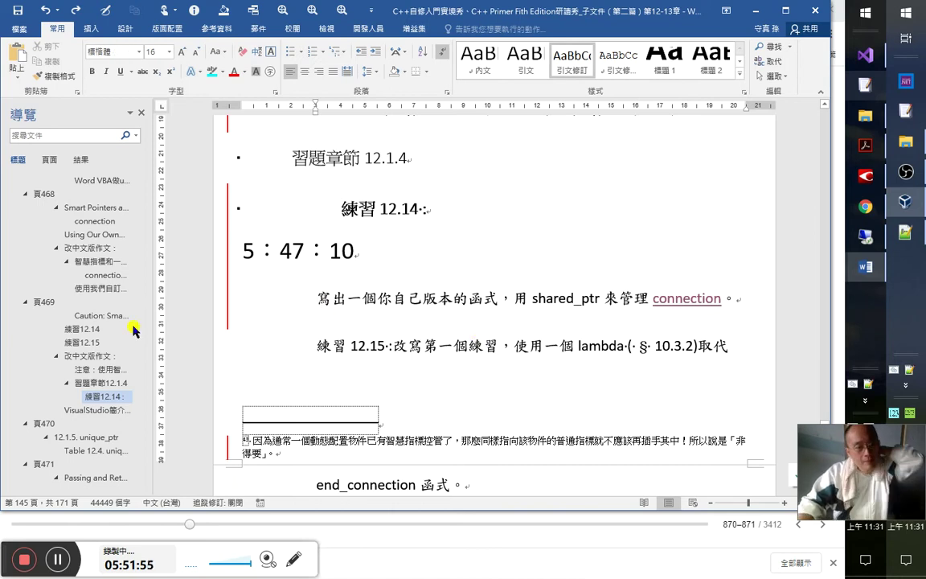
- Add a new 詳後 line directly below 暫略 under the 練習 12.14 heading
left_click(90, 329)
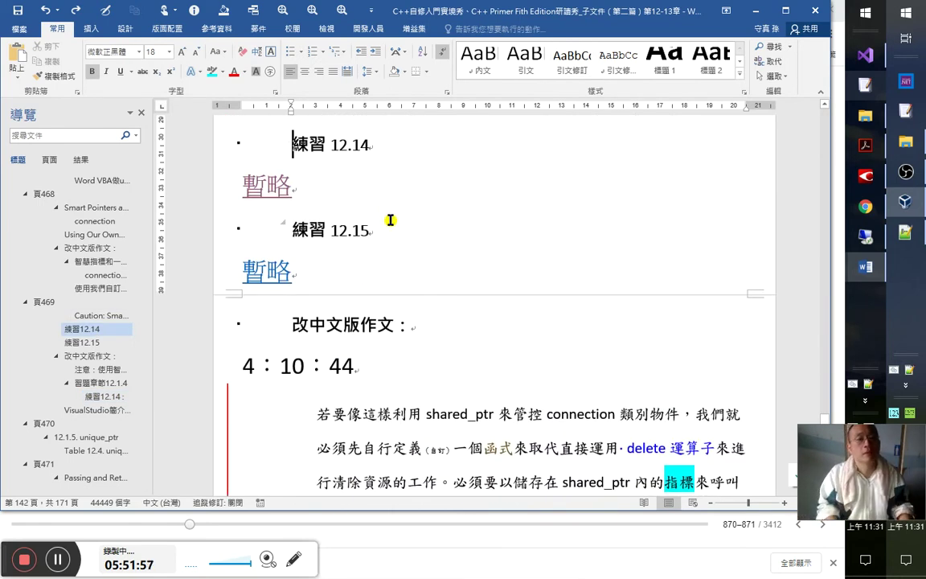
key("Down")
type("詳")
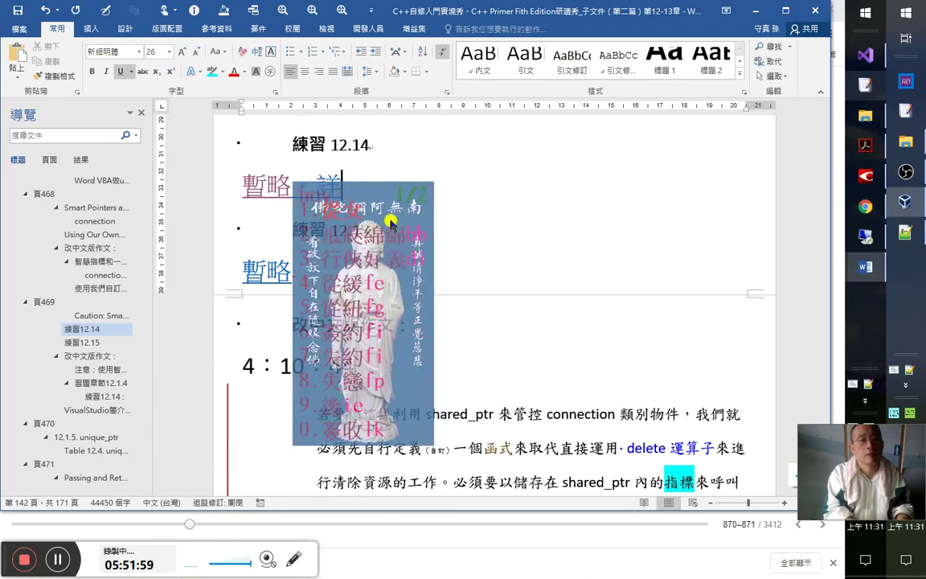
type("後")
key("Delete")
key("Delete")
key("Delete")
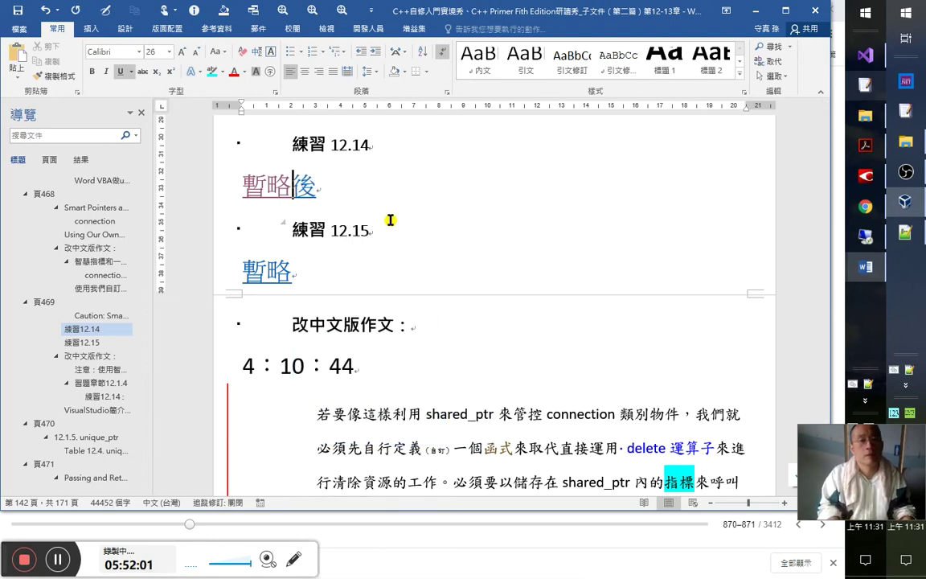
key("Return")
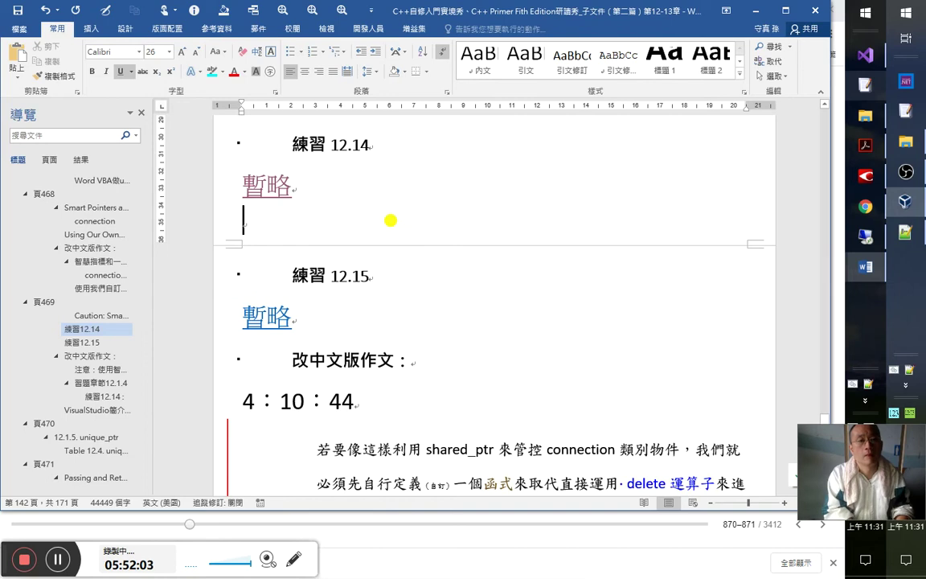
type("yq")
type("詳後")
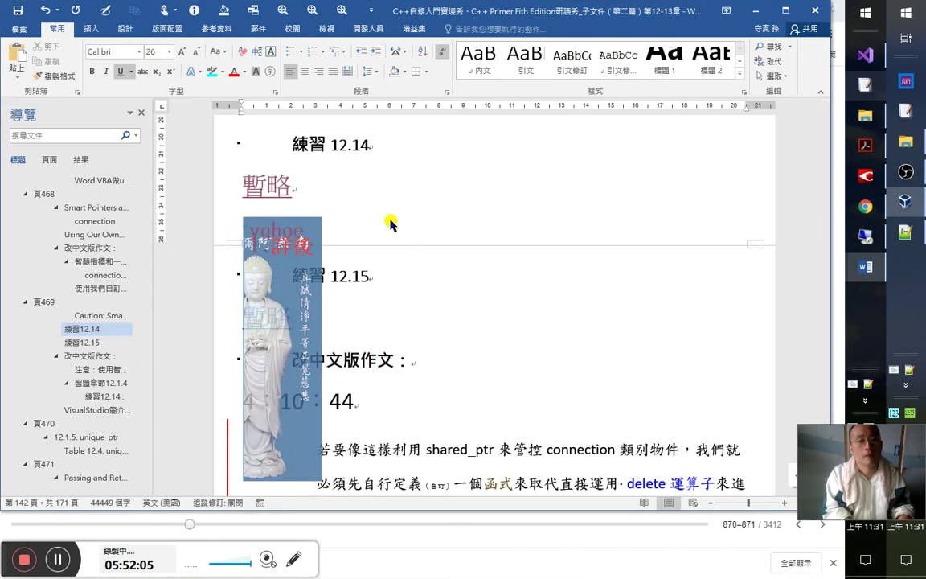
key("shift+Home")
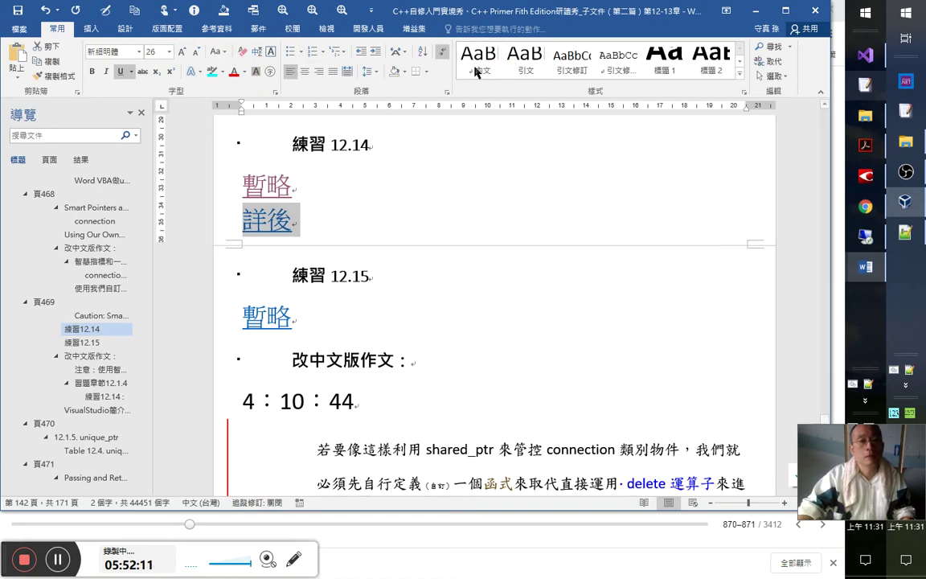
- Reset the 詳後 line's style to 內文 normal body text
left_click(368, 227)
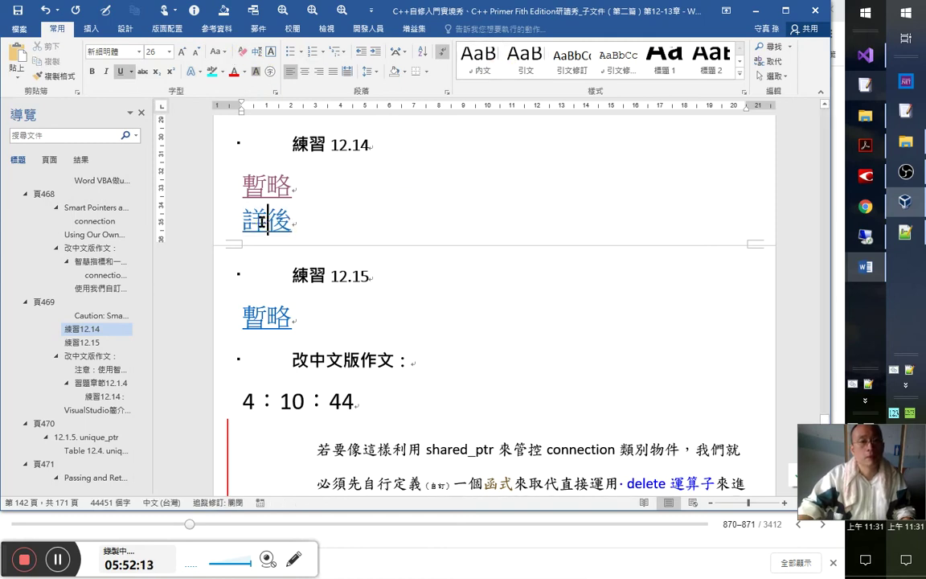
left_click(220, 229)
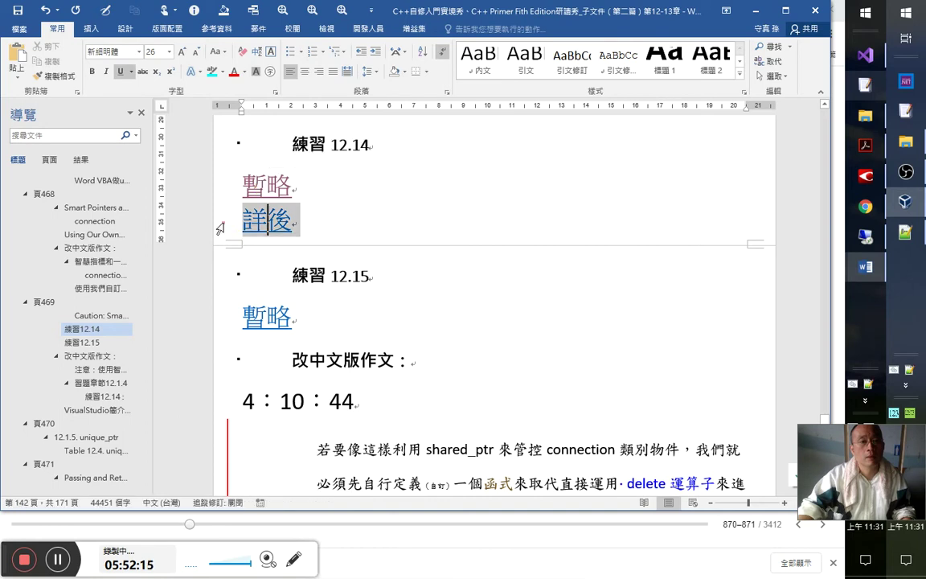
left_click(525, 63)
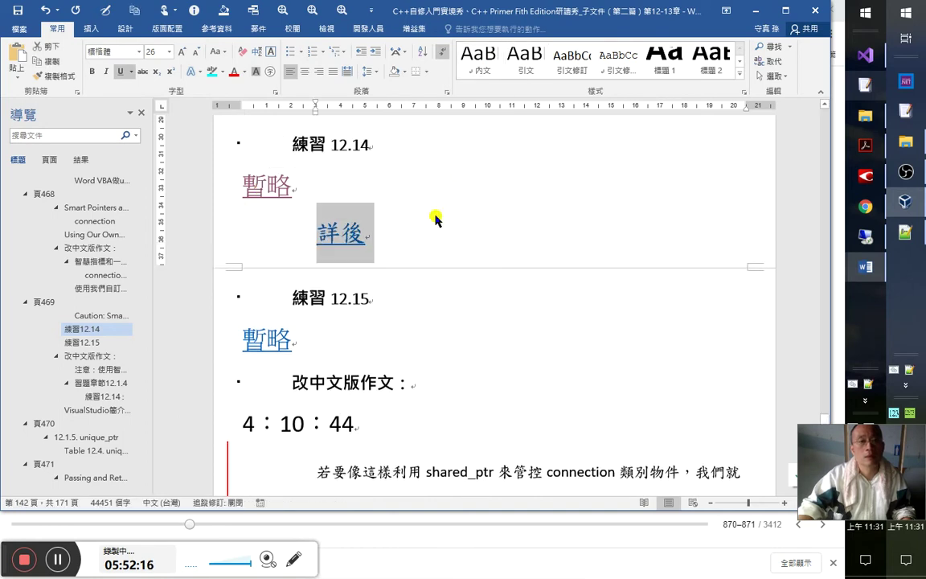
left_click_drag(363, 228, 258, 217)
left_click(266, 219)
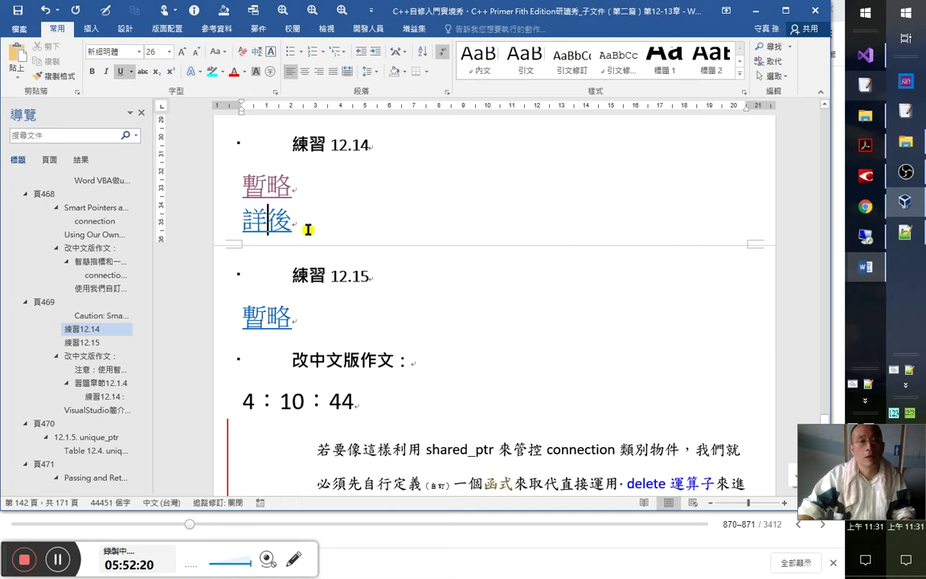
left_click(332, 402)
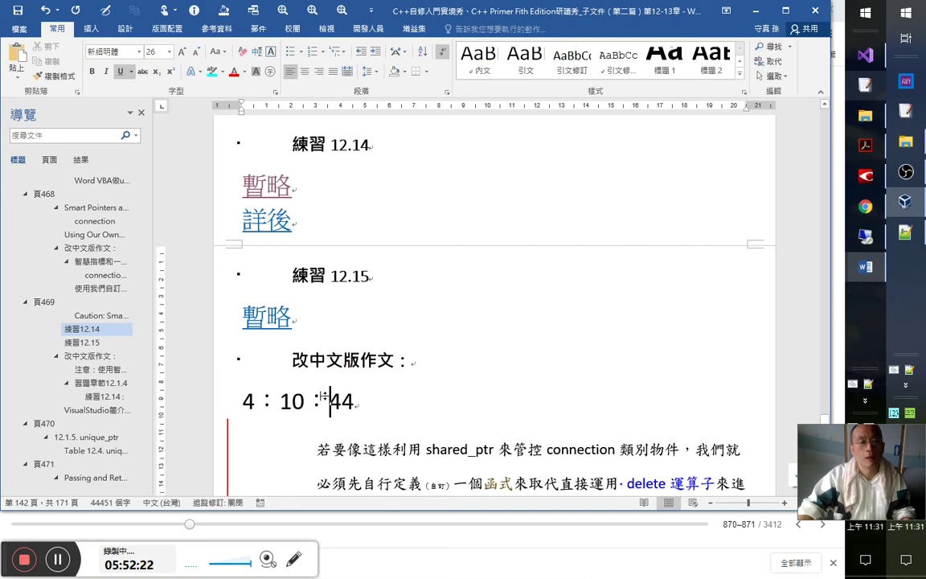
- Make 詳後 plain black with Format Painter and paste it under 練習 12.15's 暫略
left_click(53, 75)
left_click(223, 226)
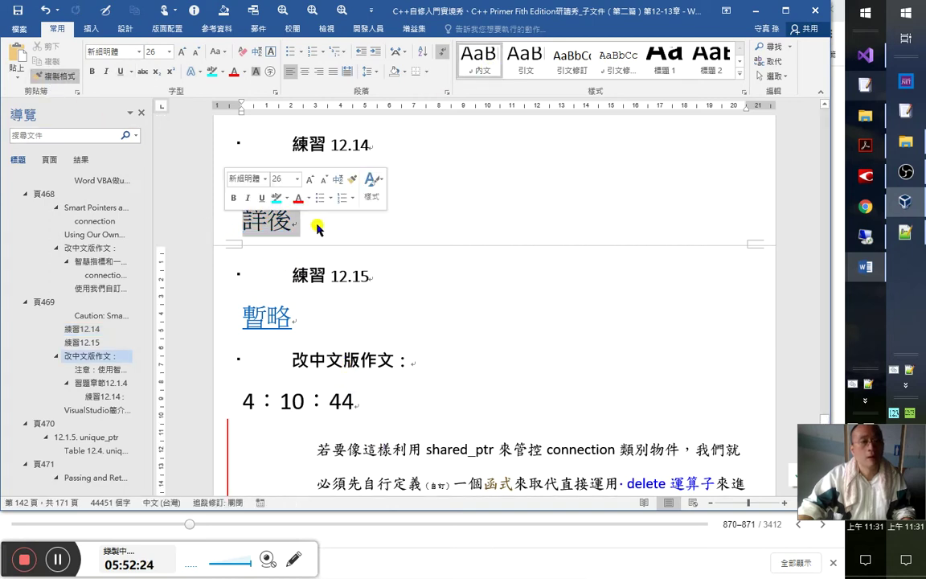
left_click(314, 220)
key("shift+Home")
key("ctrl+c")
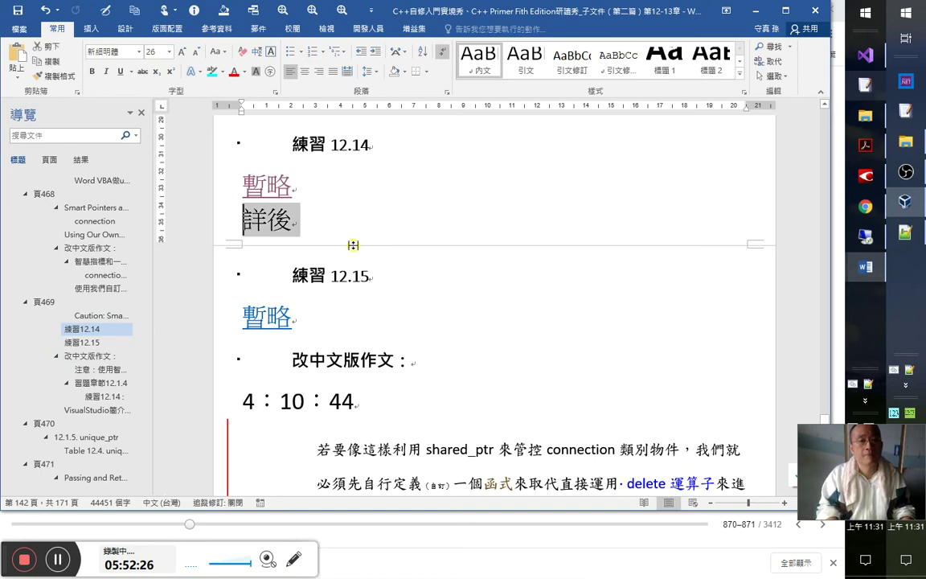
key("Down")
key("Down")
key("Down")
key("Home")
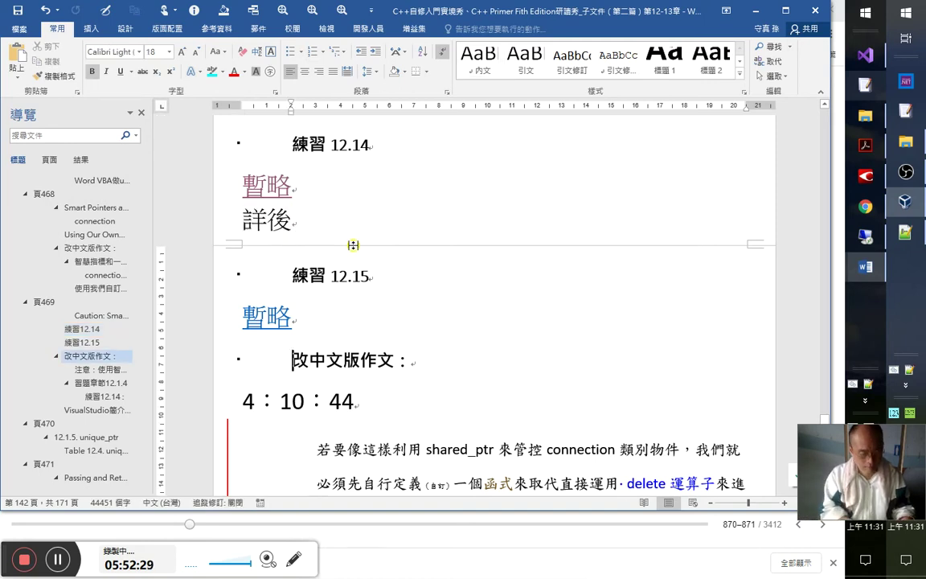
key("ctrl+v")
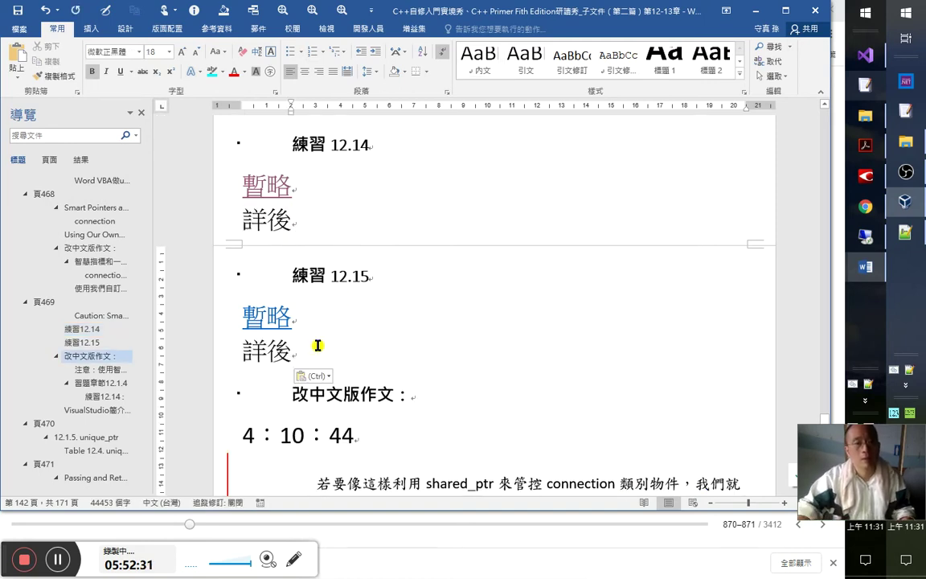
- Shrink the 暫略/詳後 lines under both 練習 12.14 and 12.15 to font size 12
left_click_drag(197, 193, 221, 233)
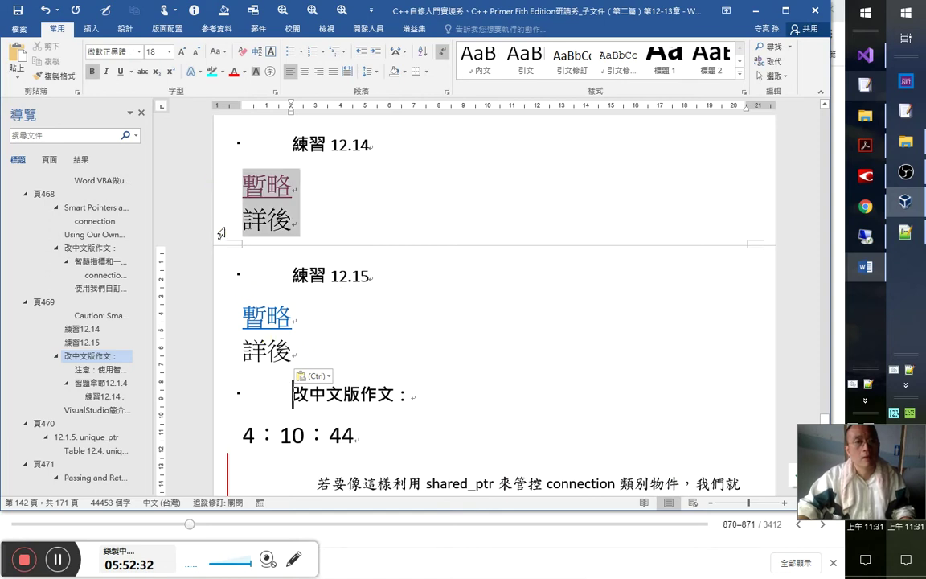
left_click(160, 51)
type("1")
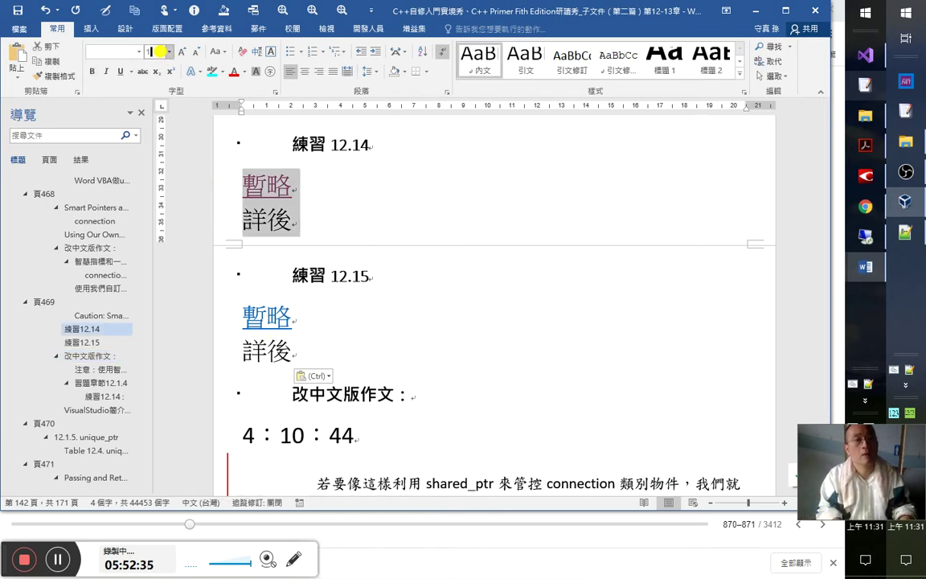
type("0")
key("Return")
key("Down")
key("Down")
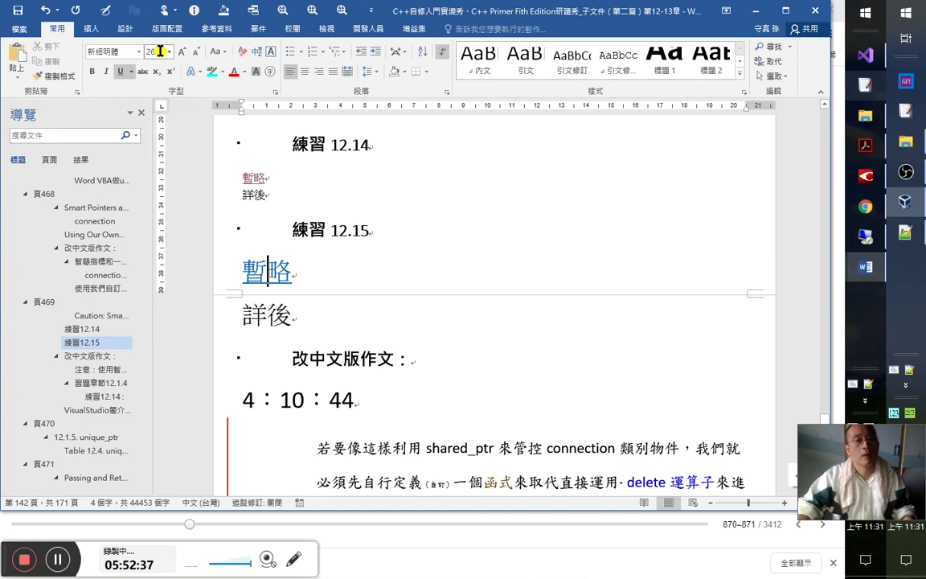
double_click(223, 197)
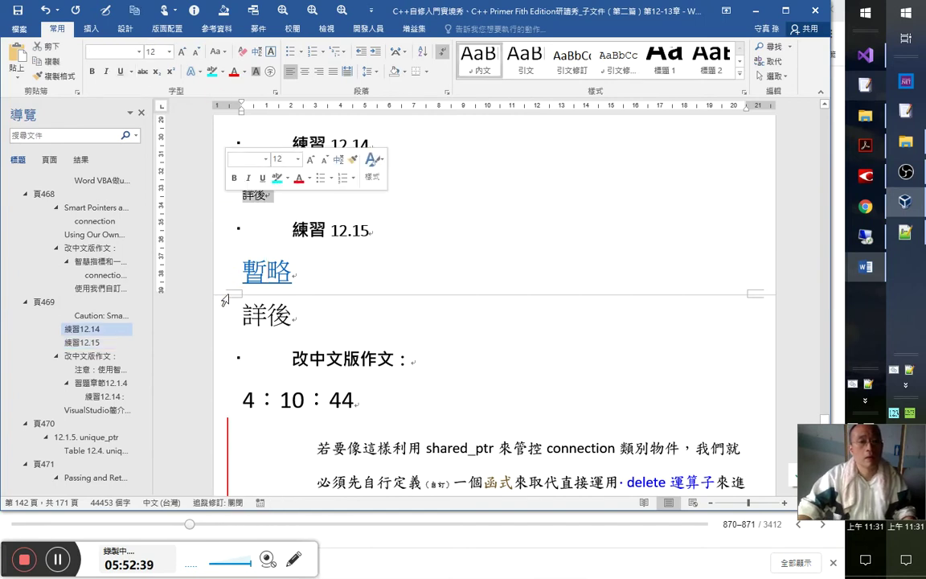
left_click_drag(227, 281, 227, 322)
key("ctrl+space")
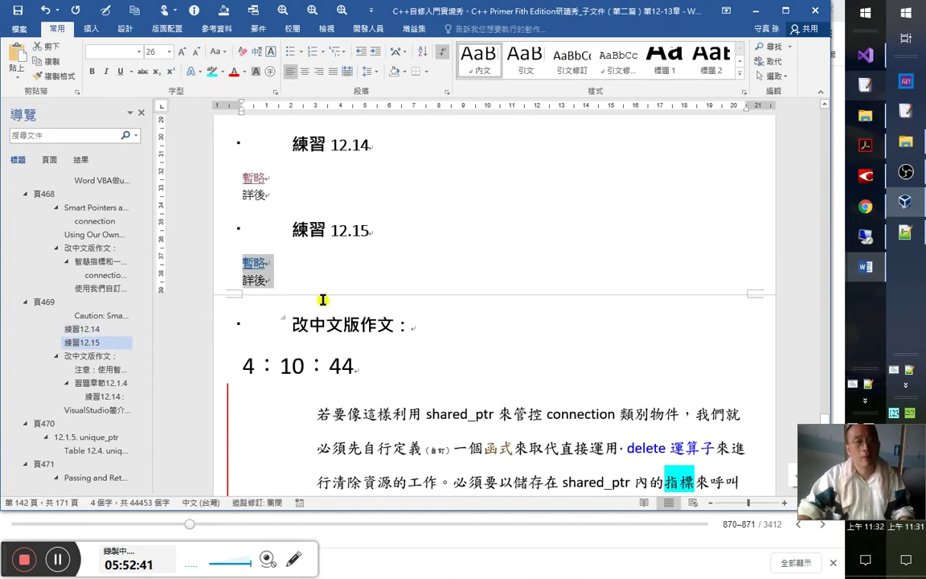
- Select the 詳後 text under 練習 12.14
left_click(254, 261)
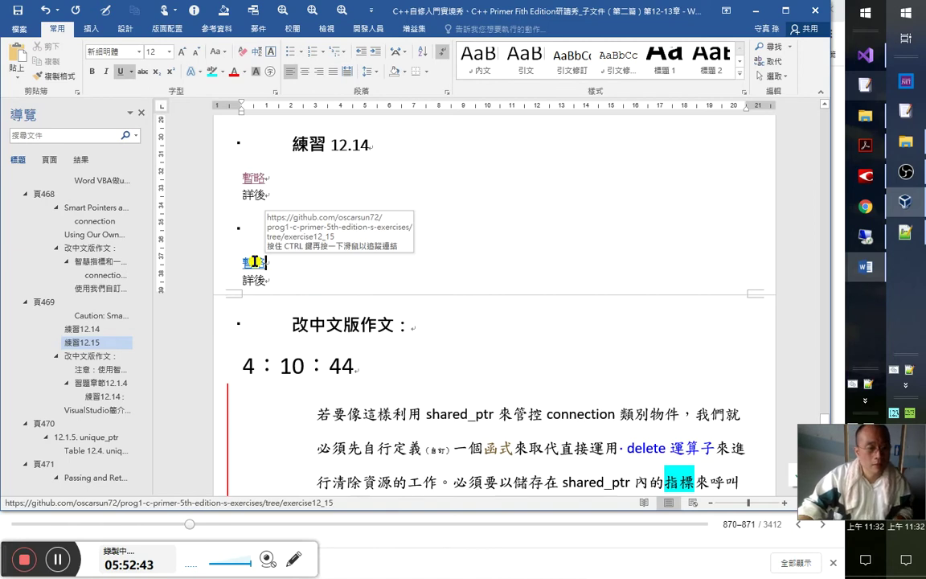
left_click(267, 263)
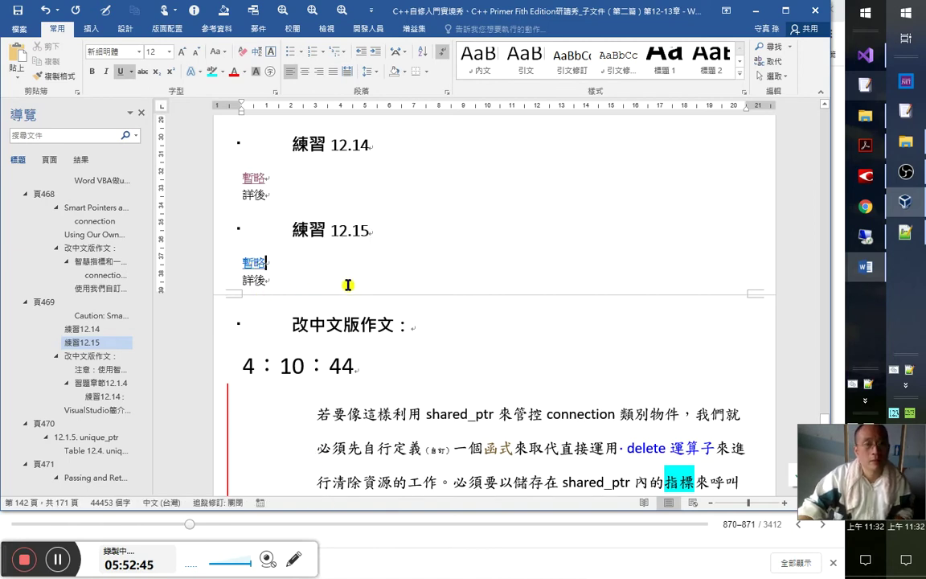
scroll(366, 281, "up", 2)
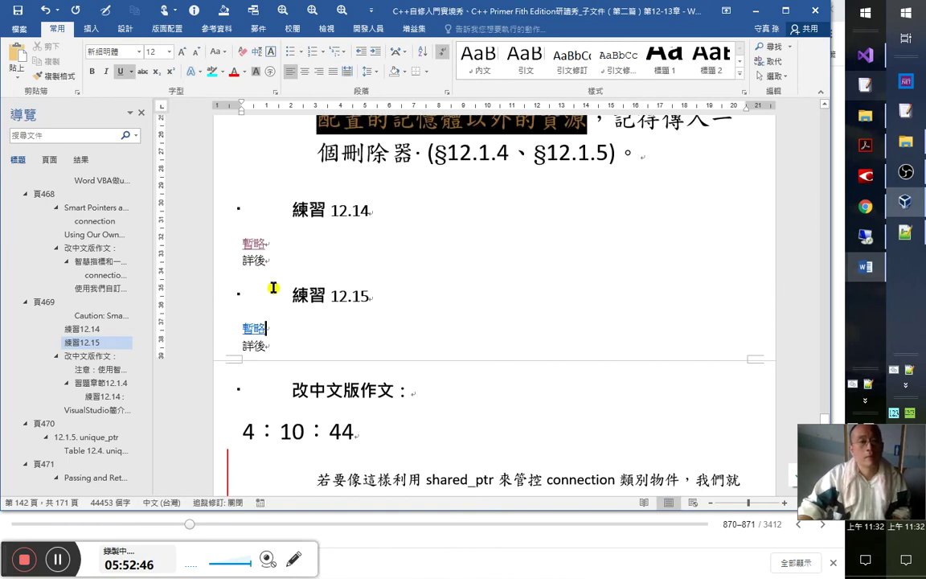
left_click(289, 281)
left_click(288, 276)
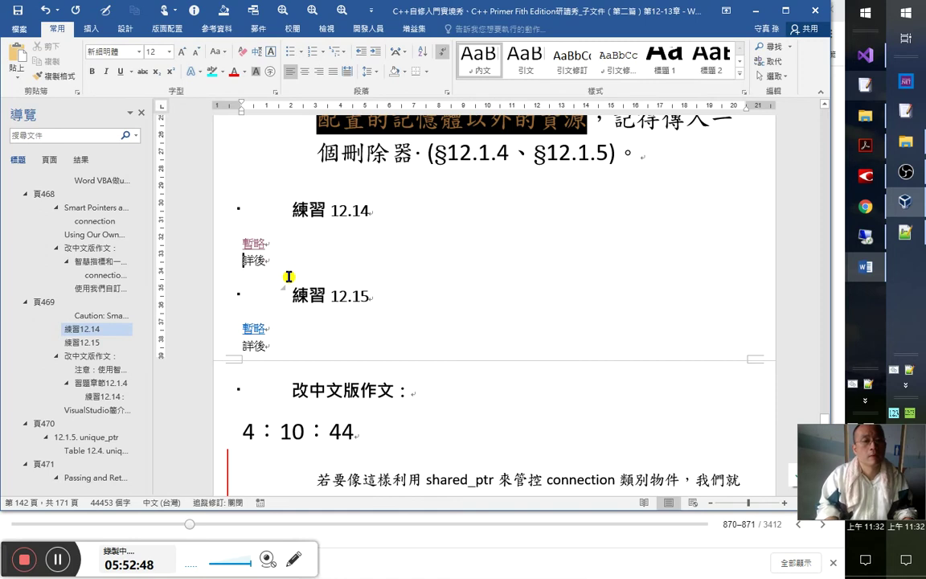
key("shift+End")
- Hyperlink 詳後 to the 練習12.14 heading in this document and test the link
key("ctrl+k")
scroll(387, 478, "down", 15)
scroll(394, 471, "up", 5)
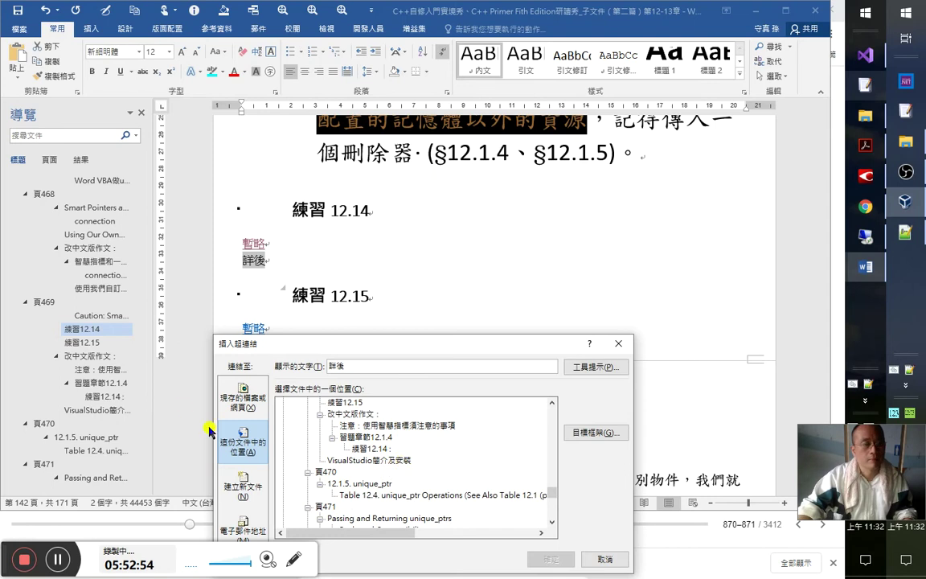
scroll(354, 386, "up", 1)
left_click(363, 429)
double_click(363, 429)
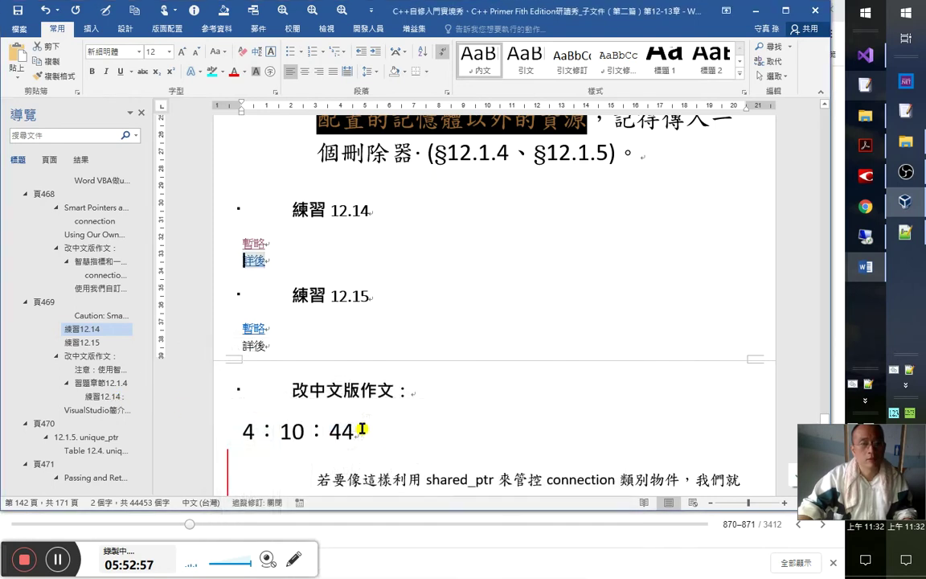
left_click(253, 259, "ctrl")
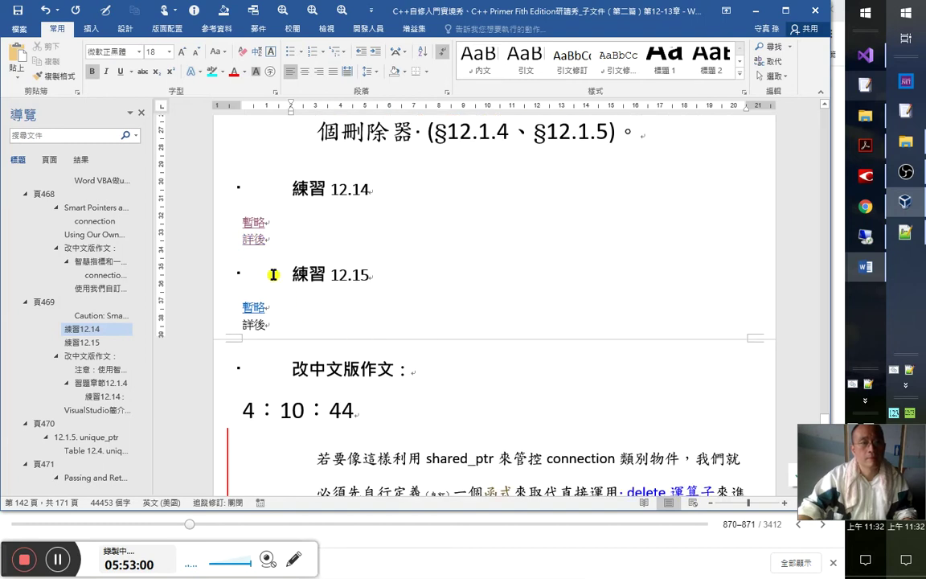
key("Down")
key("Down")
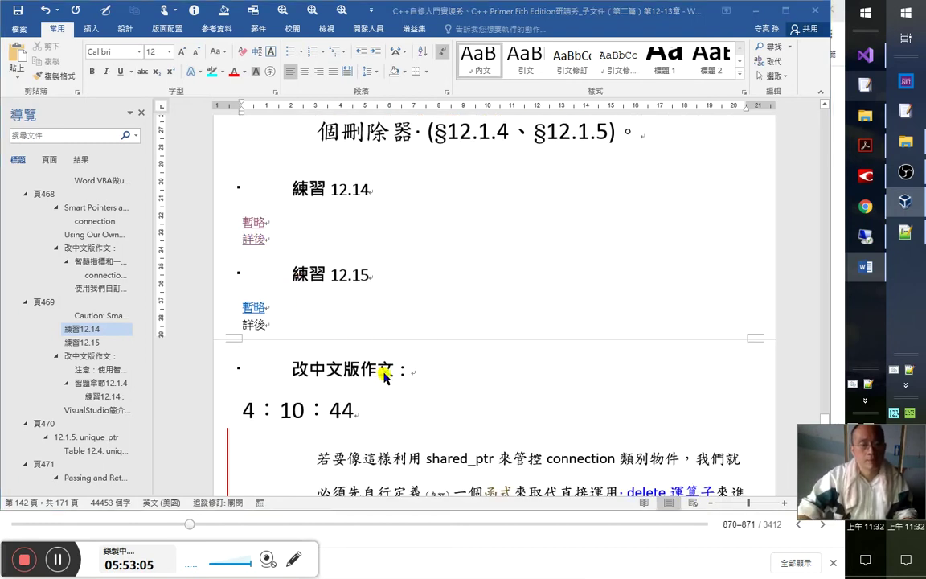
- Re-point the 詳後 link at the 練習12.14 heading and follow it to the exercise notes
key("ctrl+k")
scroll(449, 482, "up", 5)
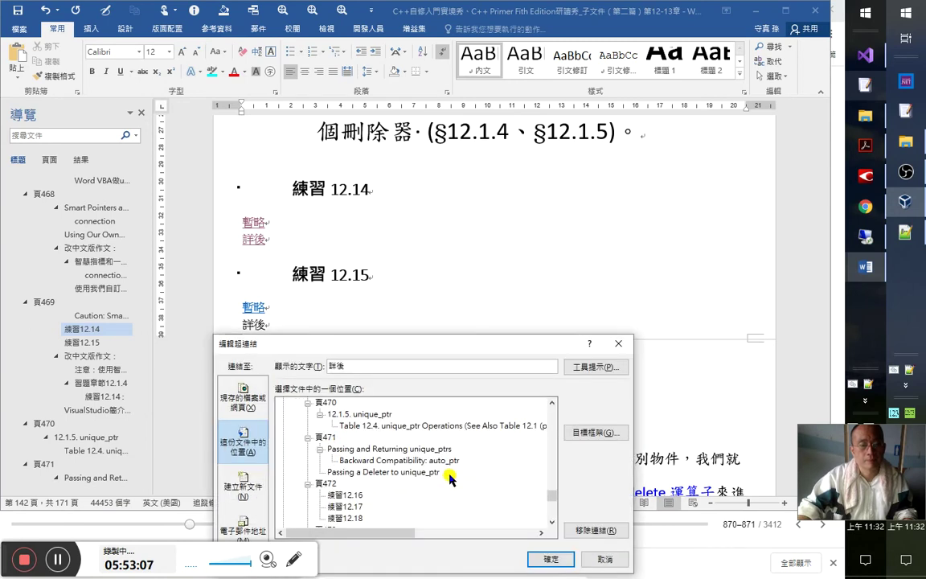
left_click(376, 450)
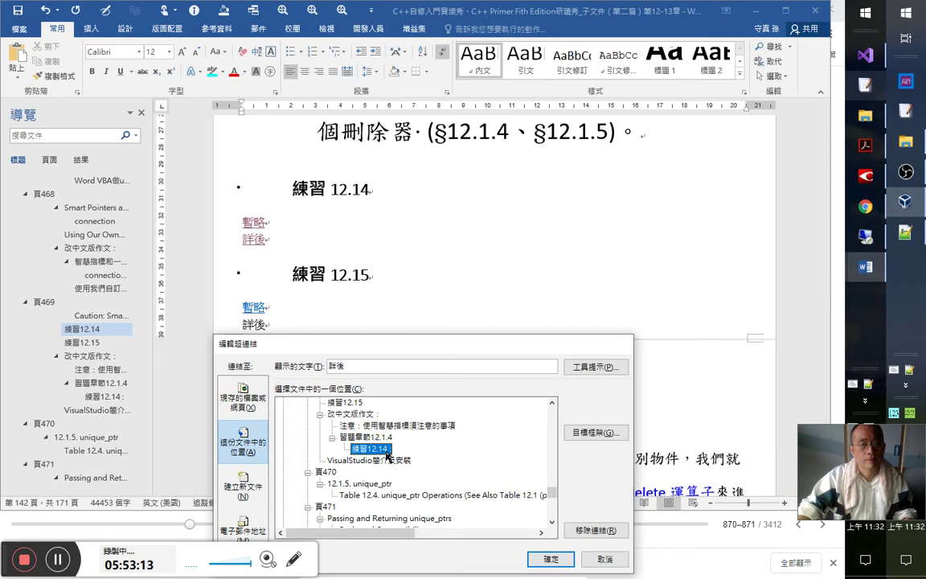
double_click(387, 456)
left_click(254, 240, "ctrl")
scroll(406, 357, "up", 3)
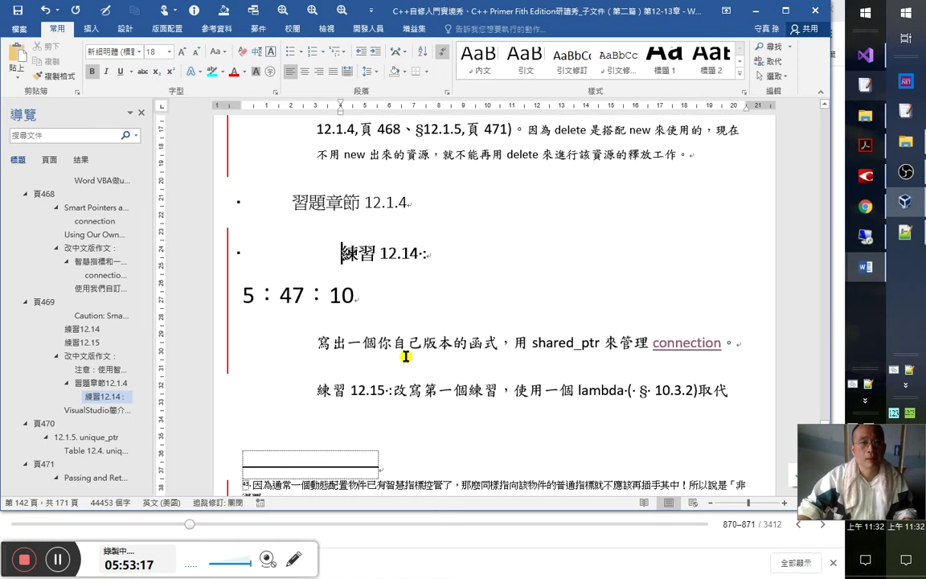
- Append the timestamp 5:53:40 after 5：47：10 on the exercise 12.14 line
left_click(357, 297)
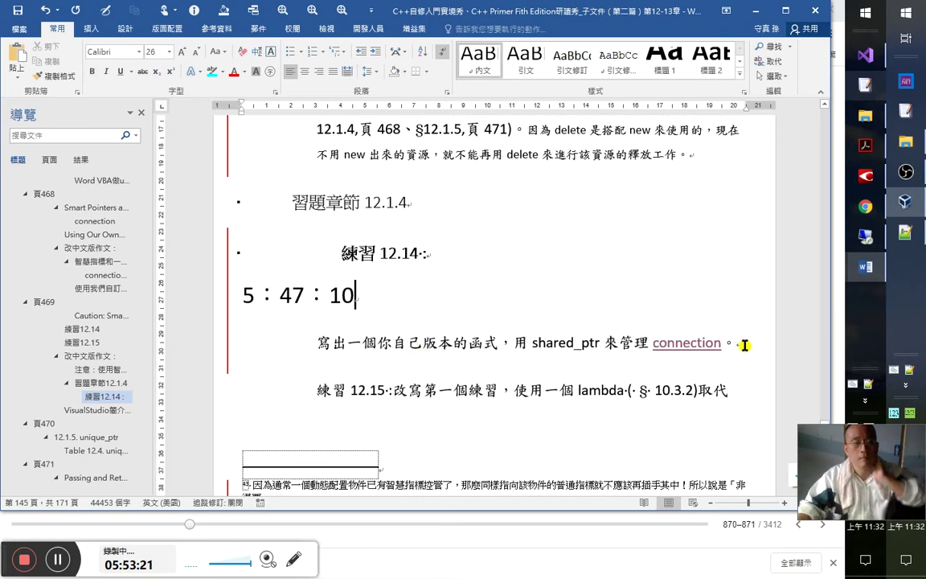
key("Return")
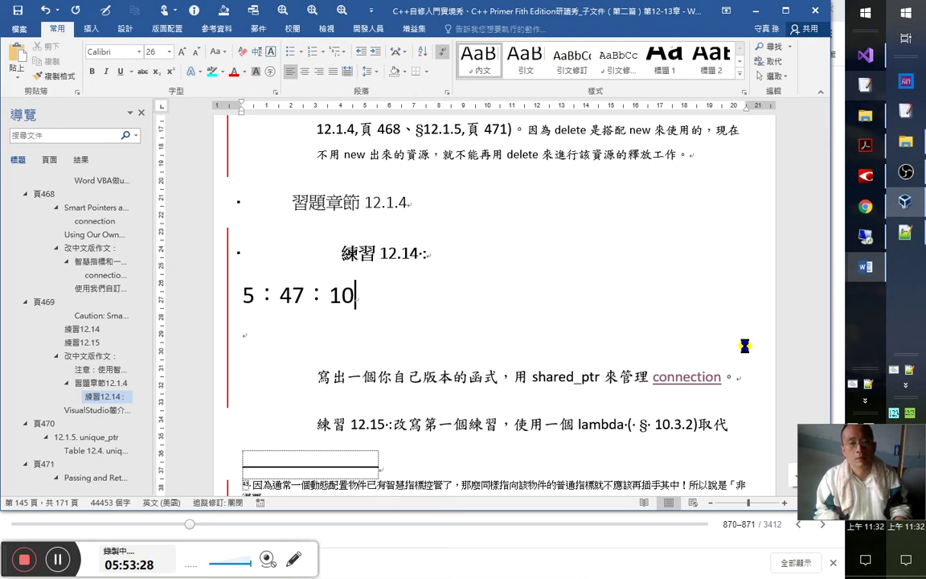
key("Delete")
key("Down")
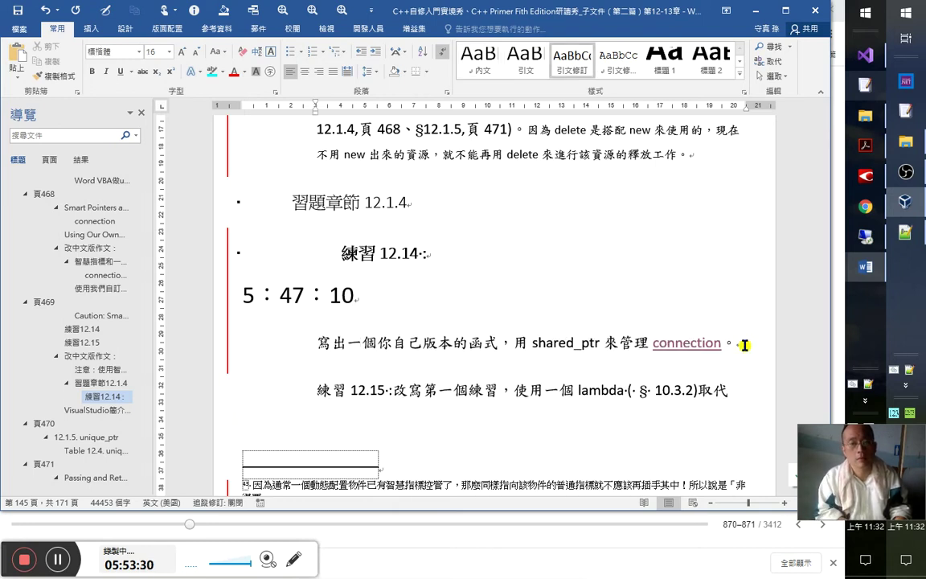
key("Up")
type("5:5")
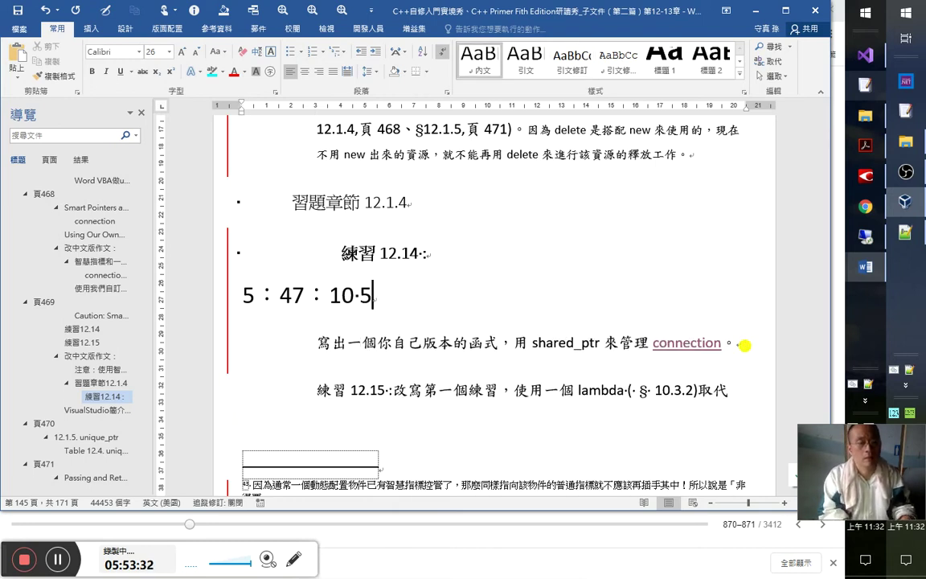
type("3:40")
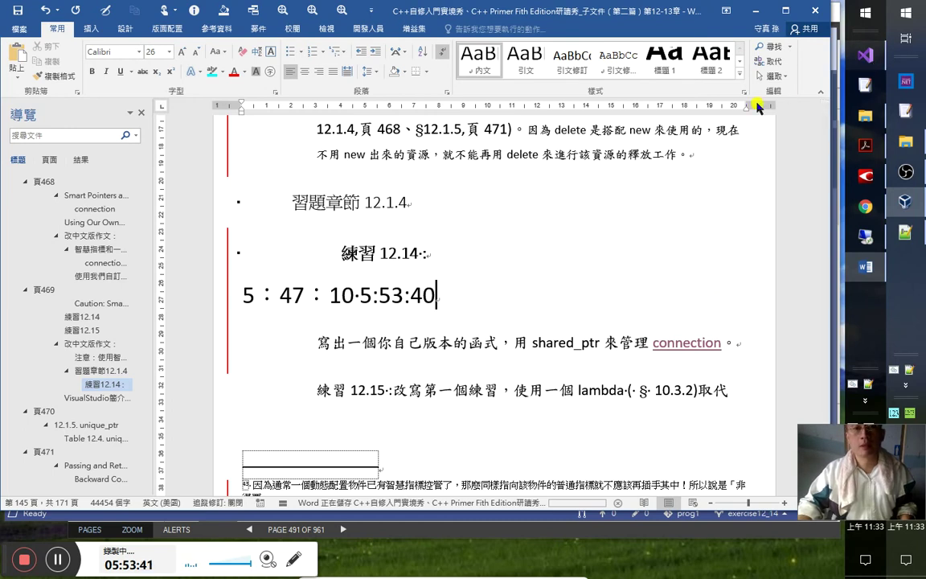
- Check the prog1.cpp shared_ptr connection code in Visual Studio, then return to Word
key("alt+Tab")
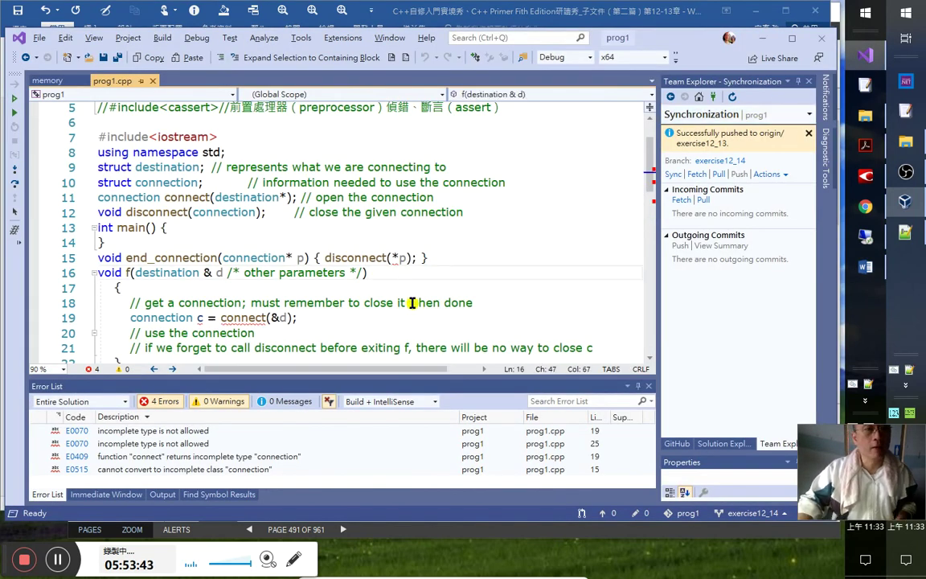
scroll(410, 305, "up", 2)
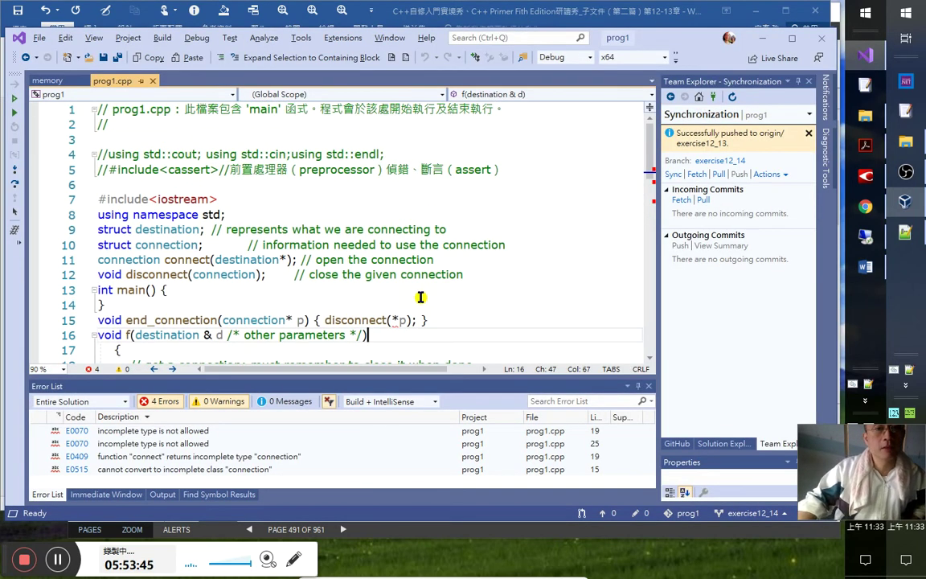
scroll(423, 294, "down", 1)
scroll(423, 294, "down", 2)
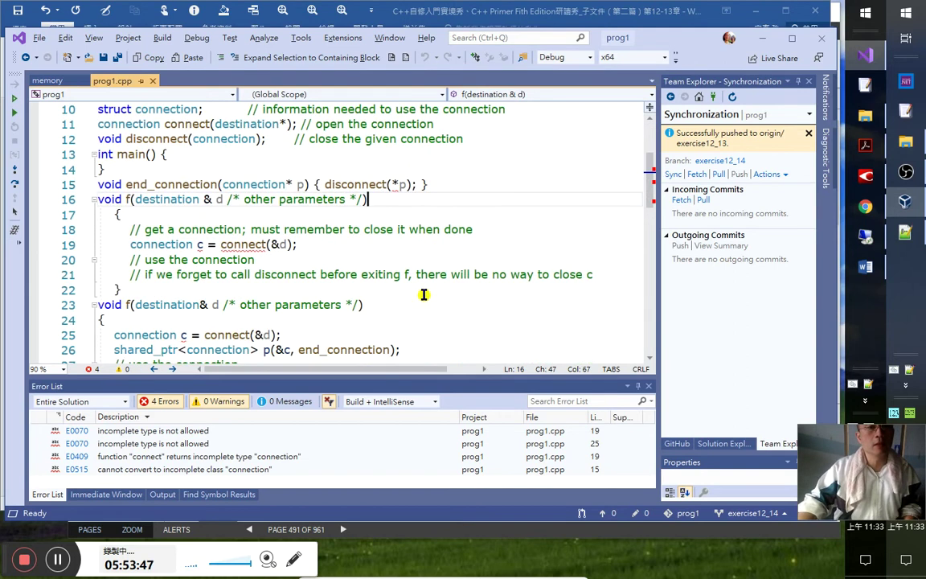
key("alt+Tab")
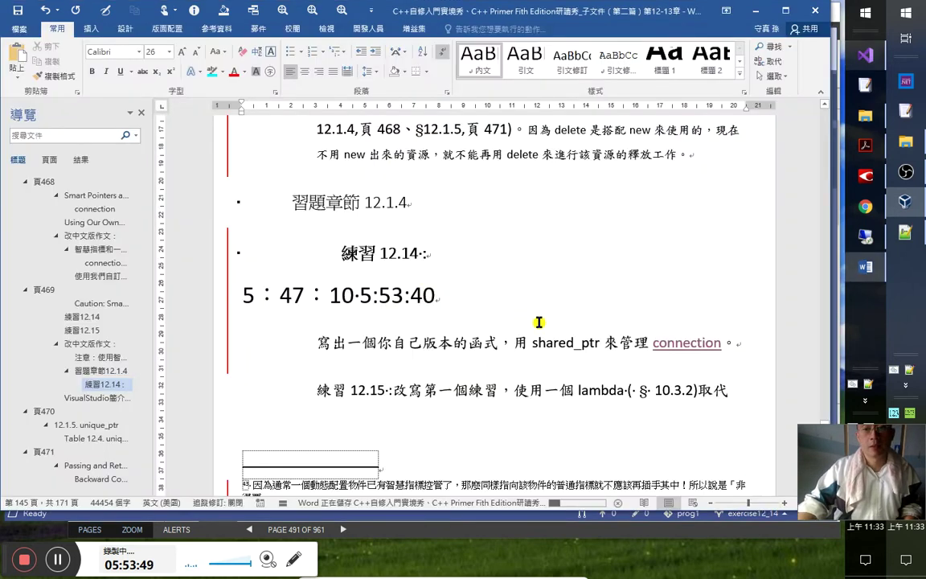
- Start a 內文-styled line reading 關鍵在於 … connection 無法清除資源其用過
key("alt+Tab")
key("alt+Tab")
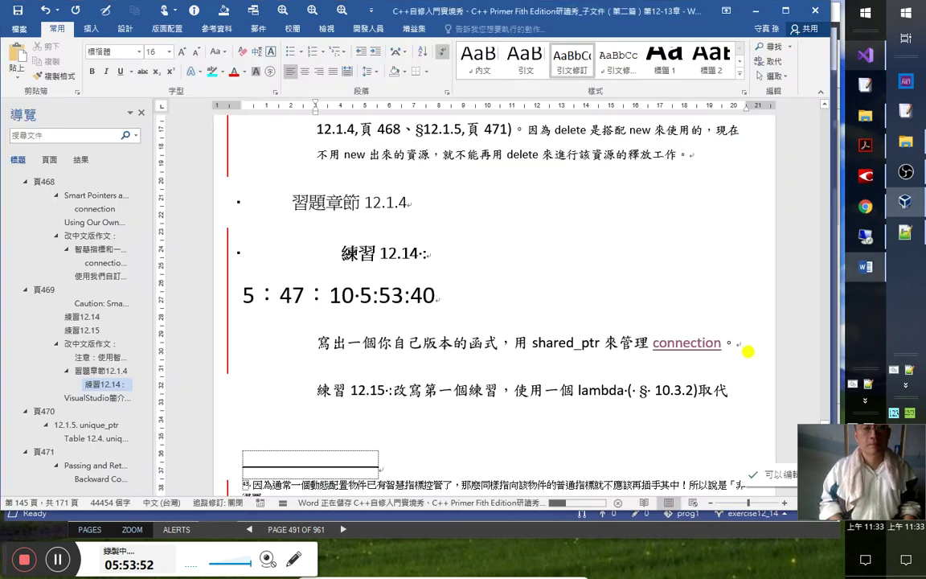
key("ctrl+z")
type("a")
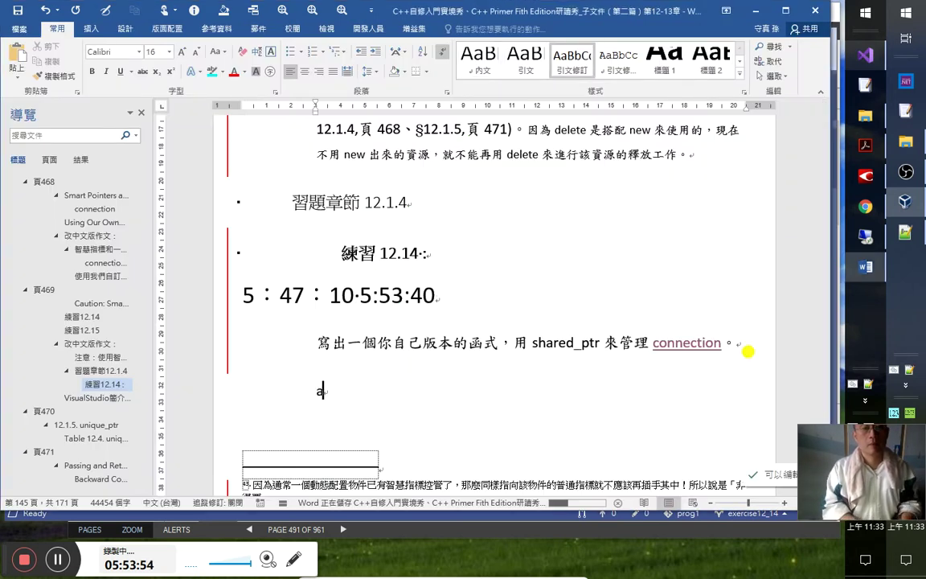
type("關鍵在於")
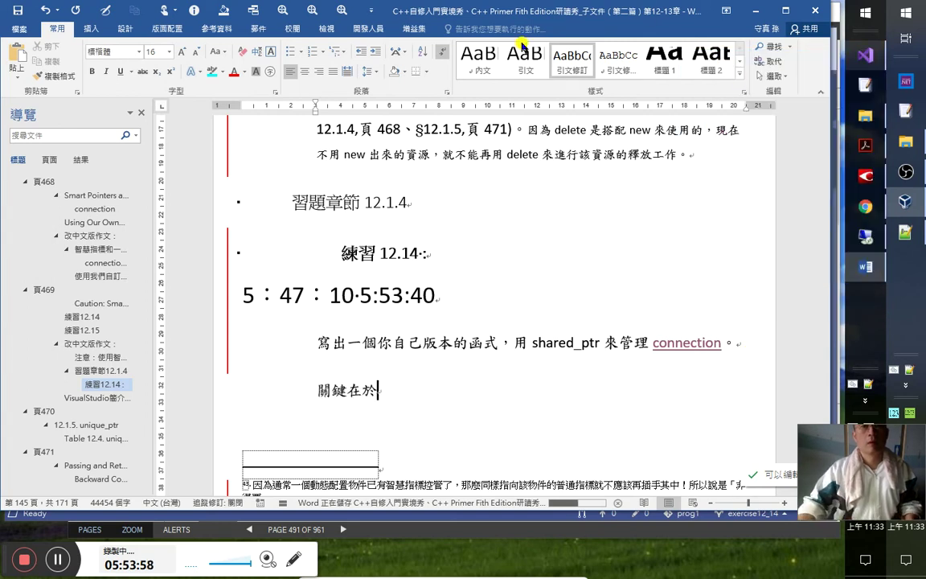
left_click(474, 62)
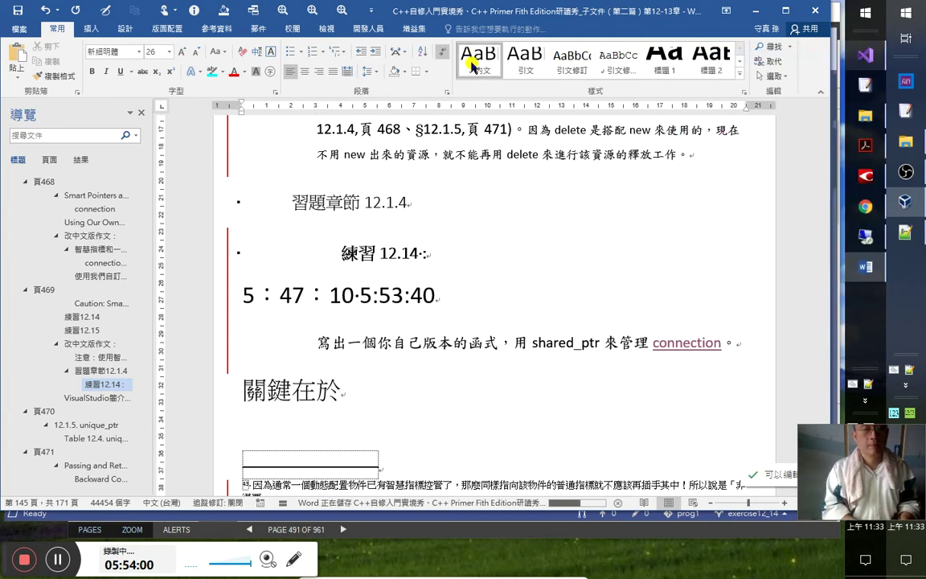
key("Home")
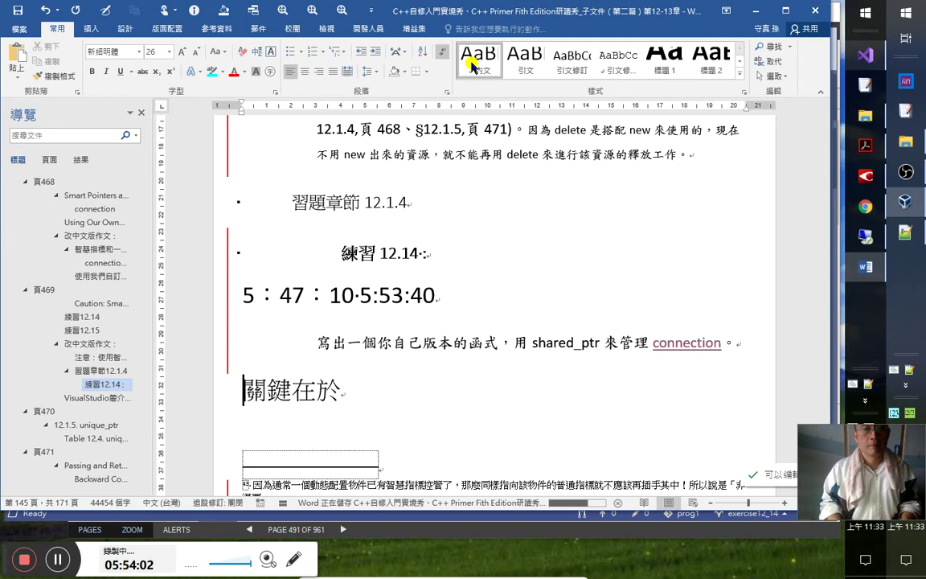
type("connection")
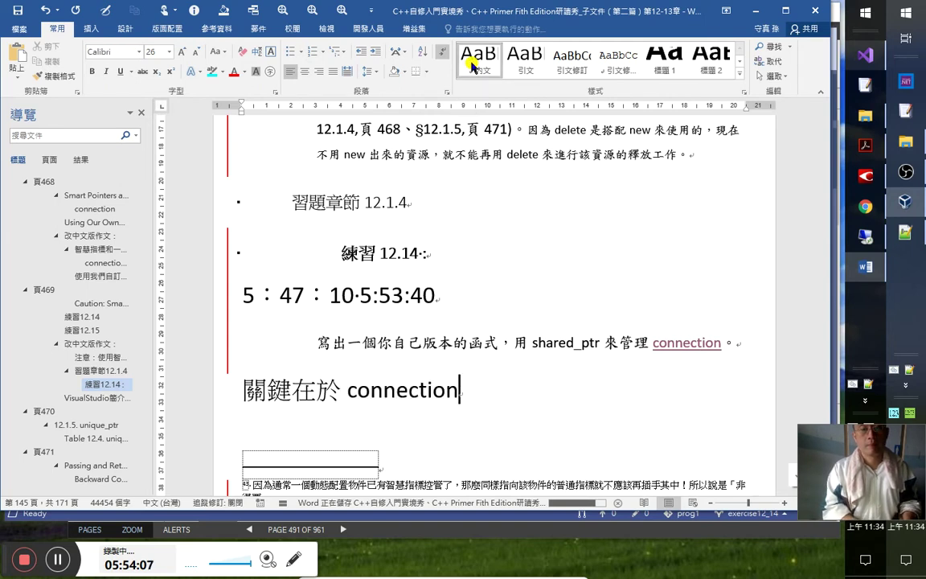
type(" 無法")
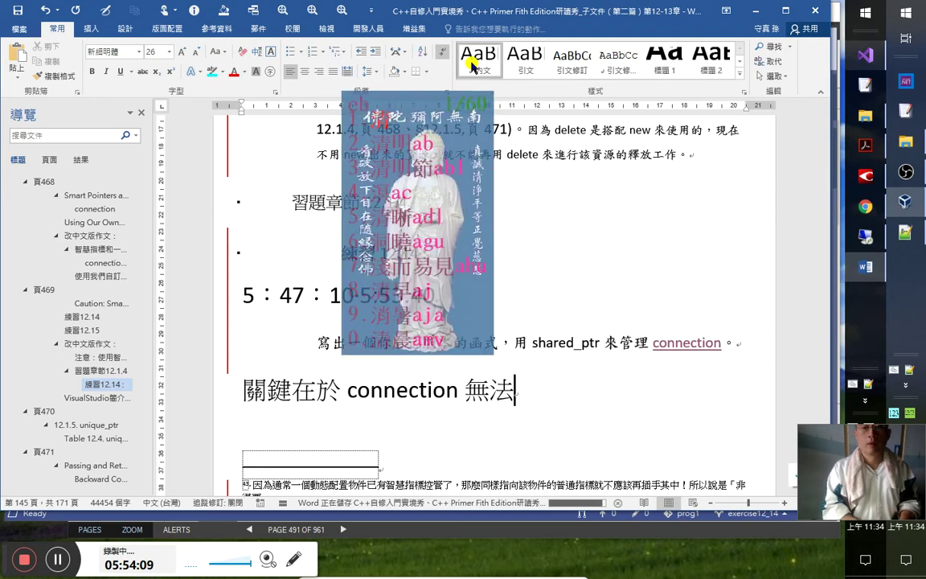
type("清除")
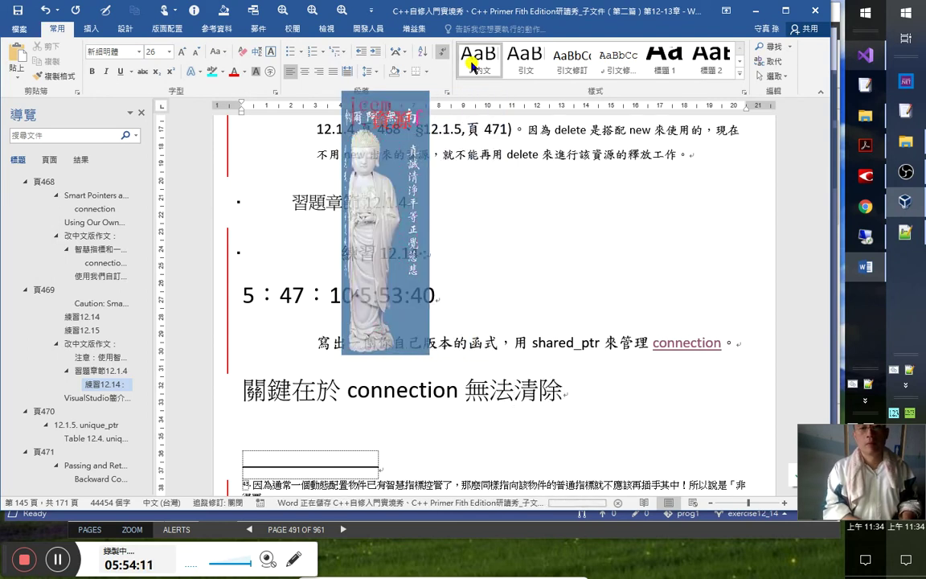
type("資源")
type("其")
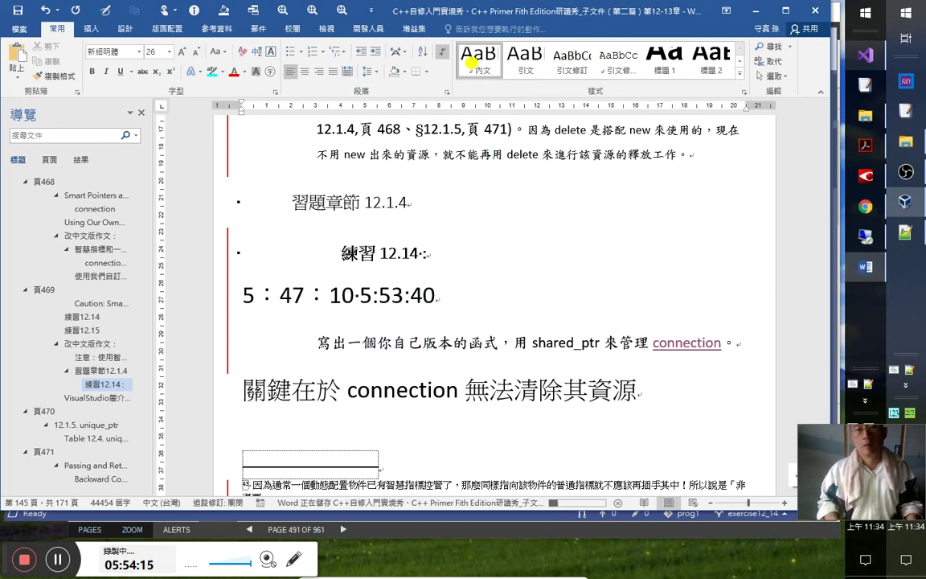
type("用過")
- Insert 如何清除窘類別（dumb classes） into the line and make that phrase subscript
key("Right")
key("Right")
key("Right")
type("如何")
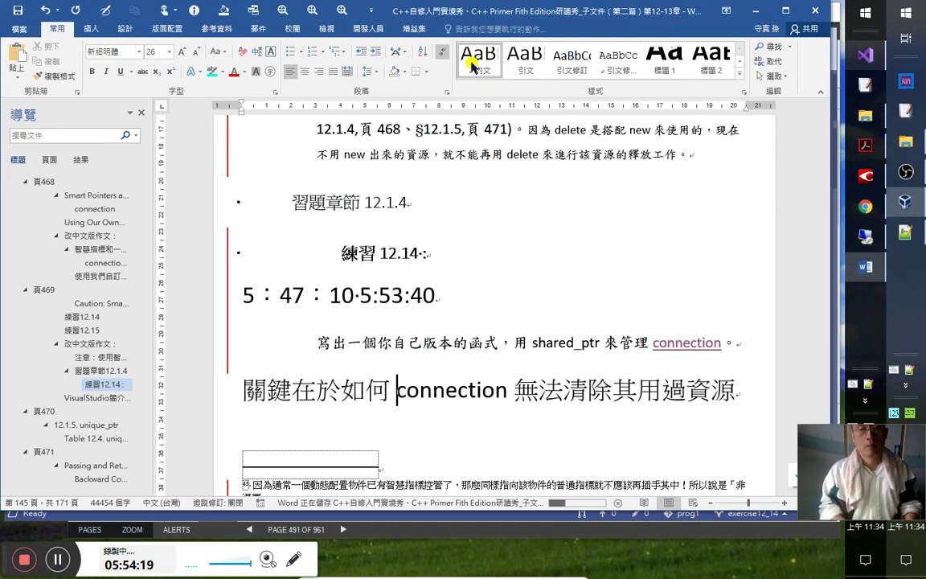
type("清除")
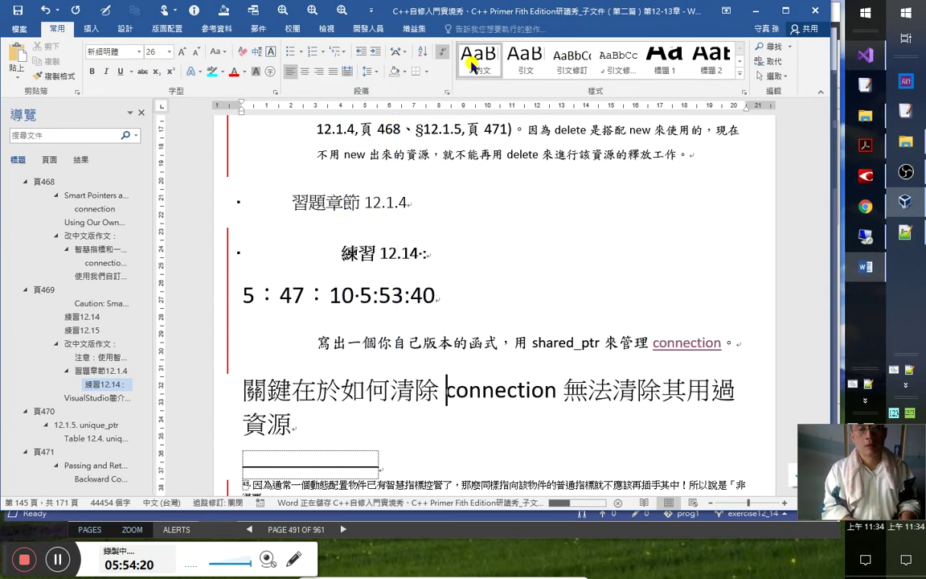
type("窪炎黃子孫")
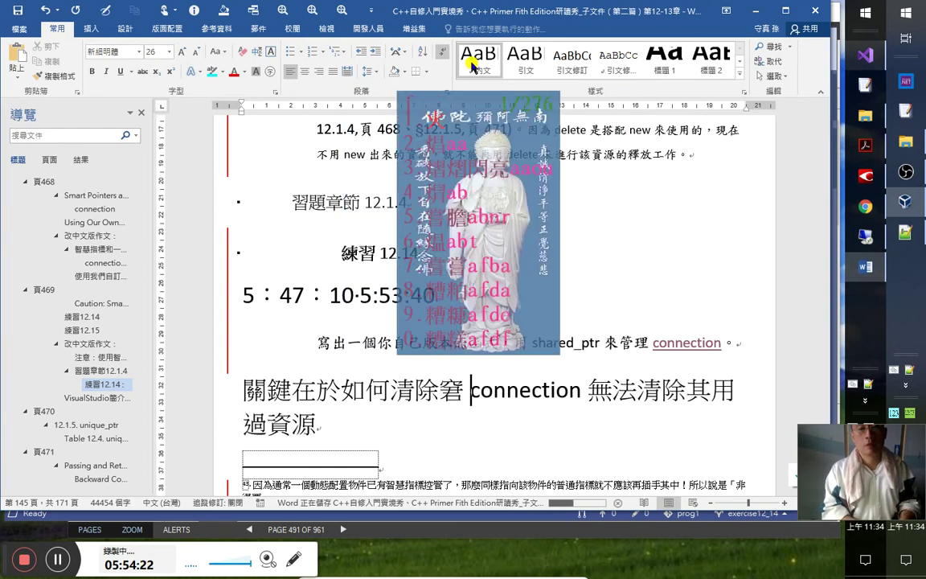
key("shift+Left")
key("shift+Left")
key("shift+Left")
key("shift+Left")
type("類別")
type("（dumb")
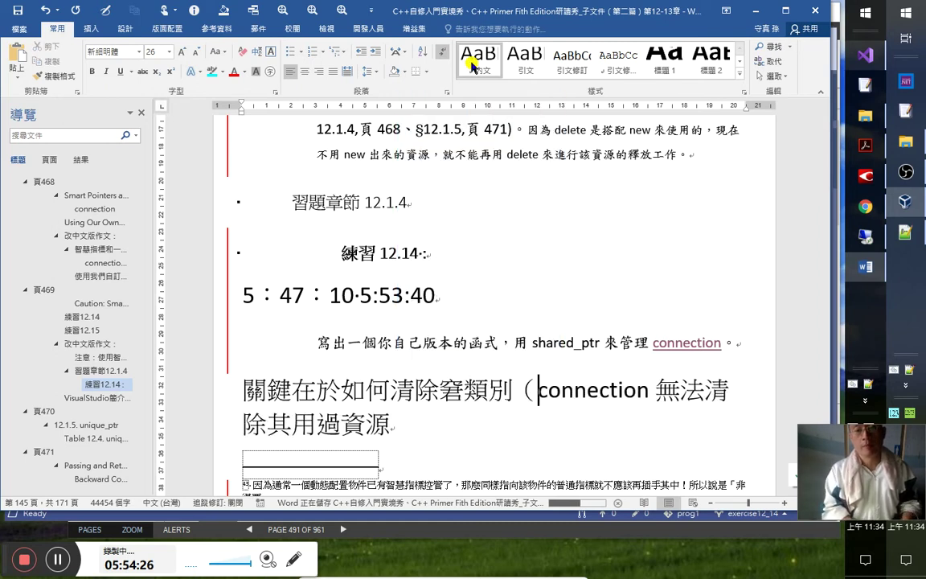
type(" class")
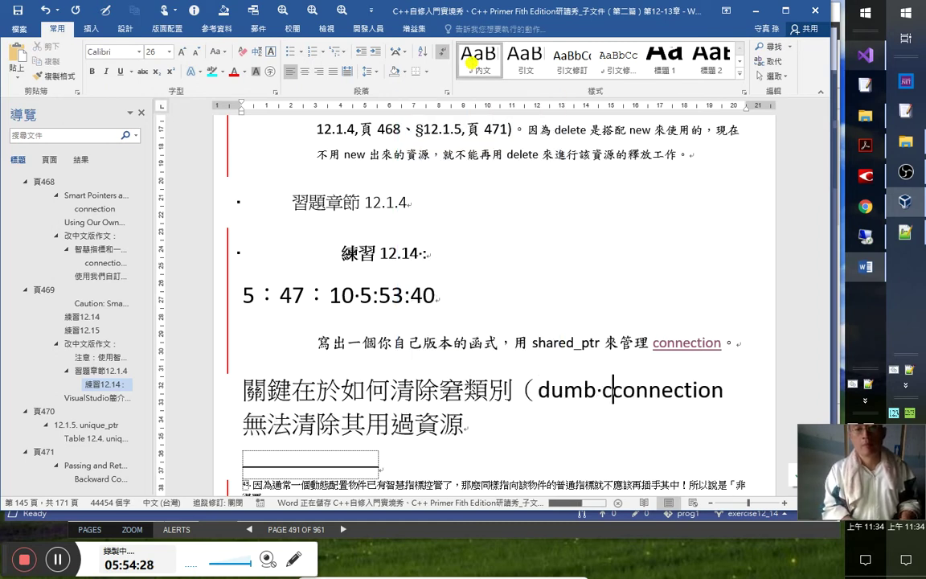
type("es）")
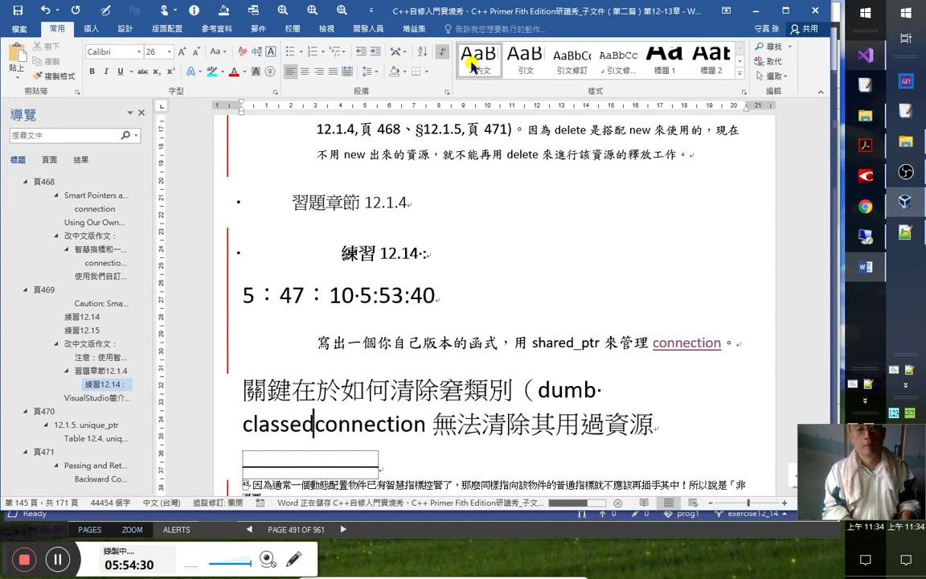
key("Right")
key("shift+Left")
key("shift+Left")
key("shift+Left")
key("shift+Left")
key("shift+Left")
key("shift+Left")
key("shift+Left")
key("shift+Left")
key("shift+Left")
key("shift+Left")
key("shift+Left")
key("shift+Left")
key("shift+Left")
key("shift+Left")
key("shift+Left")
key("shift+Left")
key("shift+Left")
key("shift+Left")
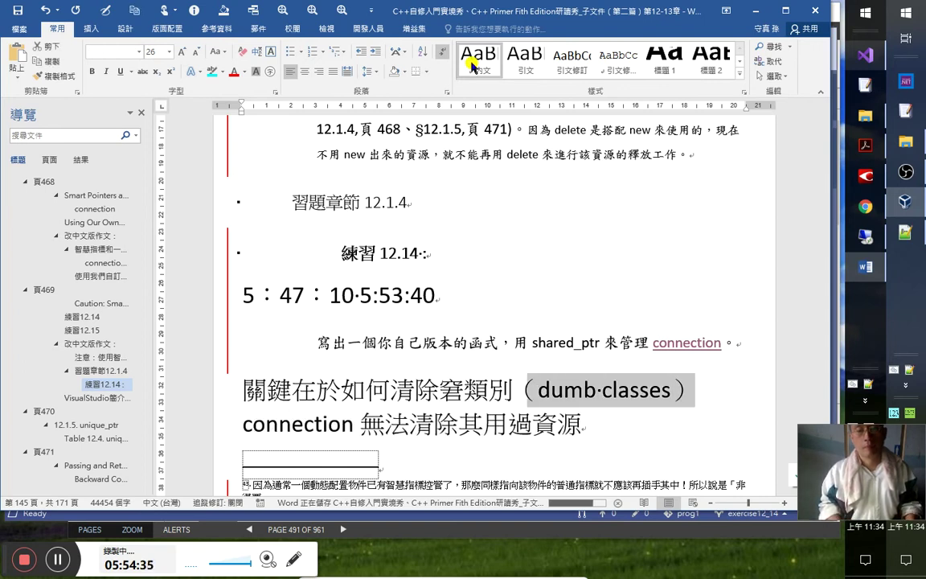
key("ctrl+equal")
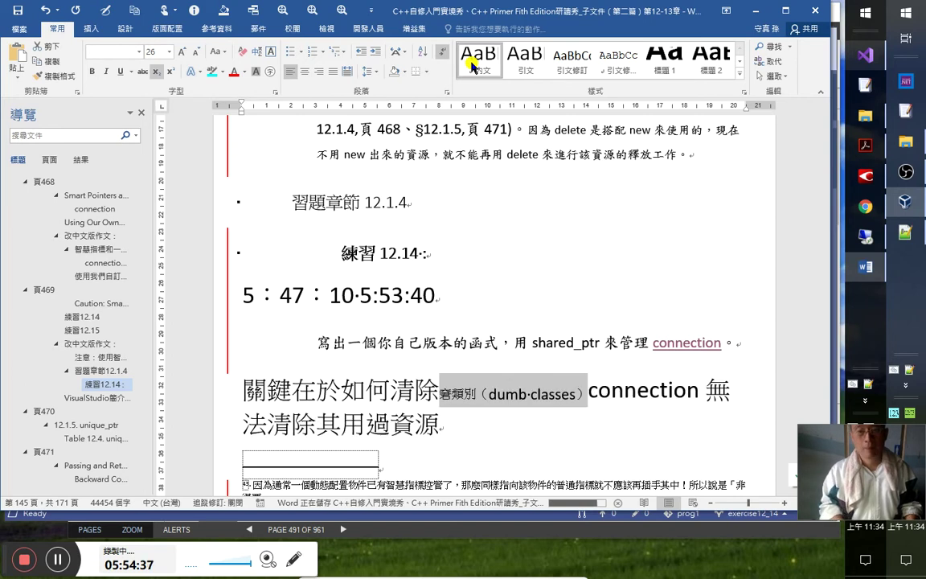
key("Left")
key("shift+Right")
key("shift+Right")
key("shift+Right")
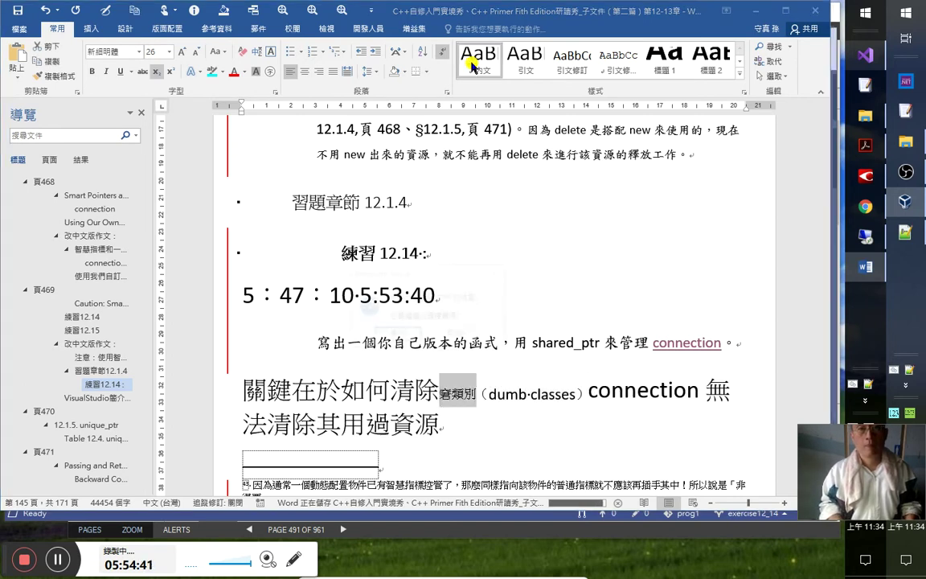
key("shift+F4")
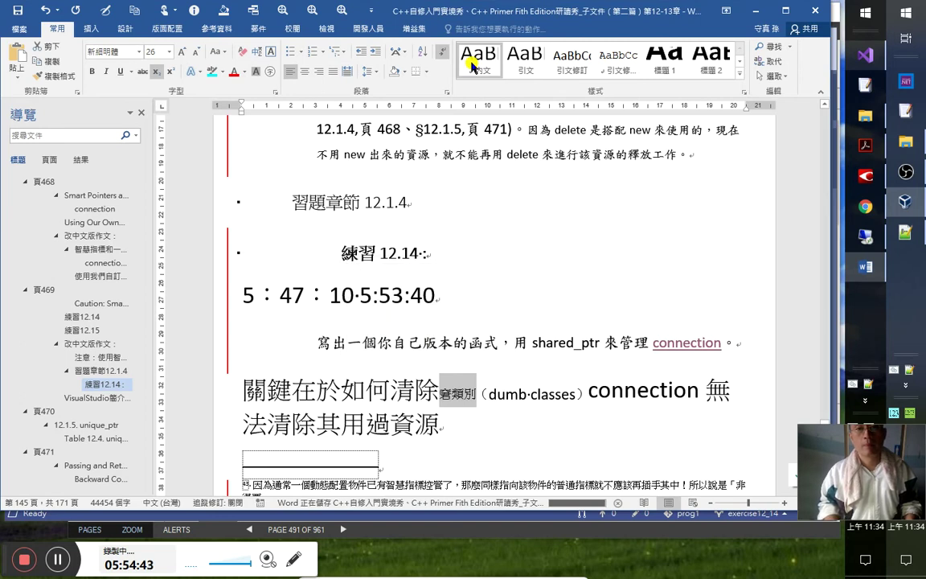
- Search the document for 'dumb' to reach the earlier Dumb Classes heading
key("shift+F4")
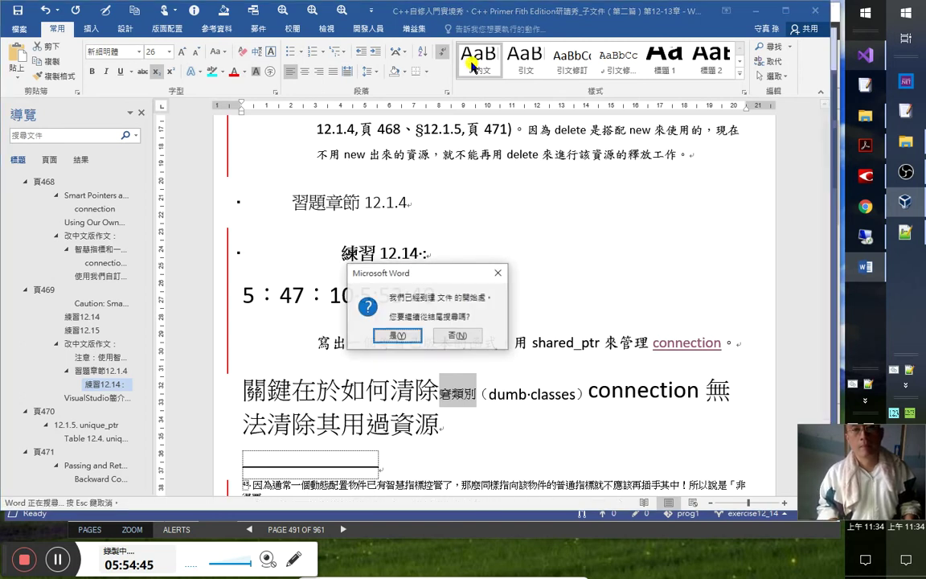
key("Return")
key("shift+Right")
key("shift+Right")
key("shift+Right")
key("shift+Right")
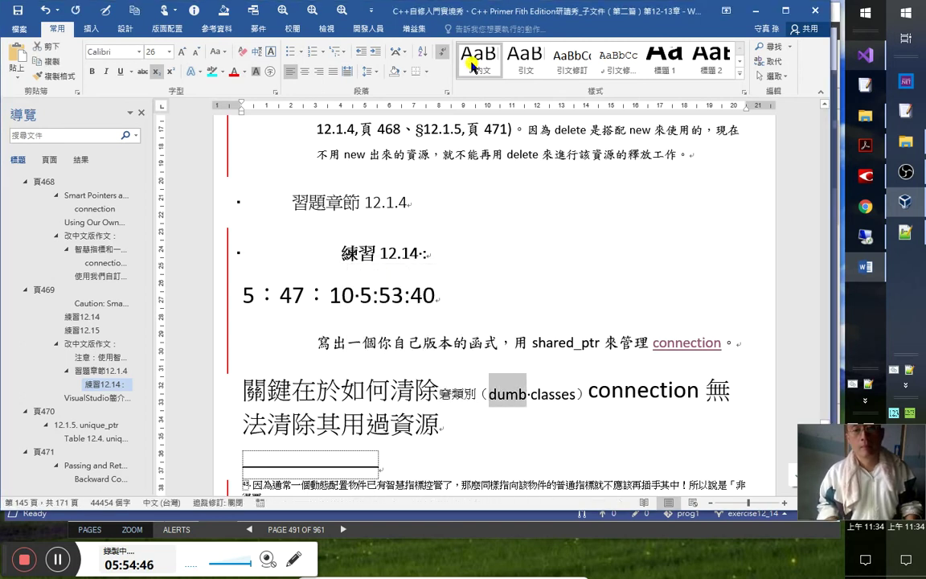
key("shift+F4")
key("shift+F4")
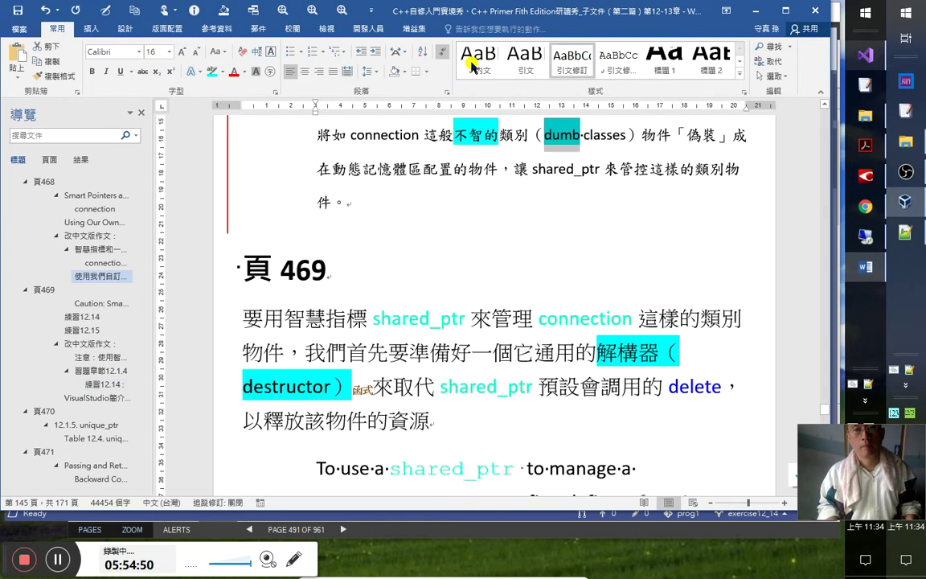
key("shift+F4")
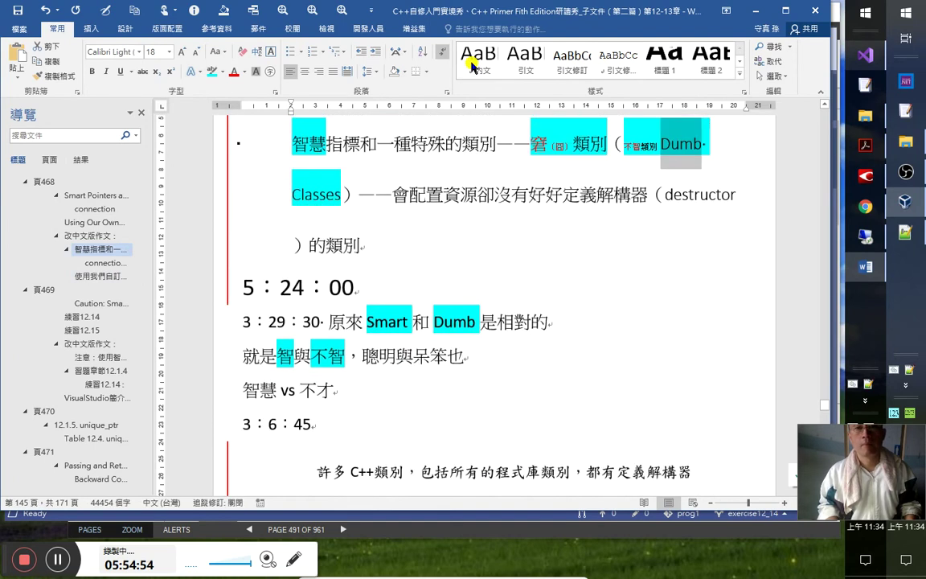
- Replace the small note after 窖類別 with the pasted note completed with 類別
key("Left")
key("Left")
key("Left")
key("Left")
key("Left")
key("Left")
key("Left")
key("Left")
key("Left")
key("Delete")
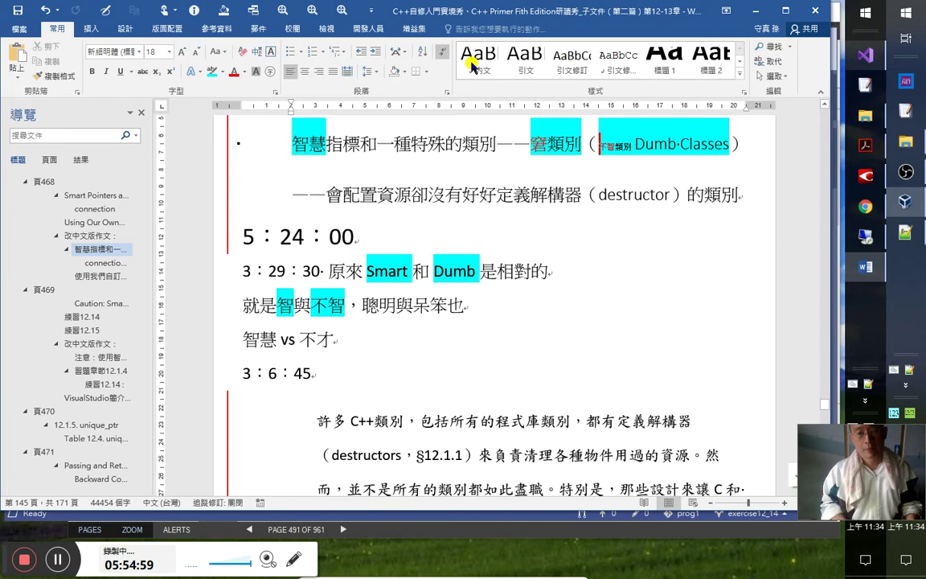
type("(固)")
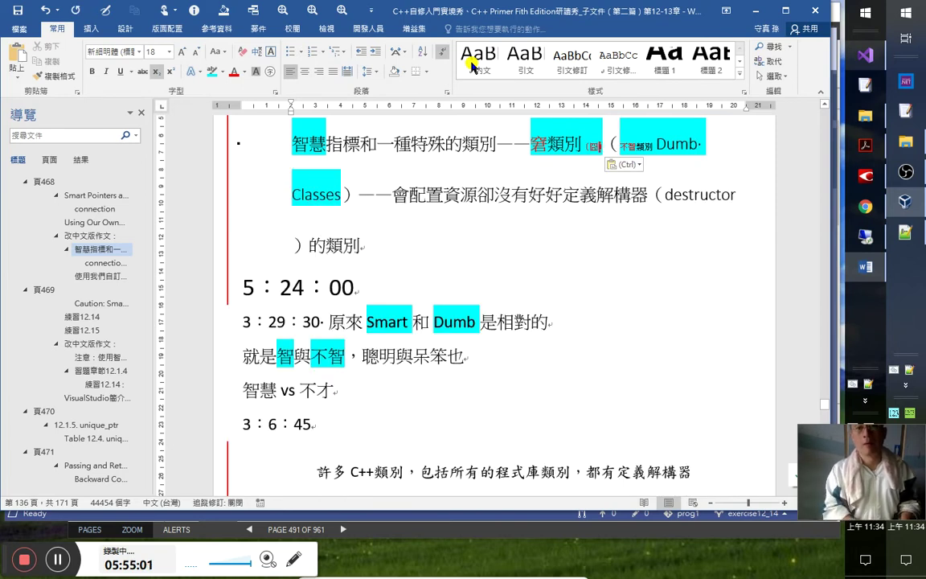
type("fn")
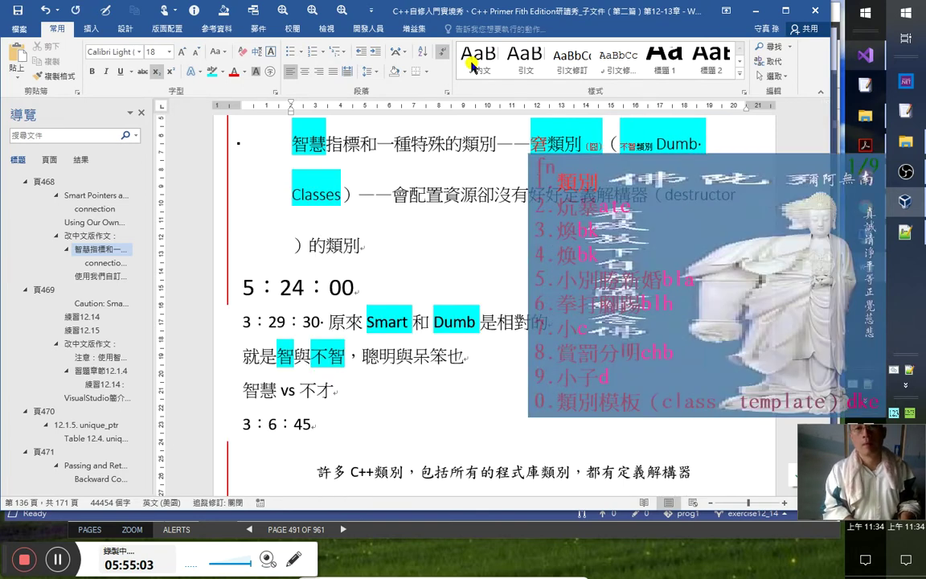
key("space")
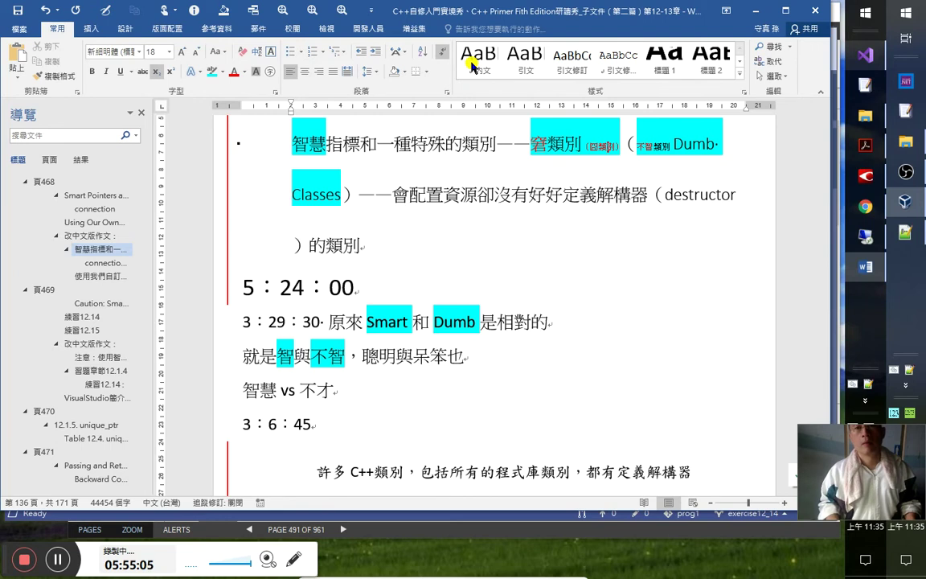
key("shift+Left")
key("shift+Left")
key("shift+Left")
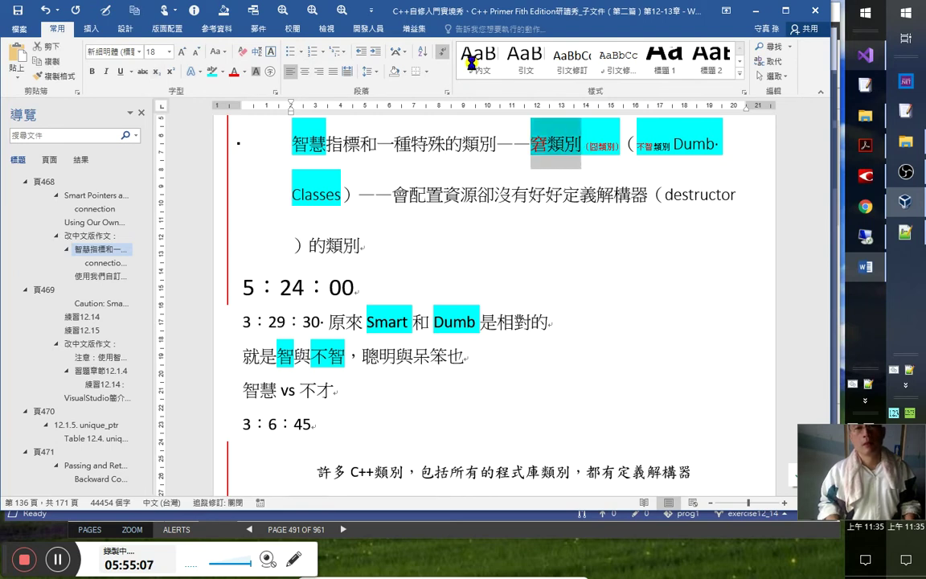
key("shift+F5")
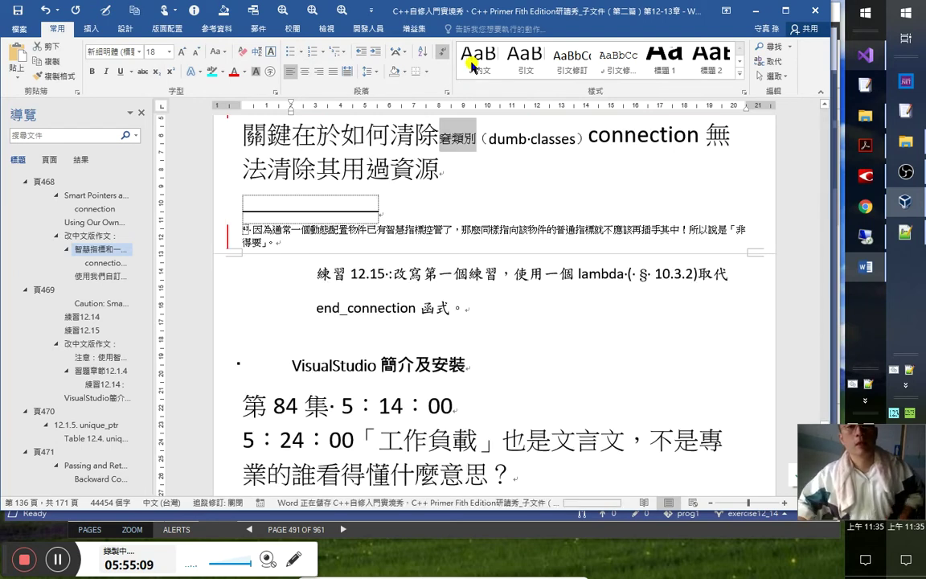
- Save, change 其用過 to 的 so the line ends 無法清除的資源, and add an empty paragraph after it
scroll(586, 213, "up", 2)
left_click(632, 201)
key("ctrl+s")
left_click(366, 233)
key("Left")
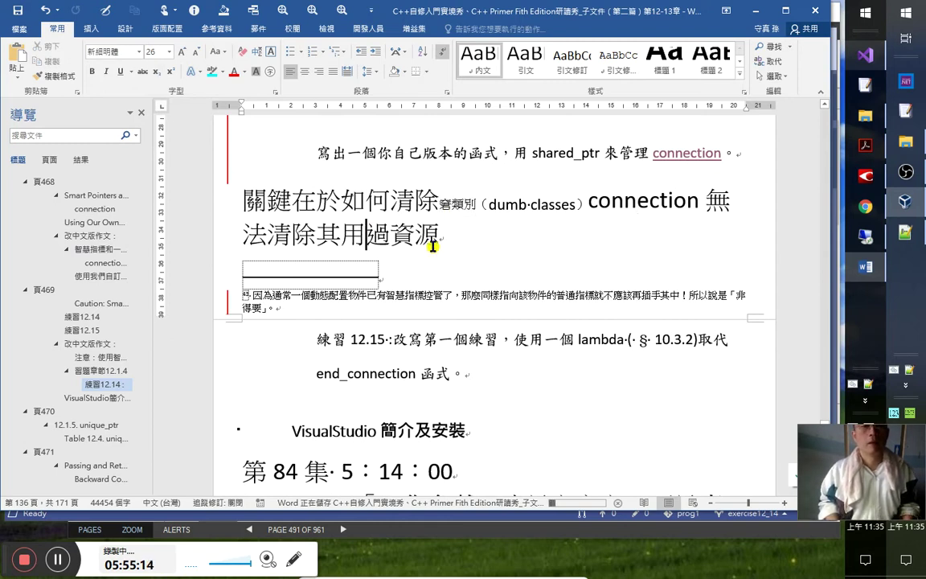
key("Right")
key("Right")
key("Right")
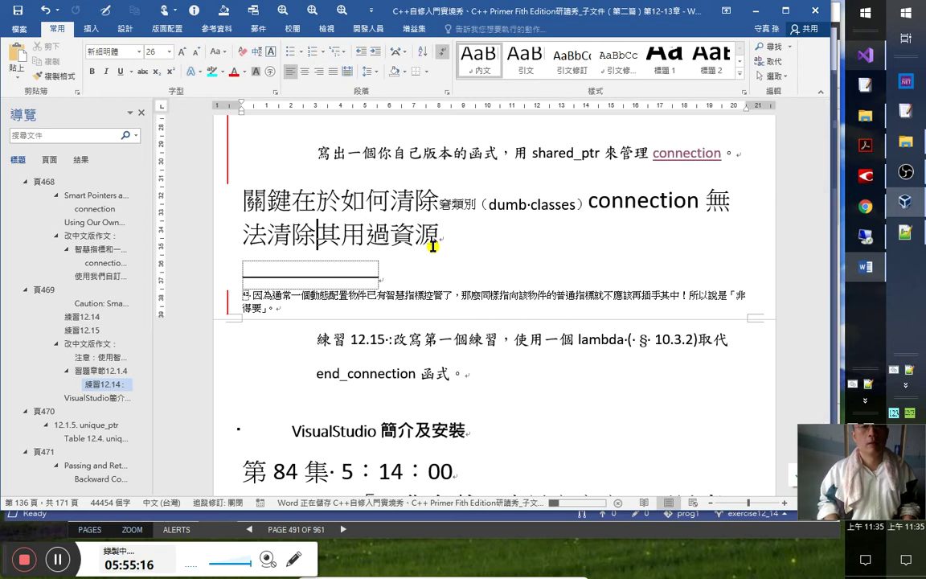
key("shift+Right")
key("shift+Right")
key("shift+Right")
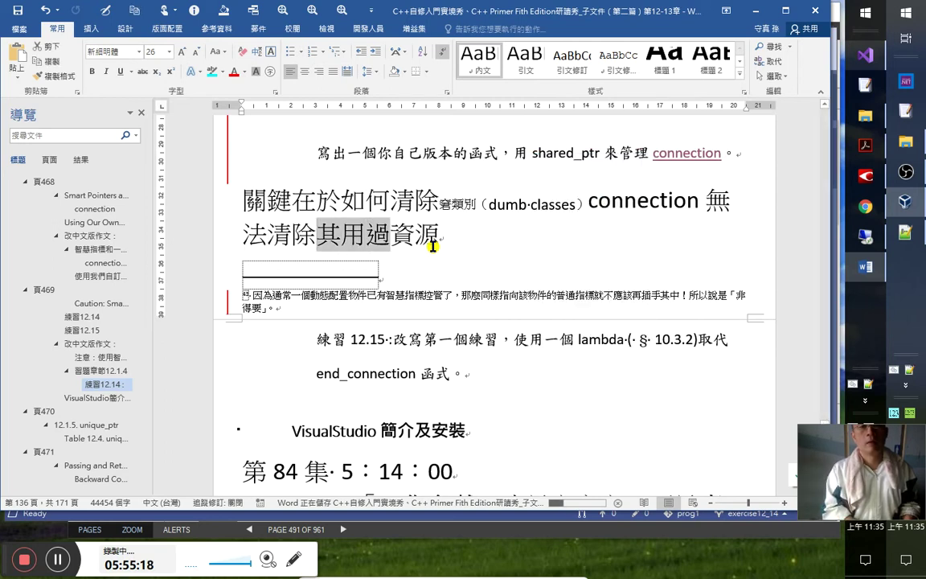
type("的")
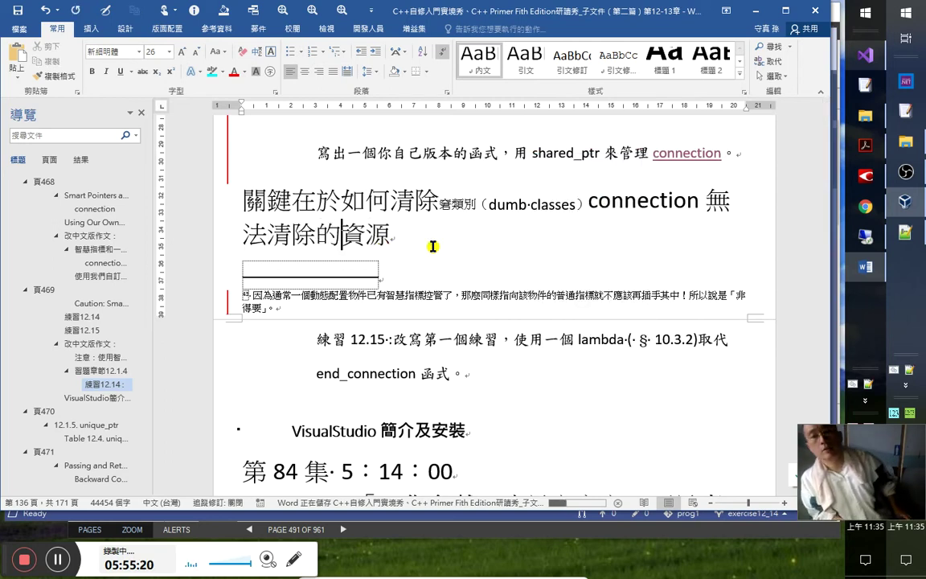
key("End")
key("Return")
key("alt+Tab")
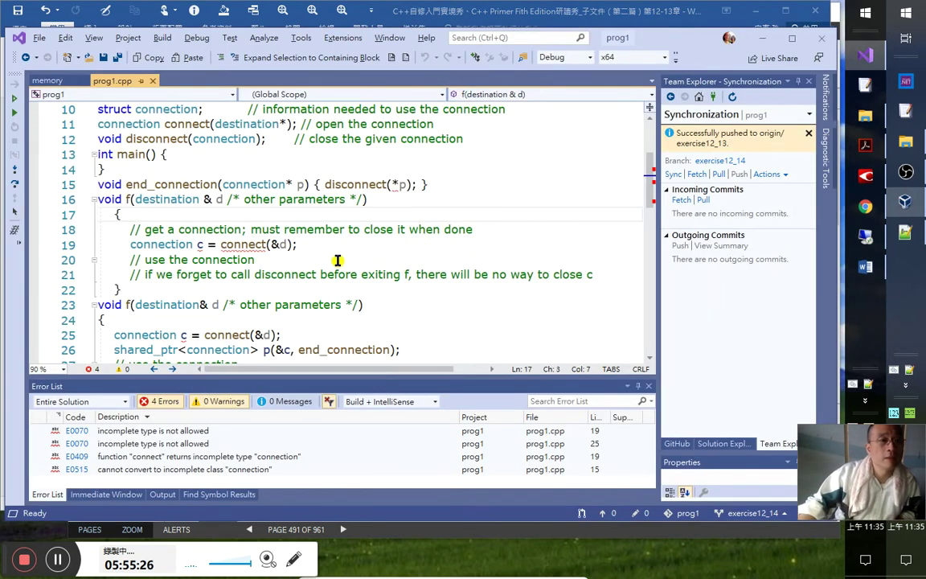
- Scroll to the top of prog1.cpp and put the cursor on the connection struct declaration
scroll(305, 245, "up", 2)
left_click(262, 198)
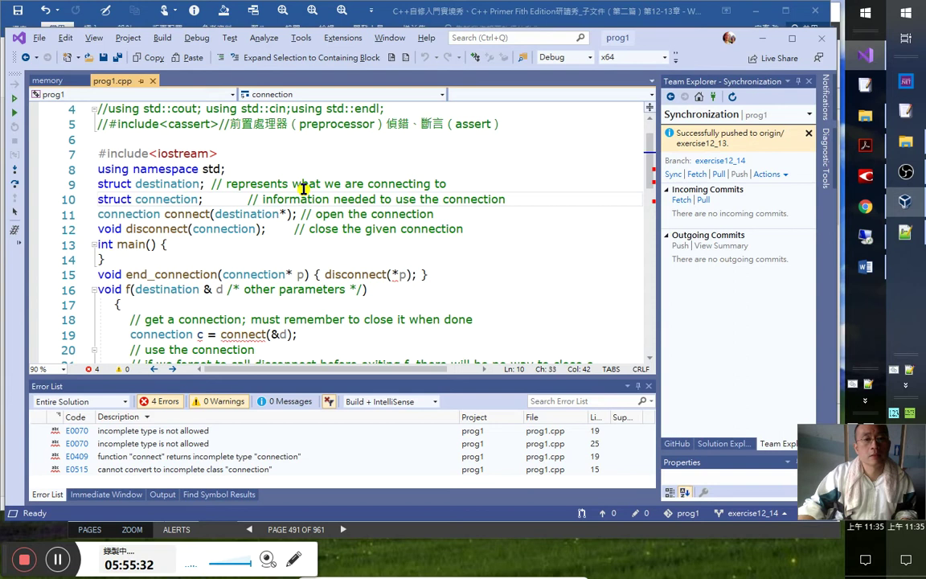
key("alt+Tab")
key("alt+Tab")
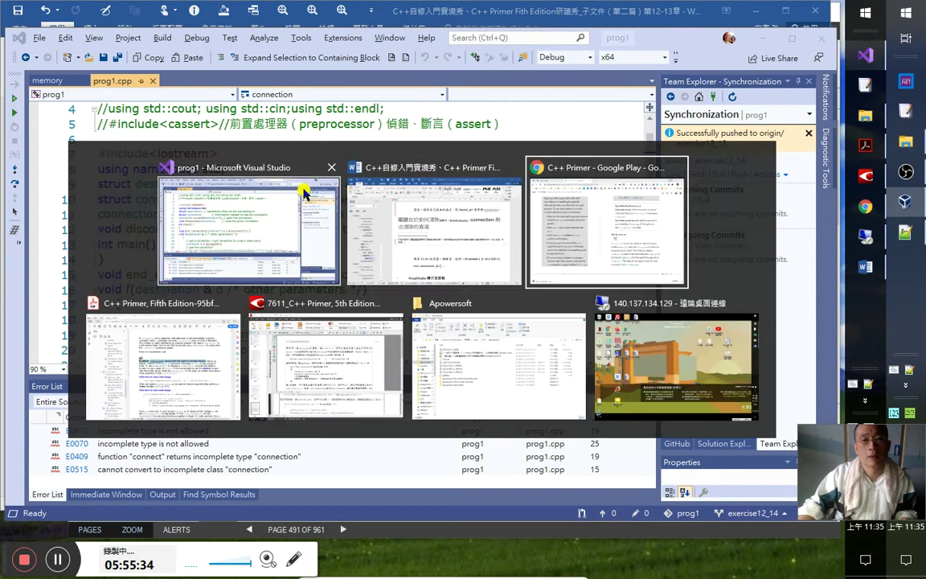
key("alt+Tab")
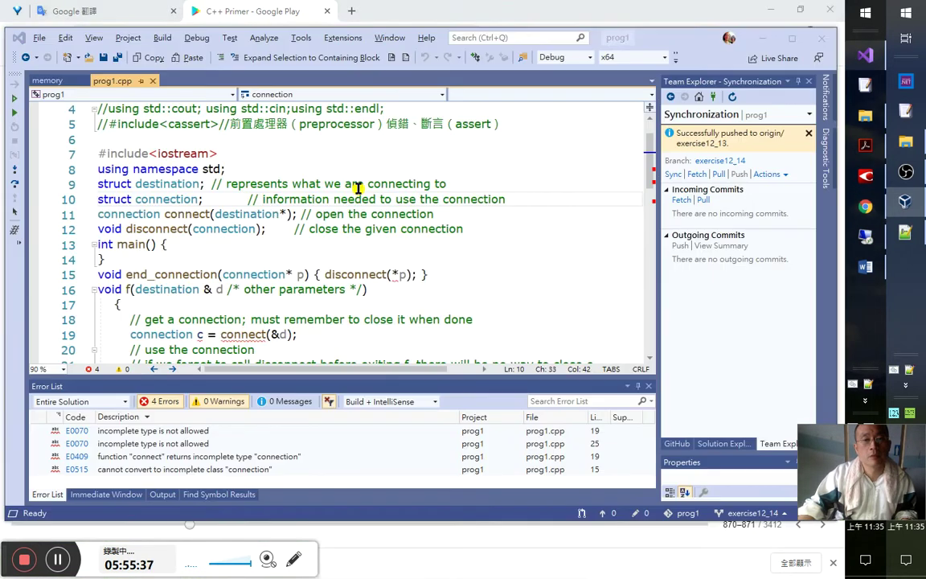
key("alt+Tab")
key("alt+Tab")
key("alt+Tab")
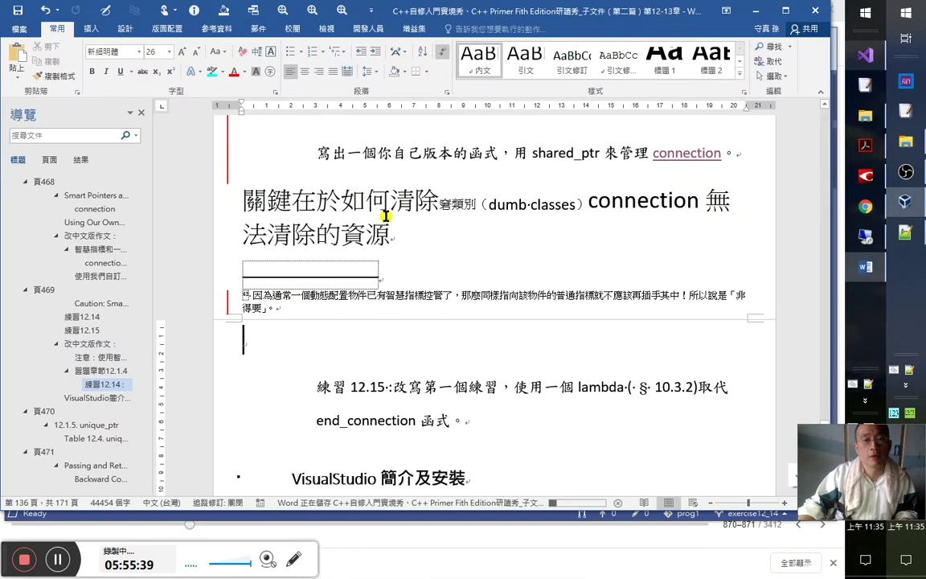
- Copy the exercise 12.14 shared_ptr connection statement from the Word notes and return to Visual Studio
scroll(352, 234, "up", 2)
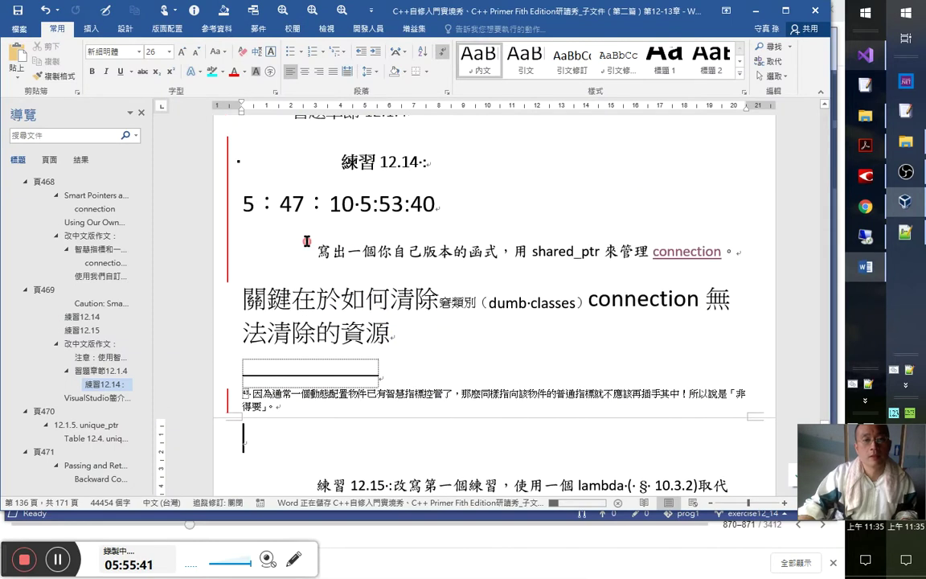
triple_click(383, 278)
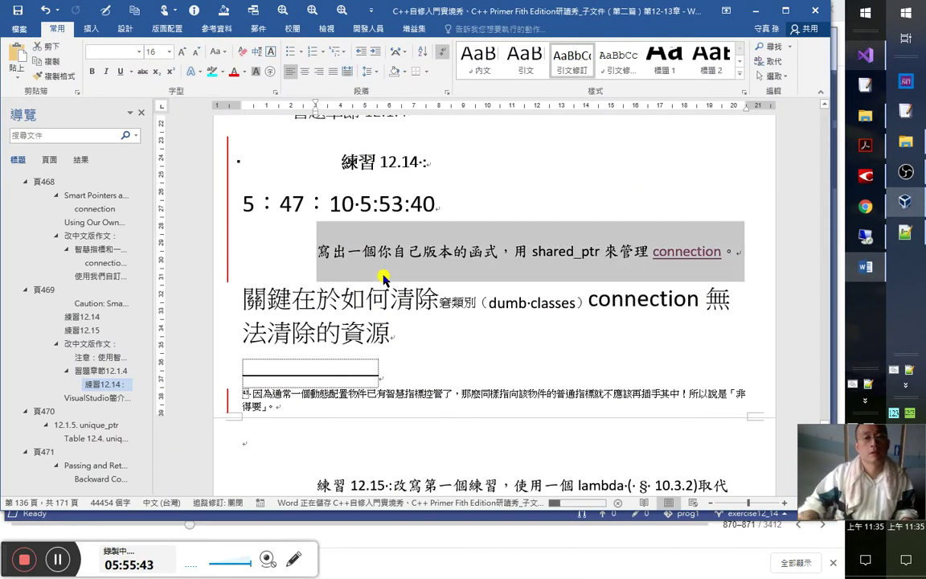
left_click(384, 278)
key("alt+Tab")
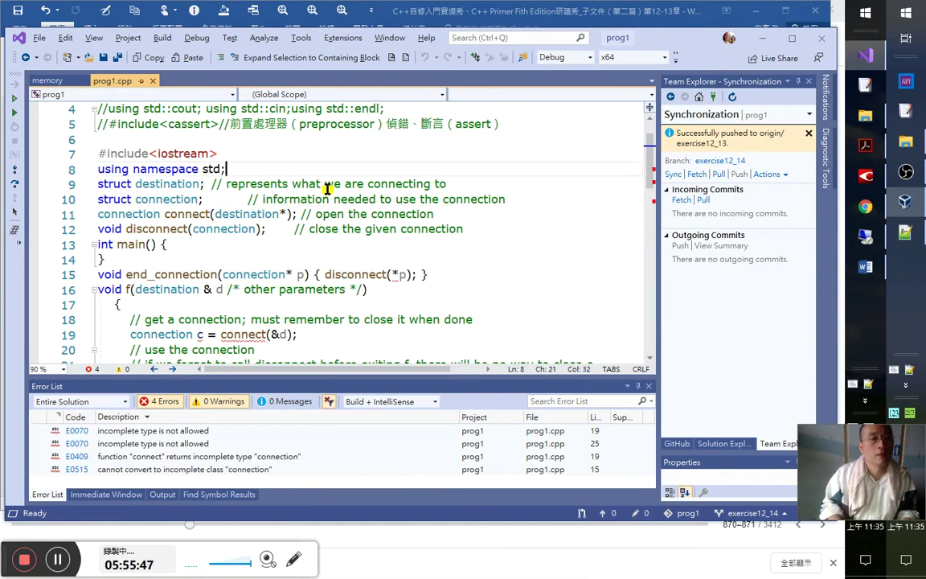
- Paste the exercise 12.14 statement as a // comment after using namespace std
key("Return")
type("//")
type("寫出一個你自己版本的函式，用shared_ptr來管理connection。")
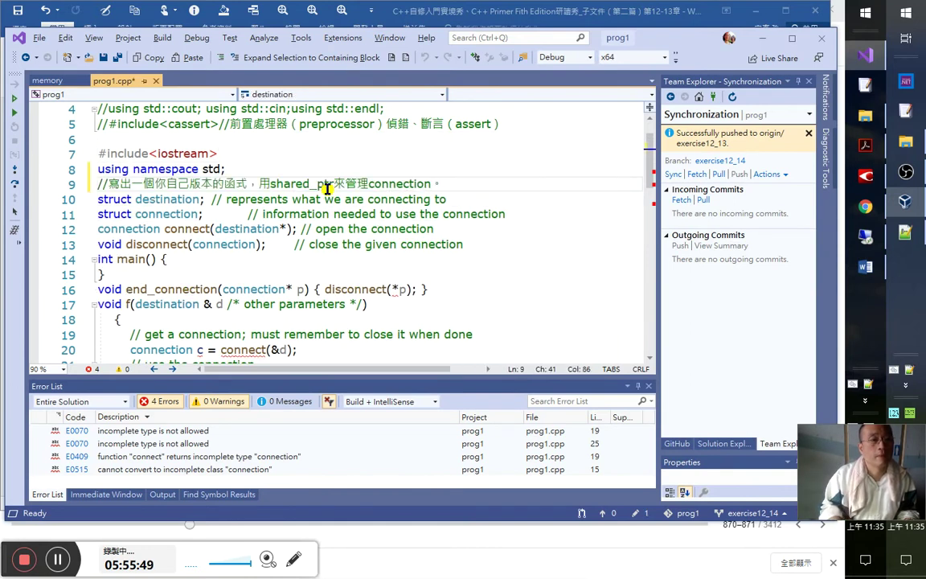
left_click(328, 189)
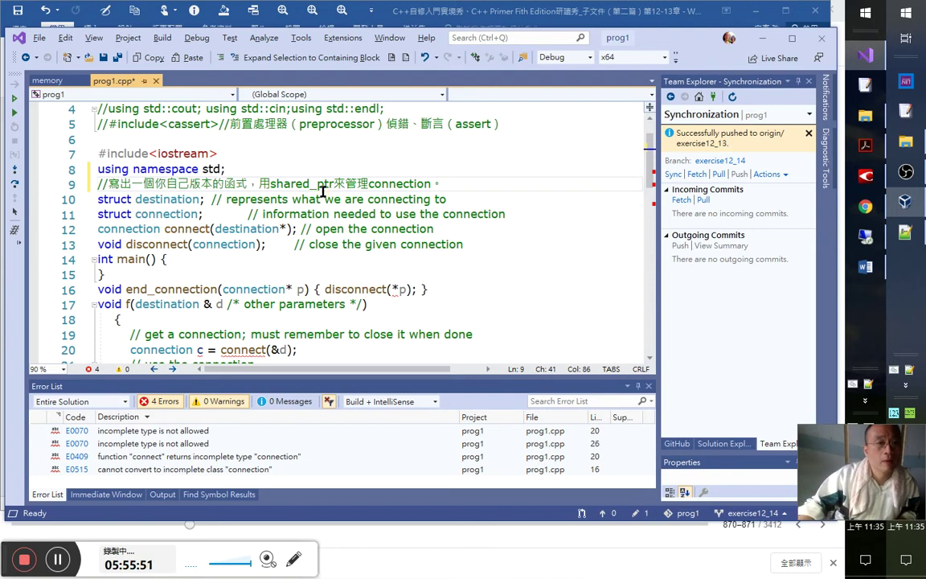
left_click(177, 184)
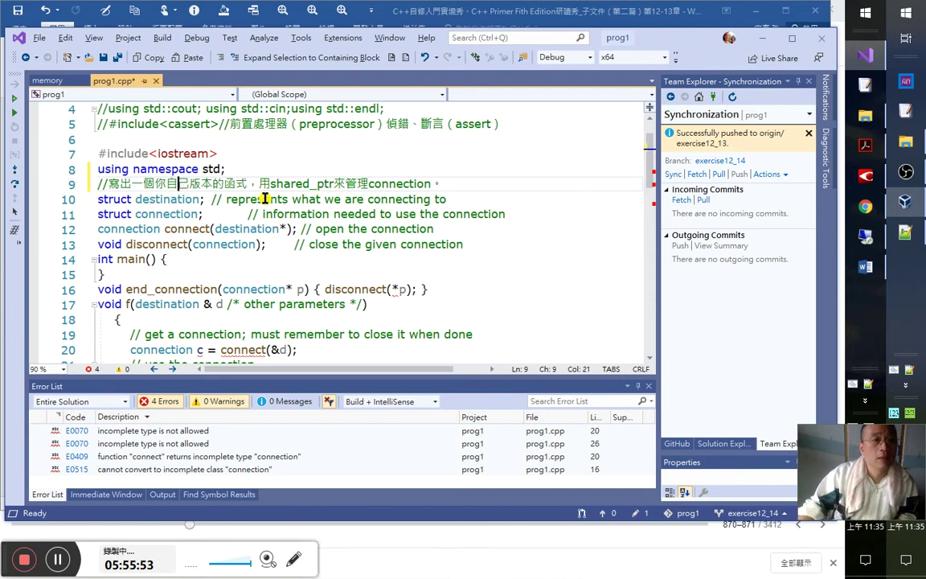
key("Right")
key("Right")
key("Right")
key("Right")
key("Right")
key("Right")
key("Right")
key("Right")
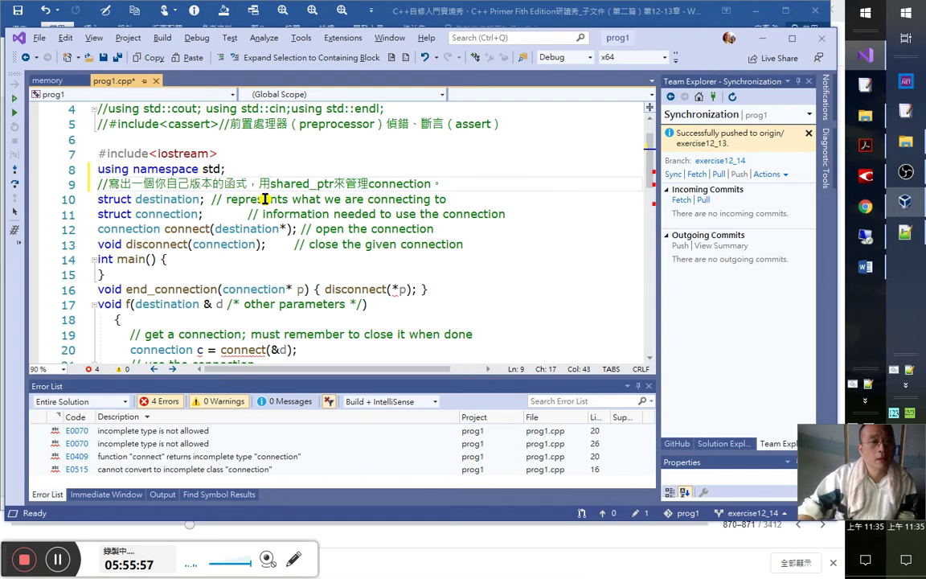
- Move through prog1.cpp down to the end_connection function on line 16
key("Down")
key("Down")
scroll(285, 244, "down", 1)
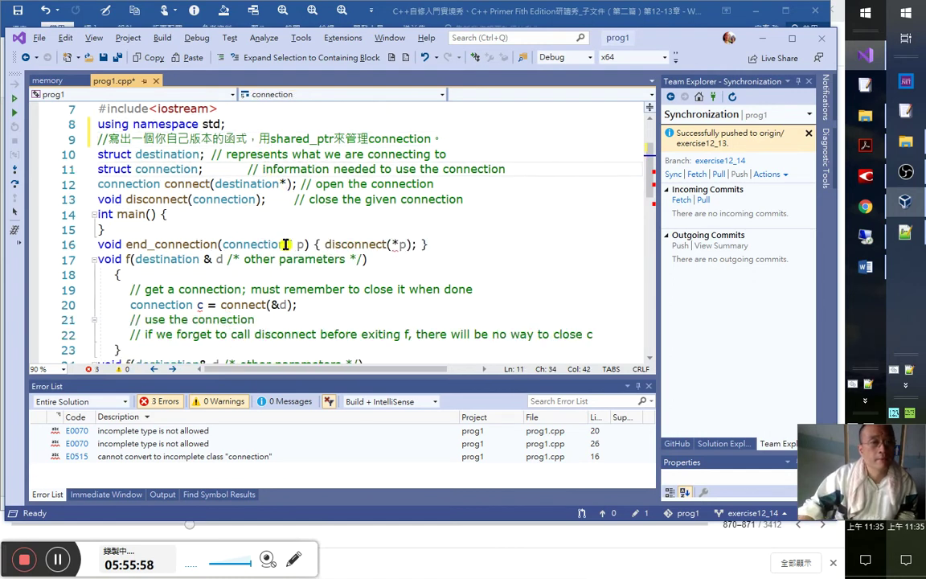
left_click(250, 213)
left_click(238, 259)
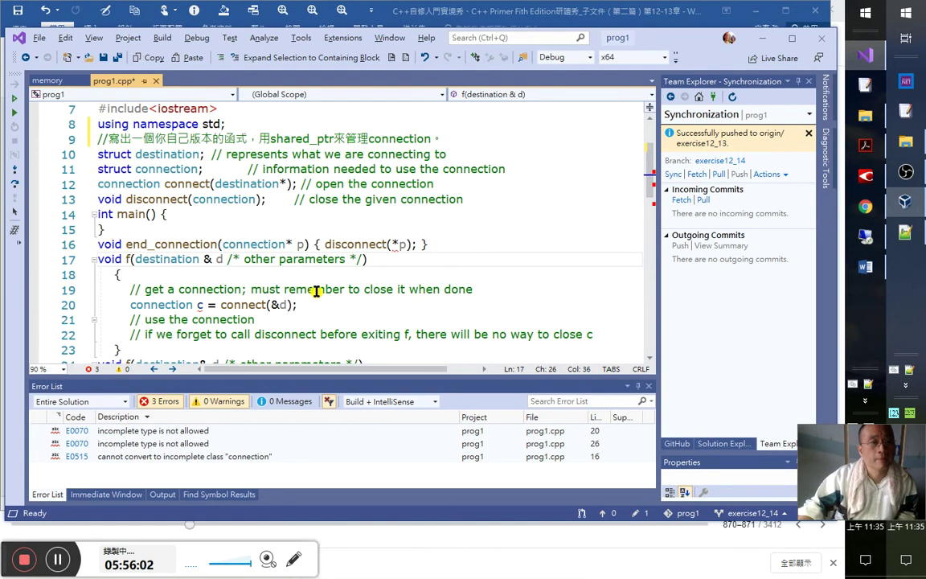
left_click(200, 243)
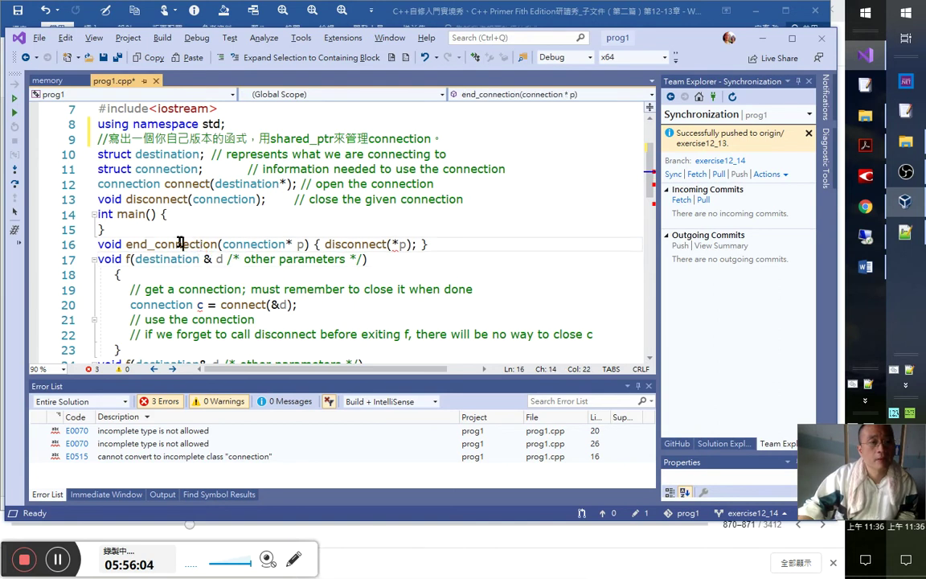
left_click(483, 231)
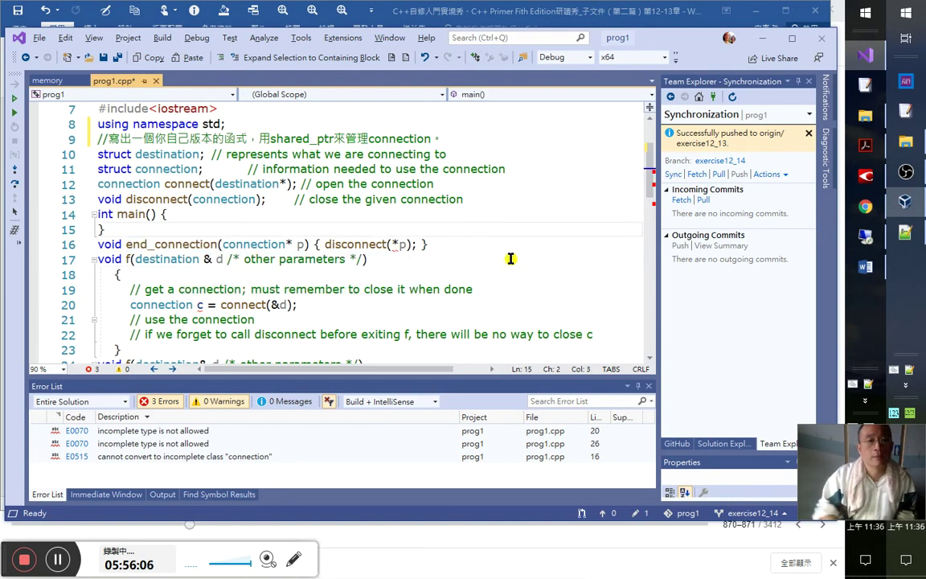
key("Down")
- Highlight disconnect and connection on line 16 to inspect their references
key("End")
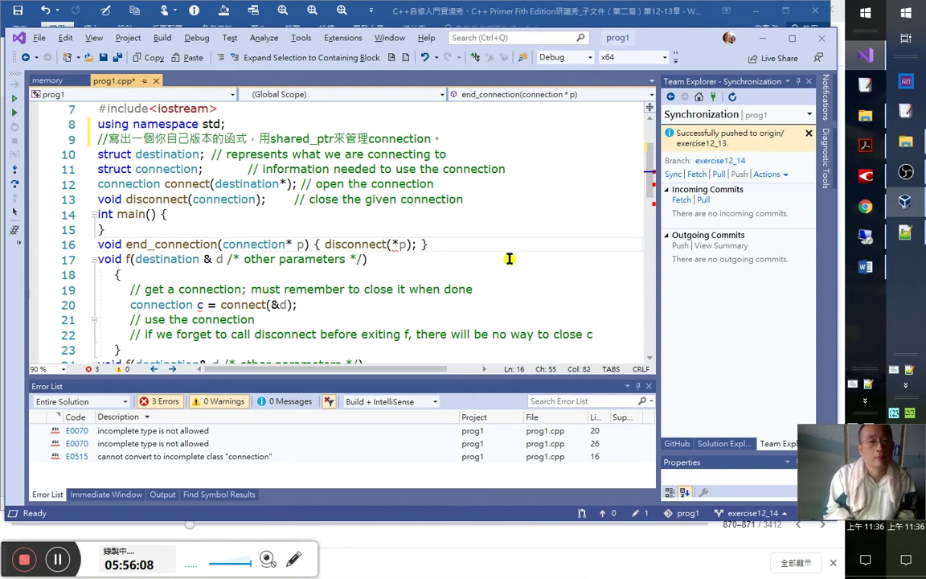
key("Home")
key("Right")
key("Right")
key("Right")
key("Right")
key("Right")
key("Right")
key("Right")
key("Right")
key("Right")
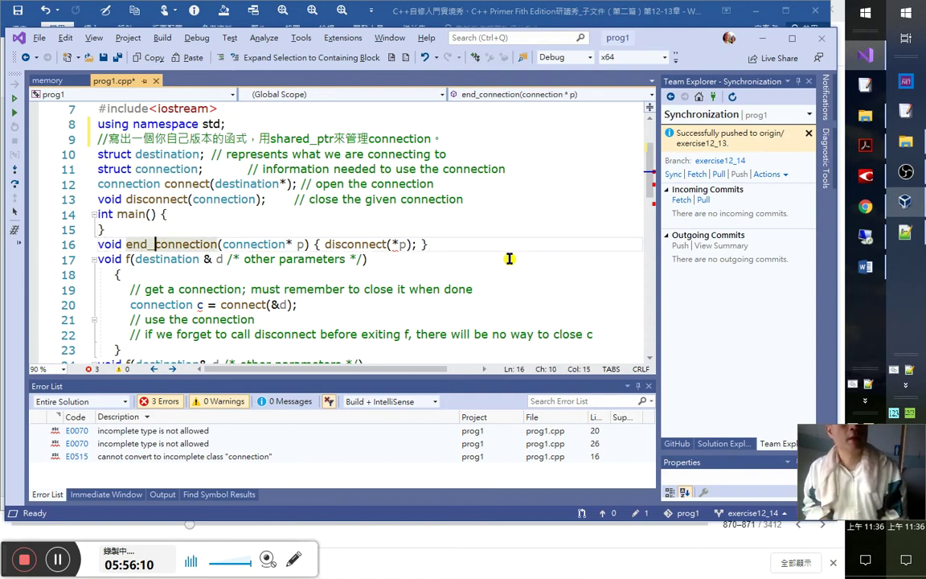
key("Right")
key("Right")
key("Right")
key("Right")
key("Right")
key("Right")
key("Right")
key("Right")
key("Right")
key("Right")
key("Right")
key("Right")
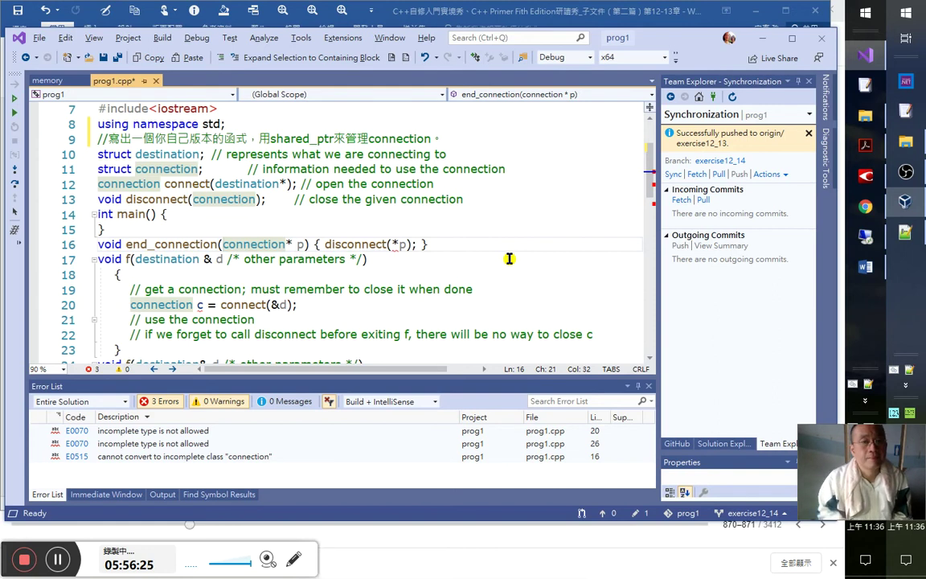
double_click(382, 244)
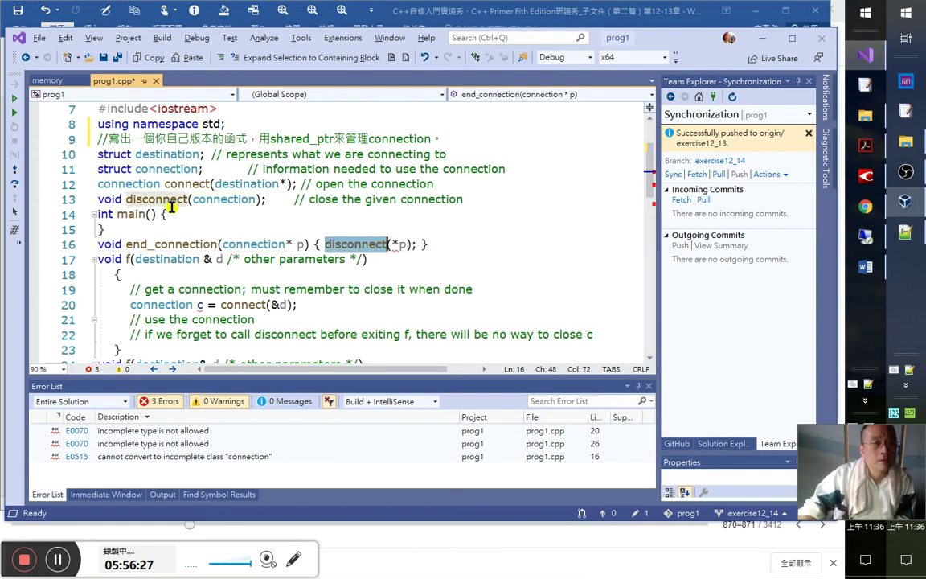
double_click(249, 199)
left_click(308, 243)
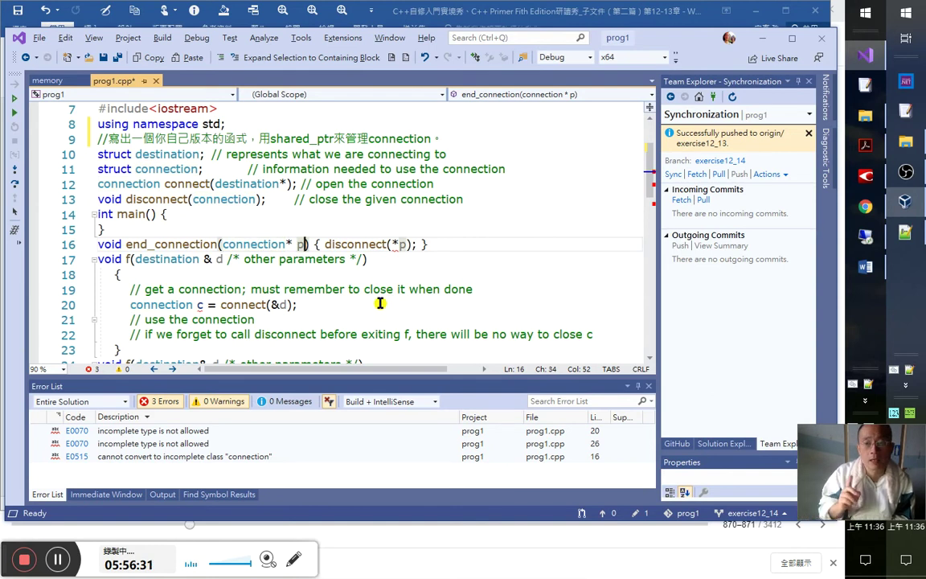
- Add the comment //課本用普通指標，我們用智慧指標 at the end of line 16
type("/")
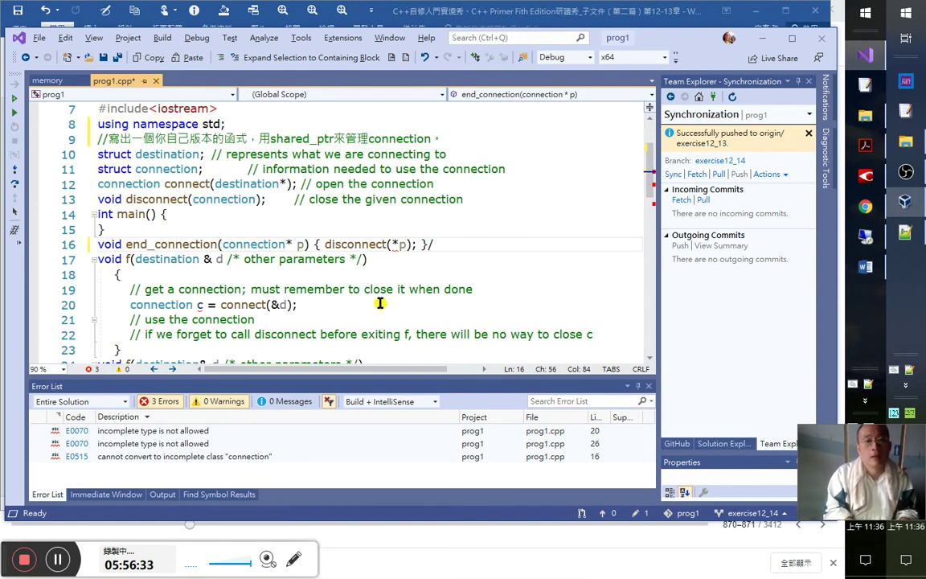
type("ye")
key("BackSpace")
key("BackSpace")
type("b")
type("課本用")
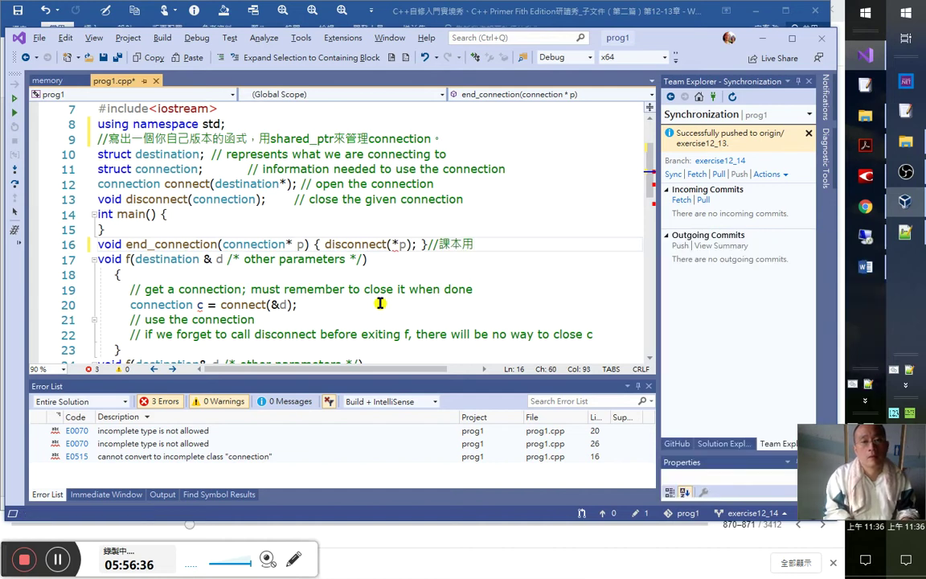
type("yb")
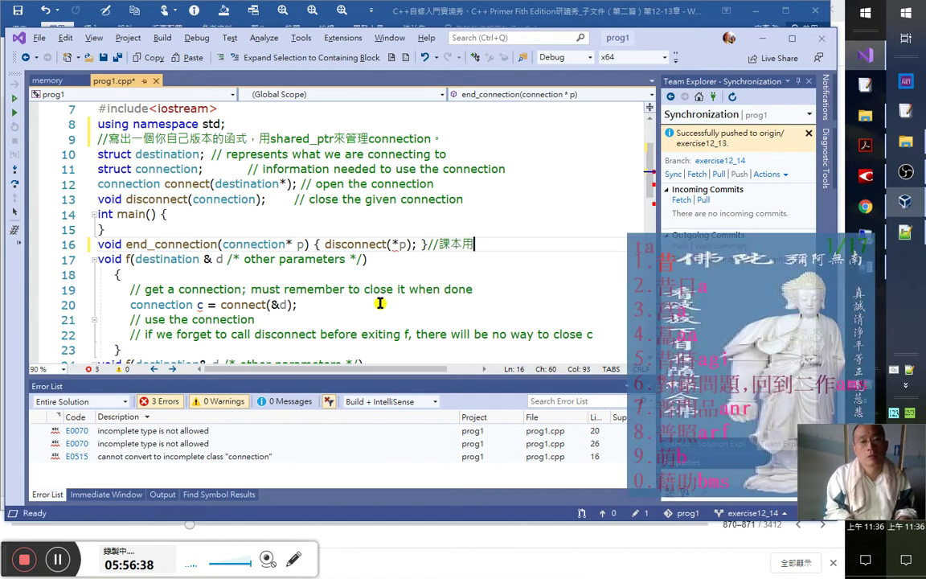
type("c")
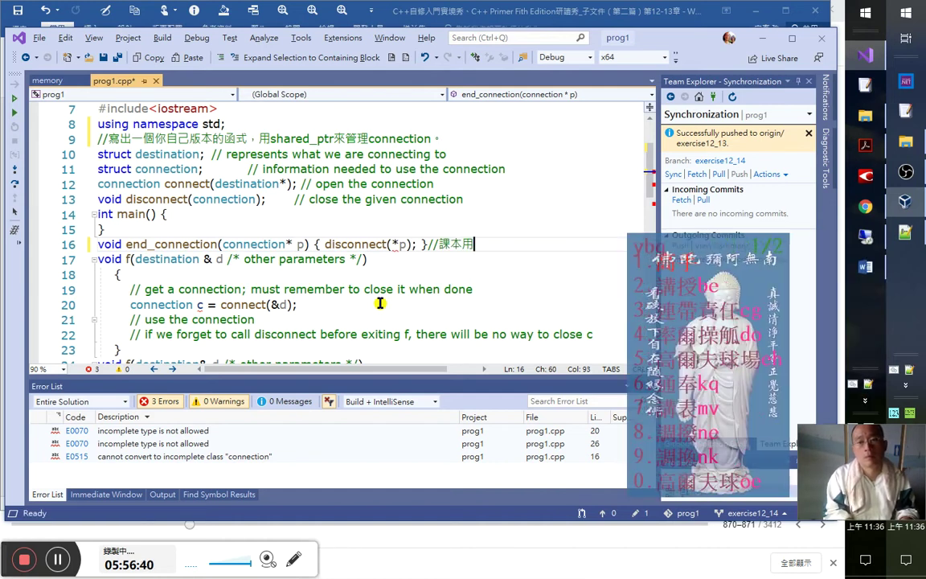
key("Escape")
type("tbl")
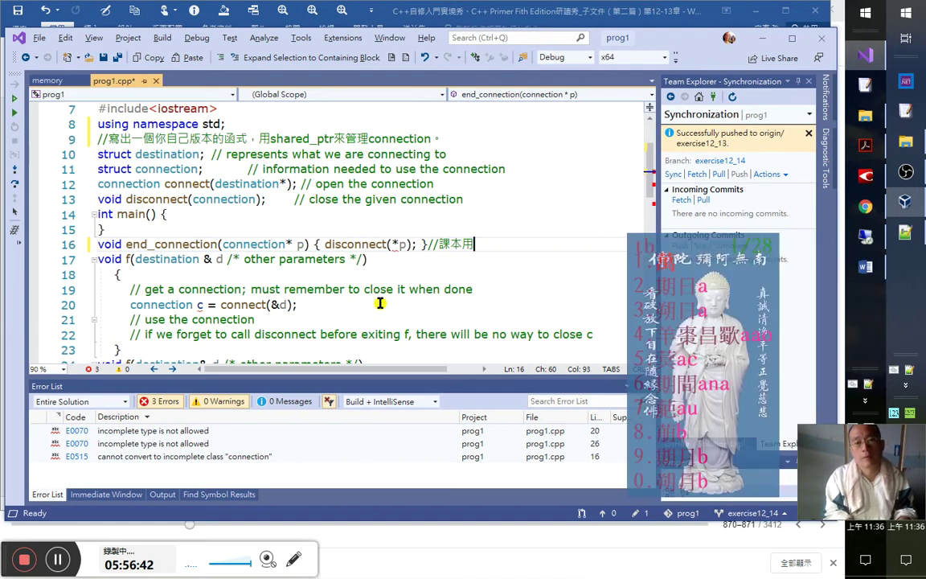
type("普通指標，")
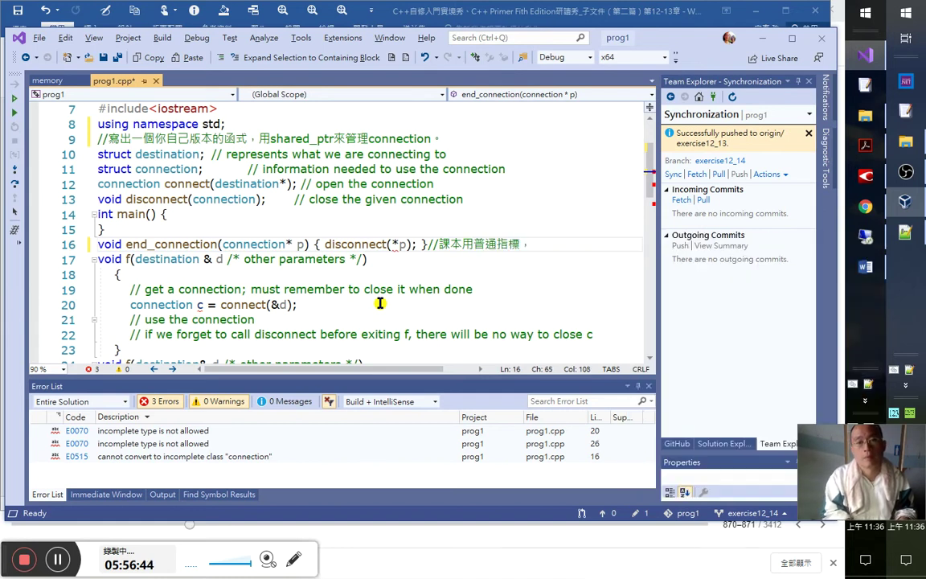
type("我們用")
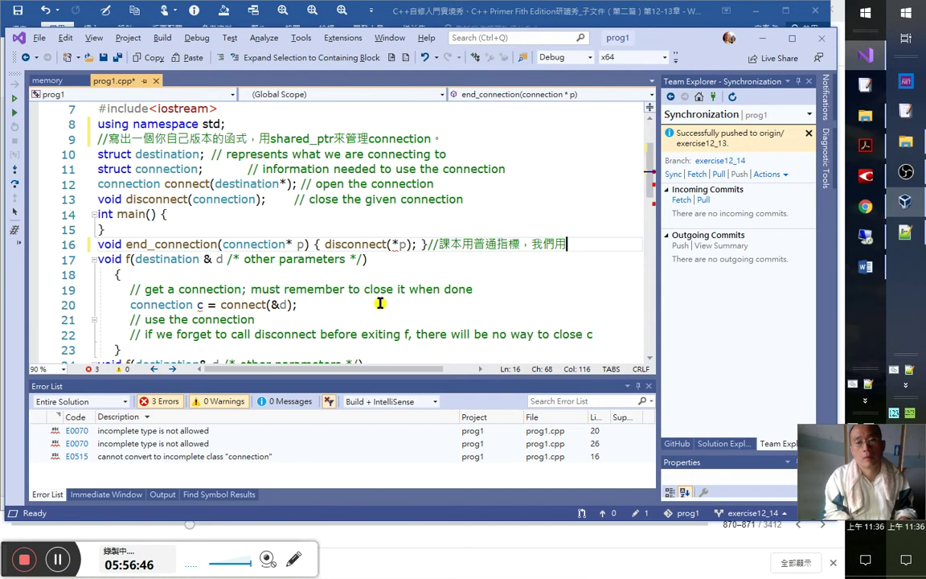
type("oag")
type("智慧指標")
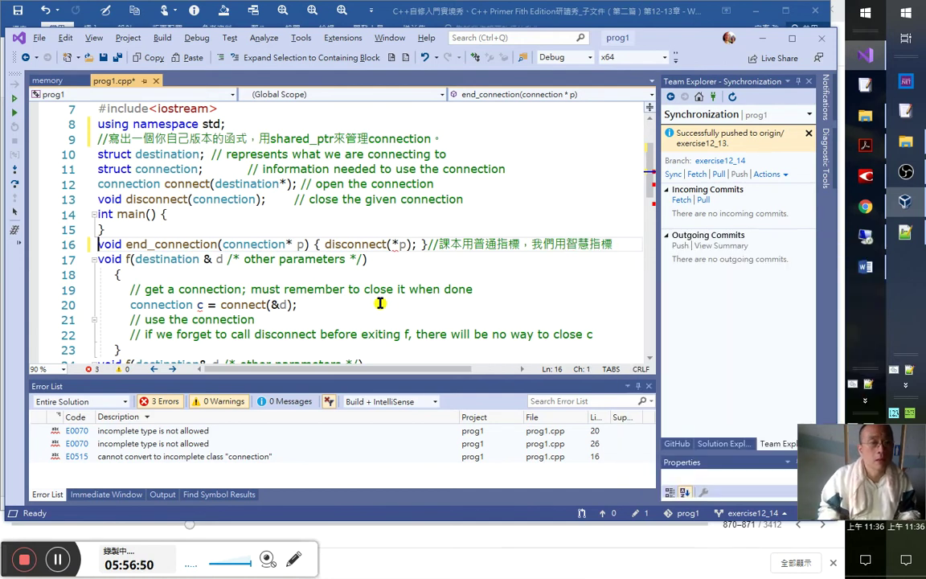
- Inspect end_connection, the disconnect declaration on line 13, and the error on *p
left_click(194, 243)
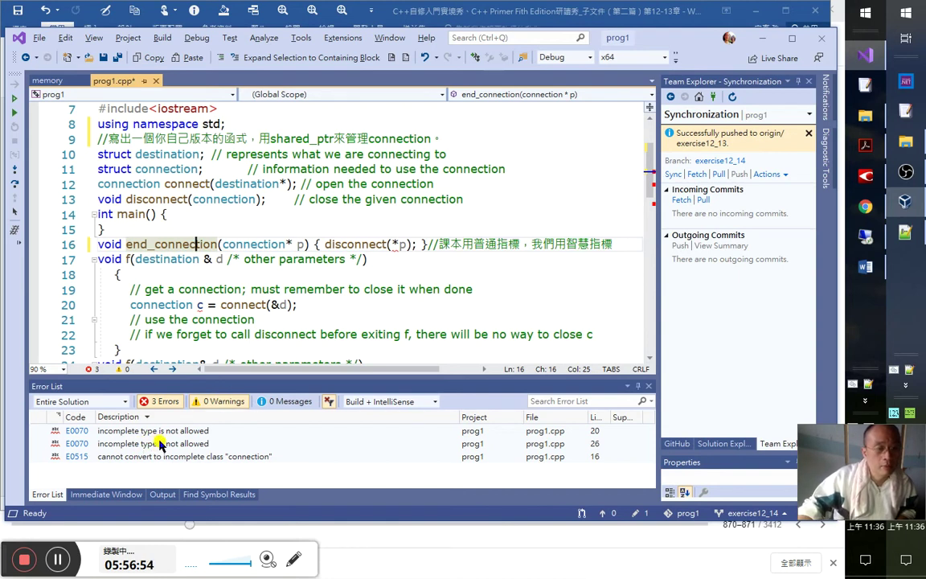
left_click(385, 243)
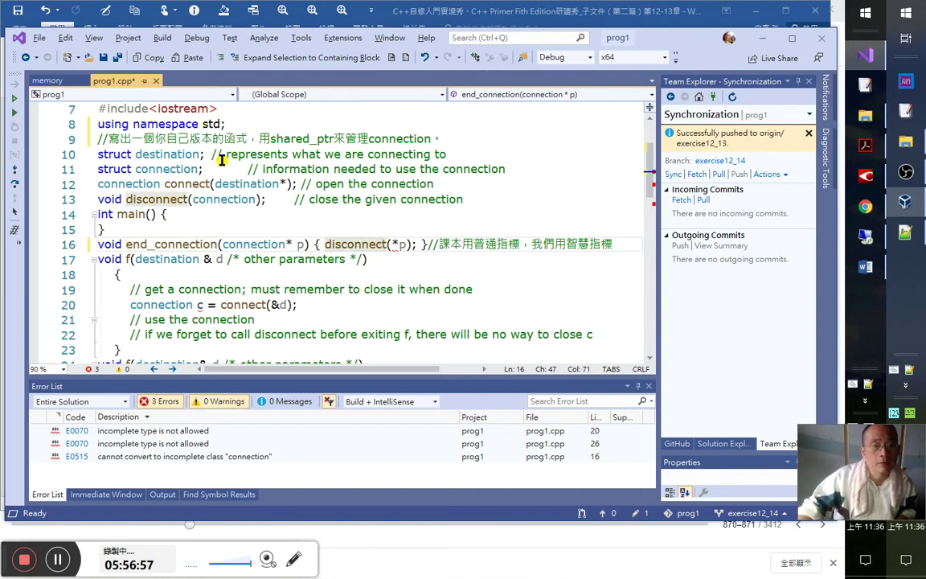
left_click(162, 197)
left_click(234, 198)
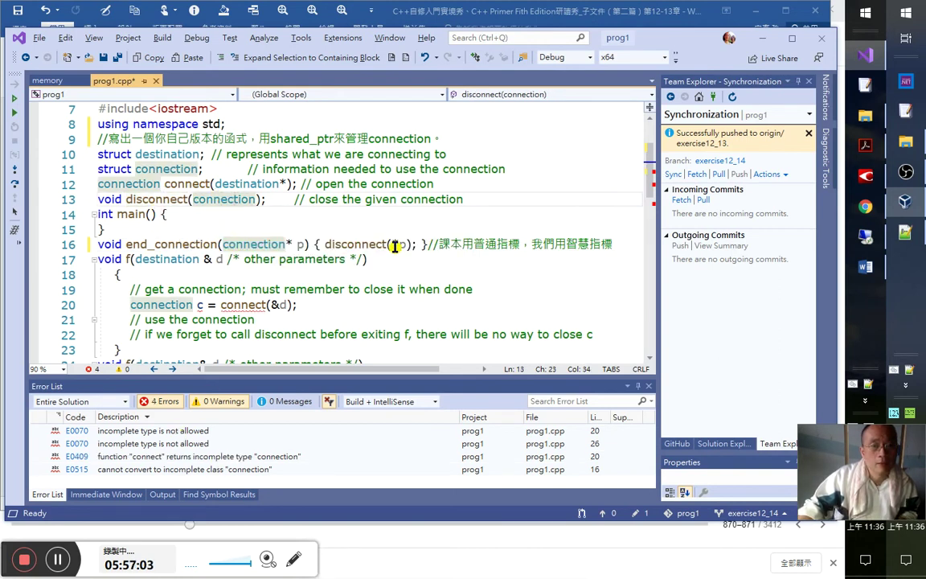
mouse_move(394, 247)
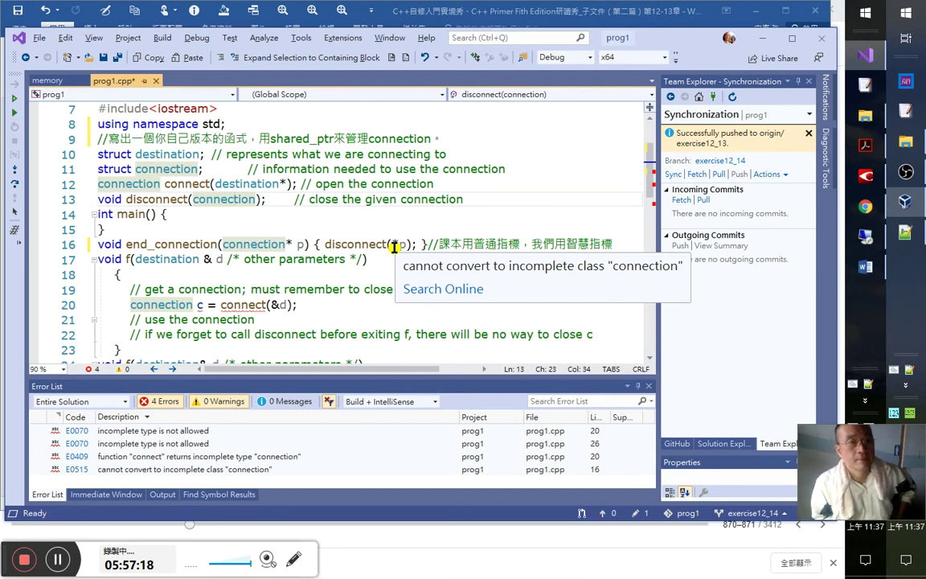
- Give the connection and destination structs on lines 11 and 10 empty {} bodies
key("Up")
key("Up")
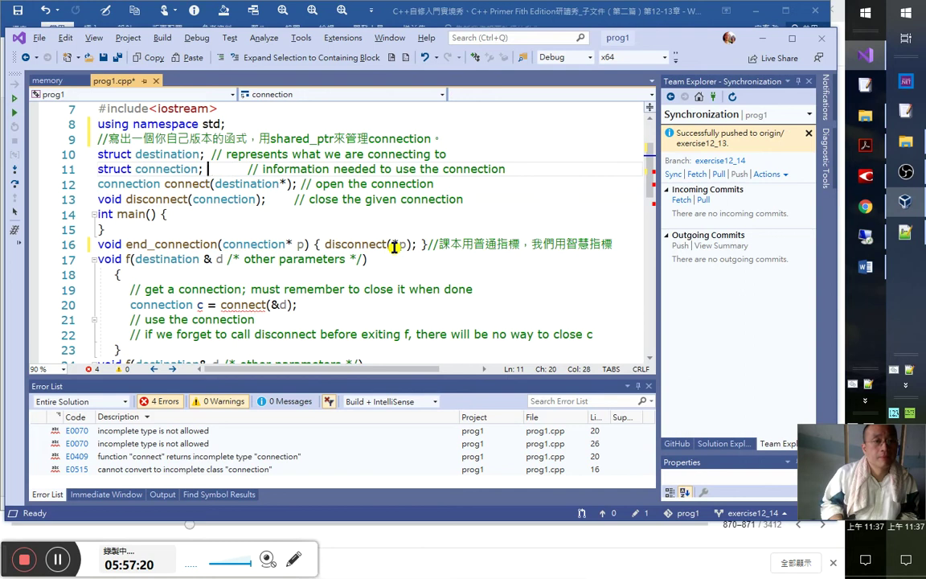
key("Left")
key("Left")
type("\\")
key("BackSpace")
type("{")
key("Up")
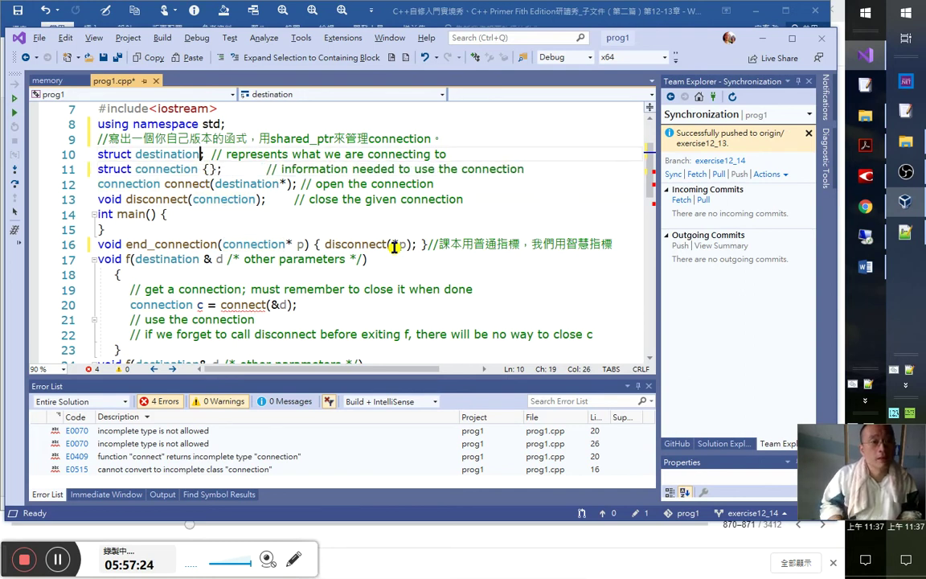
type("{")
key("Down")
key("Down")
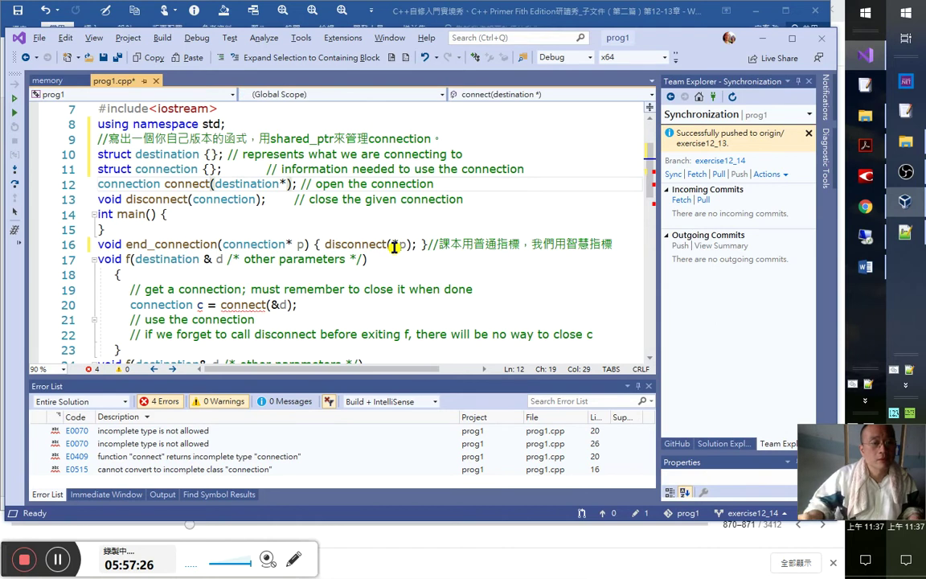
- Recheck the disconnect call on line 16 and select its connection parameter type
left_click(391, 244)
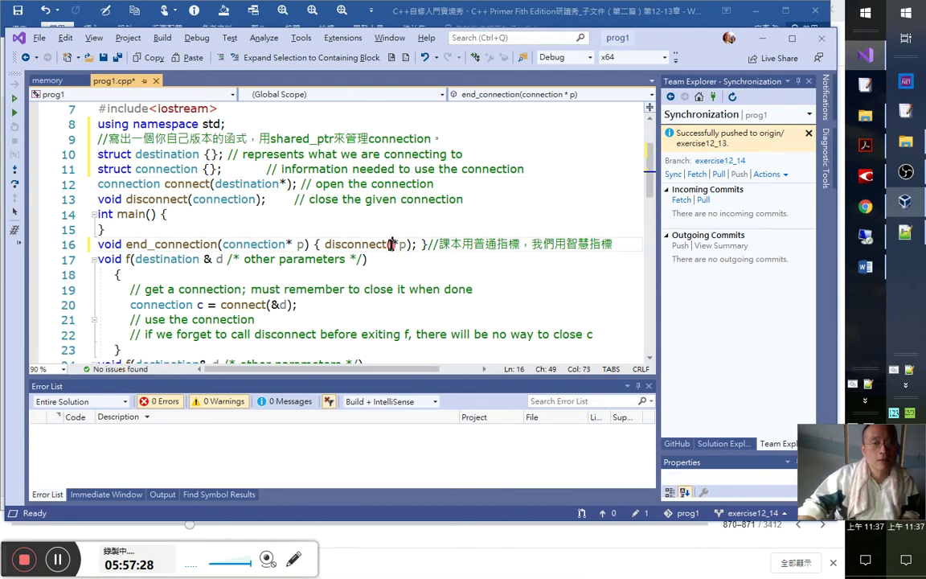
left_click(222, 169)
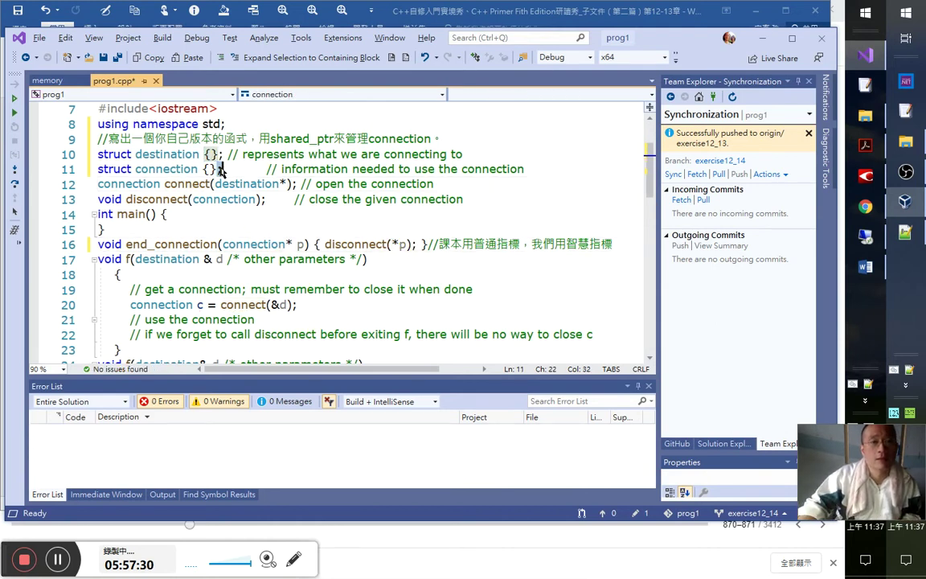
left_click(268, 173)
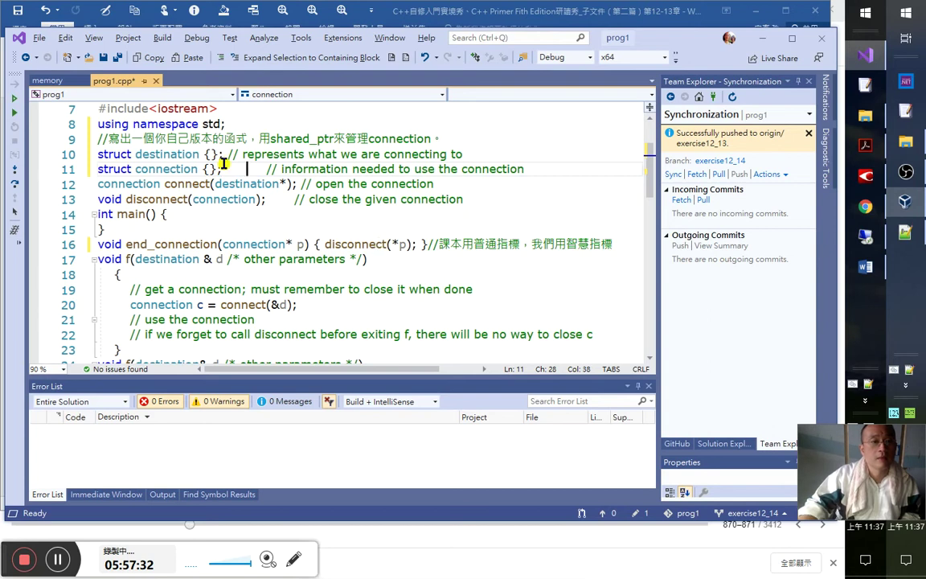
left_click(383, 246)
left_click(300, 245)
left_click(279, 245)
key("Left")
key("Left")
key("Left")
key("Left")
key("Left")
key("Left")
key("Left")
key("Left")
key("Left")
key("Left")
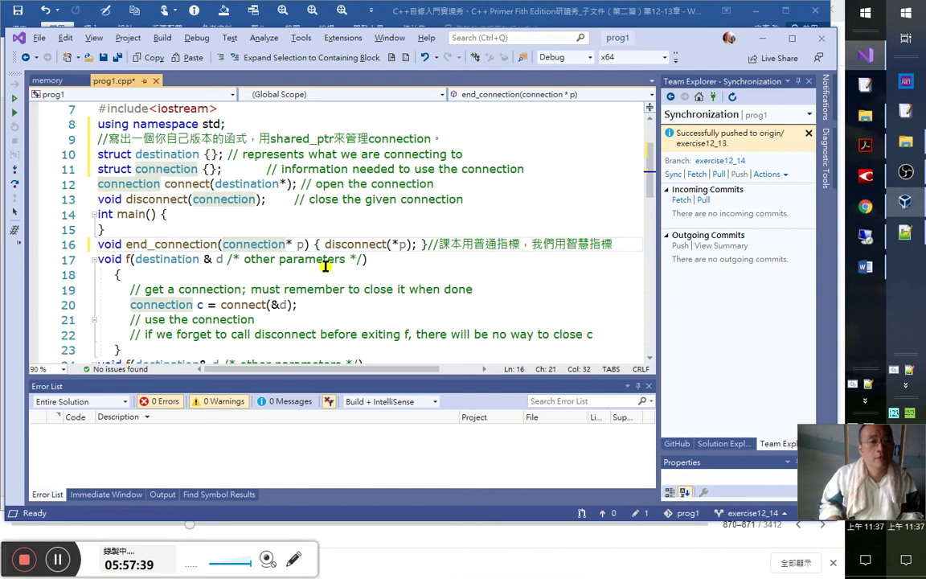
key("shift+Right")
key("shift+Right")
key("shift+Right")
key("shift+Right")
key("shift+Right")
key("shift+Right")
key("shift+Right")
key("shift+Right")
key("shift+Right")
key("shift+Right")
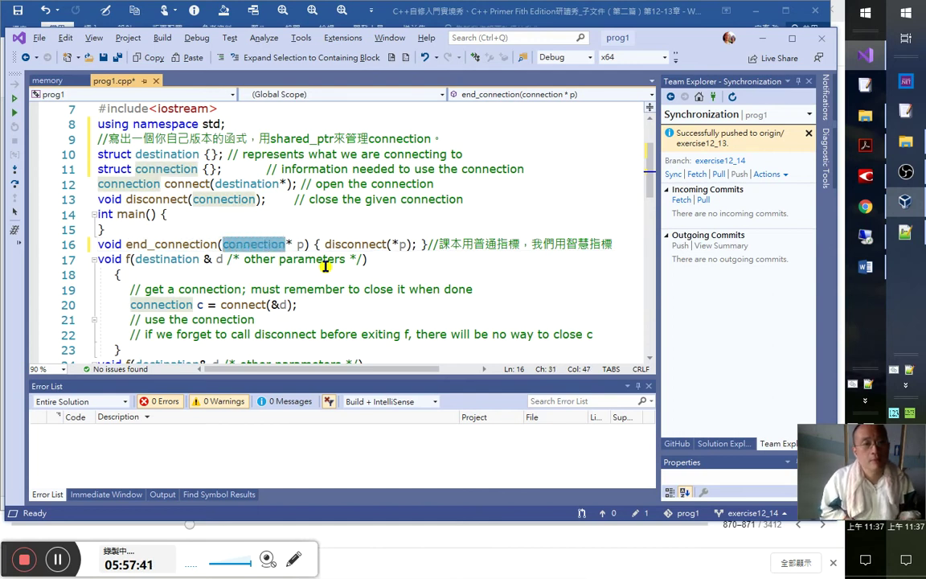
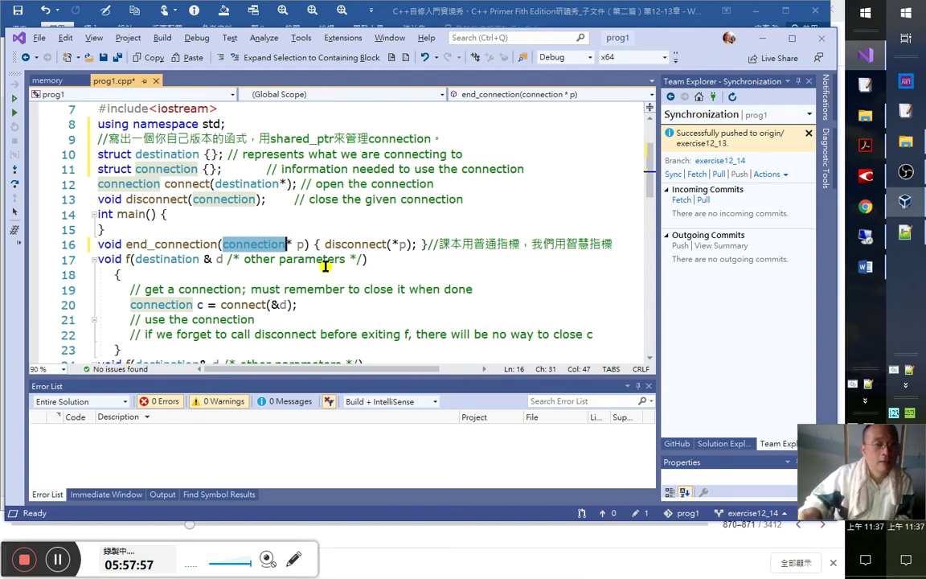
- Duplicate the end_connection definition on line 16 and remove the smart-pointer remark from line 16
scroll(265, 306, "down", 1)
scroll(273, 309, "down", 2)
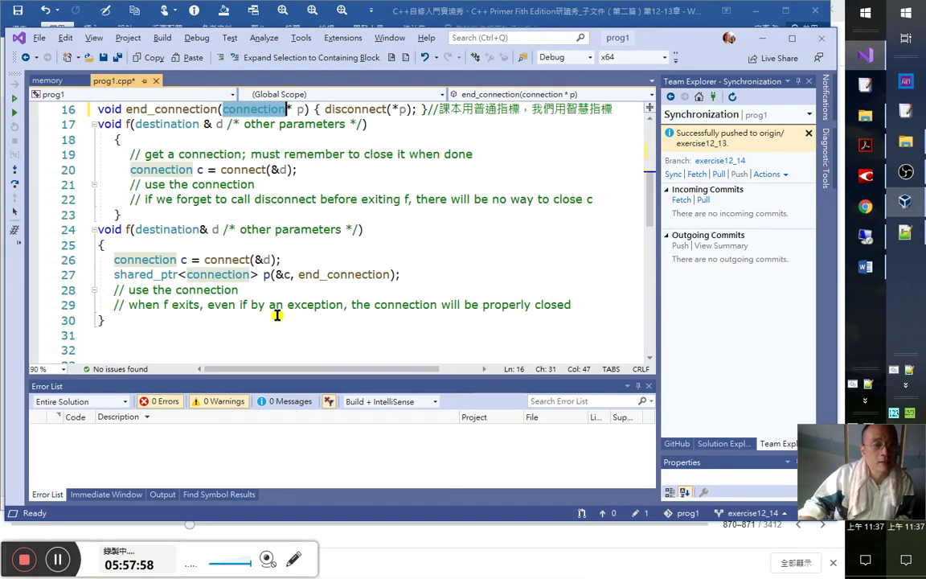
scroll(286, 320, "up", 3)
left_click(308, 244)
left_click(286, 244)
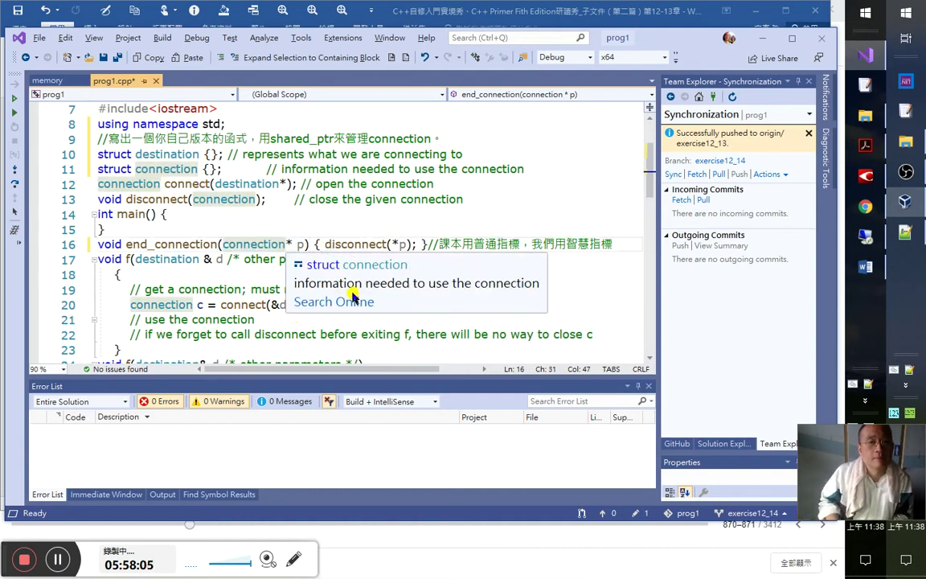
key("ctrl+d")
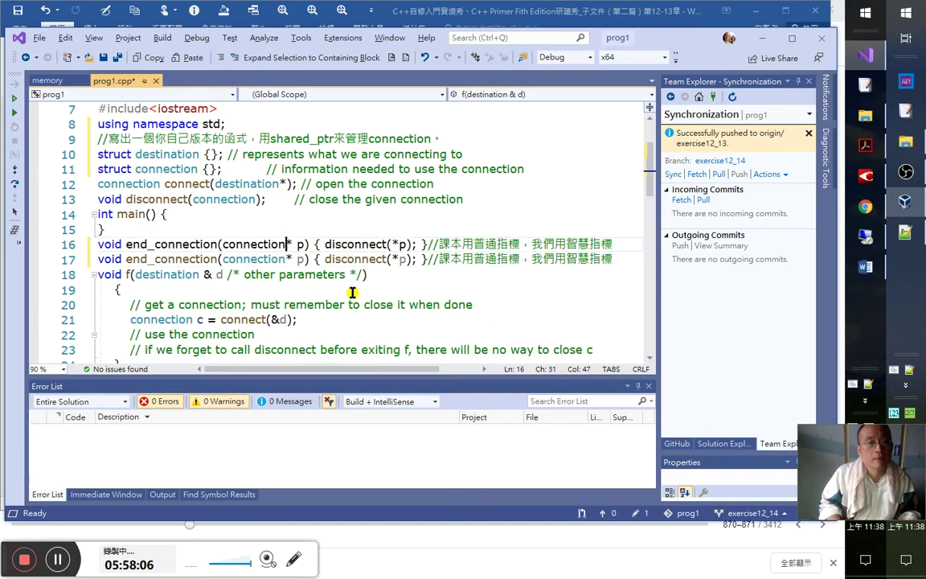
key("End")
key("shift+End")
key("Delete")
- Remove the textbook remark from the copy on line 17 and comment out line 16 with //
key("Down")
key("shift+Left")
key("shift+Left")
key("shift+Left")
key("shift+Left")
key("shift+Left")
key("shift+Left")
key("shift+Left")
key("shift+Left")
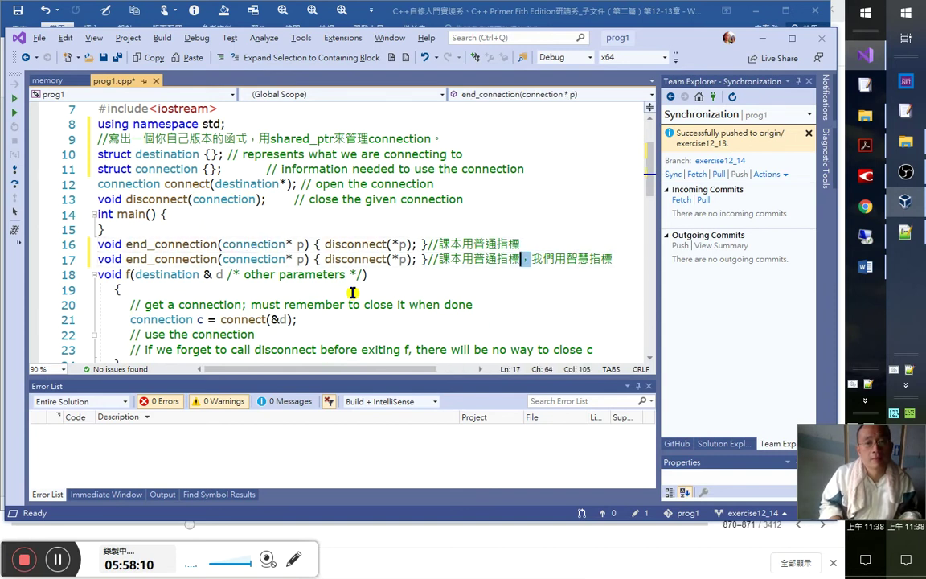
key("Delete")
key("Up")
key("Home")
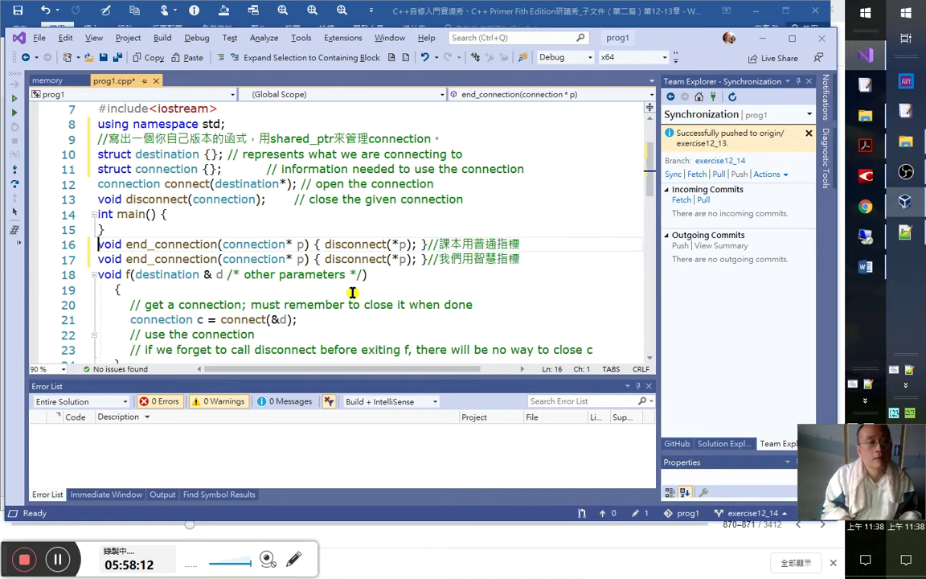
type("//")
key("Down")
key("Right")
key("Right")
key("Right")
key("Right")
key("Right")
key("Right")
key("Right")
key("Right")
key("Right")
key("Right")
key("Right")
key("Right")
key("Right")
key("Right")
key("Right")
key("Right")
key("Right")
key("Right")
key("Right")
key("Right")
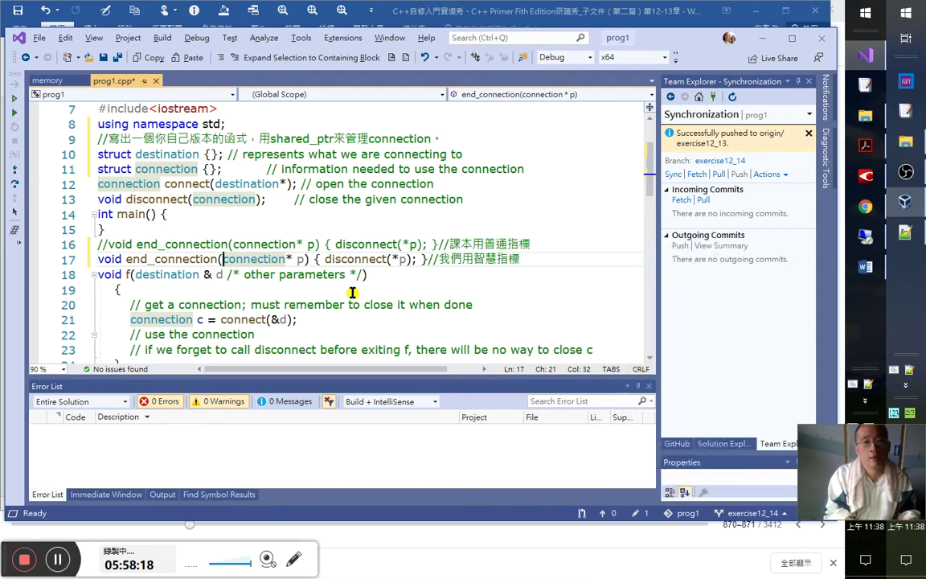
- Change line 17's end_connection parameter from connection* to shared_ptr<connection> p
type("share")
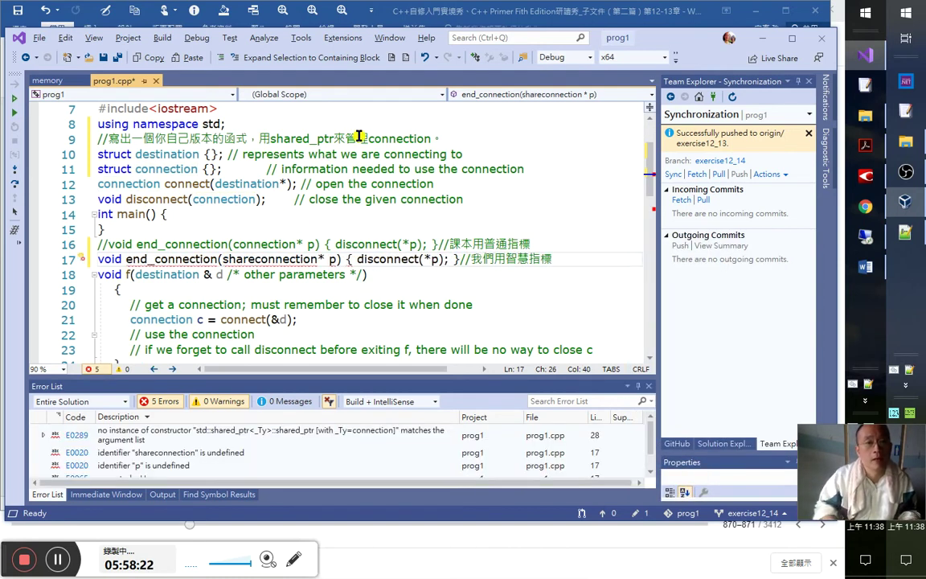
type("d")
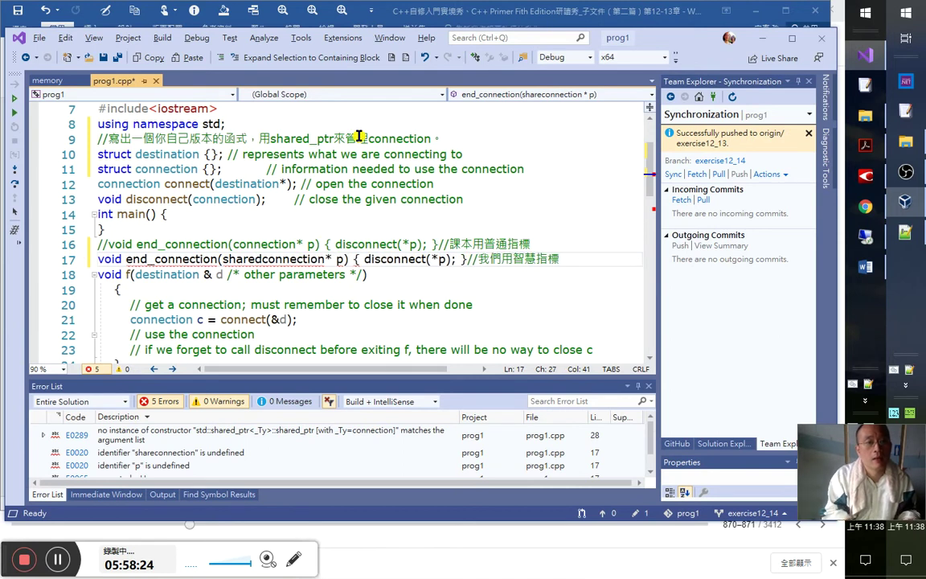
left_click(208, 169)
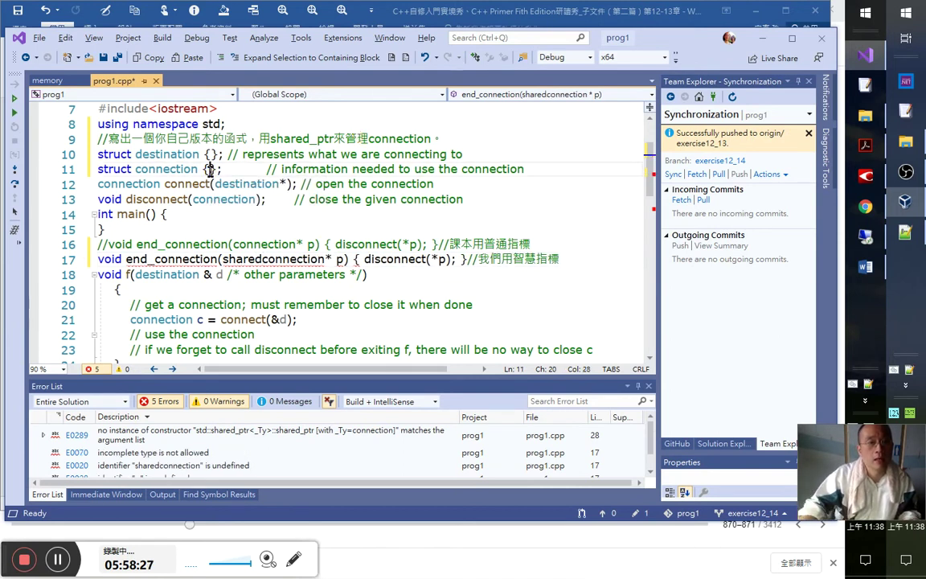
left_click(263, 259)
type("_t")
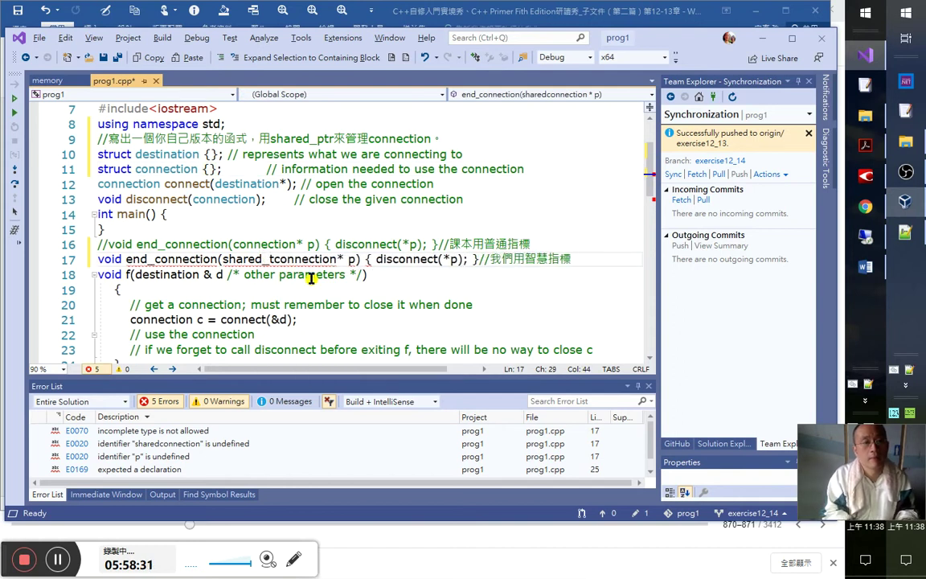
key("BackSpace")
type("ptr<")
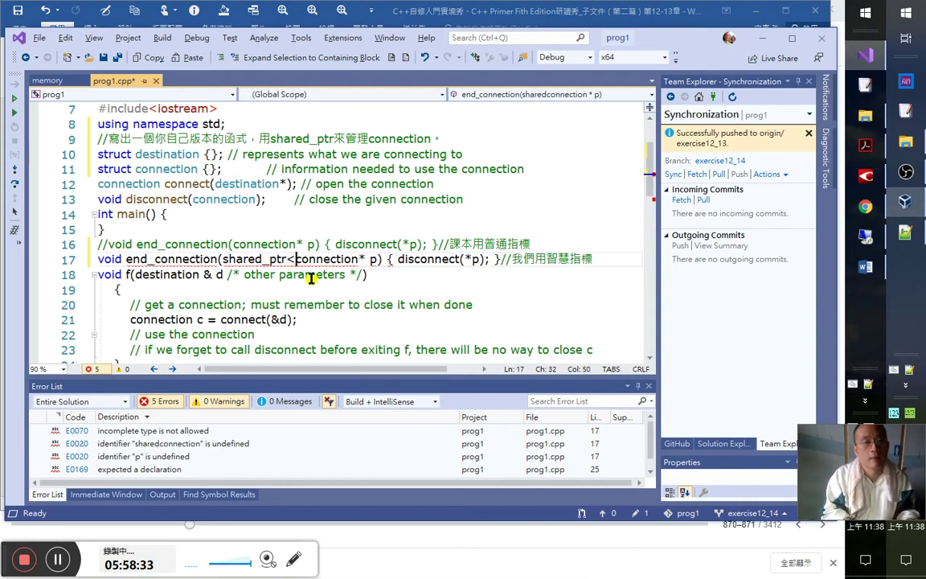
key("Right")
key("Right")
key("Right")
key("Right")
key("Right")
key("Right")
key("Right")
key("Right")
key("Right")
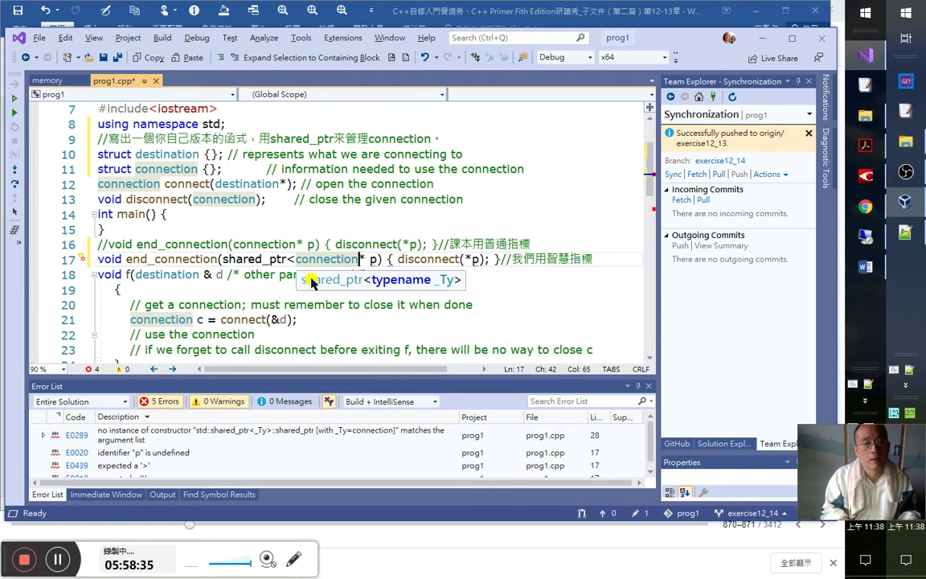
key("Delete")
type(">")
key("Right")
key("Right")
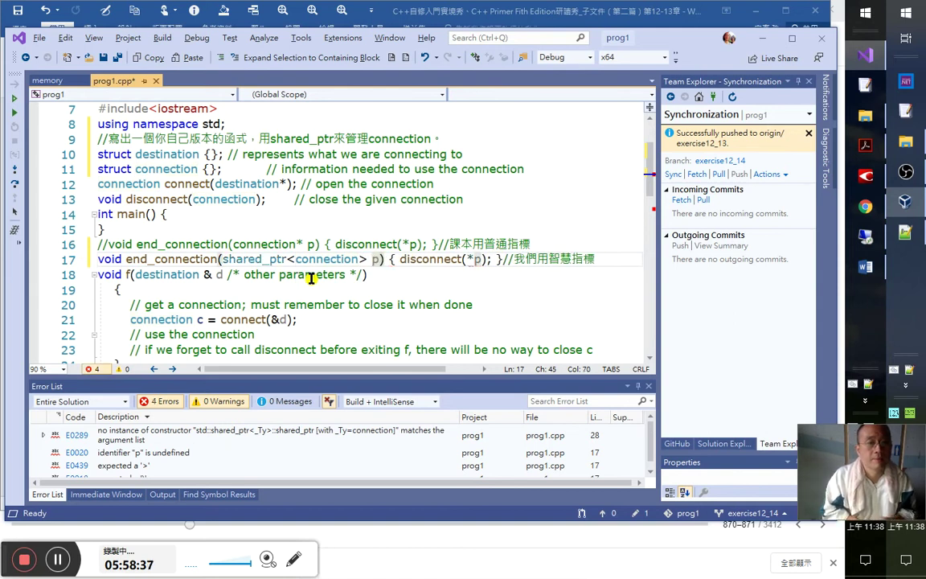
- Rewrite the body call from disconnect(*p) to disconnect(p.get())
key("Right")
key("Right")
key("Right")
key("Right")
key("Right")
key("Right")
key("Right")
key("Right")
key("Right")
key("Right")
key("Right")
key("Right")
key("Right")
key("Right")
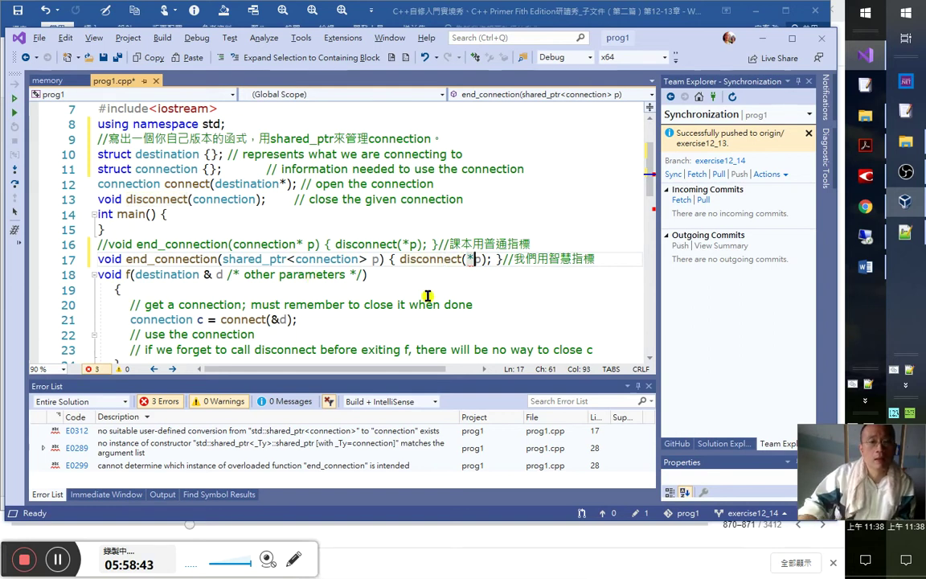
key("Delete")
key("Up")
key("Up")
key("Up")
key("Up")
key("Up")
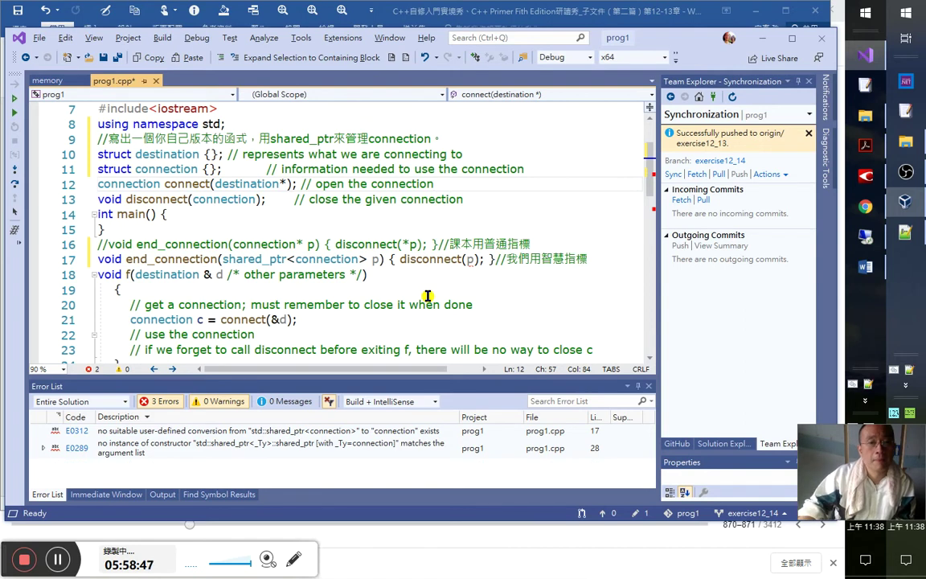
left_click(473, 259)
type(".")
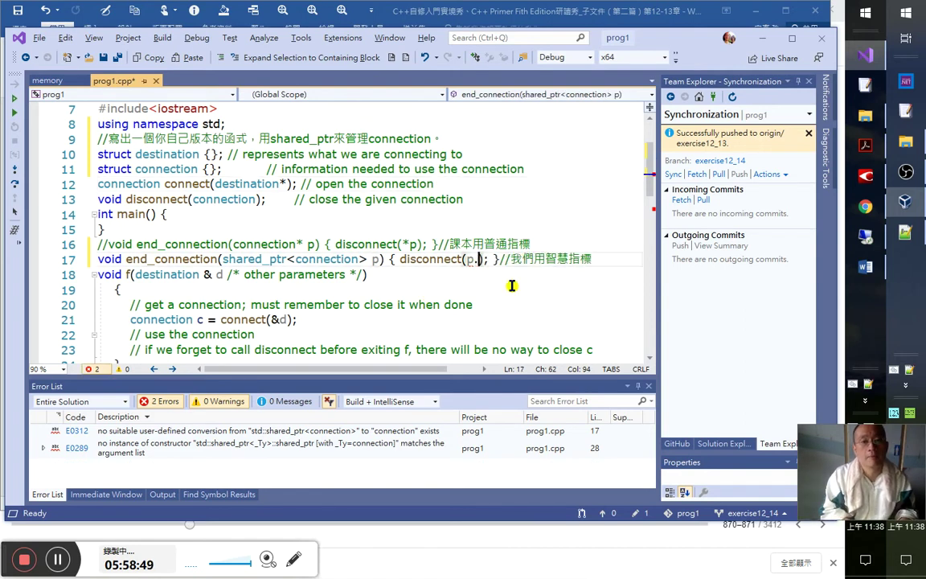
type("get()")
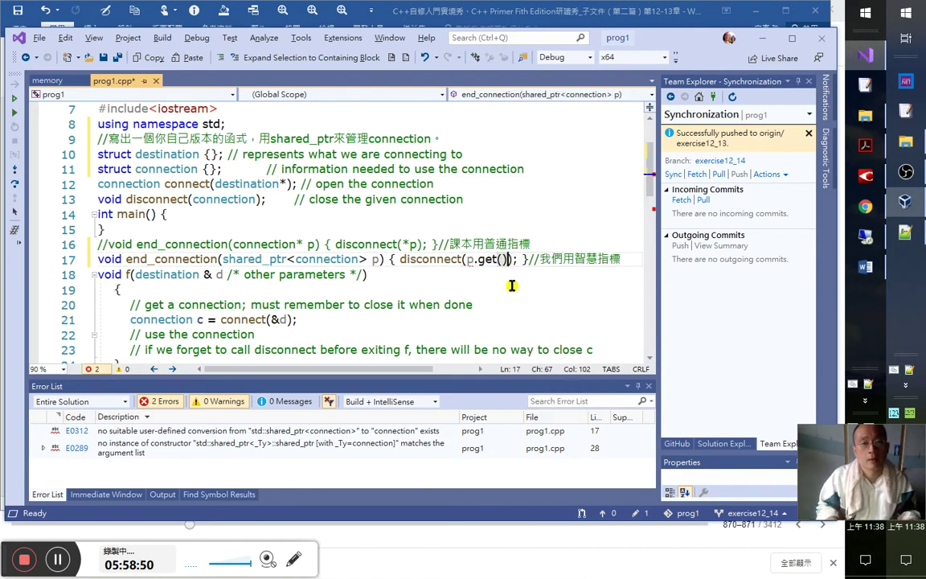
key("Down")
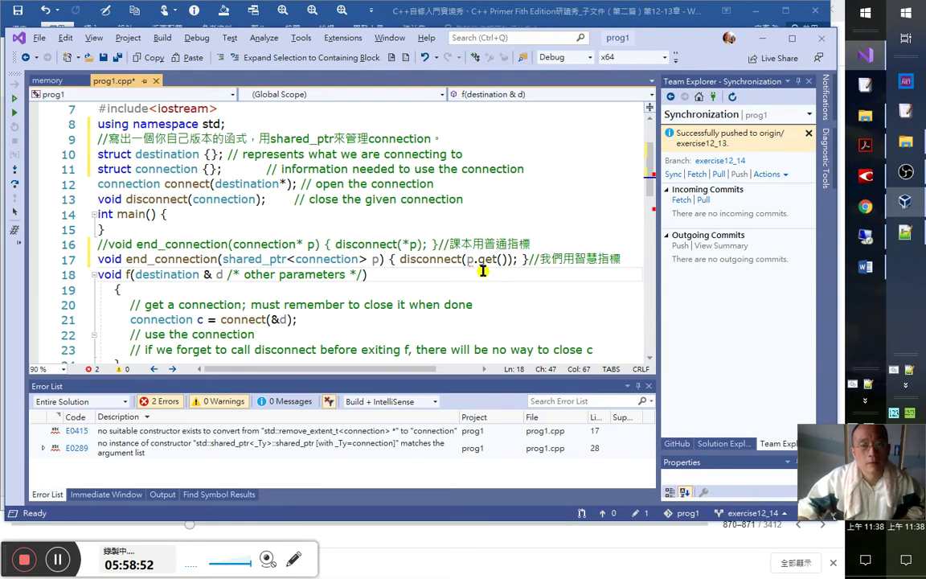
- Make the call disconnect(*p.get()), briefly trying -> instead, then recheck the end_connection errors
mouse_move(472, 259)
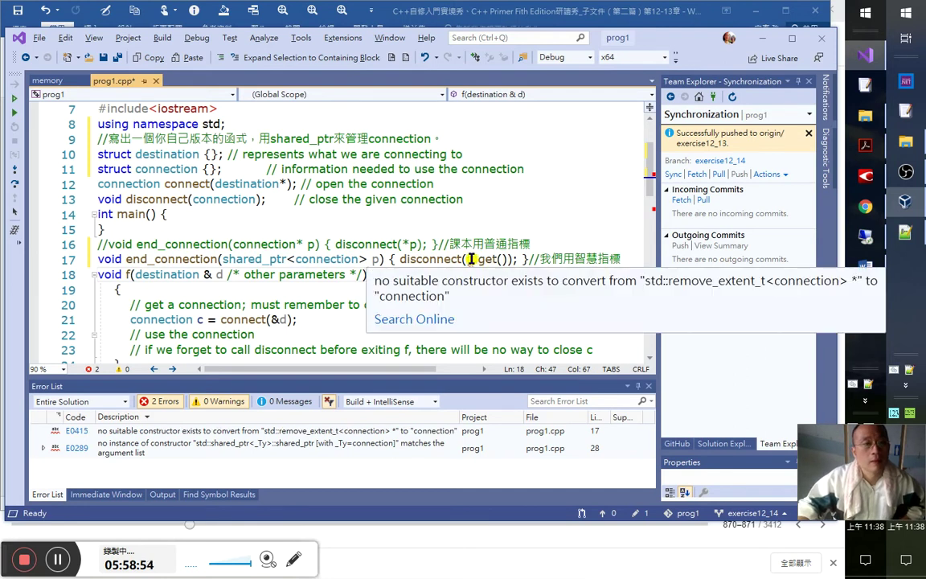
left_click(472, 259)
type("*")
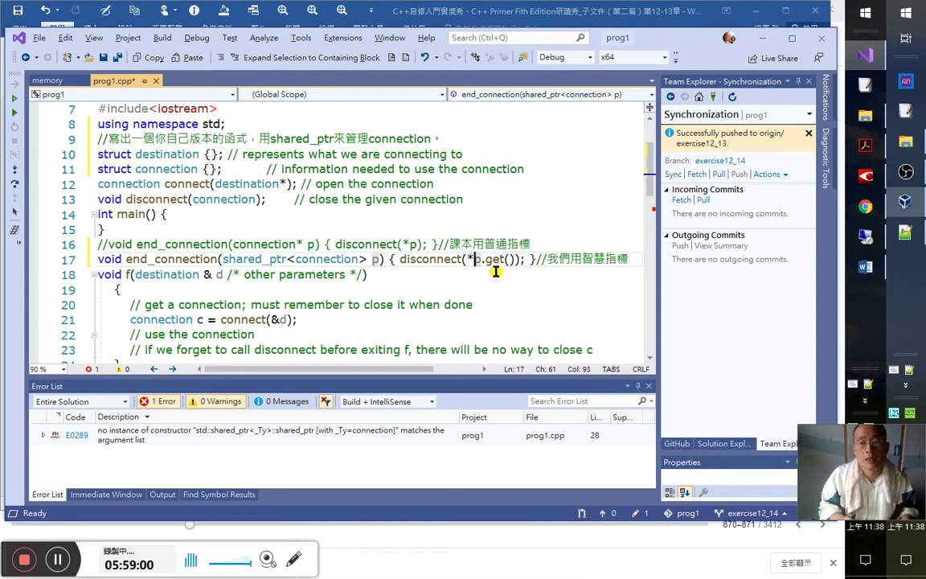
key("Right")
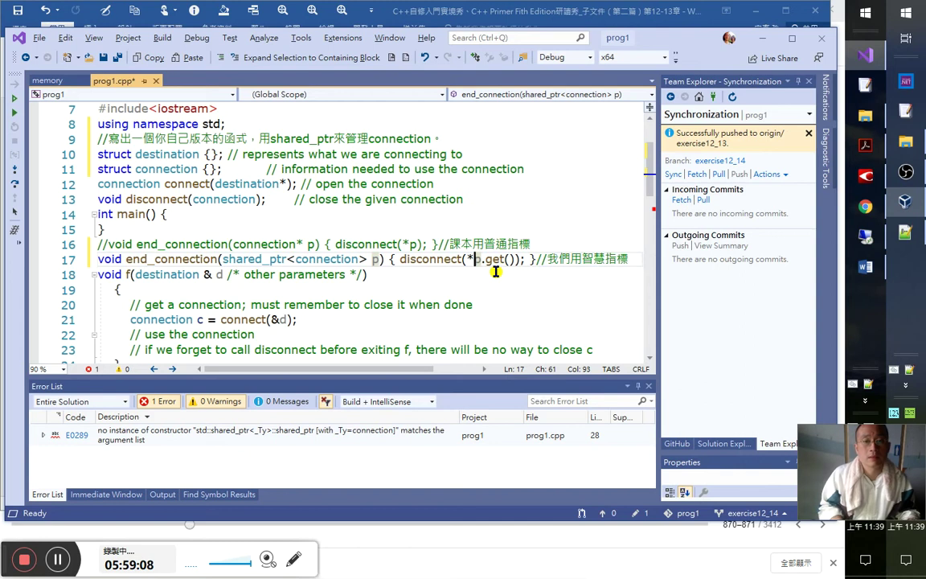
key("Delete")
type("->")
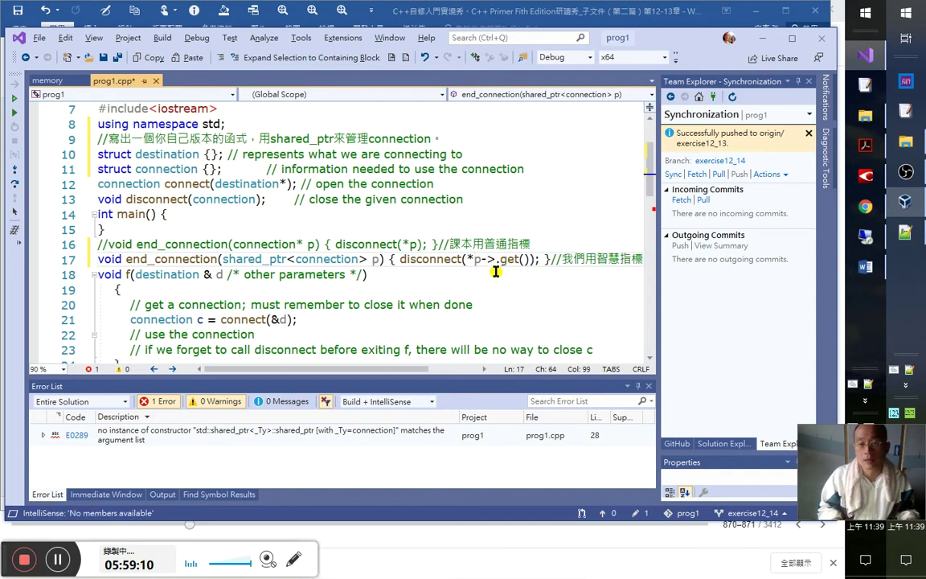
key("BackSpace")
key("BackSpace")
key("shift+Right")
key("shift+Right")
key("shift+Right")
key("shift+Right")
key("shift+Right")
left_click(496, 272)
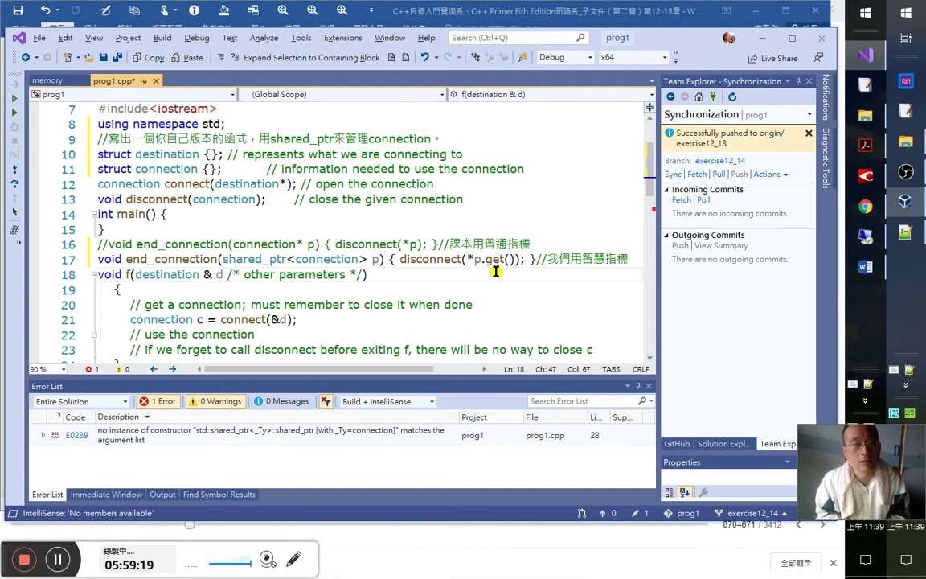
left_click(198, 244)
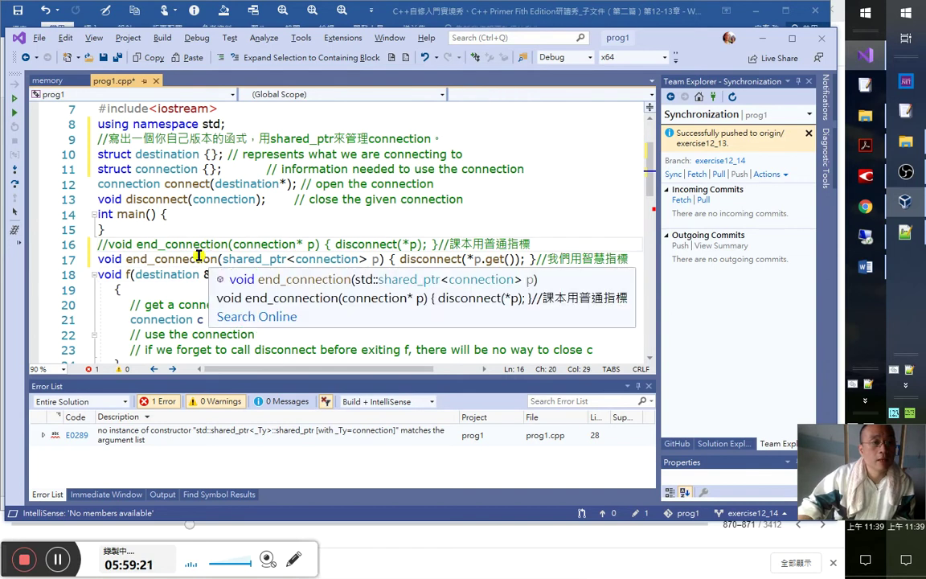
left_click(229, 256)
left_click(16, 194)
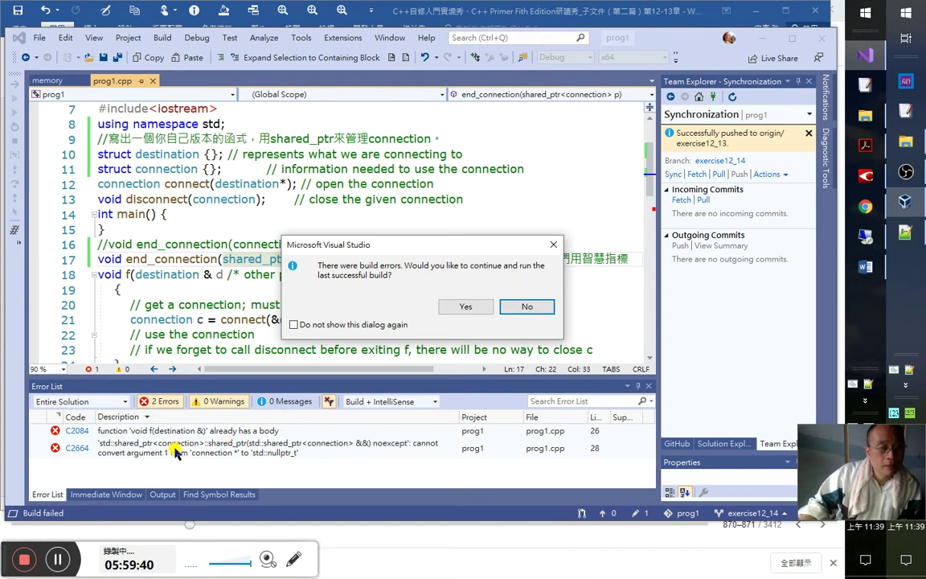
left_click(543, 314)
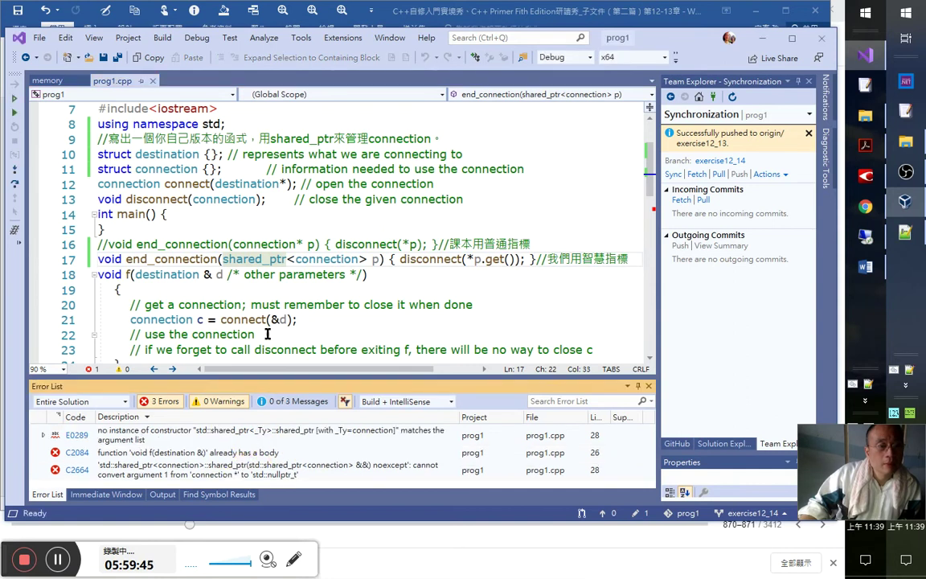
left_click(304, 333)
scroll(306, 333, "down", 2)
mouse_move(309, 336)
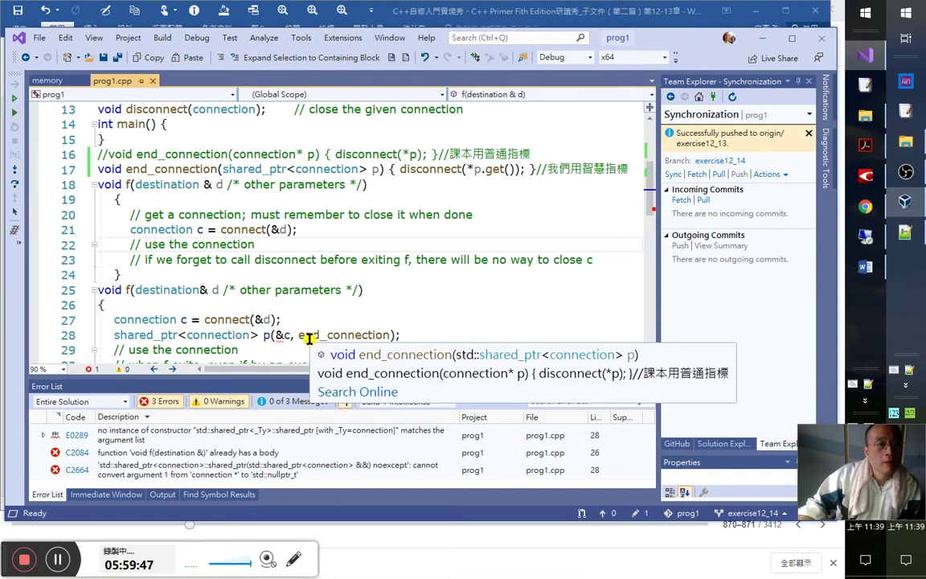
left_click(244, 452)
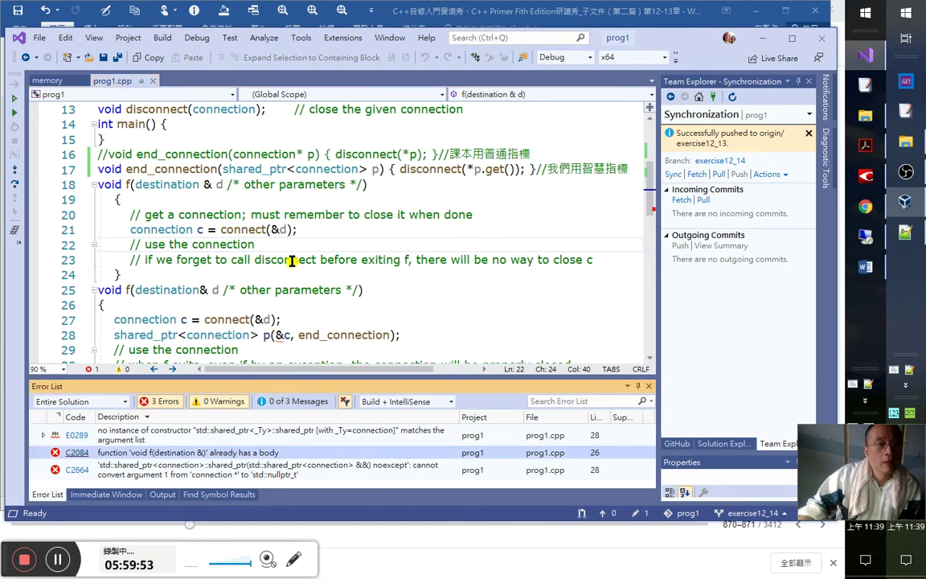
scroll(295, 258, "up", 1)
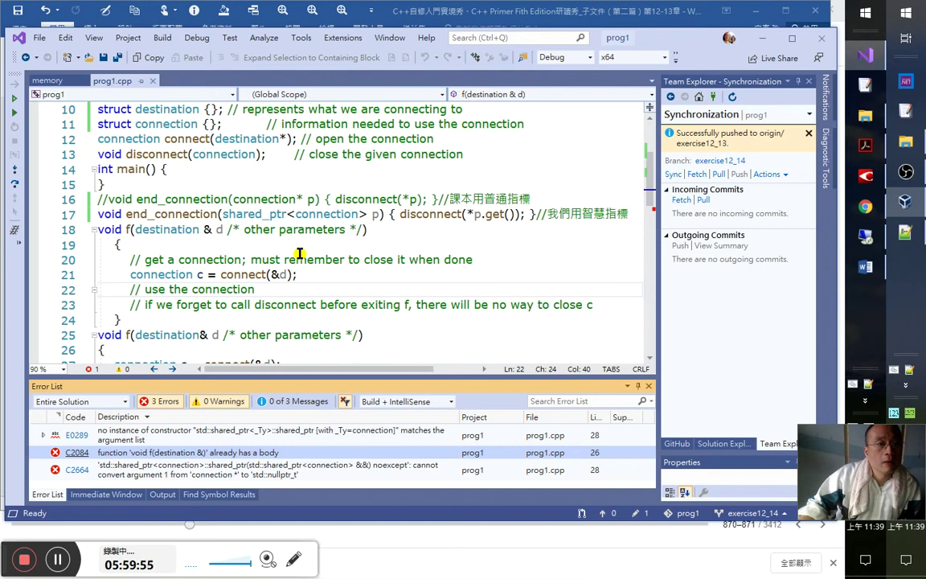
scroll(299, 254, "up", 1)
scroll(299, 255, "down", 3)
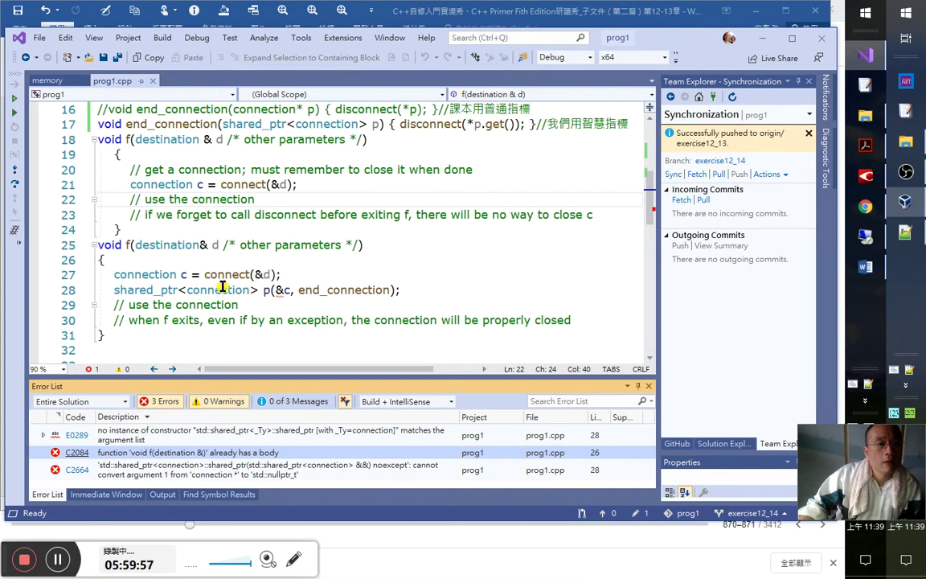
left_click(163, 338)
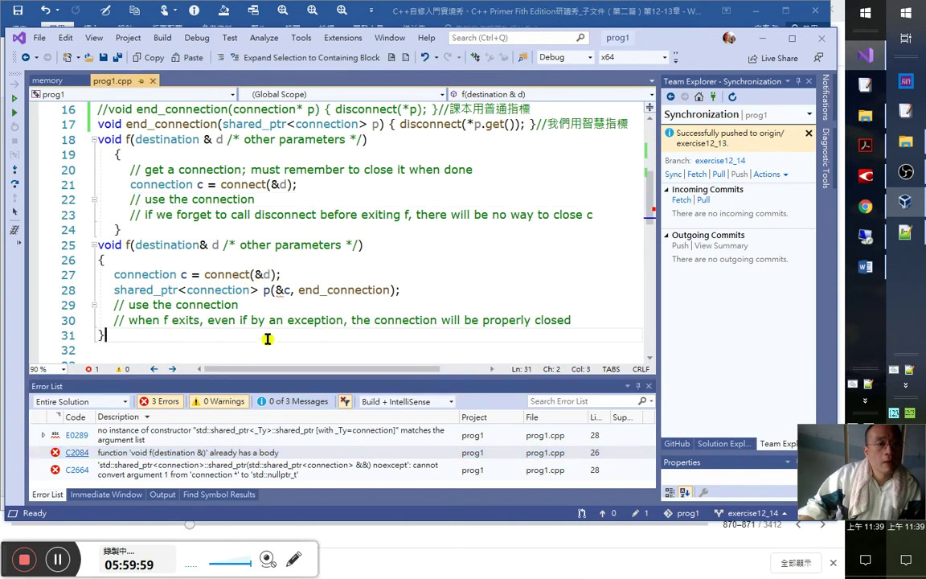
scroll(265, 338, "up", 1)
mouse_move(268, 338)
scroll(268, 338, "down", 1)
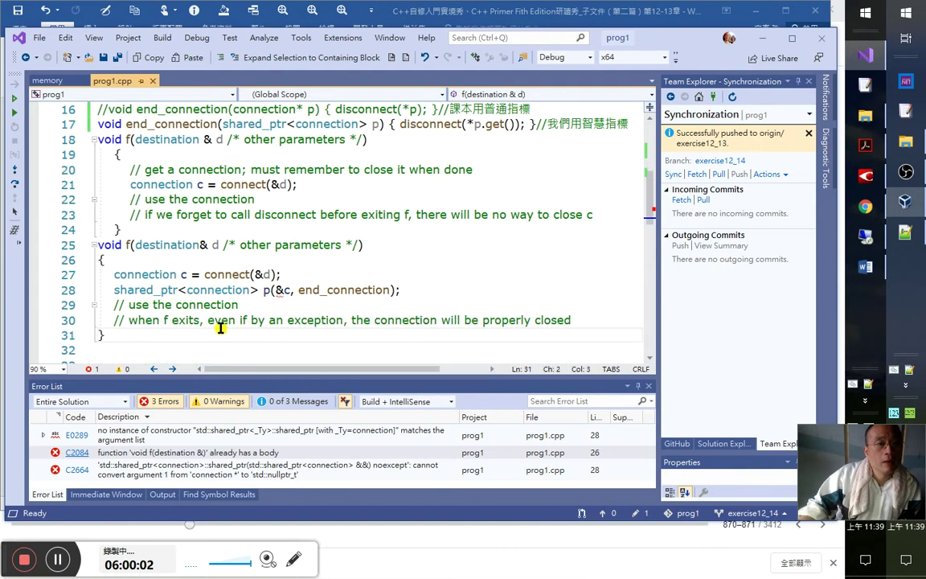
left_click(268, 291)
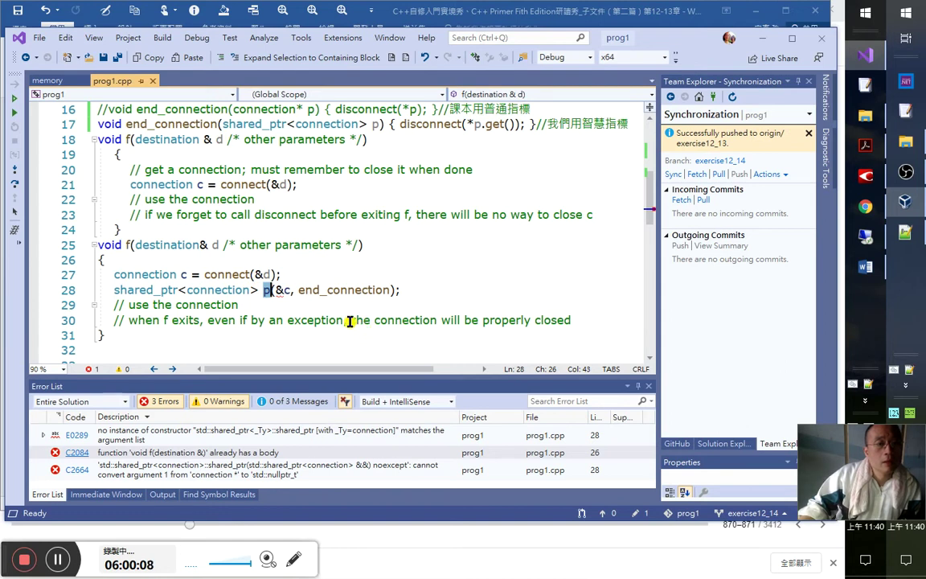
mouse_move(293, 296)
left_click(327, 290)
mouse_move(418, 304)
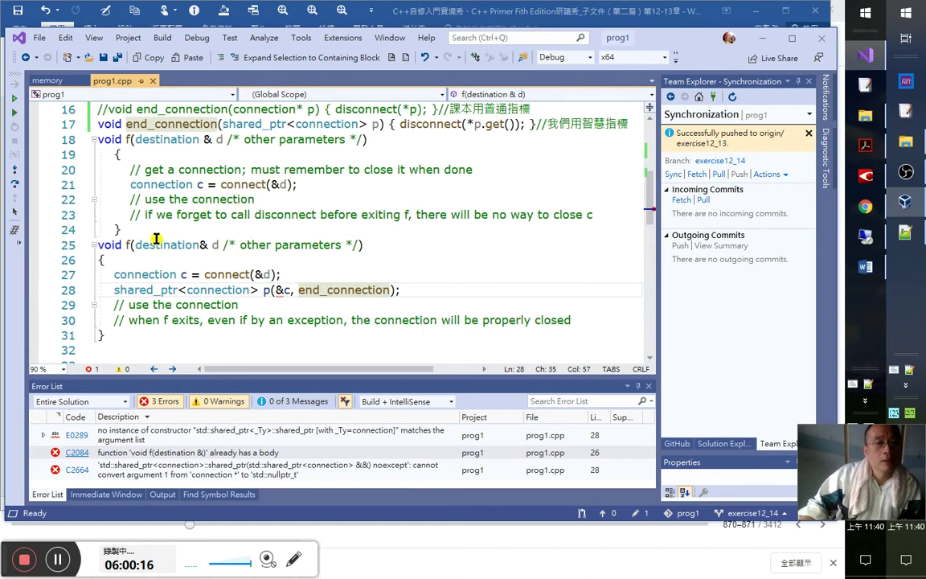
left_click(120, 230)
left_click(61, 153, "shift")
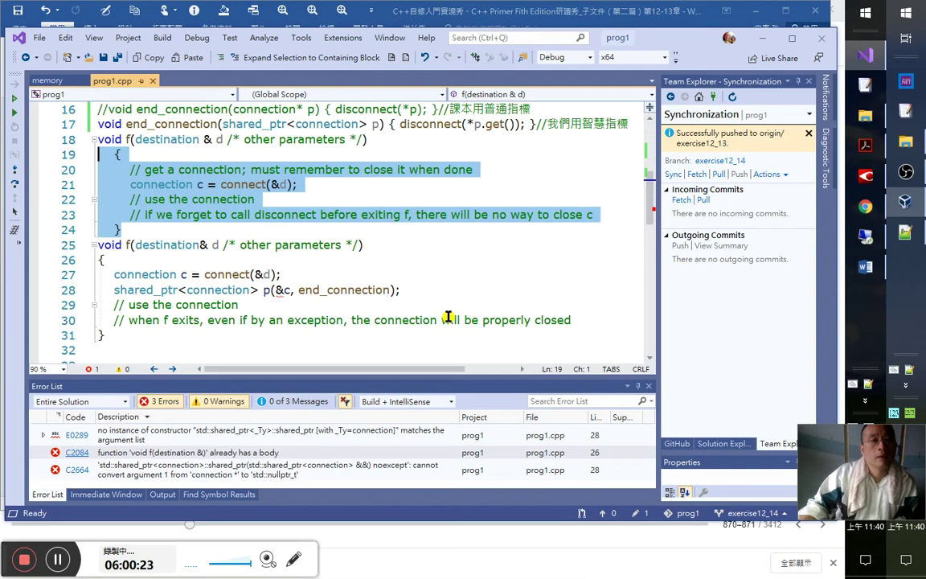
- Wrap the original f definition on lines 18–24 in a /* */ block comment
key("shift+Up")
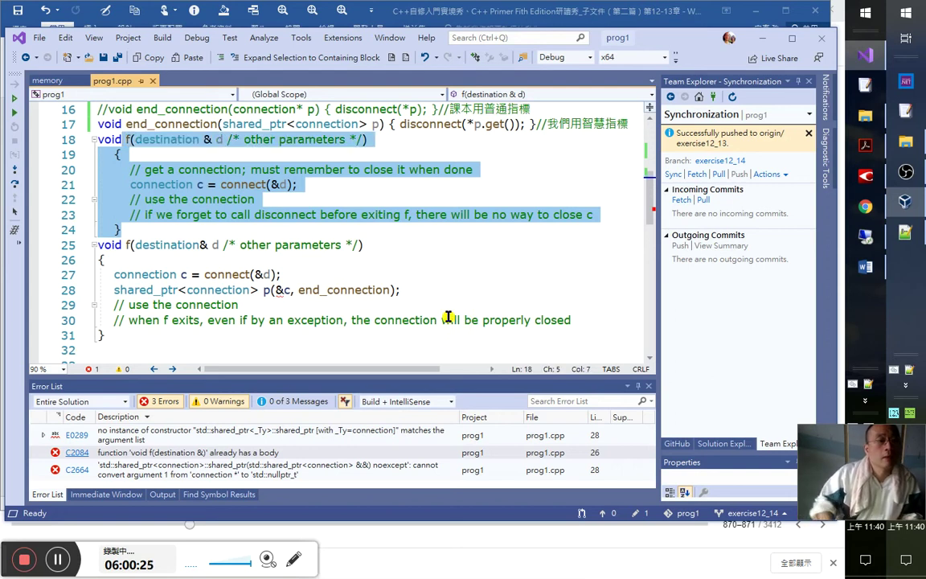
key("shift+Home")
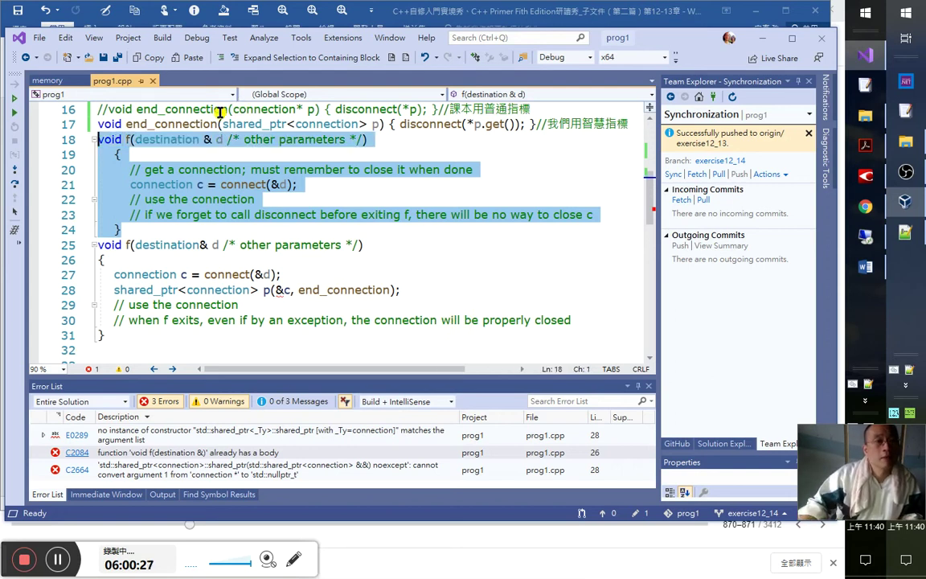
key("Escape")
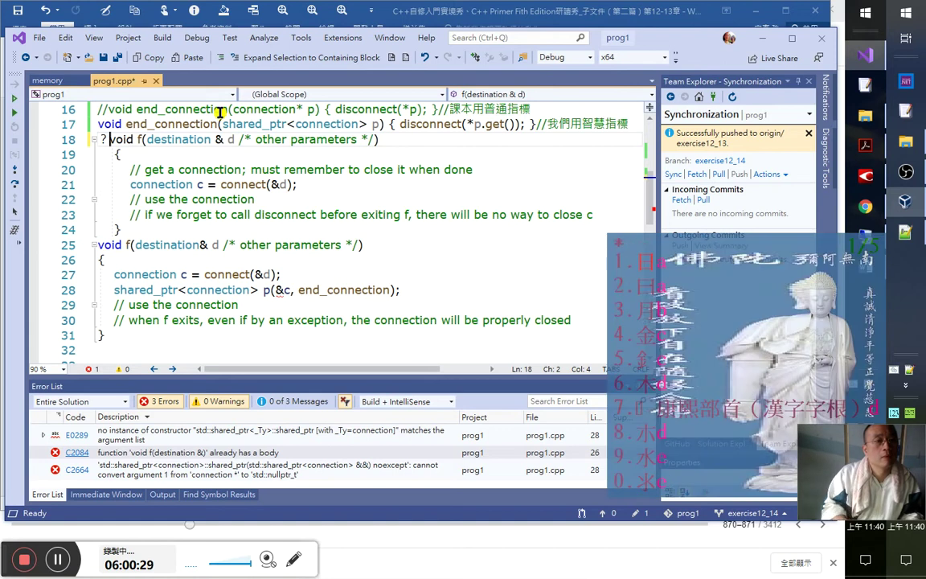
key("BackSpace")
type("/*")
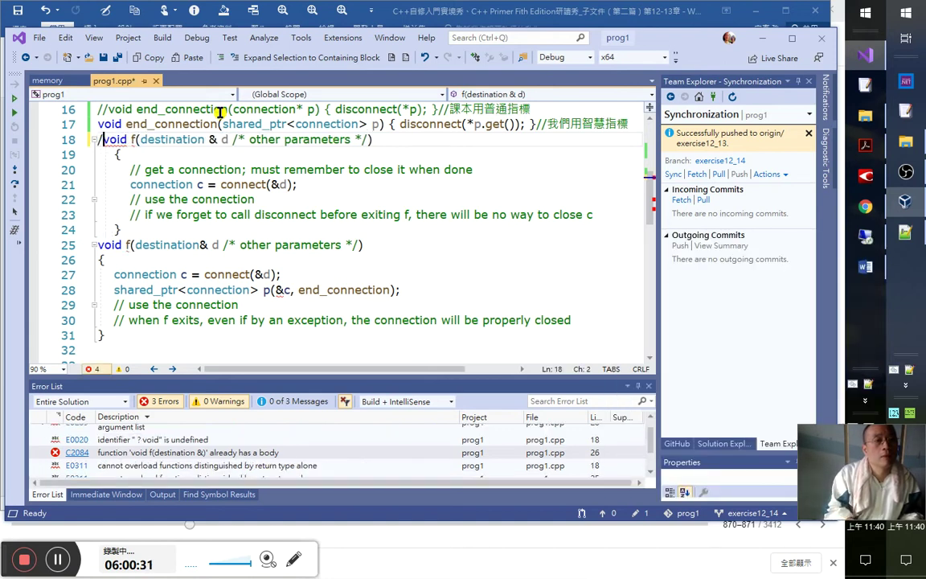
key("Down")
key("Down")
key("Down")
key("Down")
key("Down")
key("Down")
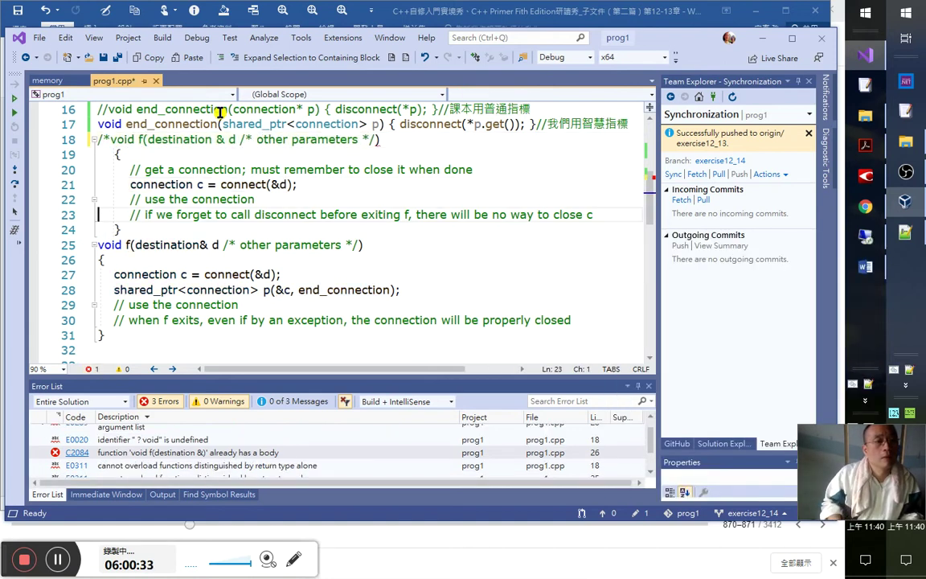
key("End")
key("Return")
type("*/")
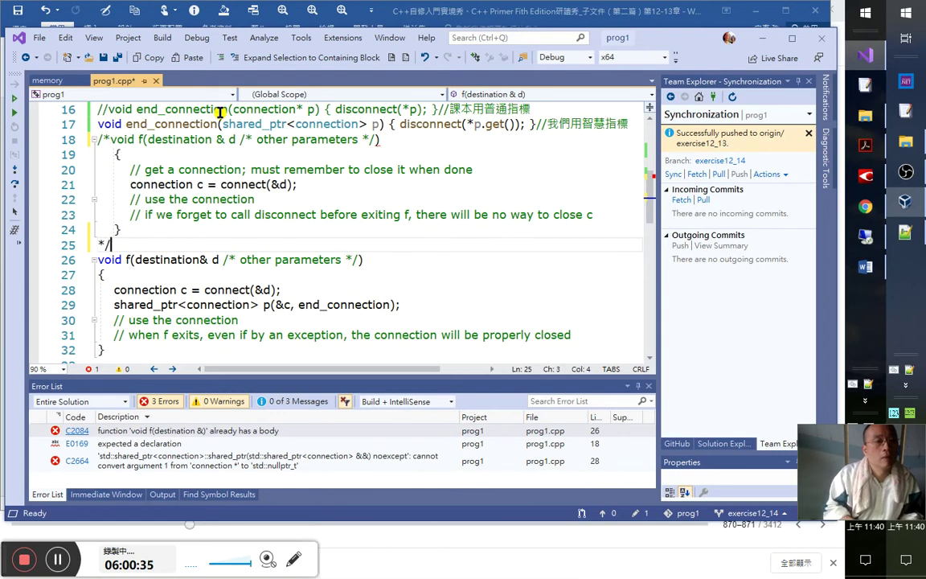
- Strip the inner comment markers on lines 20–23, then undo all the block-comment edits
left_click(249, 291)
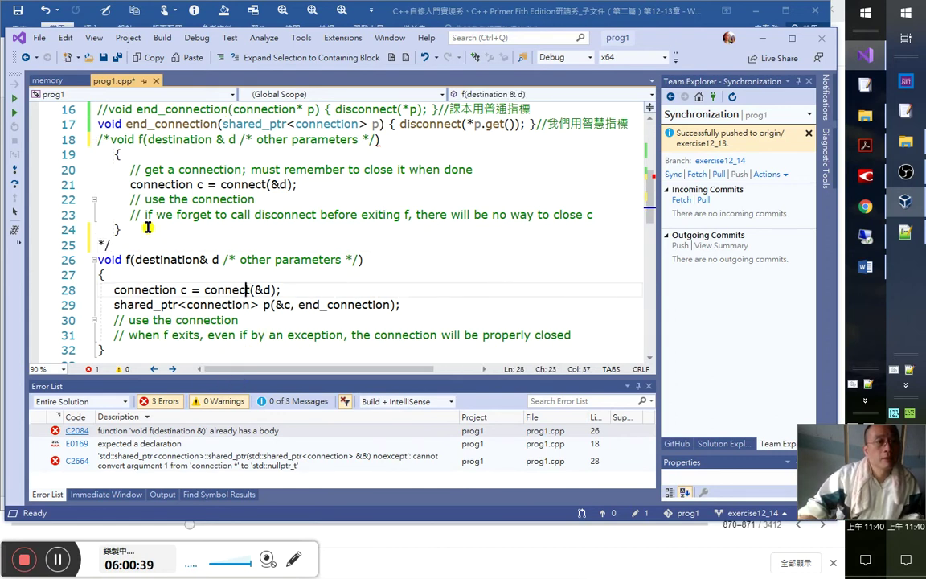
left_click(179, 230)
left_click(140, 170)
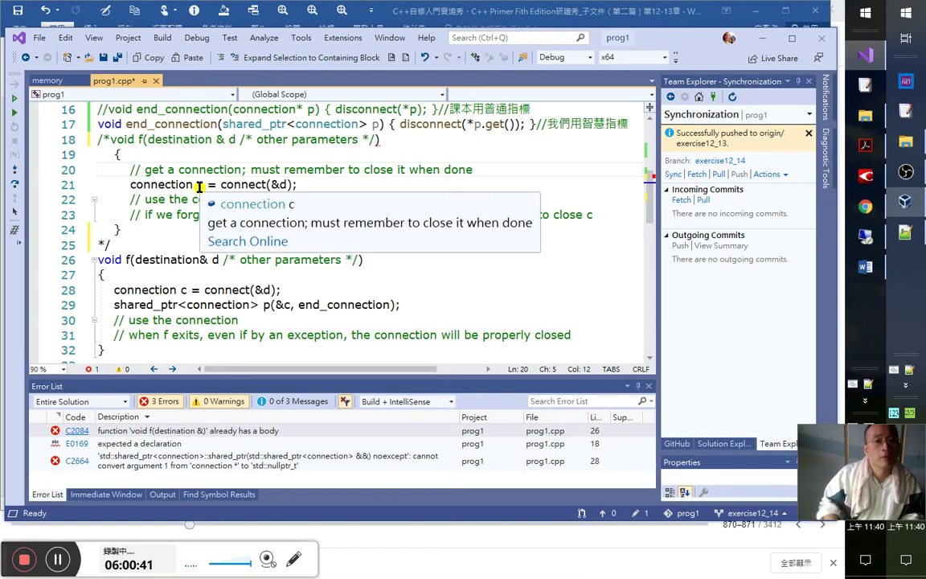
key("Home")
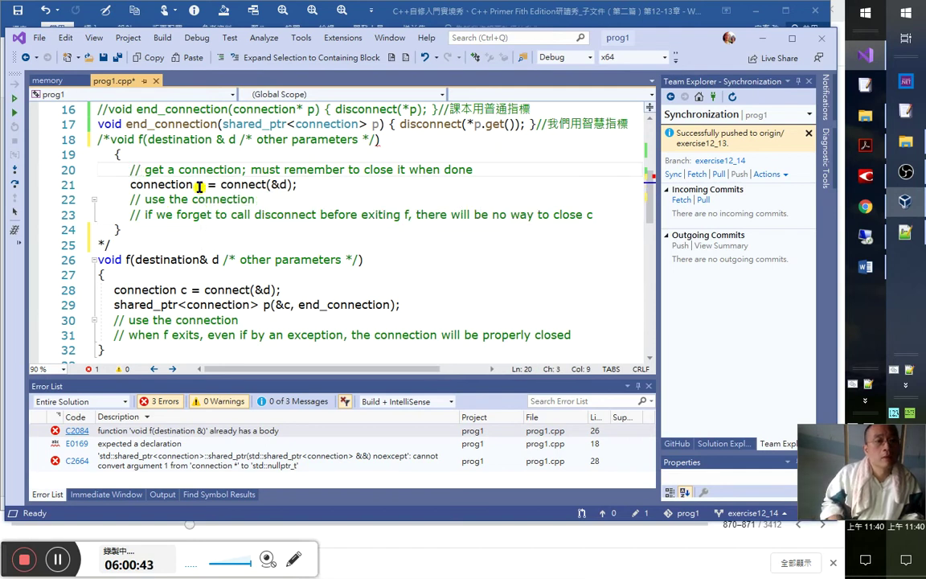
key("Delete")
key("Delete")
key("Down")
key("Down")
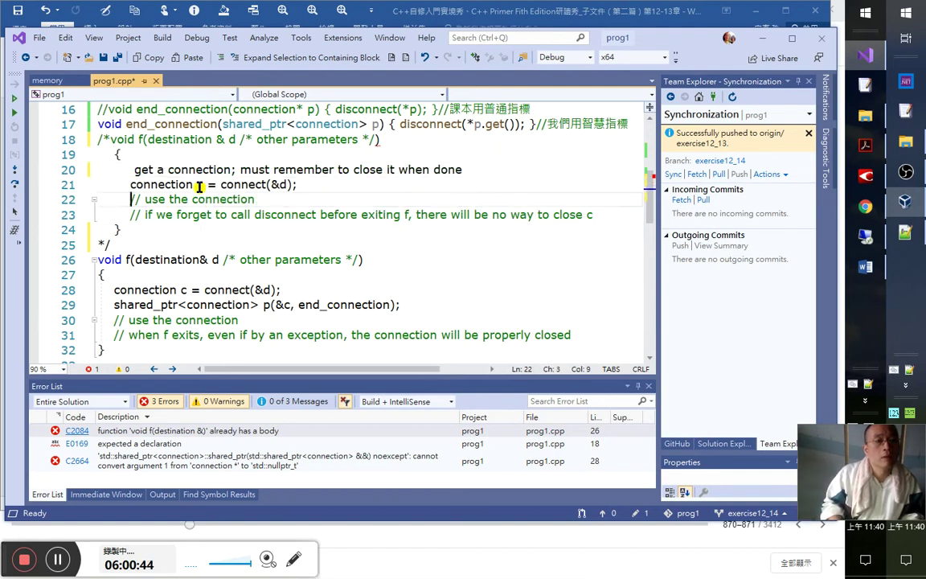
key("Delete")
key("Delete")
key("Down")
key("Delete")
key("Delete")
key("Down")
key("ctrl+z")
key("ctrl+z")
key("ctrl+z")
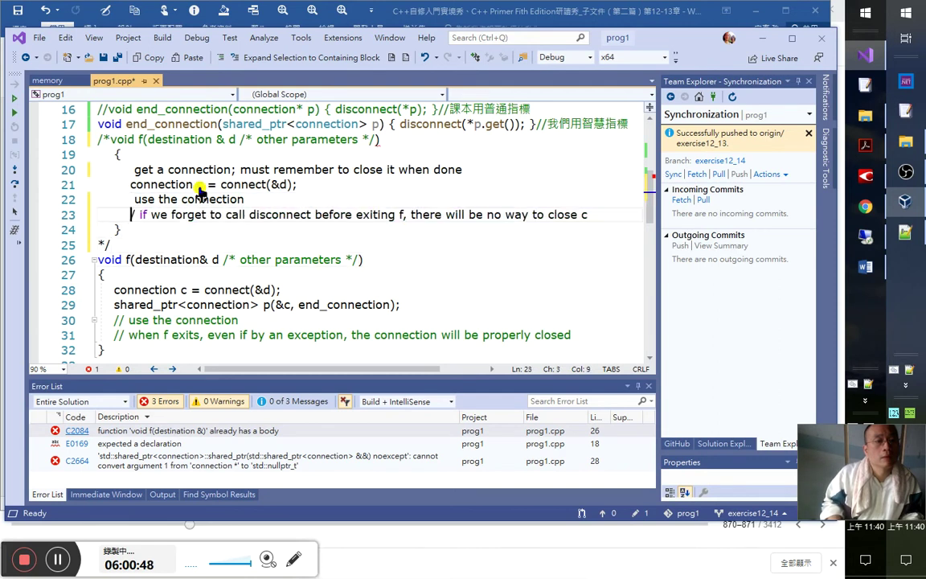
key("ctrl+z")
key("ctrl+z")
key("ctrl+z")
key("ctrl+z")
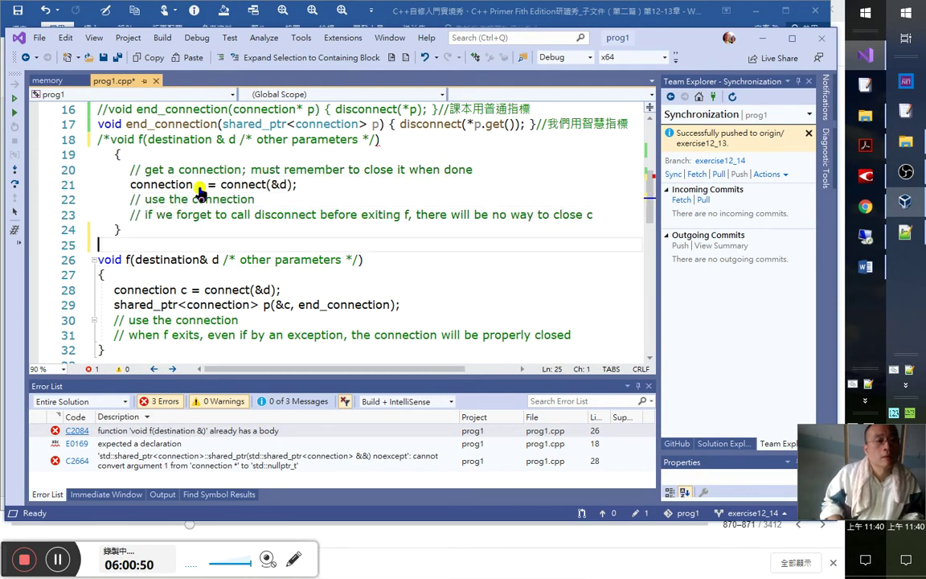
key("ctrl+z")
key("ctrl+z")
key("ctrl+z")
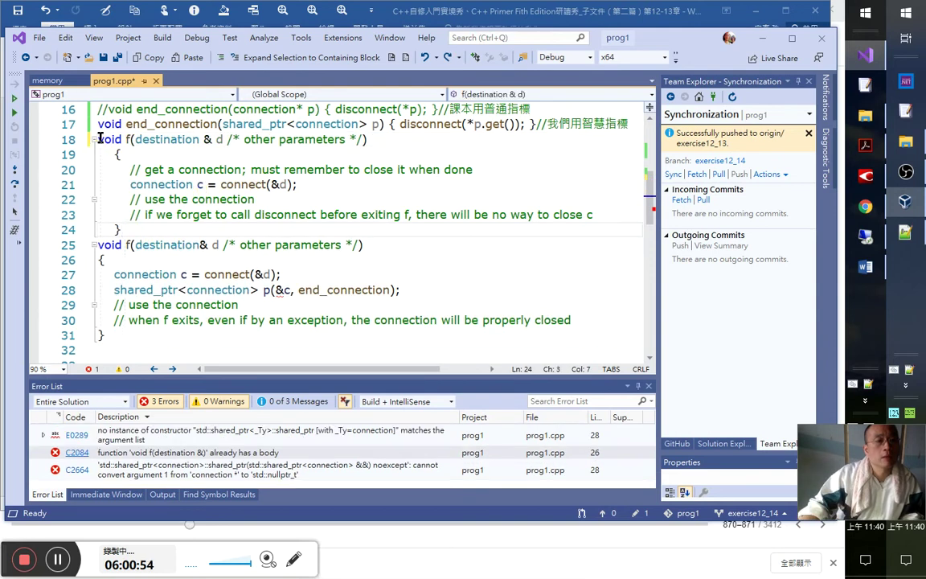
- Comment out lines 18–24 line by line with Ctrl+K, Ctrl+C
left_click_drag(96, 140, 161, 231)
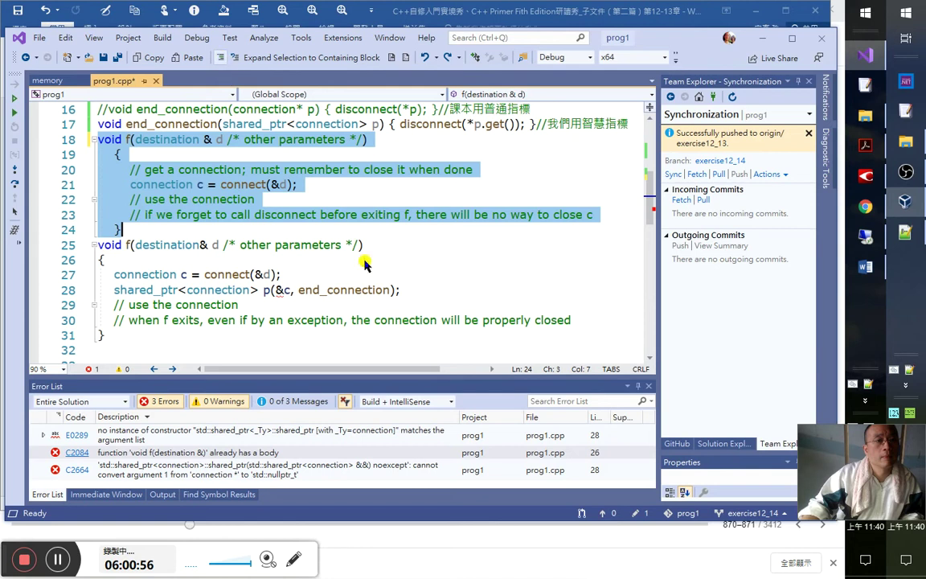
key("ctrl+k")
key("ctrl+c")
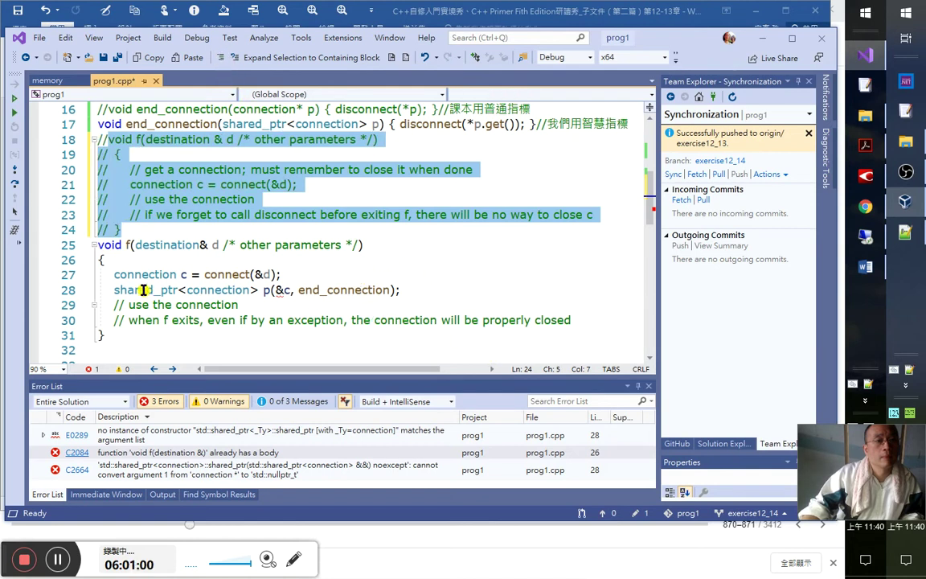
left_click(98, 247)
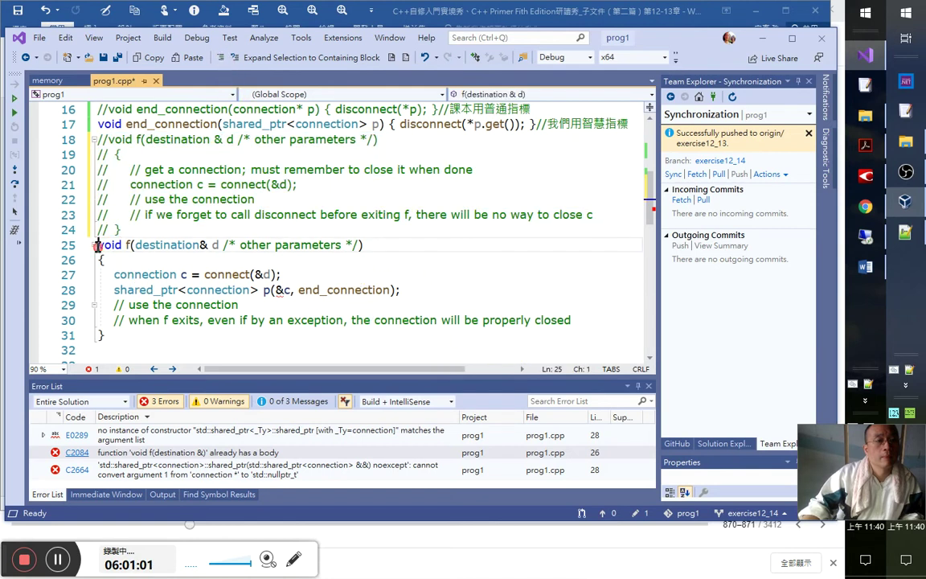
left_click(139, 330, "shift")
scroll(326, 289, "up", 3)
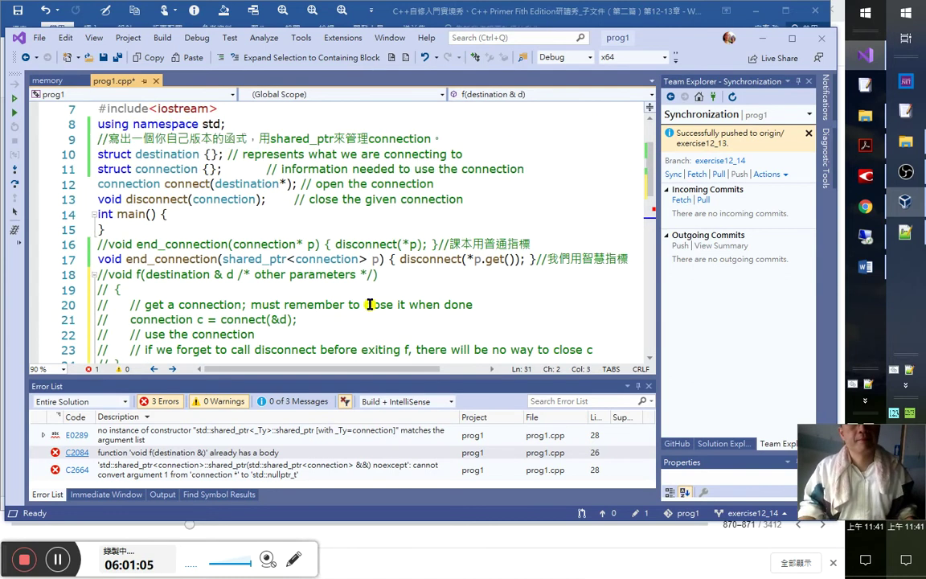
scroll(370, 305, "down", 1)
scroll(370, 306, "down", 1)
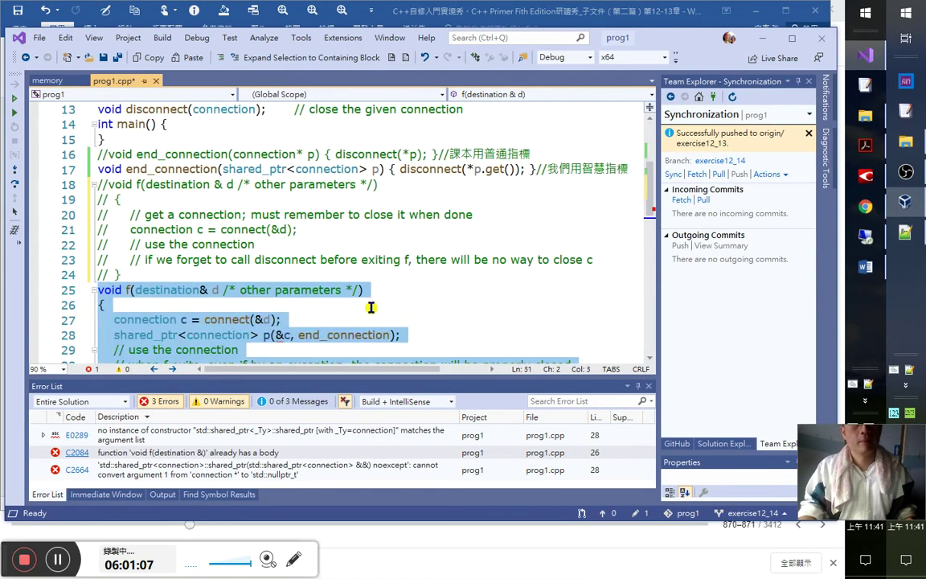
scroll(371, 307, "down", 1)
left_click(159, 208)
left_click(242, 287)
left_click(287, 290)
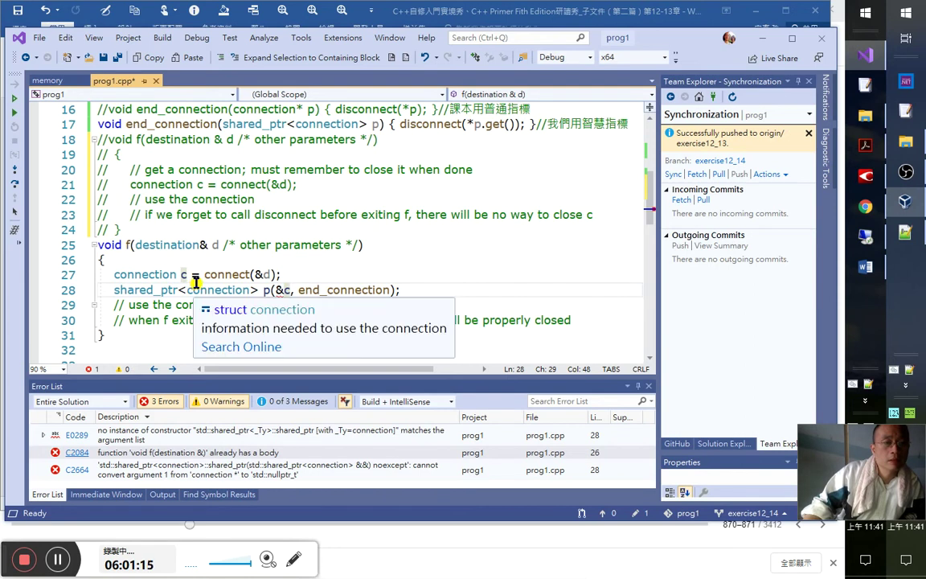
left_click(268, 290)
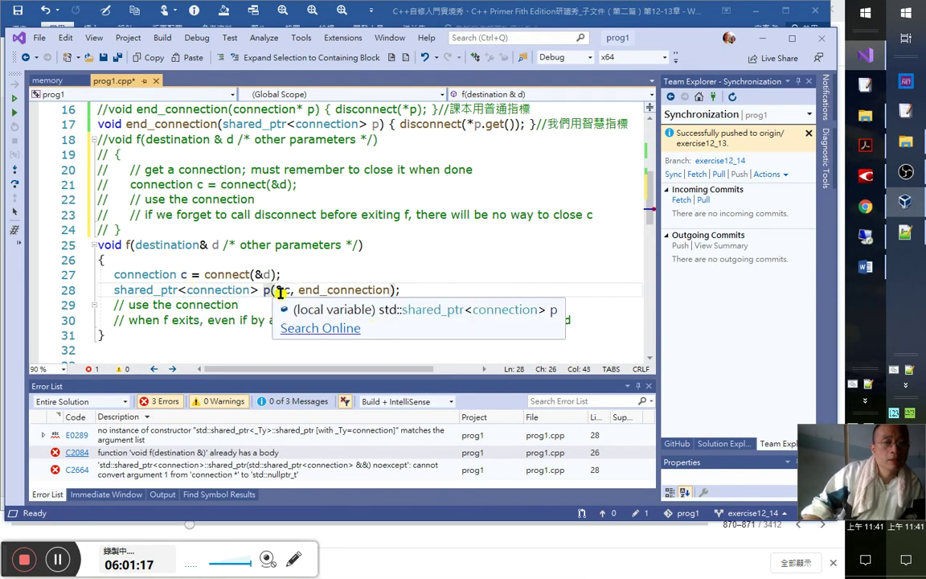
double_click(287, 290)
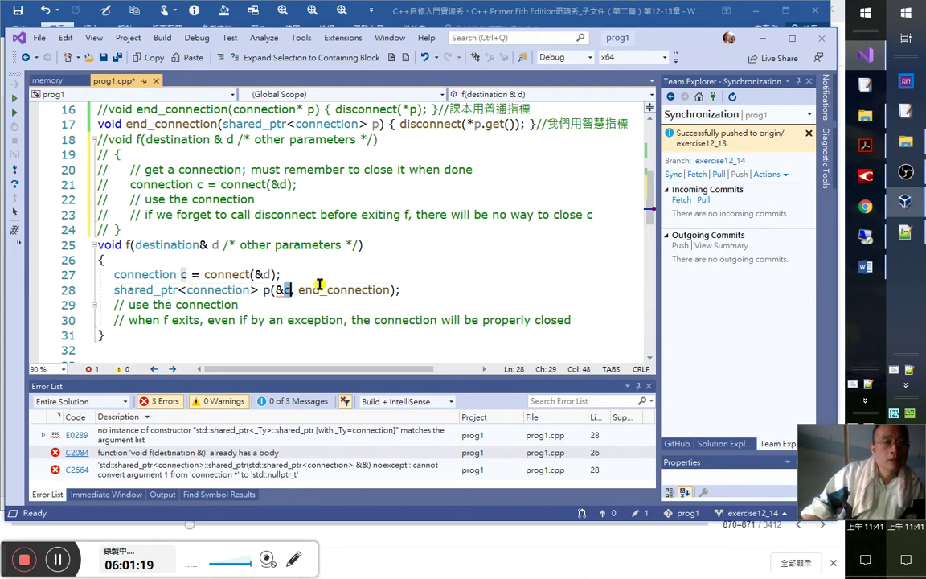
left_click(283, 290)
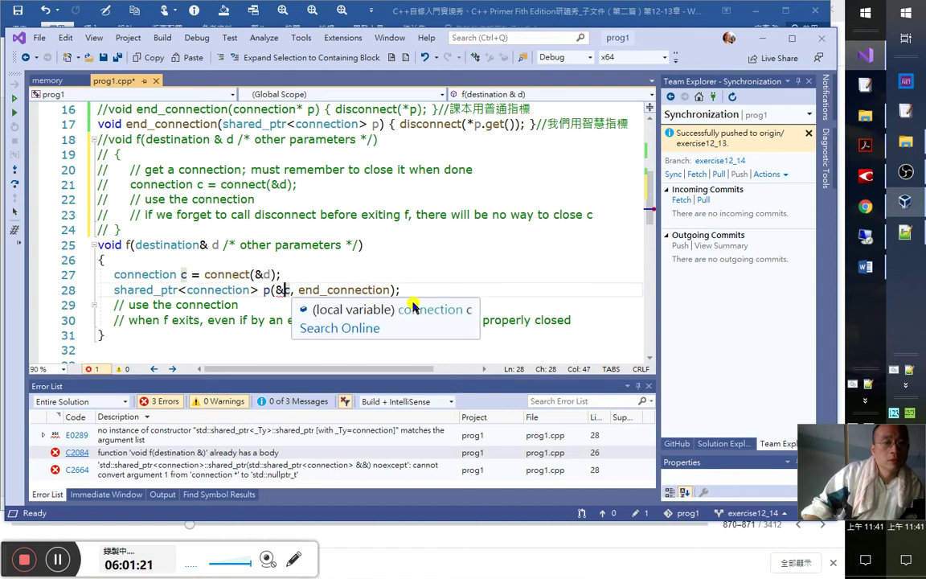
left_click(438, 289)
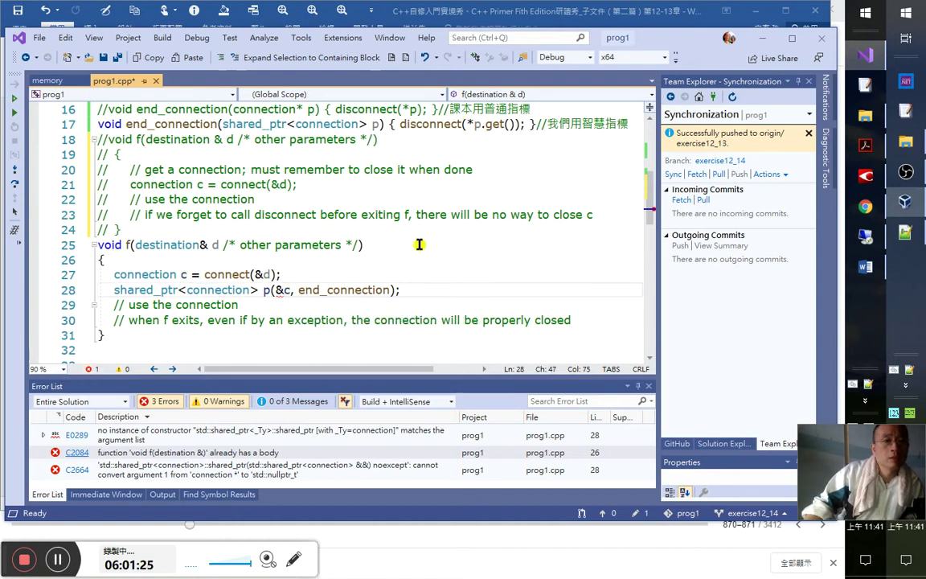
scroll(289, 184, "up", 2)
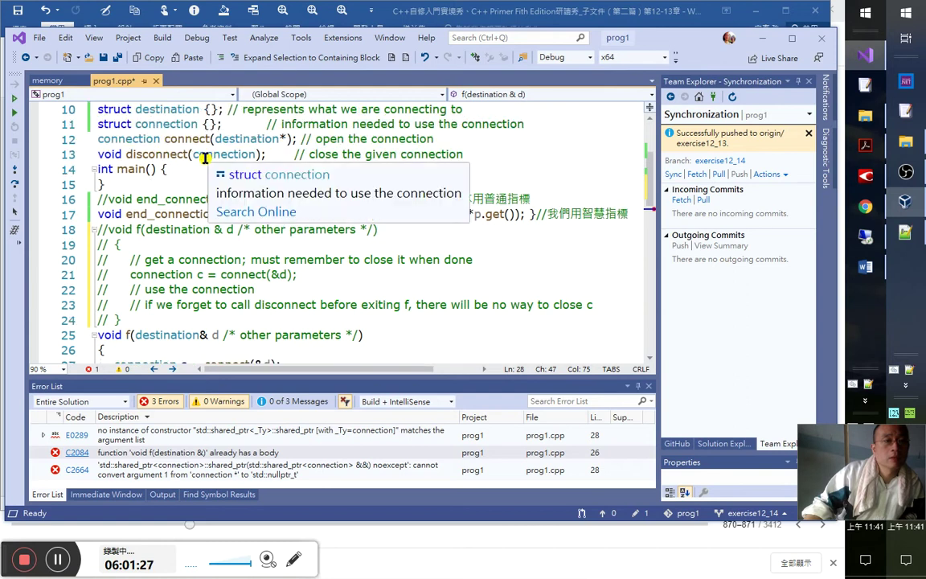
left_click(226, 154)
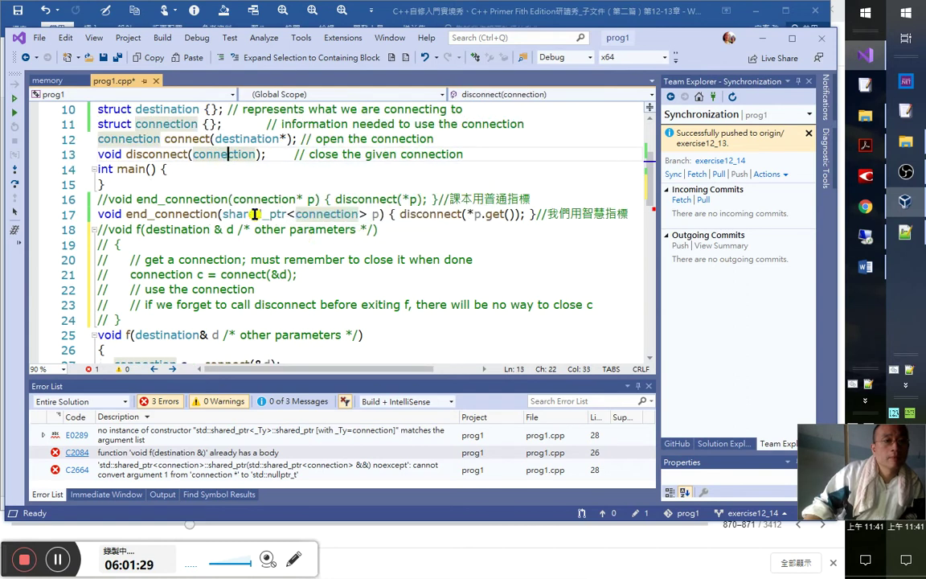
left_click(266, 156)
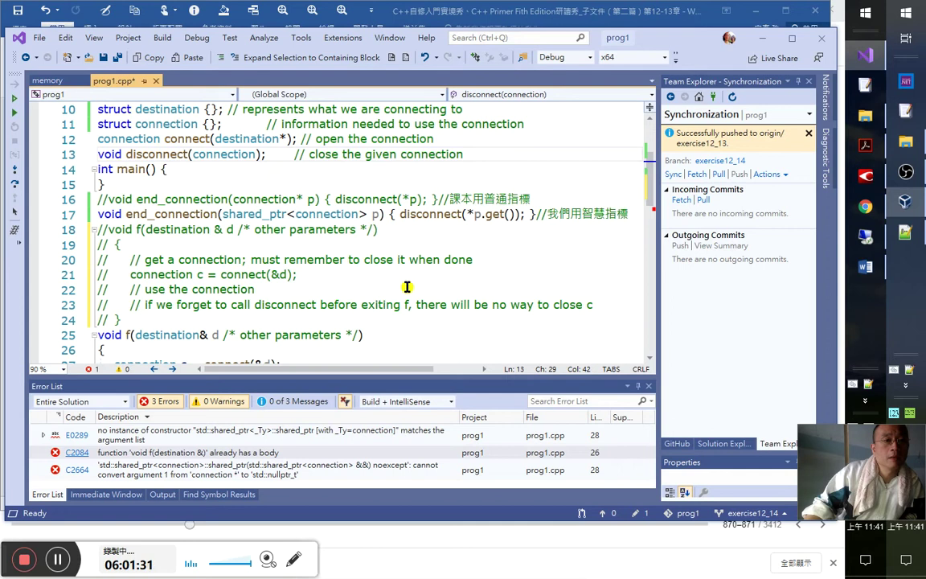
double_click(157, 152)
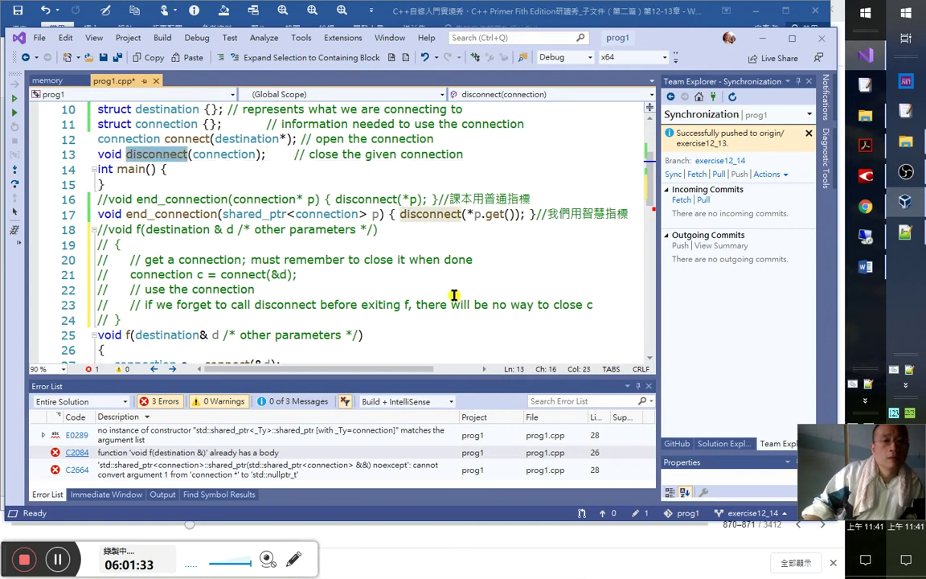
scroll(468, 300, "down", 5)
scroll(468, 300, "up", 6)
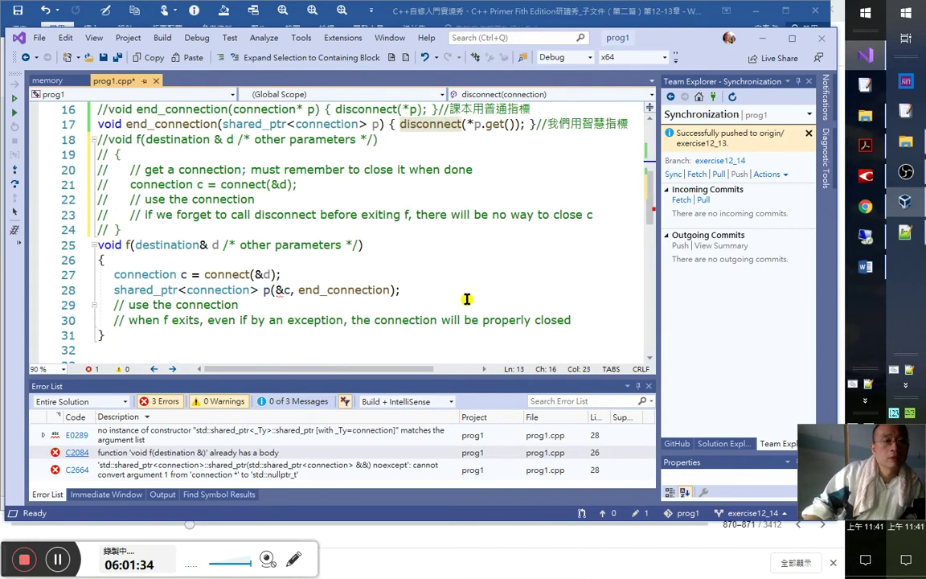
left_click(260, 199)
mouse_move(307, 262)
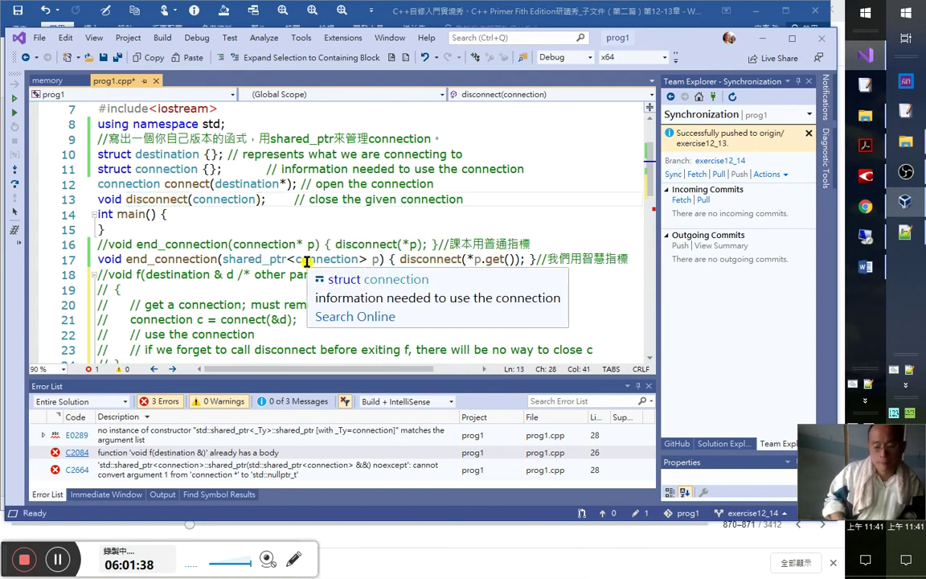
- Give disconnect(connection) on line 13 and connect(destination*) on line 12 empty {} bodies
type(";")
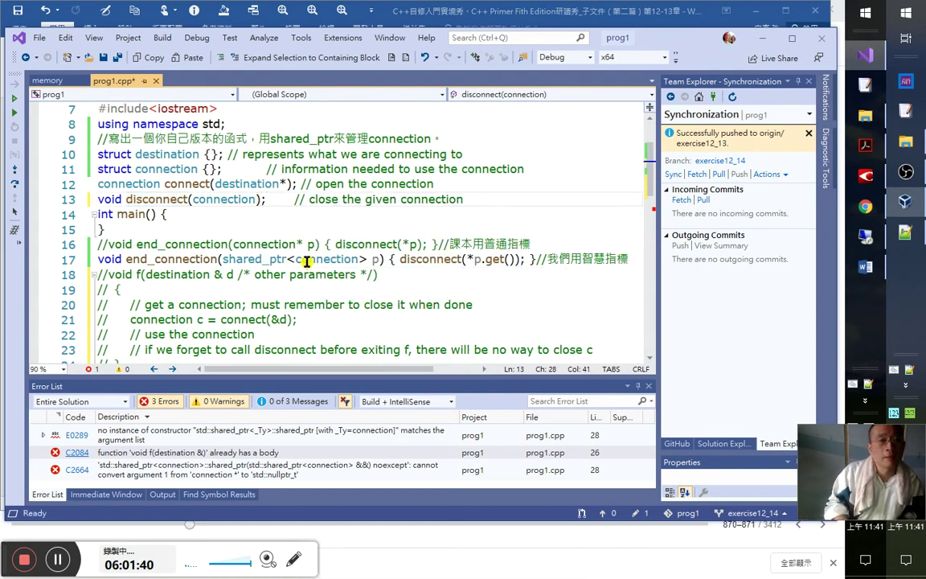
type(" {}")
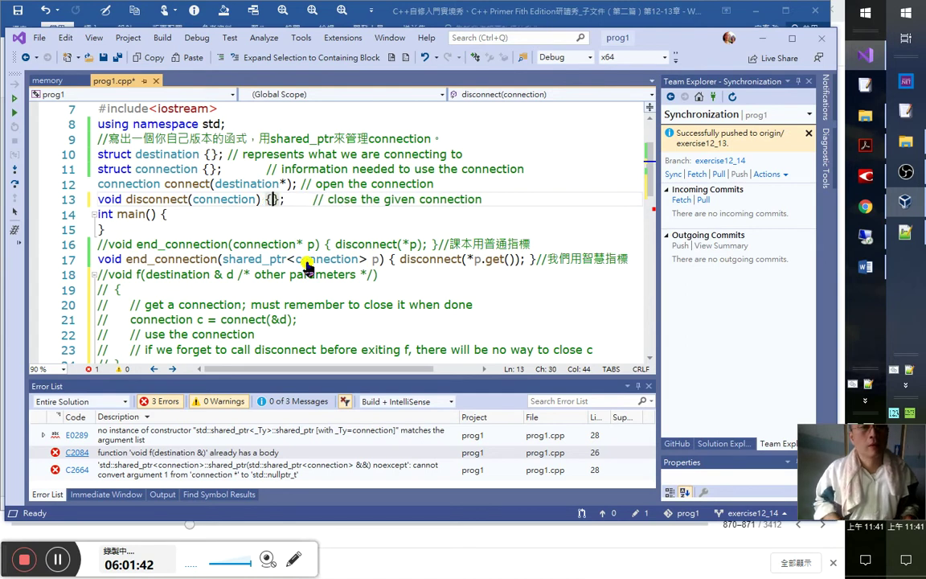
key("Up")
key("Right")
key("Right")
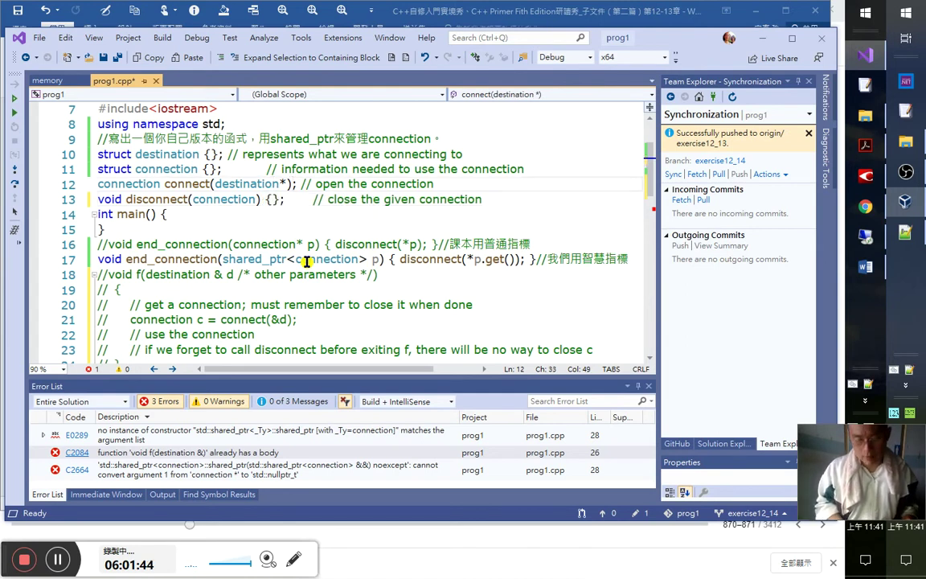
key("Delete")
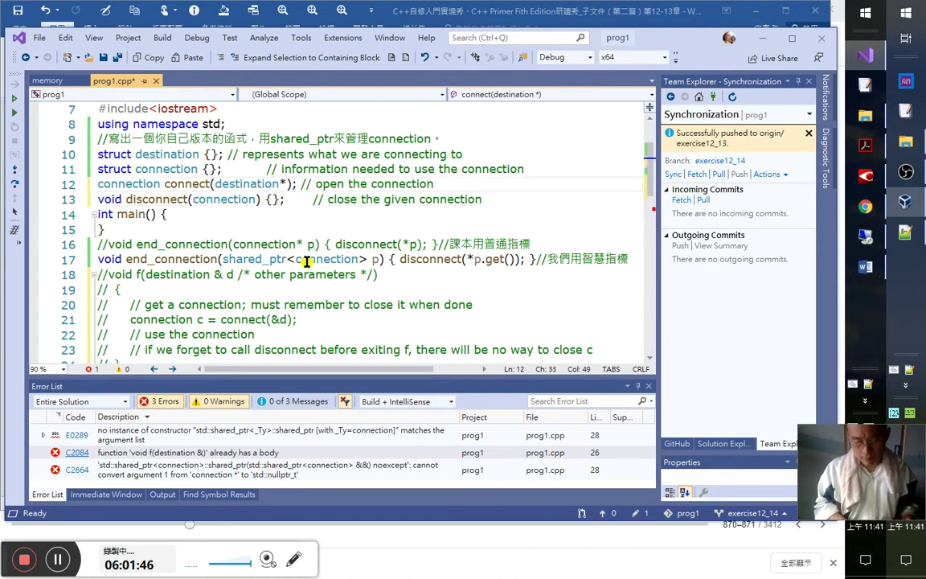
type("{}")
key("Down")
key("Down")
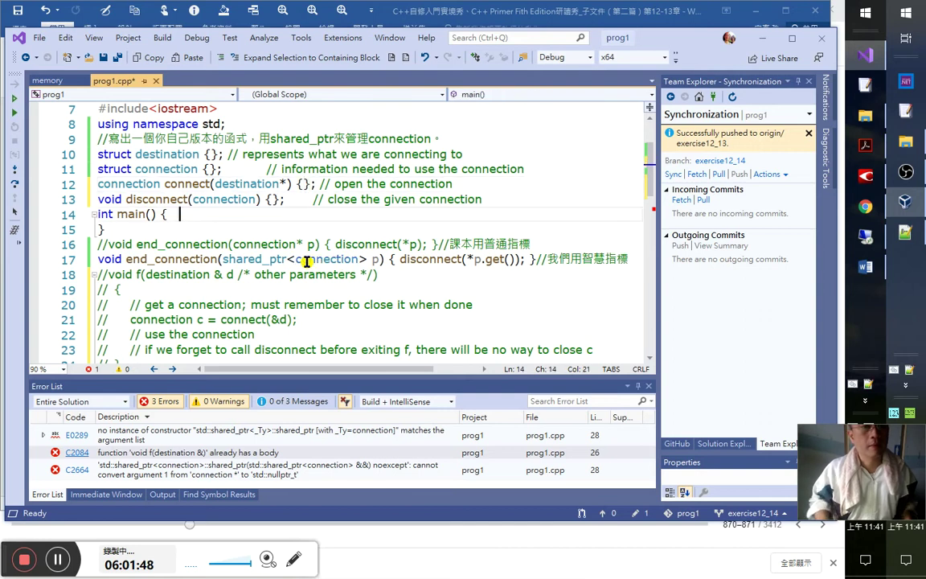
- Inspect how f uses connection c, the connect call and parameter d via Quick Info
left_click(338, 274)
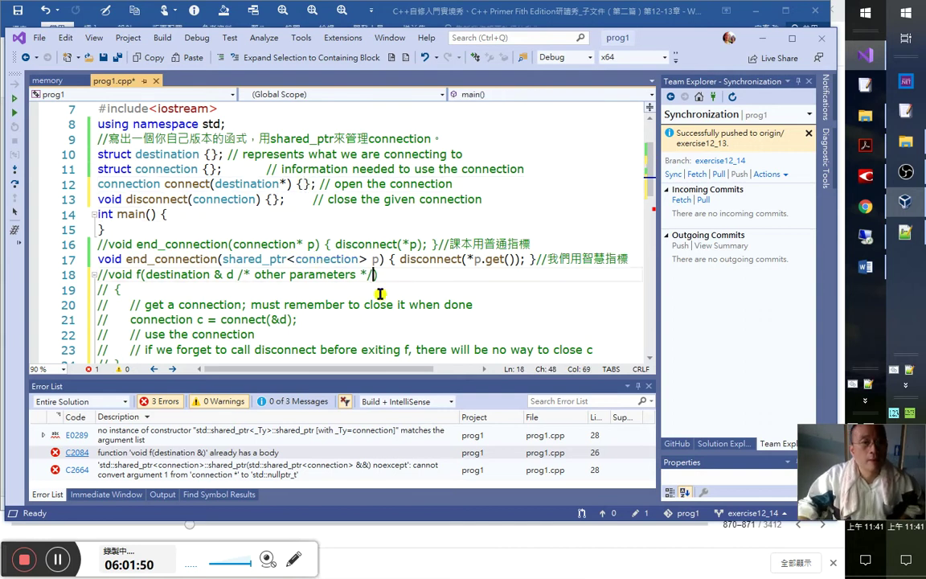
scroll(374, 287, "down", 1)
scroll(361, 274, "down", 3)
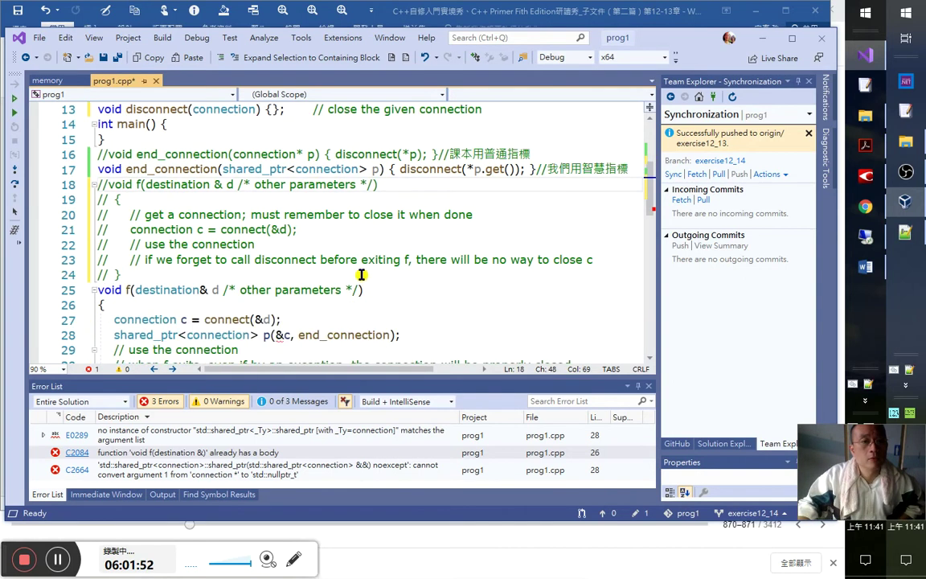
left_click(283, 245)
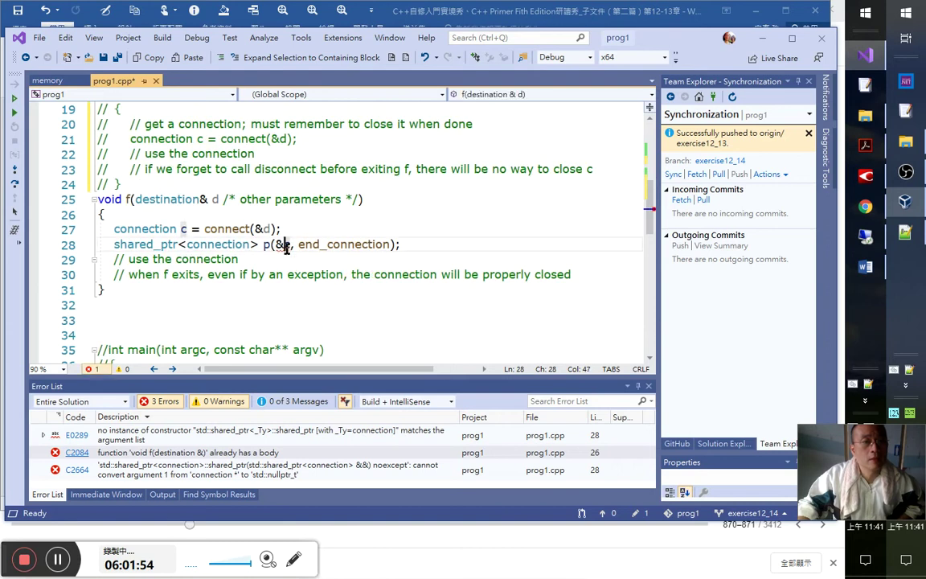
left_click(228, 230)
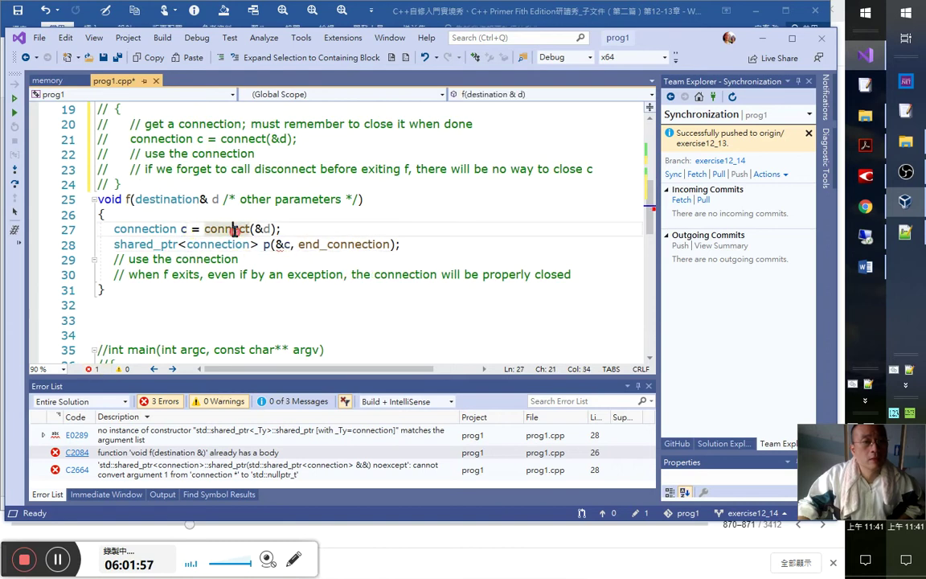
scroll(229, 234, "up", 1)
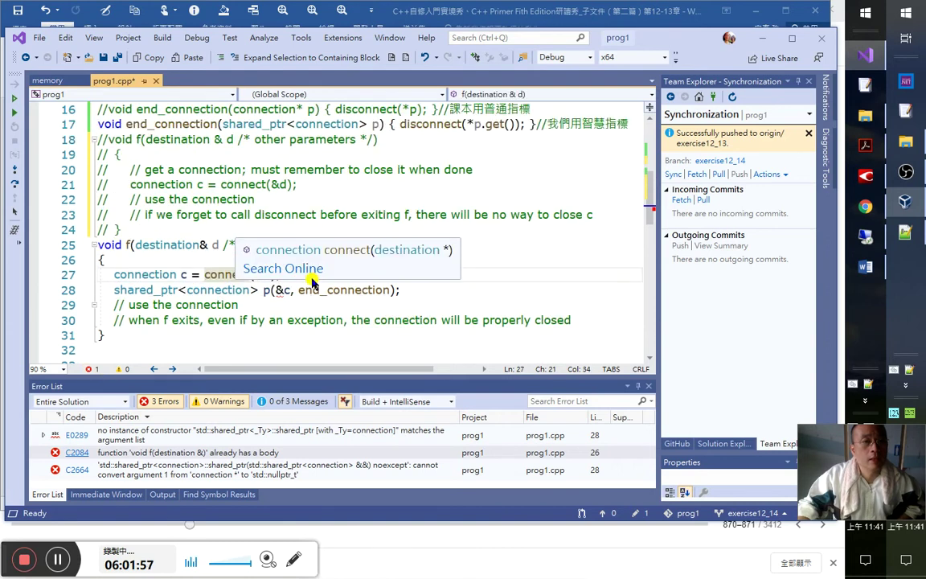
left_click(215, 244)
double_click(216, 246)
mouse_move(372, 294)
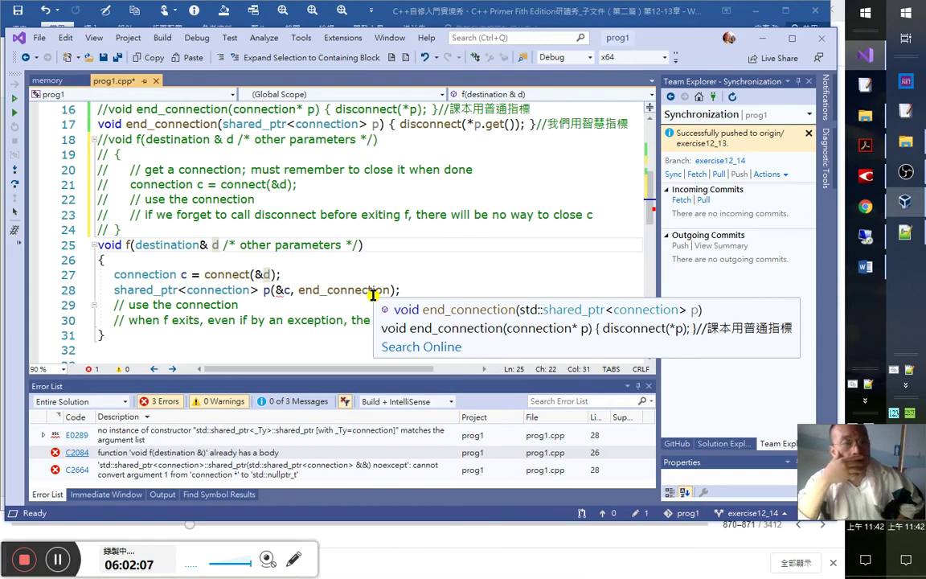
scroll(378, 286, "up", 2)
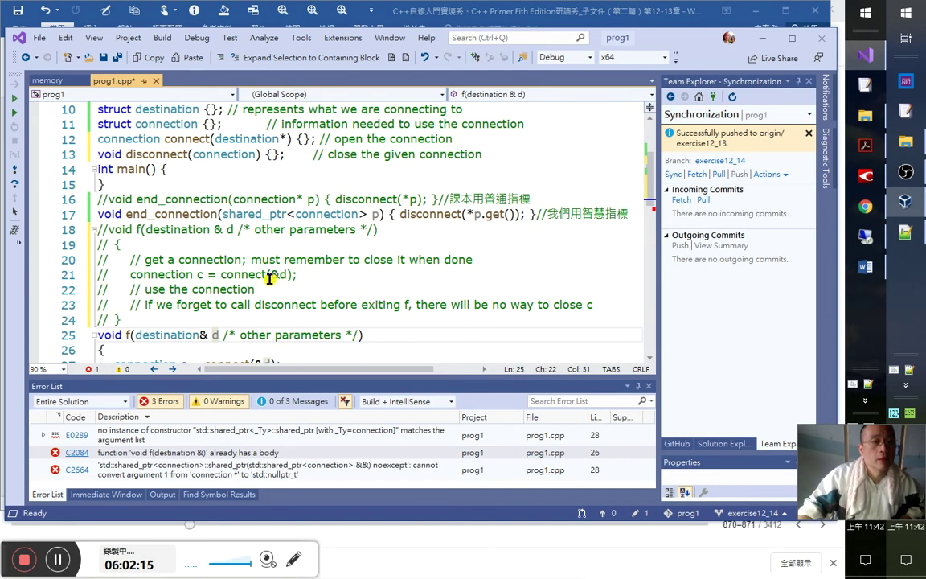
- Drag the smart-pointer end_connection line up above main()
left_click(97, 213)
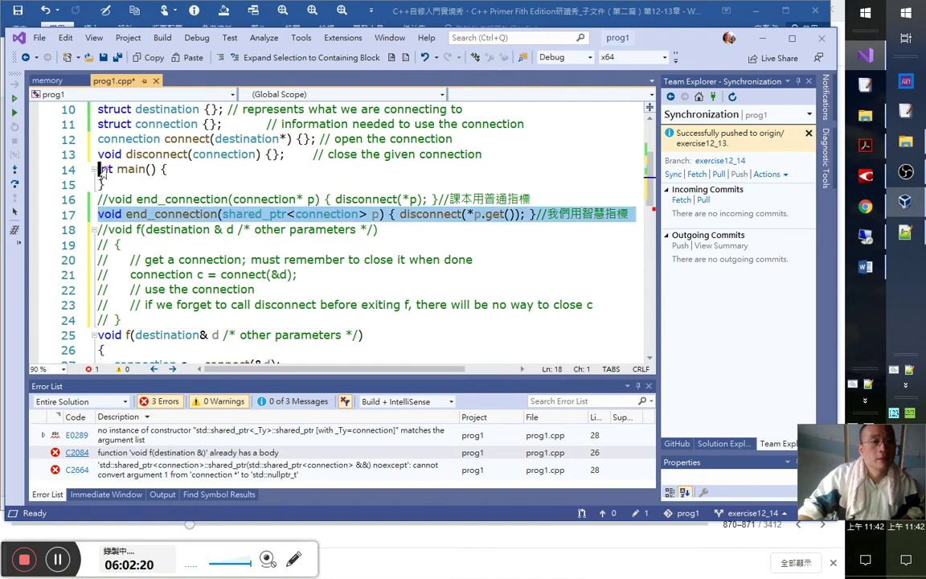
left_click_drag(101, 170, 100, 170)
left_click(171, 214)
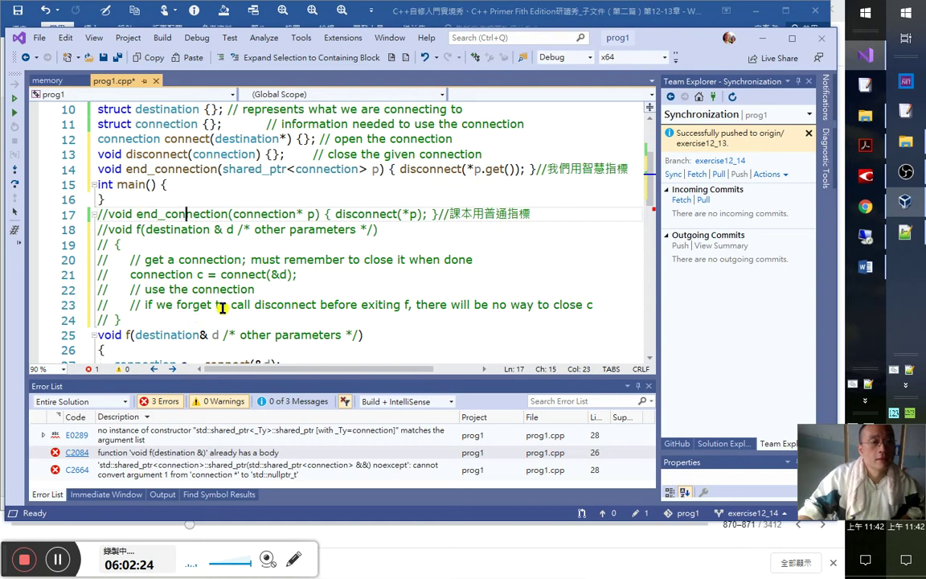
scroll(137, 266, "down", 2)
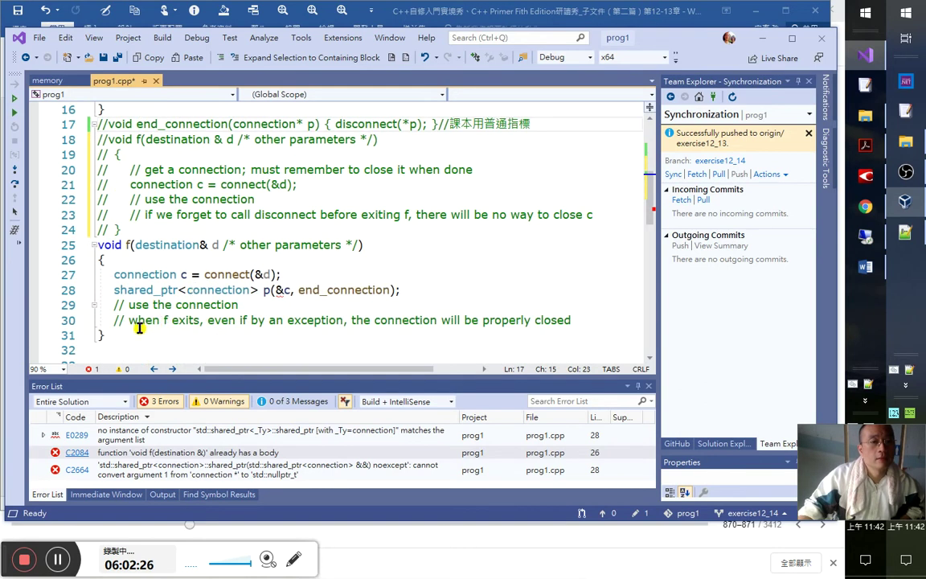
scroll(156, 283, "up", 1)
scroll(155, 283, "down", 1)
- Select the whole shared_ptr definition of f, then clear the selection
left_click(164, 245)
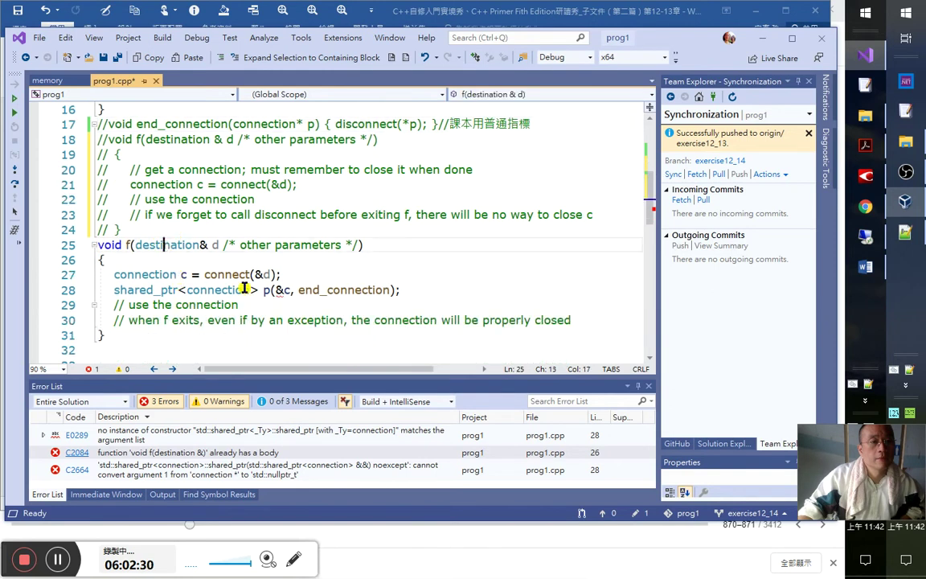
scroll(227, 264, "up", 1)
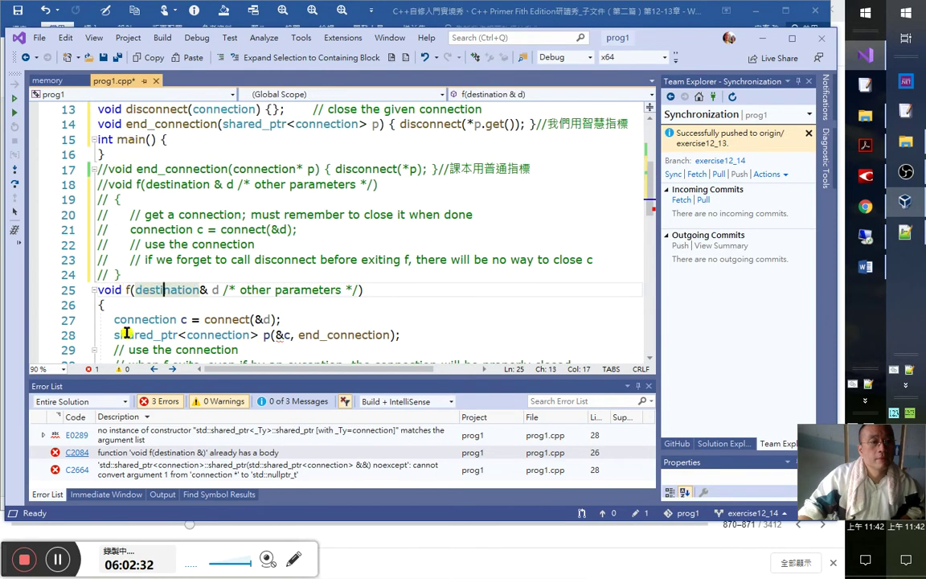
left_click_drag(99, 291, 147, 352)
scroll(151, 336, "down", 1)
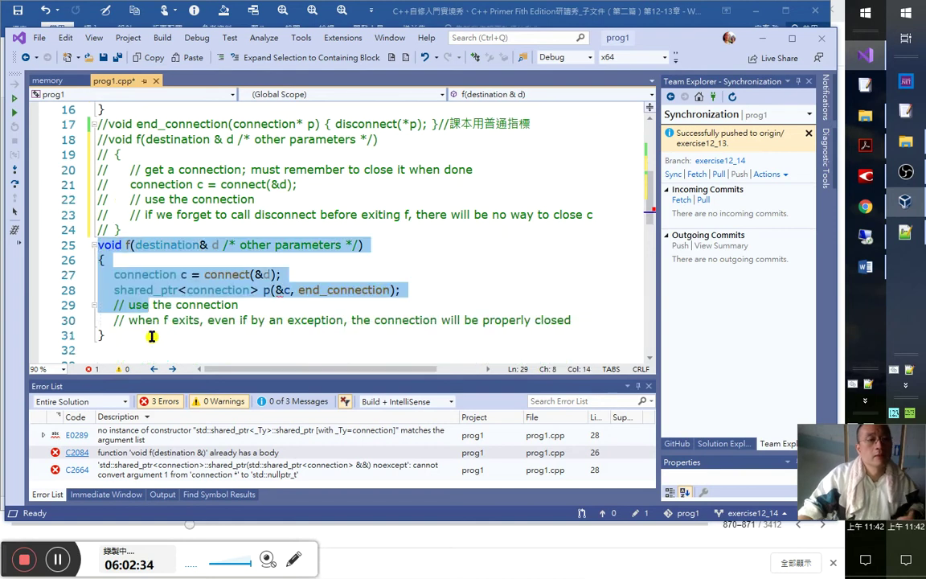
left_click(119, 334, "shift")
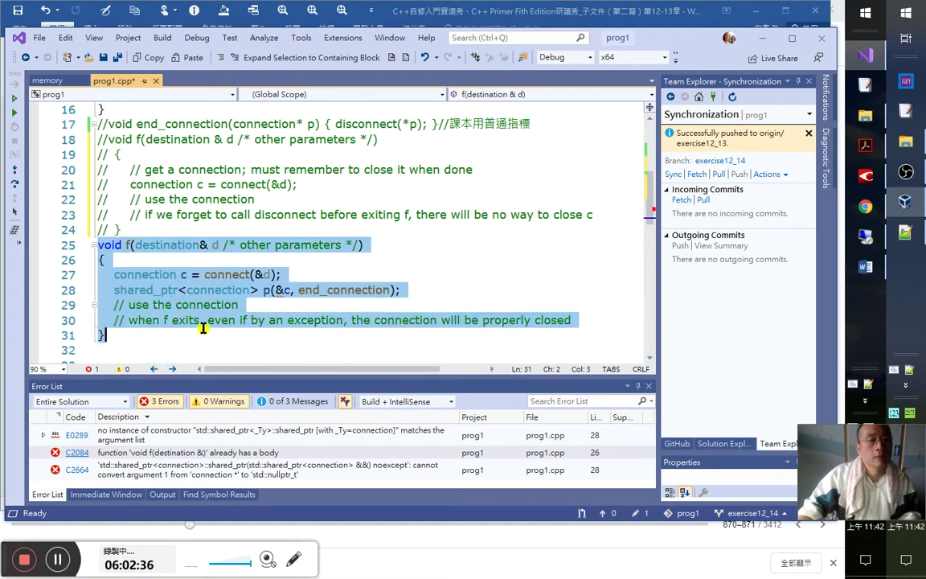
scroll(320, 346, "down", 2)
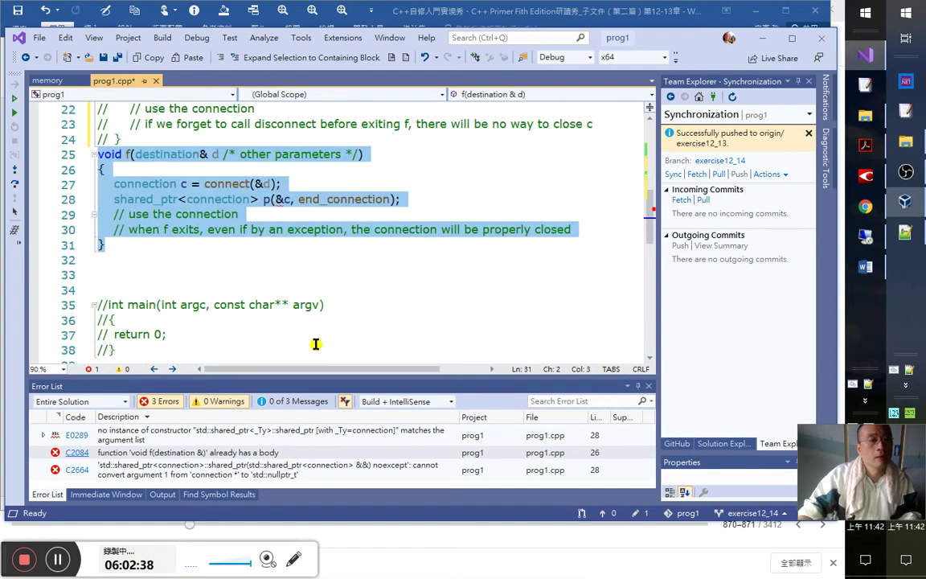
scroll(316, 344, "up", 2)
left_click(372, 320)
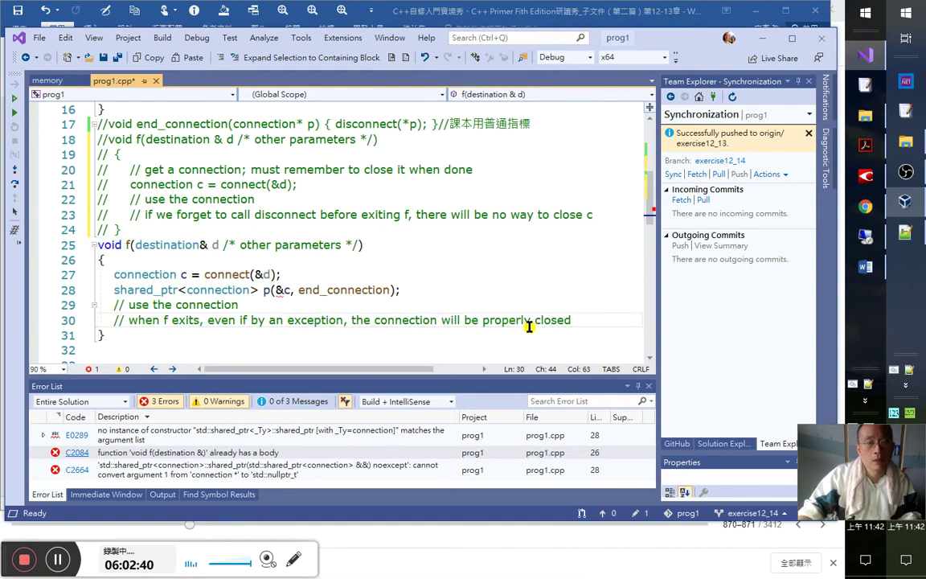
scroll(579, 331, "down", 6)
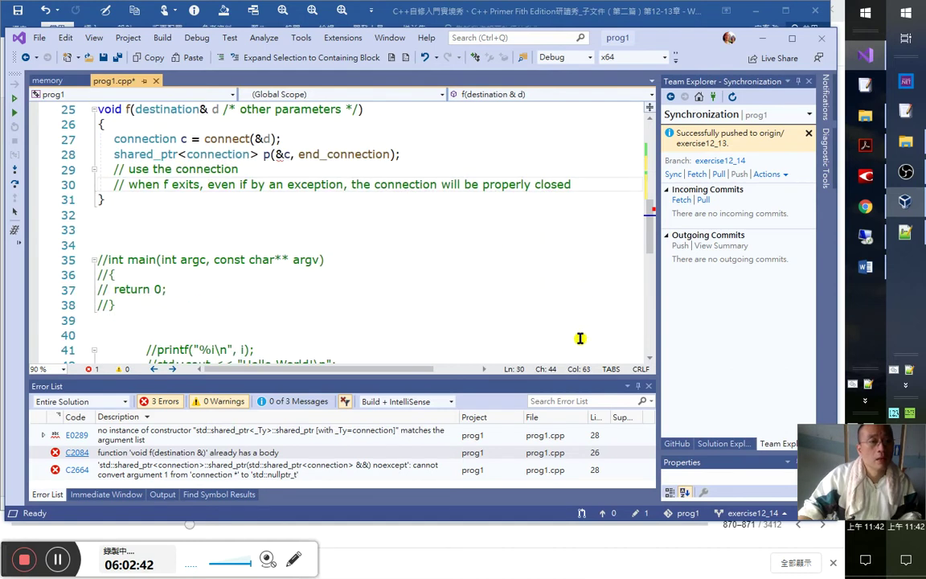
scroll(575, 336, "up", 3)
scroll(574, 337, "up", 5)
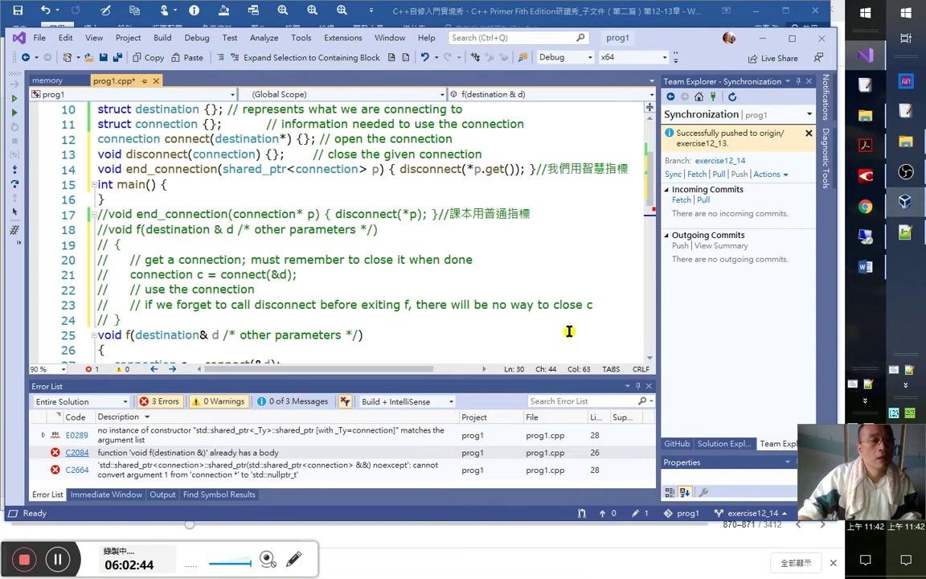
- Undo the end_connection move and select both end_connection lines 16–17
left_click_drag(100, 200, 90, 184)
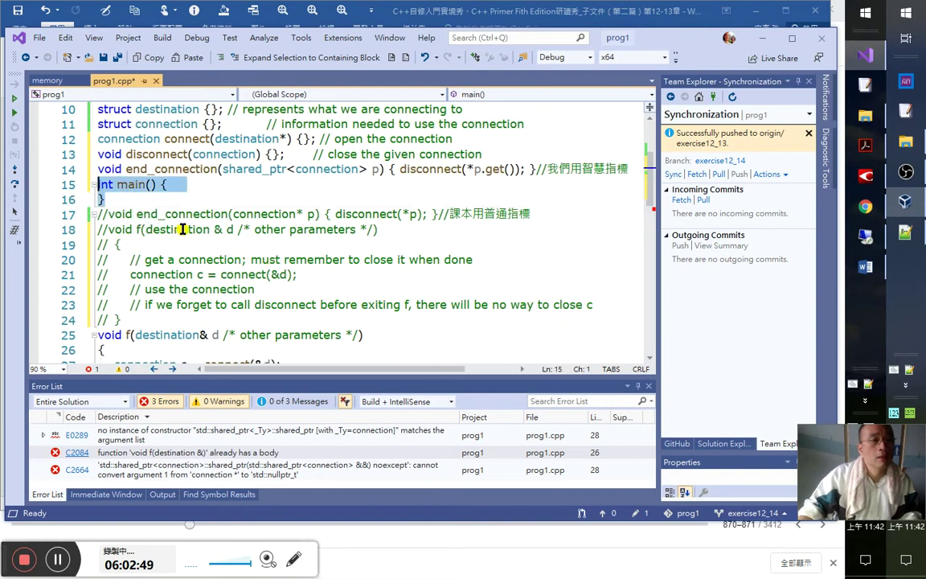
key("ctrl+z")
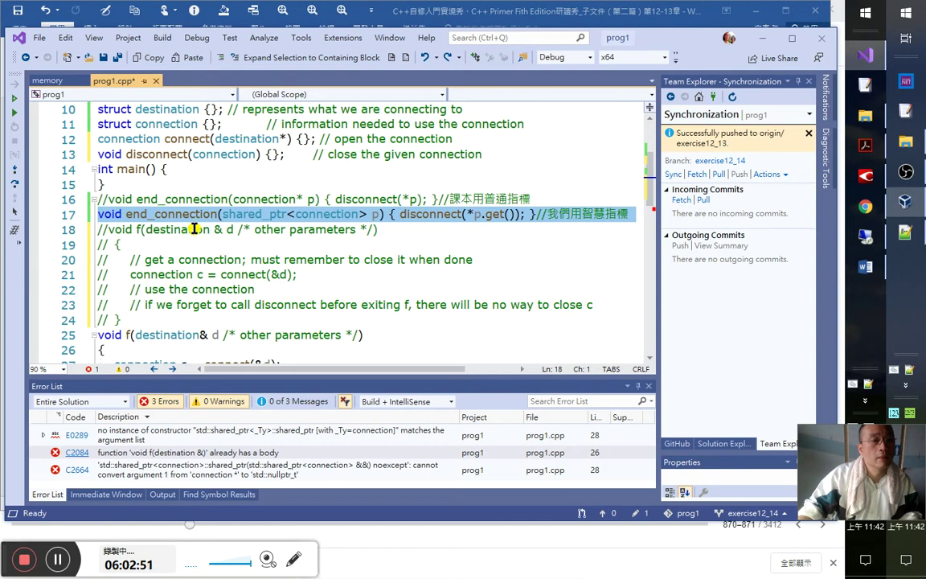
left_click(546, 216)
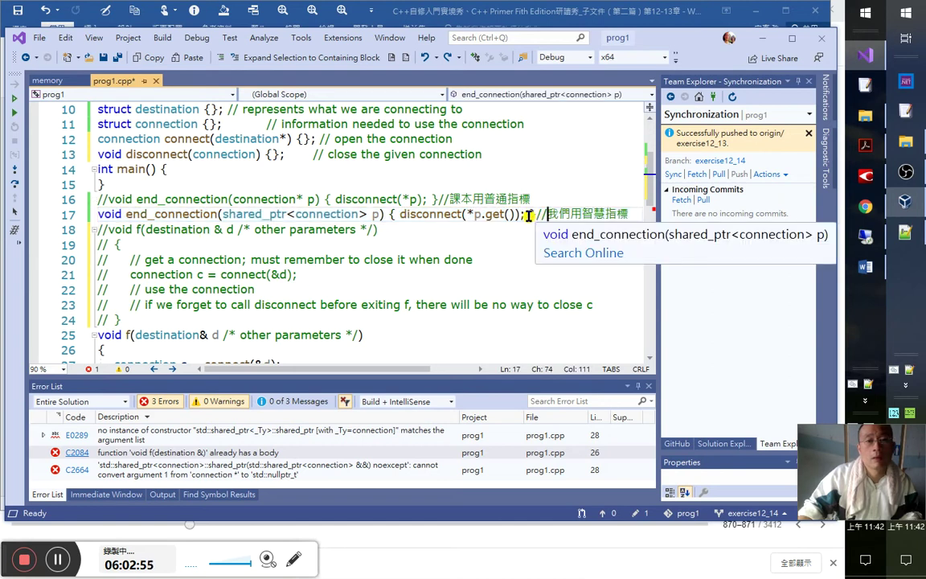
left_click(530, 216)
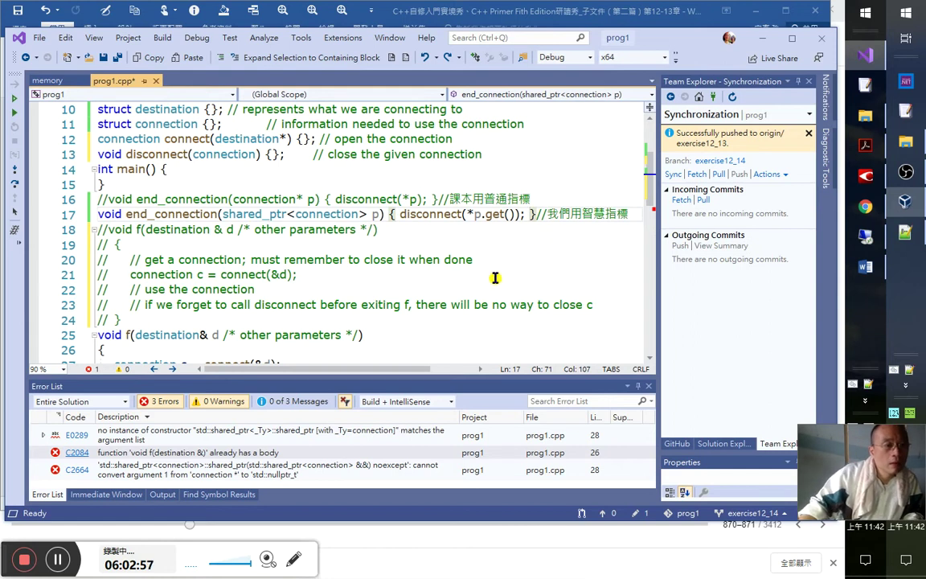
left_click(124, 322)
left_click_drag(125, 321, 90, 322)
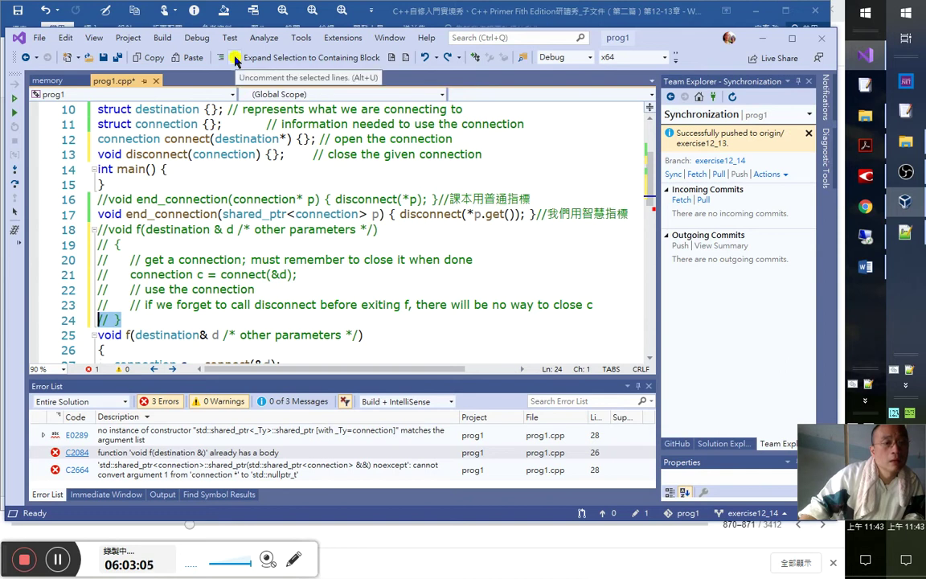
left_click(95, 170)
left_click(92, 170)
key("ctrl+c")
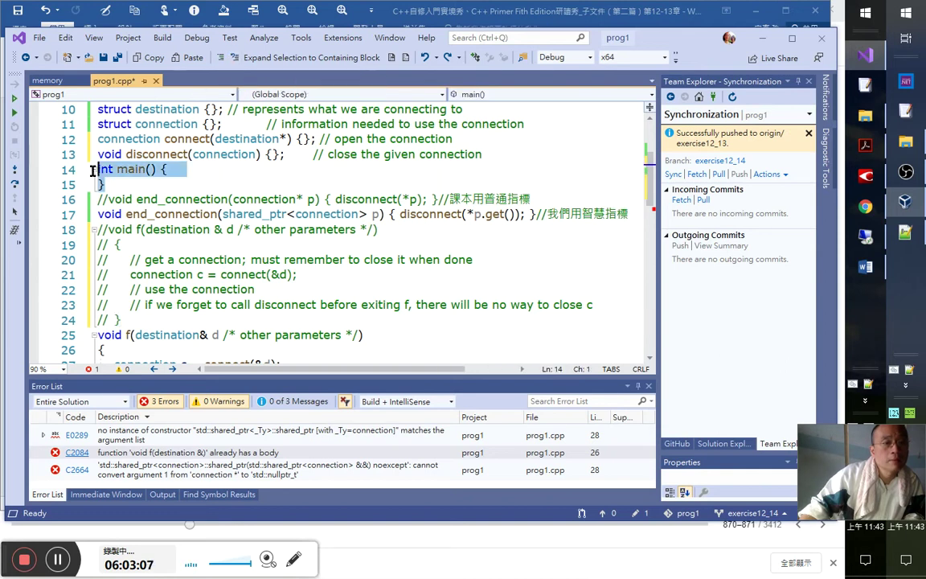
key("ctrl+minus")
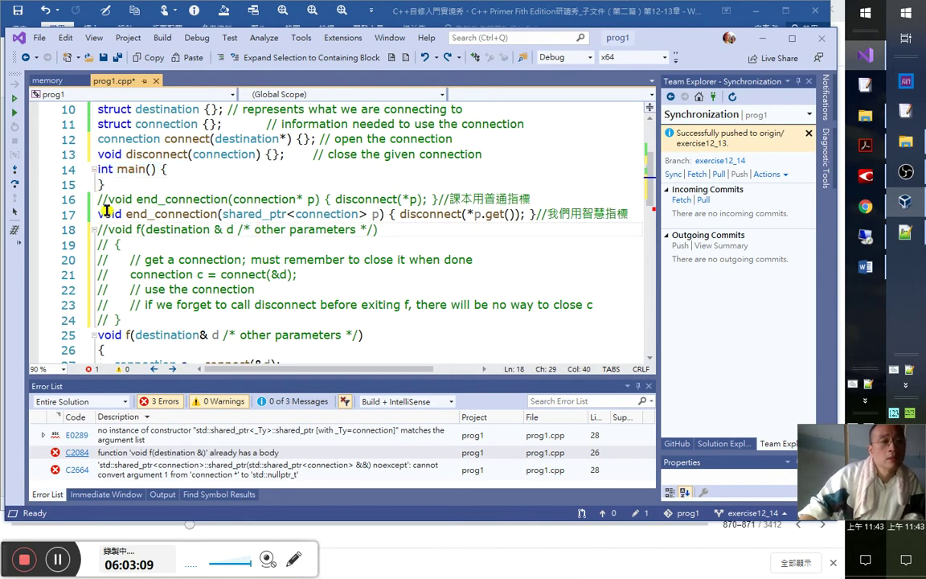
left_click_drag(90, 215, 96, 169)
- Place the end_connection lines above main() and collapse main onto one line as int main() { }
left_click(168, 199)
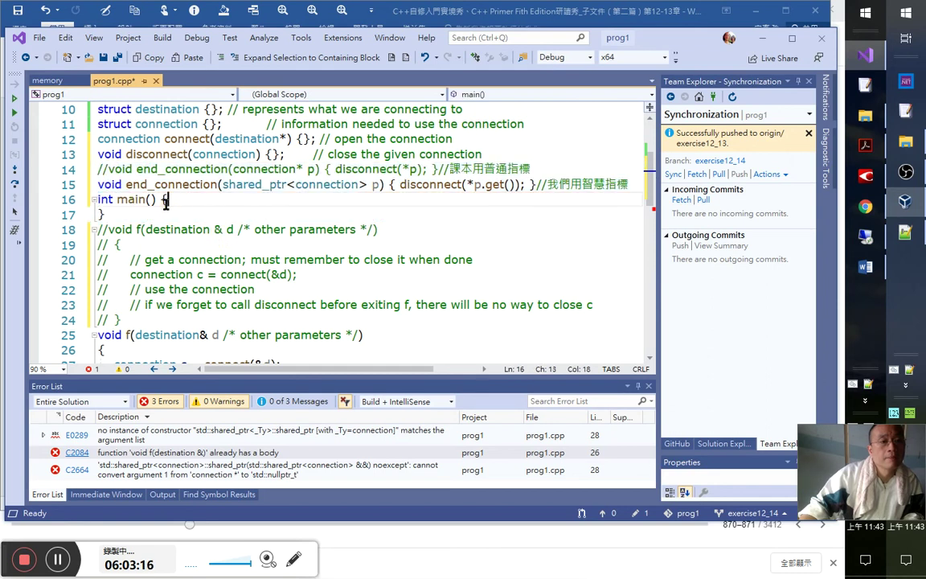
left_click(102, 215)
key("BackSpace")
key("Down")
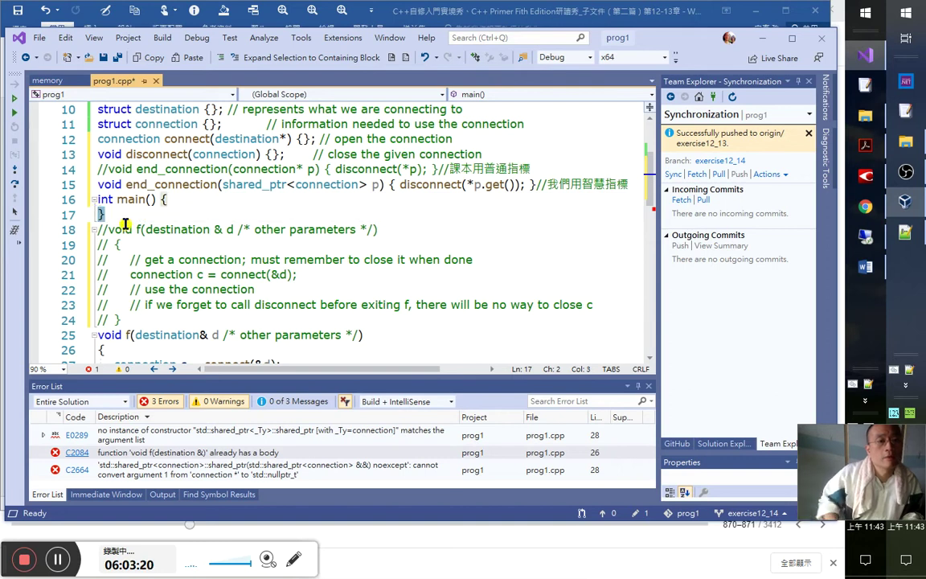
key("Down")
key("Down")
key("Down")
key("Down")
key("Down")
key("Down")
key("Down")
key("Down")
key("Down")
key("Down")
key("Down")
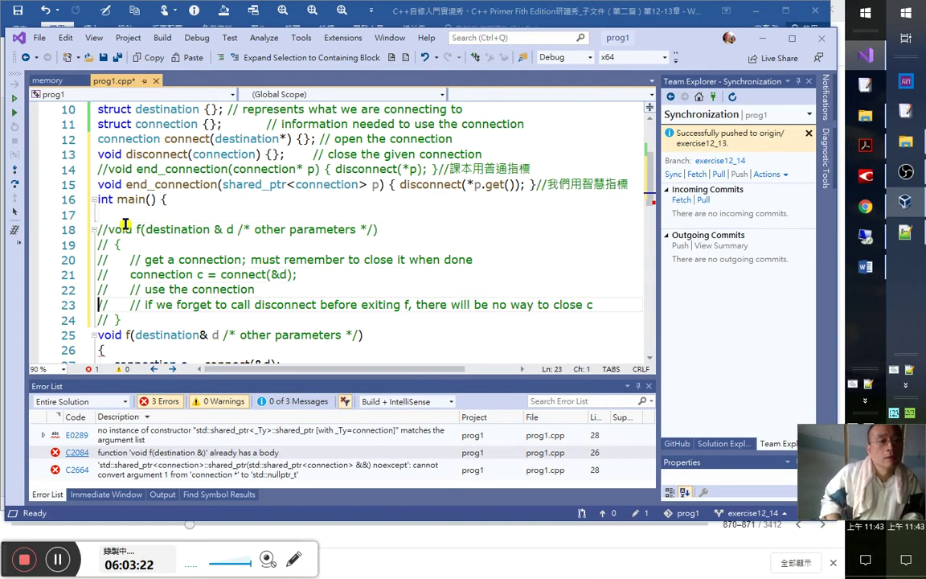
key("Up")
key("Up")
key("Up")
key("Up")
key("Up")
key("Up")
key("Up")
key("Up")
key("Up")
key("Up")
key("Up")
key("Up")
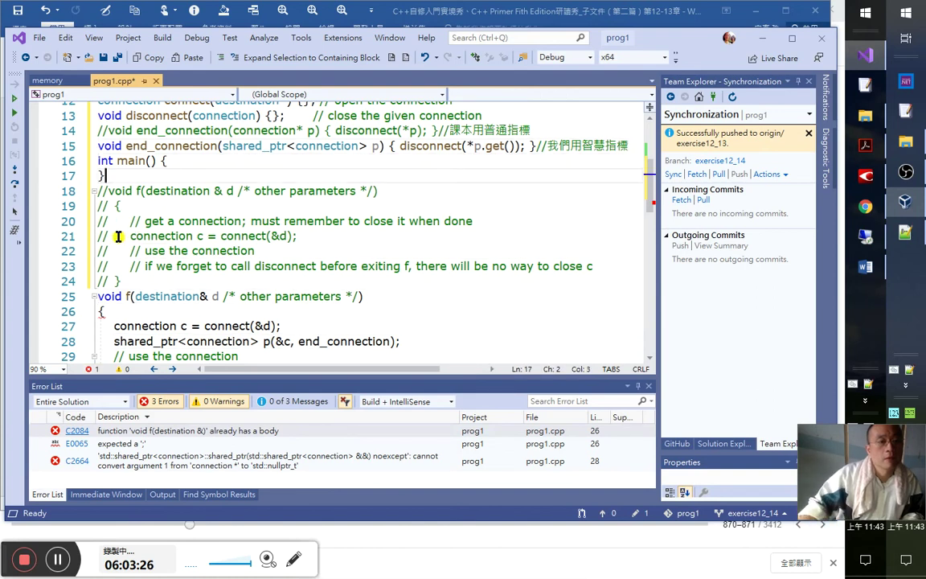
type("}")
key("Left")
key("BackSpace")
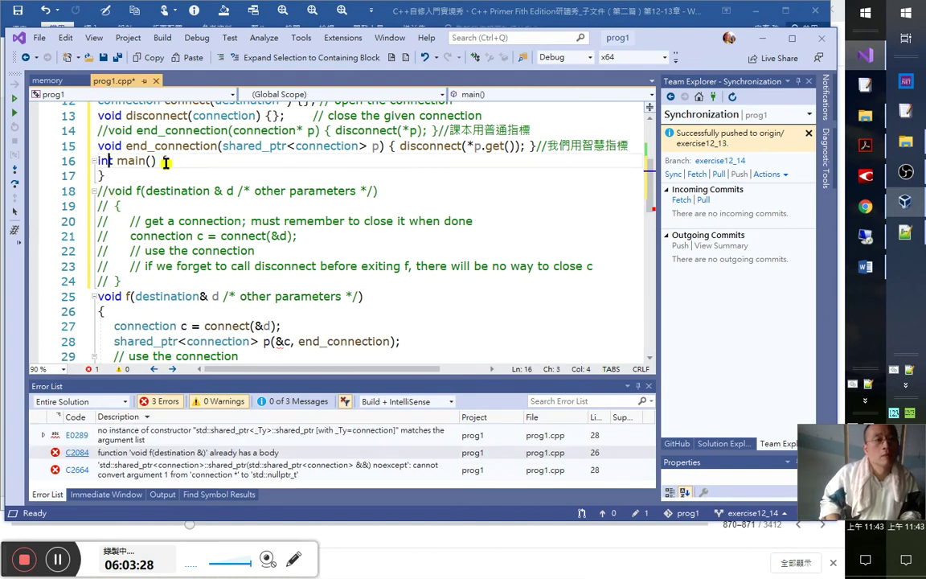
- Move the one-line int main() { } below the shared_ptr definition of f
key("alt+shift+Down")
key("alt+shift+Down")
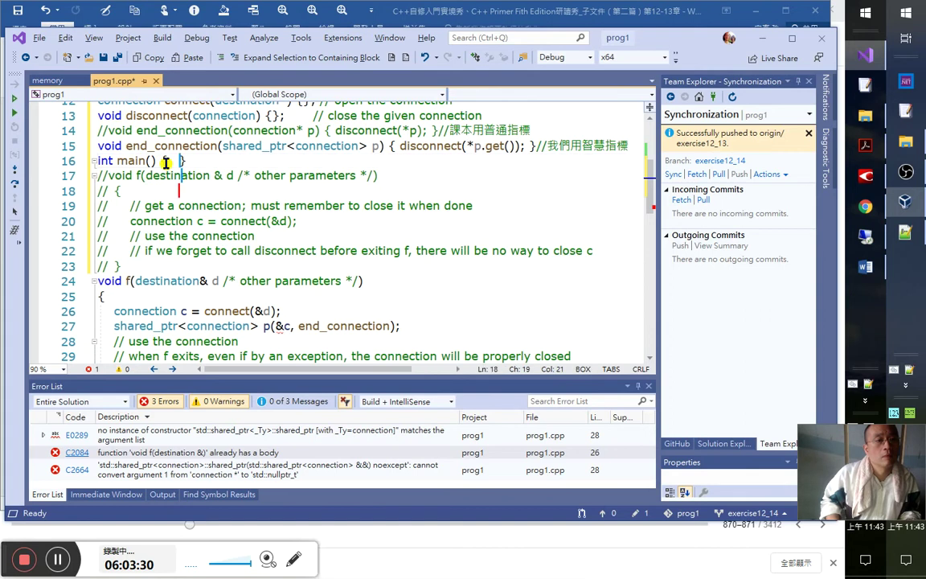
left_click(62, 161)
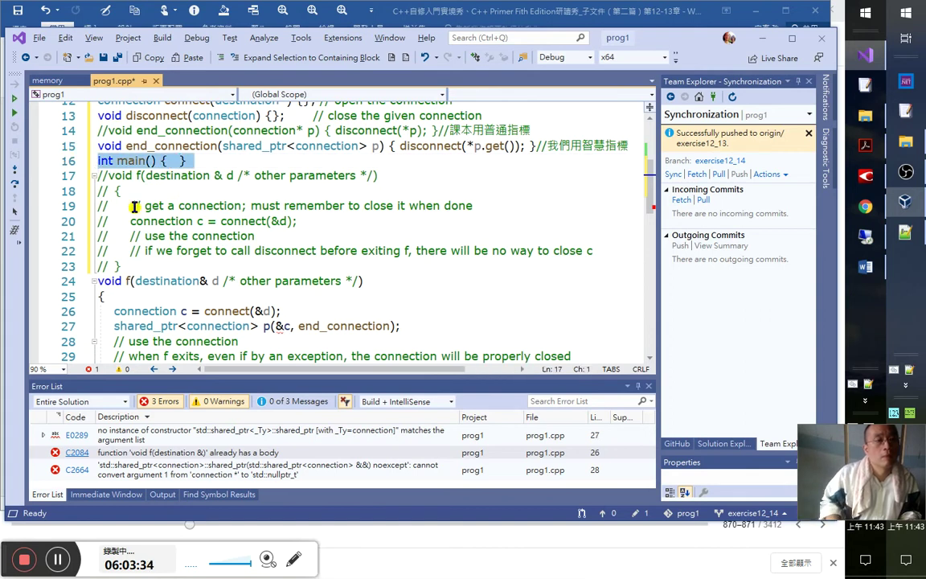
key("Delete")
key("Down")
key("Down")
key("Down")
key("Down")
key("Down")
key("Down")
key("Down")
key("Down")
key("Down")
key("Down")
key("Down")
key("Down")
key("Down")
key("Down")
key("Down")
key("Down")
key("Down")
key("Down")
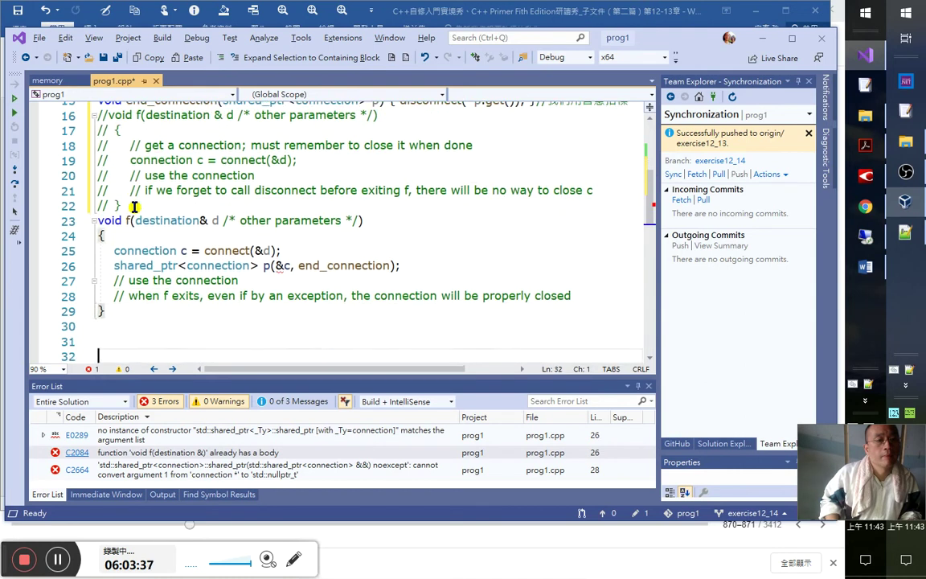
key("Up")
key("Up")
key("Up")
key("Up")
key("ctrl+v")
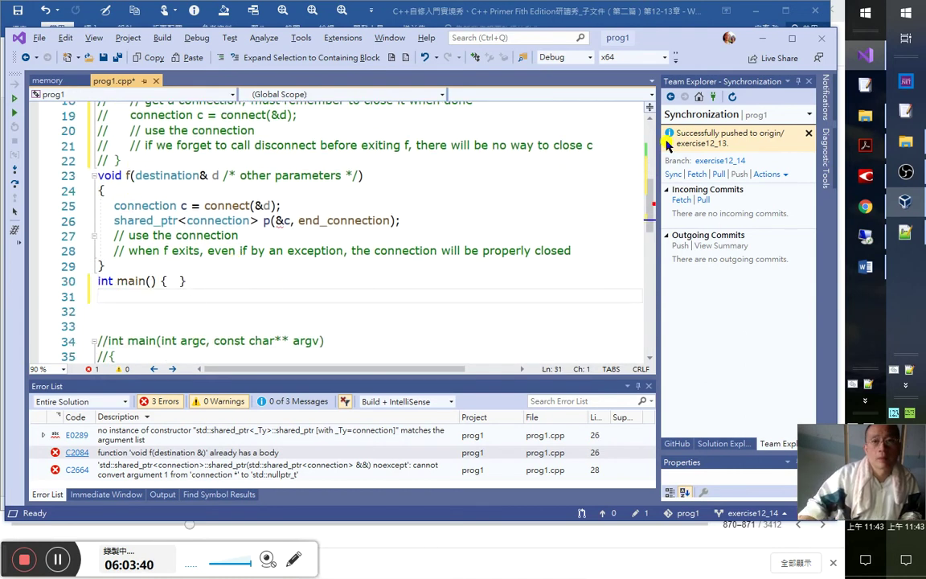
- Show the Solution Explorer with prog1.cpp selected and put the caret inside main()
left_click(724, 444)
left_click(736, 97)
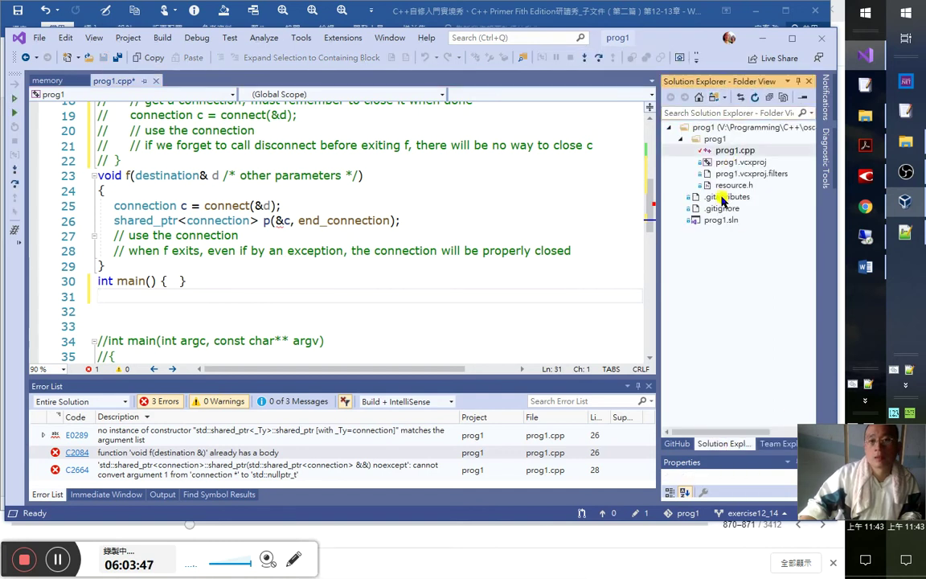
left_click(249, 191)
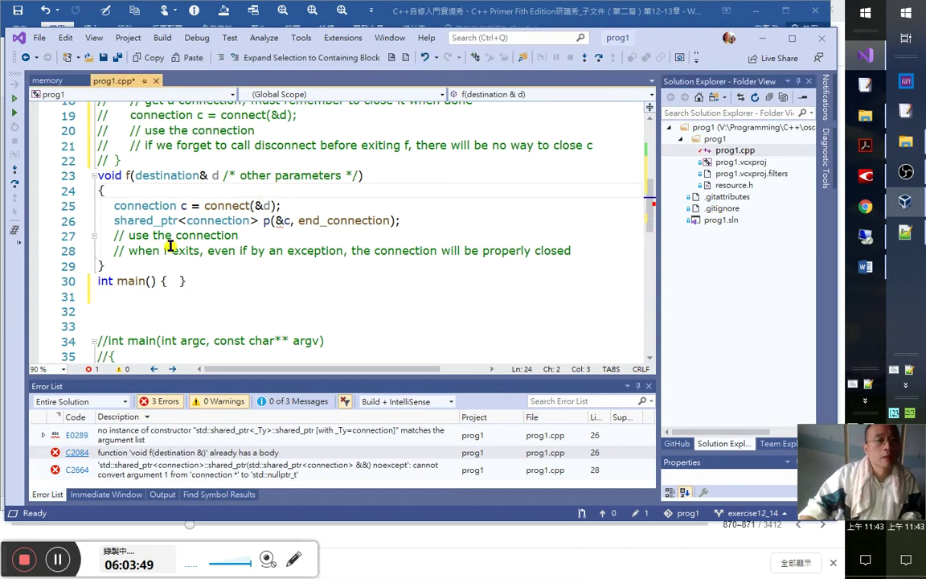
left_click(171, 281)
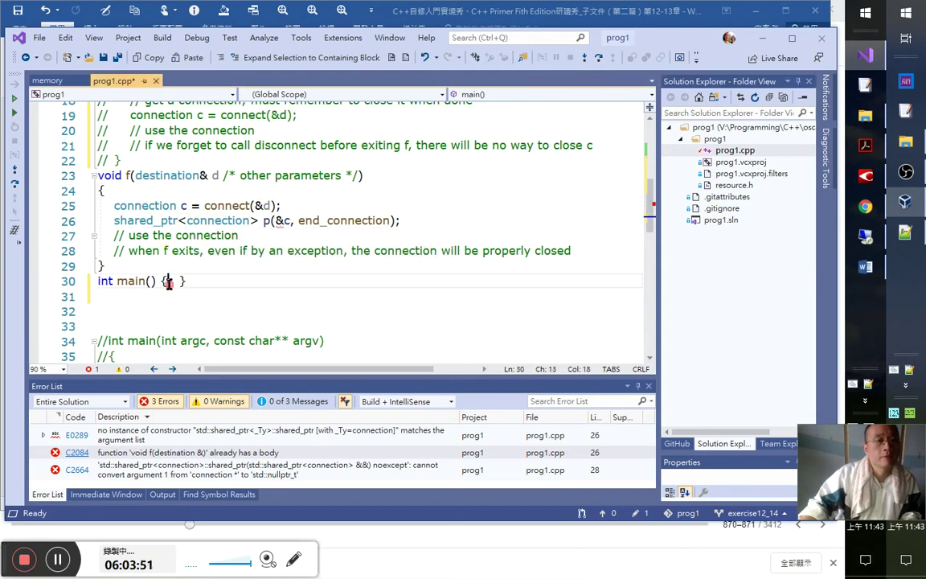
- Start an f call in main() and declare 'destination d' above it
type("f")
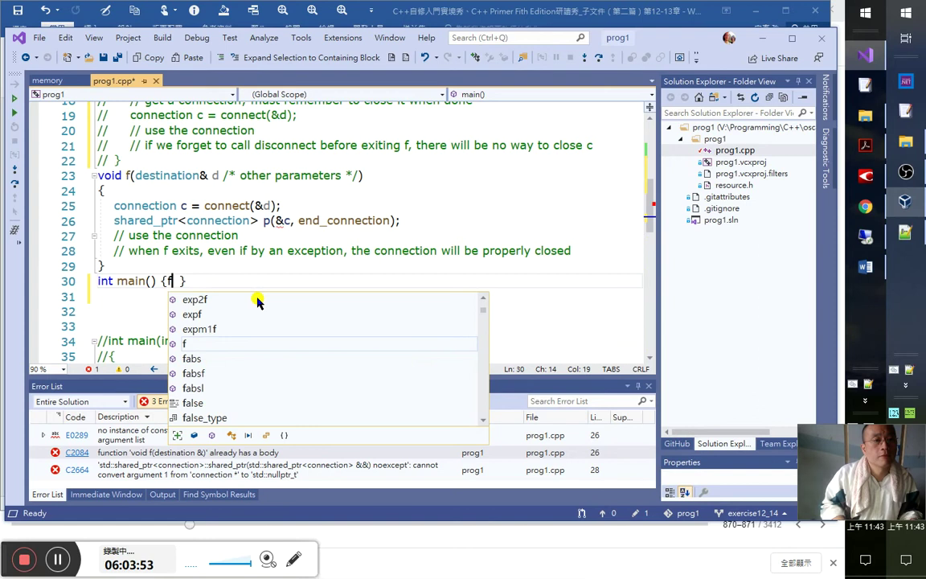
key("Return")
key("Up")
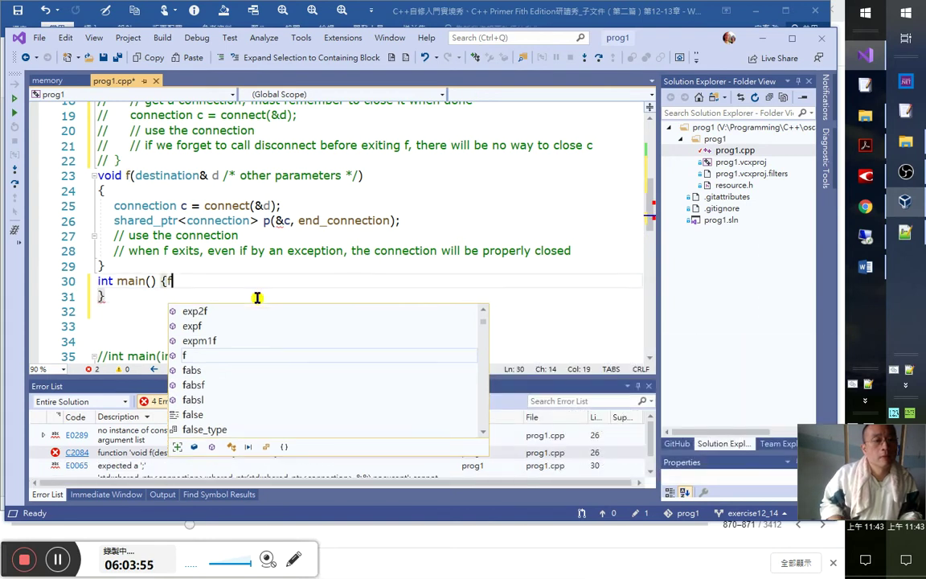
key("Return")
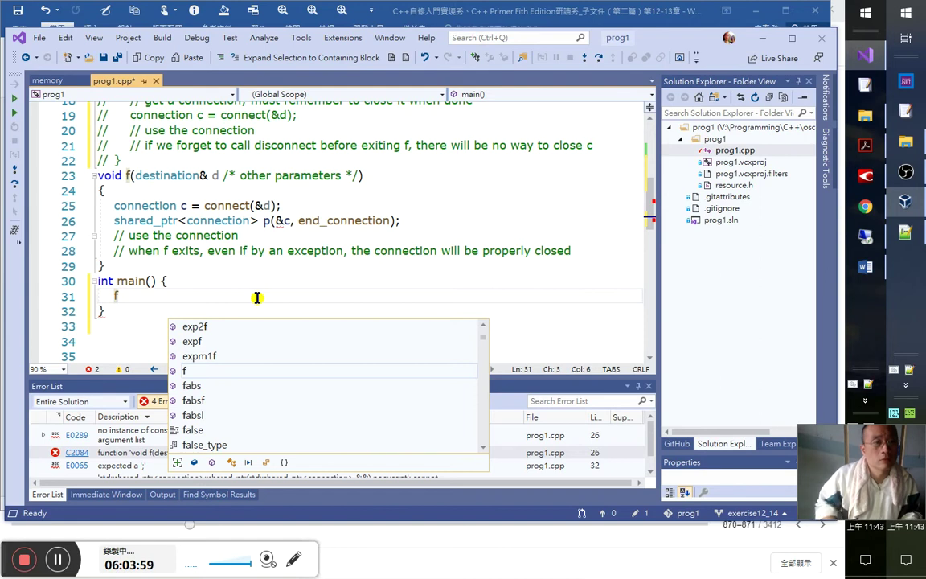
key("Escape")
key("Up")
key("End")
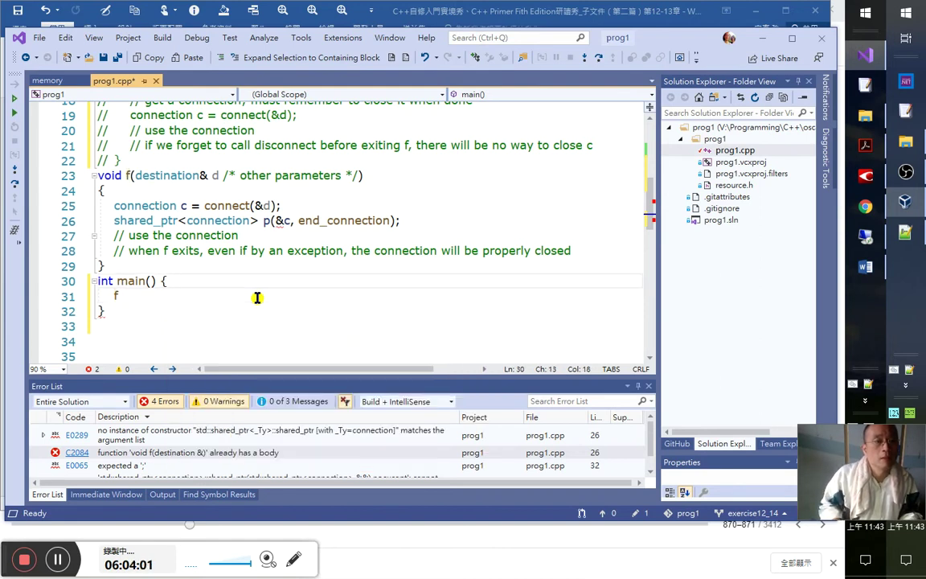
key("Return")
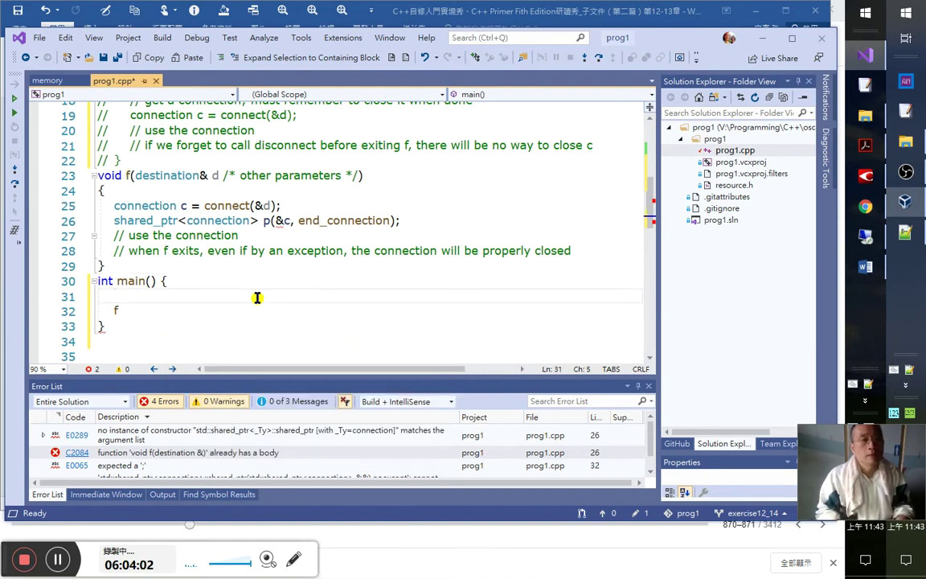
type("des")
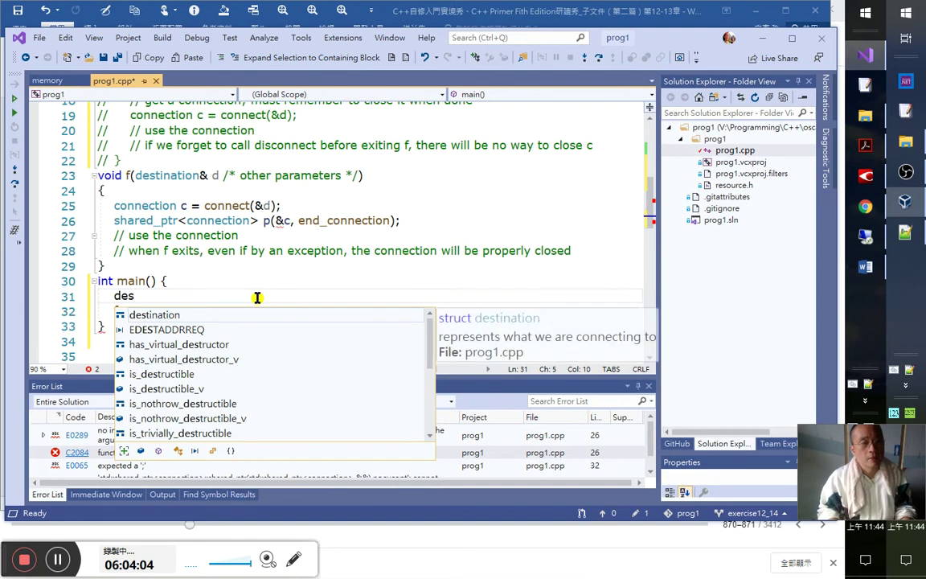
key("Tab")
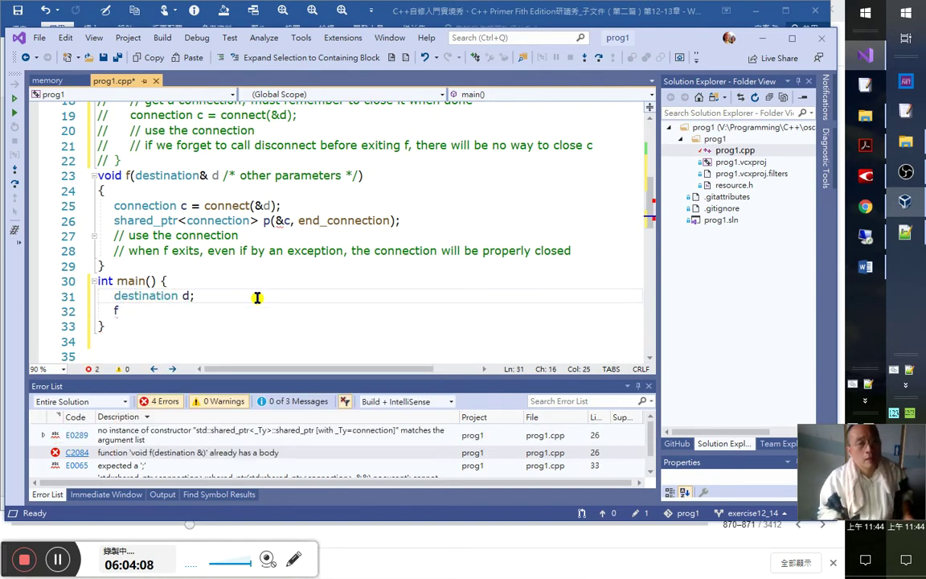
- Check the definition of destination, then return to the 'destination d' line
left_click(172, 297, "ctrl")
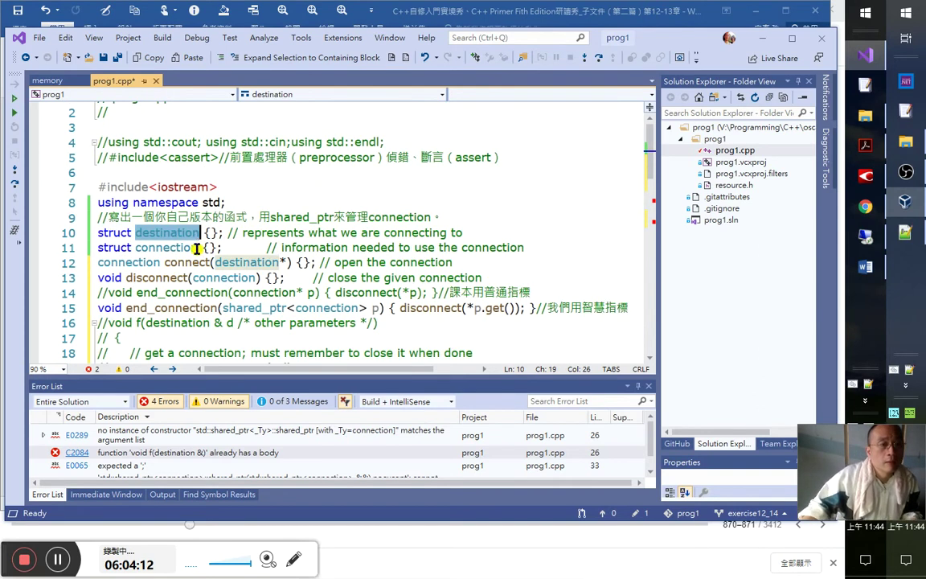
mouse_move(174, 245)
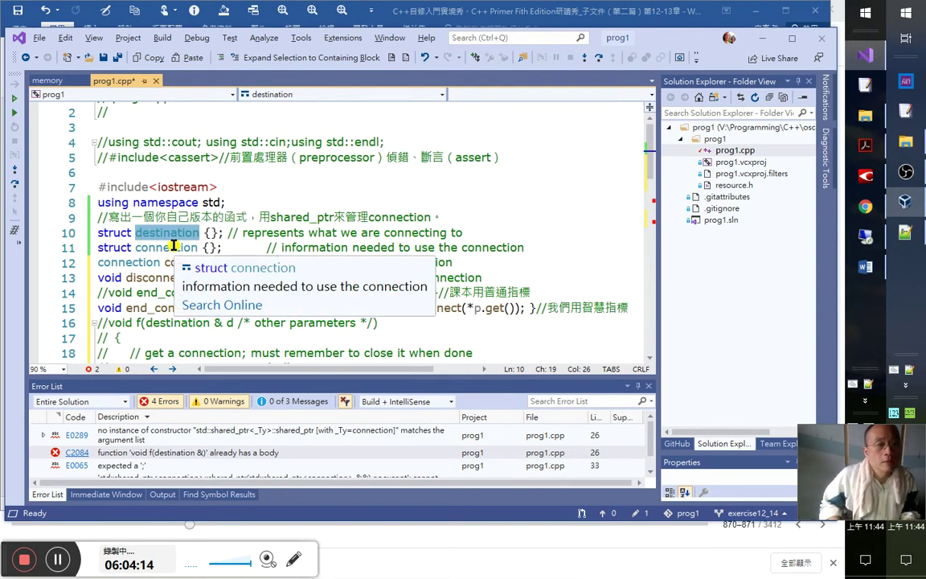
key("Escape")
scroll(254, 262, "down", 5)
left_click(203, 319)
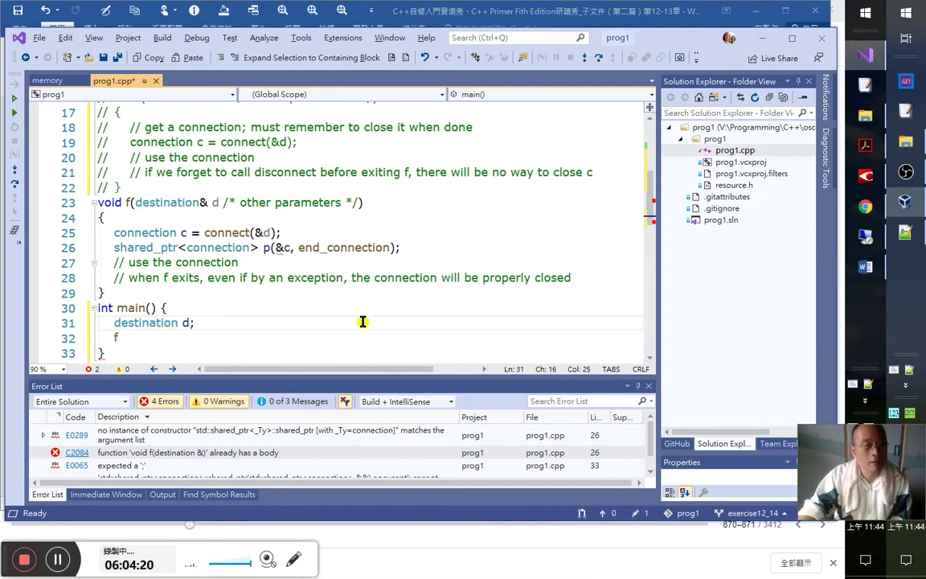
- Complete the call in main() as f(d);
key("Down")
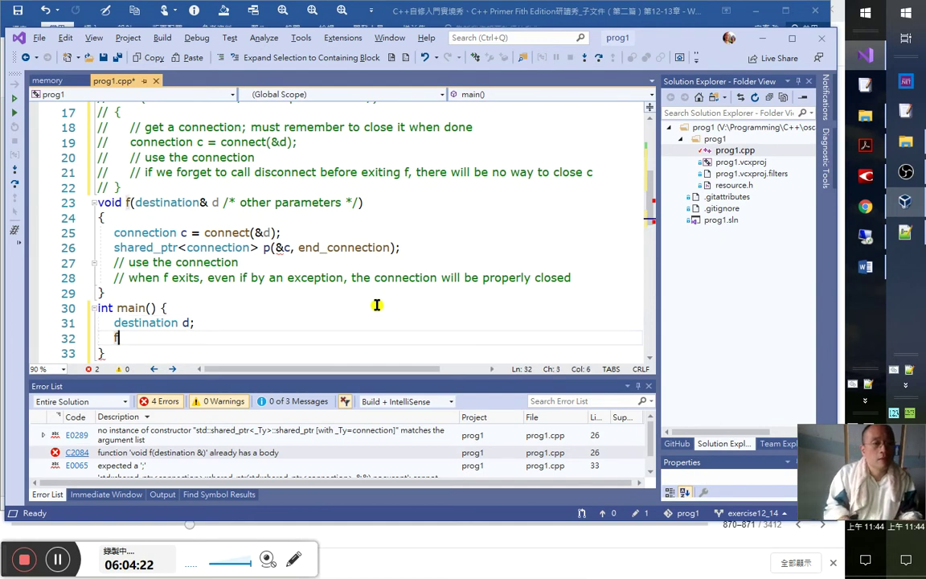
type("木）")
key("BackSpace")
key("BackSpace")
type("d")
key("Down")
key("Up")
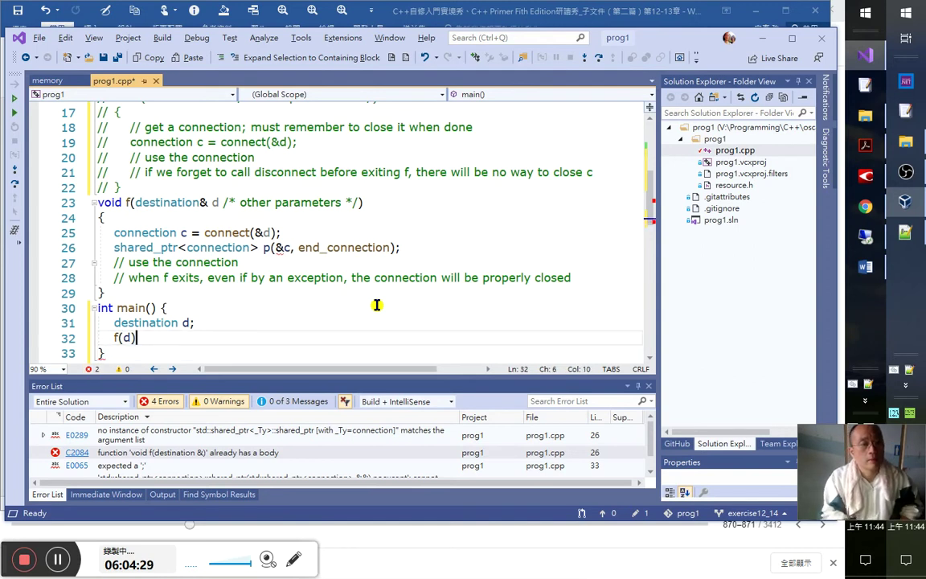
key("Down")
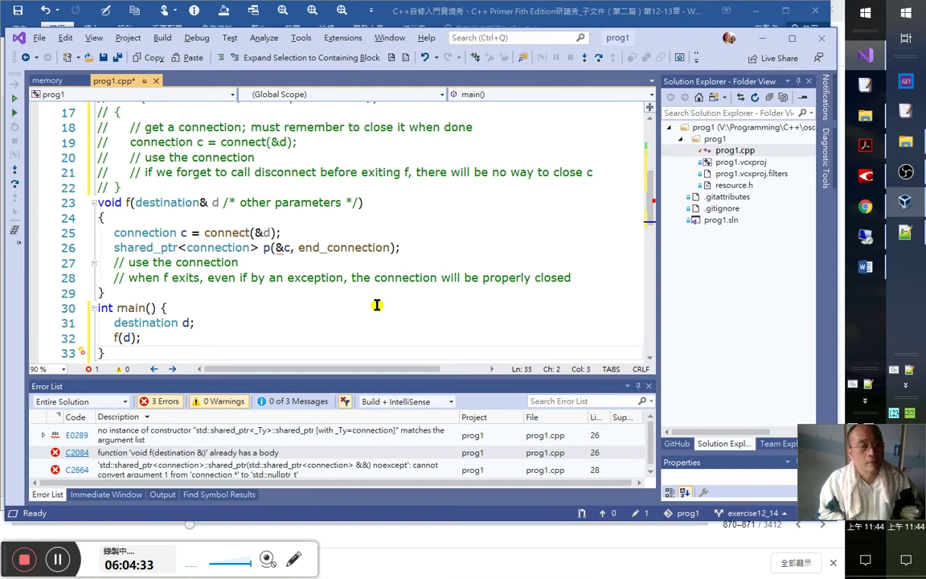
scroll(321, 276, "down", 1)
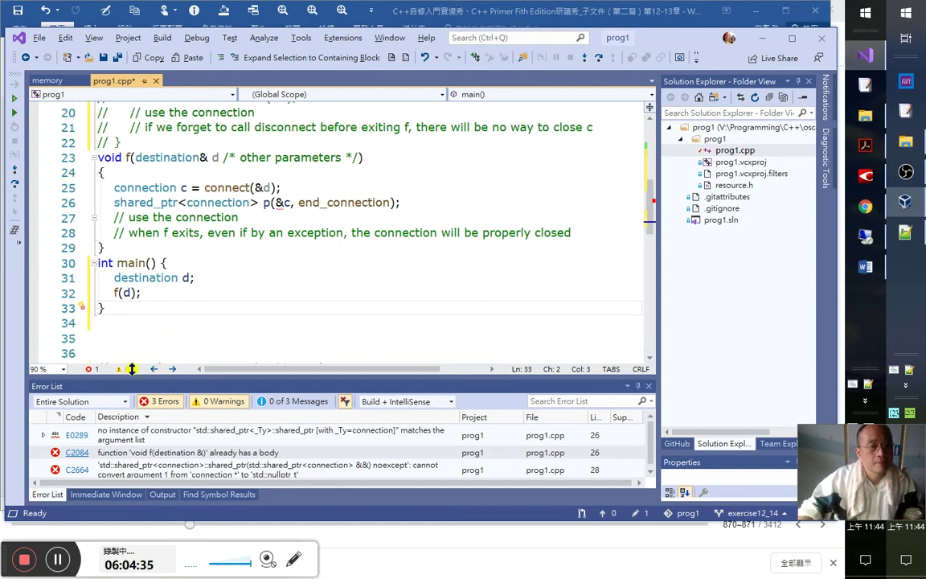
left_click(94, 372)
left_click(220, 298)
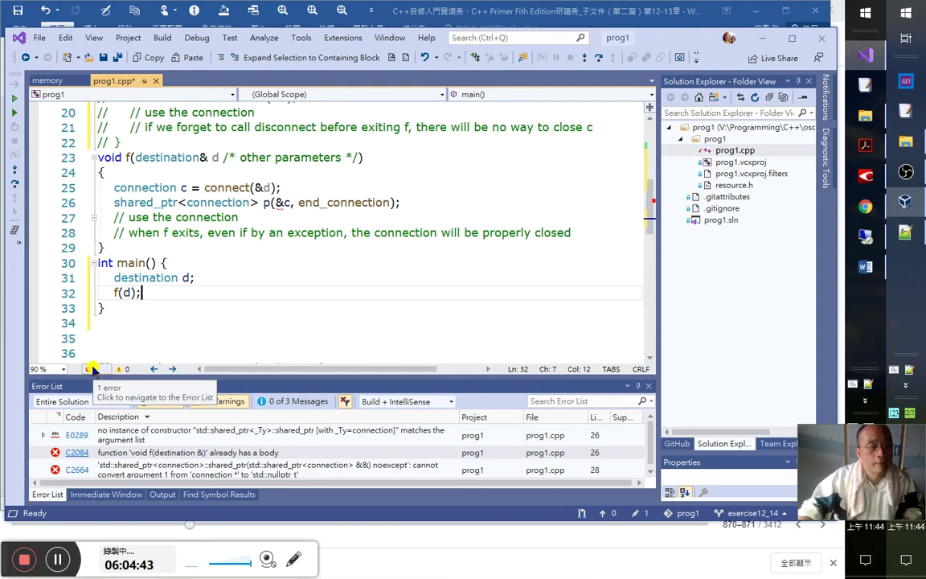
left_click(92, 369)
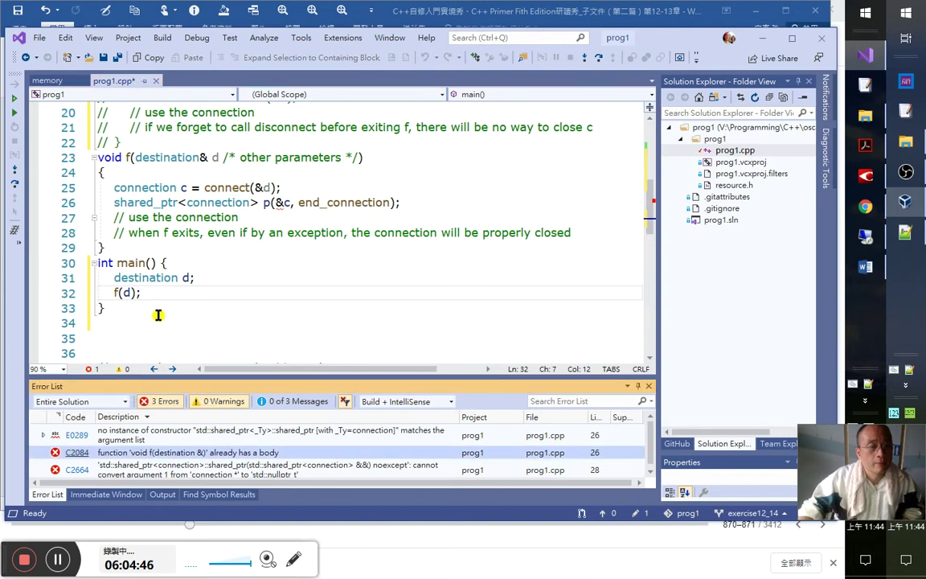
left_click(235, 255)
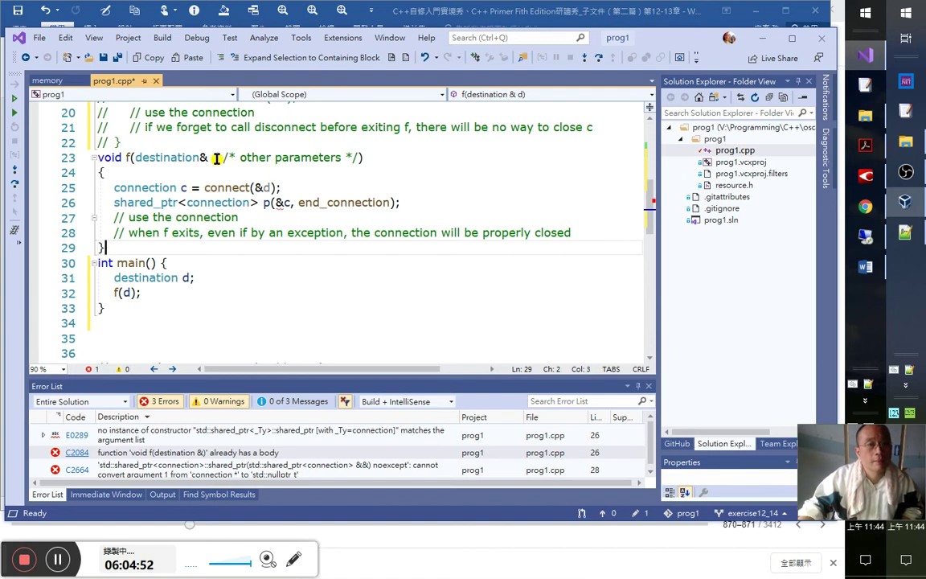
left_click_drag(220, 159, 343, 157)
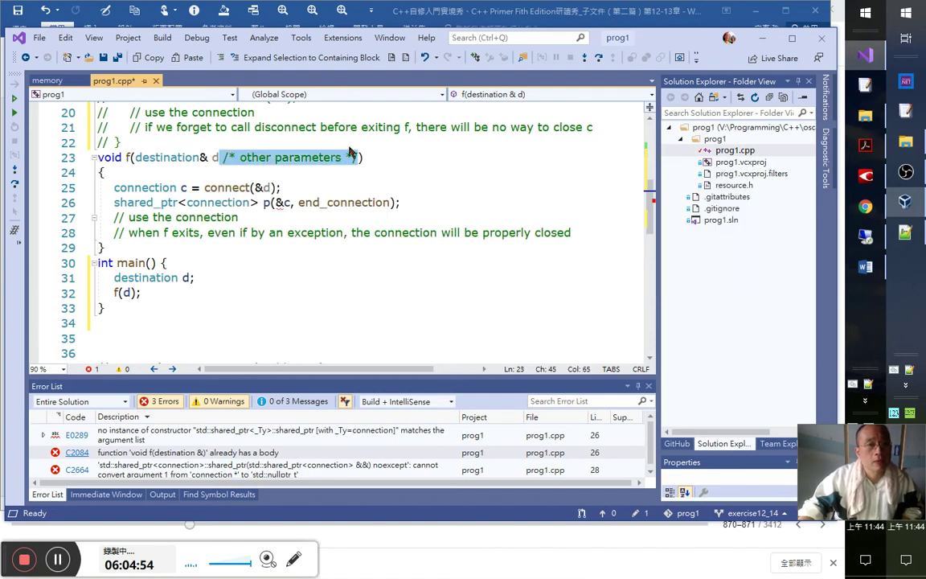
left_click(321, 183)
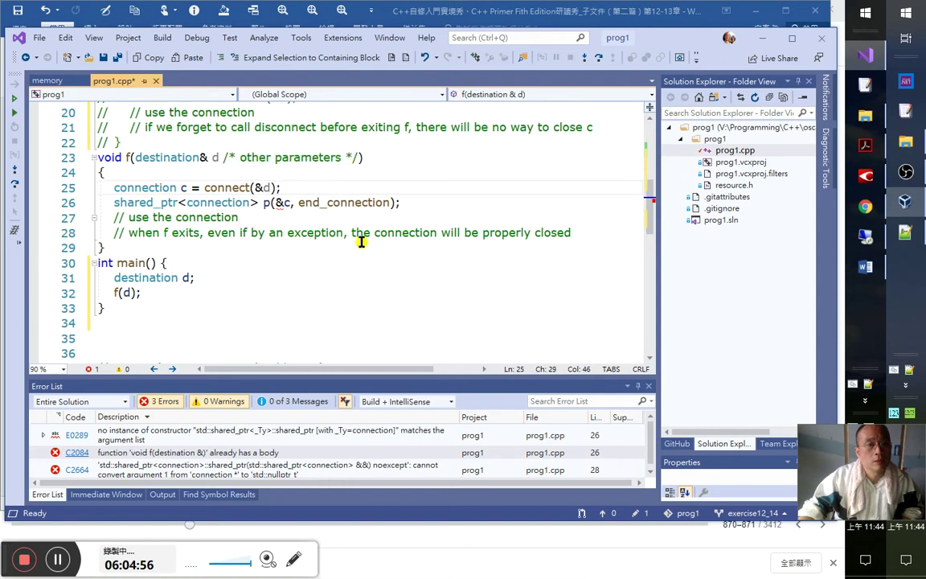
left_click(316, 217)
scroll(281, 242, "up", 1)
mouse_move(282, 248)
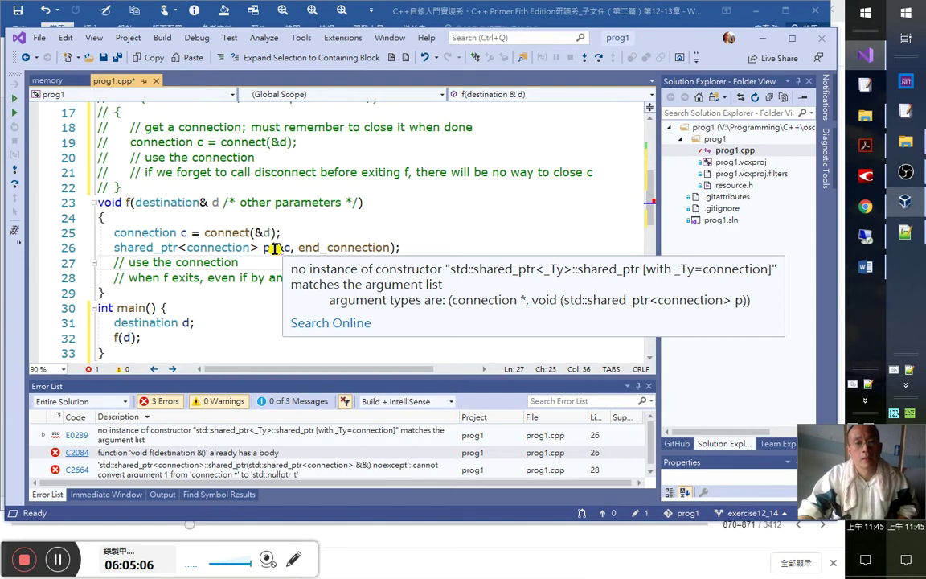
left_click(286, 232)
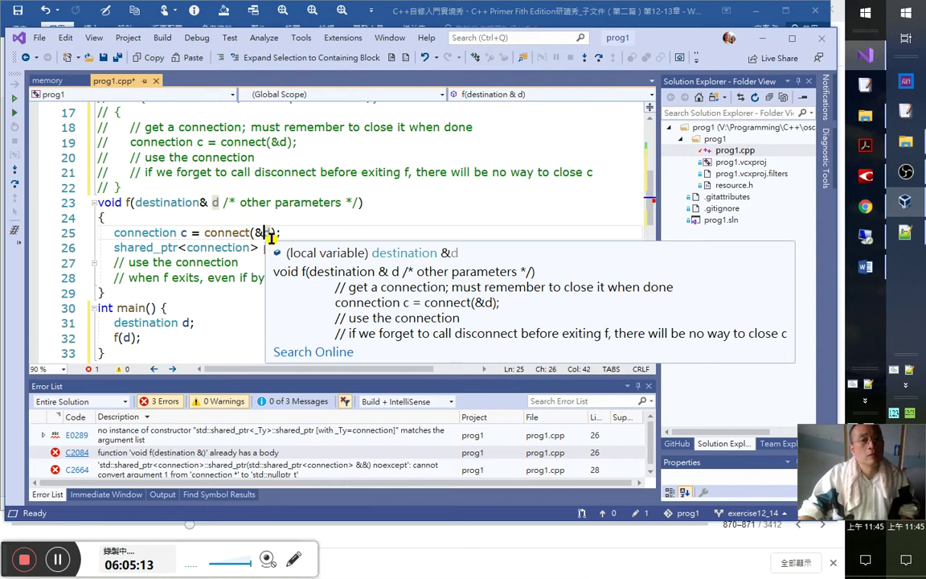
left_click(254, 232)
left_click(266, 233)
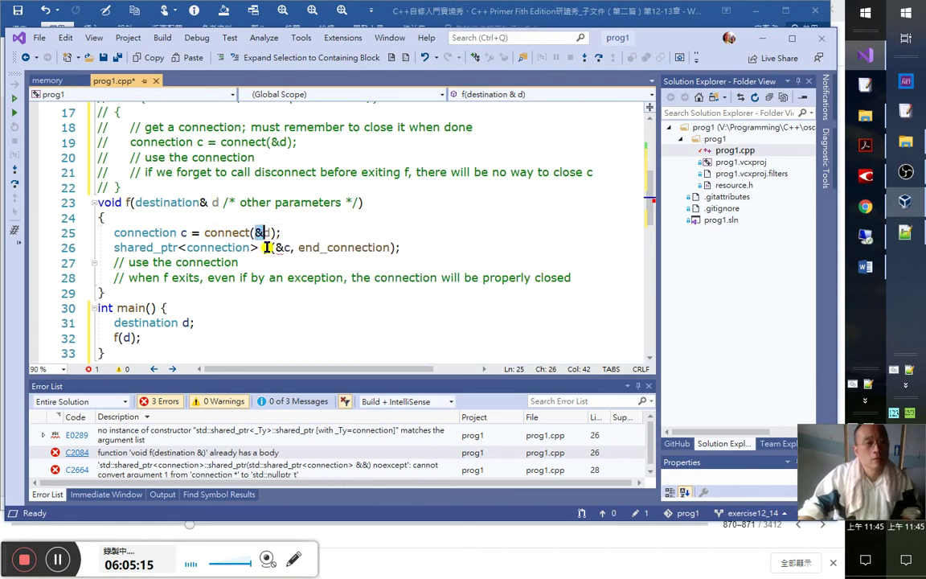
scroll(362, 222, "up", 3)
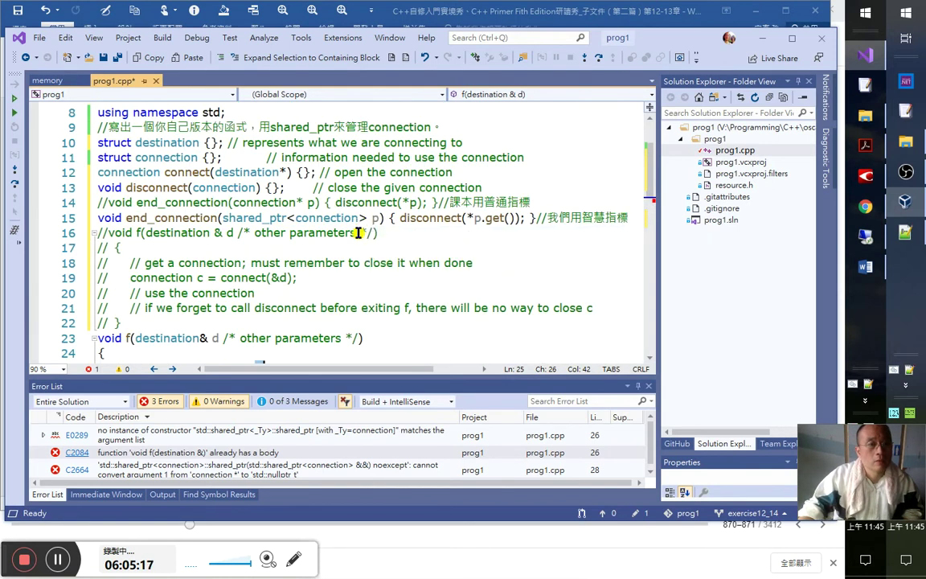
scroll(359, 230, "down", 2)
double_click(233, 276)
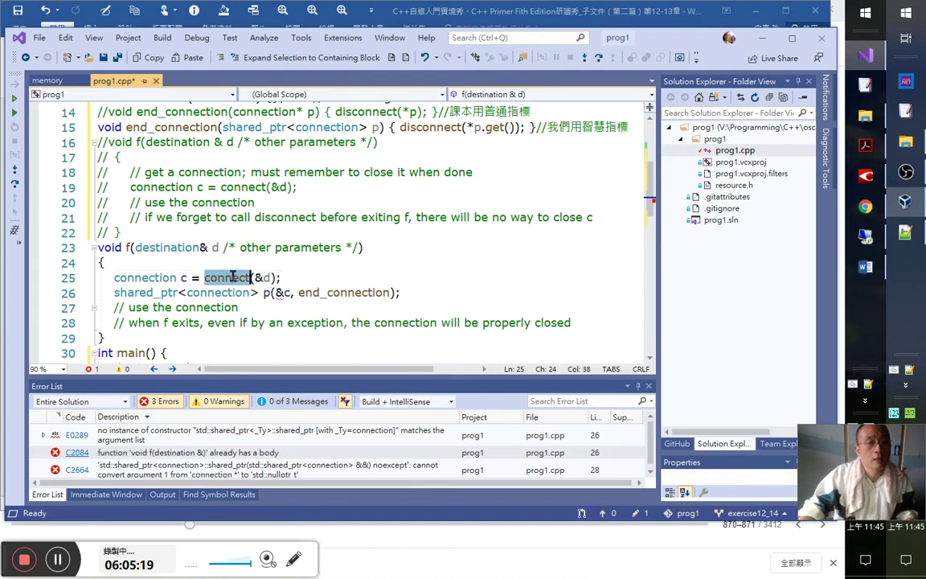
scroll(232, 277, "up", 3)
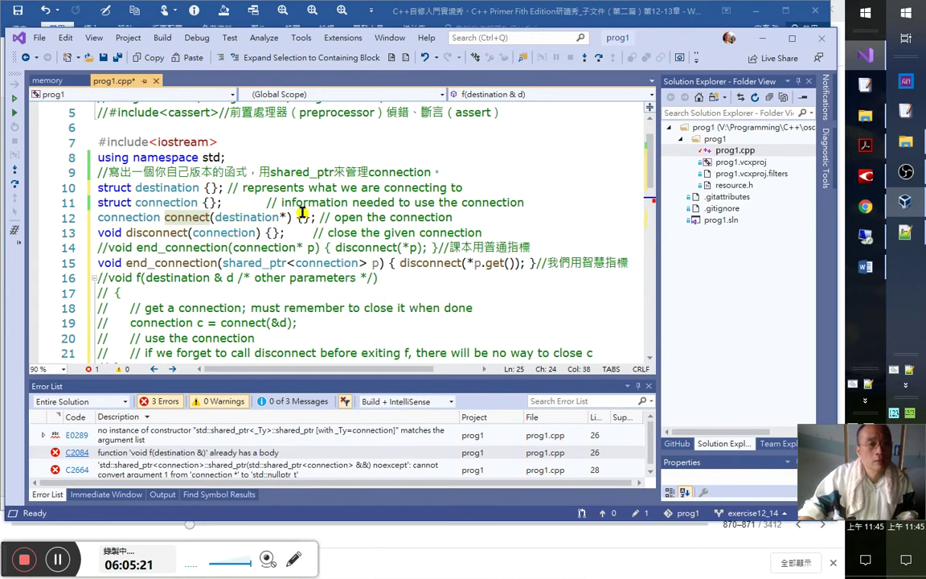
scroll(486, 250, "down", 1)
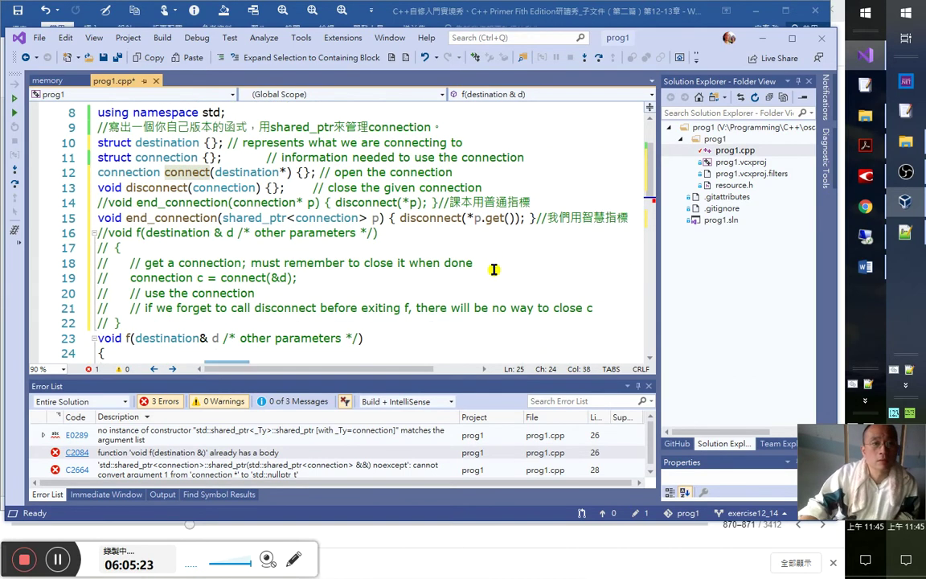
scroll(496, 274, "down", 2)
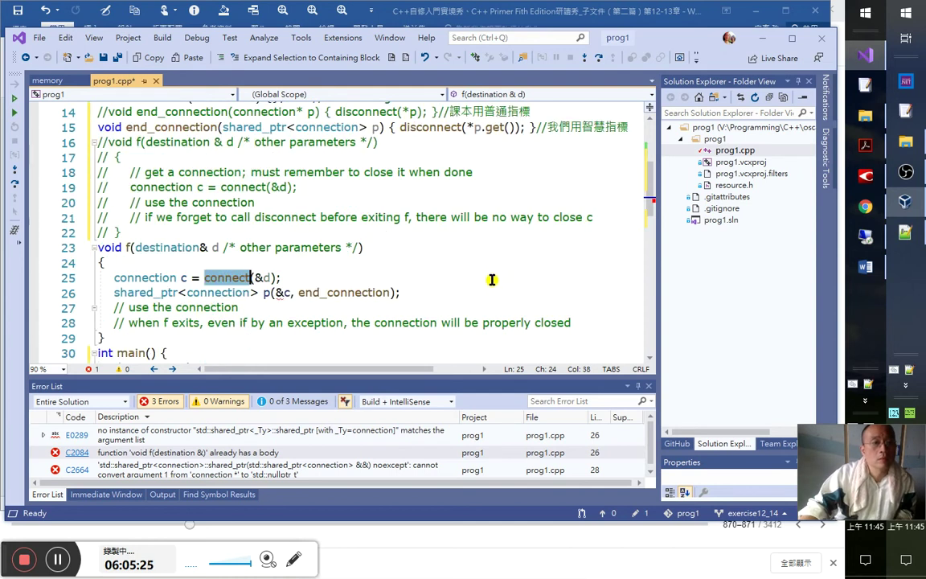
scroll(496, 274, "up", 1)
scroll(492, 282, "down", 2)
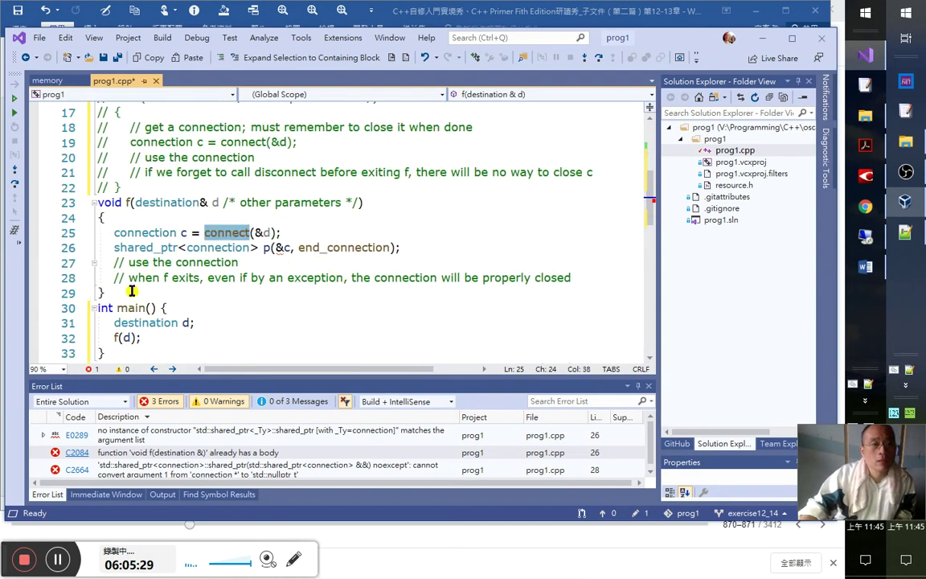
mouse_move(277, 248)
left_click_drag(277, 248, 290, 248)
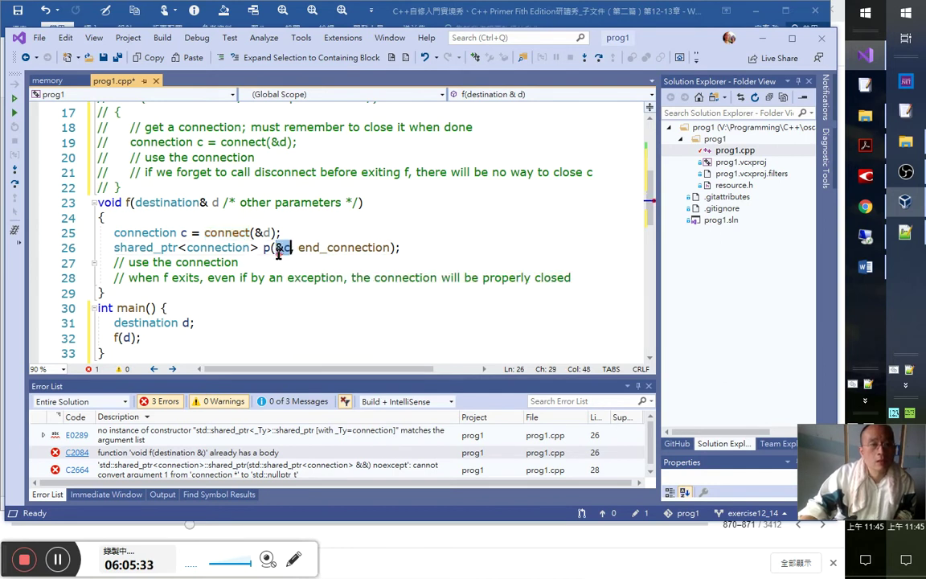
key("Left")
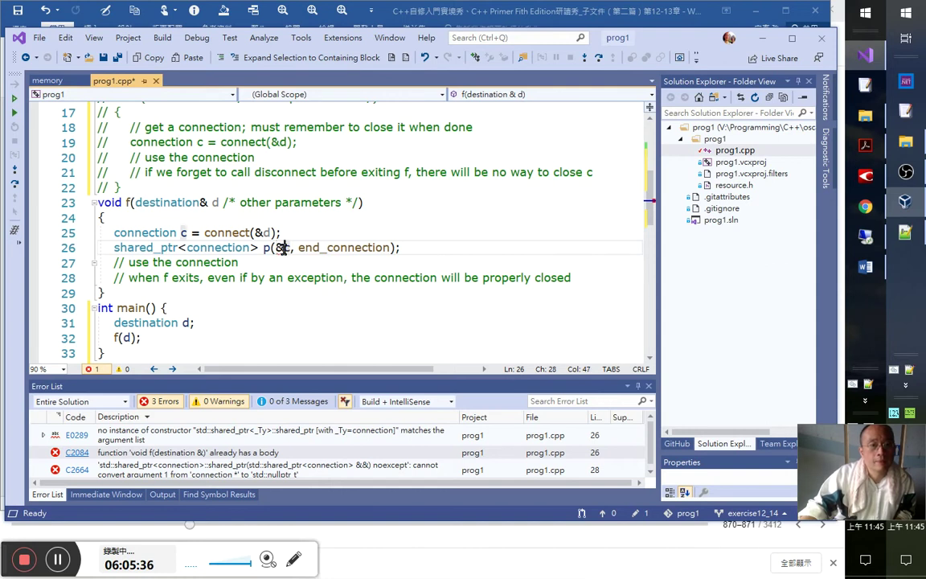
left_click(328, 233)
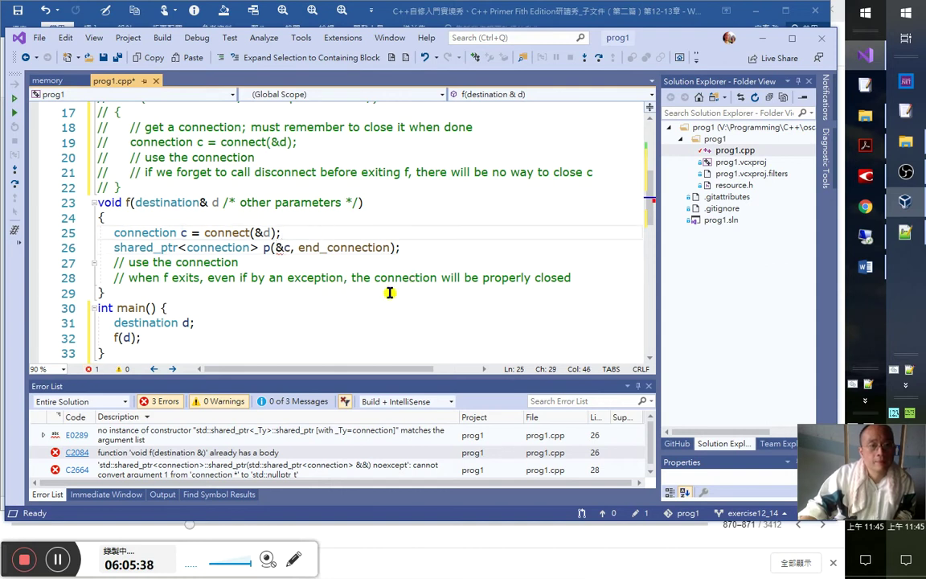
- Declare 'auto cp = &c;' and construct p(cp, end_connection) instead of &c
key("Return")
type("auto c")
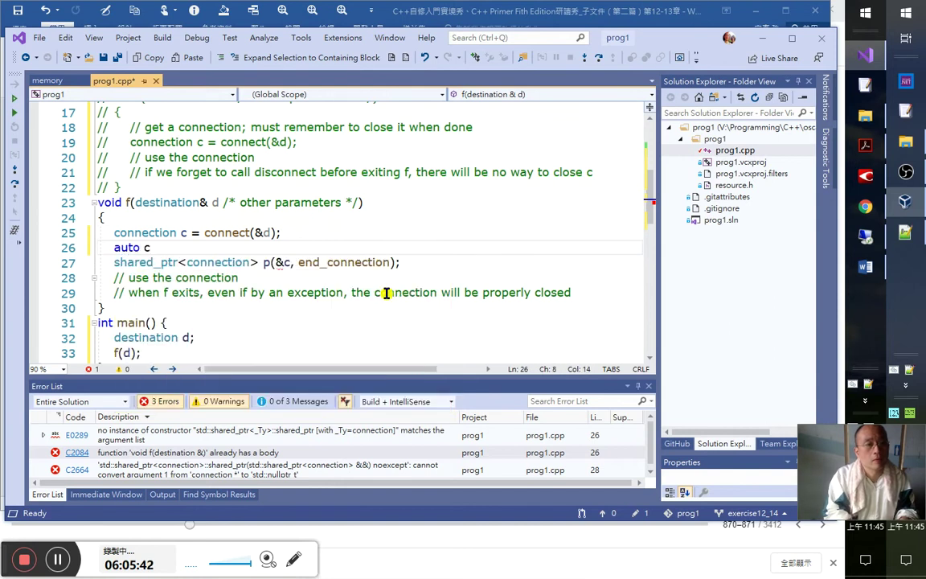
type("p")
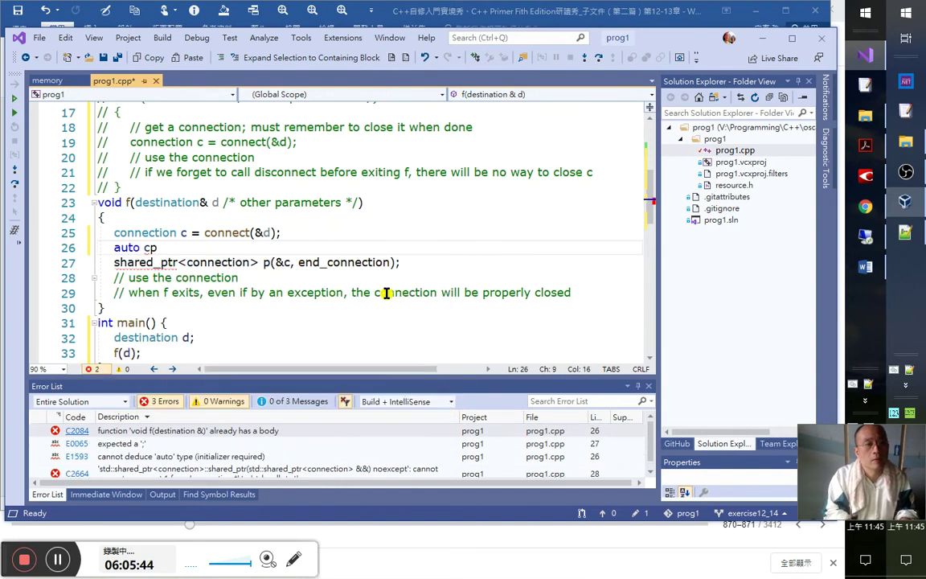
type(" = &c;")
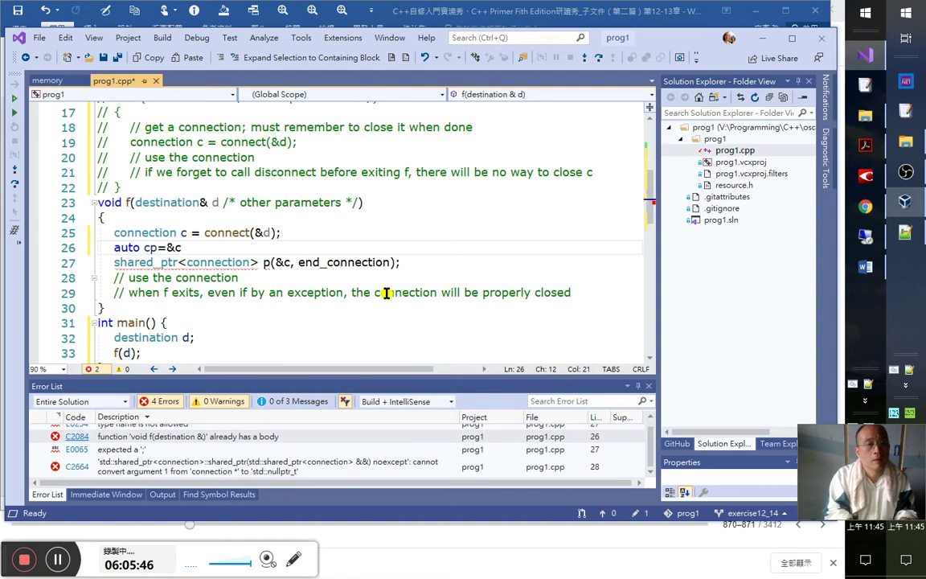
key("Down")
key("ctrl+Right")
key("ctrl+Right")
key("ctrl+Right")
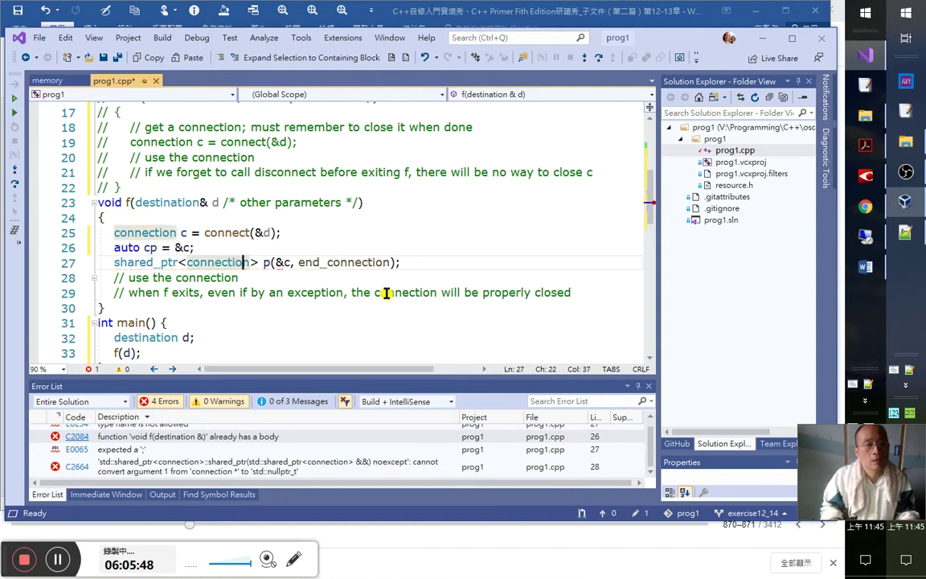
key("BackSpace")
key("Right")
type("p")
key("Down")
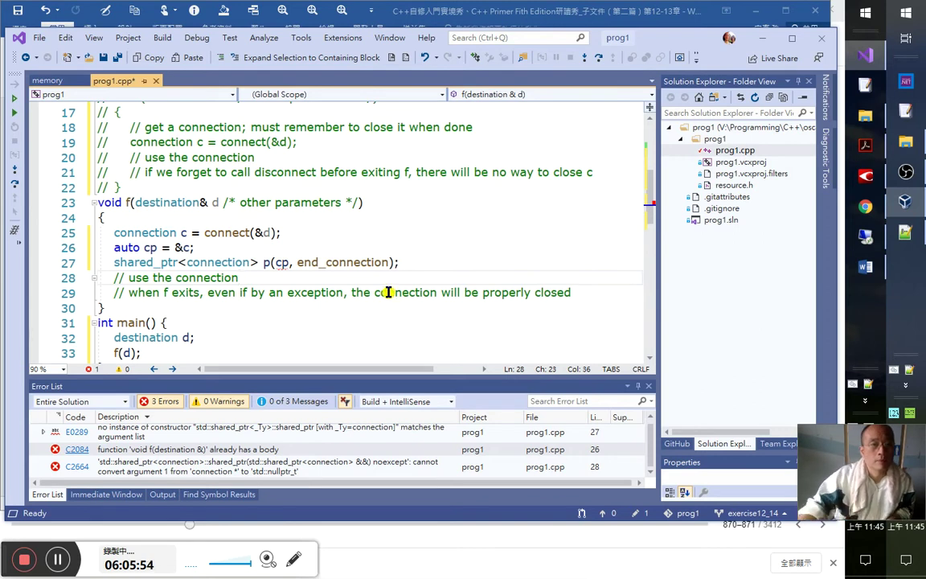
- Highlight the uses of destination in main() and save prog1.cpp
mouse_move(282, 264)
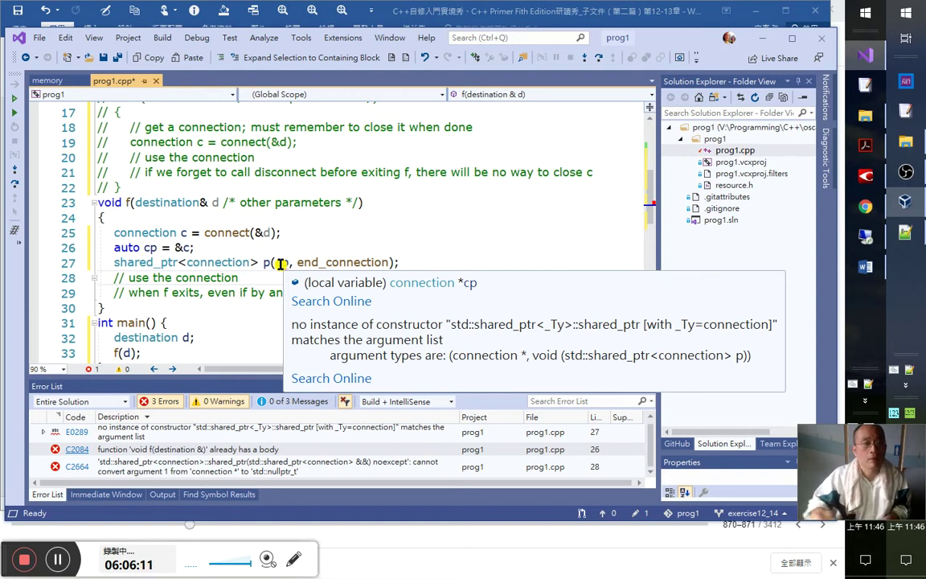
left_click(158, 323)
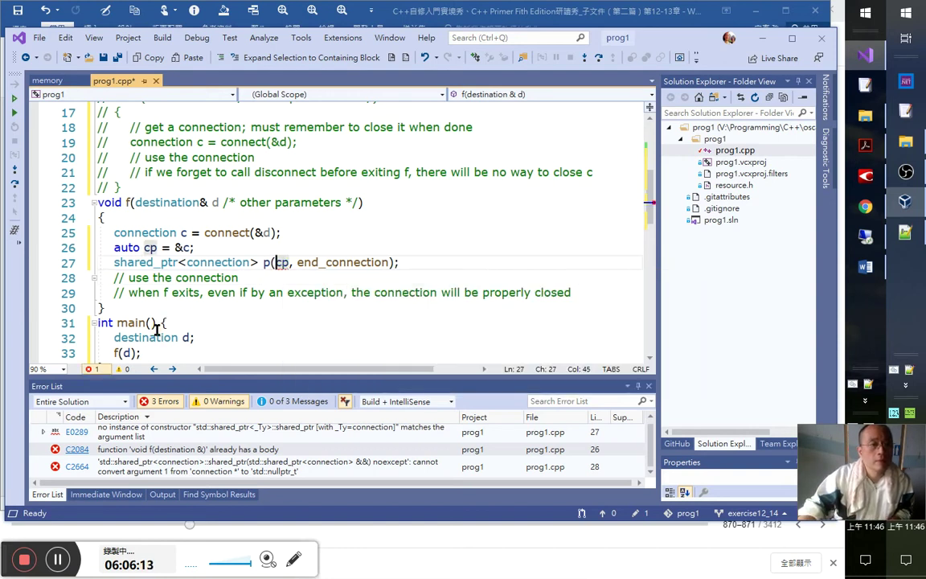
left_click(163, 336)
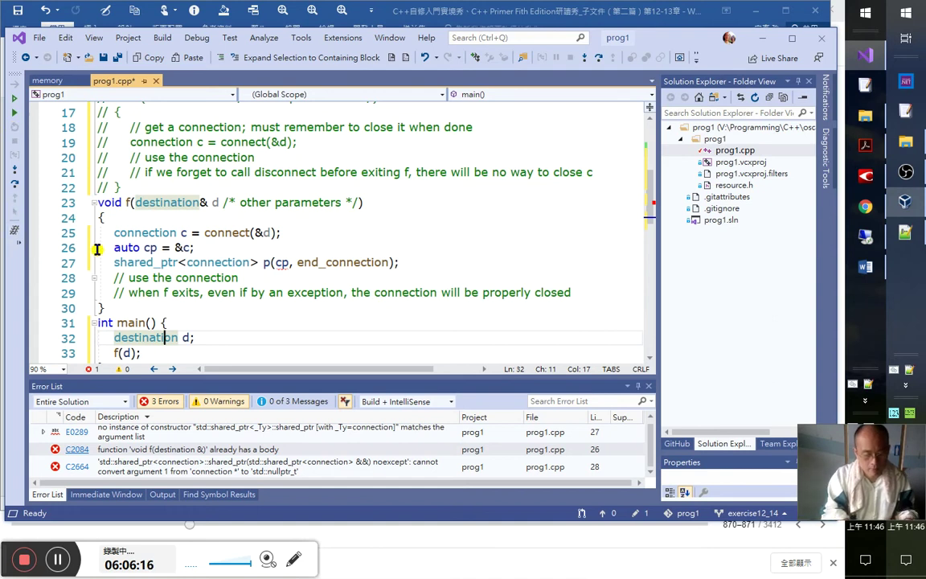
key("ctrl+s")
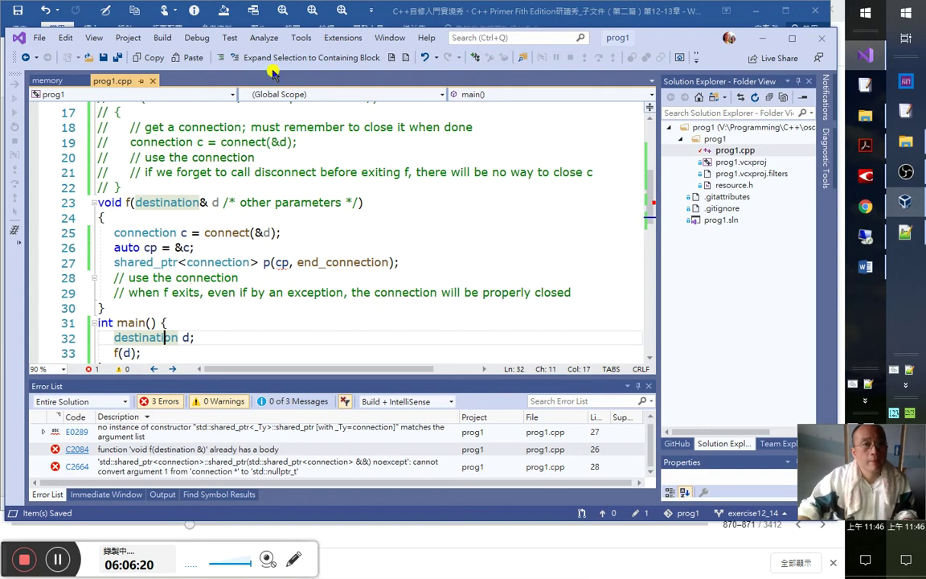
- Build with F5, decline debugging after the failed build, and exit Visual Studio
key("F5")
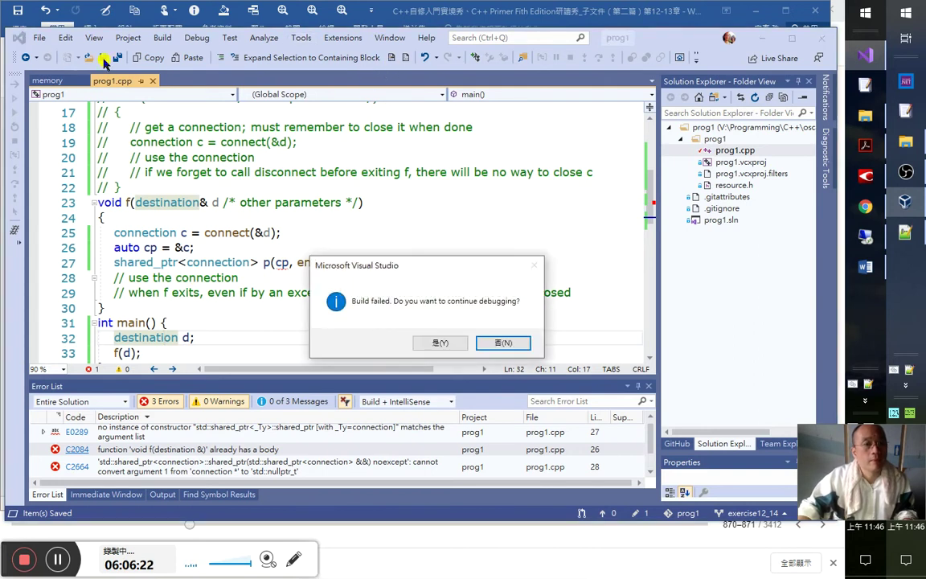
left_click(508, 343)
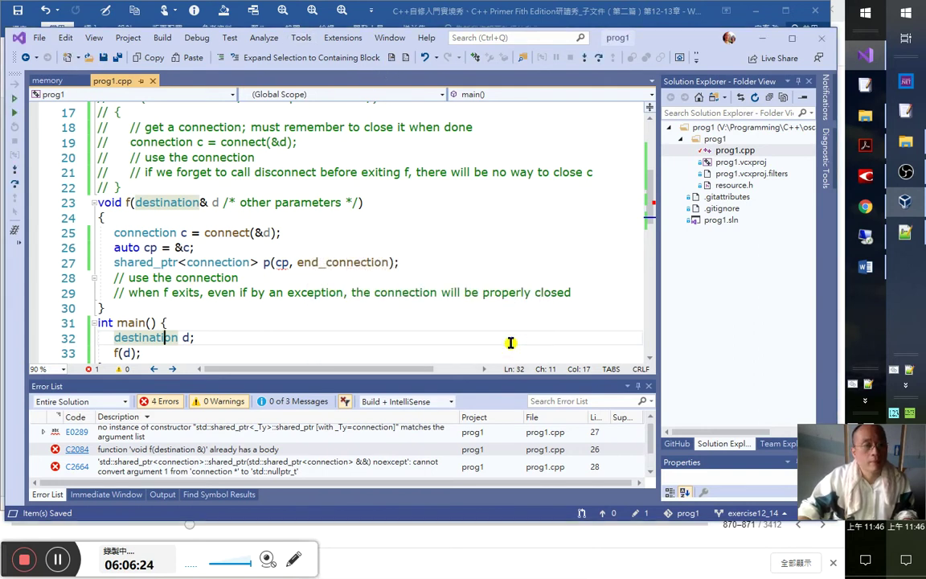
left_click(176, 338)
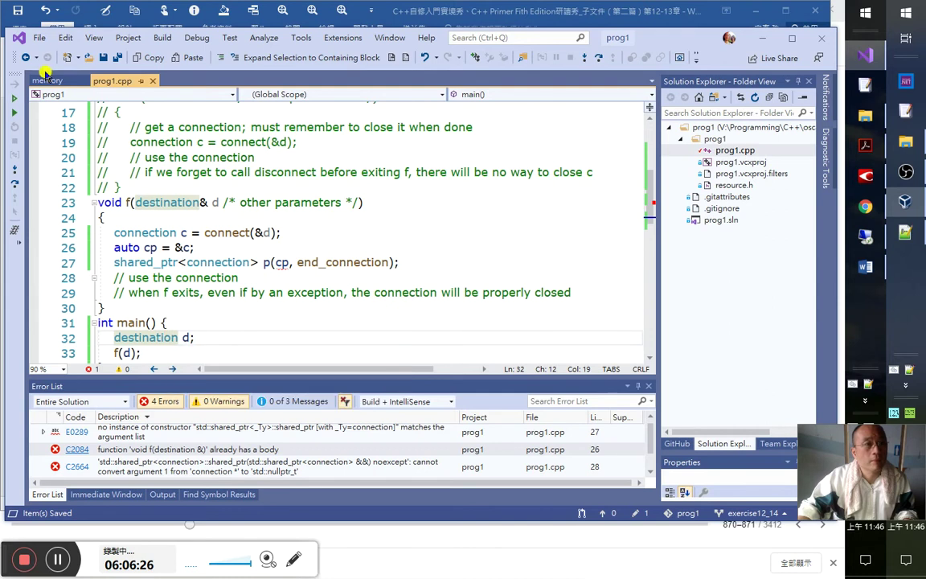
scroll(387, 325, "down", 2)
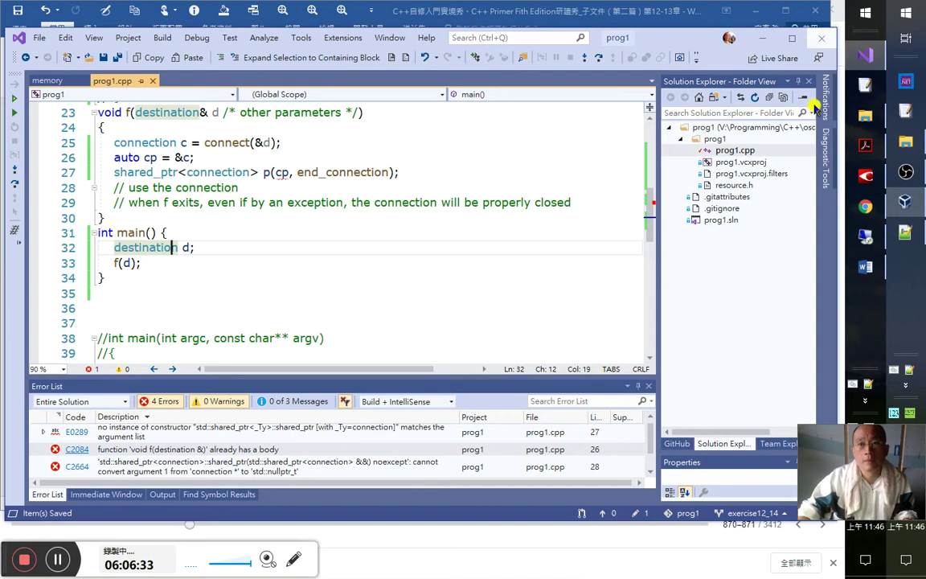
left_click(820, 41)
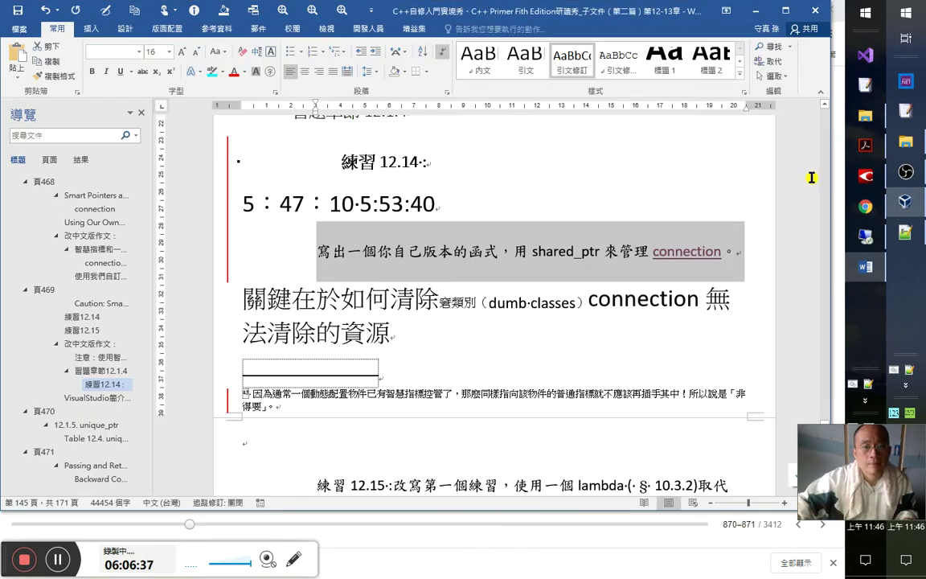
- Return to the exercise 12.14 notes in the Word document
left_click(550, 209)
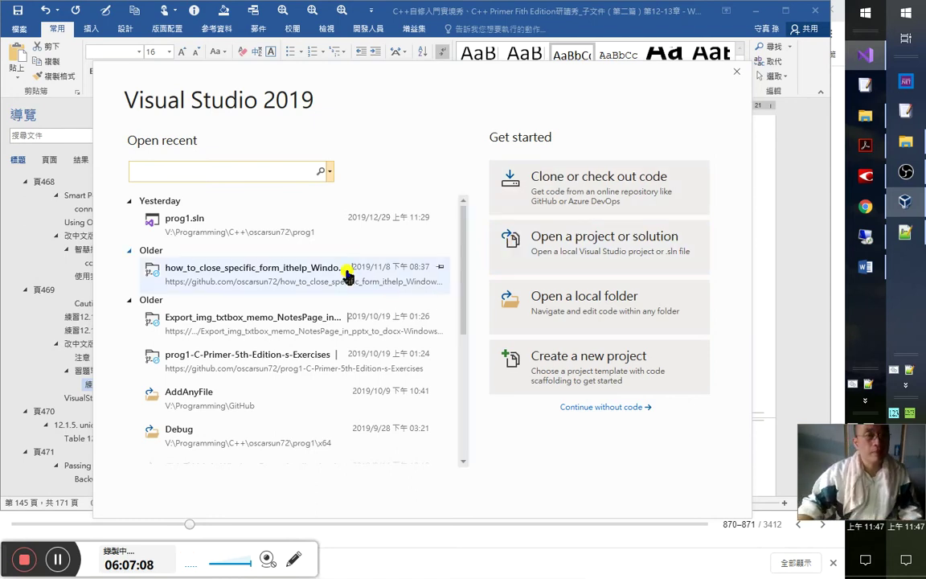
- Reopen prog1.sln from the start window's recent projects
left_click(267, 232)
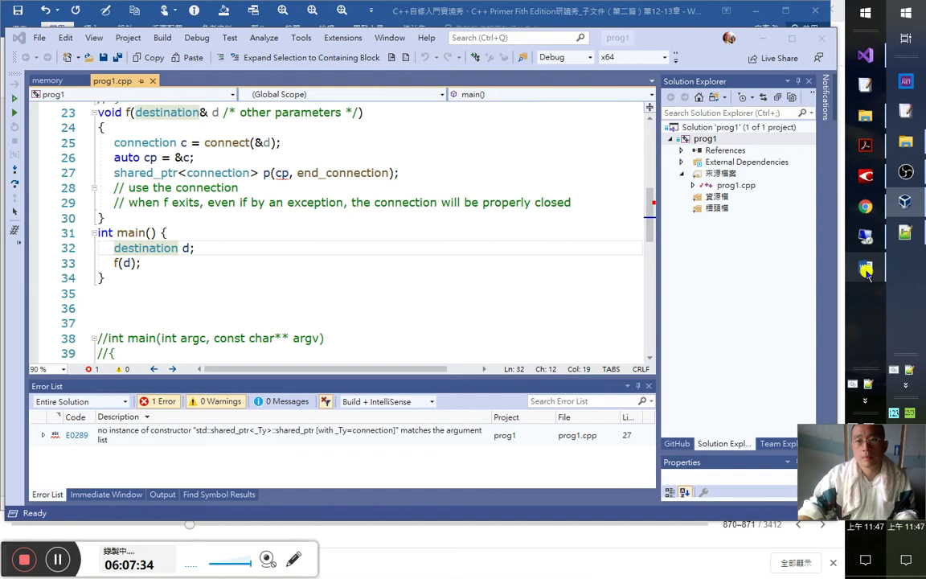
- Bring the prog1.cpp code back in front of Word with the caret in main()
left_click(864, 265)
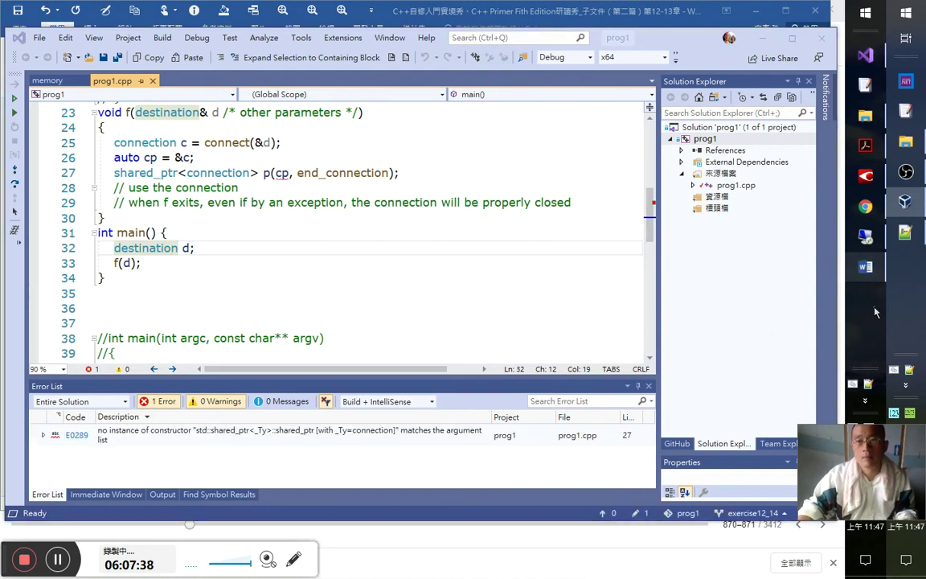
left_click(867, 263)
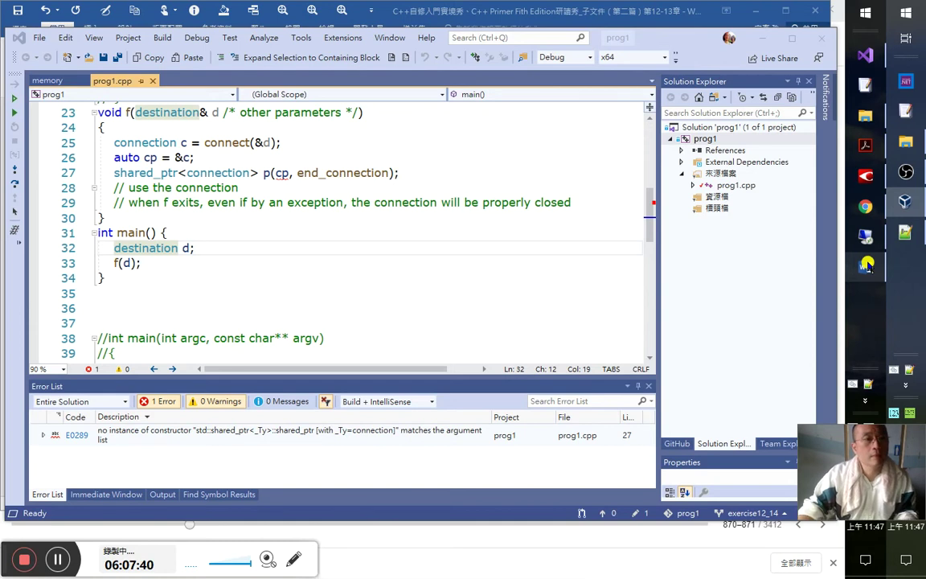
left_click(238, 203)
left_click(200, 250)
scroll(73, 218, "up", 3)
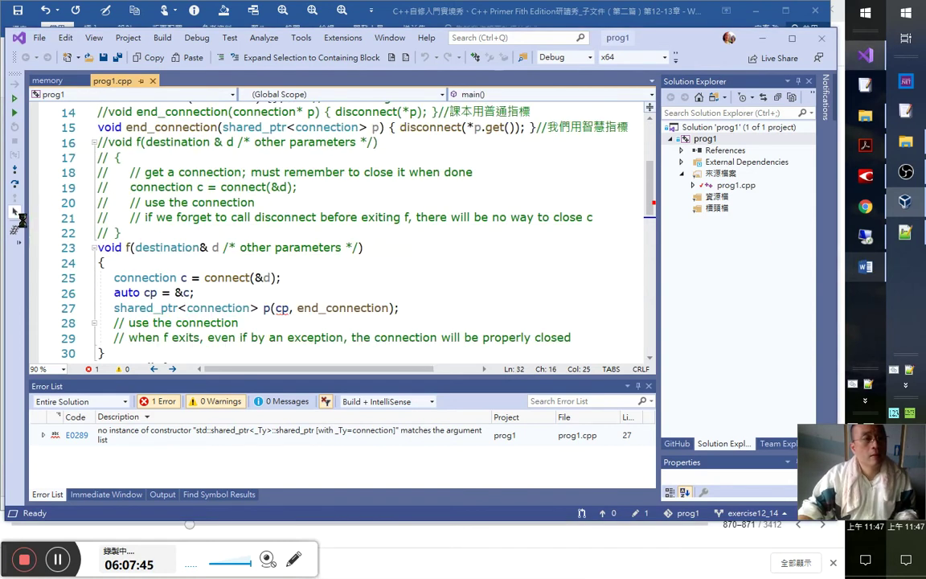
- Build with Ctrl+F5, move the build-errors dialog off the code, and decline running the old build
key("ctrl+F5")
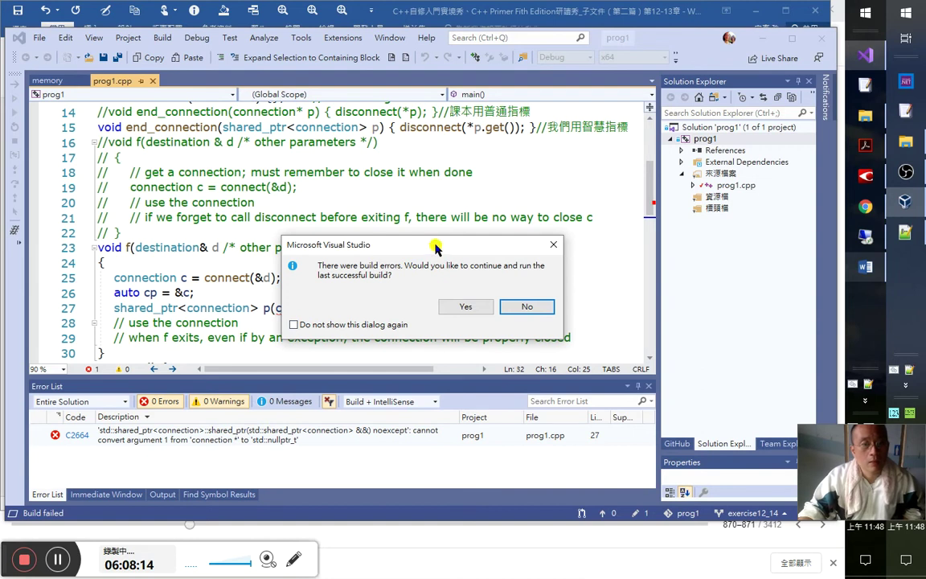
left_click_drag(430, 250, 476, 156)
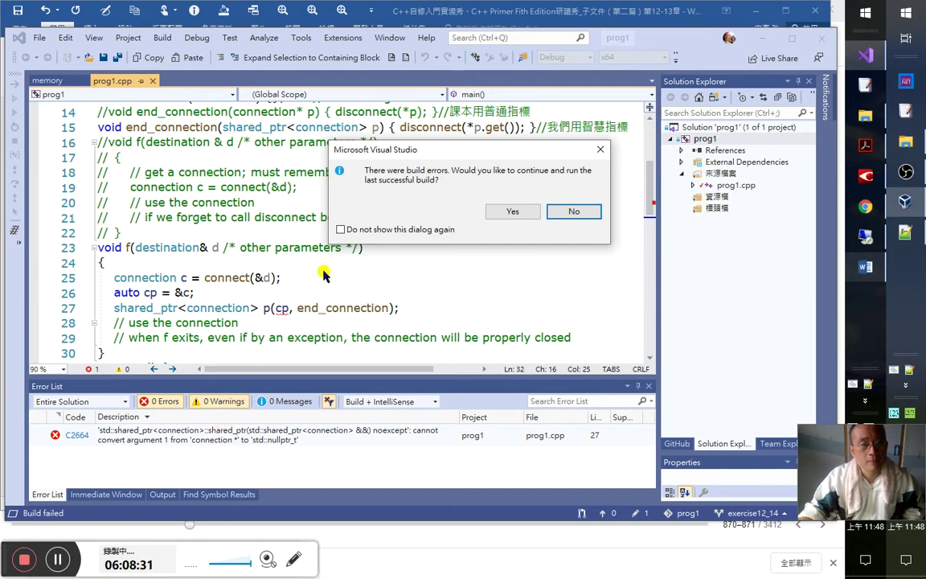
left_click(575, 211)
left_click(320, 310)
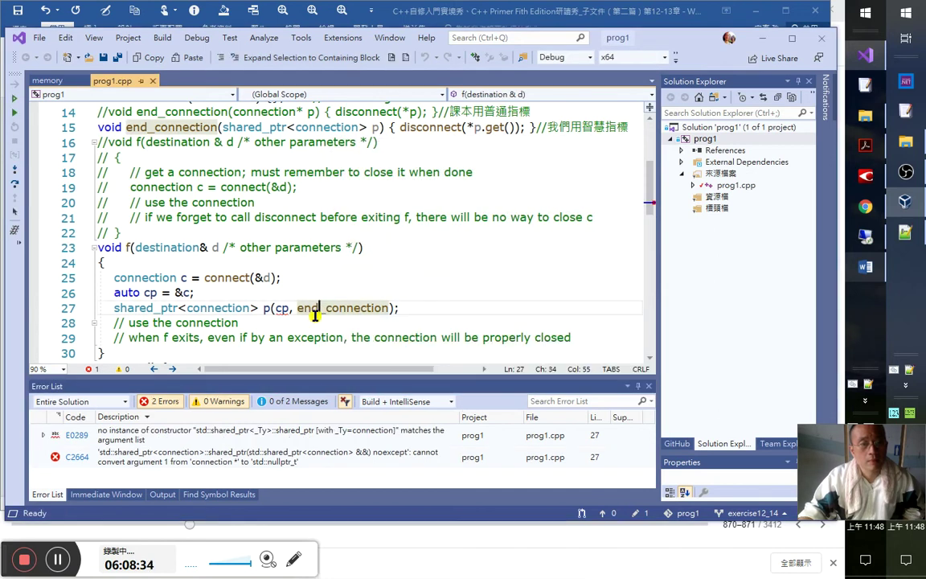
- Inspect the connection type on line 25 and the deduced type of cp
scroll(309, 314, "down", 1)
left_click(195, 248)
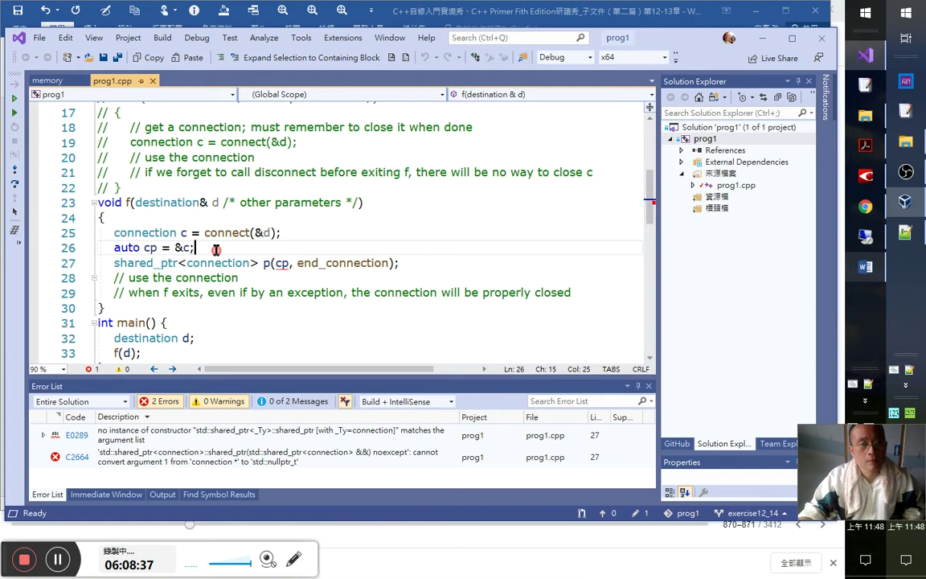
left_click(181, 232)
key("ctrl+shift+Left")
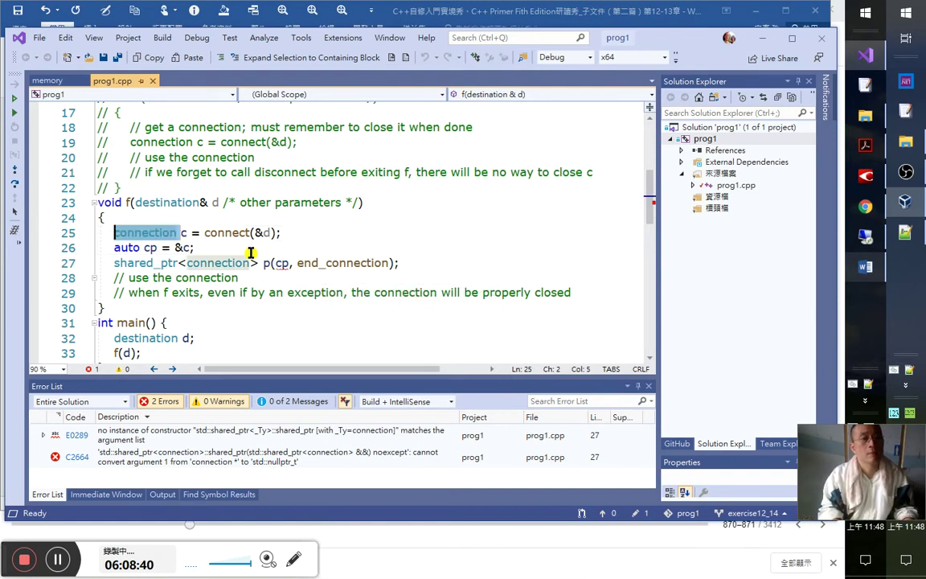
key("ctrl+shift+Right")
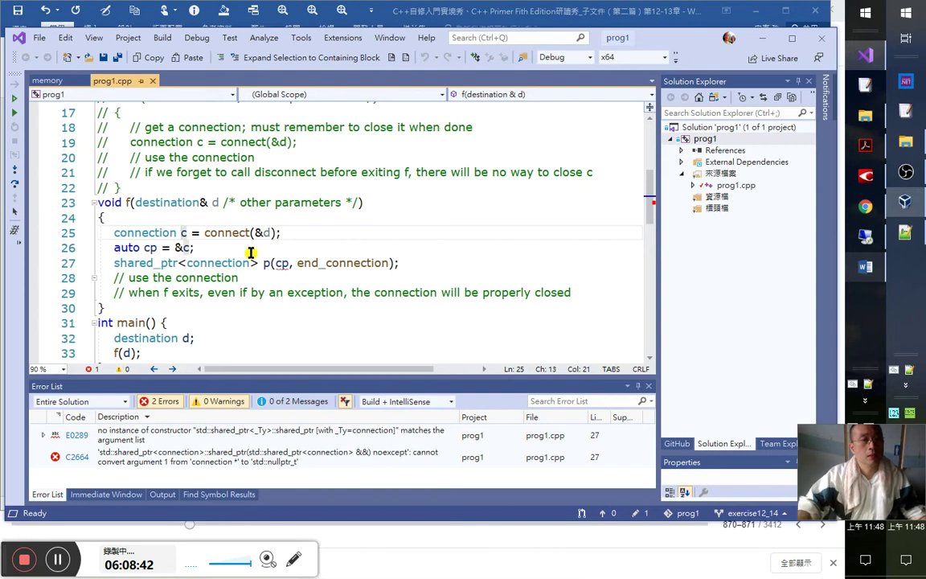
left_click(206, 264)
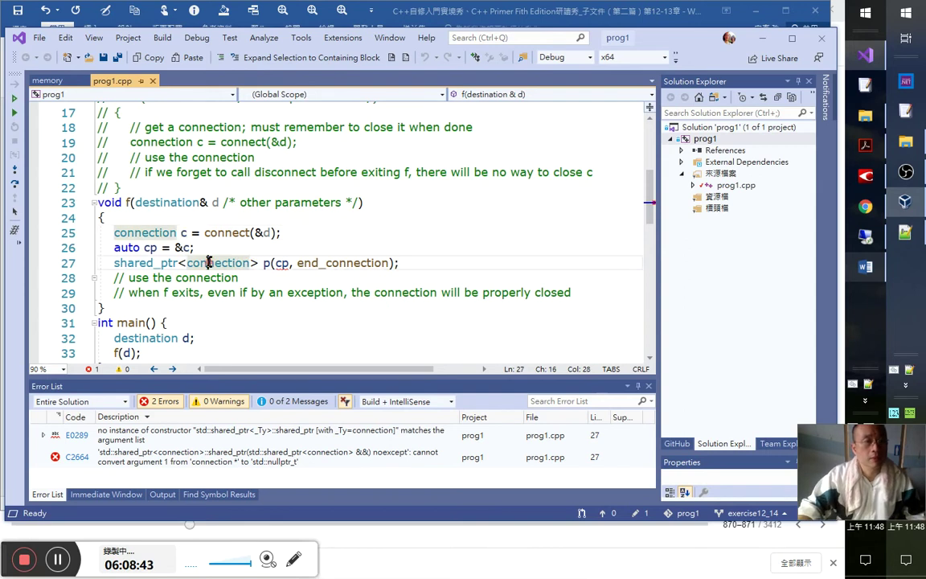
left_click(161, 247)
- Duplicate the cp line as 'connection * cp = &c;' and comment out the auto version
key("ctrl+d")
key("Left")
key("Left")
key("Left")
key("Left")
key("Left")
key("Left")
key("Left")
key("Left")
type("connection *")
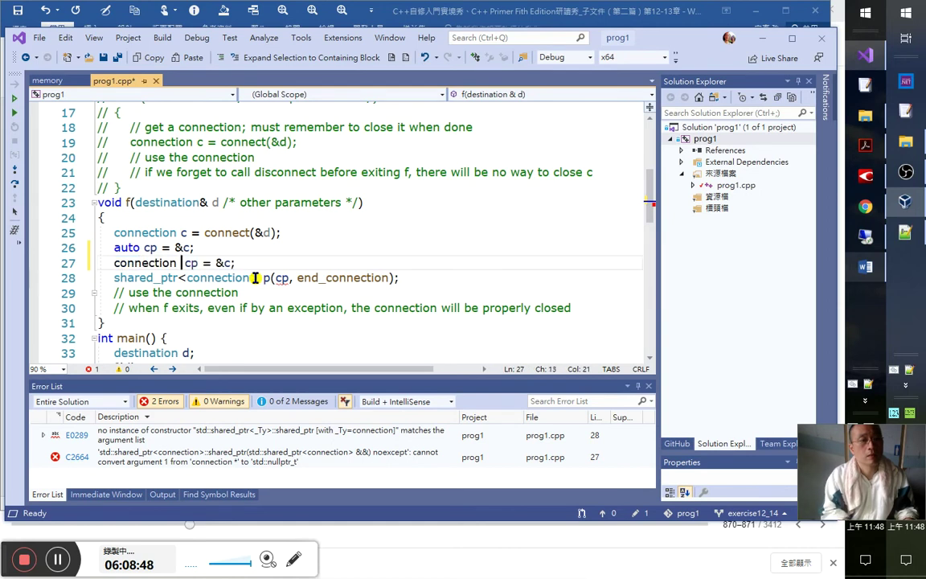
key("Up")
key("Home")
type("//")
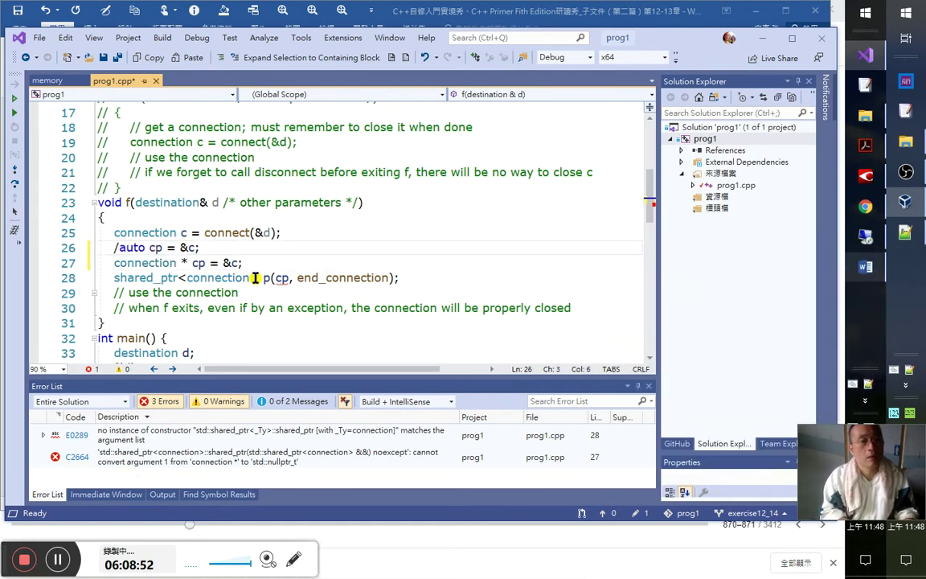
key("Down")
key("Down")
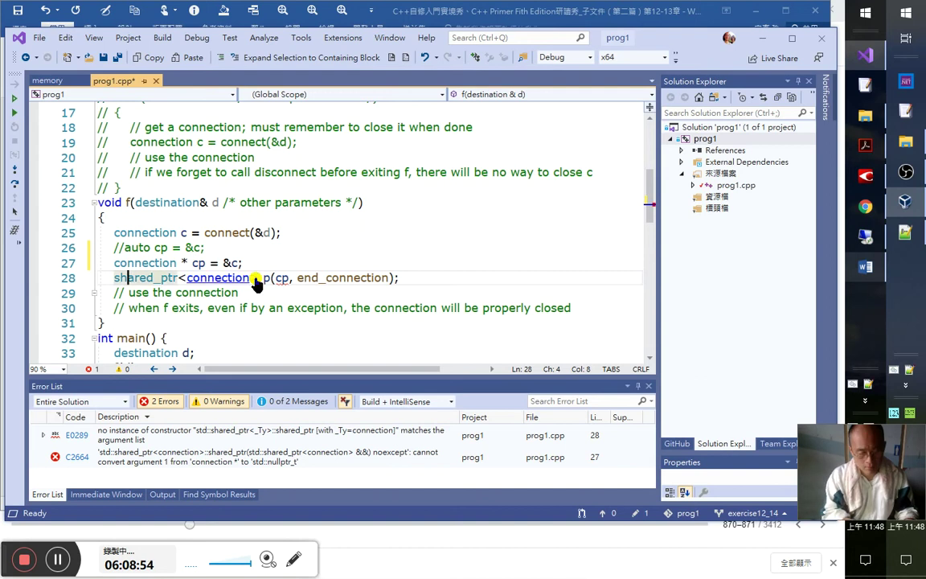
scroll(241, 306, "down", 1)
- Rebuild and decline running the last successful build
left_click(197, 307)
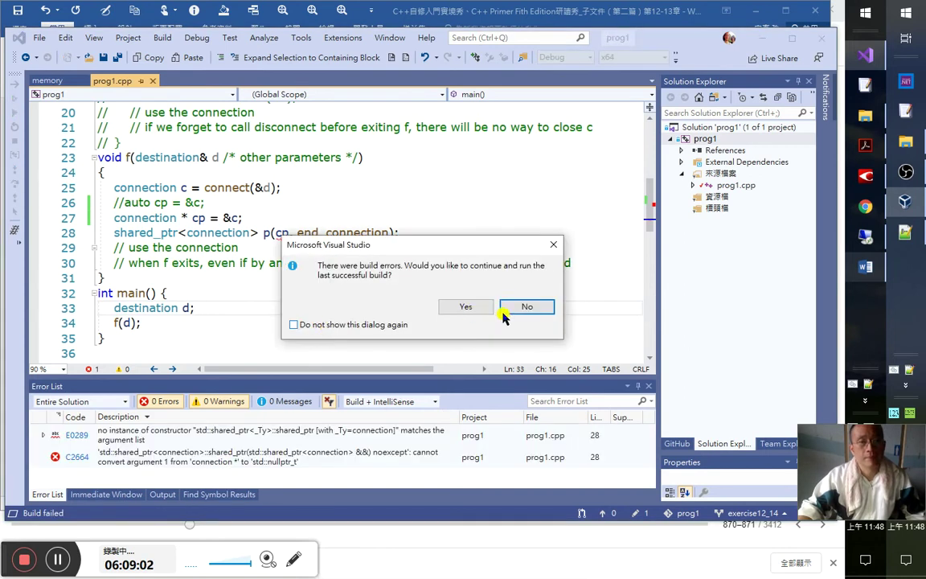
left_click(509, 313)
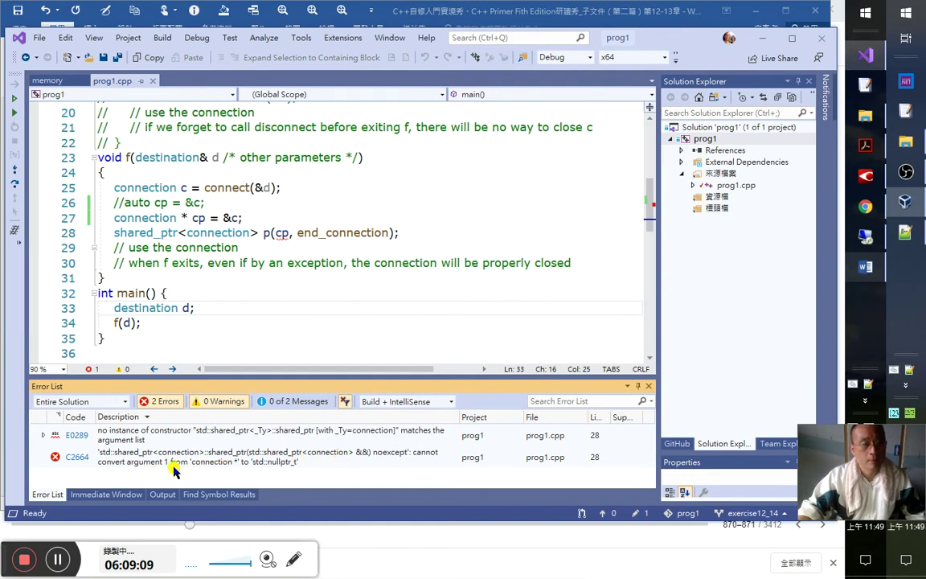
left_click(291, 232)
type(",")
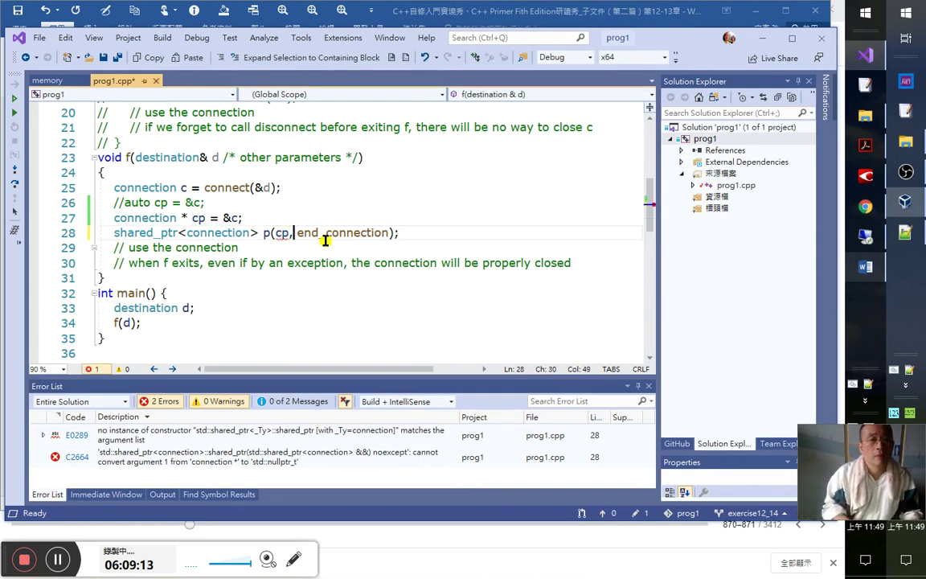
key("Left")
key("Left")
key("Left")
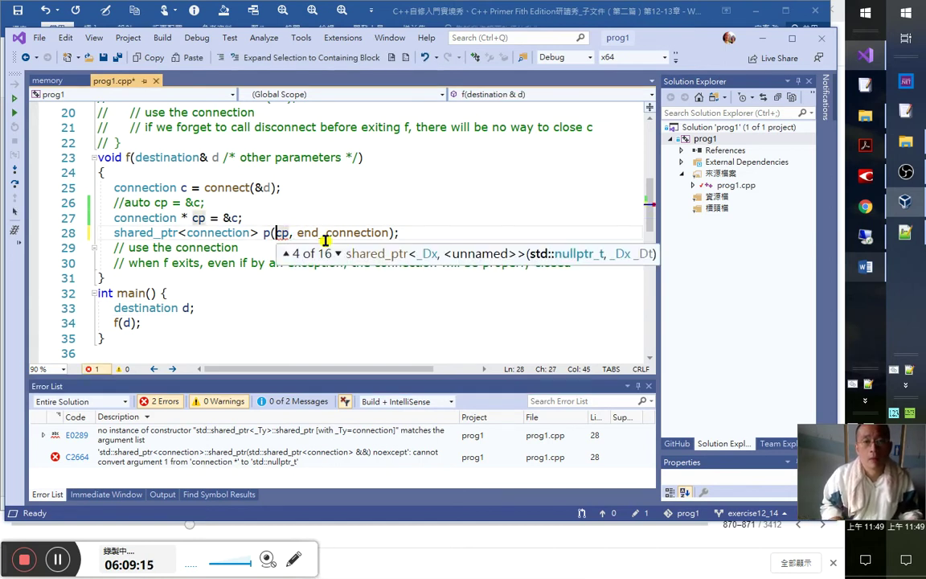
key("Right")
key("Left")
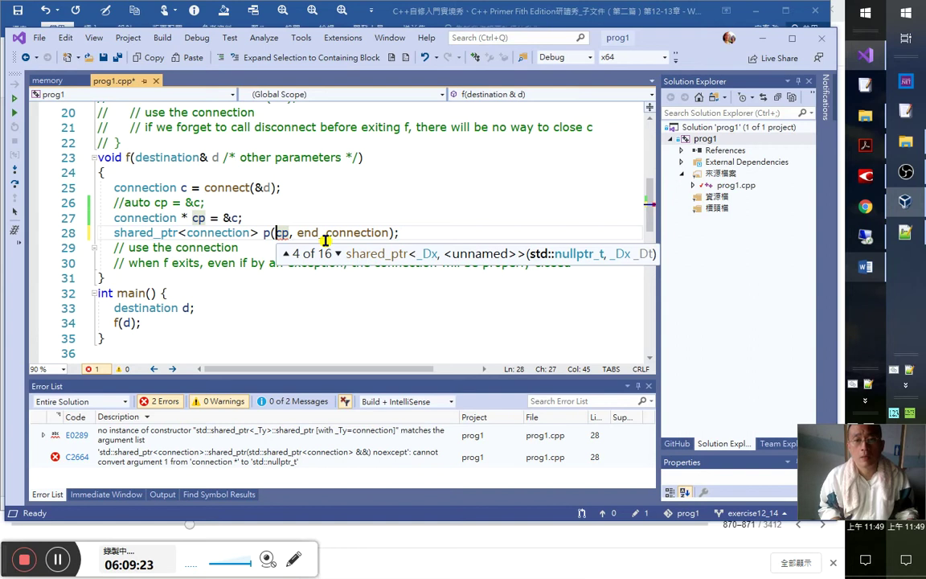
key("Left")
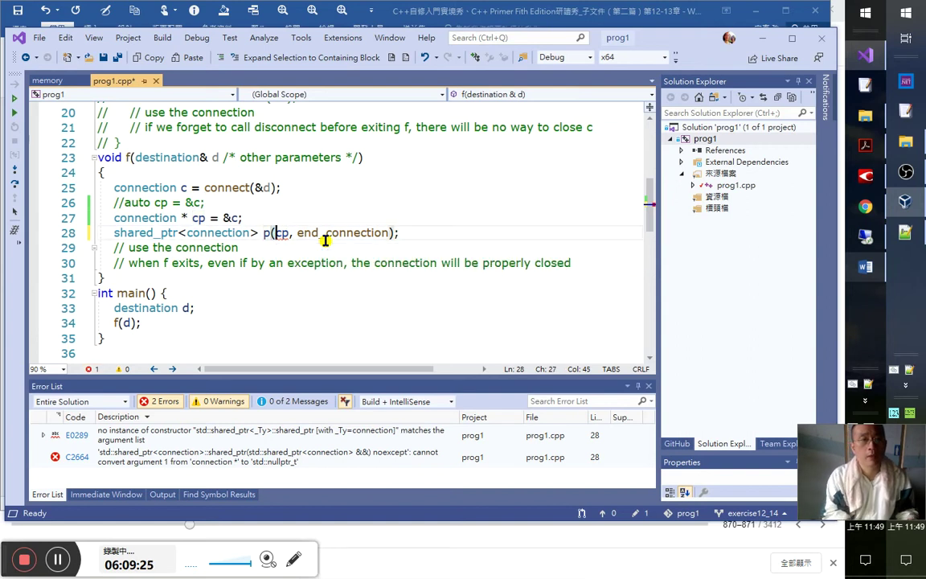
key("Right")
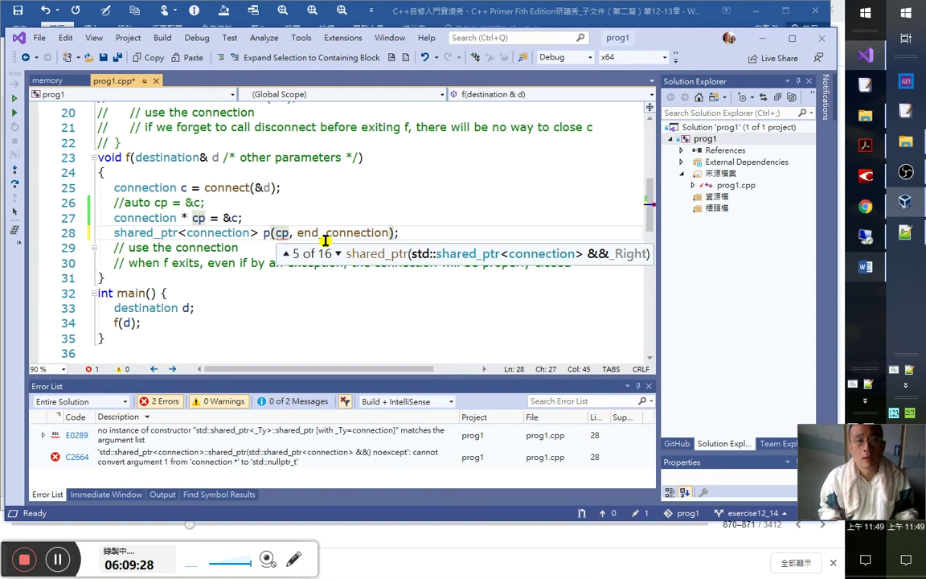
key("Up")
key("Up")
key("Up")
key("Up")
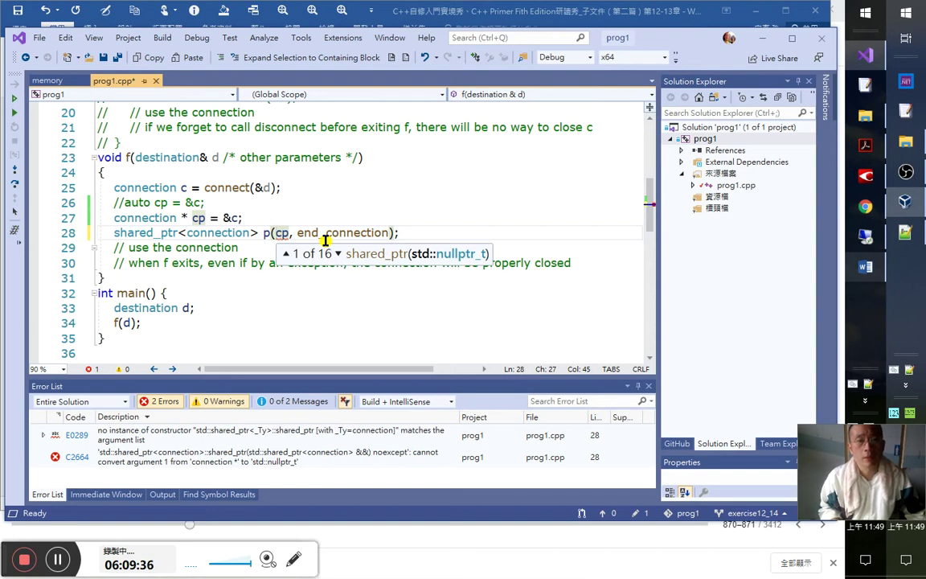
key("Down")
key("Down")
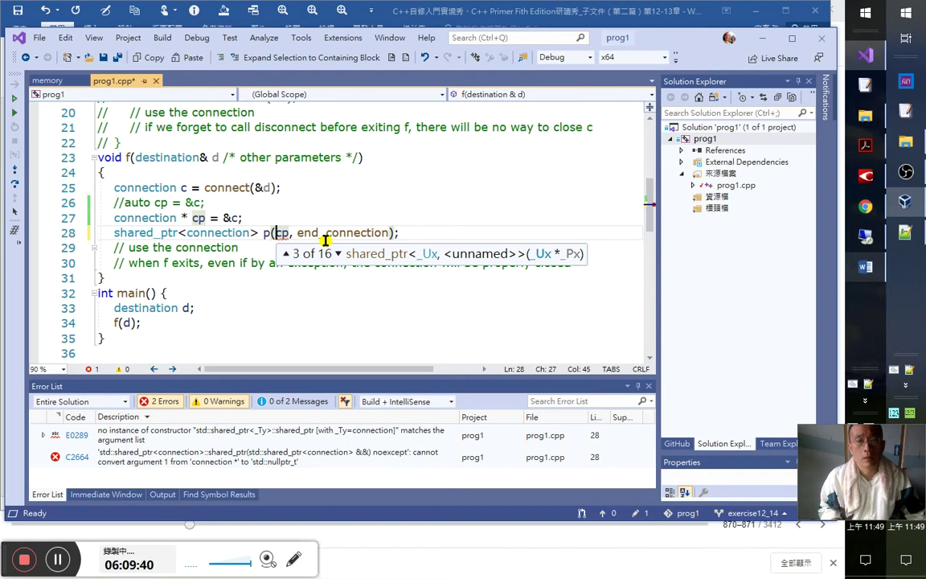
key("Down")
key("Down")
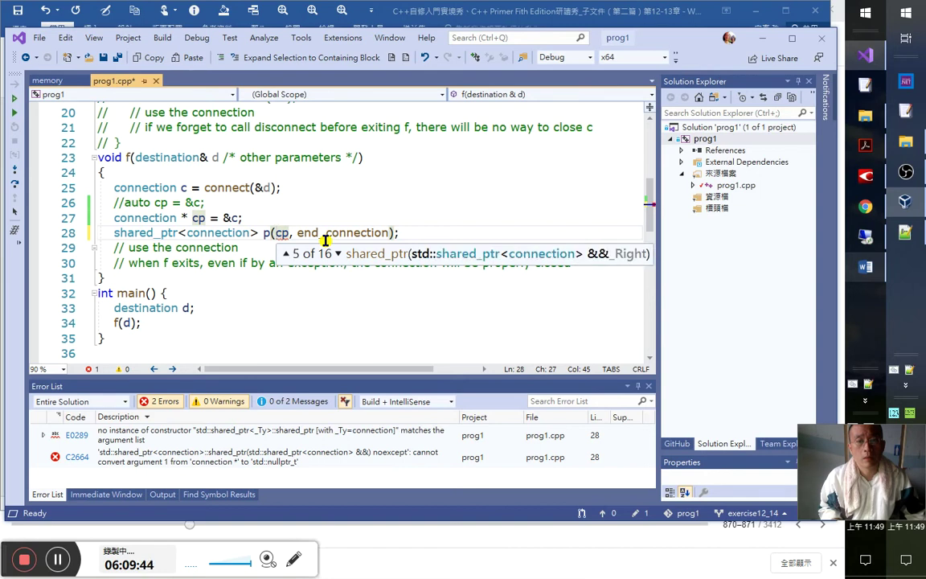
key("Down")
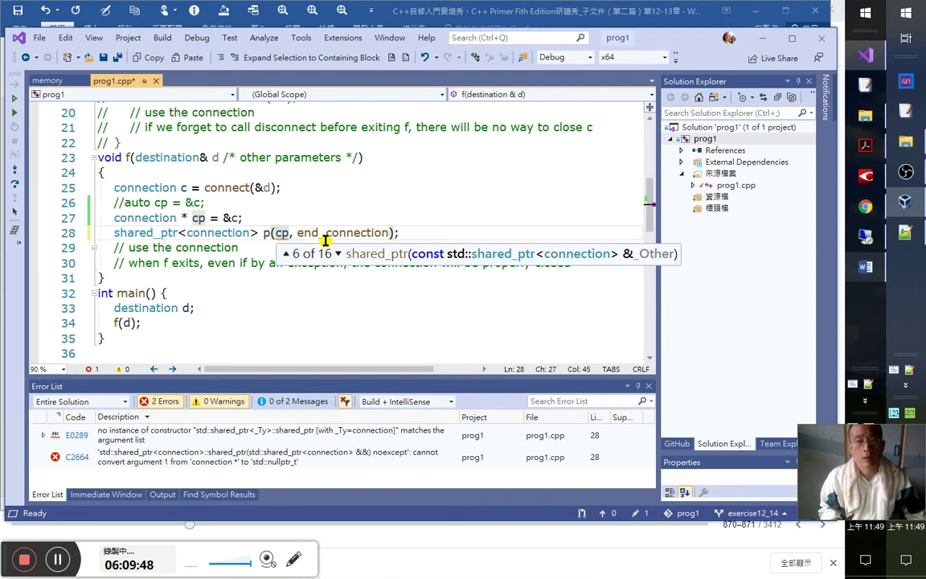
key("Down")
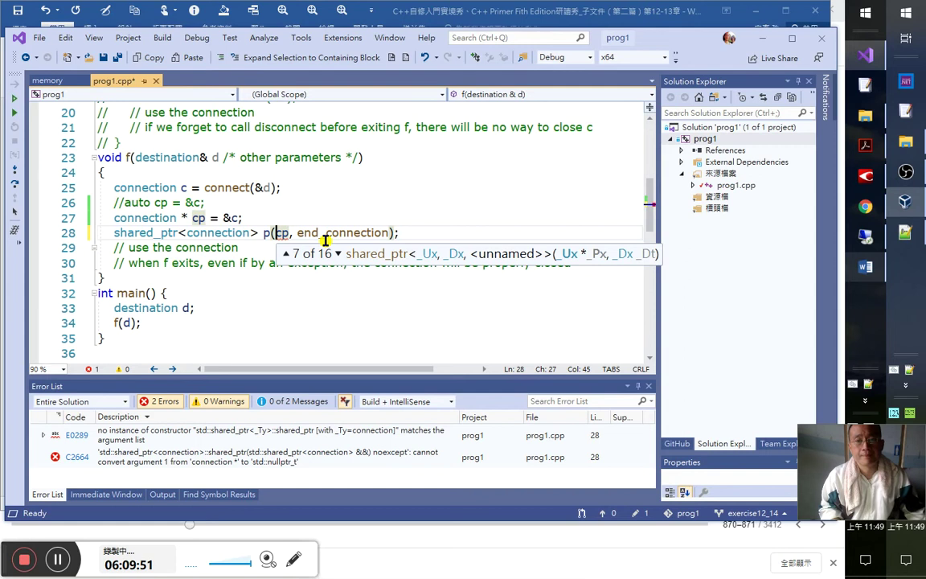
key("Down")
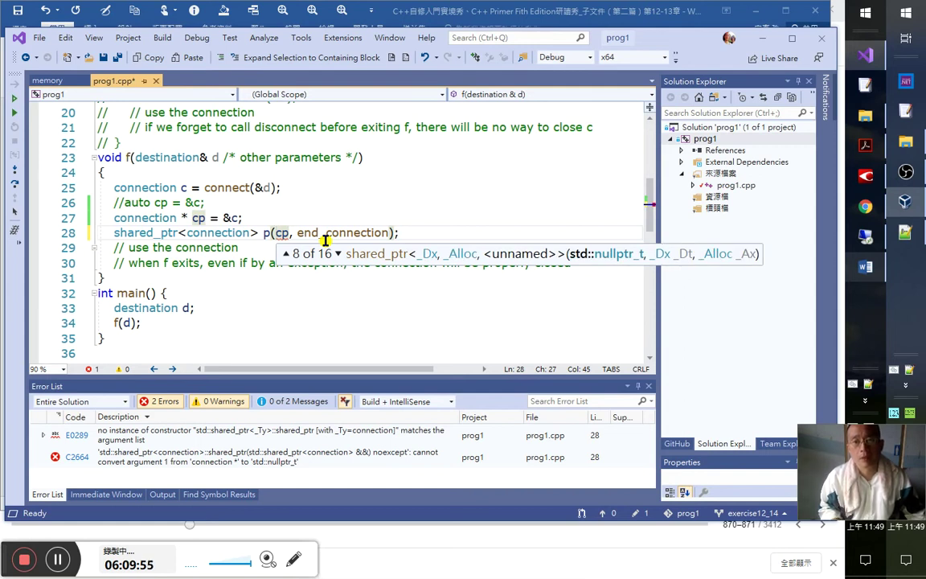
key("Down")
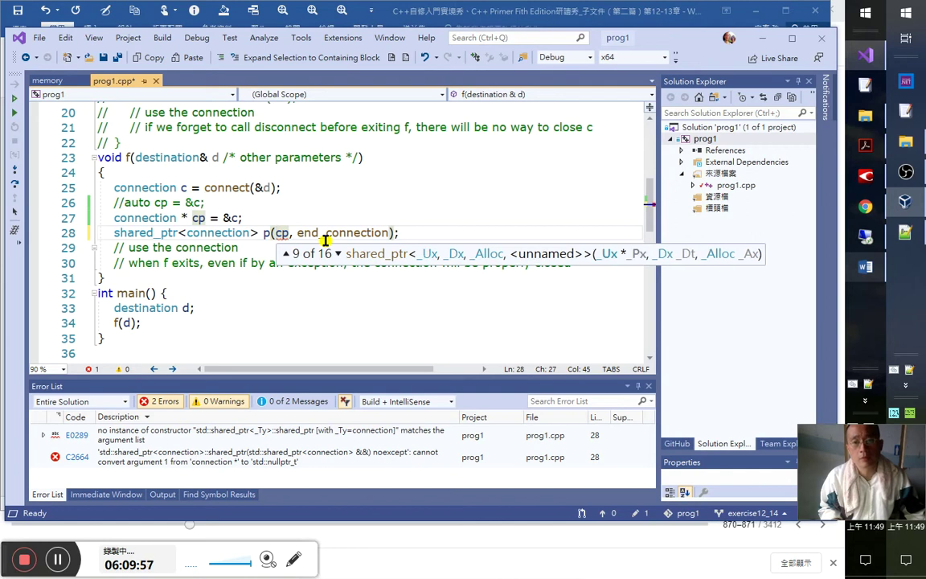
key("Up")
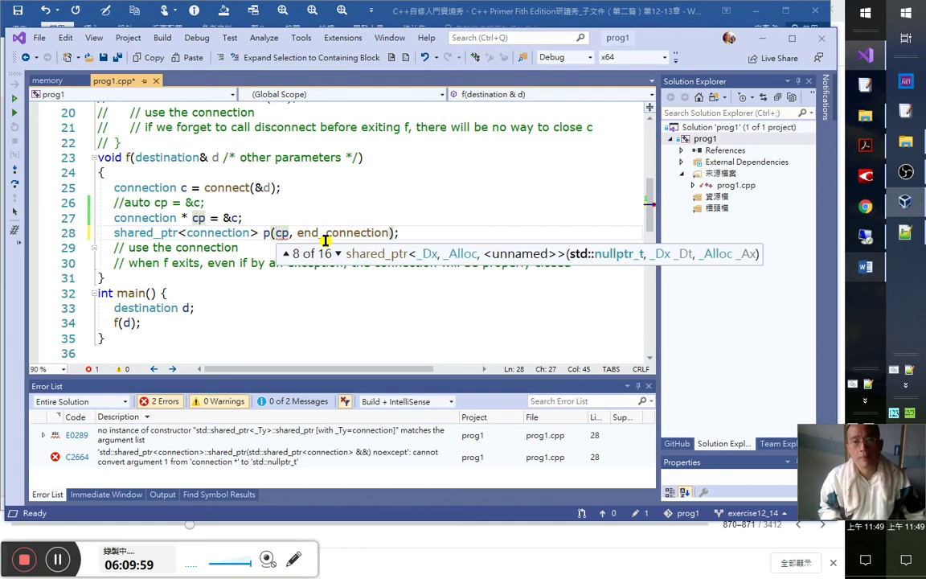
key("Down")
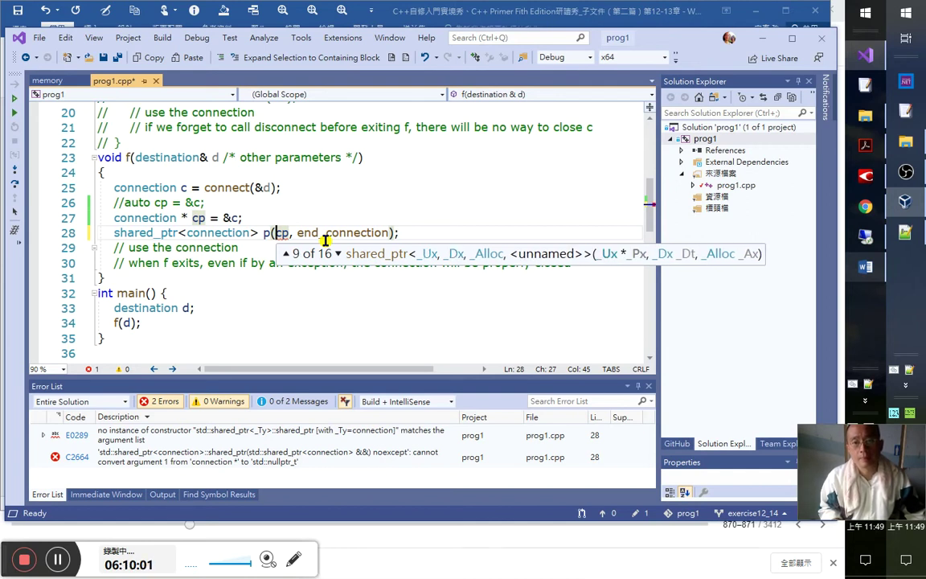
key("Down")
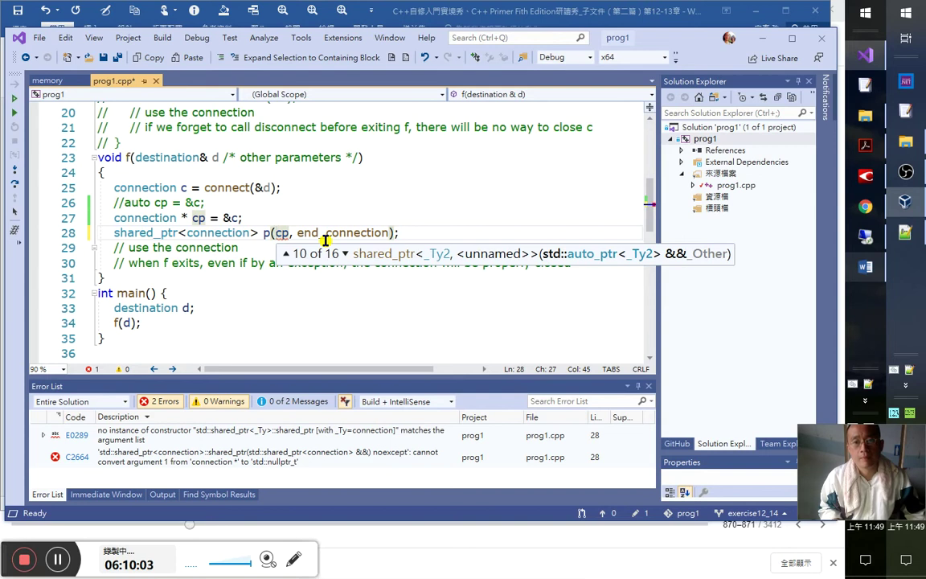
key("Down")
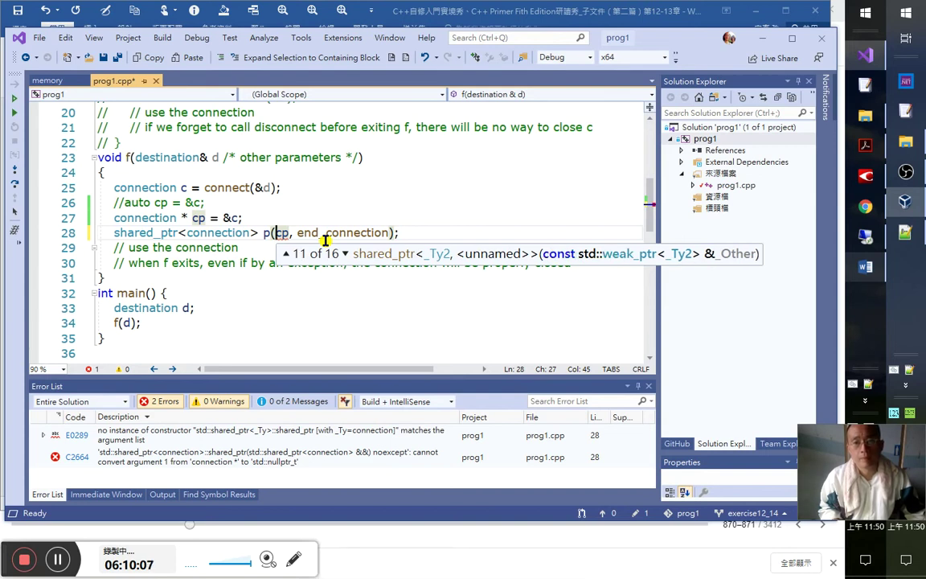
key("Down")
key("Down")
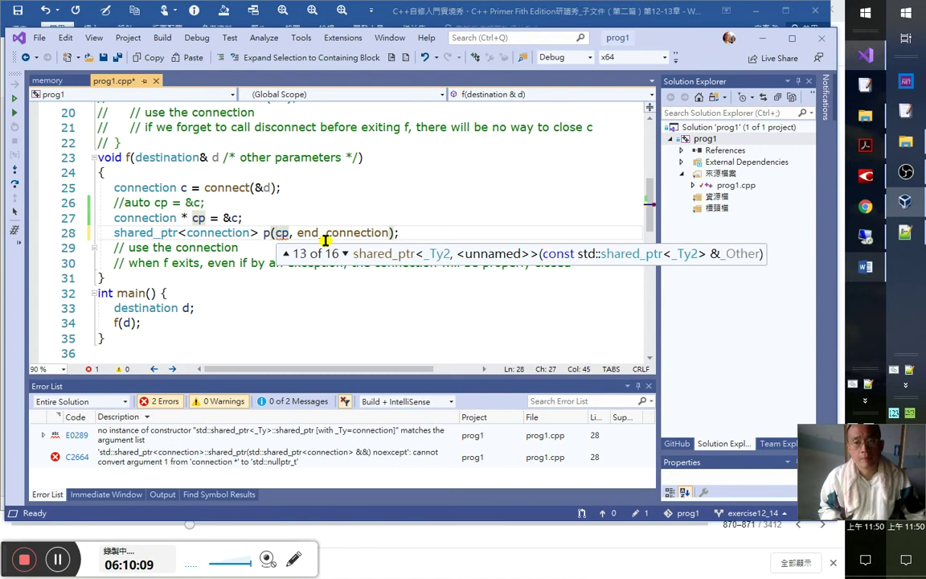
key("Down")
key("Down")
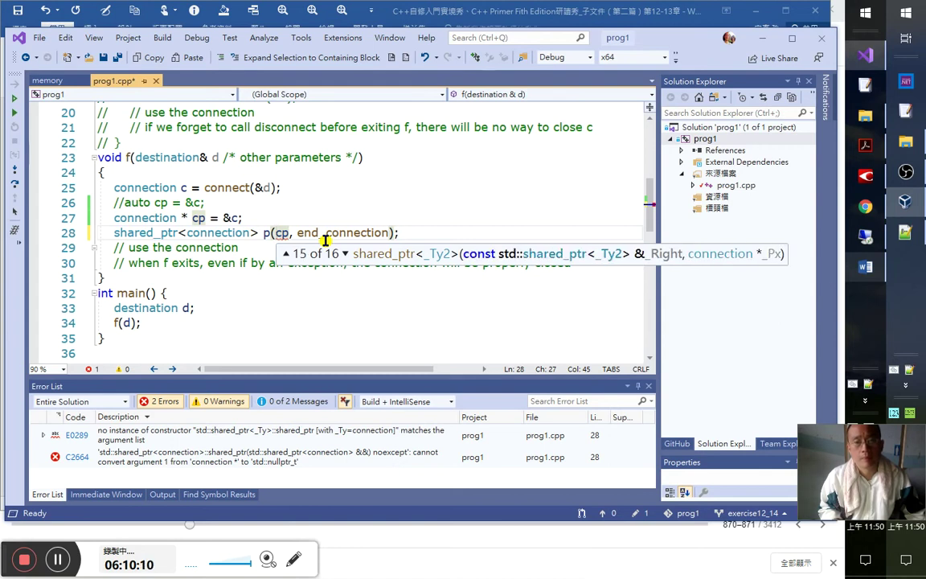
key("Down")
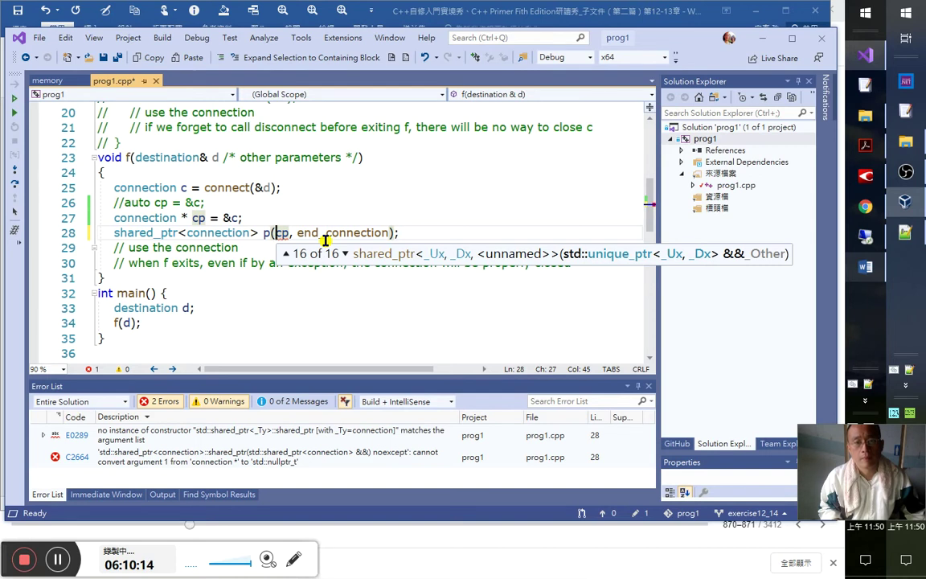
key("Up")
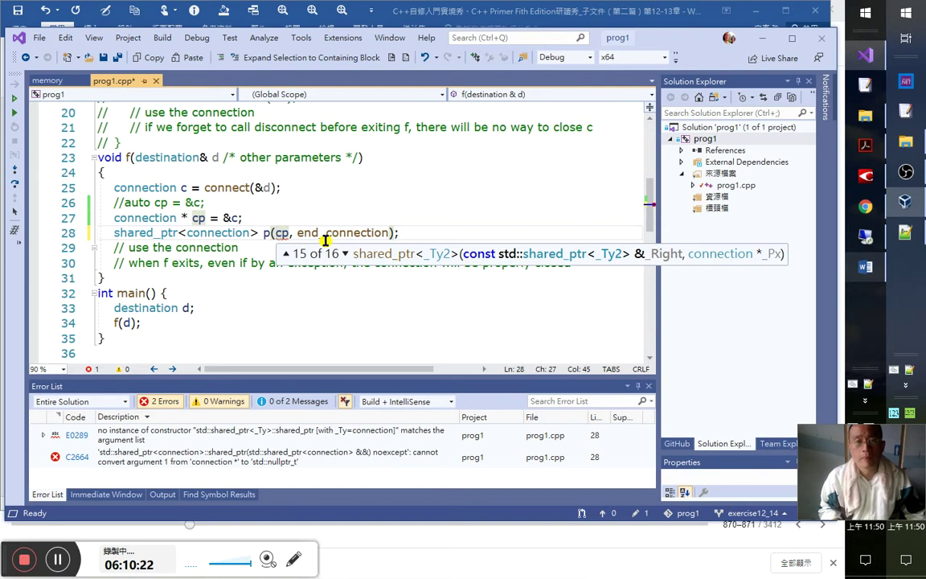
key("Up")
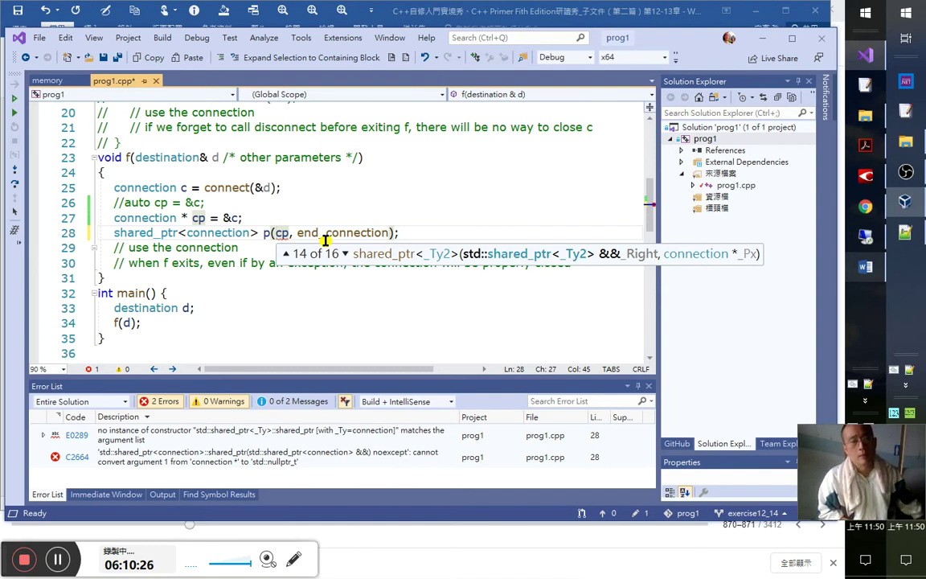
key("Escape")
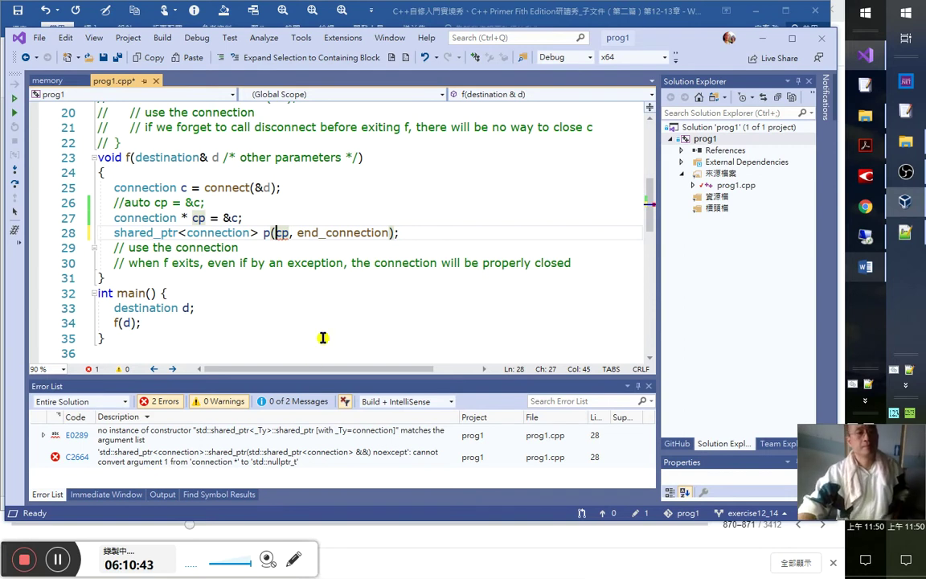
- Add 'connection() = default;' inside struct connection on line 11
scroll(365, 235, "up", 3)
scroll(323, 211, "up", 1)
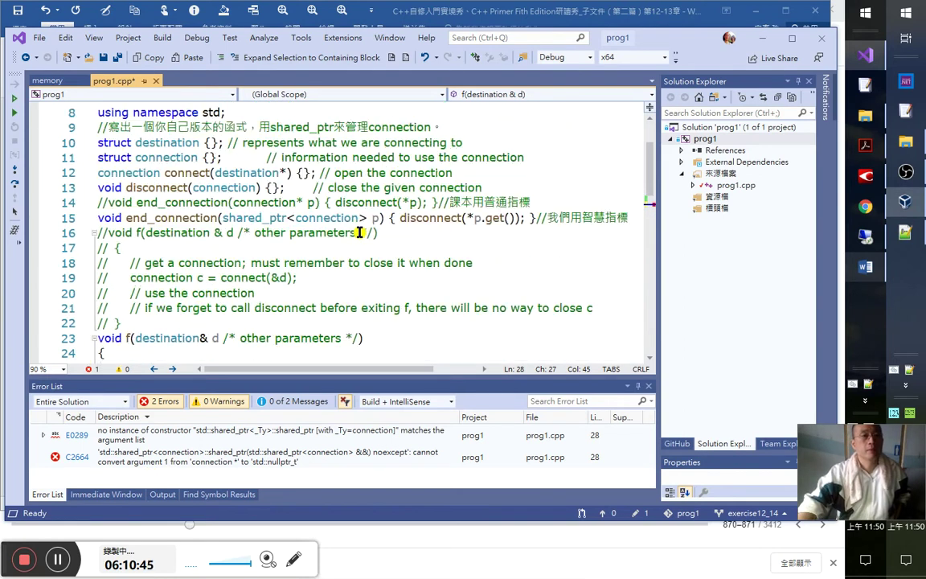
left_click(219, 156)
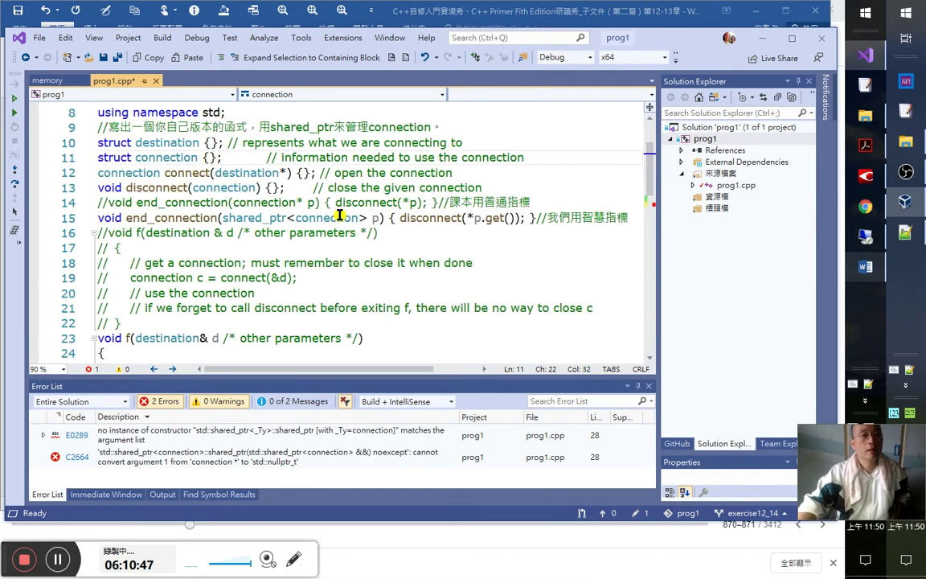
left_click(208, 157)
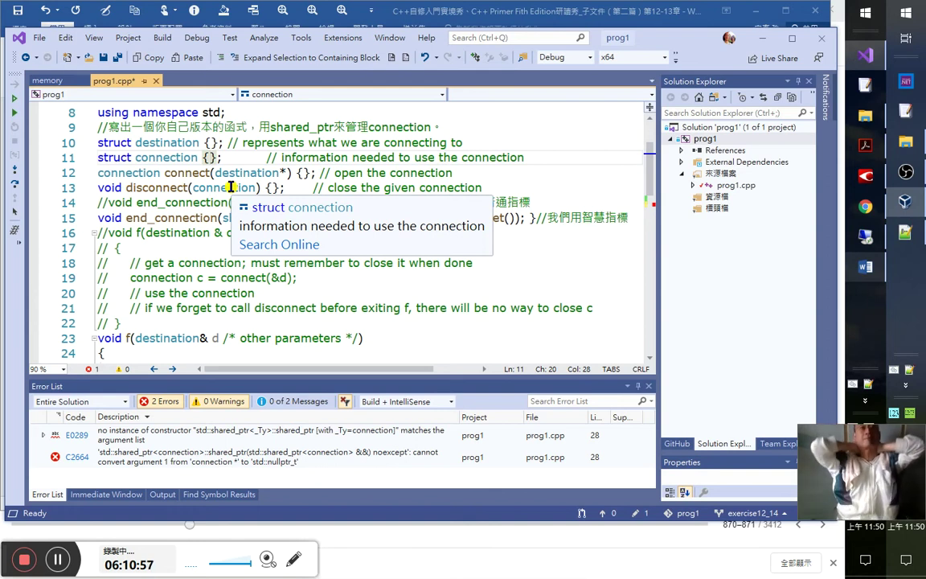
type("conne")
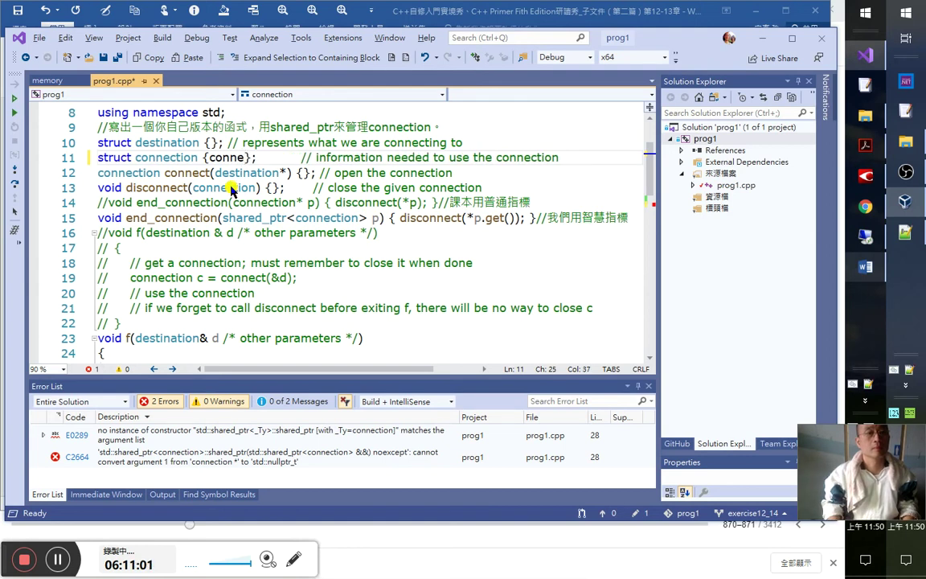
key("ctrl+space")
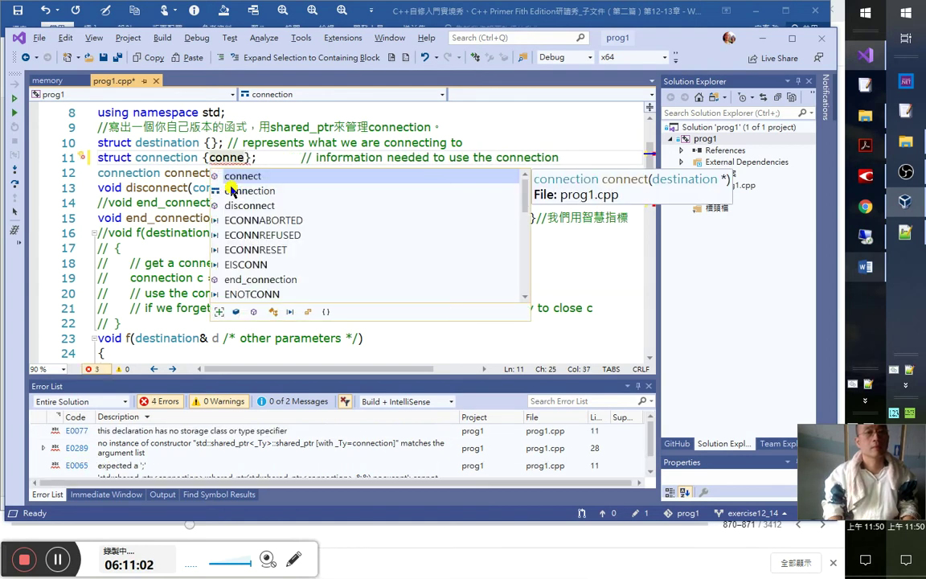
key("Tab")
type("ion")
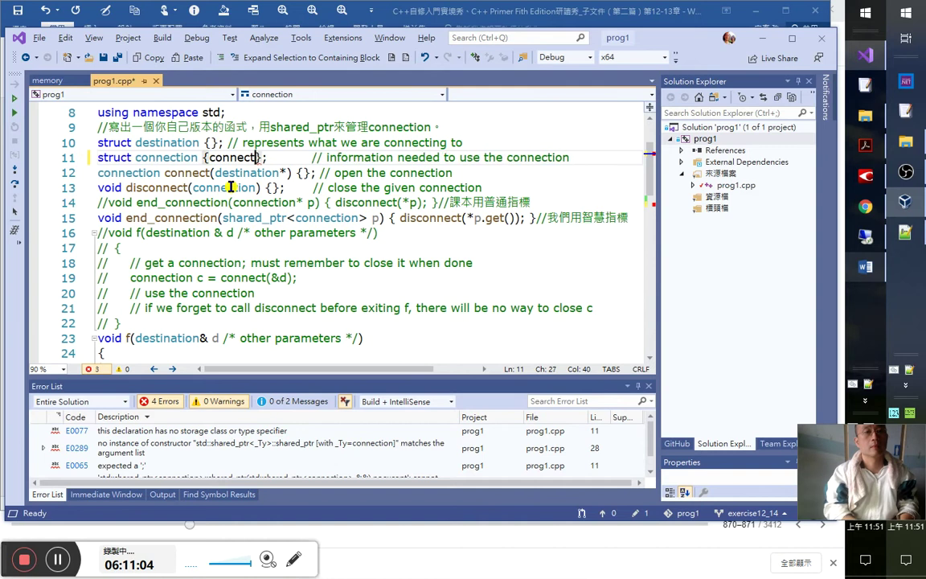
type("()")
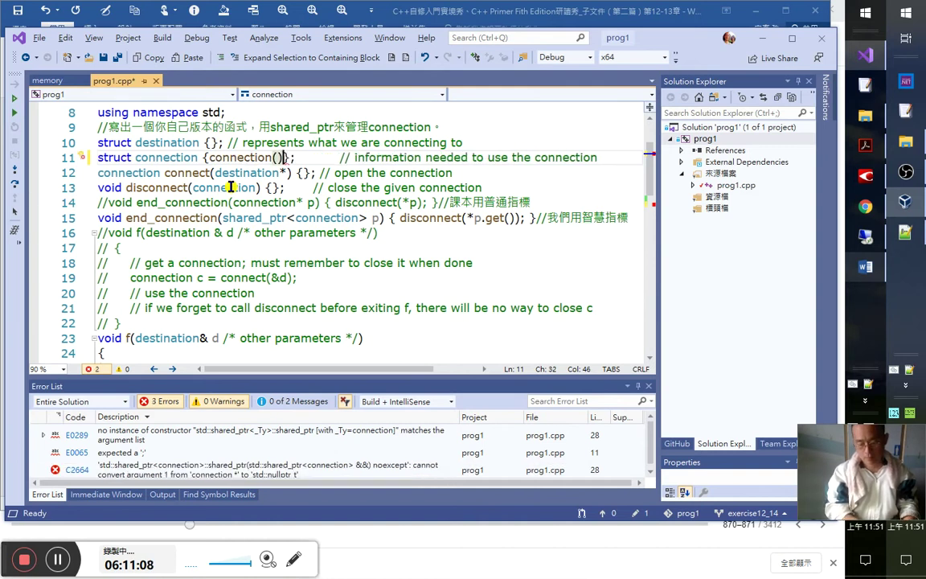
type("=")
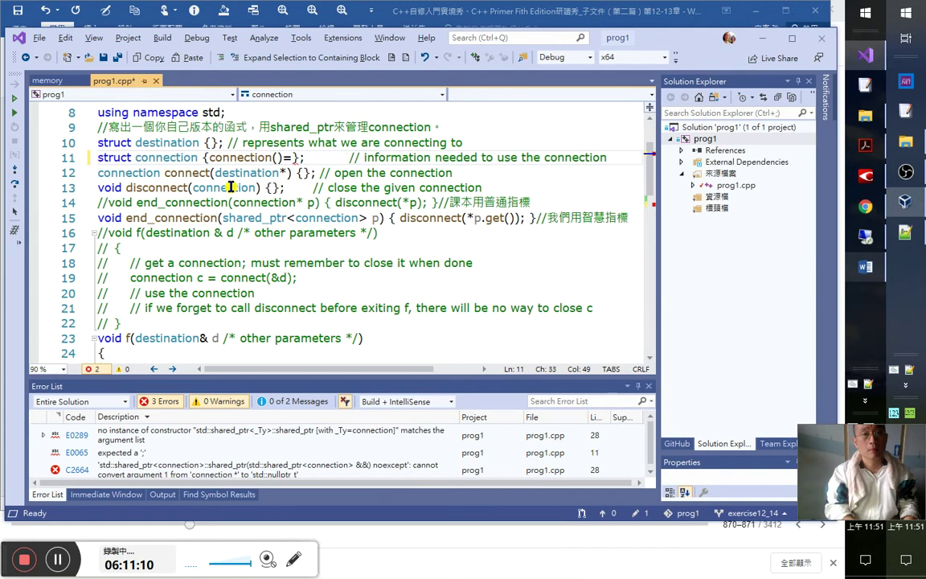
type("def")
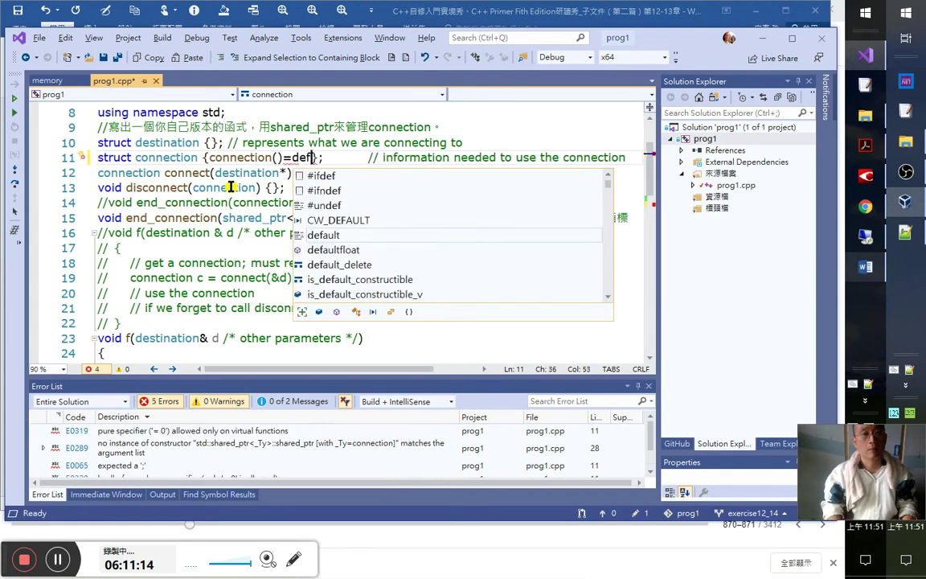
key("Tab")
type(";")
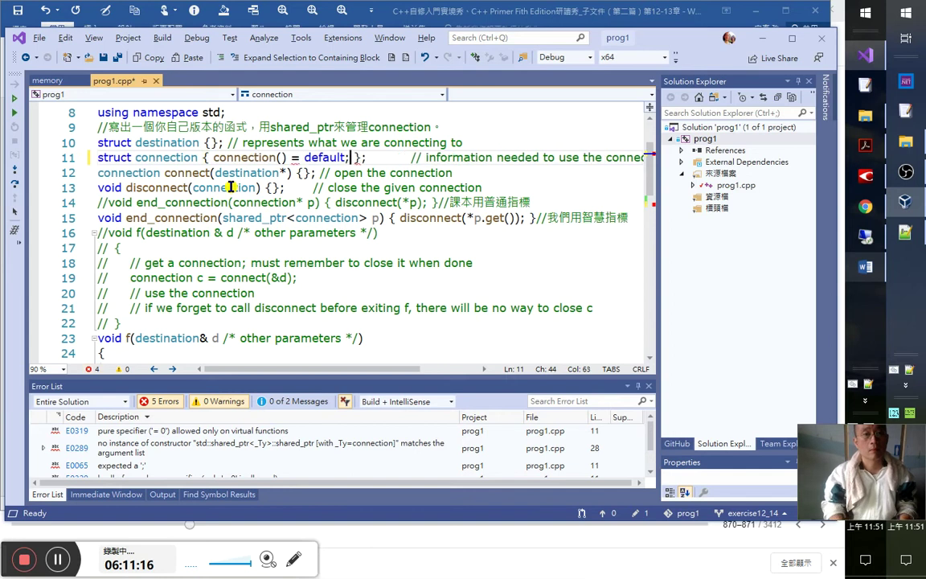
key("Down")
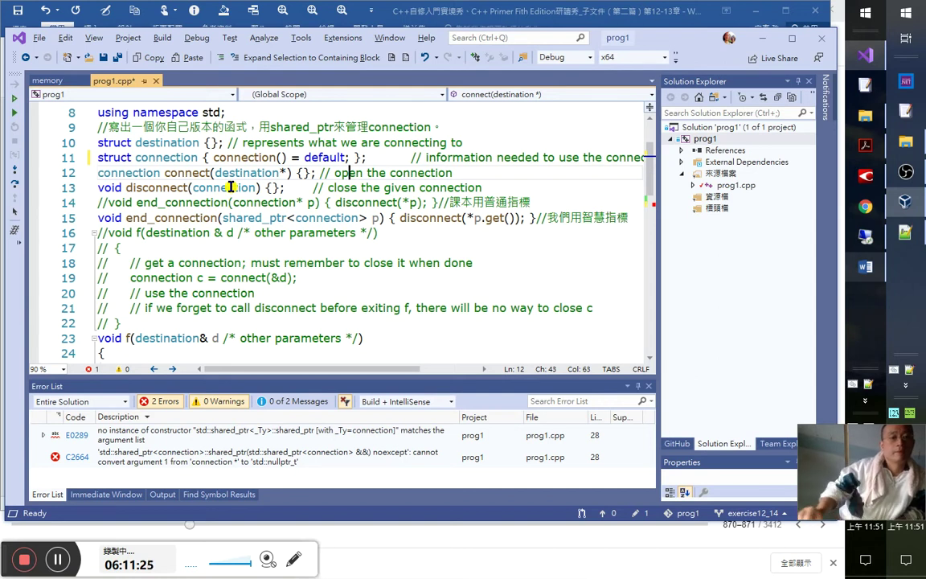
- Rebuild with Ctrl+F5 and decline the old build, leaving E0289 and C2664 at line 28
left_click(310, 158)
scroll(257, 217, "down", 2)
scroll(262, 304, "down", 2)
left_click(285, 233)
left_click(203, 310)
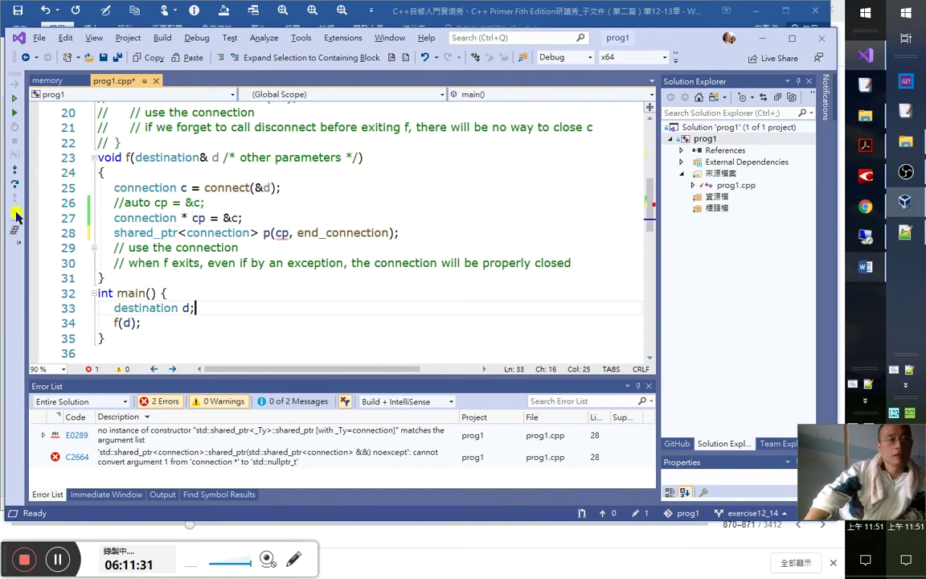
key("ctrl+F5")
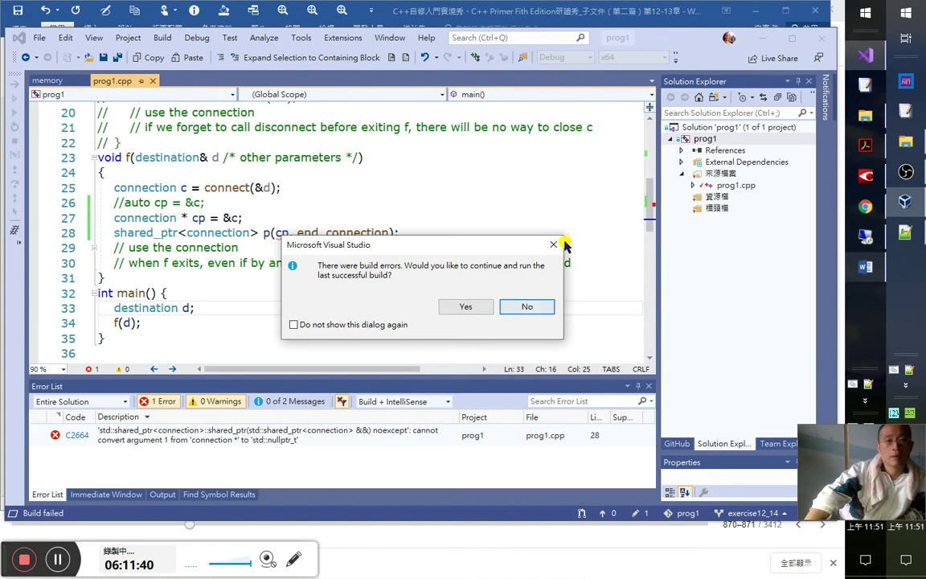
left_click(554, 245)
scroll(435, 301, "up", 3)
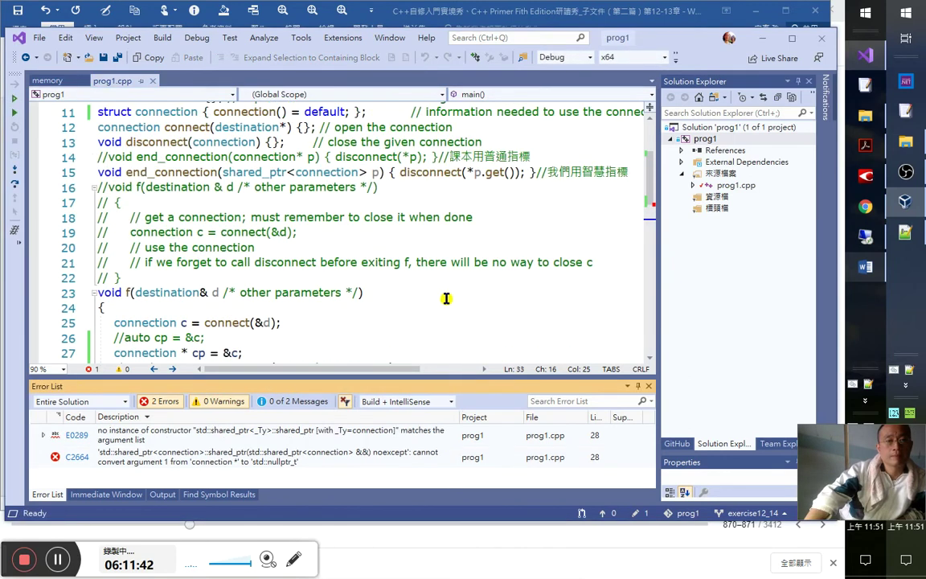
- Delete 'connection() = default;' from struct connection on line 11, leaving '{ ;'
scroll(448, 298, "up", 3)
scroll(452, 299, "up", 1)
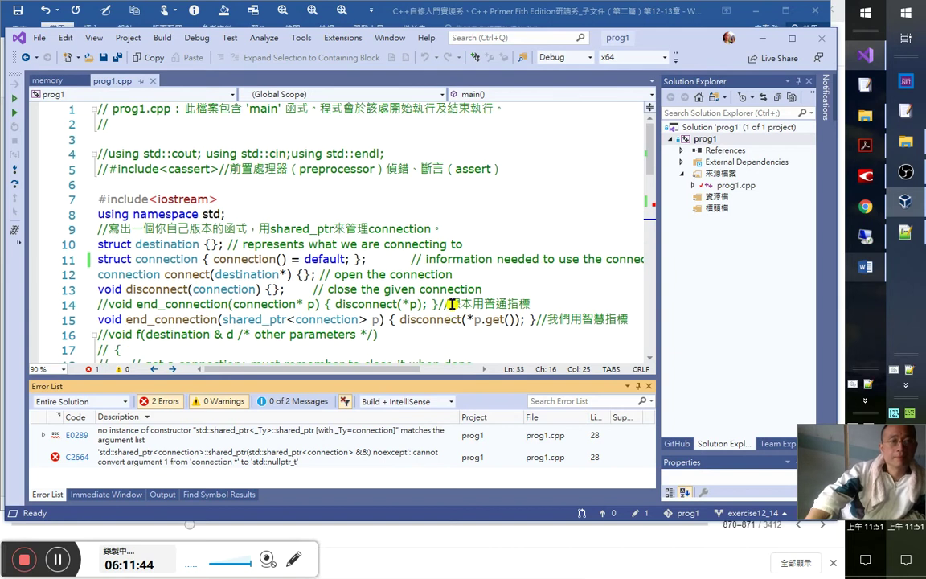
left_click(215, 258)
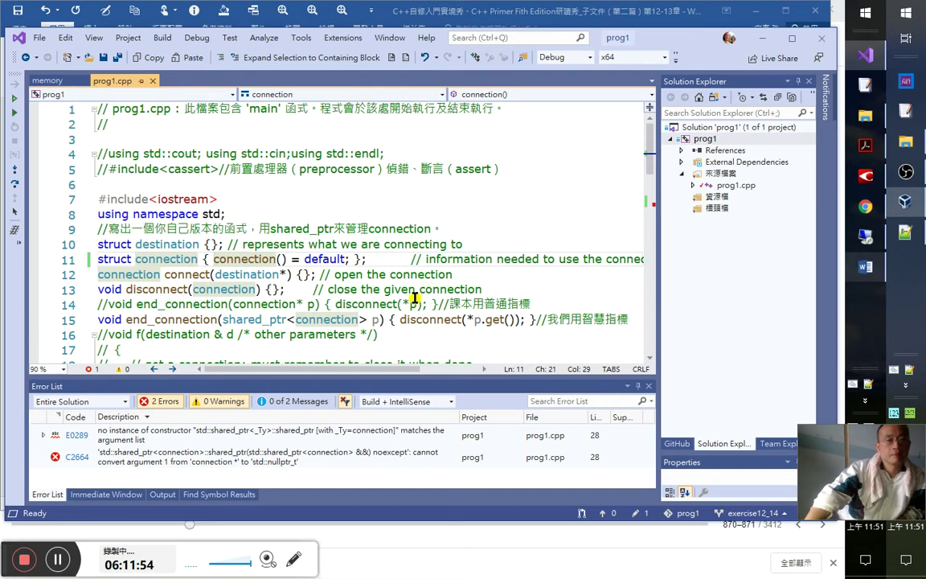
mouse_move(362, 319)
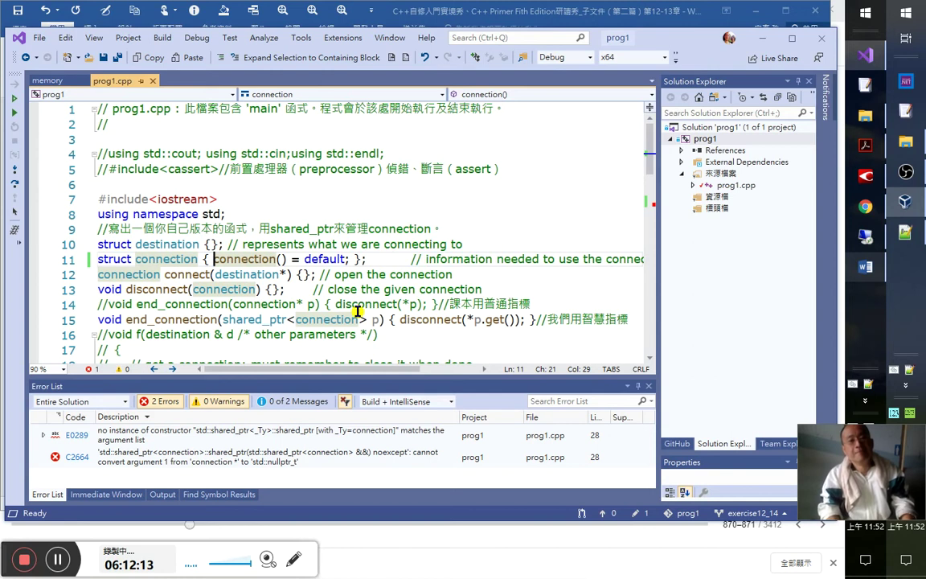
key("shift+Right")
key("shift+Right")
key("shift+Right")
key("shift+Right")
key("shift+Right")
key("shift+Right")
key("shift+Right")
key("shift+Right")
key("shift+Right")
key("shift+Right")
key("shift+Right")
key("shift+Right")
key("shift+Right")
key("shift+Right")
key("shift+Right")
key("shift+Right")
key("shift+Right")
key("shift+Right")
key("shift+Right")
key("shift+Right")
key("shift+Right")
key("shift+Right")
key("shift+Right")
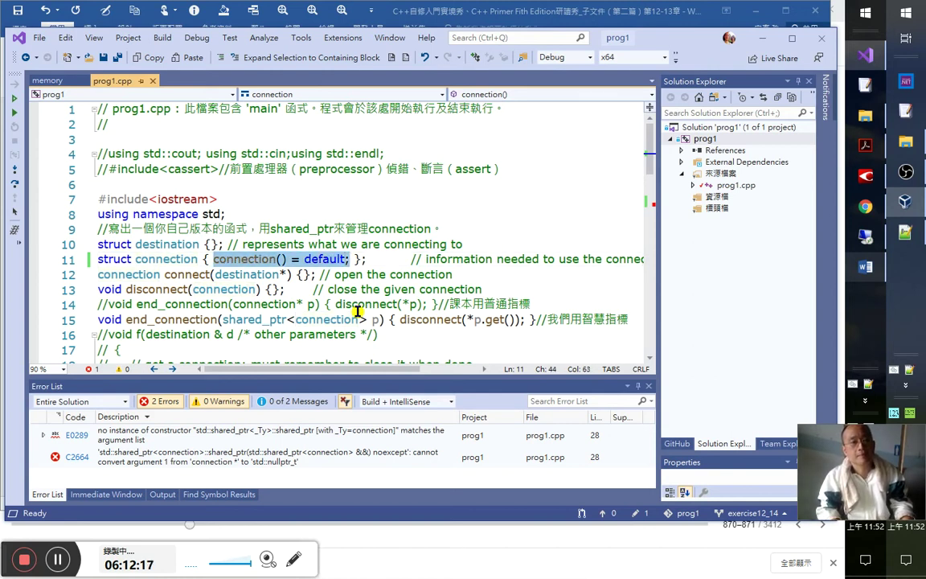
key("Delete")
key("Delete")
key("Delete")
key("Down")
key("Down")
key("Down")
key("Down")
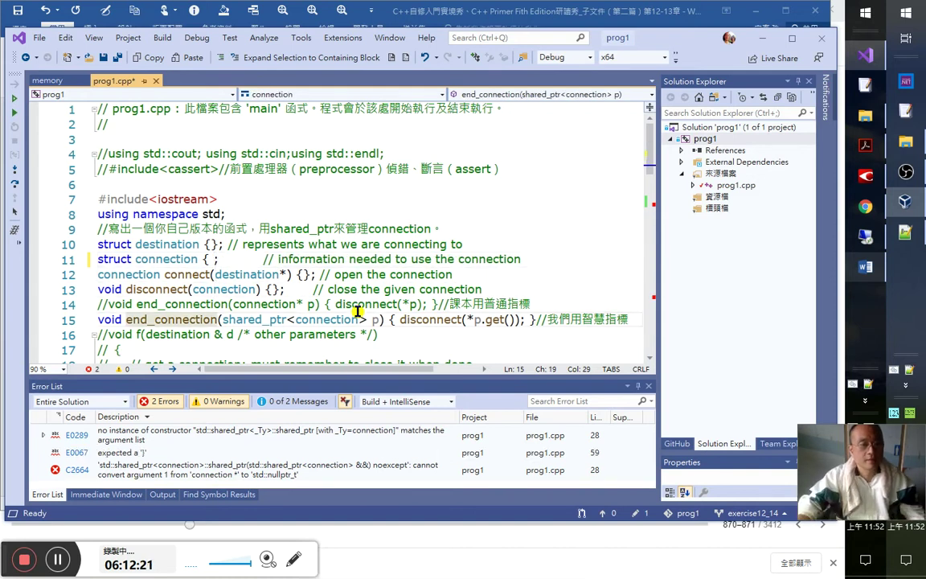
- Check the disconnect call on line 15, then select the word connection on line 11
scroll(290, 287, "down", 1)
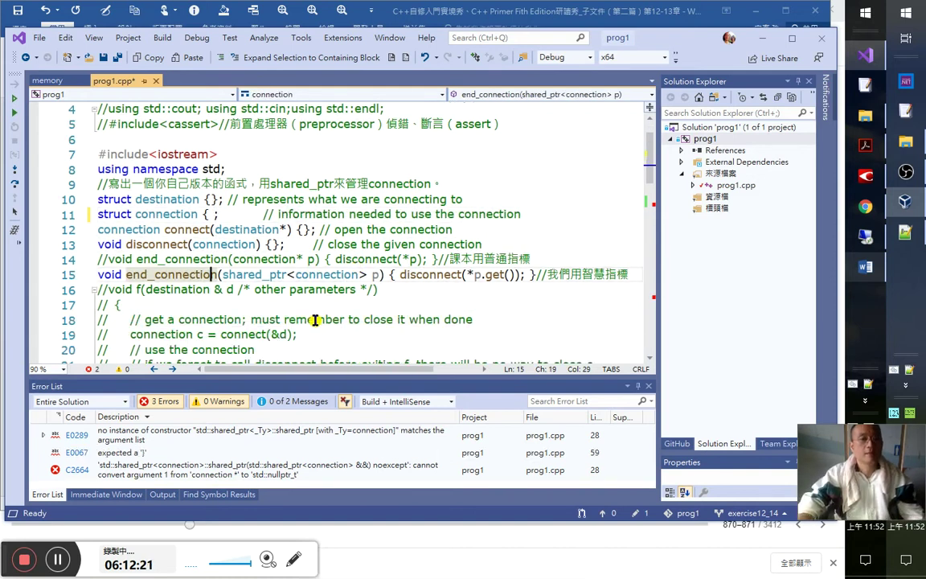
left_click(453, 274)
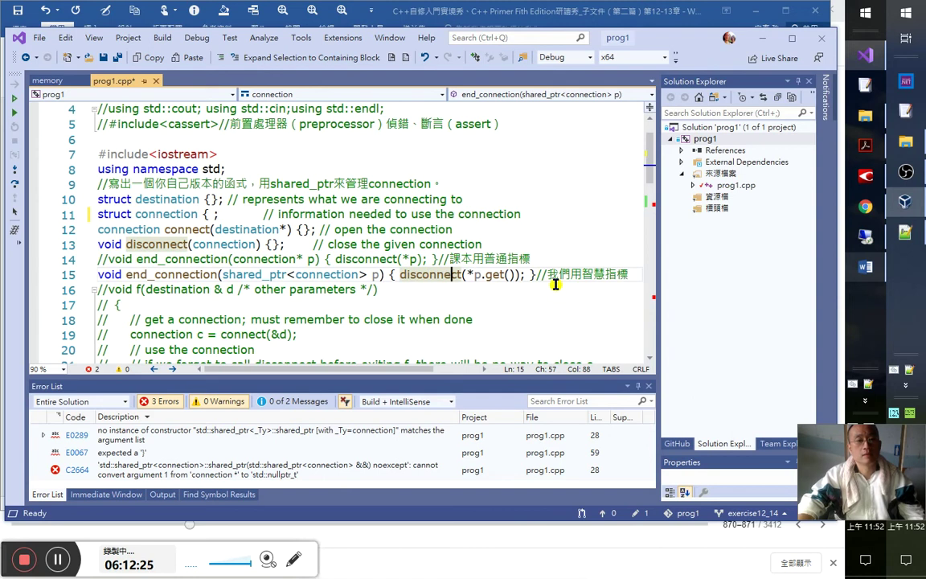
double_click(149, 214)
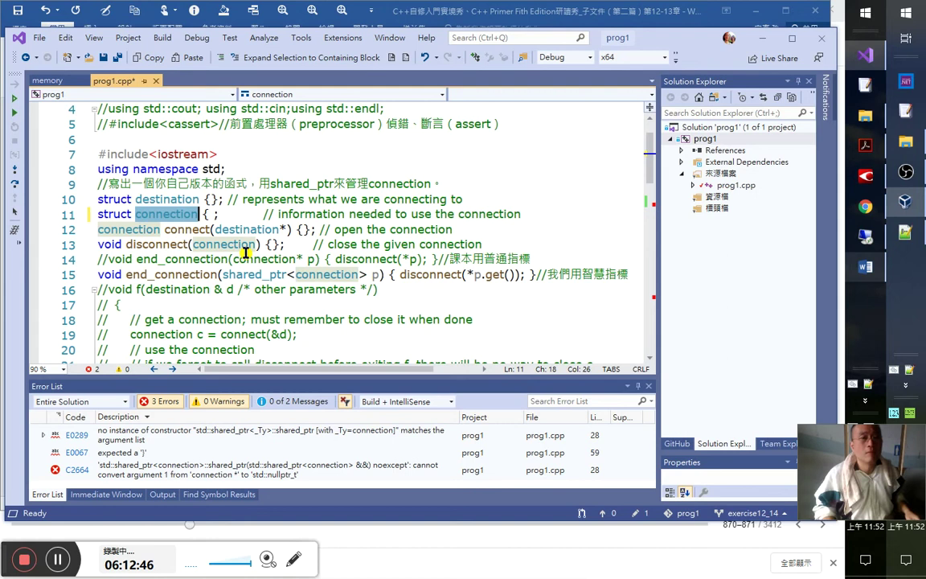
- Tidy struct connection's braces to '{}' and make it inherit from int with ':int'
key("Escape")
type(":int")
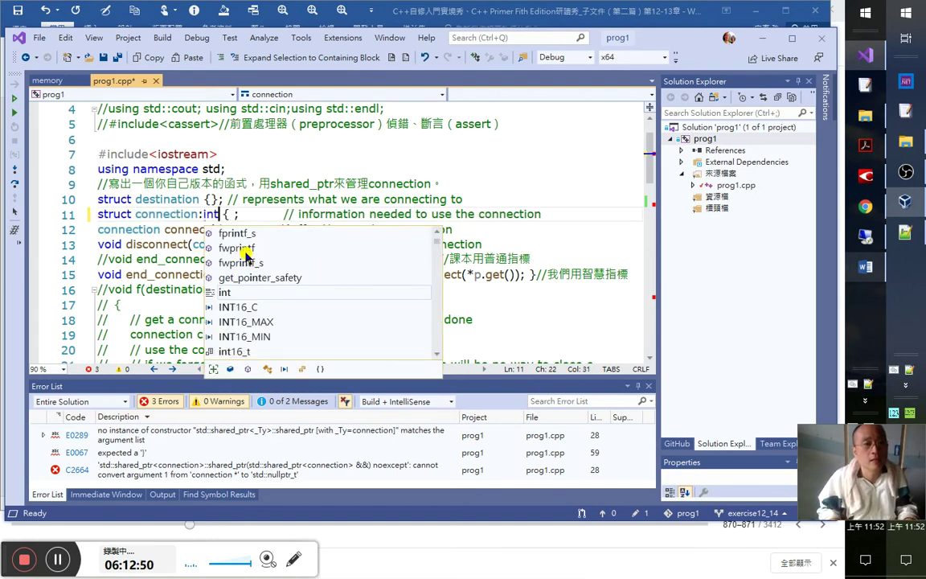
key("Escape")
key("Down")
key("Down")
key("Up")
key("Up")
key("ctrl+Left")
key("BackSpace")
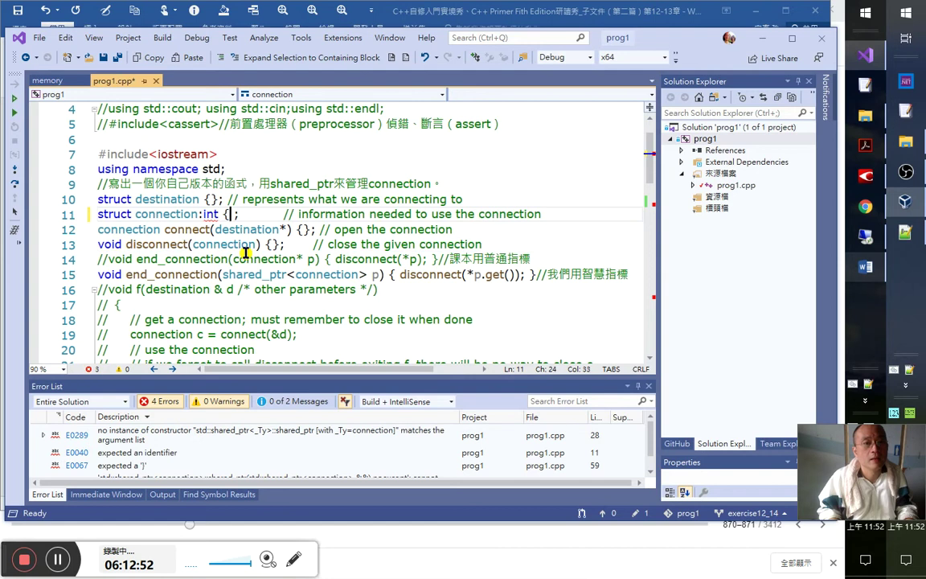
key("BackSpace")
key("BackSpace")
key("BackSpace")
key("BackSpace")
type("}")
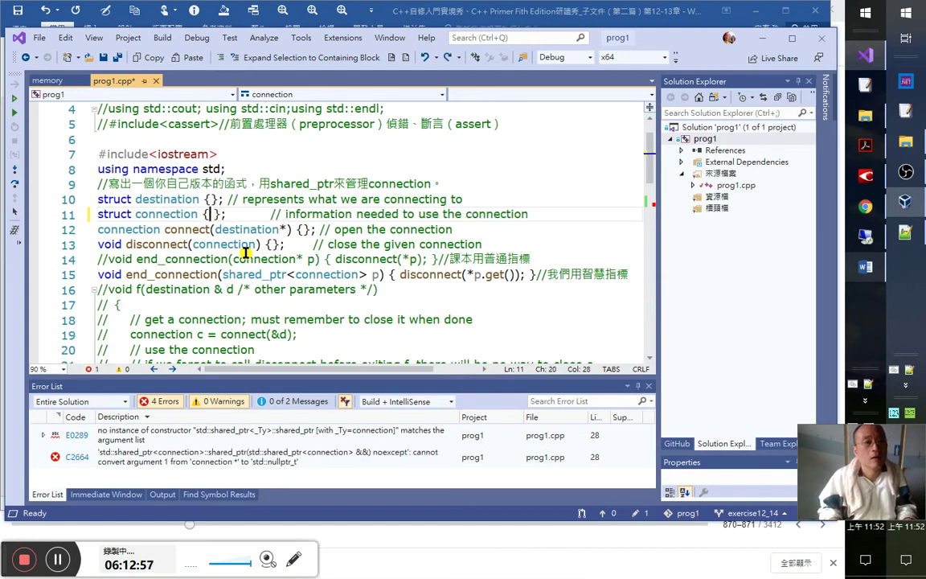
key("Right")
key("Delete")
key("Left")
type(":int")
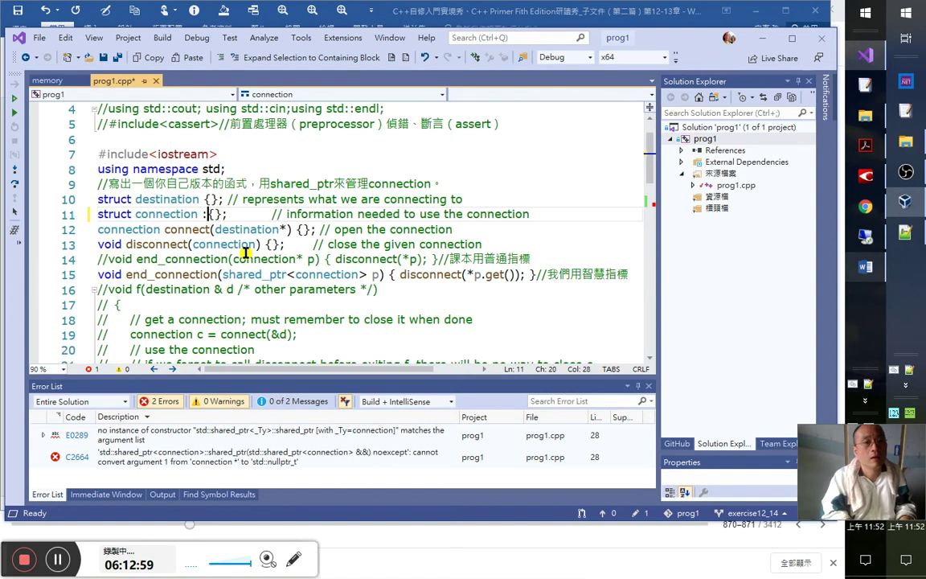
key("Down")
key("Down")
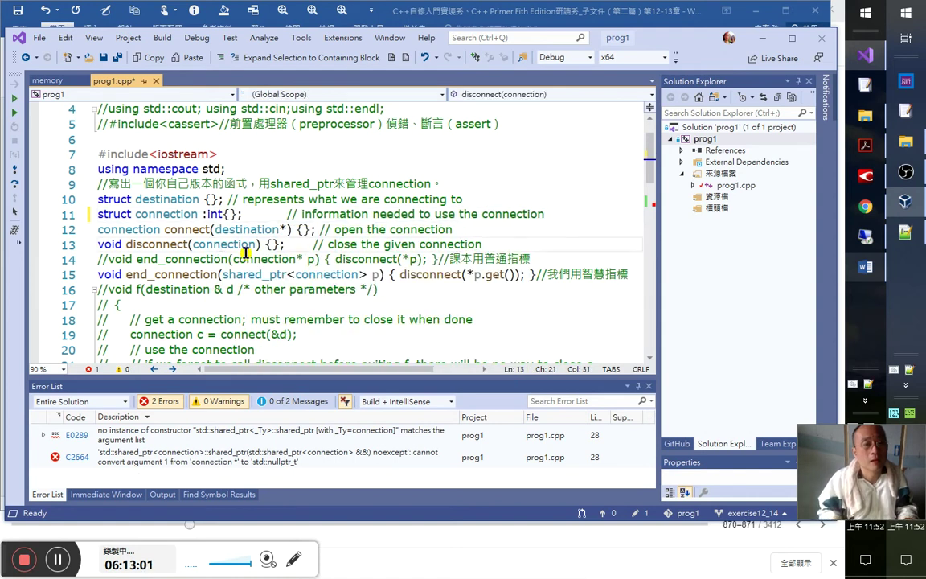
key("Up")
key("Up")
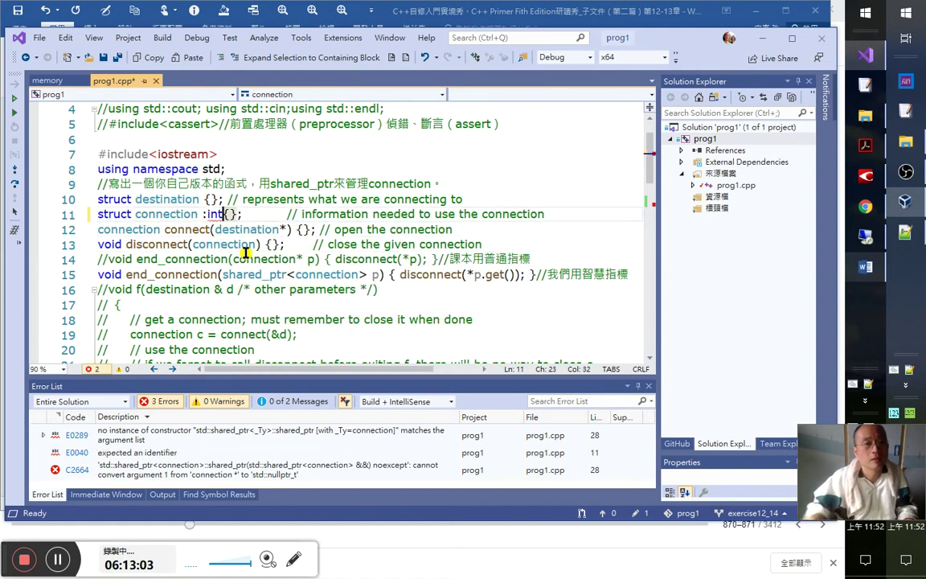
- Replace the int base with string, giving 'struct connection :string{};', and let errors recheck
mouse_move(216, 219)
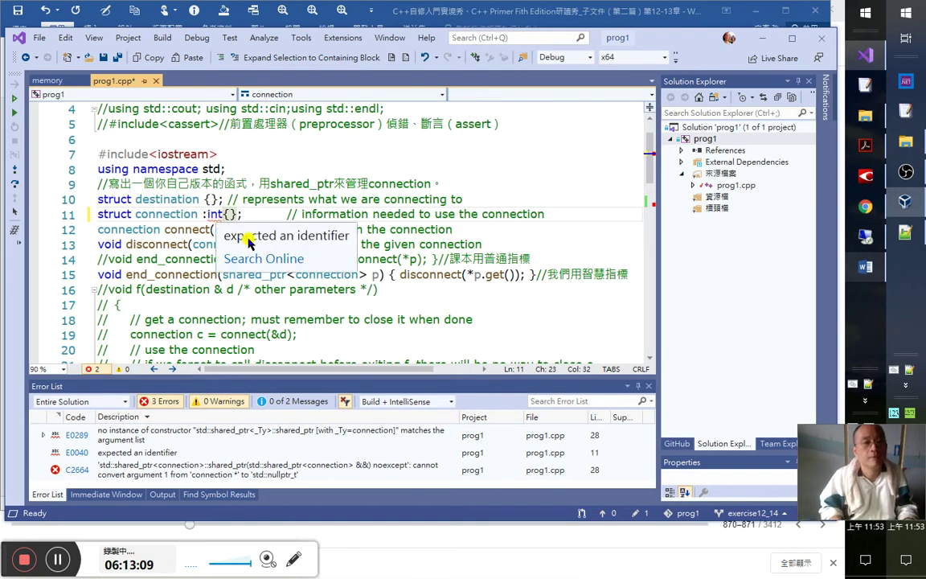
key("ctrl+shift+Left")
type("string")
left_click(248, 238)
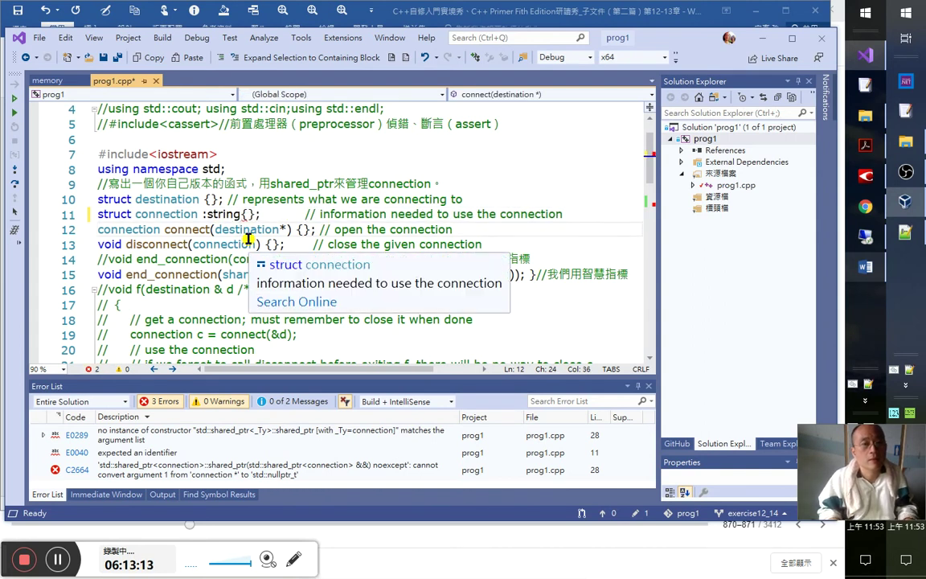
left_click(243, 244)
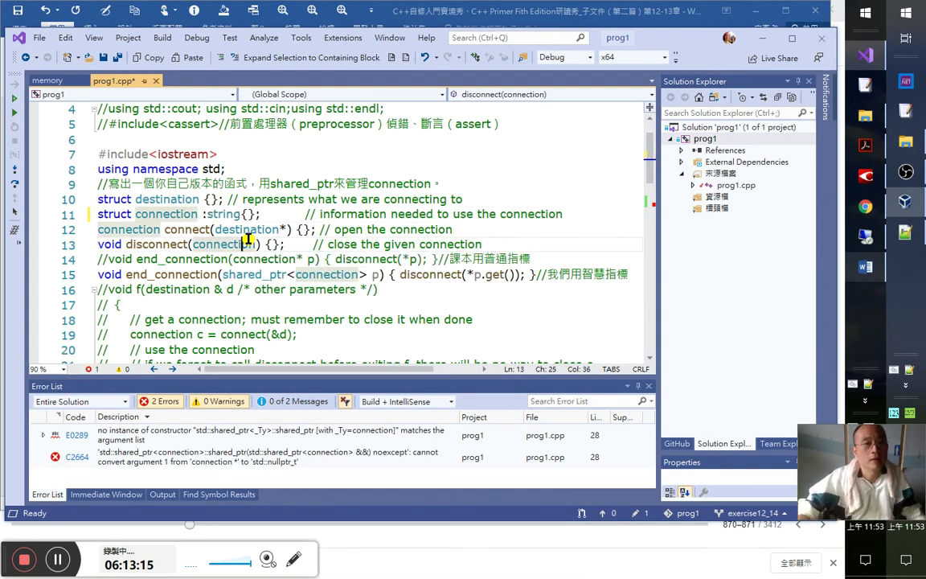
left_click(219, 216)
mouse_move(257, 274)
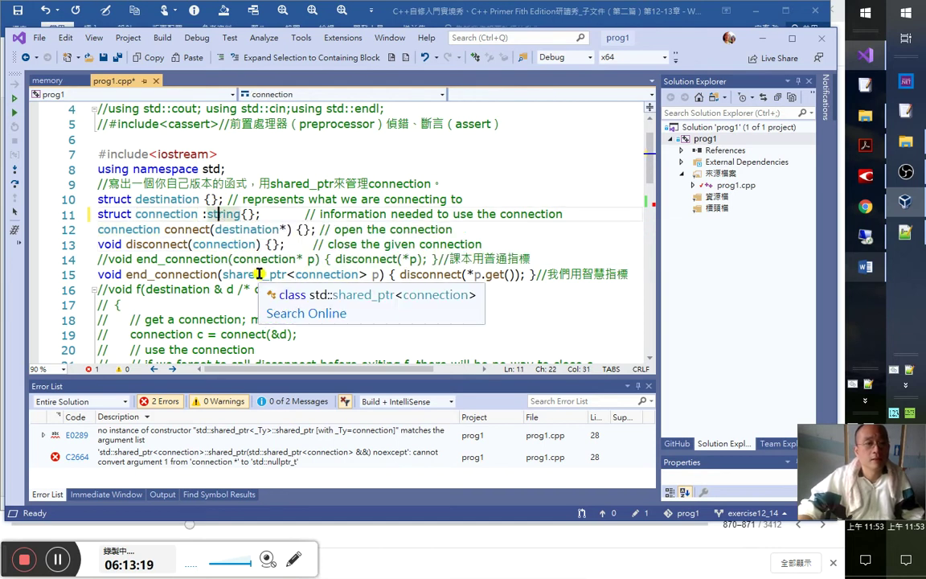
left_click(214, 306)
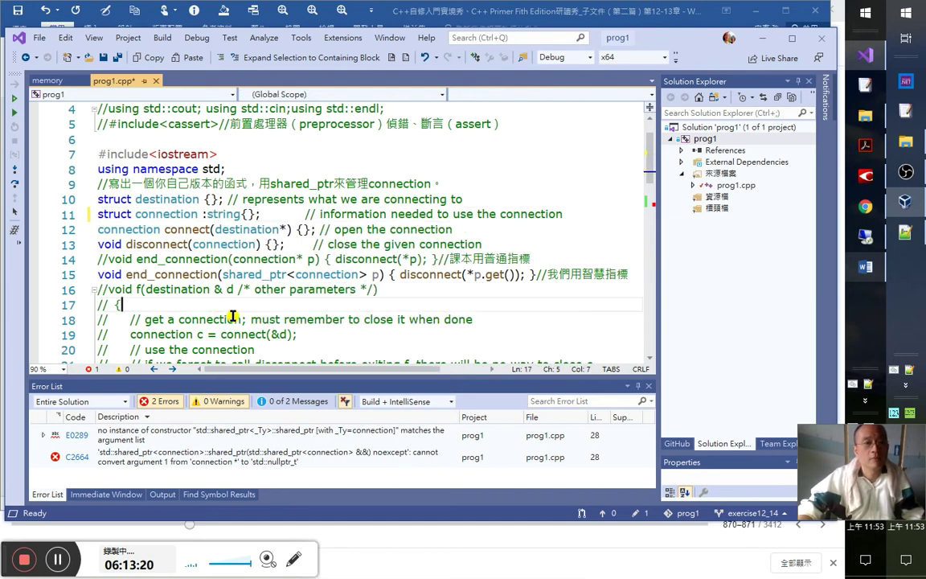
- Scroll down to f and inspect the shared_ptr variable p on line 28
scroll(232, 314, "down", 2)
scroll(230, 311, "down", 1)
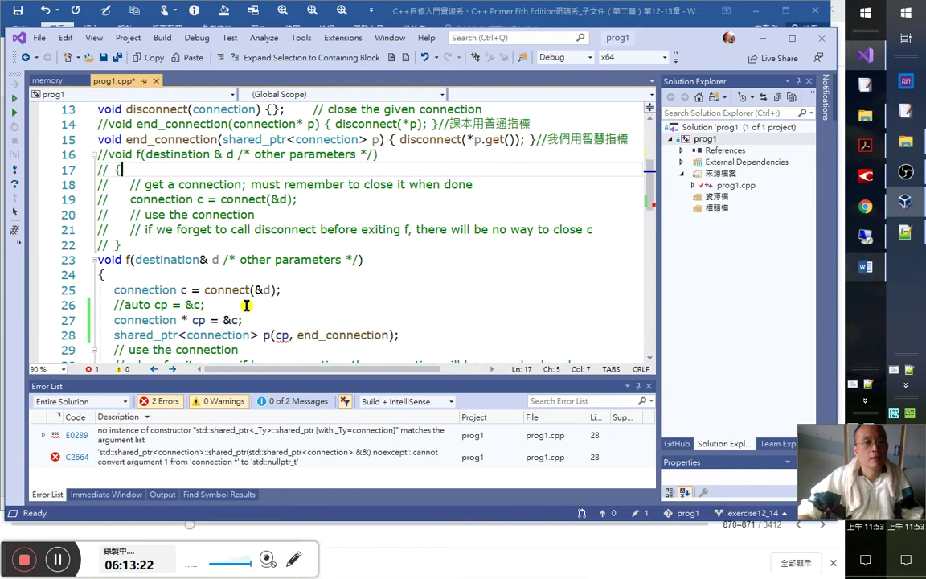
left_click(274, 335)
scroll(273, 335, "down", 2)
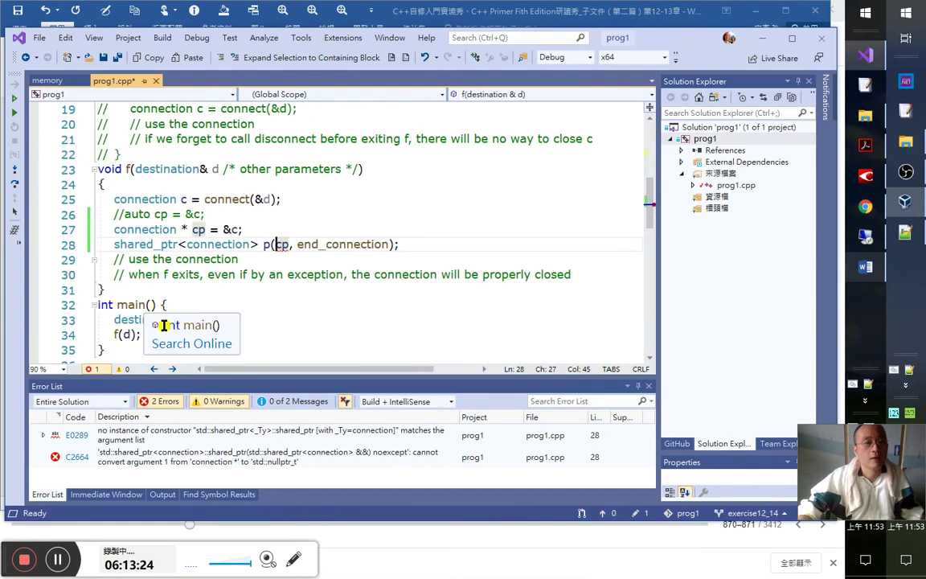
- Build prog1, decline running the last successful build, and select shared_ptr on line 28
left_click(23, 207)
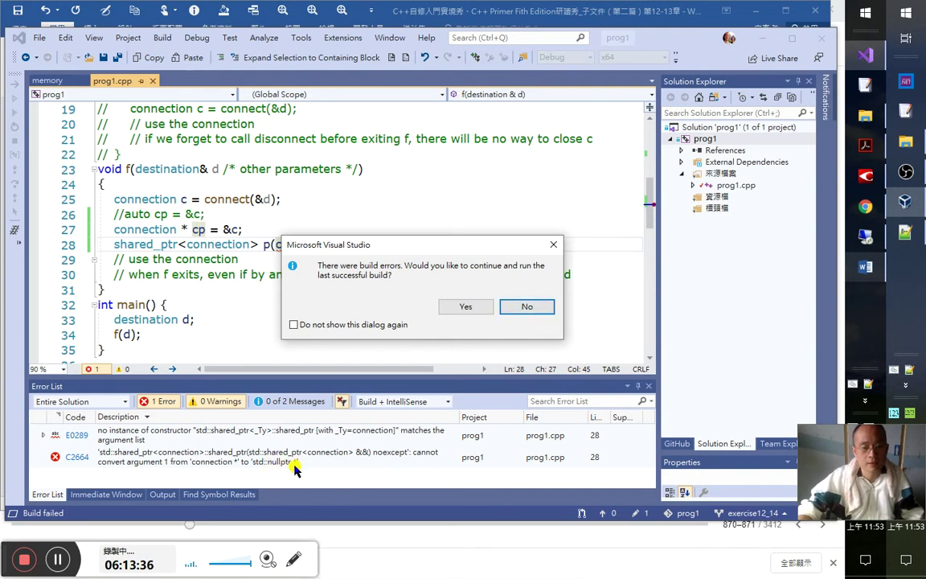
left_click(528, 307)
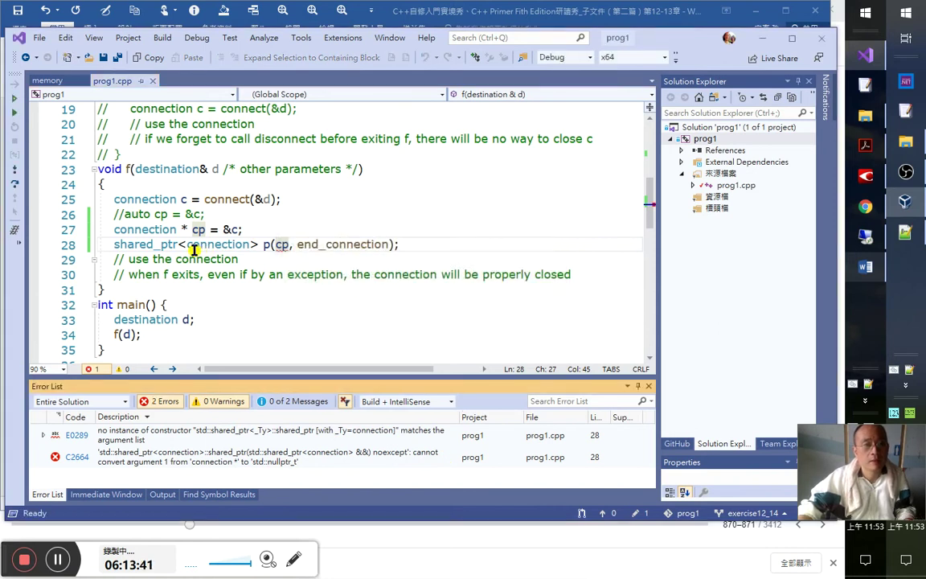
double_click(157, 246)
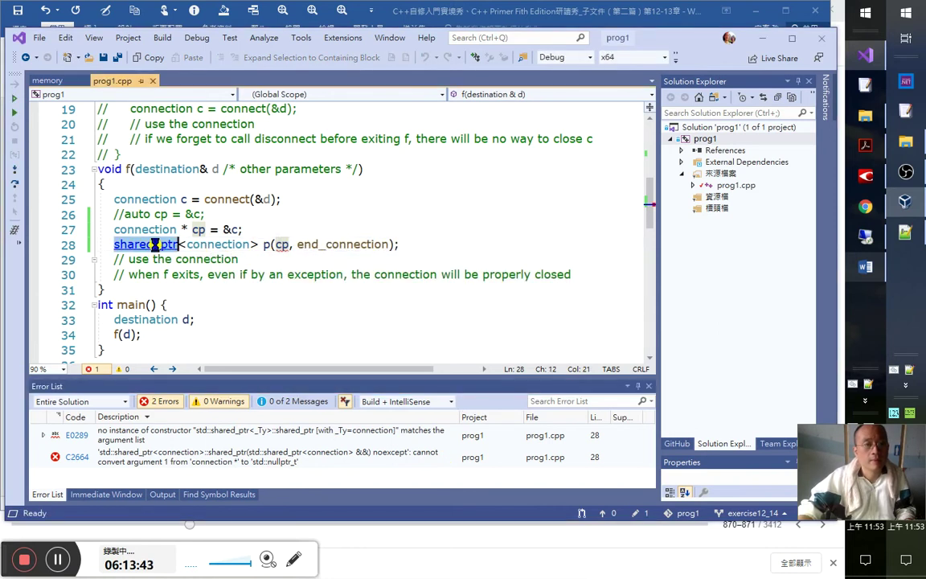
- Jump to the shared_ptr class definition in the memory header and scroll to its constructors
key("F12")
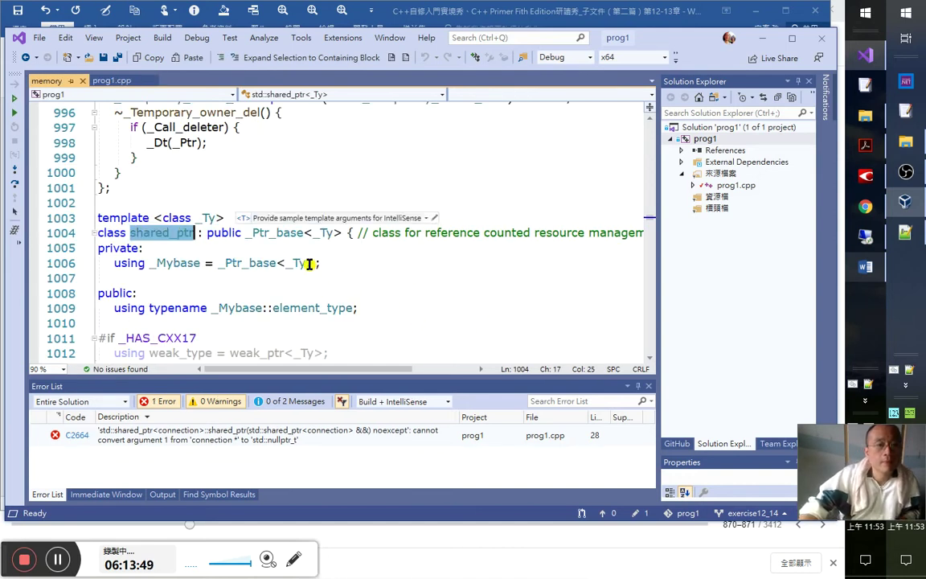
scroll(327, 325, "down", 1)
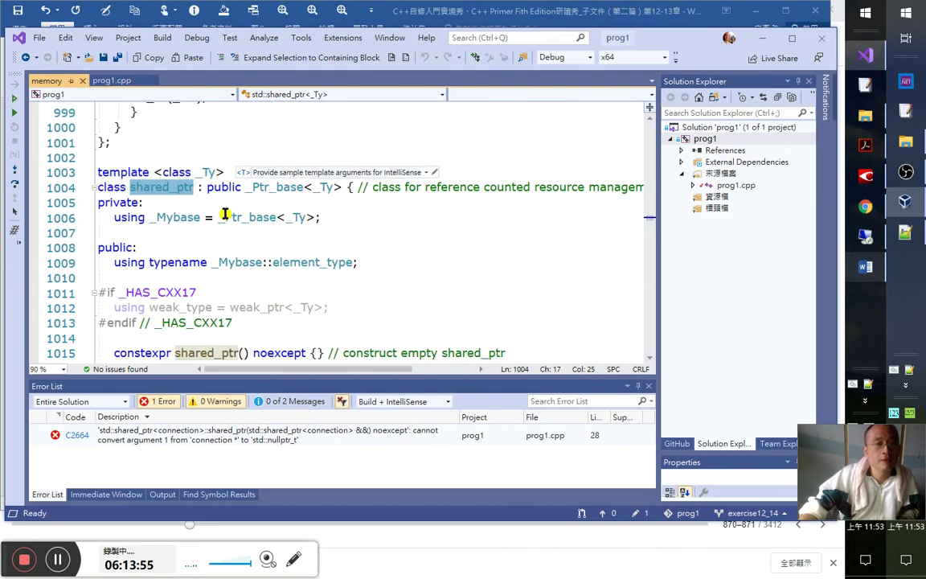
scroll(280, 329, "down", 1)
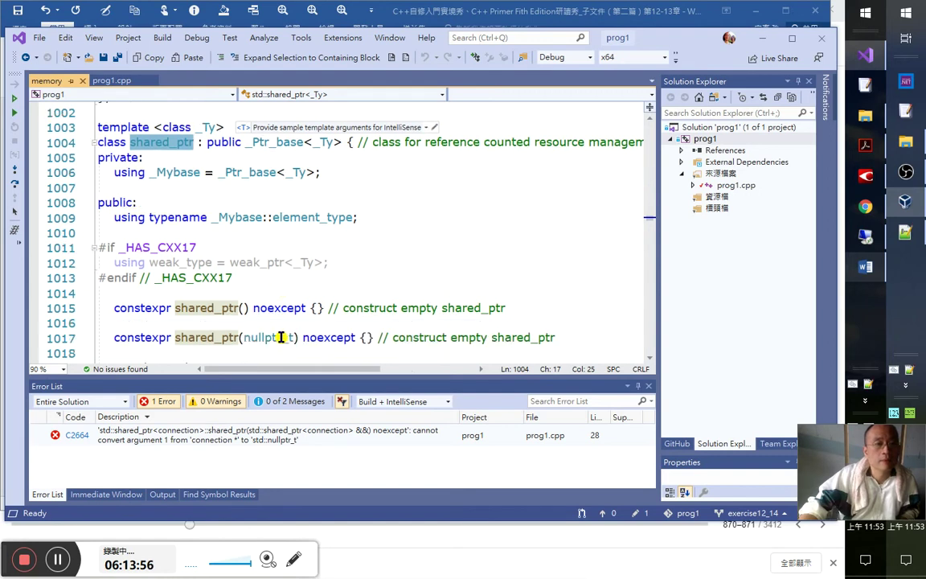
scroll(287, 336, "down", 2)
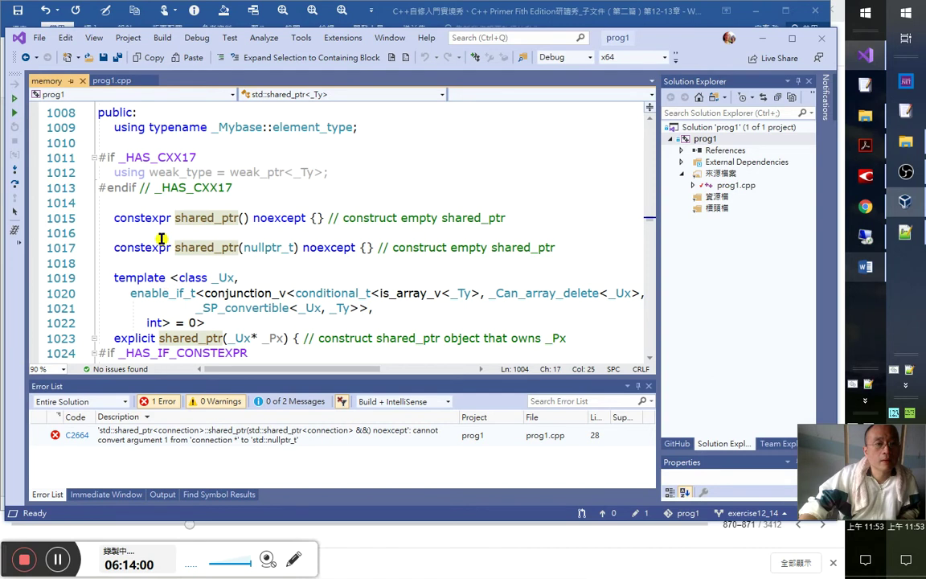
- Inspect the default and nullptr_t constructors (lines 1015, 1017) and list all constructor overloads
double_click(217, 218)
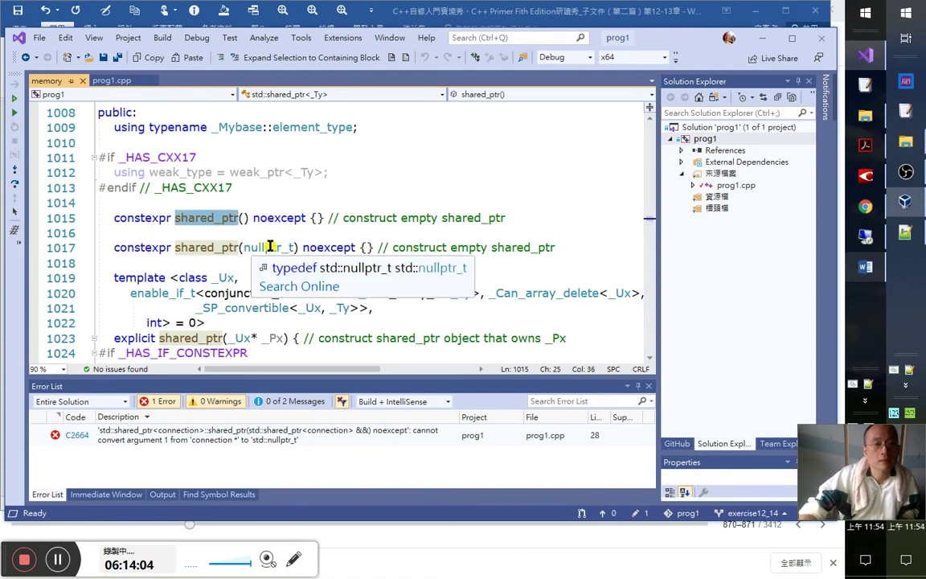
double_click(270, 247)
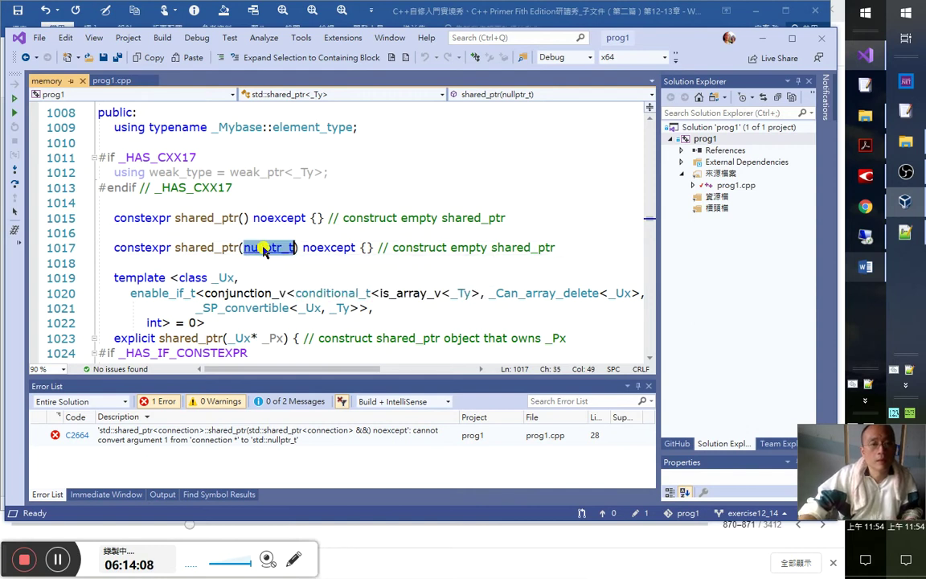
mouse_move(268, 252)
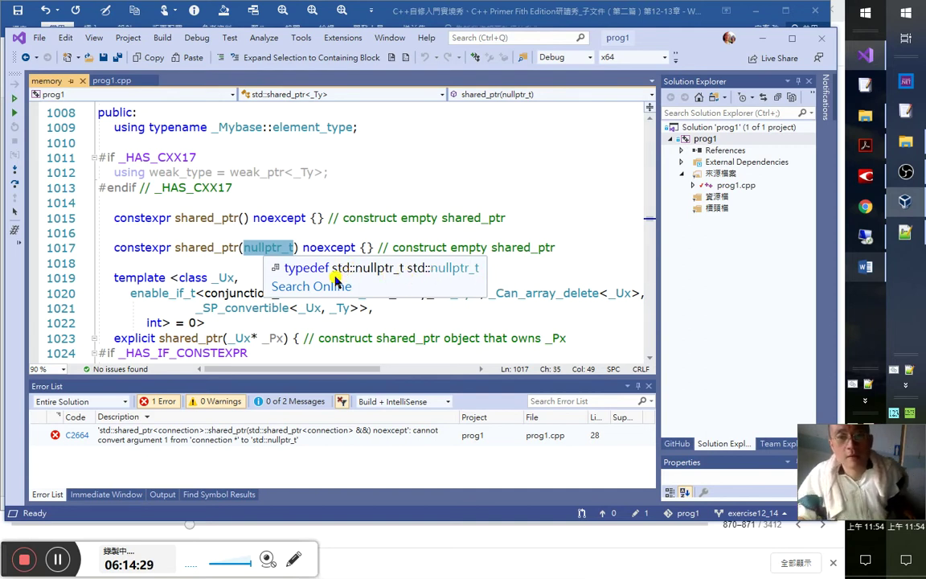
left_click(302, 235)
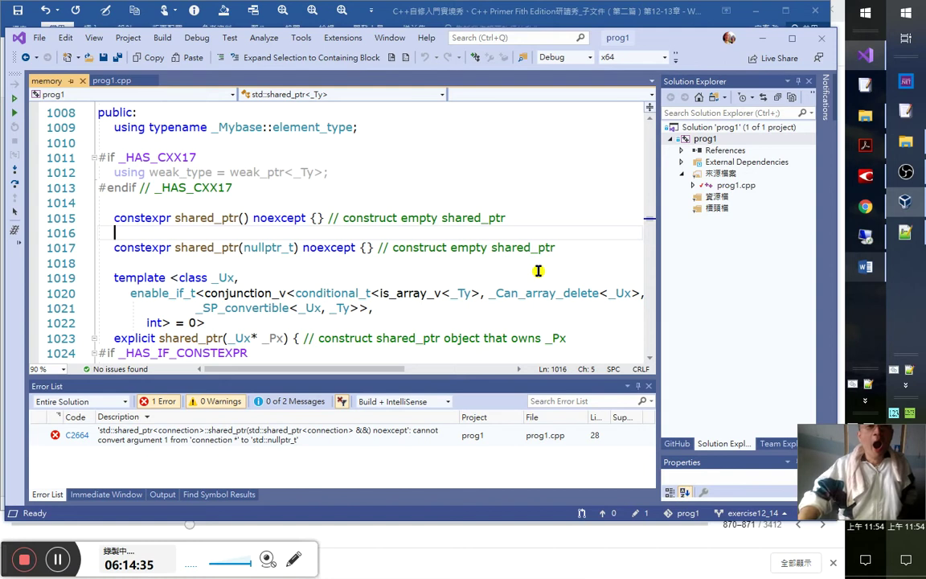
left_click(379, 218)
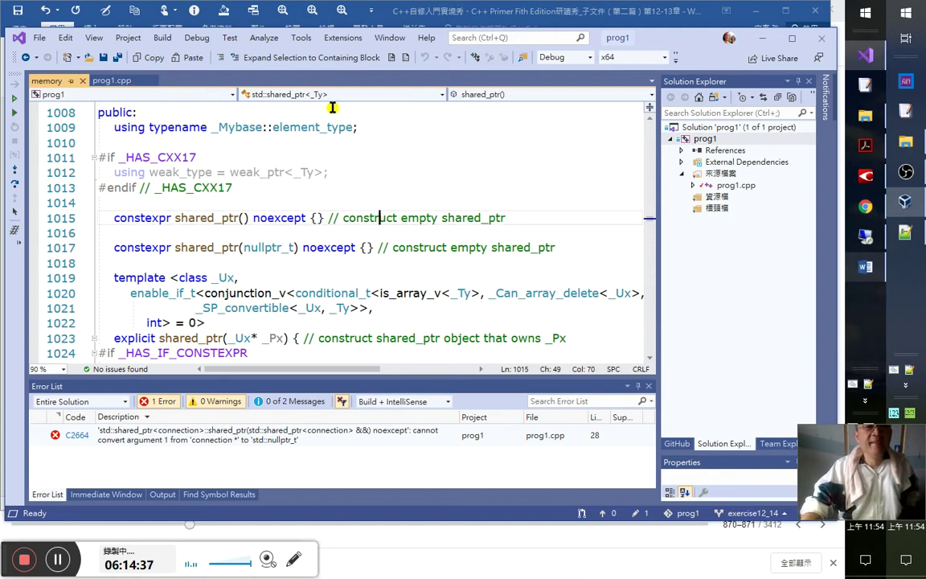
left_click(505, 95)
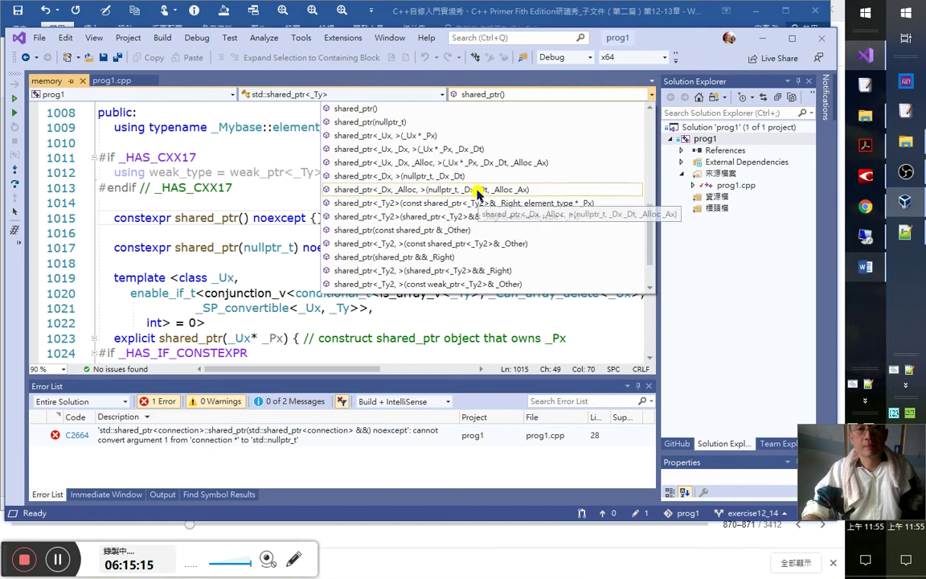
- Go to the shared_ptr(nullptr_t, deleter, allocator) constructor and mark its allocator parameter on line 1061
left_click(479, 191)
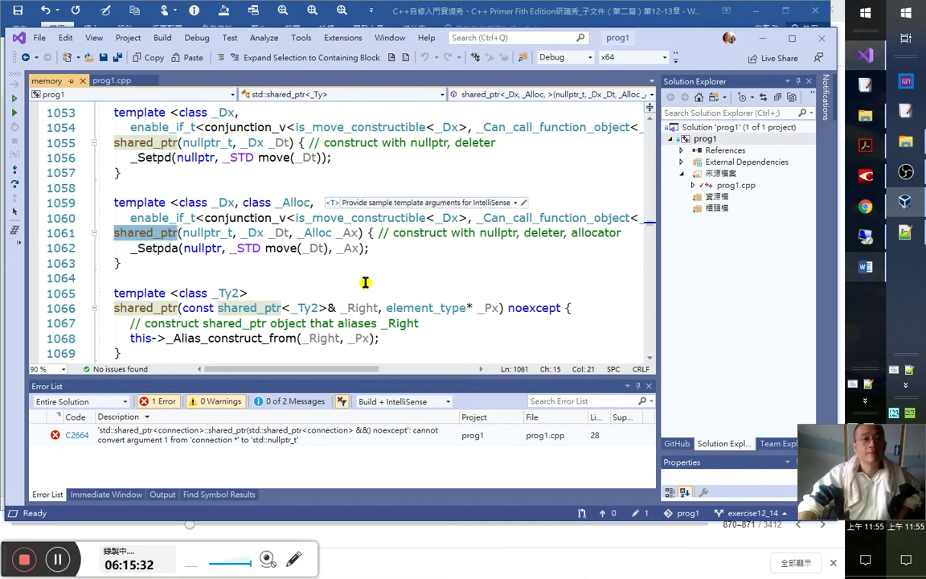
left_click_drag(359, 233, 300, 233)
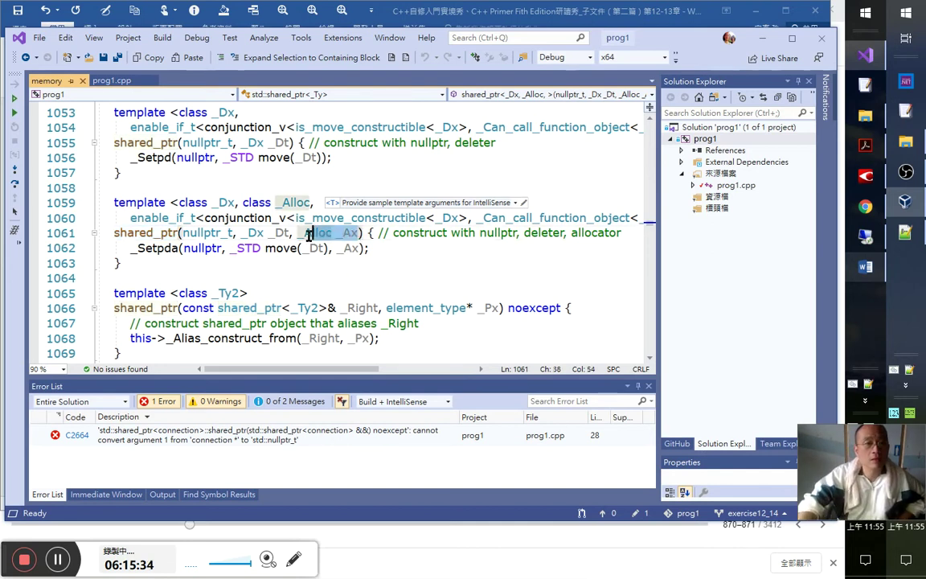
left_click(495, 94)
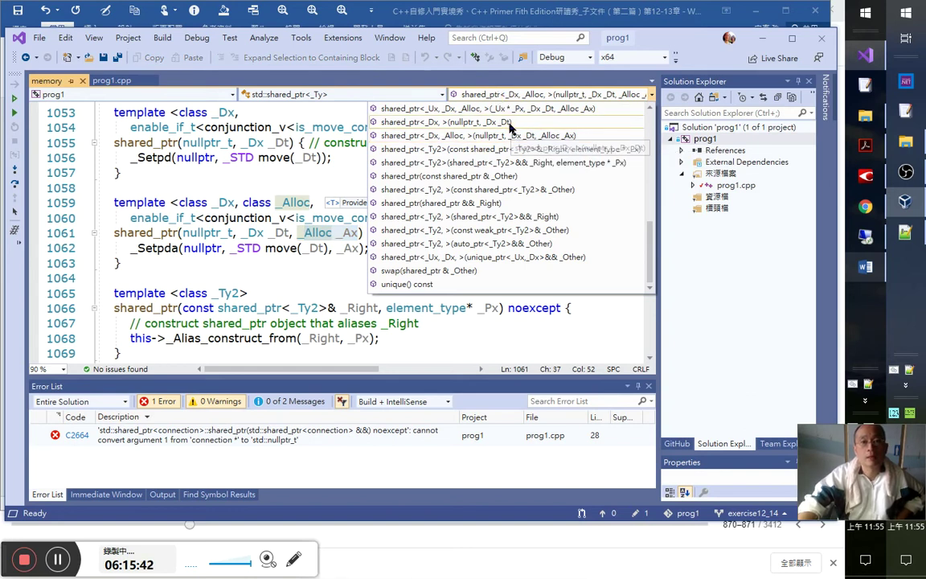
- Go to the shared_ptr(nullptr_t, deleter) constructor and mark its deleter comment and _Setpd line
left_click(509, 123)
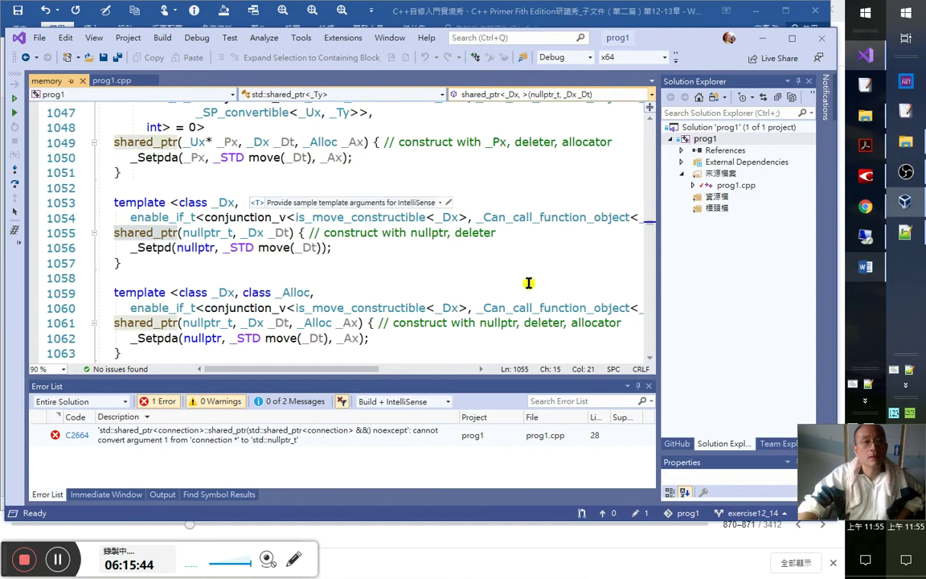
key("Down")
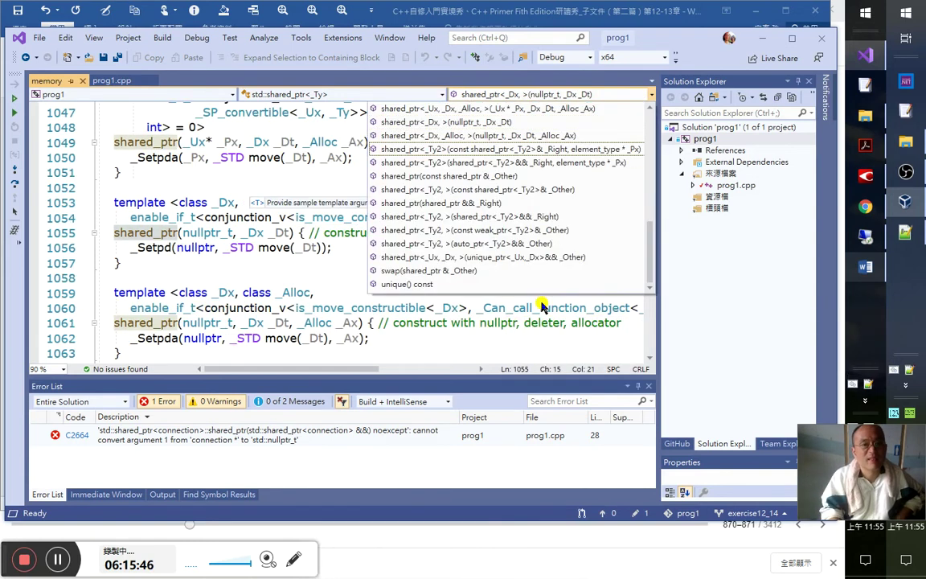
key("Escape")
key("Right")
key("Right")
key("Right")
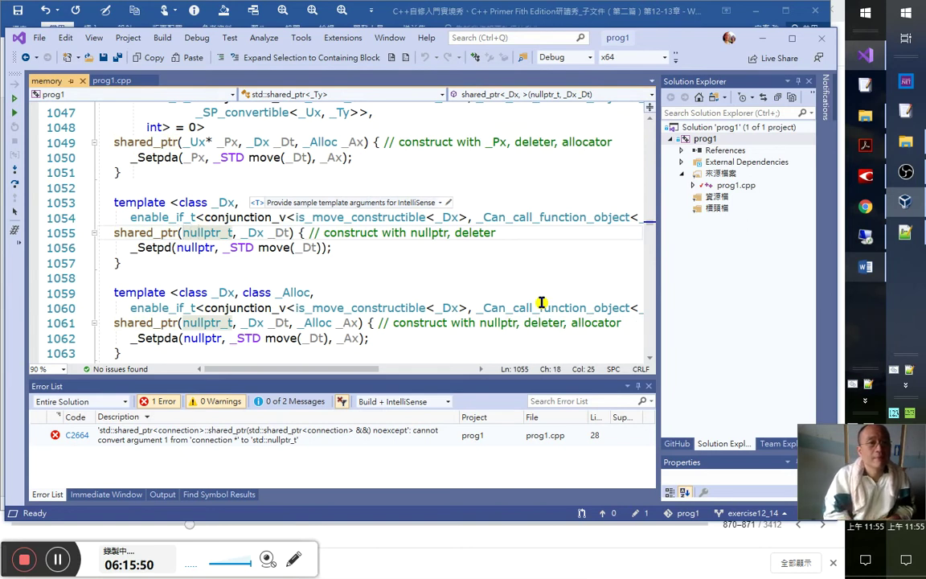
left_click(266, 167)
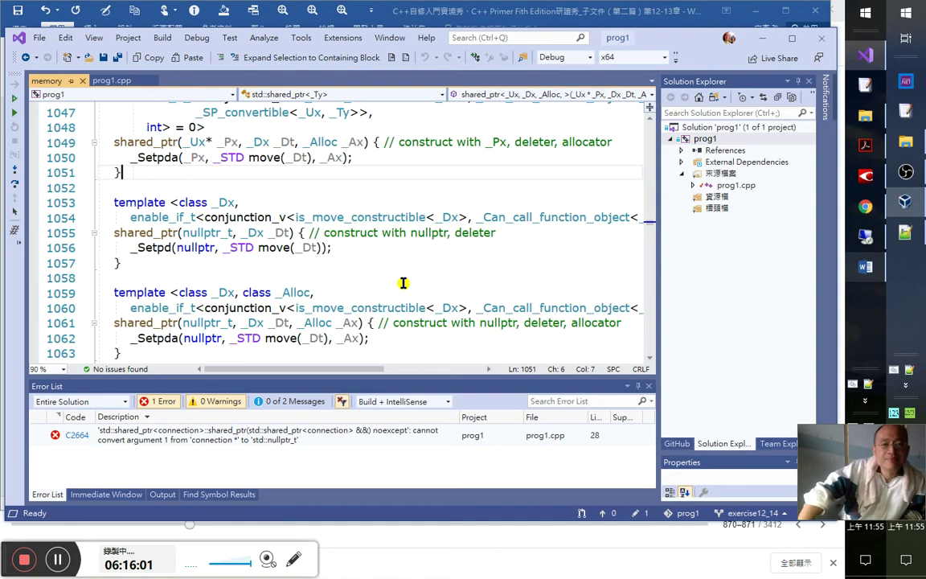
left_click_drag(448, 233, 407, 244)
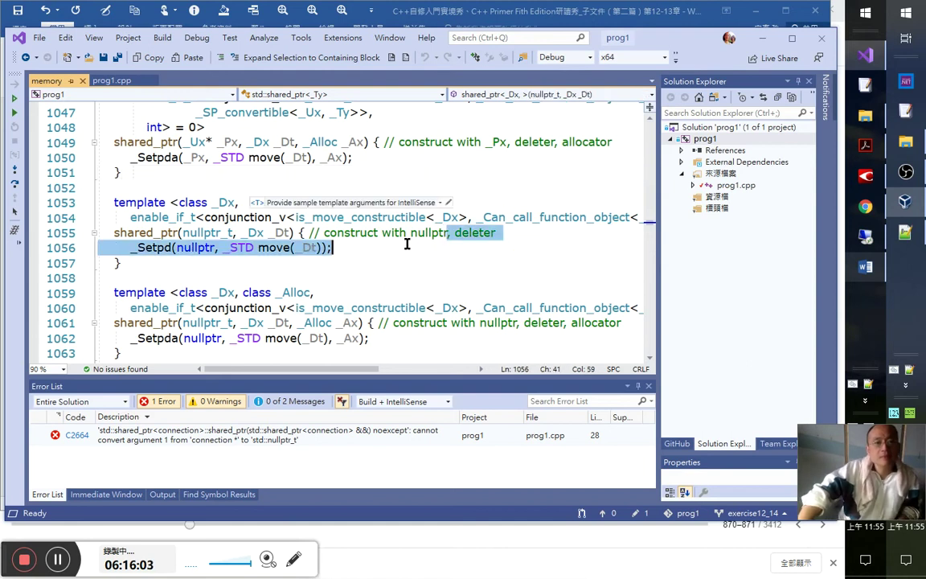
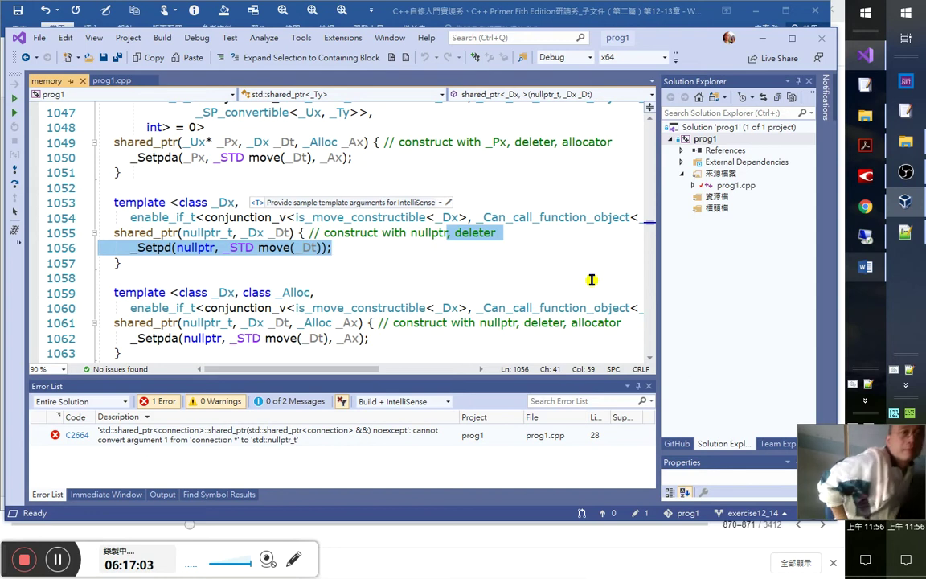
- In prog1.cpp, type nullptr as cp's initializer in f()
left_click(113, 80)
left_click(221, 273)
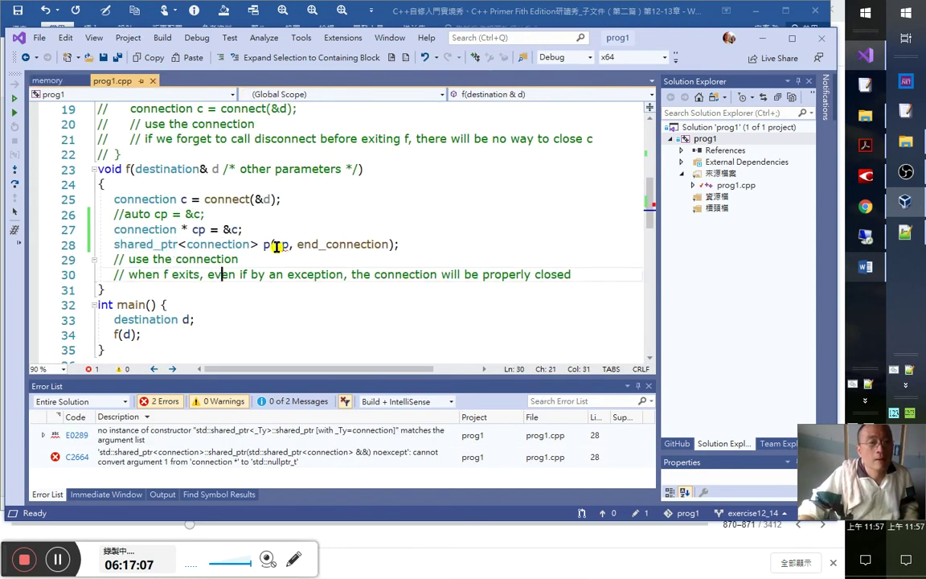
left_click(237, 229)
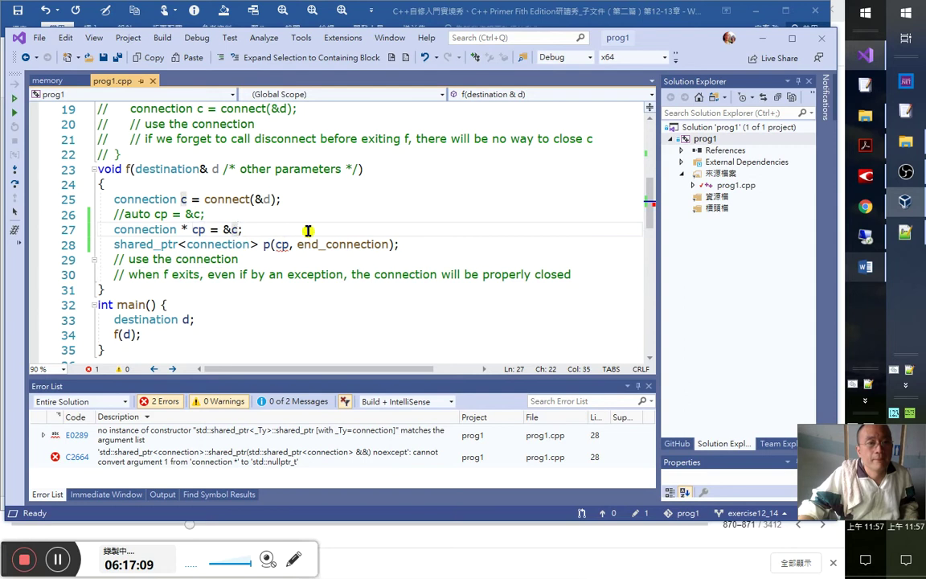
mouse_move(338, 242)
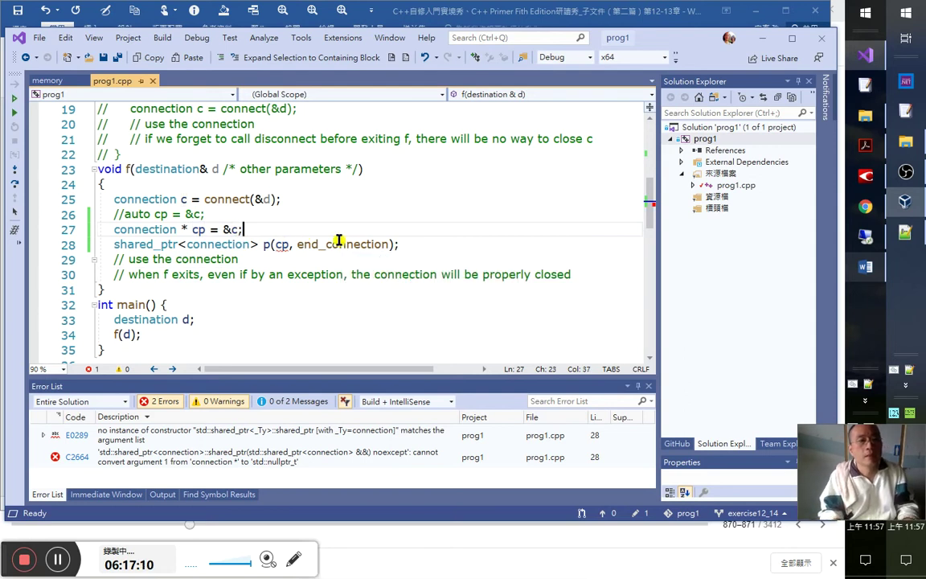
key("Left")
key("Left")
key("Left")
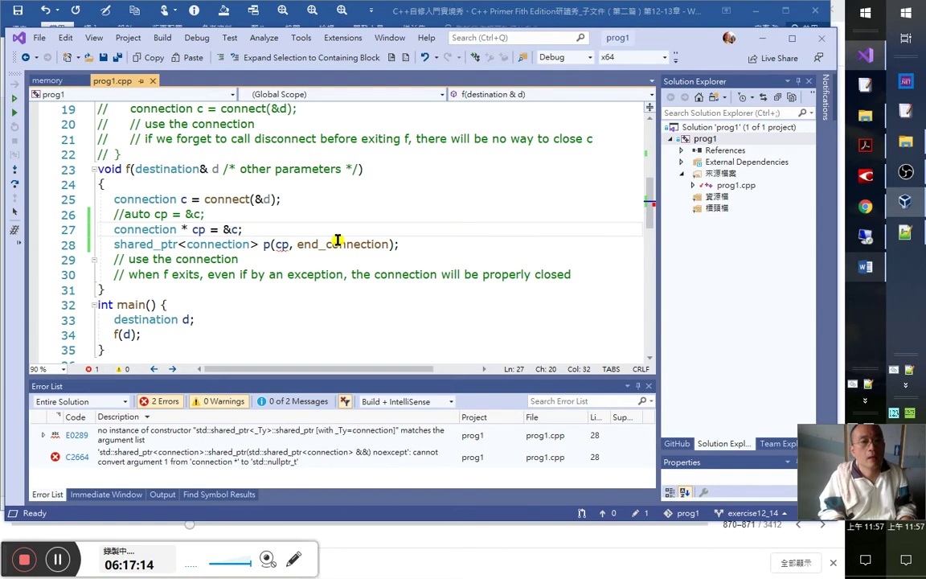
type("nullptr")
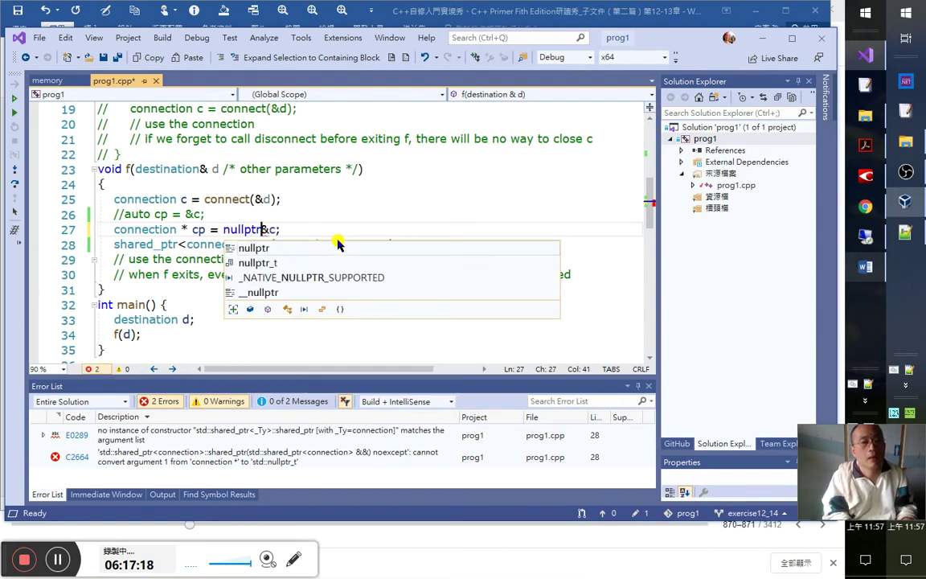
type("/")
key("Left")
type(";/")
key("Down")
key("Down")
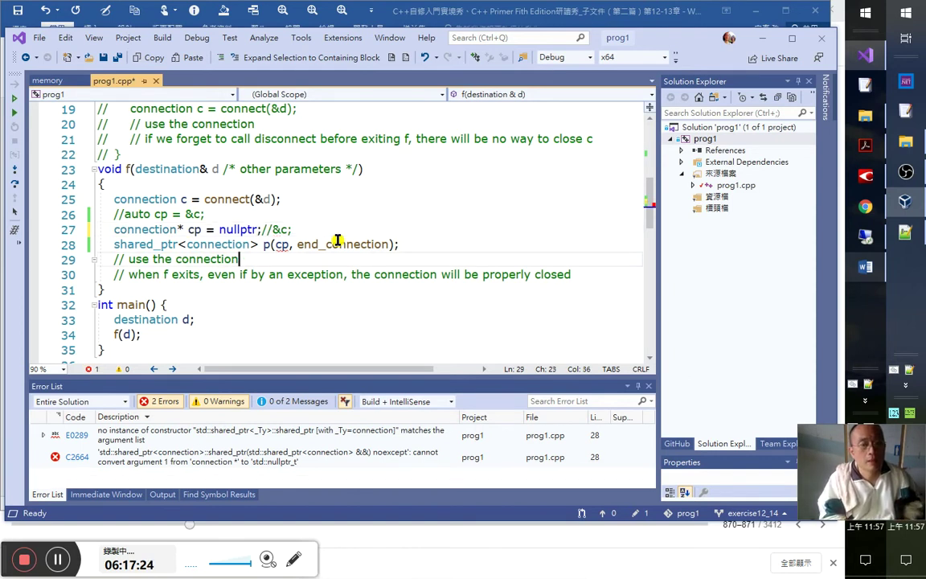
- Comment out line 27's connection* cp declaration with Ctrl+K,C and restore its &c initializer
mouse_move(276, 245)
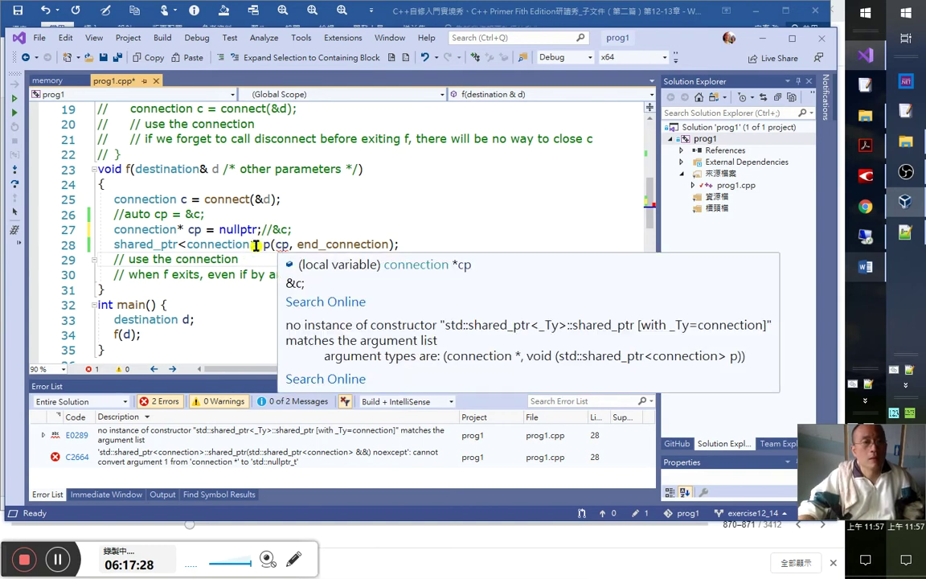
left_click_drag(184, 229, 148, 229)
key("Right")
key("Right")
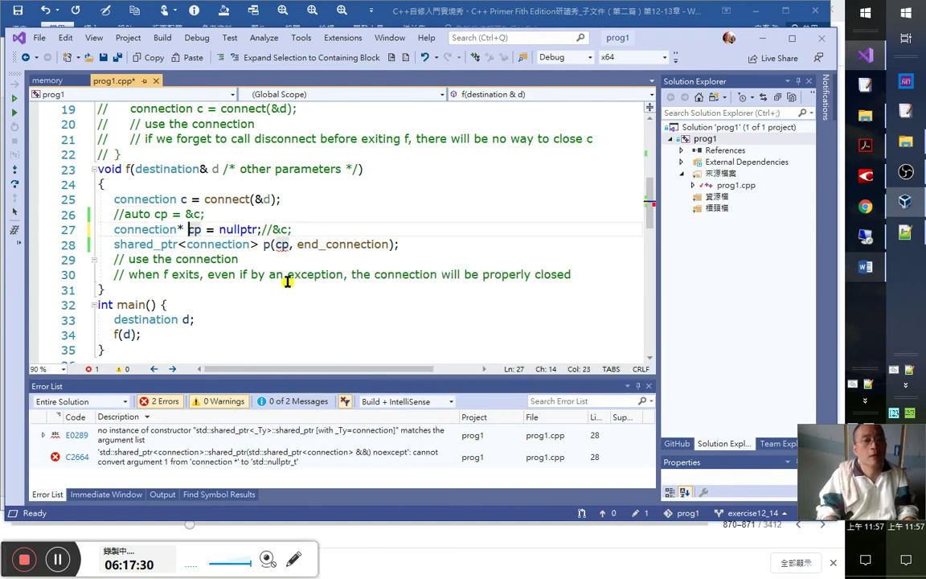
key("shift+Home")
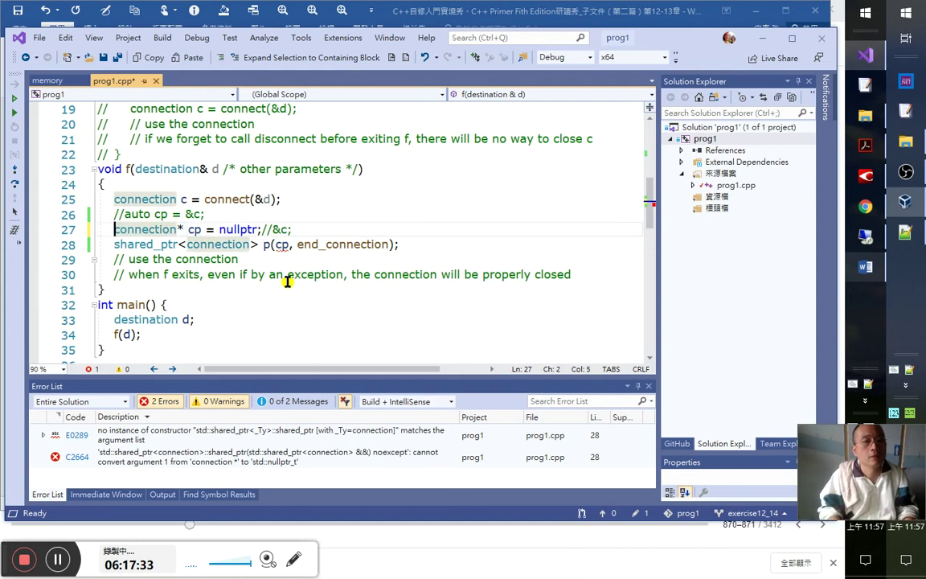
key("ctrl+k")
key("ctrl+c")
key("ctrl+Right")
key("ctrl+Right")
key("ctrl+Right")
key("ctrl+Right")
key("shift+Right")
key("shift+Right")
key("shift+Right")
key("shift+Right")
key("shift+Right")
key("shift+Right")
key("shift+Right")
key("shift+Right")
key("shift+Right")
key("shift+Right")
key("Delete")
key("Up")
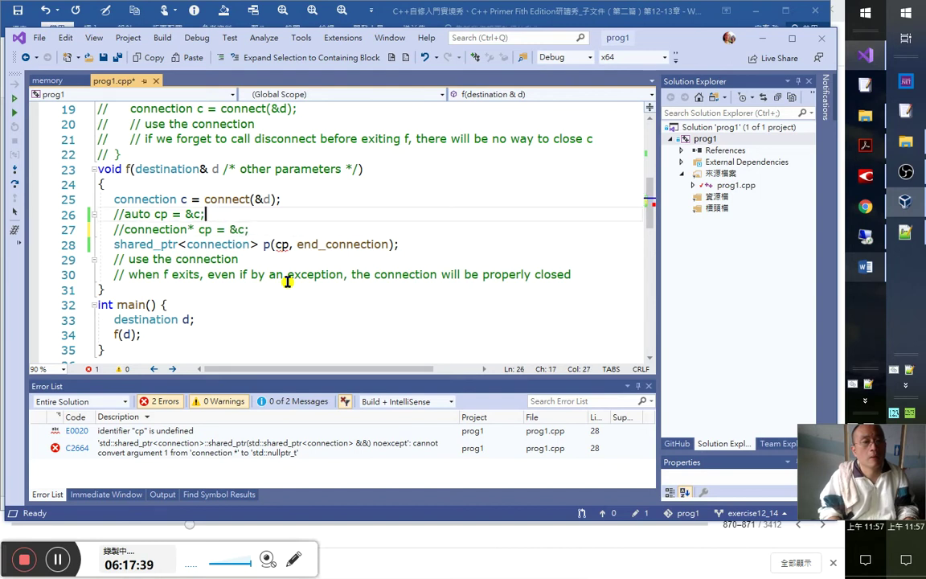
- Uncomment line 26 and make it read 'auto cp = nullptr;'
key("ctrl+k")
key("ctrl+u")
key("BackSpace")
key("shift+Left")
key("shift+Left")
type("nullptr;")
key("BackSpace")
key("Down")
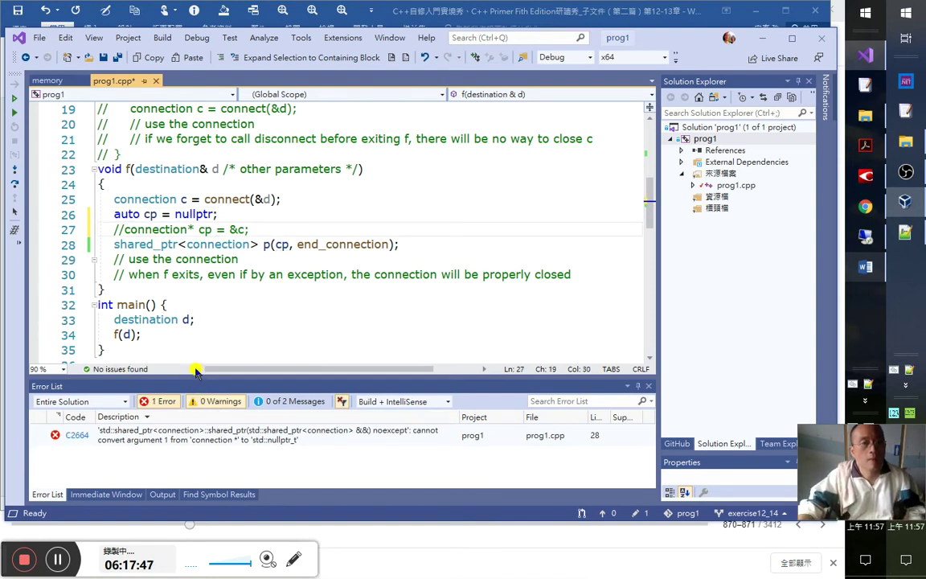
- Build the program, which fails with C4716 because connect returns no value
left_click(192, 214)
left_click(277, 243)
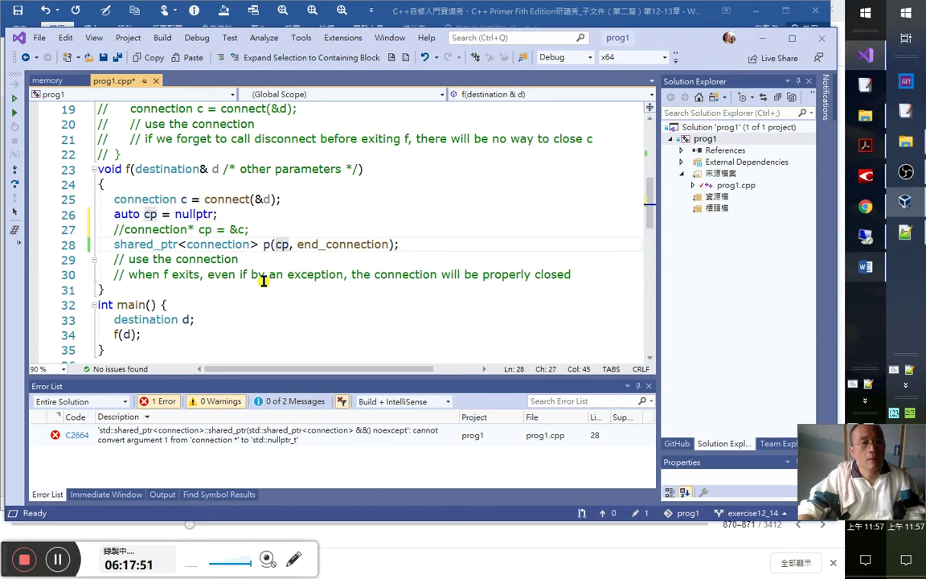
left_click(201, 319)
key("ctrl+shift+b")
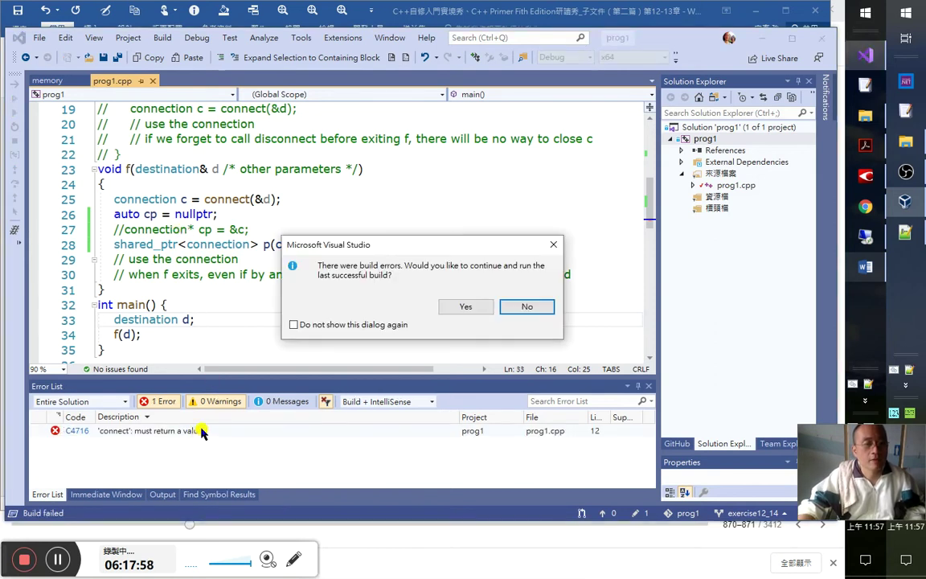
- Decline the last successful build and jump to connect's definition
left_click(531, 306)
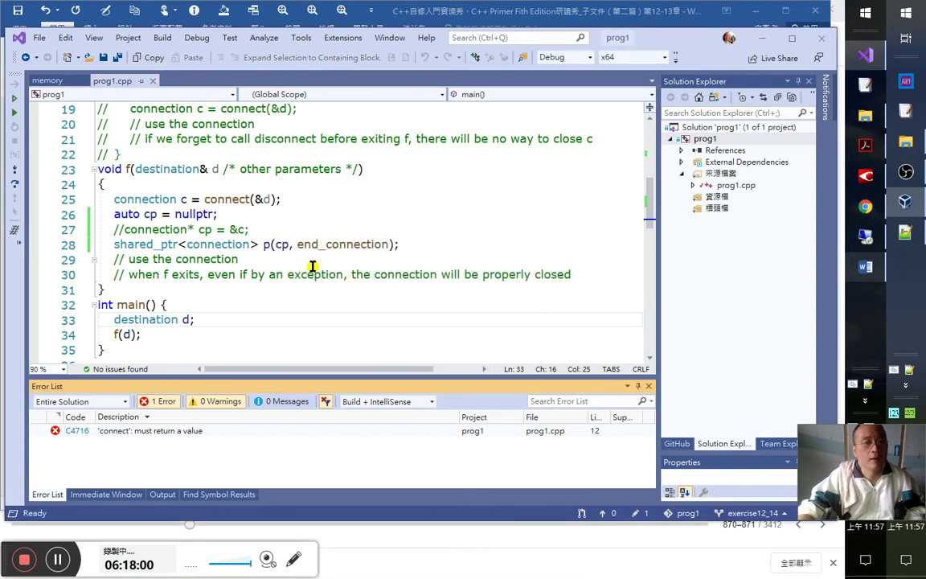
left_click(231, 199)
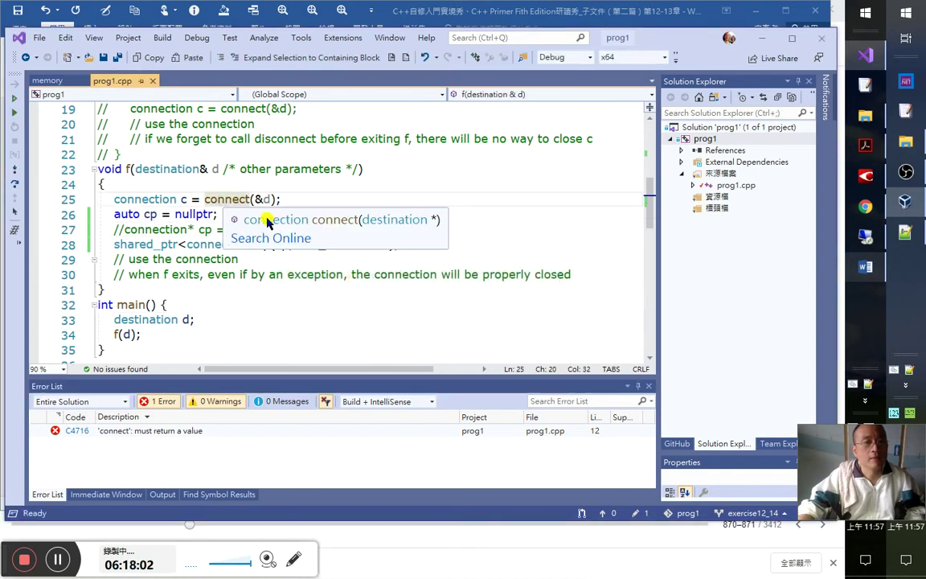
double_click(239, 200)
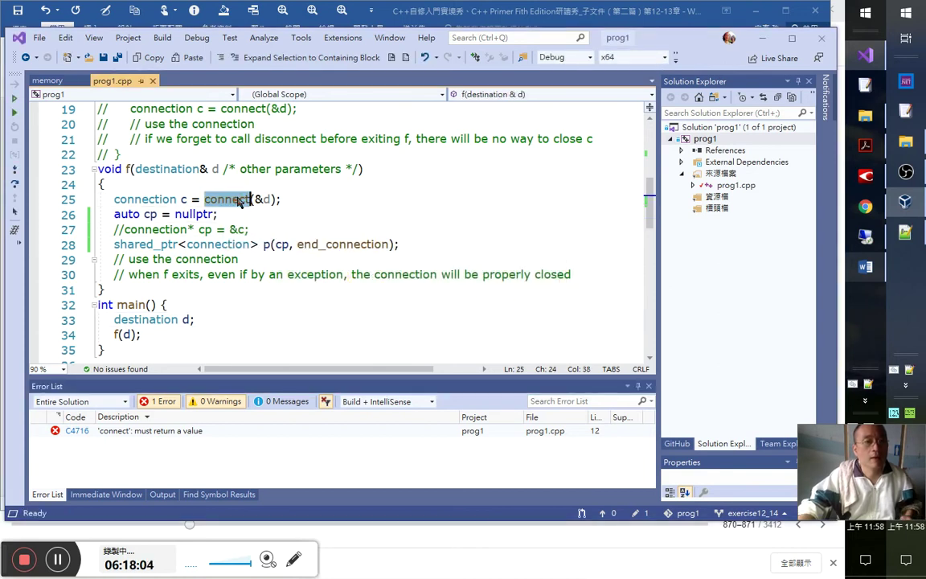
key("F12")
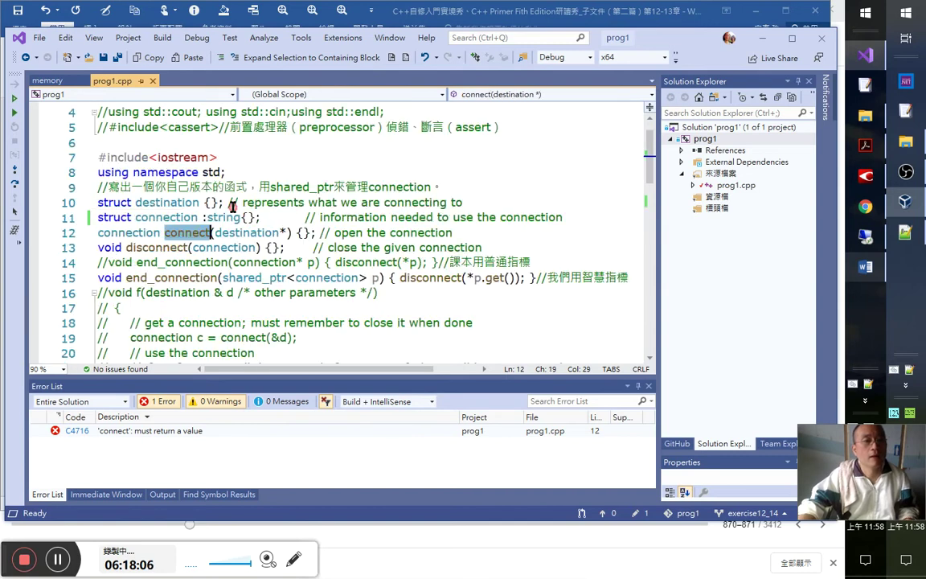
double_click(147, 234)
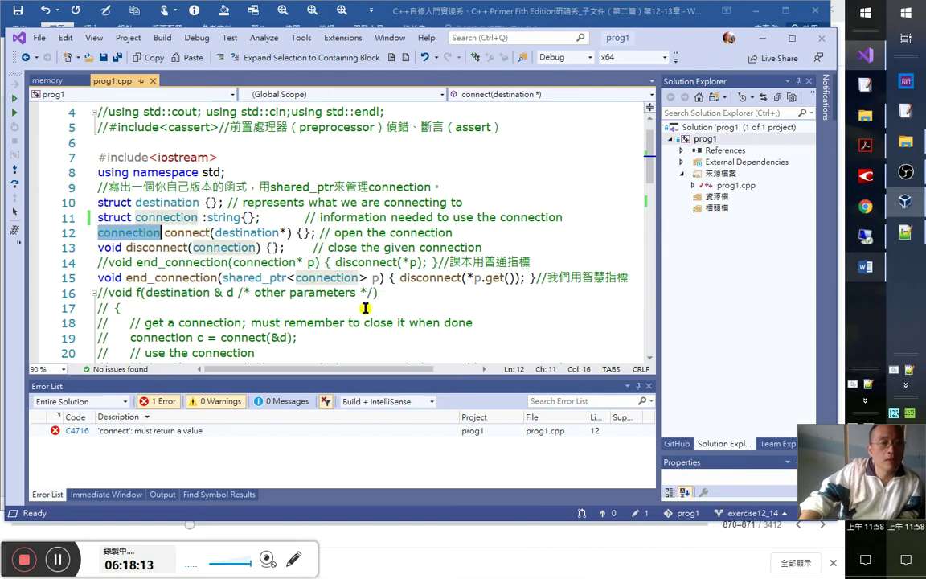
left_click(304, 233)
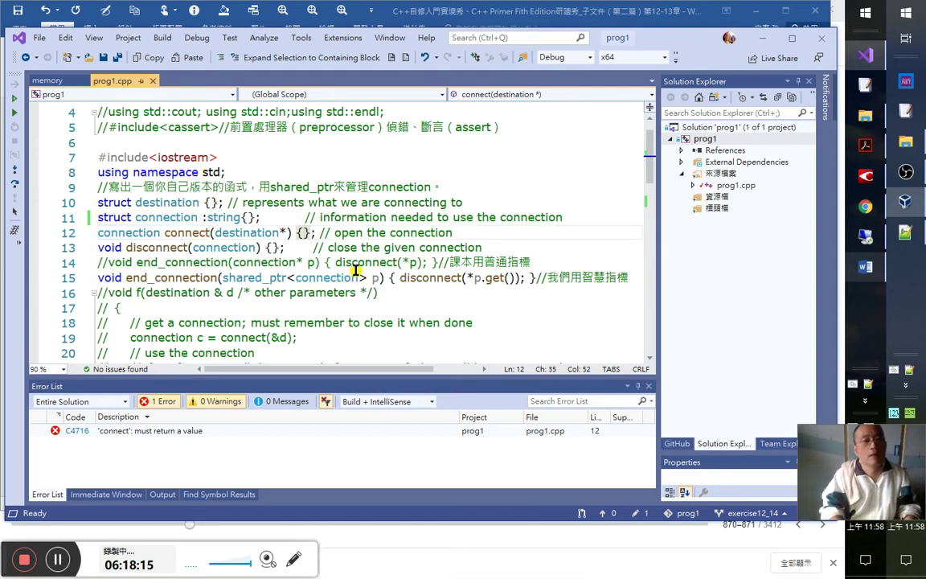
- Fill connect's empty body with 'connection c; return c;'
type("return")
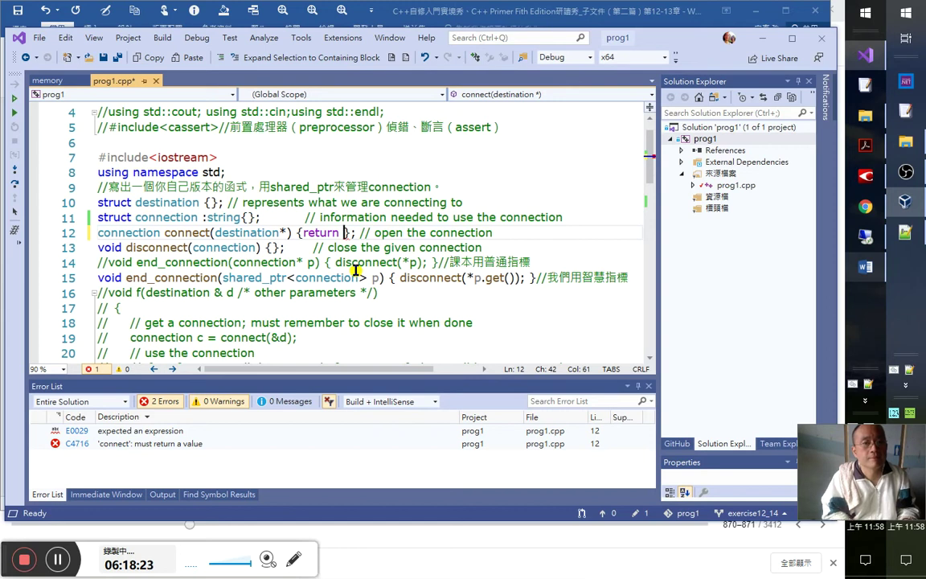
key("ctrl+Left")
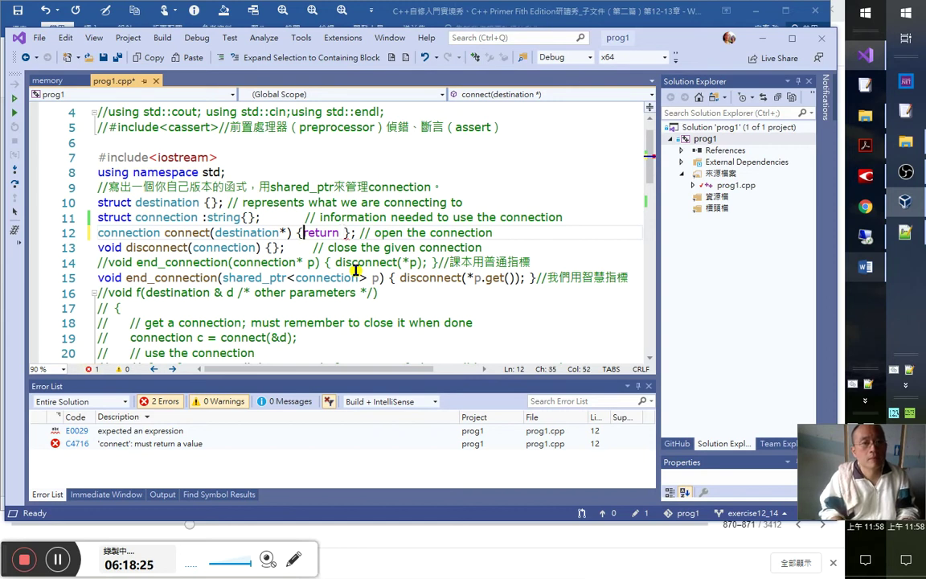
type("conn")
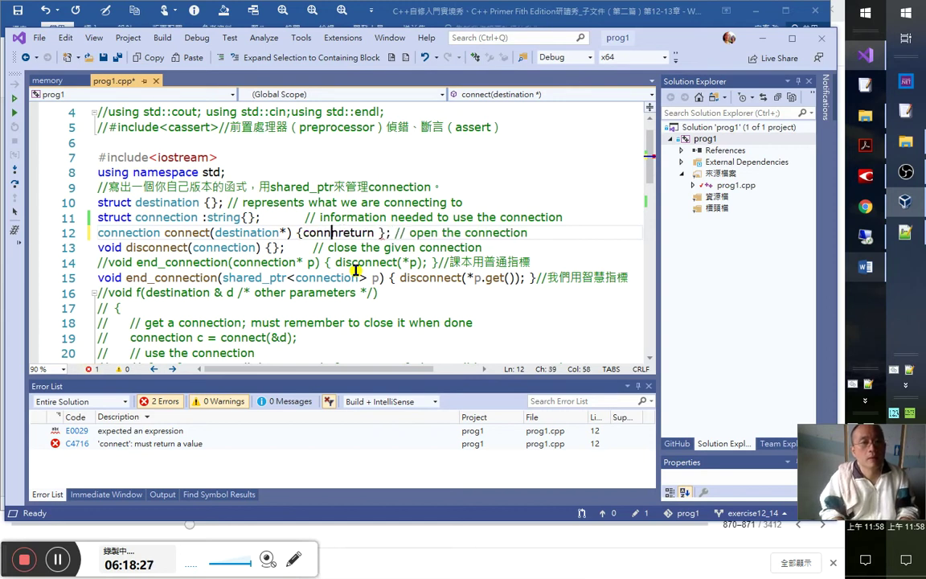
key("ctrl+space")
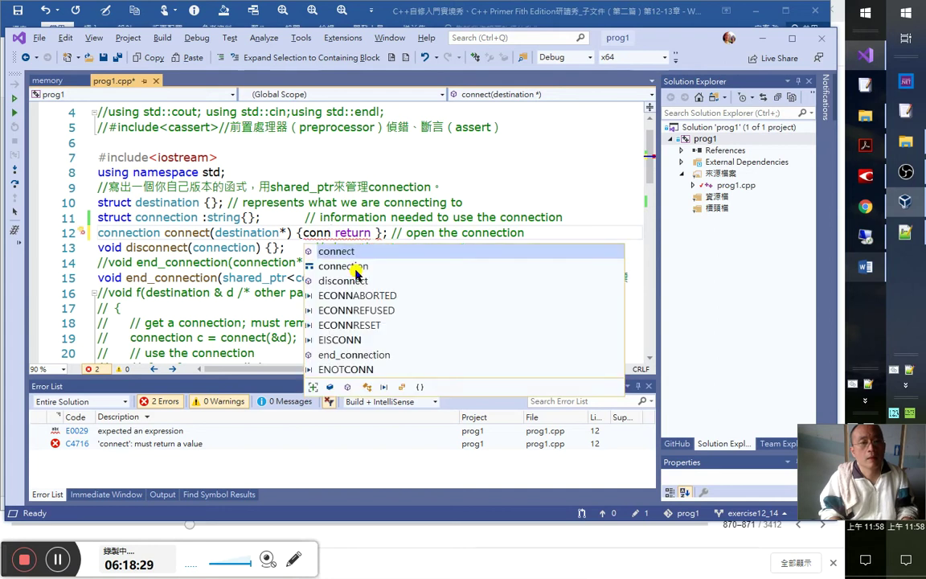
type("e")
key("Down")
key("Tab")
type("c")
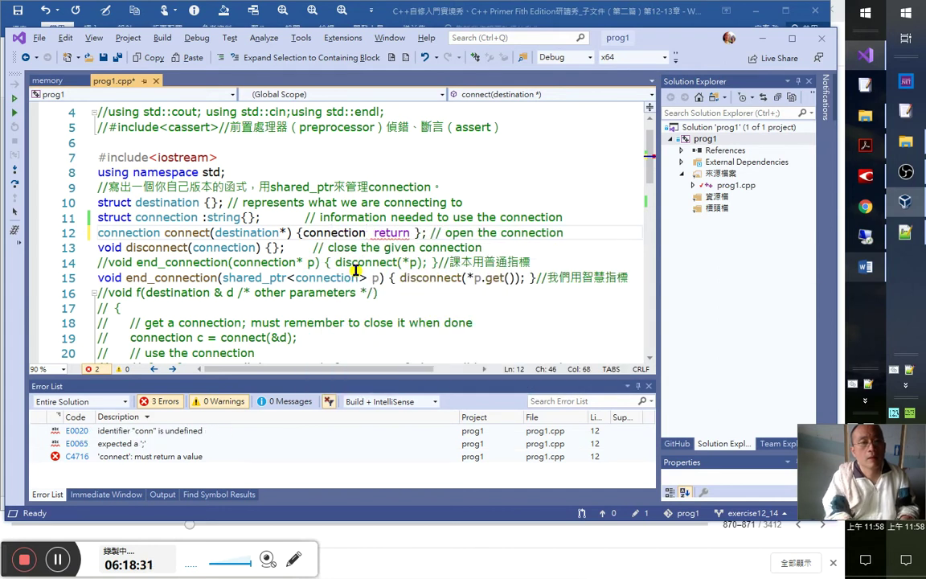
key("Right")
key("Right")
key("Right")
key("Left")
key("Left")
key("Left")
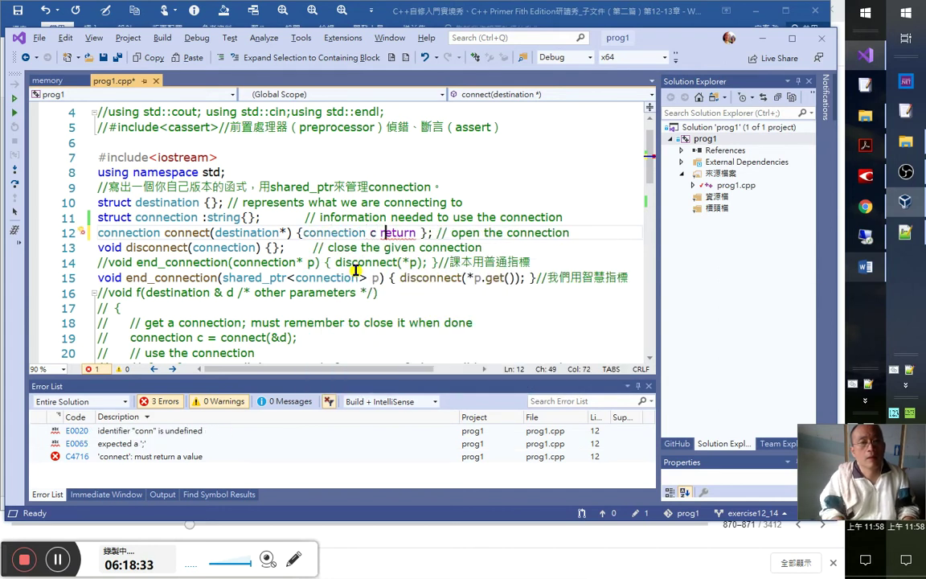
type(";")
key("Right")
key("Right")
key("Right")
key("Right")
key("Right")
key("Right")
key("Right")
key("Right")
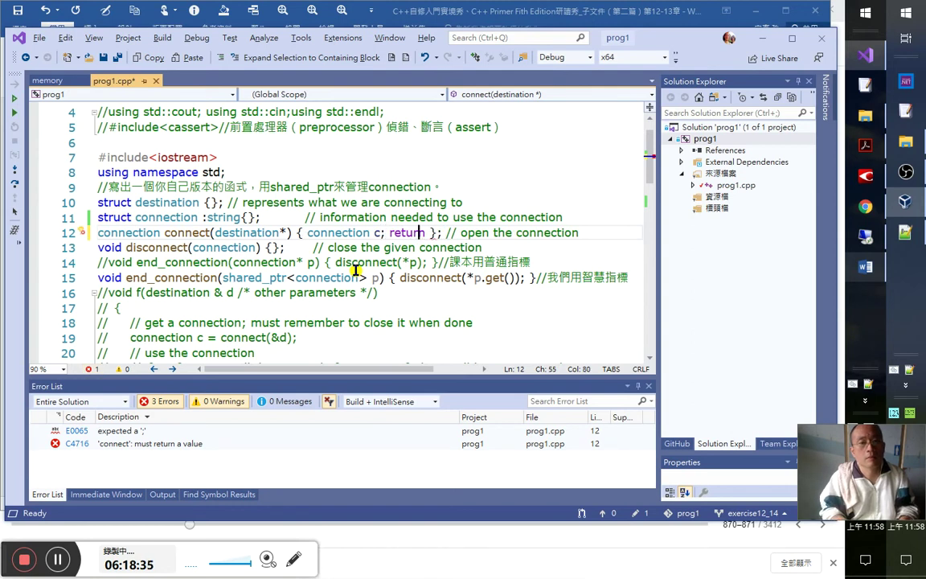
type("c;")
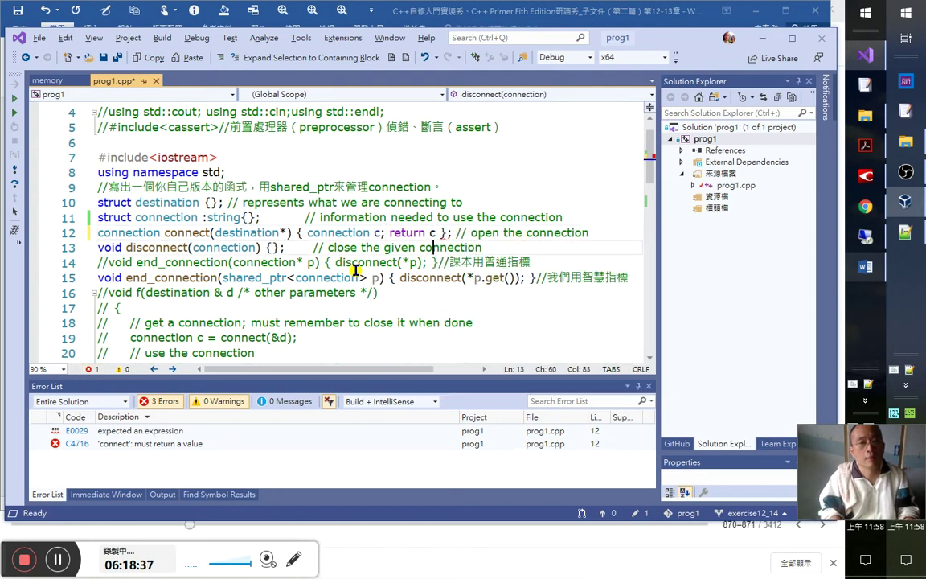
key("Down")
key("Down")
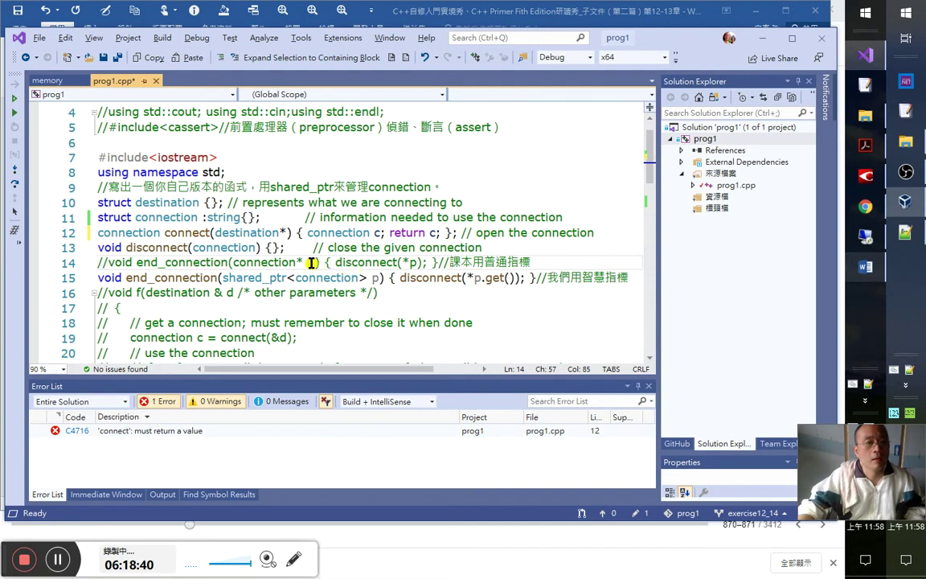
- Remove the stray semicolon after connect's body and put ';' inside disconnect's braces
left_click(454, 232)
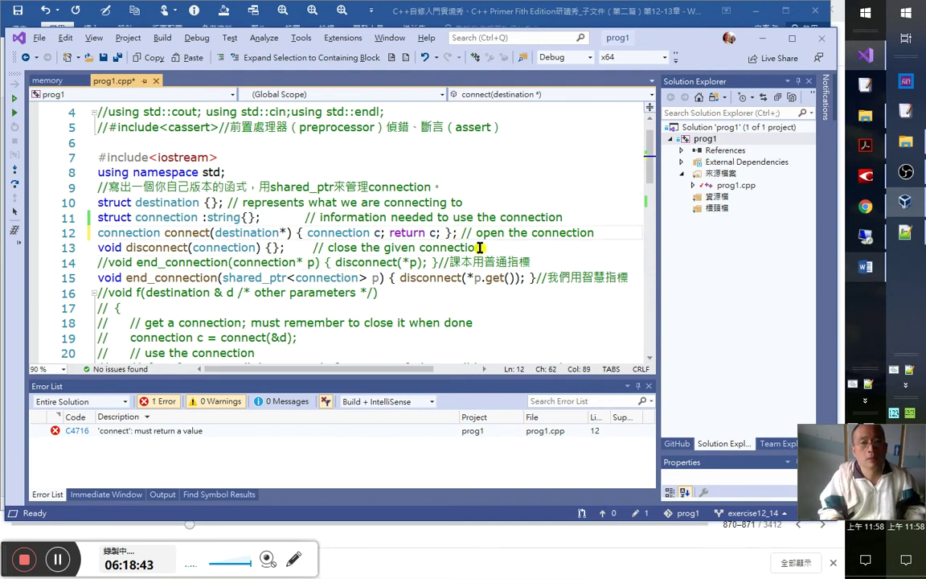
key("BackSpace")
key("Down")
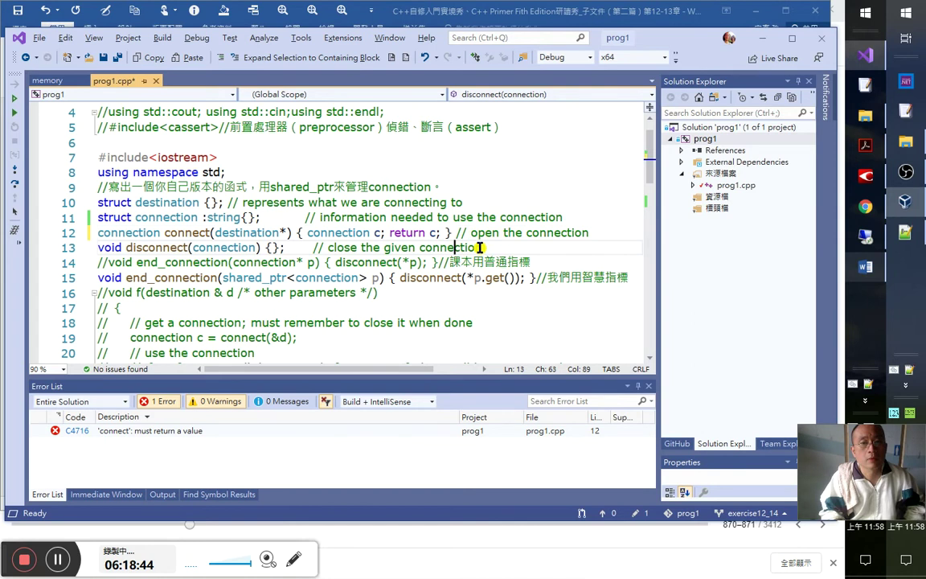
key("Down")
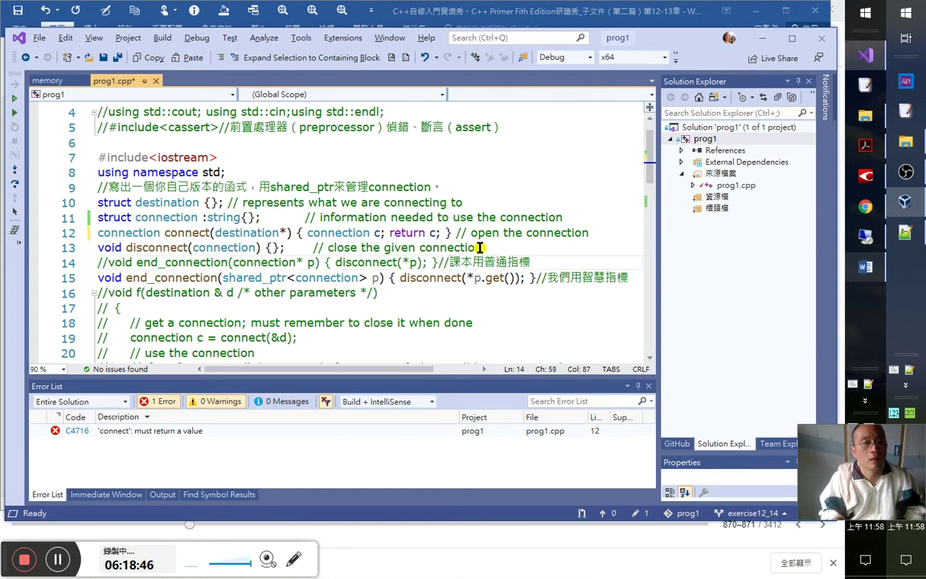
key("Left")
key("Left")
key("Left")
key("Left")
key("Left")
key("Left")
key("Left")
key("Left")
key("Left")
key("Left")
key("Left")
key("Left")
key("Left")
key("Left")
key("Left")
key("Left")
key("Left")
key("Left")
key("Left")
key("Left")
key("Up")
key("BackSpace")
key("BackSpace")
key("Delete")
key("Left")
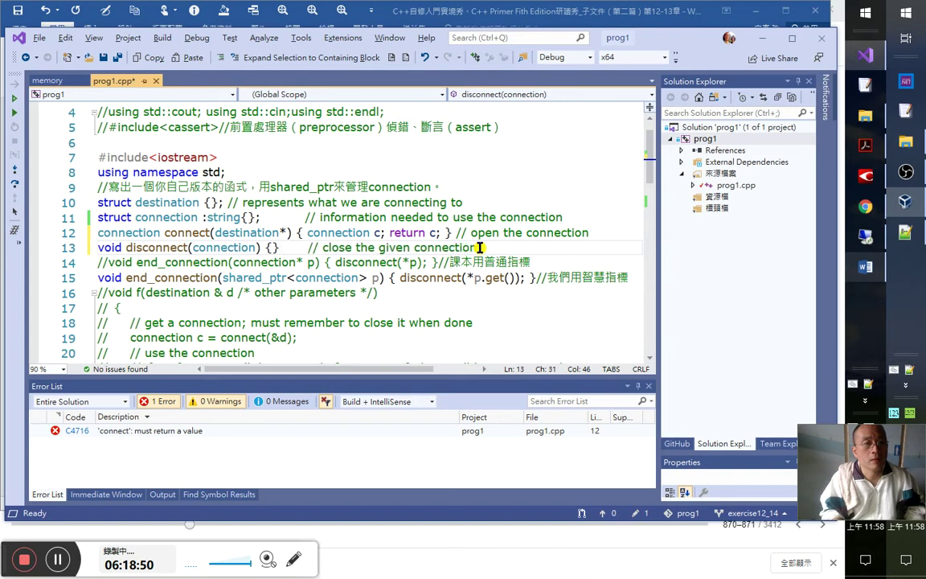
type(";")
- Tidy line 13 so disconnect's body reads '{ ; }' with no extra characters
key("Down")
key("Down")
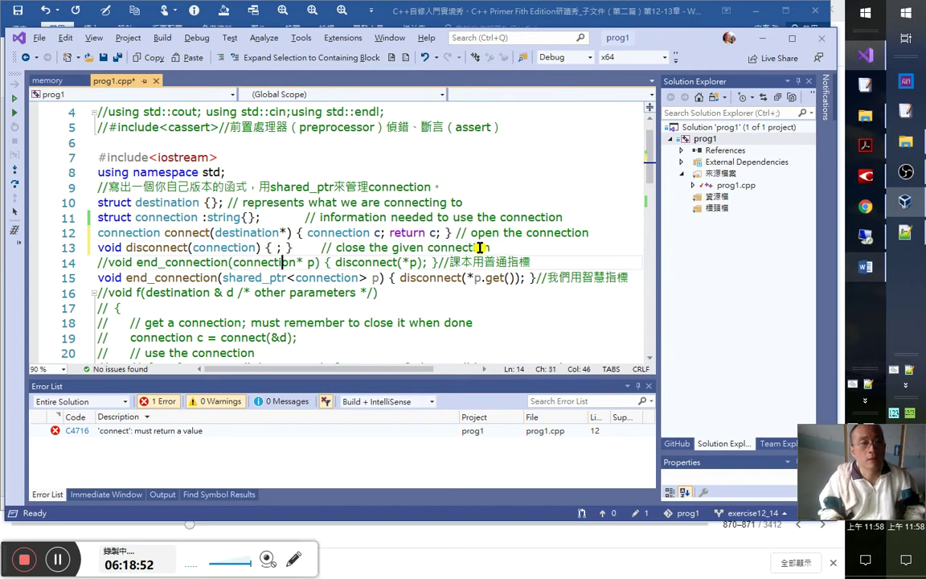
key("Up")
key("Up")
key("Right")
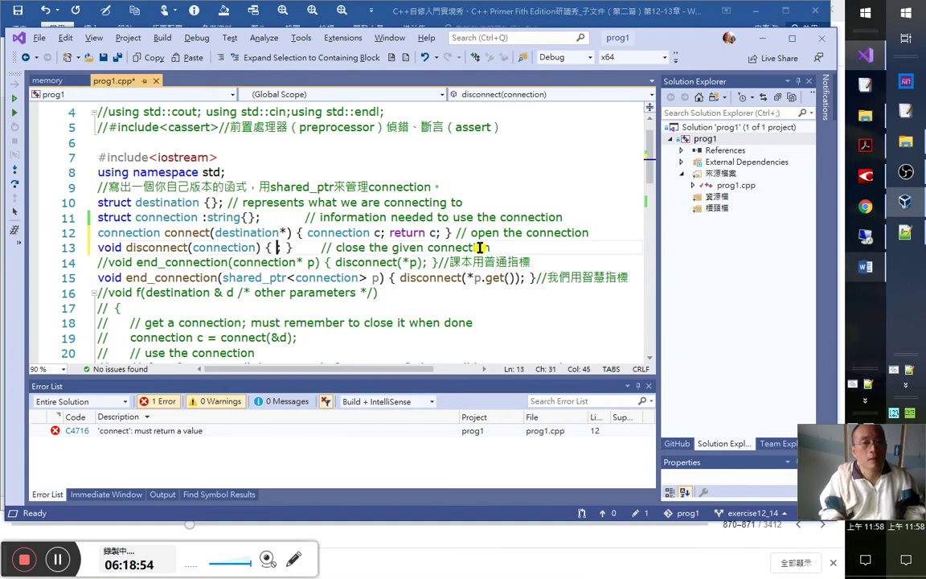
key("Delete")
key("Delete")
type(";")
key("Down")
key("Down")
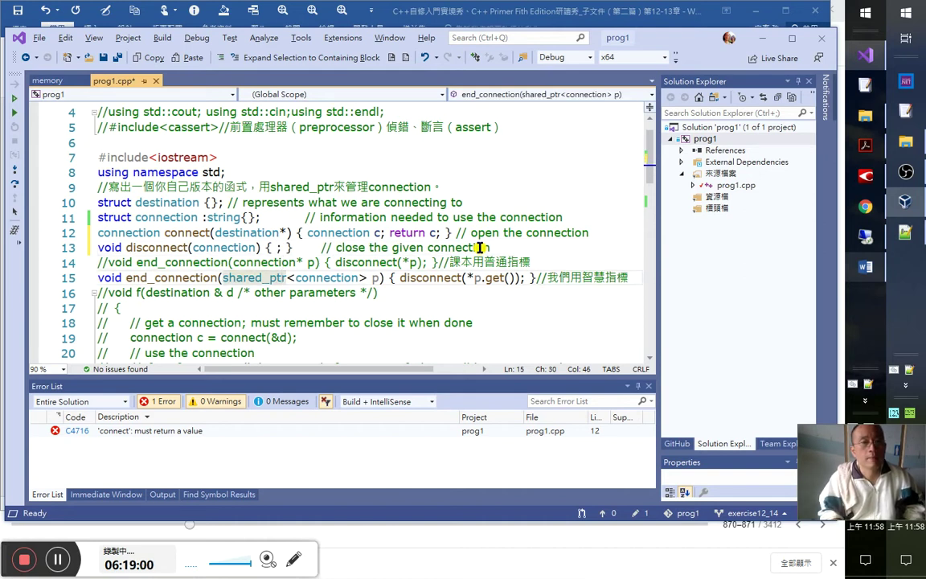
key("Up")
key("Up")
key("Up")
key("Up")
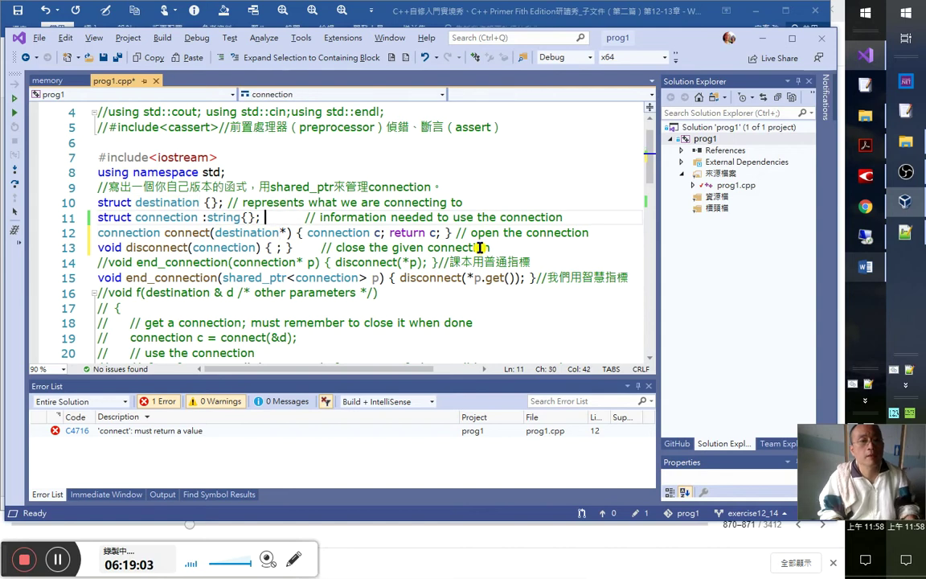
key("Left")
key("Left")
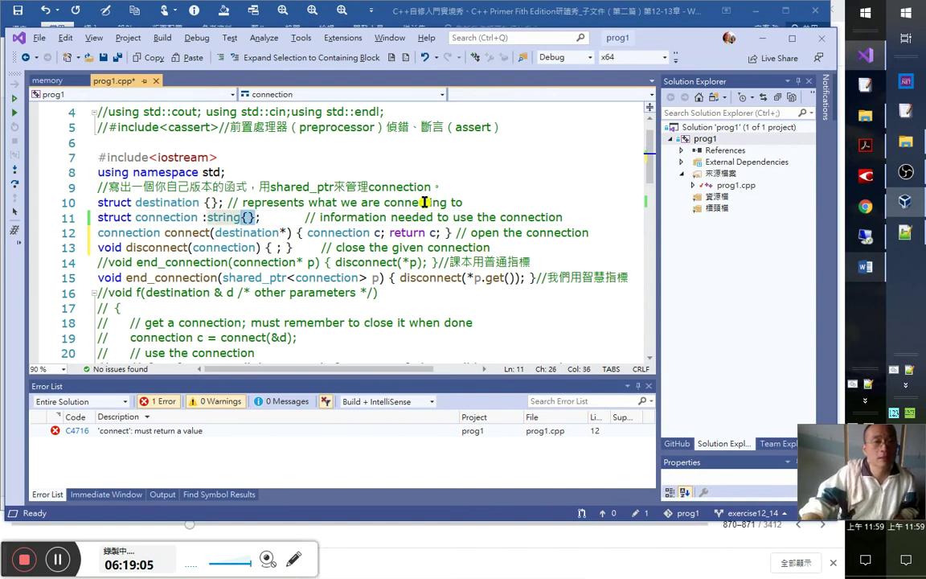
left_click(281, 248)
left_click(455, 232)
left_click(310, 247)
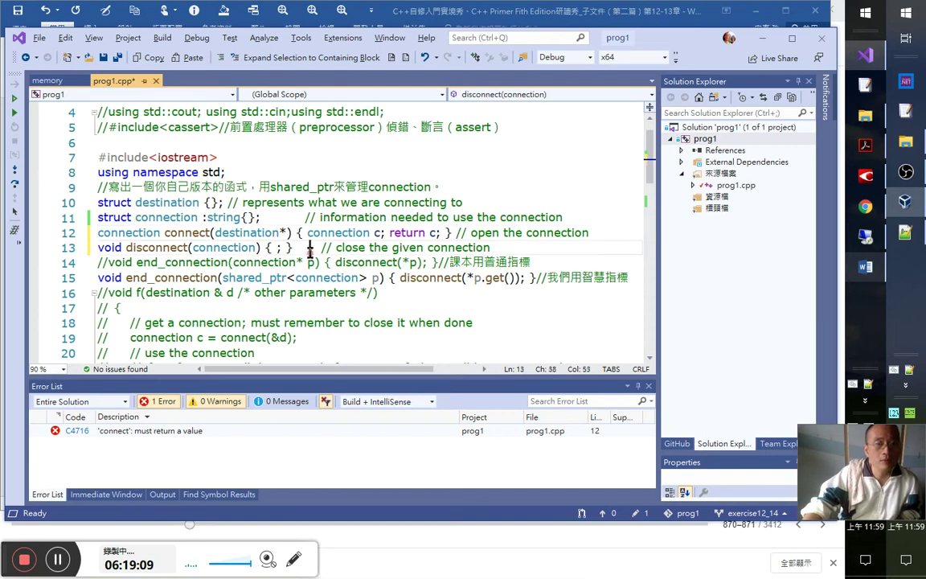
key("Left")
key("Left")
key("Left")
mouse_move(362, 278)
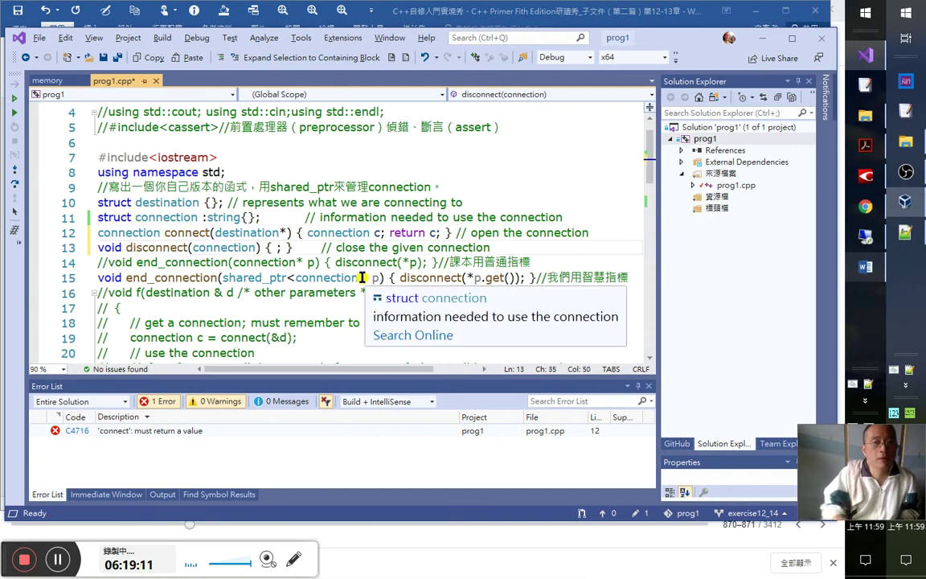
type(";")
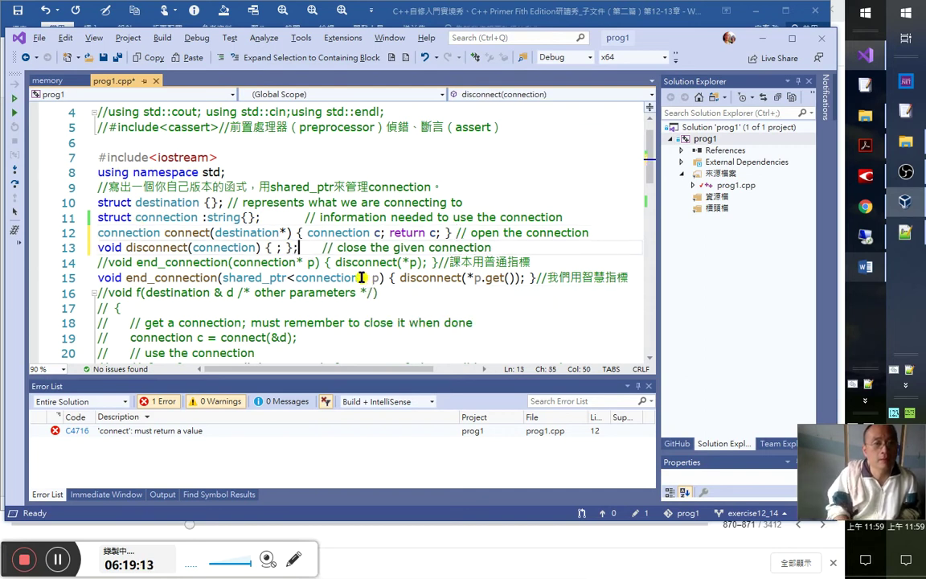
key("Delete")
key("Down")
key("Down")
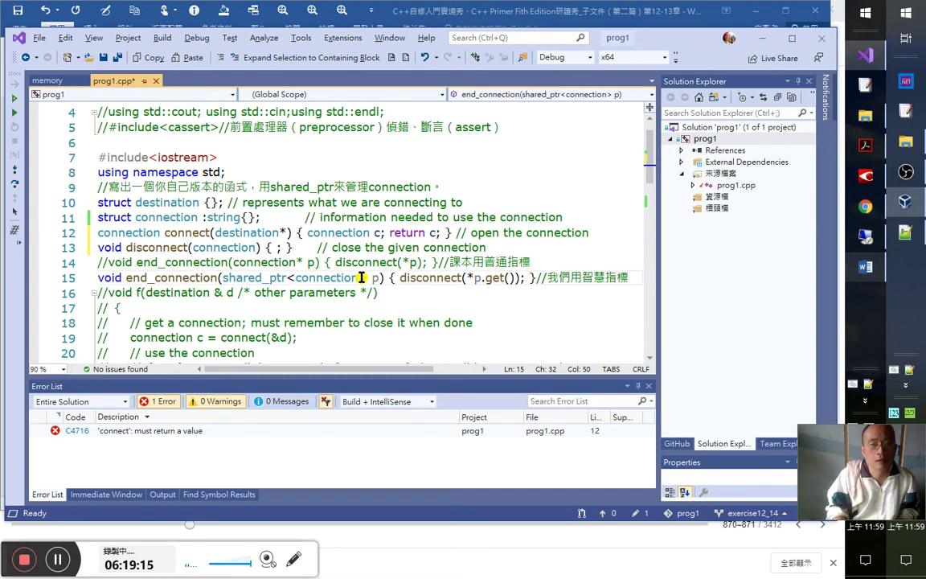
key("Right")
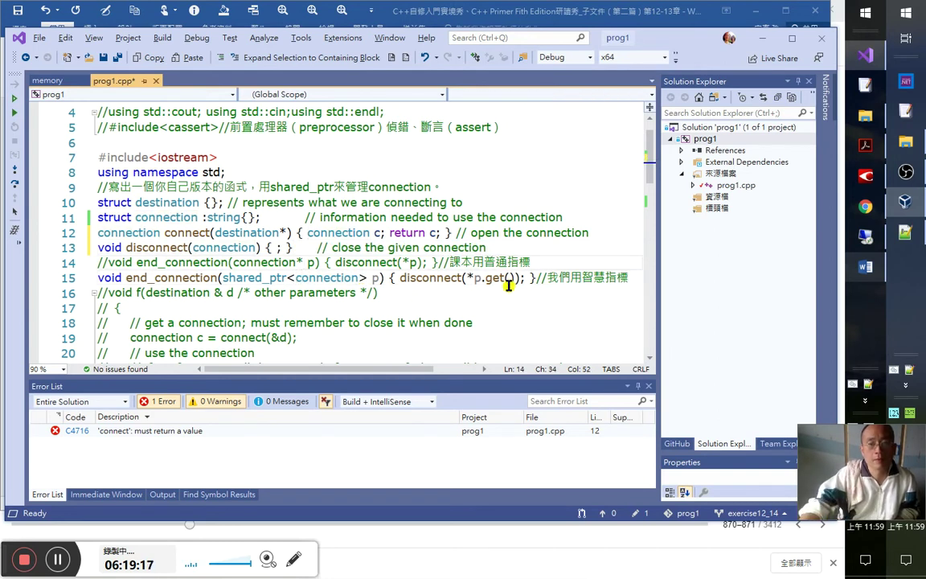
- Check main's body, then save, build and begin debugging with Step Into
left_click(537, 278)
scroll(175, 258, "down", 7)
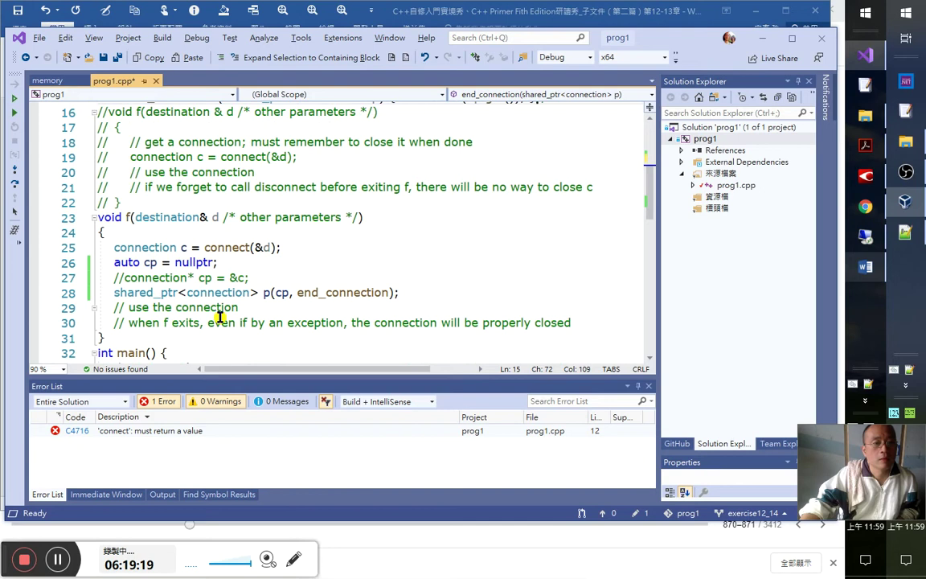
left_click(190, 233)
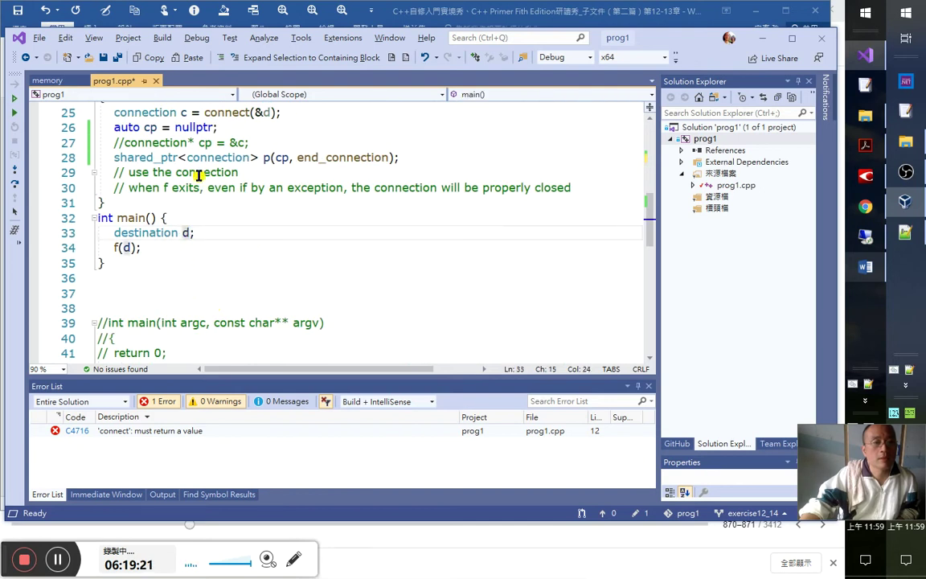
scroll(203, 182, "up", 1)
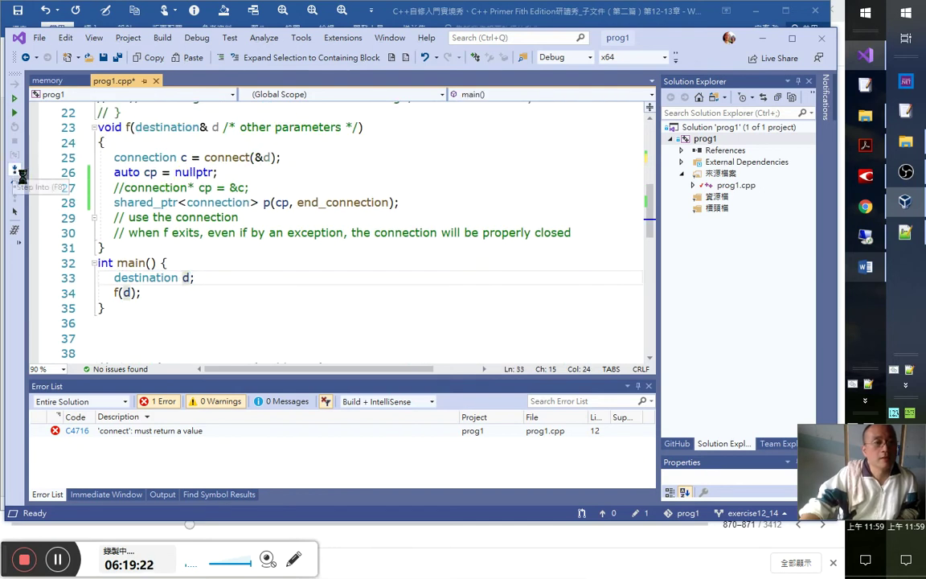
left_click(14, 169)
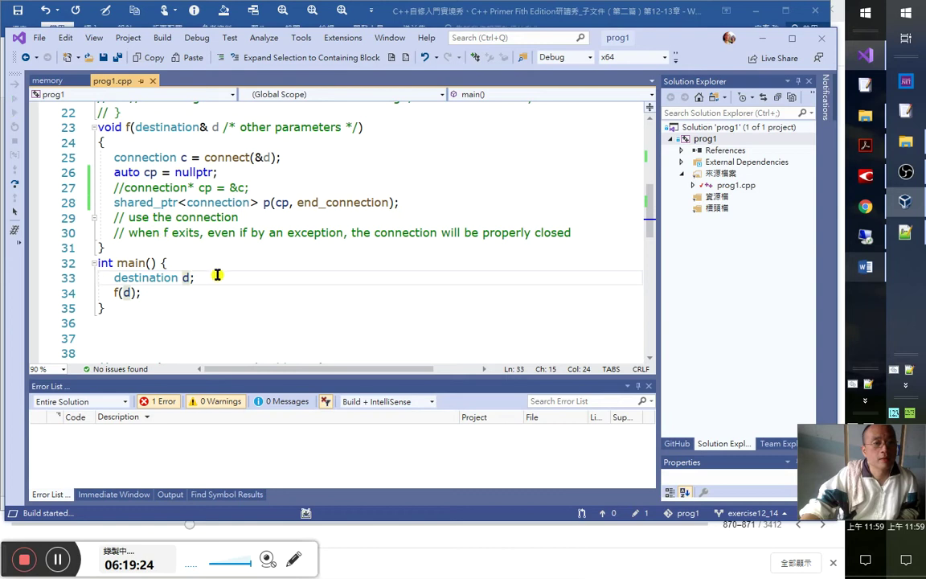
- Step from main into f and connect, then run the shared_ptr construction line
mouse_move(218, 195)
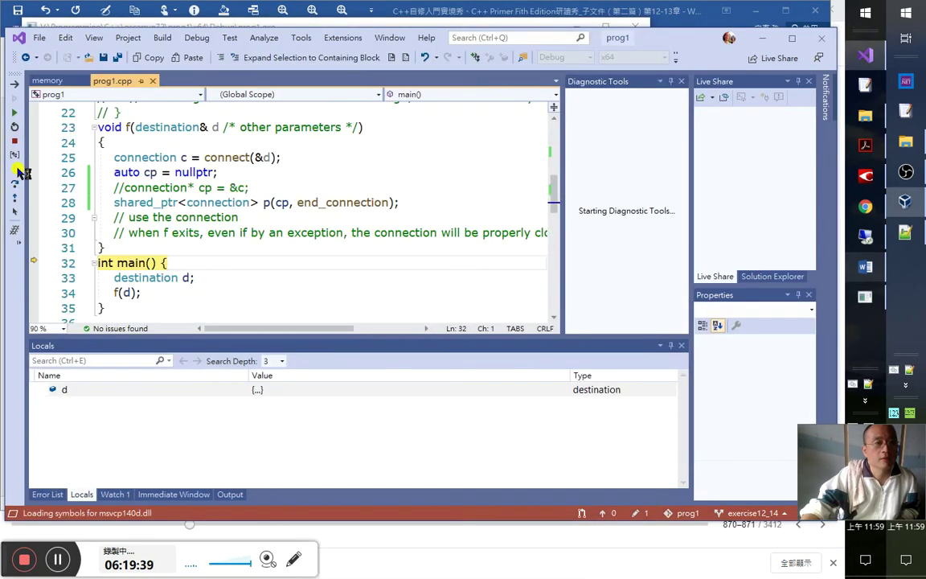
left_click(18, 171)
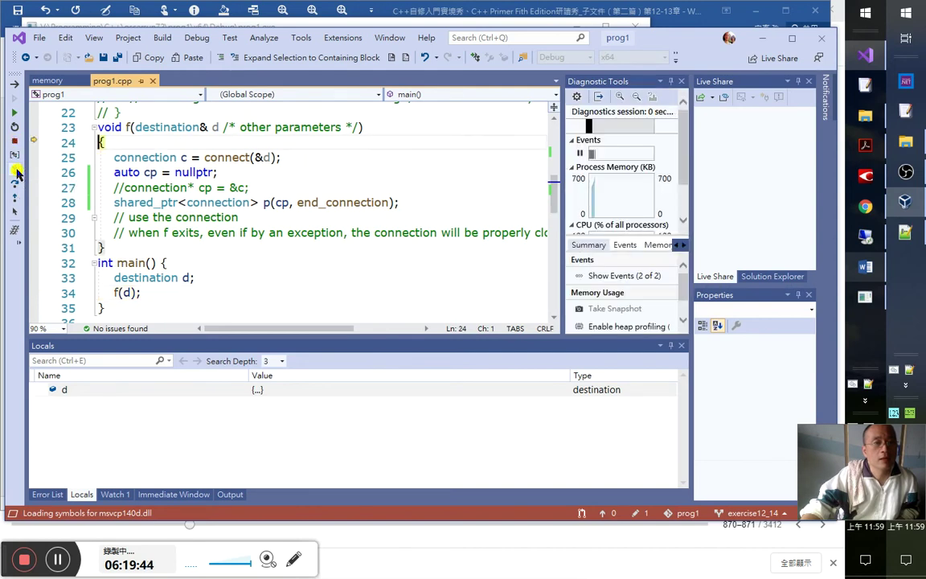
left_click(17, 171)
left_click(18, 172)
left_click(18, 171)
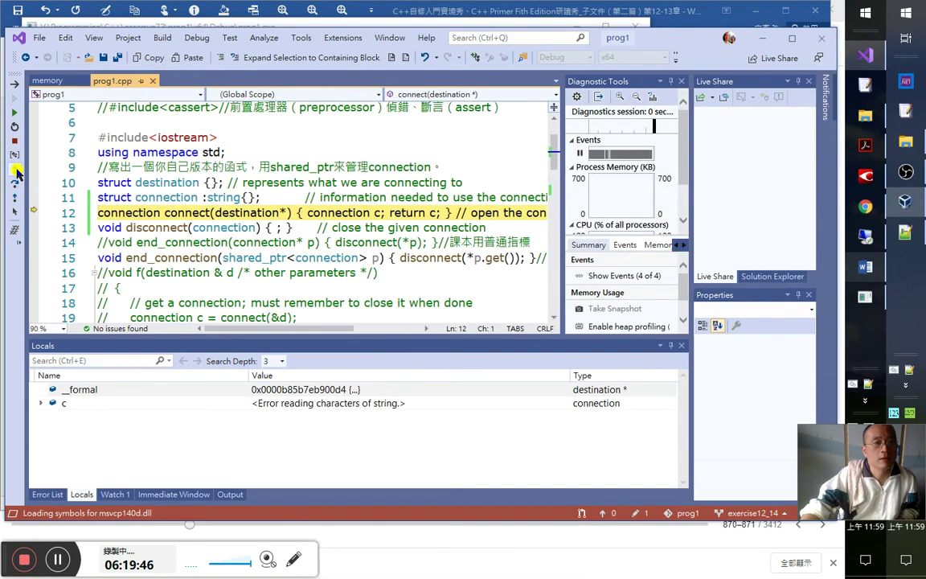
left_click(18, 172)
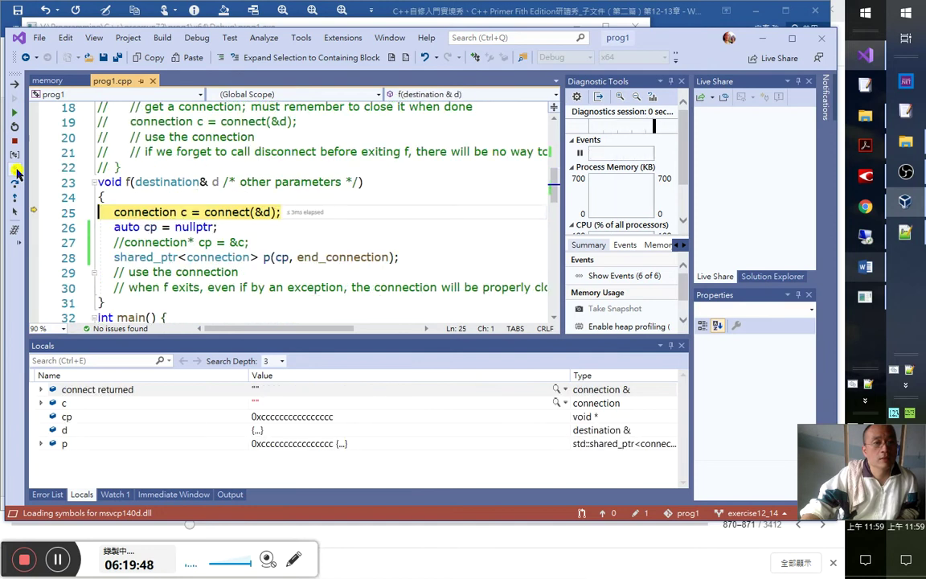
left_click(164, 227)
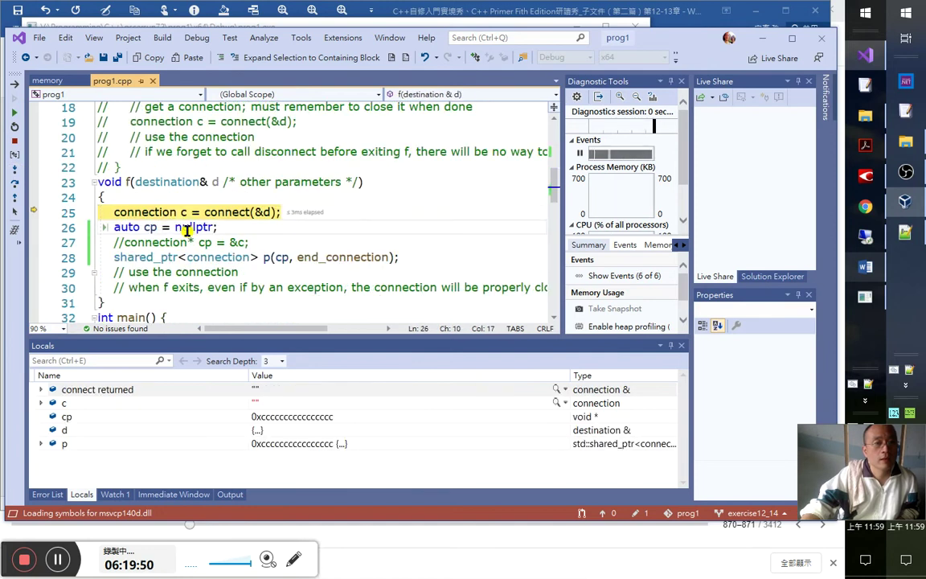
left_click(15, 179)
left_click(14, 176)
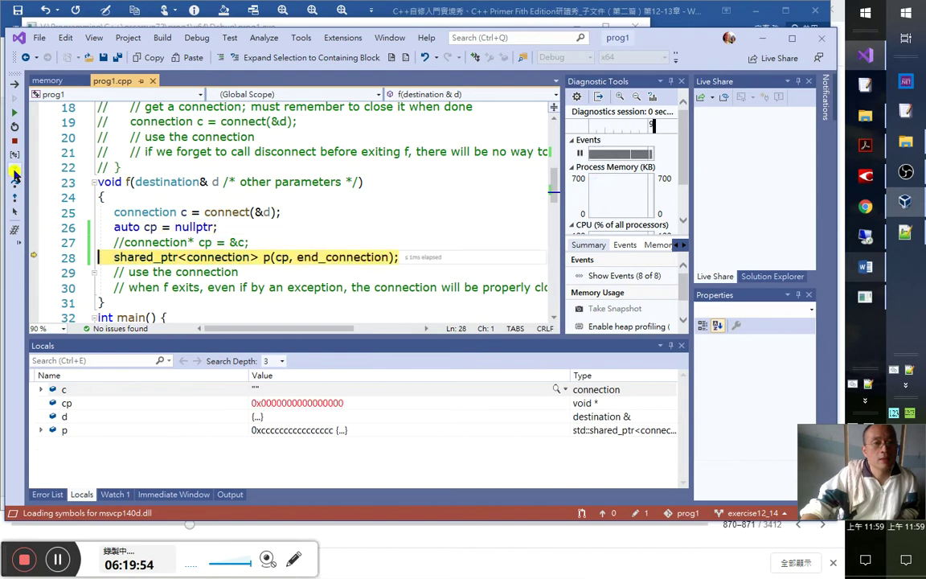
left_click(15, 174)
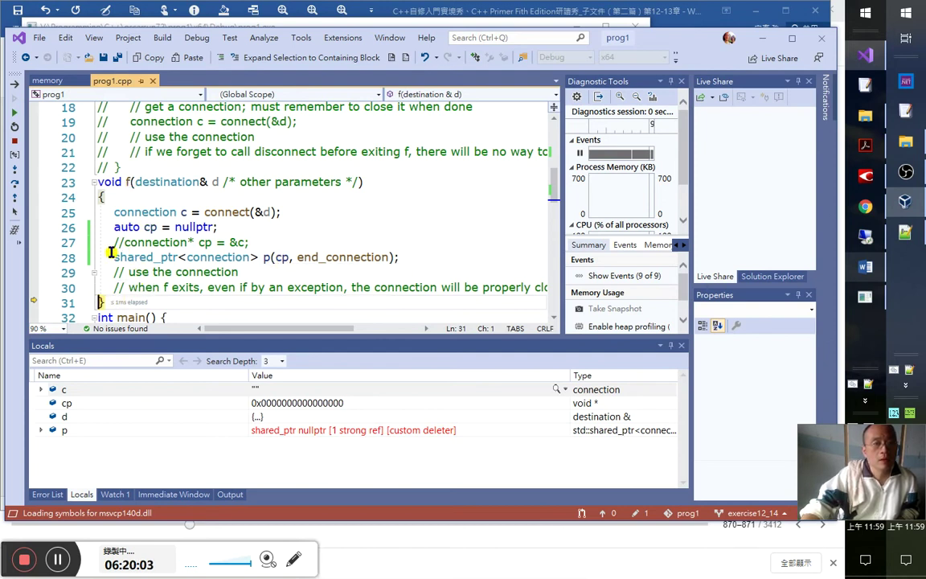
- Inspect p and cp, then step into end_connection until the read access violation
double_click(266, 258)
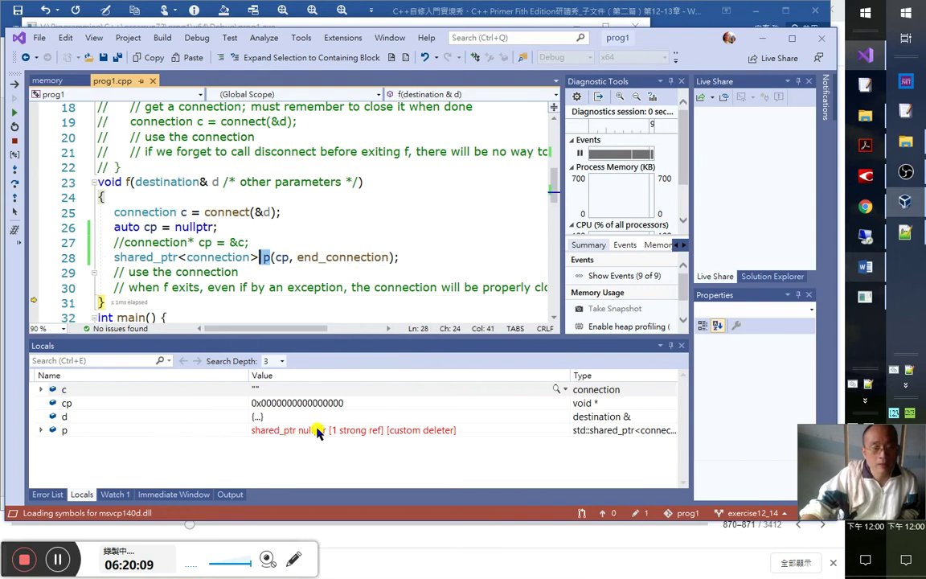
left_click(279, 257)
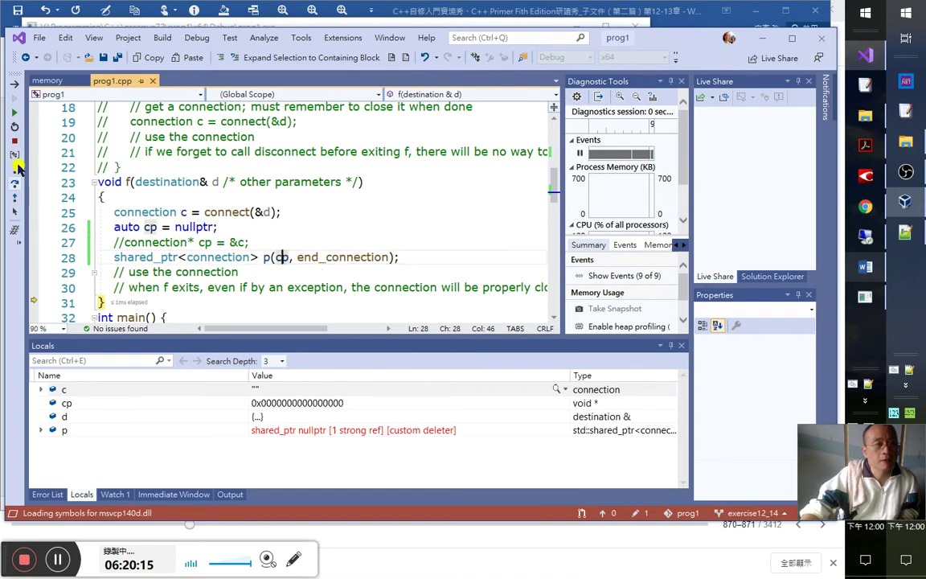
left_click(14, 168)
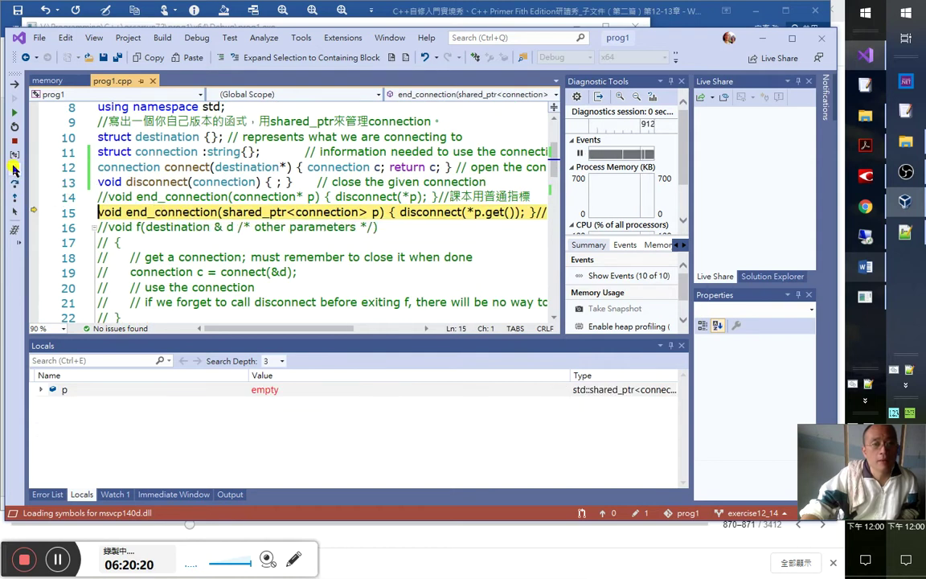
left_click(15, 168)
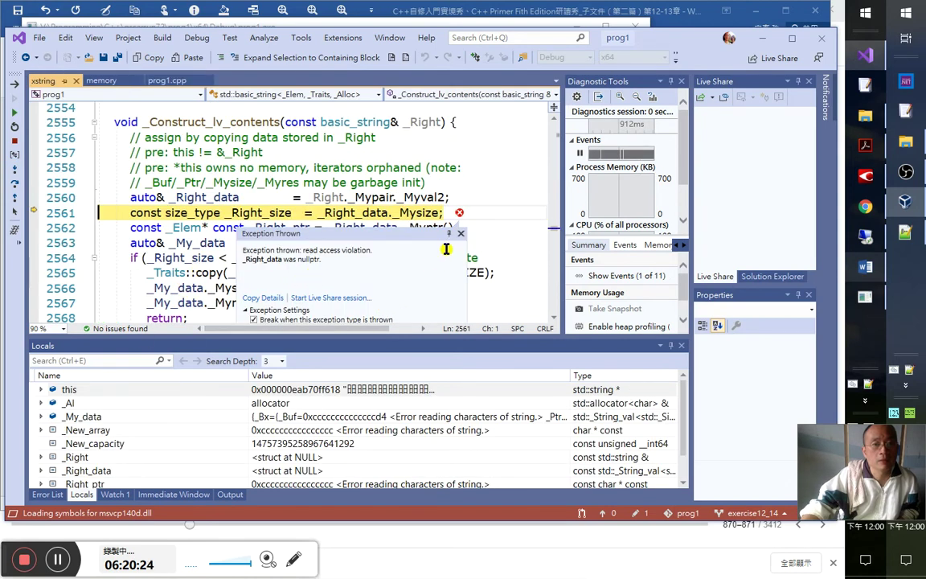
- Look at the shared_ptr library source, return to prog1.cpp, and stop debugging
left_click(101, 81)
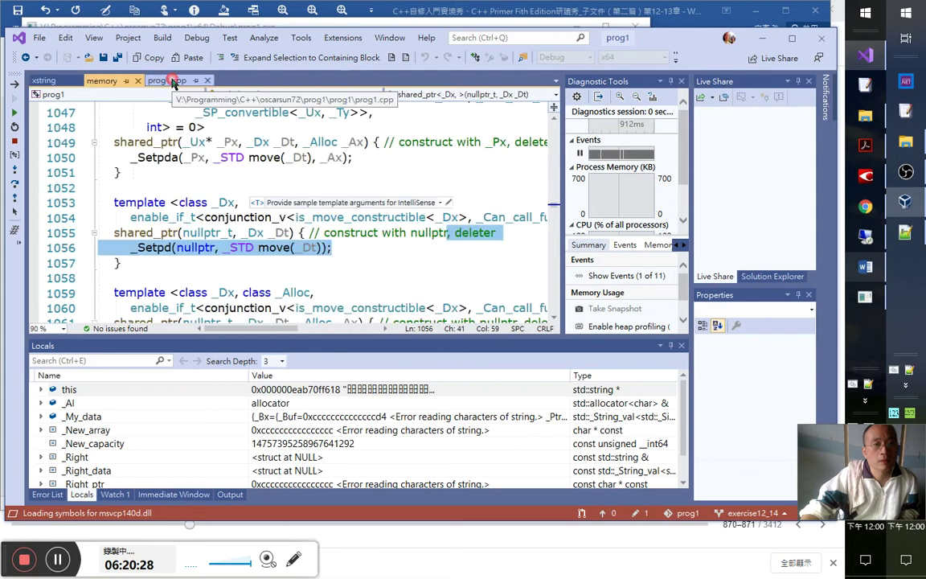
left_click(172, 81)
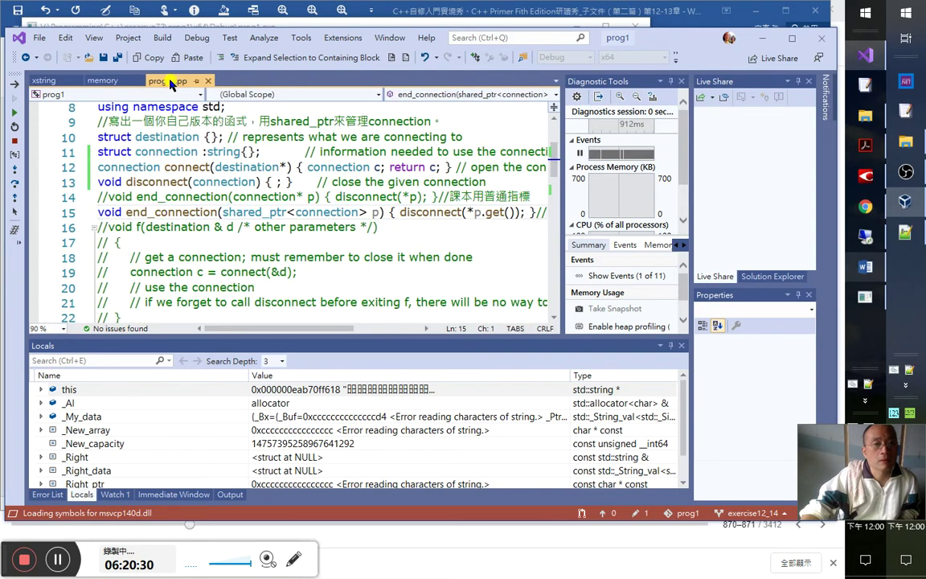
mouse_move(430, 217)
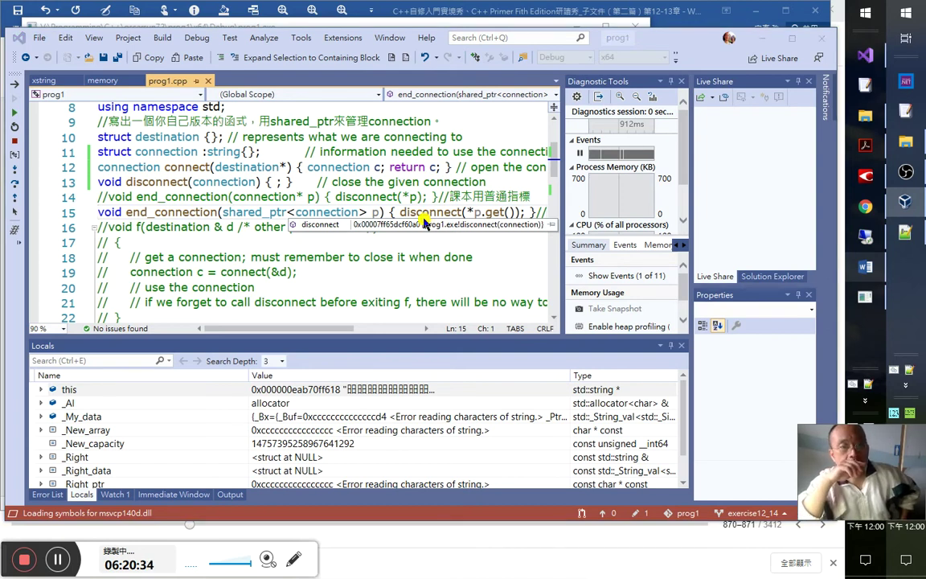
left_click(368, 213)
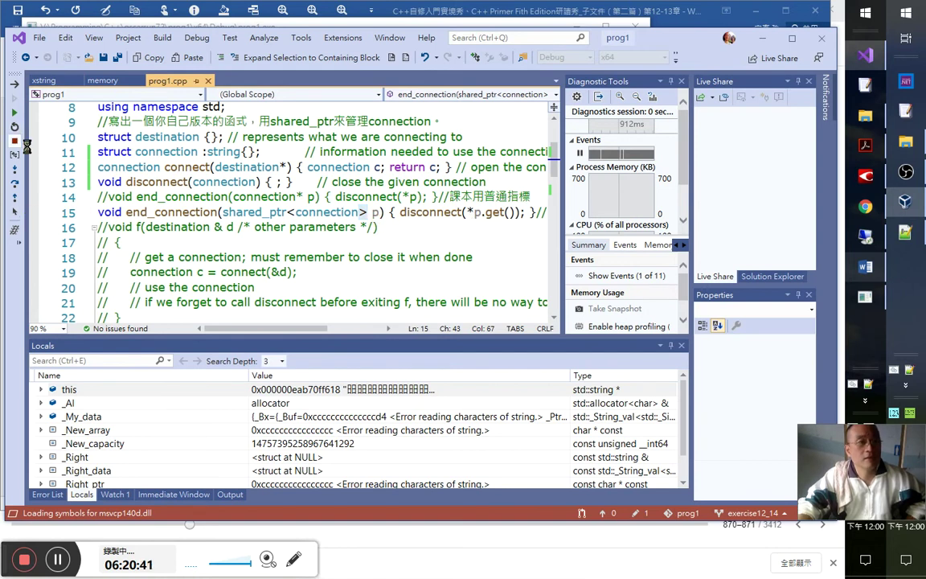
left_click(15, 141)
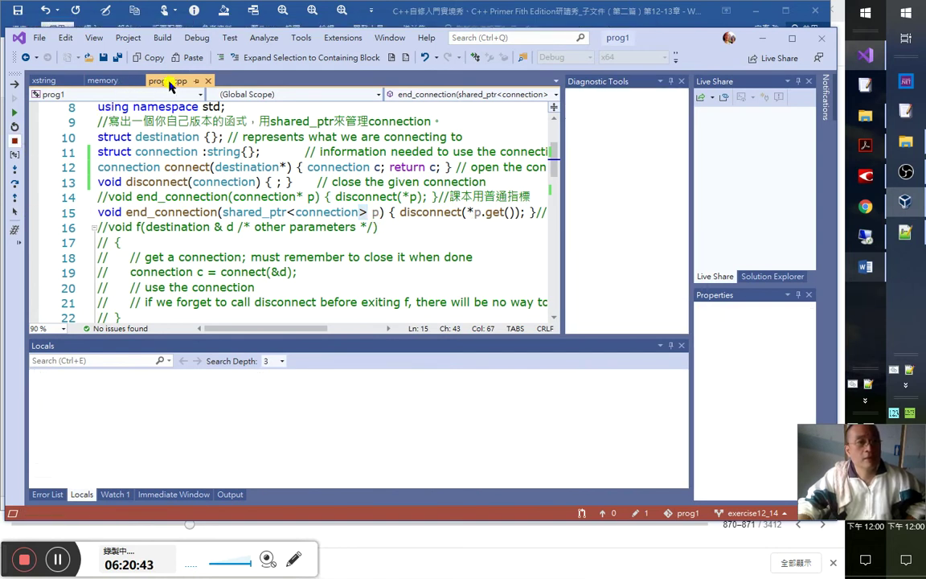
scroll(307, 261, "down", 2)
scroll(307, 241, "up", 3)
scroll(308, 218, "down", 4)
- Uncomment the connection* cp line and comment out the auto cp line
left_click(283, 256)
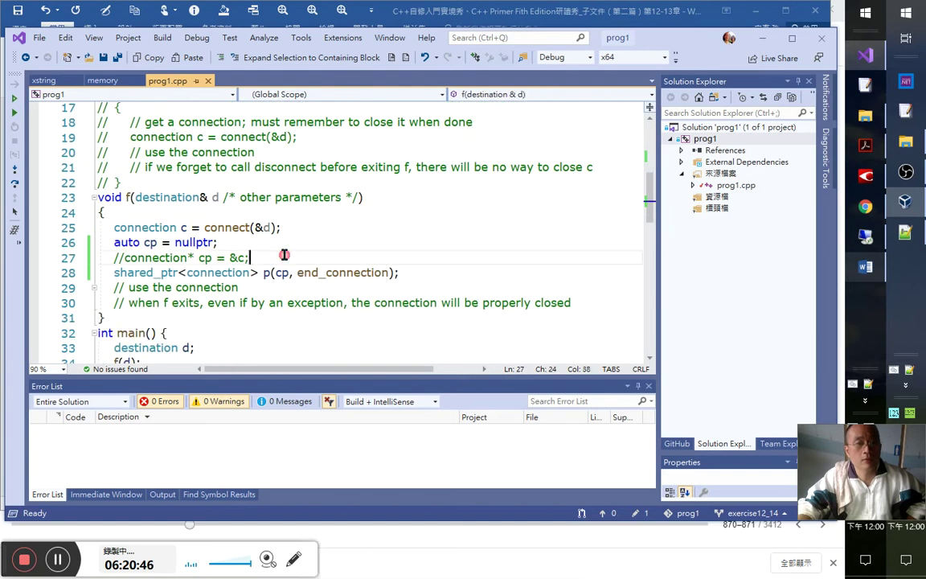
left_click(199, 257)
mouse_move(346, 275)
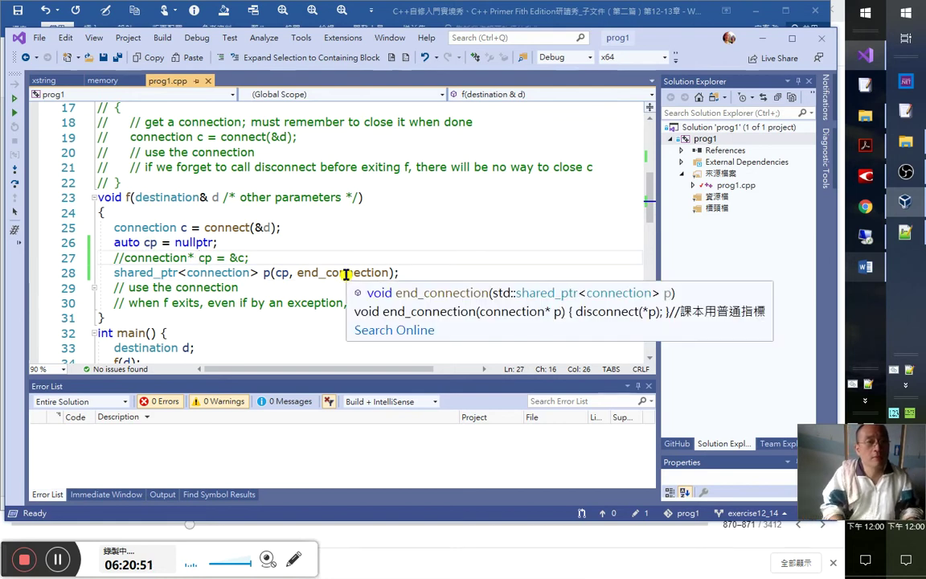
key("ctrl+k")
key("ctrl+u")
key("Up")
key("Home")
type("//")
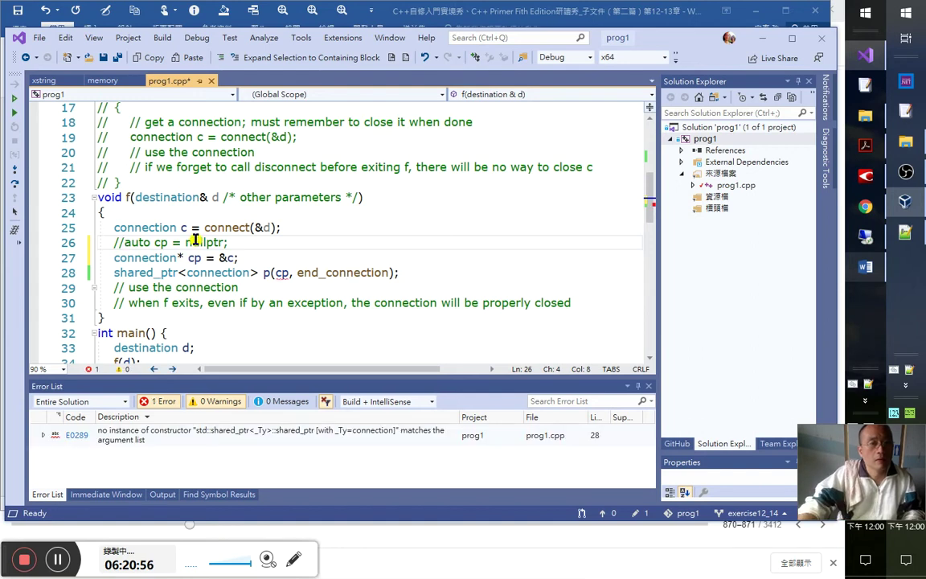
- Replace nullptr with &c and start debugging, which fails with error C2664 on line 28
left_click_drag(185, 242, 230, 242)
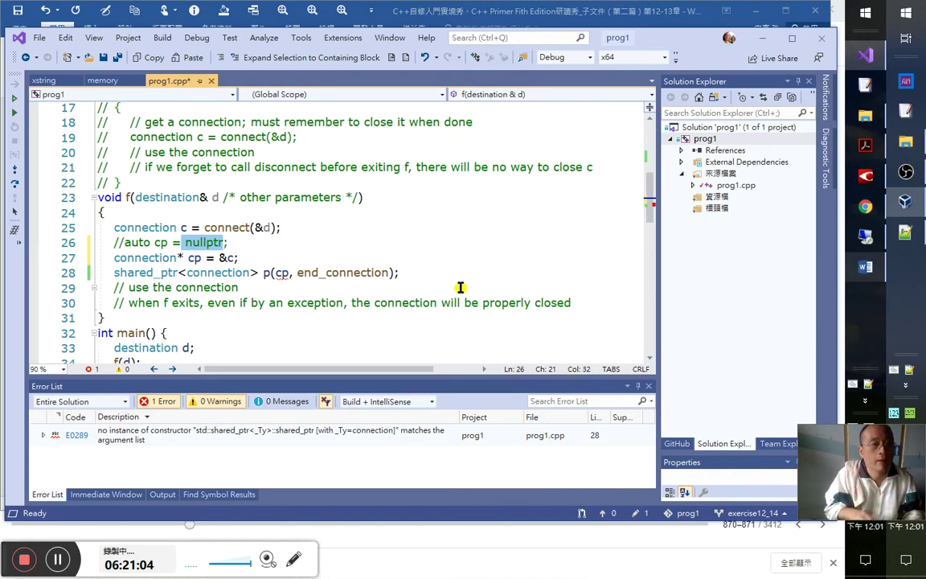
key("Down")
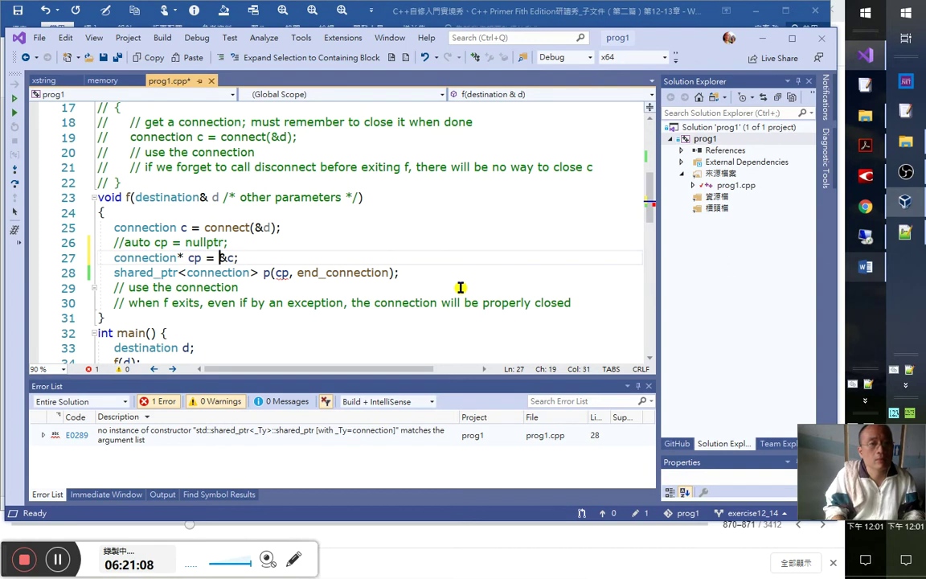
key("Up")
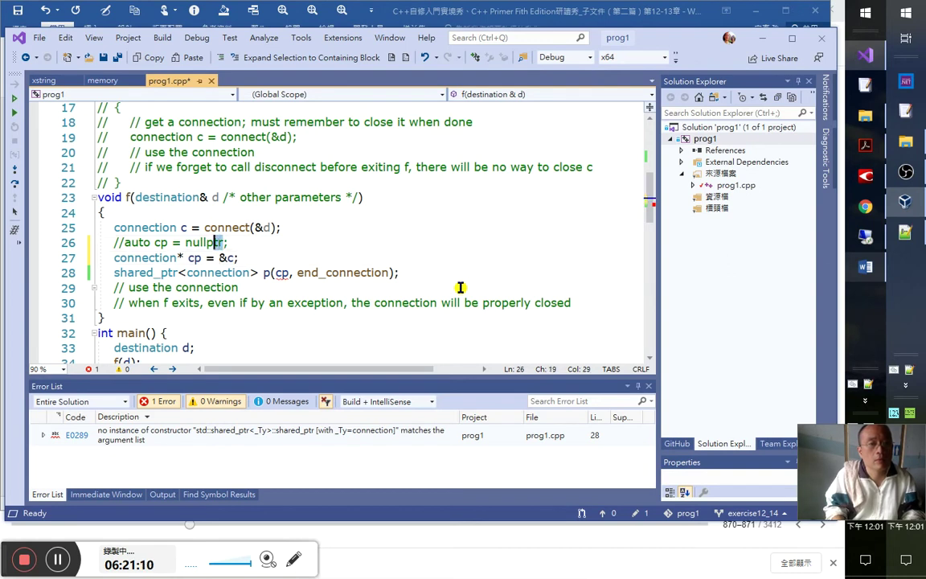
key("shift+Left")
key("shift+Left")
type("&c")
key("Down")
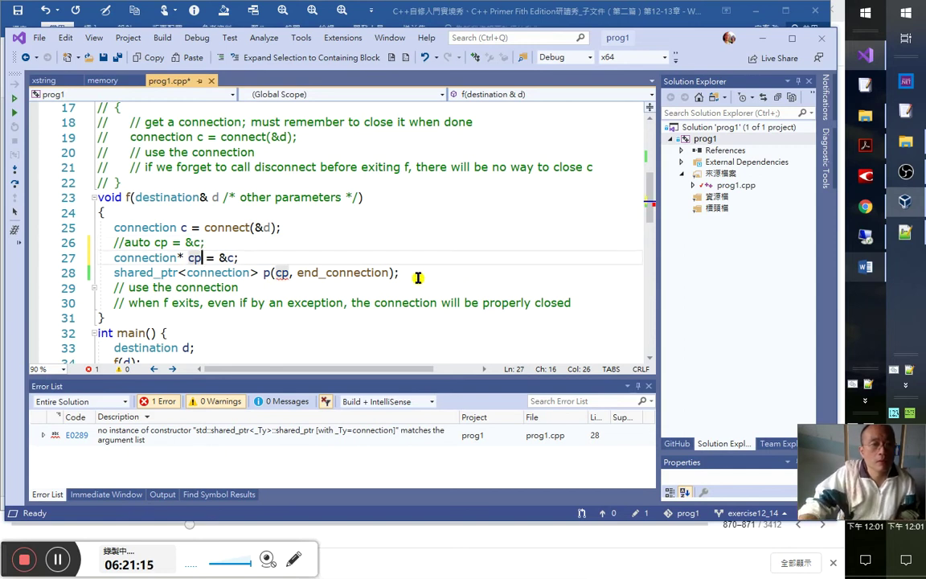
mouse_move(280, 275)
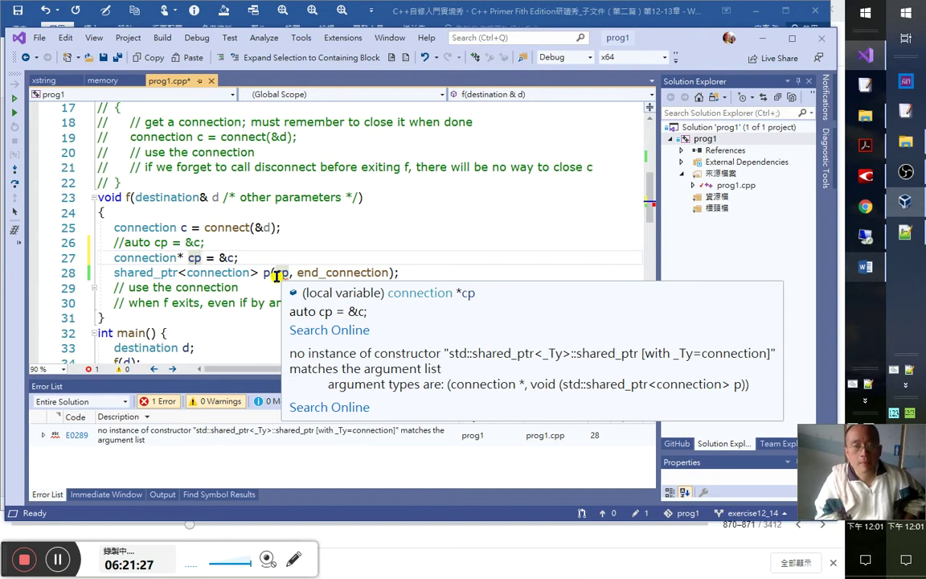
left_click(215, 343)
left_click(15, 187)
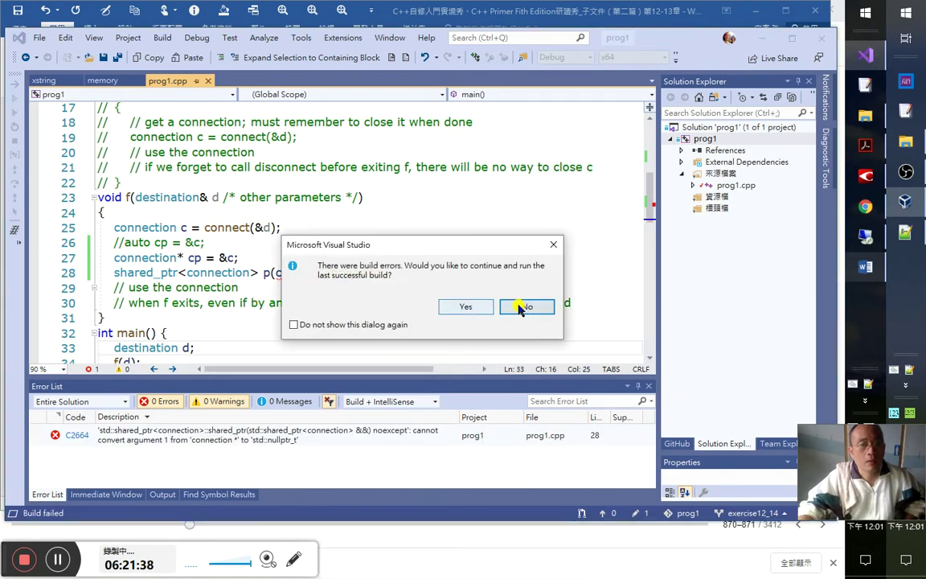
- Decline the old build and inspect the shared_ptr<connection> p(cp, end_connection) line
left_click(523, 307)
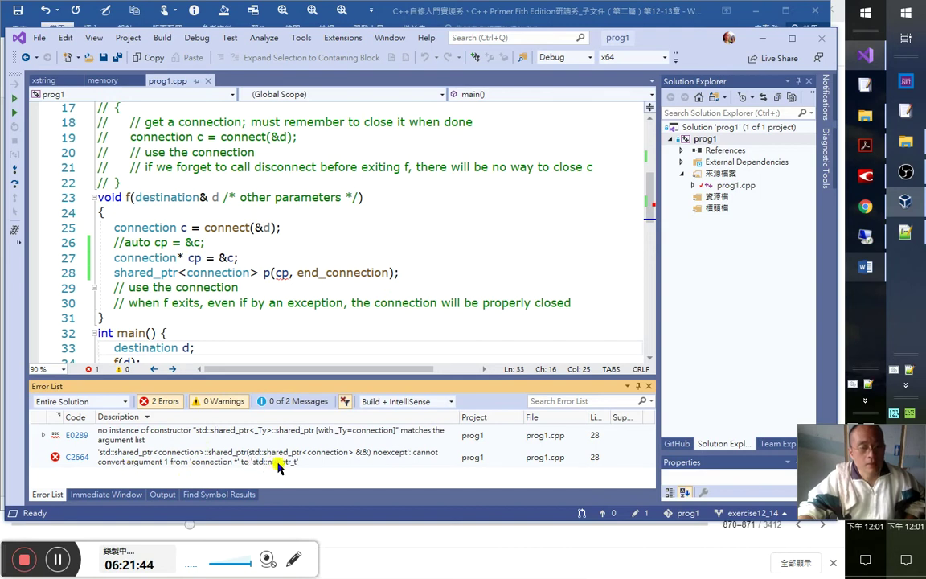
left_click(278, 272)
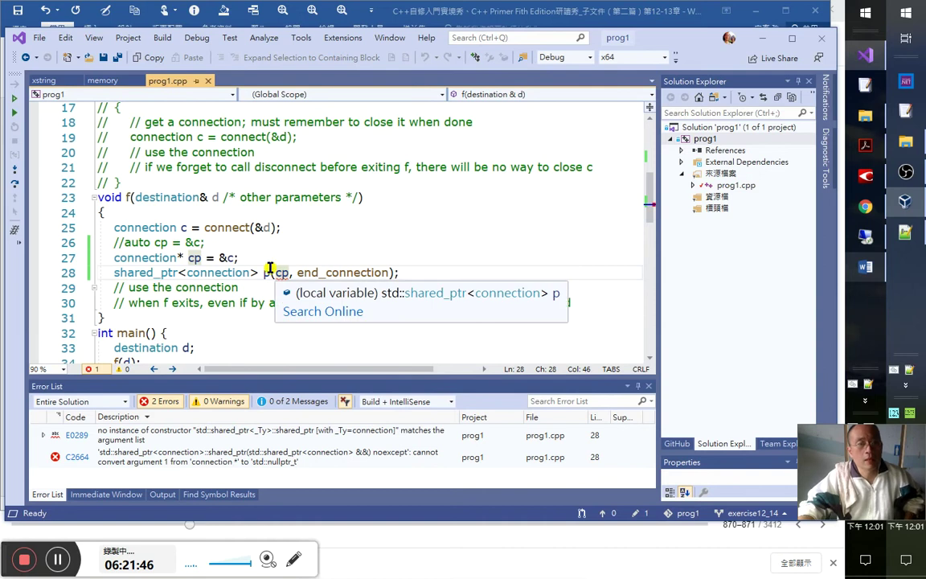
left_click(265, 272)
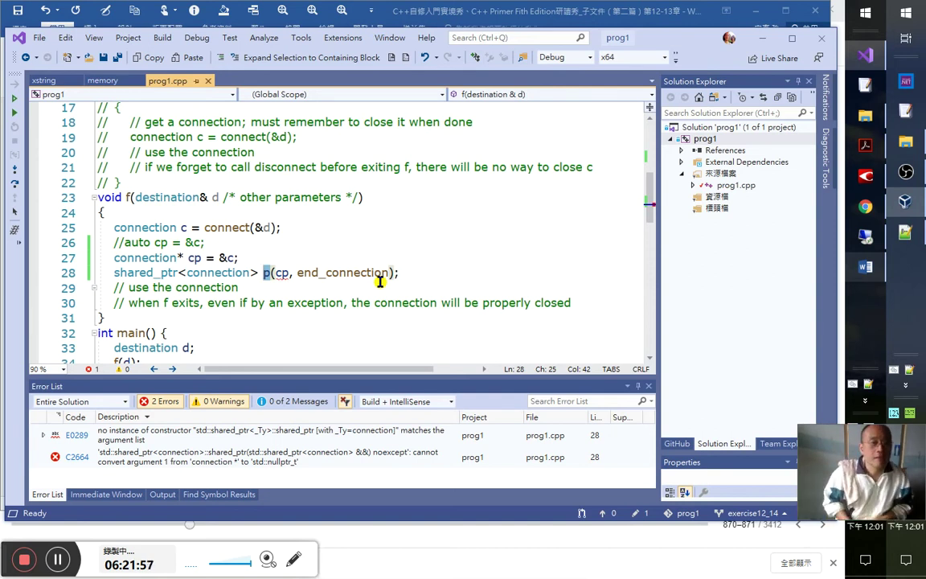
left_click(308, 272)
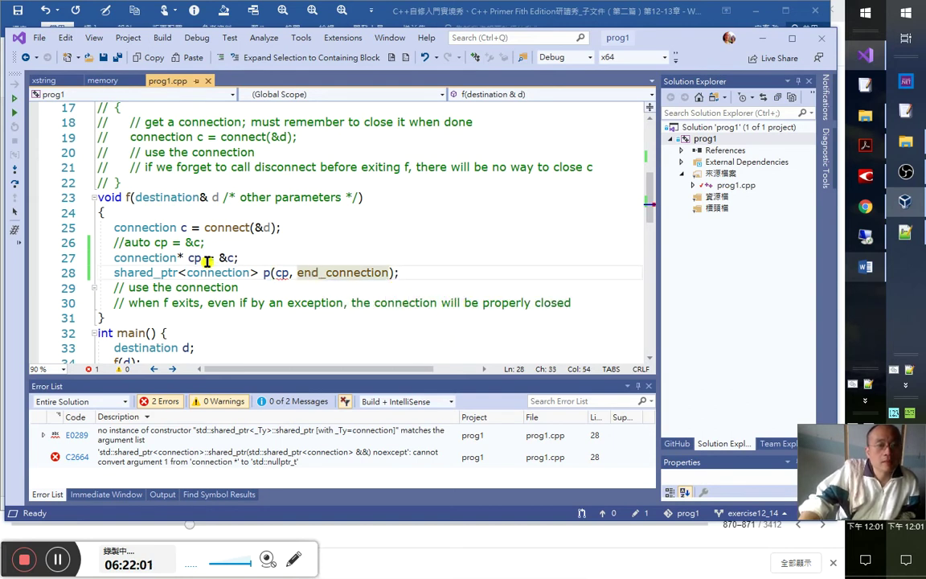
left_click(238, 257)
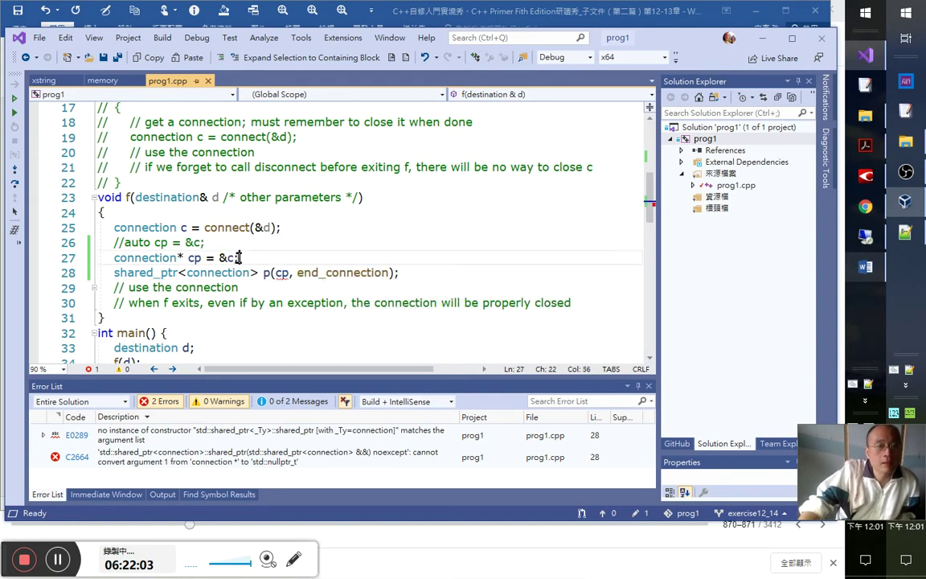
left_click(271, 272)
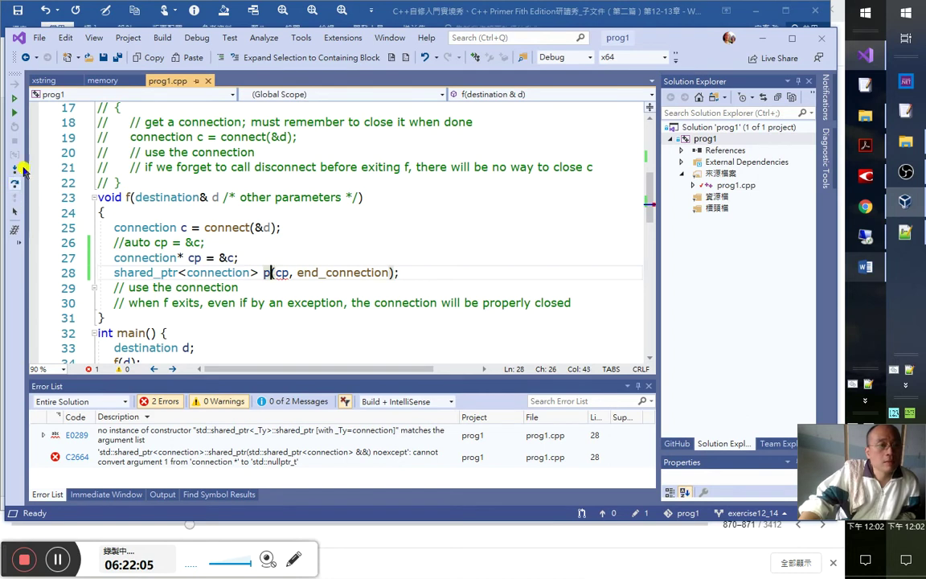
- Comment out line 28 with the Comment button and rebuild to debug
left_click(222, 58)
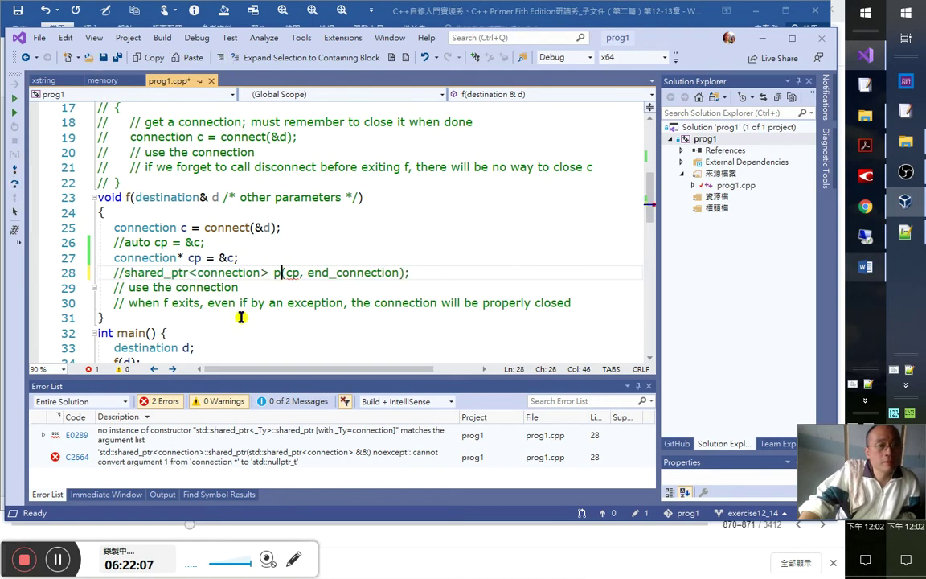
left_click(244, 302)
left_click(186, 302)
left_click(182, 288, "shift")
left_click(159, 333)
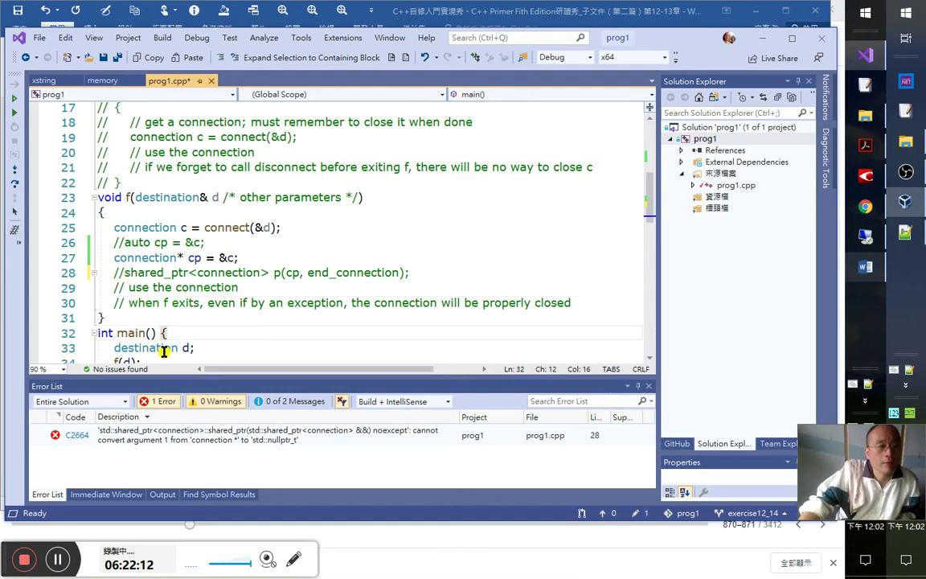
left_click(165, 348)
- Step from main into f(), through connect(), to f()'s closing brace with cp holding c's address
left_click(13, 217)
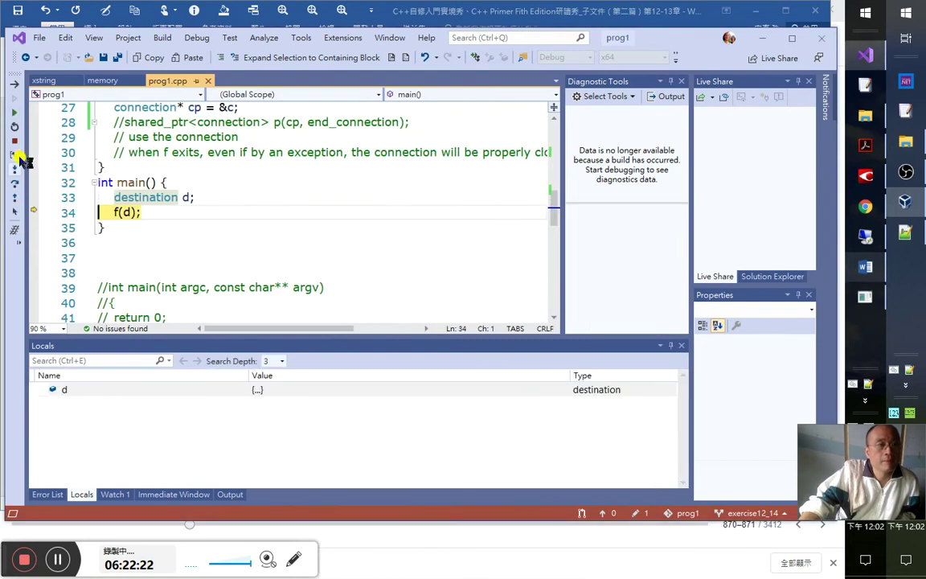
left_click(16, 170)
left_click(15, 170)
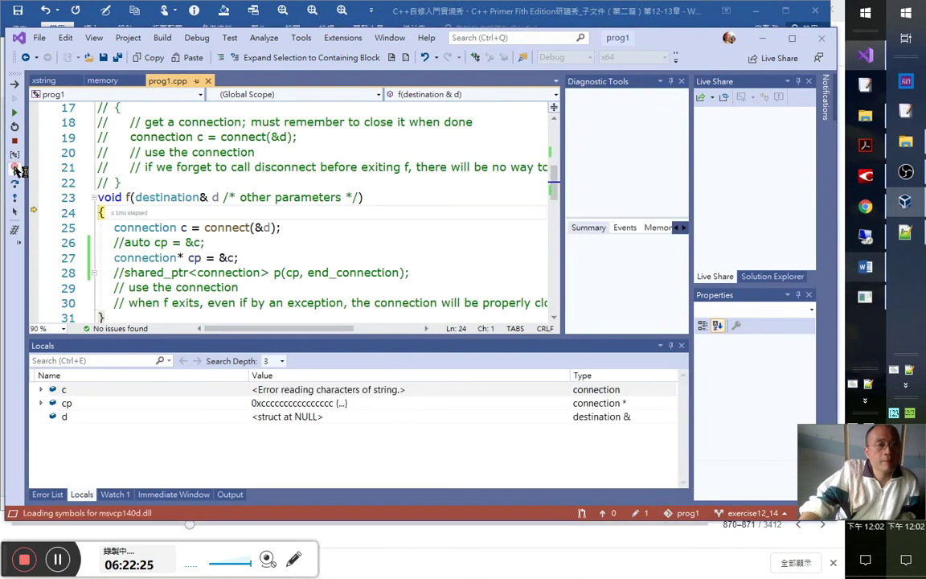
left_click(15, 170)
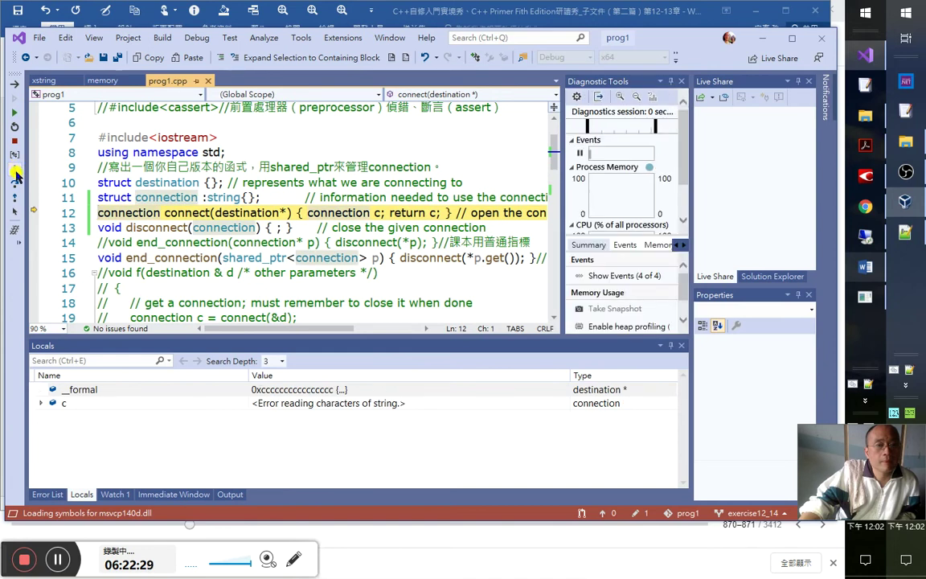
left_click(16, 171)
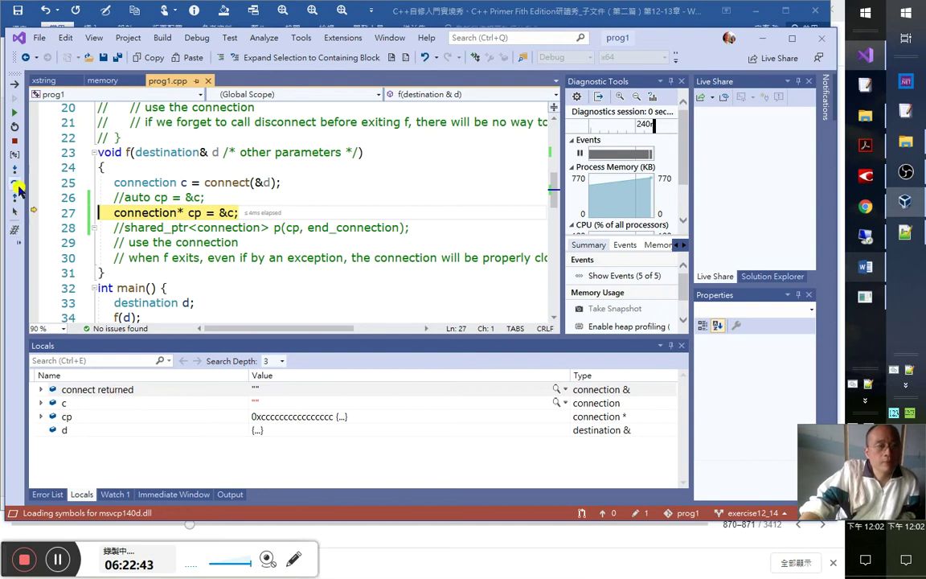
left_click(14, 173)
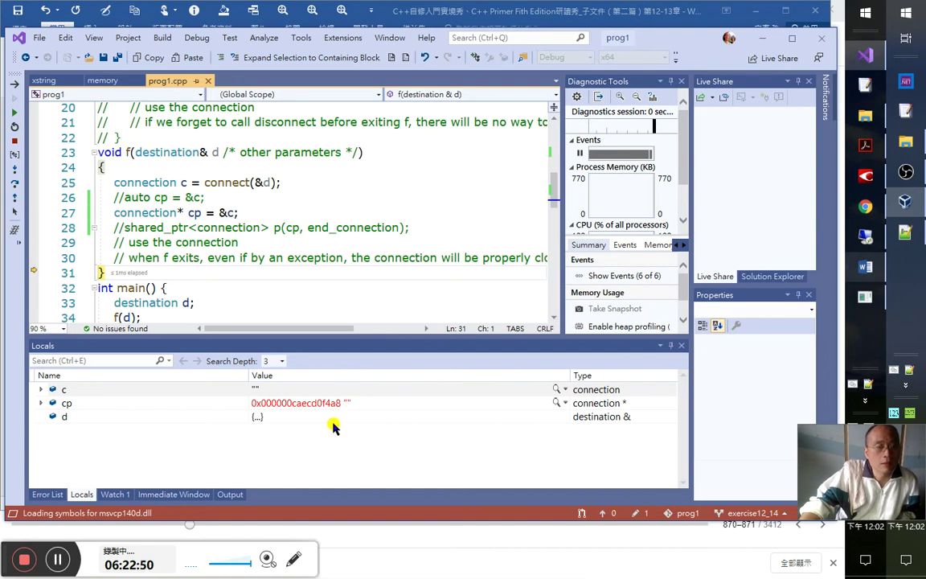
- Review the connection struct's string base and the commented shared_ptr line in f()
left_click(291, 228)
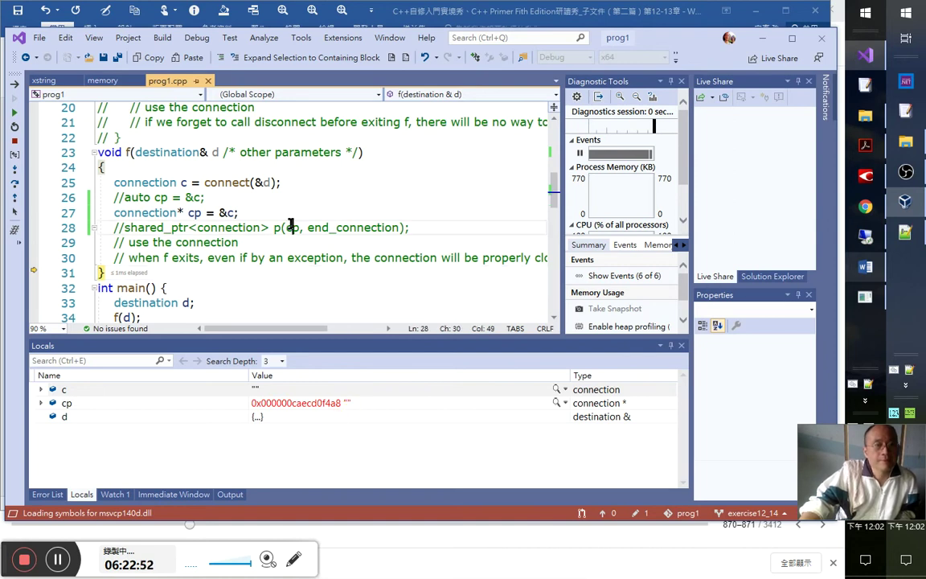
scroll(291, 227, "up", 6)
left_click_drag(202, 243, 239, 243)
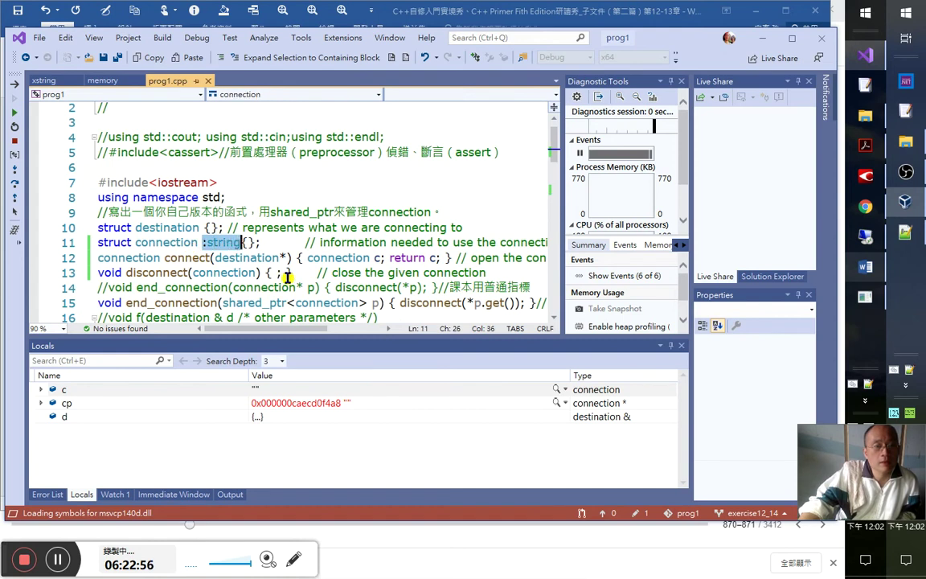
scroll(287, 277, "down", 6)
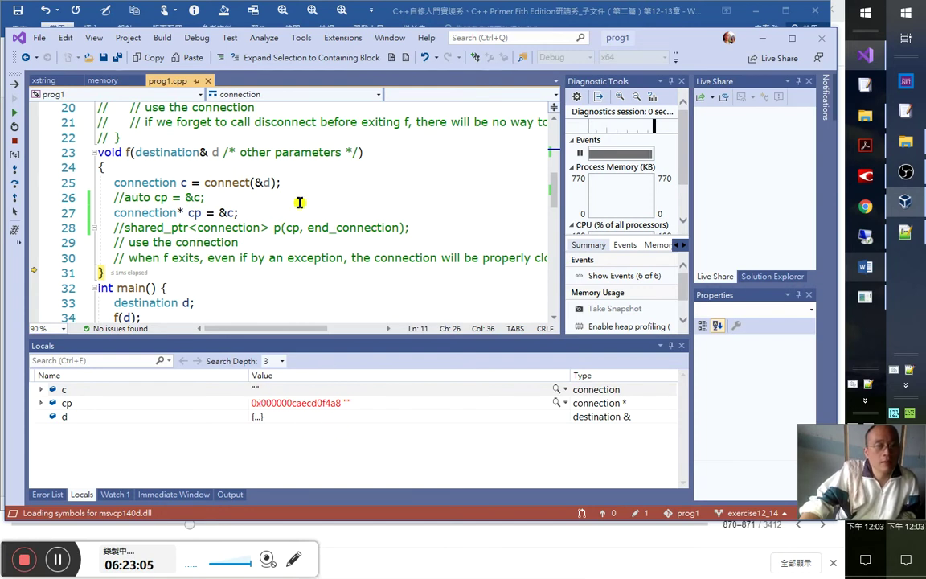
left_click(291, 228)
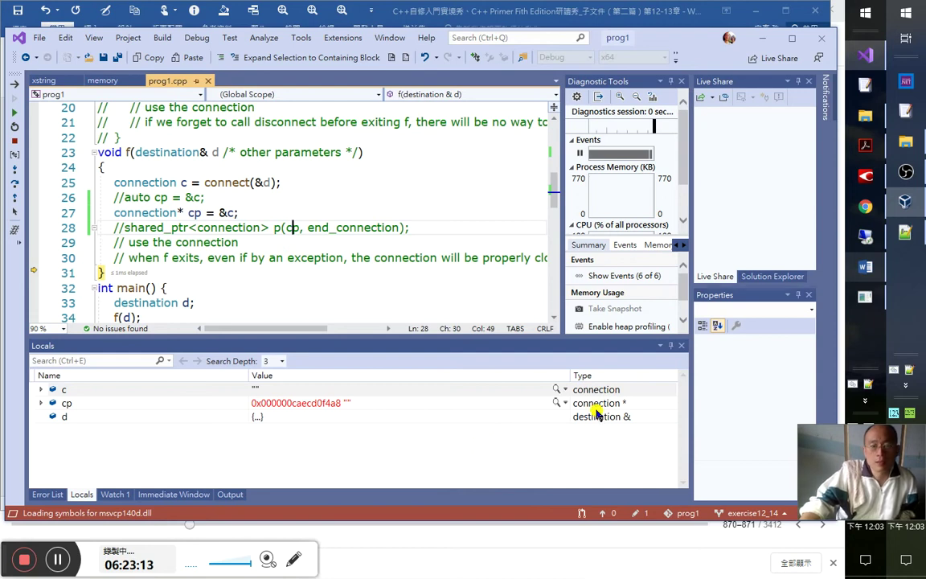
left_click(281, 228)
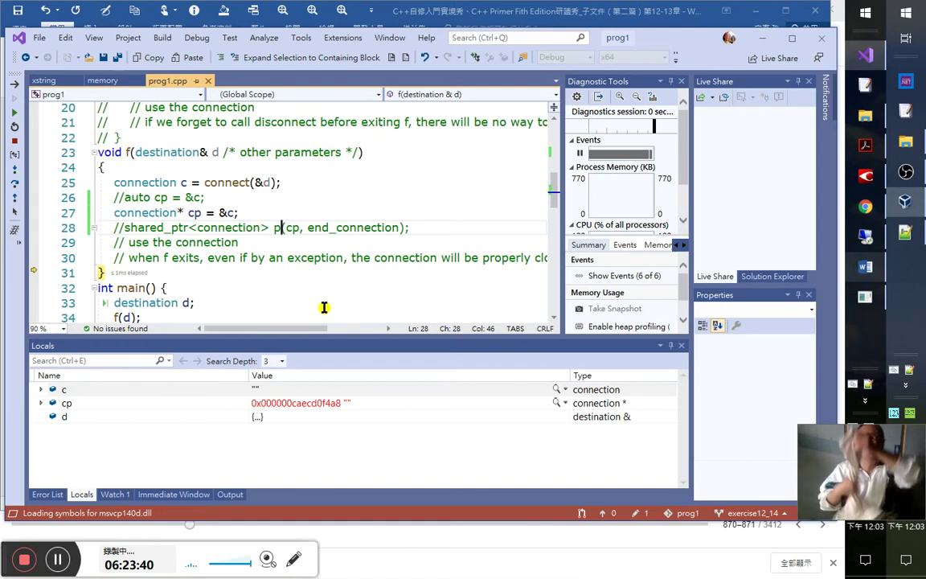
- Scroll through prog1.cpp, then stop the debugging session
scroll(298, 281, "up", 2)
scroll(298, 280, "up", 1)
scroll(295, 286, "down", 2)
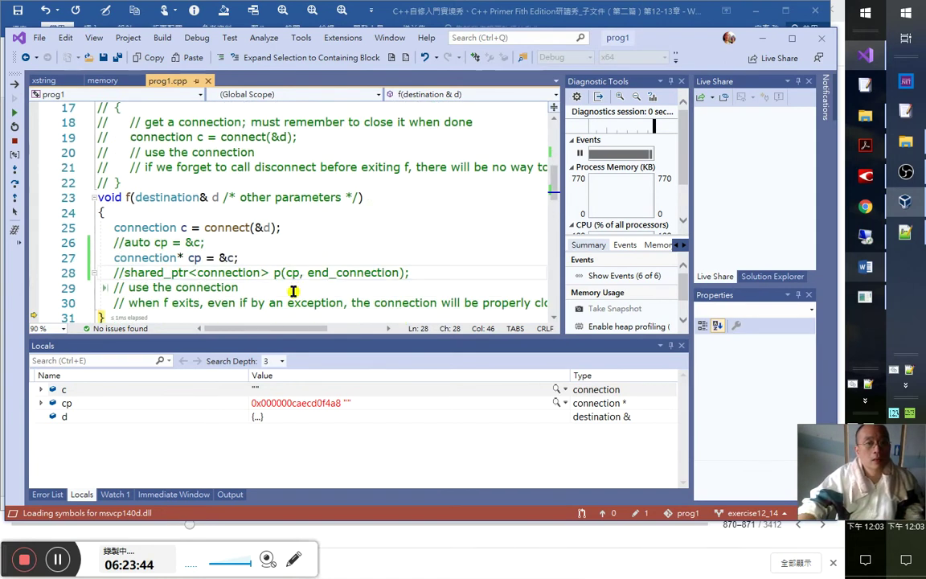
scroll(307, 280, "up", 2)
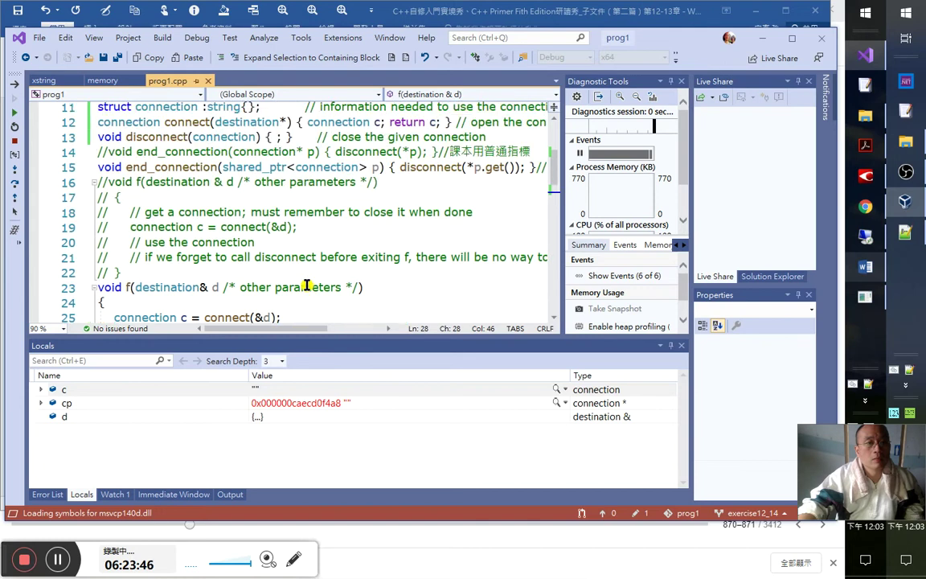
scroll(306, 286, "down", 2)
scroll(325, 292, "up", 1)
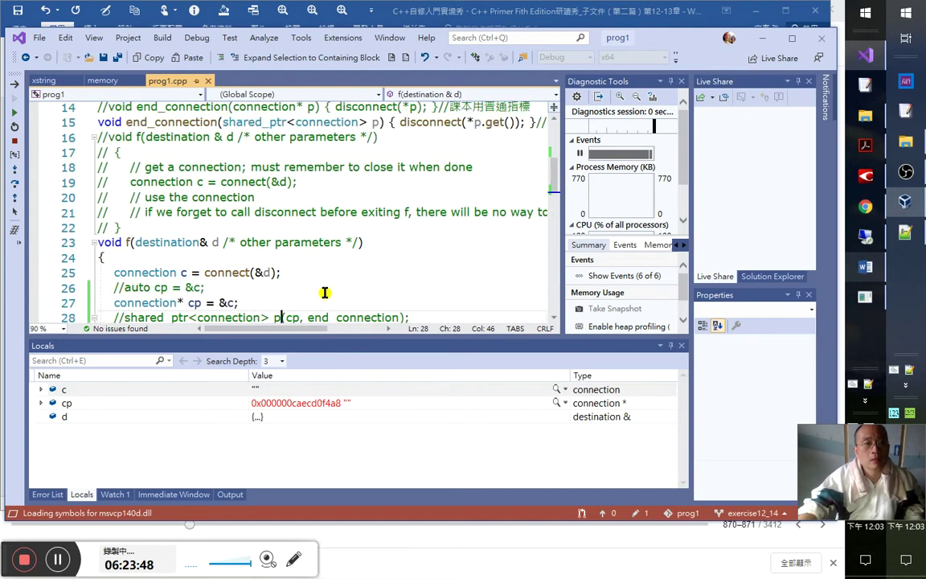
scroll(325, 293, "up", 1)
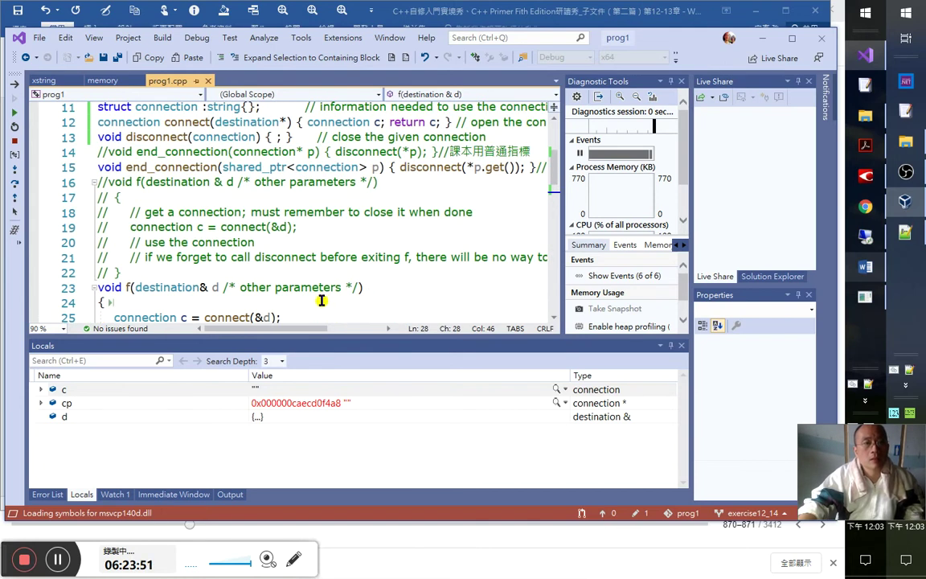
scroll(325, 297, "down", 3)
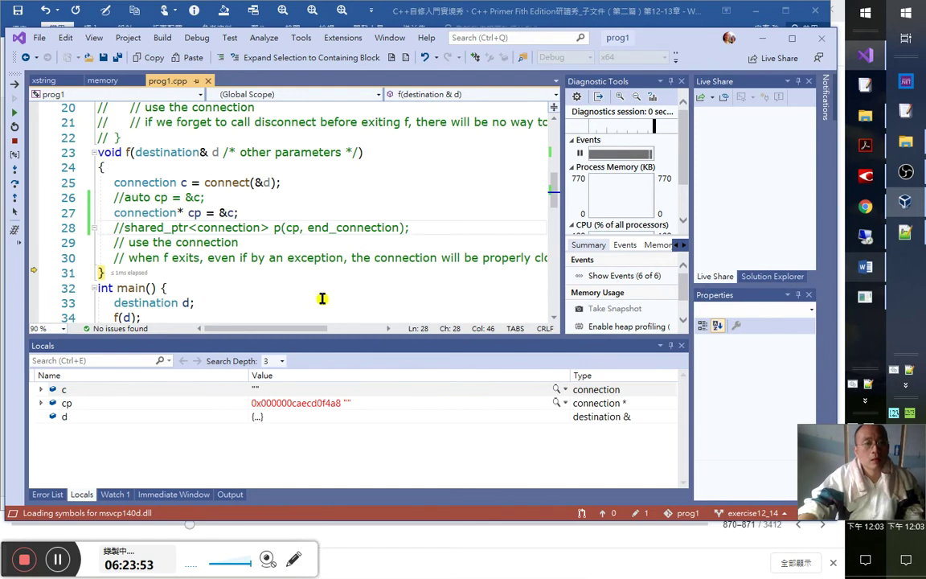
left_click(14, 110)
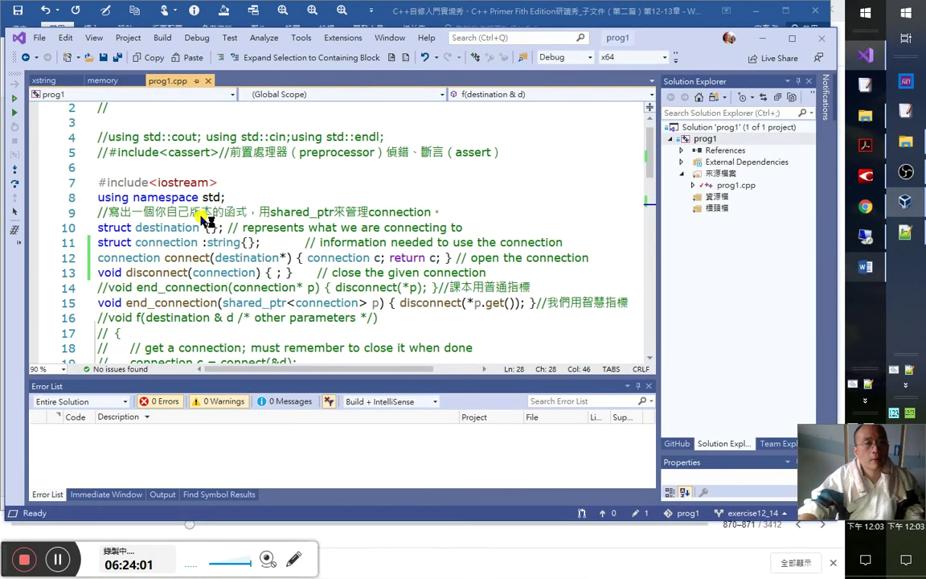
- Delete the ':string' base from struct connection on line 11
left_click_drag(202, 242, 241, 242)
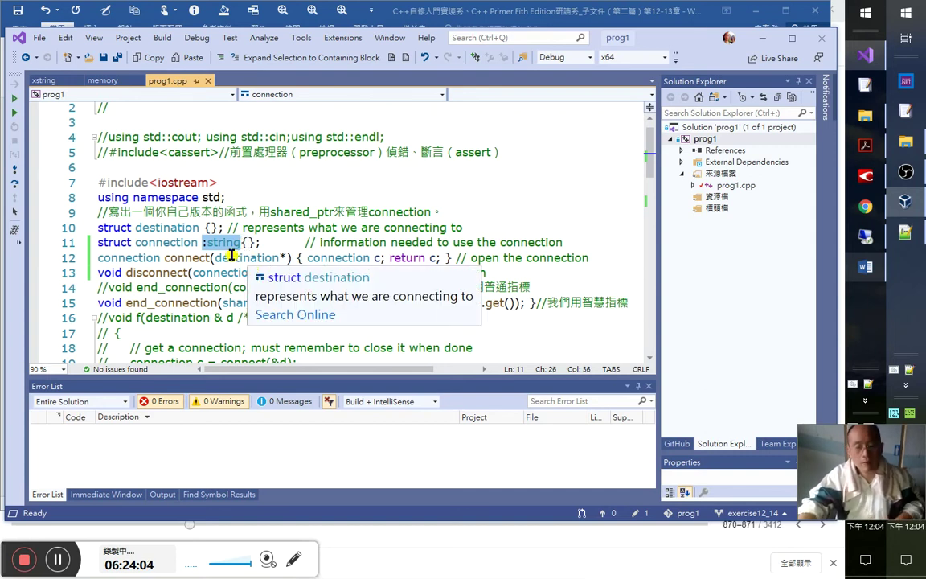
key("Delete")
left_click(210, 275)
scroll(210, 275, "down", 6)
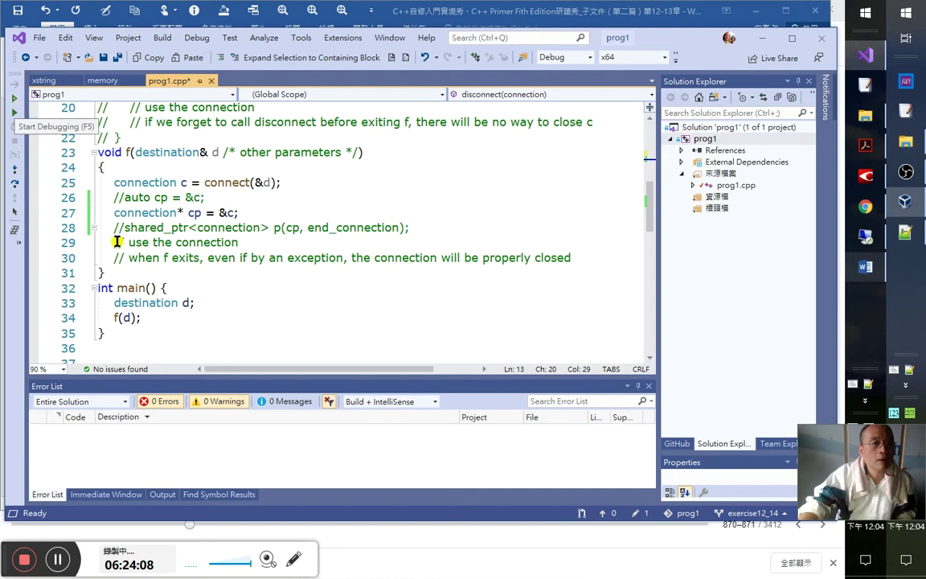
- Build and debug so execution pauses at connection* cp = &c on line 27
left_click(142, 318)
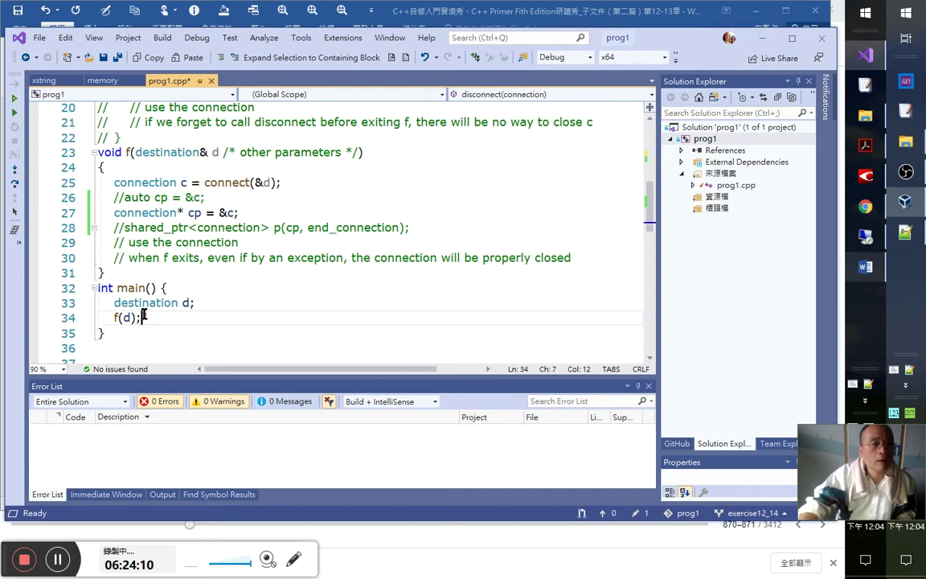
left_click(137, 213)
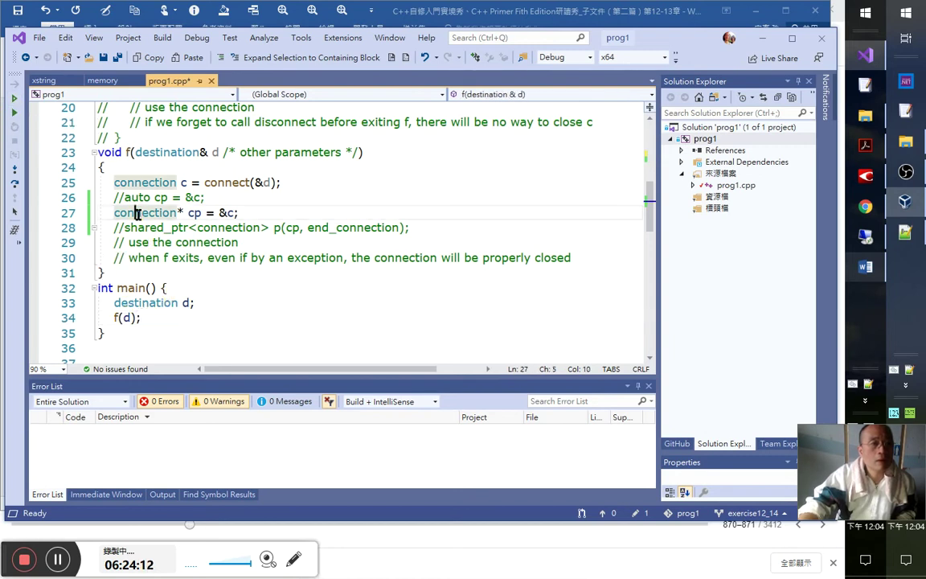
left_click(16, 216)
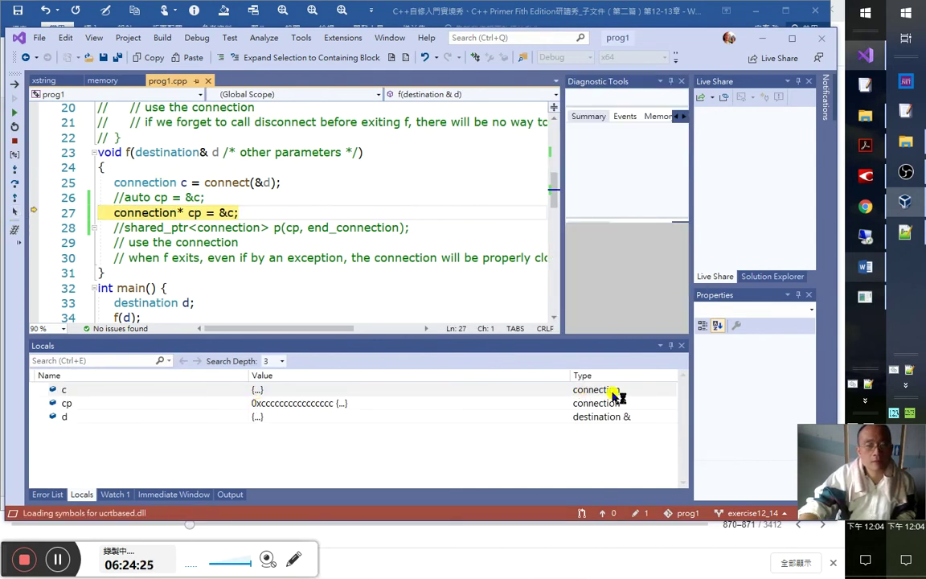
- Step through line 31 to main's closing brace, then stop debugging
left_click(16, 175)
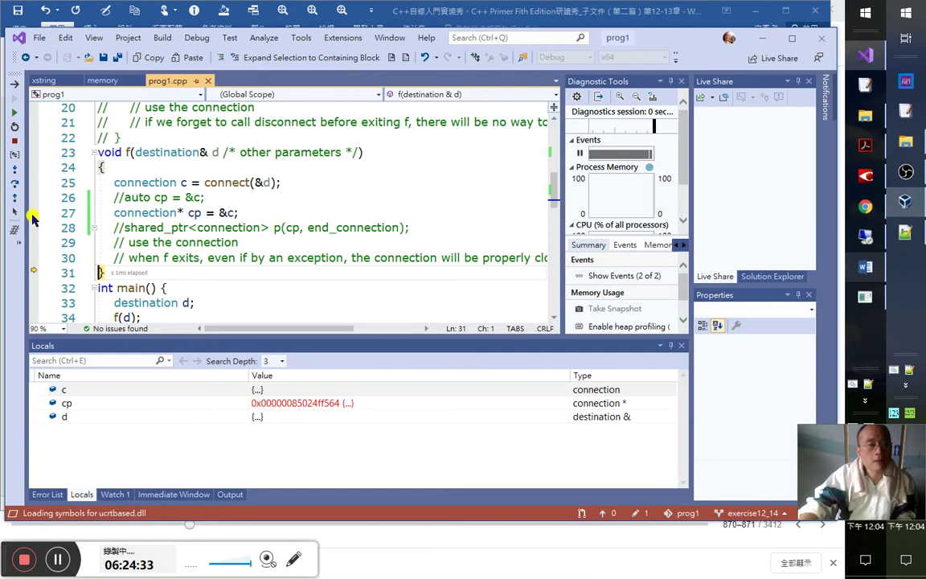
left_click(13, 171)
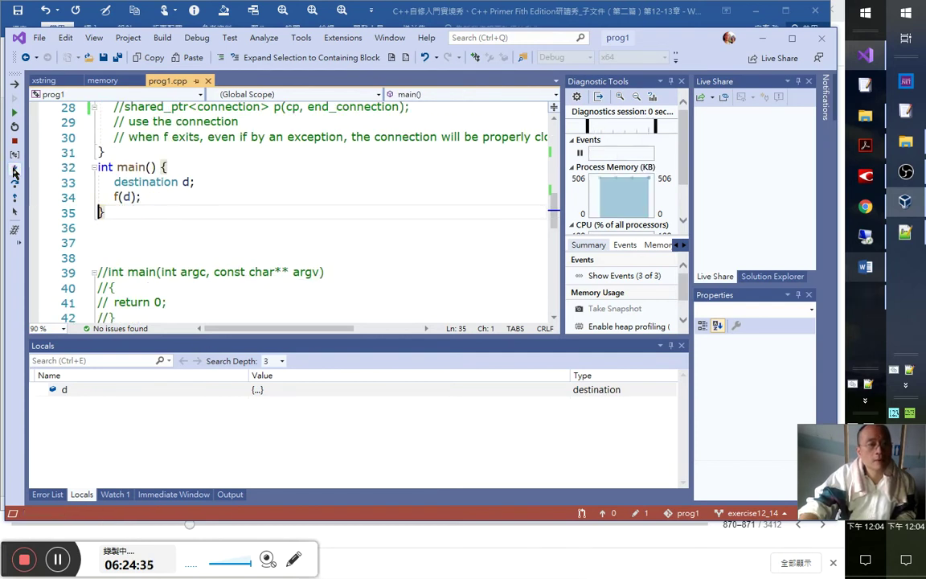
left_click(13, 171)
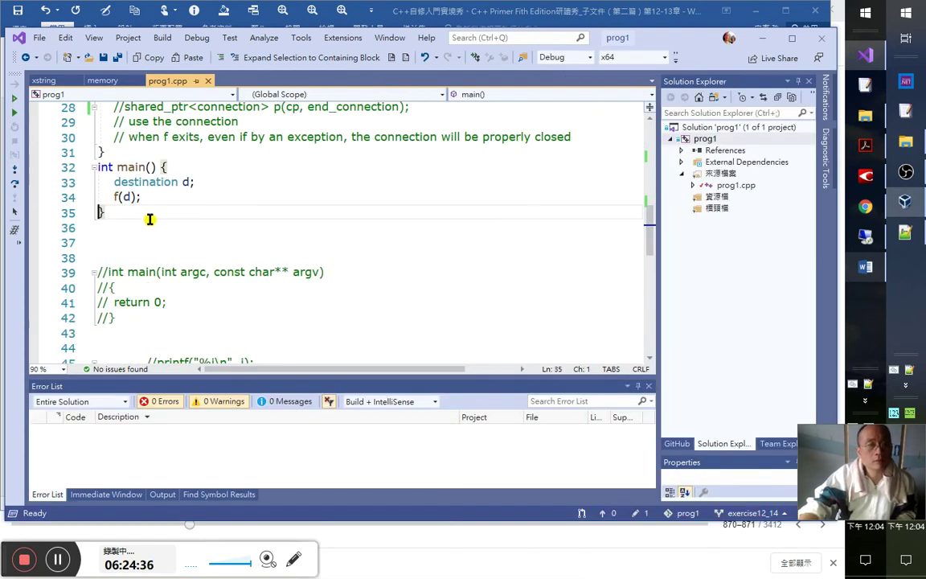
scroll(196, 276, "up", 2)
- Uncomment shared_ptr<connection> p(cp, end_connection) on line 28 and save prog1.cpp
left_click(221, 198)
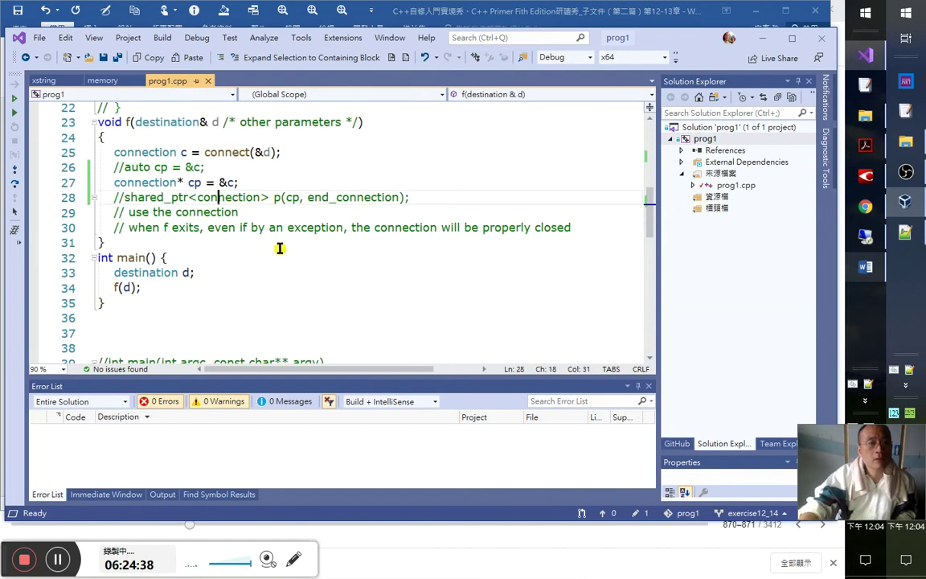
key("Home")
key("Delete")
key("Delete")
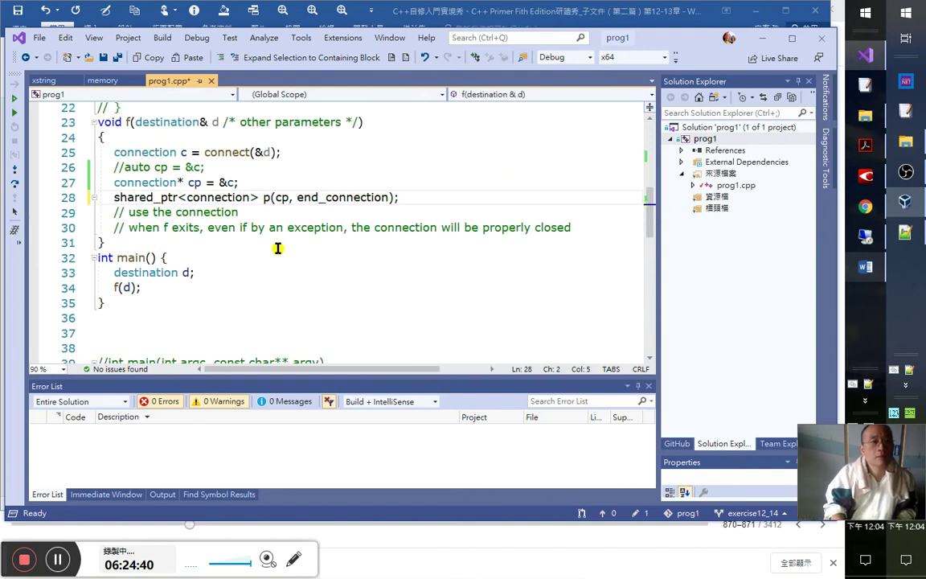
left_click(280, 197)
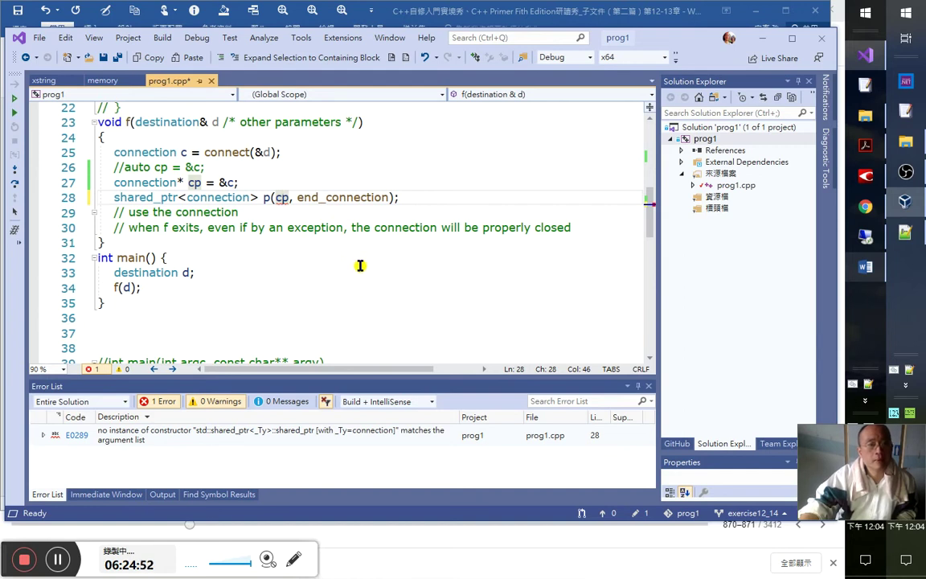
scroll(366, 286, "up", 1)
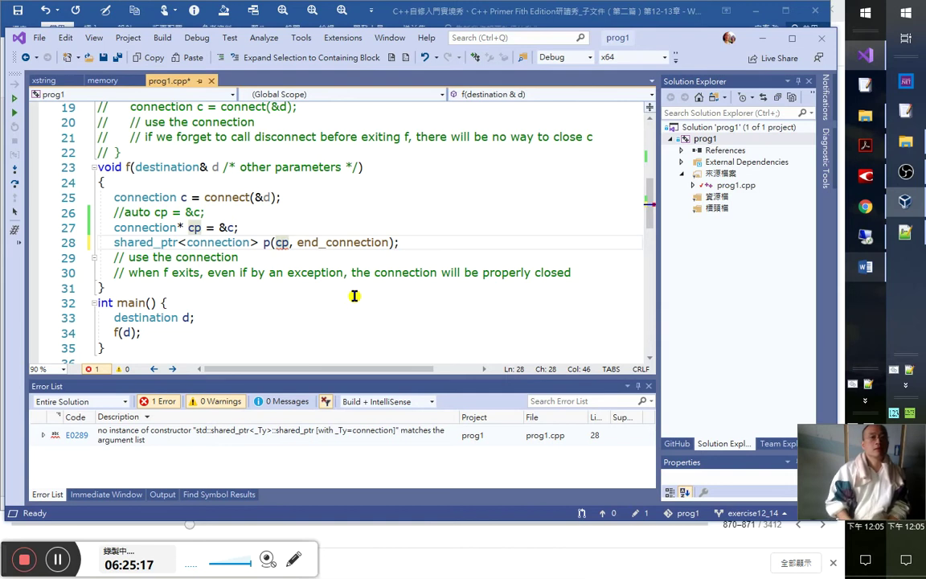
left_click(103, 57)
- Copy the E0289 entry from the Error List
left_click(427, 240)
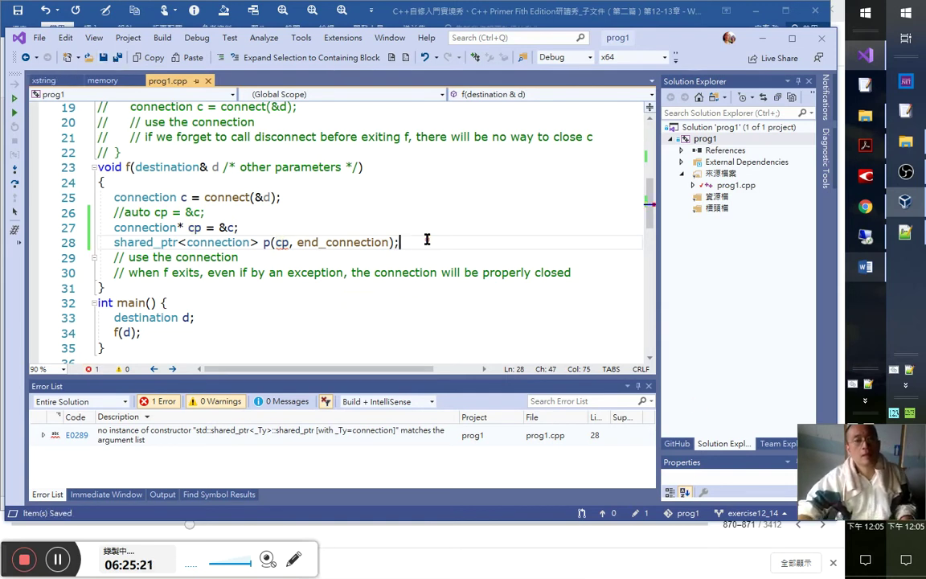
key("shift+Home")
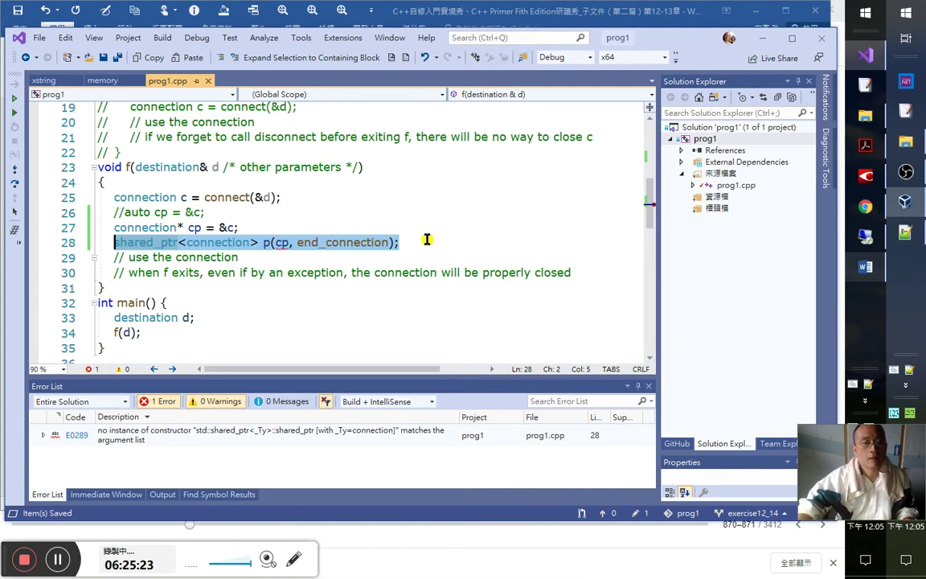
left_click(202, 435)
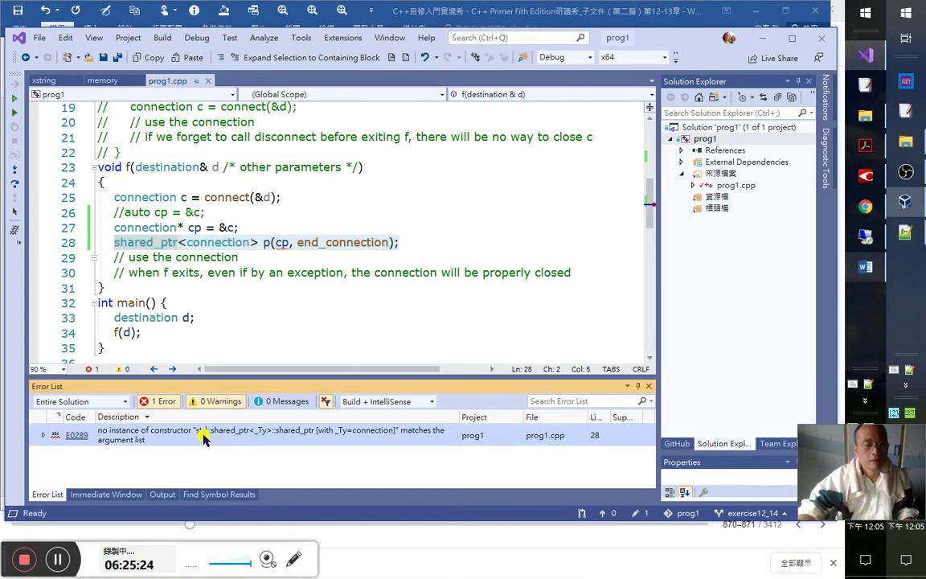
right_click(207, 438)
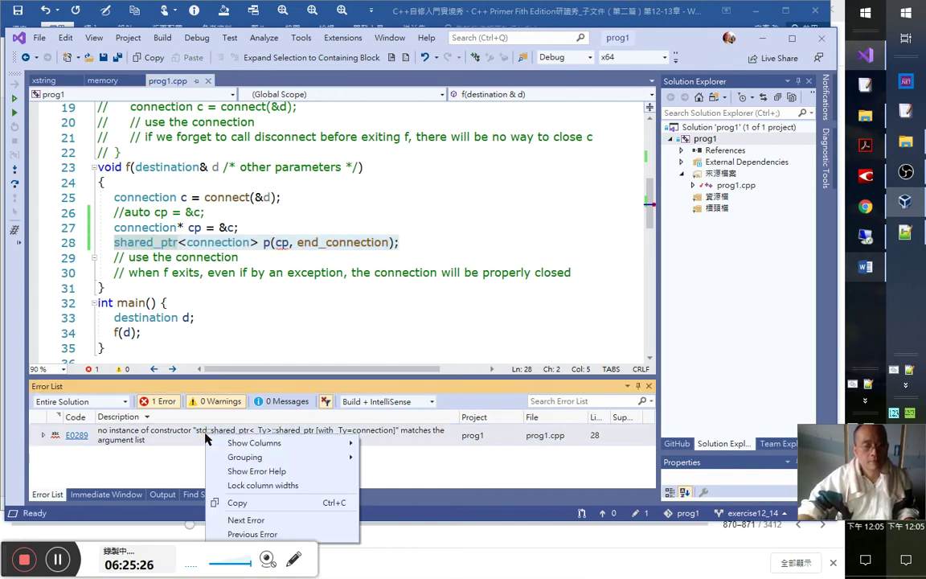
left_click(241, 504)
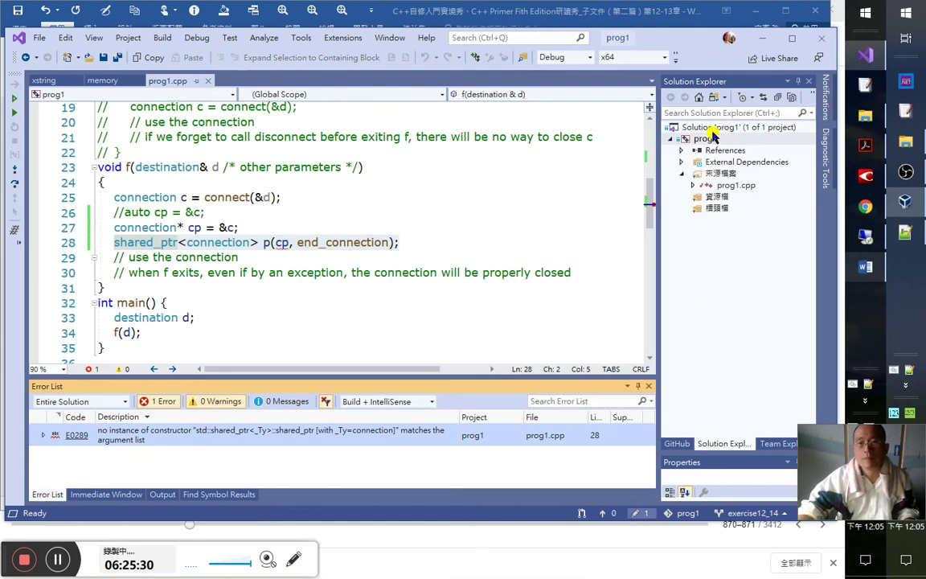
- Paste the copied E0289 error into the Team Explorer commit message box
key("ctrl+0")
key("ctrl+g")
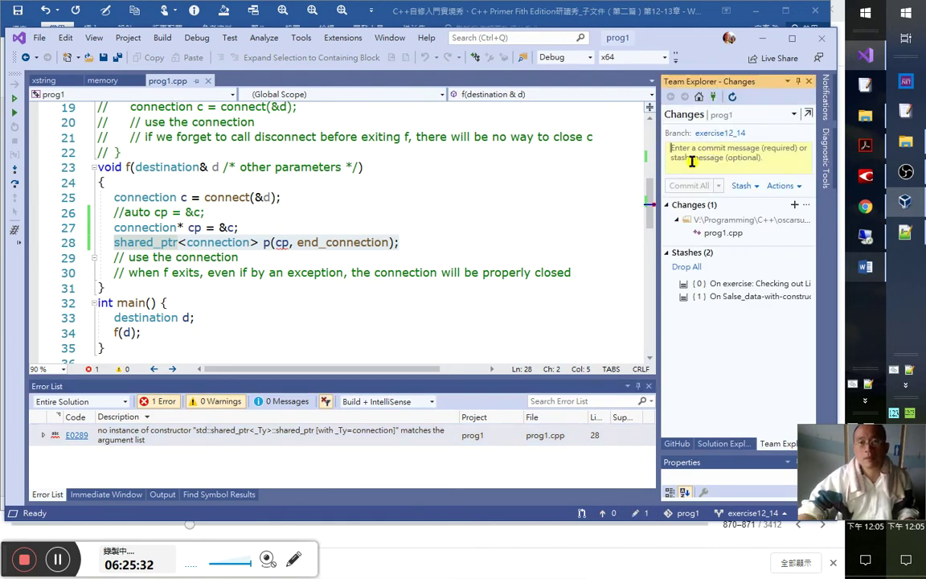
type("Severity\tCode\tDescription\tProject\tFile\tLine\tSuppression State Error (active)\tE0289\tno instance of constructor \"std::shared_ptr<_Ty>::shared_ptr [with _Ty=connection]\" matches the argument list\tprog1\tV:\\Programming\\C++\\oscarsun72\\prog1\\prog1\\prog1.cpp\t28")
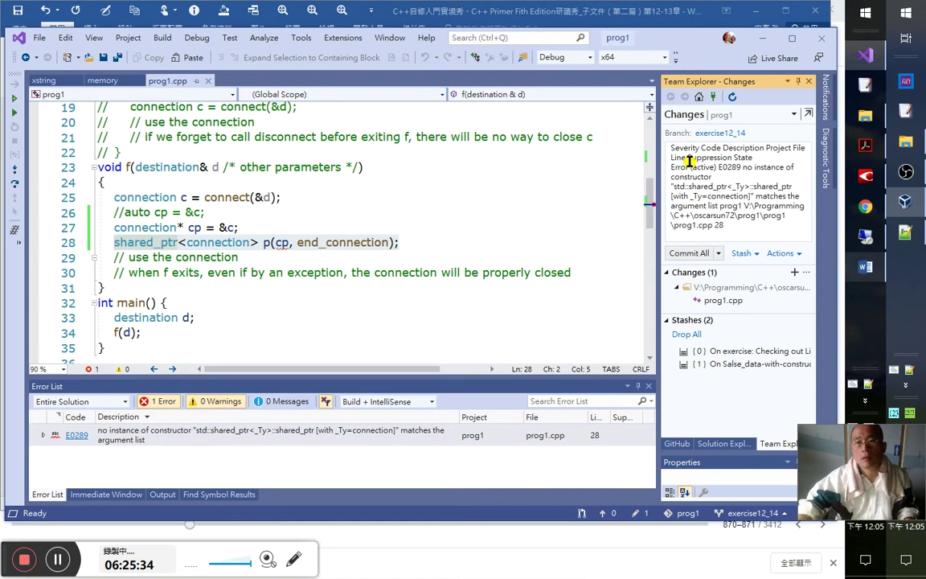
left_click(718, 253)
left_click(726, 148)
left_click(741, 166)
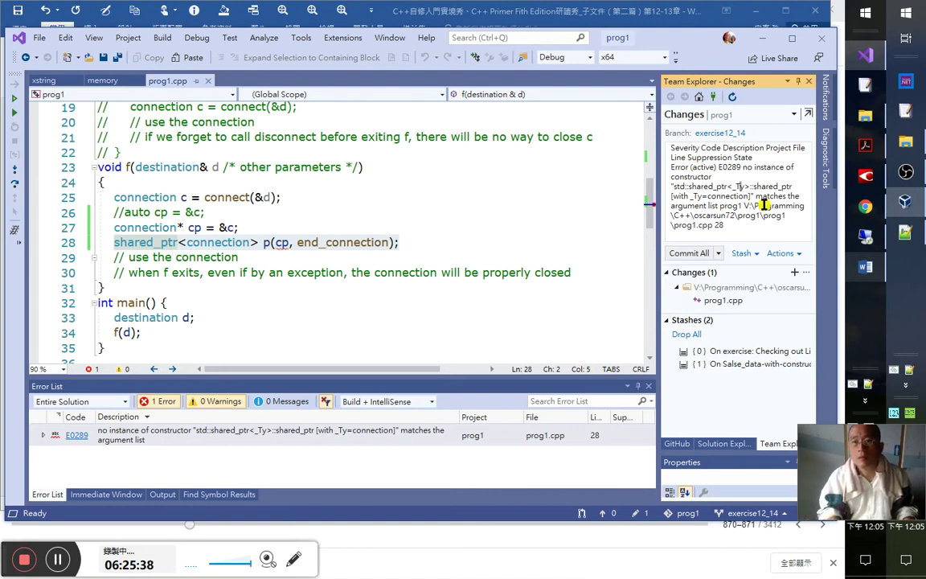
- Trim the trailing project/file path and the column header line from the message
key("Down")
key("Down")
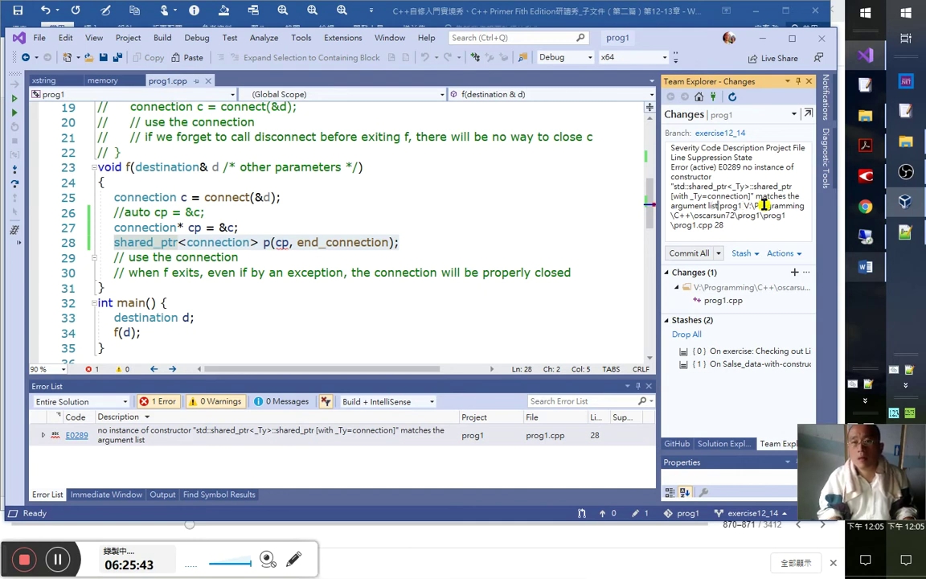
key("shift+ctrl+End")
key("Delete")
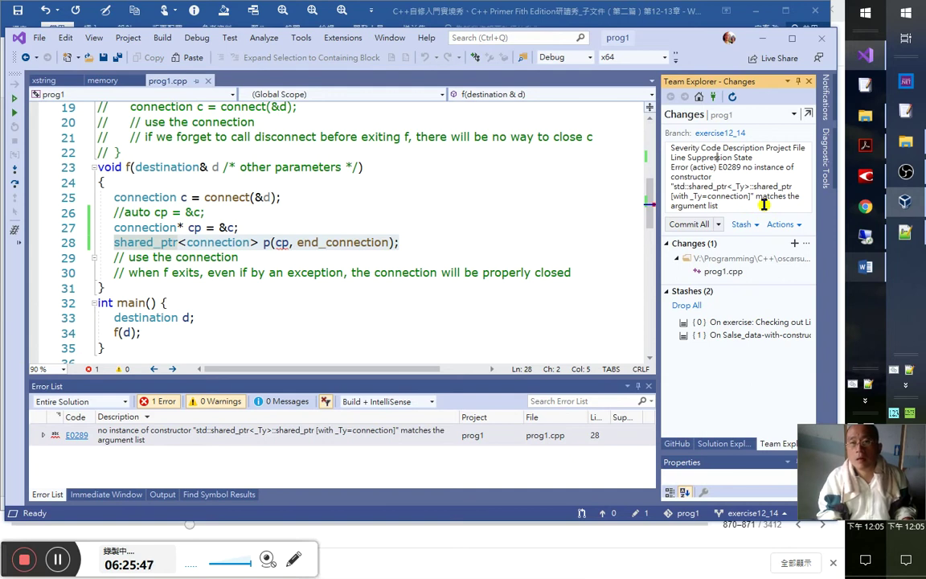
key("ctrl+Right")
key("Right")
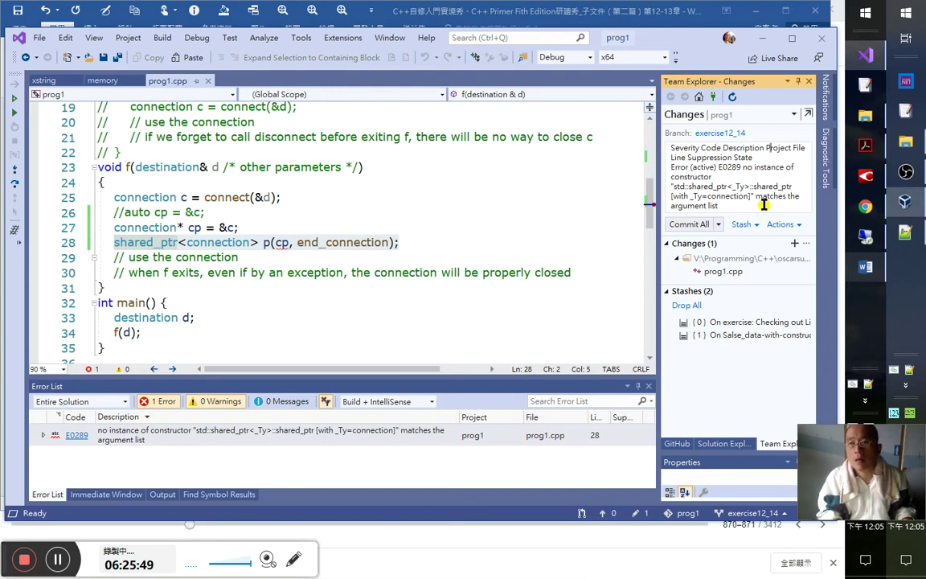
key("ctrl+Right")
key("ctrl+Right")
key("ctrl+Right")
key("ctrl+Right")
key("ctrl+Right")
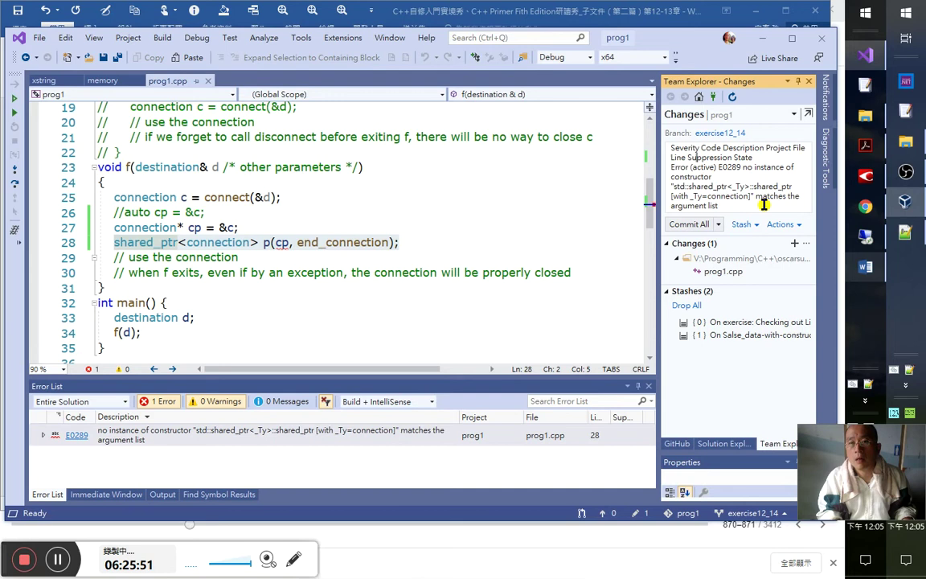
key("ctrl+Right")
key("ctrl+Right")
key("ctrl+shift+Home")
key("Delete")
key("Delete")
key("ctrl+Right")
key("ctrl+Right")
key("ctrl+Right")
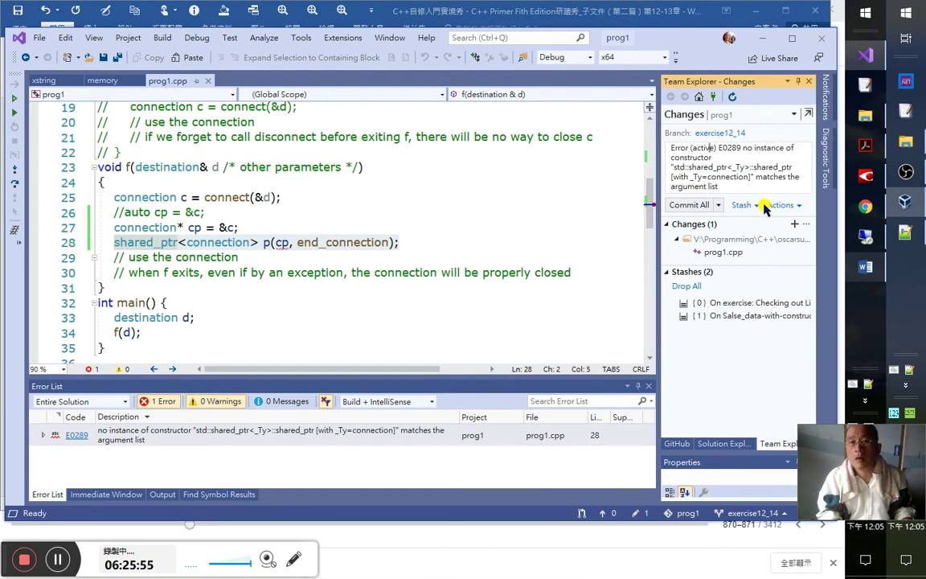
key("ctrl+Right")
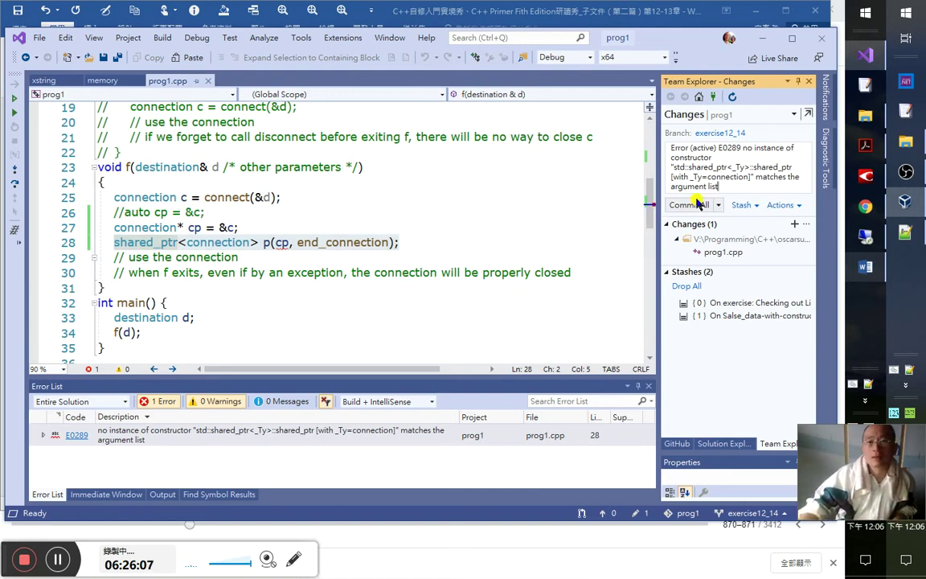
- Try passing &cp to the shared_ptr constructor on line 28
left_click(275, 243)
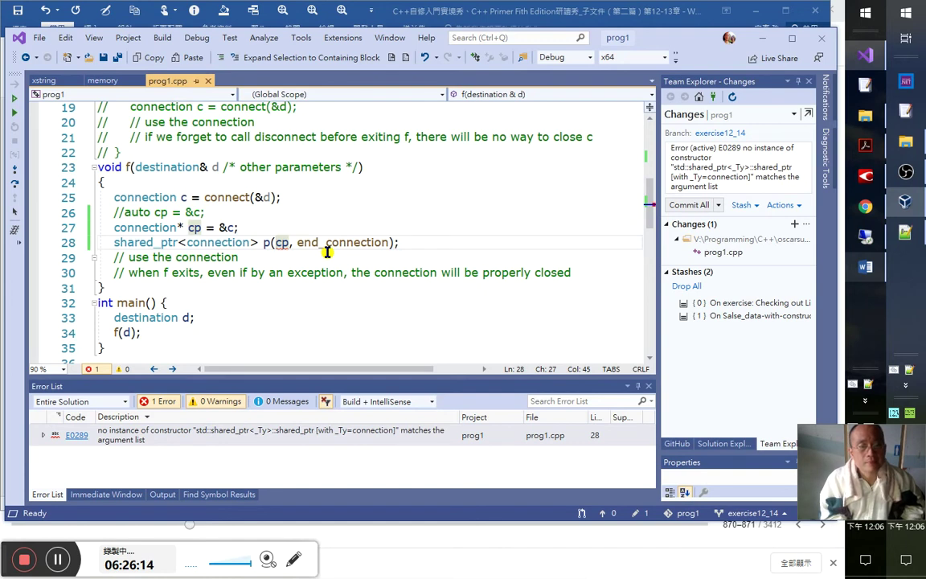
key("Left")
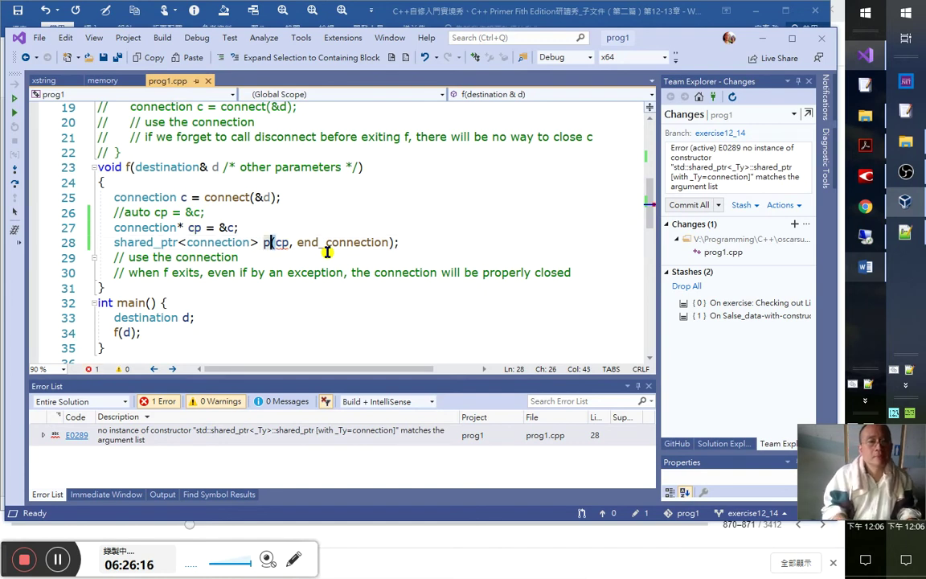
key("Delete")
type("(")
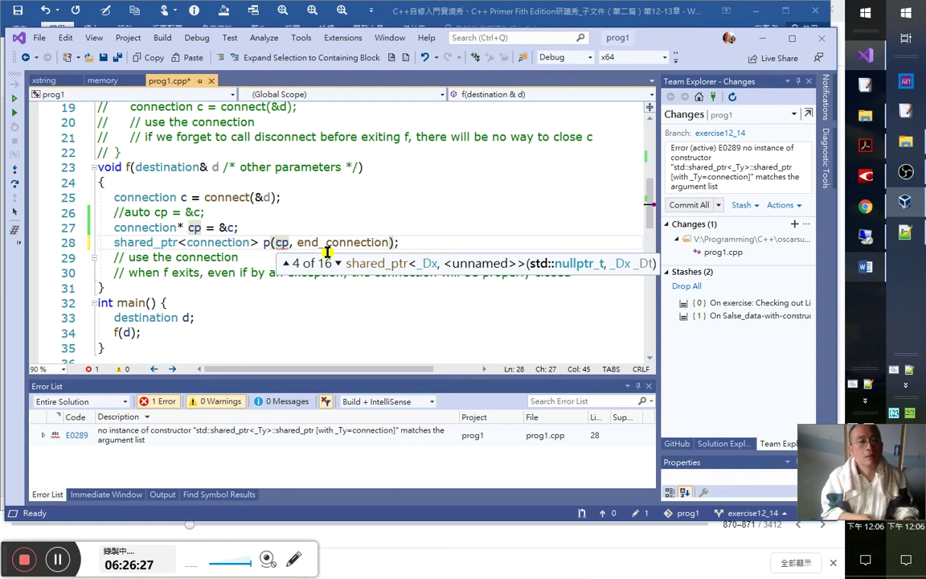
key("Escape")
type("&")
left_click(328, 252)
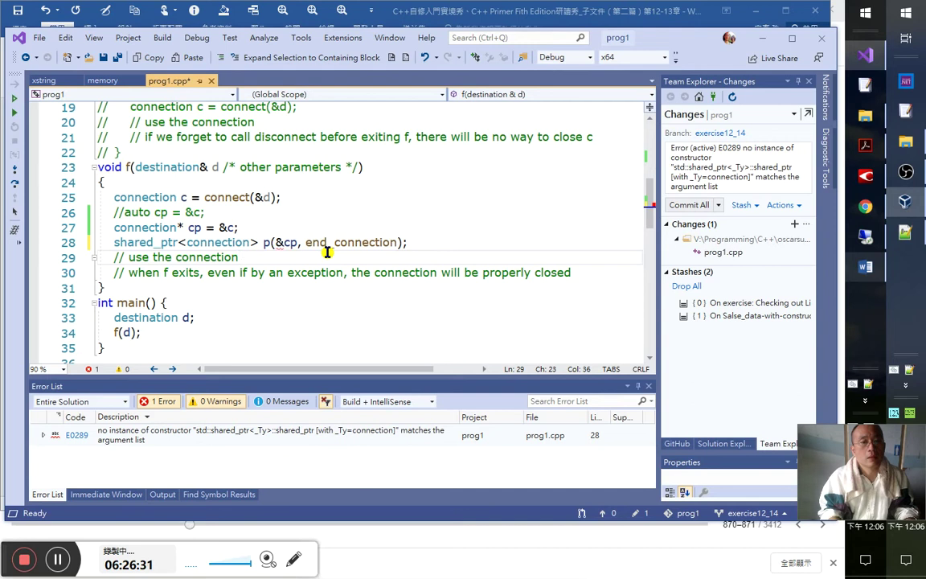
key("ctrl+minus")
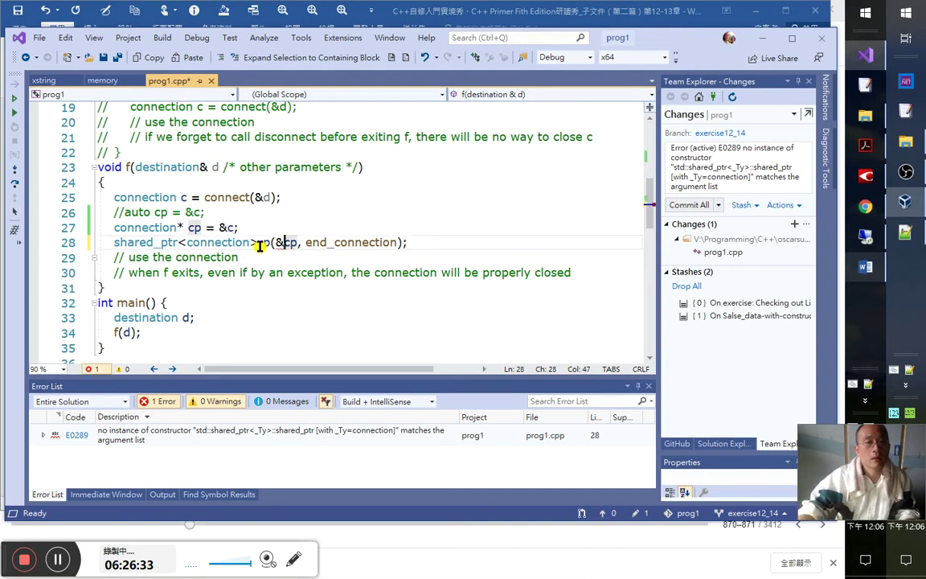
mouse_move(280, 243)
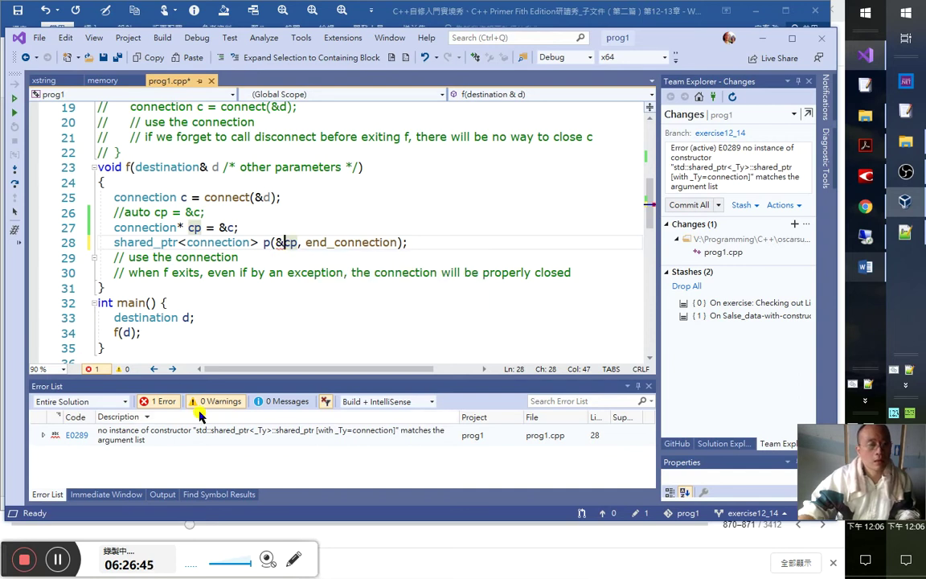
left_click(223, 301)
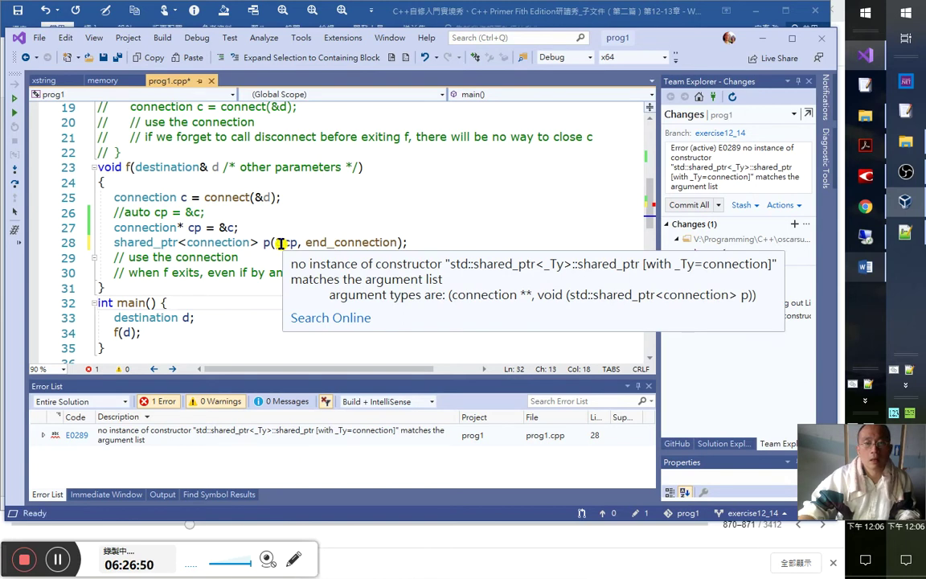
- Try *cp as the constructor argument, then revert it to cp
left_click(278, 243)
type("*")
key("Down")
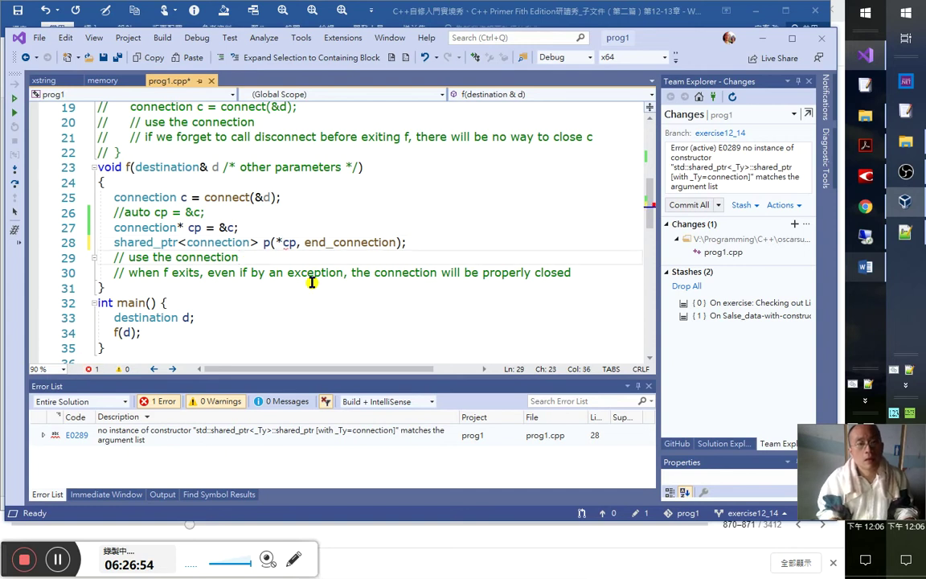
key("Up")
key("BackSpace")
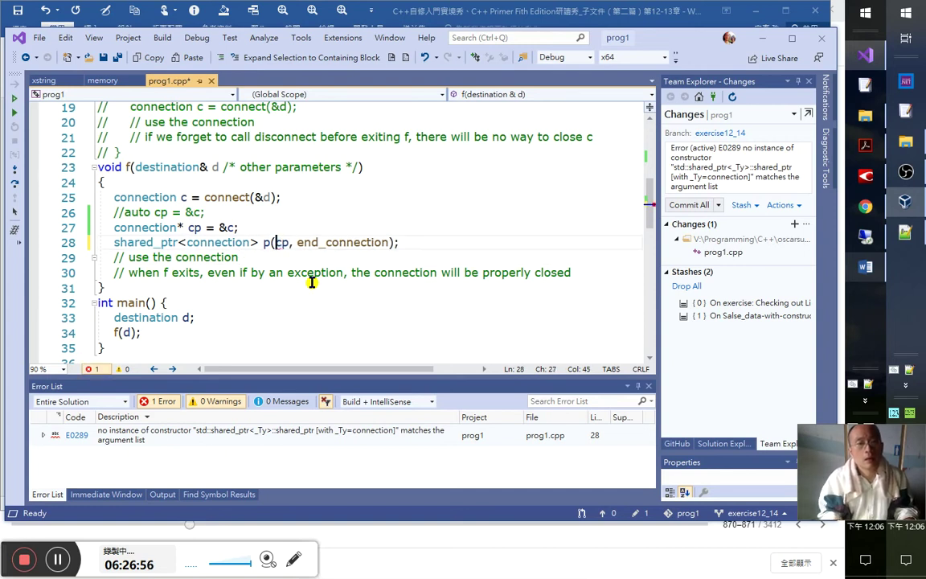
- Comment out the connection* cp line and uncomment auto cp = &c;
key("Up")
key("Left")
key("Left")
key("Left")
key("Home")
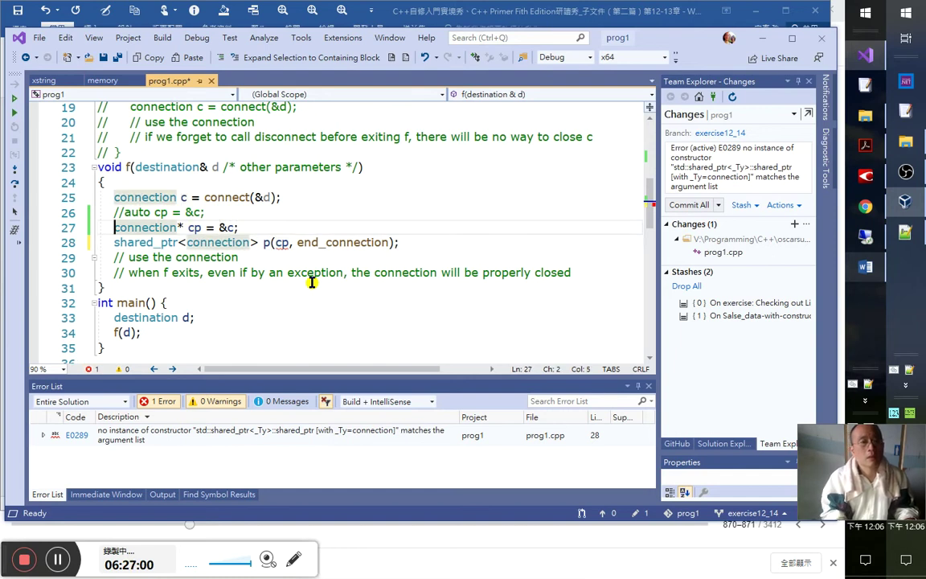
type("//")
key("Up")
key("BackSpace")
key("BackSpace")
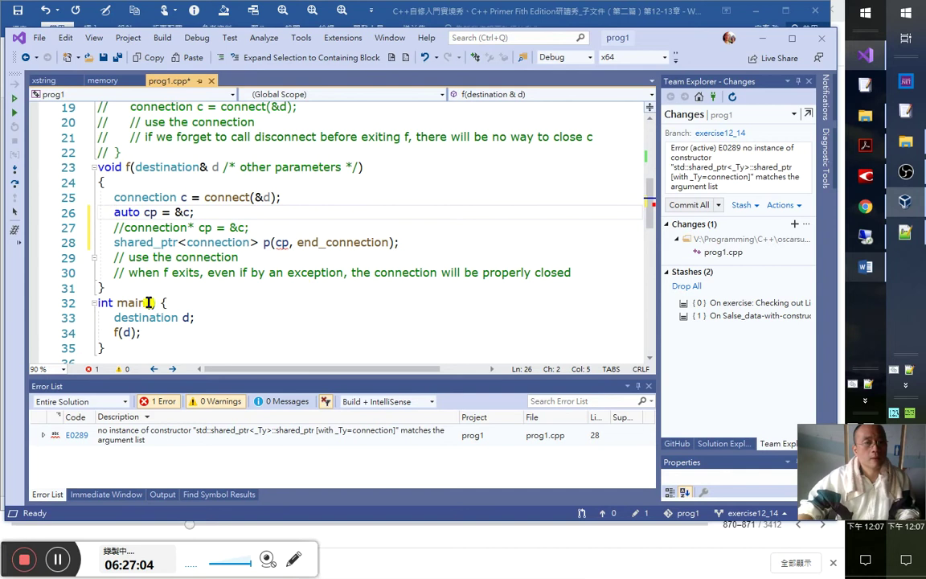
- Build, declining to run the last good build, leaving C2664 listed
left_click(15, 184)
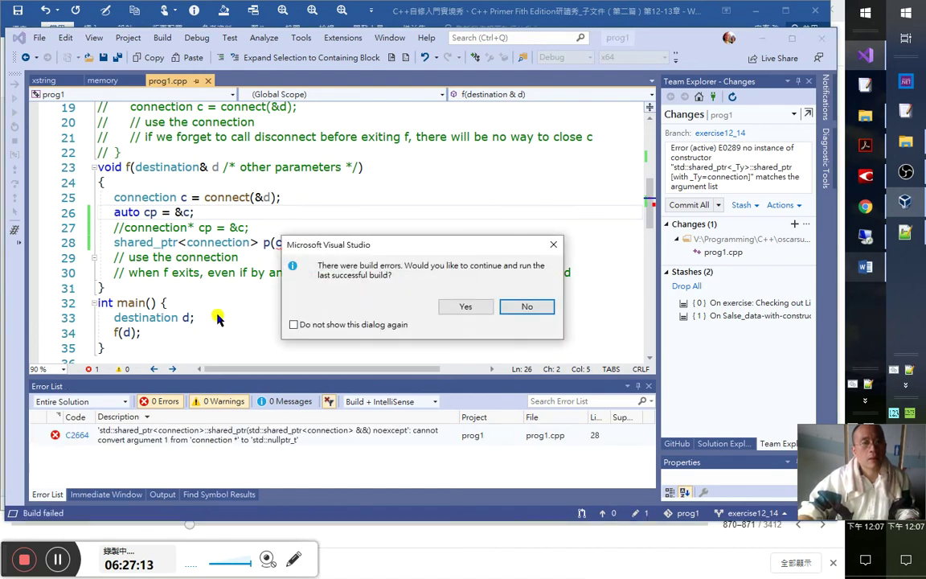
left_click(519, 311)
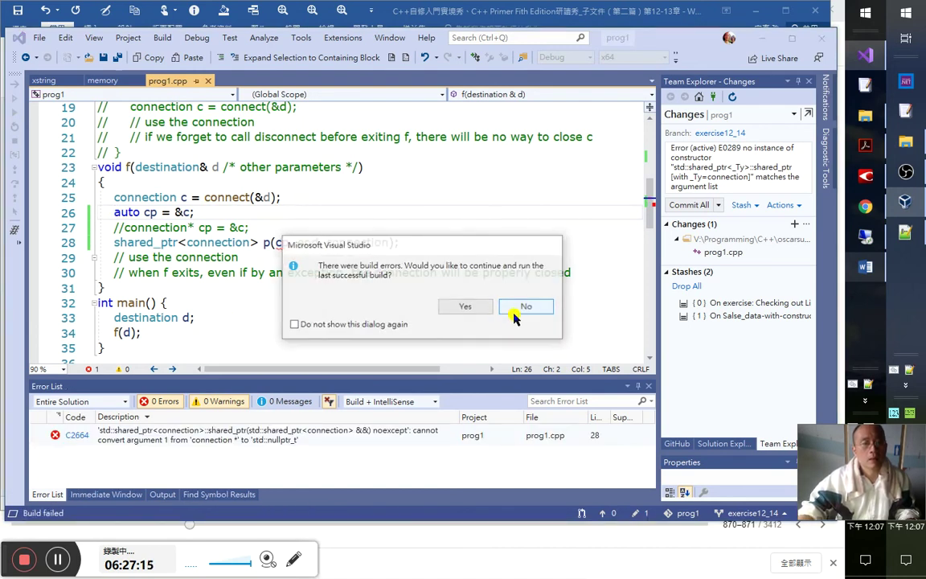
left_click(519, 309)
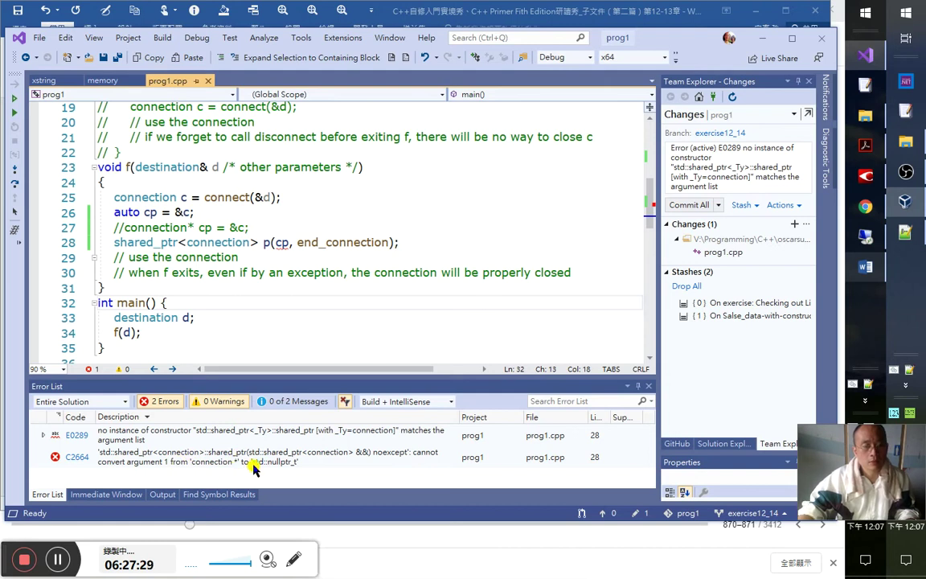
- Move the caret to the end of the auto cp line in f()
left_click(204, 272)
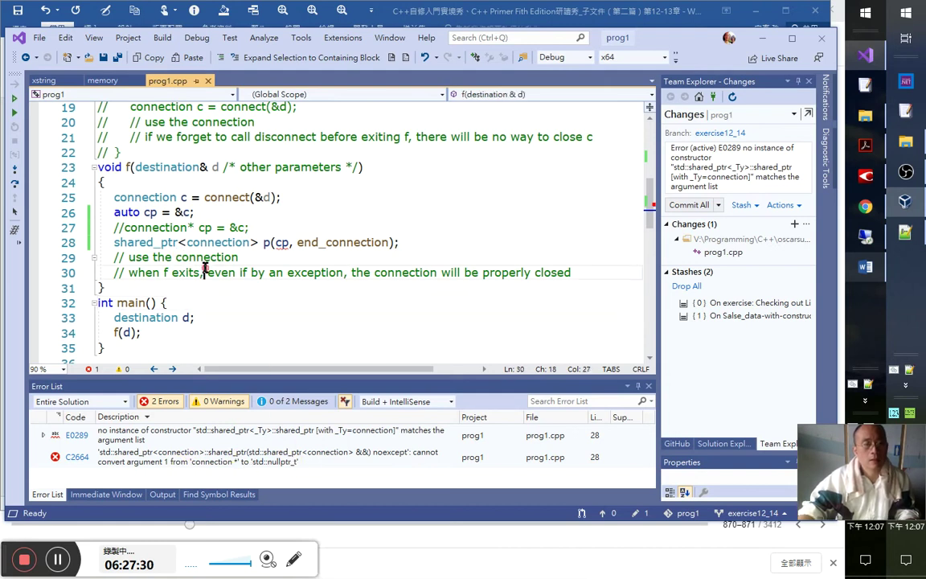
left_click(235, 242)
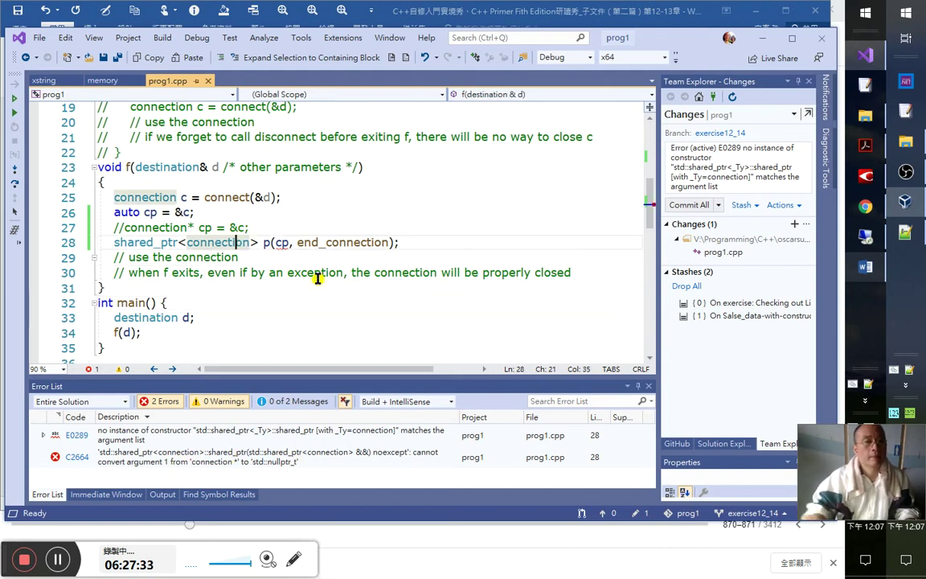
key("Up")
key("Up")
- Comment out the auto cp = &c; declaration
key("shift+Home")
key("BackSpace")
key("Up")
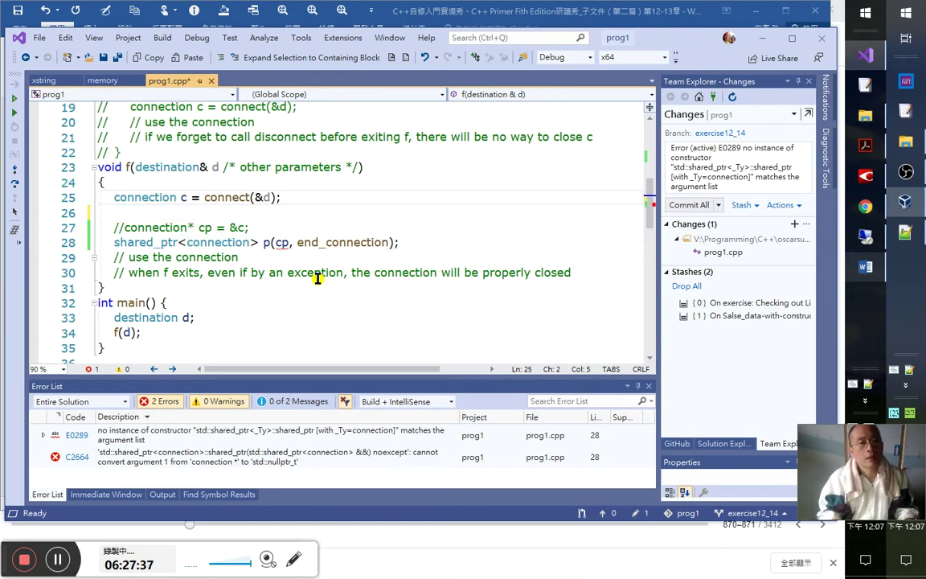
key("ctrl+z")
type("??")
key("shift+Home")
type("//")
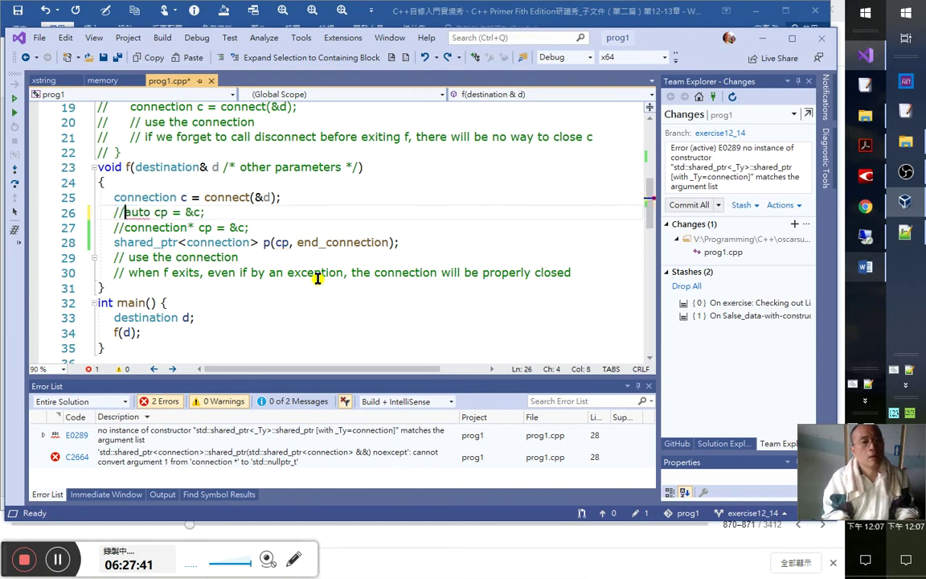
- Duplicate the shared_ptr line, comment the original, and move the active copy above
key("Down")
key("Down")
key("ctrl+d")
key("Home")
key("Up")
type("//")
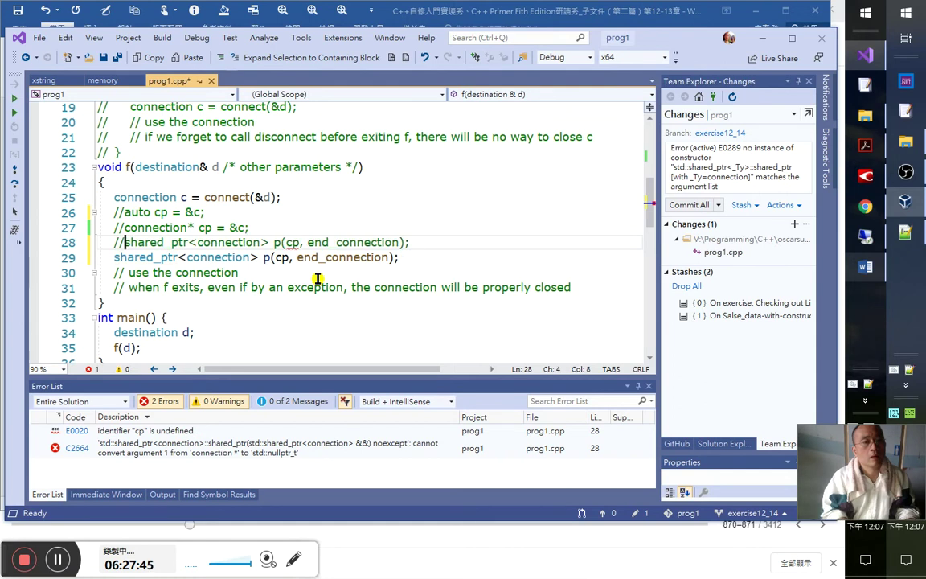
key("Down")
key("alt+Up")
key("alt+Up")
key("alt+Up")
key("Down")
key("Down")
key("Down")
- Change cp to &c in the new shared_ptr line and rebuild
key("Down")
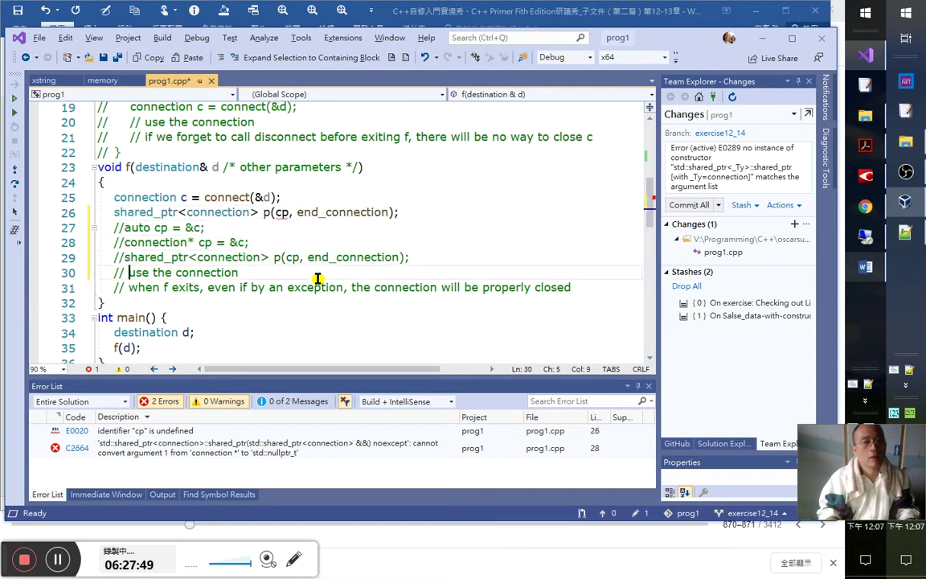
left_click(274, 200)
key("Down")
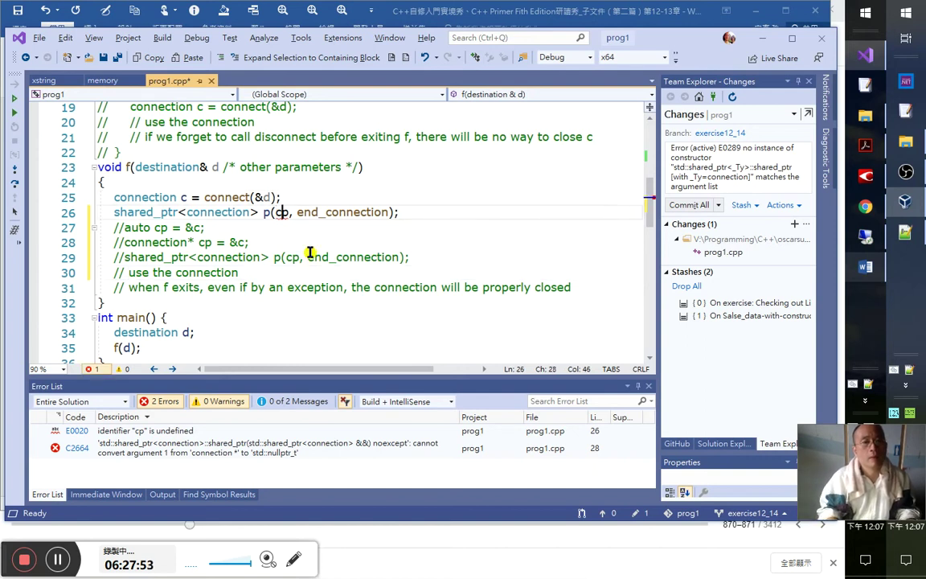
key("Delete")
type("^")
key("BackSpace")
type("&")
key("Down")
key("Down")
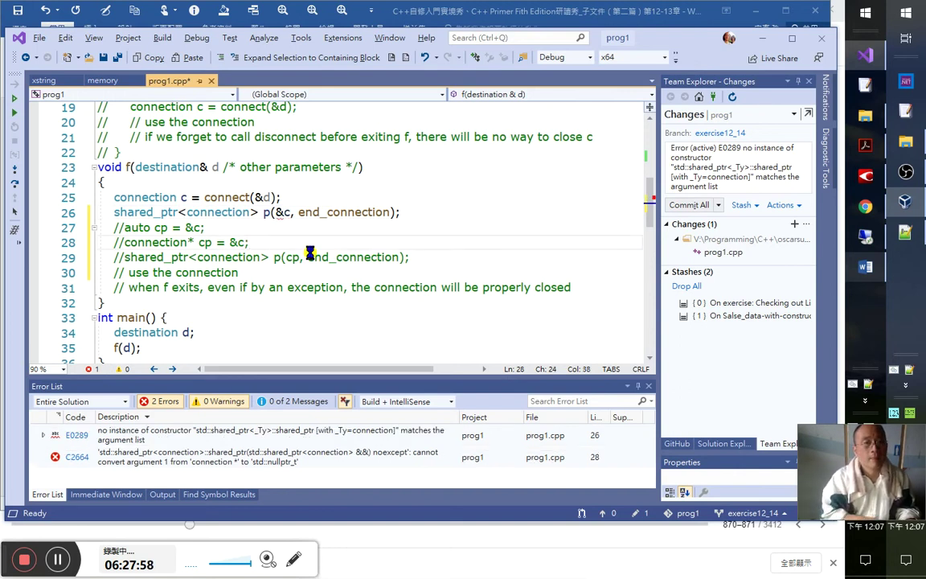
key("ctrl+F5")
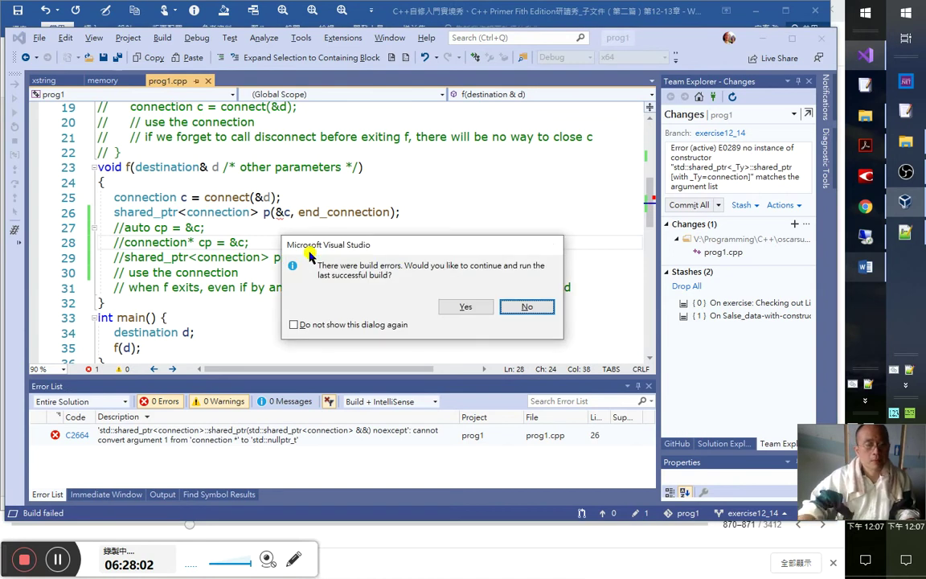
- Replace the commit message with the copied C2664 error text
key("Return")
left_click(250, 464)
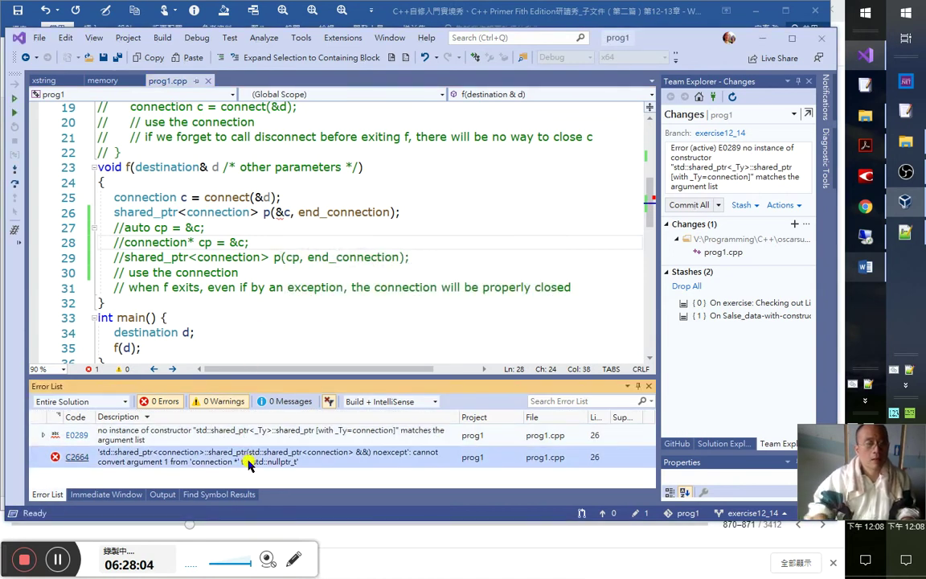
triple_click(741, 167)
key("ctrl+v")
key("ctrl+Home")
- Remove the column-header line and file path from the commit message
left_click(741, 167, "shift")
key("shift+Down")
key("shift+Down")
key("shift+Down")
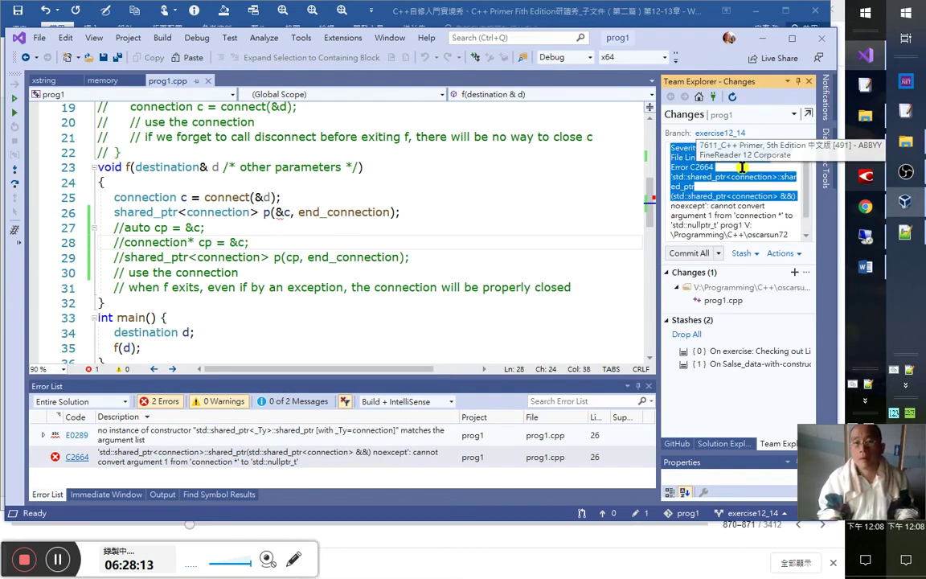
key("shift+Up")
key("shift+Up")
key("shift+Up")
key("shift+Up")
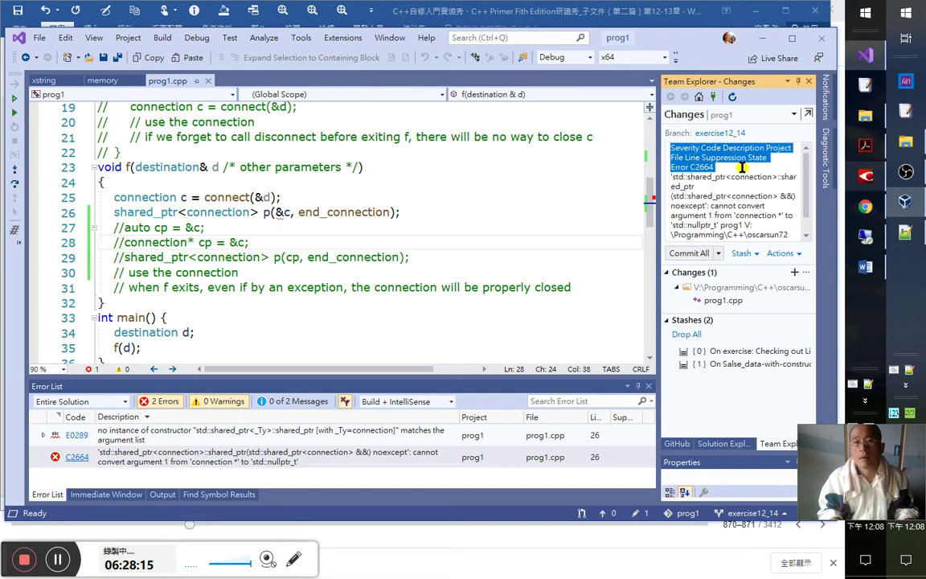
key("Delete")
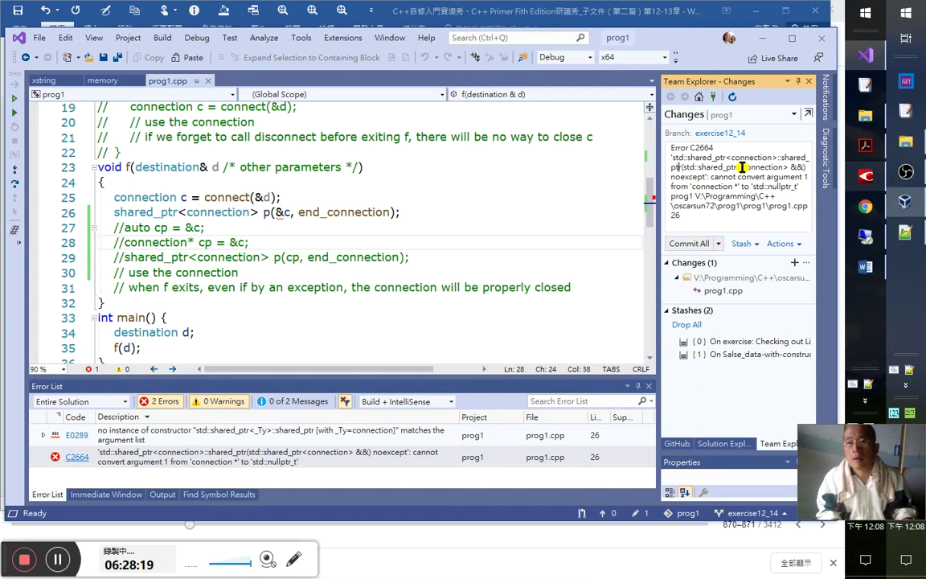
key("Right")
key("Right")
key("Right")
key("Right")
key("Right")
key("Right")
key("Right")
key("Right")
key("Right")
key("Right")
key("Right")
key("Right")
key("Right")
key("Right")
key("Right")
key("Right")
key("Right")
key("Right")
key("Right")
key("Right")
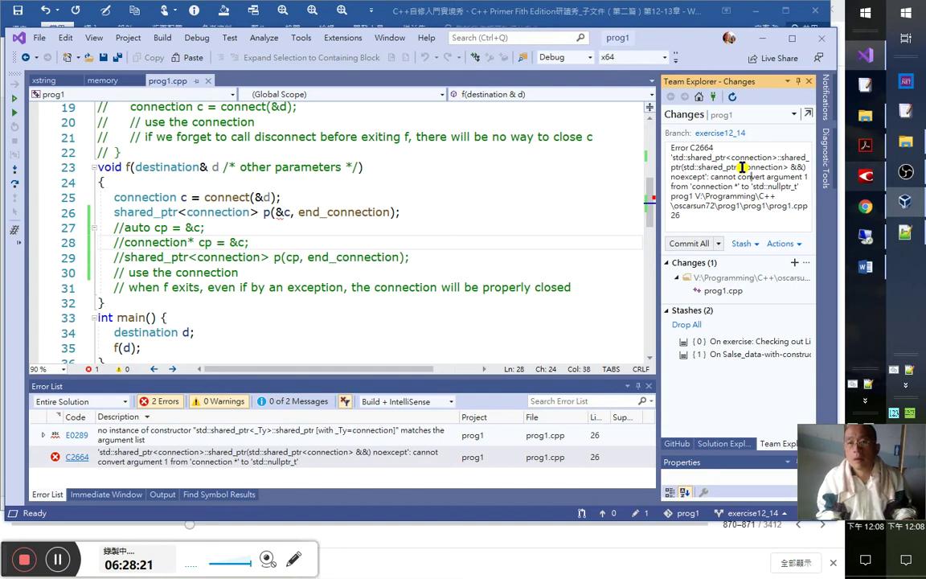
key("Right")
key("Right")
key("Right")
key("Right")
key("Right")
key("Right")
key("Right")
key("Right")
key("Right")
key("Right")
key("Right")
key("Right")
key("Right")
key("Right")
key("Right")
key("Right")
key("Right")
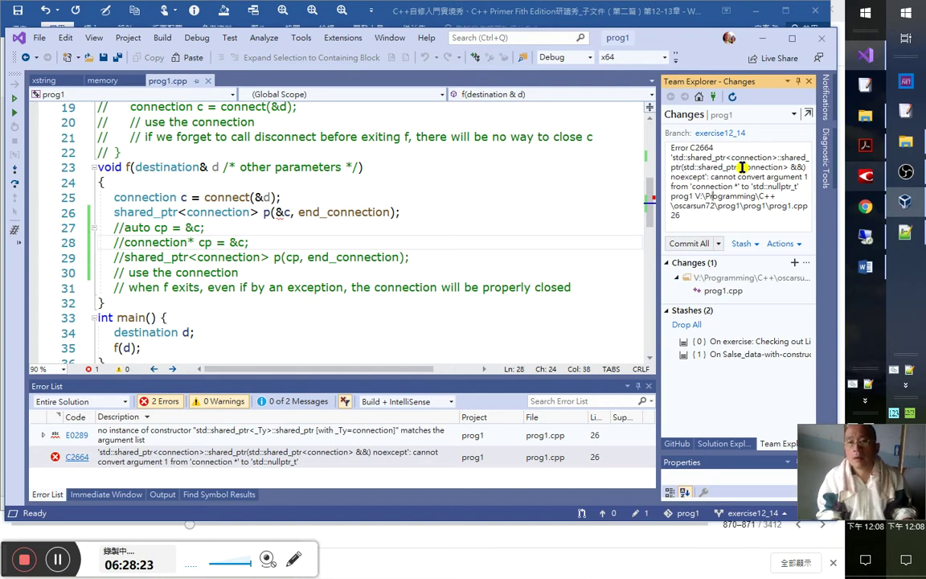
key("shift+ctrl+End")
key("BackSpace")
key("BackSpace")
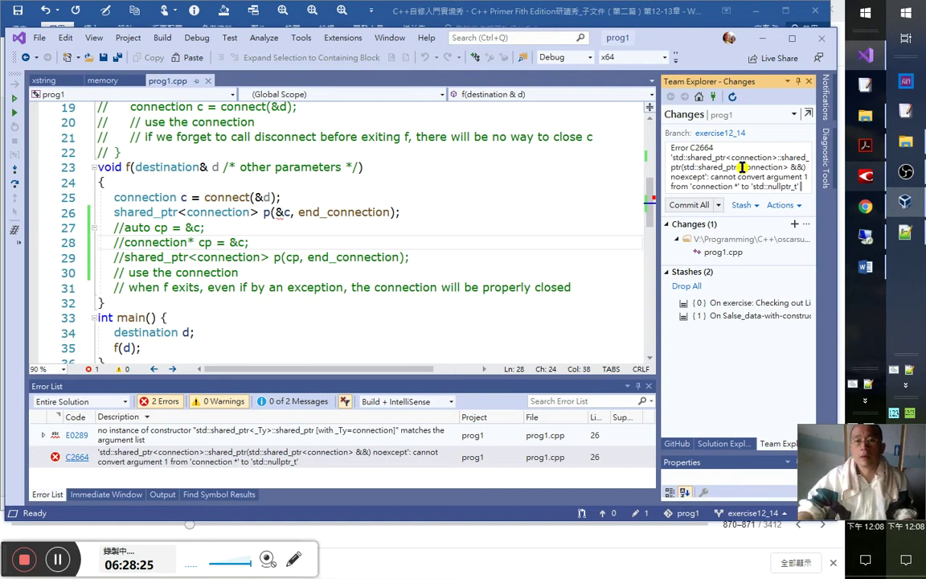
- Commit all changes and push the branch
left_click(718, 205)
left_click(733, 233)
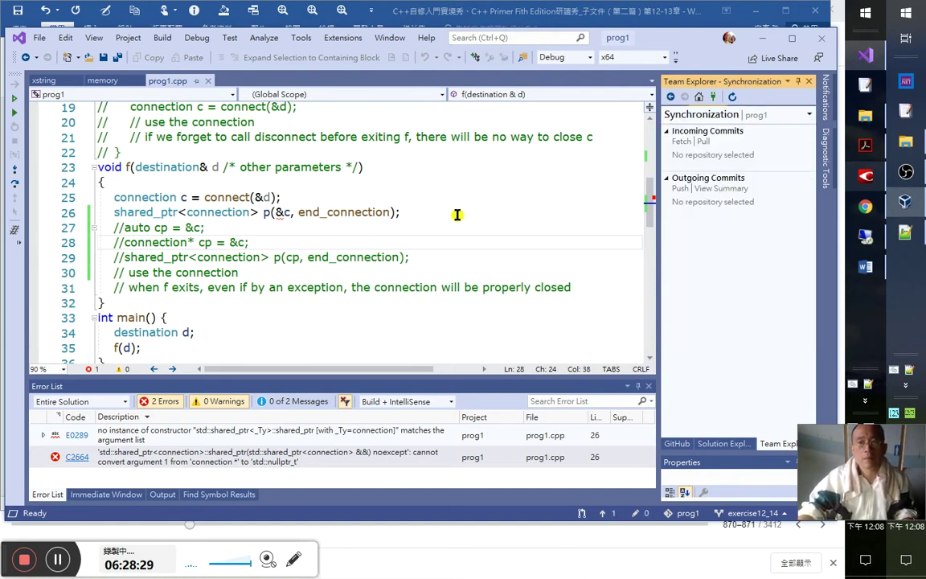
key("alt+Tab")
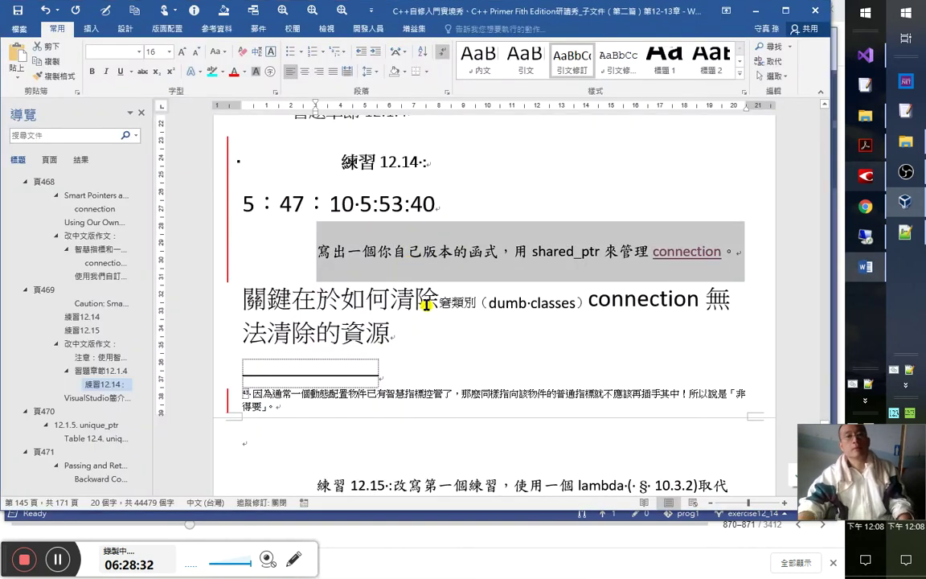
- Split '練習 12.15' onto its own line and format it as Heading 2
left_click(426, 304)
scroll(417, 300, "down", 2)
left_click(410, 418)
key("Left")
key("Return")
key("ctrl+alt+2")
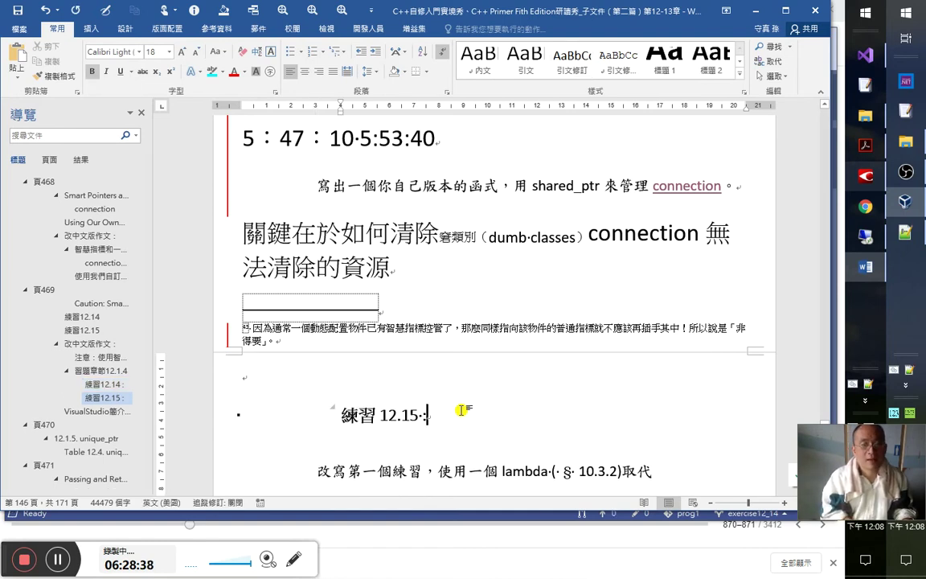
- Switch to the C++ Primer book in Google Play Books at Exercises 12.14–12.15
key("Down")
key("Left")
key("Left")
key("Left")
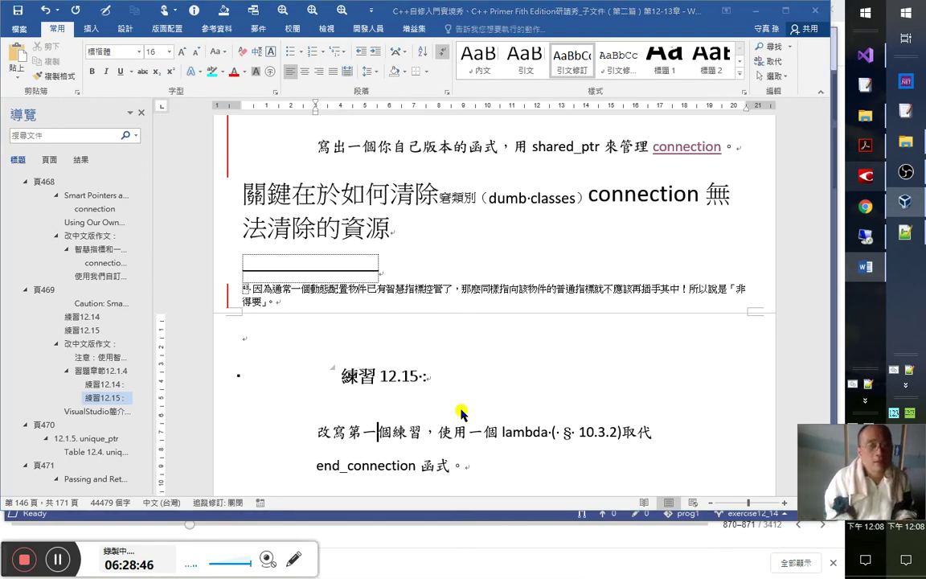
key("alt+Tab")
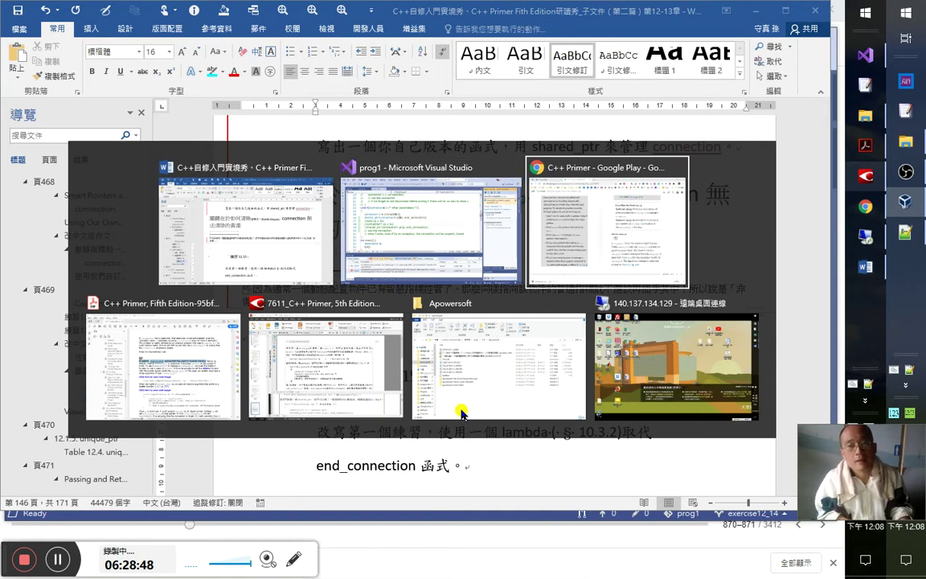
key("alt+Tab")
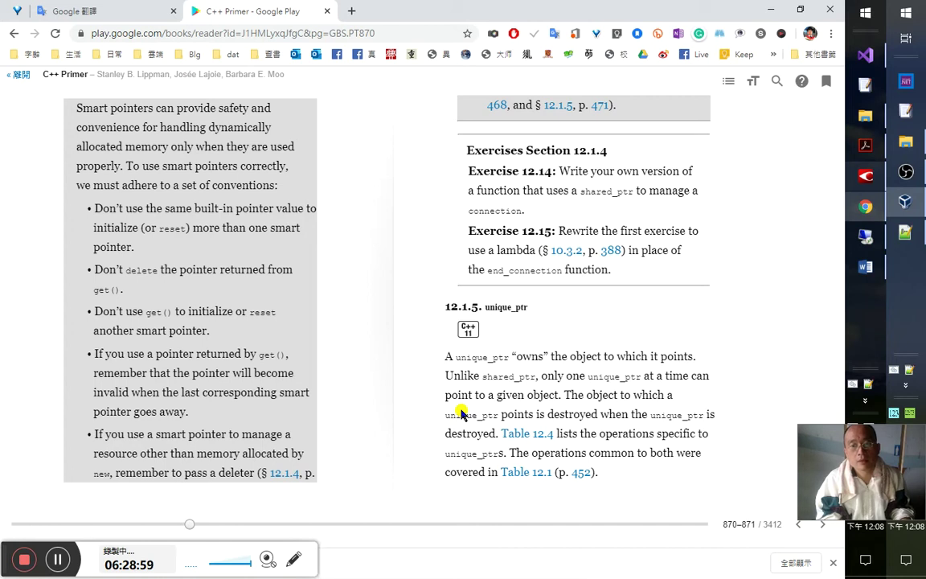
- Return to the Word notes document at the 練習 12.15 section
key("alt+Tab")
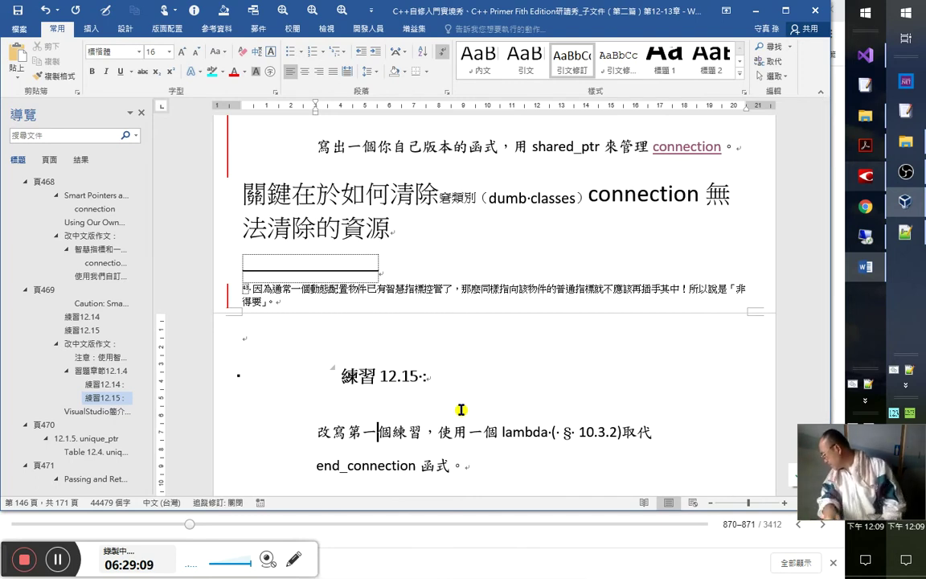
- Add '，頁 388' after 10.3.2 and insert 這次 before 使用 in the 練習 12.15 sentence
key("Left")
key("Left")
key("Left")
type(",")
key("alt+shift")
key("BackSpace")
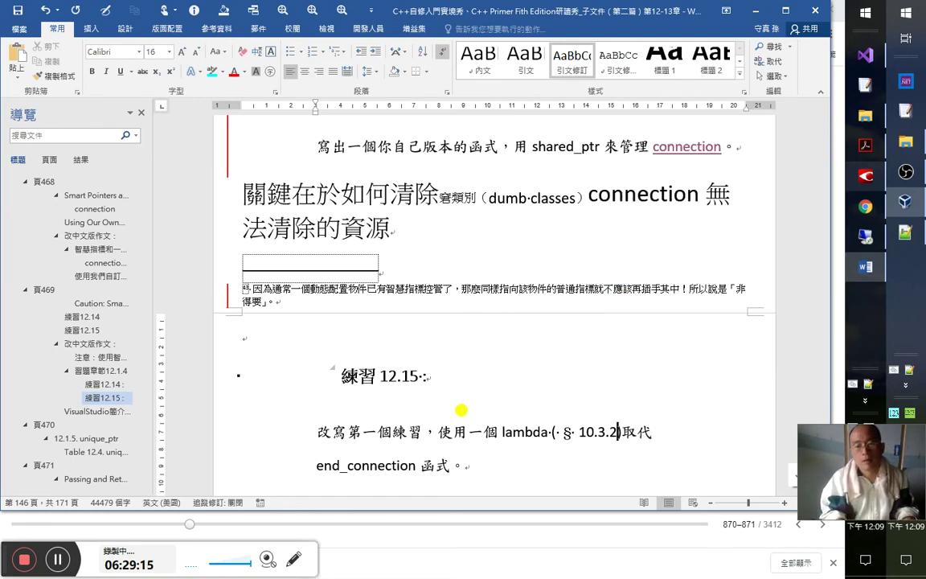
type("，頁")
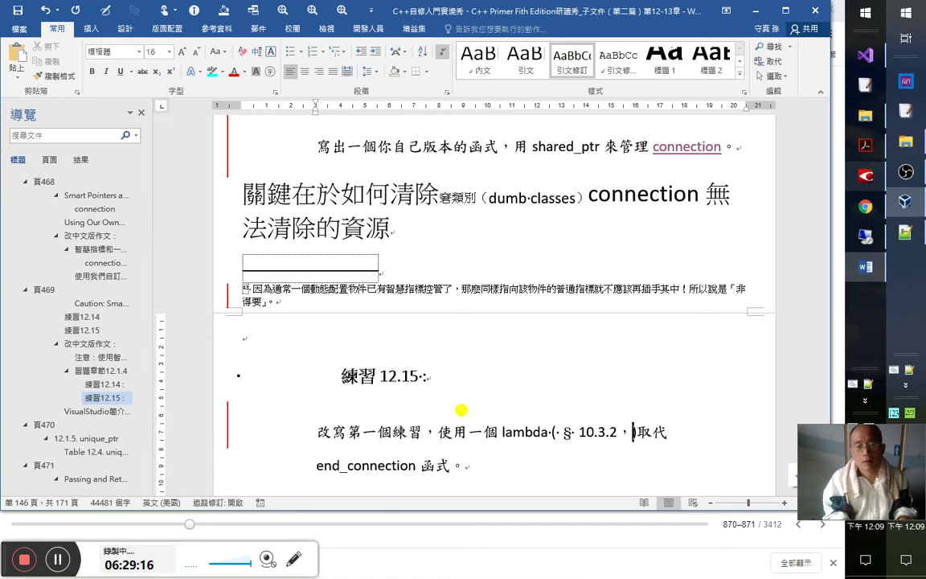
type(" 388")
key("Home")
key("Right")
key("Right")
key("Right")
key("Right")
key("Right")
key("Right")
key("Right")
key("Right")
key("Right")
key("Right")
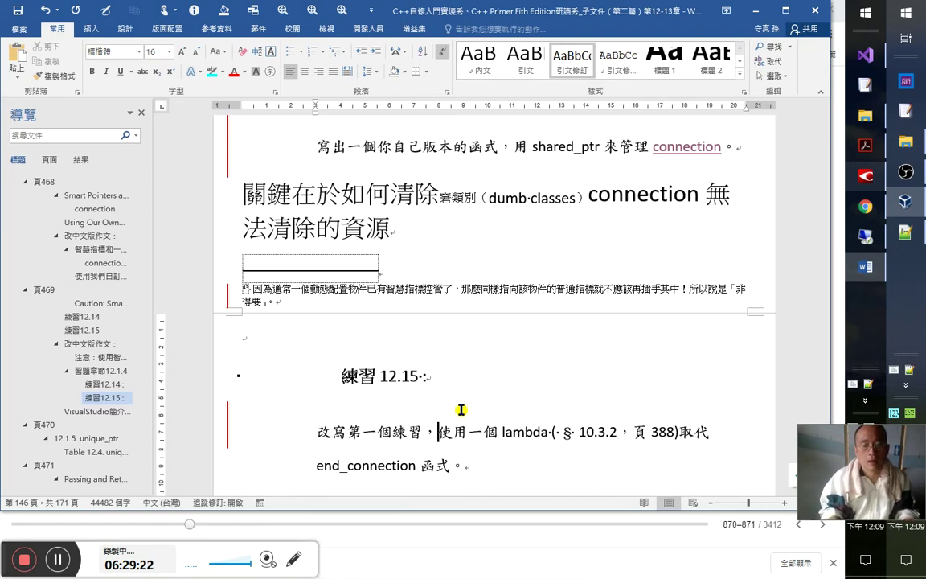
key("Left")
key("Left")
key("Left")
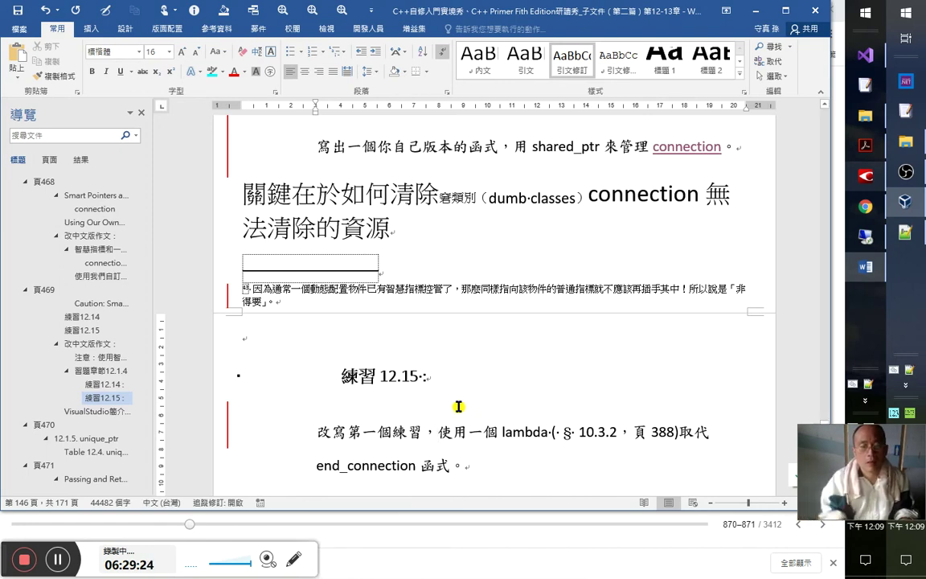
type("這次")
- Remove 一個 before lambda, insert 來 before 取代 after checking the book, and save the notes
key("Right")
key("Delete")
key("Delete")
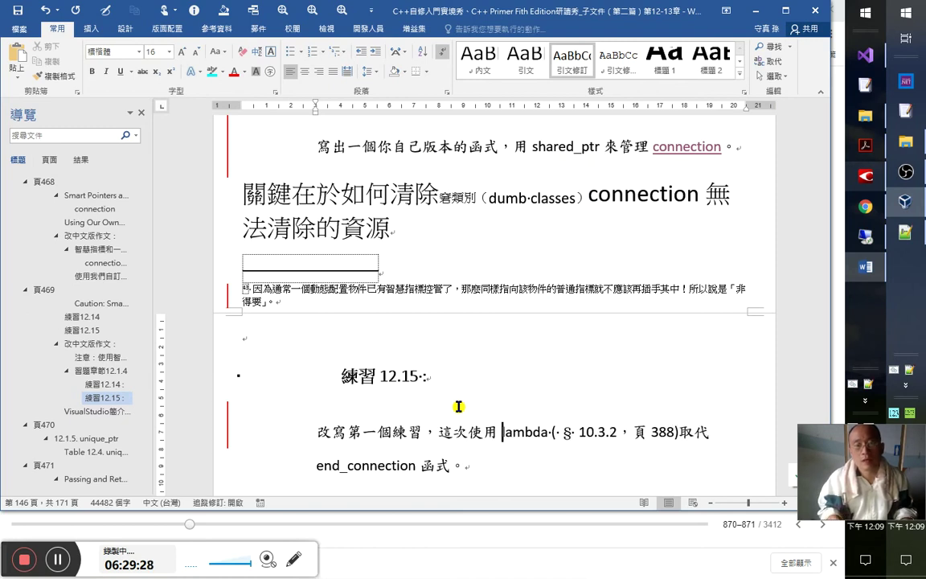
key("alt+Tab")
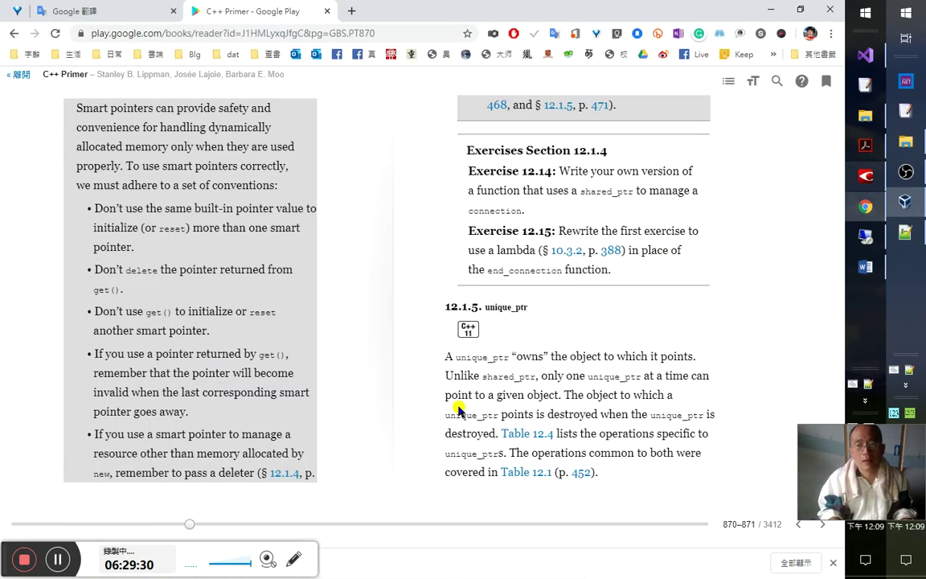
key("alt+Tab")
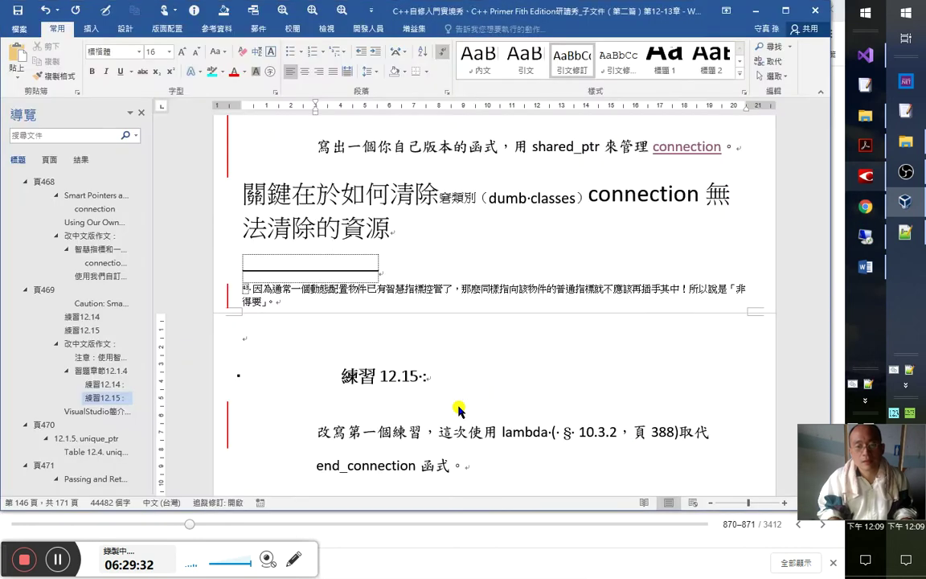
key("Right")
key("Right")
key("Right")
key("Right")
key("Right")
key("Right")
key("Right")
key("Right")
key("Right")
key("Right")
key("Right")
key("Right")
key("Right")
key("Right")
key("Right")
key("Right")
key("Right")
key("Right")
key("Right")
key("Right")
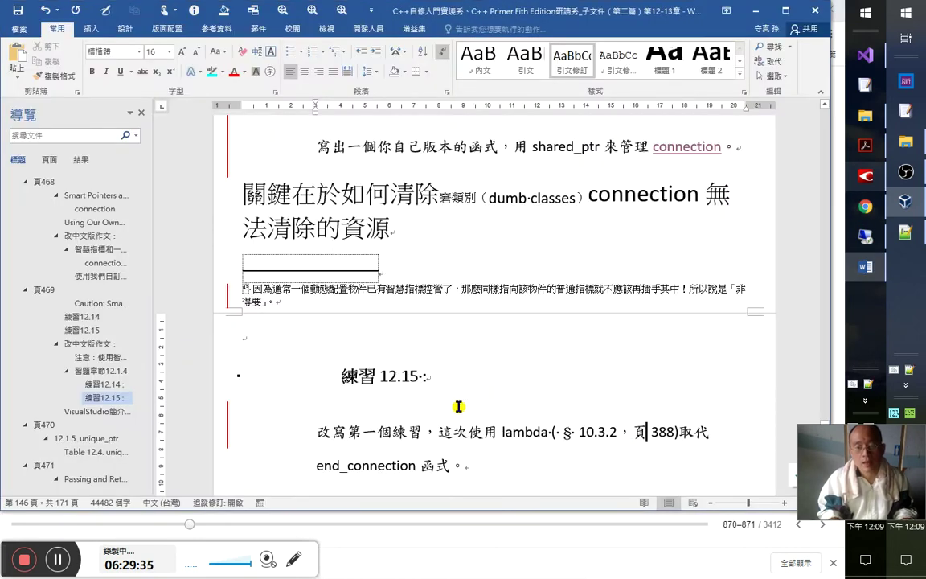
key("Left")
key("Left")
type("來")
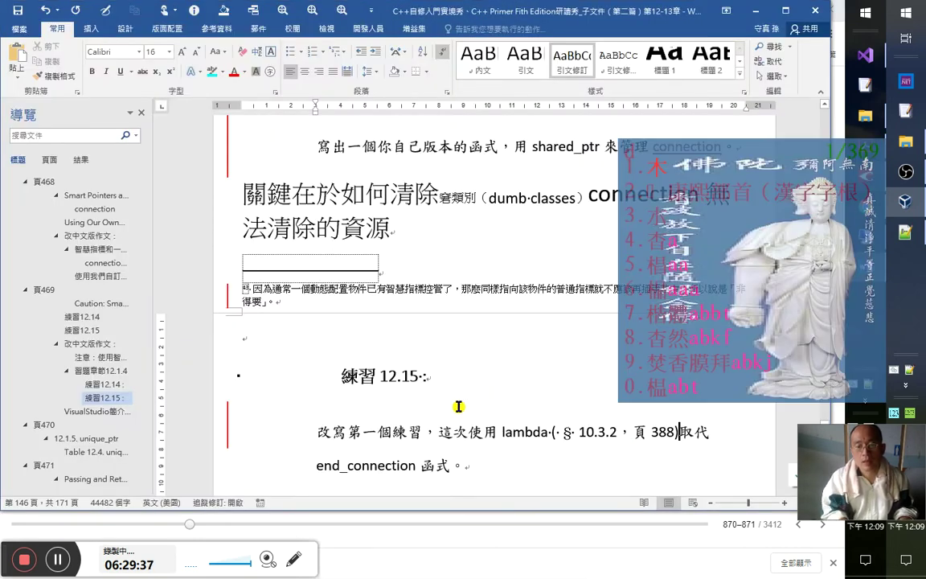
key("Right")
key("Right")
key("Right")
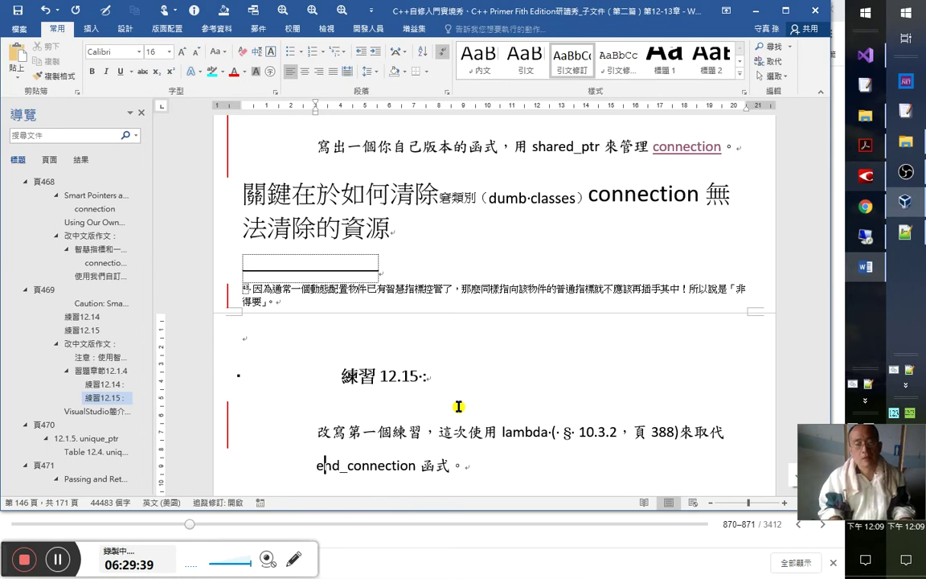
key("ctrl+s")
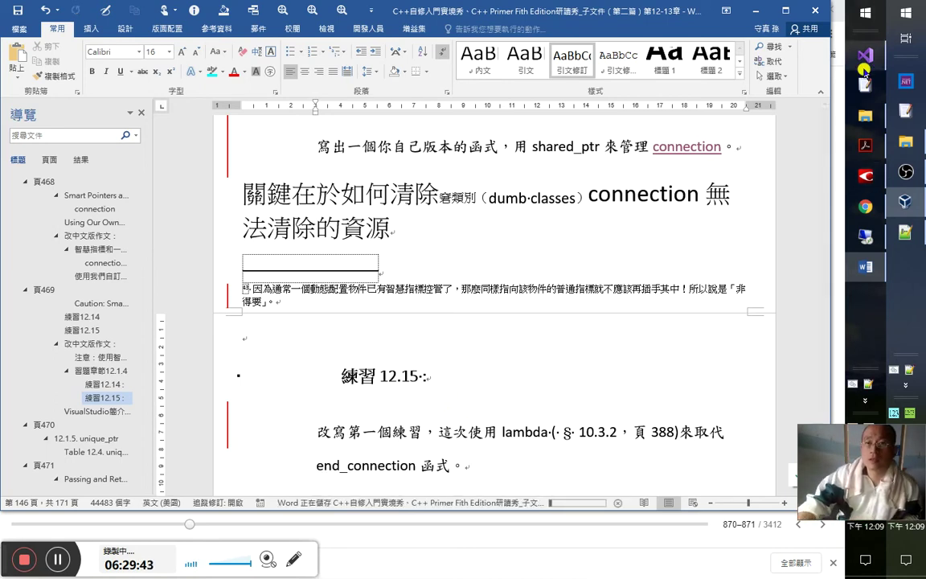
key("alt+Tab")
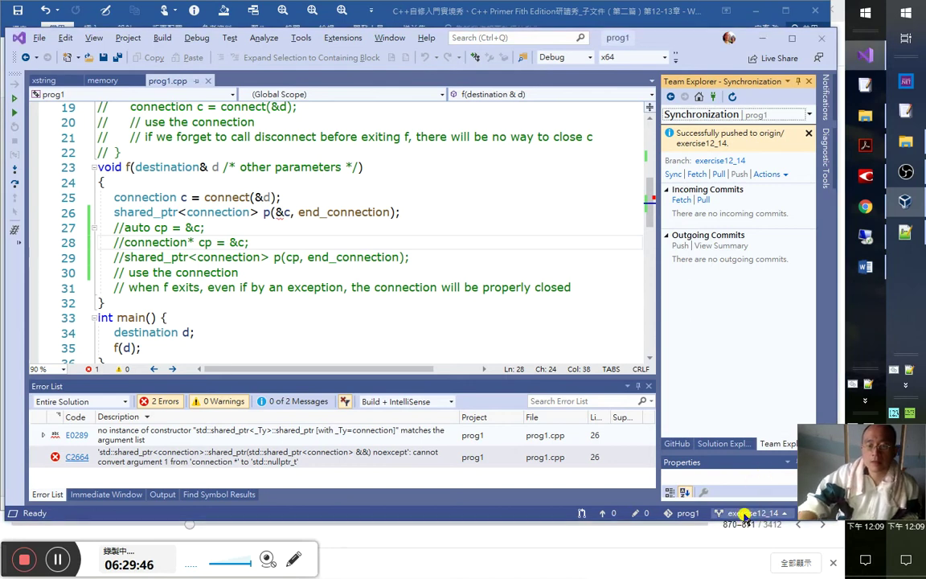
- Check out exercise12_15, then add a 6：29：00 timestamp line under 練習 12.15 in Word
left_click(747, 514)
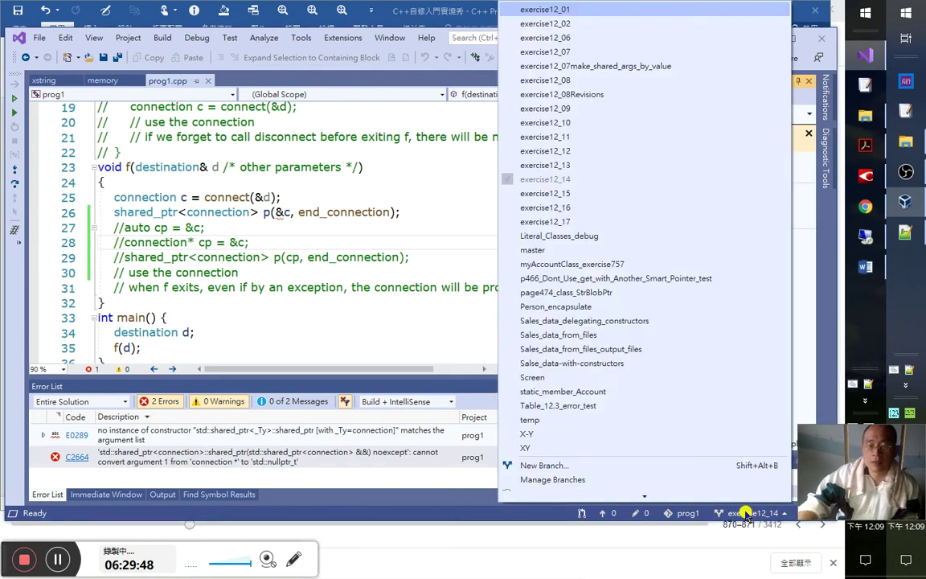
left_click(574, 196)
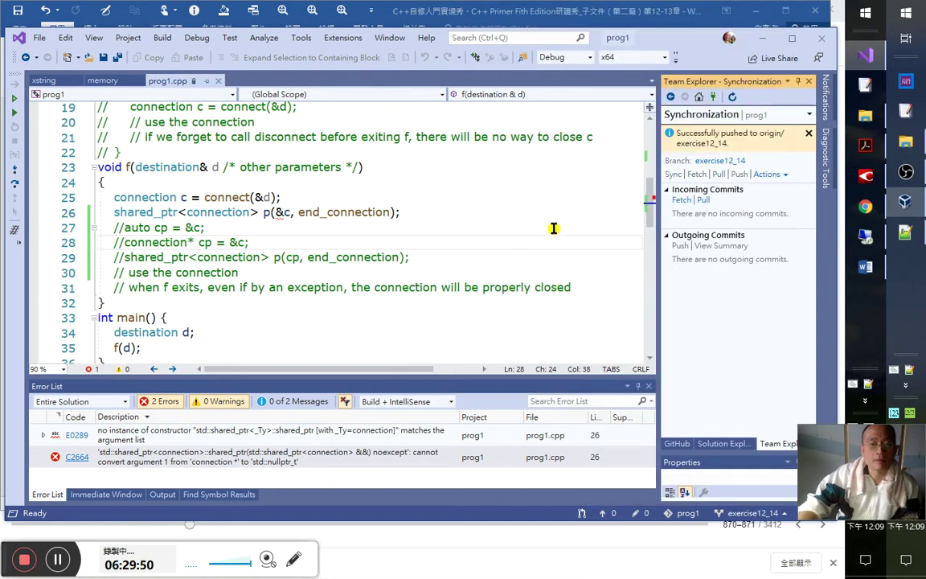
key("alt+Tab")
left_click(553, 229)
left_click(477, 386)
key("Return")
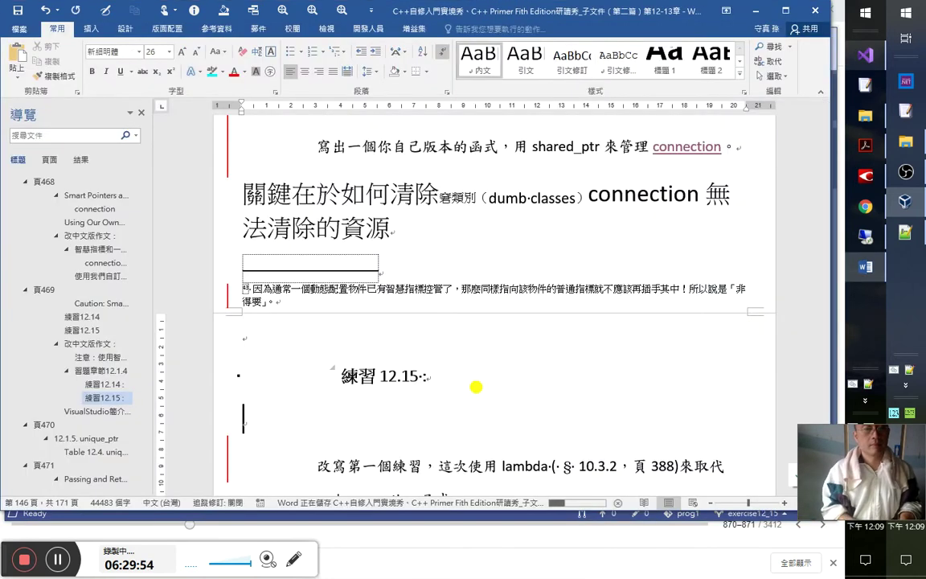
type("6：29：00")
key("Down")
key("Down")
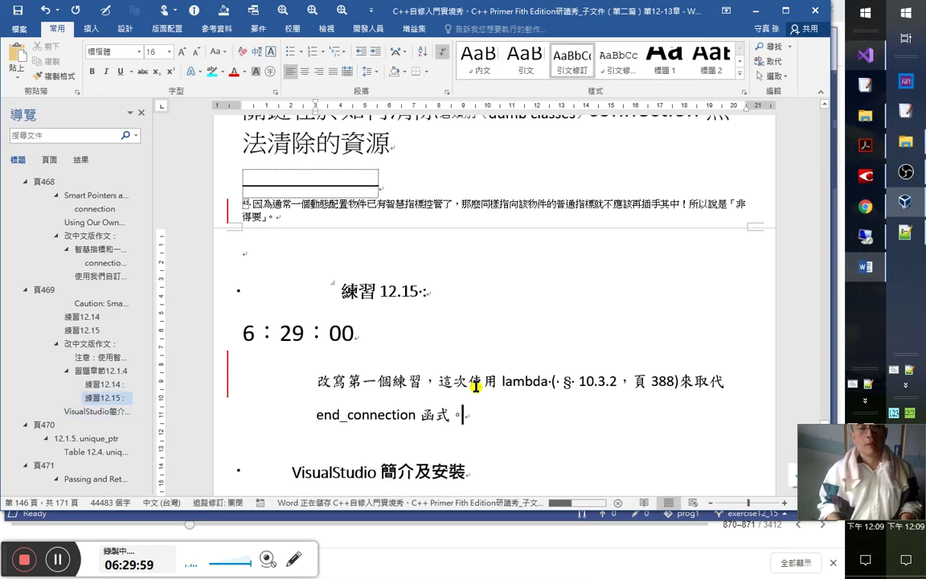
key("End")
key("Return")
- Check out the exercise12_14 branch again in Visual Studio
key("alt+Tab")
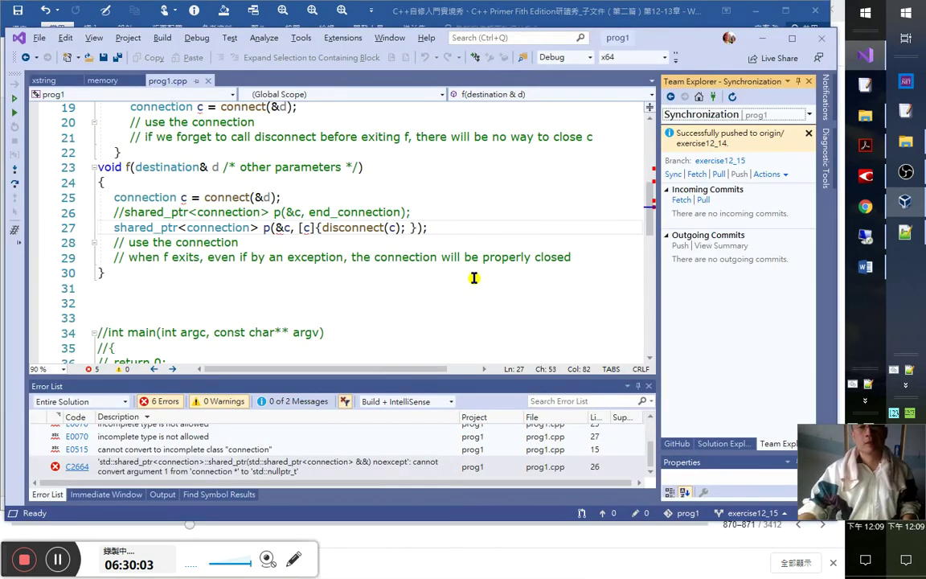
left_click(757, 516)
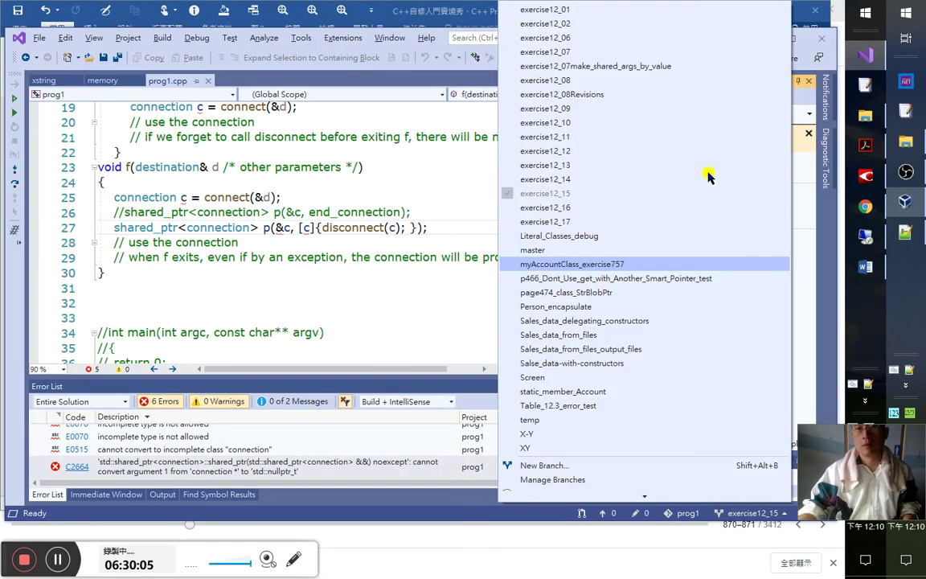
left_click(591, 178)
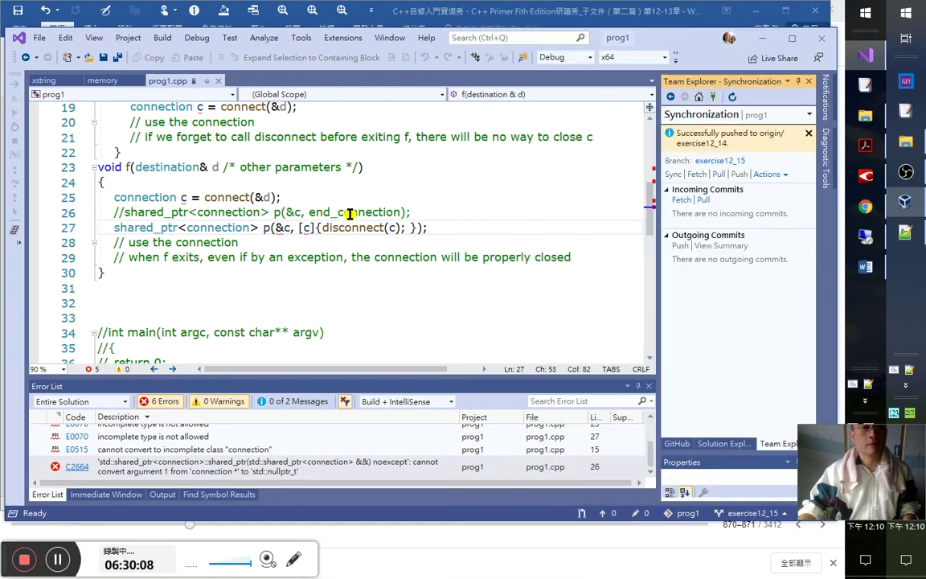
key("alt+Tab")
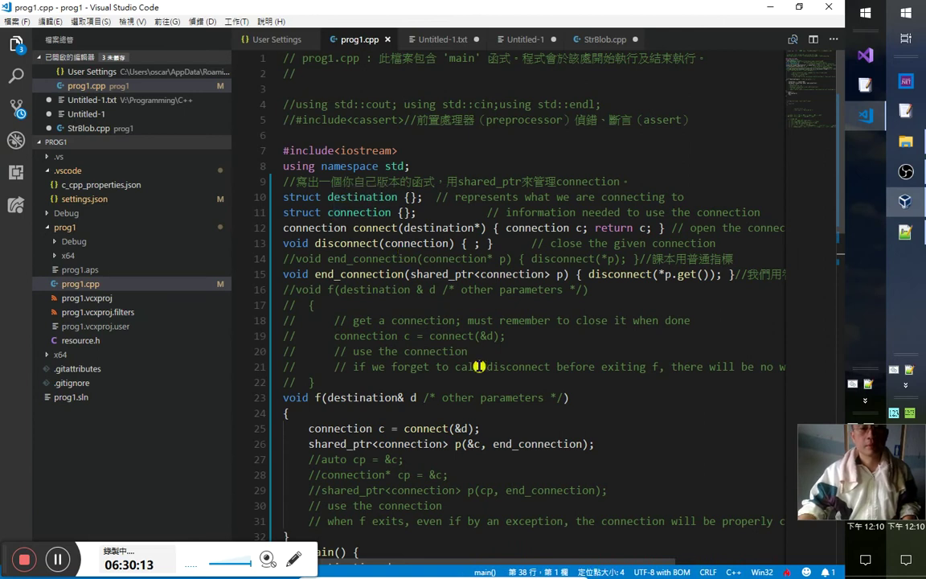
- In VS Code, inspect shared_ptr<connection> p(&c, end_connection), selecting the end_connection deleter and the (&c argument
scroll(432, 328, "down", 1)
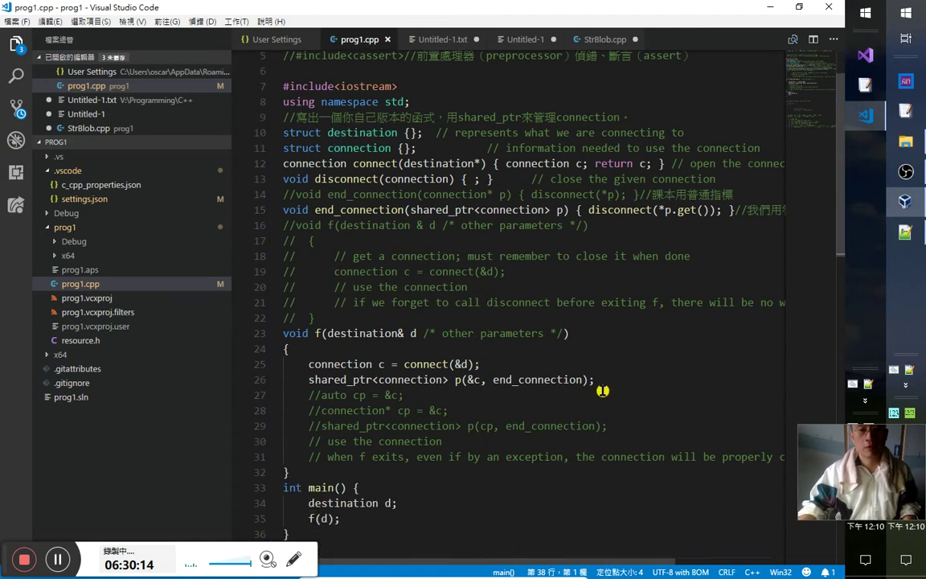
scroll(370, 412, "up", 2)
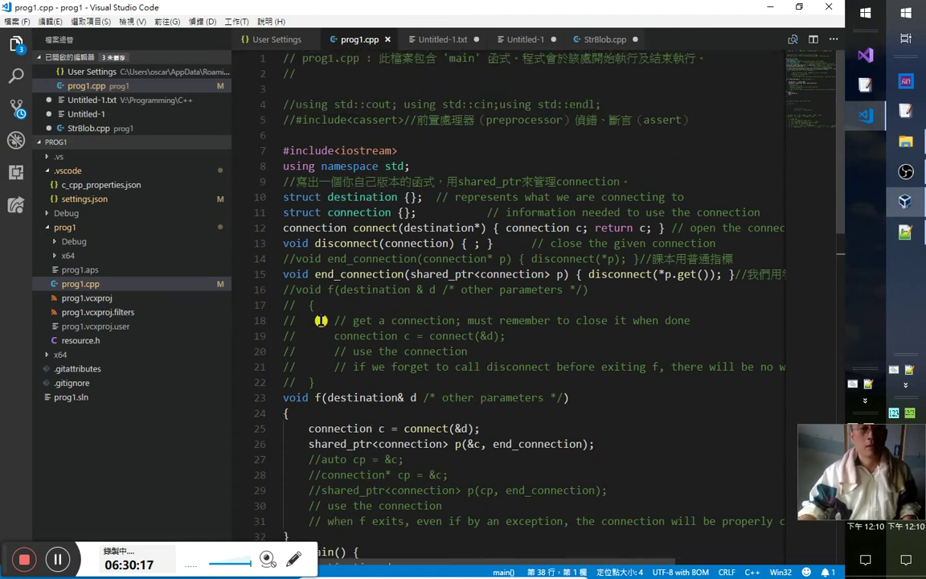
left_click(413, 274)
key("Right")
key("Right")
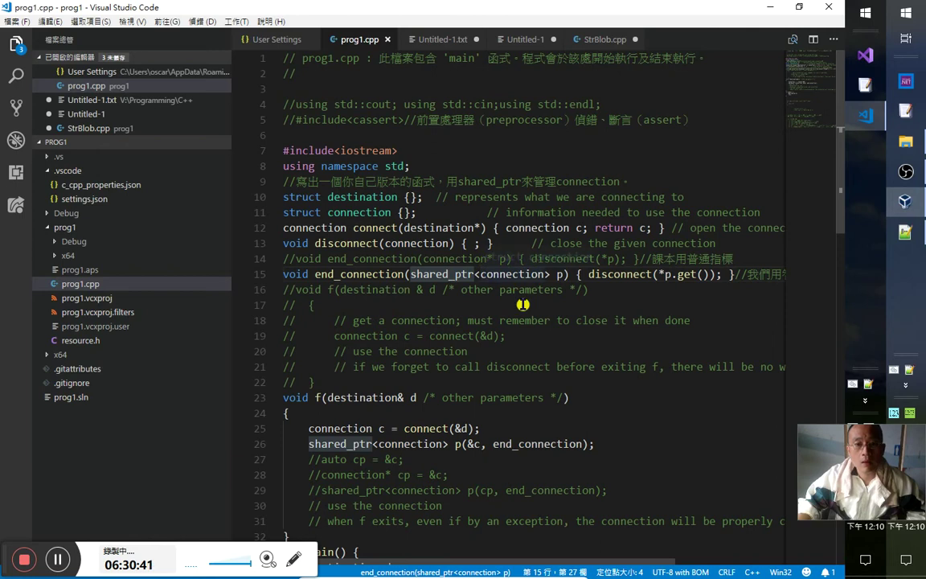
double_click(503, 275)
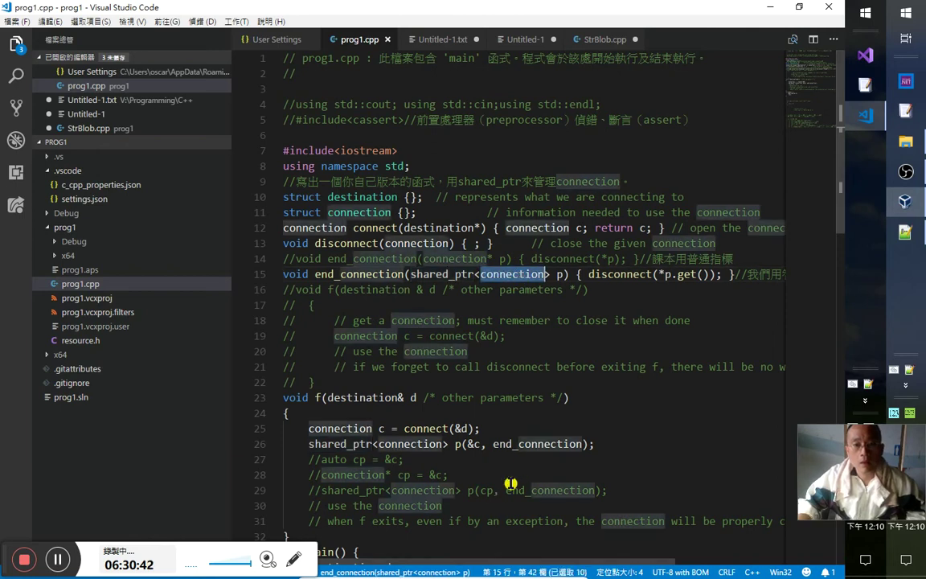
left_click(479, 445)
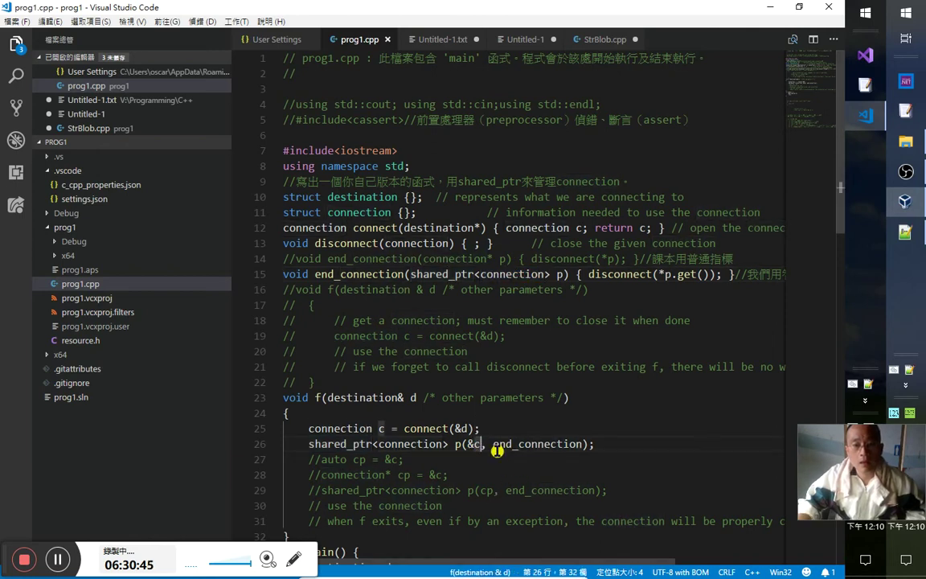
left_click_drag(490, 444, 584, 444)
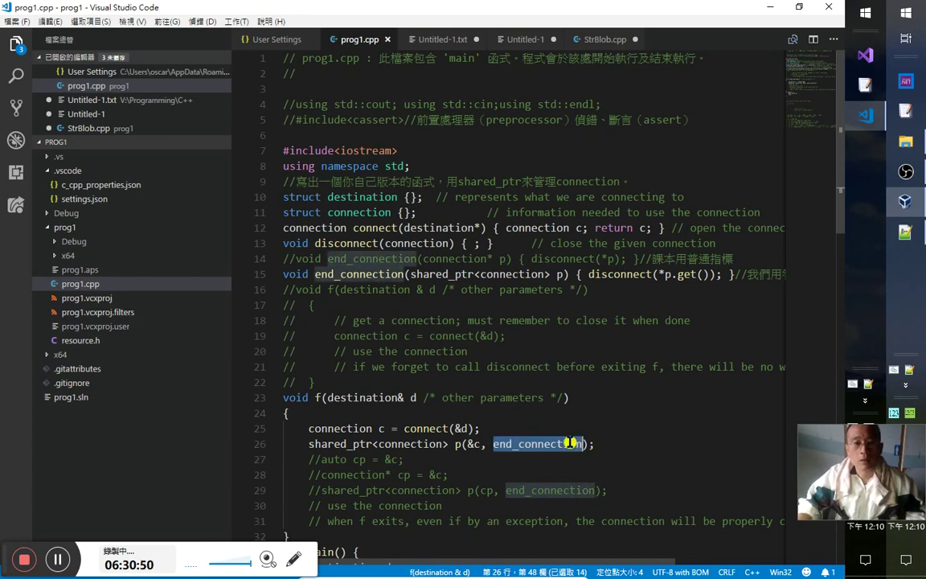
left_click(565, 274)
left_click_drag(566, 274, 572, 274)
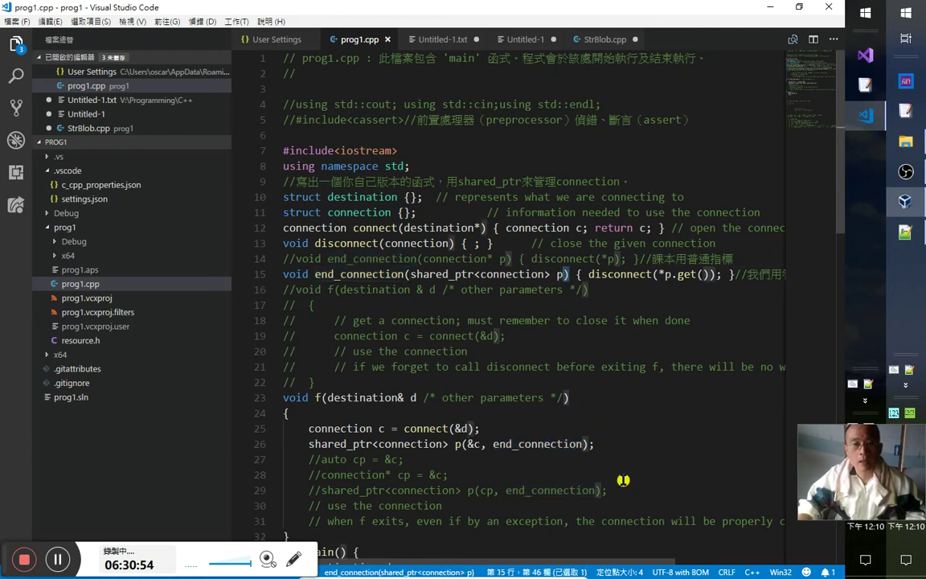
left_click(474, 445)
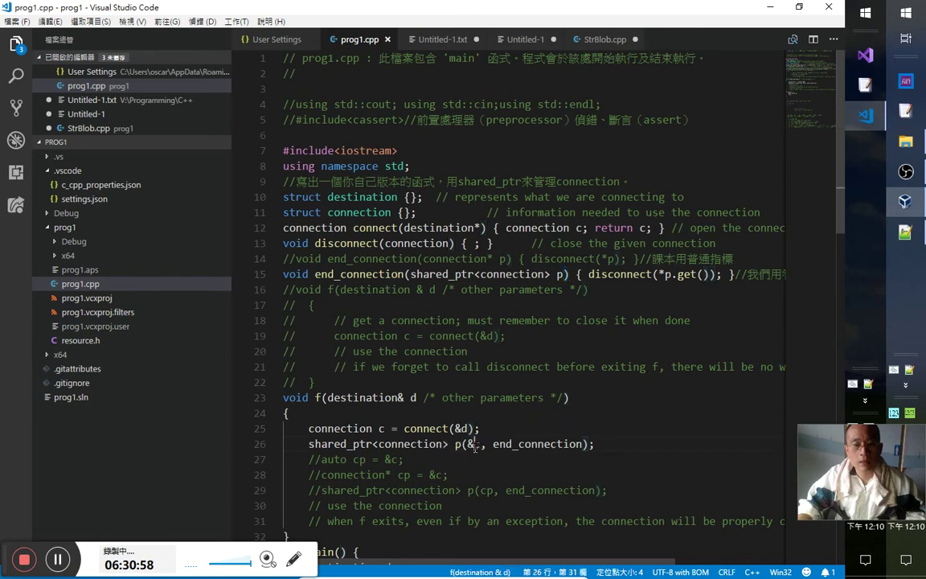
left_click_drag(481, 444, 463, 444)
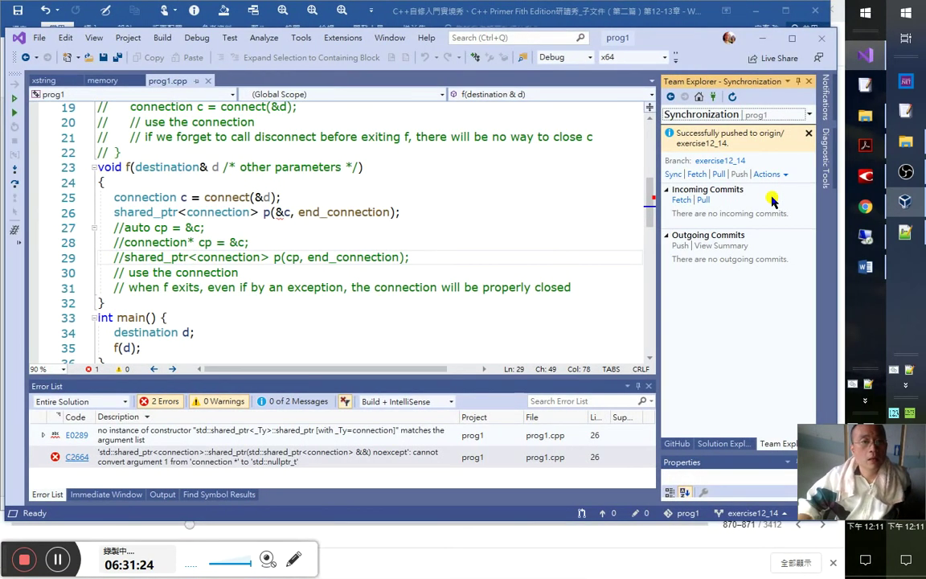
- Move the Chinese exercise comment from line 9 down to line 13 with Alt+Down
left_click(413, 269)
scroll(415, 274, "up", 6)
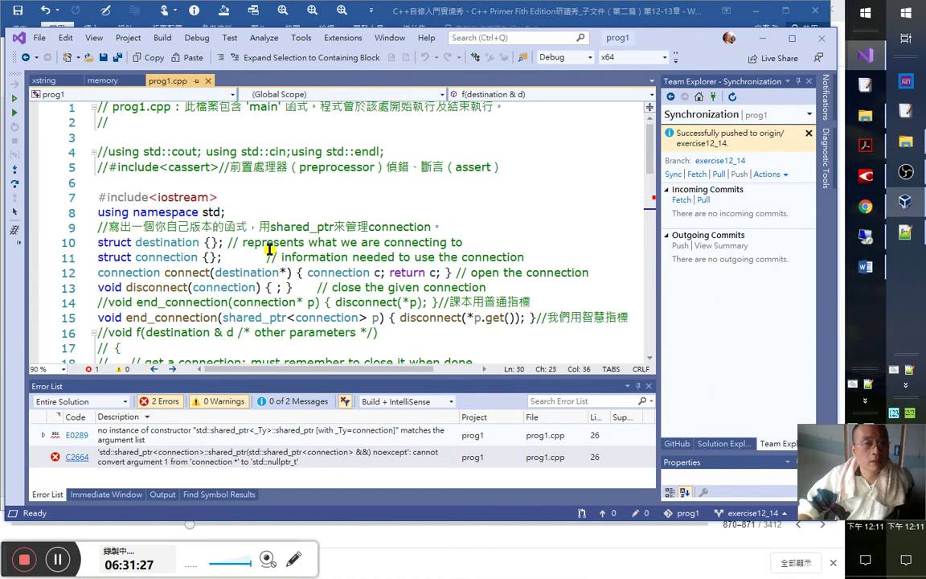
left_click(246, 273)
left_click(308, 272)
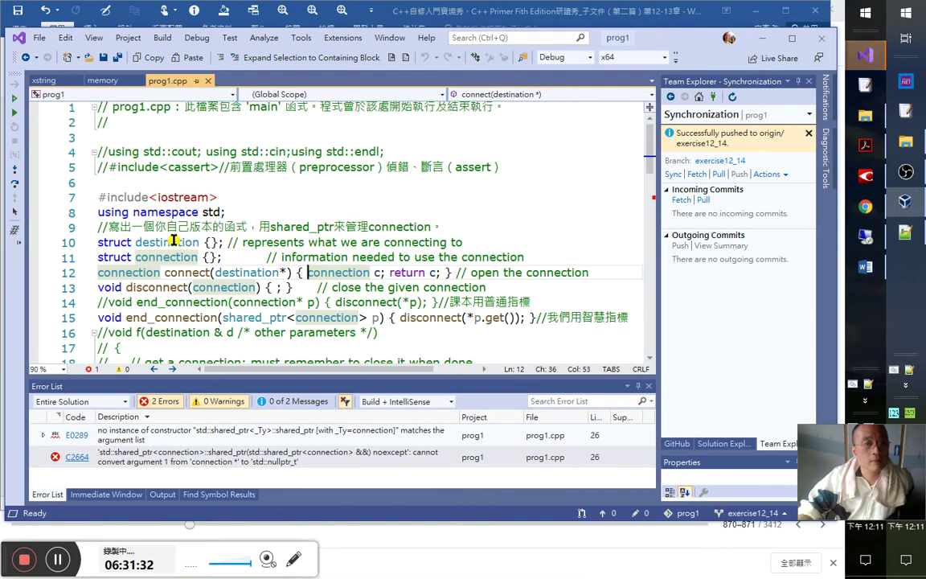
triple_click(119, 226)
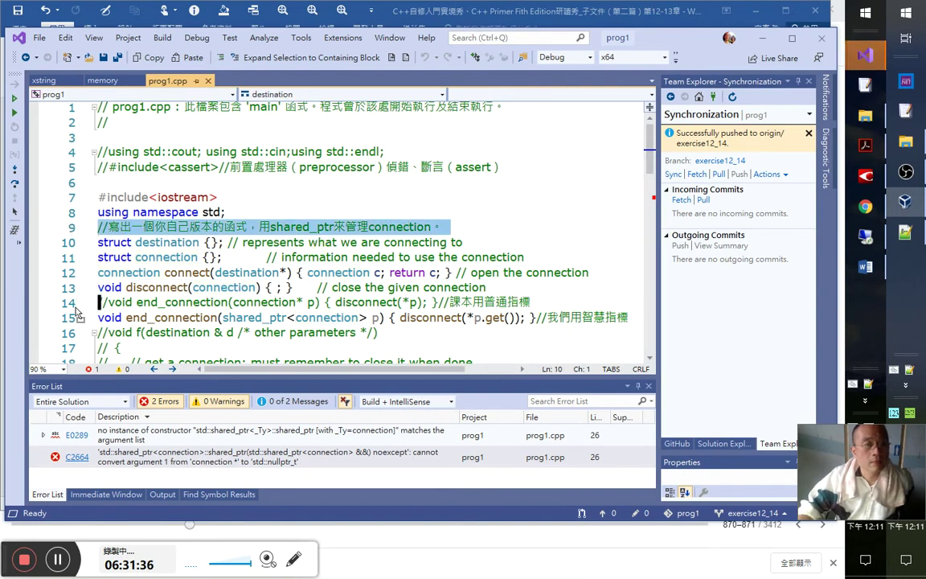
key("alt+Down")
key("alt+Down")
key("alt+Down")
key("alt+Down")
- Uncomment the raw connection* end_connection and comment out its shared_ptr version
left_click(166, 287)
left_click(244, 302)
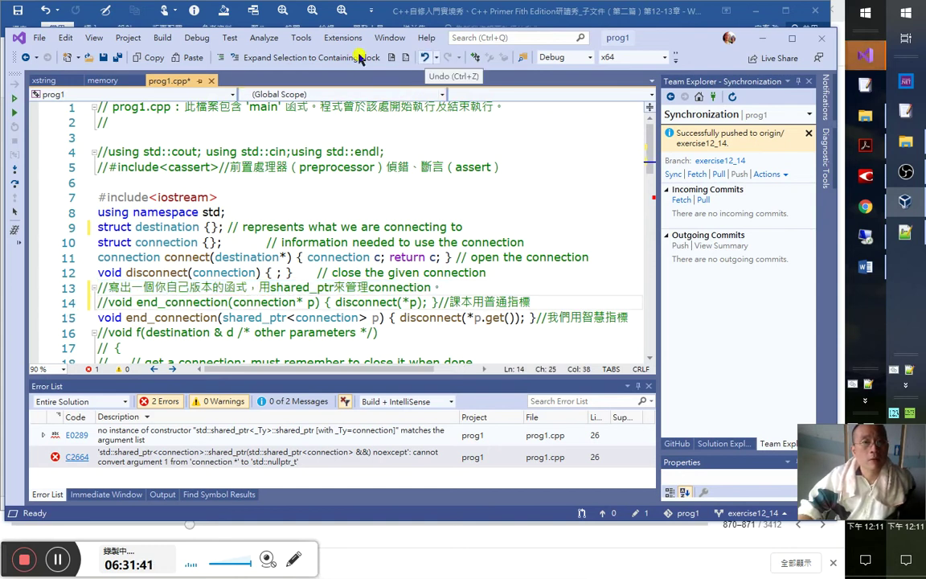
key("ctrl+k")
key("ctrl+u")
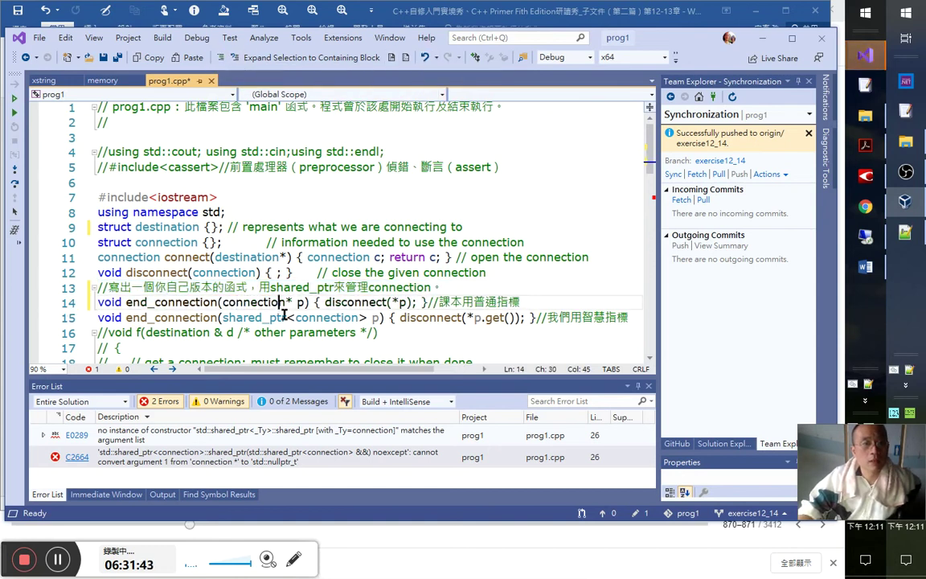
left_click(284, 317)
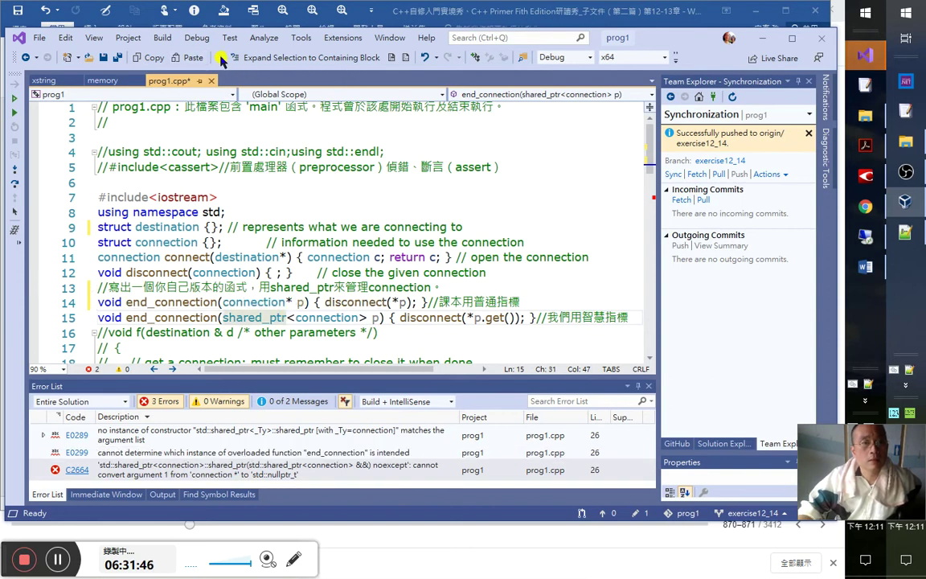
key("ctrl+k")
key("ctrl+c")
scroll(353, 317, "down", 5)
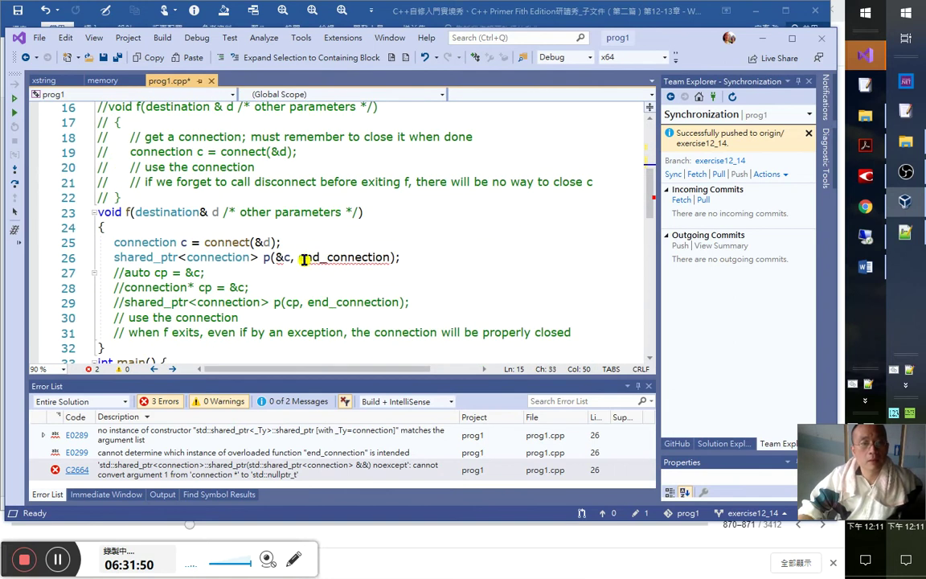
mouse_move(306, 259)
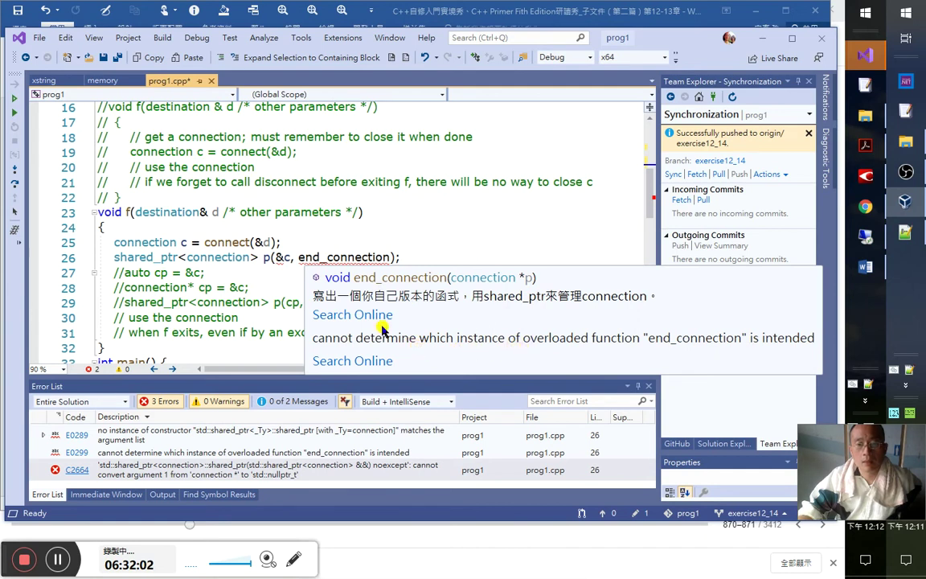
- Review end_connection's signature and the p(&c, end_connection) call, then save, build and start stepping
left_click(193, 255)
scroll(222, 275, "up", 4)
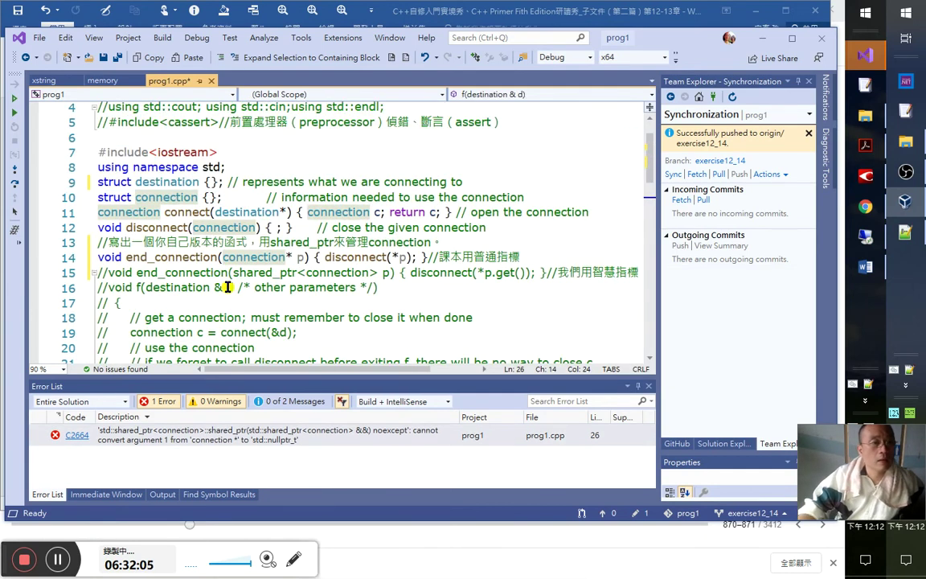
left_click(206, 257)
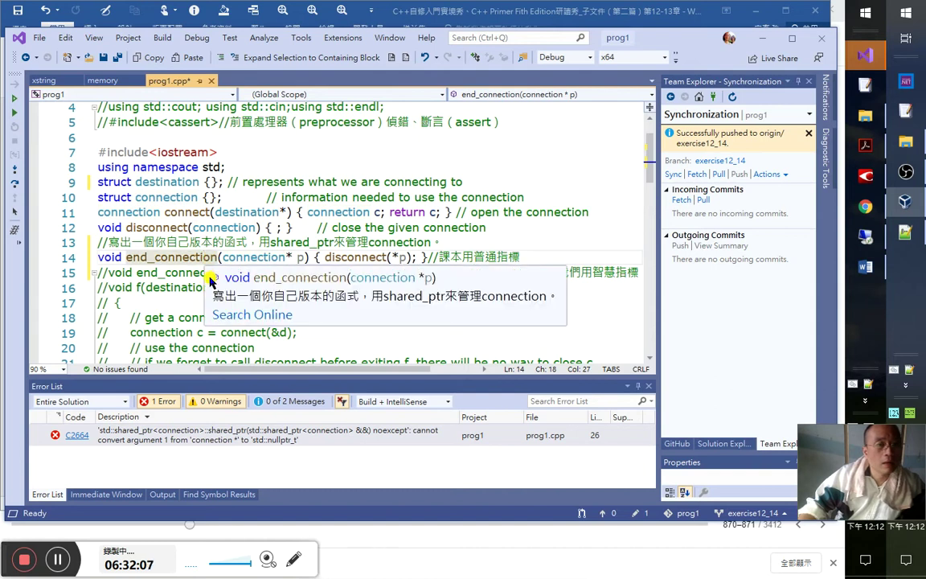
left_click_drag(103, 241, 434, 242)
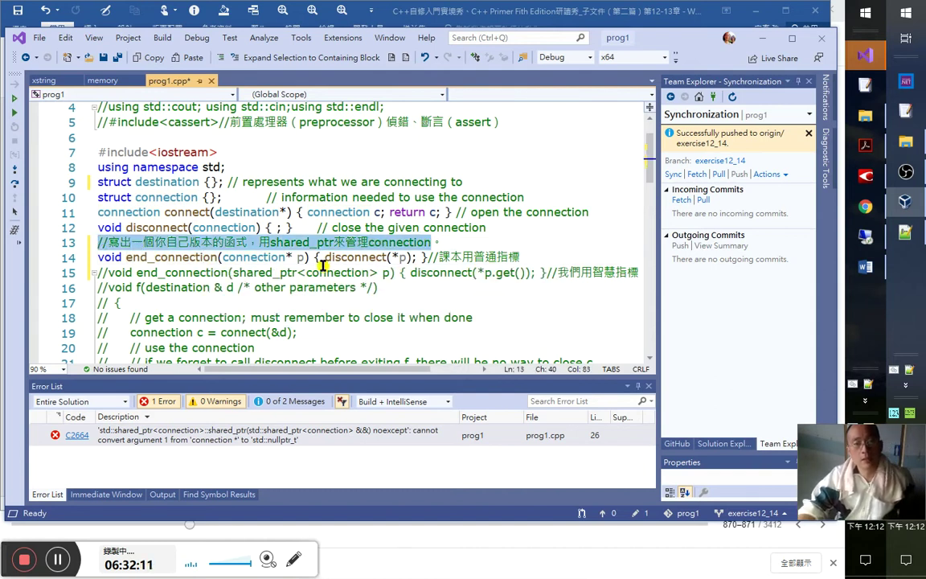
scroll(298, 245, "down", 1)
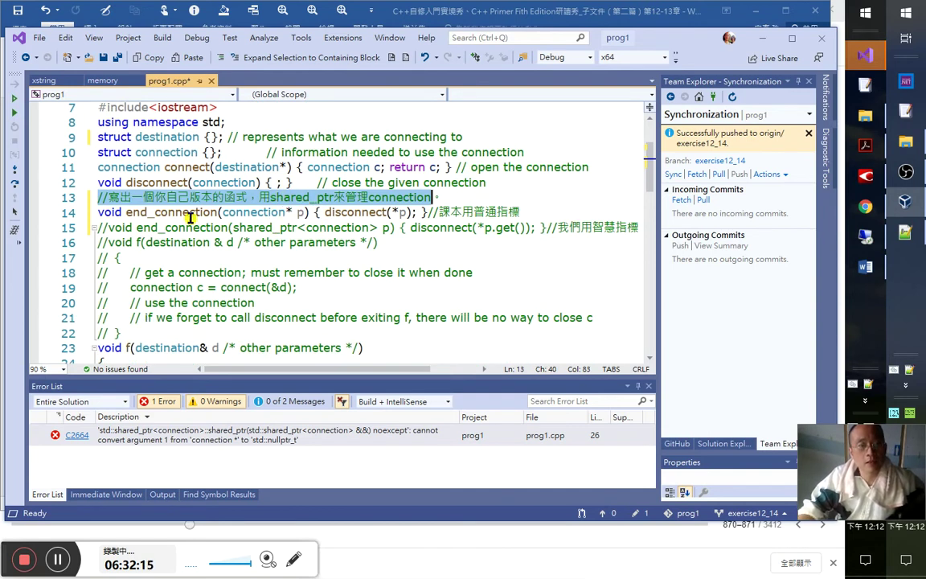
mouse_move(197, 207)
left_click(417, 211)
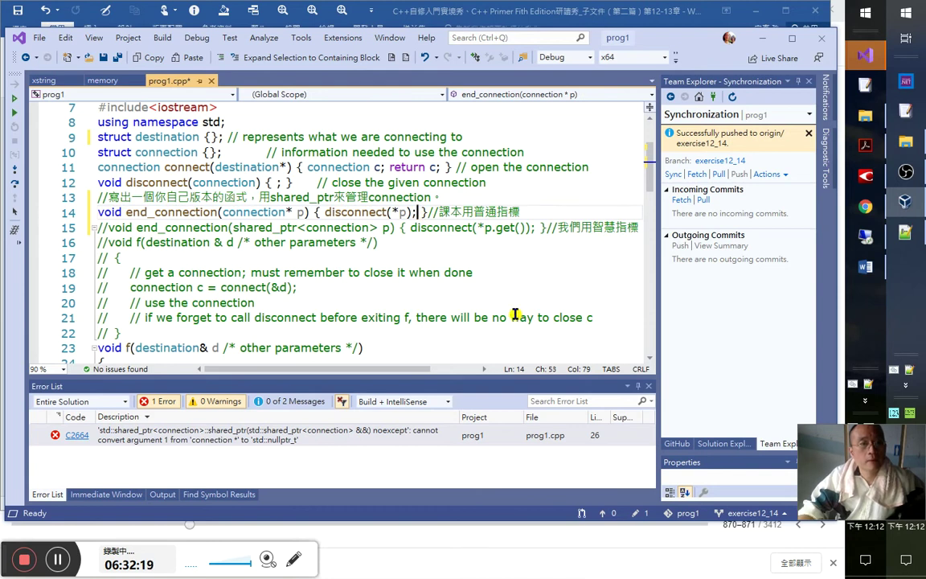
scroll(515, 315, "down", 3)
left_click(312, 257)
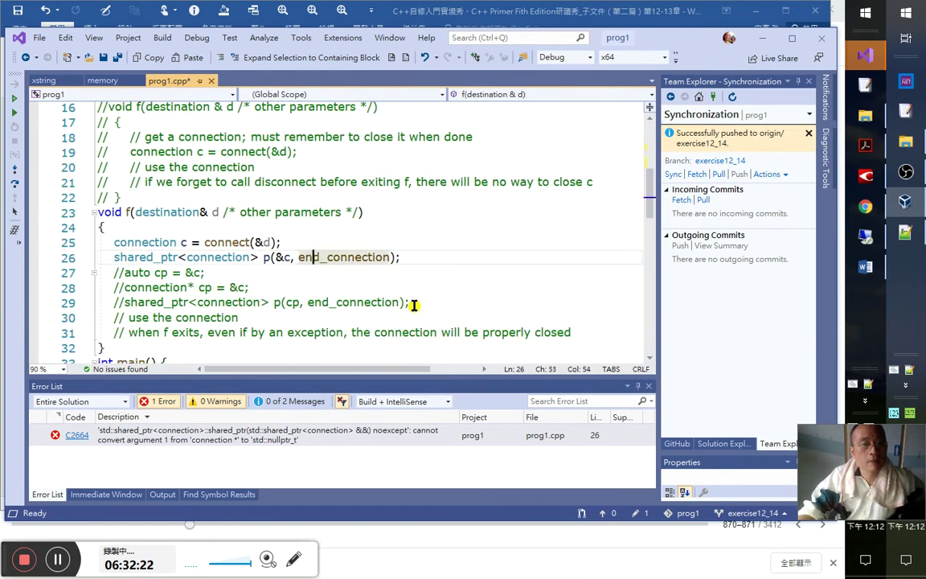
left_click(281, 257)
left_click(278, 257)
left_click(295, 257)
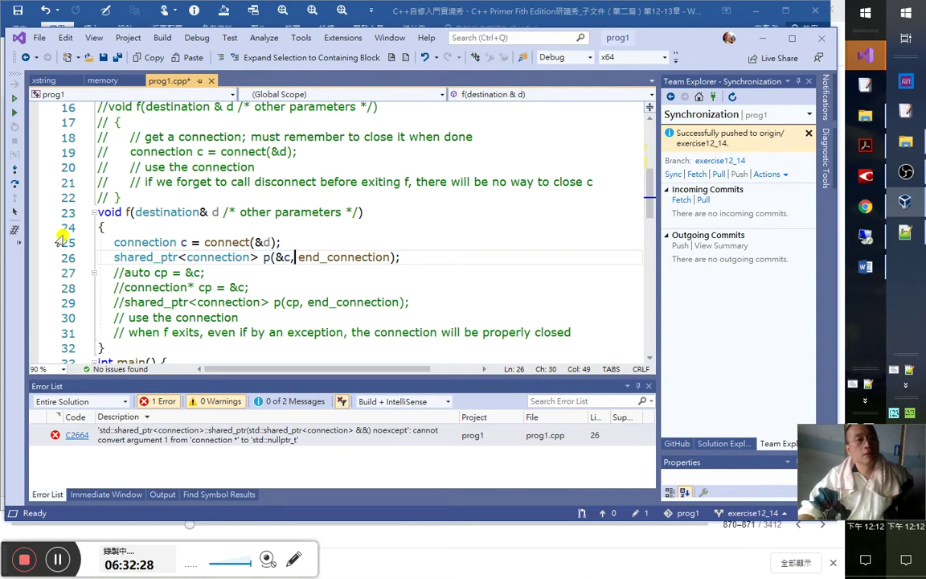
left_click(14, 184)
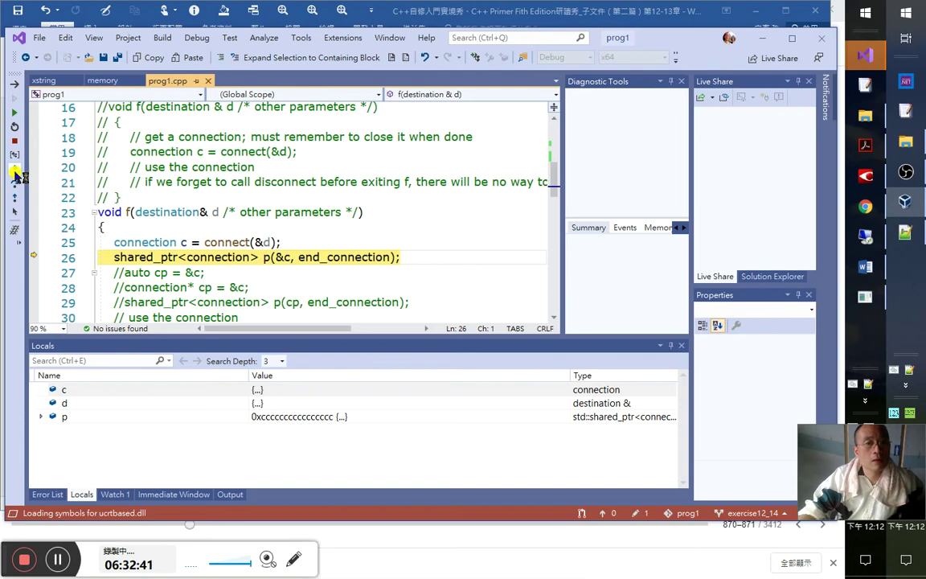
- Step into end_connection and disconnect as p is destroyed, out to main, stop, and rerun with F5
left_click(15, 172)
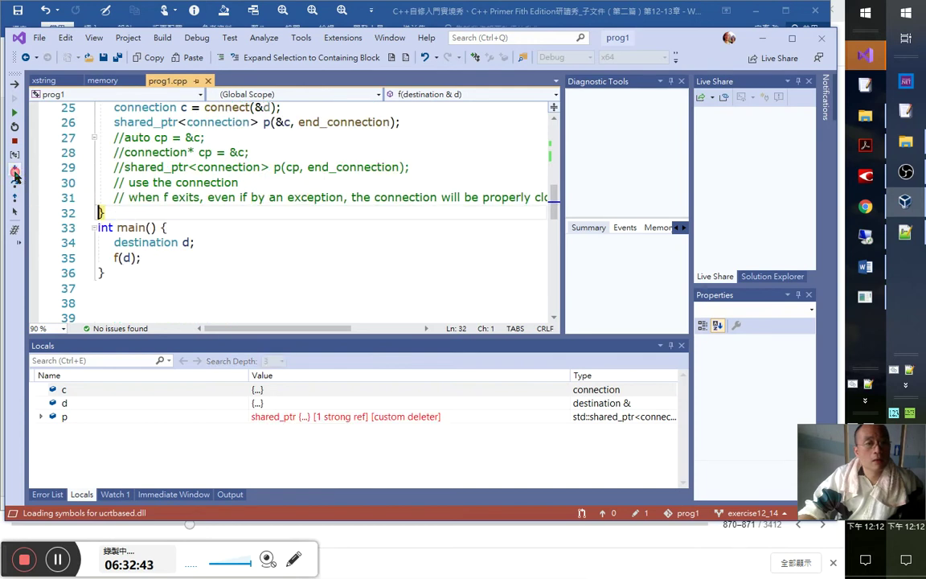
left_click(15, 172)
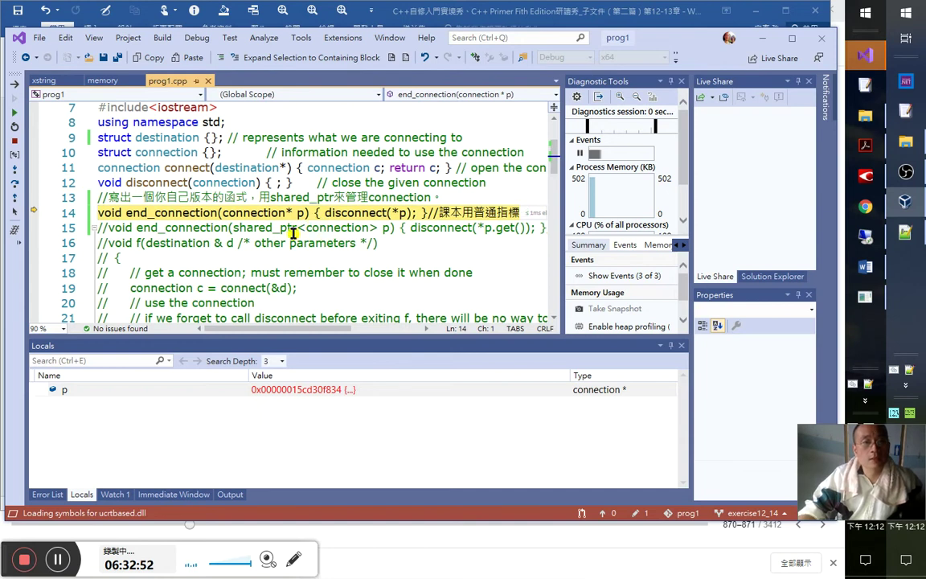
left_click(16, 175)
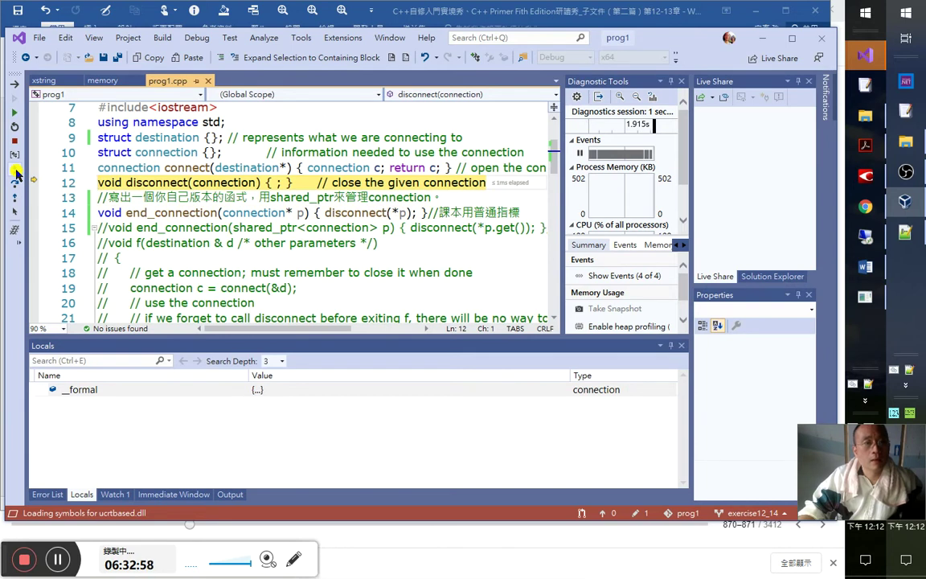
left_click(16, 174)
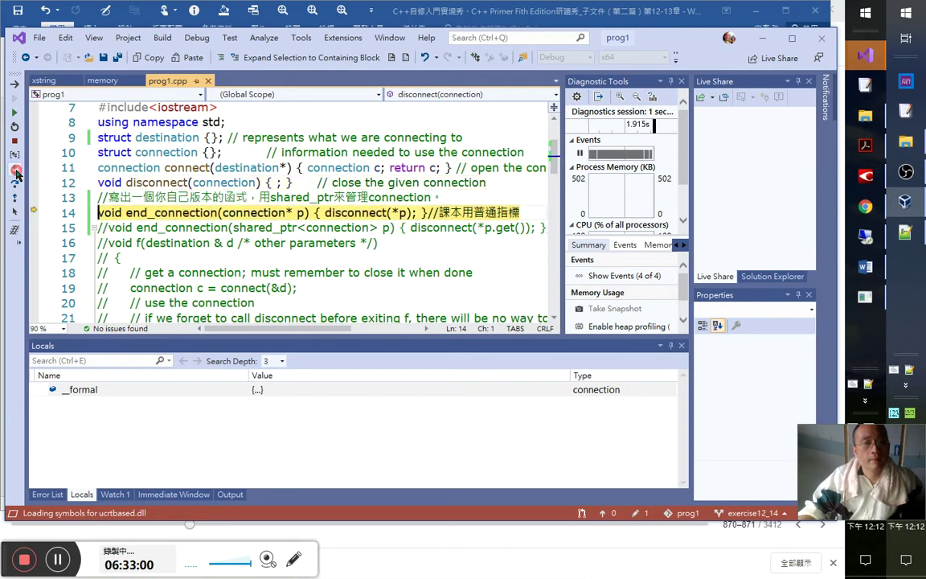
left_click(15, 173)
left_click(15, 174)
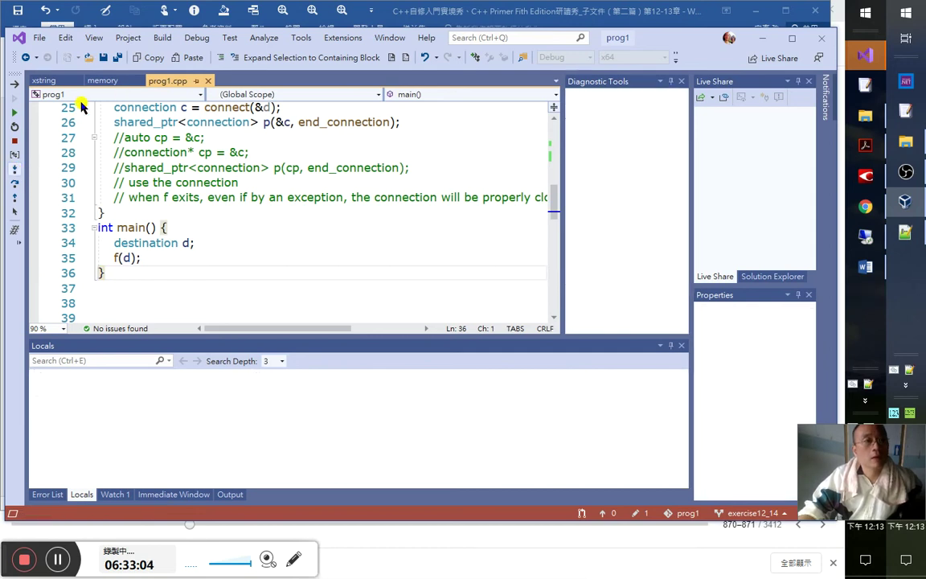
key("F5")
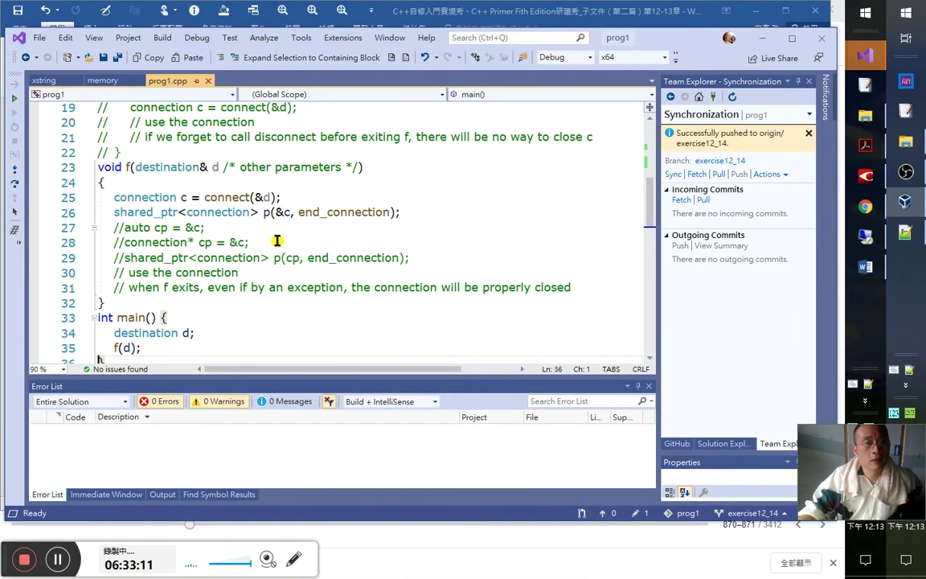
- Insert & before c in f()'s shared_ptr argument and view the constructor overloads
left_click(260, 213)
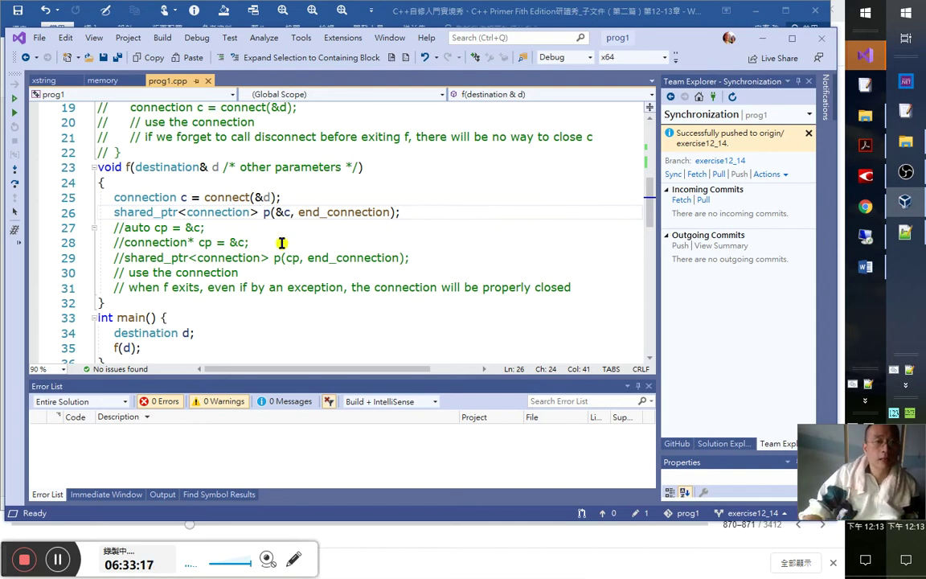
left_click(278, 212)
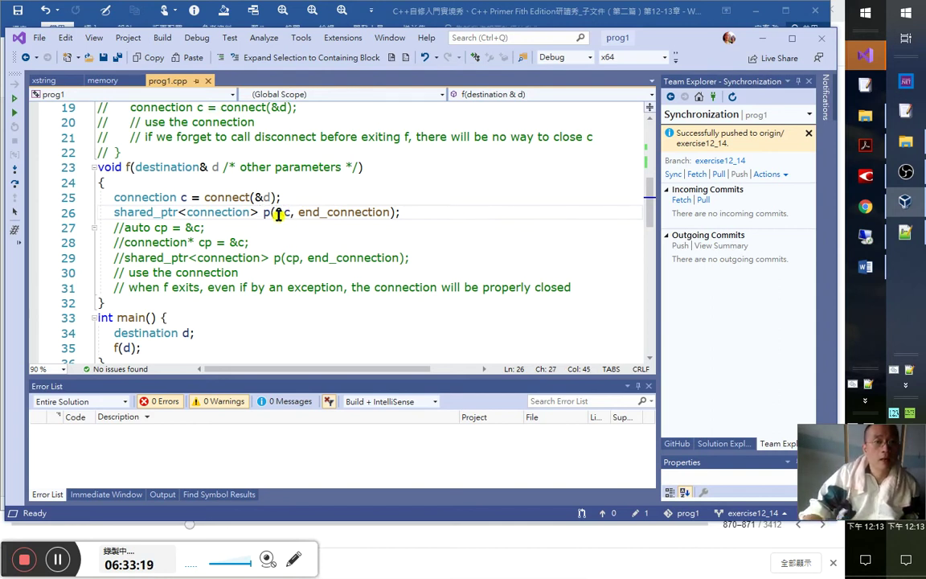
type("&")
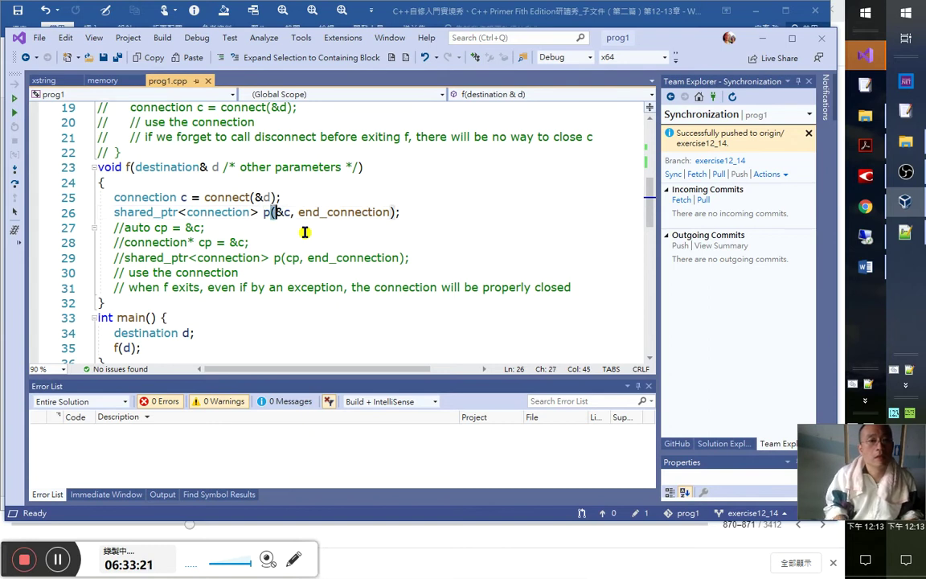
key("ctrl+shift+space")
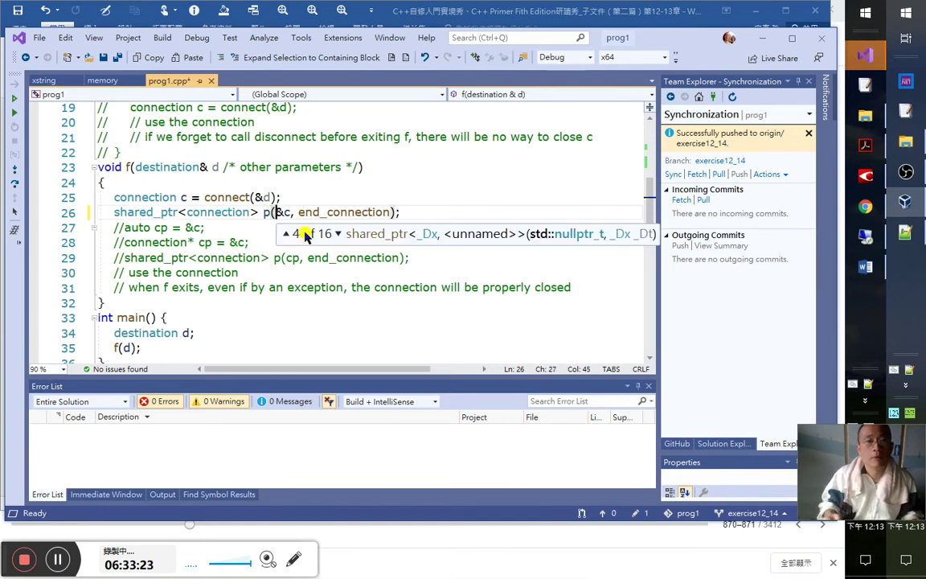
key("Escape")
- Comment out the raw-pointer end_connection on line 14 and uncomment the shared_ptr version on line 15
scroll(317, 255, "up", 4)
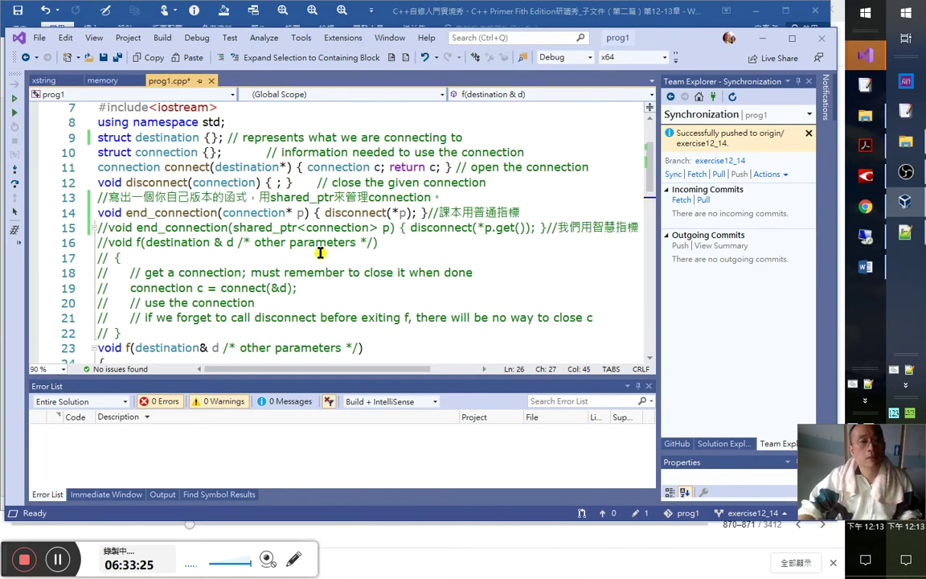
left_click(258, 212)
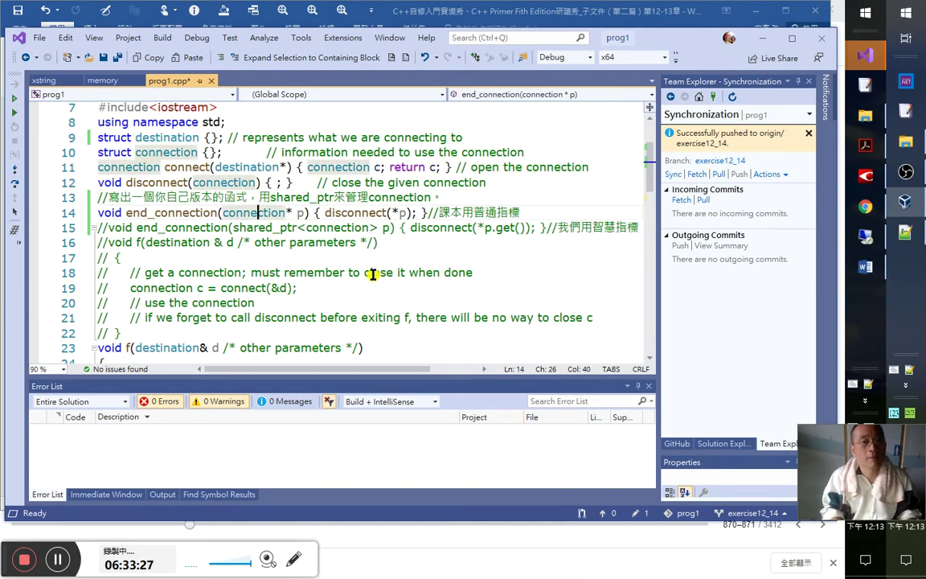
key("Home")
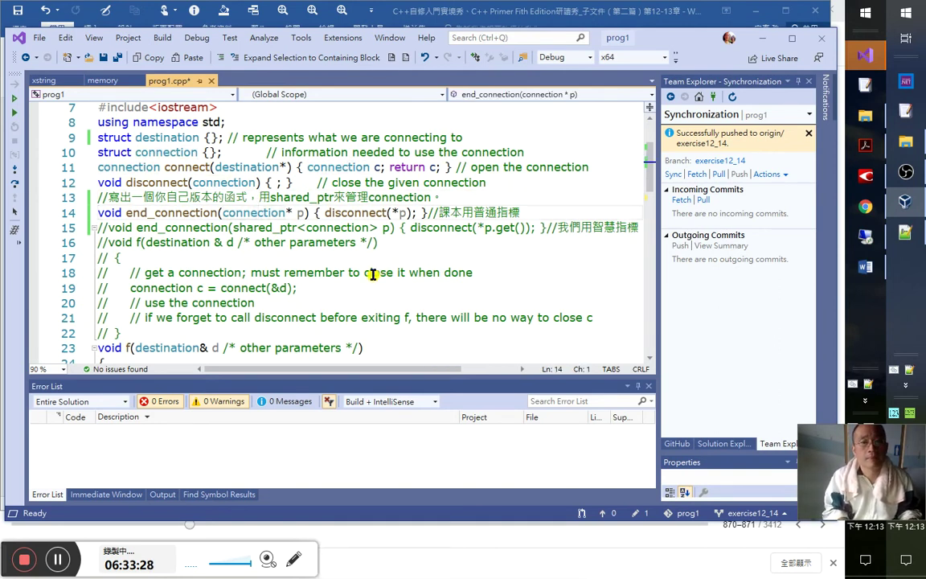
type("//")
key("Down")
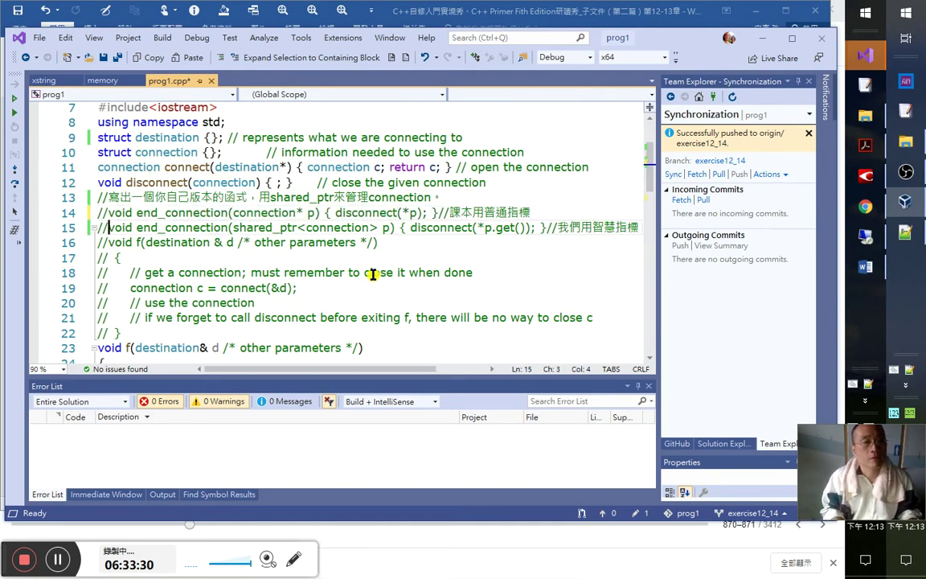
key("BackSpace")
key("BackSpace")
key("ctrl+Right")
key("ctrl+Right")
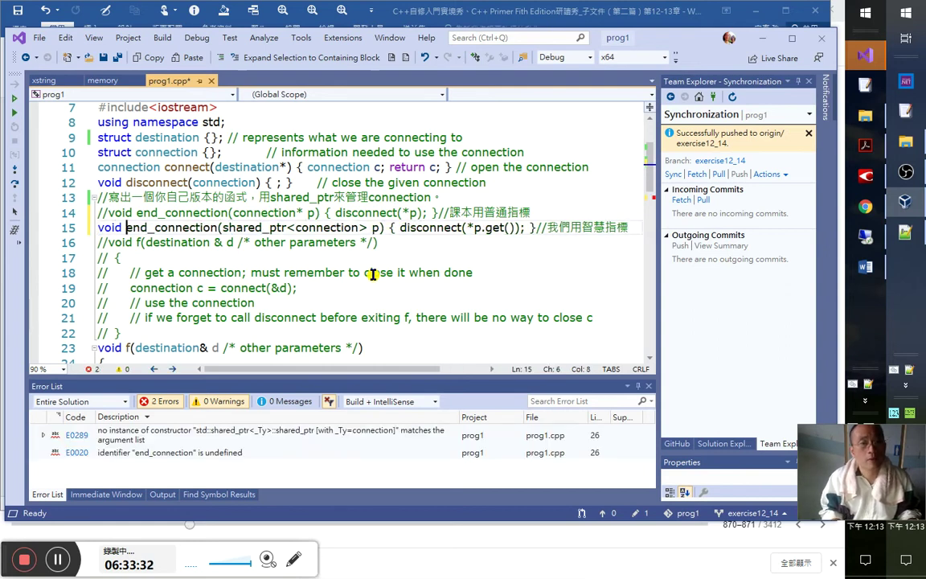
key("Right")
key("Right")
key("Right")
key("Right")
key("Right")
key("Right")
key("Right")
key("Right")
key("Right")
key("Right")
key("Right")
key("Right")
key("Right")
key("Right")
key("Right")
key("Right")
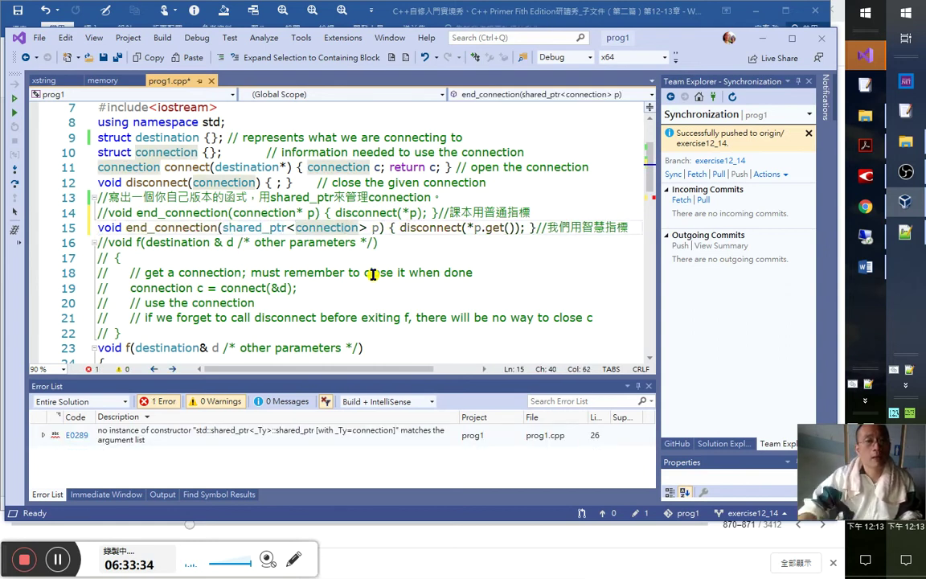
- Scroll down to f() and place the caret at the start of the shared_ptr declaration
scroll(363, 159, "down", 2)
scroll(366, 193, "down", 1)
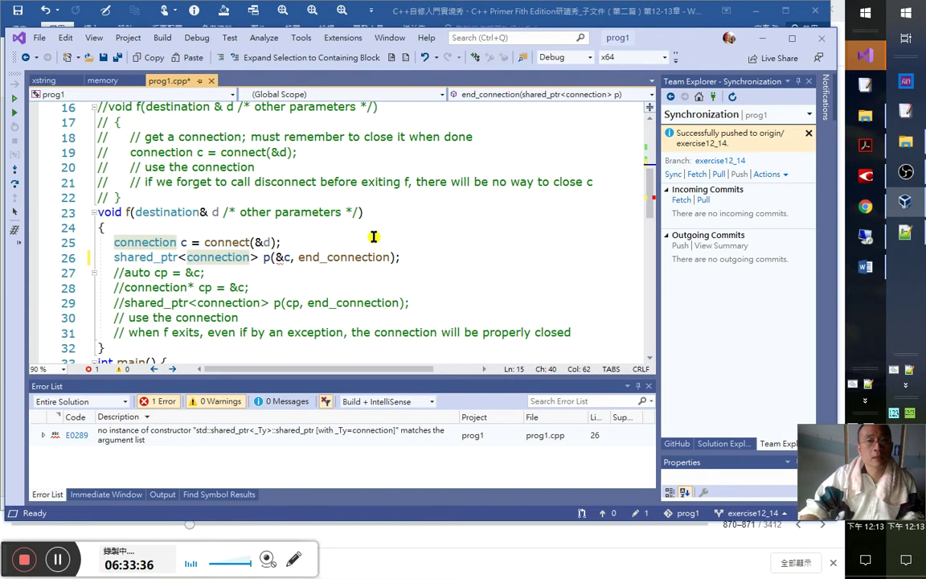
scroll(376, 239, "down", 2)
left_click(317, 214)
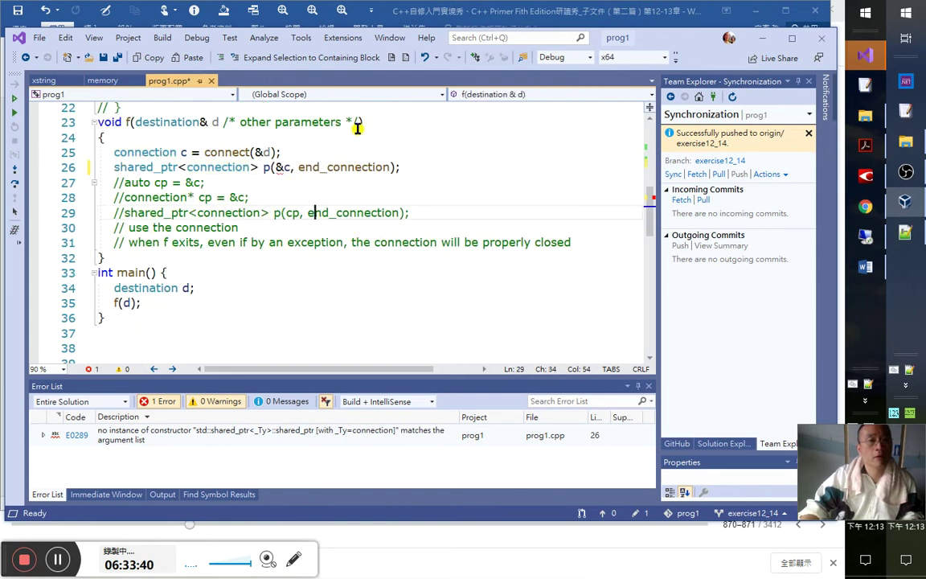
left_click(264, 201)
left_click(240, 183)
key("Up")
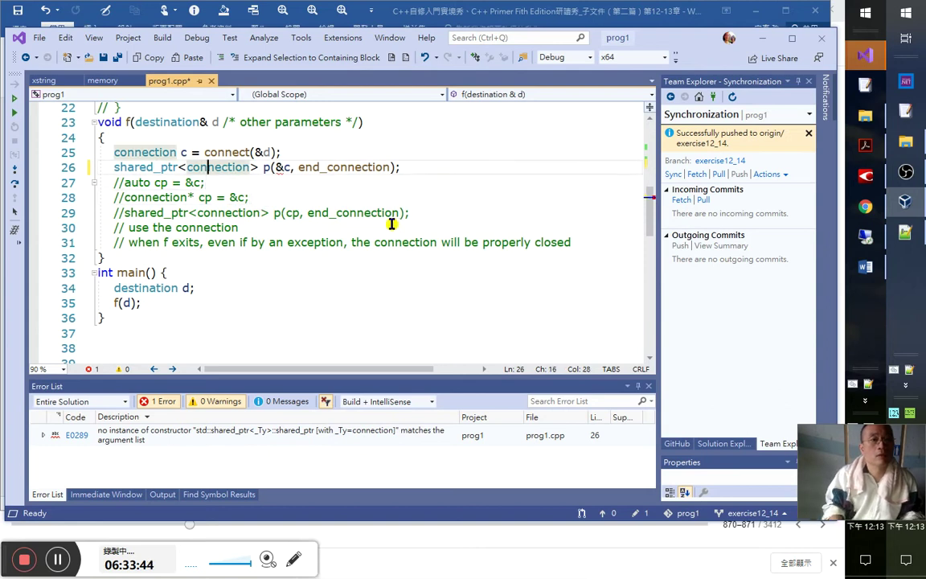
key("Home")
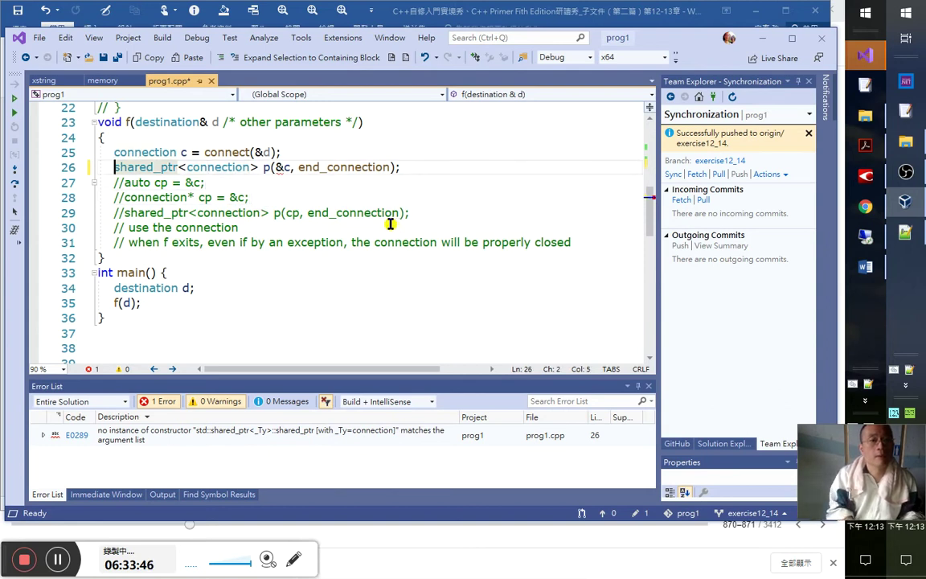
- Start typing 'sh' before &c and delete the three commented-out pointer lines
left_click(277, 167)
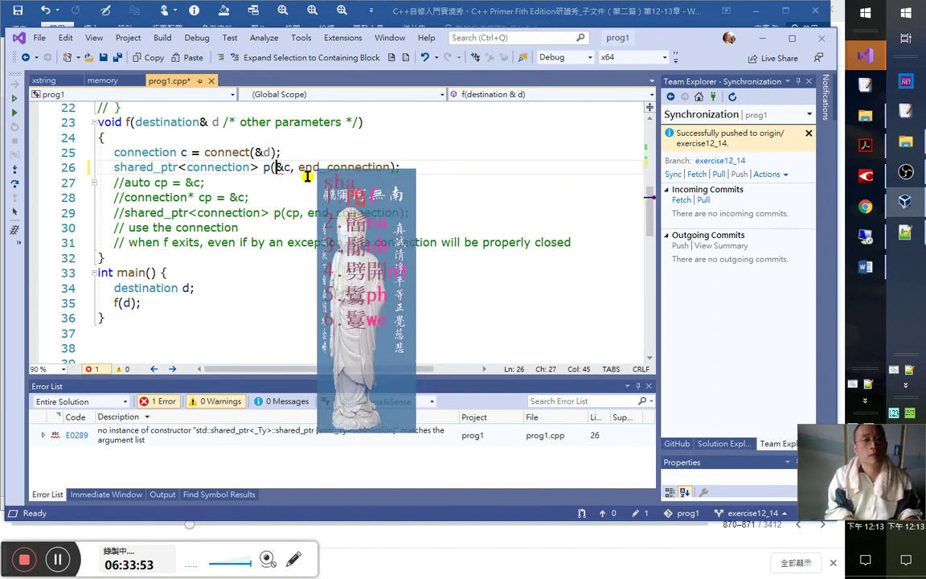
type("sh")
key("Escape")
key("Down")
key("Home")
key("Home")
key("shift+Down")
key("shift+Down")
key("shift+Down")
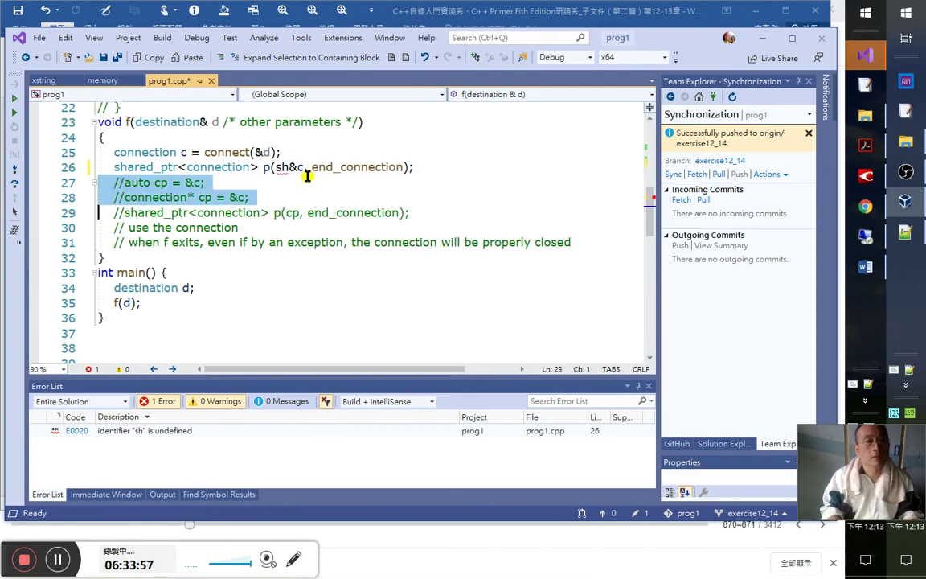
key("Delete")
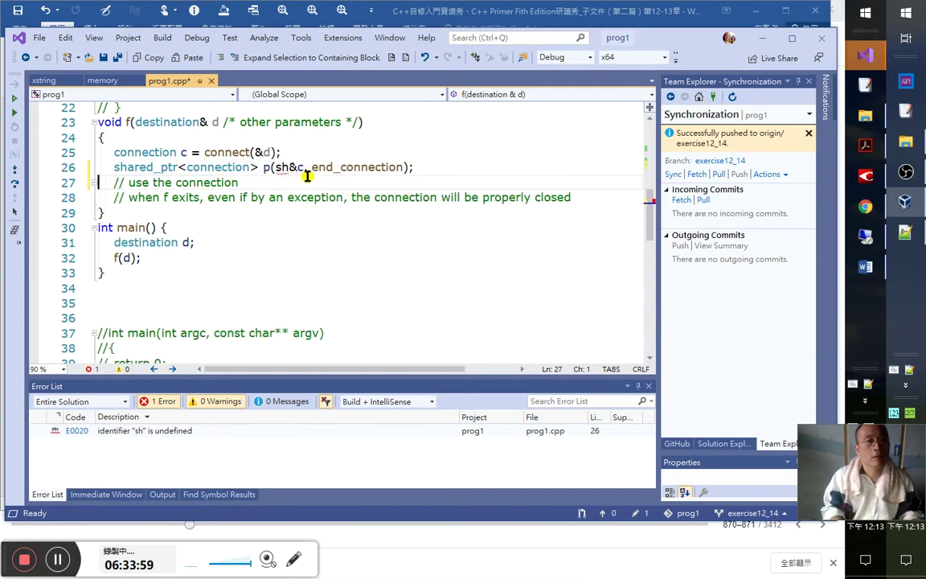
- Finish spelling 'shared_ptr<connect' in front of &c in p's constructor call
key("Up")
key("End")
key("Left")
key("Left")
key("Left")
key("Left")
key("Left")
key("Left")
key("Left")
key("Left")
key("Left")
key("Left")
key("Left")
key("Left")
key("Left")
key("Left")
key("Left")
key("Left")
key("Left")
key("Left")
key("Left")
key("Left")
key("Left")
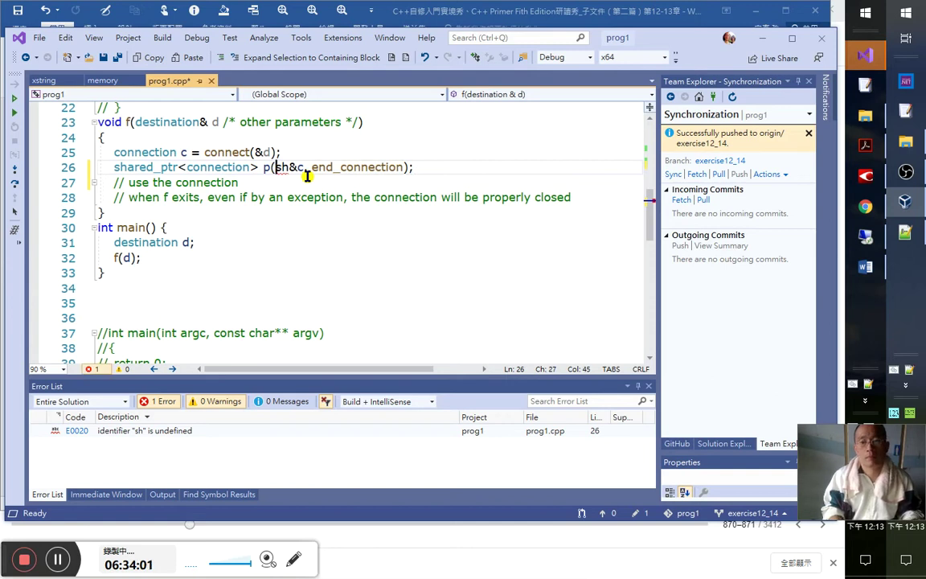
type("ared")
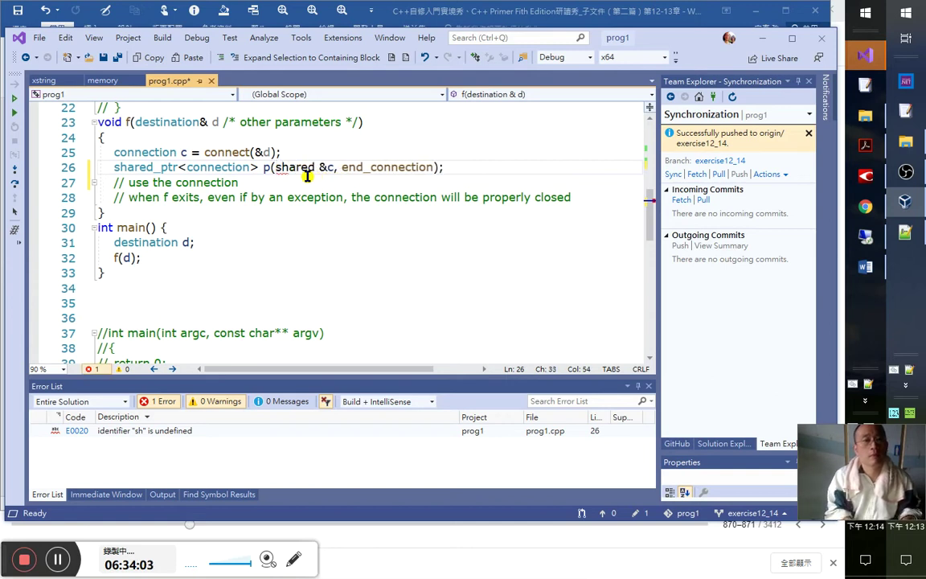
key("Left")
type("_ptr")
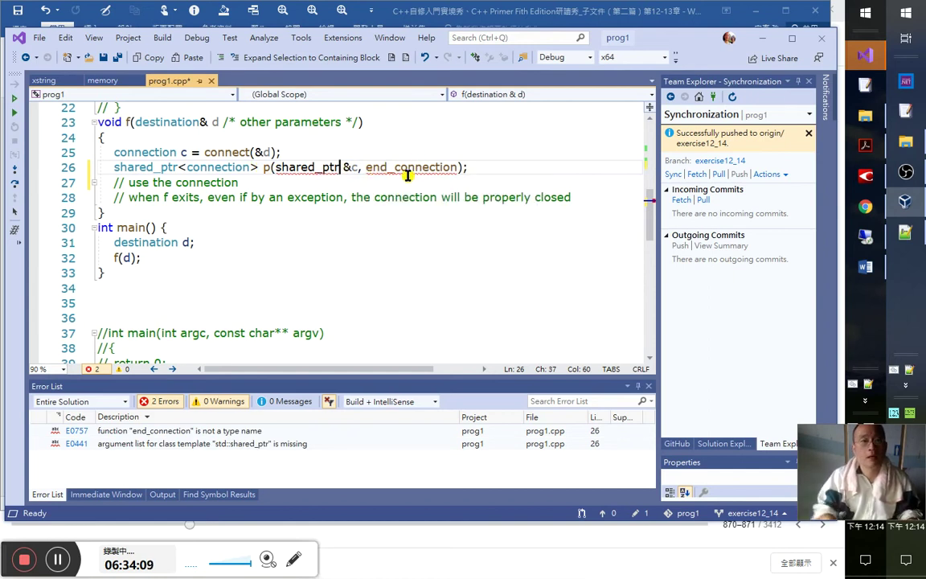
type("<conne")
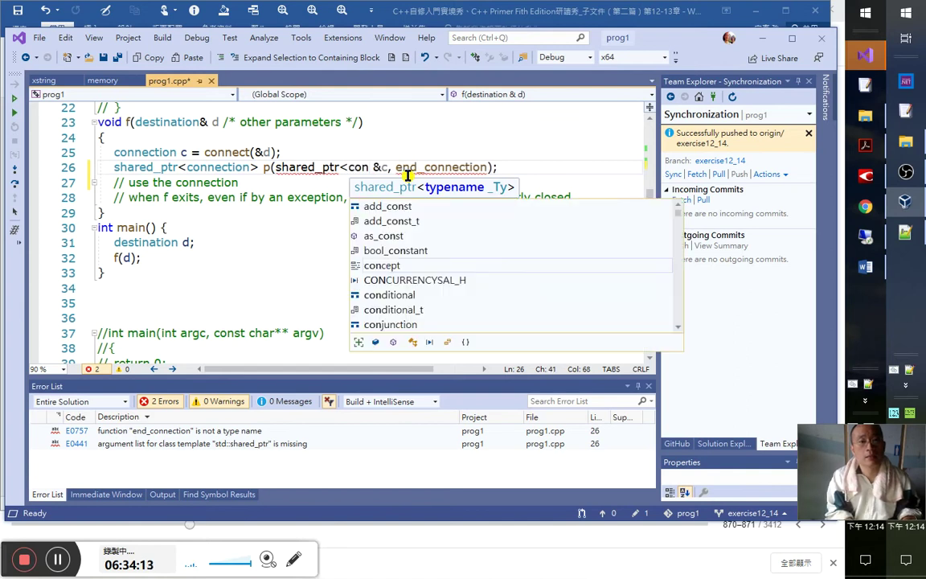
type("ct")
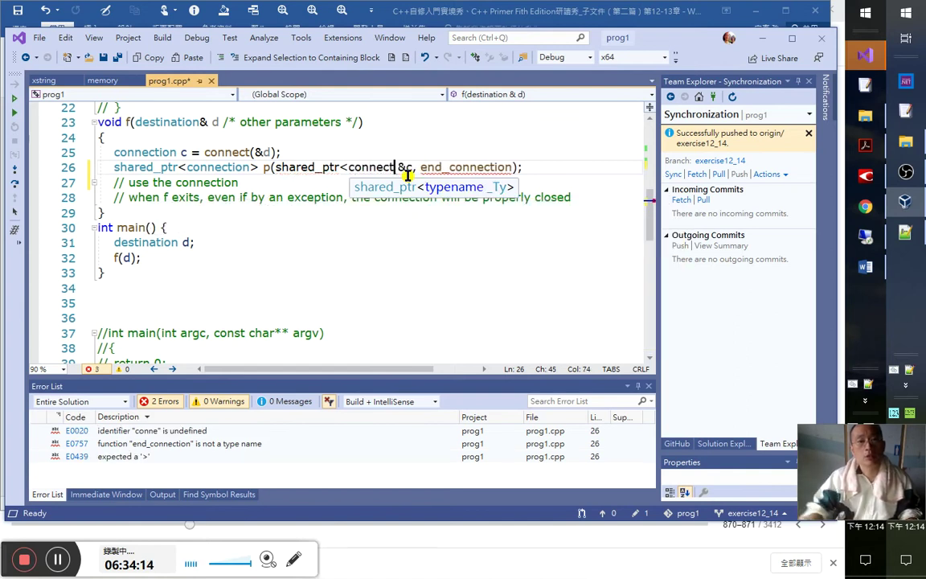
left_click(399, 167)
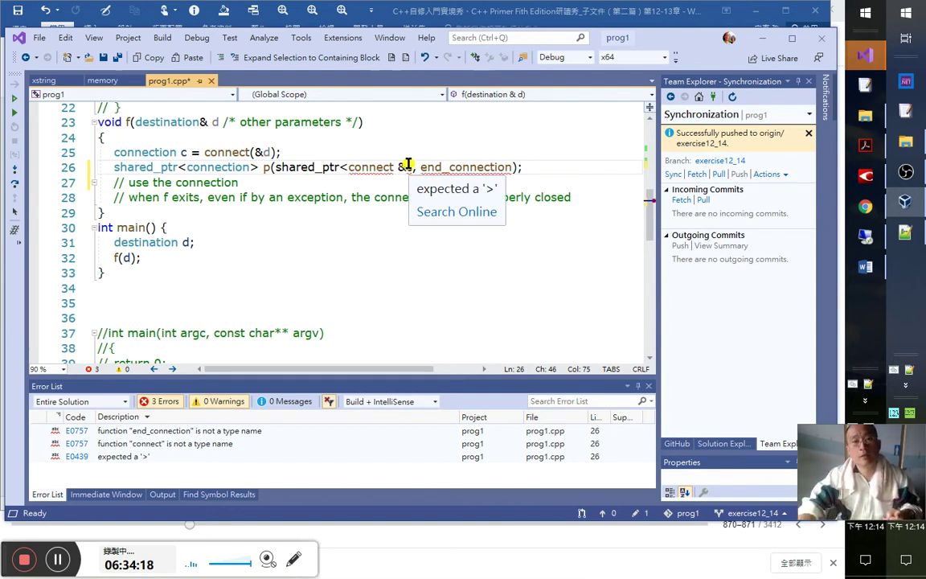
- Inspect end_connection and its shared_ptr<connection> parameter type
double_click(467, 167)
scroll(464, 165, "up", 1)
scroll(338, 169, "up", 3)
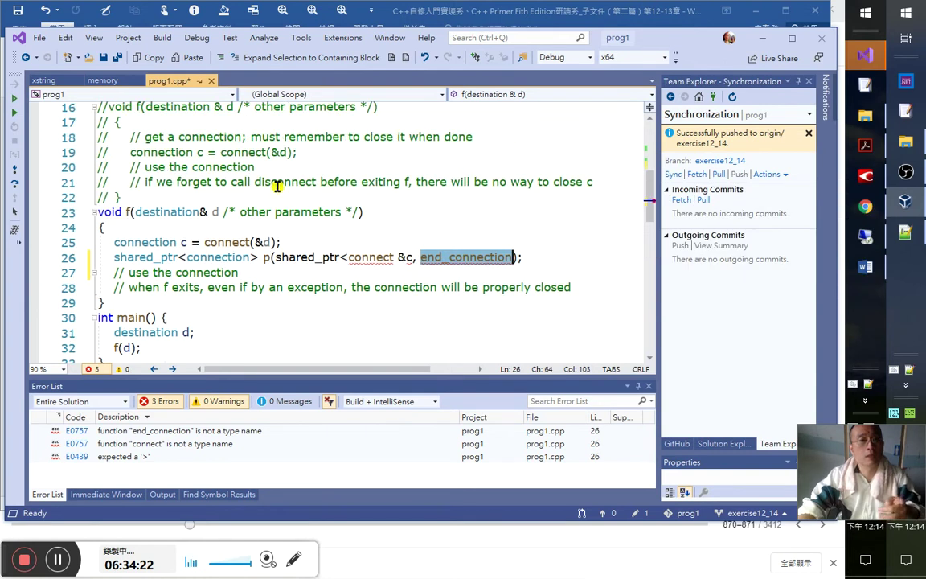
left_click_drag(225, 184, 366, 184)
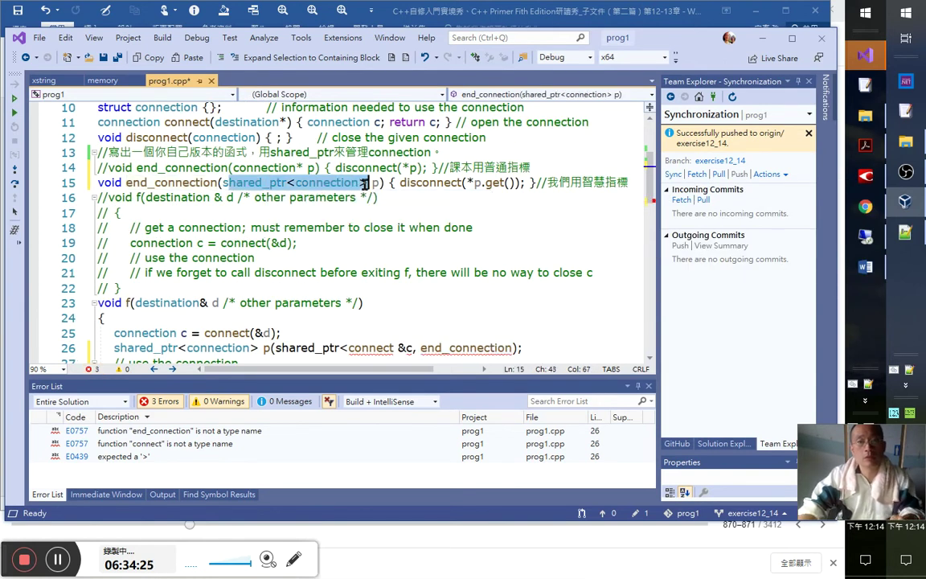
left_click(487, 184)
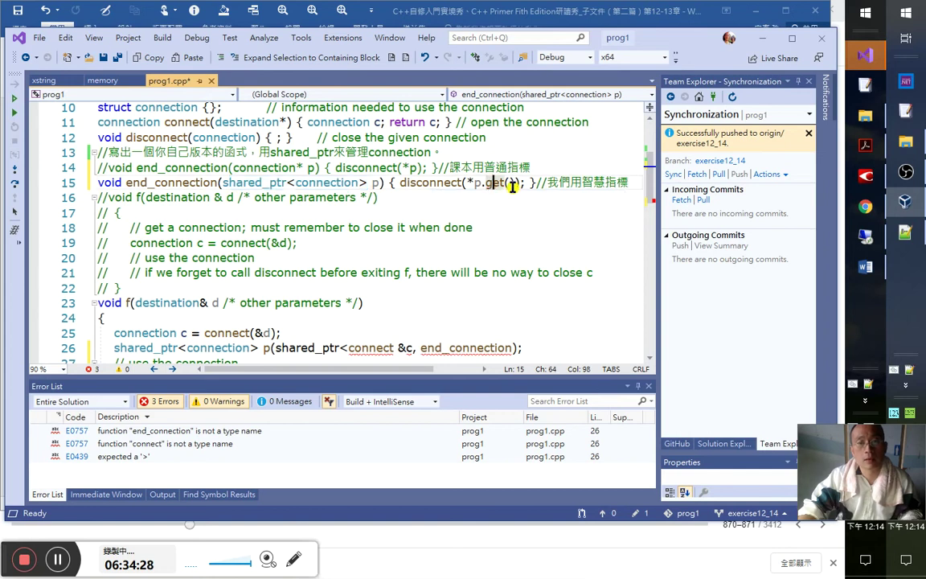
scroll(515, 245, "down", 6)
scroll(387, 213, "up", 3)
- End the declaration line with a semicolon and close the template with a normal '>'
left_click(383, 203)
key("Down")
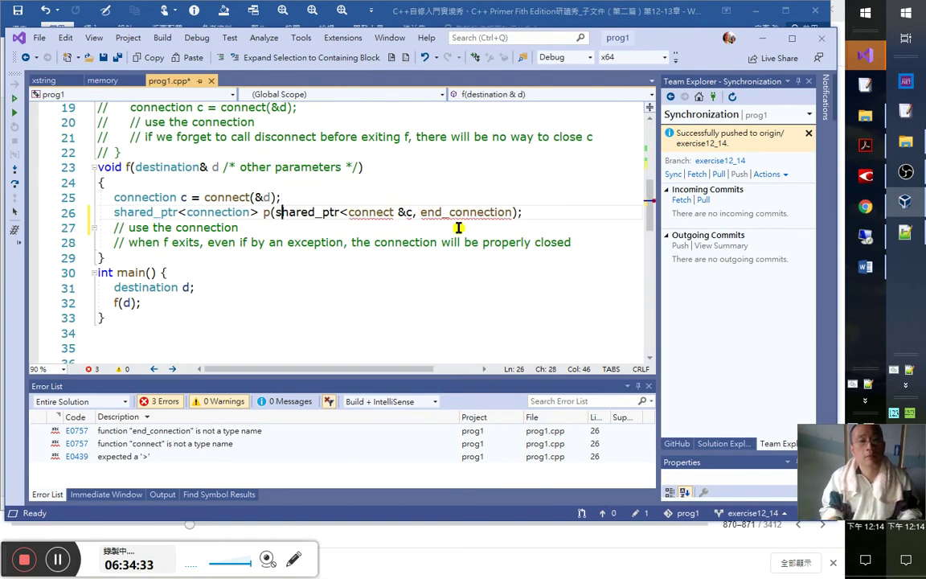
key("End")
type(";")
key("ctrl+Left")
key("ctrl+Left")
key("ctrl+Left")
key("ctrl+Left")
key("ctrl+Left")
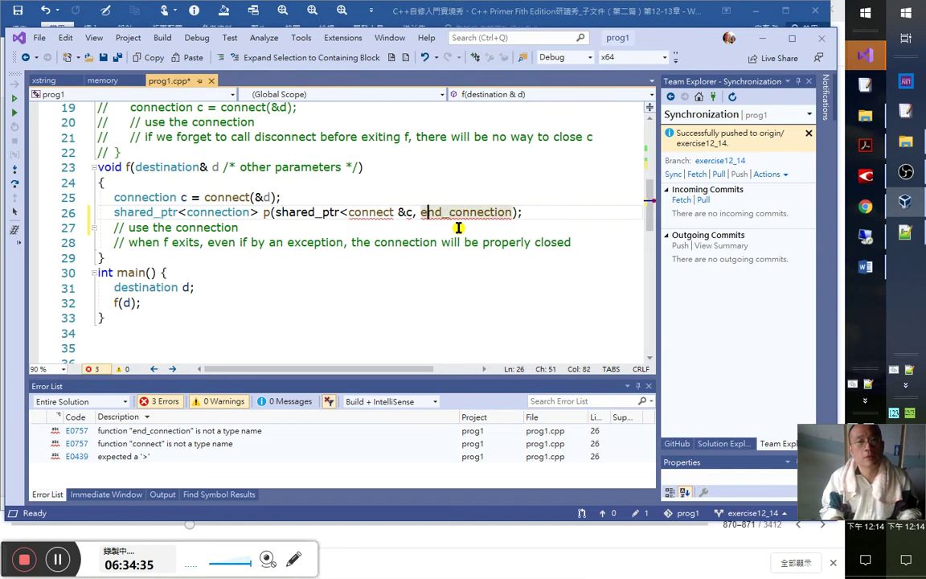
key("BackSpace")
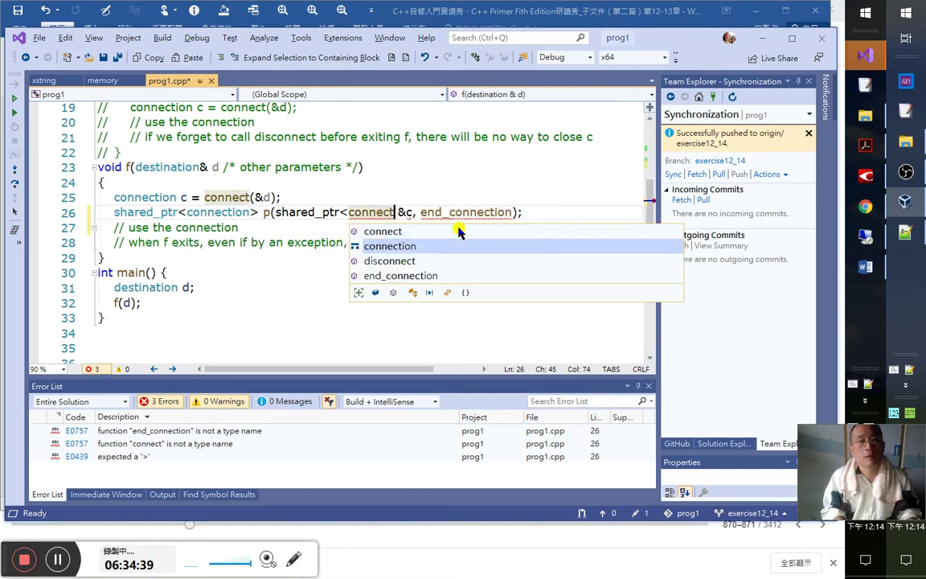
type(">")
key("BackSpace")
- Add the opening parenthesis before &c, fix the comma and remove the extra space
type(">")
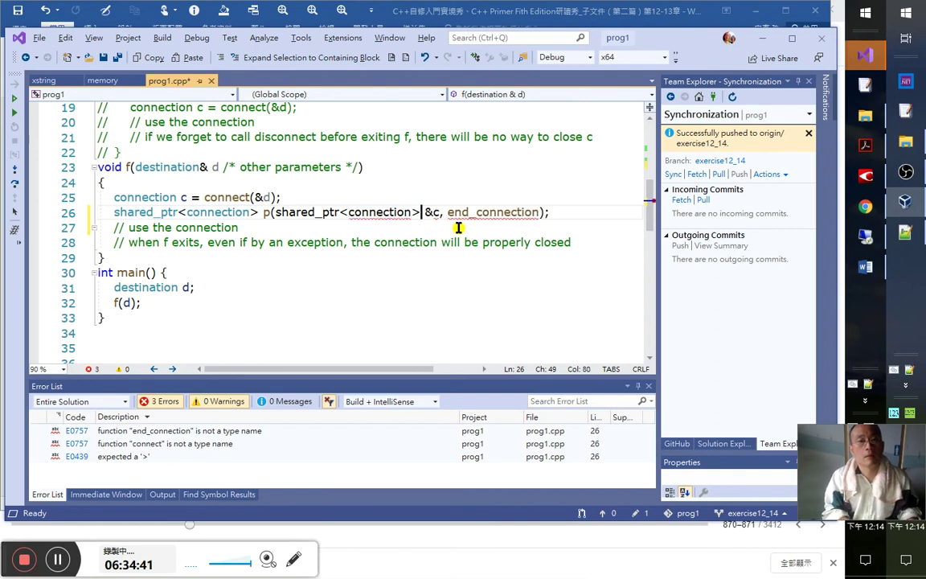
type("(")
key("Right")
key("Right")
key("Right")
key("BackSpace")
type("),")
key("Left")
key("Left")
key("Left")
key("Left")
key("Left")
key("BackSpace")
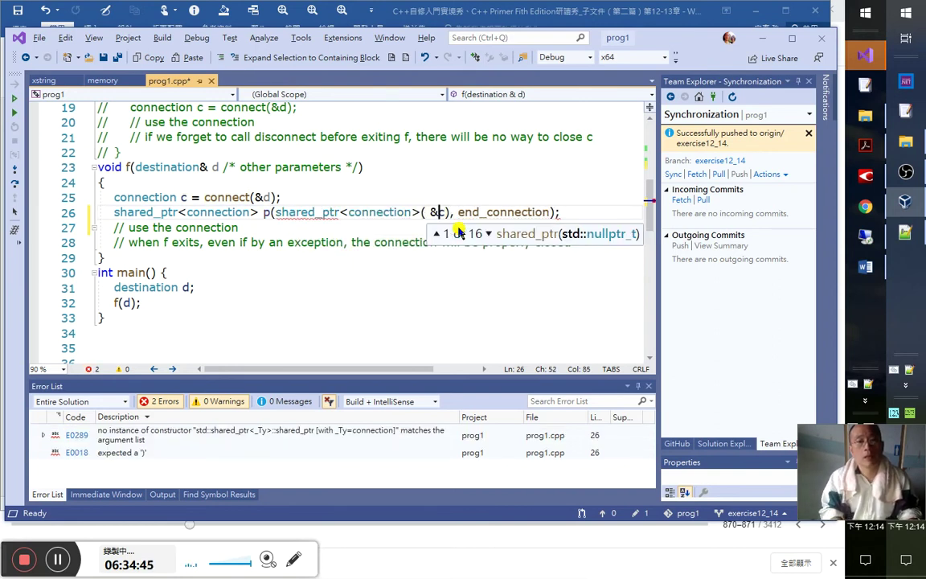
key("Delete")
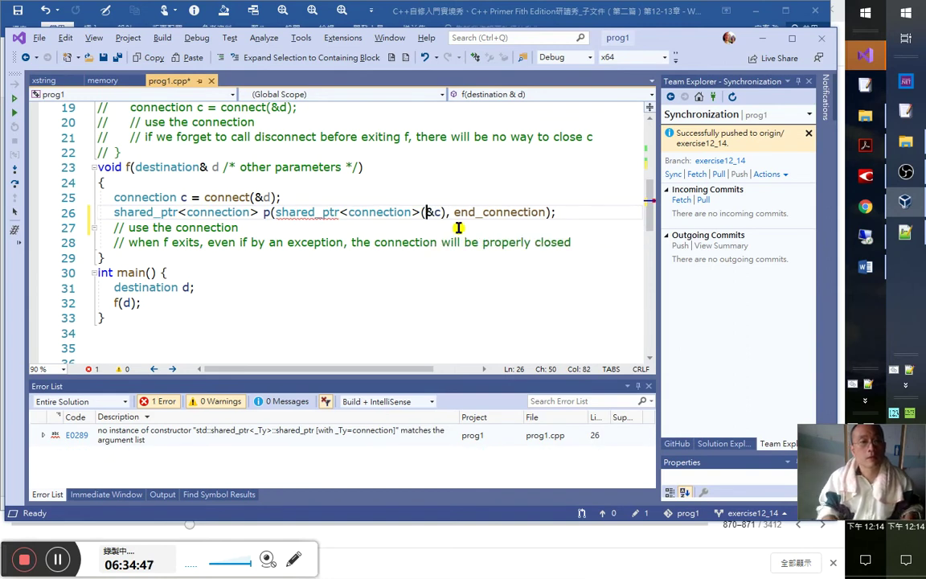
- Close the parenthesis after &c, giving shared_ptr<connection>(&c), end_connection
left_click(372, 243)
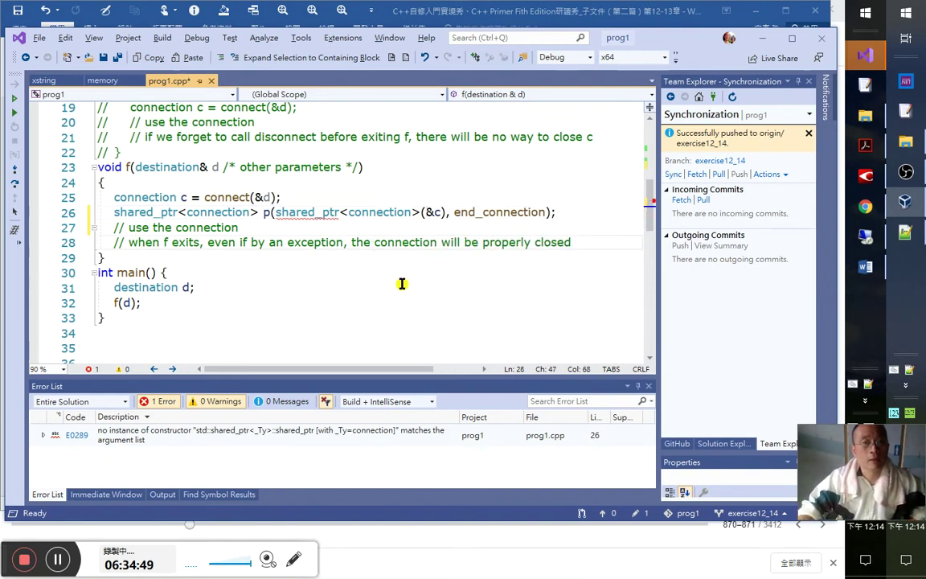
left_click(327, 214)
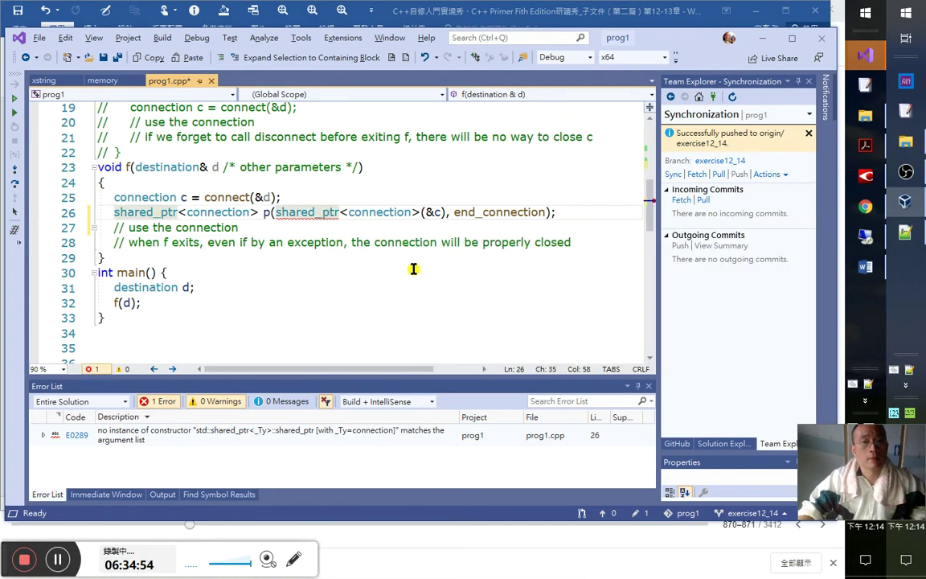
left_click(445, 214)
type(")")
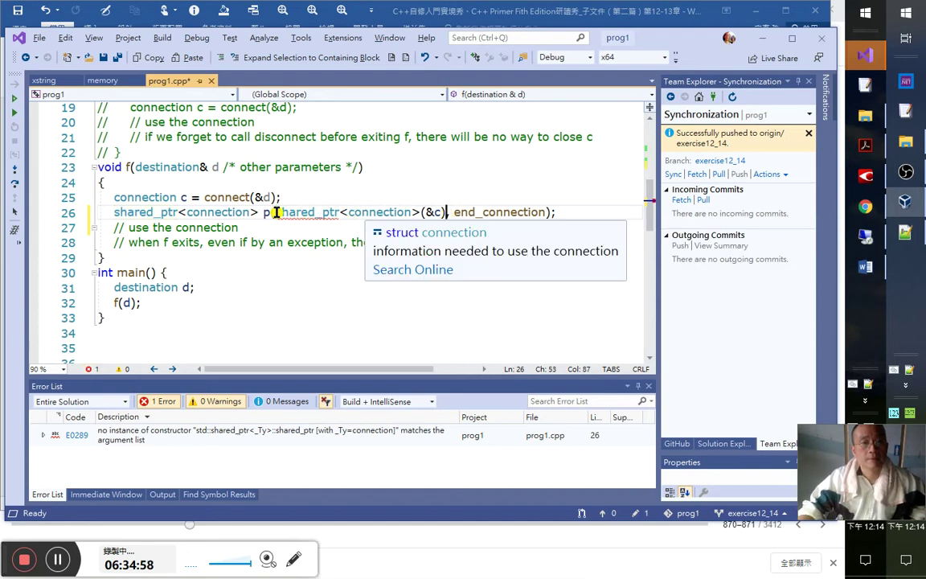
double_click(314, 213)
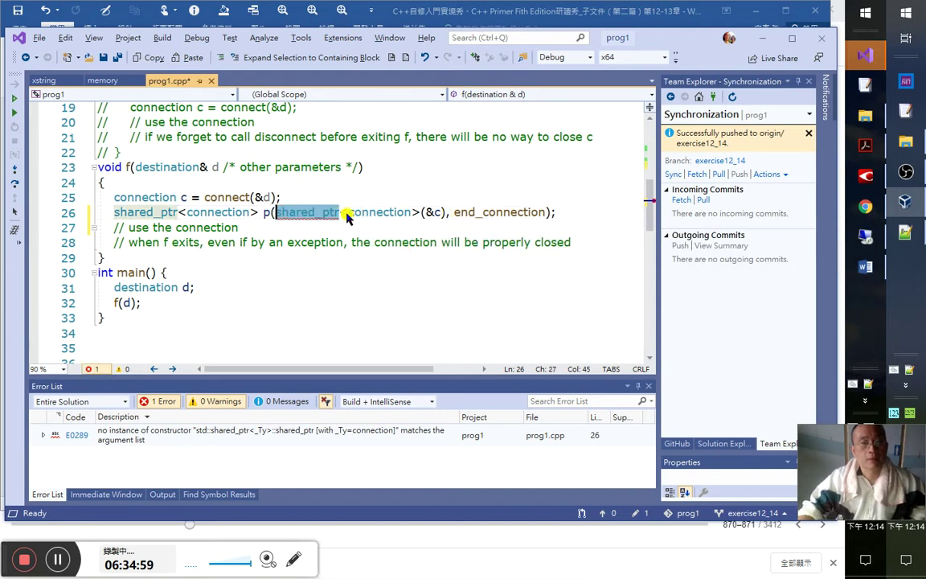
left_click(445, 213)
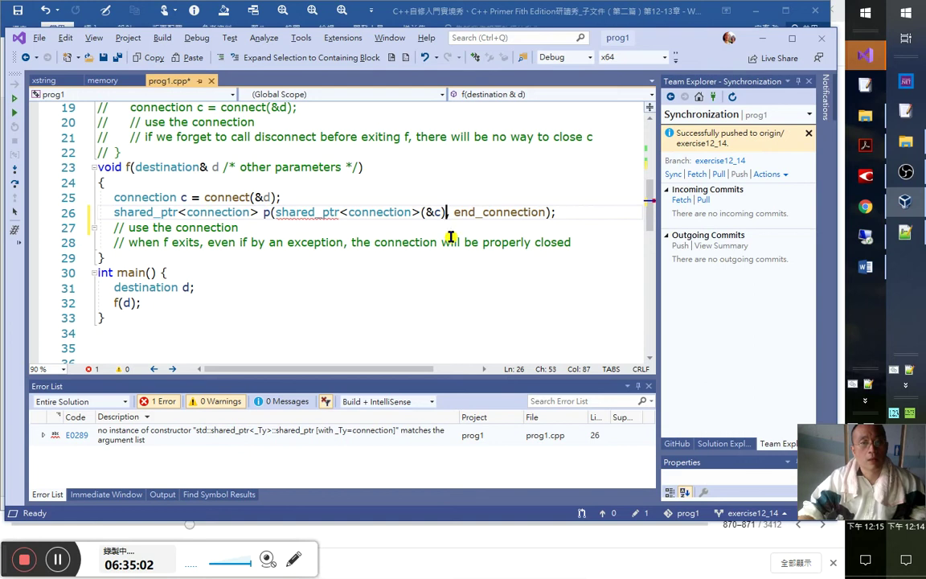
- Select the temporary shared_ptr<connection>(&c) argument on line 26
scroll(499, 316, "up", 3)
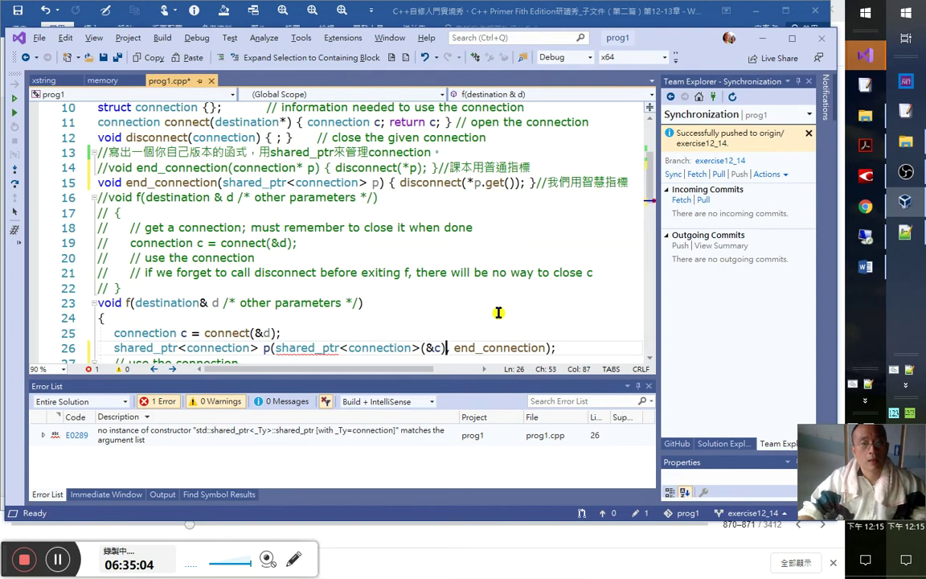
mouse_move(506, 350)
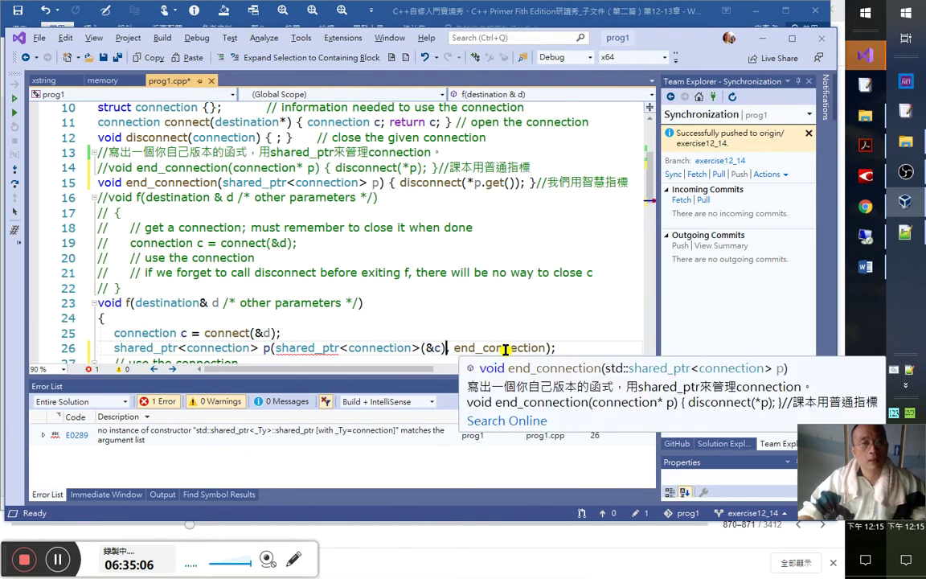
scroll(502, 346, "down", 2)
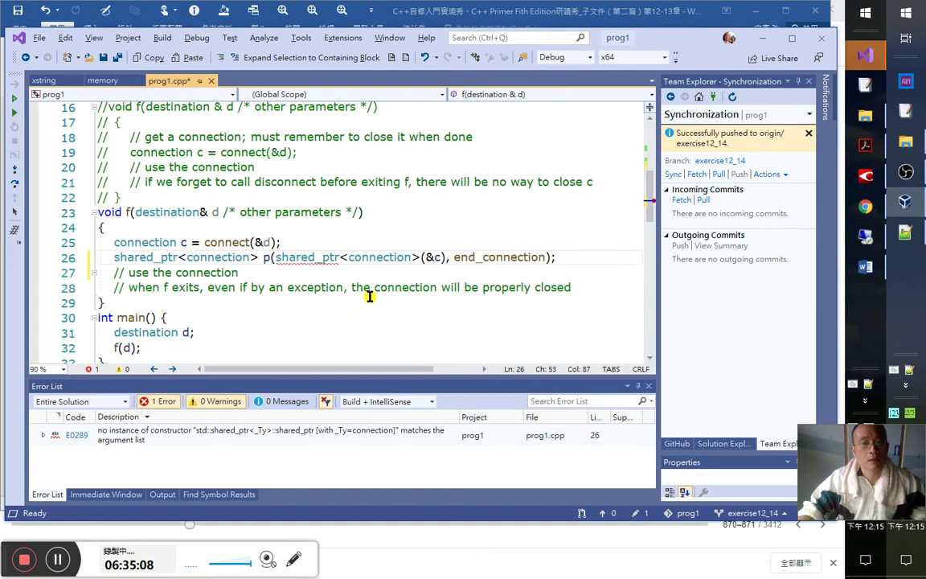
key("ctrl+shift+Left")
key("ctrl+shift+Left")
key("ctrl+shift+Left")
key("ctrl+shift+Left")
key("ctrl+shift+Left")
key("ctrl+shift+Left")
key("ctrl+c")
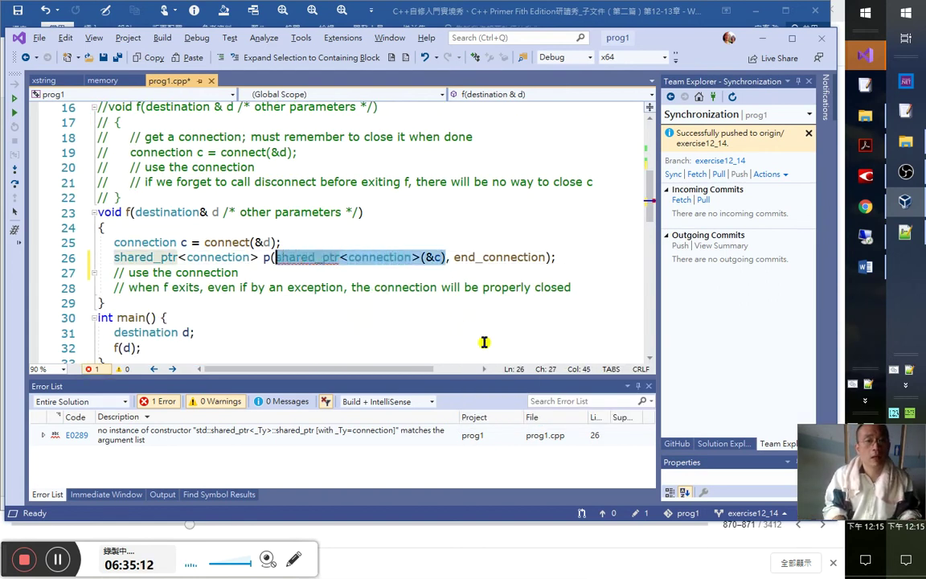
- Replace p's first argument with ps and paste the expression after 'auto' on a new line above
key("BackSpace")
type("ps")
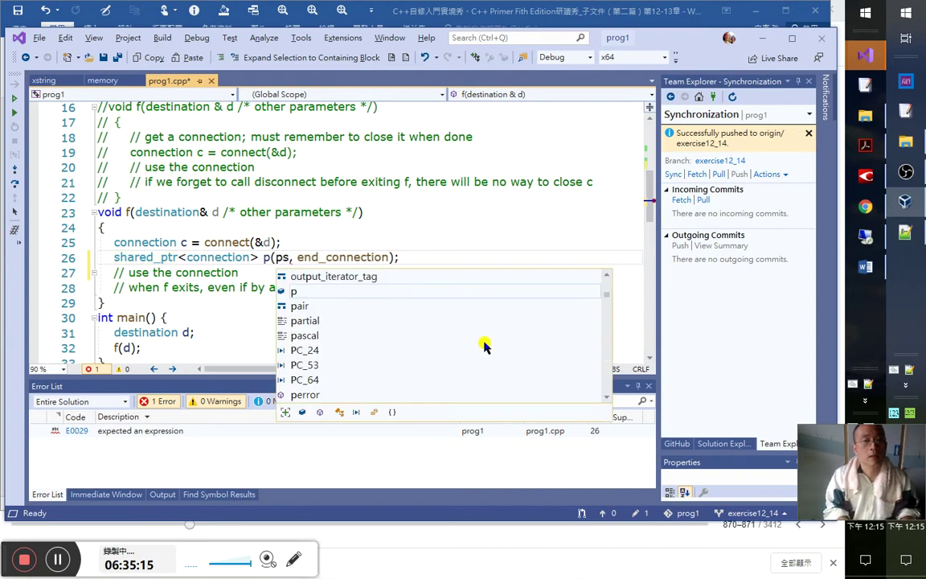
key("Escape")
key("ctrl+Return")
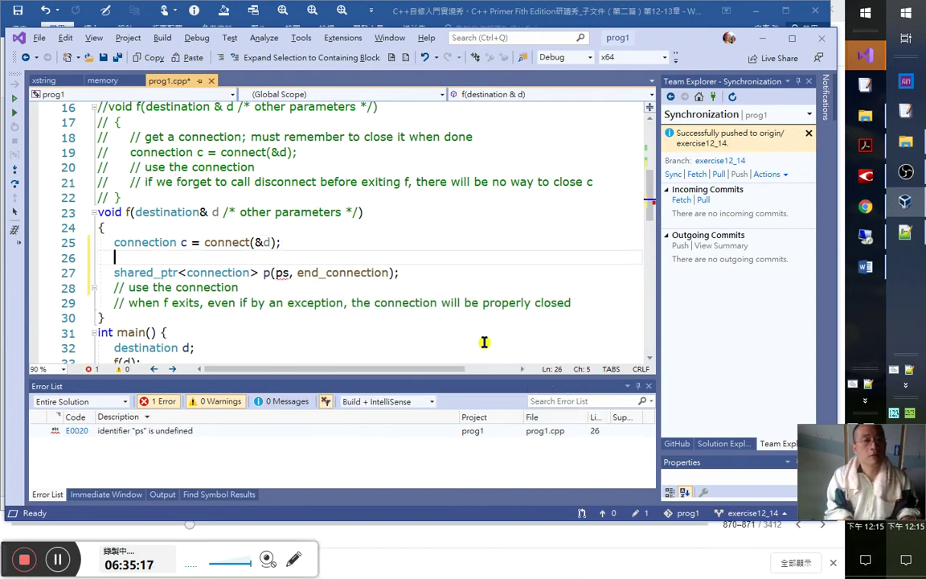
type("auto")
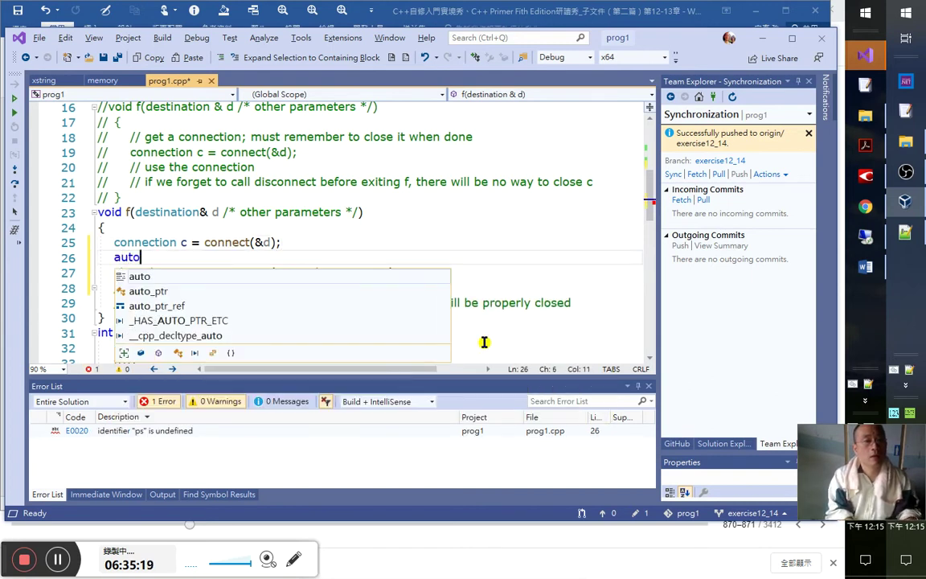
key("ctrl+v")
- Complete line 26 as auto ps=shared_ptr<connection>(&c);
key("Home")
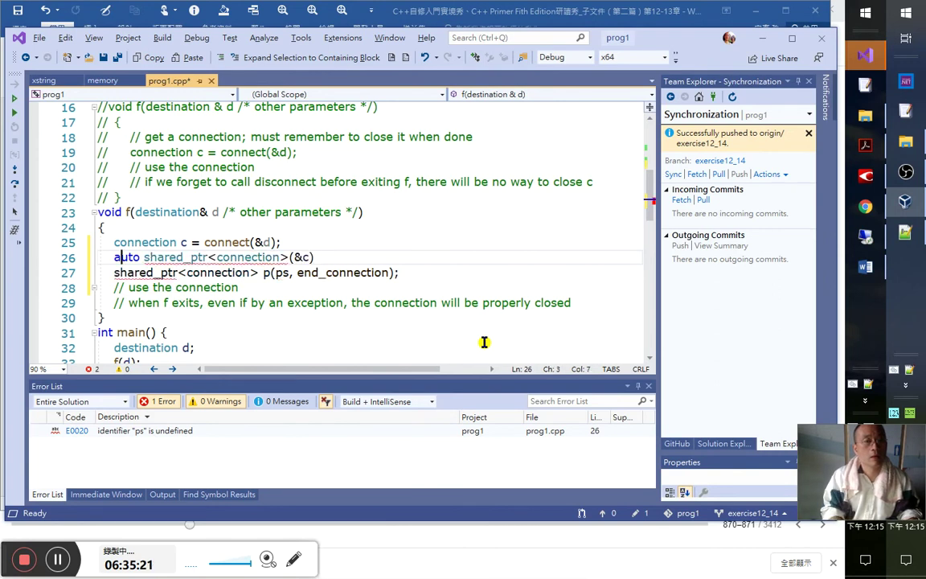
key("ctrl+Right")
type("ps=")
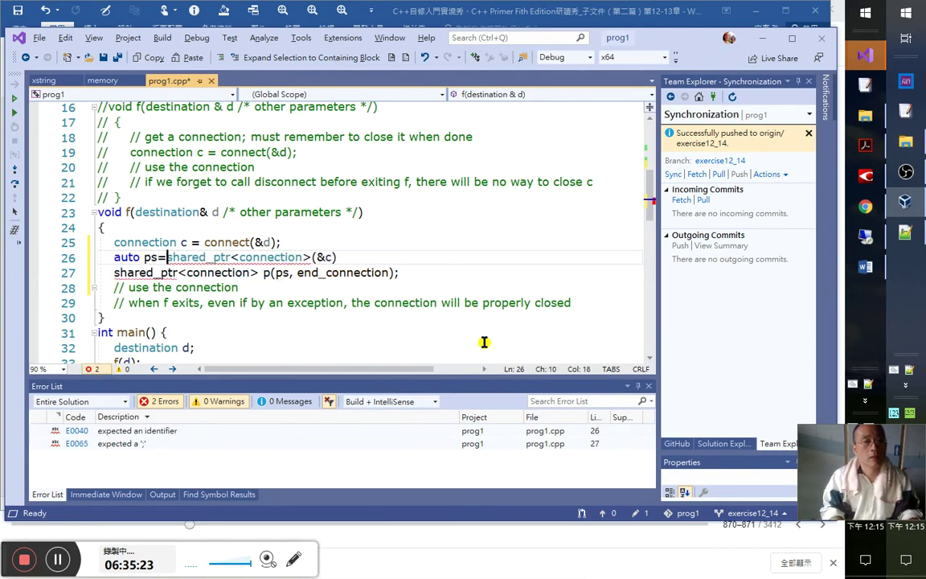
key("End")
type(";")
key("Down")
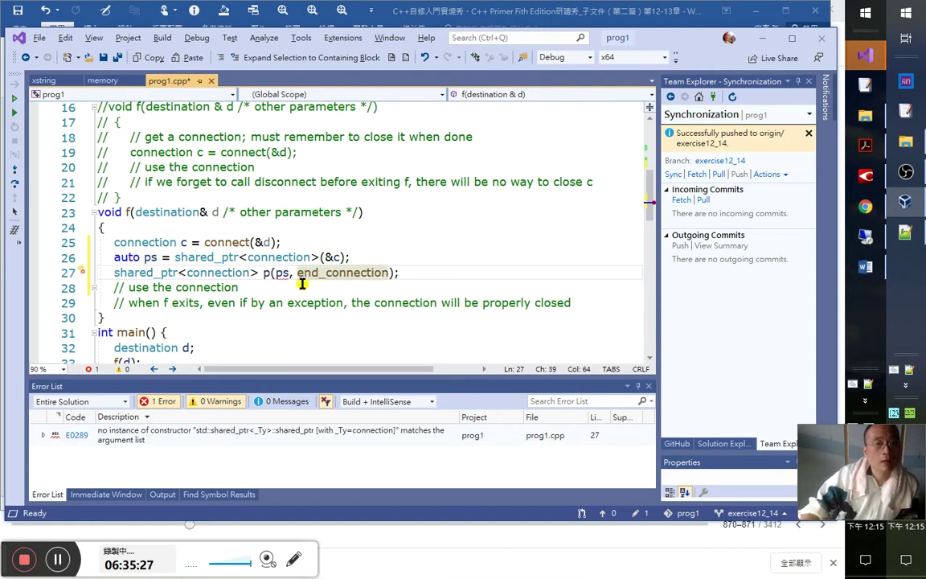
- Move the shared_ptr<connection> type in front of ps and delete the equals sign
mouse_move(280, 275)
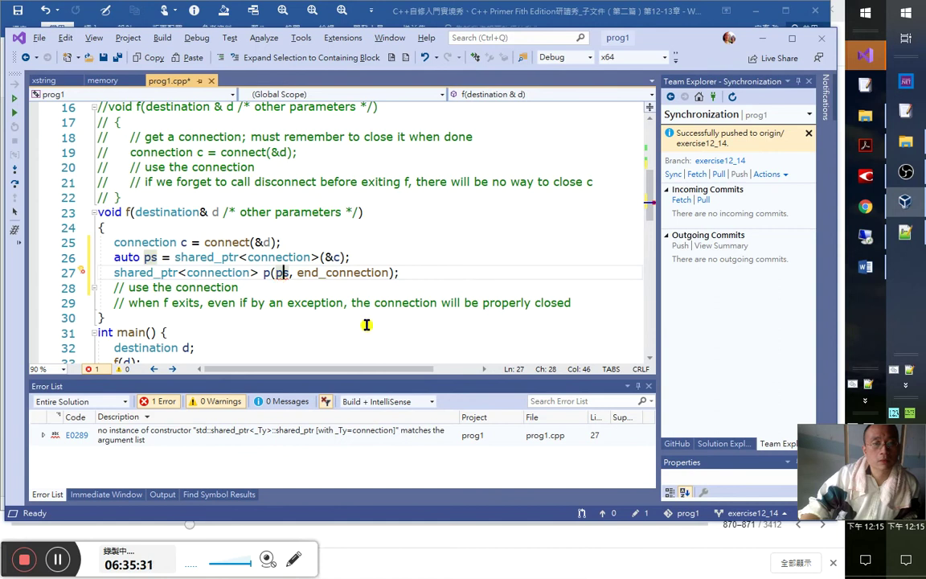
left_click(331, 257)
mouse_move(356, 268)
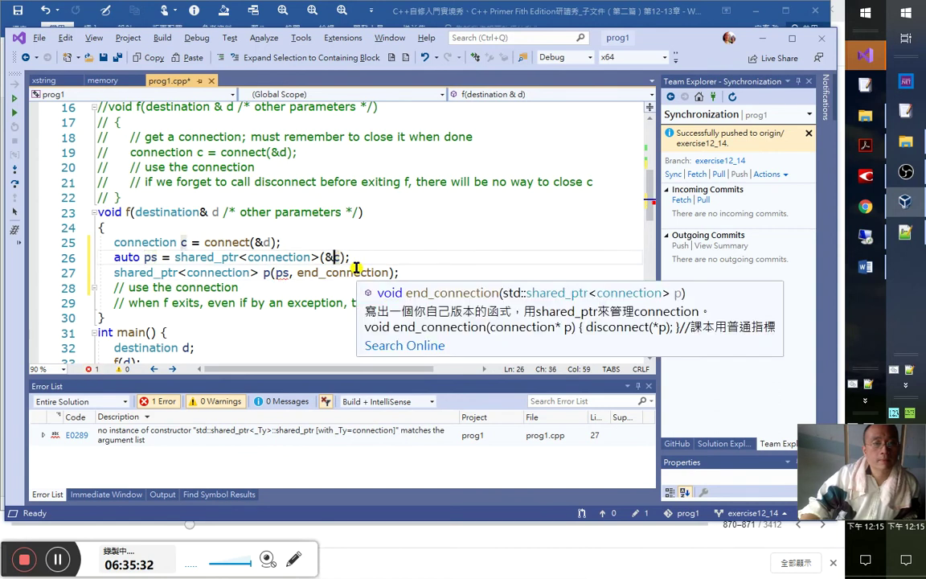
left_click(320, 257)
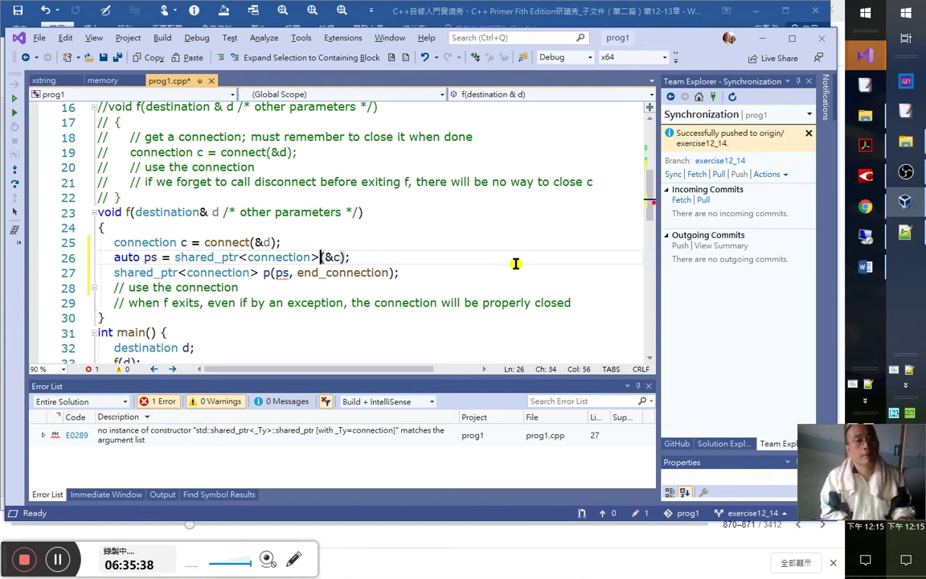
key("ctrl+shift+Left")
key("ctrl+shift+Left")
key("ctrl+shift+Left")
key("ctrl+shift+Left")
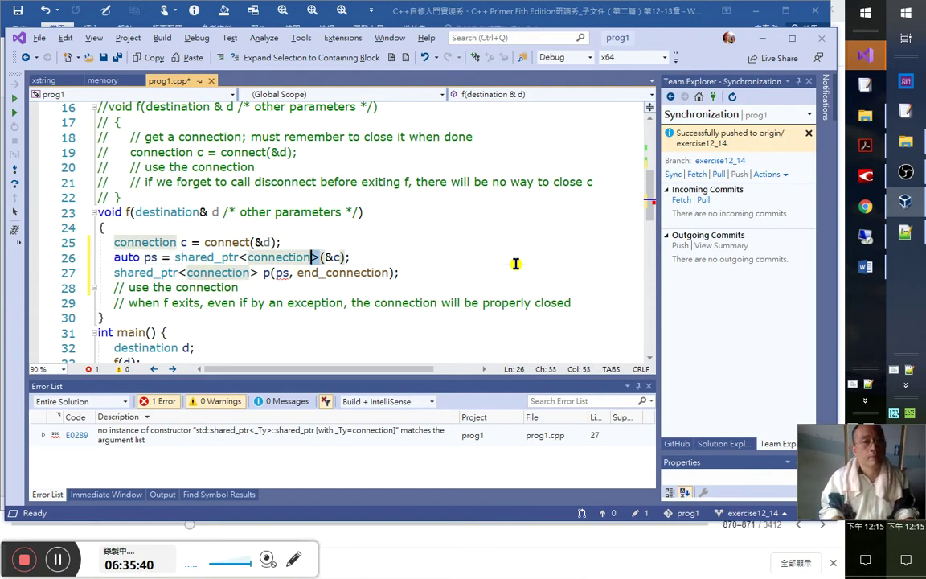
key("ctrl+x")
key("ctrl+Left")
key("ctrl+Left")
key("ctrl+v")
key("ctrl+Right")
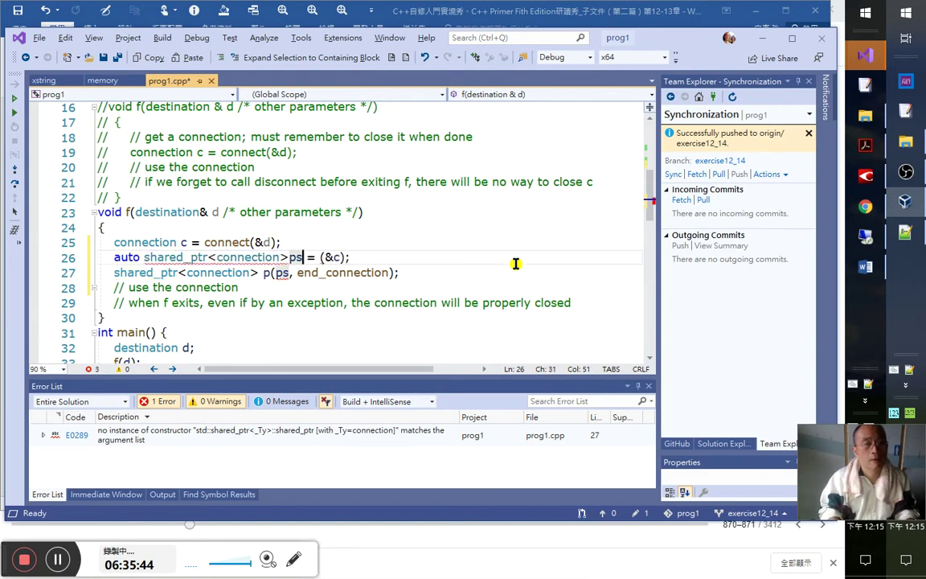
key("Delete")
key("Delete")
key("Delete")
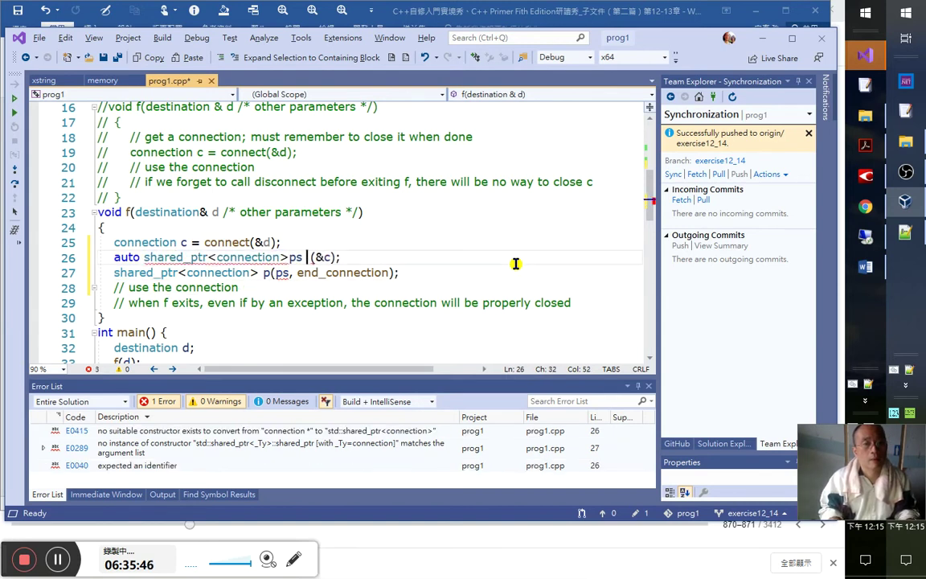
- Remove the leftover space and the word auto, leaving shared_ptr<connection>ps(&c);
key("Delete")
key("Down")
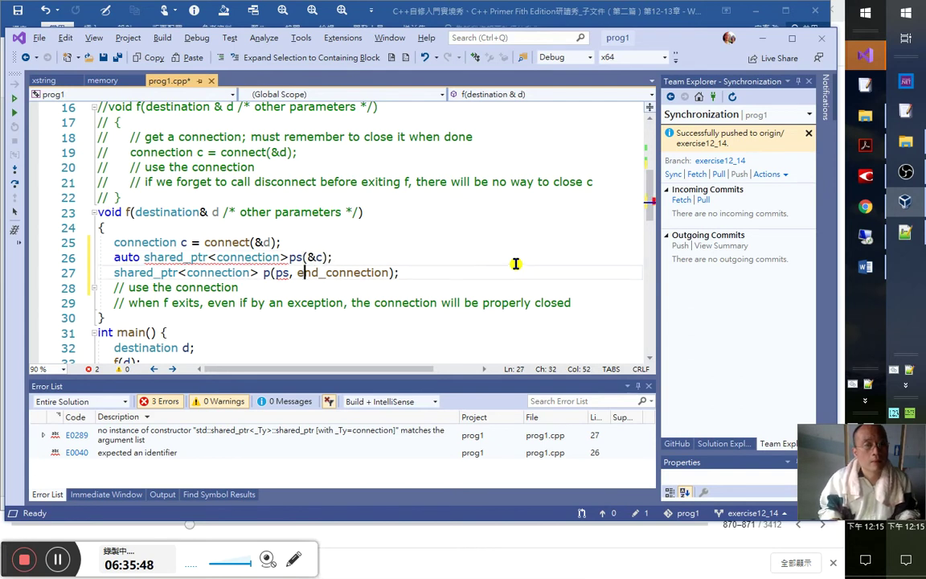
key("Up")
key("shift+Right")
key("shift+Right")
key("Delete")
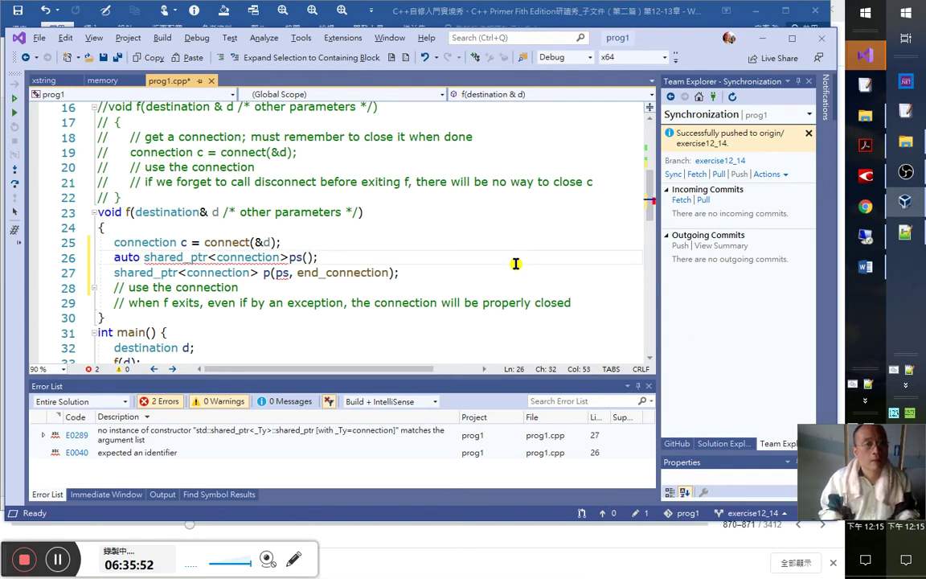
key("ctrl+z")
key("Home")
key("Delete")
key("Delete")
key("Delete")
key("Delete")
key("Delete")
key("Down")
key("Down")
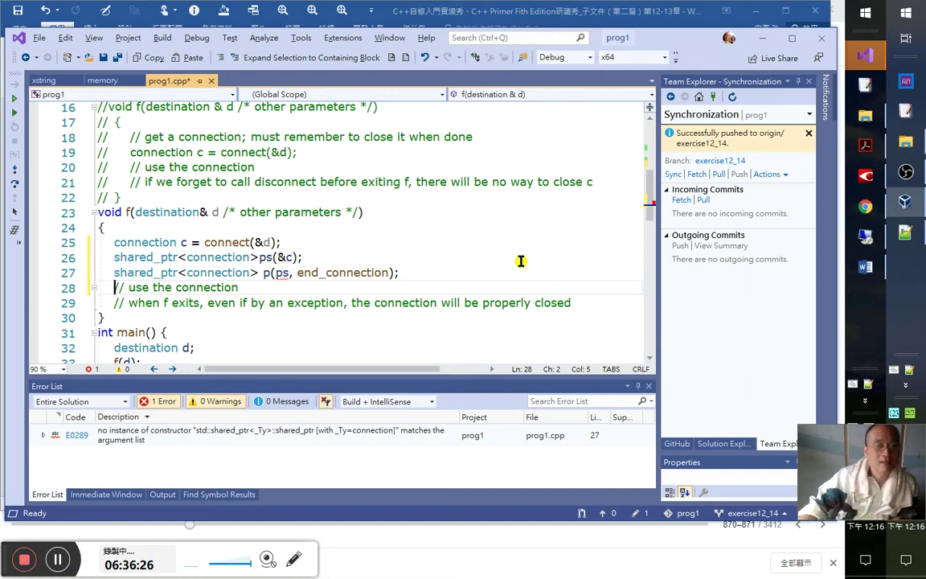
- Comment out shared_ptr<connection> p(ps, end_connection); and start debugging the program
left_click(347, 273)
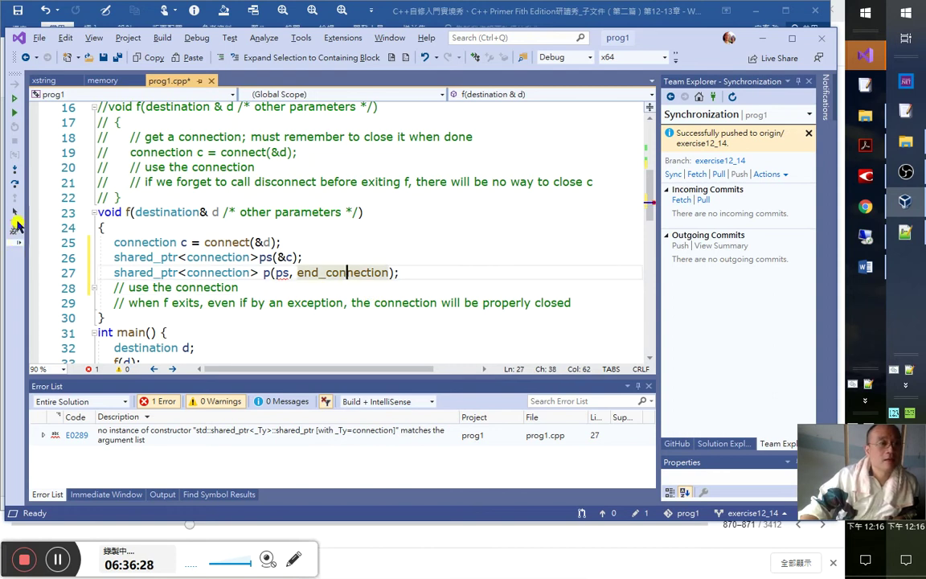
key("ctrl+k")
key("ctrl+c")
left_click(318, 257)
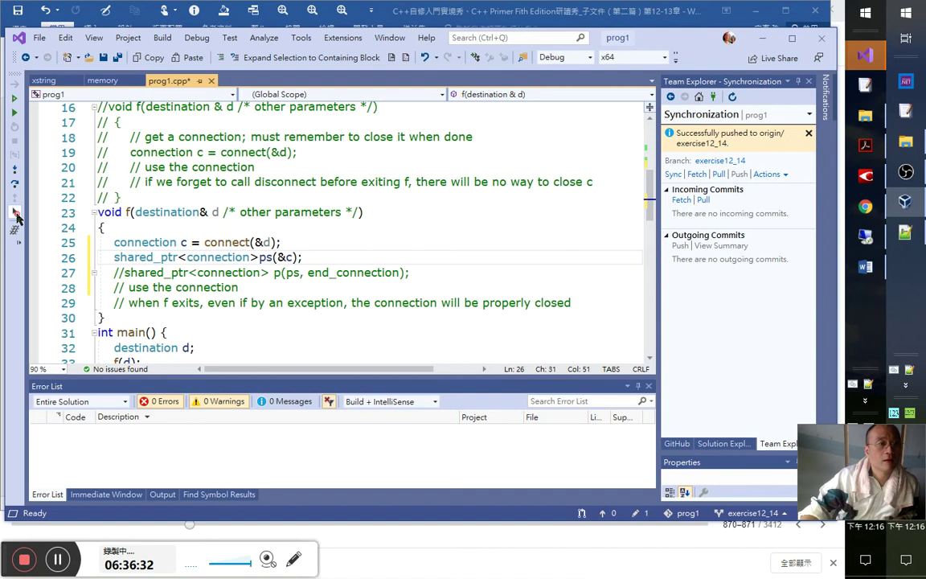
left_click(15, 213)
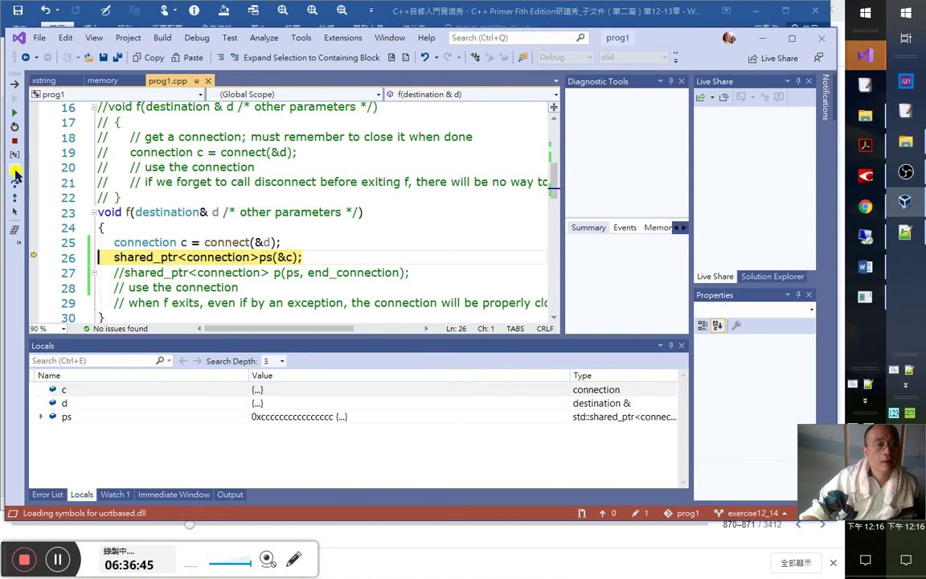
- Step past the ps declaration and continue until delete _Ptr triggers the exception
left_click(15, 170)
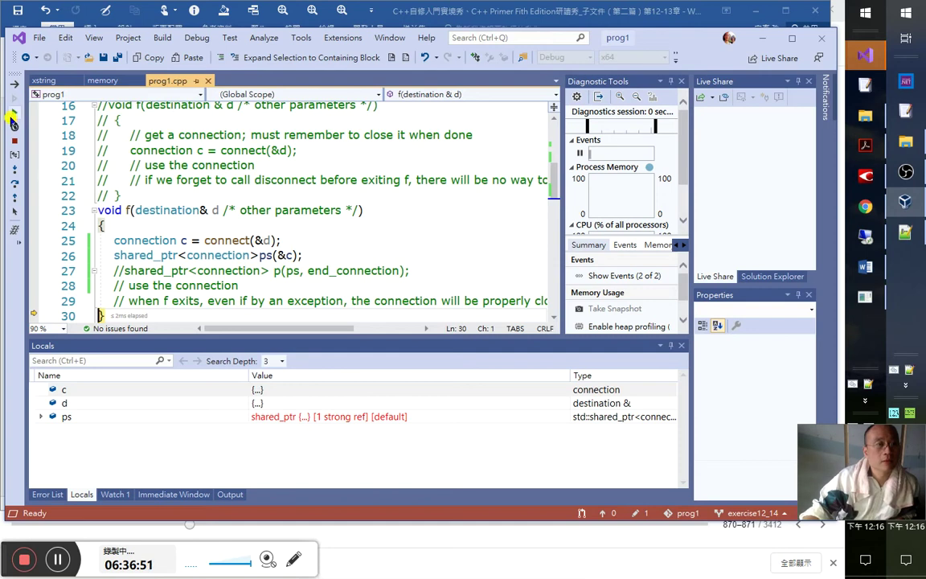
left_click(14, 118)
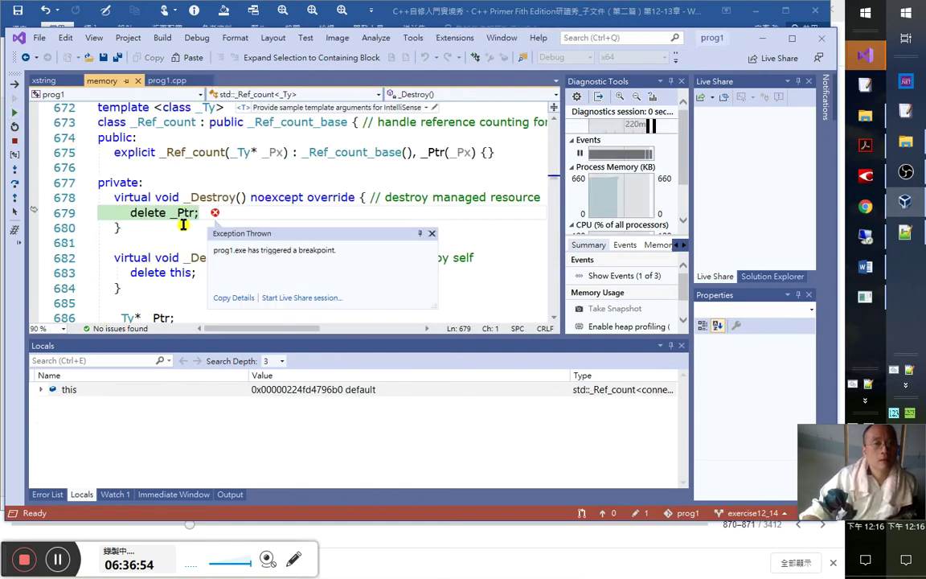
left_click(181, 213)
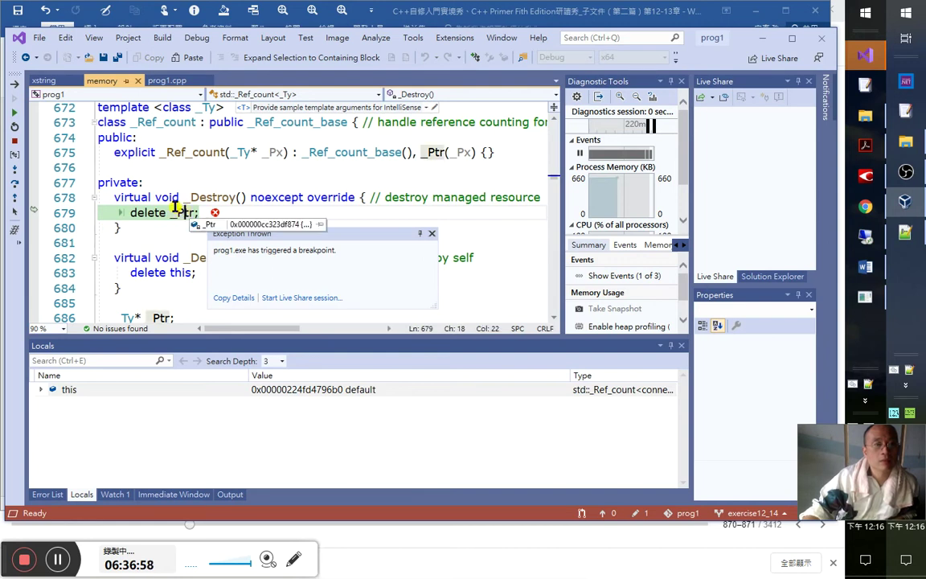
- Return to prog1.cpp and point out &c in ps(&c) as the cause
left_click(165, 82)
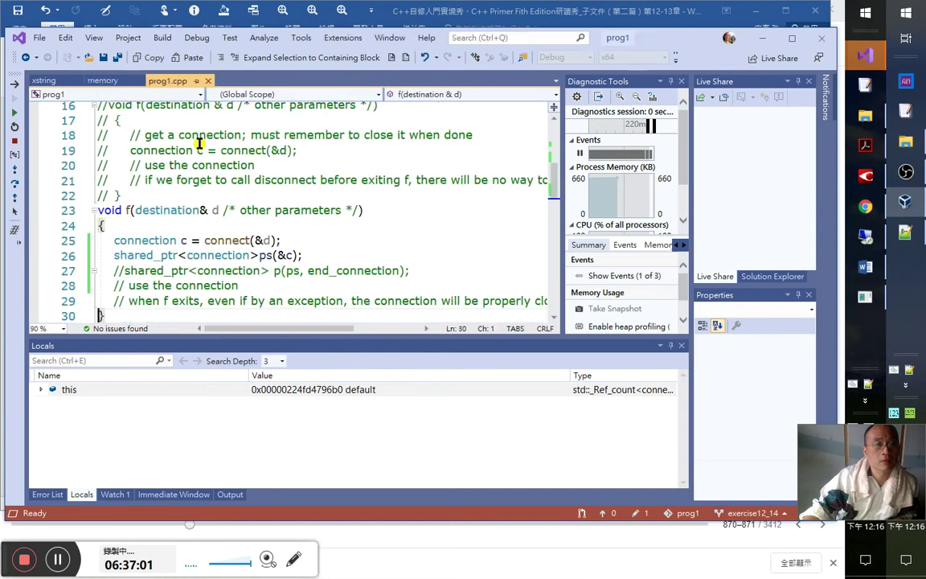
left_click(340, 286)
scroll(342, 286, "down", 1)
left_click(289, 210)
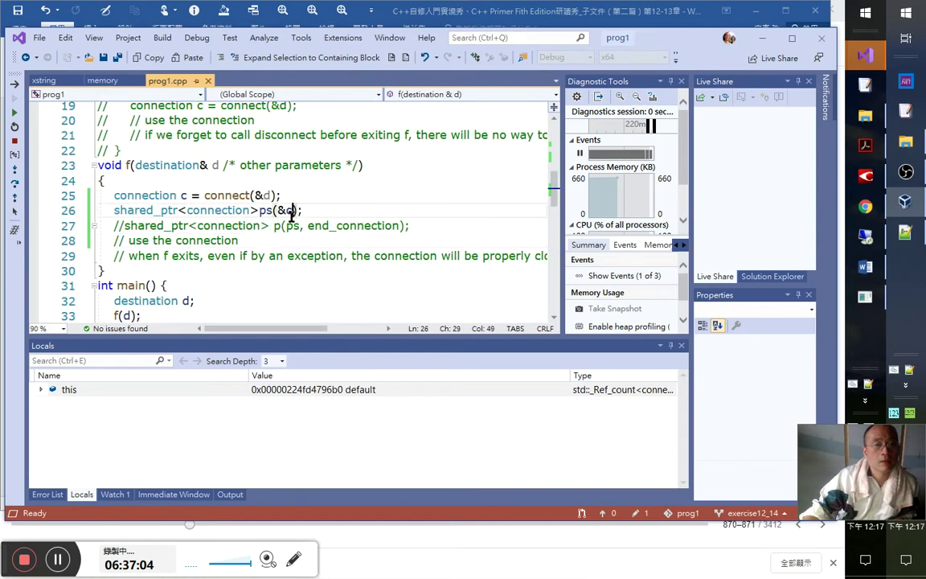
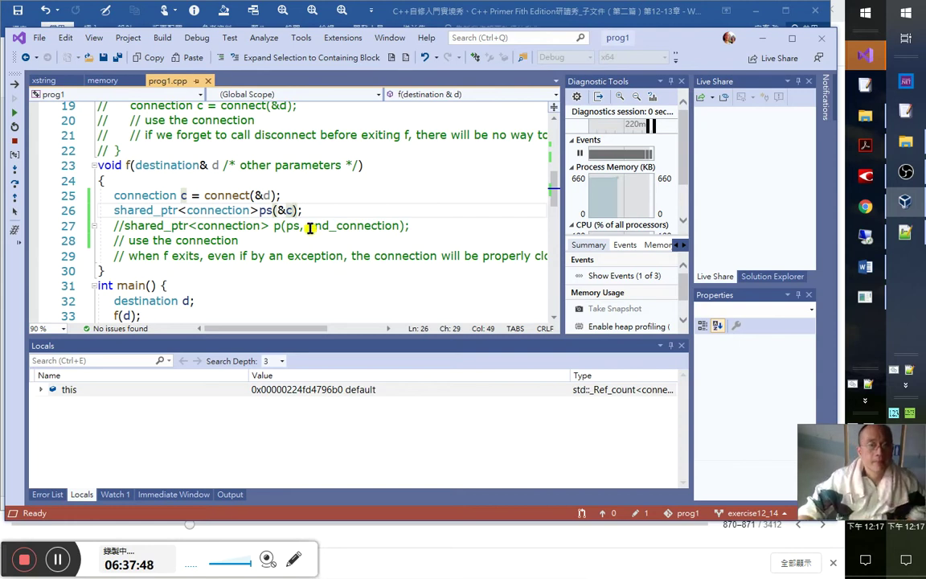
- Change end_connection's parameter on line 15 to shared_ptr<connection>& so it is passed by reference
scroll(310, 227, "up", 4)
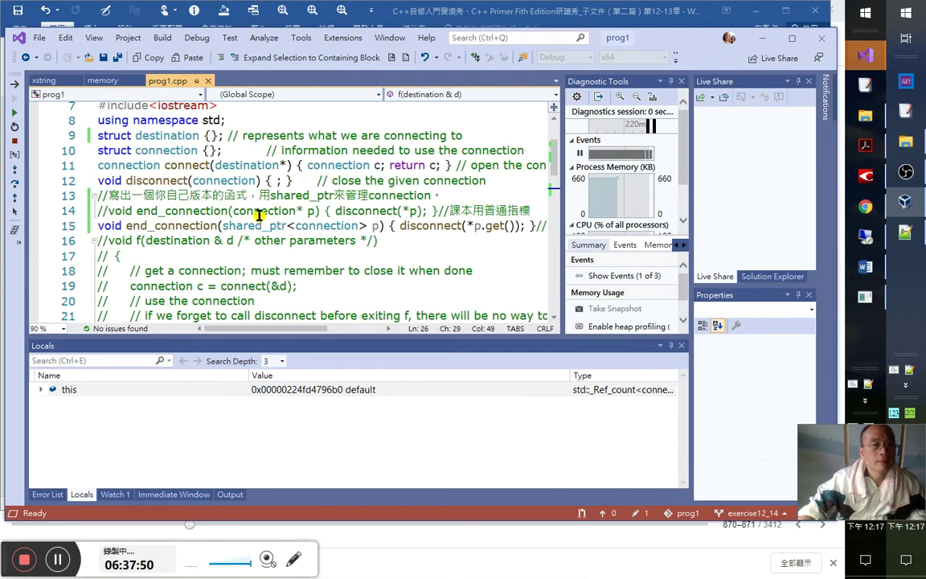
scroll(259, 215, "up", 1)
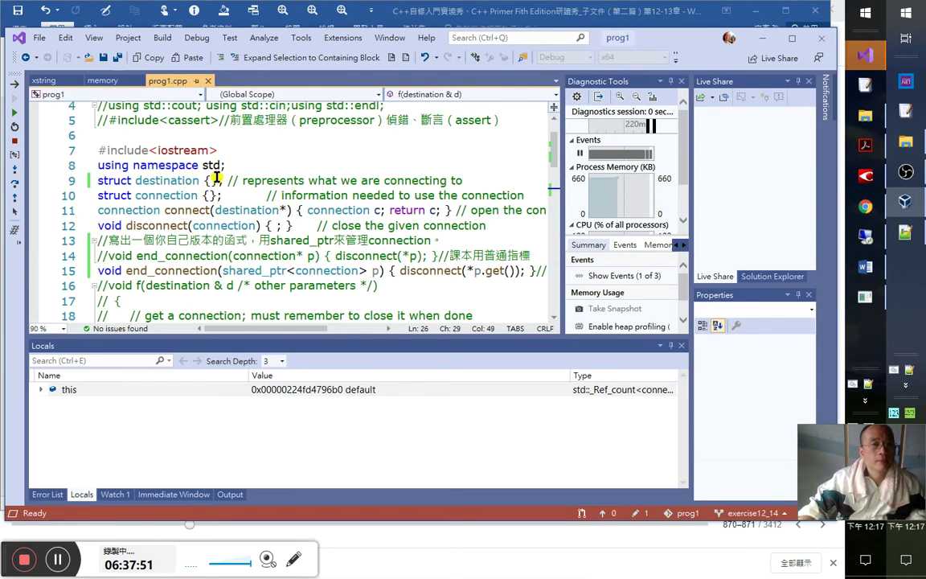
left_click(217, 283)
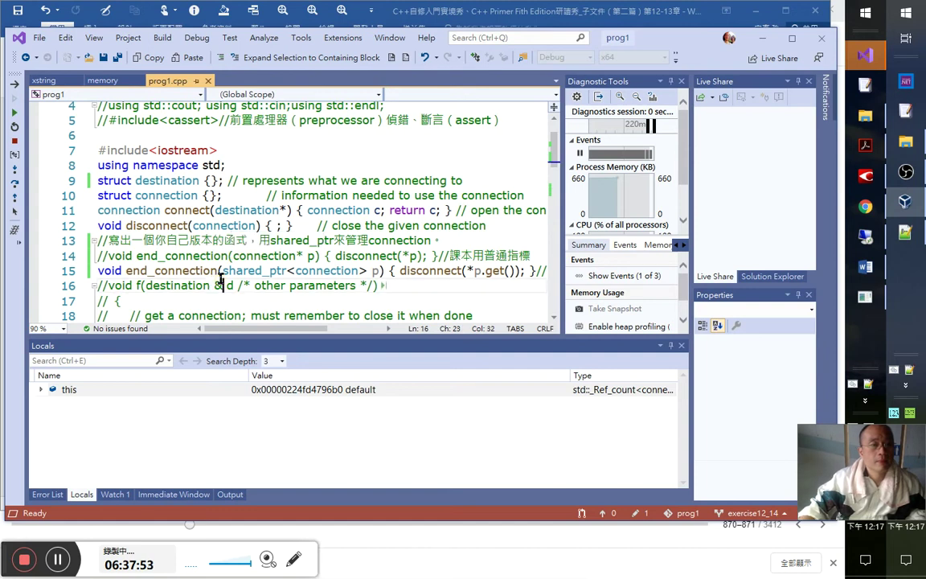
left_click(367, 271)
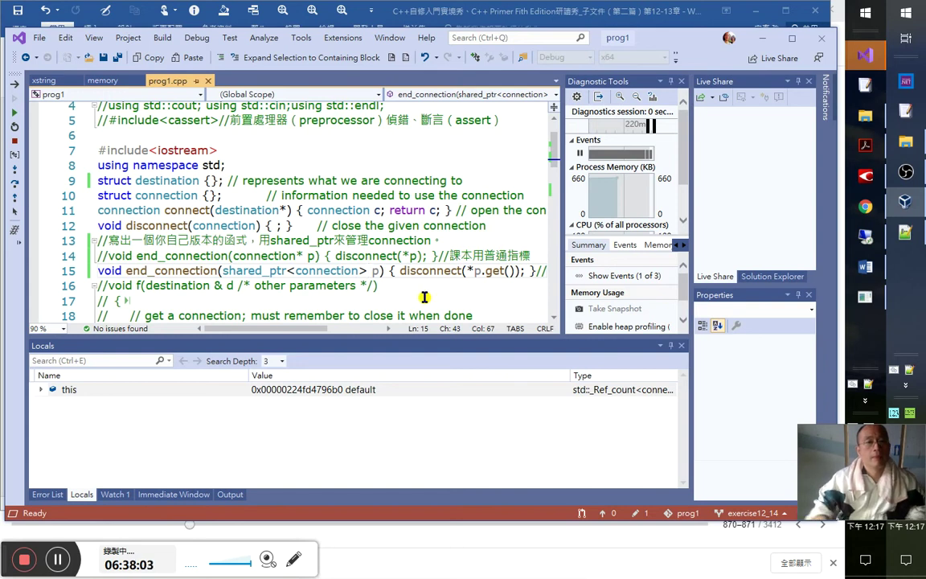
type("&")
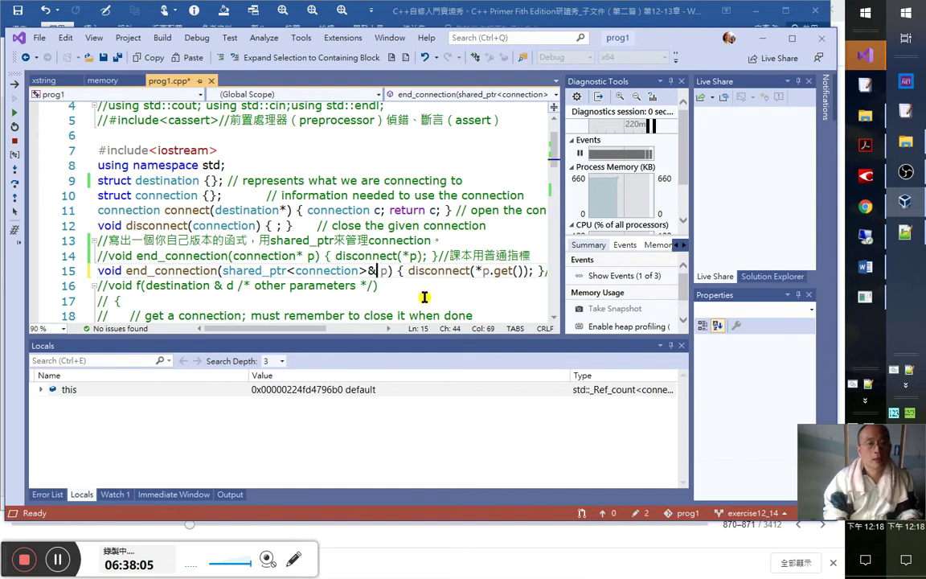
key("Down")
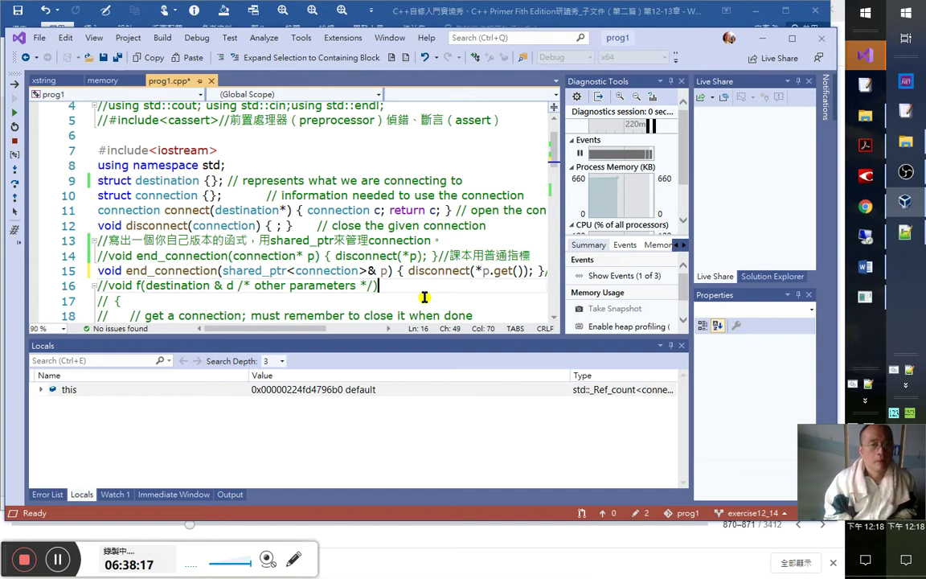
scroll(398, 266, "down", 5)
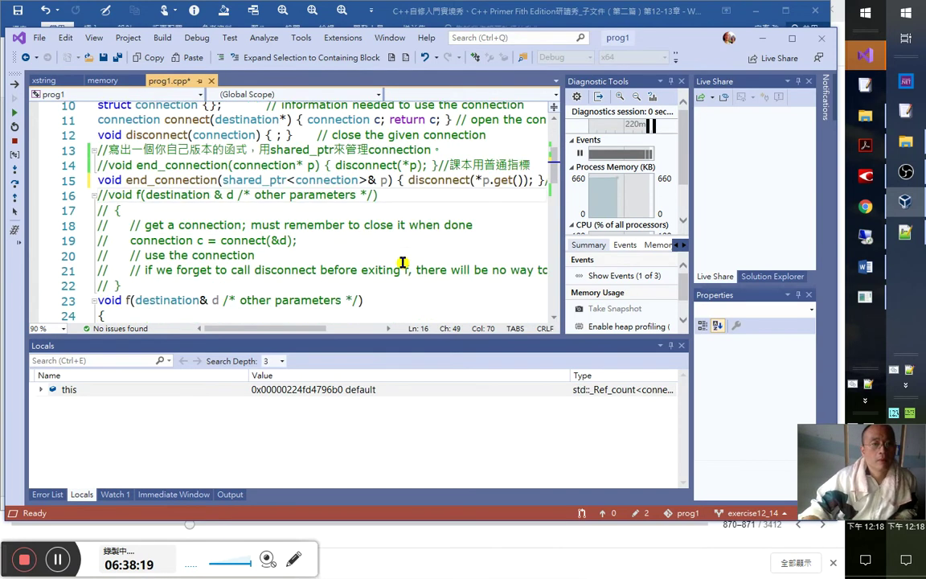
- Add a comma after ps on line 27 and uncomment the p declaration that uses end_connection as deleter
left_click(278, 210)
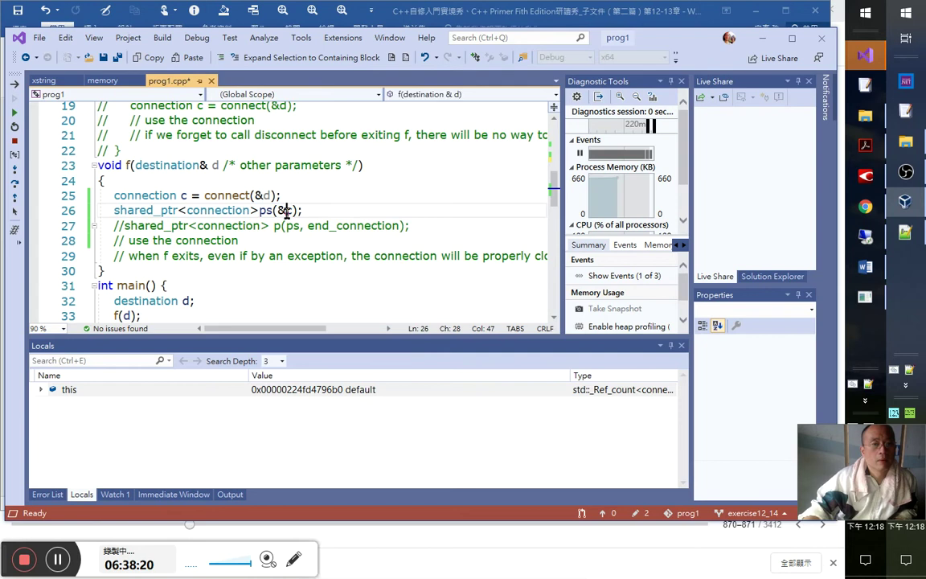
left_click(299, 226)
type(",")
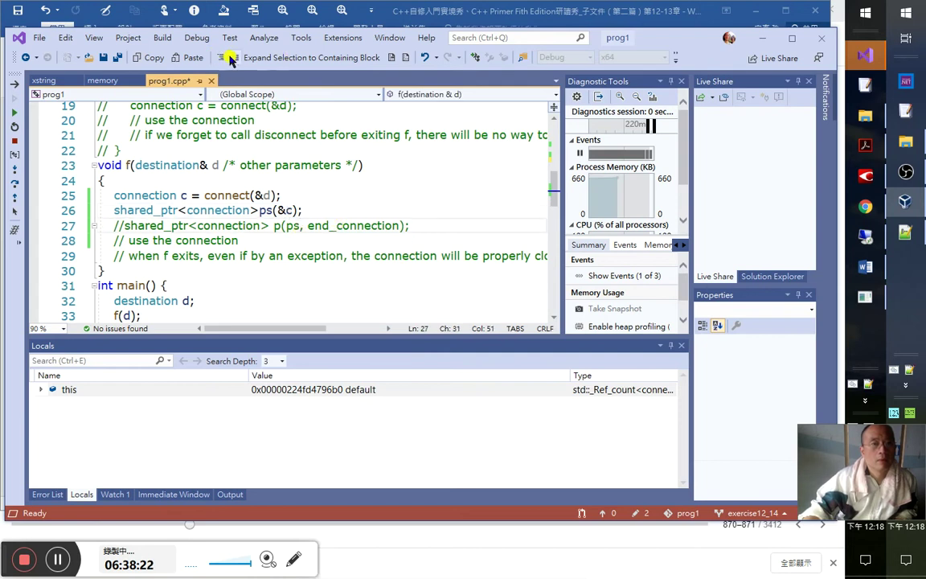
key("ctrl+k")
key("ctrl+u")
- Delete the shared_ptr<connection>ps(&c); line from f
left_click(402, 270)
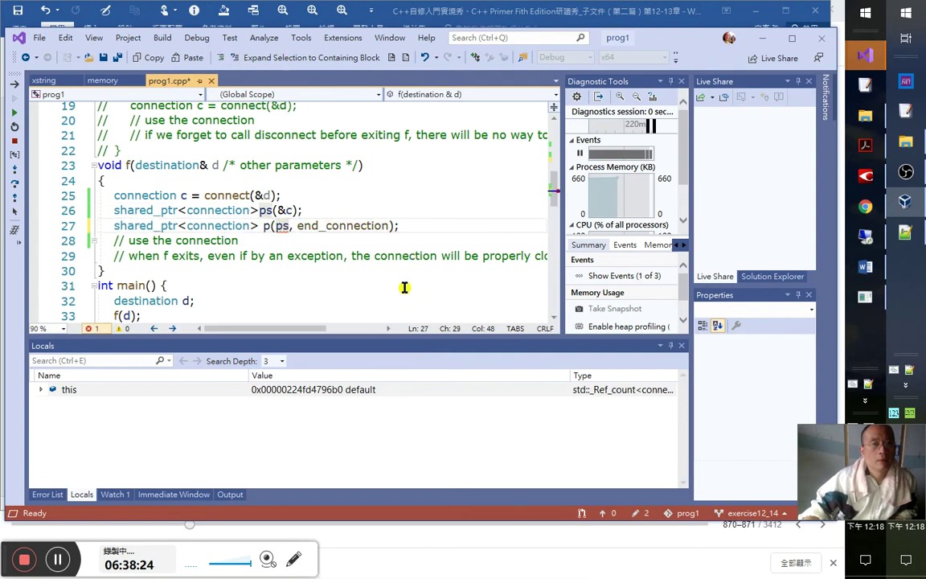
left_click(351, 197)
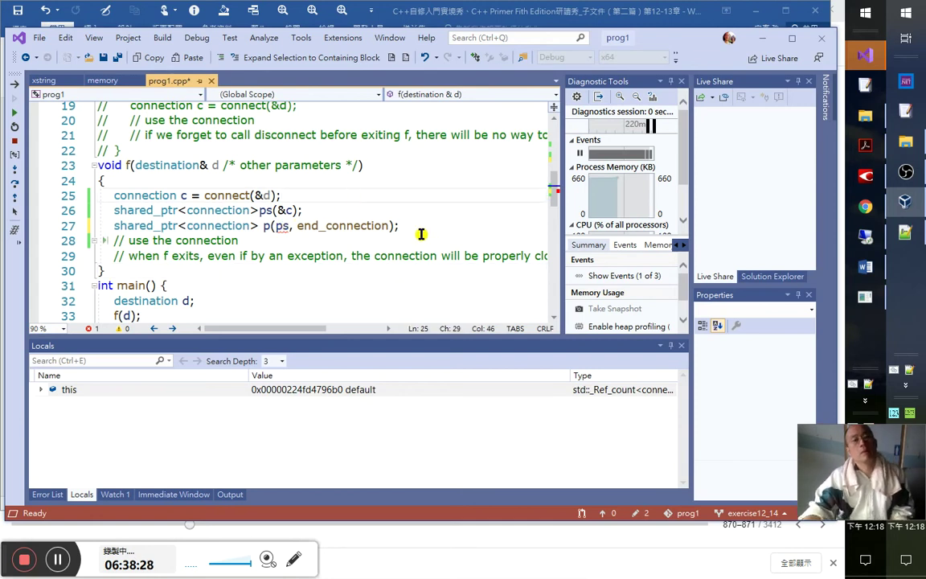
scroll(416, 234, "up", 6)
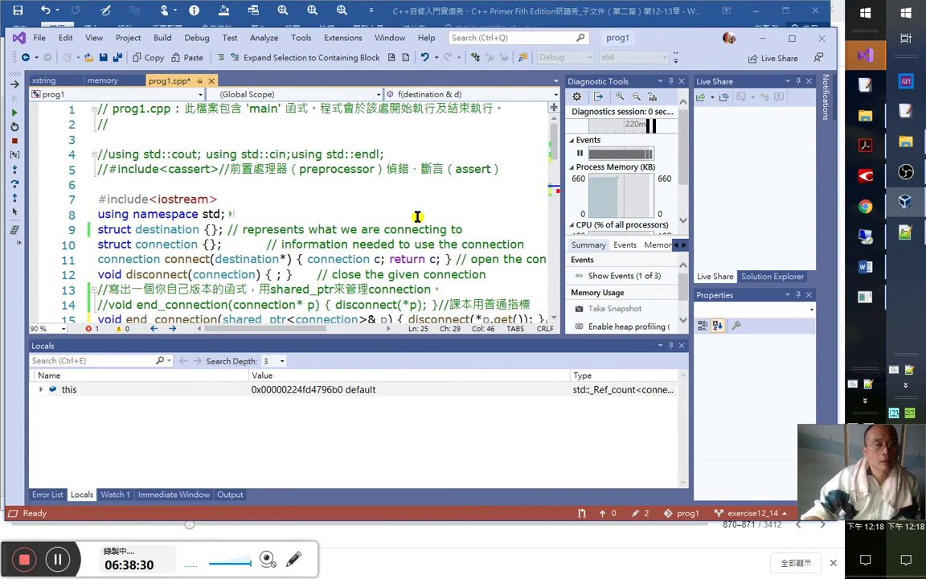
scroll(416, 216, "down", 1)
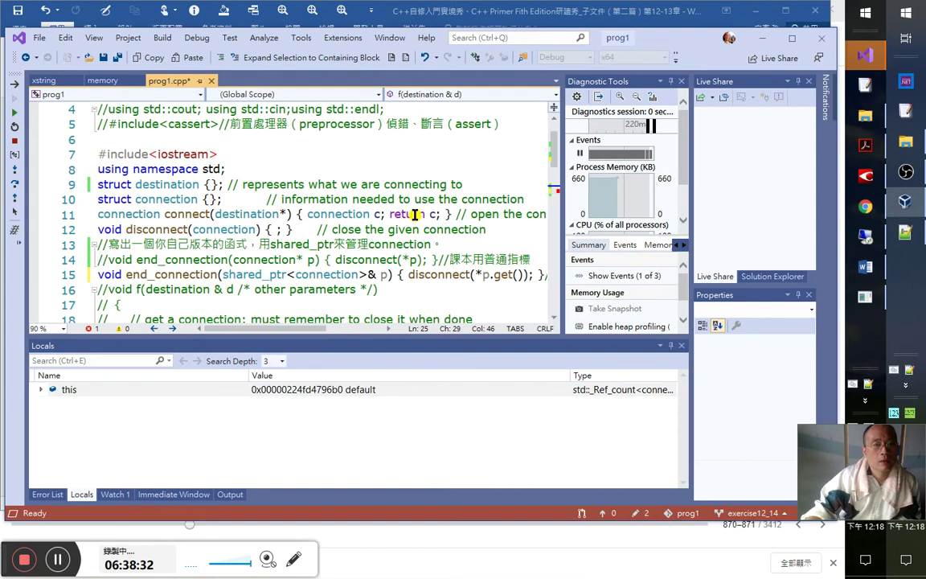
scroll(415, 214, "down", 3)
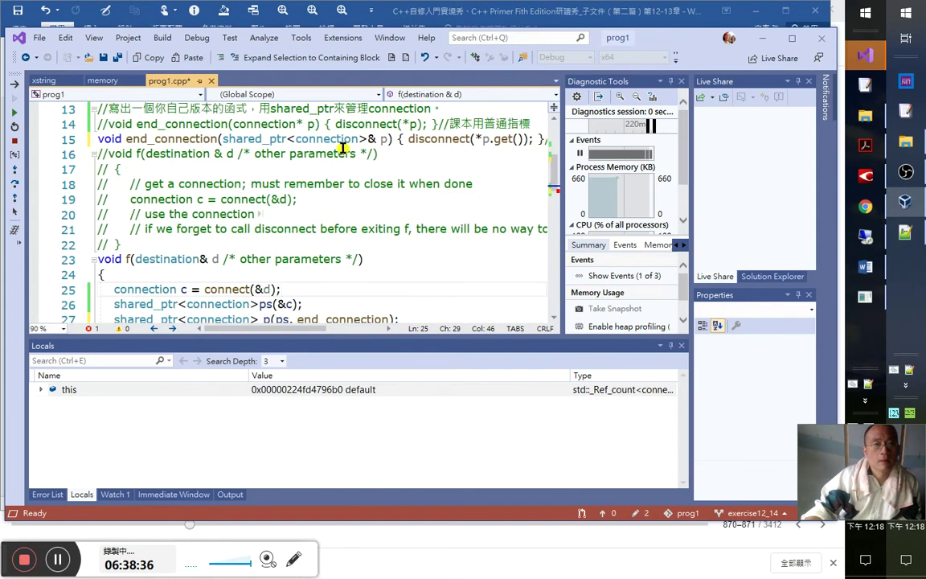
left_click(368, 139)
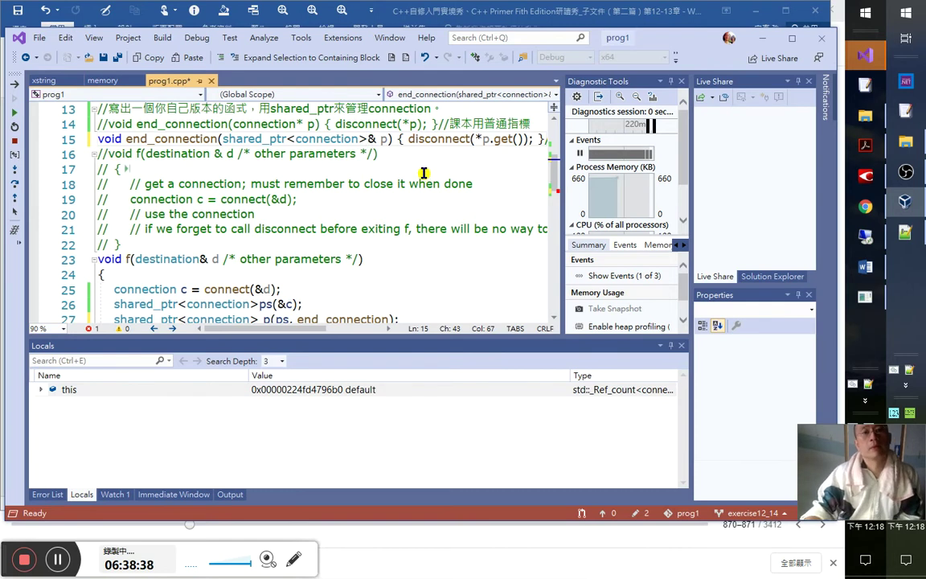
scroll(418, 179, "down", 1)
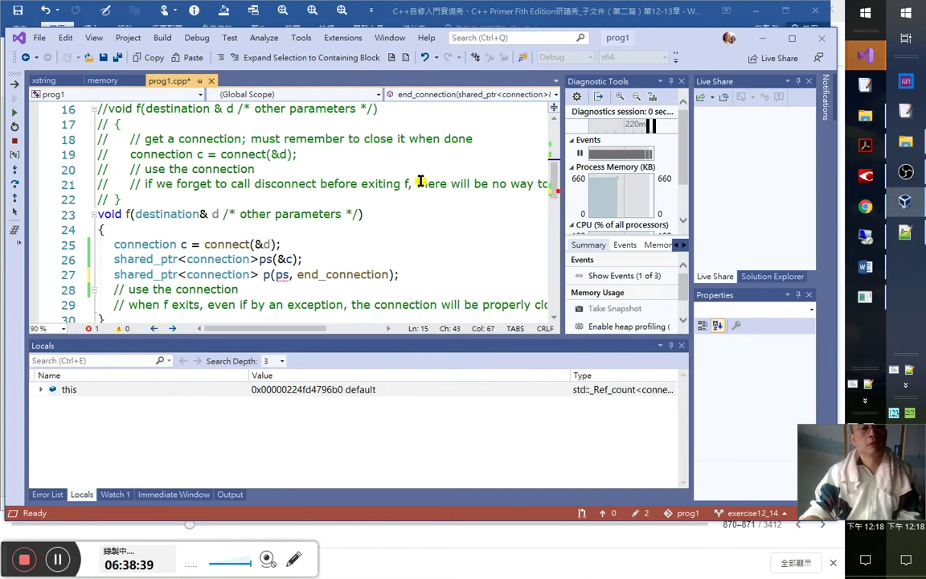
left_click(291, 279)
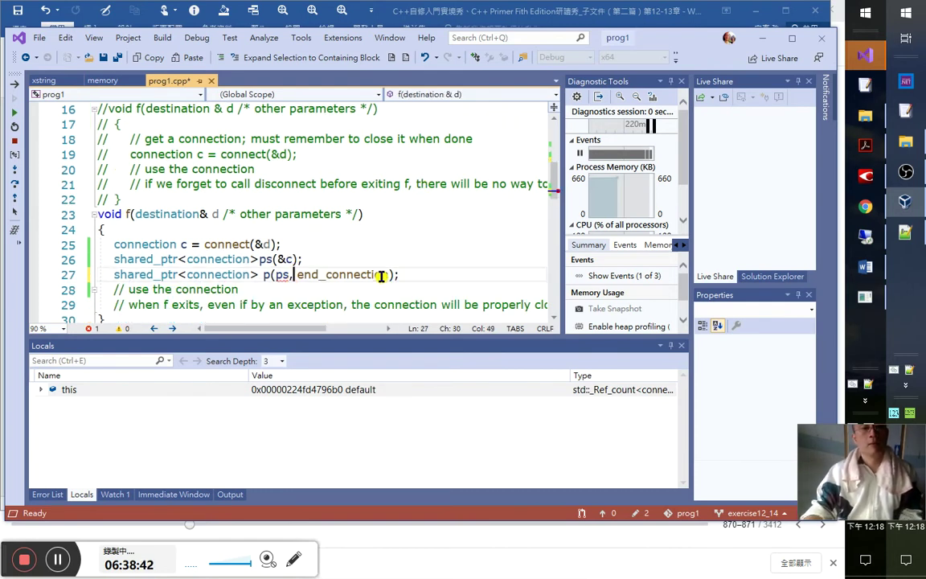
mouse_move(382, 276)
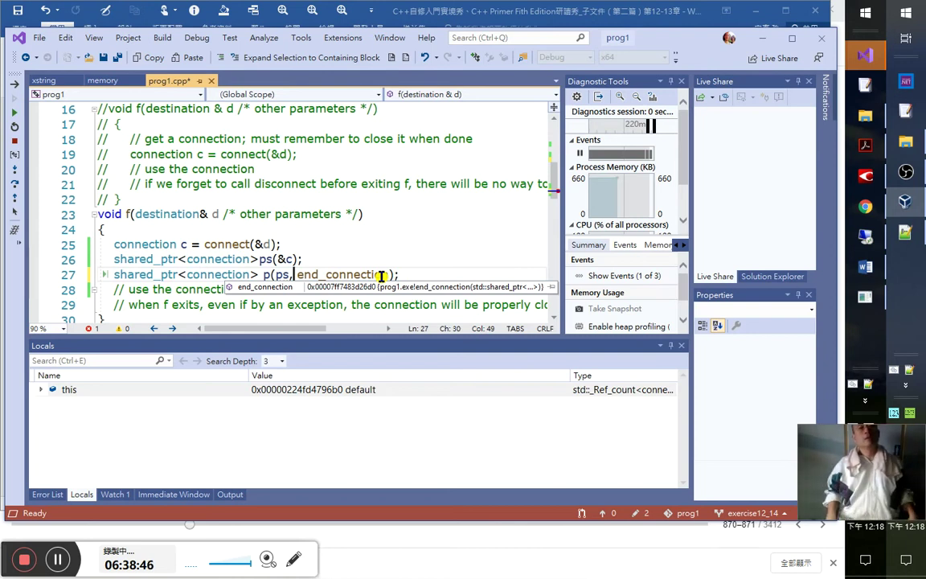
key("Up")
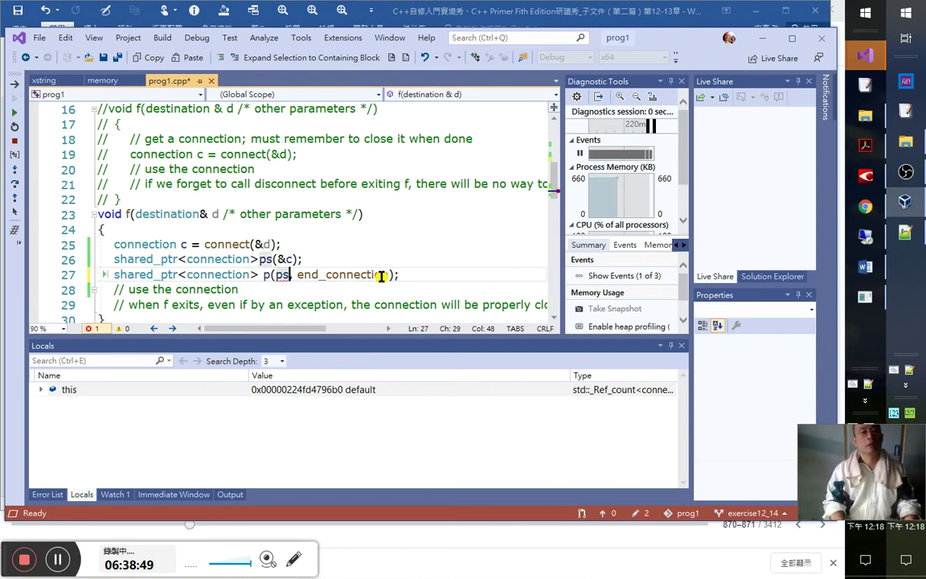
key("End")
key("ctrl+x")
key("shift+Home")
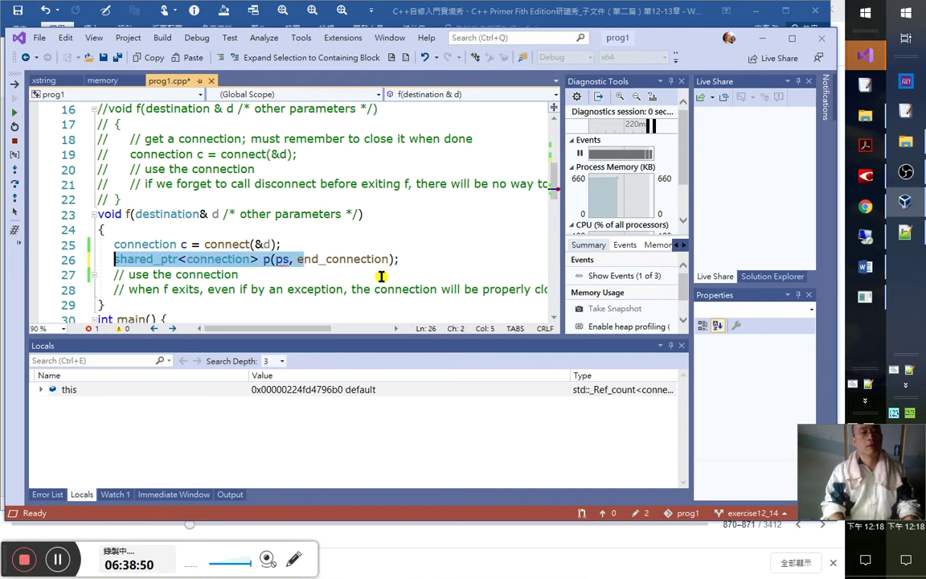
- Replace ps with &c as p's first constructor argument on line 26
key("Left")
key("ctrl+Right")
key("ctrl+Right")
key("ctrl+Right")
key("ctrl+Right")
key("ctrl+Right")
key("ctrl+Right")
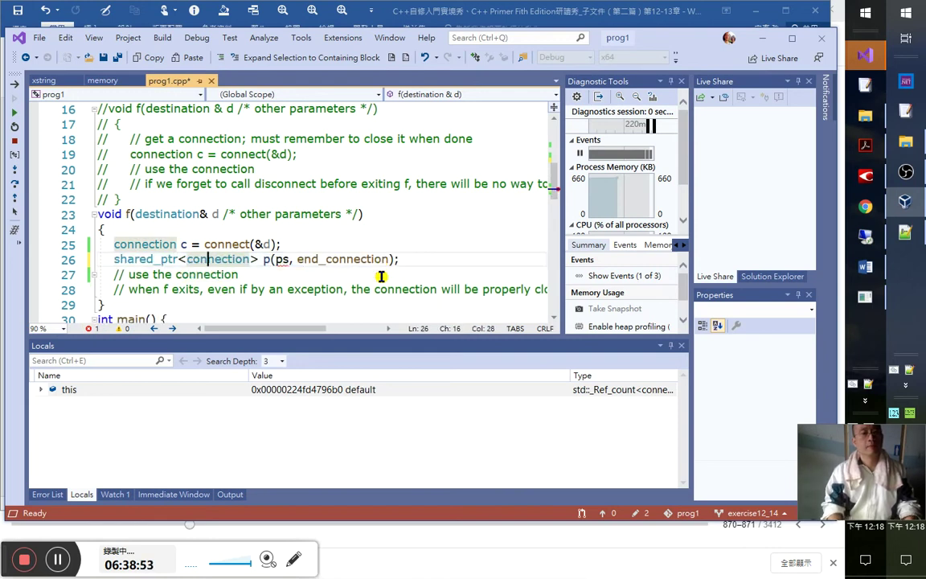
key("Delete")
key("Delete")
type("c")
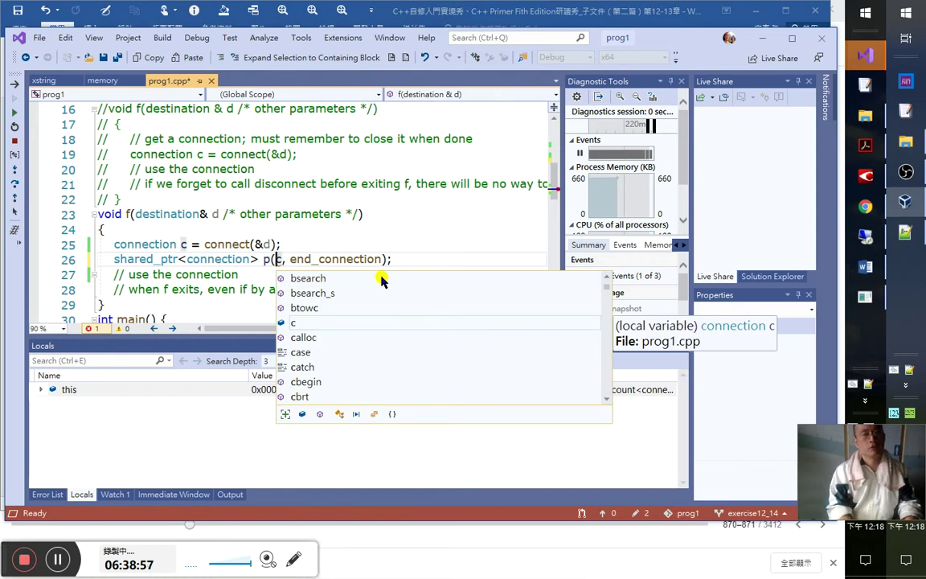
key("Left")
type("&")
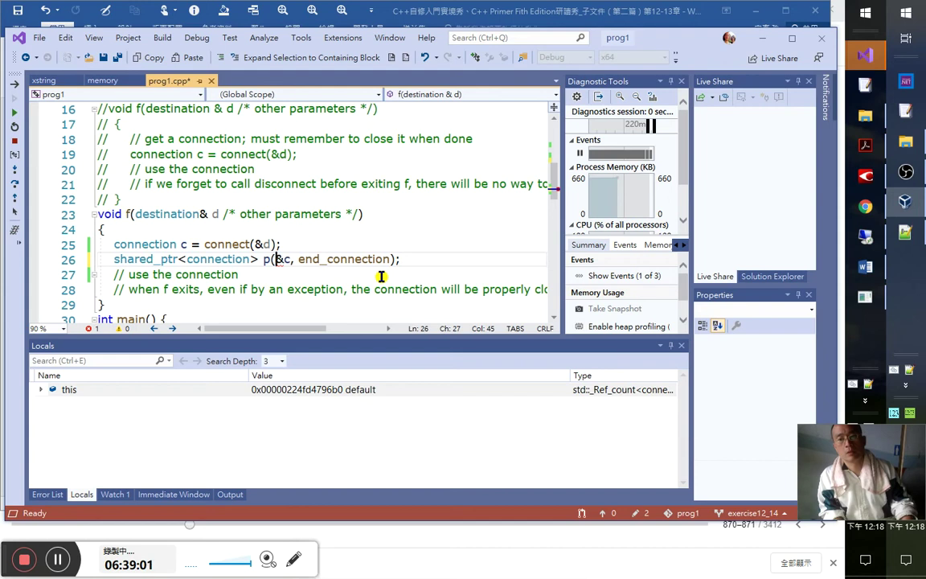
key("Left")
key("Left")
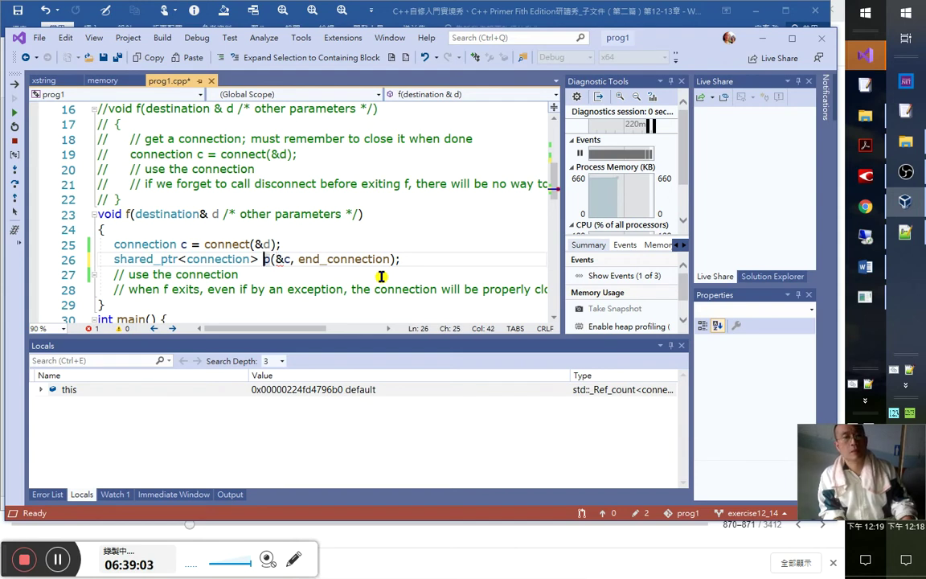
key("shift+Home")
key("Right")
key("Right")
key("Right")
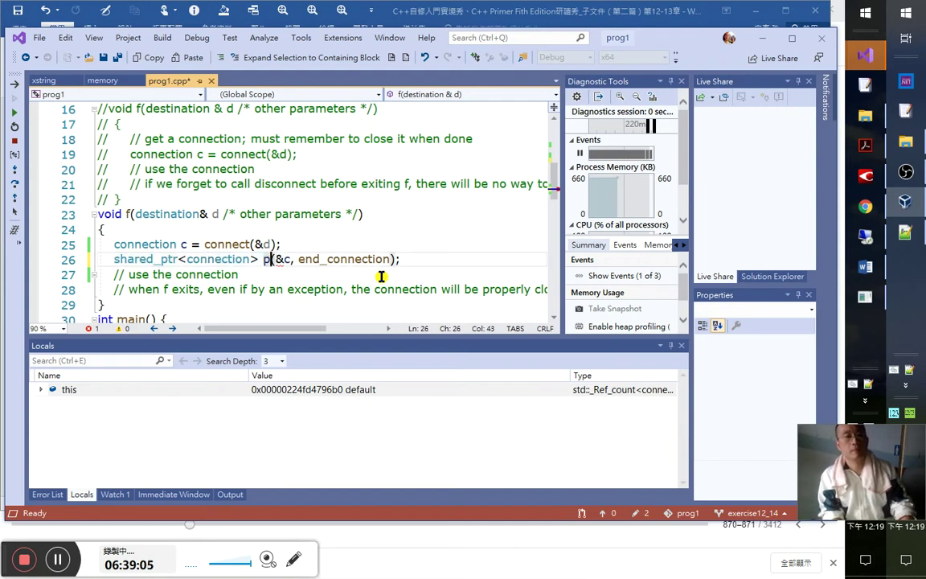
- Add the & after shared_ptr<connection> in end_connection's parameter on line 15
scroll(382, 277, "up", 3)
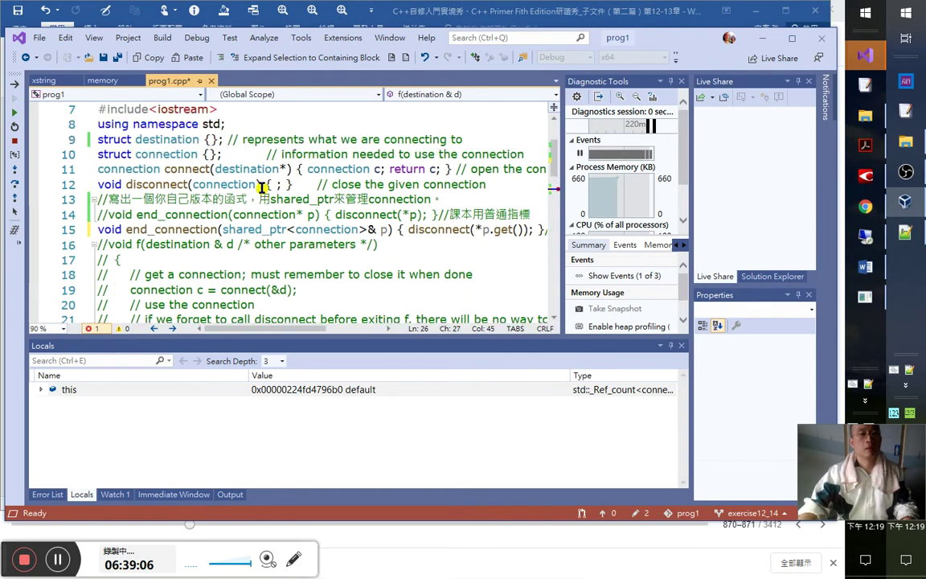
left_click(368, 229)
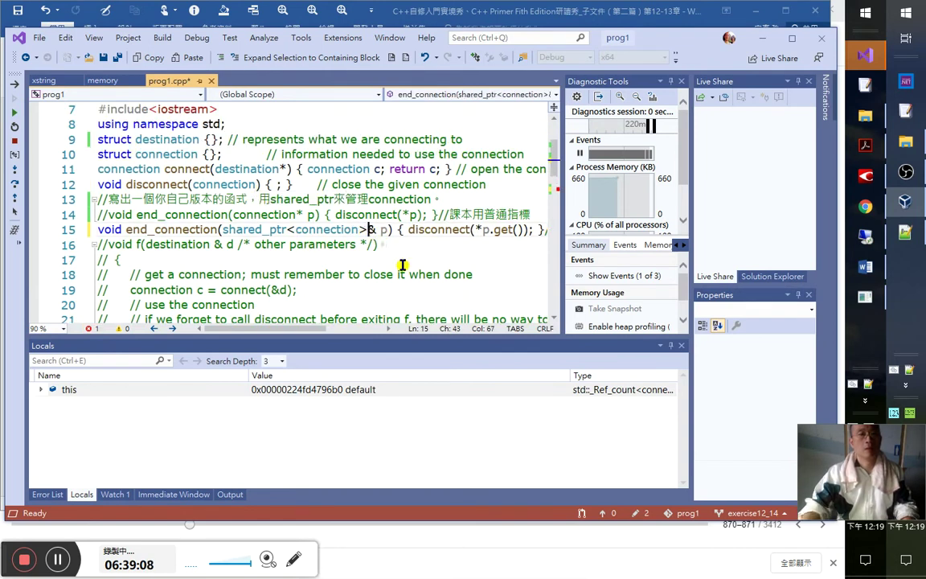
scroll(402, 257, "down", 5)
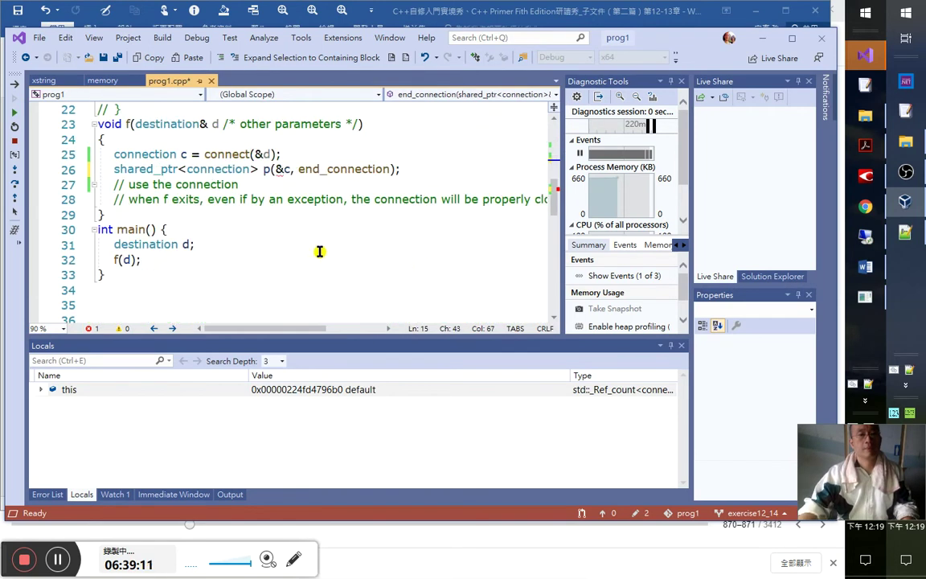
type("& p) { disconnect(*p.get()); }/")
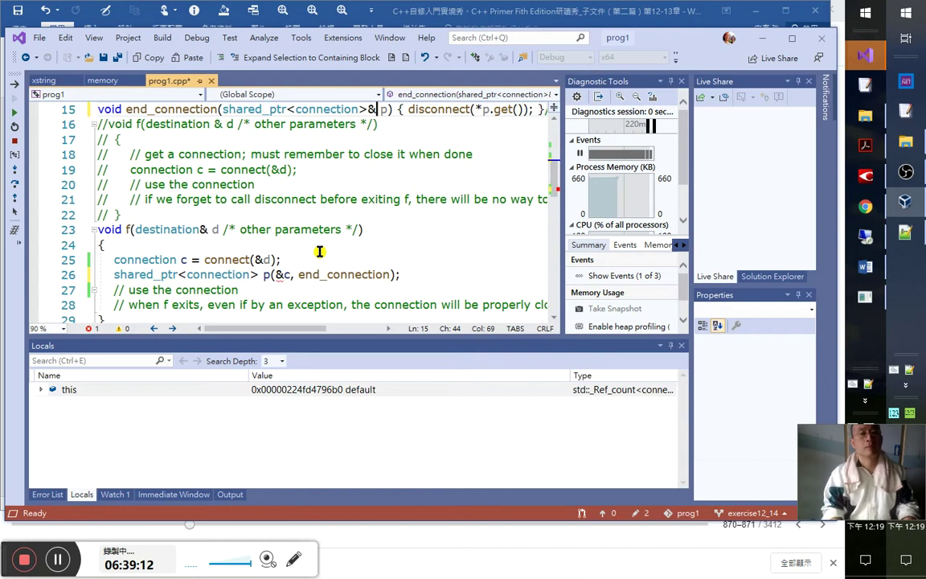
key("Down")
- Wrap the &c argument on line 26 as shared_ptr<connection>x (&c)
left_click(276, 274)
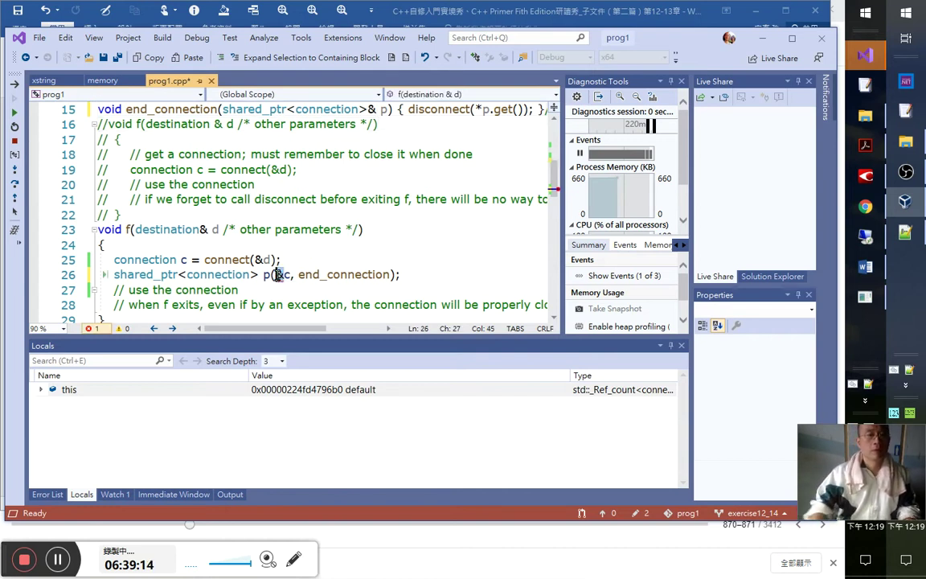
key("ctrl+v")
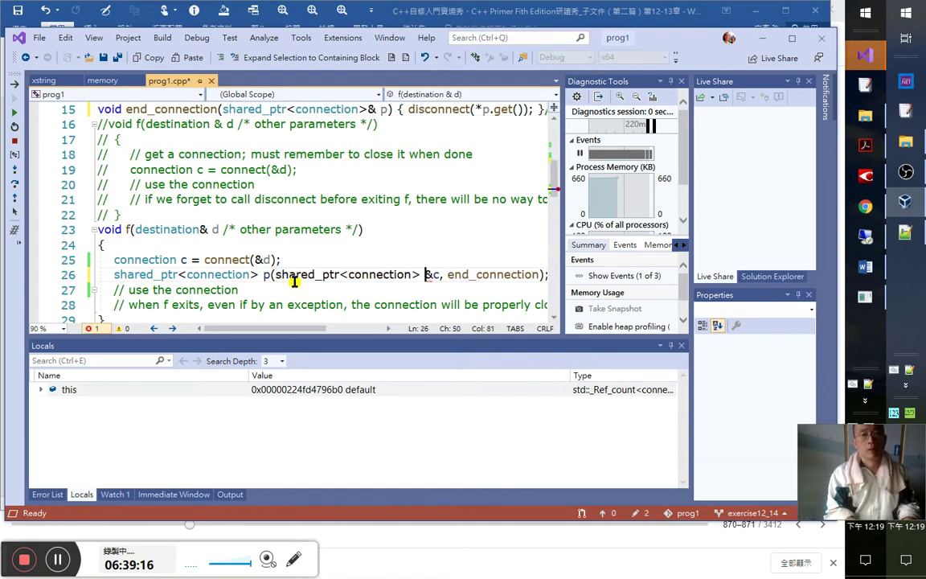
type("(")
key("Right")
type(")")
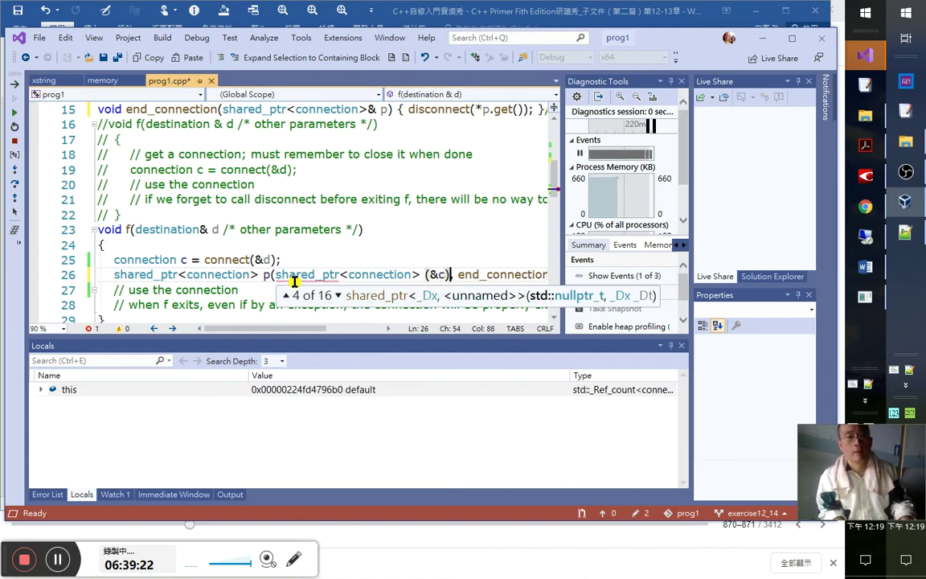
key("Left")
key("Left")
key("Left")
key("Left")
key("Left")
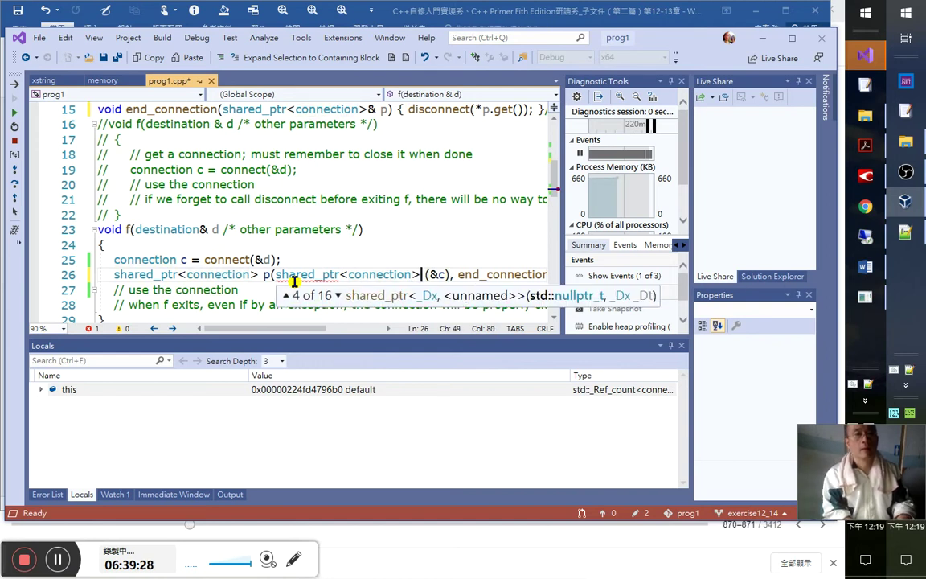
type("x")
key("Down")
key("Up")
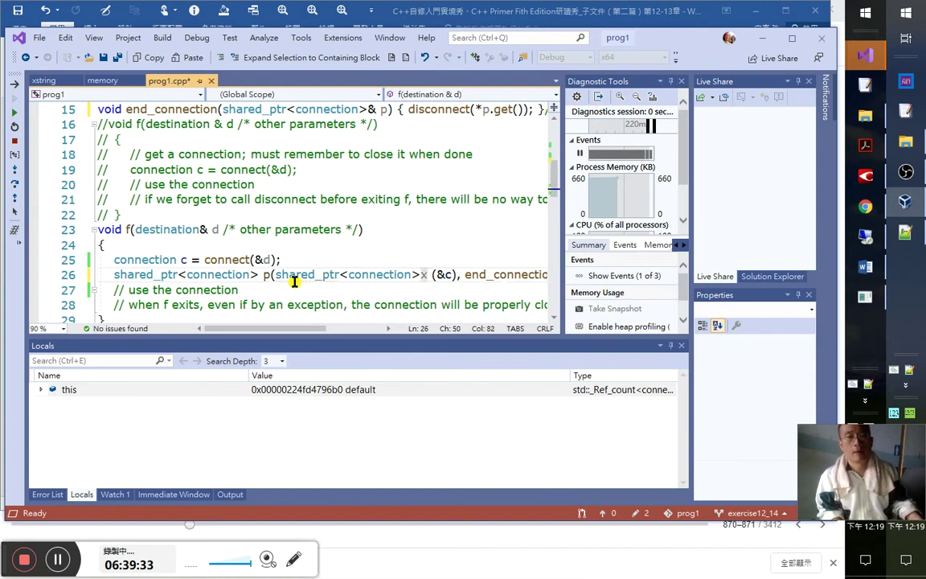
key("Delete")
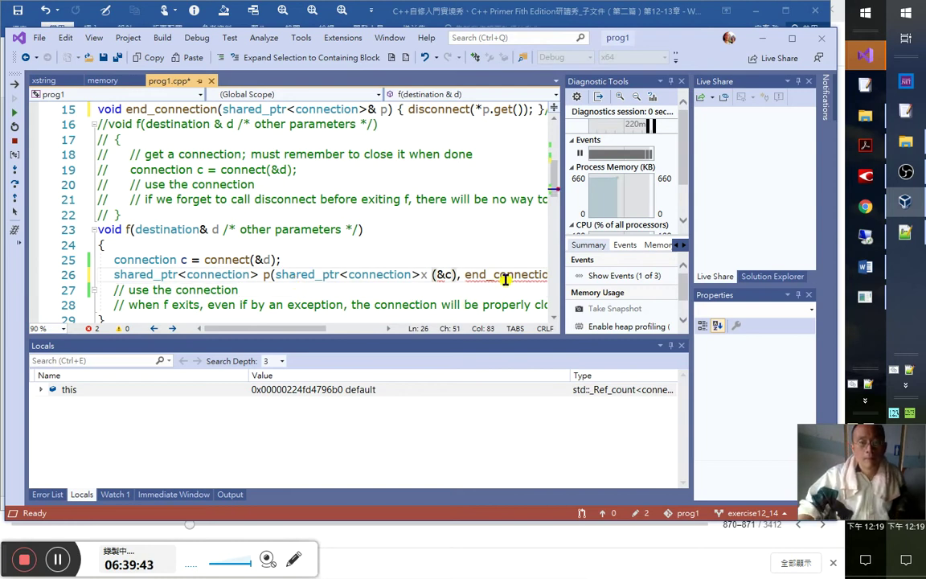
- Show the Error List, which reports E0757 and E0079 on line 26
mouse_move(499, 275)
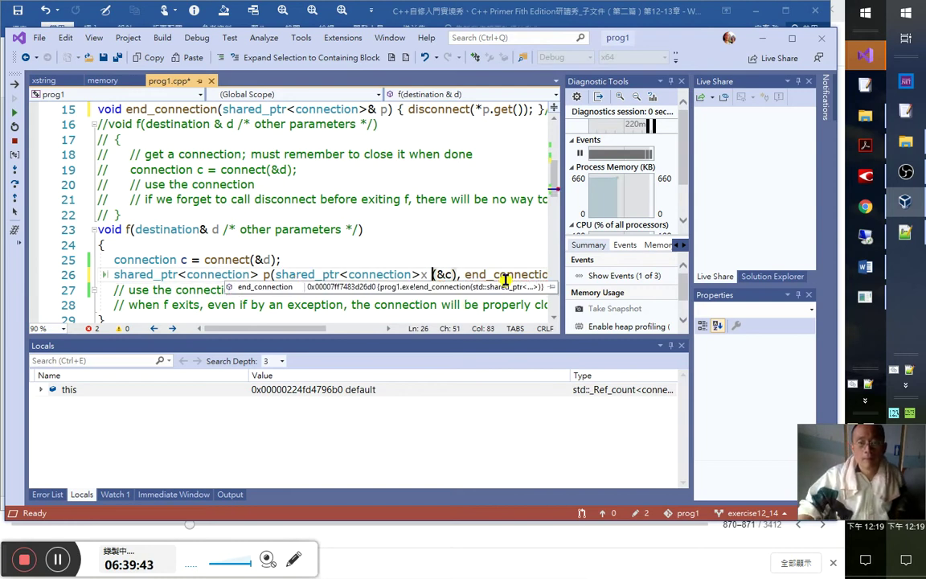
left_click(440, 276)
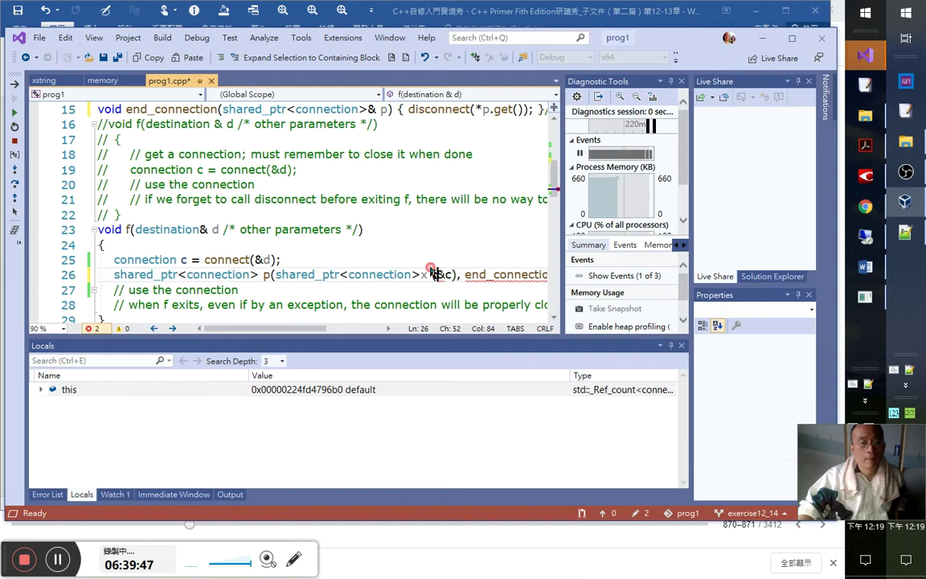
left_click(47, 494)
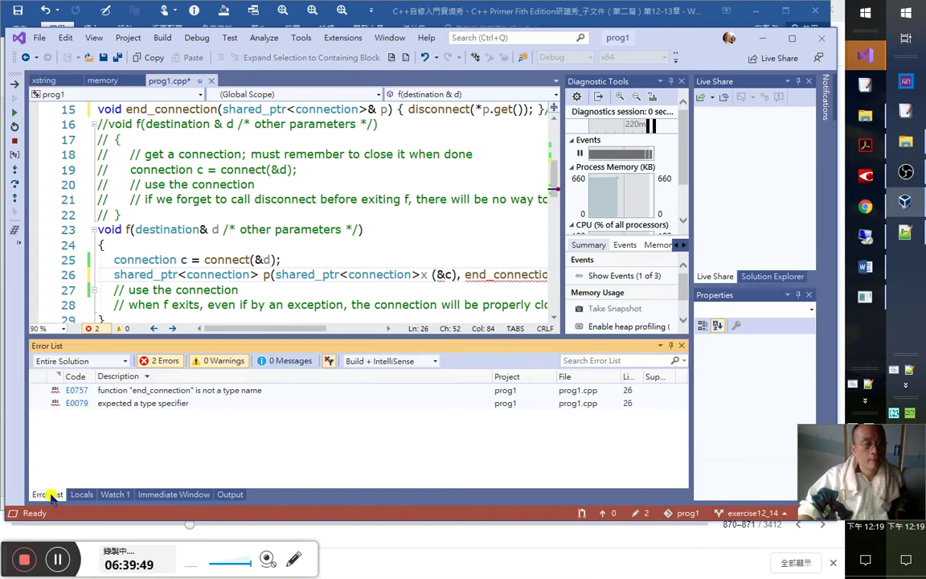
- Delete the shared_ptr<connection>x ( wrapper and extra ) so line 26 reads p(&c, end_connection)
left_click(267, 392)
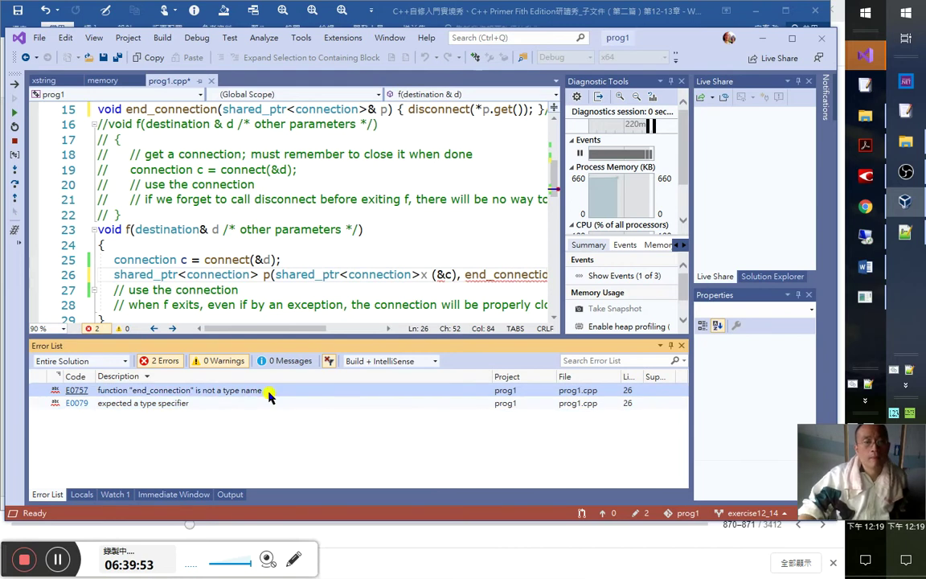
left_click(466, 276)
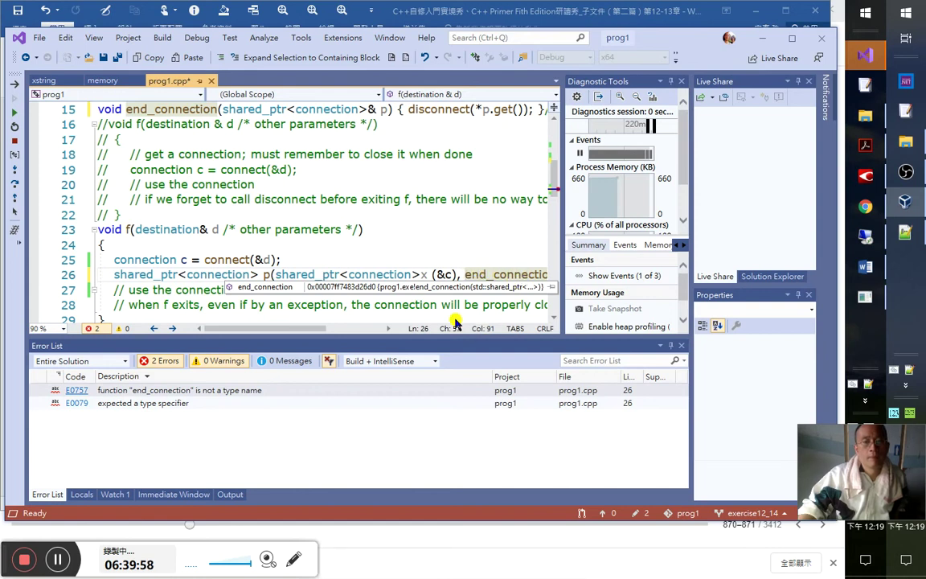
left_click(334, 276)
left_click(444, 275)
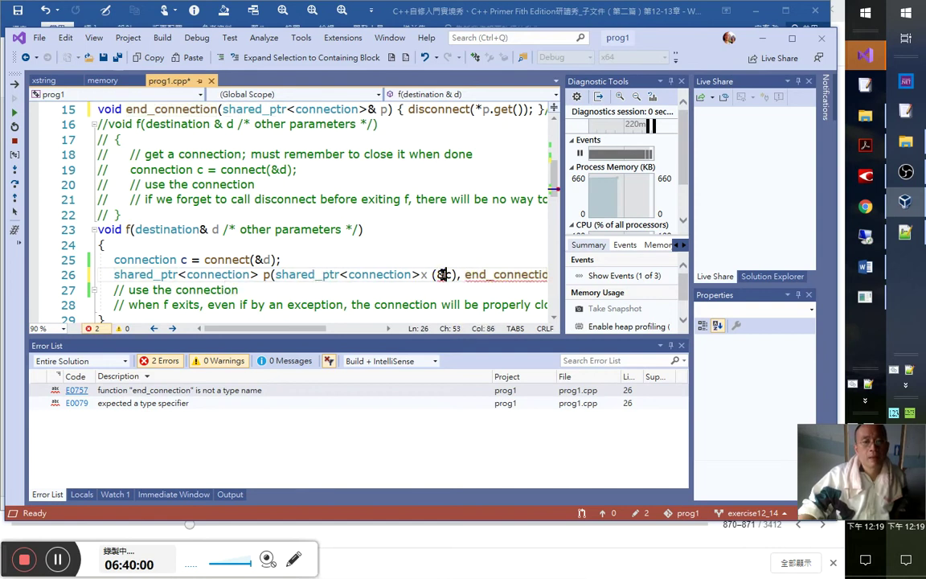
mouse_move(473, 274)
key("Left")
key("Left")
key("Left")
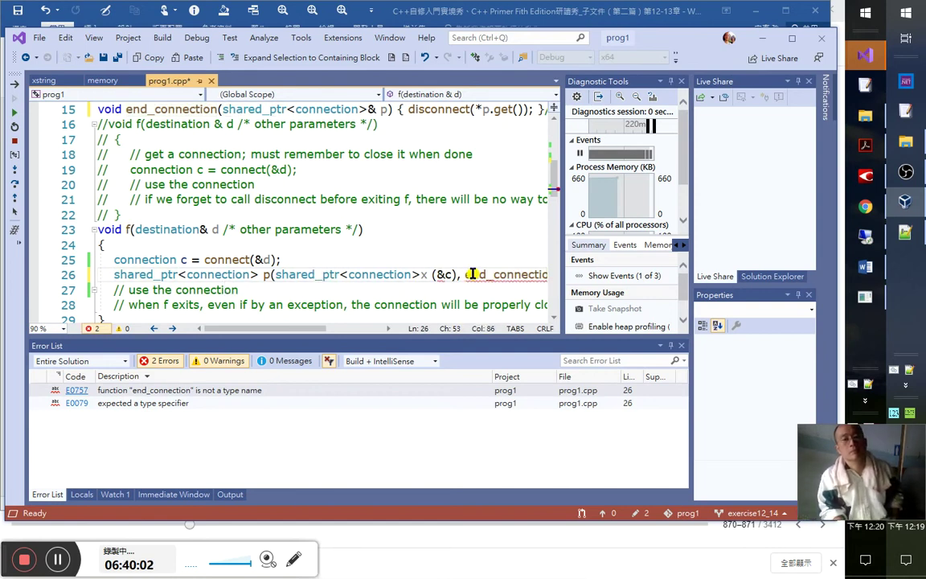
key("shift+Right")
key("shift+Right")
key("shift+Right")
key("shift+Right")
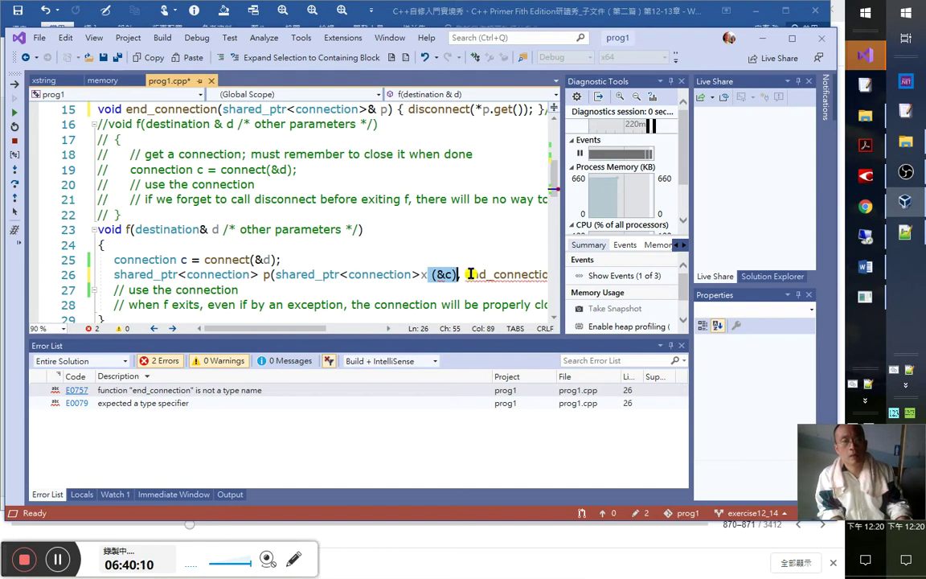
key("Right")
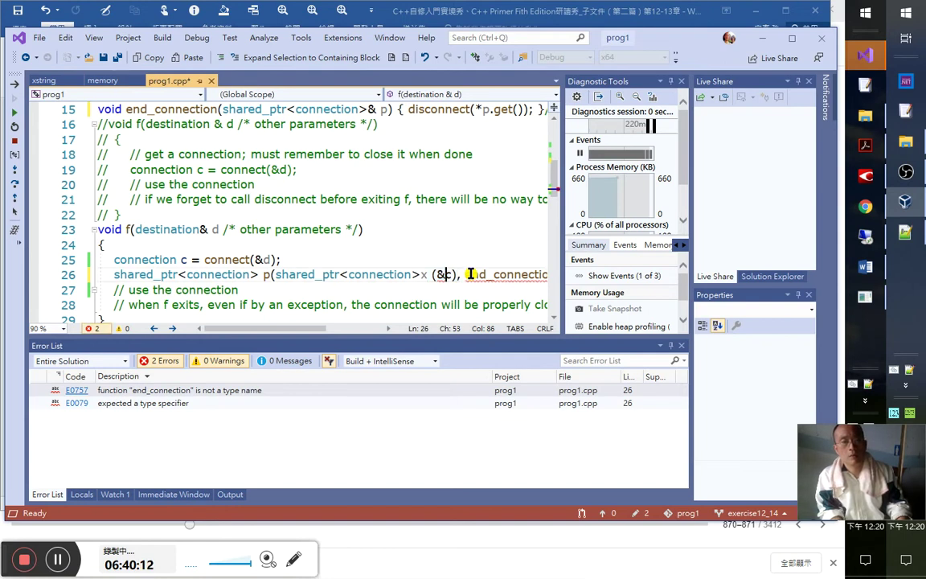
key("ctrl+shift+Left")
key("ctrl+shift+Left")
key("ctrl+shift+Left")
key("ctrl+shift+Left")
key("ctrl+shift+Left")
key("ctrl+shift+Left")
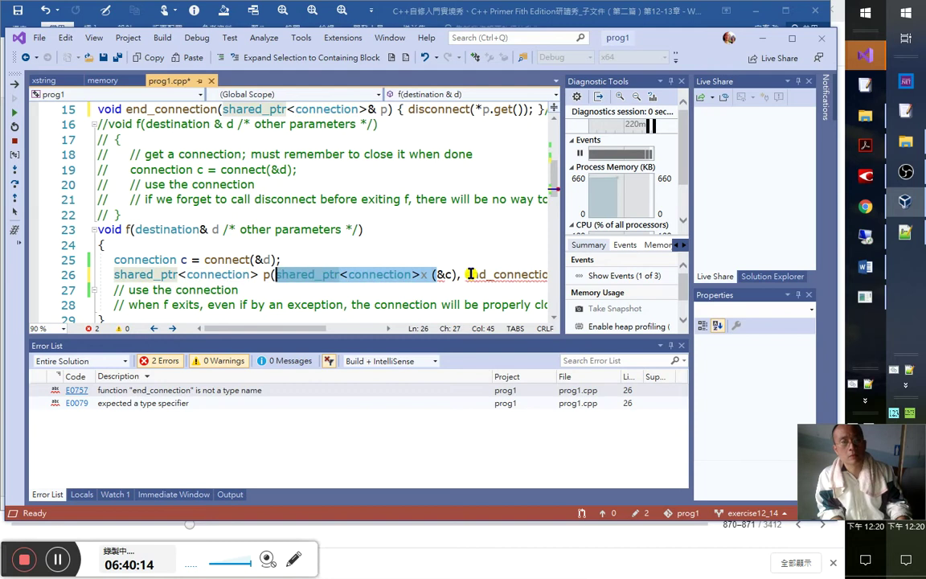
key("Delete")
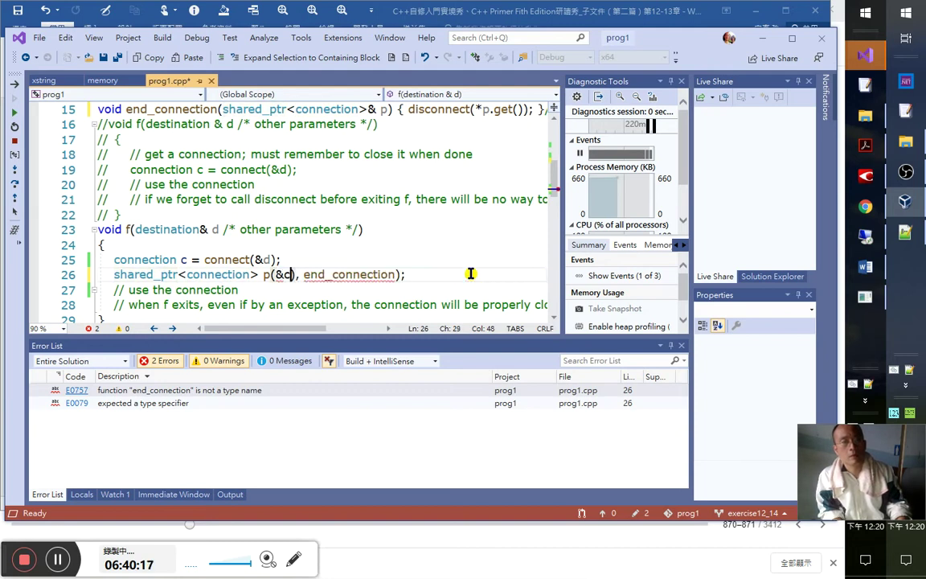
key("Delete")
key("Up")
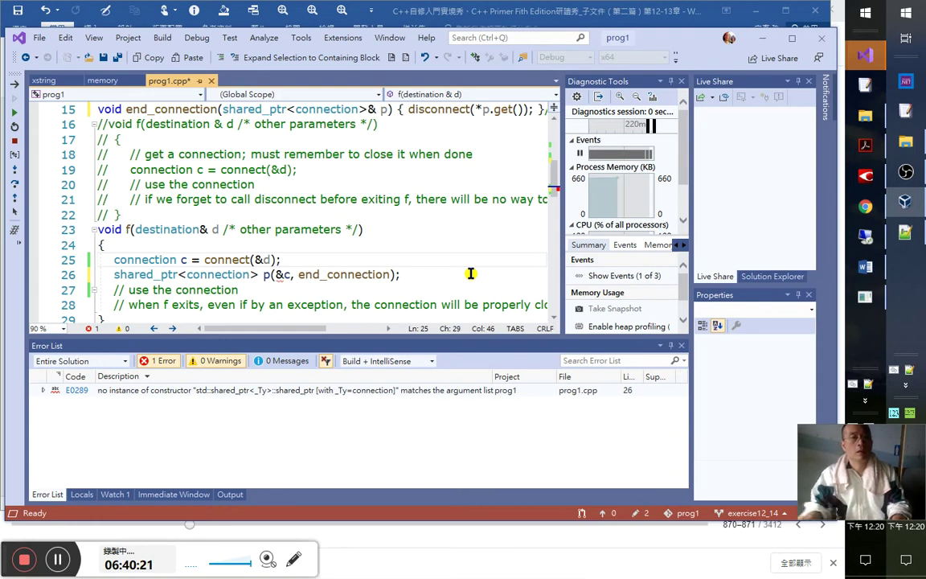
- Review end_connection's definition and its disconnect call on line 15, then return to line 26
scroll(468, 246, "up", 2)
scroll(275, 263, "up", 2)
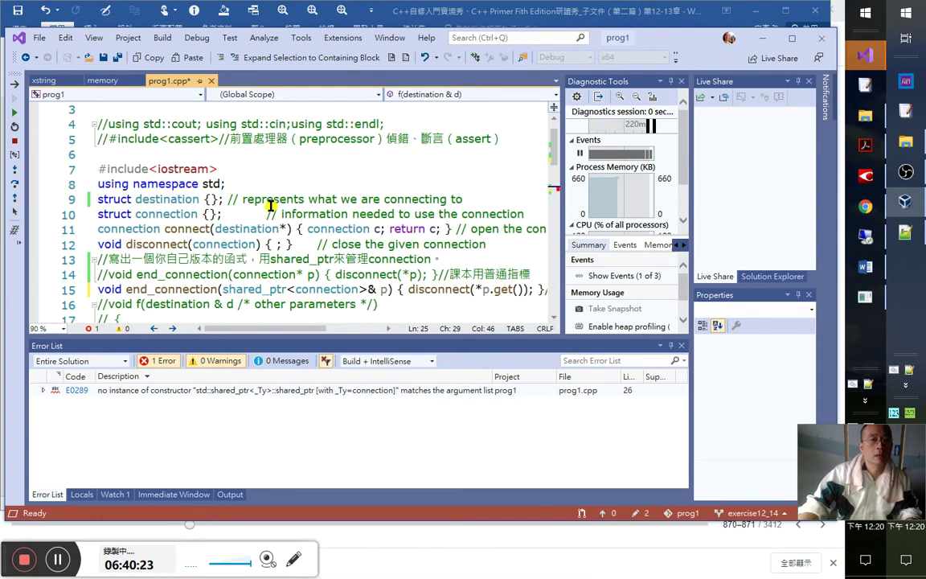
left_click(241, 244)
left_click(274, 292)
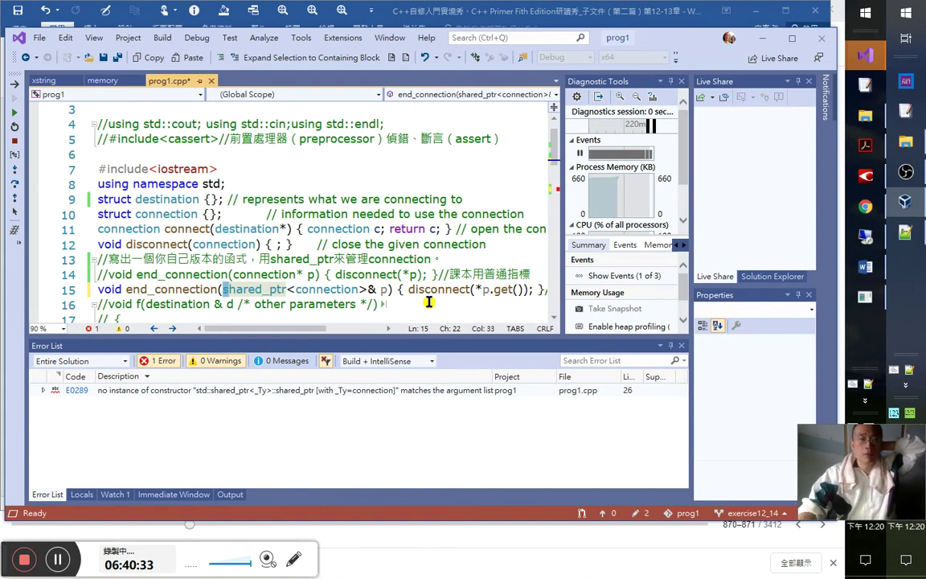
scroll(429, 300, "down", 3)
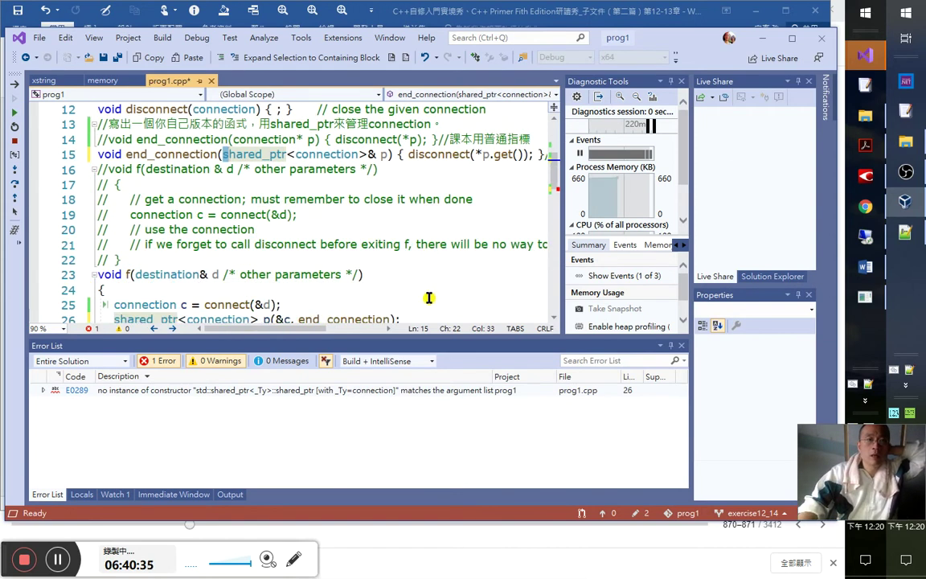
scroll(412, 245, "down", 2)
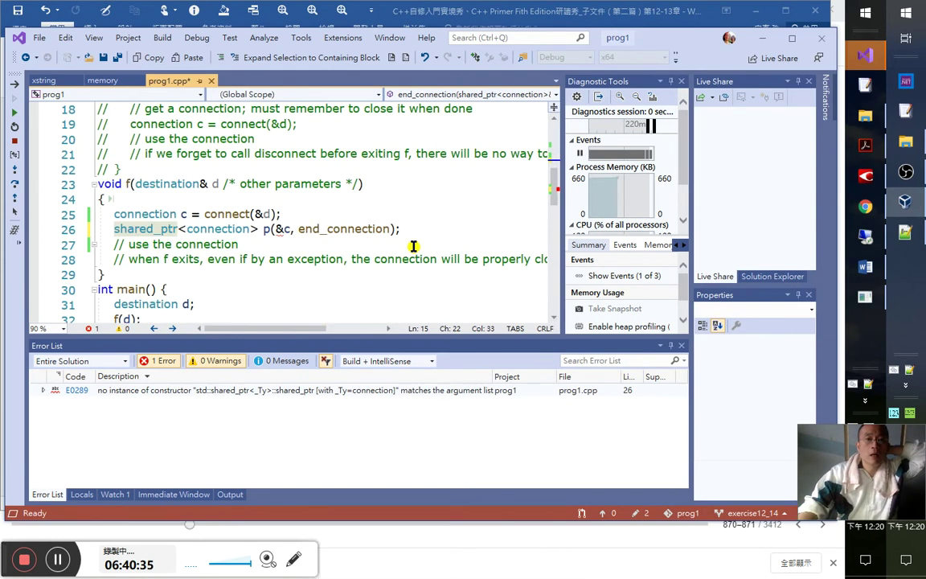
left_click(312, 229)
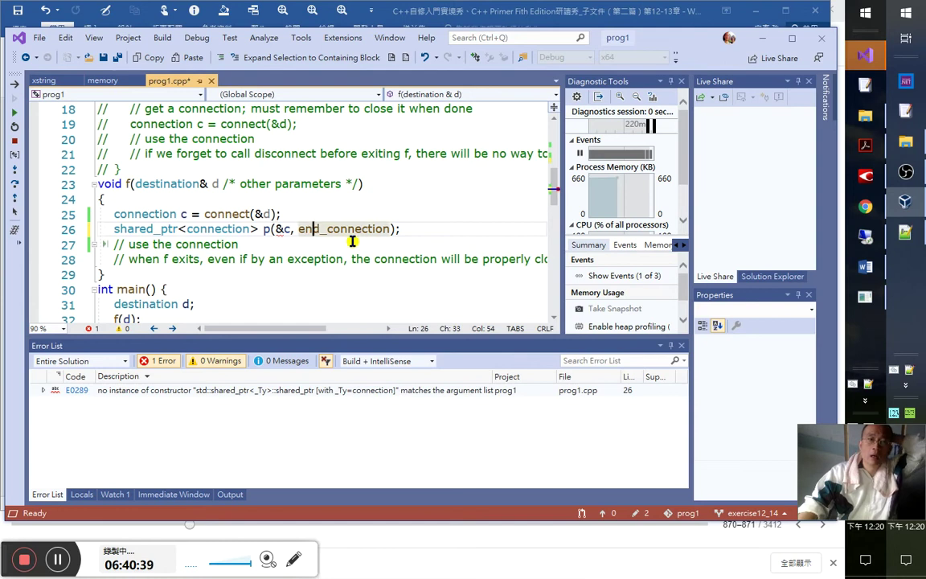
scroll(360, 256, "up", 4)
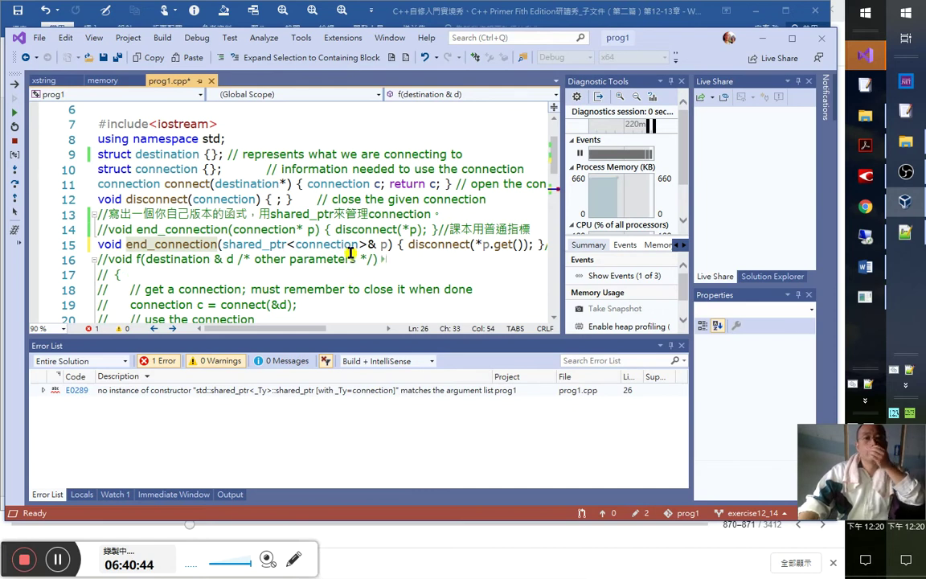
left_click(407, 245)
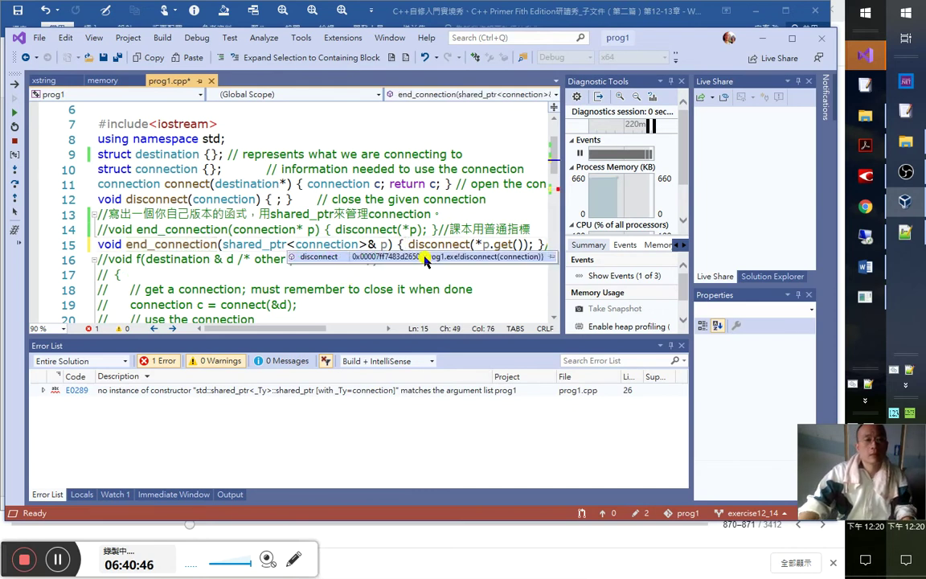
left_click(407, 244)
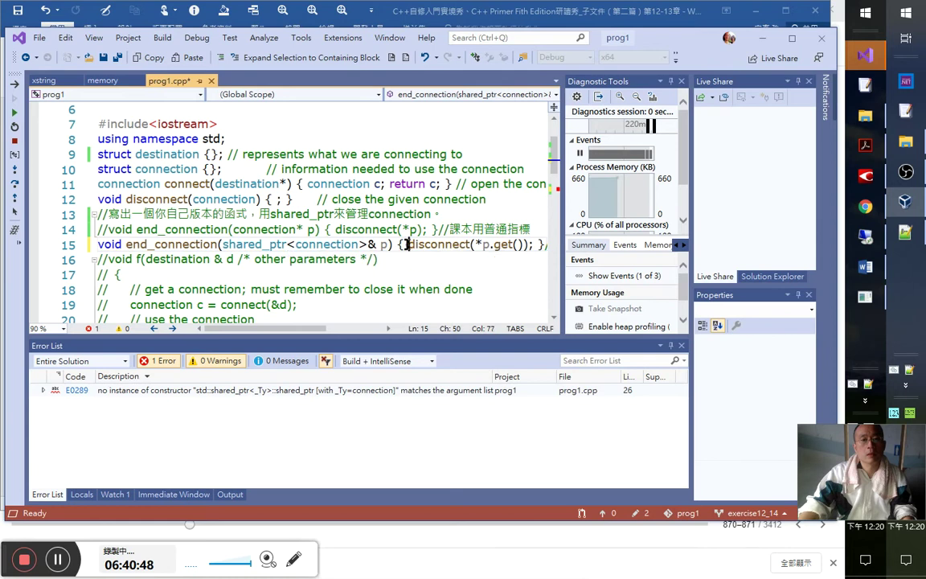
scroll(374, 304, "down", 2)
scroll(378, 310, "down", 2)
left_click(271, 229)
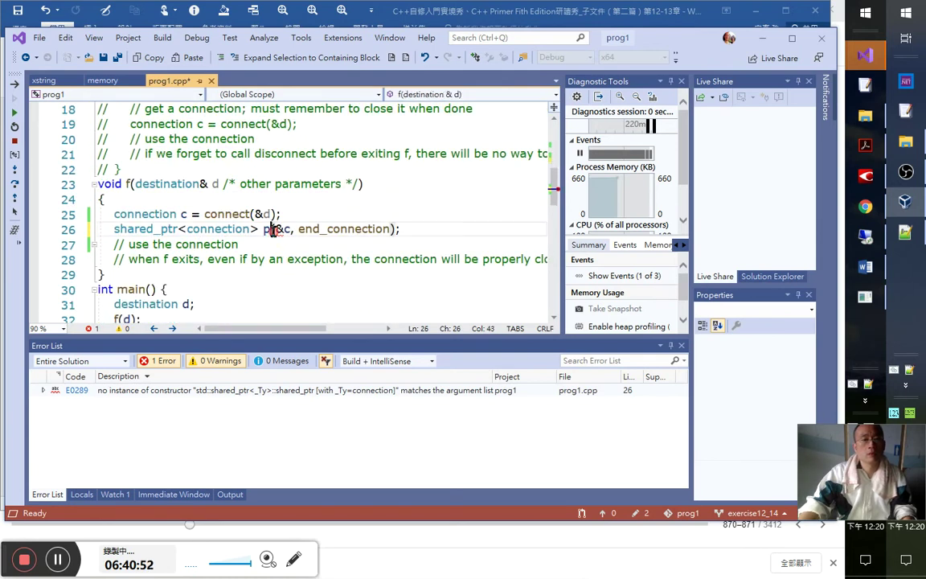
- Remove the end_connection deleter argument from p's declaration on line 26
key("Right")
key("Right")
key("Right")
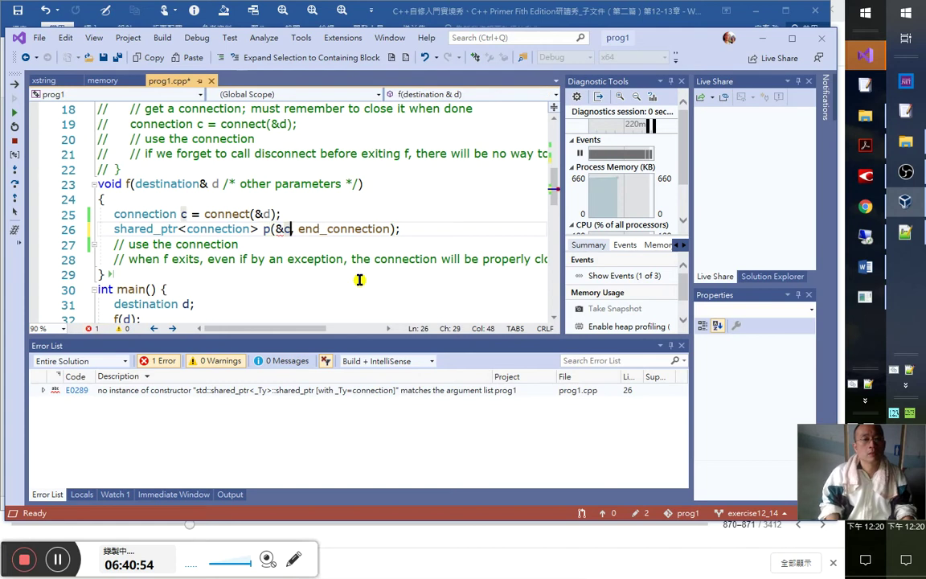
key("ctrl+shift+Right")
key("ctrl+shift+Right")
key("Delete")
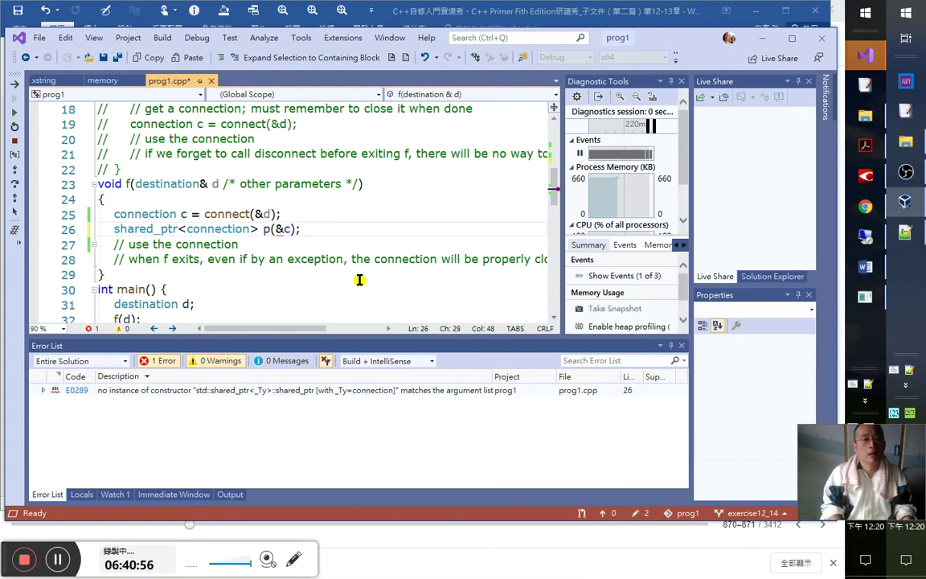
key("End")
key("Return")
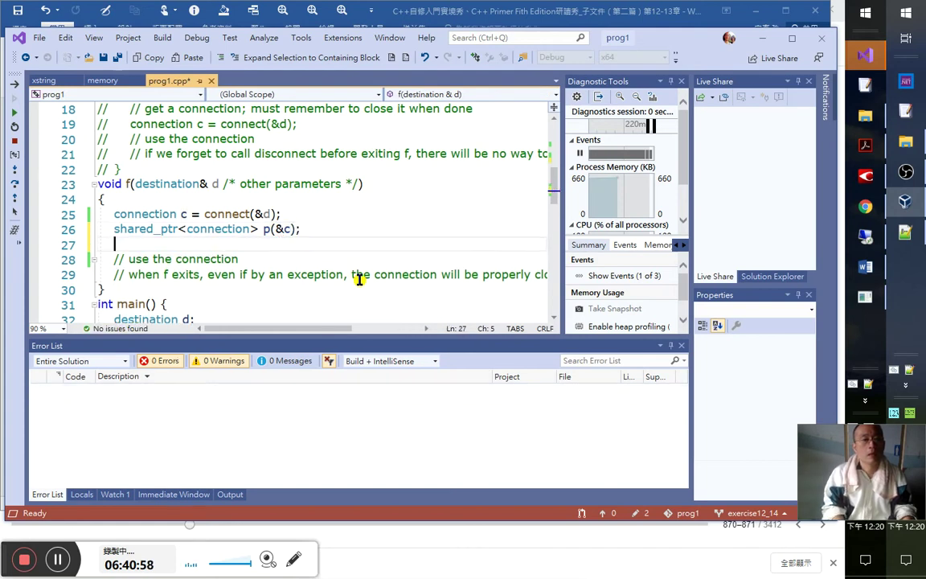
- Add an end_connection(p); call on line 27, using IntelliSense to complete the name
type("end")
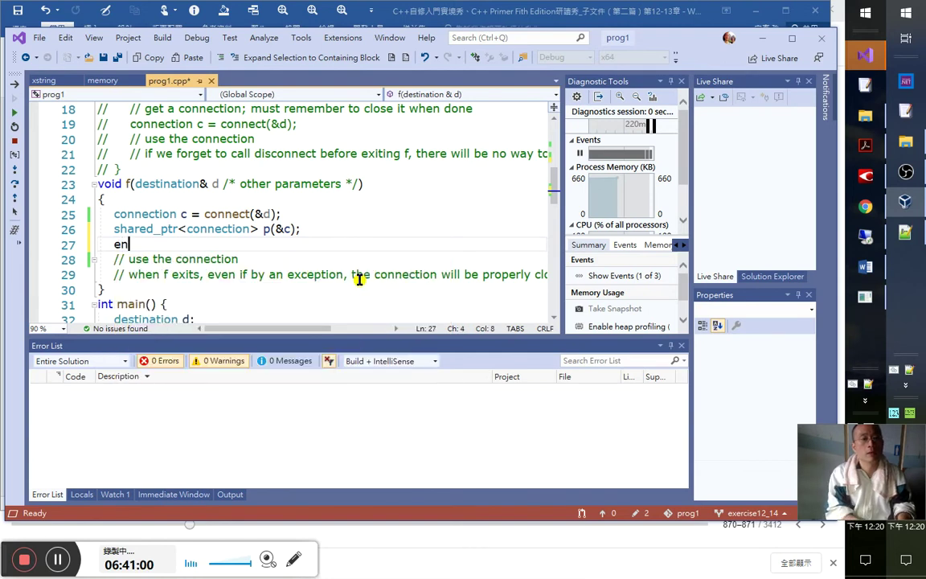
key("ctrl+space")
key("Escape")
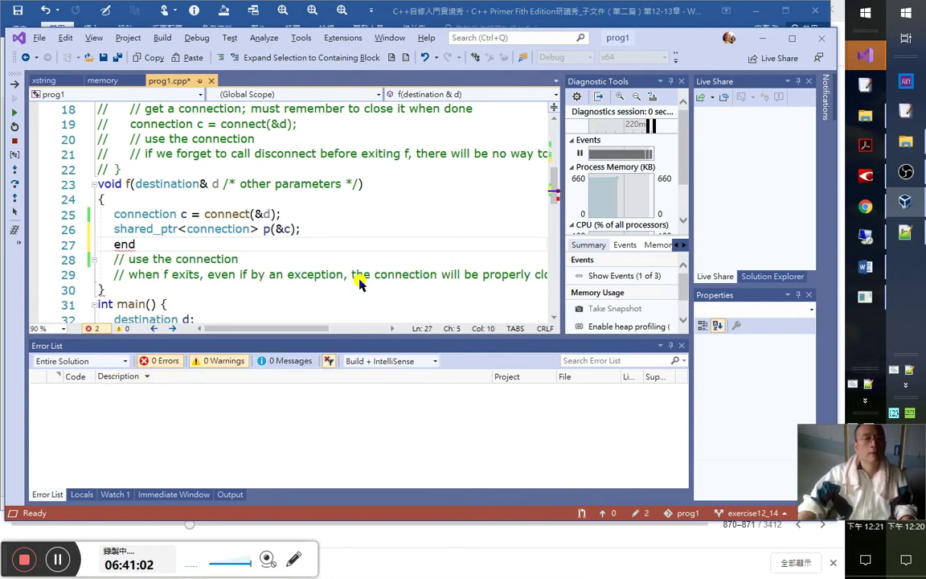
scroll(323, 254, "up", 4)
scroll(313, 235, "up", 1)
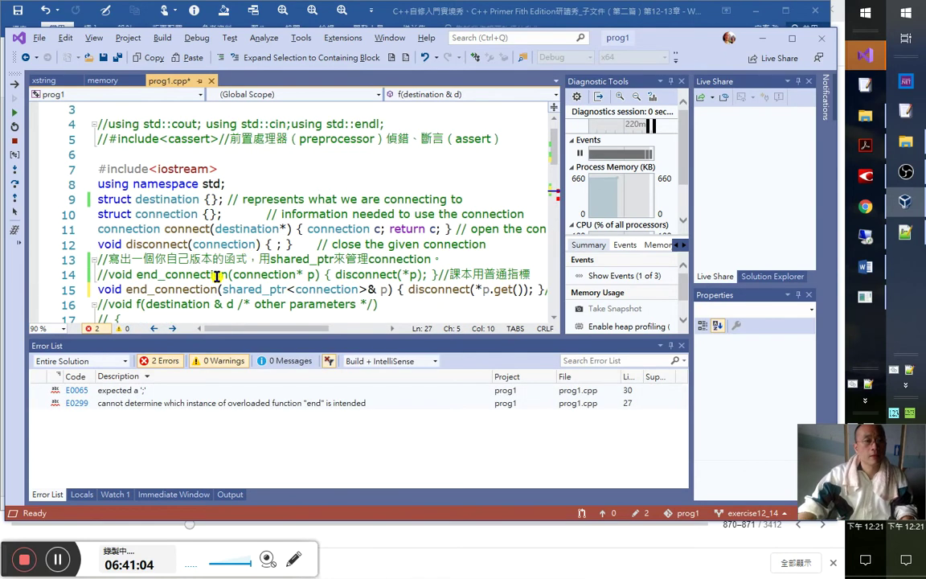
scroll(309, 295, "down", 3)
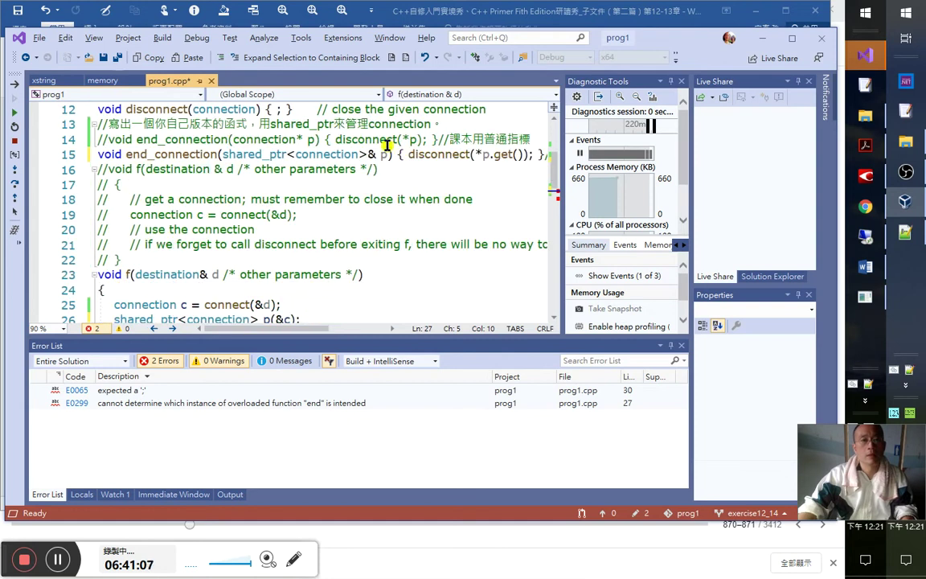
scroll(386, 229, "down", 3)
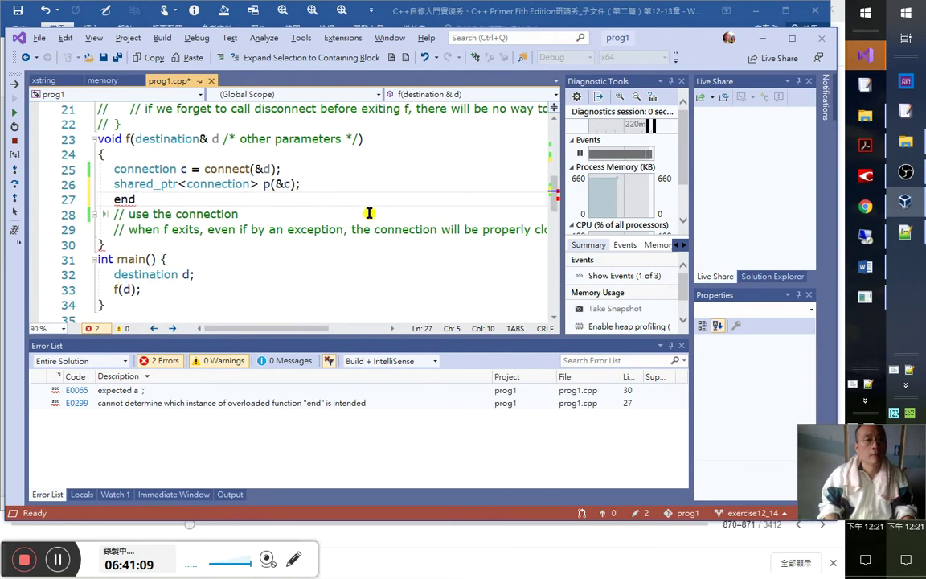
key("ctrl+space")
key("Down")
key("Down")
key("Down")
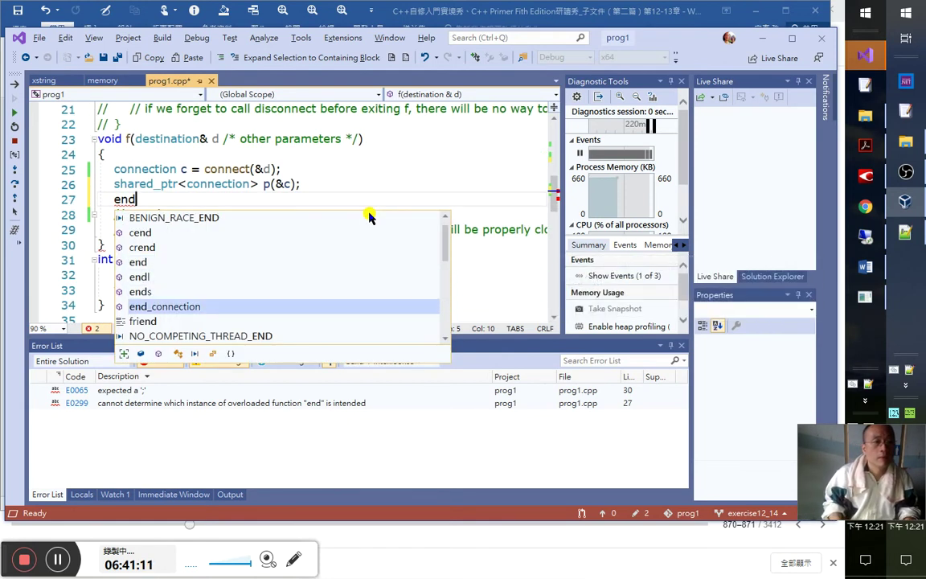
key("Tab")
type("(")
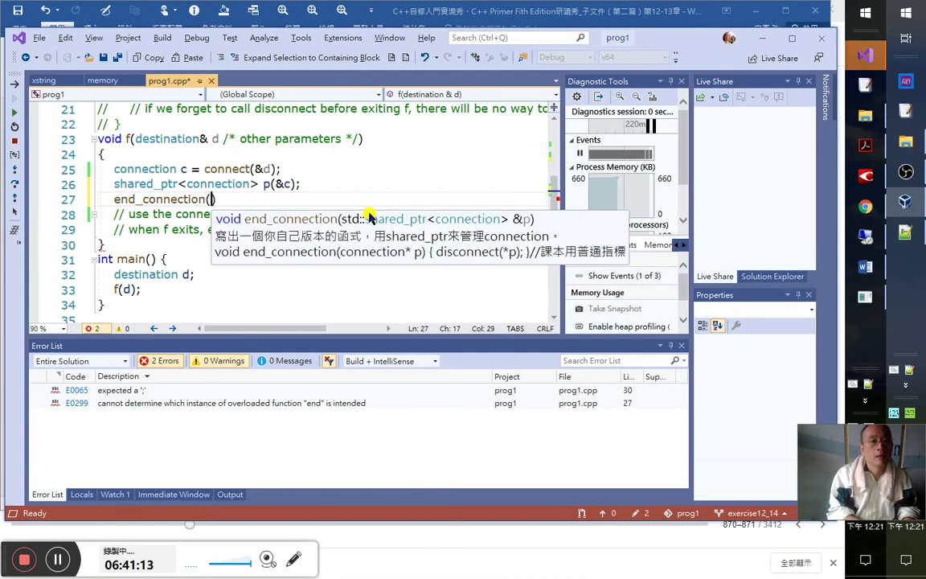
type("p,")
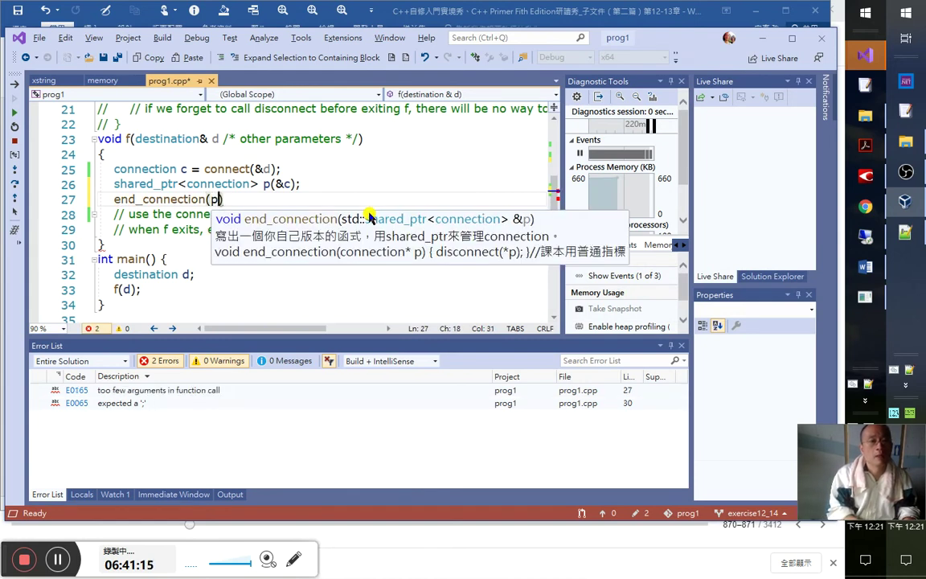
key("BackSpace")
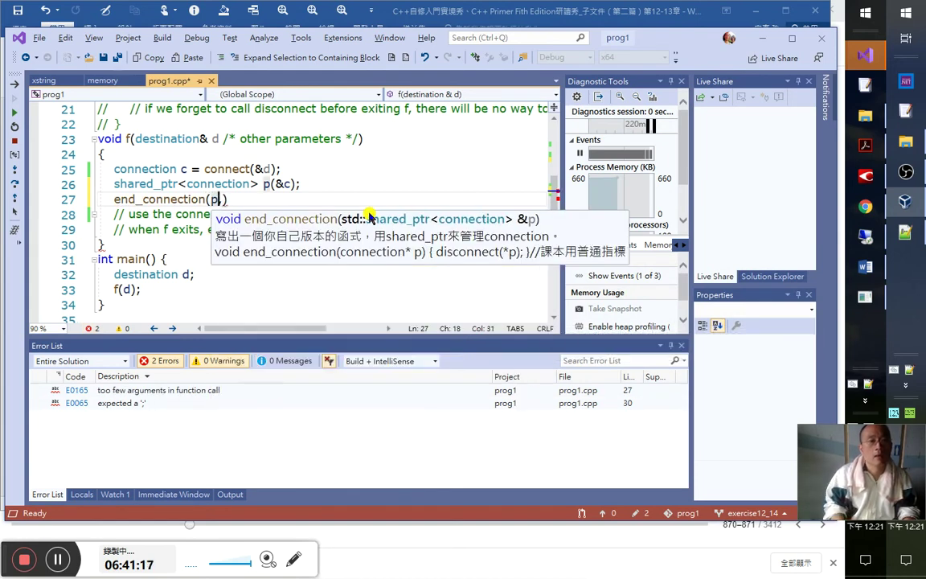
type(";")
key("Down")
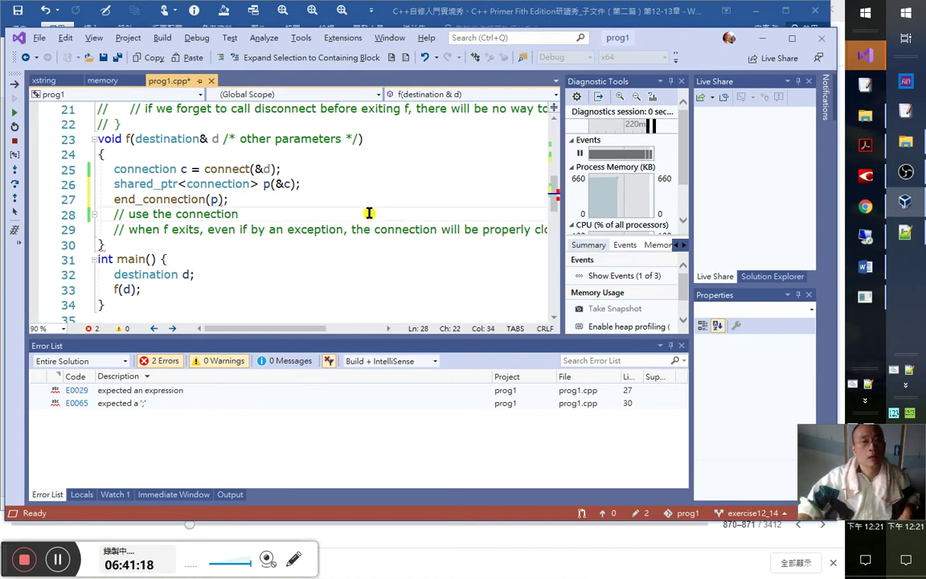
- Add the missing semicolon after p(&c) on line 26
left_click(294, 183)
type(";")
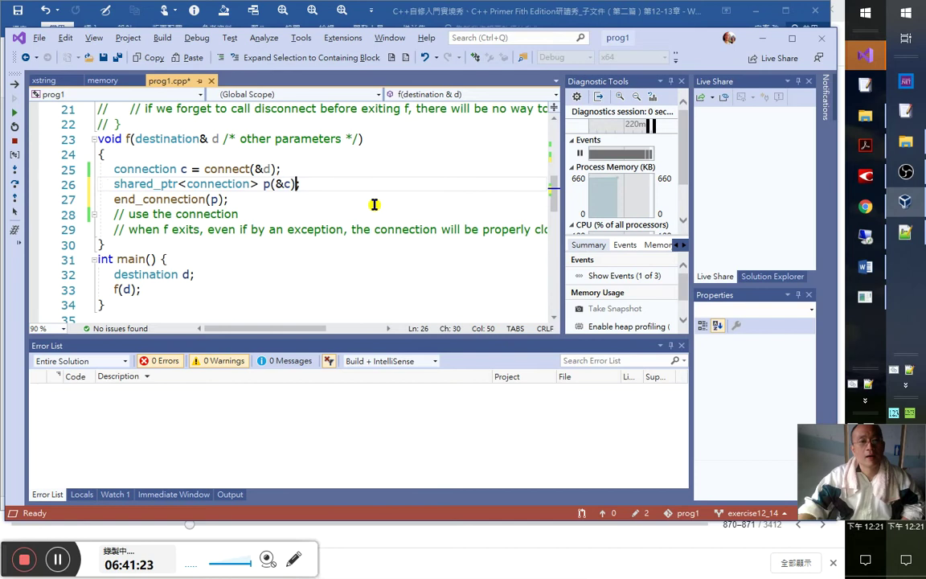
left_click_drag(291, 183, 275, 183)
left_click(285, 190)
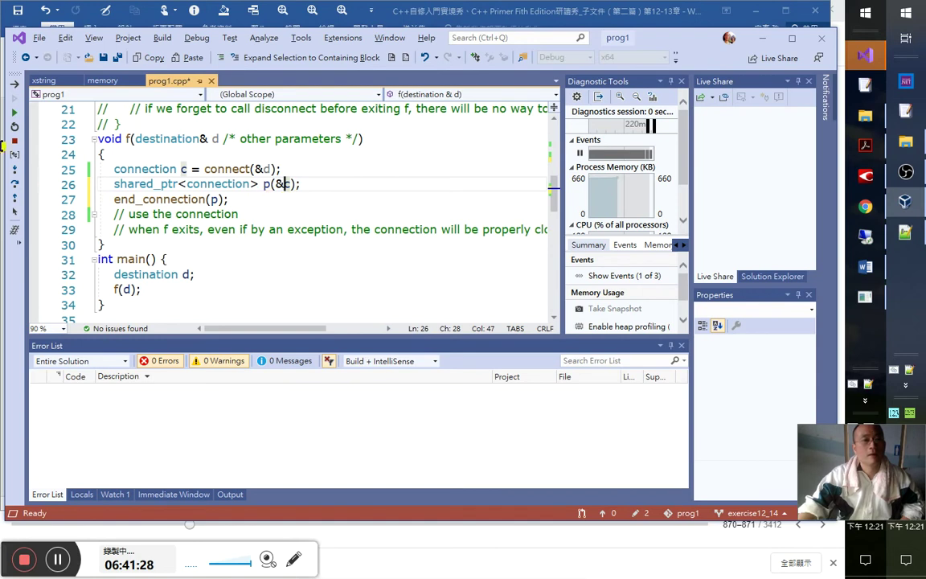
- Stop the session after Edit and Continue fails, restart debugging, and return to prog1.cpp
left_click(15, 106)
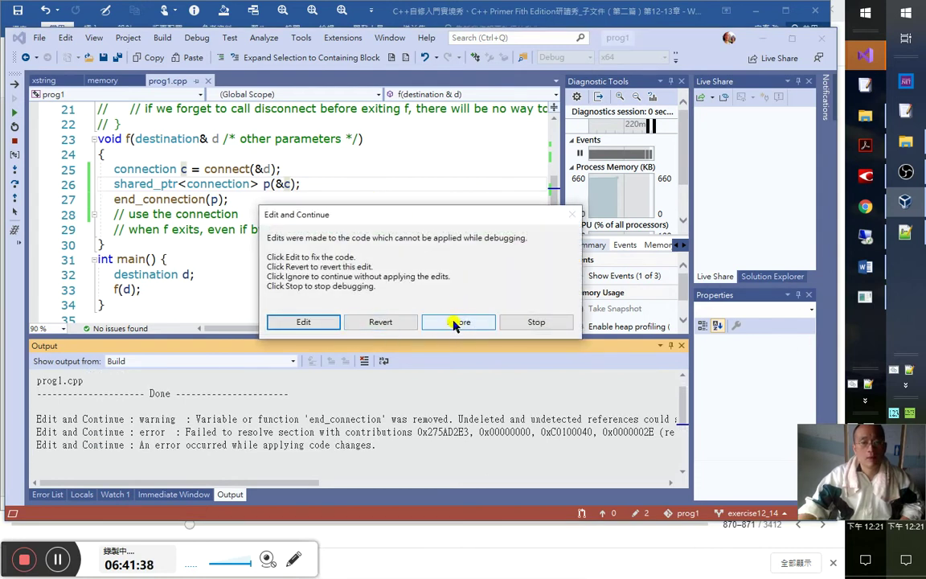
left_click(537, 322)
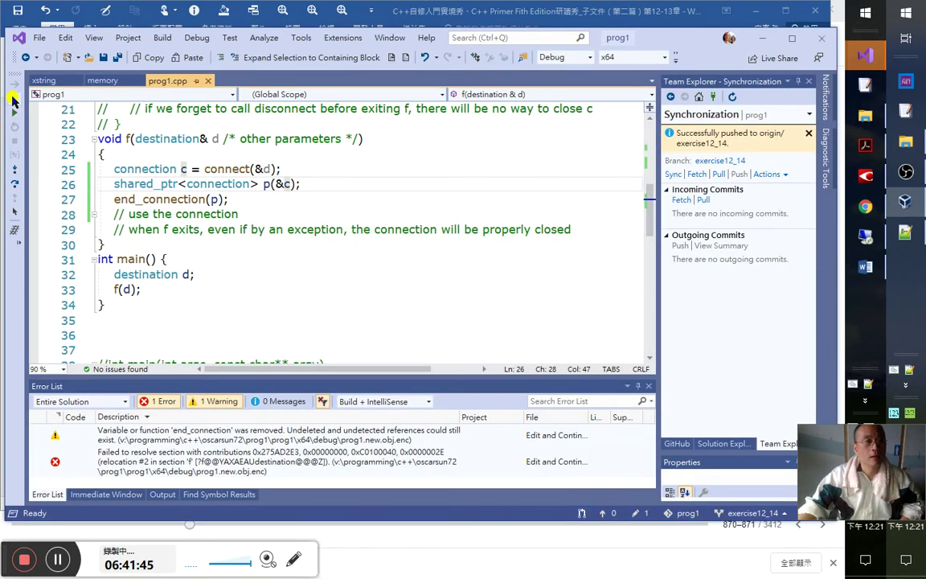
left_click(14, 113)
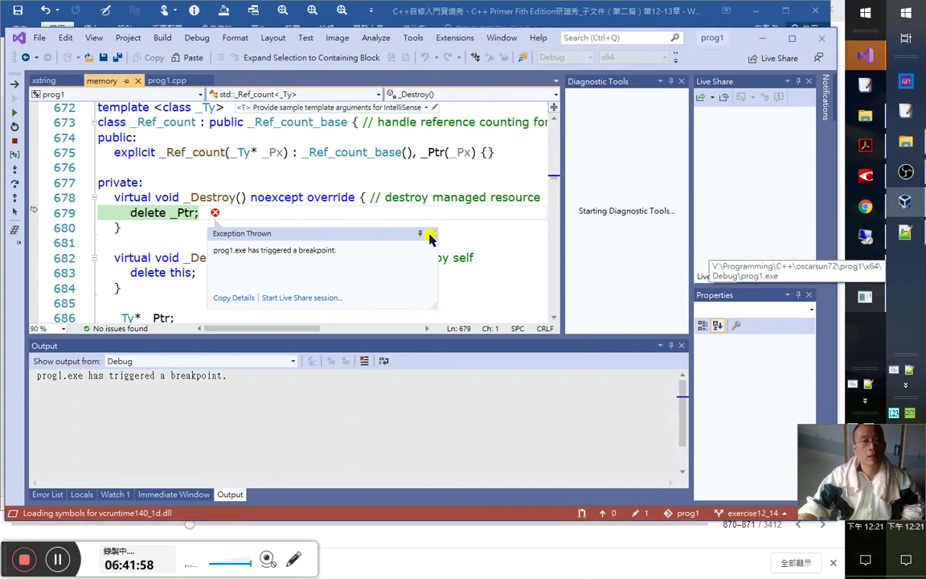
left_click(166, 80)
left_click(191, 267)
scroll(217, 201, "up", 2)
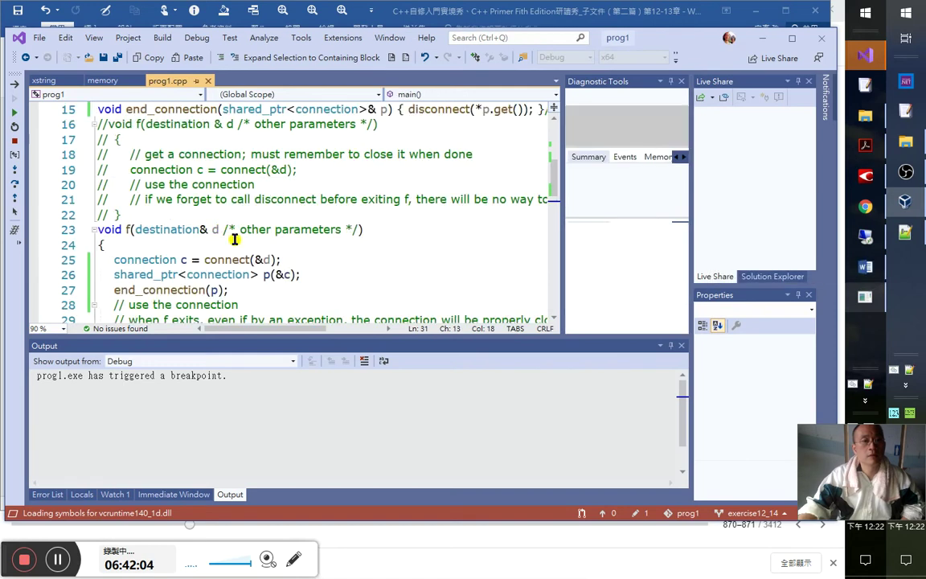
left_click(333, 297)
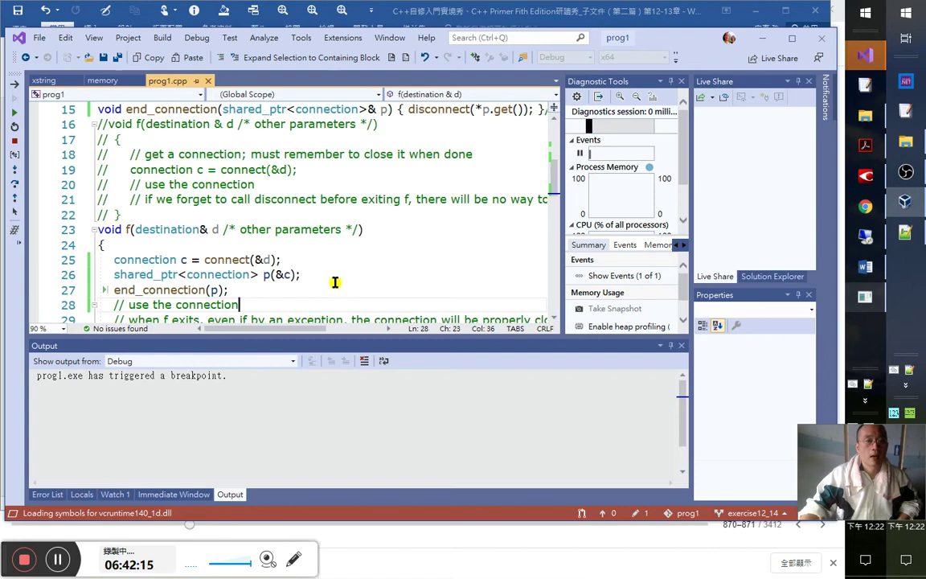
left_click(283, 275)
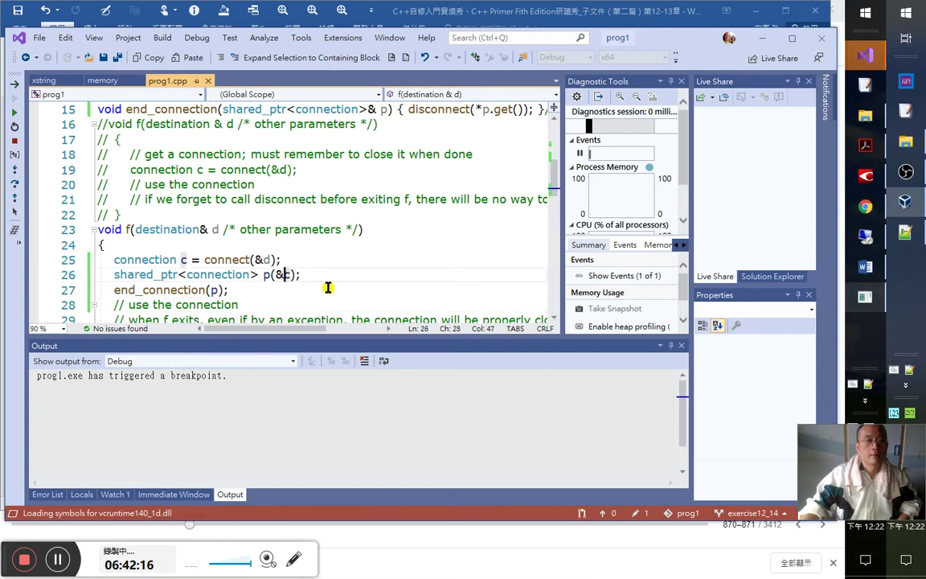
left_click(211, 290)
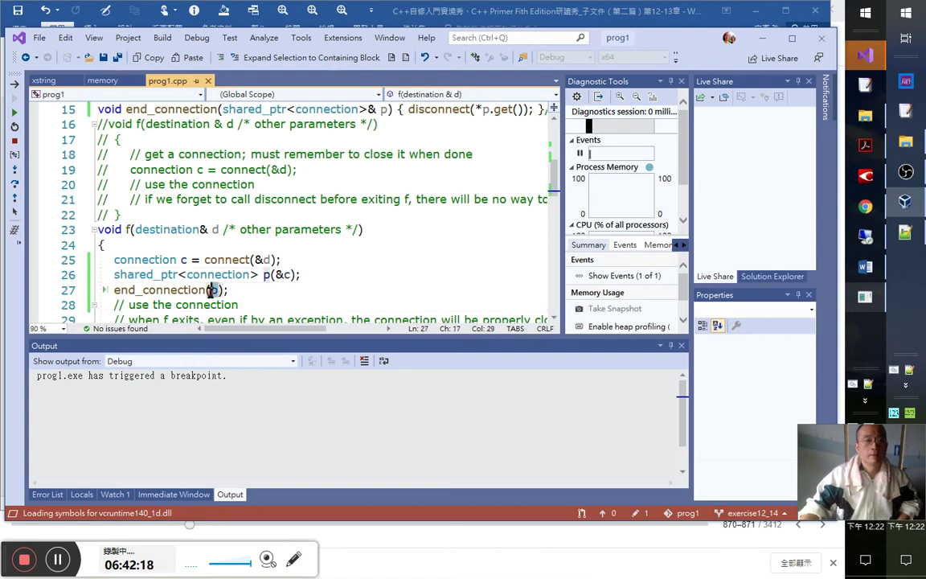
scroll(368, 293, "up", 4)
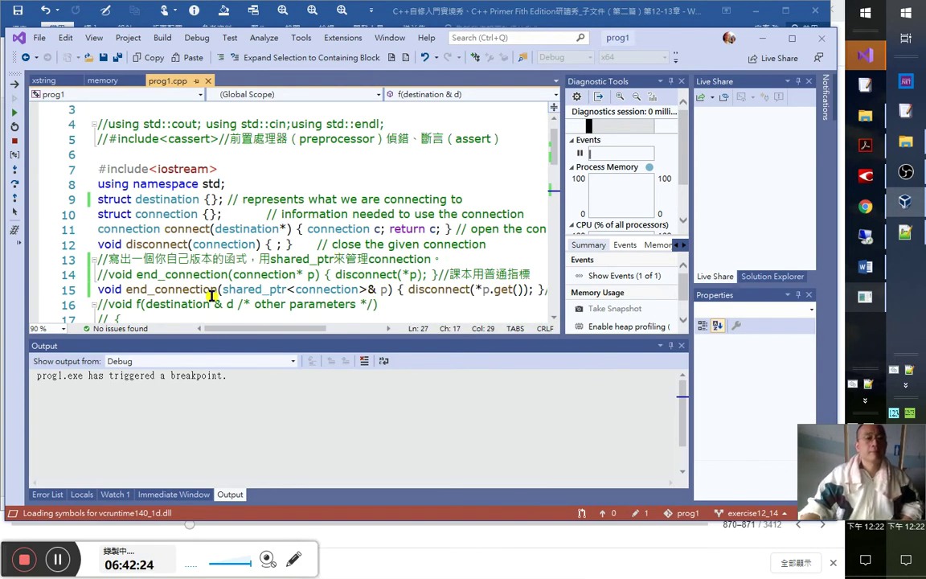
left_click(287, 289)
left_click(356, 291)
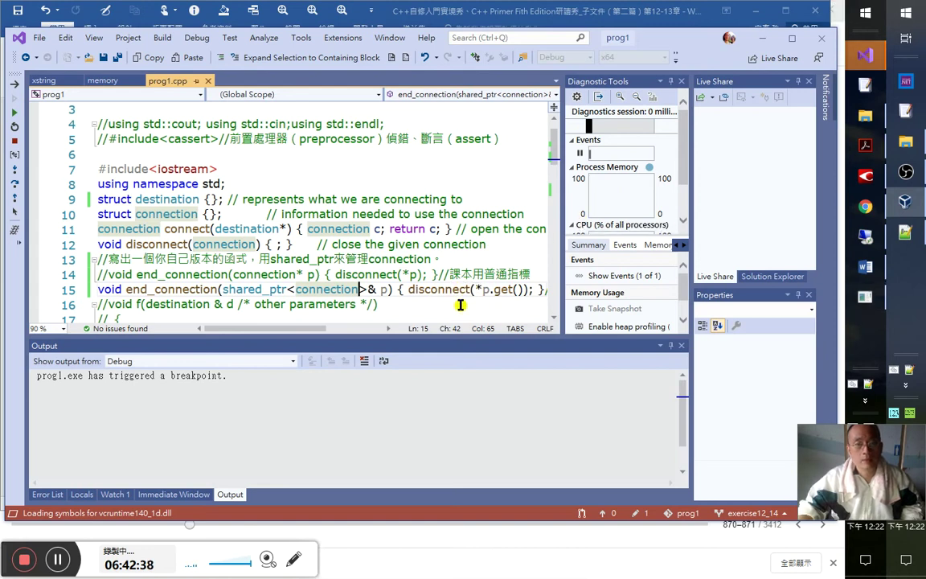
scroll(372, 301, "down", 5)
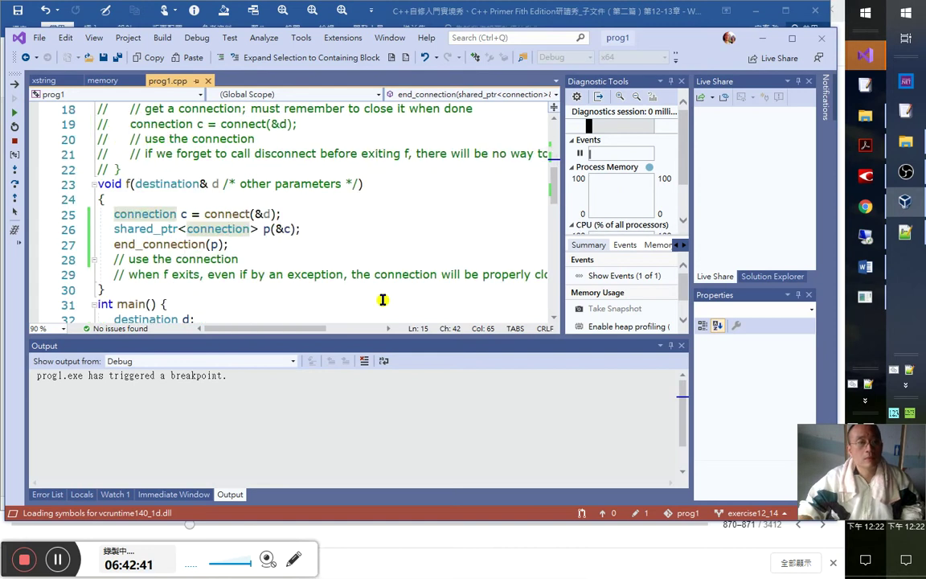
left_click(226, 244)
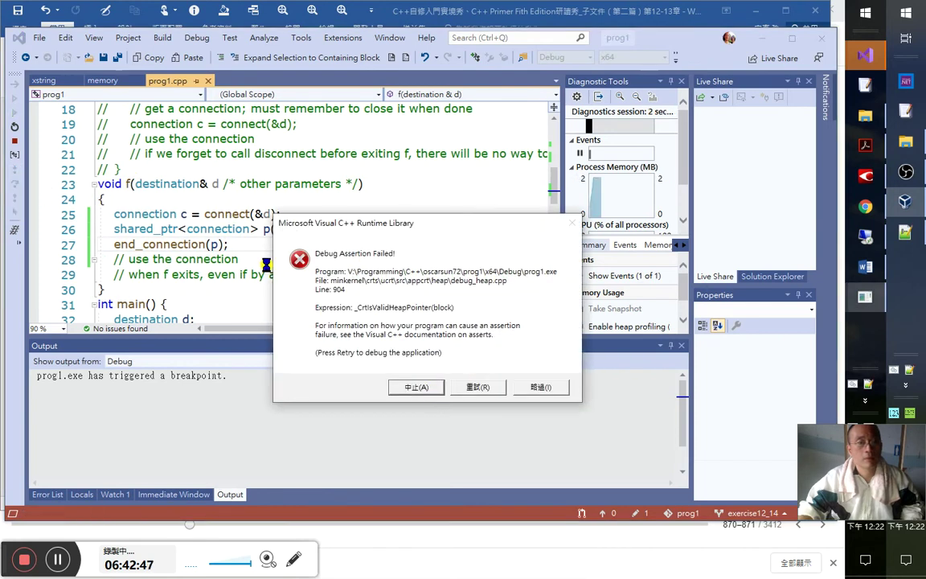
- Close the Debug Assertion Failed dialog and view the Locals c, d and p
left_click(414, 386)
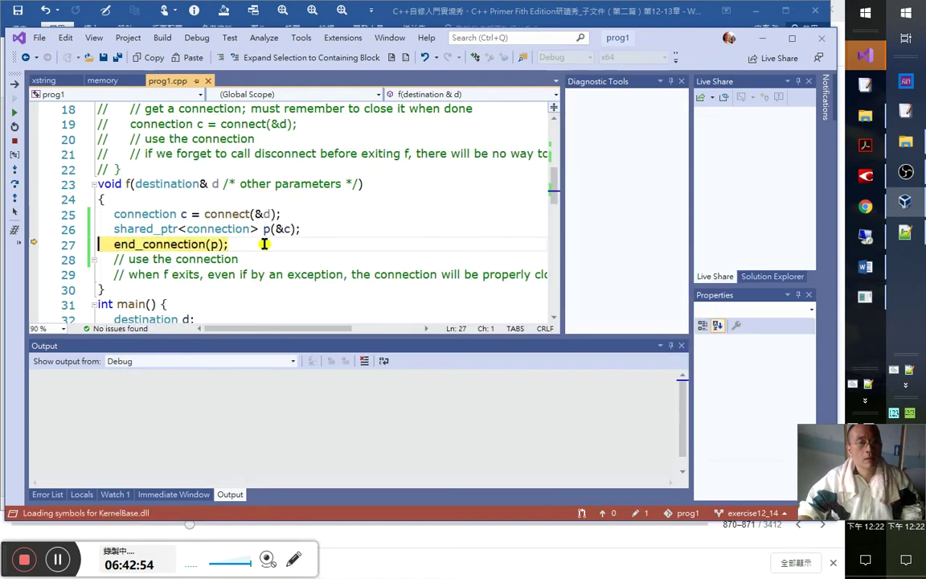
left_click(80, 495)
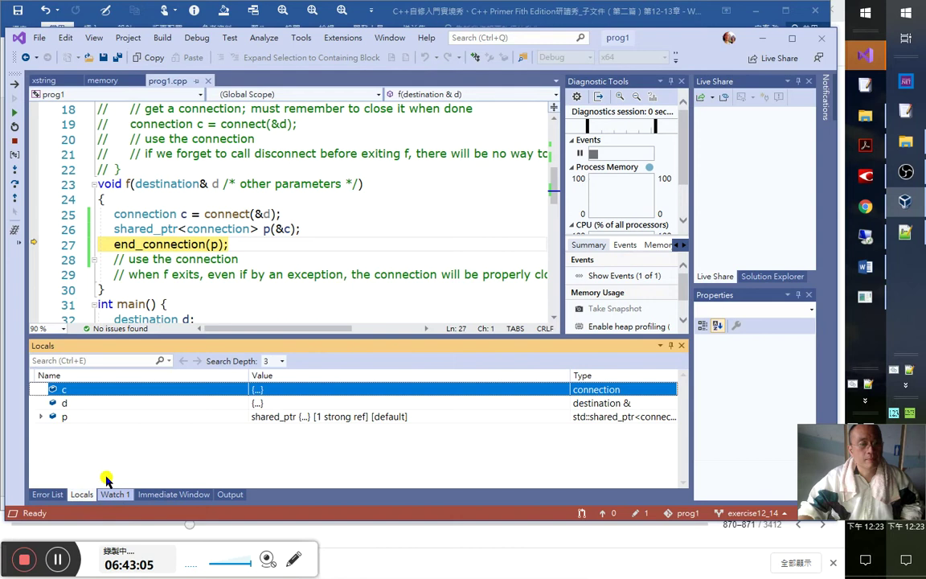
- Rename the watch expressions *ptr and ptr.use_count() to *p and p.use_count()
left_click(115, 495)
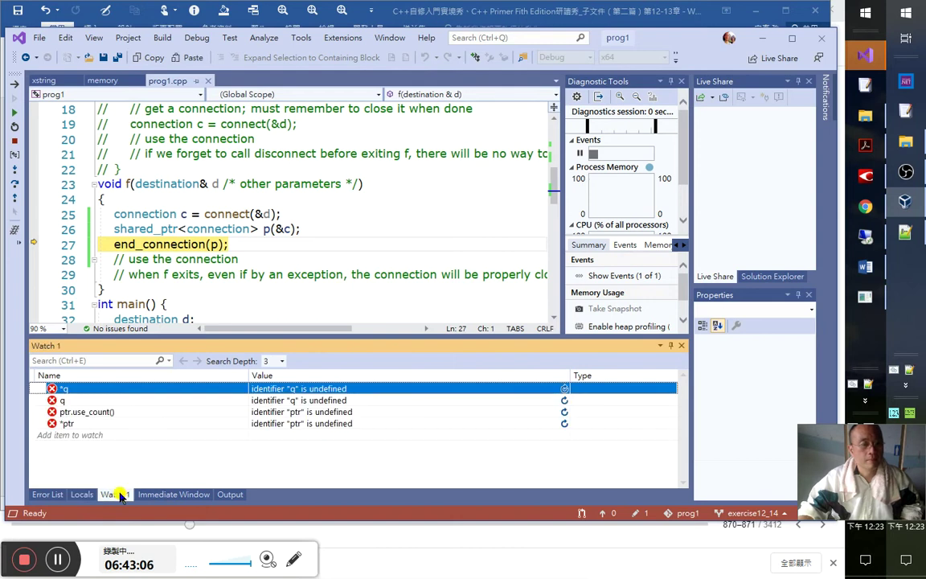
left_click(76, 412)
left_click(70, 425)
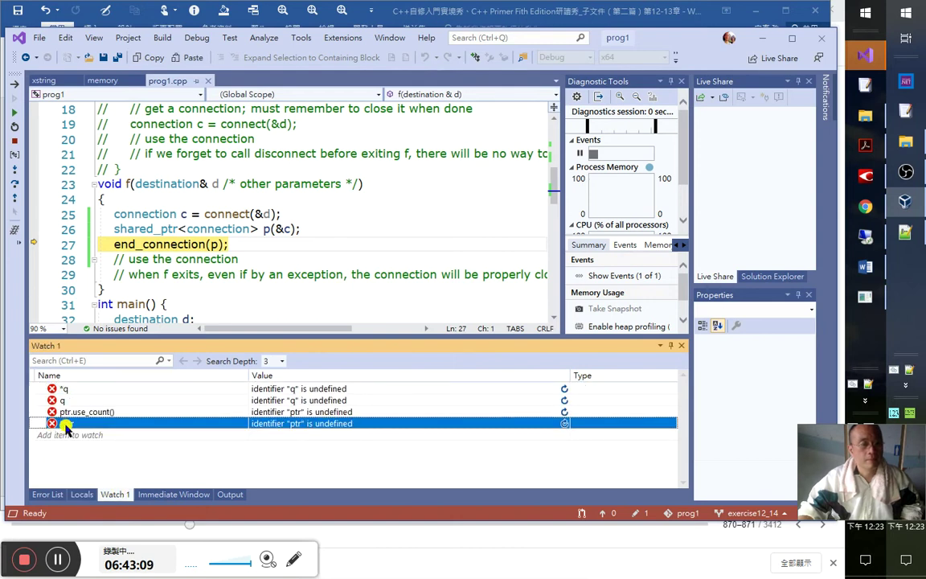
left_click(68, 425)
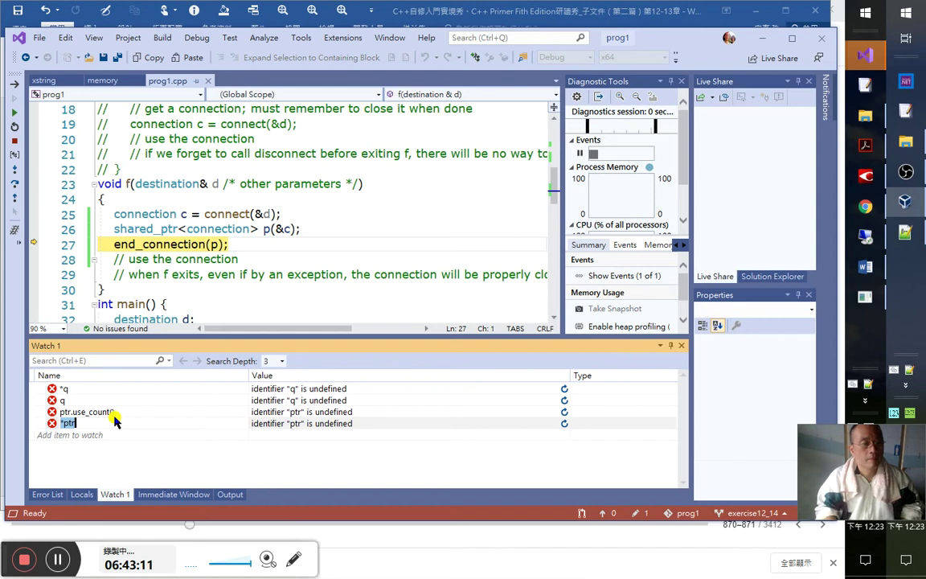
key("BackSpace")
key("BackSpace")
key("Return")
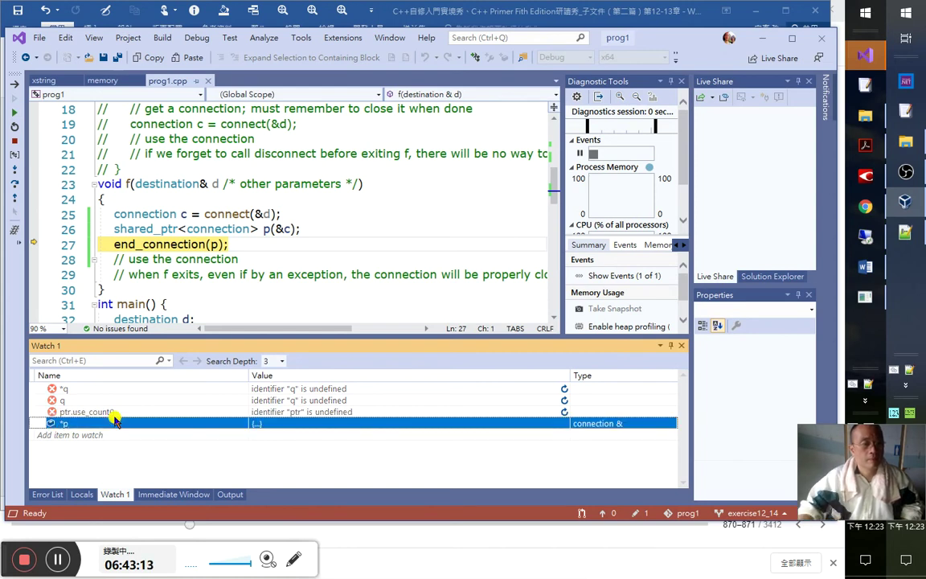
double_click(68, 413)
double_click(71, 412)
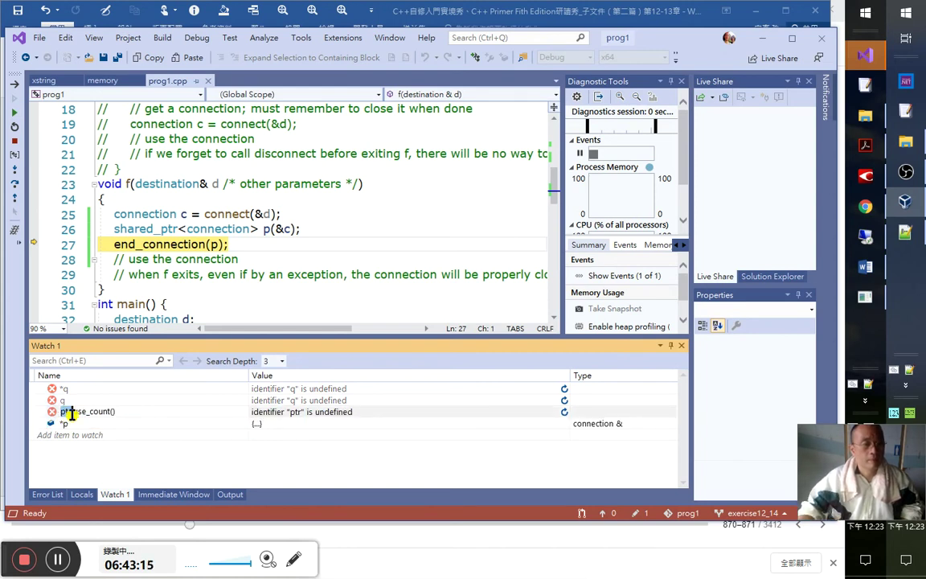
type("p")
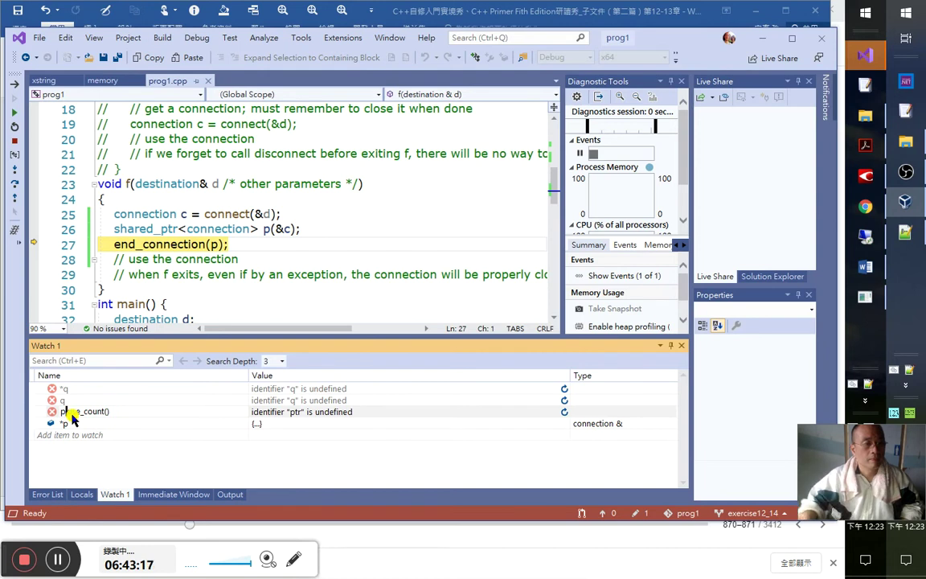
key("Return")
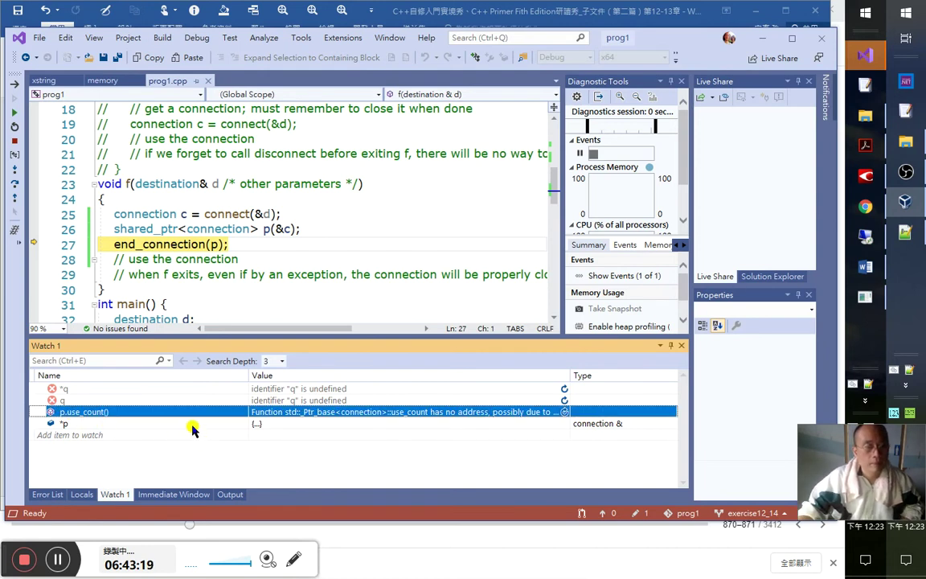
left_click(176, 424)
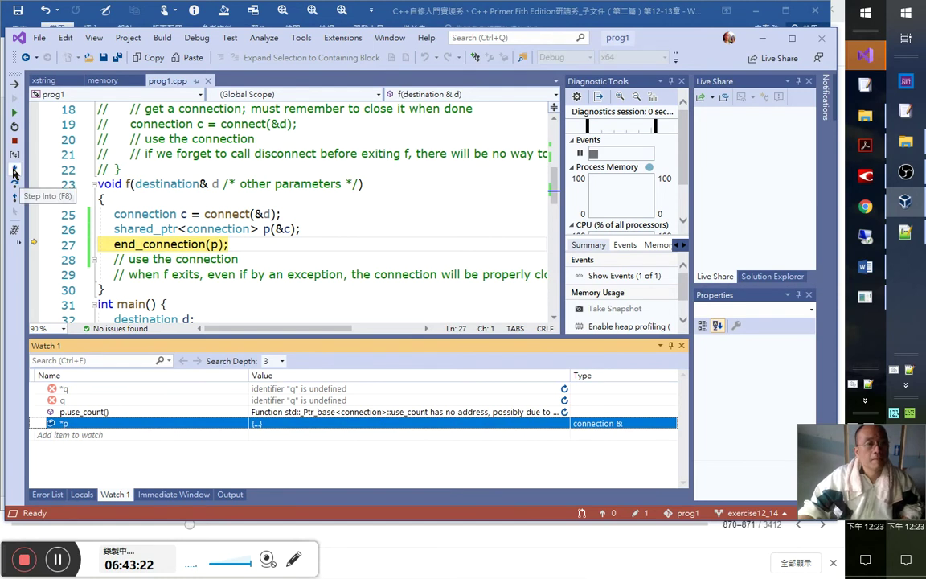
- Step into end_connection and disconnect, step back out, and advance to f's closing brace
left_click(14, 171)
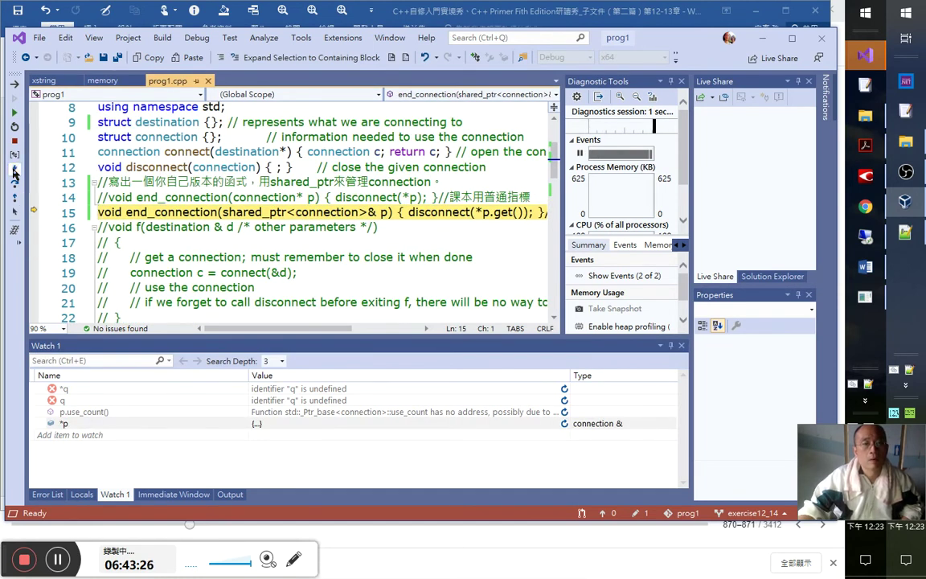
left_click(14, 171)
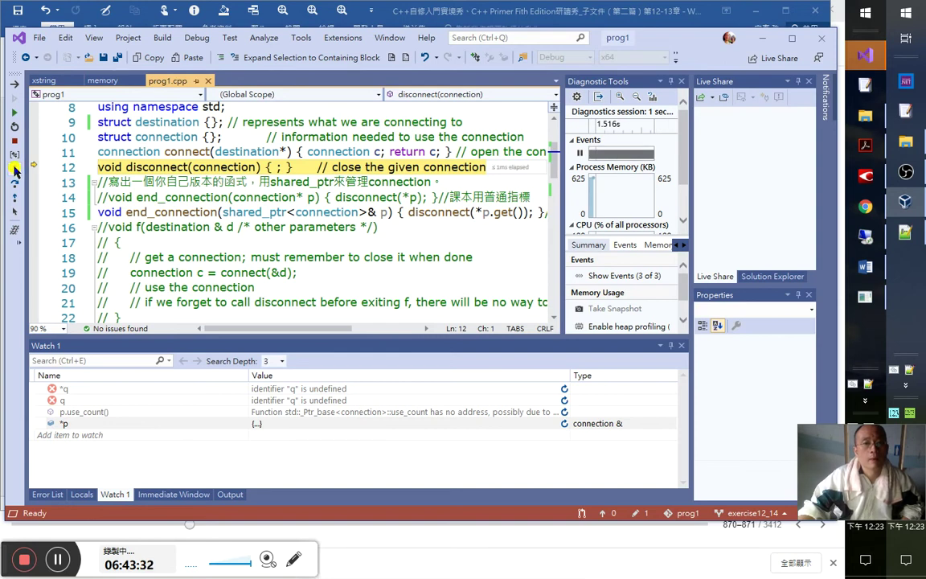
left_click(15, 171)
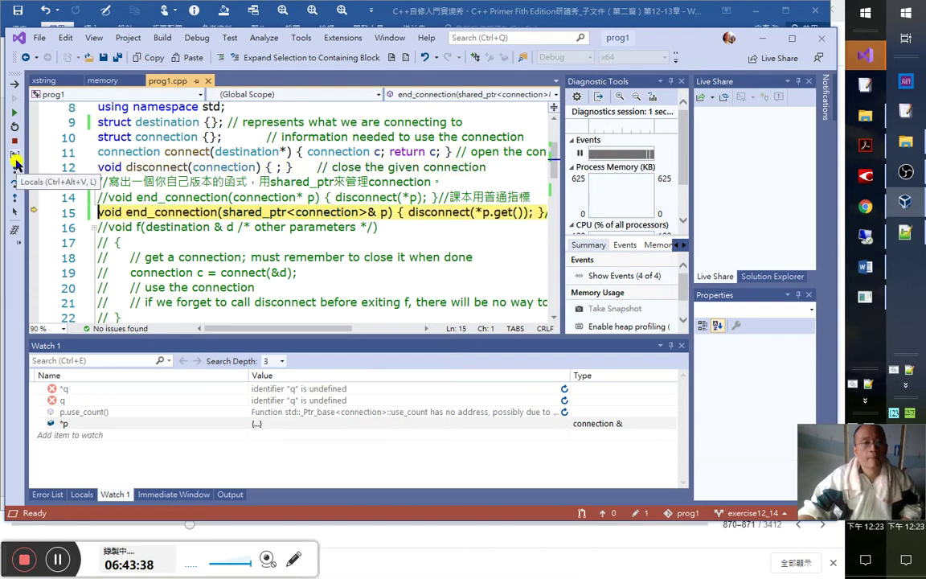
left_click(16, 160)
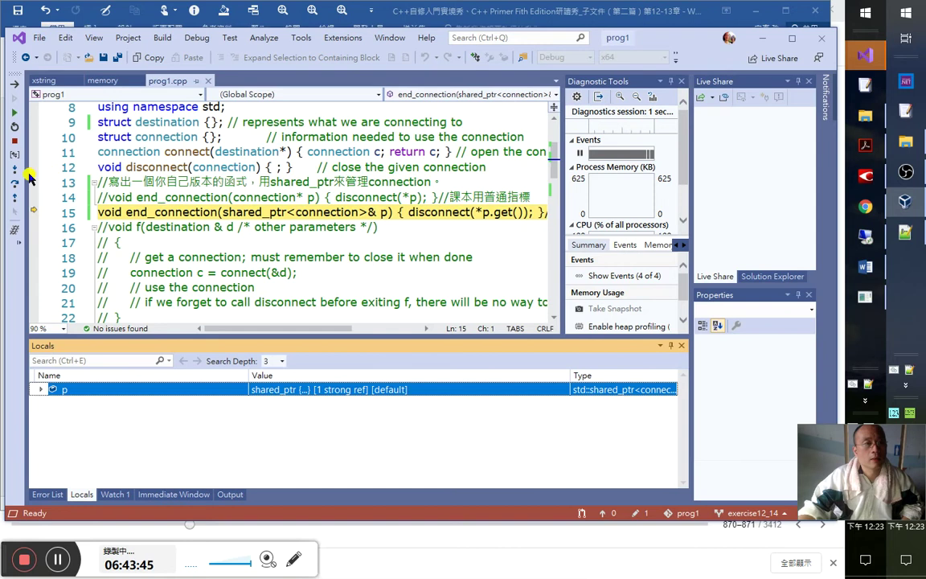
left_click(15, 170)
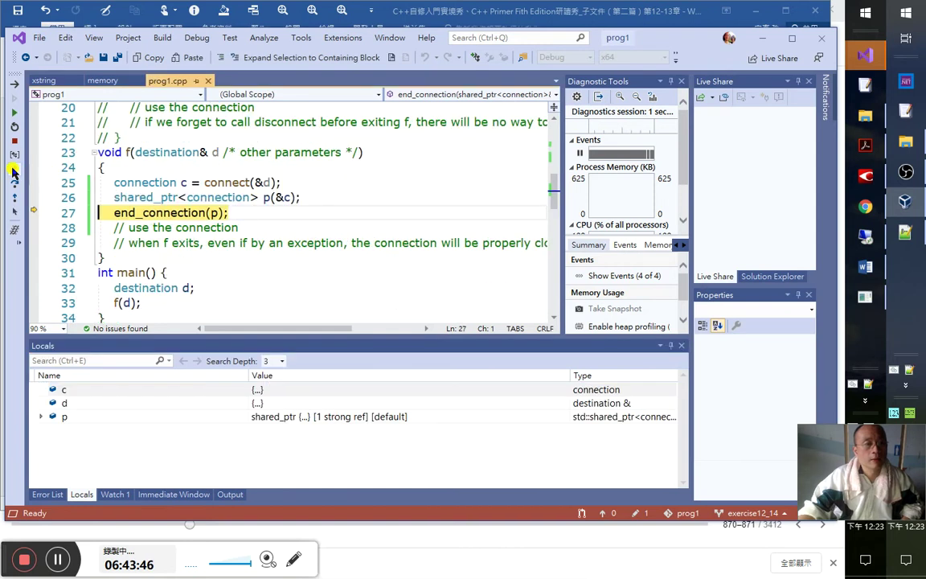
left_click(158, 417)
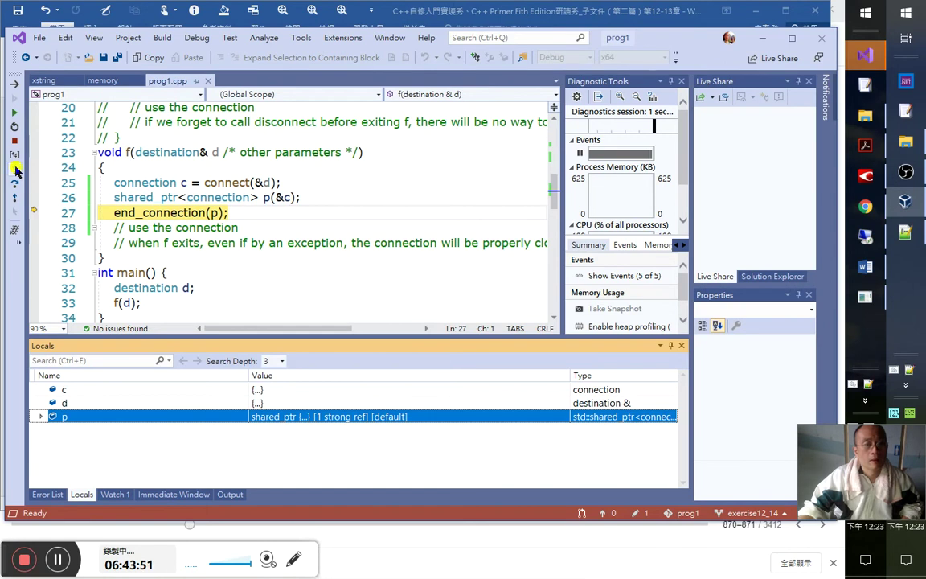
left_click(15, 170)
- Inspect the watch values: *p as connection&, q undefined, p.use_count() unevaluable
left_click(115, 495)
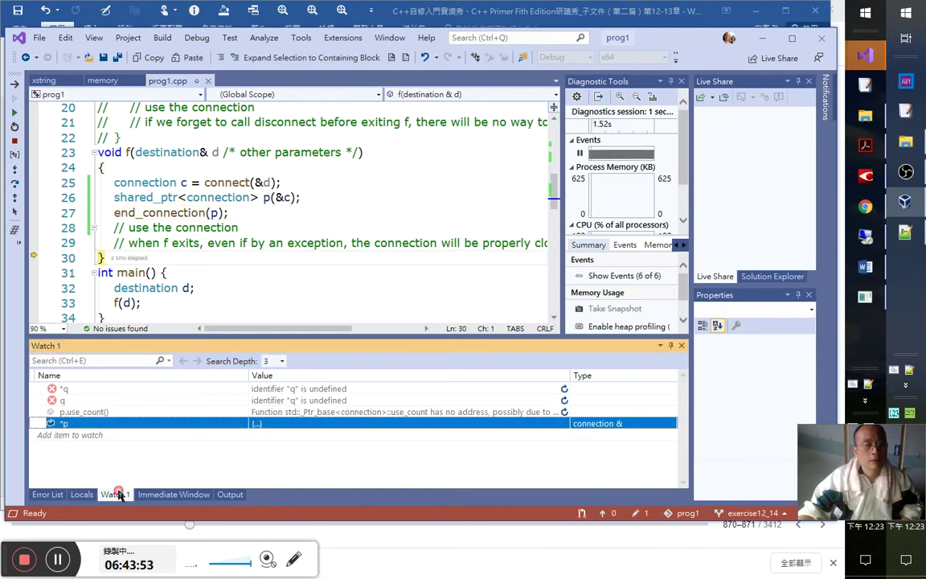
left_click(137, 412)
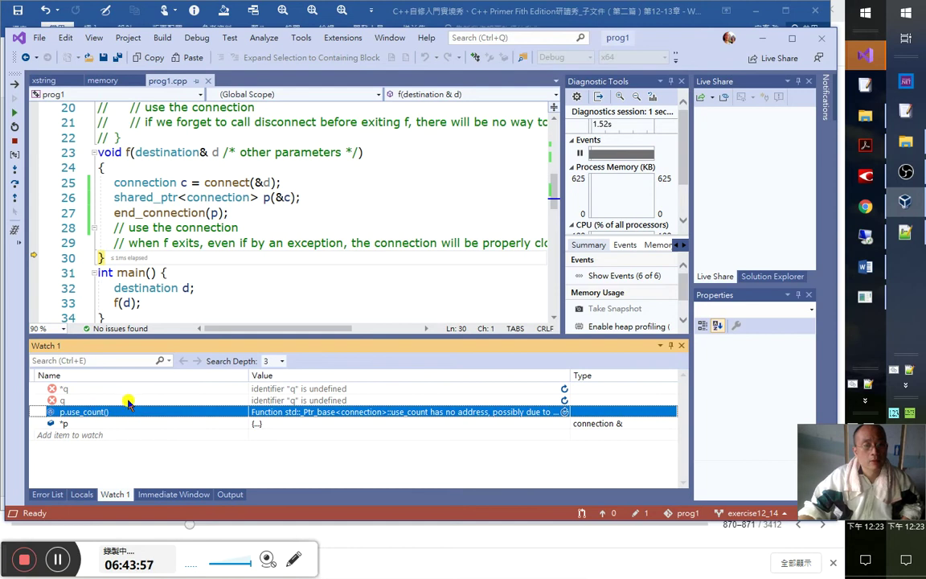
left_click(94, 424)
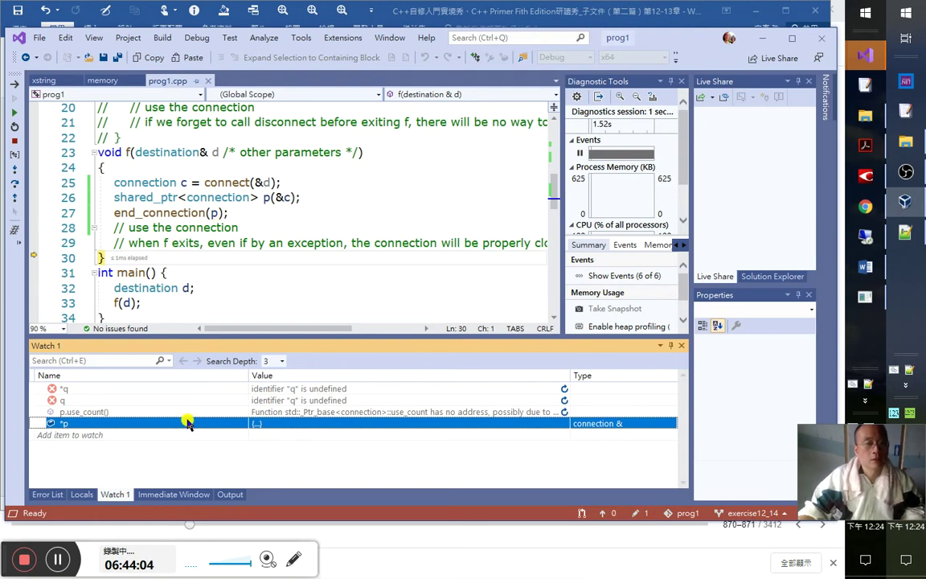
left_click(65, 411)
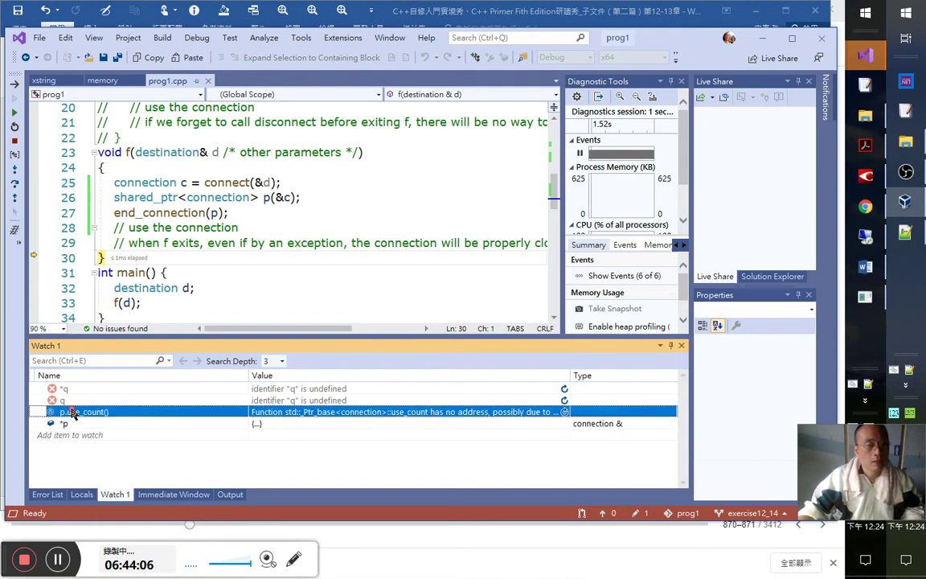
left_click(117, 423)
left_click(211, 411)
left_click(171, 423)
left_click(193, 401)
left_click(176, 423)
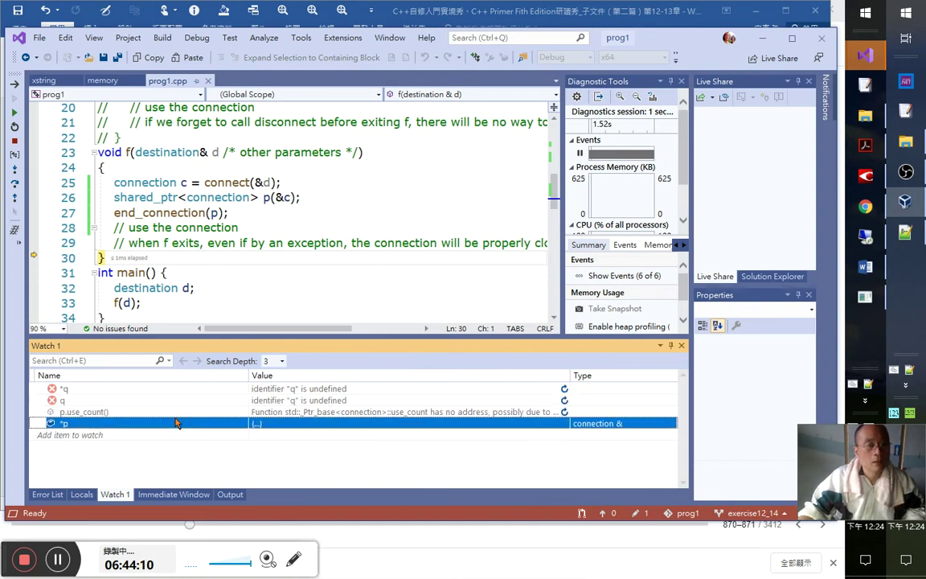
- Evaluate p.use_count in the Immediate Window
left_click(177, 496)
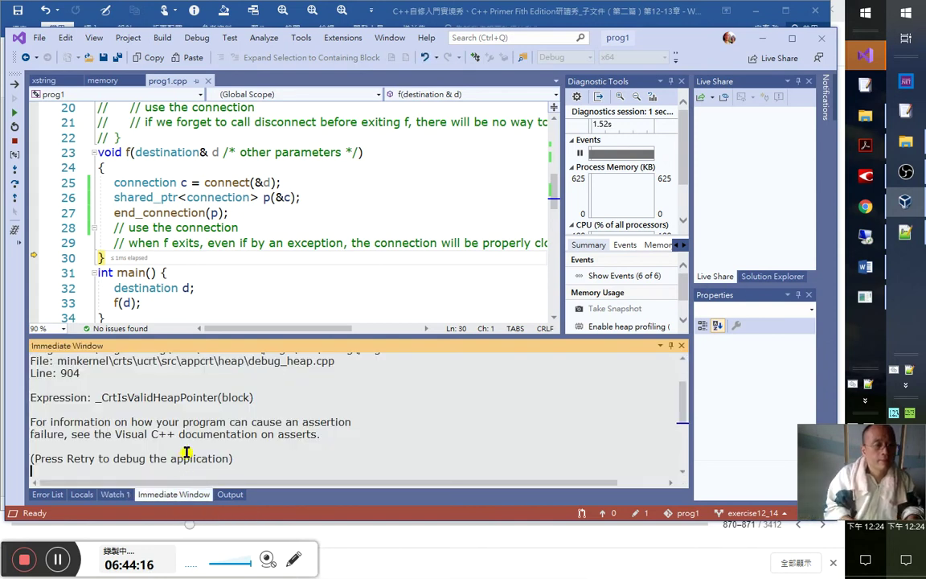
type("p.su")
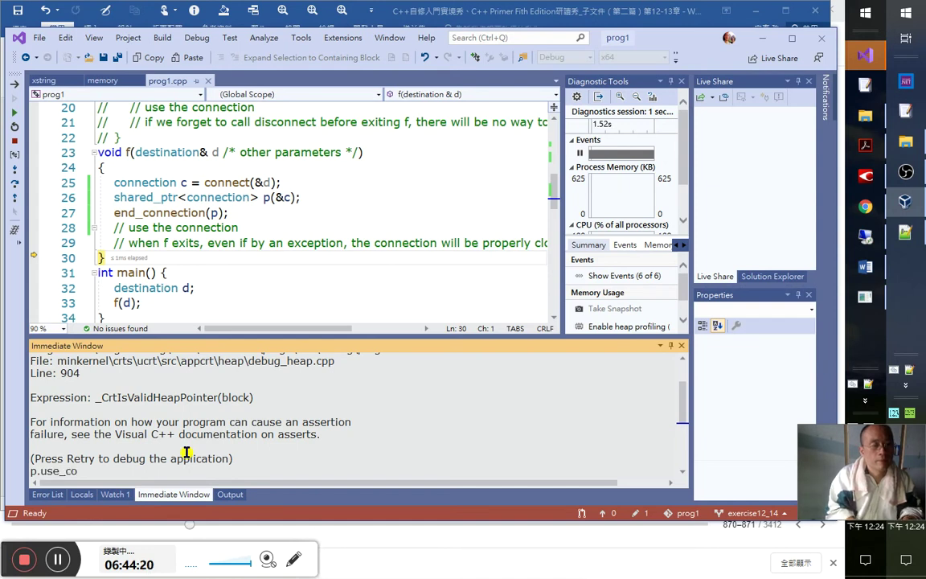
type("?")
key("Return")
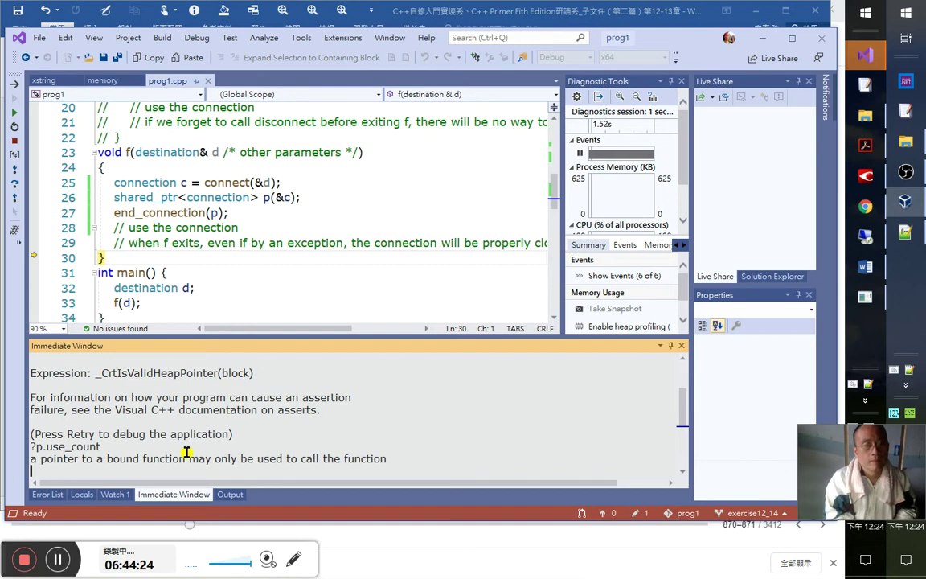
- Step past the end of f to the delete _Ptr heap exception, stop debugging, and return to prog1.cpp
left_click(14, 179)
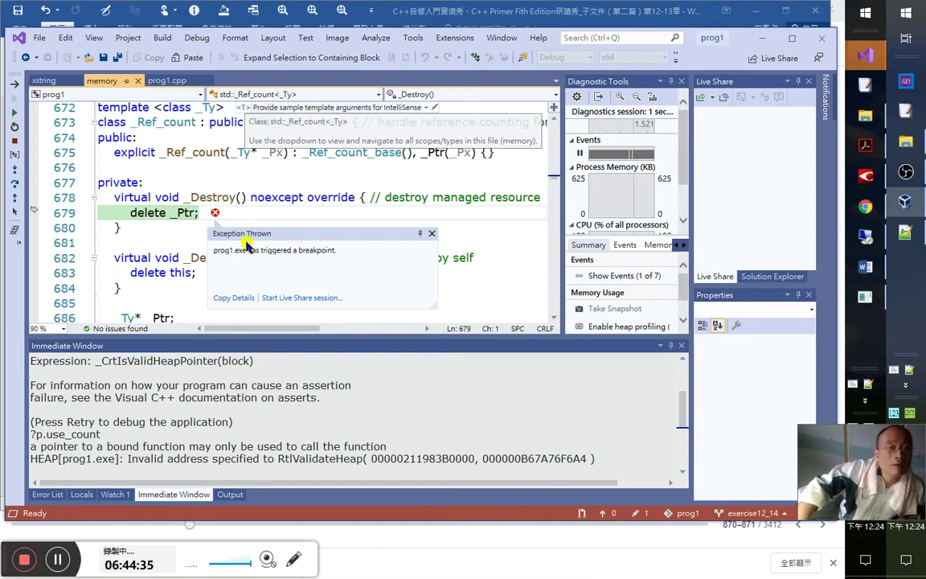
left_click(272, 208)
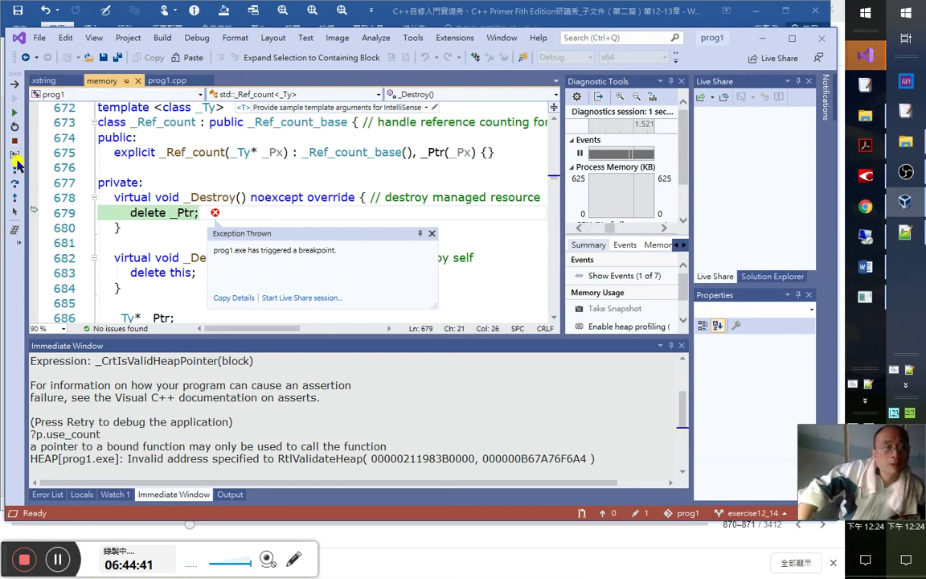
left_click(15, 142)
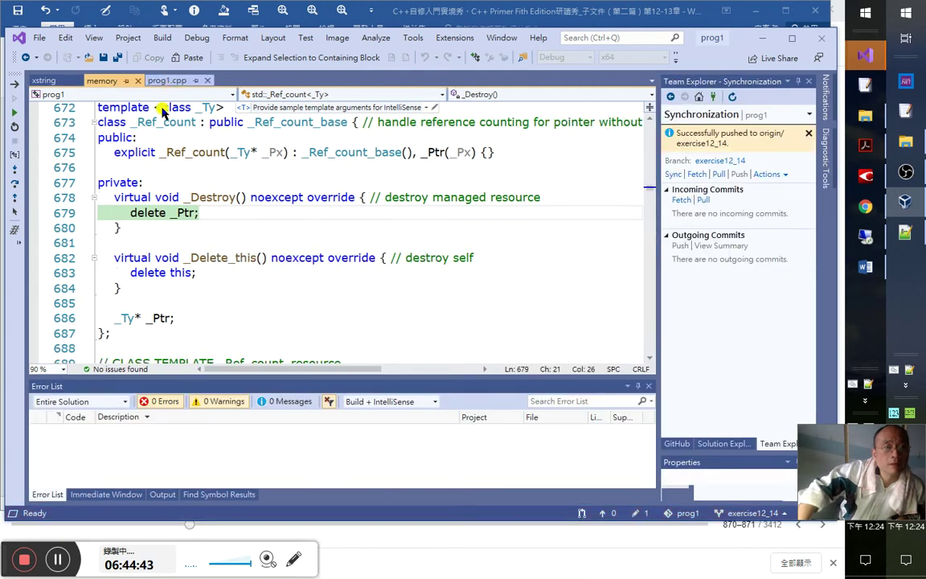
left_click(165, 80)
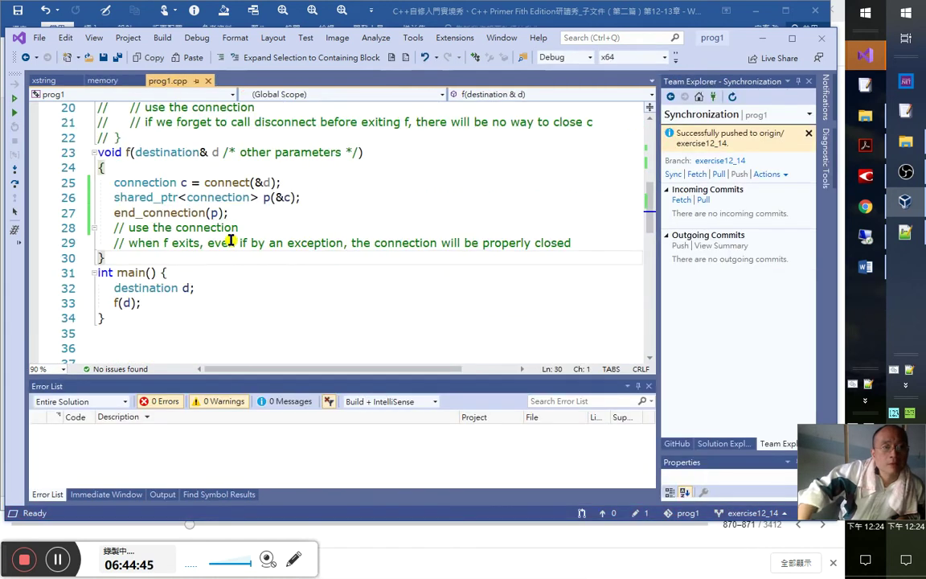
- Clear the stray selection in Visual Studio and dismiss the start window
scroll(412, 261, "up", 5)
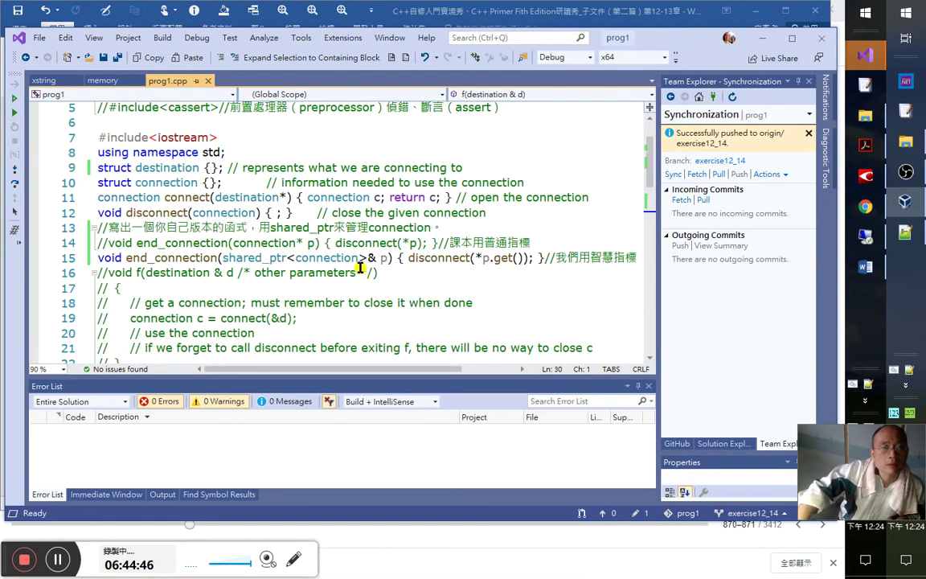
left_click_drag(385, 288, 432, 302)
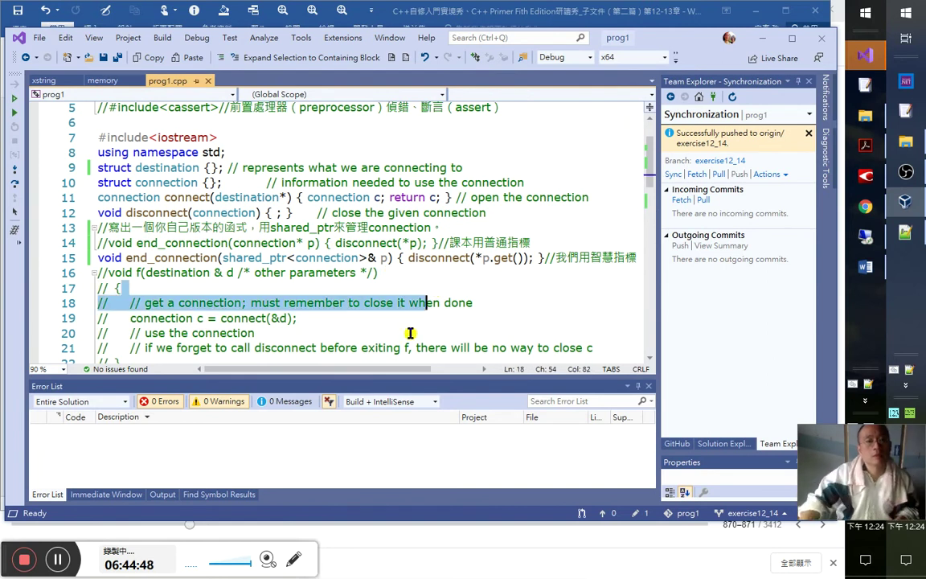
key("Escape")
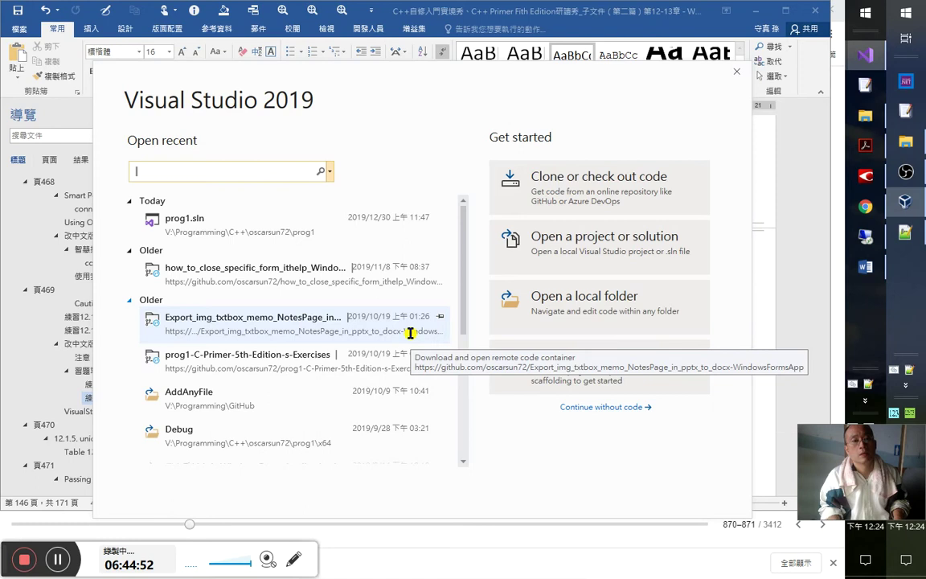
key("Escape")
- In VS Code, select prog1.cpp from struct destination through the end of main (lines 9–34)
key("alt+Tab")
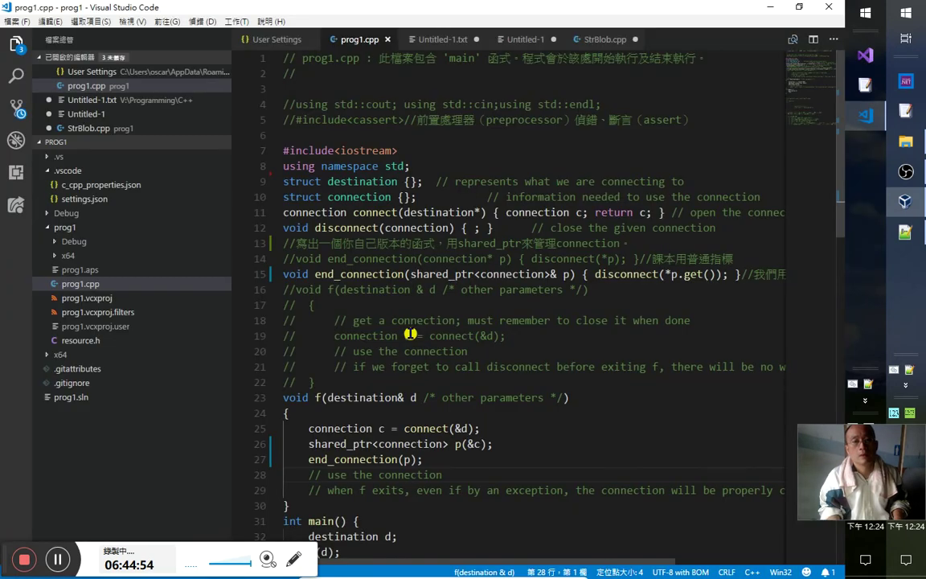
scroll(414, 322, "down", 1)
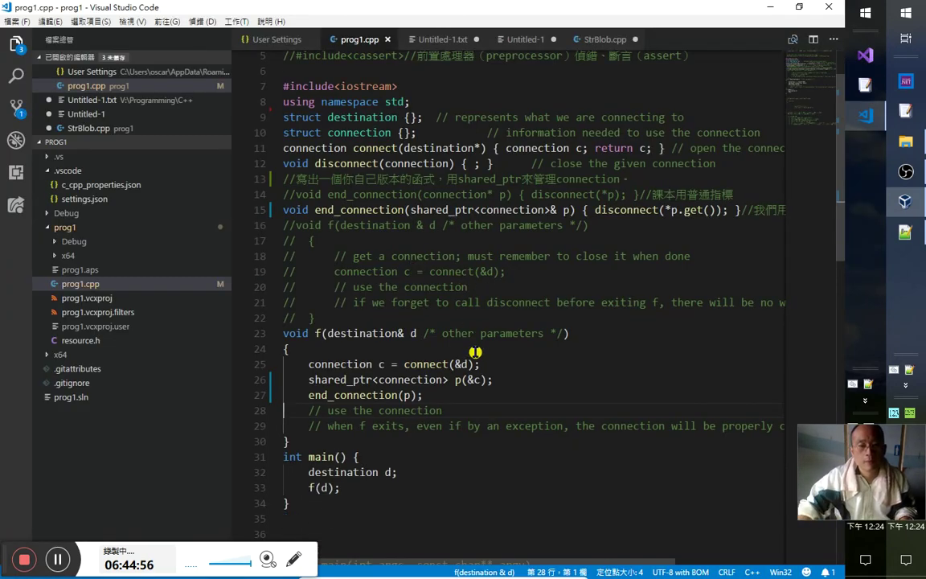
left_click_drag(290, 503, 249, 116)
key("ctrl+c")
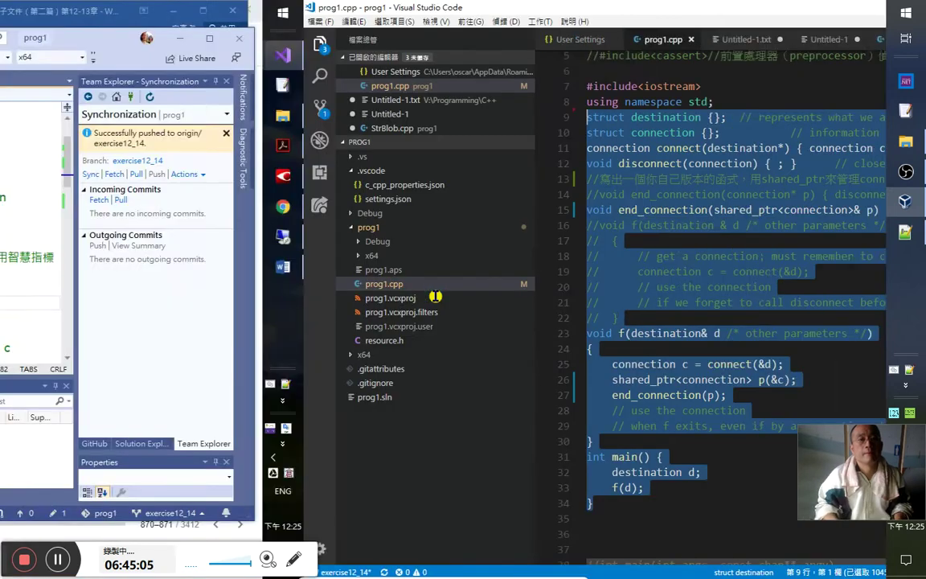
key("alt+Tab")
key("alt+Tab")
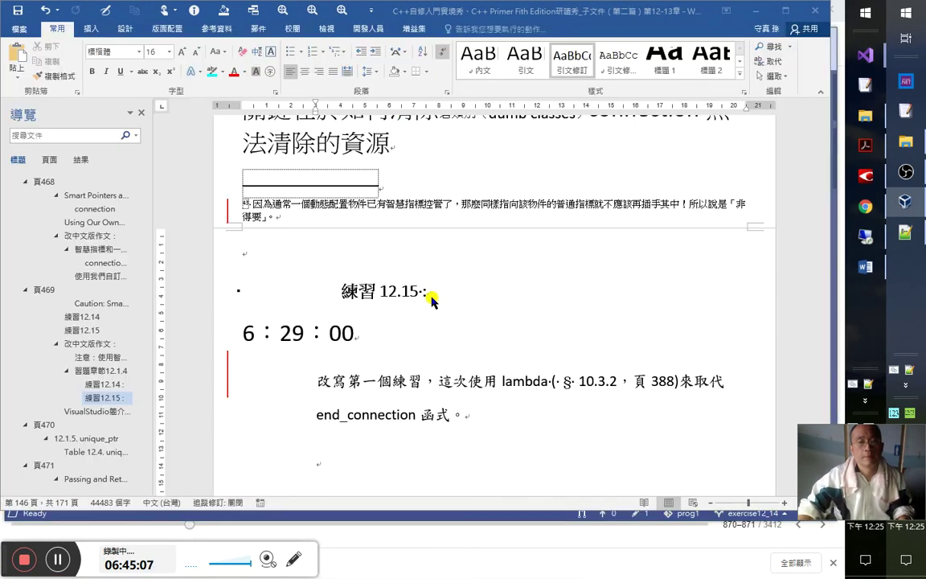
- Paste the C++ code into a new paragraph under the heading above exercise 12.15
left_click(451, 462)
scroll(453, 410, "down", 1)
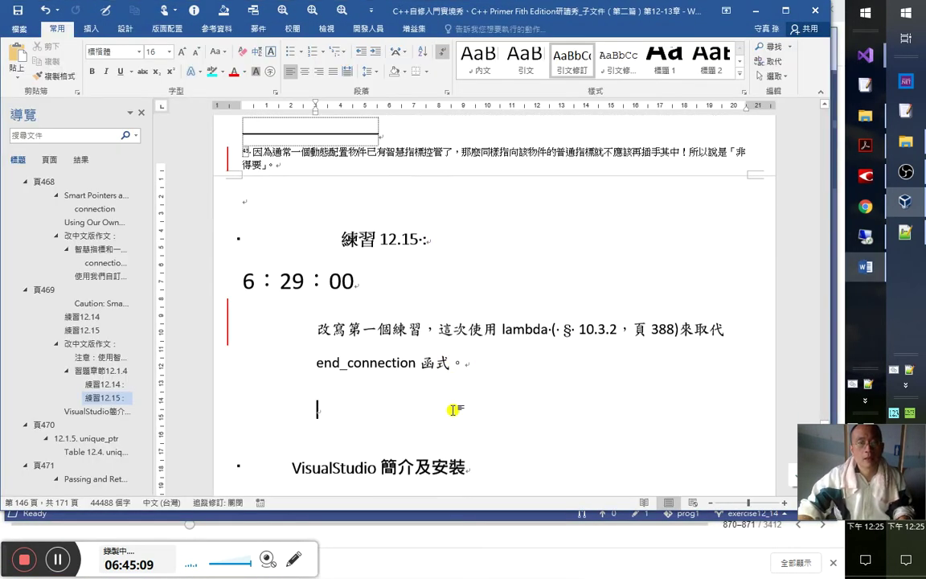
scroll(455, 406, "up", 3)
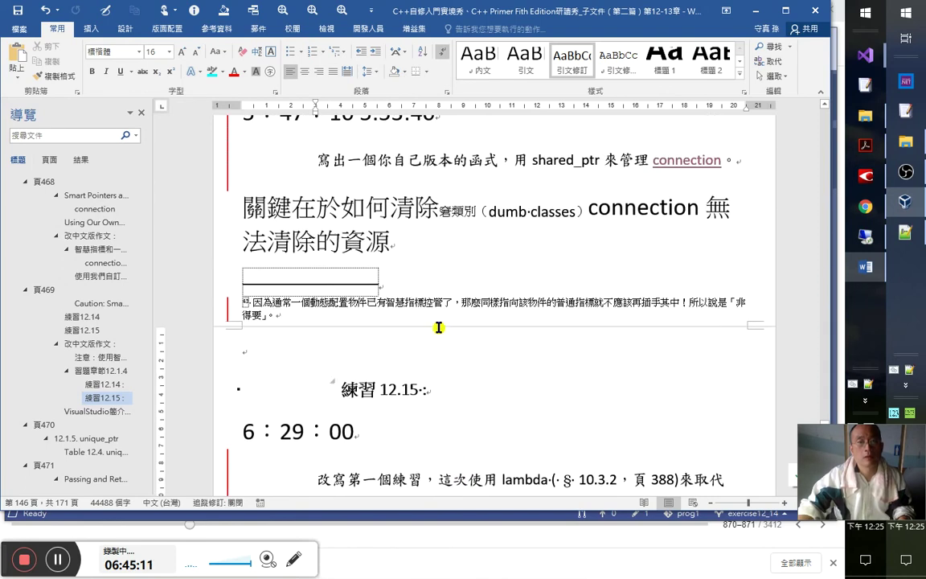
left_click(427, 262)
key("Return")
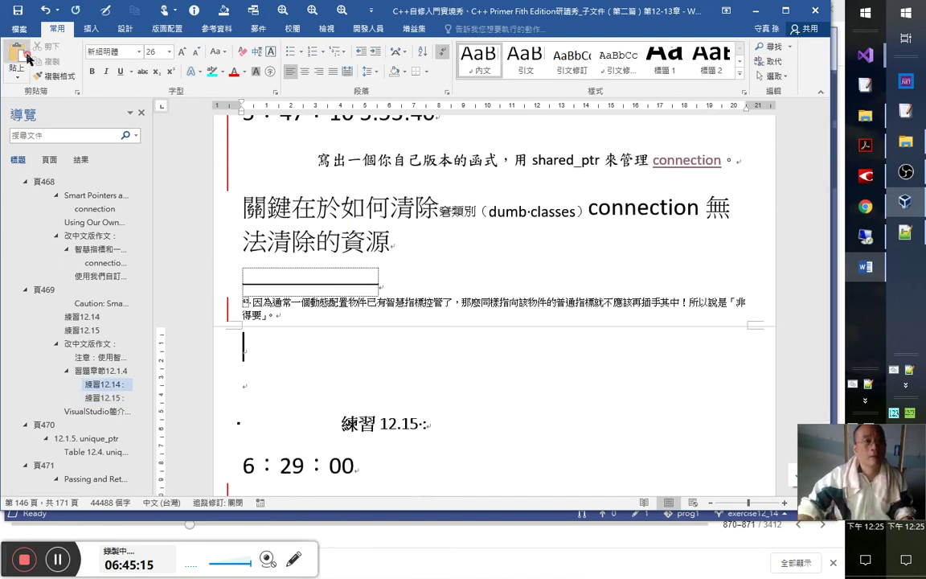
key("ctrl+v")
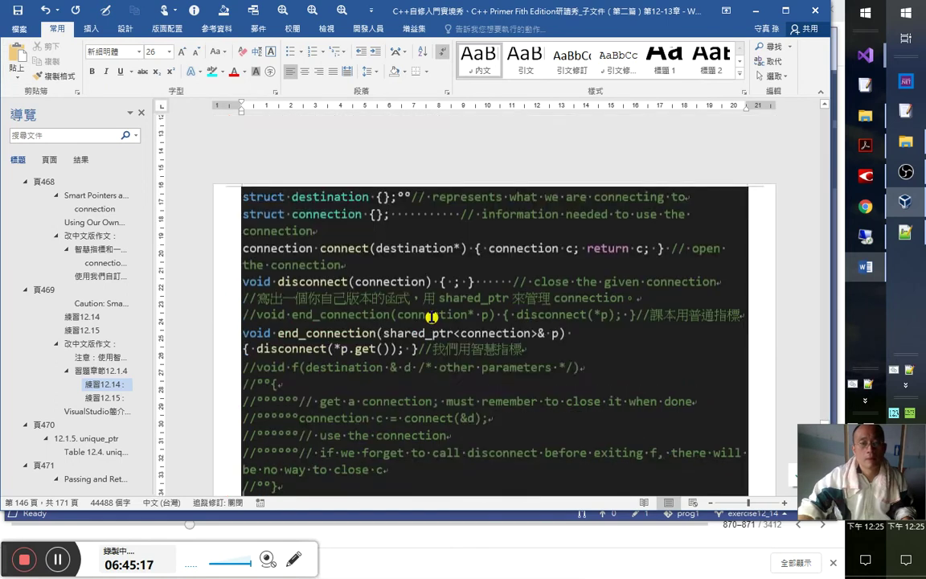
- Delete the commented-out old f function from the pasted code
scroll(423, 325, "up", 4)
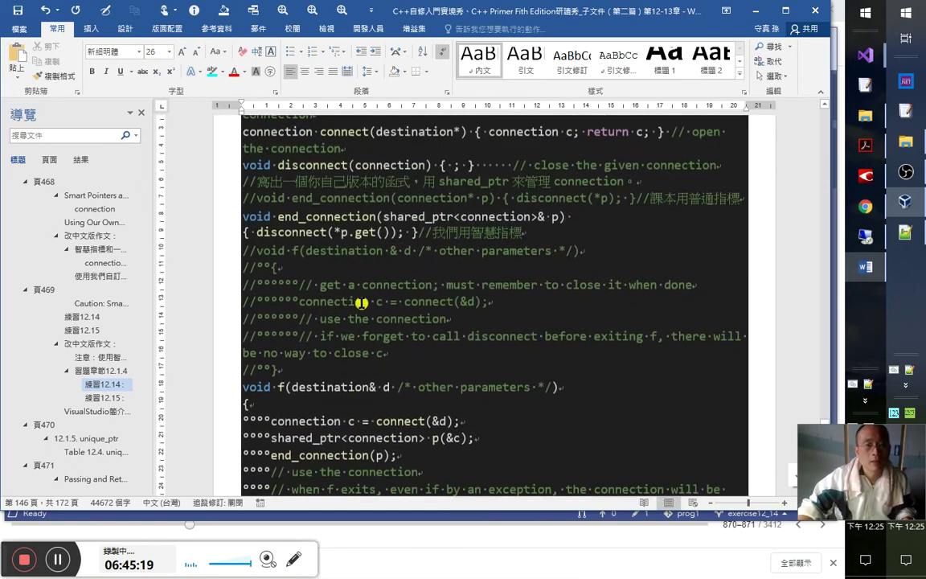
left_click_drag(213, 362, 215, 358)
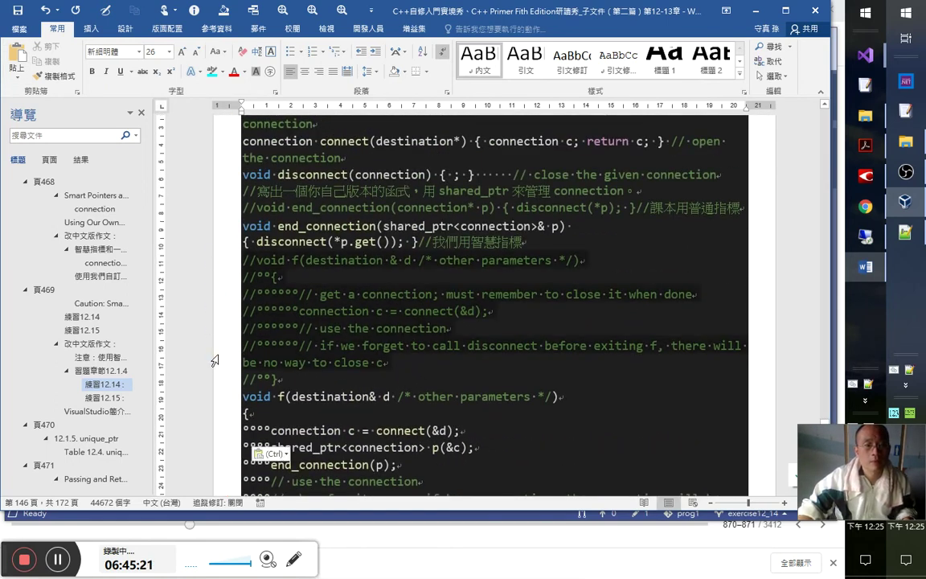
left_click(236, 260)
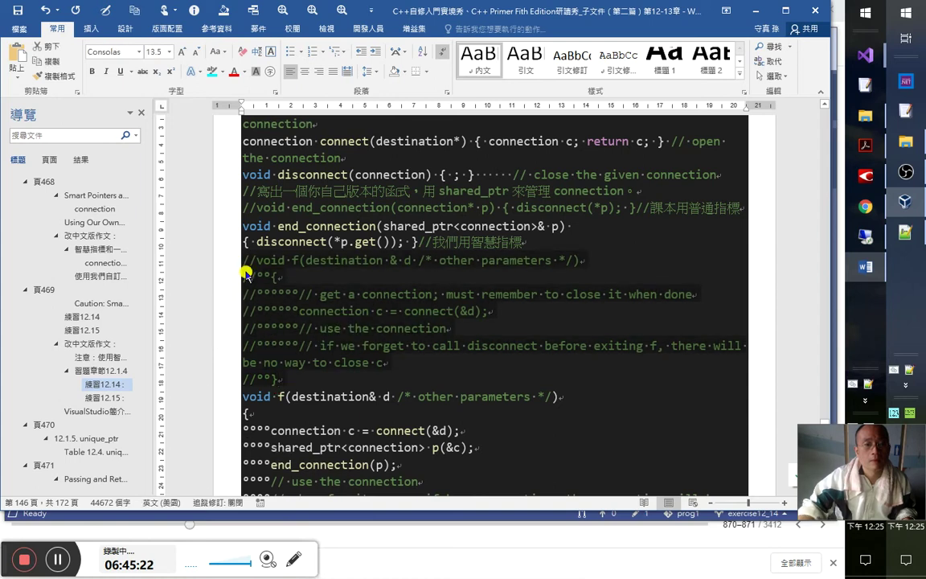
key("Delete")
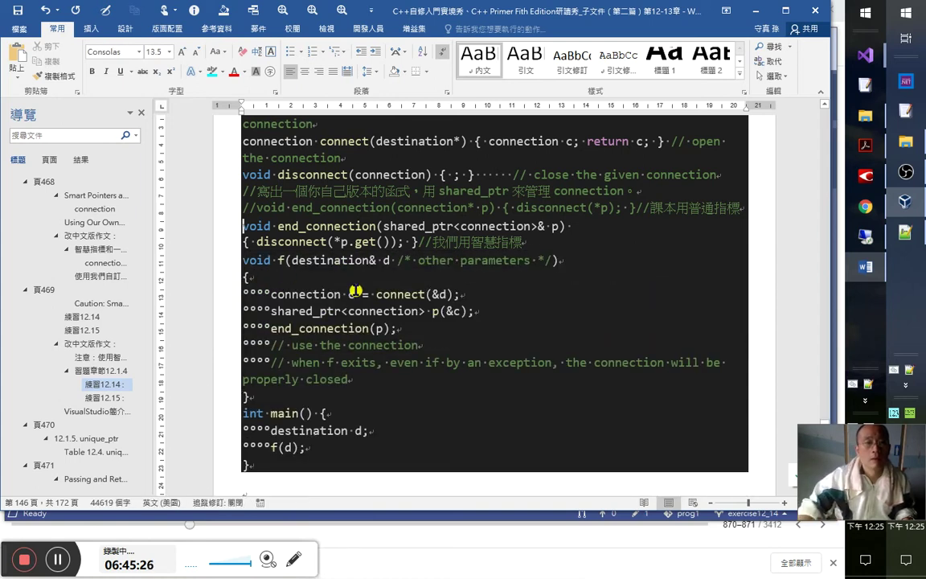
- Highlight the end_connection definition and the shared_ptr/end_connection(p) lines in dark blue
left_click(557, 234, "shift")
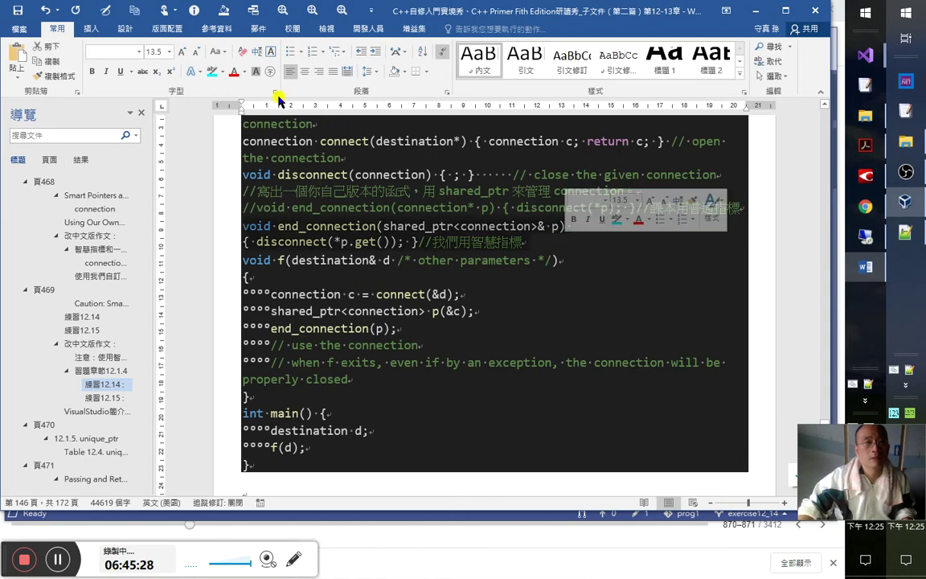
left_click(214, 72)
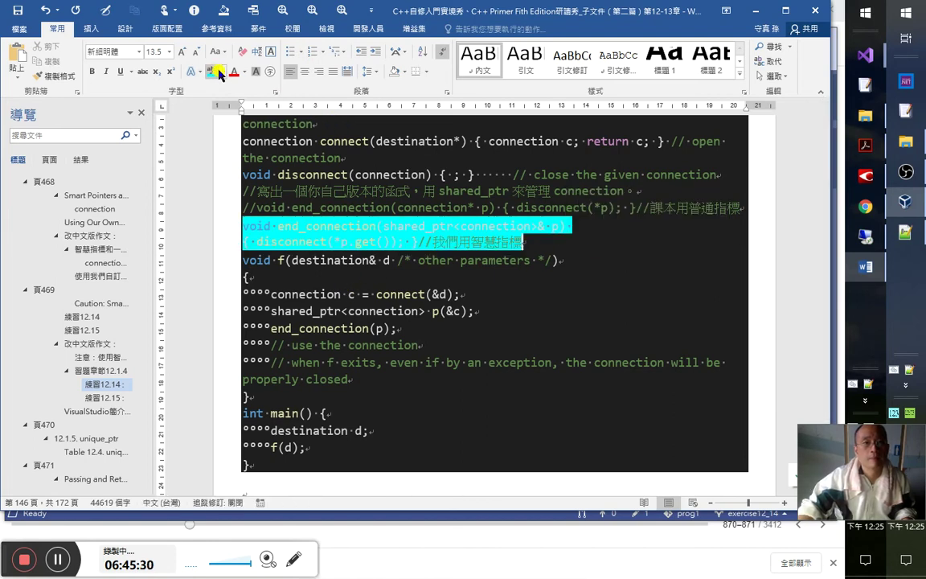
left_click(222, 71)
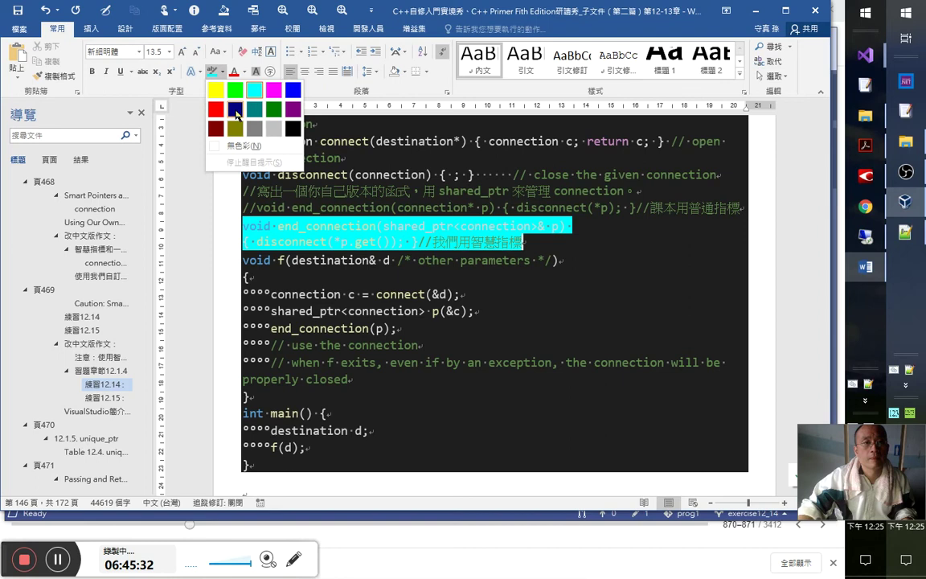
left_click(217, 103)
left_click_drag(239, 222, 527, 243)
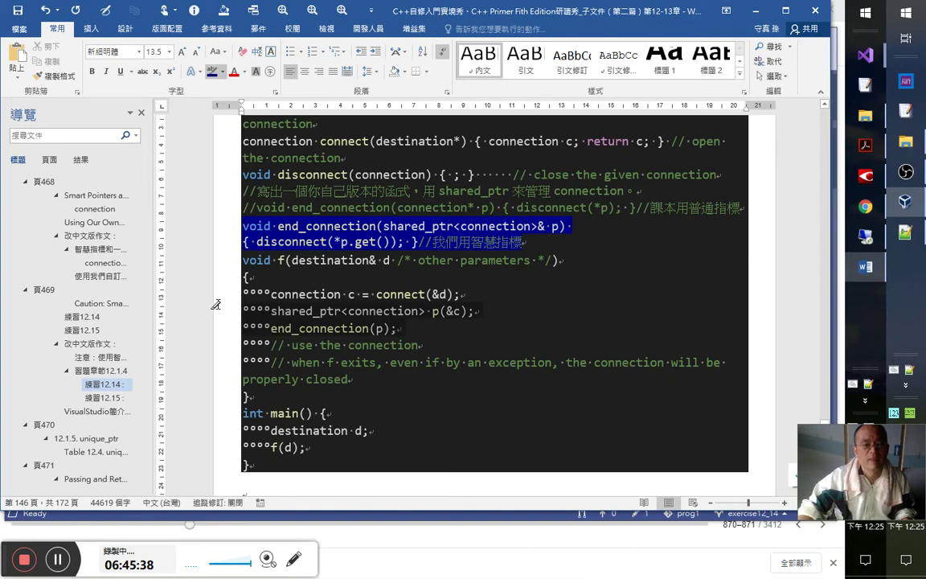
left_click_drag(222, 308, 575, 341)
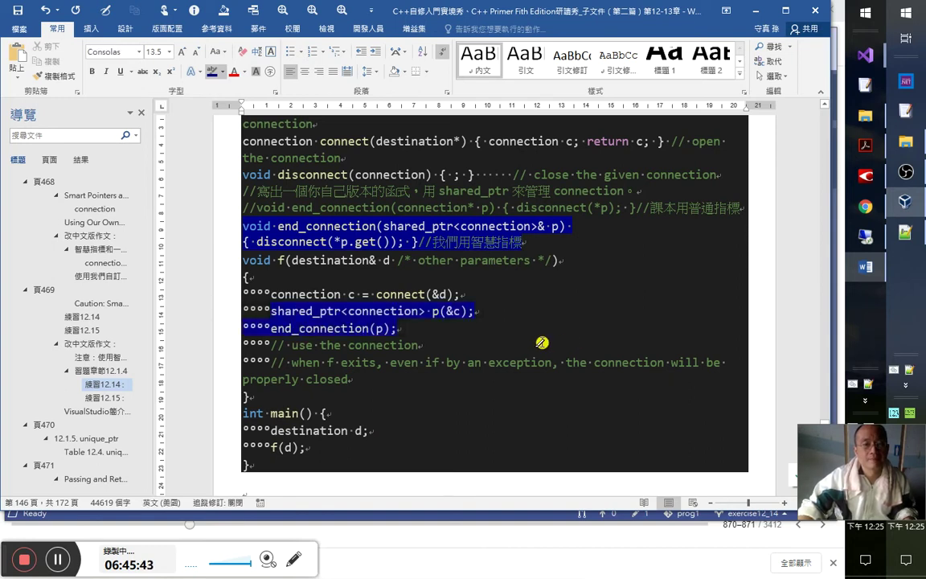
- Delete the leftover use-the-connection comments and the Chinese task comment line from the pasted code
left_click(453, 377)
key("ctrl+shift+Up")
key("ctrl+shift+Up")
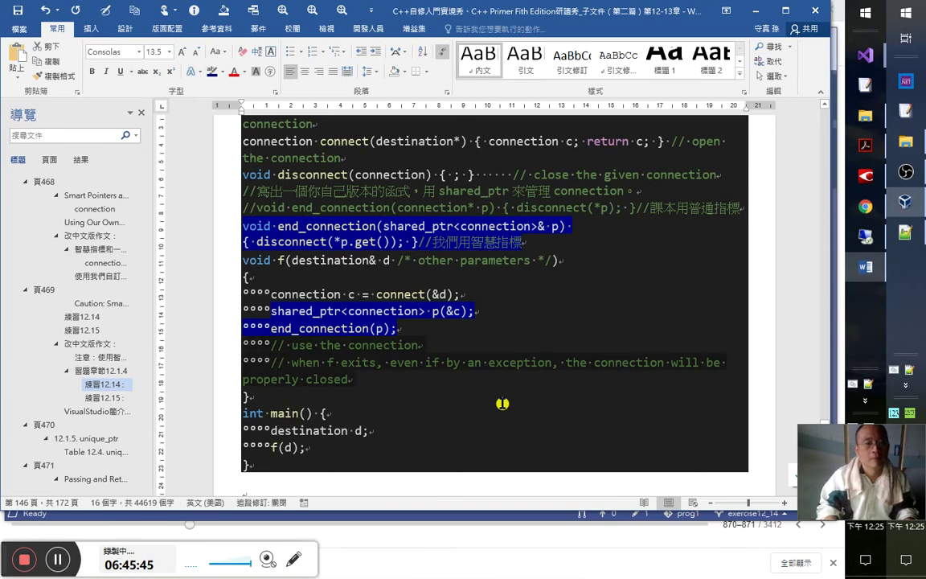
key("BackSpace")
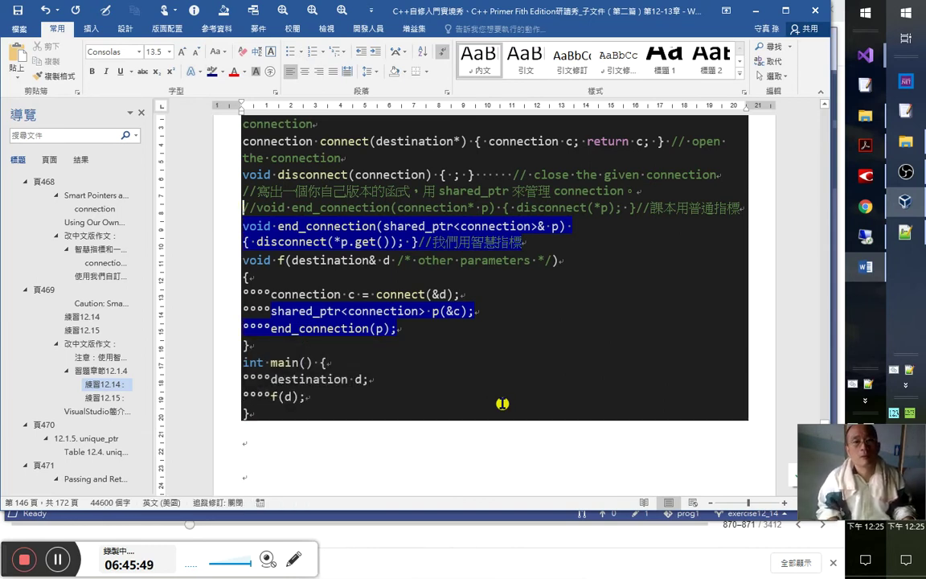
key("Up")
key("Up")
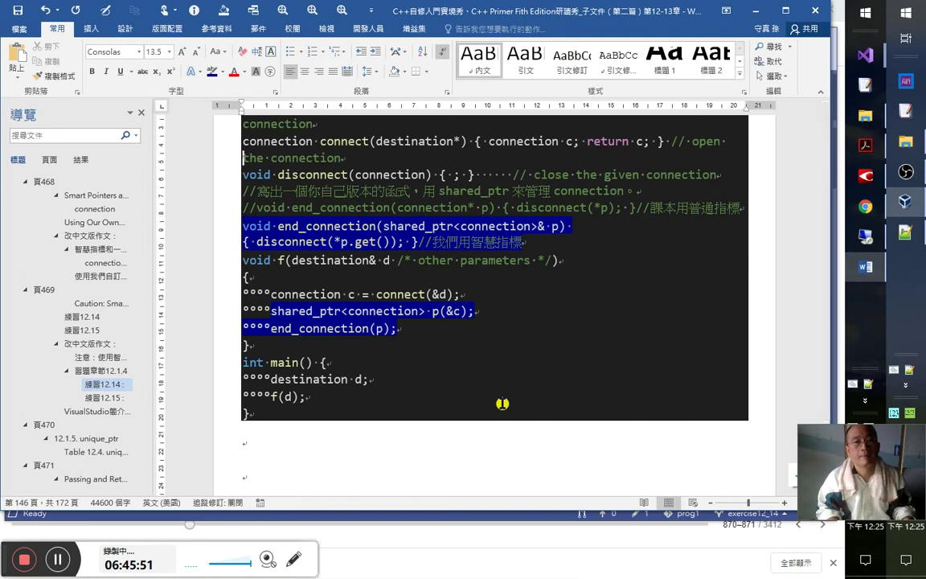
key("shift+Down")
key("Delete")
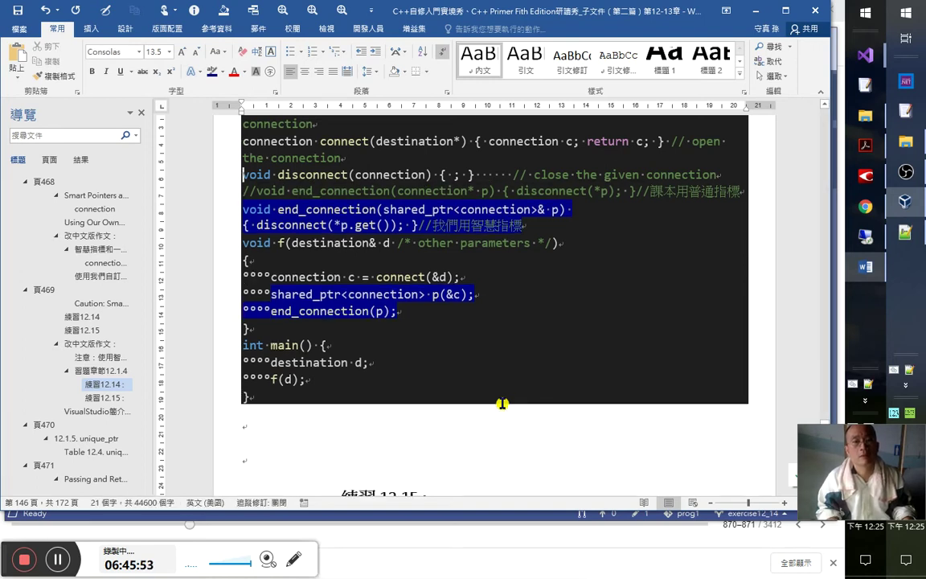
- Save the Word notes
scroll(502, 404, "up", 1)
scroll(503, 403, "up", 2)
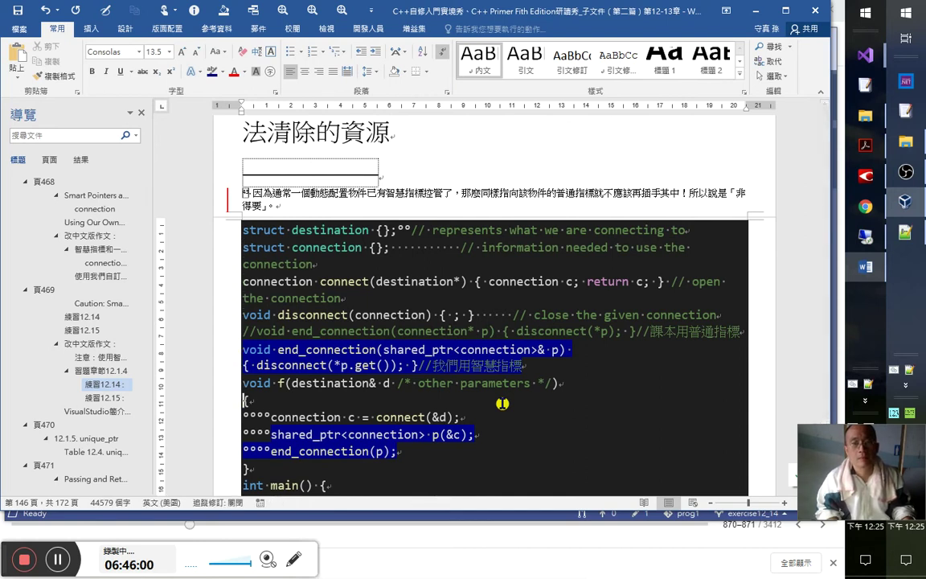
key("Down")
key("Down")
key("Down")
key("Down")
key("Down")
key("Down")
key("Down")
key("Home")
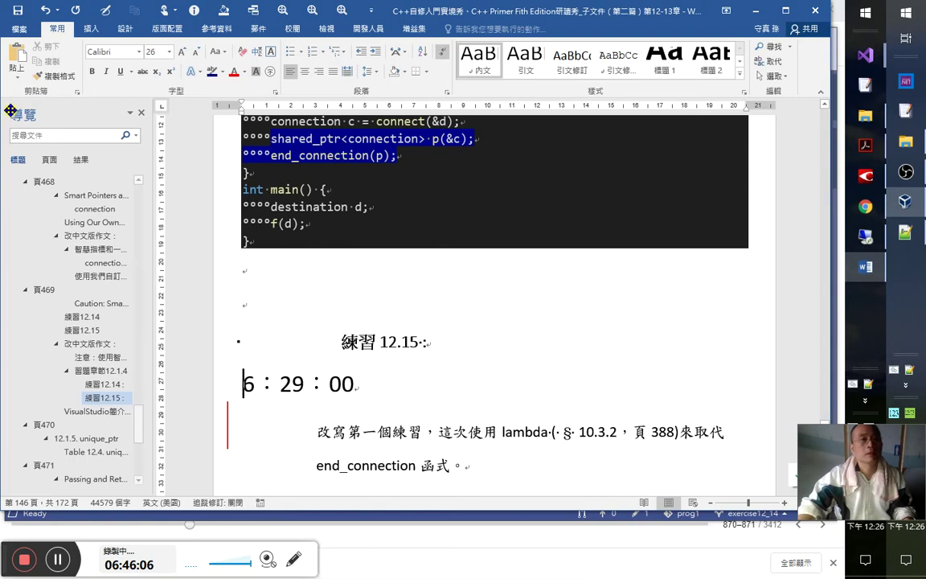
key("ctrl+s")
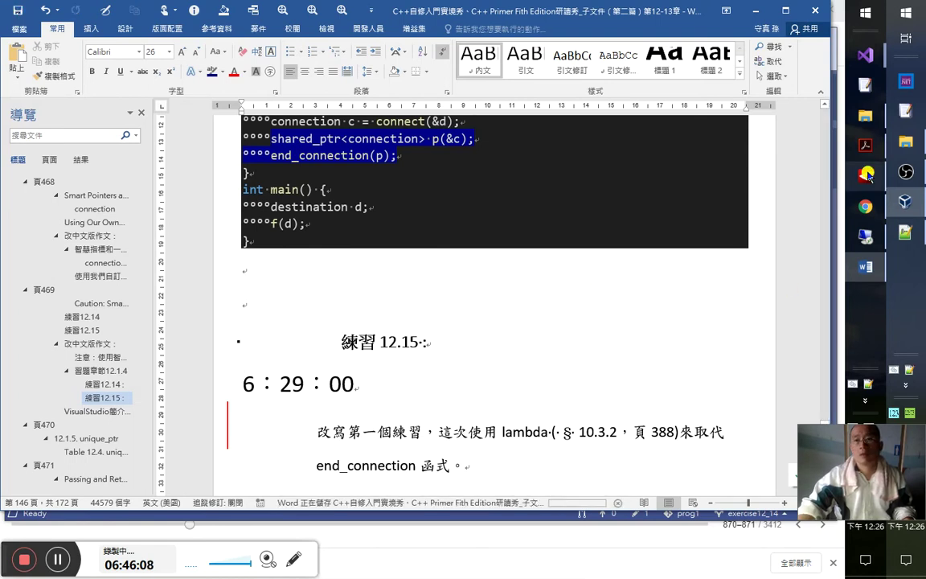
- Close the spare Visual Studio start window and bring the prog1 project forward
mouse_move(866, 55)
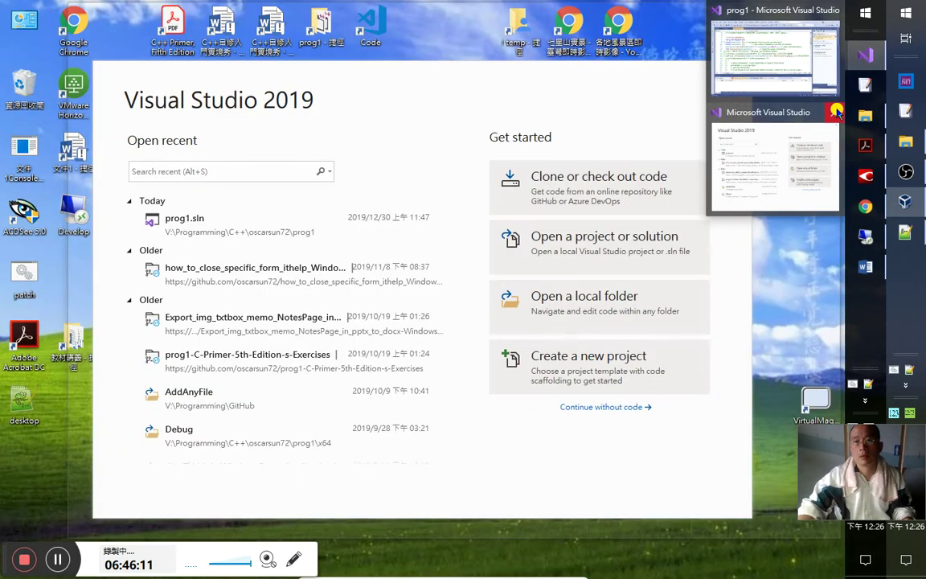
left_click(834, 113)
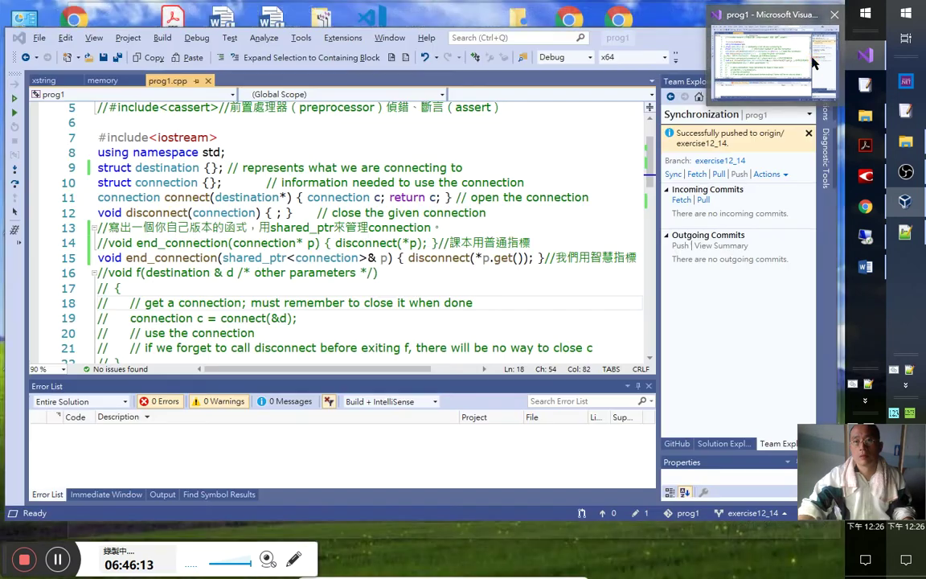
left_click(812, 62)
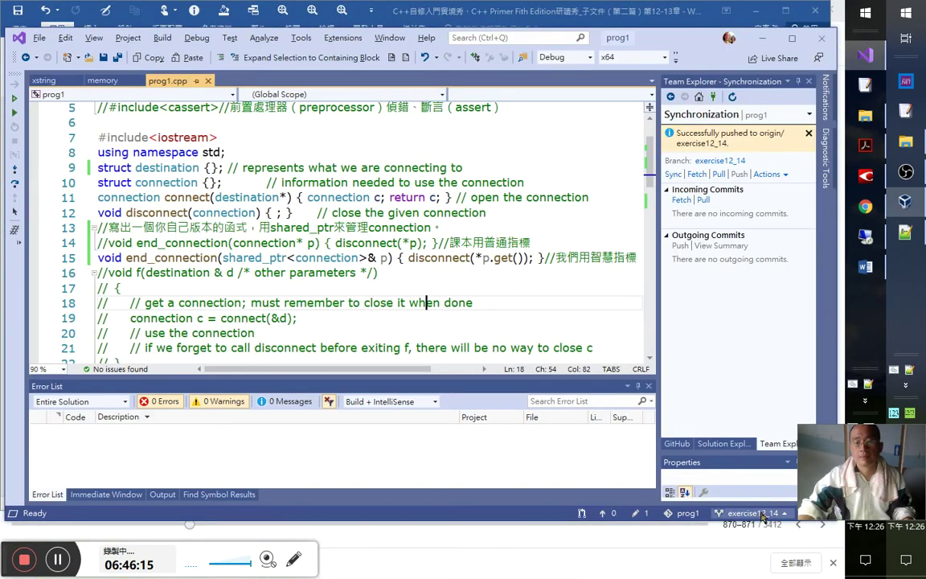
- Check the branch list without switching, then debug prog1 until it halts at delete _Ptr
left_click(718, 160)
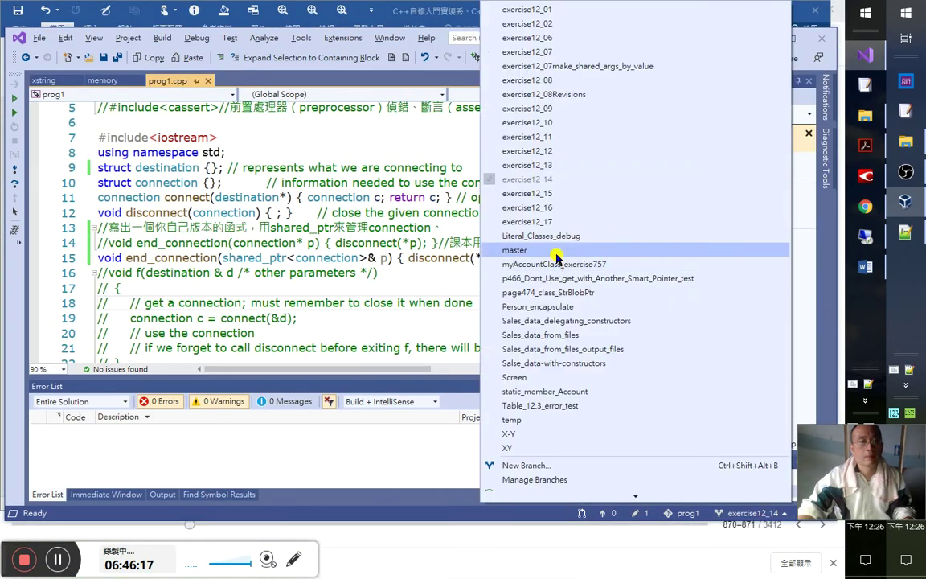
left_click(362, 273)
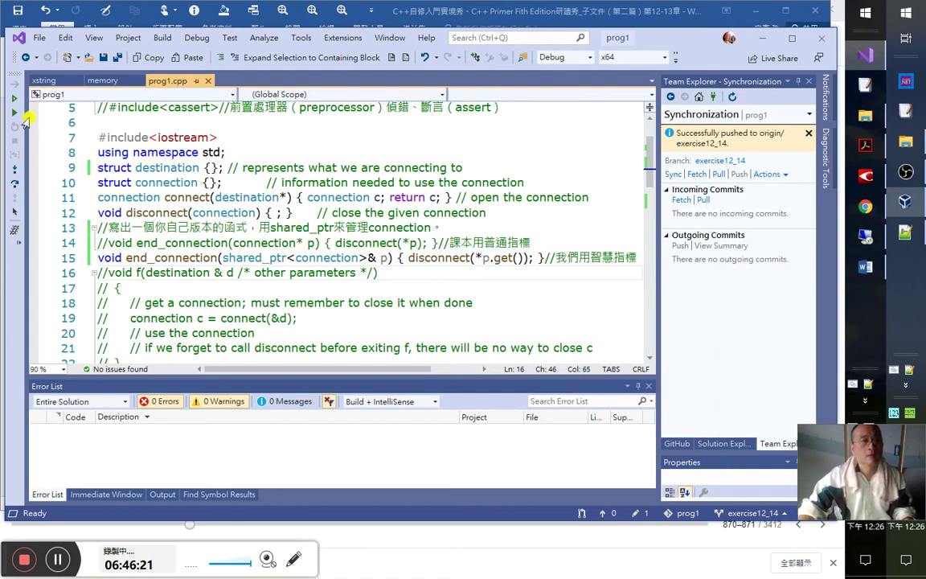
left_click(13, 109)
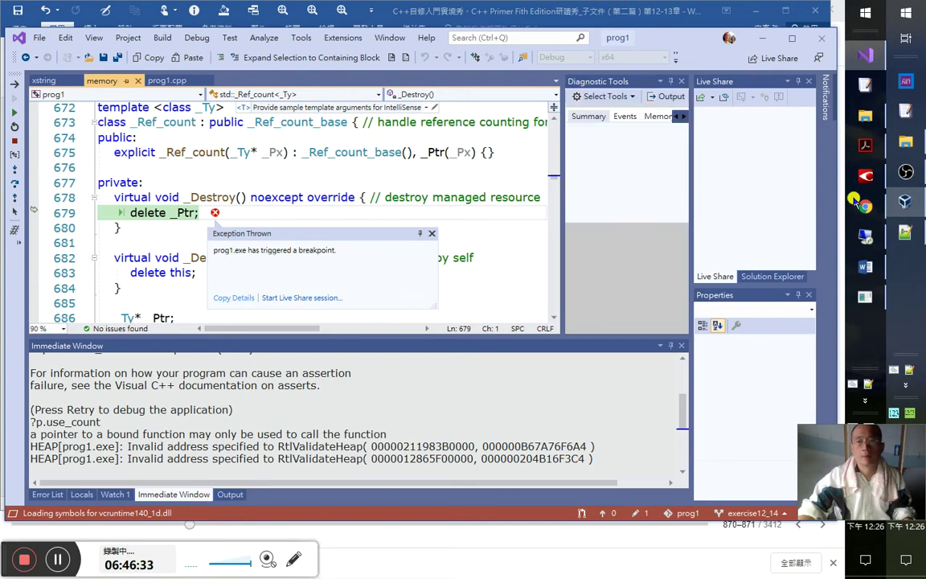
mouse_move(869, 83)
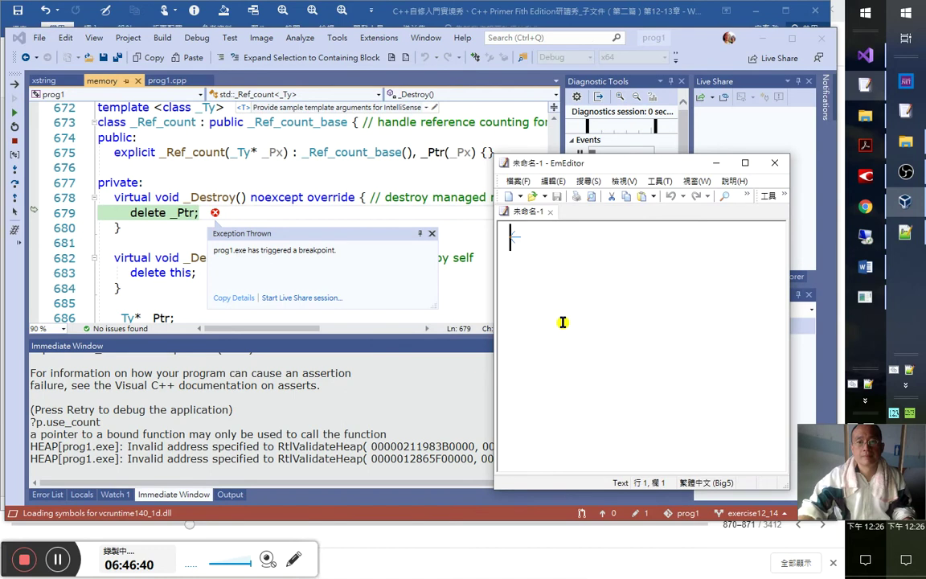
type("prog1.exe has triggered a breakpoint. occurred")
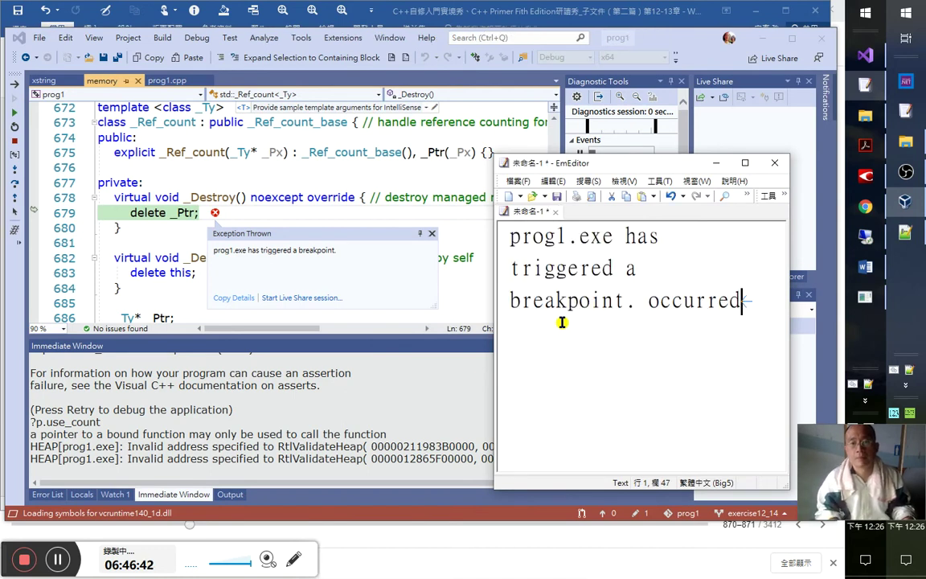
key("shift+Up")
key("shift+Up")
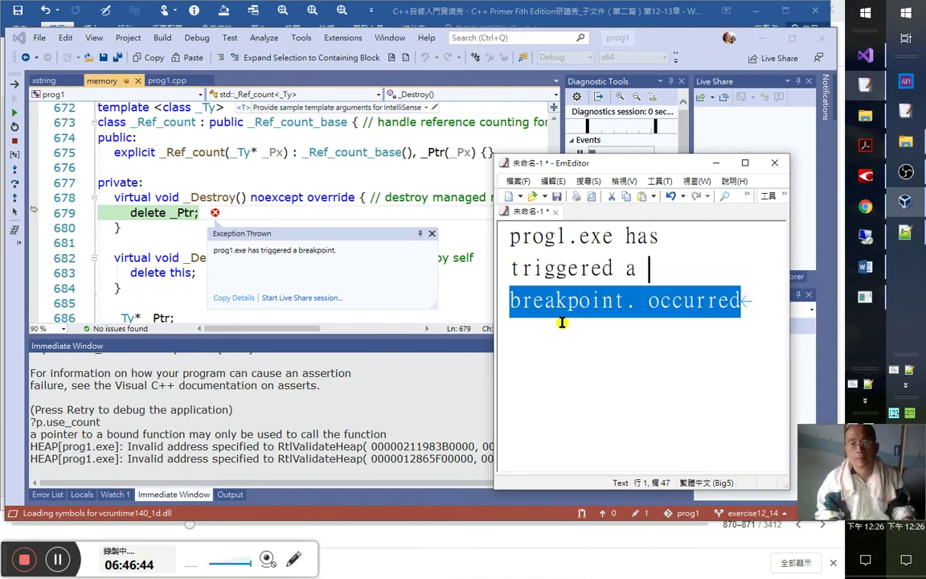
key("shift+Home")
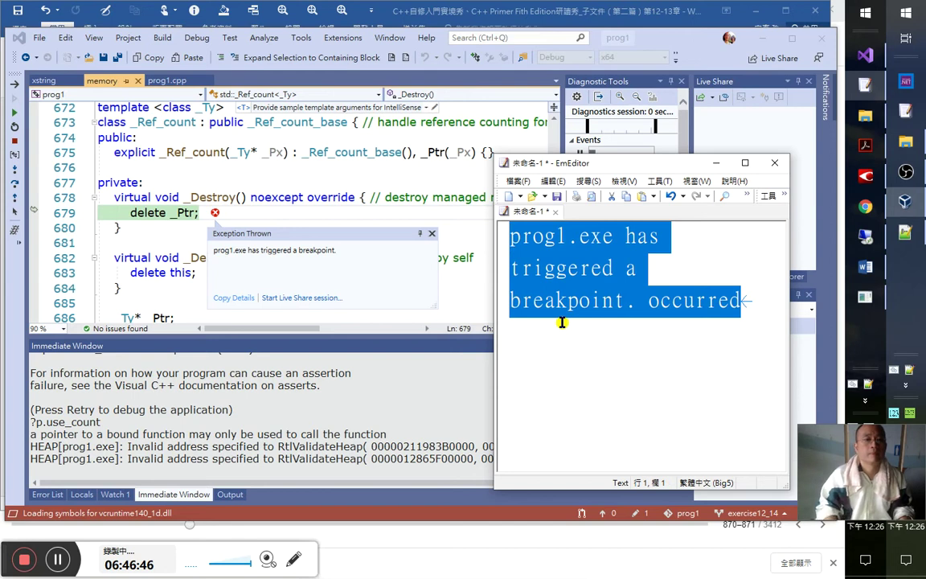
key("Delete")
key("ctrl+z")
key("ctrl+a")
key("ctrl+c")
key("Delete")
left_click(175, 137)
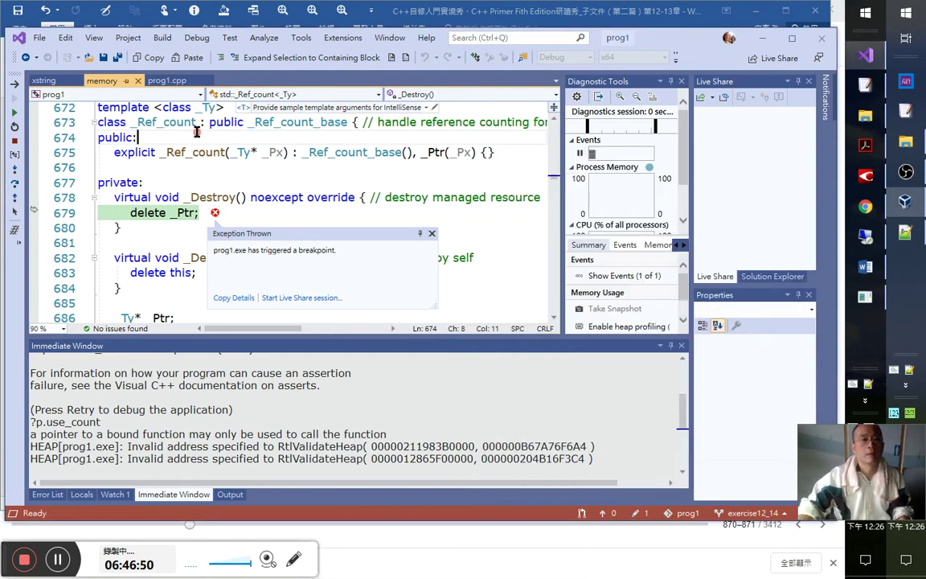
- Commit all prog1.cpp changes on exercise12_14 with the pasted commit message
left_click(169, 82)
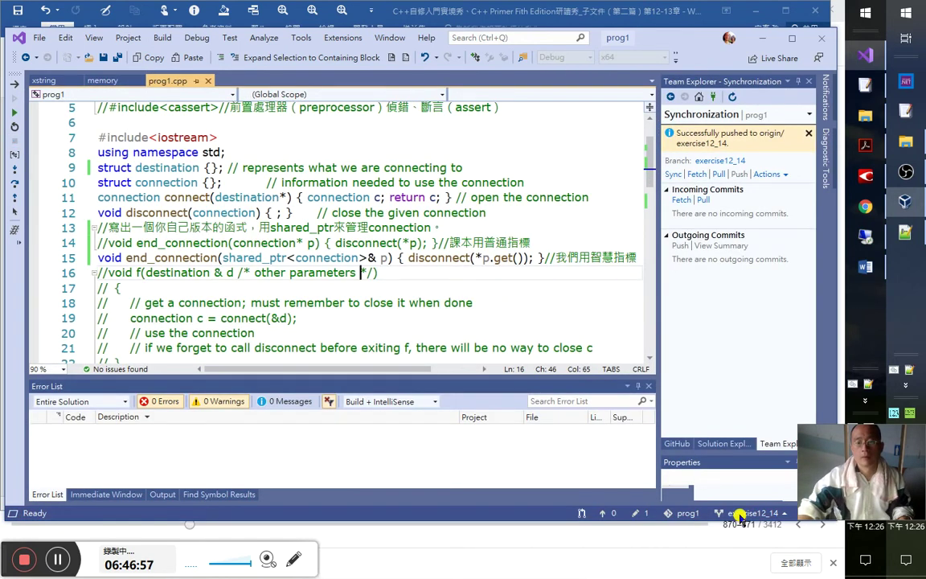
left_click(653, 515)
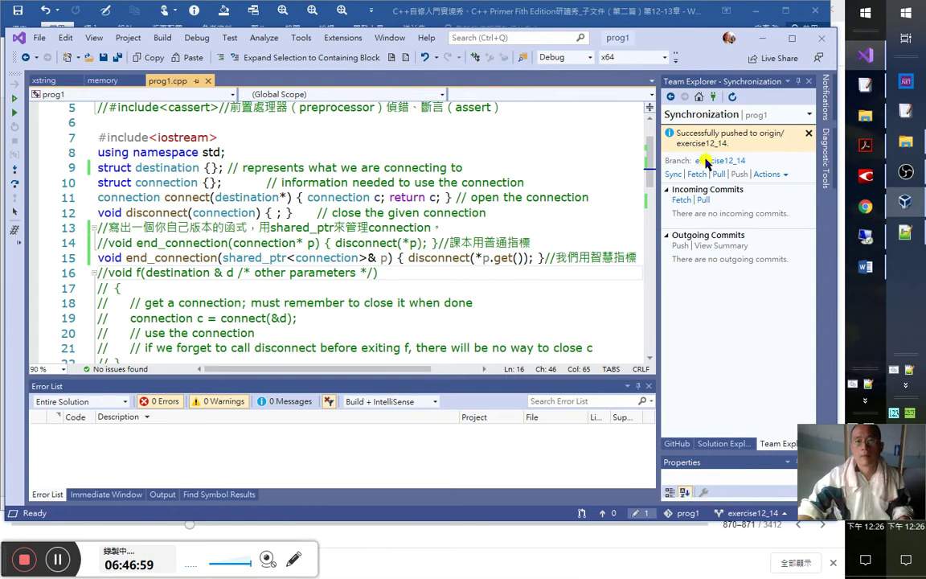
key("ctrl+v")
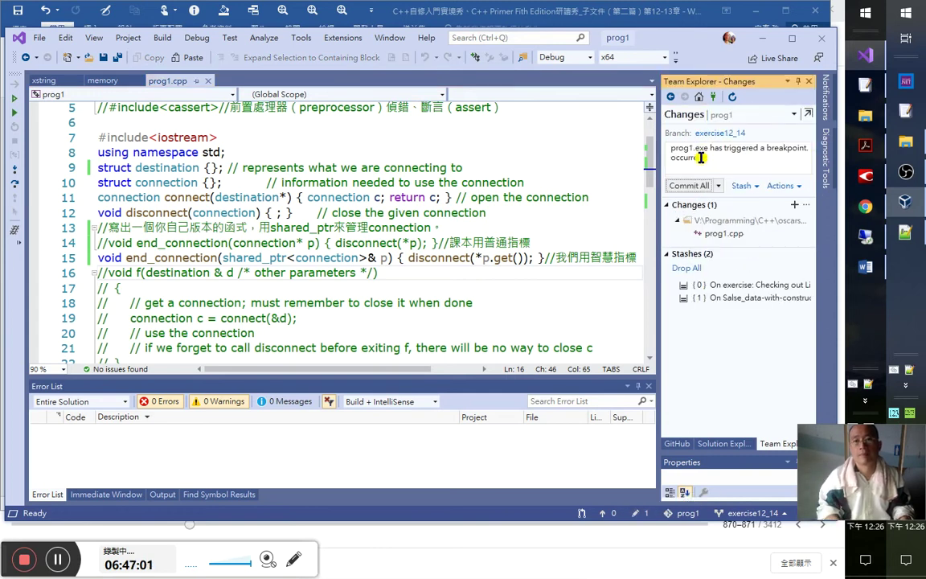
key("Return")
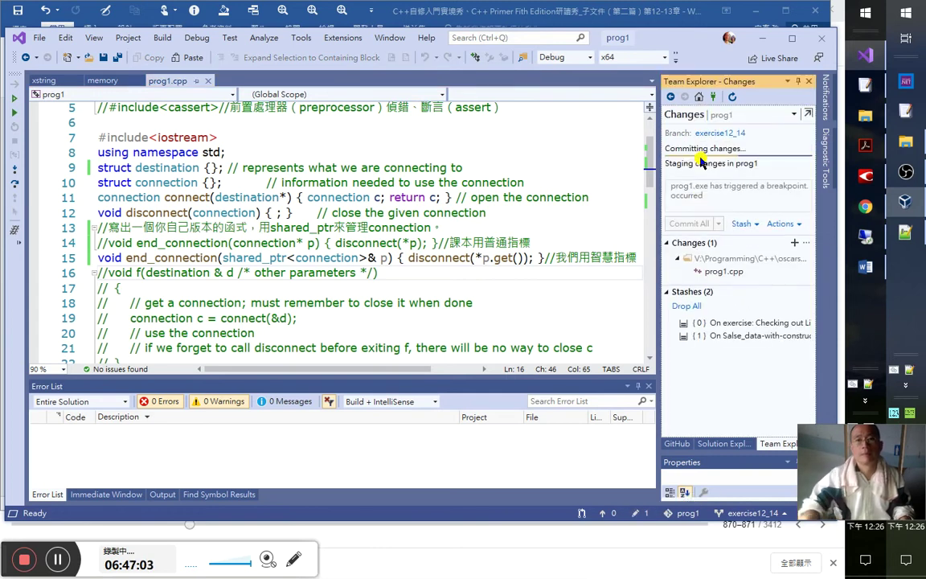
- Select all of prog1.cpp's code in the editor
left_click(235, 273)
scroll(313, 302, "up", 2)
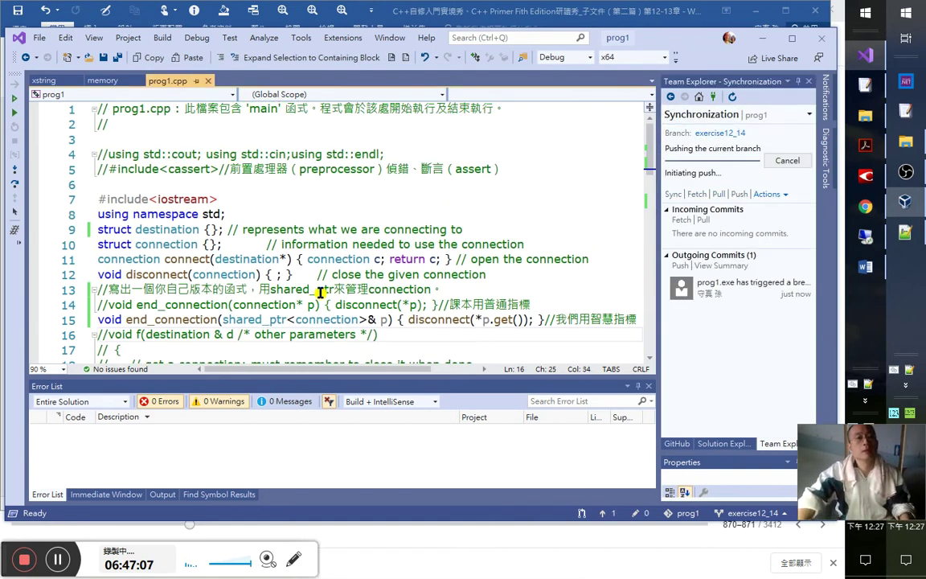
key("ctrl+a")
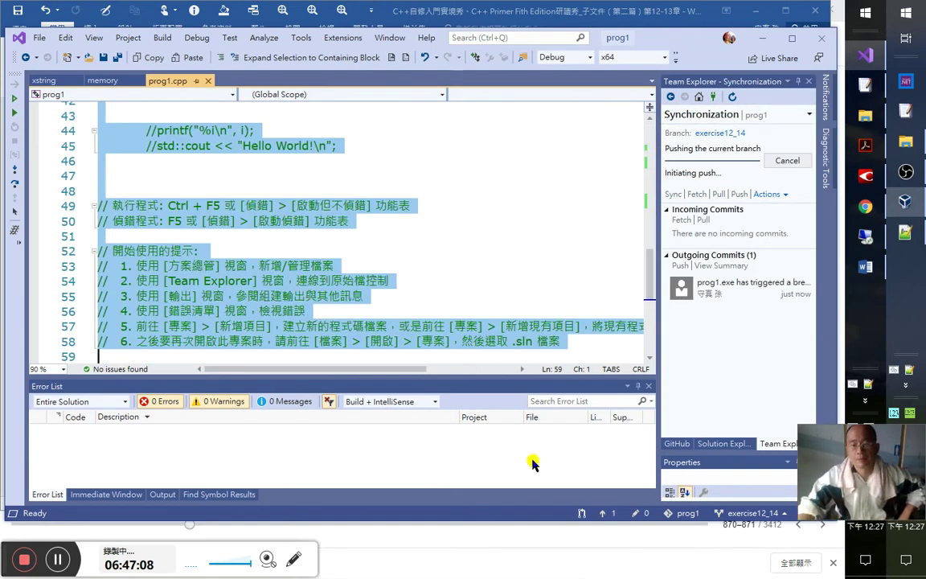
- Check out the exercise12_15 branch from the status-bar branch list
left_click(776, 512)
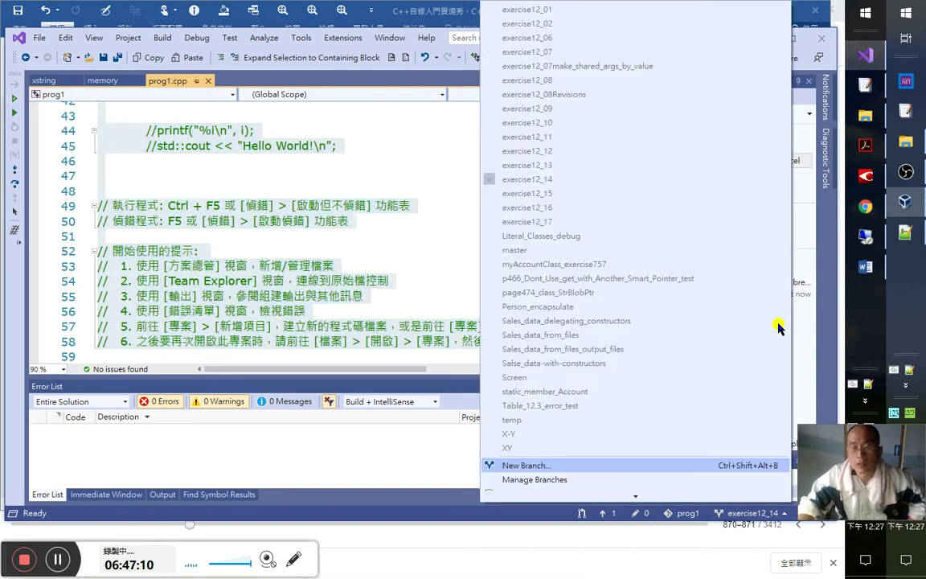
left_click(290, 186)
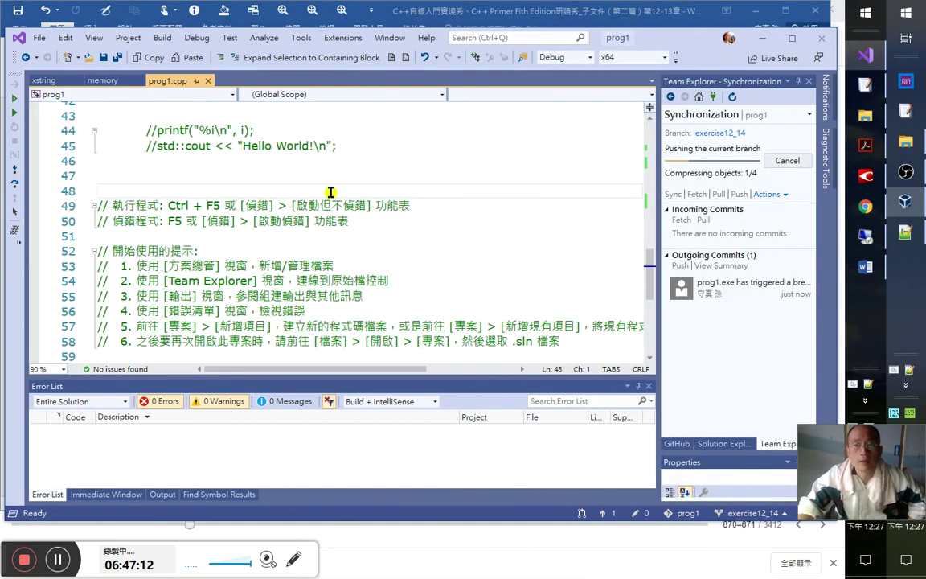
left_click(747, 513)
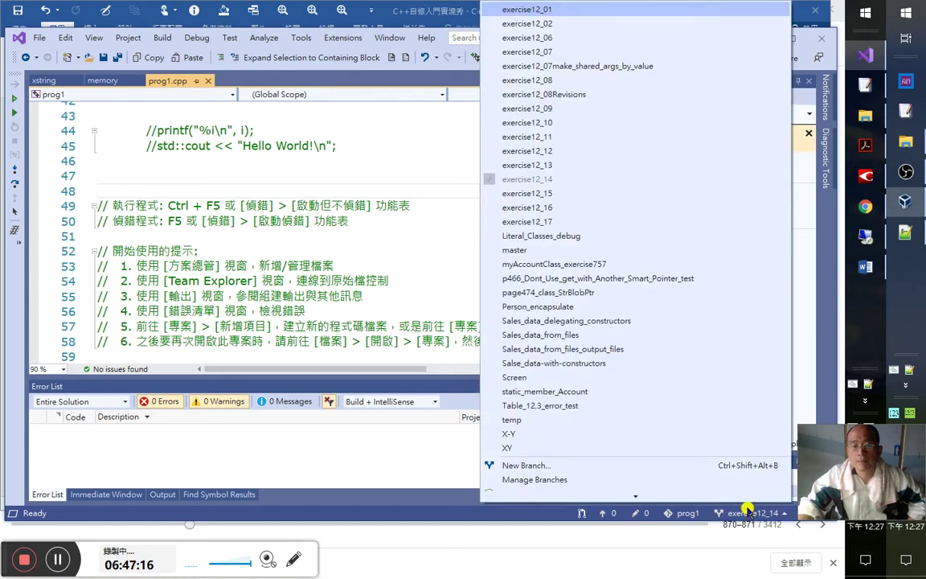
left_click(563, 188)
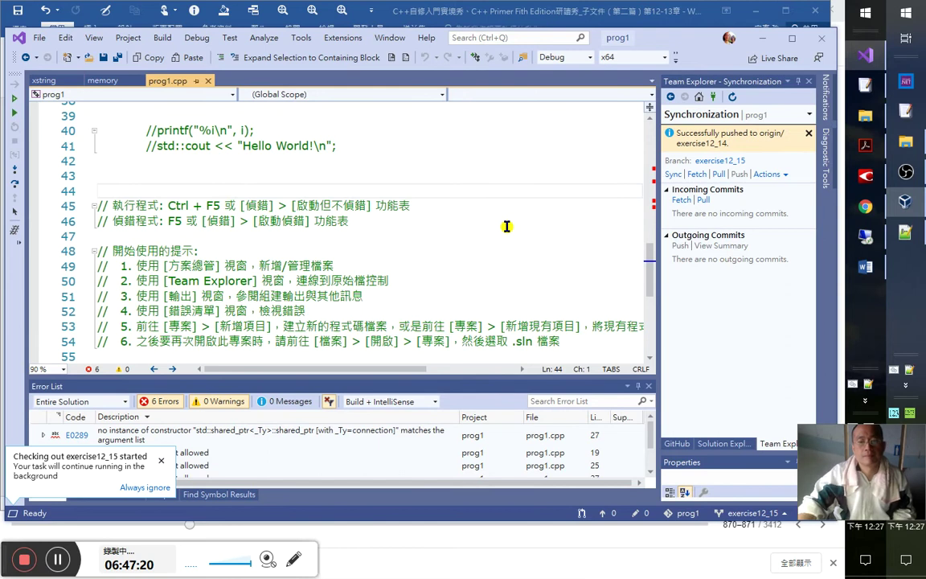
scroll(506, 226, "up", 10)
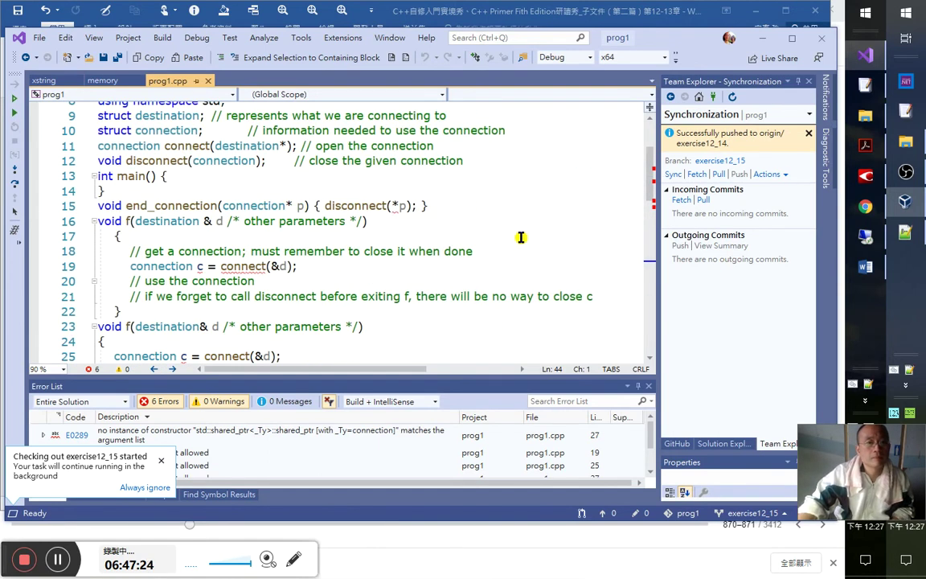
scroll(321, 290, "up", 2)
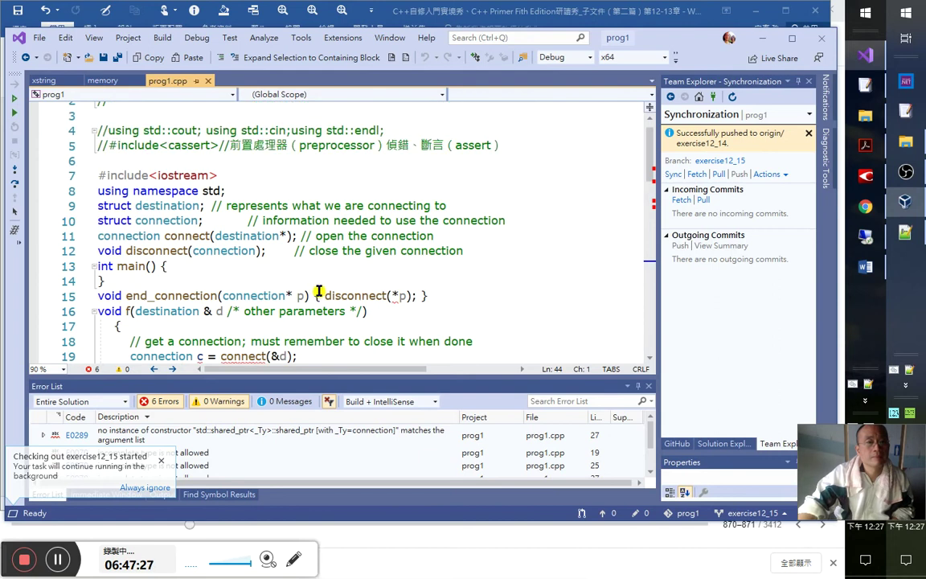
scroll(324, 287, "down", 3)
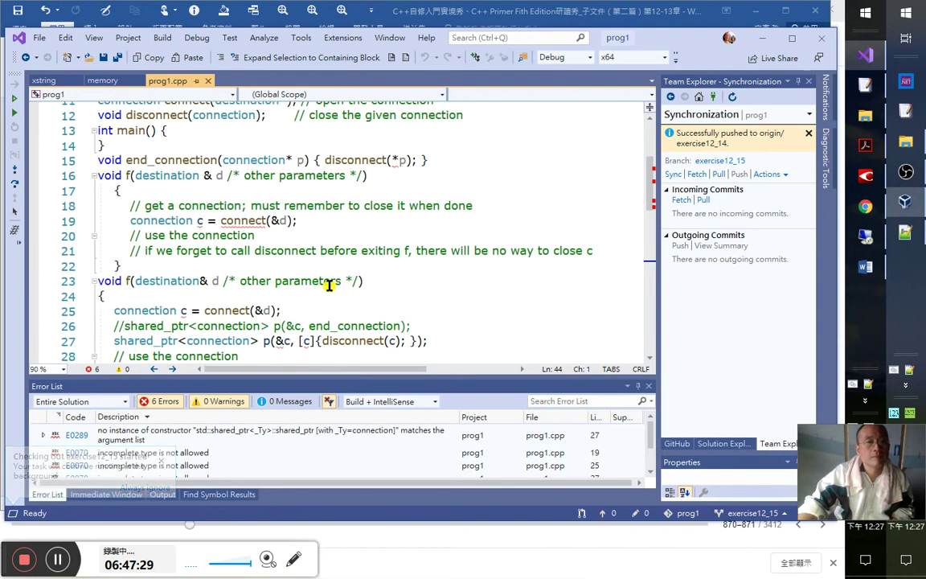
scroll(329, 285, "up", 1)
left_click(240, 189)
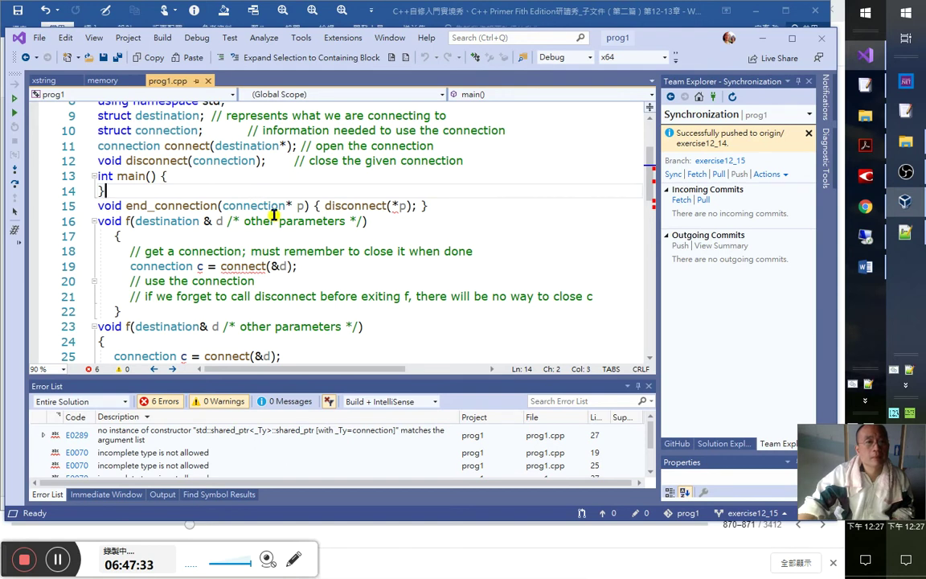
scroll(275, 218, "up", 1)
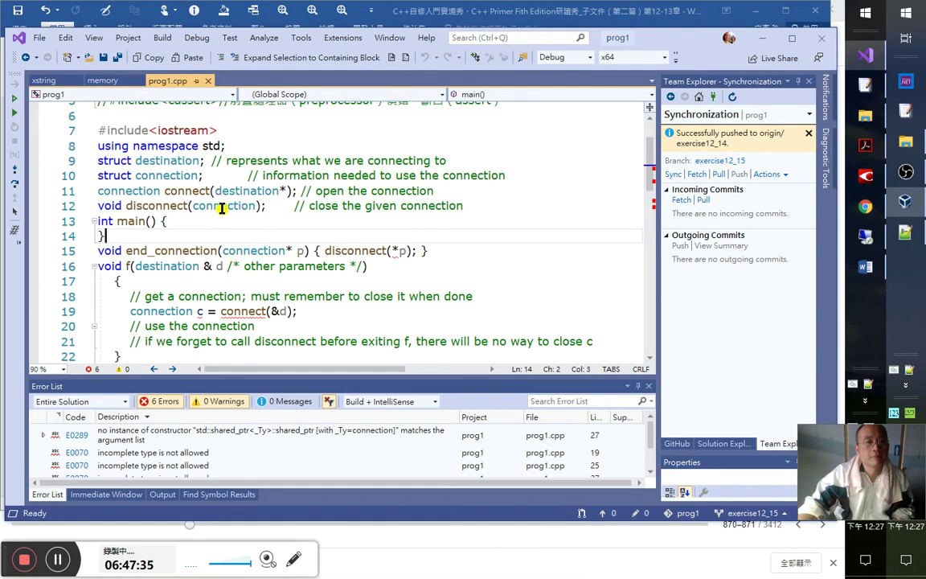
left_click(261, 207)
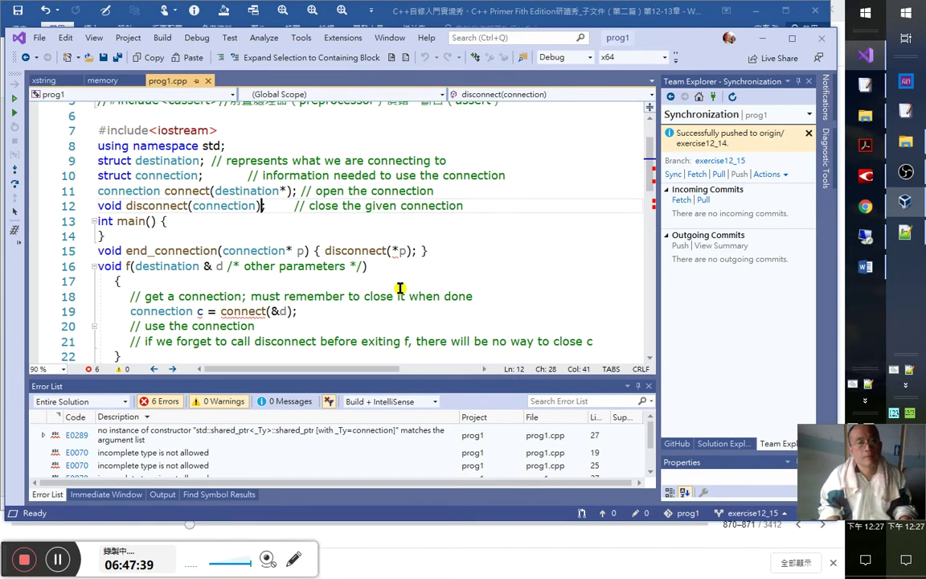
- Replace disconnect(connection)'s trailing semicolon with an empty brace body
key("Right")
key("BackSpace")
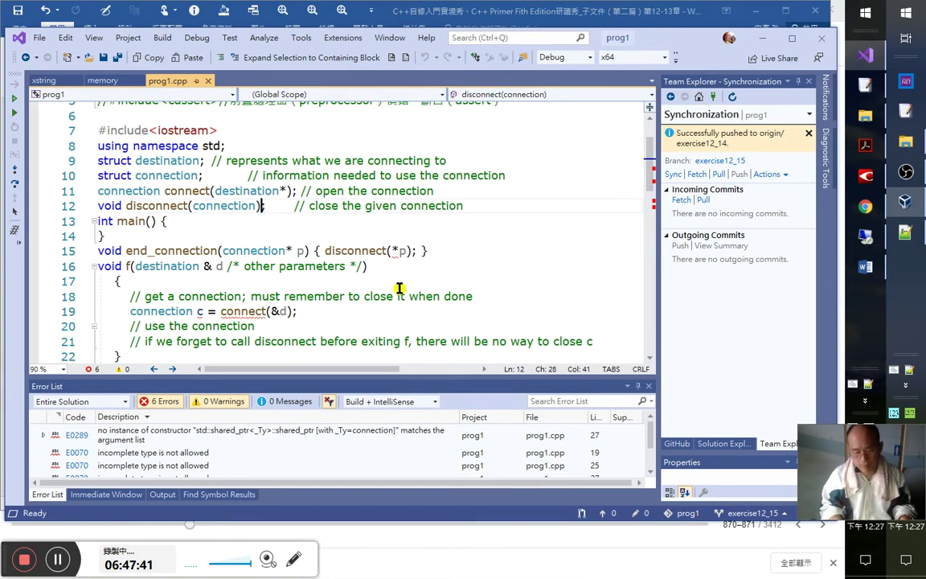
type("{")
key("Left")
type(";")
- Give connect(destination*) an empty {;} body, keeping its comment on the same line
key("Up")
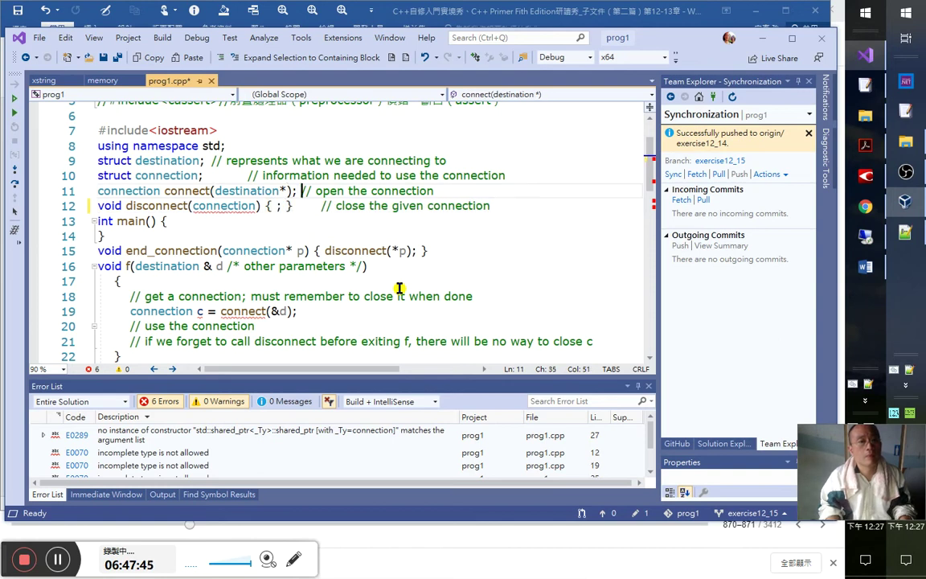
key("Insert")
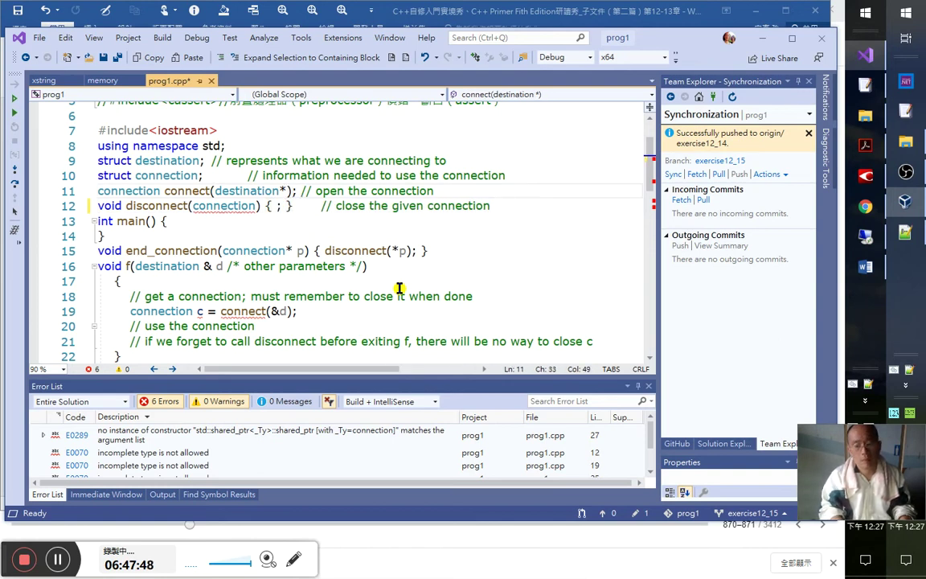
type("{;")
key("Return")
key("Up")
key("End")
key("Delete")
key("Up")
key("Up")
key("Left")
key("Left")
key("Left")
key("Left")
key("Left")
key("Left")
key("Left")
key("Left")
key("Left")
key("Left")
key("Left")
key("Left")
key("Left")
key("Left")
key("Left")
key("Down")
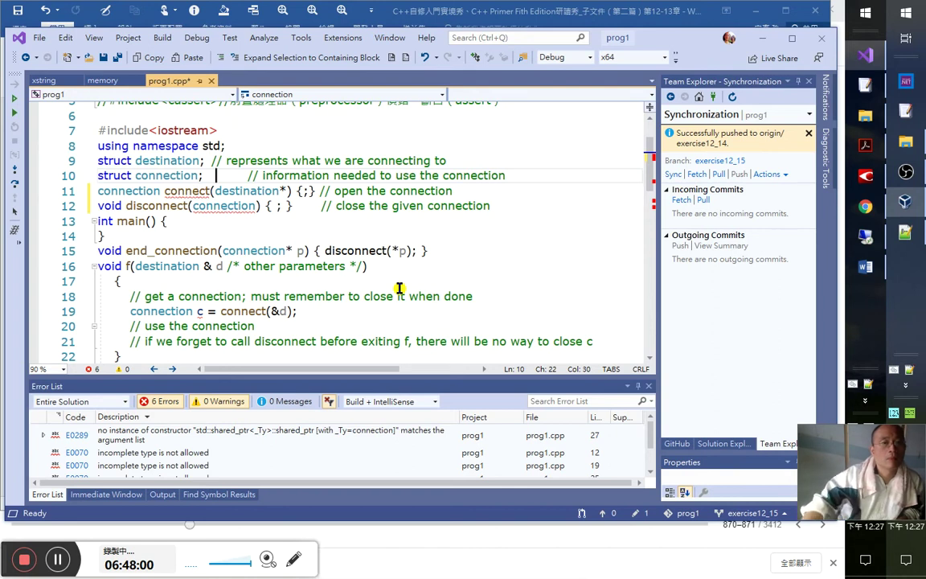
- Scroll through prog1.cpp to check where connection is used
scroll(345, 291, "up", 1)
scroll(347, 294, "up", 1)
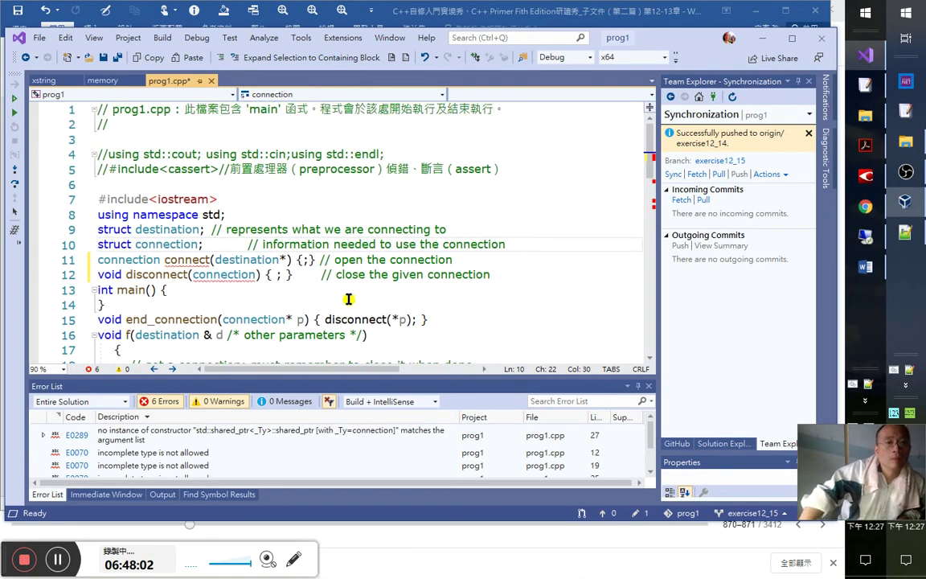
scroll(346, 296, "down", 1)
scroll(339, 293, "down", 1)
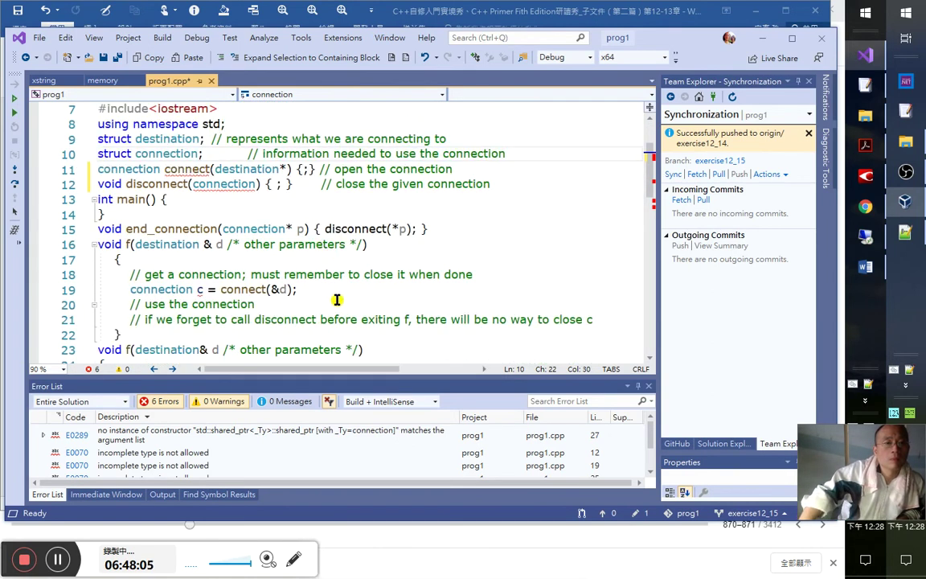
left_click(243, 183)
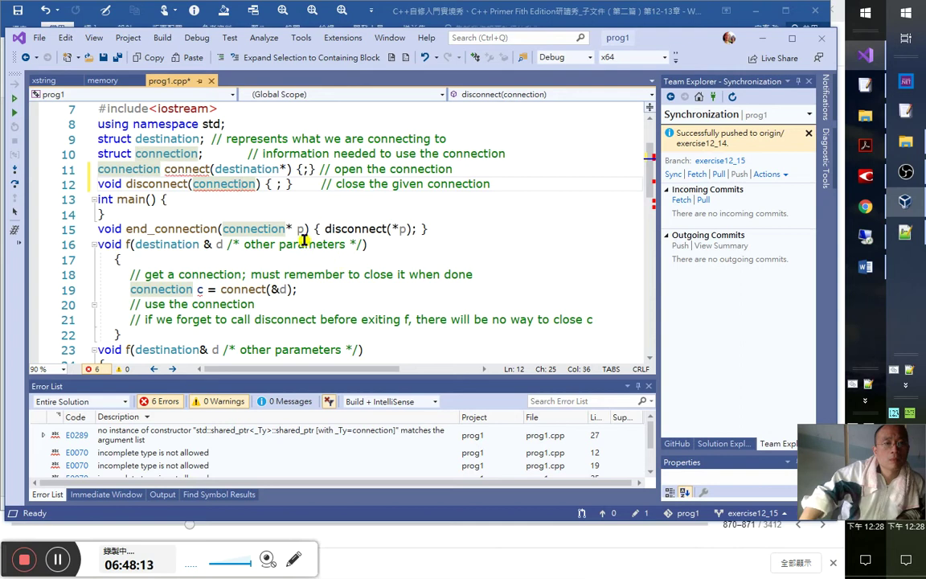
- Move the end_connection line up above main
left_click(85, 228)
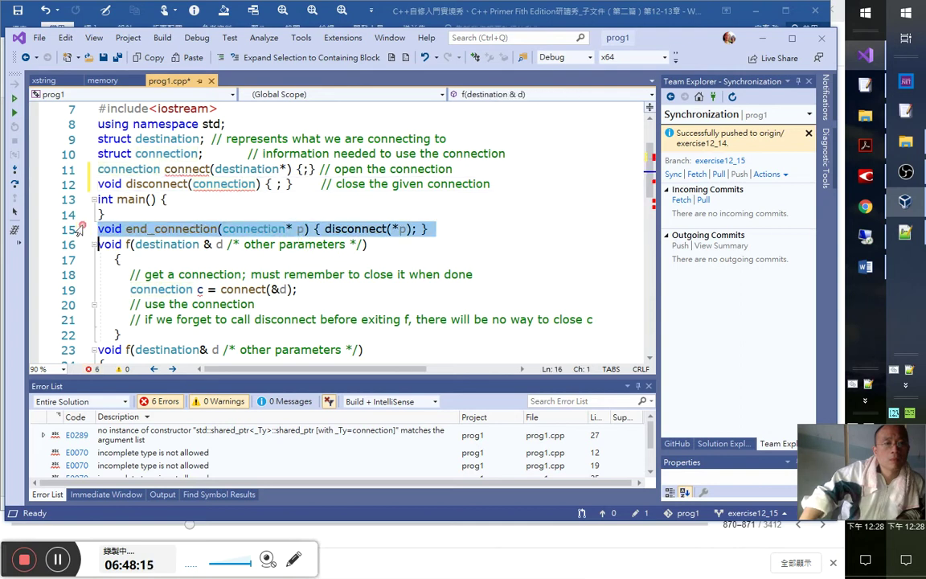
left_click_drag(94, 199, 95, 200)
left_click(265, 216)
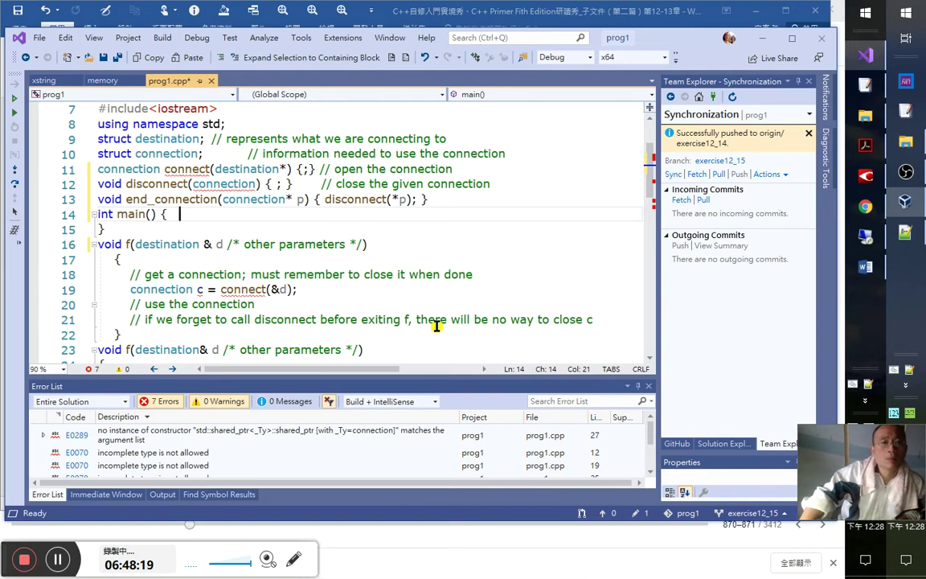
- Add brace bodies to the destination and connection structs, making them empty definitions
left_click(197, 139)
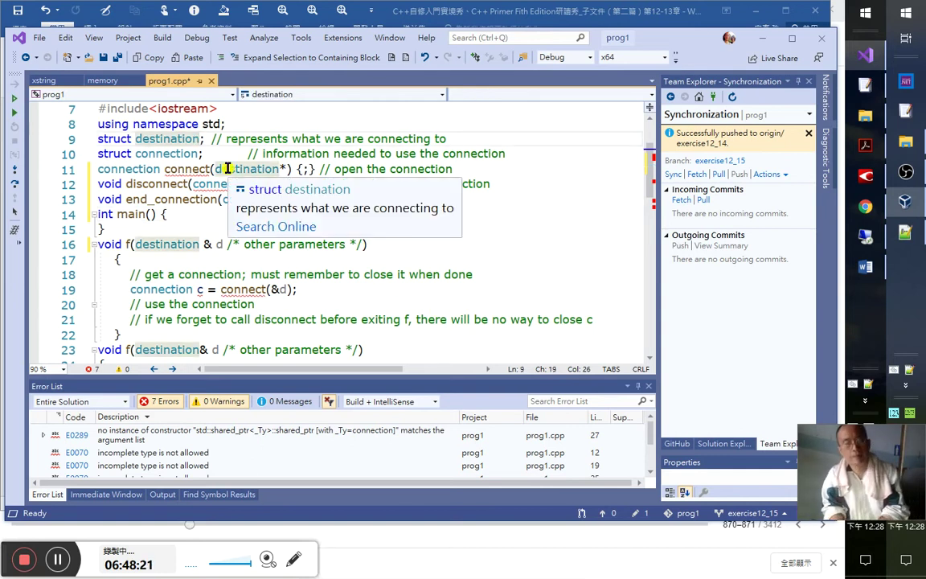
type("{")
key("Down")
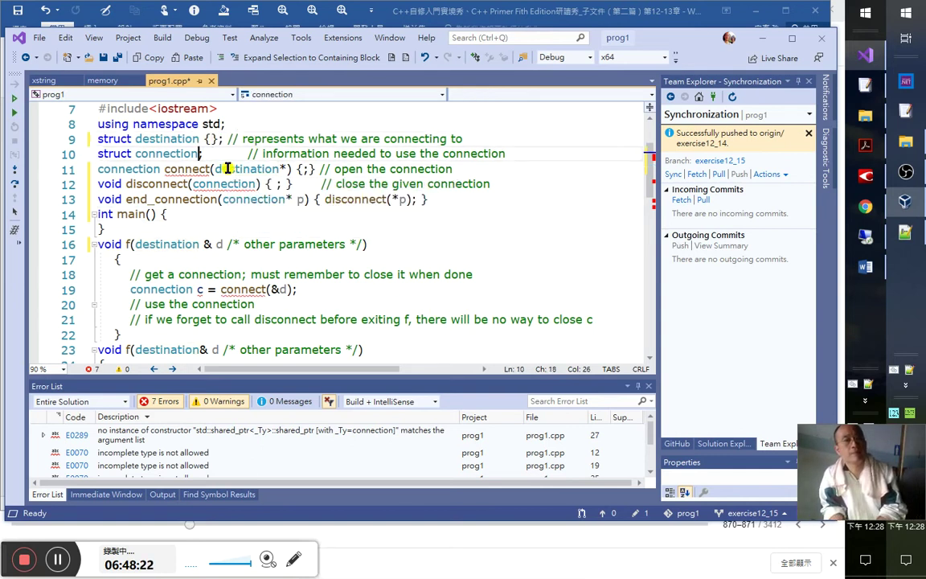
type("{")
key("Down")
key("Down")
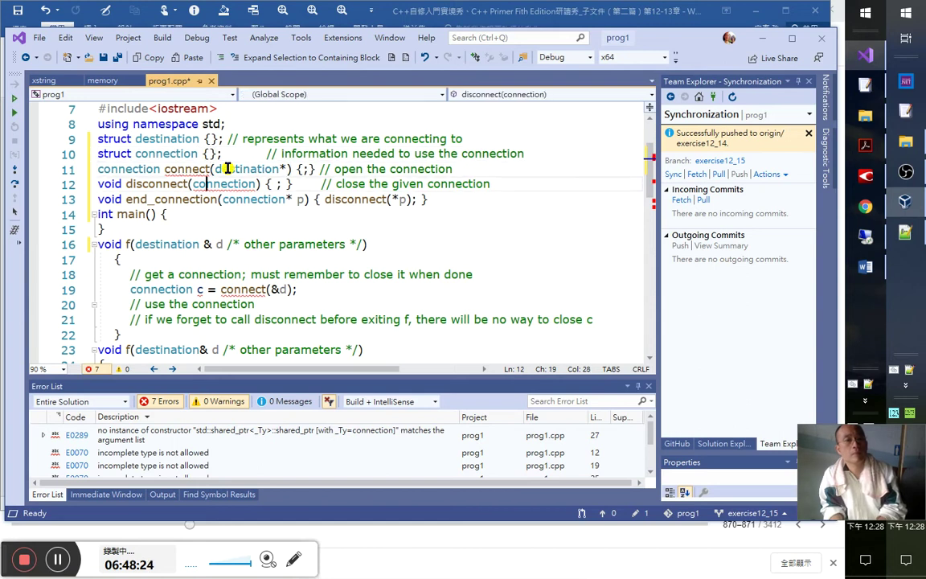
- Make connect declare a local connection c and return c, then scroll to the second f
left_click(227, 168)
key("Right")
key("Right")
key("Right")
key("Right")
key("Right")
key("Right")
key("Right")
key("Right")
key("Right")
key("Right")
key("BackSpace")
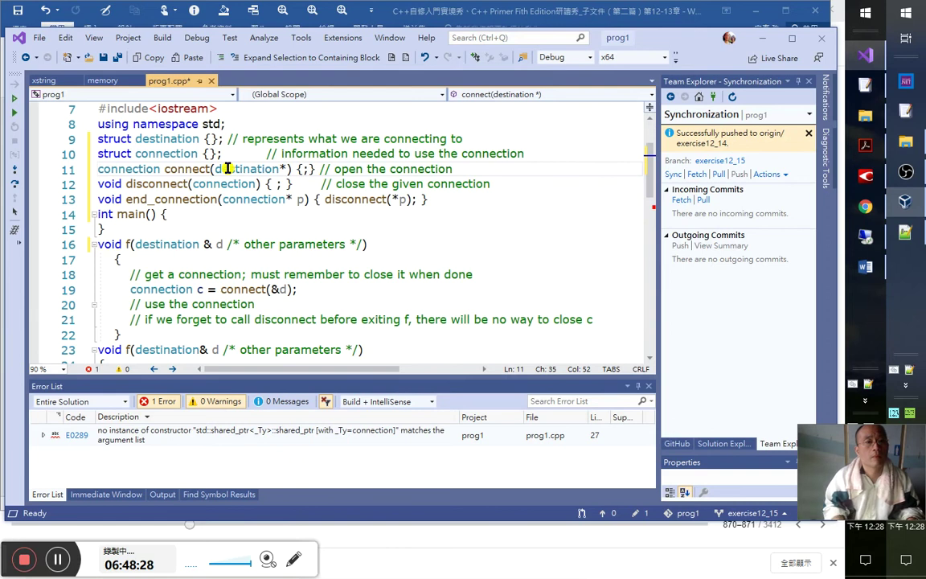
key("Home")
key("ctrl+Right")
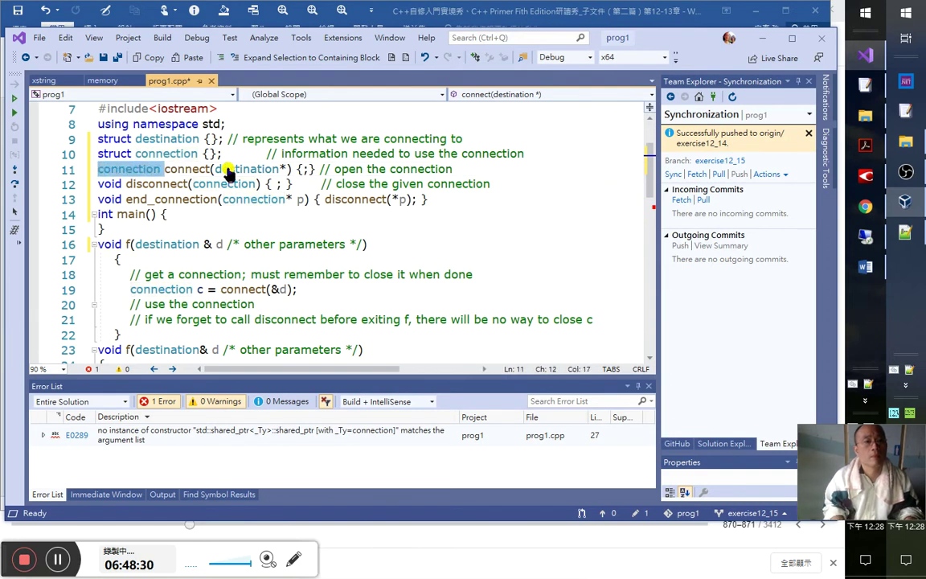
key("ctrl+Right")
key("ctrl+Right")
key("ctrl+Right")
key("ctrl+Right")
key("ctrl+Right")
key("ctrl+Right")
type("connection c")
key("Right")
type("r")
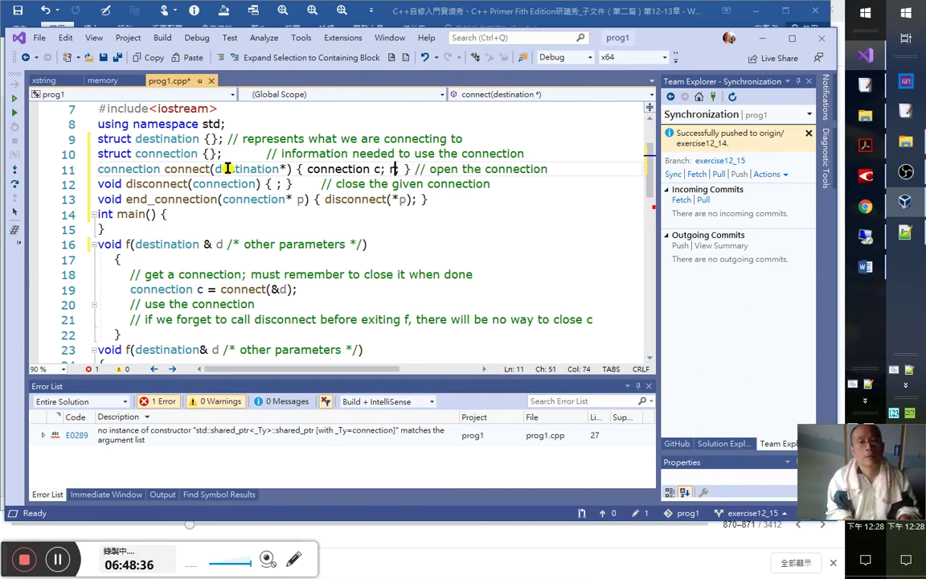
type("eturn c")
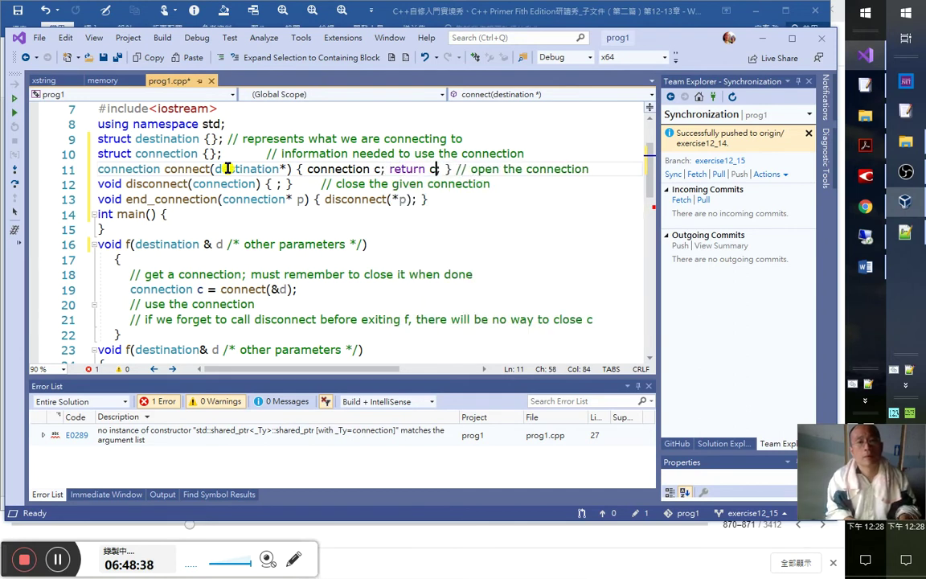
key("Down")
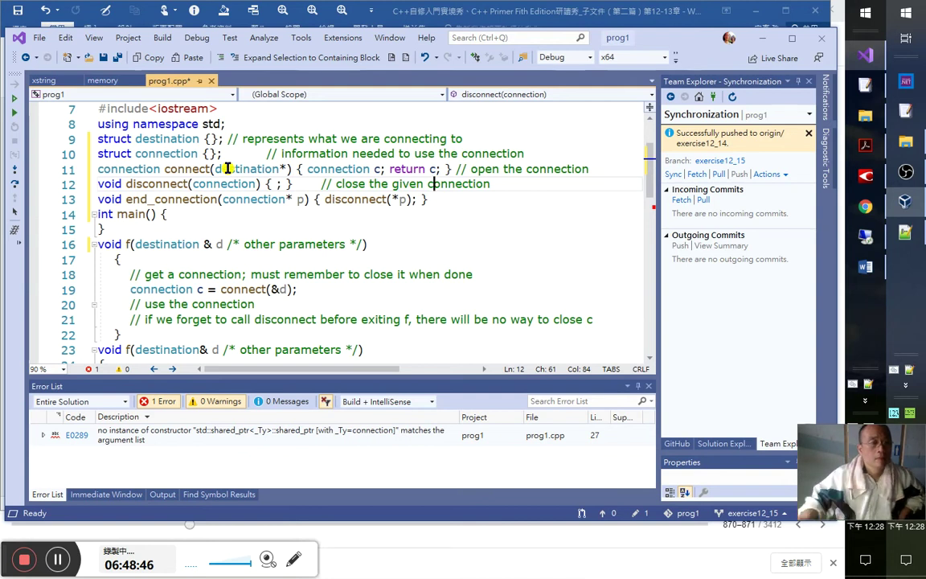
scroll(153, 243, "down", 1)
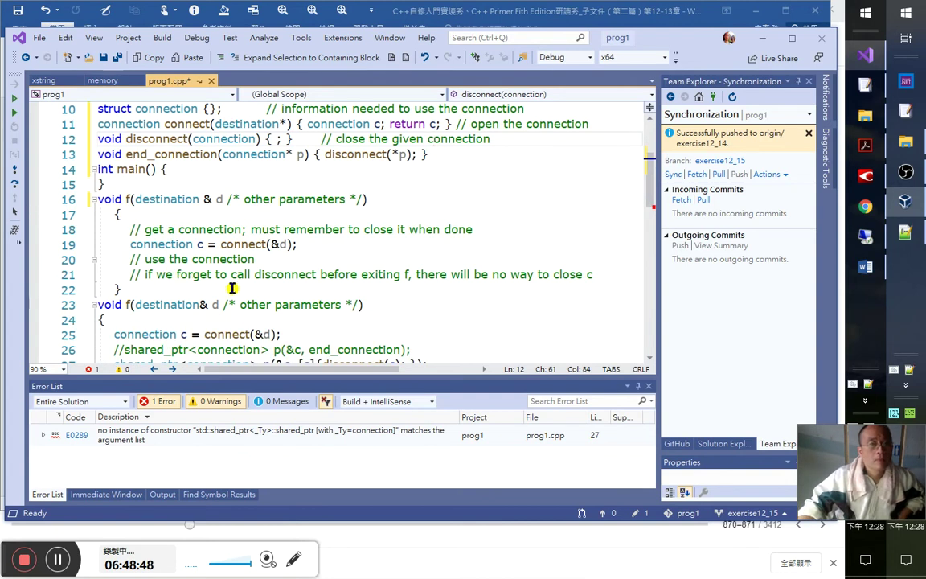
scroll(233, 293, "down", 2)
scroll(264, 303, "up", 1)
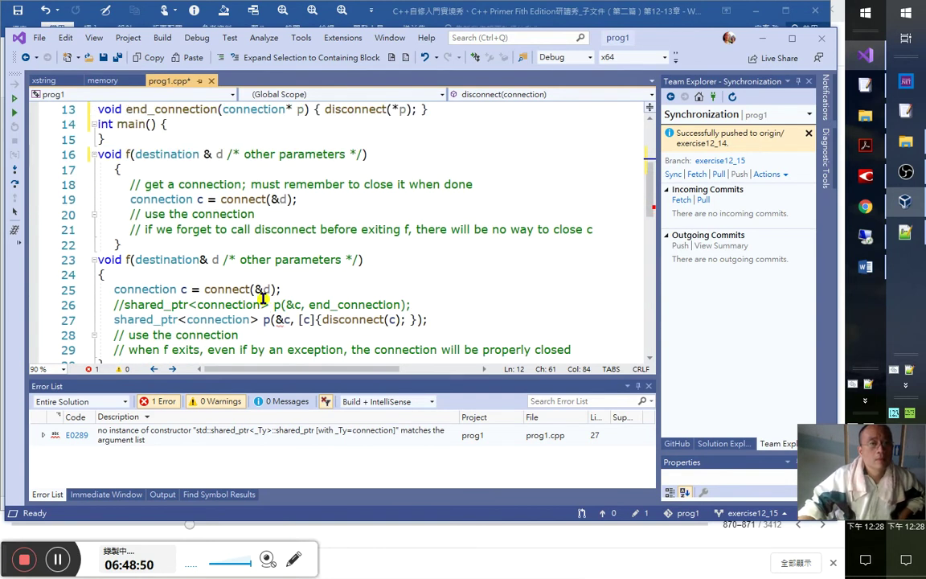
- Delete the older f function (lines 16–22), keeping only the lambda-deleter shared_ptr version
left_click_drag(131, 244, 71, 155)
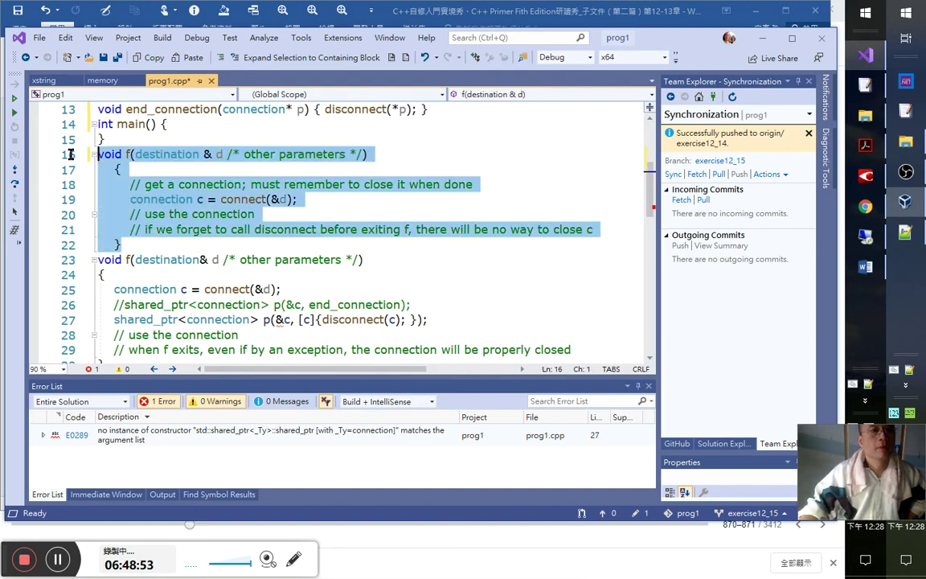
key("Delete")
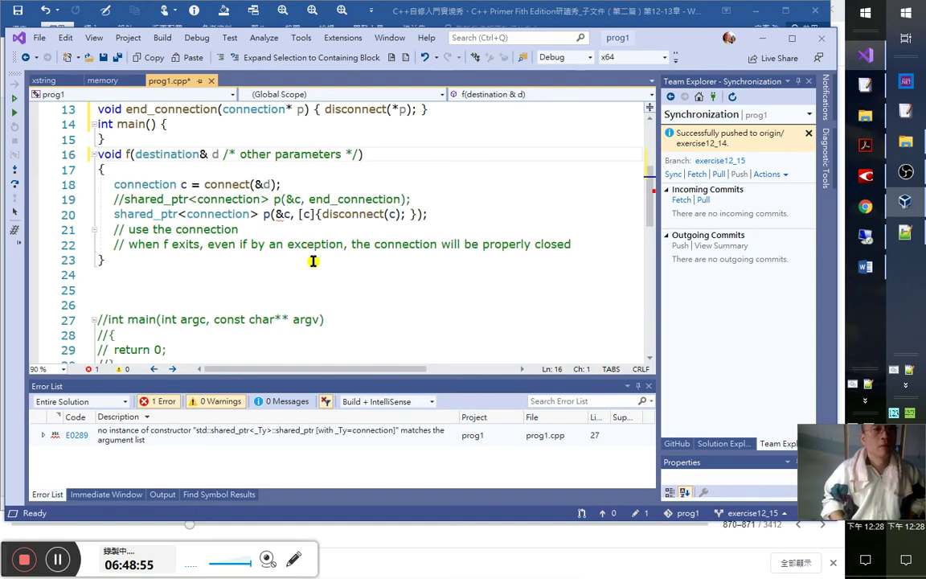
key("Down")
key("Up")
key("Up")
key("Up")
key("Up")
key("Up")
key("Up")
key("Up")
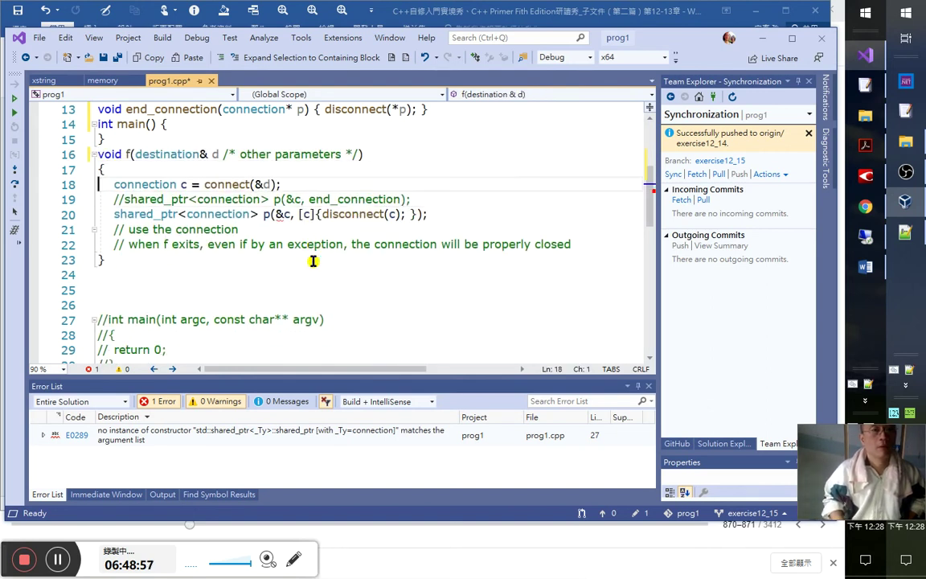
key("Up")
key("Up")
key("Up")
key("Up")
key("Up")
key("Up")
key("Down")
key("Down")
key("Down")
key("Down")
key("Down")
key("Down")
key("Down")
key("Down")
key("Down")
key("Down")
key("Down")
key("Down")
key("Down")
key("Down")
key("Down")
key("Down")
key("Down")
key("Down")
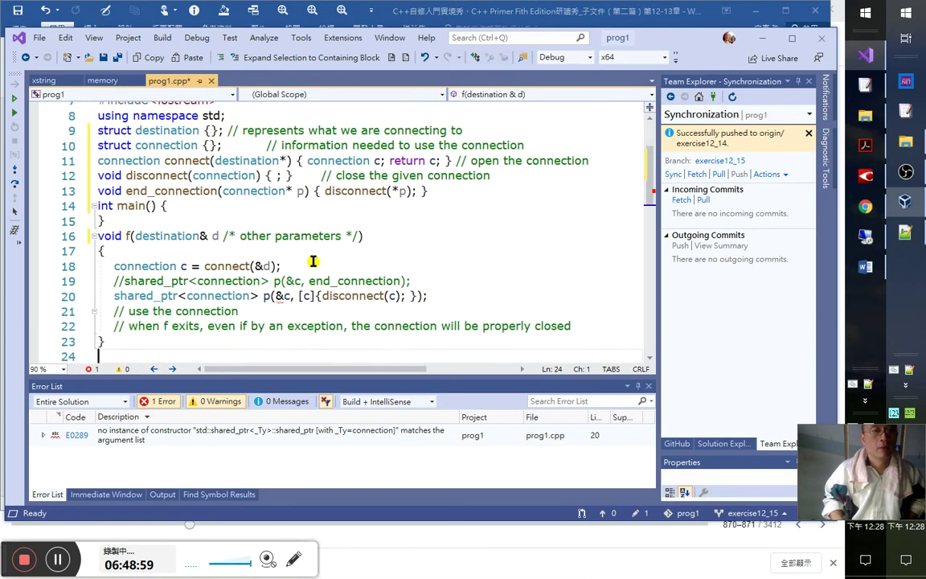
key("Up")
key("Up")
key("Up")
key("Up")
key("Up")
key("Up")
key("Up")
key("Up")
key("Up")
key("Up")
key("Up")
key("Up")
key("Up")
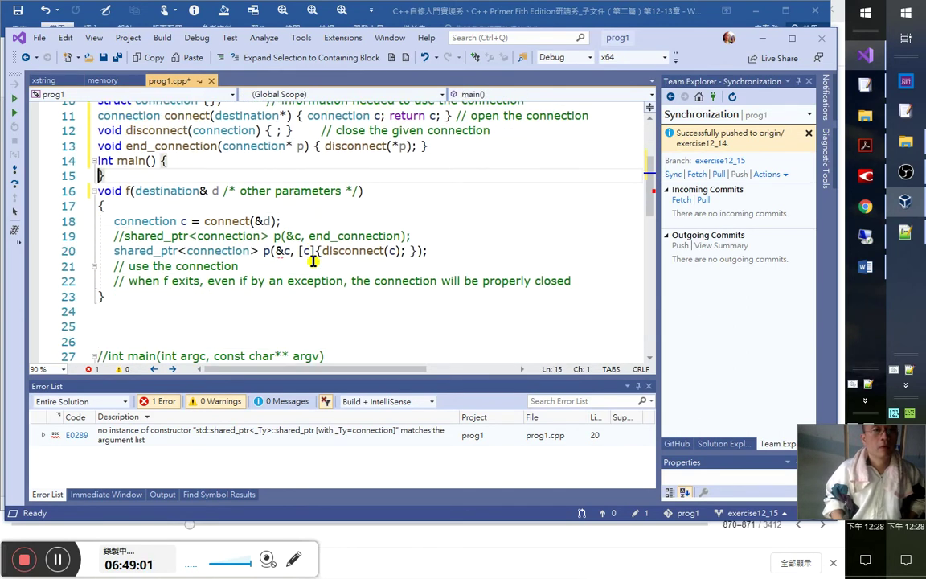
- Move the empty int main() { } definition from above f to below it
key("Down")
key("shift+Down")
key("shift+Down")
key("ctrl+c")
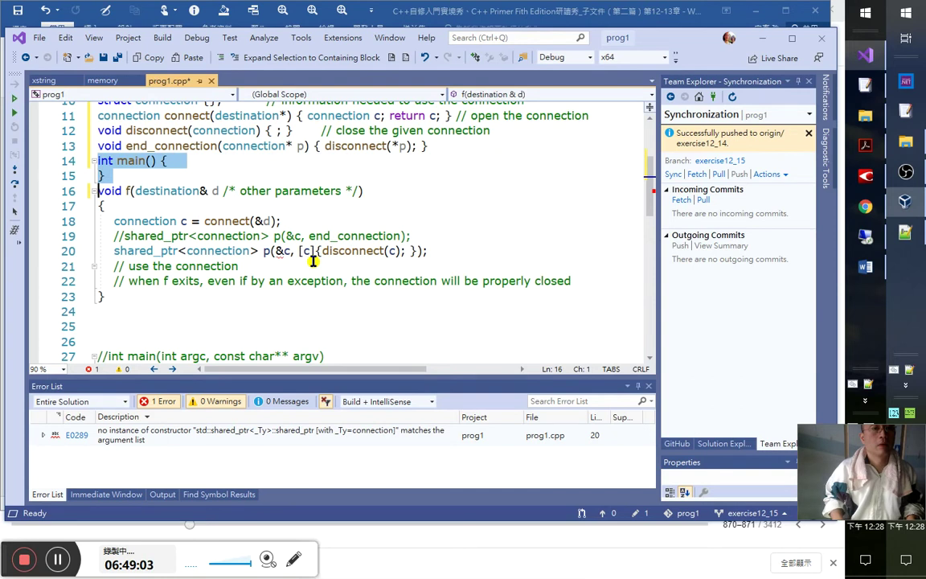
key("Delete")
key("Down")
key("Down")
key("Down")
key("Down")
key("Down")
key("Down")
key("Down")
key("Down")
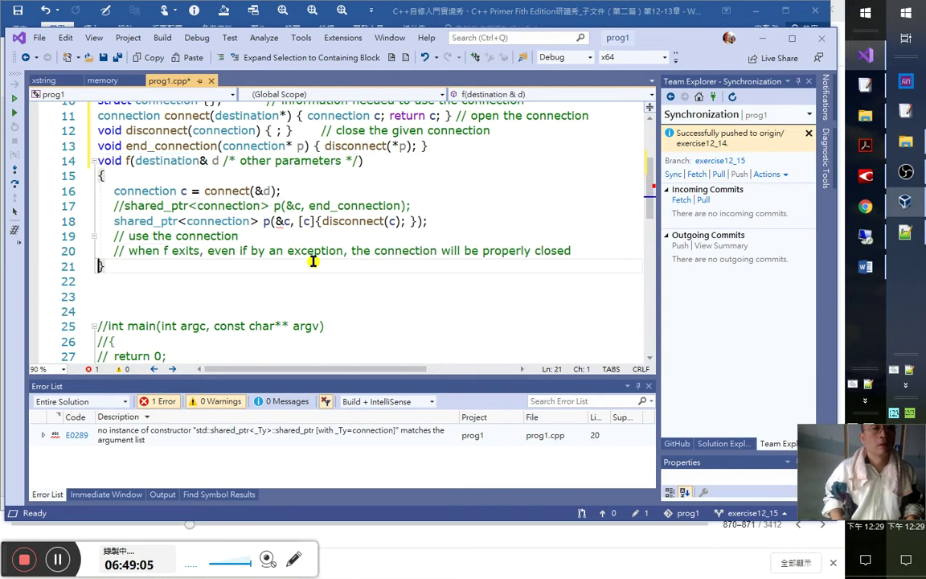
key("ctrl+v")
- Start main's body with 'destination' using IntelliSense and save prog1.cpp
key("Up")
key("Up")
key("End")
key("Return")
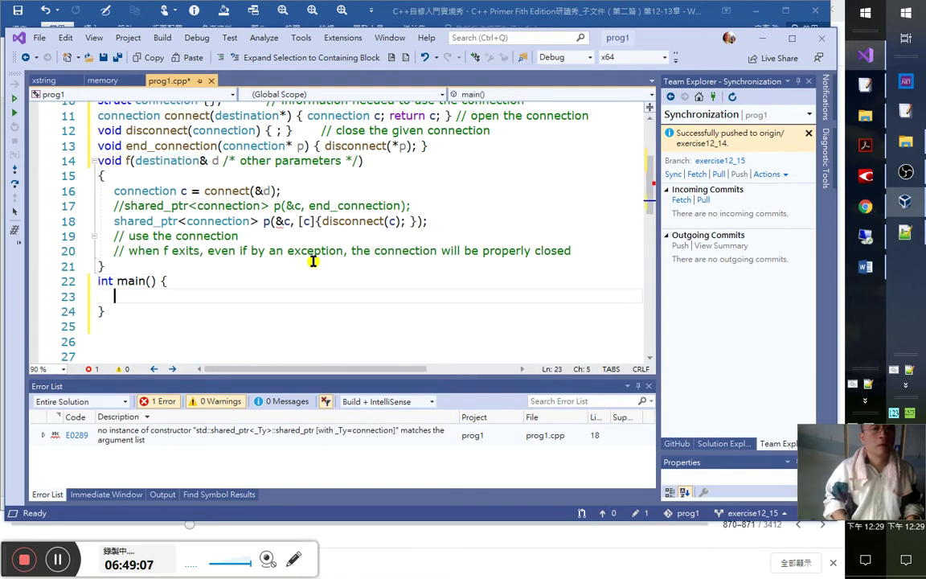
type("cone")
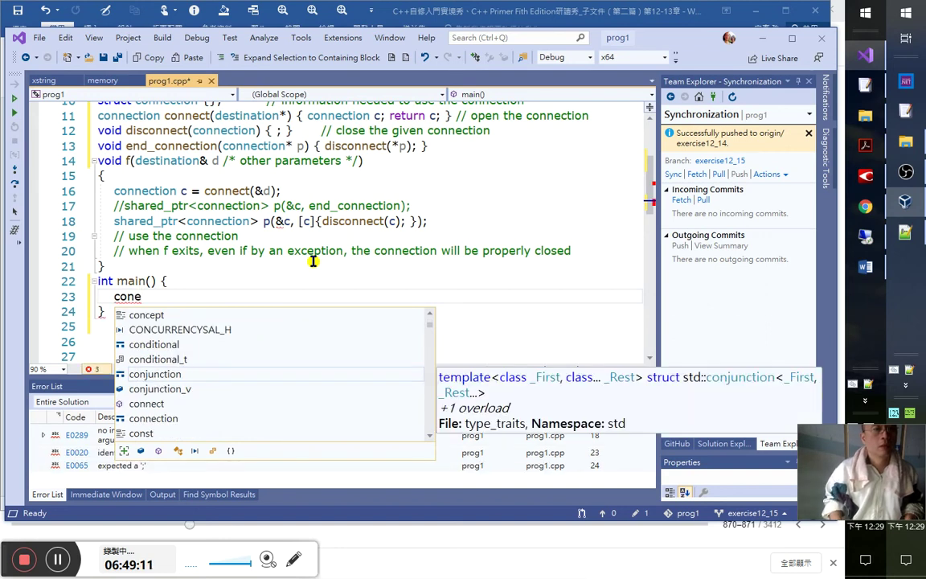
key("shift+Home")
type("de")
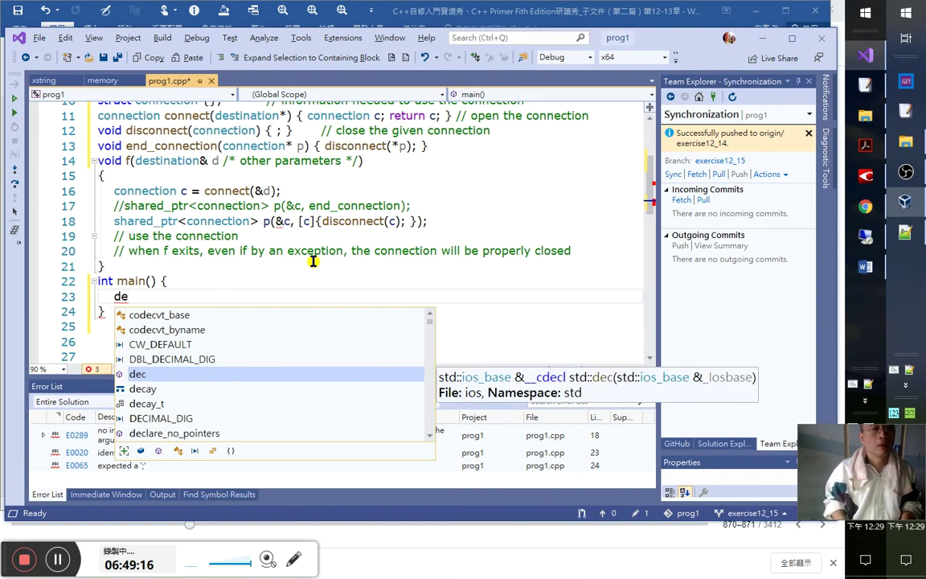
type("st")
key("Tab")
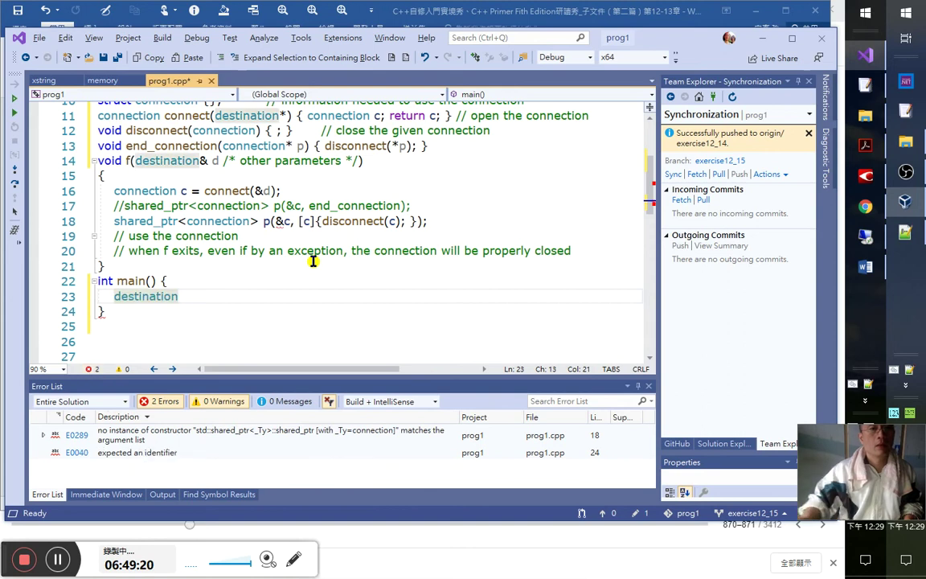
left_click(103, 58)
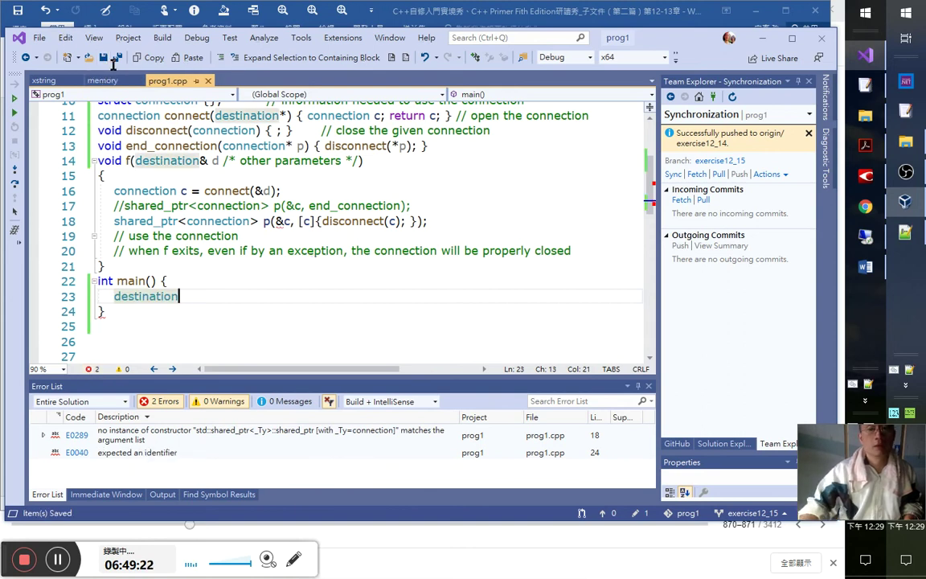
- Commit all changes with message 'tmp' and push them to exercise12_15
key("ctrl+0")
key("g")
left_click(726, 147)
type("tmp")
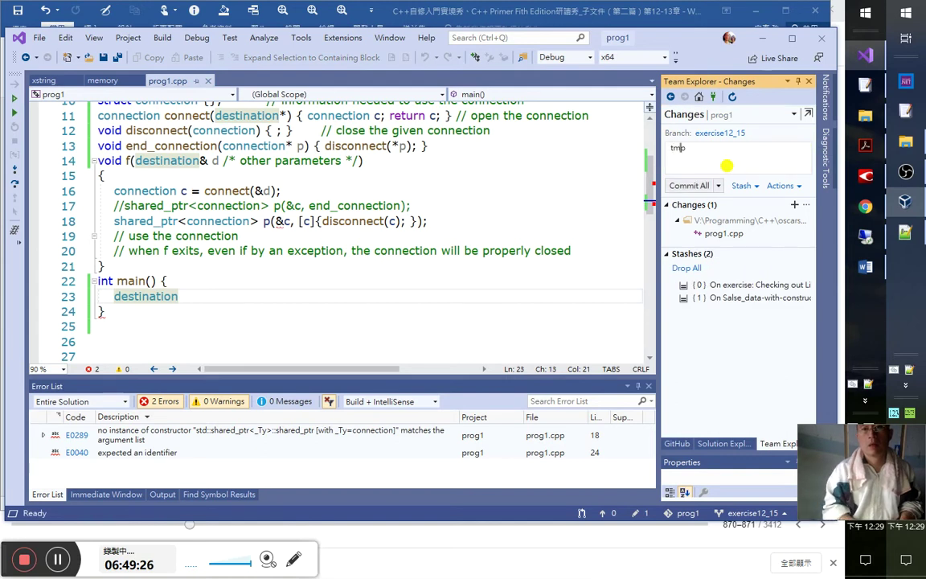
left_click(718, 186)
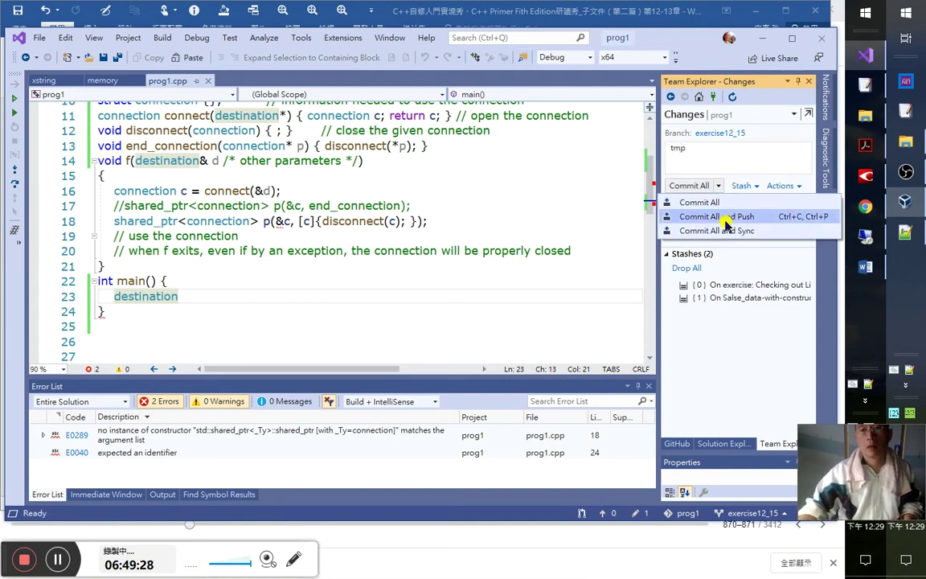
left_click(724, 217)
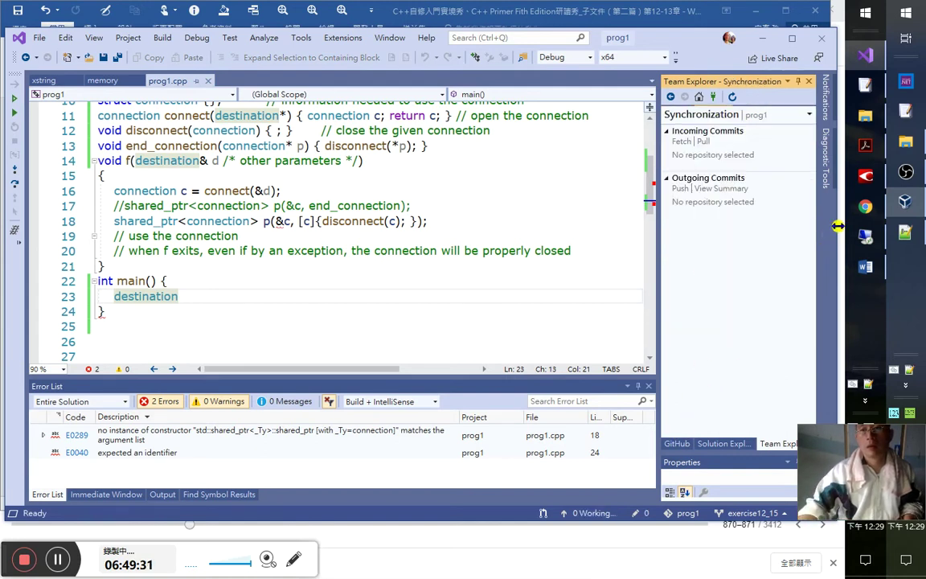
- Review the reference main code in the Word exercise document
left_click(867, 266)
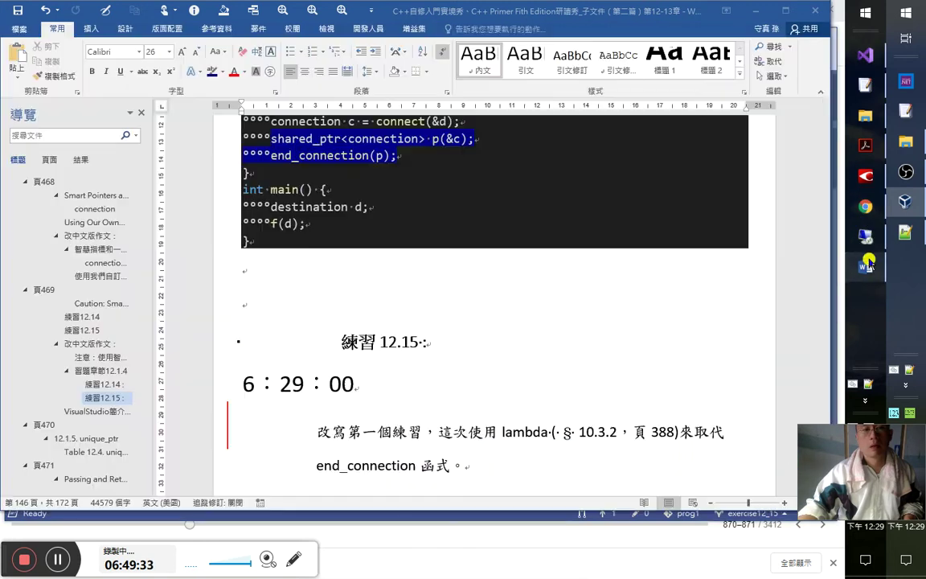
left_click(273, 206)
scroll(344, 219, "up", 1)
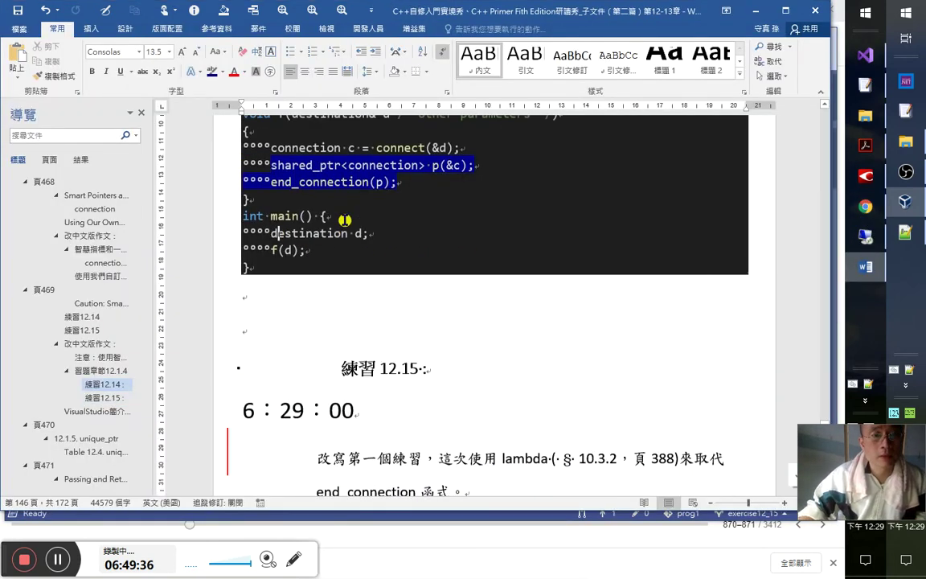
scroll(345, 220, "up", 2)
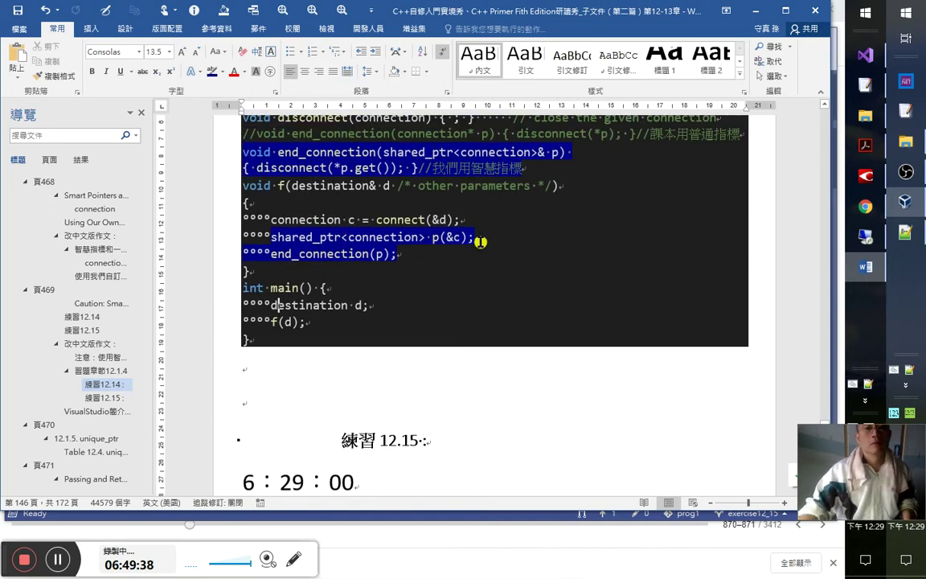
- Return to main in Visual Studio and view the branch list
key("alt+Tab")
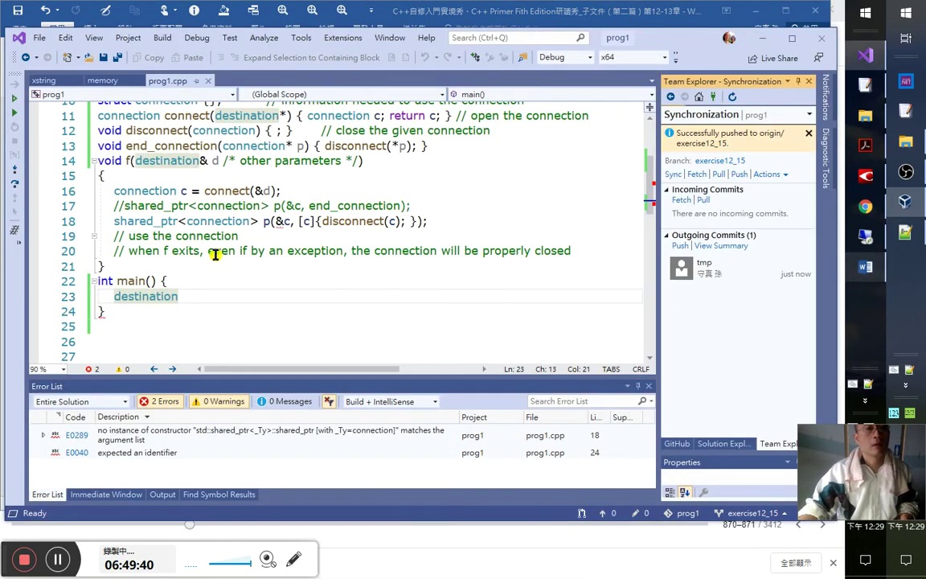
left_click(193, 311)
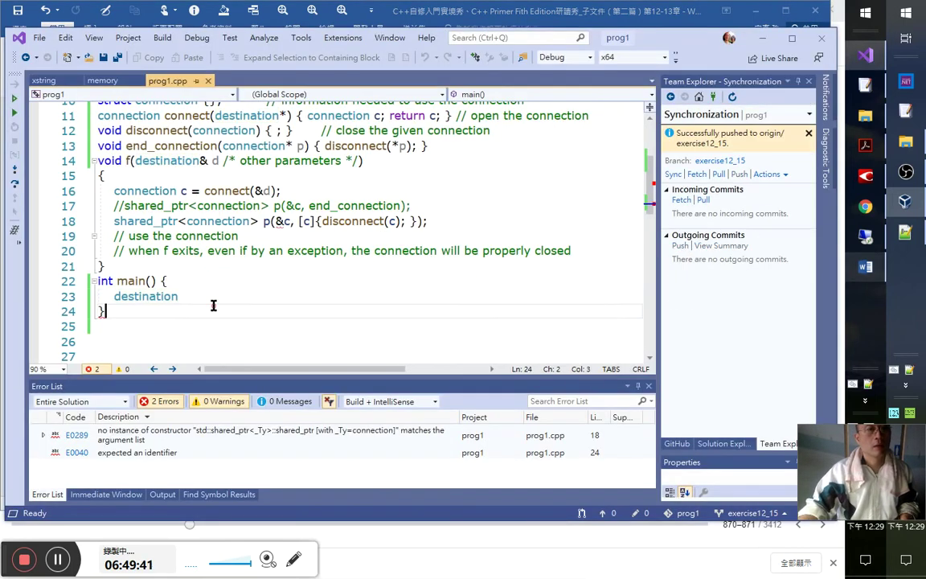
left_click(762, 515)
- Complete main with 'destination d;' followed by the call 'f(d);'
left_click(325, 296)
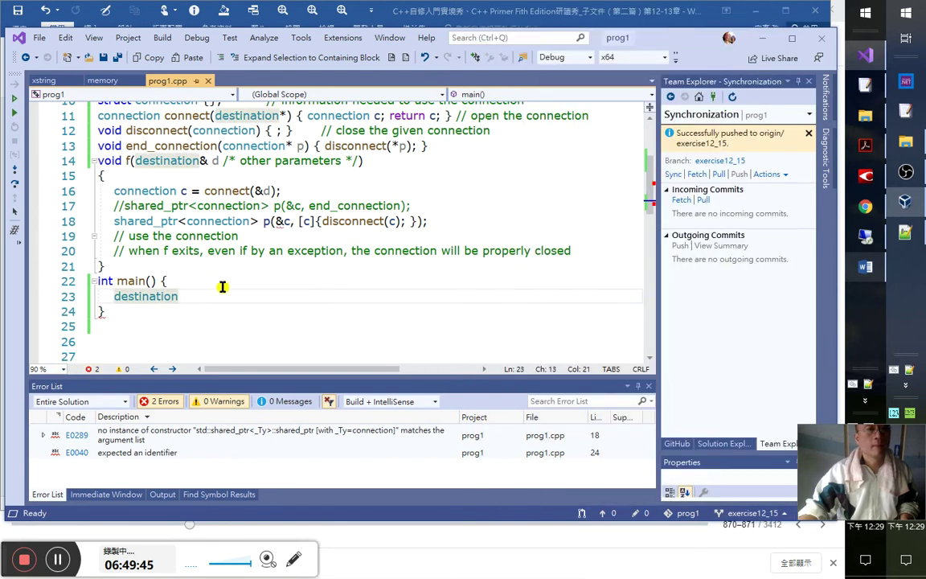
type("d;")
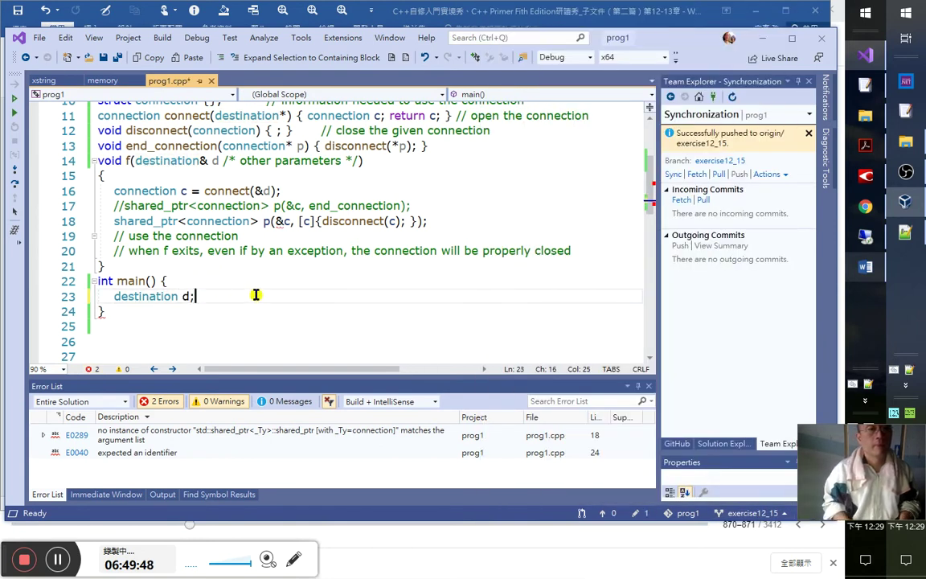
key("Return")
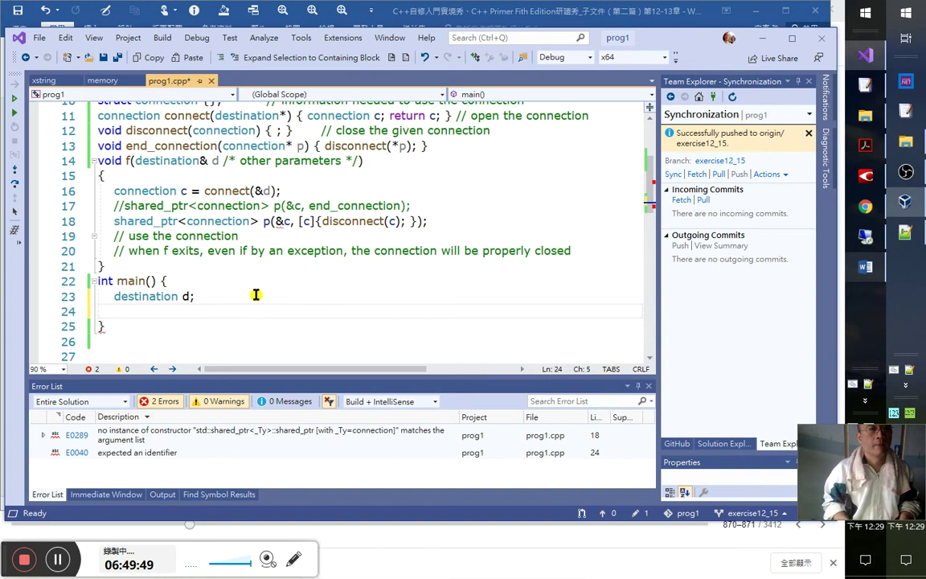
type("f(d")
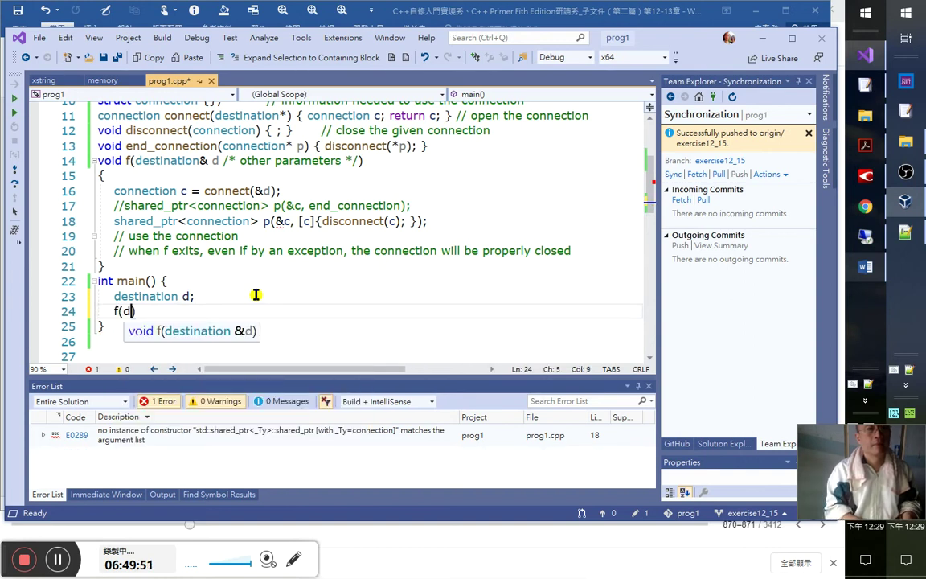
type(");")
key("Down")
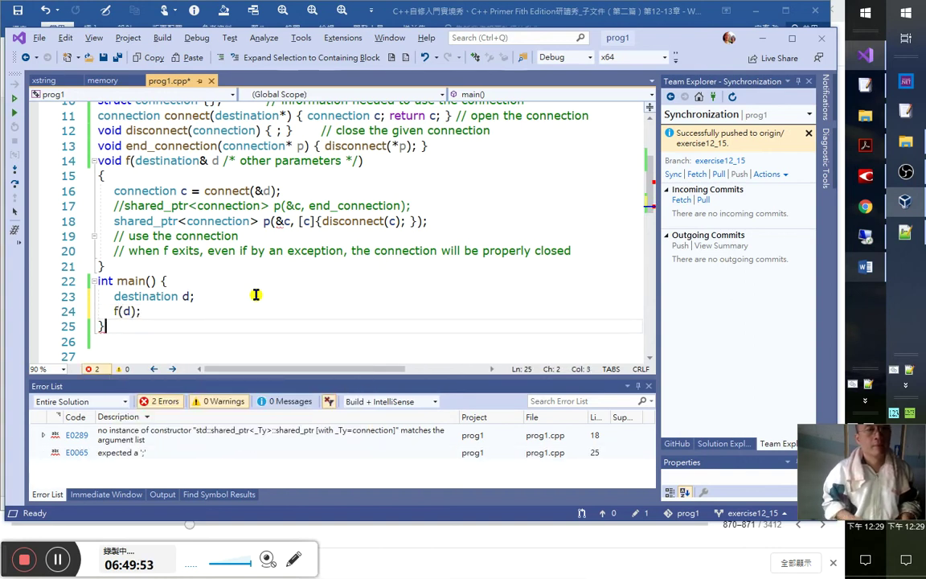
- Compare against the Word document, then place the cursor in line 18's shared_ptr arguments
key("alt+Tab")
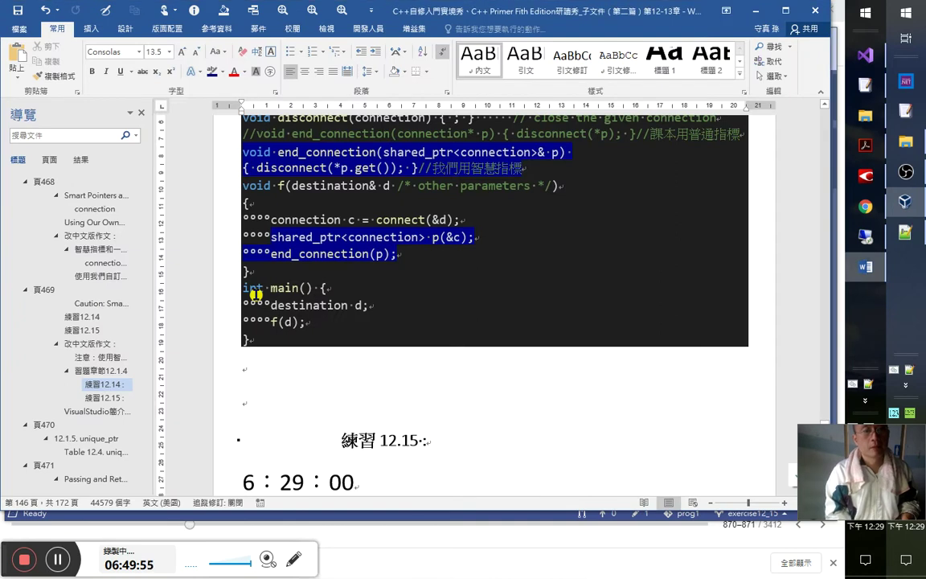
key("alt+Tab")
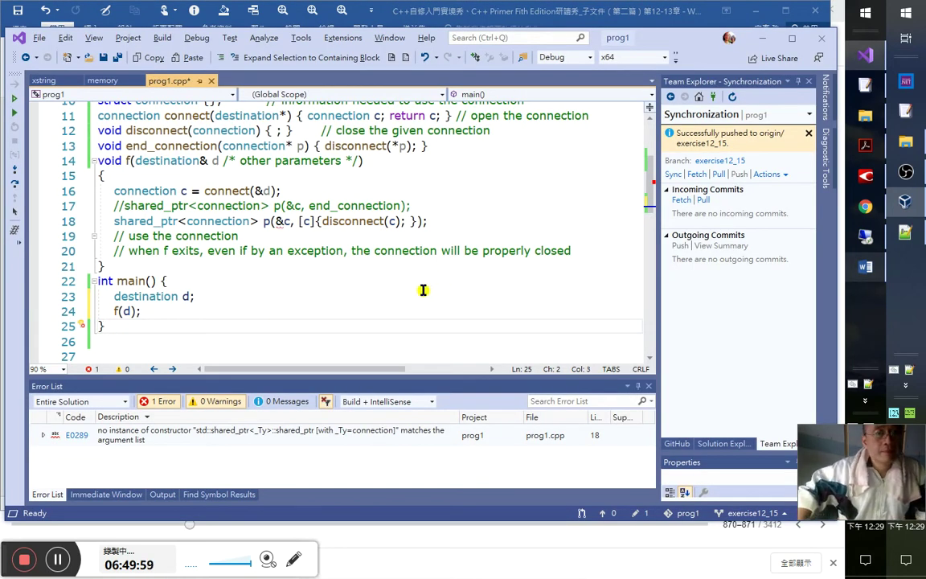
scroll(386, 291, "up", 1)
left_click(293, 269)
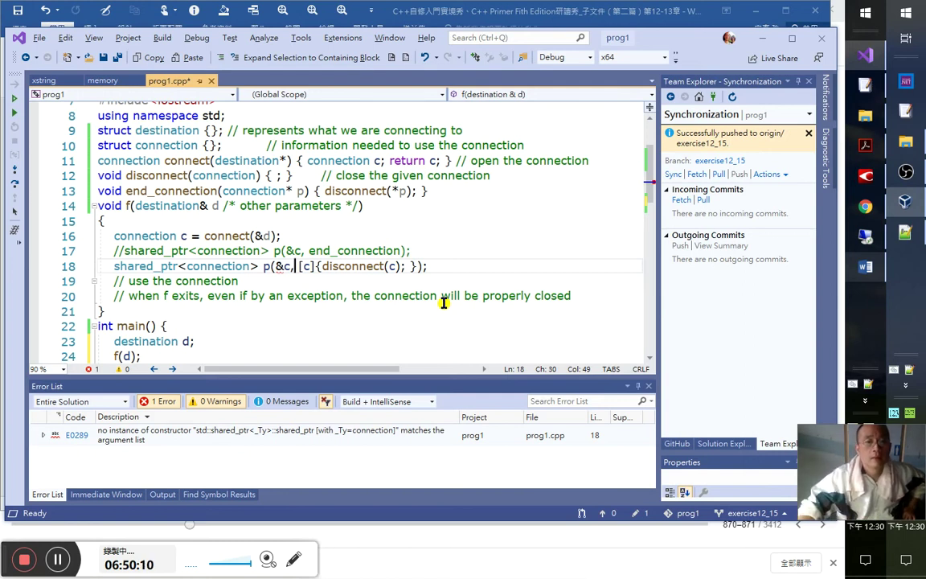
- Inspect the &c argument and the uses of disconnect and connection around line 18
scroll(443, 302, "up", 1)
left_click(298, 312)
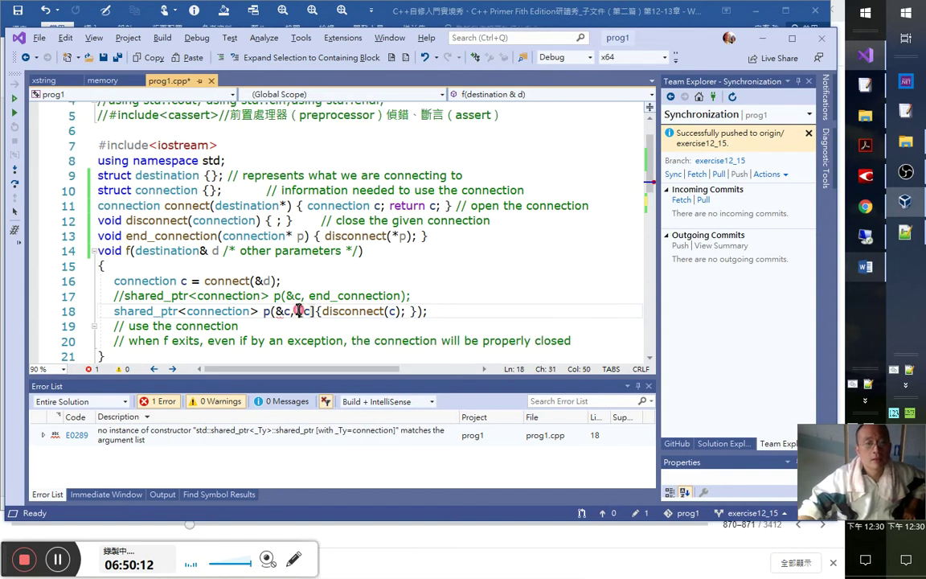
left_click(296, 311)
left_click(286, 311)
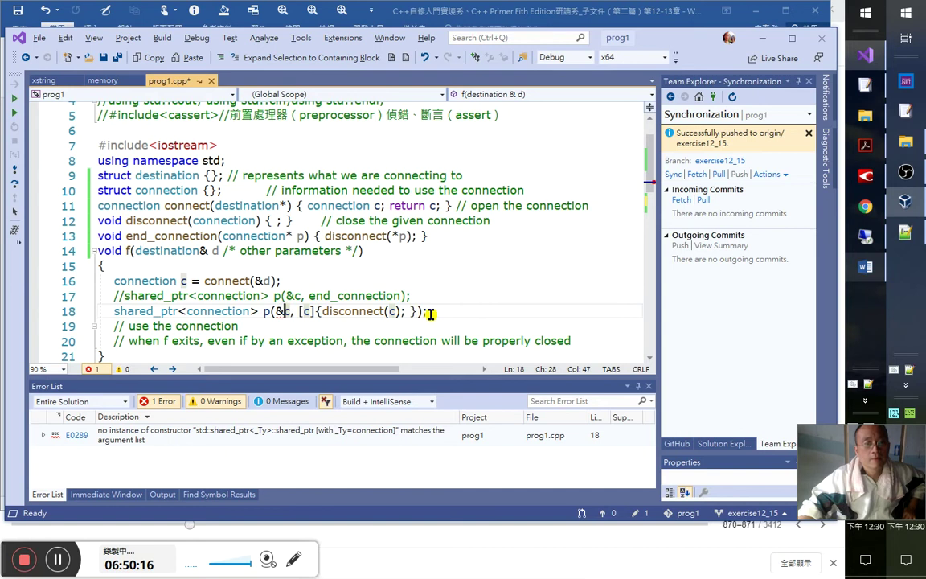
scroll(441, 317, "up", 1)
scroll(386, 314, "down", 1)
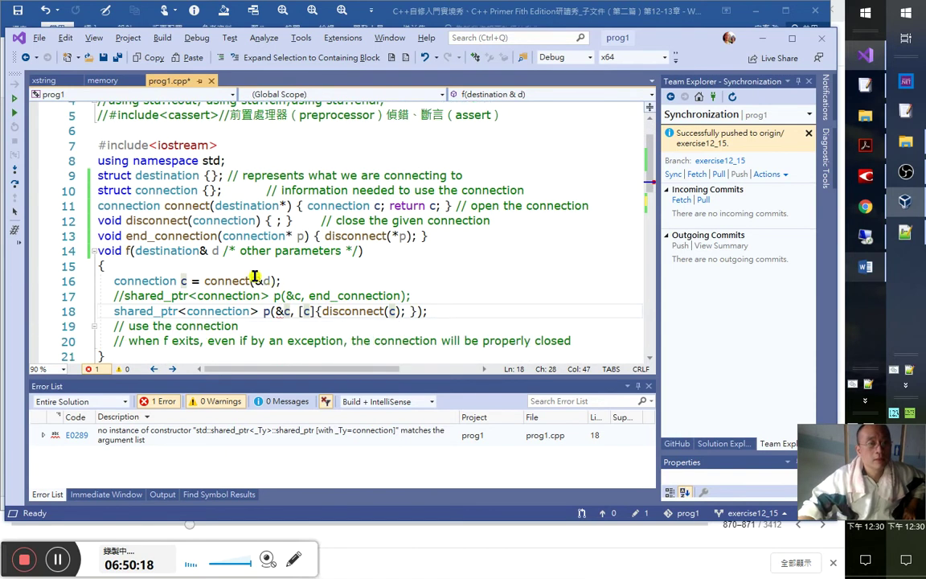
left_click(328, 311)
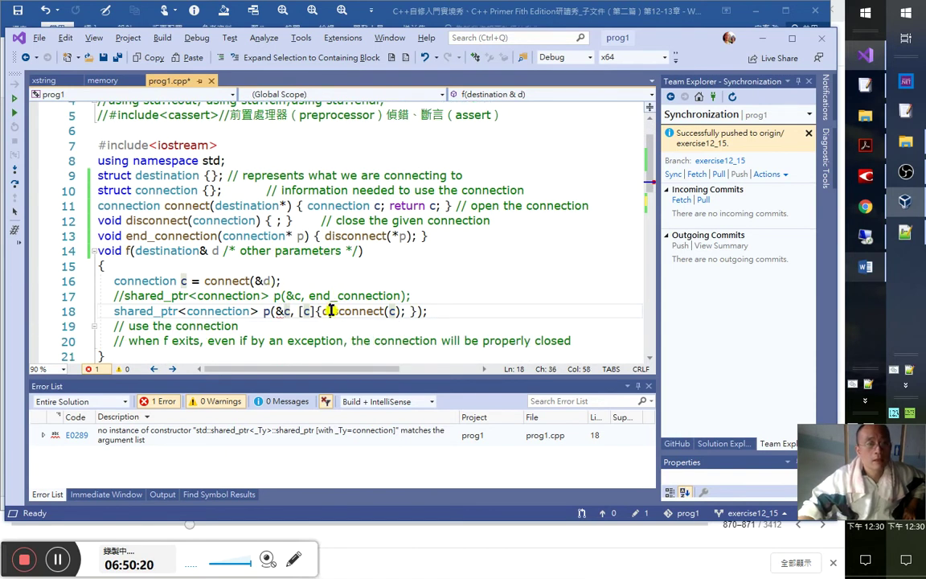
left_click(187, 186)
left_click(287, 311)
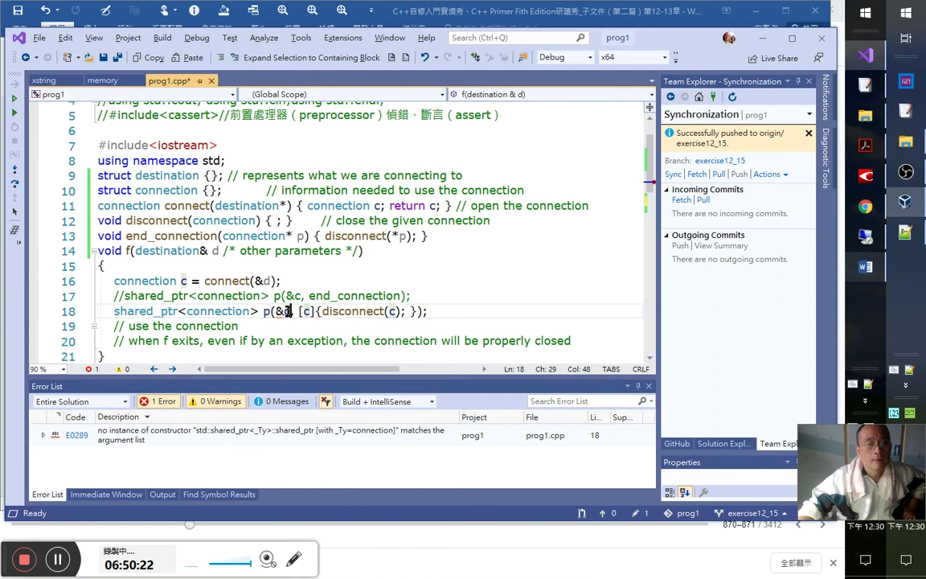
- Try a [*c] capture in line 18's lambda, then restore the plain [c] capture
type(",")
key("Right")
key("Right")
key("Right")
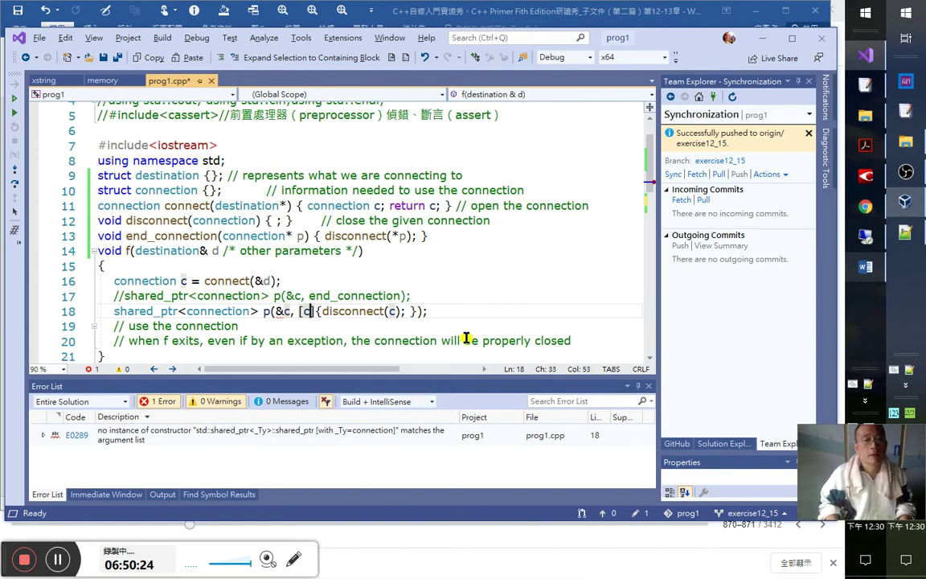
type("*")
key("Right")
key("Delete")
type("{")
key("Right")
key("Right")
key("Right")
key("Right")
key("Right")
key("Right")
key("Right")
key("Right")
key("Right")
key("Right")
key("Right")
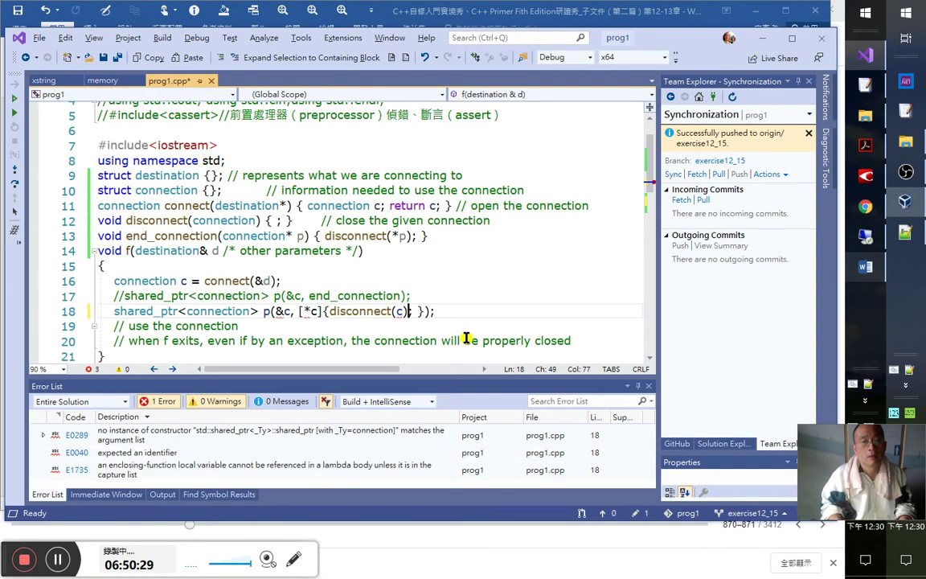
key("Left")
key("Left")
key("Left")
key("Left")
key("Left")
key("Left")
key("Left")
key("Left")
key("Left")
key("Left")
key("Left")
key("Left")
key("Left")
key("Left")
key("Left")
key("Left")
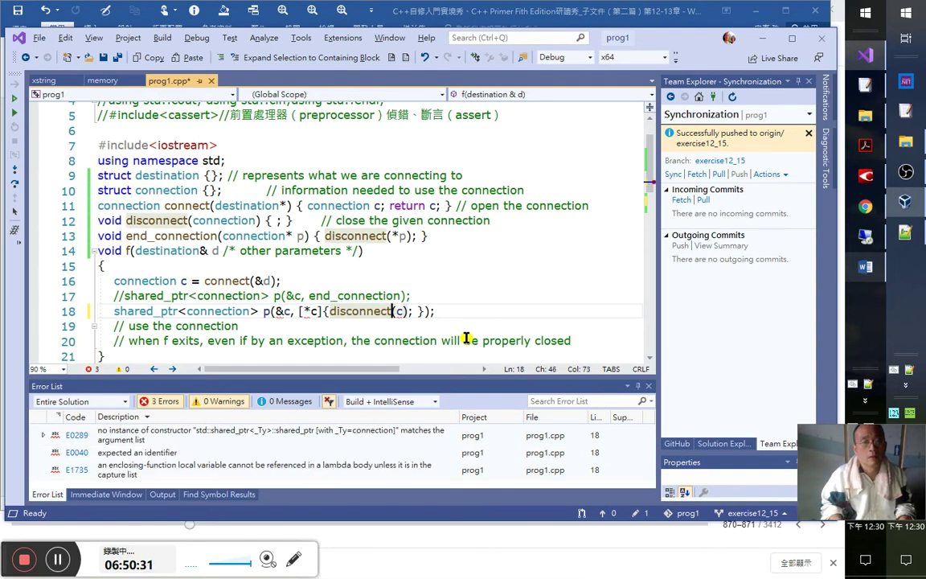
key("Right")
key("Delete")
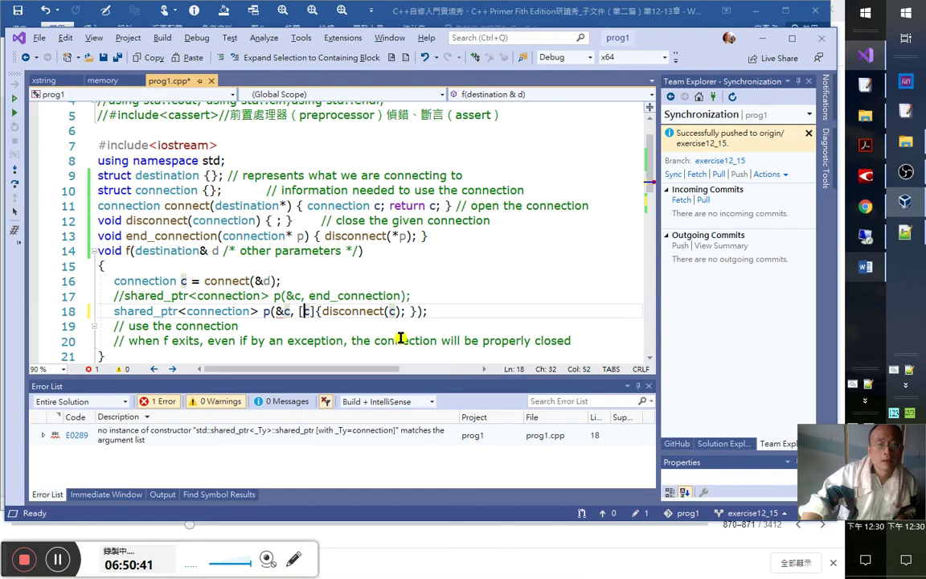
- Select the [c]{ disconnect(c); } lambda deleter, then bring up the Word notes
key("Right")
key("Right")
key("Right")
key("Right")
key("Right")
key("Right")
key("Right")
key("Right")
key("Right")
key("Right")
key("Right")
key("Right")
key("Right")
key("Right")
key("Right")
key("Right")
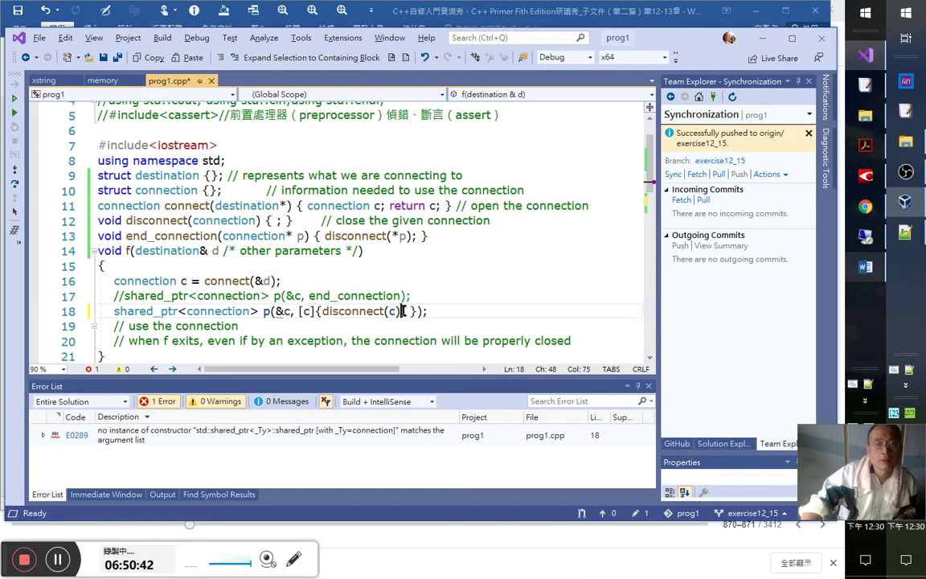
key("Right")
key("Right")
key("Right")
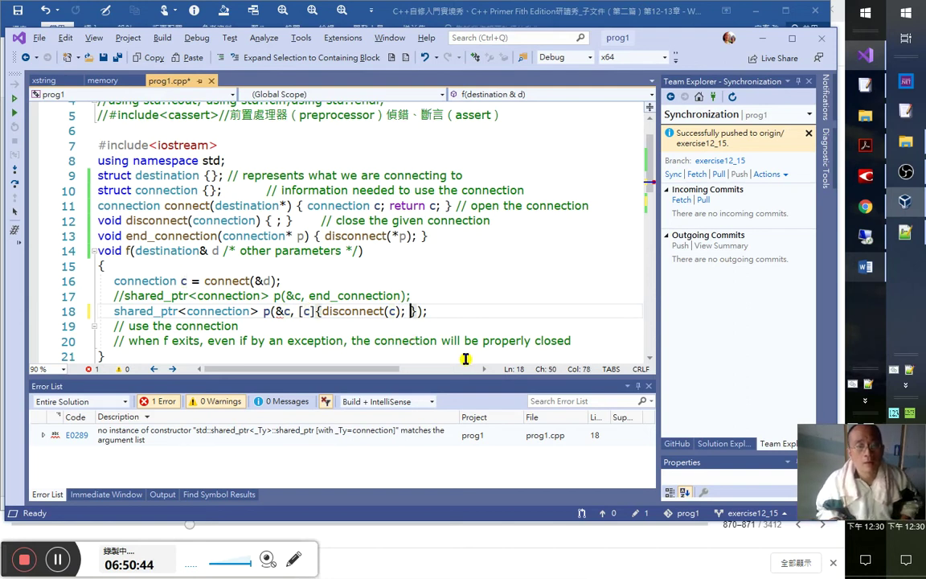
key("ctrl+shift+Left")
key("ctrl+shift+Left")
key("ctrl+shift+Left")
key("ctrl+shift+Left")
key("ctrl+shift+Left")
key("ctrl+shift+Left")
key("ctrl+shift+Left")
key("ctrl+shift+Left")
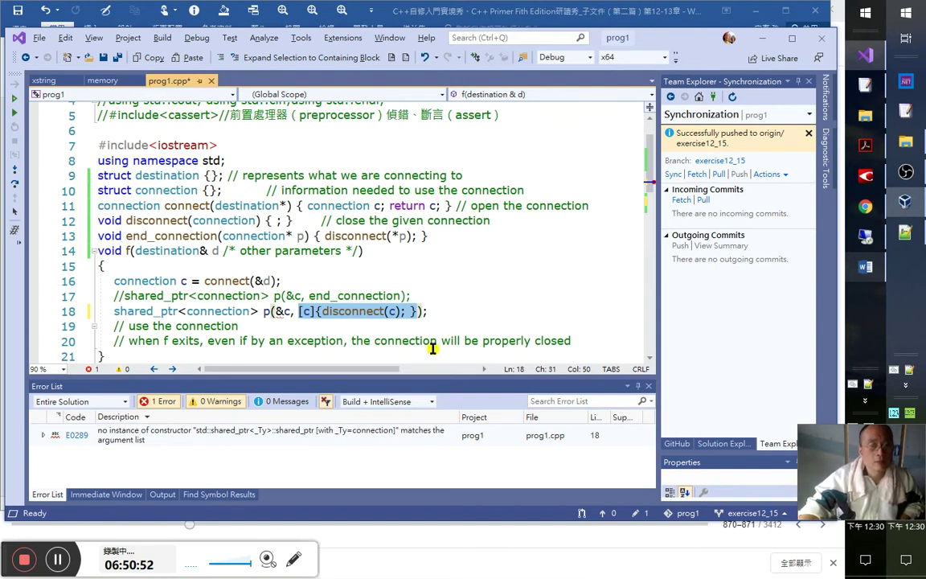
mouse_move(277, 311)
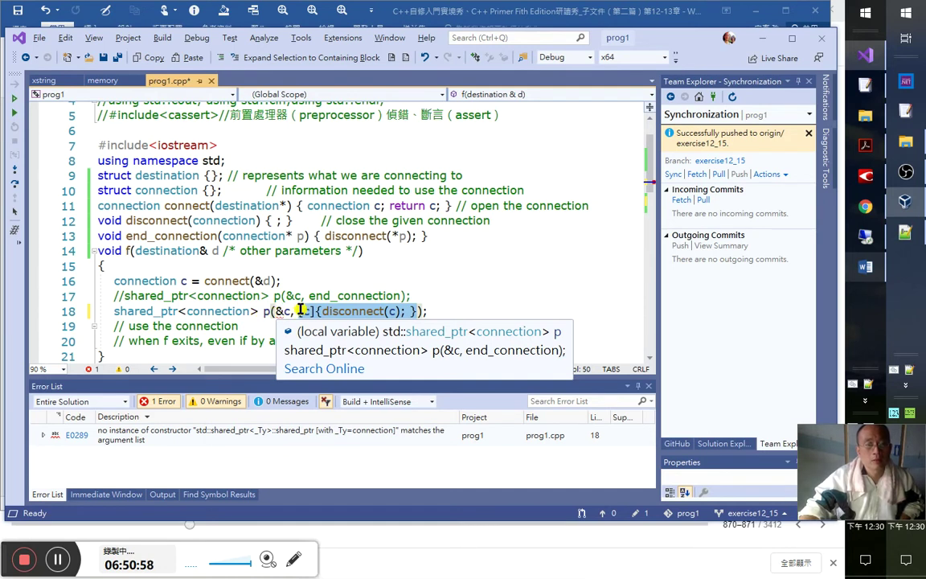
left_click(306, 311)
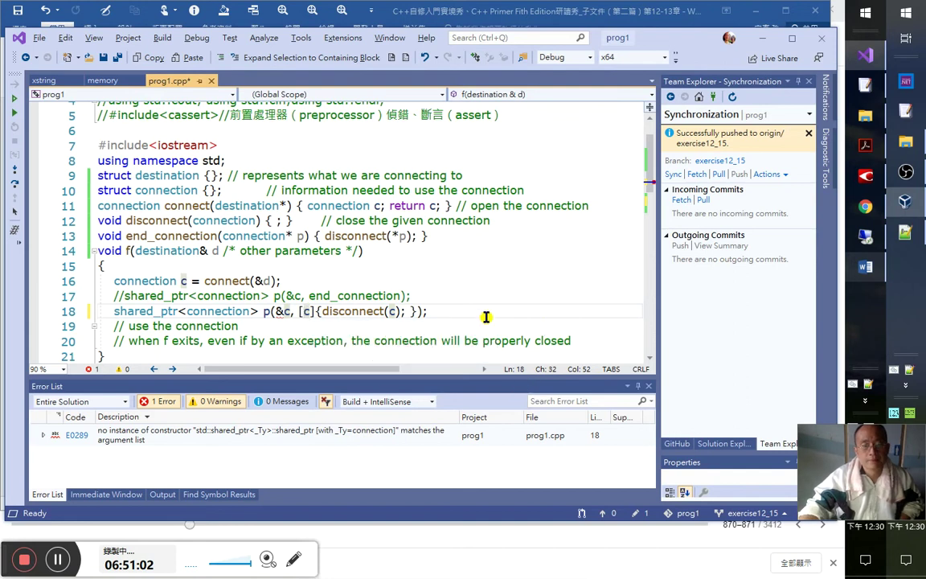
key("Right")
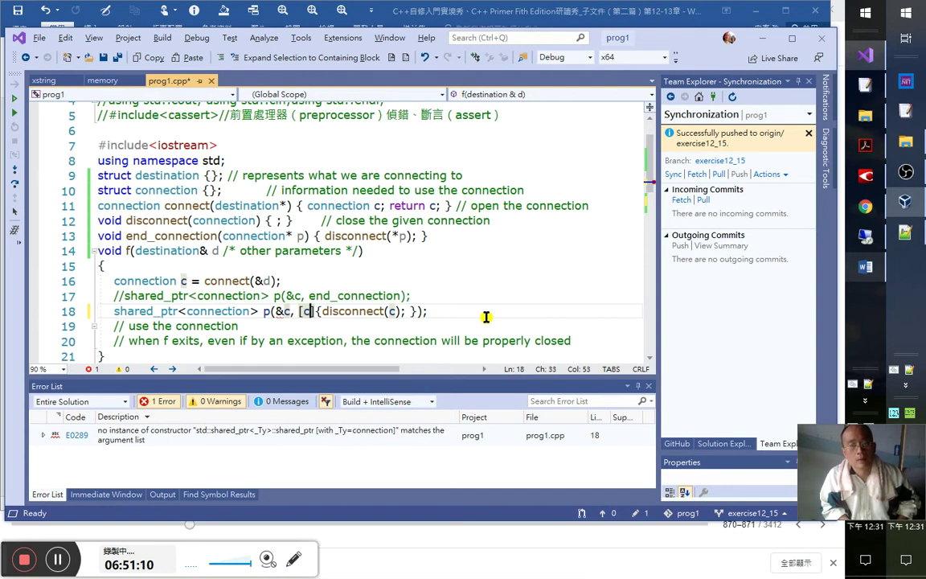
key("alt+Tab")
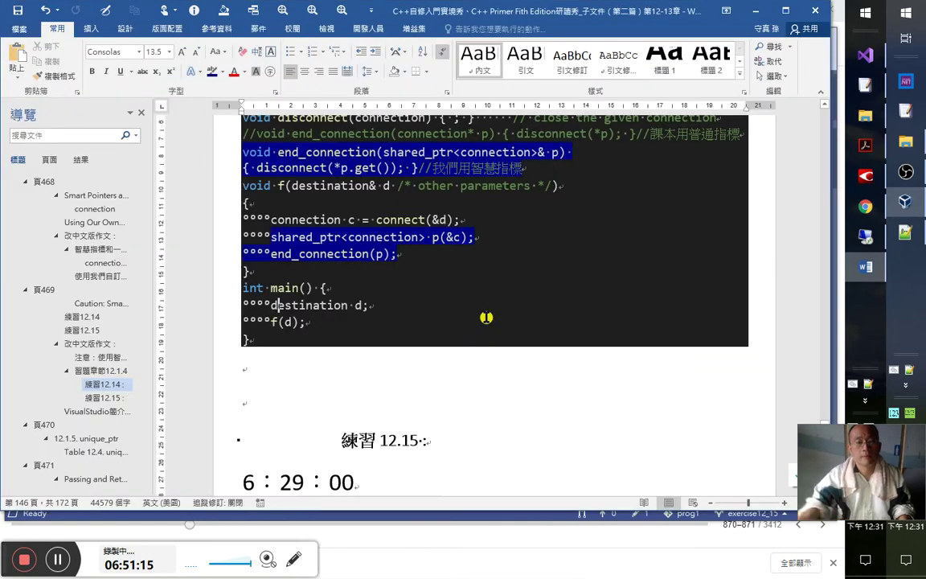
- Select the exercise 12.15 instruction paragraph in the Word notes
scroll(555, 302, "down", 2)
scroll(545, 323, "down", 2)
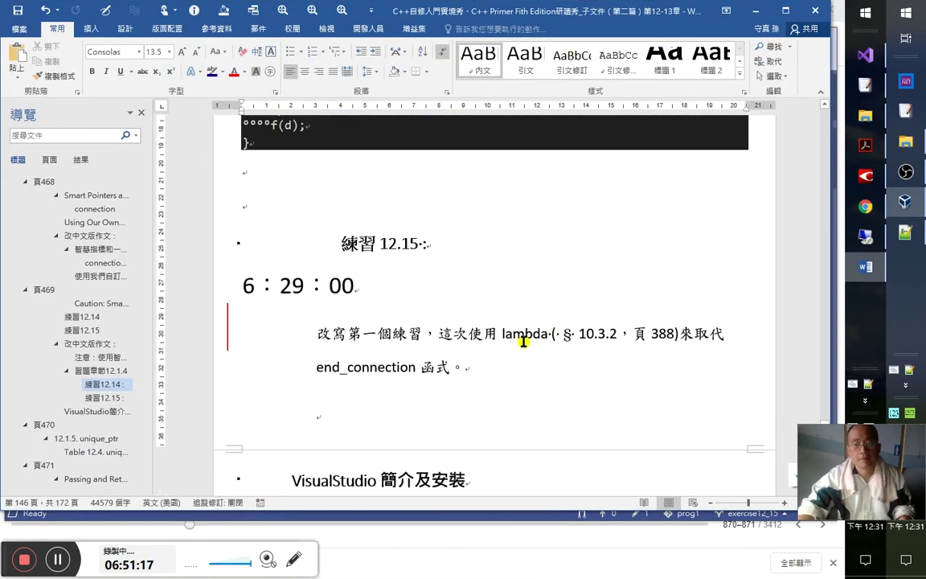
left_click(677, 337, "shift")
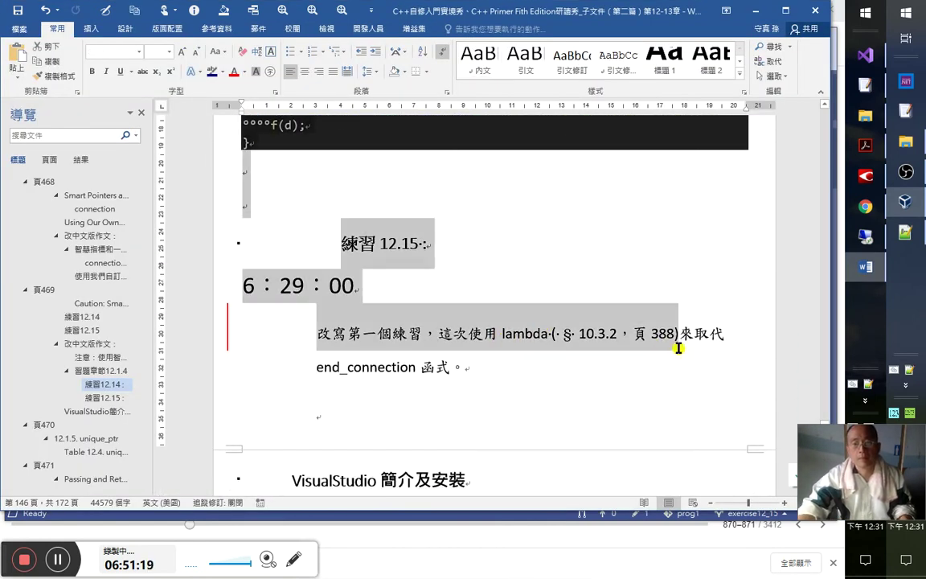
left_click(310, 333)
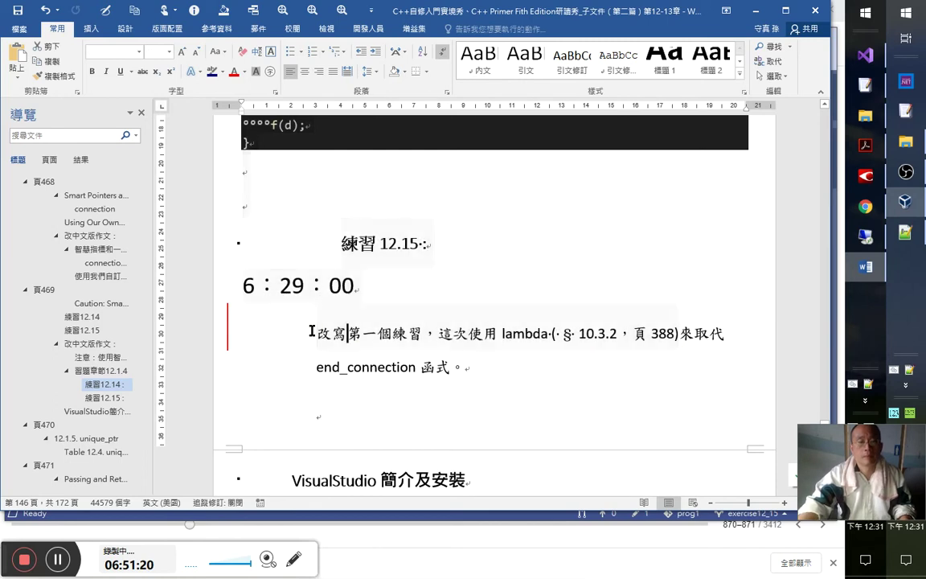
left_click(475, 369, "shift")
- Paste the exercise text as a // comment on a new line above the shared_ptr line
key("alt+Tab")
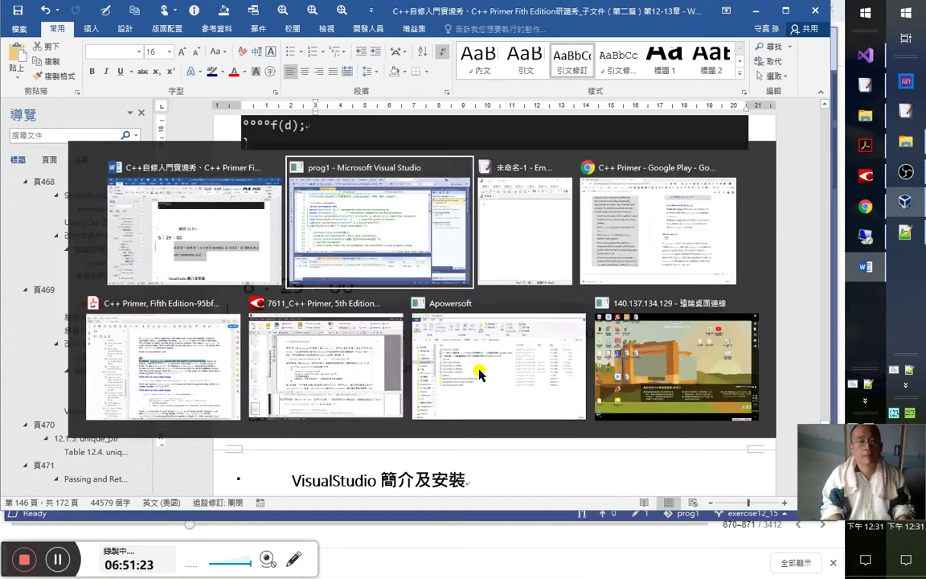
key("ctrl+Return")
type("//")
type("改寫第一個練習，這次使用lambda（§ 10.3.2，頁388)來取代end_connection函式。")
- Move the cursor back to just before the lambda capture on line 19
key("Up")
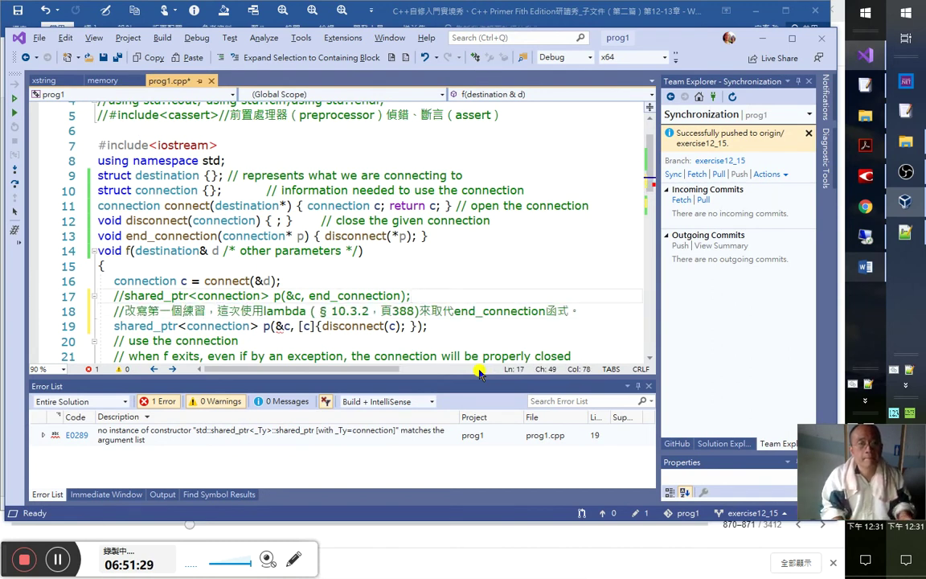
key("Left")
key("Left")
key("Left")
key("Left")
key("Left")
key("Left")
key("Left")
key("Left")
key("Left")
key("Left")
key("Left")
key("Left")
key("Left")
key("Left")
key("Left")
key("Down")
key("Down")
key("Left")
key("Left")
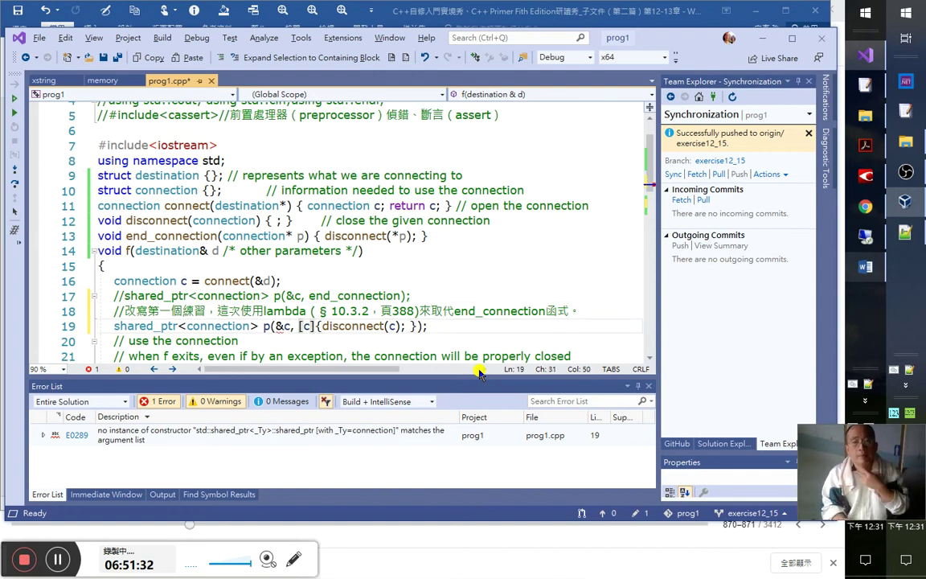
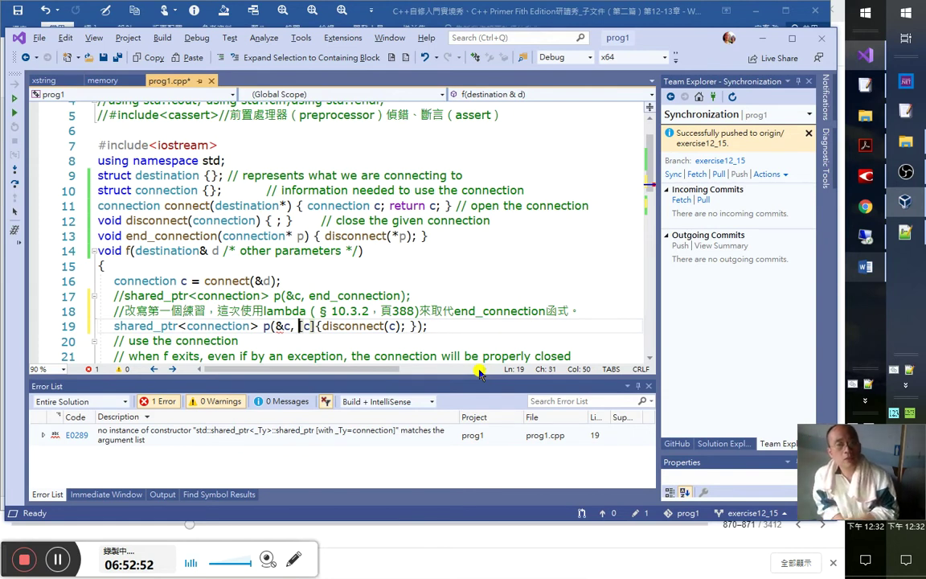
- Try dereferencing c as disconnect(*c) in line 19's lambda
key("Right")
key("Right")
key("Right")
key("Right")
key("Right")
key("Right")
key("Right")
key("Right")
key("Right")
key("Right")
key("Right")
key("Right")
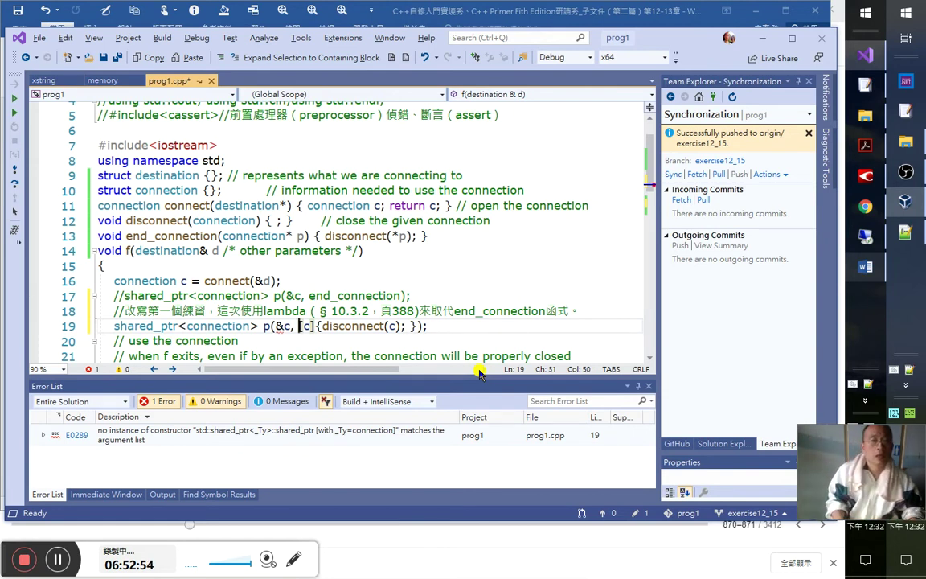
key("Right")
key("Right")
key("Right")
key("Right")
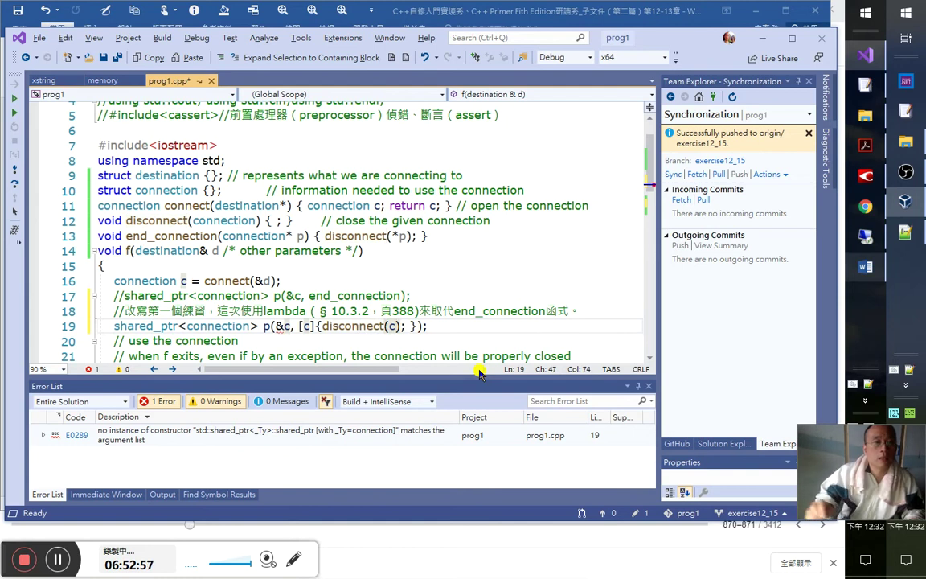
key("Left")
type("*")
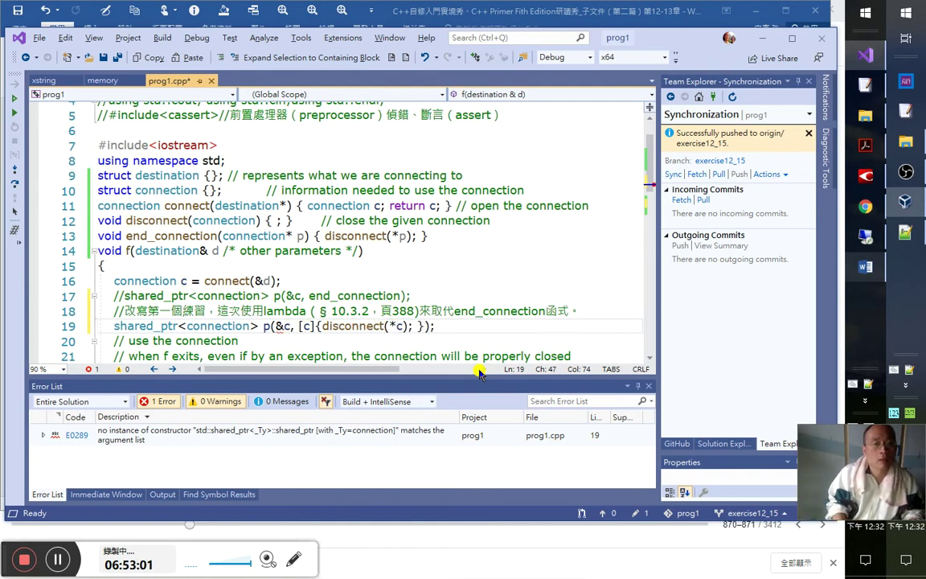
key("Left")
key("Left")
key("Left")
key("Left")
key("Left")
key("Left")
key("Left")
key("Left")
key("Left")
key("Left")
key("Left")
key("Left")
key("Left")
key("Left")
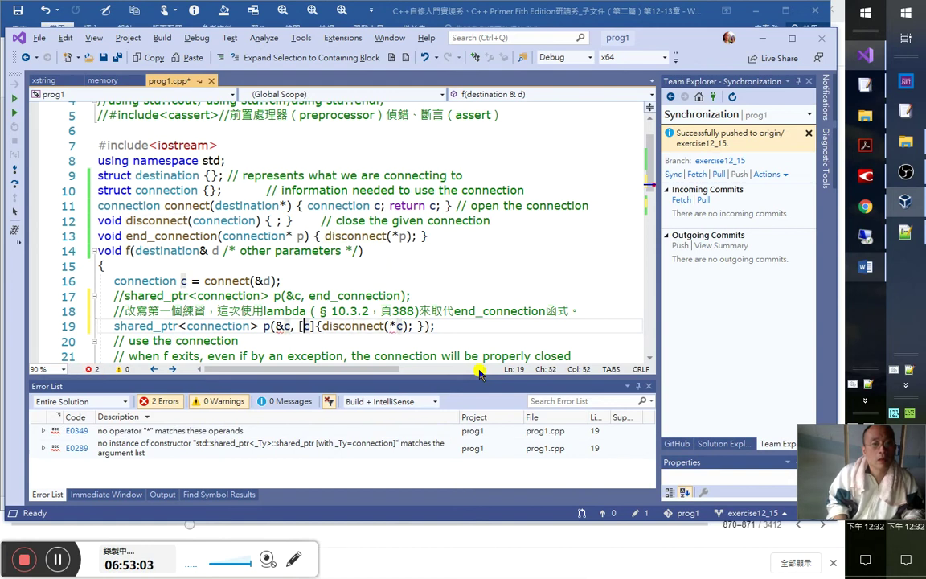
key("Right")
key("Right")
key("Right")
key("Right")
key("Right")
key("Right")
key("Right")
key("Right")
key("Right")
key("Right")
key("Right")
key("Right")
key("Right")
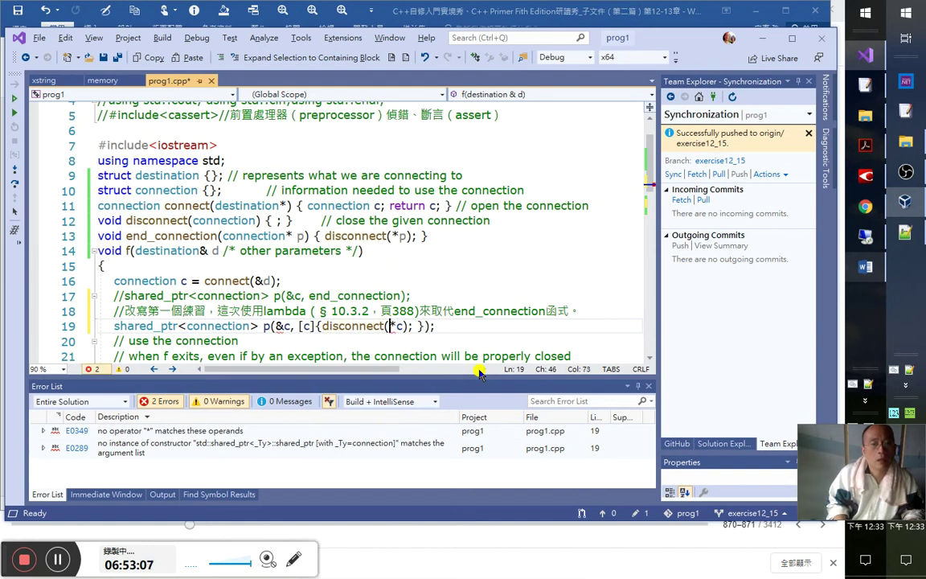
key("Left")
key("Left")
key("Left")
key("Left")
key("Left")
key("Left")
key("Left")
key("Left")
key("Left")
key("Left")
key("Left")
key("Left")
key("Left")
key("Left")
key("Left")
key("Left")
key("Left")
key("Left")
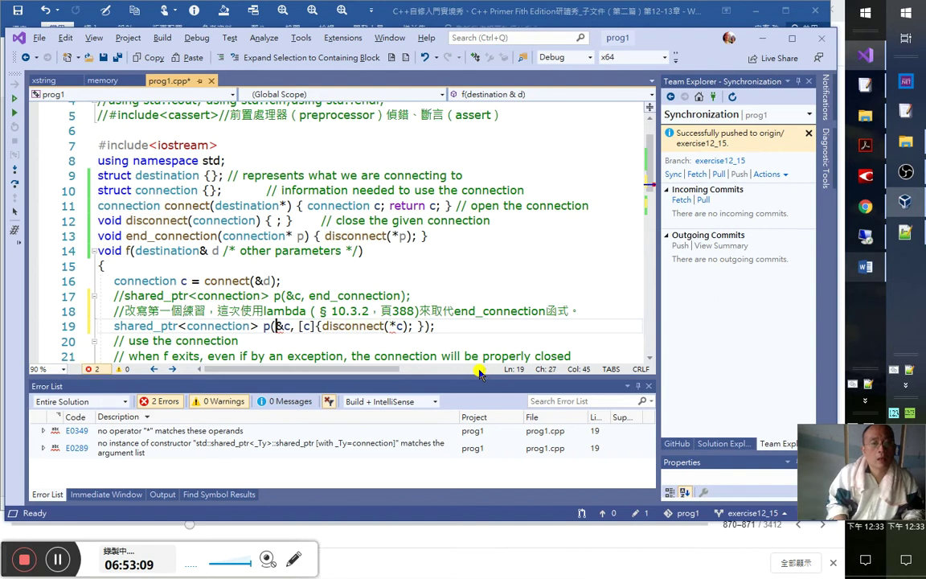
key("Right")
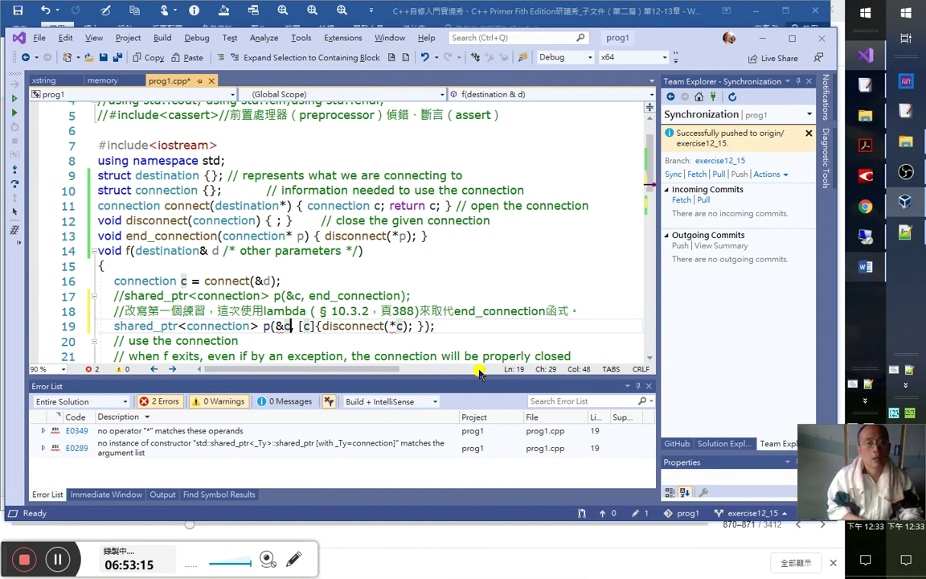
- Switch line 19 to a reference capture [&c] calling disconnect(&c) and recheck errors
key("Down")
key("Home")
key("Up")
key("End")
key("ctrl+Left")
key("ctrl+Left")
key("ctrl+Left")
key("ctrl+Left")
key("ctrl+Left")
key("ctrl+Left")
type("&")
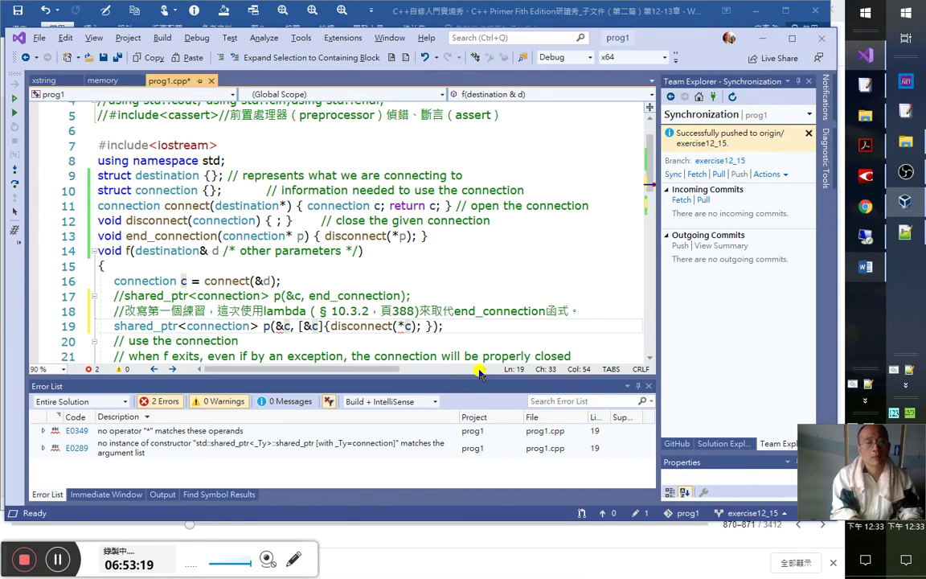
key("ctrl+Right")
key("ctrl+Right")
key("ctrl+Right")
key("ctrl+Right")
key("BackSpace")
type("&")
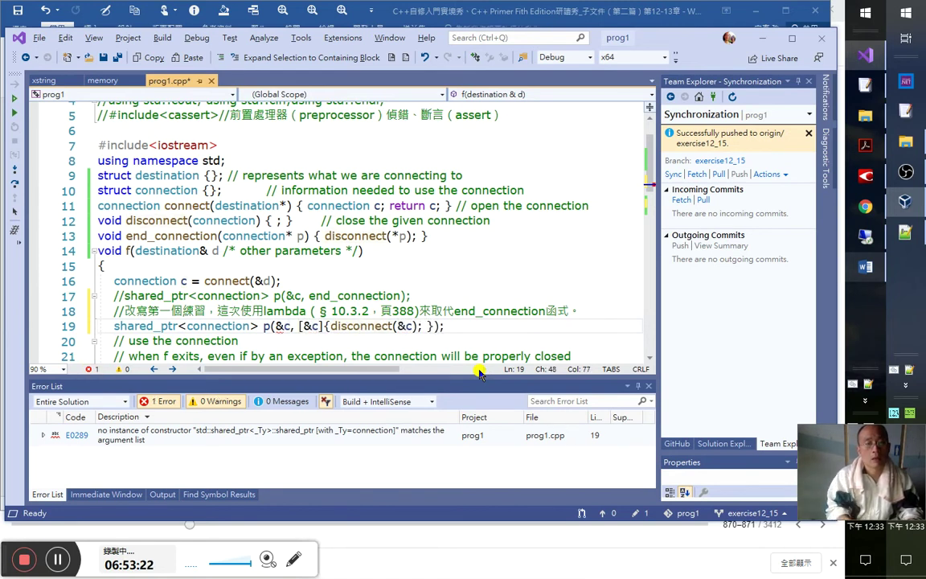
key("Down")
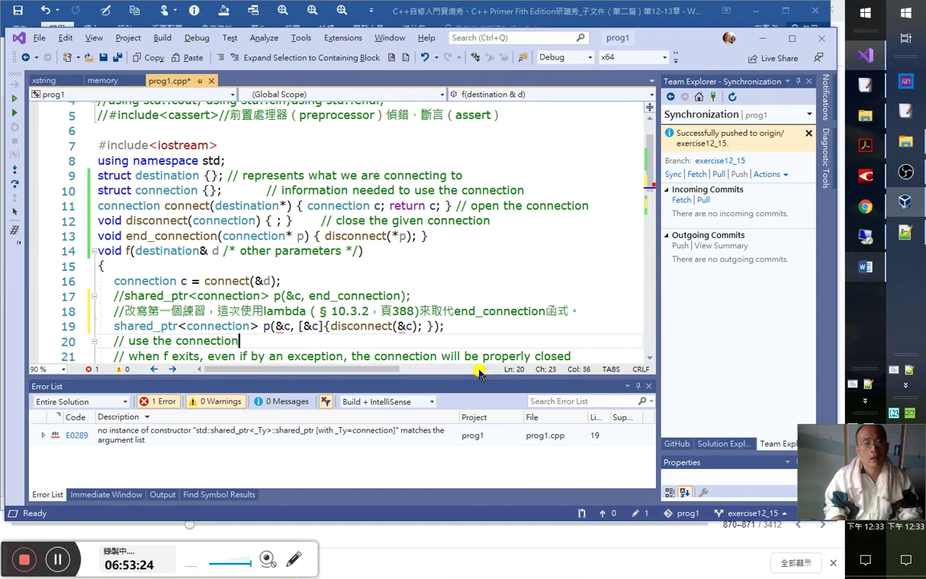
key("Up")
- Revert the lambda to [c]{disconnect(c); }, deleting the comma after &c
key("BackSpace")
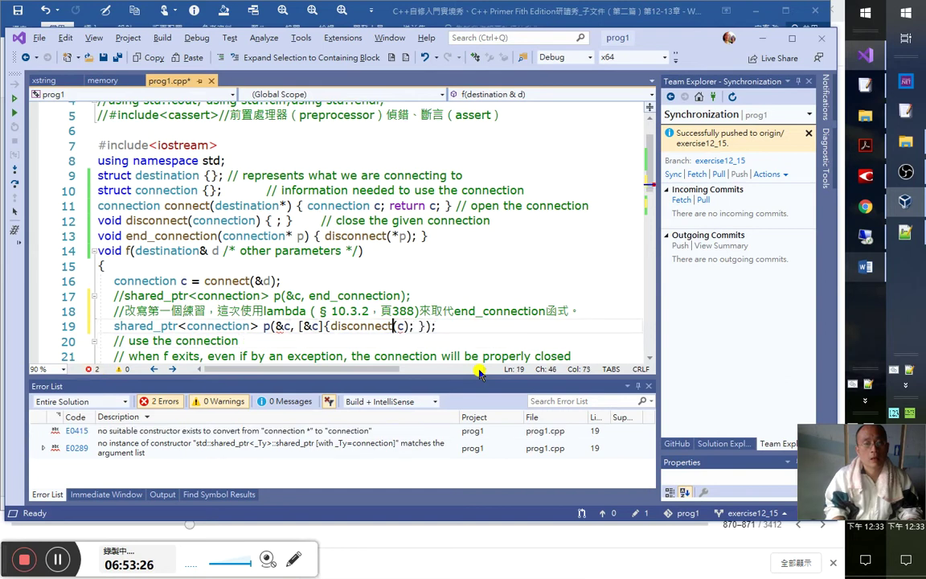
key("Left")
key("Left")
key("Left")
key("Left")
key("Left")
key("Left")
key("Left")
key("Left")
key("Left")
key("Left")
key("Left")
key("Left")
key("Left")
key("Left")
key("Left")
key("Left")
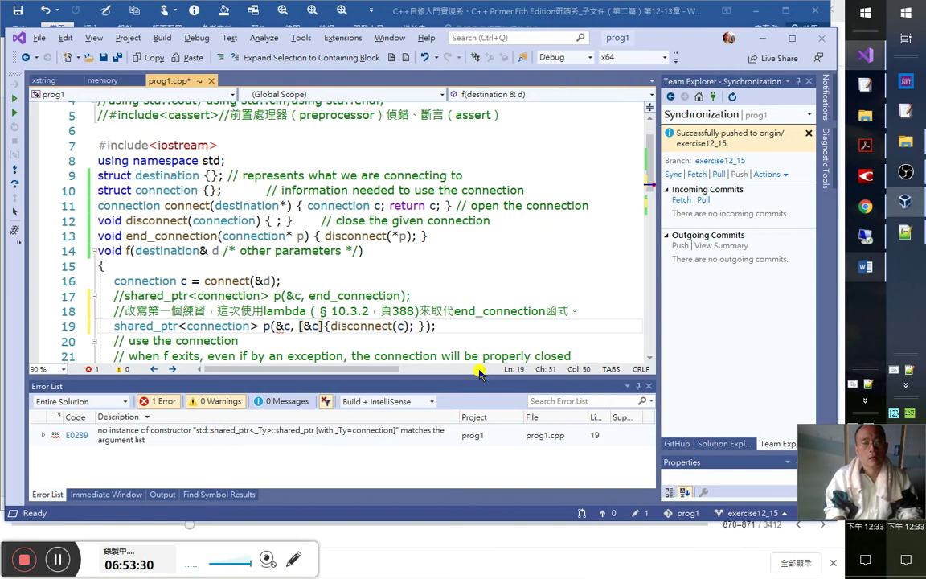
key("Right")
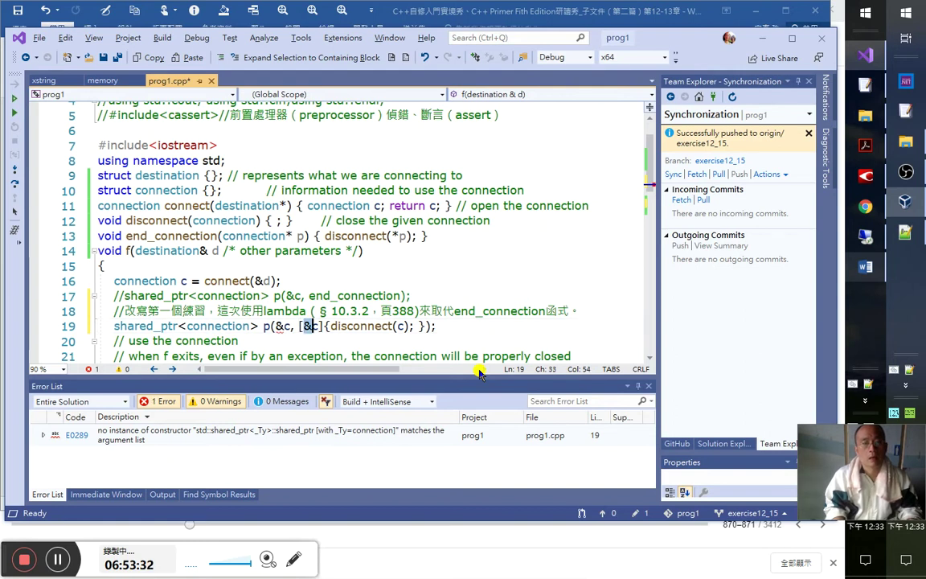
key("Delete")
key("Left")
key("Left")
key("Left")
type(",")
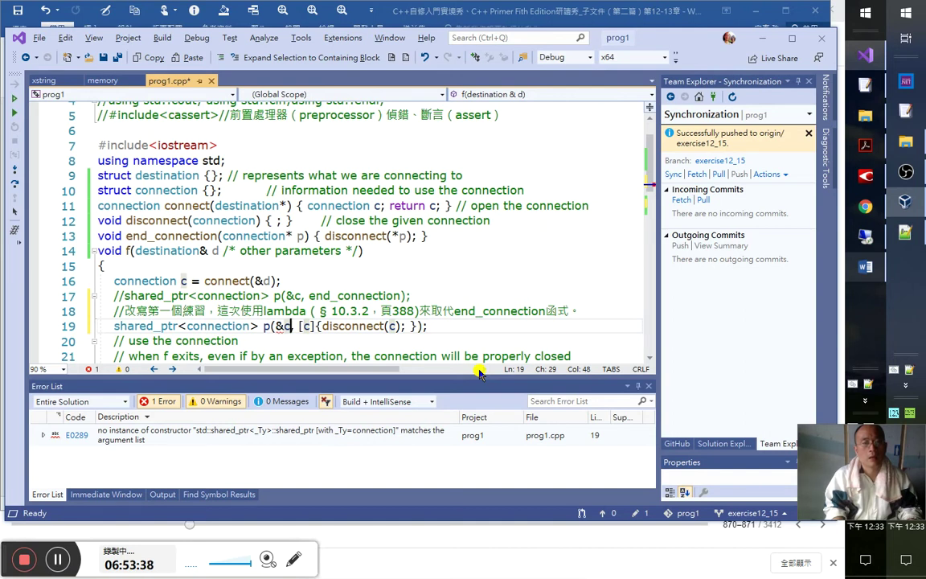
key("BackSpace")
- Retype the comma after &c so line 19 is p(&c, [c]{disconnect(c); })
key("Delete")
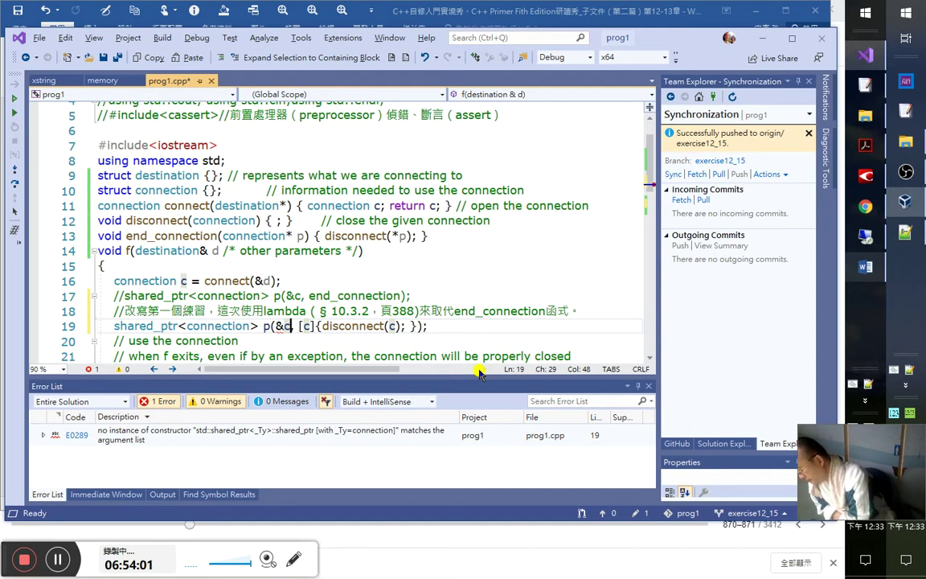
type(",")
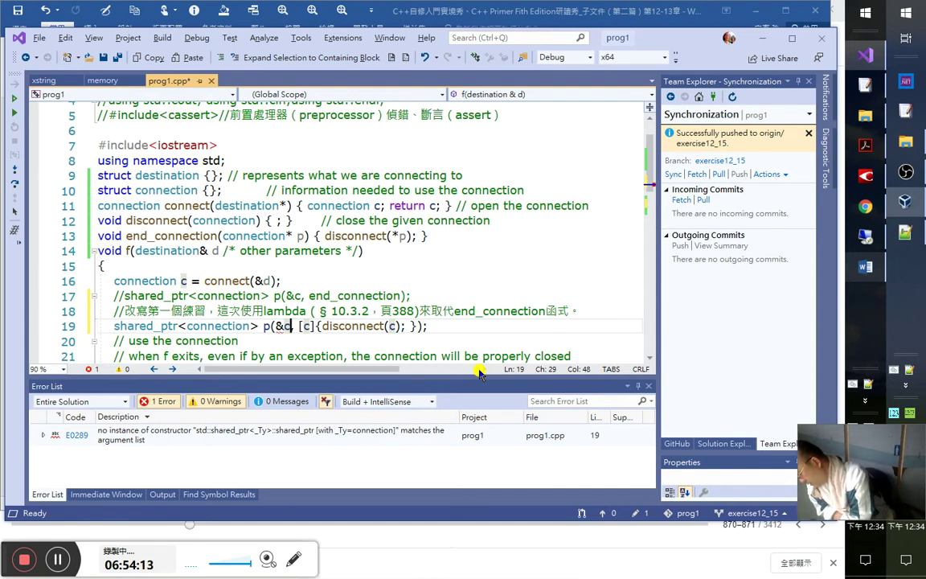
type(",")
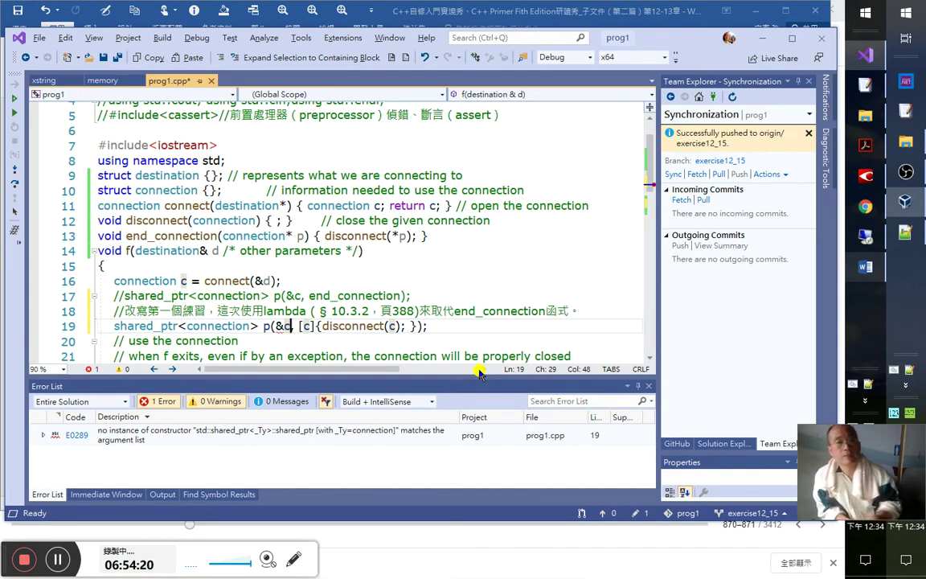
key("Right")
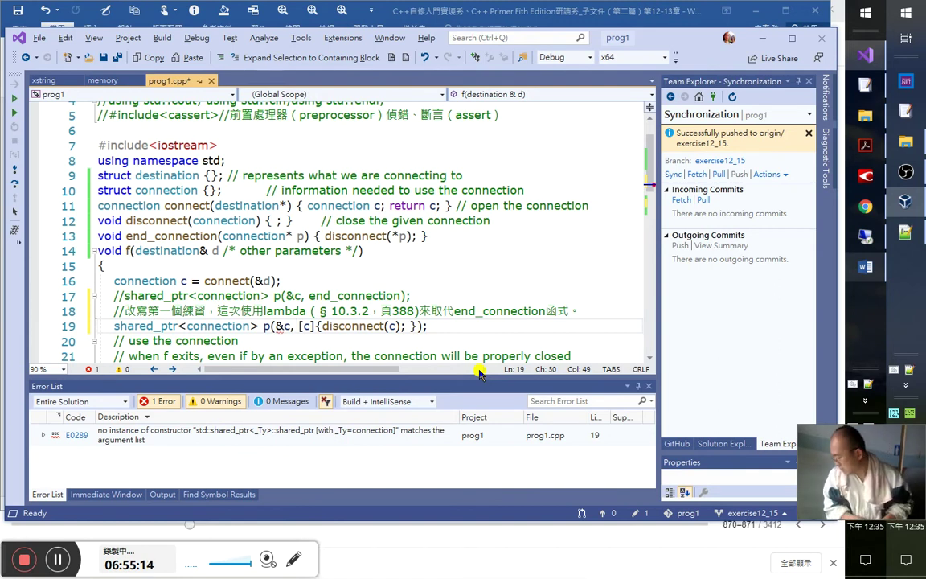
- Change the deleter to [](connection* c){disconnect(*c); } and highlight its parameter list
key("Right")
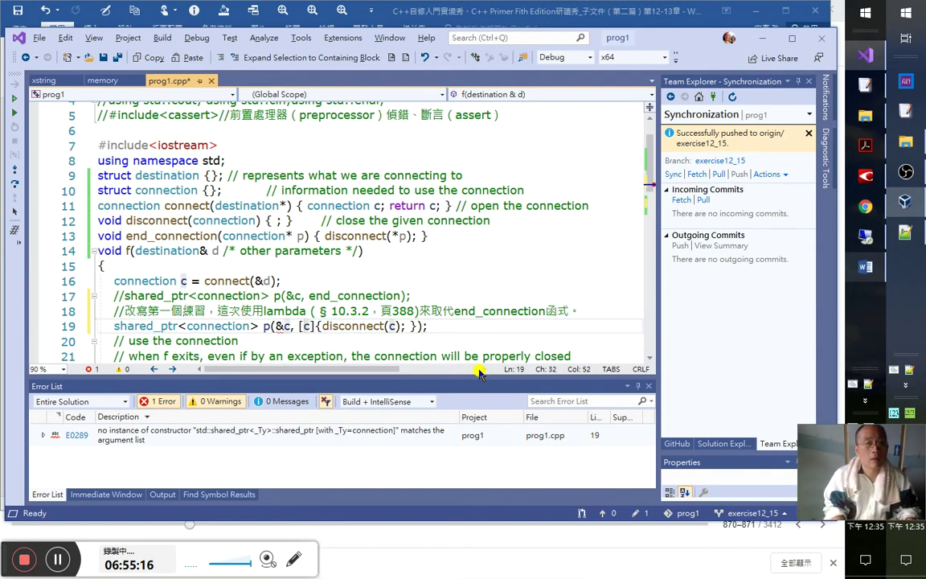
key("Delete")
key("Right")
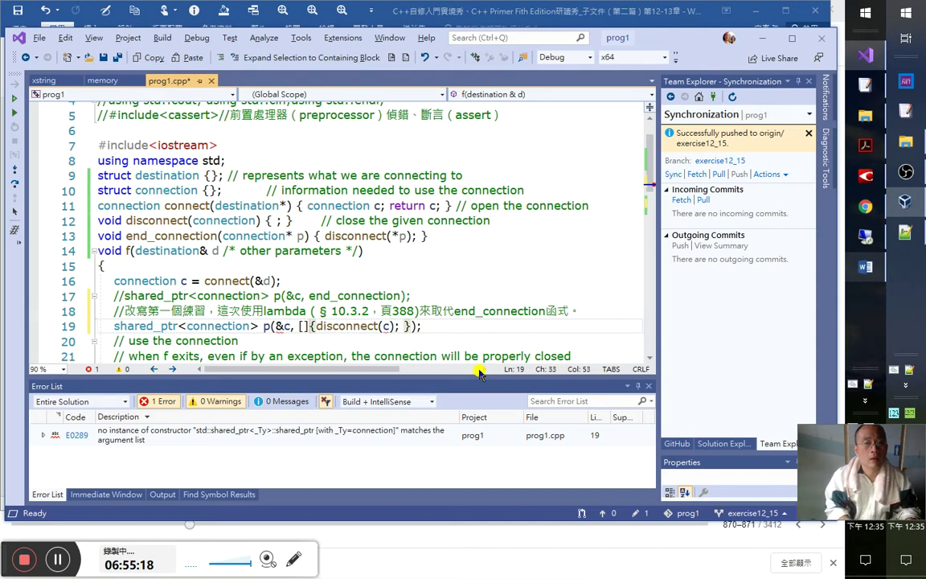
type("(")
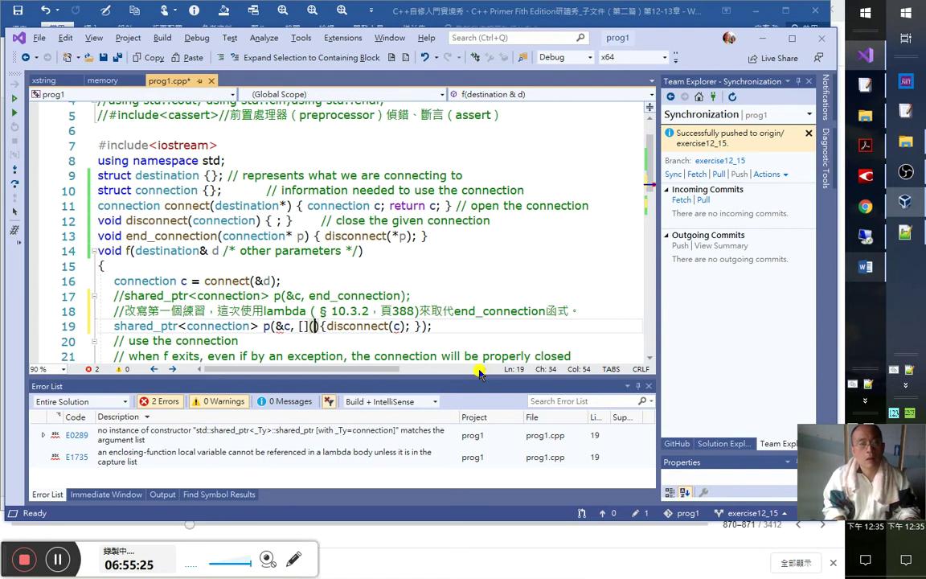
type("conne")
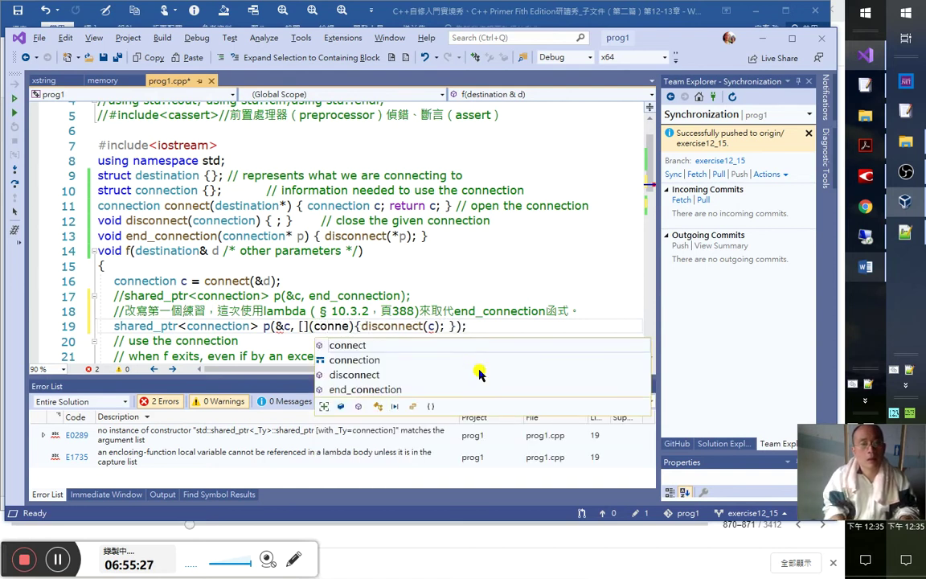
key("Tab")
type("* c")
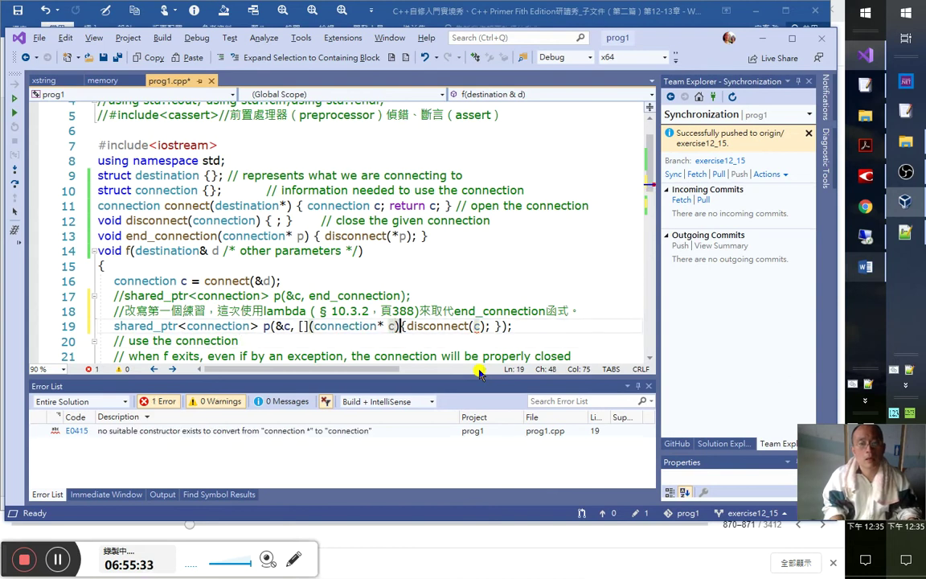
key("Right")
key("Right")
key("Right")
key("Right")
key("Right")
key("Right")
key("Right")
key("Right")
key("Right")
key("Right")
key("Right")
key("Right")
key("Right")
type("*")
key("Down")
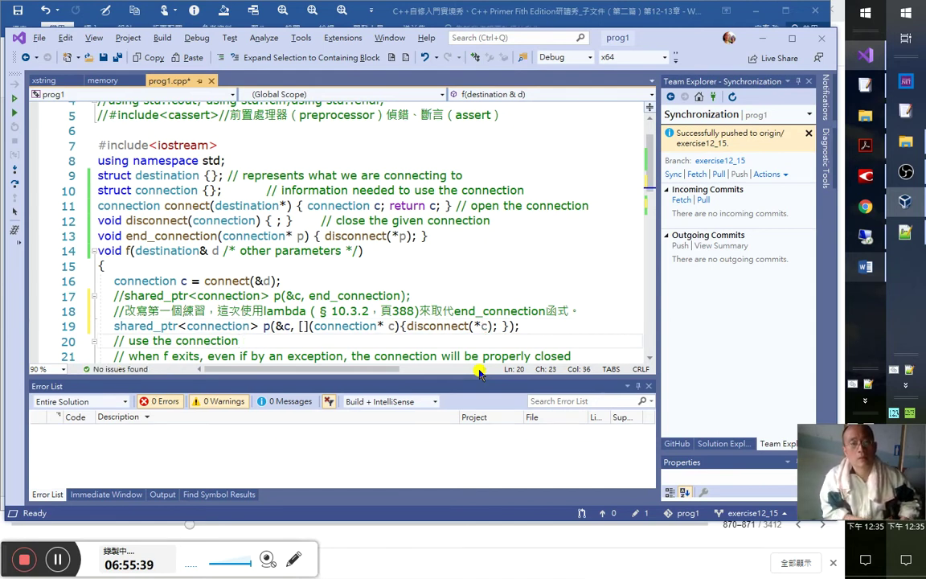
left_click_drag(313, 326, 407, 330)
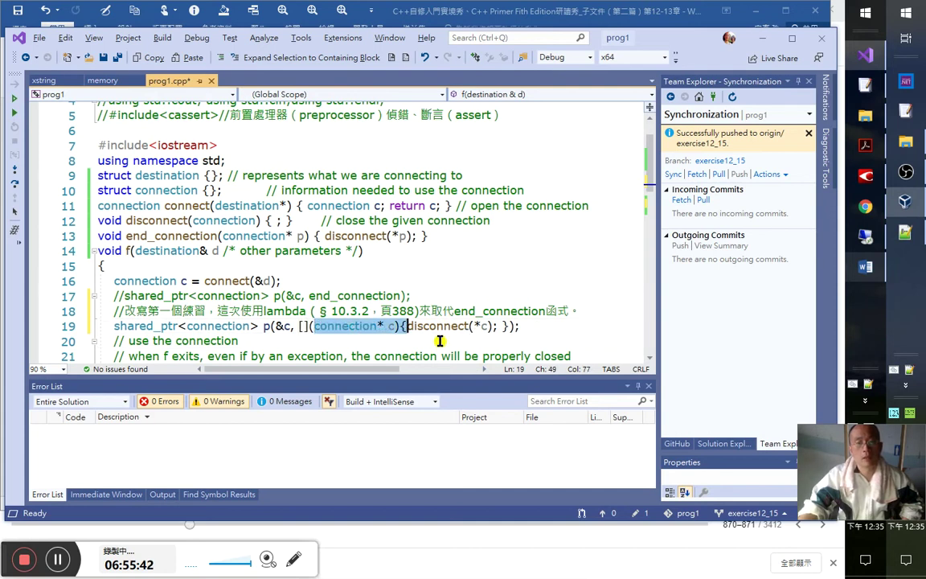
- Check the connection type's info and build the project
left_click(368, 326)
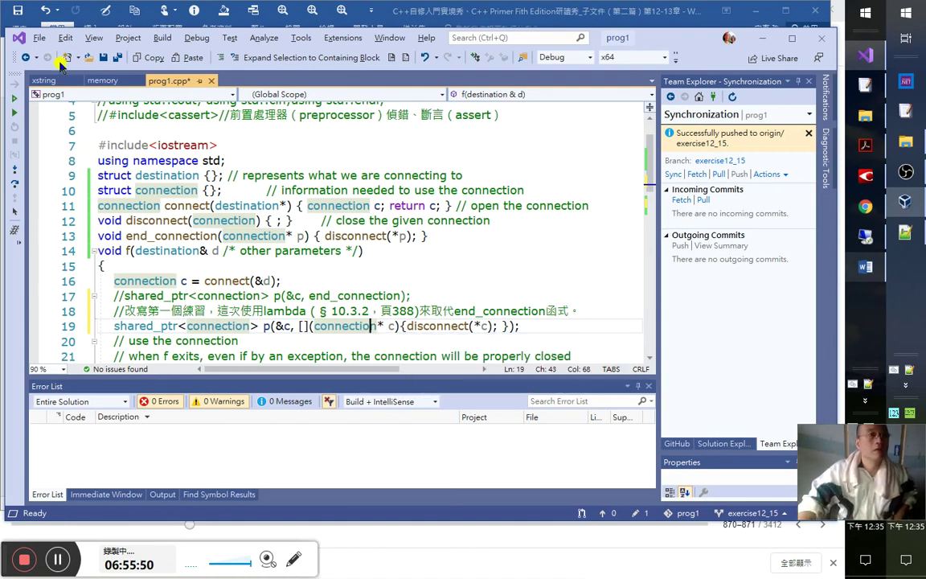
left_click(16, 113)
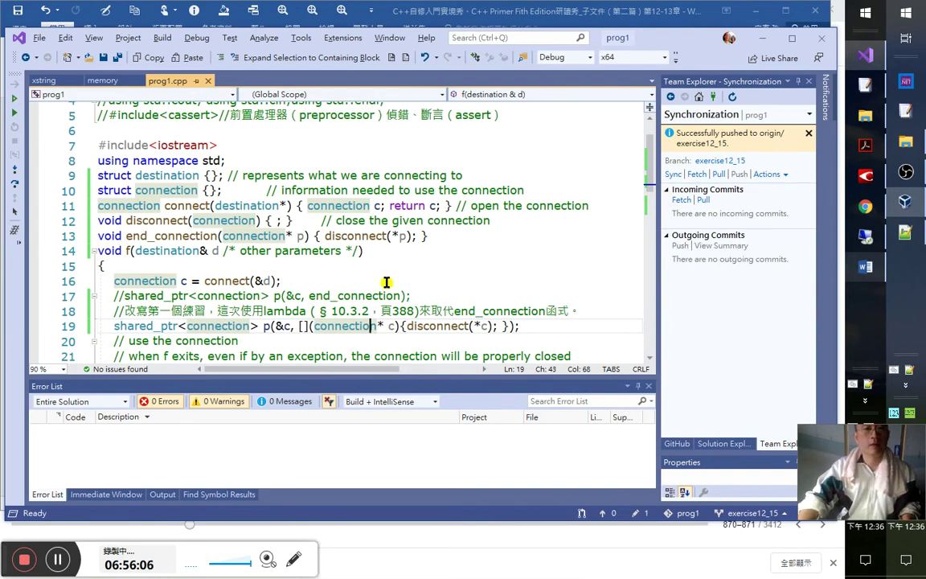
key("alt+Tab")
key("alt+Tab")
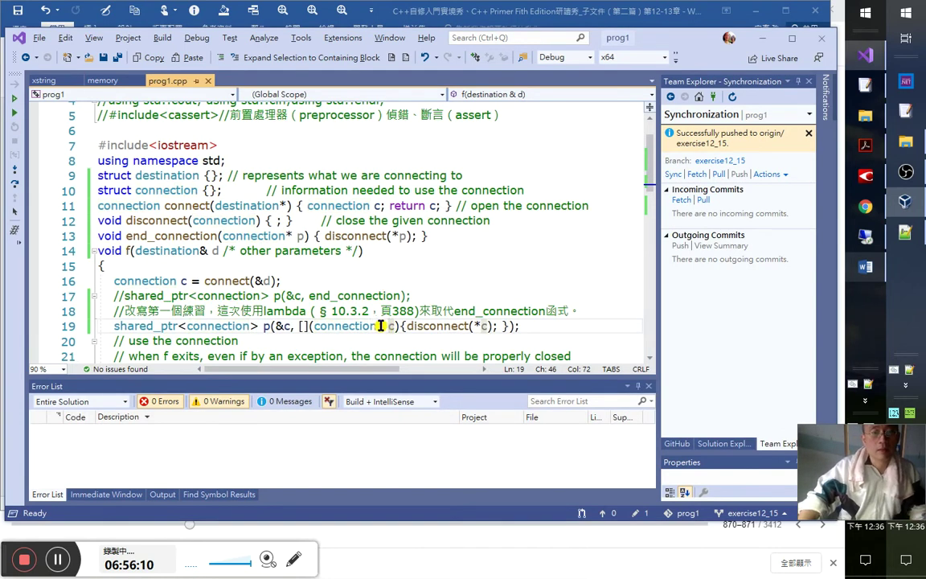
- Examine the lambda's connection* c parameter and the &c argument on line 19
left_click_drag(313, 326, 396, 326)
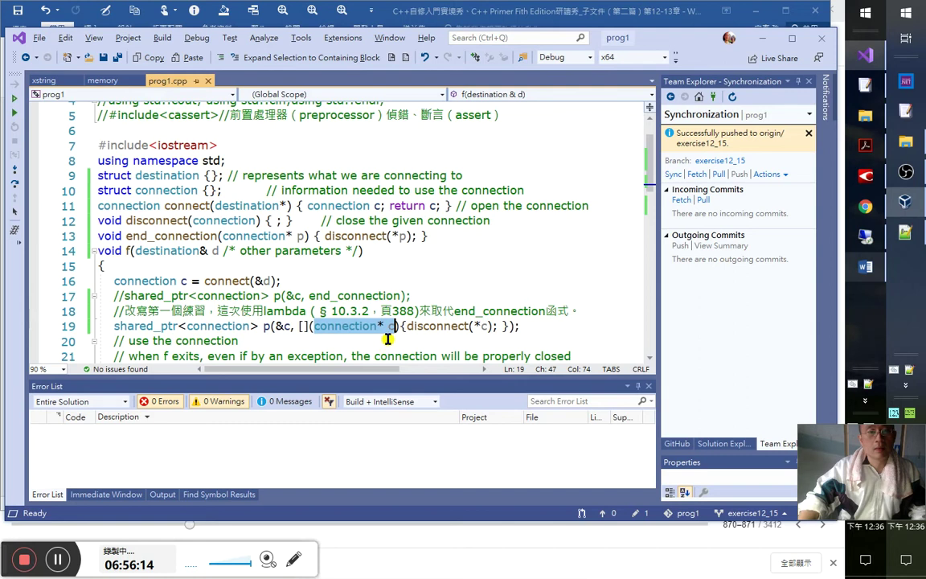
left_click(389, 337)
left_click(390, 326)
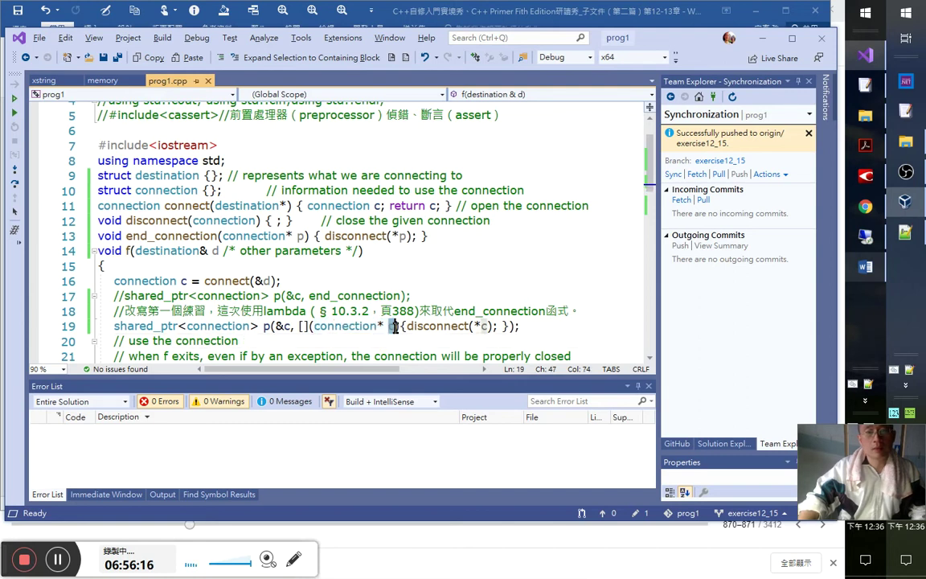
left_click(383, 324)
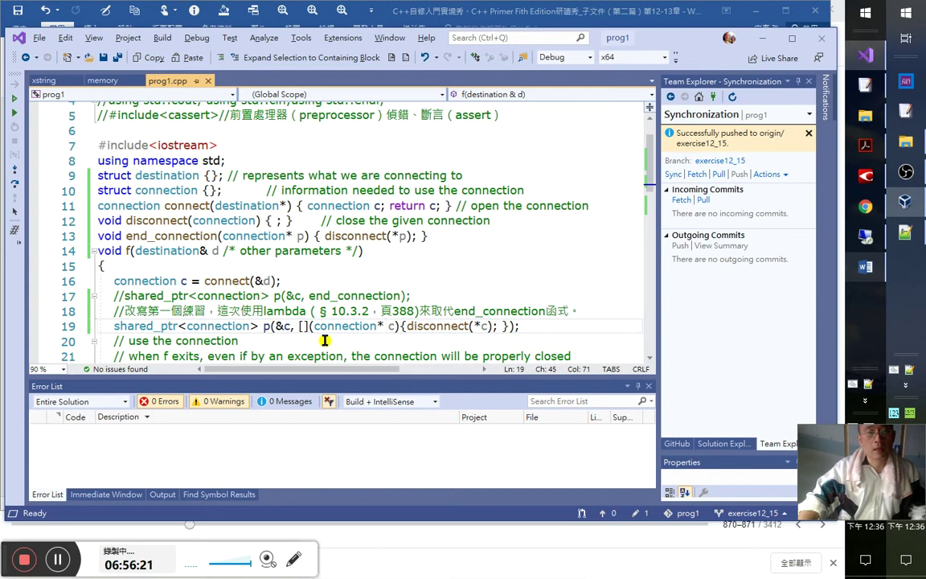
left_click_drag(290, 327, 276, 328)
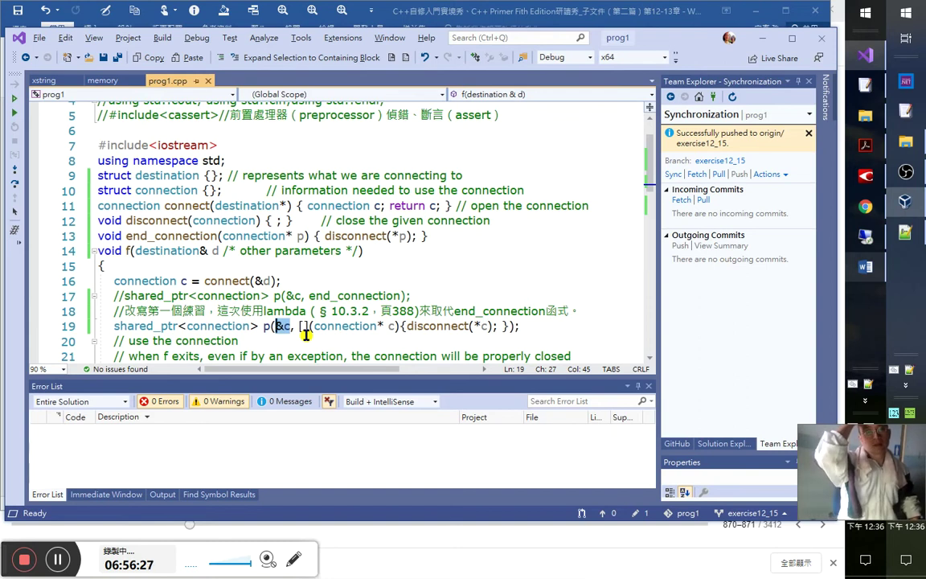
left_click(295, 325)
left_click_drag(295, 326, 274, 326)
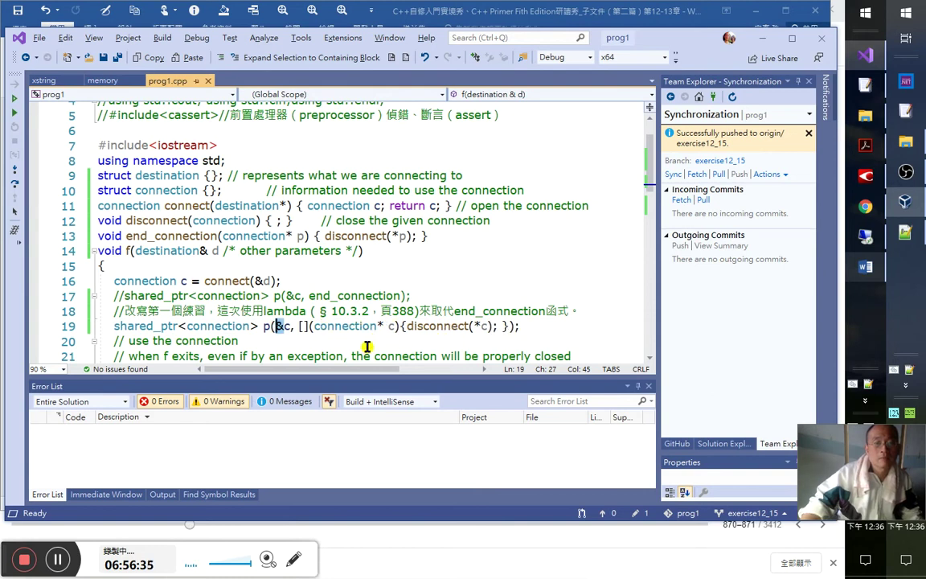
left_click(278, 328)
left_click_drag(276, 329, 276, 330)
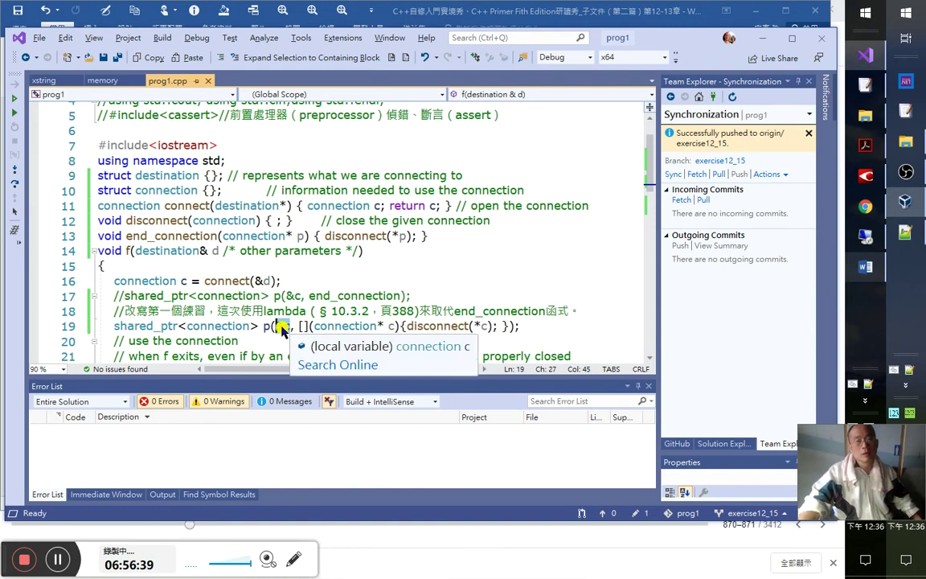
left_click_drag(385, 329, 315, 332)
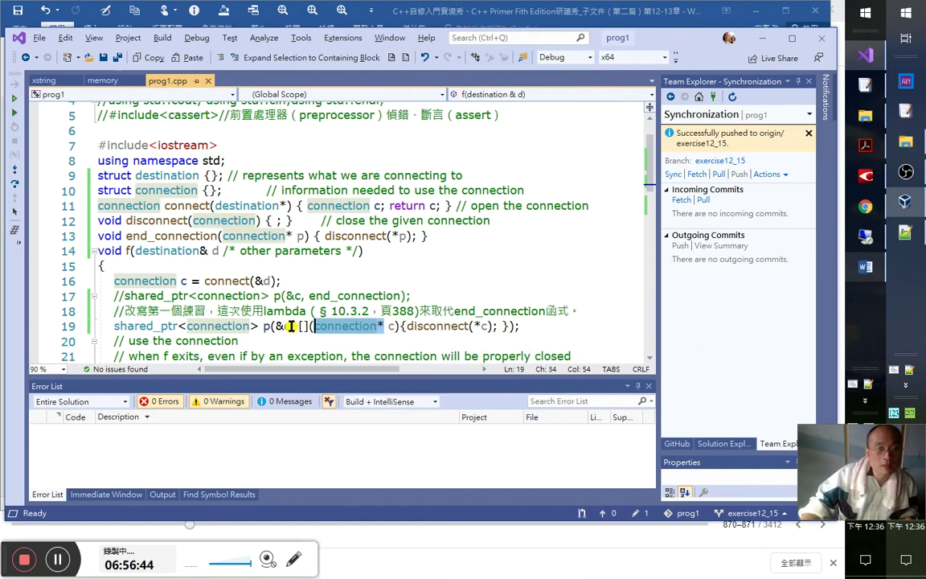
left_click(288, 327)
- Review the rest of f, highlighting disconnect in the lambda body, then return to &c on line 19
left_click(161, 281)
left_click(508, 325)
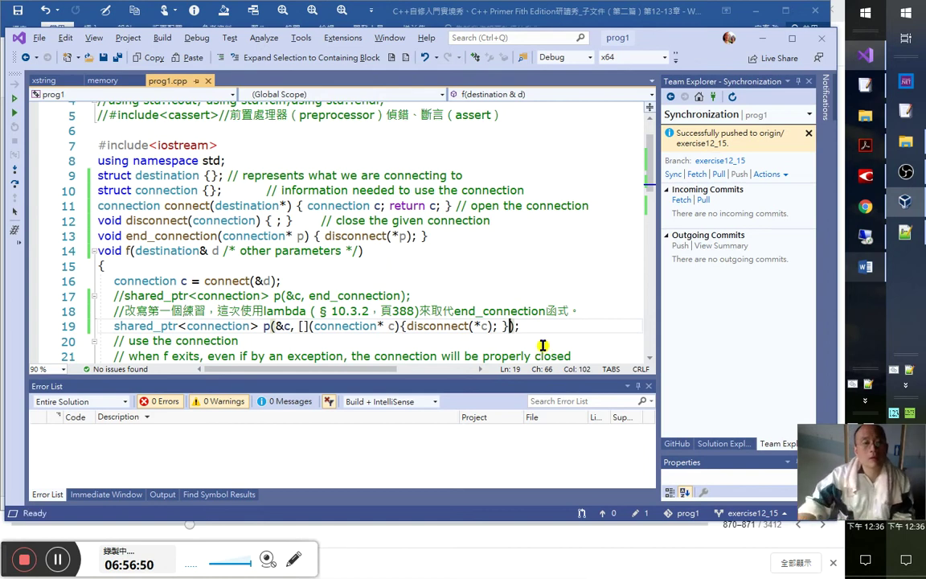
scroll(531, 342, "down", 2)
left_click(301, 266)
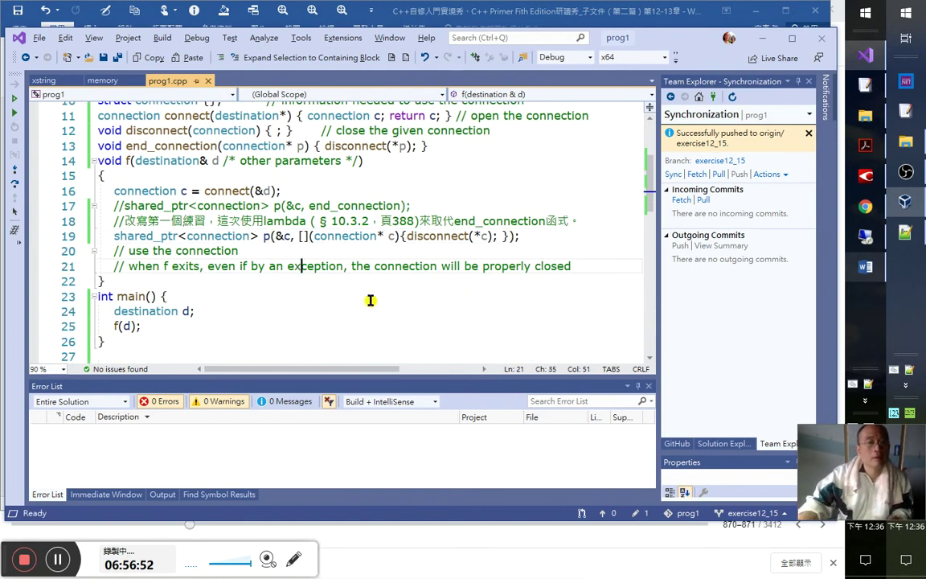
key("Up")
key("Home")
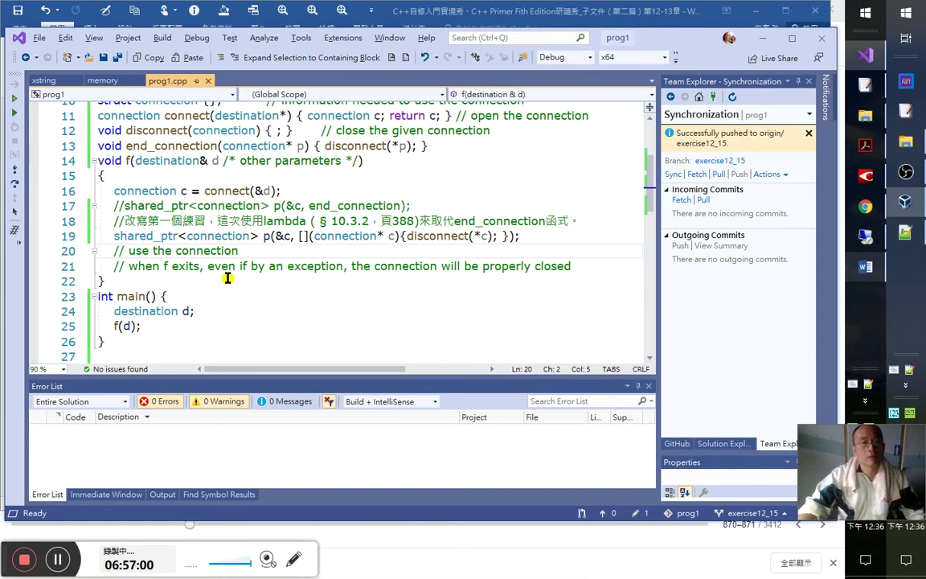
double_click(434, 235)
scroll(441, 290, "up", 1)
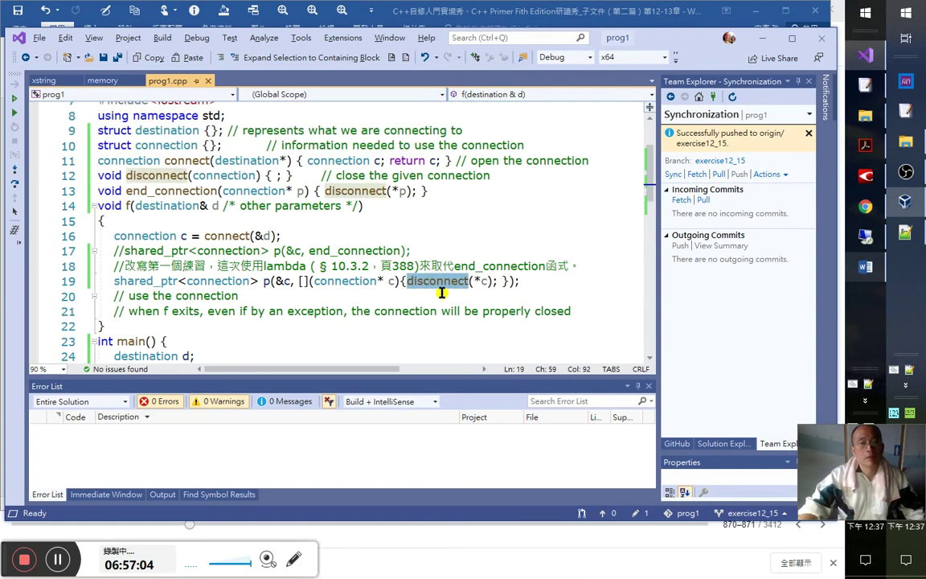
left_click(283, 280)
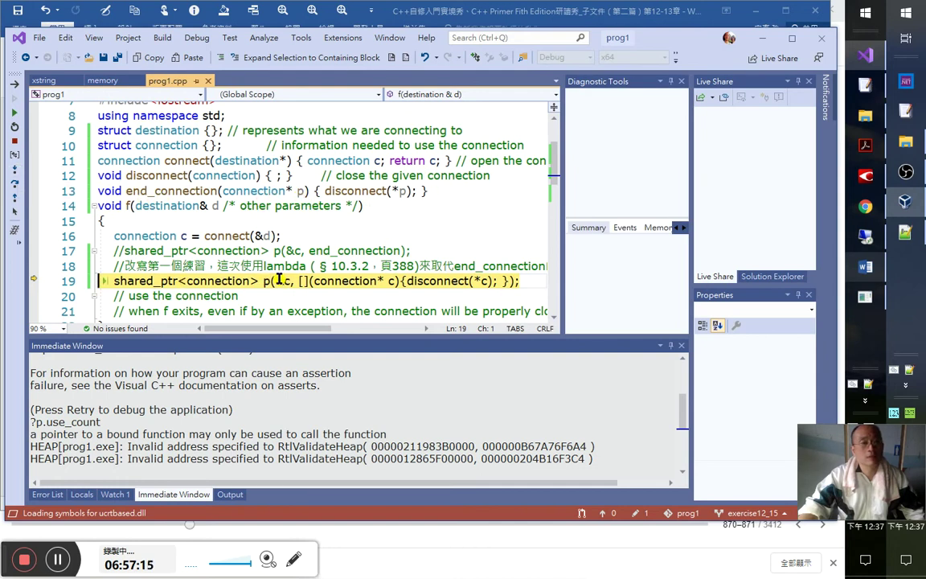
- Step over the shared_ptr line, into disconnect via the lambda deleter, and out of f to main
left_click(14, 169)
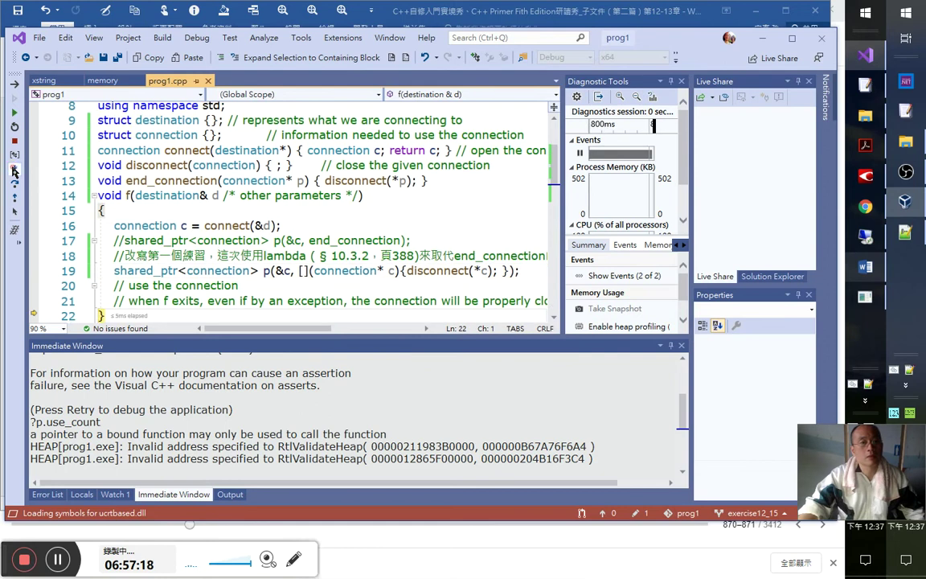
left_click(14, 171)
left_click(14, 170)
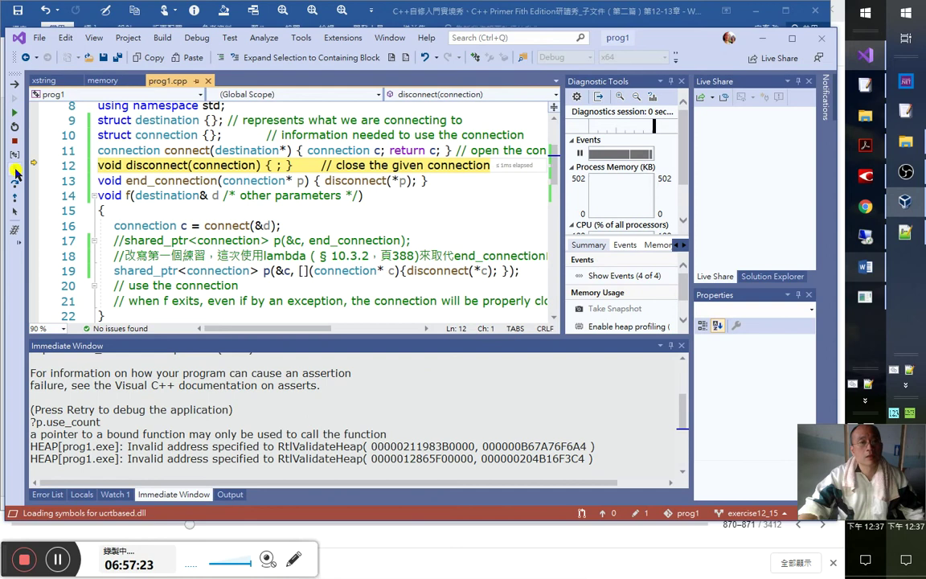
left_click(14, 172)
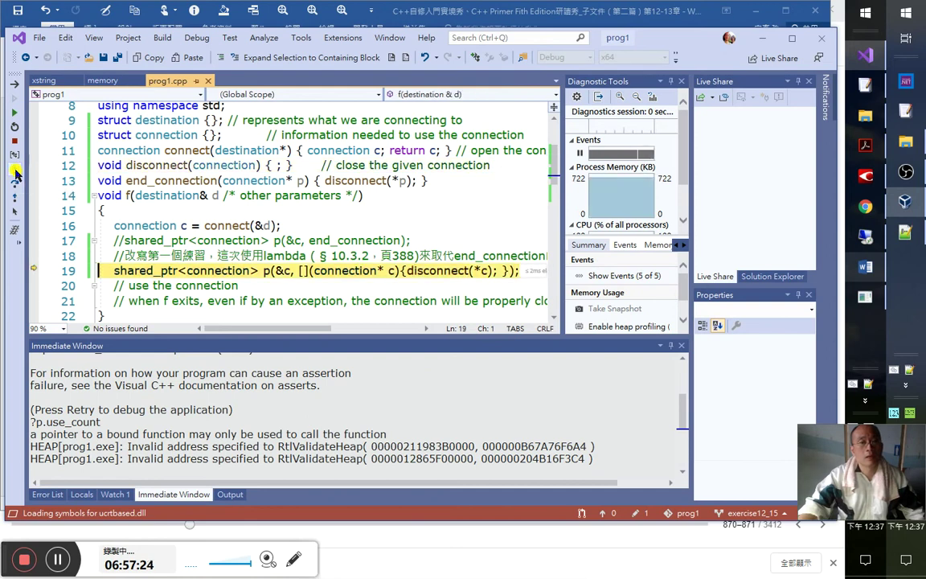
left_click(15, 172)
left_click(14, 172)
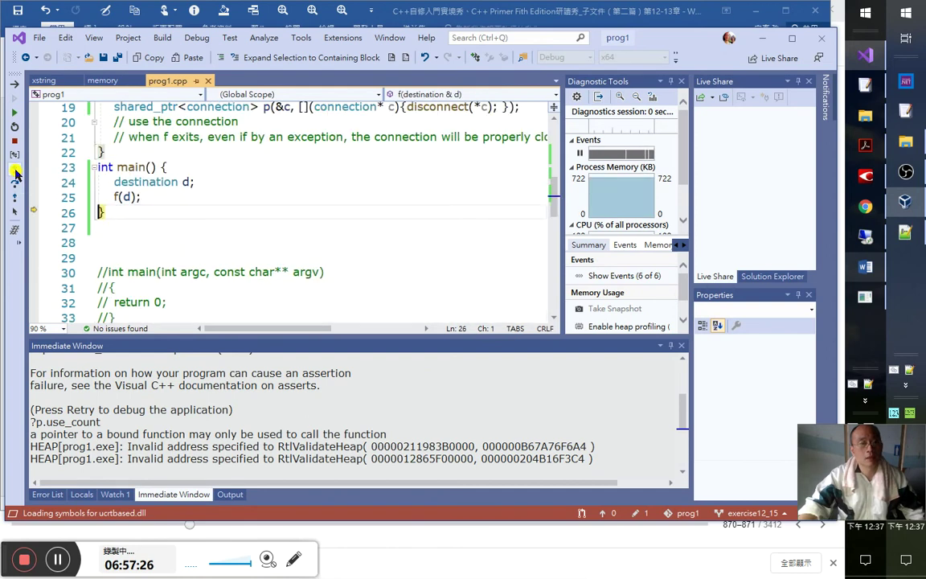
- Stop debugging, then start a second debug run and stop it too
left_click(14, 171)
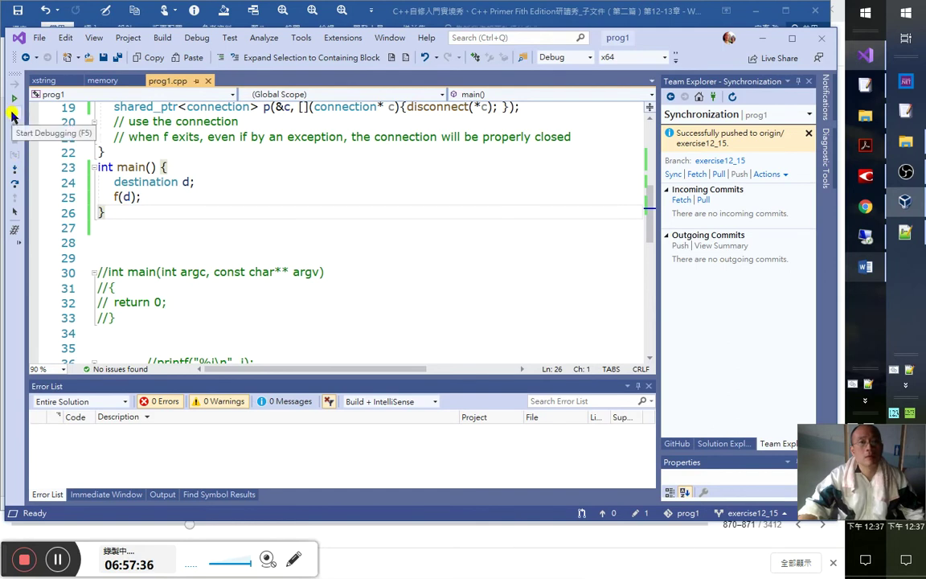
left_click(16, 212)
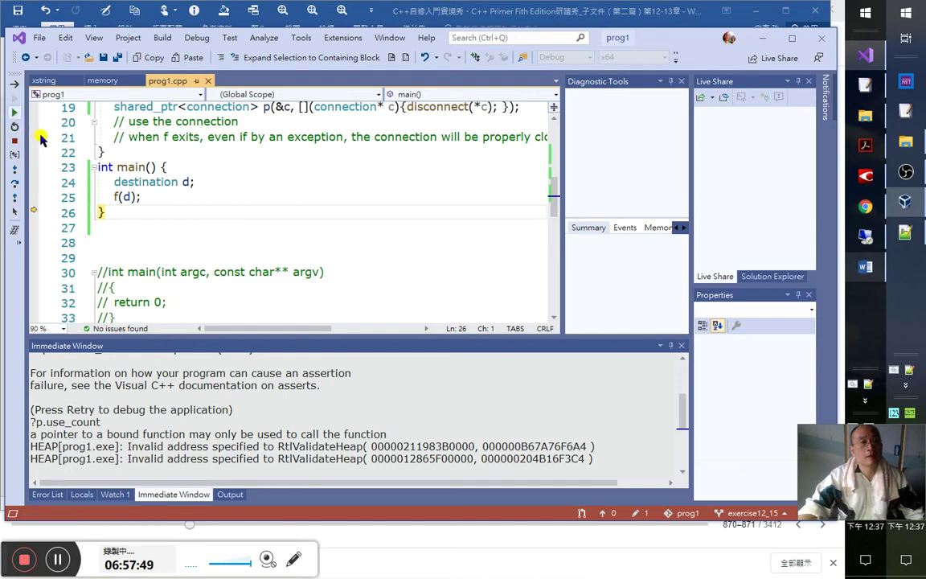
left_click(16, 109)
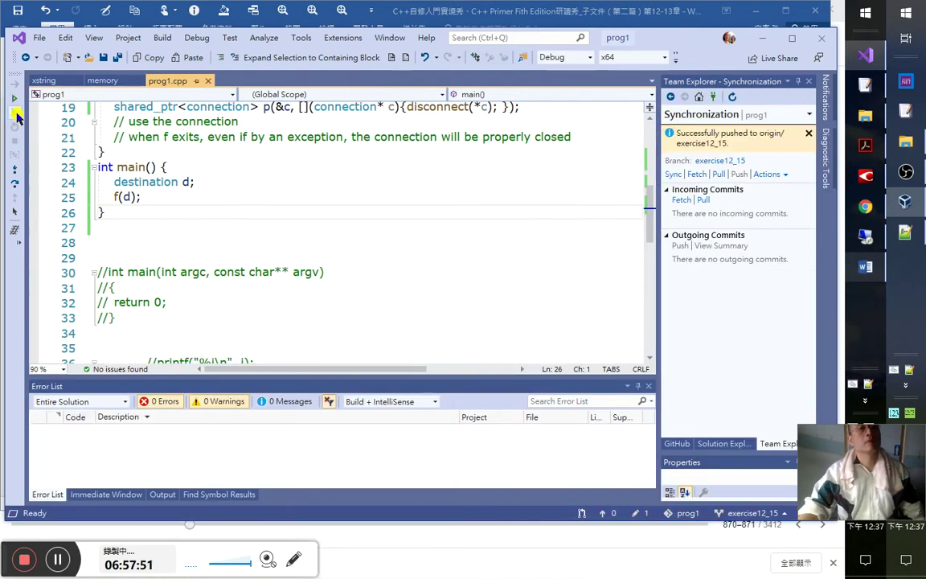
- Run prog1 with Ctrl+F5, then commit all changes locally with the message 'oK'
key("ctrl+F5")
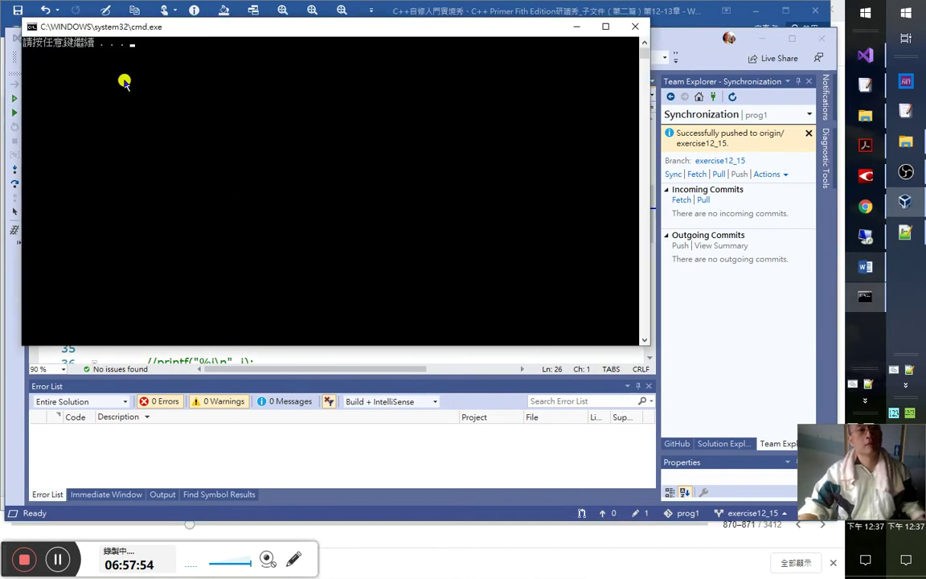
key("Return")
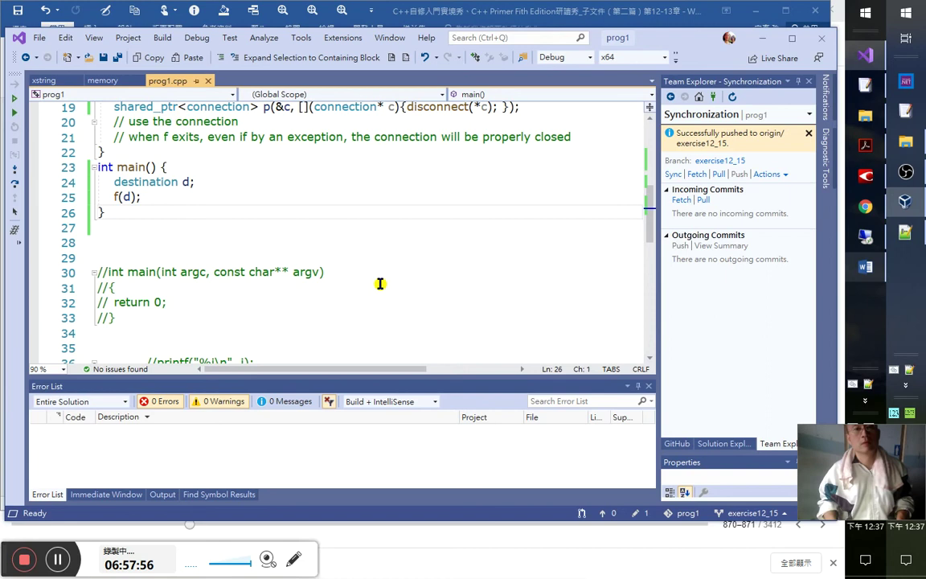
left_click(636, 513)
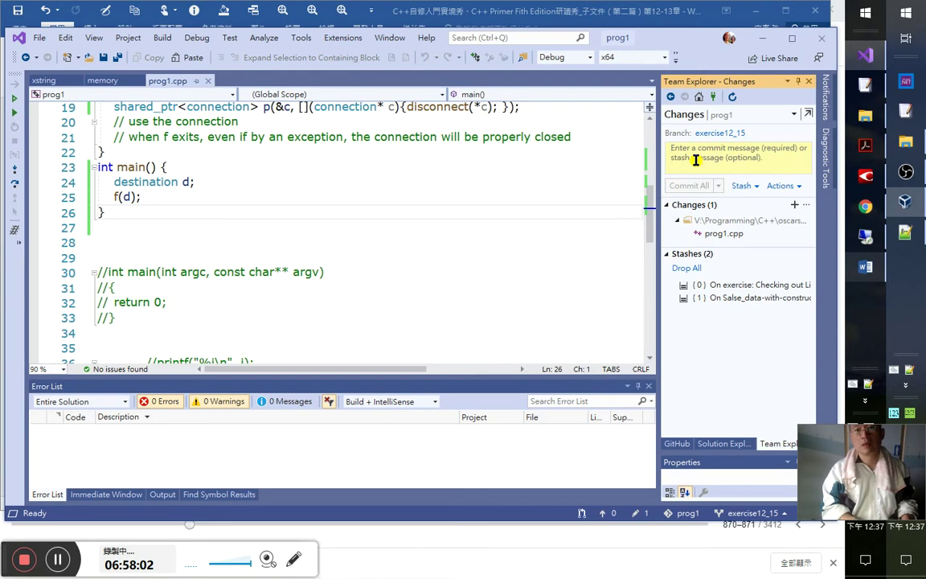
type("oK")
left_click(718, 186)
left_click(690, 200)
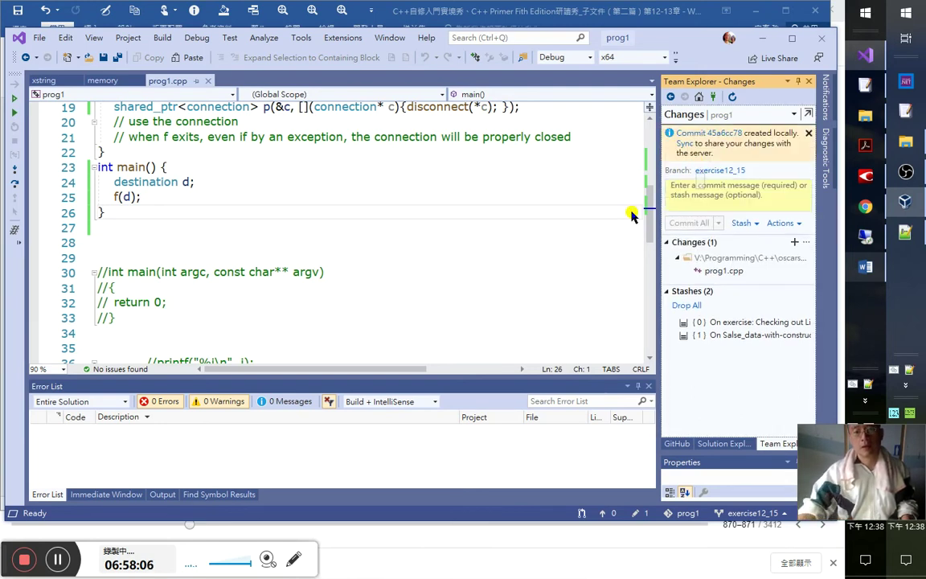
left_click(685, 143)
key("alt+Tab")
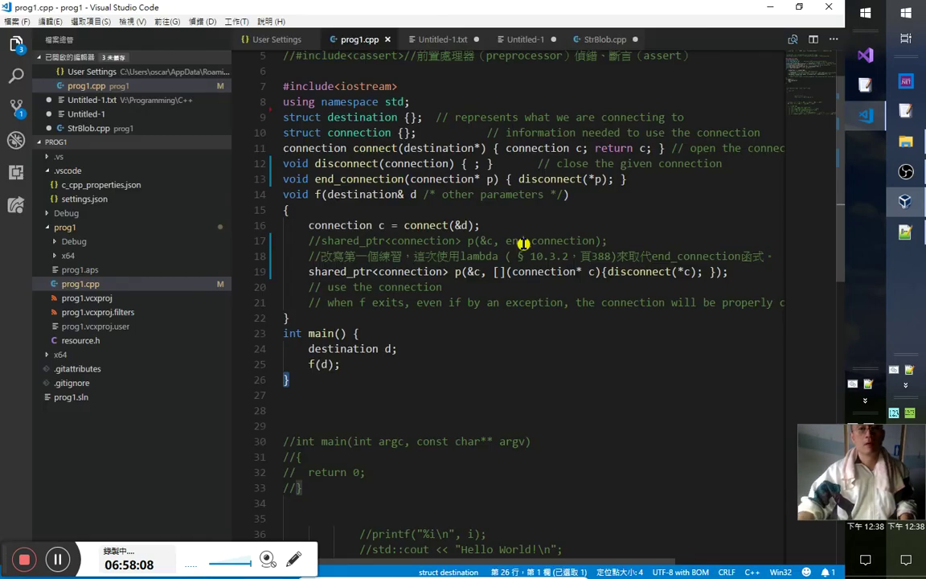
- Select the prog1.cpp code from struct destination through the end of main
left_click(356, 380)
scroll(298, 322, "up", 2)
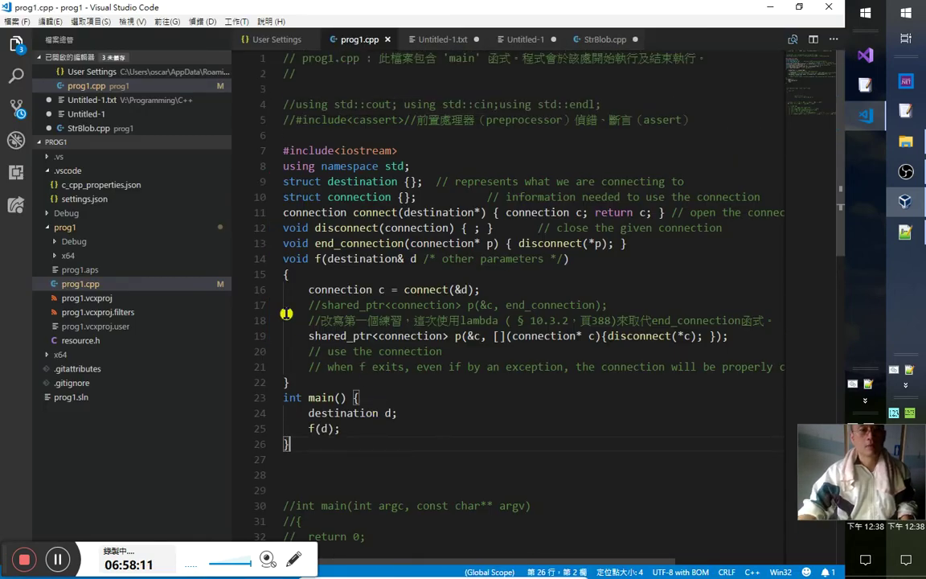
left_click(283, 211, "shift")
left_click(283, 178, "shift")
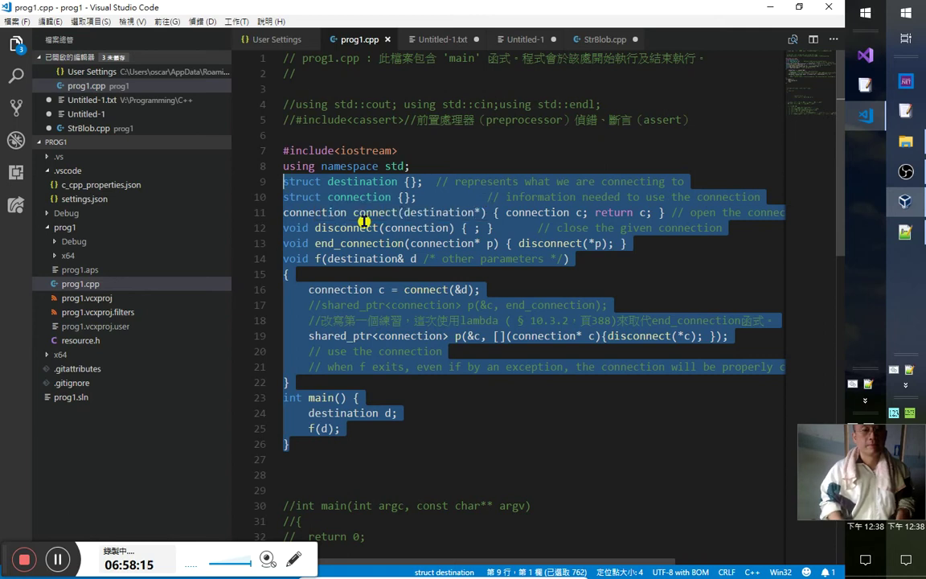
key("alt+Tab")
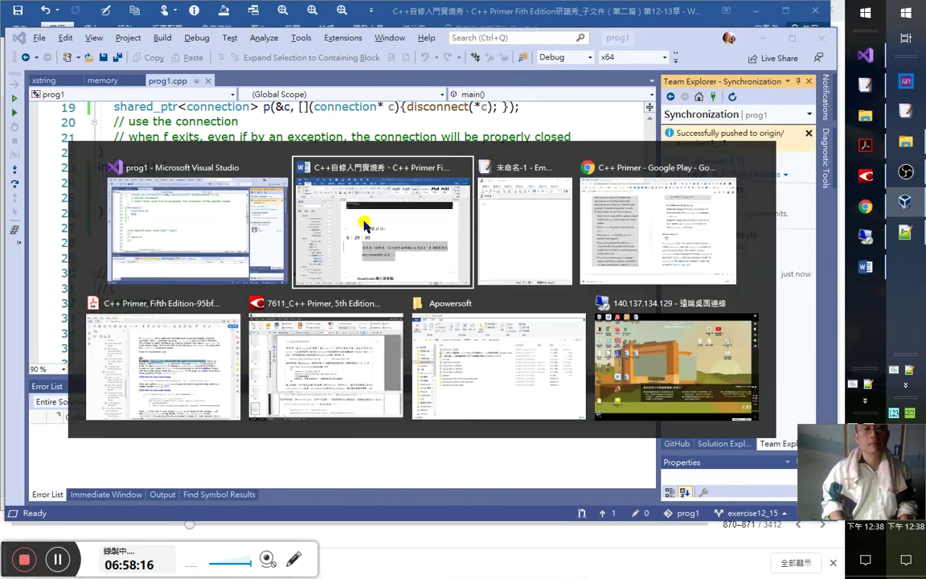
- Paste the lambda exercise code below exercise 12.15 in the notes
key("Right")
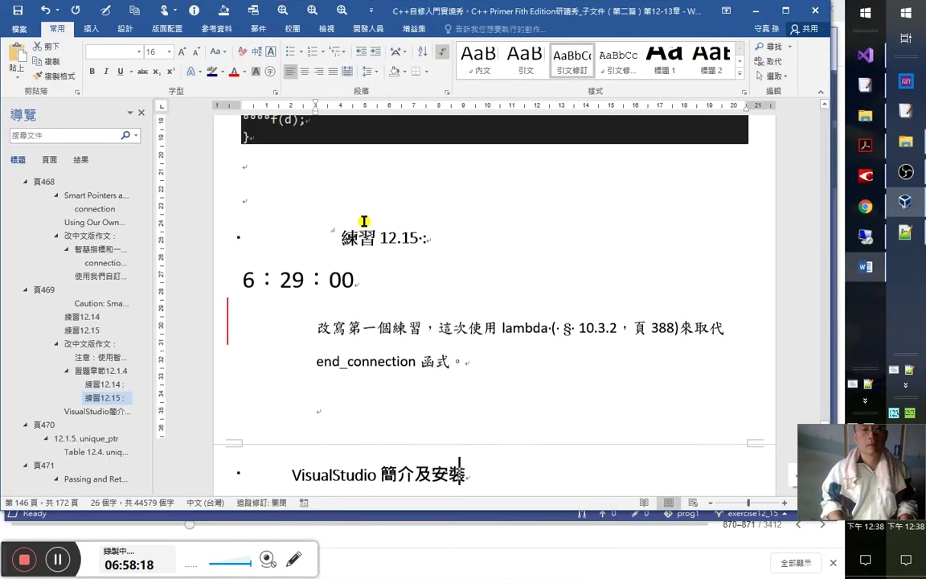
key("ctrl+v")
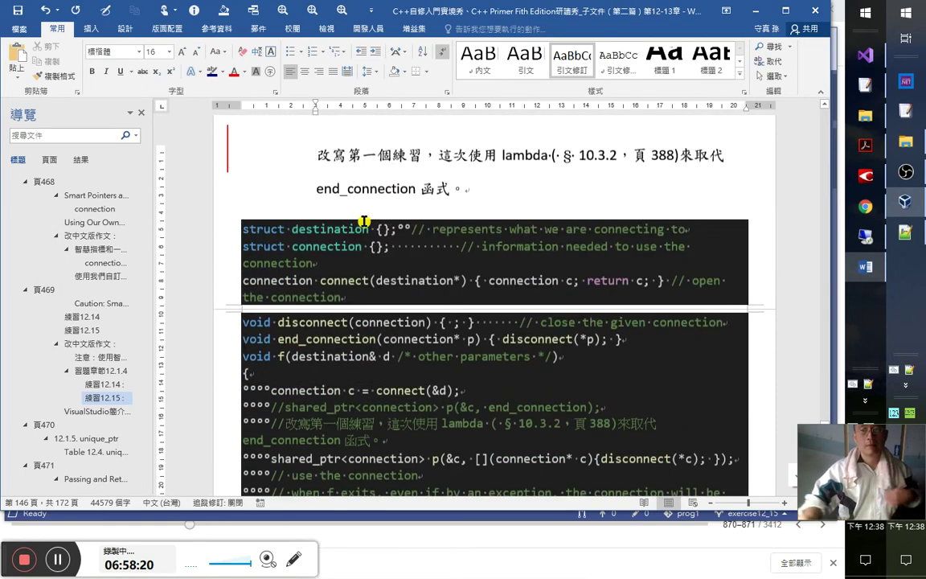
scroll(268, 201, "up", 2)
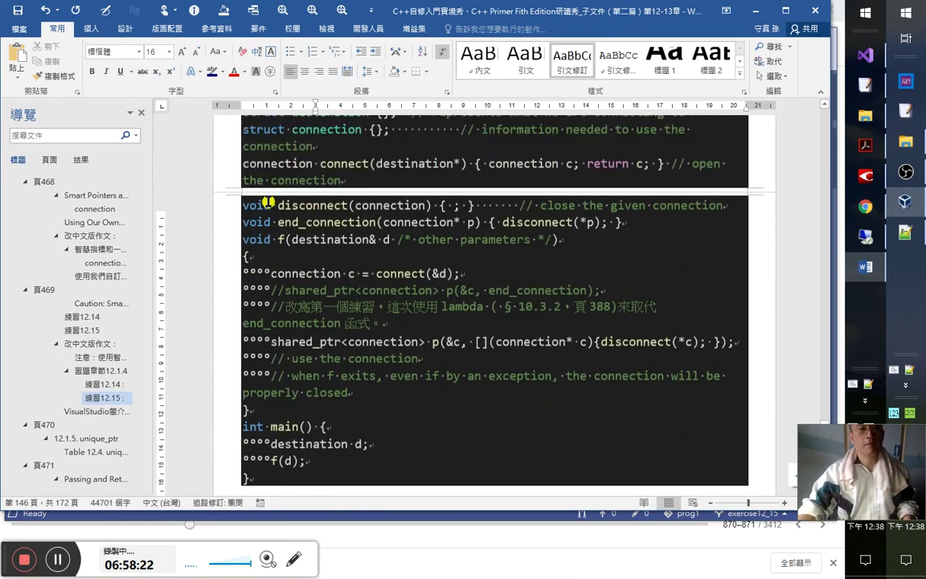
left_click_drag(238, 155, 251, 126)
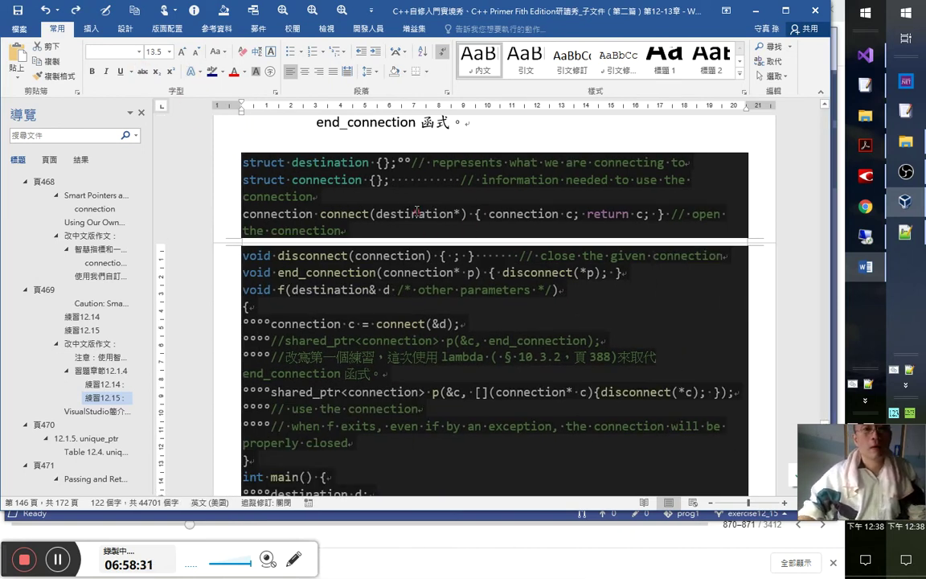
left_click(440, 161)
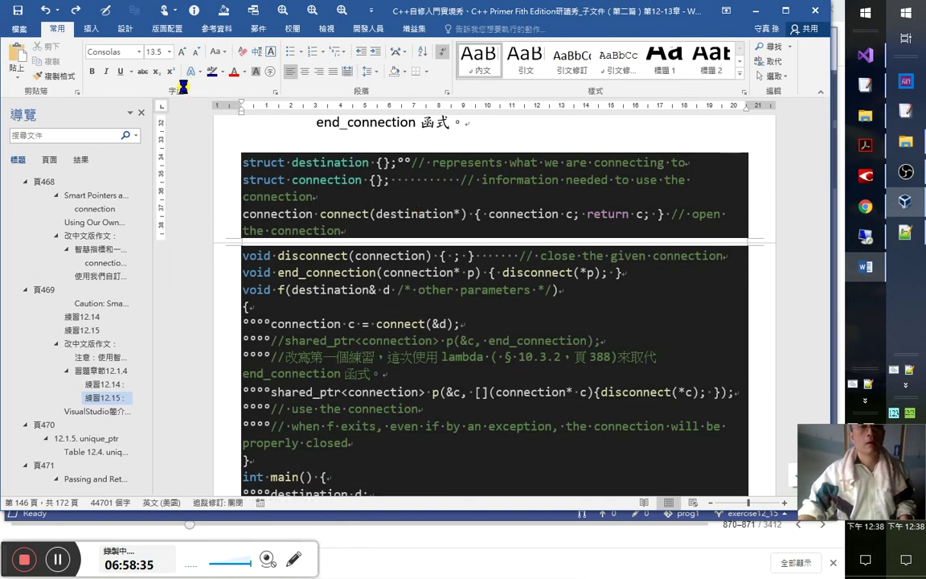
key("ctrl+z")
scroll(413, 288, "up", 3)
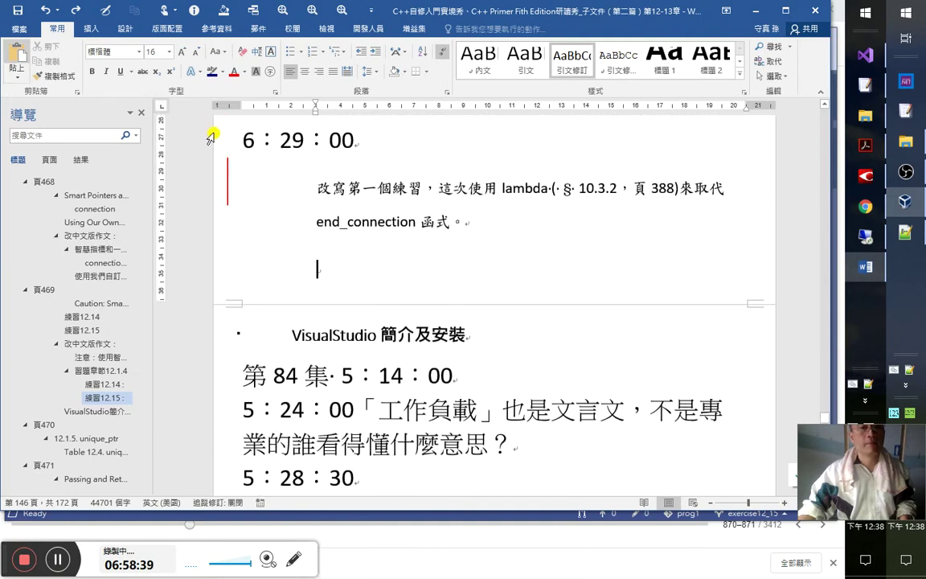
key("ctrl+v")
scroll(241, 190, "up", 3)
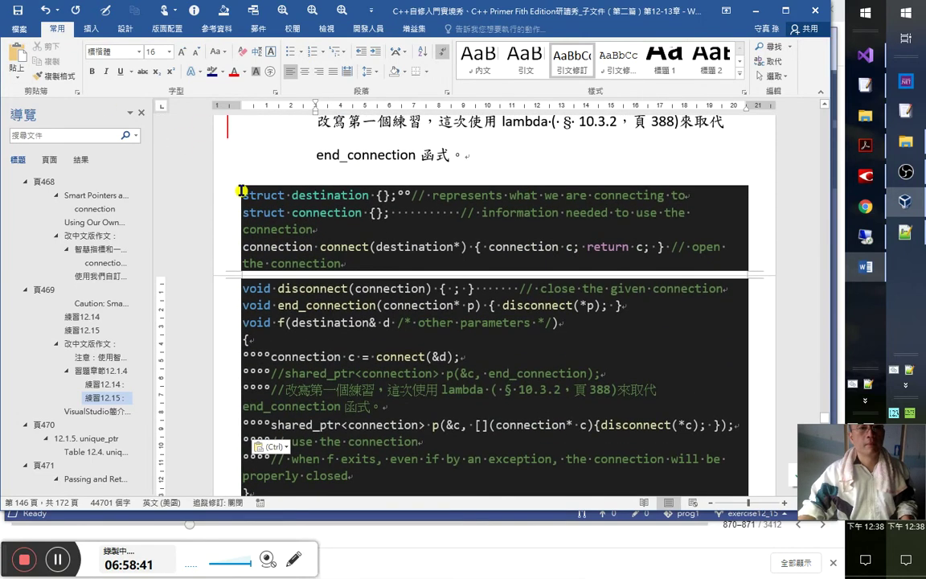
left_click(242, 191)
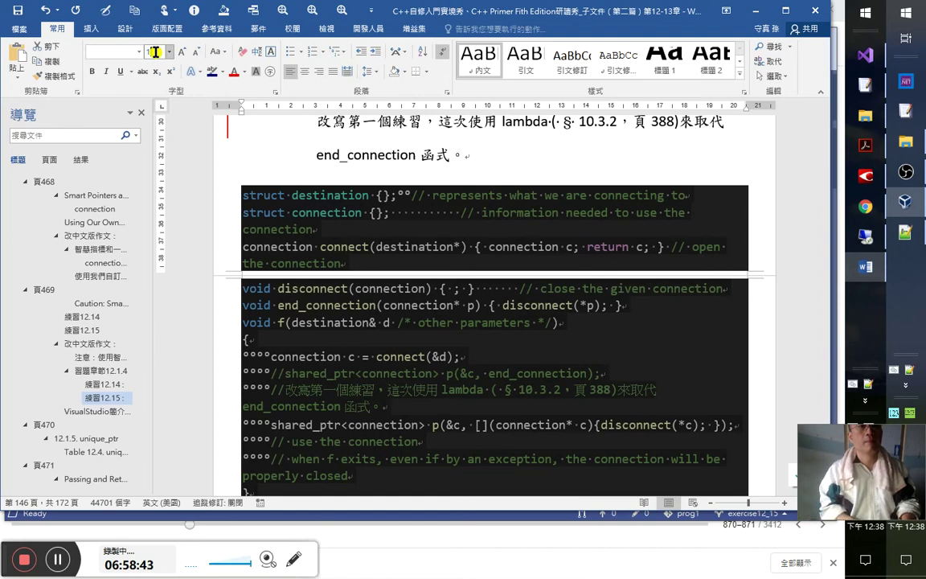
- Set the code block's font size to 13, then reduce it to 12.5
left_click(155, 51)
type("13")
key("Return")
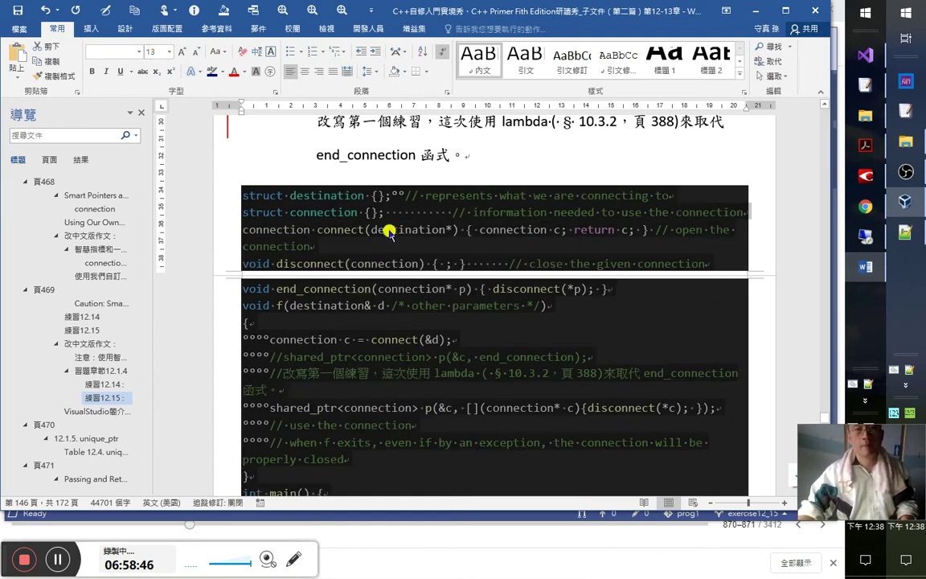
left_click(160, 57)
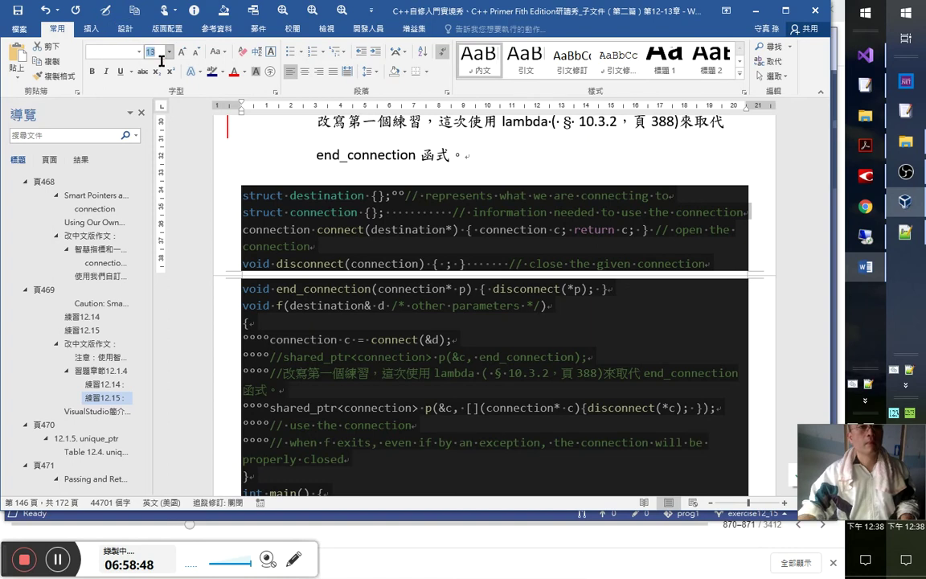
type("12.5")
key("Return")
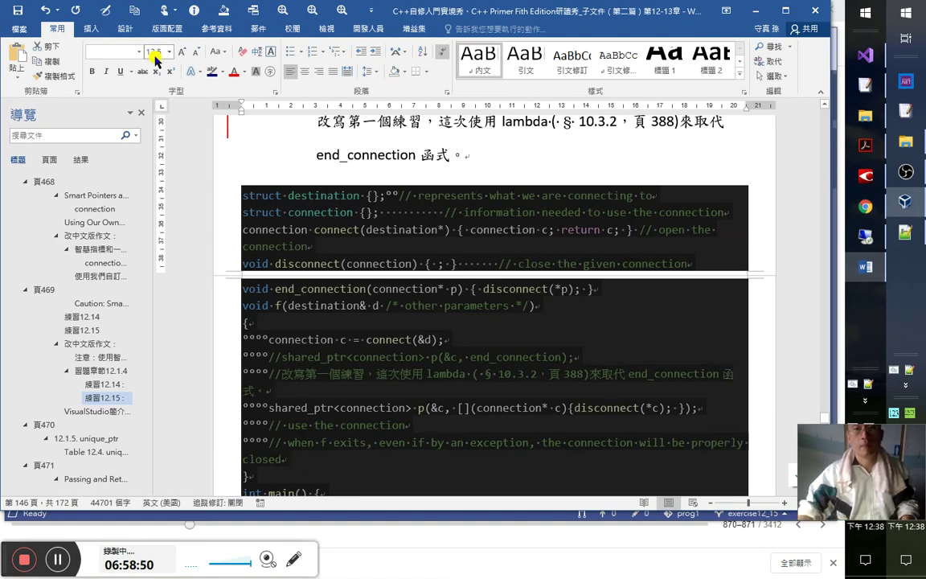
- Add a semicolon after the first struct's closing brace
left_click(464, 306)
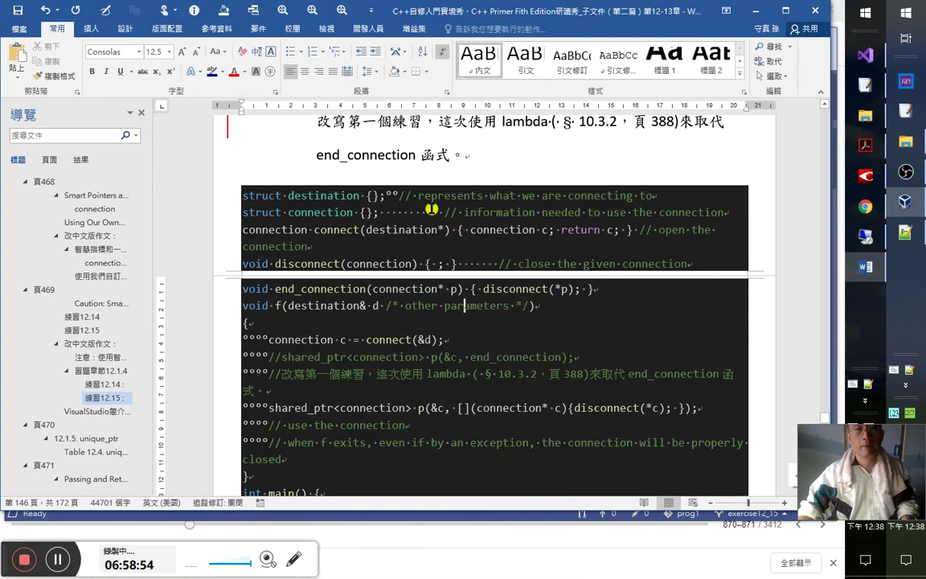
left_click(412, 195)
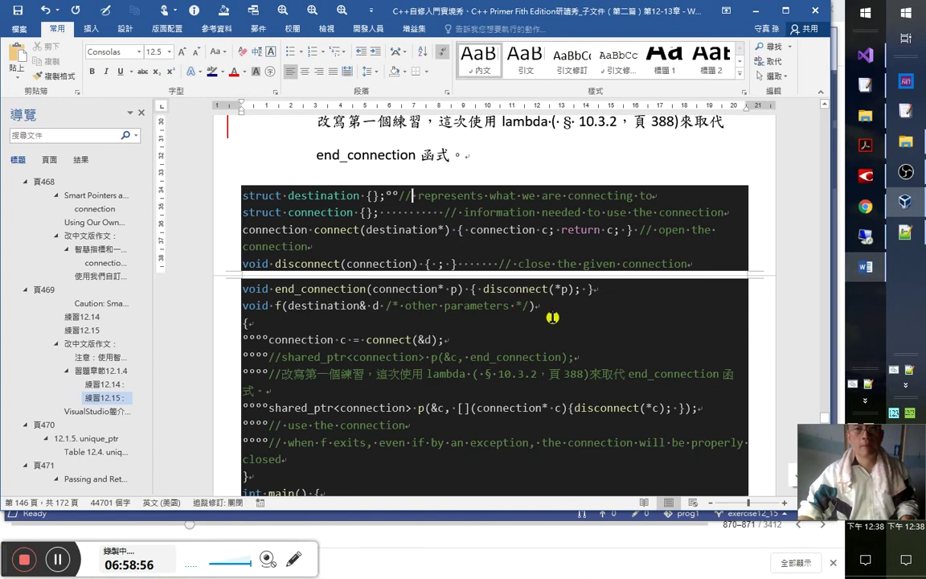
key("Left")
key("Left")
key("Left")
key("Left")
key("Left")
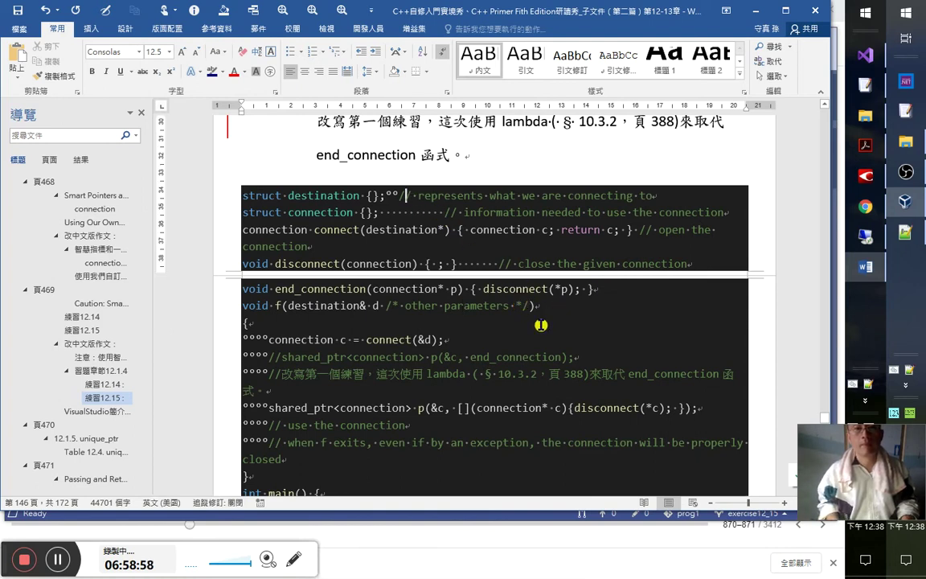
type(";")
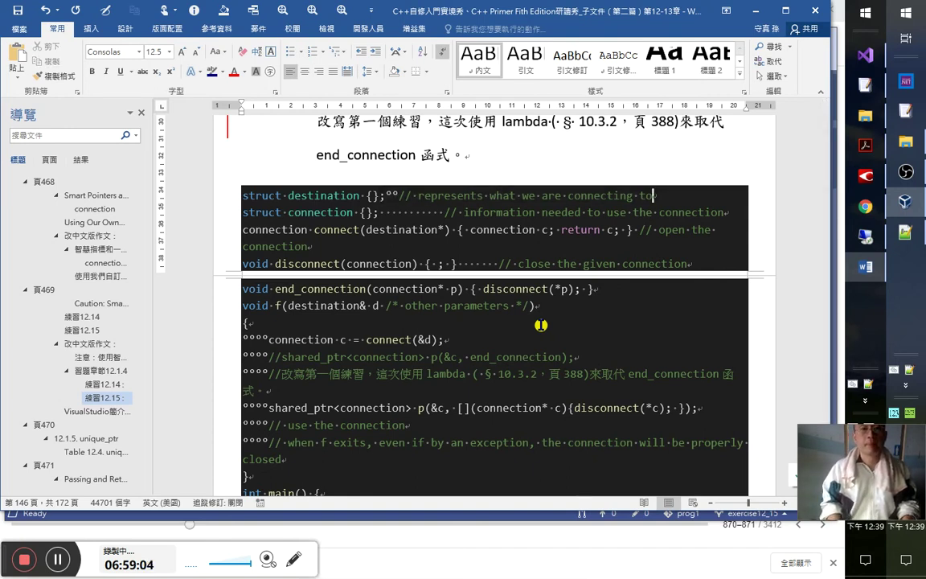
- Remove the trailing comments from the struct, connect and disconnect lines
key("Home")
key("ctrl+Right")
key("ctrl+Right")
key("ctrl+Right")
key("Left")
key("Left")
key("shift+End")
key("Delete")
key("Down")
key("shift+End")
key("Delete")
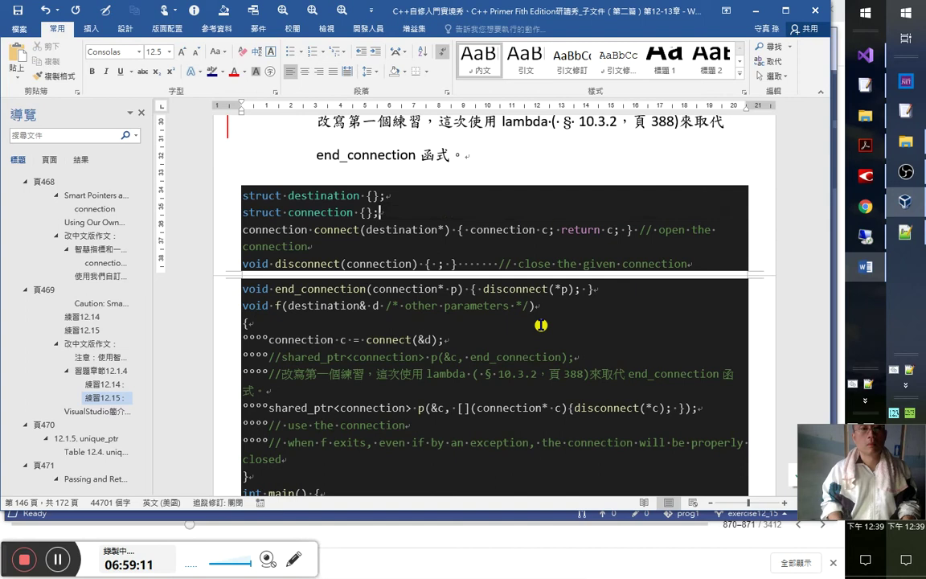
key("Down")
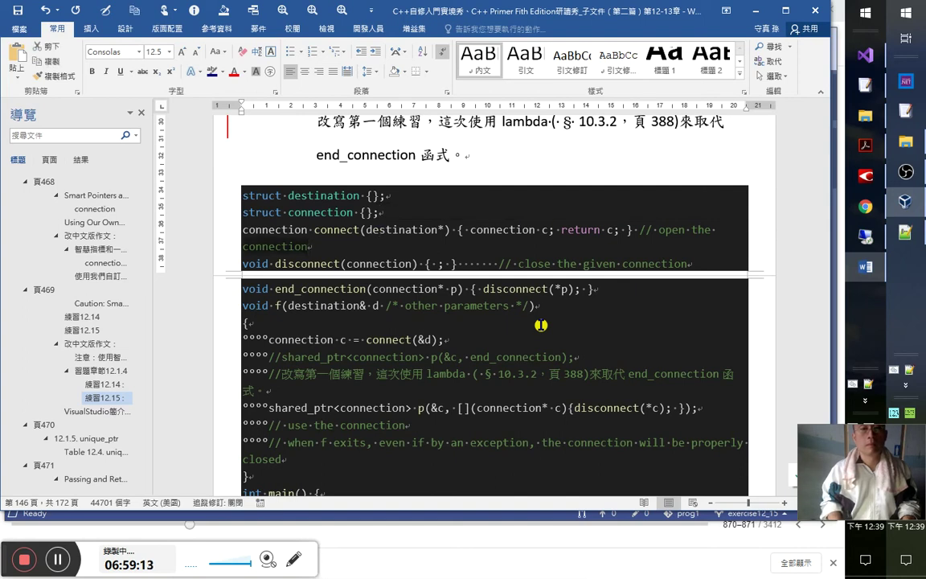
key("ctrl+BackSpace")
key("ctrl+BackSpace")
key("ctrl+BackSpace")
key("ctrl+BackSpace")
key("ctrl+BackSpace")
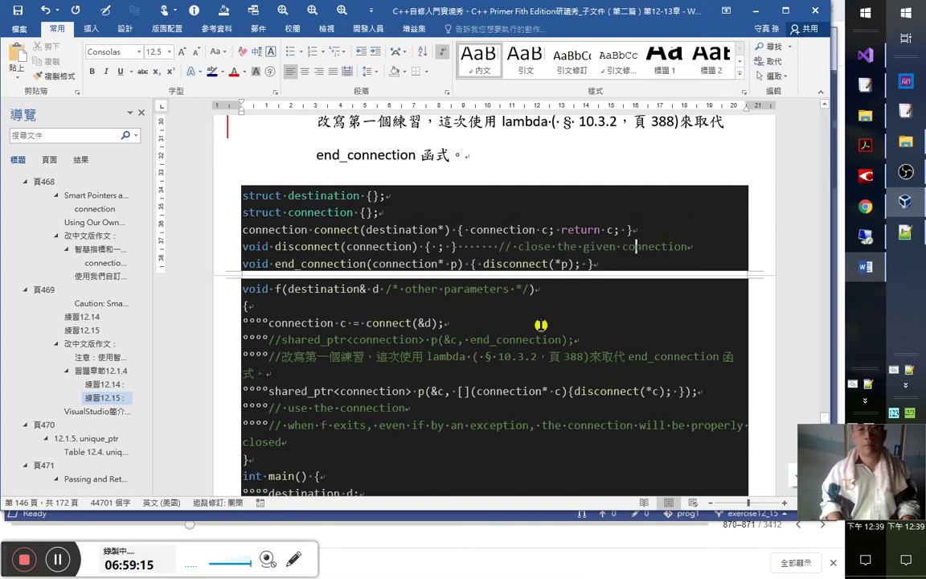
key("Left")
key("Left")
key("Left")
key("Left")
key("Left")
key("Left")
key("Left")
key("Left")
key("Left")
key("Left")
key("Left")
key("Left")
key("Left")
key("Left")
key("Left")
key("Left")
key("Left")
key("Right")
key("Right")
key("Right")
key("Right")
key("Right")
key("Right")
key("Right")
key("Right")
key("Right")
key("Right")
key("shift+End")
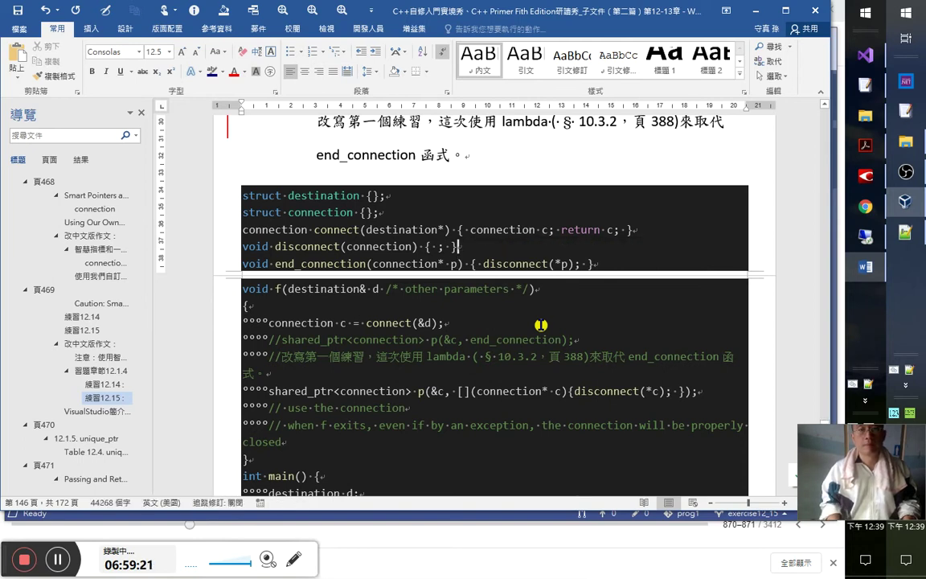
left_click(601, 261)
key("ctrl+z")
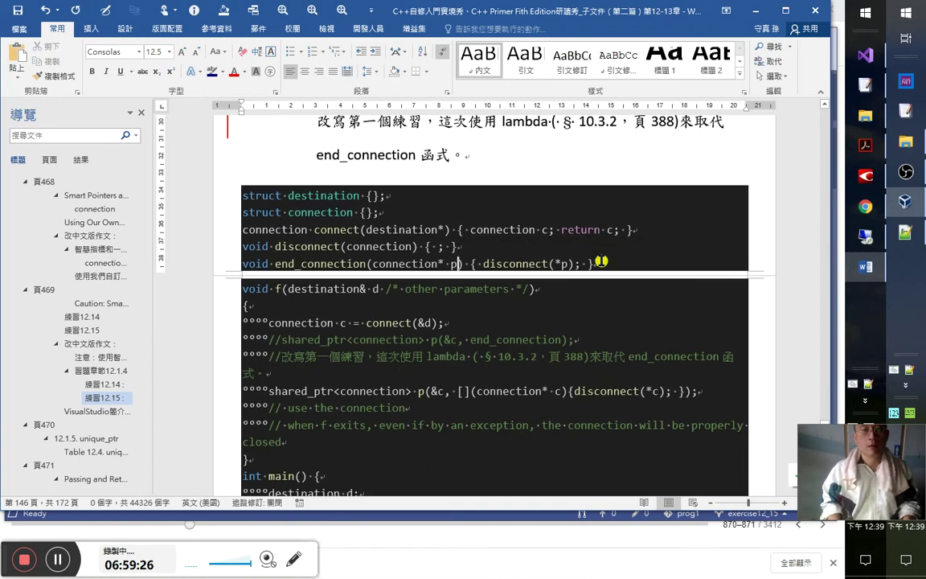
- Delete the two closing comment lines at the end of f and save the notes
key("Down")
key("Down")
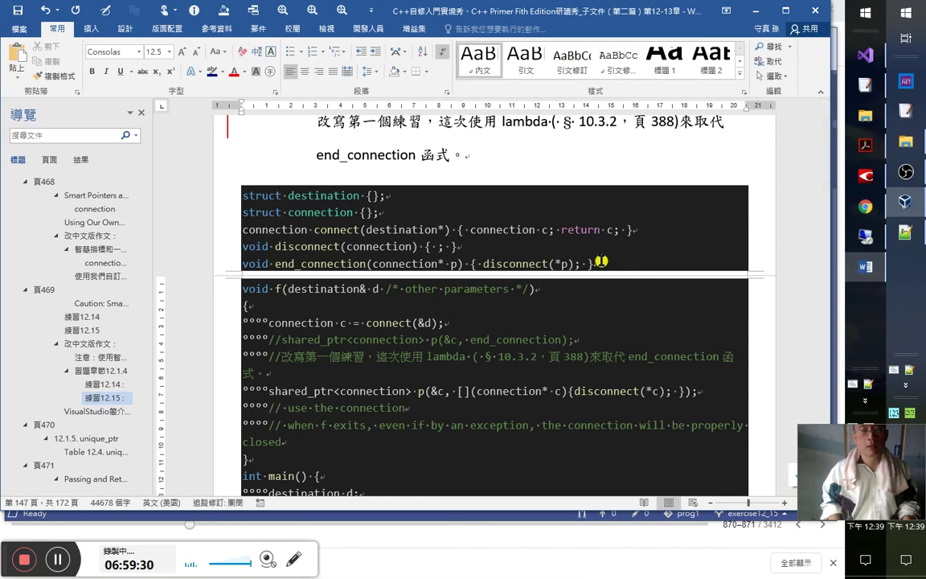
key("Down")
key("Down")
key("Home")
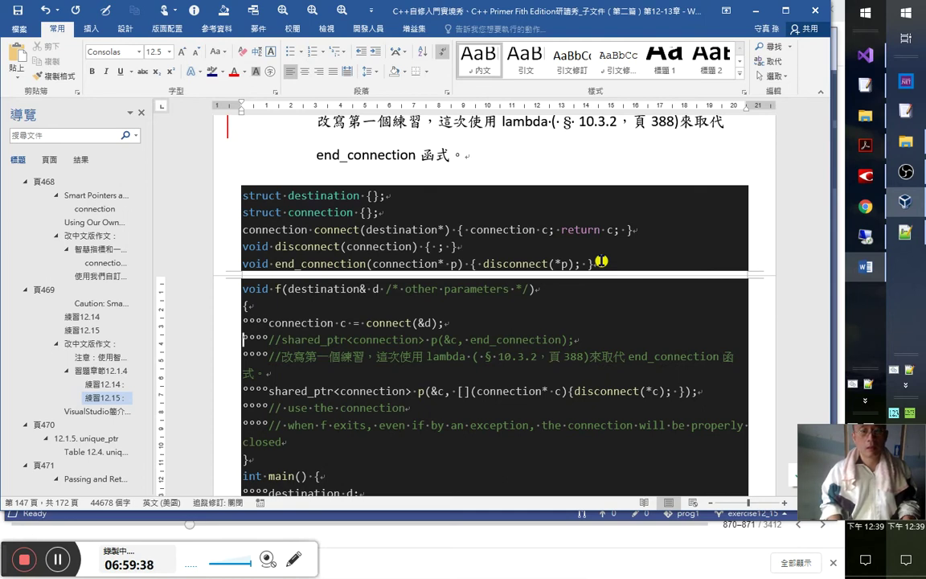
key("shift+End")
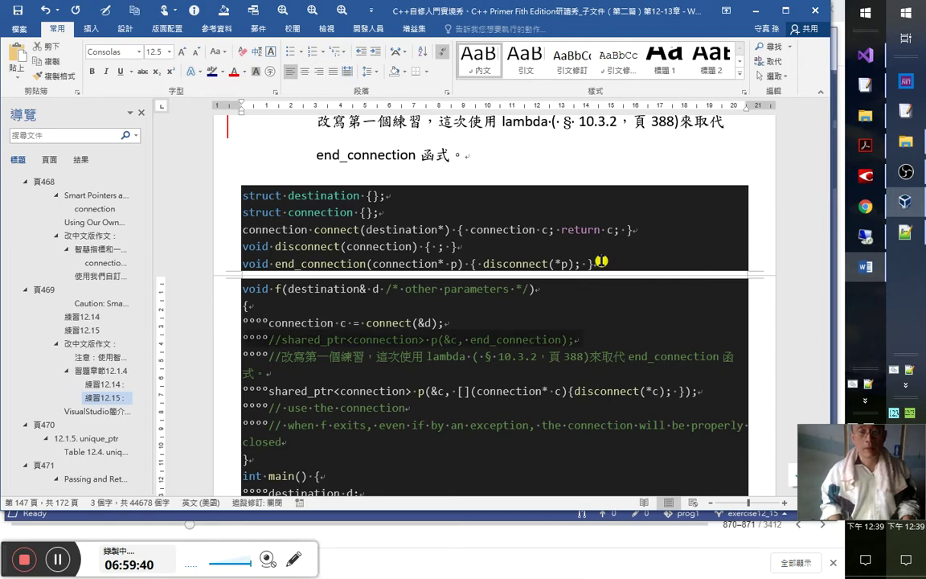
key("Down")
key("Down")
key("Down")
key("Down")
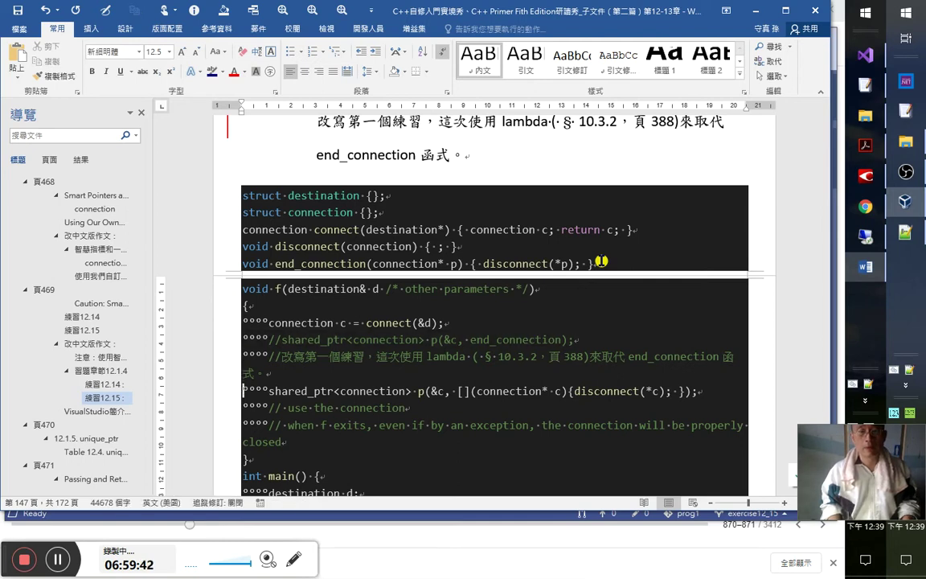
key("shift+Down")
key("shift+Down")
key("shift+Down")
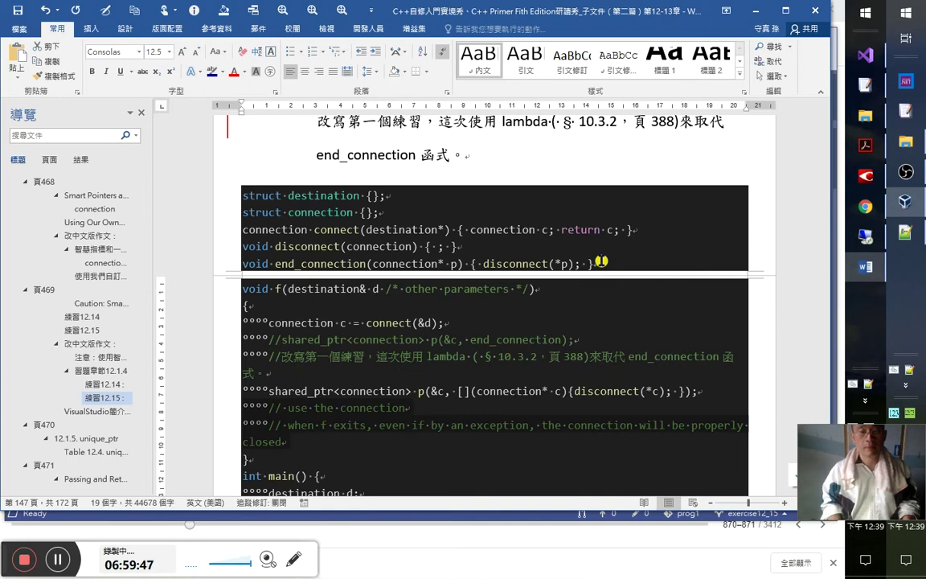
key("Left")
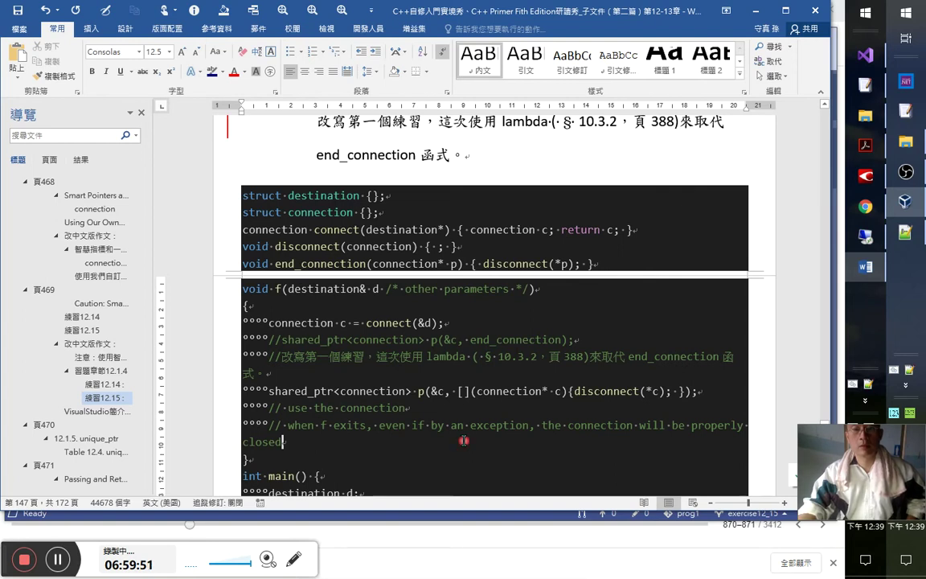
left_click(465, 441)
key("shift+Up")
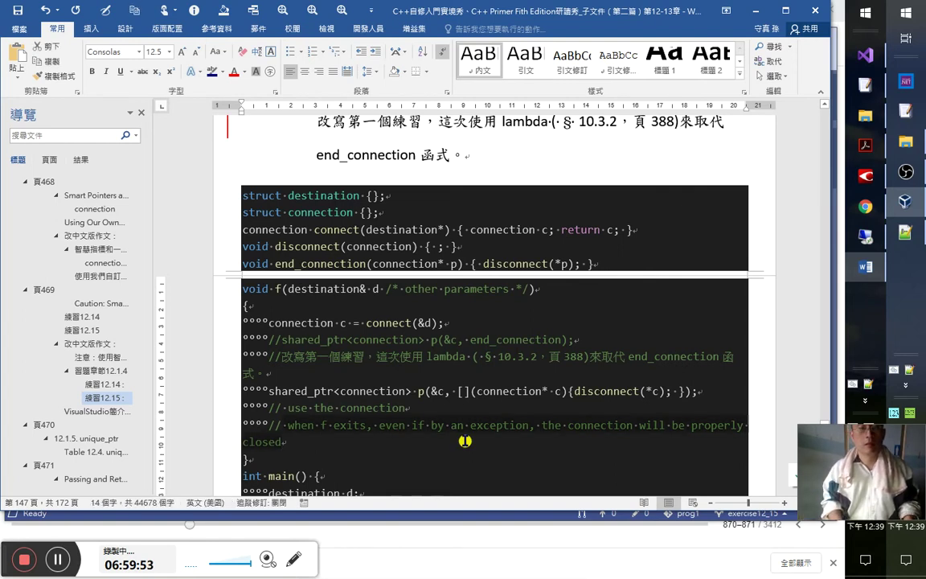
key("shift+Up")
key("Delete")
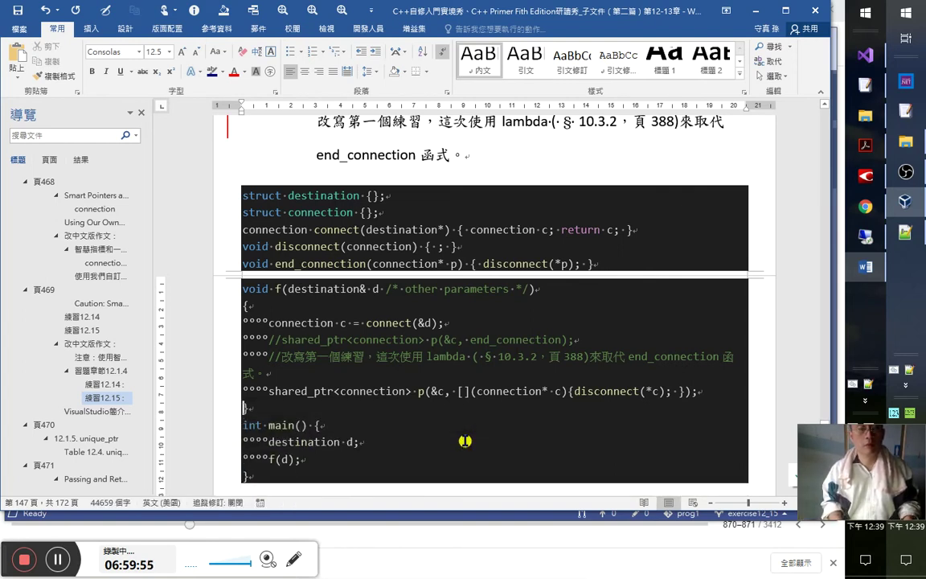
key("ctrl+s")
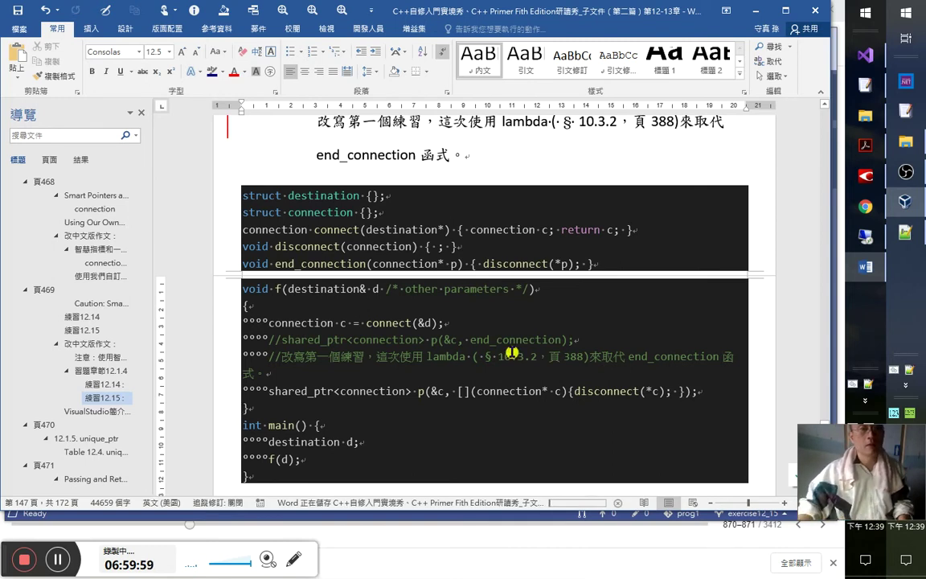
- Delete the stray space after the 6：29：00 timestamp and save the notes
scroll(460, 317, "up", 3)
left_click(441, 210)
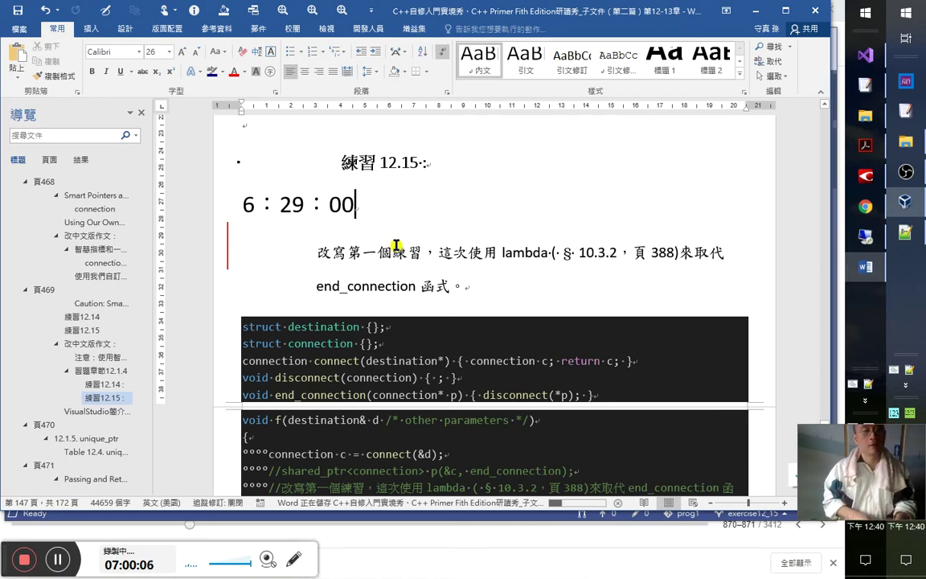
key("BackSpace")
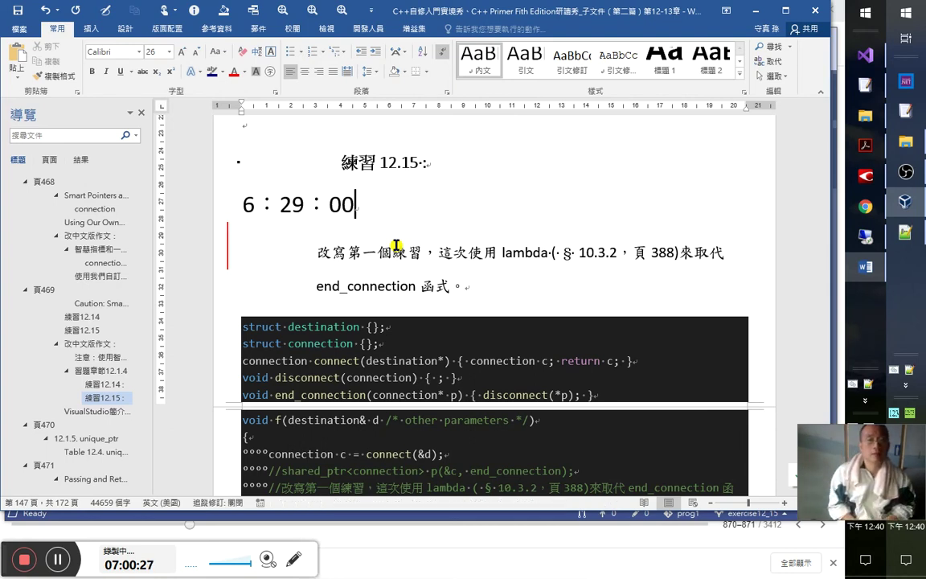
scroll(444, 289, "down", 5)
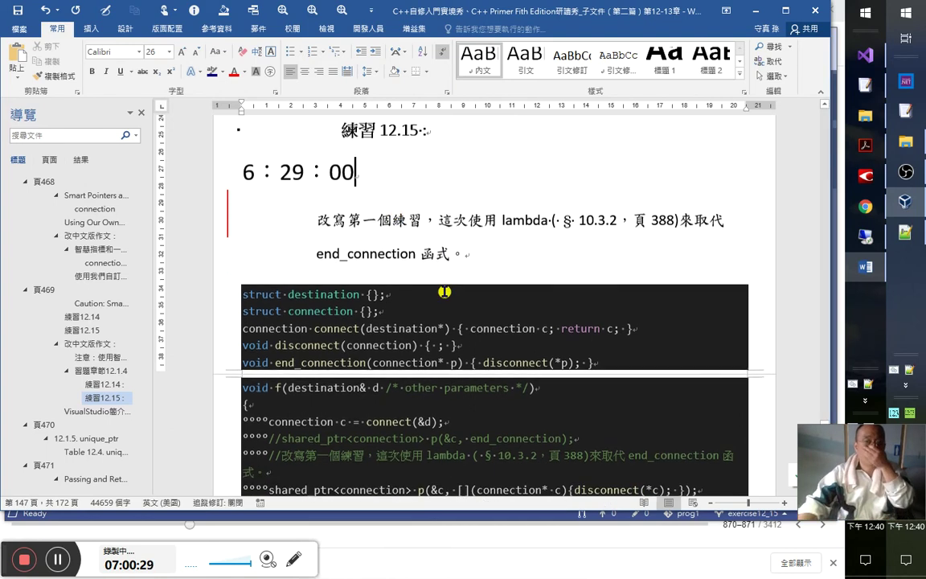
scroll(455, 301, "down", 2)
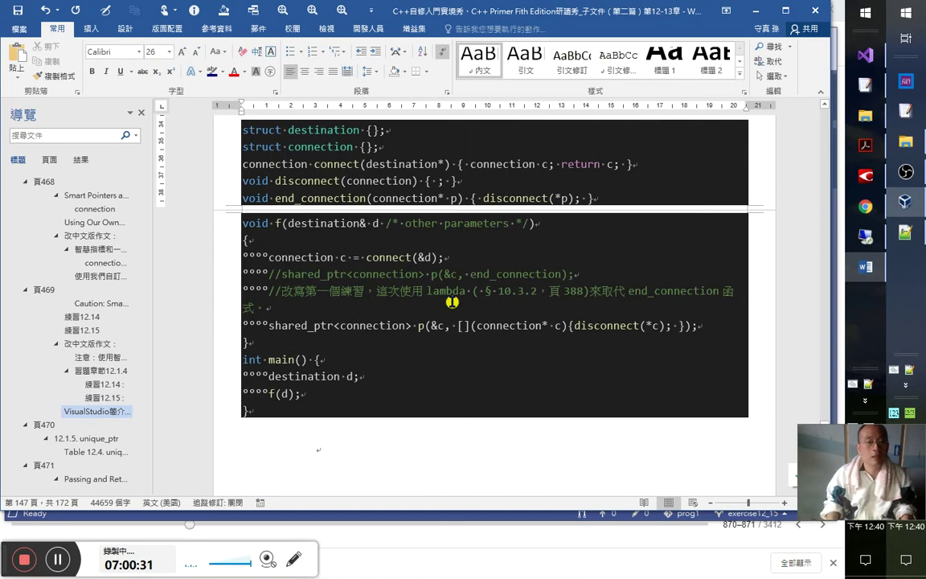
scroll(361, 449, "down", 1)
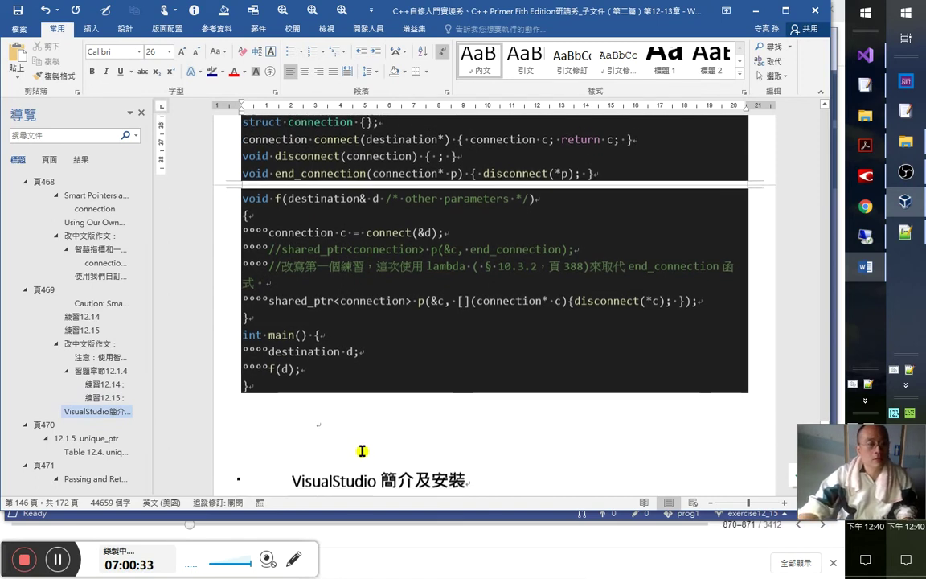
scroll(362, 450, "up", 7)
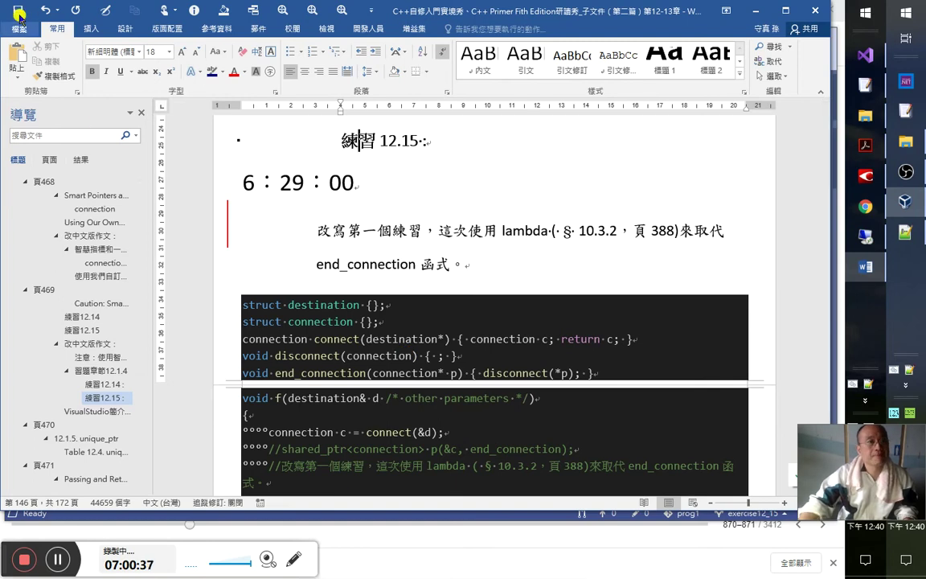
left_click(17, 11)
- Remove the extra blank line above the 練習 12.15 heading
scroll(579, 299, "up", 4)
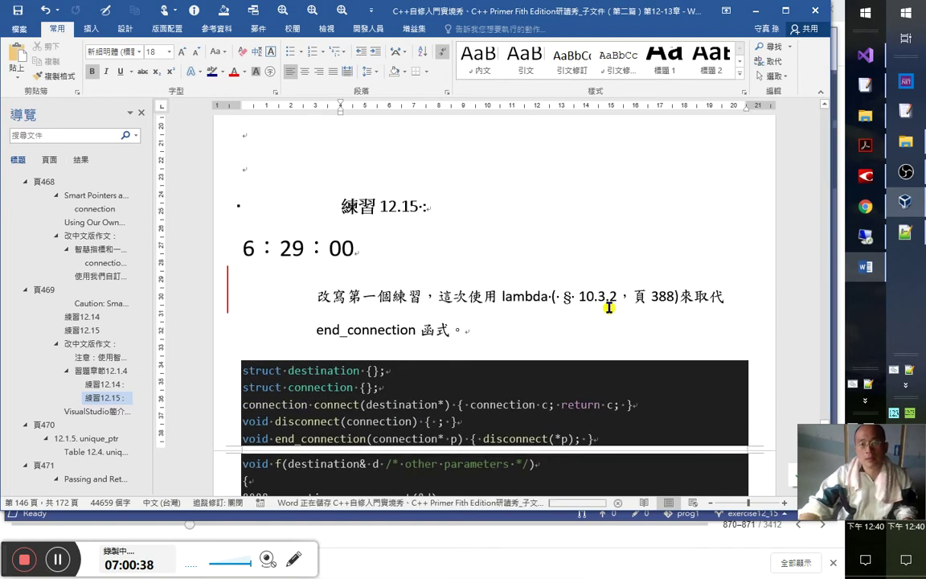
left_click(441, 205)
key("Delete")
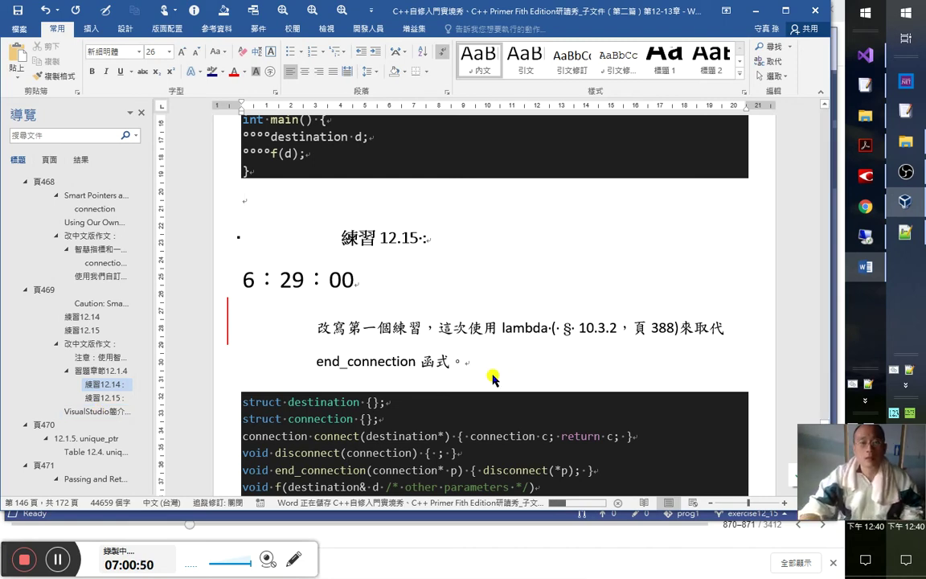
- Copy the 改中文版作文： heading to page 471 and delete the old 3:51:10 and 4:1:03 lines
left_click(93, 344)
left_click(93, 346)
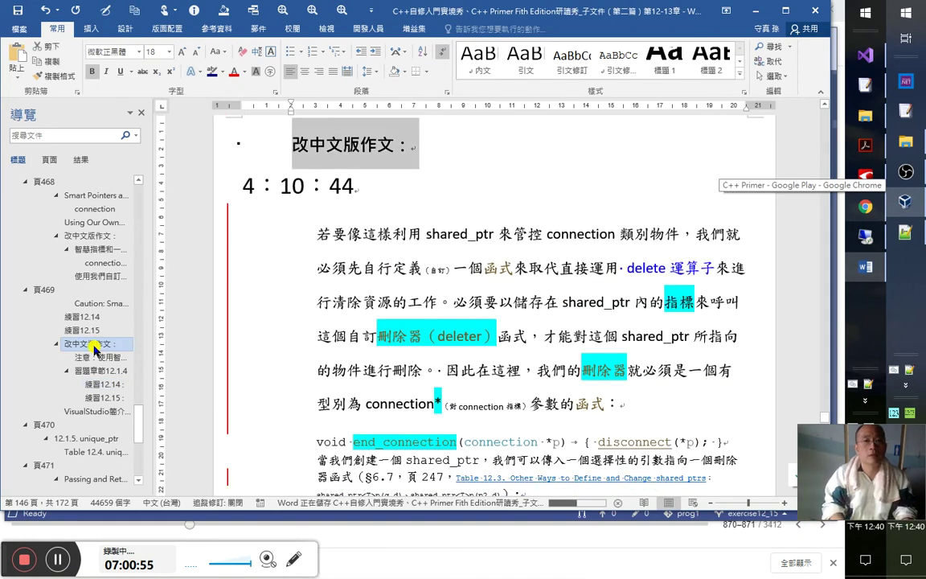
left_click(40, 467)
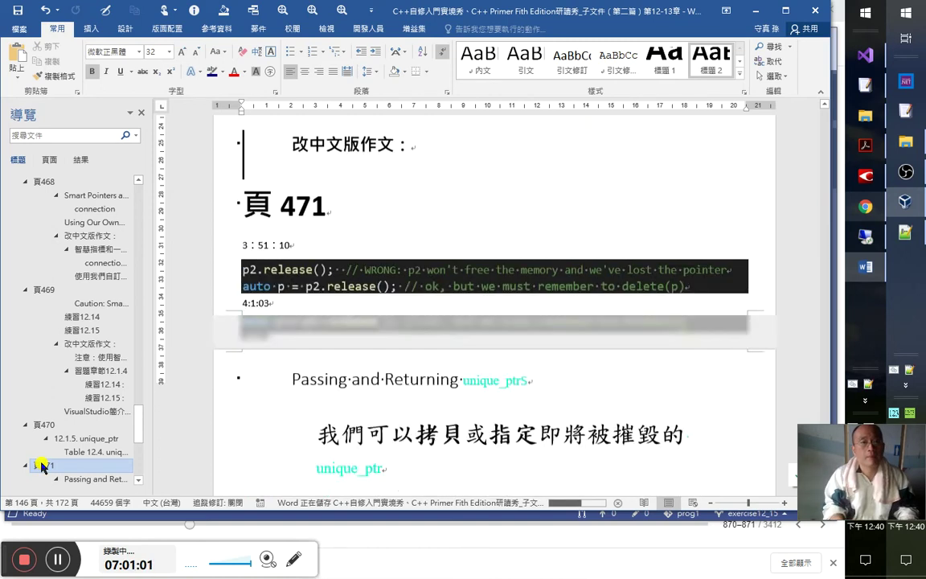
key("shift+Down")
key("Delete")
key("shift+Down")
key("Delete")
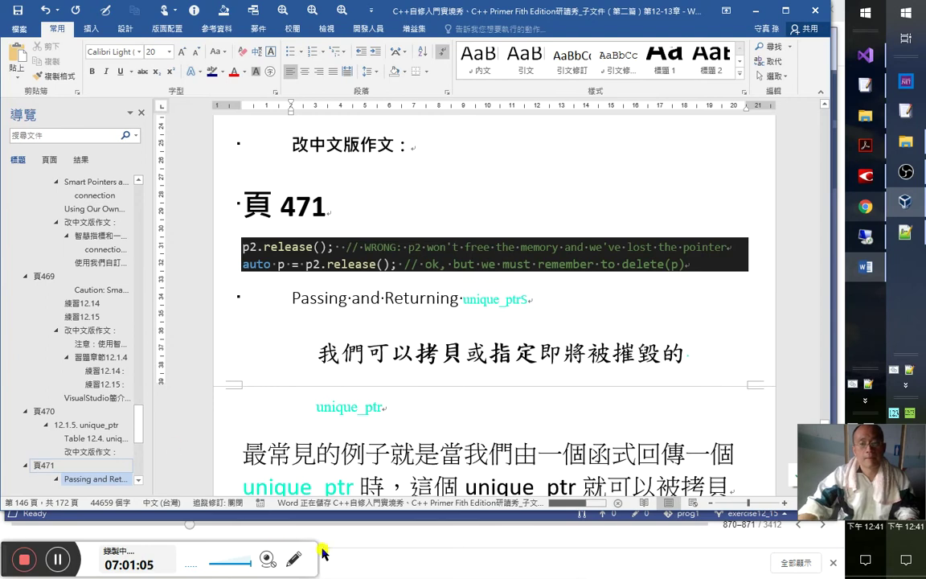
- Add the timestamp 7：1：10 on a new line under the 改中文版作文： heading
left_click(413, 148)
key("Return")
type("7：1：10")
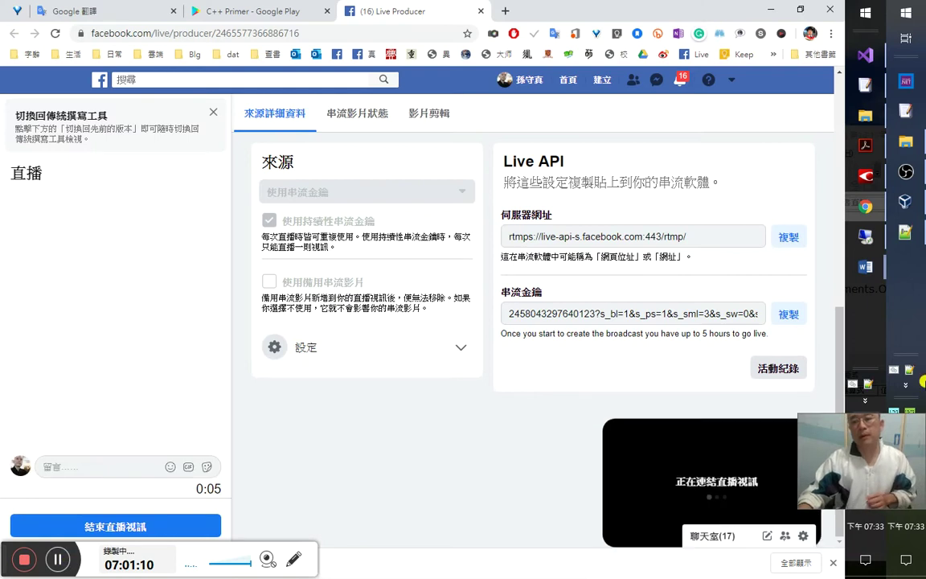
- Close the Live Producer tab to reveal C++ Primer, then bring FineReader to the front
middle_click(447, 15)
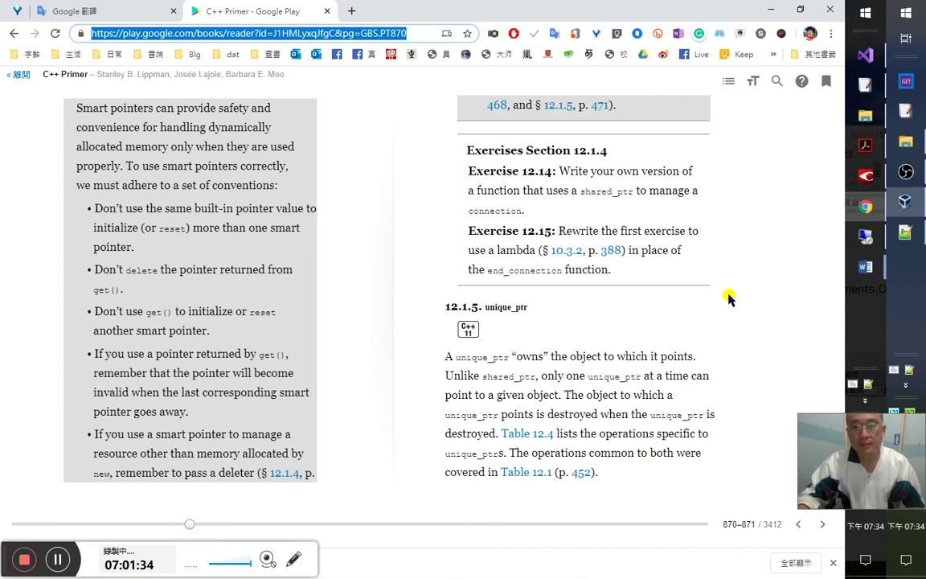
mouse_move(885, 161)
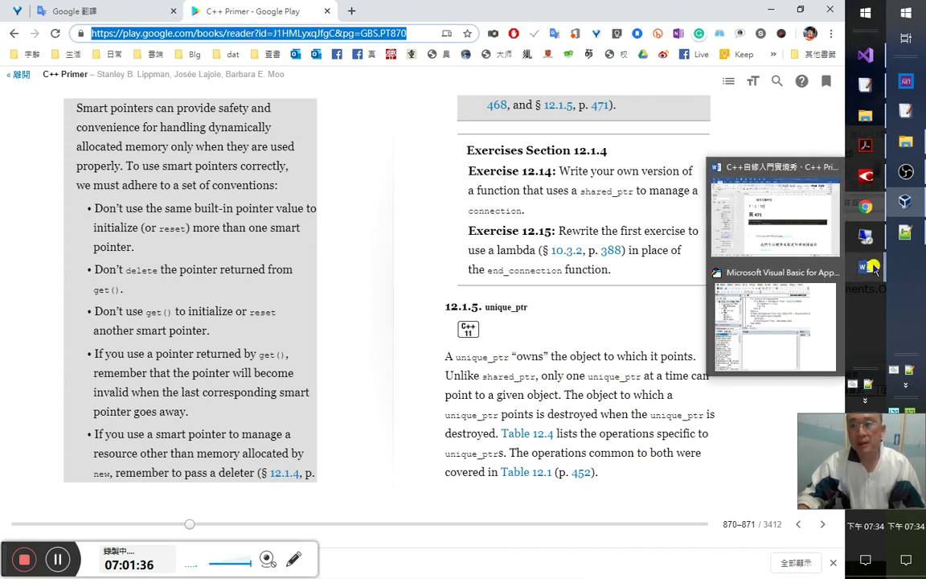
left_click(866, 179)
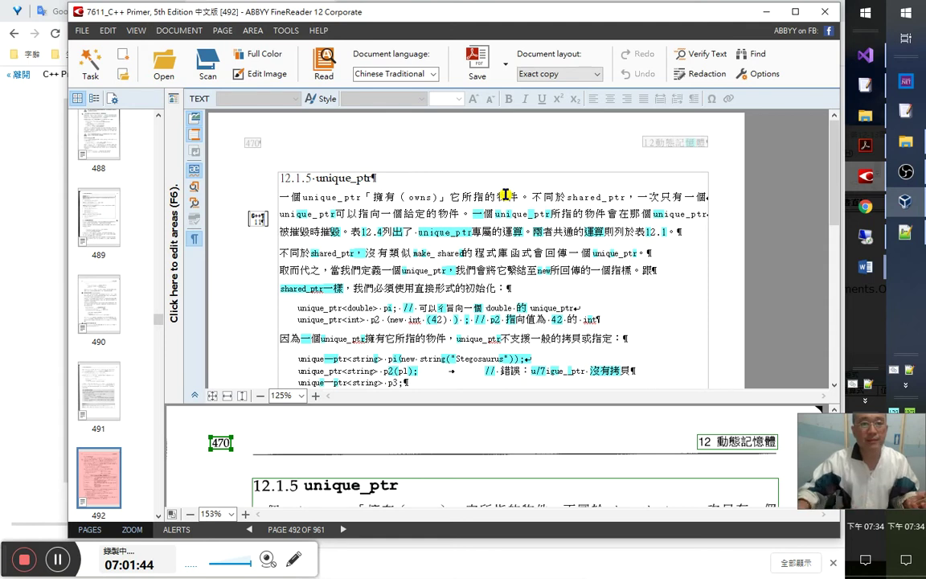
double_click(405, 190)
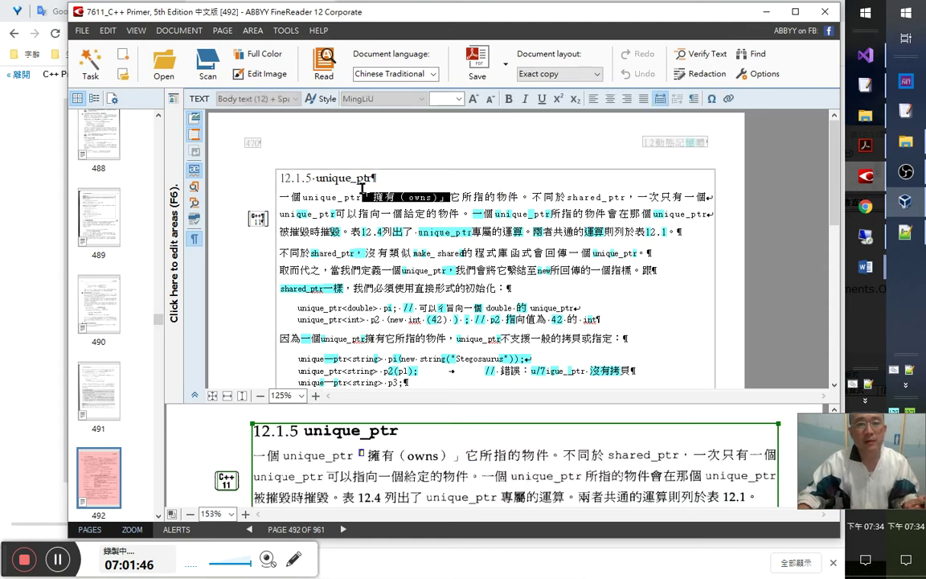
left_click(556, 222)
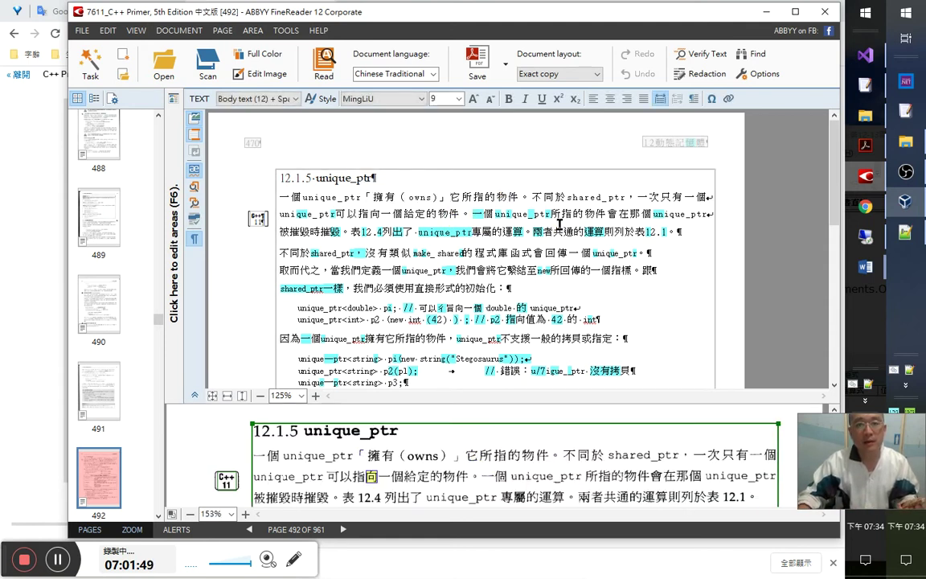
left_click_drag(560, 223, 561, 213)
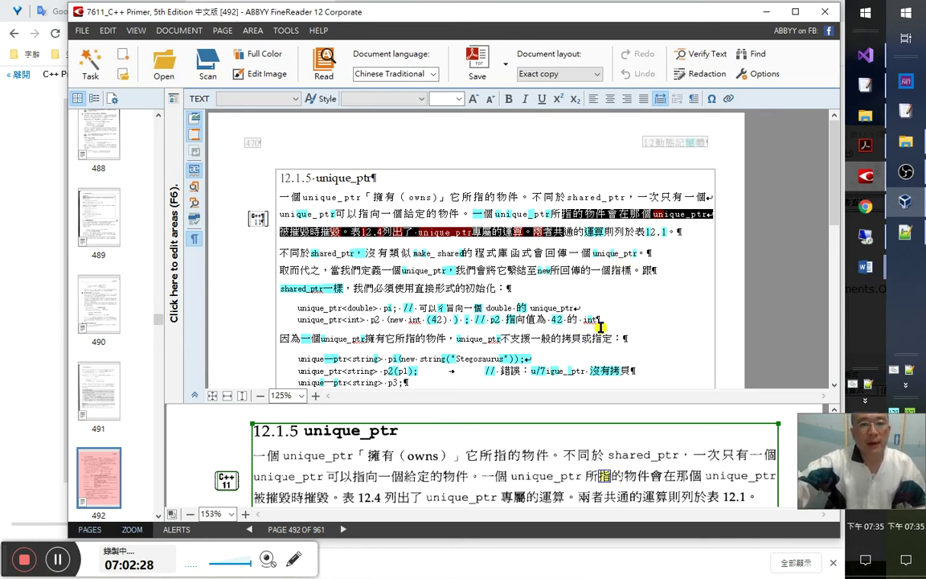
left_click(492, 201)
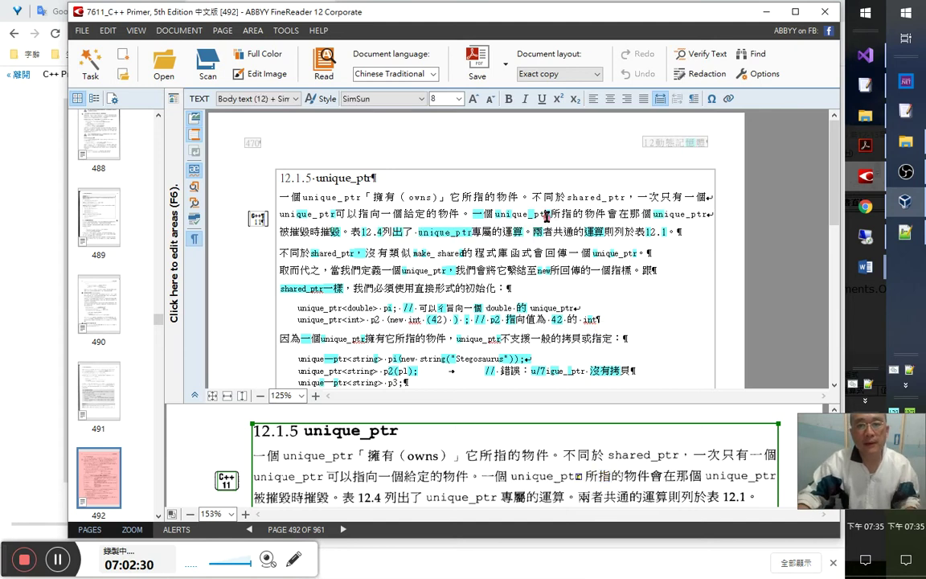
- Insert an empty line after the 7:1:10 timestamp in the Word notes, then return to FineReader
key("alt+Tab")
key("alt+Tab")
key("alt+Tab")
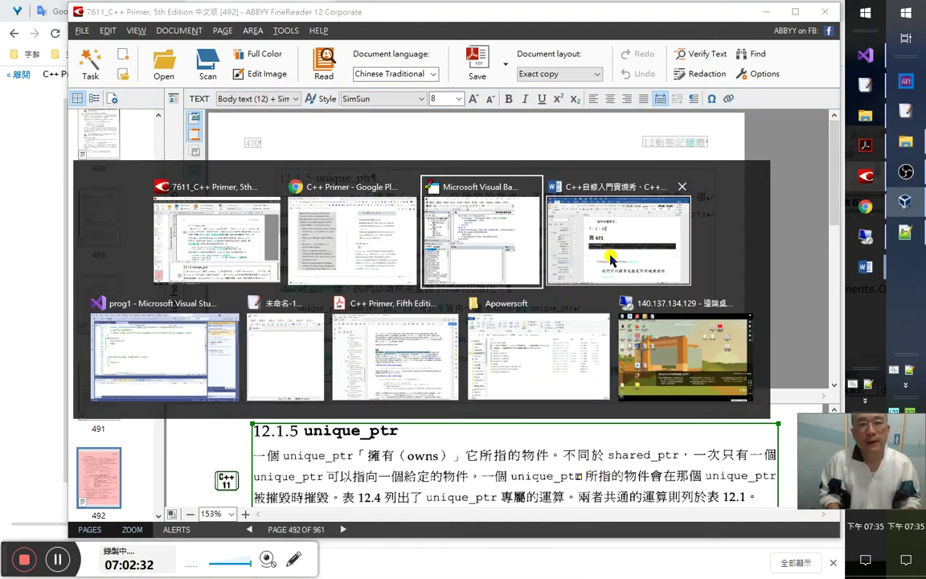
key("Right")
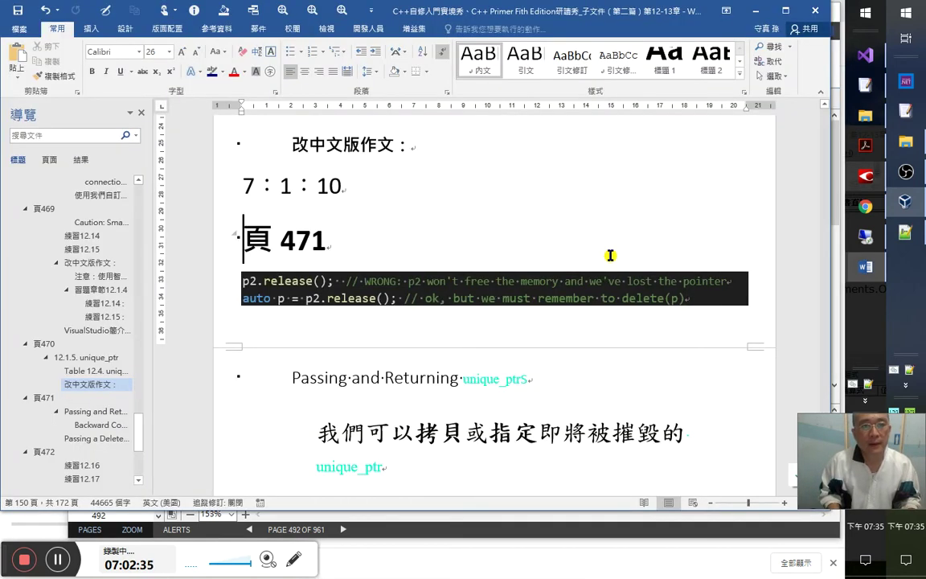
key("Left")
key("Return")
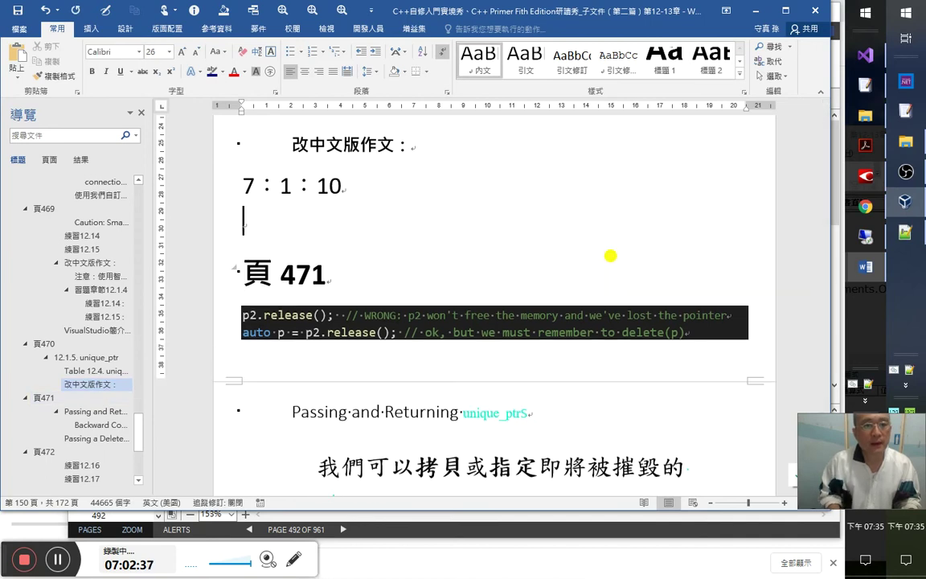
key("alt+Tab")
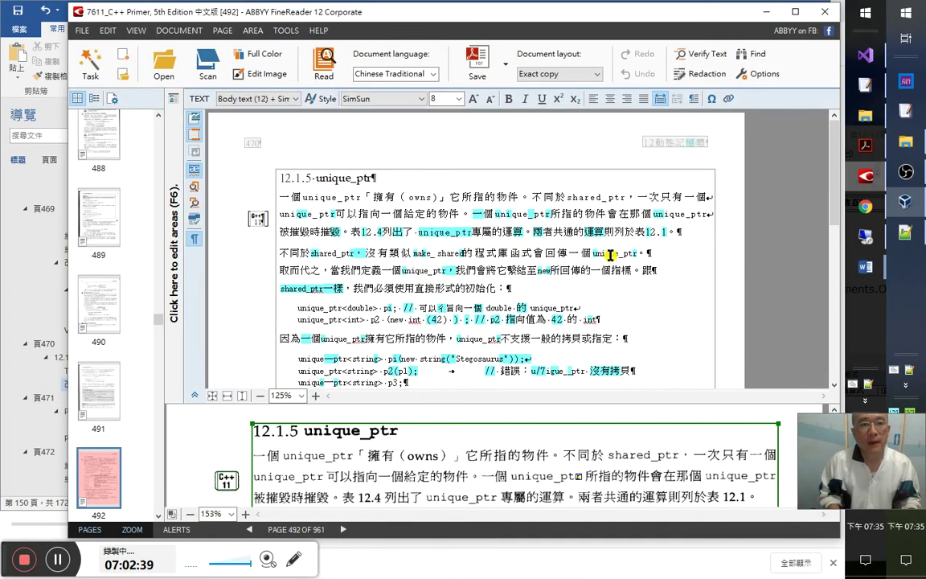
- Proofread the 表12.4 and 不同於shared_ptr paragraph OCR text against the scan
left_click(359, 230)
left_click(255, 216)
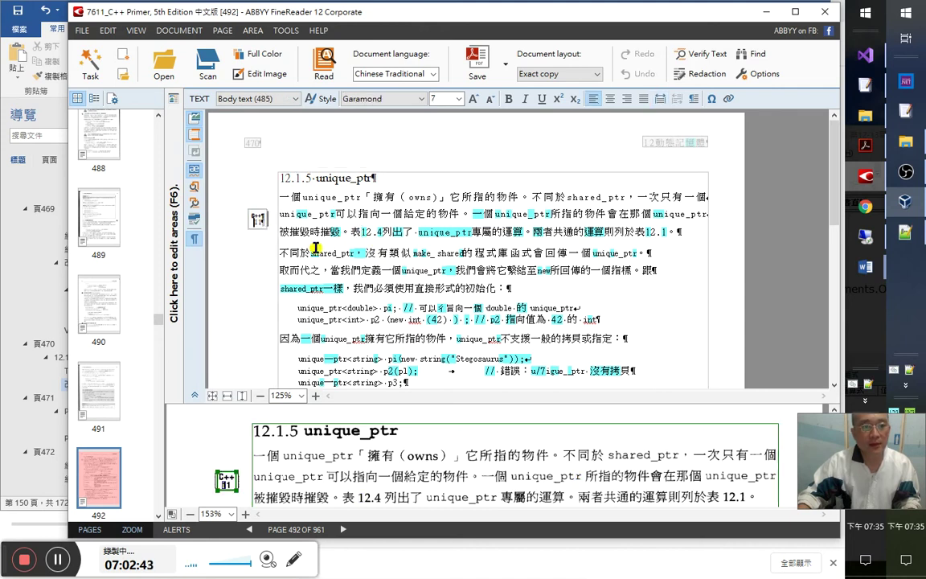
left_click(320, 253)
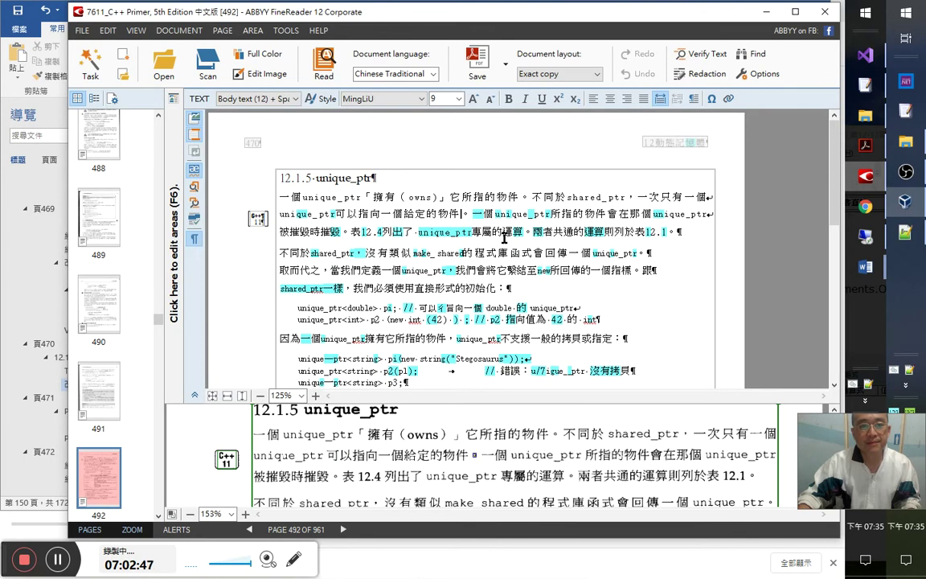
left_click(531, 254)
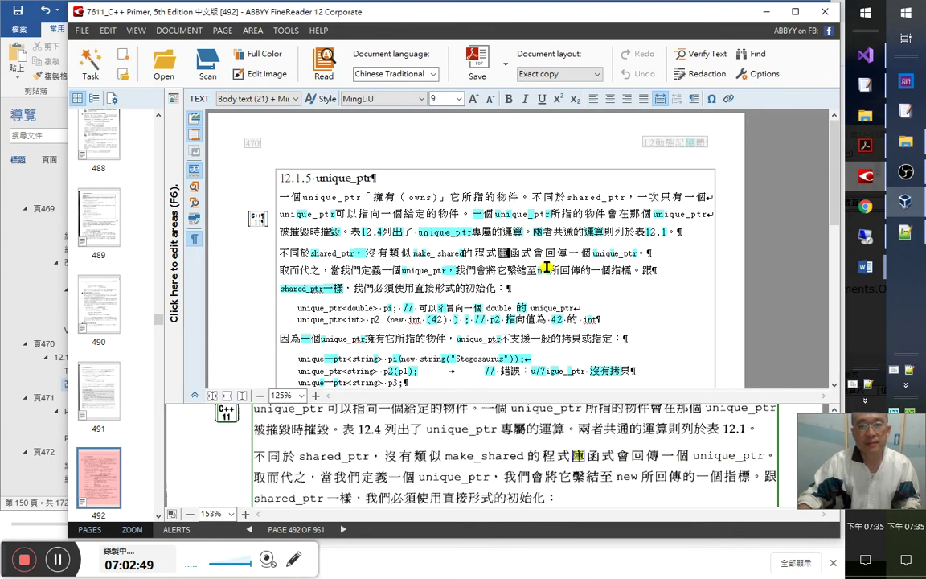
left_click(448, 254)
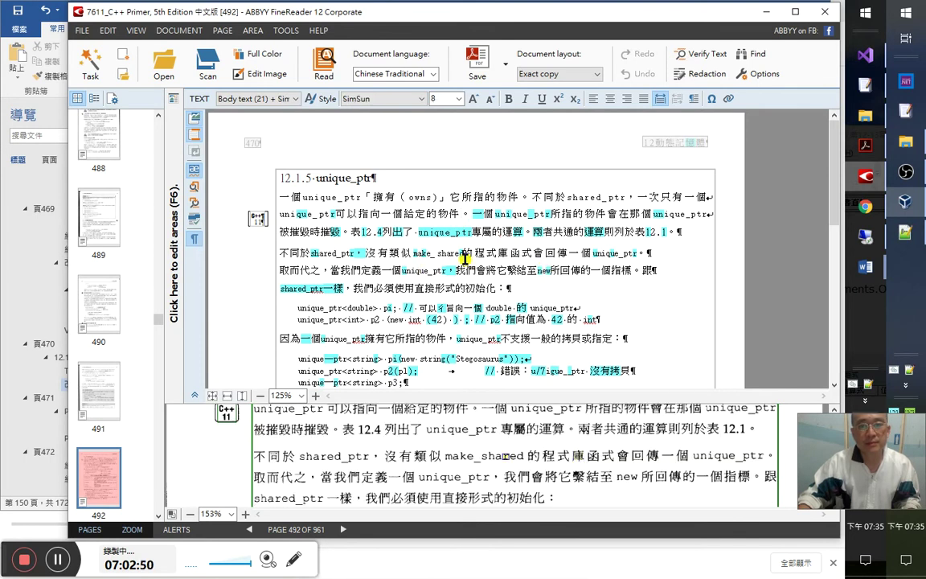
left_click(435, 288)
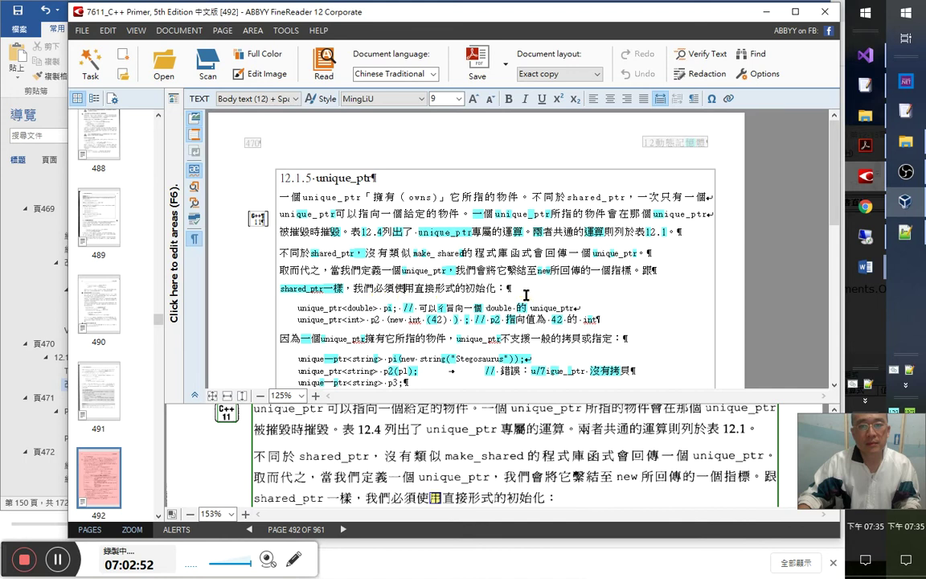
left_click(523, 307)
- Correct the misread glyph before 向 to 指 so the p1 comment reads 可以指向一個 double
scroll(527, 304, "down", 1)
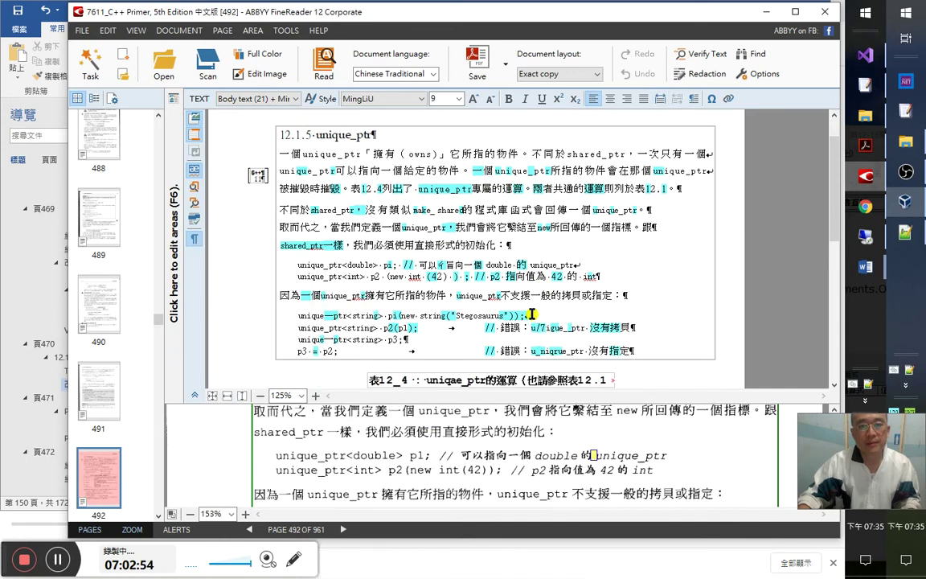
left_click(466, 251)
left_click(473, 264)
key("Left")
key("Left")
key("Left")
key("Left")
key("shift+Left")
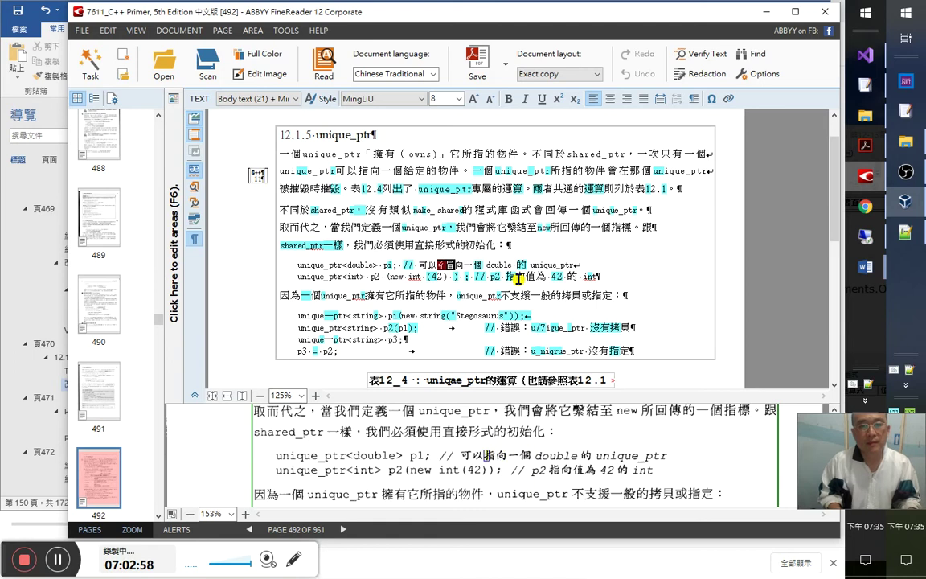
key("Menu")
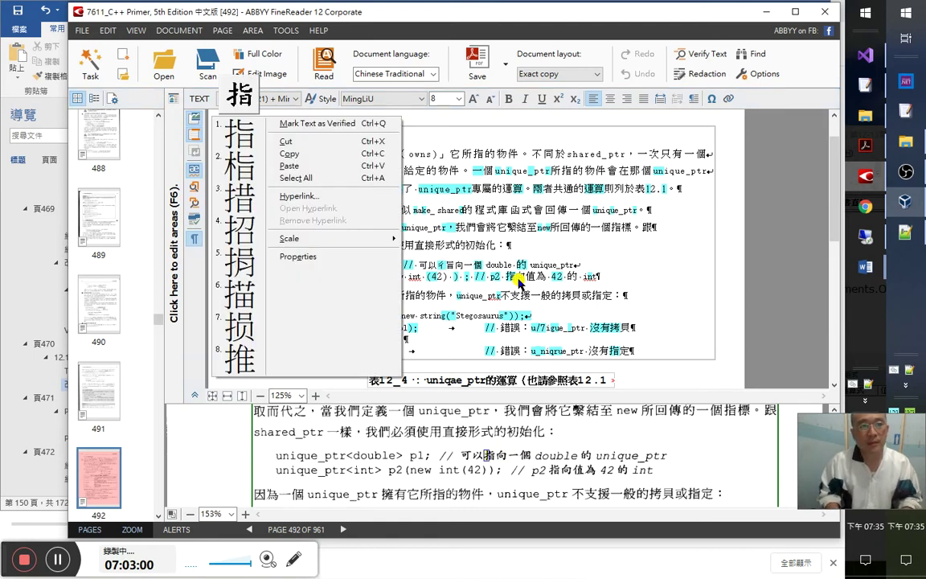
key("Escape")
key("Right")
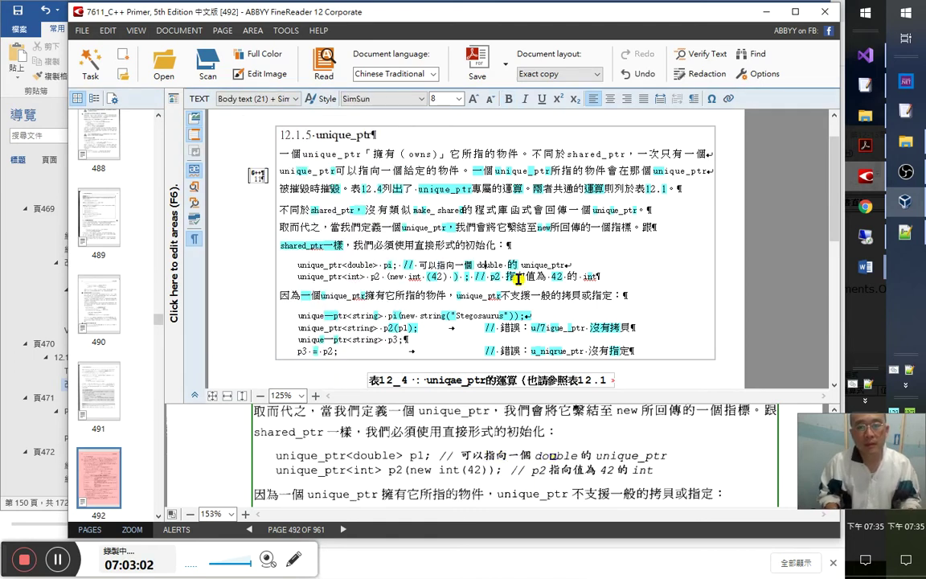
- Select the word Stegosaurus in the p1 code example
key("Down")
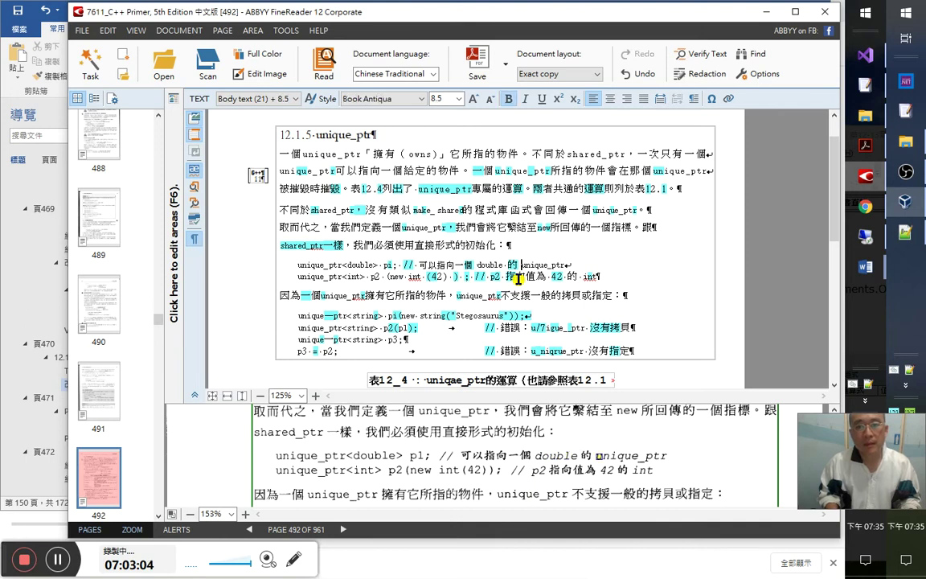
key("Home")
key("Right")
key("Right")
key("Right")
key("Right")
key("Right")
key("Right")
key("Right")
key("Right")
key("Right")
key("Right")
key("Right")
key("Right")
key("Right")
key("Right")
key("Right")
key("Right")
key("Right")
key("Right")
key("Right")
key("Right")
key("Right")
key("Right")
key("Right")
key("Right")
key("Right")
key("Right")
key("Right")
key("Right")
key("Right")
key("Right")
key("Right")
key("Right")
key("Right")
key("Right")
key("Down")
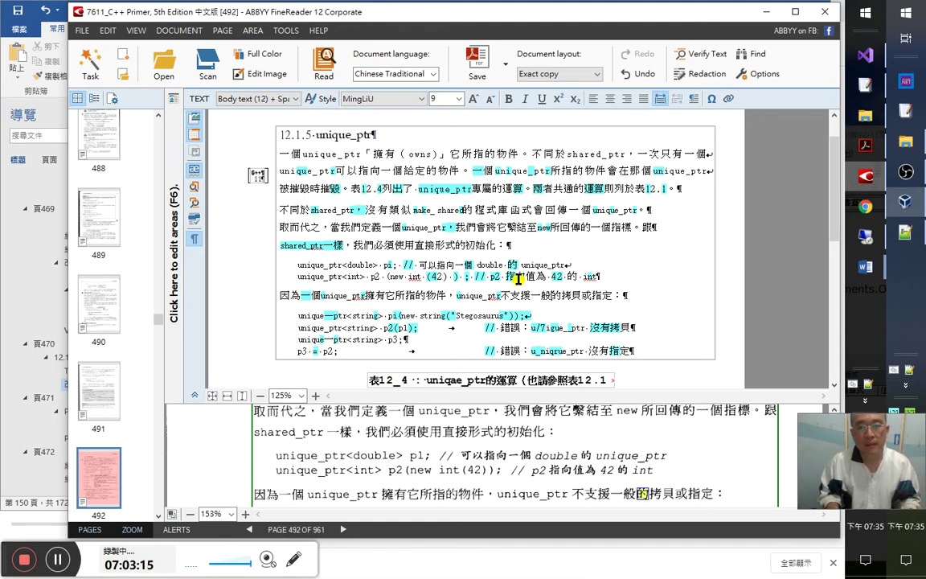
key("Down")
key("Down")
key("Down")
key("Down")
key("Down")
key("Down")
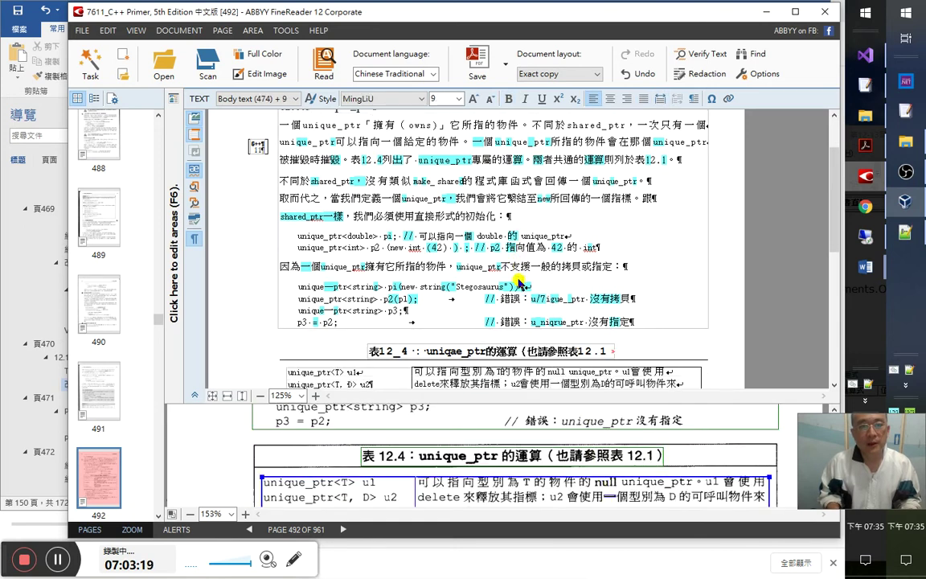
key("Down")
key("Down")
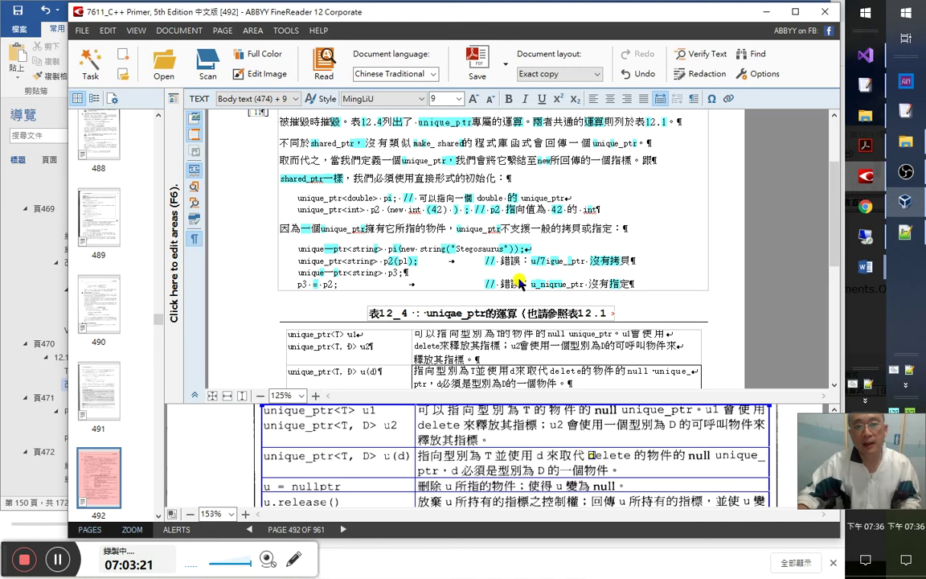
left_click(451, 249)
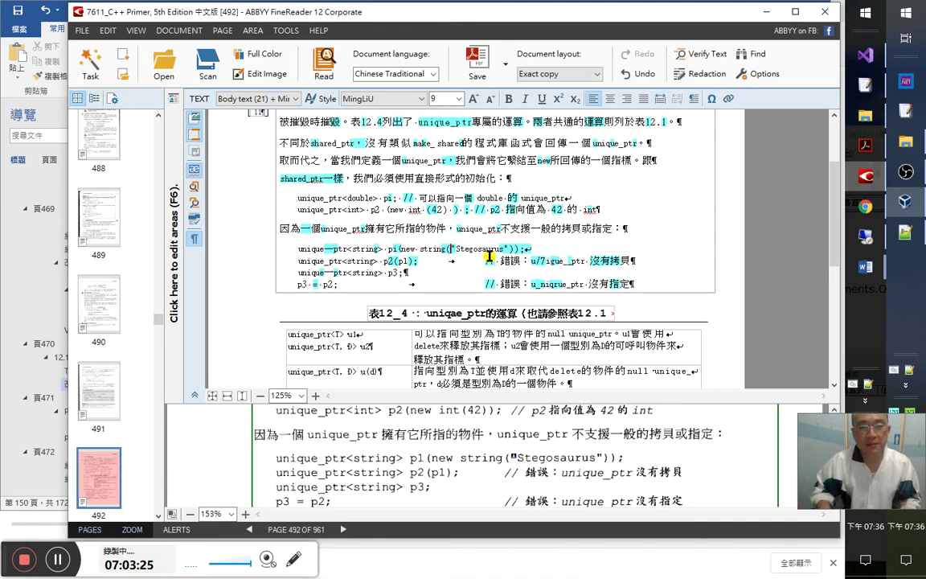
key("ctrl+Right")
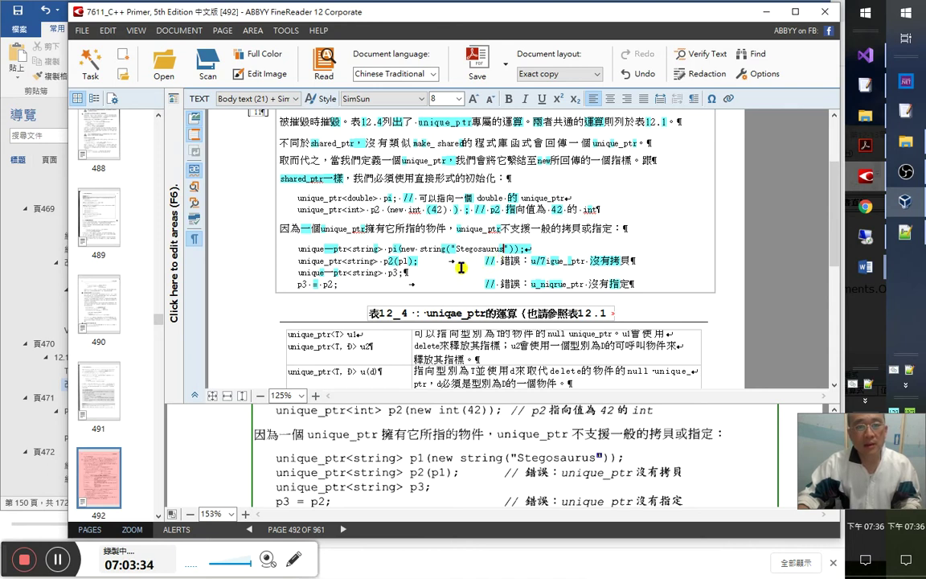
left_click_drag(455, 249, 504, 250)
key("ctrl+c")
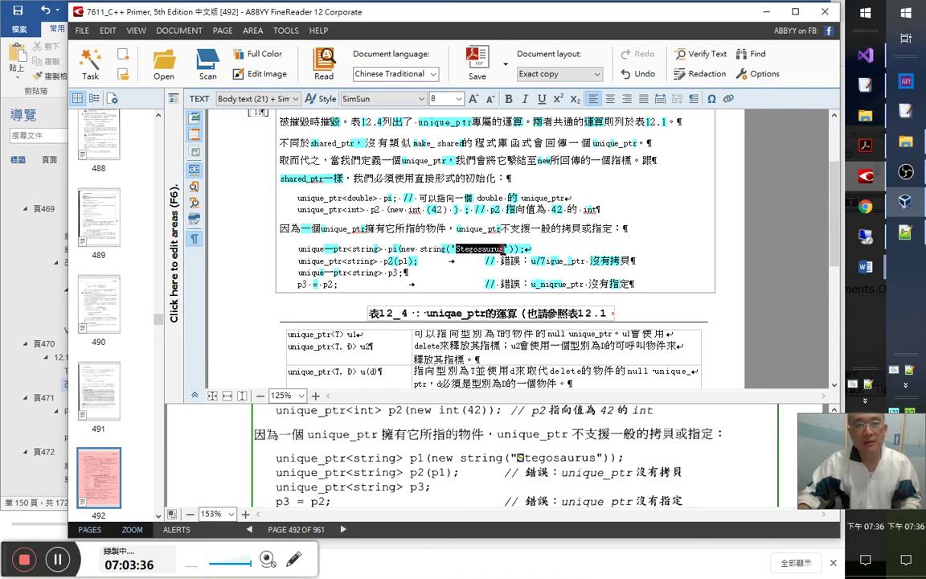
key("alt+Tab")
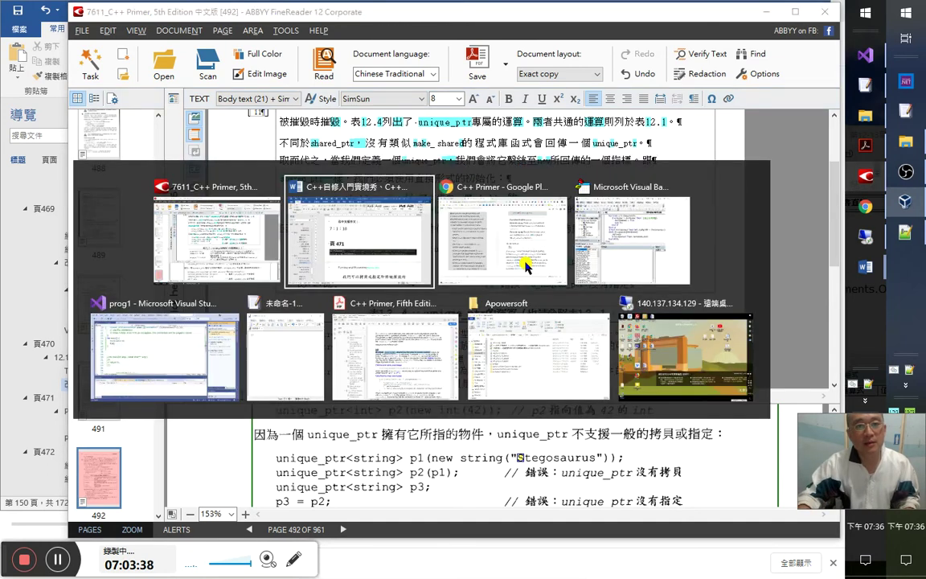
- Paste Stegosaurus into Google Translate and hear it pronounced
left_click(526, 265)
left_click(120, 8)
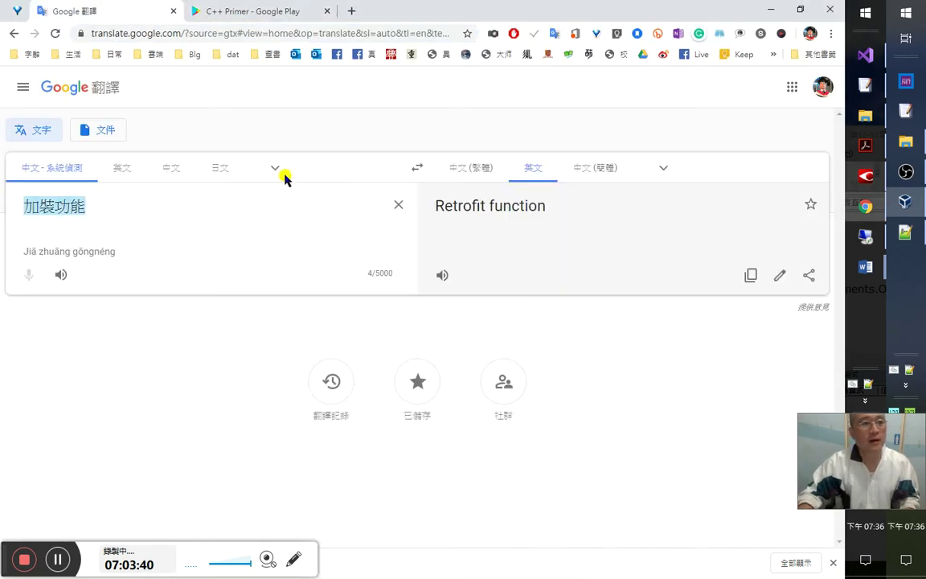
key("ctrl+a")
key("ctrl+v")
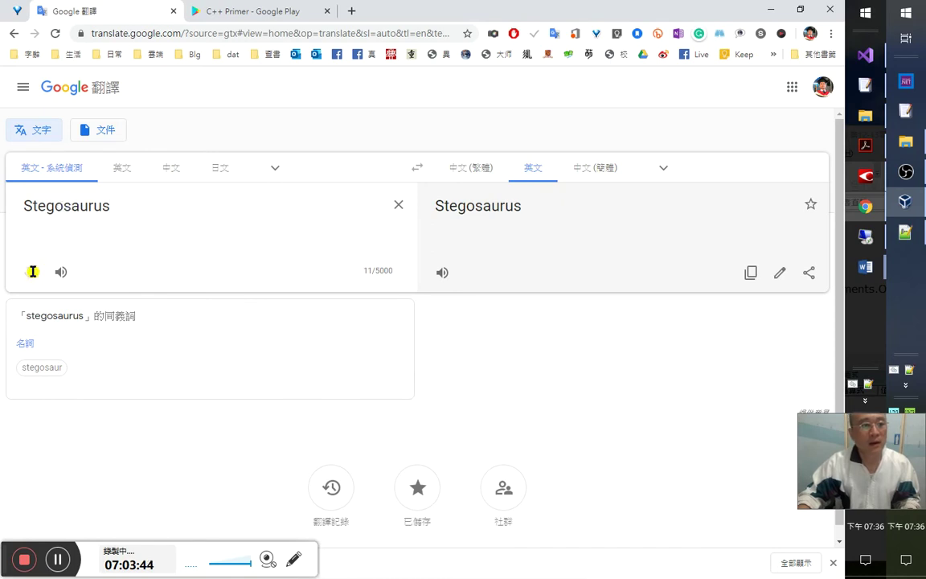
left_click(61, 273)
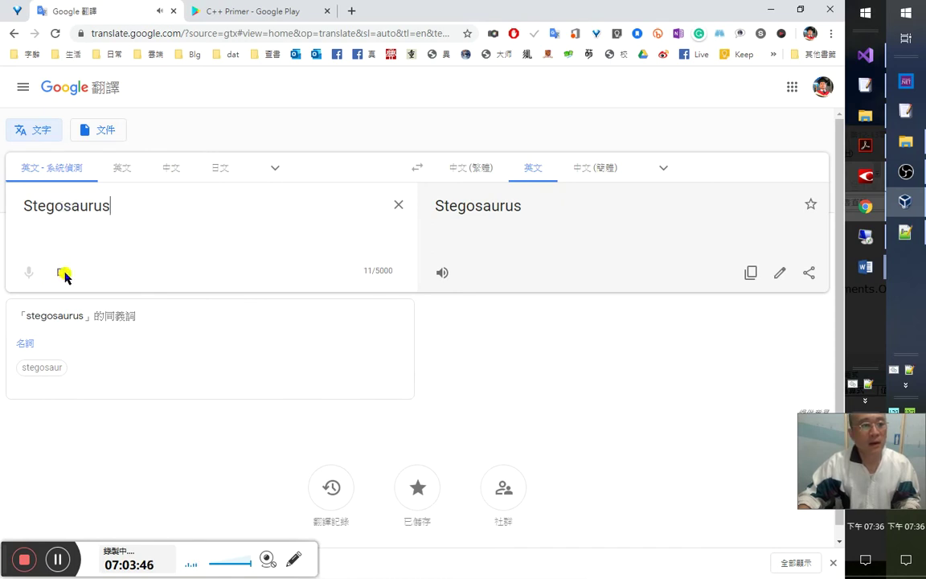
- Replace the previous source text 加裝功能 with Stegosaurus, then return to FineReader
left_click(14, 34)
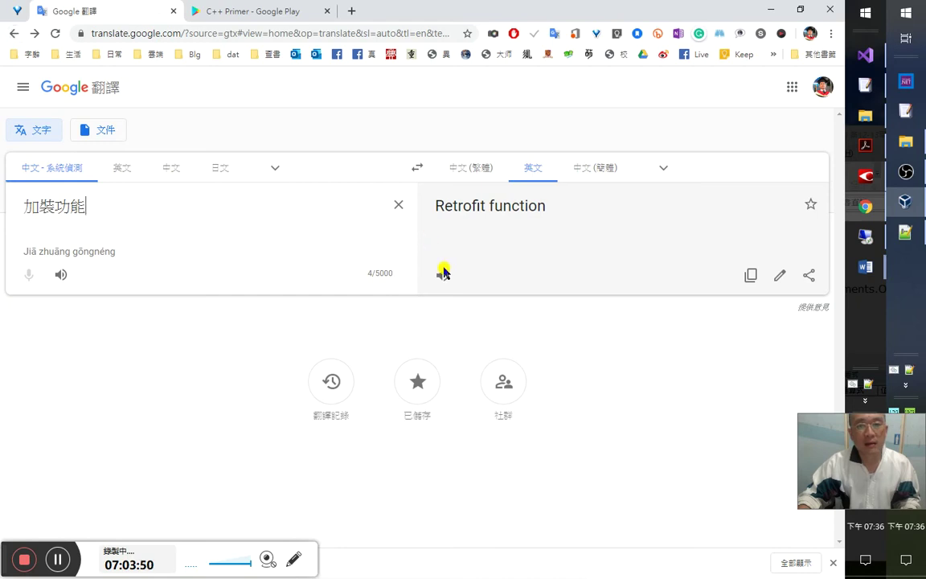
triple_click(239, 215)
key("ctrl+v")
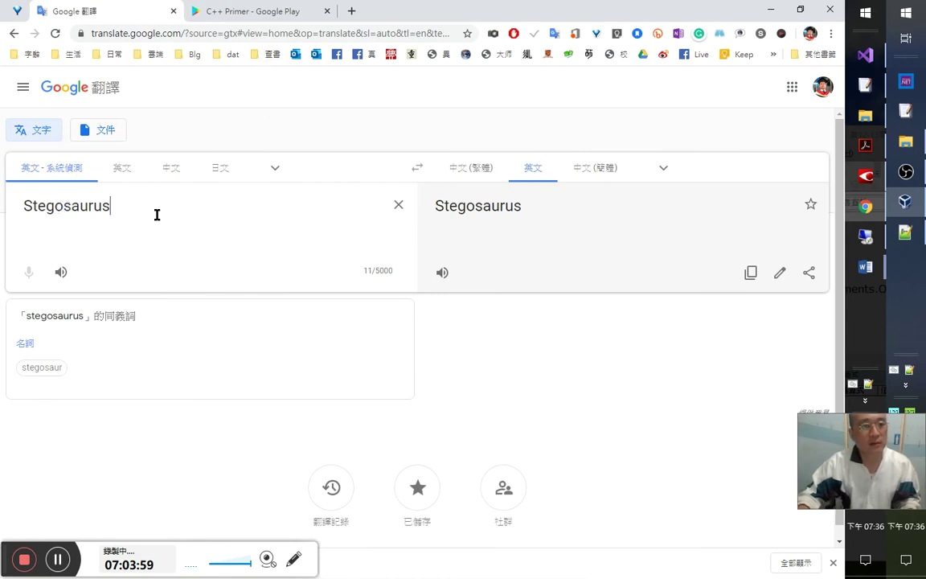
left_click(21, 206)
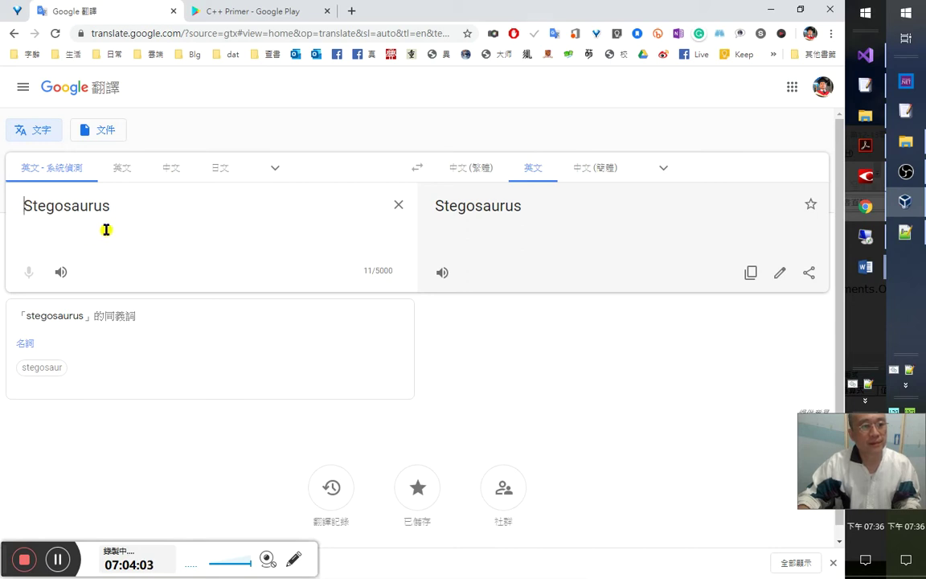
key("alt+Tab")
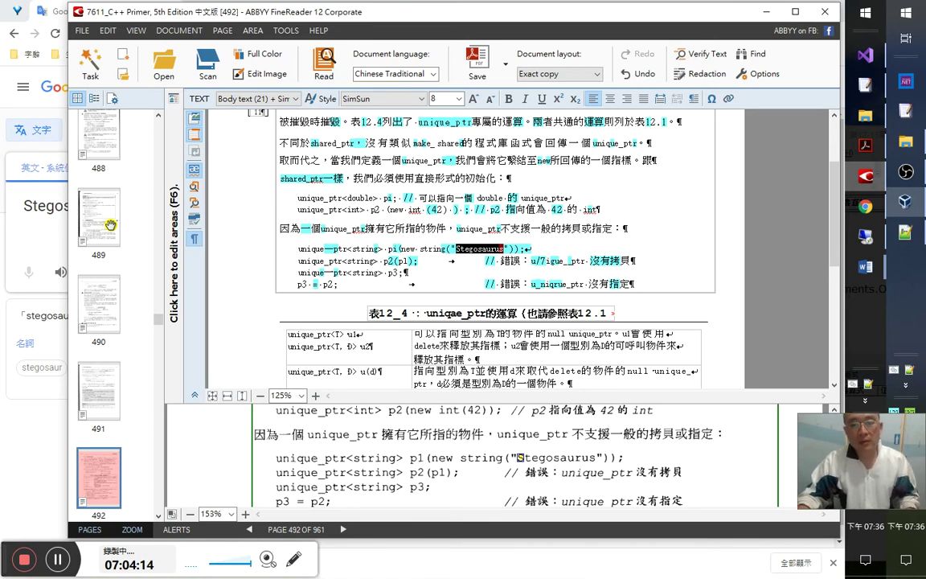
- Search the web for Stegosaurus in a new Chrome tab, then return to Google Translate
key("alt+Tab")
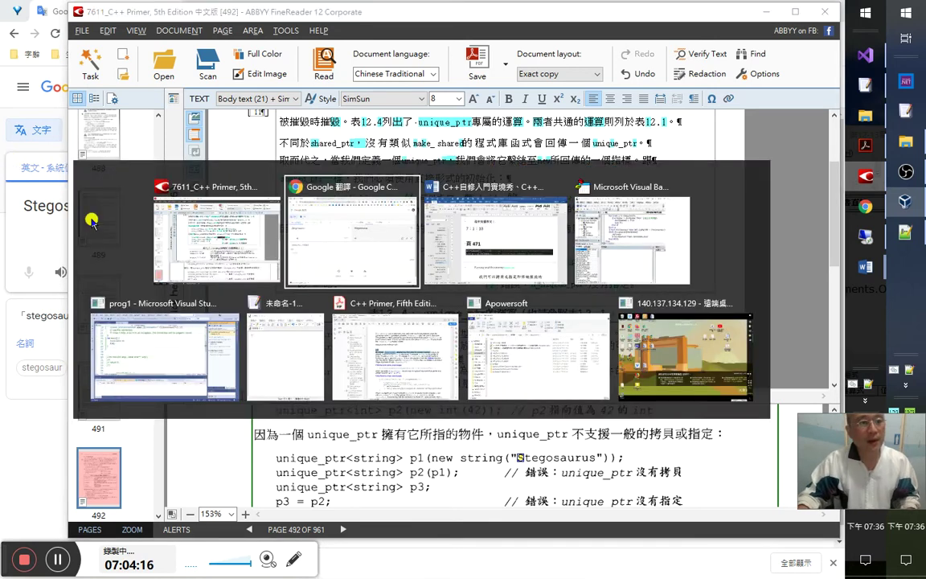
left_click(64, 272)
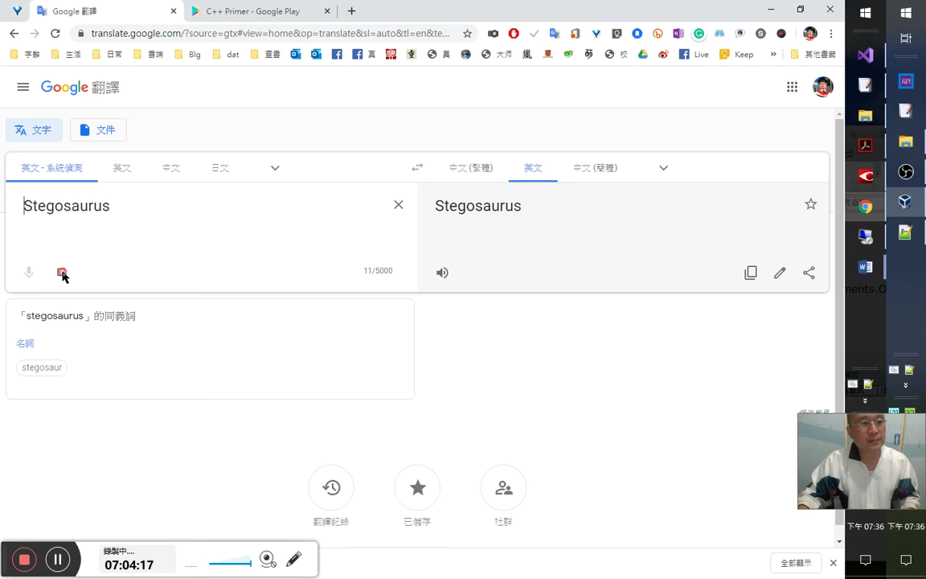
left_click(352, 11)
key("ctrl+v")
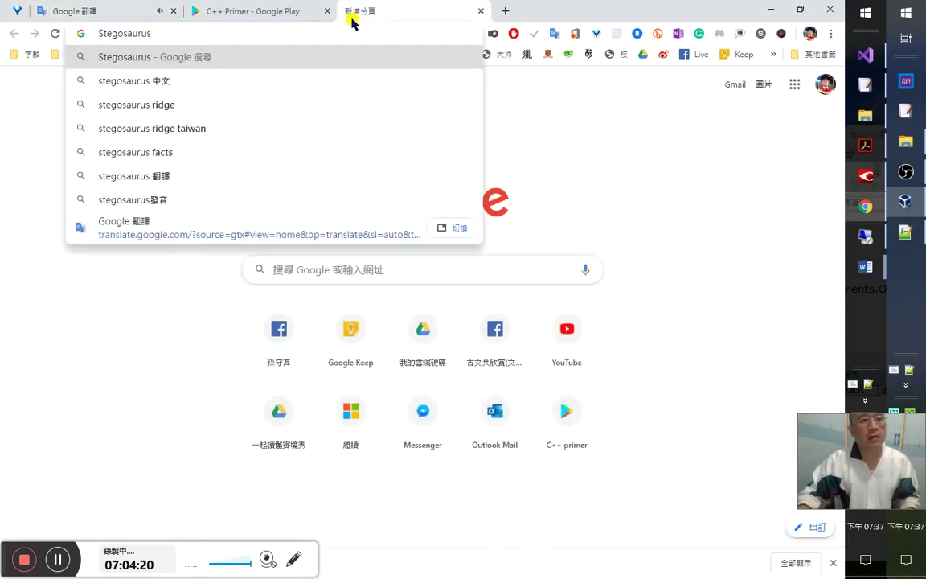
left_click(121, 13)
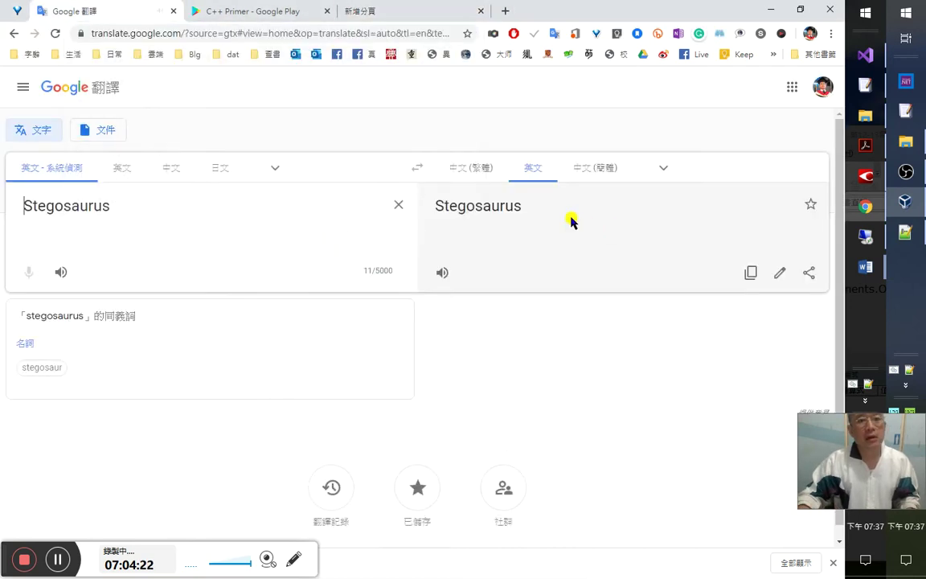
- Translate Stegosaurus into Traditional Chinese as 劍龍, hear both spoken, then go back to FineReader
left_click(476, 173)
left_click(447, 273)
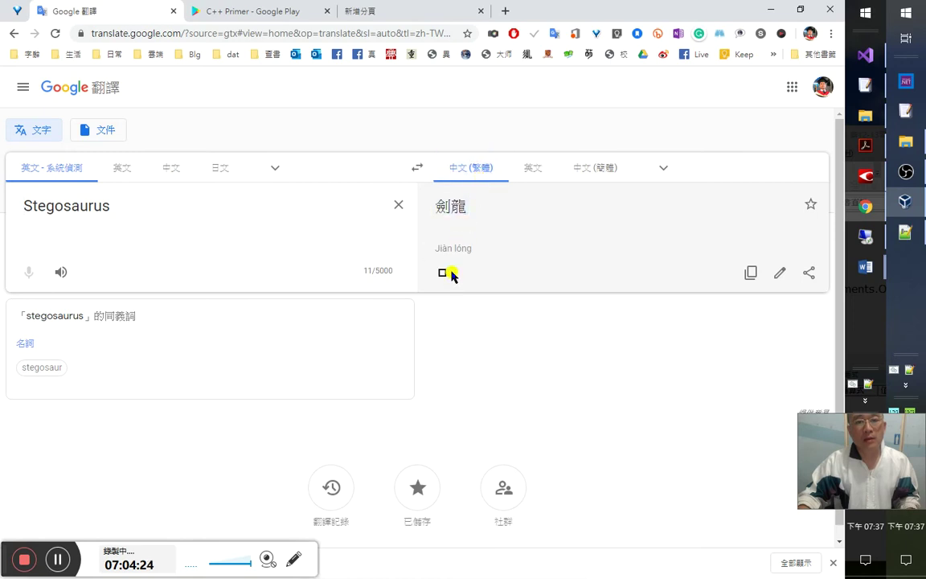
left_click(61, 272)
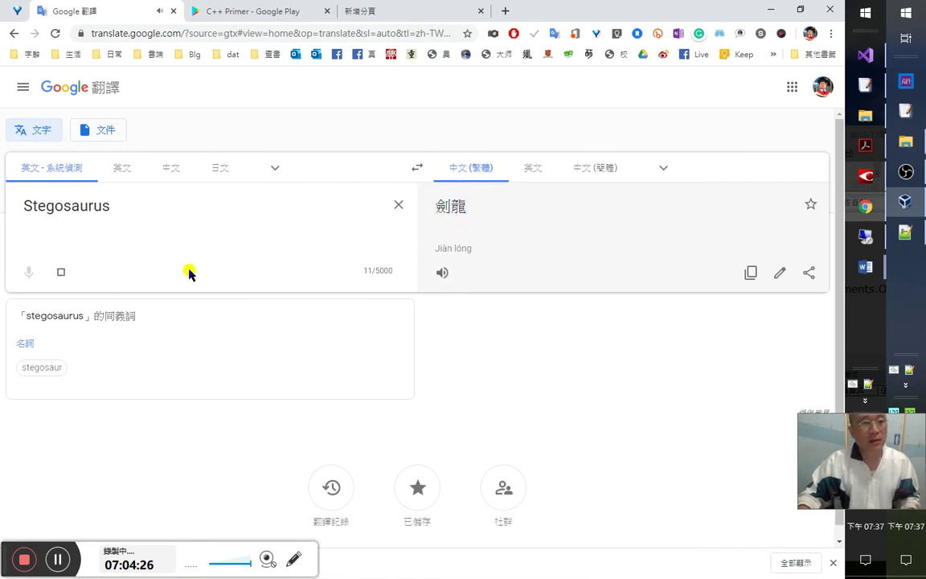
left_click(451, 210)
left_click(165, 211)
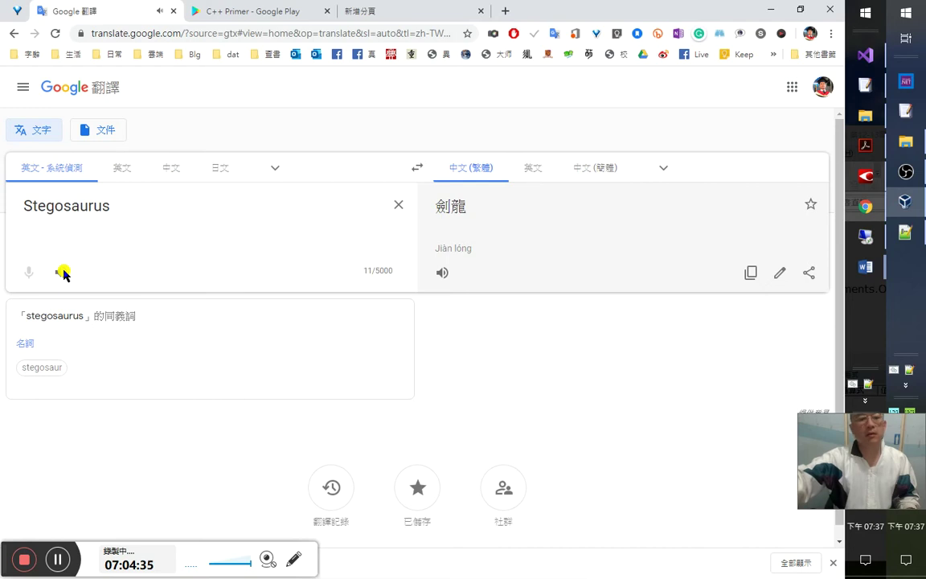
key("alt+Tab")
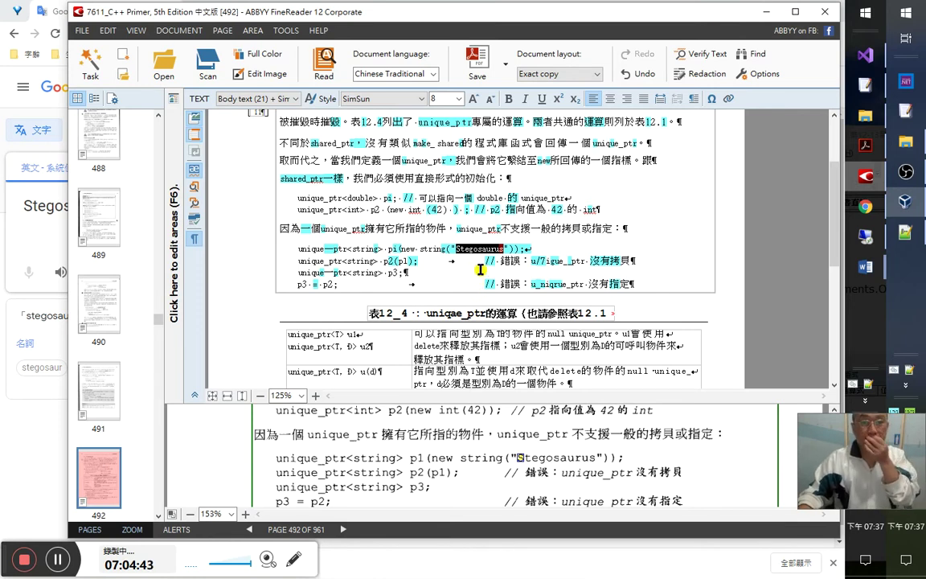
- Set up replacing unique—ptr with unique_ptr, find the next occurrence, and move the dialog aside
left_click(479, 240)
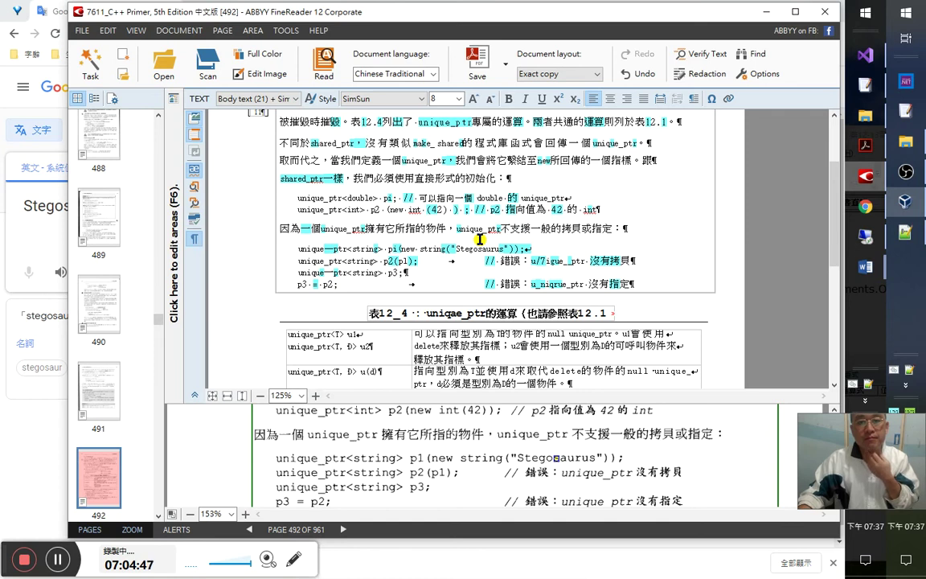
left_click(374, 270)
key("Up")
key("Up")
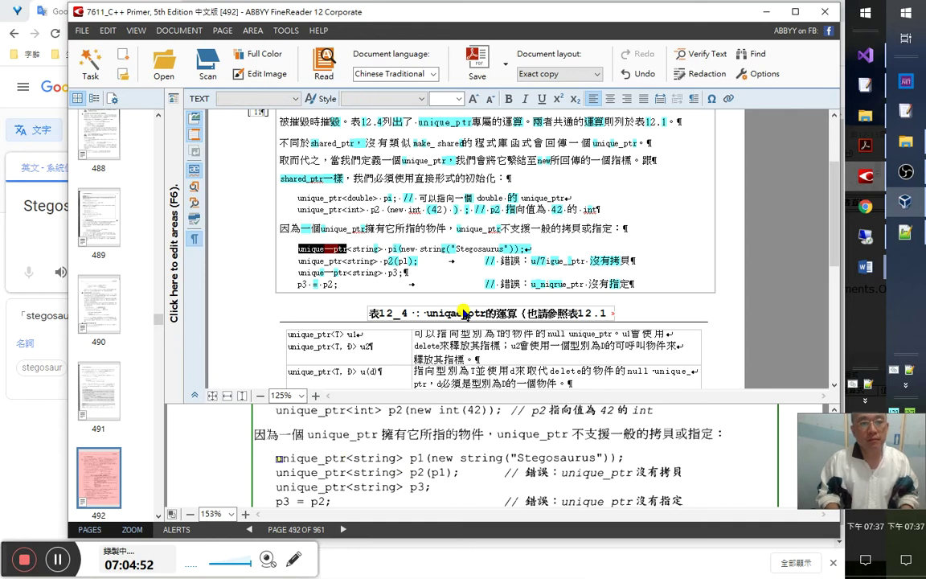
key("Home")
key("ctrl+h")
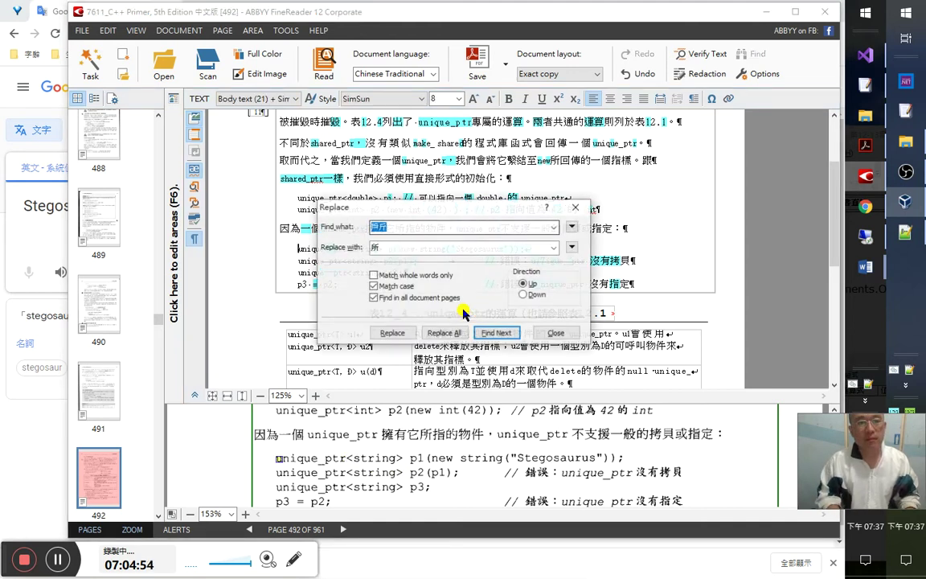
key("Left")
key("Left")
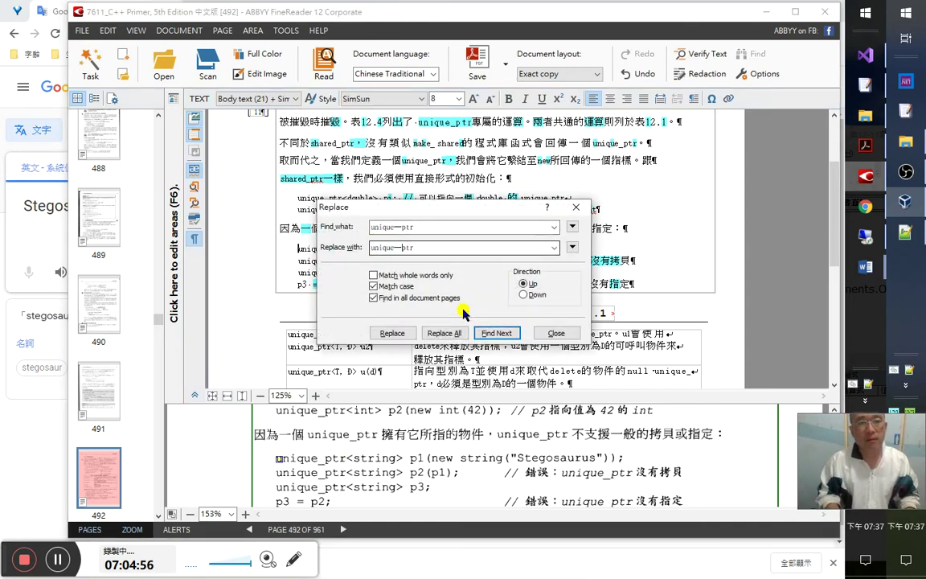
key("shift+Left")
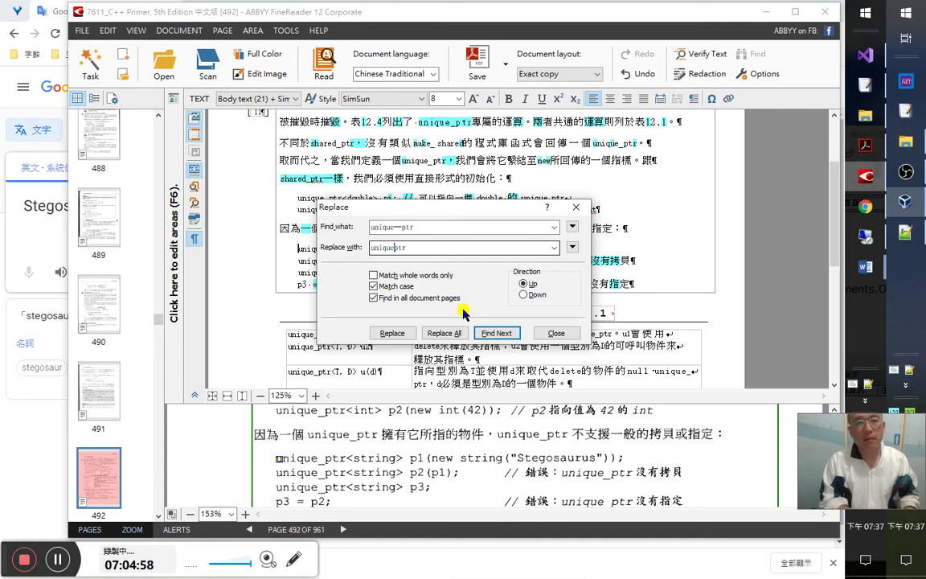
key("Return")
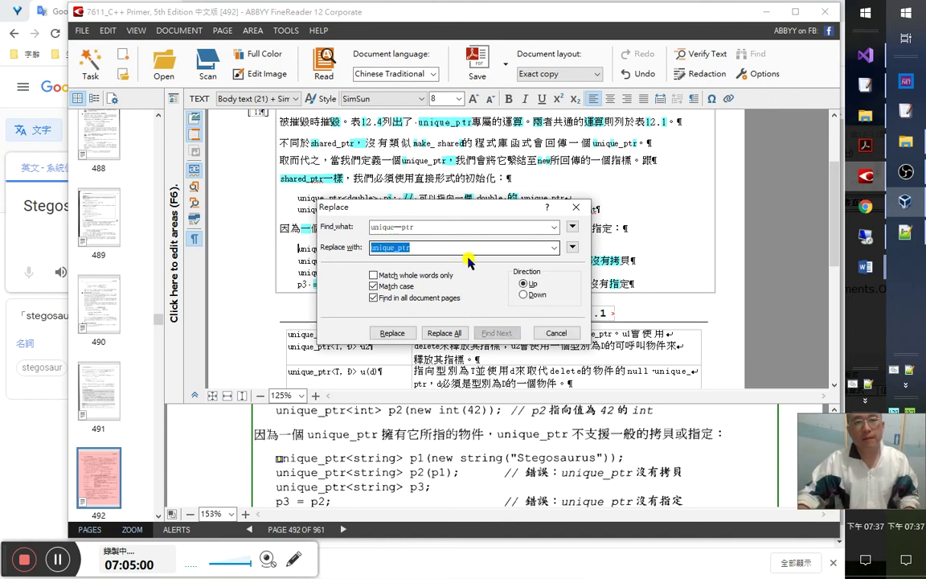
left_click_drag(464, 216, 171, 89)
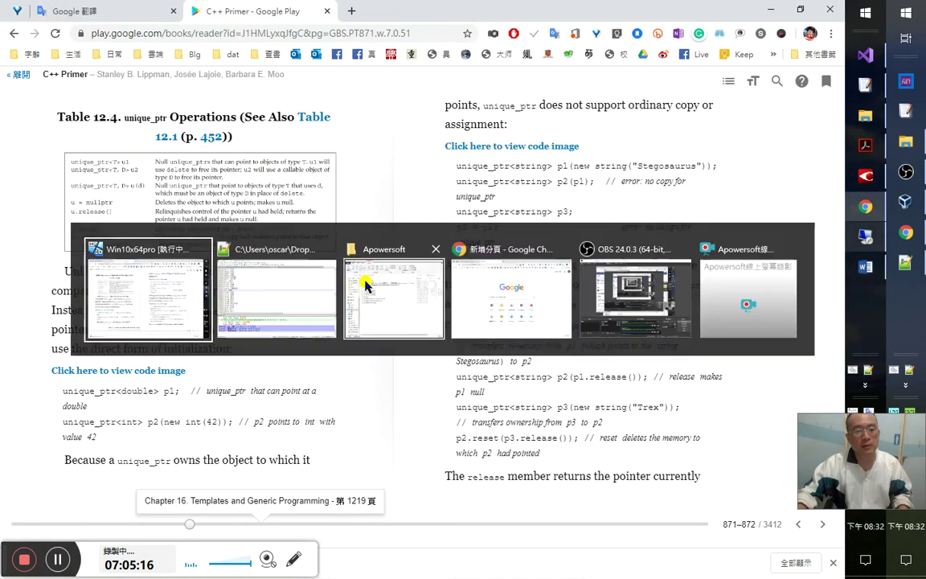
- Complete the episode 84 note as 7：05：29 前面沒錄到請看臉書直播, then open Google Keep in Chrome
key("alt+Tab")
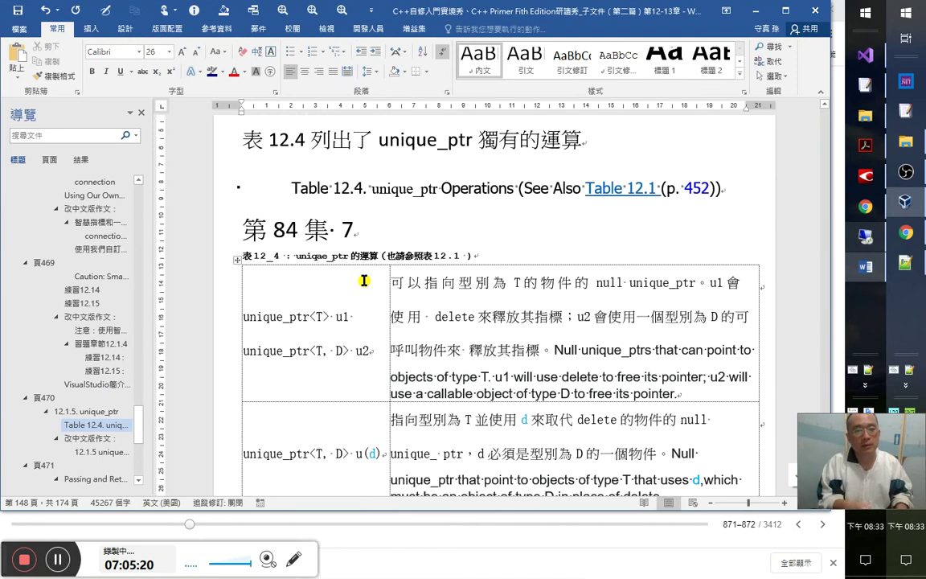
type("：05：")
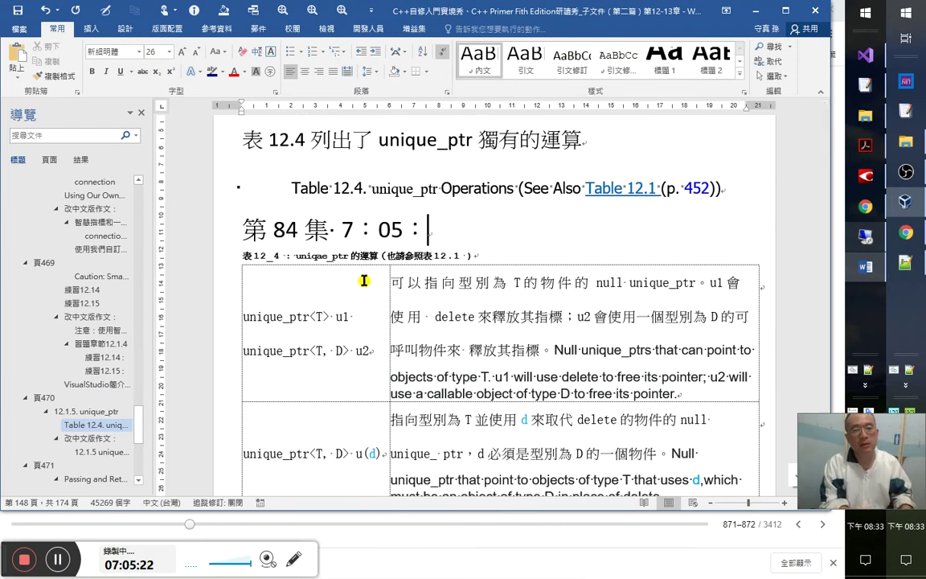
type("29 ")
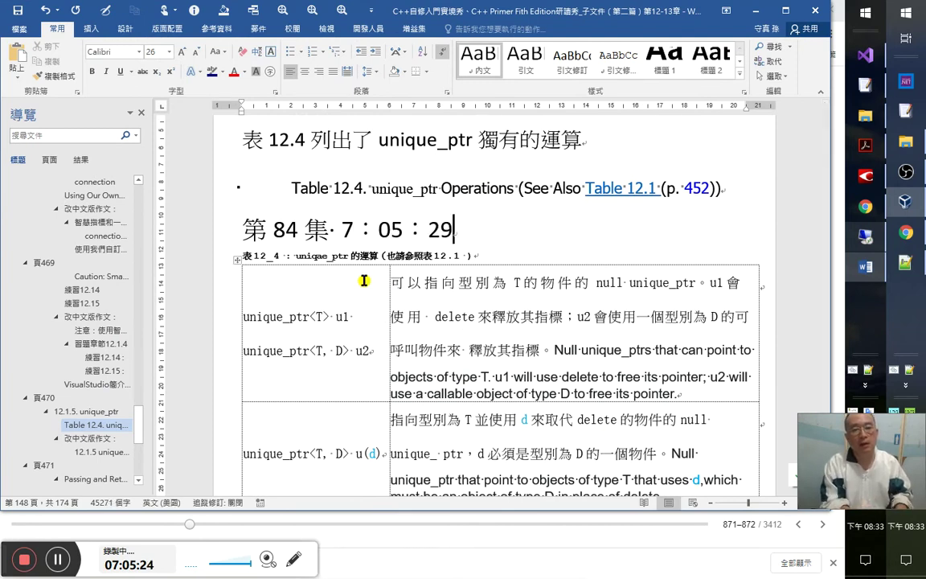
type("沒錯到")
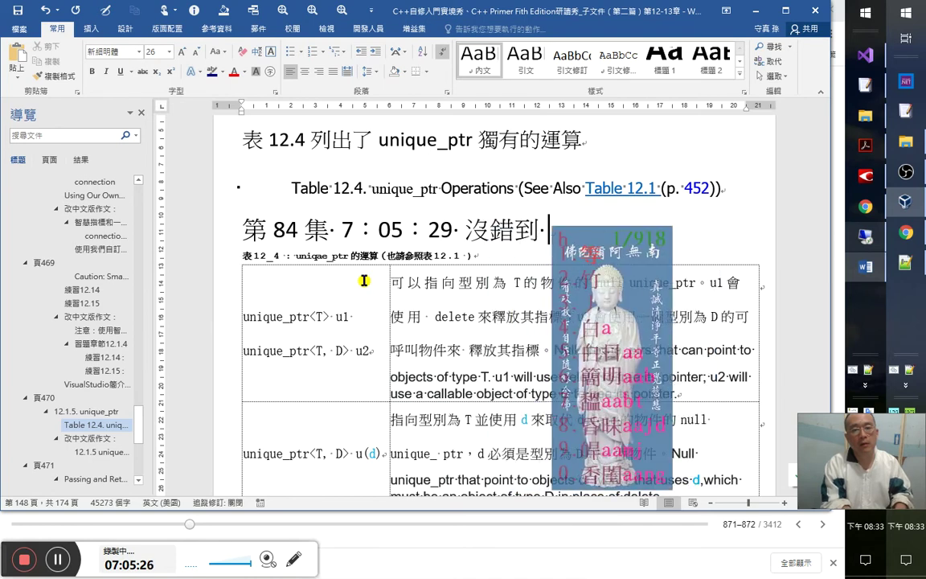
key("BackSpace")
key("BackSpace")
key("BackSpace")
type("錄到我")
key("Left")
key("Left")
key("Left")
key("Left")
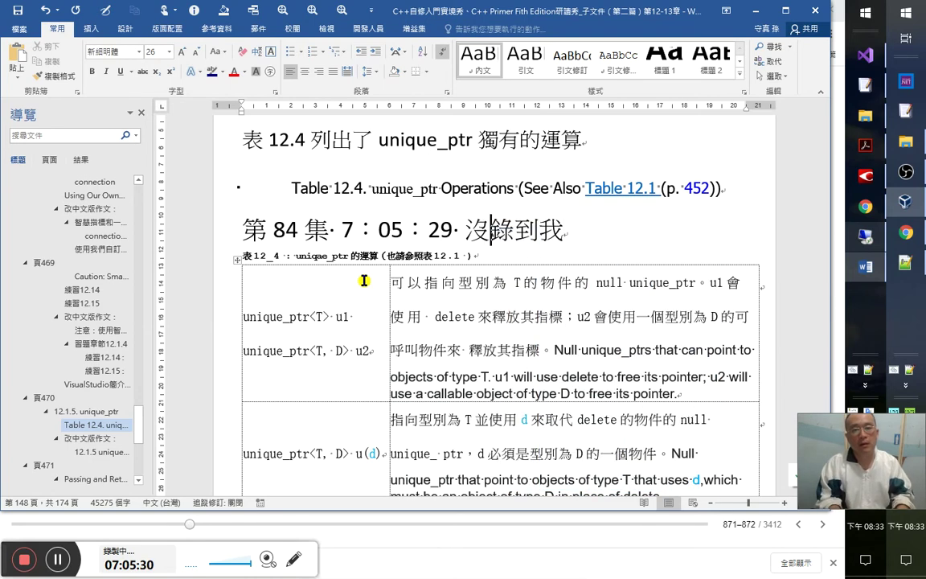
type("前面")
key("End")
key("BackSpace")
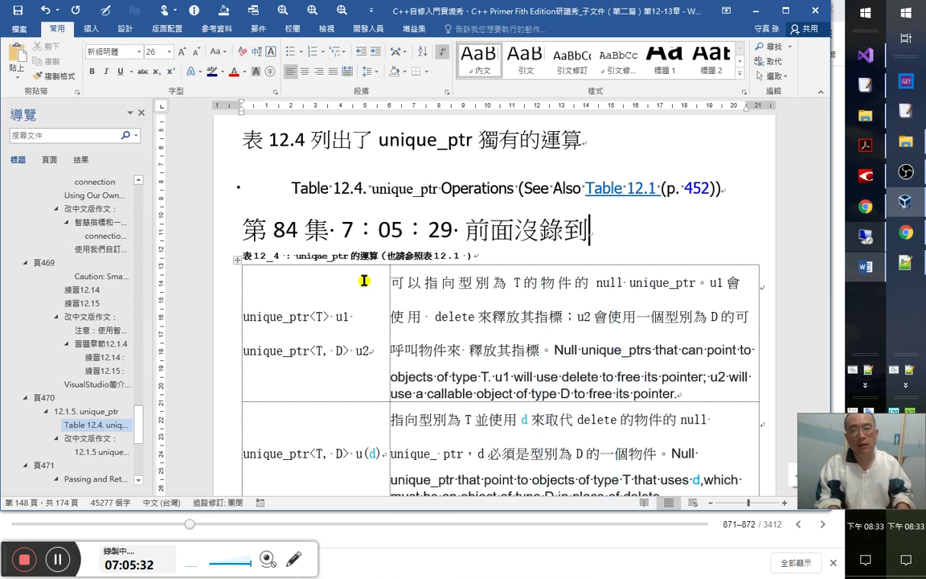
type("a請")
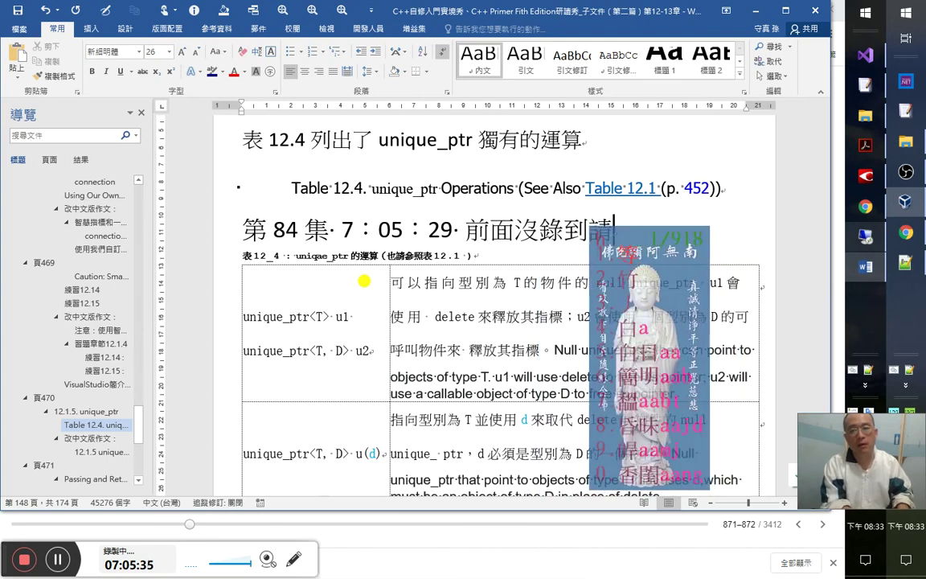
type("看bo臉書直播")
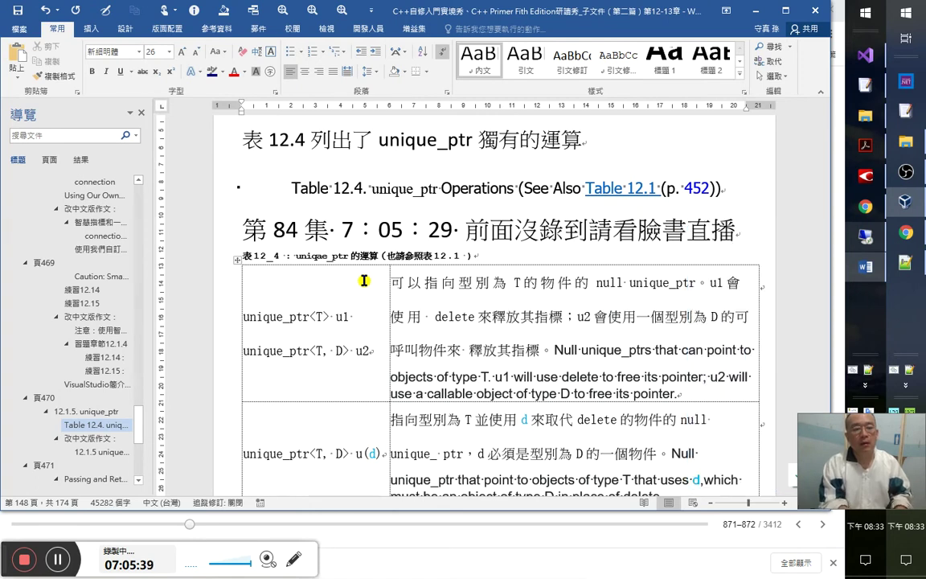
left_click(904, 235)
left_click(728, 62)
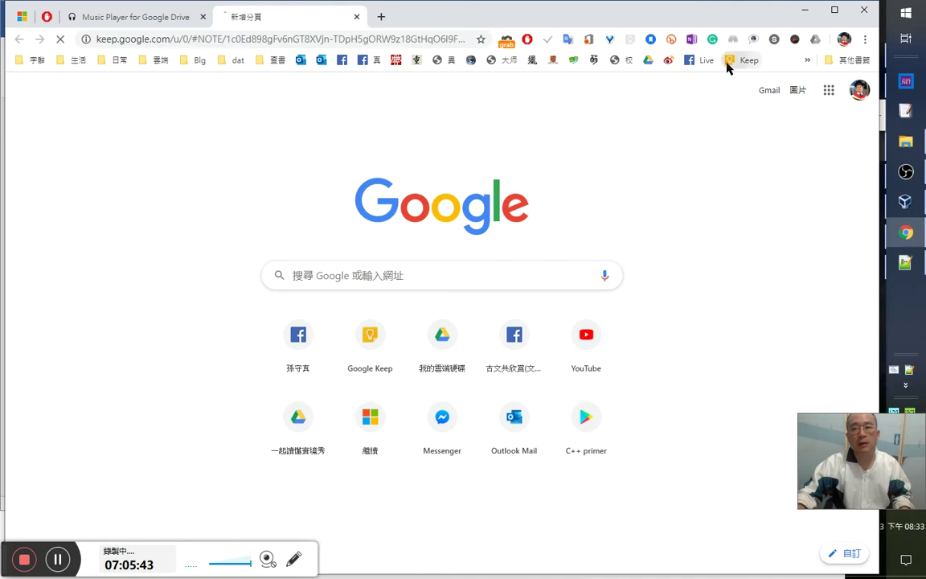